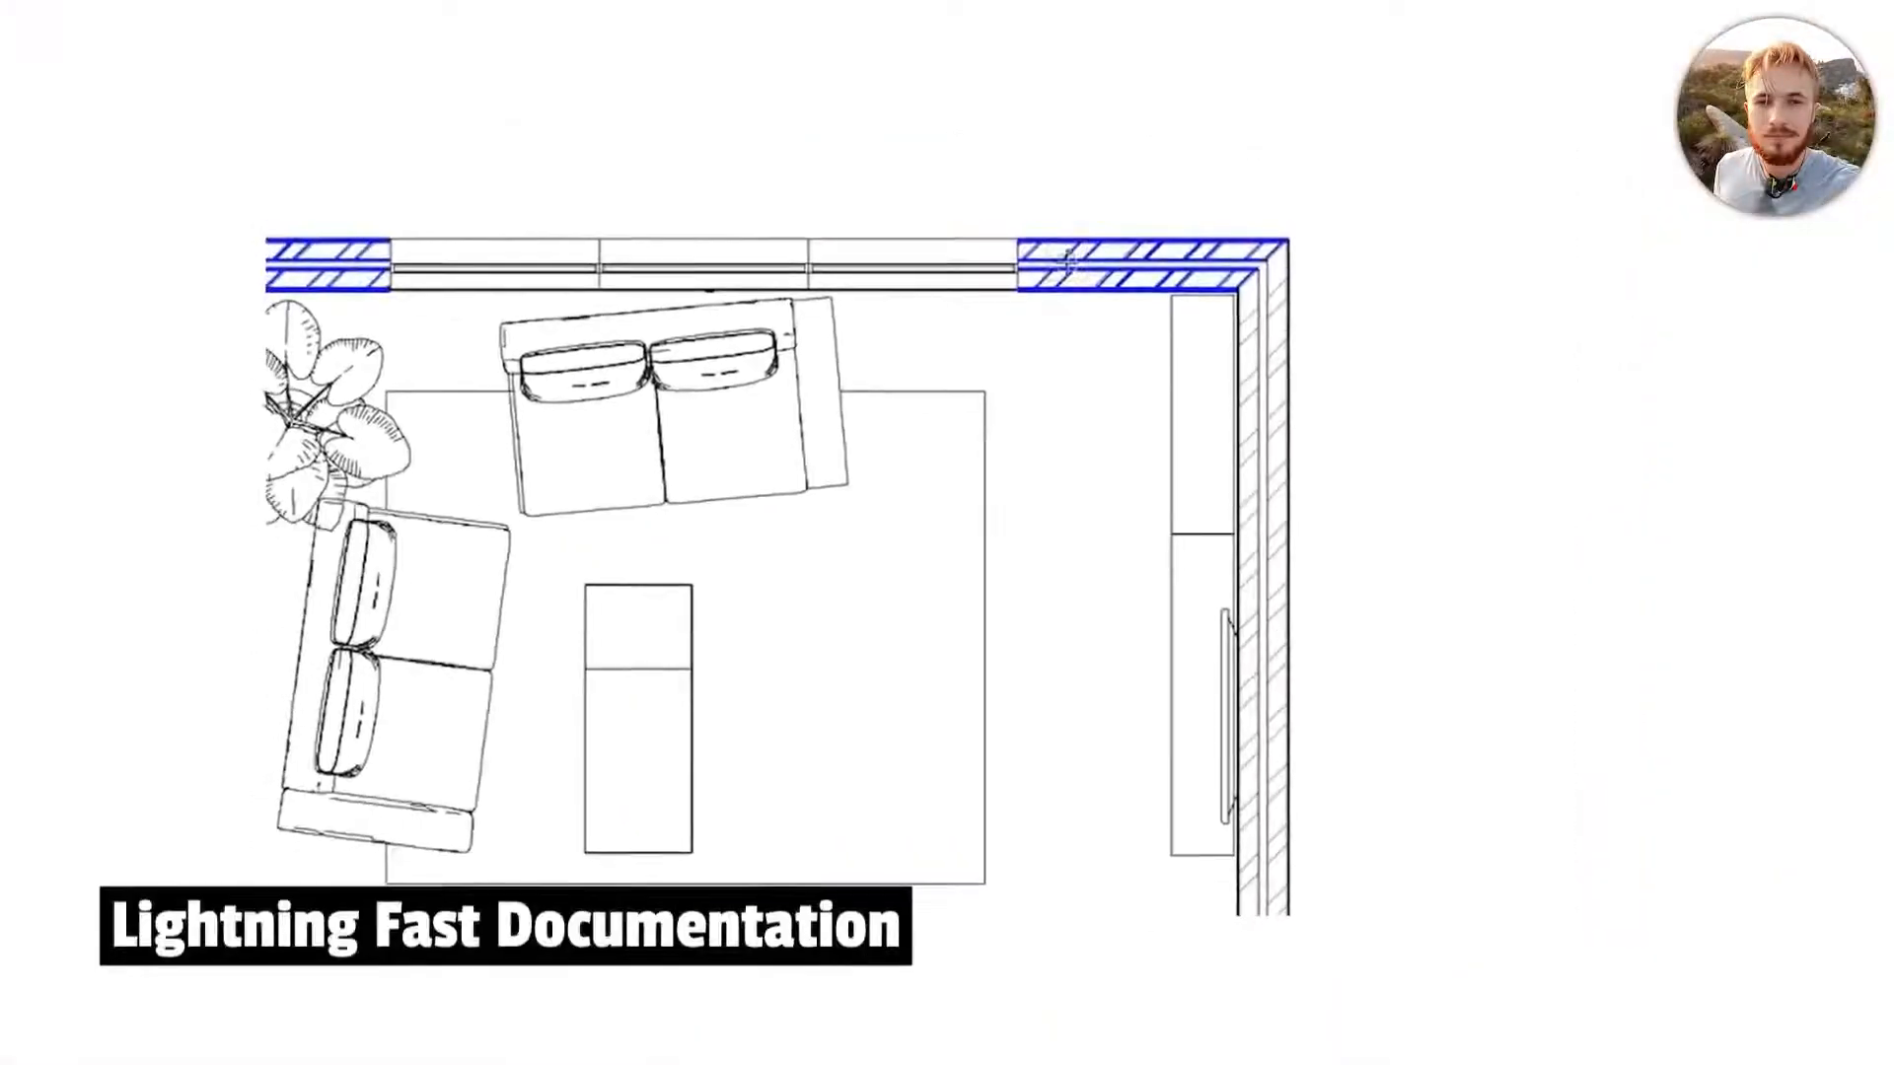
Place automatic dimension chains outside the living room's window wall and outside the adjoining exterior wall
left_click(1064, 266)
left_click(1098, 152)
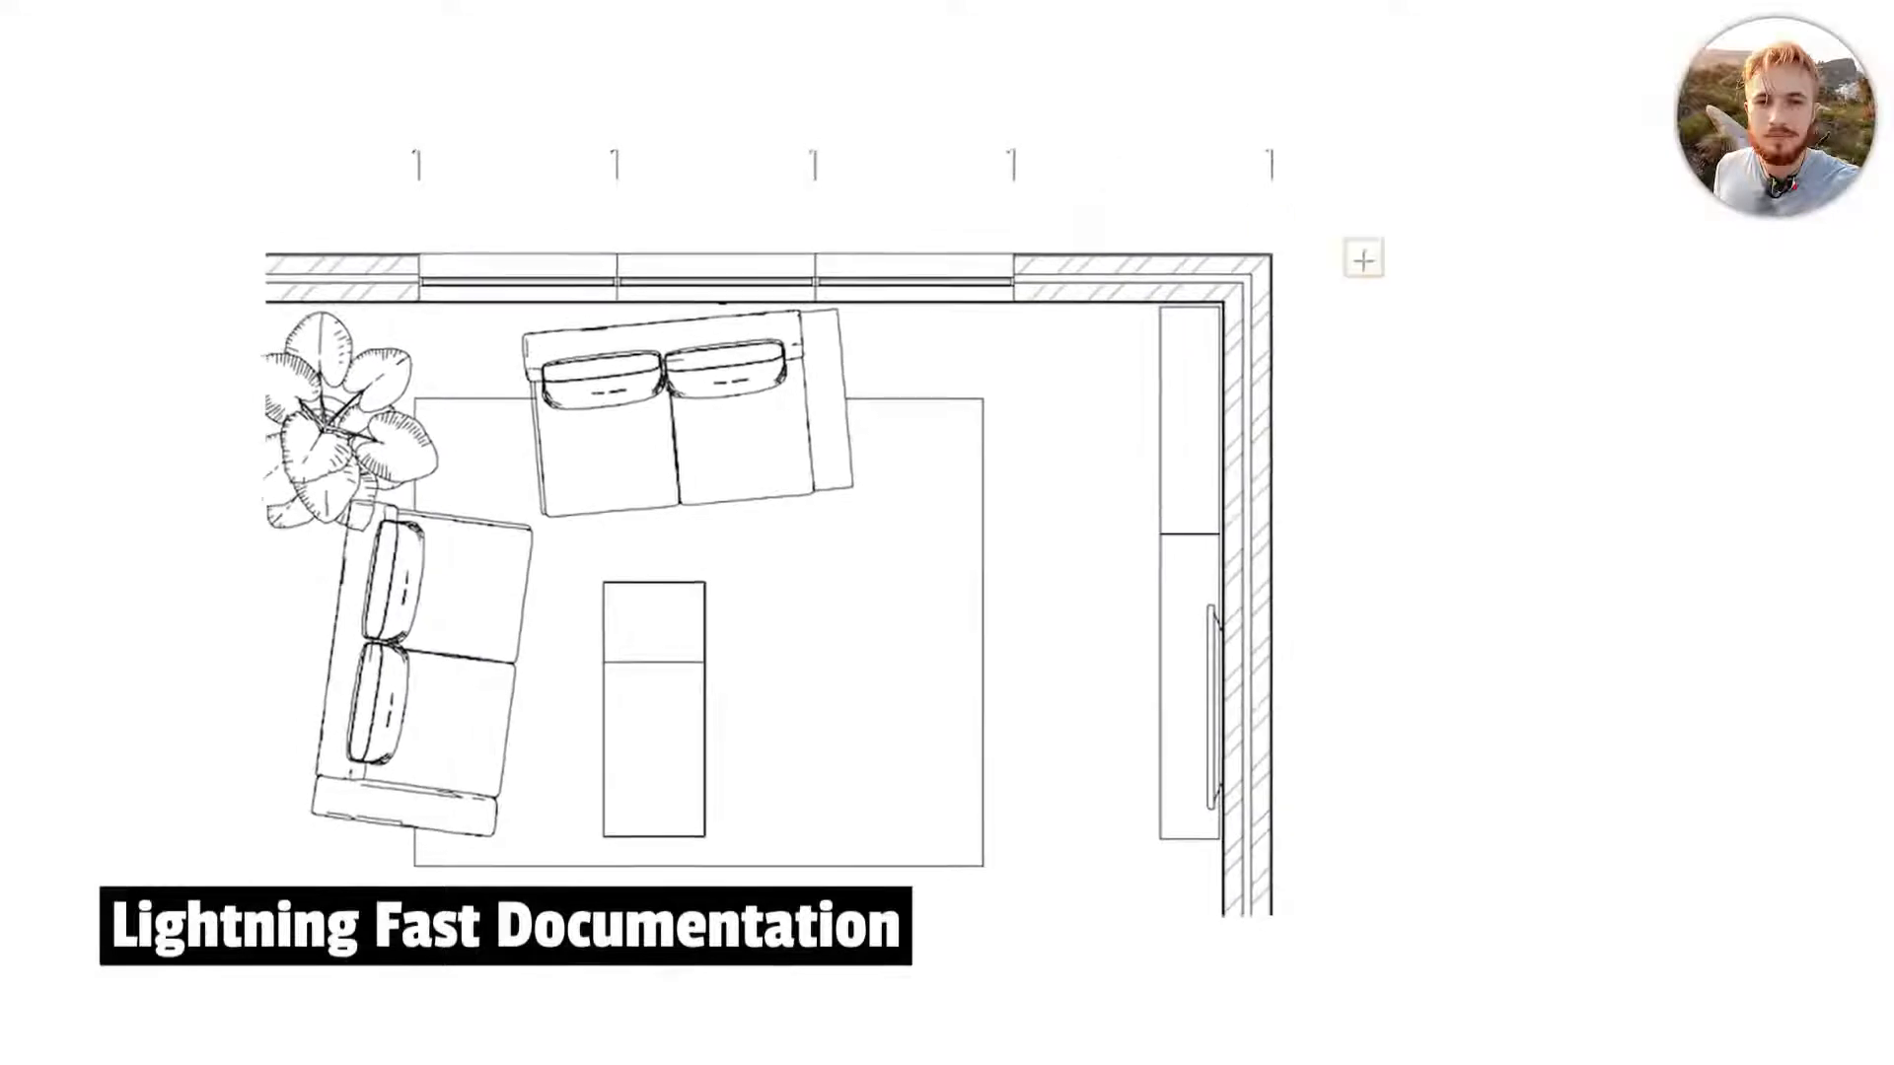
middle_click_drag(1317, 370, 1264, 561)
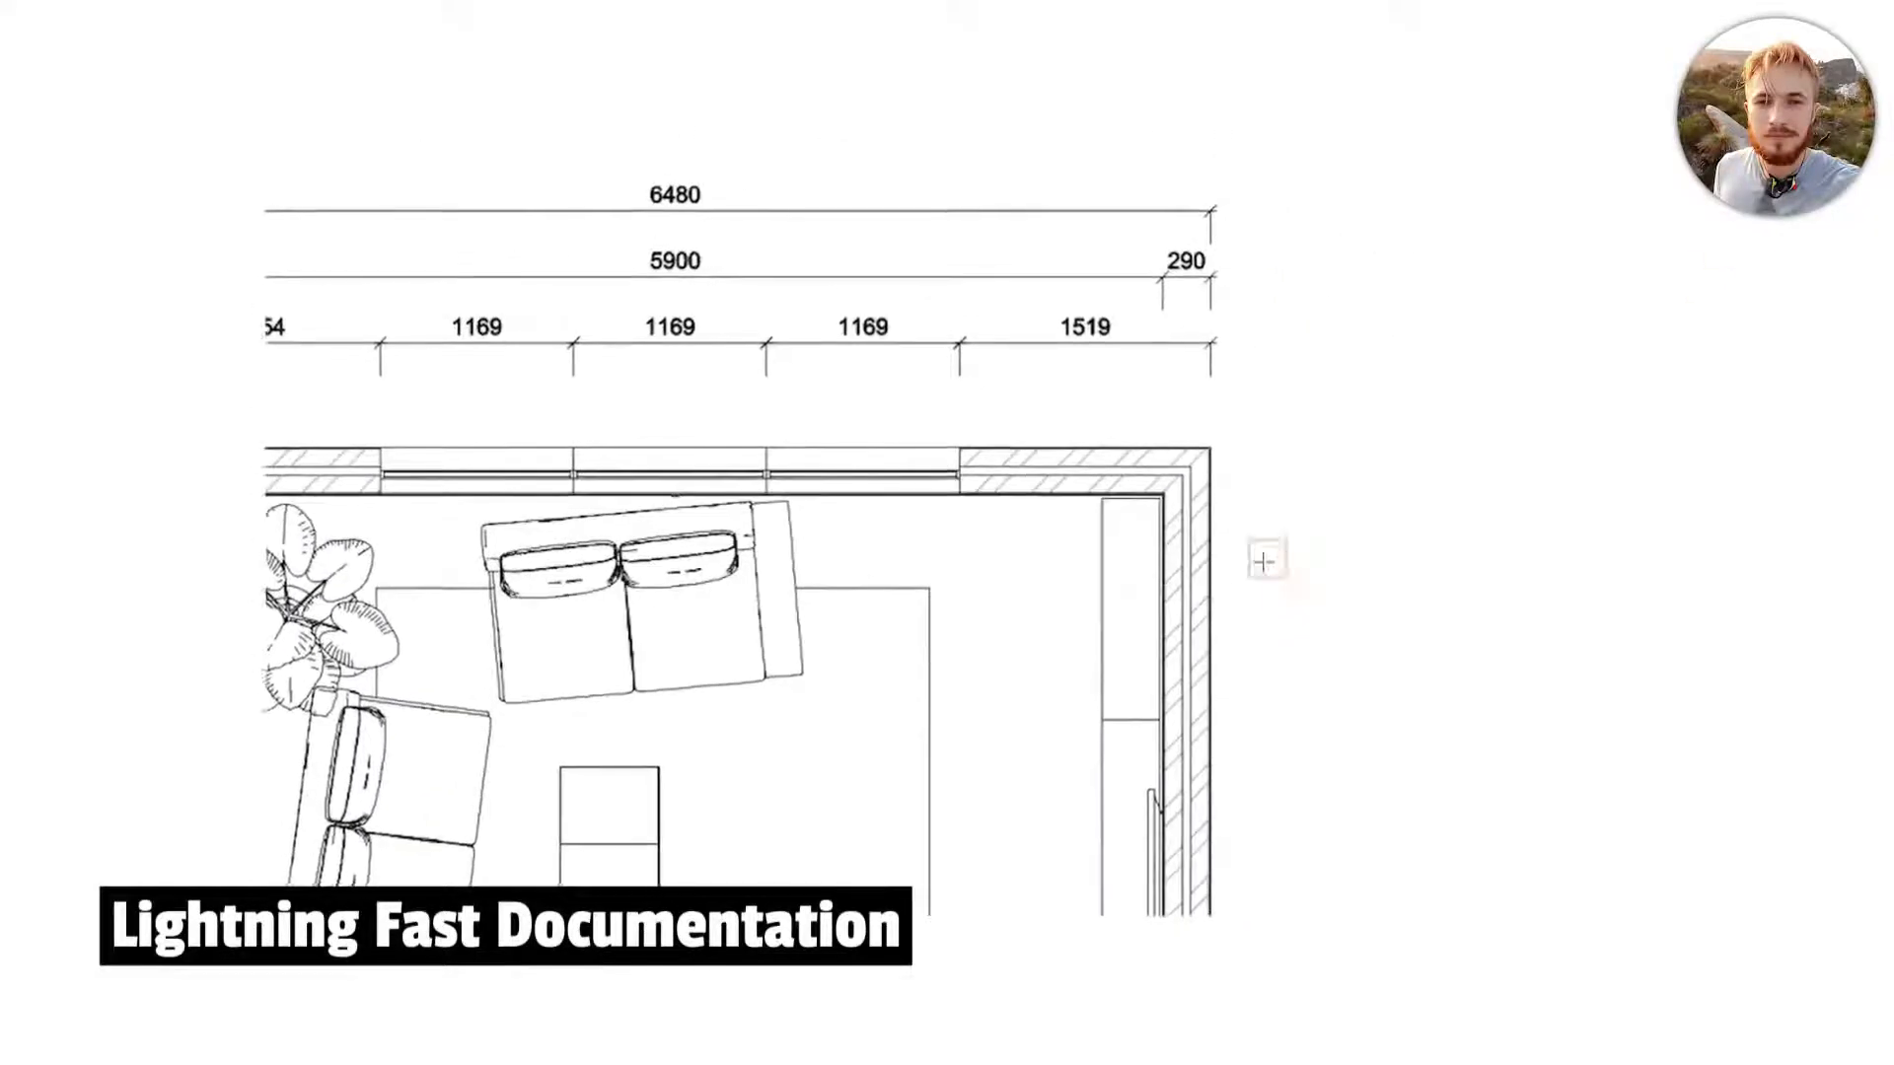
left_click(1209, 578)
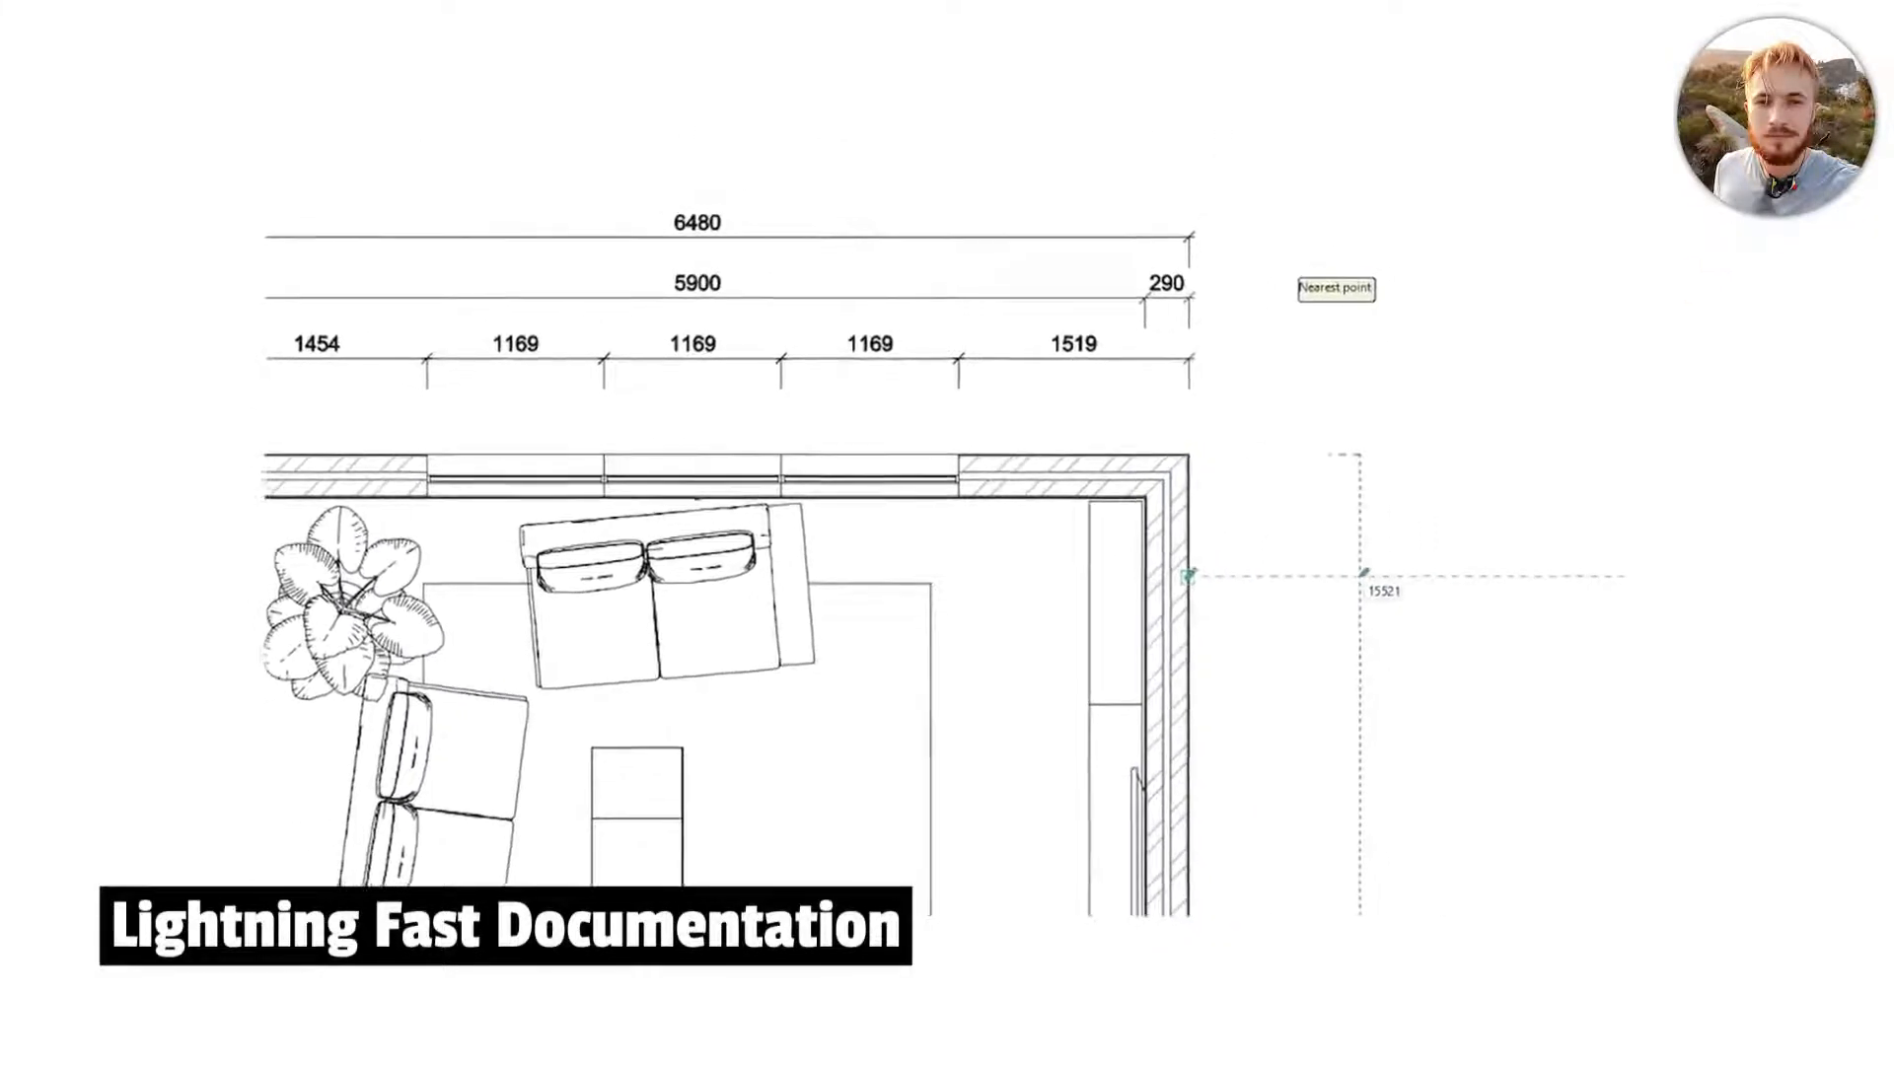
left_click(1362, 577)
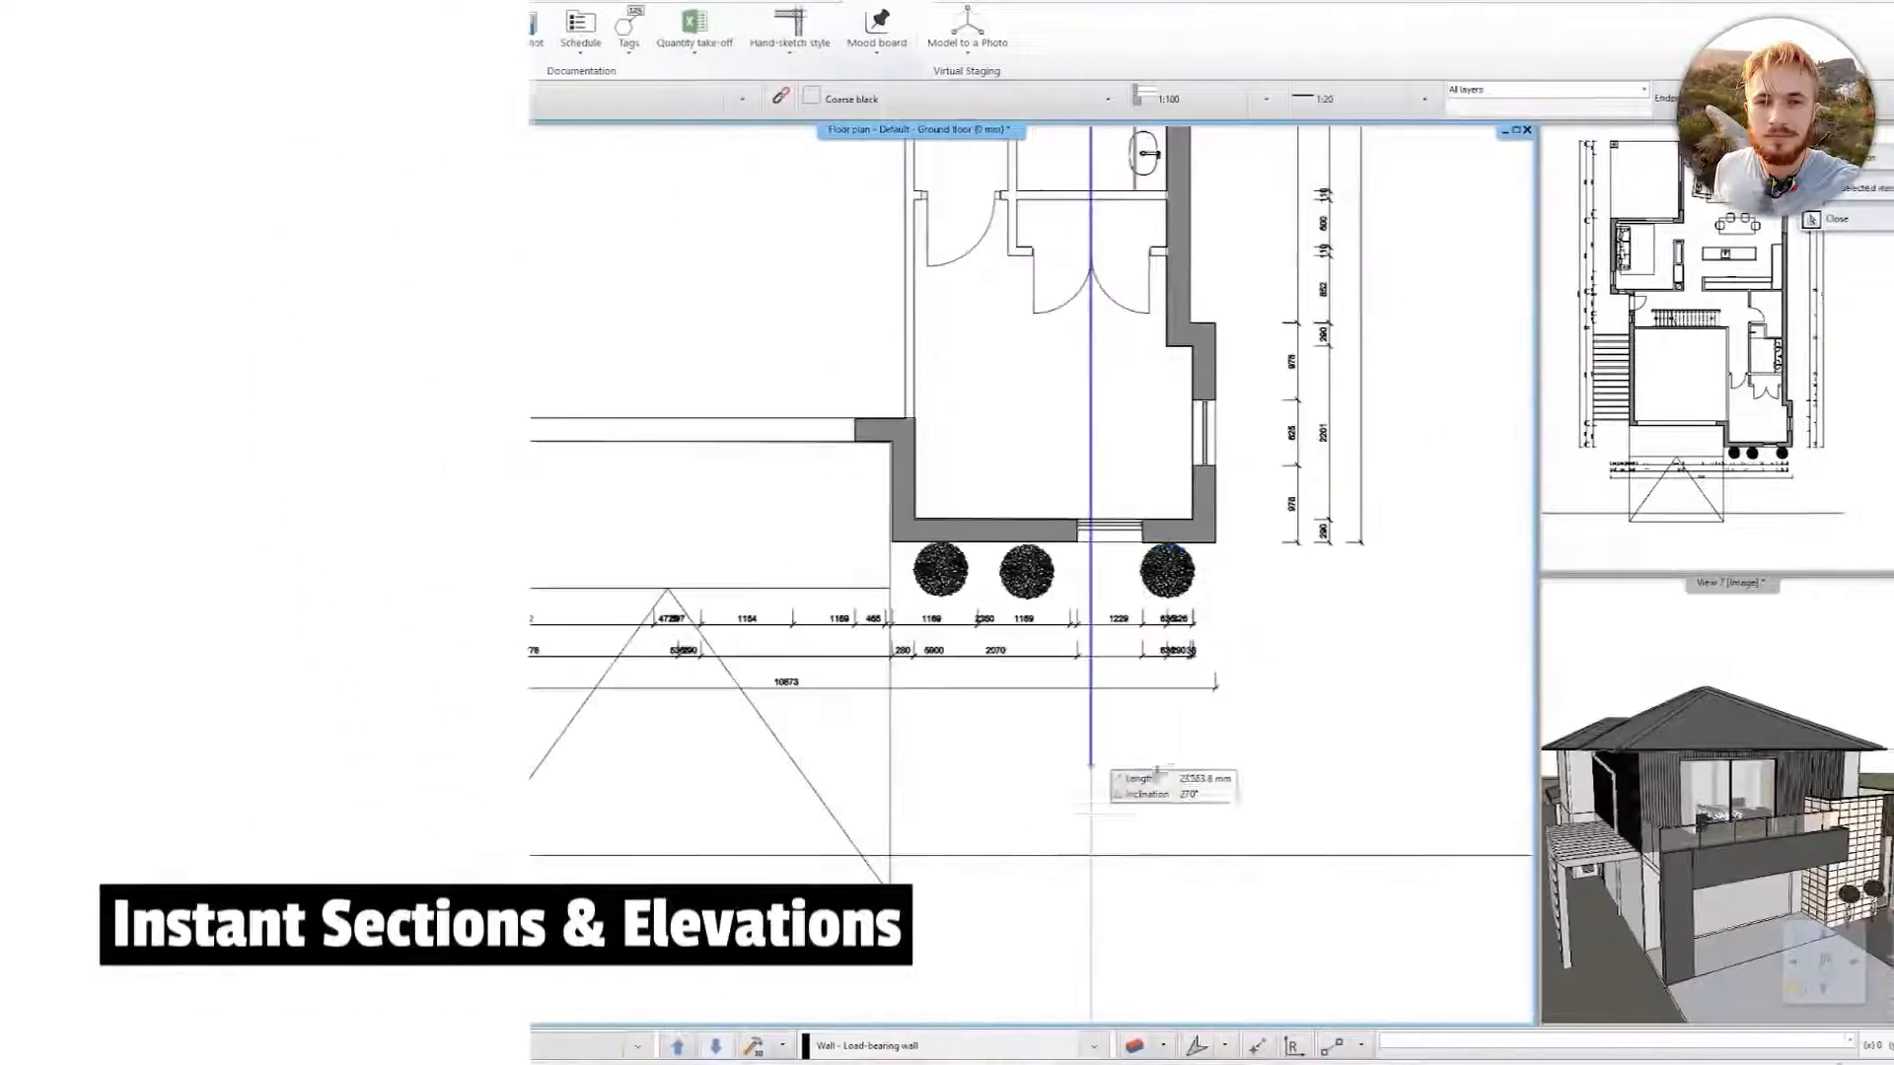
Finish the vertical section line through the ground floor plan, create its section view and magnify that view
scroll(1181, 520, "down", 3)
middle_click_drag(1177, 183, 1178, 428)
left_click(1175, 430)
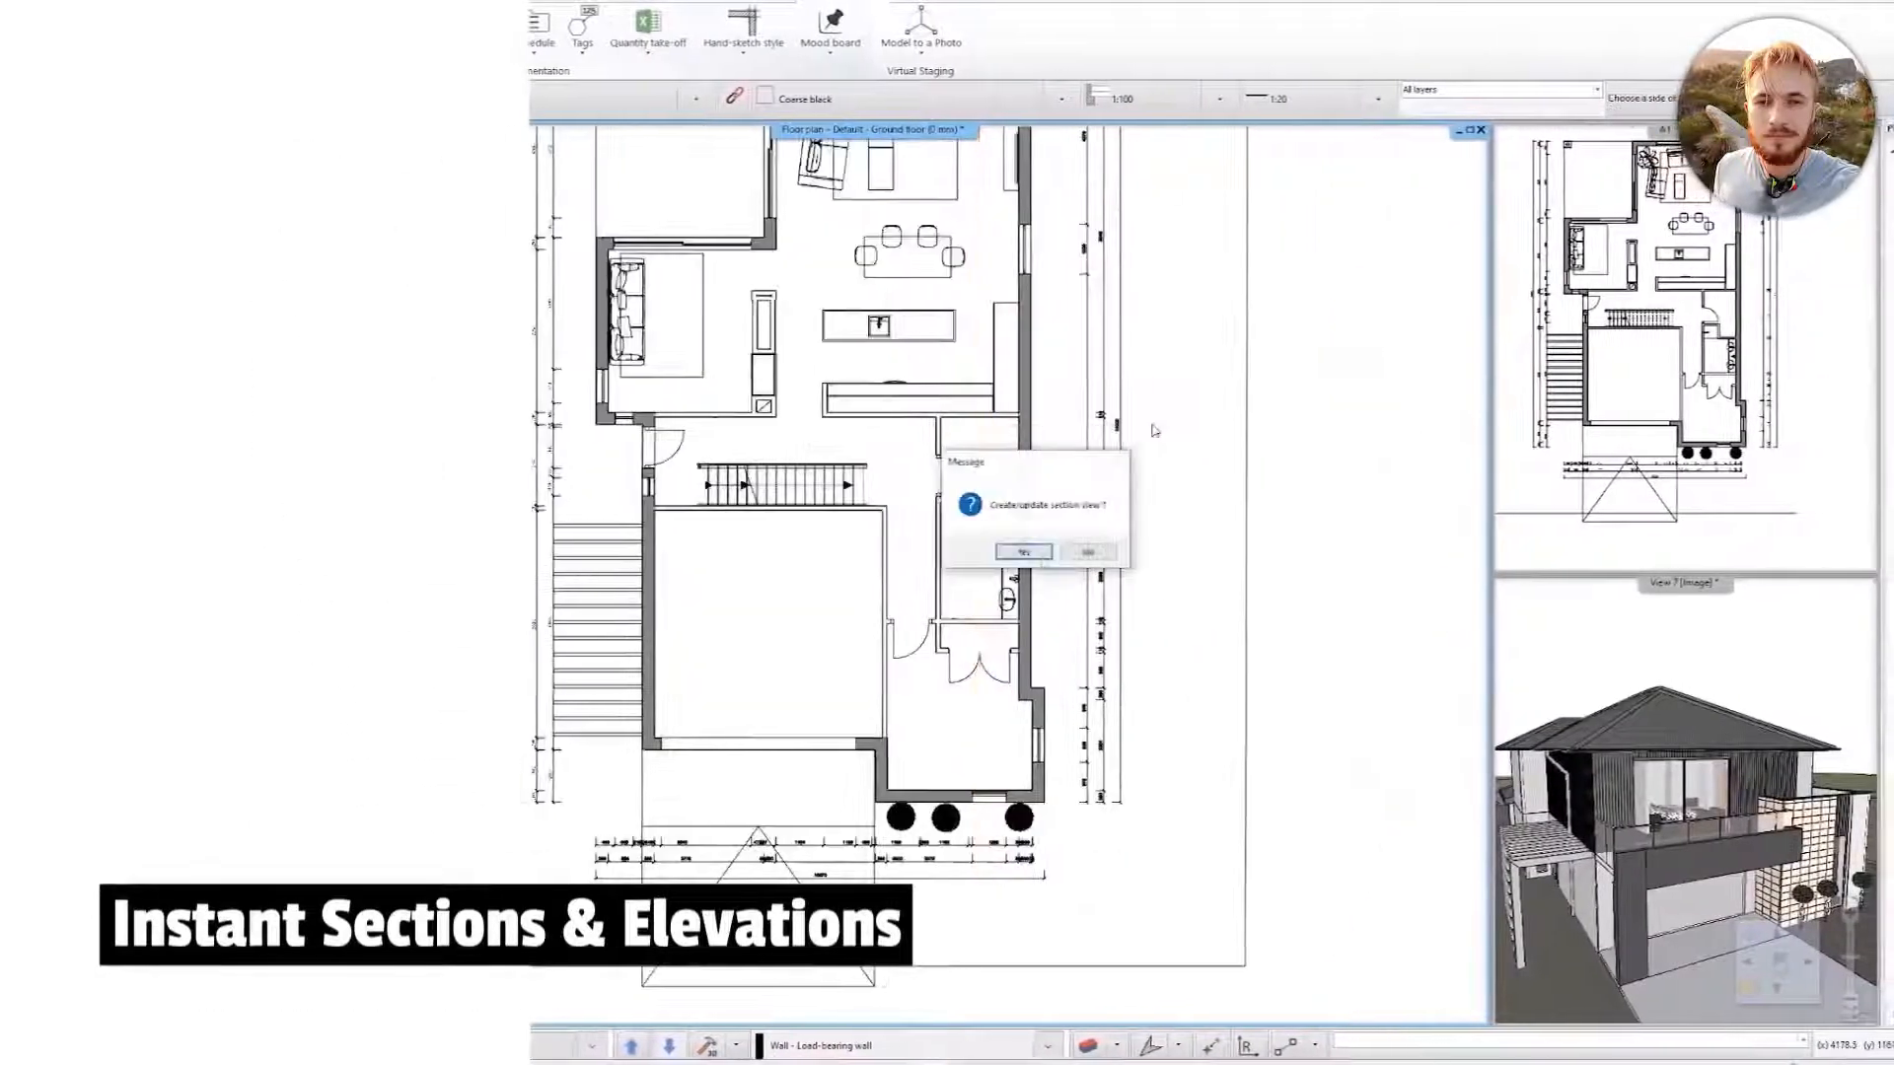
left_click(1027, 552)
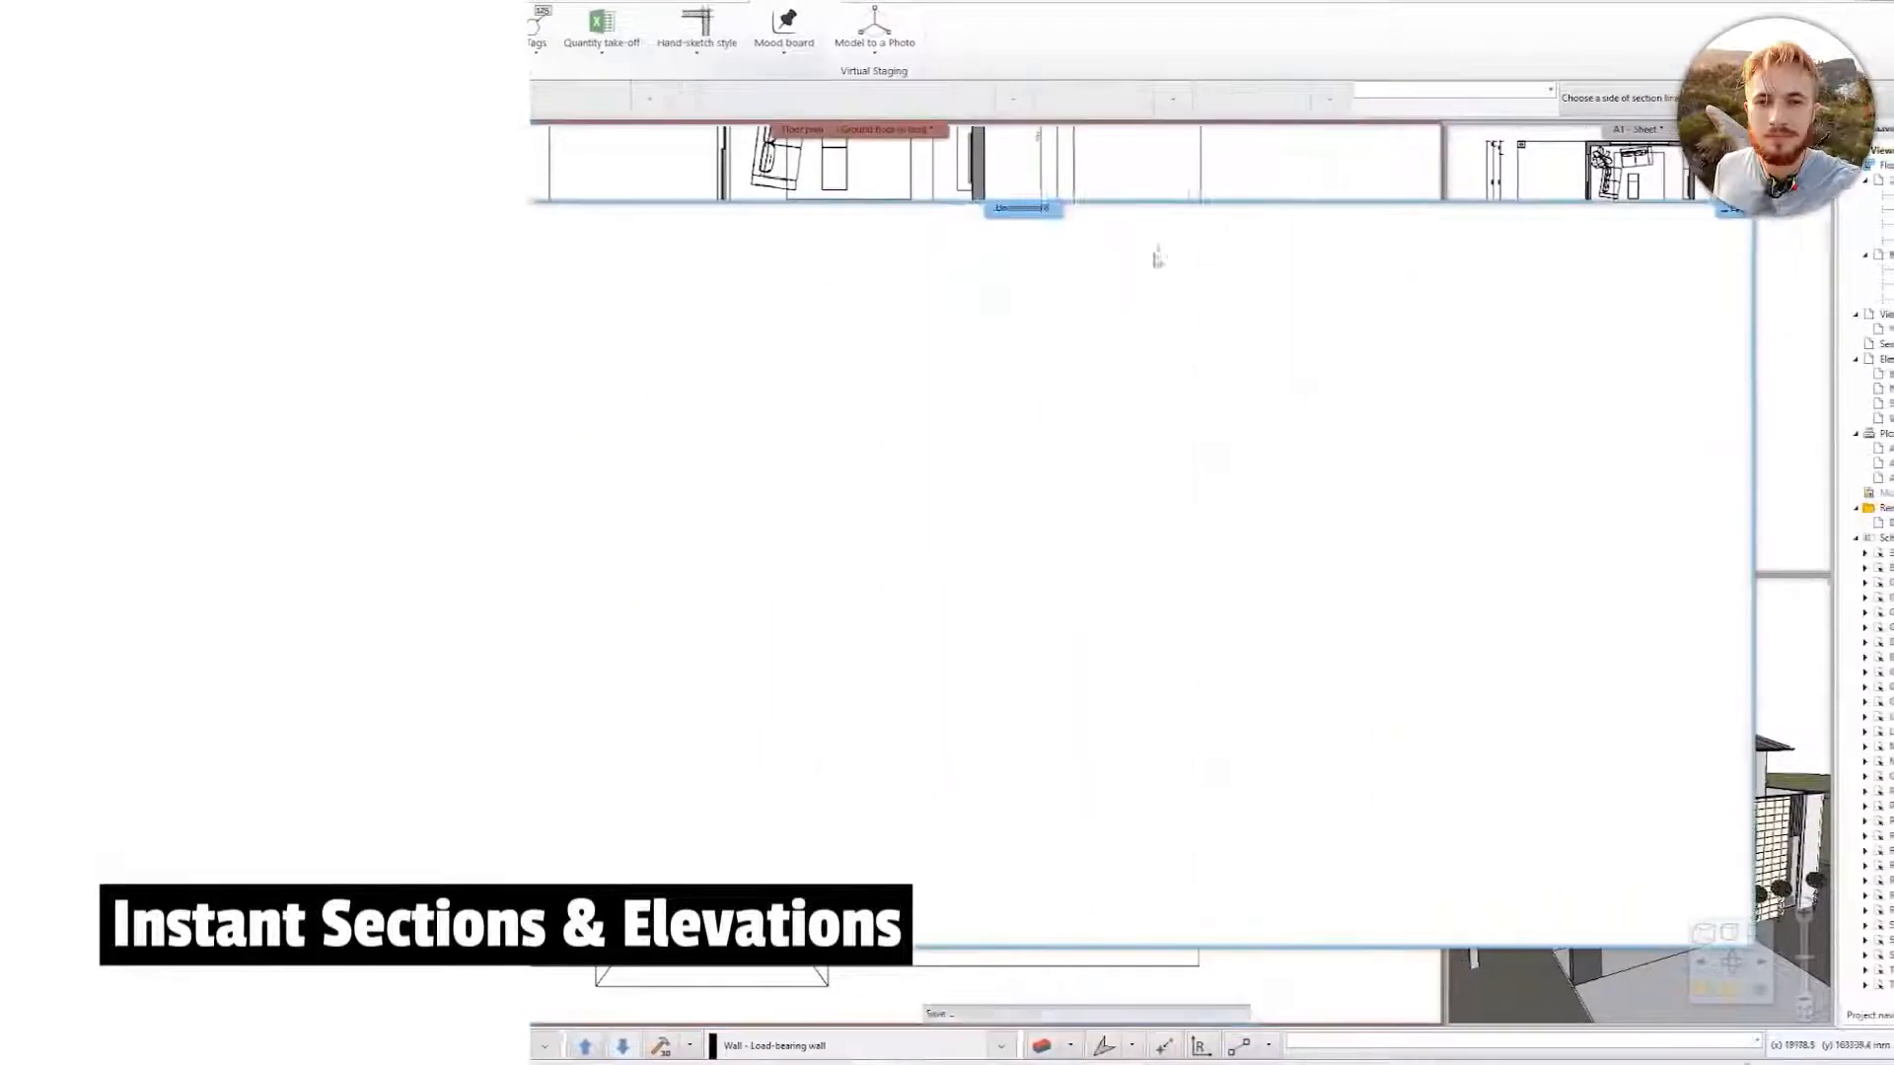
right_click(1034, 208)
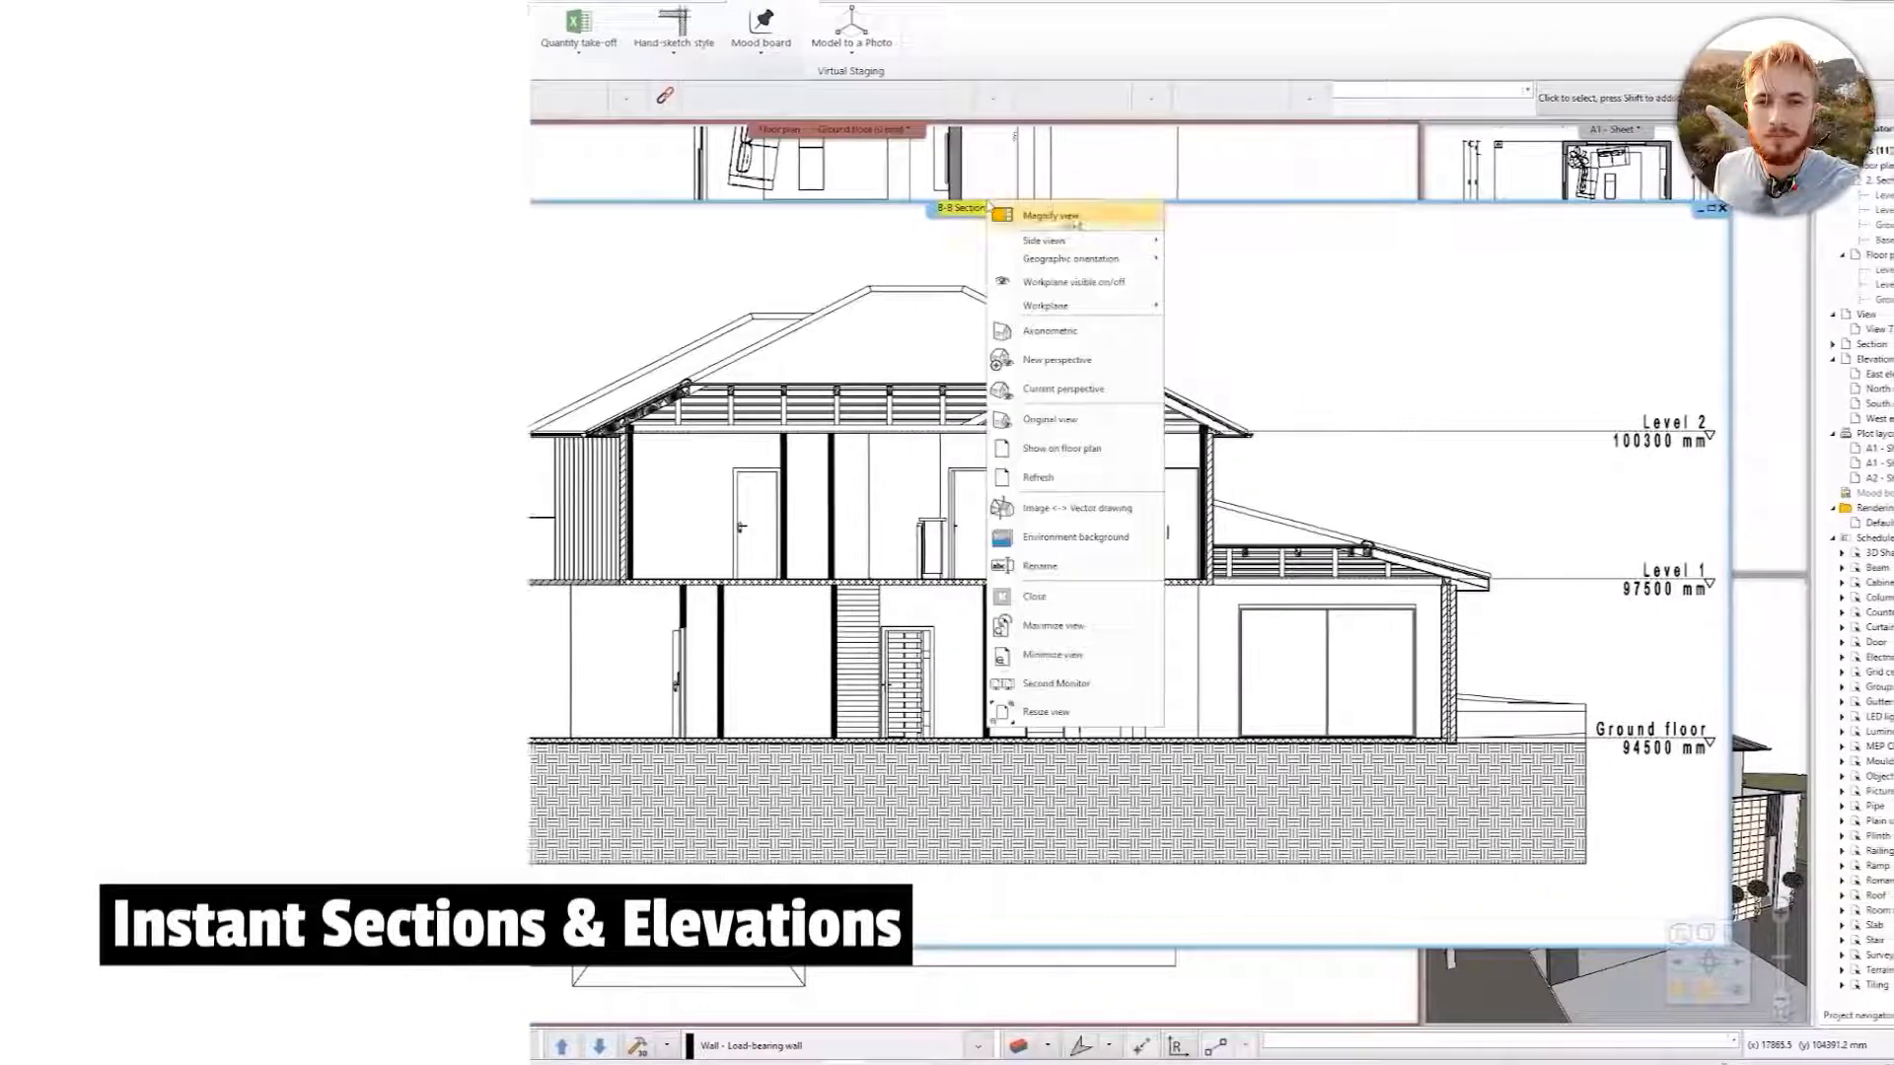
left_click(1051, 215)
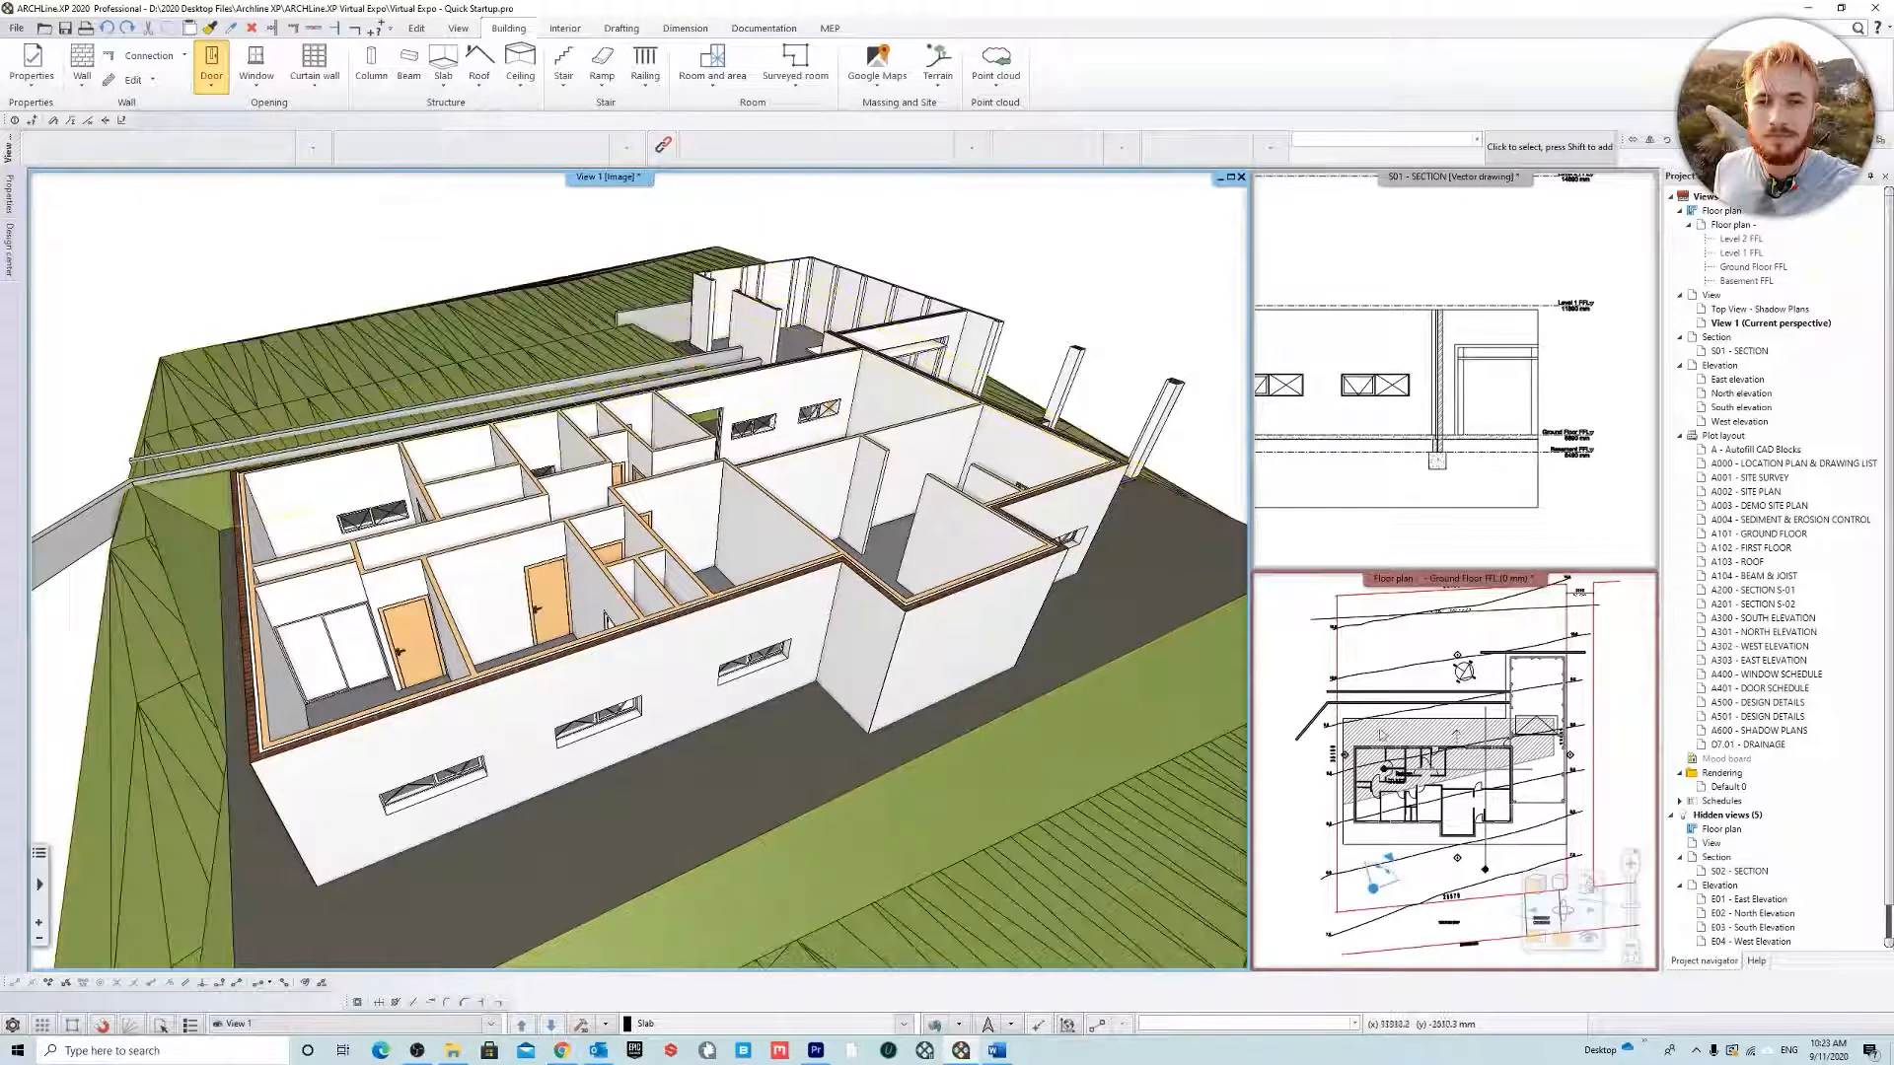
Examine the Ground Floor FFL plan and the wall footing in the S01 section view
left_click(1495, 724)
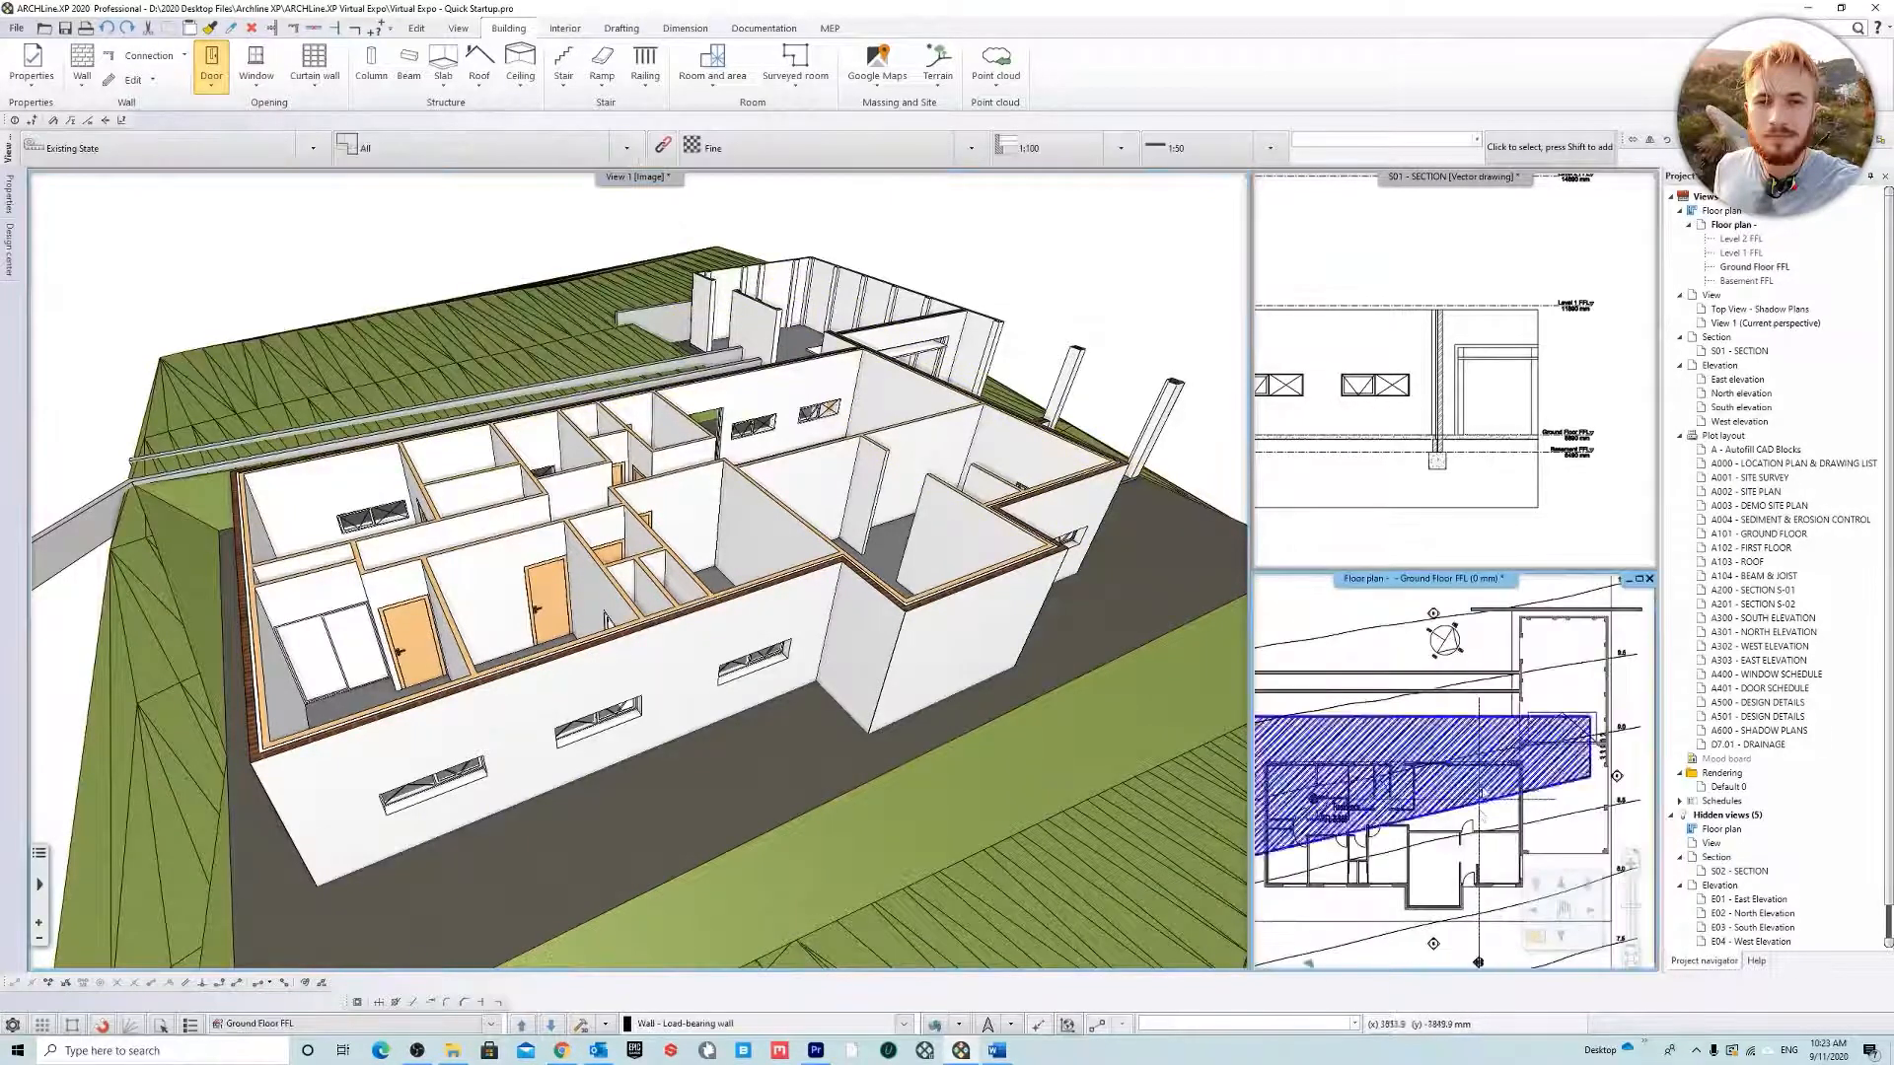
scroll(1468, 751, "up", 2)
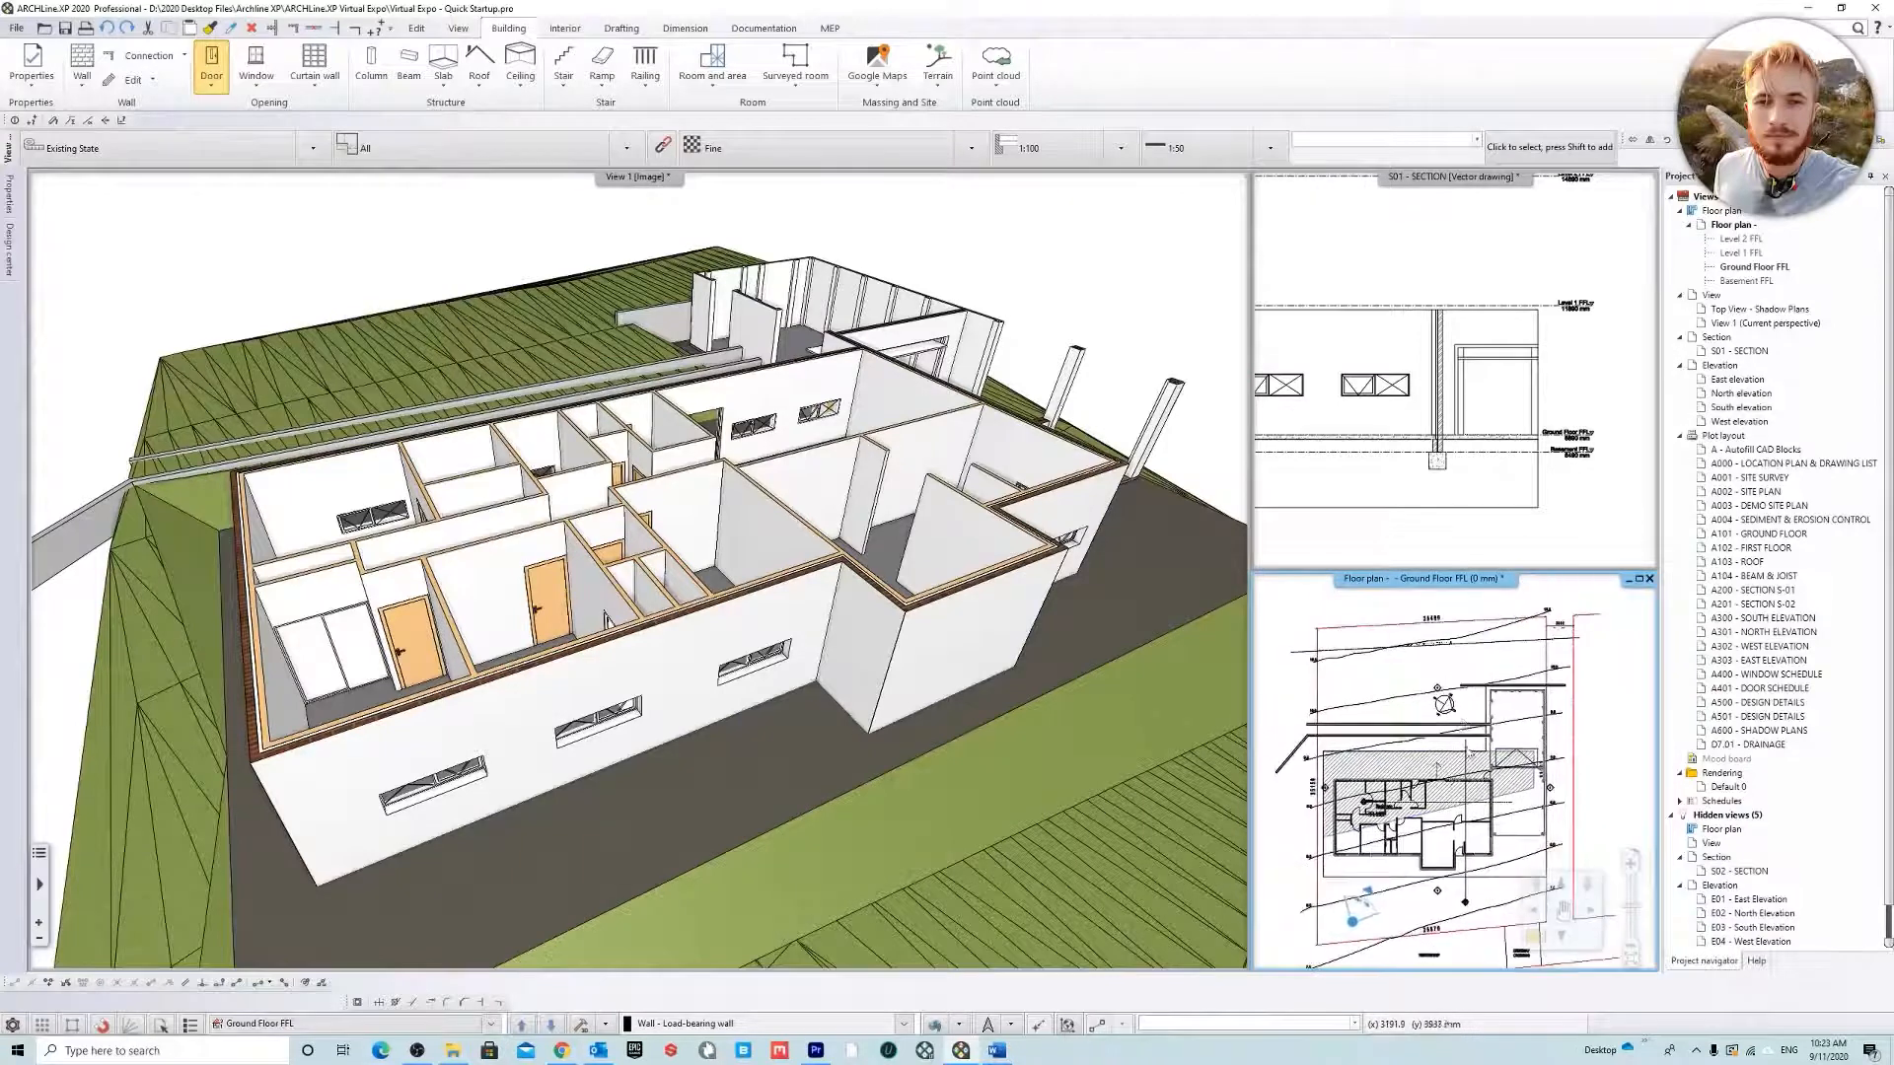
left_click(1413, 249)
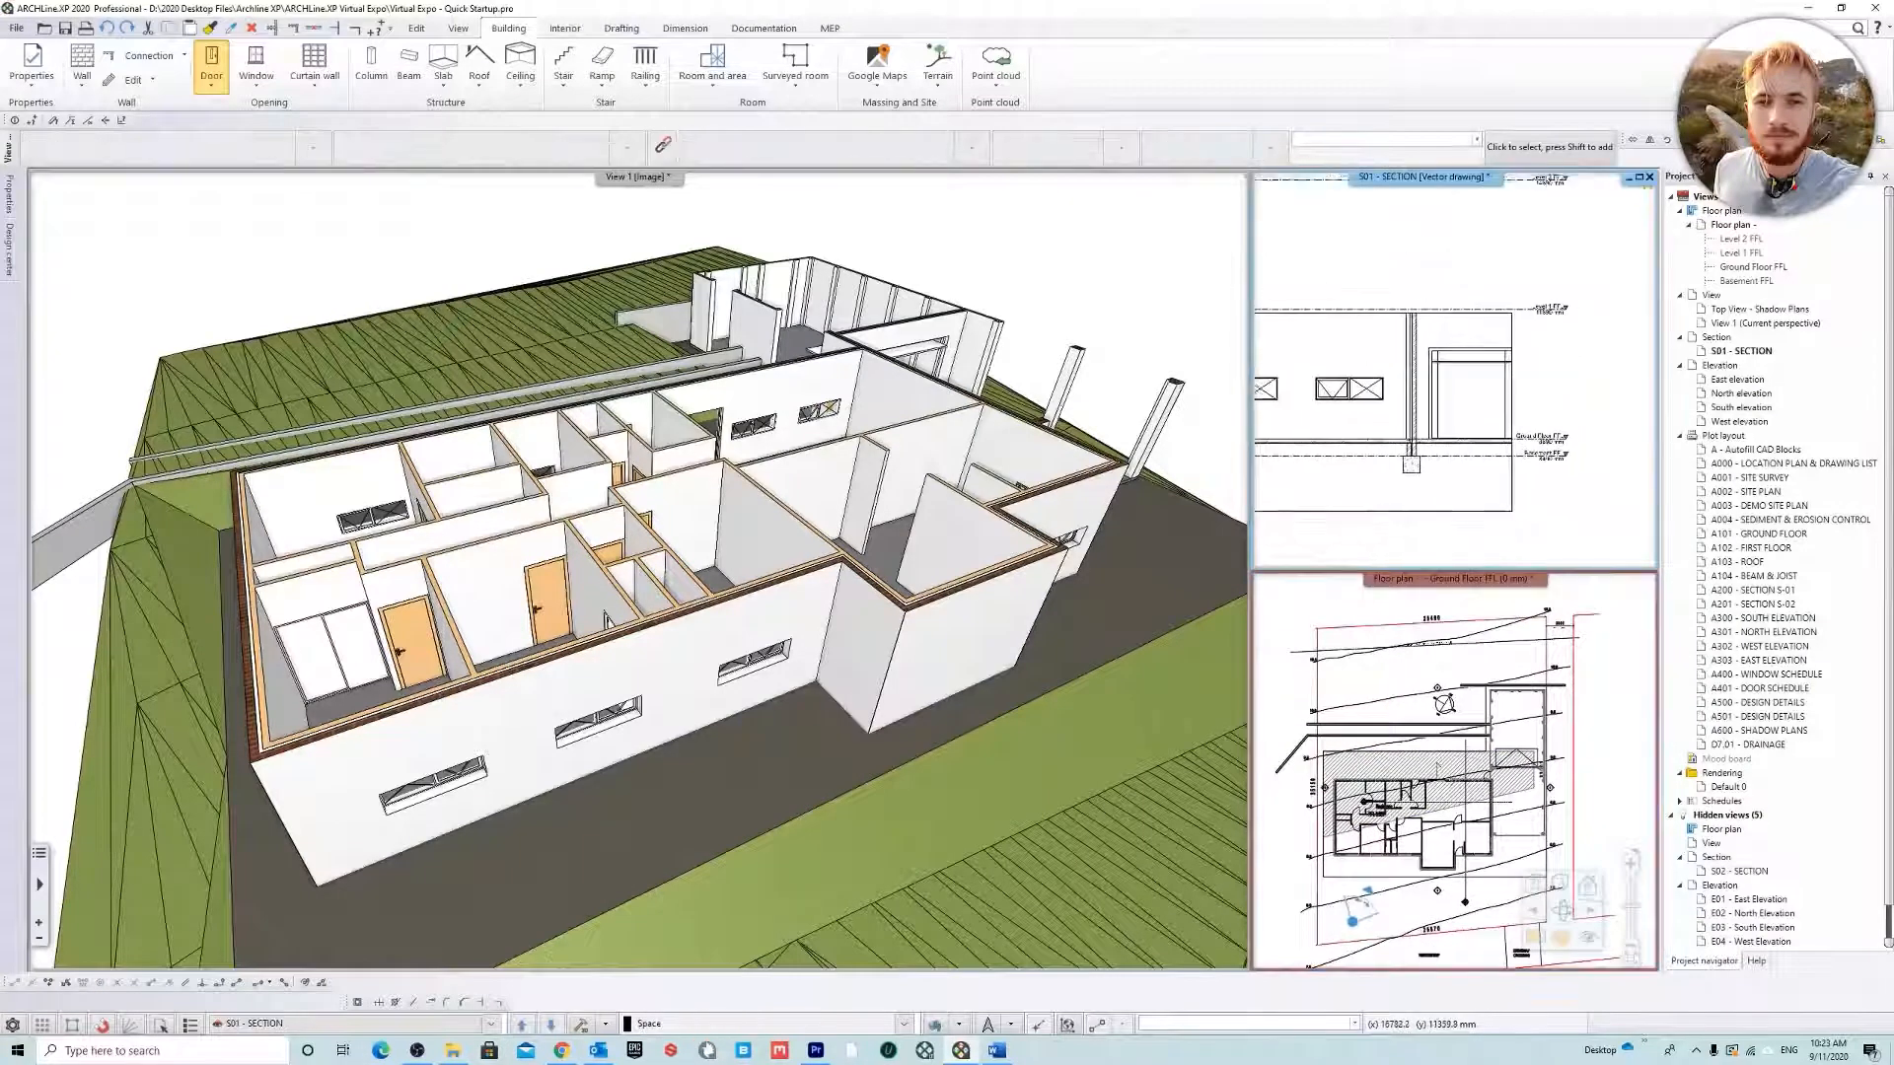
scroll(1460, 258, "up", 2)
scroll(1364, 405, "up", 3)
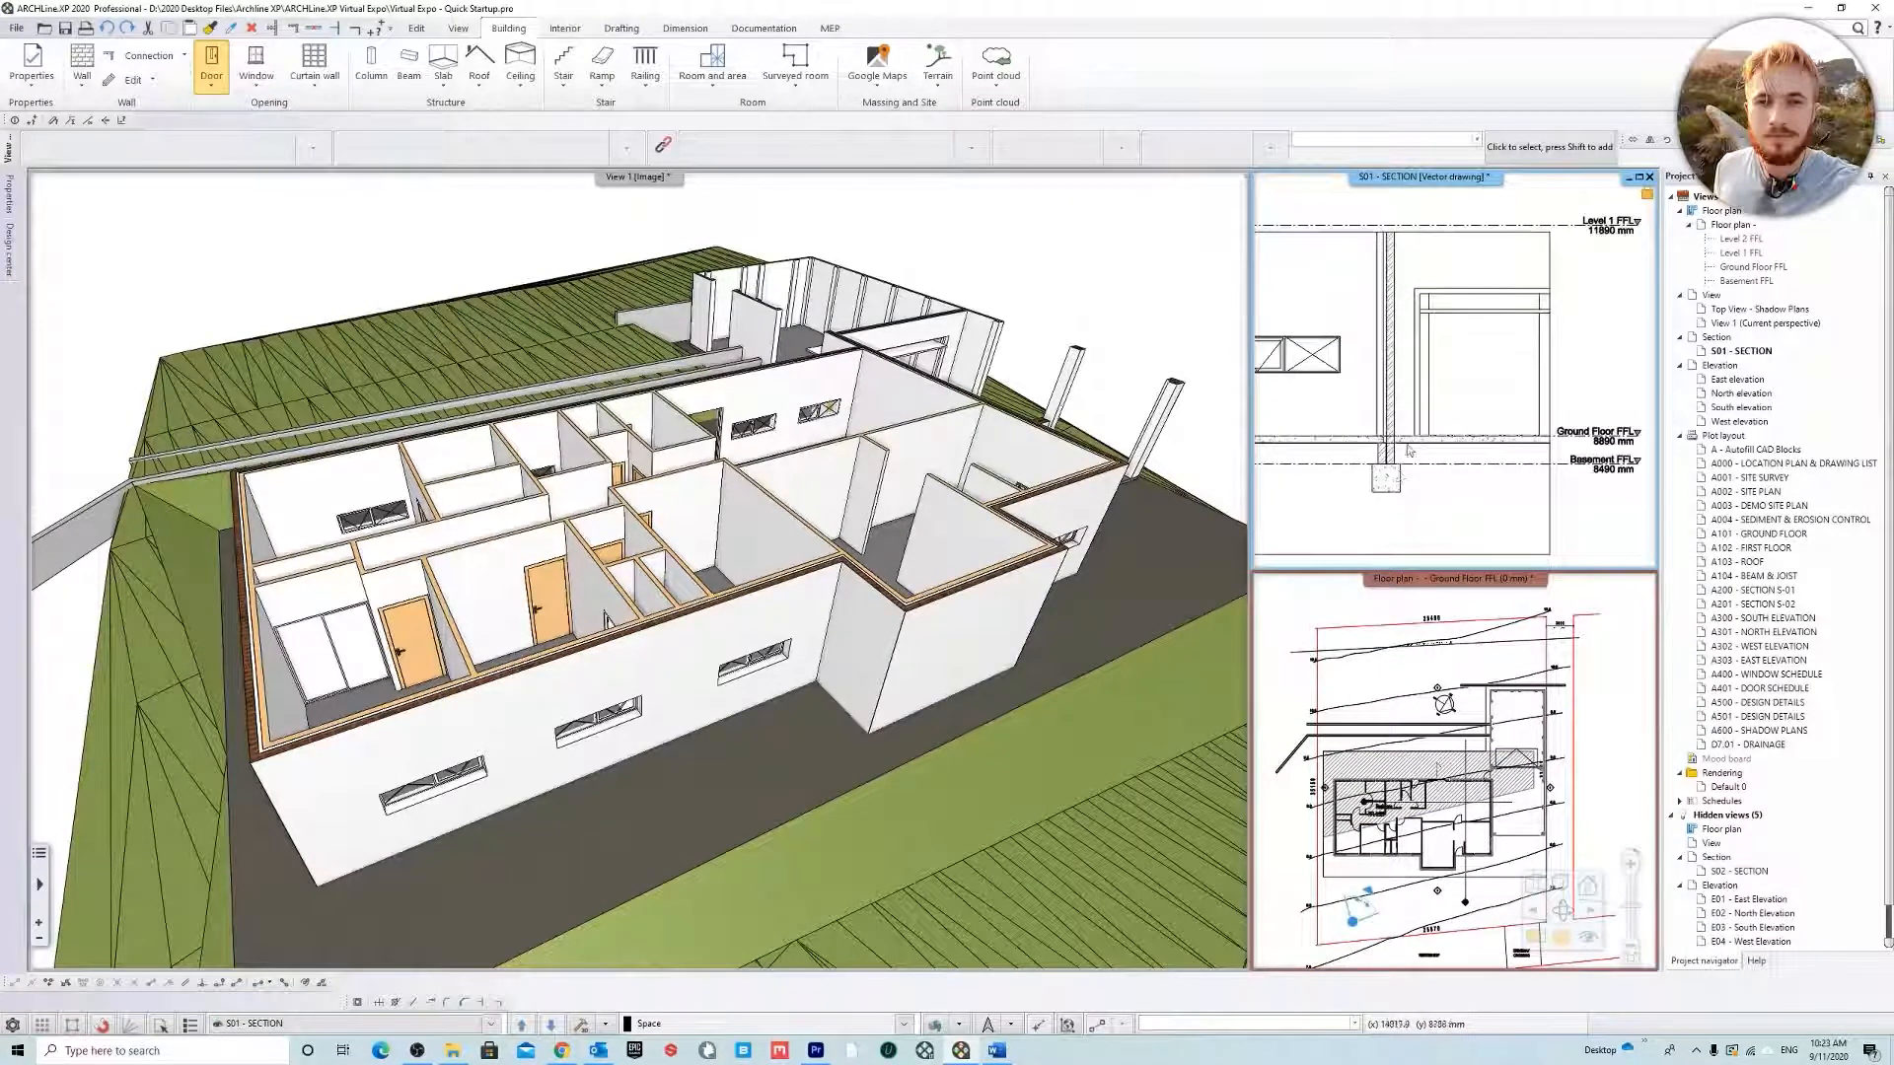
middle_click_drag(1470, 345, 1469, 358)
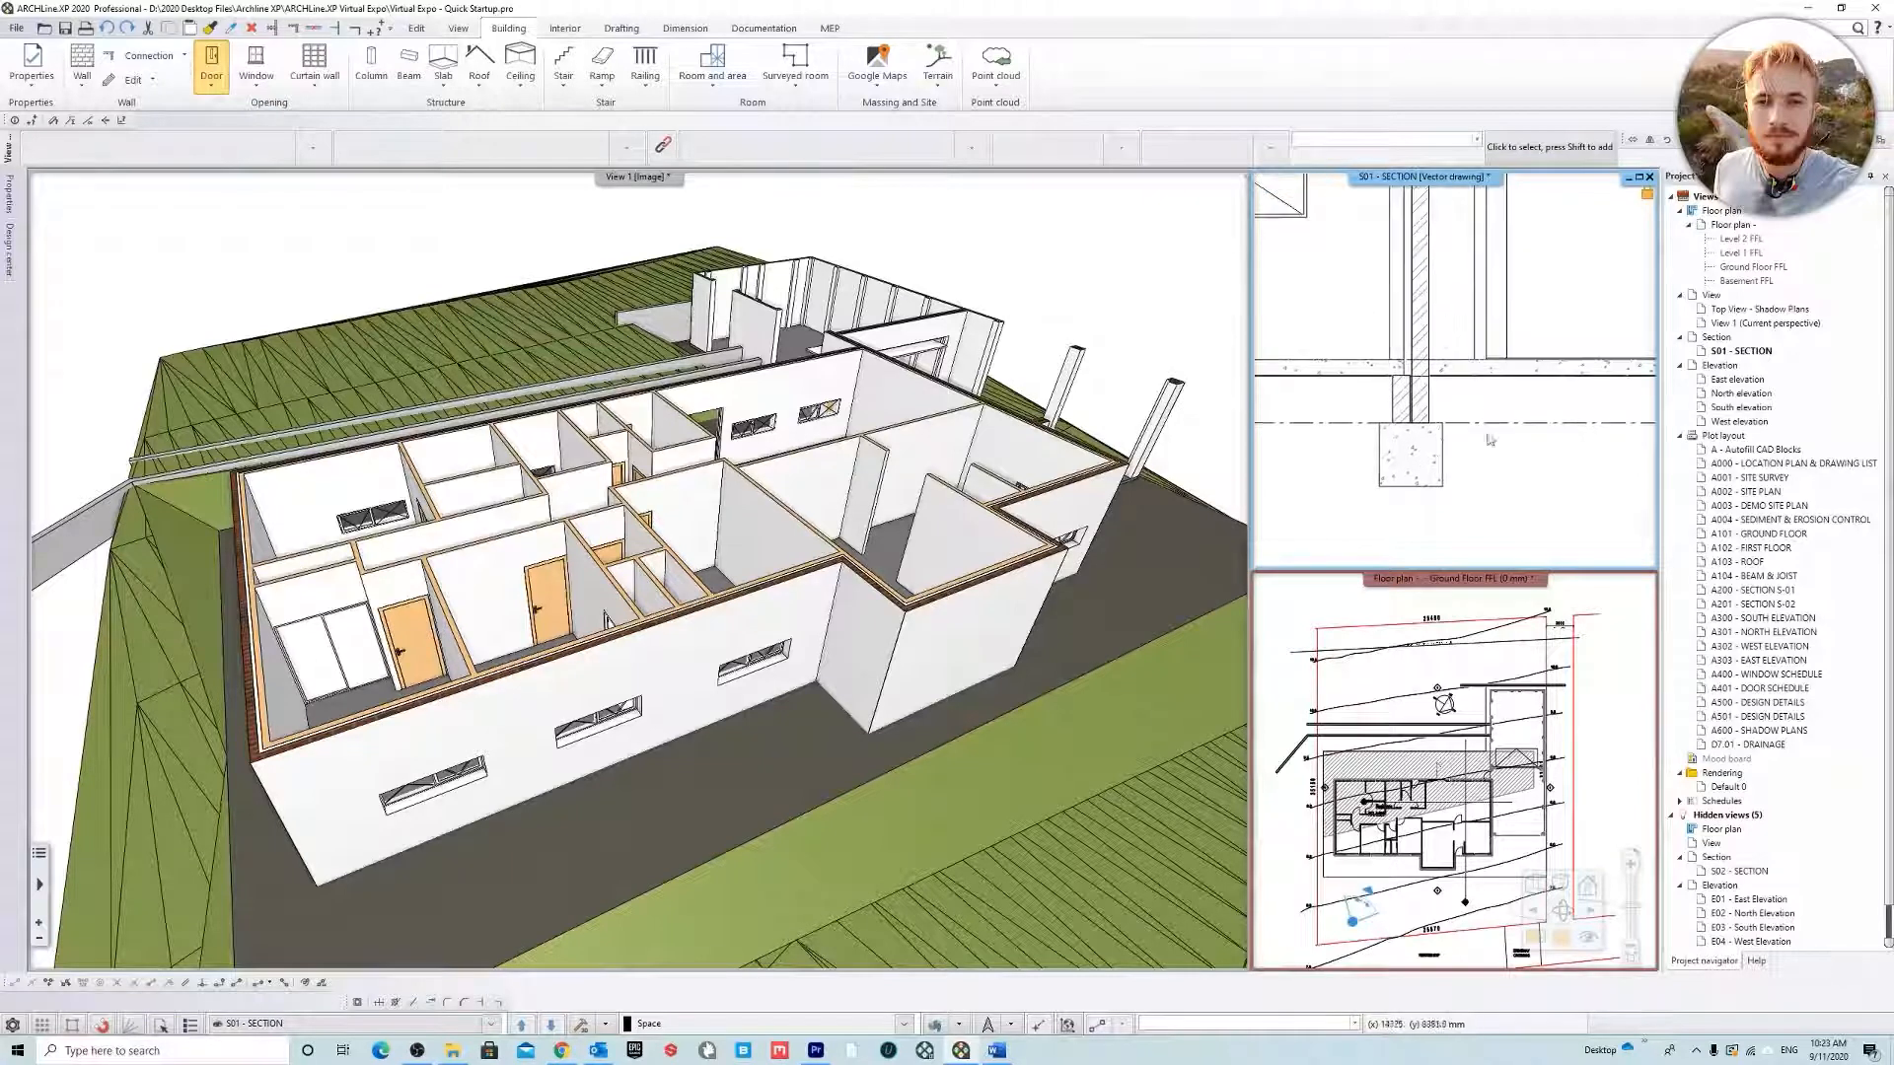
scroll(1334, 455, "down", 5)
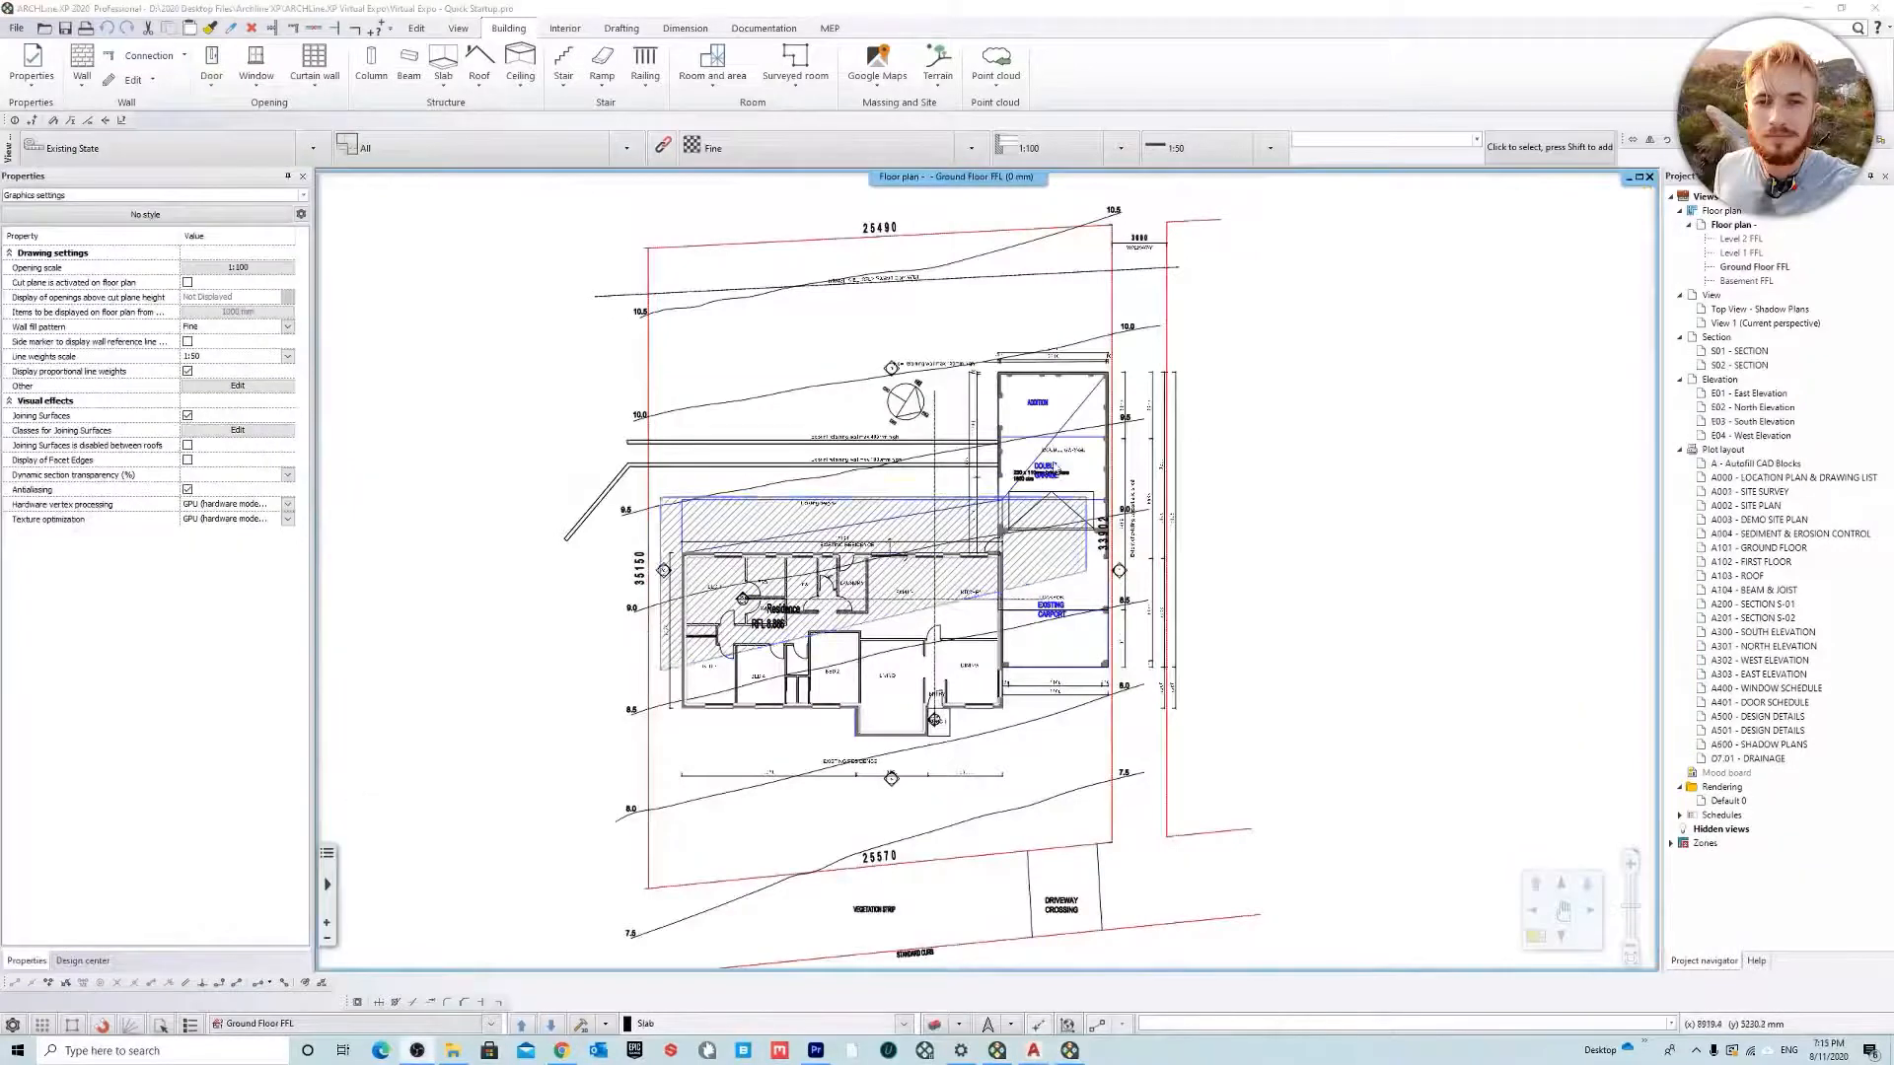
scroll(517, 377, "down", 1)
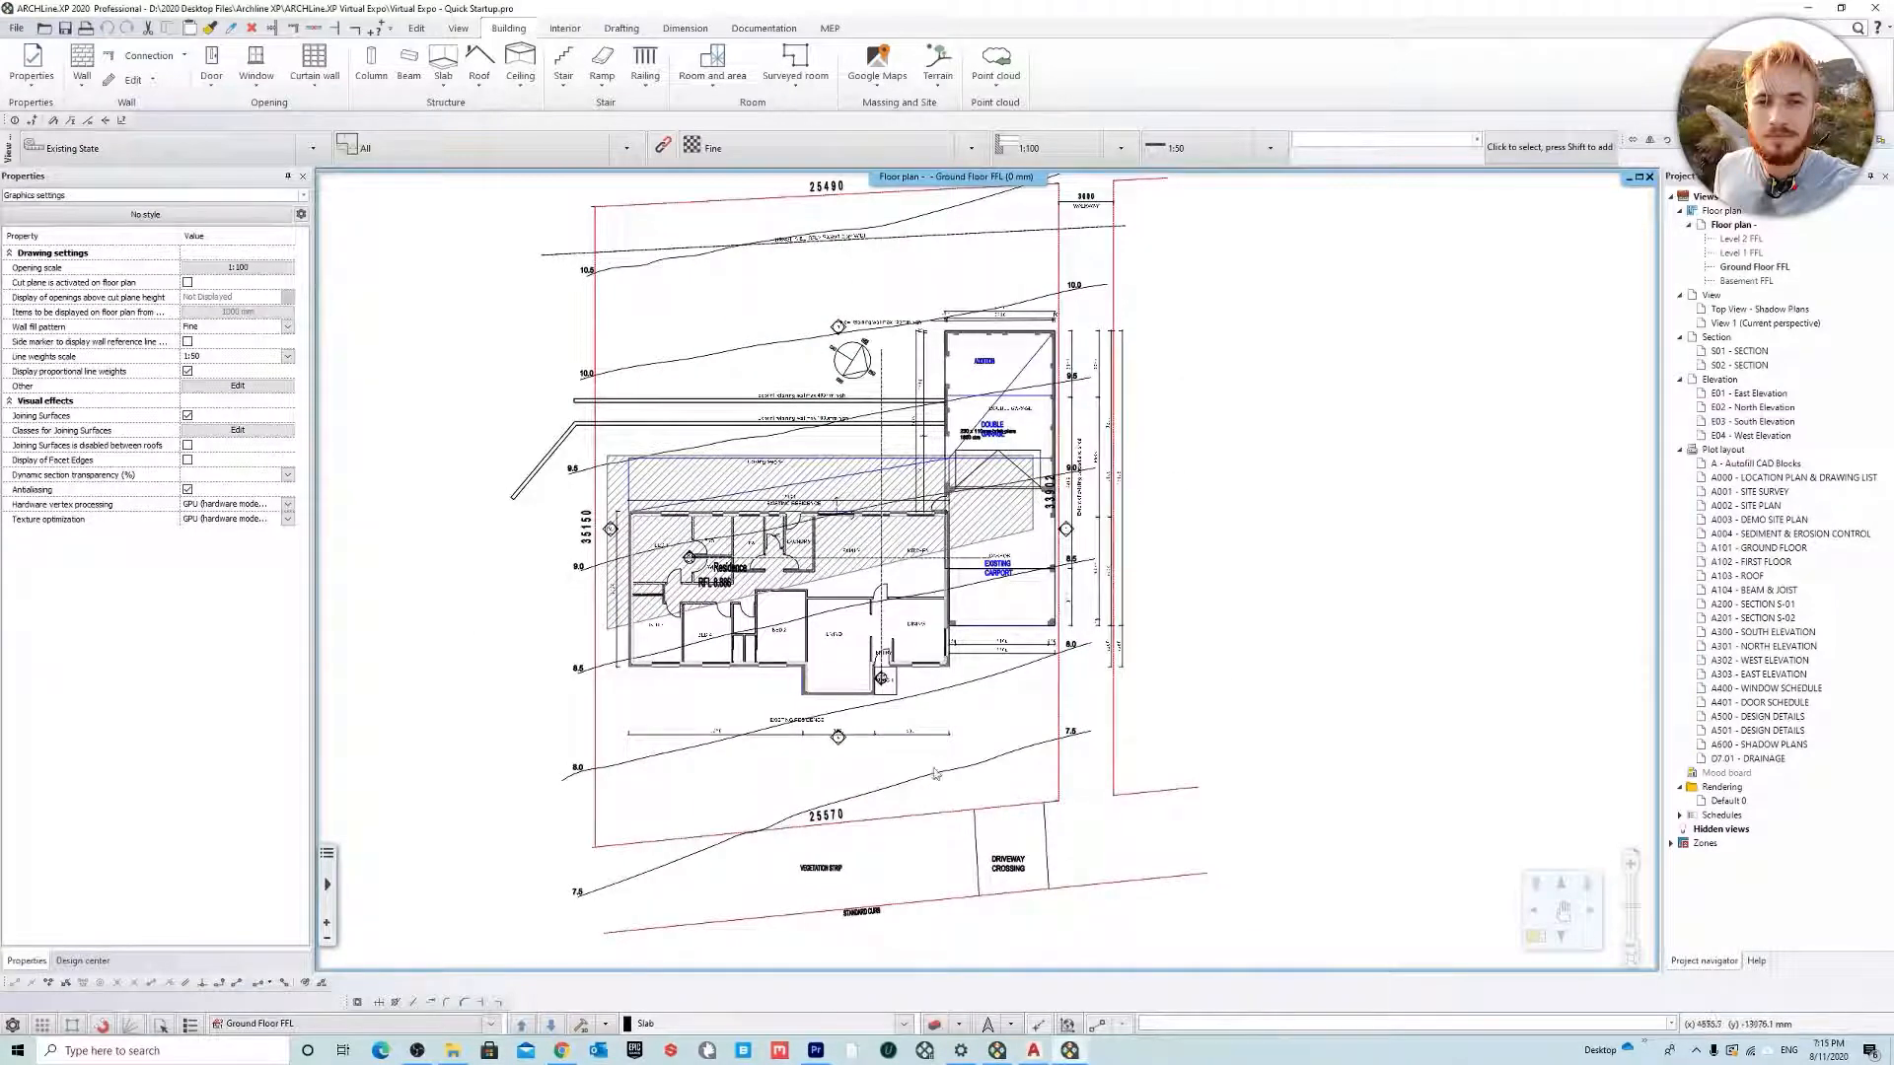
middle_click_drag(1169, 525, 1170, 545)
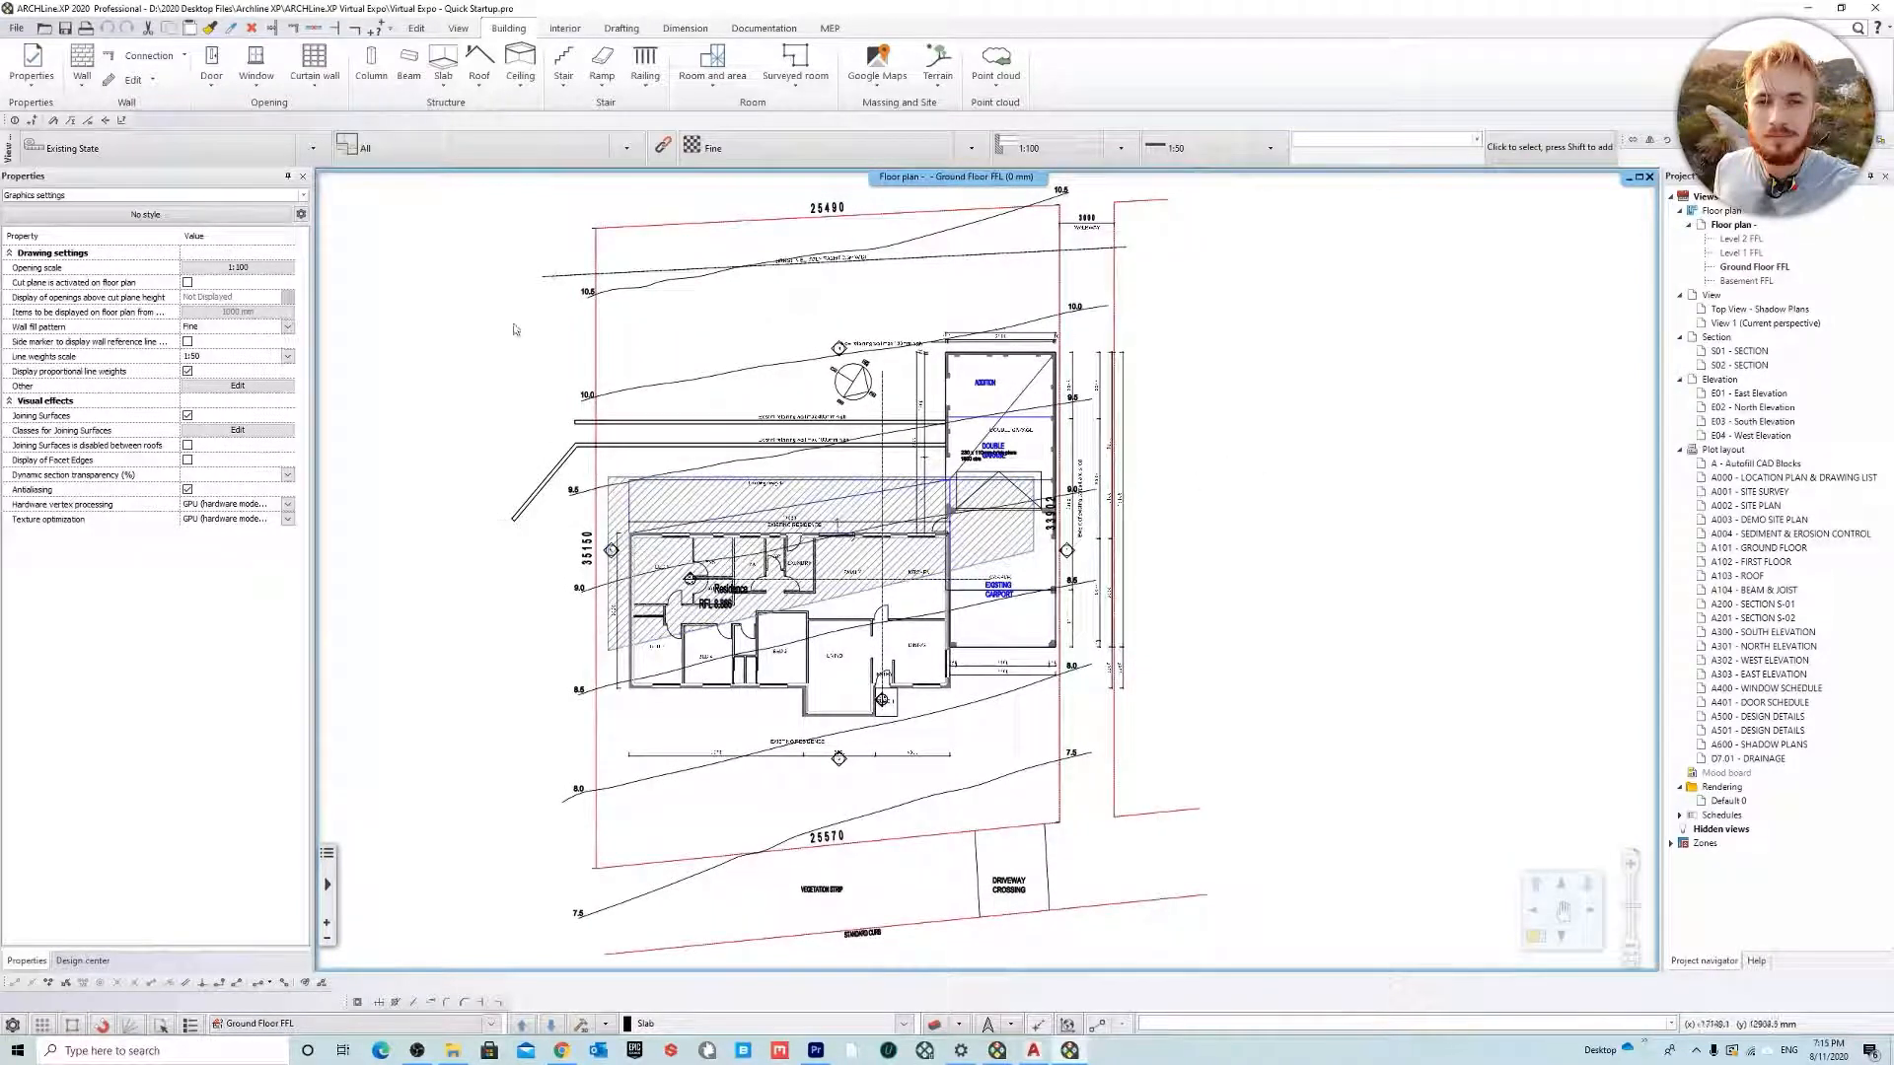
middle_click_drag(514, 377, 523, 364)
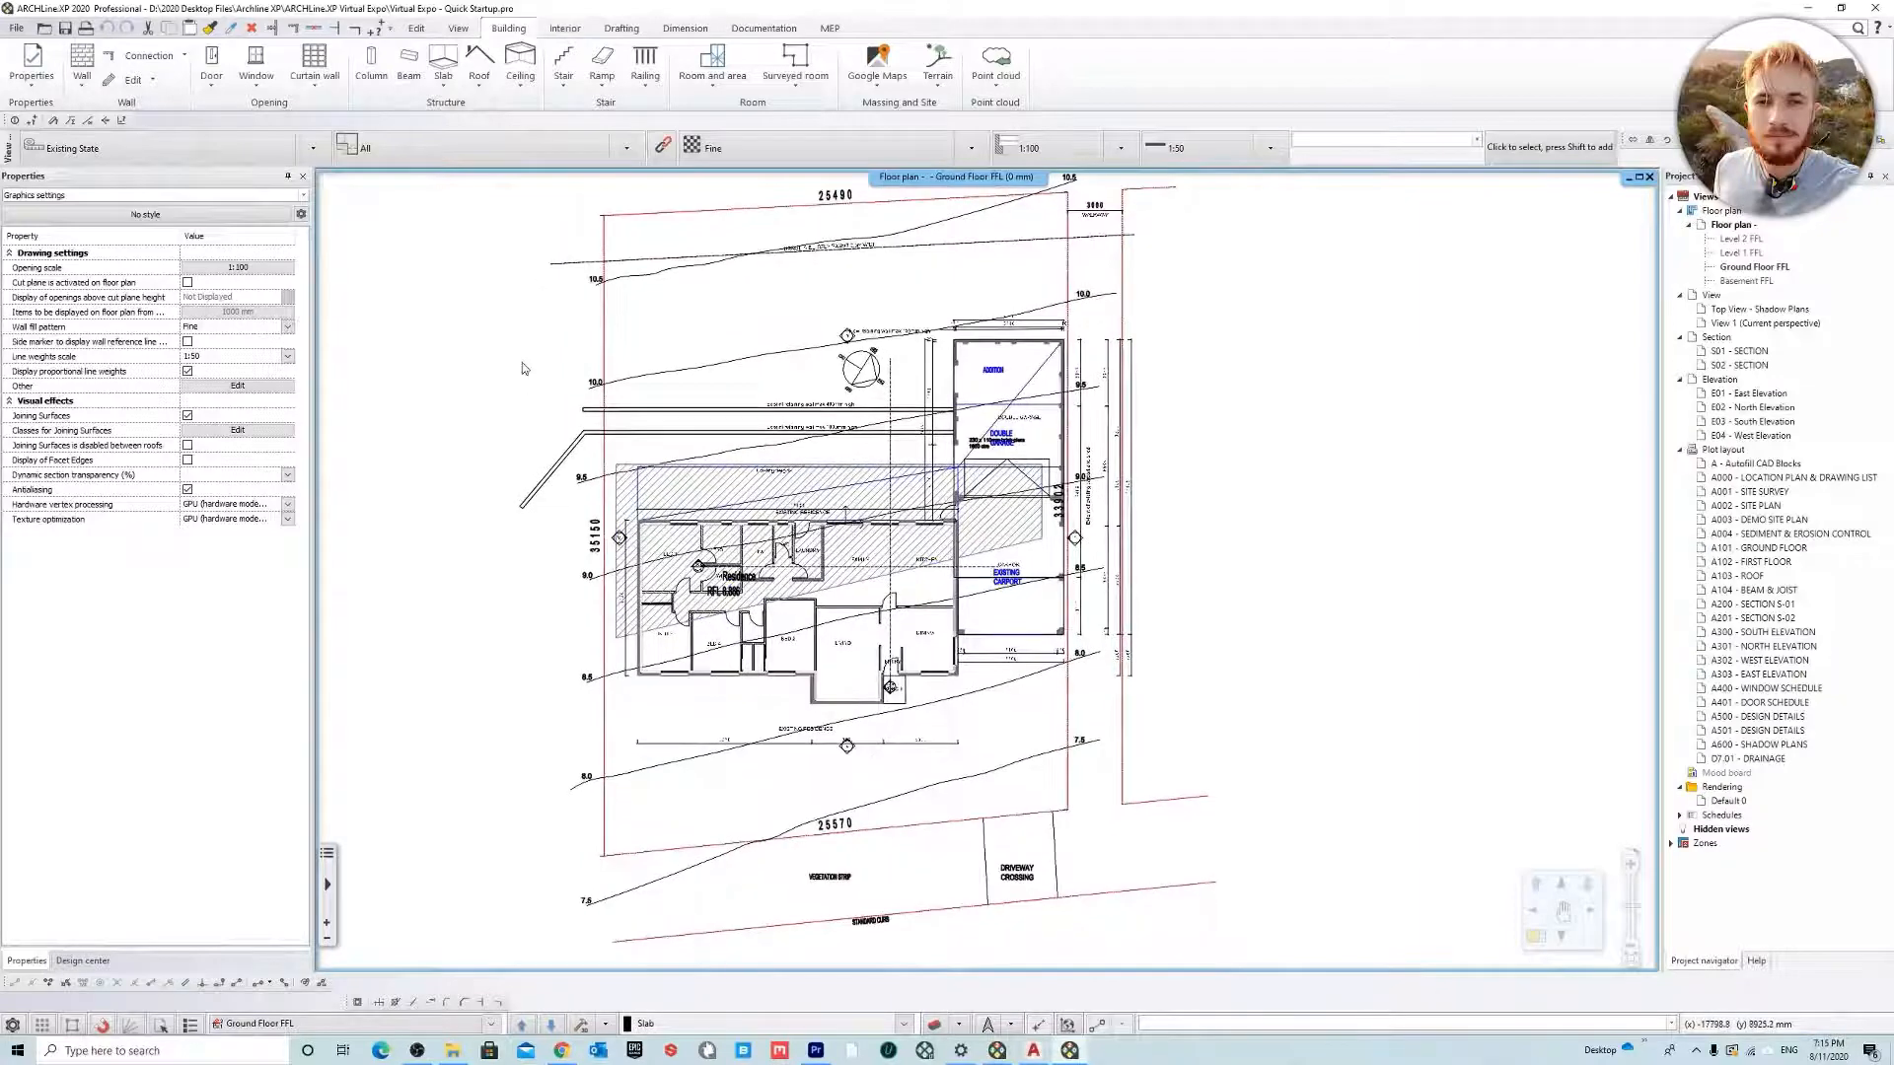
Switch to AutoCAD and examine the site and house plan in the Virtual Expo - DWG Underlay drawing
left_click(1034, 1050)
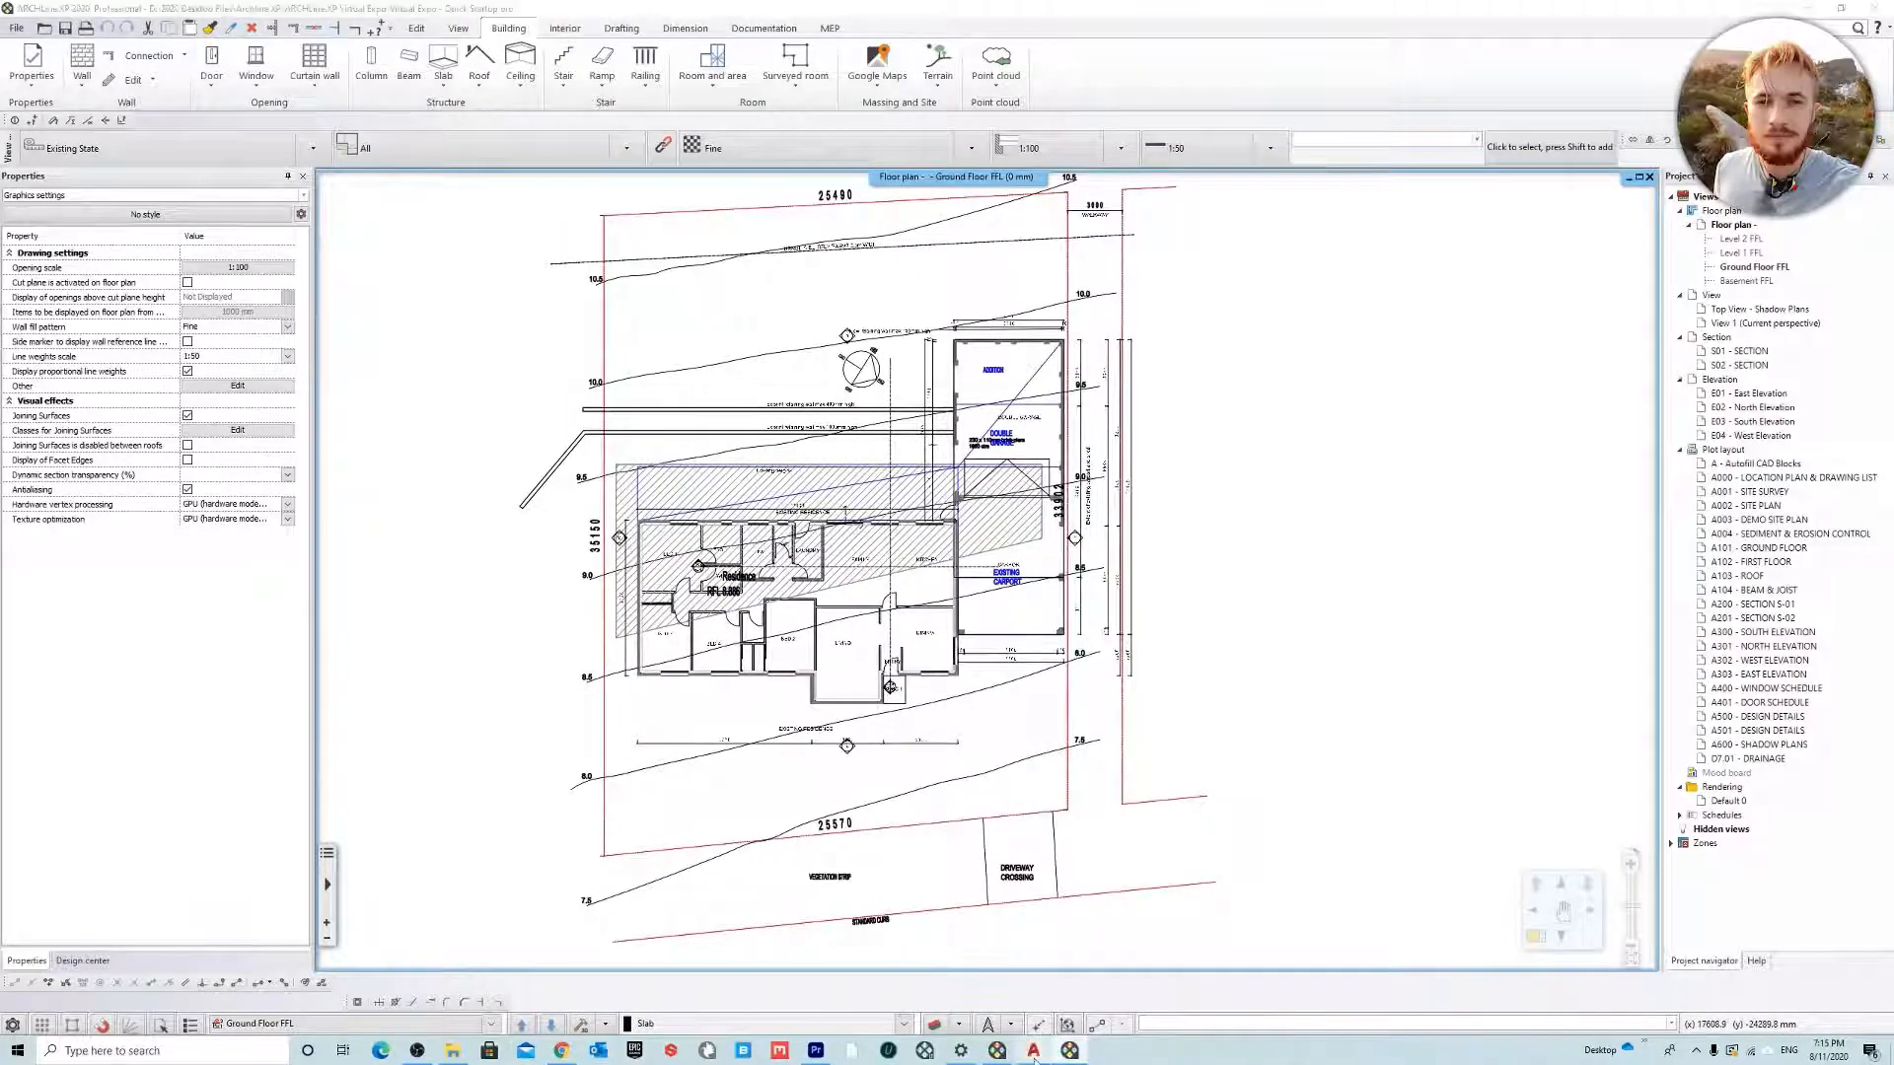
scroll(955, 435, "down", 2)
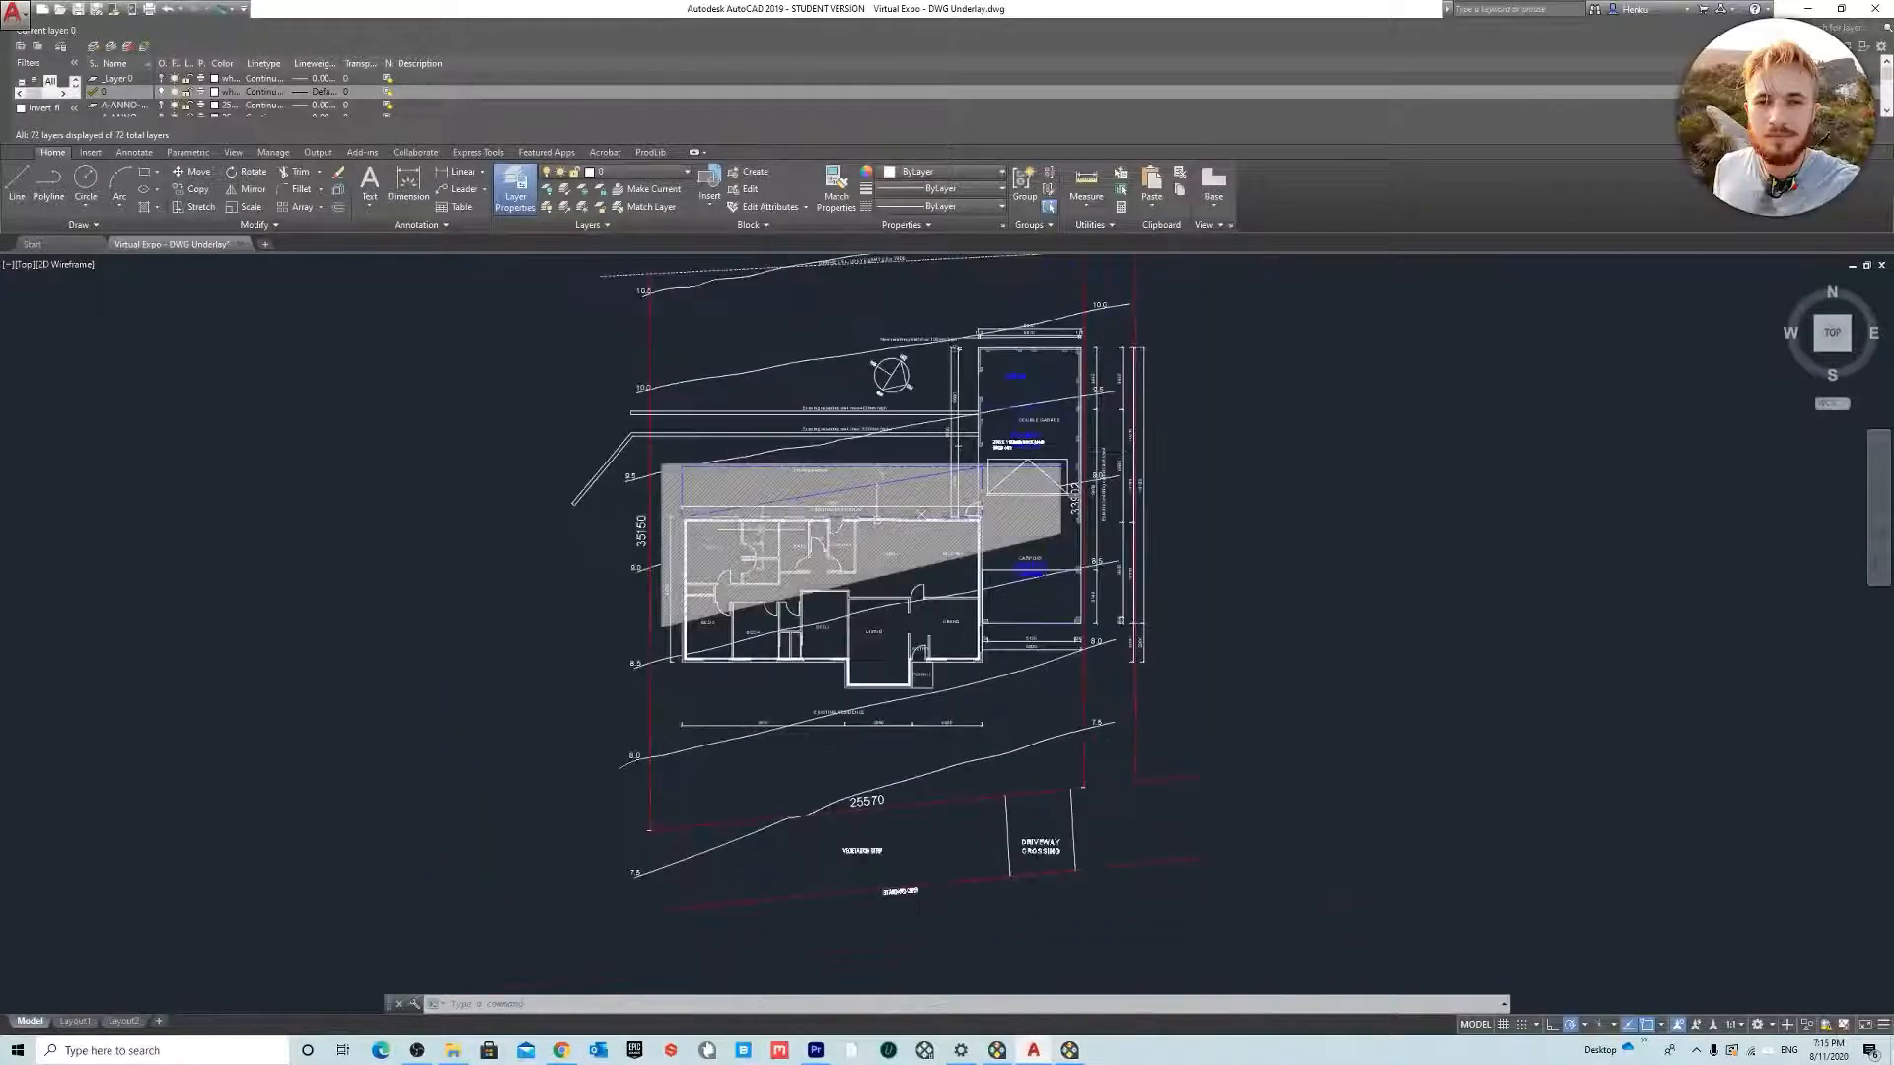
scroll(962, 525, "up", 2)
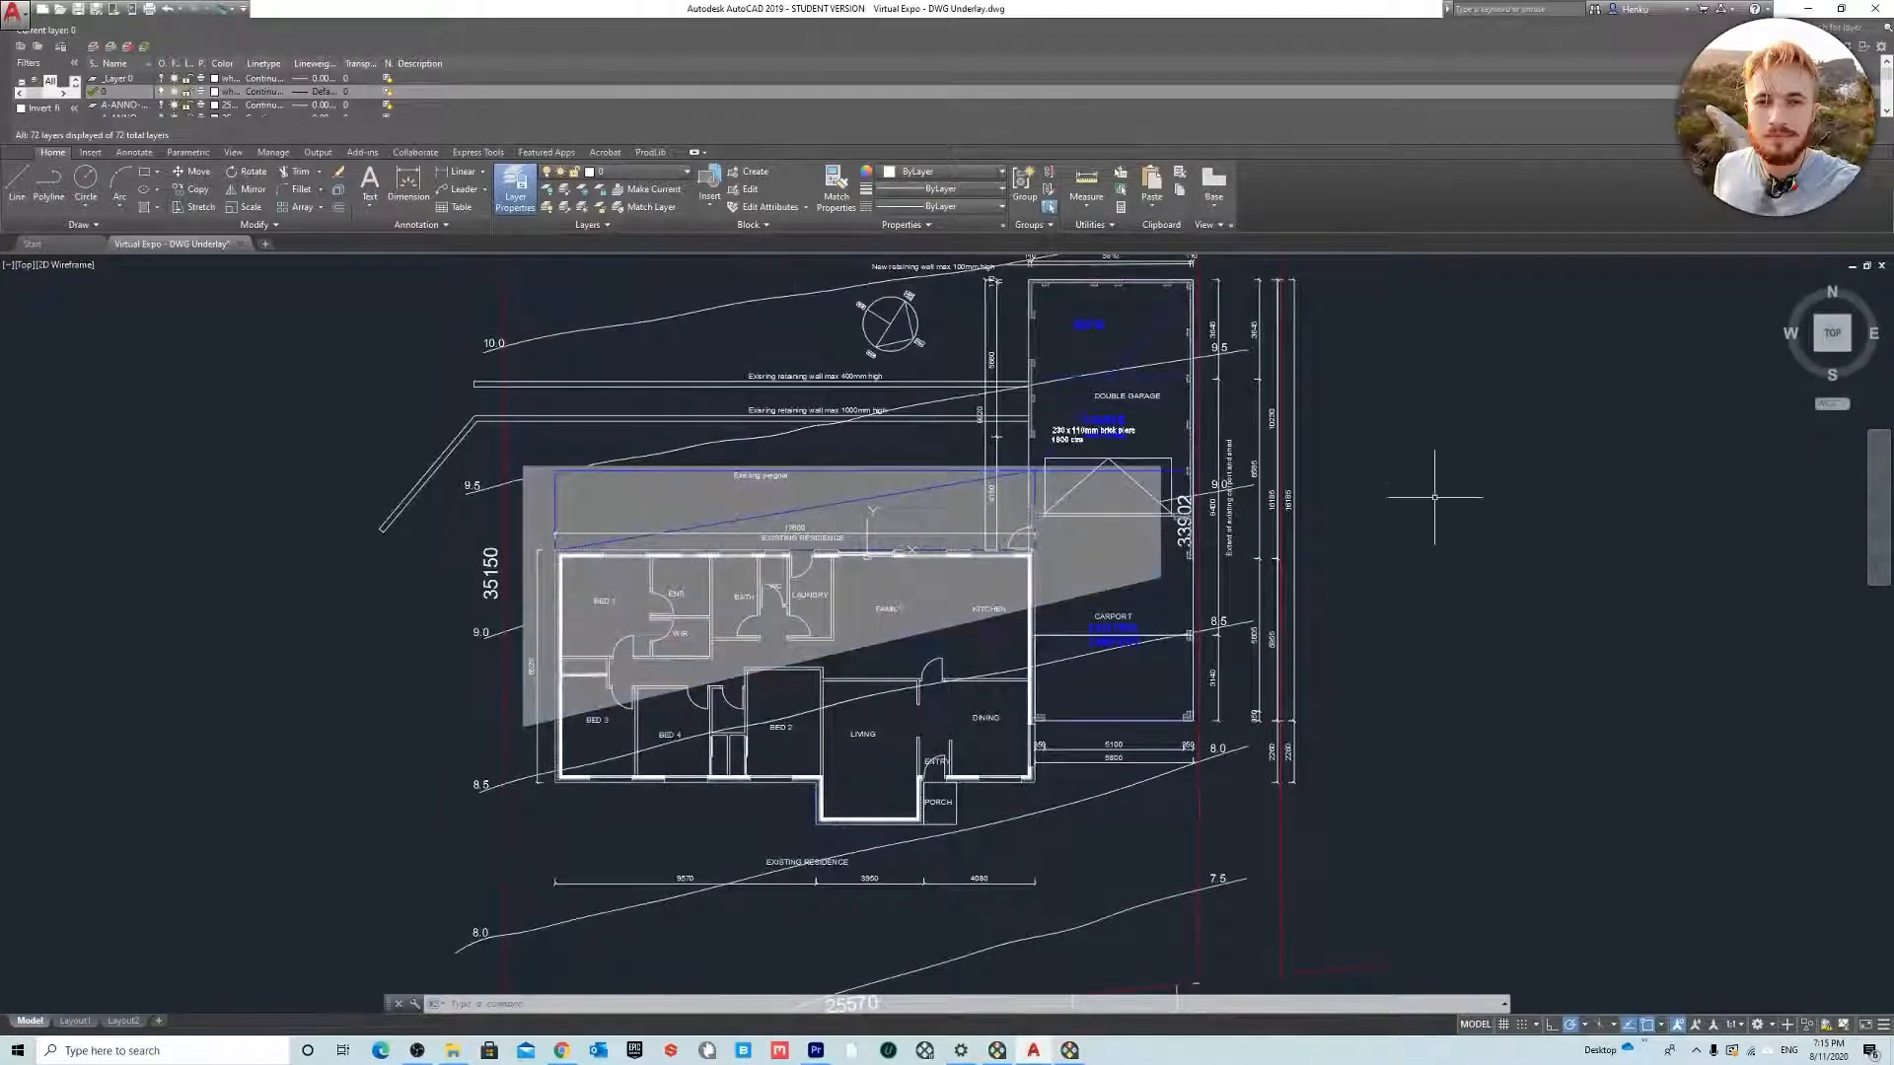
scroll(1108, 922, "down", 3)
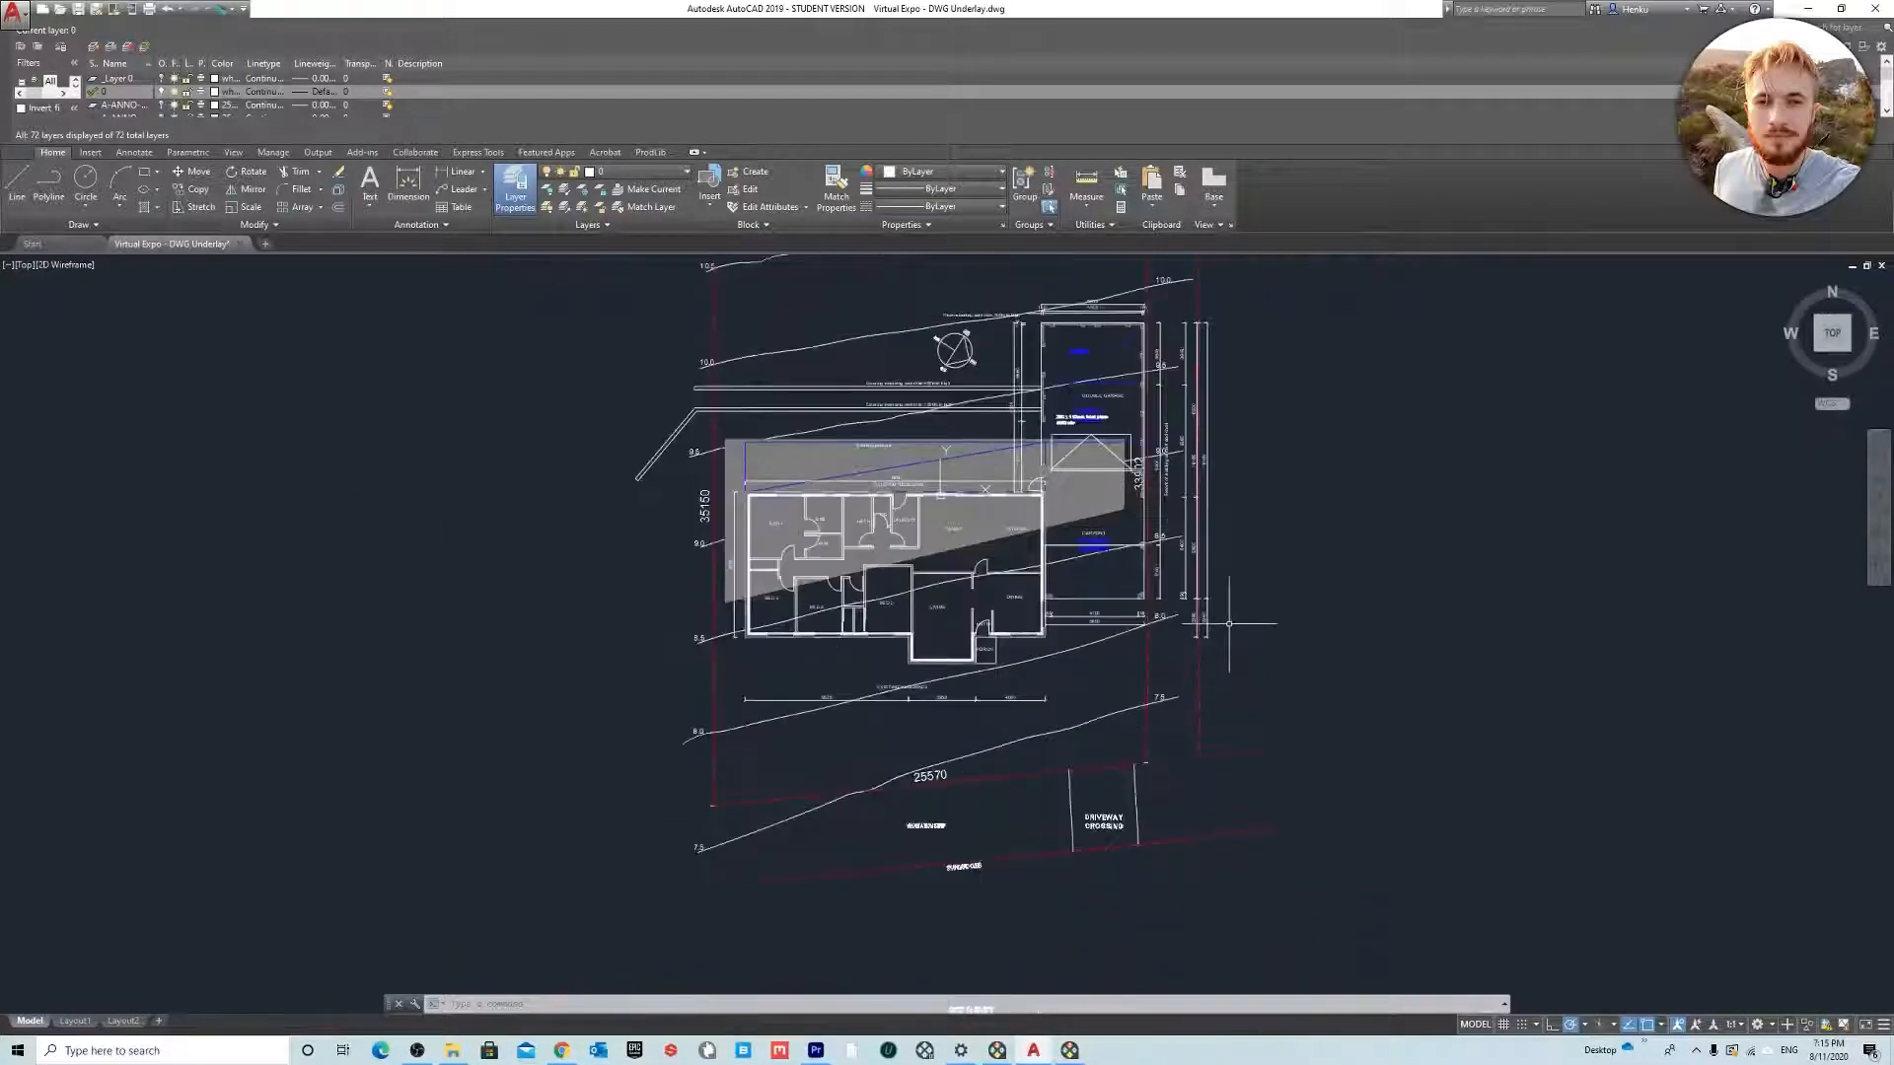
middle_click_drag(783, 699, 781, 761)
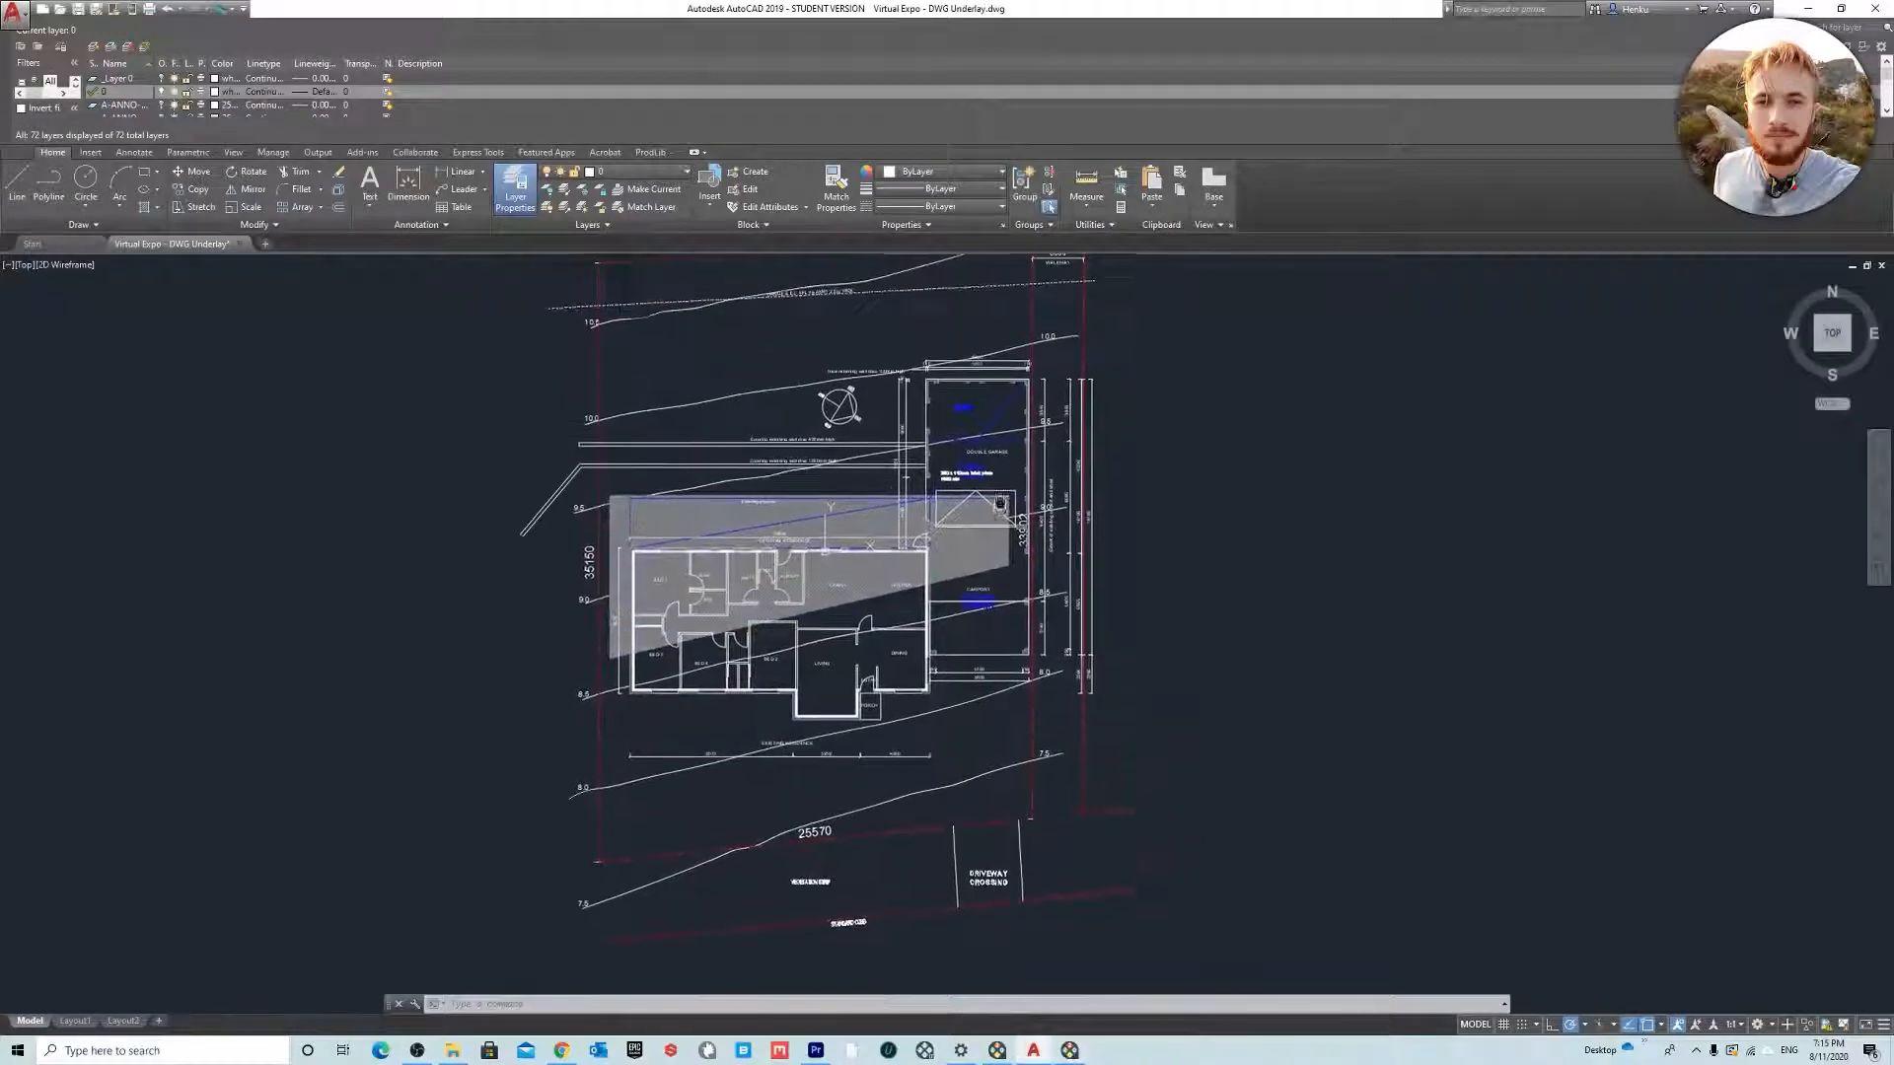
scroll(888, 535, "up", 2)
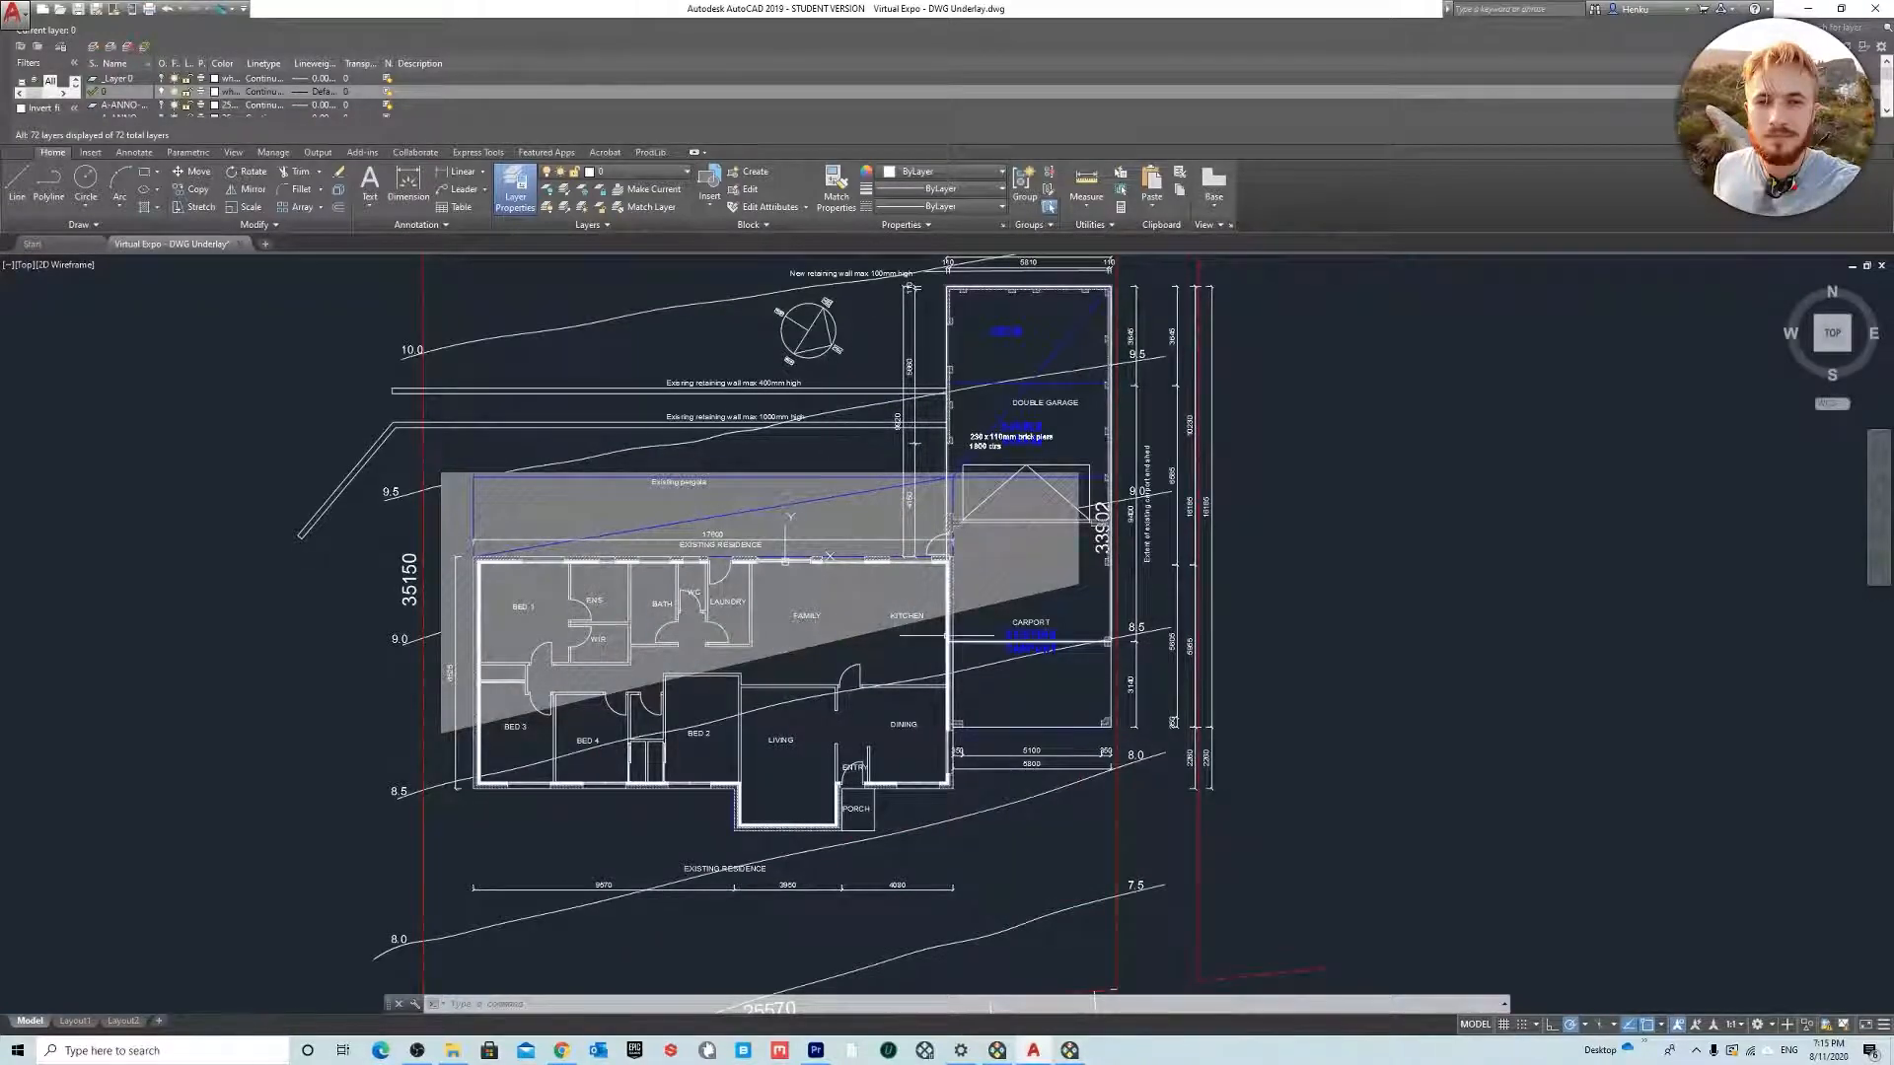
middle_click_drag(915, 691, 906, 678)
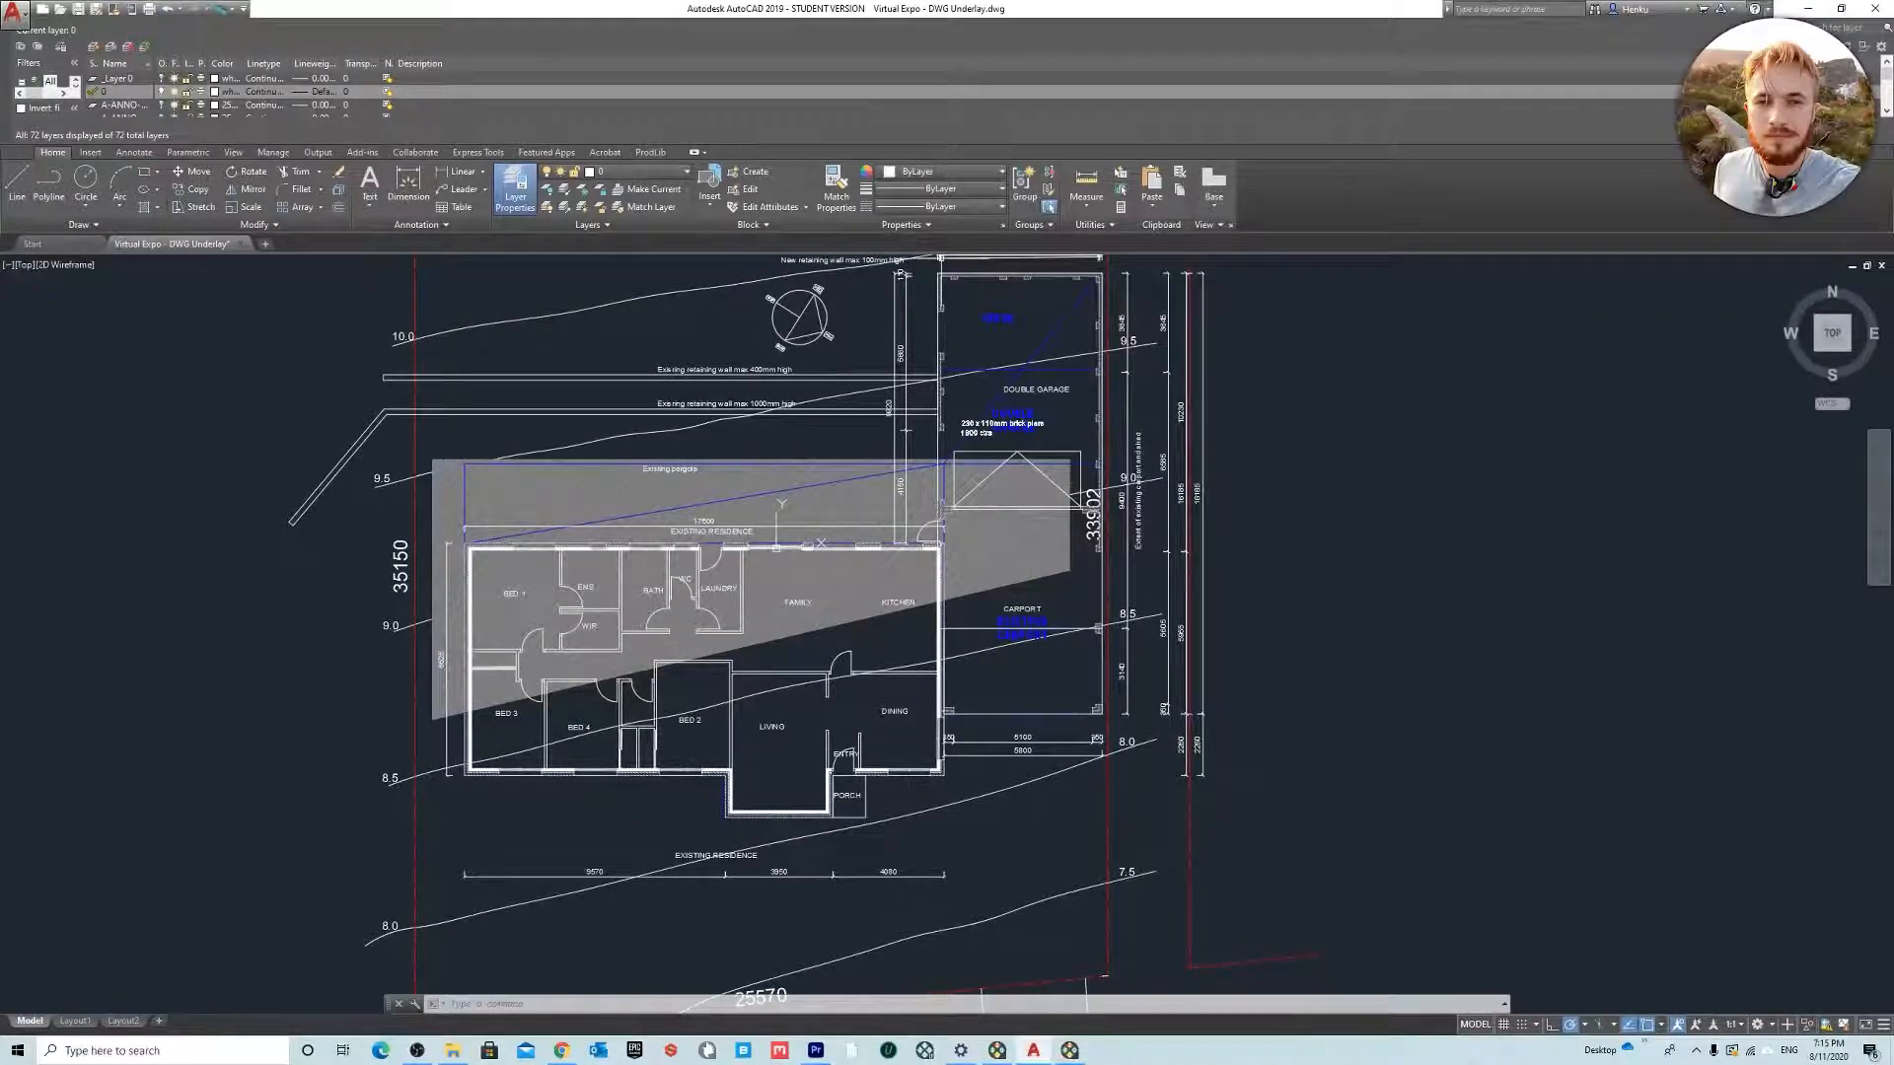
Close AutoCAD without saving the changes to the DWG underlay drawing
left_click_drag(1385, 8, 1112, 75)
left_click(1598, 76)
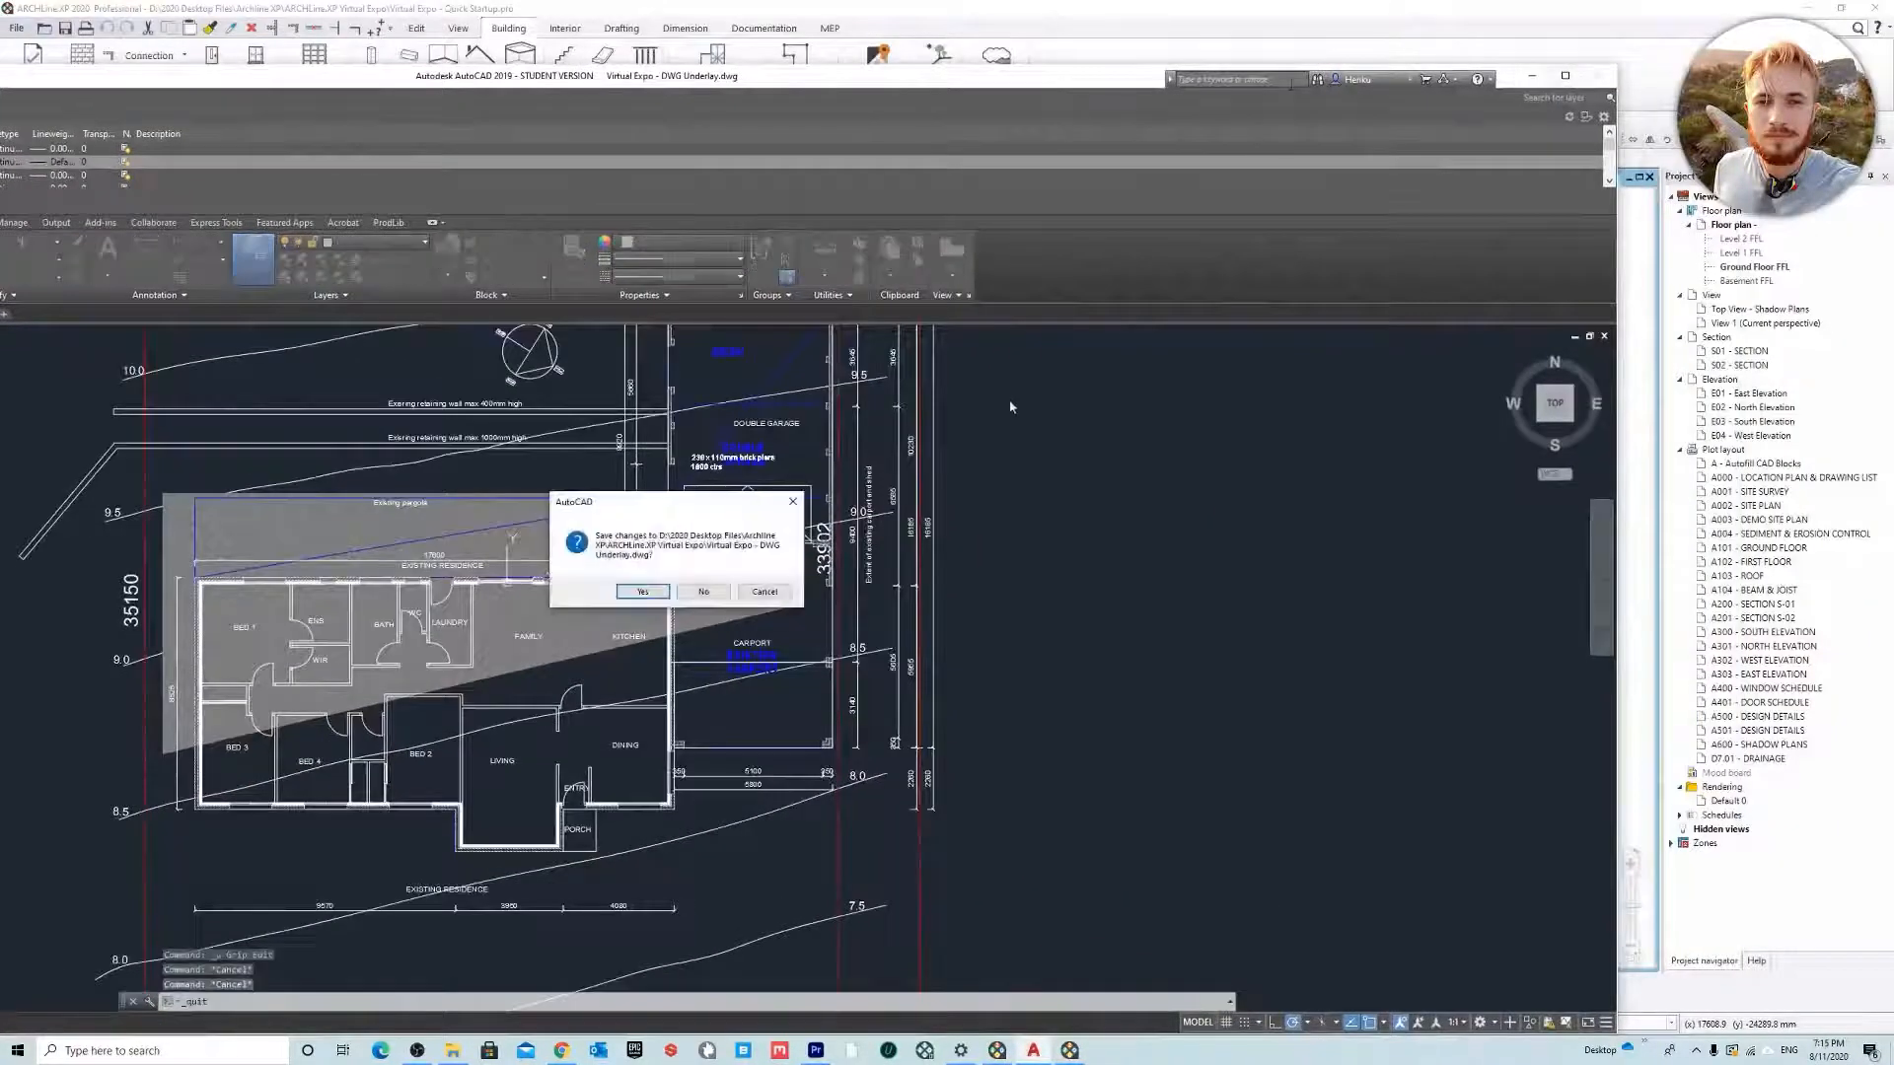
left_click(703, 591)
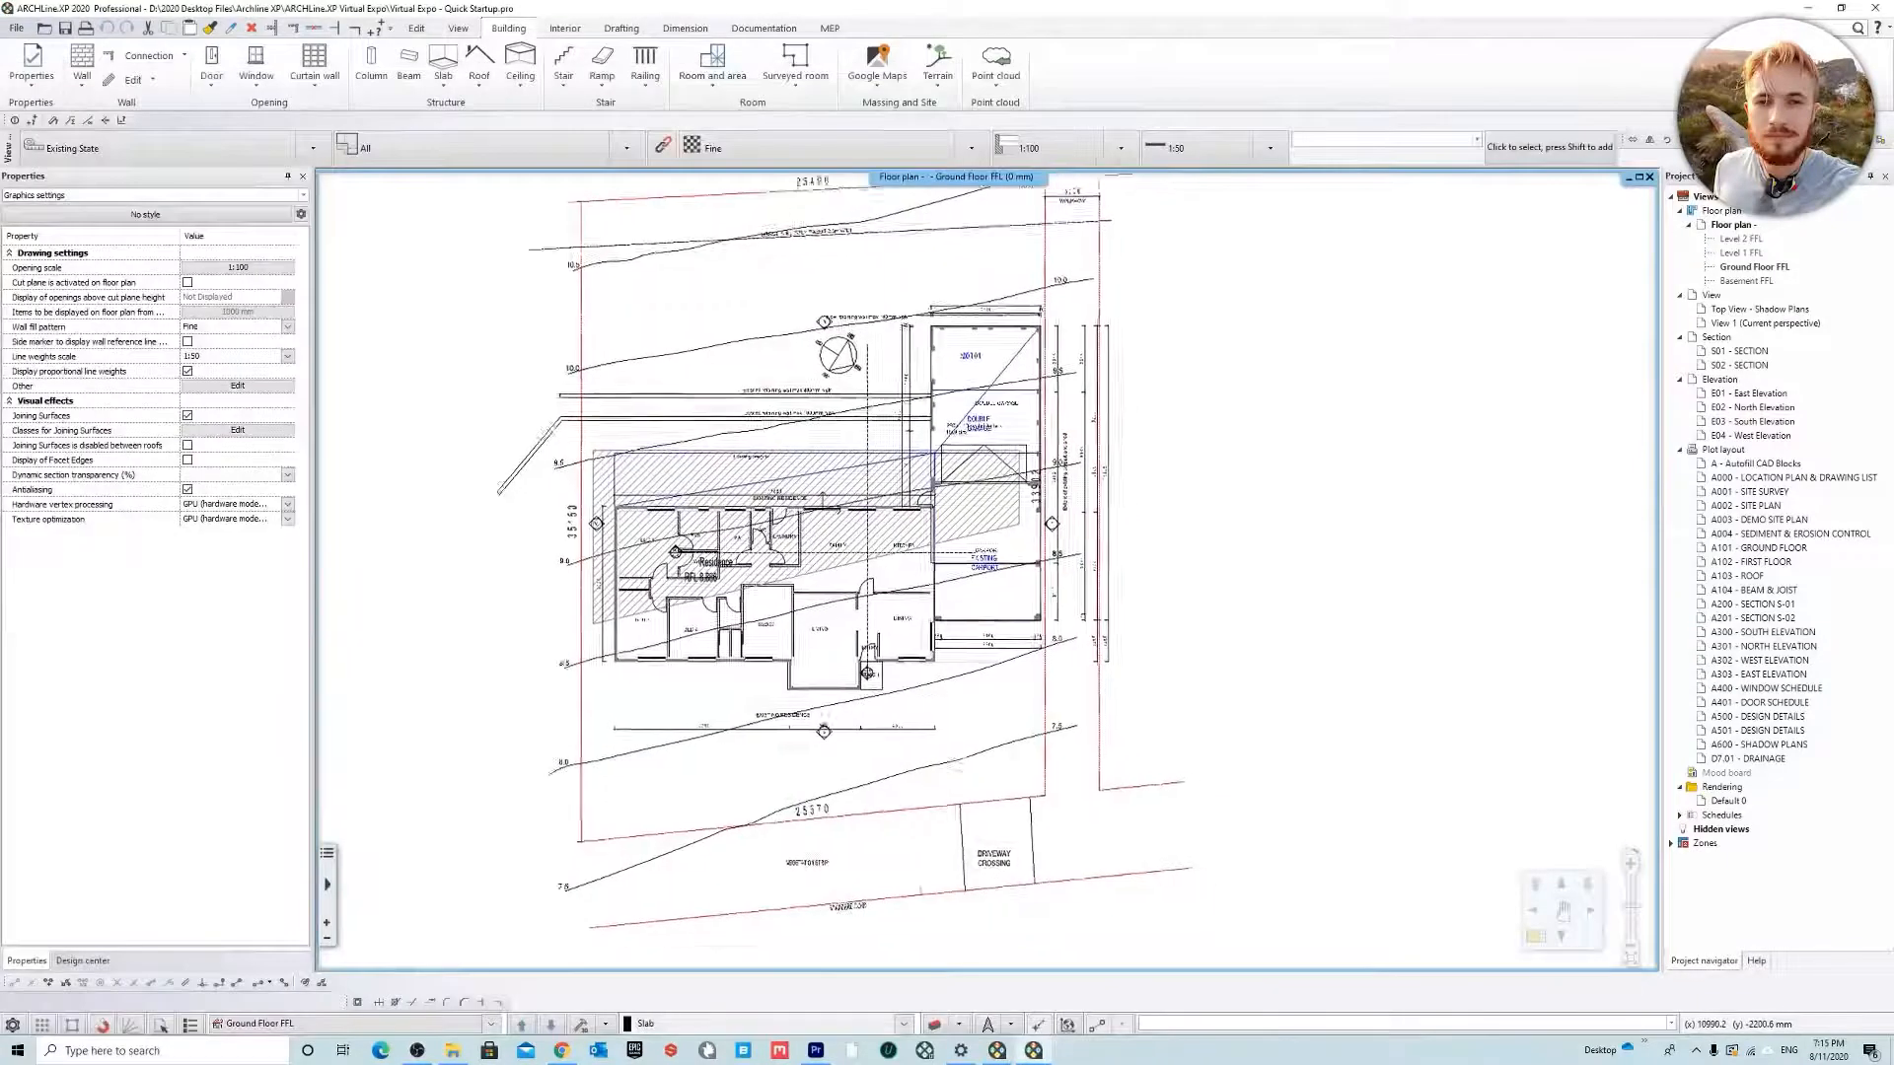
left_click(622, 28)
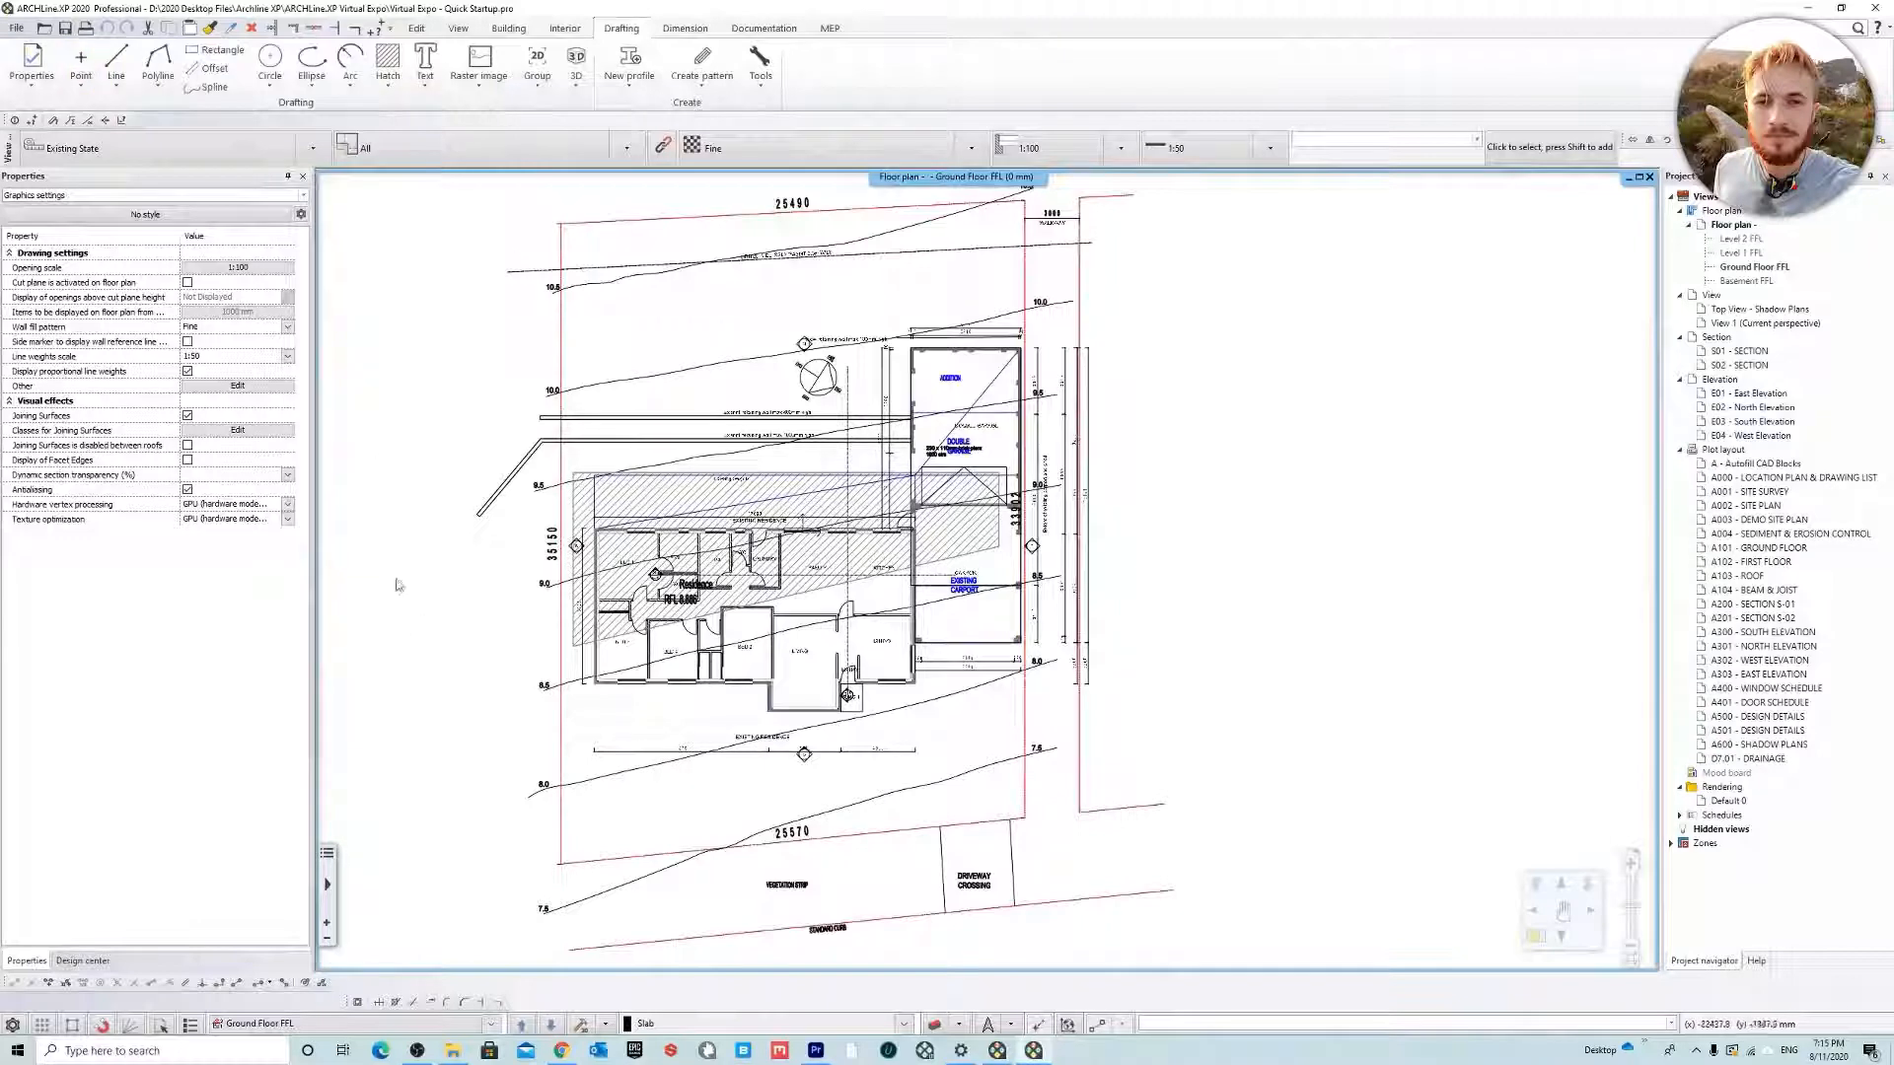
middle_click_drag(1208, 527, 1189, 505)
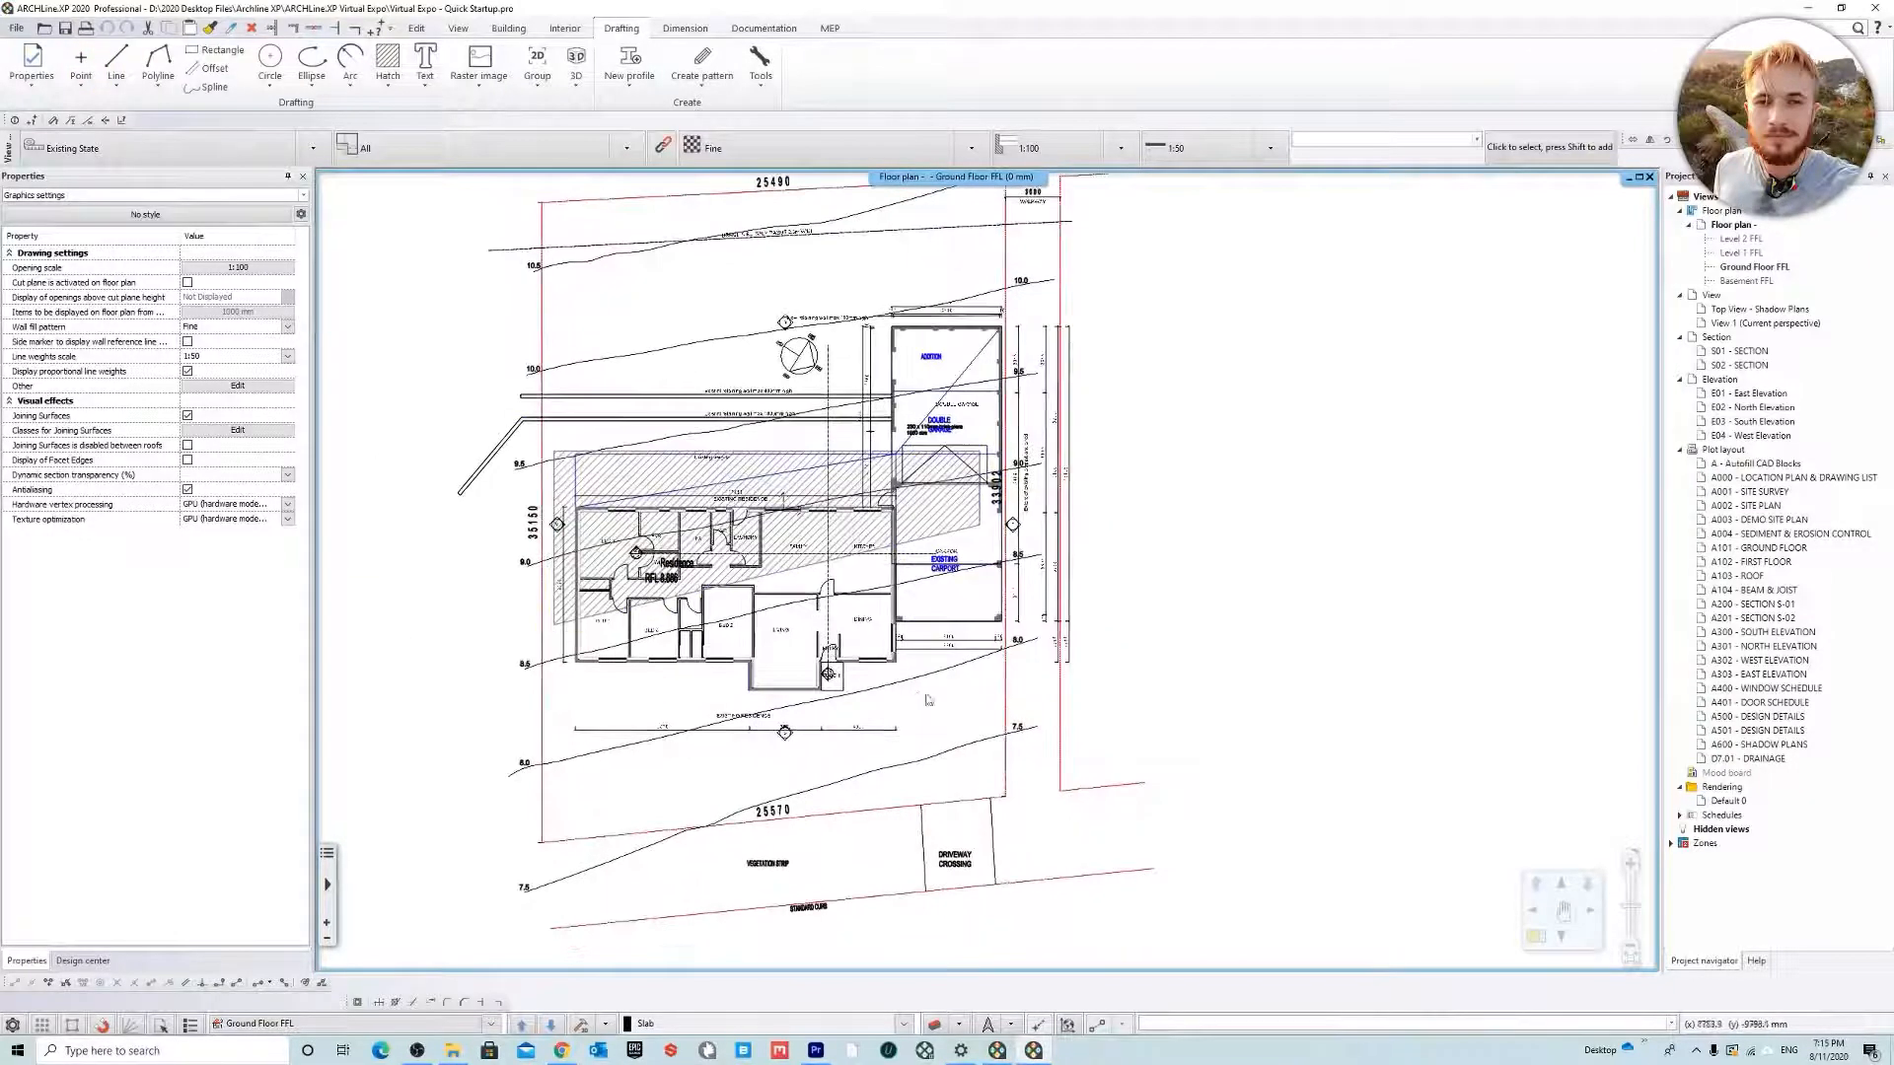
middle_click_drag(1198, 431, 1226, 465)
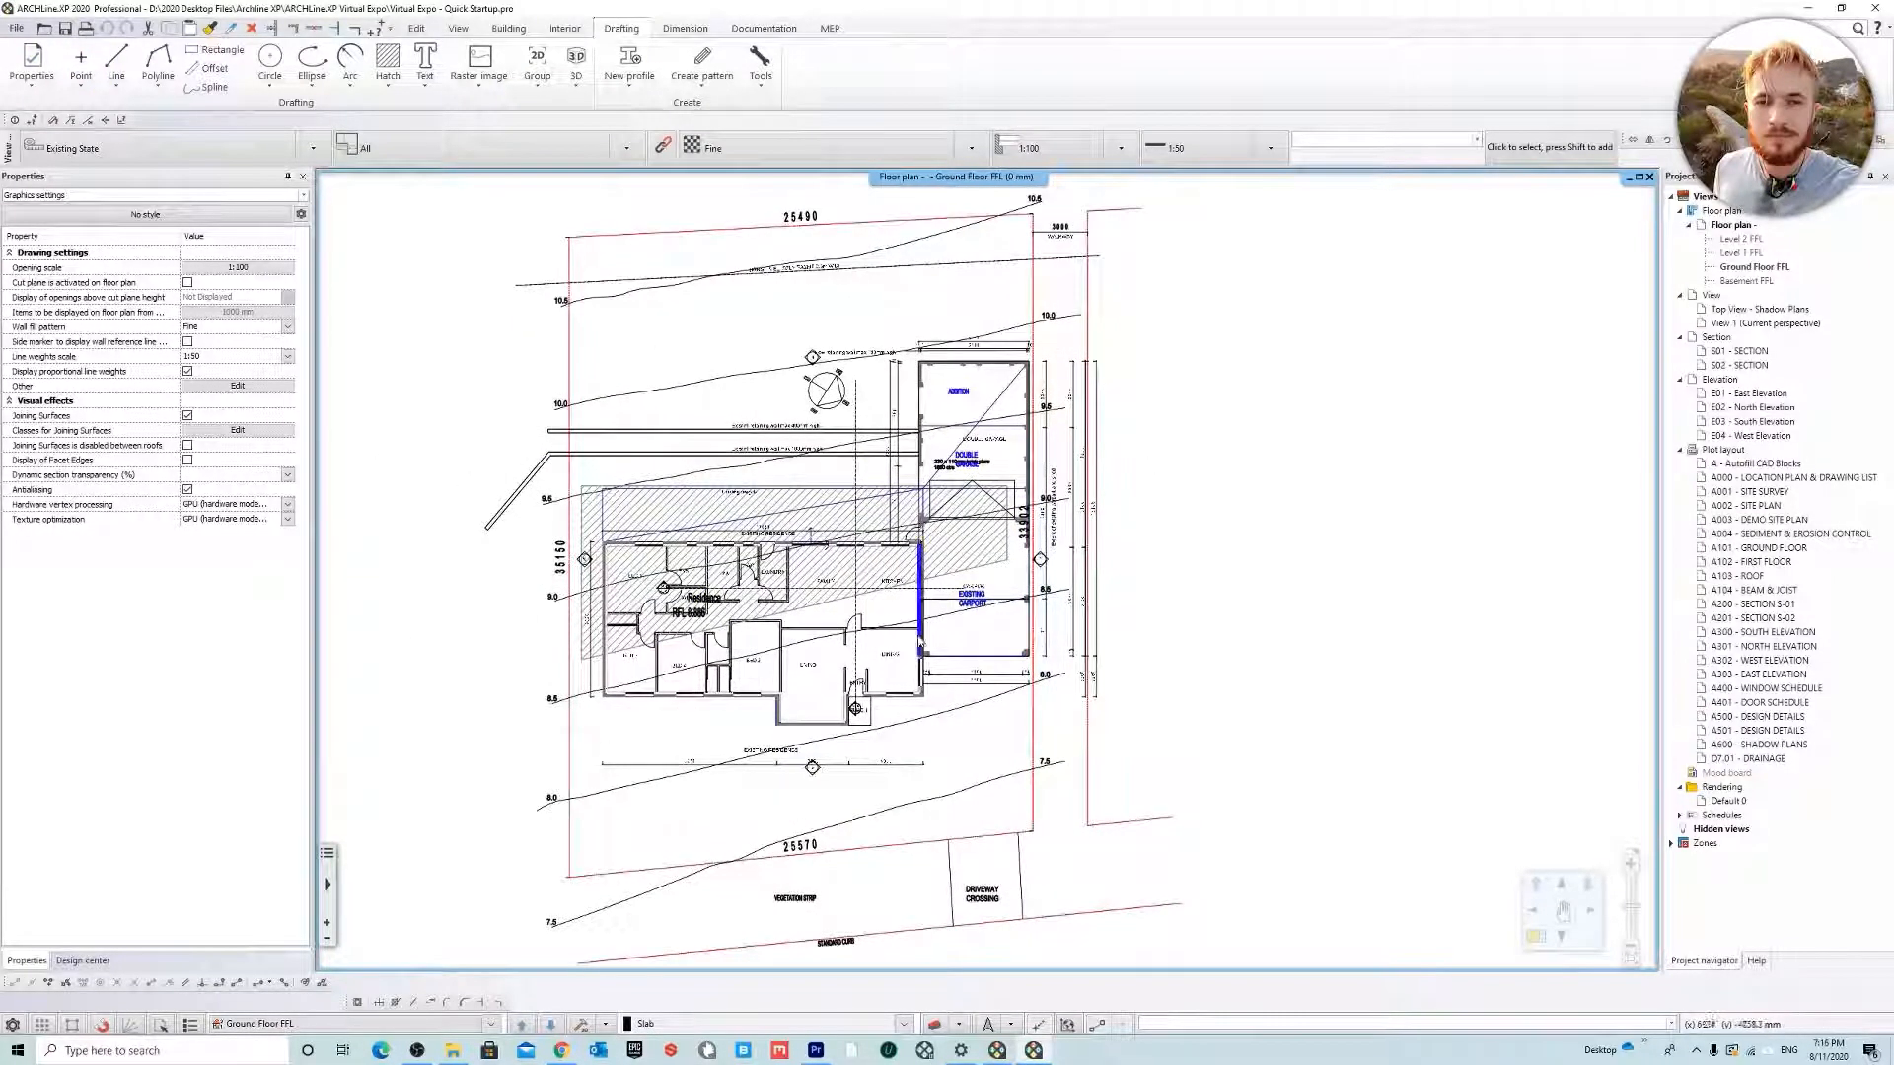
Review the project's full layer list in Layer Properties Management and close it without changes
left_click(935, 1025)
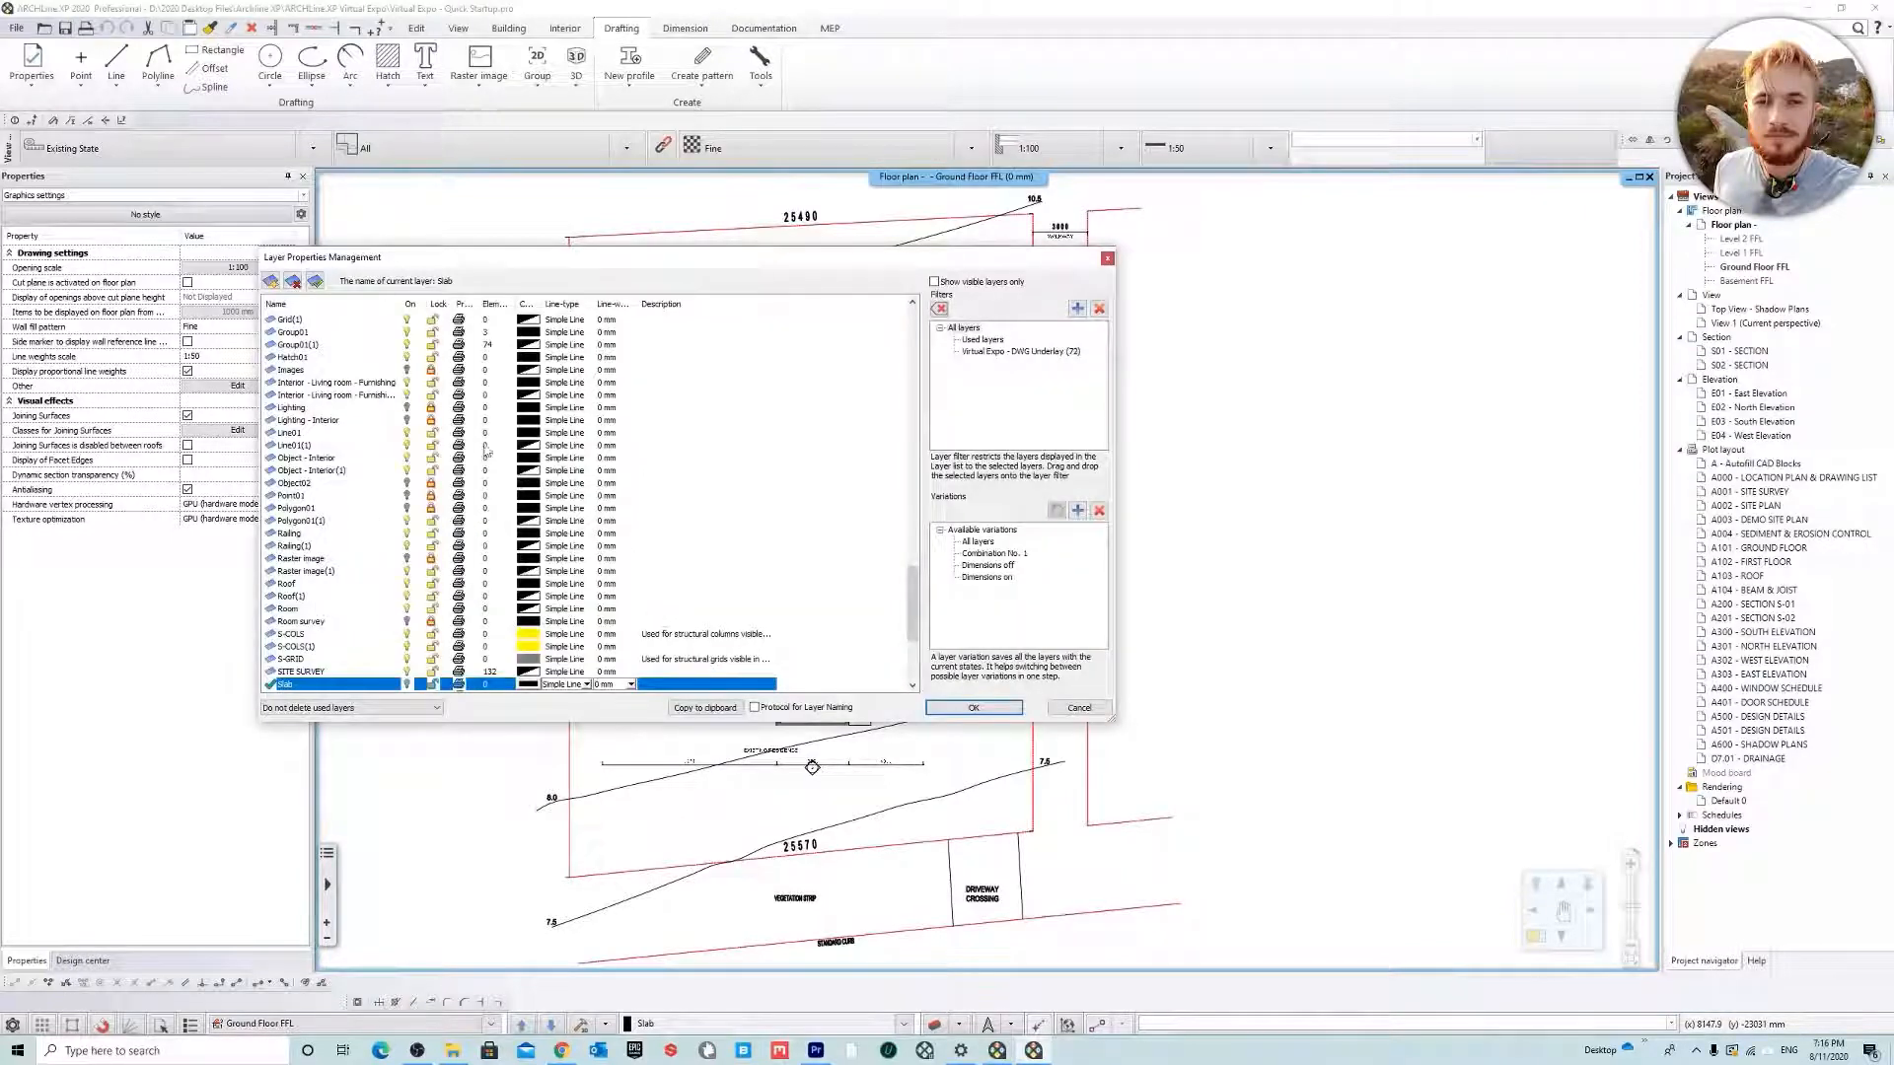
scroll(912, 607, "down", 5)
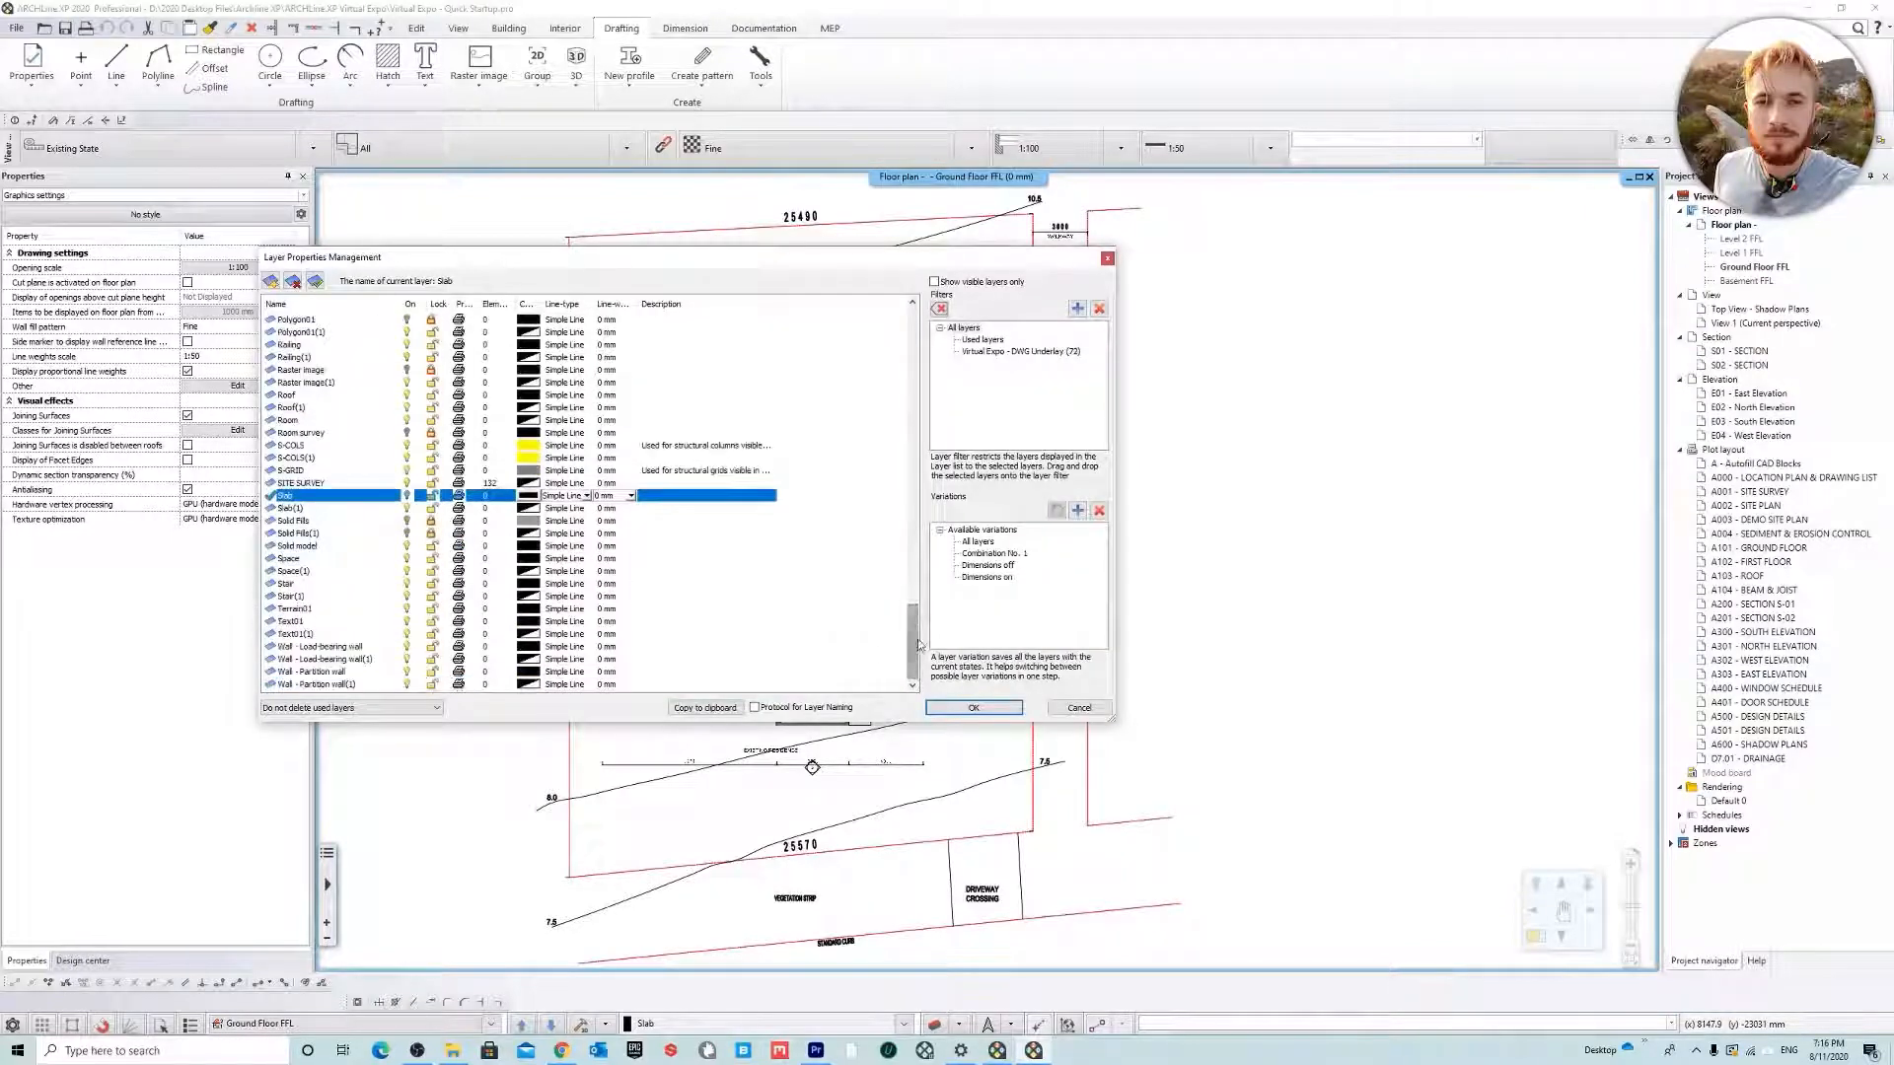
left_click_drag(917, 643, 914, 347)
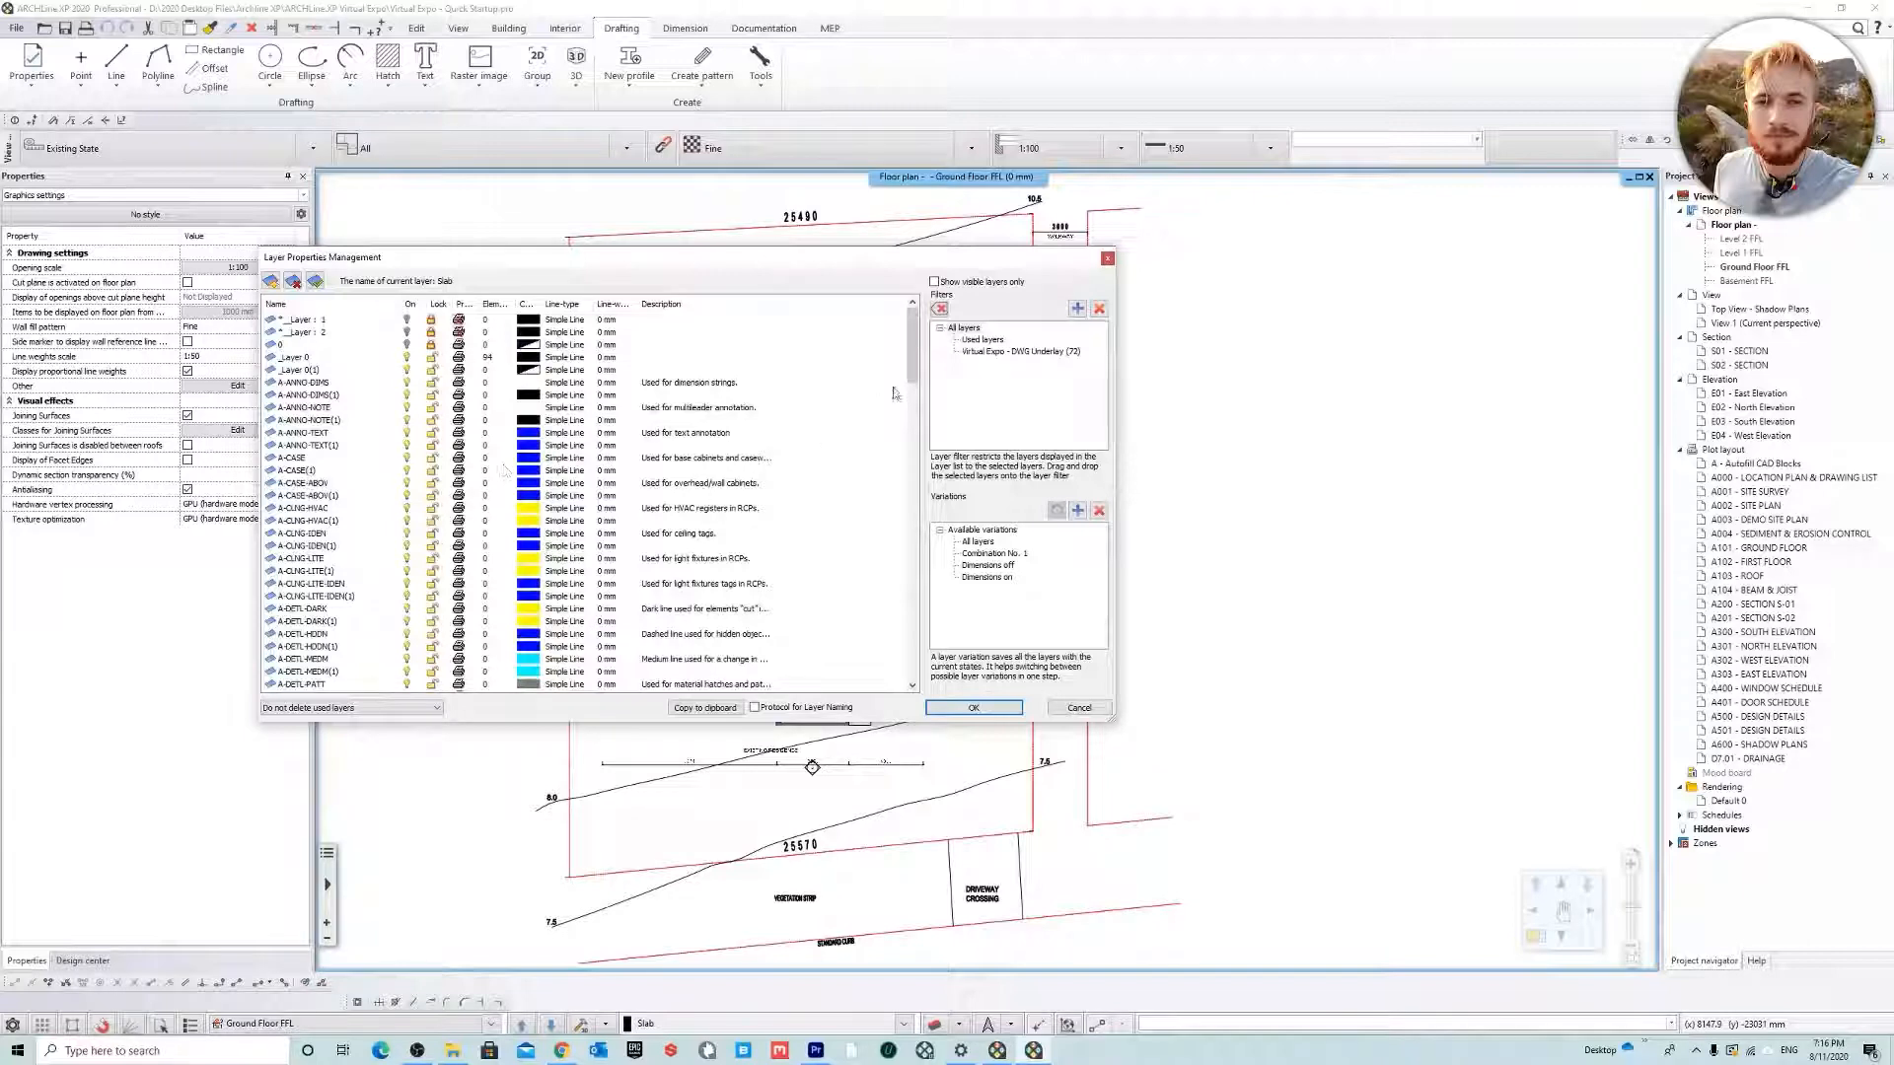
left_click(1107, 259)
scroll(1093, 467, "down", 2)
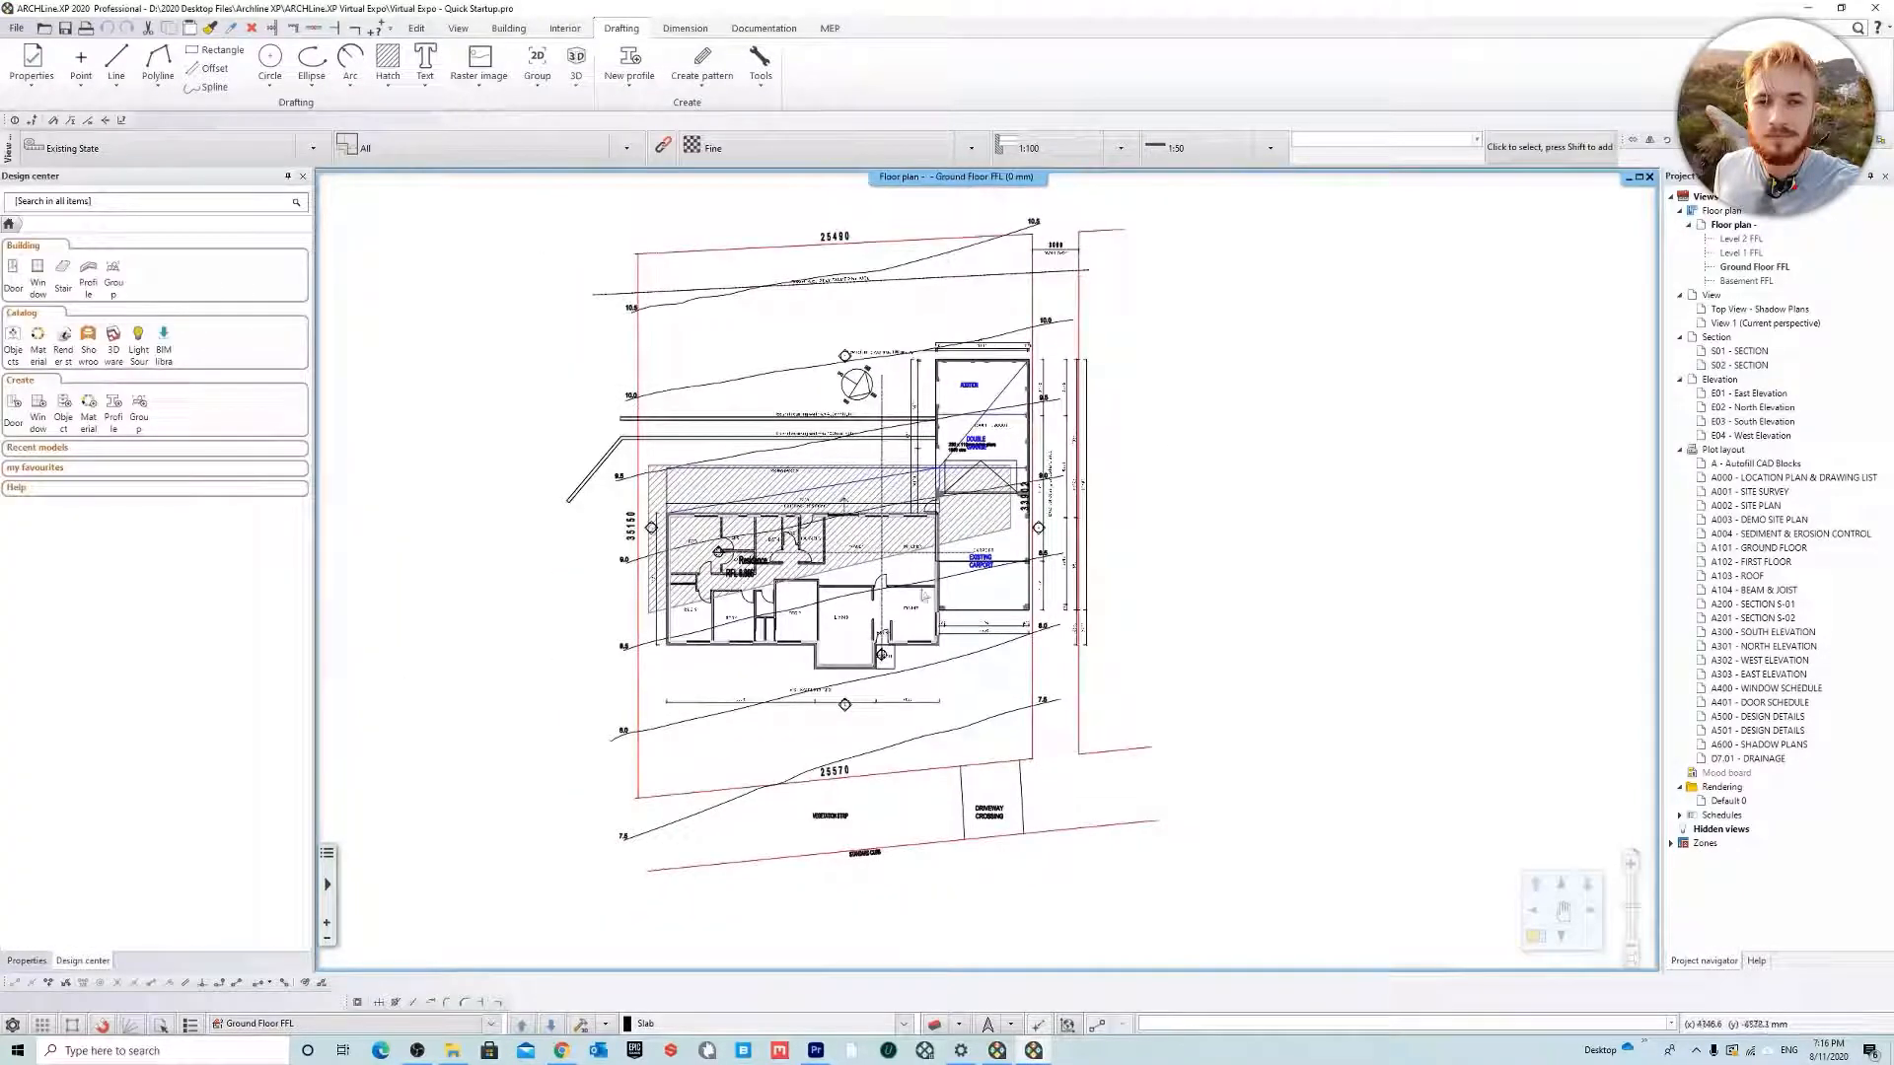
middle_click_drag(1170, 542, 1113, 574)
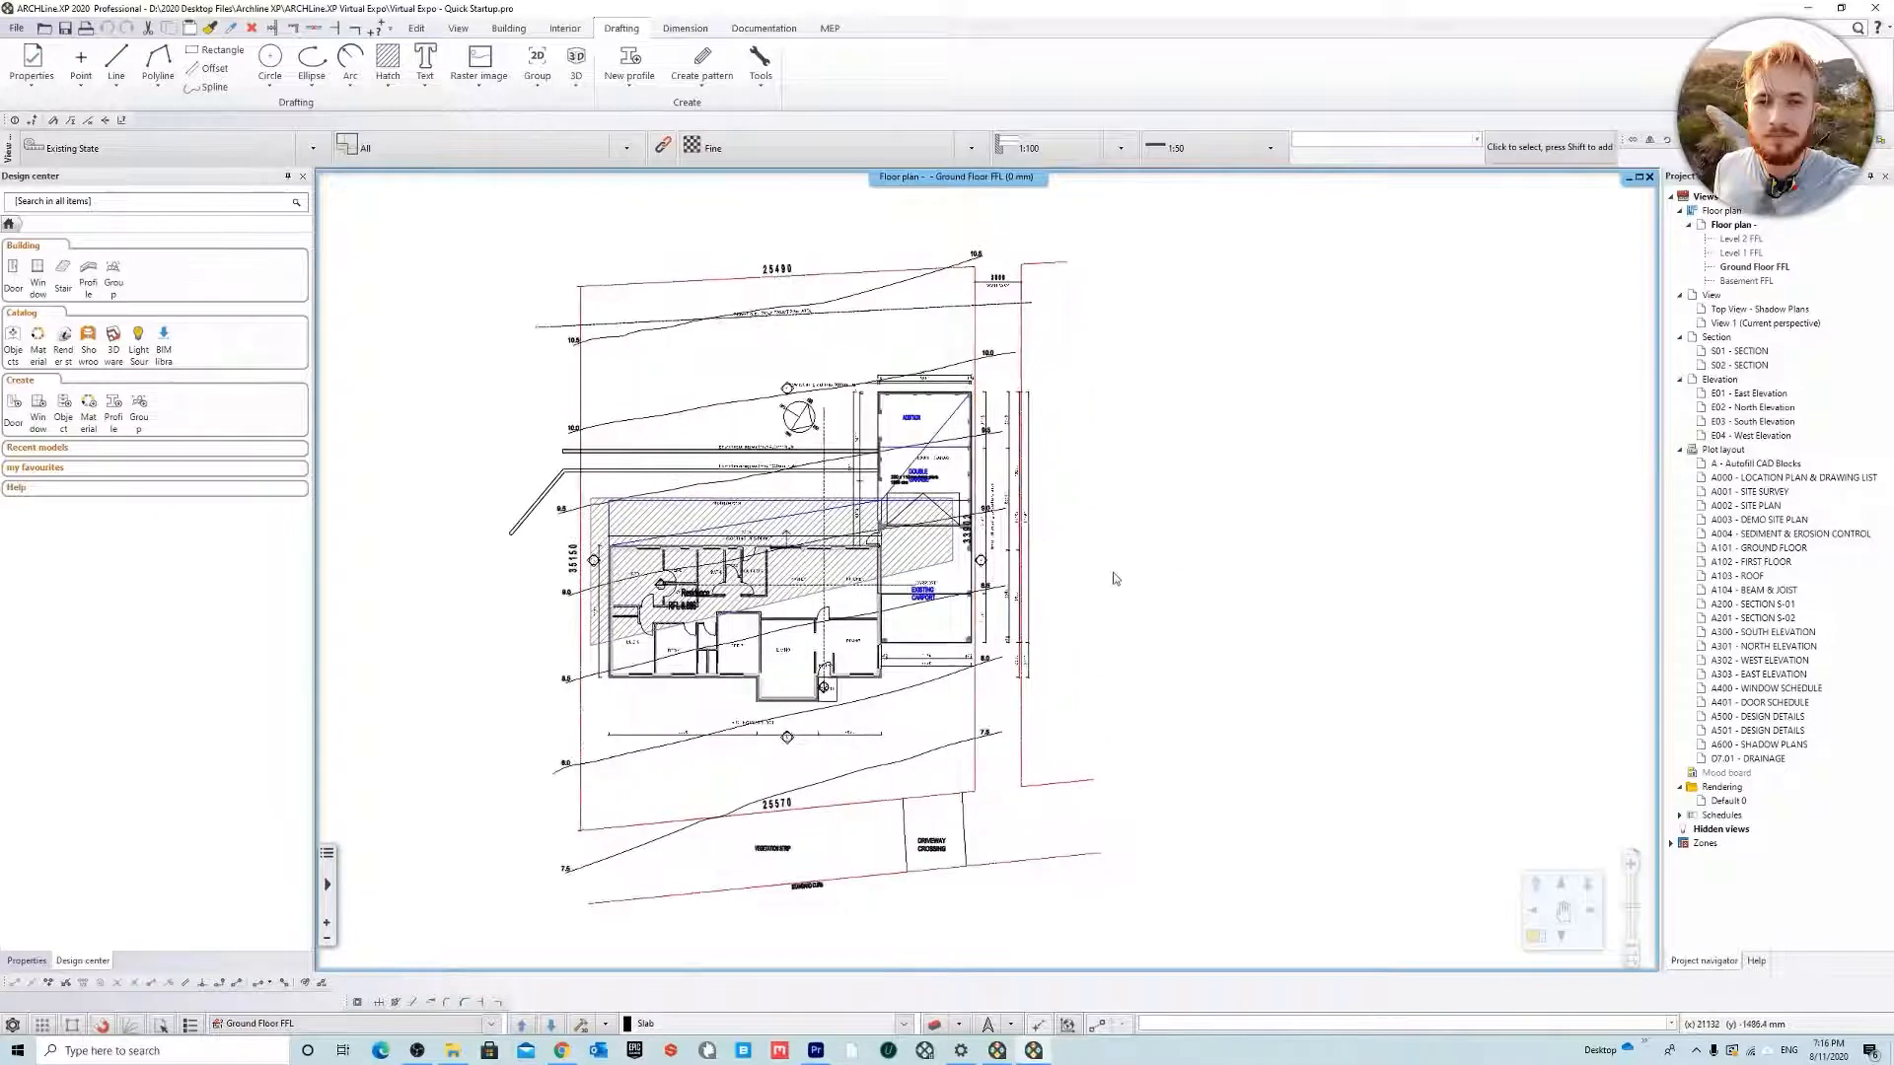
middle_click_drag(831, 437, 835, 433)
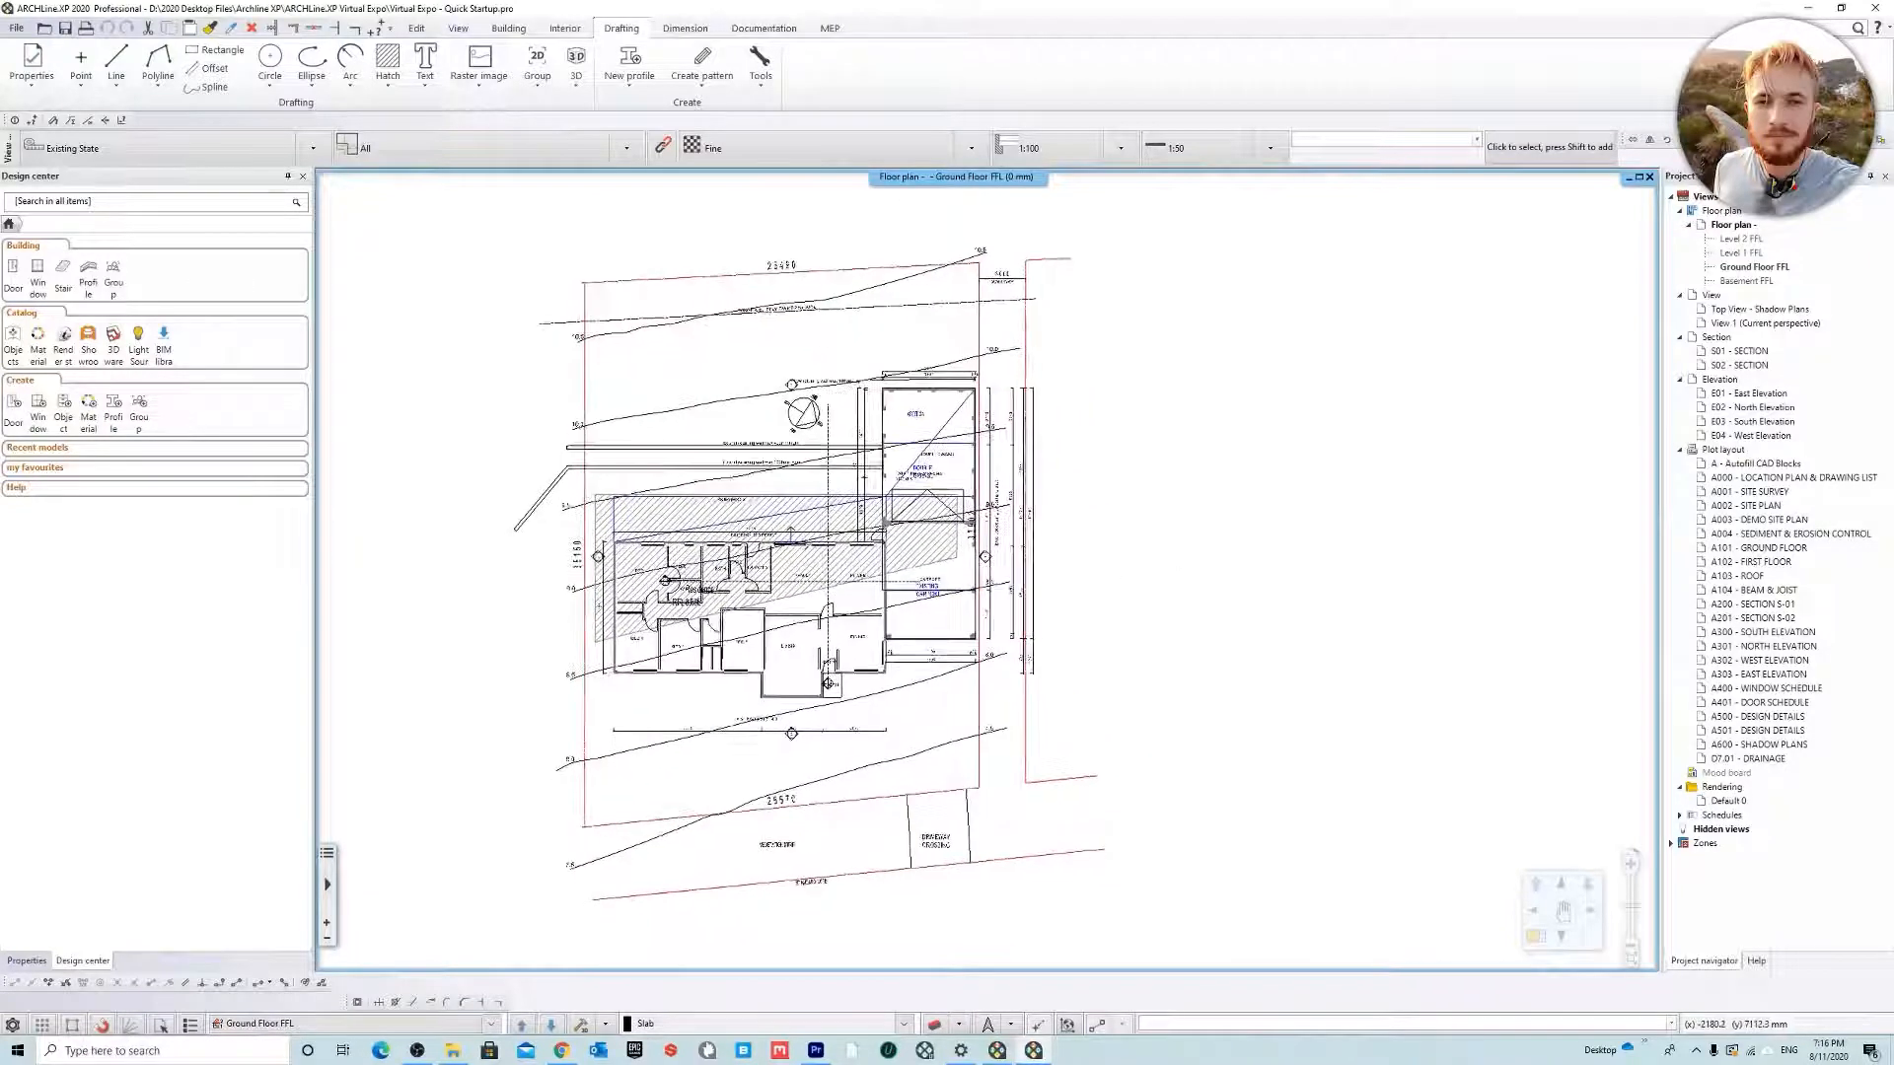
Use Layer Walk to view the BUILDING FOOTPRINT, EXISTING BUILDING and SITE SURVEY layers one at a time, followed by all layers together
left_click(962, 1026)
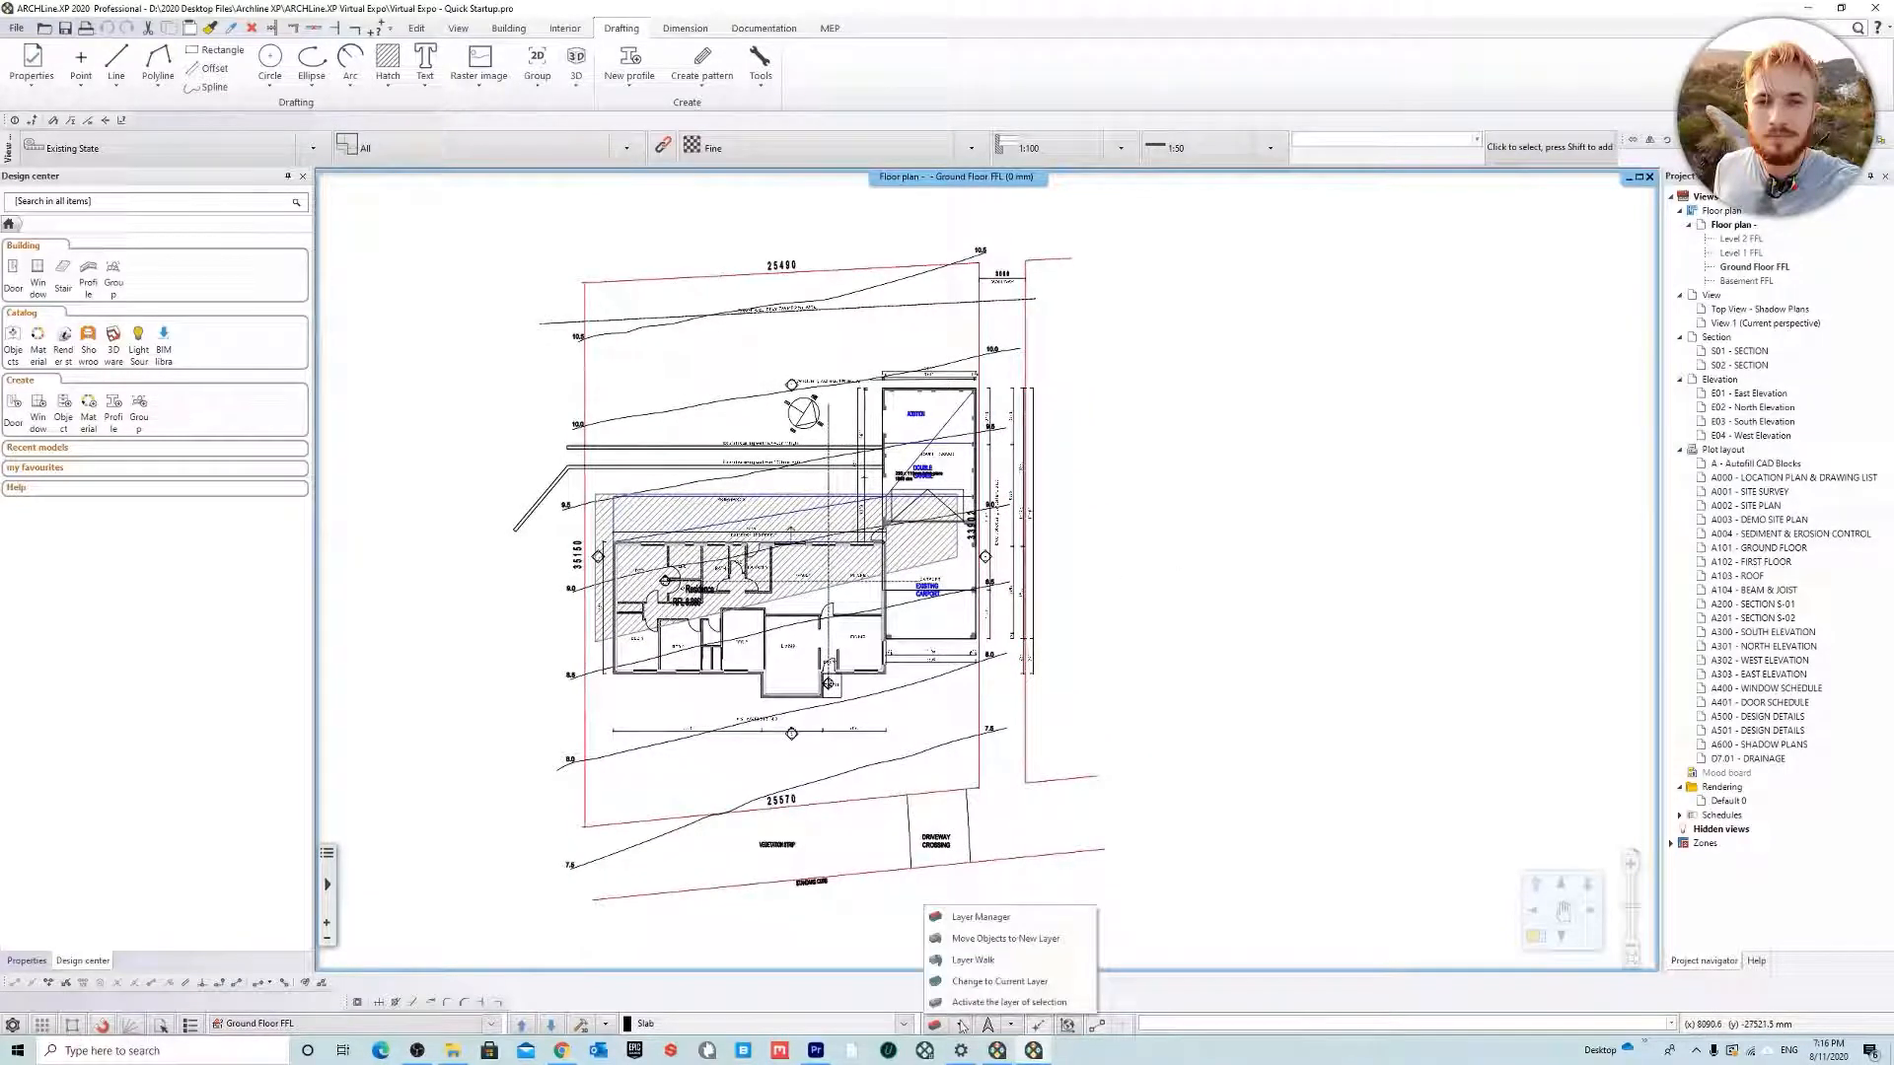
left_click(979, 962)
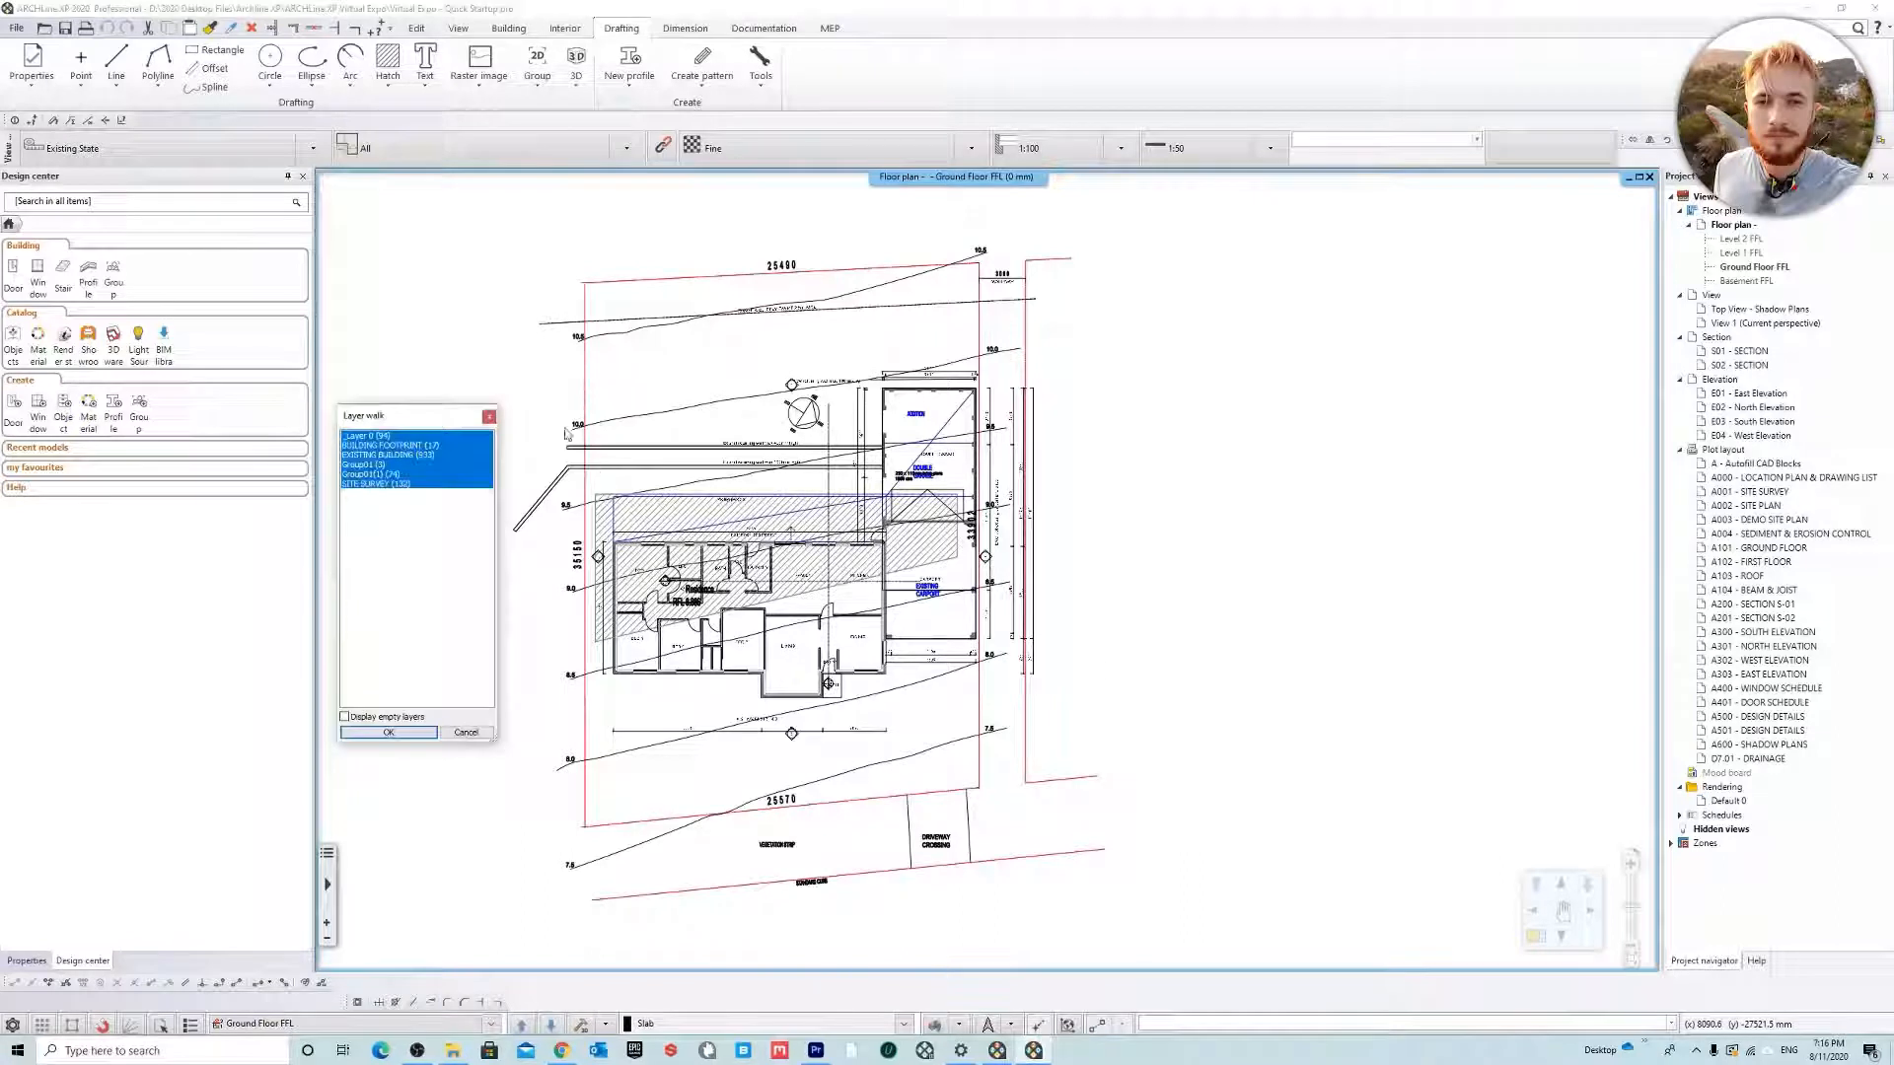
left_click(411, 446)
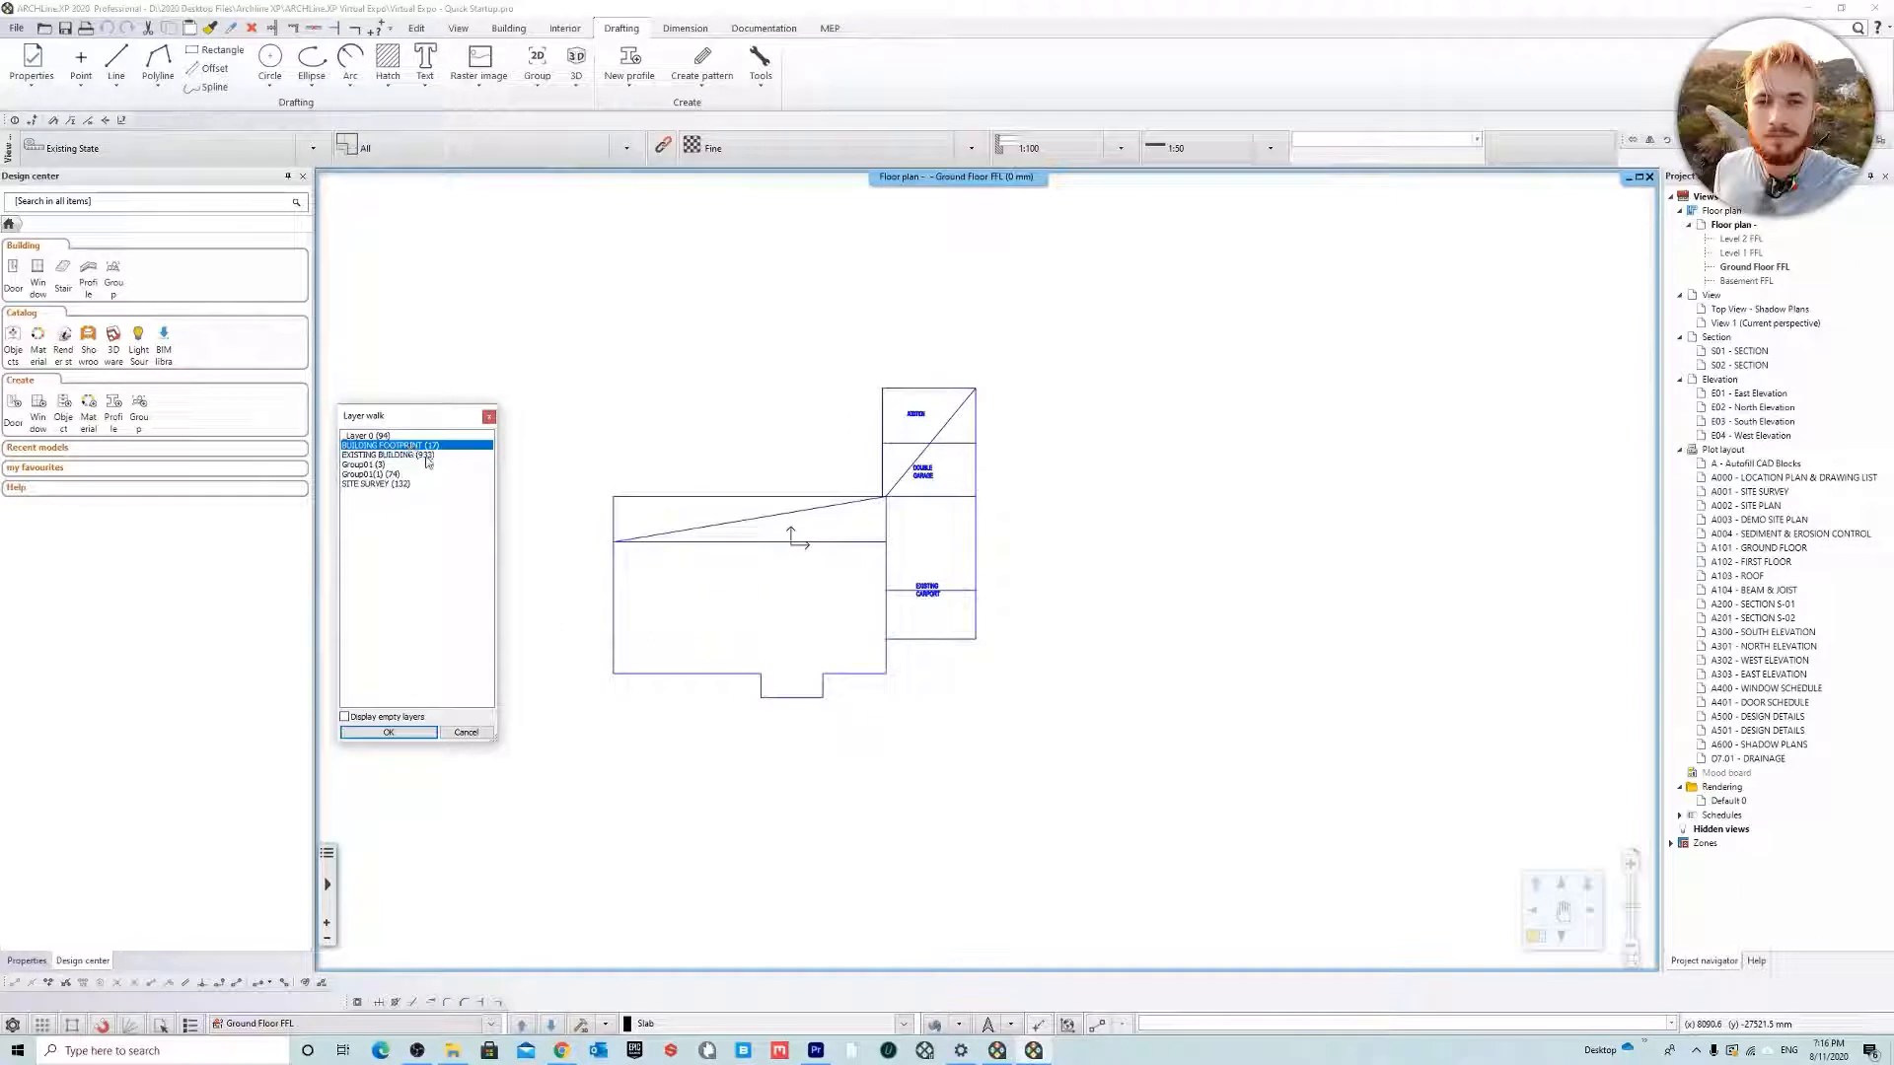
left_click(427, 455)
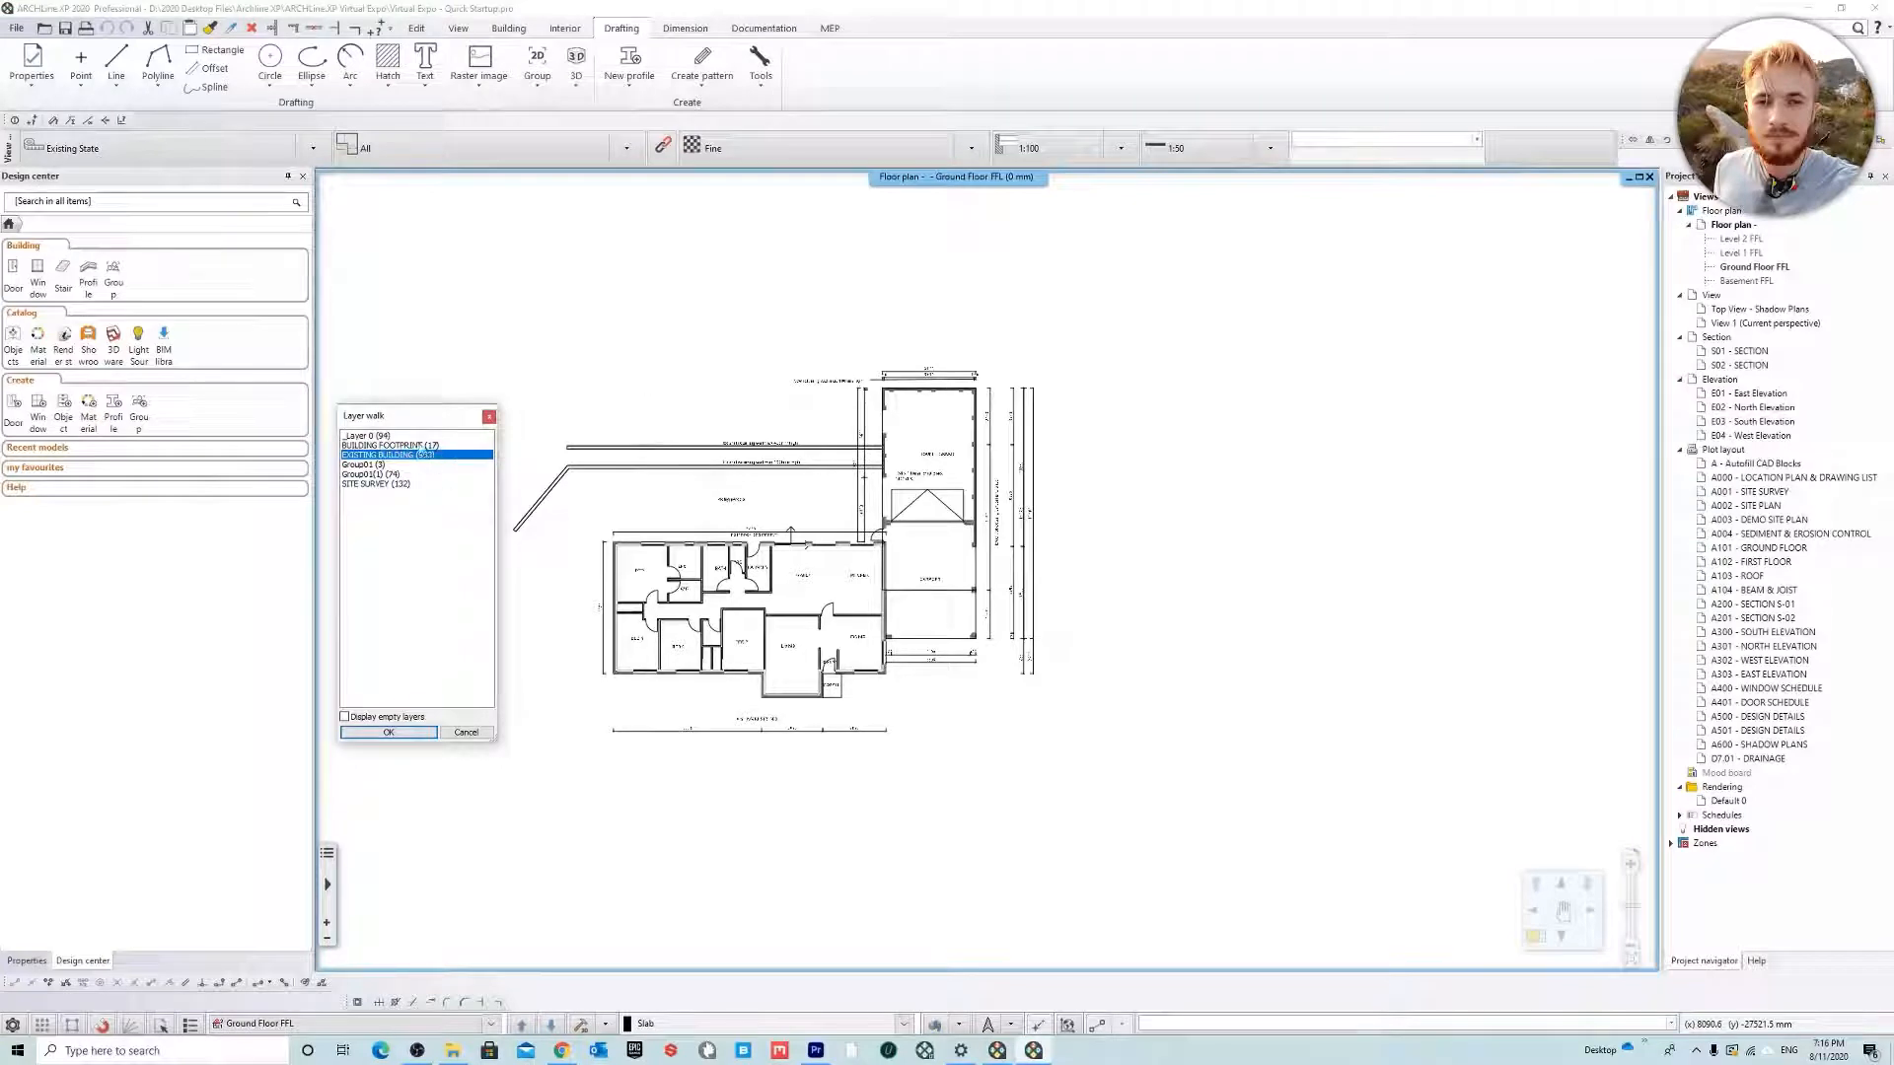
left_click(393, 485)
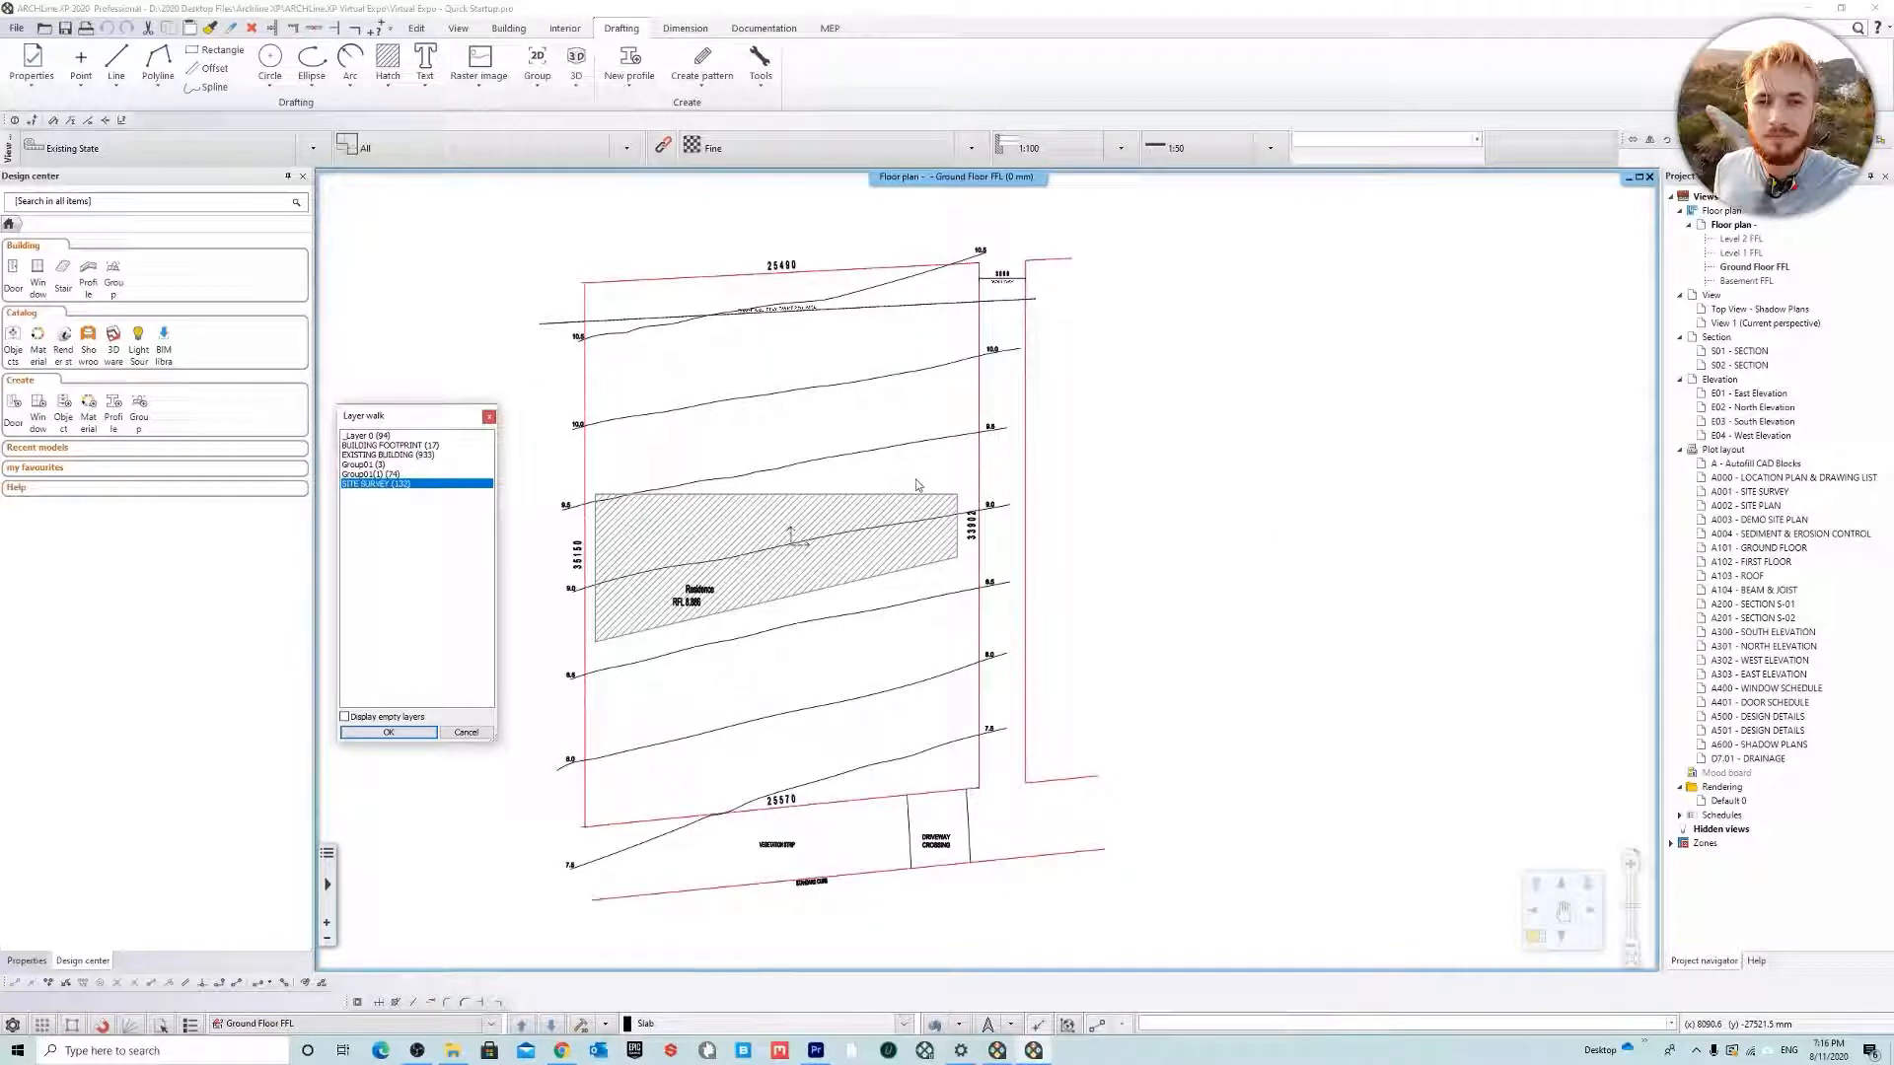
left_click_drag(412, 484, 395, 435)
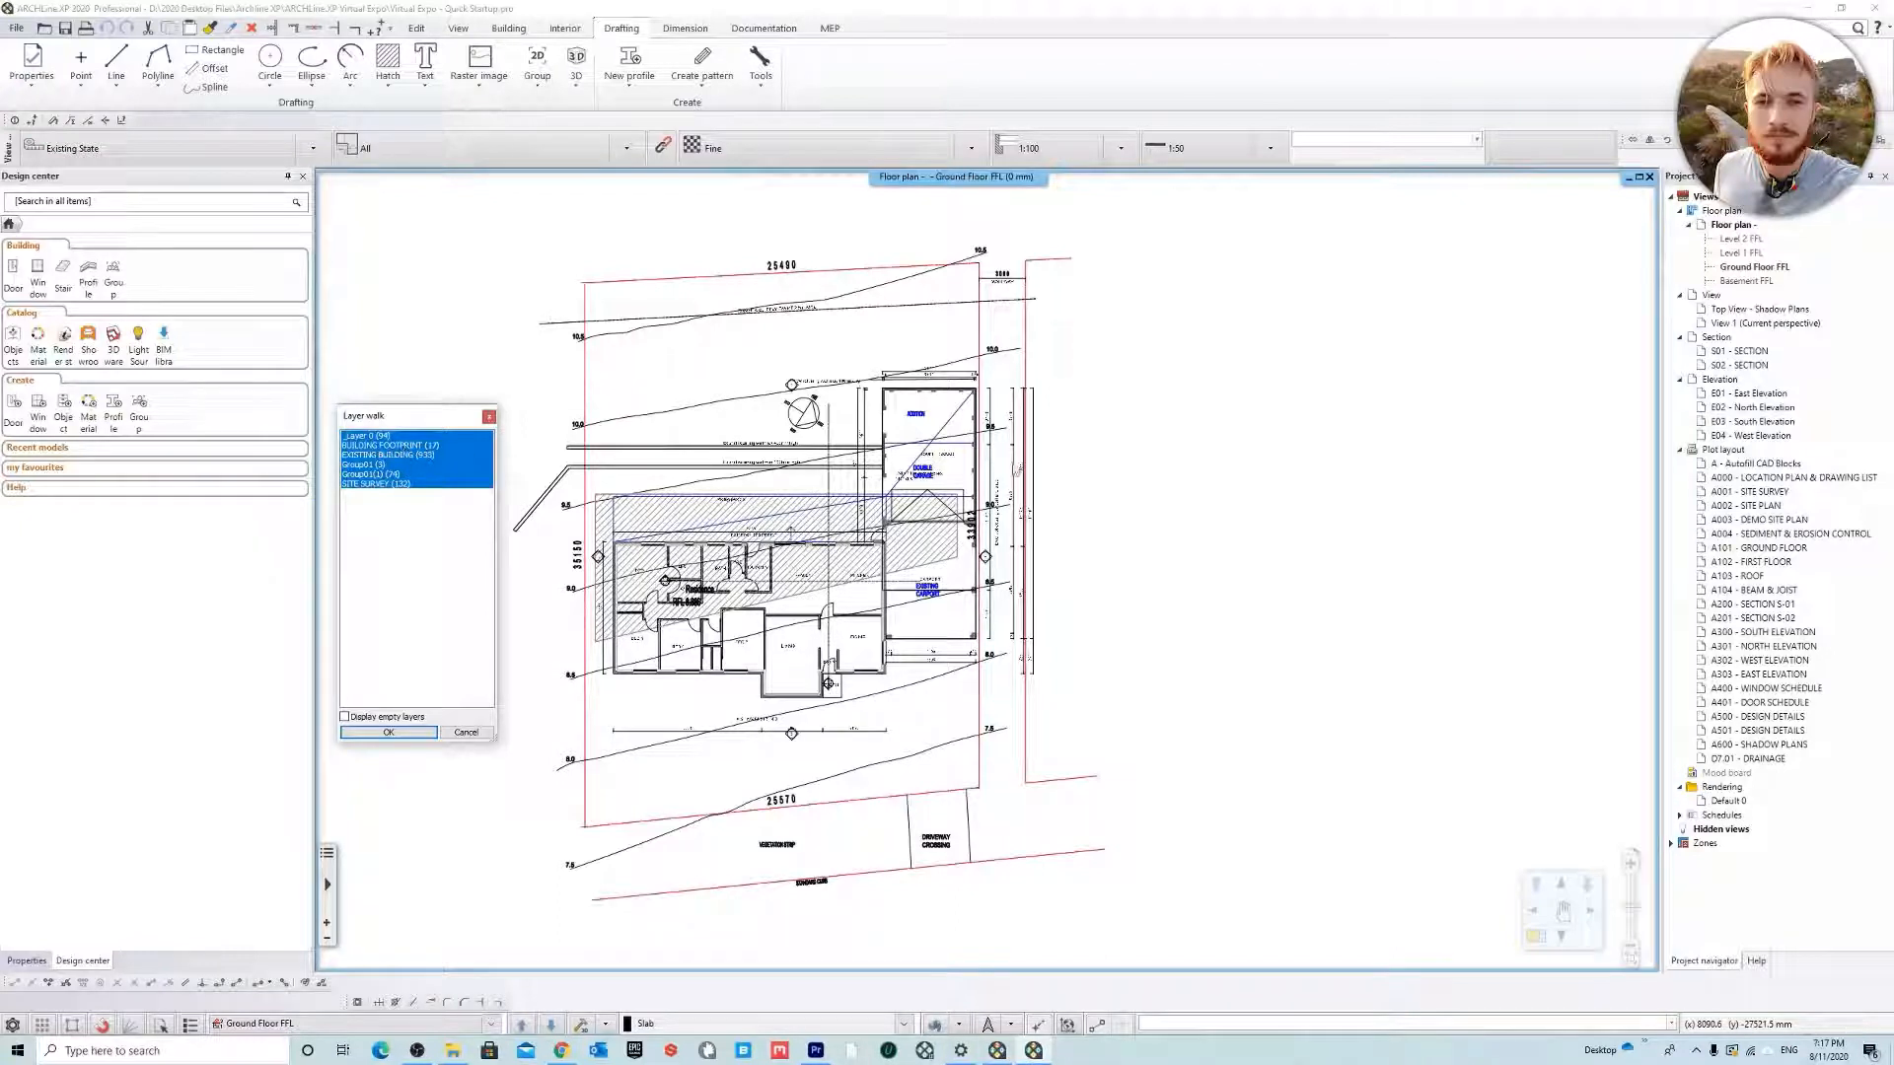
Isolate the SITE SURVEY layer with Layer Walk and apply it to the Ground Floor FFL plan
left_click(390, 484)
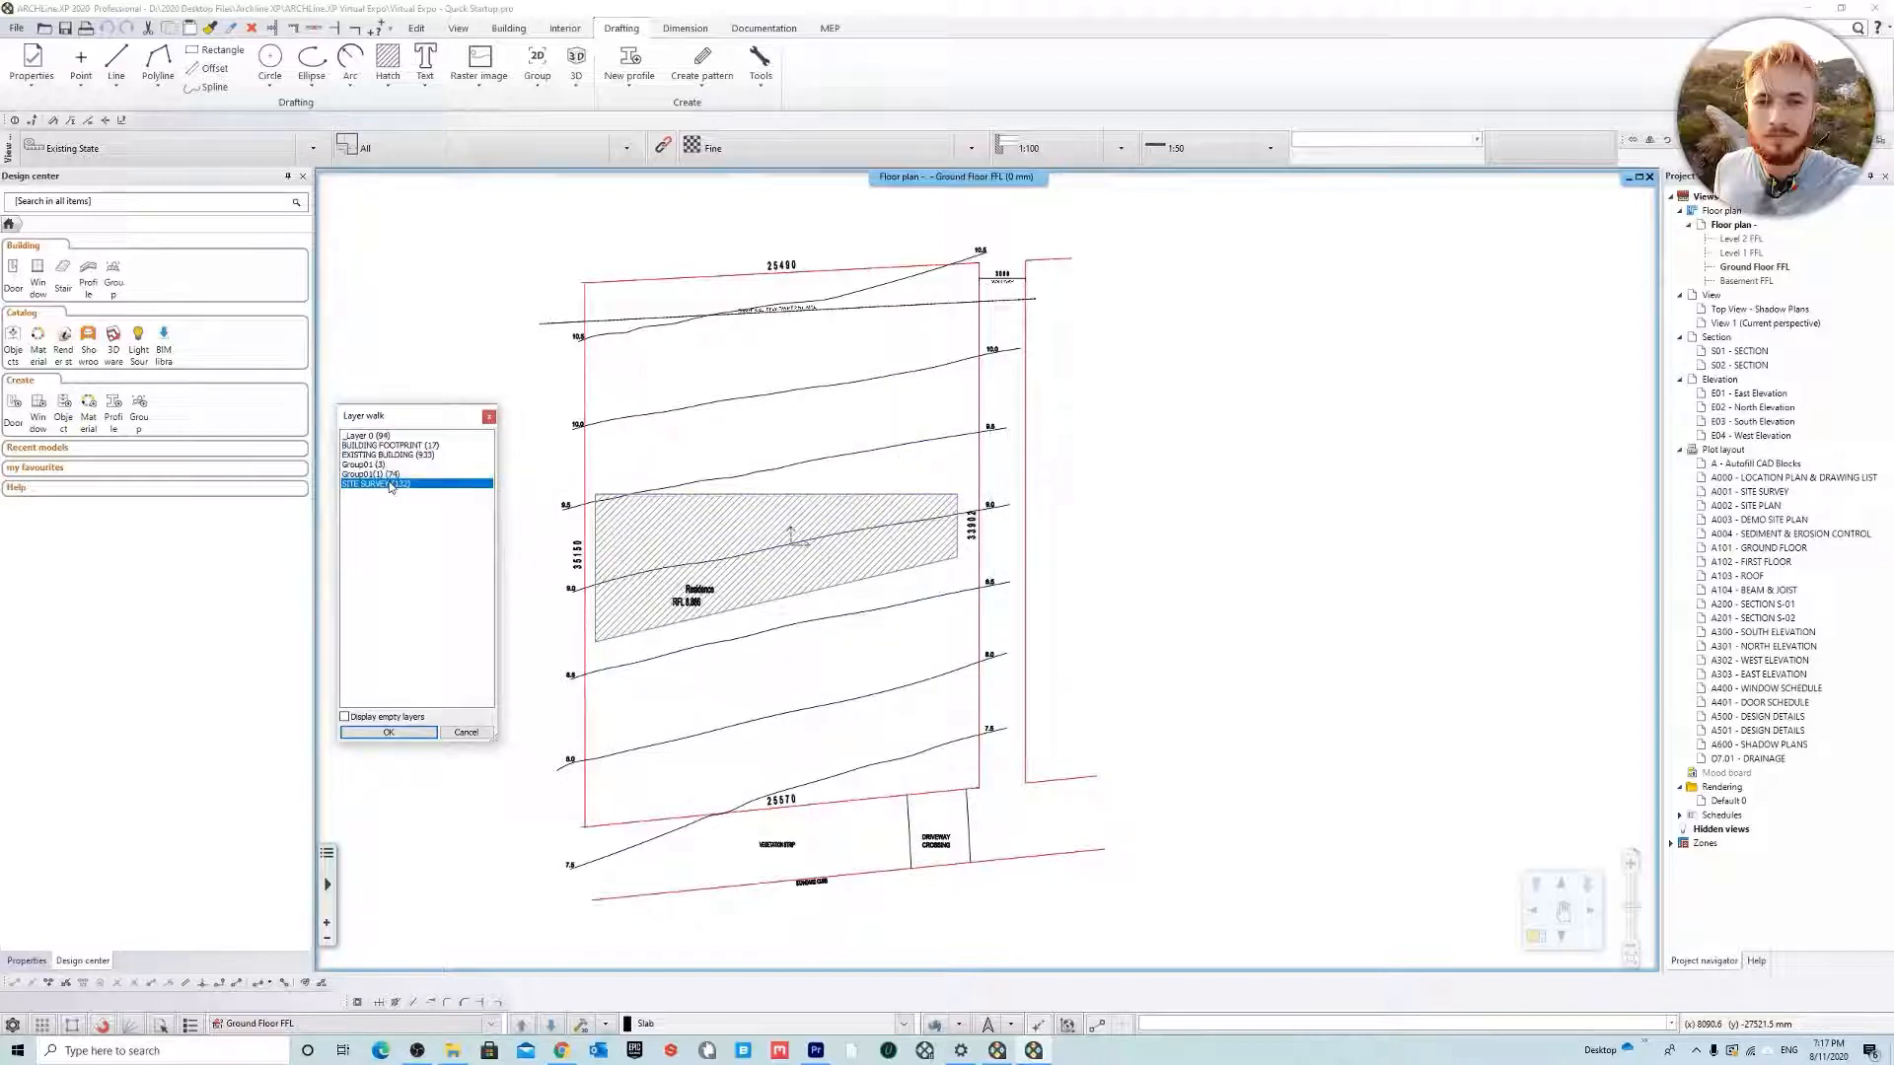
left_click(389, 733)
middle_click_drag(1019, 355, 985, 398)
scroll(817, 488, "up", 2)
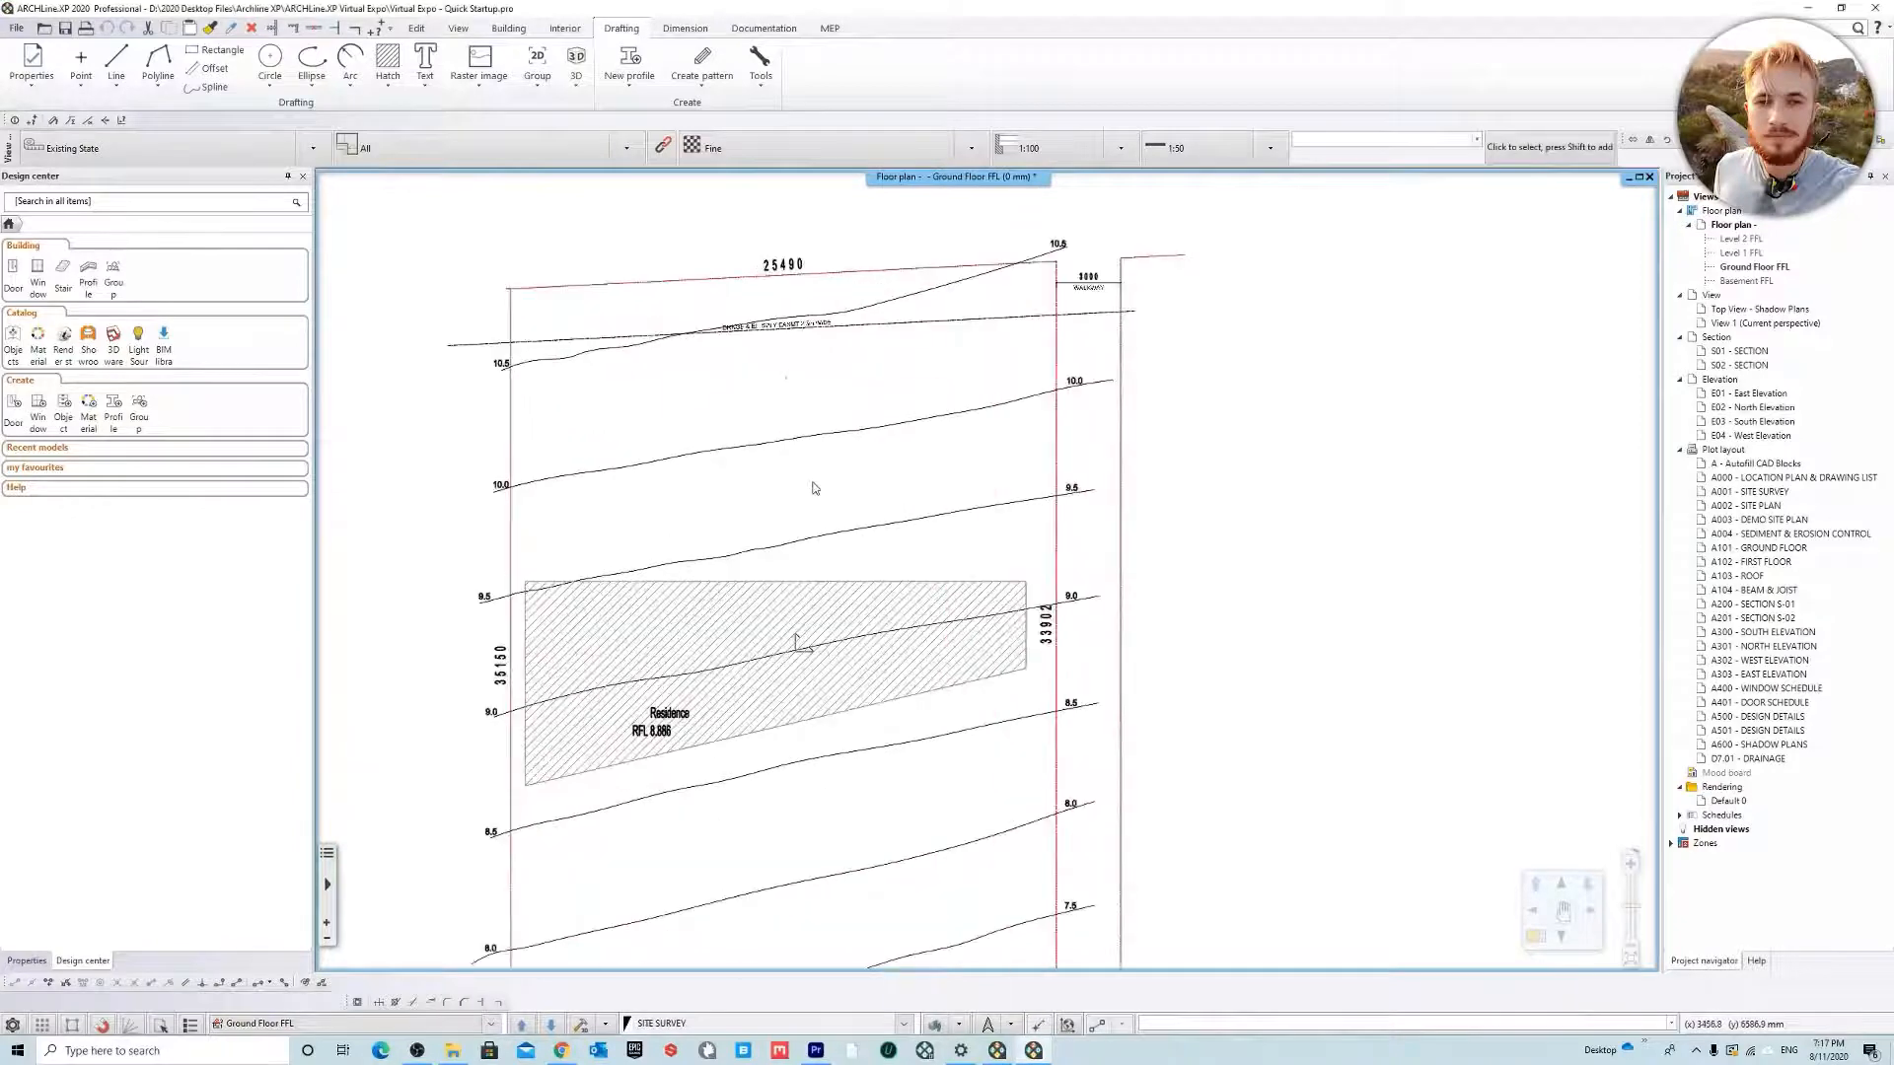
Examine the contour lines, lot boundary, residence hatch and easement on the isolated site survey
middle_click_drag(1091, 720, 1110, 324)
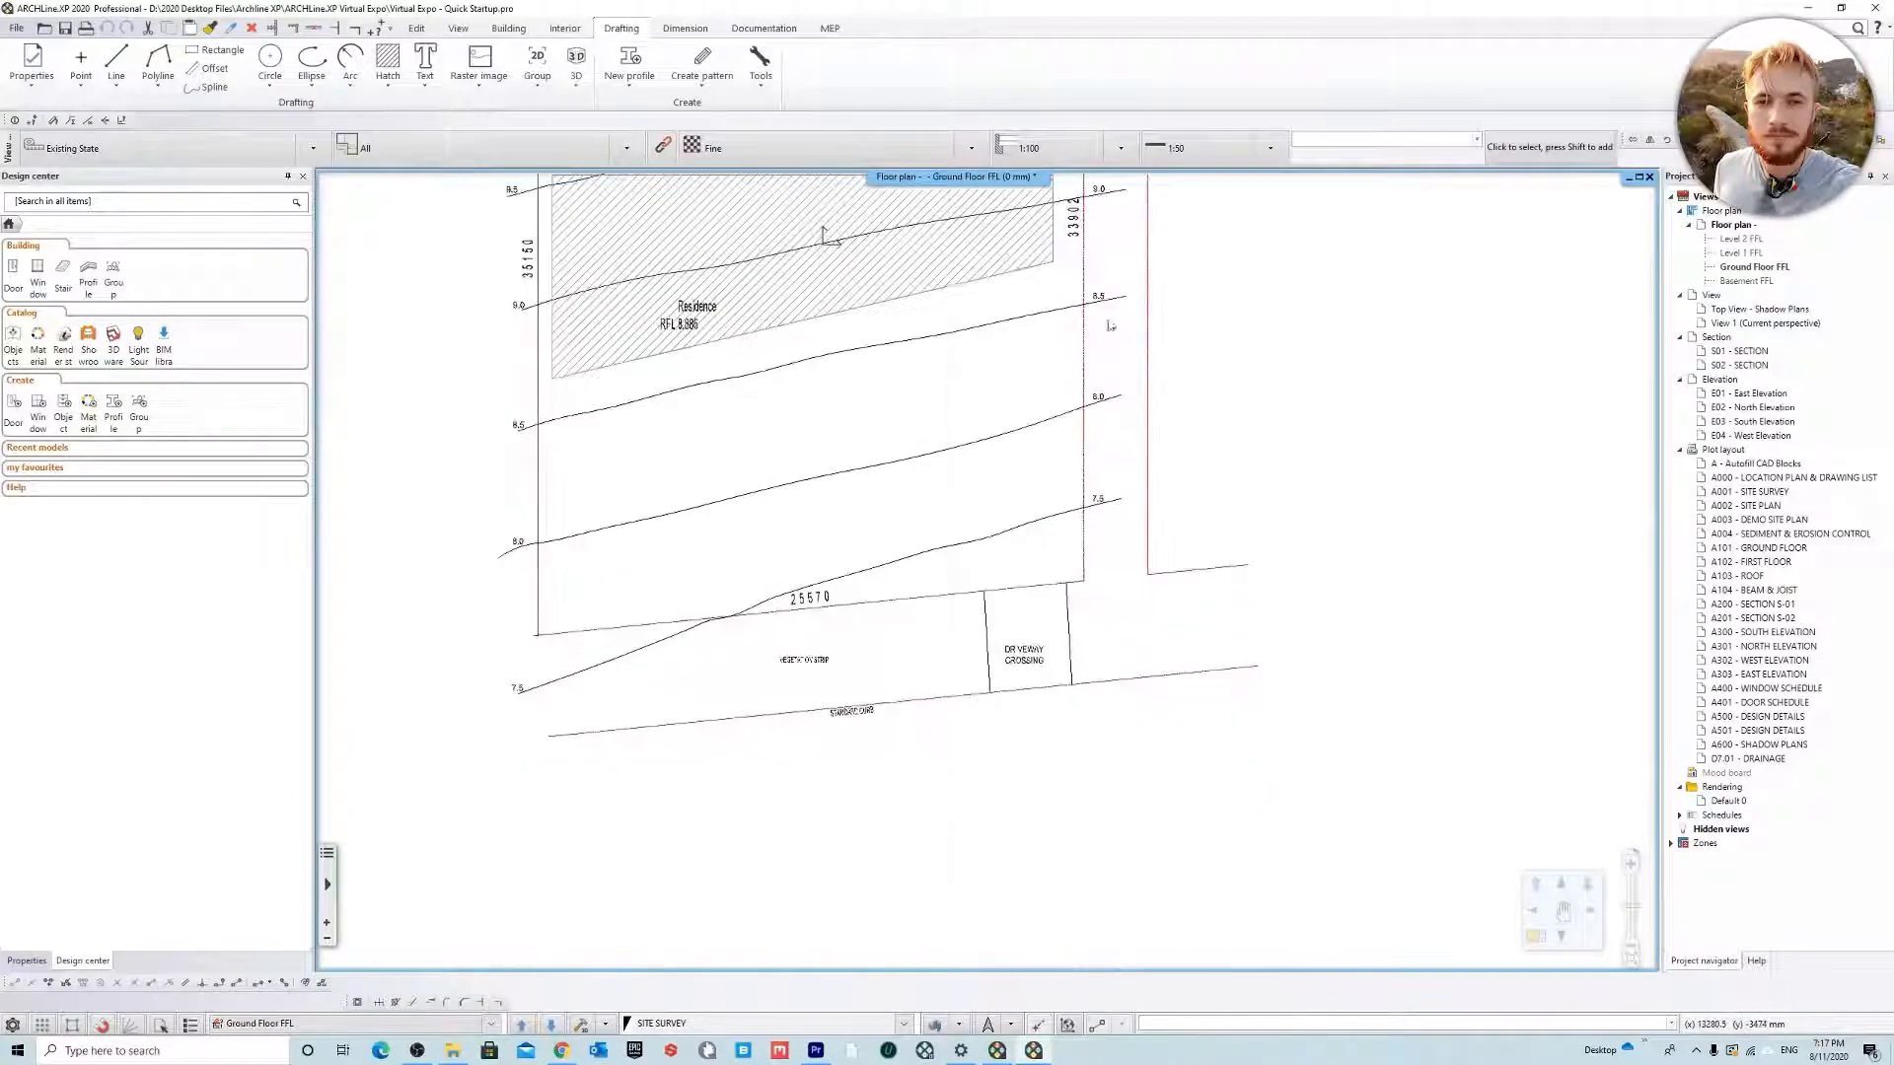
middle_click_drag(1020, 365, 928, 613)
scroll(922, 620, "down", 1)
scroll(928, 616, "down", 1)
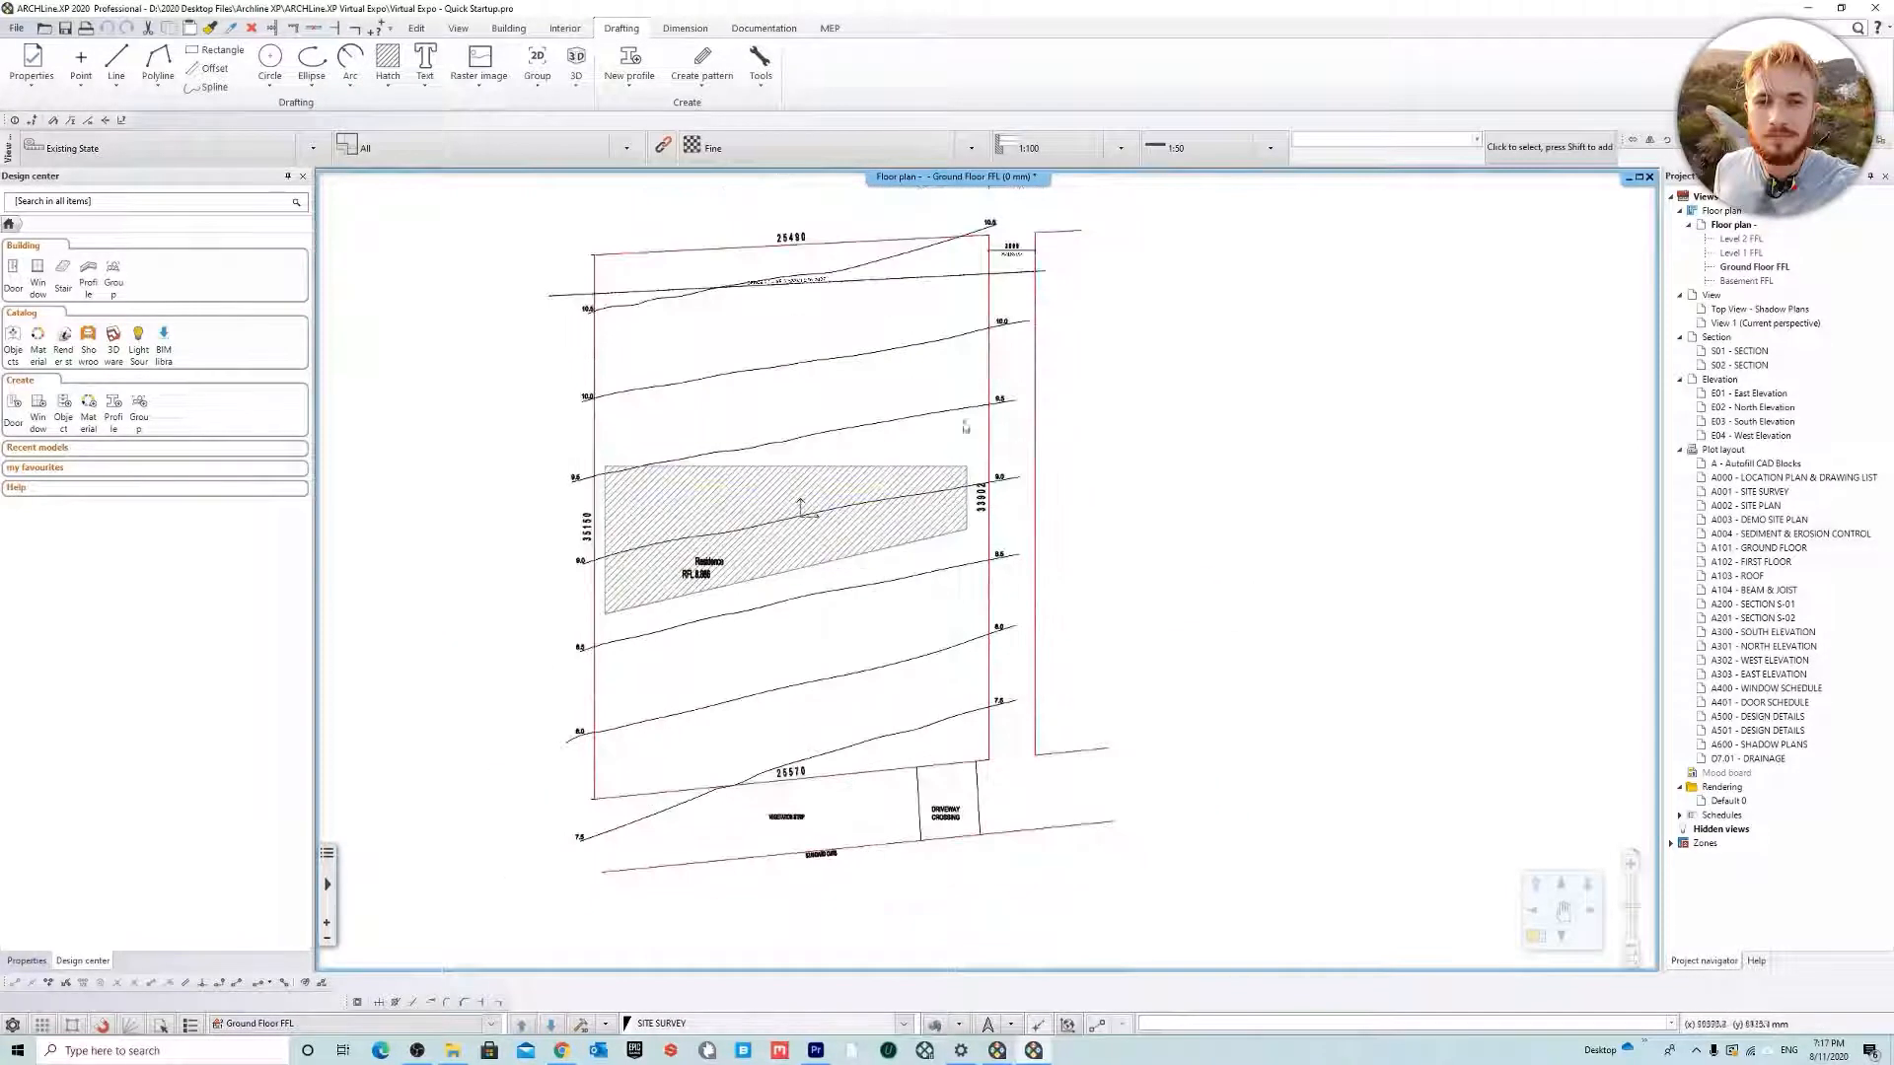
middle_click_drag(884, 248, 878, 287)
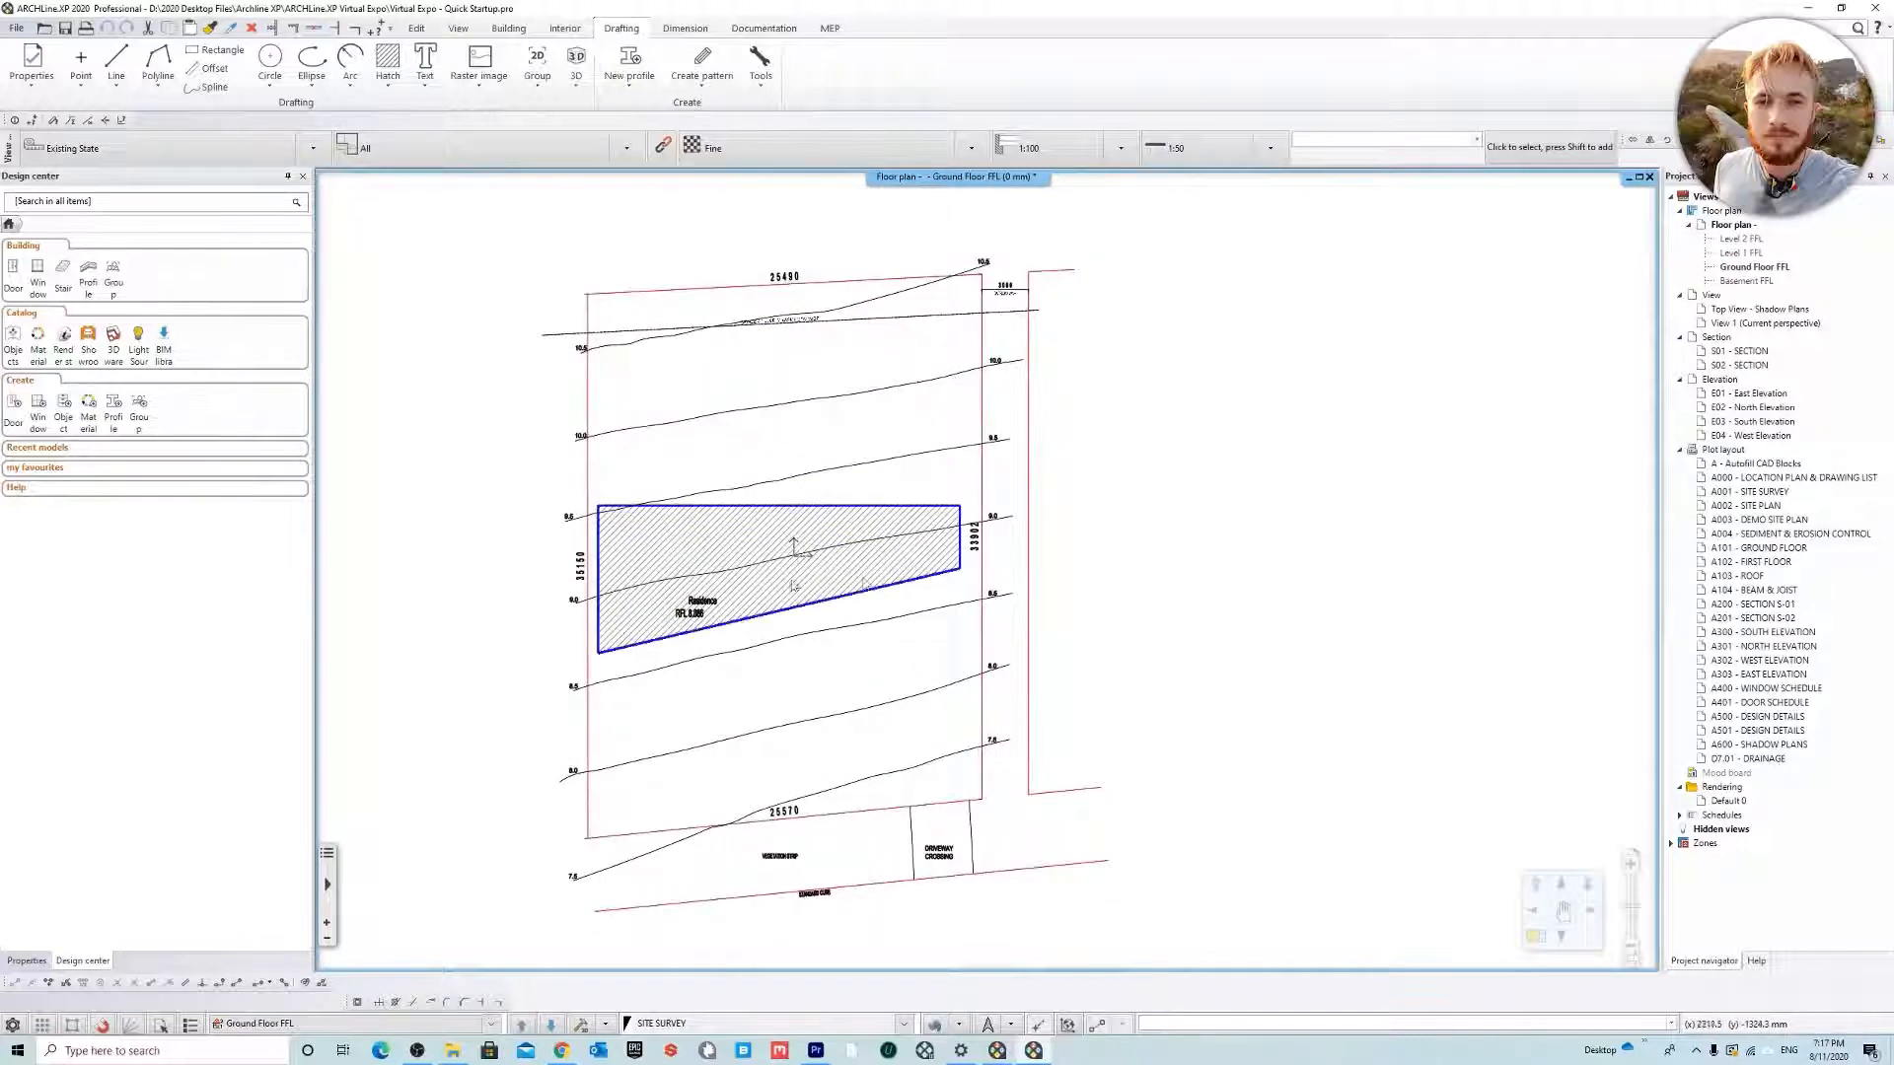
middle_click_drag(894, 516, 938, 381)
middle_click_drag(906, 242, 818, 396)
scroll(758, 398, "up", 1)
scroll(757, 400, "up", 3)
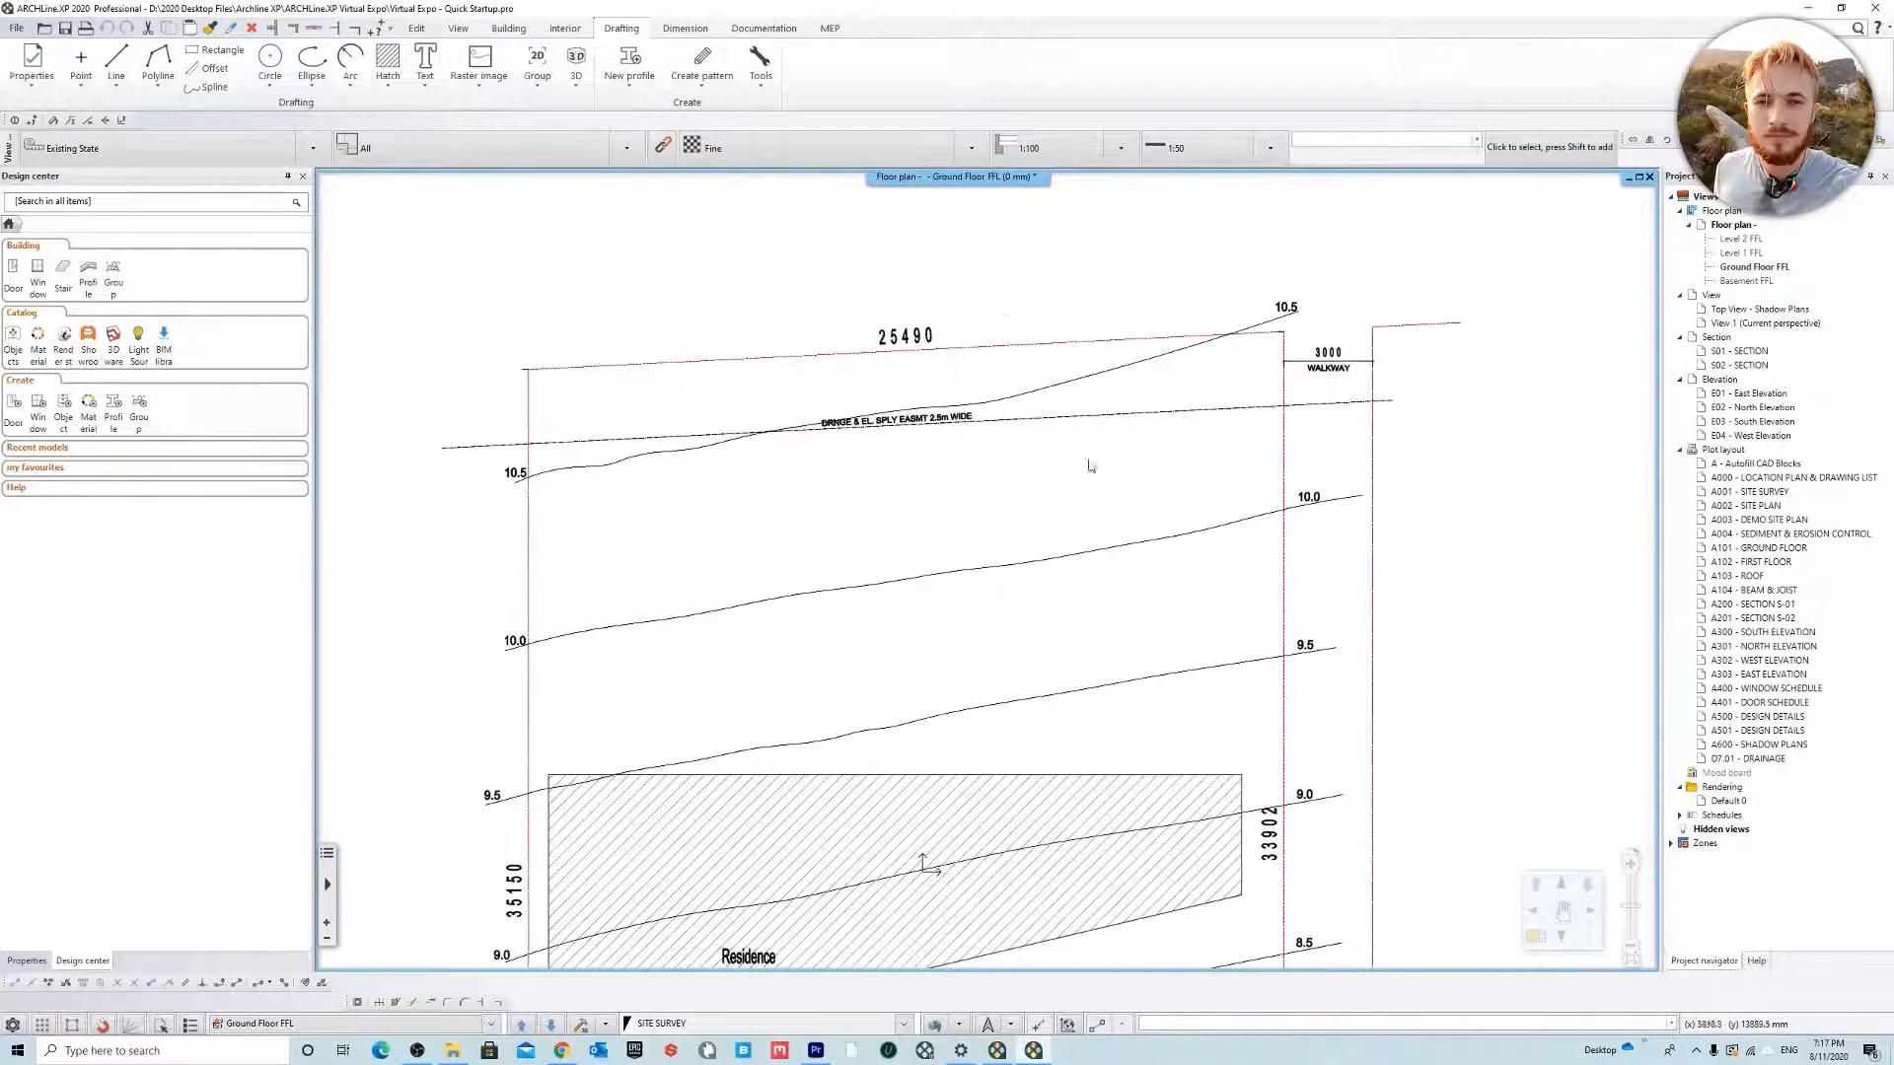
middle_click_drag(1091, 464, 921, 439)
scroll(880, 422, "down", 1)
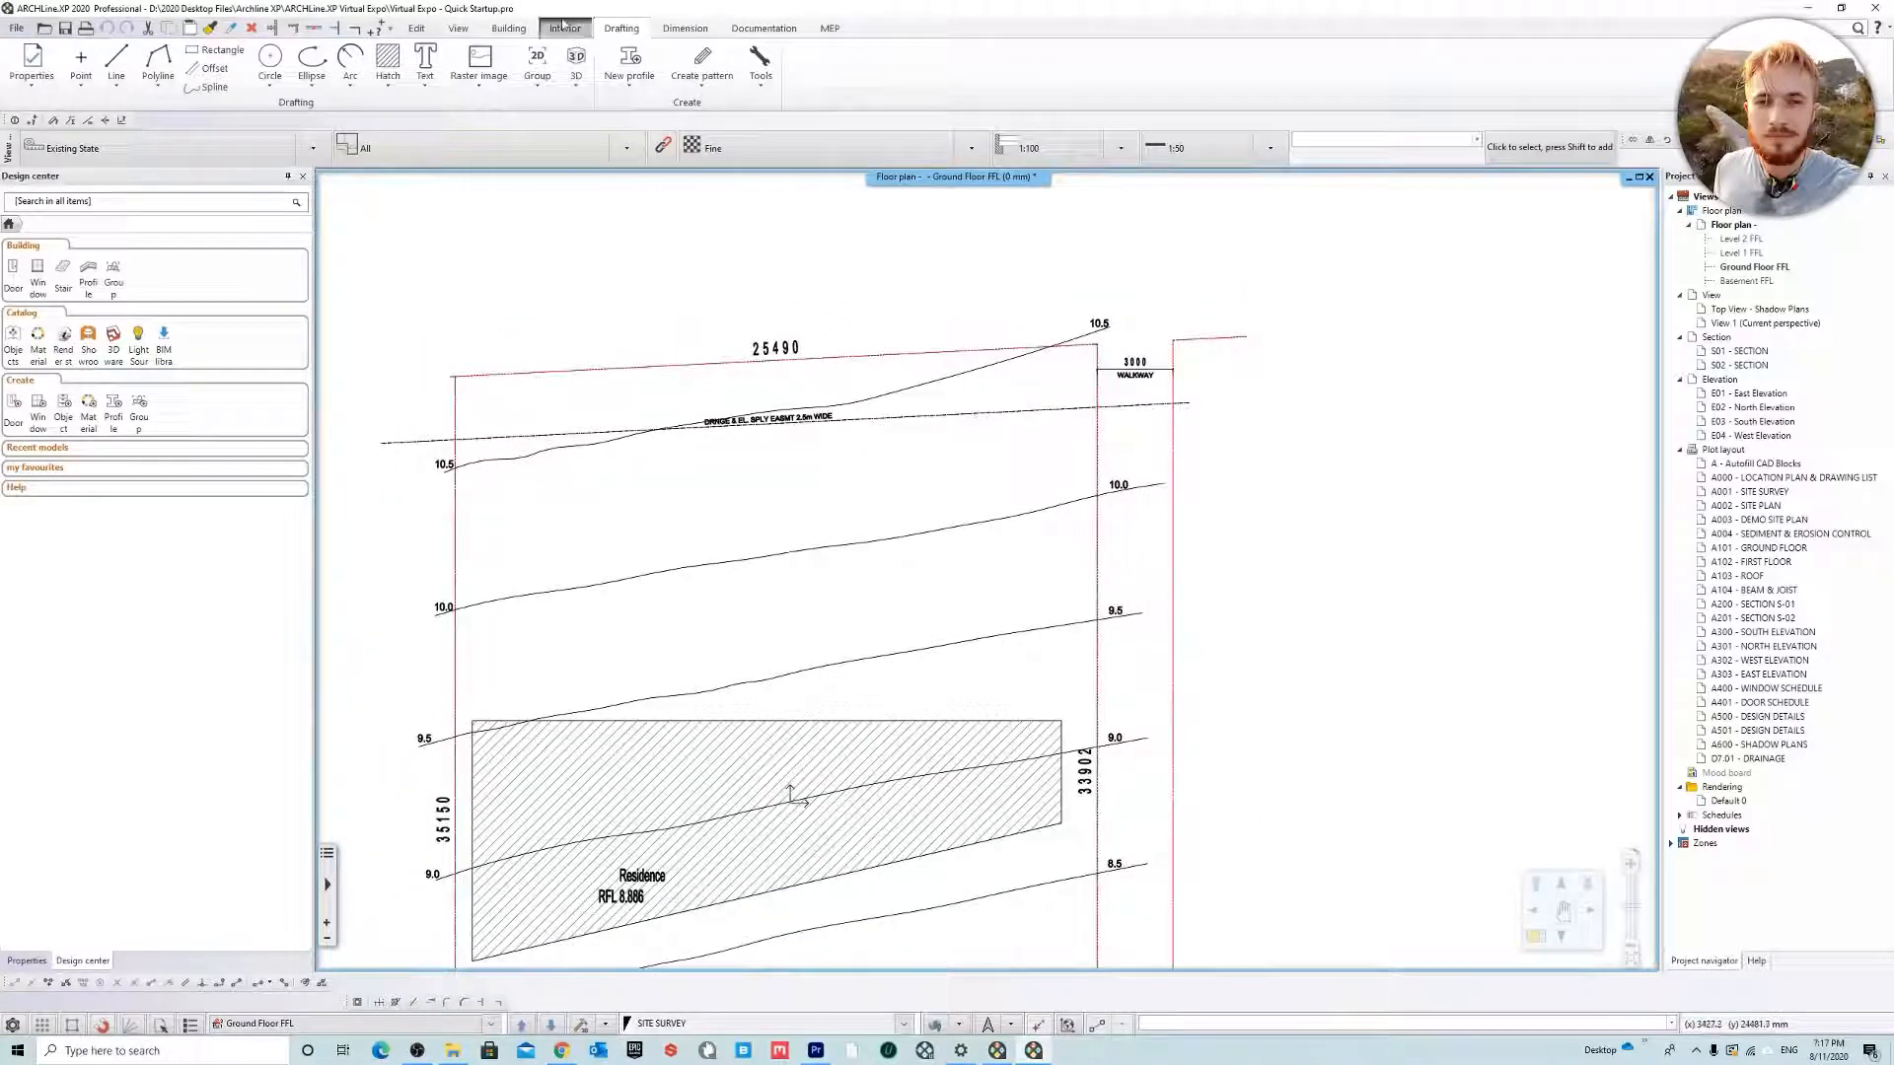
Start creating a terrain by contour lines and assign the uppermost contour the height 10.5 taken from its text label in the drawing
left_click(507, 30)
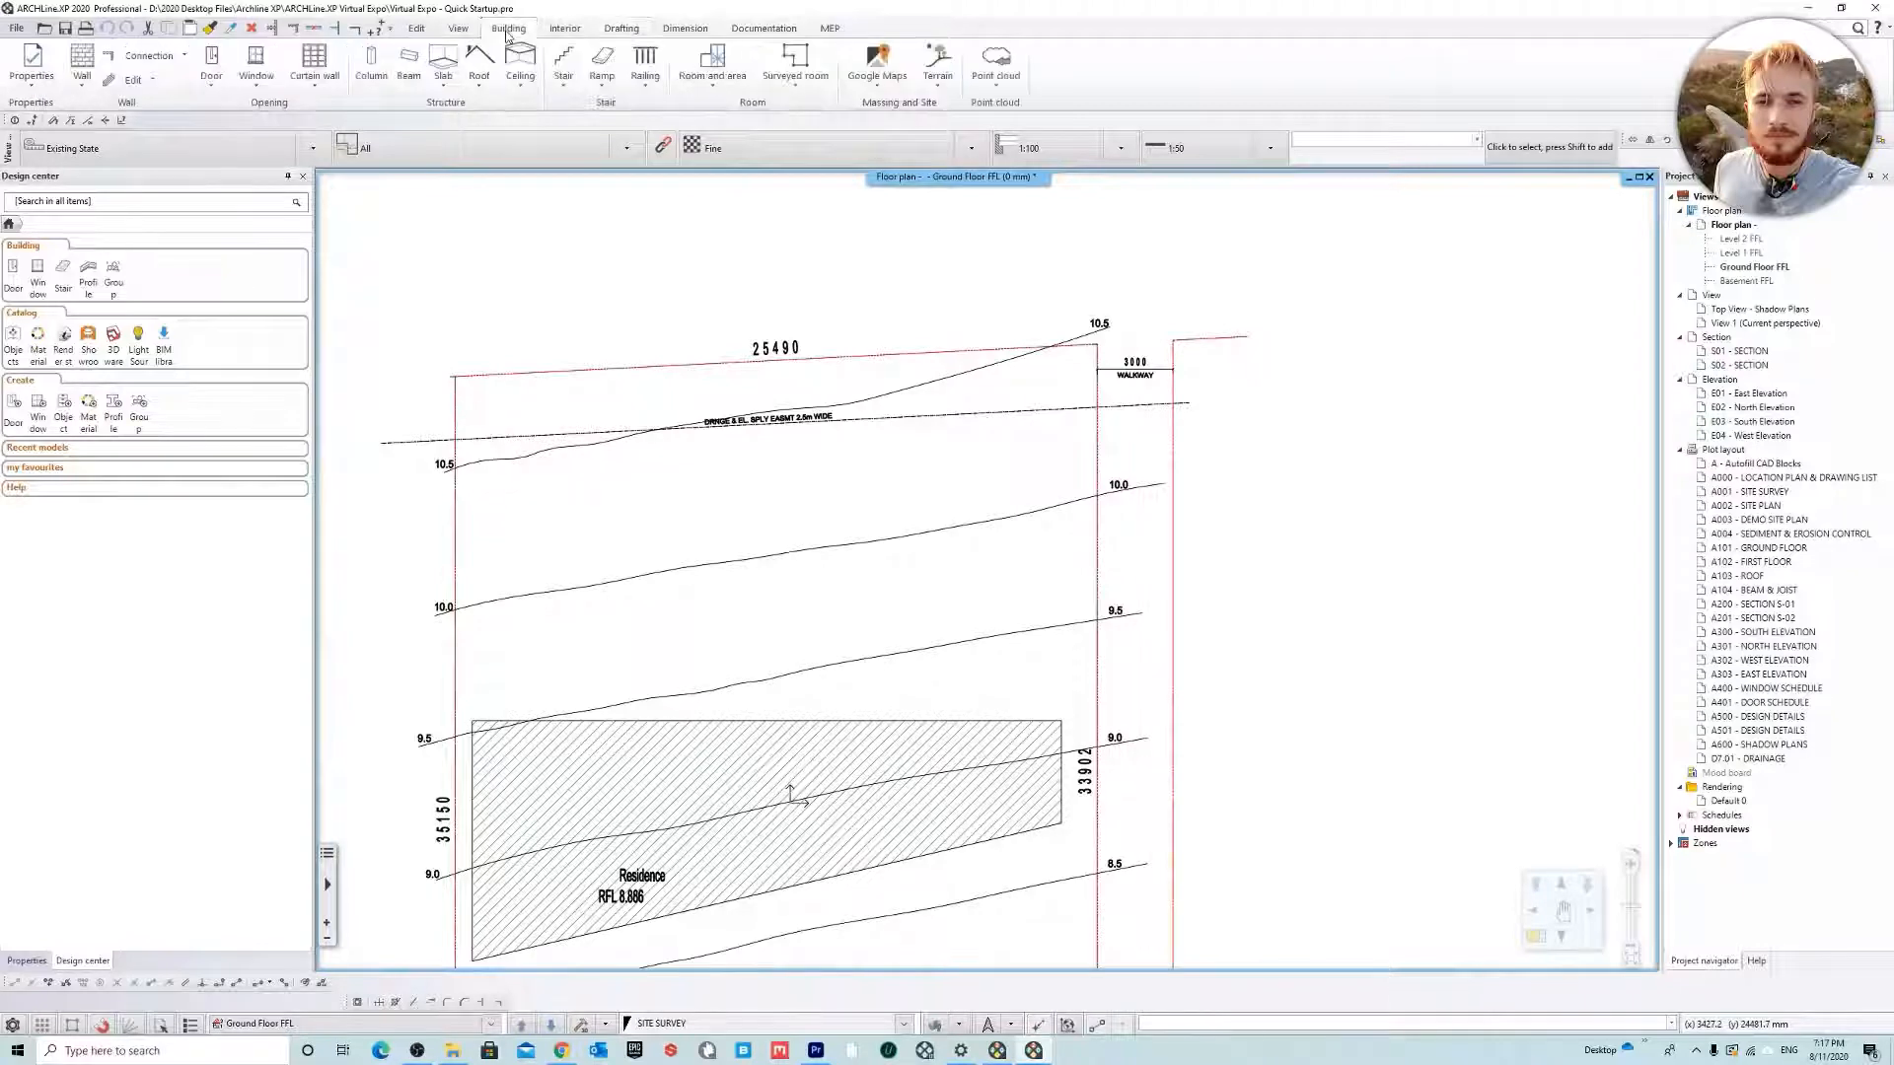
left_click(937, 69)
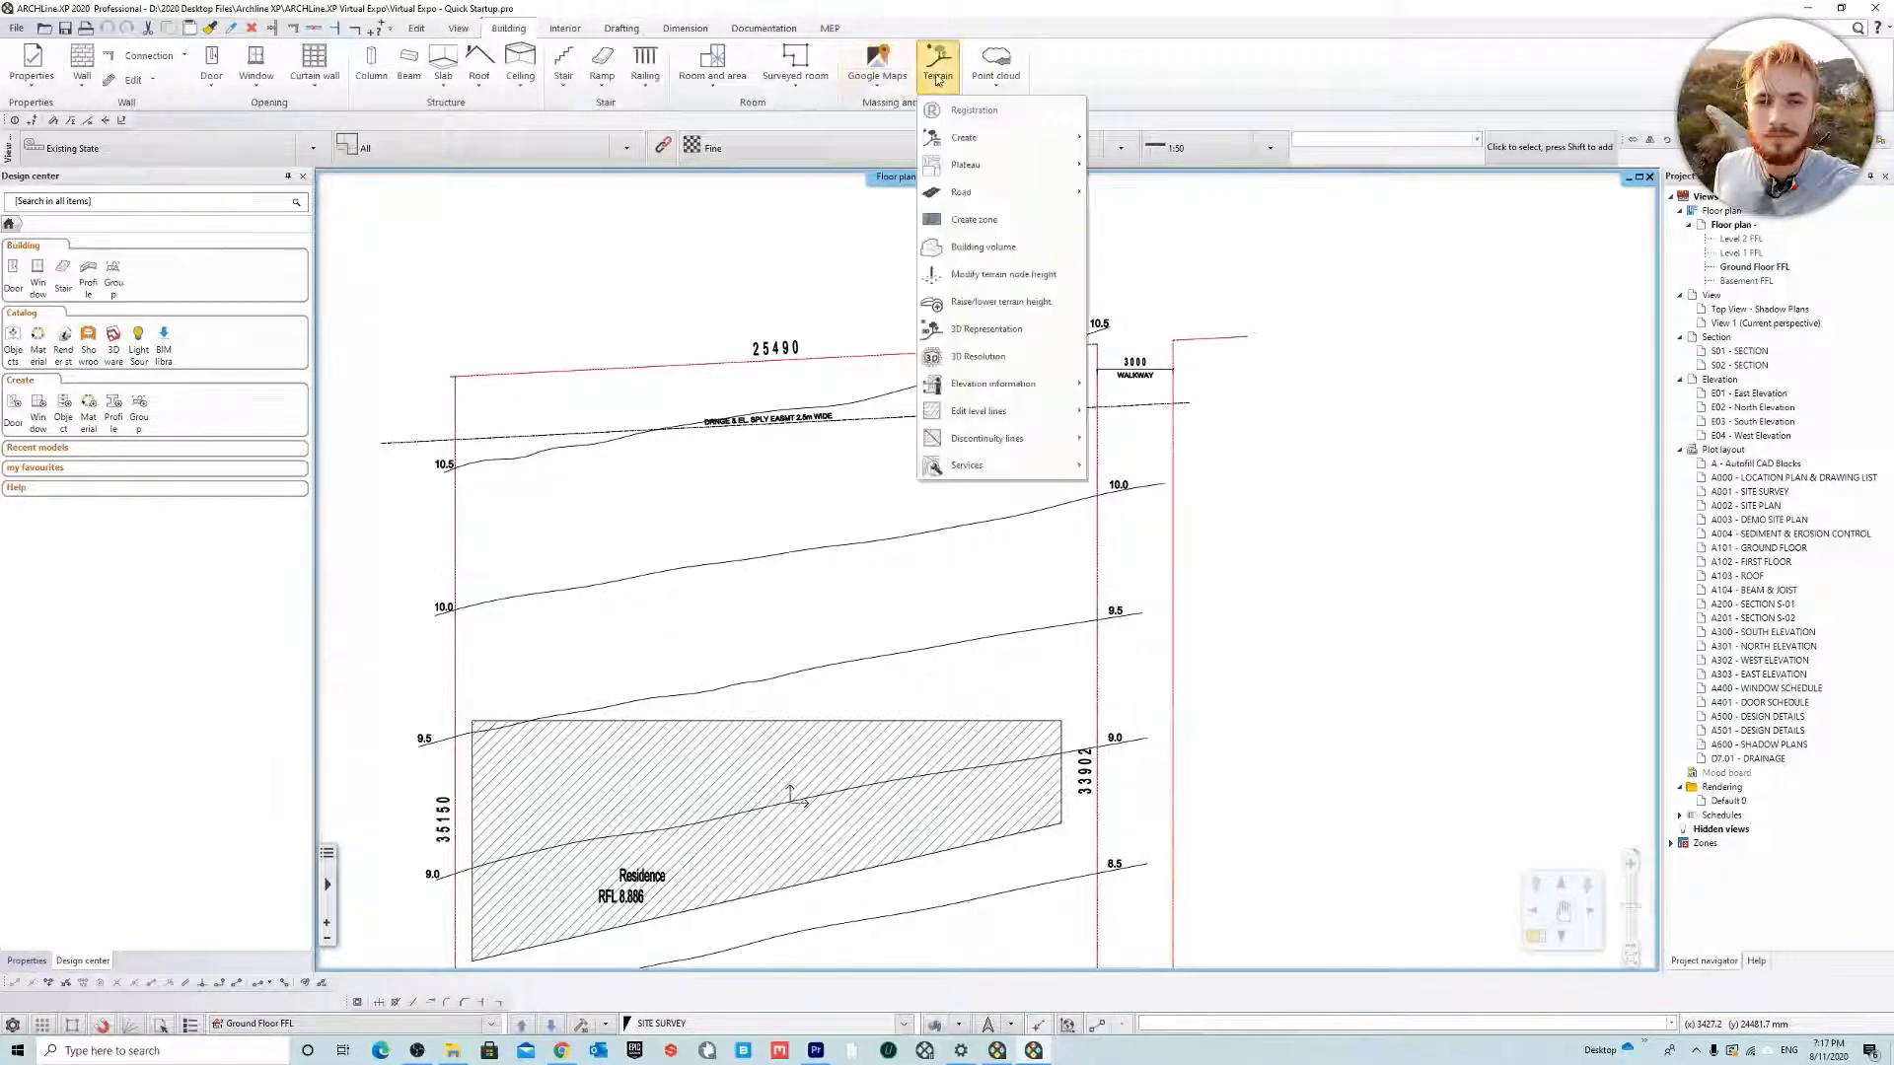
mouse_move(1006, 137)
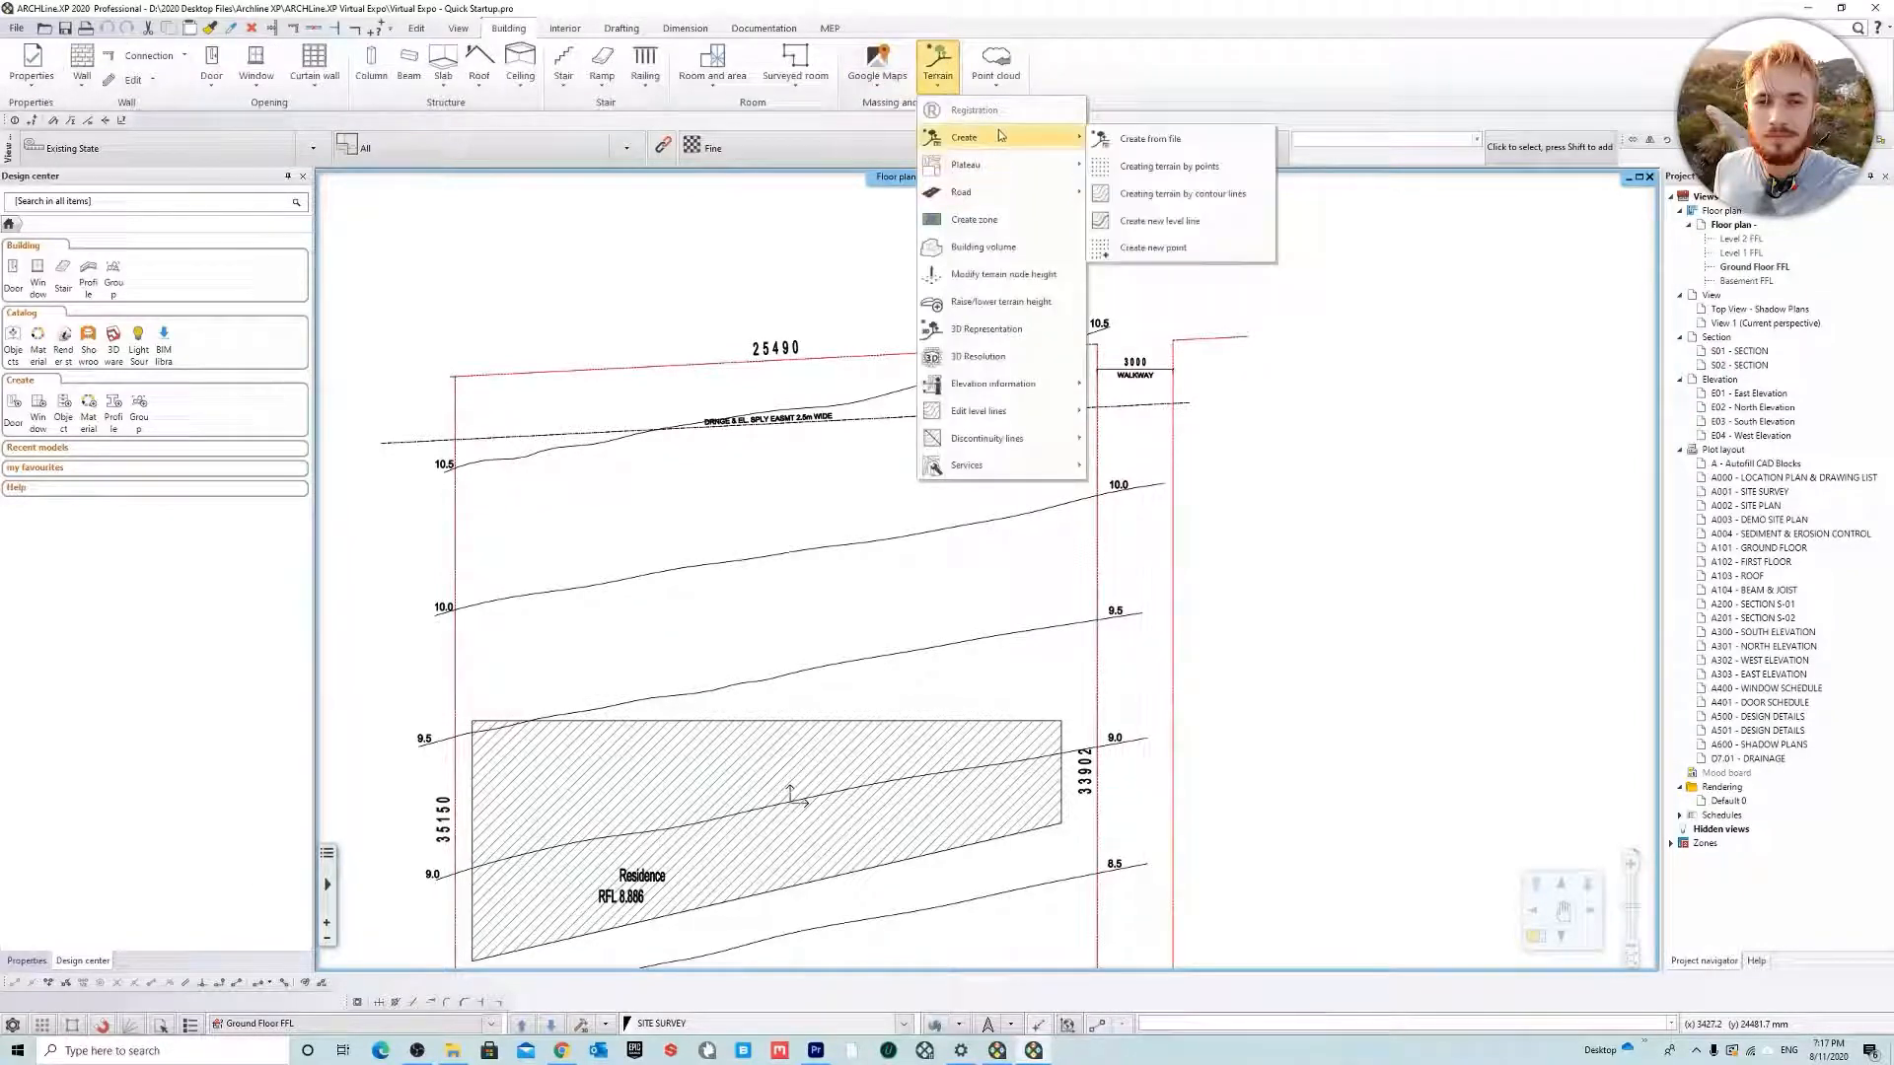
left_click(1216, 201)
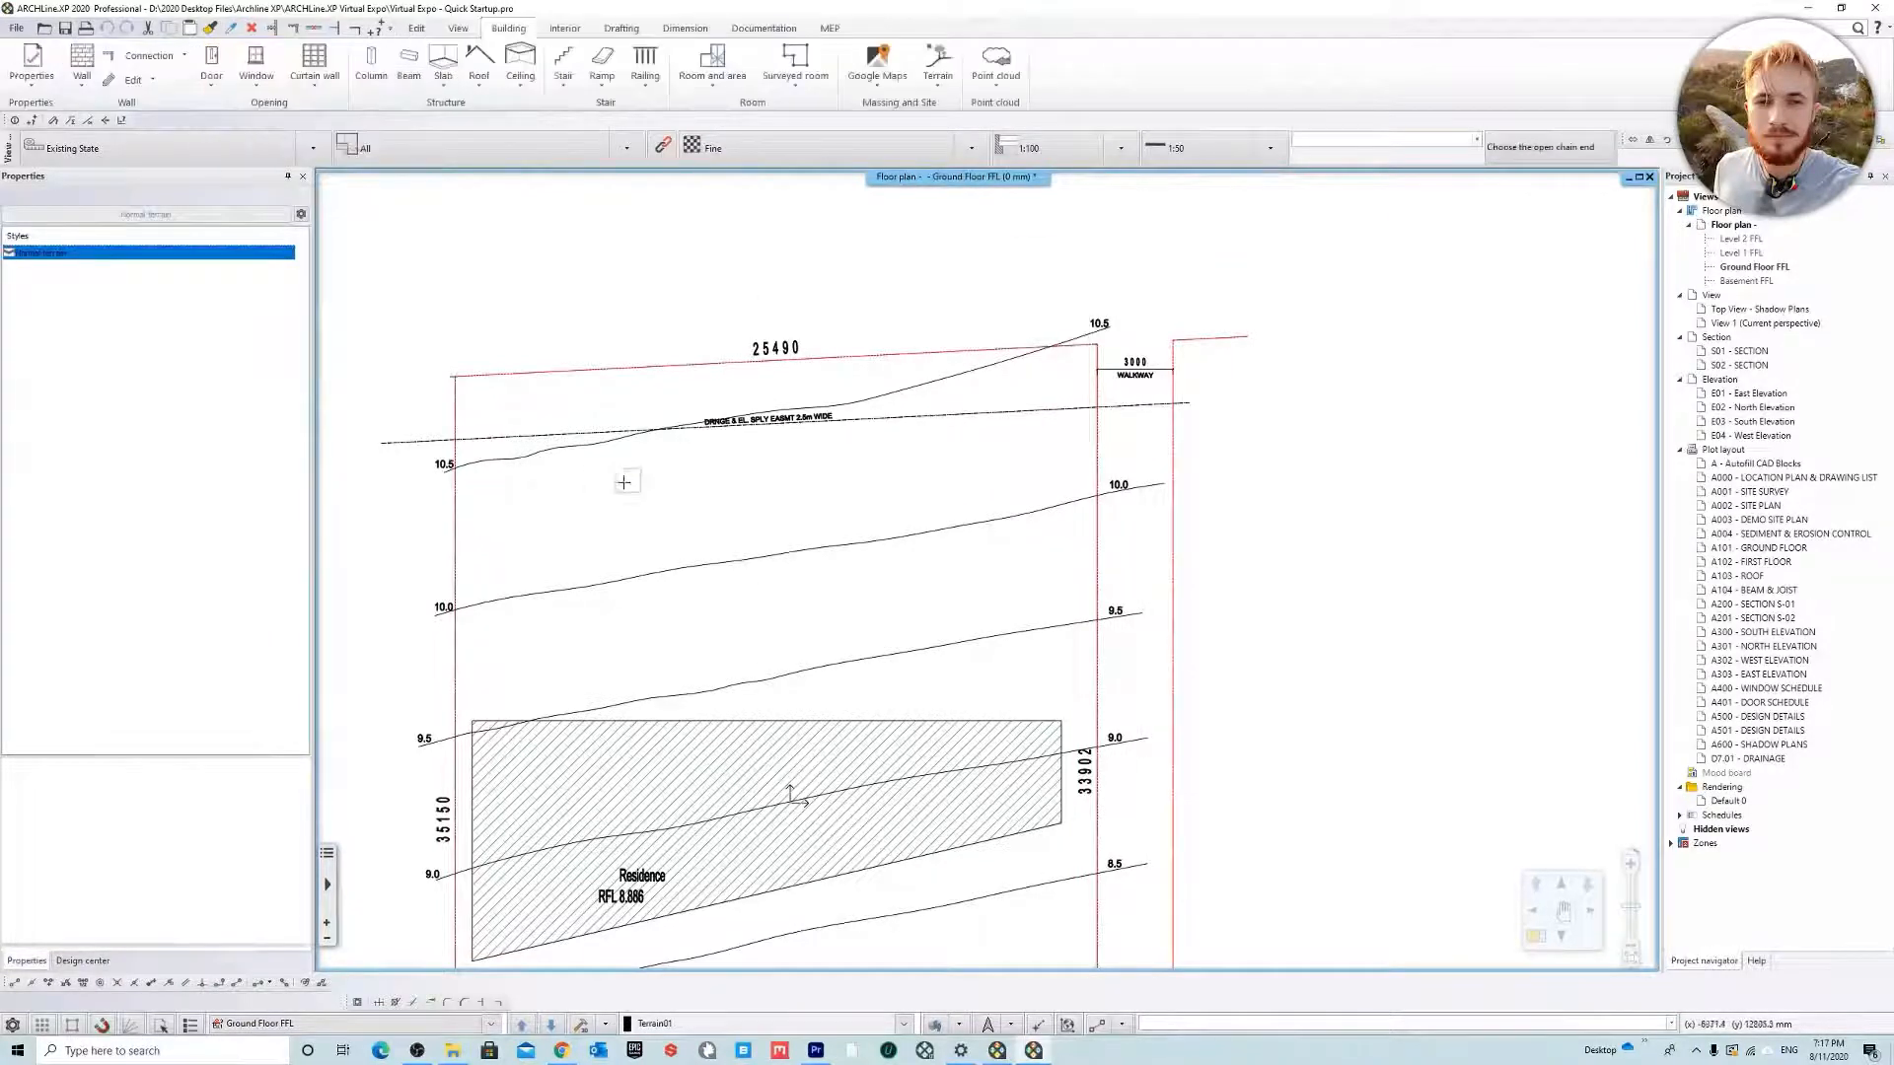
scroll(646, 542, "up", 5)
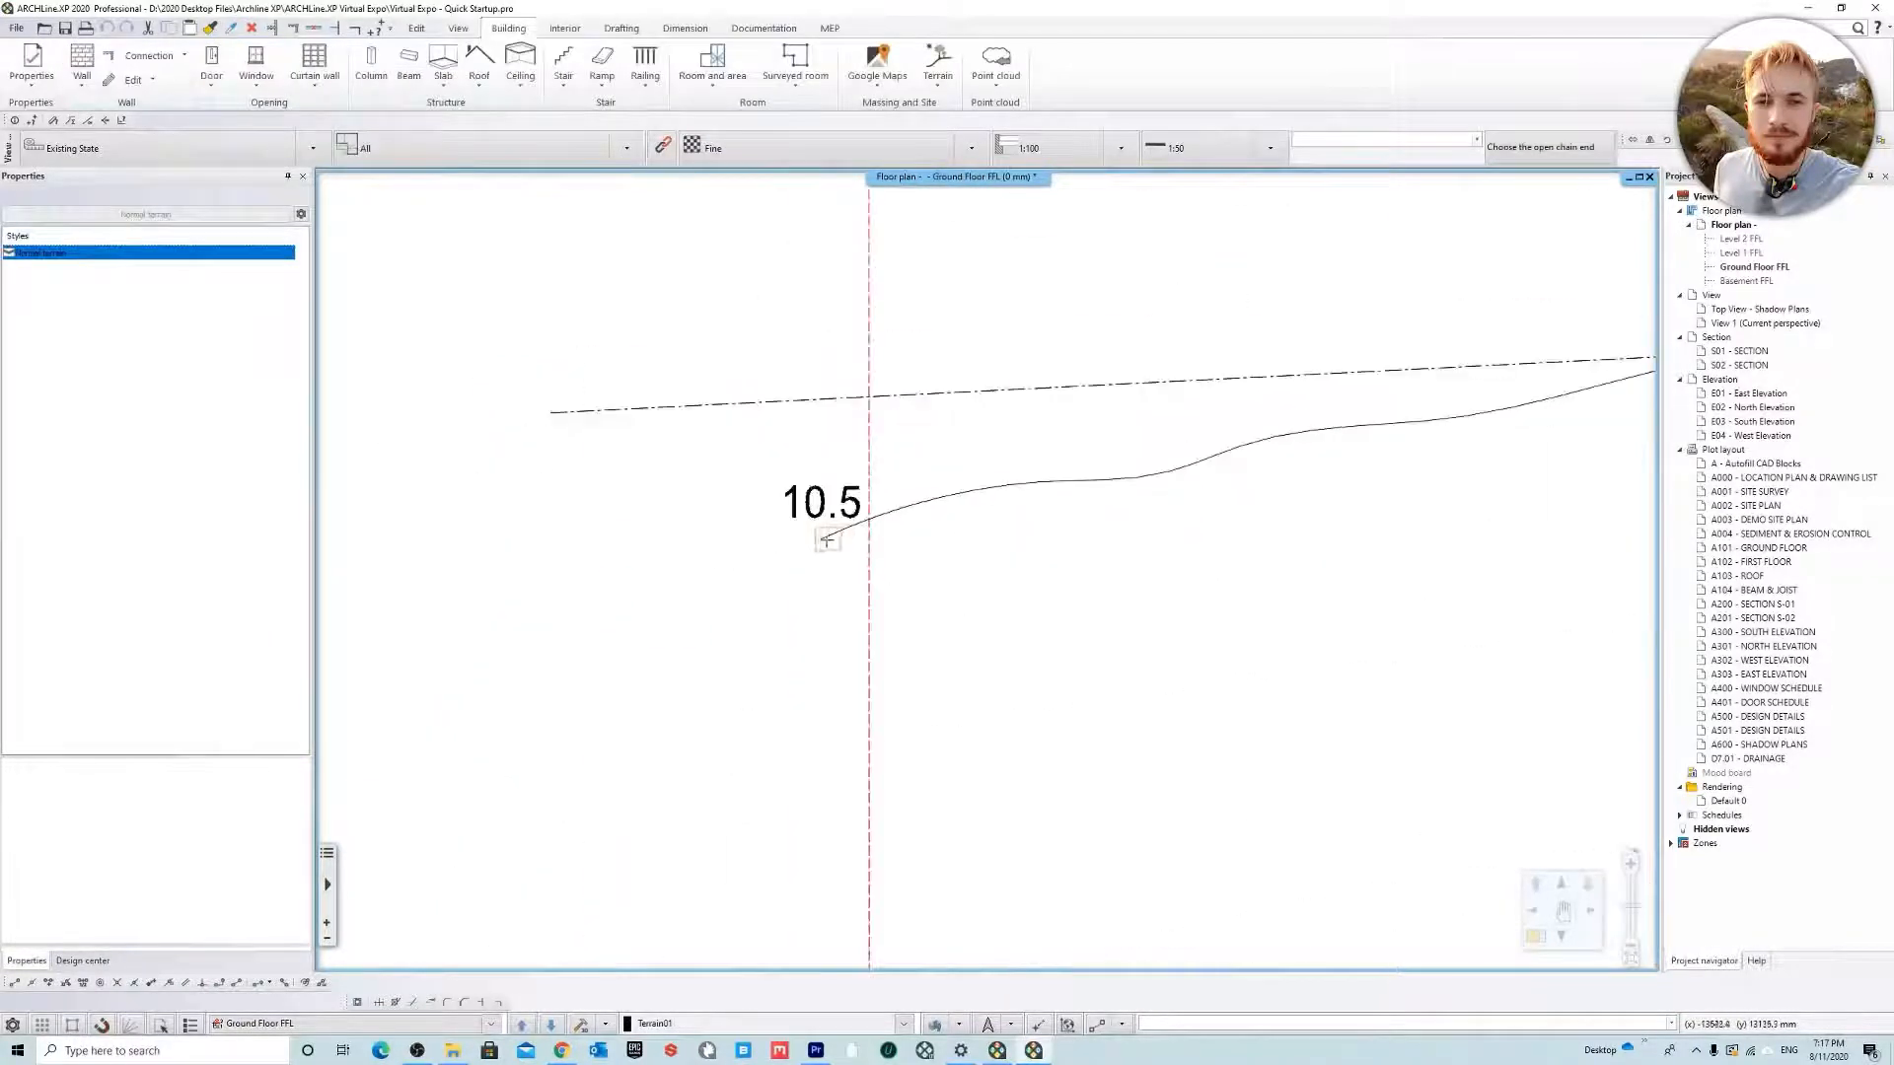
left_click(827, 540)
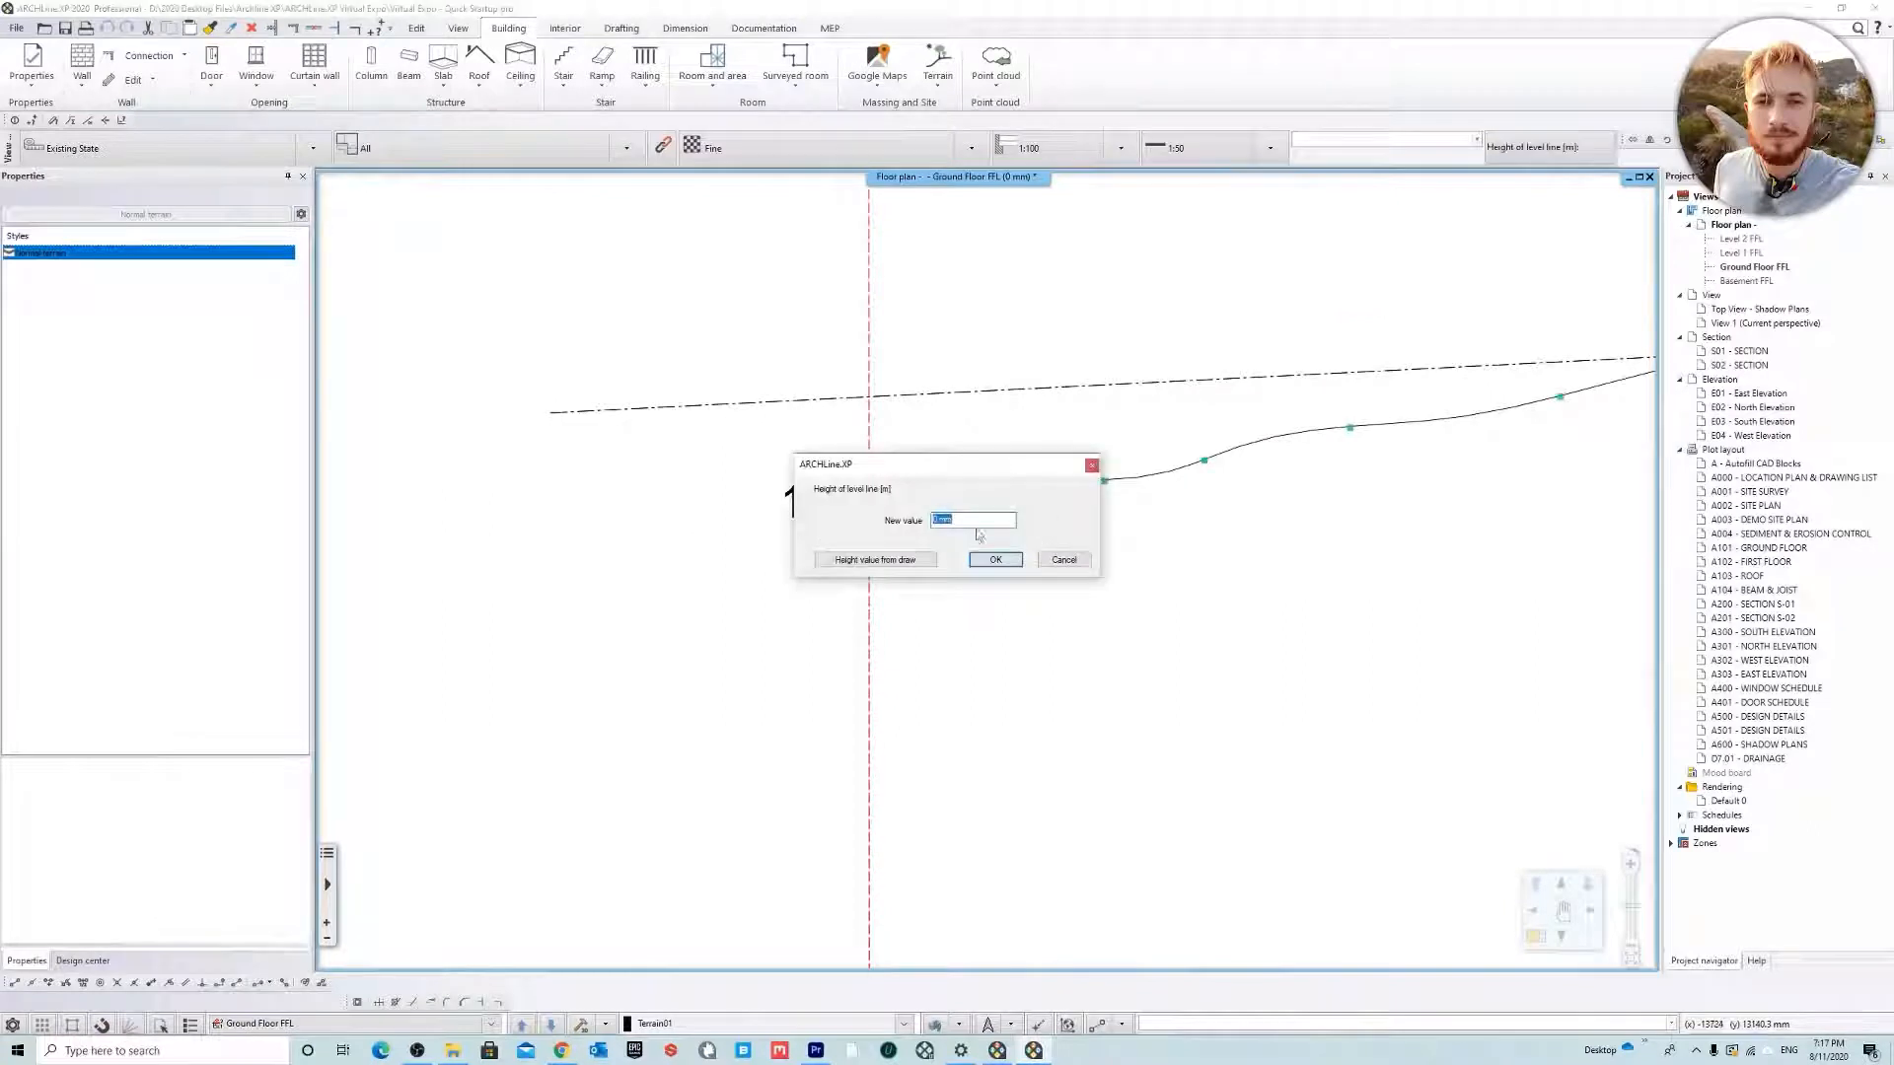
left_click(912, 559)
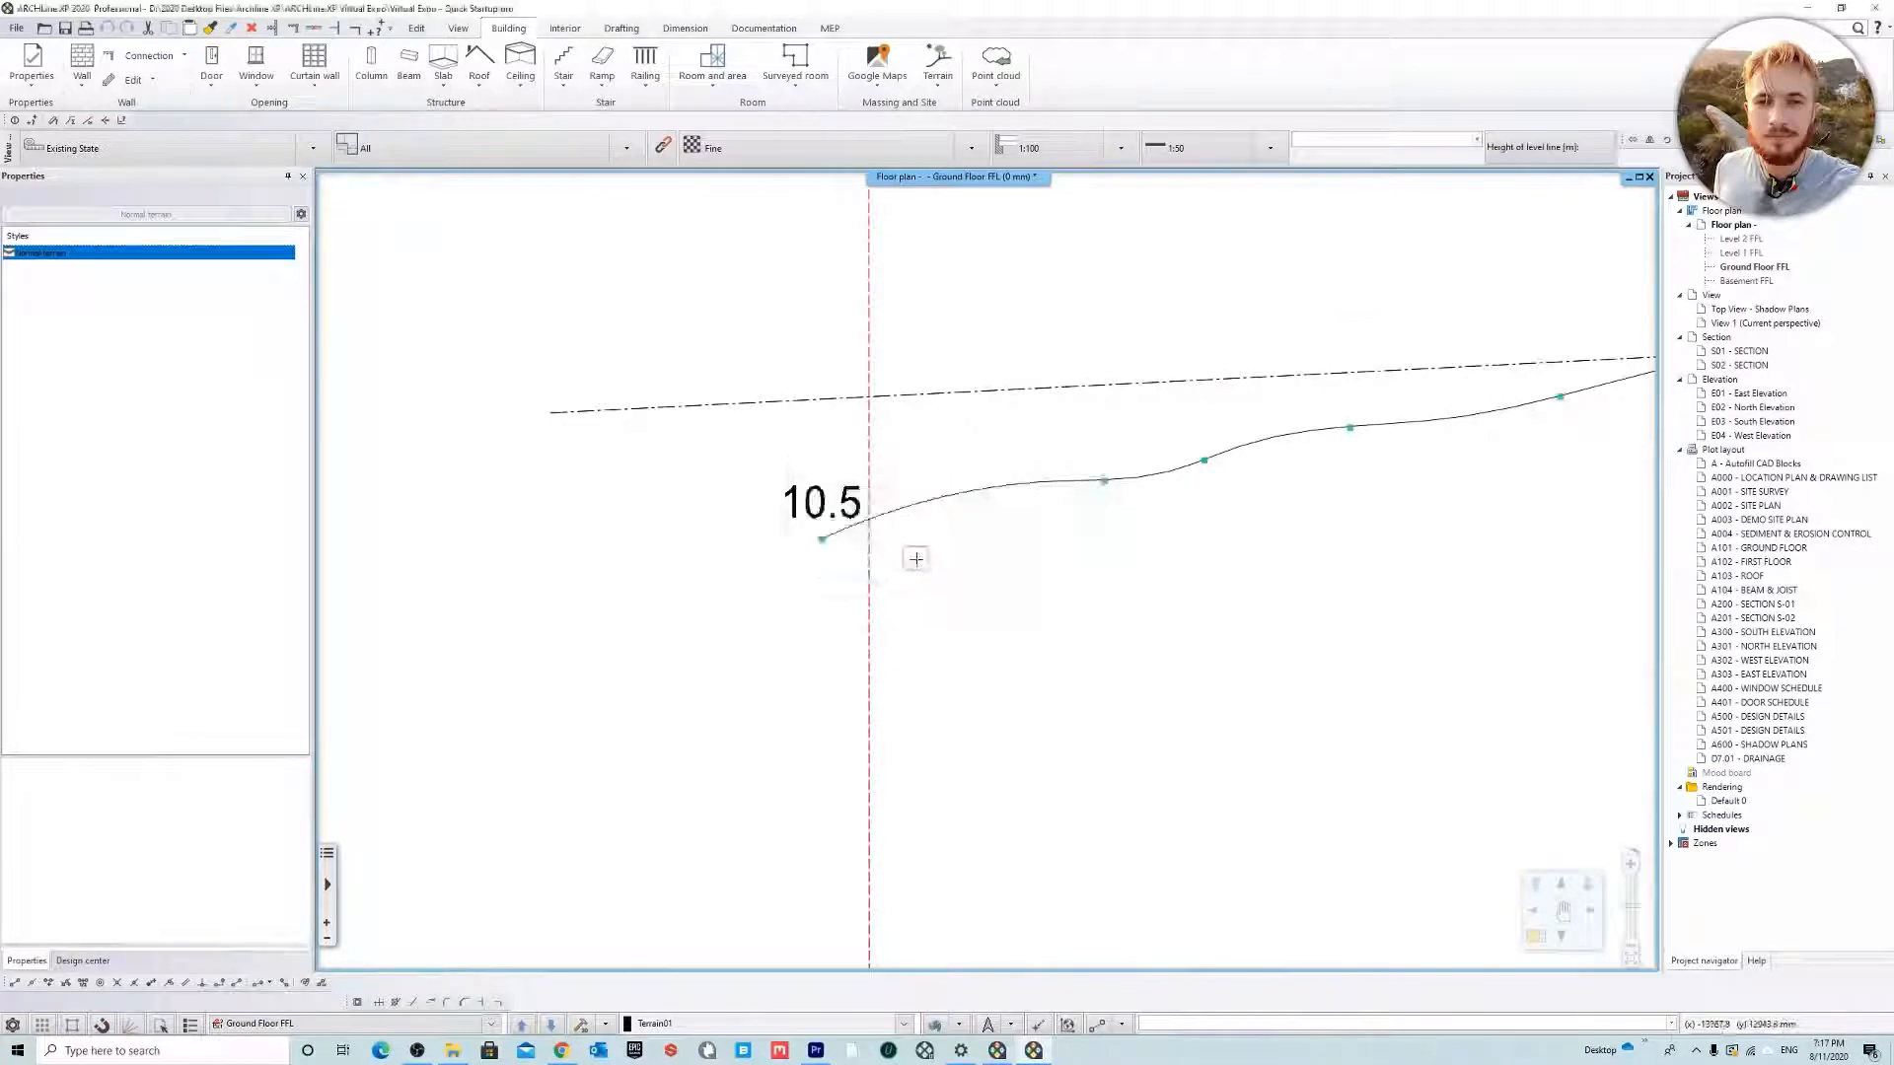
left_click(824, 503)
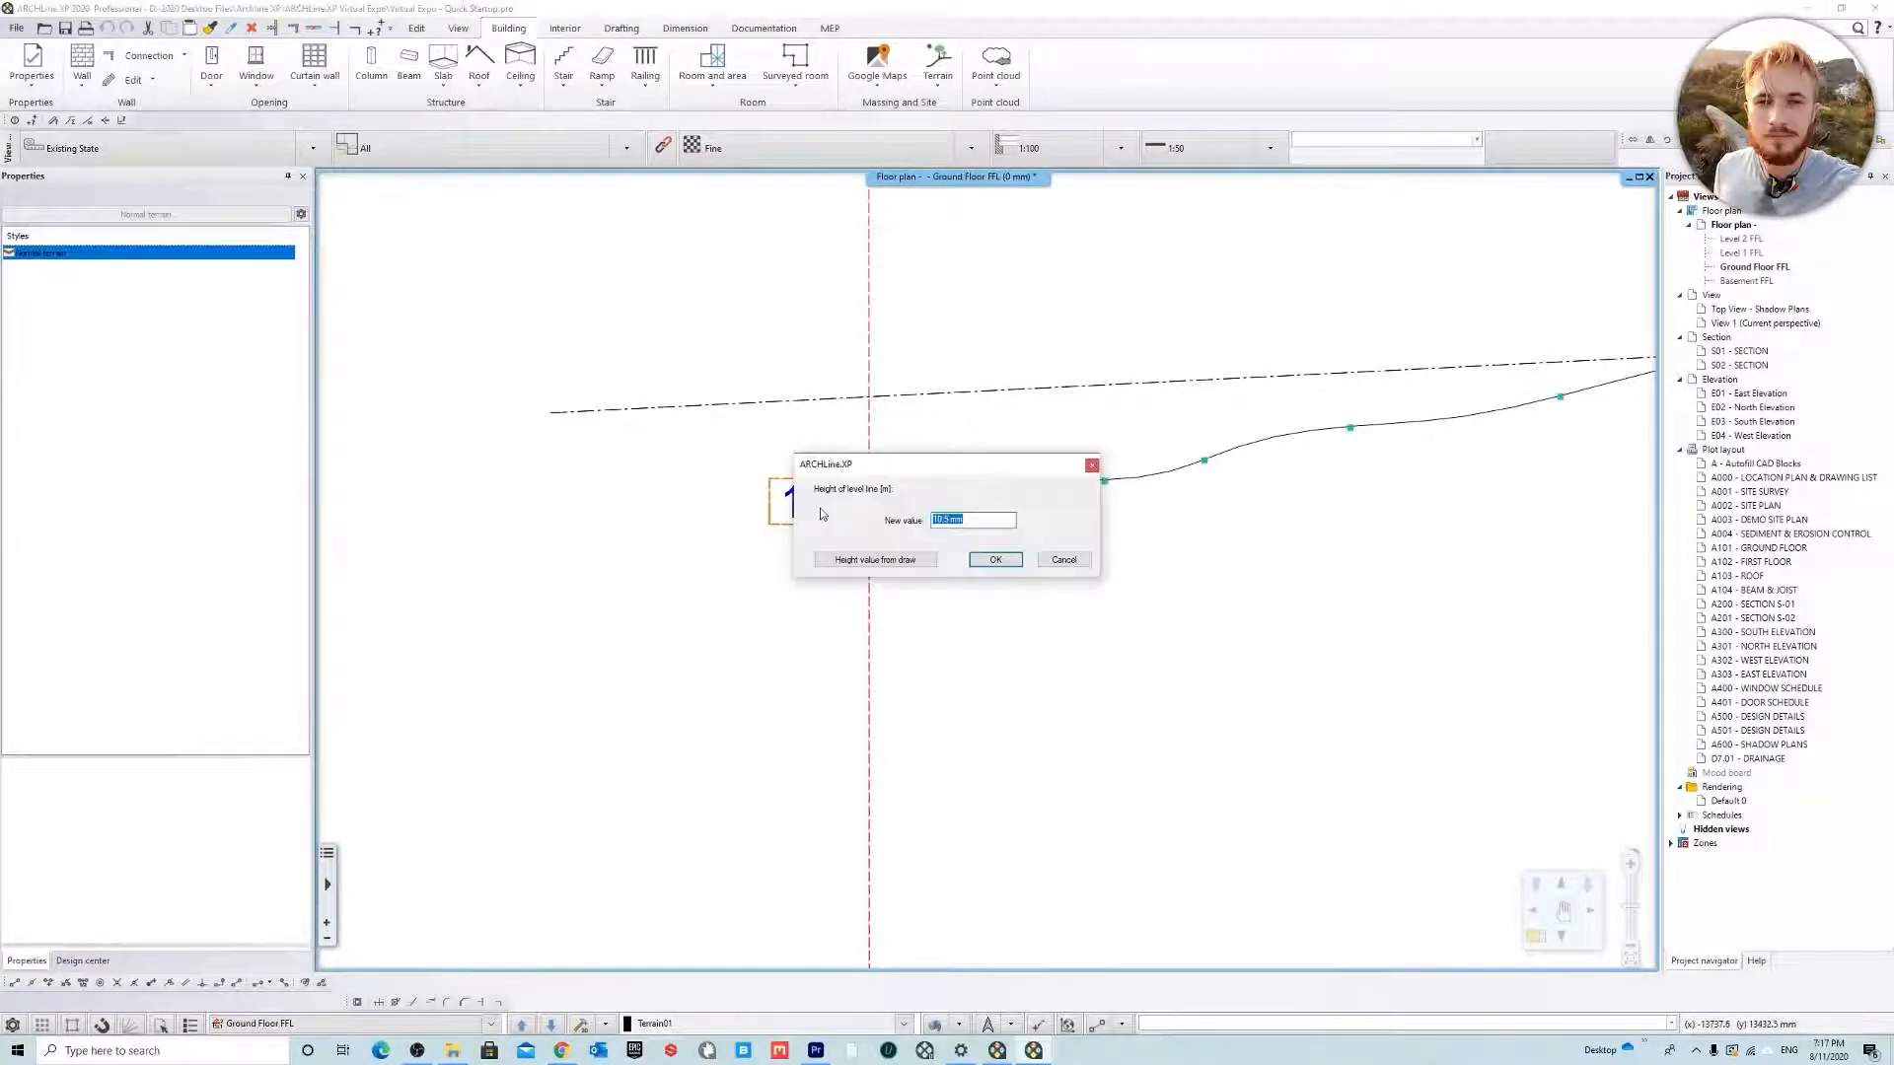
left_click(996, 560)
Add the second contour to the terrain with the height 10.0 read from its drawing label
scroll(783, 474, "up", 3)
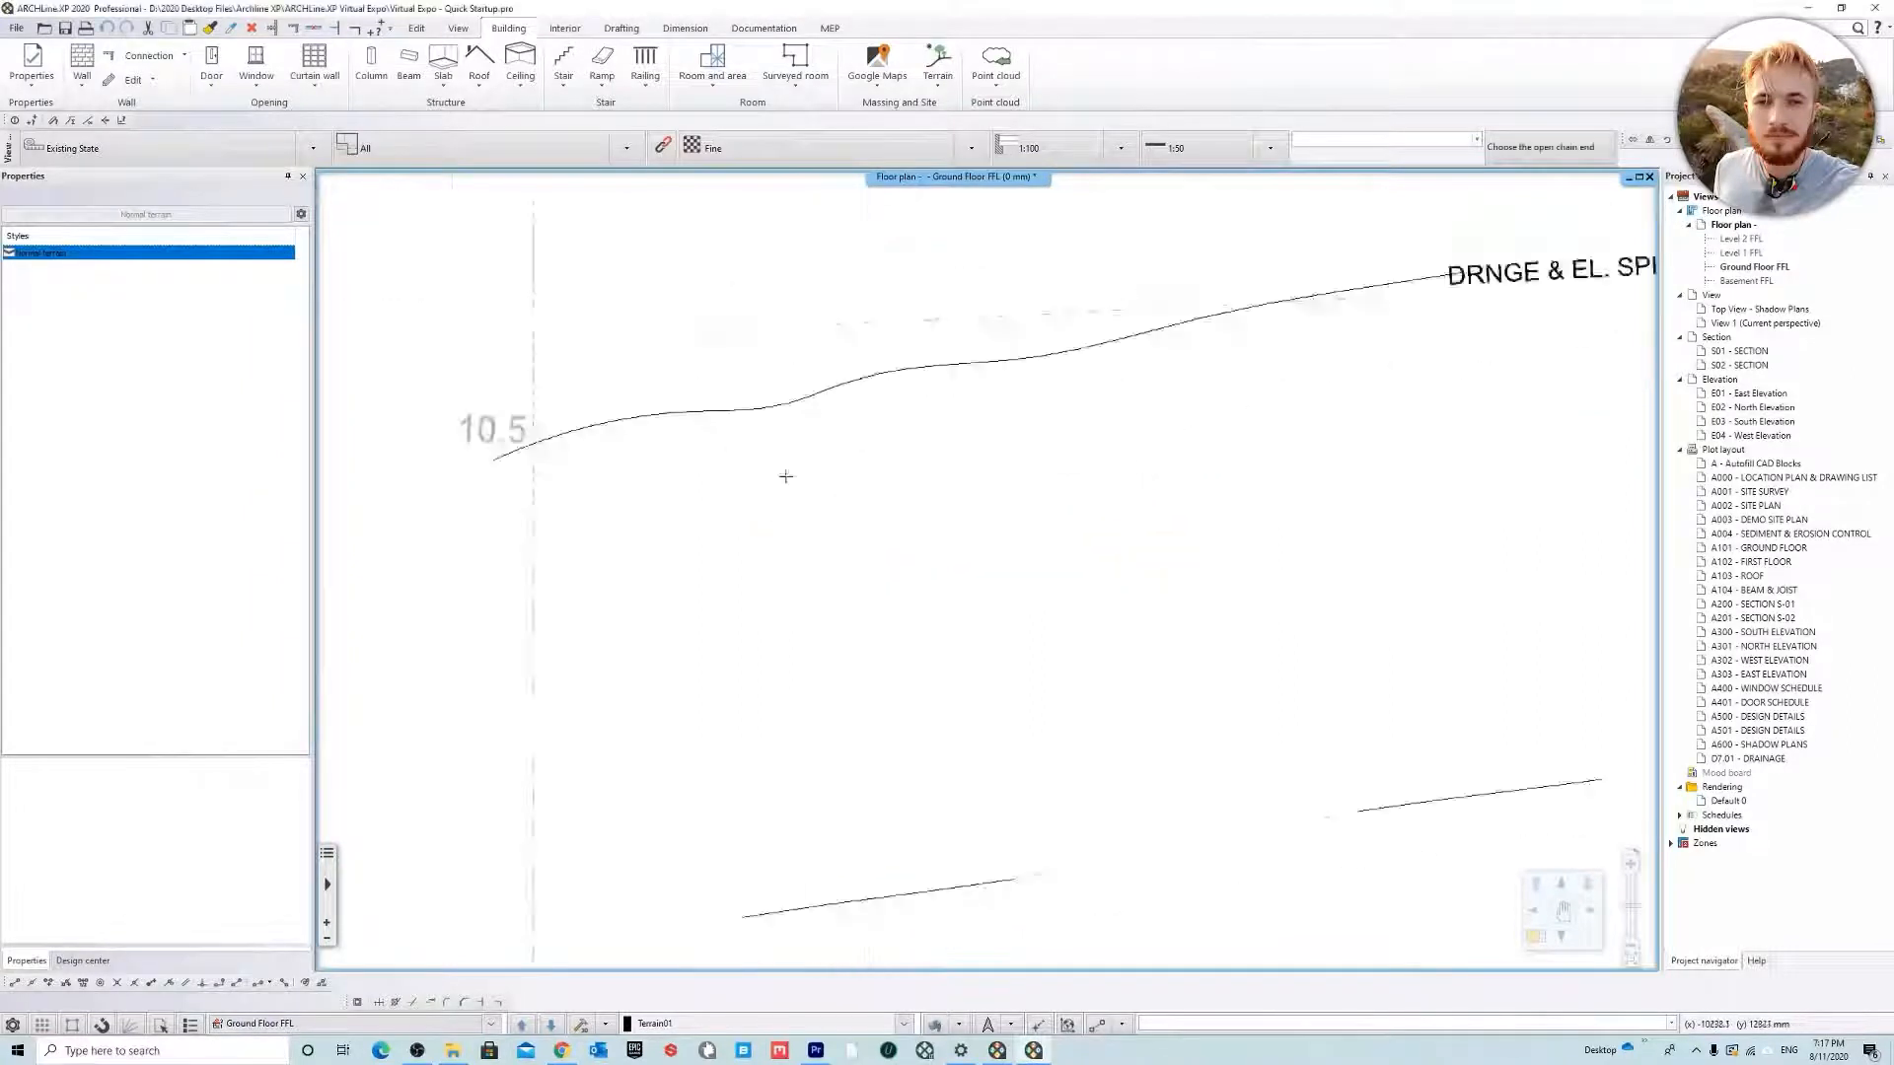
scroll(868, 477, "down", 1)
scroll(1067, 455, "down", 1)
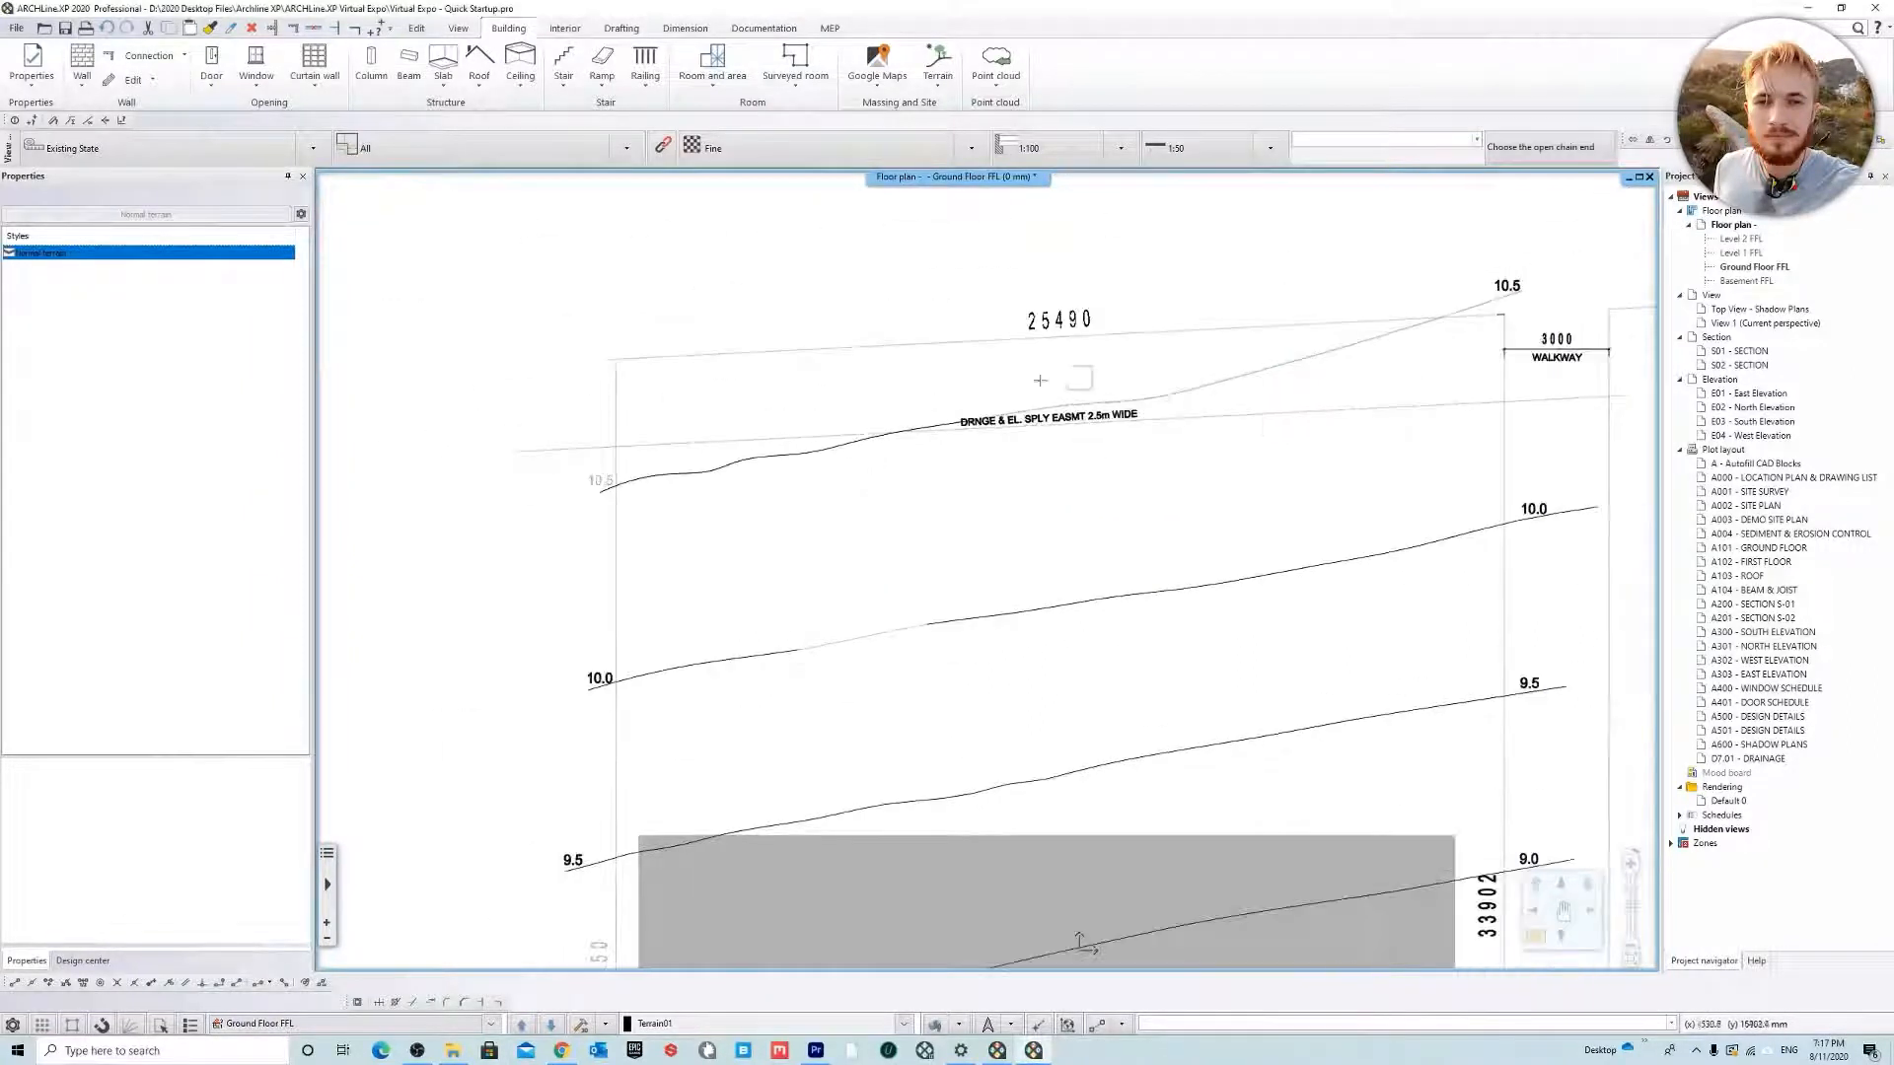
middle_click_drag(887, 541, 721, 457)
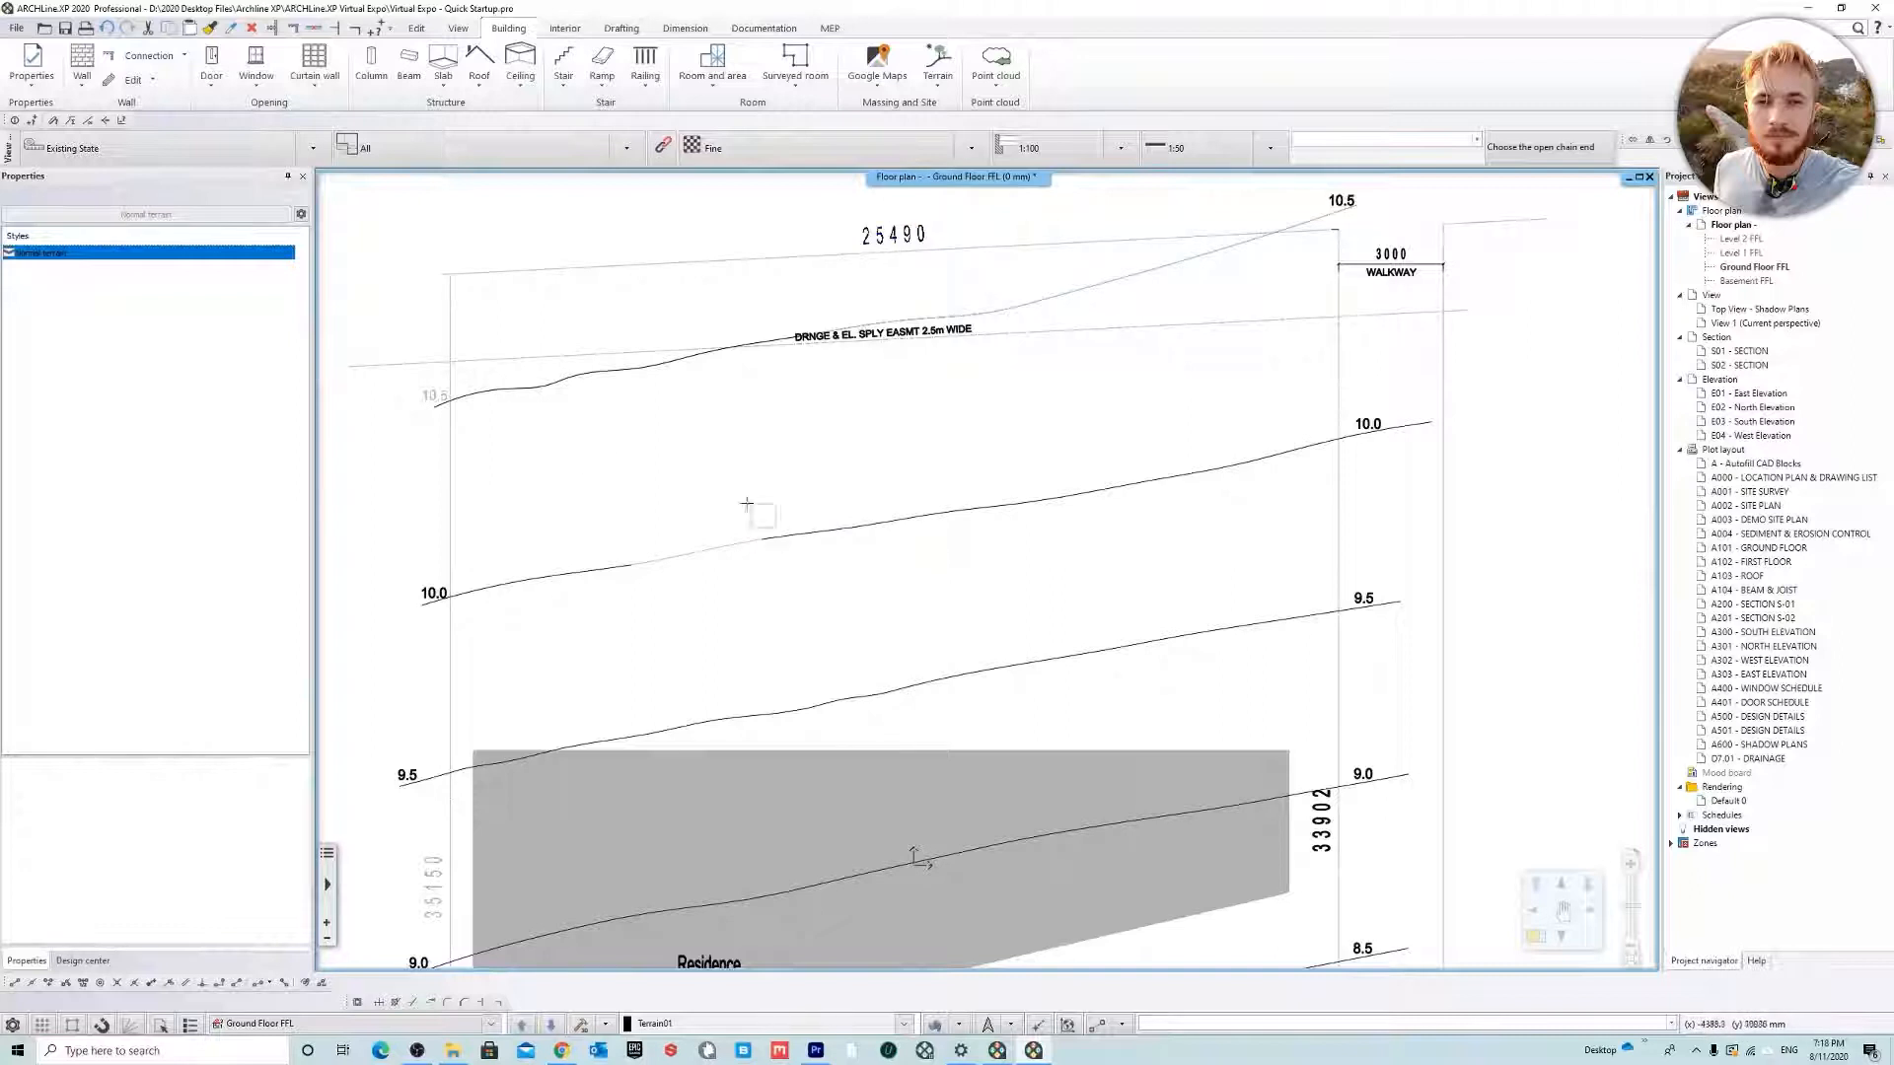
scroll(580, 515, "up", 4)
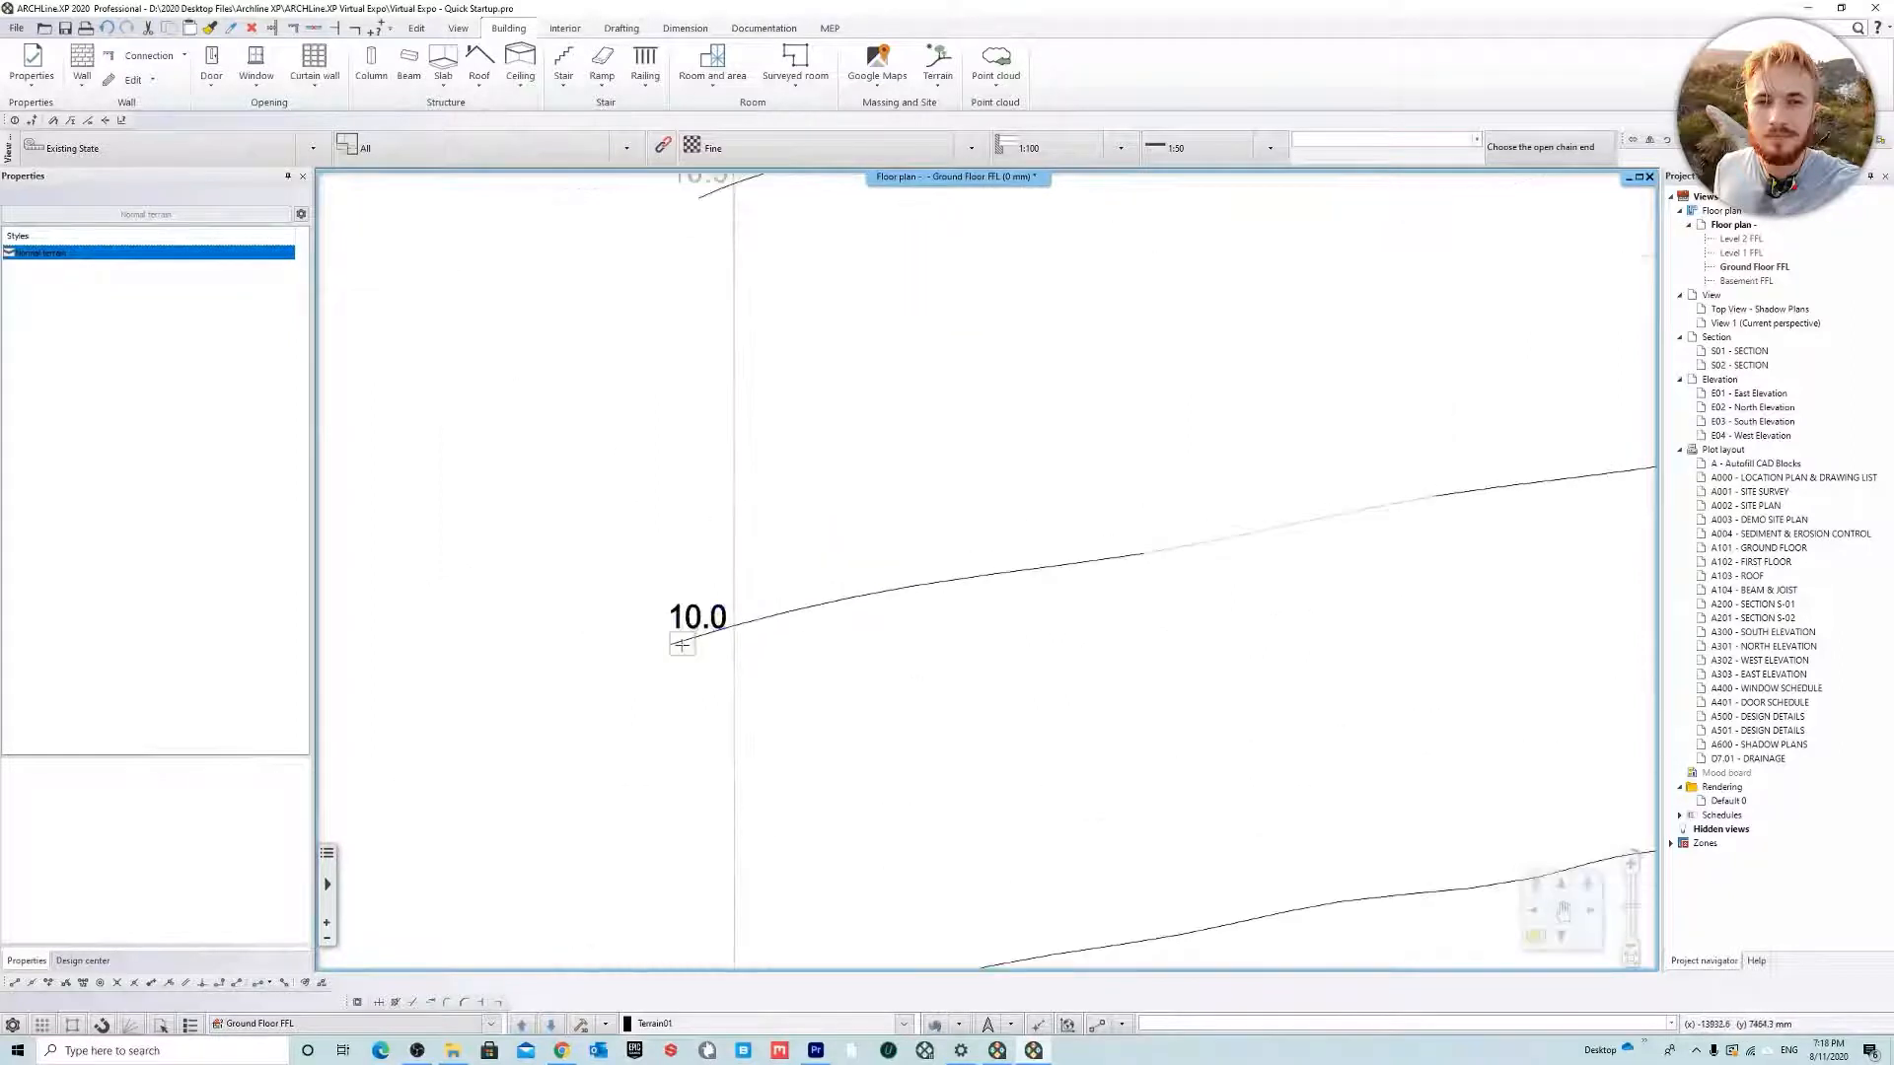
left_click(676, 645)
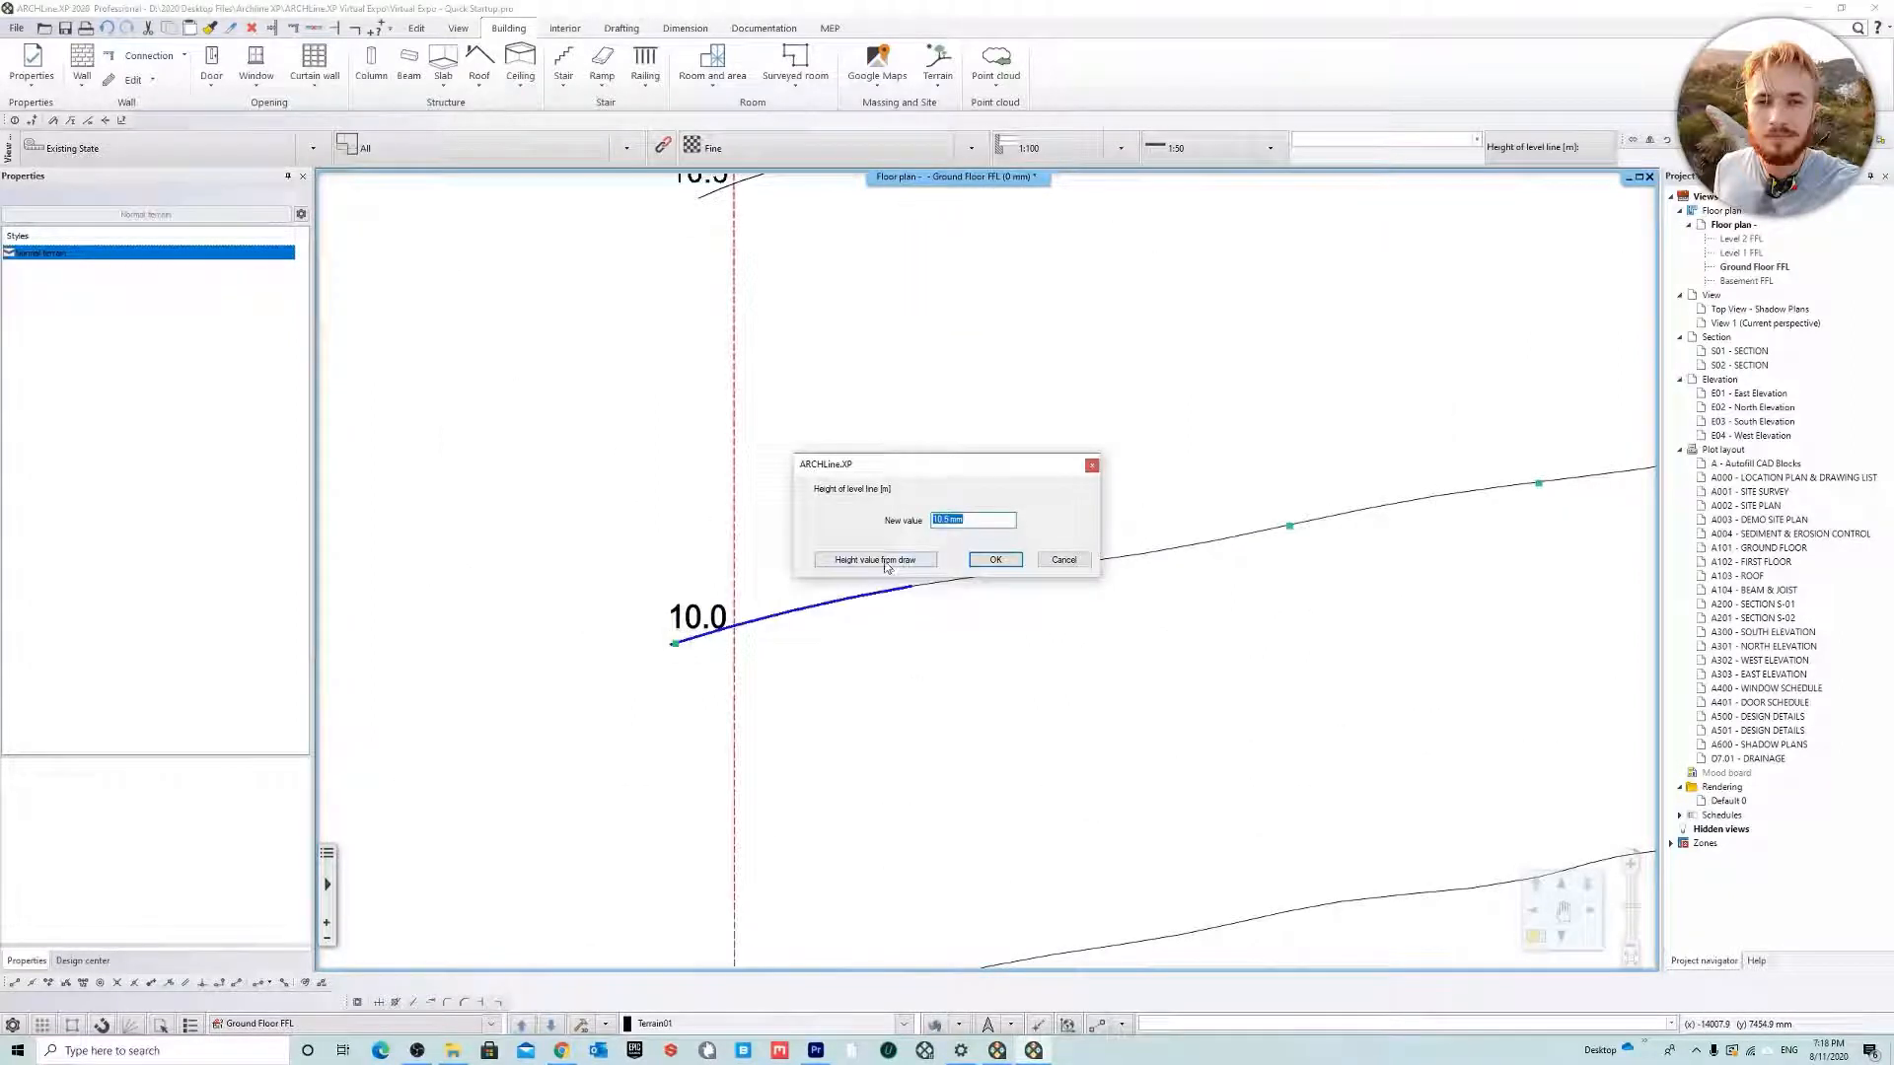
left_click(886, 562)
left_click(676, 618)
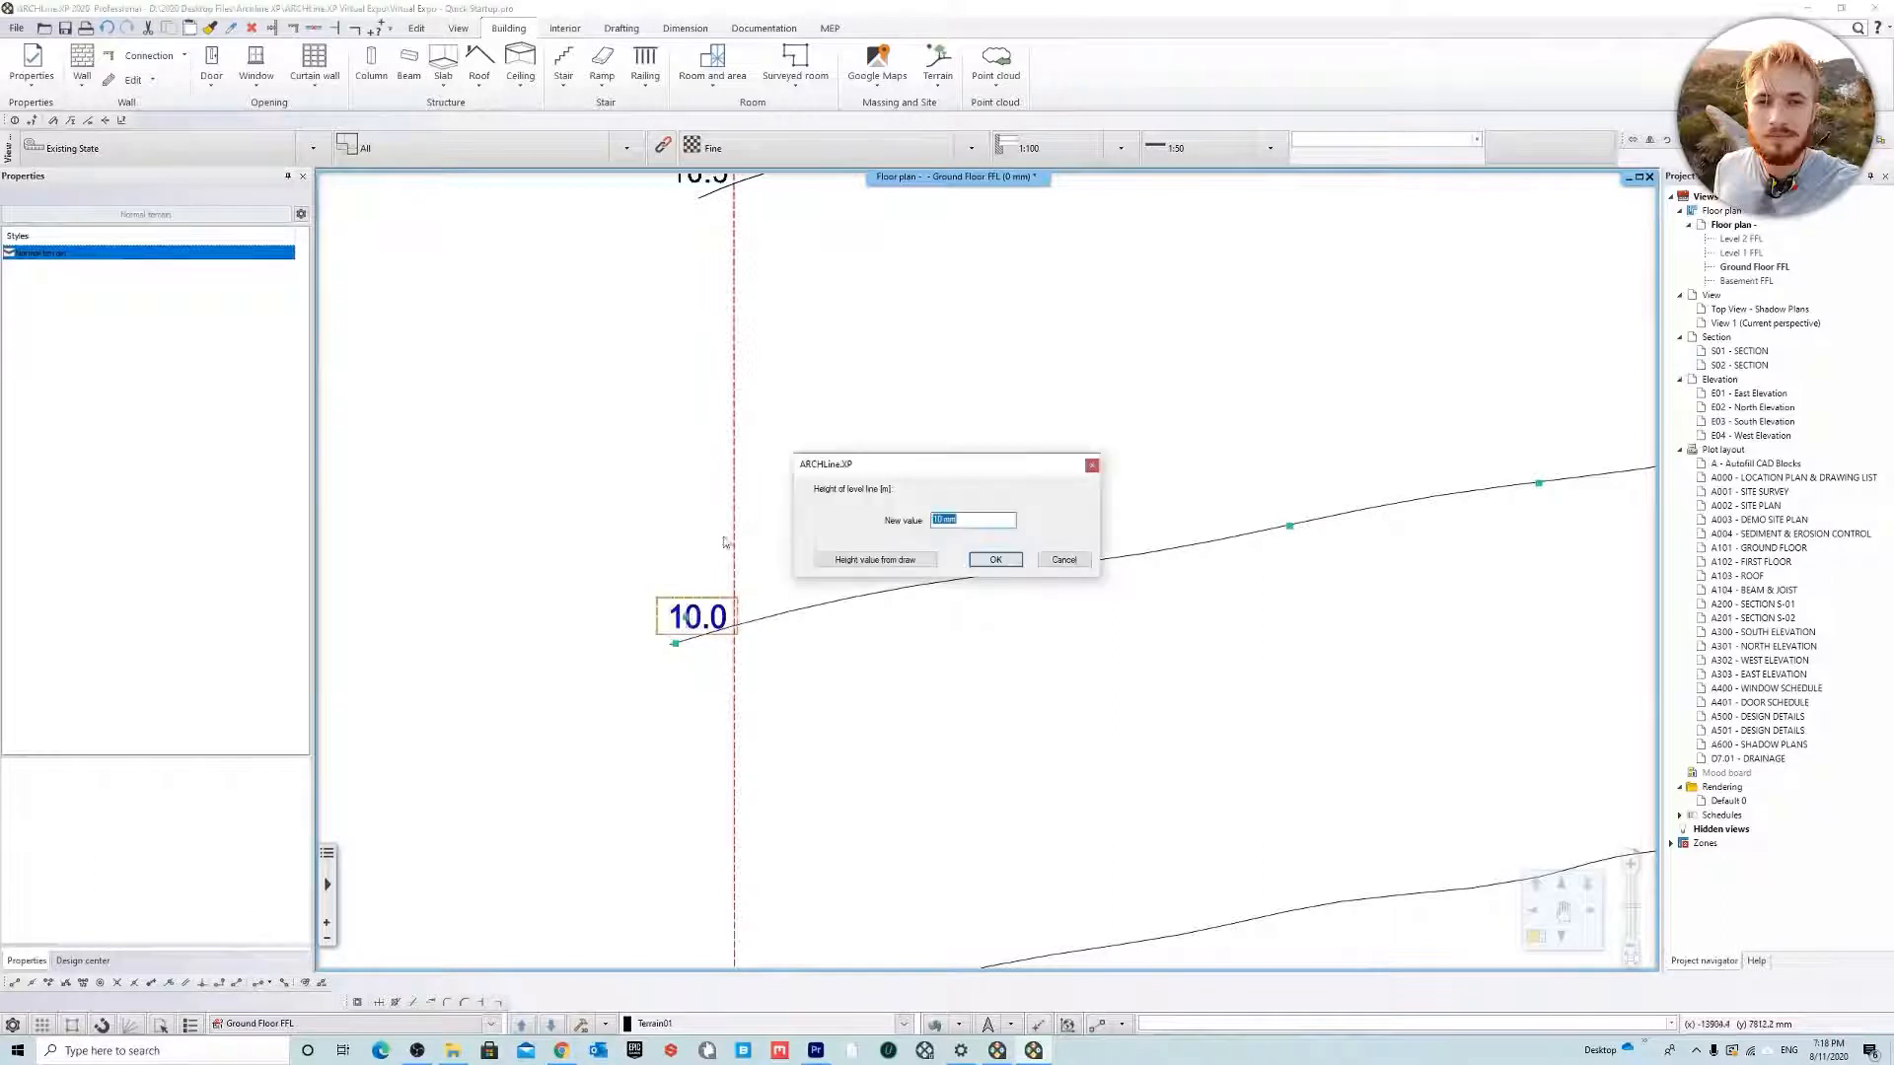
left_click(999, 561)
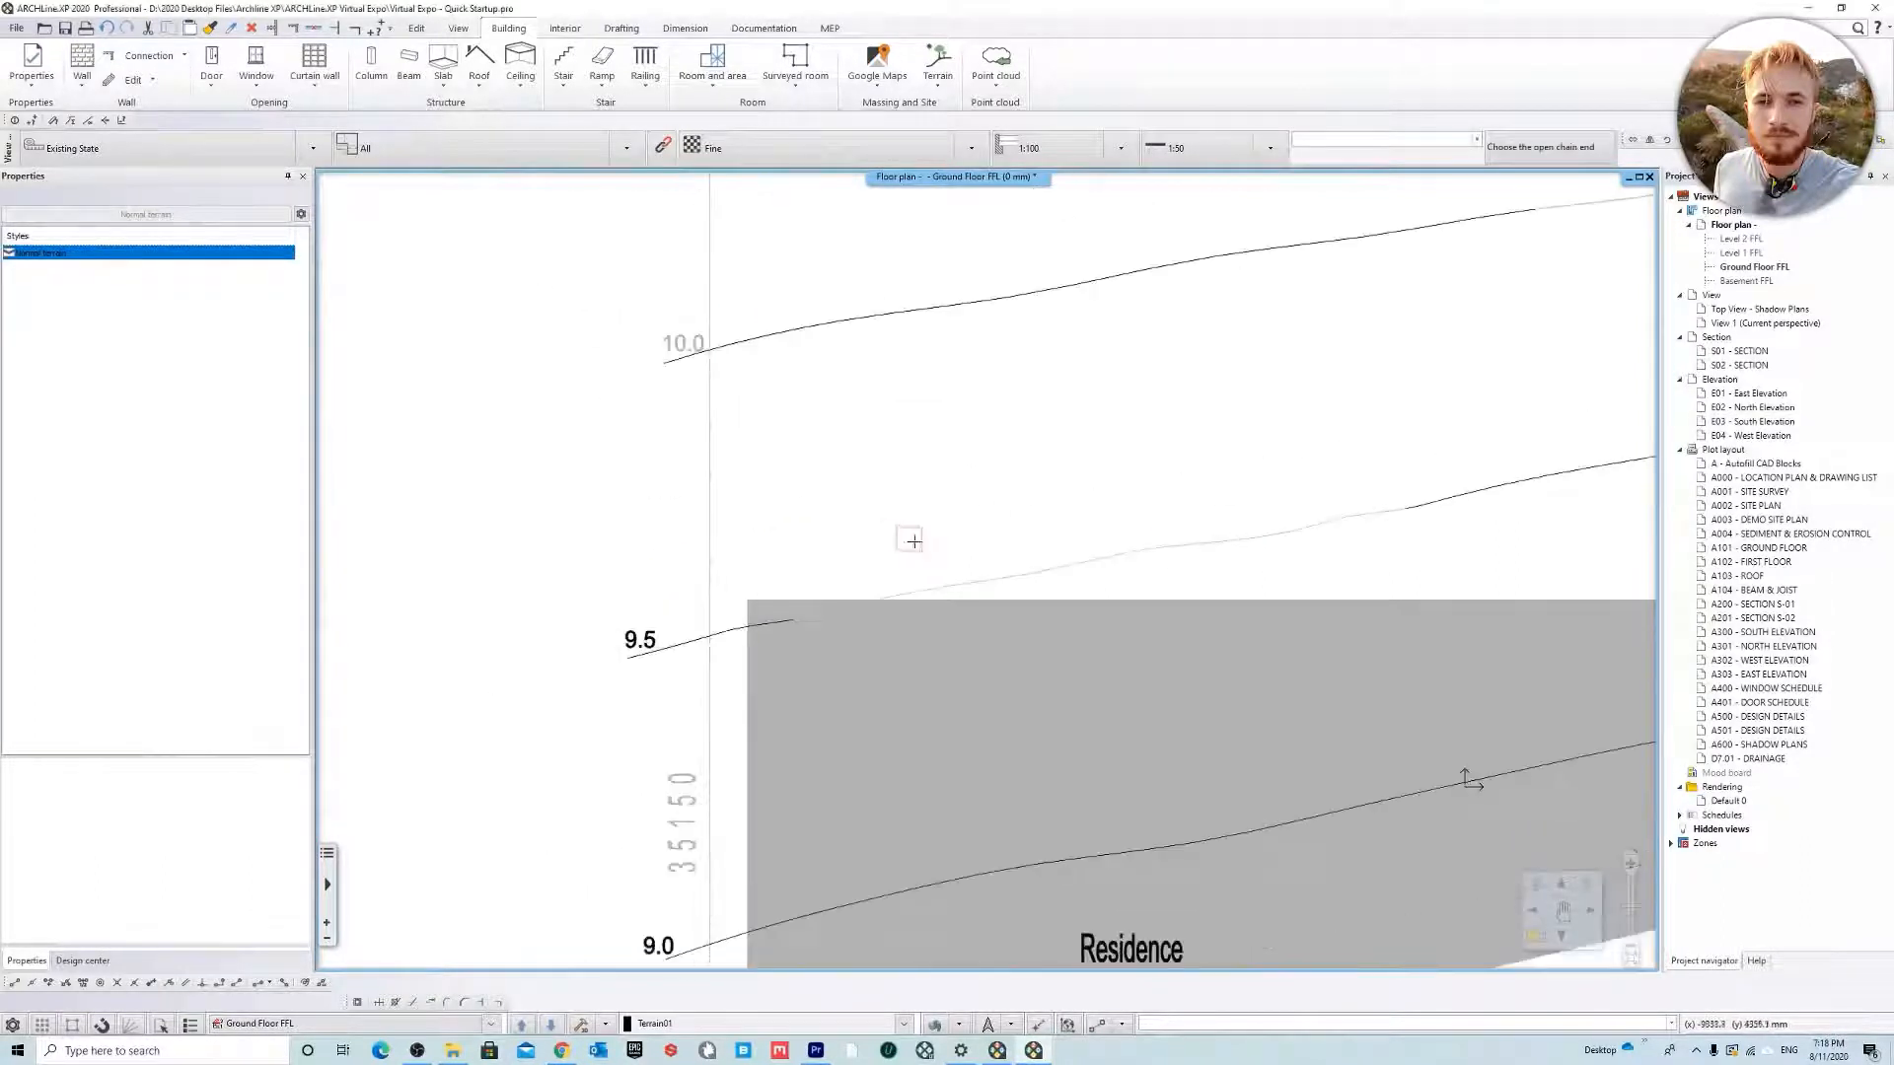
Add the contour at the upper edge of the residence hatch, taking its height 9.5 from the adjacent label
left_click(578, 596)
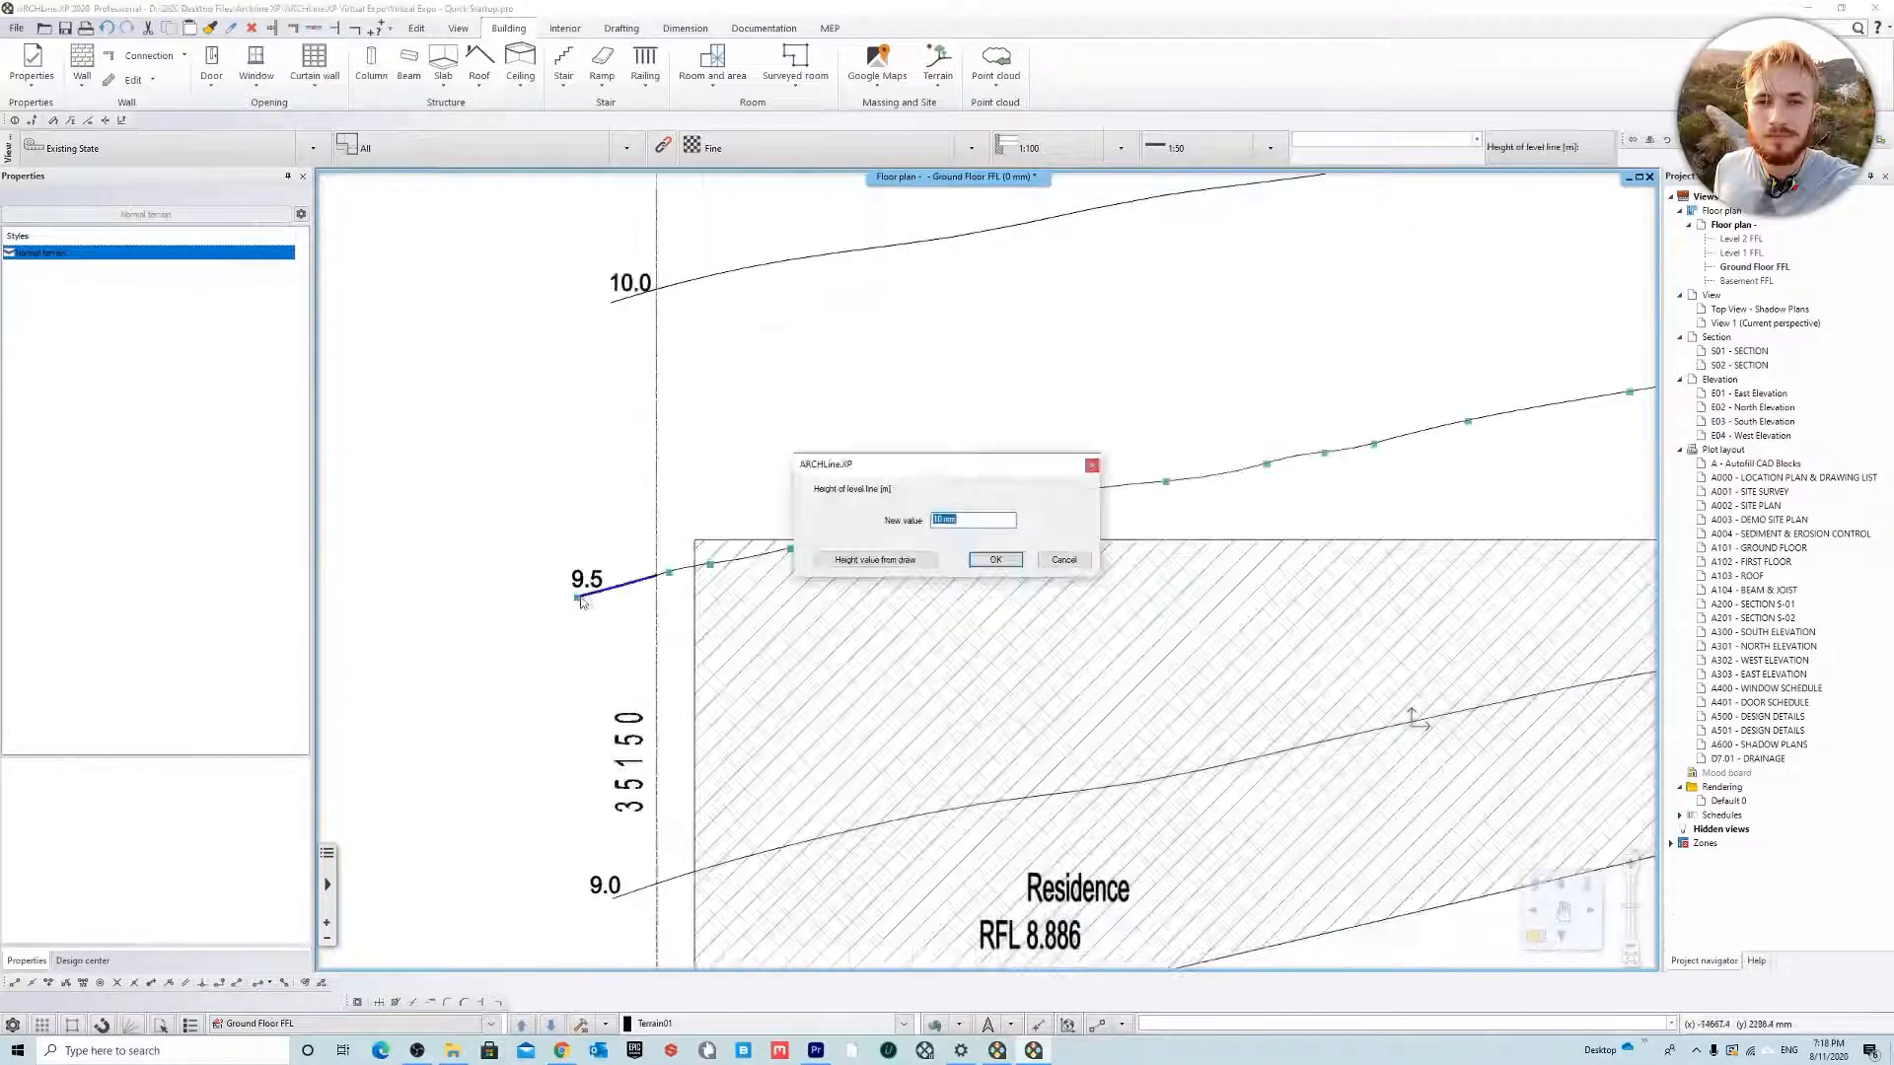
left_click(907, 560)
left_click(587, 580)
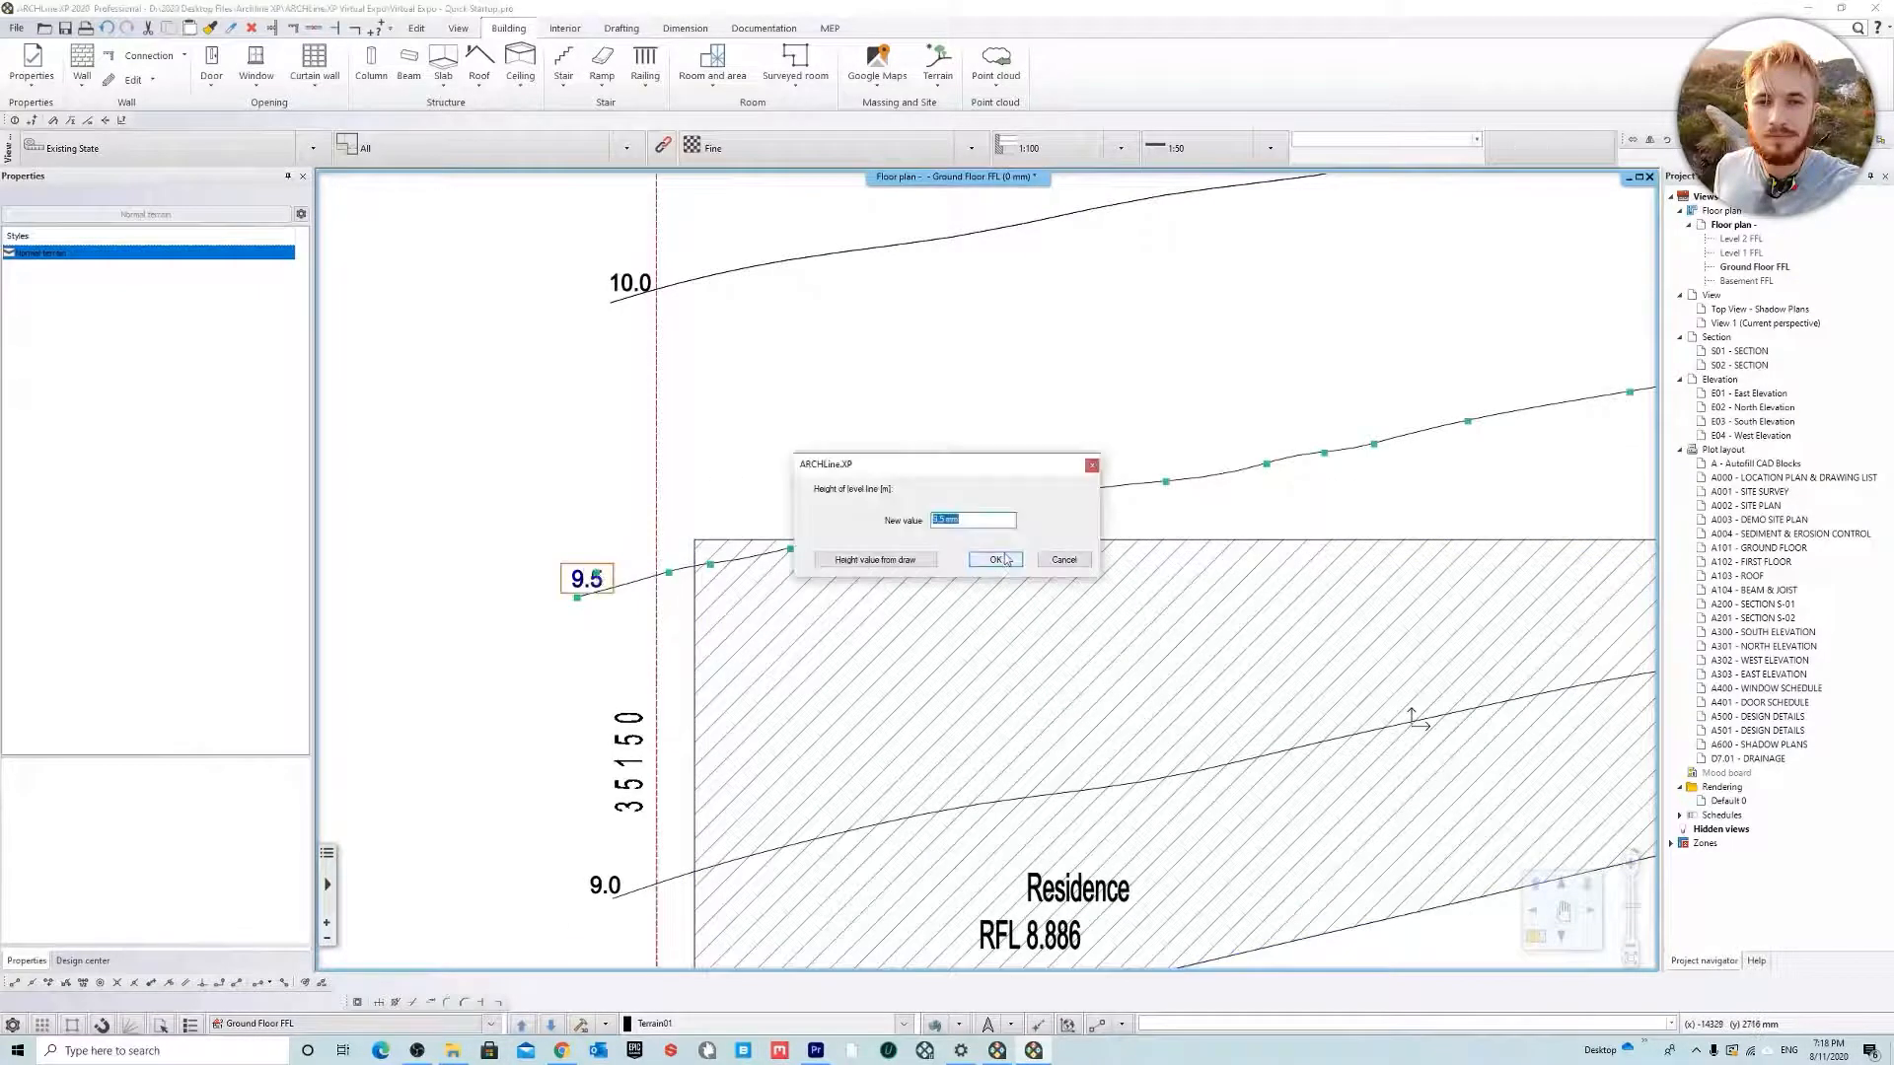
left_click(996, 559)
Add the contour crossing the residence hatch to the terrain, with its height 9.0 picked from the label
middle_click_drag(993, 710, 996, 384)
left_click(624, 571)
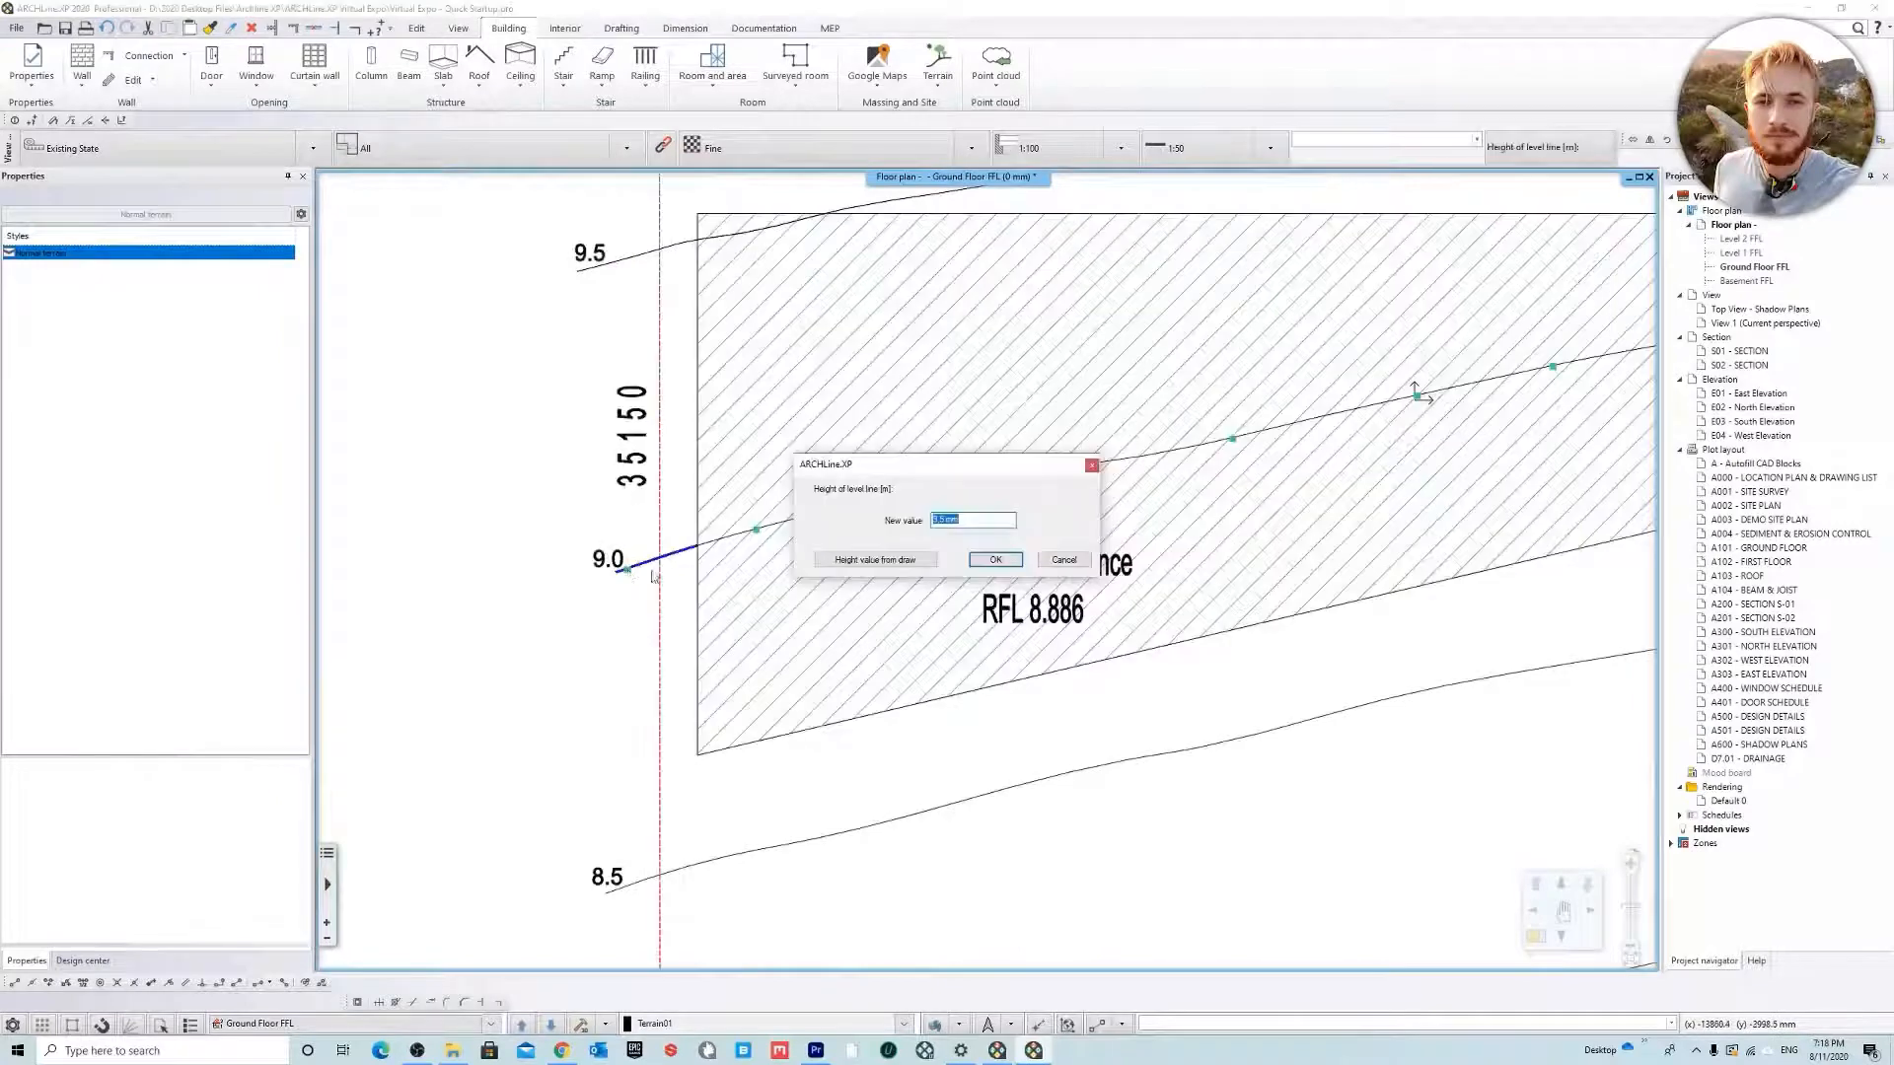
left_click(901, 561)
left_click(1418, 395)
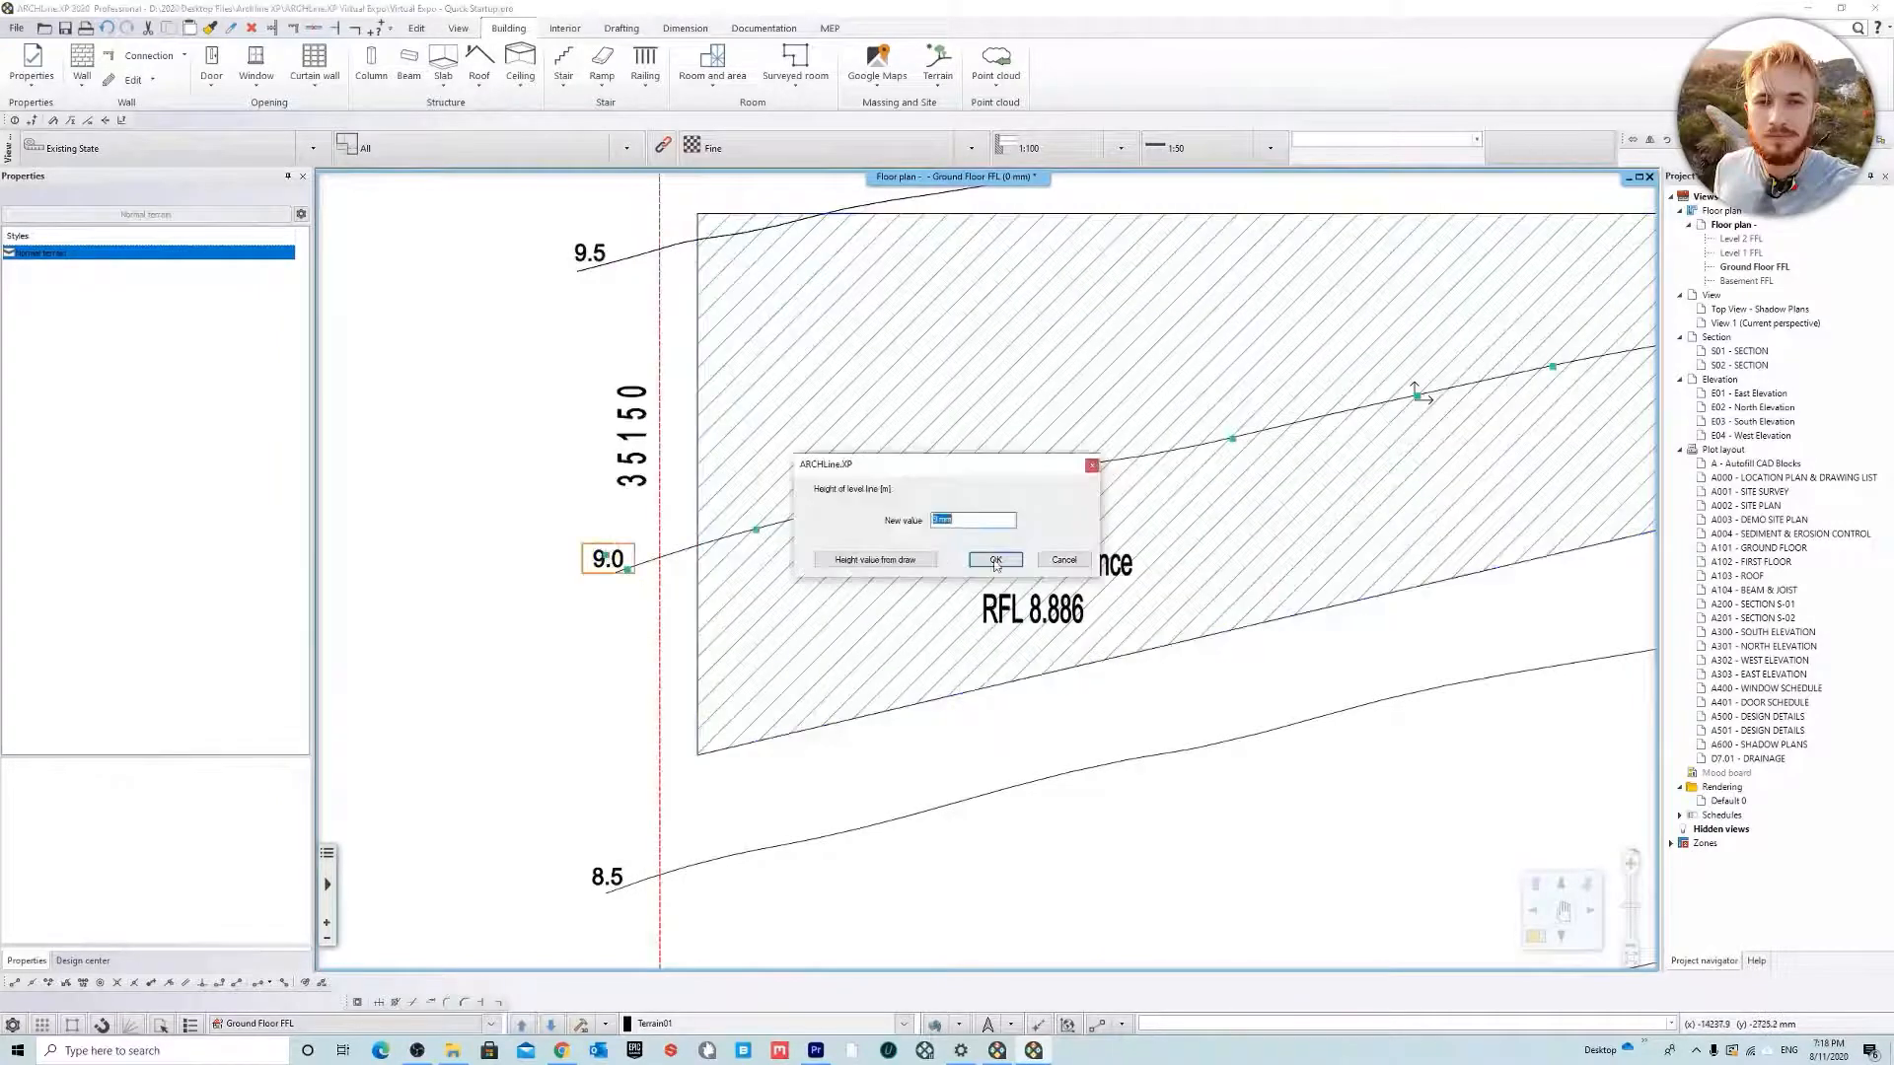
key("Return")
Add the contour just below the residence hatch to the terrain, using the height 8.5 from its label
middle_click_drag(903, 726, 930, 473)
left_click(651, 639)
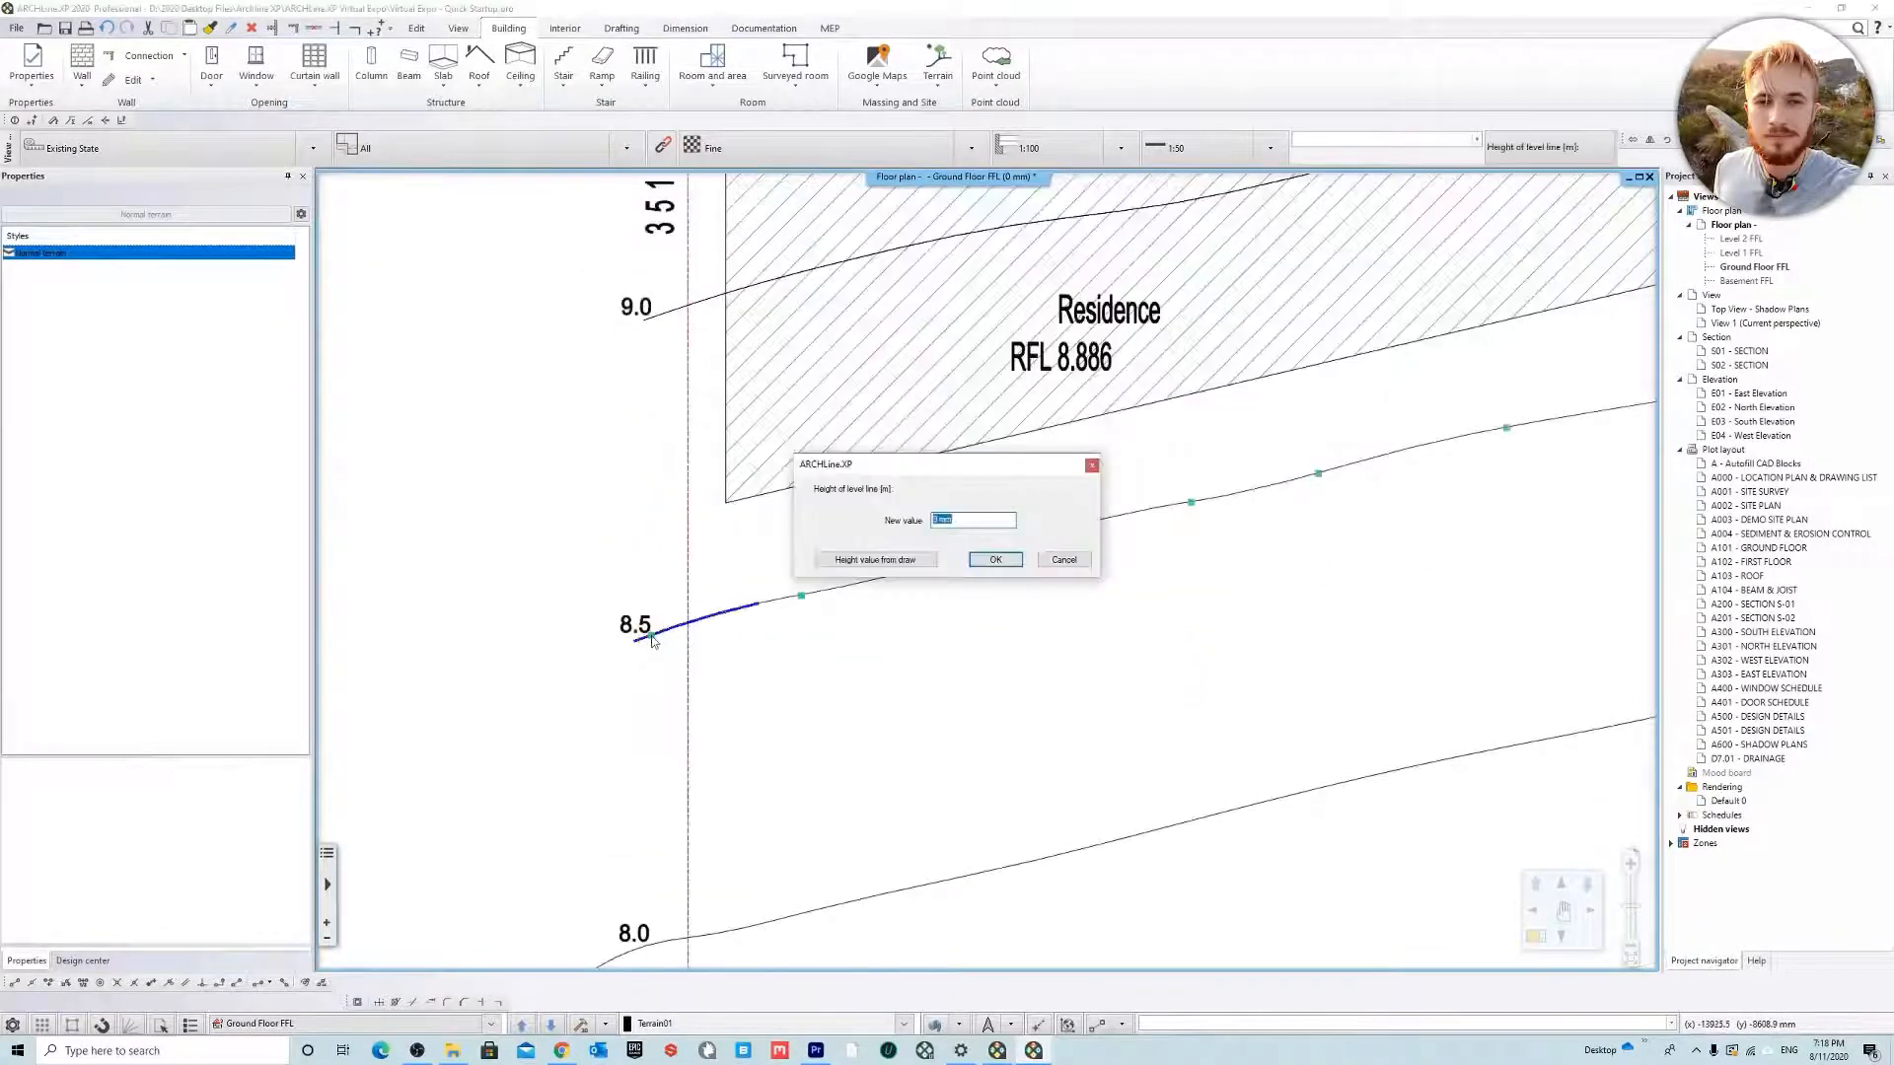
left_click(900, 560)
left_click(637, 625)
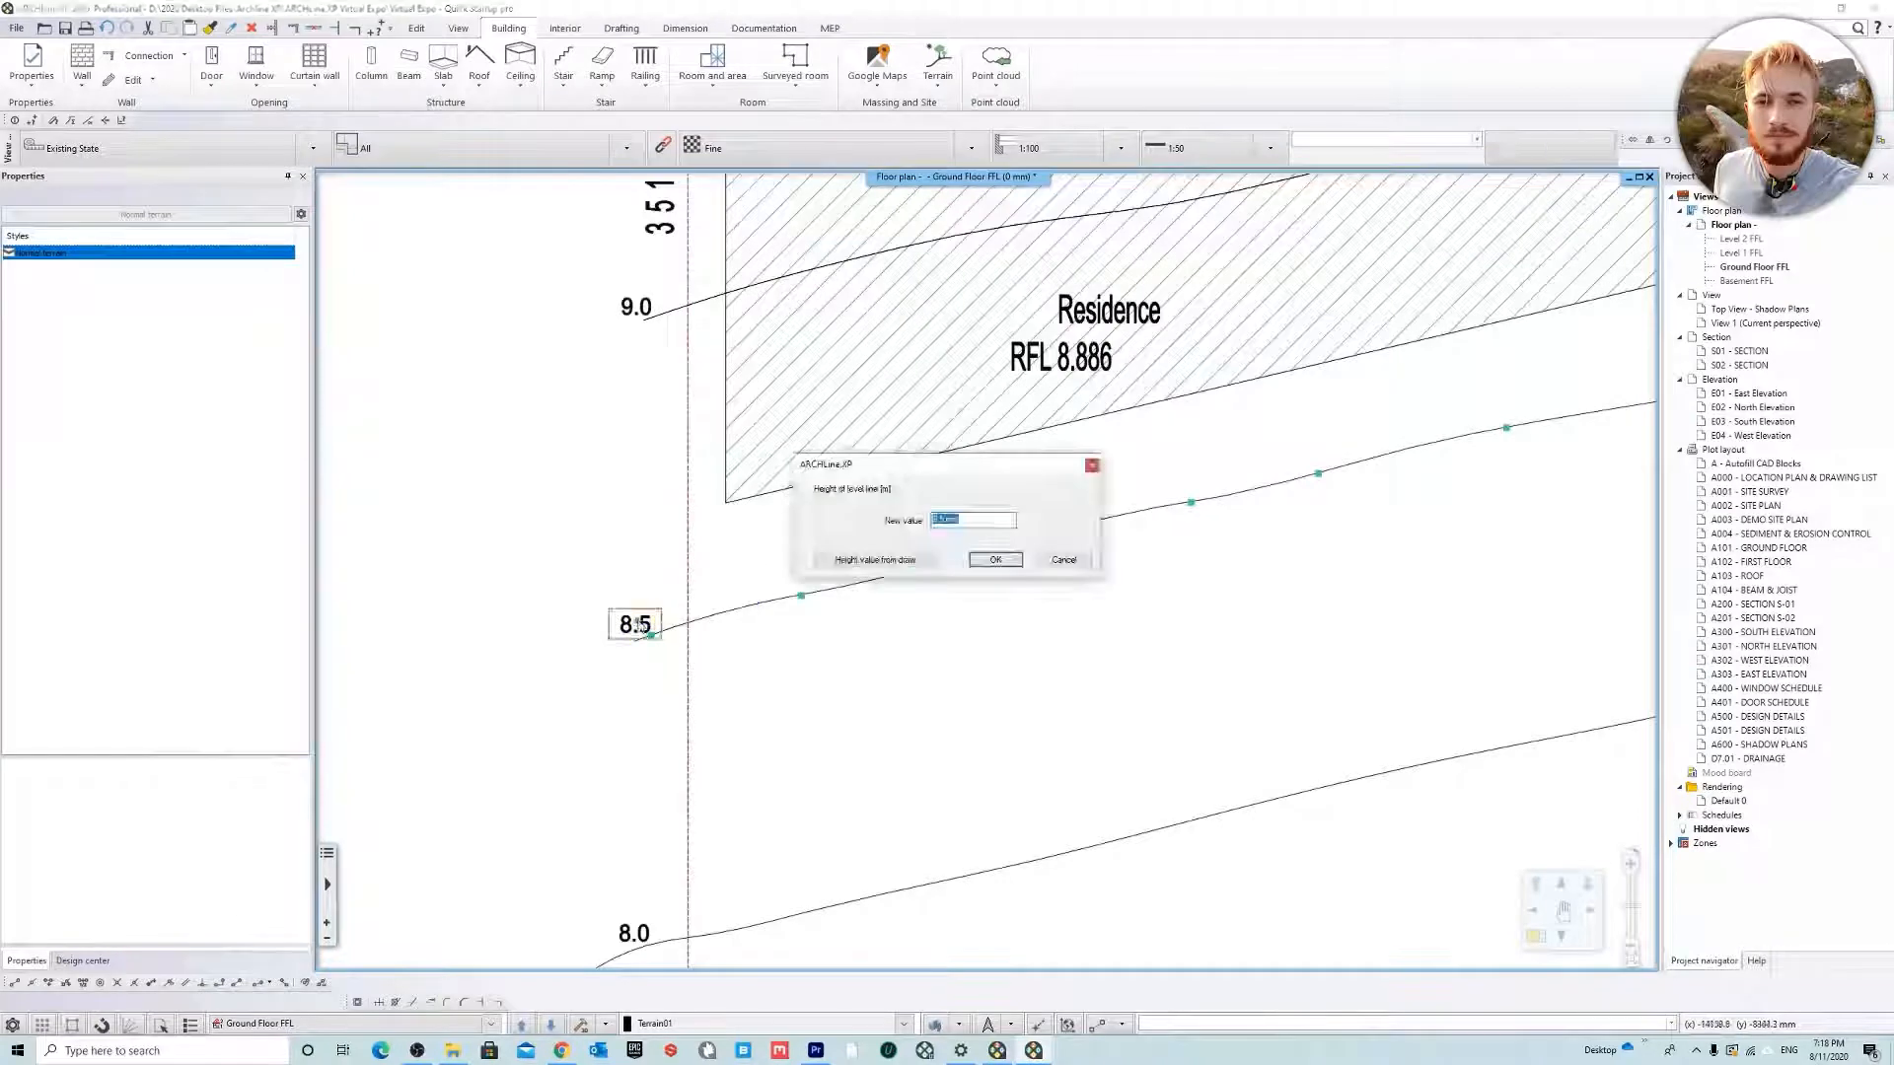
left_click(995, 561)
middle_click_drag(816, 925, 845, 643)
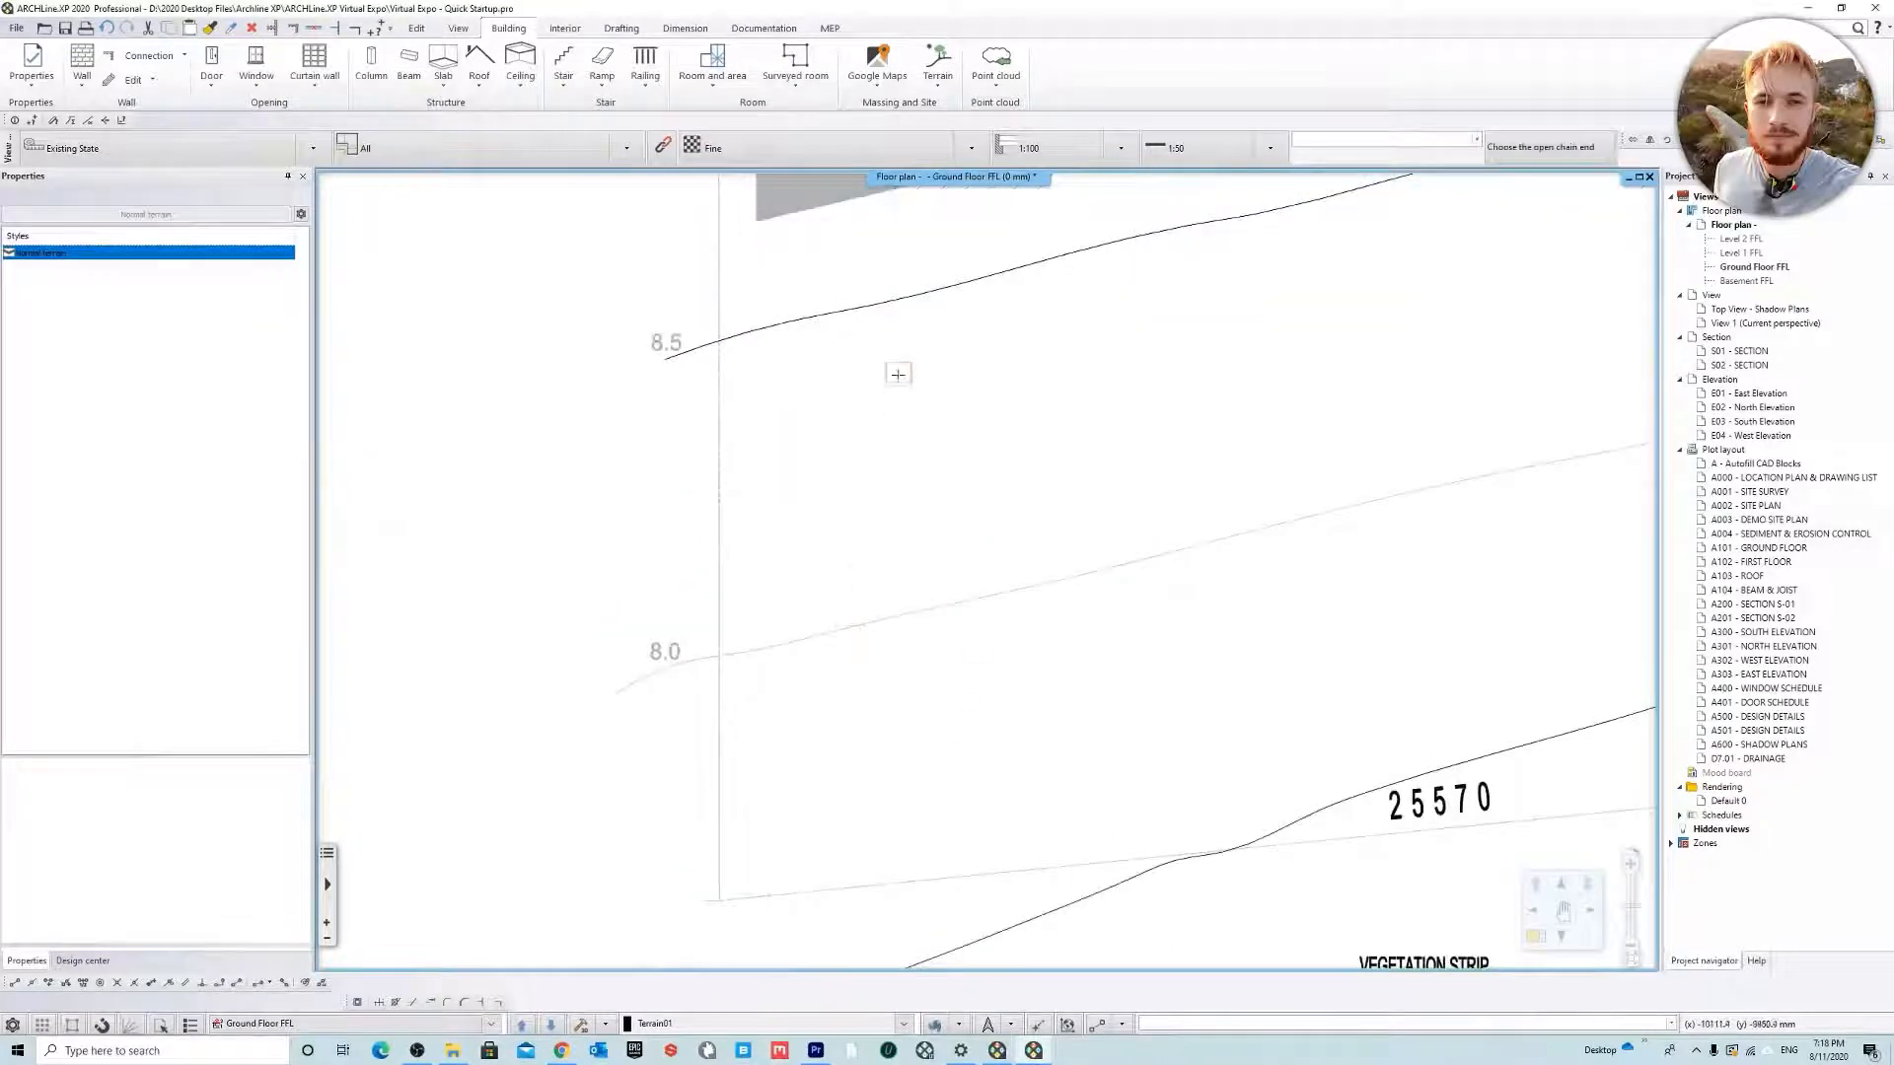
Add the contour labelled 8.0 below the residence to the terrain, taking its height from the drawing label
middle_click_drag(900, 375, 893, 547)
scroll(888, 547, "down", 5)
scroll(937, 641, "up", 3)
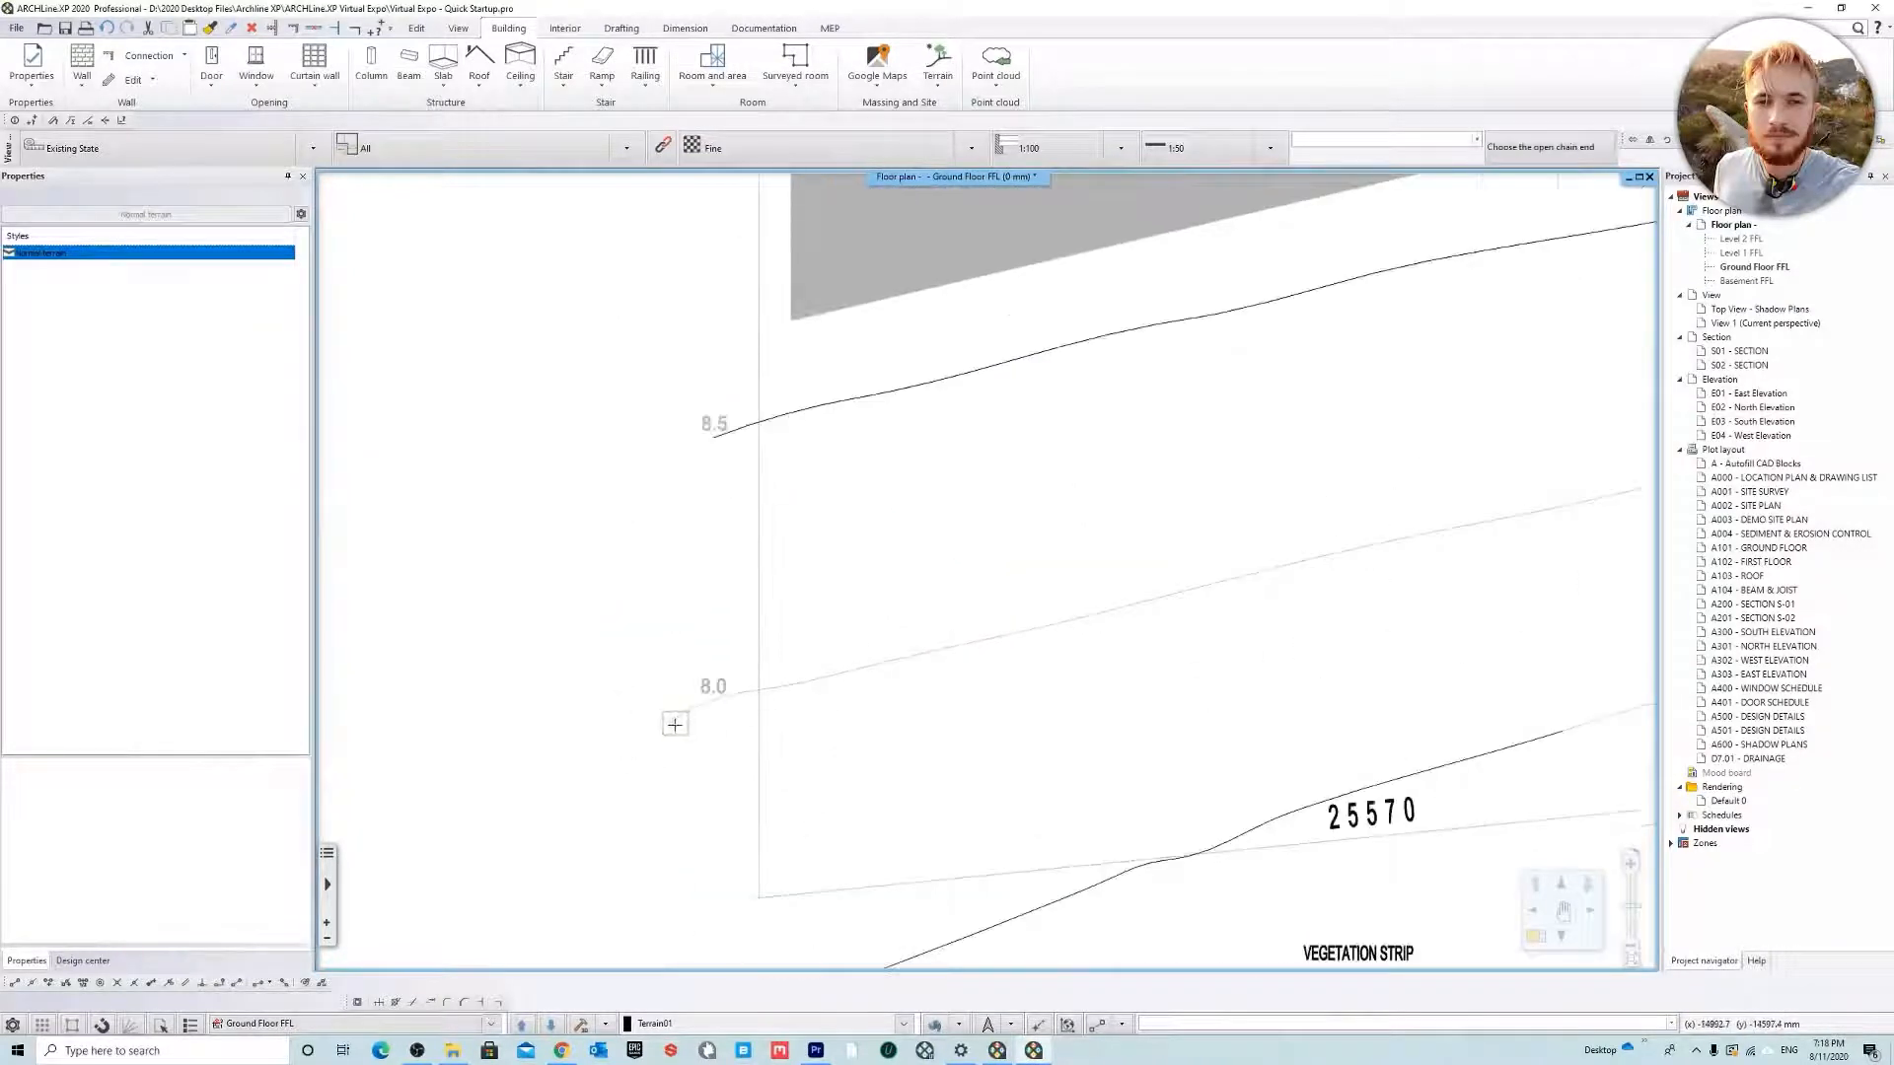
left_click(674, 723)
left_click(868, 558)
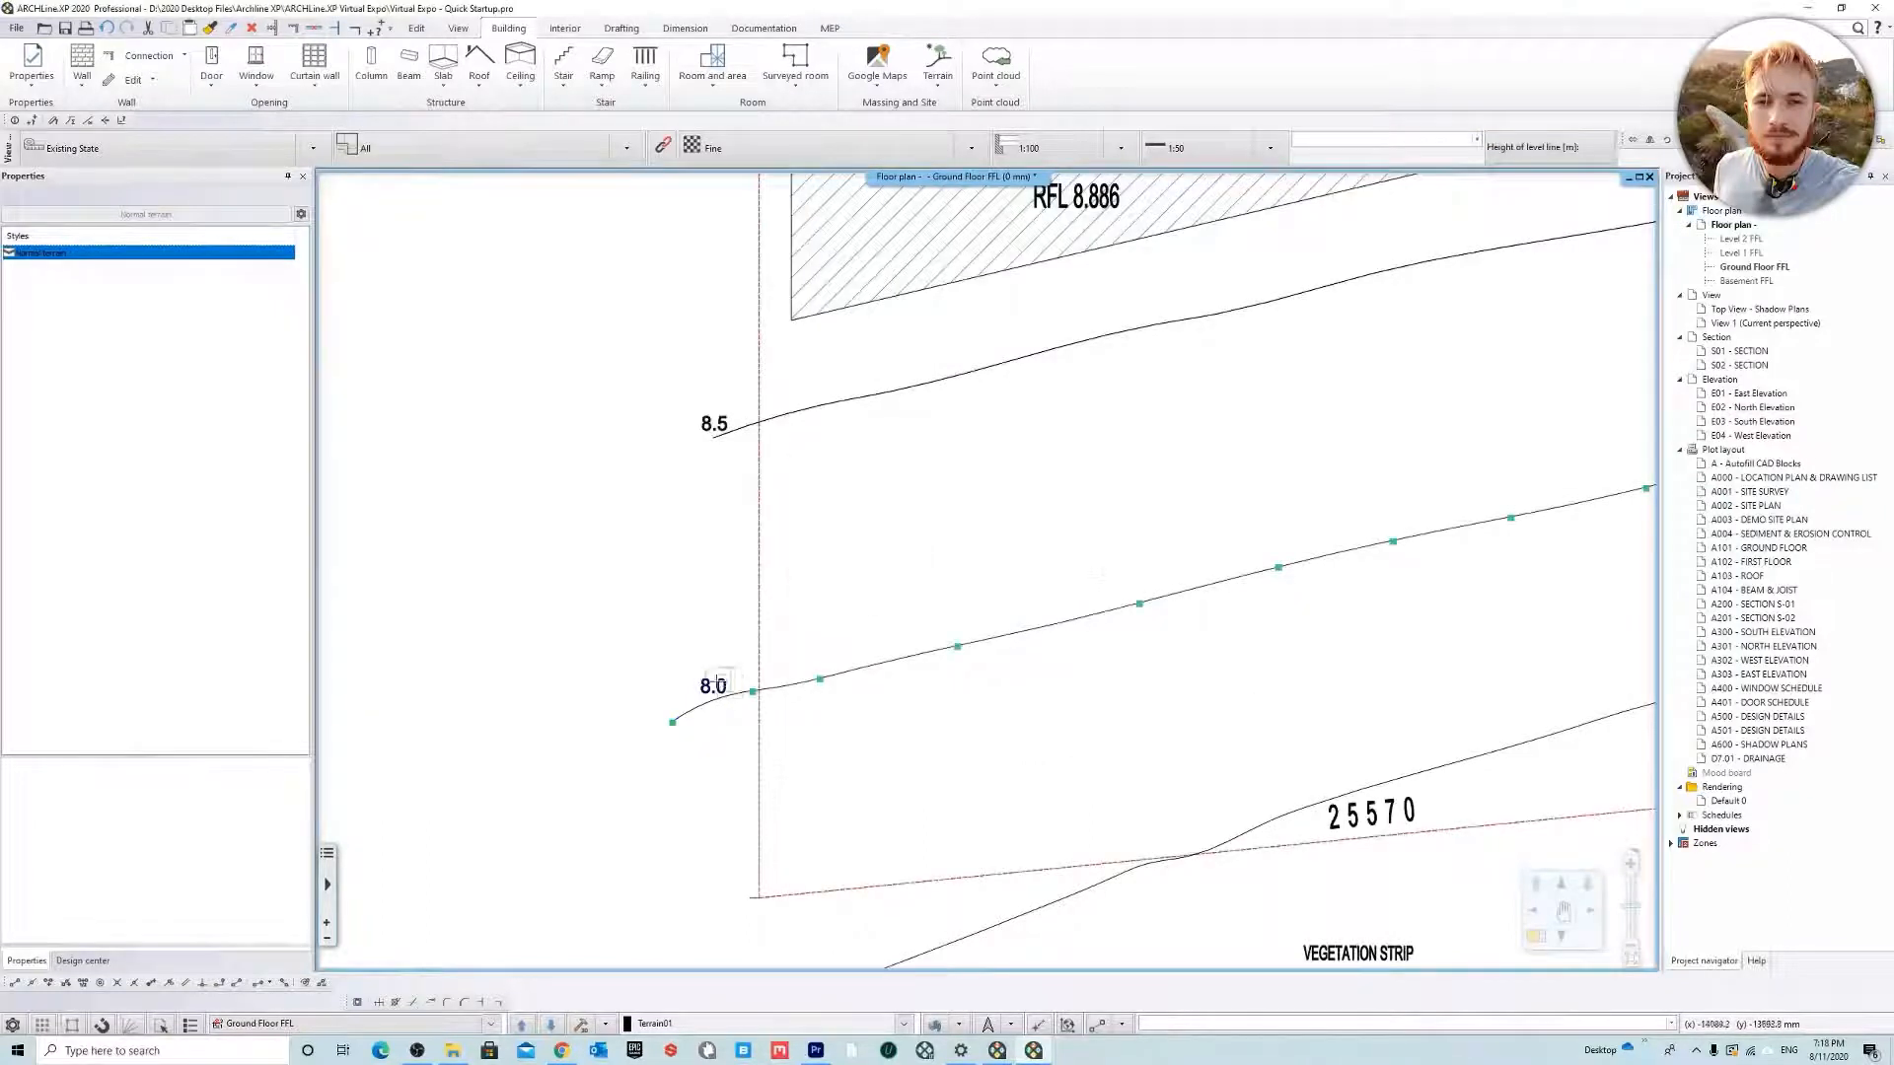
left_click(718, 680)
left_click(1005, 565)
Add the lowest contour, crossing the 25570 boundary by the vegetation strip, with the height 7.5 read from its label
middle_click_drag(918, 838, 834, 471)
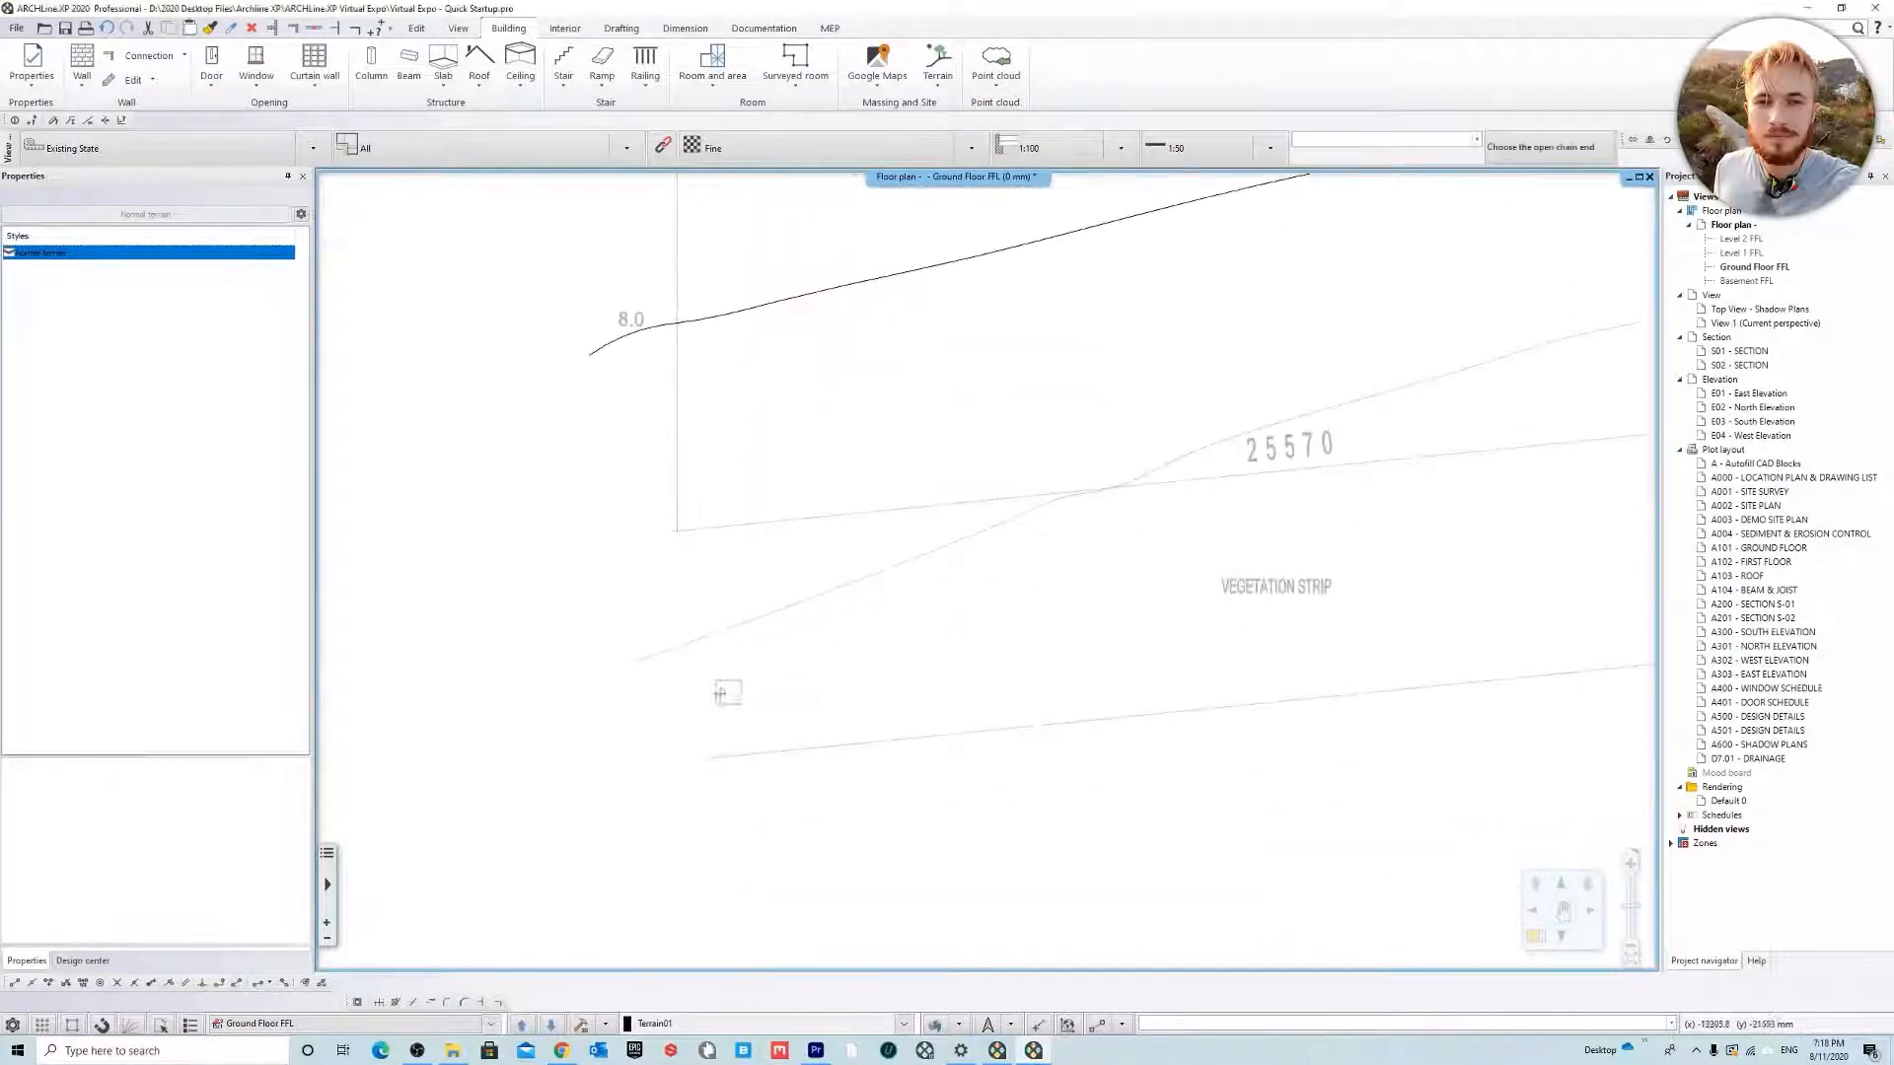
left_click(641, 664)
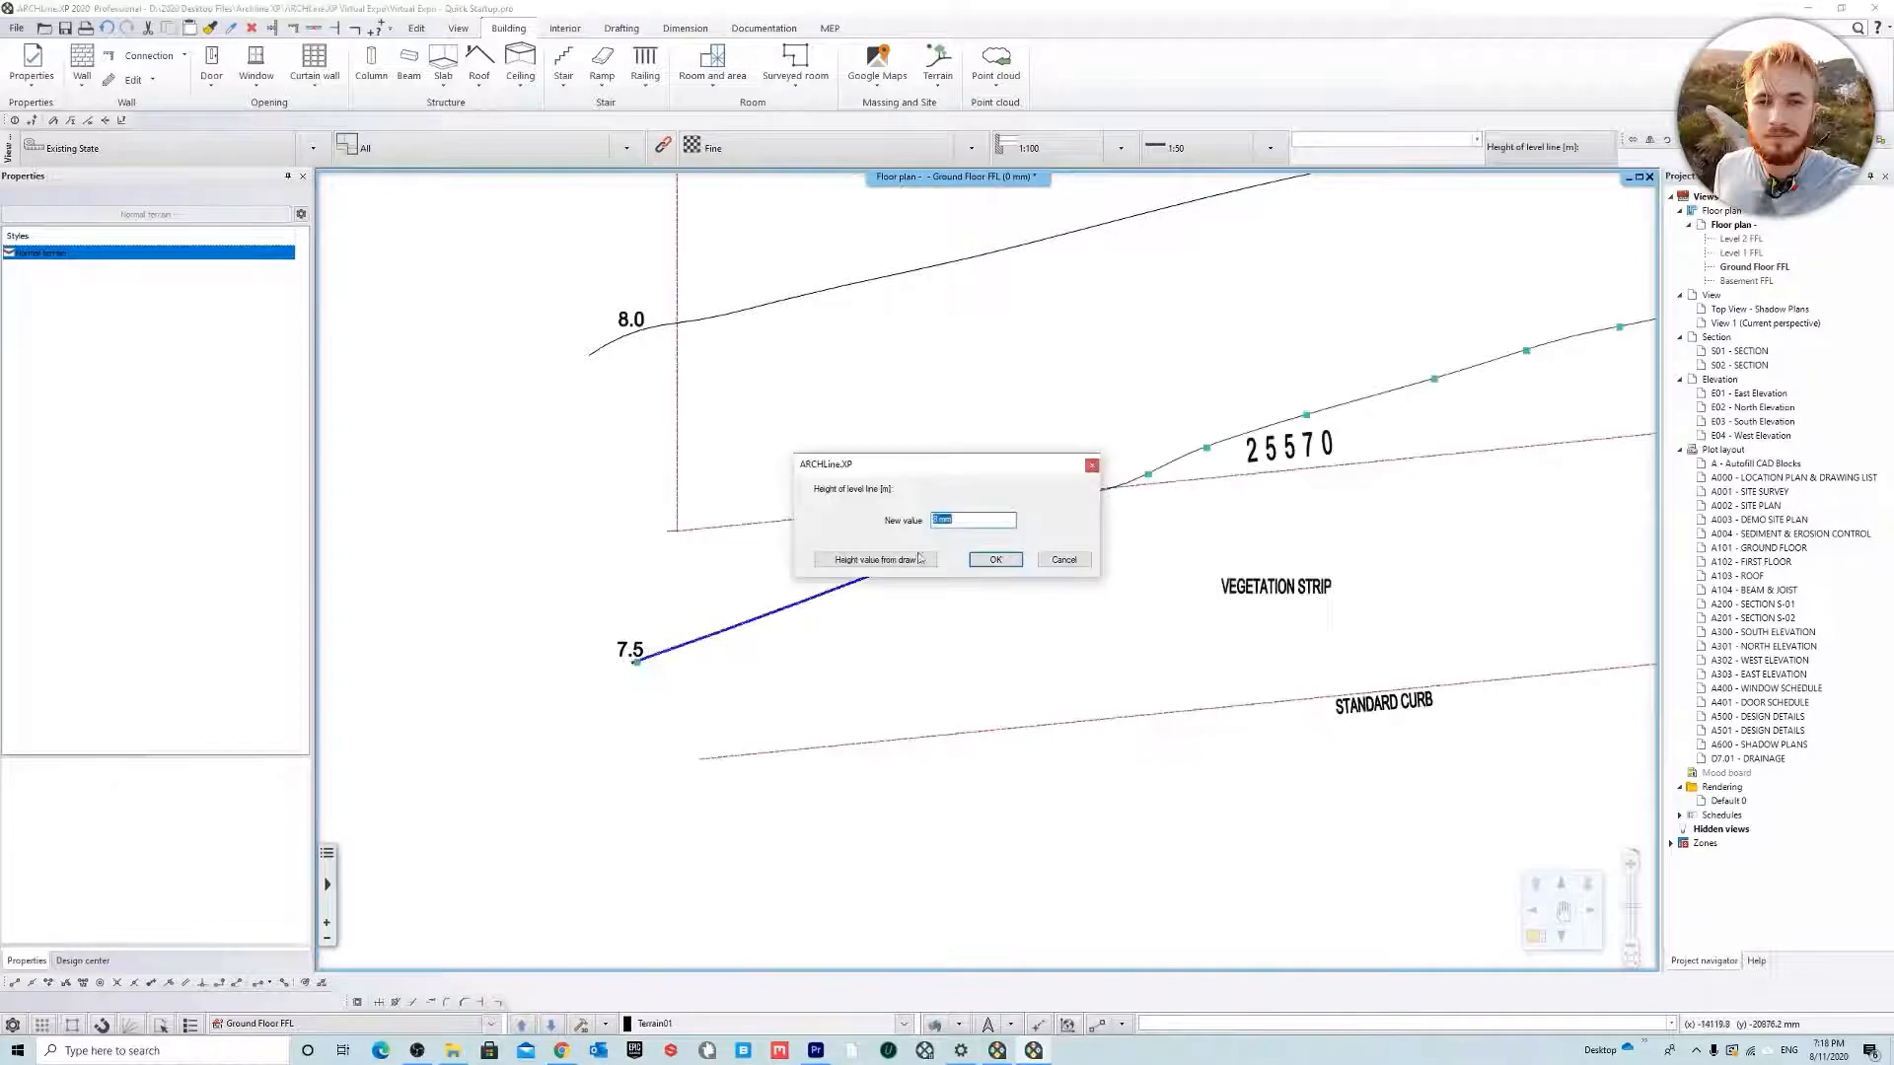
left_click(912, 561)
left_click(636, 658)
left_click(984, 555)
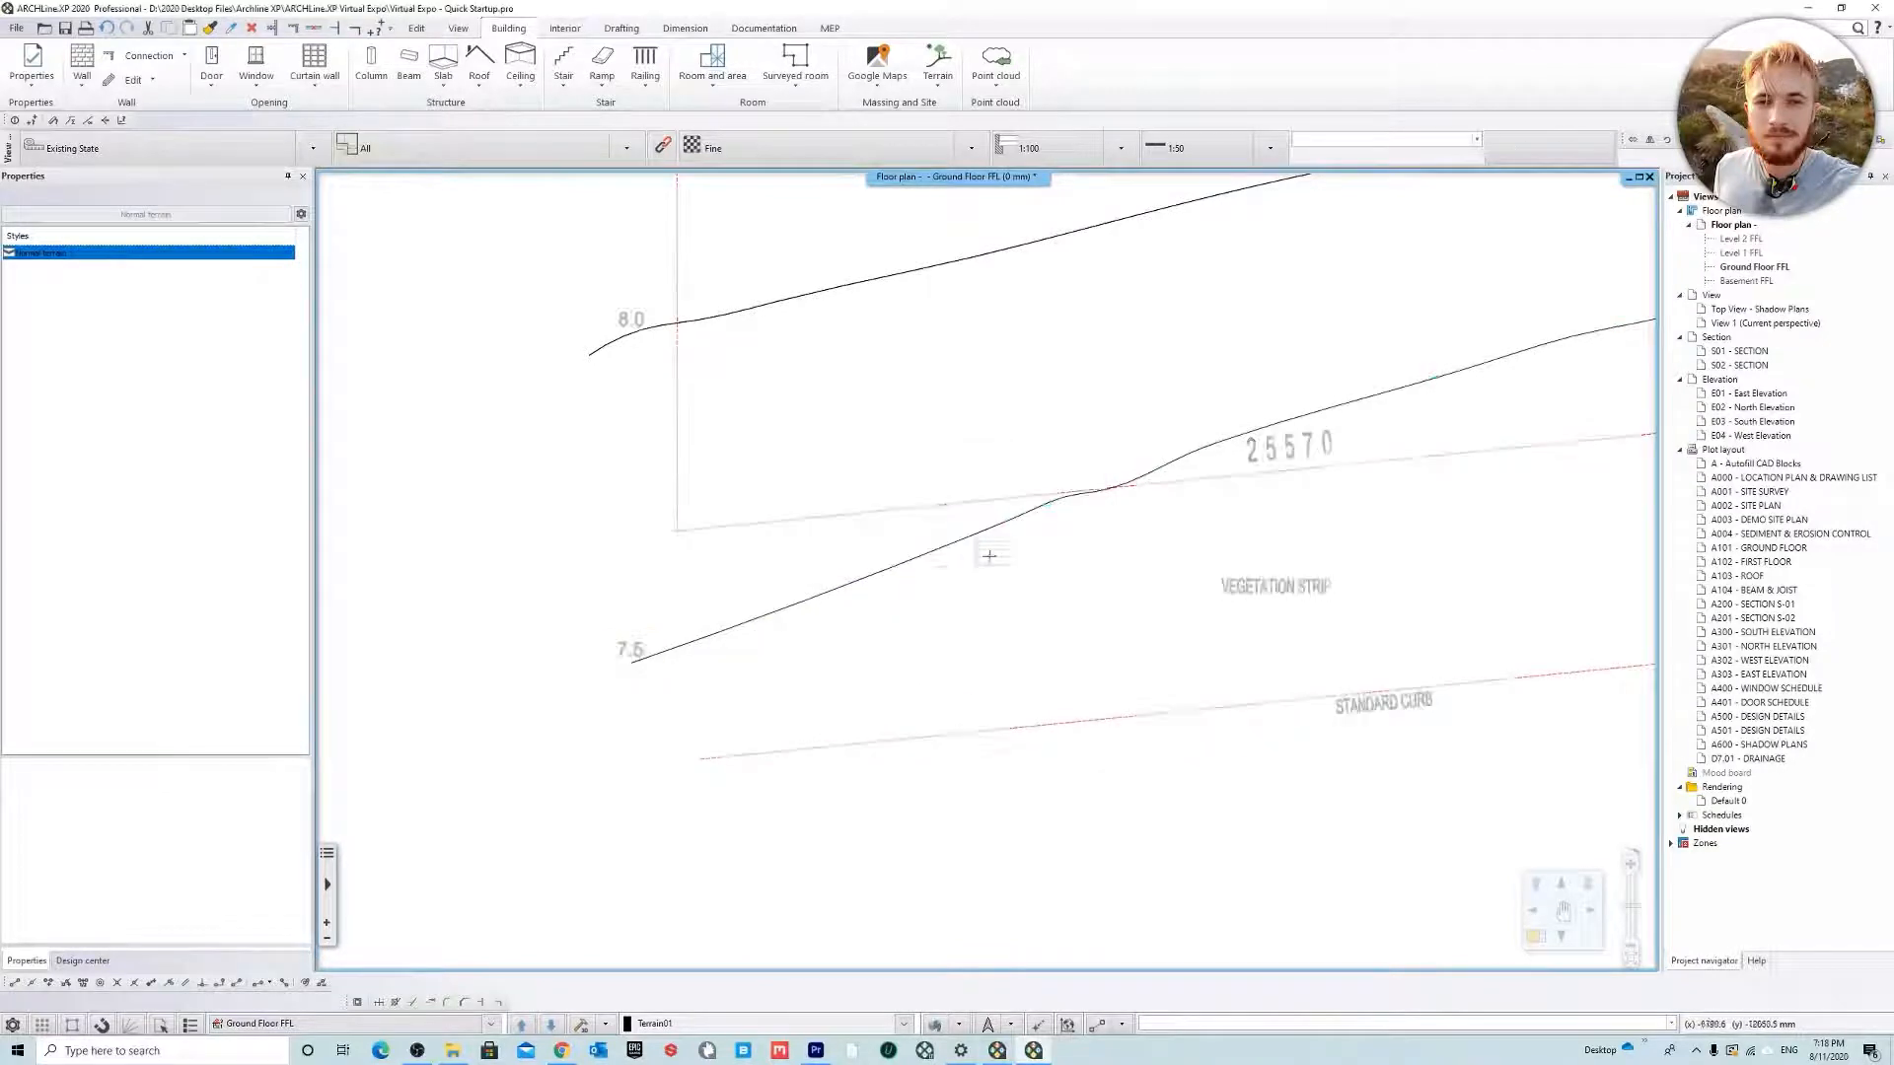
Finish the terrain from the added contour lines and leave the terrain command
scroll(858, 654, "down", 5)
scroll(858, 655, "up", 3)
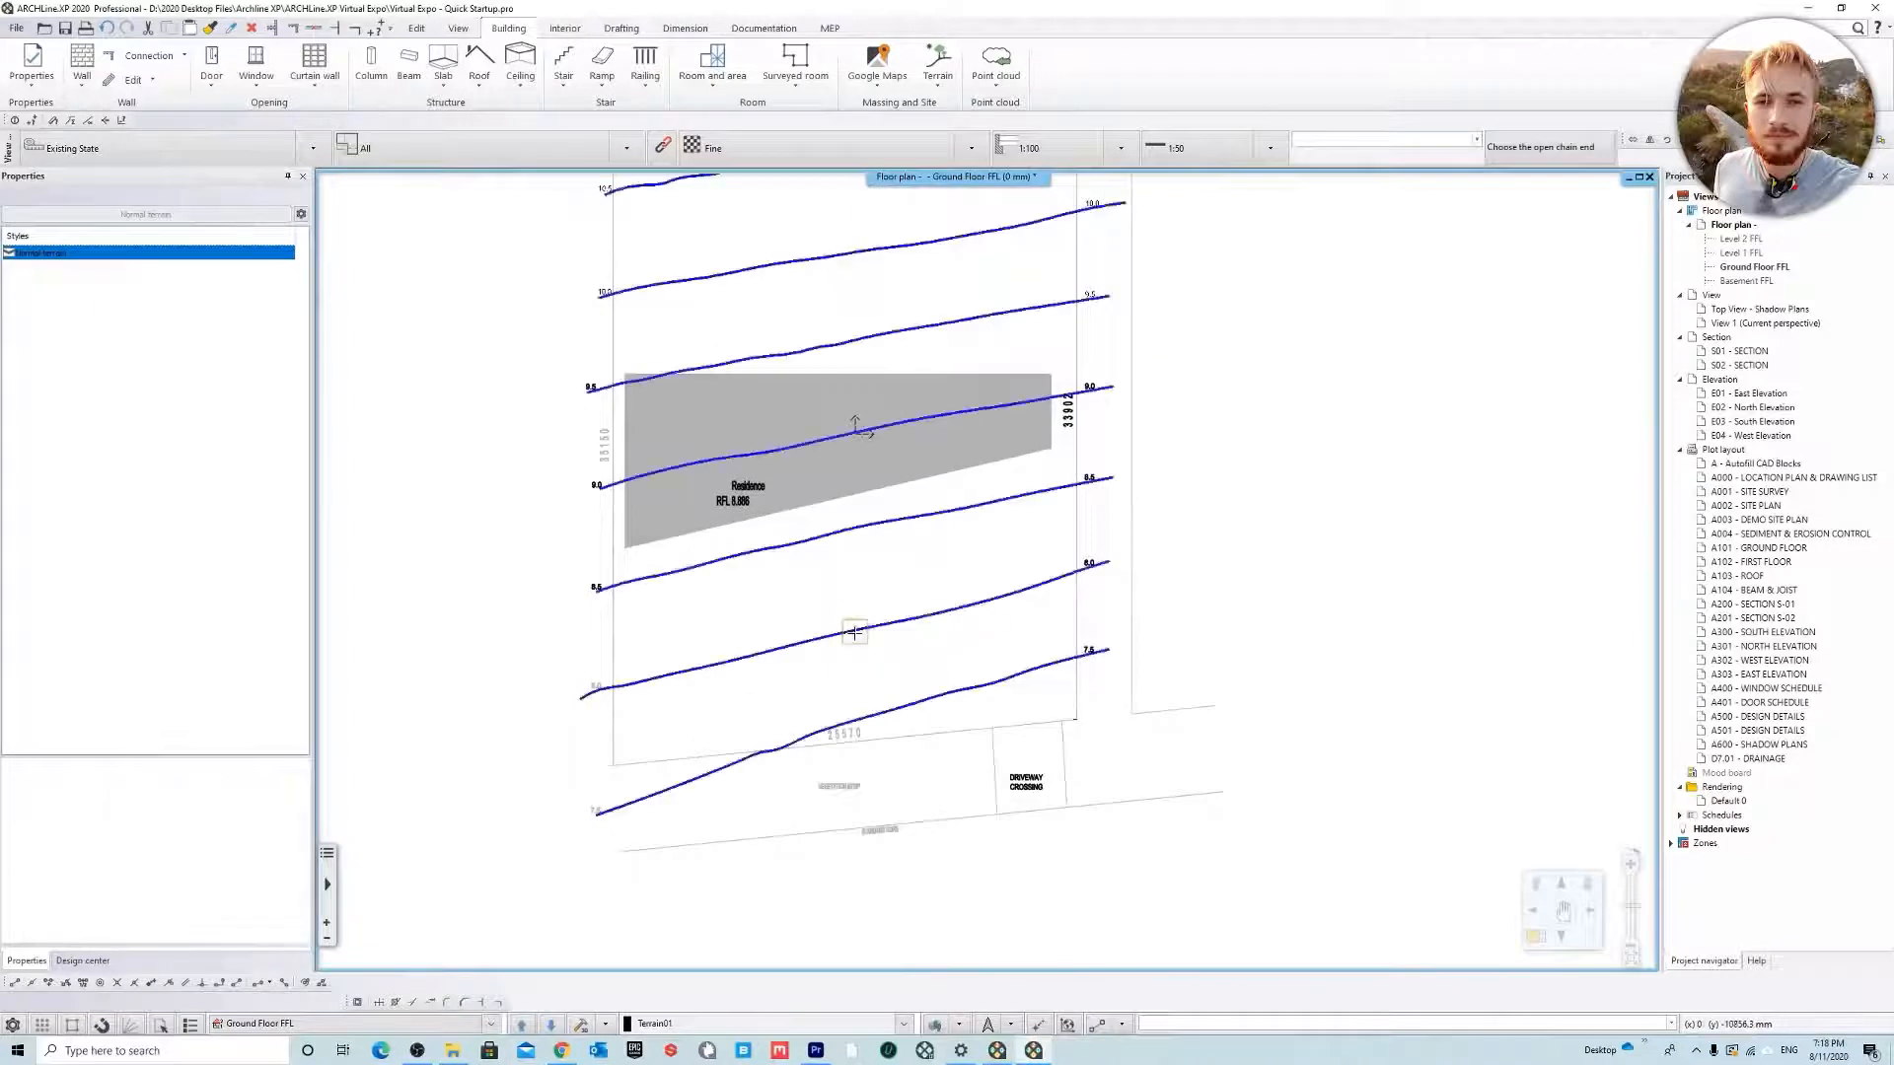
scroll(774, 930, "down", 3)
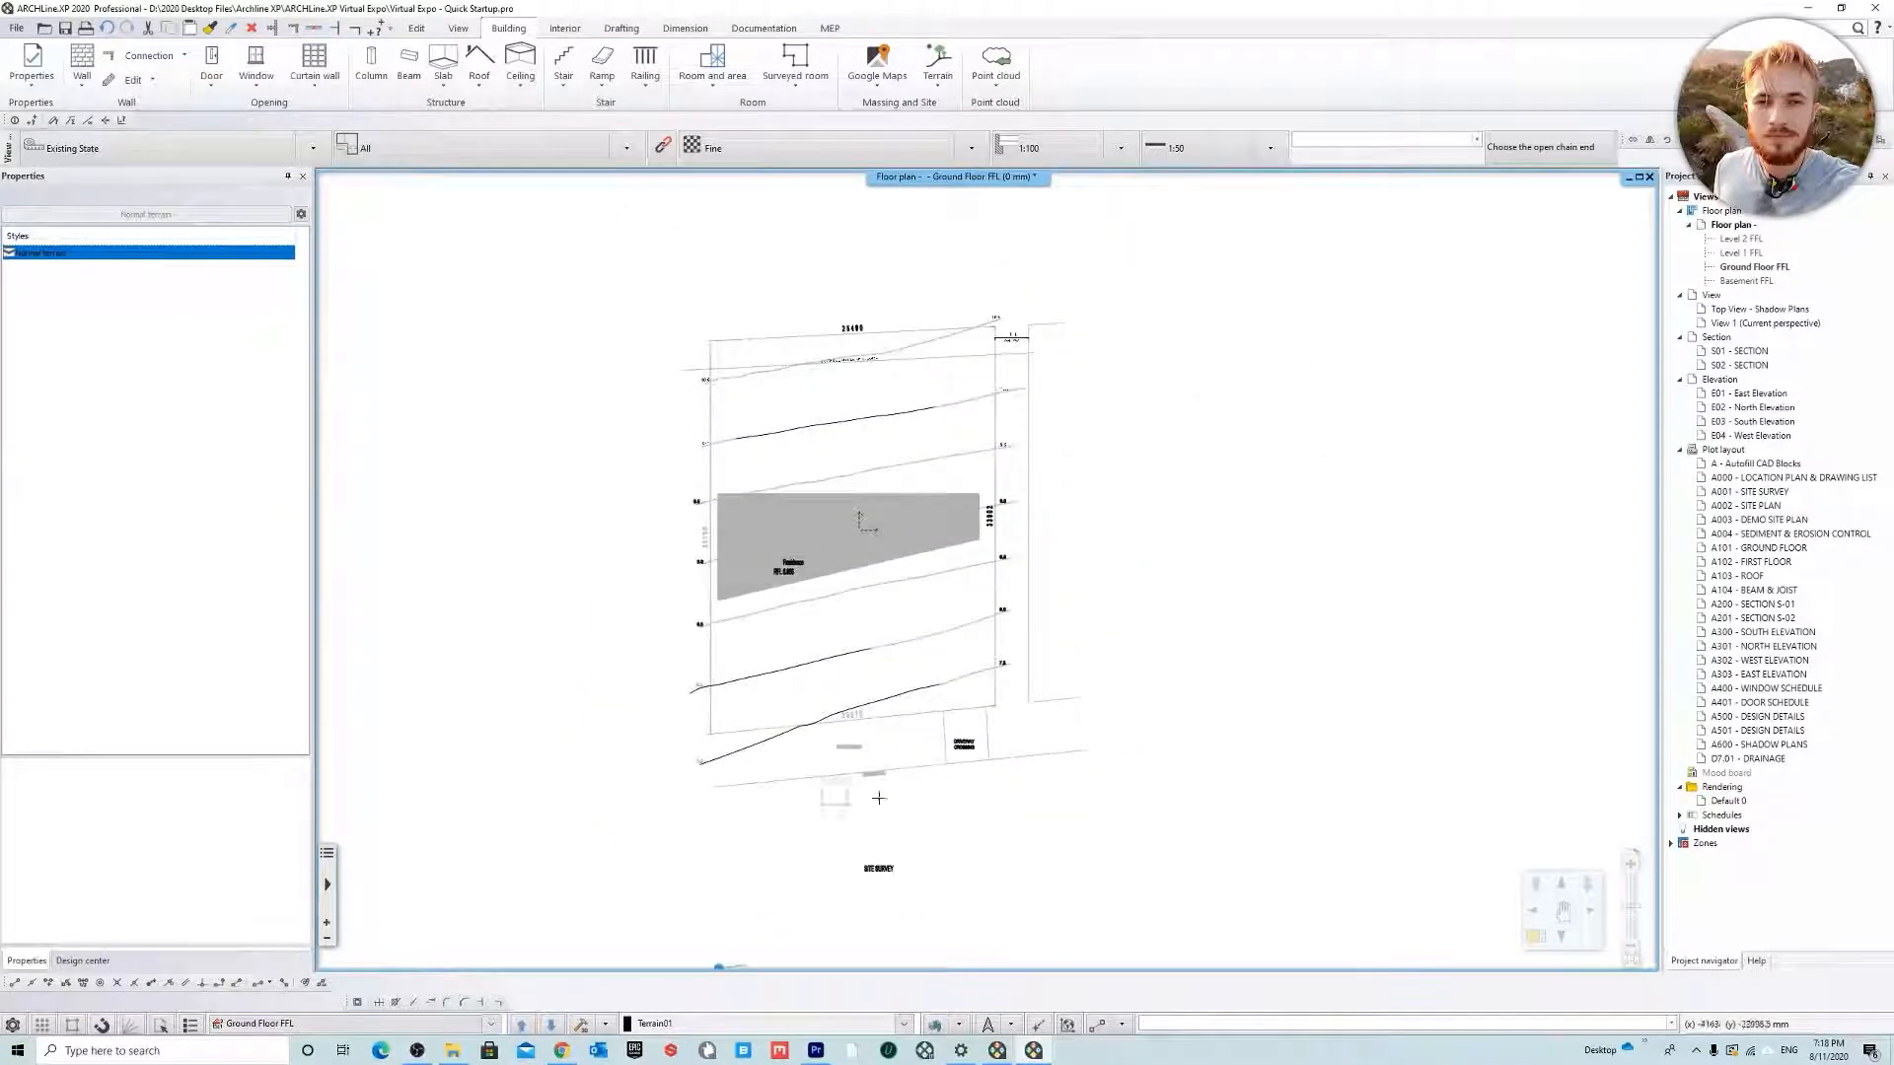
left_click(857, 529)
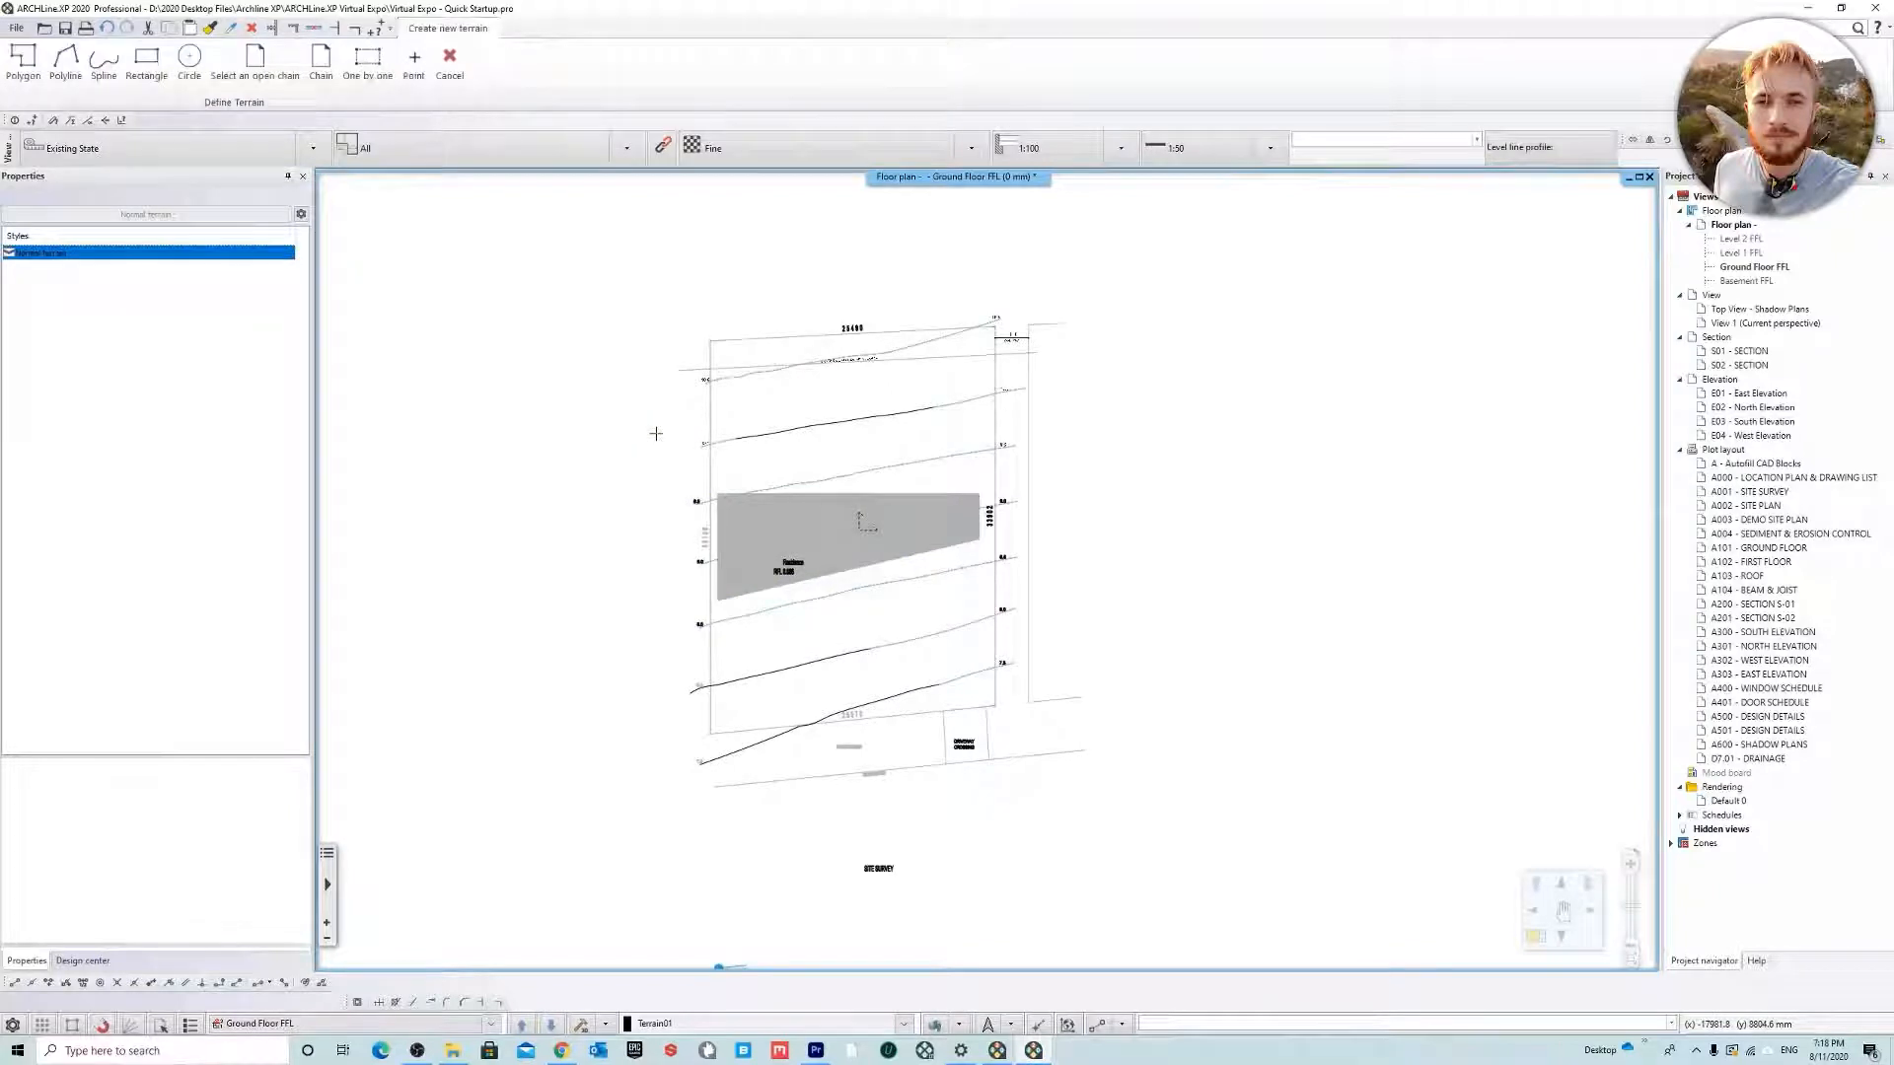
key("Escape")
middle_click_drag(1439, 342, 1422, 350)
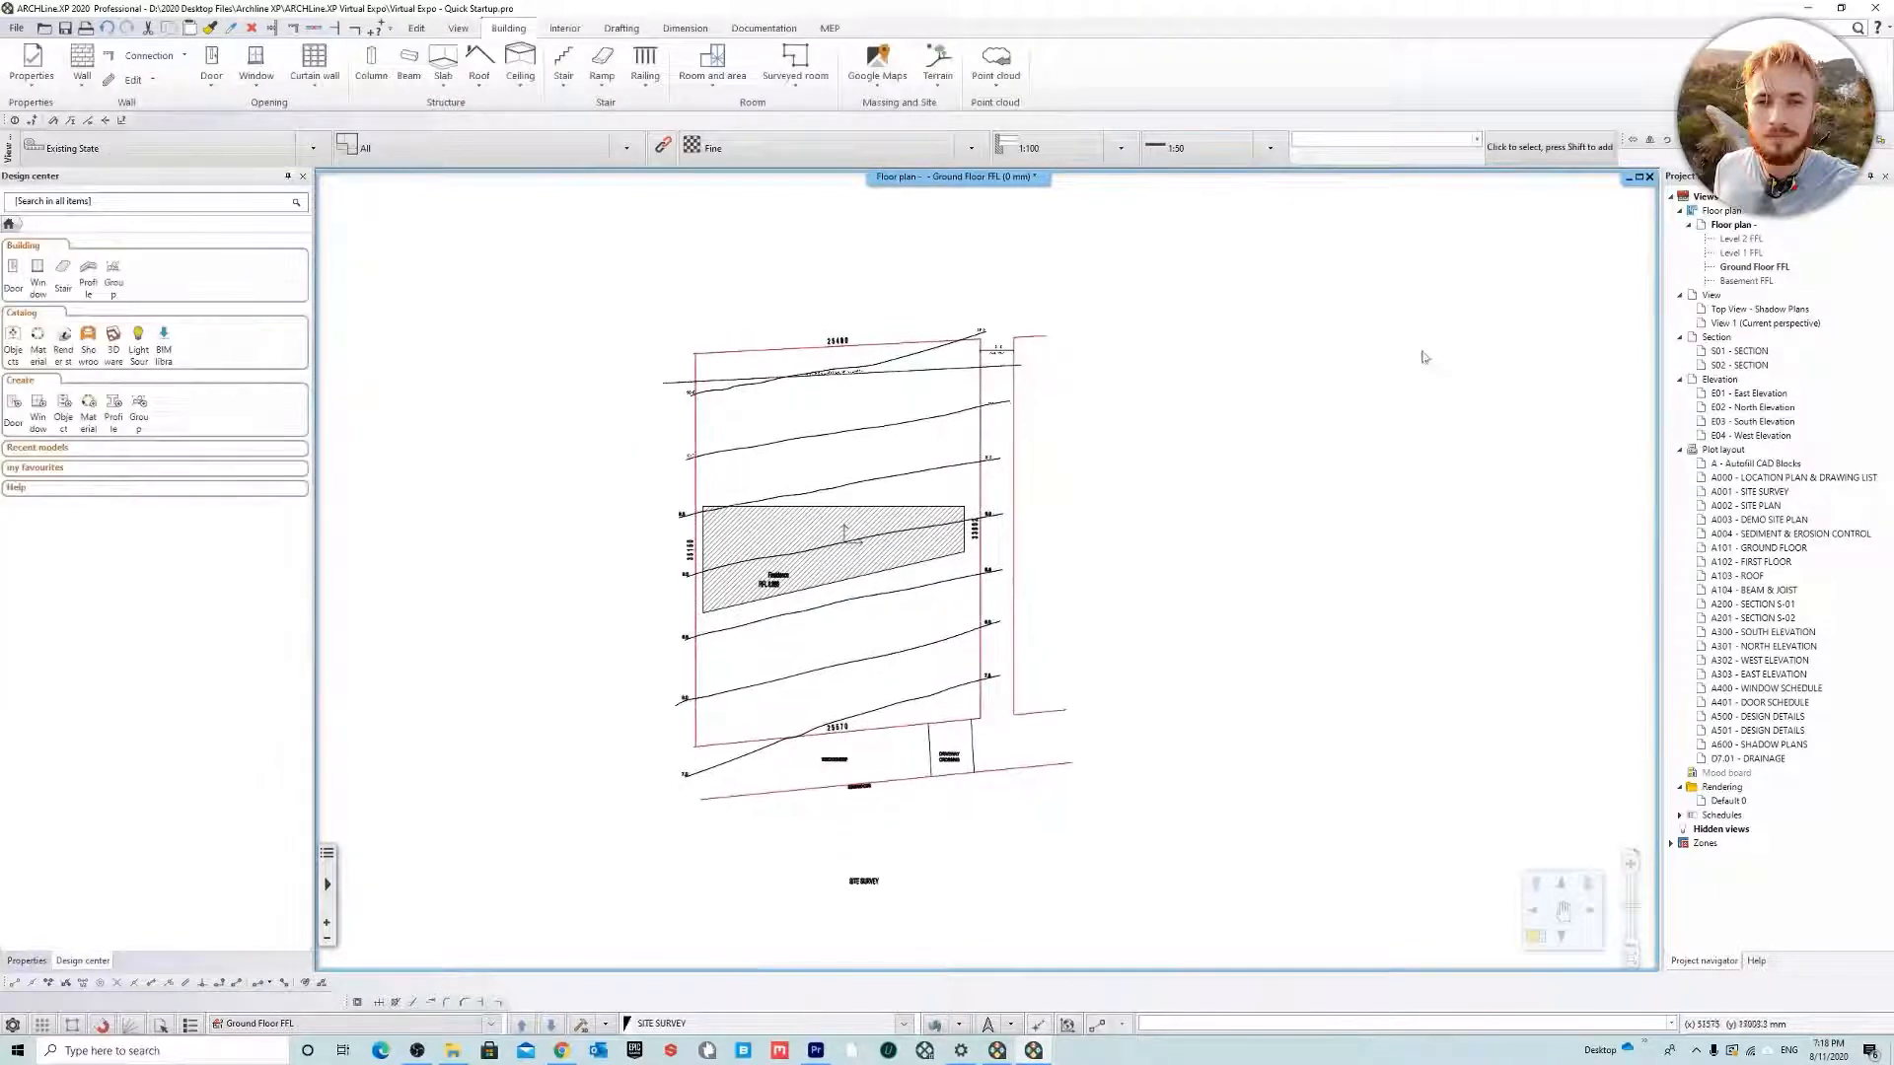
Open the View 1 perspective and tile it beside the Ground Floor FFL plan, with the plan as the larger view
right_click(971, 174)
left_click(1046, 185)
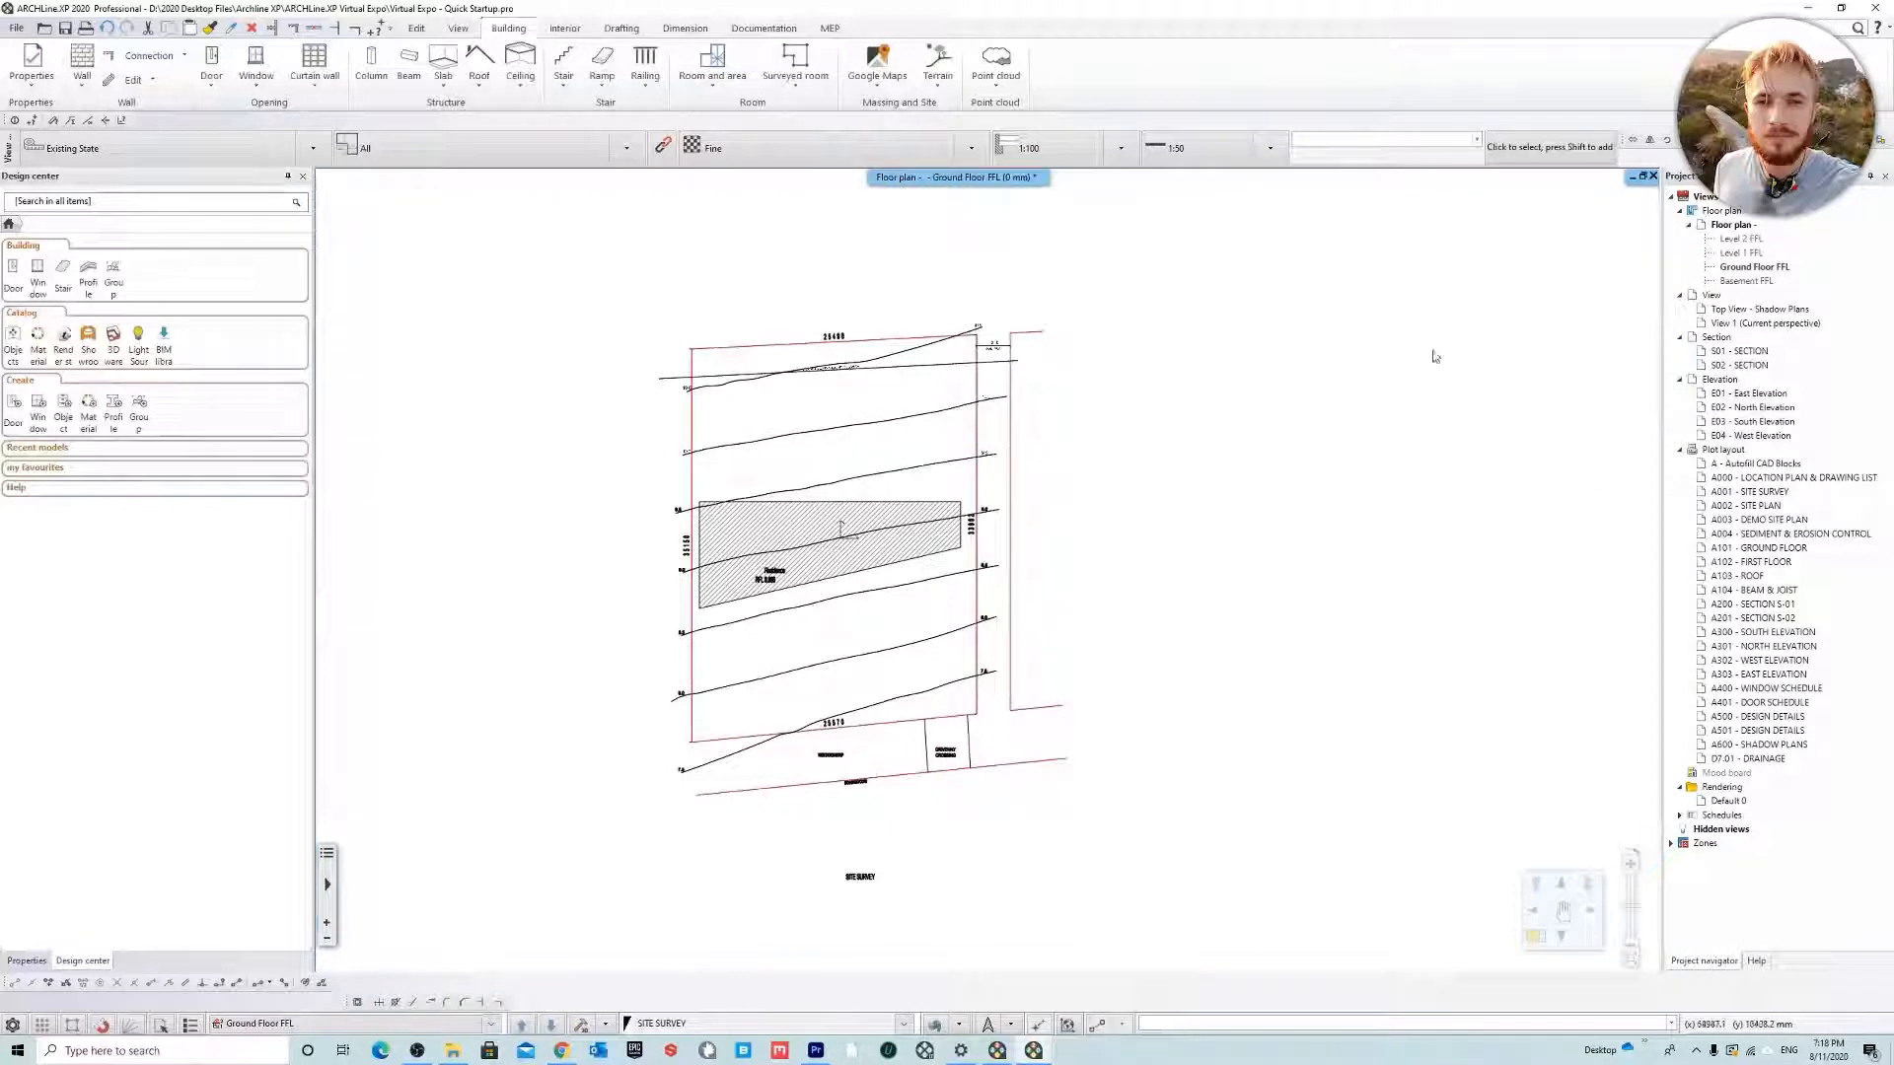
double_click(1765, 323)
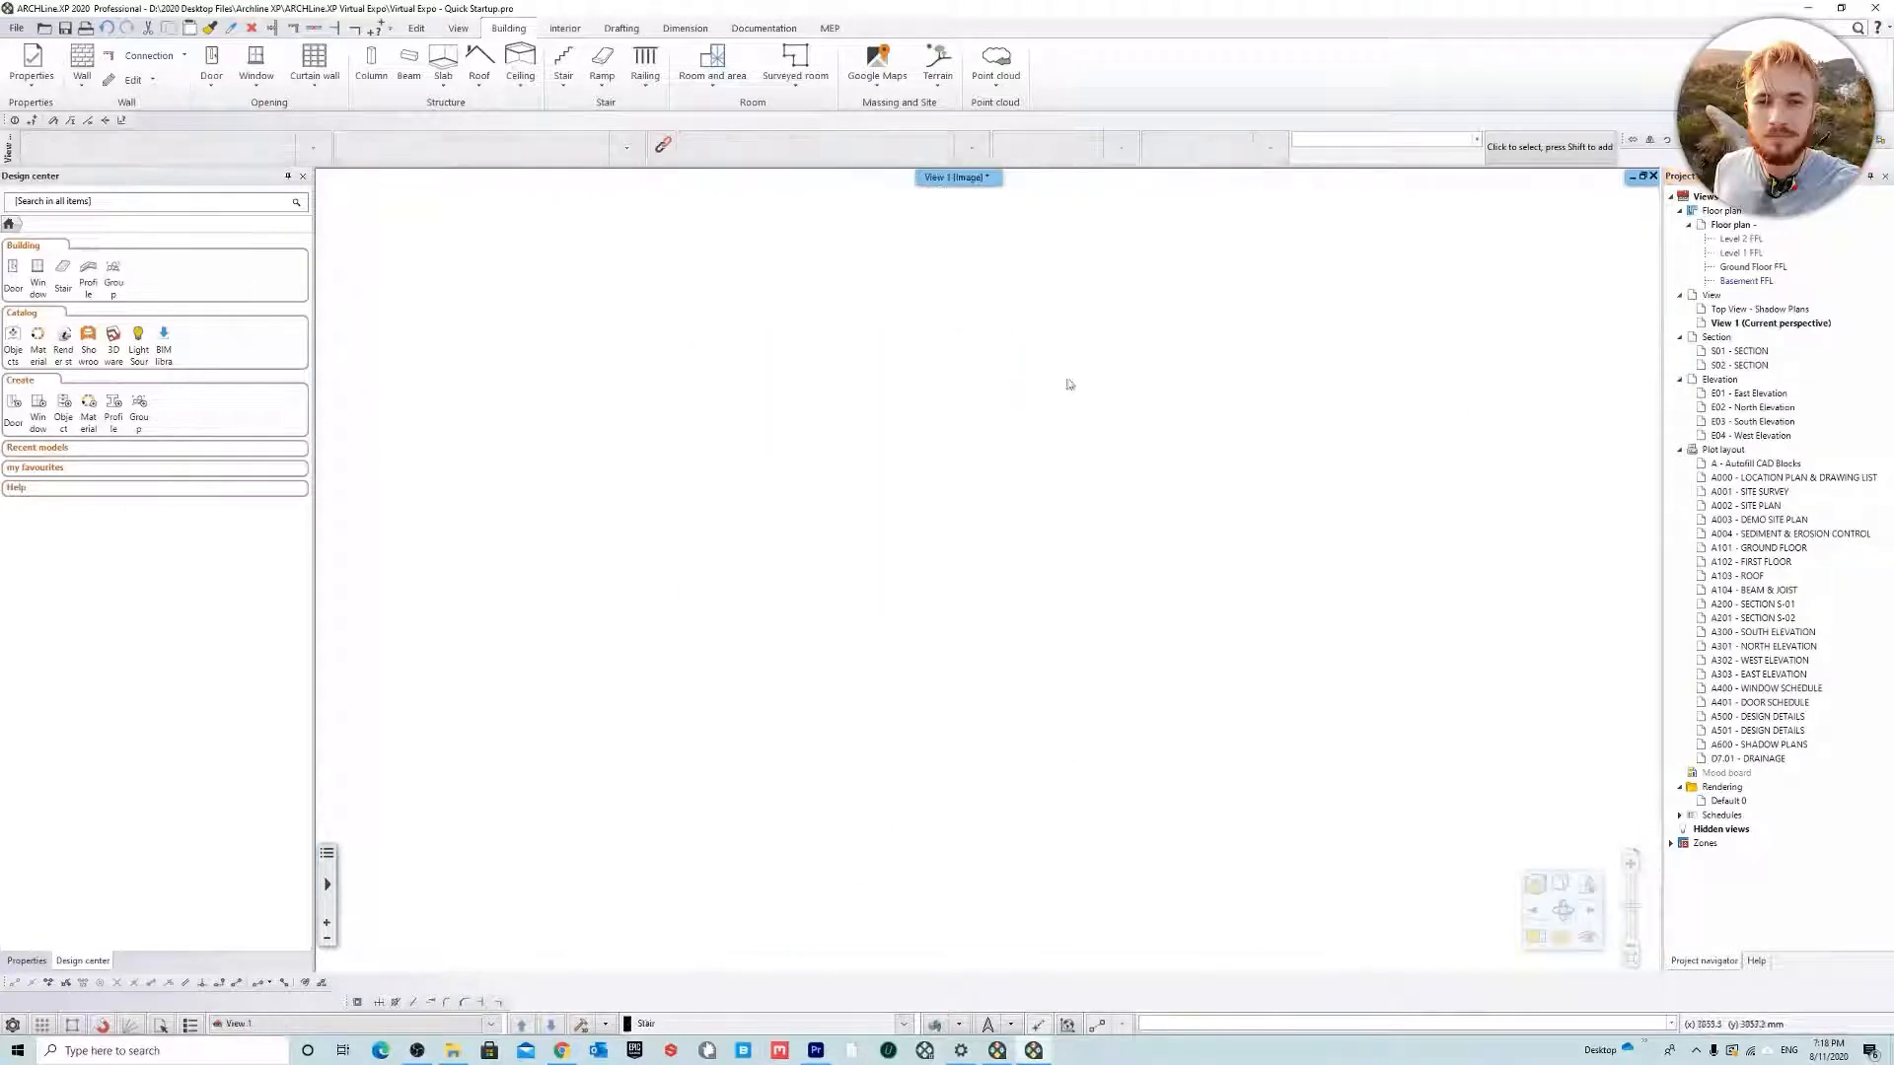
double_click(1752, 267)
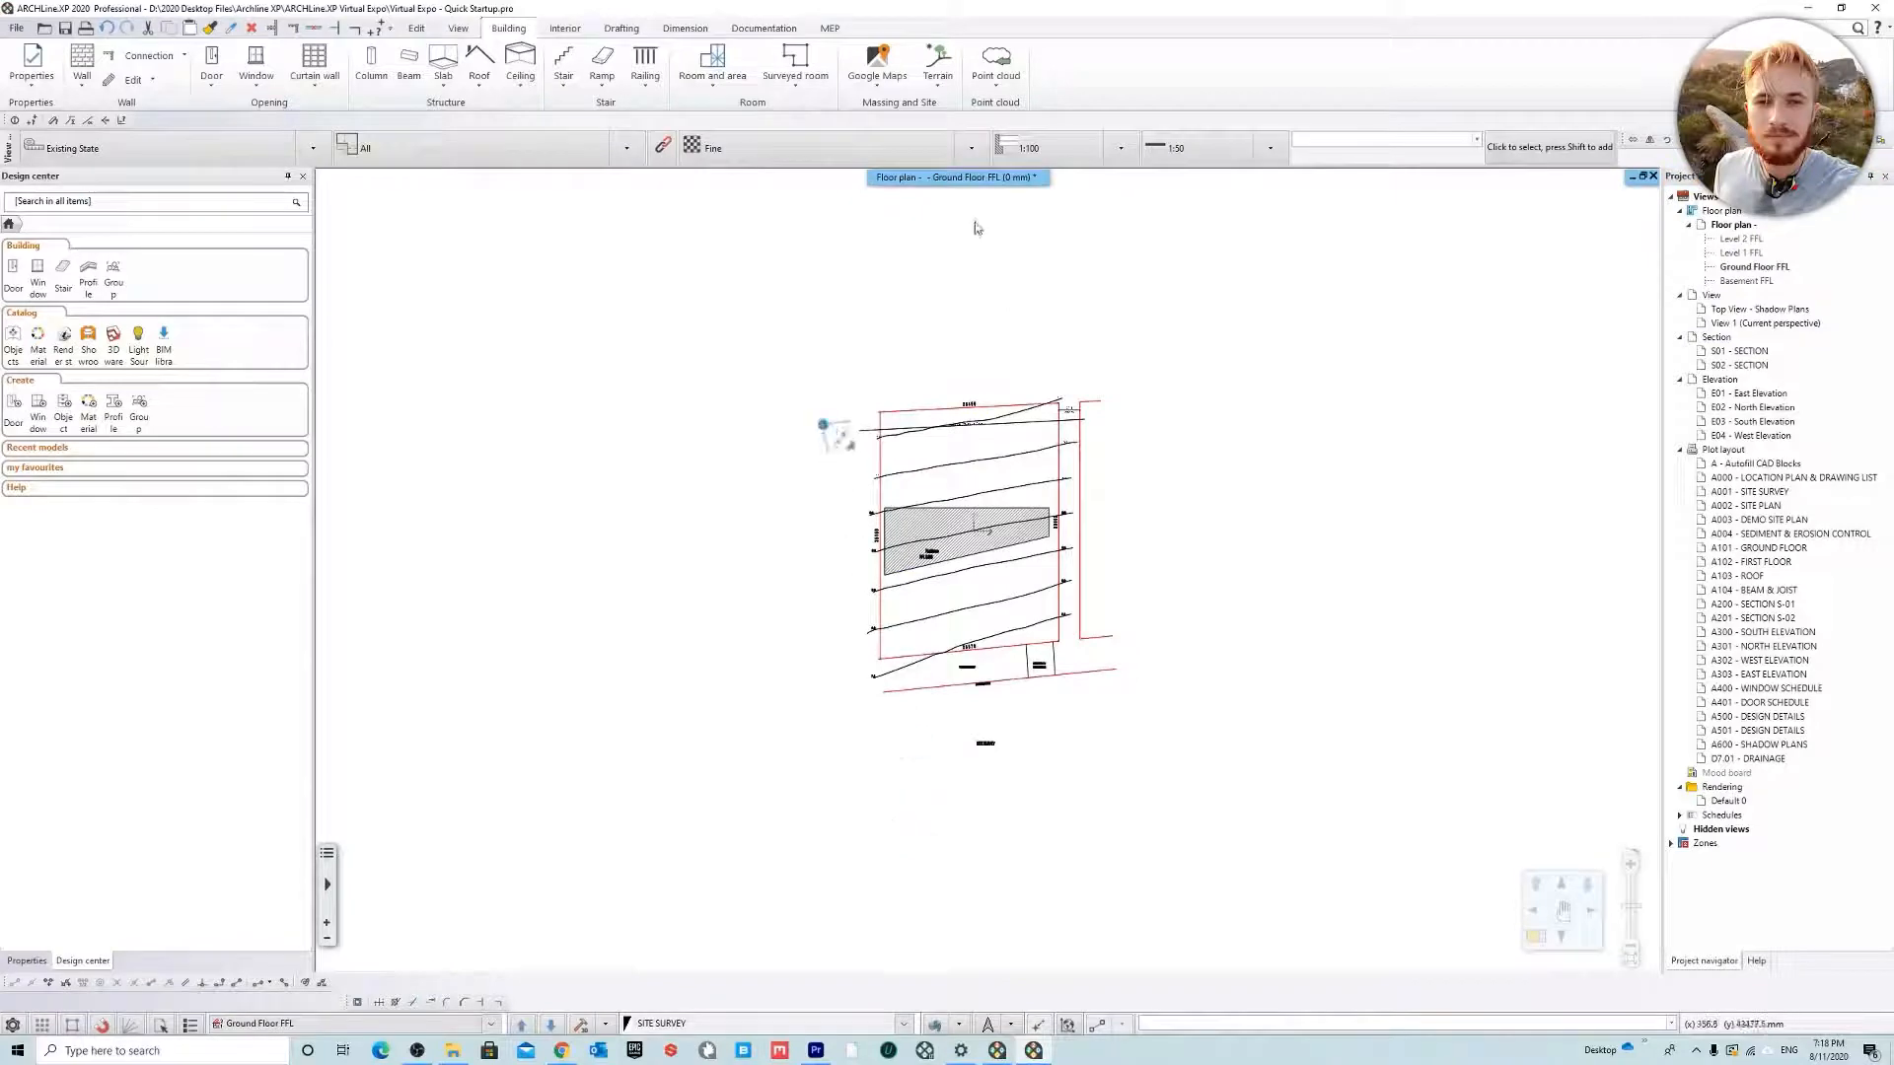
right_click(968, 177)
left_click(1027, 200)
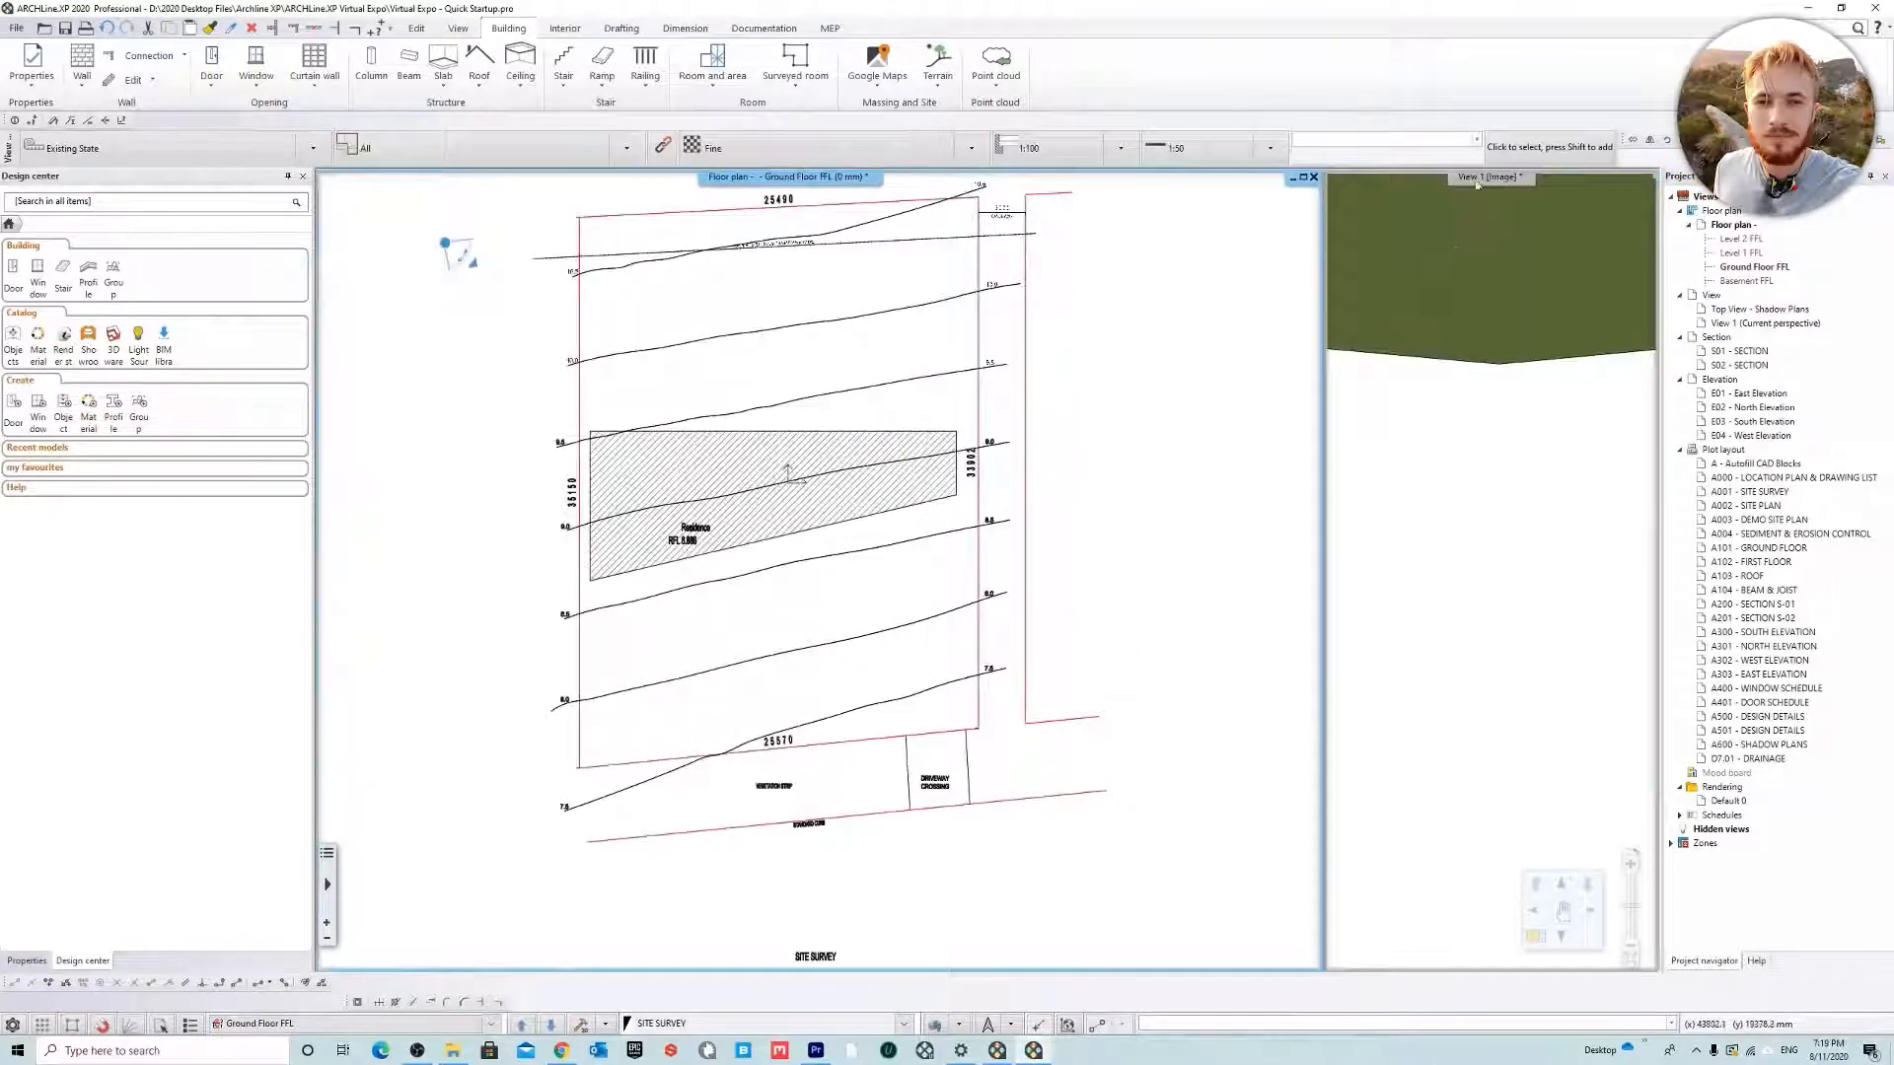
Make View 1 the larger view and inspect the sloping terrain model in 3D
right_click(1465, 178)
left_click(1520, 187)
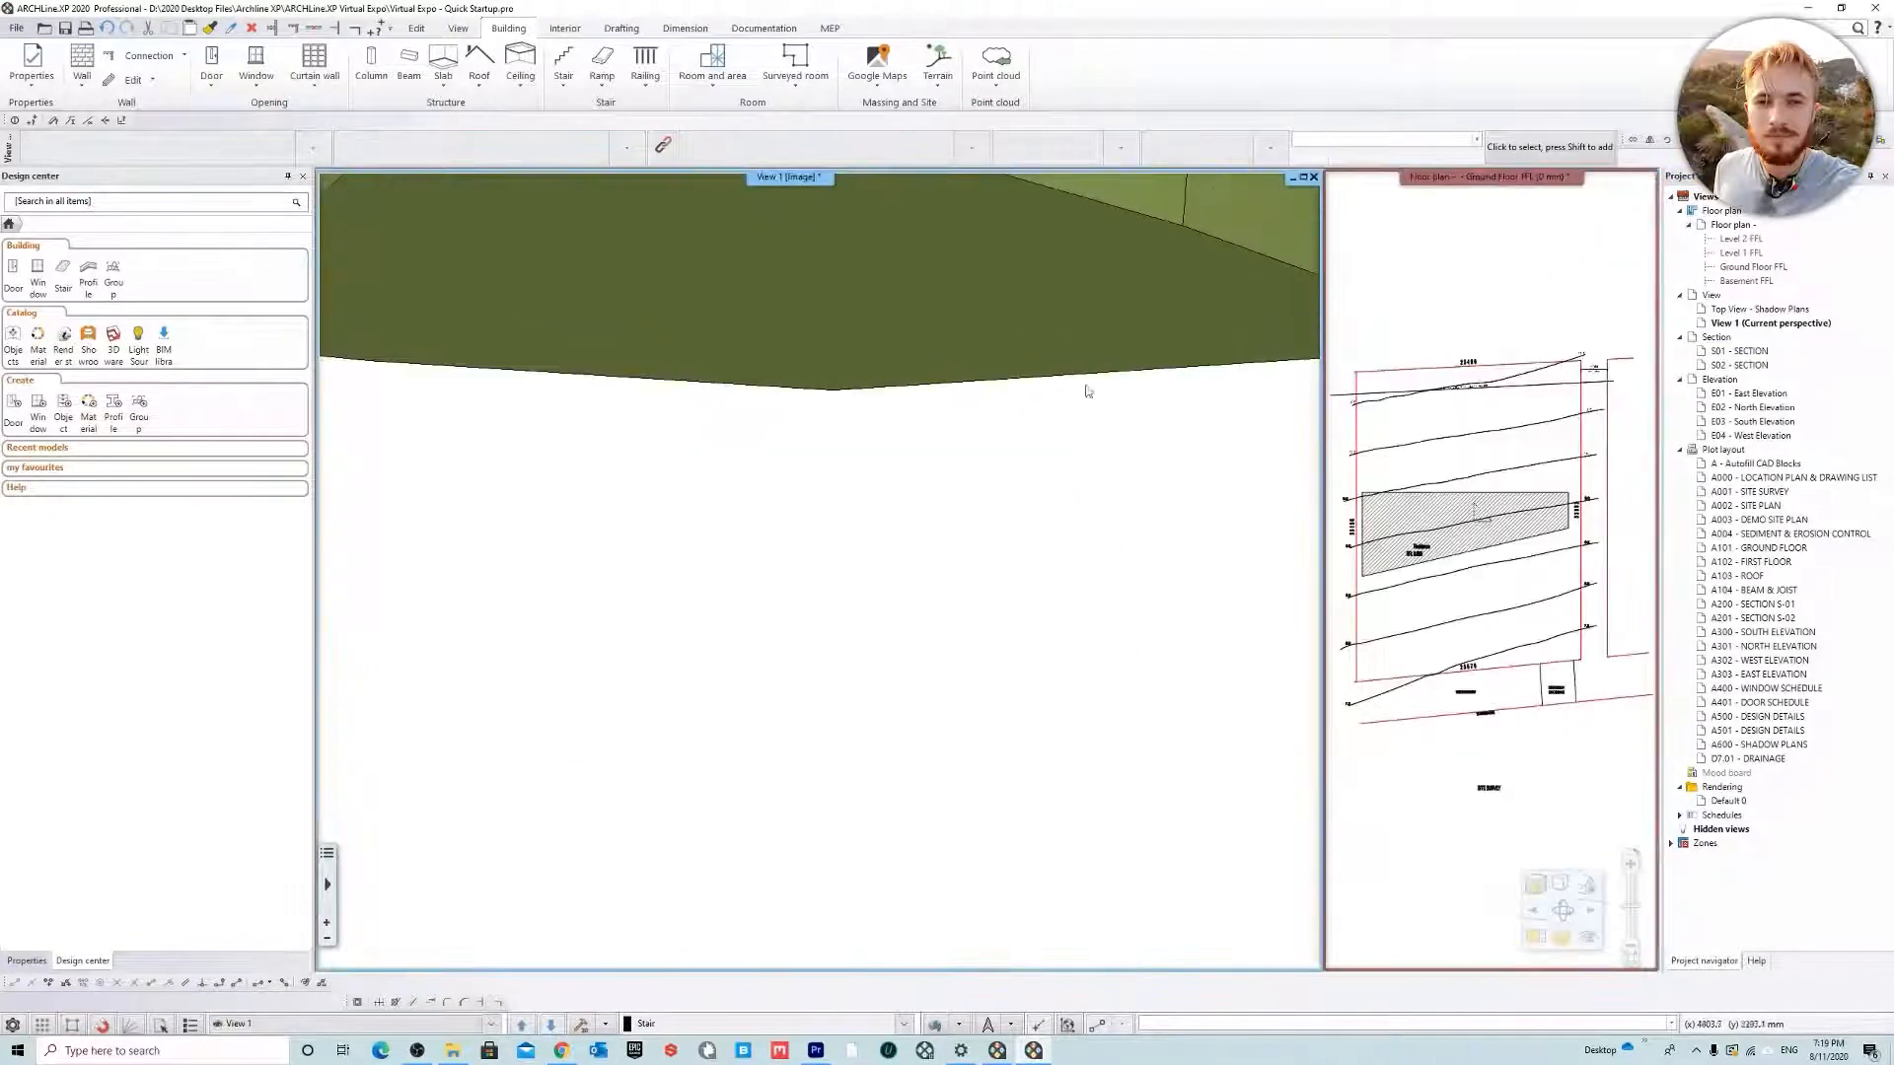
middle_click_drag(1080, 283, 906, 475)
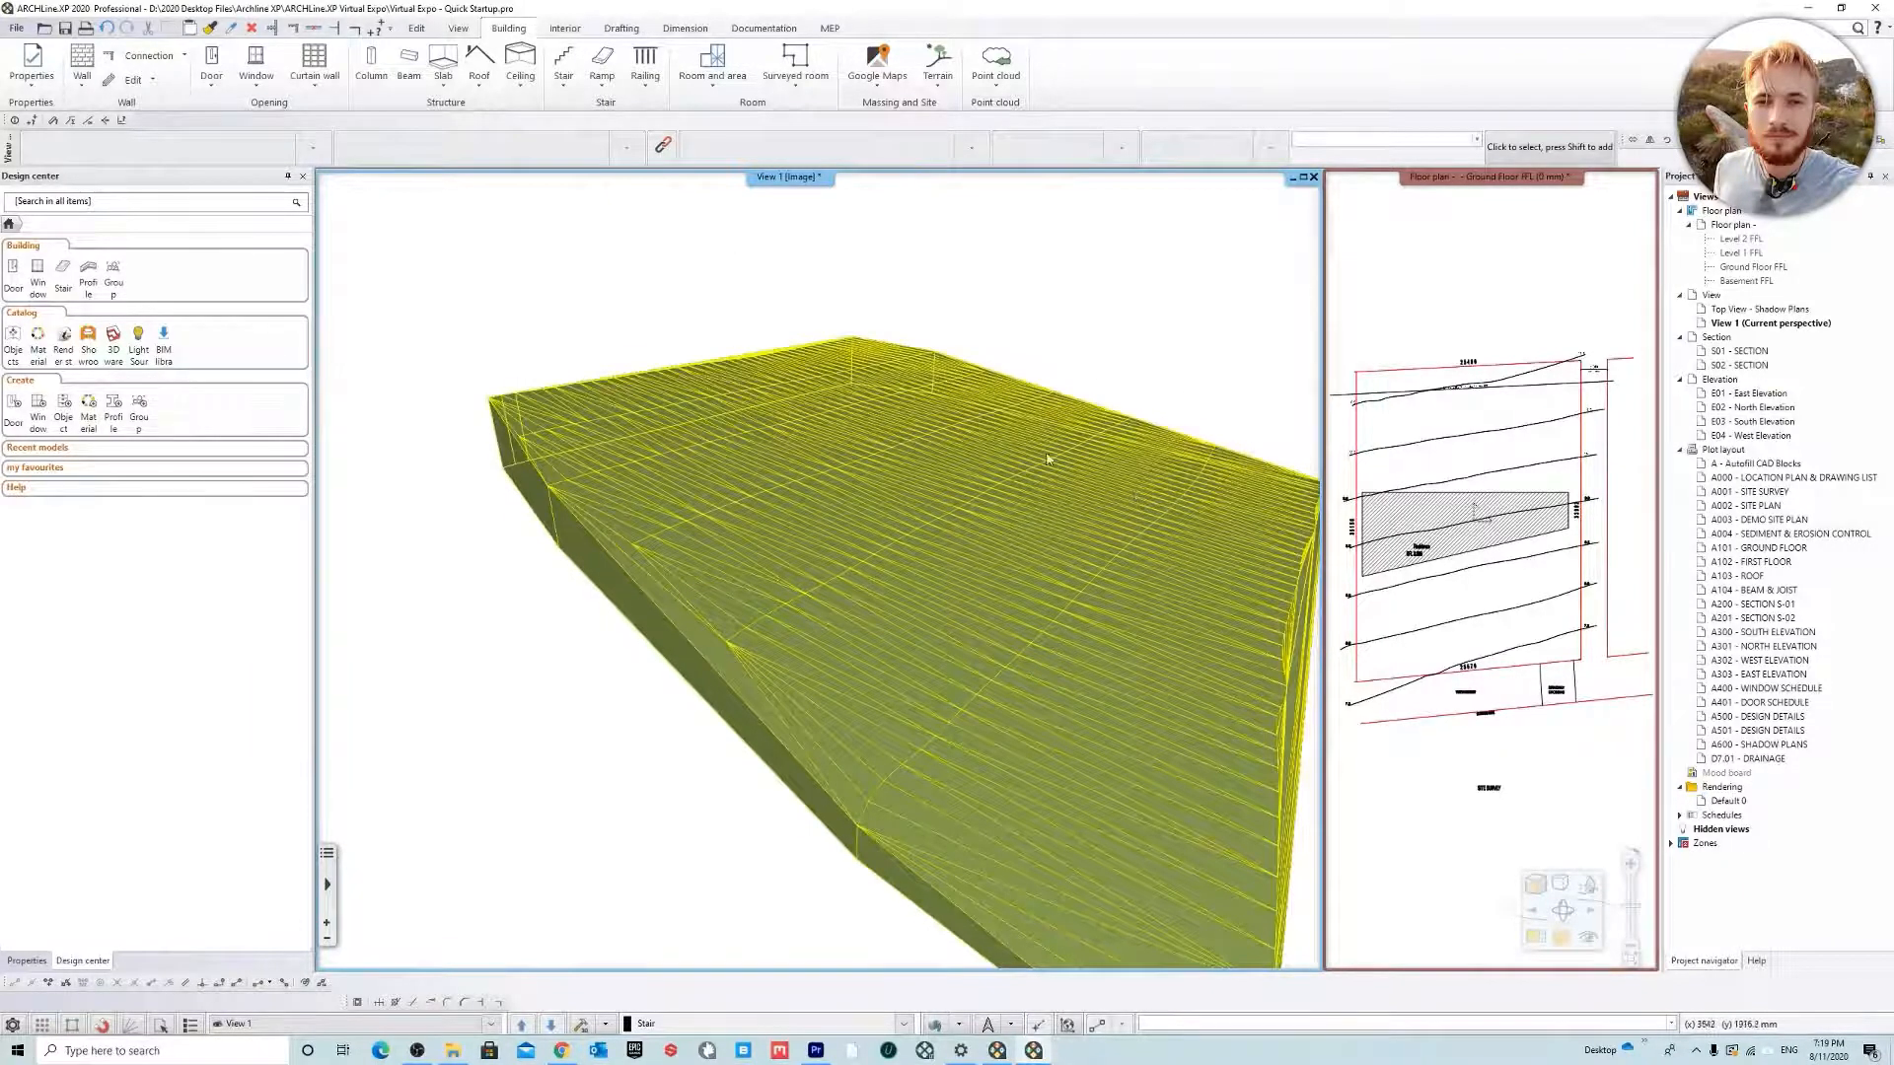
middle_click_drag(1110, 298, 984, 290)
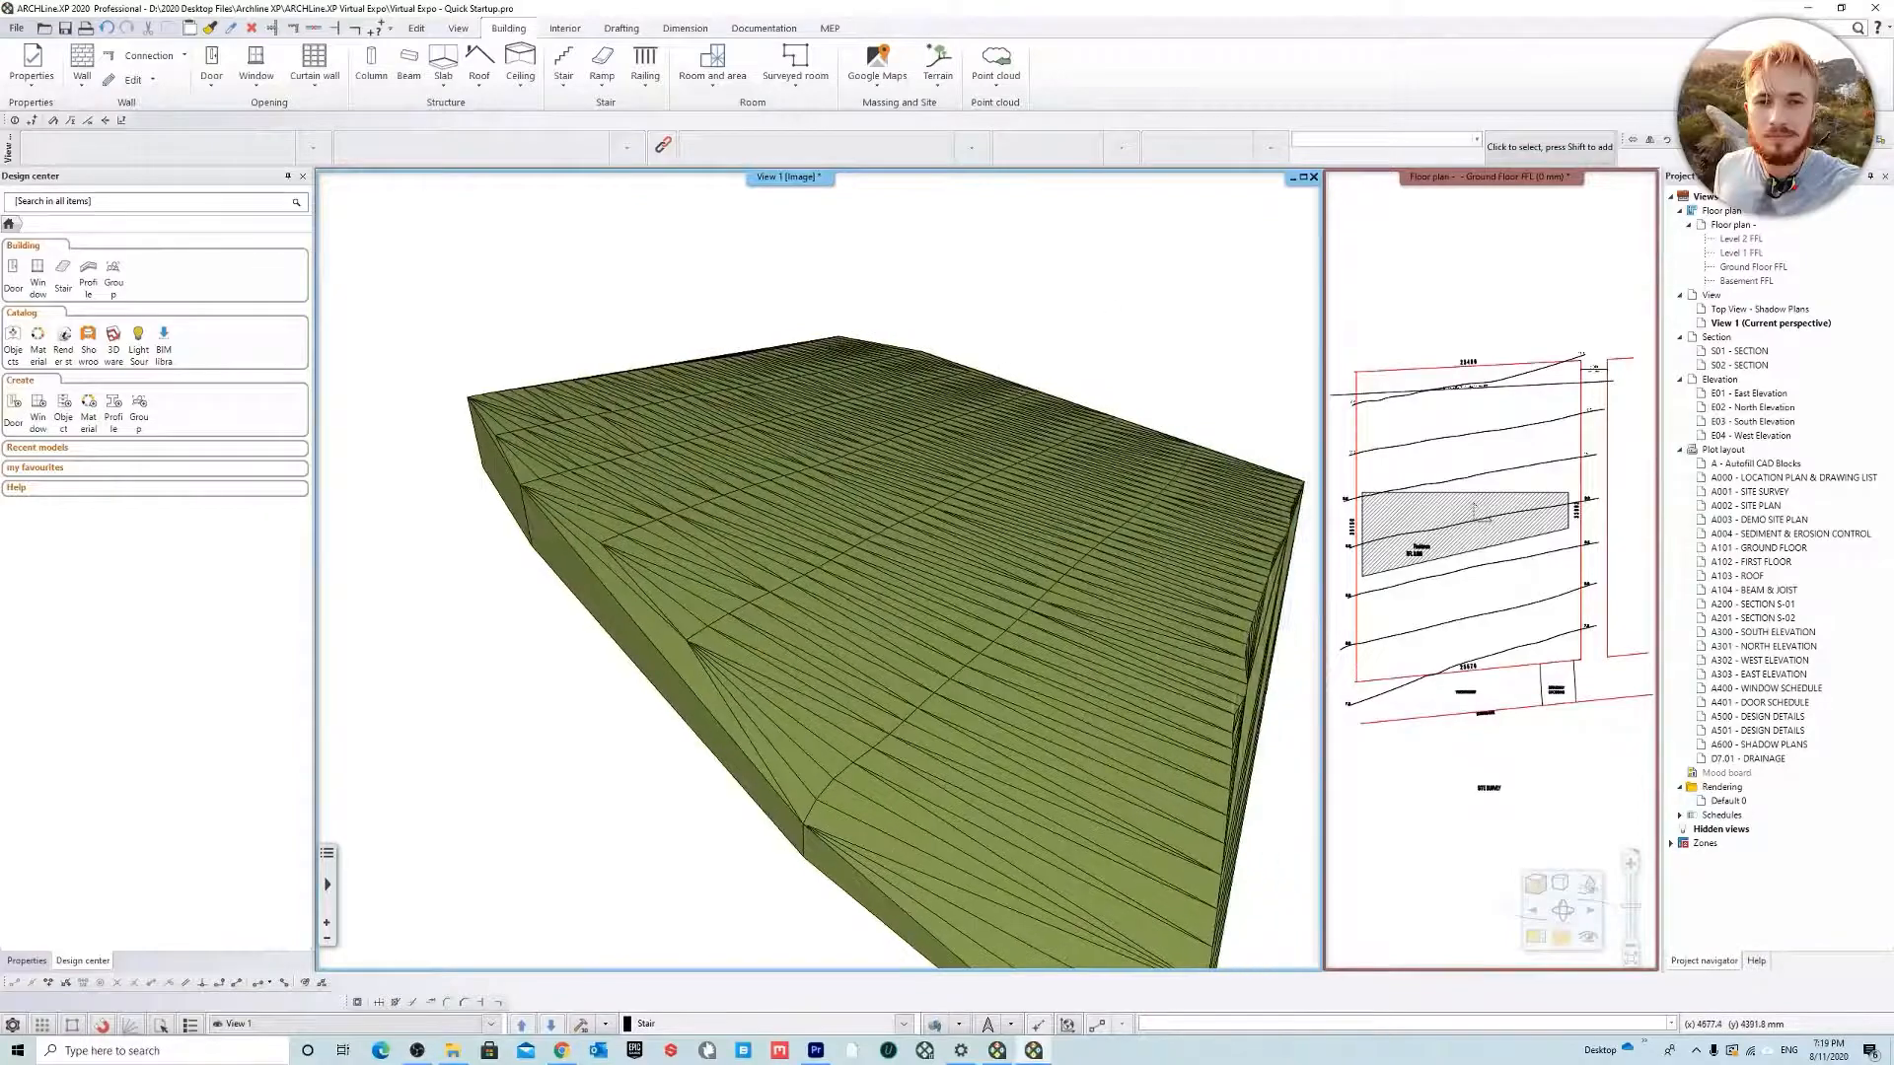
mouse_move(1055, 521)
middle_mouse_down()
mouse_move(1238, 455)
mouse_move(1044, 503)
middle_mouse_up()
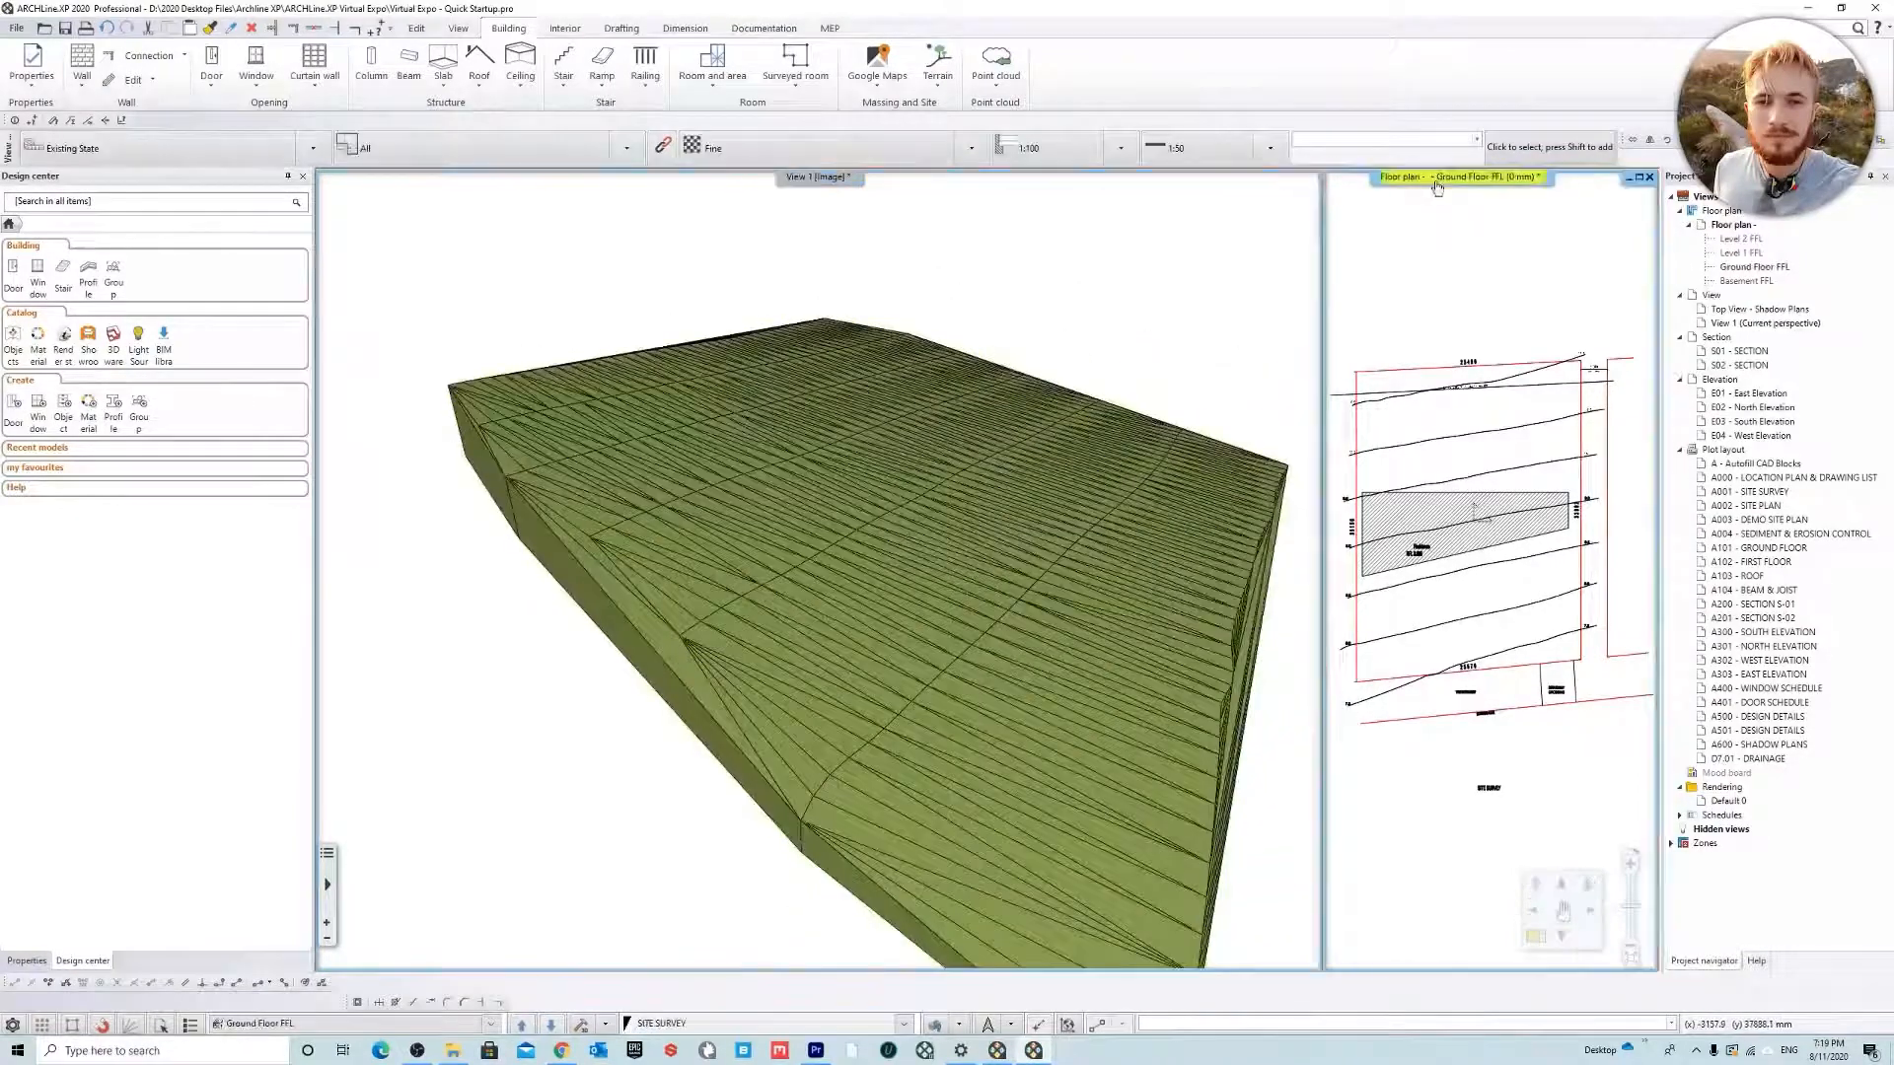
Make the Ground Floor FFL plan the larger view and turn on all layers from _Layer 0 to Terrain01 with Layer walk
right_click(1476, 178)
left_click(1485, 196)
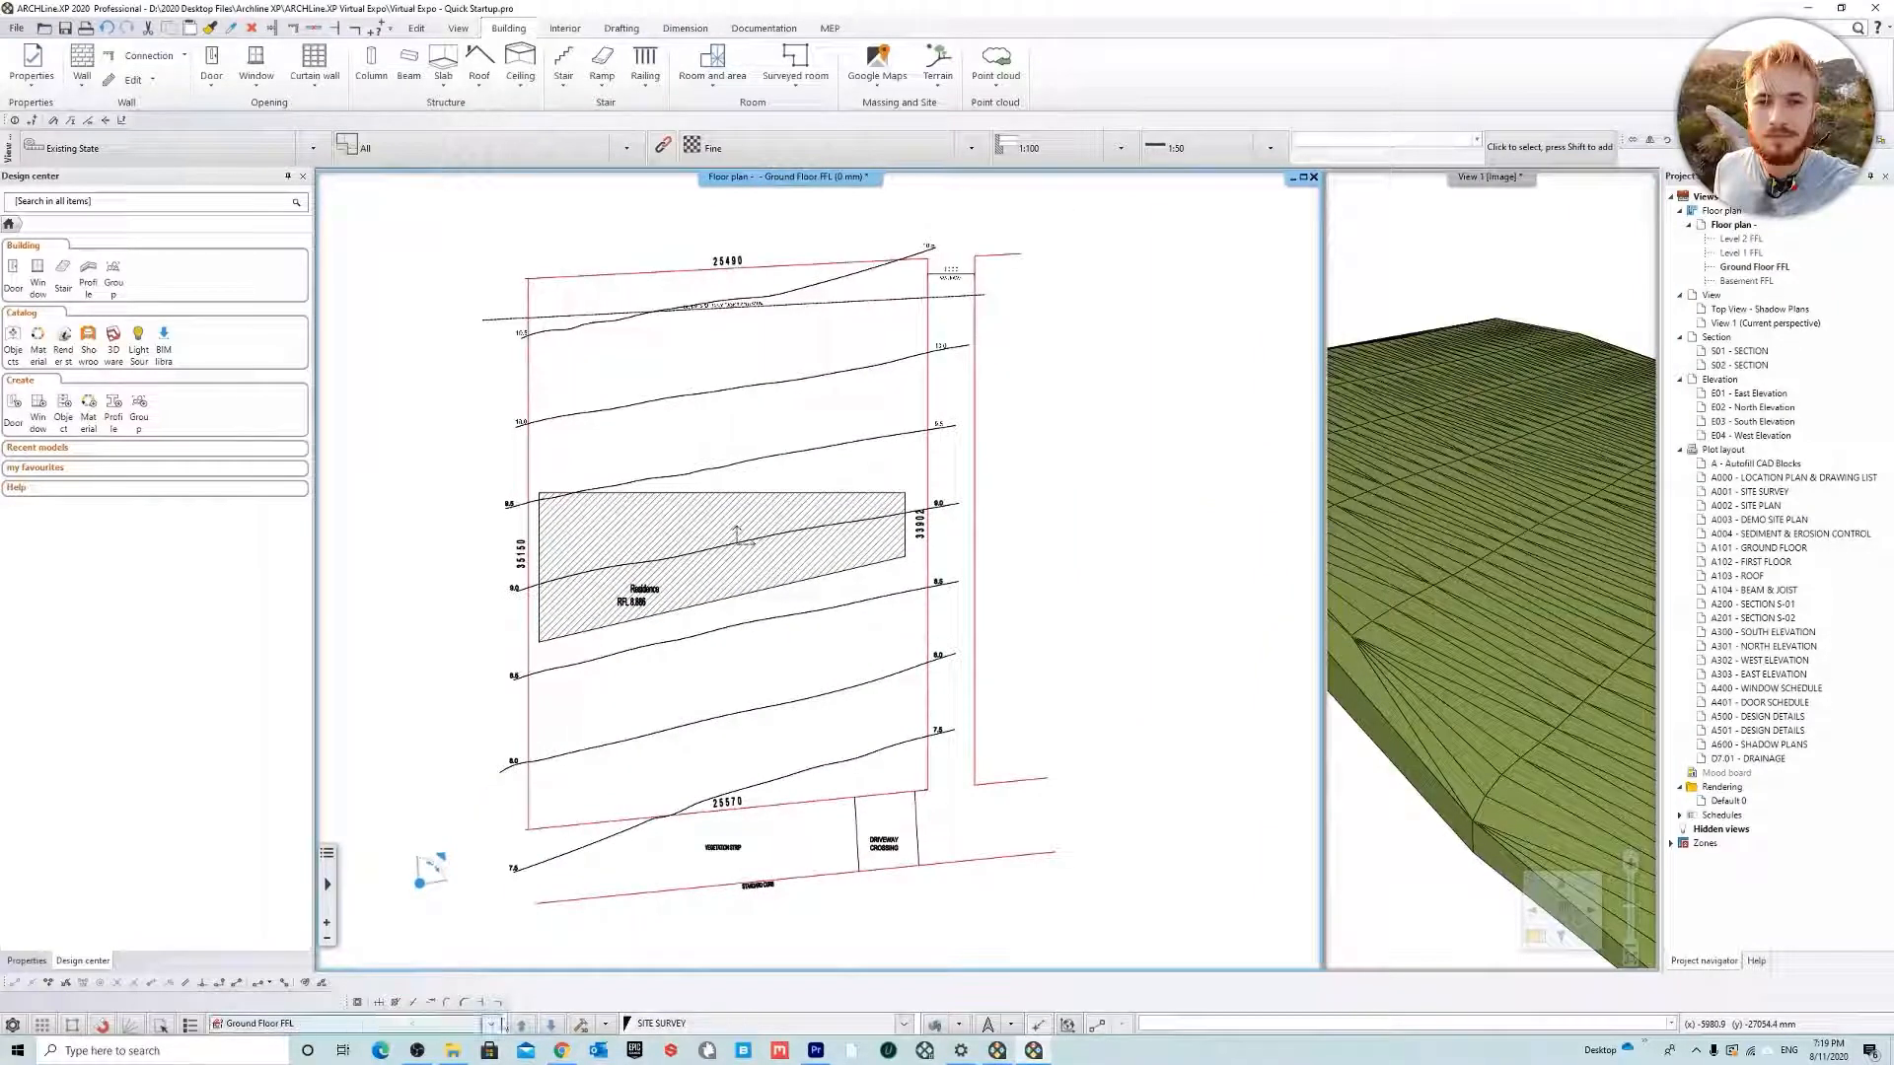
left_click(934, 1027)
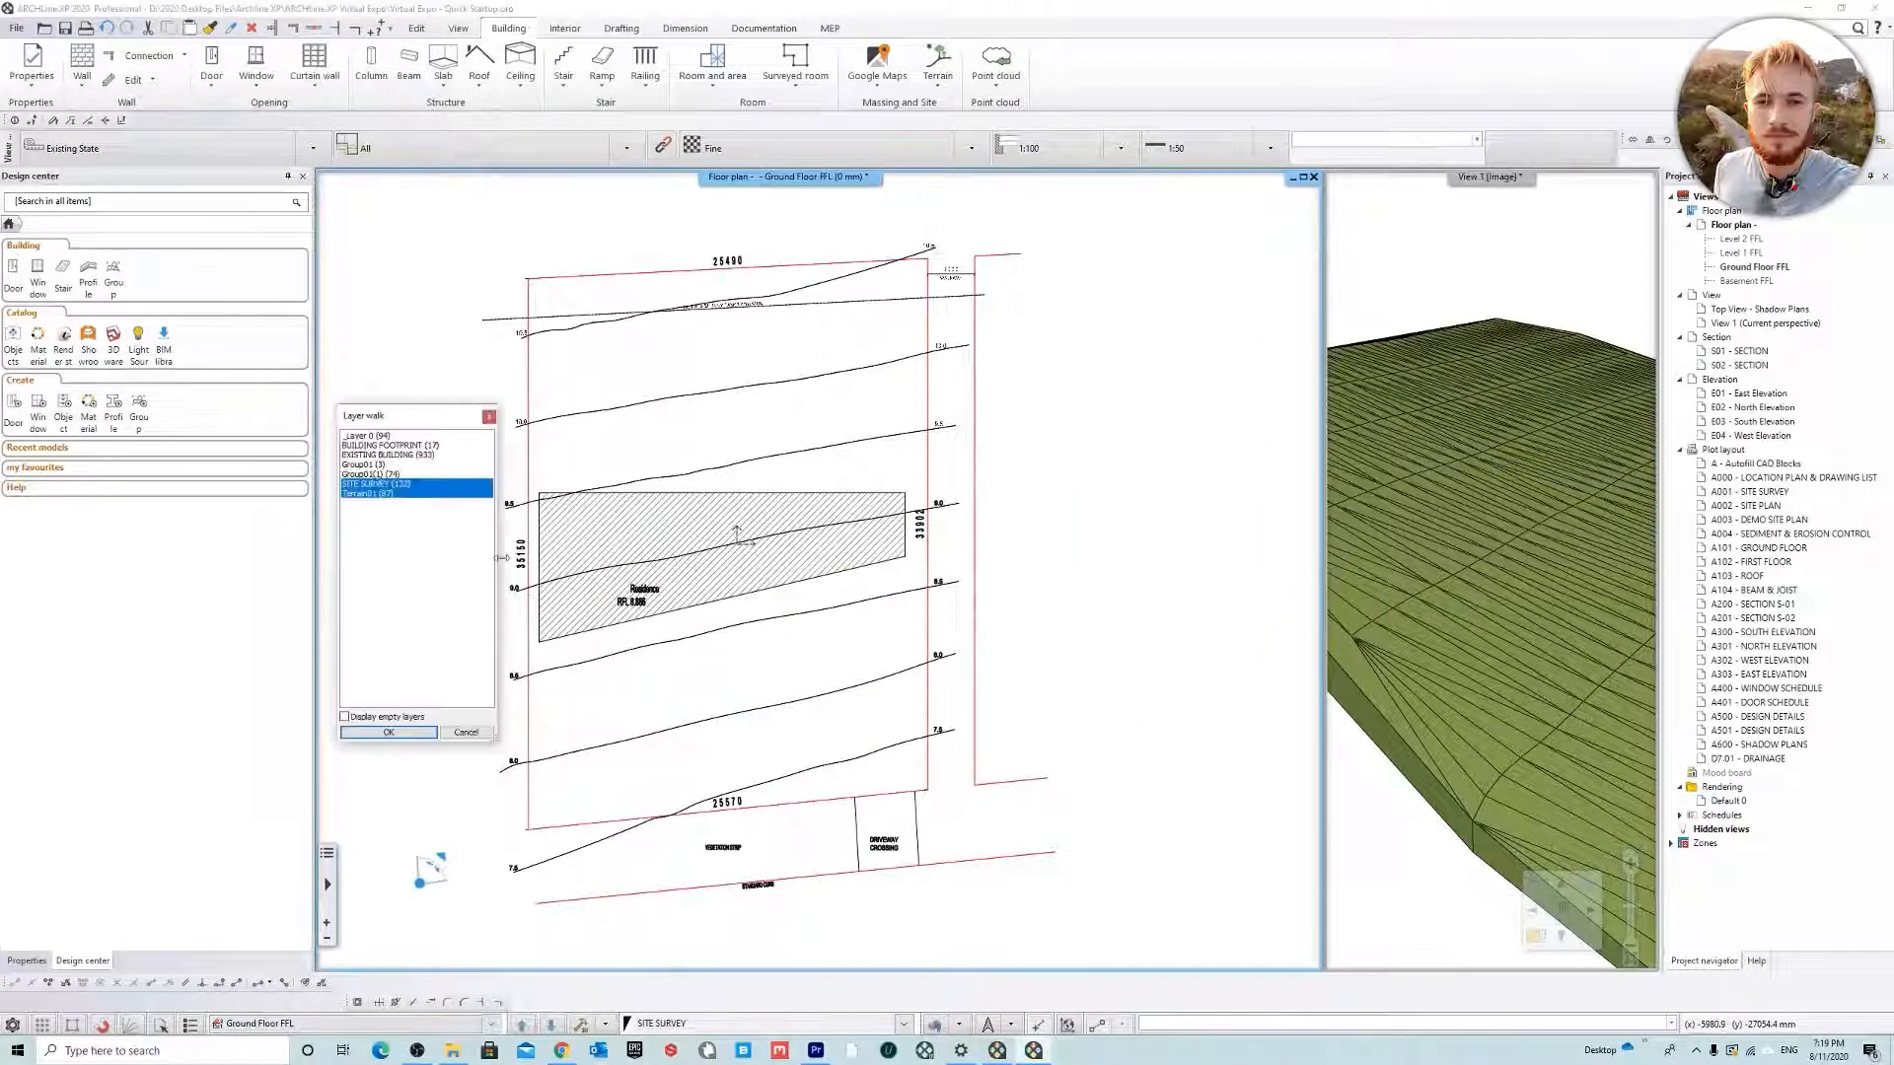
left_click_drag(399, 503, 393, 435)
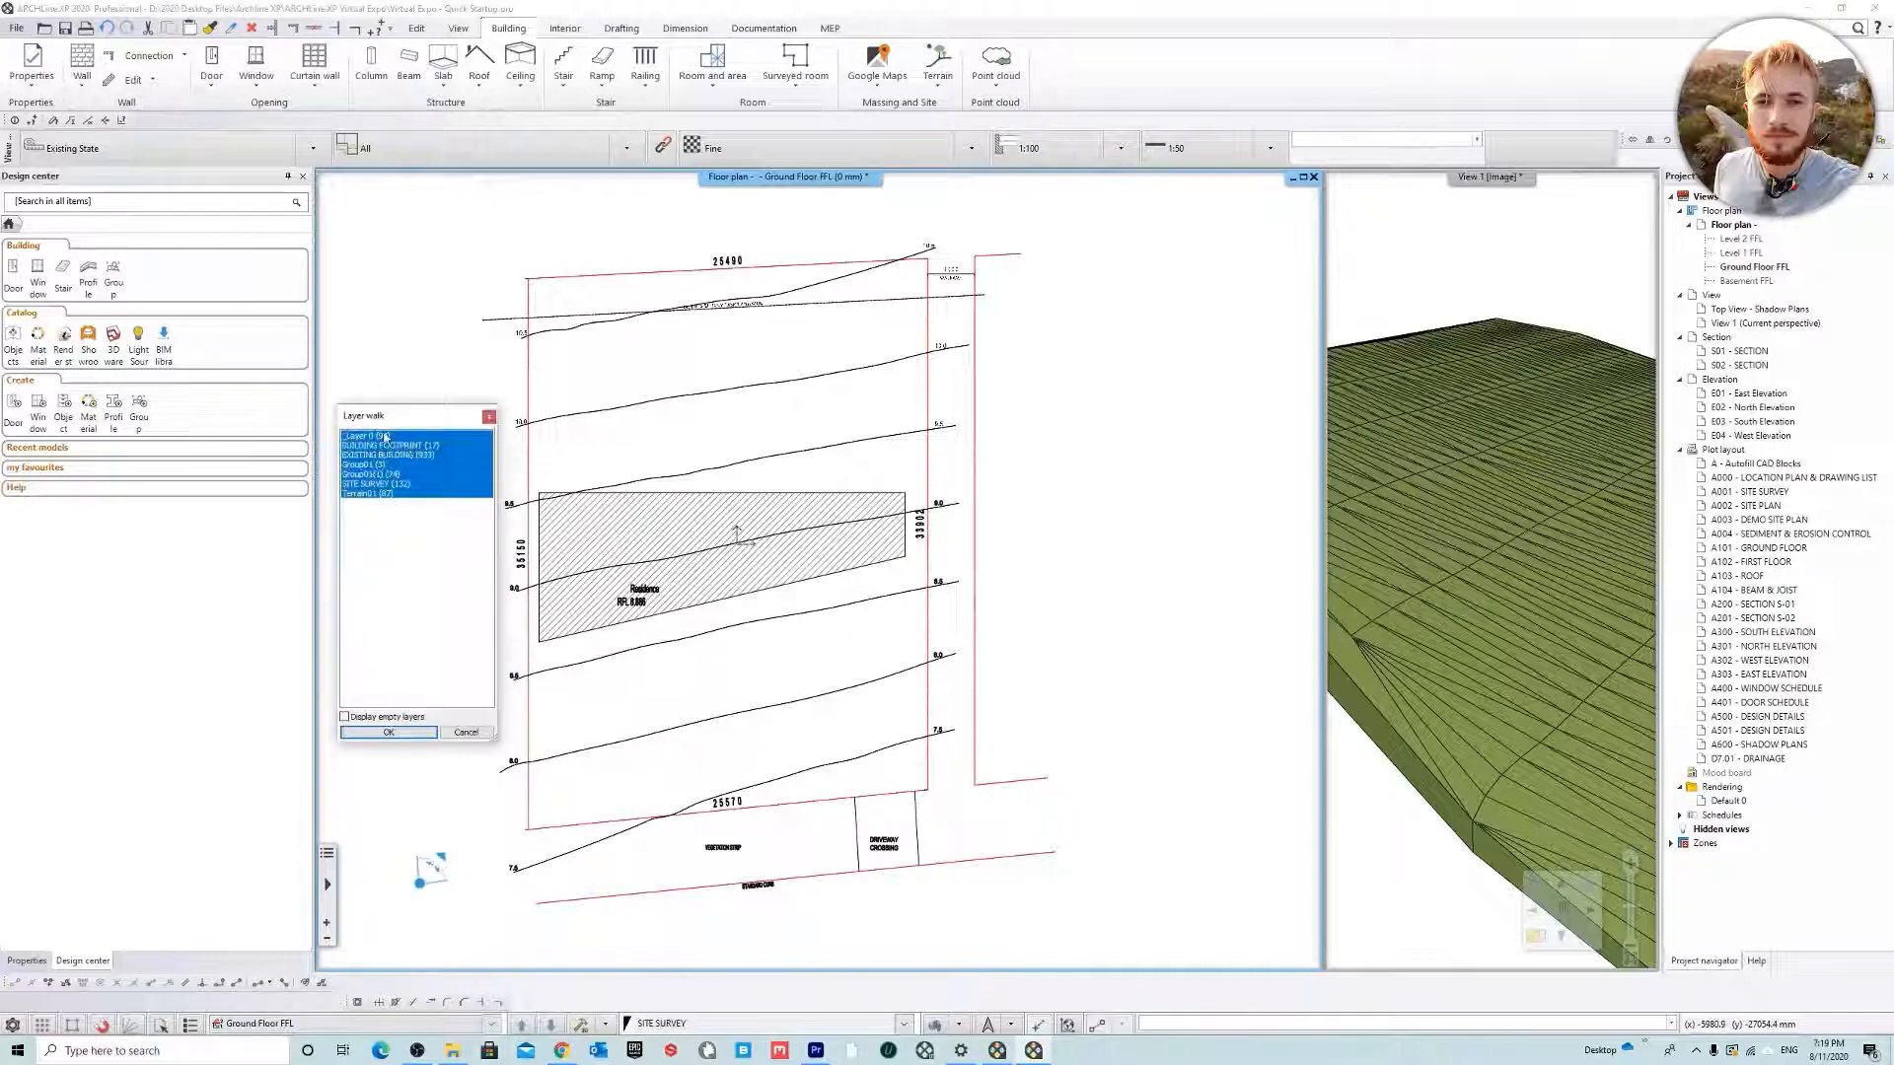
left_click(389, 732)
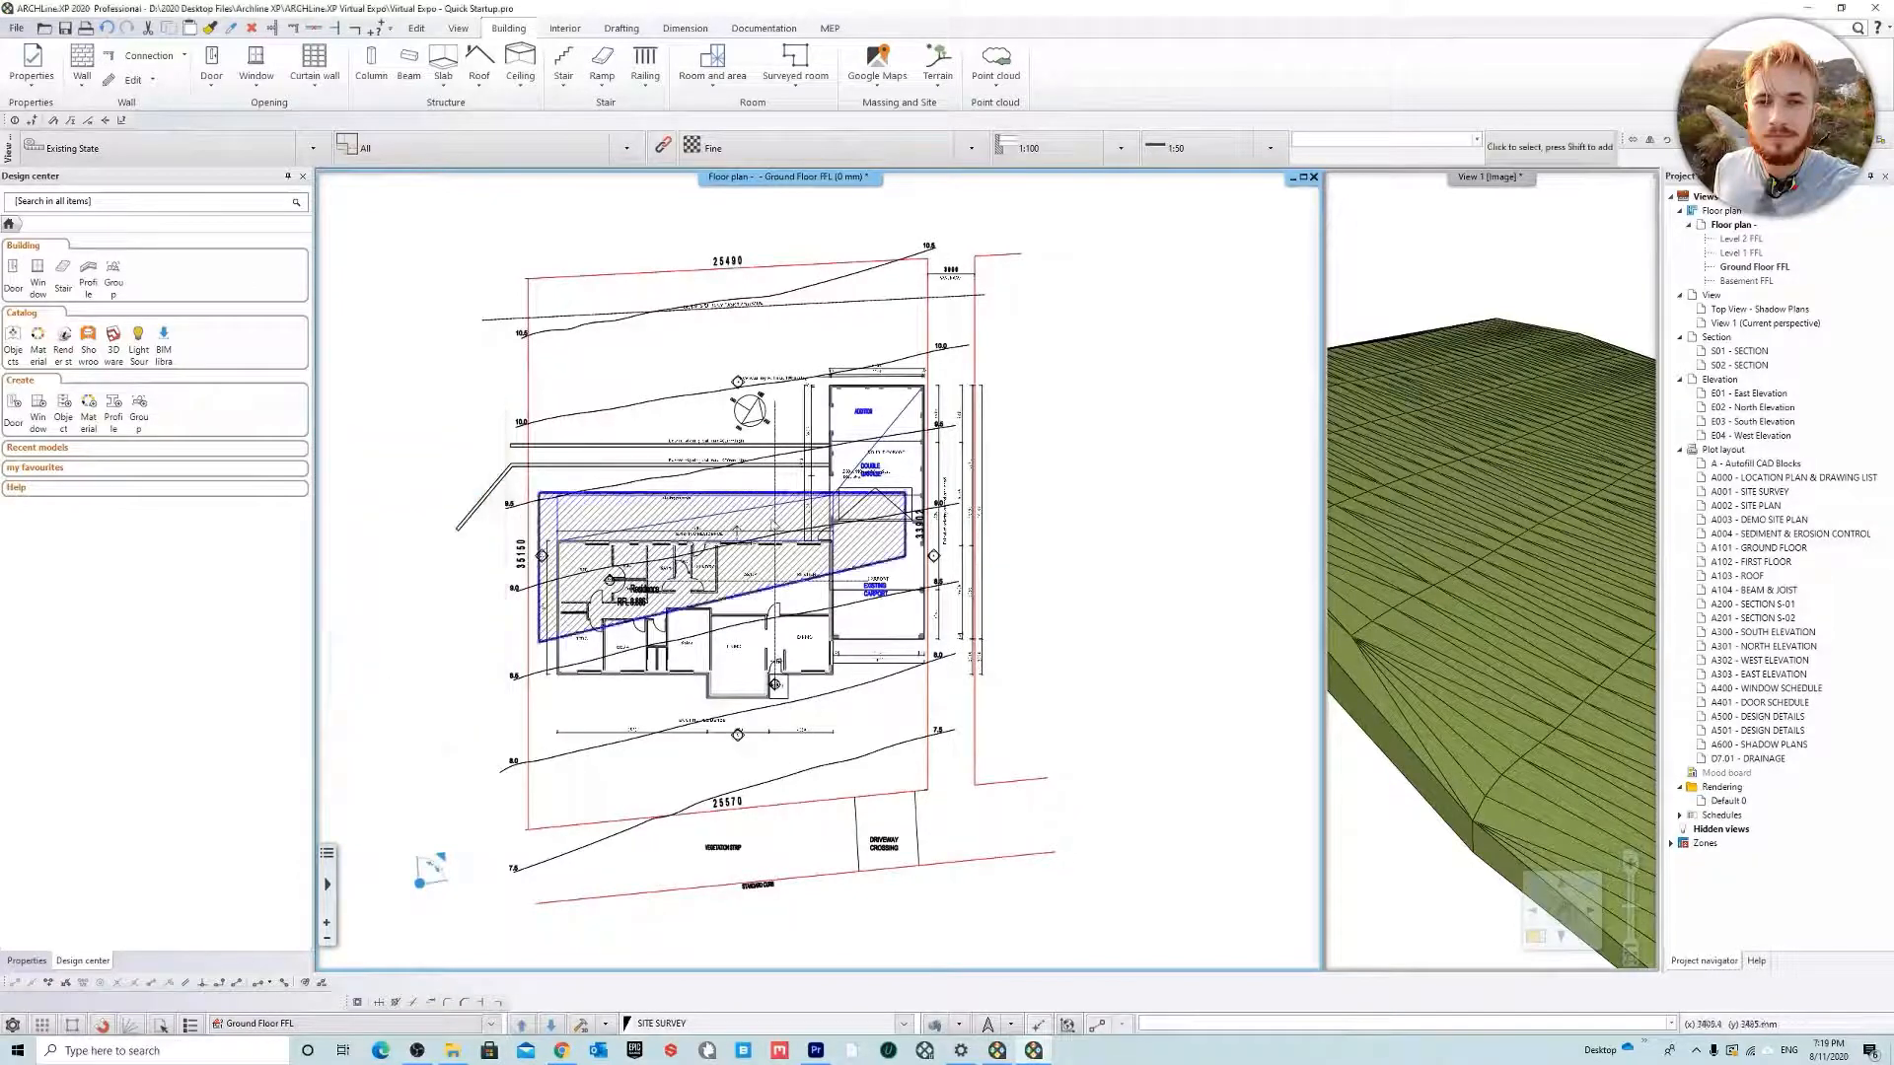
Examine how the existing residence, carport and garage sit over the survey contours and the residence hatch on the plan
scroll(613, 548, "up", 3)
middle_click_drag(613, 548, 683, 552)
scroll(683, 551, "down", 2)
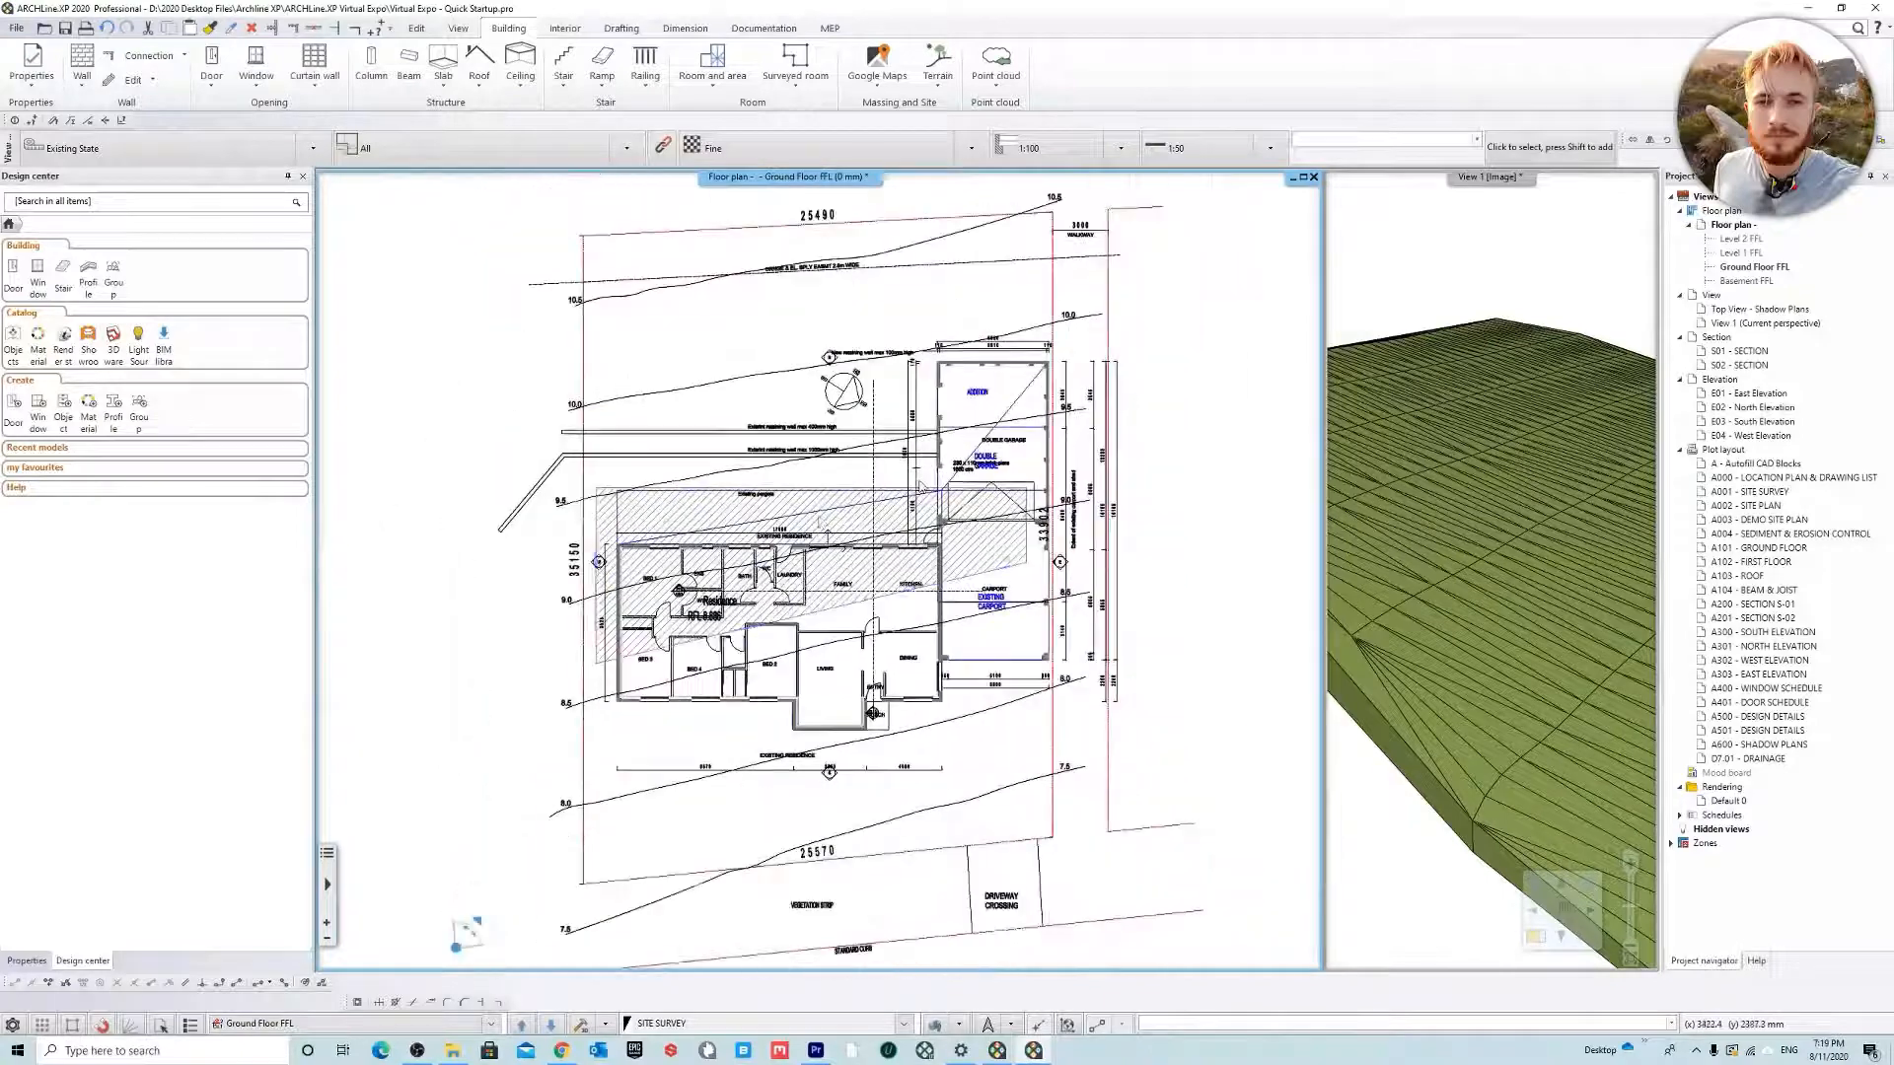
scroll(734, 507, "up", 3)
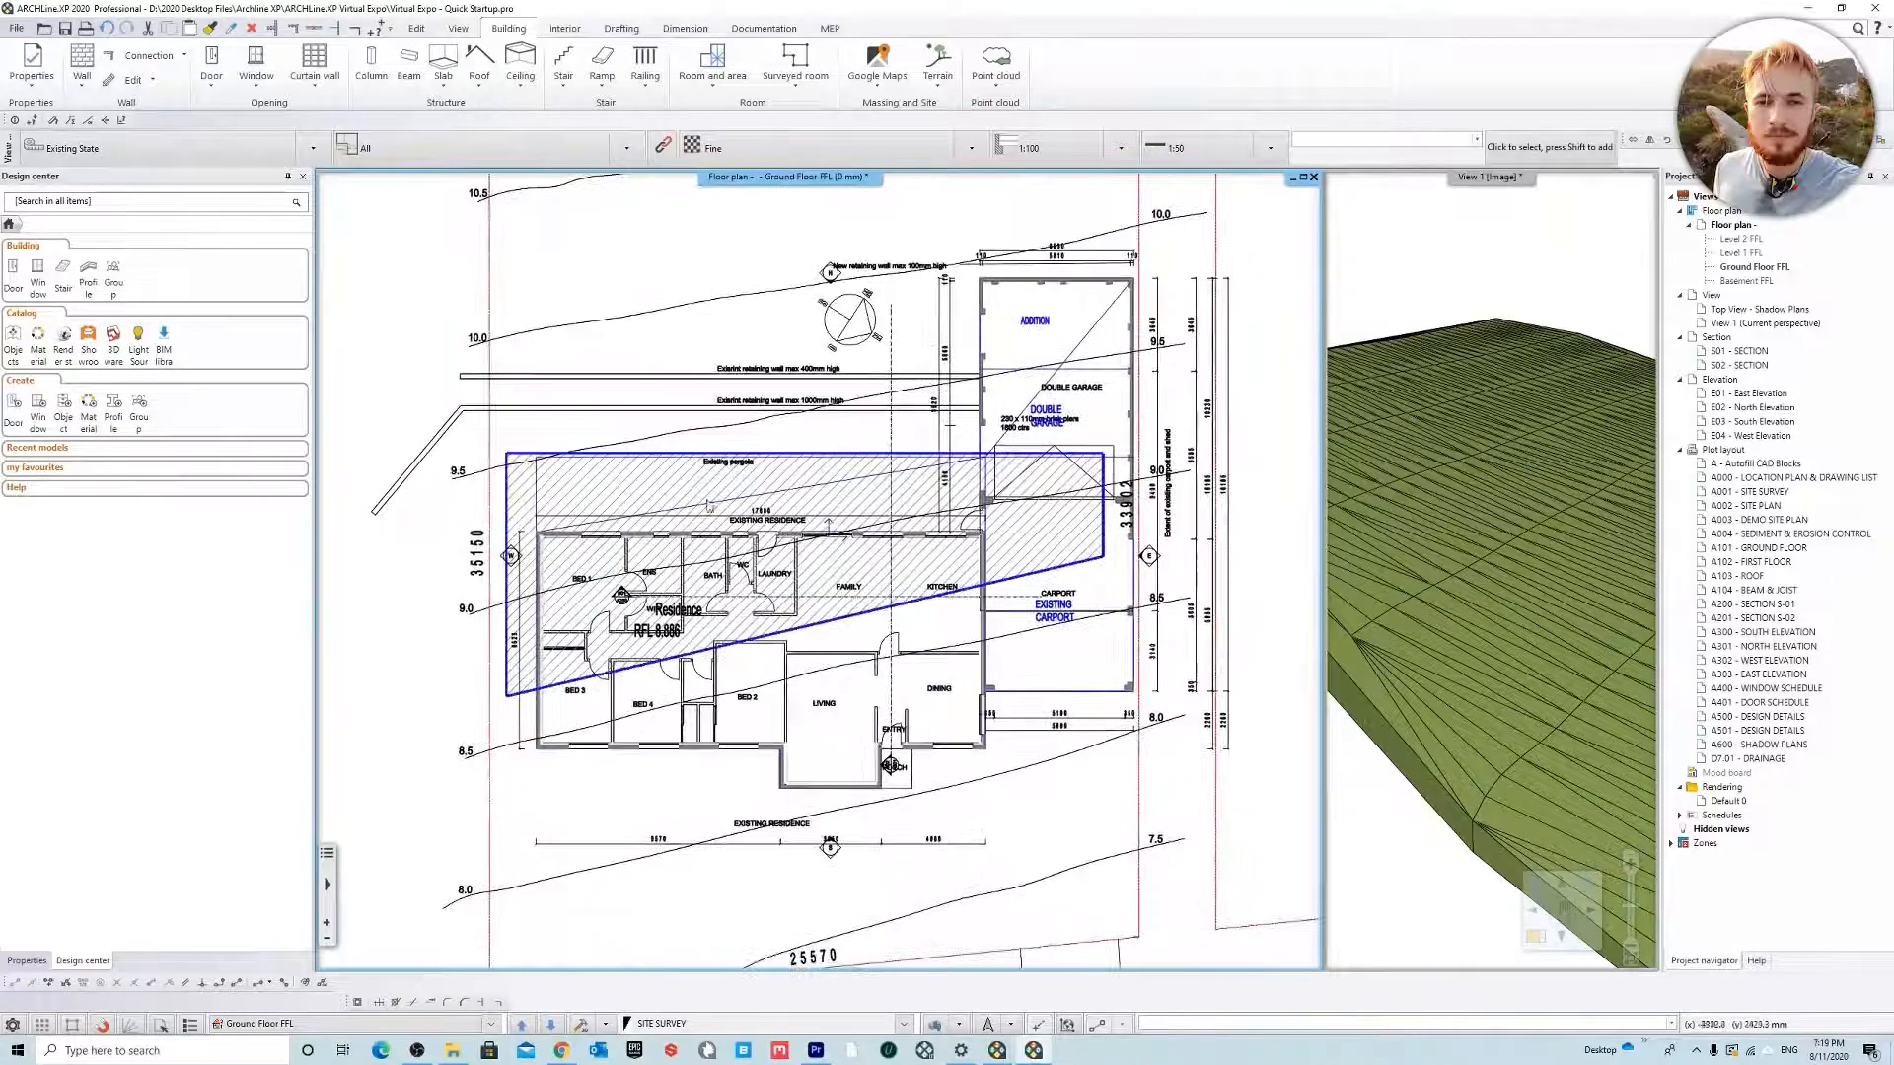
scroll(781, 607, "up", 2)
middle_click_drag(678, 557, 791, 550)
scroll(791, 550, "down", 2)
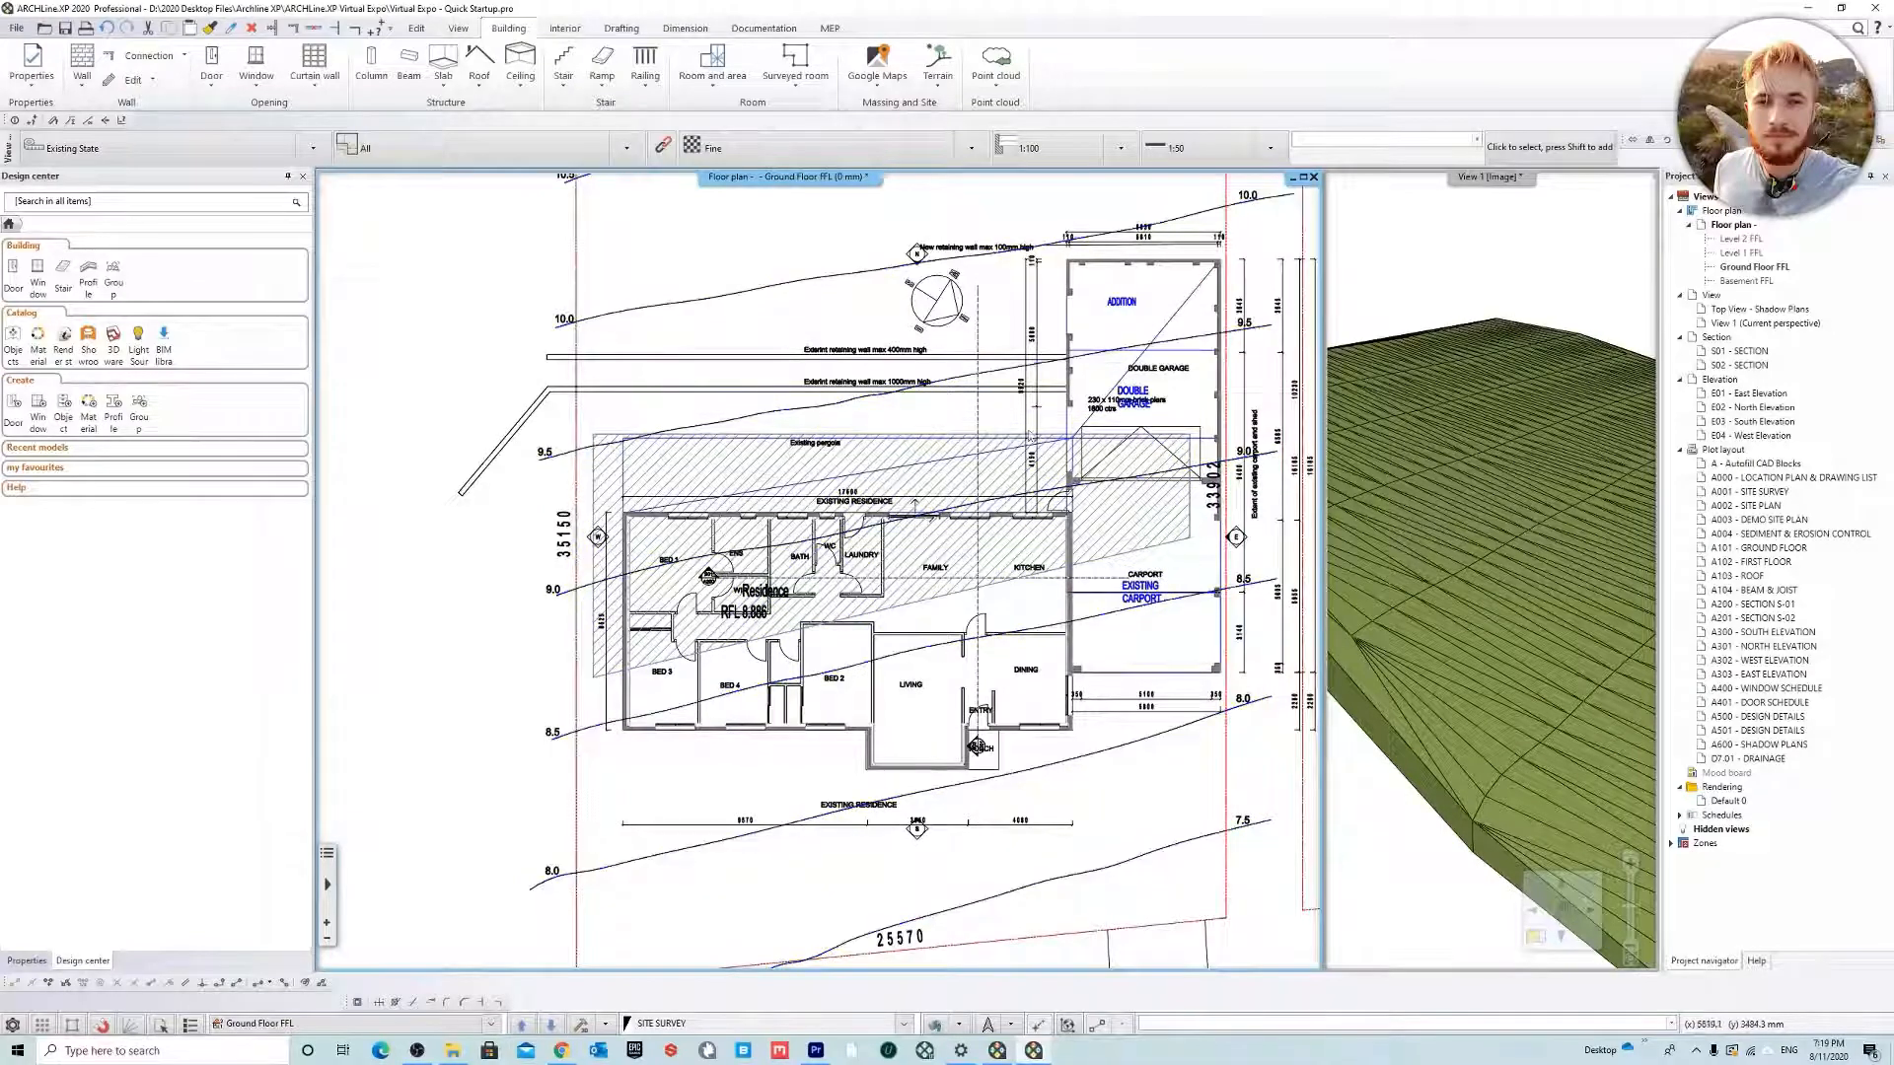
middle_click_drag(1179, 490, 957, 438)
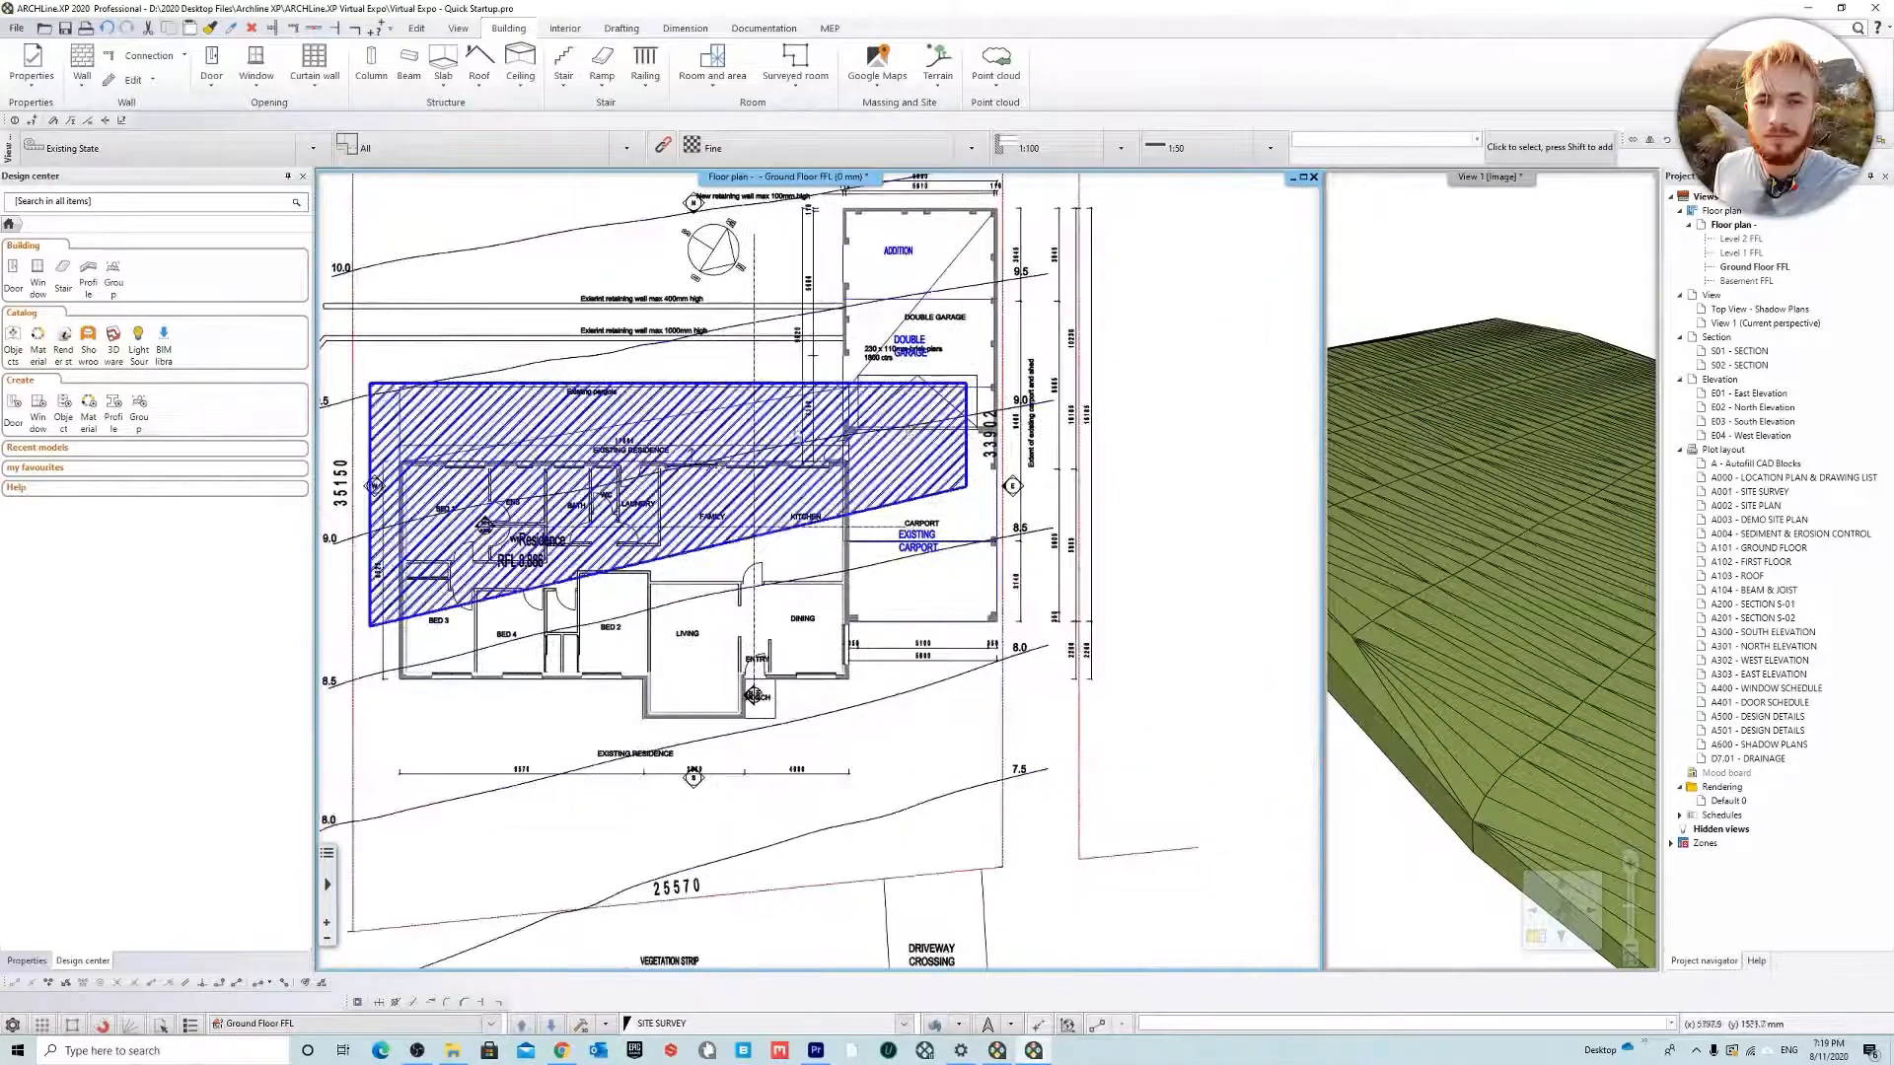
scroll(813, 572, "down", 2)
middle_click_drag(563, 447, 648, 393)
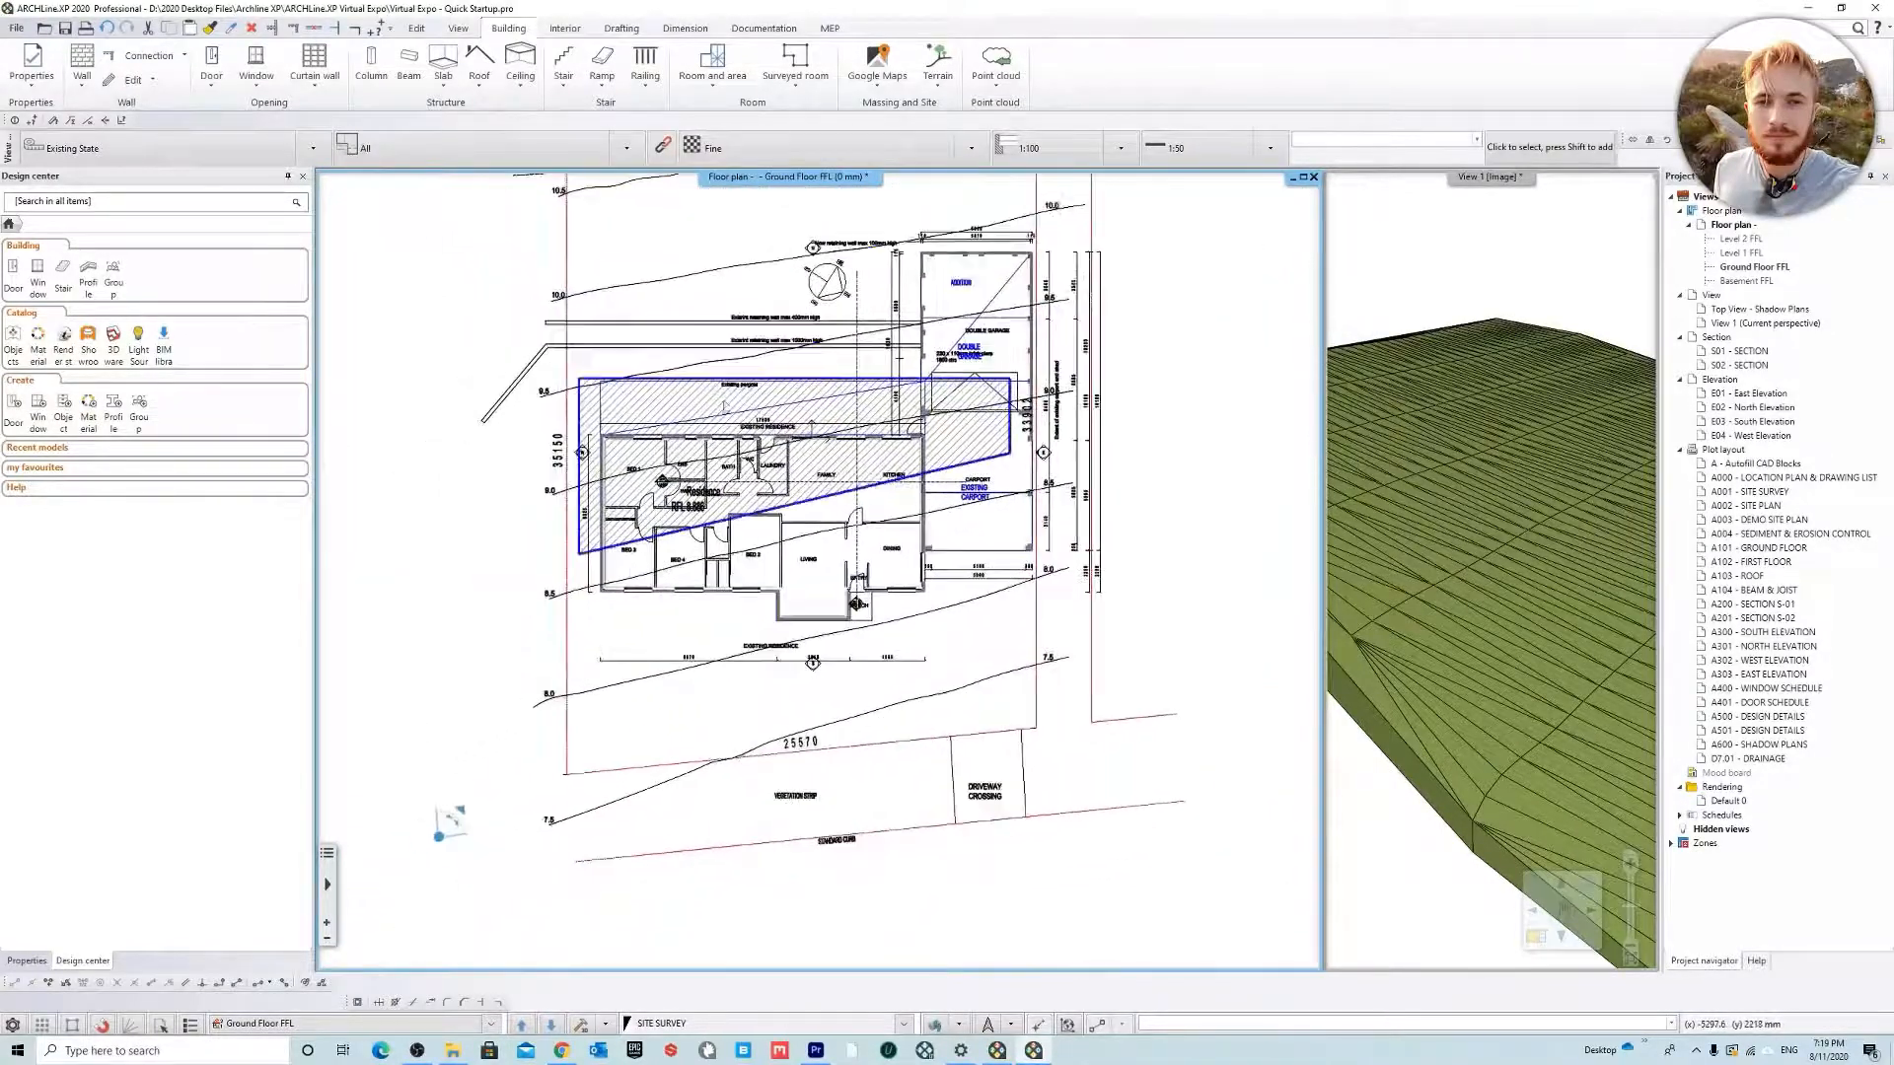
scroll(774, 370, "up", 2)
middle_click_drag(644, 500, 733, 478)
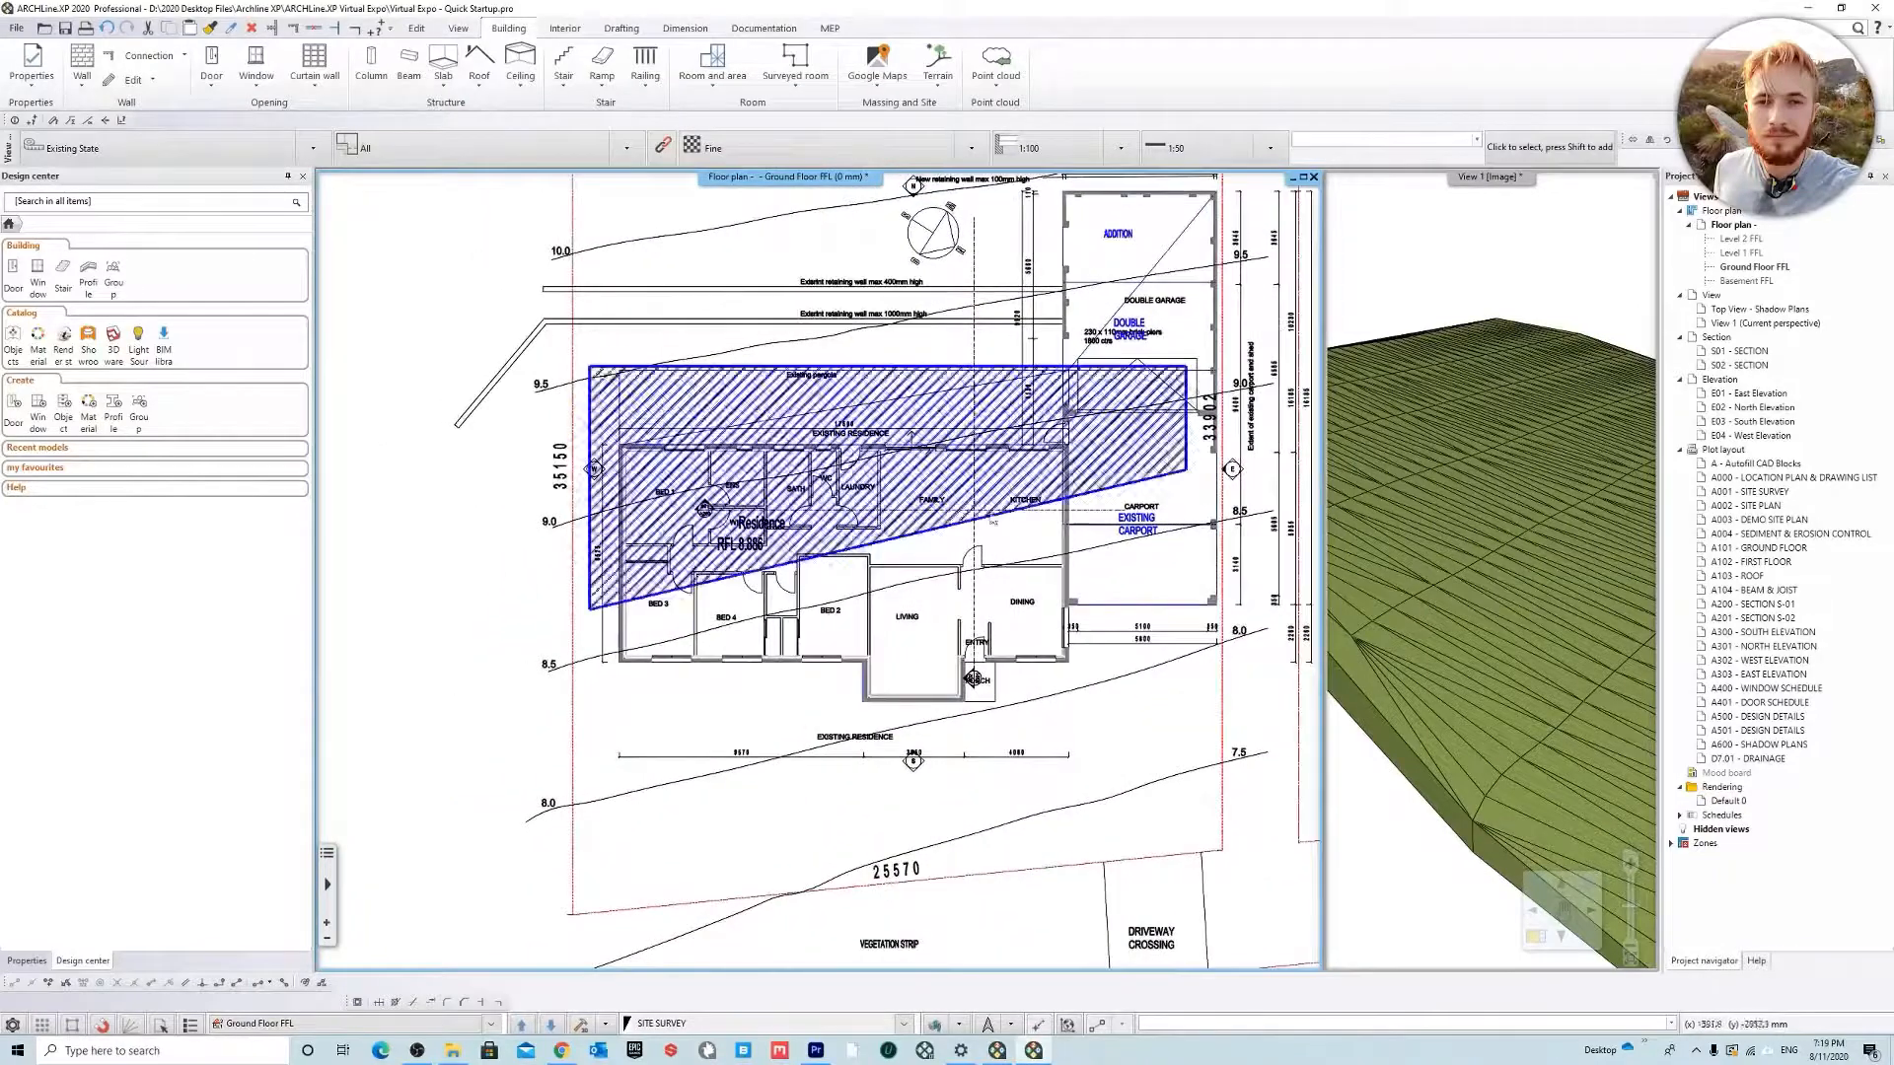
mouse_move(1097, 417)
middle_mouse_down()
mouse_move(993, 423)
mouse_move(885, 460)
middle_mouse_up()
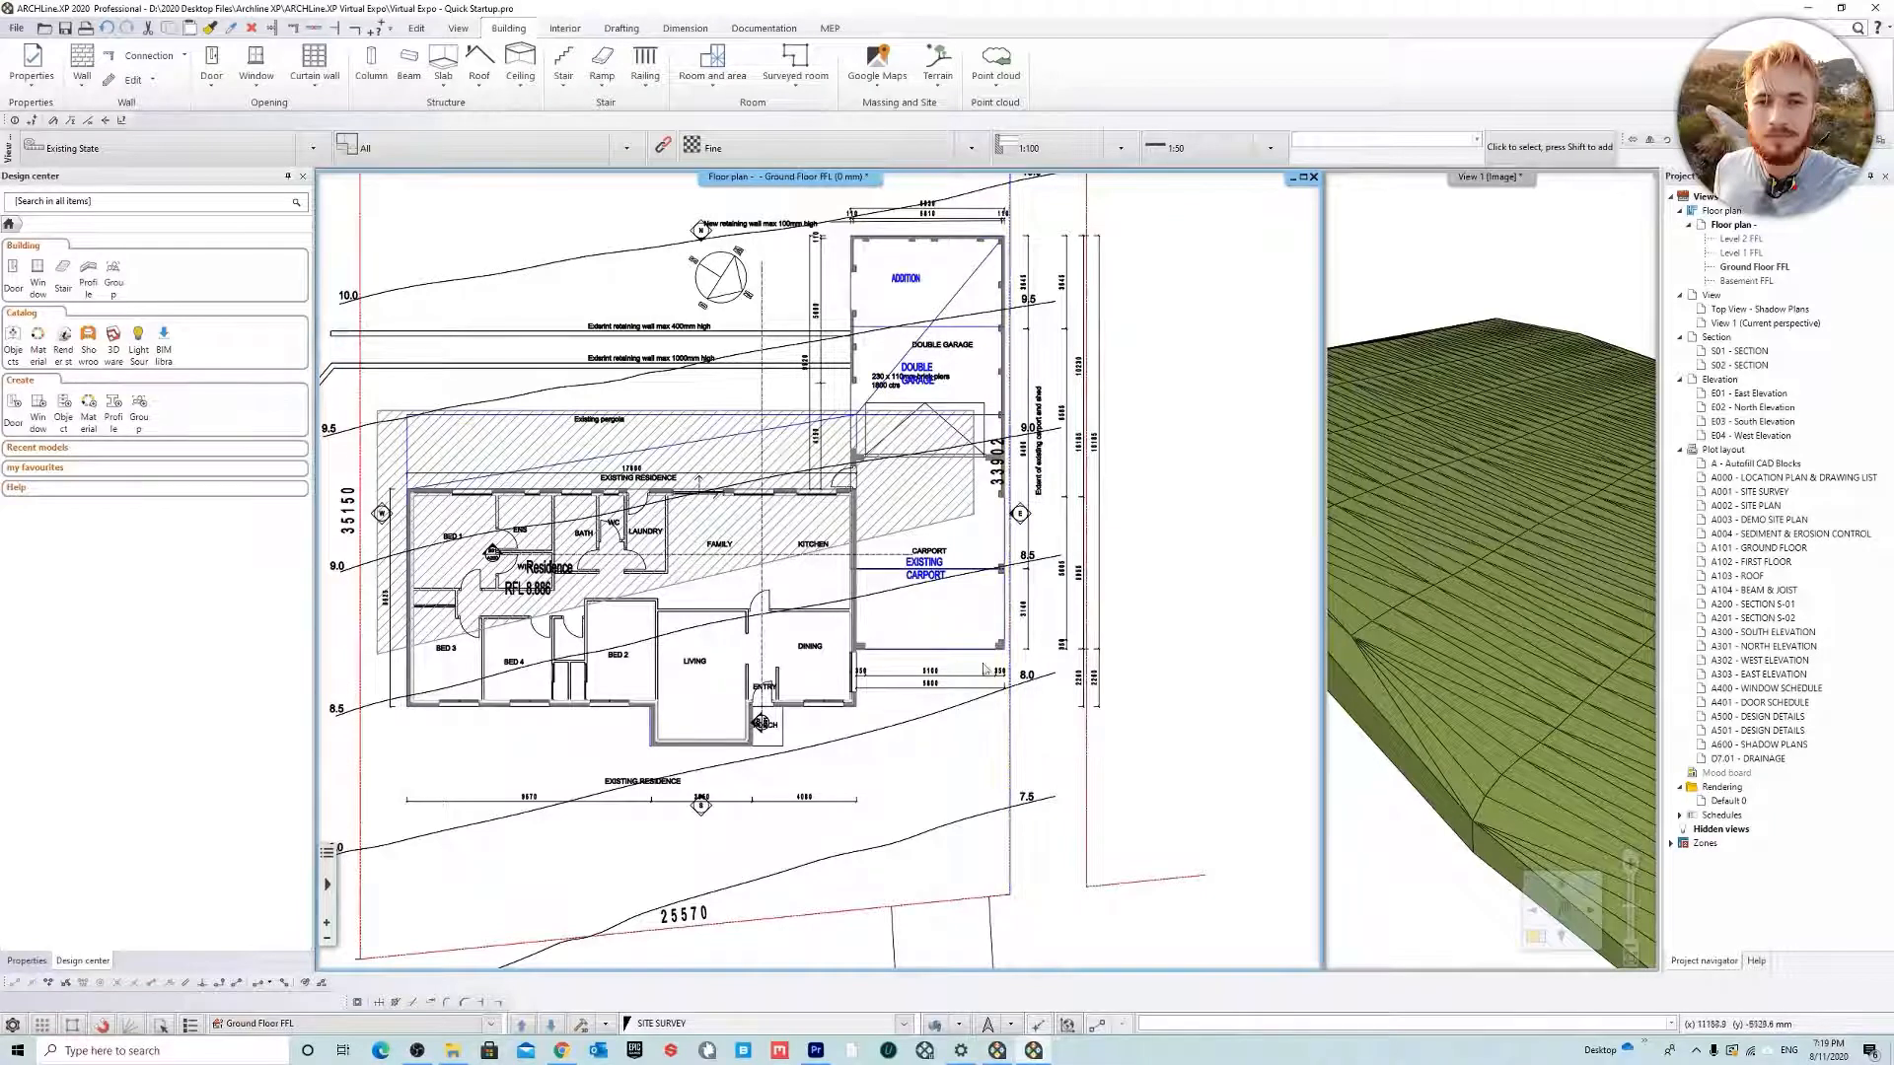
middle_click_drag(839, 493, 881, 505)
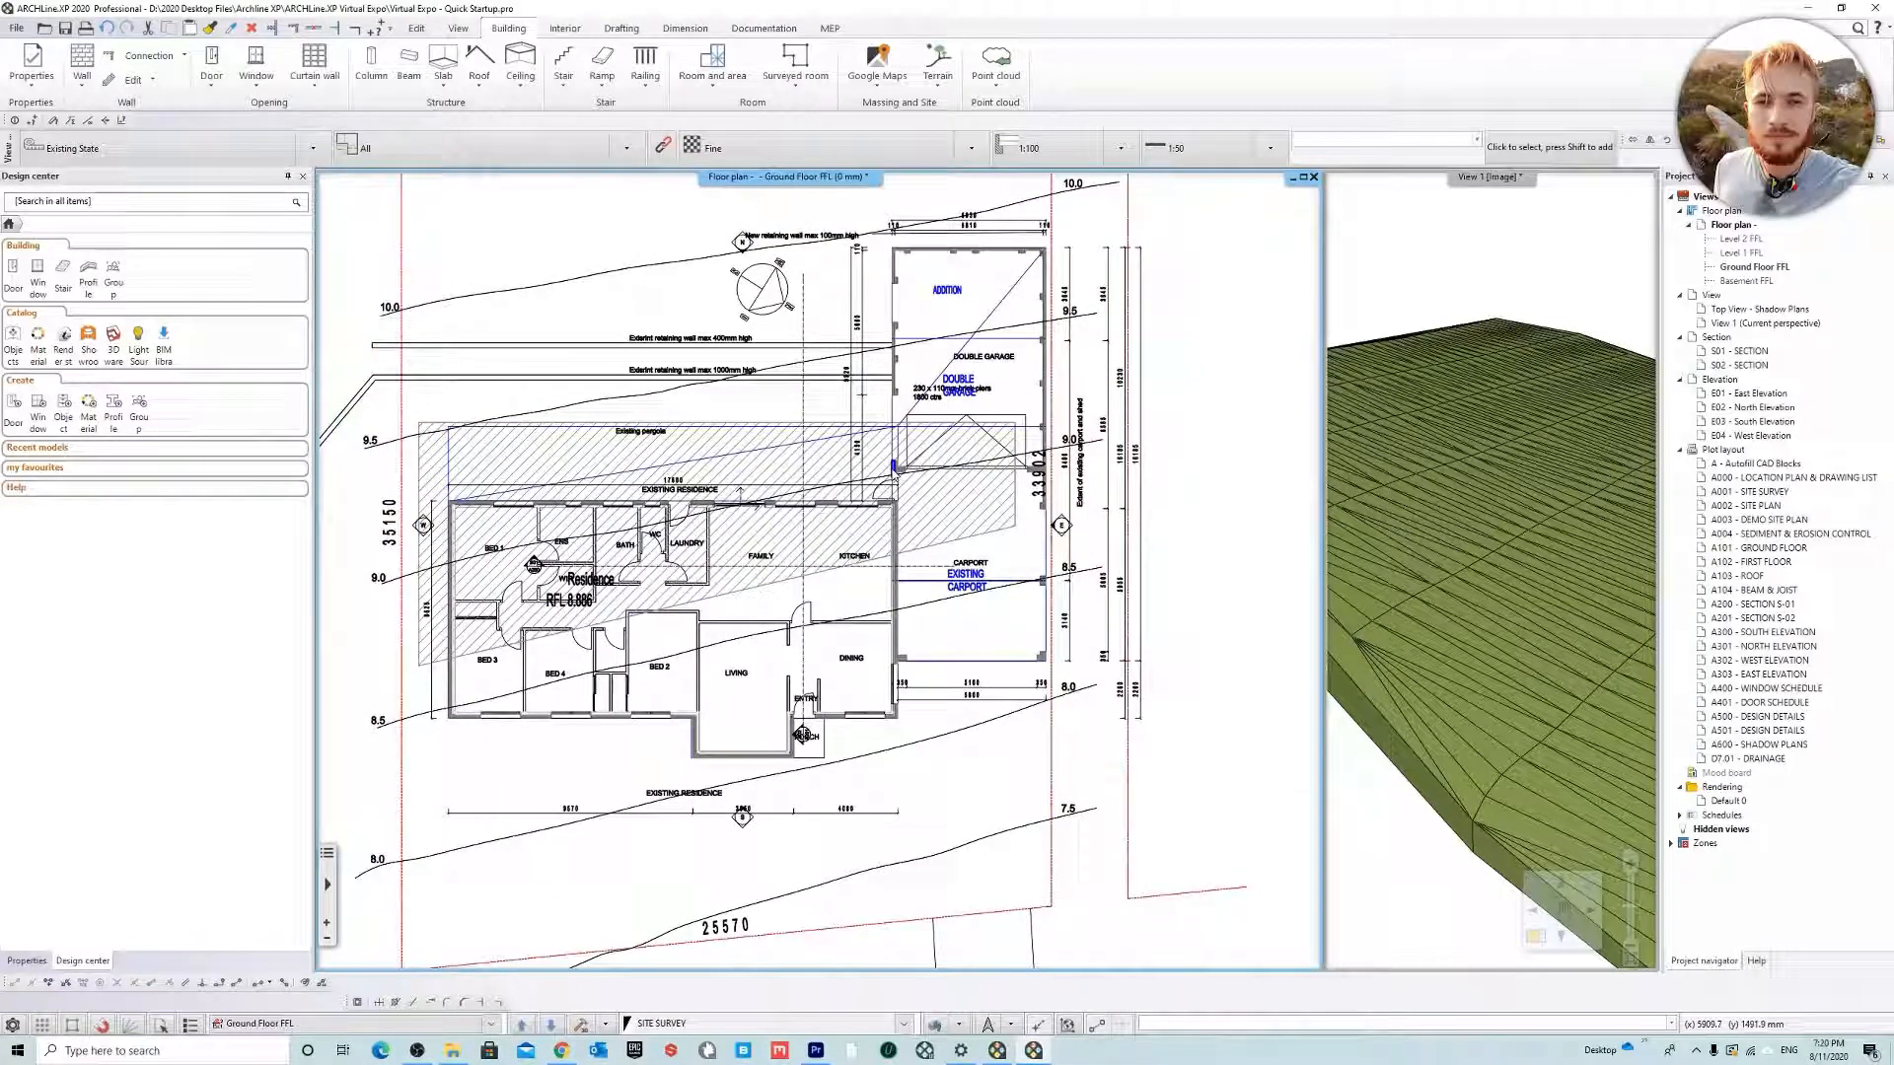
middle_click_drag(721, 561, 795, 579)
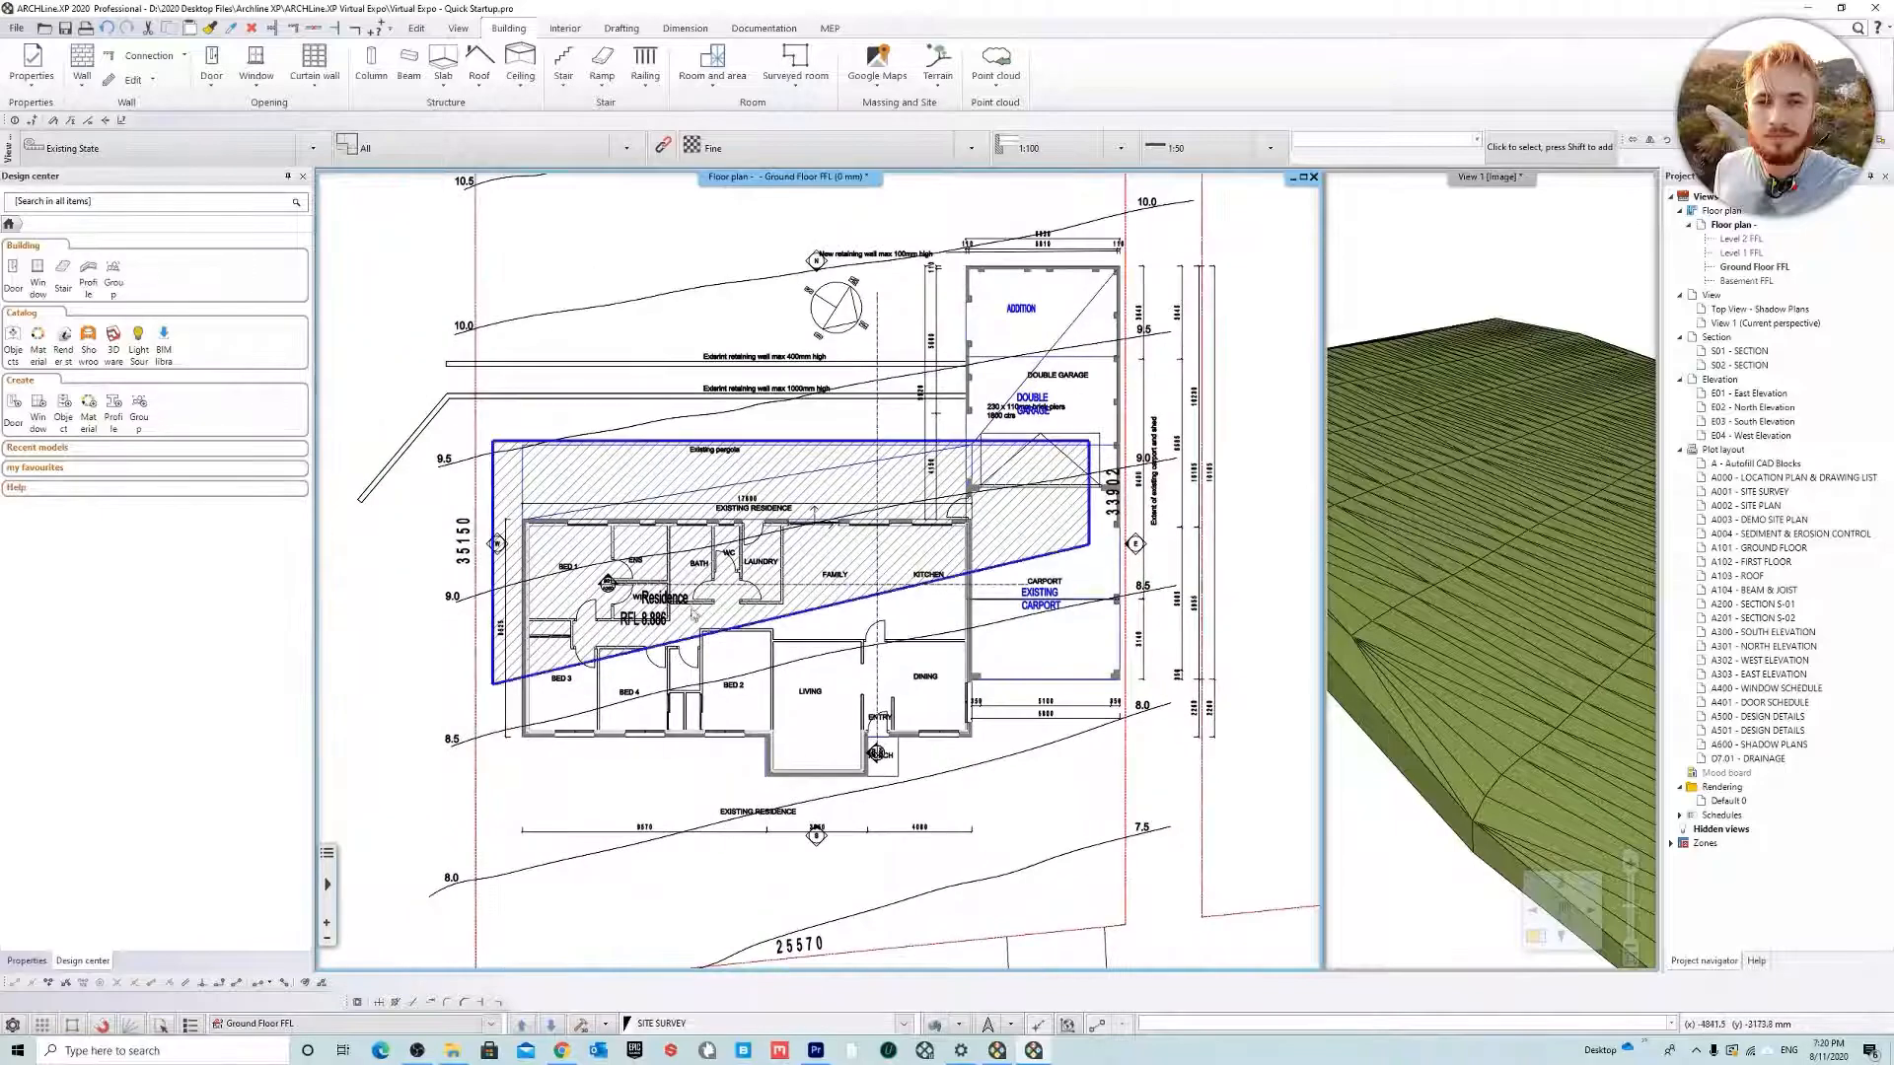
scroll(693, 613, "up", 3)
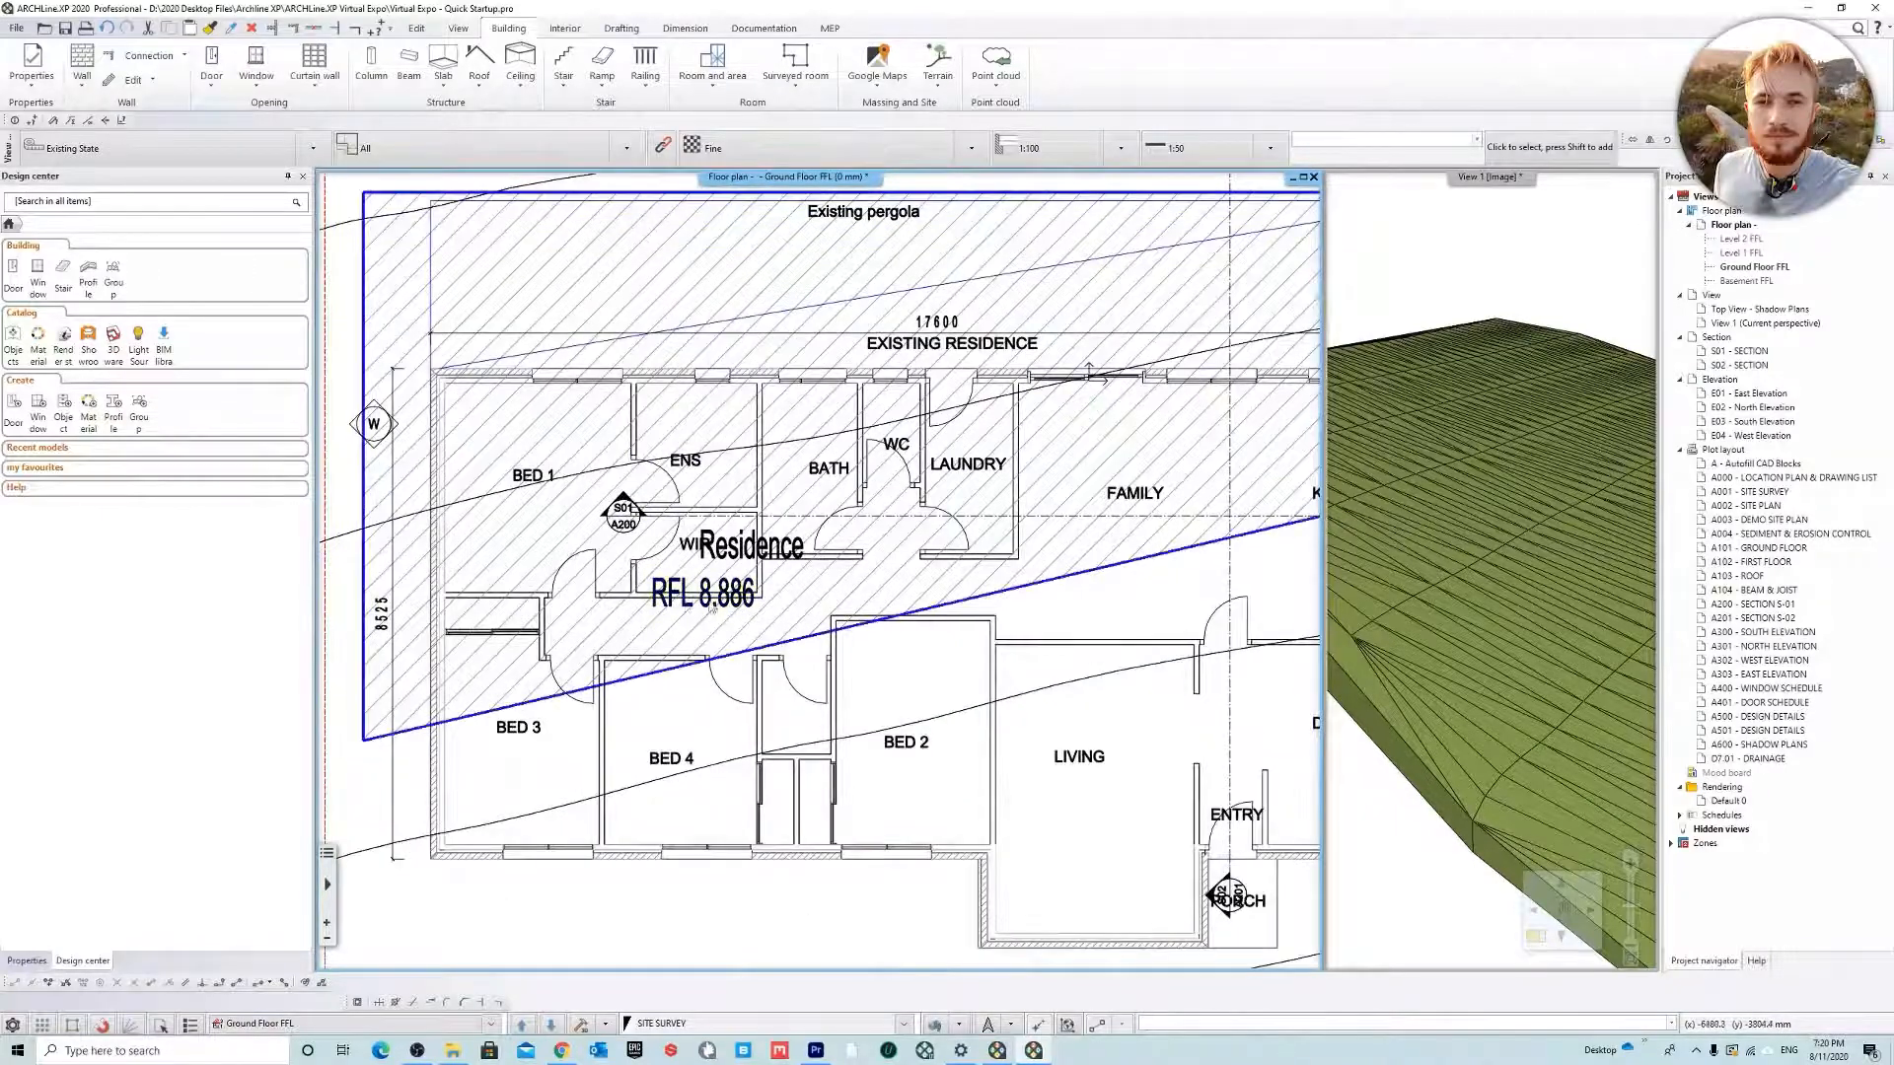
scroll(710, 608, "down", 3)
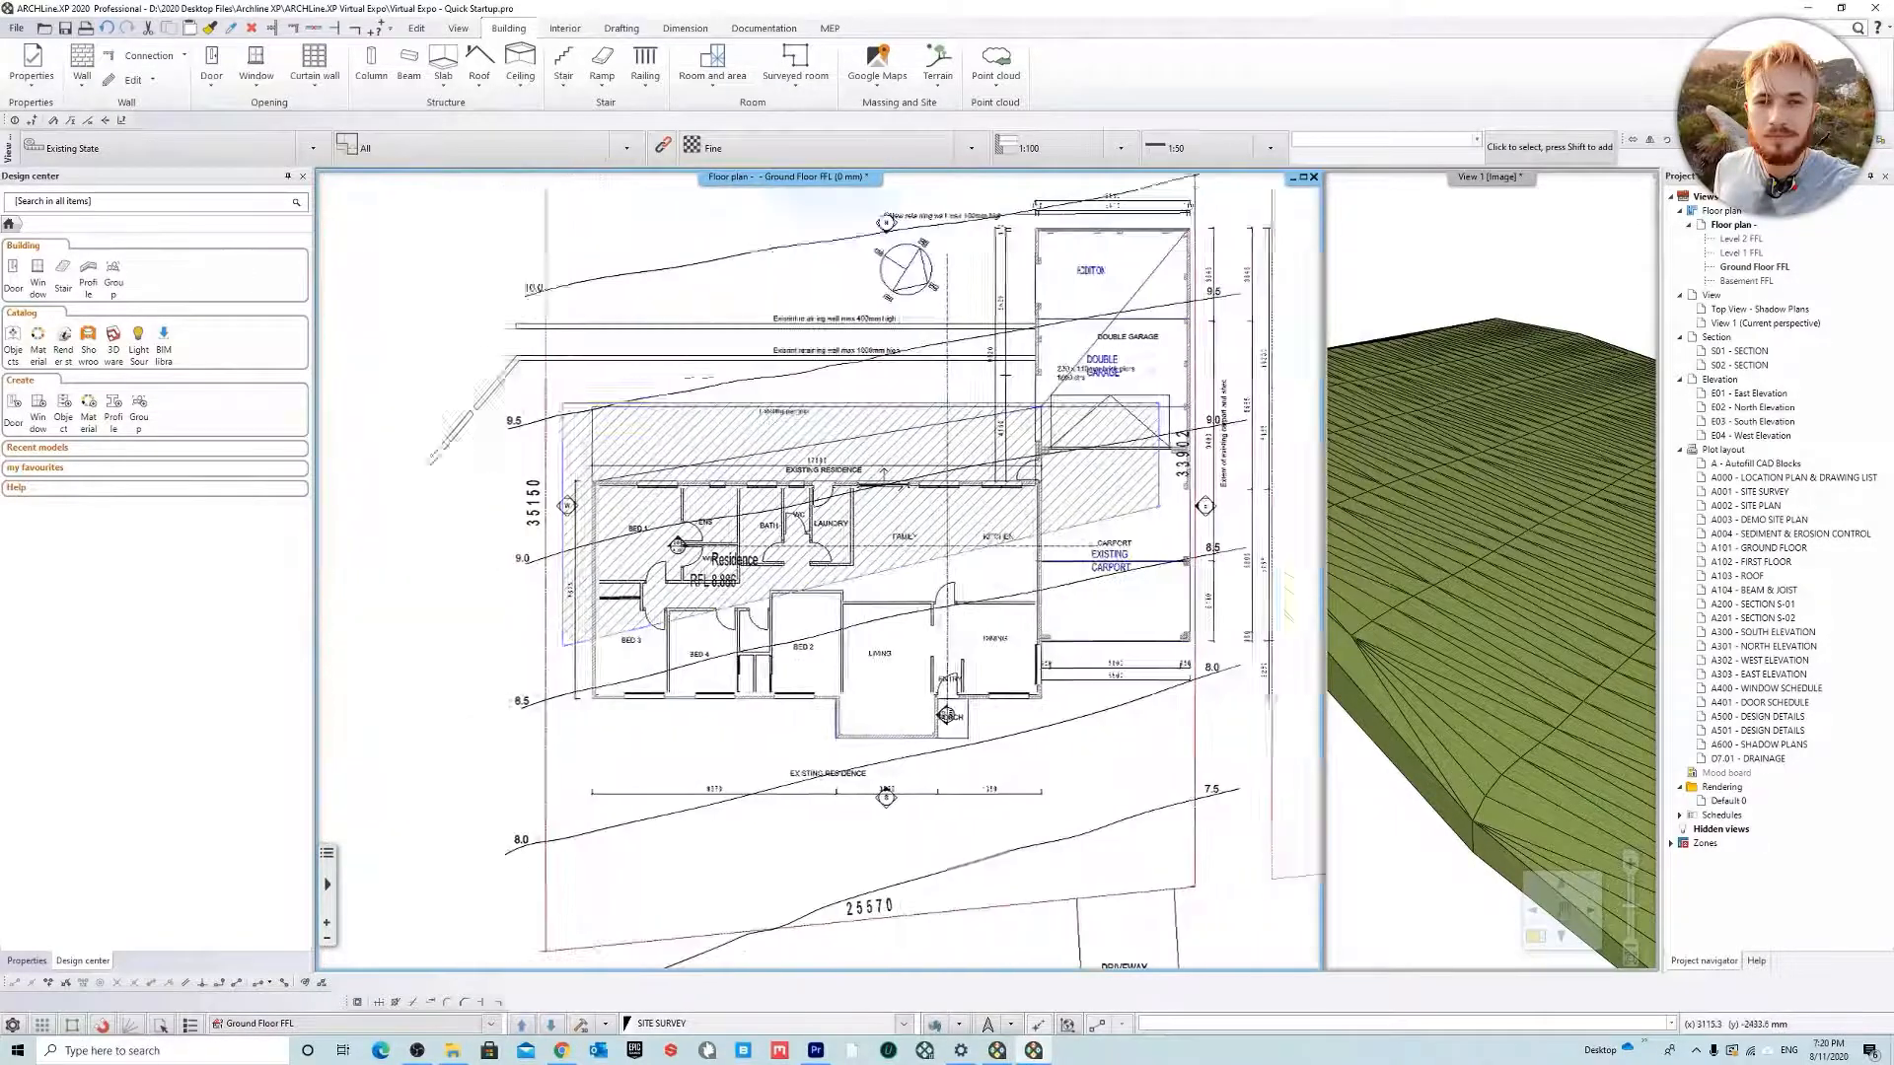
middle_click_drag(869, 515, 723, 519)
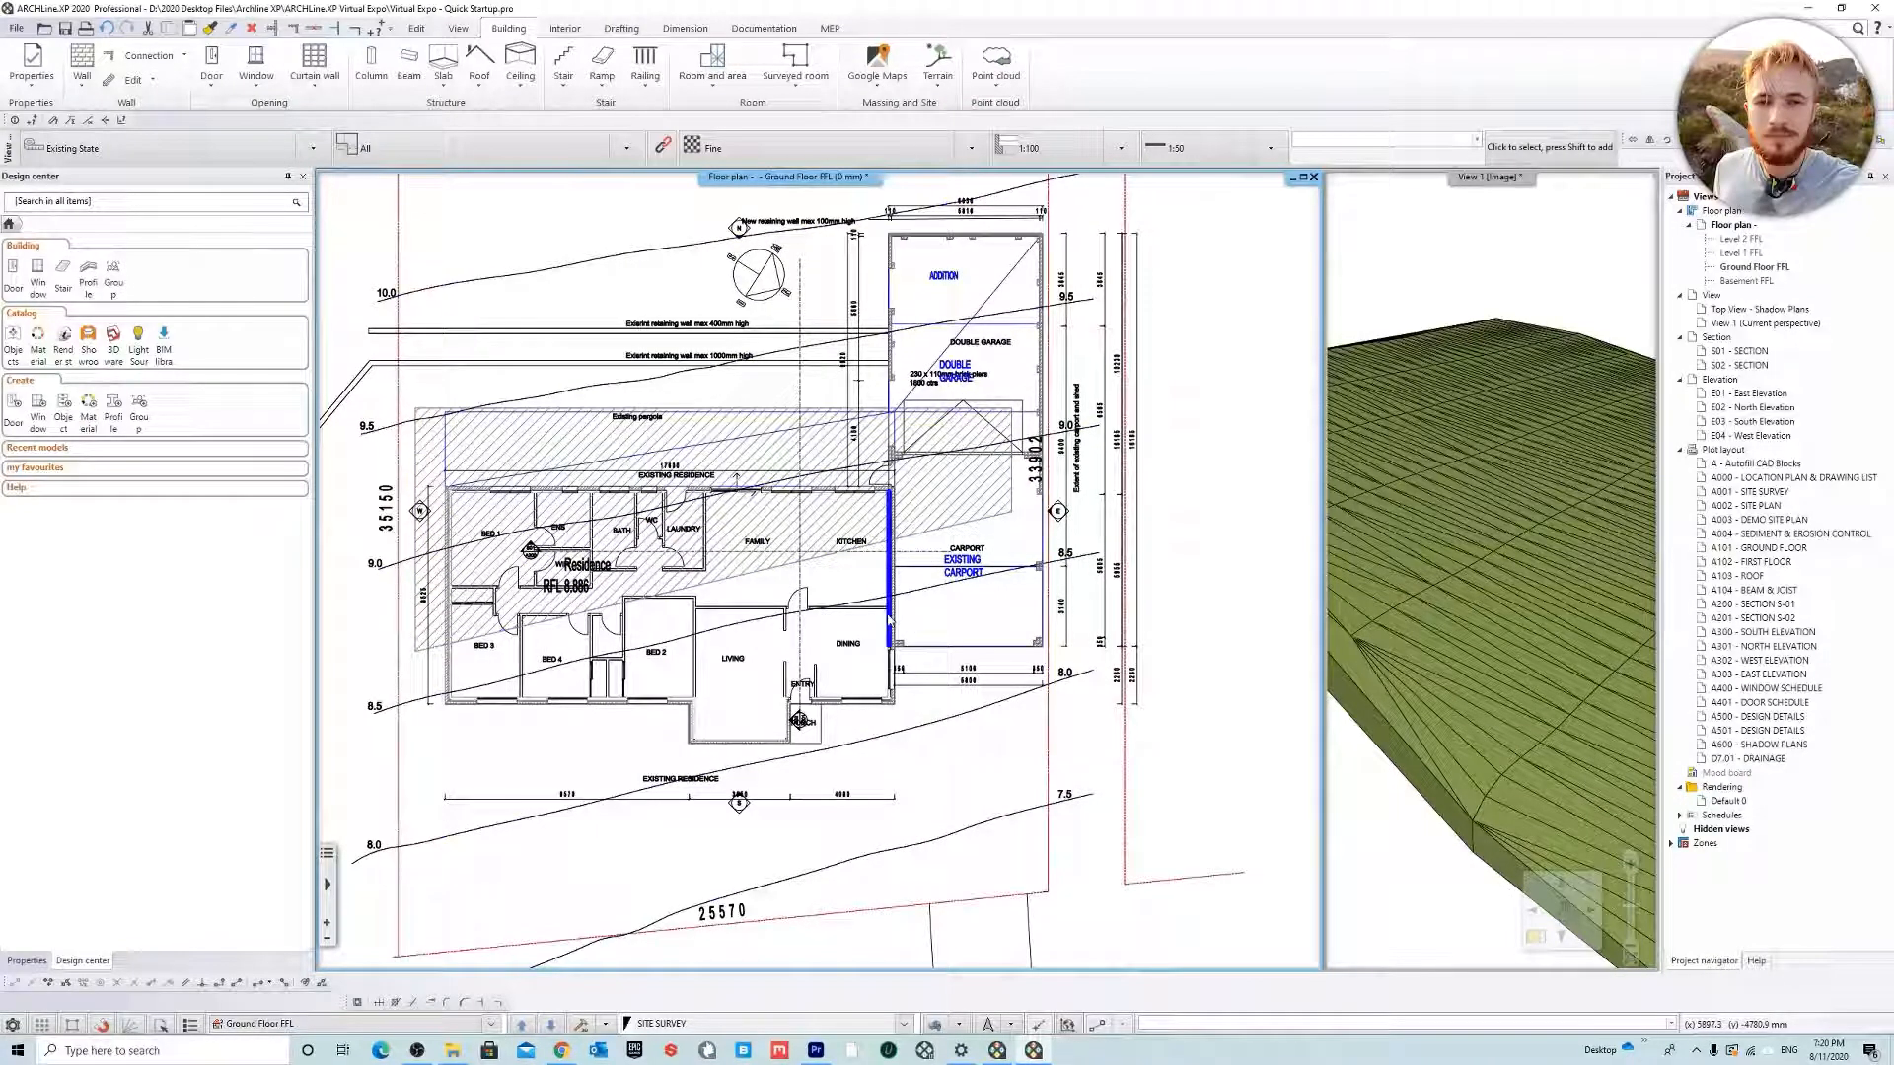
Isolate the EXISTING BUILDING layer on the Ground Floor FFL plan with Layer walk
left_click(937, 1029)
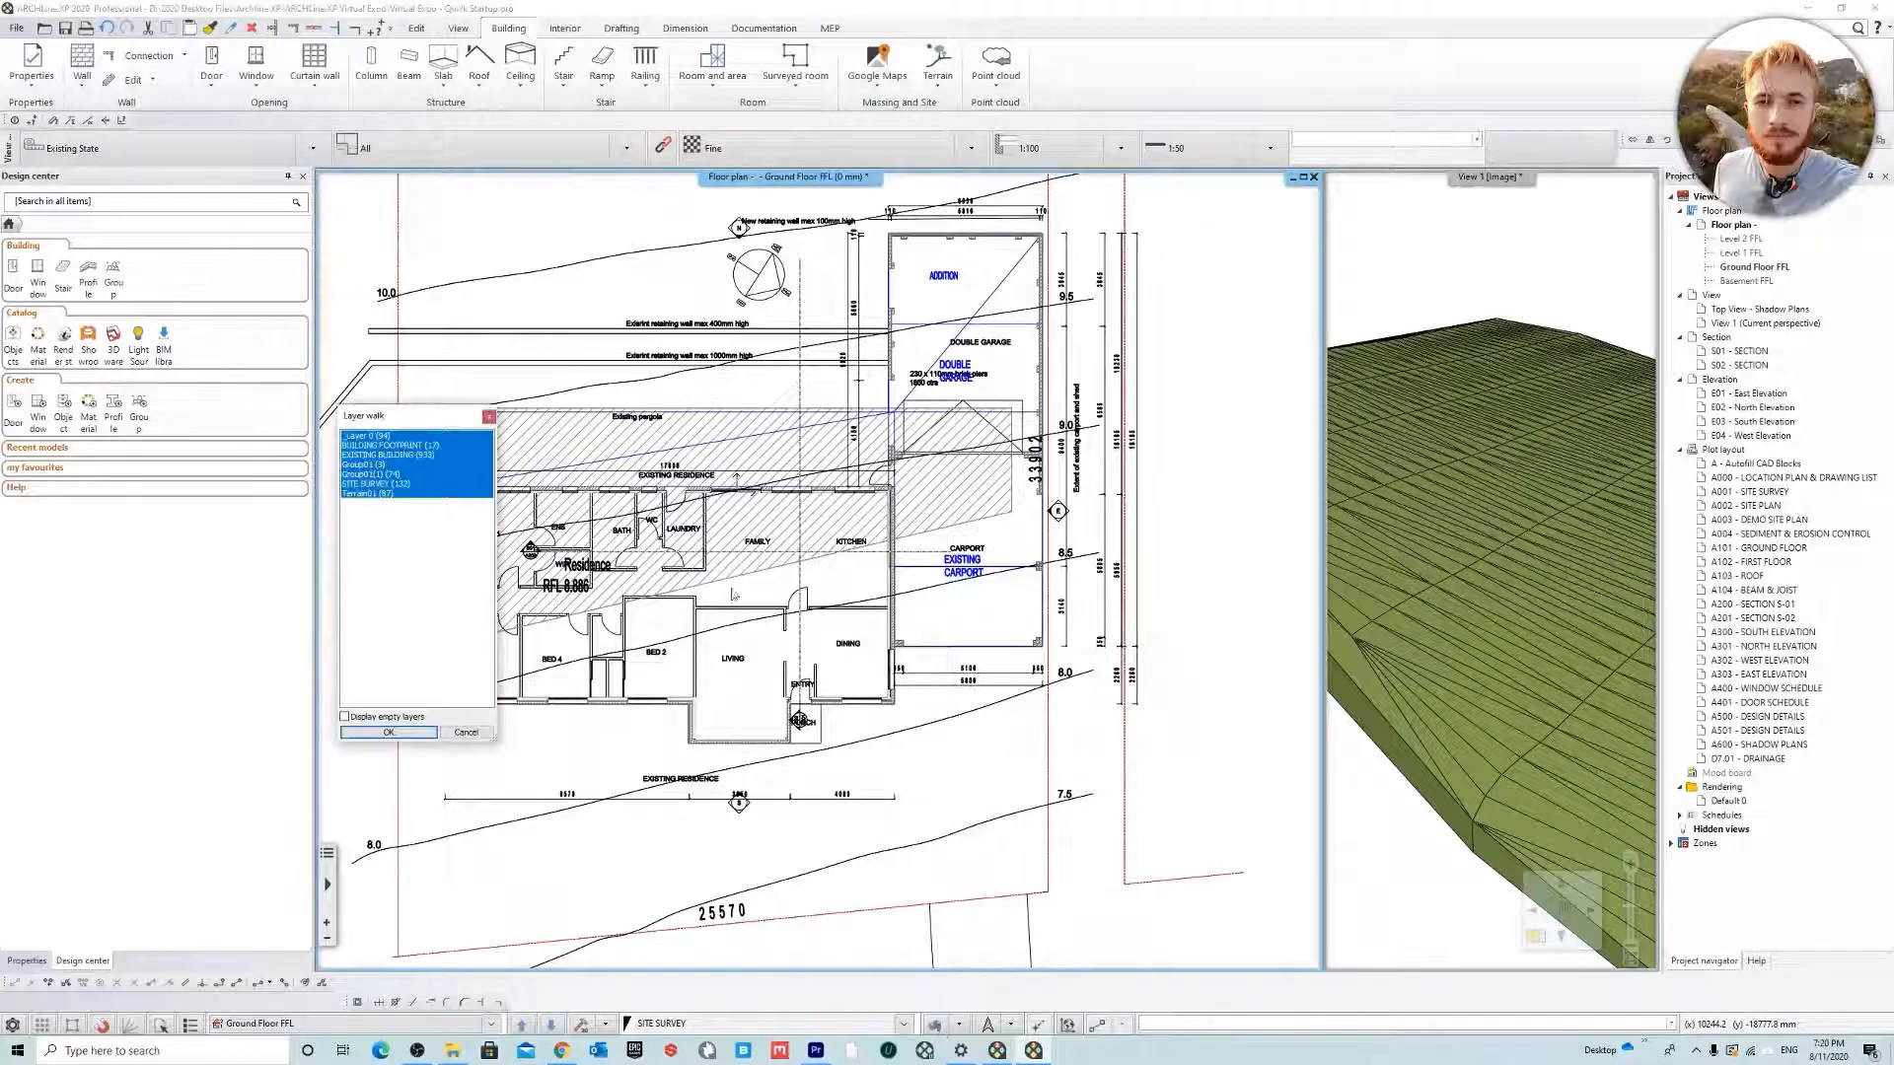
left_click(394, 455)
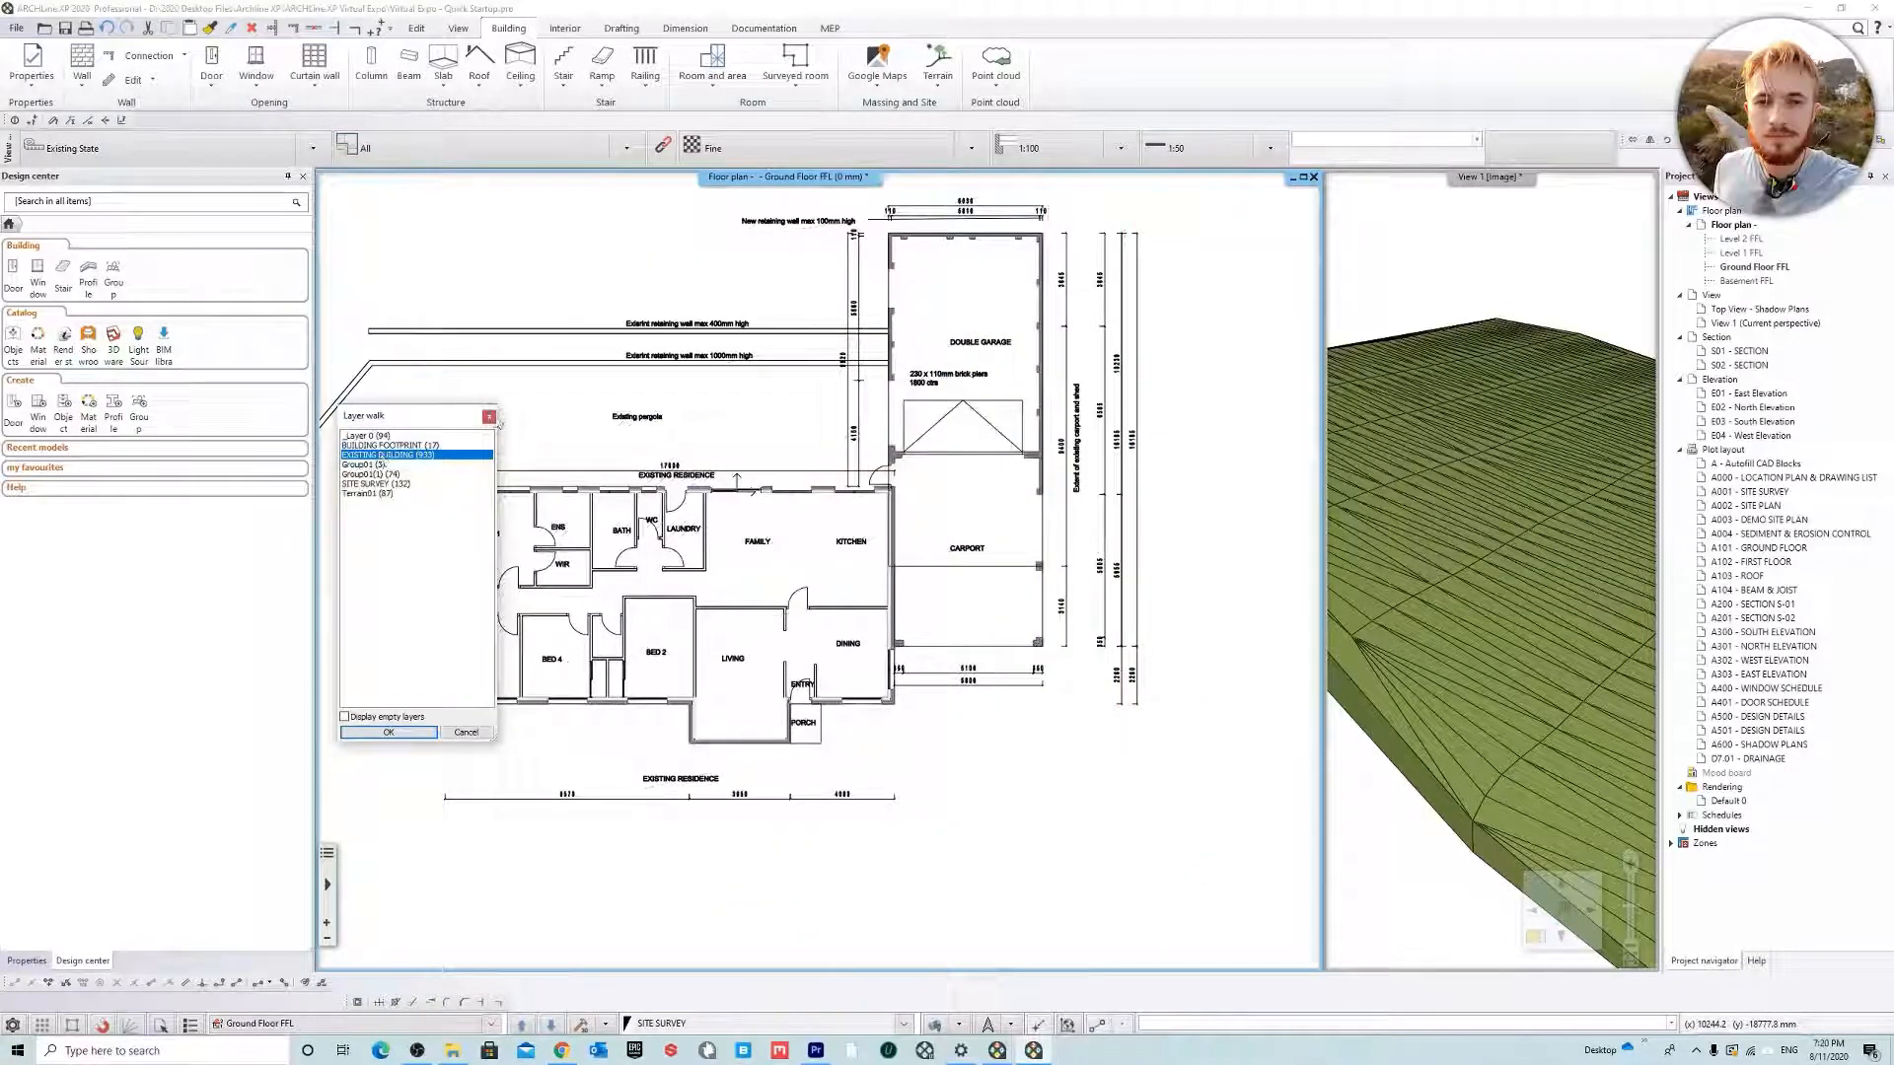
left_click(367, 734)
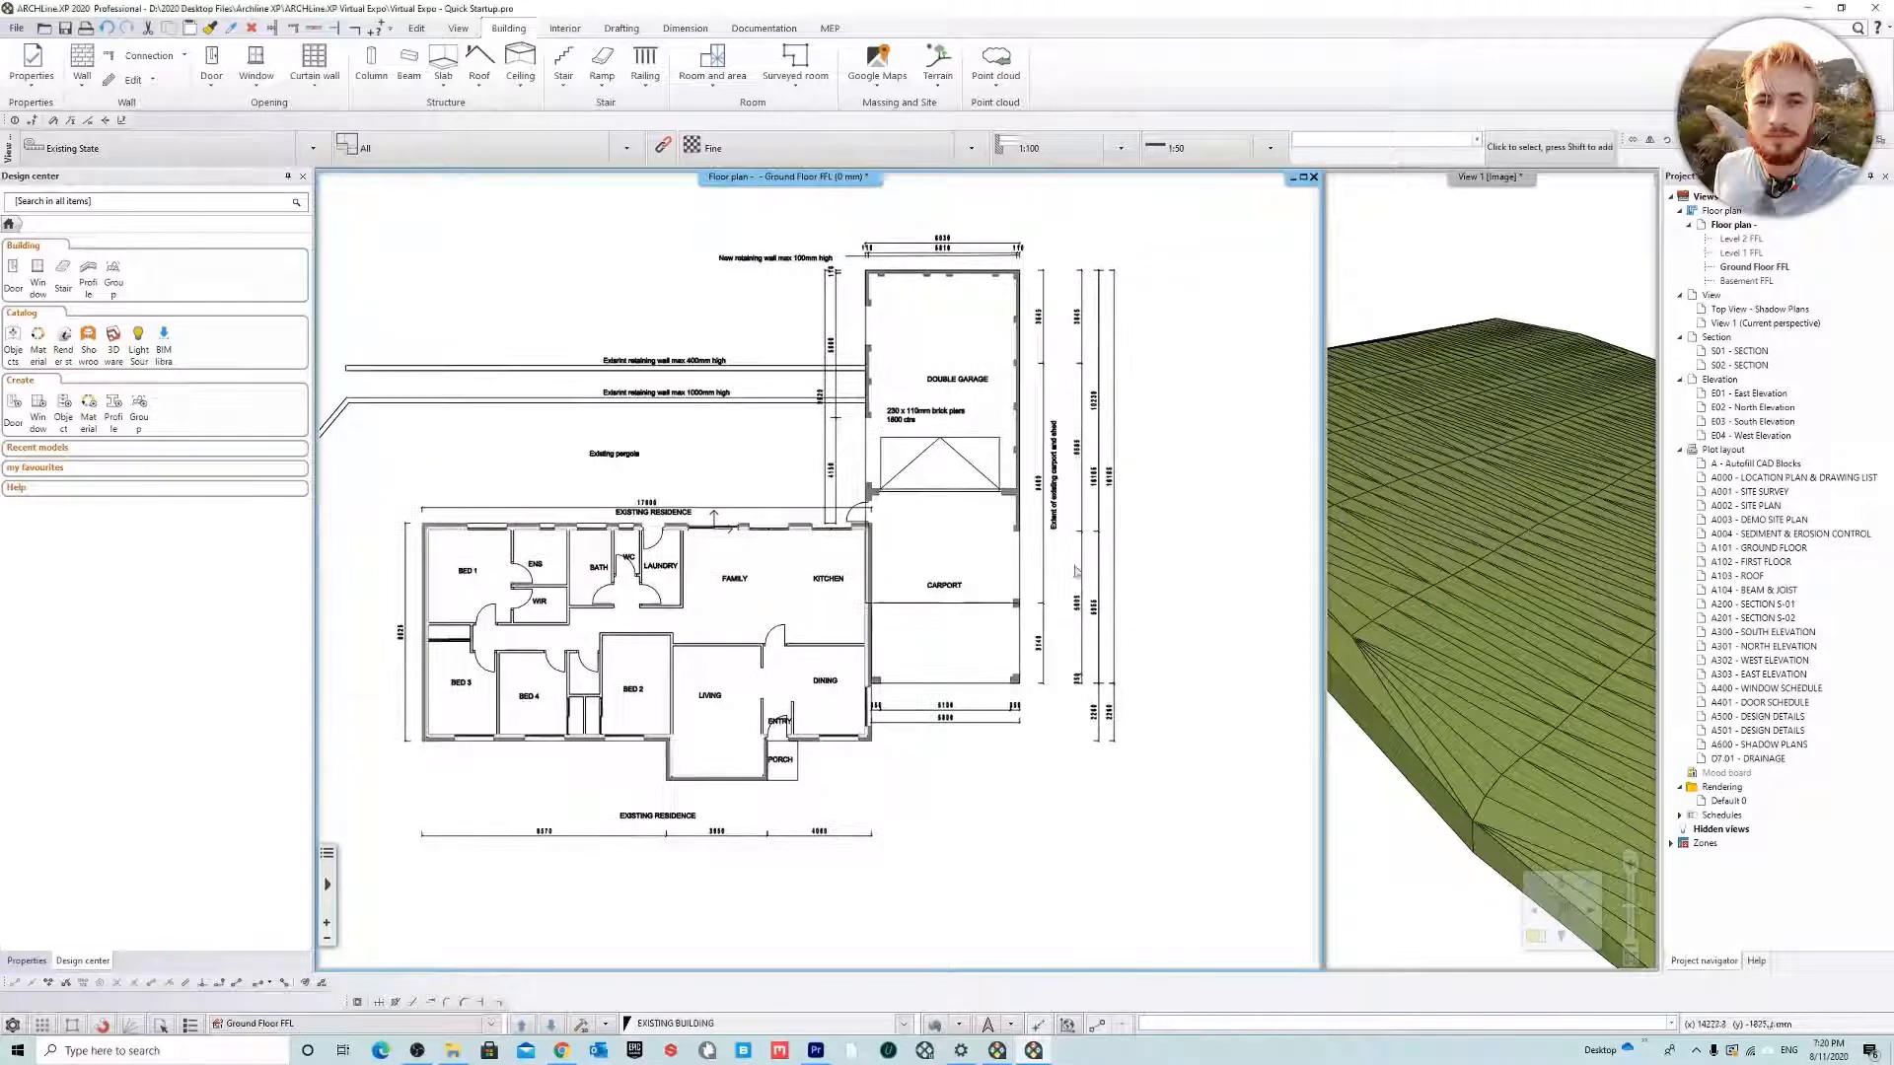
scroll(930, 592, "up", 4)
middle_click_drag(930, 592, 1171, 557)
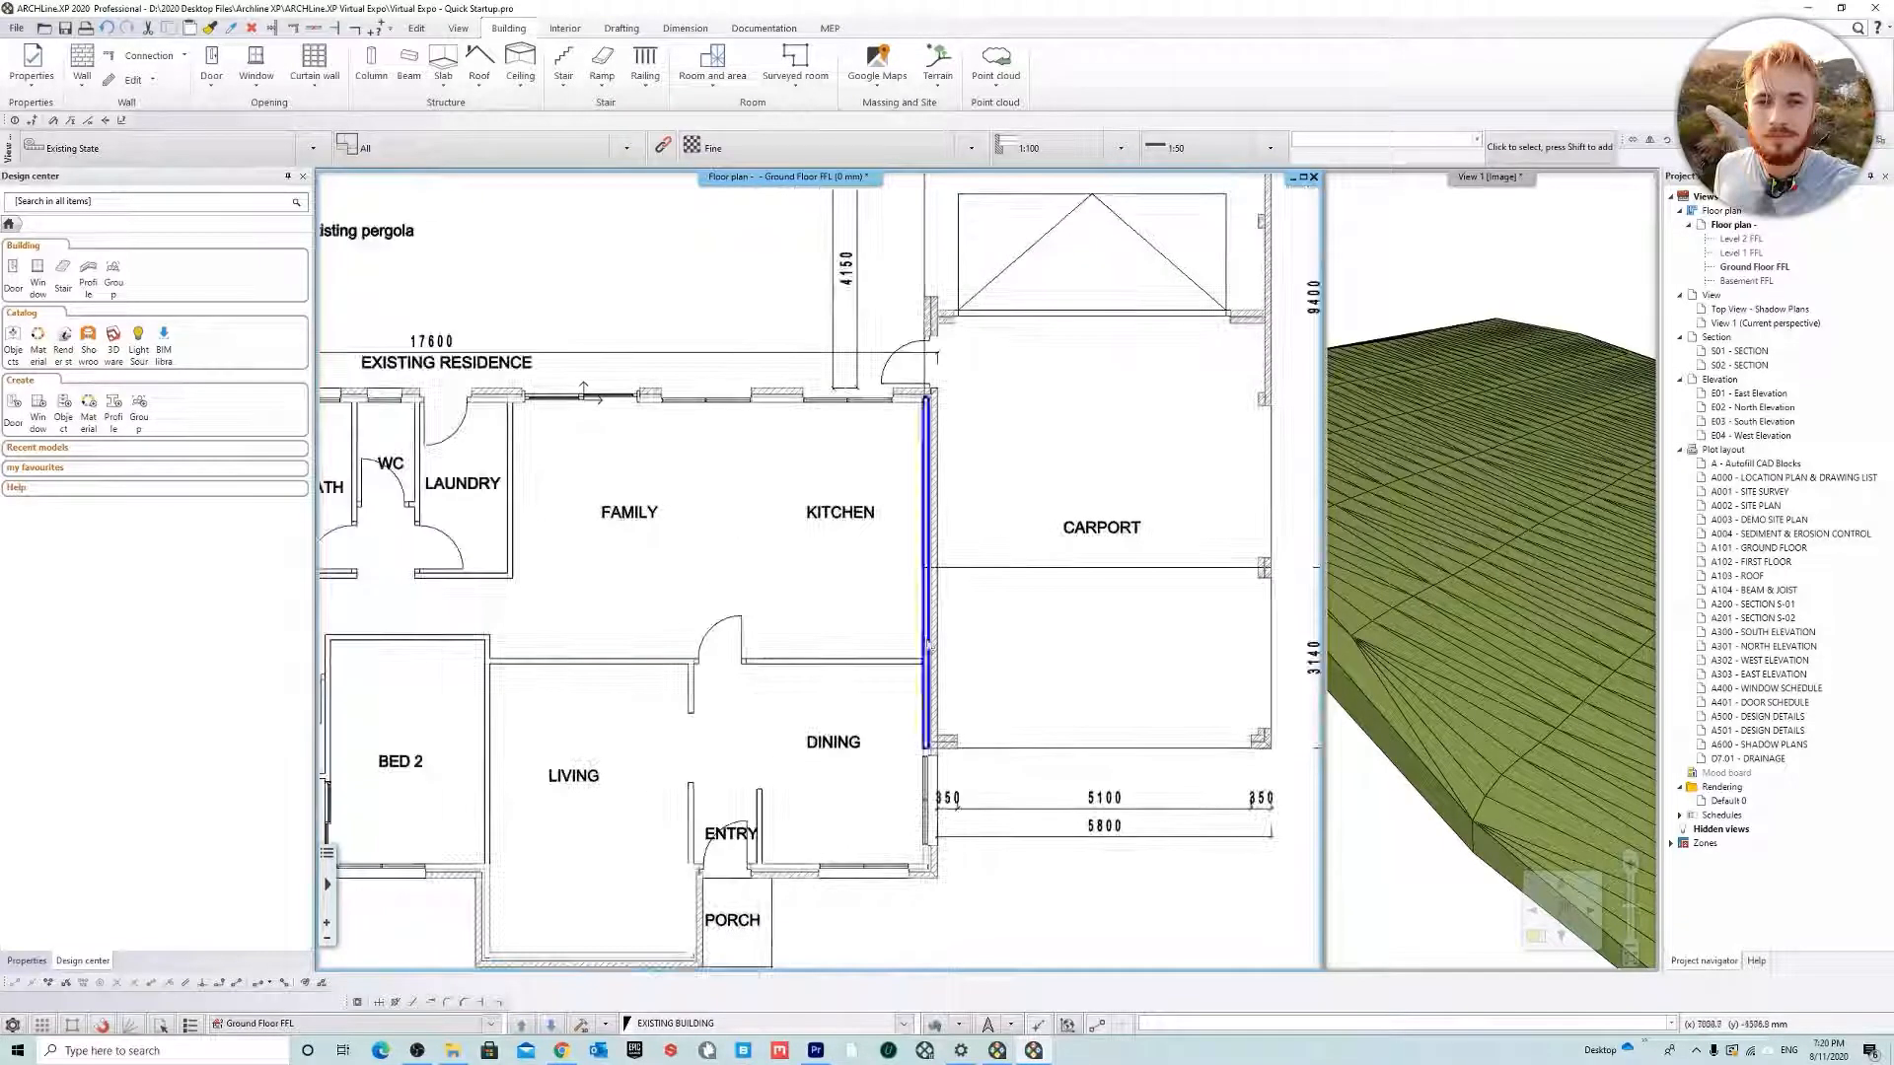
scroll(918, 592, "down", 3)
middle_click_drag(821, 849, 885, 862)
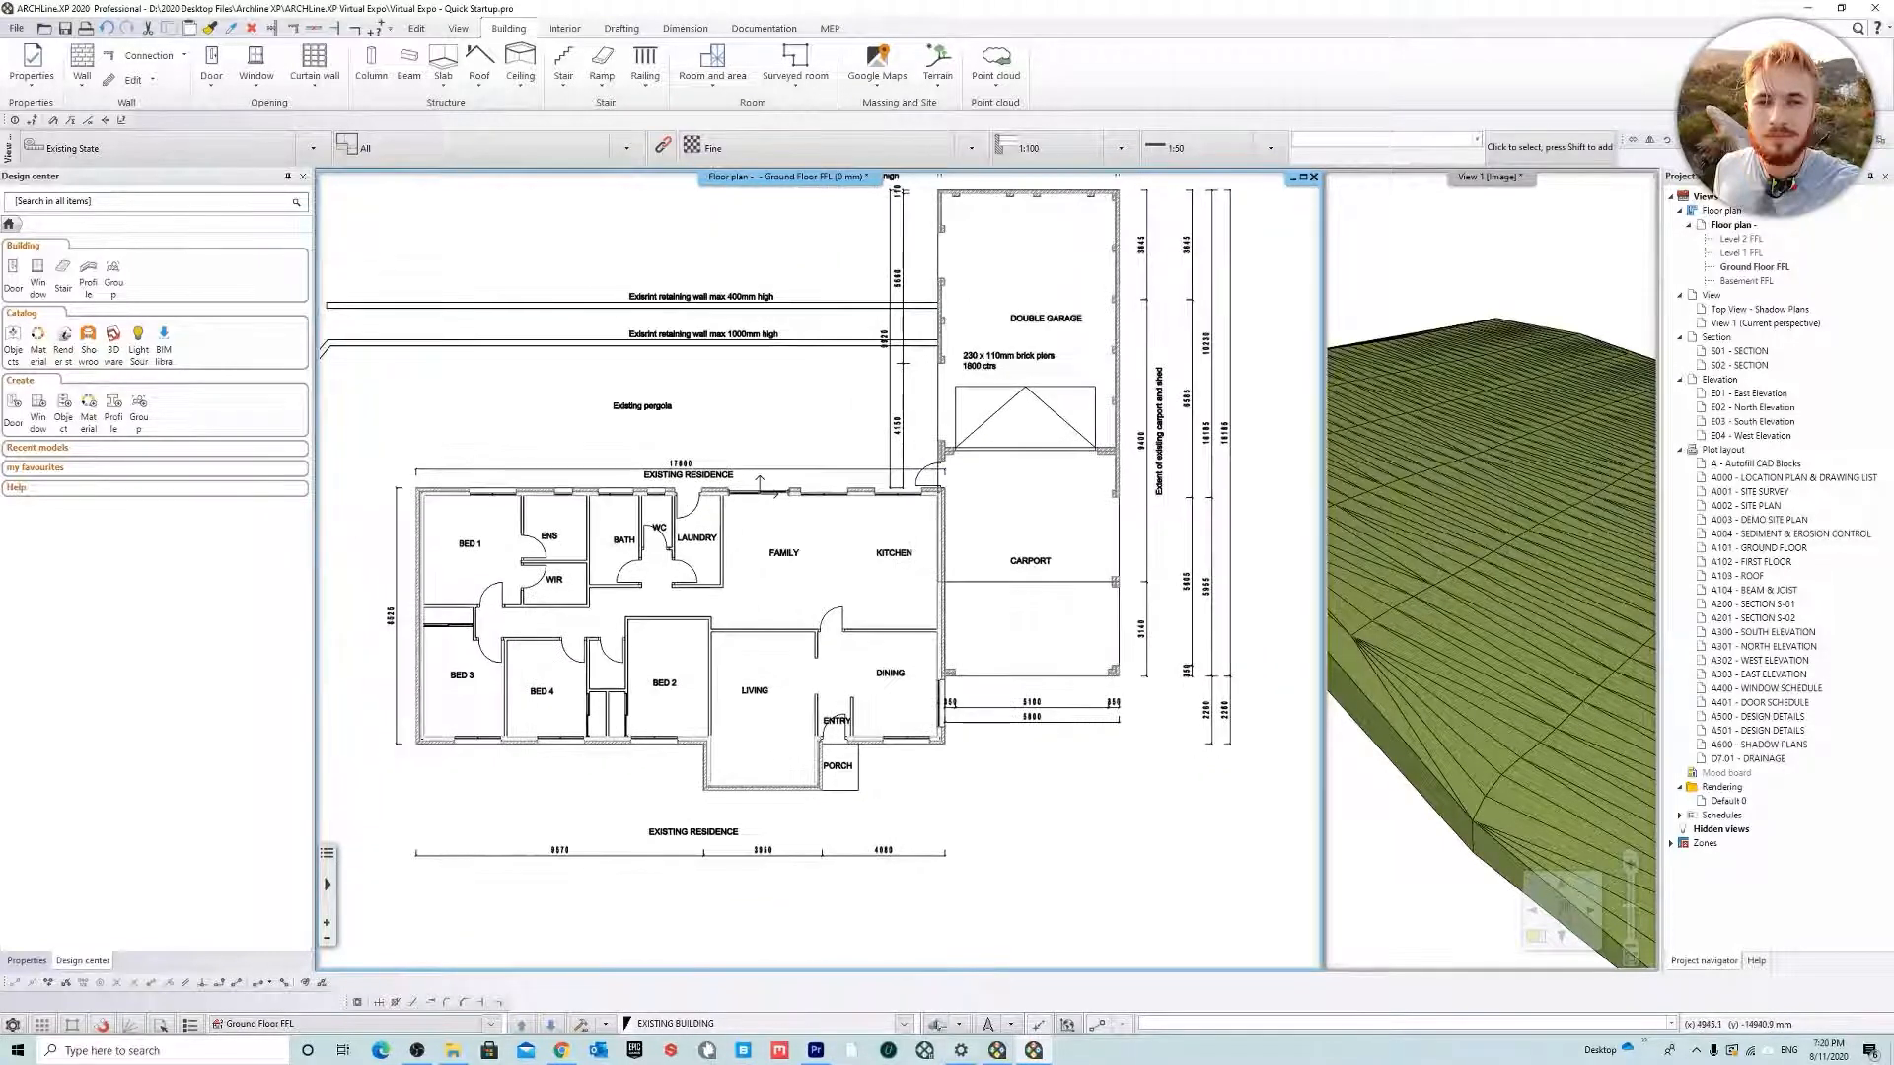
Review the Layer walk list, and the layers and saved variations in the Layer Manager, without changing anything
left_click(936, 1028)
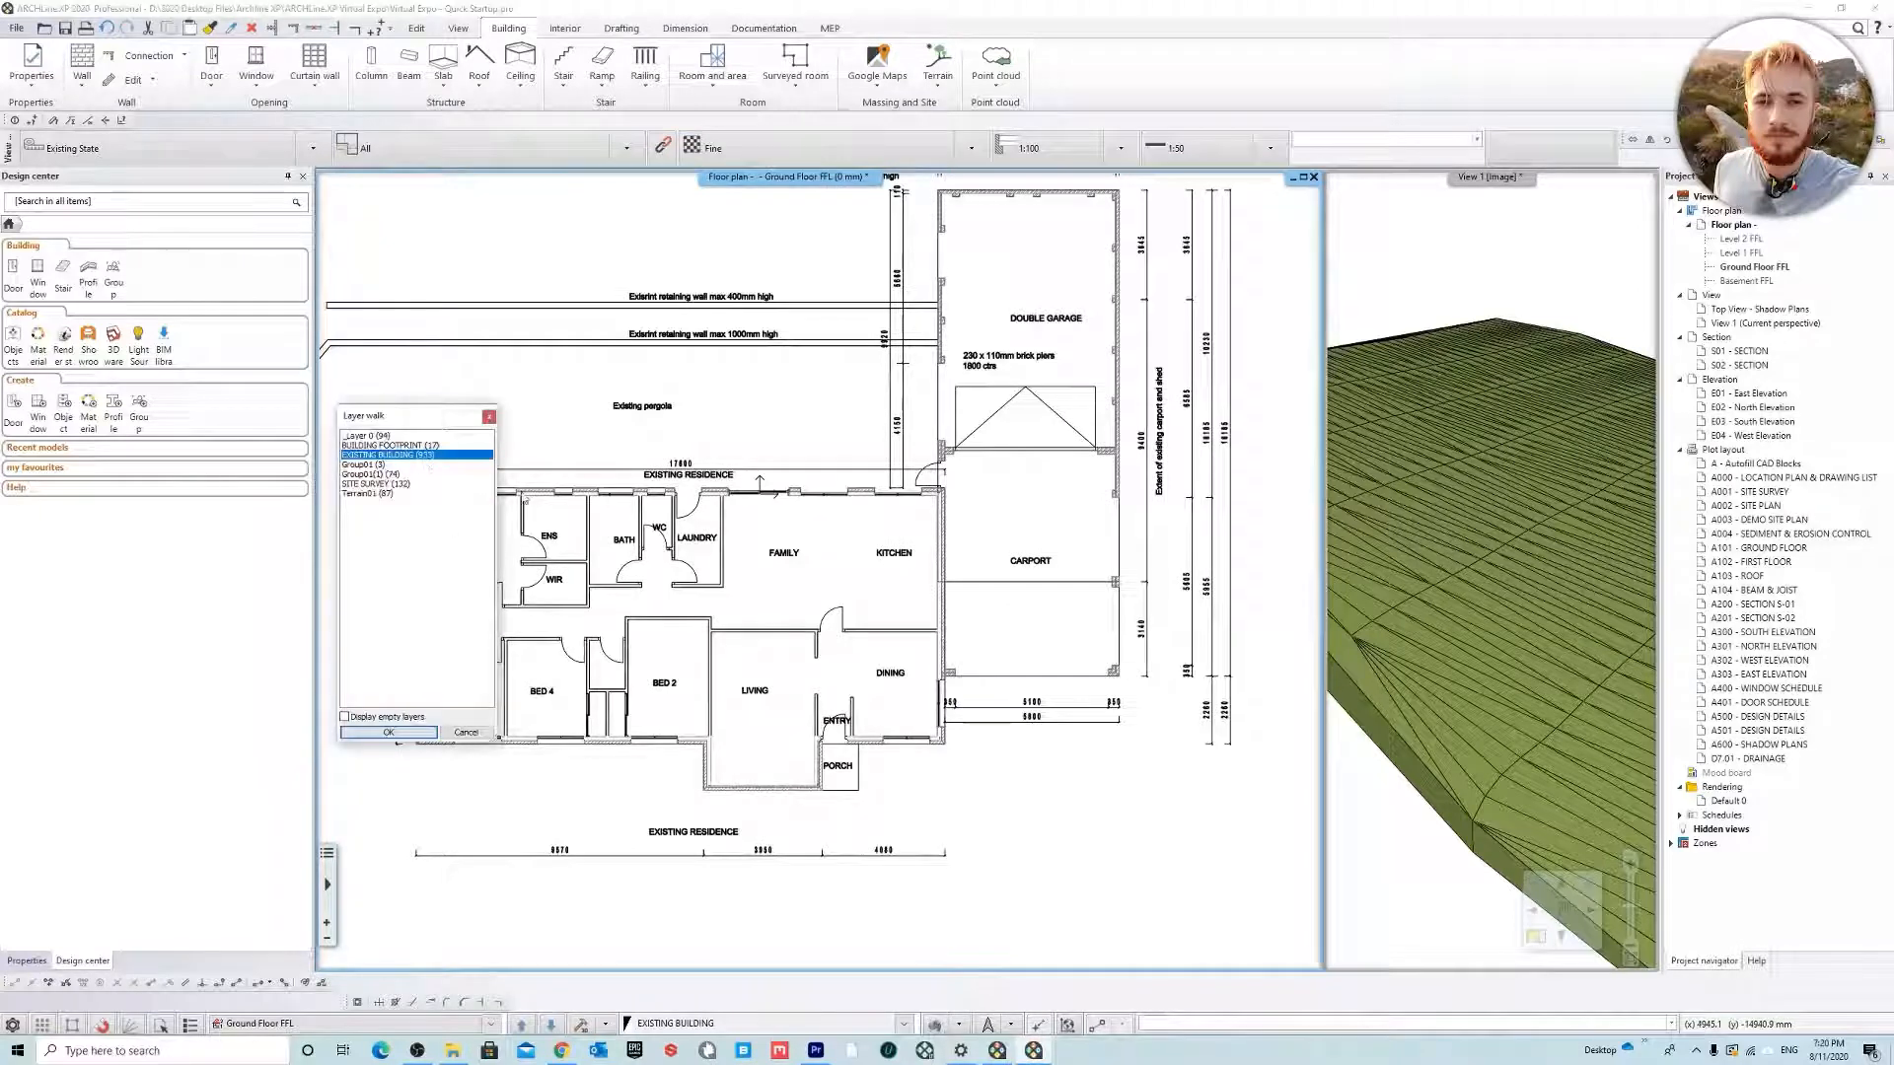
left_click(432, 732)
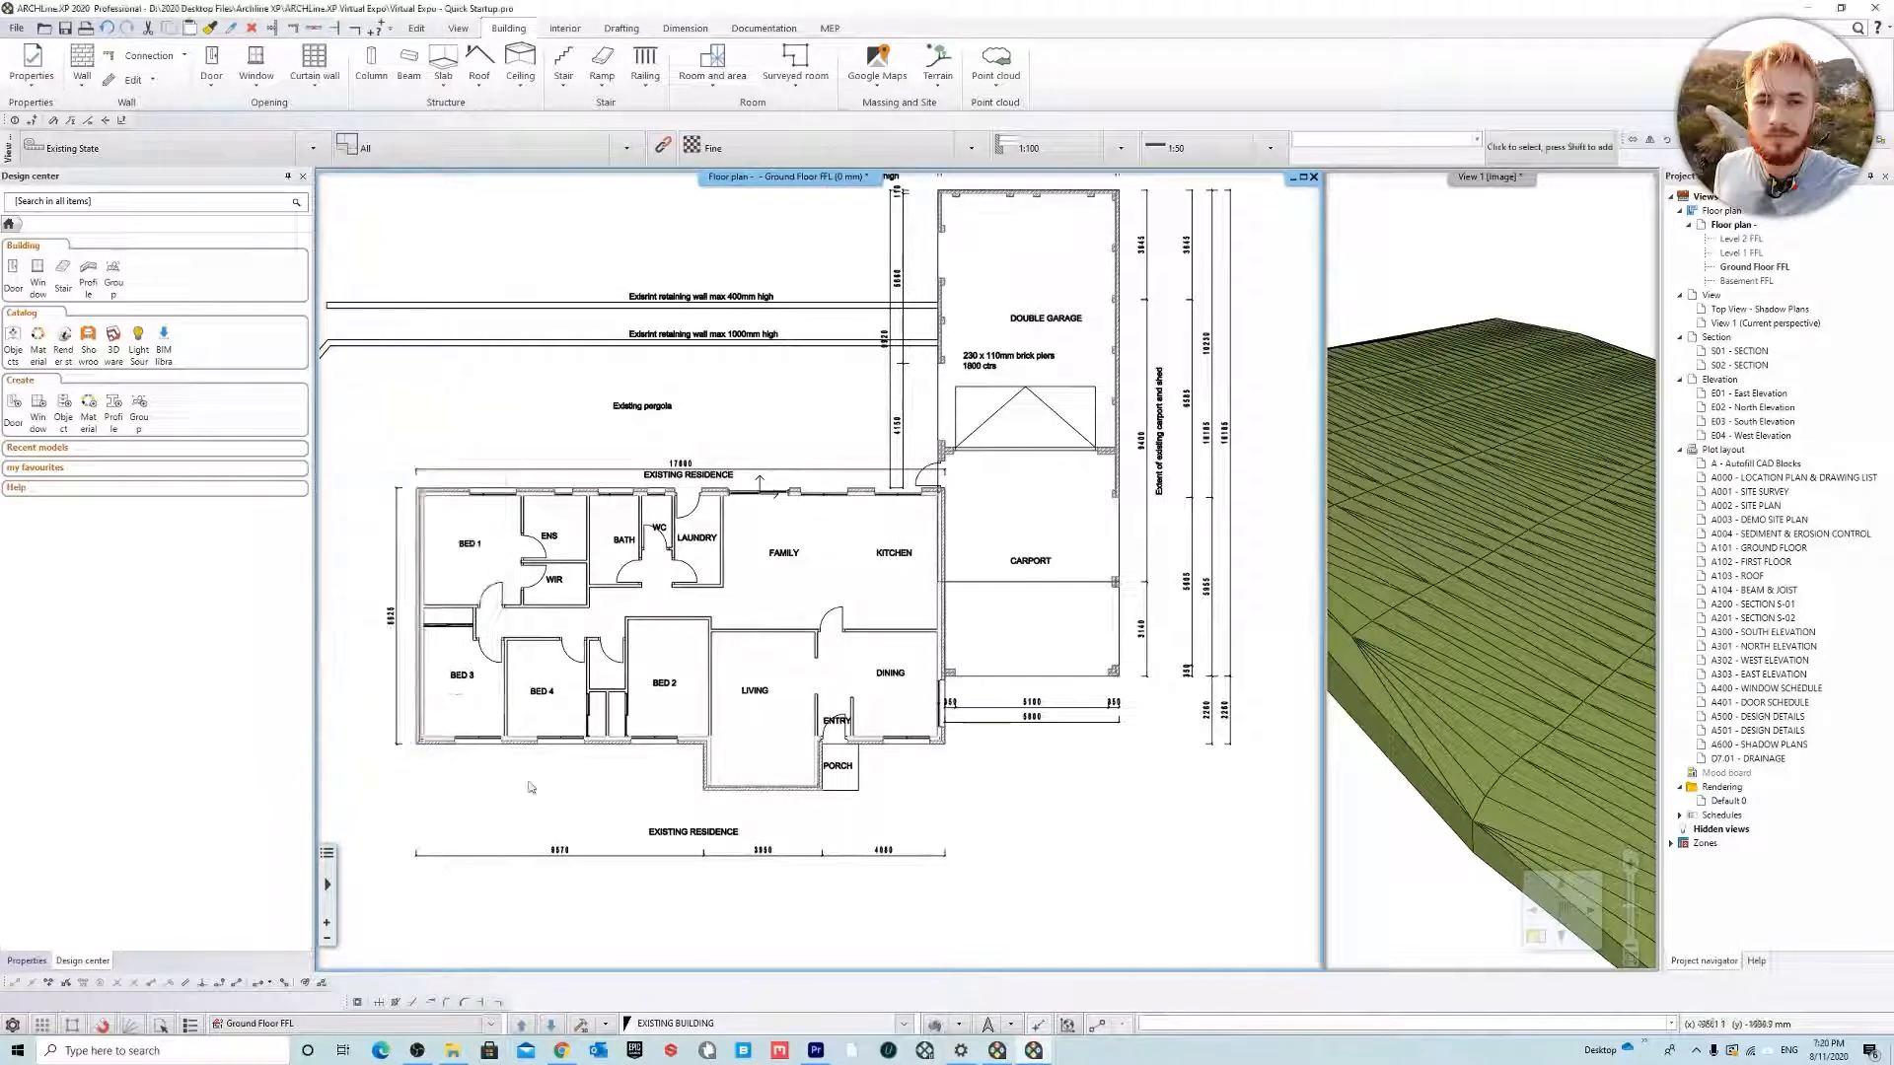
left_click(960, 1025)
left_click(981, 918)
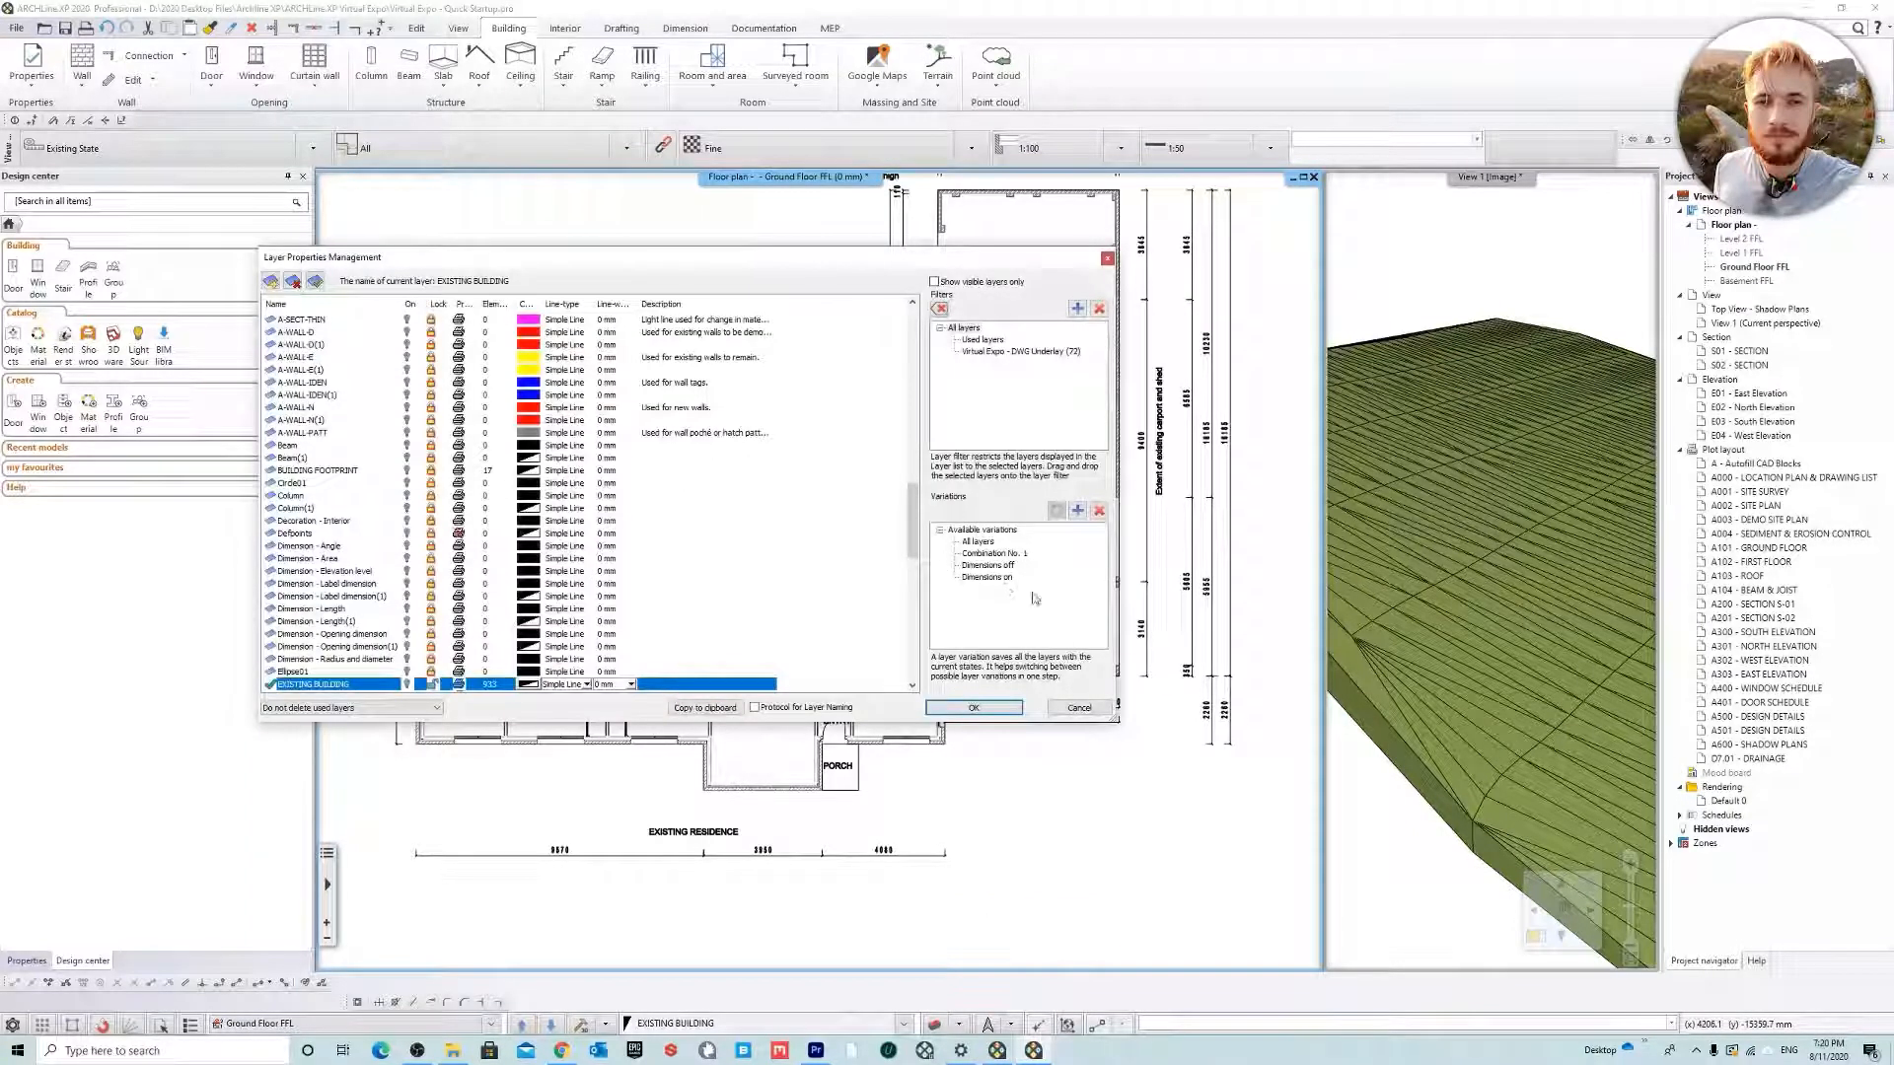
left_click(1080, 708)
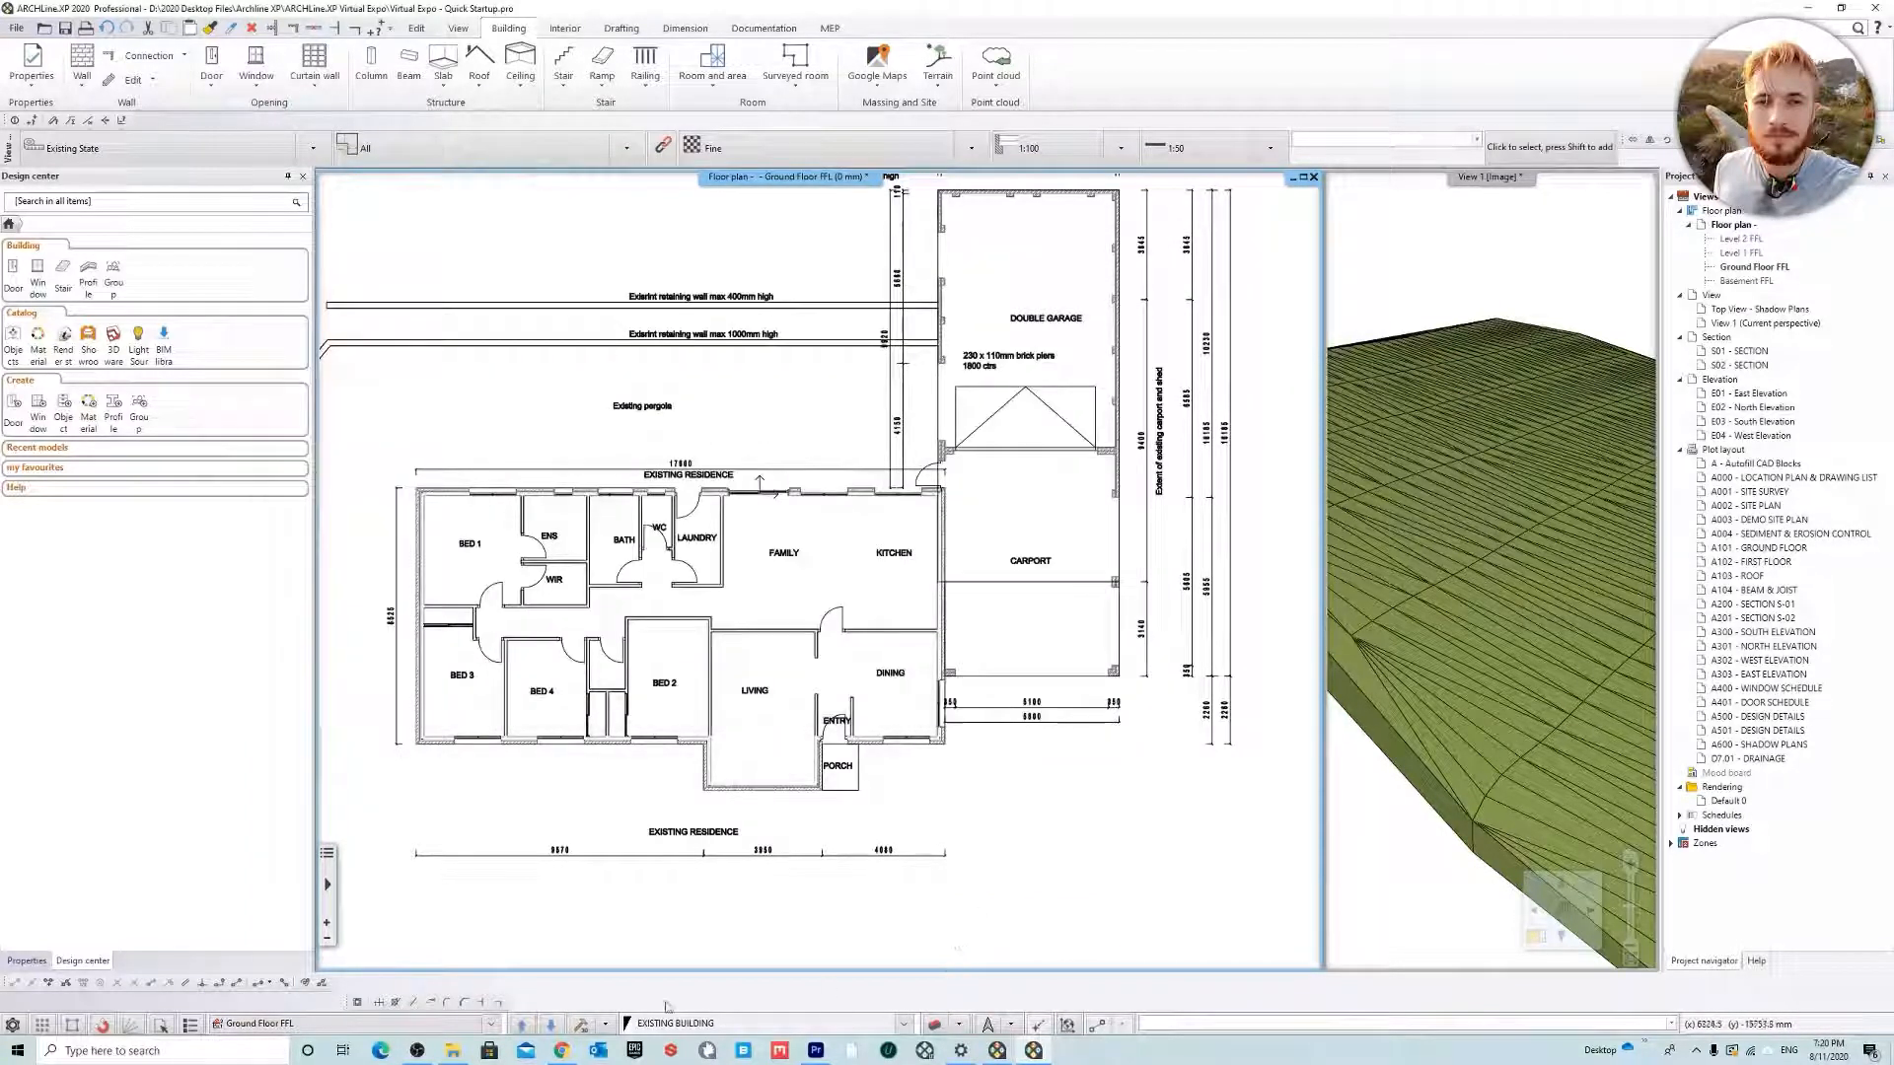
Preview the SITE SURVEY and BUILDING FOOTPRINT layers with Layer walk, and return to showing only EXISTING BUILDING
left_click(960, 1026)
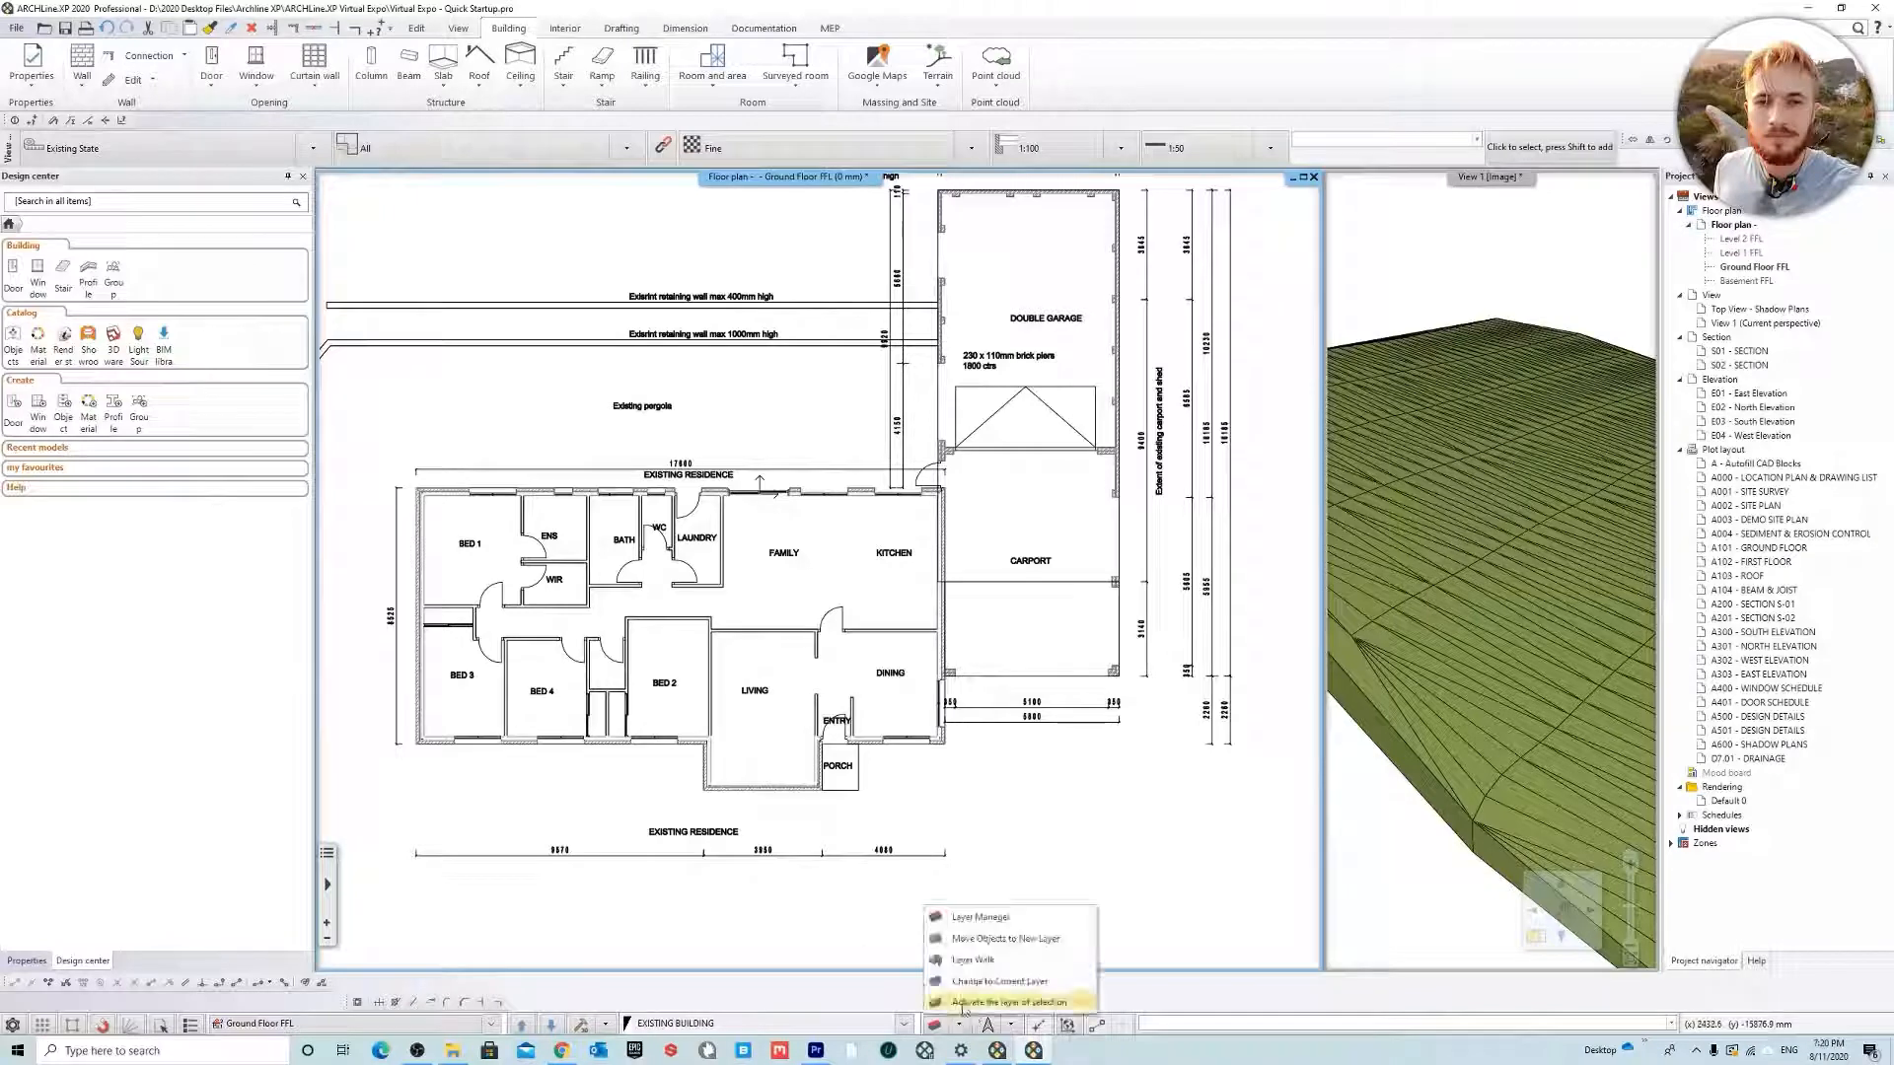
left_click(994, 962)
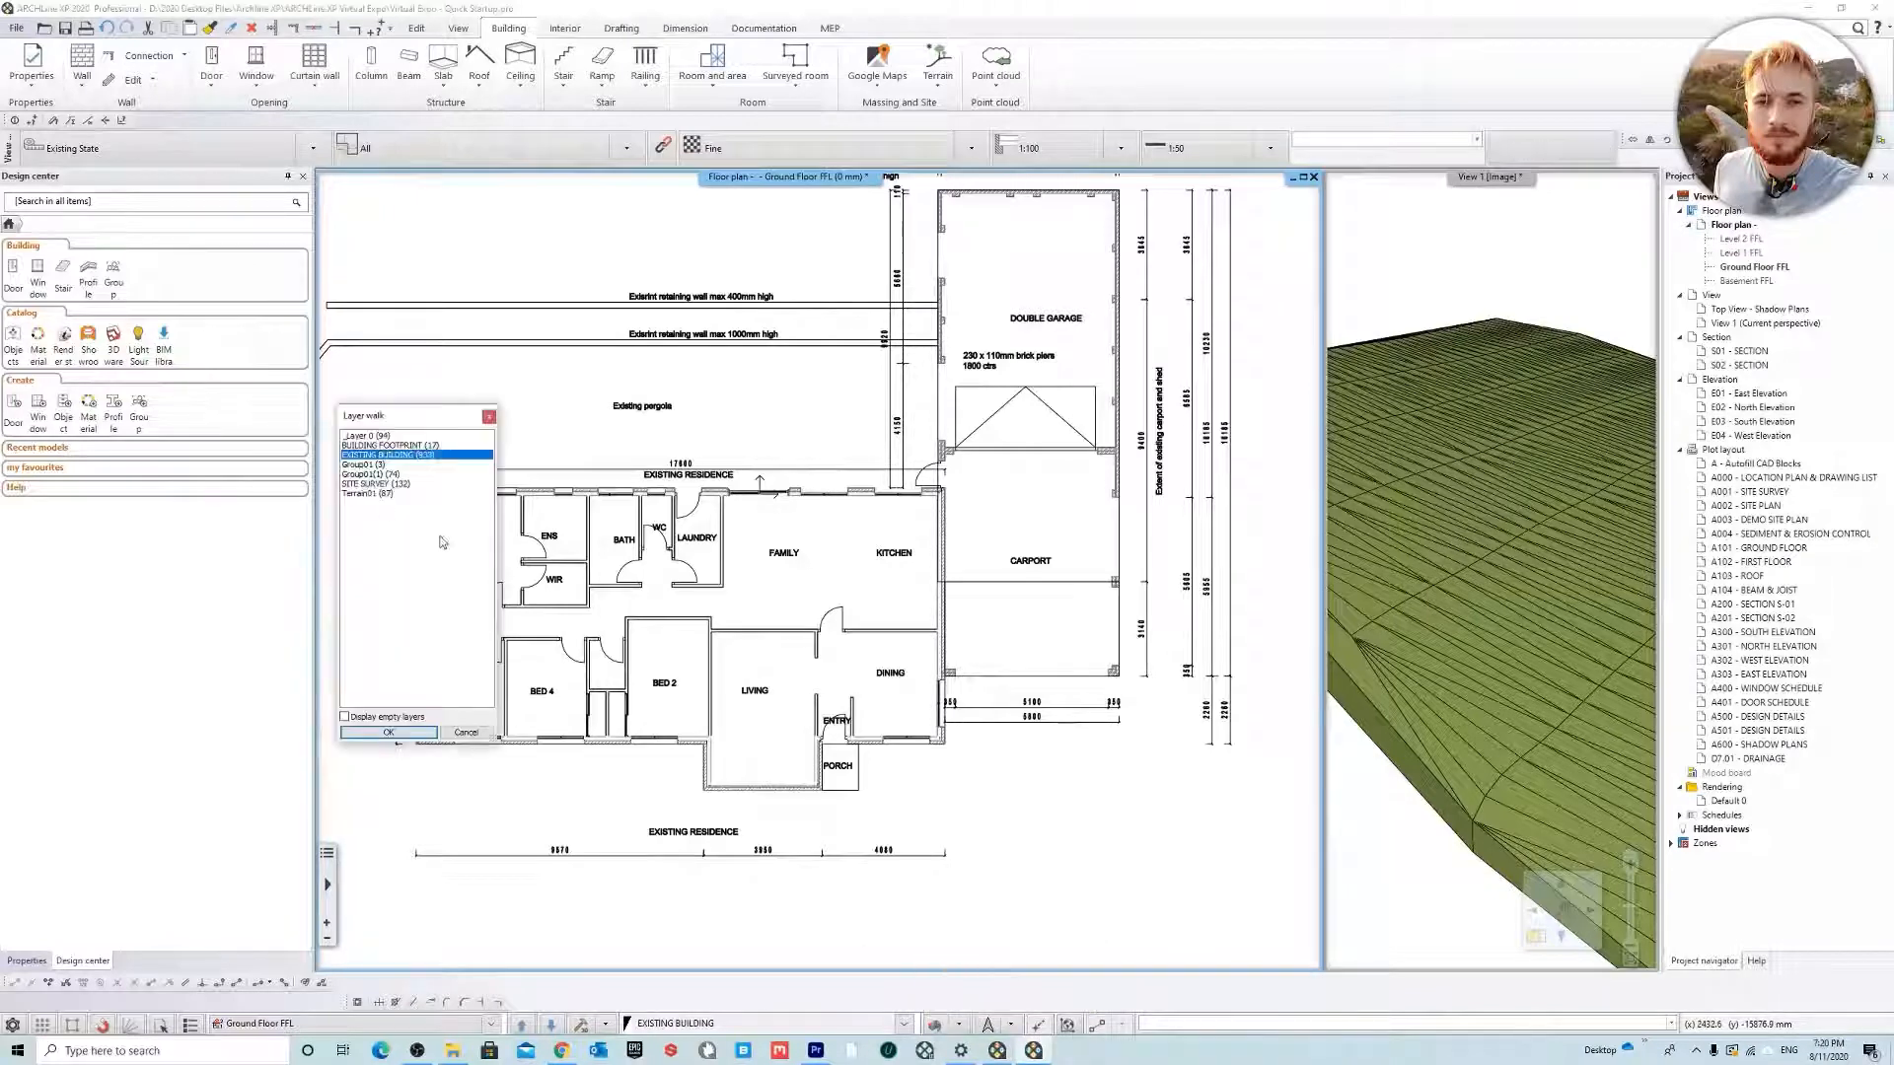
left_click(386, 484)
left_click(406, 446)
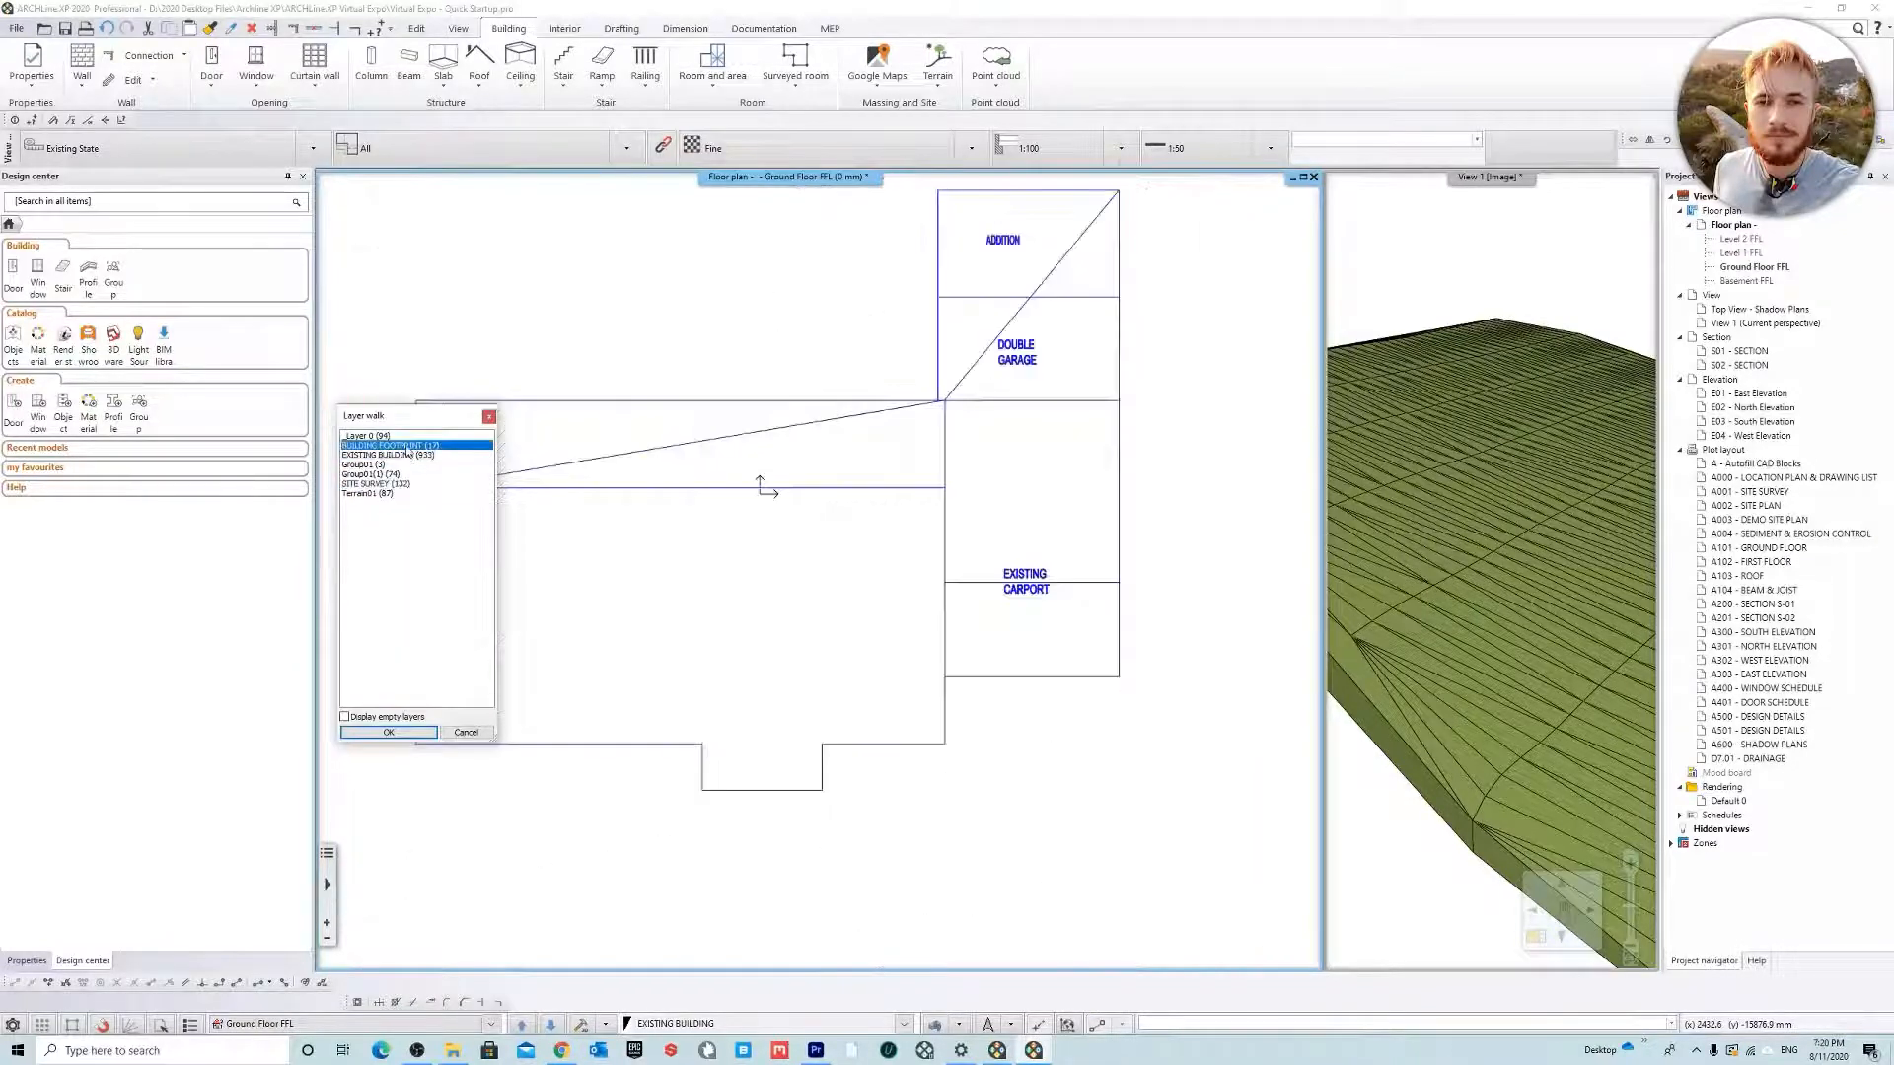
left_click(408, 454)
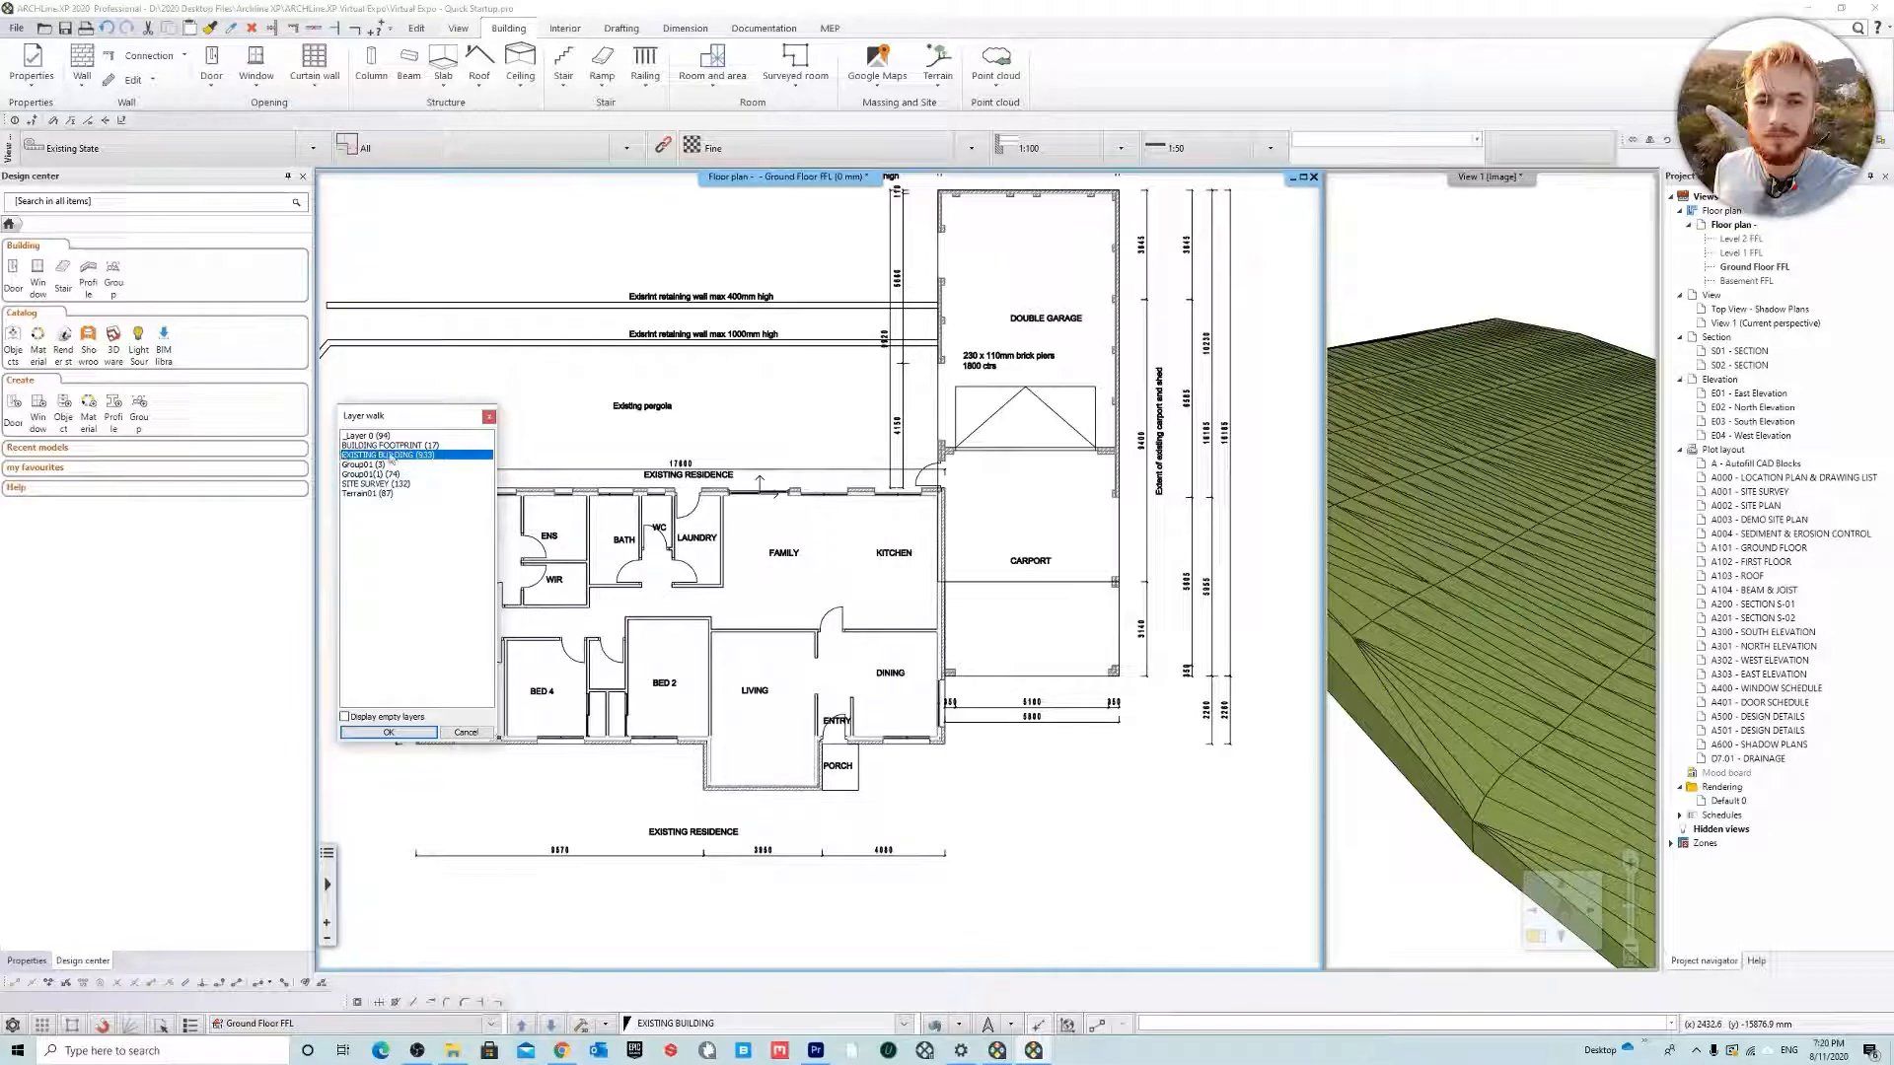
left_click(389, 732)
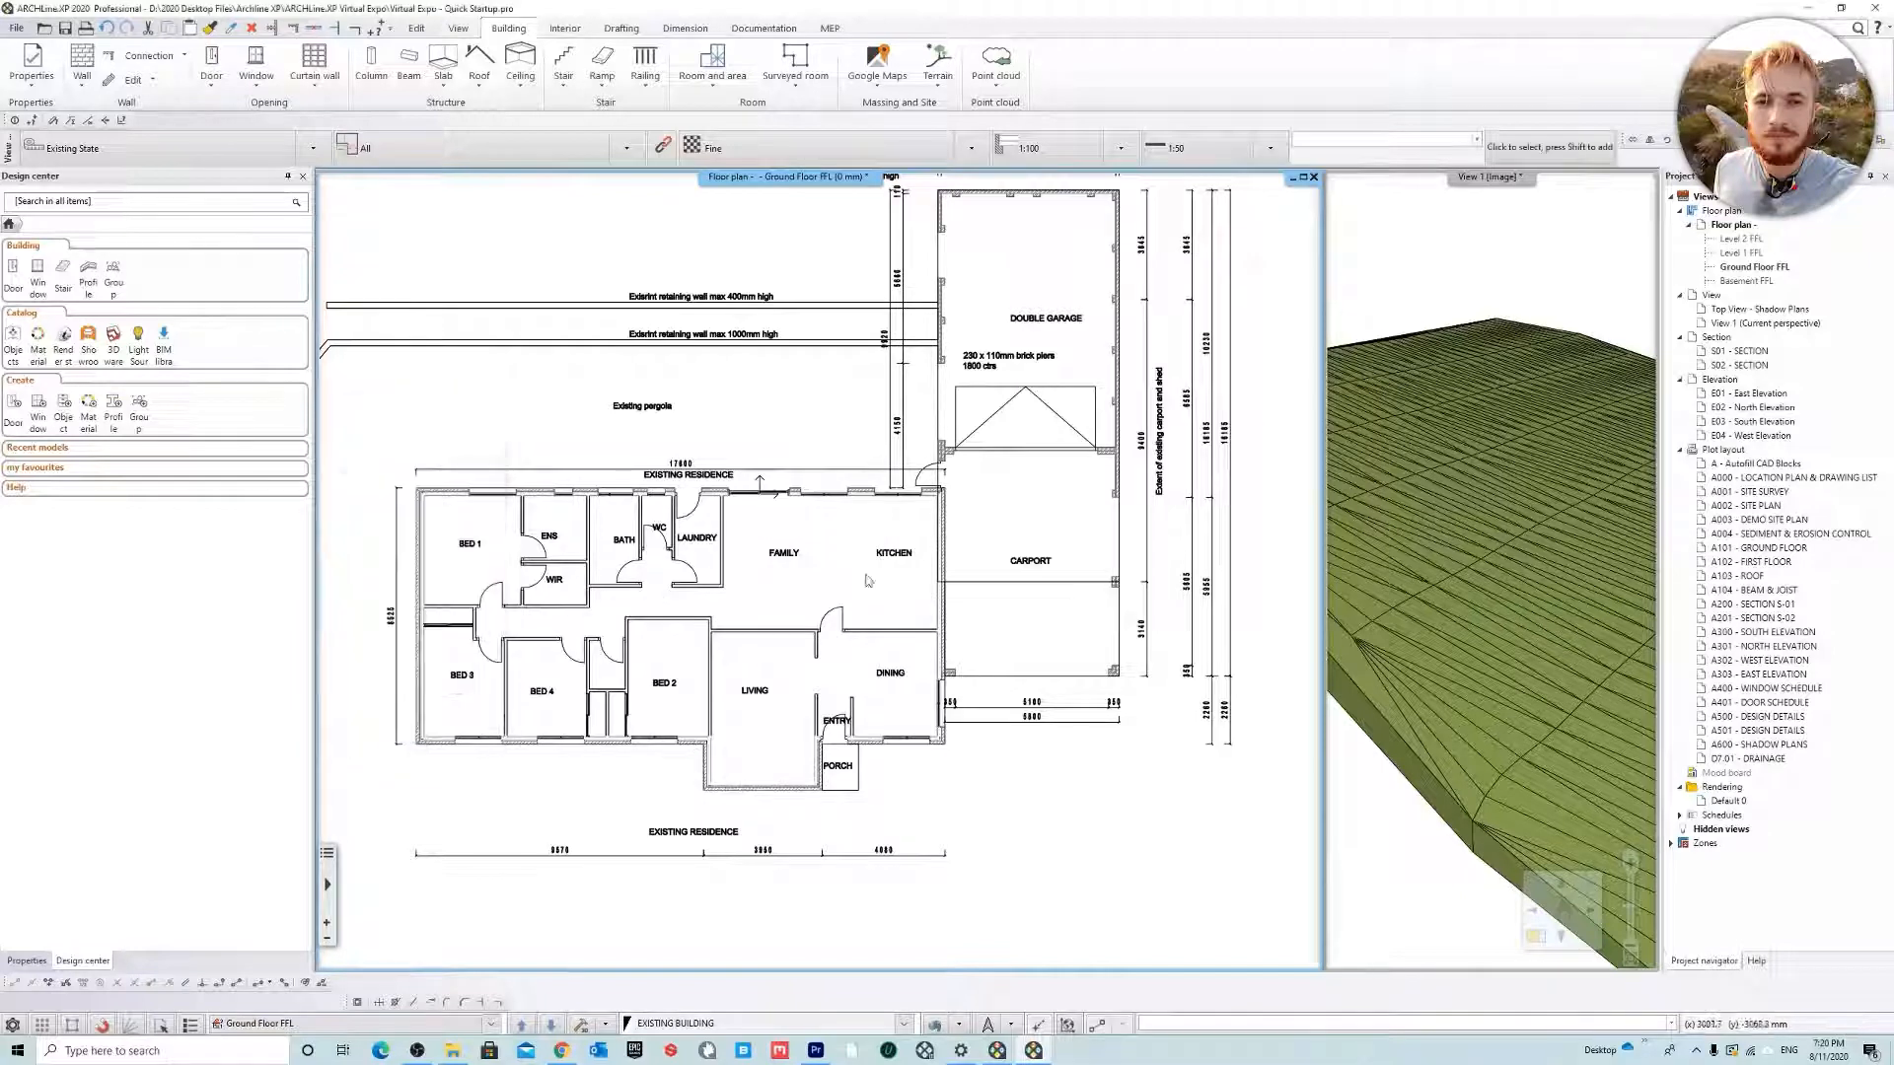
Start a slab and open the properties of the FS01: 100mm Concrete Slab style
scroll(787, 546, "down", 2)
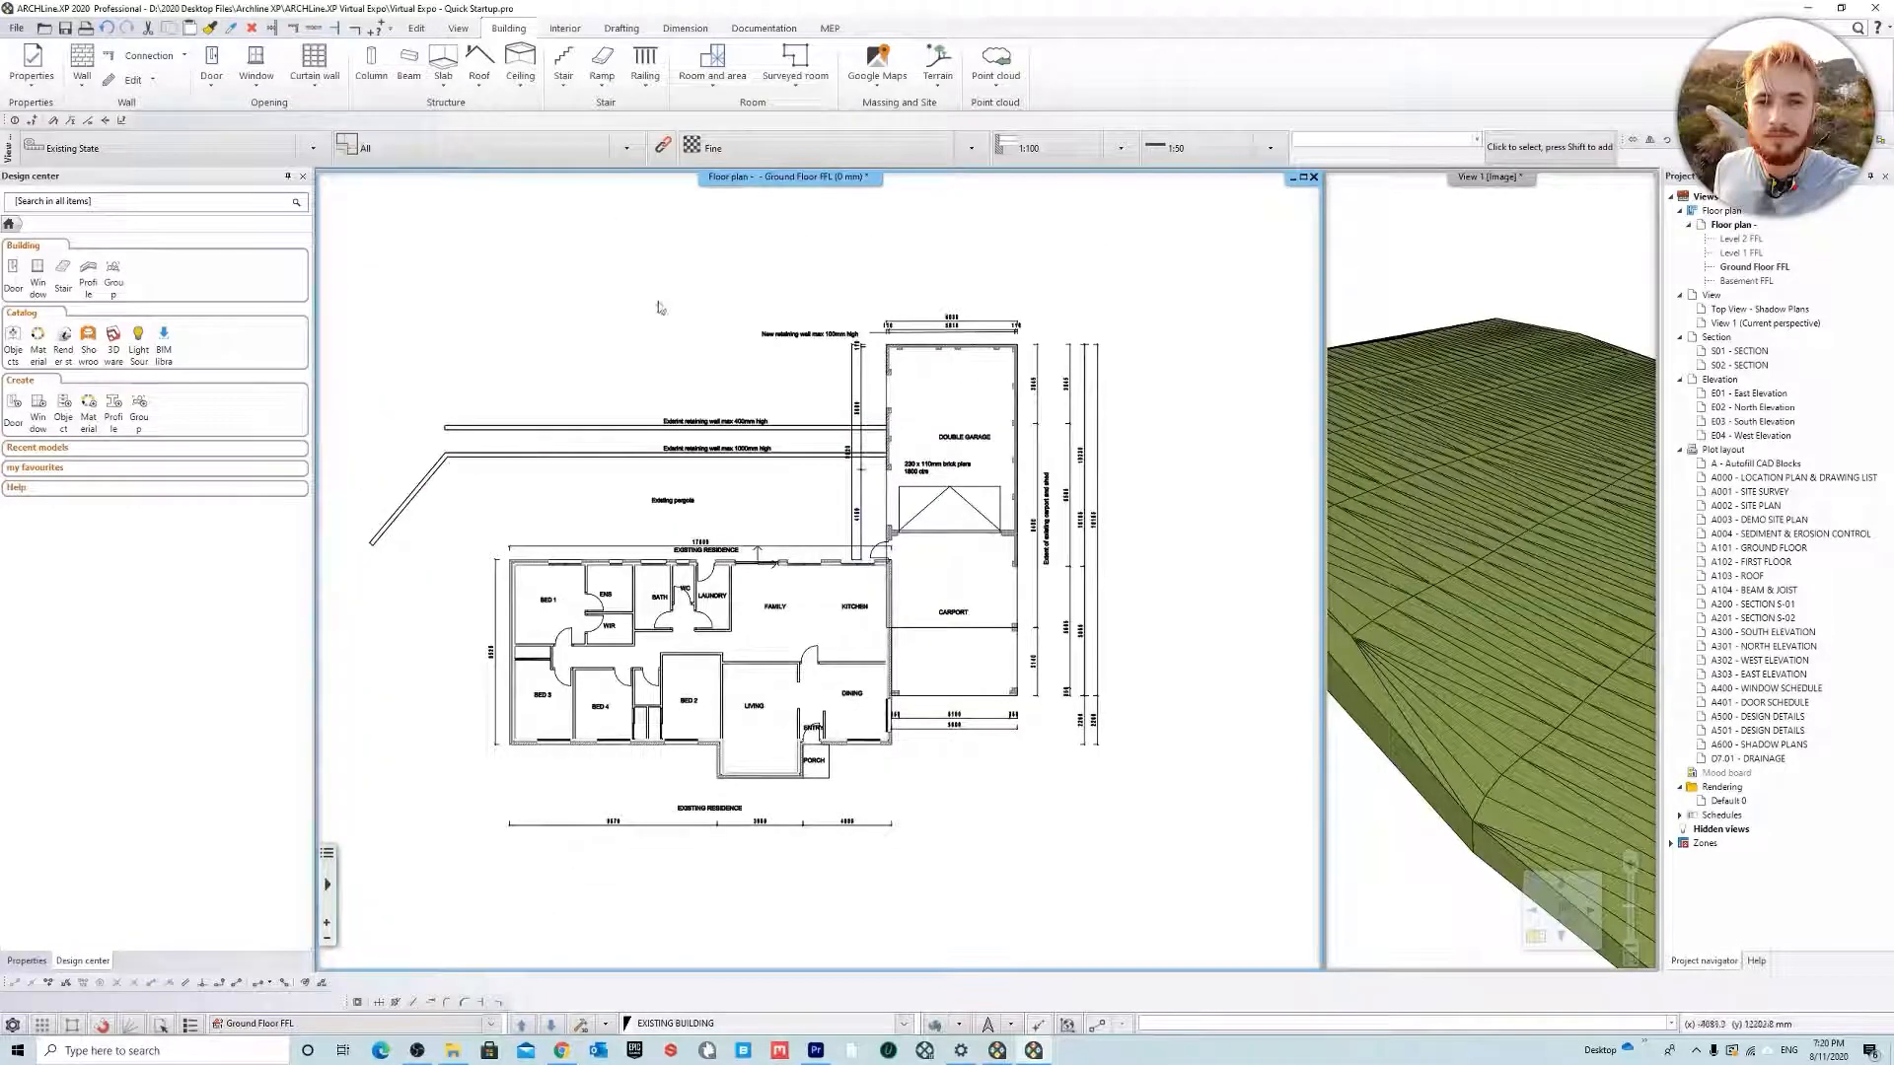
left_click(443, 60)
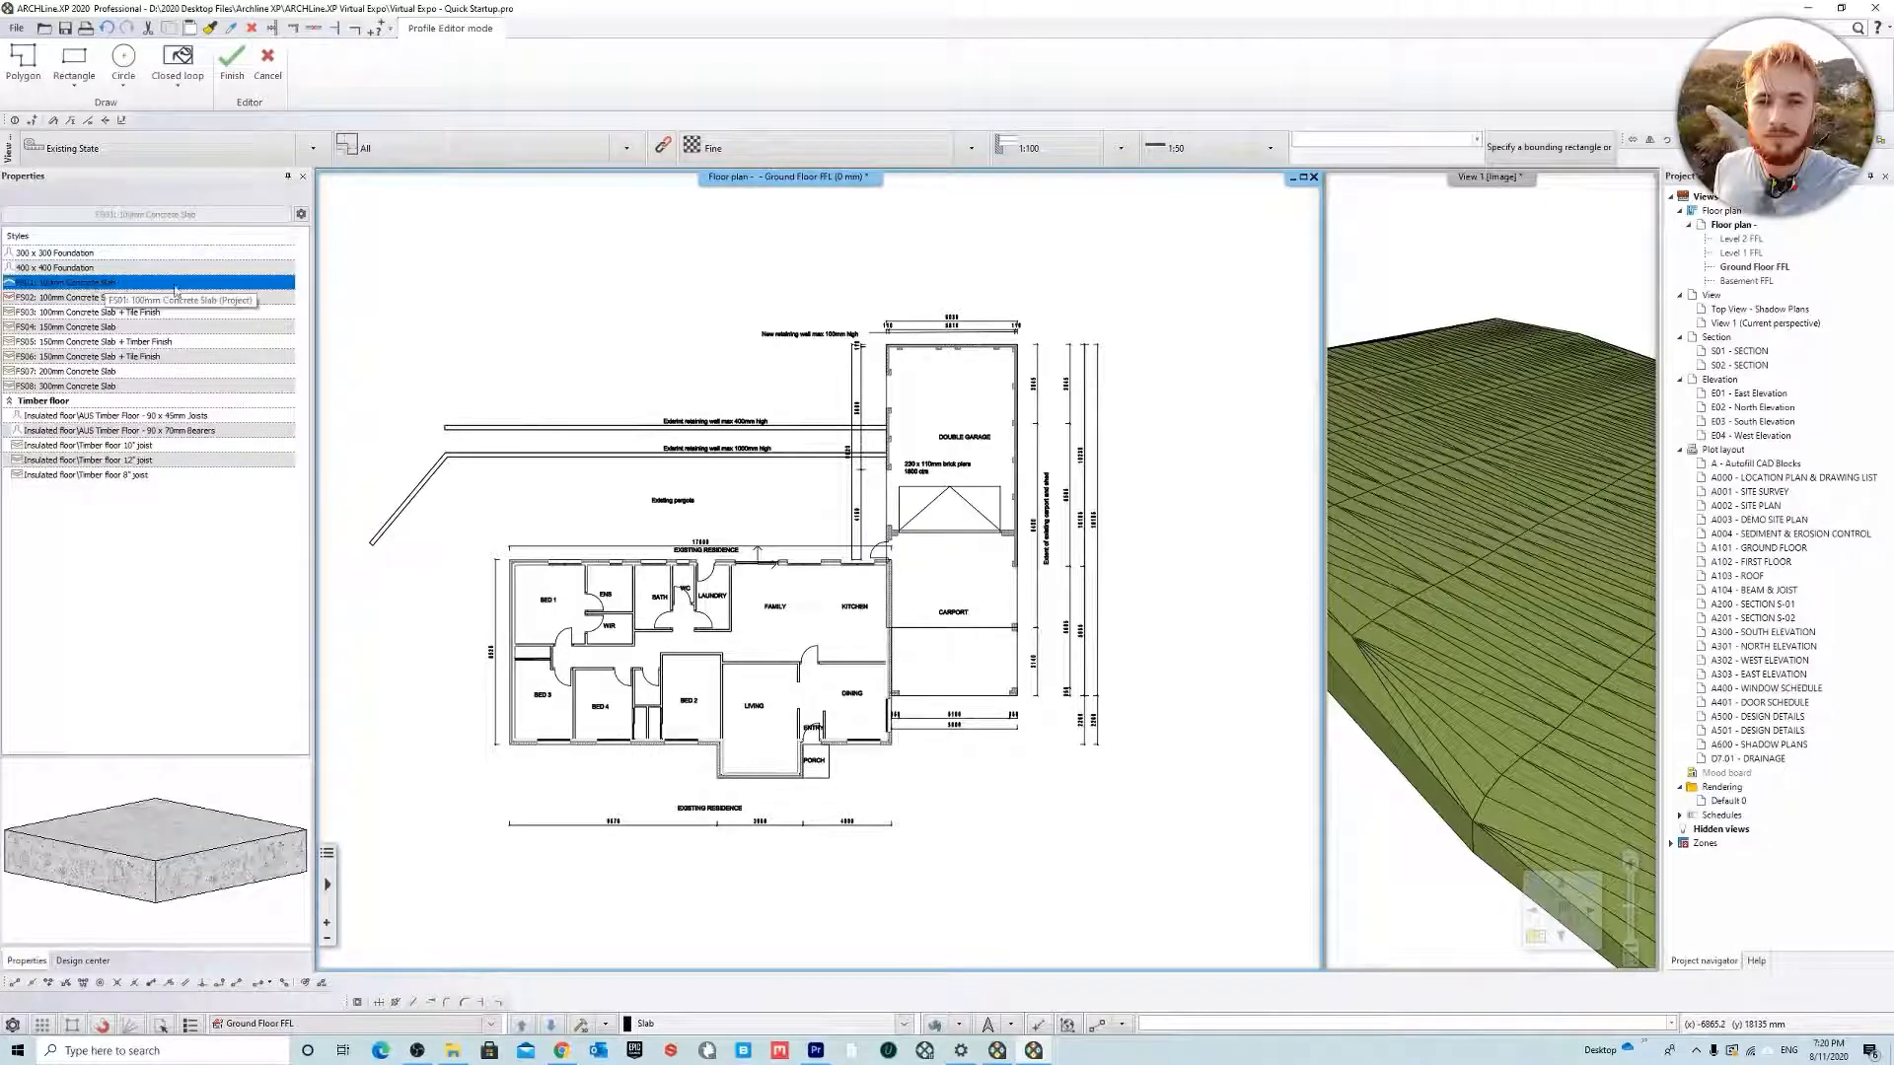
right_click(143, 292)
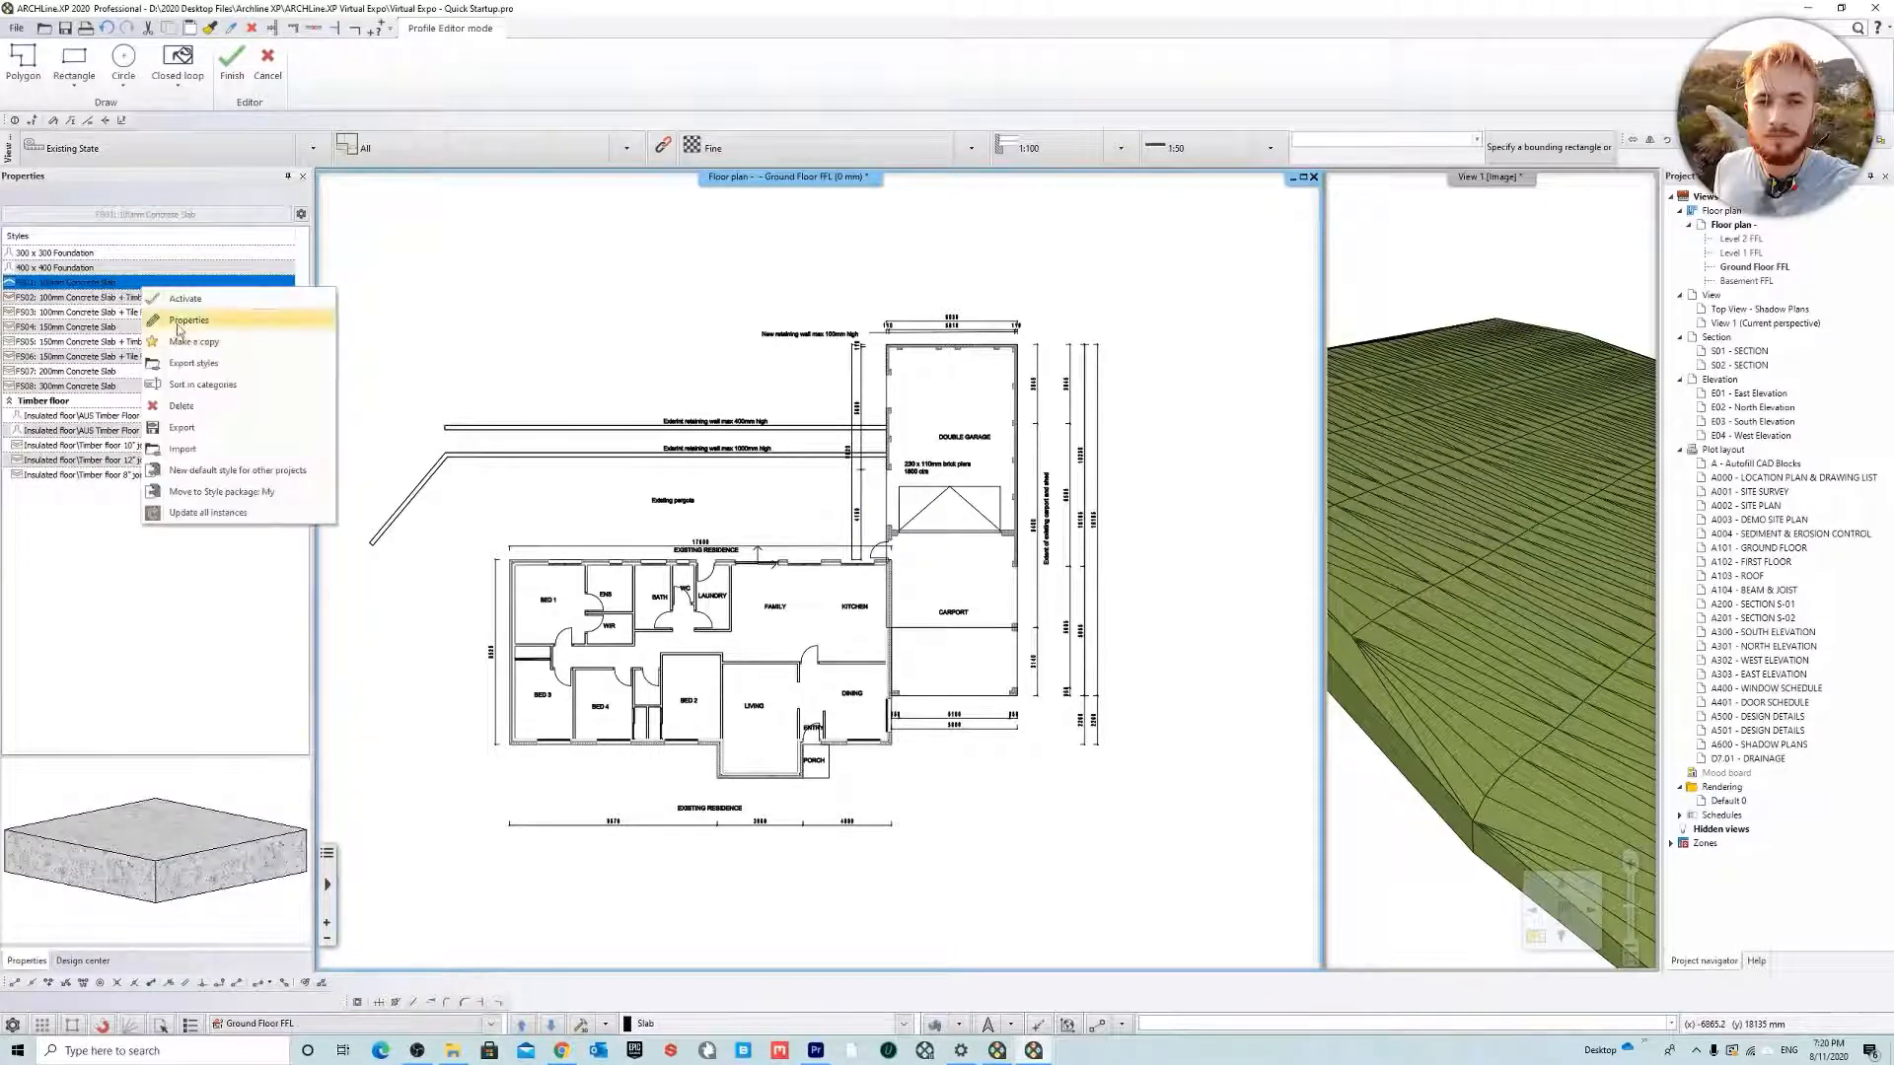
left_click(158, 314)
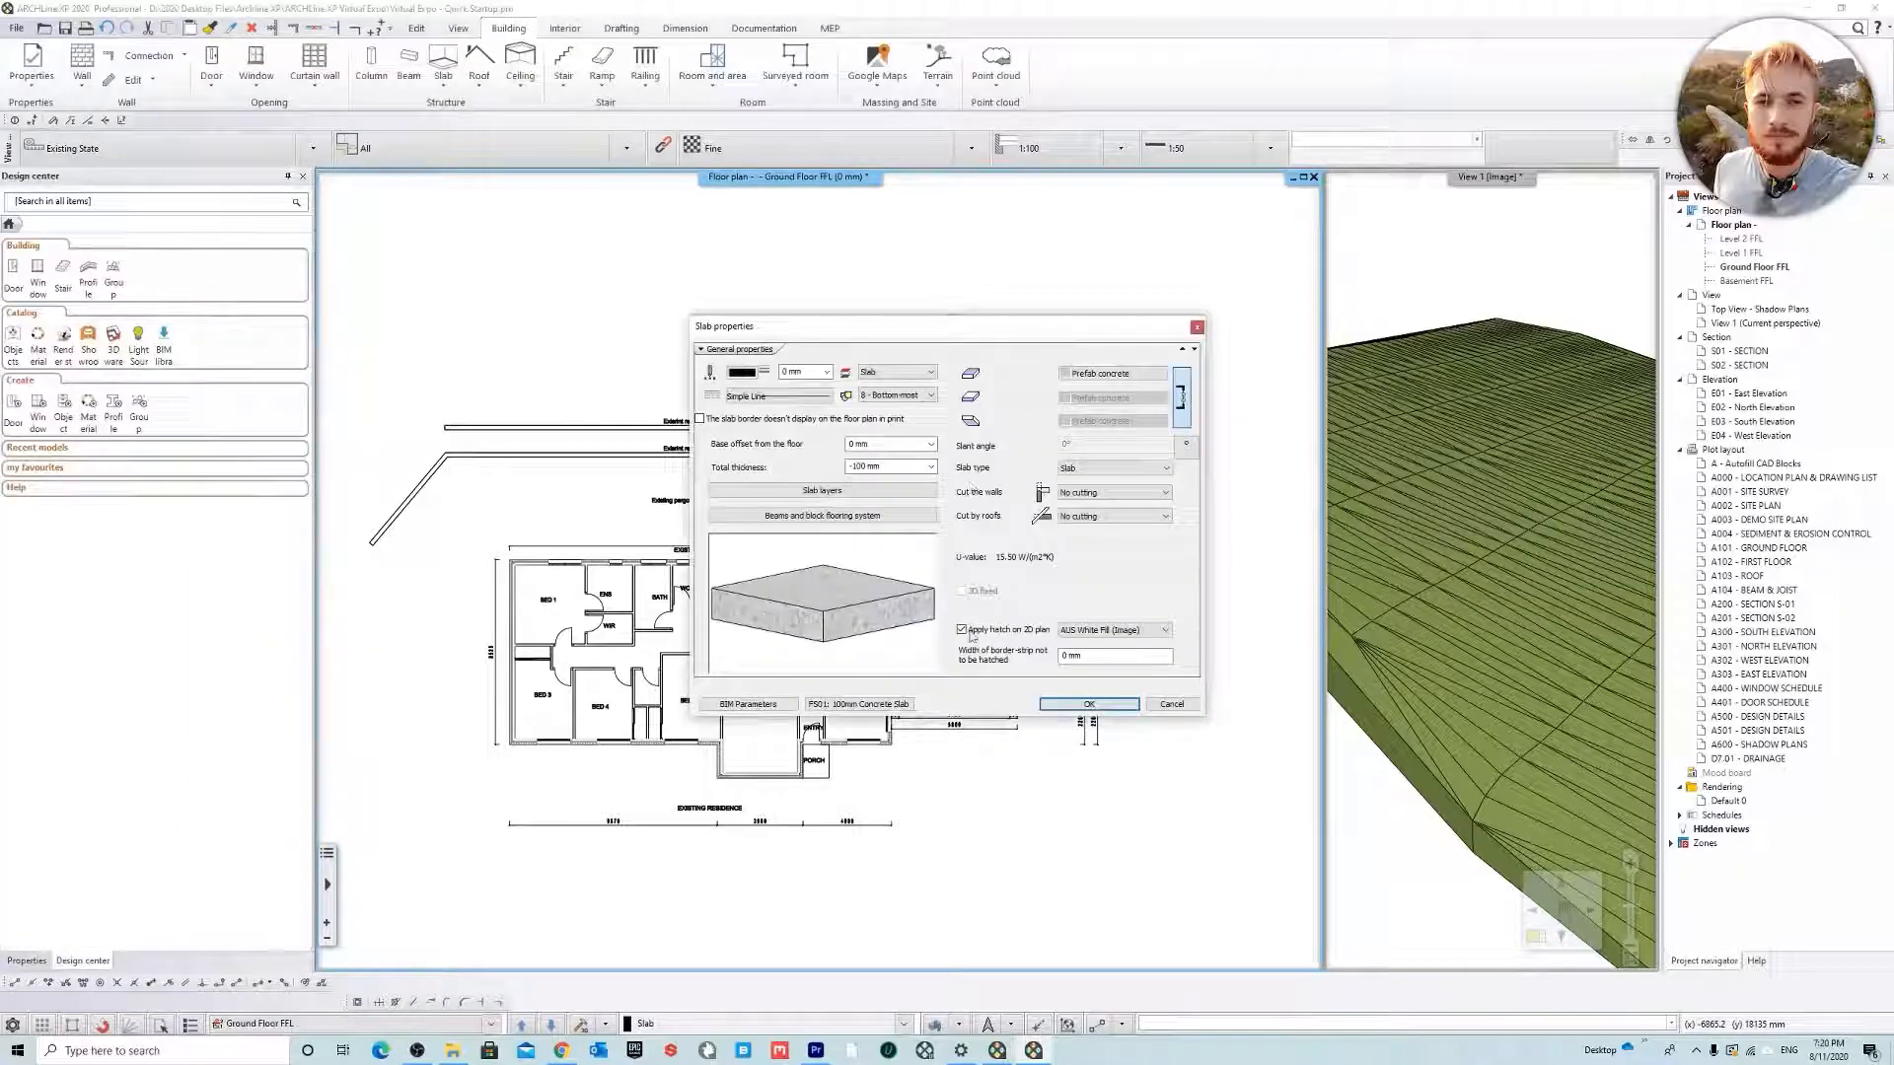
left_click_drag(881, 326, 750, 321)
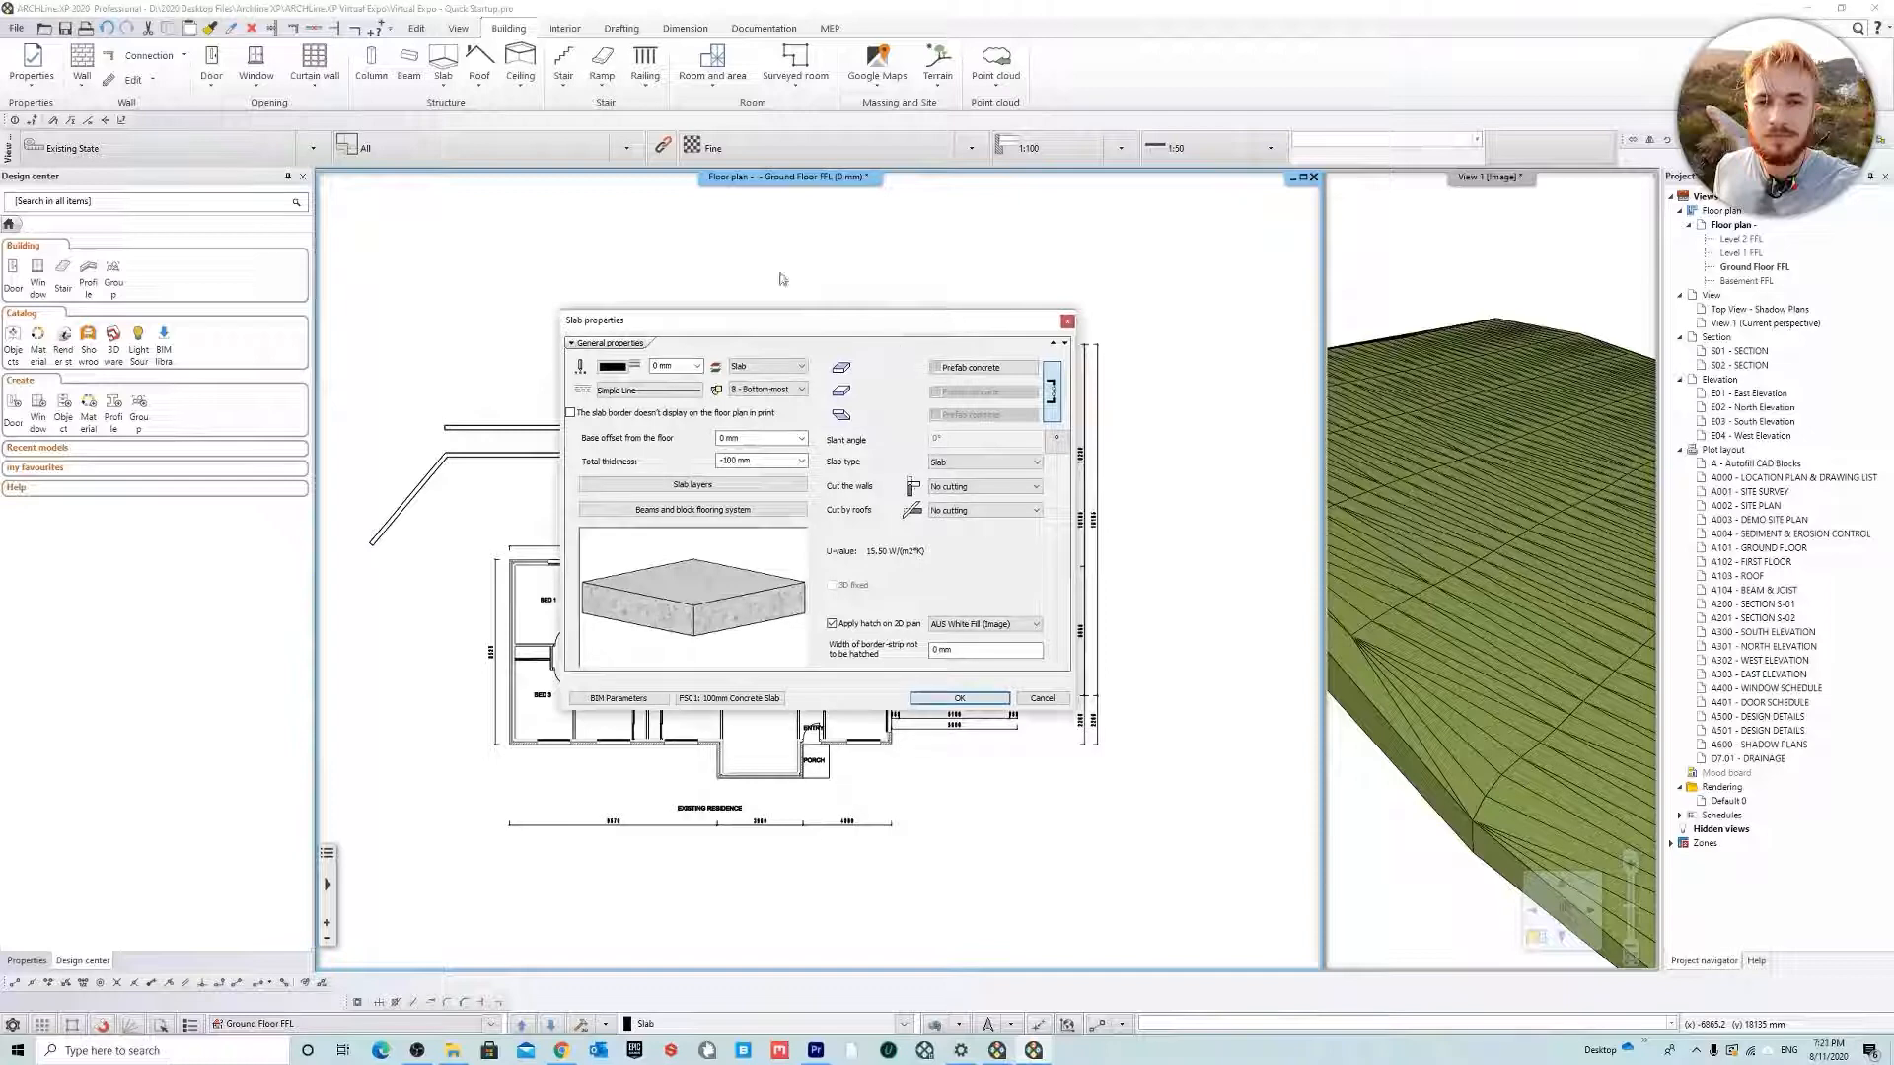
left_click_drag(849, 325, 822, 307)
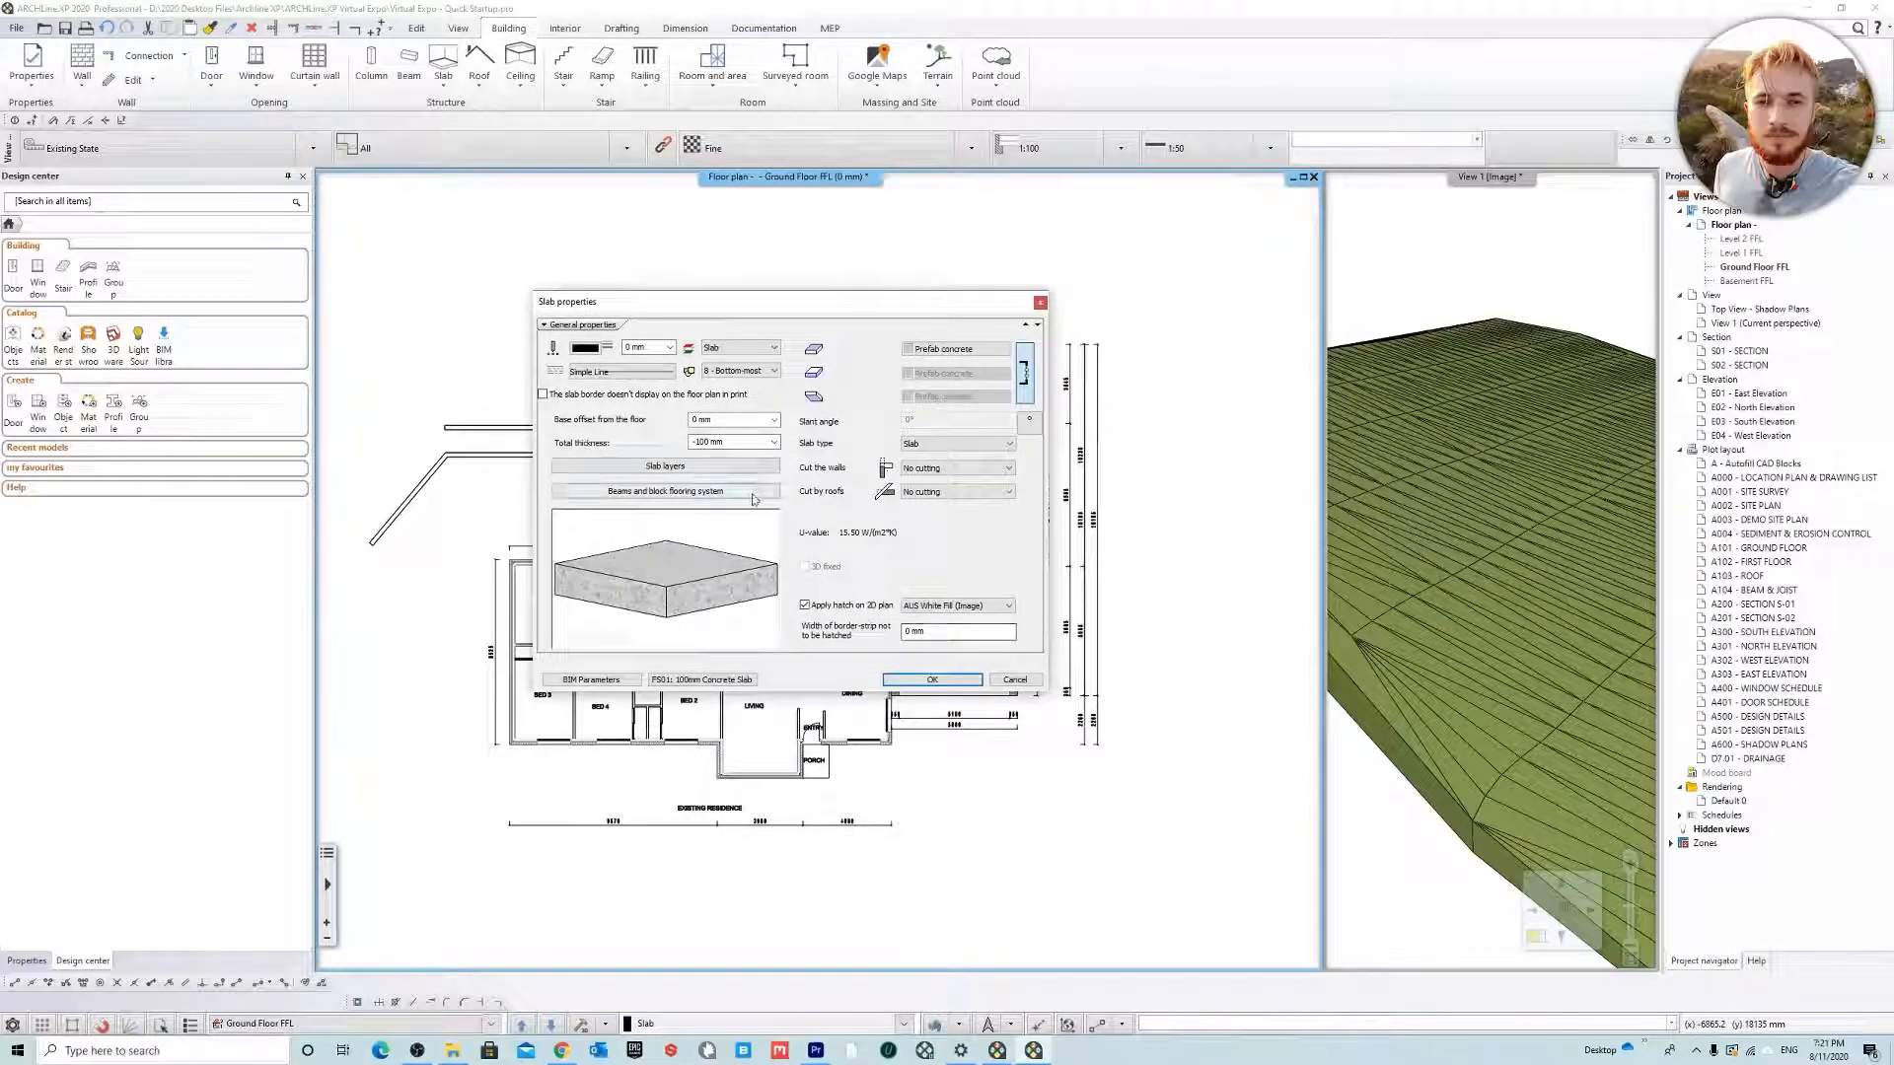
Examine the height parameters behind the slab's base offset and total thickness, leaving both as they are
left_click(775, 420)
left_click(735, 445)
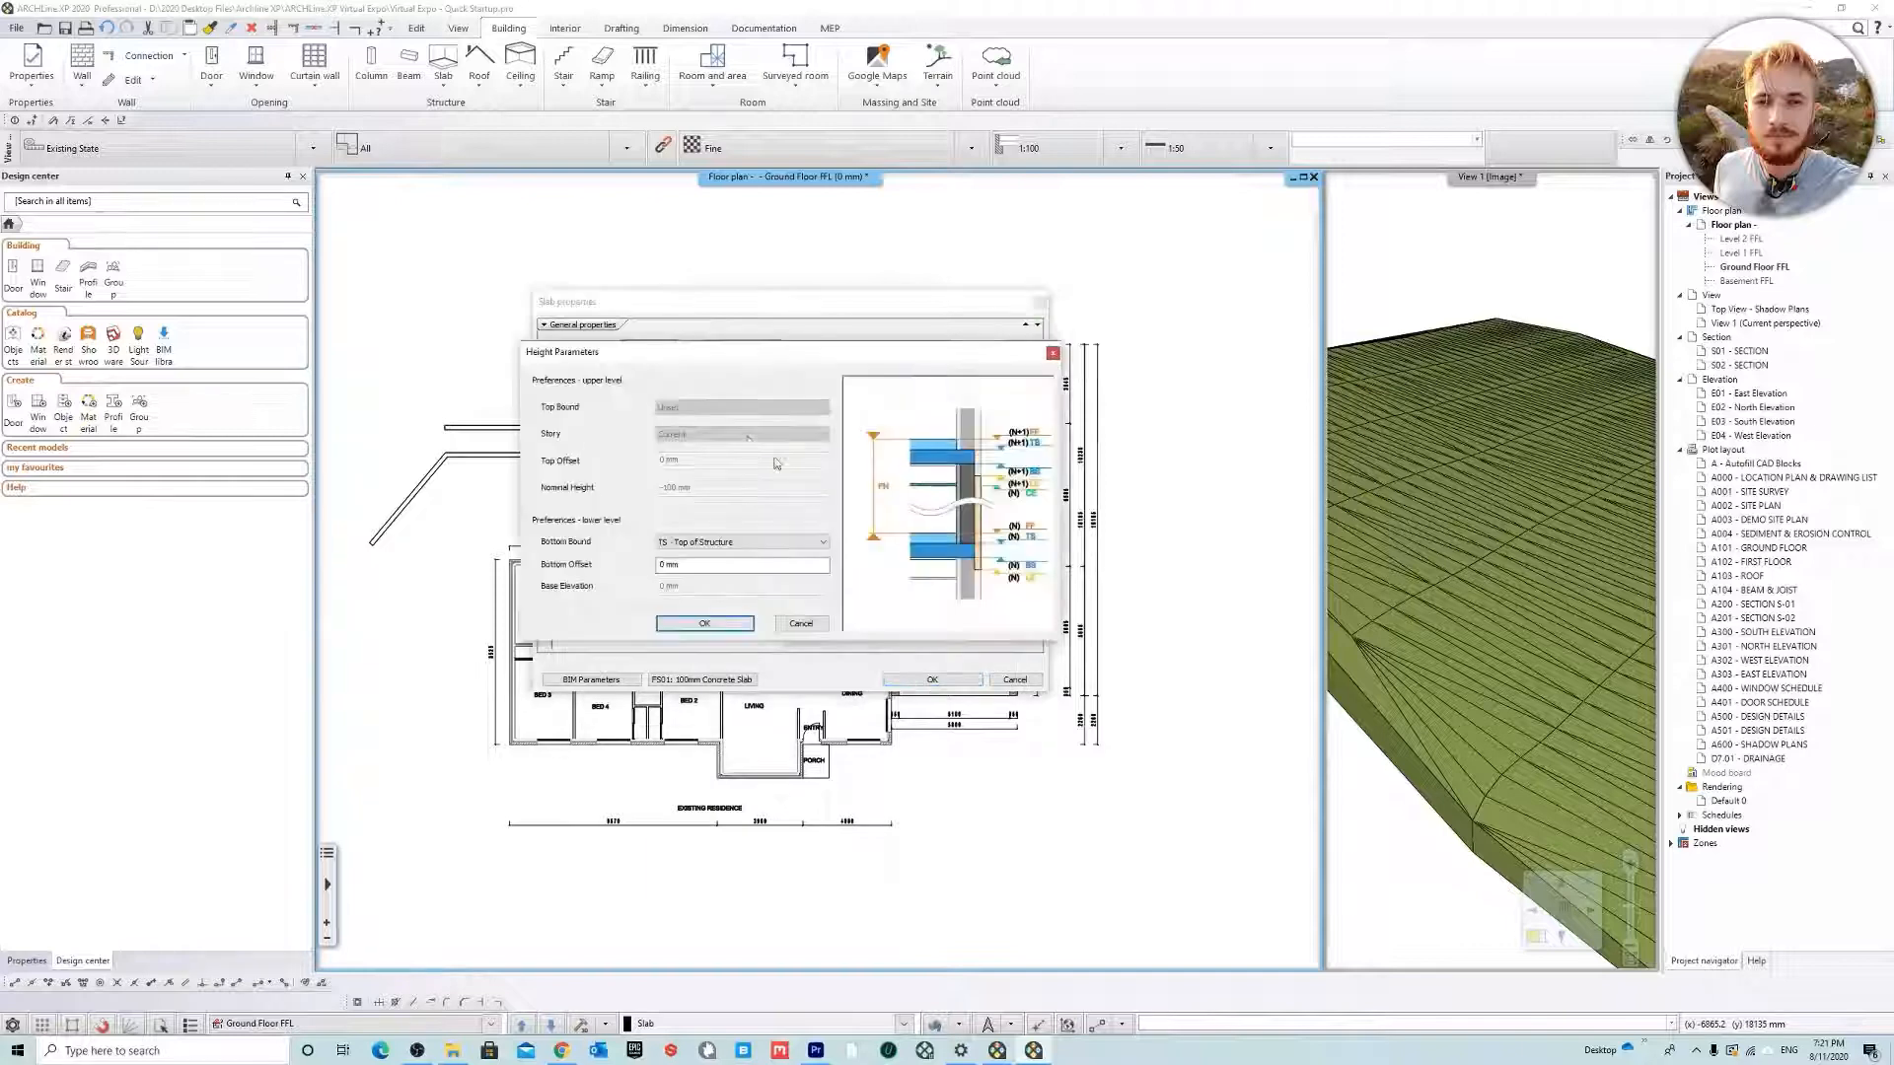
double_click(705, 567)
left_click(801, 623)
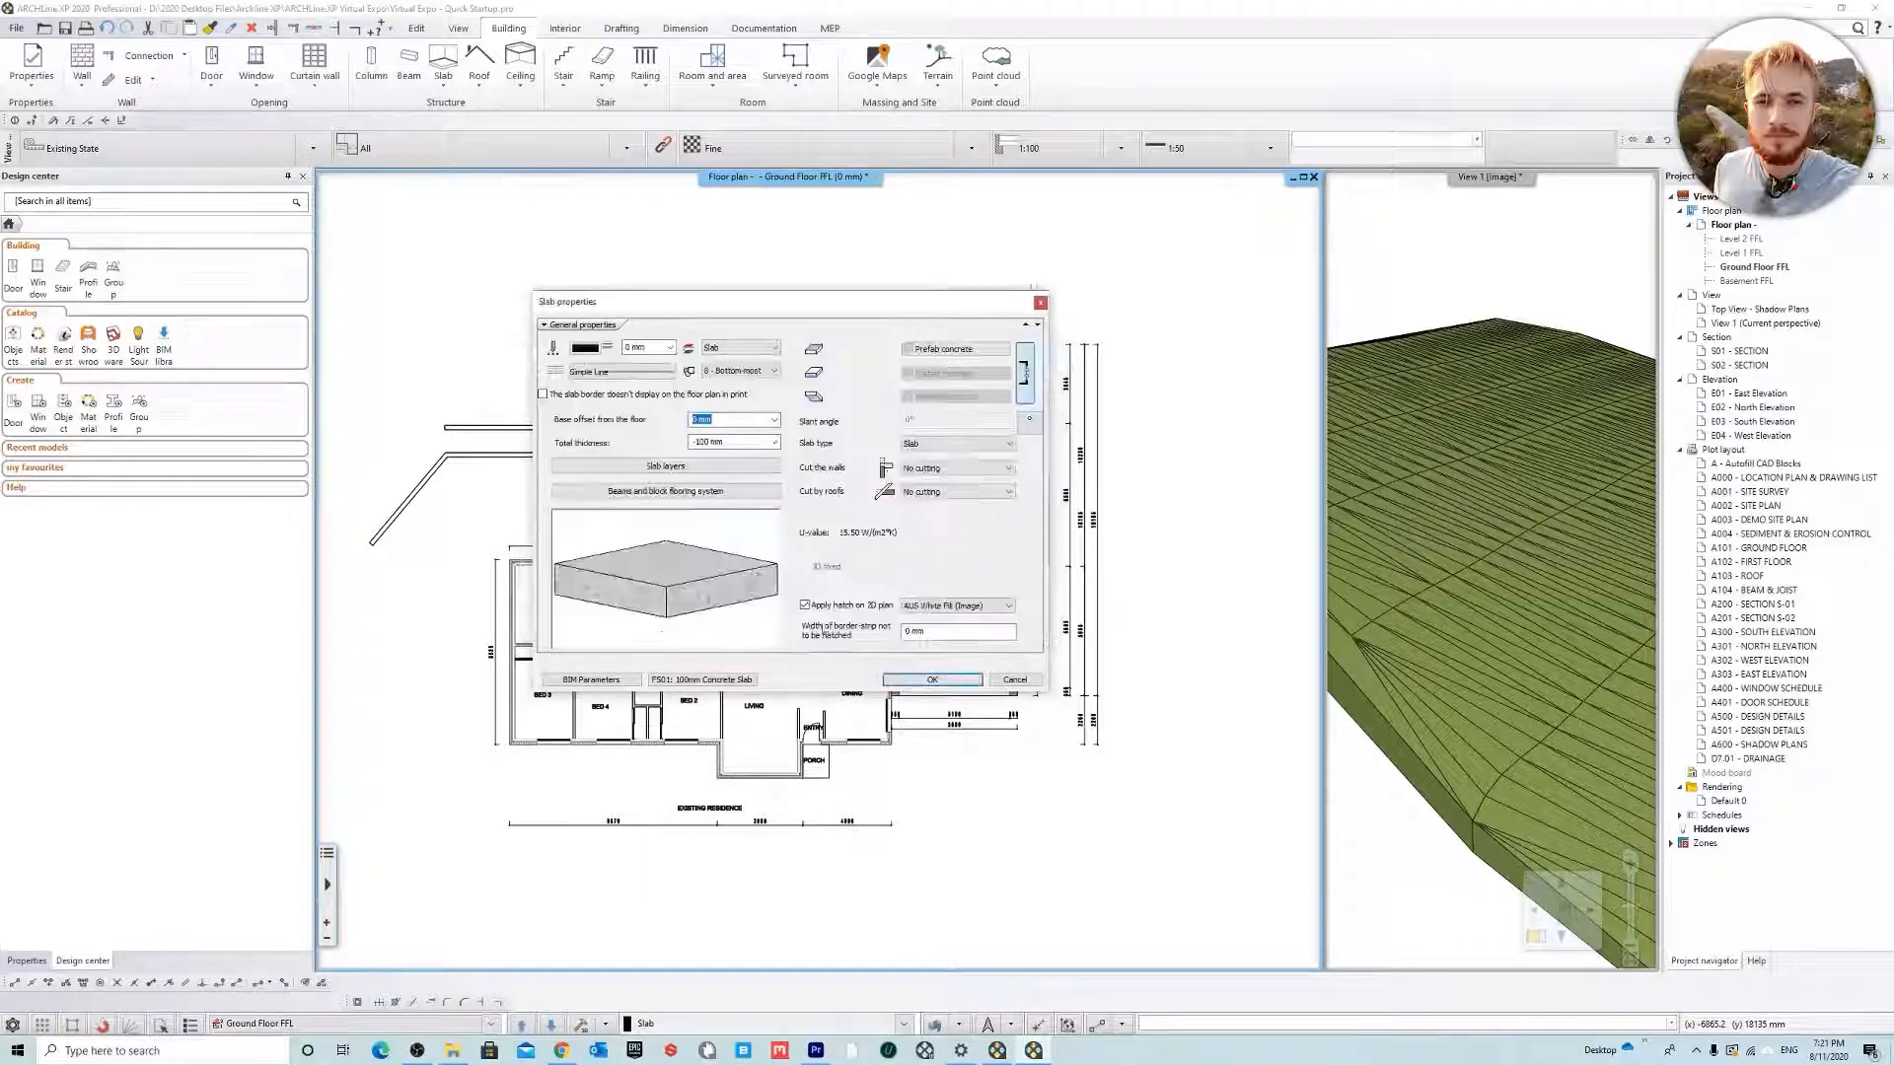
left_click(775, 442)
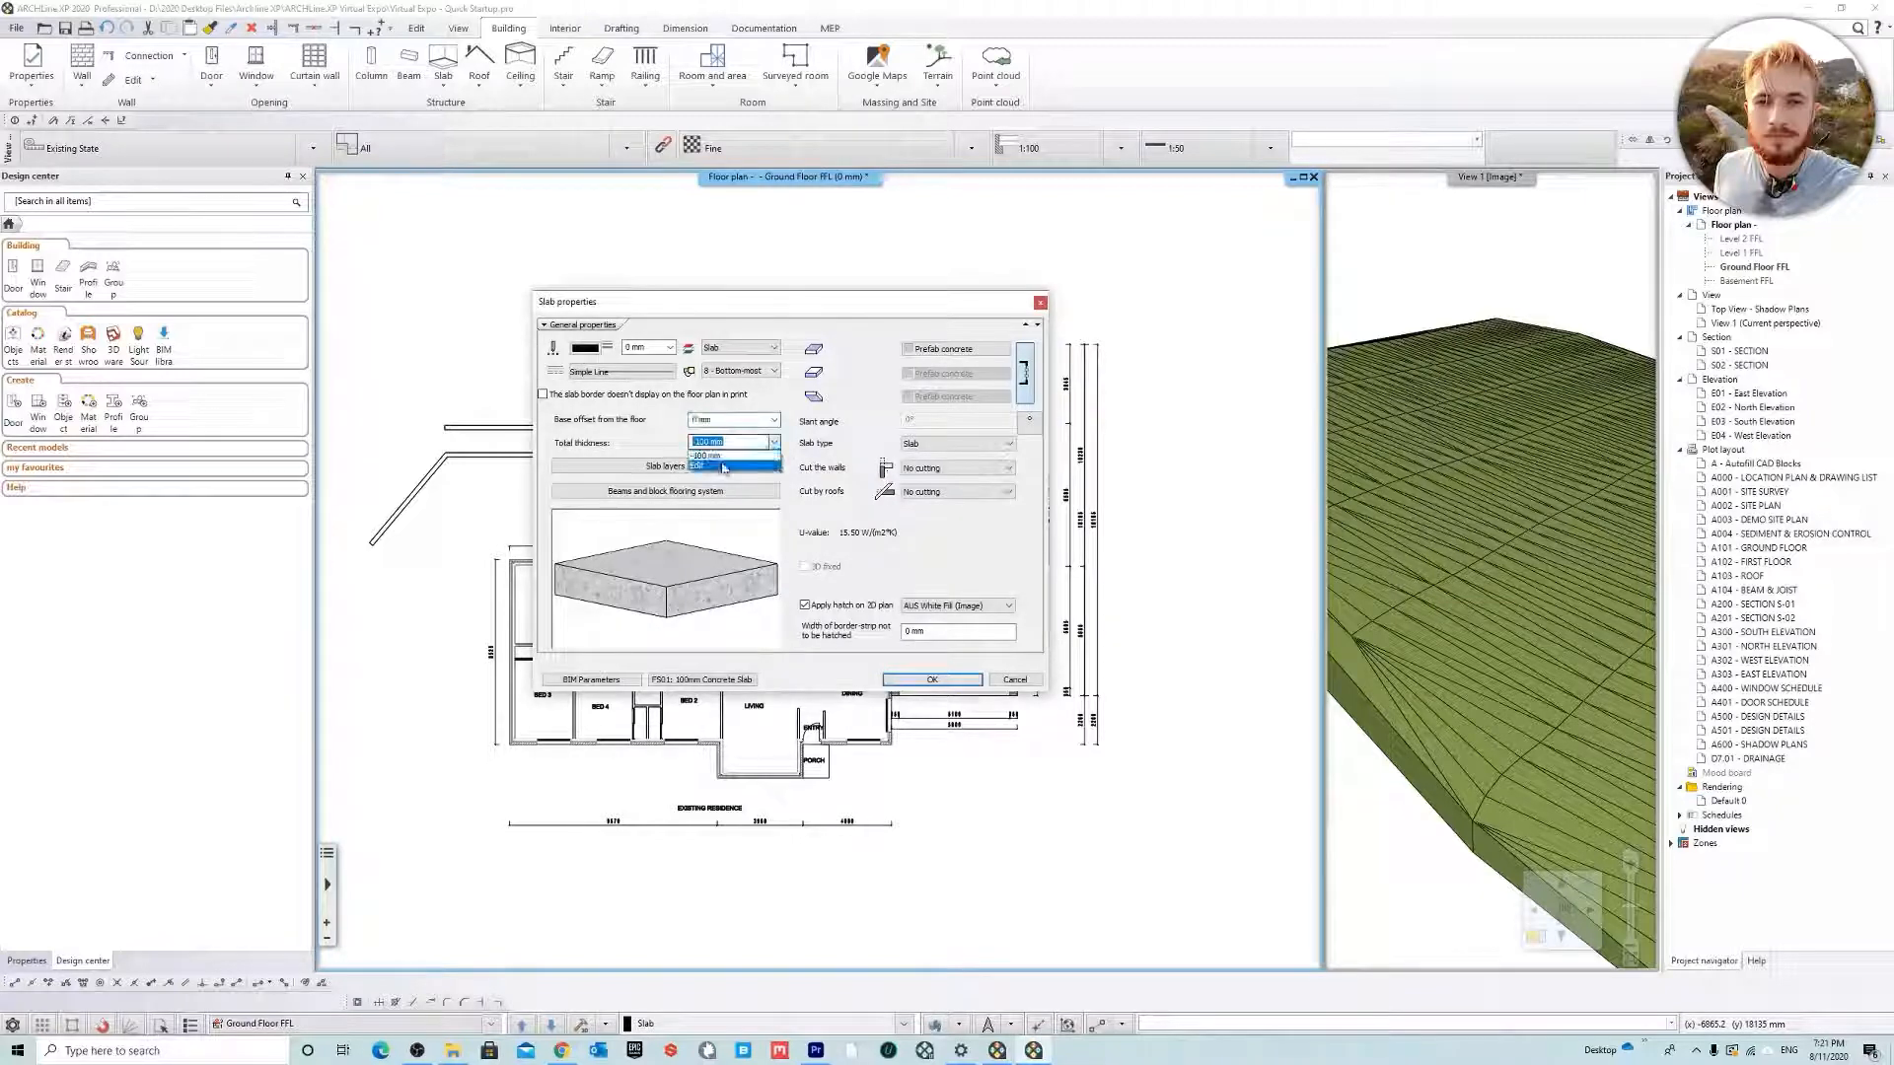
left_click(730, 462)
double_click(700, 487)
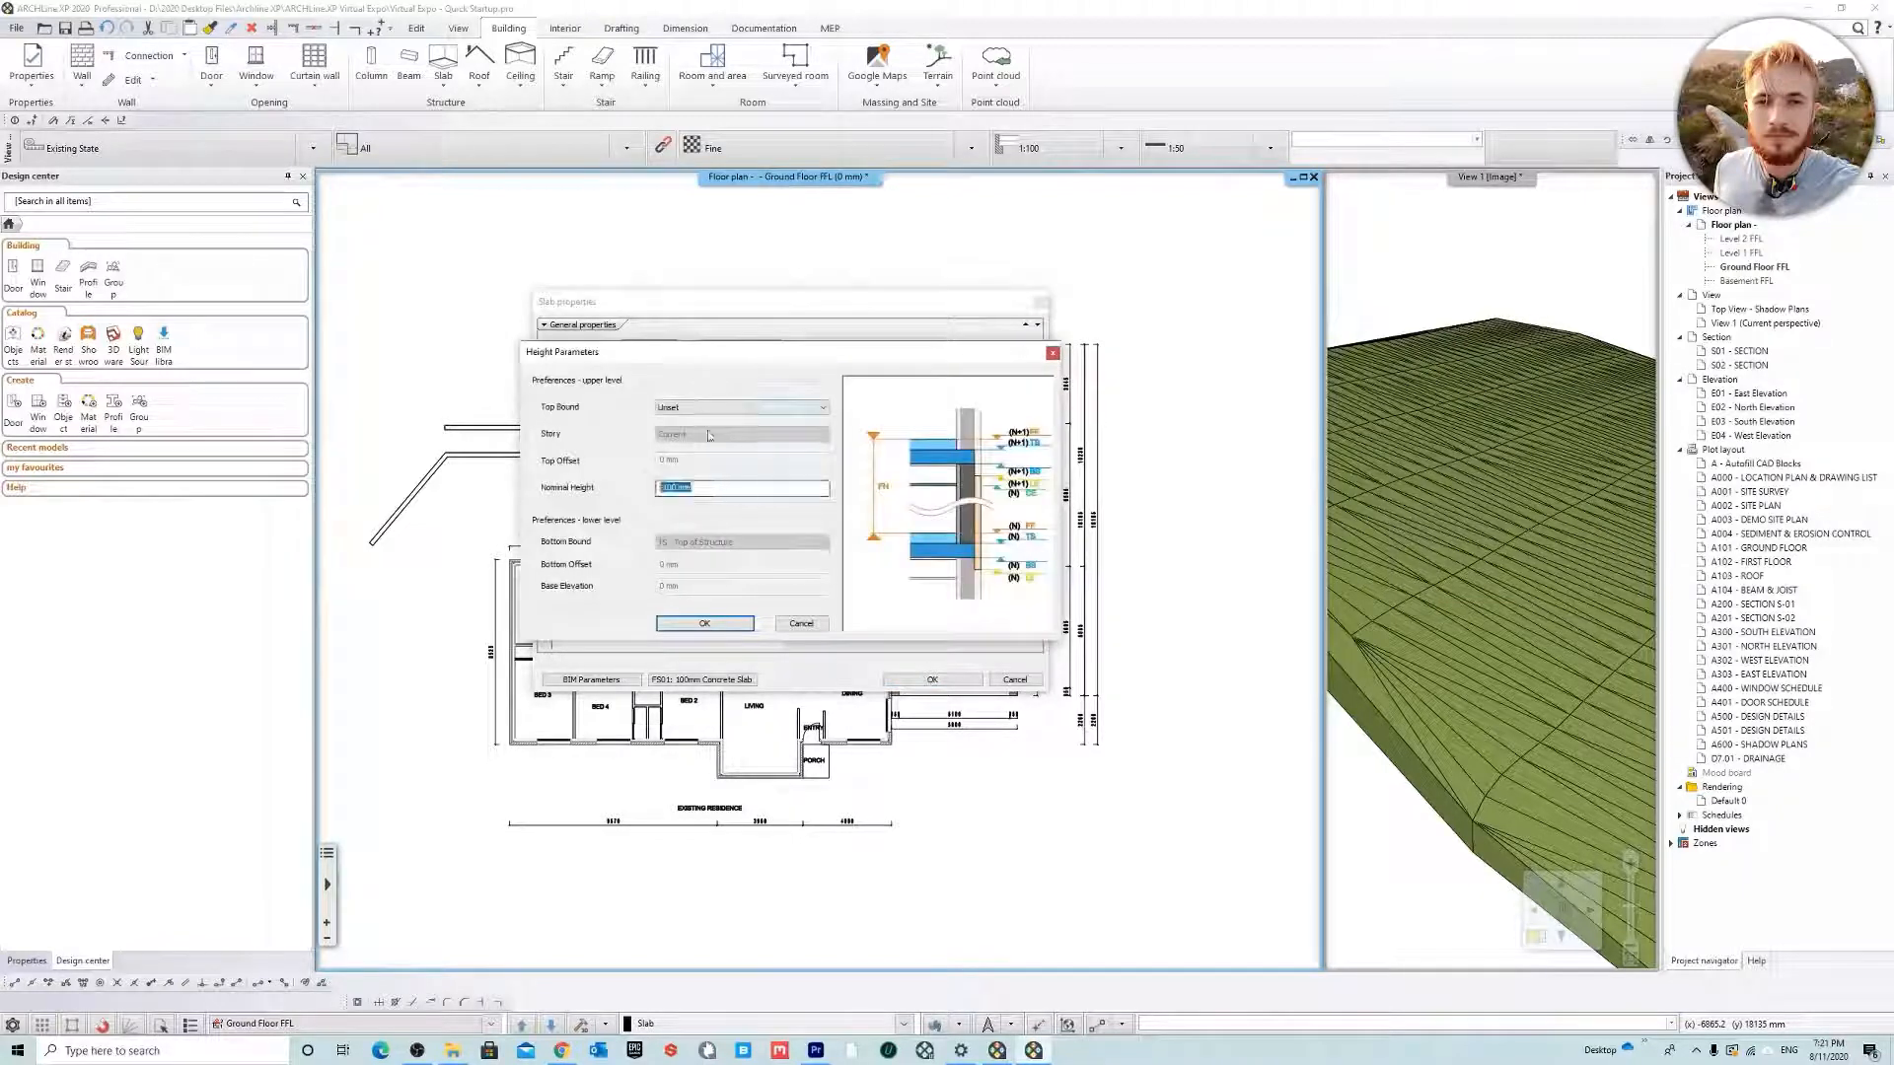
left_click(801, 623)
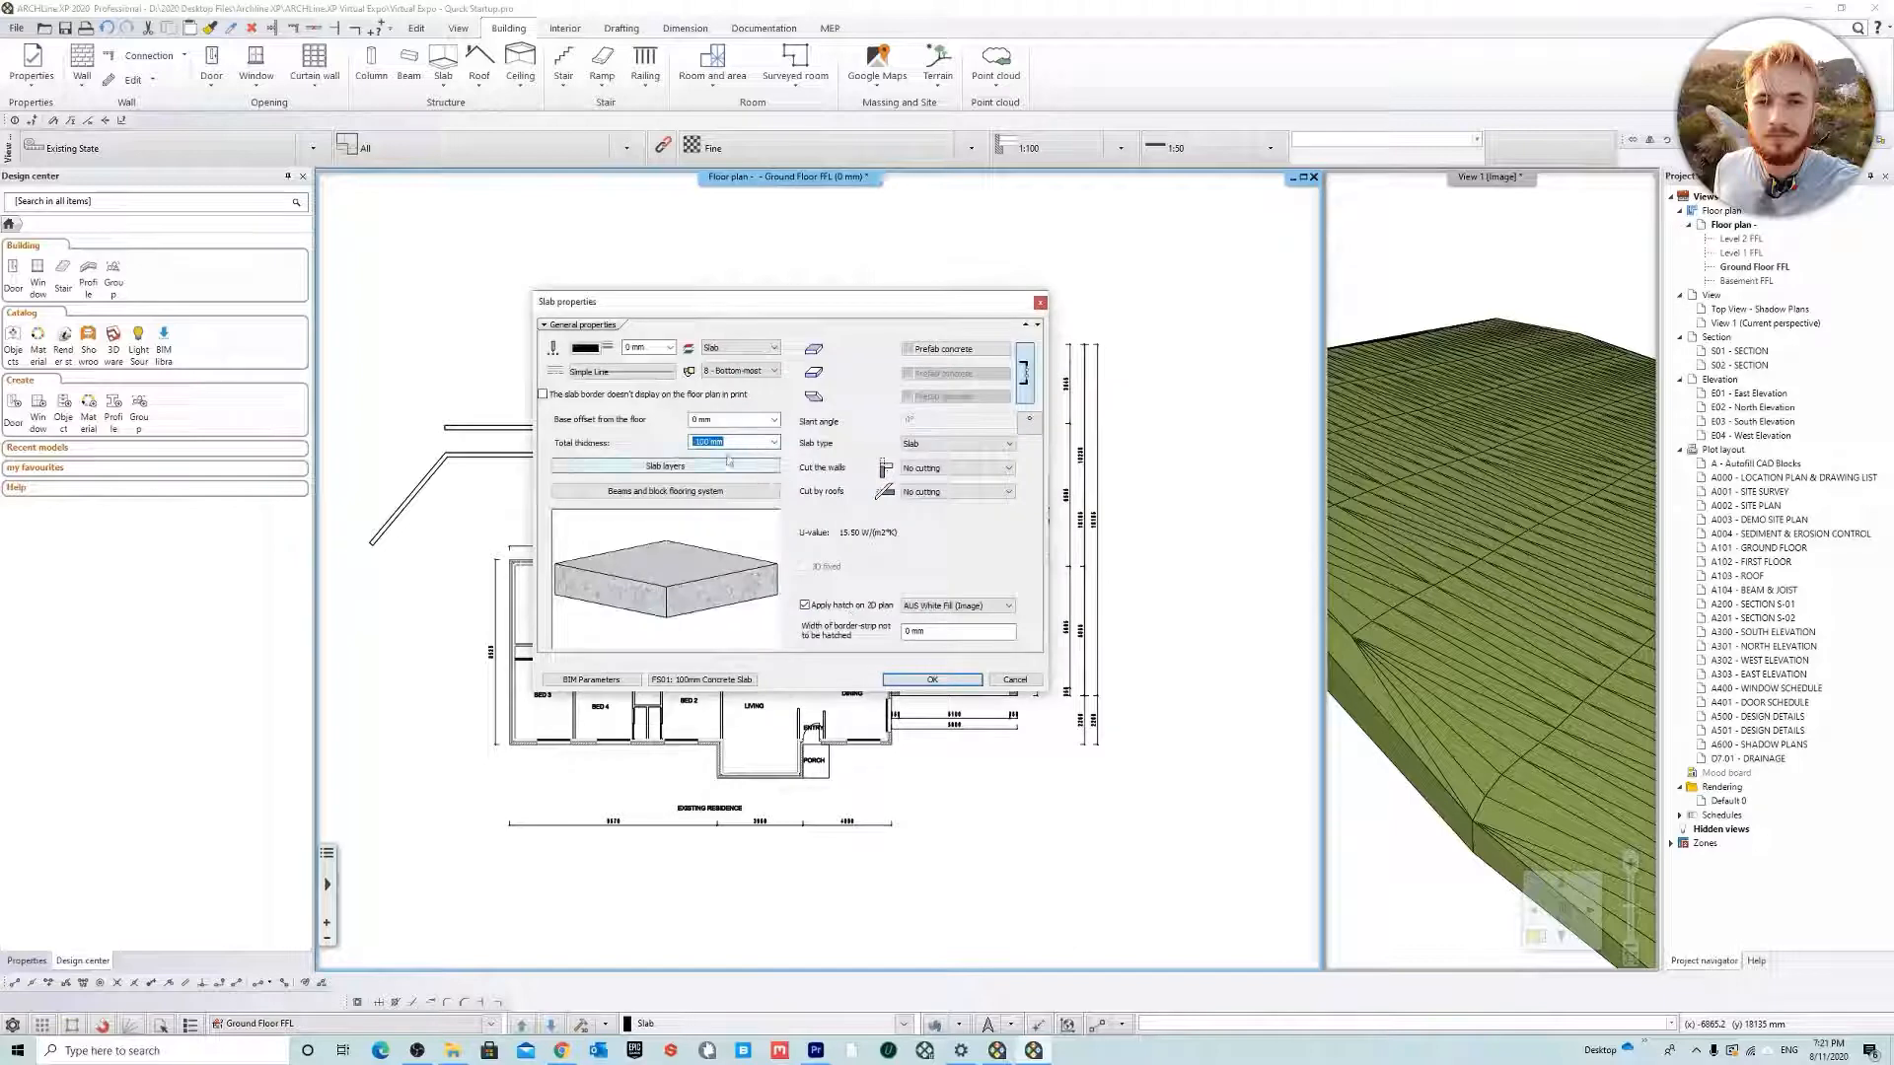
Turn off the 2D plan hatch for the FS01: 100mm Concrete Slab and accept its properties
left_click(806, 606)
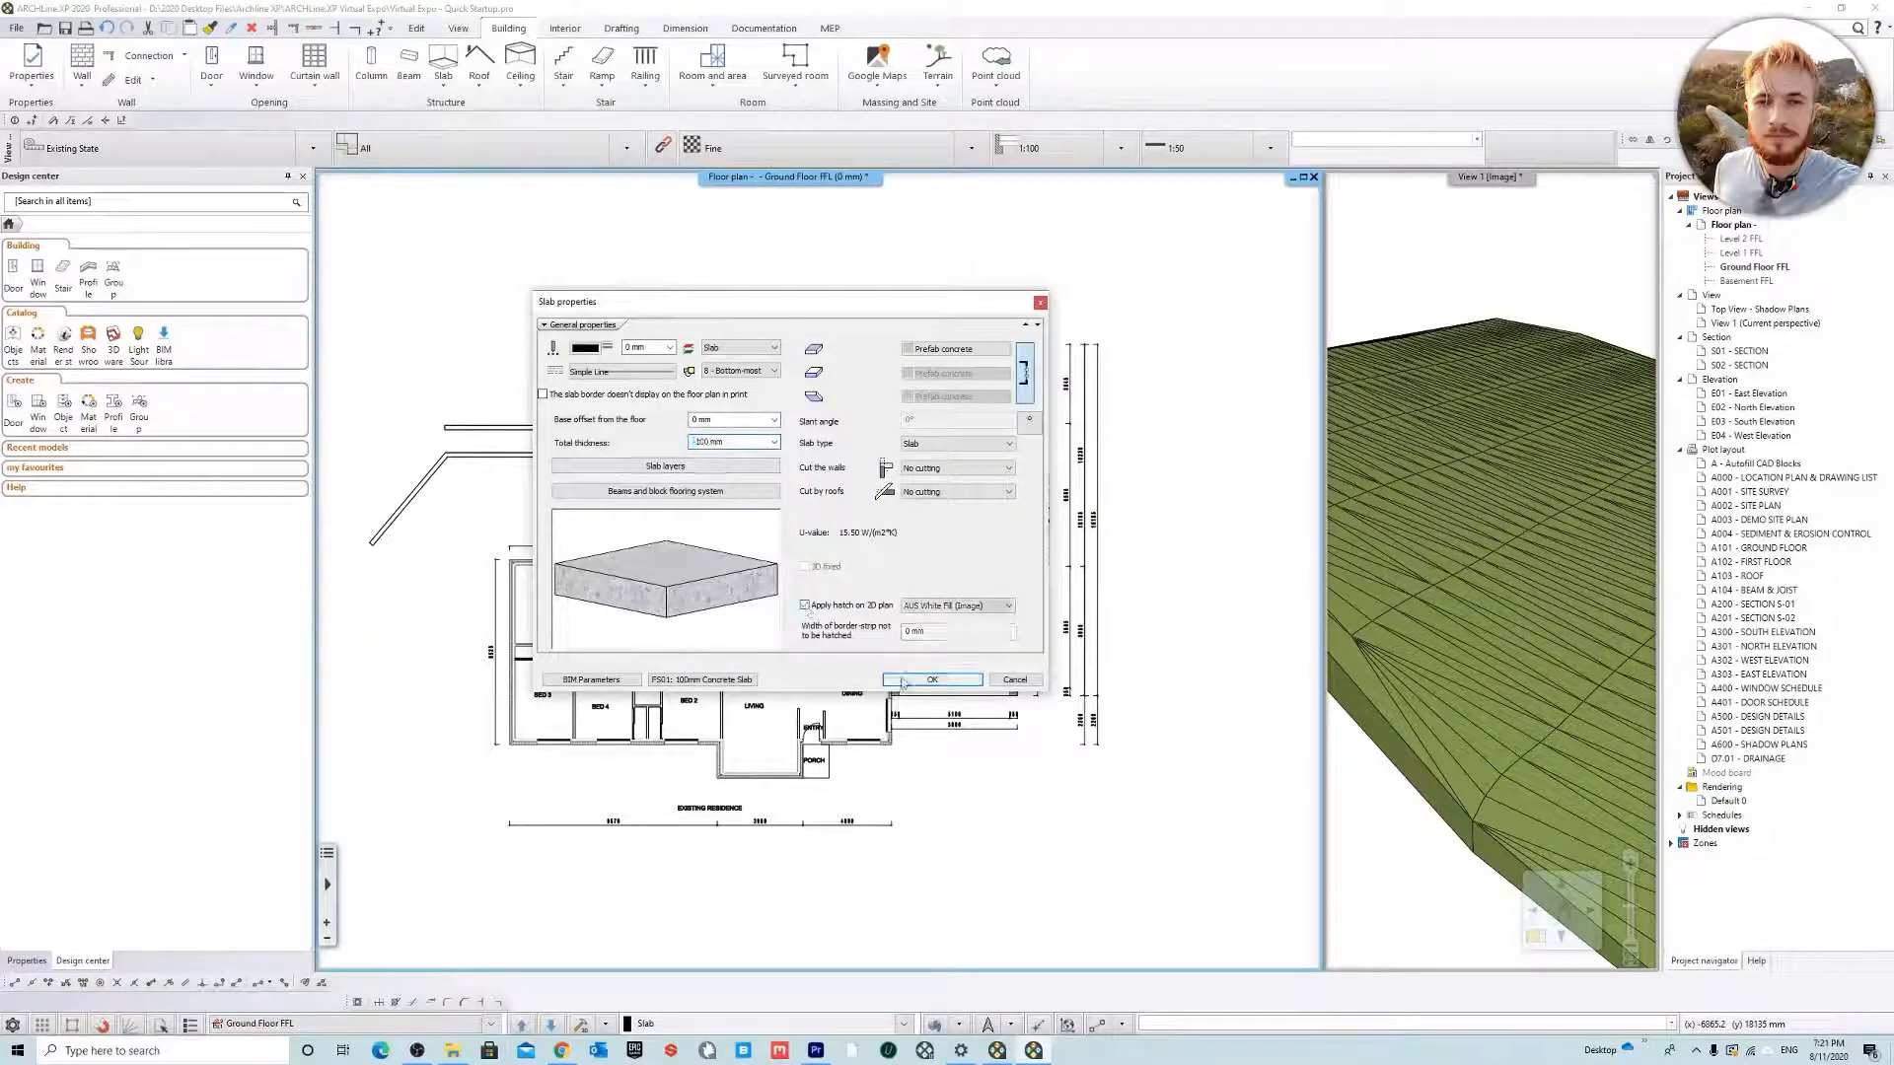
left_click(932, 680)
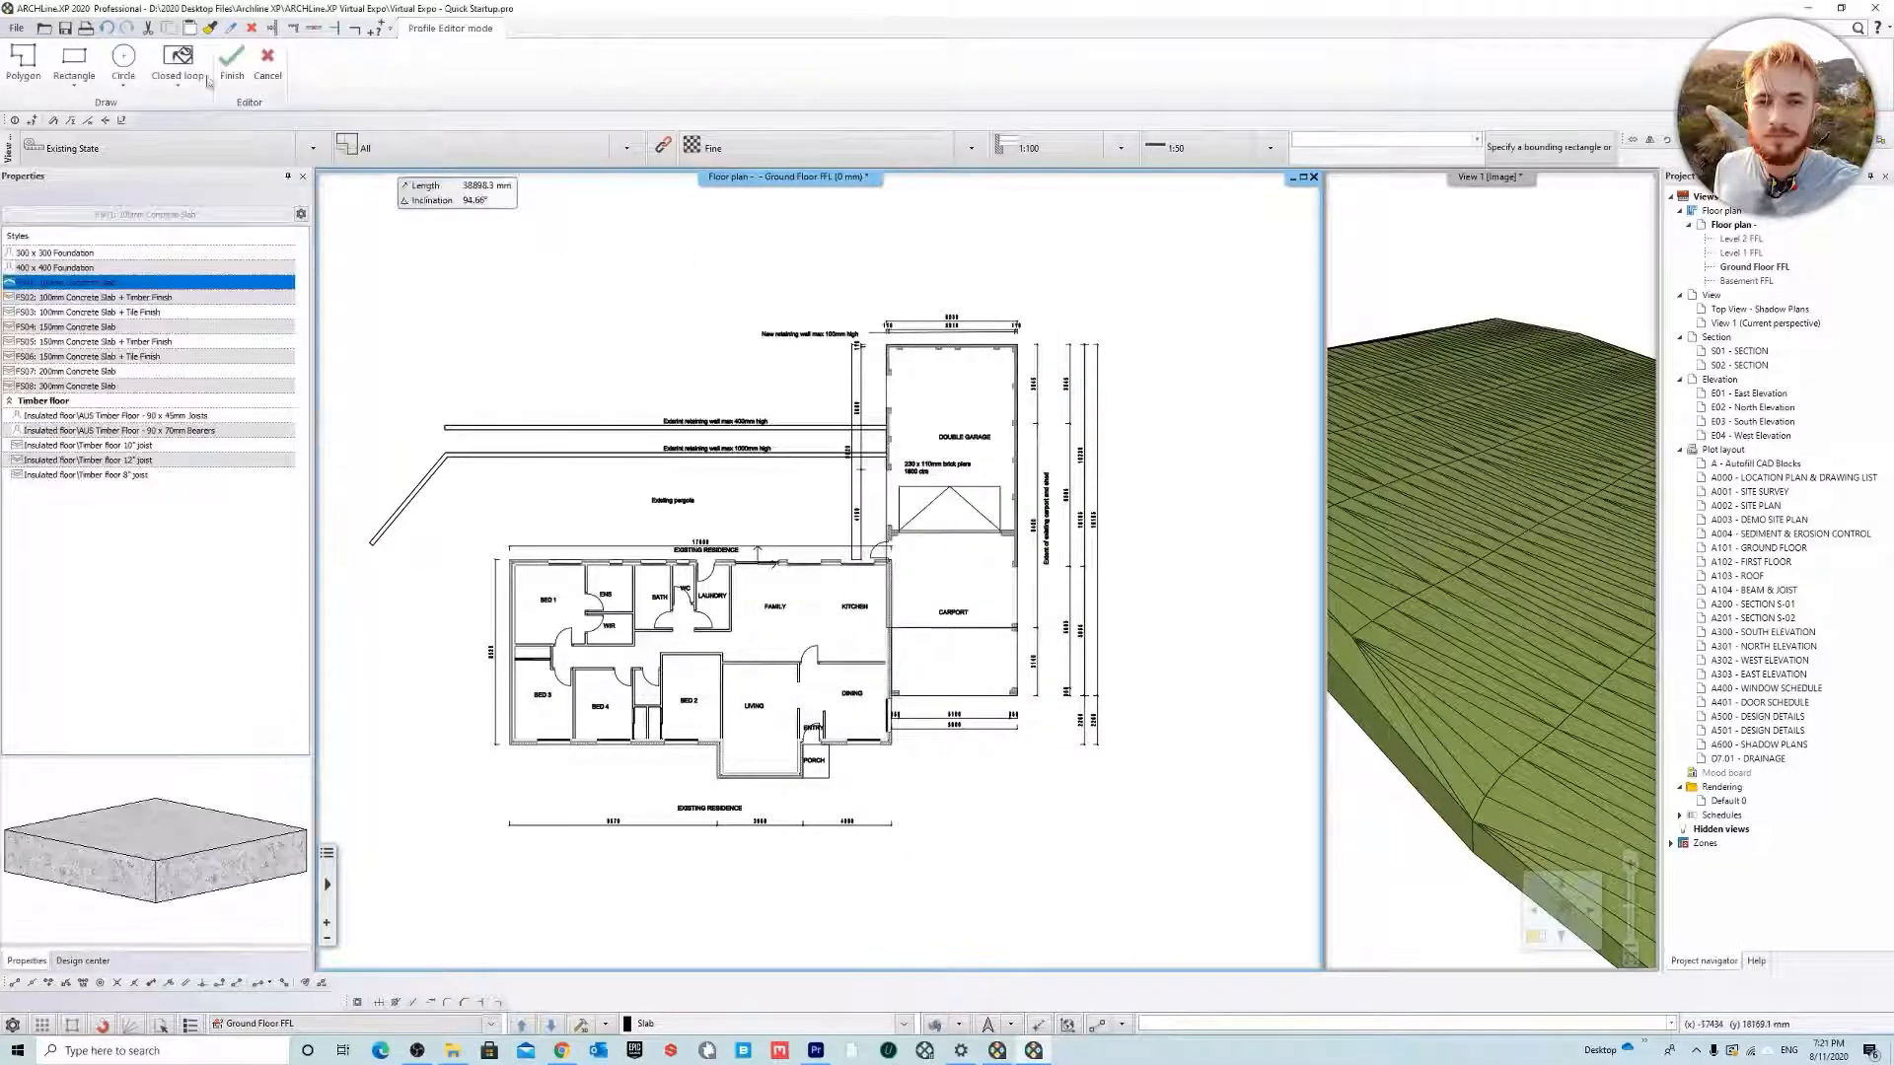
Draw a 17600 by 8525 mm rectangular slab from the outer corner of BED 1 to the opposite outer corner at DINING
left_click(74, 60)
scroll(722, 653, "up", 5)
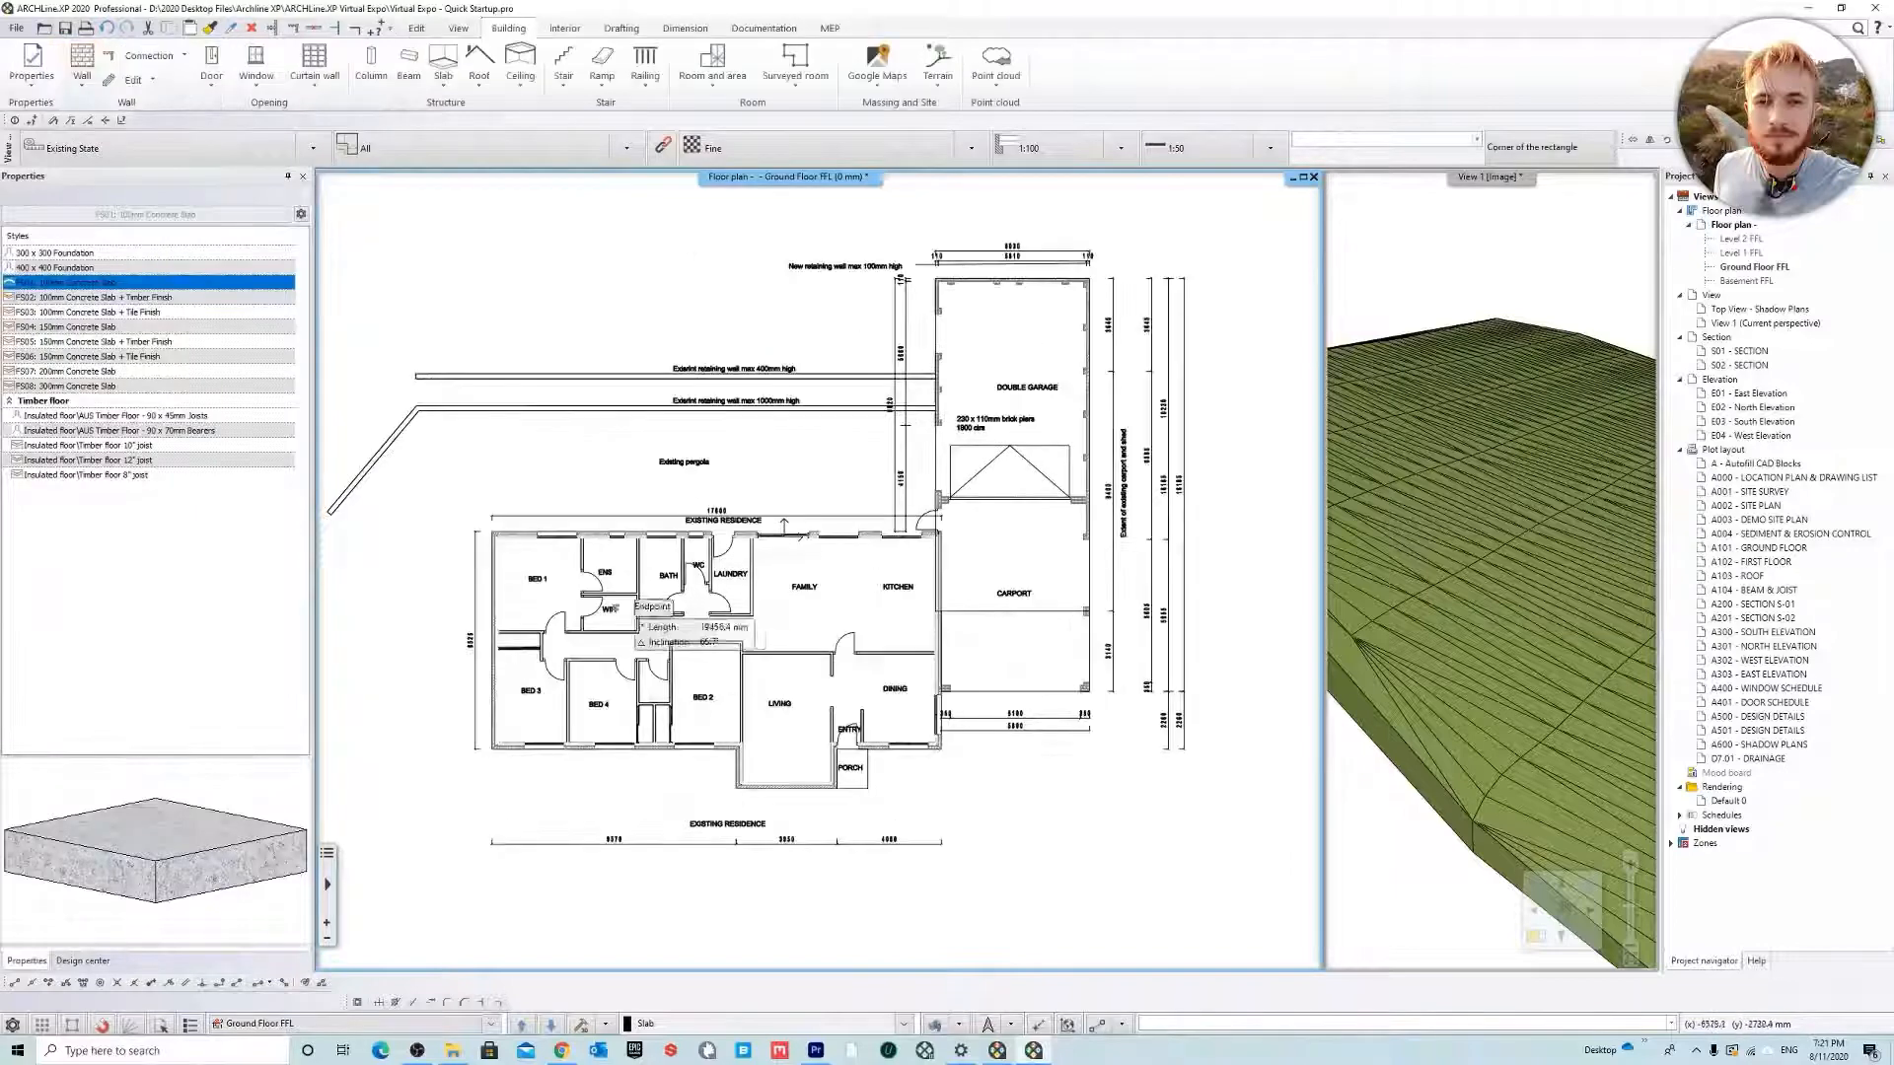
scroll(651, 487, "up", 2)
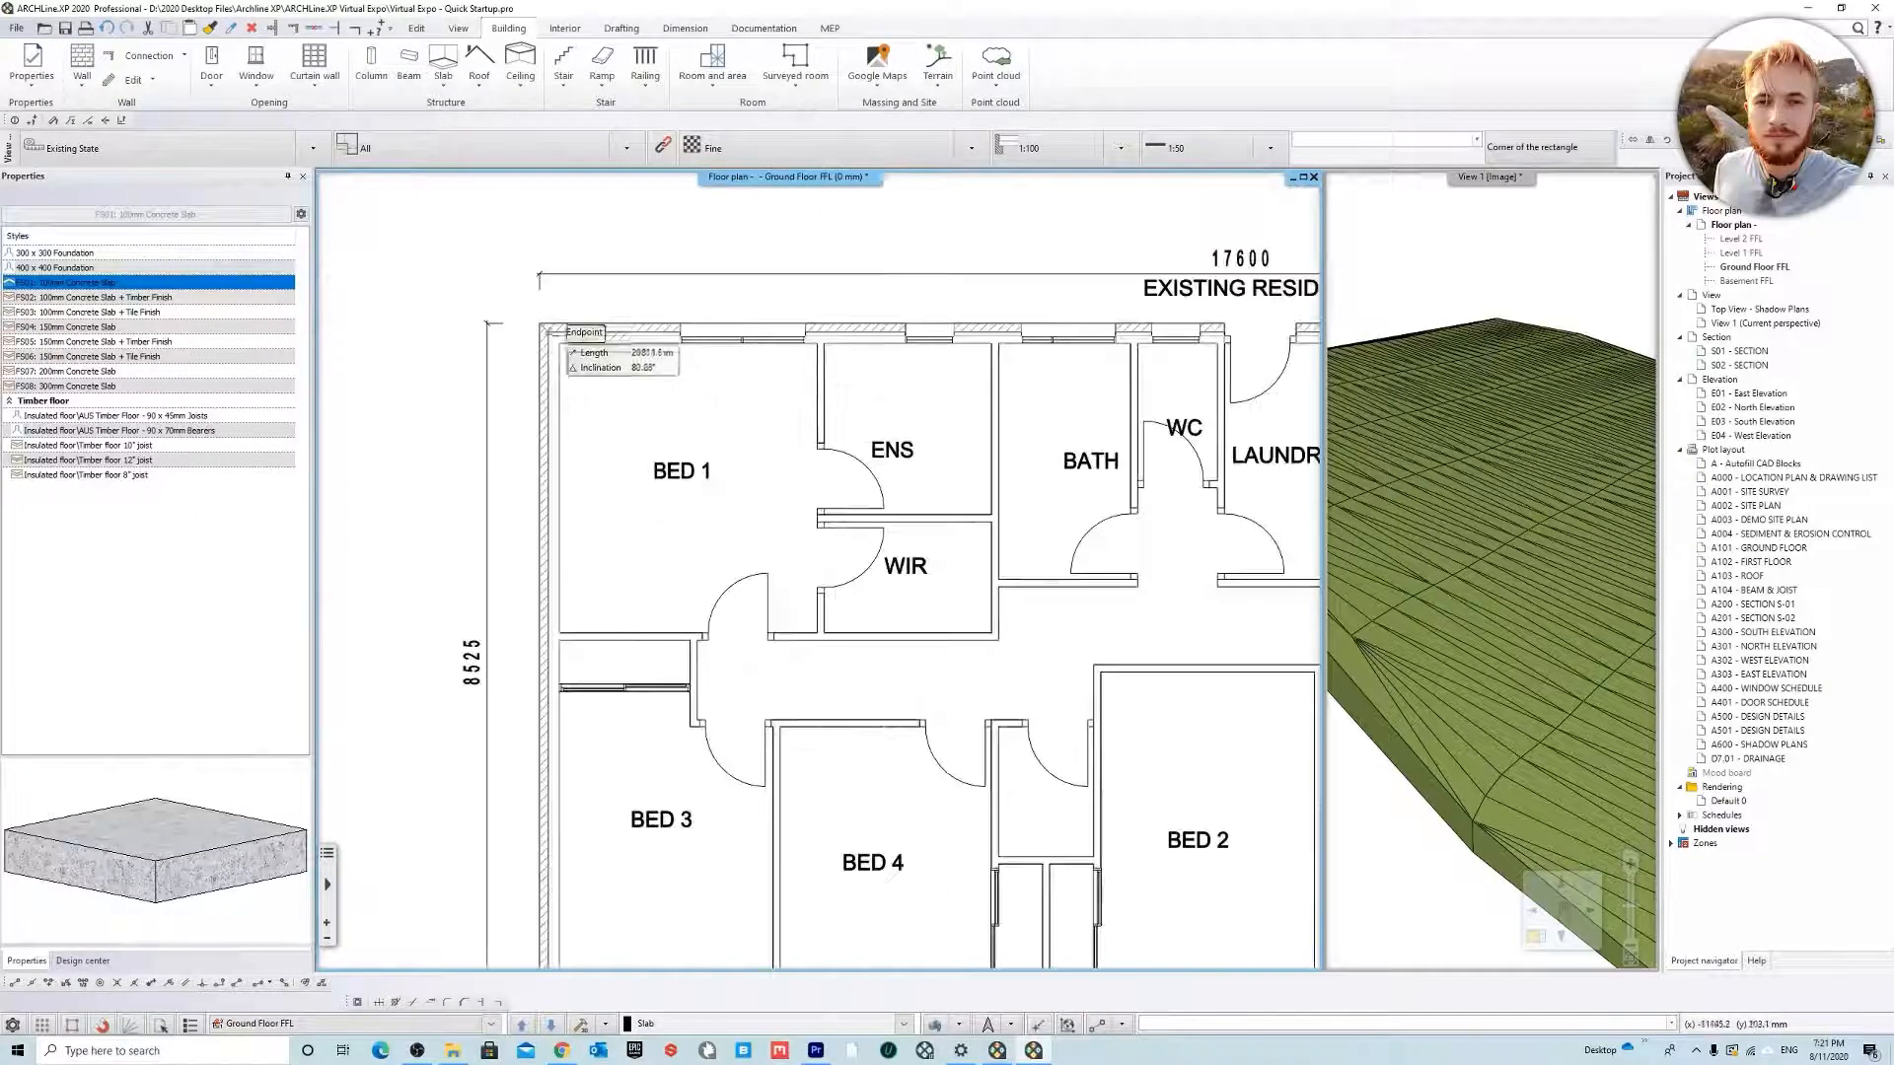
left_click(540, 326)
middle_click_drag(1271, 767, 740, 659)
scroll(972, 656, "down", 4)
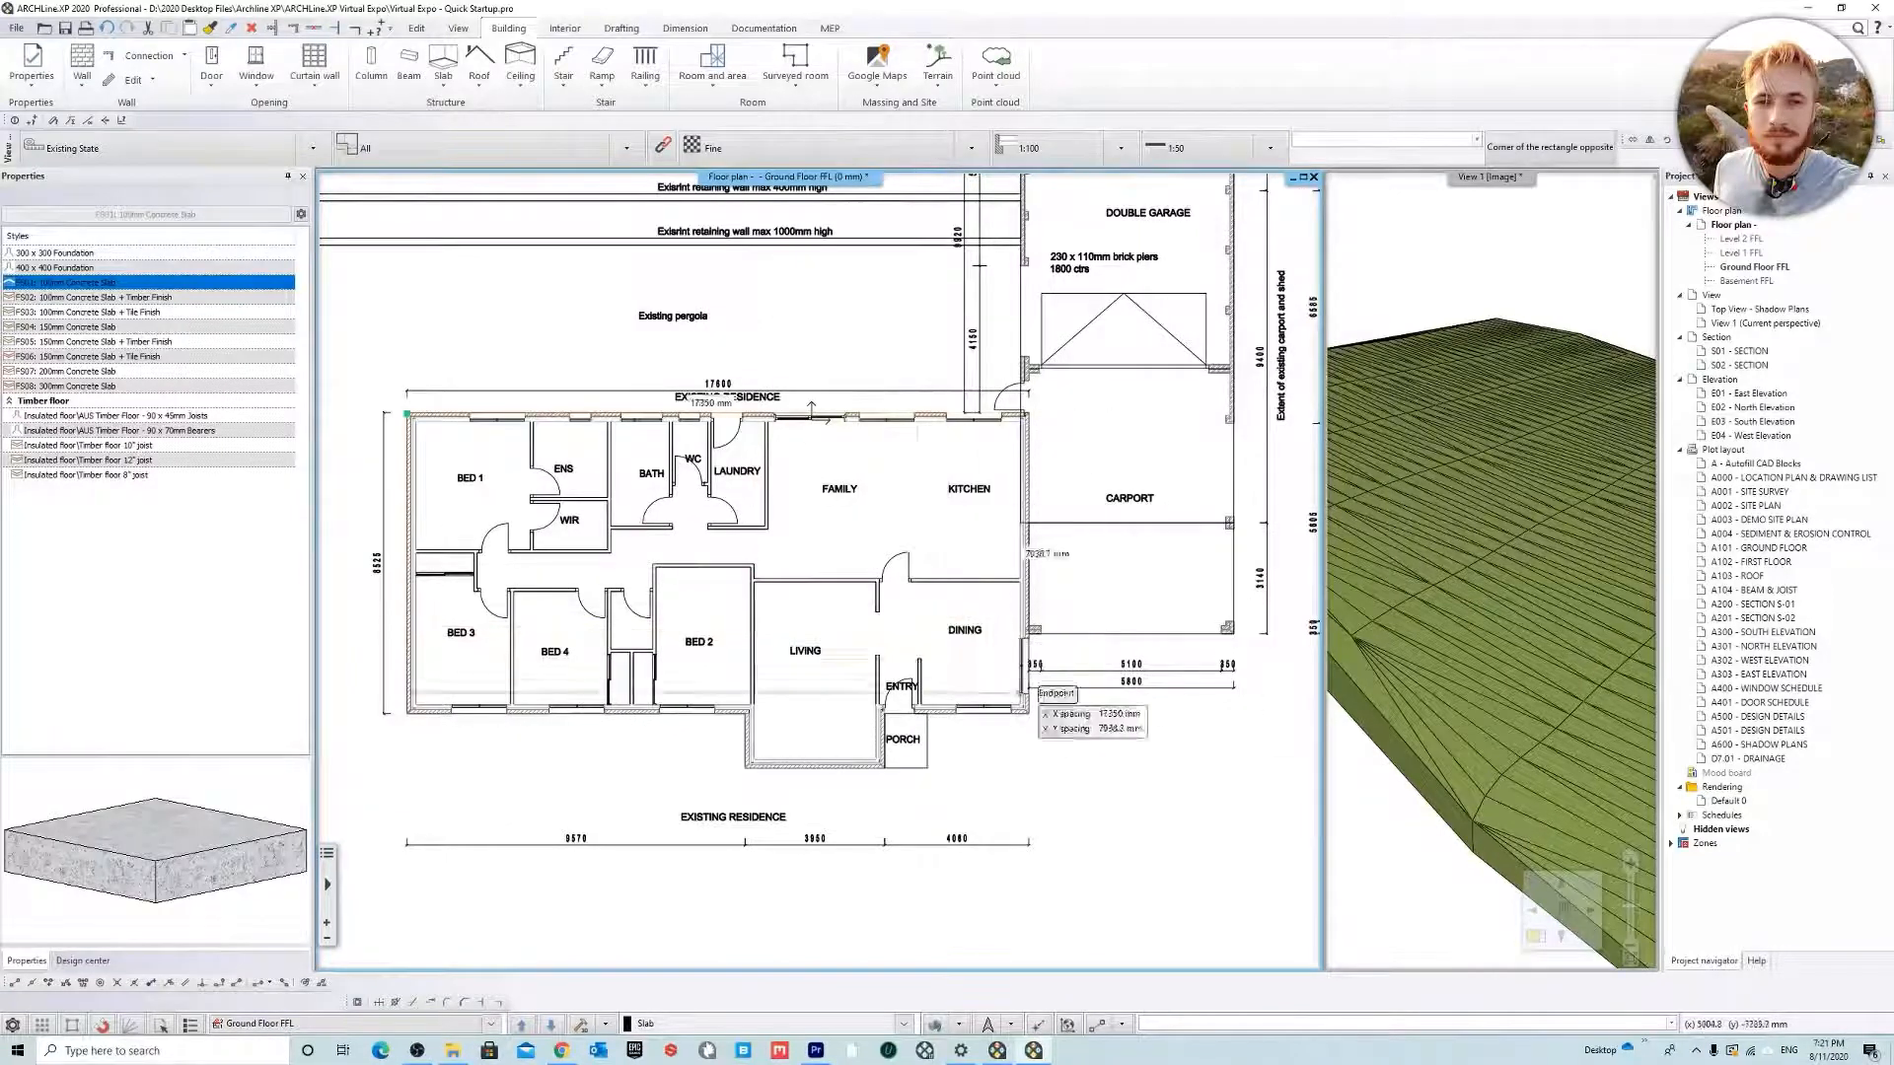
scroll(1029, 709, "up", 5)
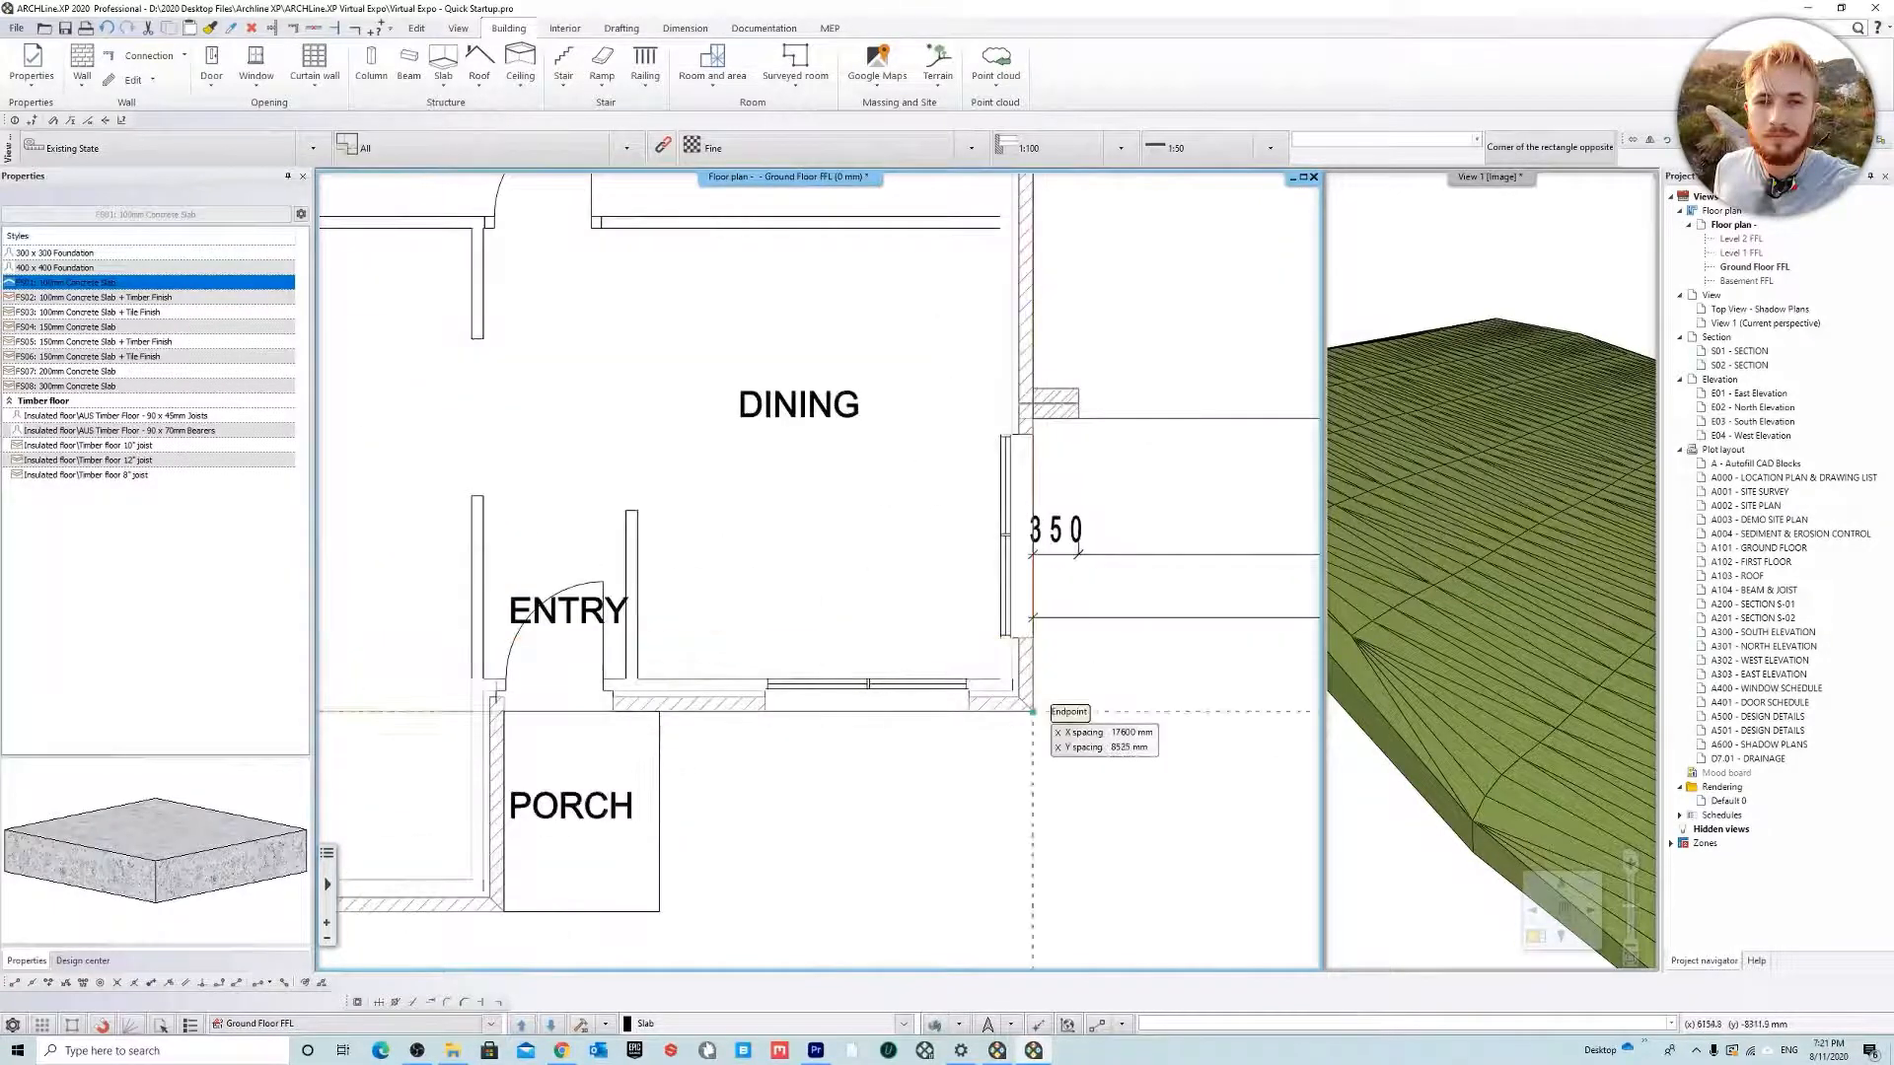
left_click(1033, 710)
Insert two nodes on the slab's front edge, one at each outer corner of the projecting LIVING bay
scroll(1003, 771, "down", 3)
left_click(628, 630)
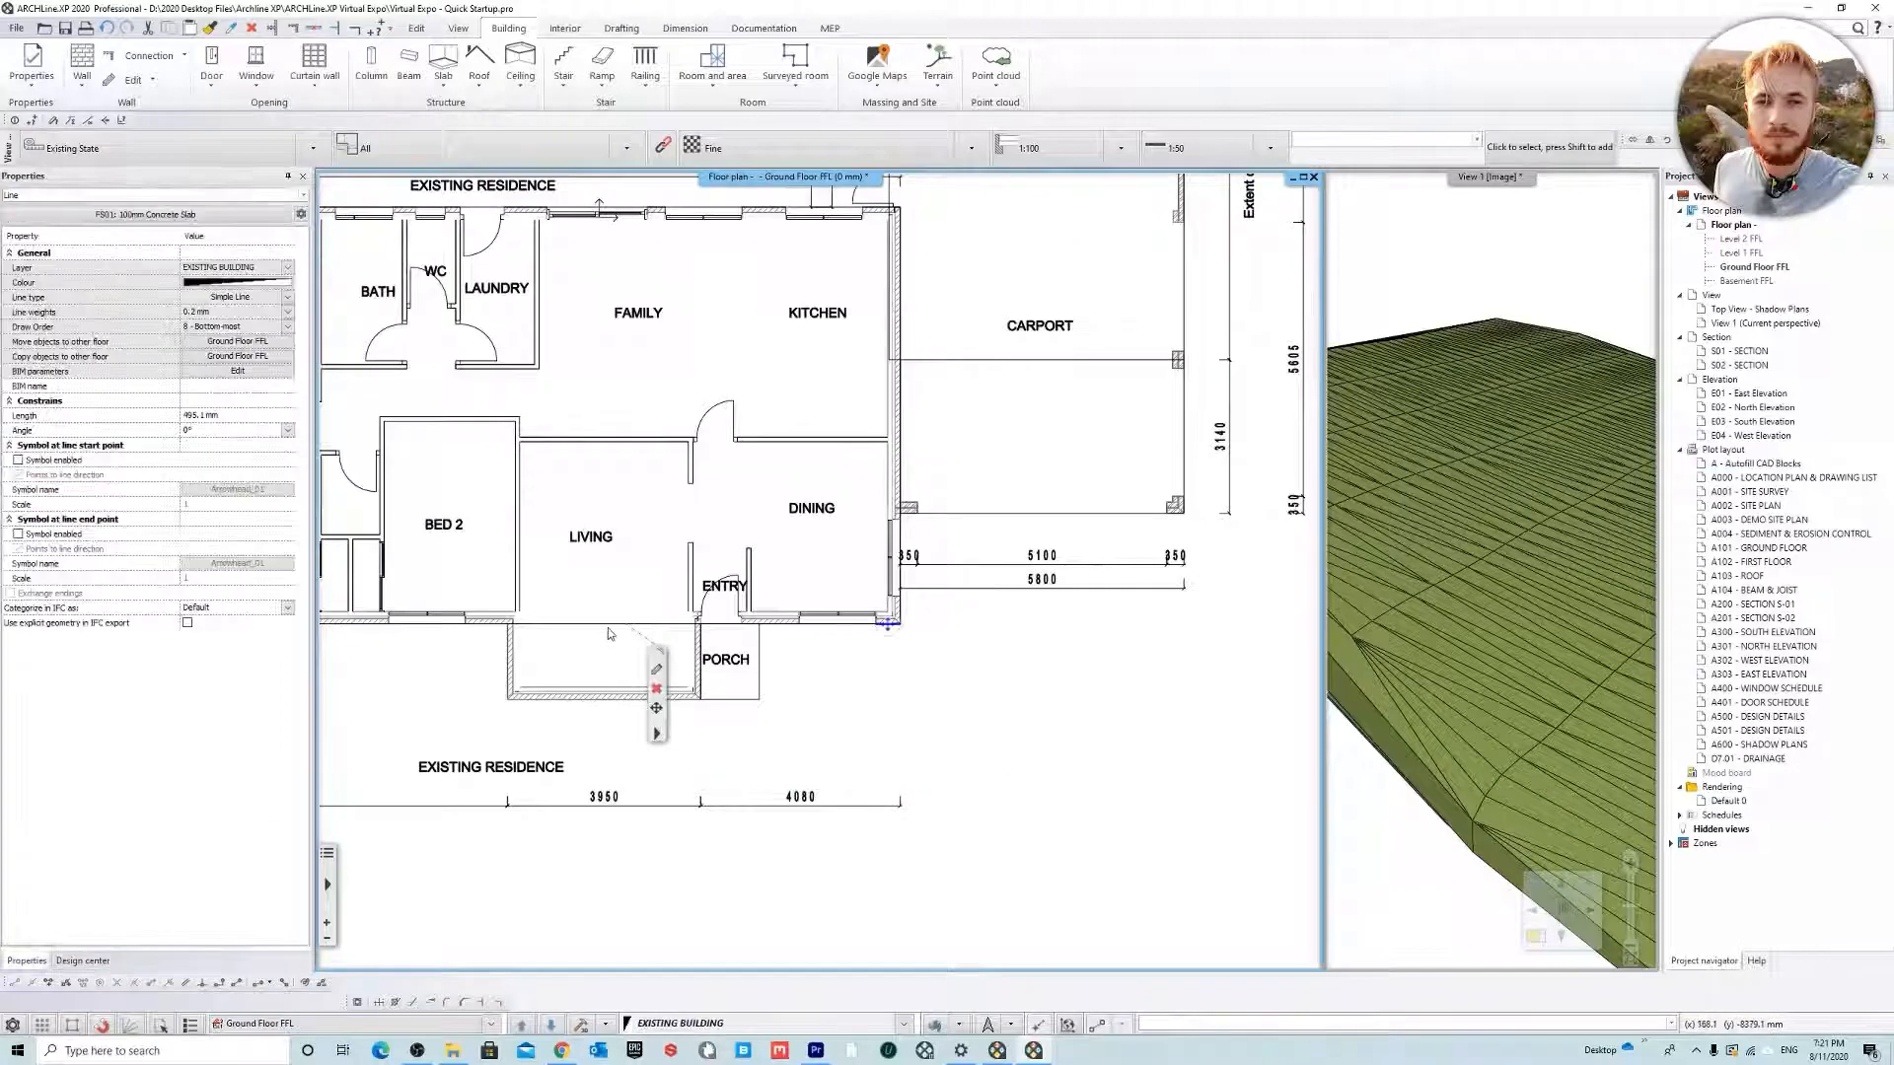
key("Tab")
scroll(500, 676, "up", 2)
left_click(570, 558)
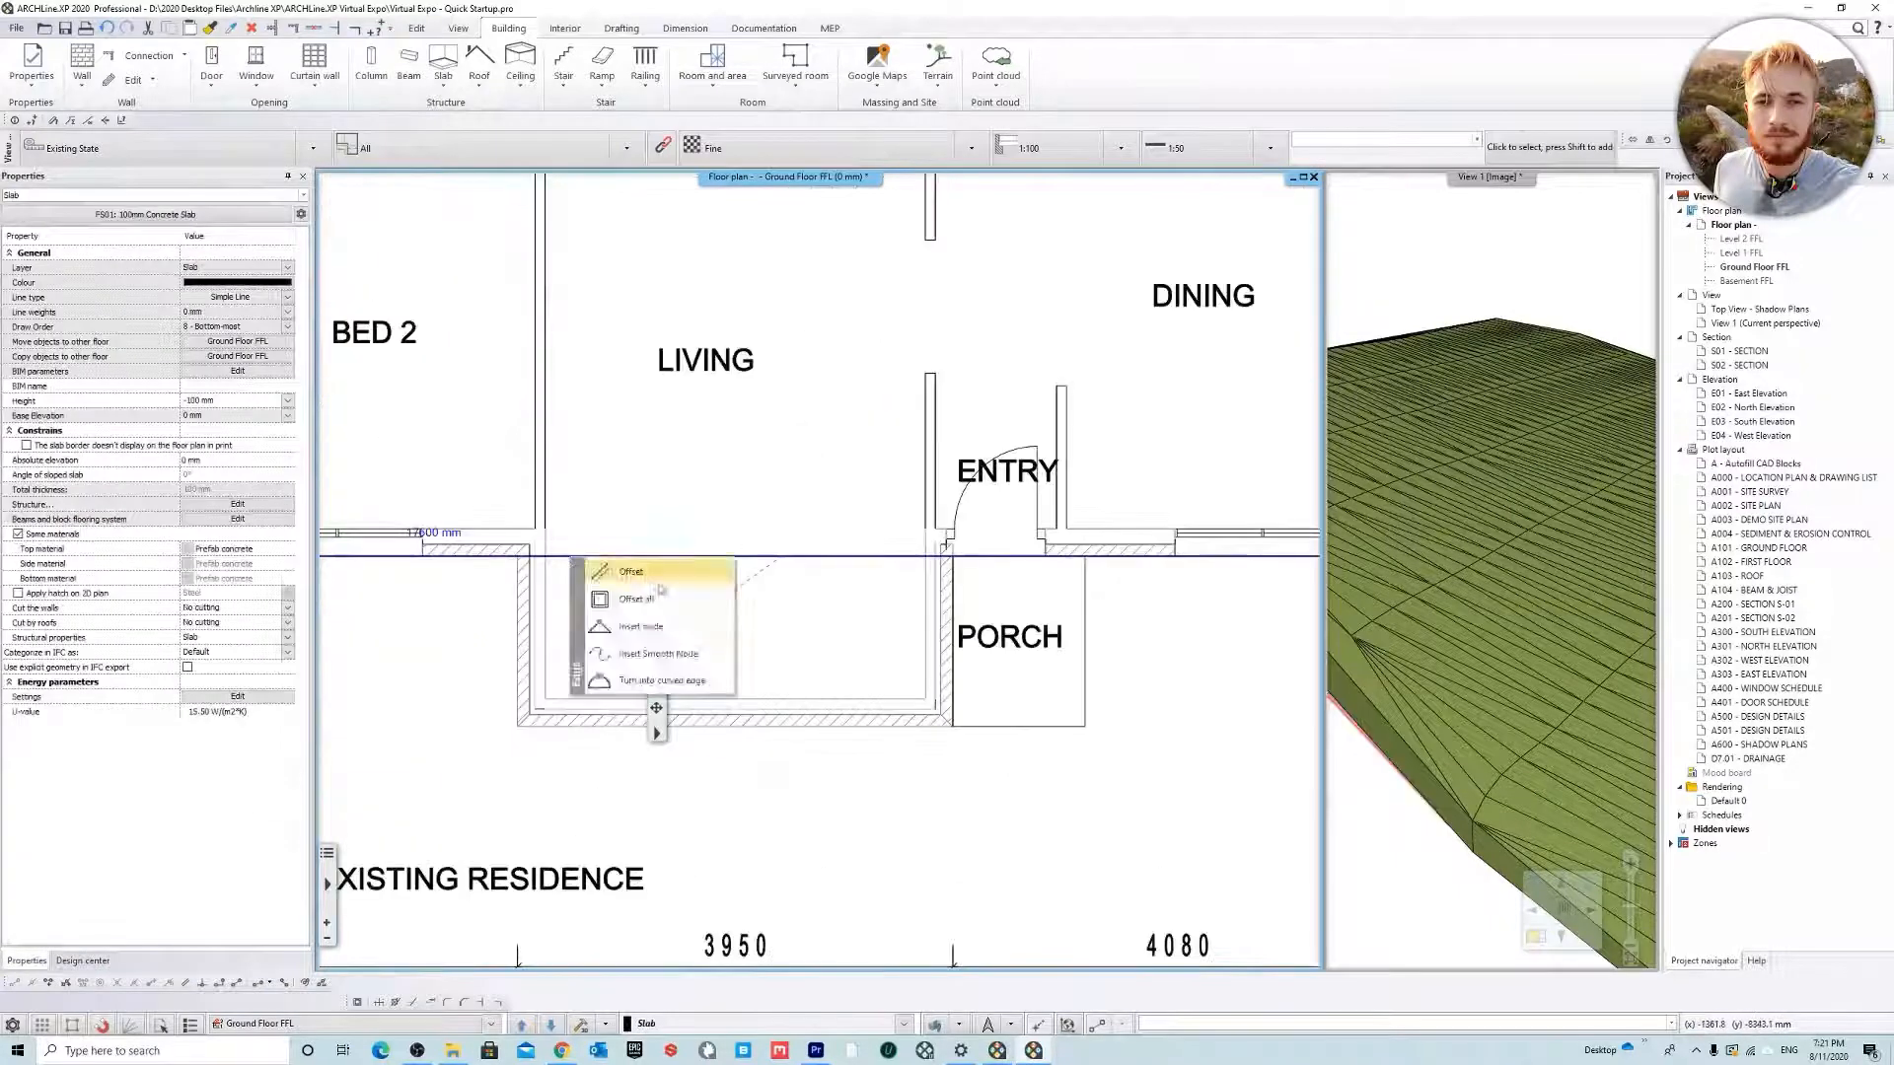
left_click(641, 628)
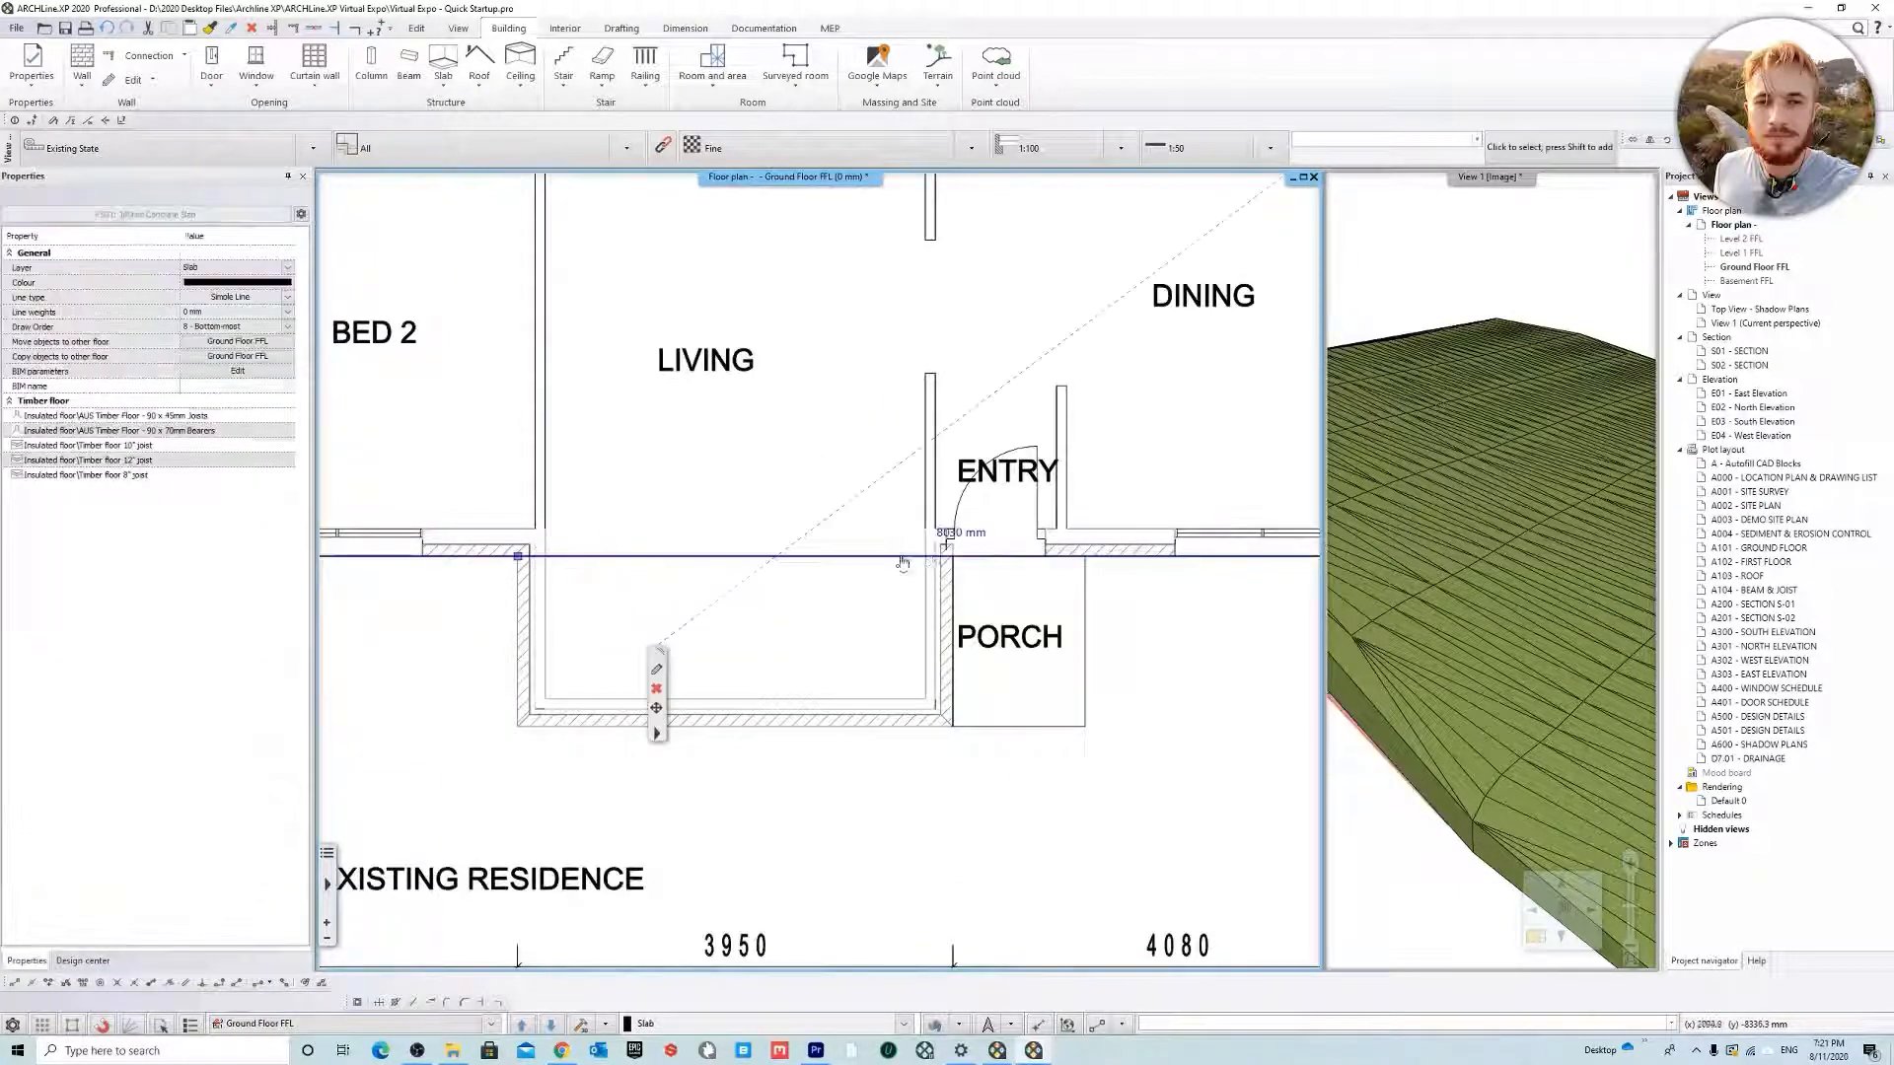
left_click(942, 562)
left_click(976, 595)
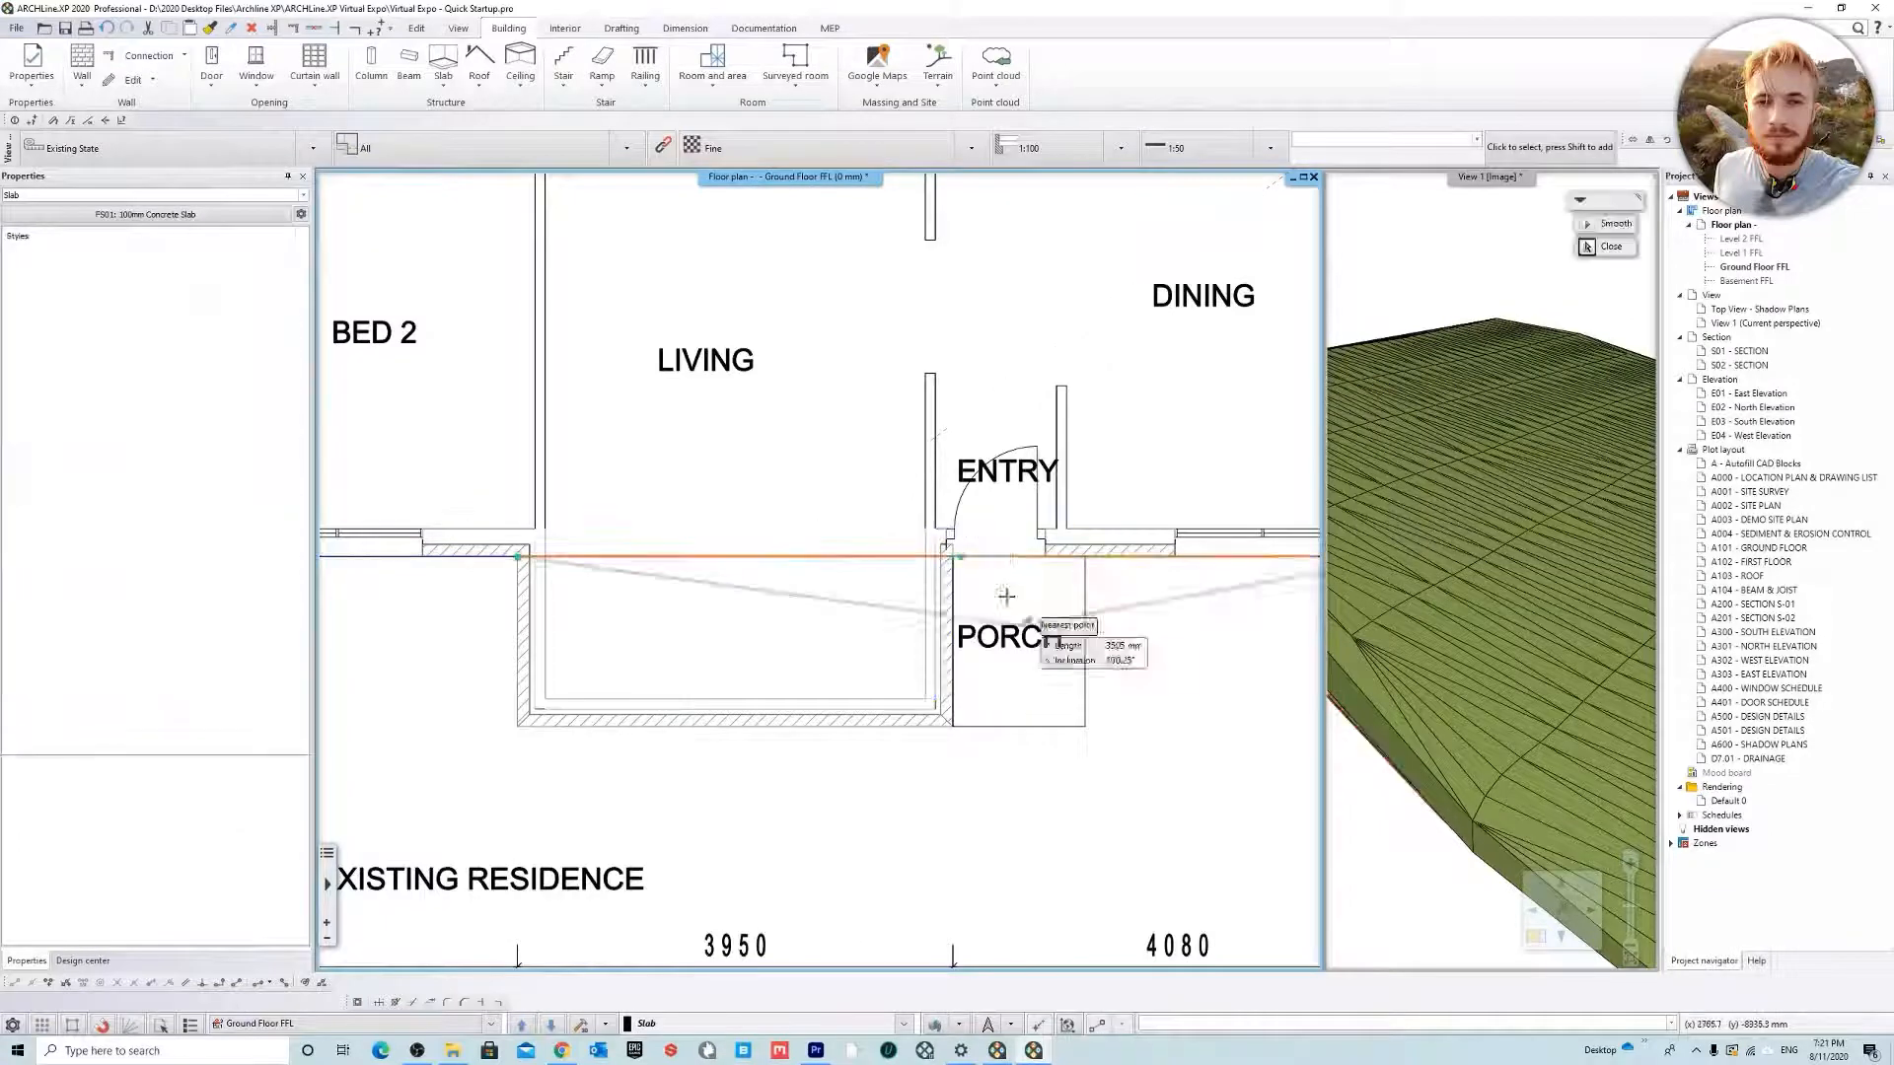
left_click(954, 558)
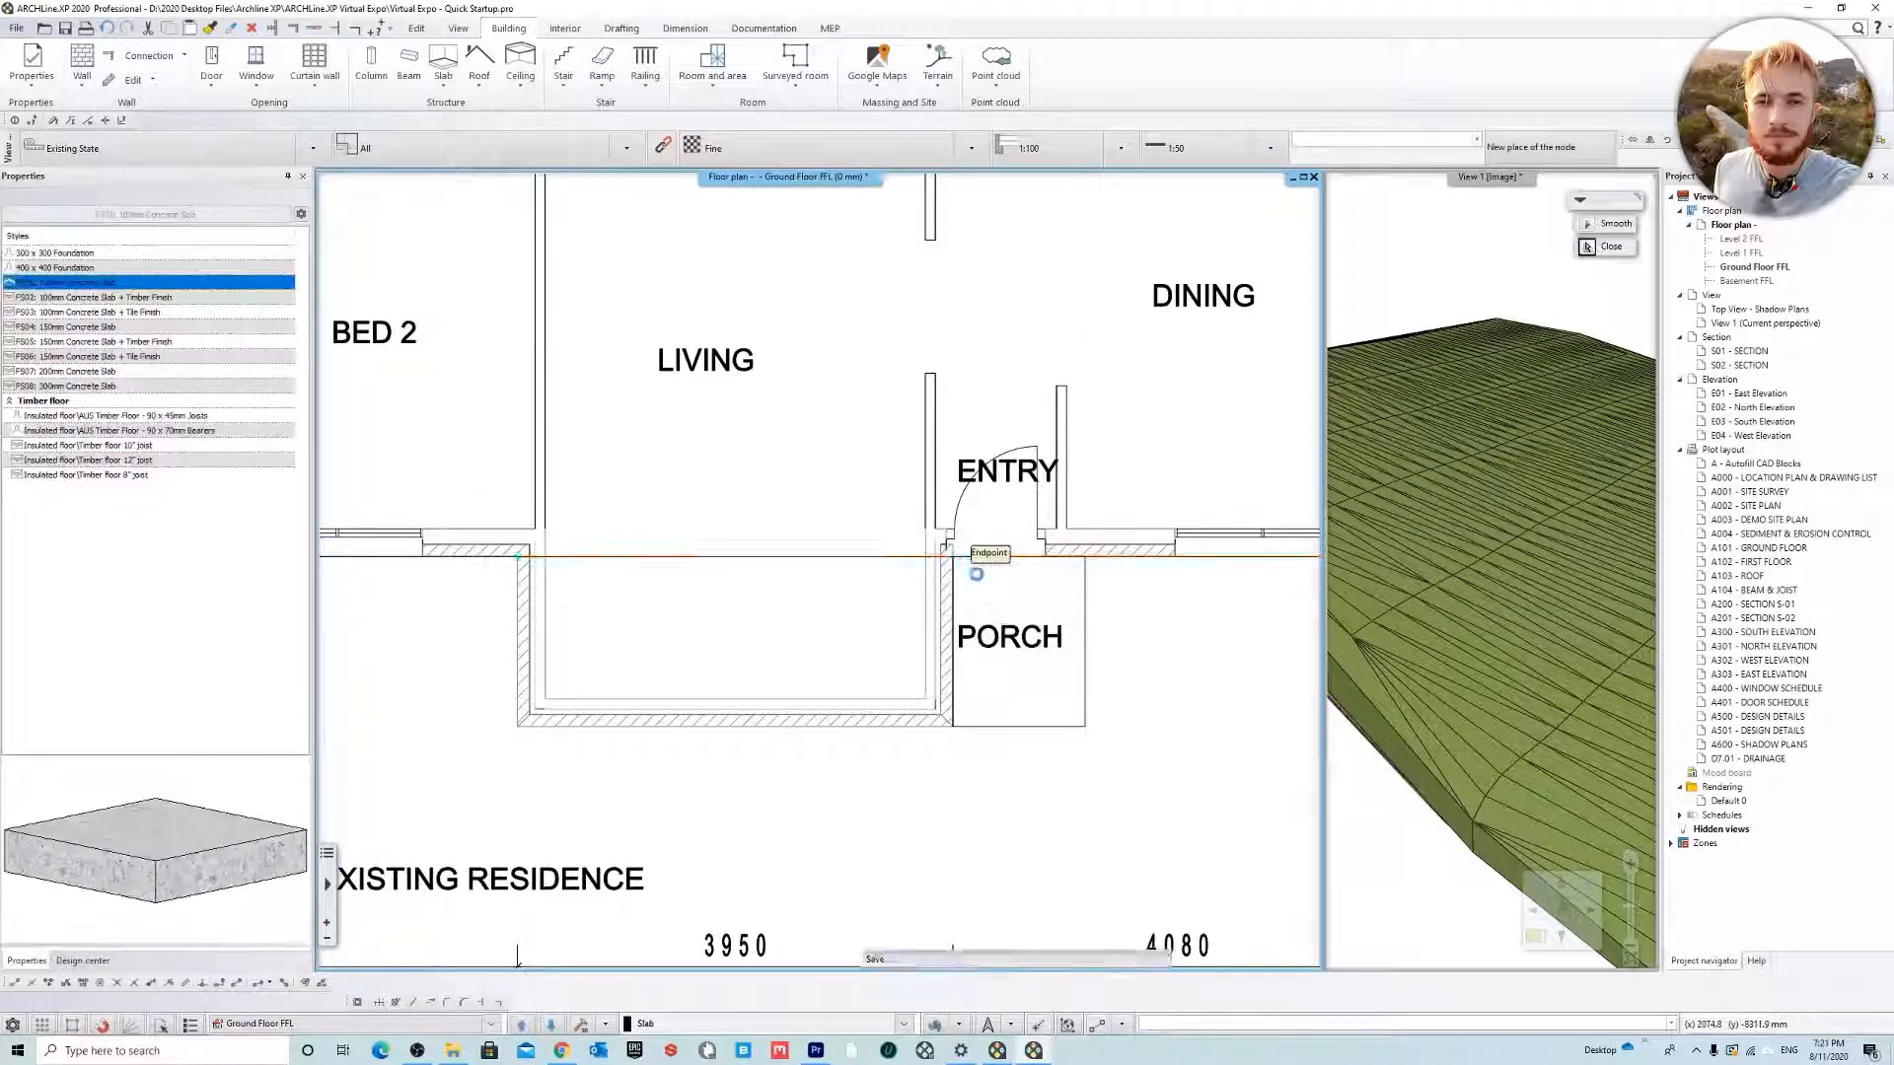
Offset the slab edge between the two nodes outward by 1545 mm to the outer face of the LIVING bay
left_click(878, 564)
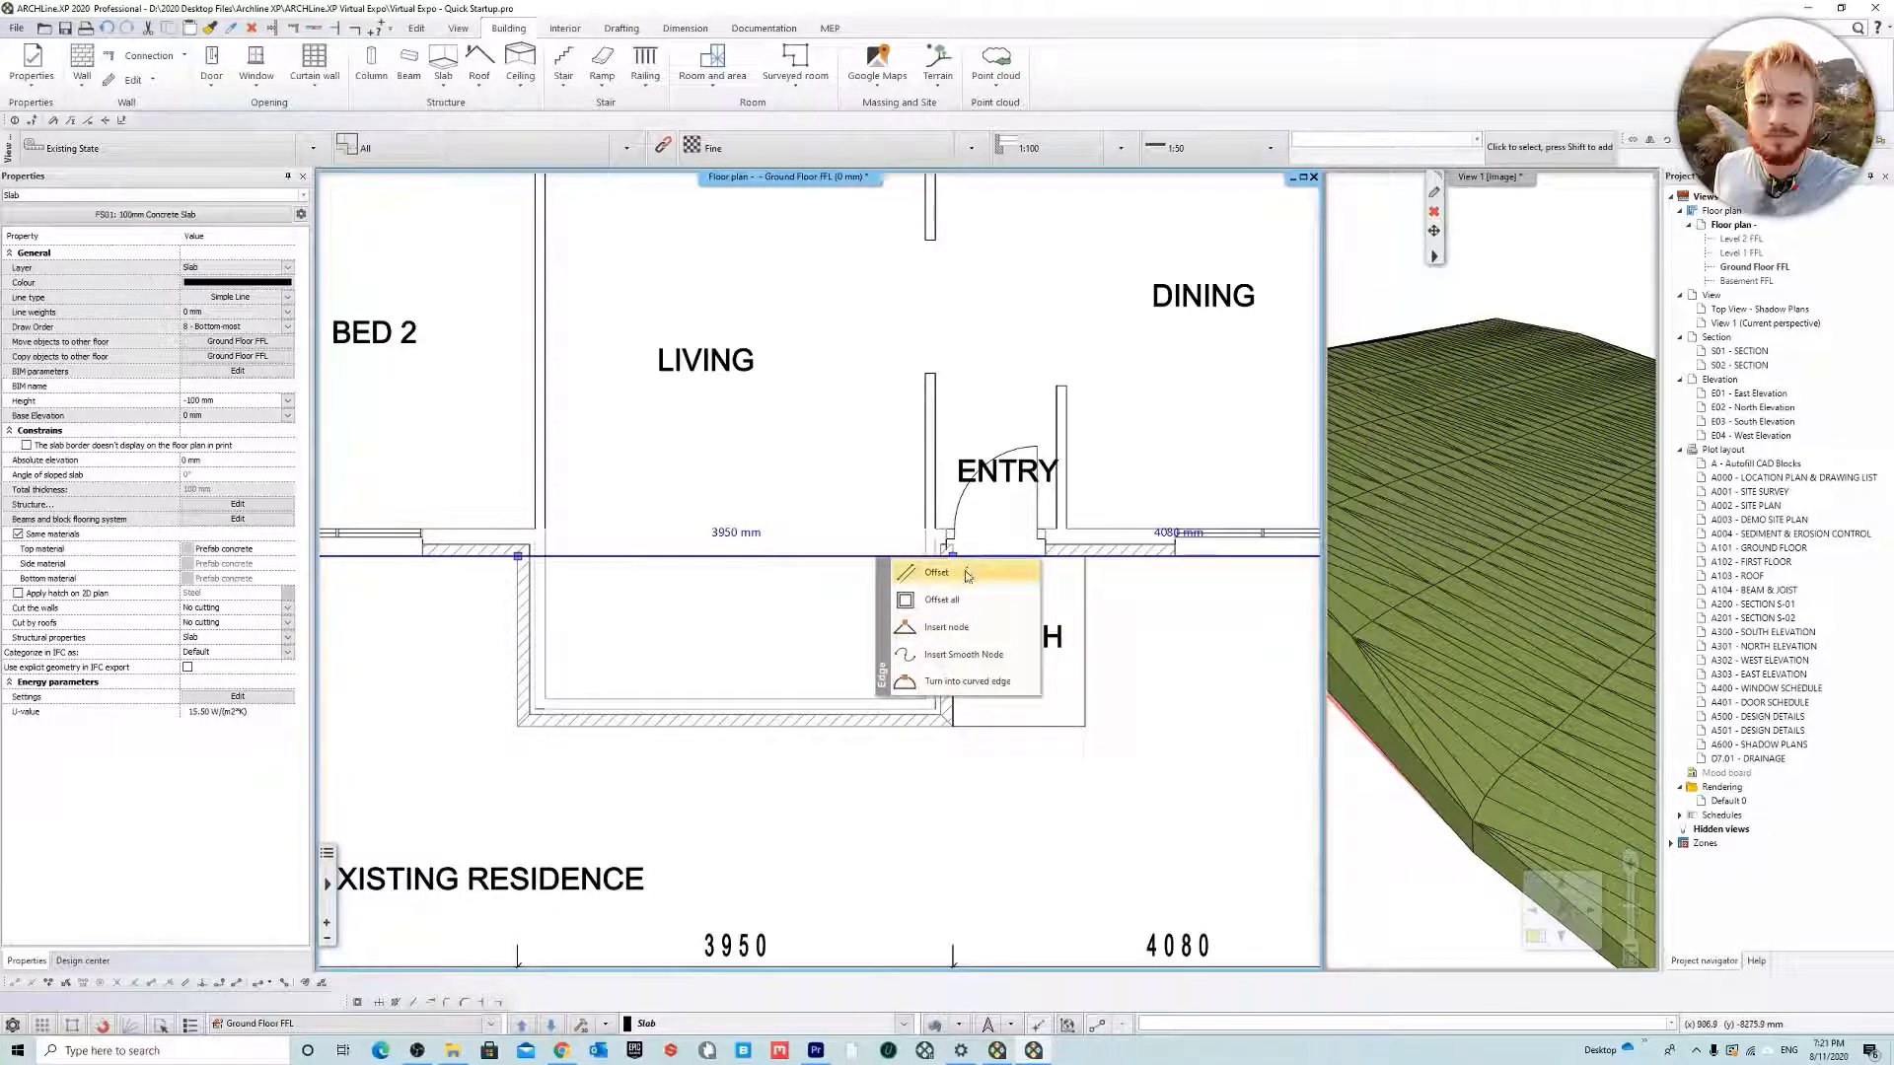
left_click(966, 573)
left_click(998, 784)
scroll(985, 662, "down", 3)
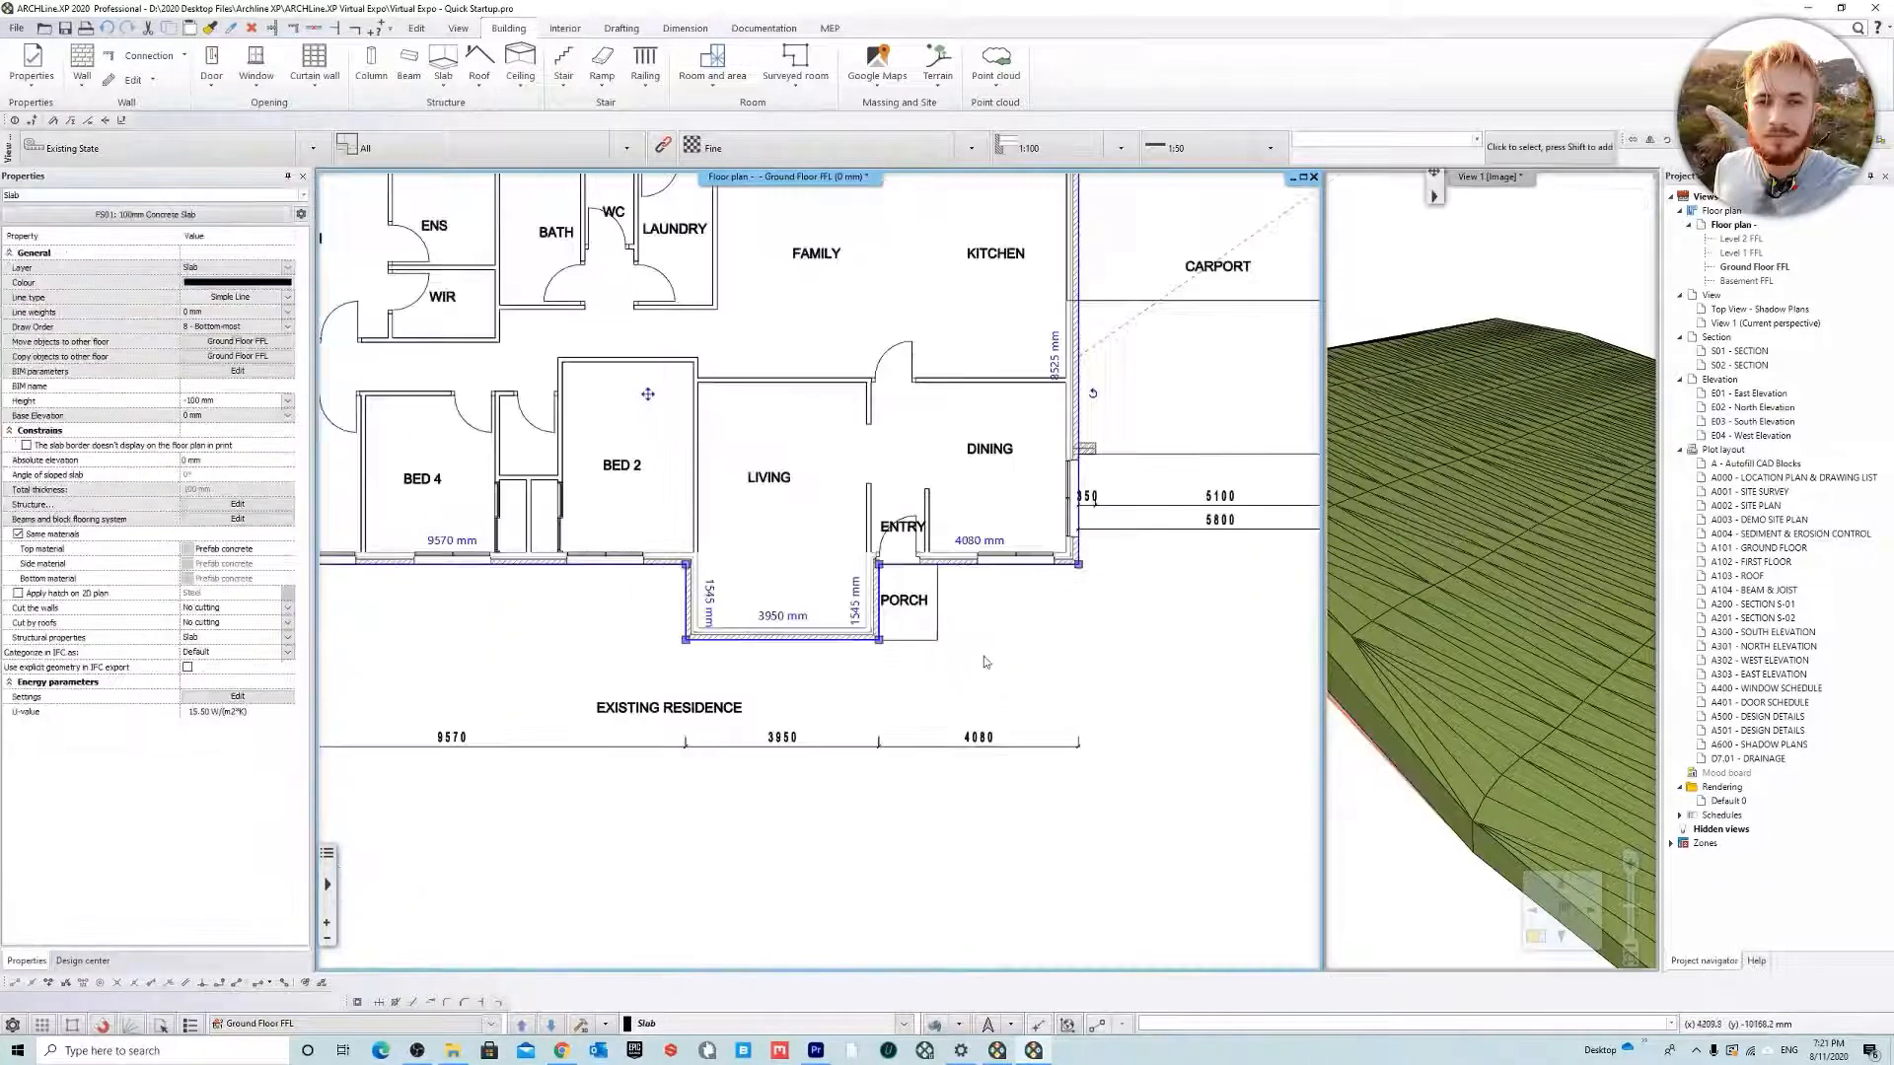
scroll(984, 657, "down", 2)
middle_click_drag(707, 388, 721, 473)
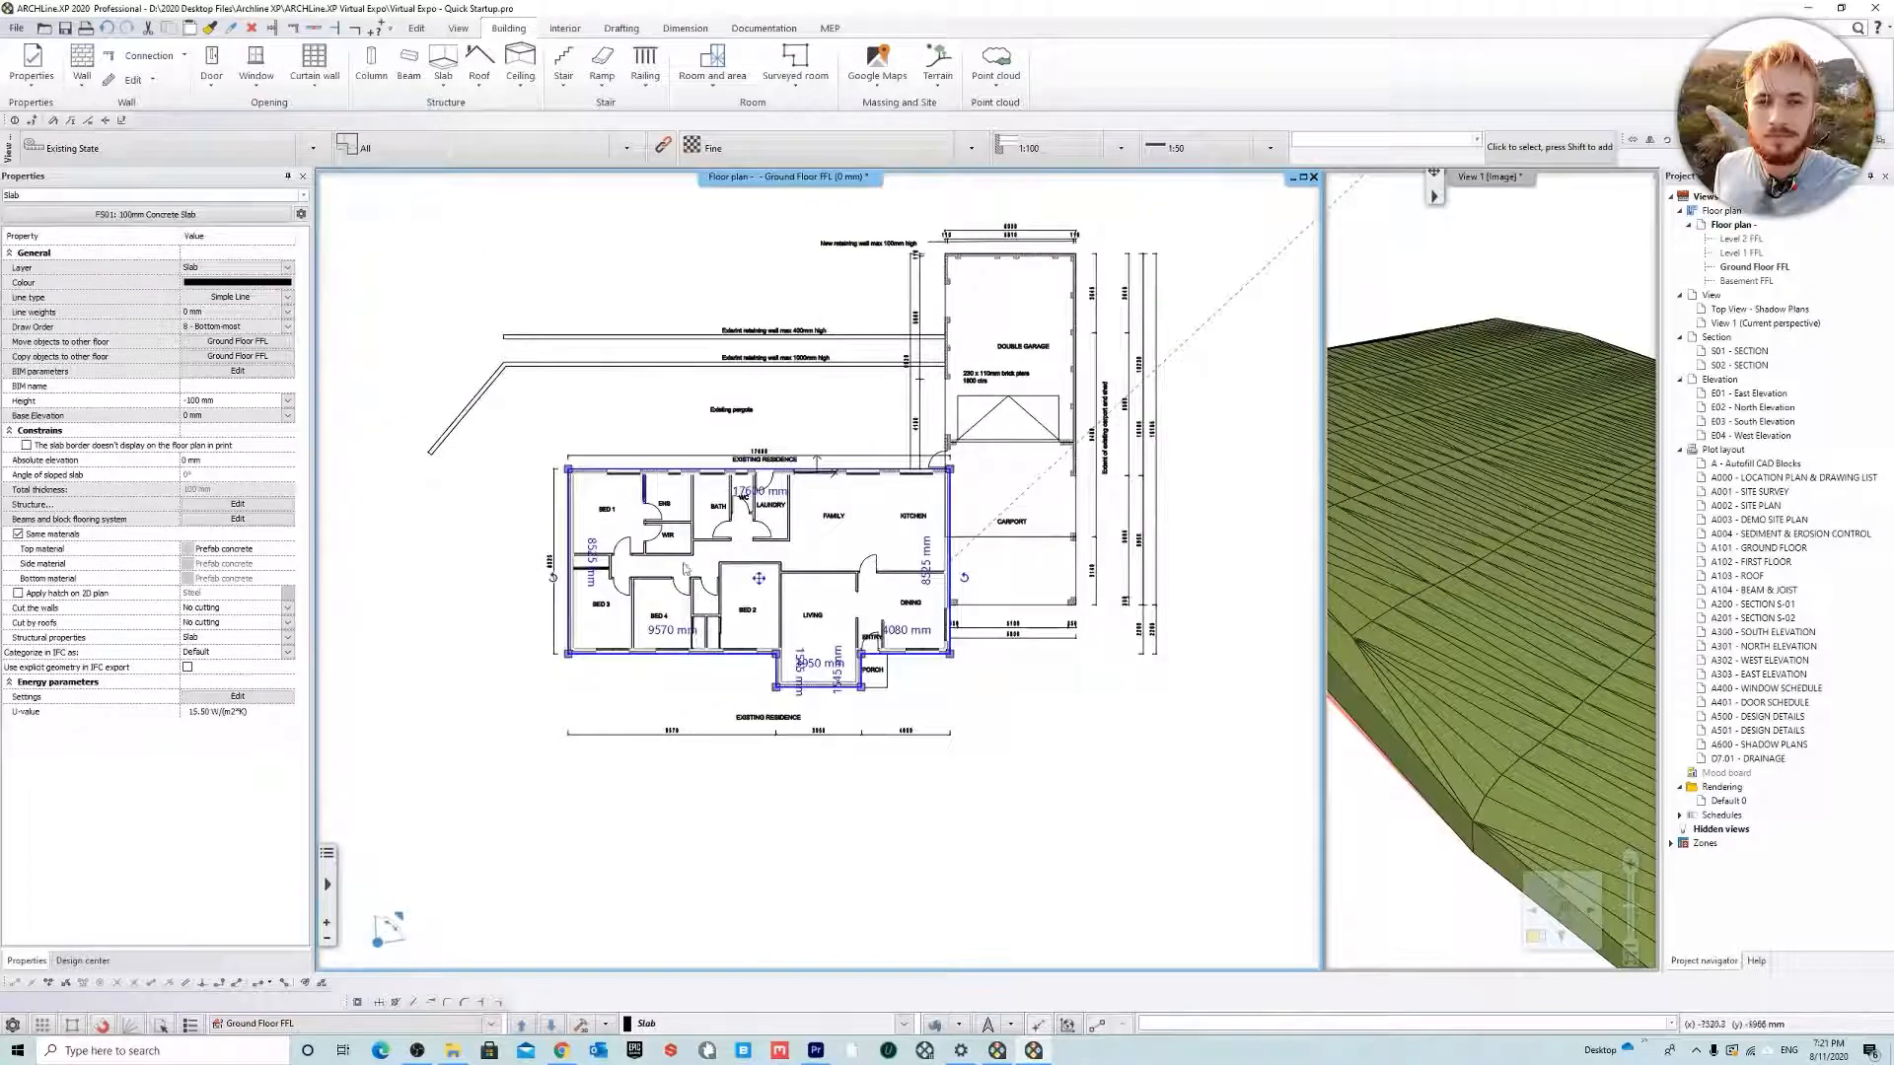
left_click(1115, 765)
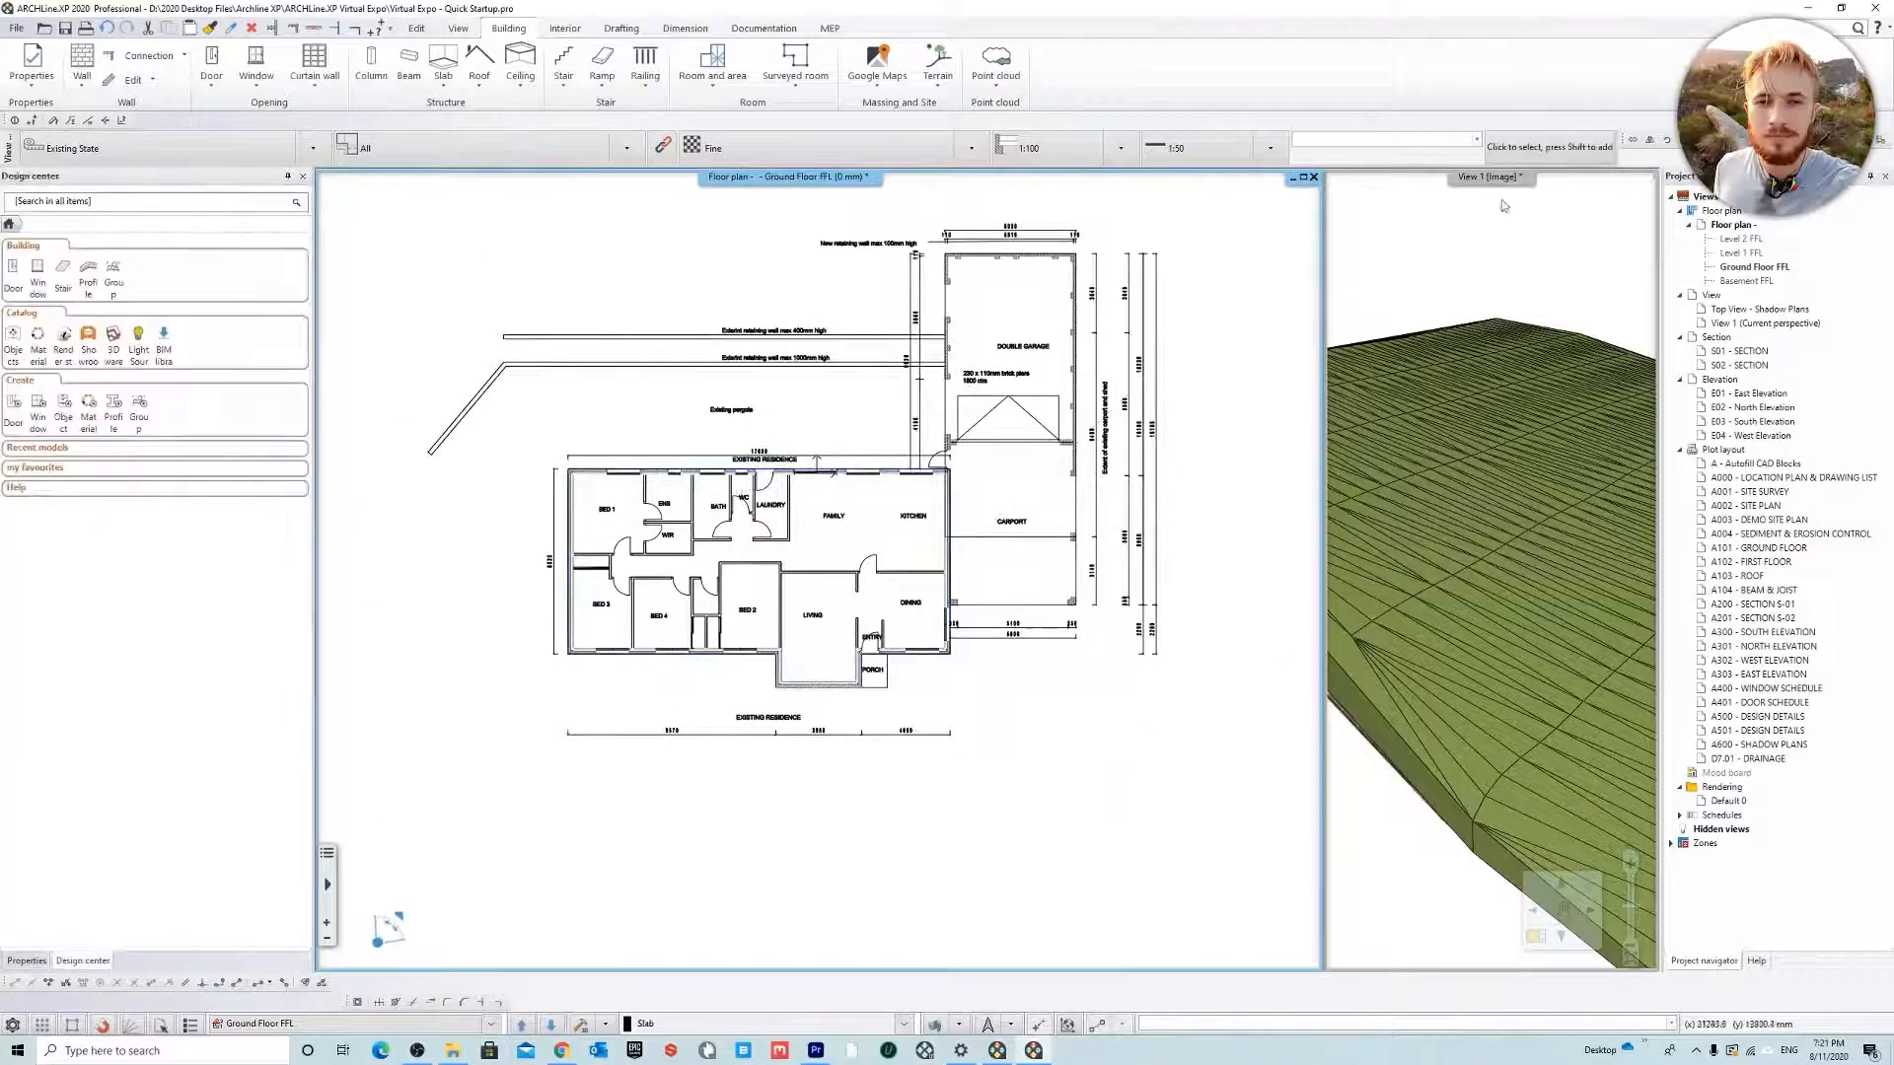
Enlarge the 3D view and examine the slab's height relative to the terrain
right_click(1460, 178)
left_click(1513, 190)
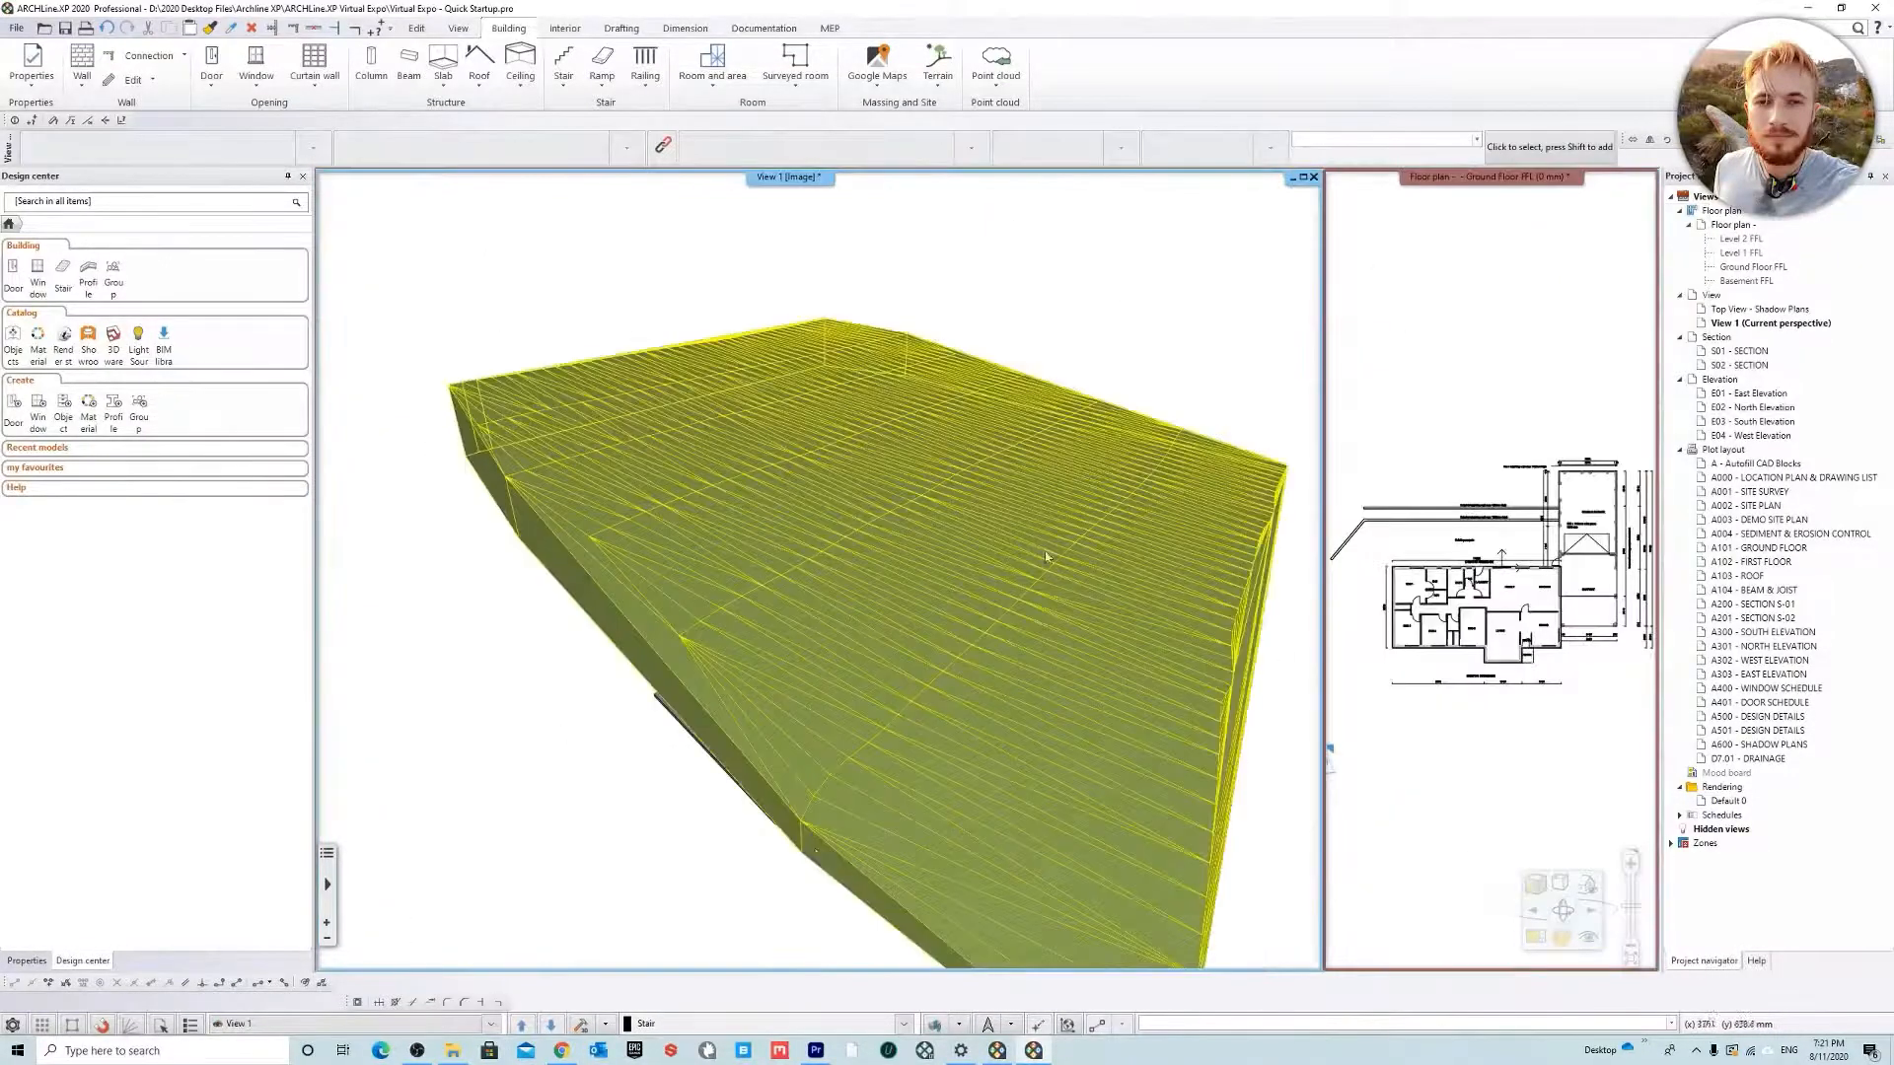
middle_click_drag(1047, 558, 744, 766)
left_click(744, 765)
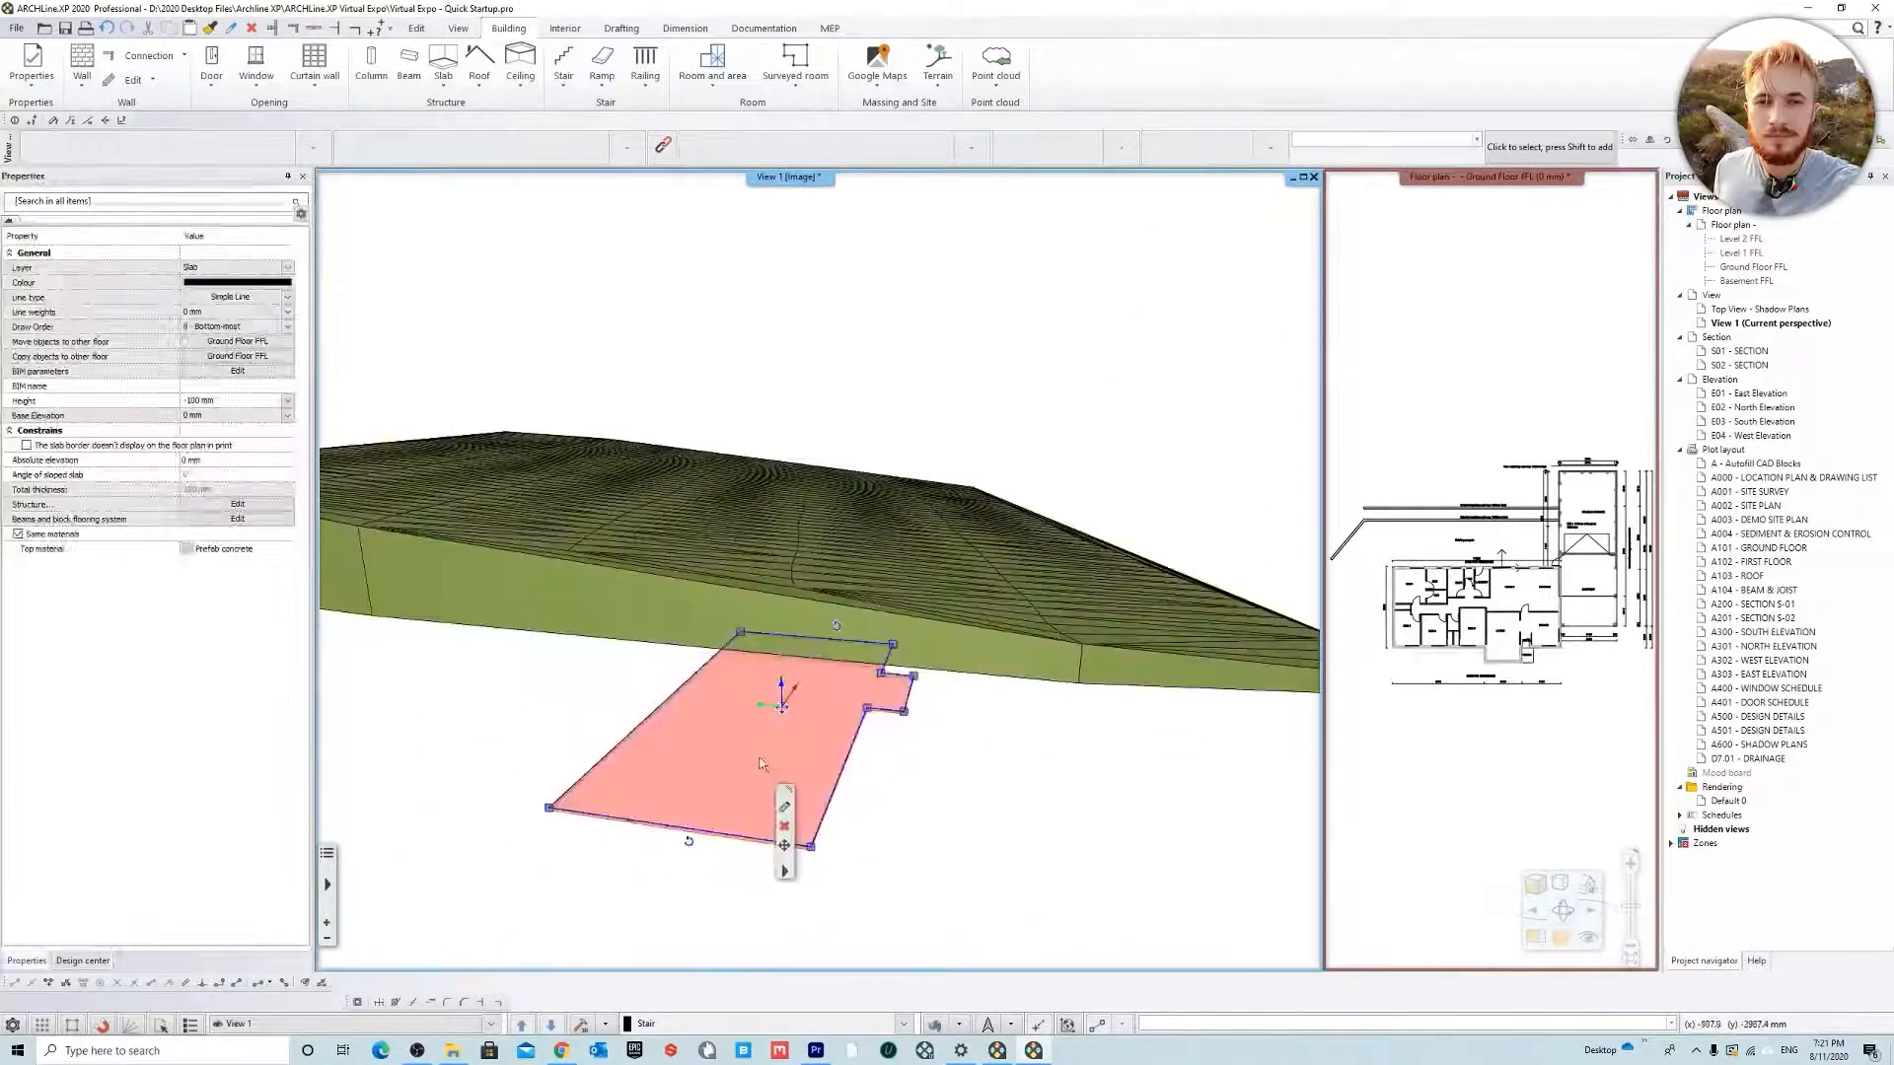
left_click(962, 732)
middle_click_drag(962, 732, 774, 663)
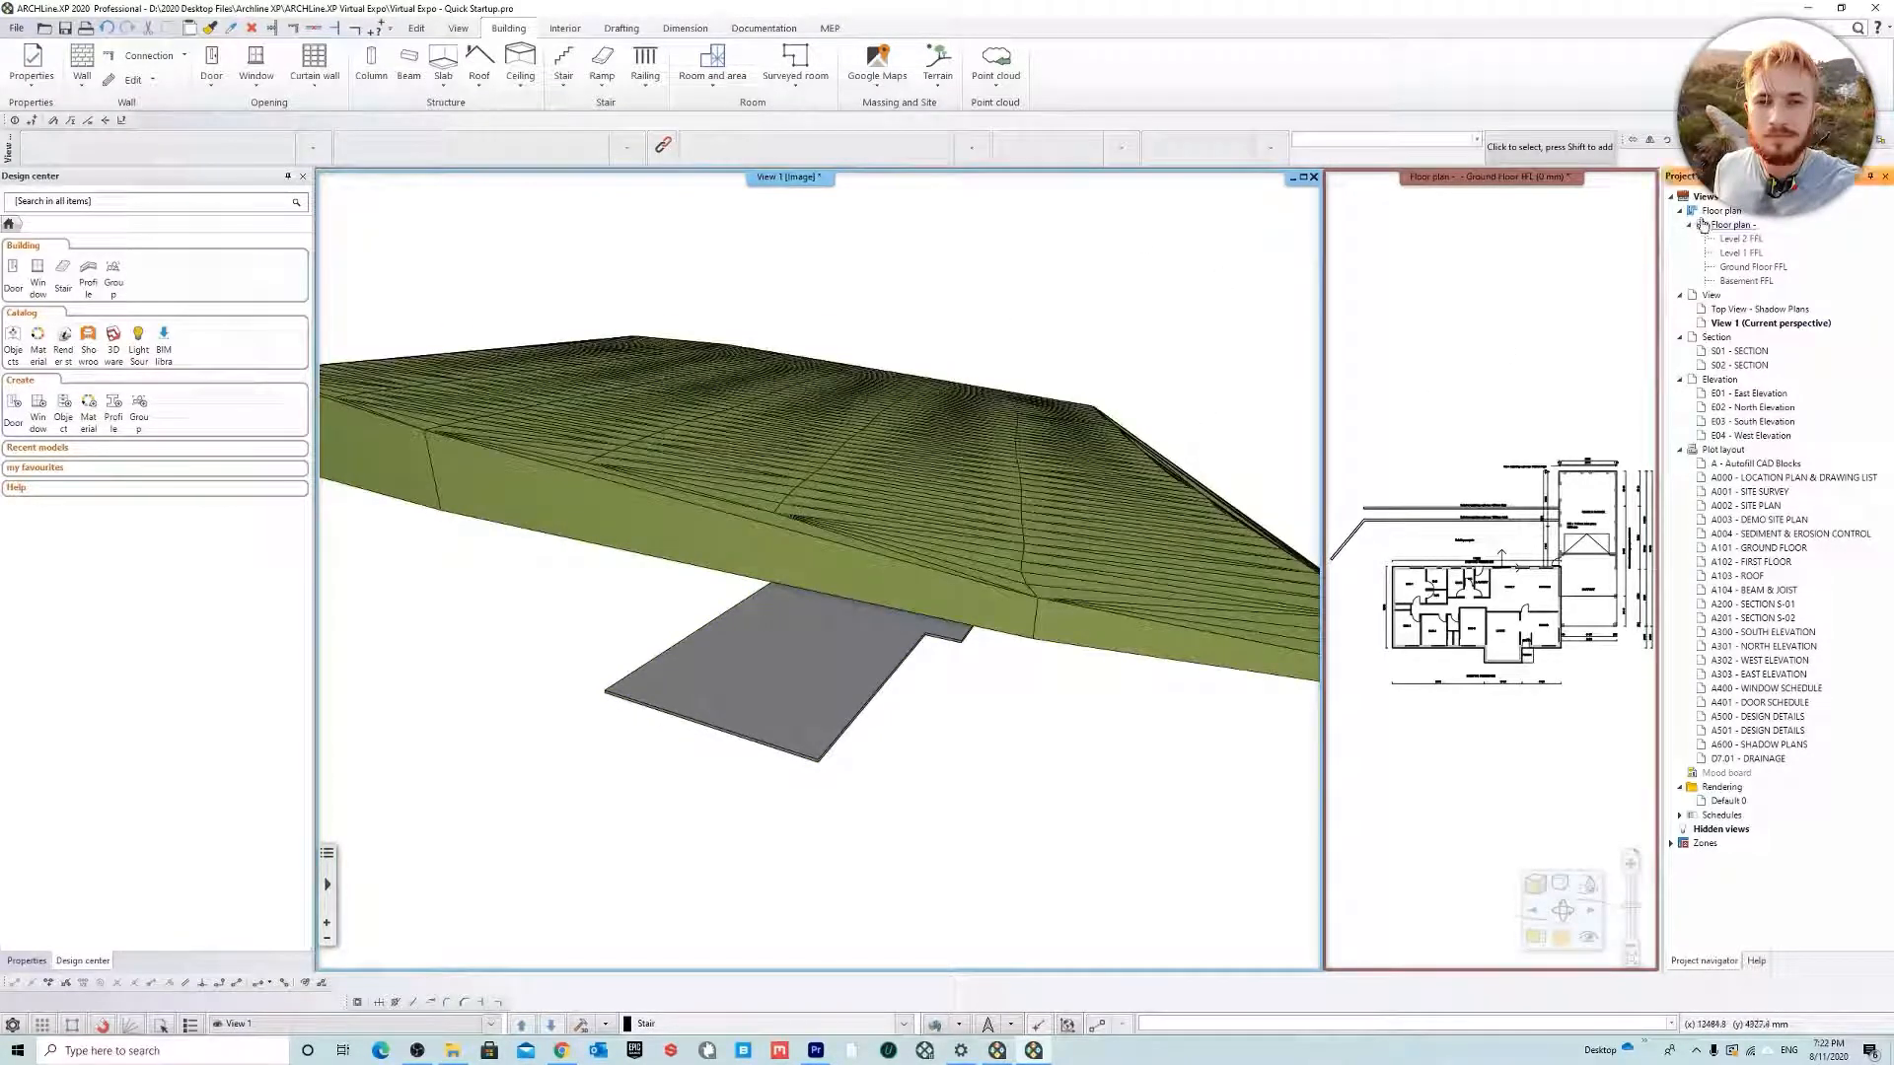
Examine the Ground Floor FFL bottom elevation and the building elevation above sea level in the floor plan properties, leaving both as they are
right_click(1751, 226)
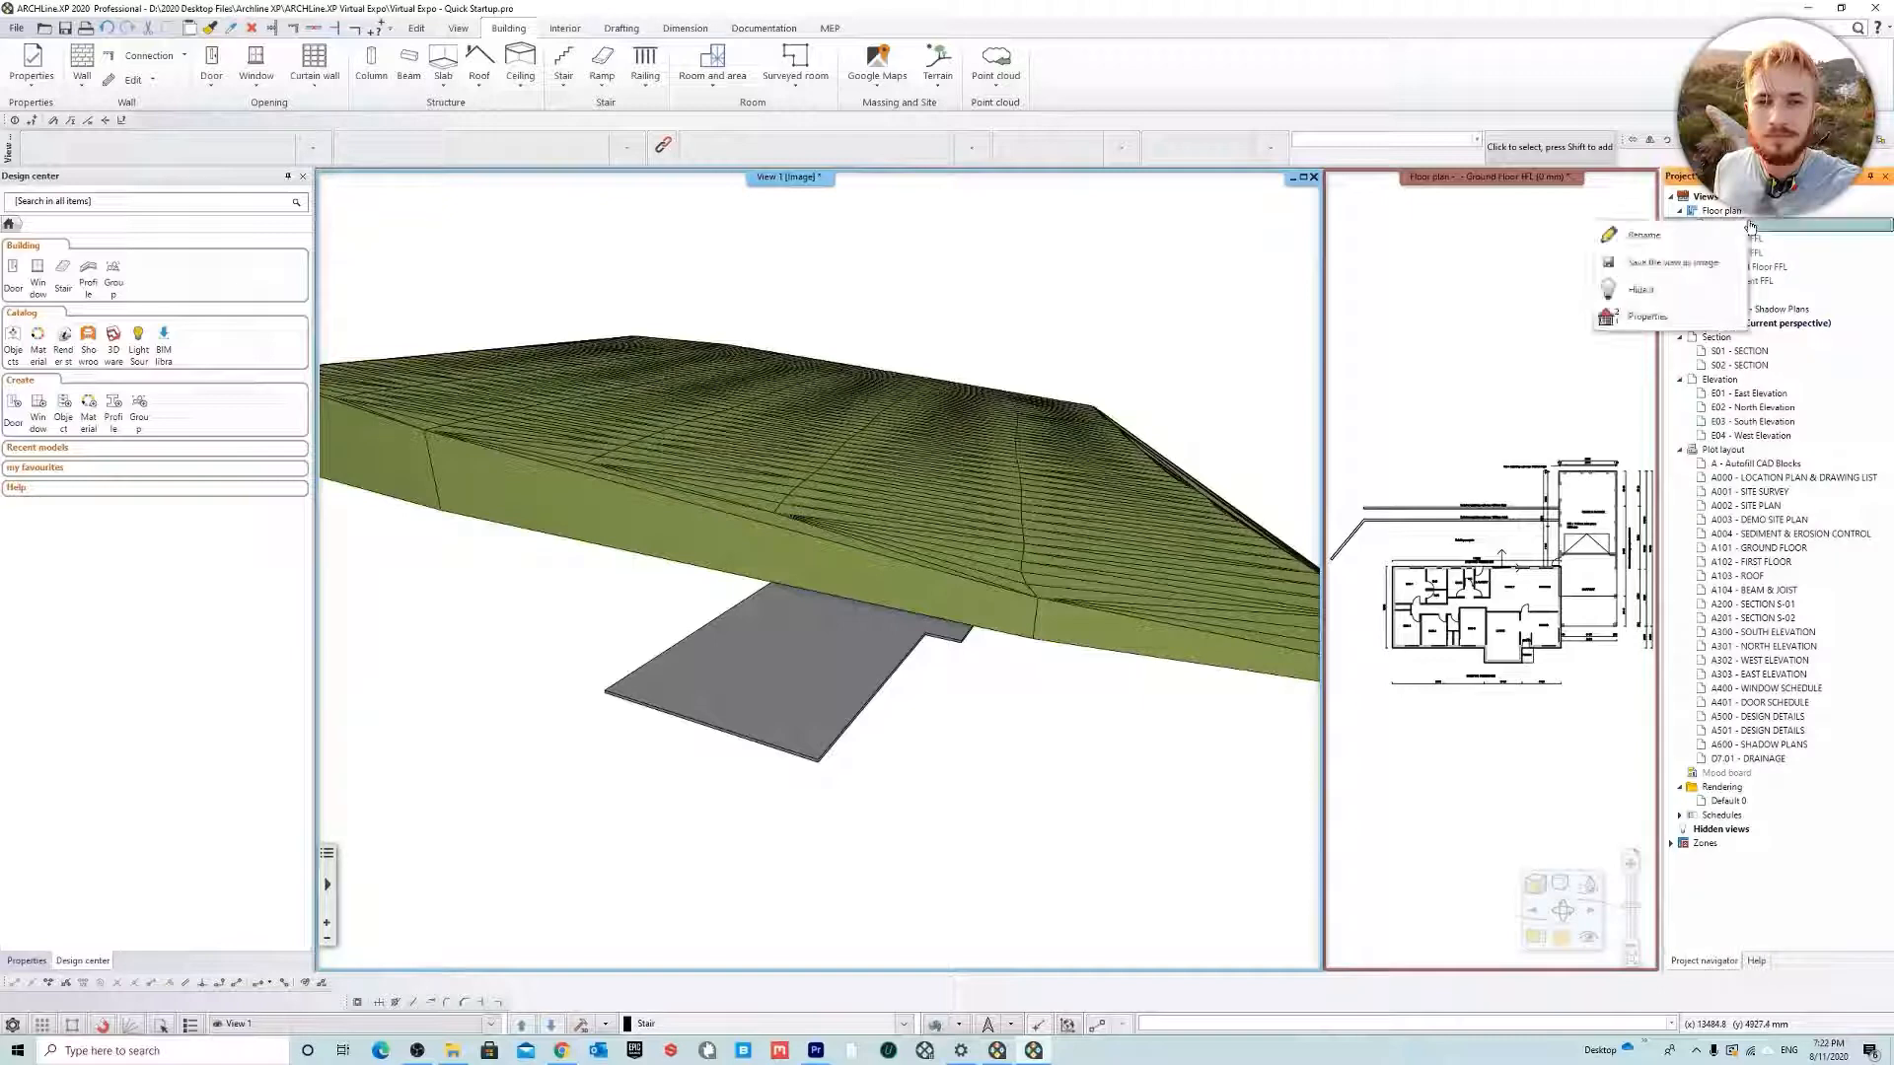
left_click(1667, 316)
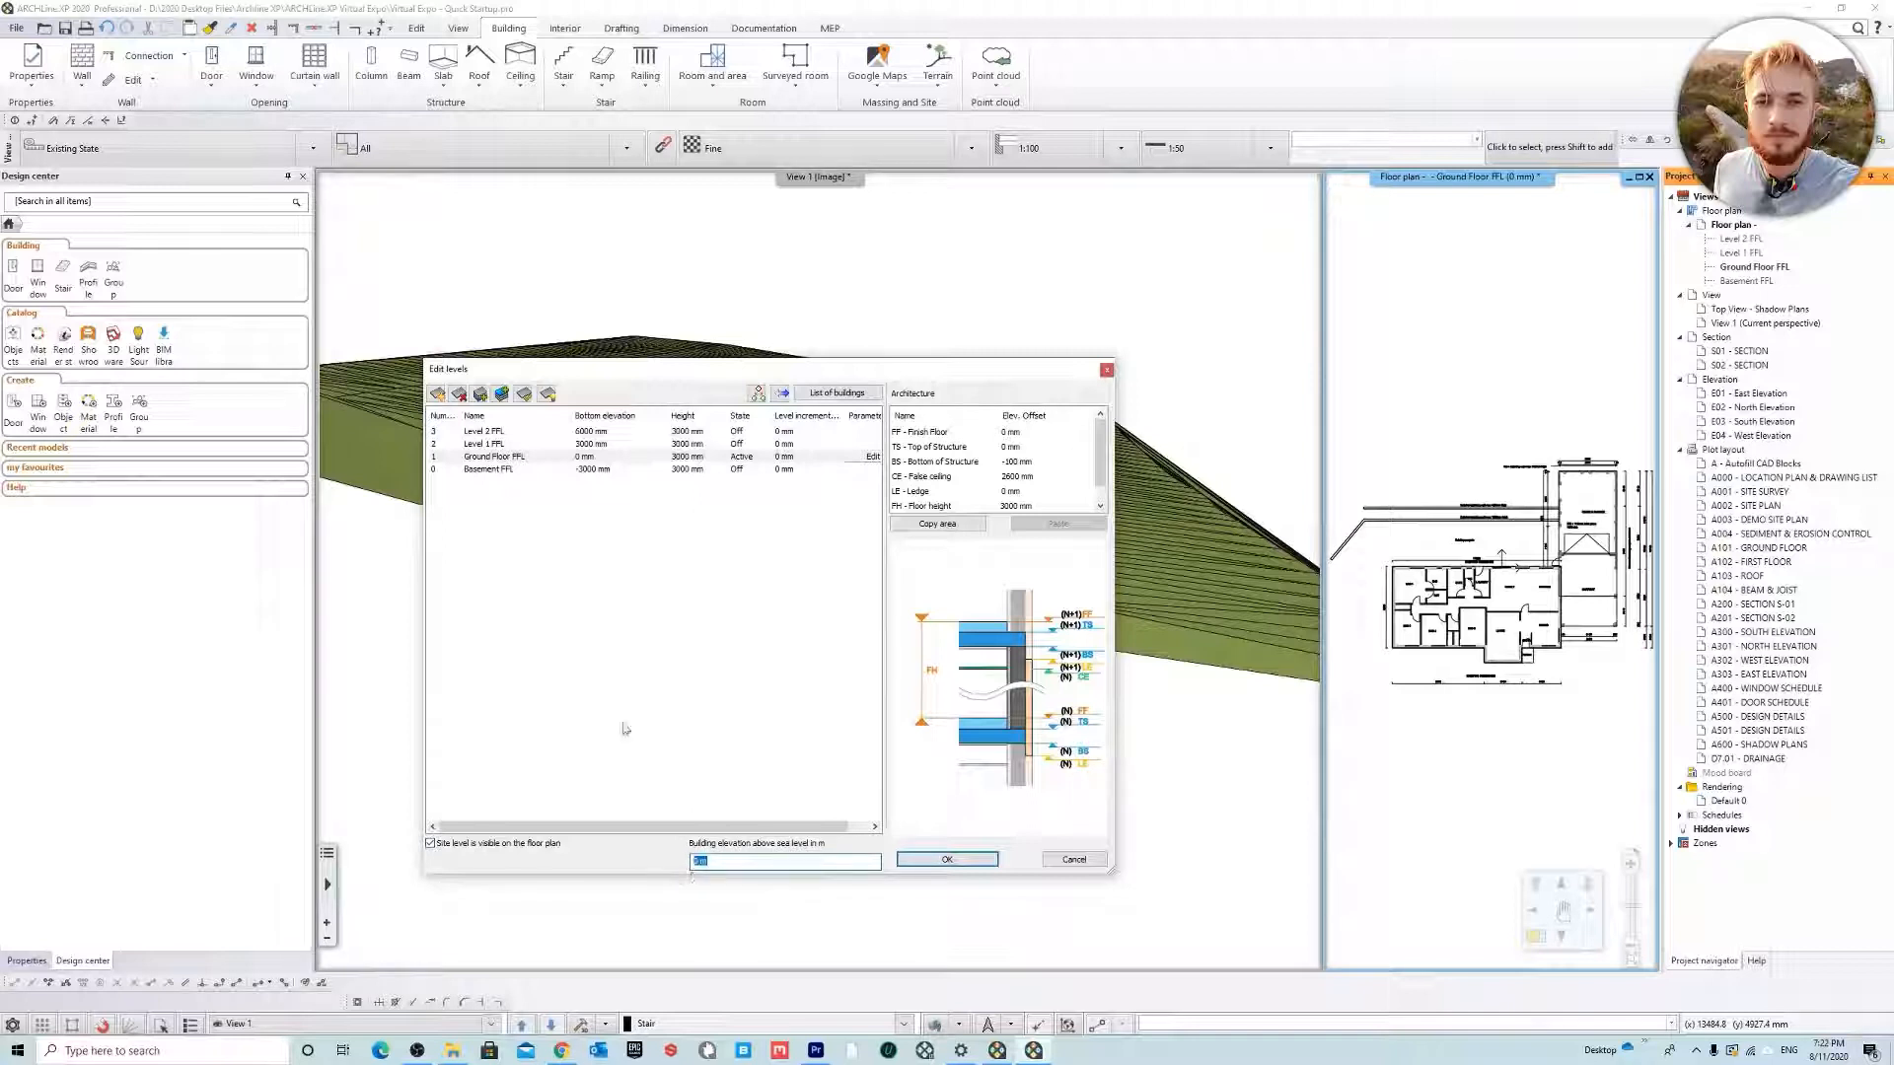
left_click_drag(857, 375, 881, 320)
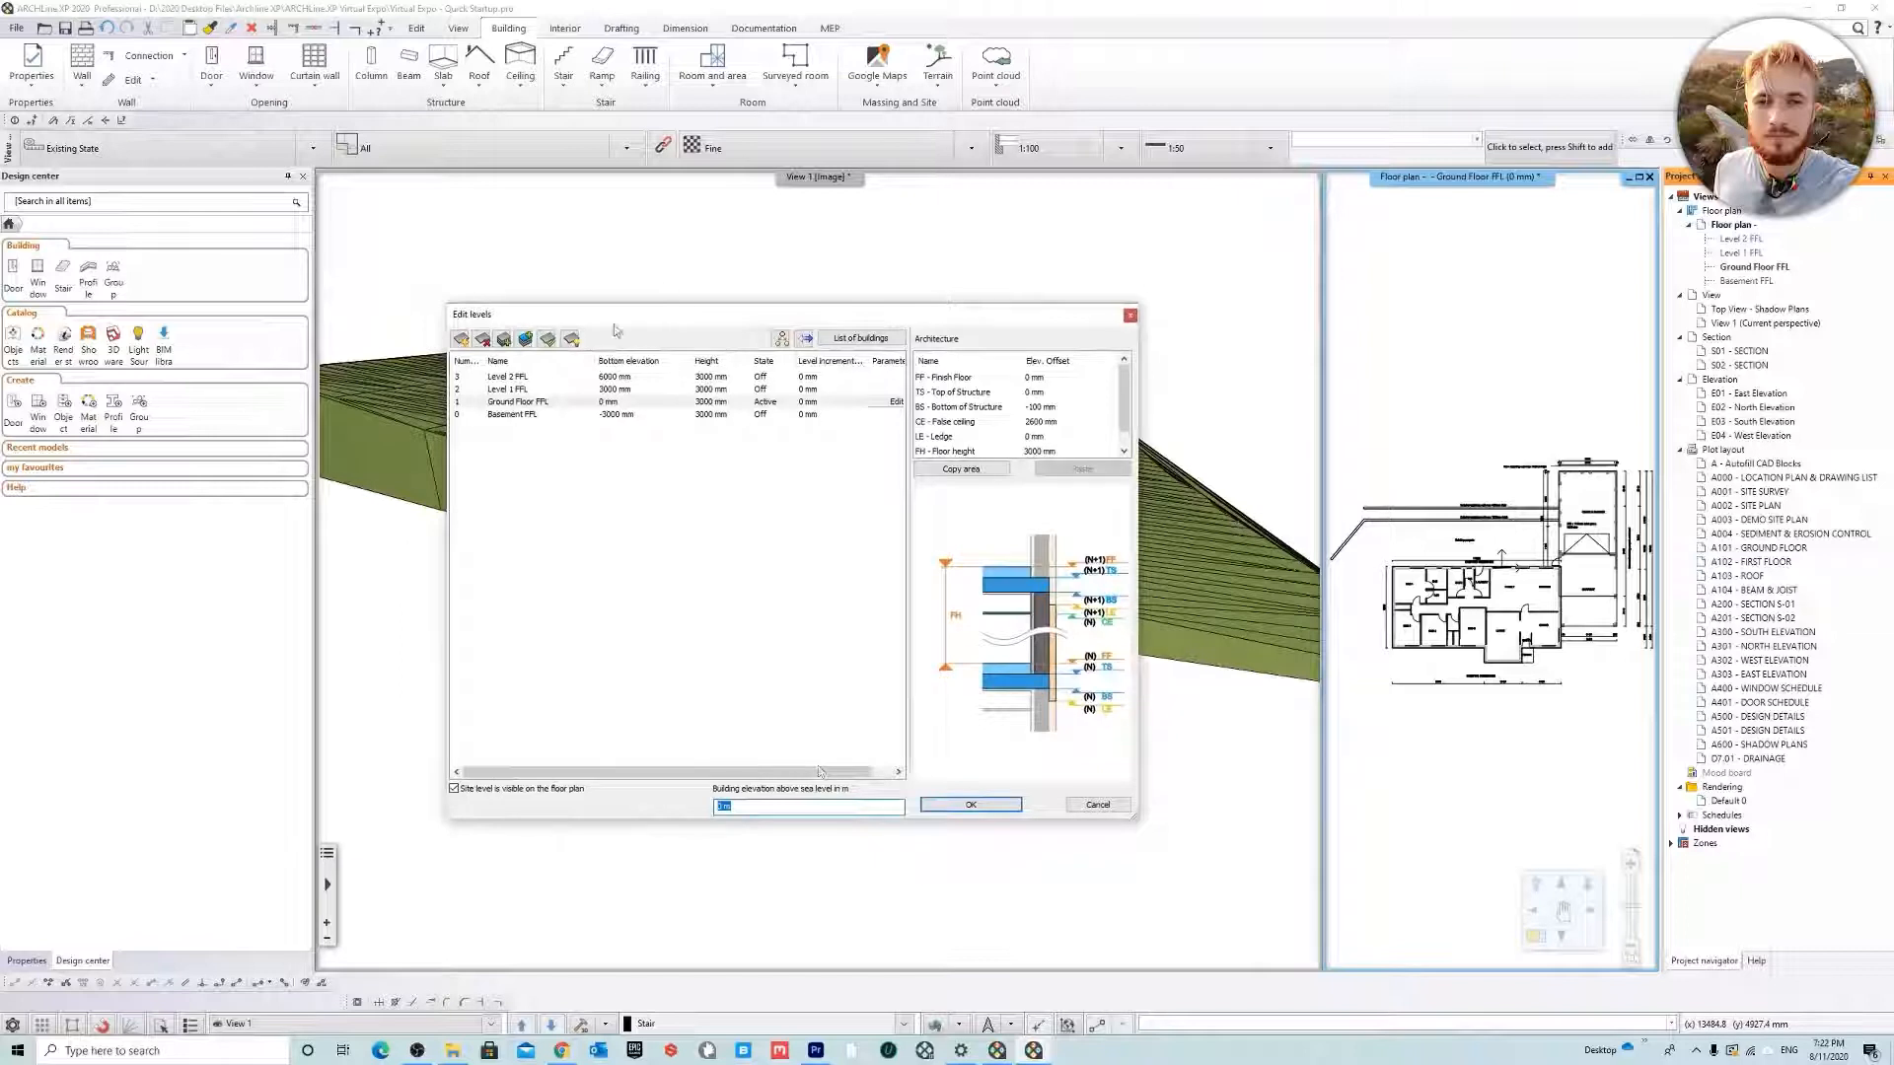
left_click_drag(648, 316, 717, 358)
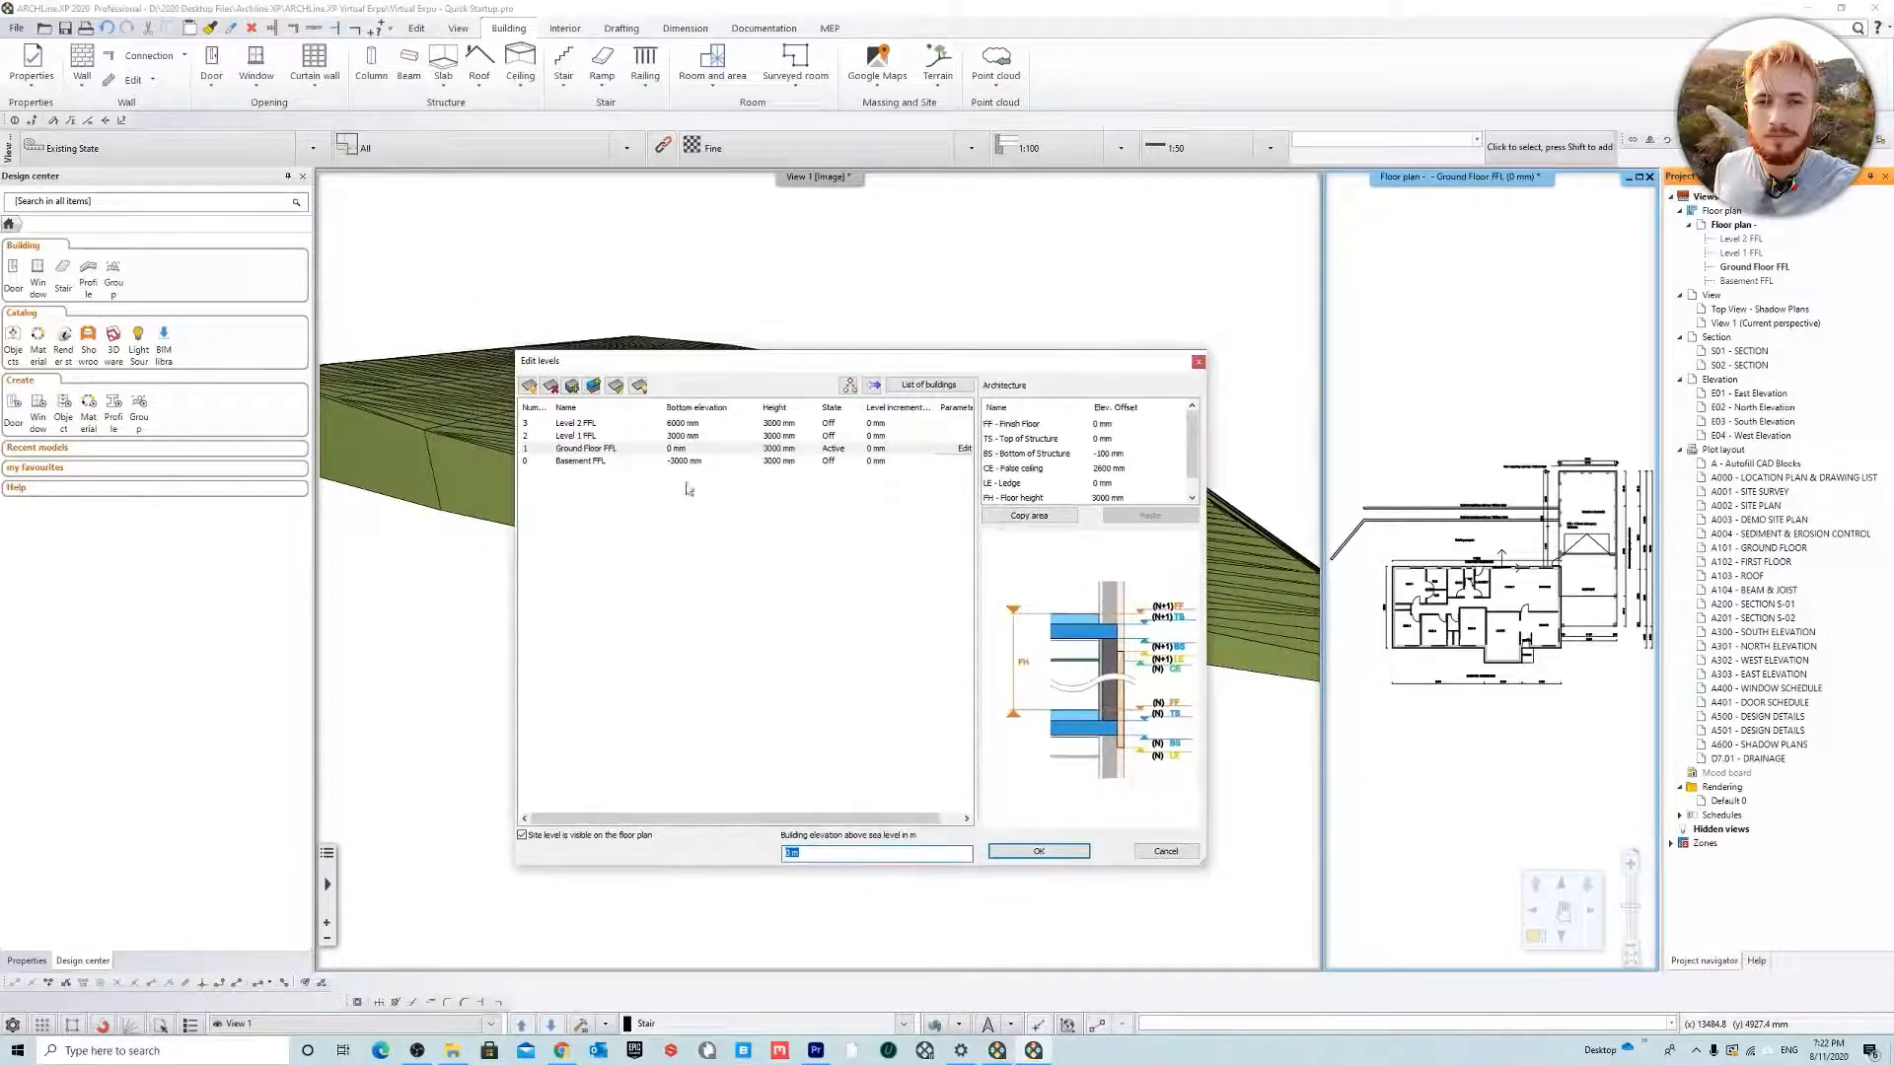
left_click(695, 450)
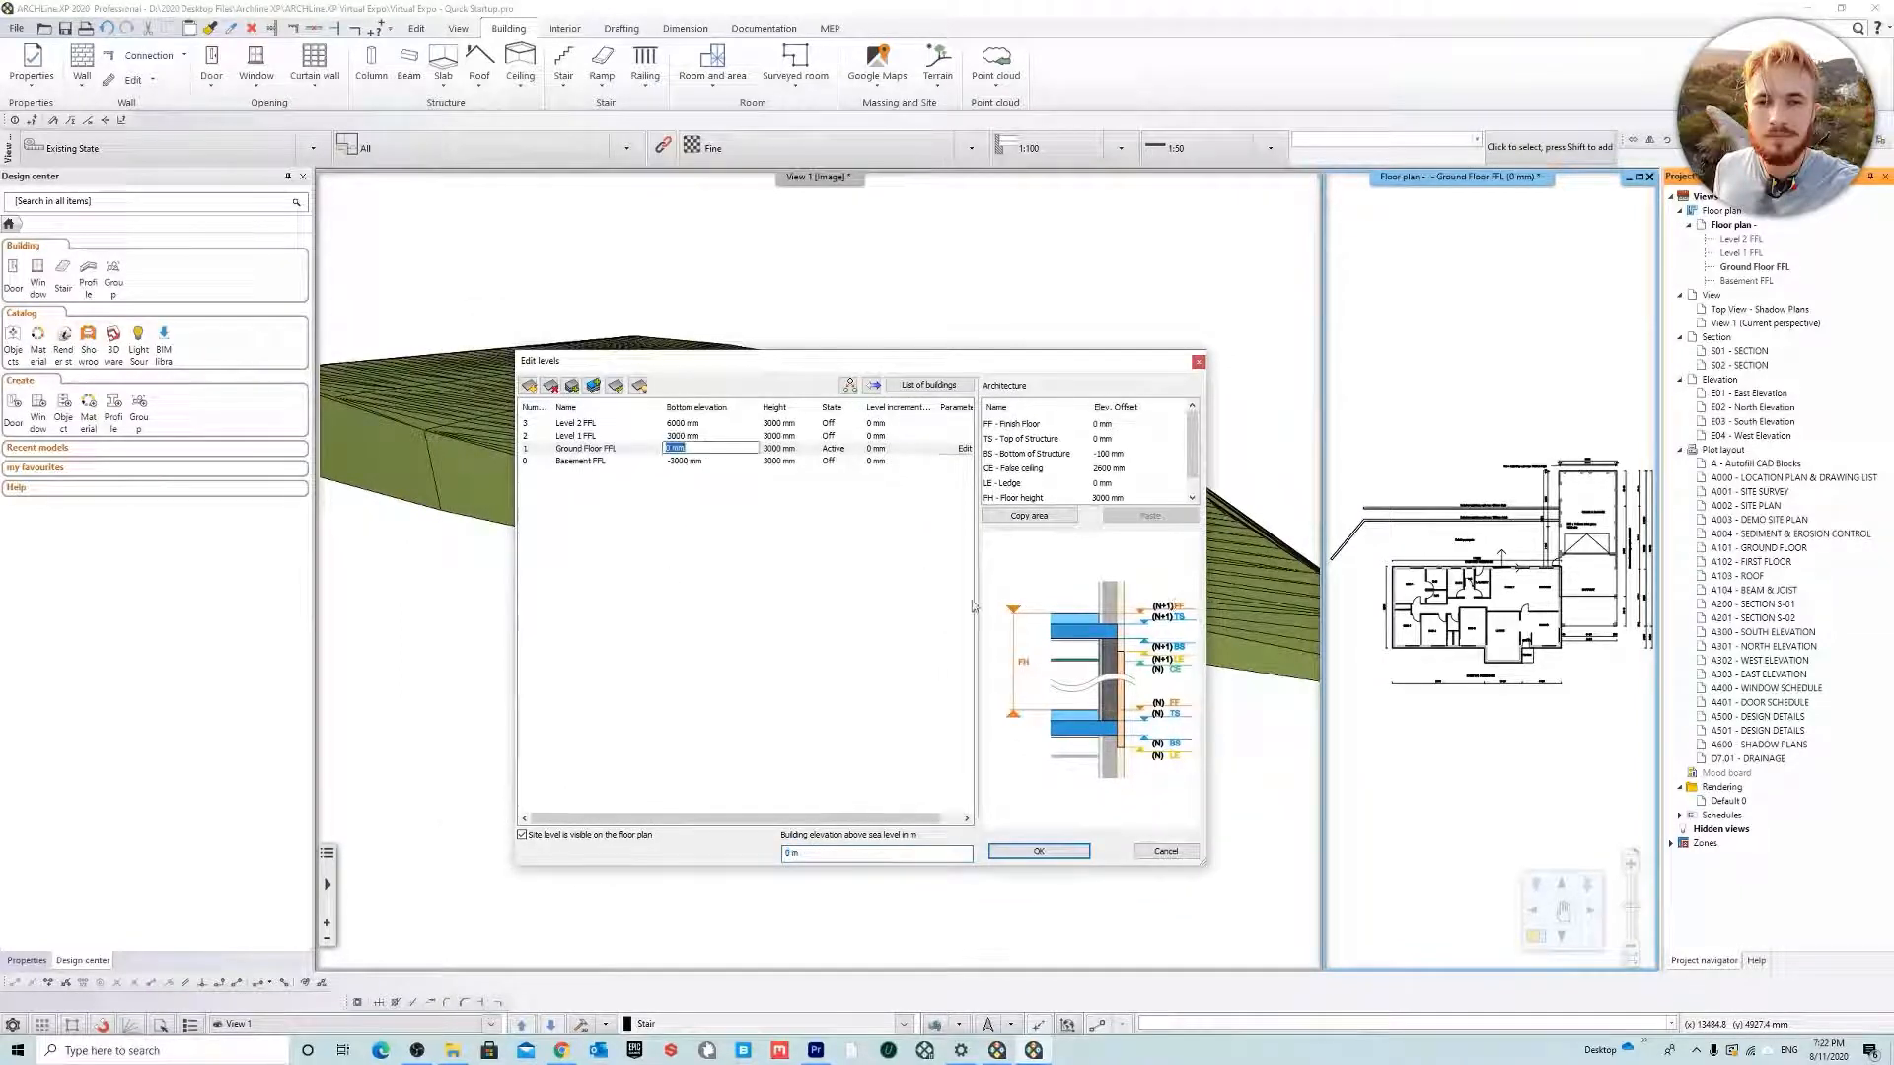
left_click(877, 667)
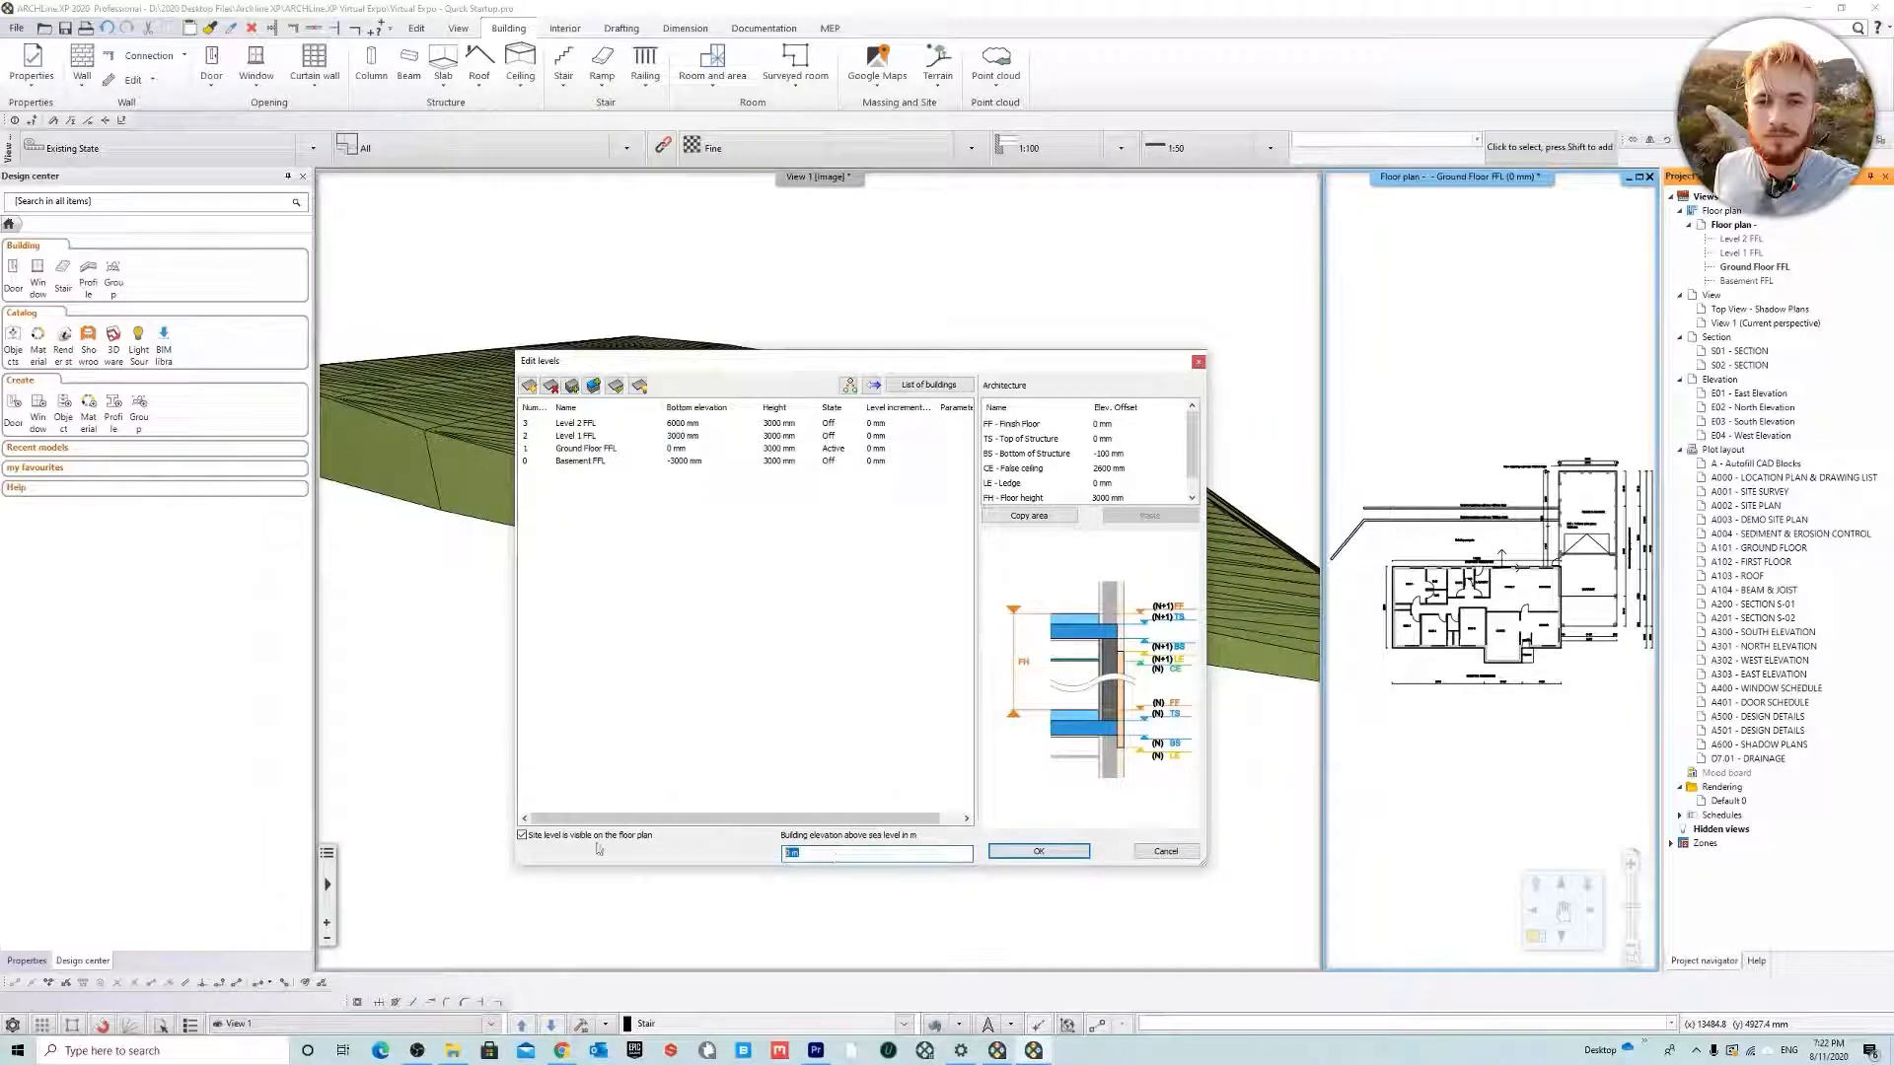
left_click(1200, 363)
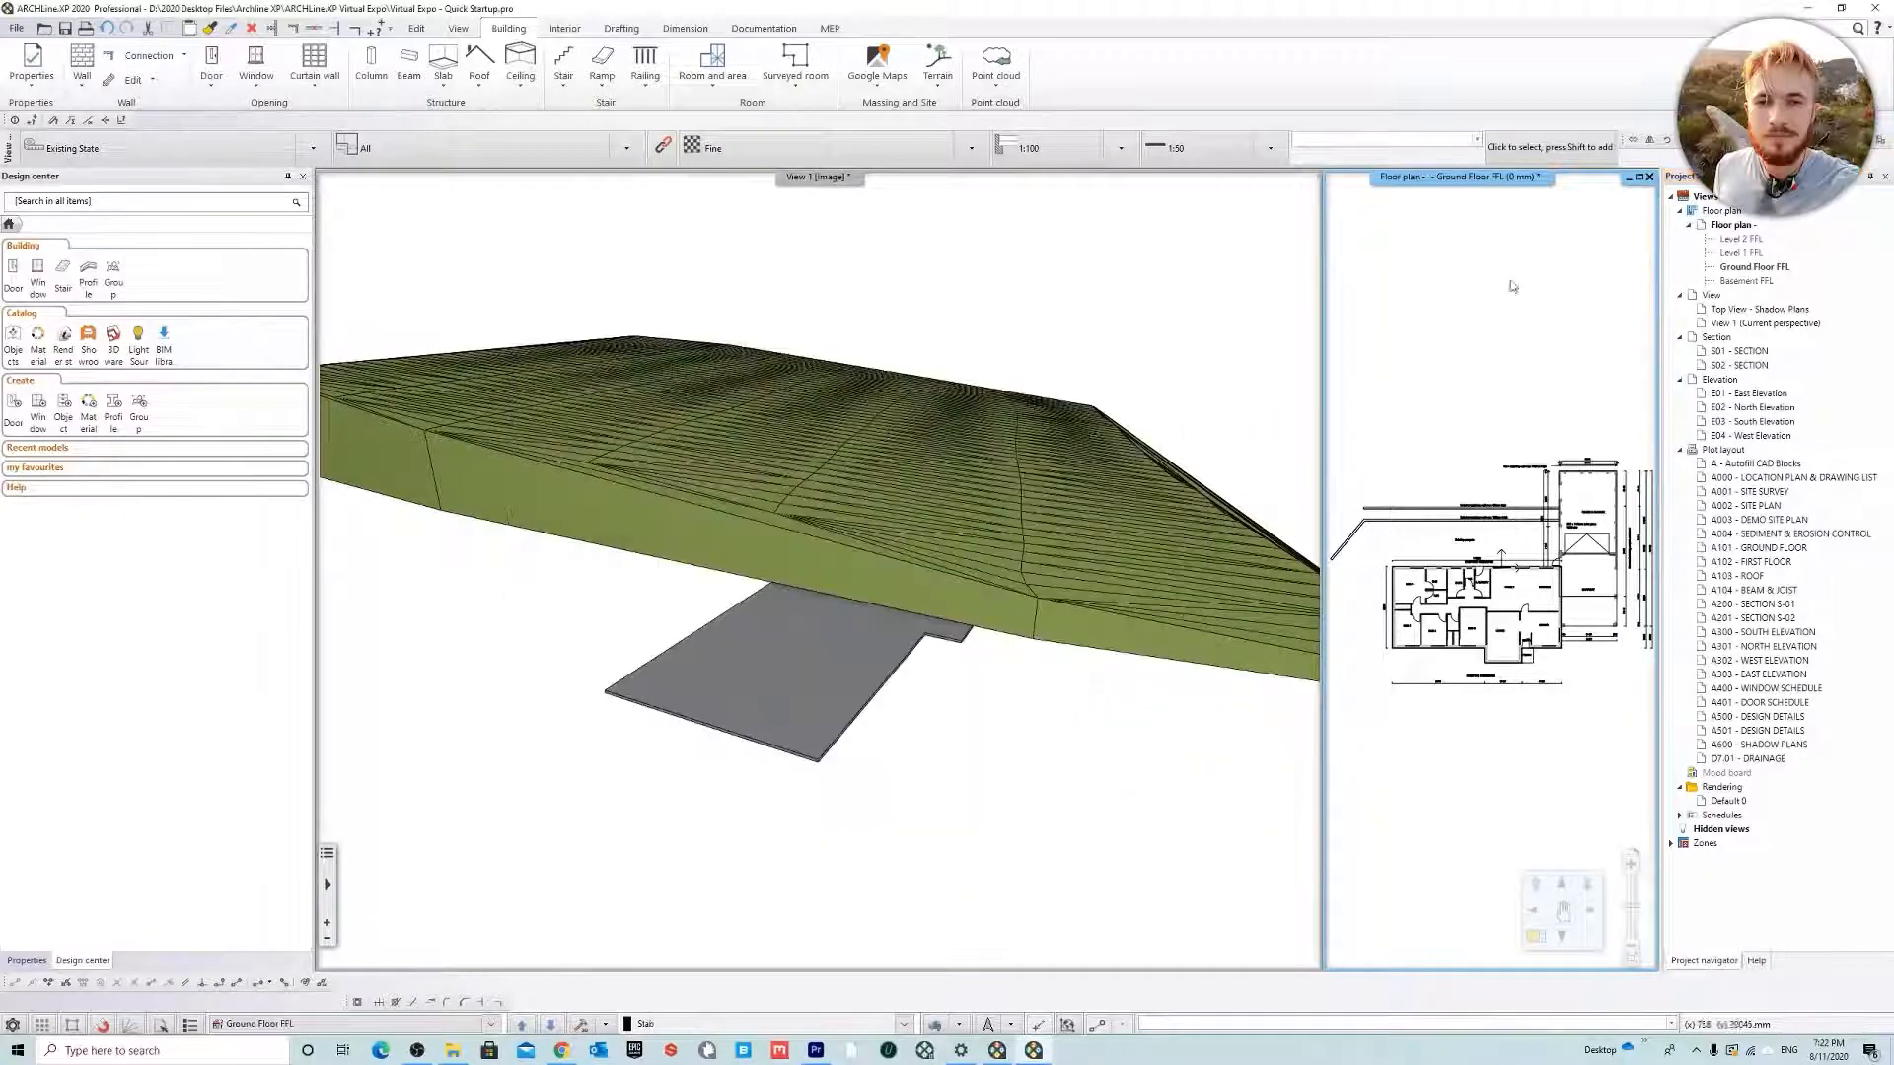
Enlarge the floor plan and temporarily isolate the SITE SURVEY layer to read the residence's RFL, then cancel the layer walk
right_click(1452, 178)
left_click(1497, 190)
scroll(612, 737, "up", 2)
scroll(673, 584, "down", 3)
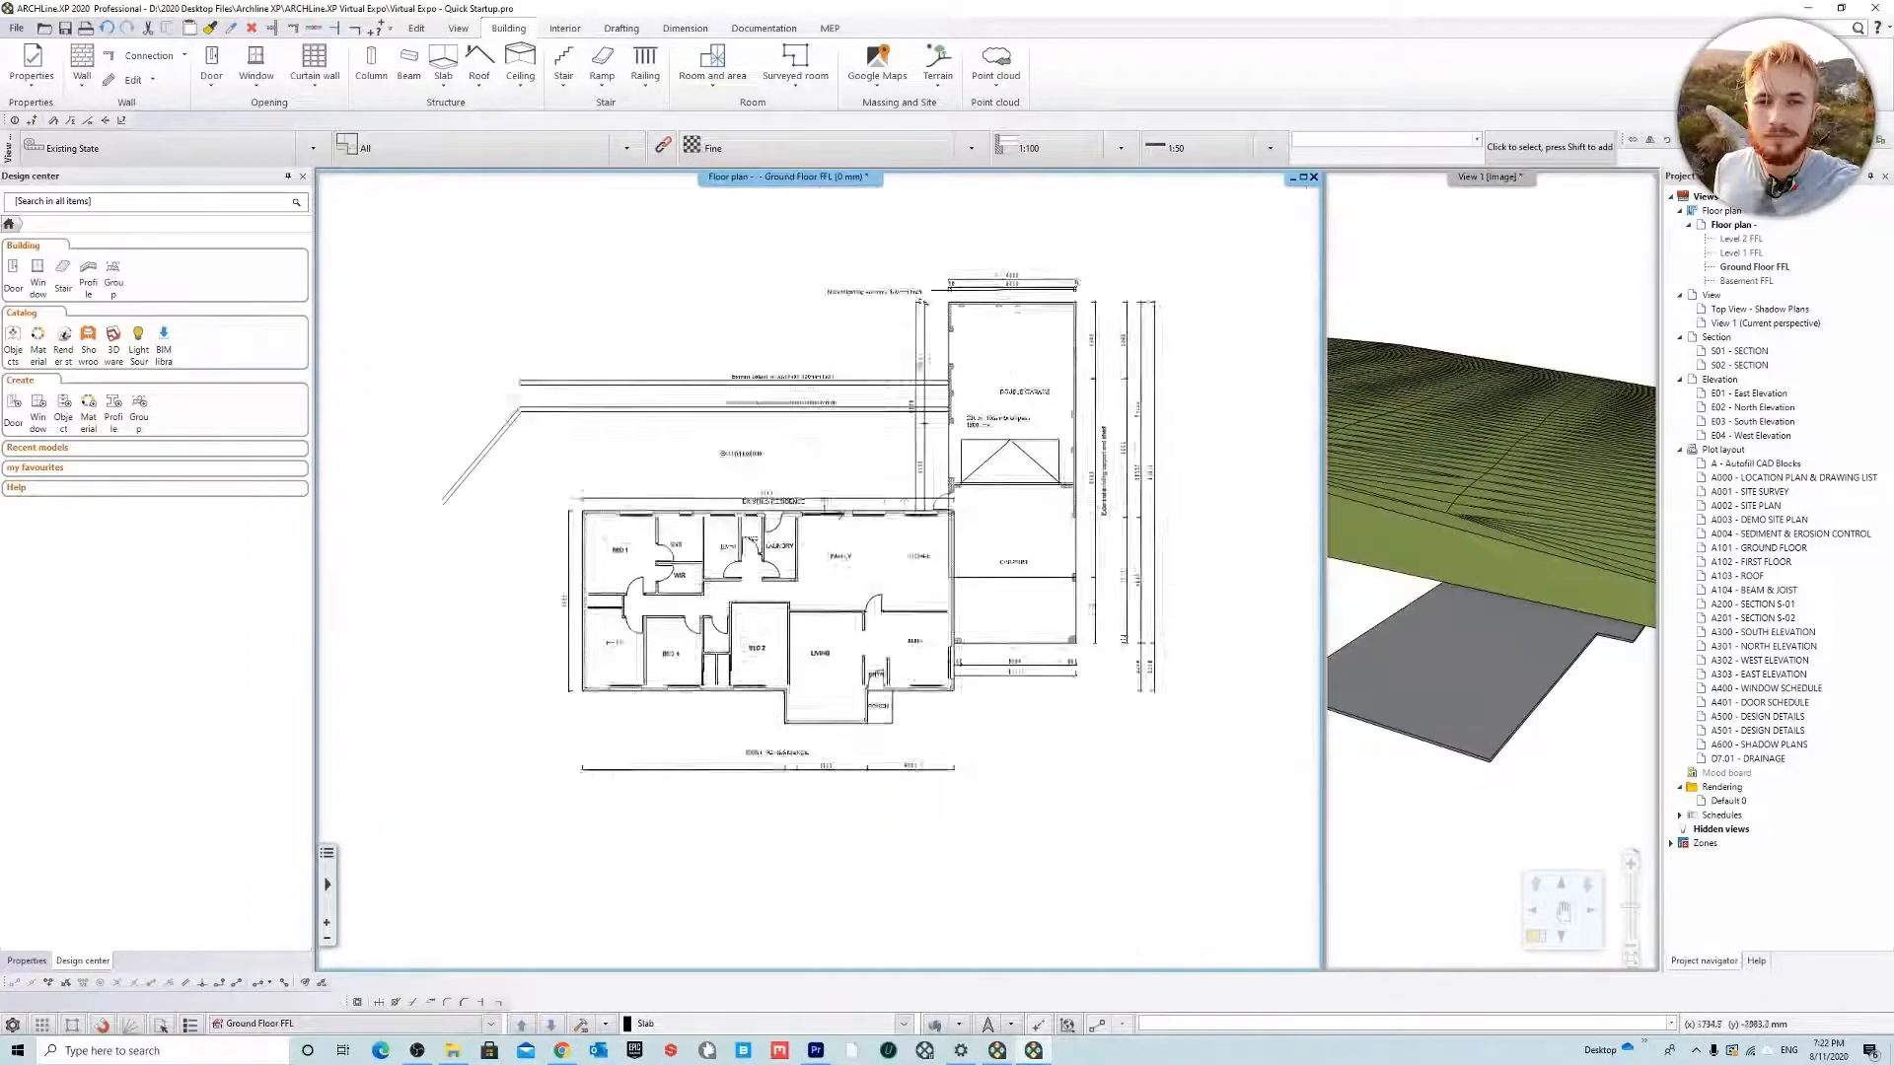
middle_click_drag(673, 584, 639, 598)
left_click(902, 1024)
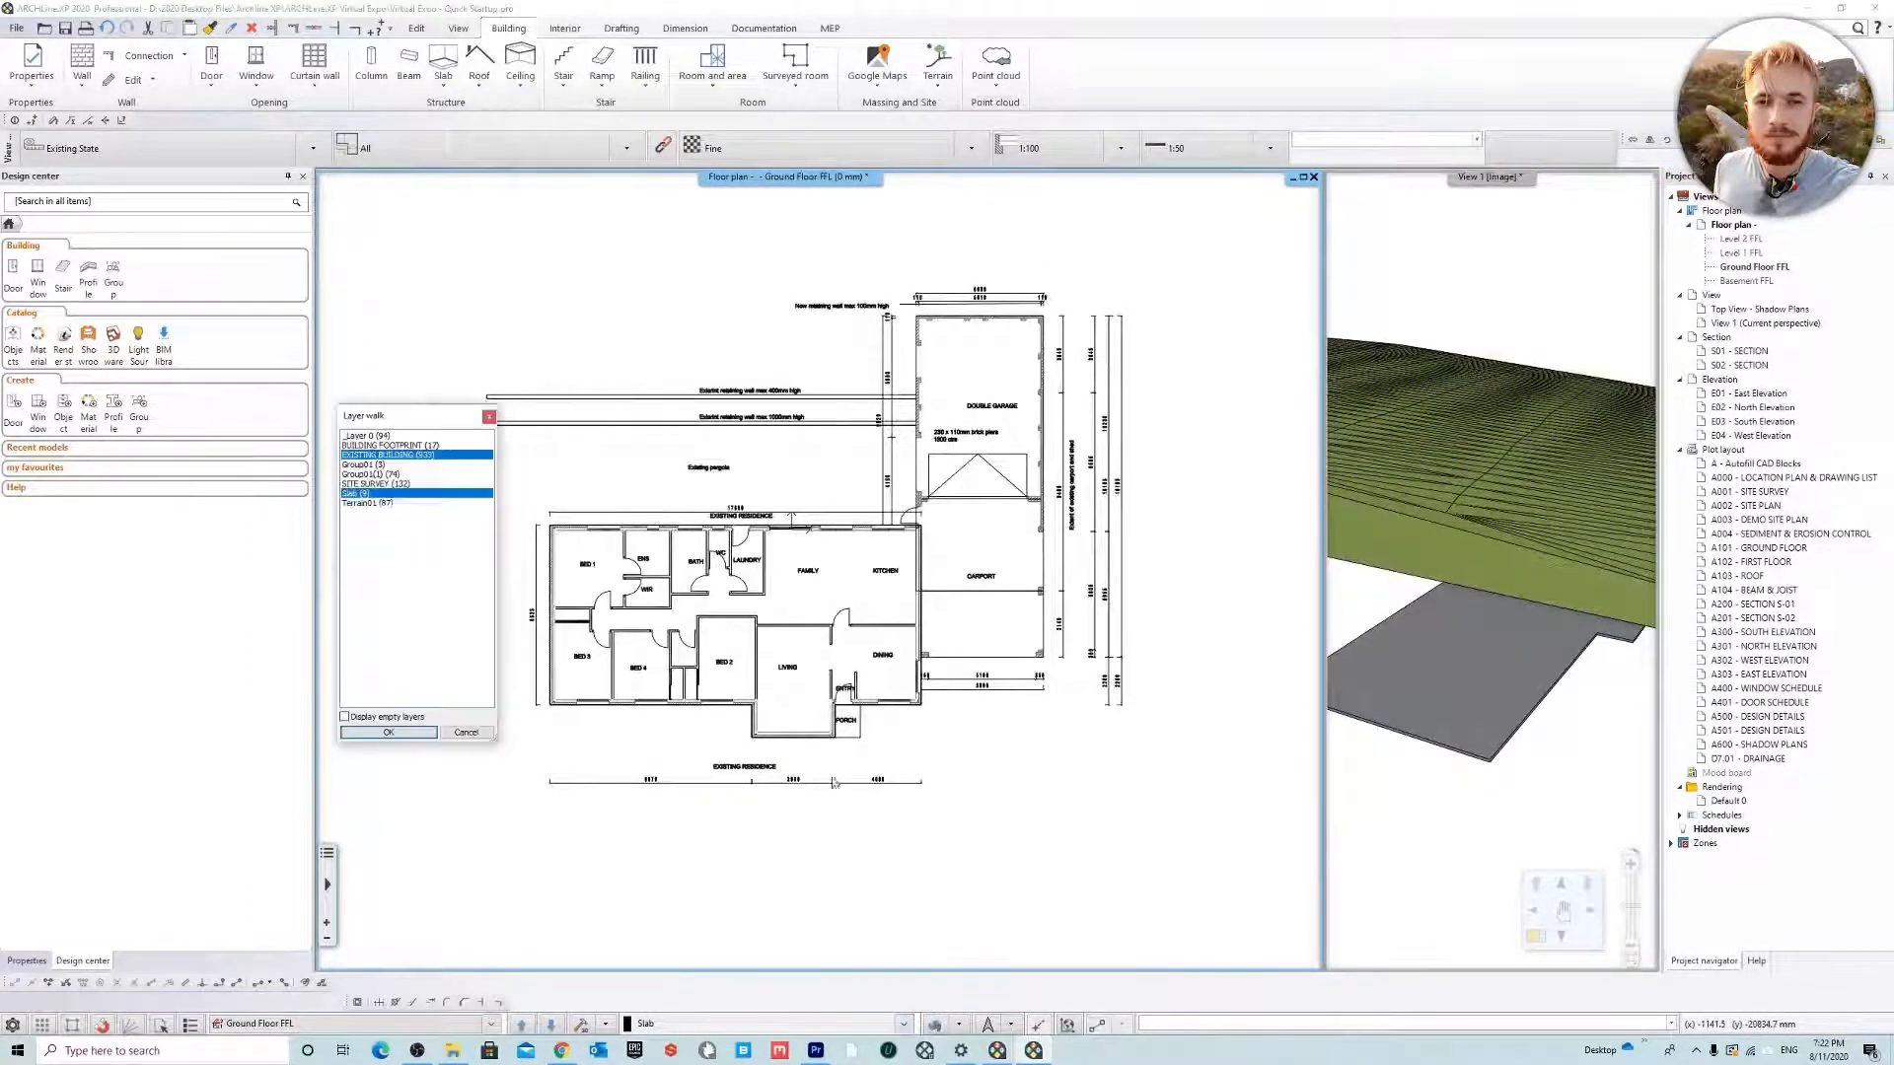
left_click(374, 485)
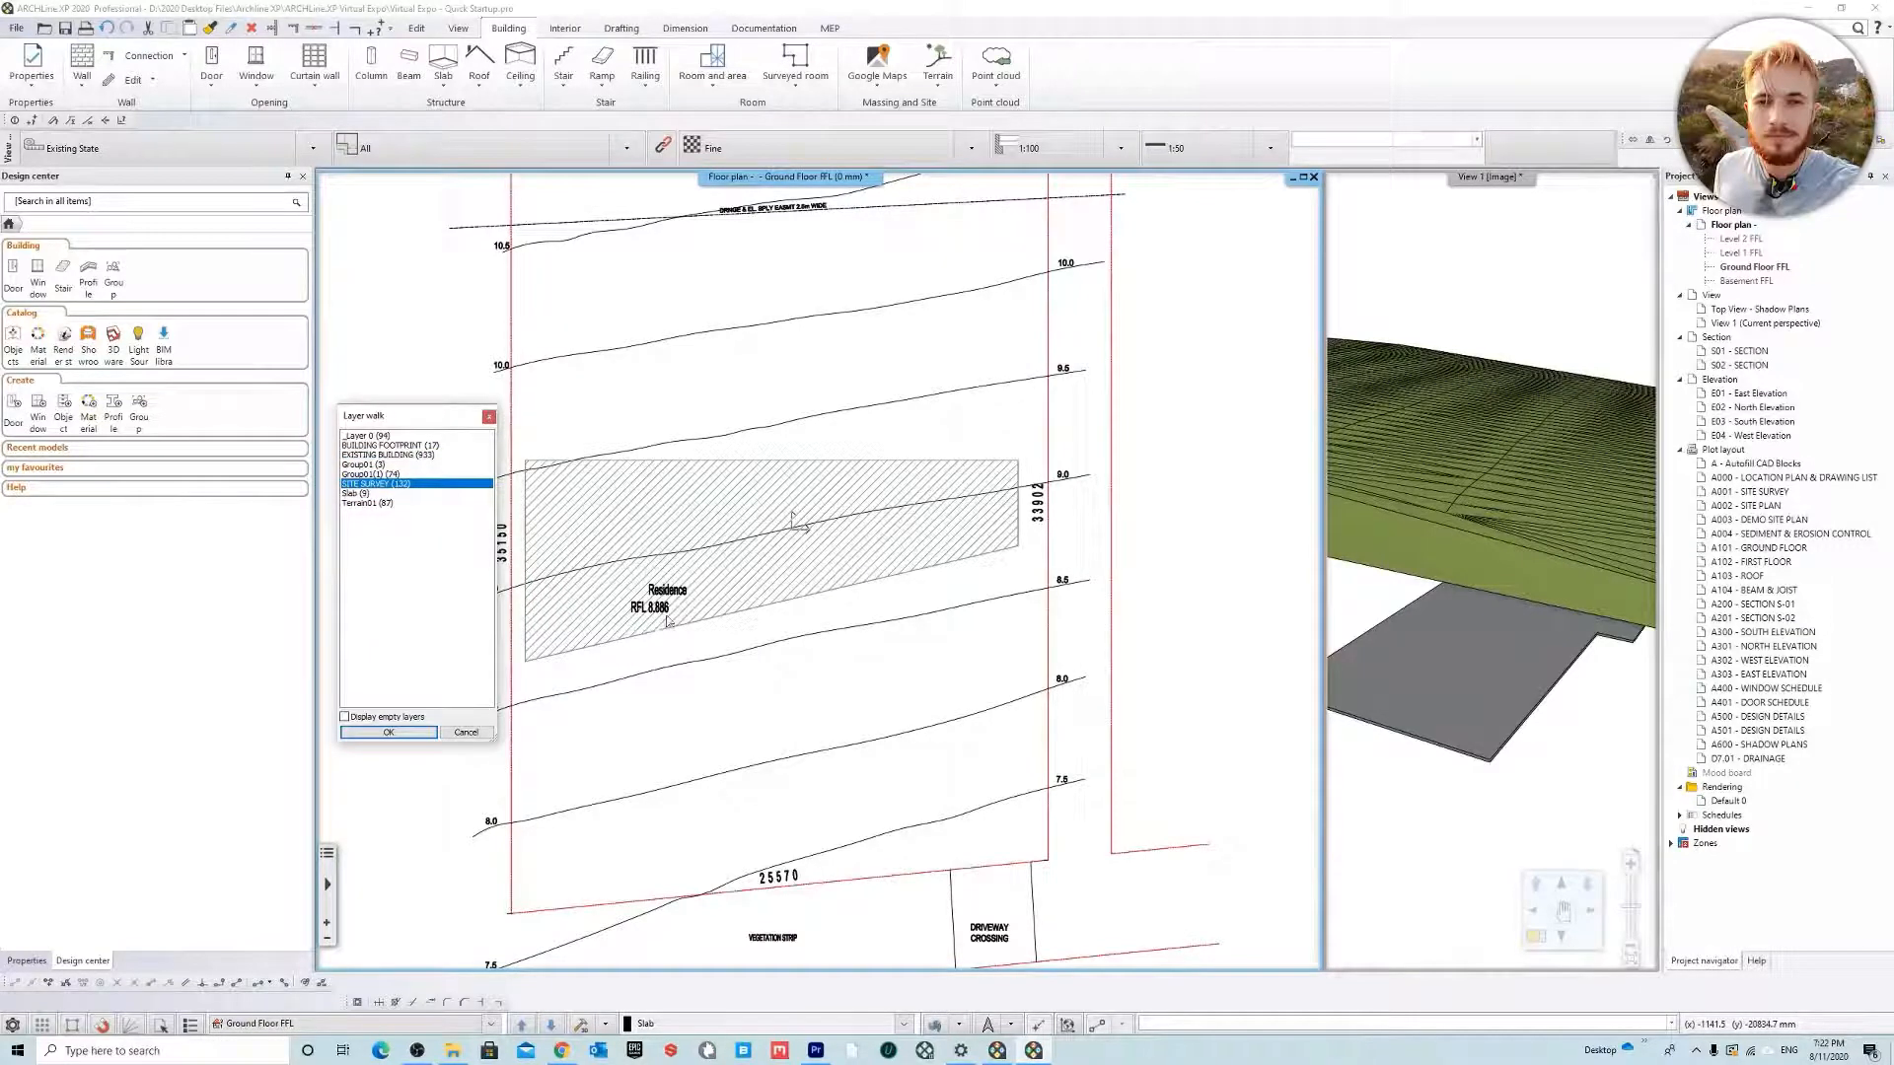
left_click(487, 734)
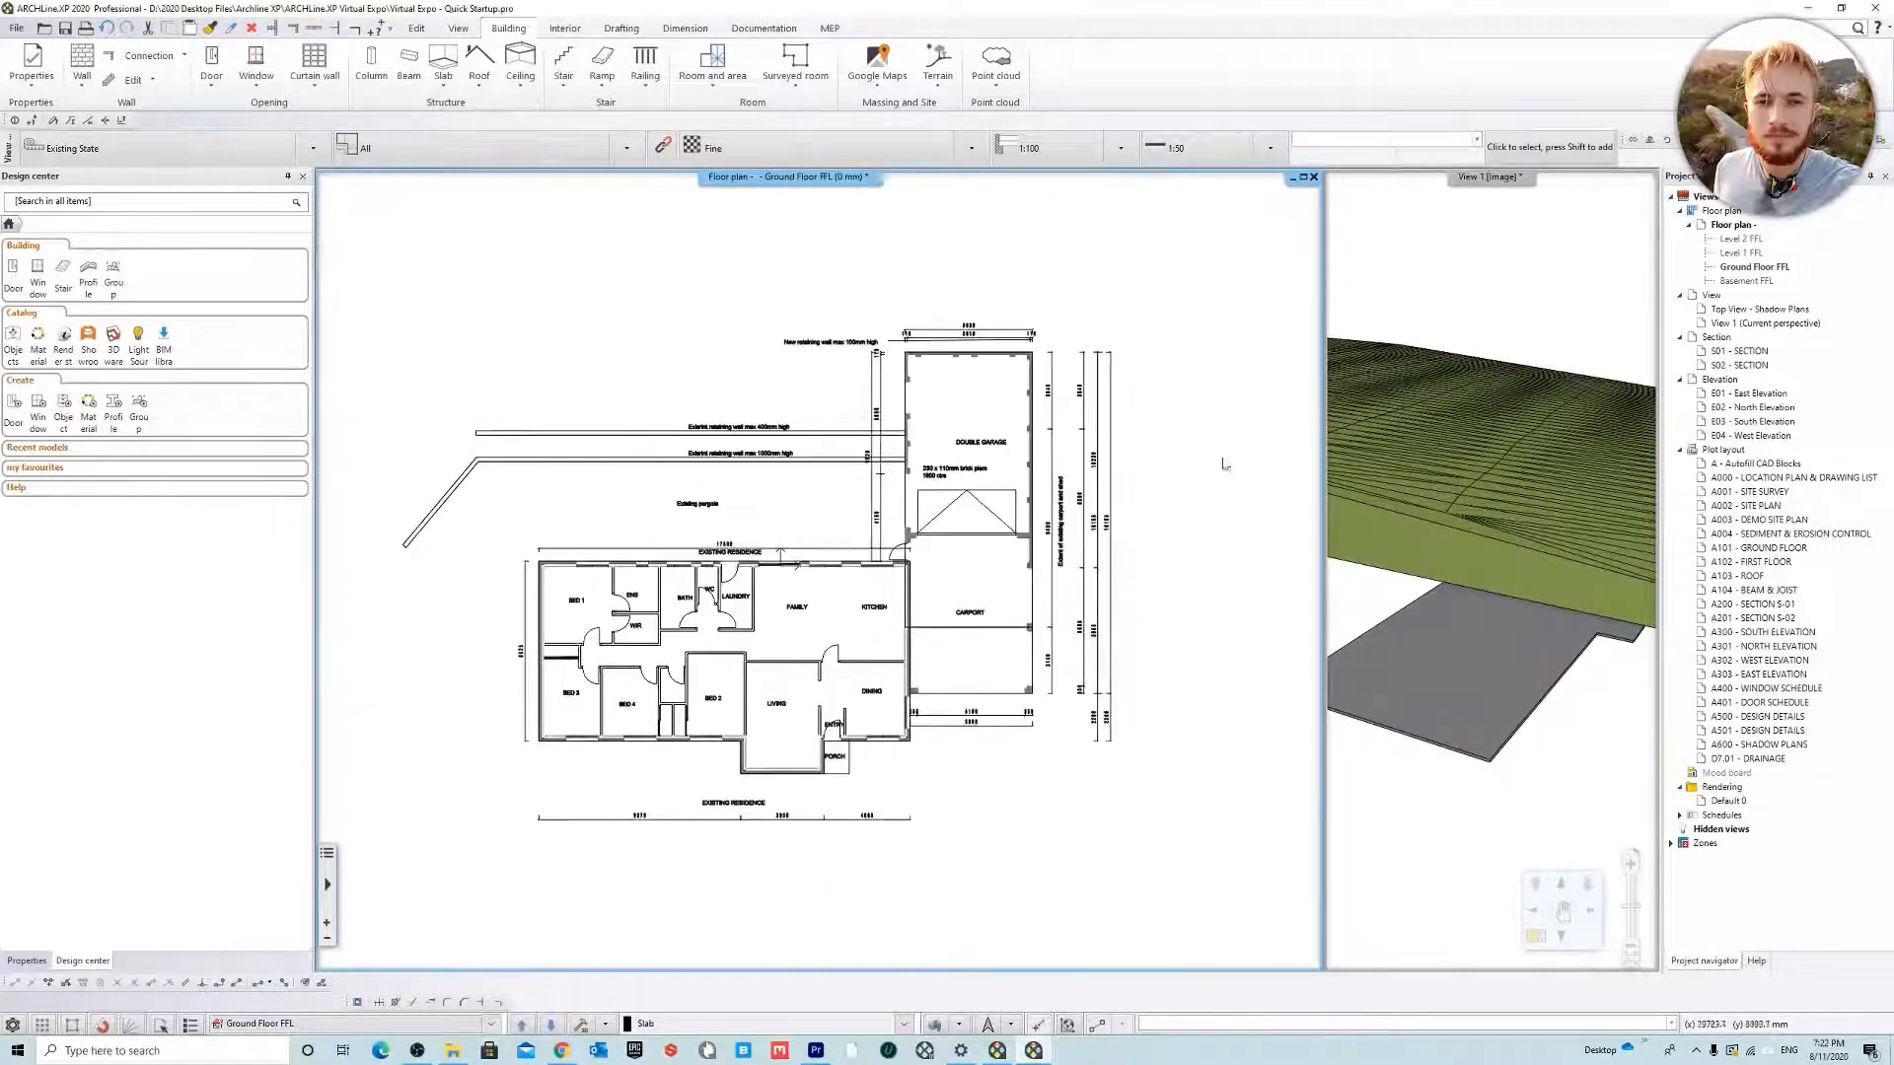
Set the building elevation above sea level to 8.886 m in the floor plan's level properties
left_click(1475, 184)
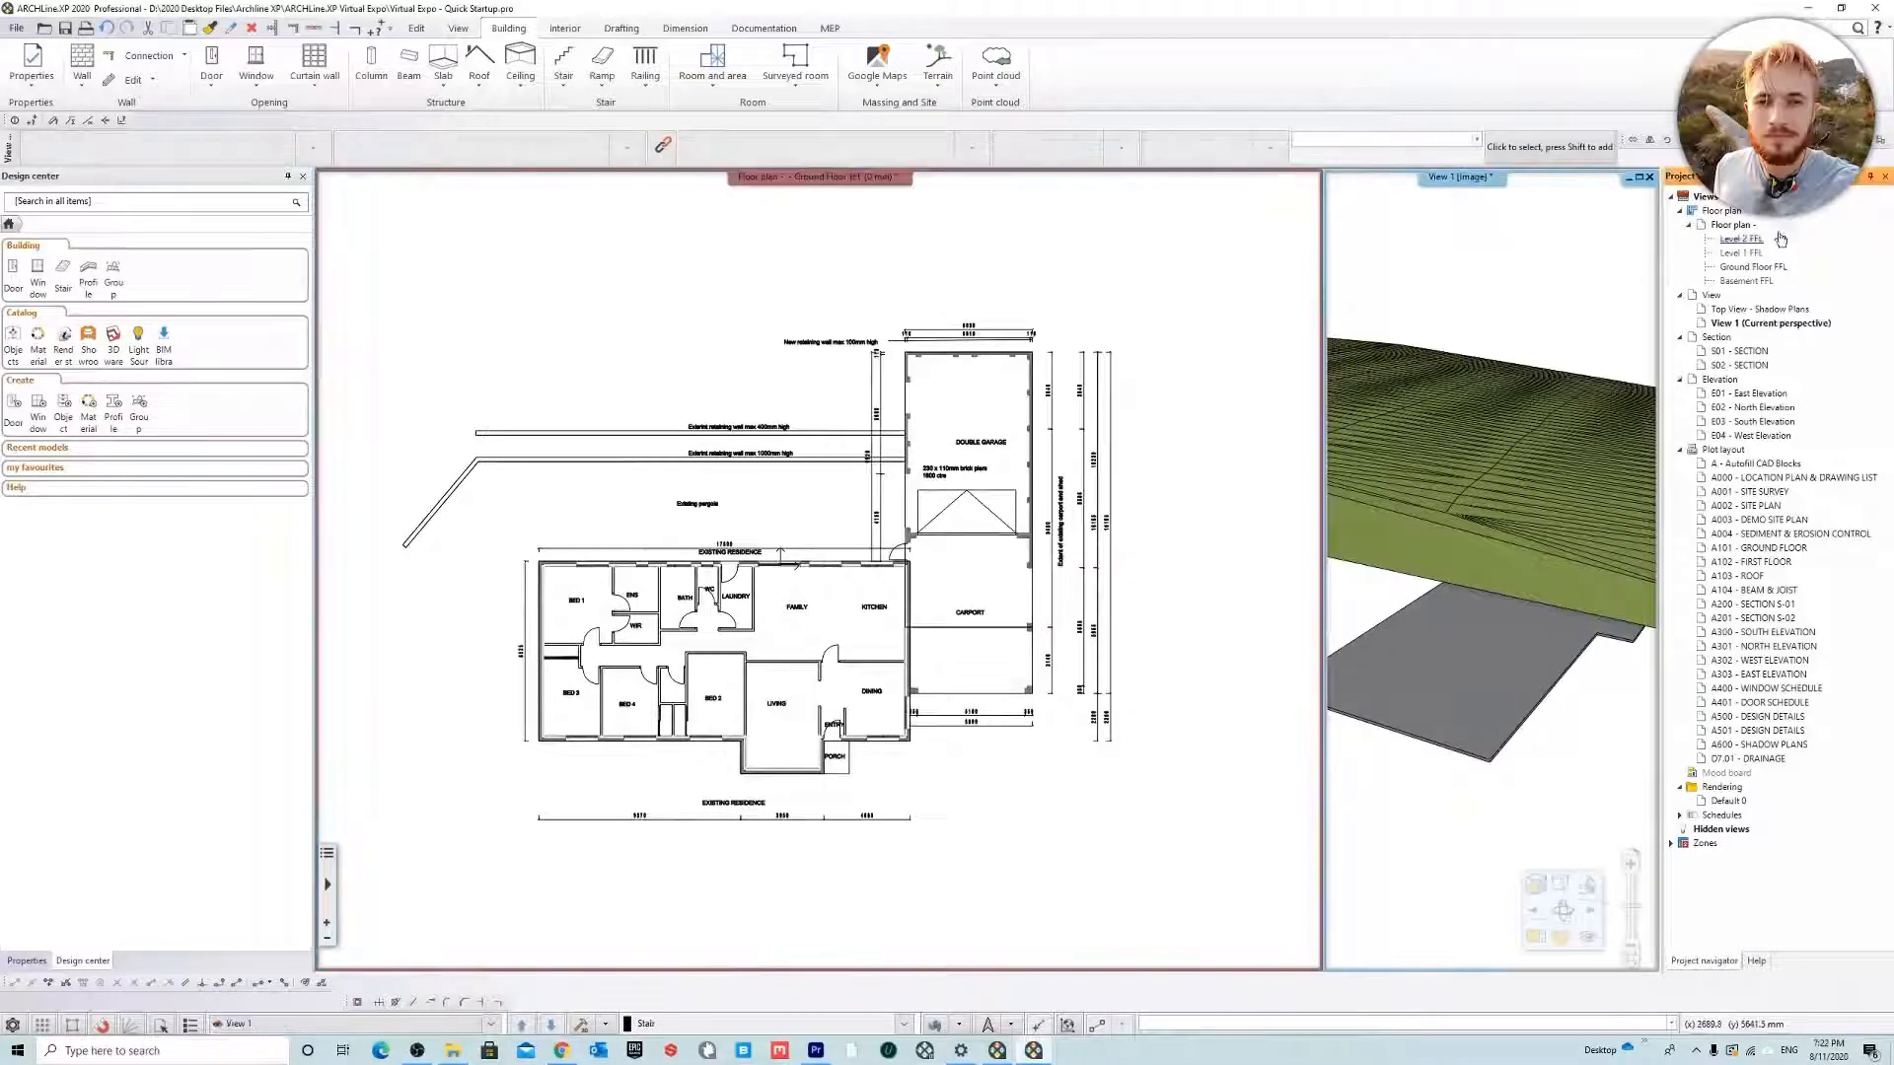
right_click(1740, 225)
left_click(1685, 324)
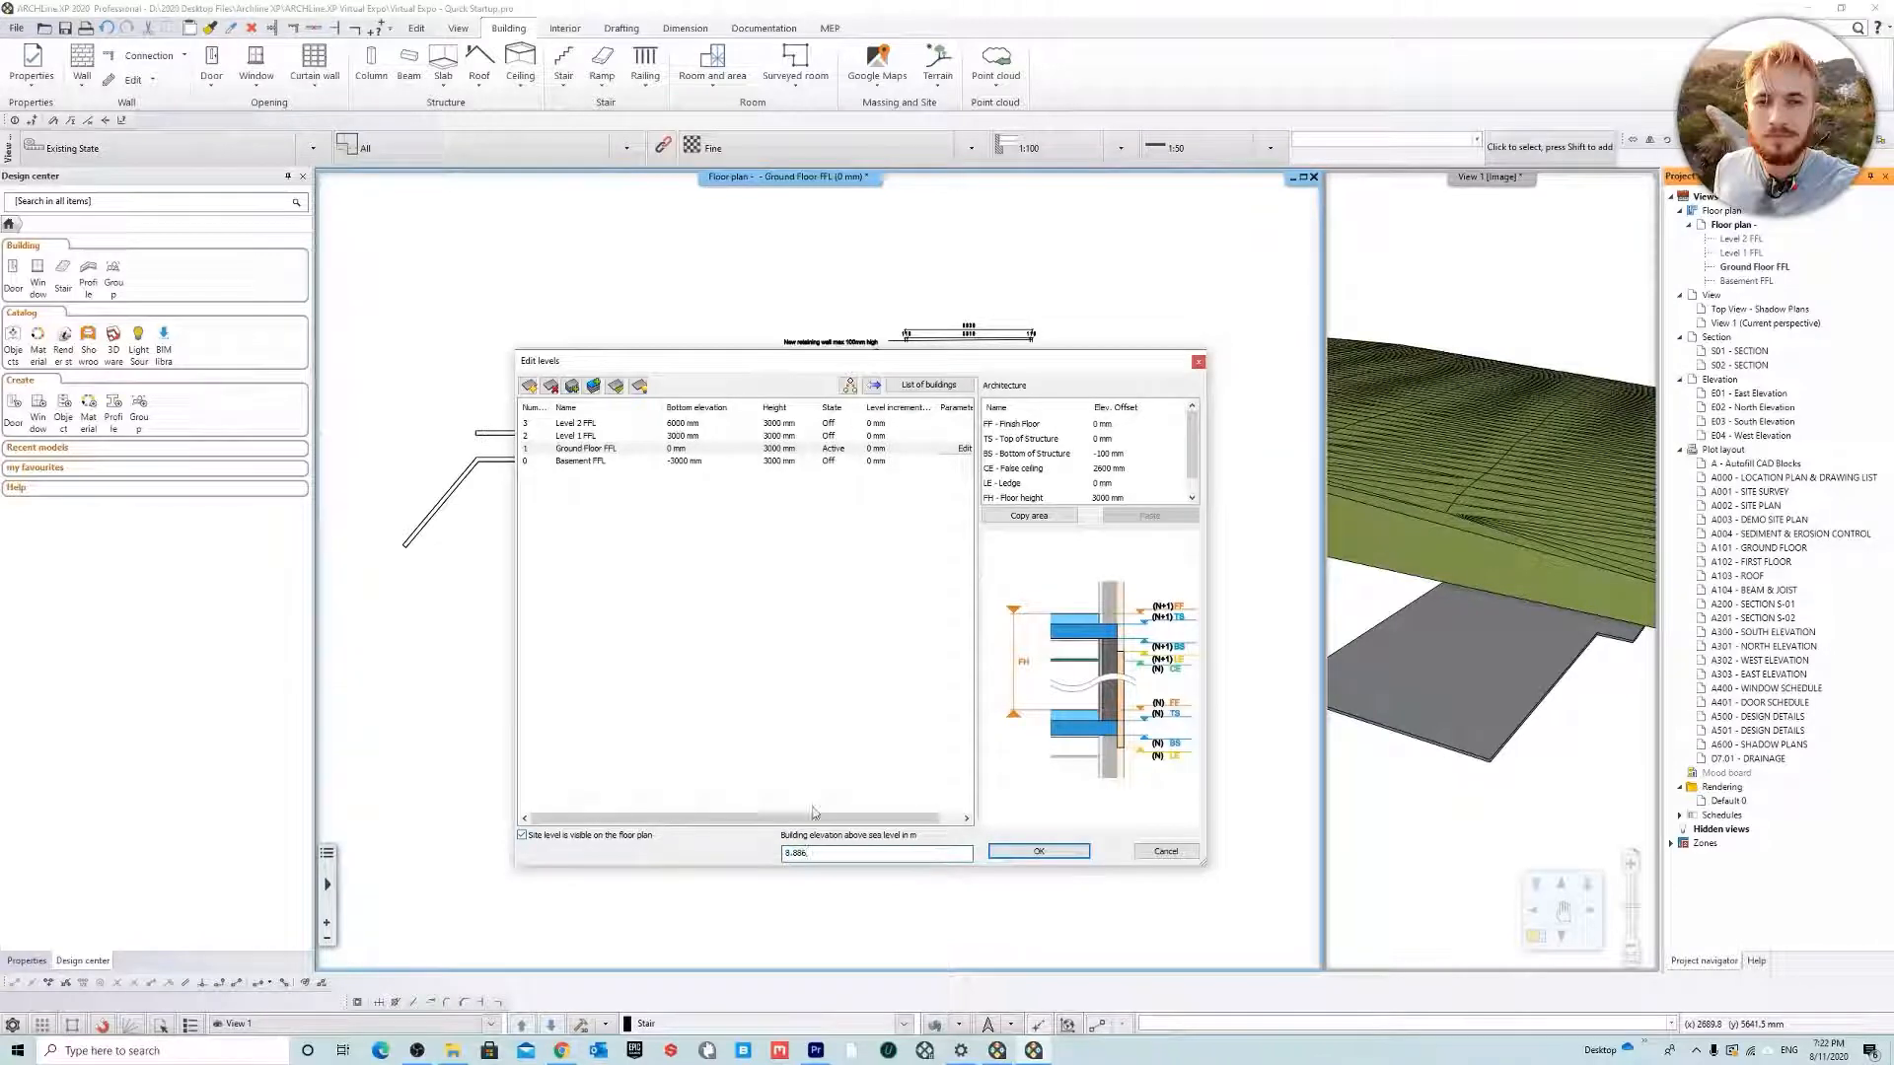
left_click(1047, 854)
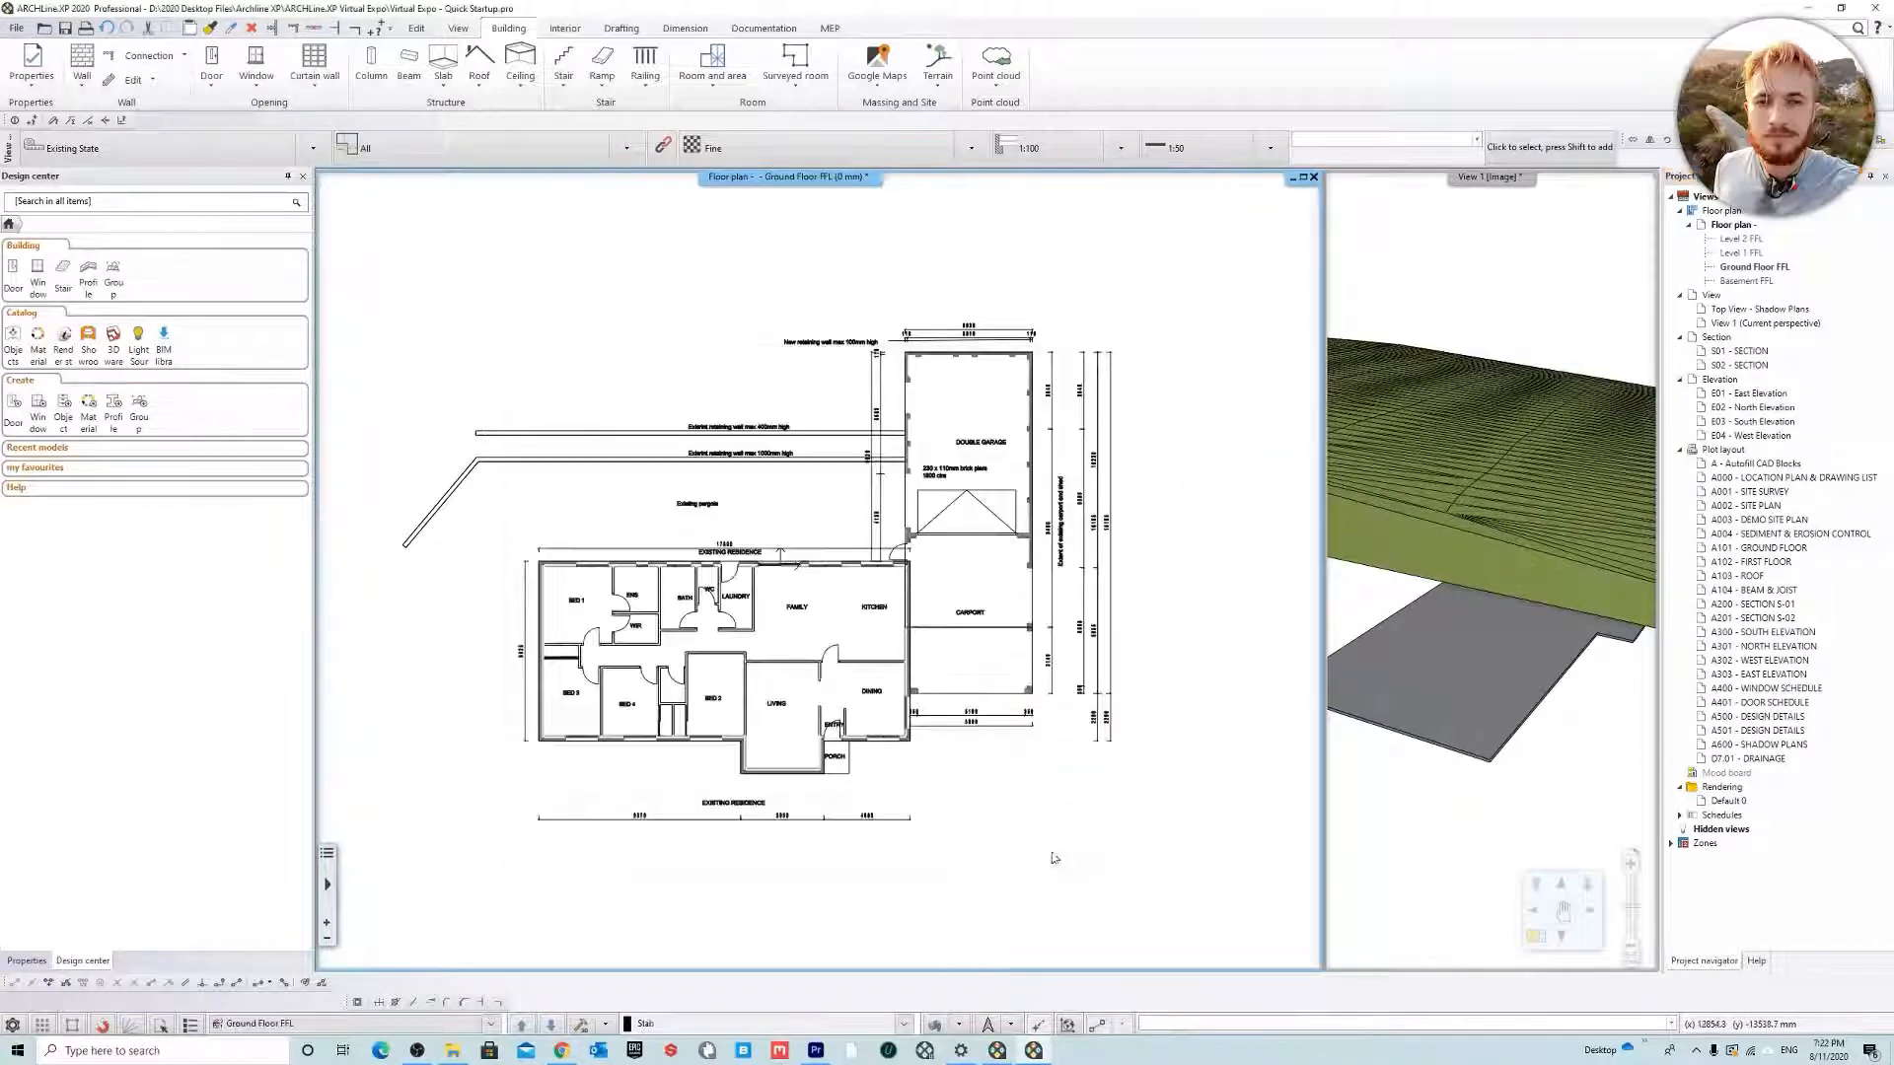
Keep all layers shown in the 3D view and make every layer visible on the Ground Floor FFL plan using Layer walk
left_click(1535, 256)
left_click(936, 1023)
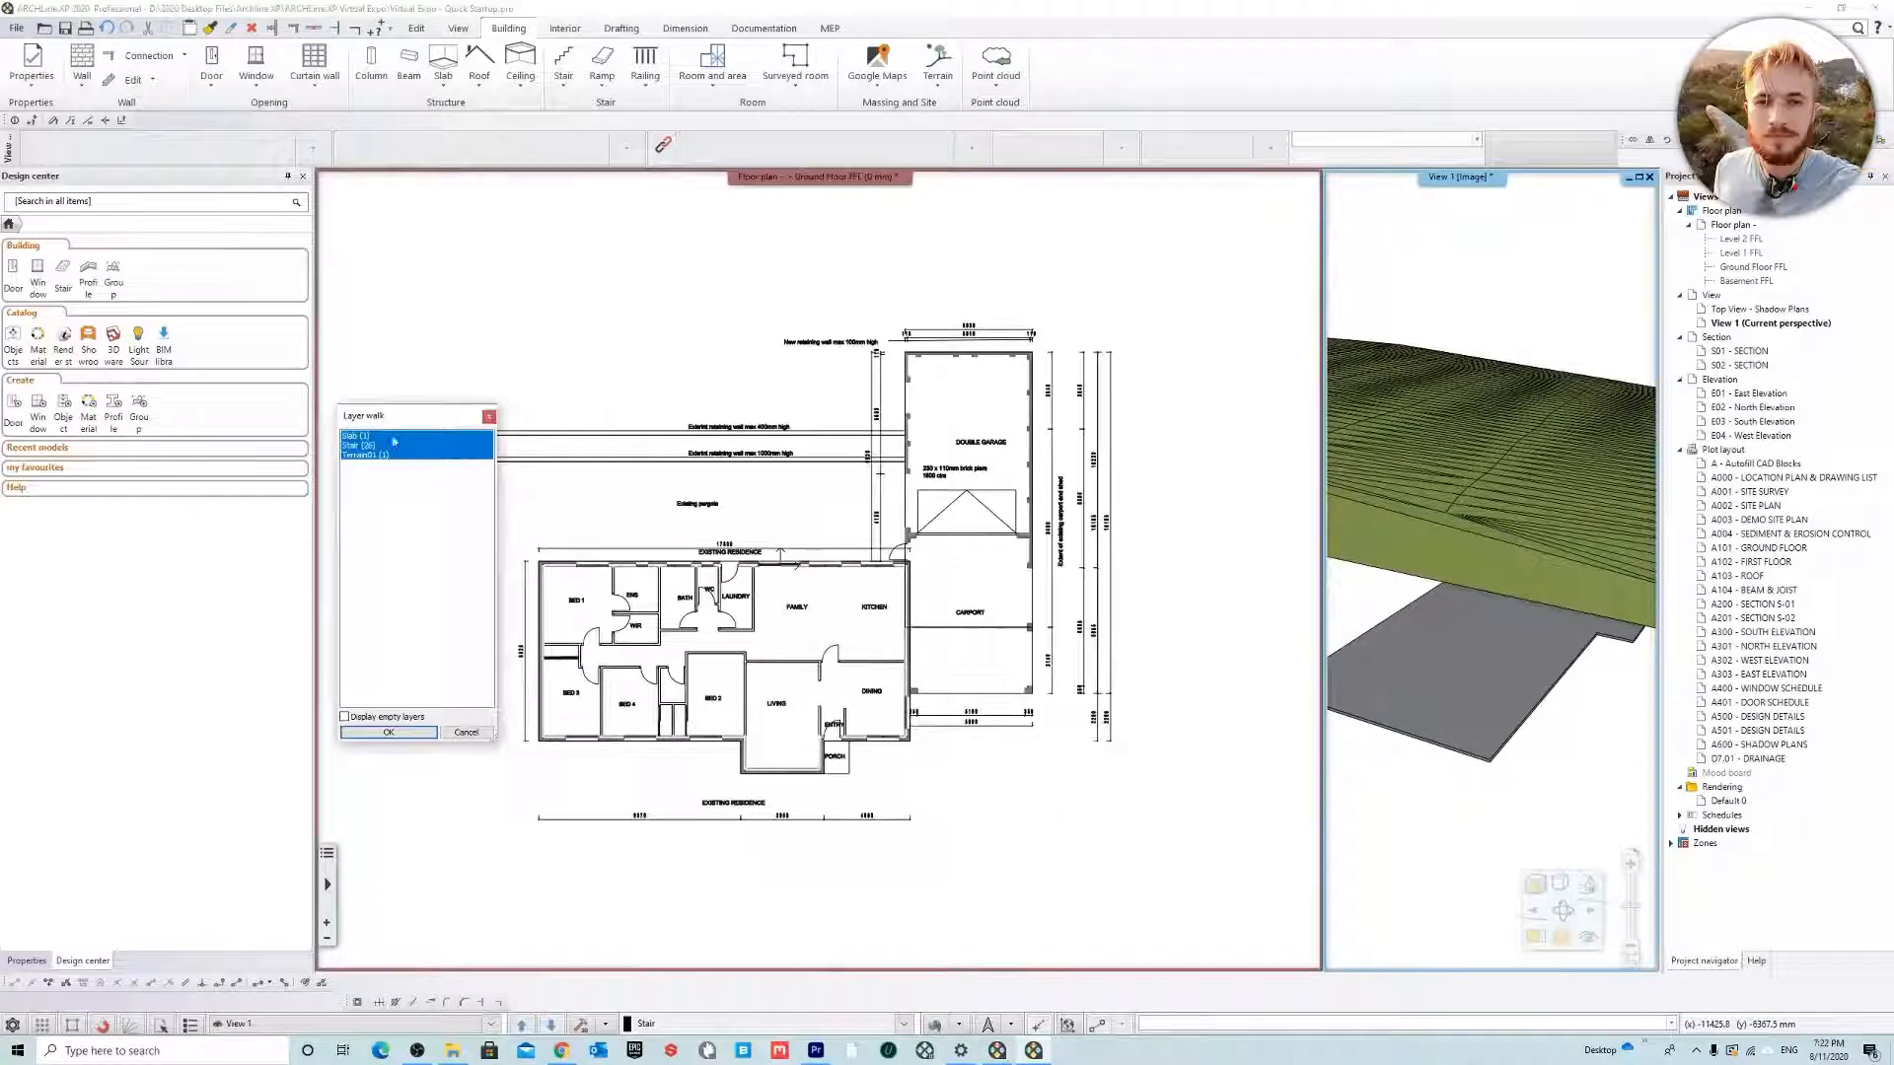
left_click(389, 732)
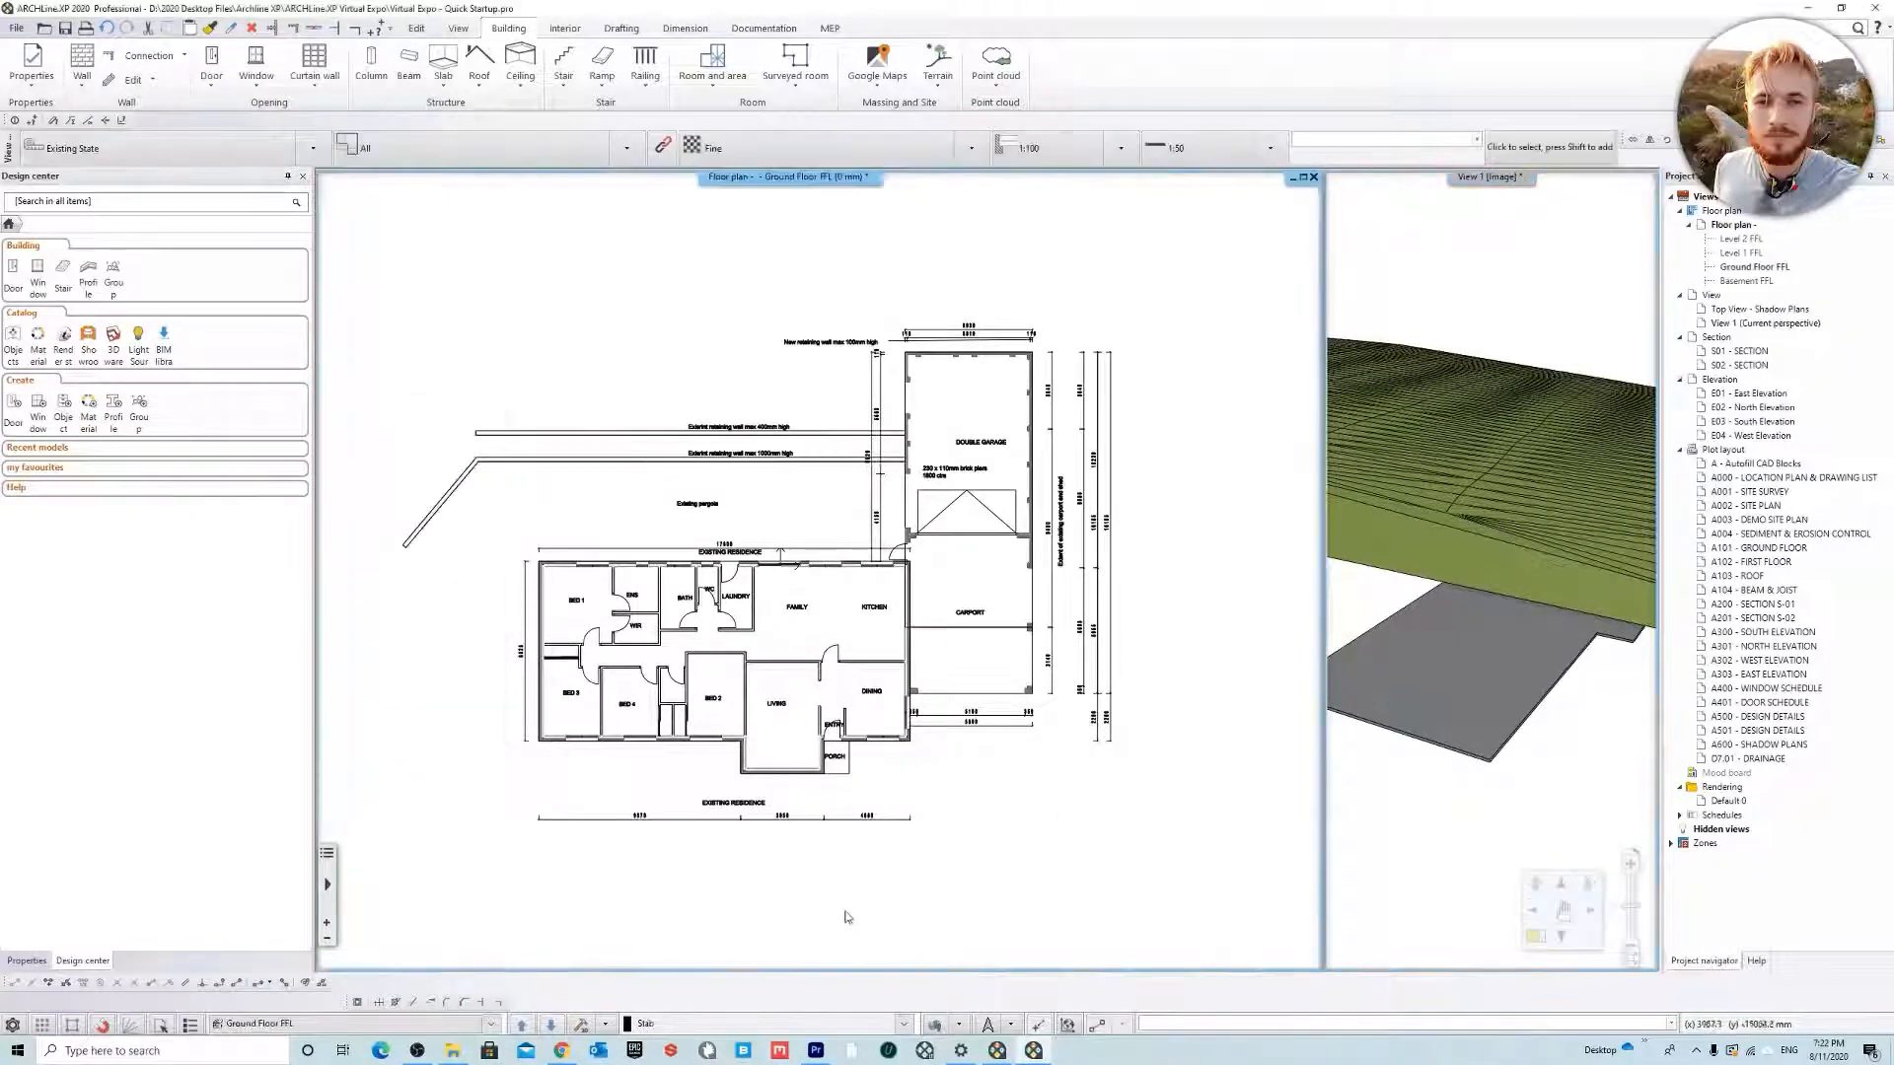
left_click(938, 1025)
left_click_drag(418, 437, 425, 523)
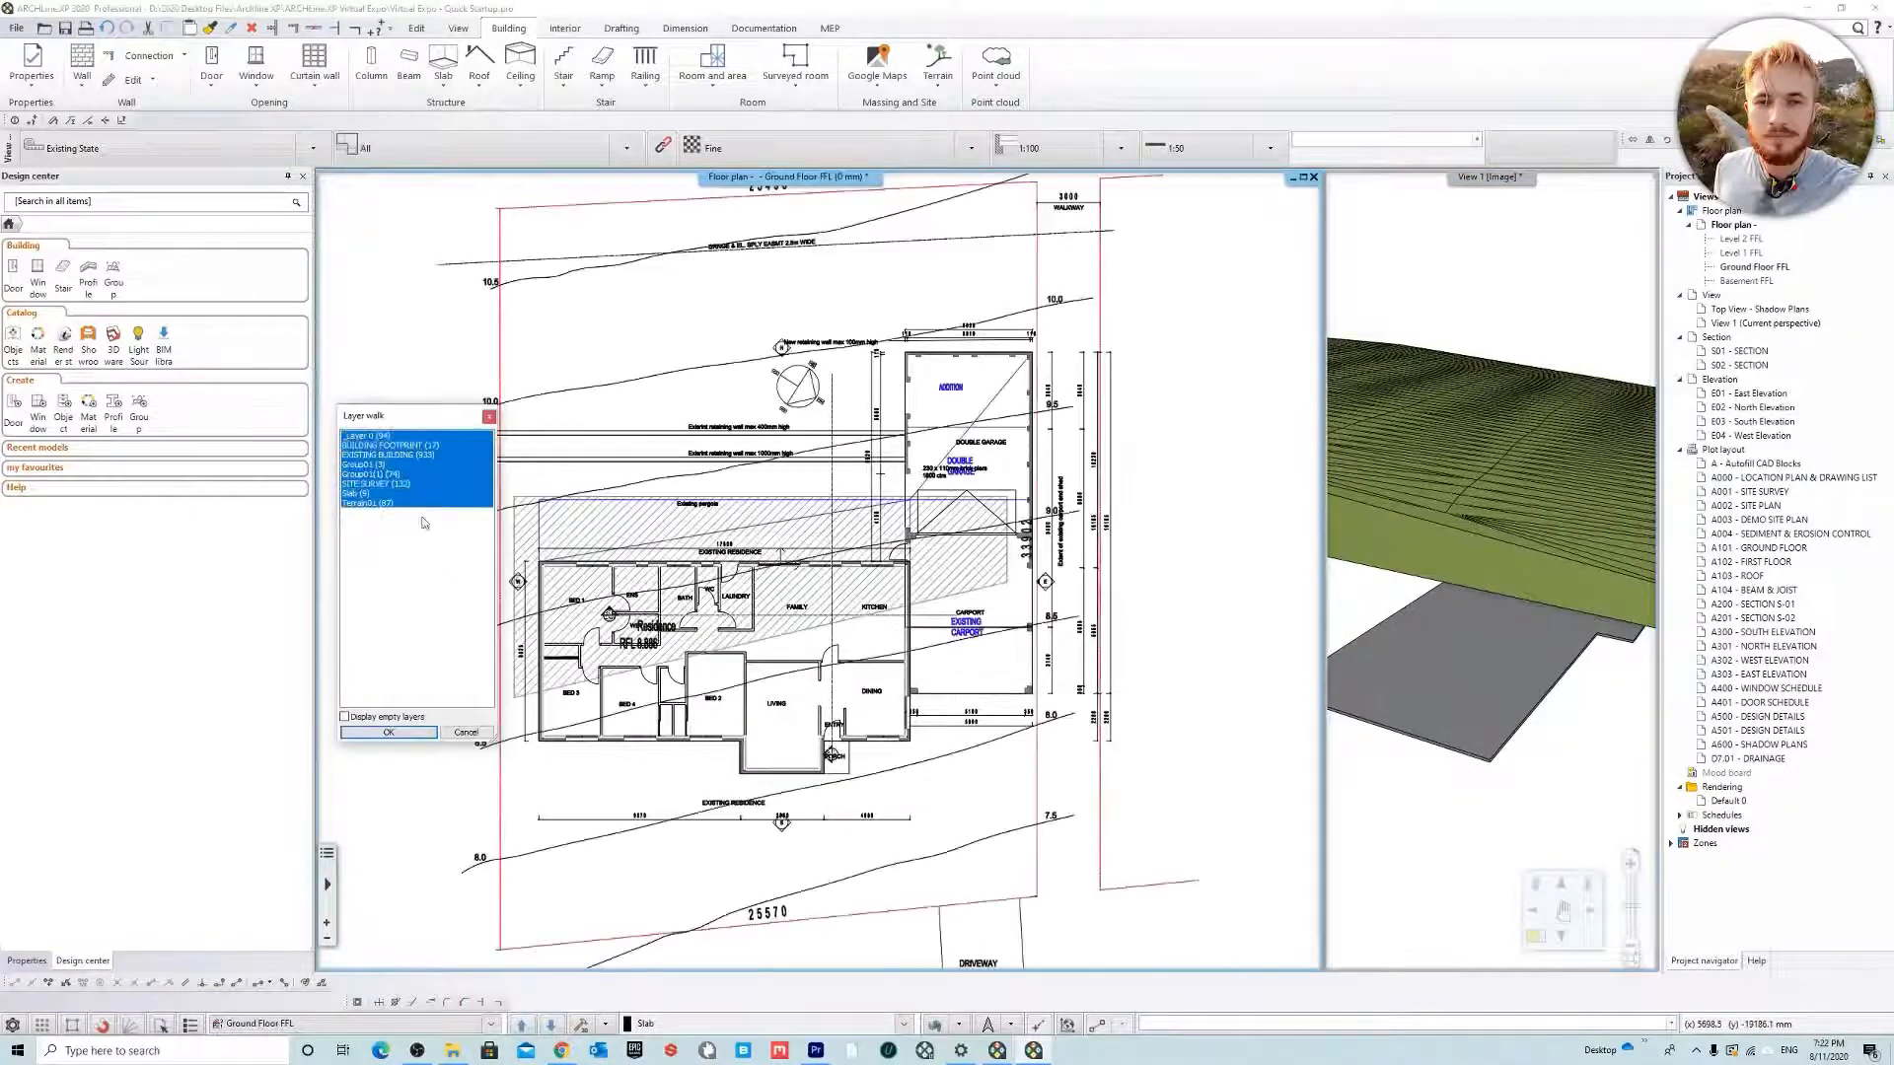
left_click(412, 732)
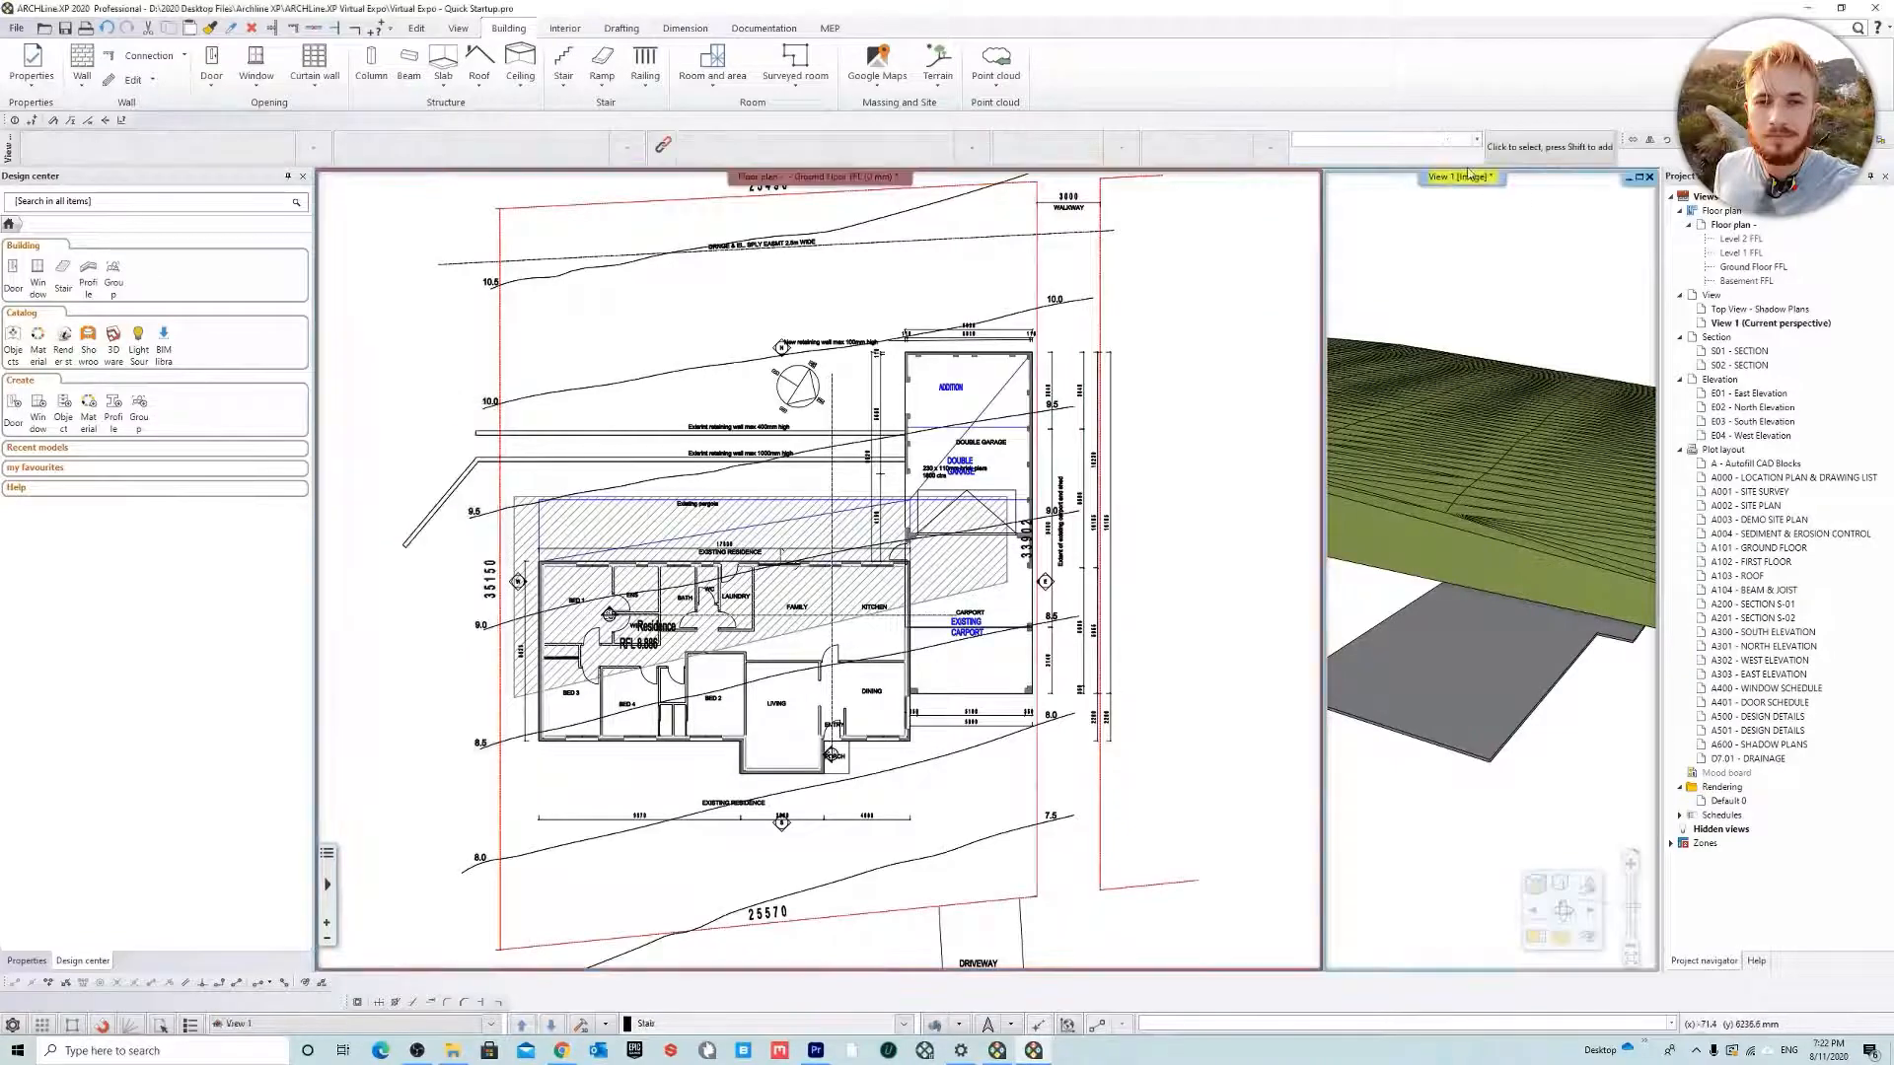
Enlarge the 3D view, rebuild the model and examine how the slab sits on the terrain
right_click(1472, 178)
left_click(1514, 184)
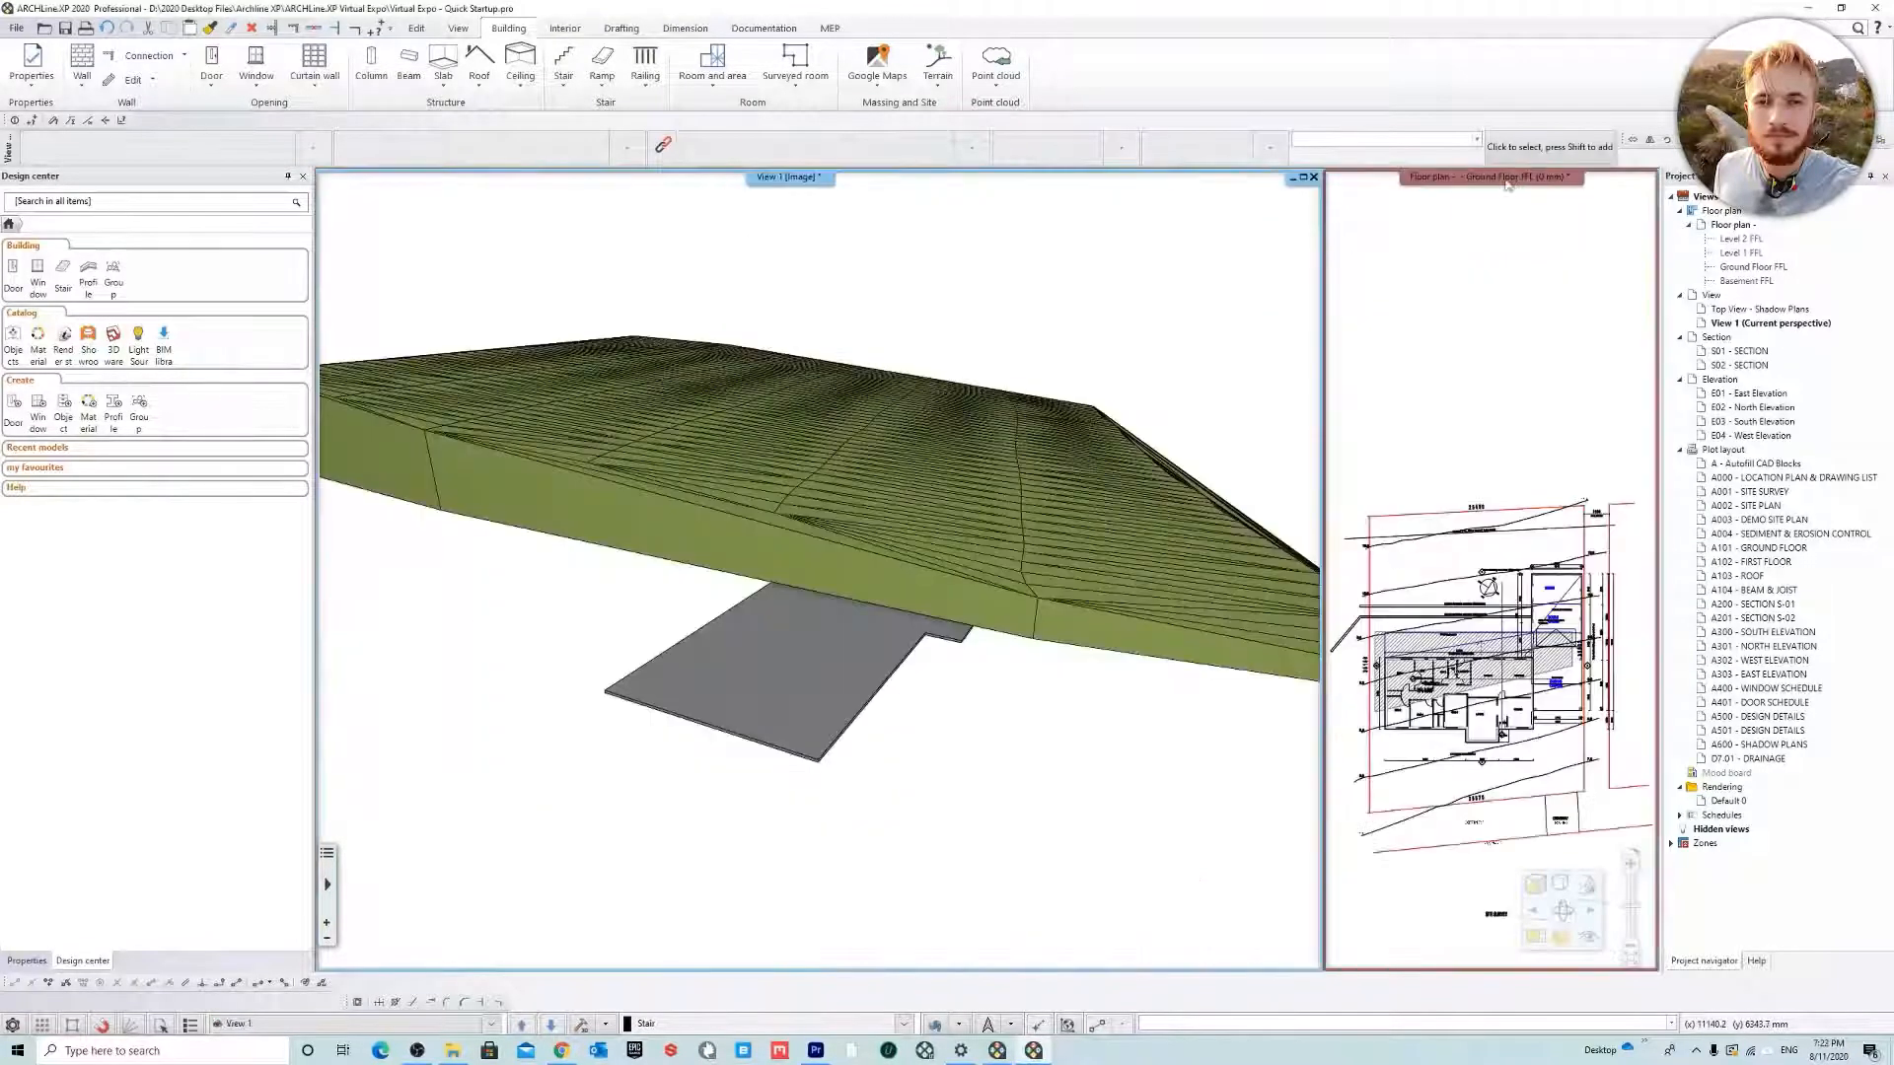
left_click(582, 1029)
middle_click_drag(908, 324, 730, 434)
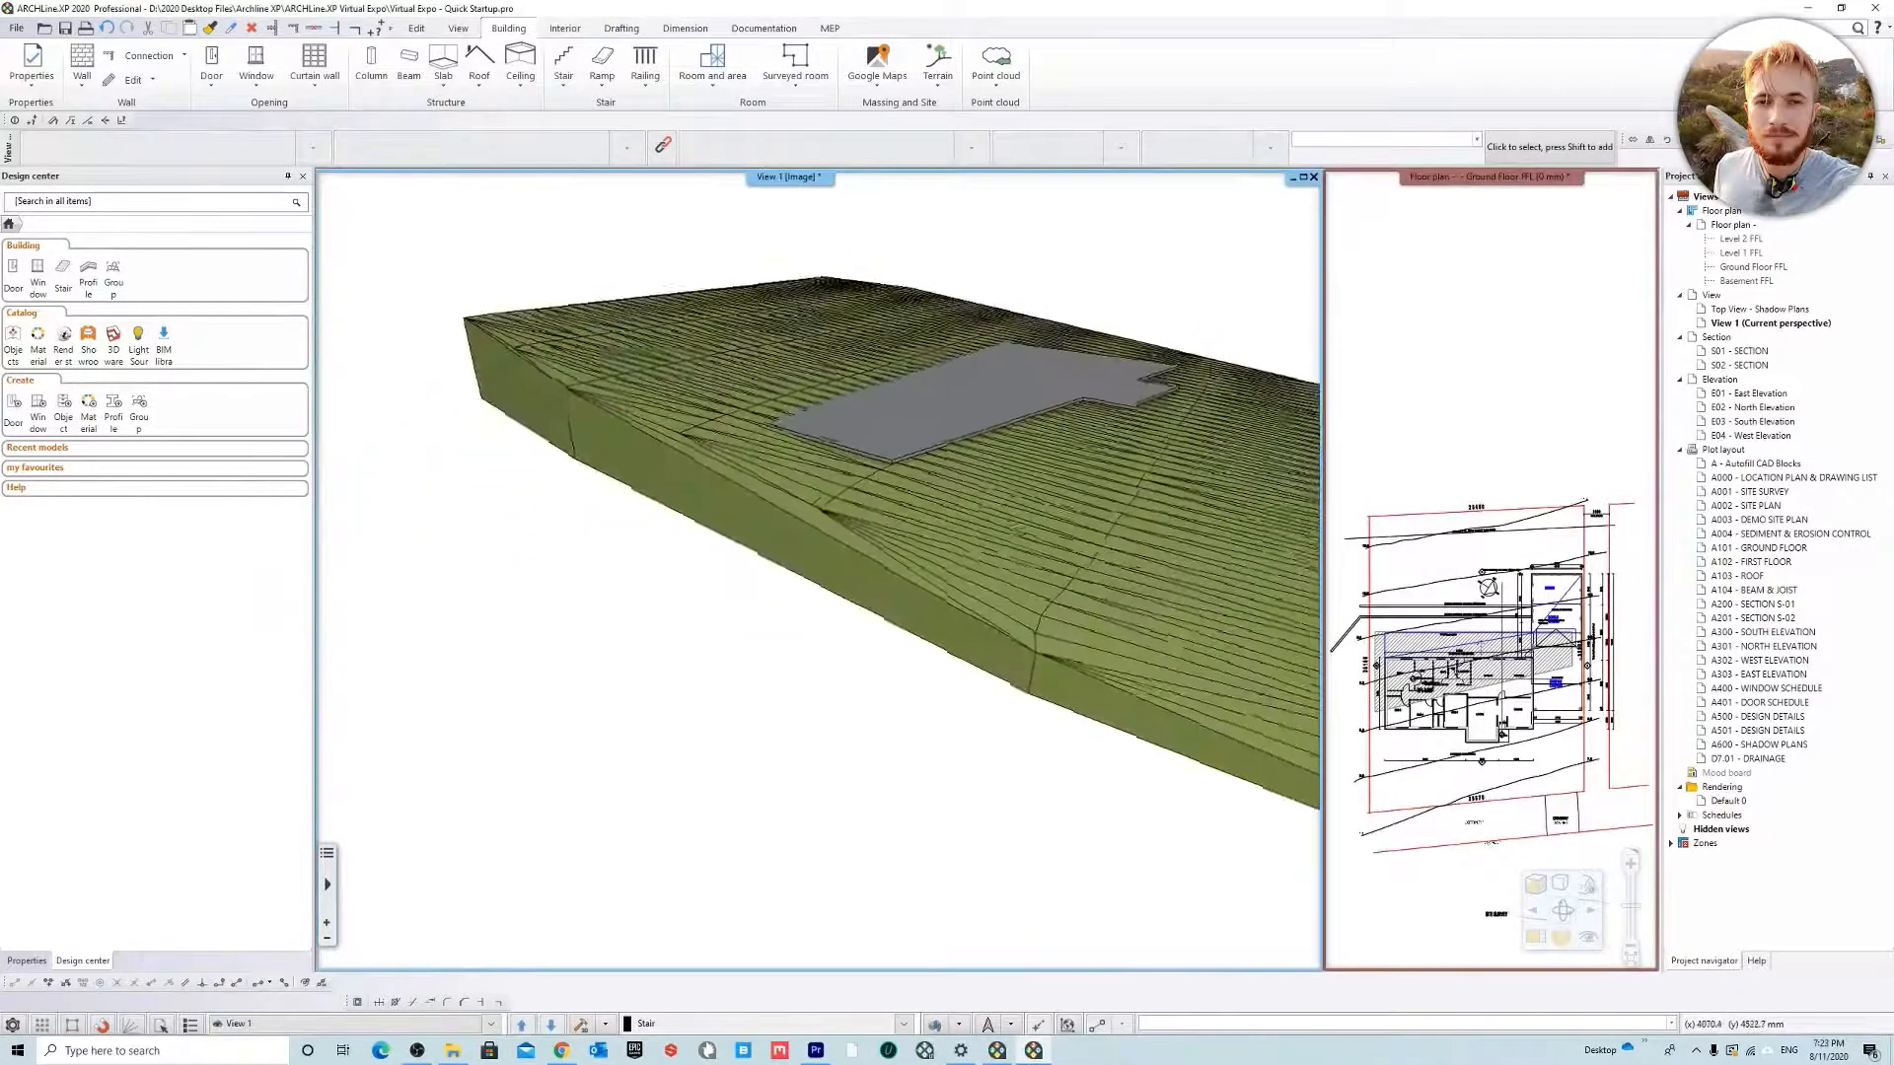
middle_click_drag(1016, 533, 1002, 296)
scroll(1002, 295, "up", 3)
middle_click_drag(795, 677, 807, 652)
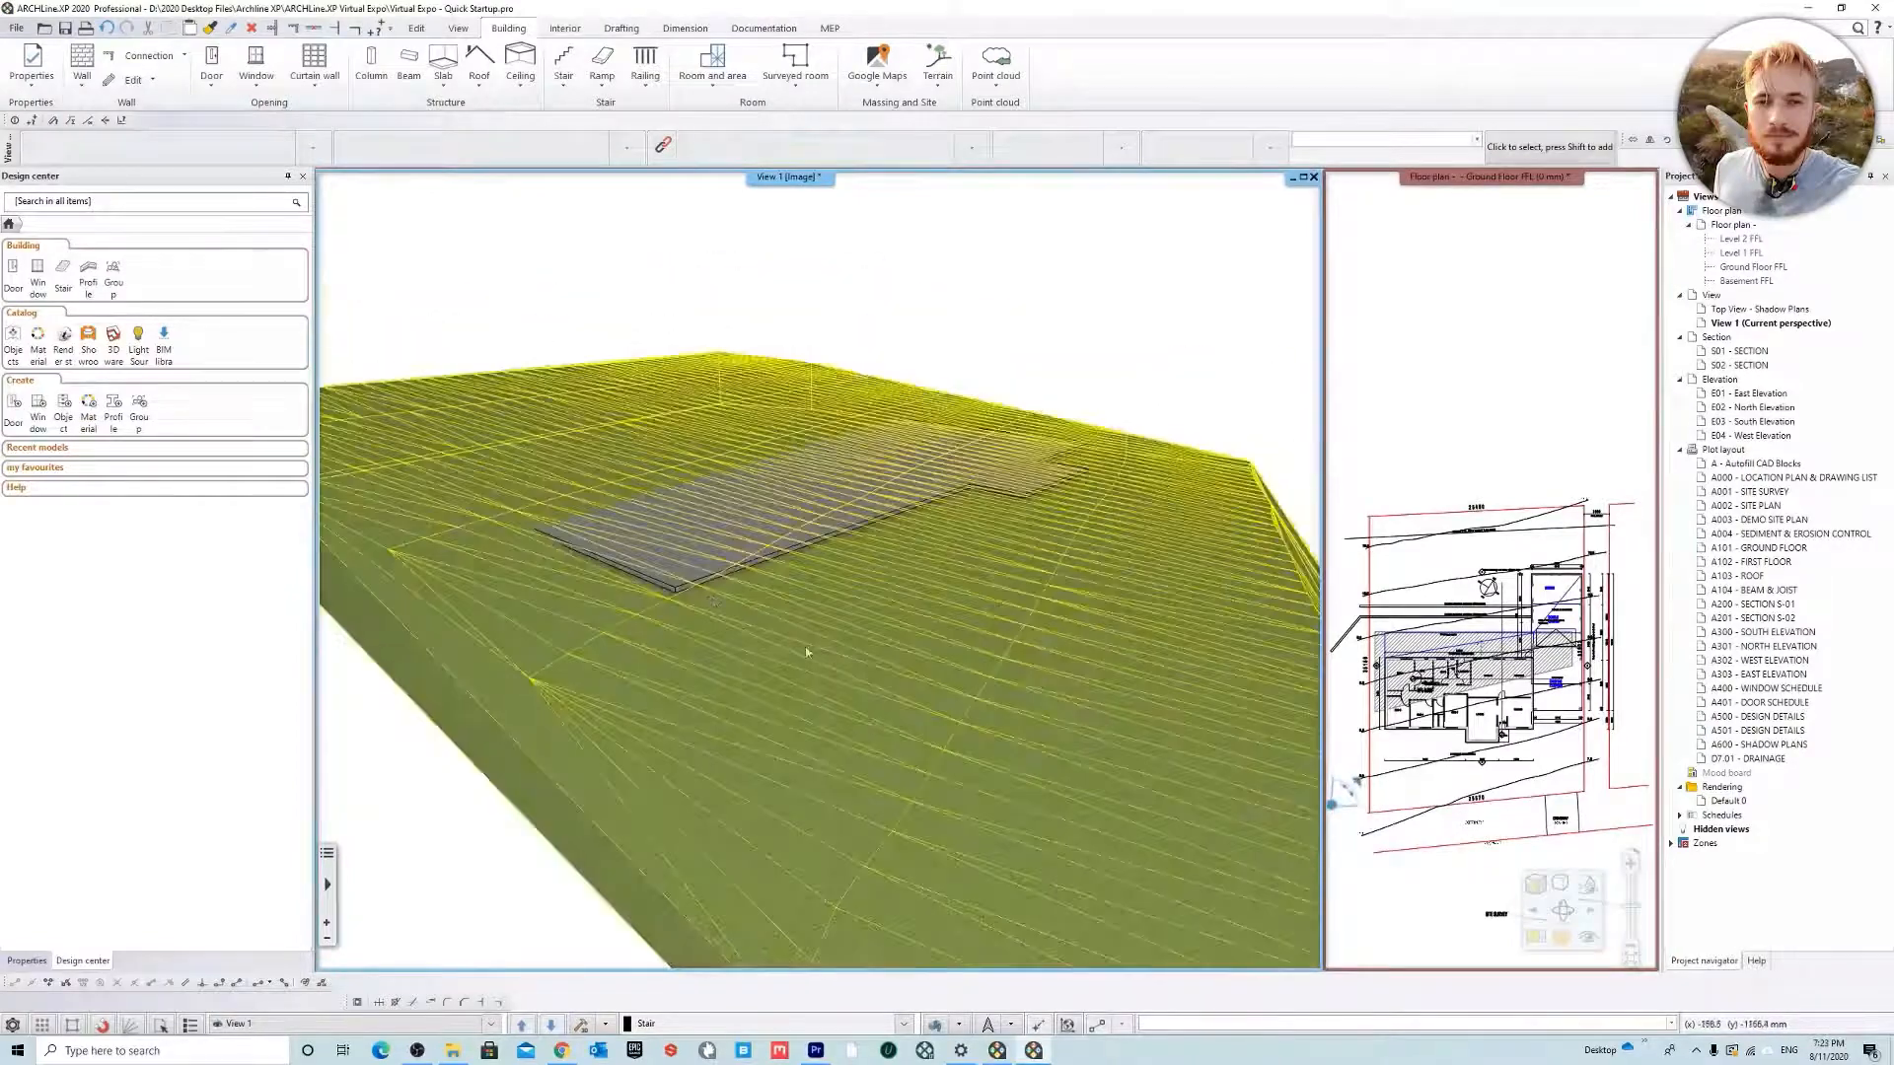
middle_click_drag(714, 601, 947, 592)
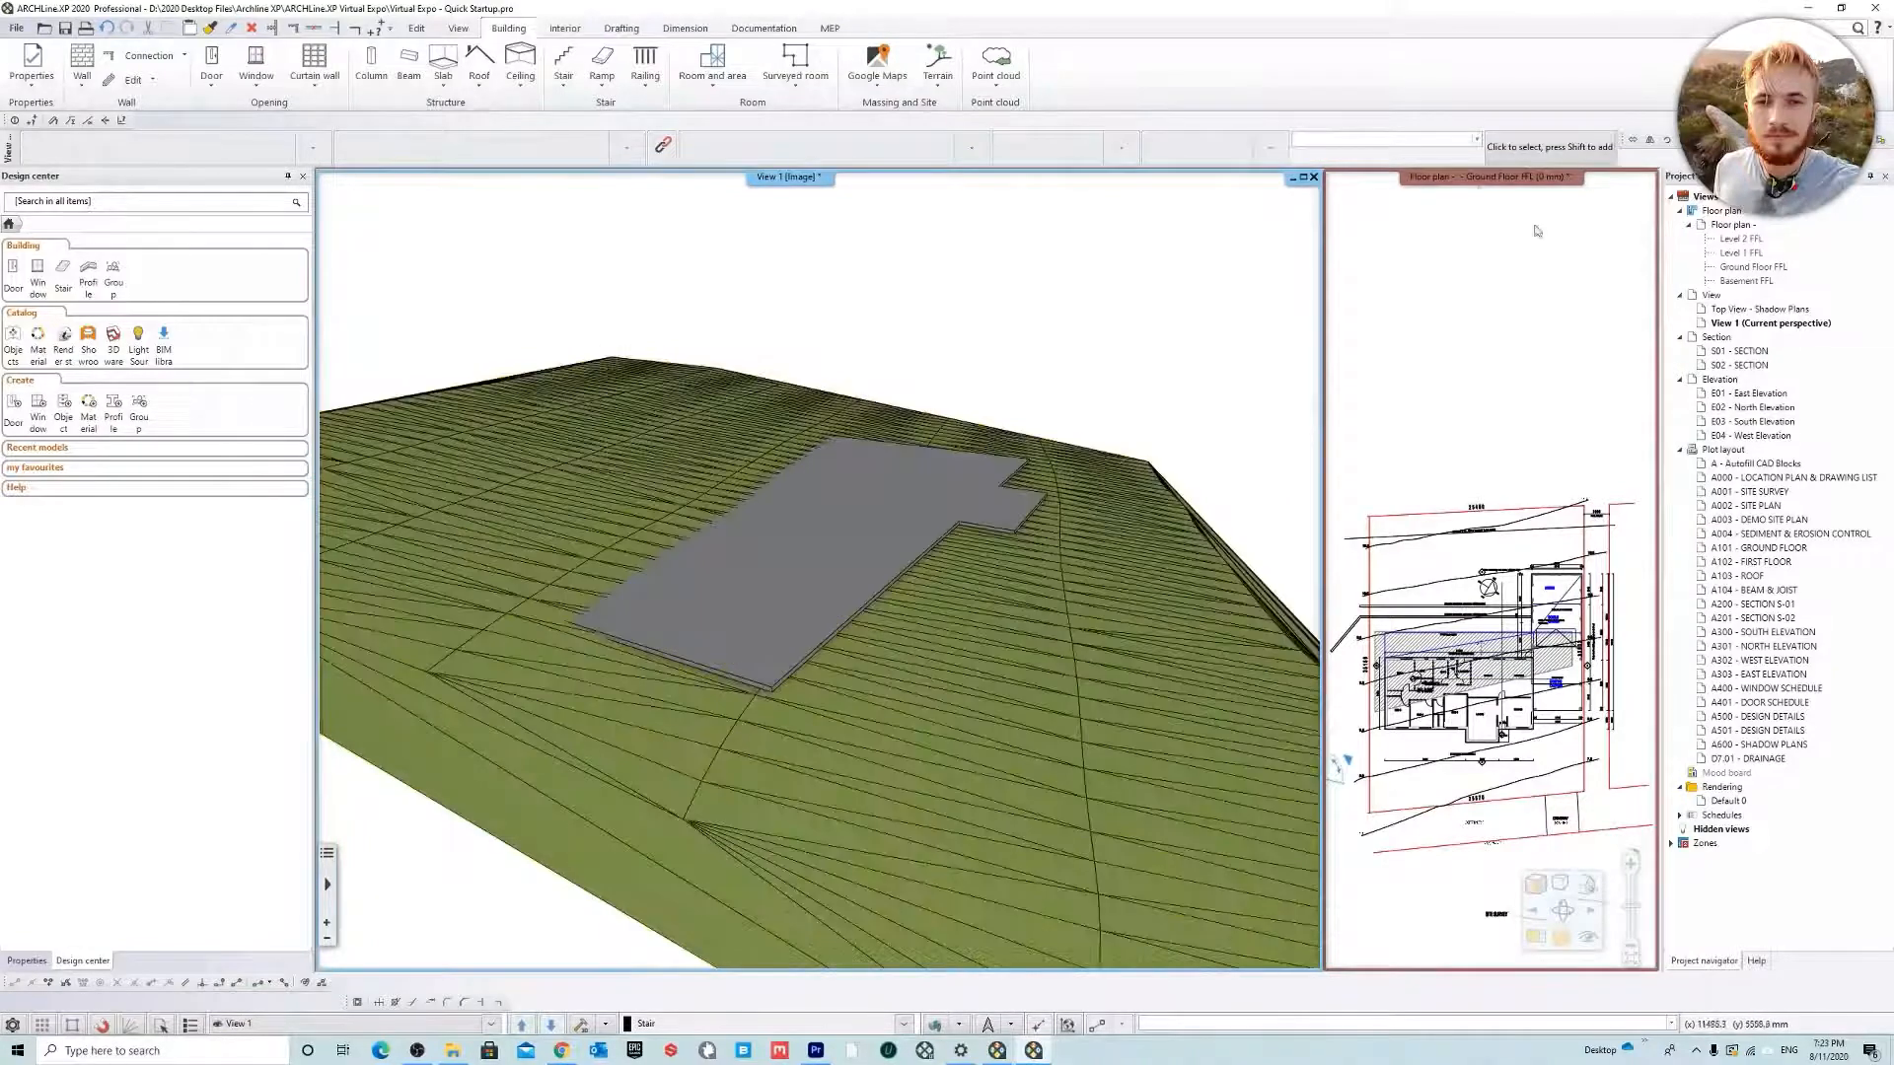
Enlarge the Ground Floor FFL plan and examine the existing residence against the surrounding survey contours
left_click(1485, 188)
right_click(1450, 182)
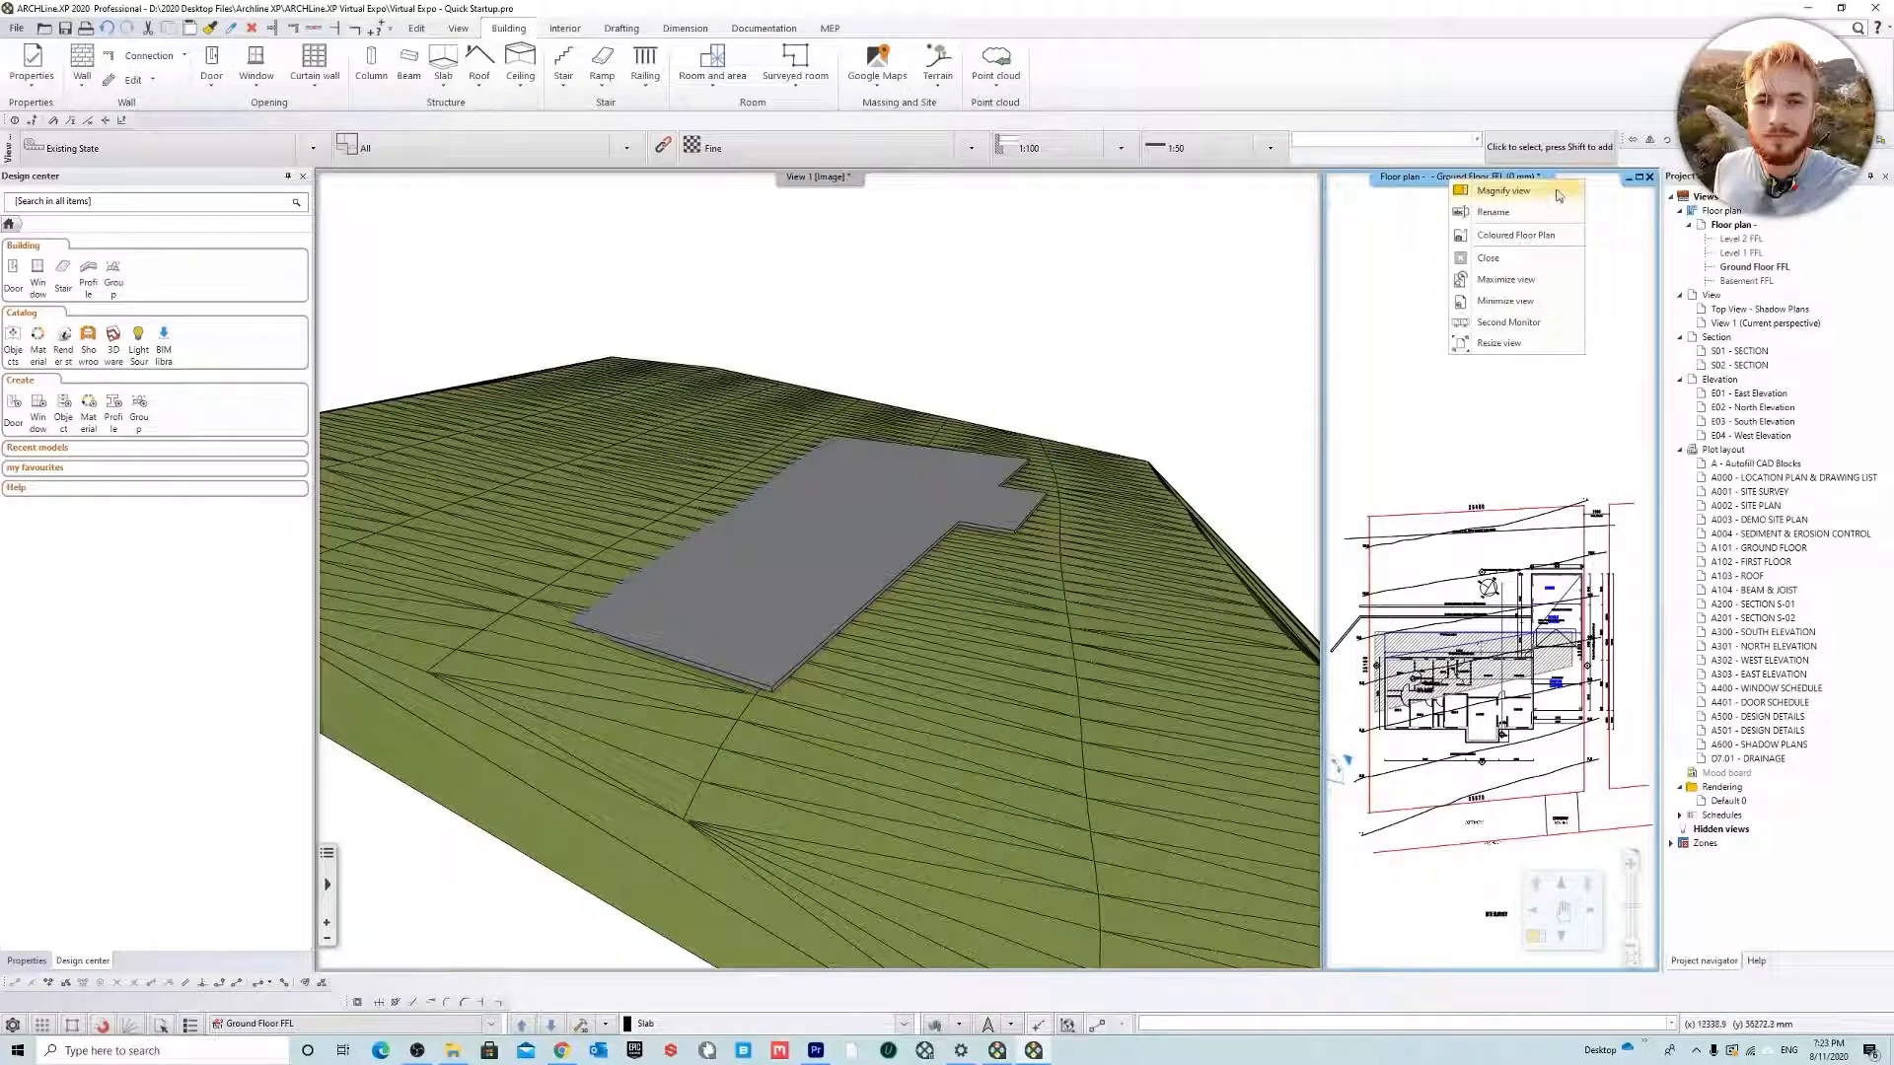
left_click(1503, 190)
scroll(888, 651, "up", 3)
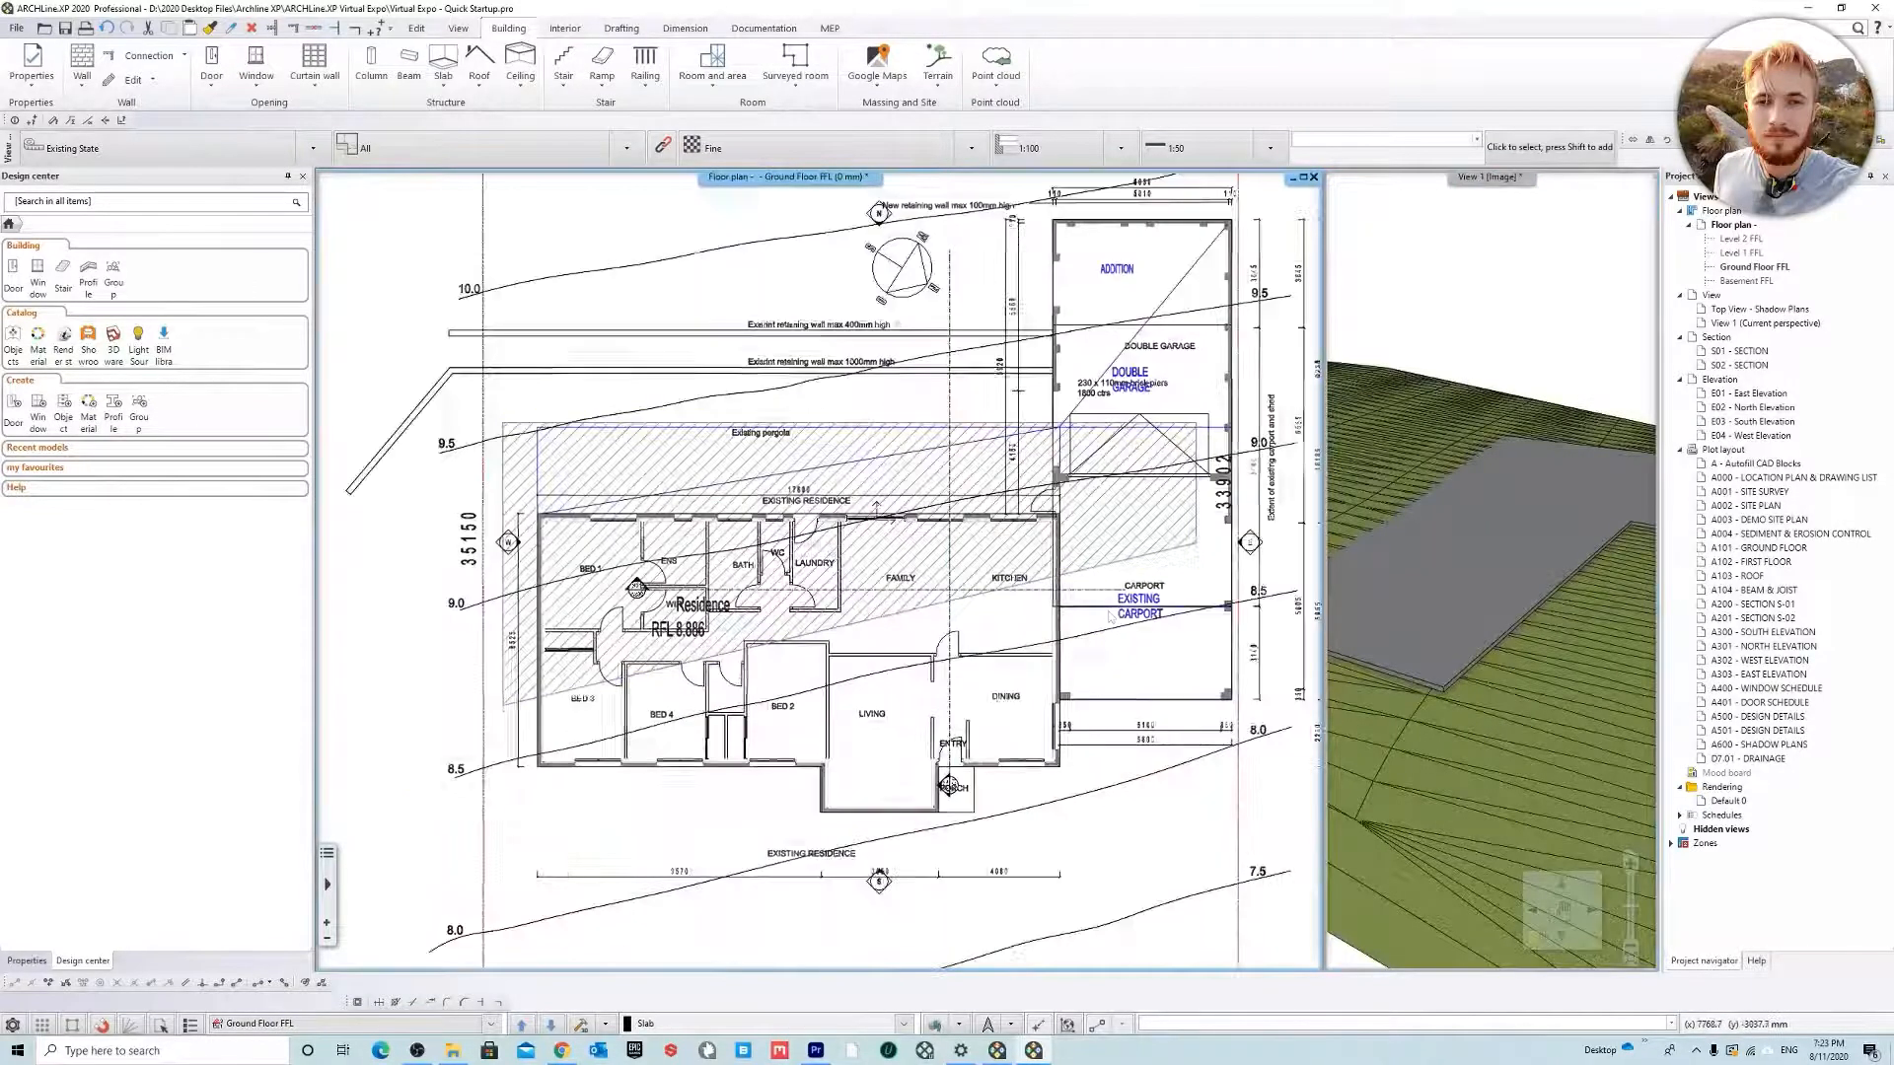
middle_click_drag(1183, 648, 1027, 638)
scroll(1027, 638, "down", 2)
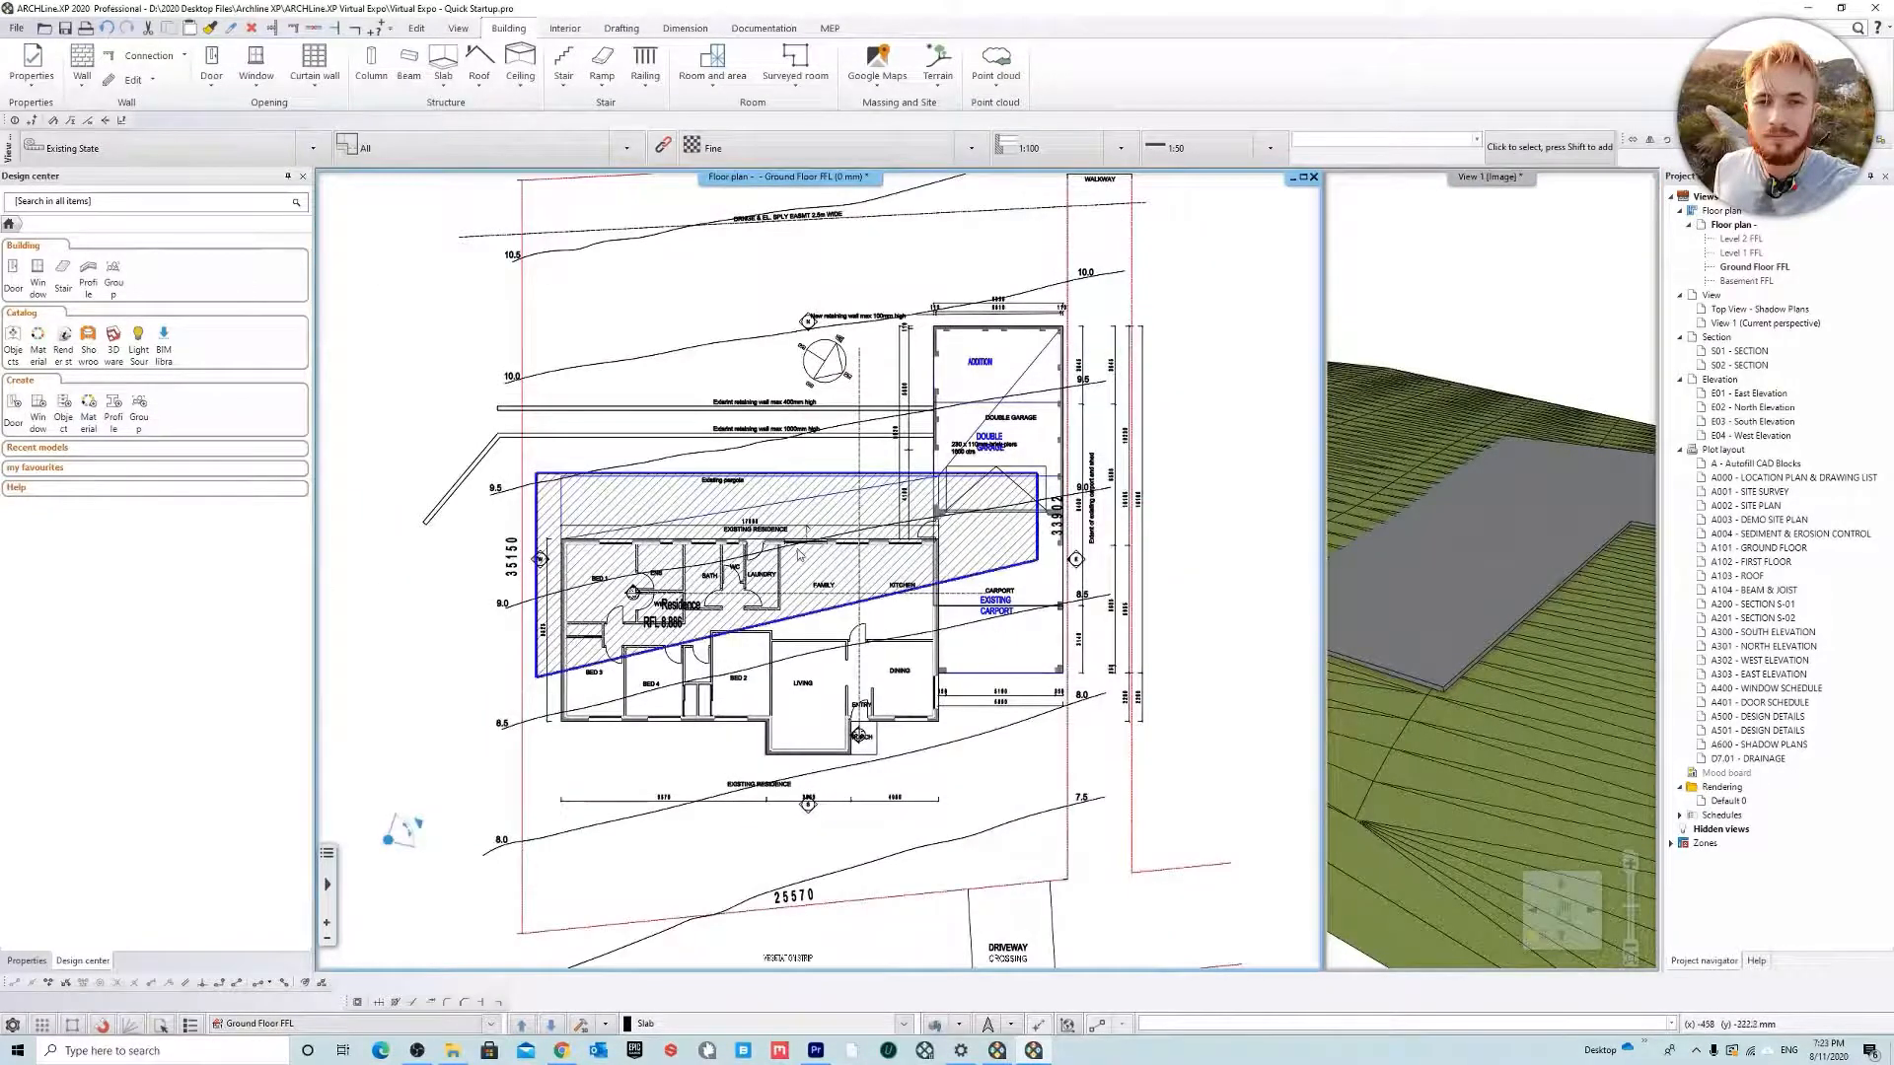
scroll(799, 555, "up", 2)
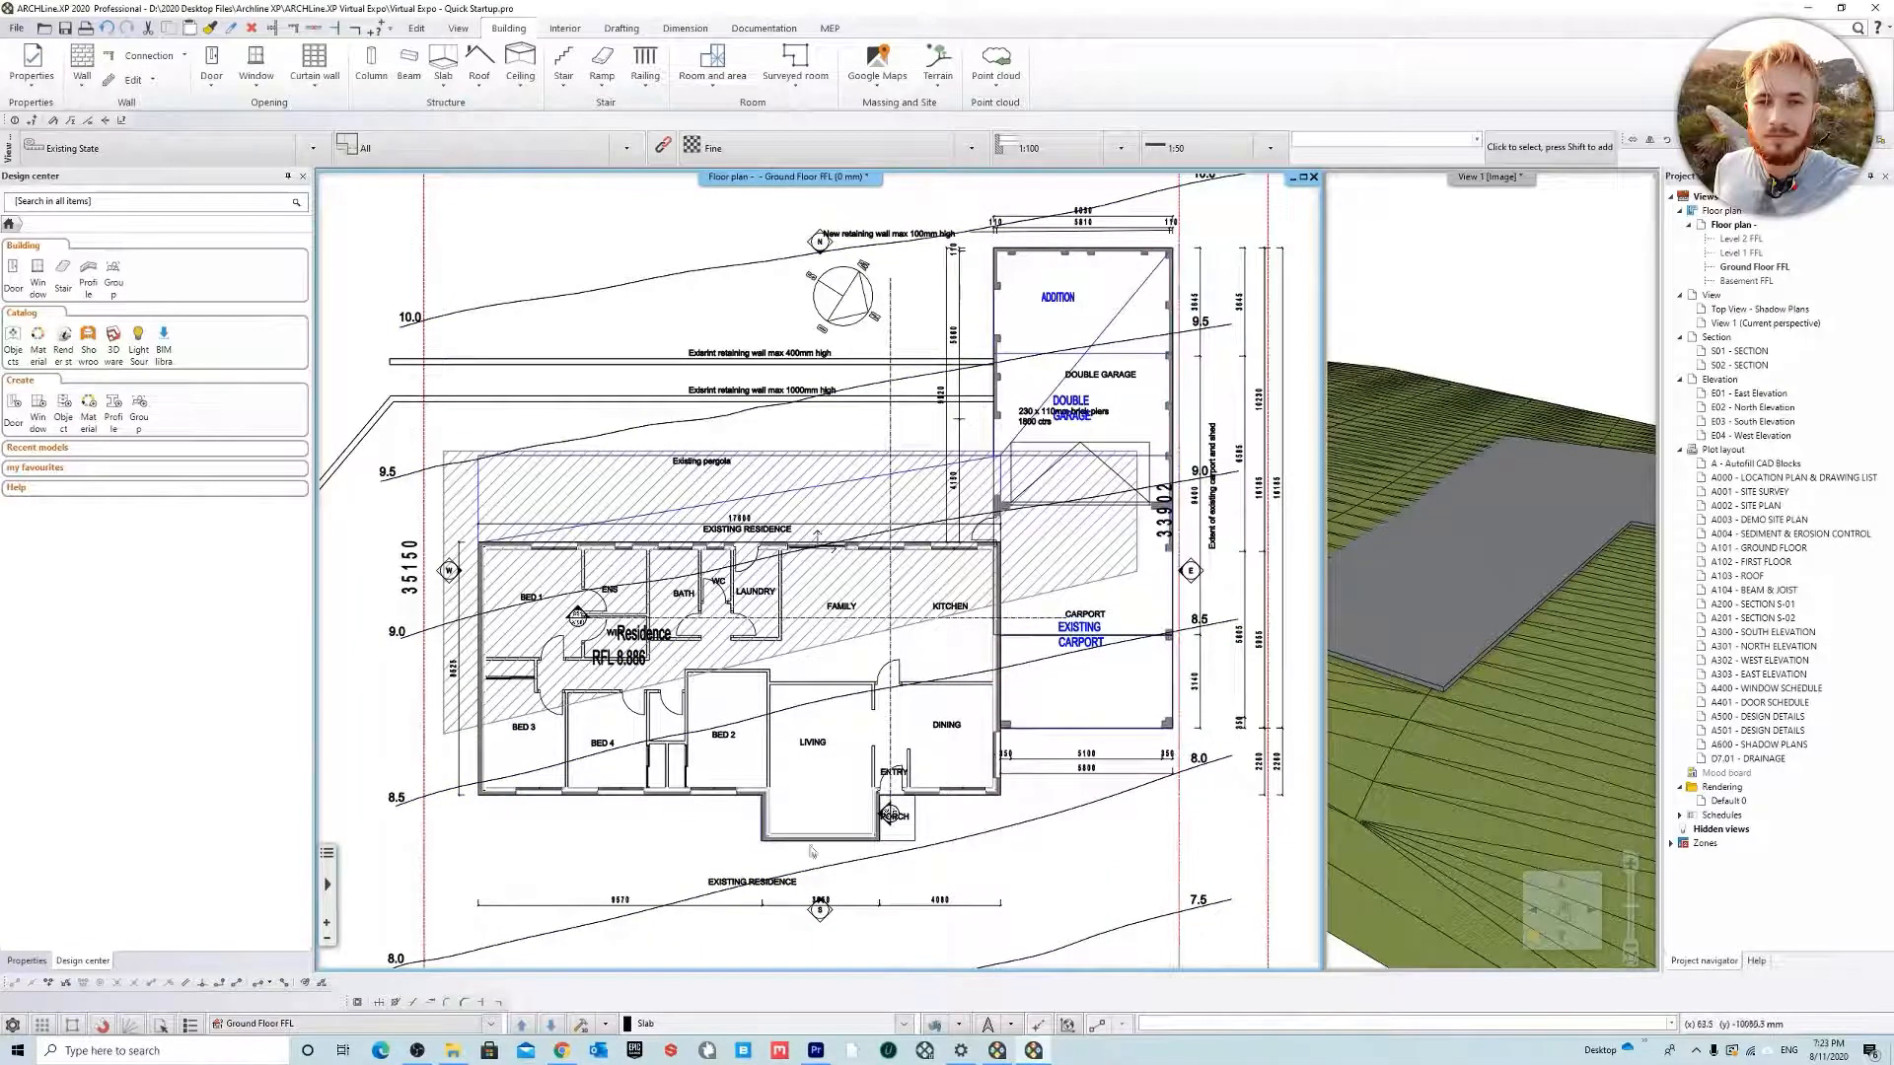
scroll(817, 535, "down", 3)
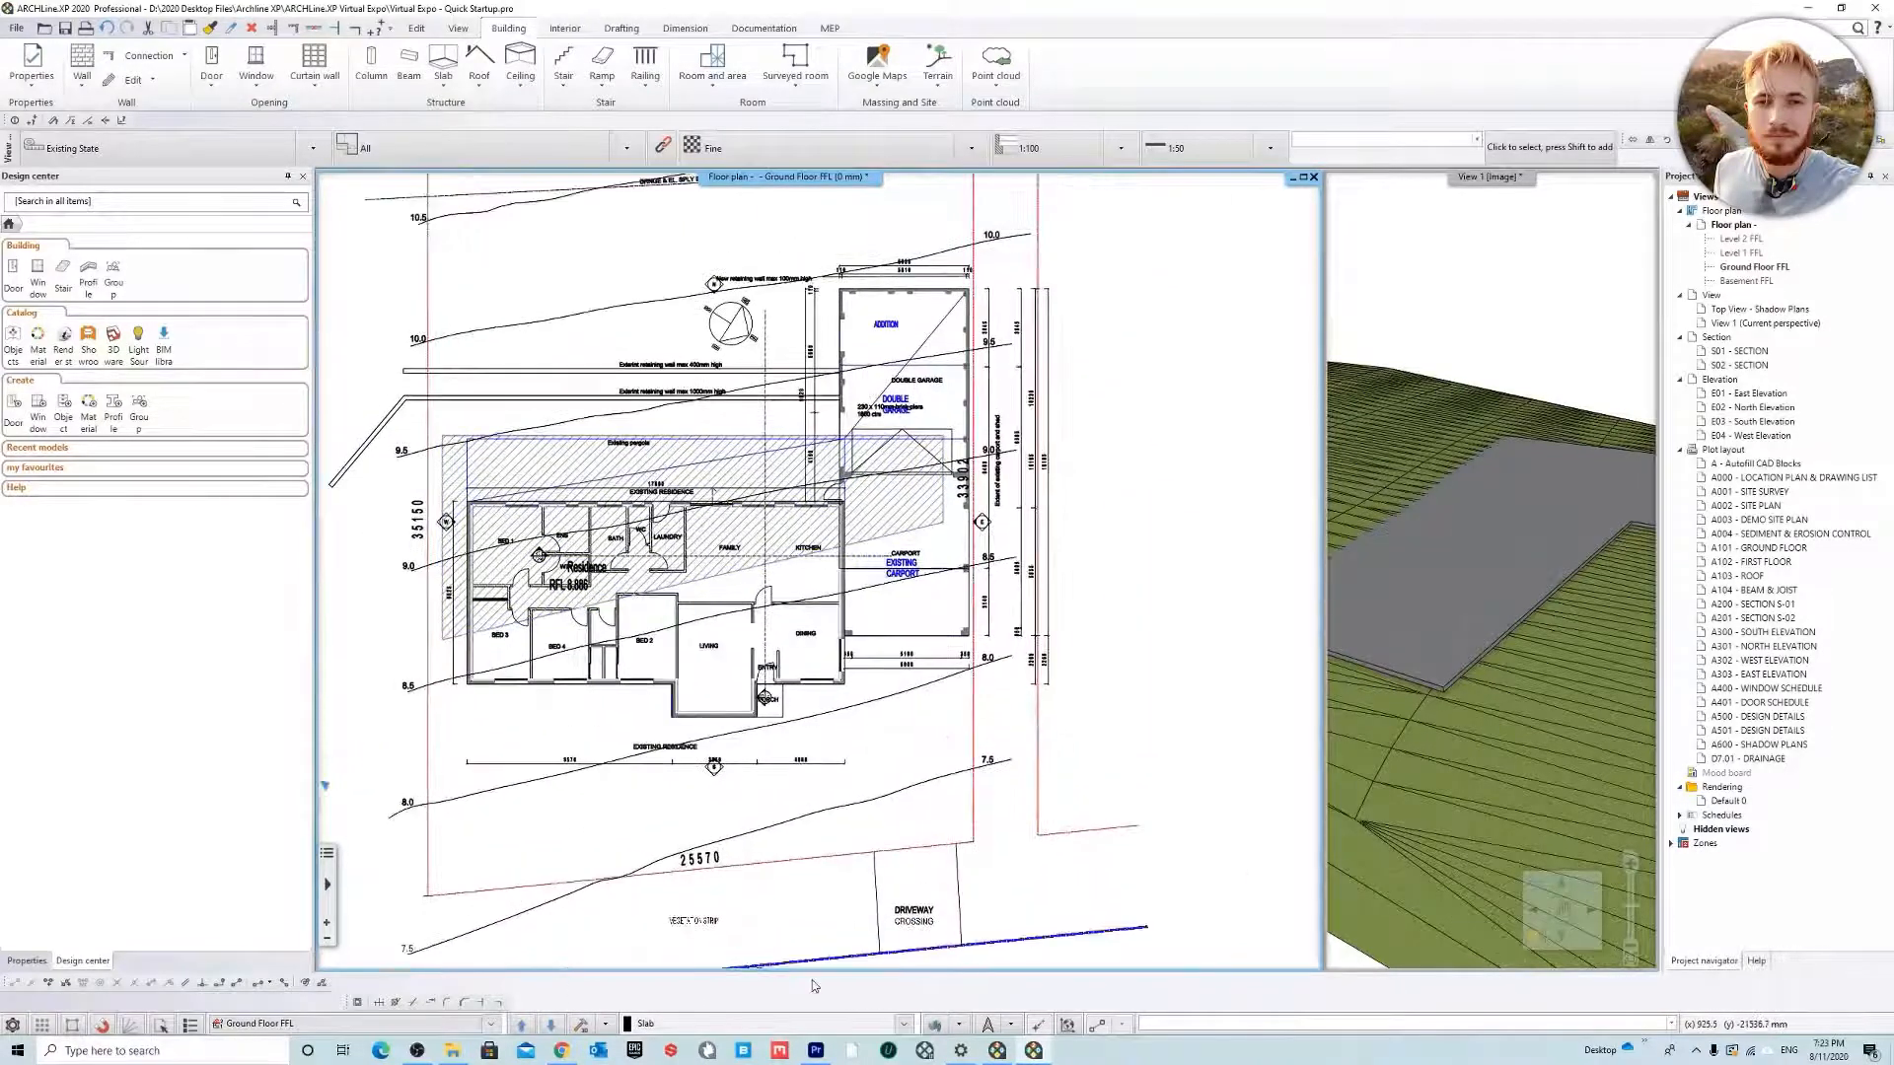
Use Layer walk to show only the EXISTING BUILDING, SITE SURVEY and Terrain01 layers in the floor plan
left_click(934, 1026)
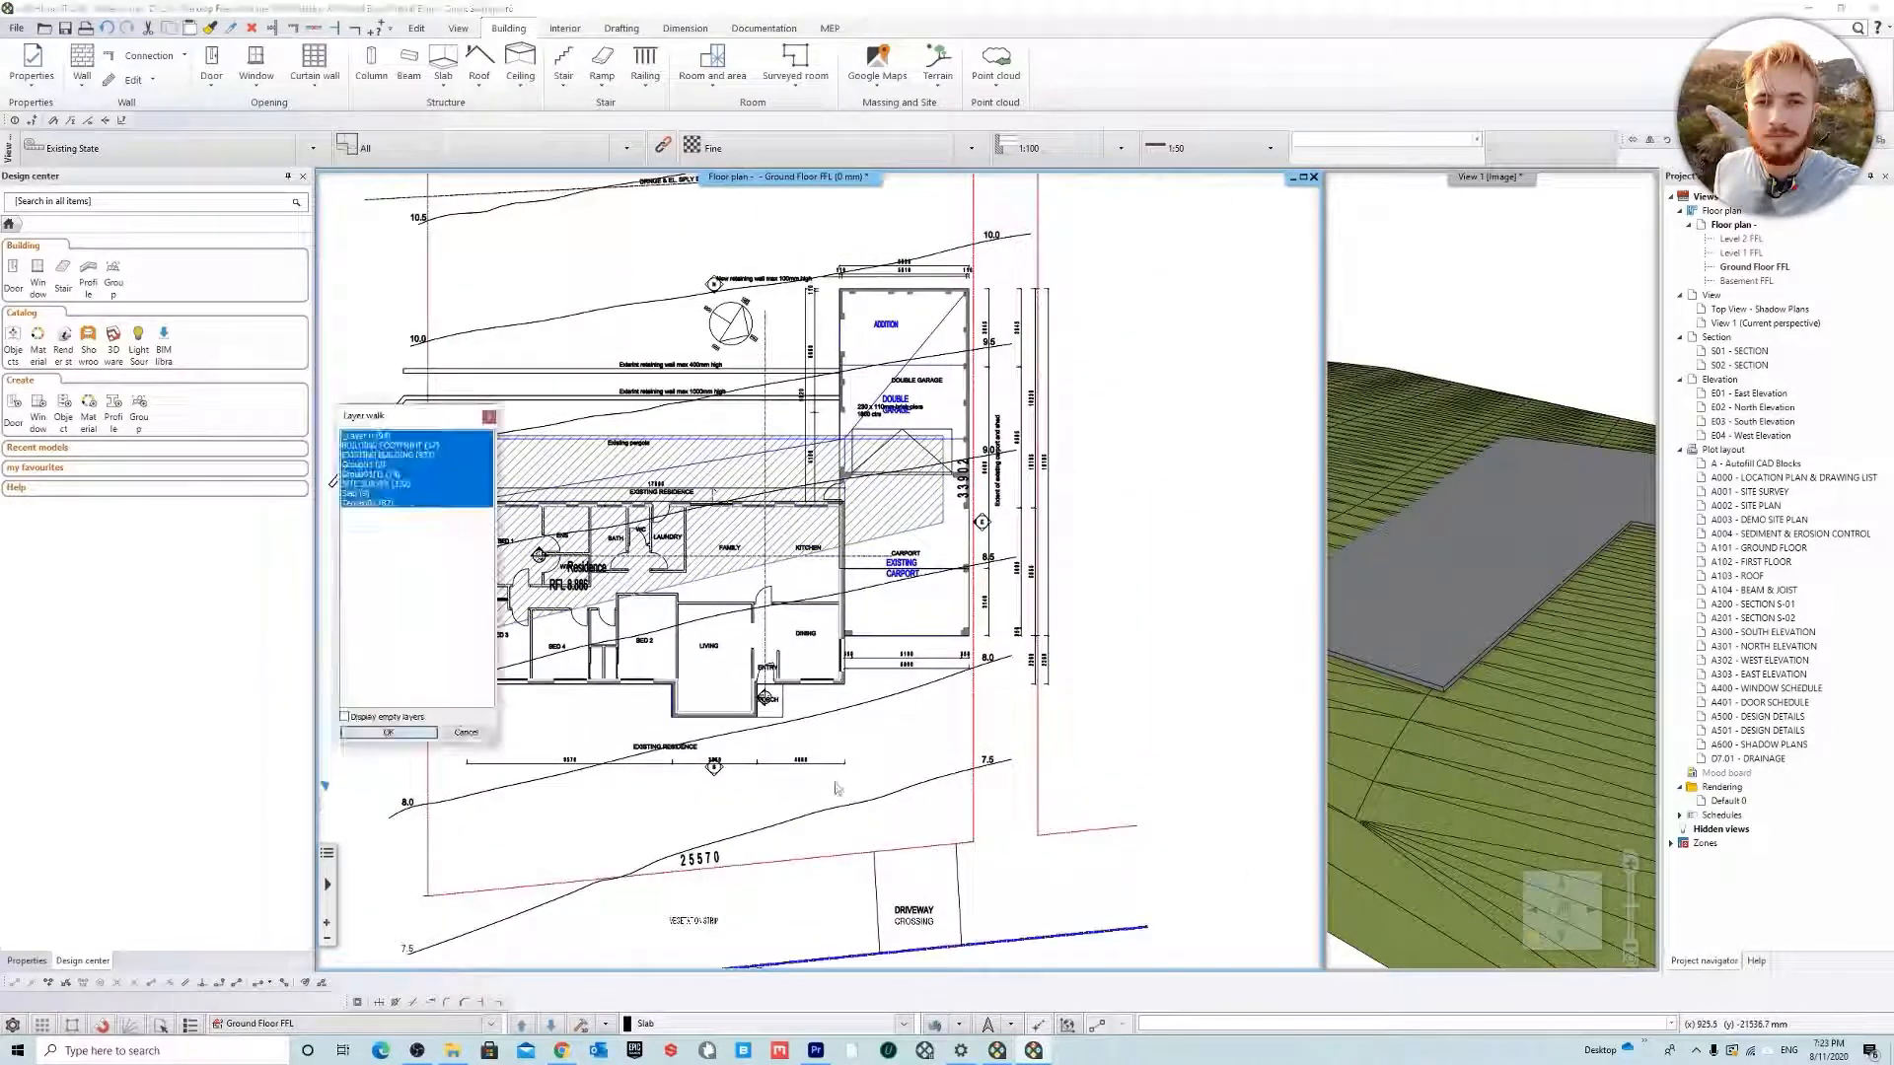
left_click(412, 446)
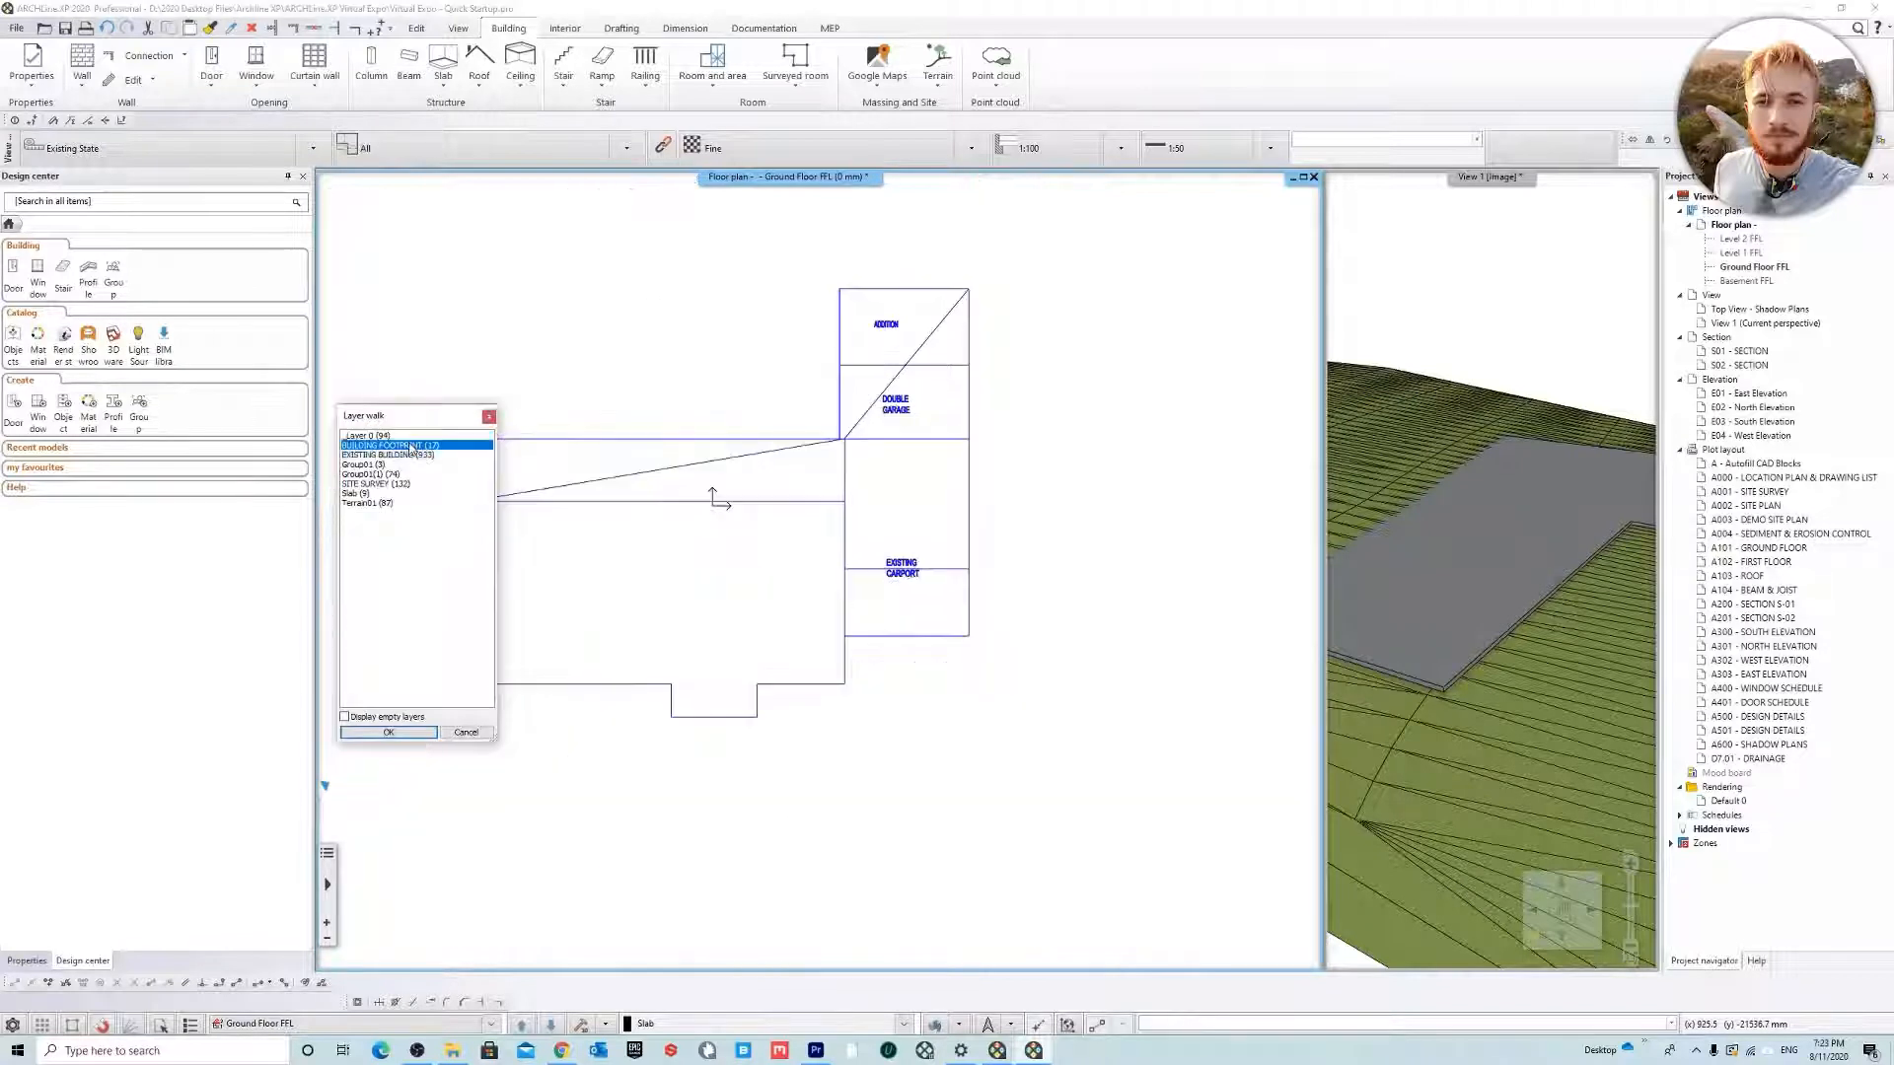
left_click(408, 456)
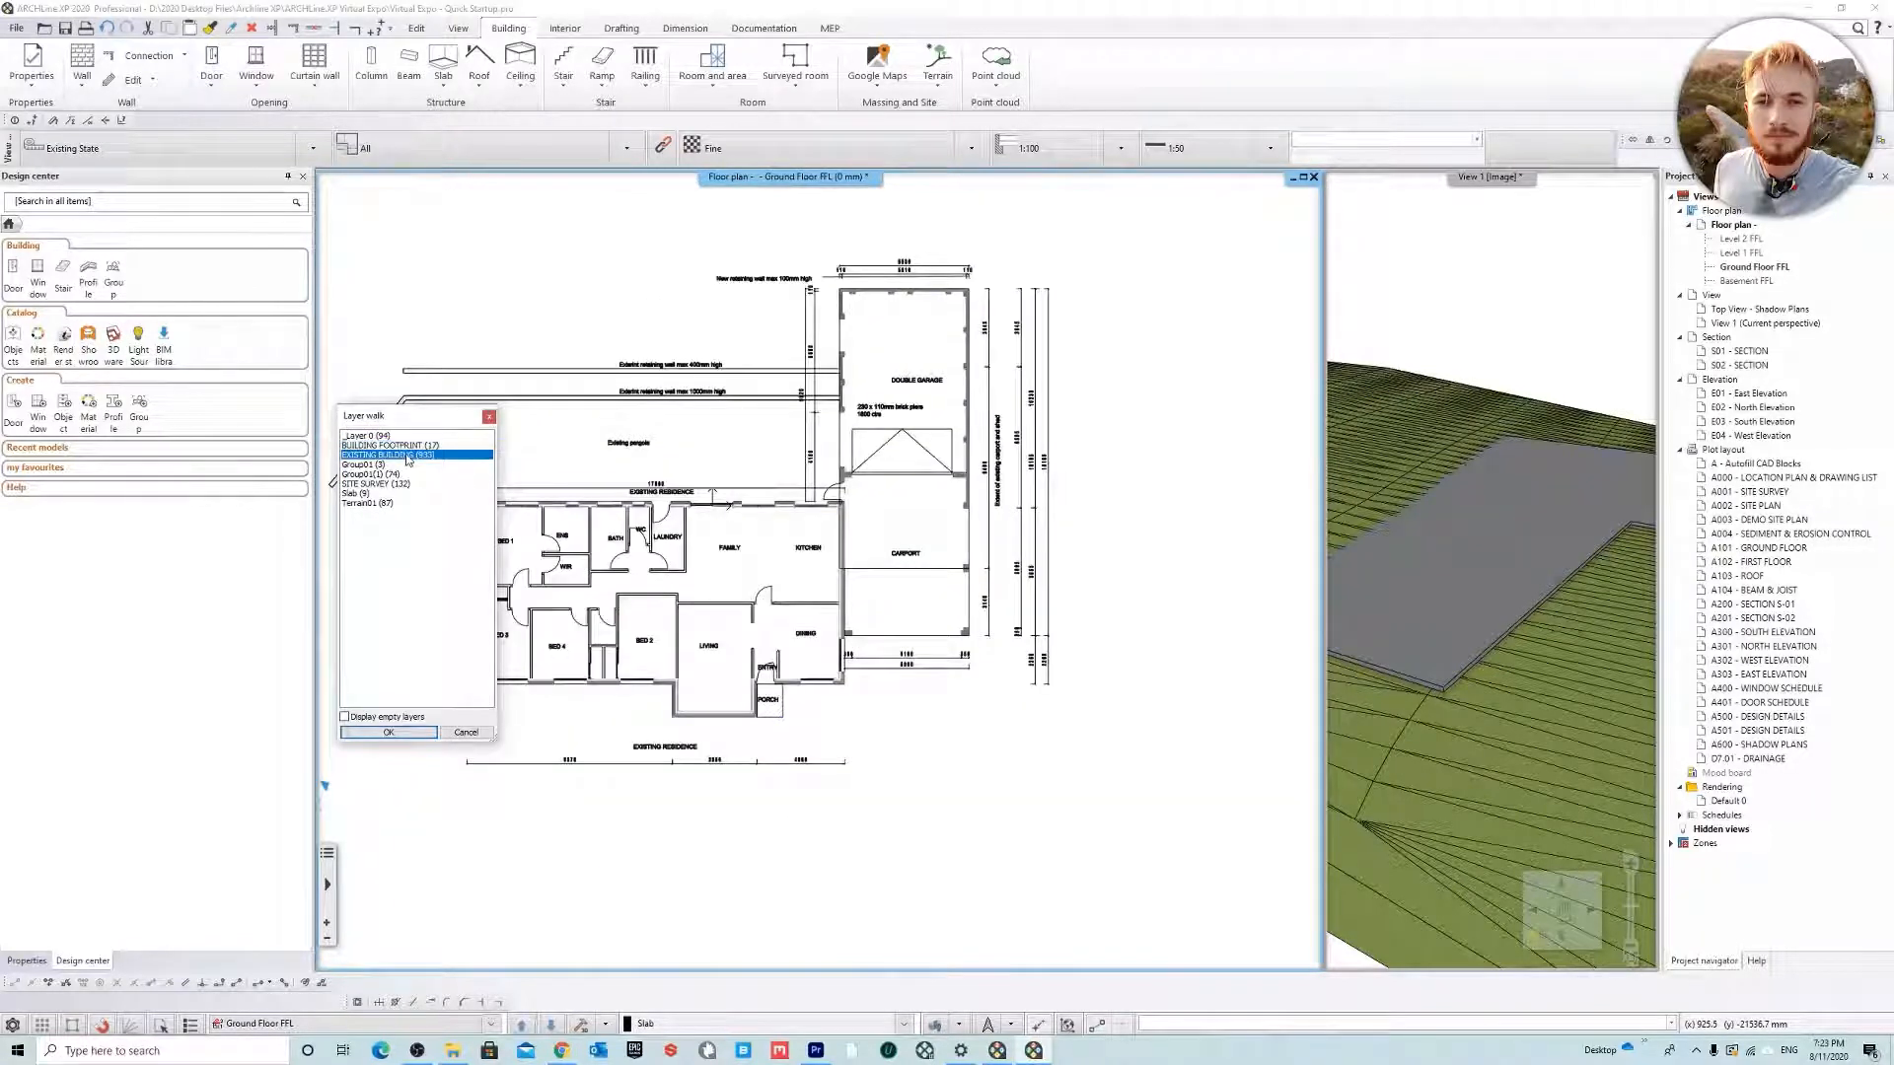
left_click(373, 504, "ctrl")
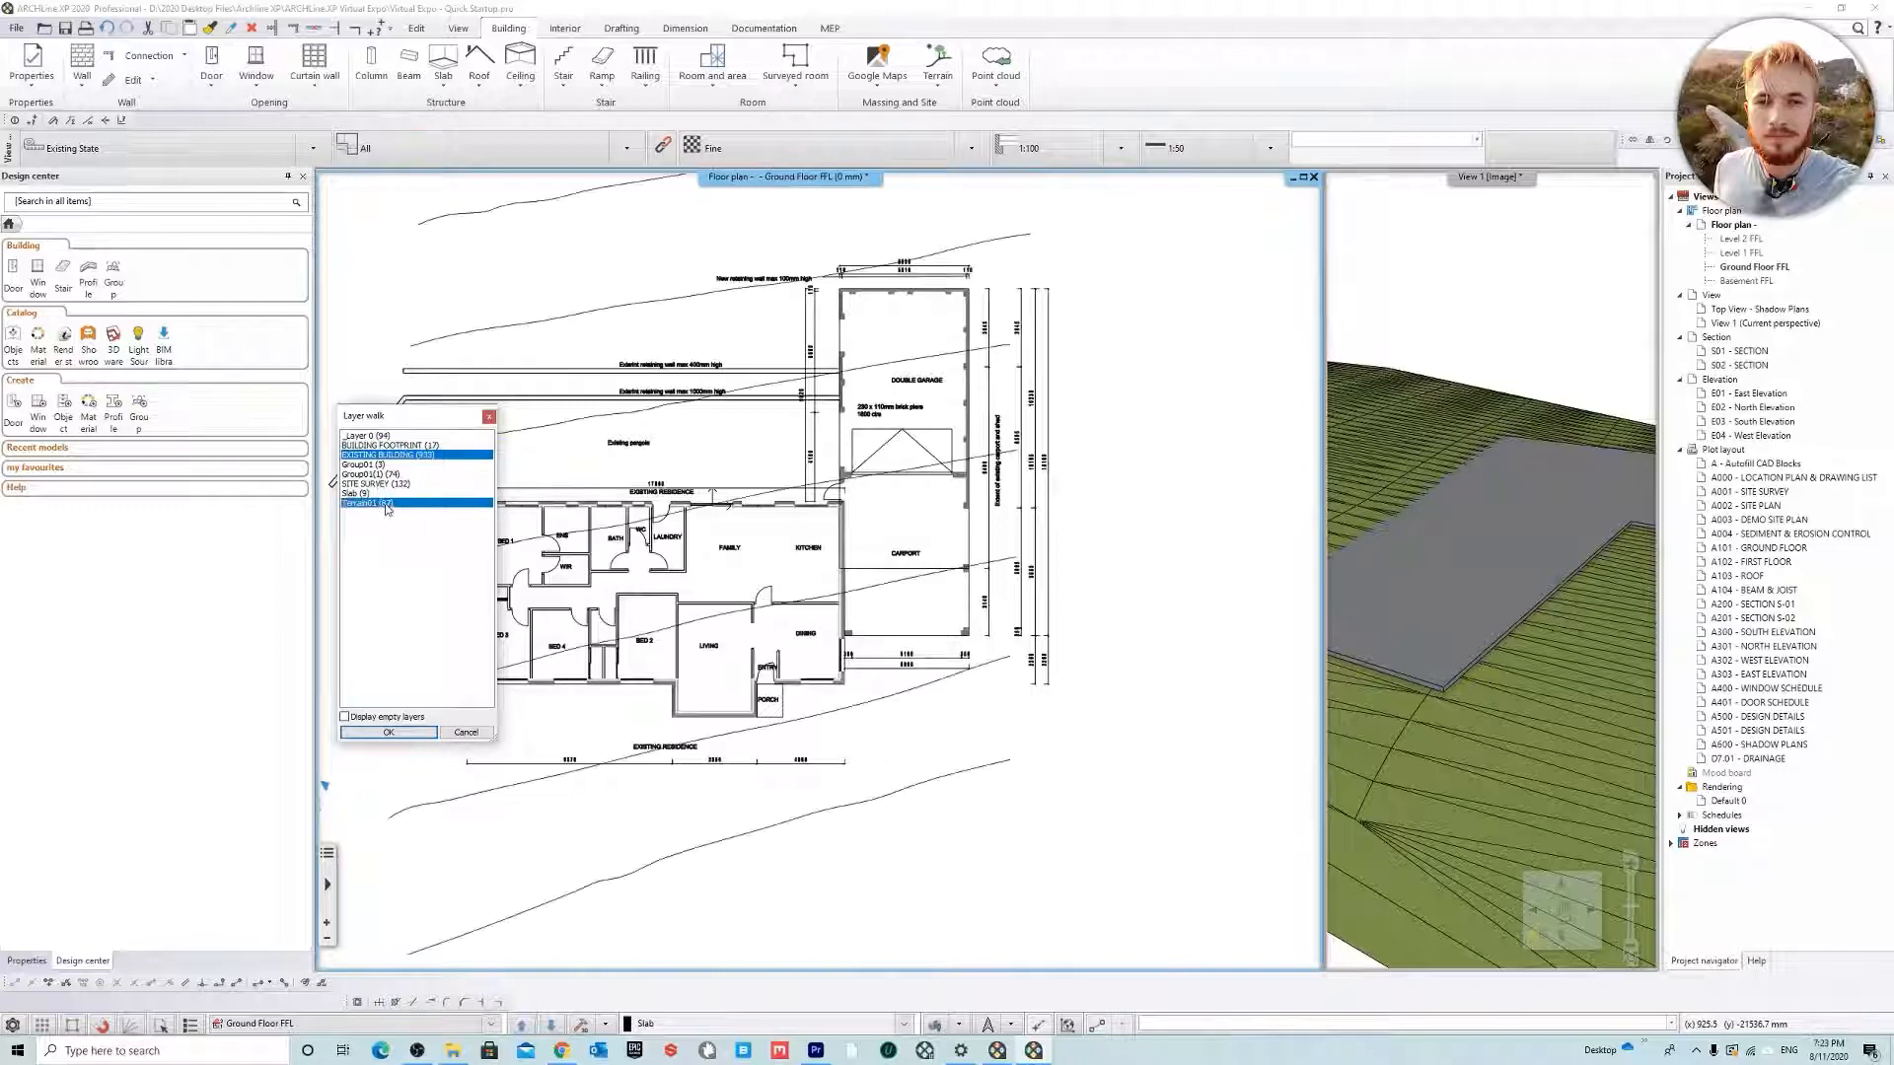
left_click(385, 484, "ctrl")
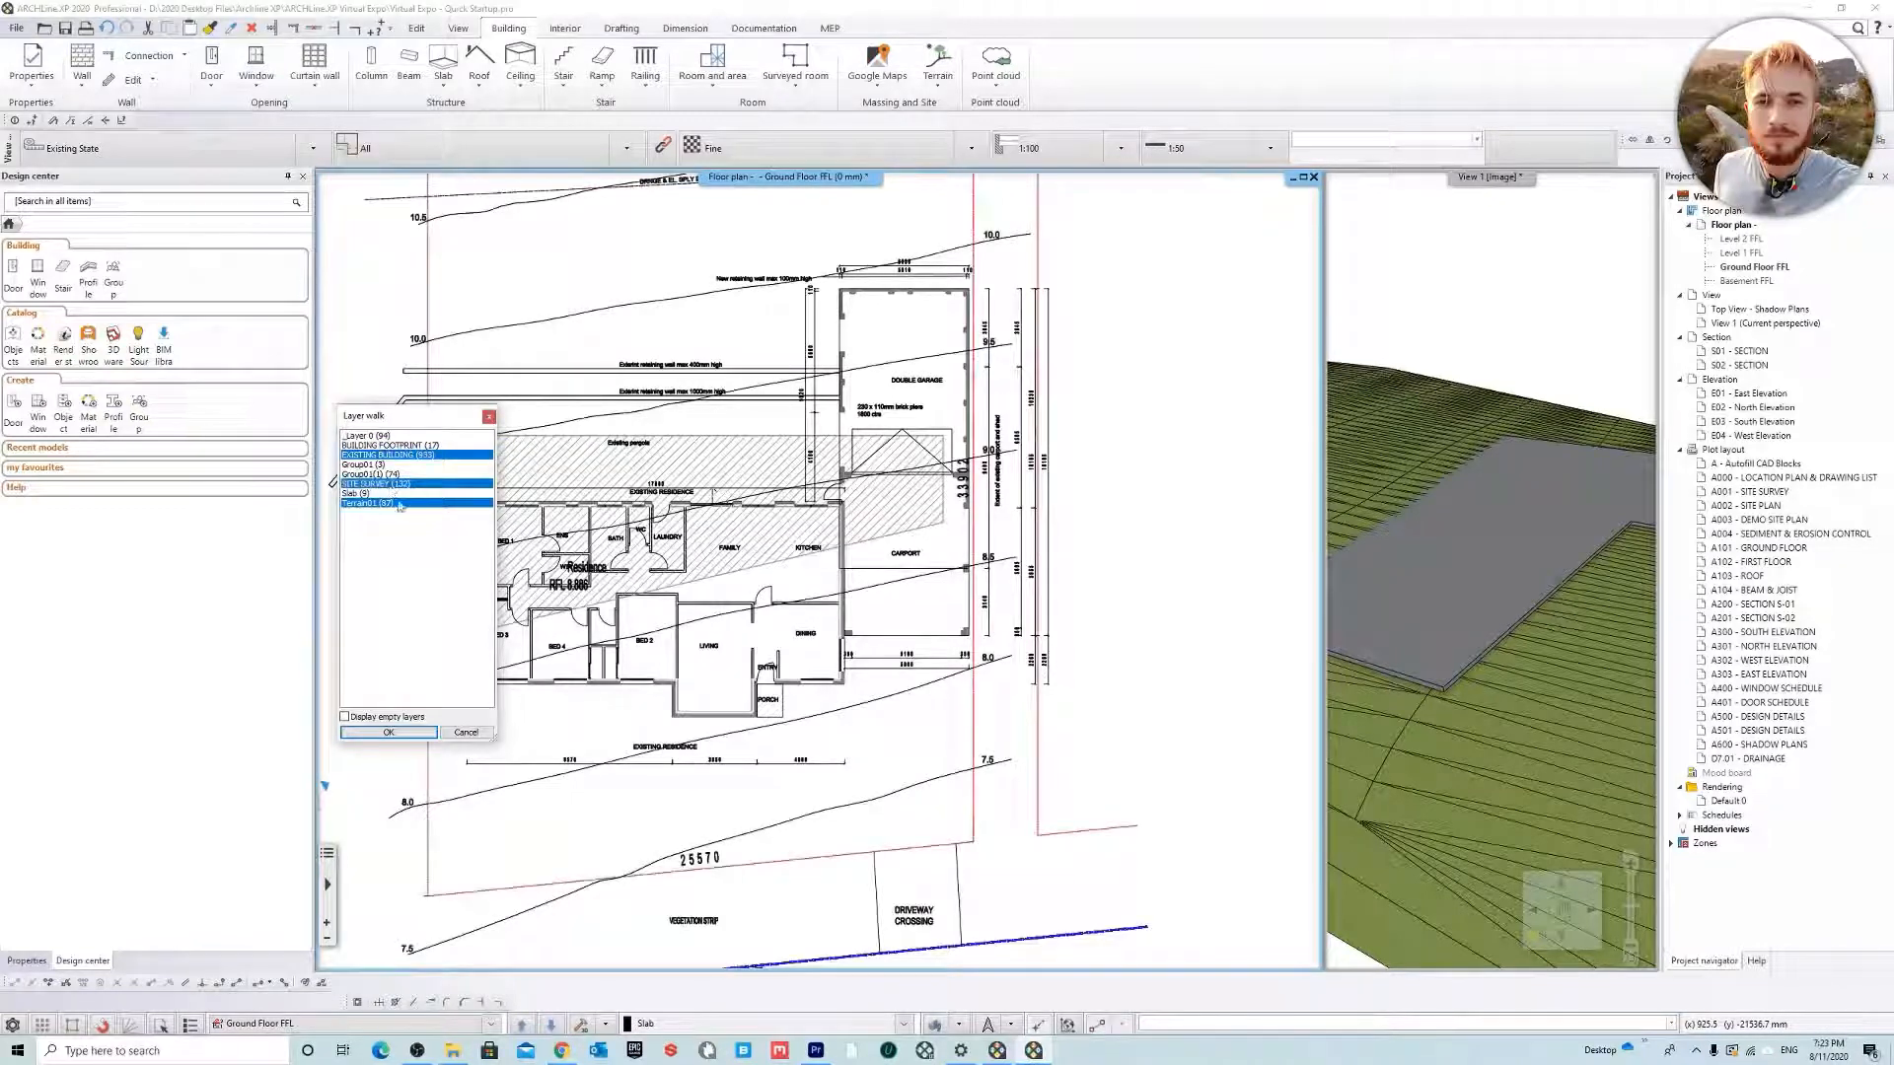
left_click(389, 733)
scroll(592, 592, "up", 5)
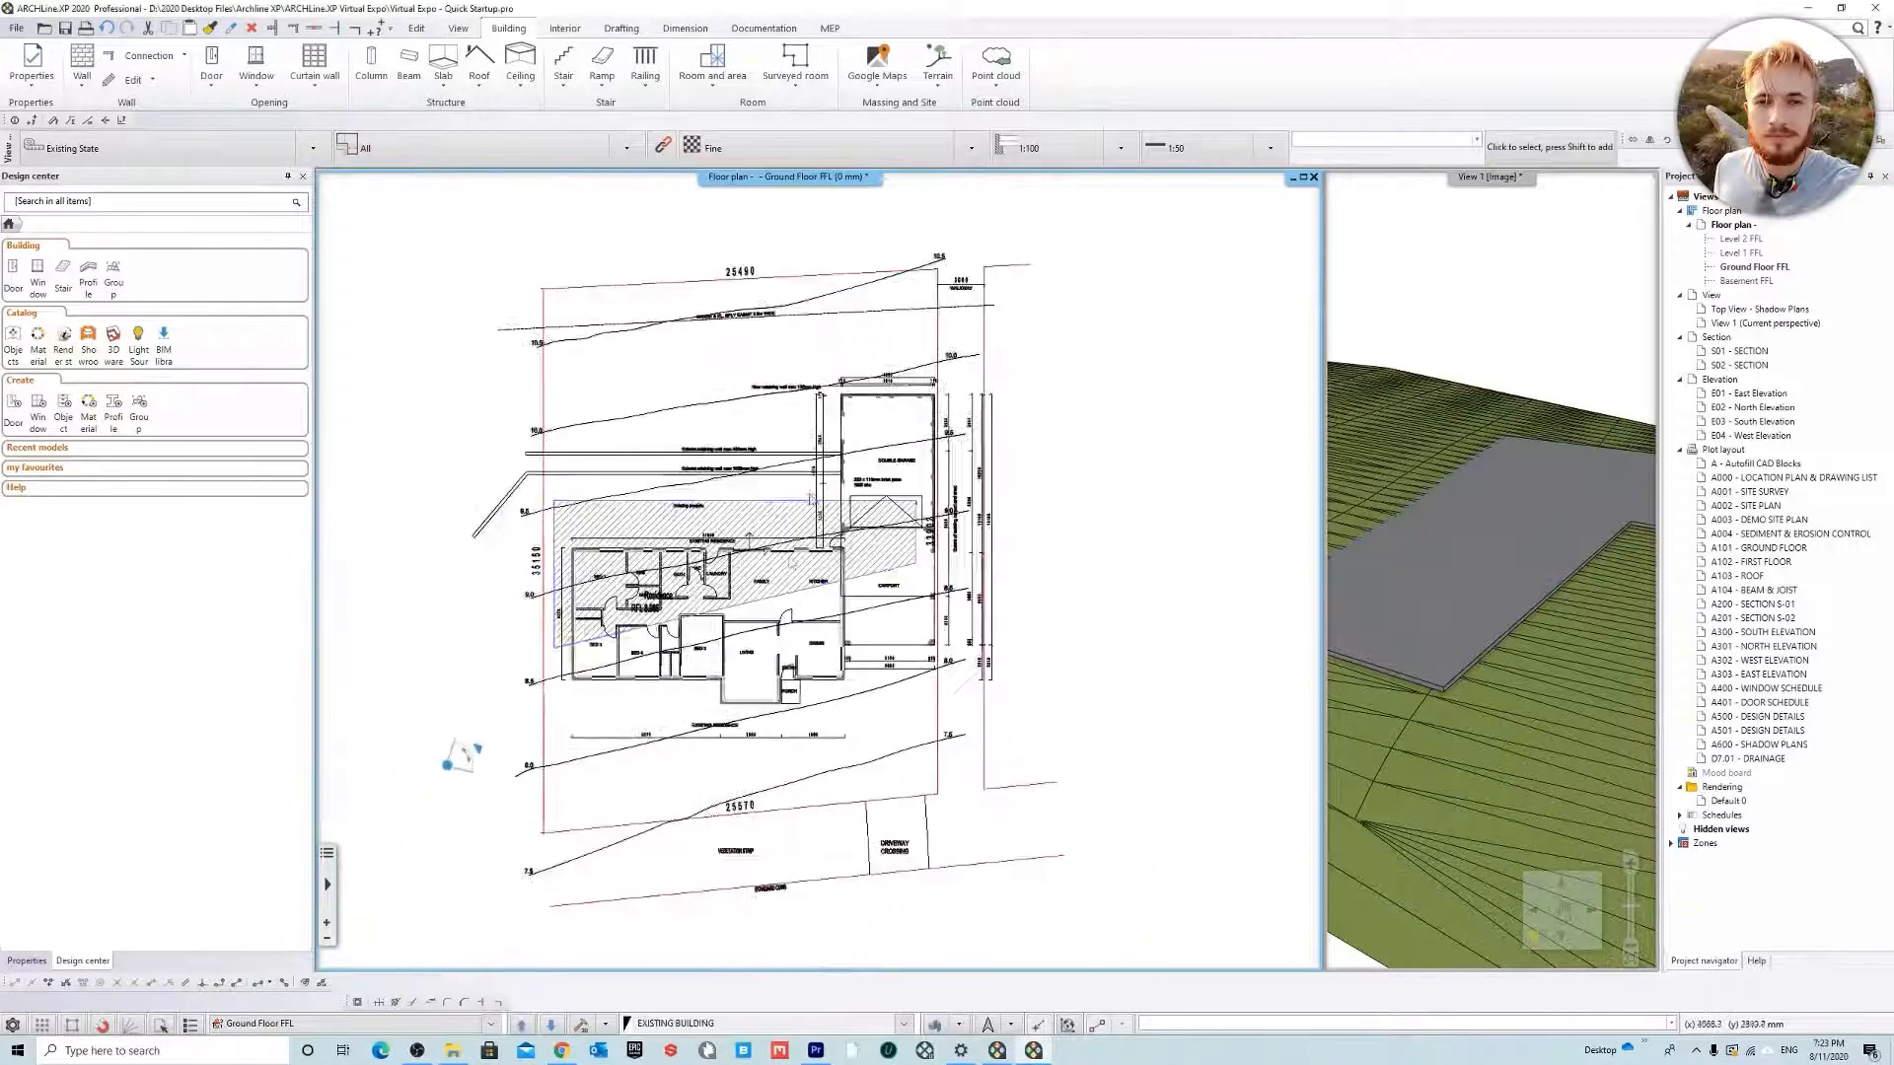
scroll(666, 515, "down", 5)
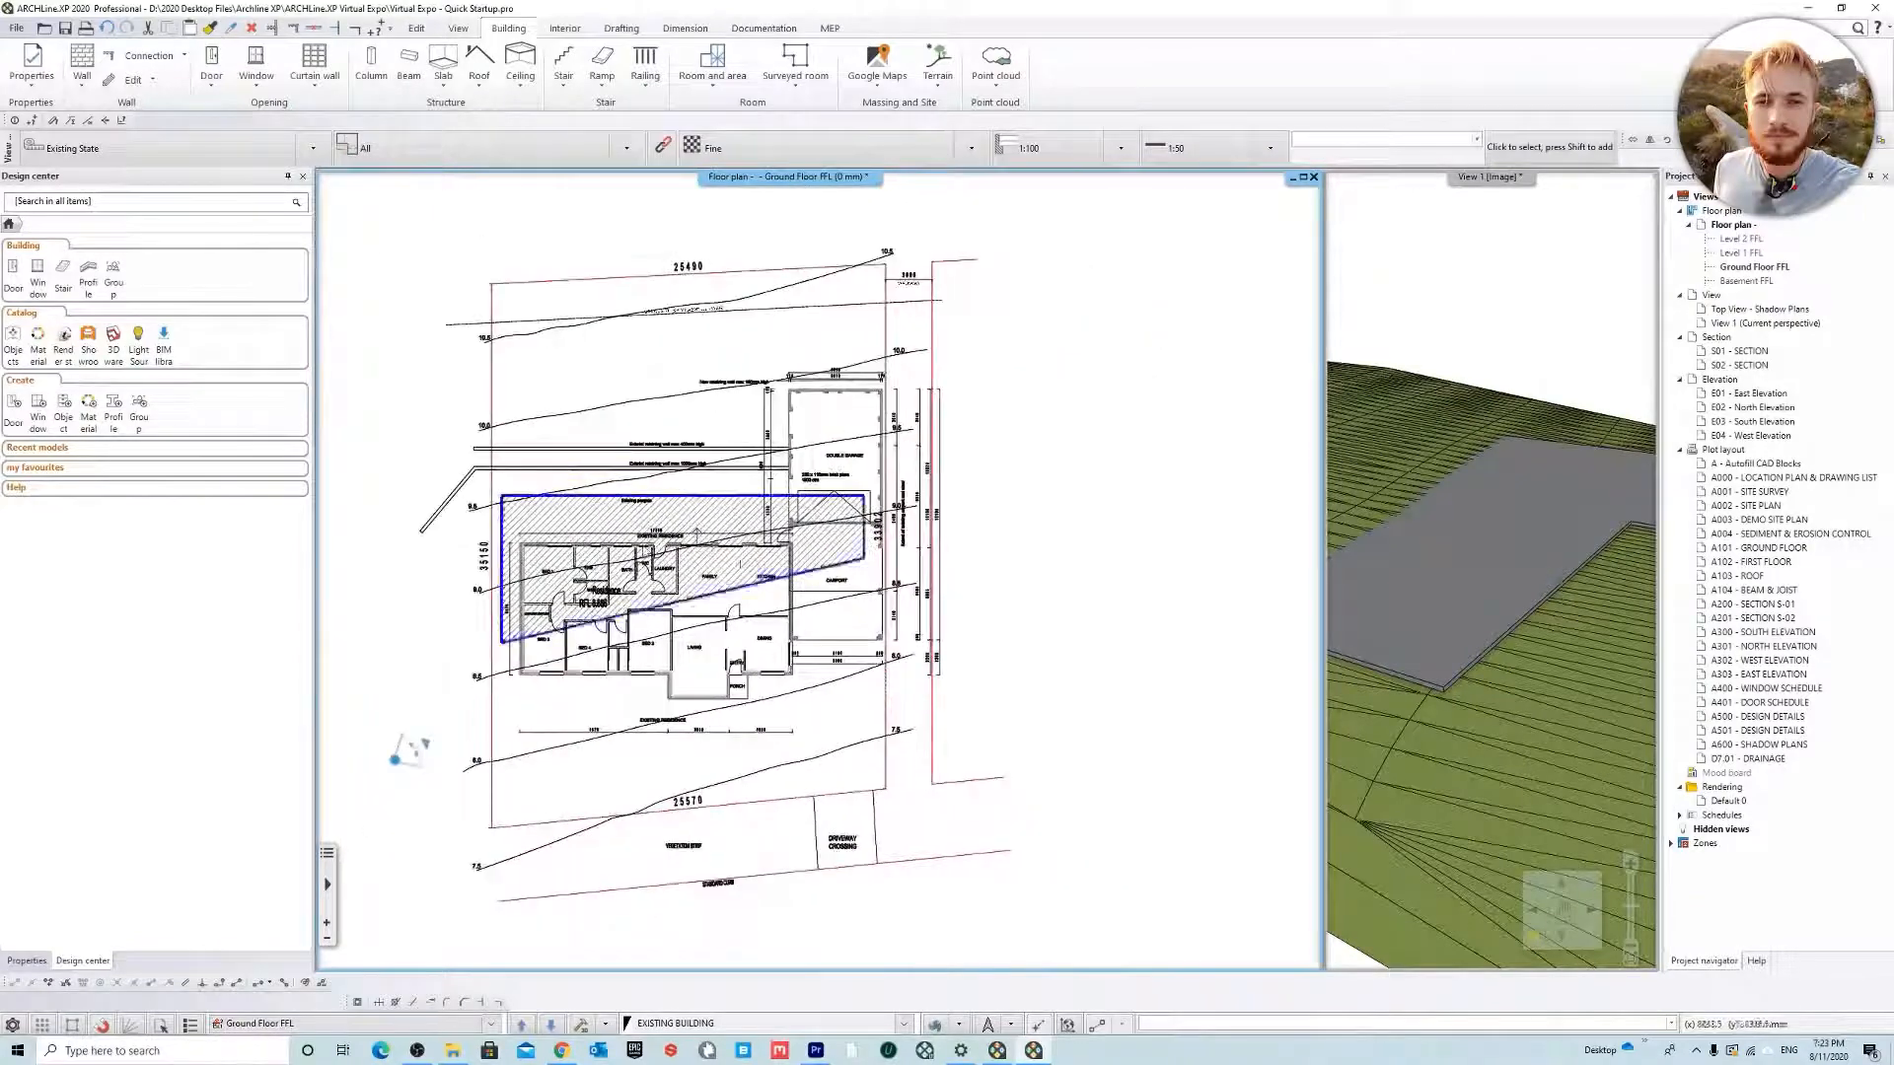
Add a plateau to the terrain with a rectangular outline about 25 m by 14 m around the existing residence and carport
left_click(947, 79)
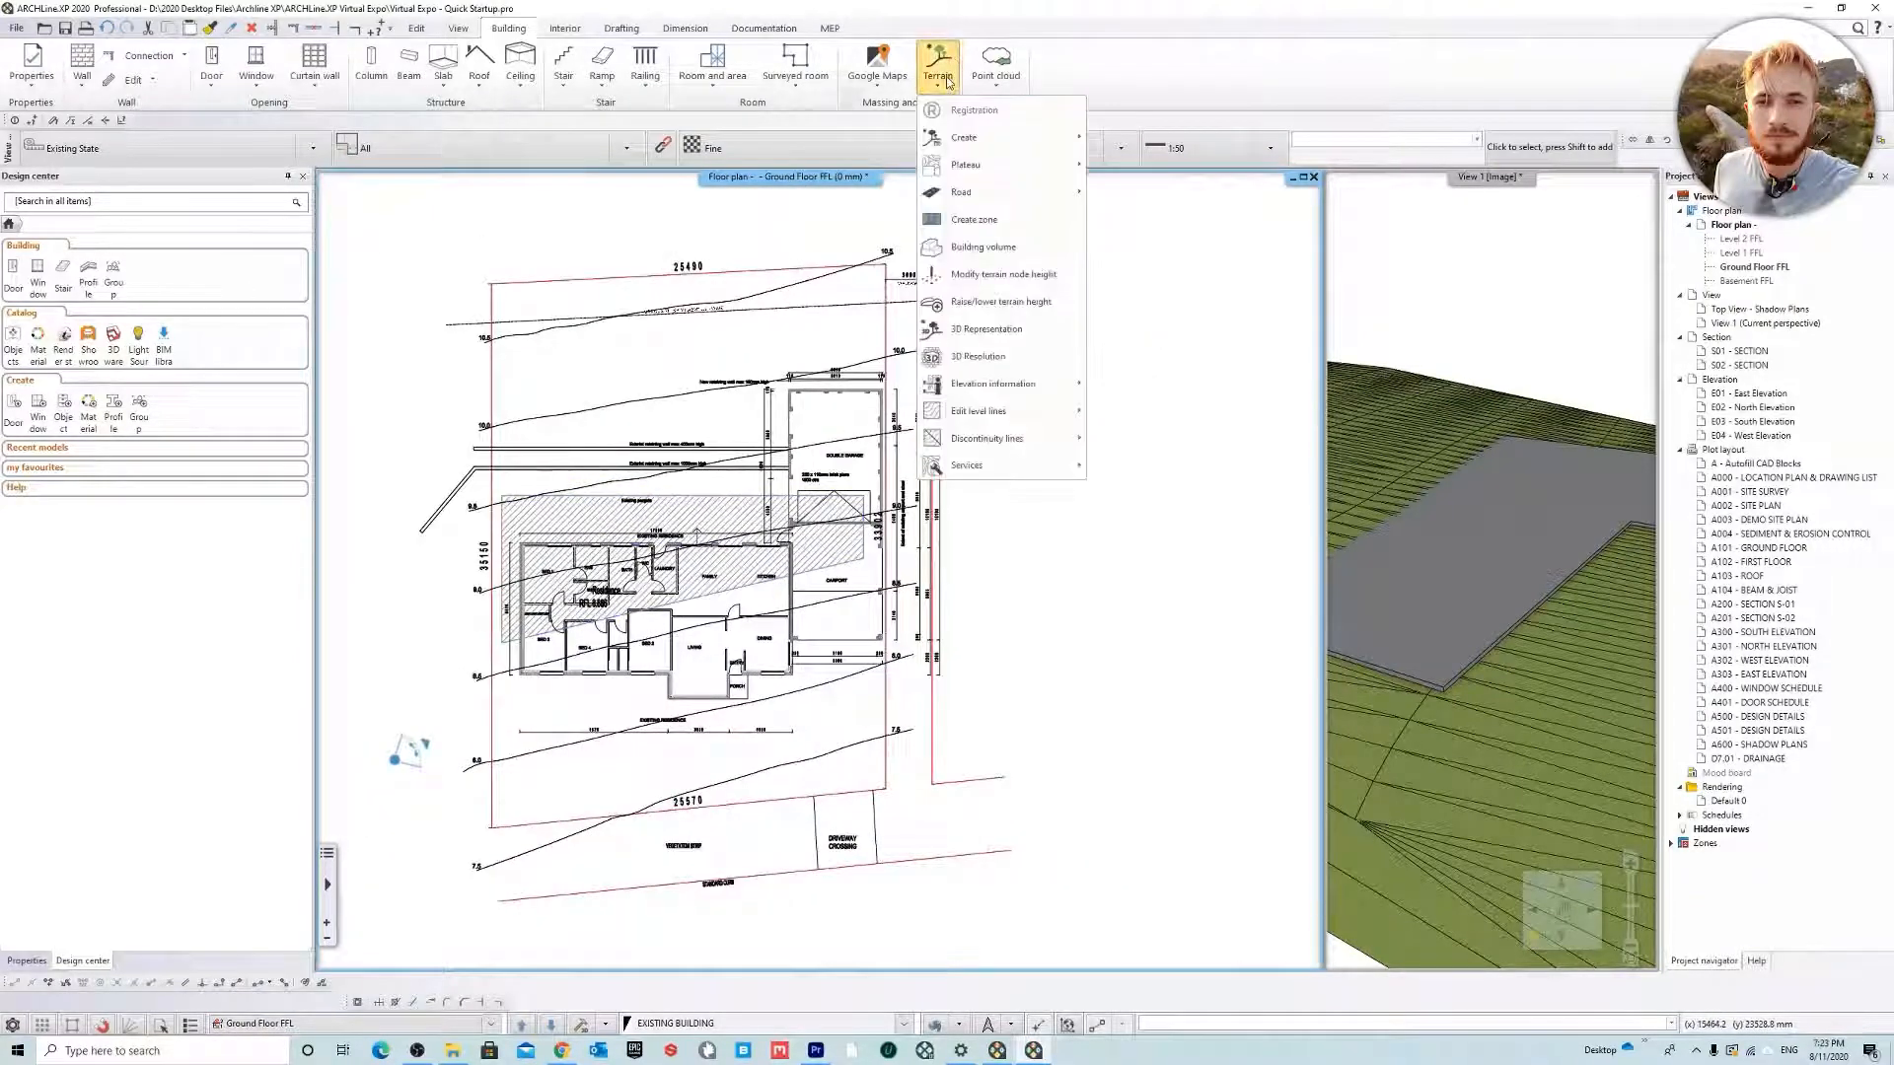
mouse_move(1013, 173)
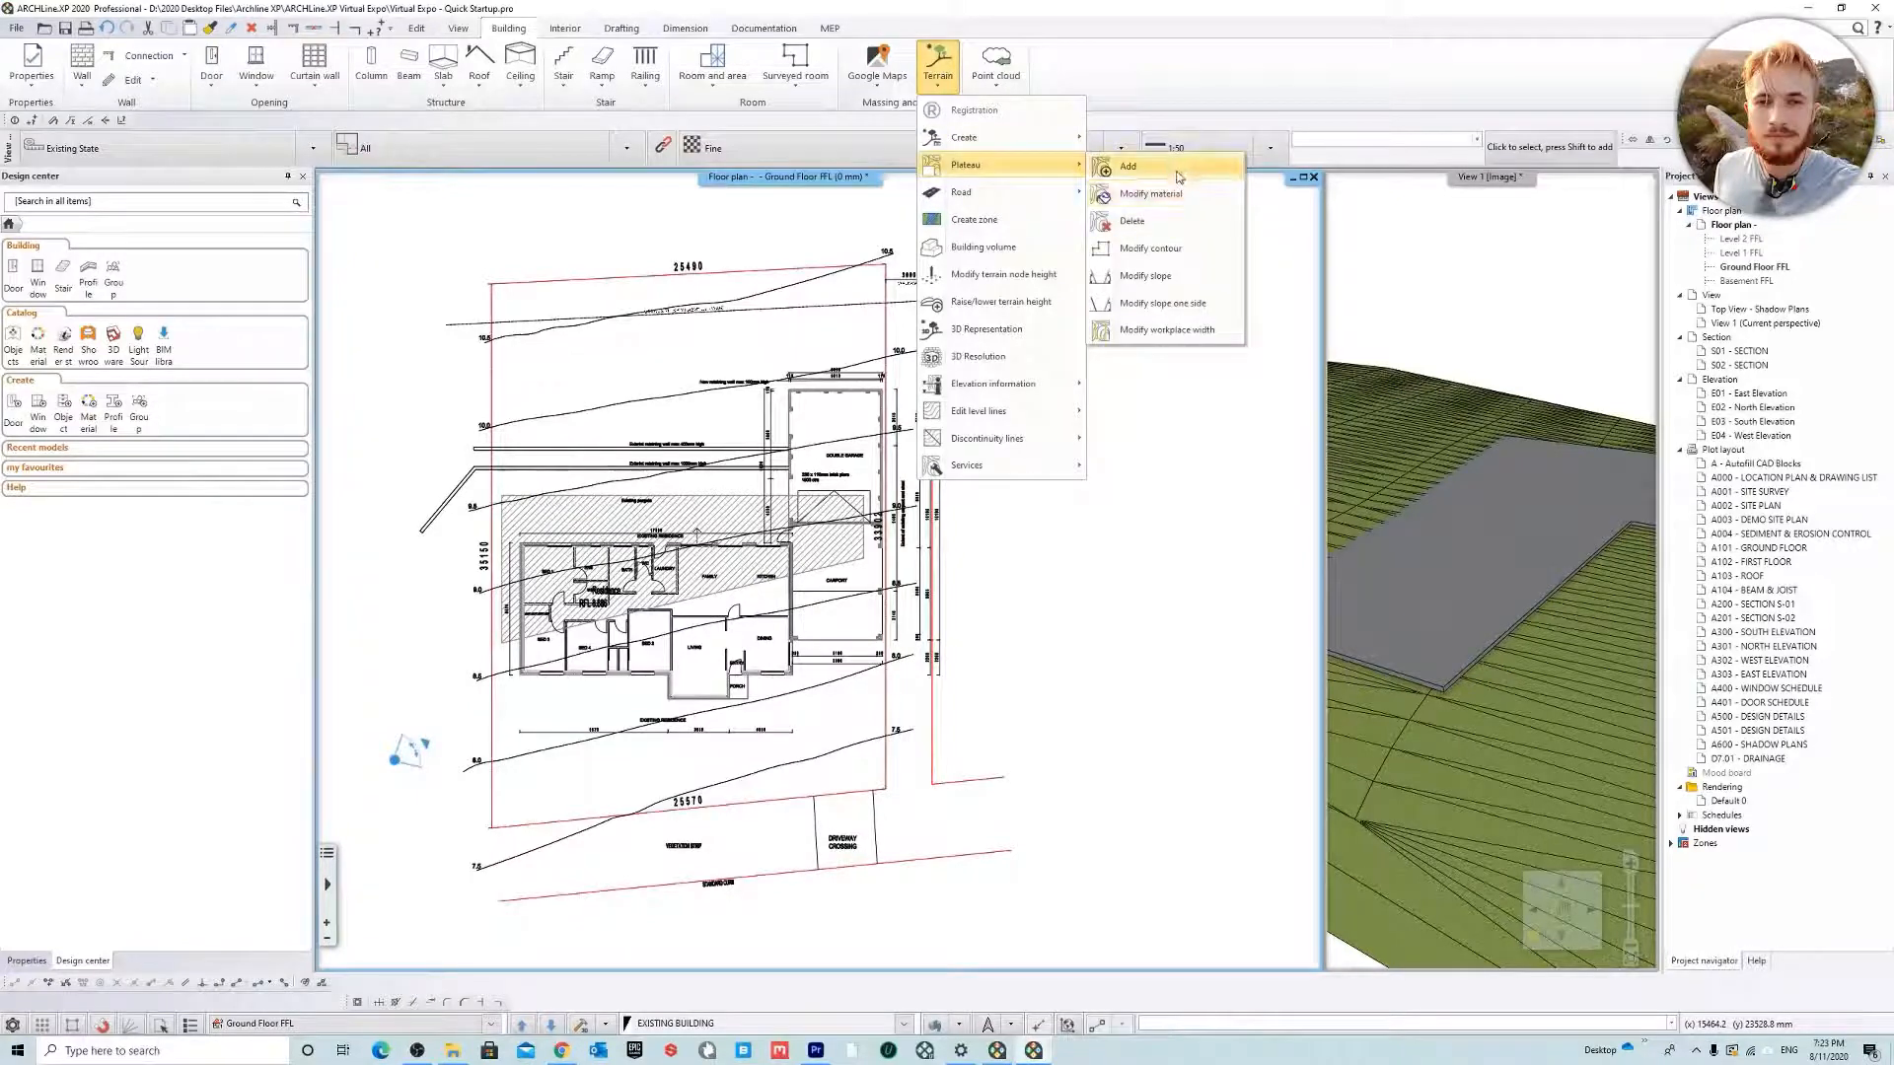
left_click(1128, 166)
middle_click_drag(447, 477, 488, 447)
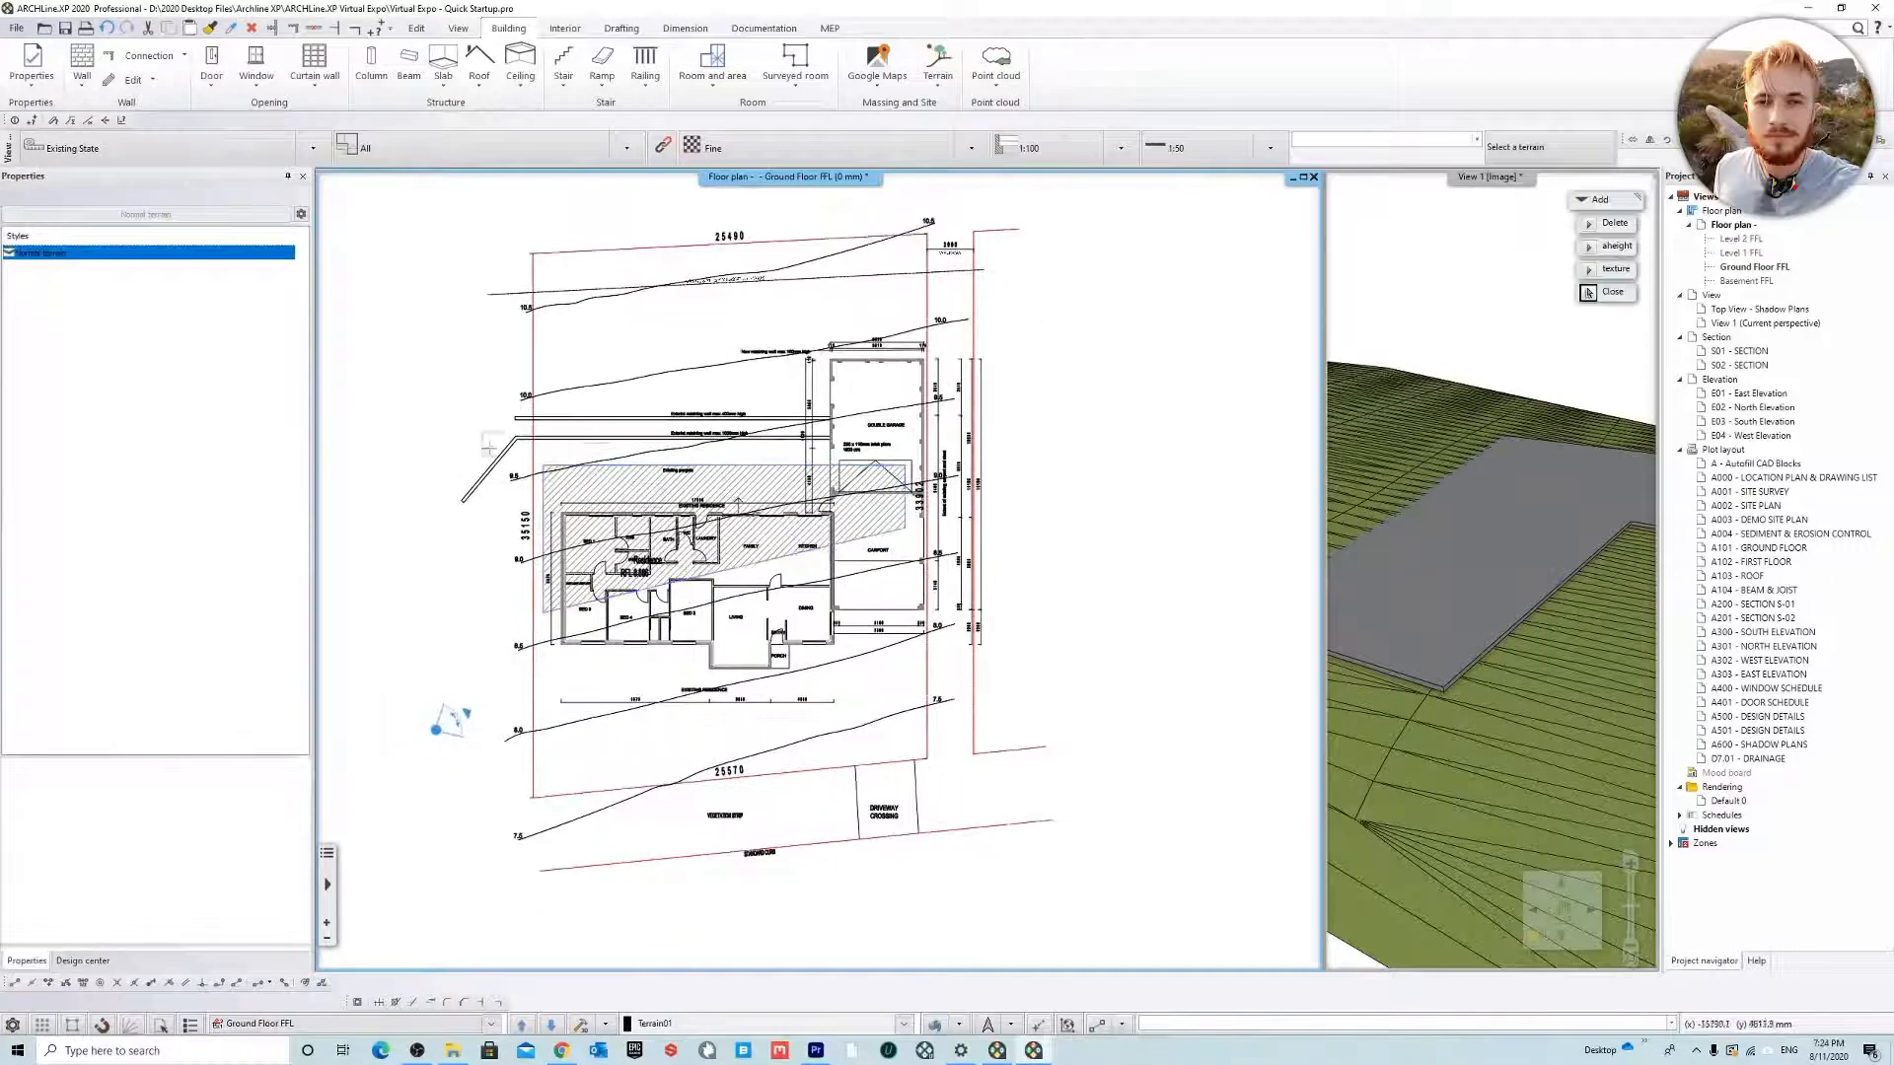
left_click(631, 378)
scroll(763, 571, "up", 2)
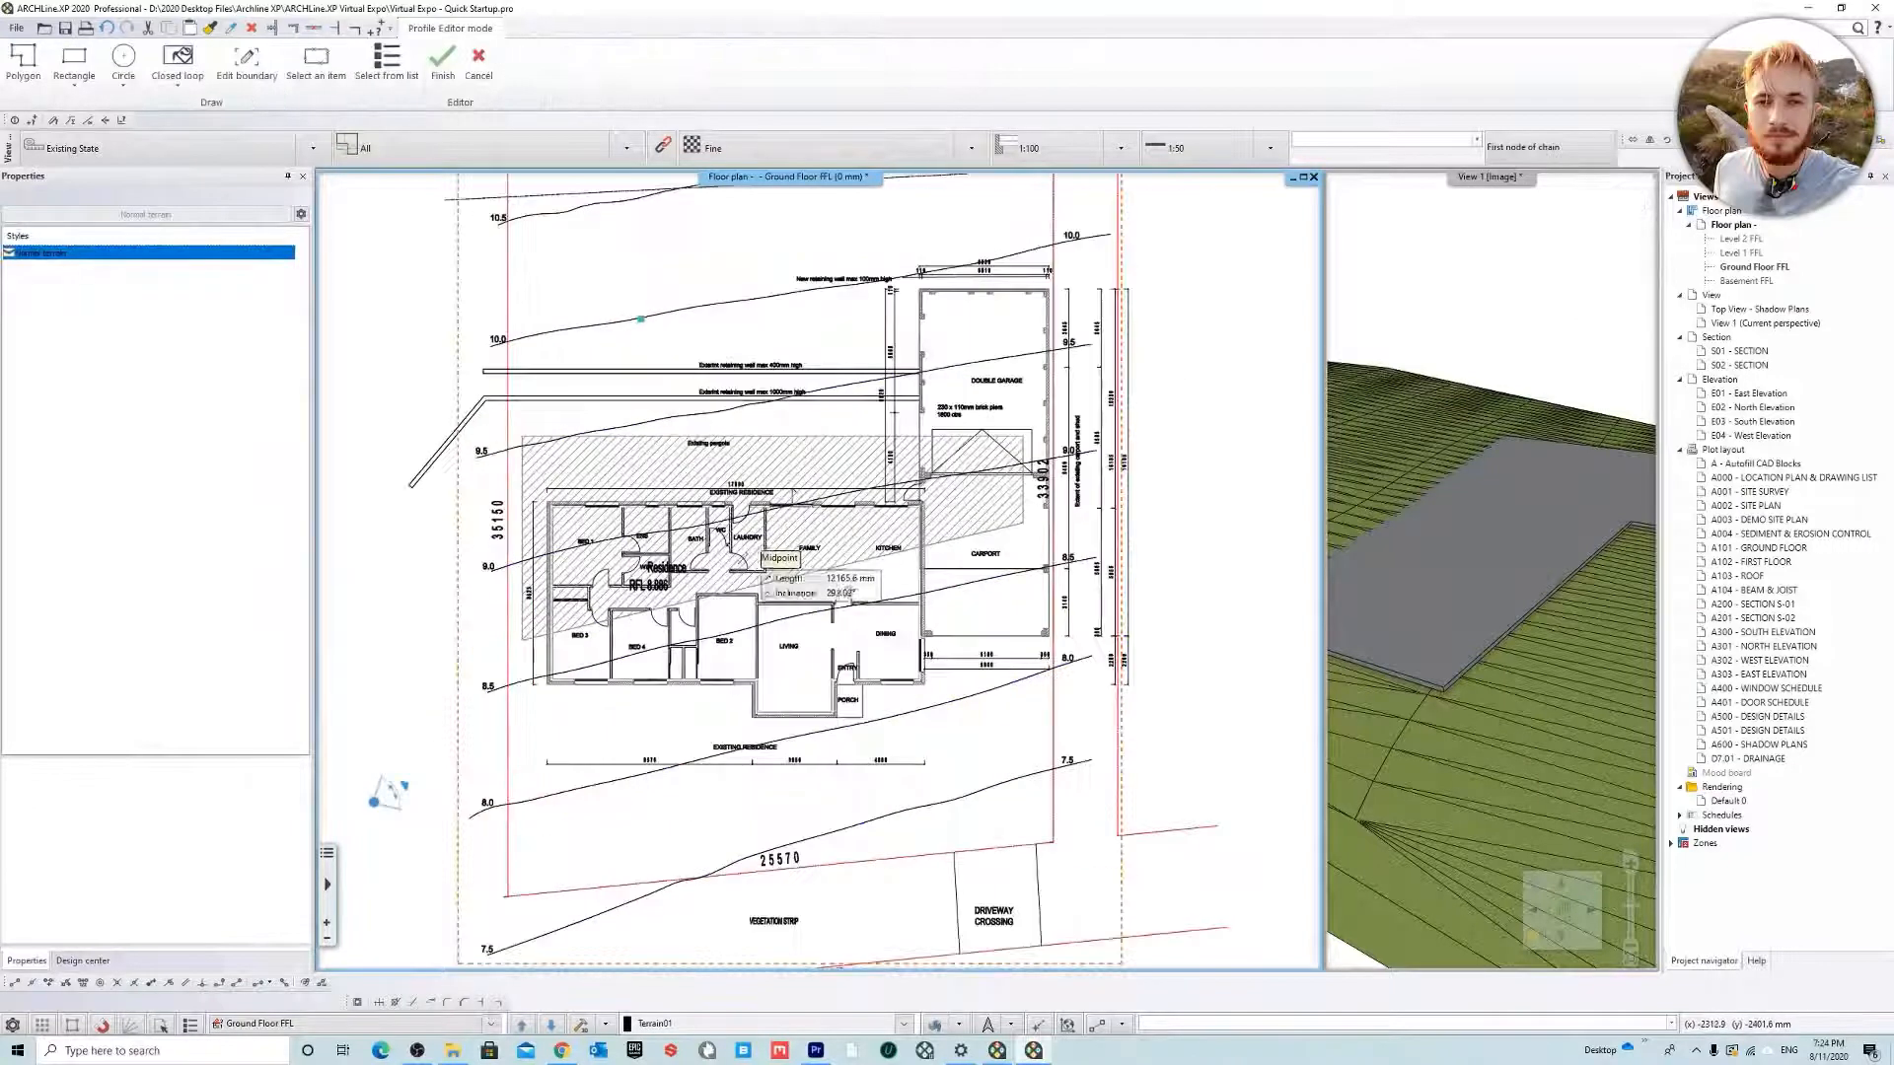
left_click(71, 61)
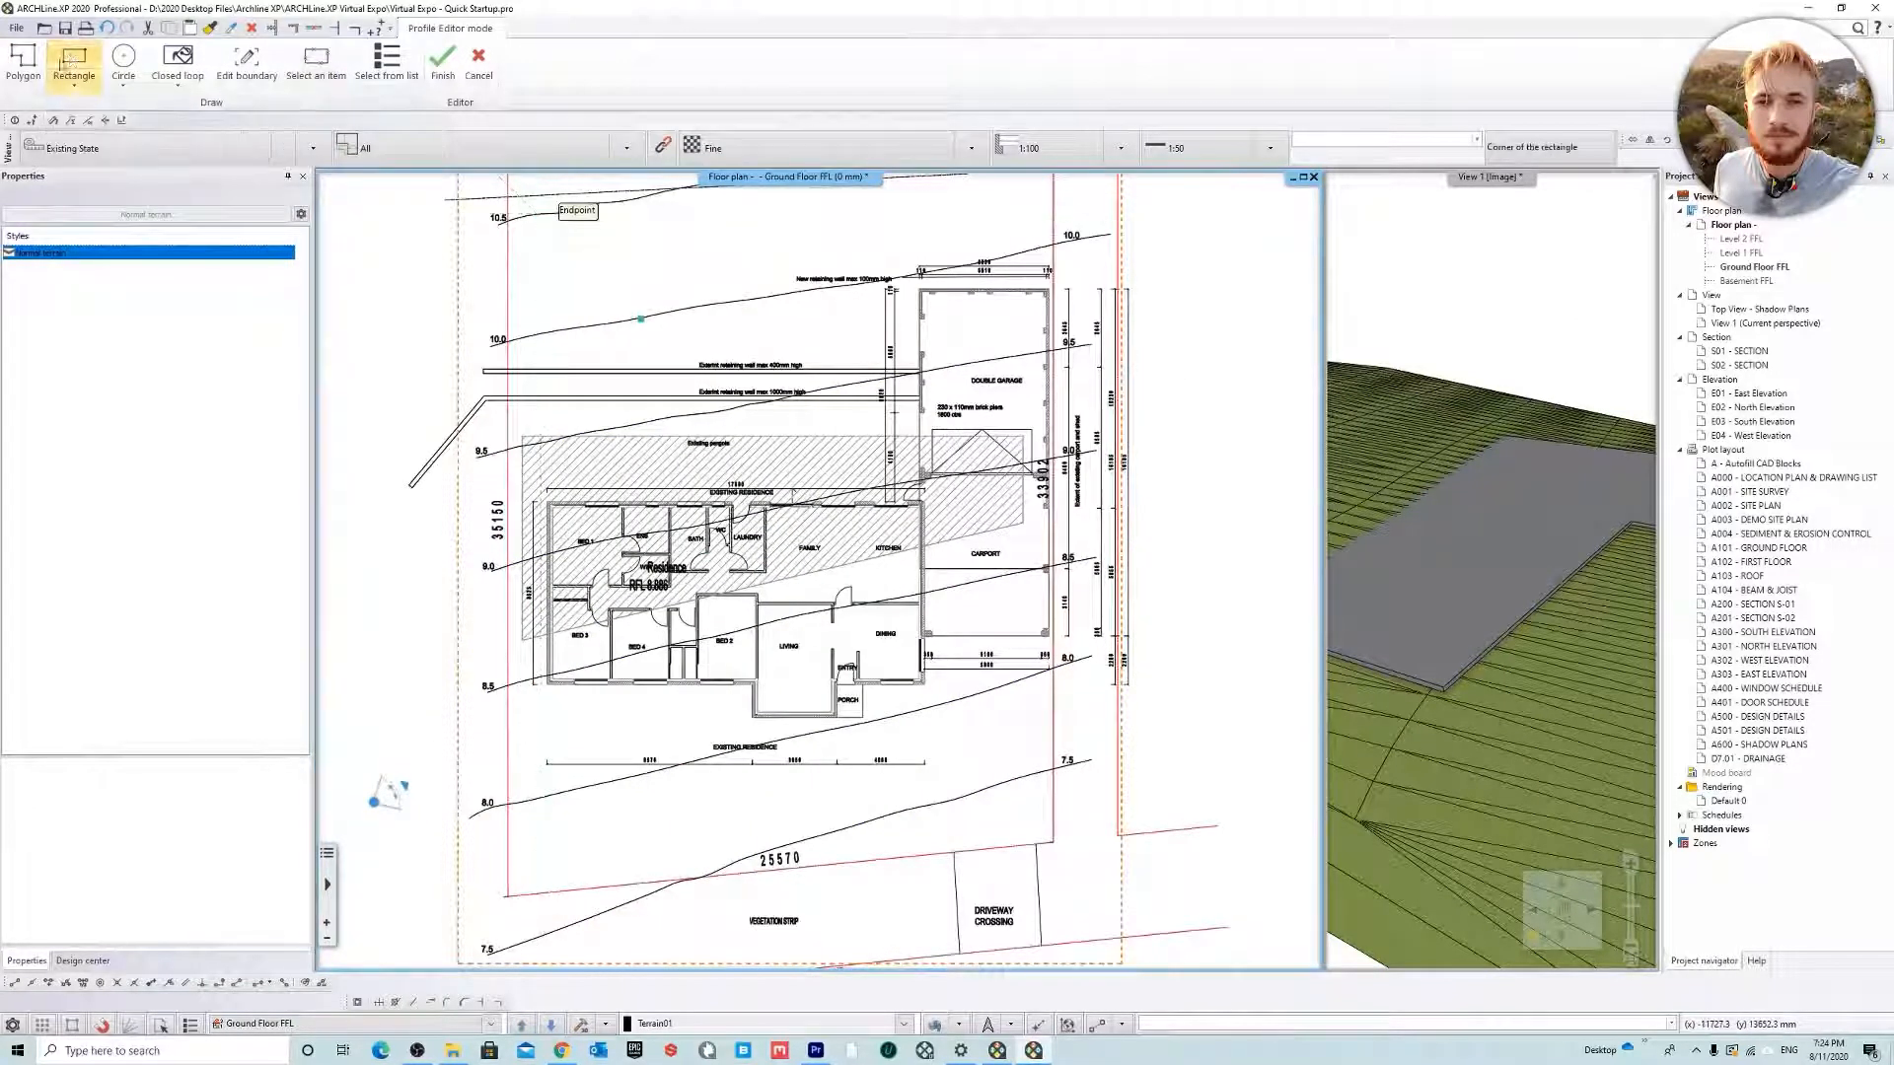
scroll(731, 591, "up", 2)
left_click(391, 338)
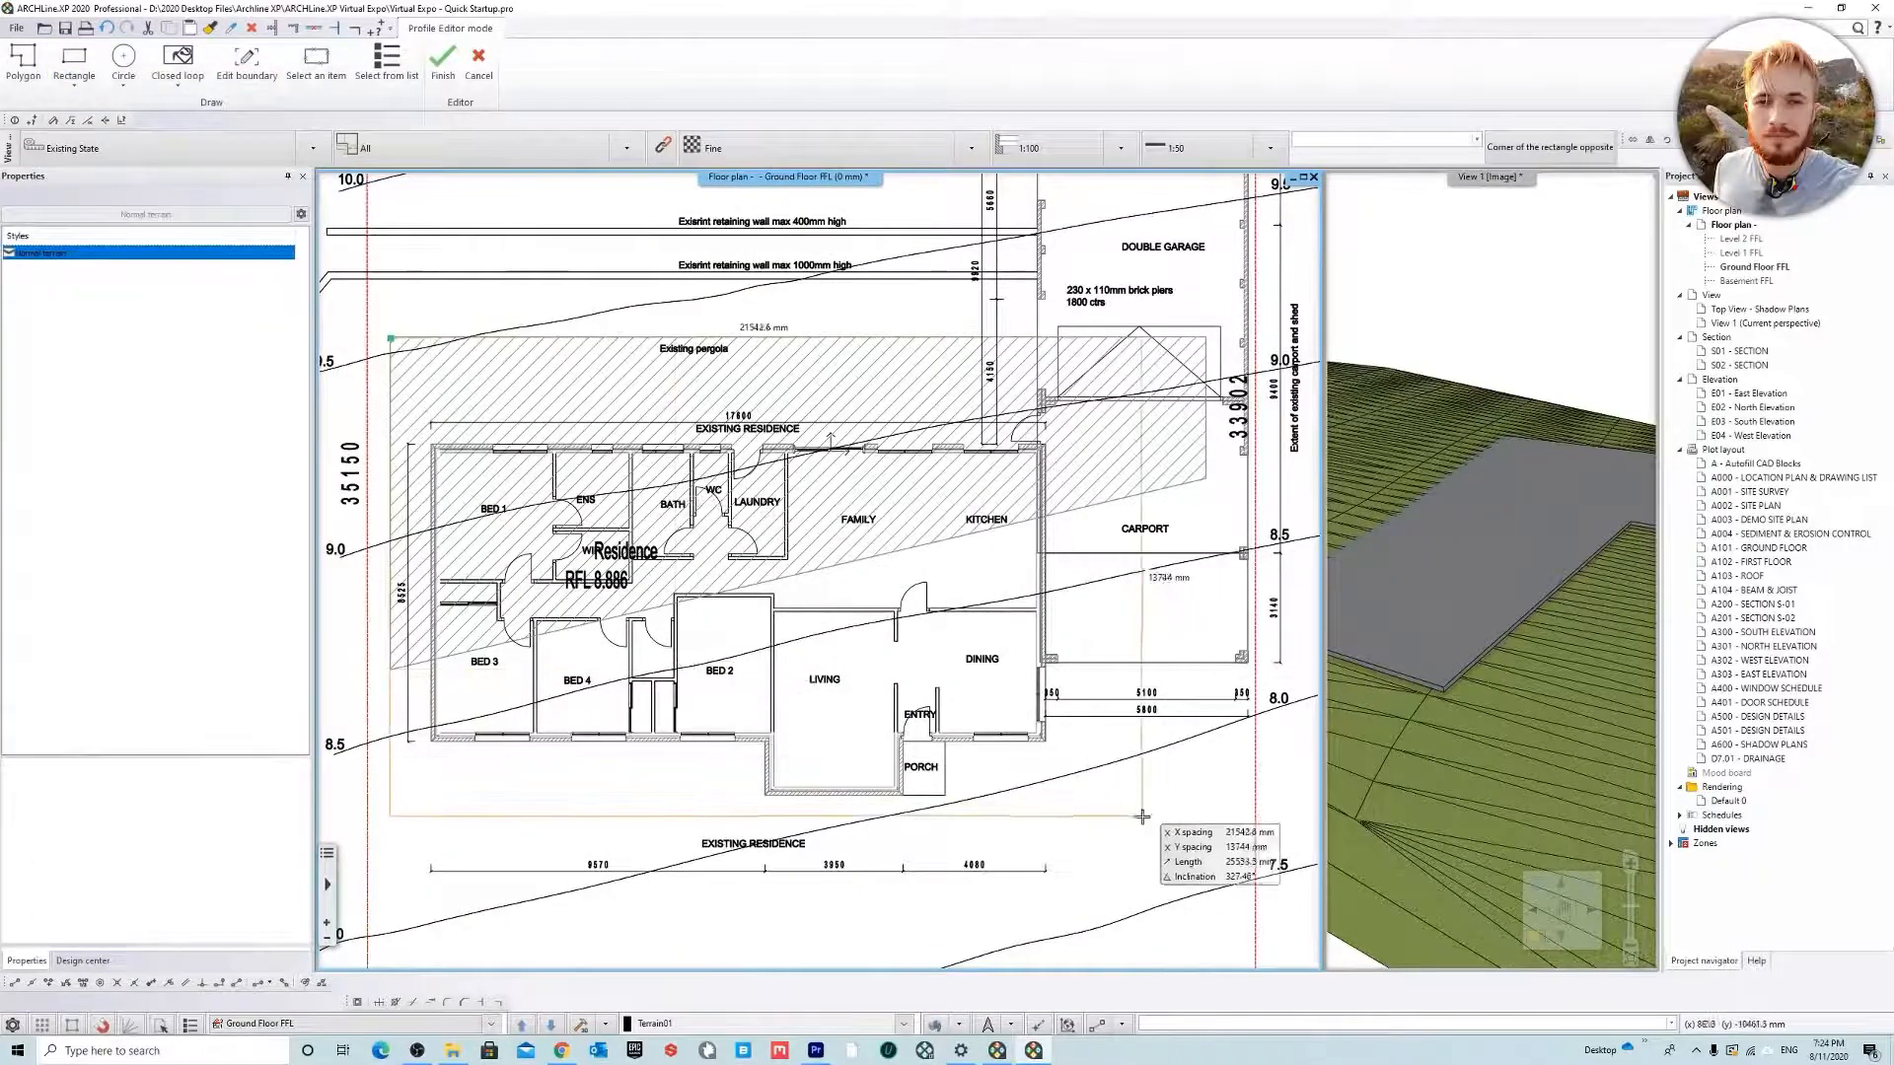
scroll(1095, 769, "down", 2)
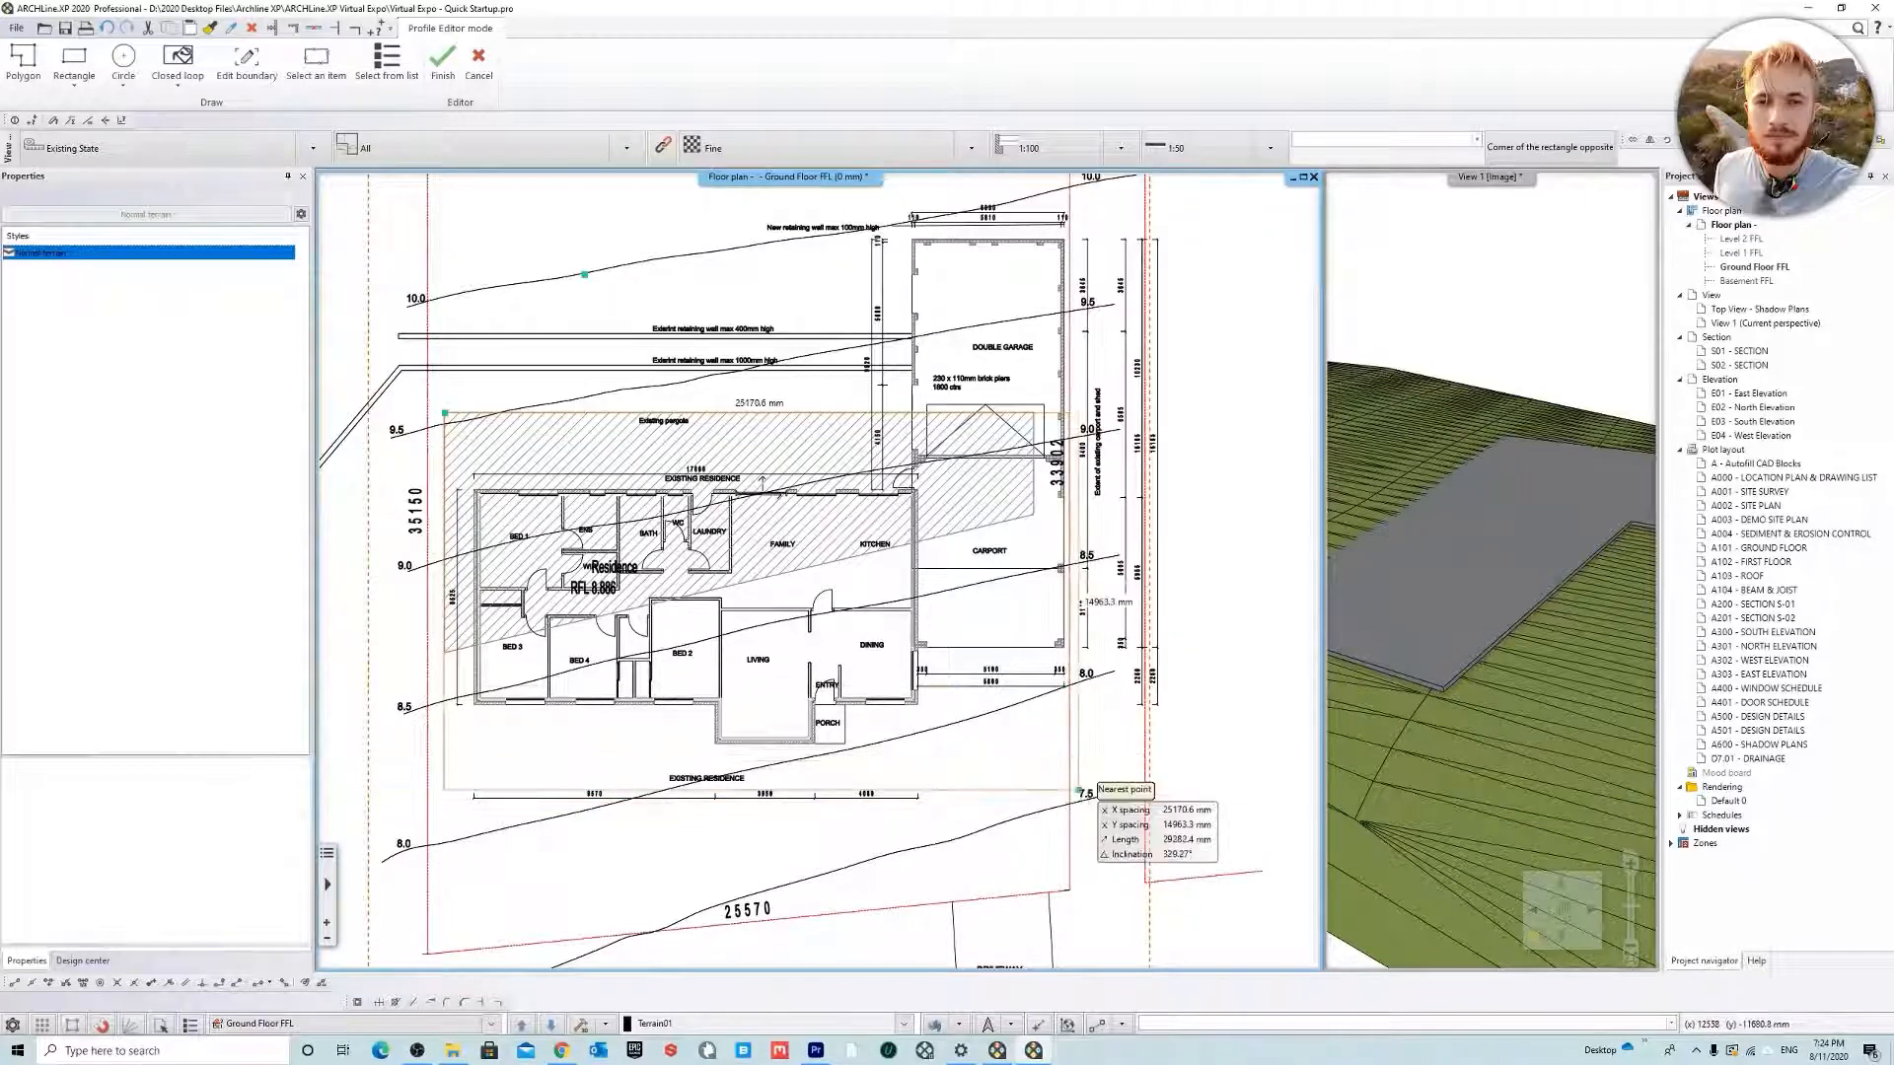
left_click(1072, 767)
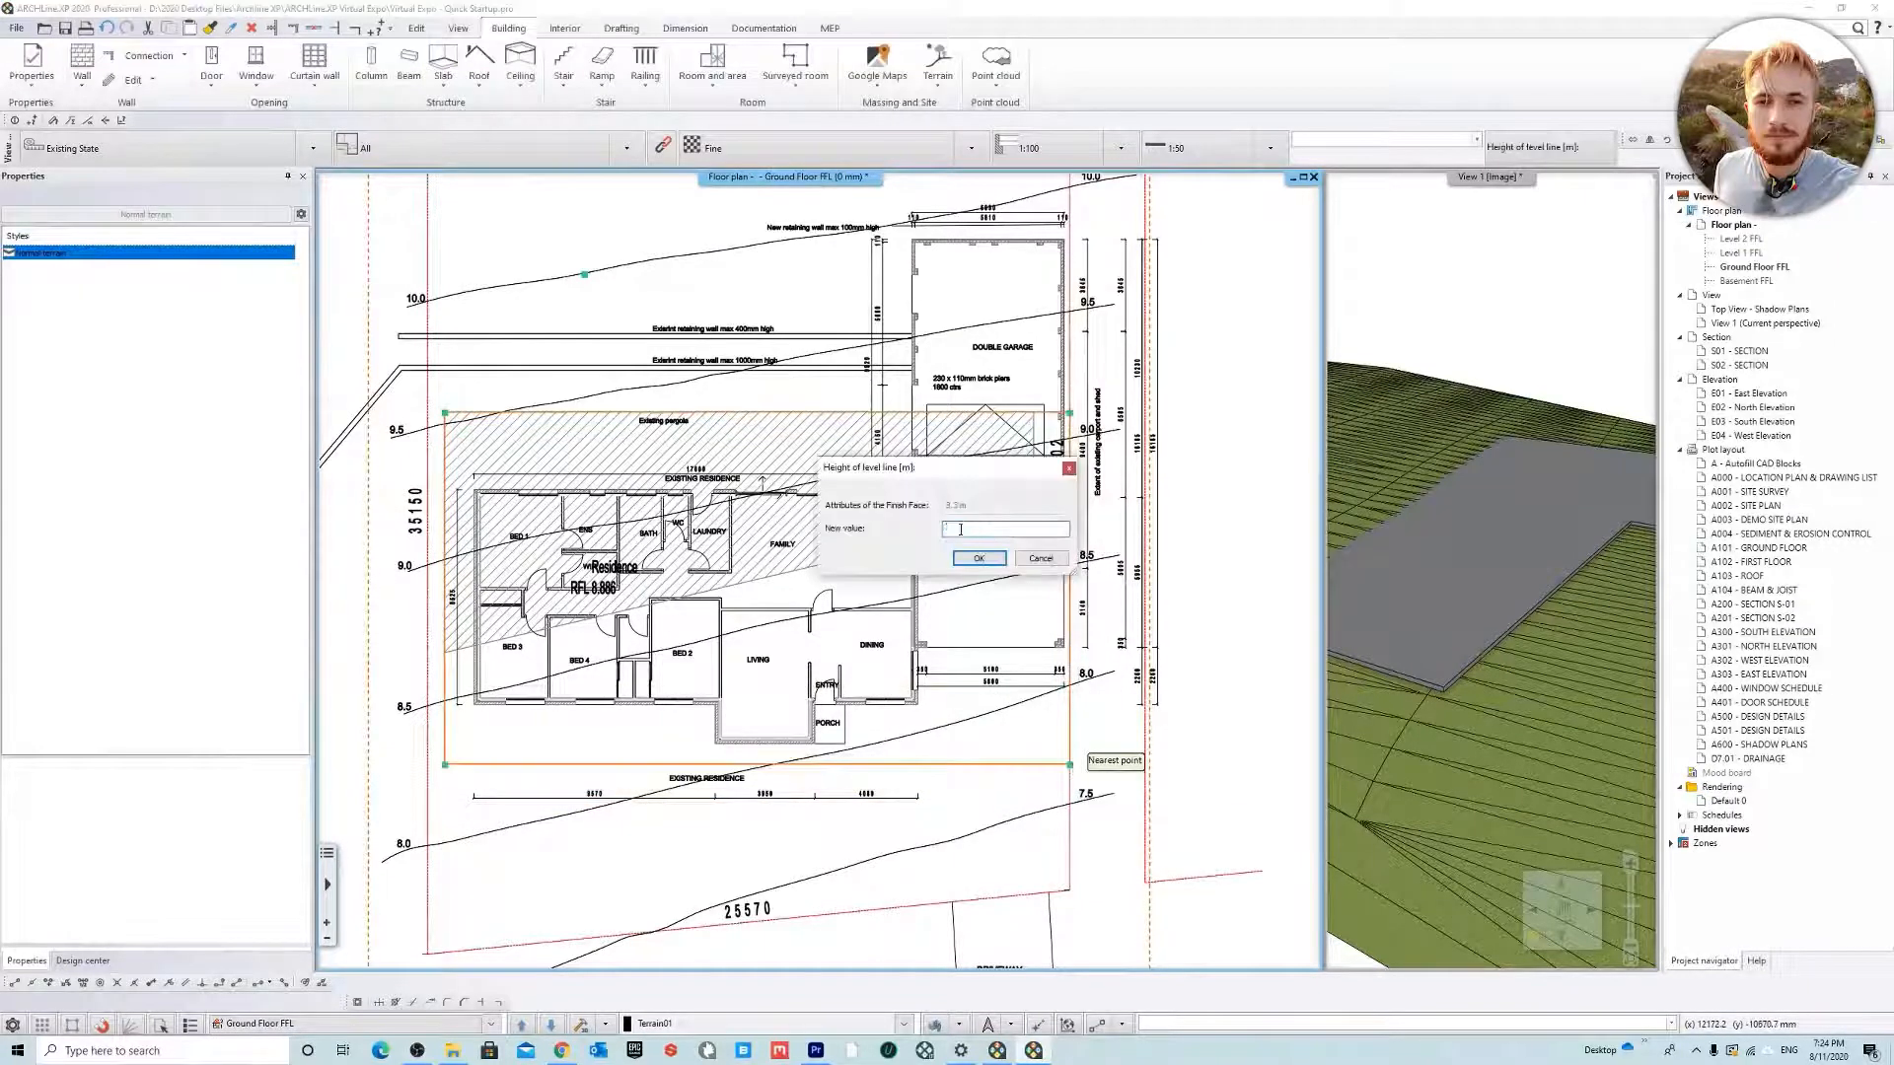
Set the plateau's level height to 8.786 m and accept the offered inclination angle
left_click_drag(959, 530, 761, 508)
left_click_drag(938, 474, 796, 610)
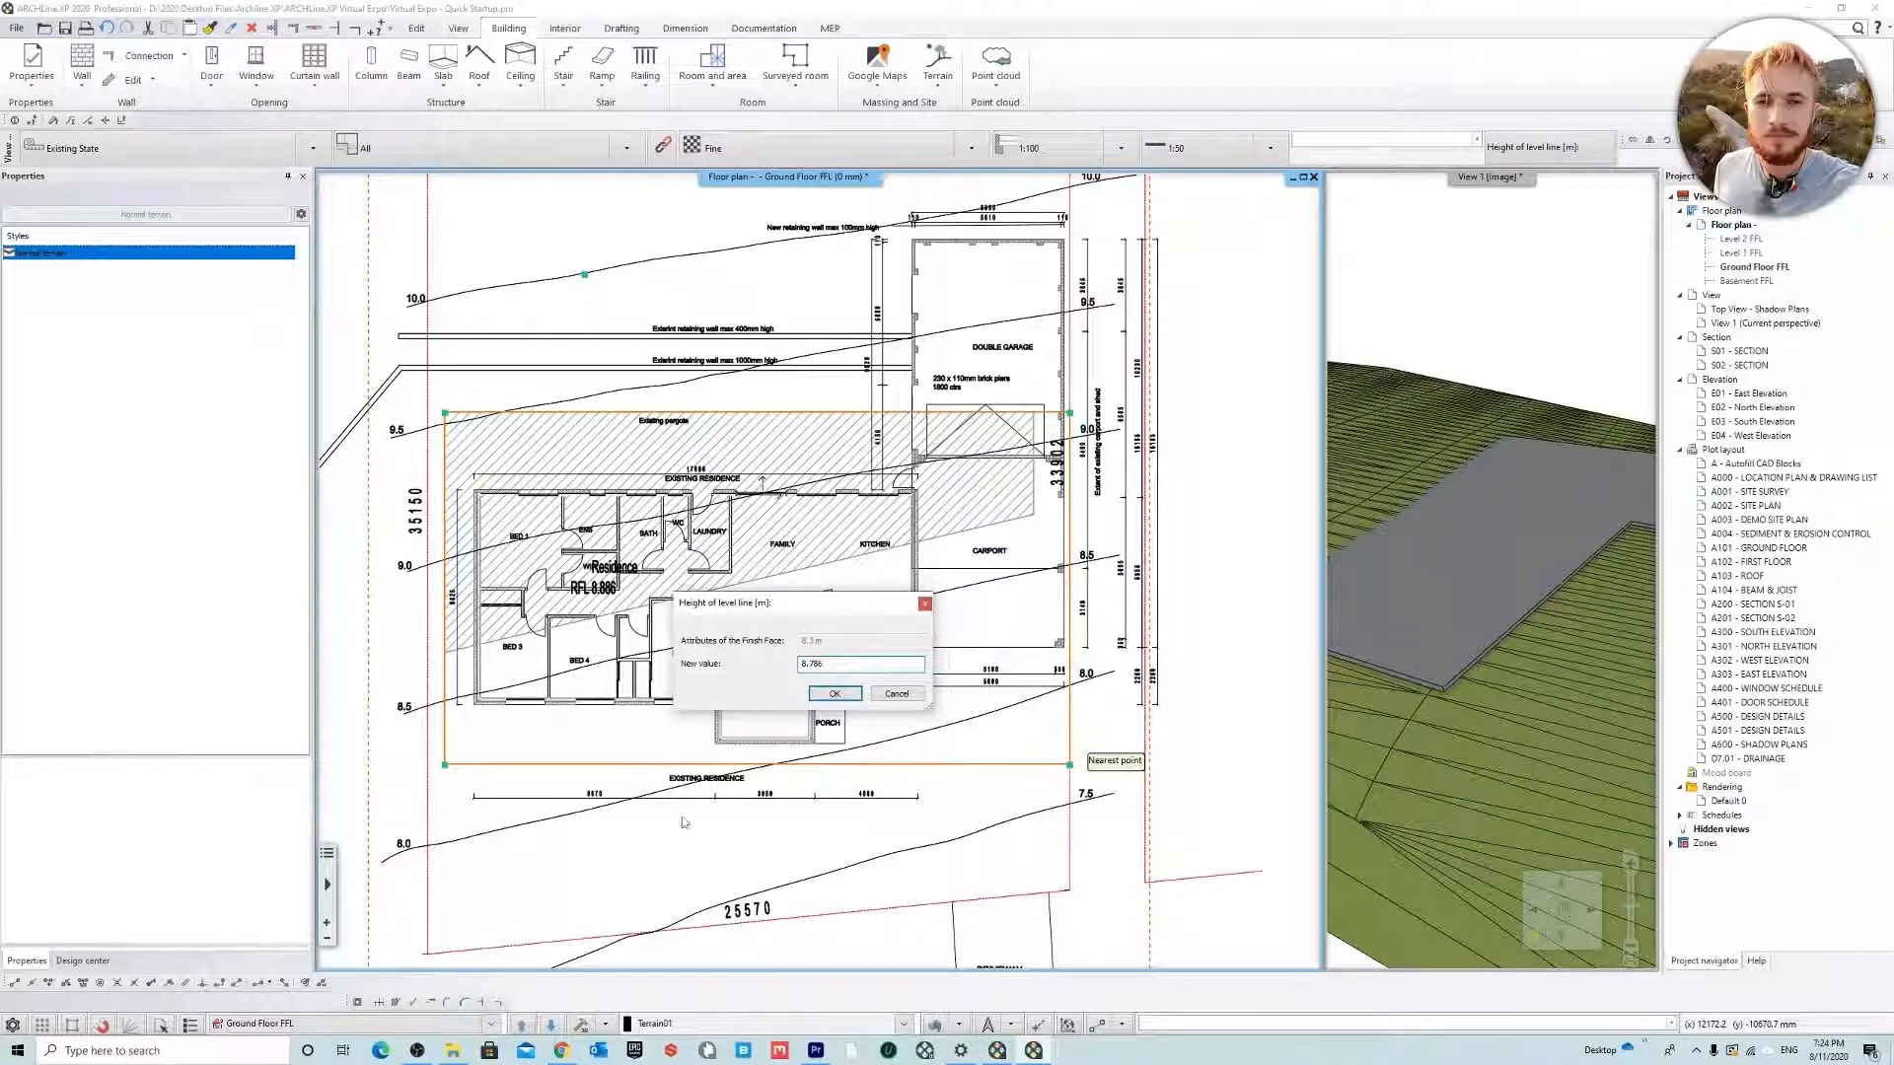
left_click(834, 694)
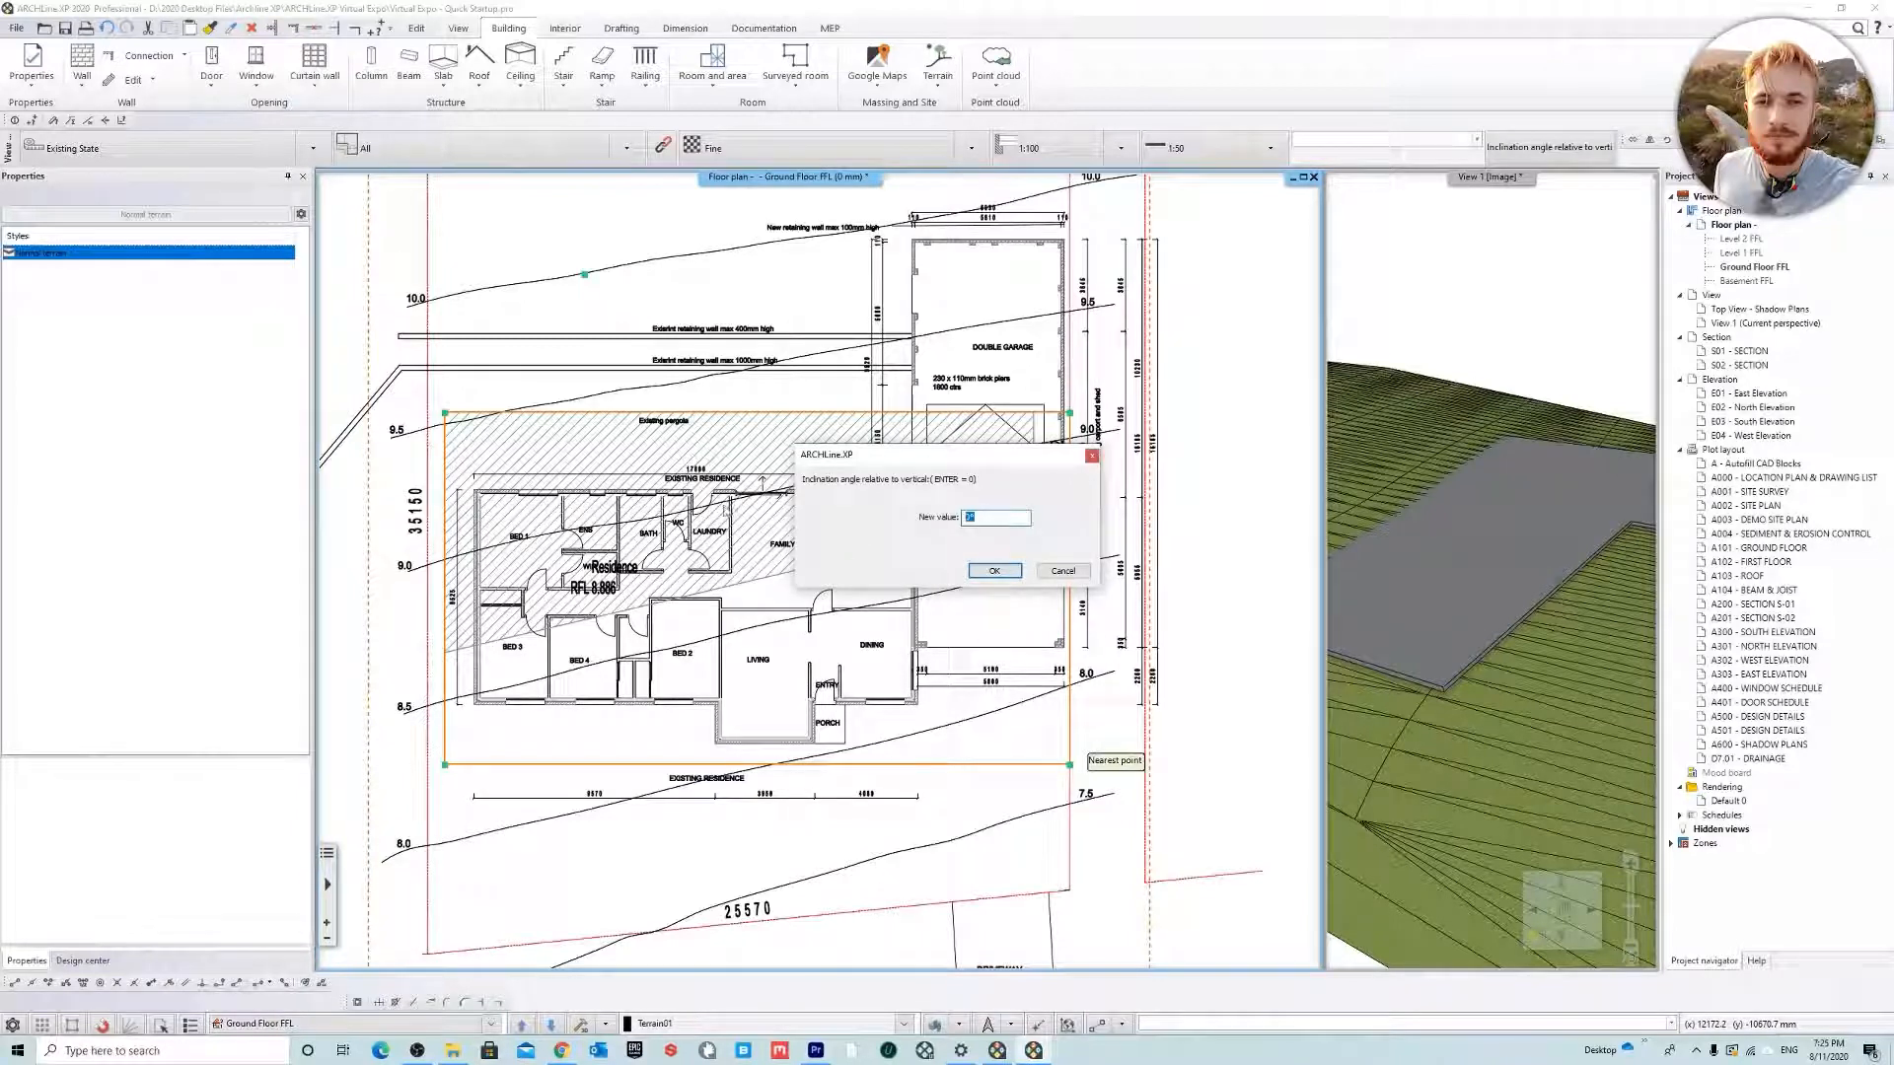
left_click(994, 571)
Enlarge the 3D view and examine how the plateau sits under the slab and cuts into the terrain
left_click(1458, 628)
middle_click_drag(1458, 627, 1539, 582)
middle_click_drag(696, 493, 1105, 507)
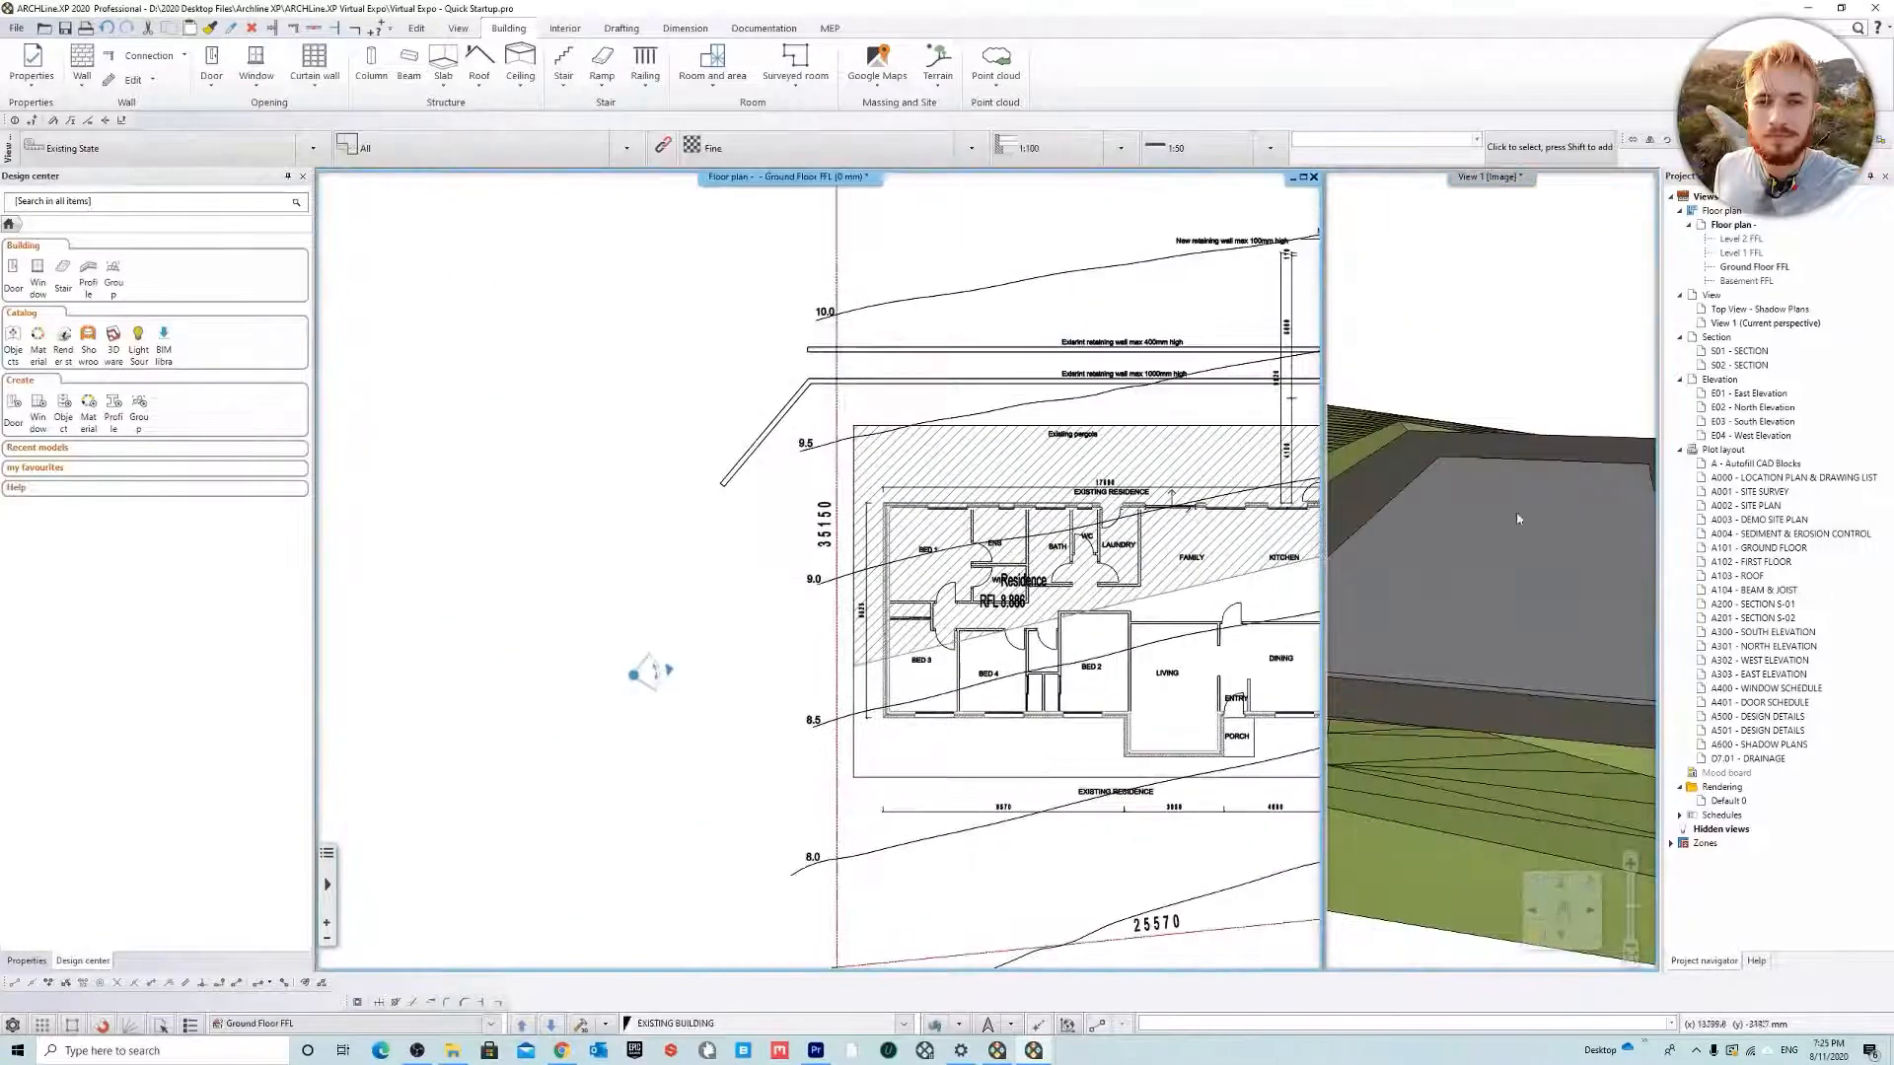
mouse_move(1518, 518)
middle_mouse_down()
mouse_move(1530, 720)
mouse_move(1577, 595)
mouse_move(1493, 354)
middle_mouse_up()
right_click(1463, 185)
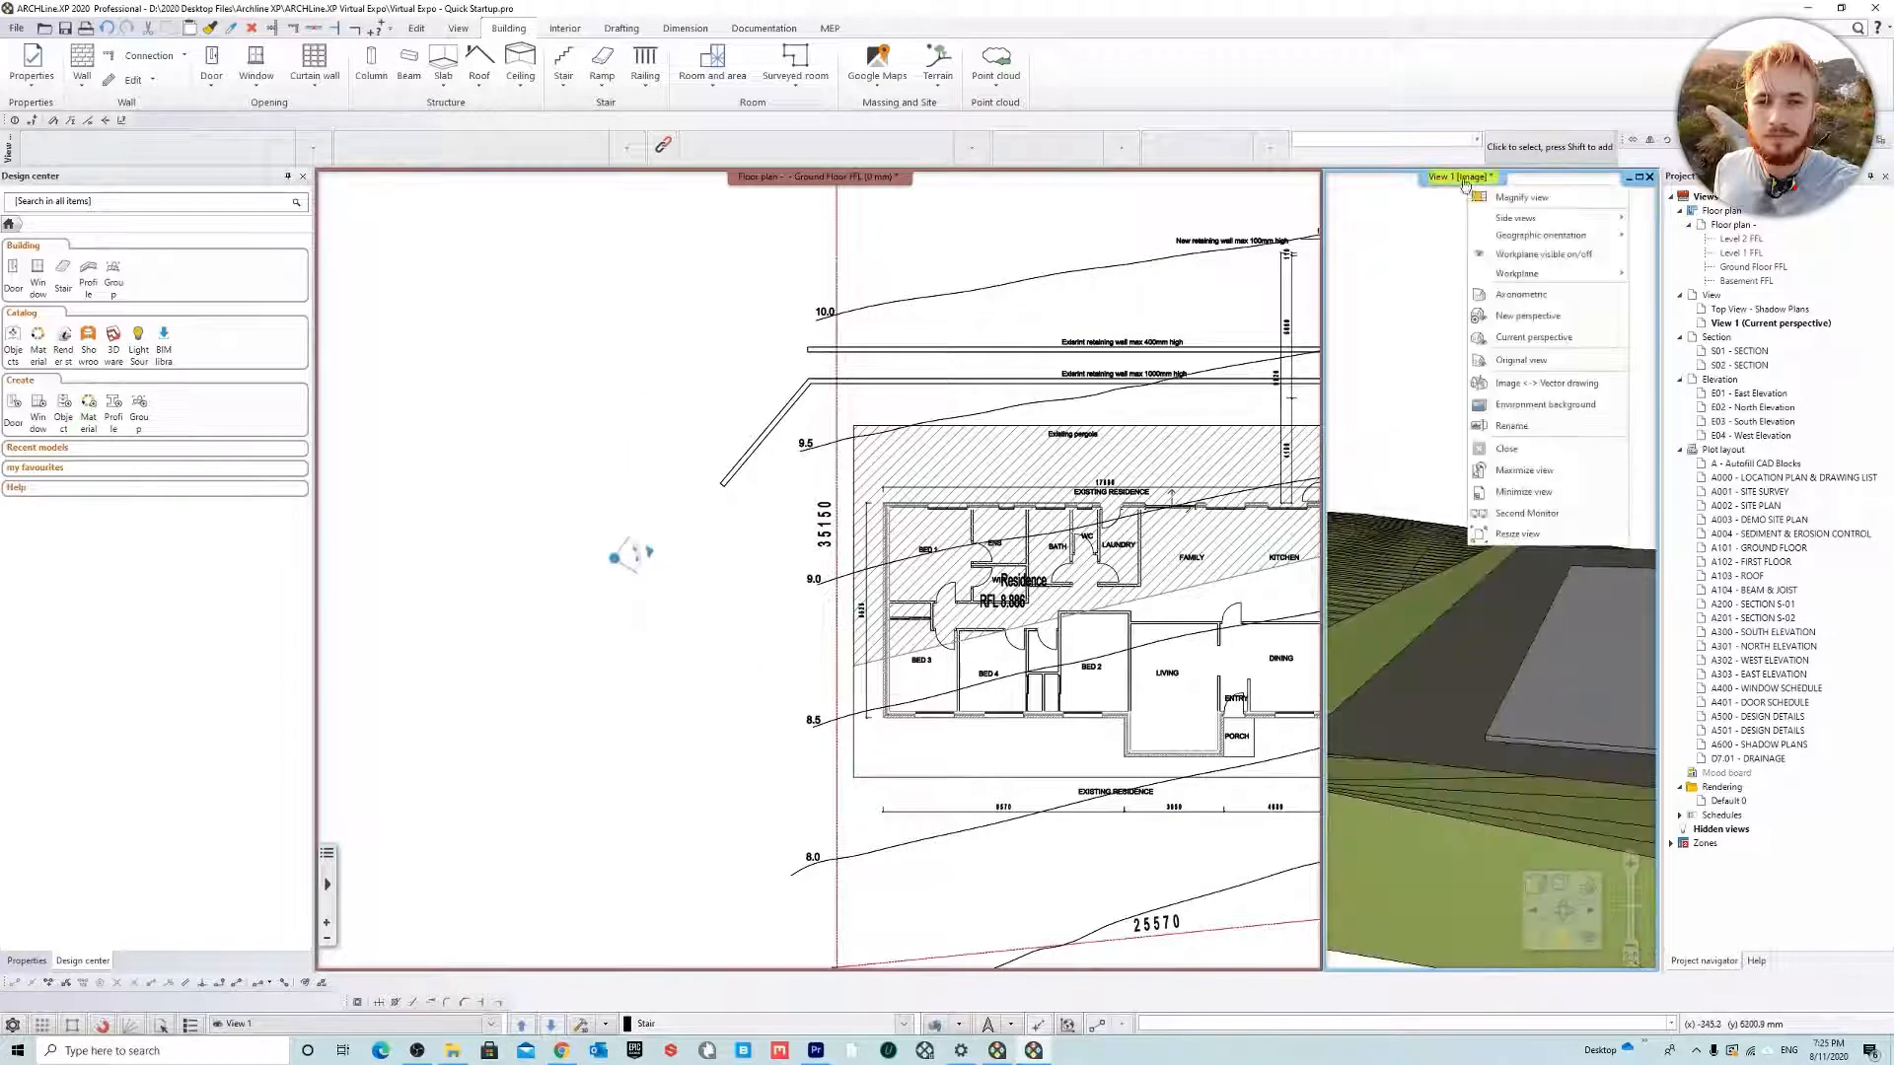
right_click(1442, 174)
left_click(1489, 189)
mouse_move(833, 621)
middle_mouse_down()
mouse_move(691, 582)
mouse_move(954, 643)
mouse_move(782, 643)
mouse_move(654, 711)
mouse_move(867, 625)
mouse_move(888, 634)
mouse_move(582, 681)
mouse_move(538, 718)
mouse_move(674, 636)
mouse_move(846, 617)
middle_mouse_up()
left_click(1475, 263)
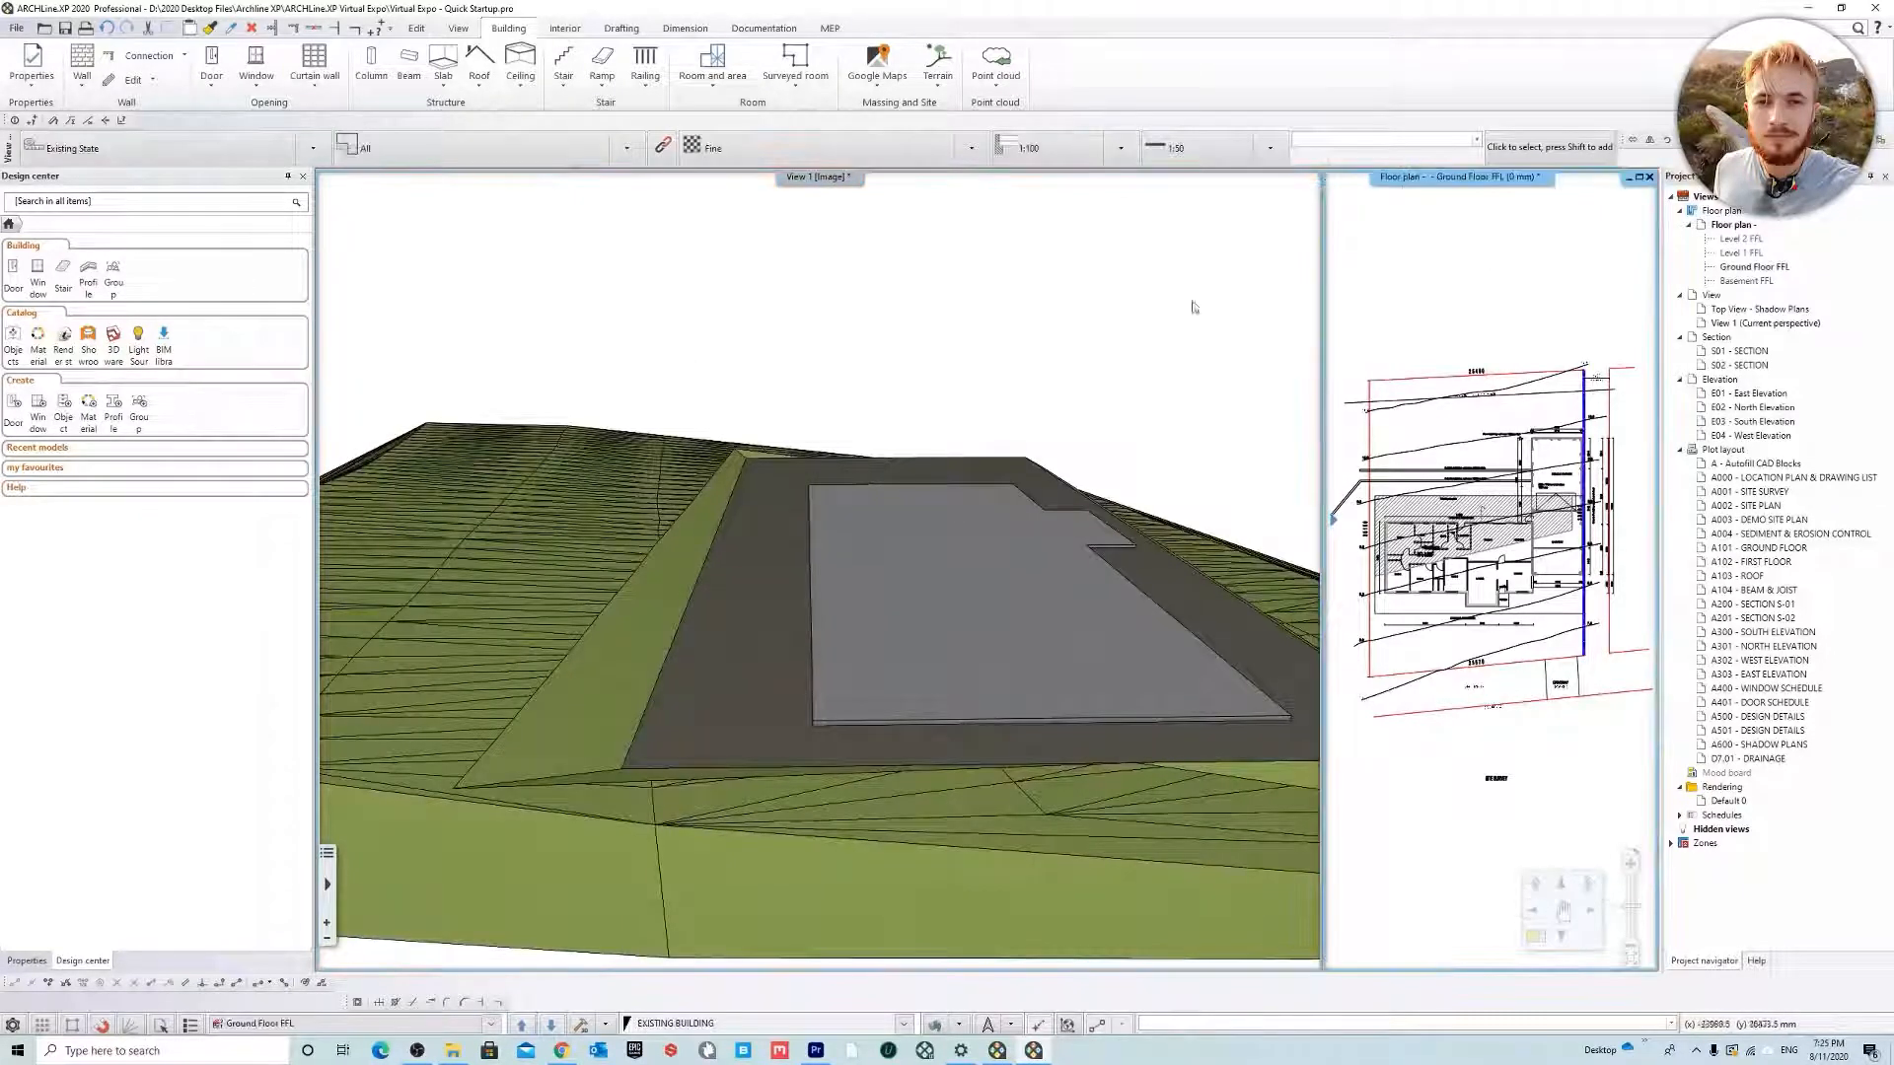
Try a different inclination angle for the slope on all sides of the plateau
right_click(814, 463)
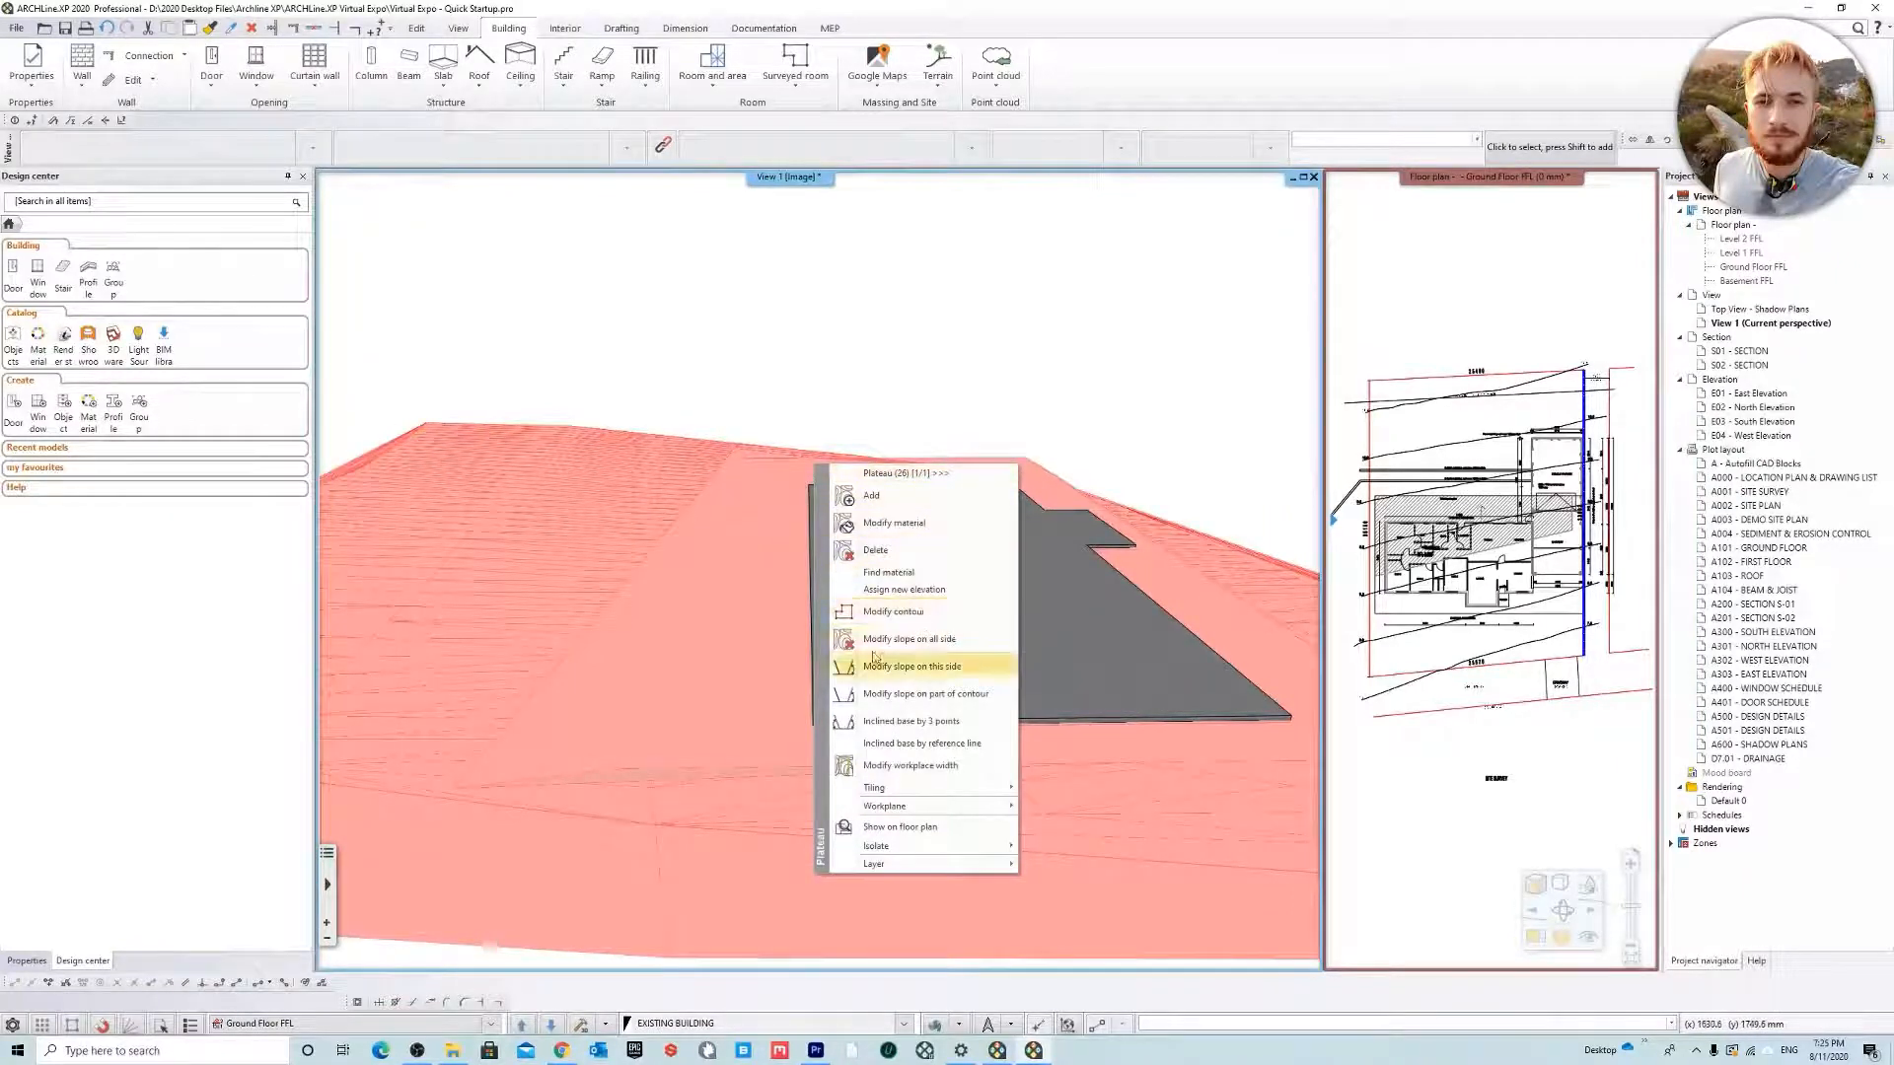
left_click(945, 641)
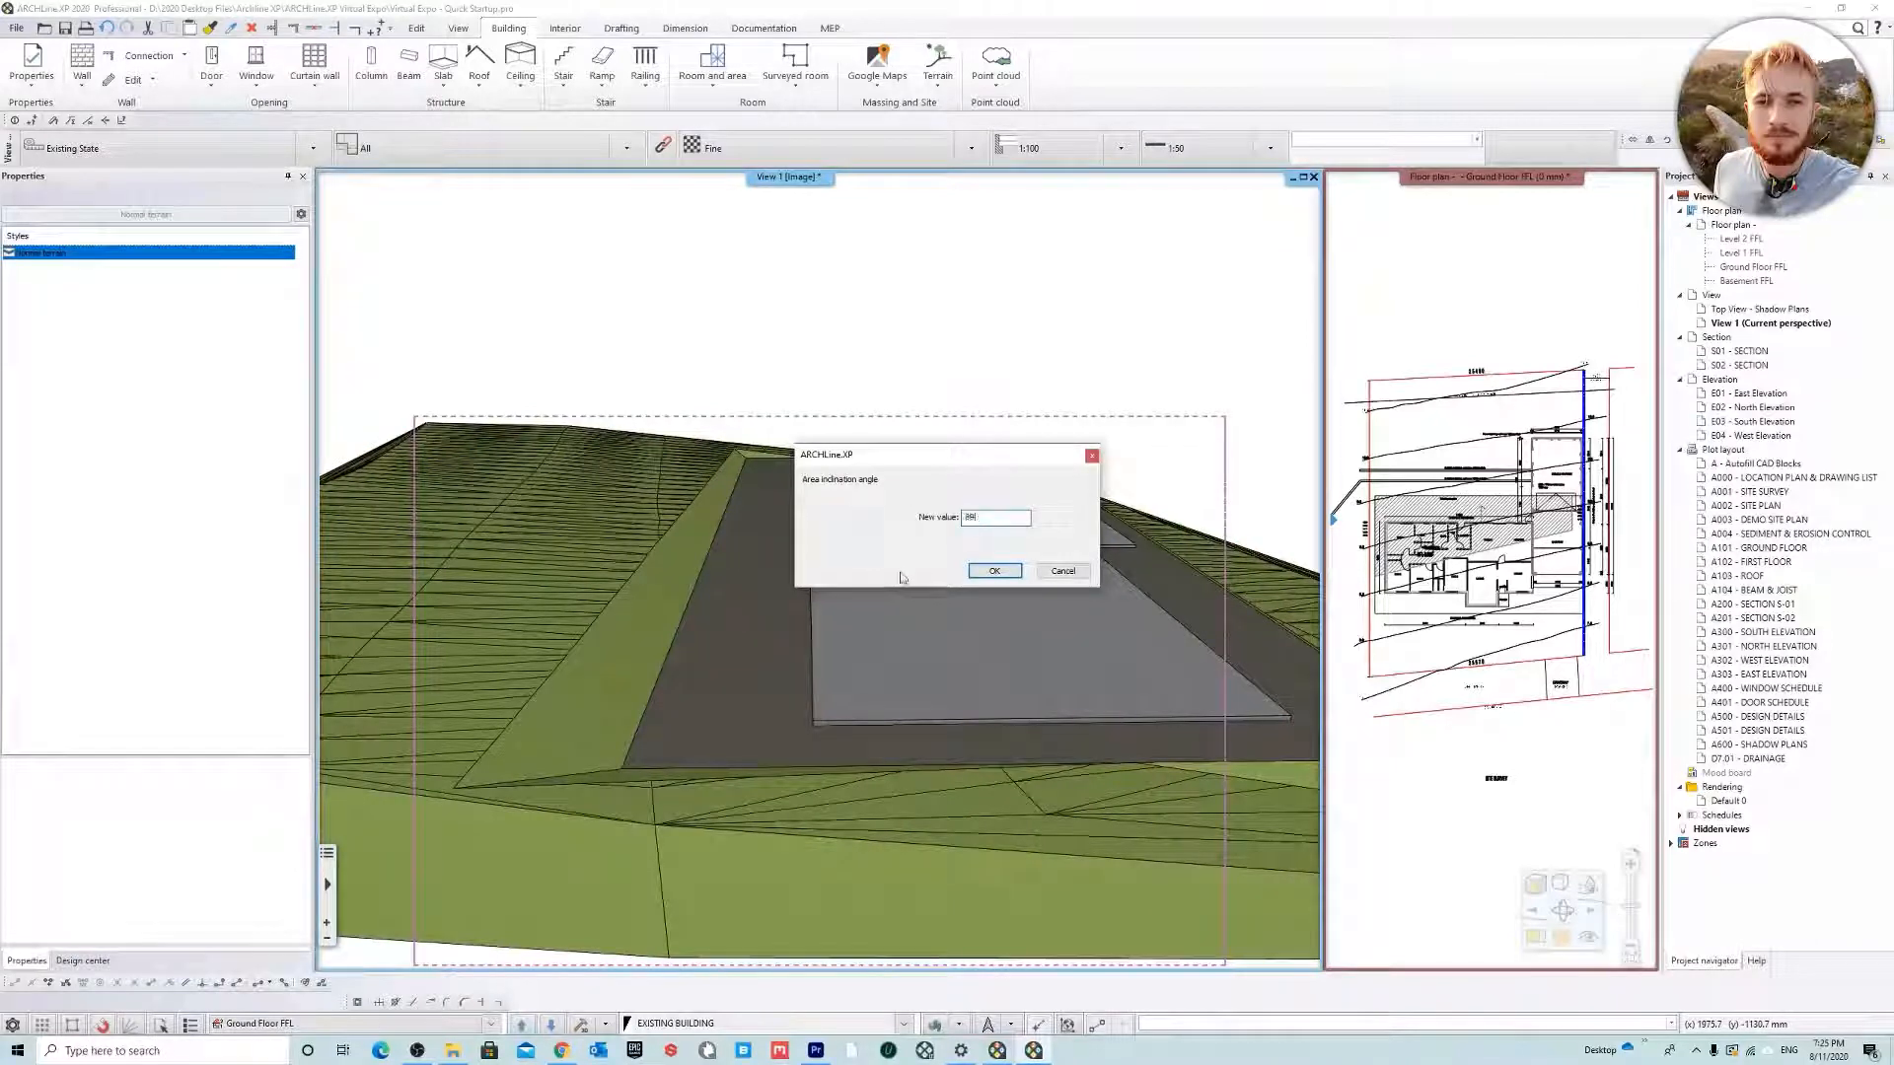
left_click(995, 570)
scroll(685, 685, "up", 3)
middle_click_drag(685, 685, 747, 638)
Set the inclination angle of the plateau's slope to 45 degrees
right_click(742, 625)
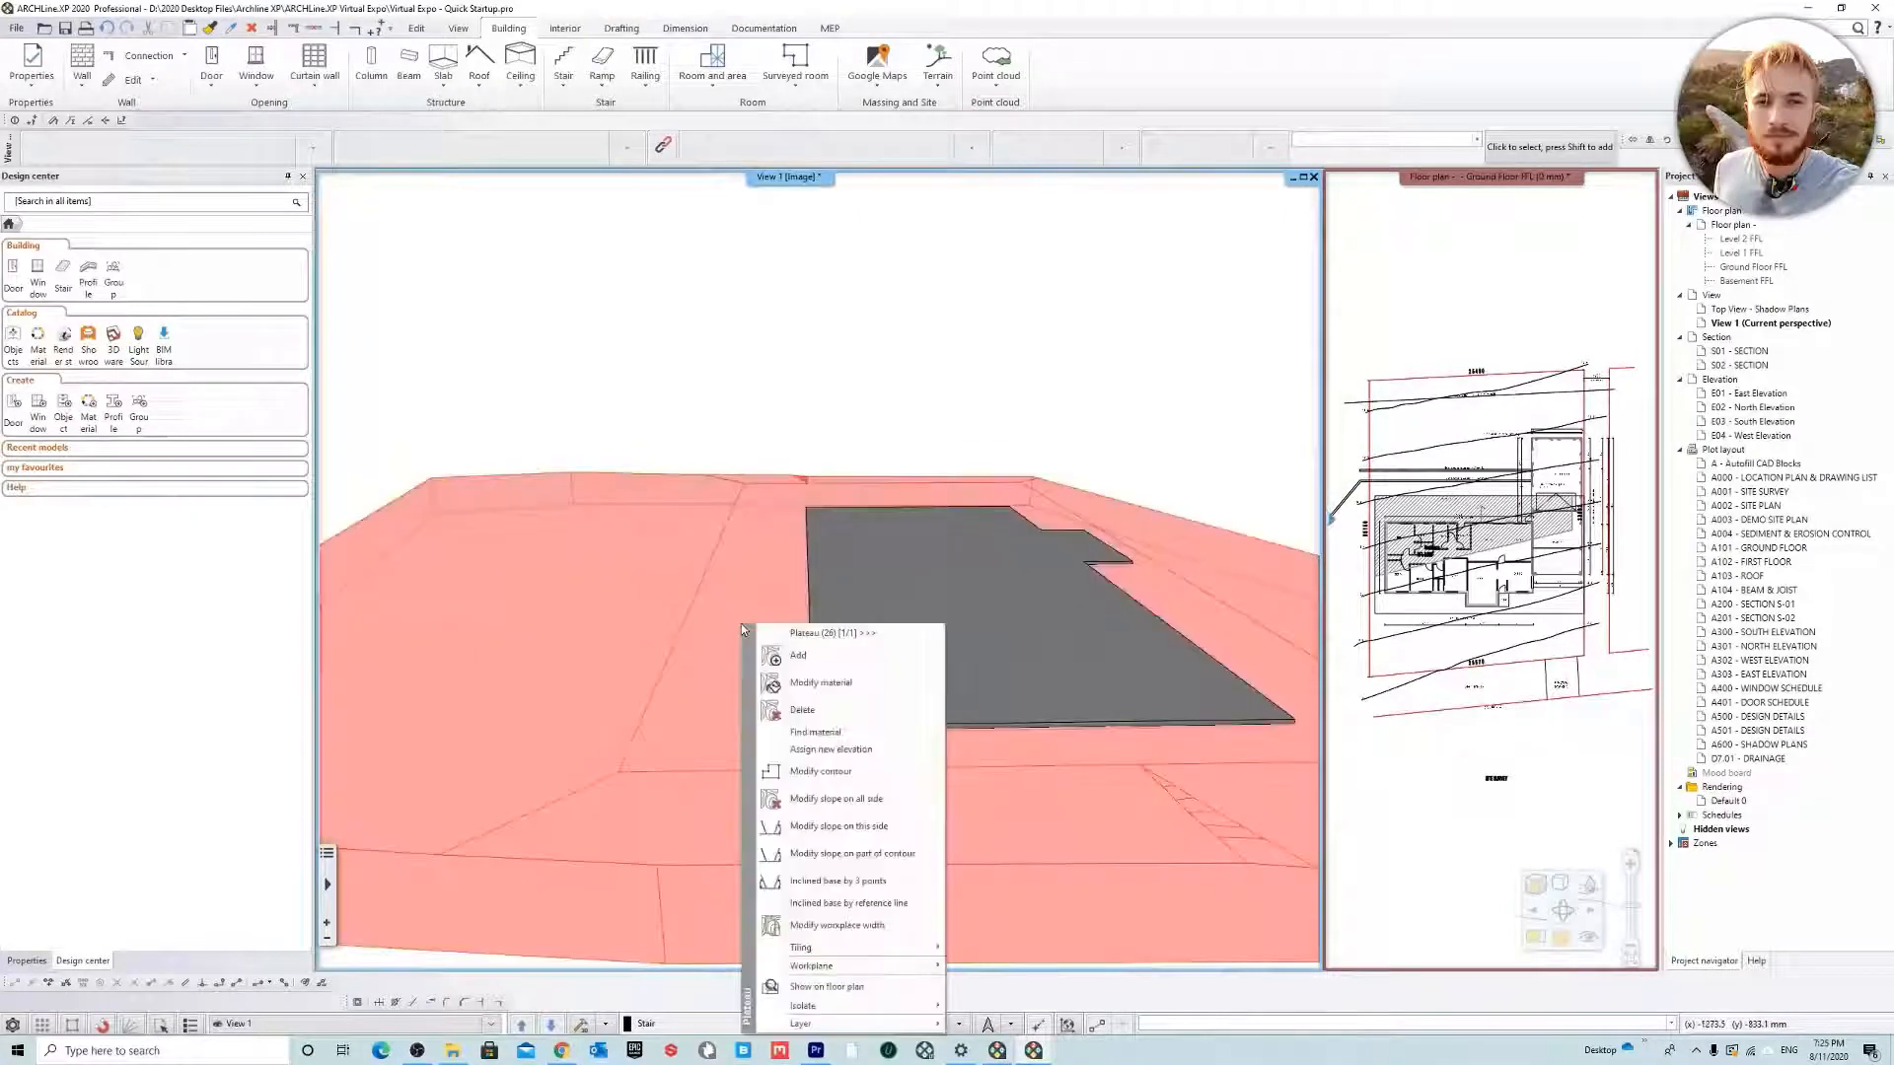
left_click(883, 829)
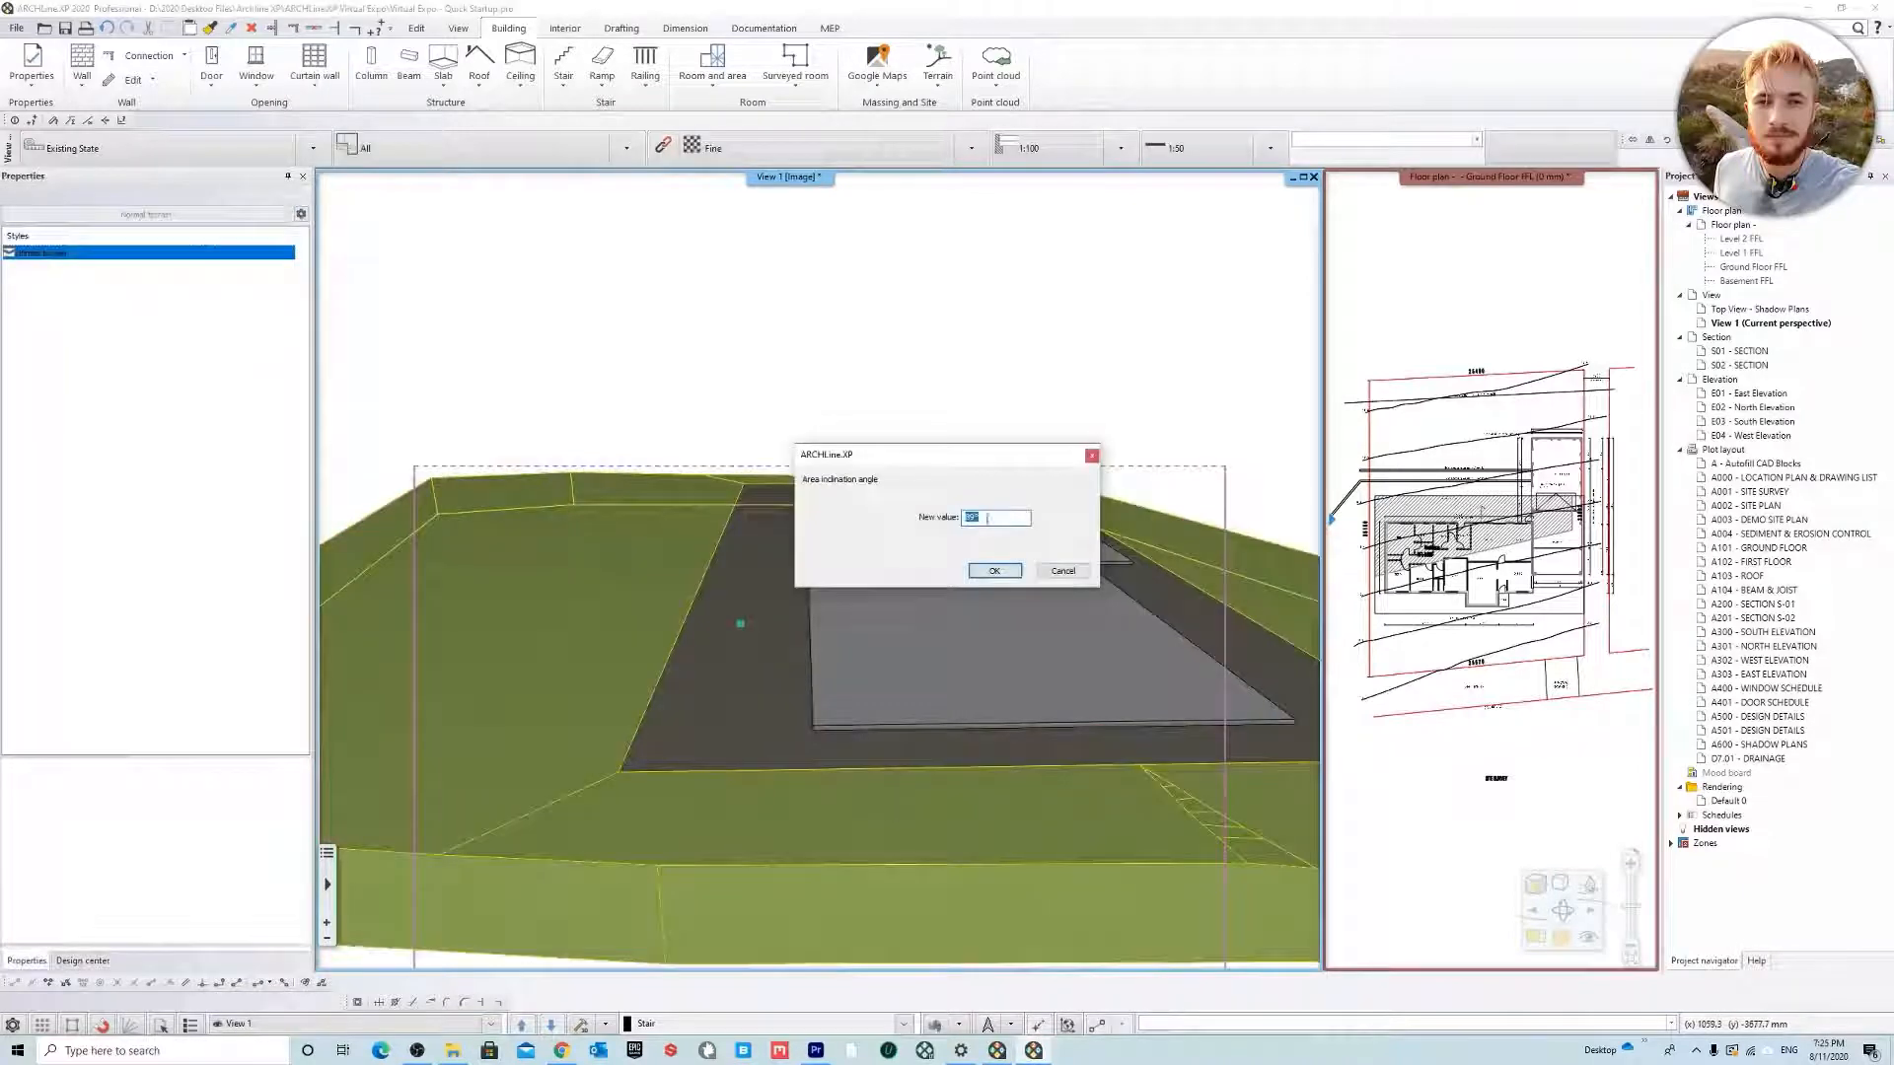
type("45")
left_click(1007, 575)
middle_click_drag(947, 651, 596, 568)
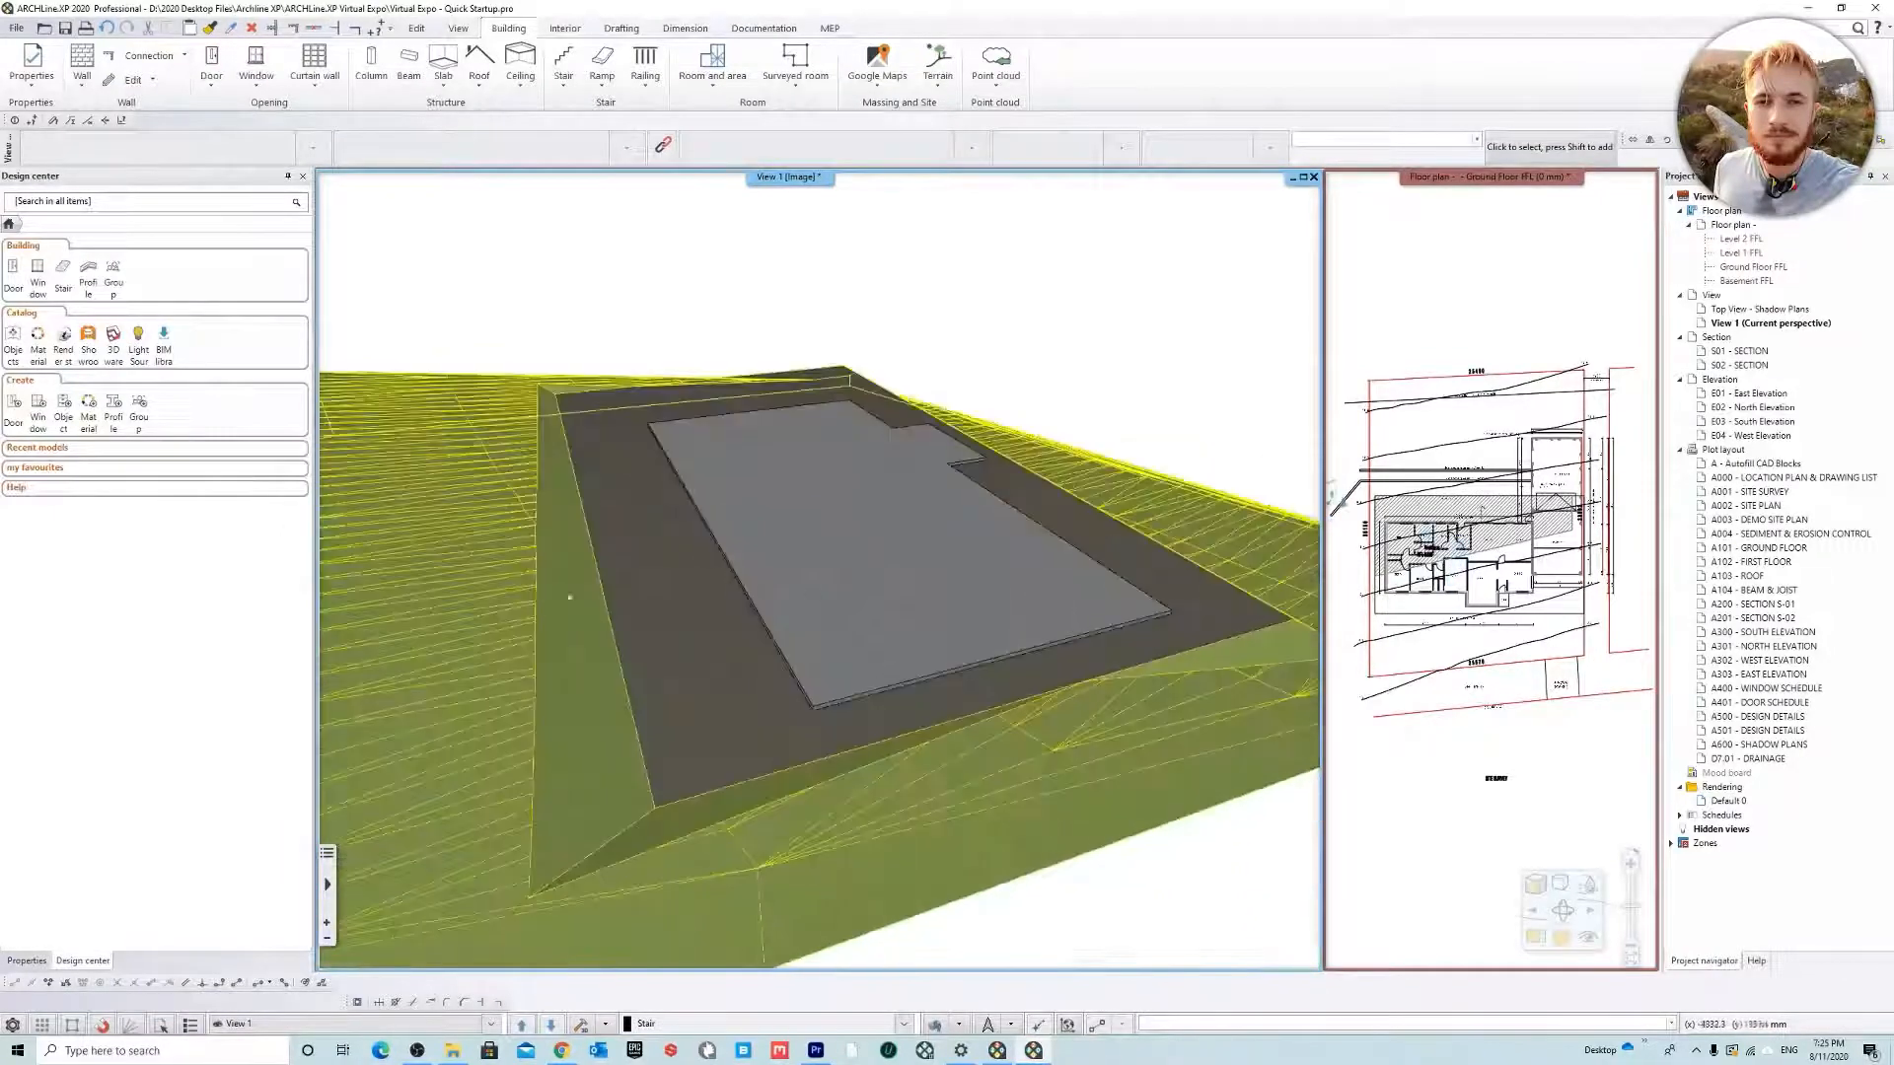
Check the plateau's height through Assign new elevation, cancel the command and examine the slab from another side
right_click(596, 568)
left_click(683, 580)
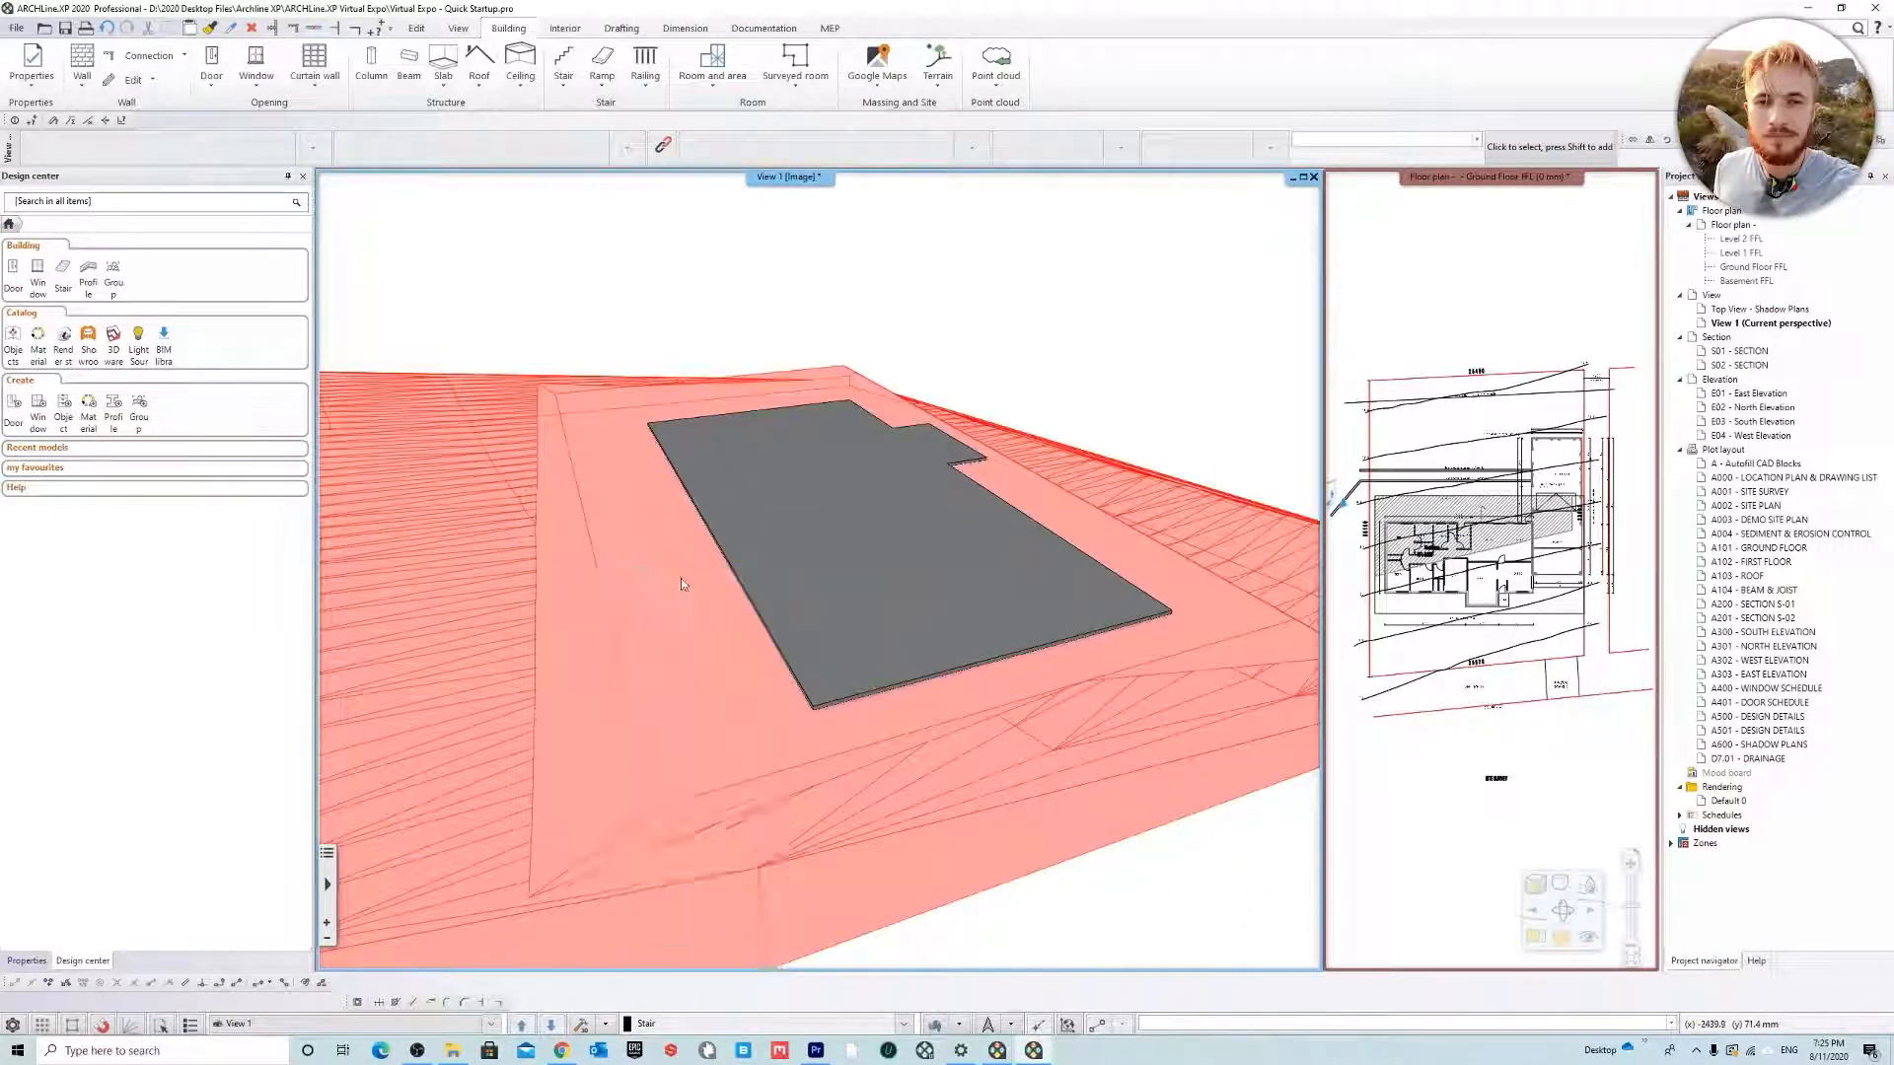
left_click(668, 508)
right_click(668, 508)
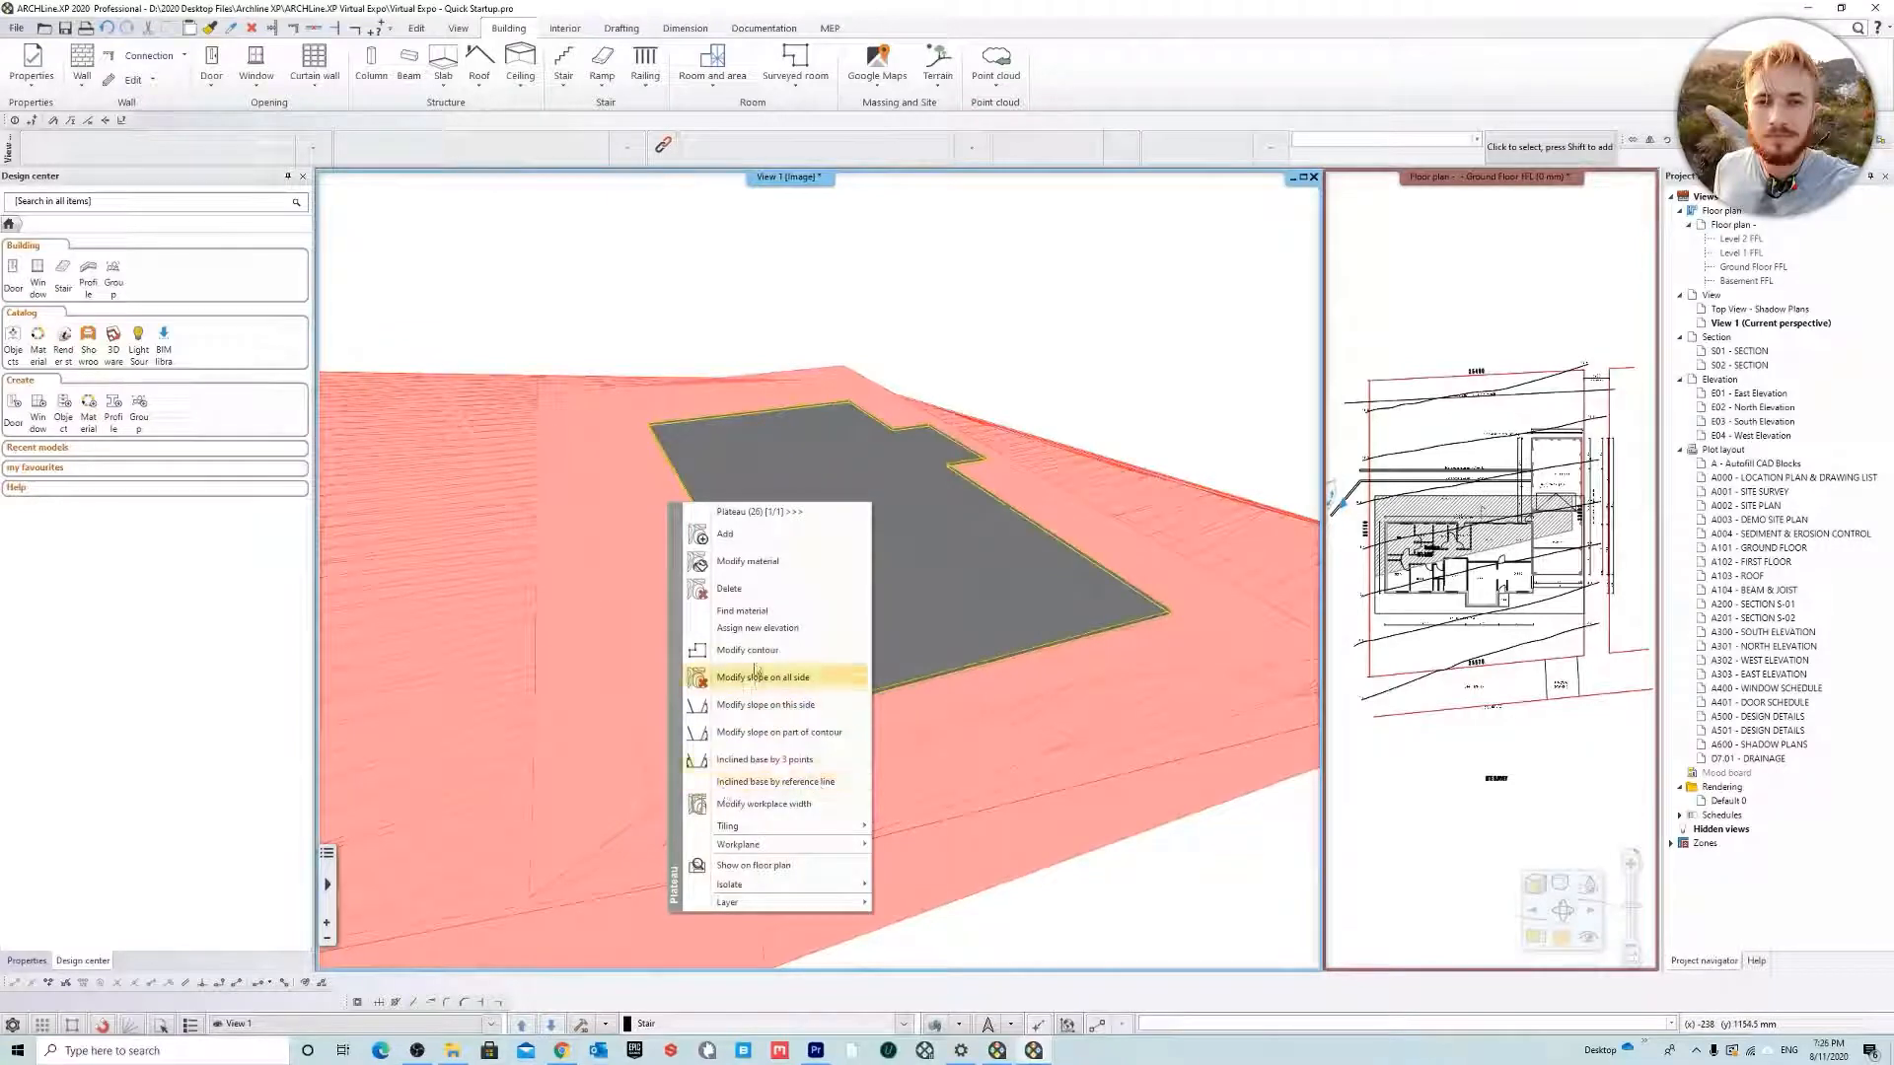
left_click(757, 629)
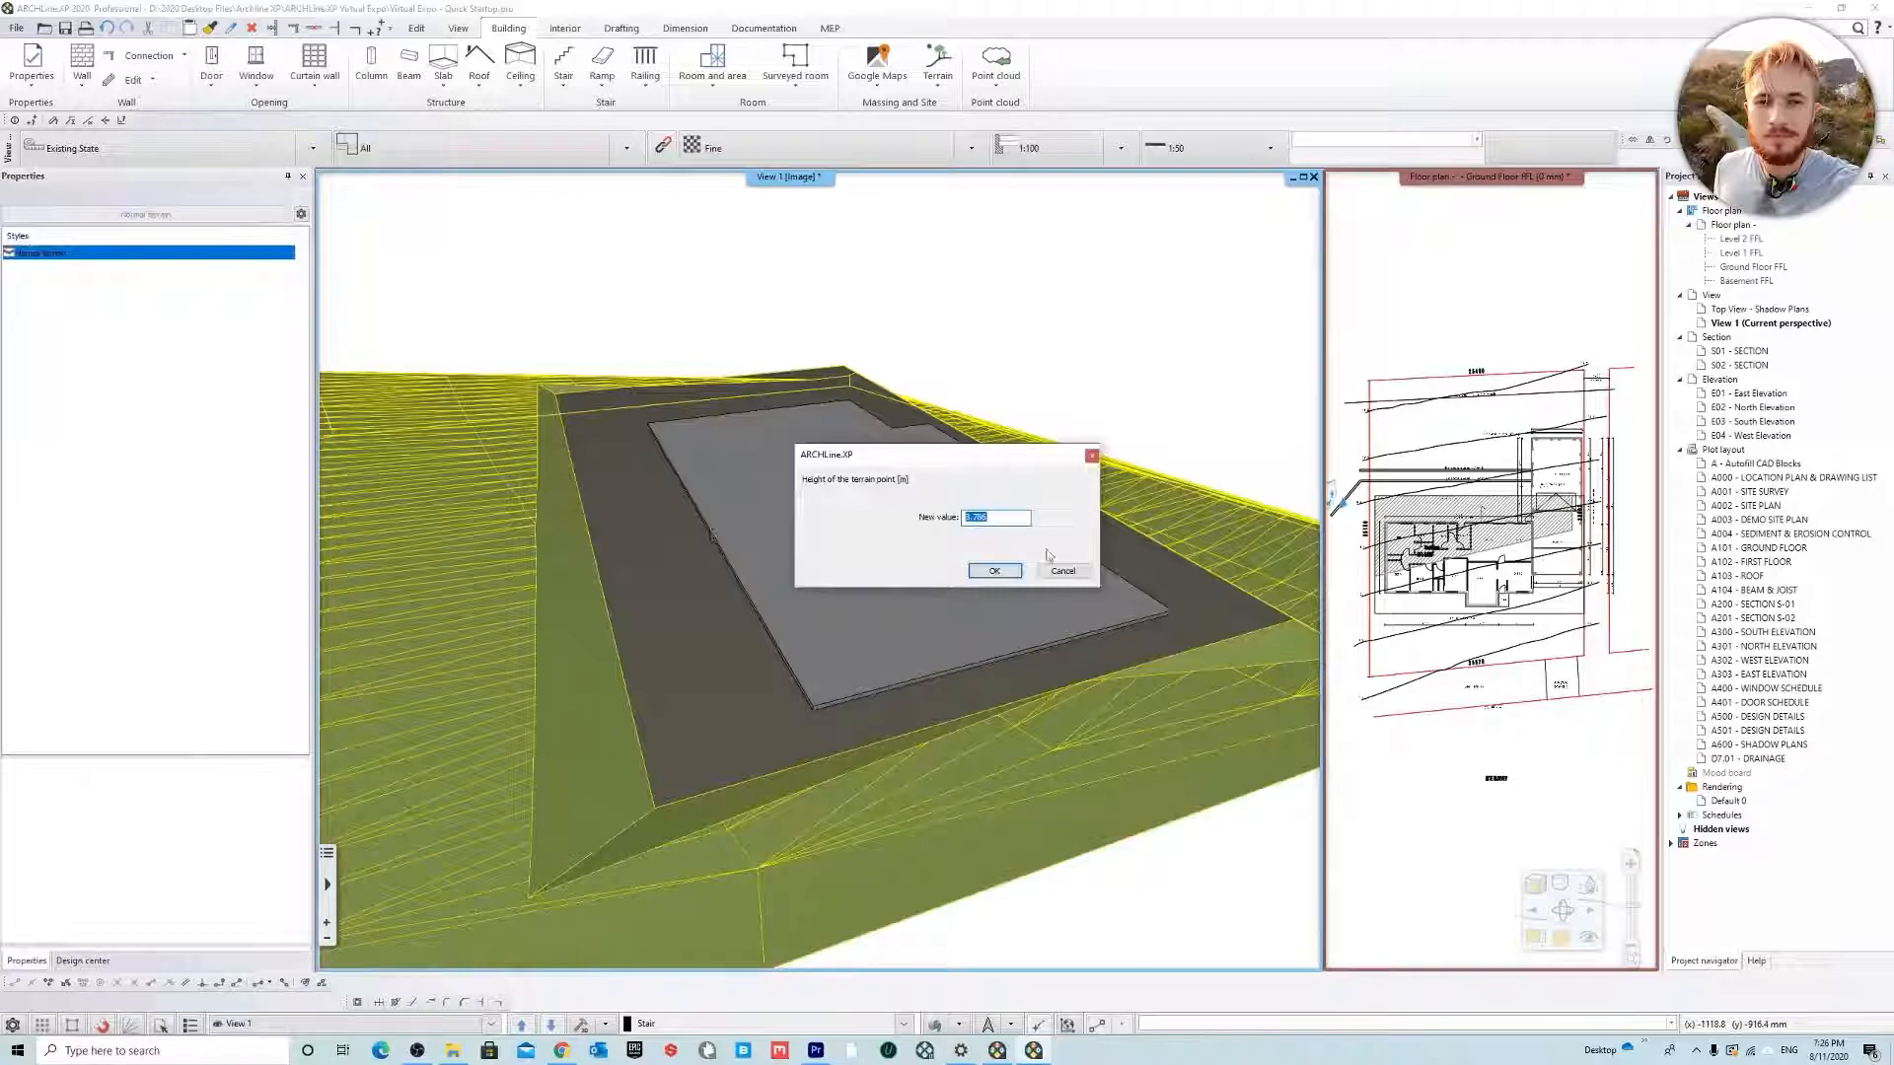
left_click(1064, 576)
middle_click_drag(849, 612, 987, 631)
key("Escape")
Make the Ground Floor FFL plan the enlarged working view, focused on the existing residence
left_click(1432, 176)
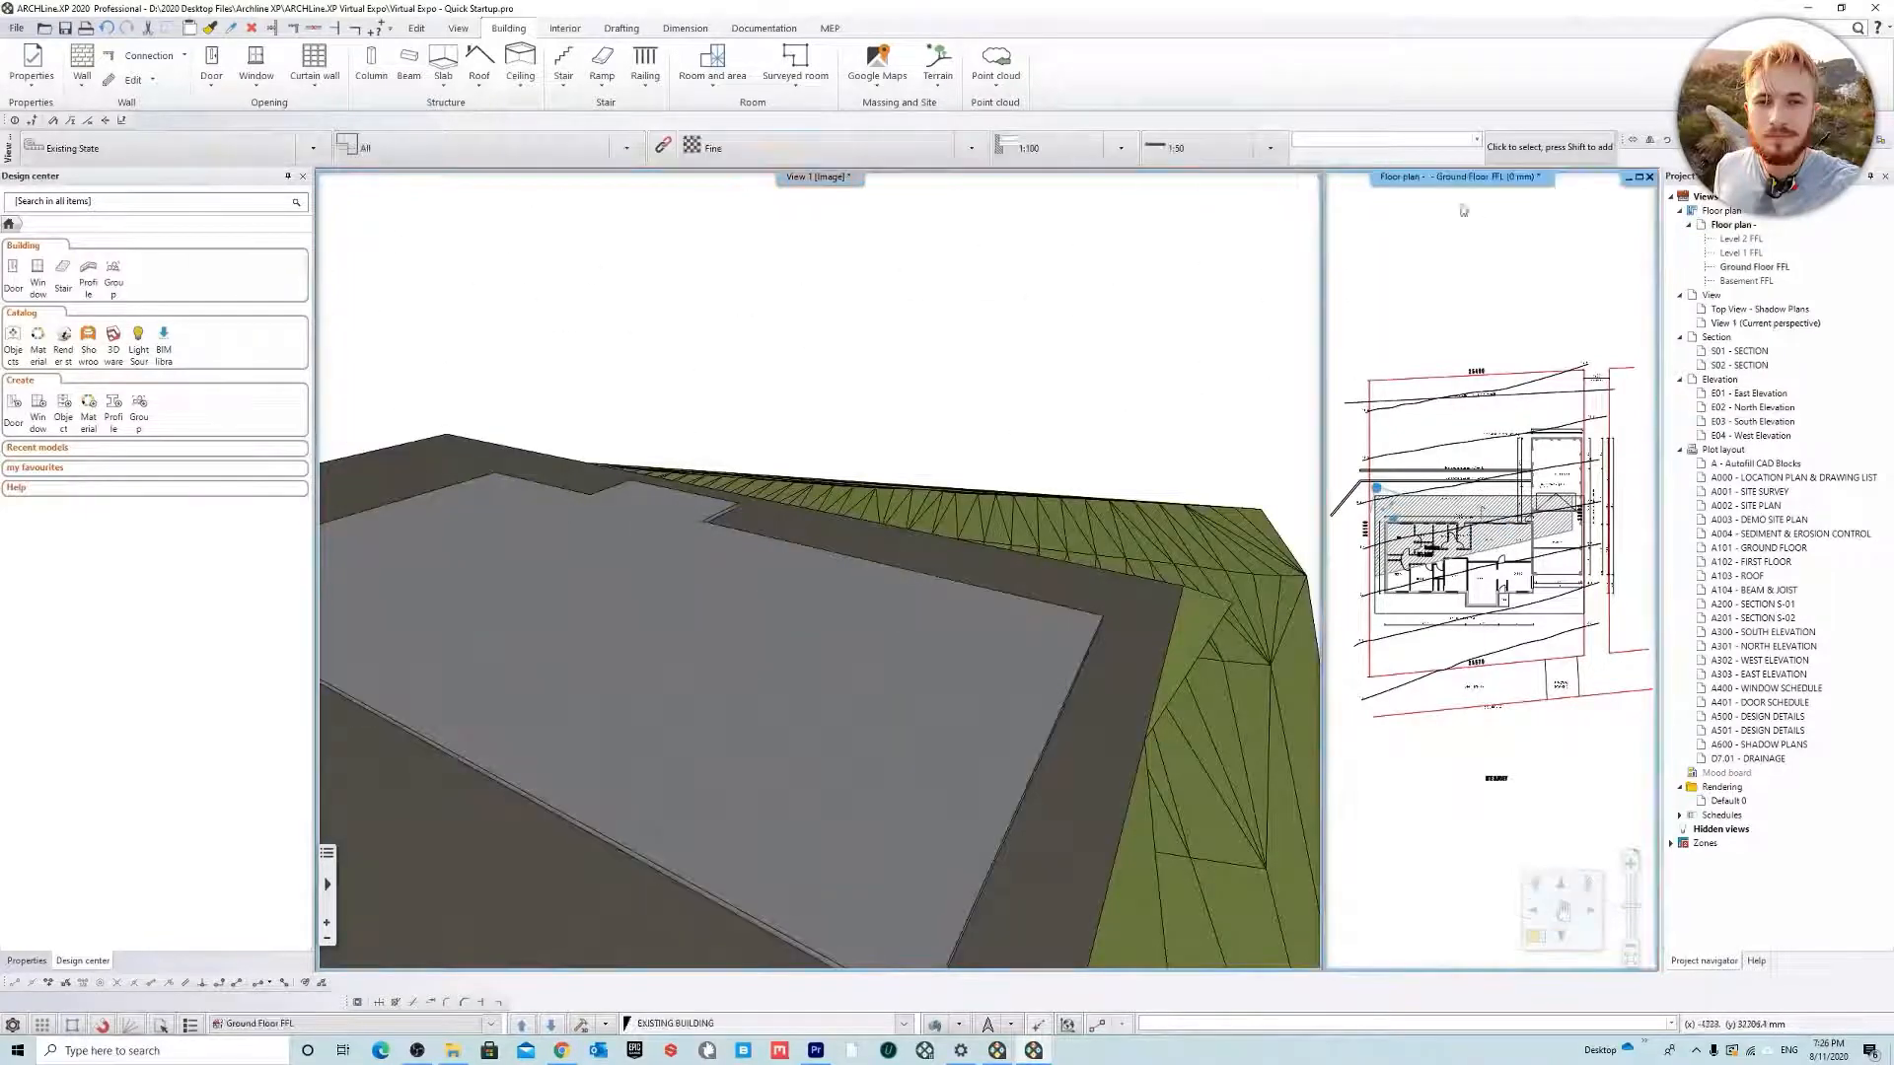
right_click(1432, 176)
left_click(1482, 182)
scroll(772, 555, "up", 5)
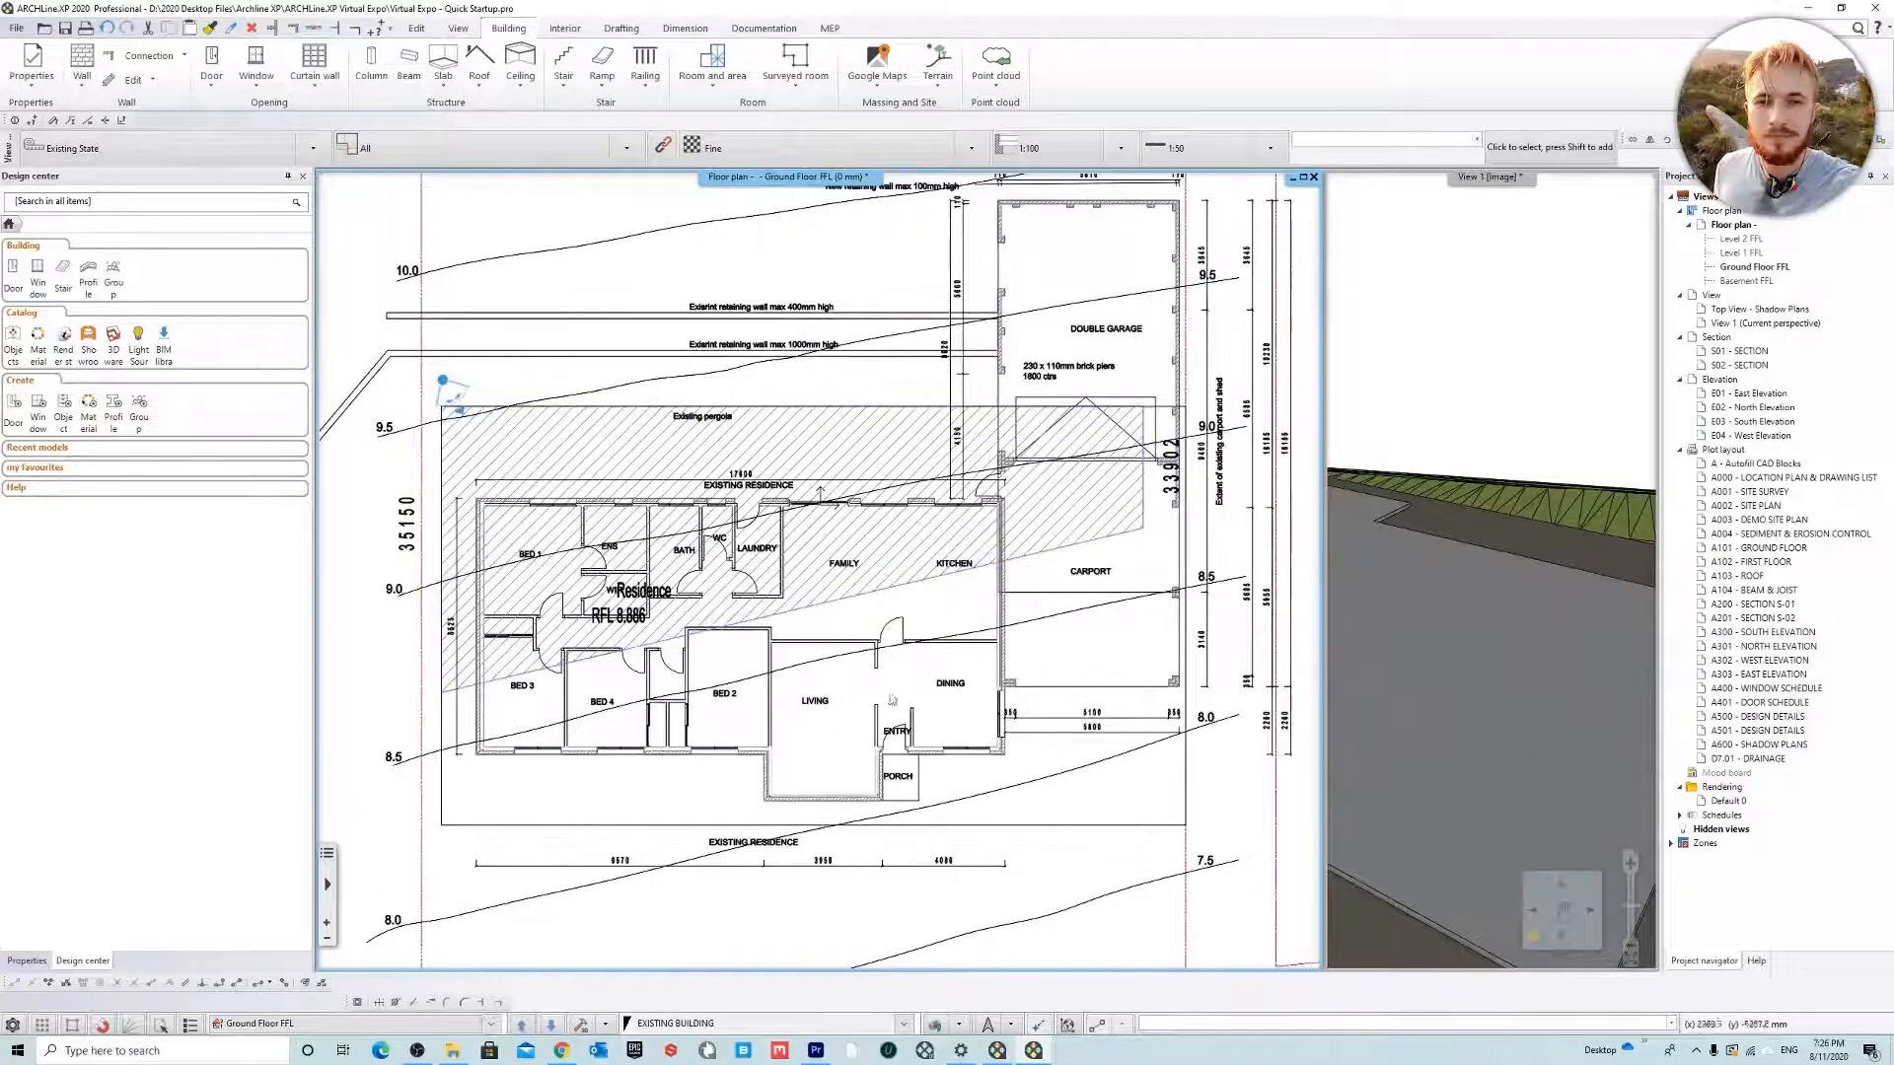
Use Layer walk to show only the EXISTING BUILDING layer on the ground floor plan
left_click(934, 1025)
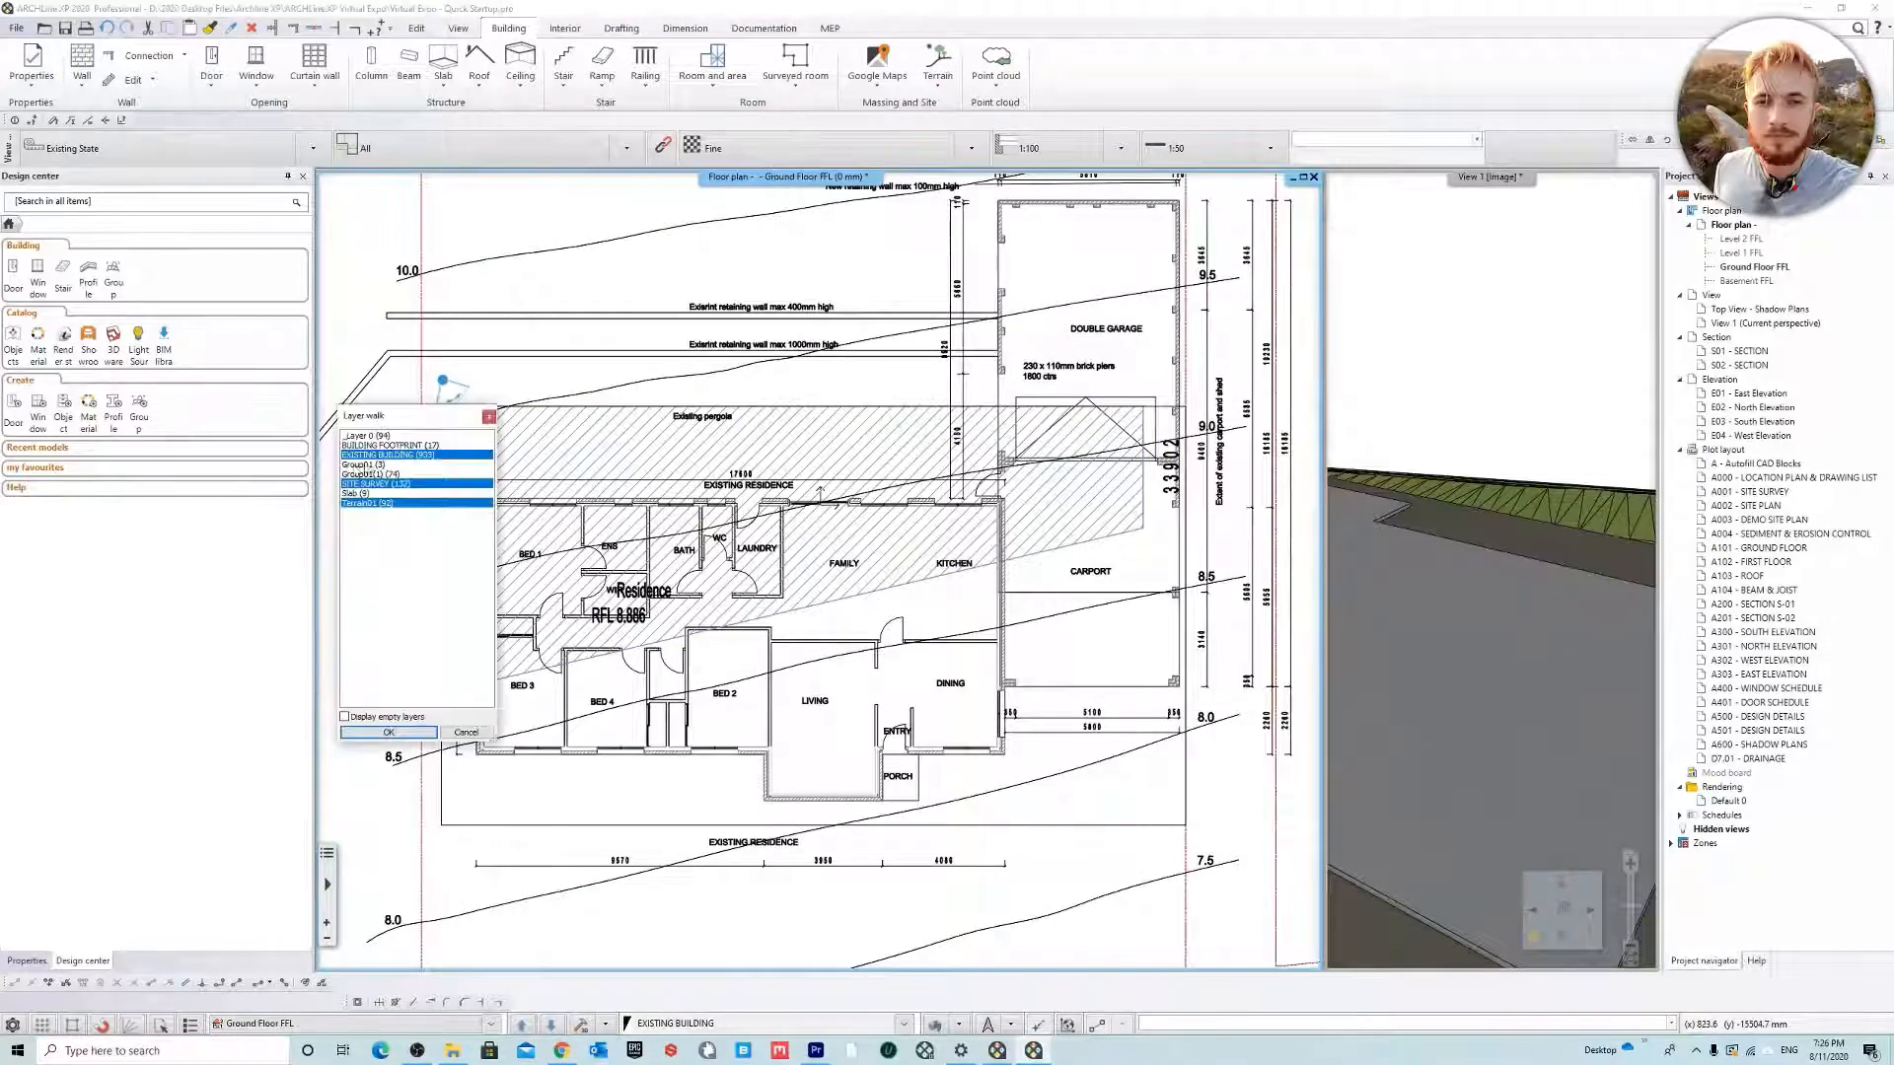
left_click(389, 455)
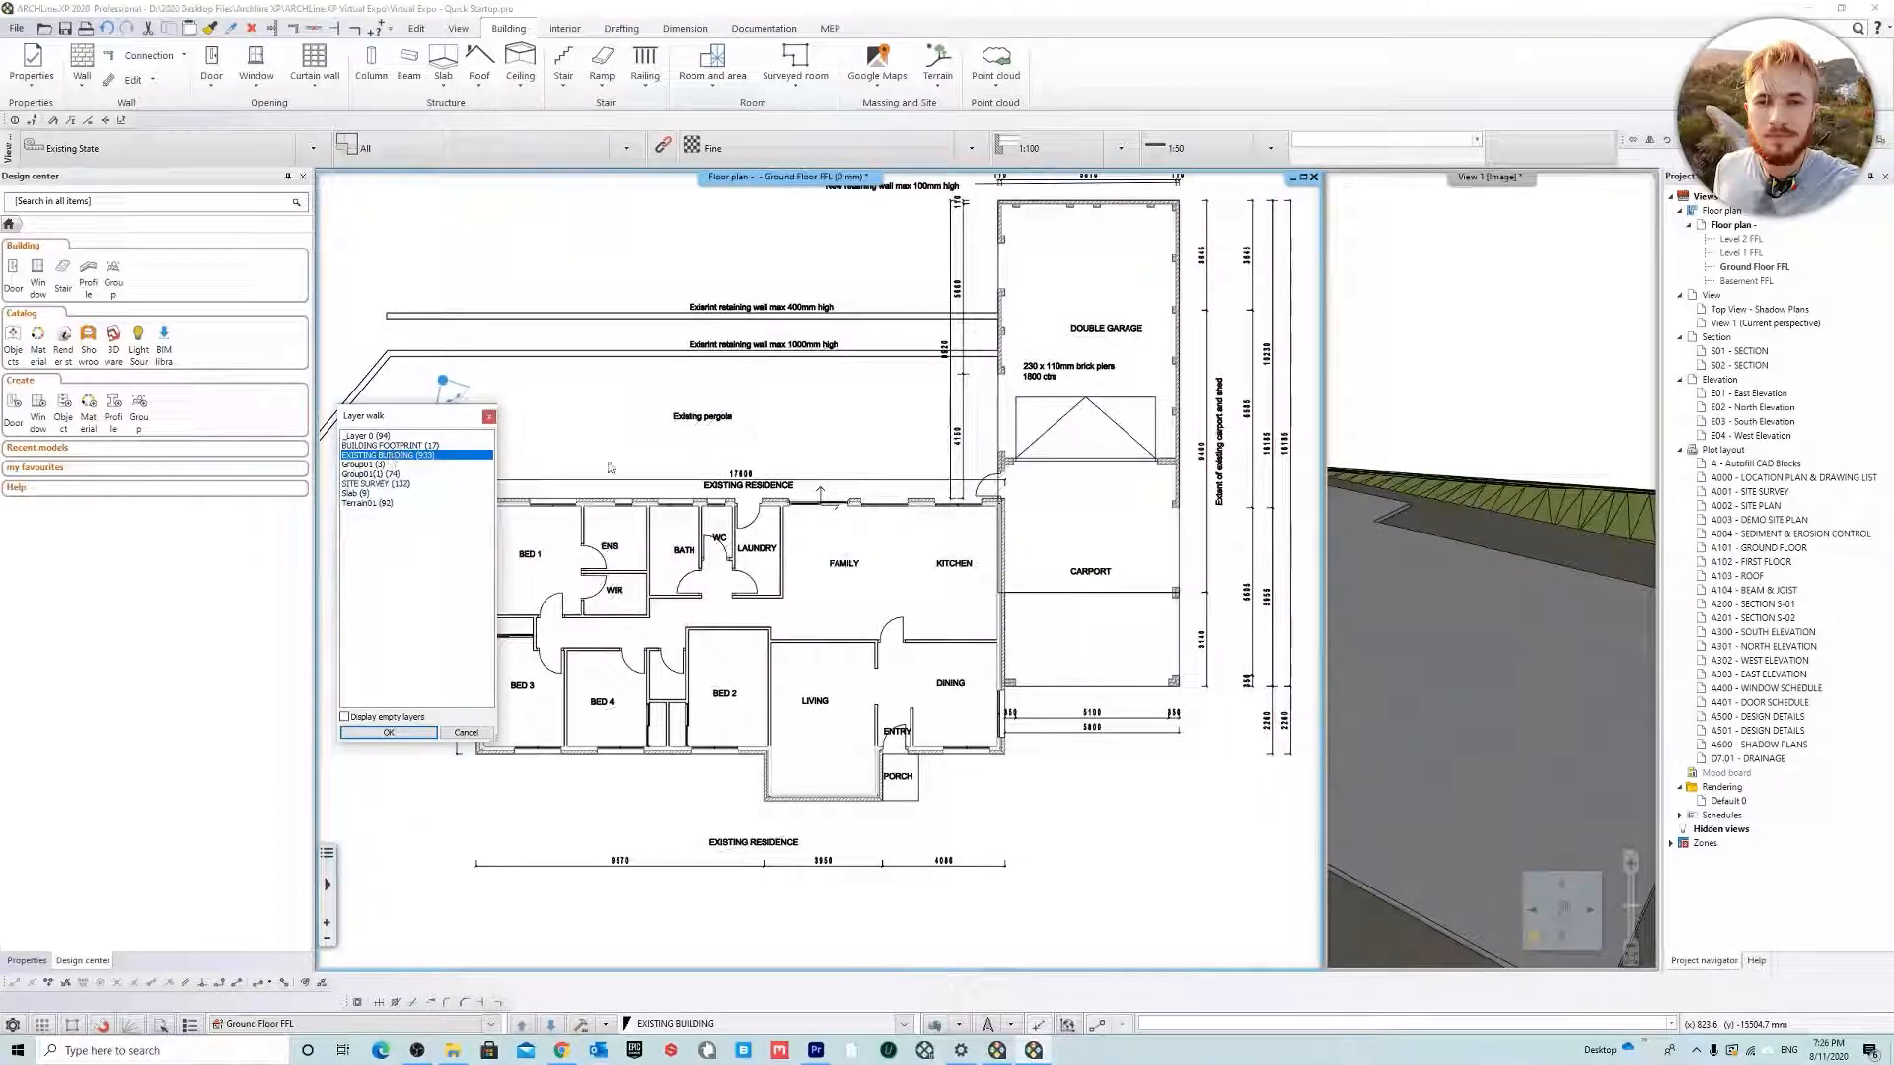
left_click(388, 732)
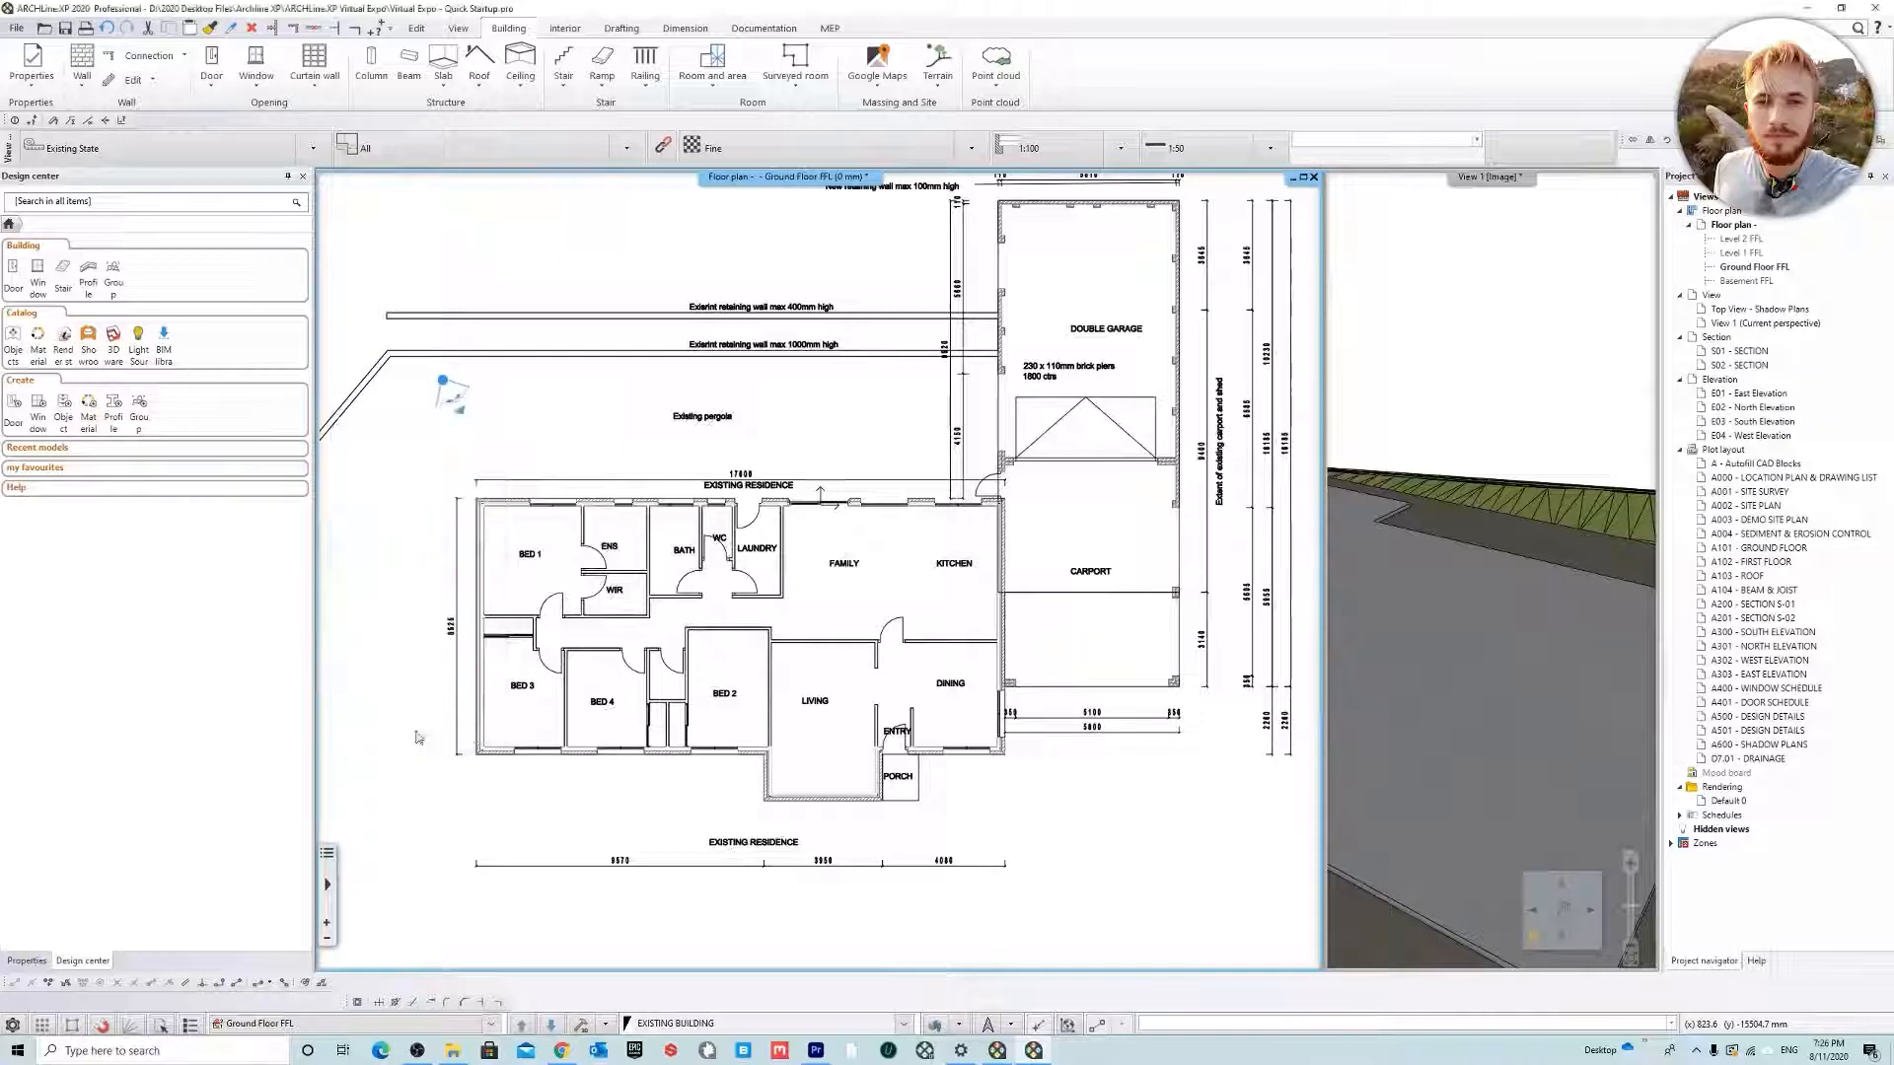
scroll(371, 546, "down", 1)
middle_click_drag(939, 443, 895, 514)
scroll(861, 538, "down", 1)
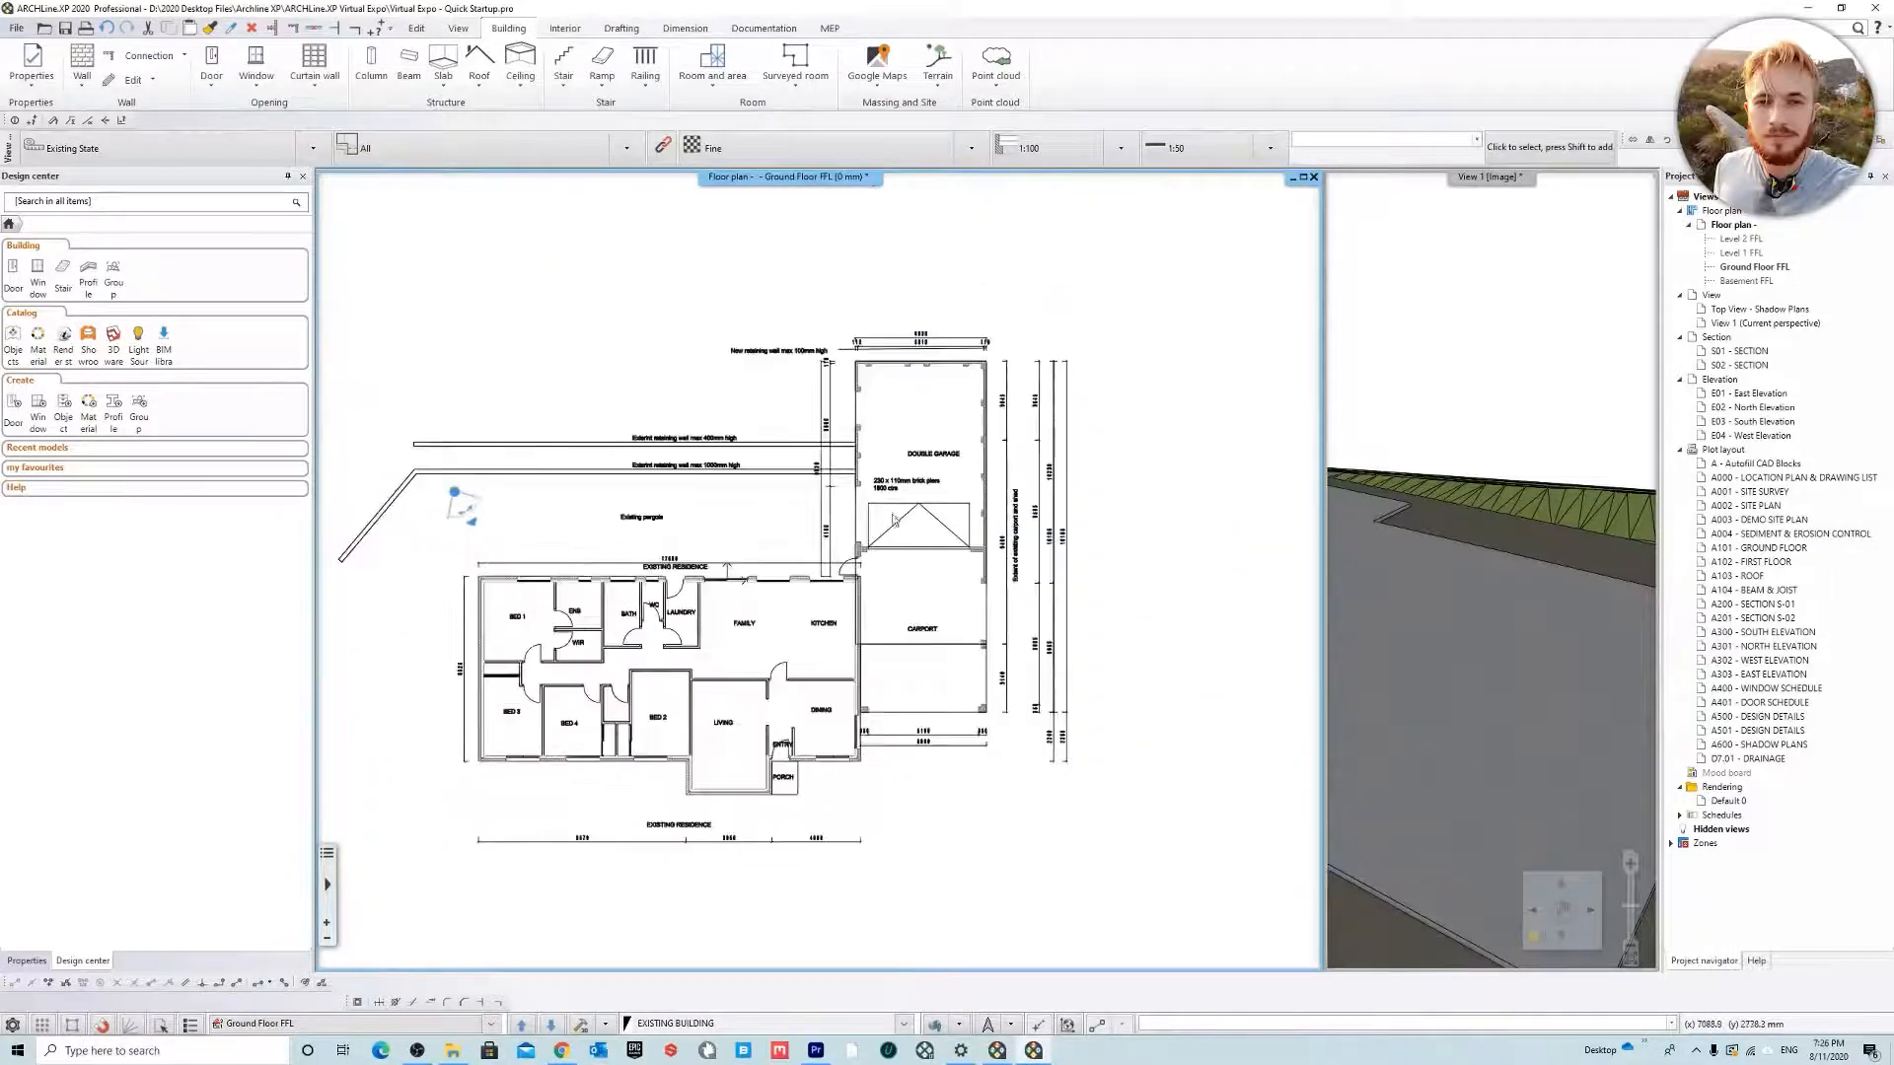
scroll(784, 681, "up", 1)
middle_click_drag(783, 681, 798, 670)
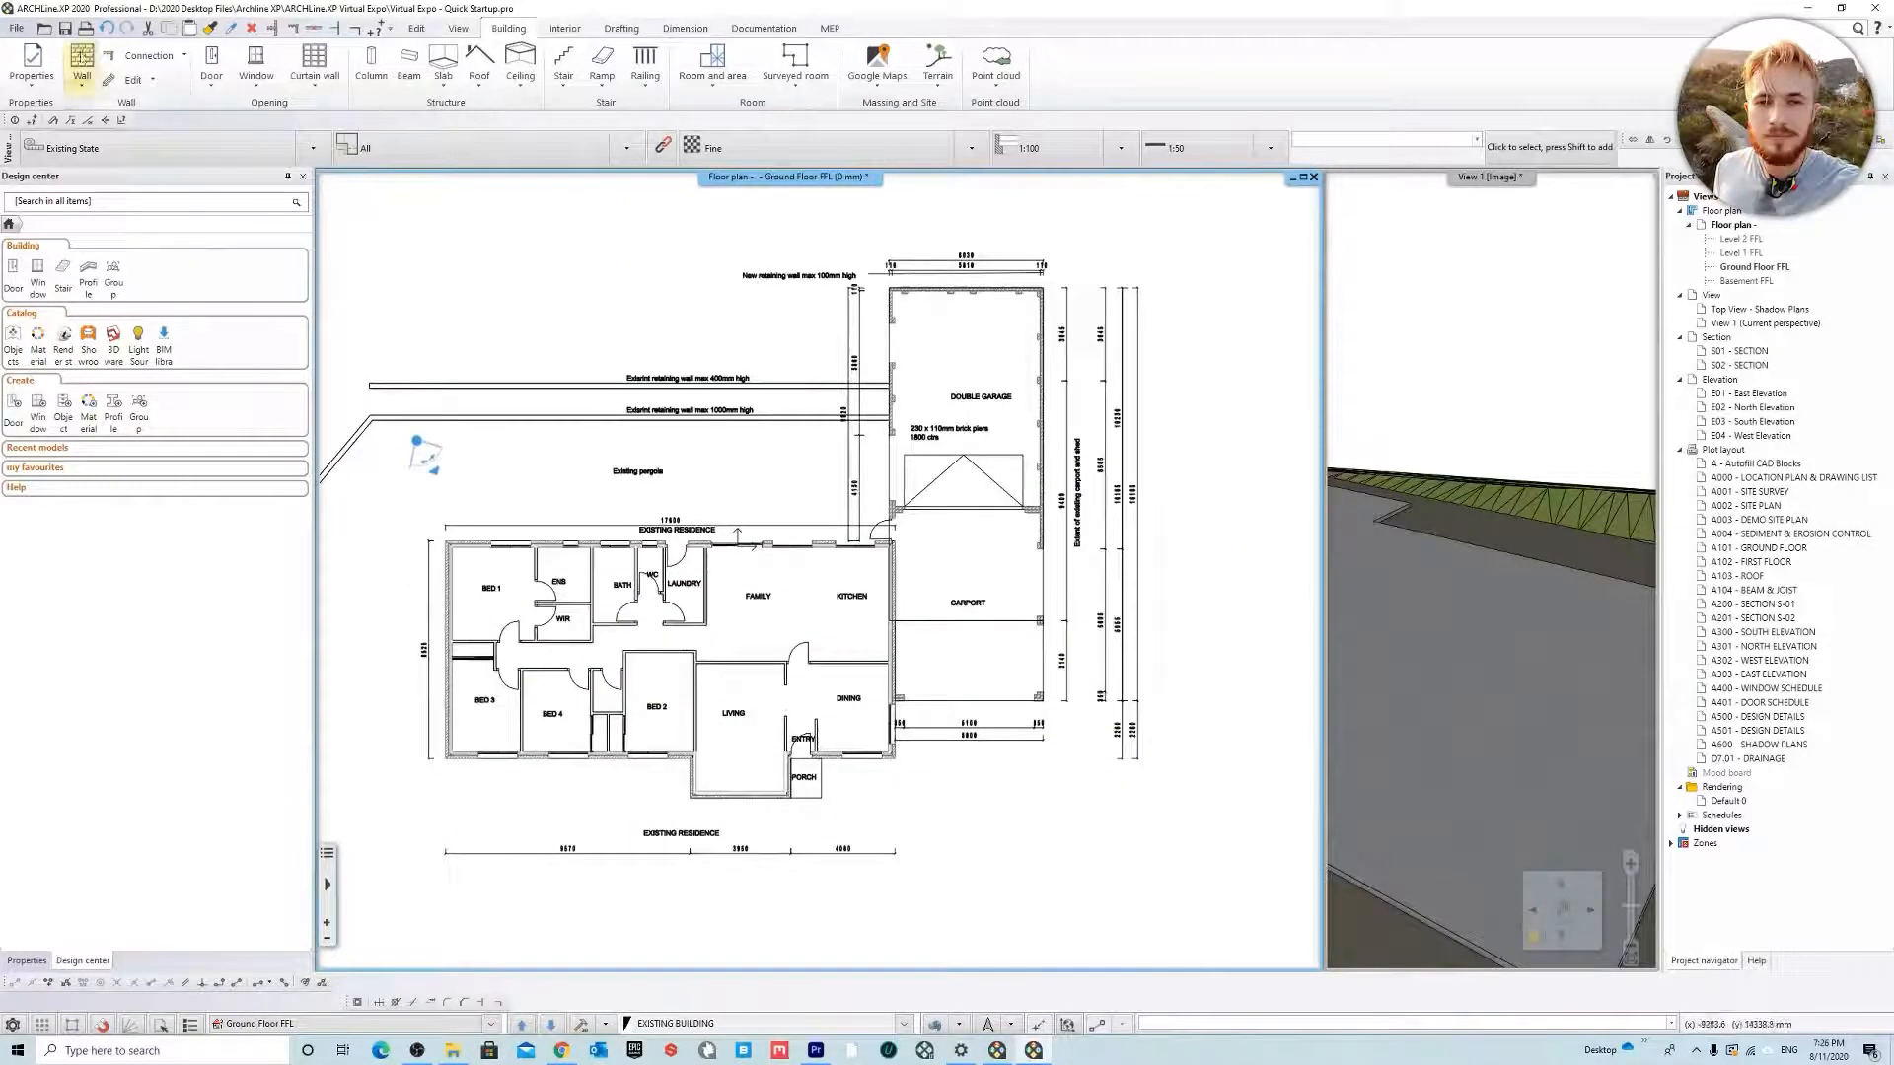
Start the Wall command and copy the style BW01: 250mm Brick Veneer - (Plasterboard) as BW01: 250mm Brick Veneer
left_click(82, 61)
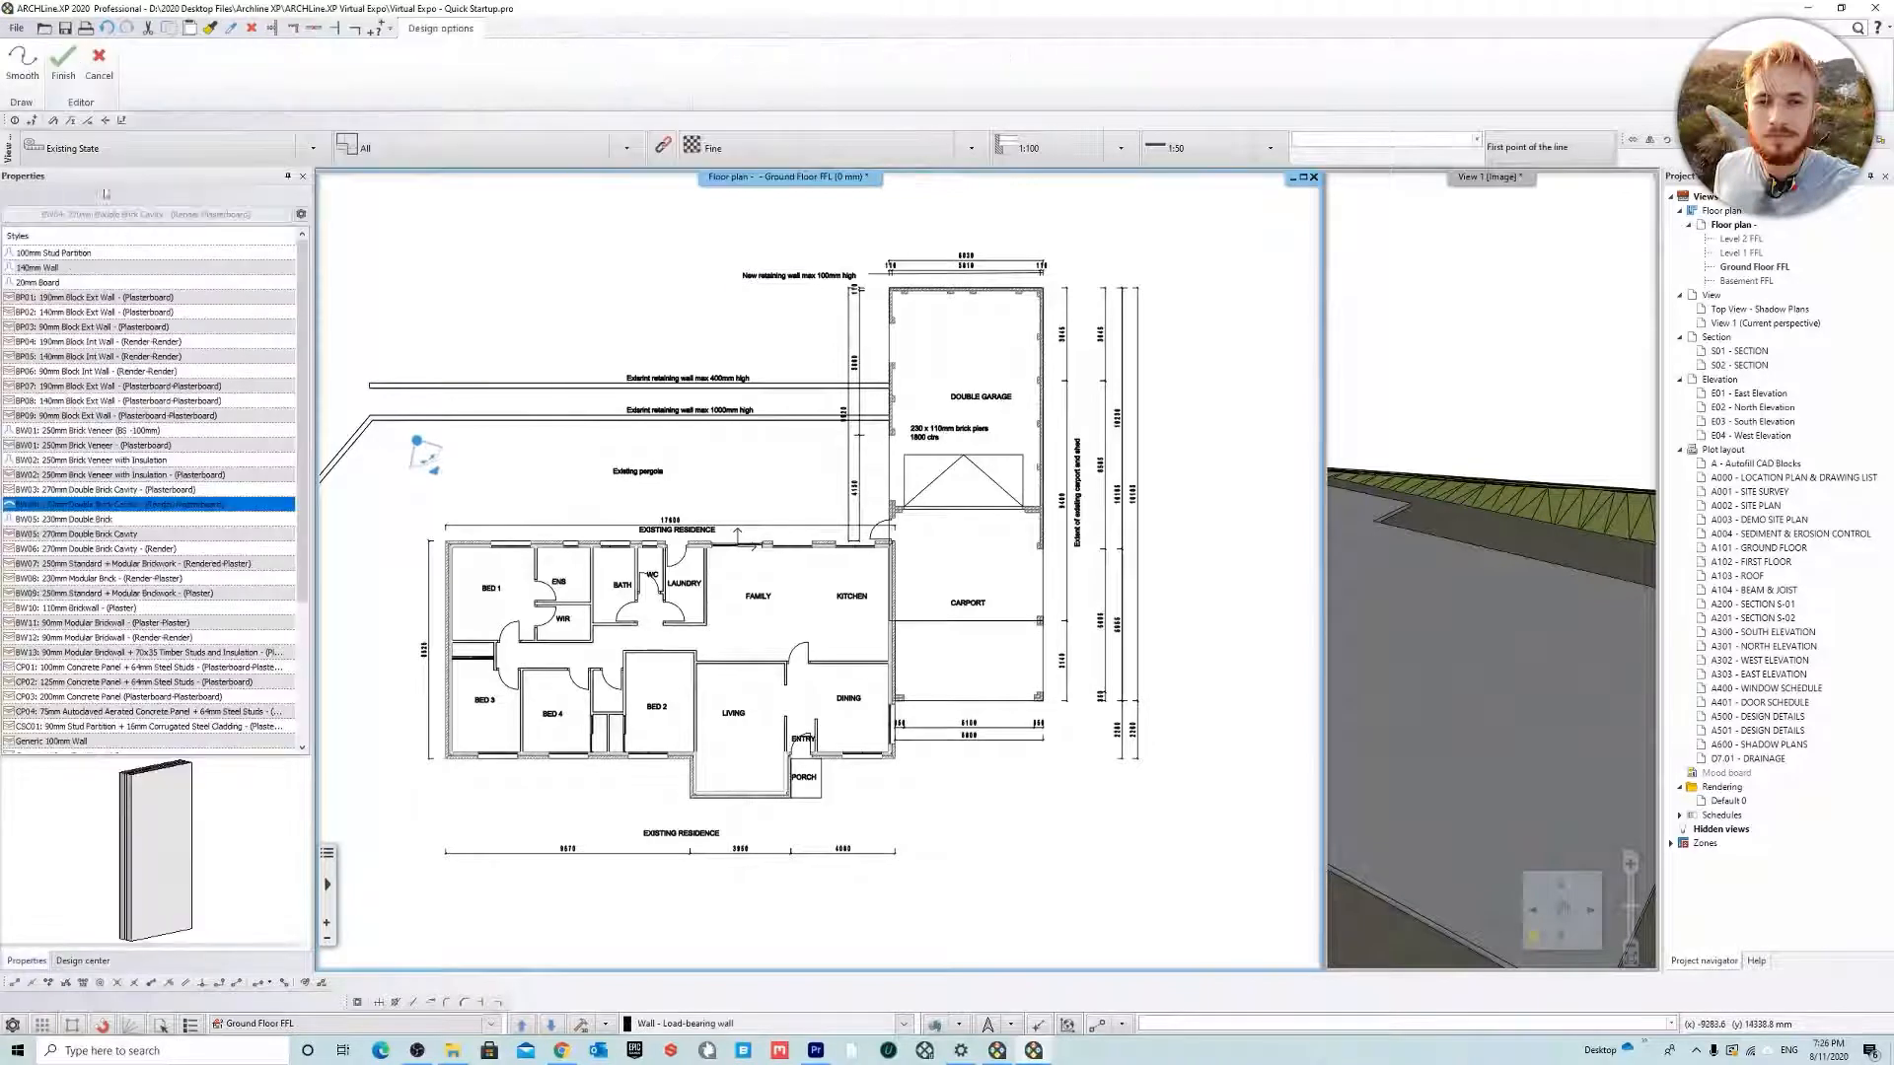
left_click(116, 521)
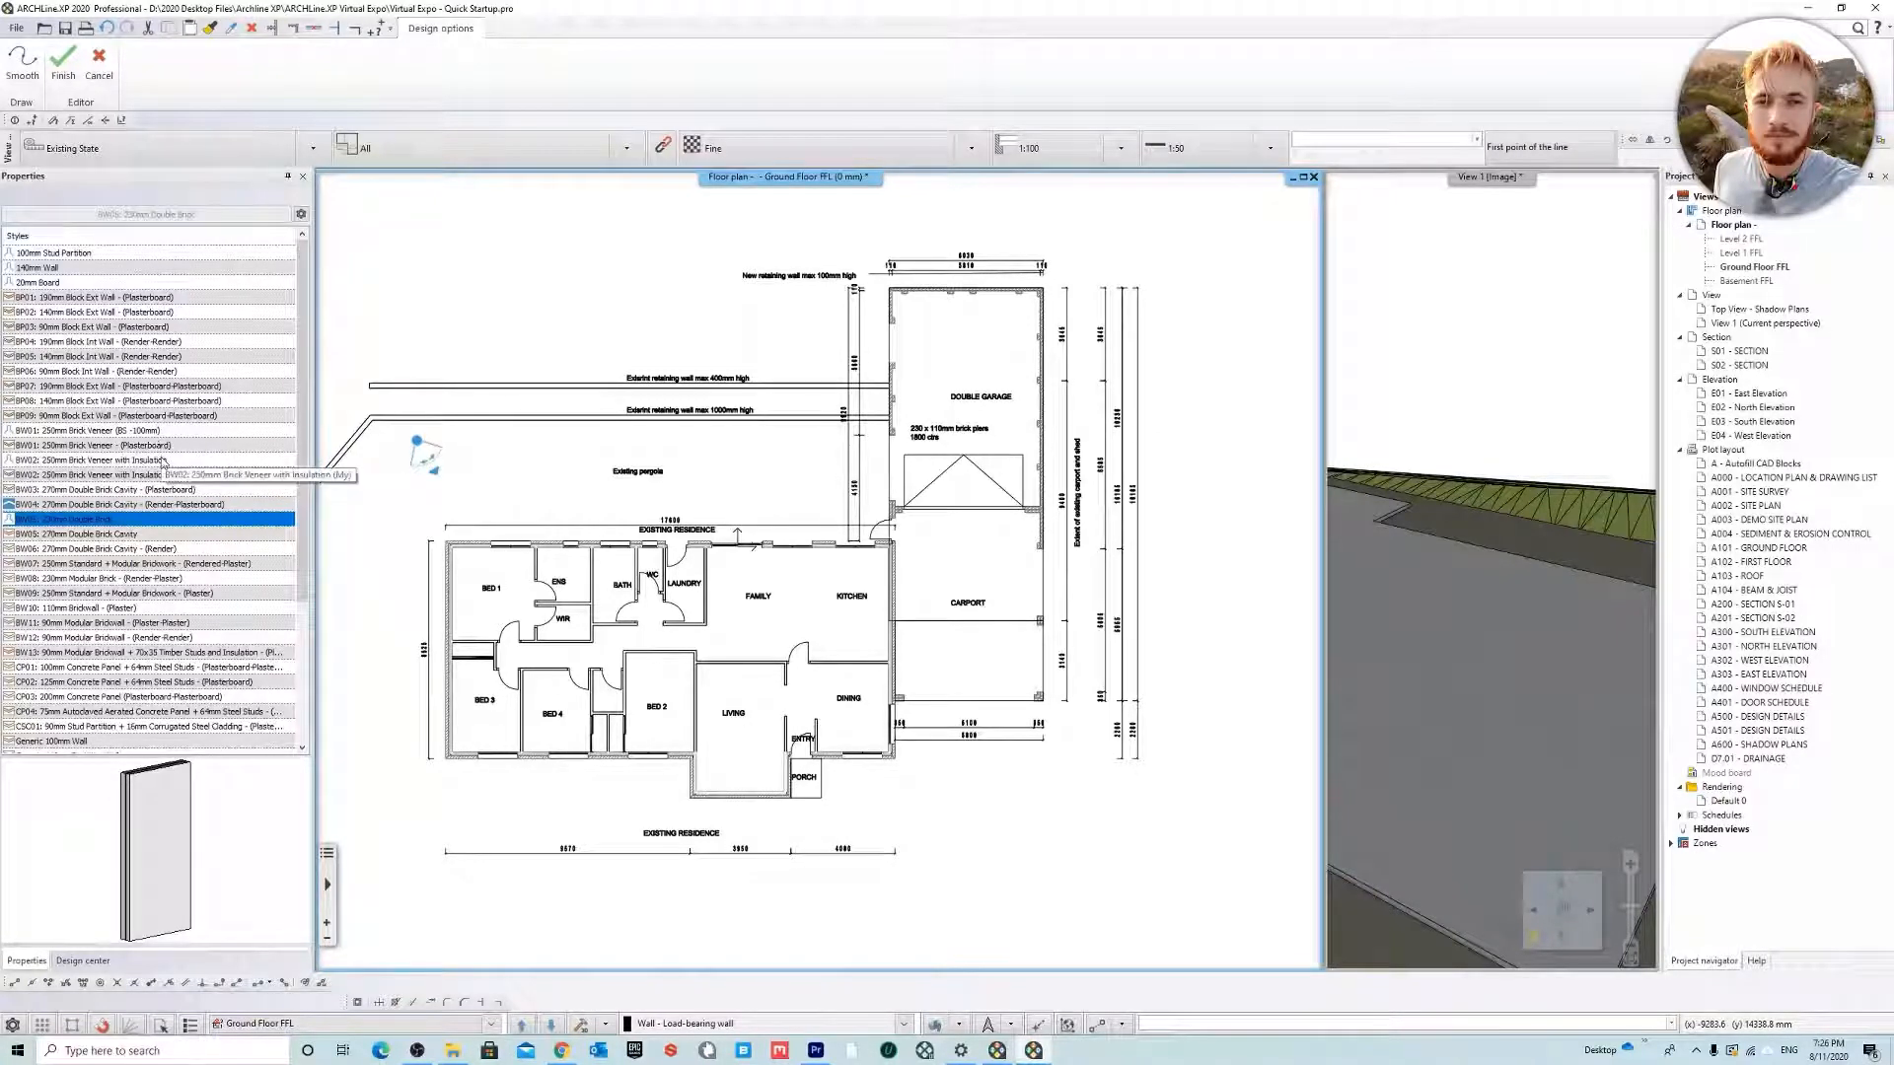
left_click(129, 449)
right_click(129, 449)
left_click(192, 505)
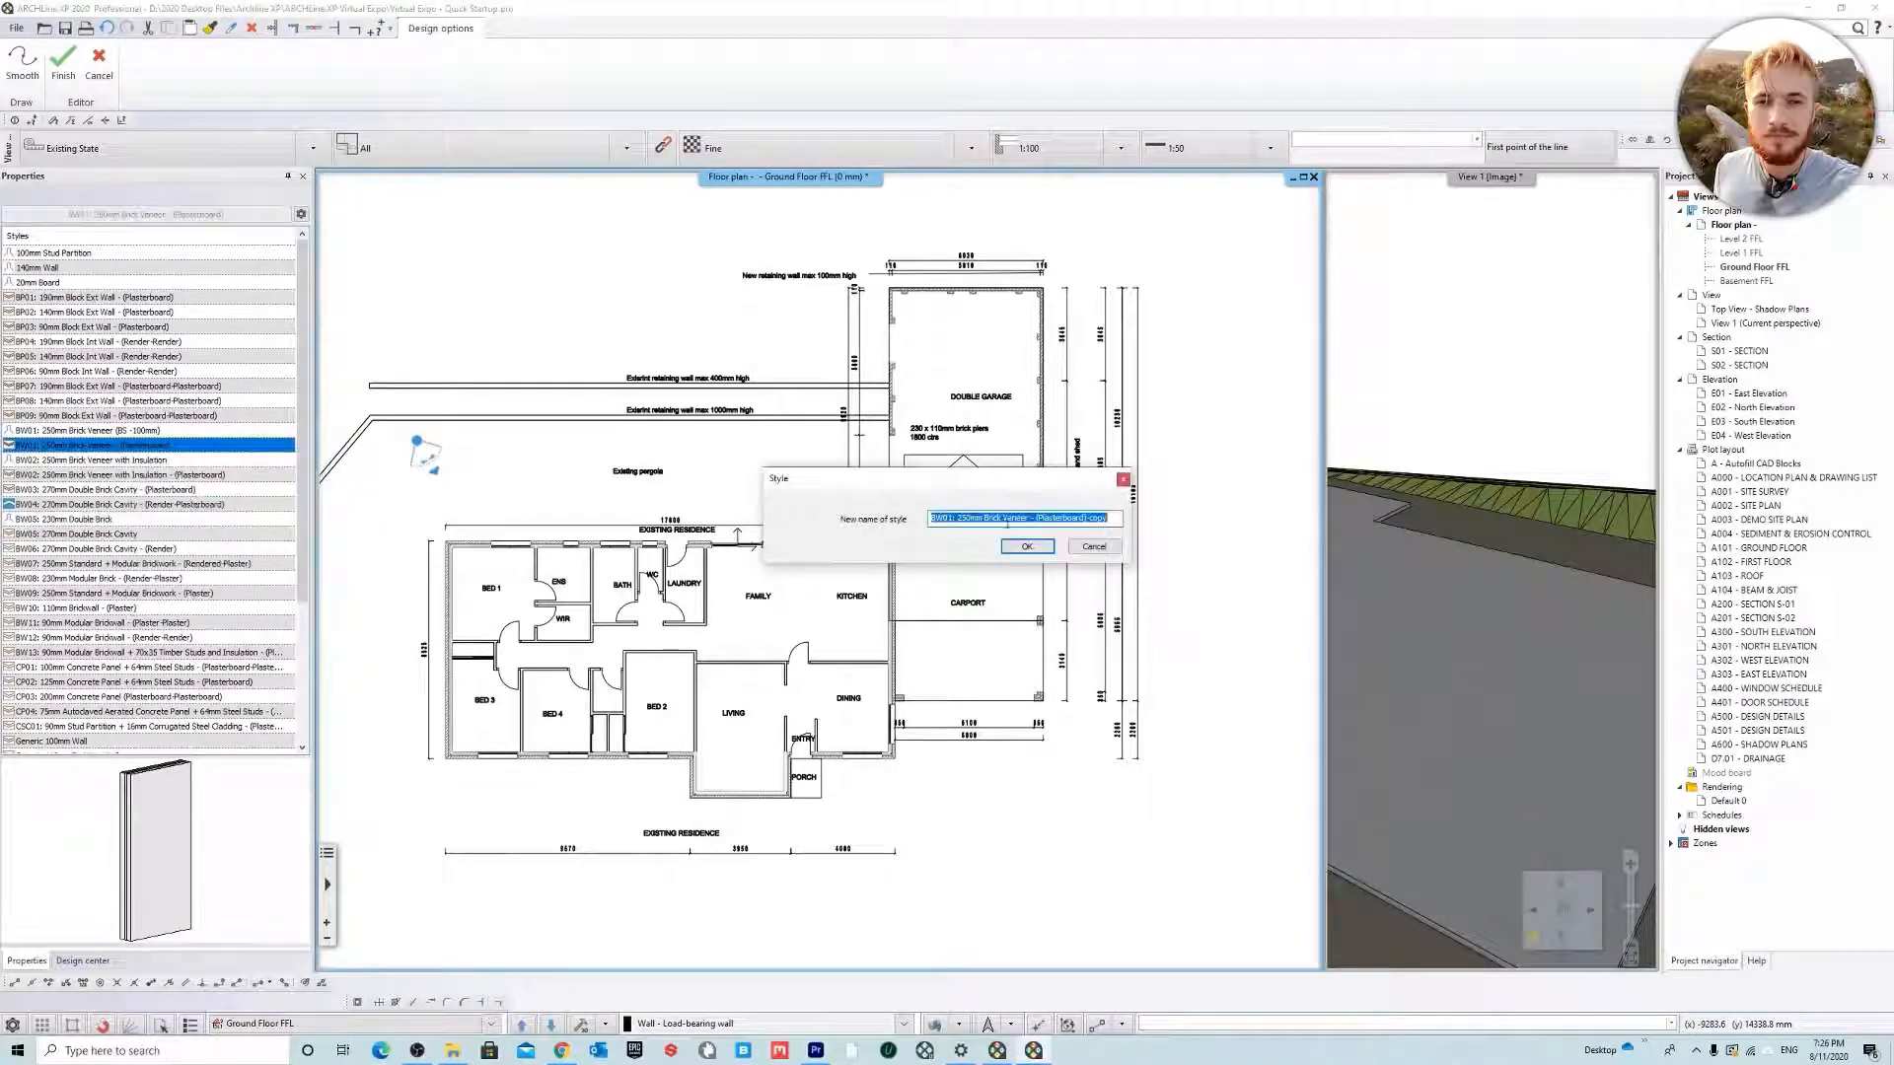
left_click_drag(1108, 518, 1036, 510)
key("BackSpace")
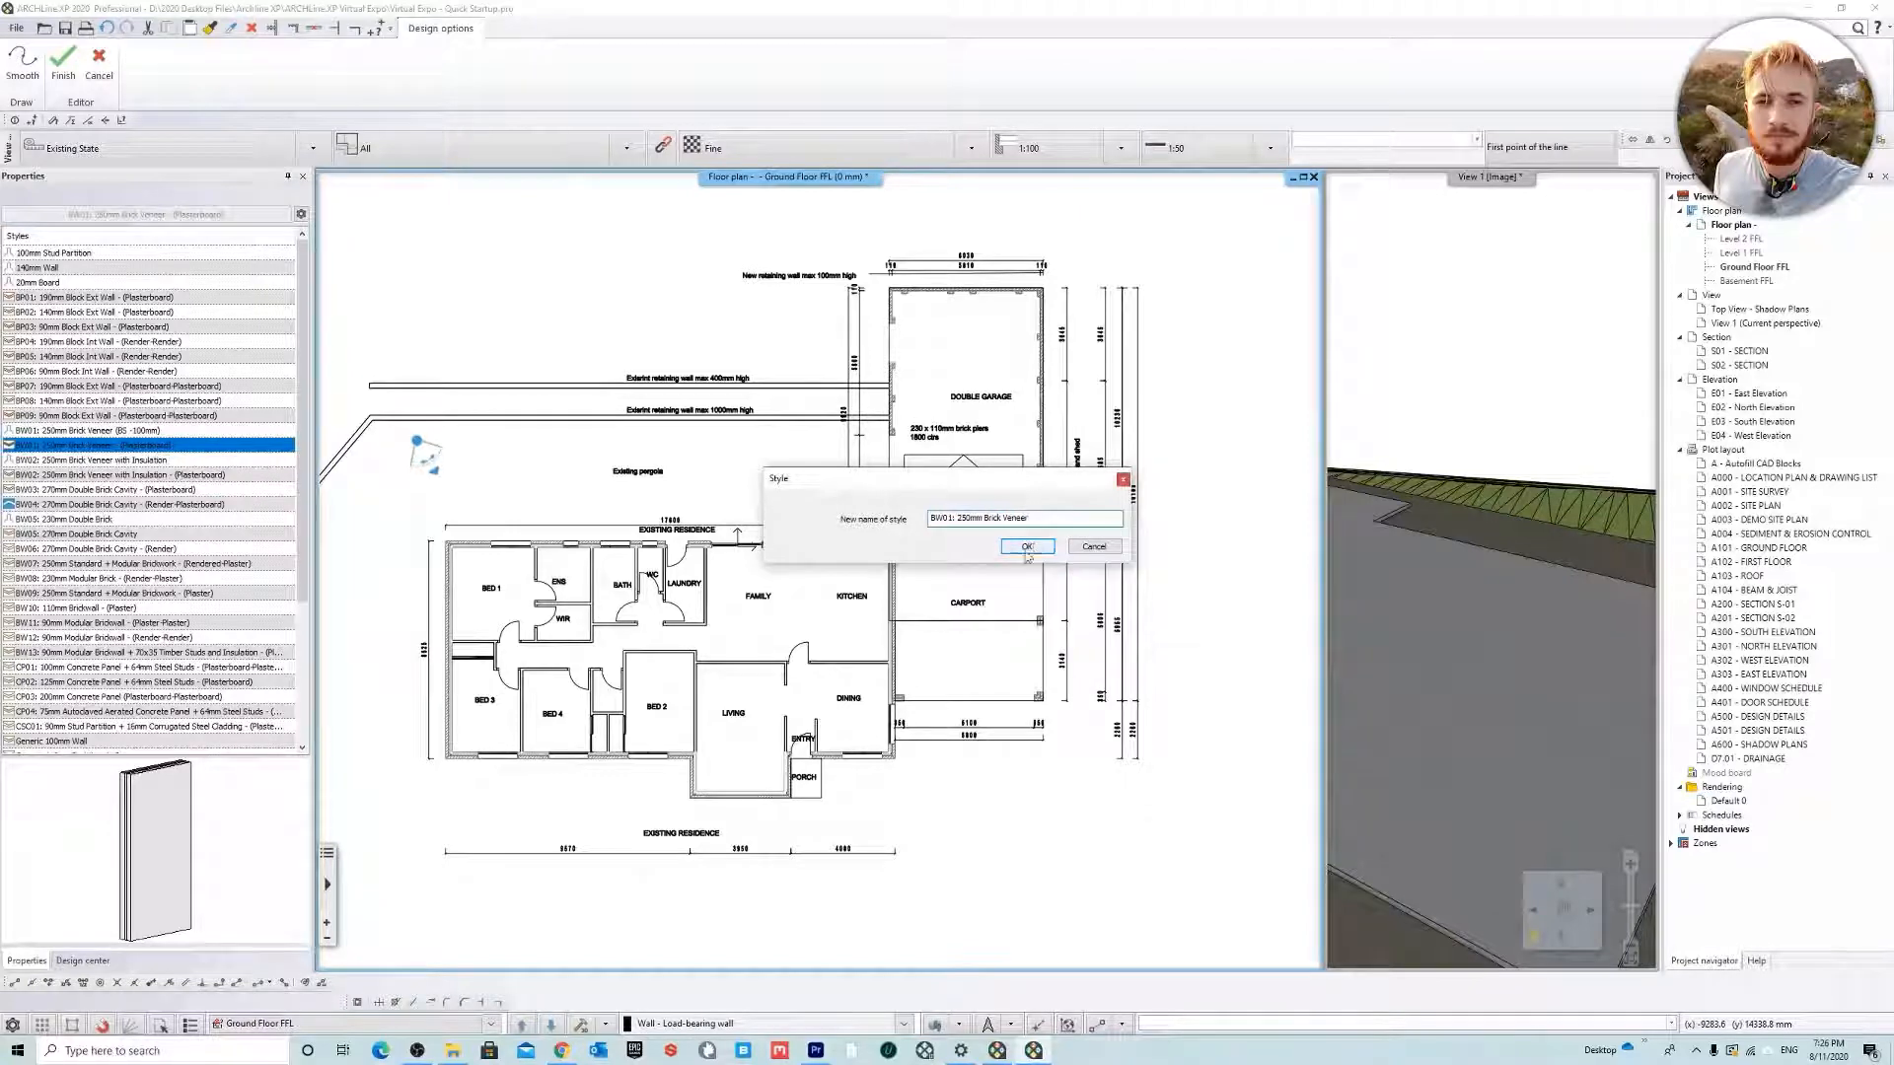
left_click(1022, 551)
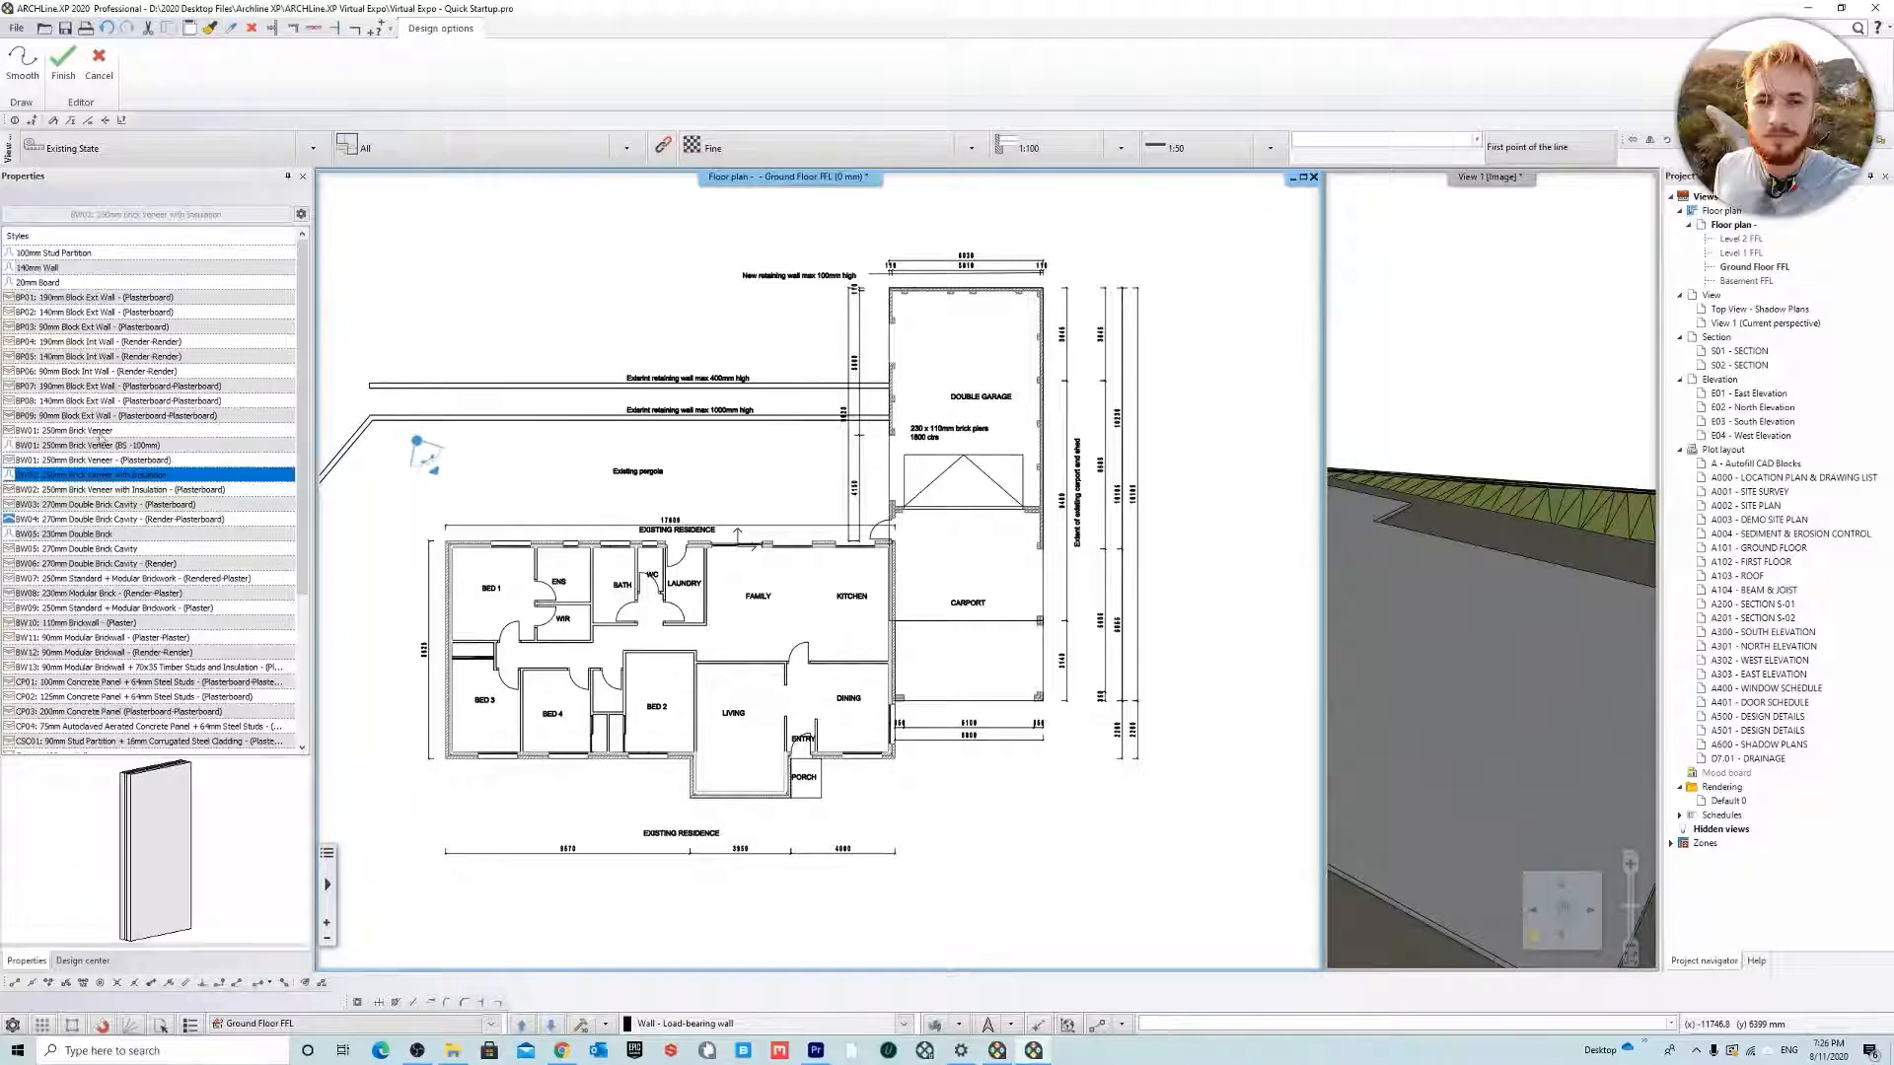
Delete the 10 mm plasterboard layer from the compound wall of the BW01: 250mm Brick Veneer style
right_click(100, 432)
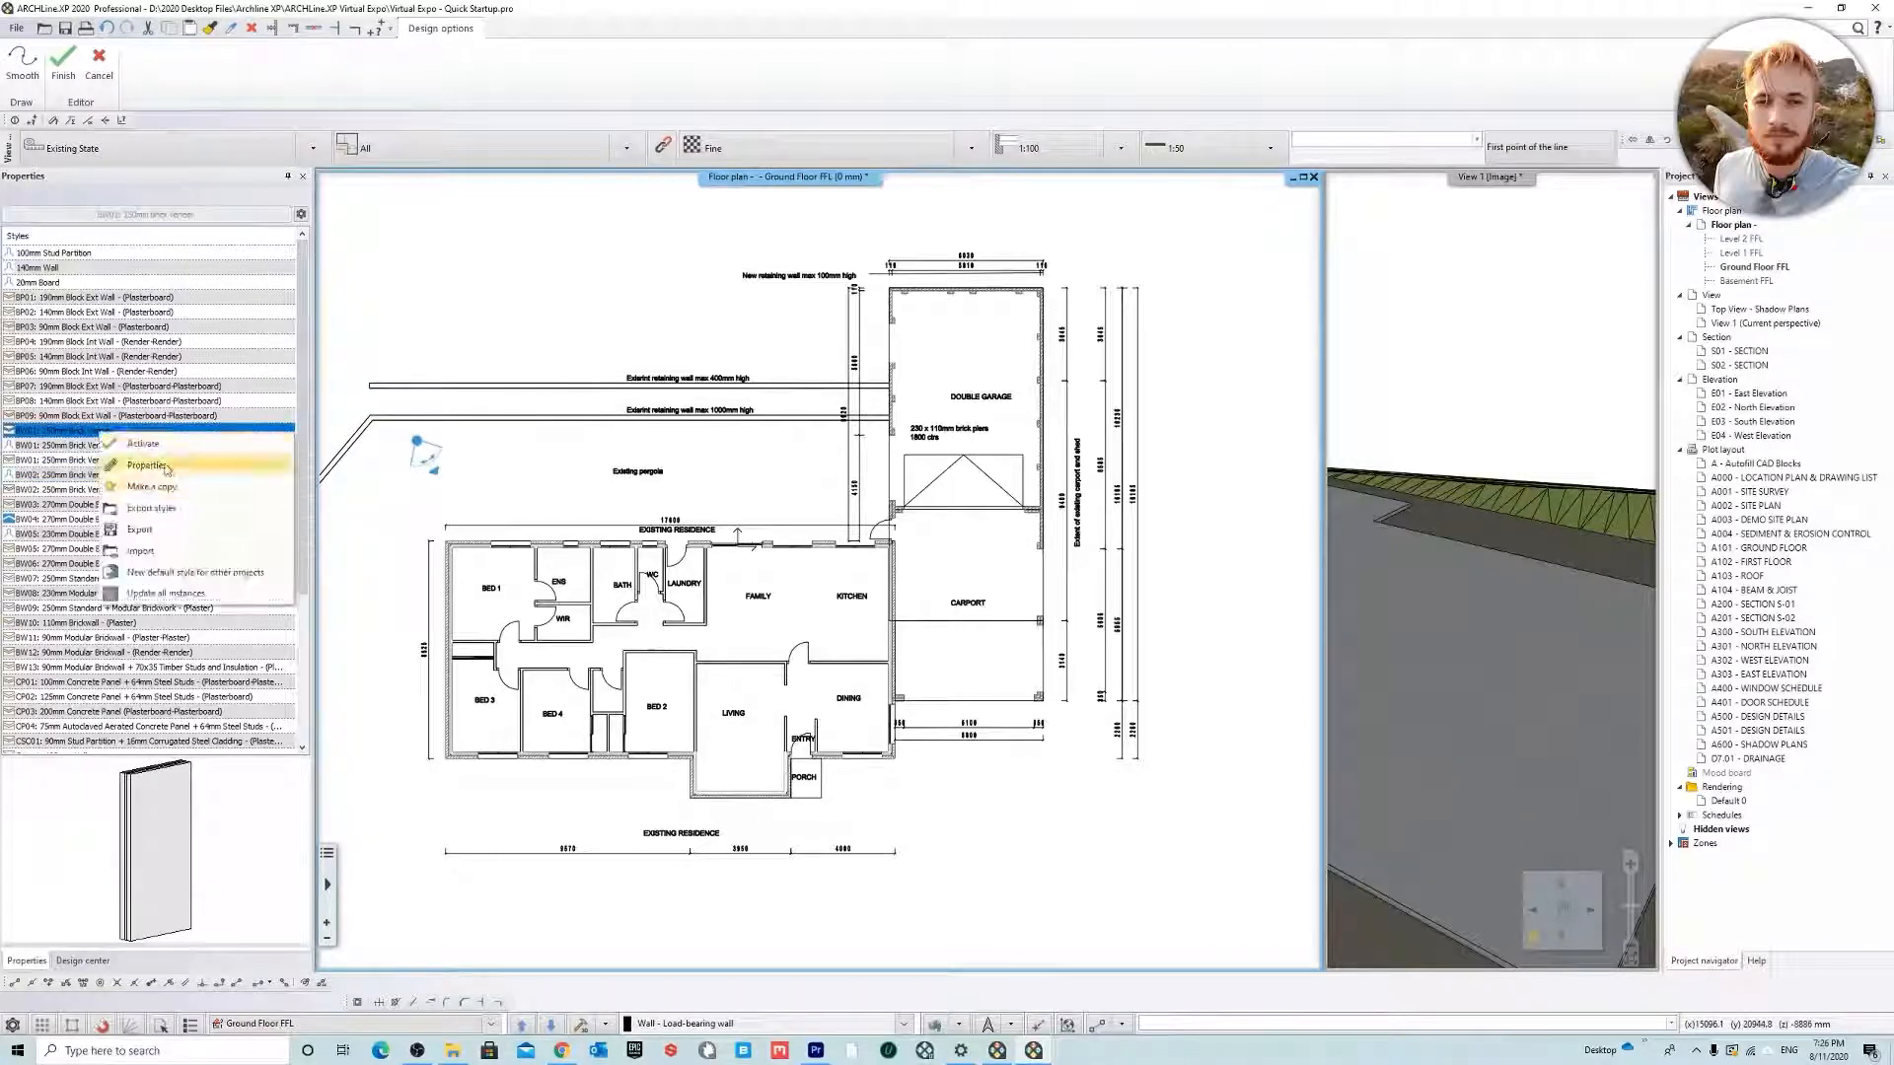
left_click(156, 466)
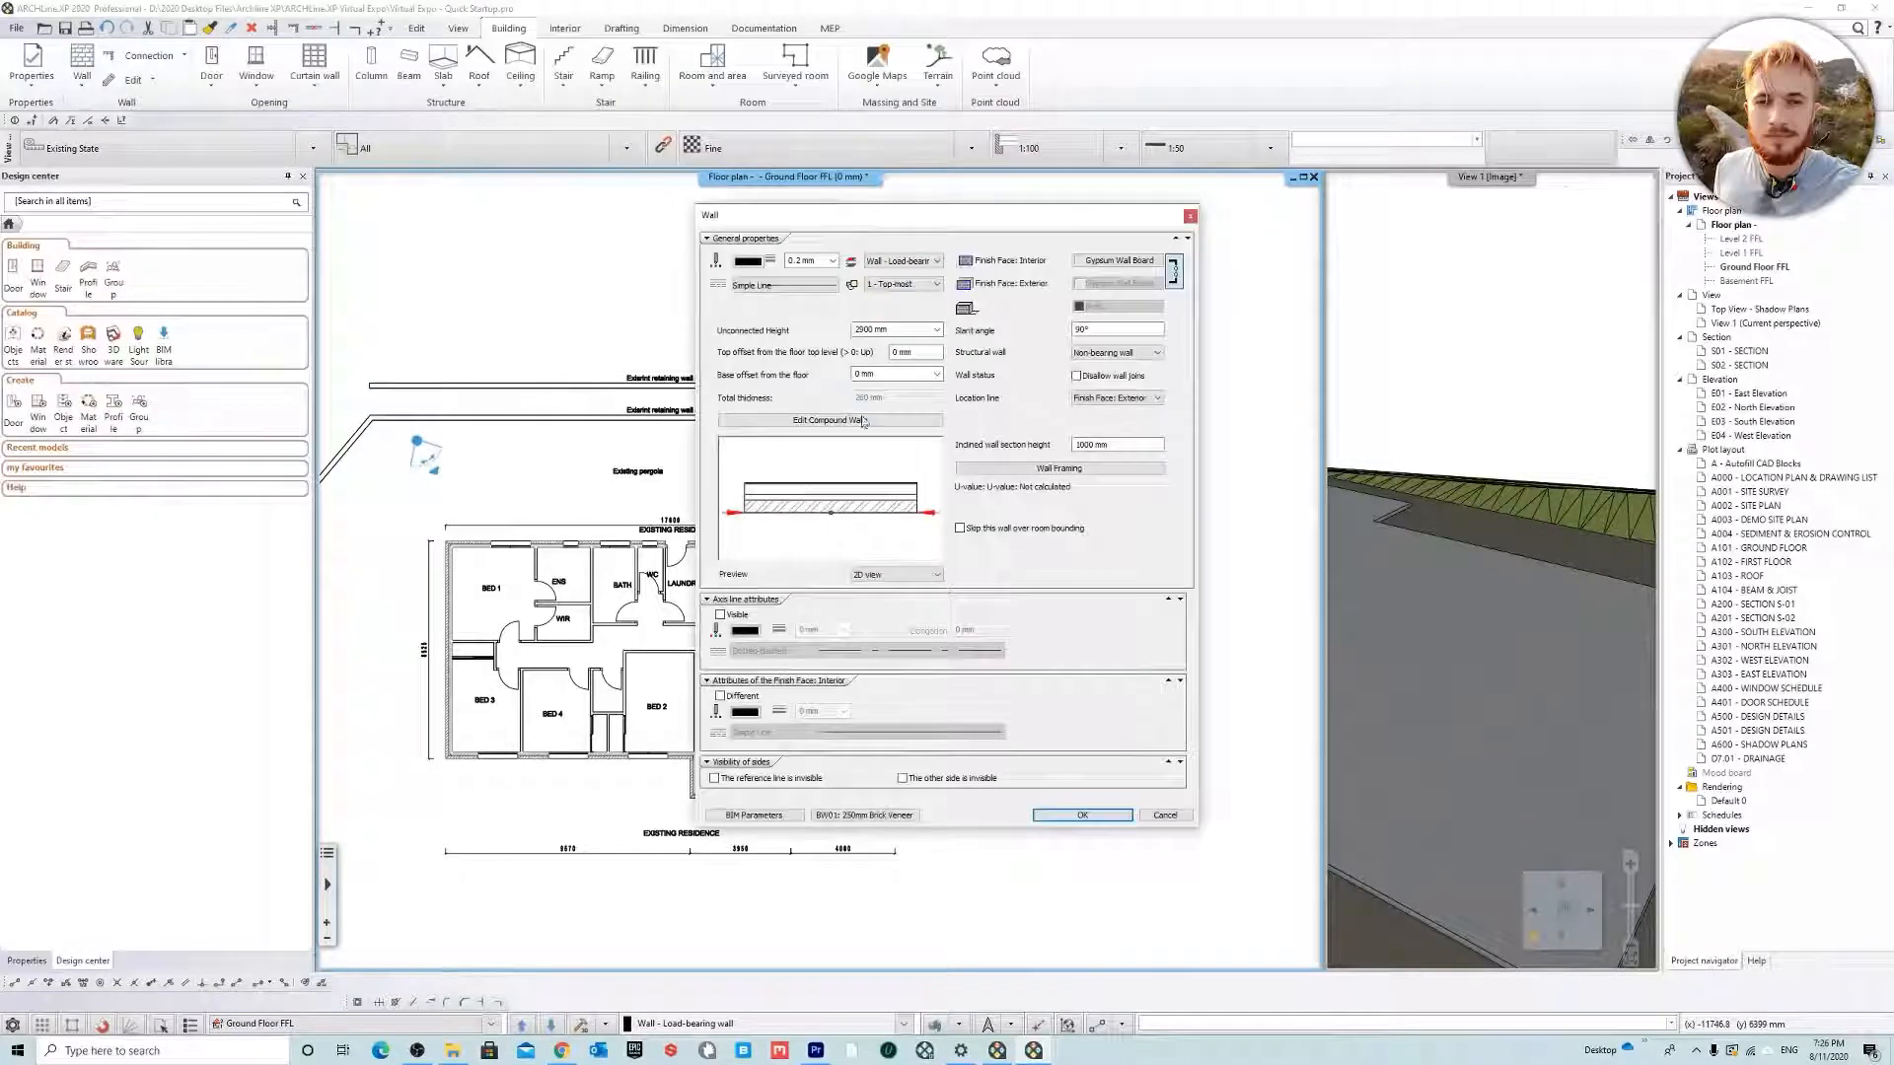
left_click(832, 422)
left_click(748, 562)
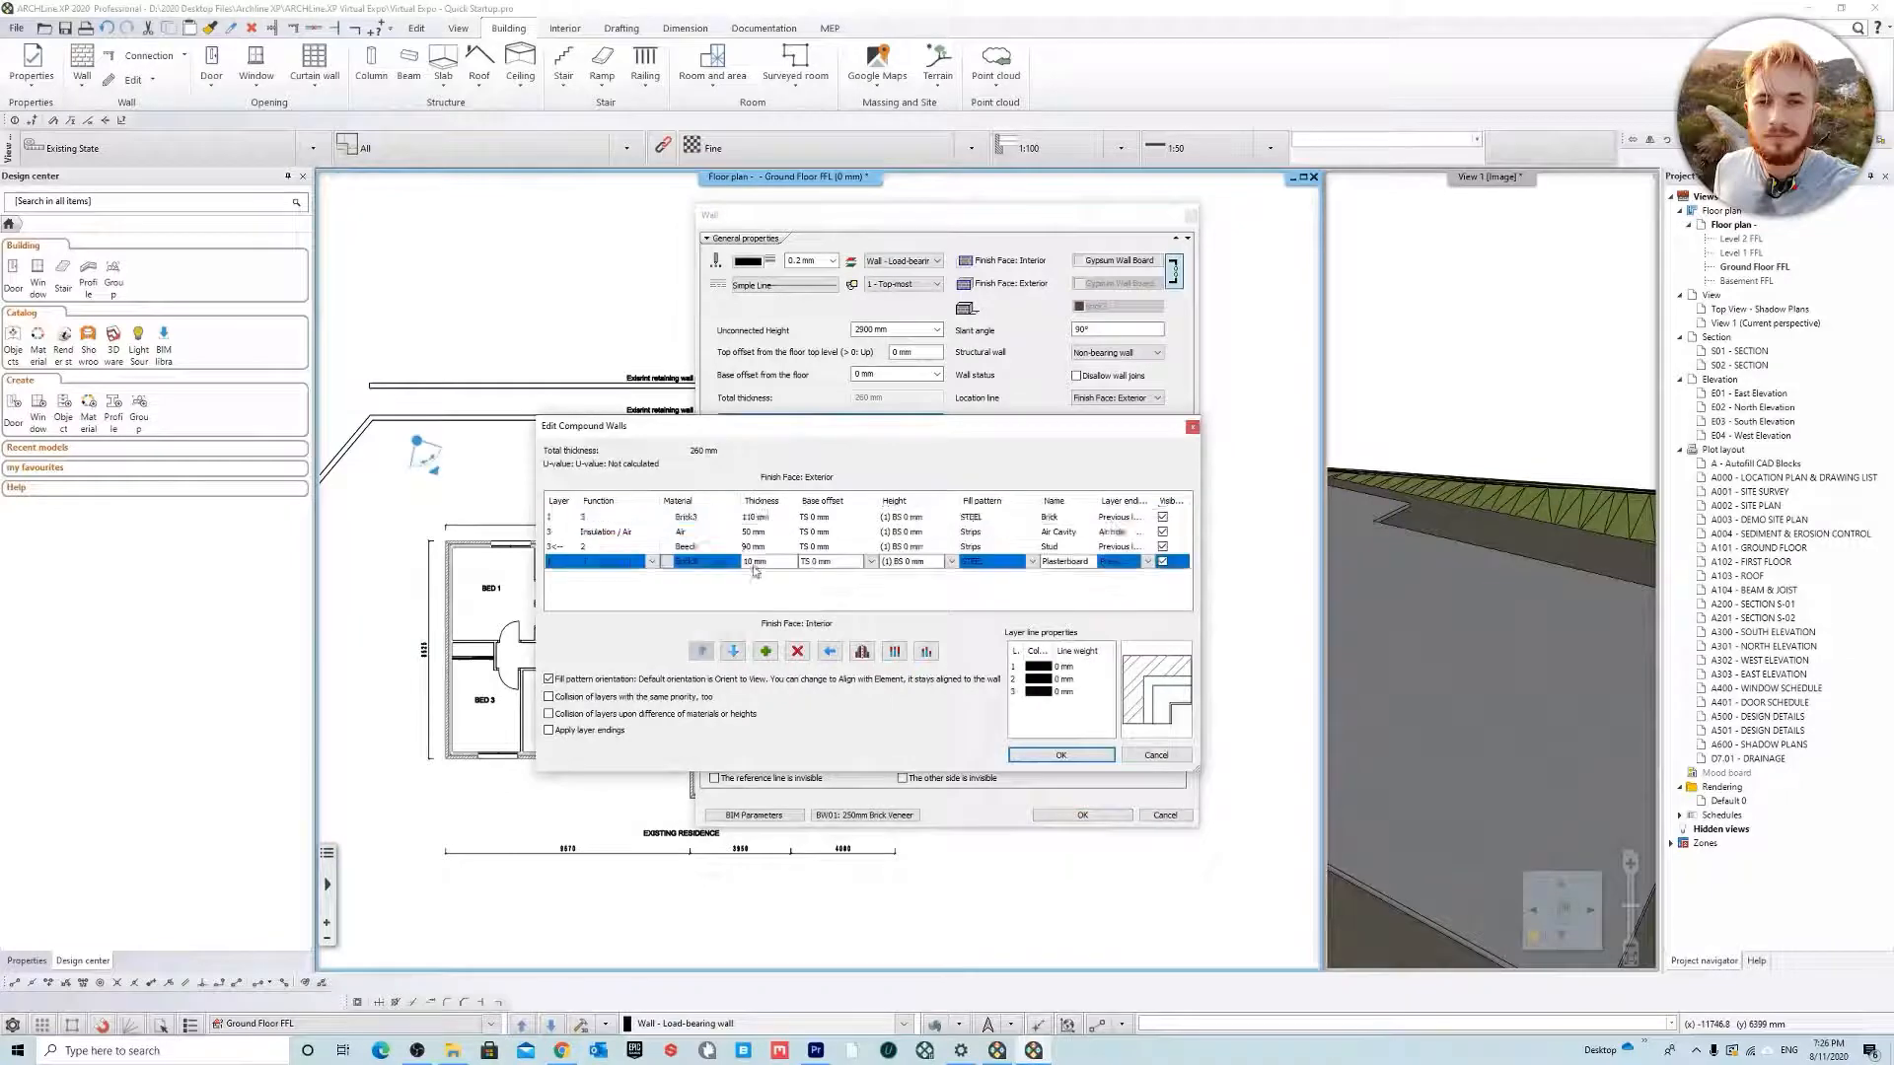
left_click(797, 652)
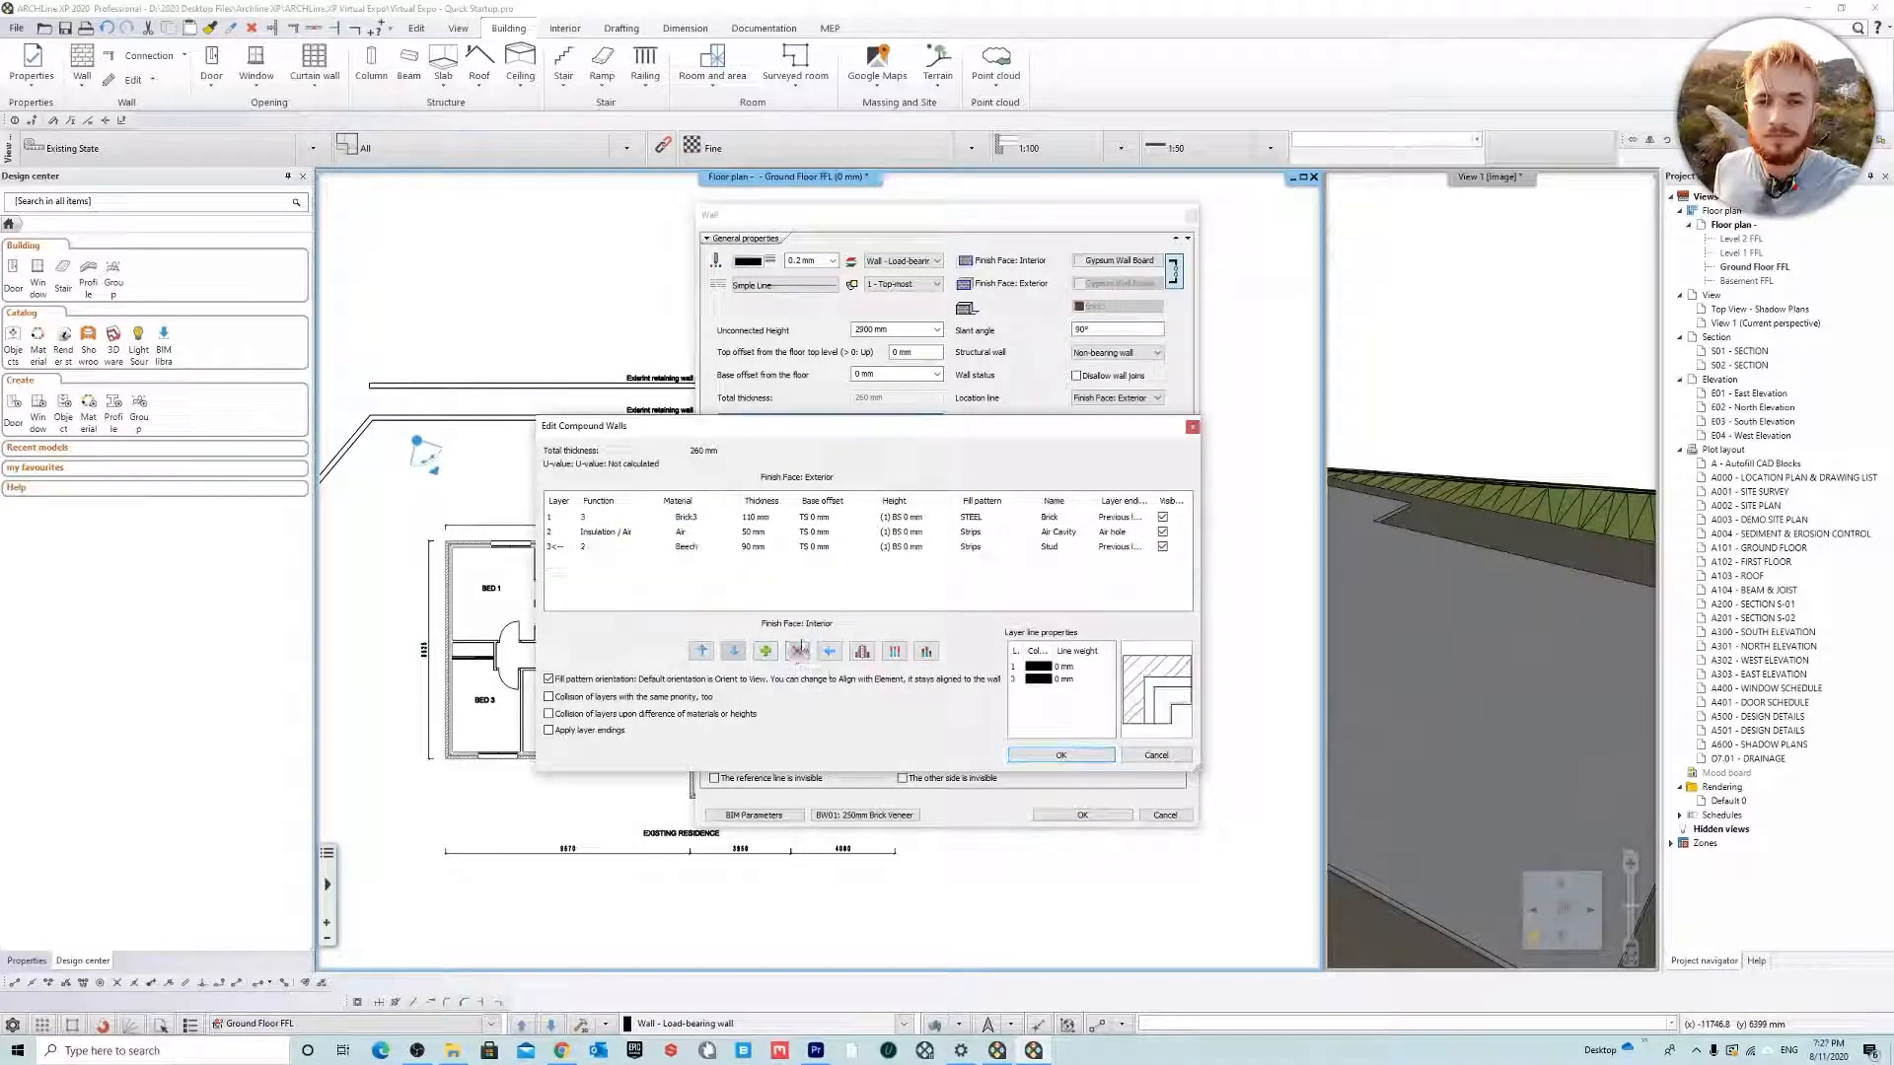
left_click(1026, 755)
Save the edited layers into the BW01: 250mm Brick Veneer style and activate it for drawing walls
left_click(768, 816)
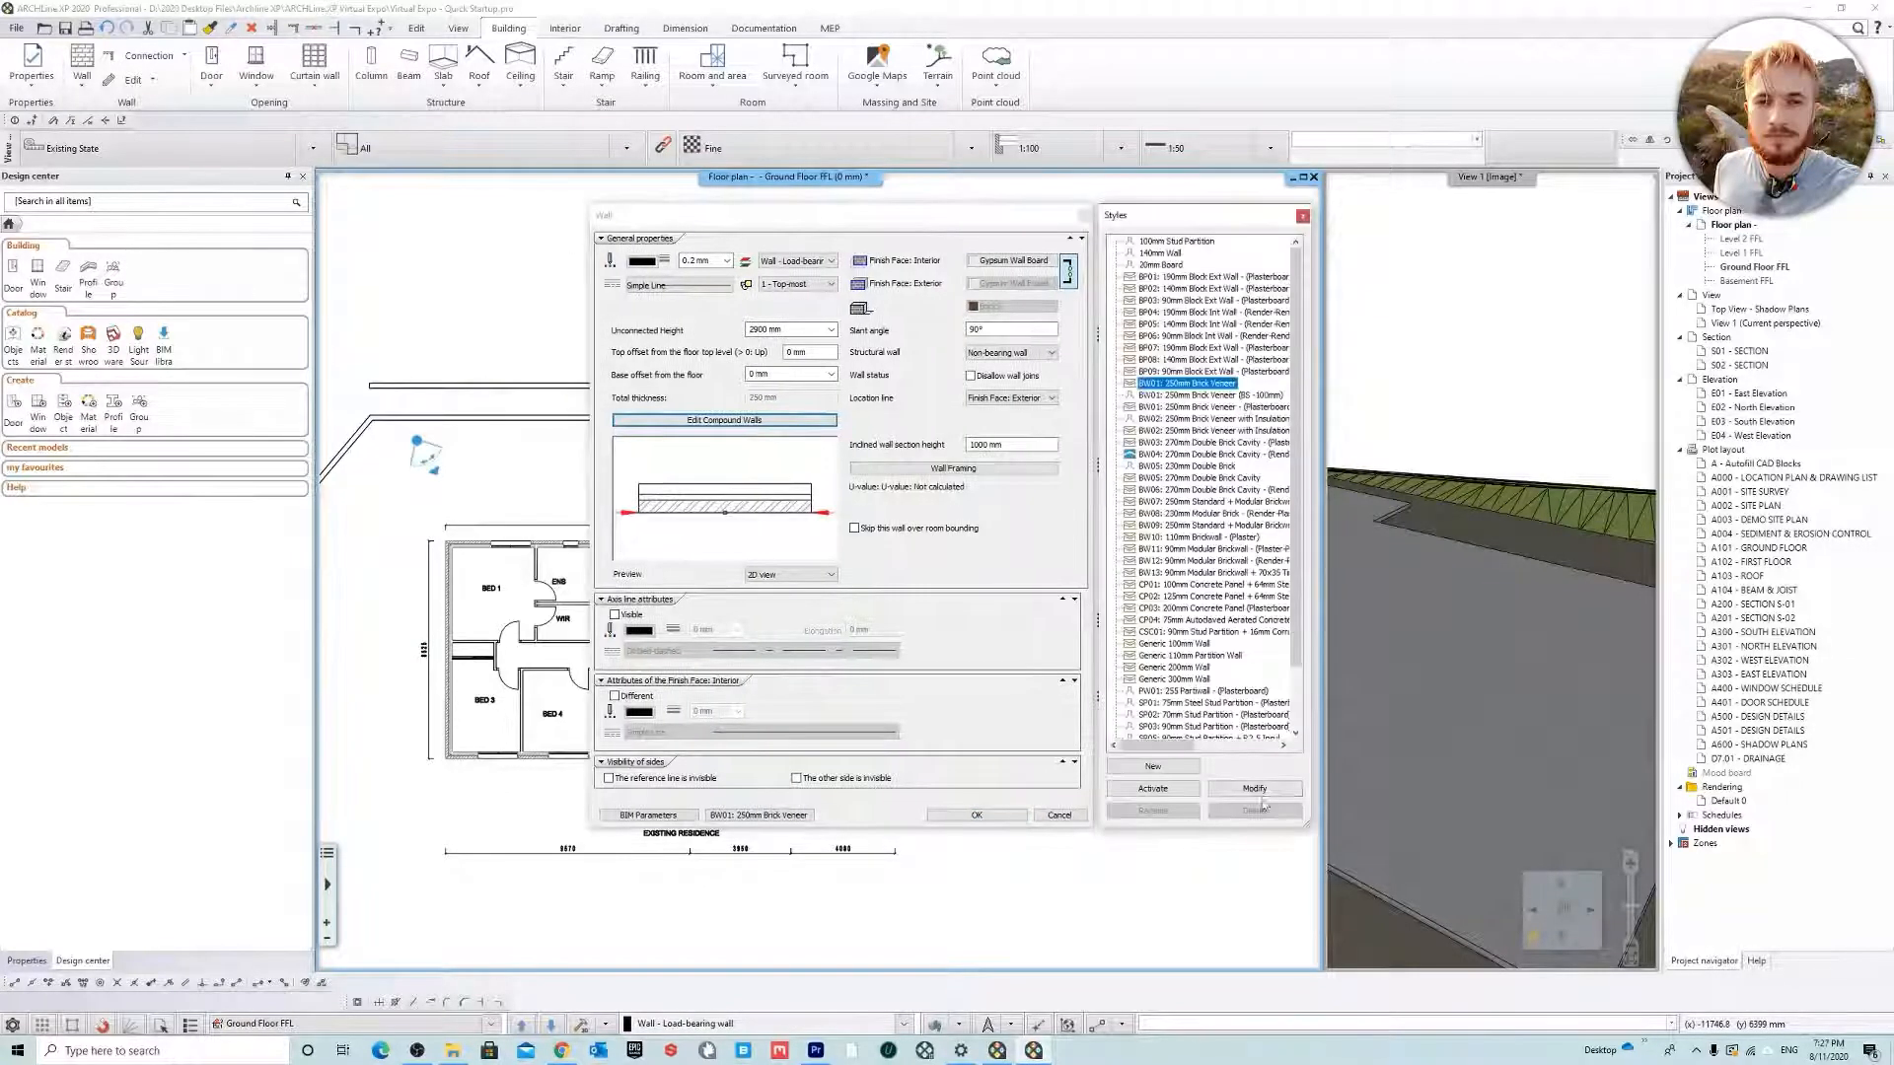
left_click(1259, 791)
left_click(1248, 555)
left_click(1152, 788)
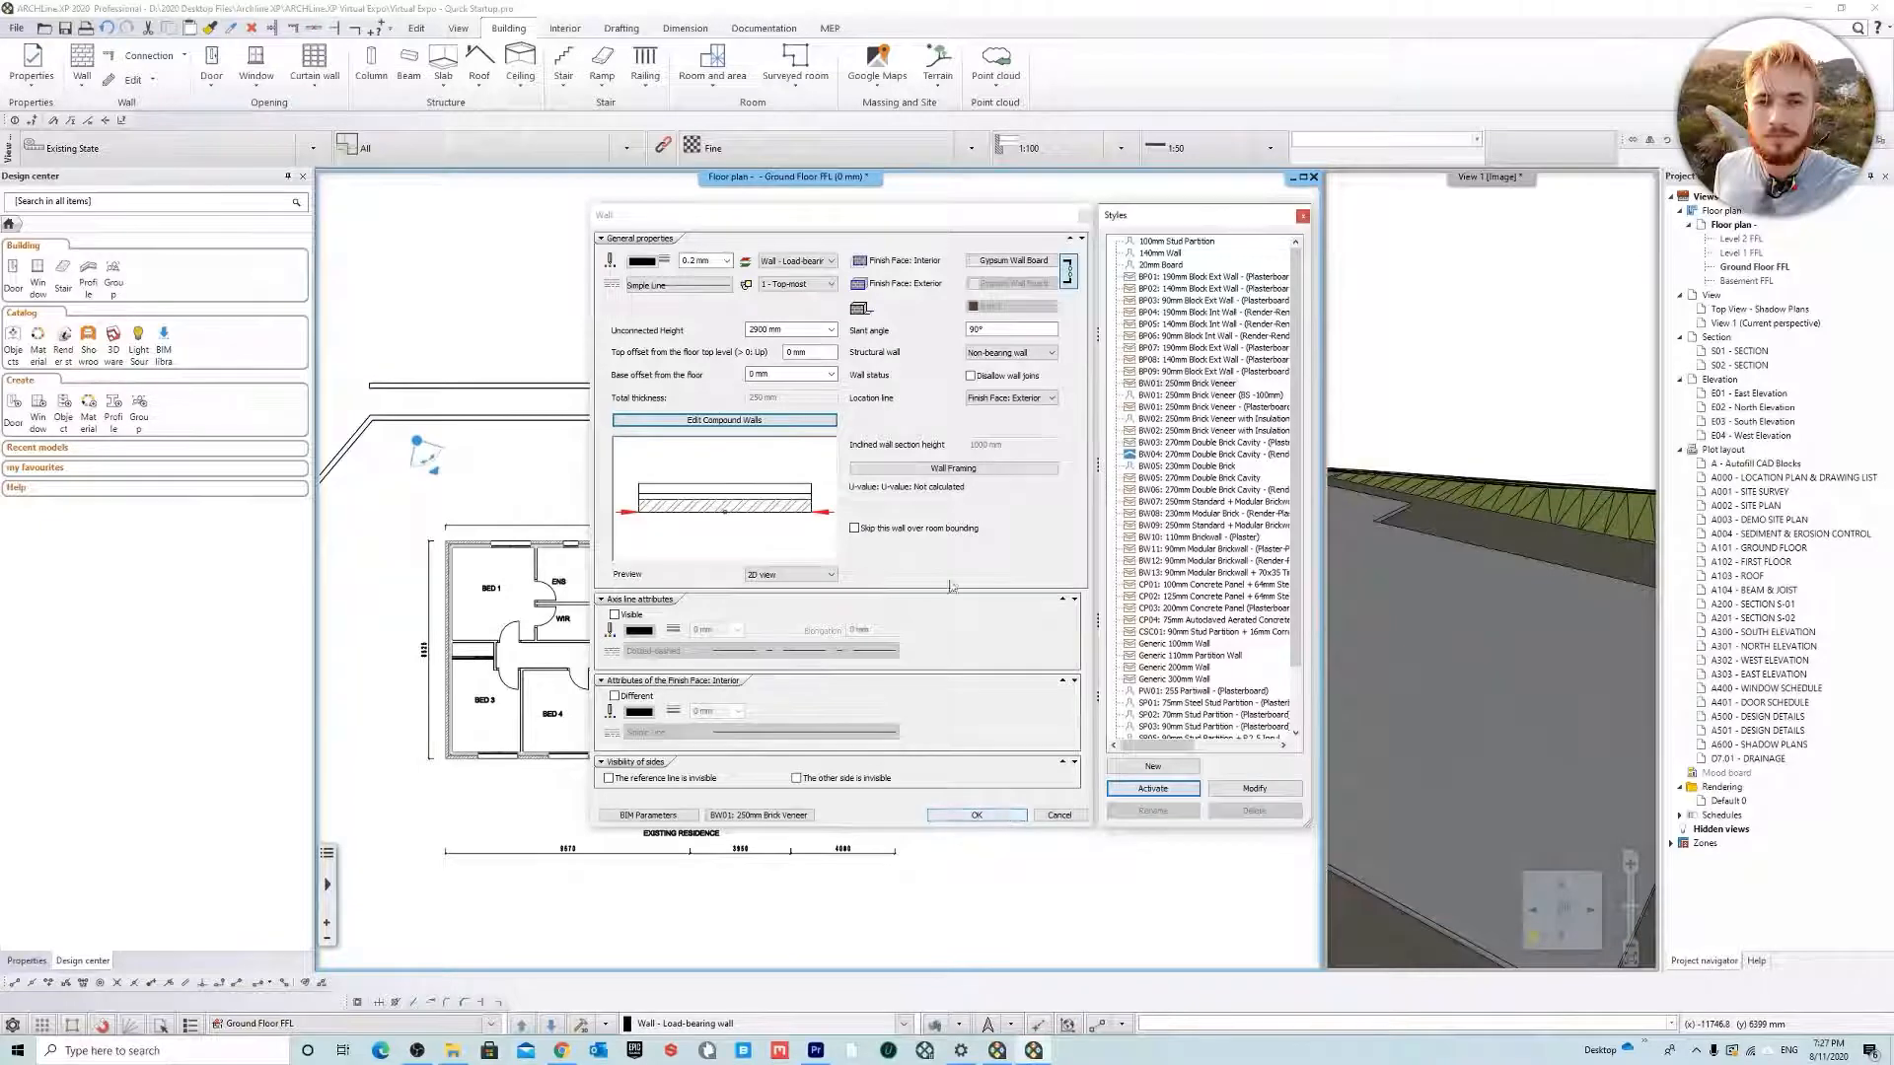
left_click(1015, 816)
Try to draw the living room's front wall starting from the outer corner beside the porch
scroll(1002, 627, "up", 4)
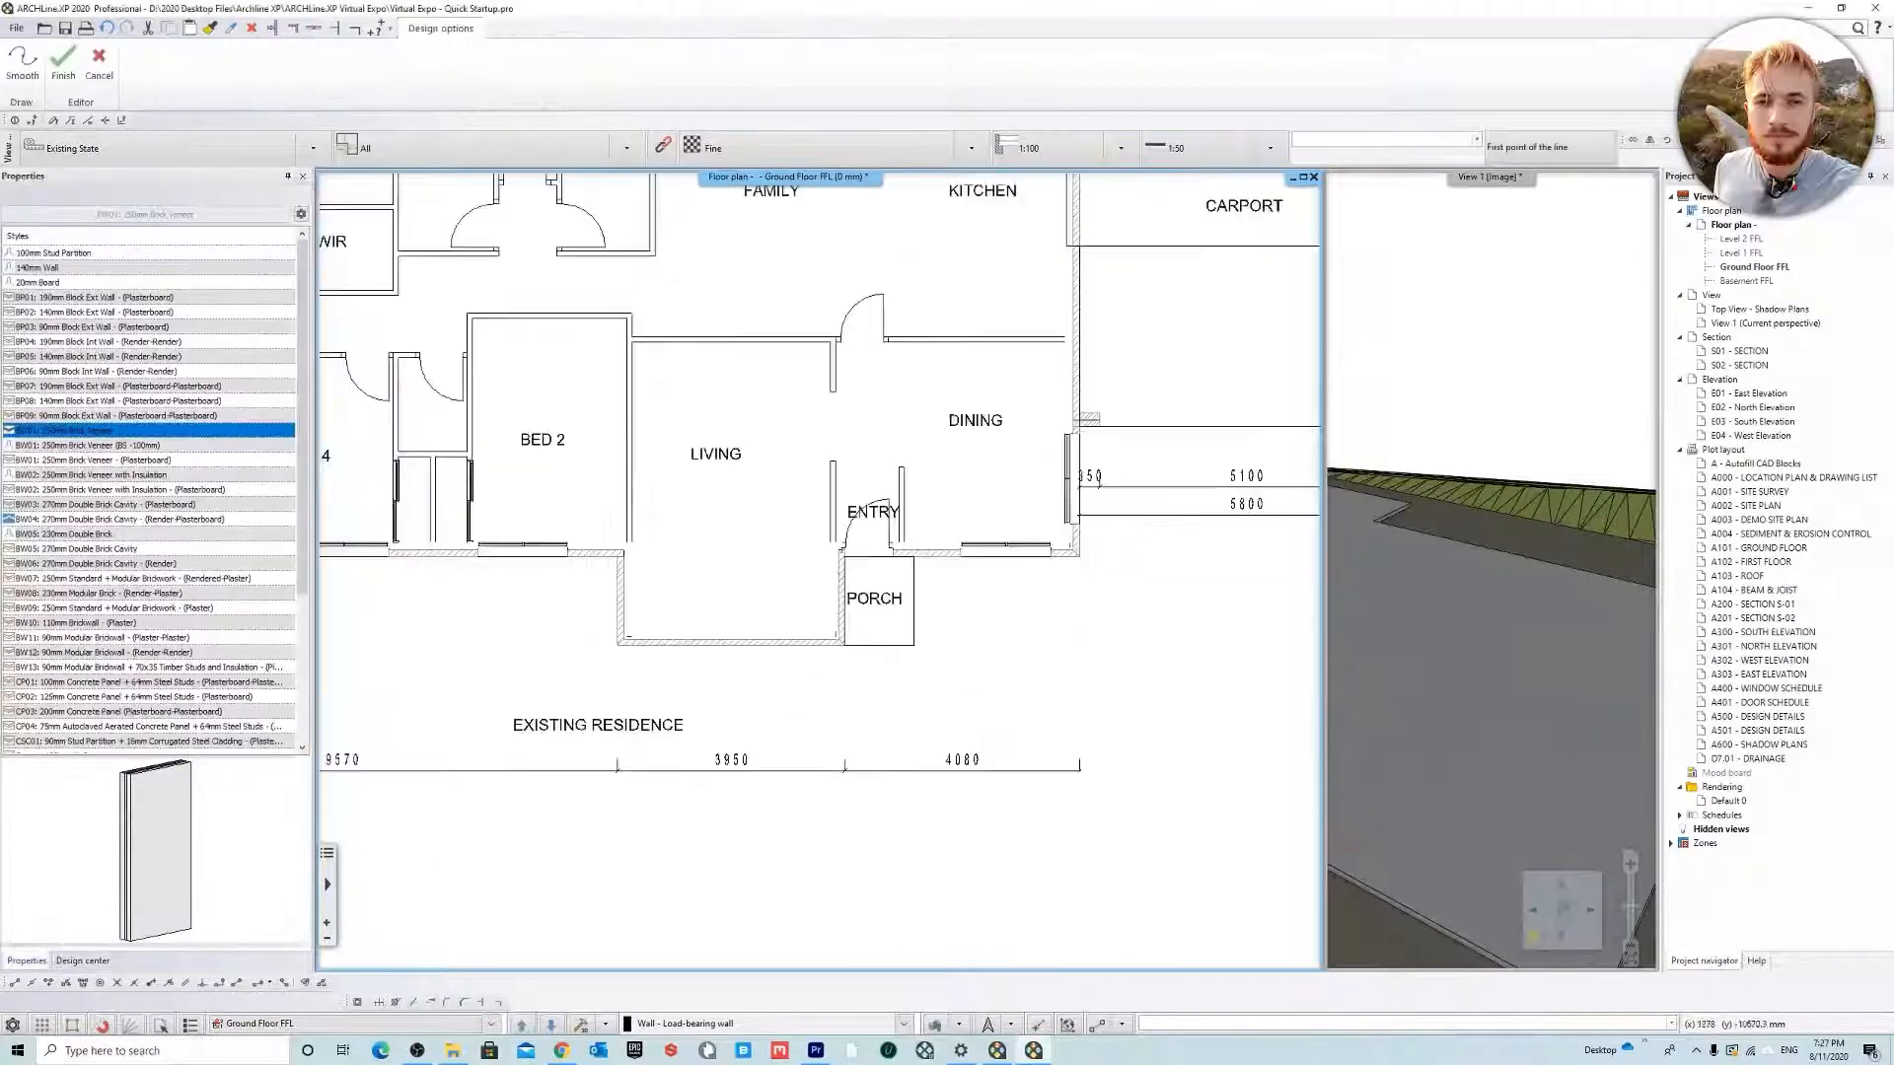
scroll(986, 681, "up", 2)
left_click(940, 682)
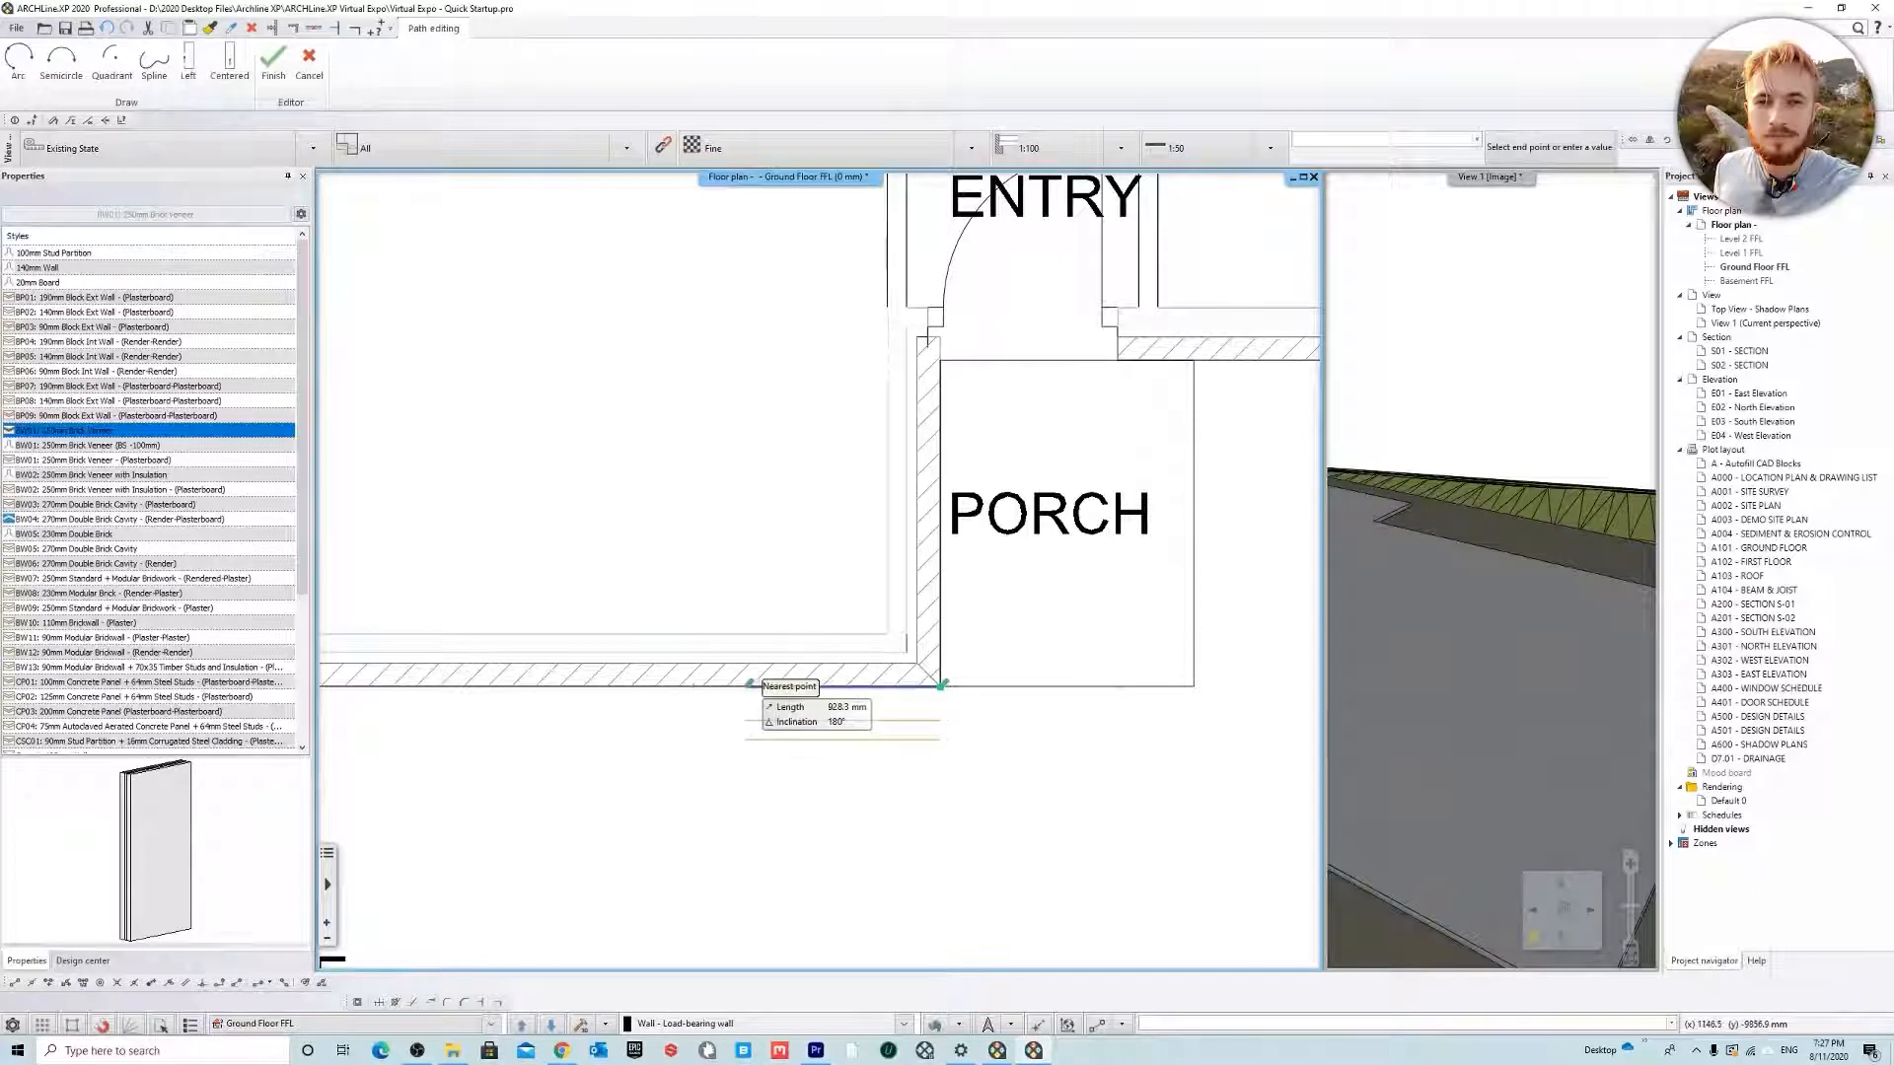
key("ctrl")
key("ctrl")
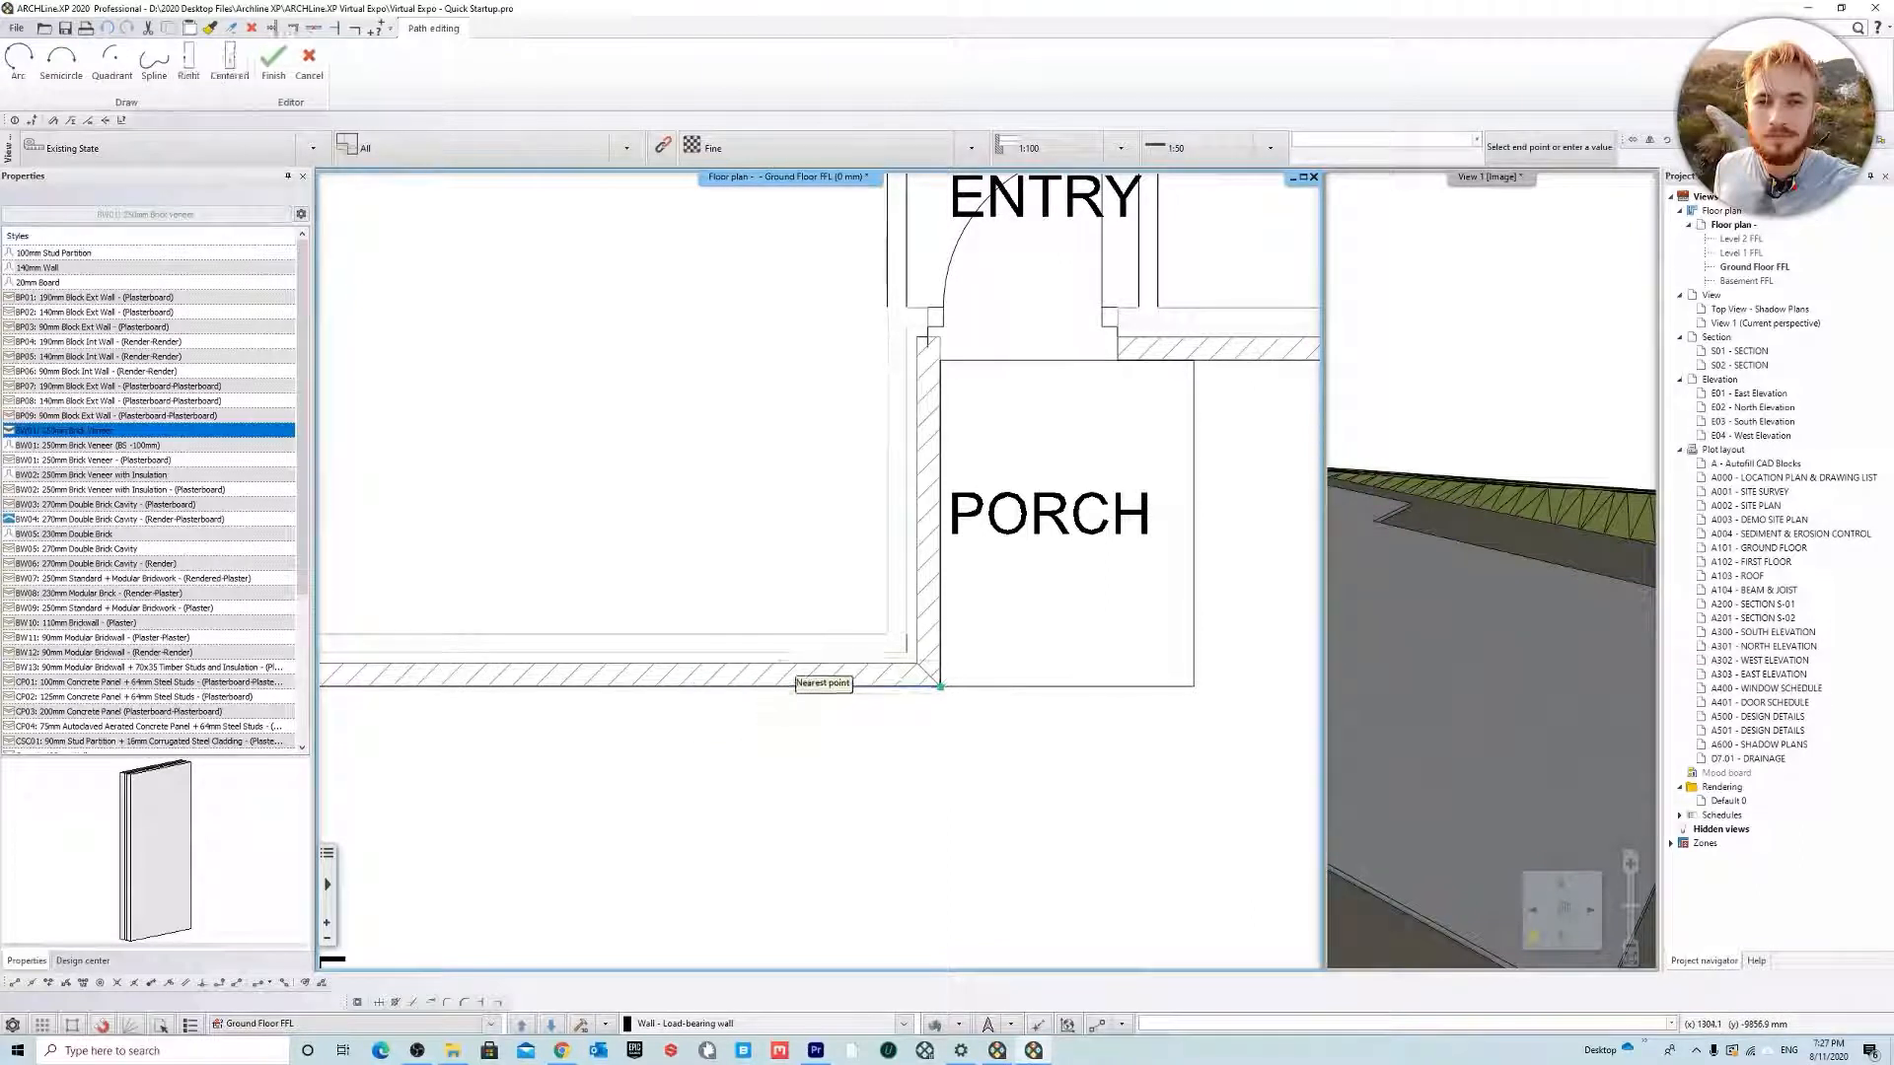
middle_click_drag(696, 684, 1063, 745)
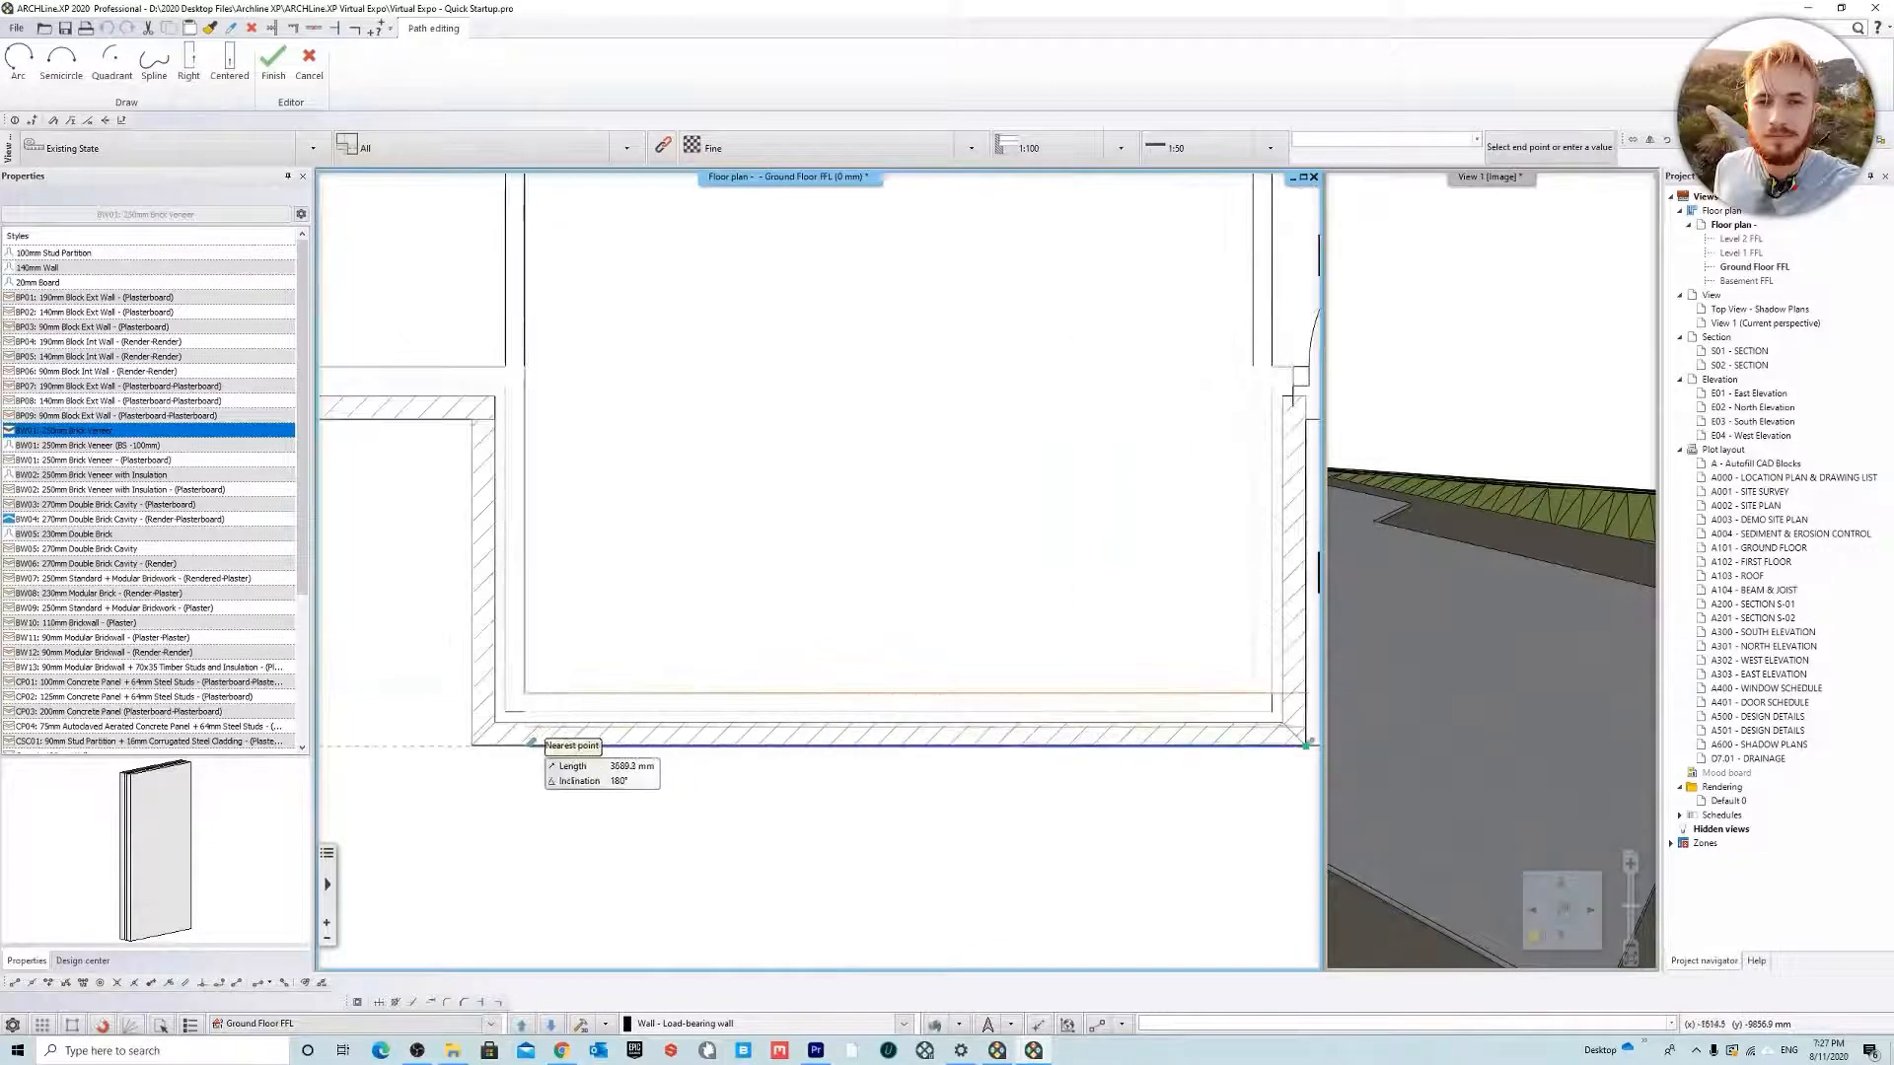
left_click(526, 741)
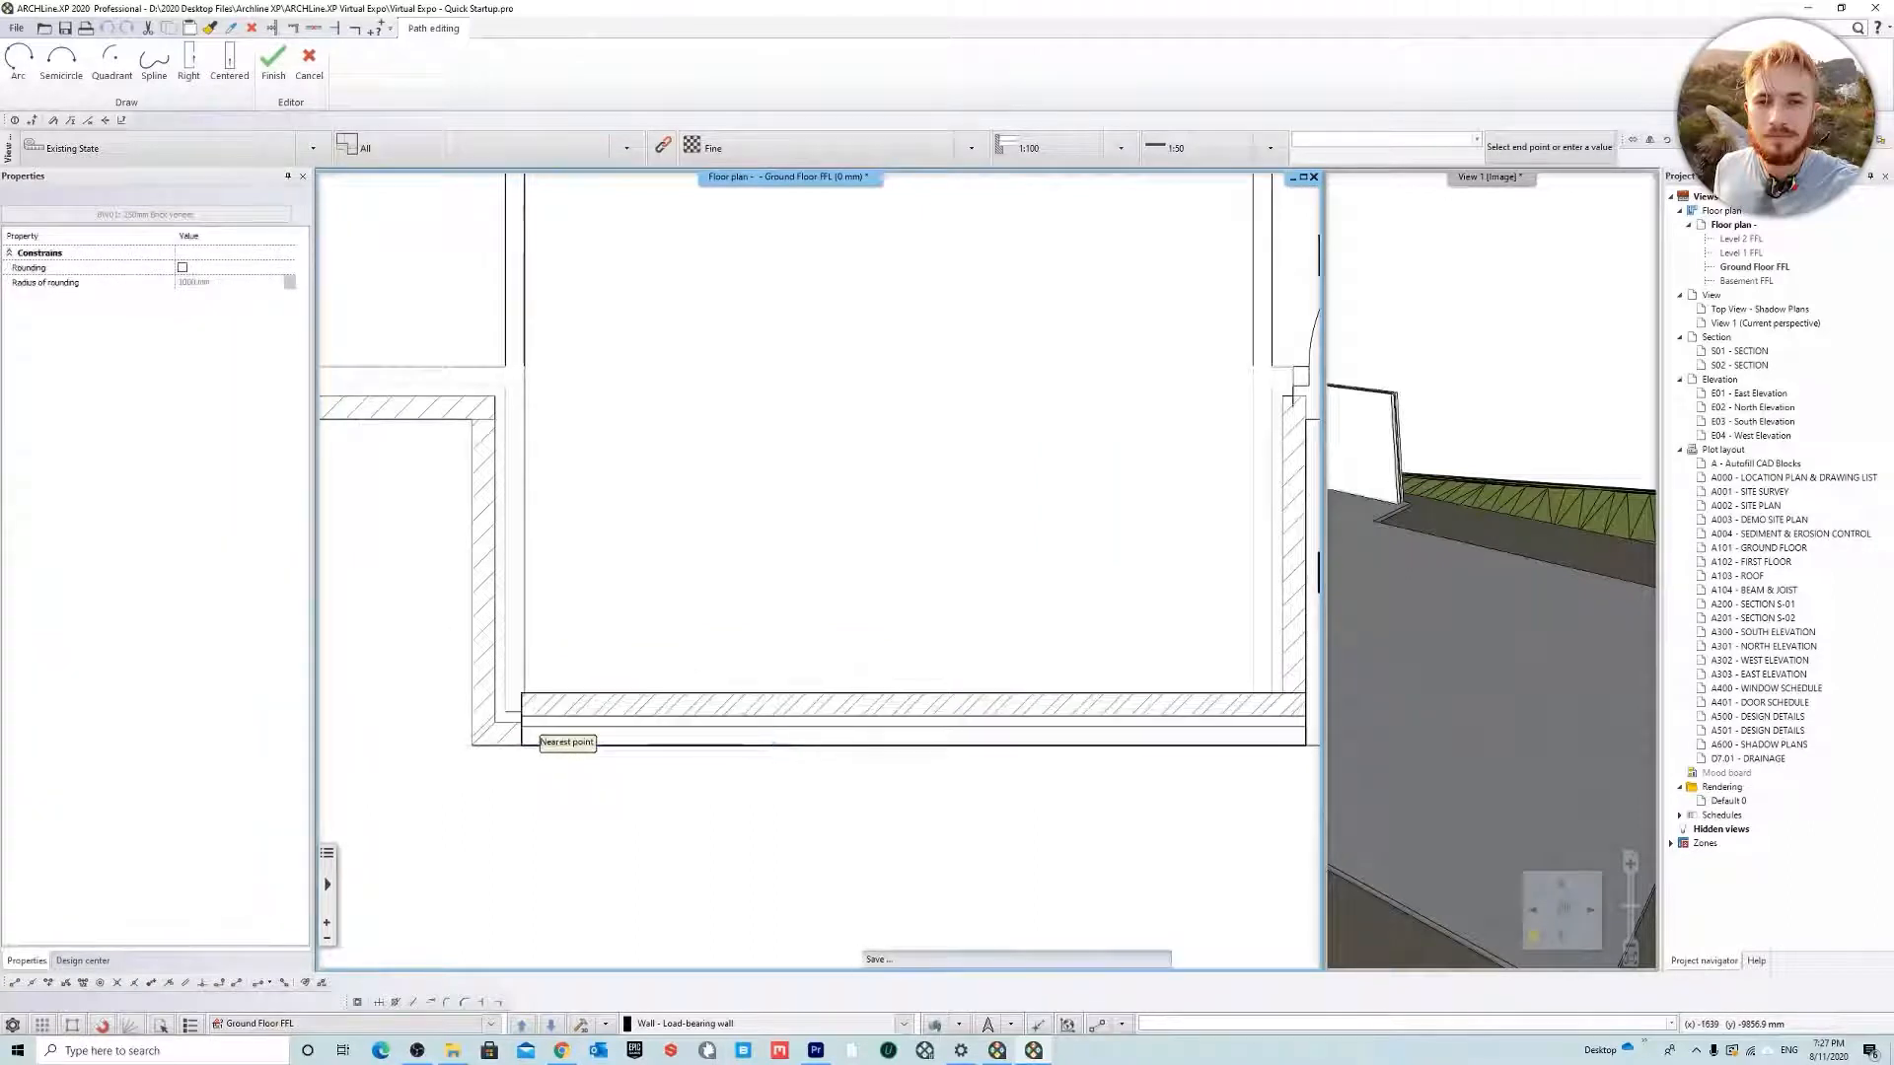
key("ctrl")
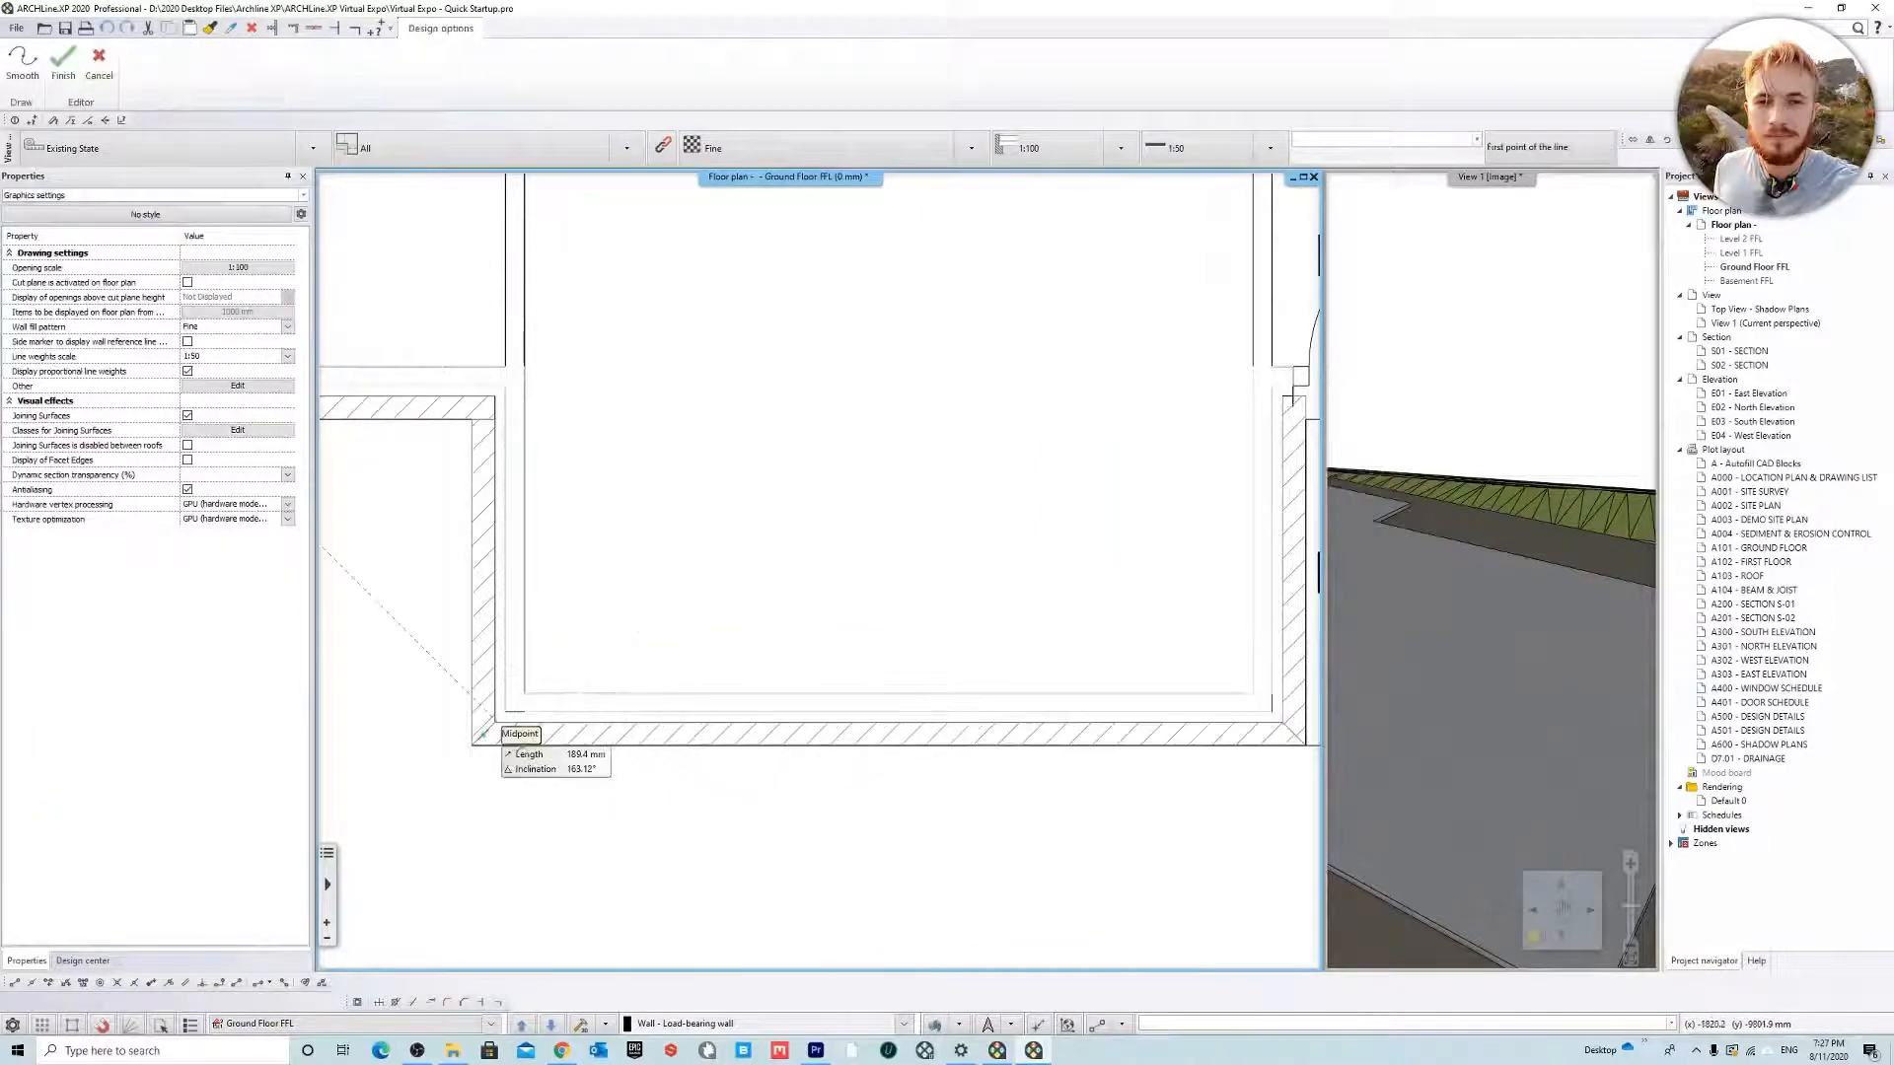
Draw the living room's front wall from its outer corner on the Bed 2 side to the porch corner, enabling the Tangent object snap
key("ctrl")
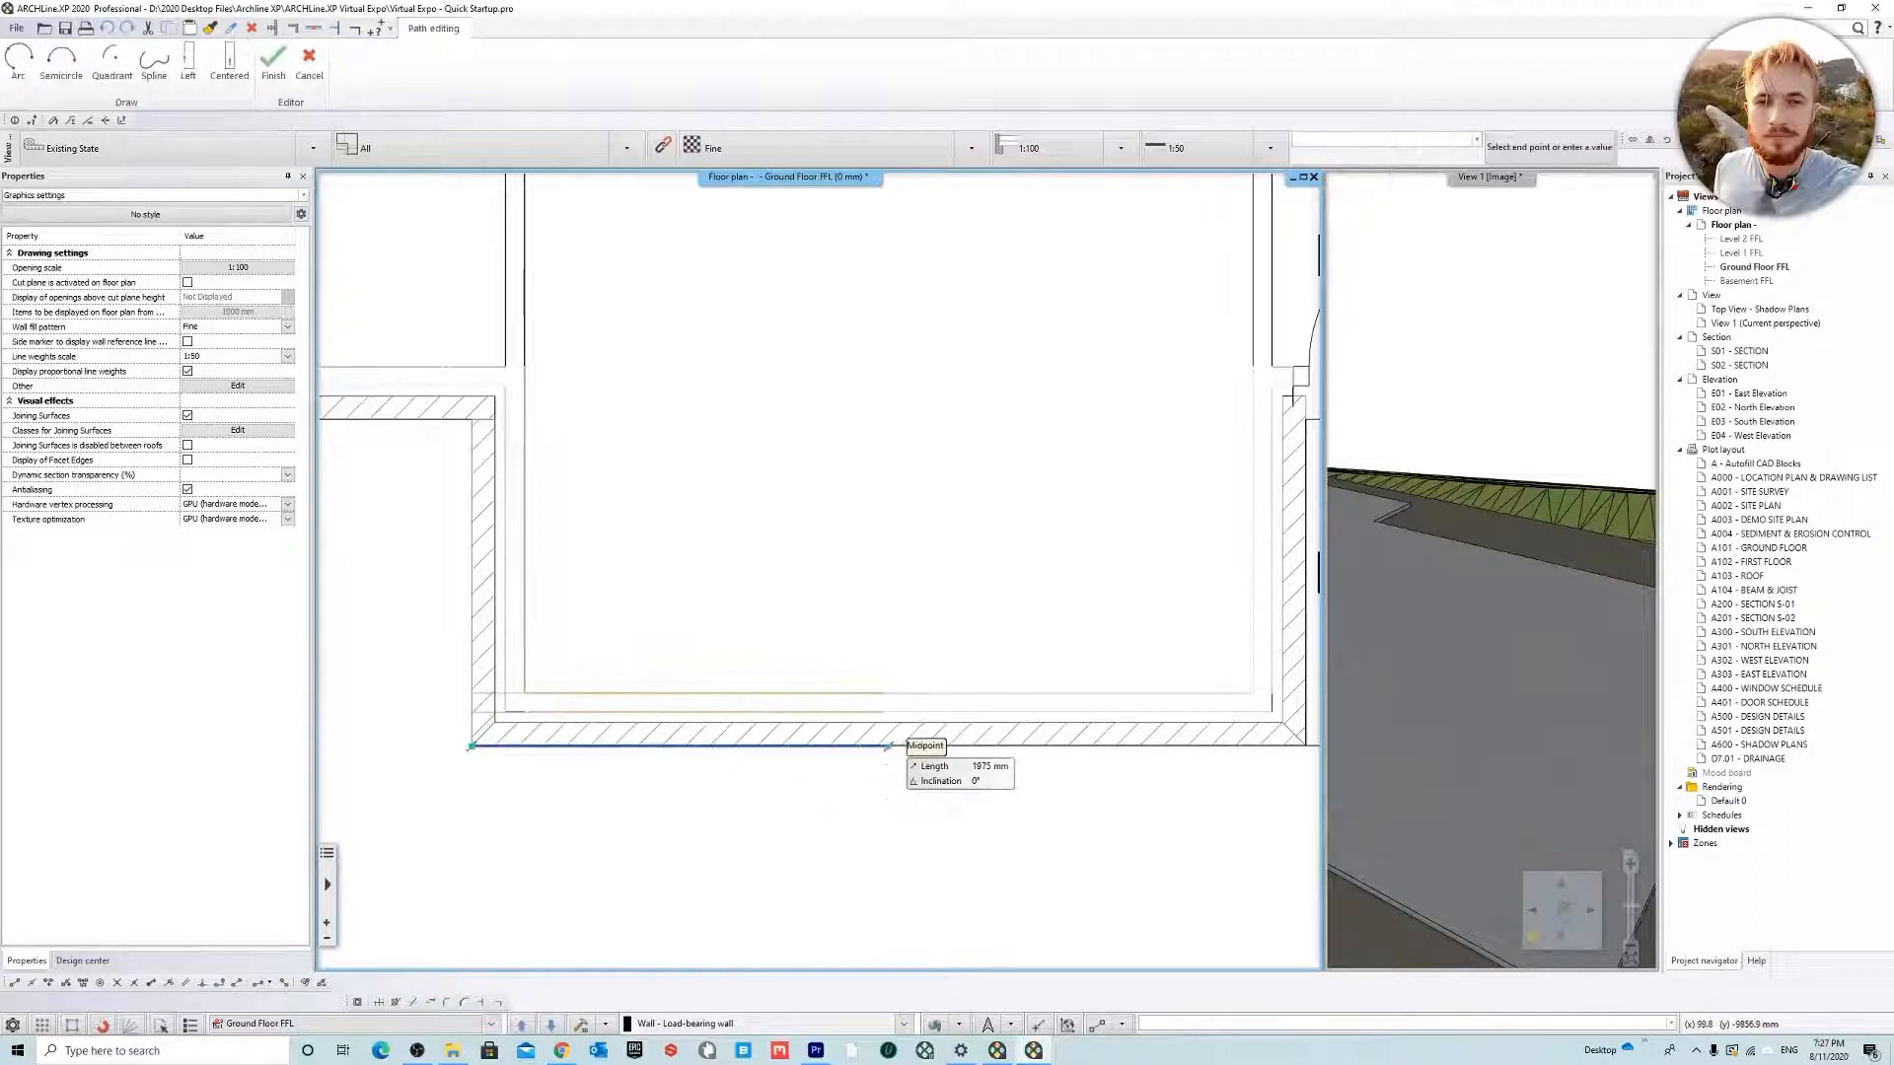
middle_click_drag(1109, 745, 716, 825)
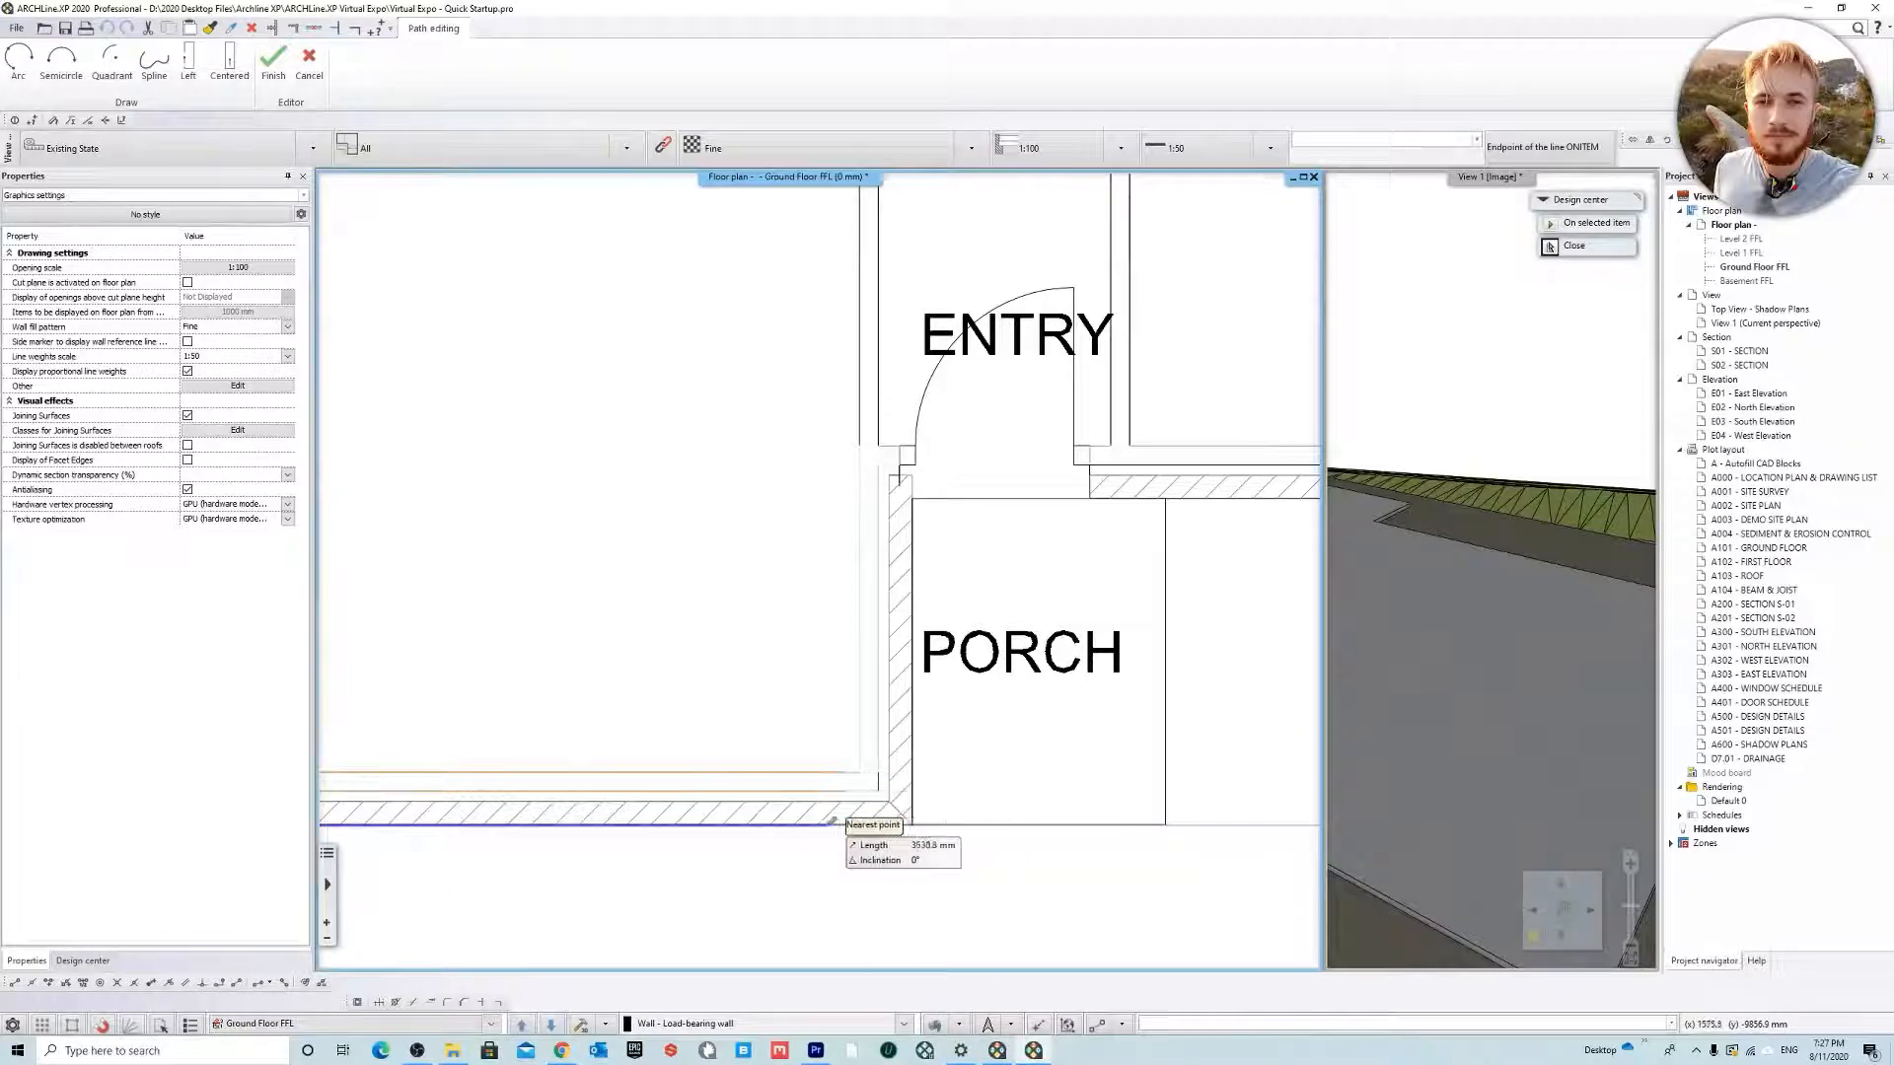
left_click(13, 1026)
left_click(67, 656)
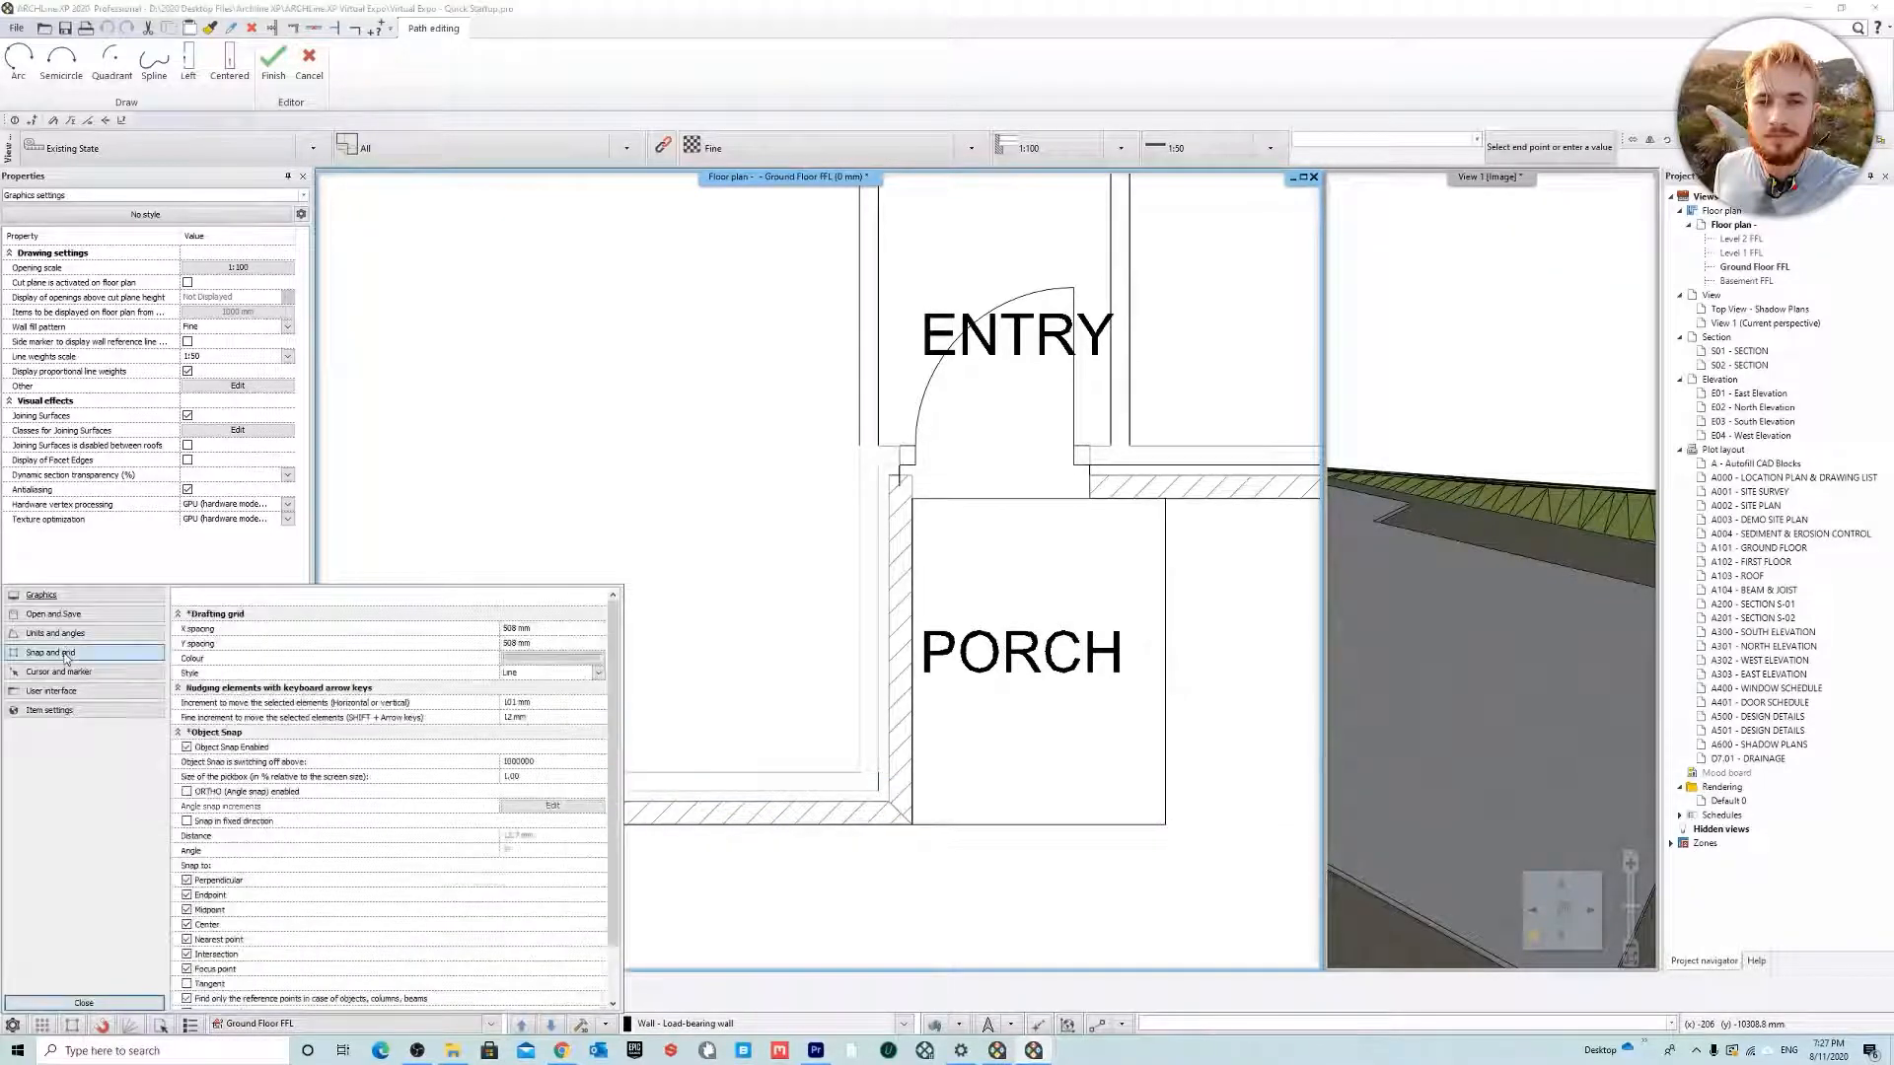
scroll(271, 856, "down", 2)
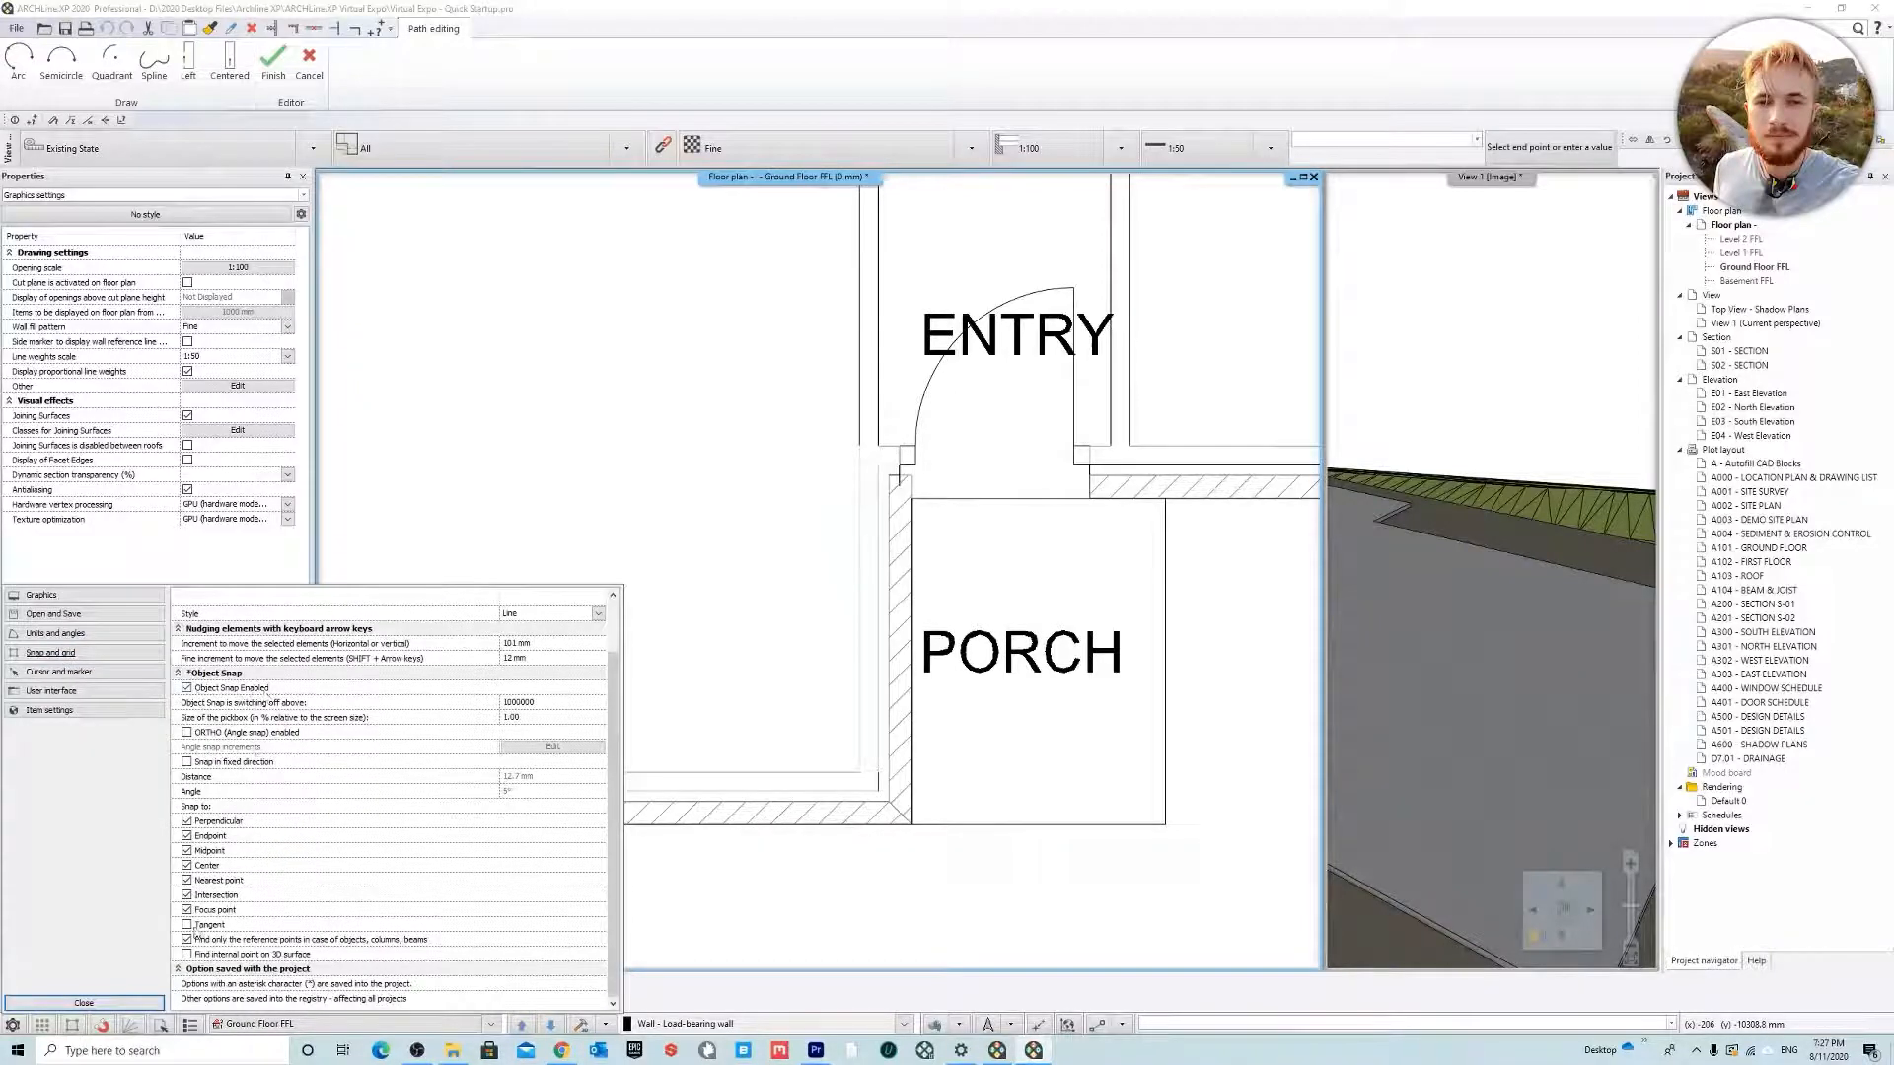
left_click(188, 927)
left_click(109, 1004)
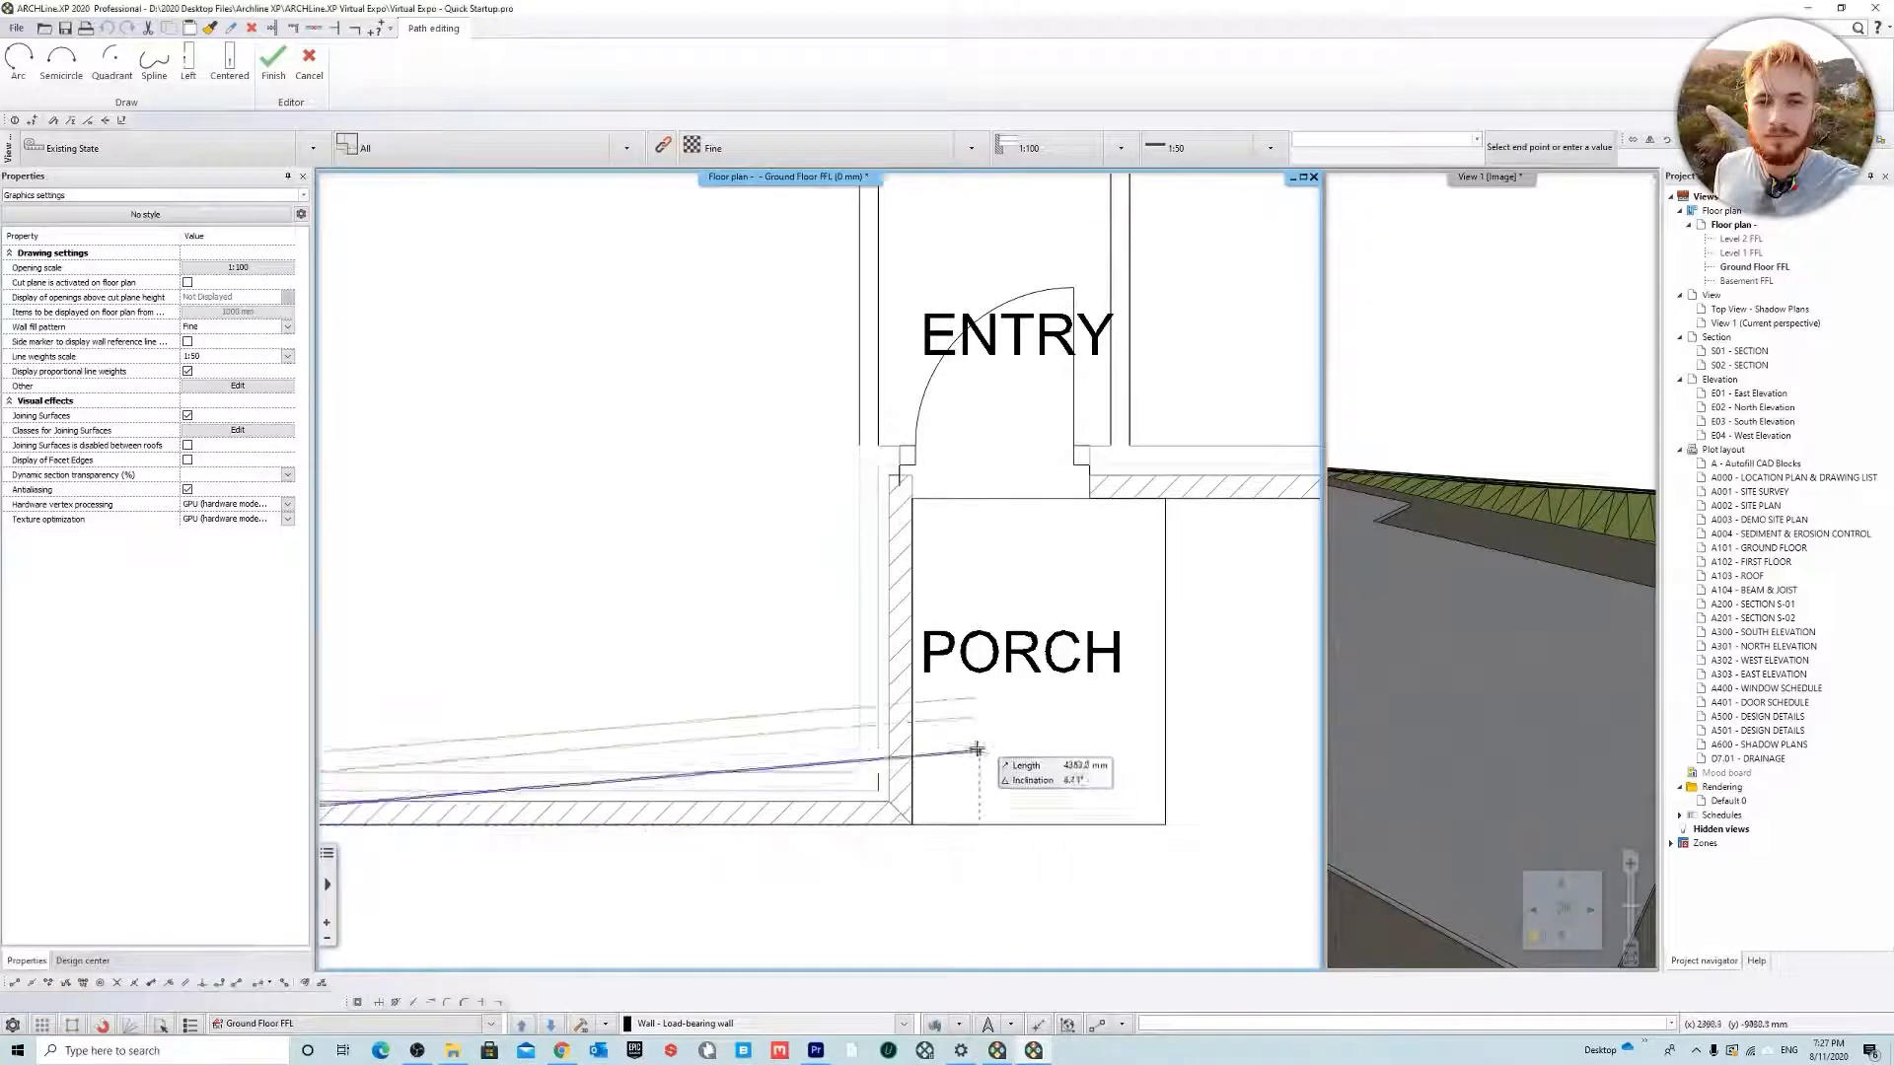
left_click(910, 824)
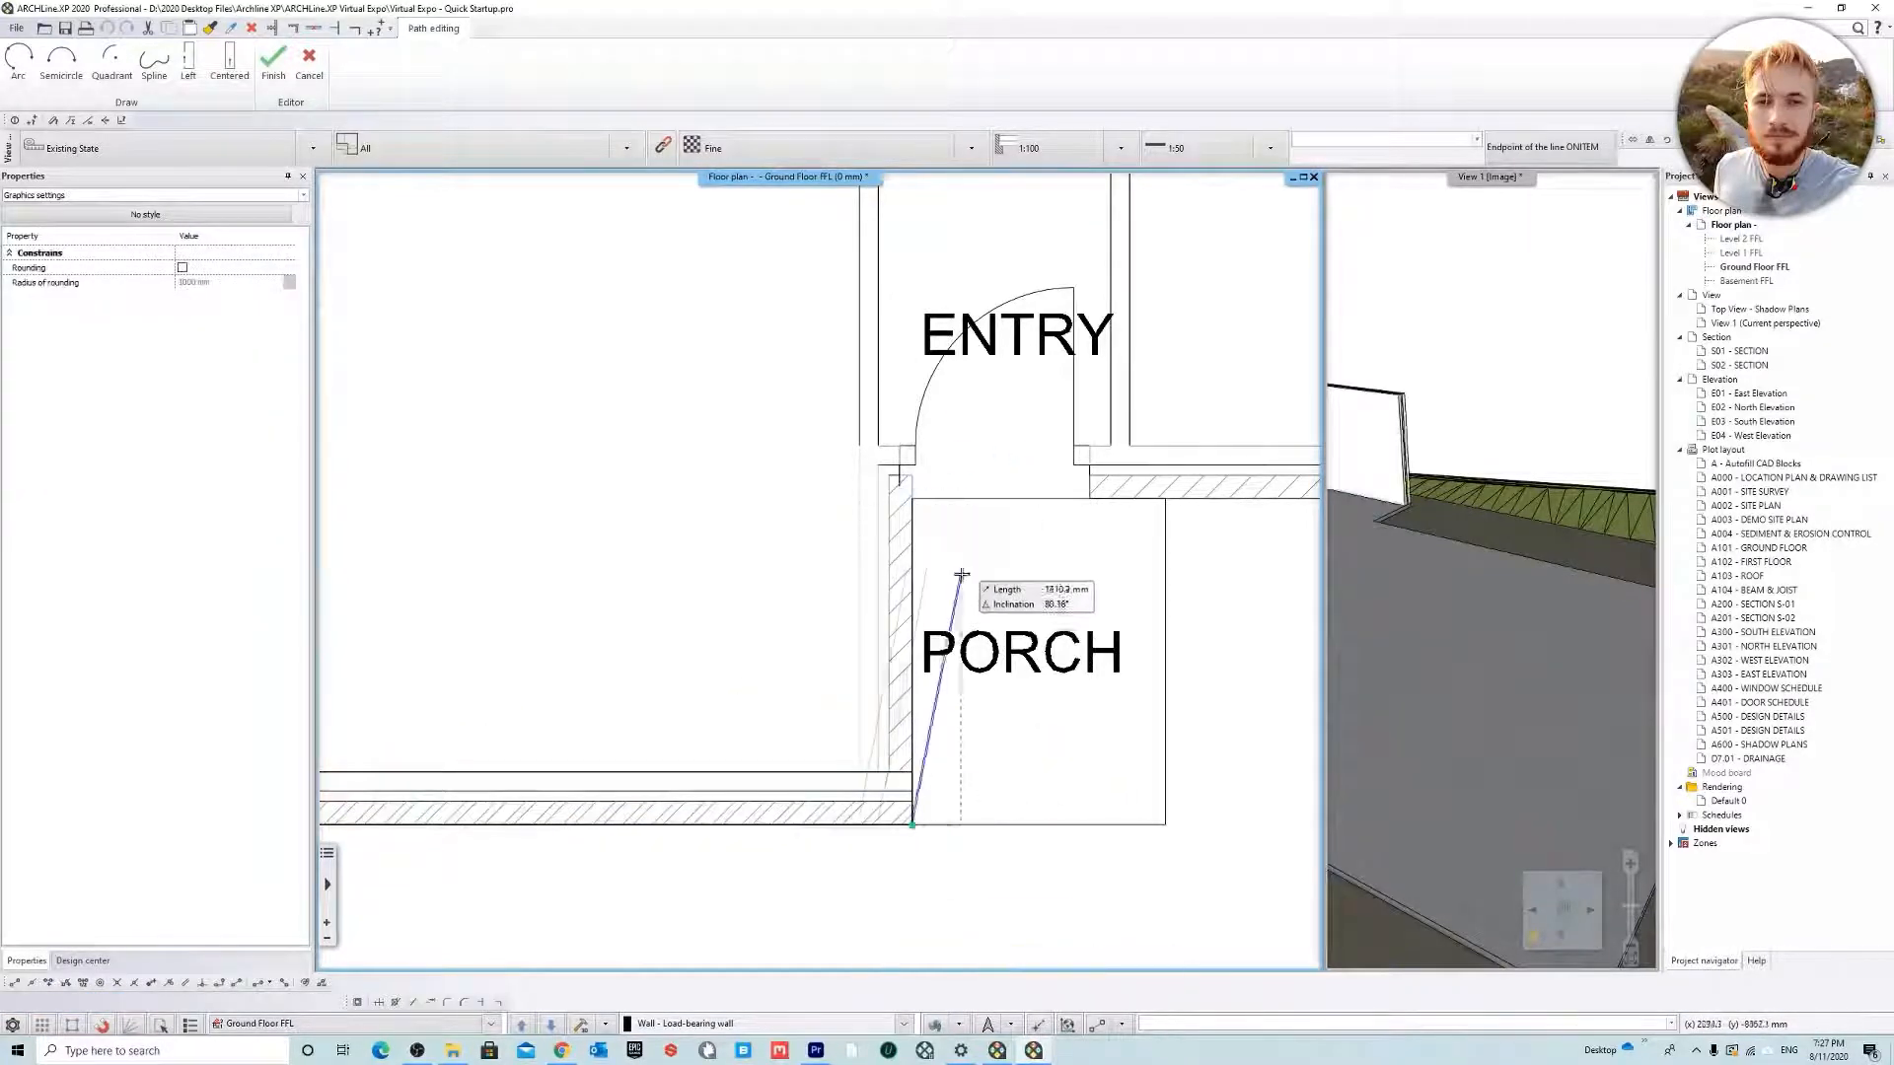
Continue the brick veneer wall along the porch side and across the 4080 mm entry and dining front to the house corner
middle_click_drag(956, 562, 780, 661)
left_click(742, 627)
middle_click_drag(1223, 626, 681, 638)
middle_click_drag(1126, 640, 721, 642)
left_click(655, 643)
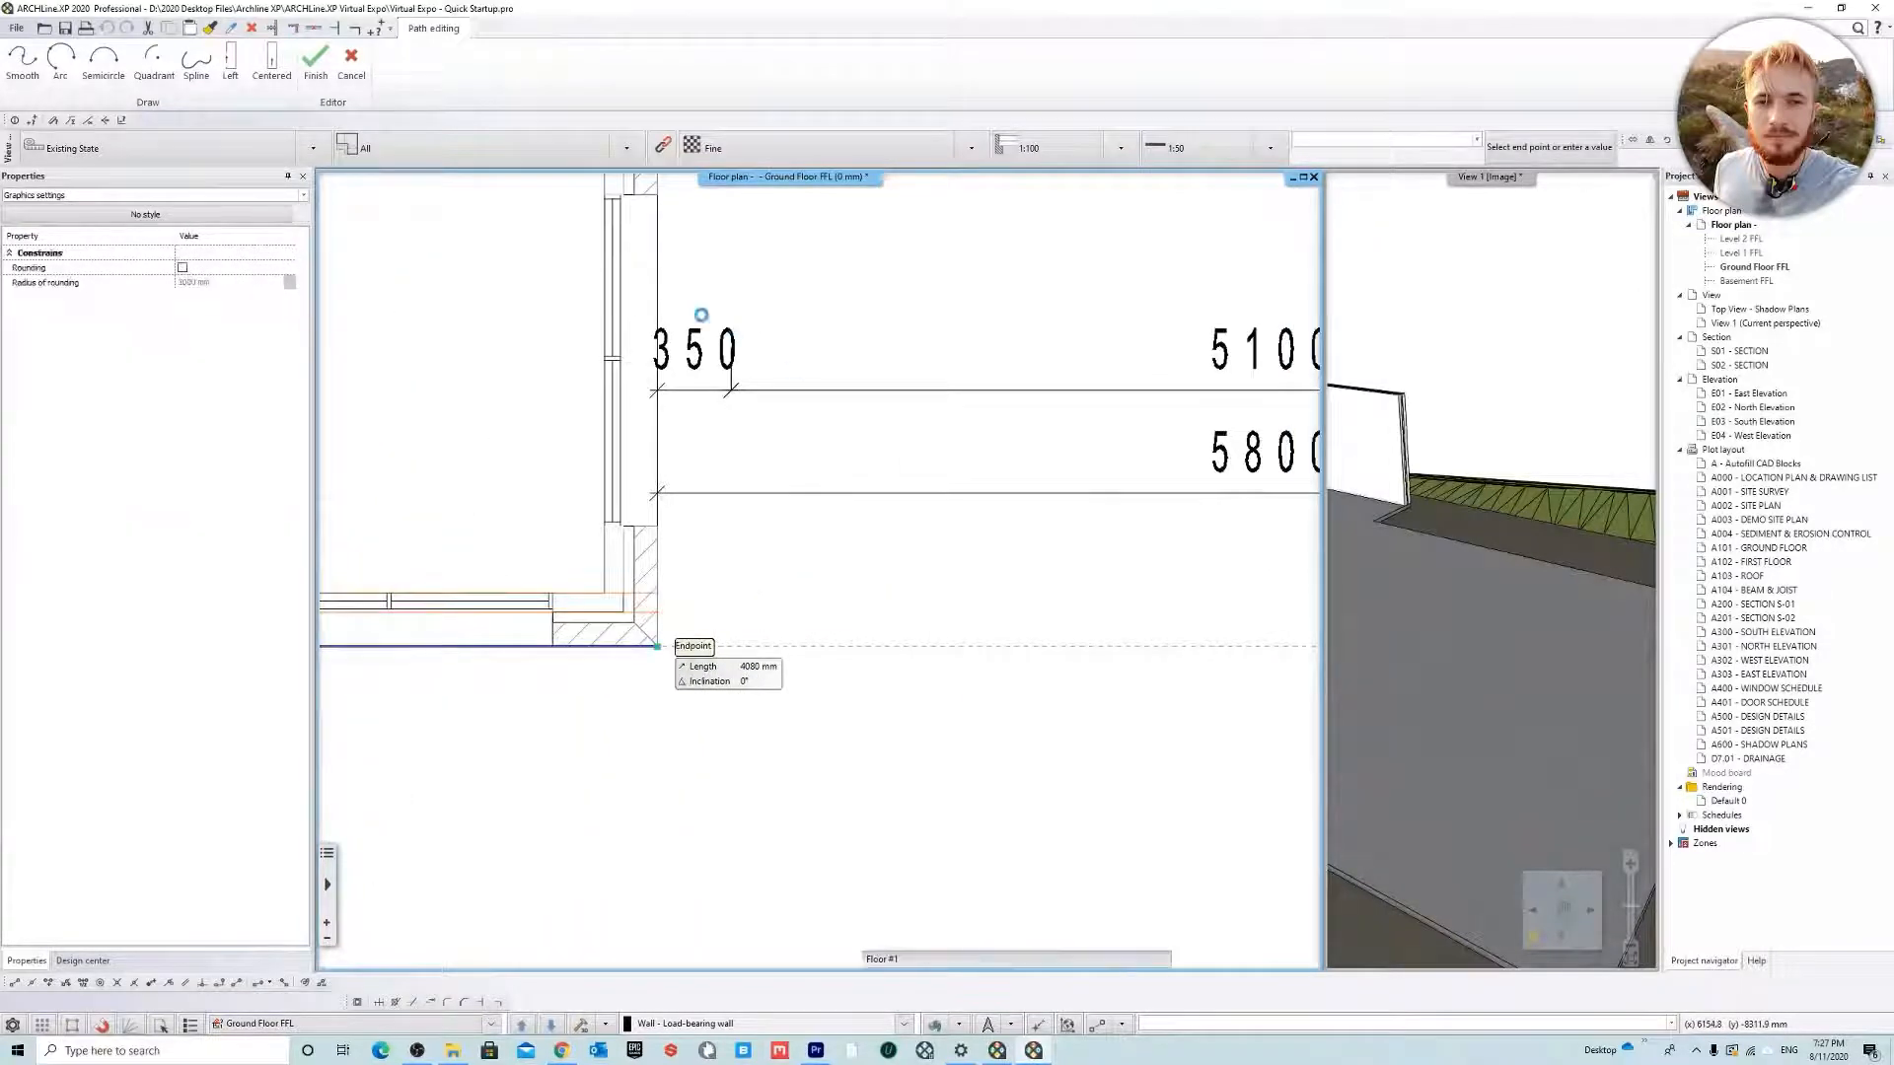
Continue the exterior wall along the carport side from the dining room corner to the kitchen's rear corner
middle_click_drag(701, 317, 793, 688)
scroll(845, 541, "down", 8)
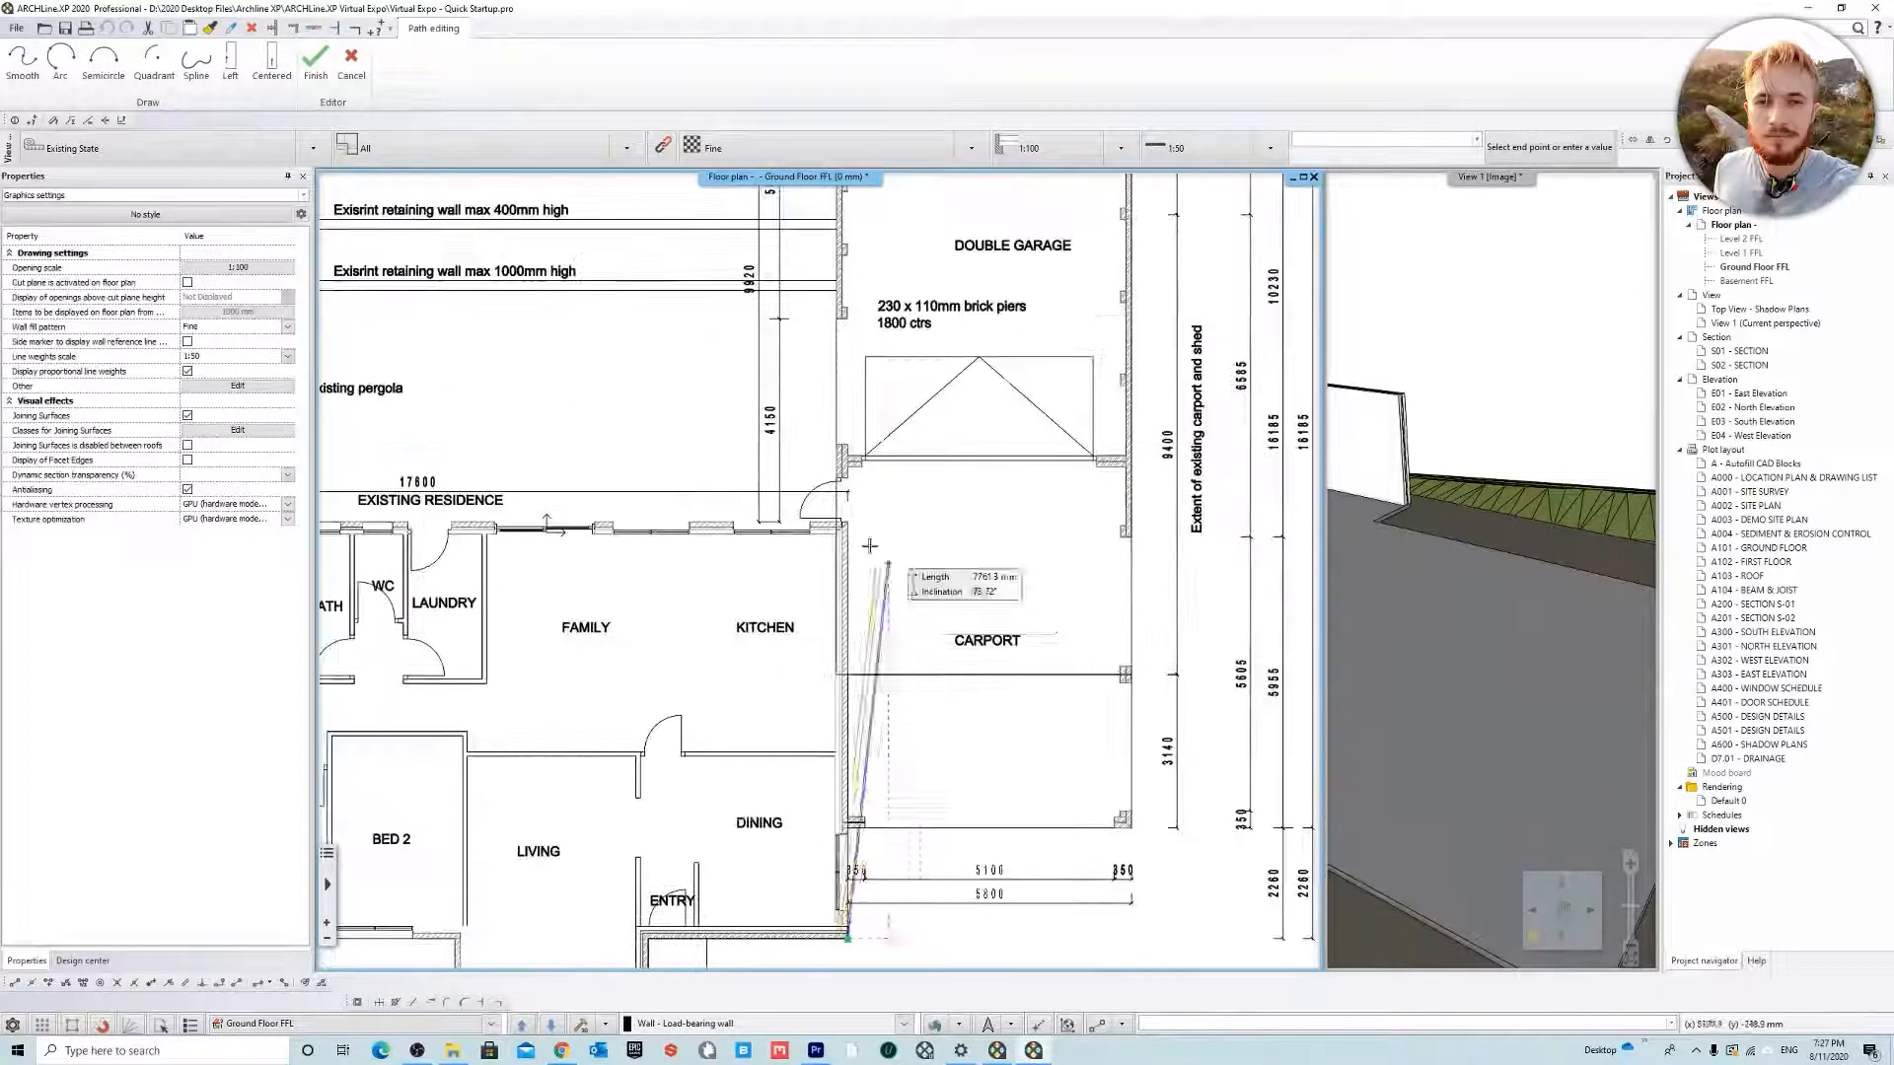
scroll(821, 307, "up", 8)
left_click(822, 437)
Continue the exterior wall along the 17600 mm rear side of the residence to Bed 1's outer corner
middle_click_drag(483, 468, 849, 588)
scroll(850, 588, "down", 9)
scroll(393, 596, "up", 7)
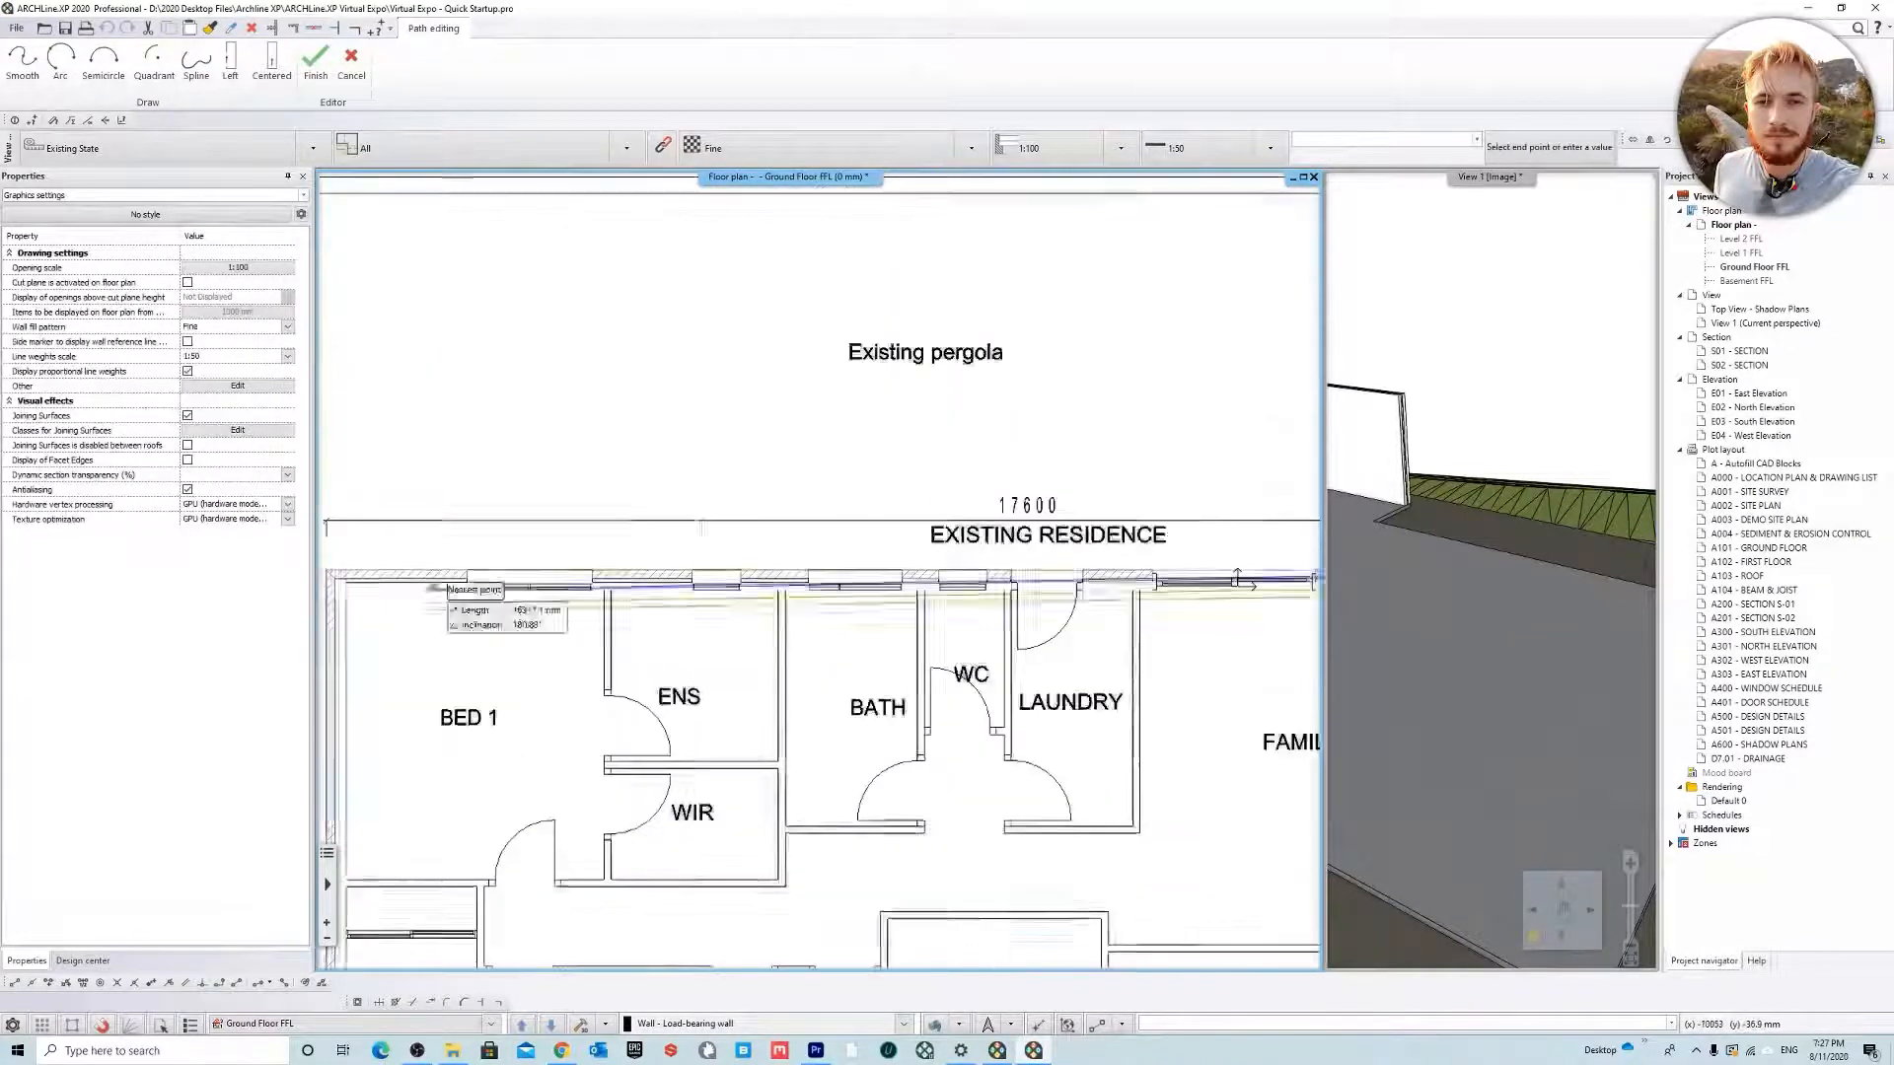
middle_click_drag(395, 613, 785, 592)
left_click(677, 485)
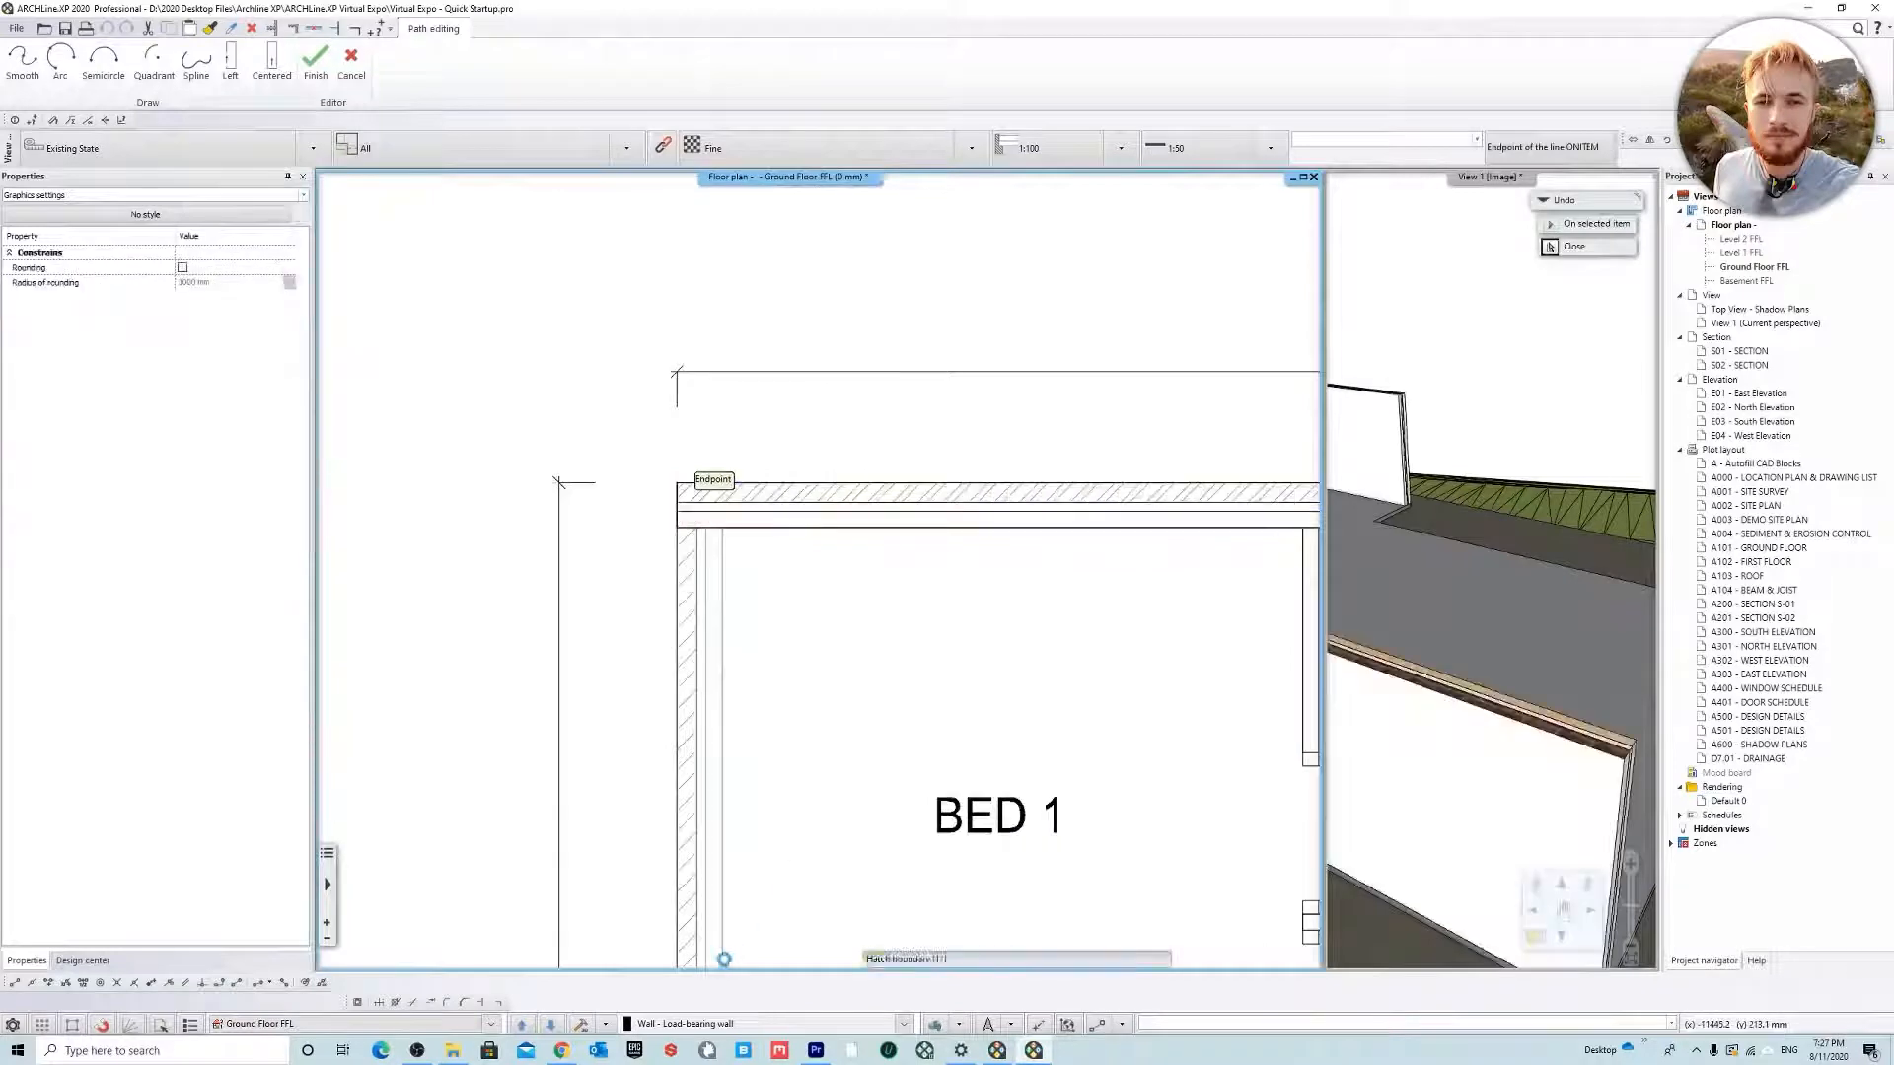
Continue the exterior wall along the side of Bed 1 and Bed 3 to Bed 3's outer front corner
middle_click_drag(801, 861, 812, 554)
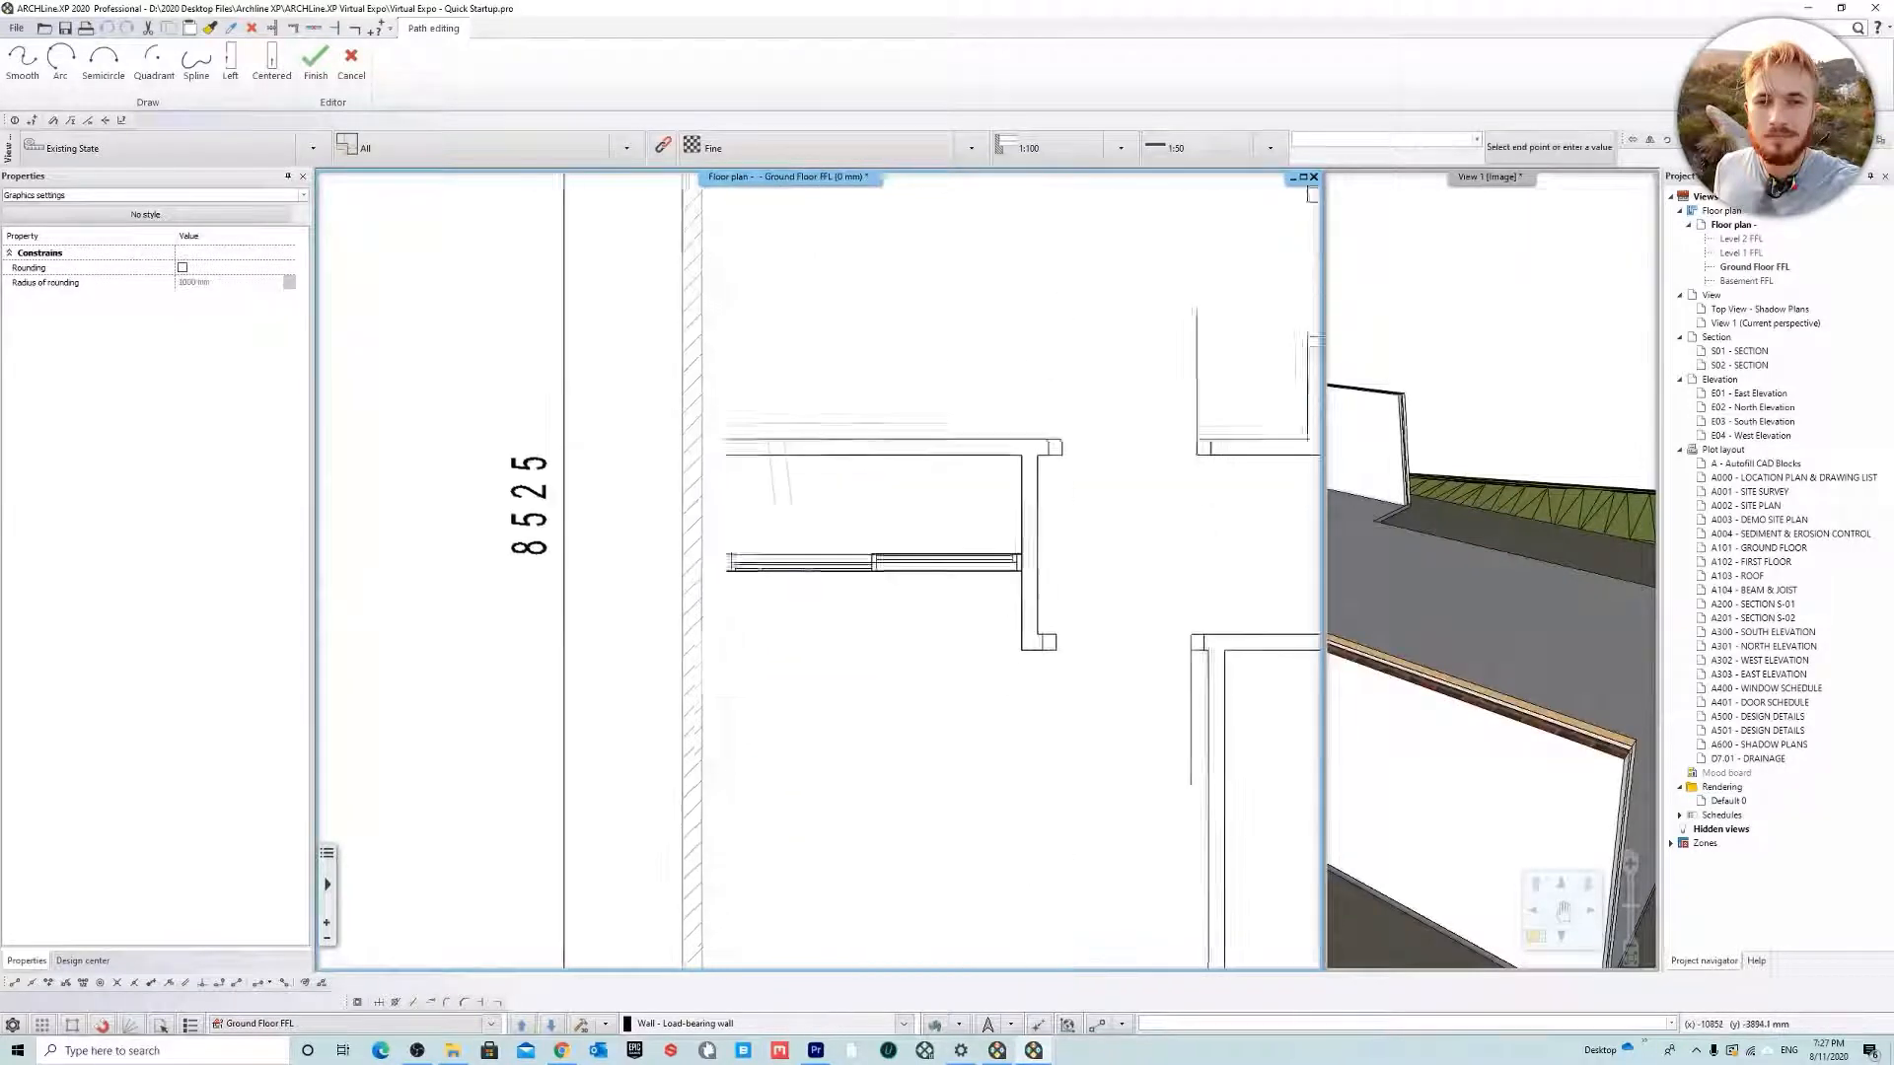
scroll(812, 559, "down", 5)
scroll(837, 768, "up", 4)
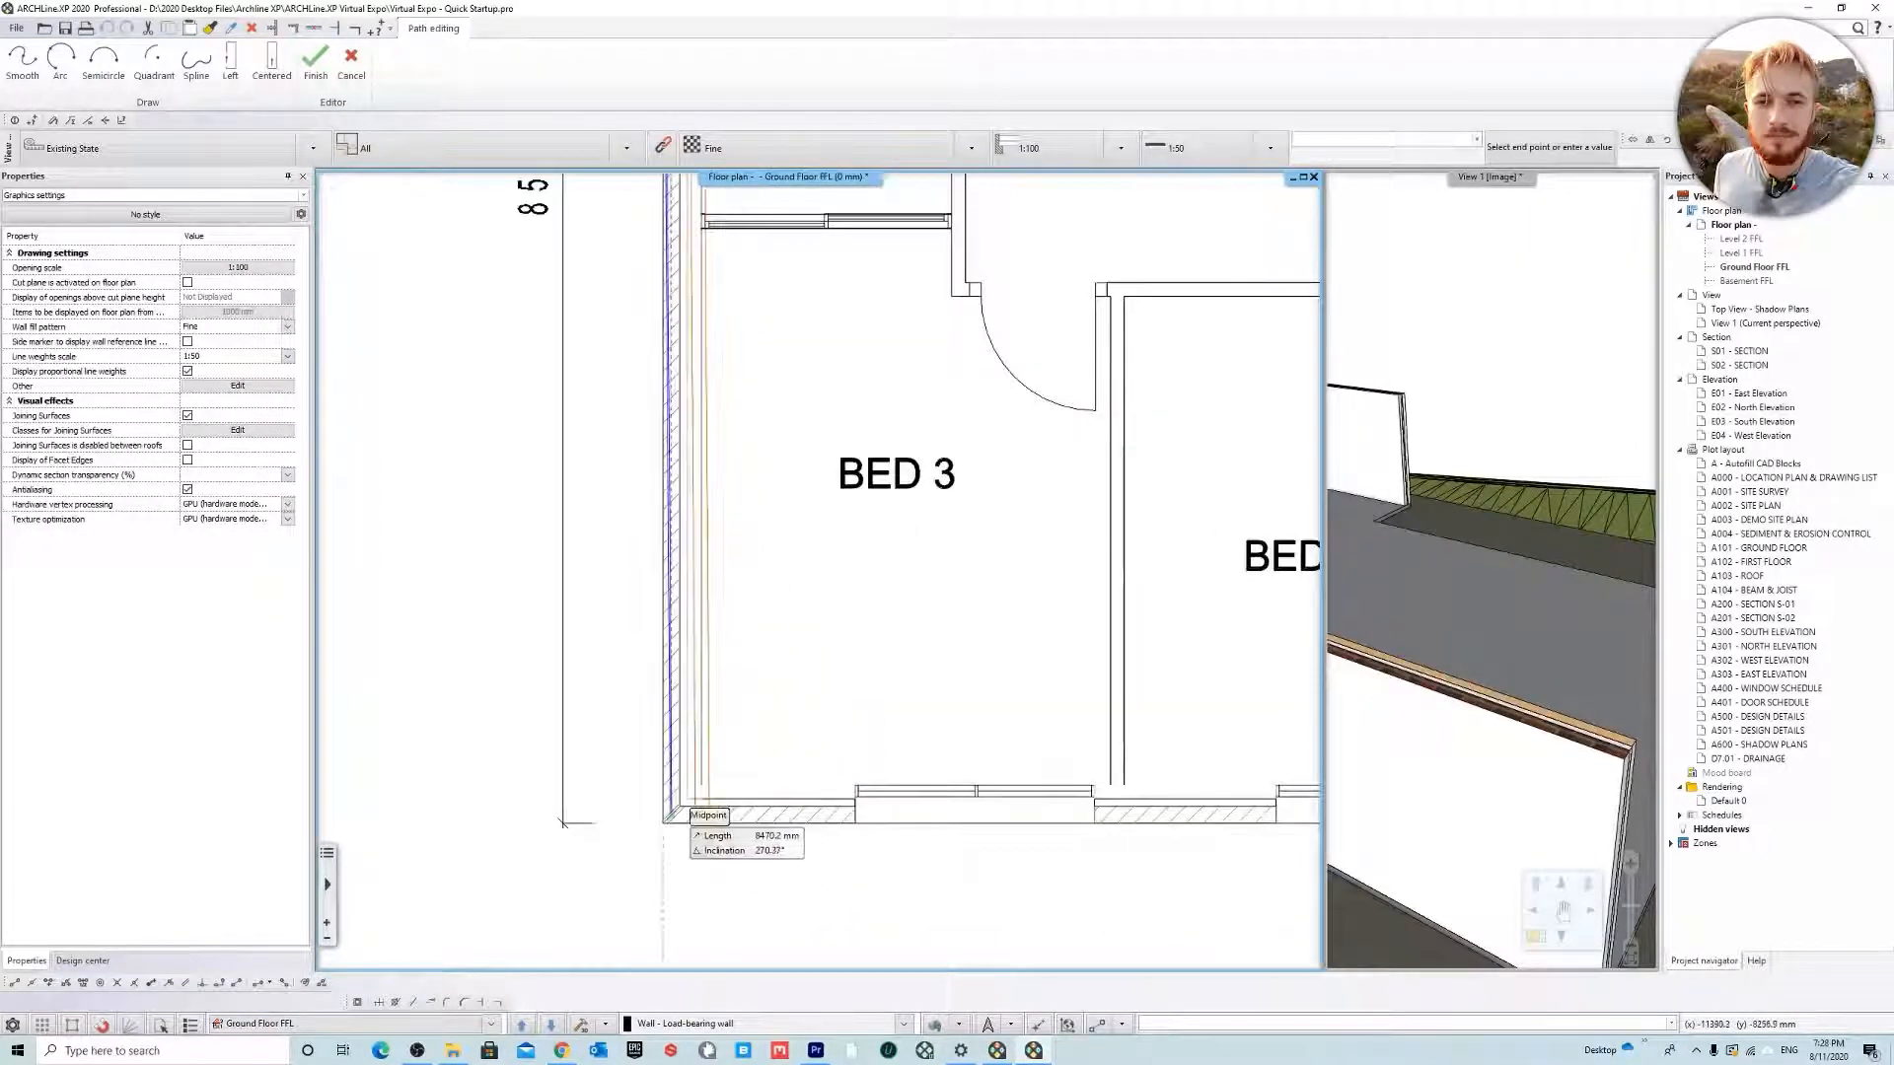
left_click(667, 815)
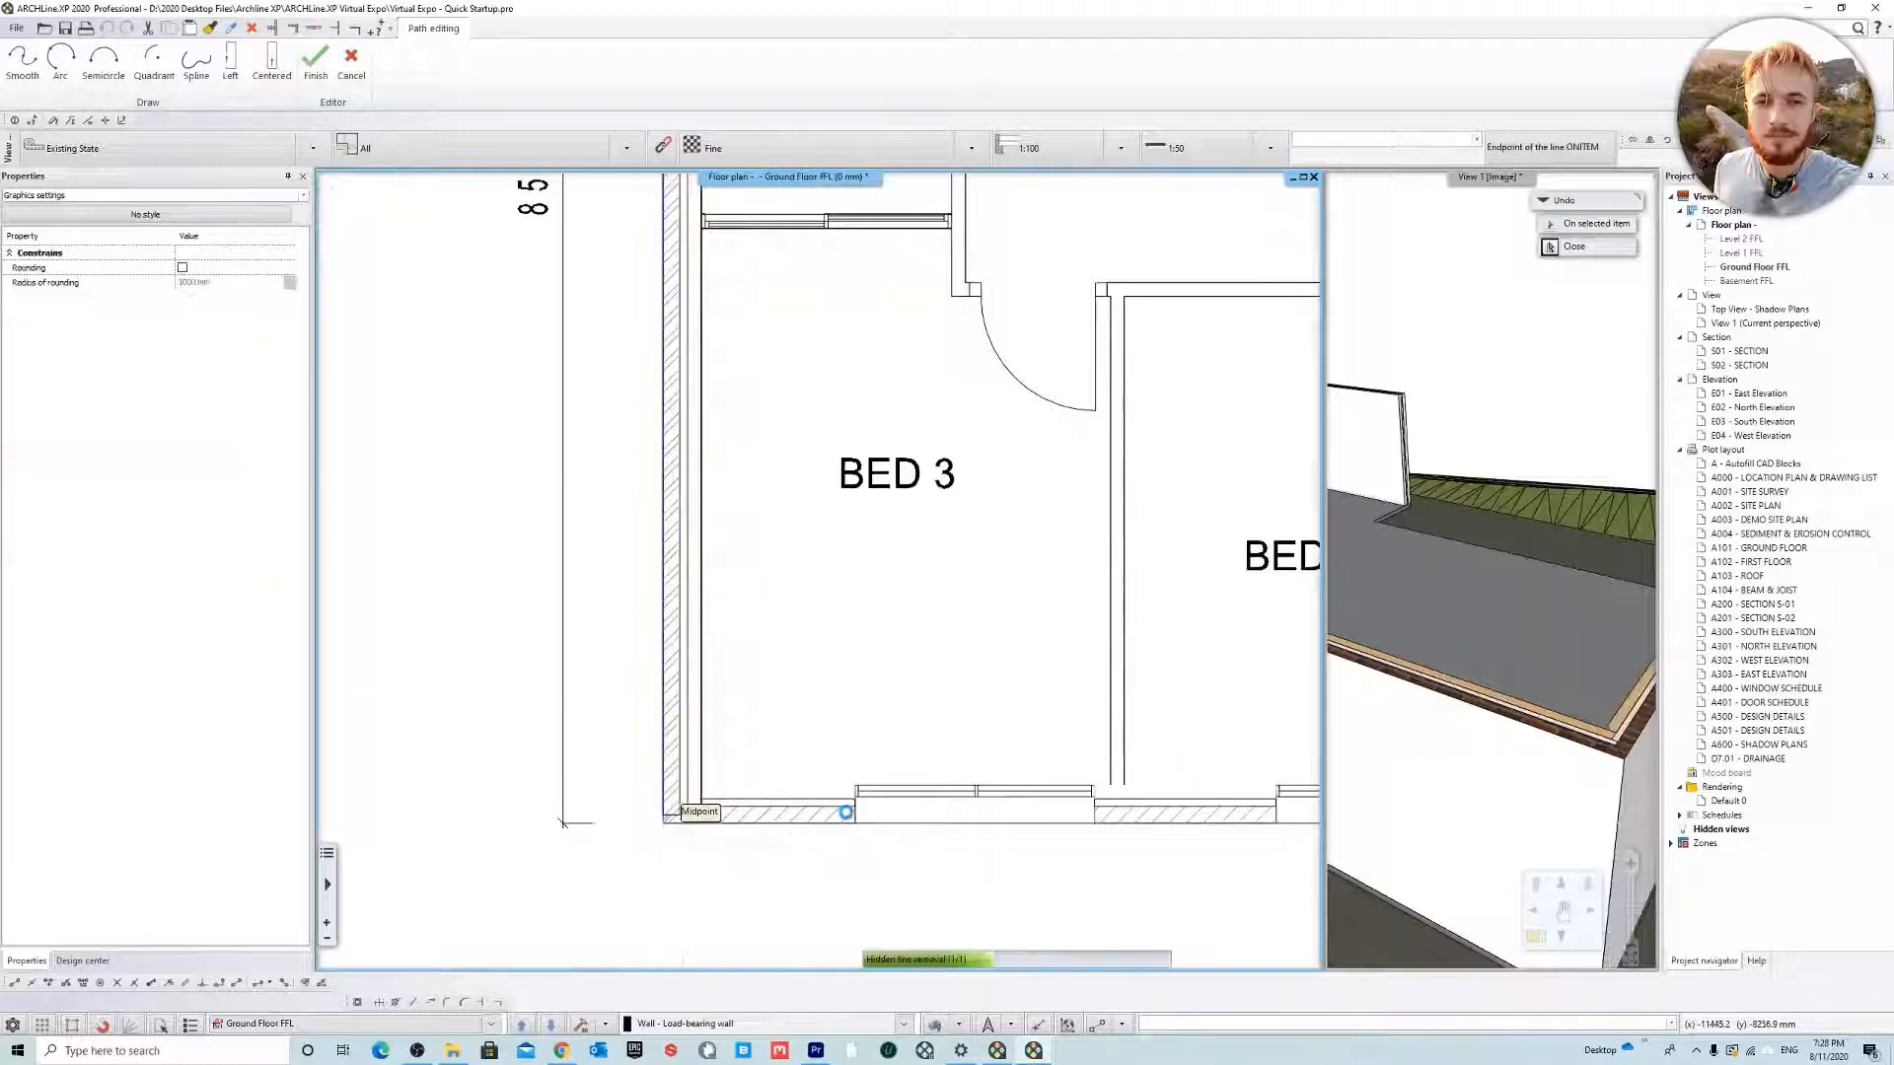
Try to continue the exterior wall along the front of Bed 3, Bed 4 and Bed 2
middle_click_drag(1253, 782, 796, 816)
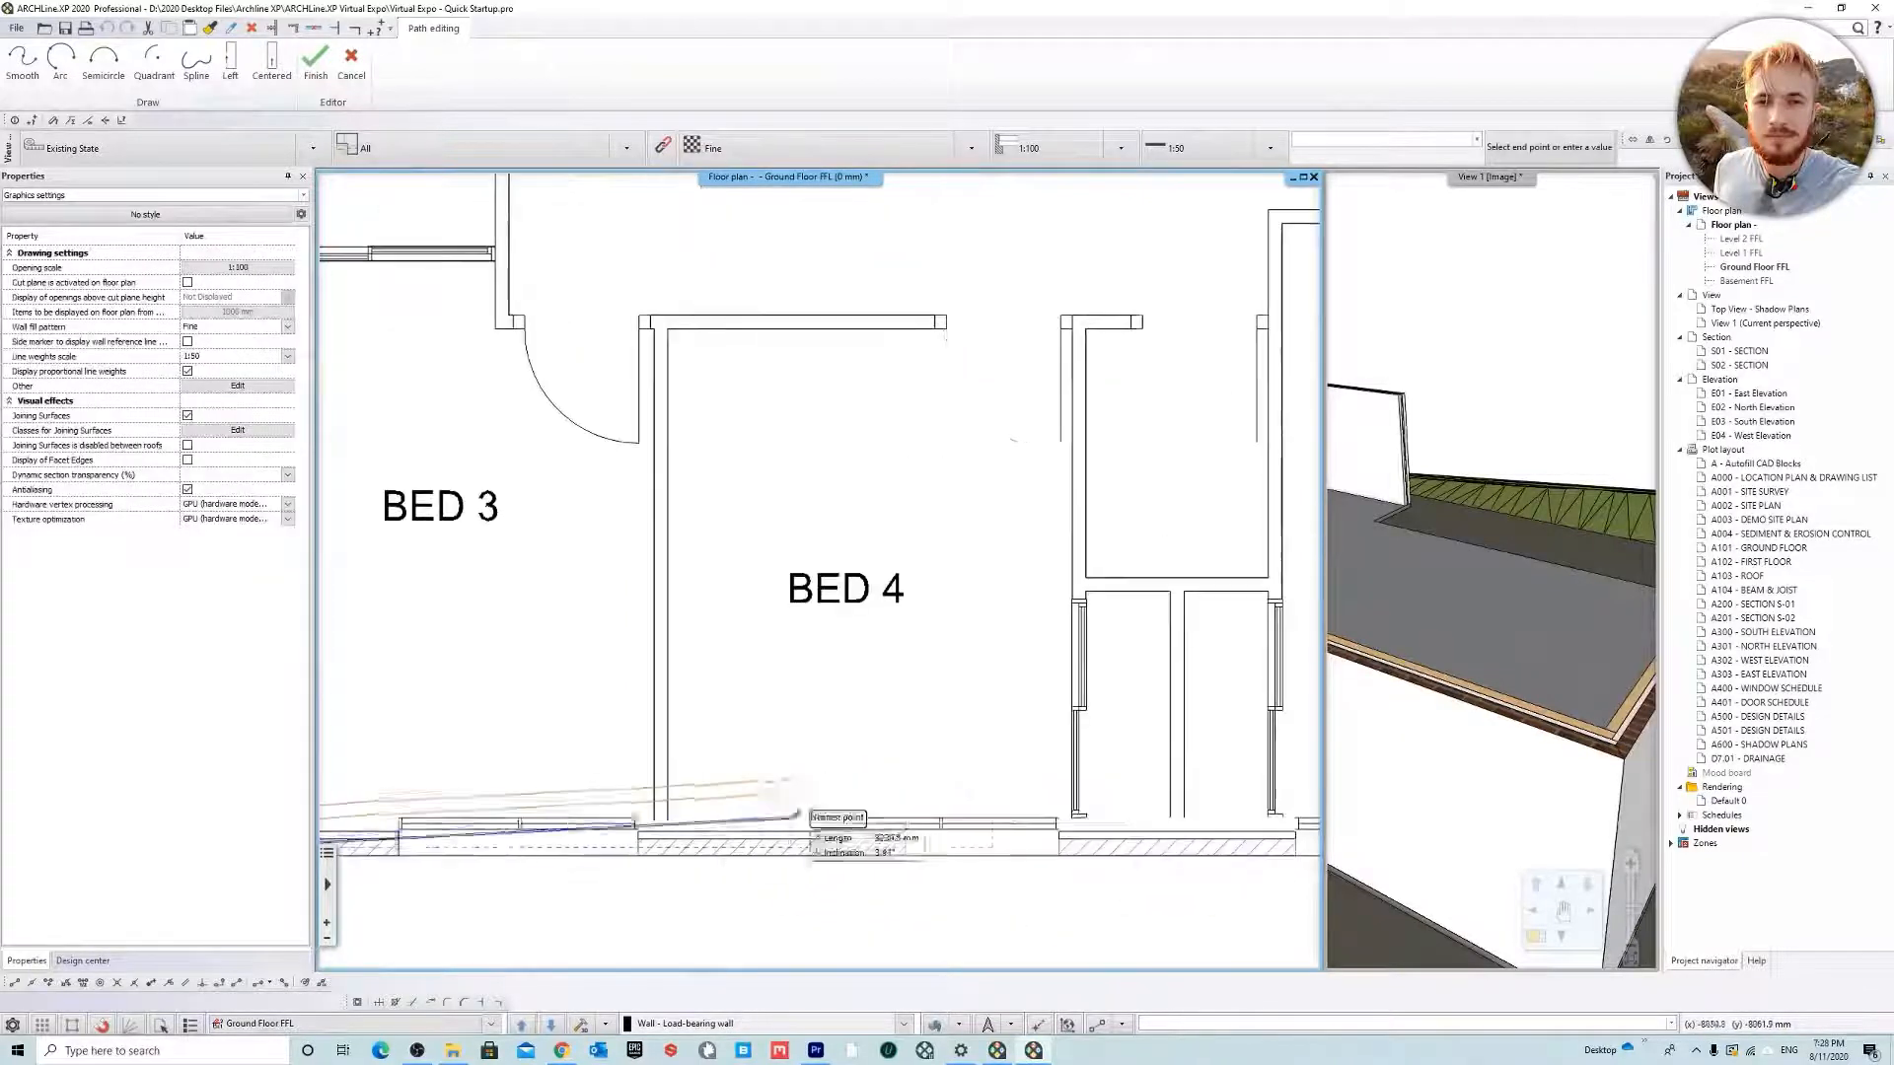
middle_click_drag(1030, 617, 814, 563)
scroll(814, 562, "down", 2)
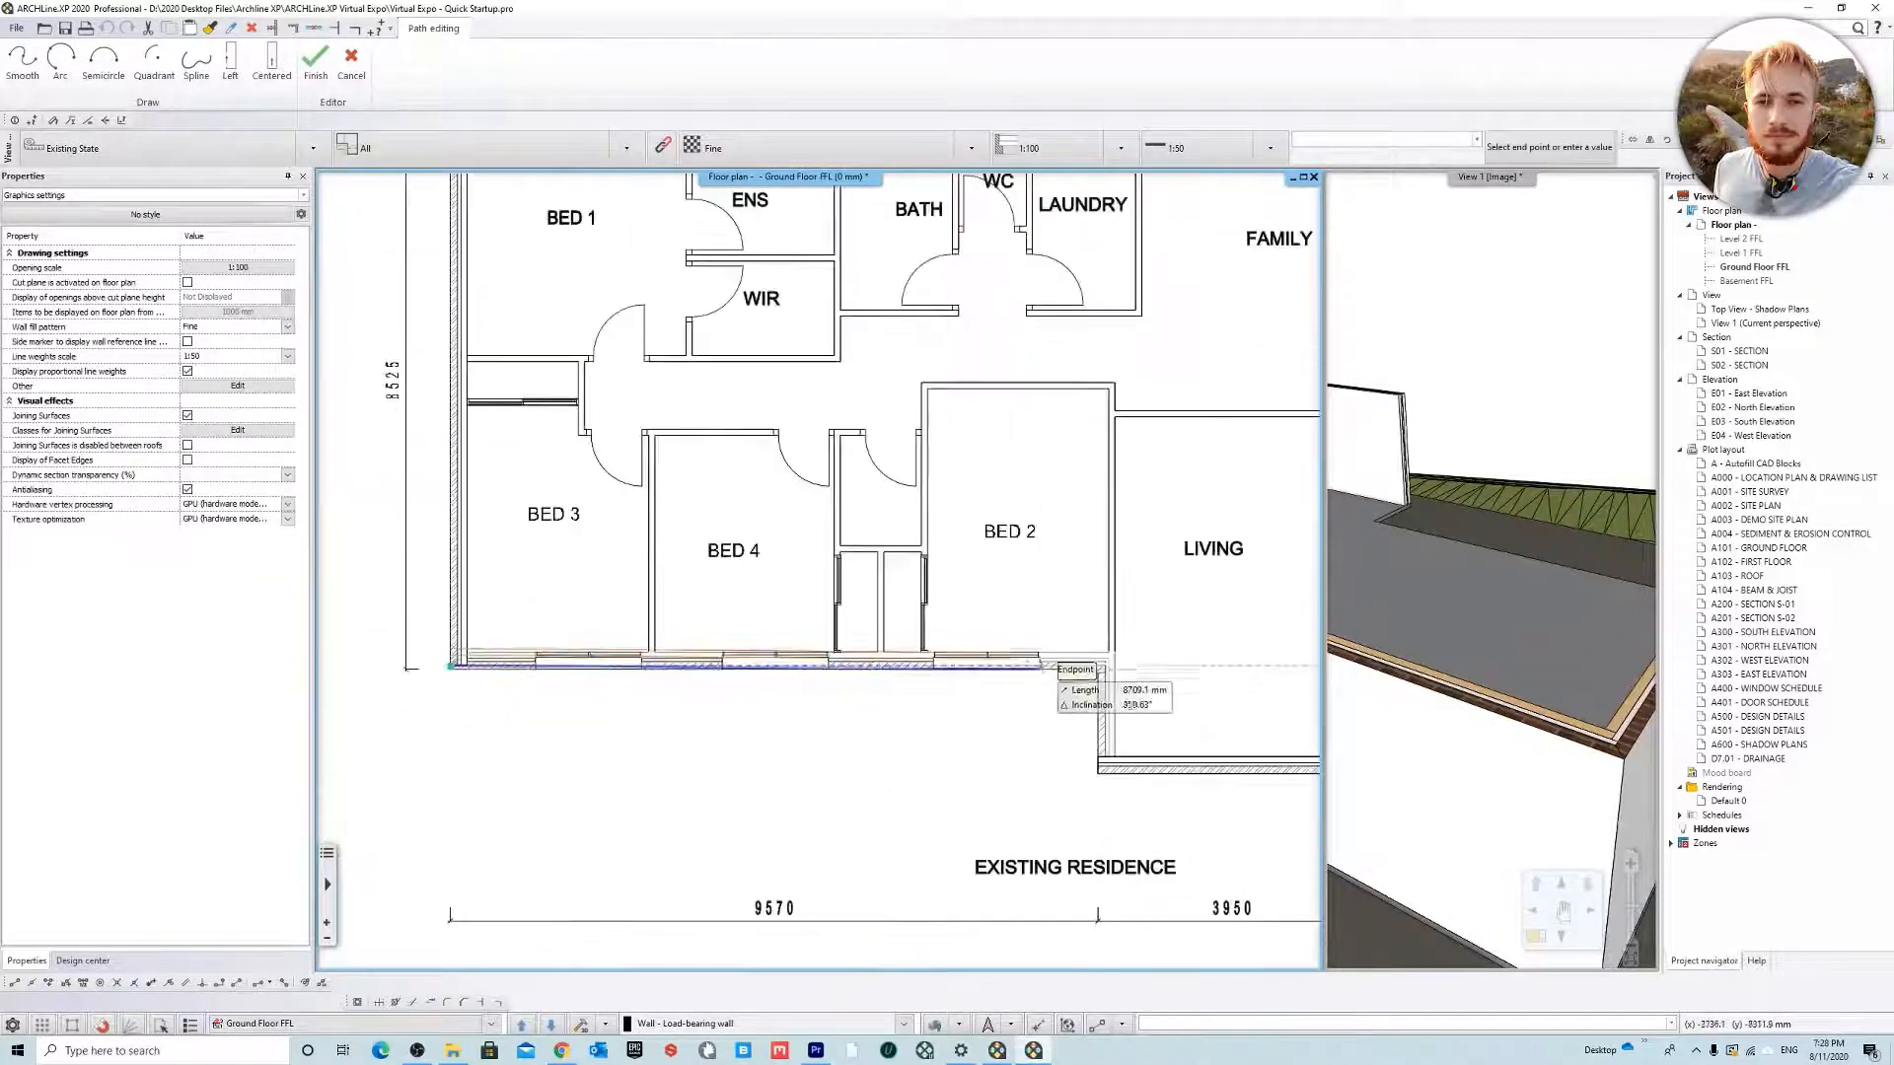
scroll(1102, 663, "up", 4)
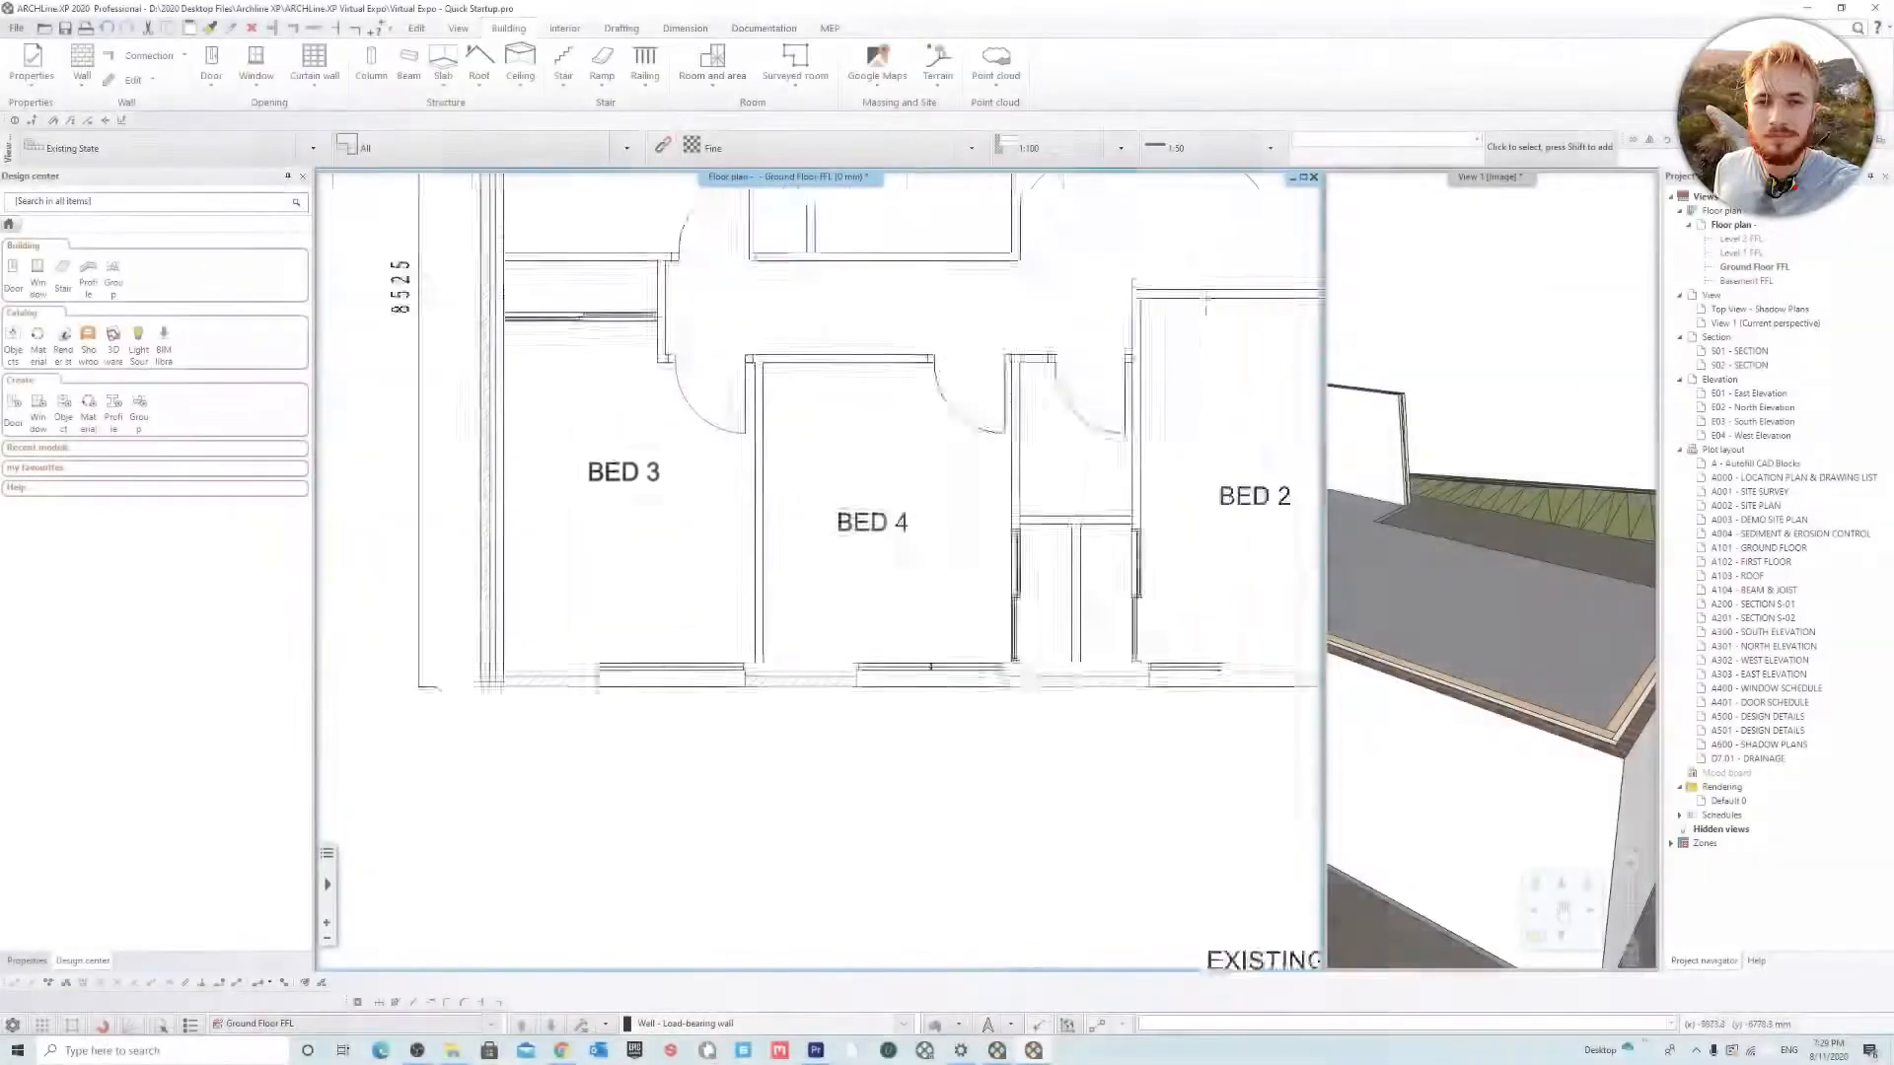
Open and close the S01 and S02 section views so both are moved to the hidden views
scroll(716, 637, "down", 3)
scroll(716, 637, "up", 2)
scroll(717, 637, "down", 1)
scroll(716, 637, "down", 2)
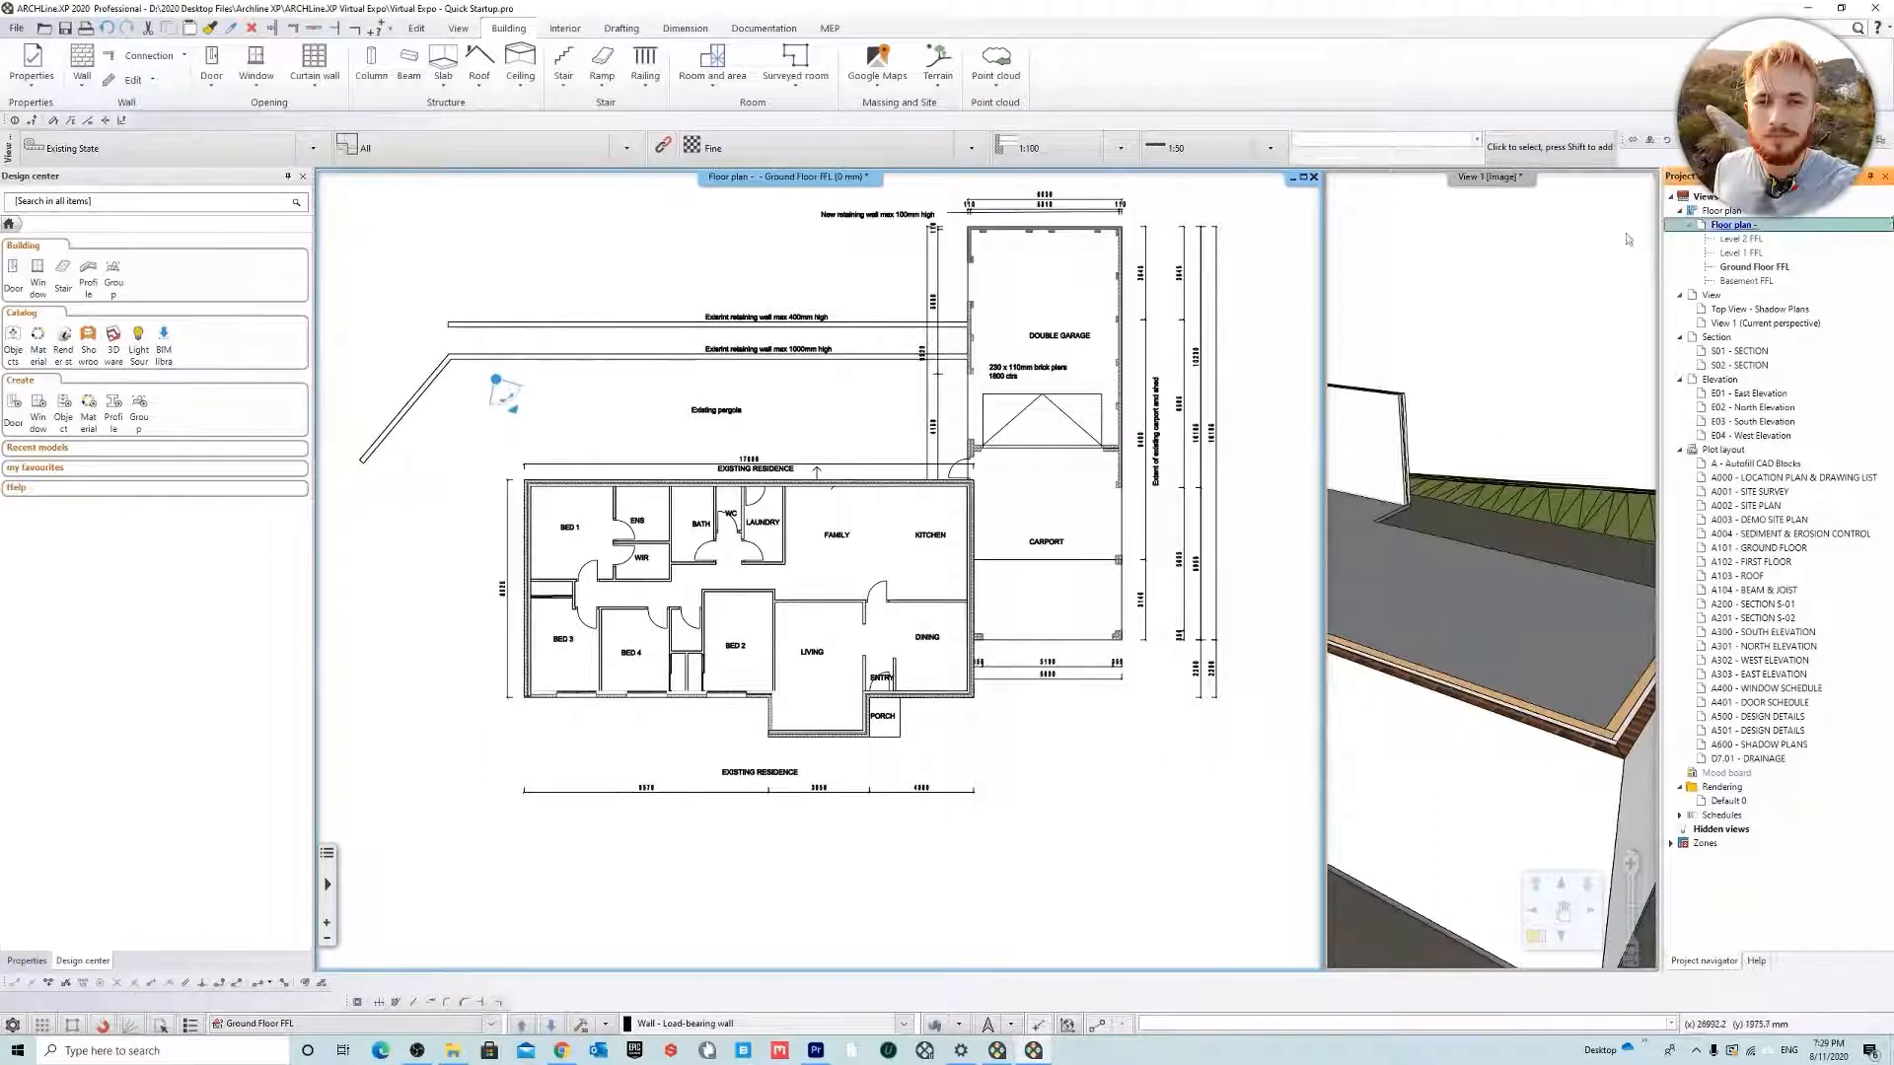
double_click(1761, 354)
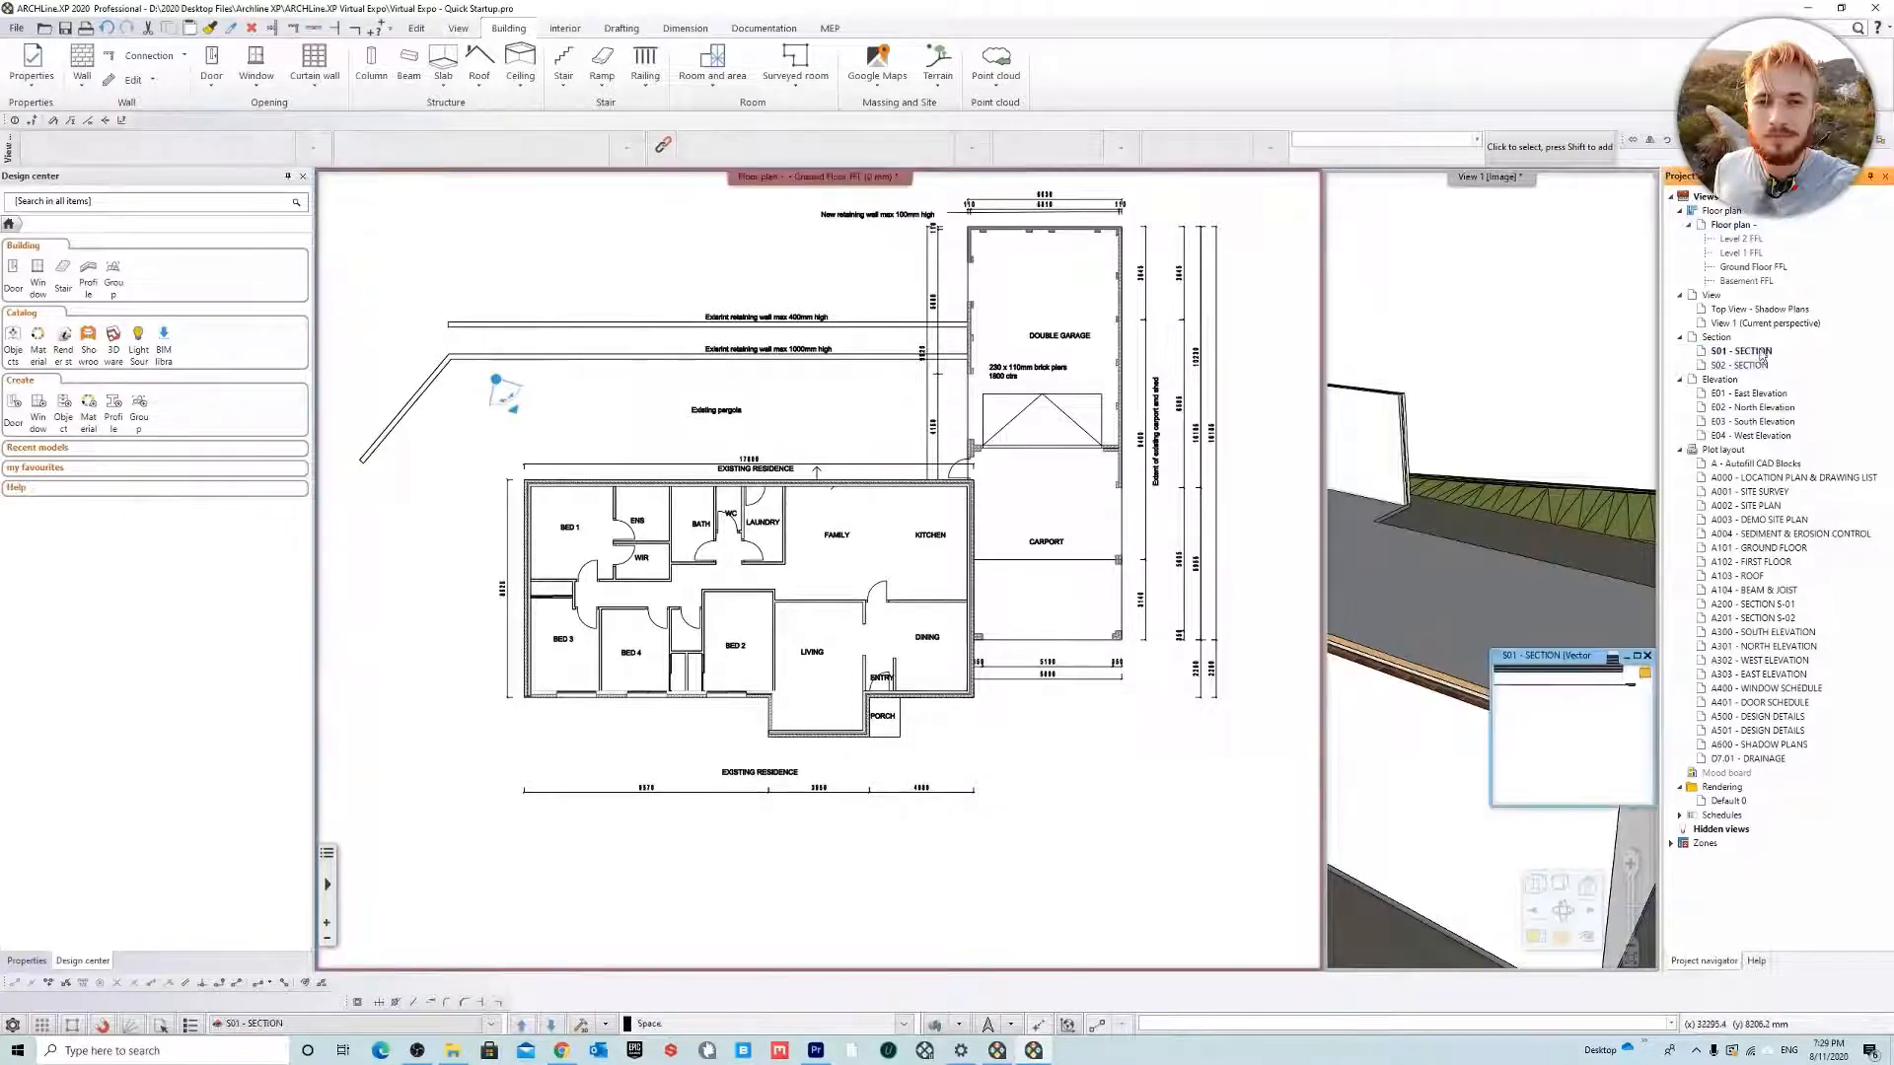
left_click(1645, 663)
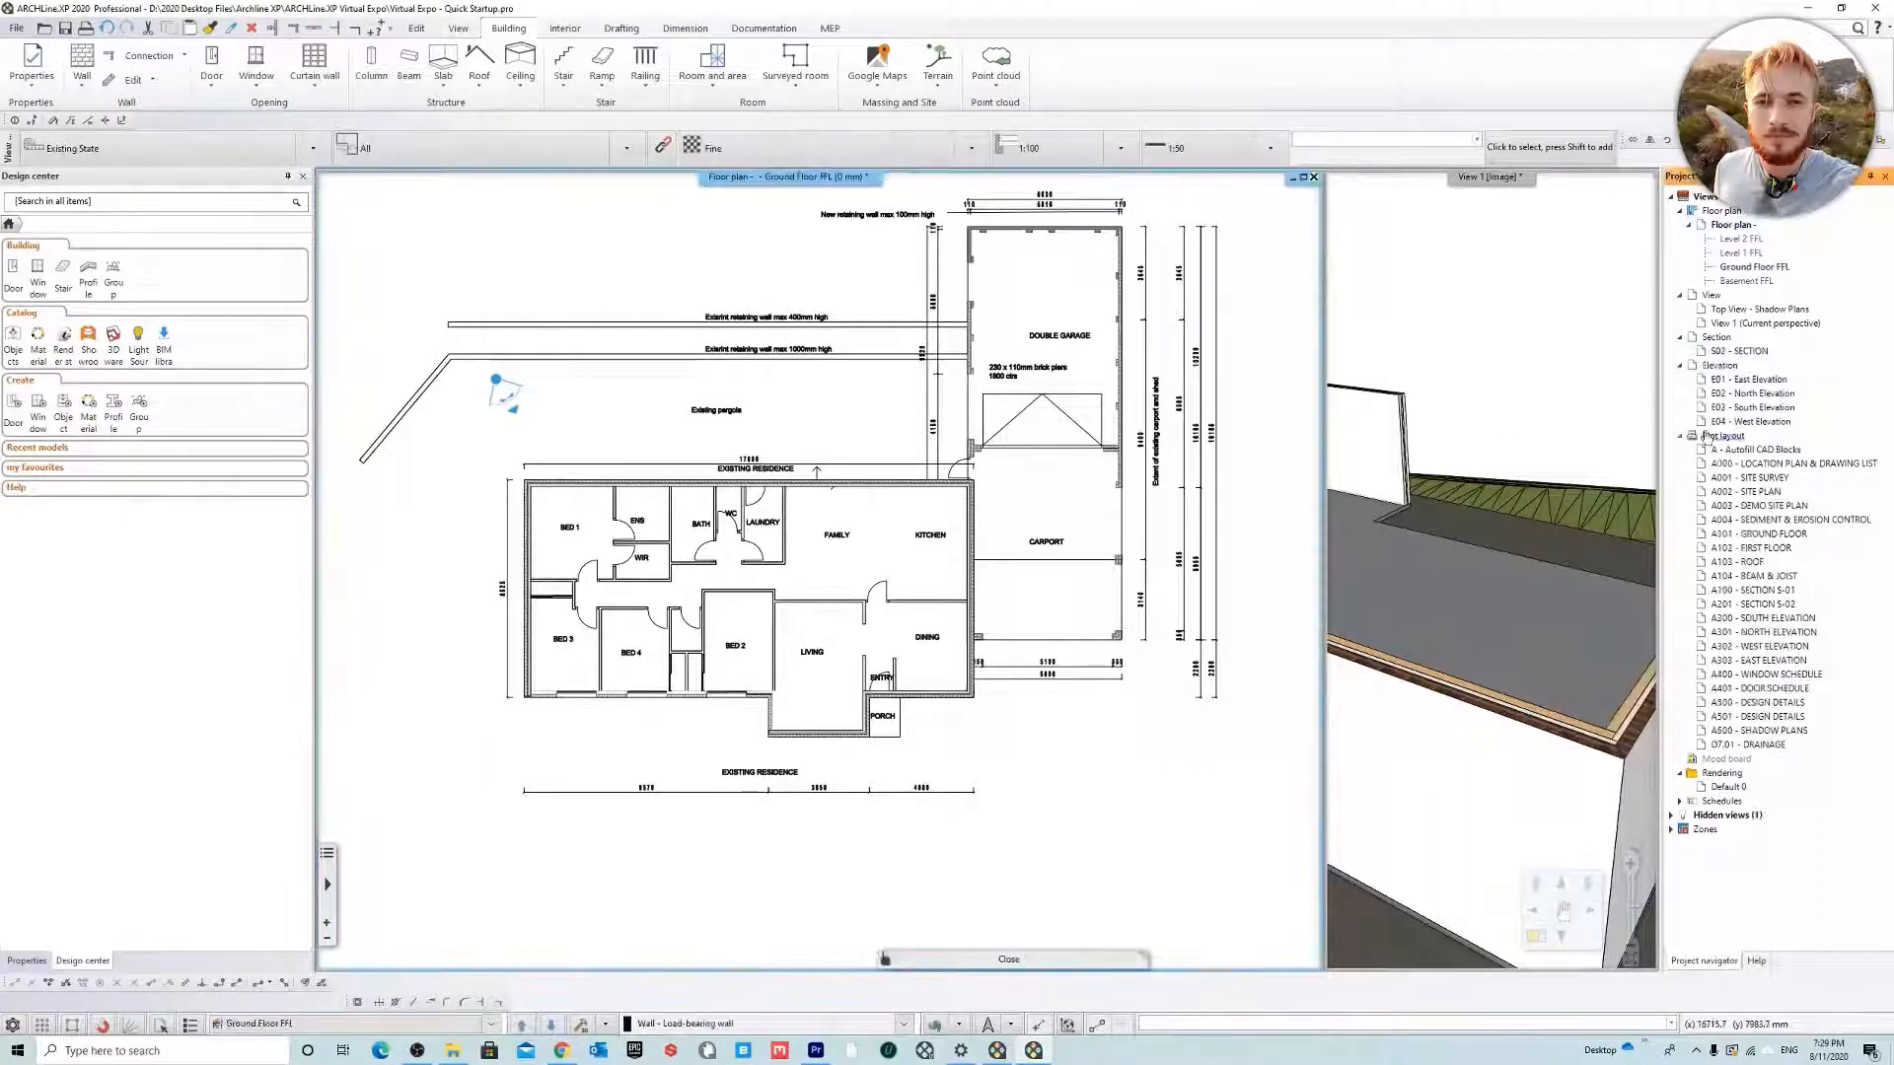
double_click(1746, 351)
left_click(1652, 181)
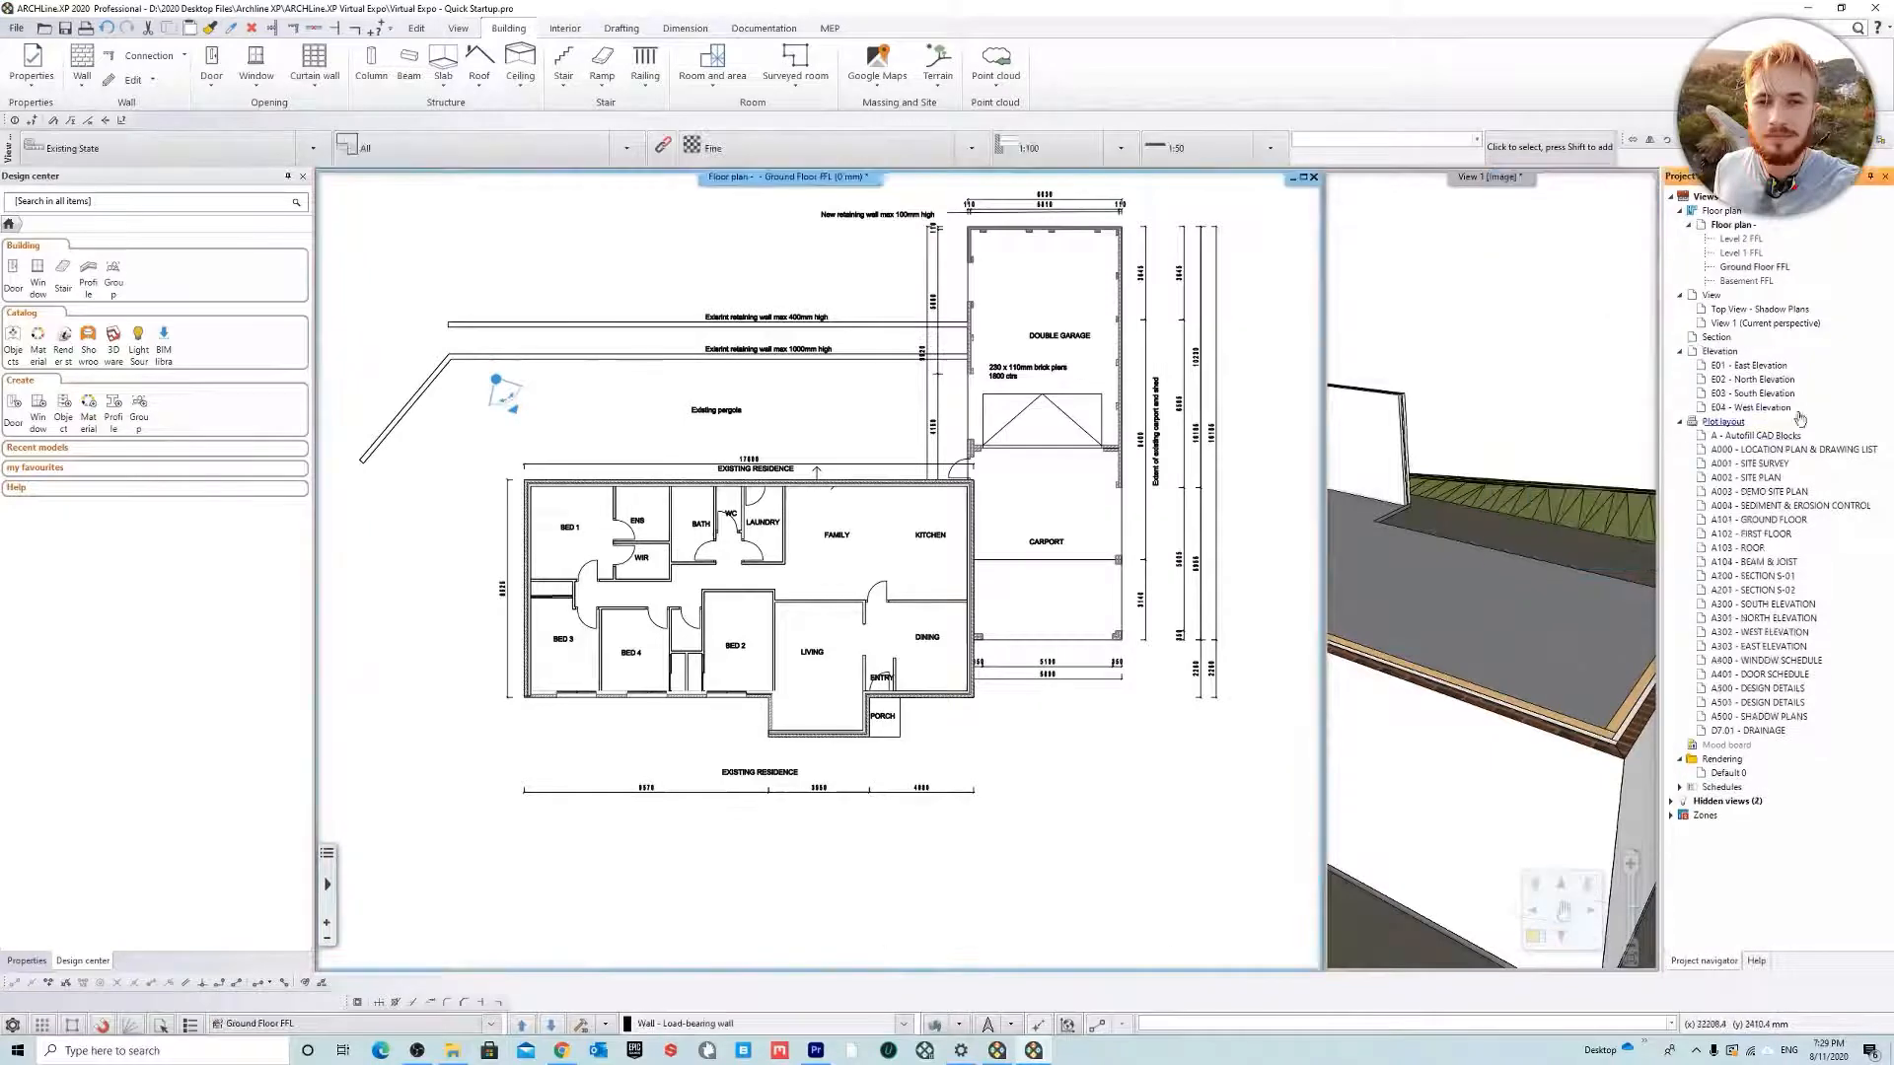
Delete the exterior wall beside Bed 1 and Bed 3 and start a similar wall based on the rear brick veneer wall
scroll(551, 555, "up", 4)
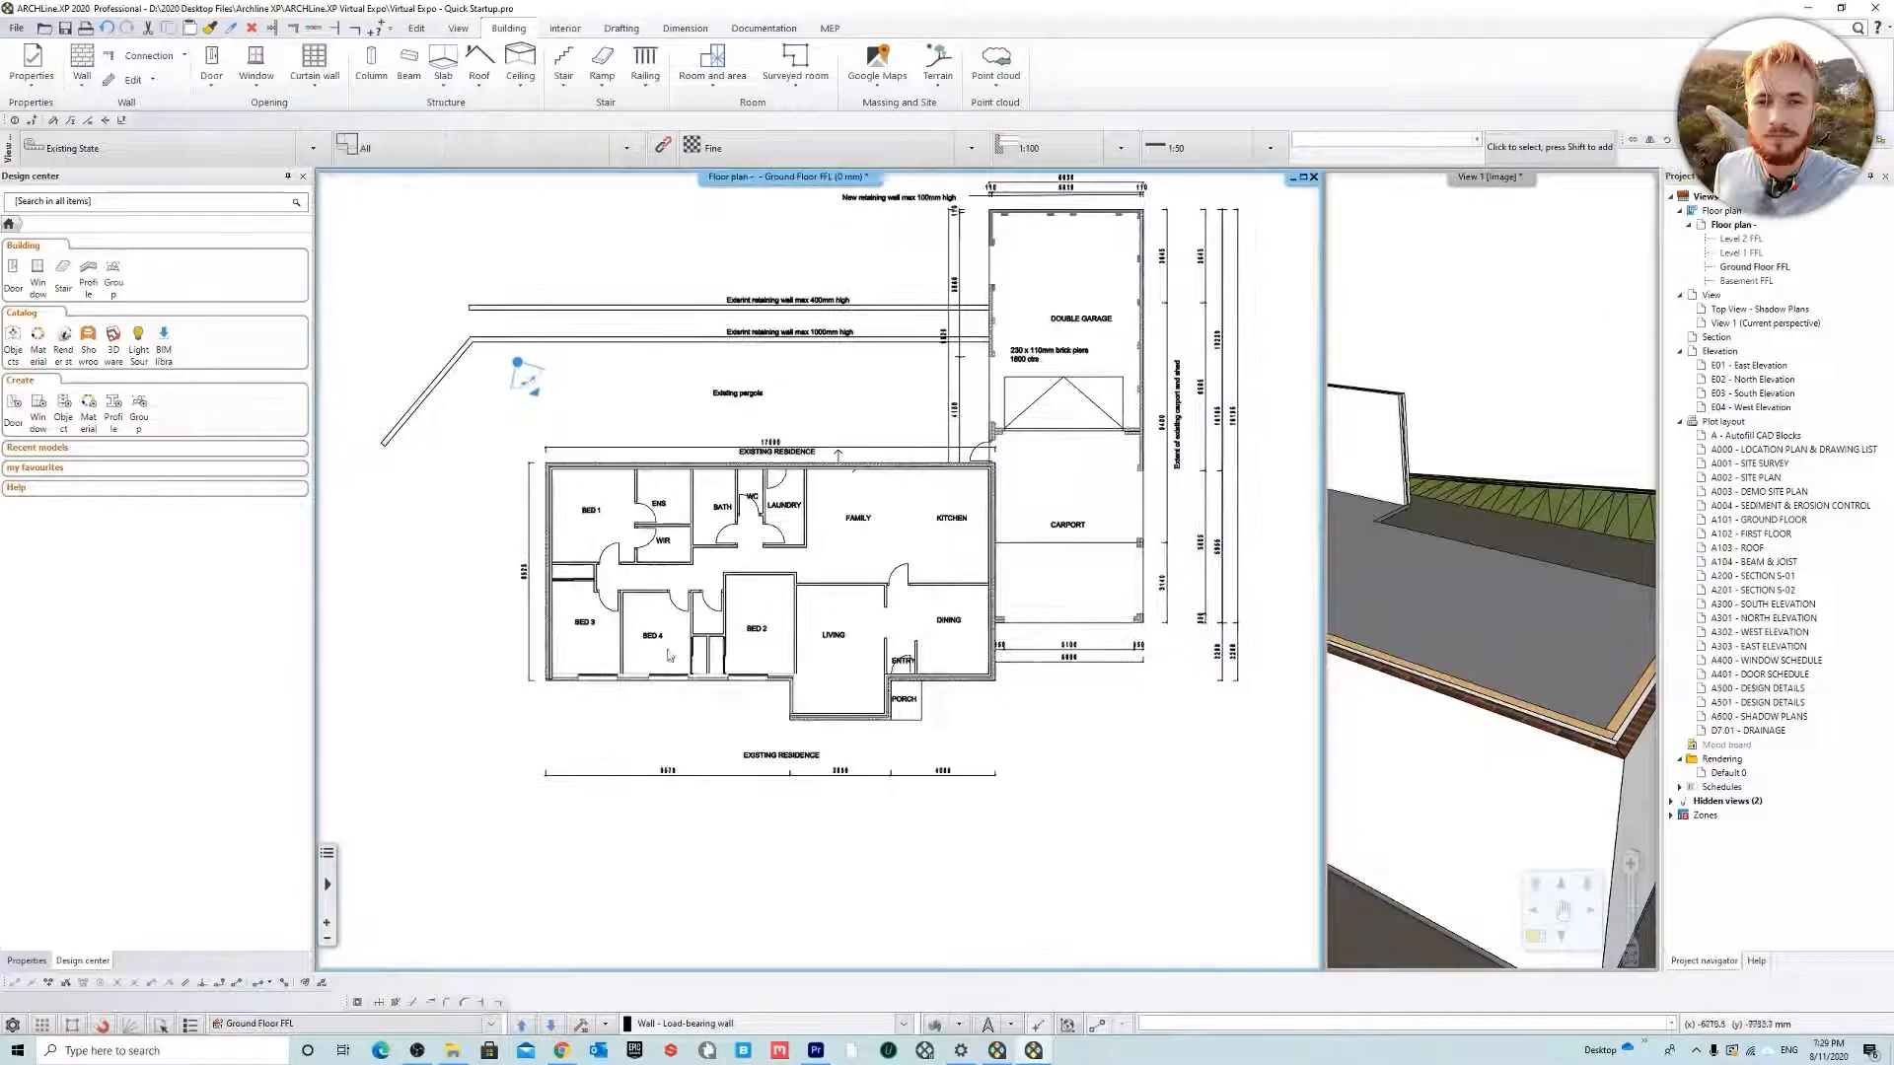
left_click(551, 556)
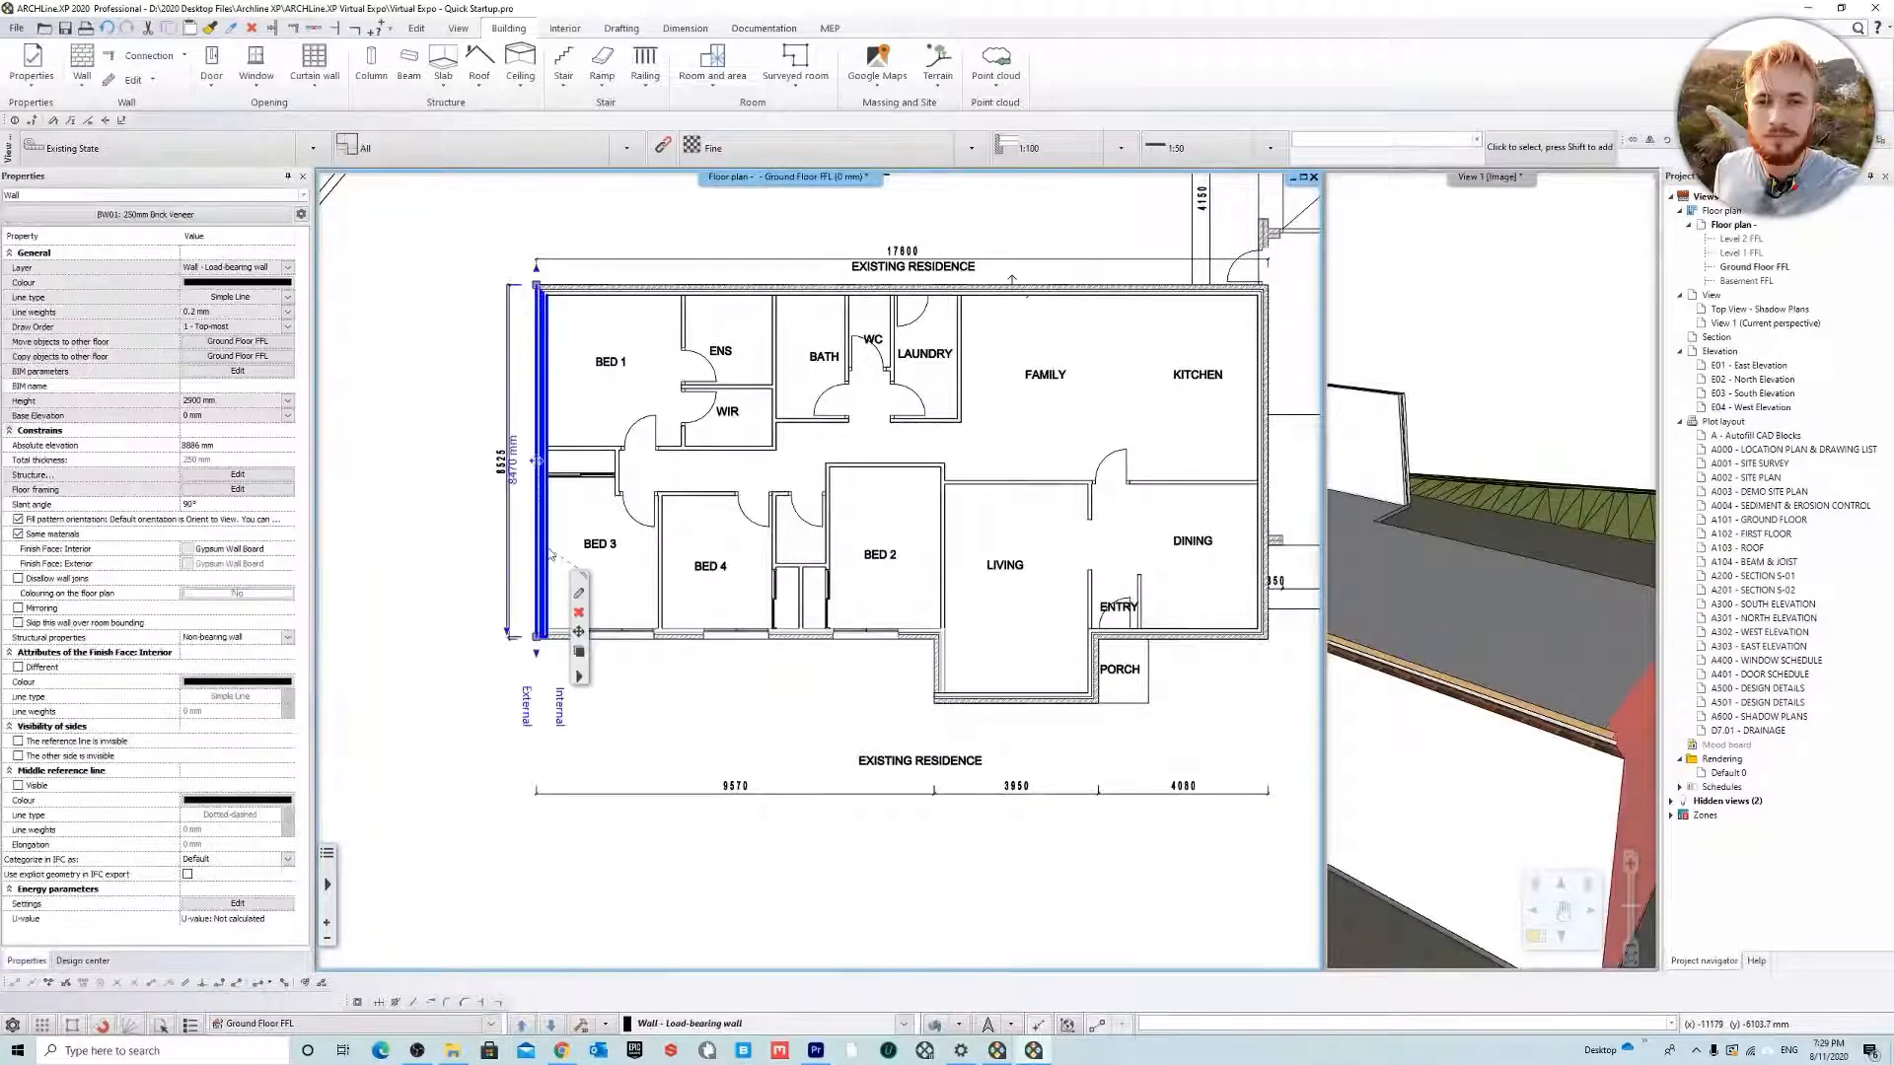
key("Escape")
right_click(575, 288)
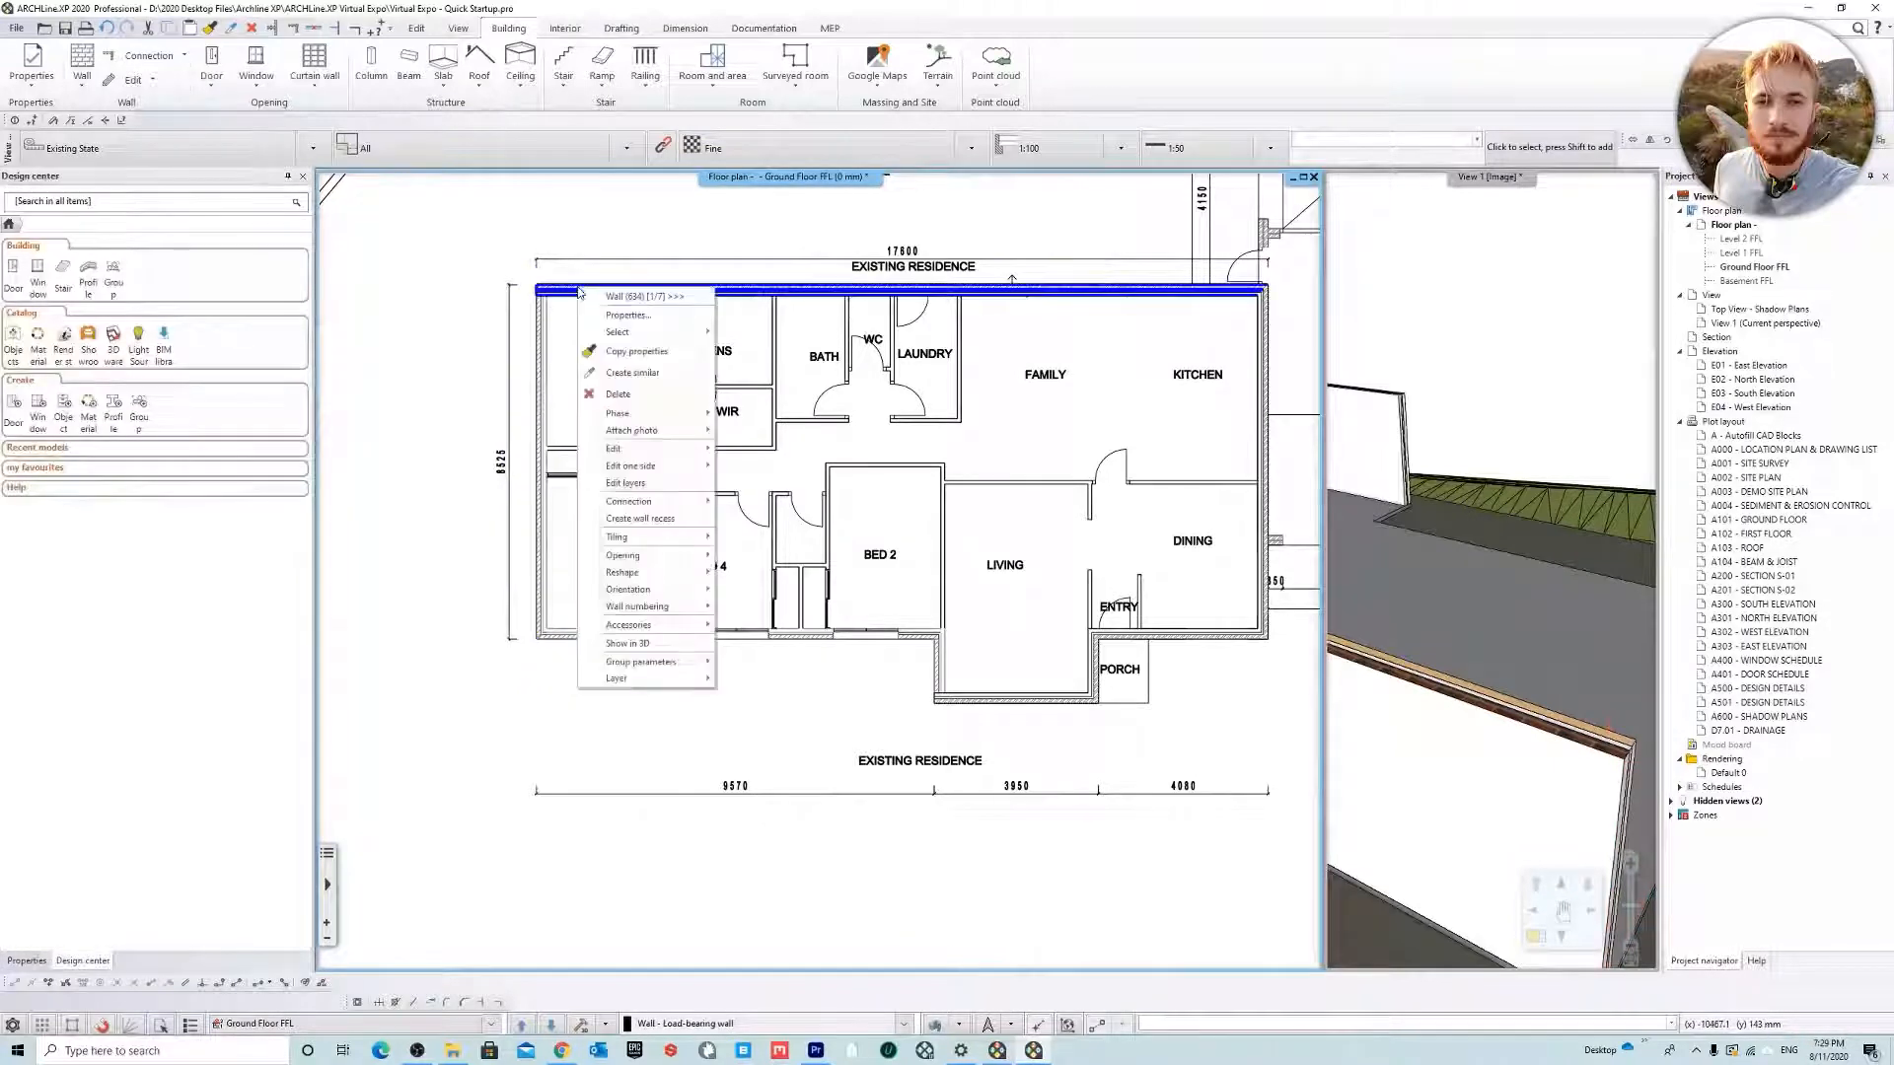
left_click(621, 373)
Try to draw the replacement wall from Bed 1's rear corner partway along the bedroom side of the residence
scroll(574, 329, "up", 2)
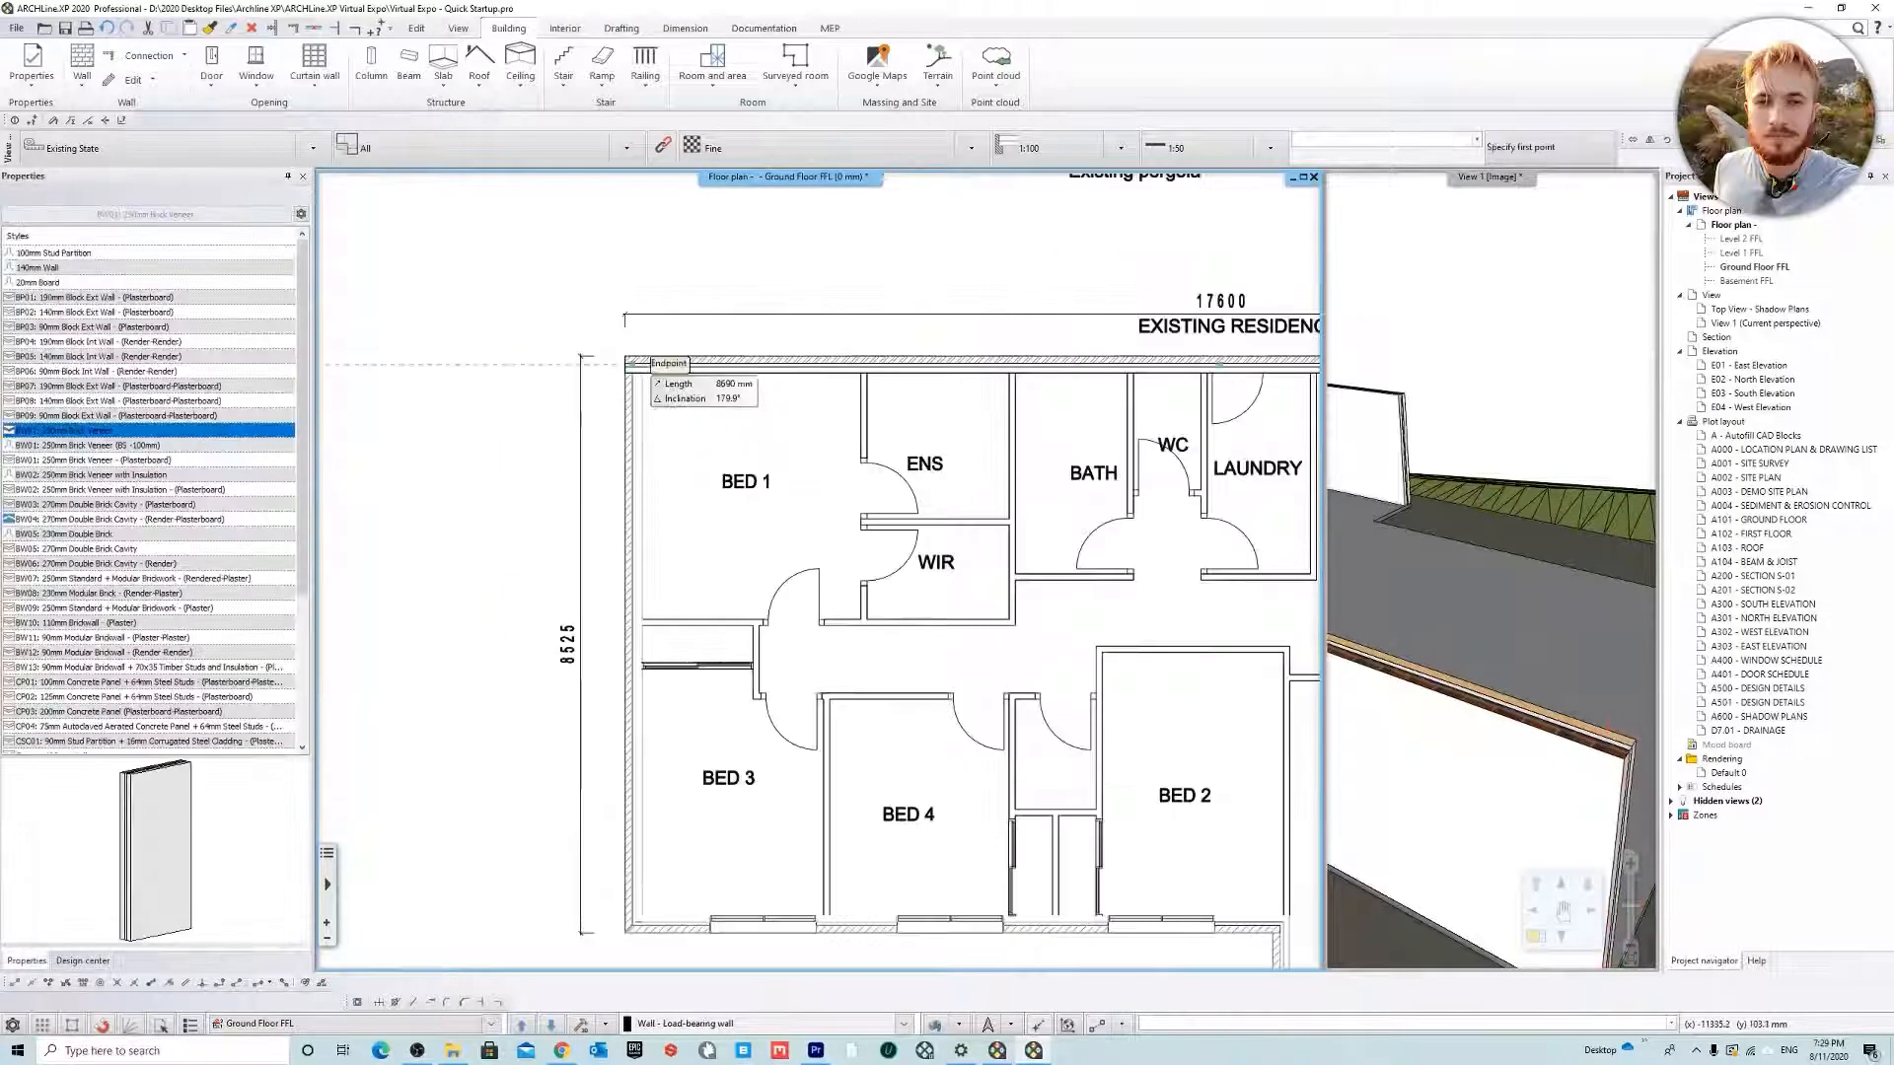
left_click(625, 373)
left_click(625, 644)
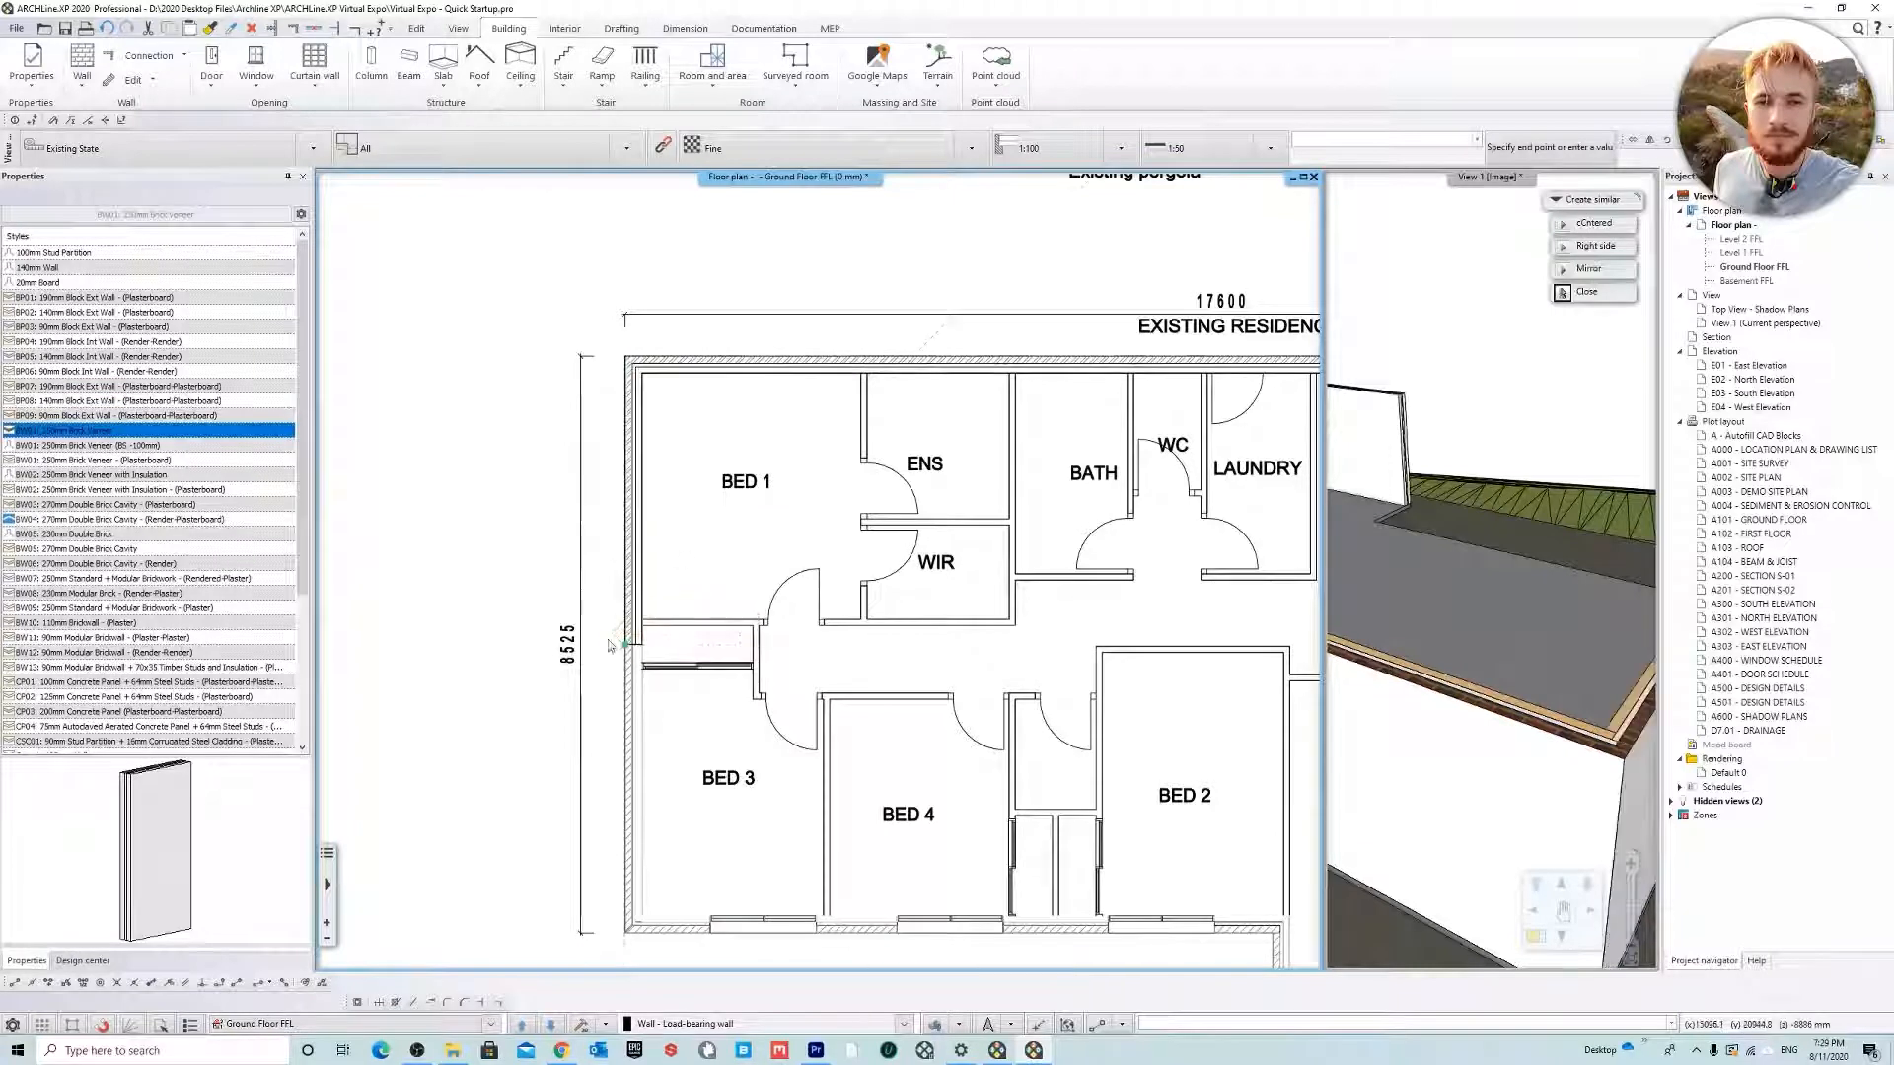
middle_click_drag(687, 963, 642, 655)
key("ctrl+z")
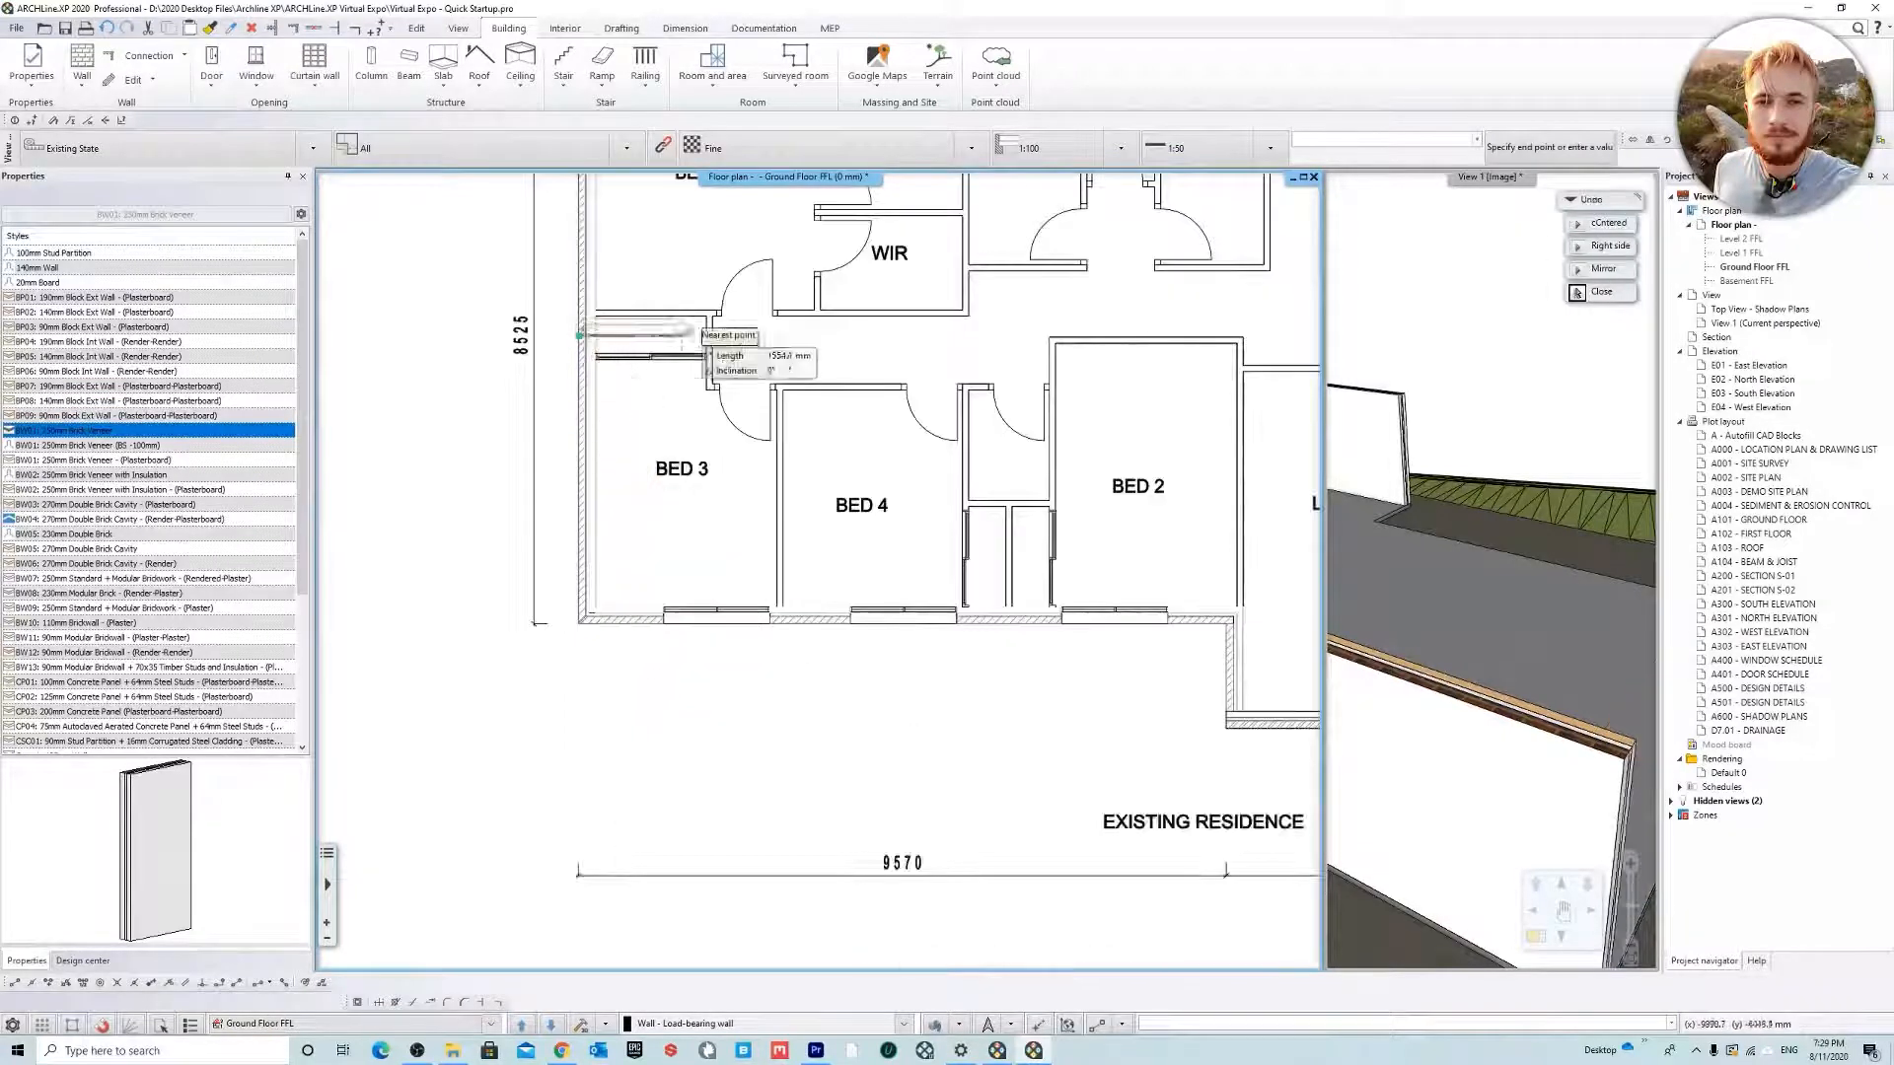
key("Escape")
Draw a trial run of chained brick veneer walls in the empty area beside the residence and undo it
scroll(739, 591, "down", 3)
left_click(468, 338)
left_click(468, 597)
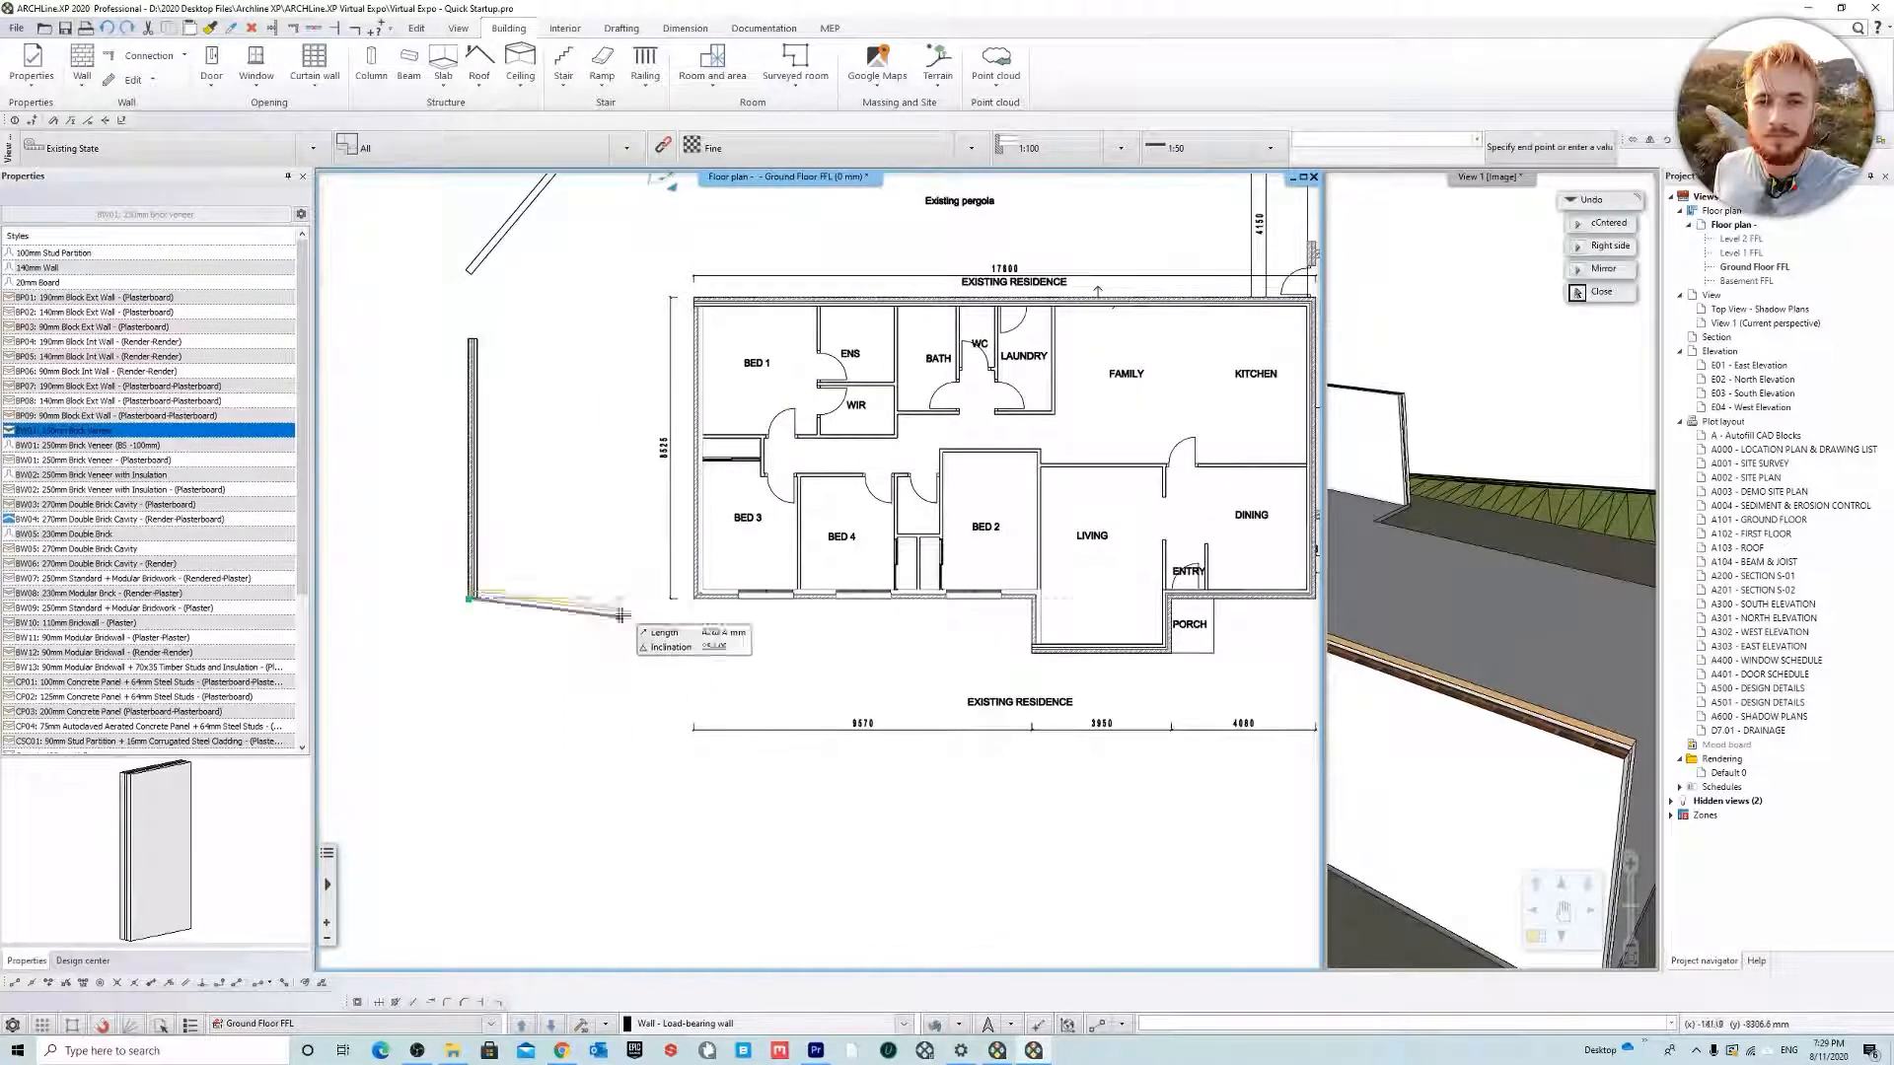
left_click(606, 596)
left_click(579, 407)
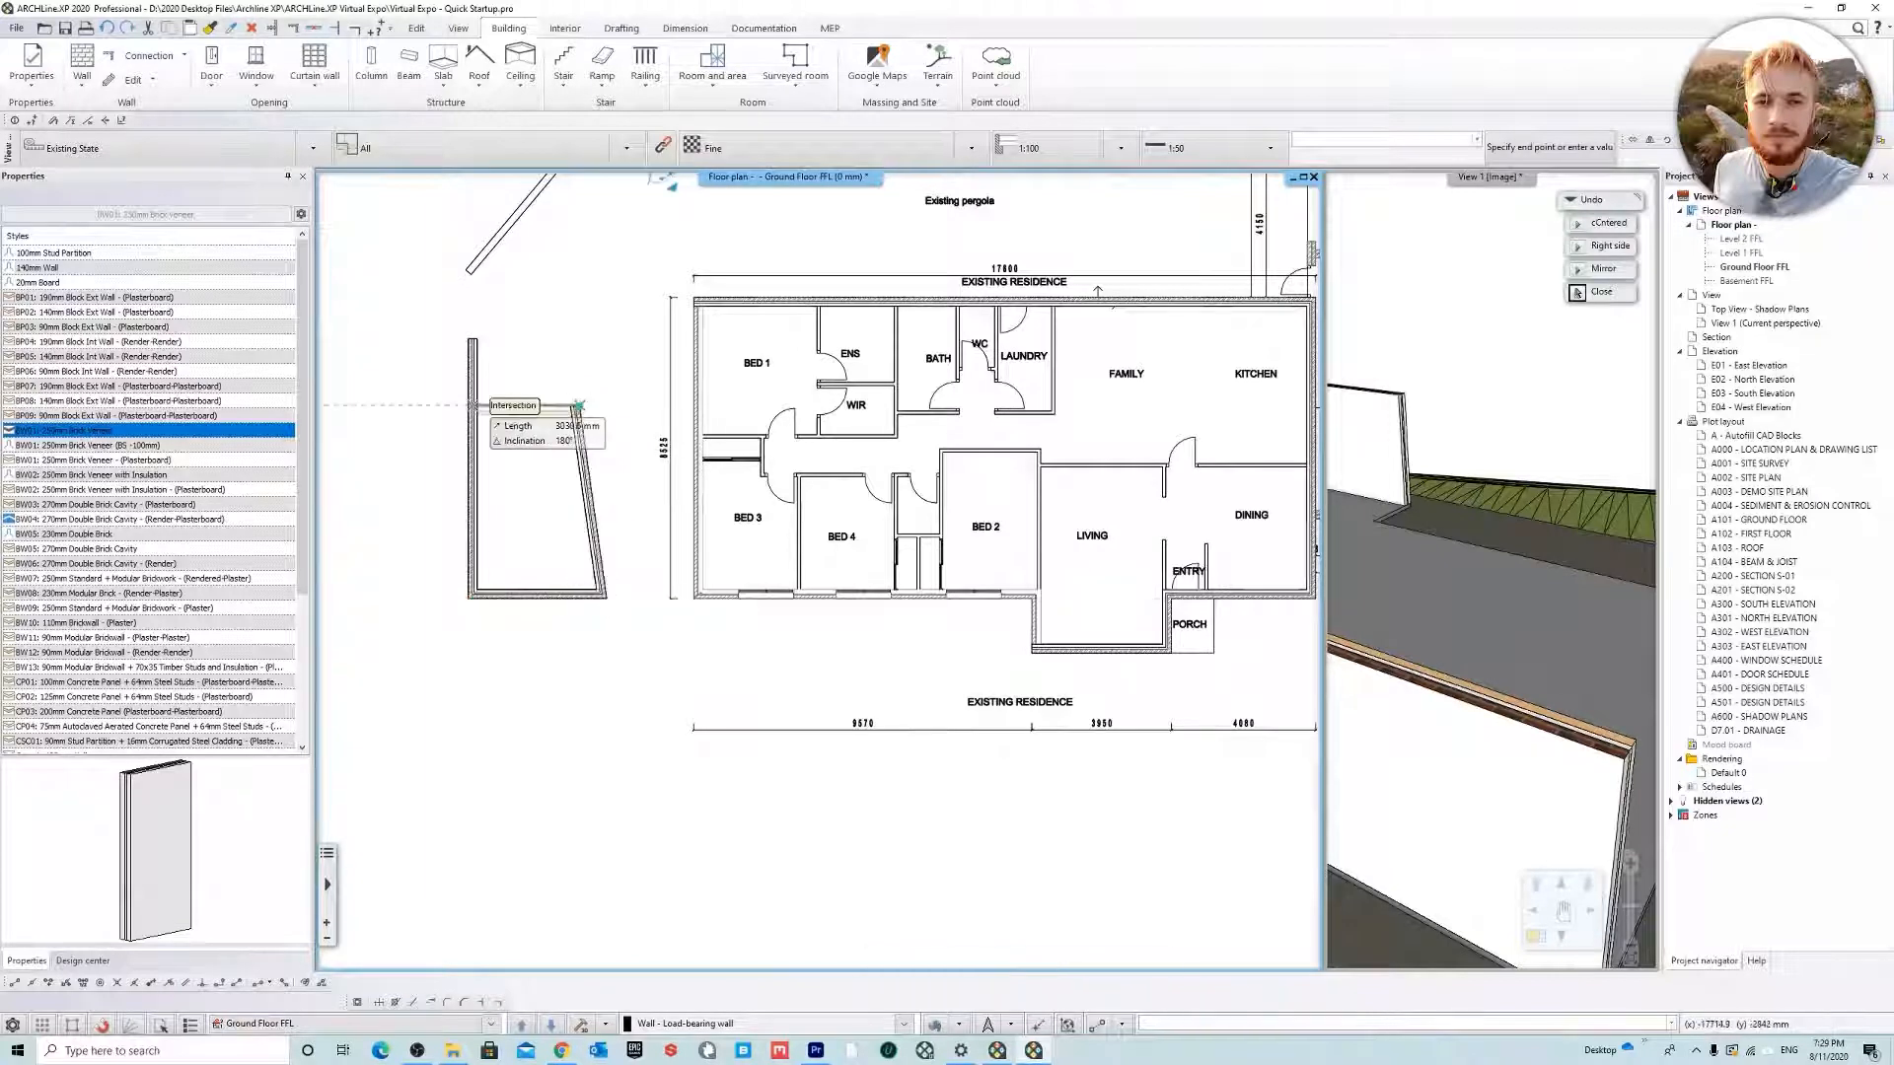
key("ctrl+z")
key("ctrl+z")
key("ctrl+z")
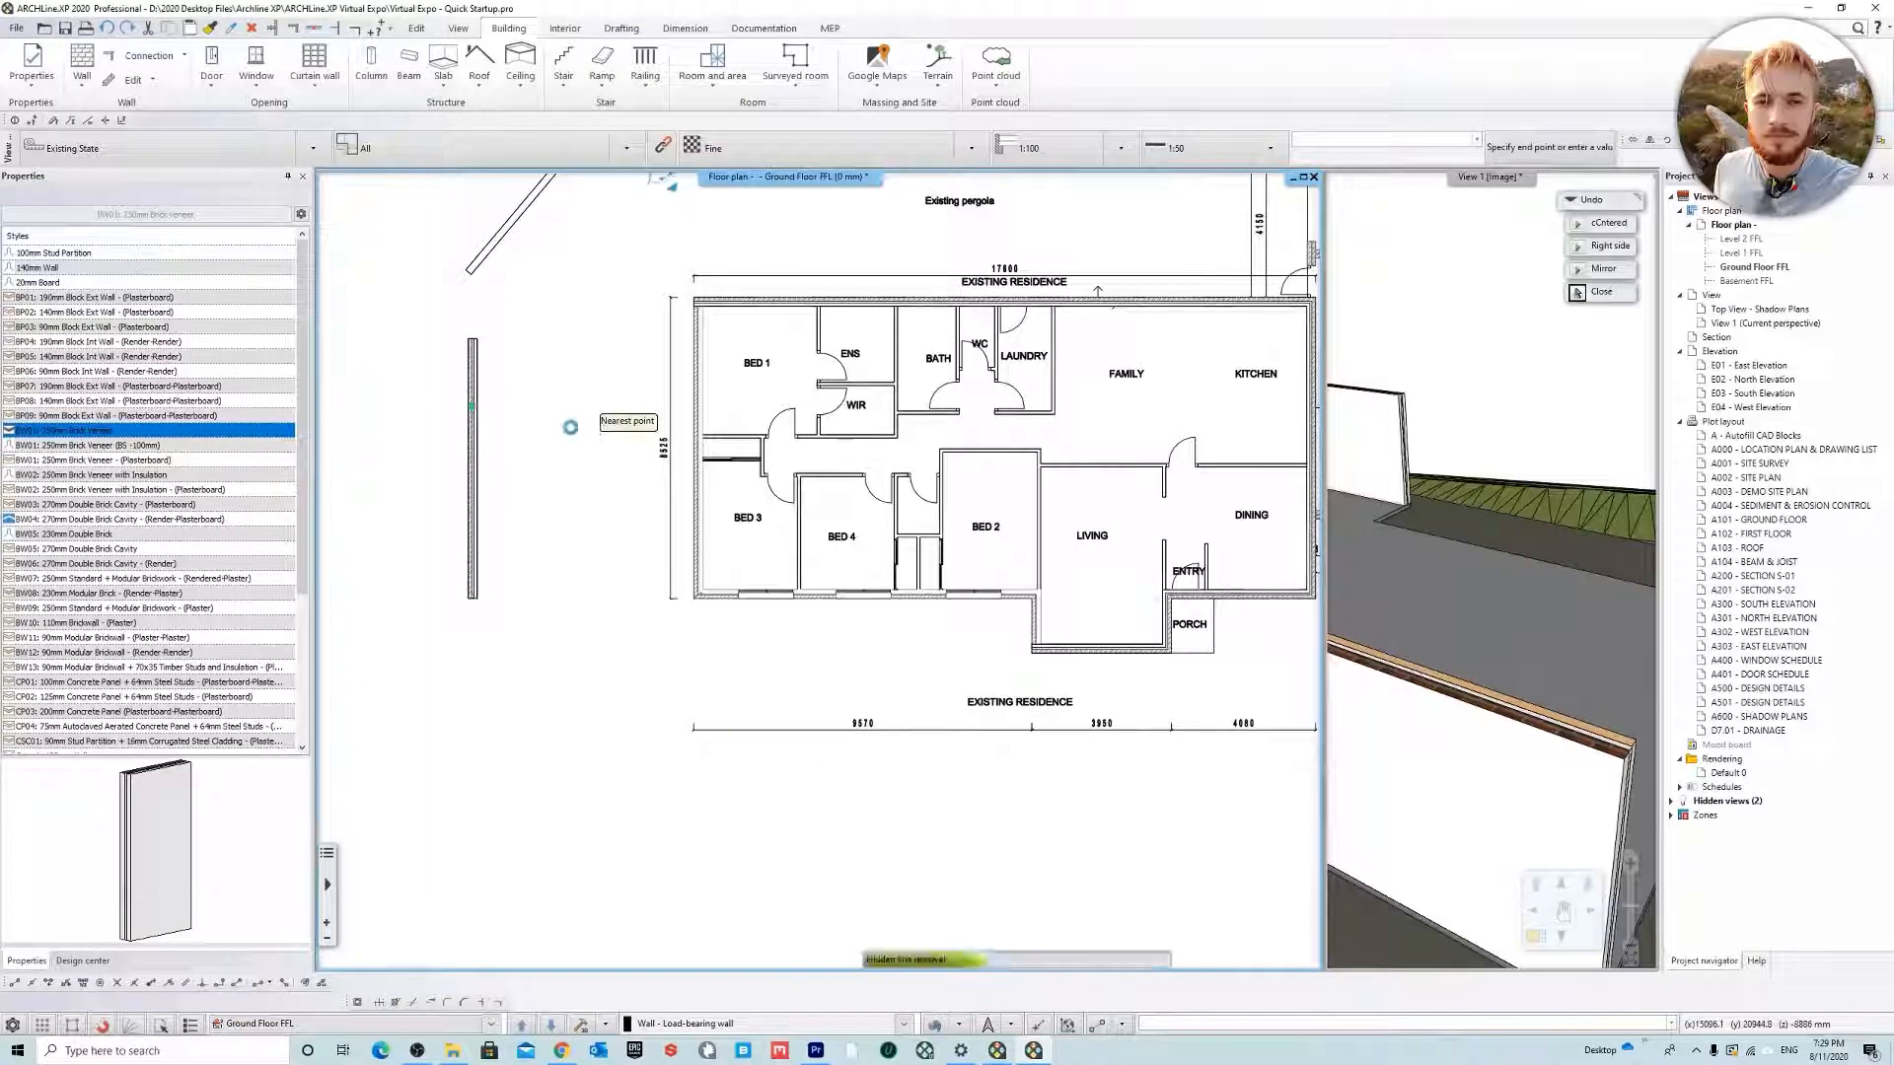
key("Escape")
Try to draw the side wall from the rear wall's inner edge at Bed 1 to Bed 3's outer front corner
scroll(838, 434, "up", 3)
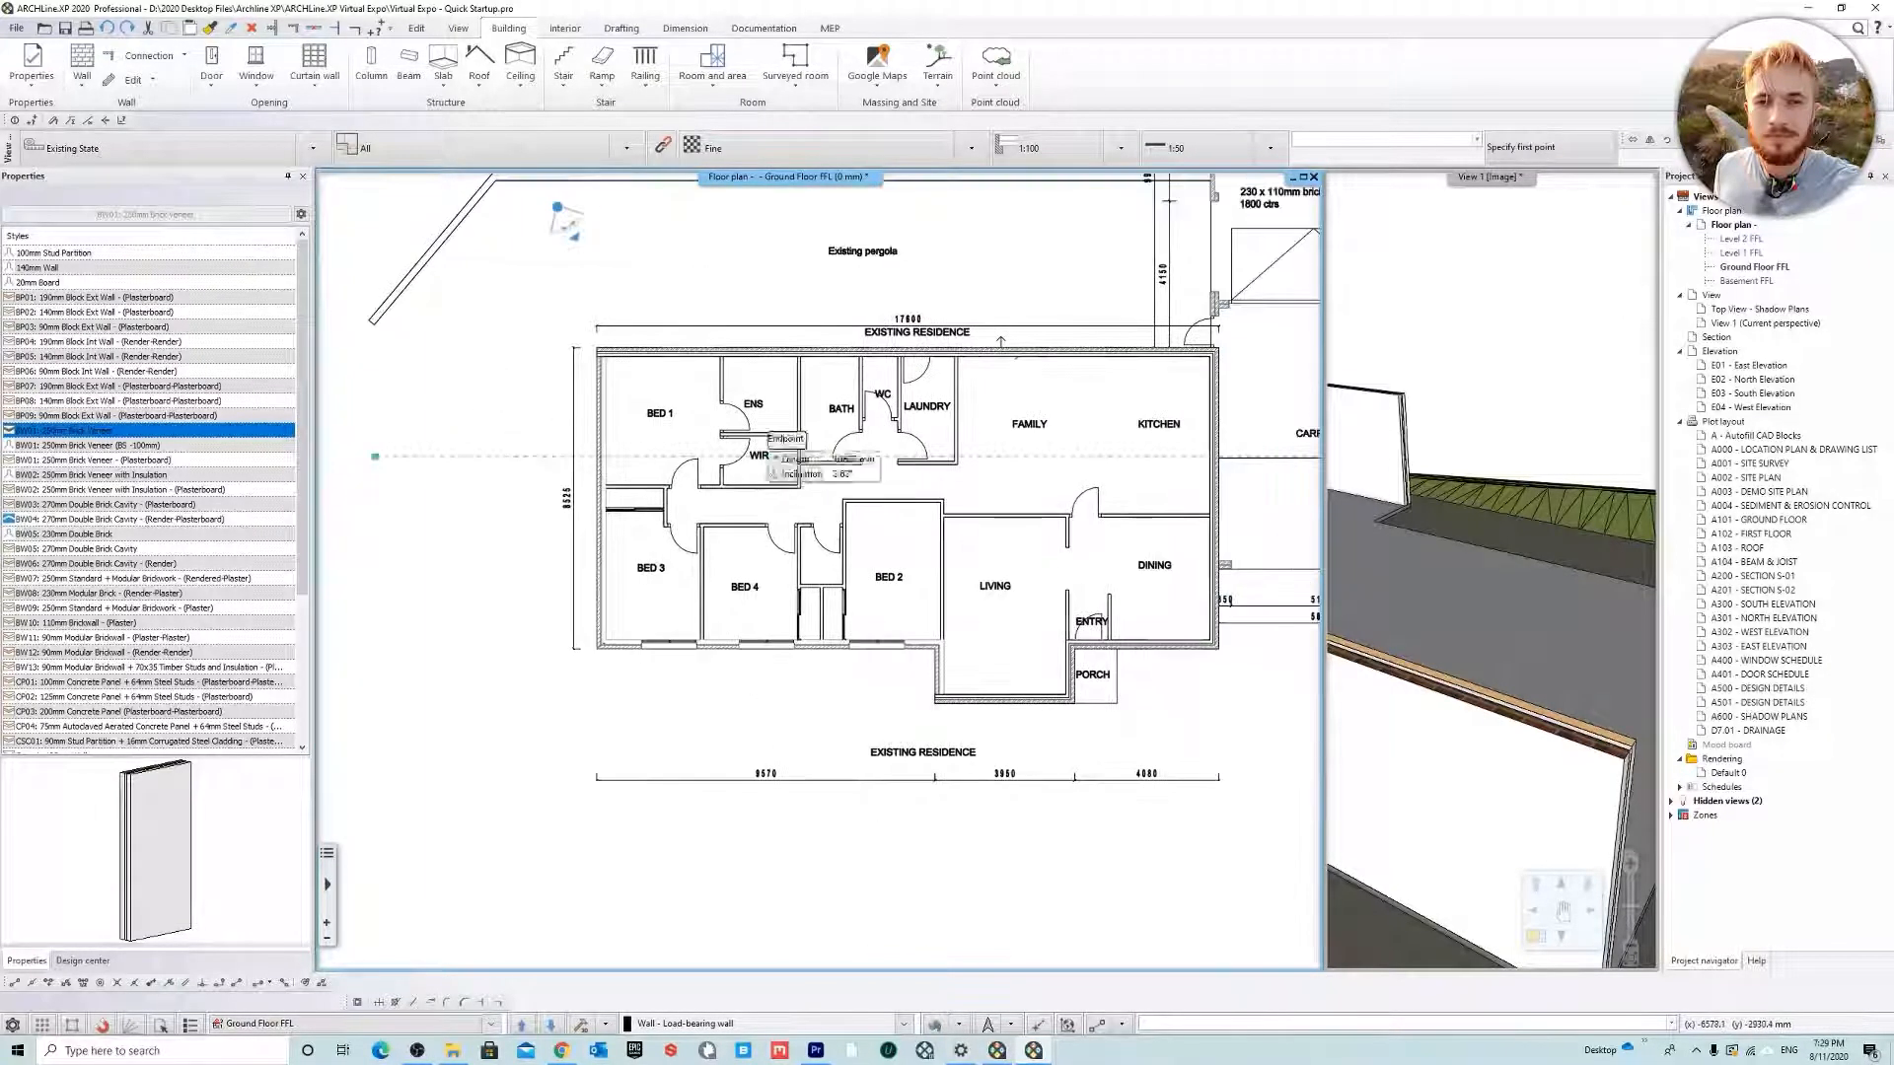
scroll(427, 286, "up", 4)
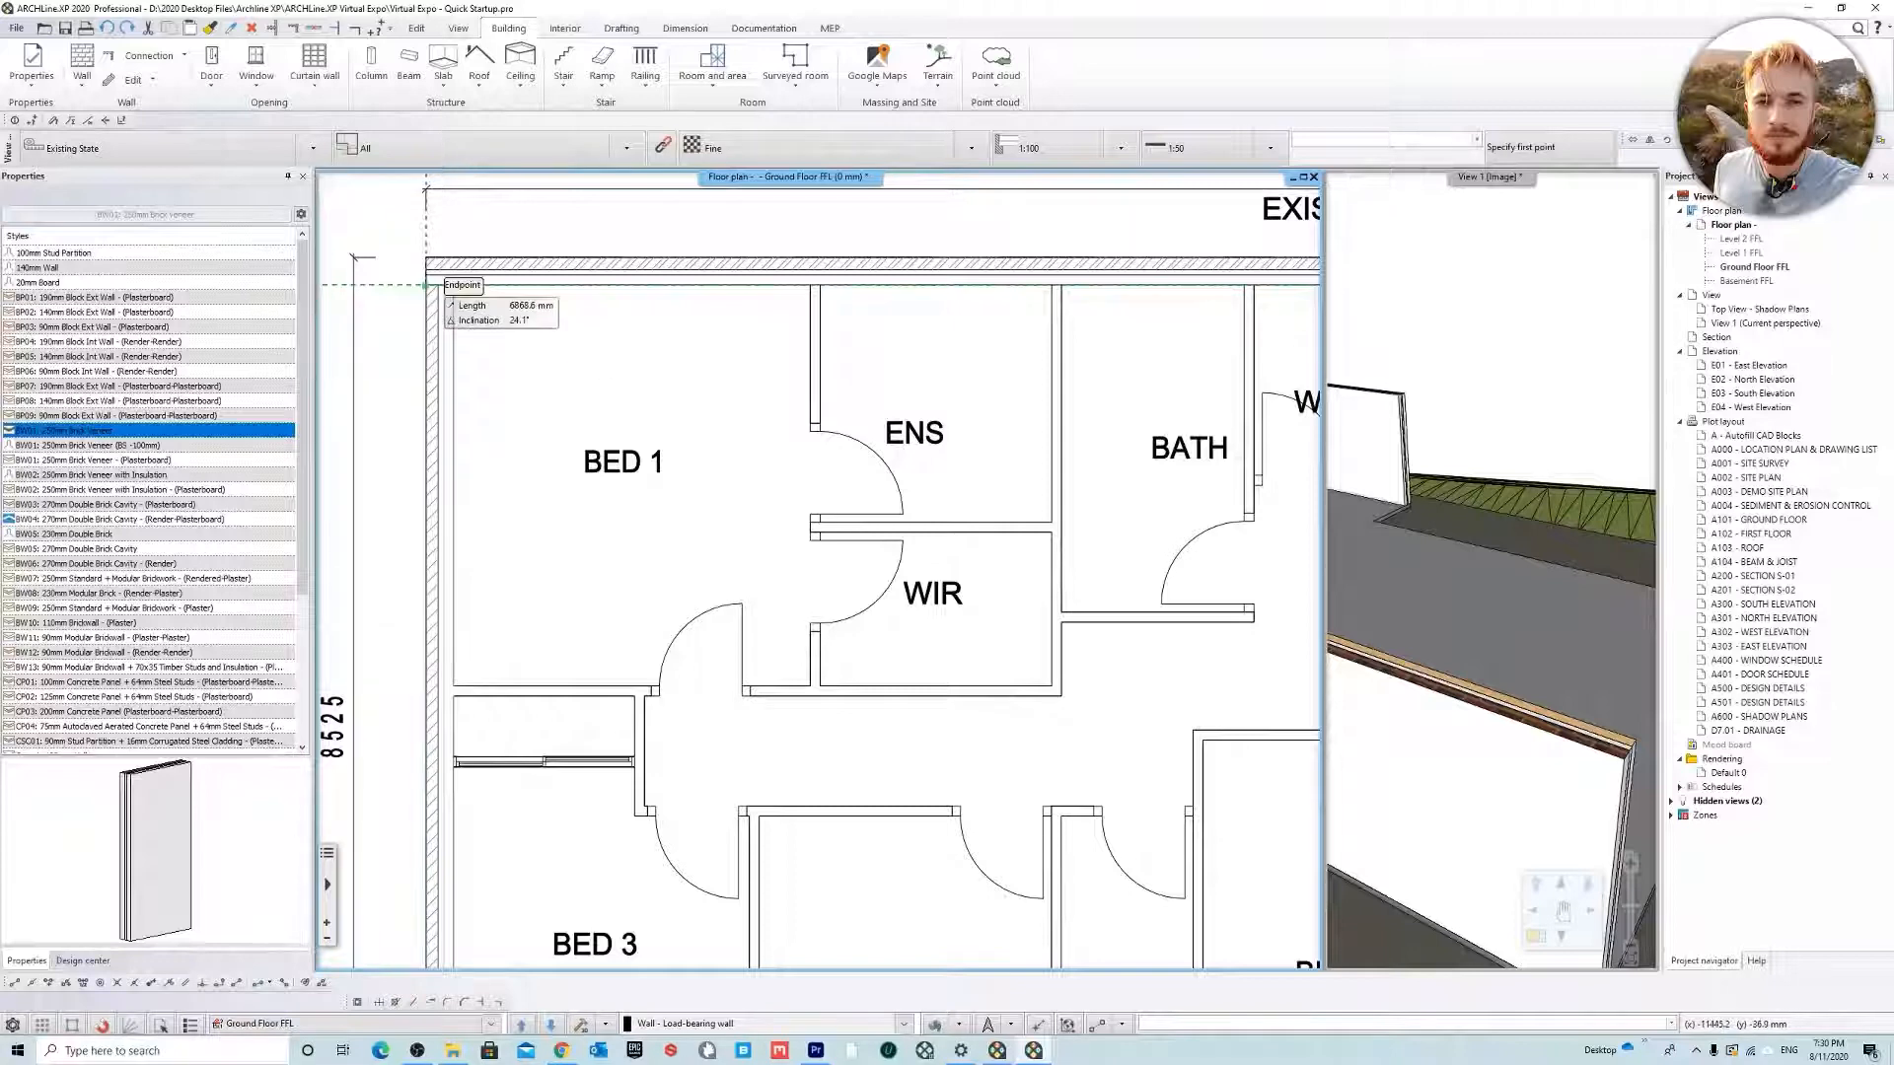
left_click(426, 286)
middle_click_drag(553, 511, 600, 275)
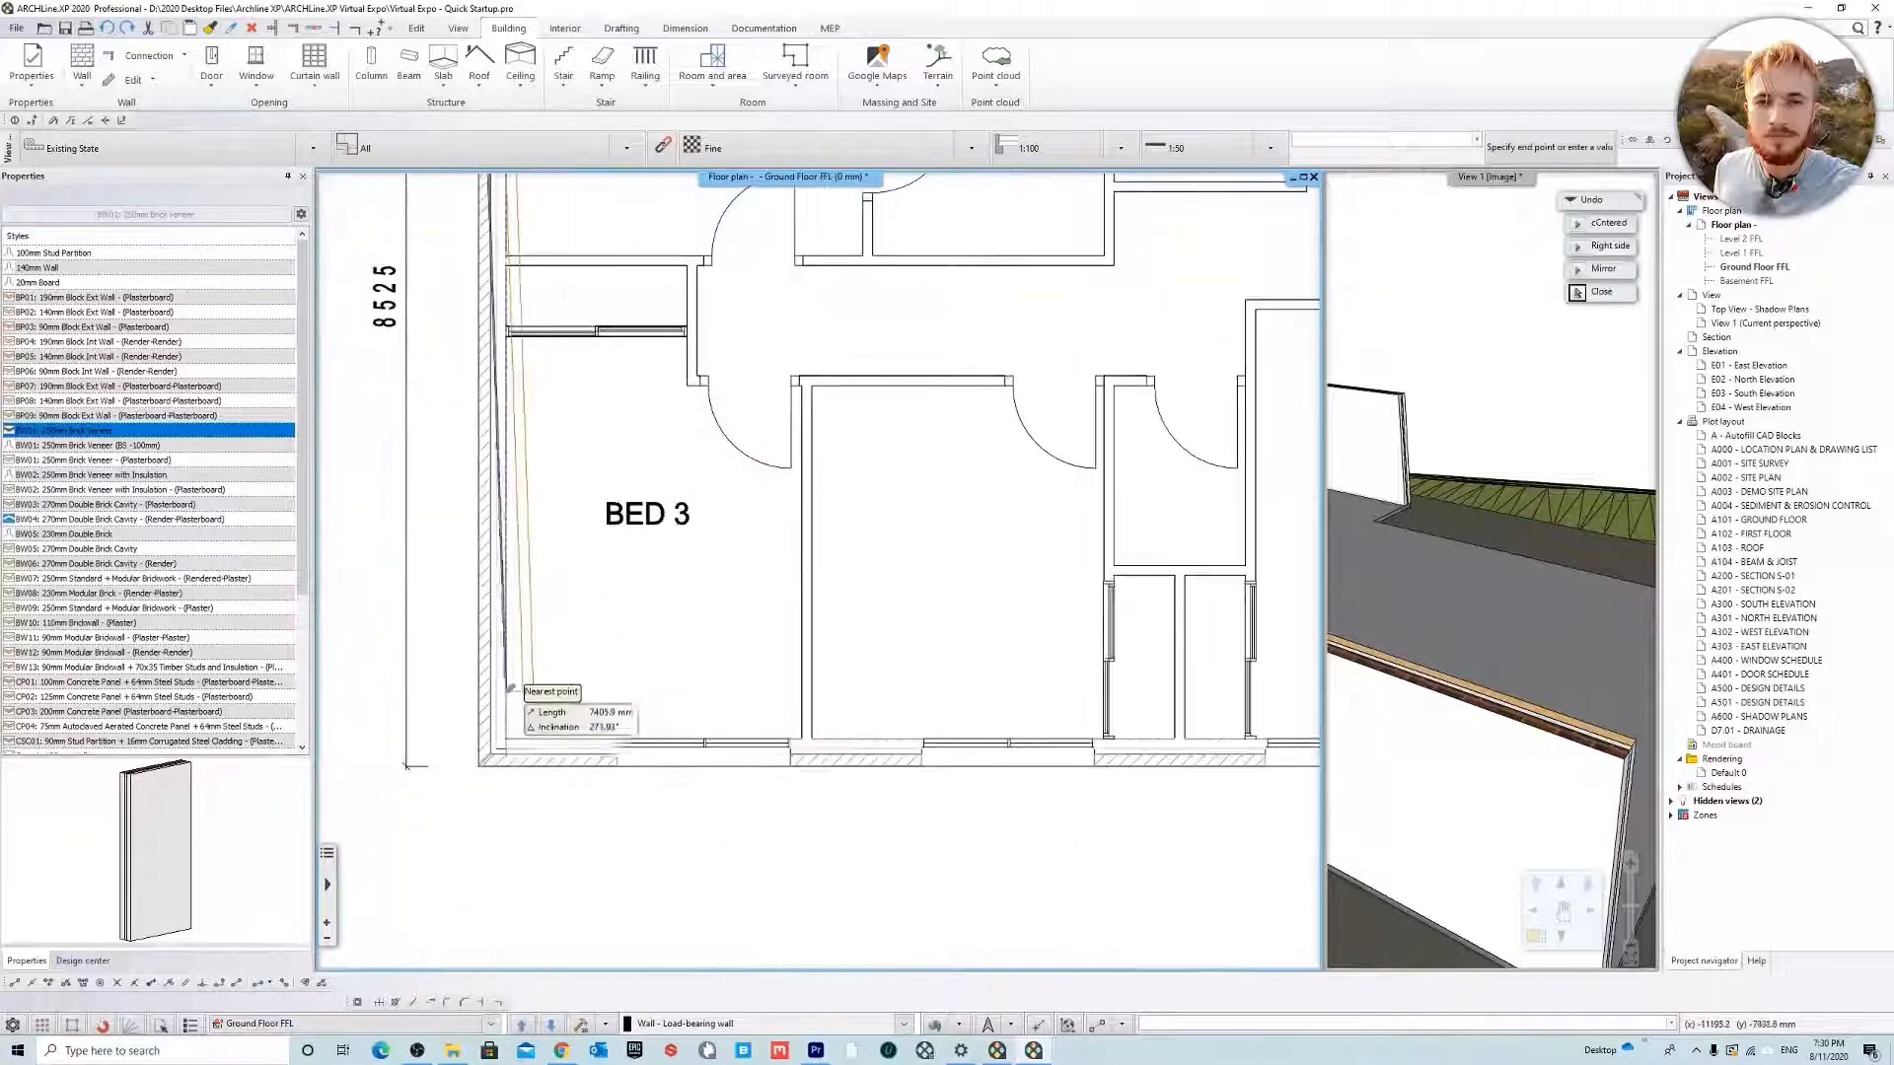
key("e")
left_click(478, 765)
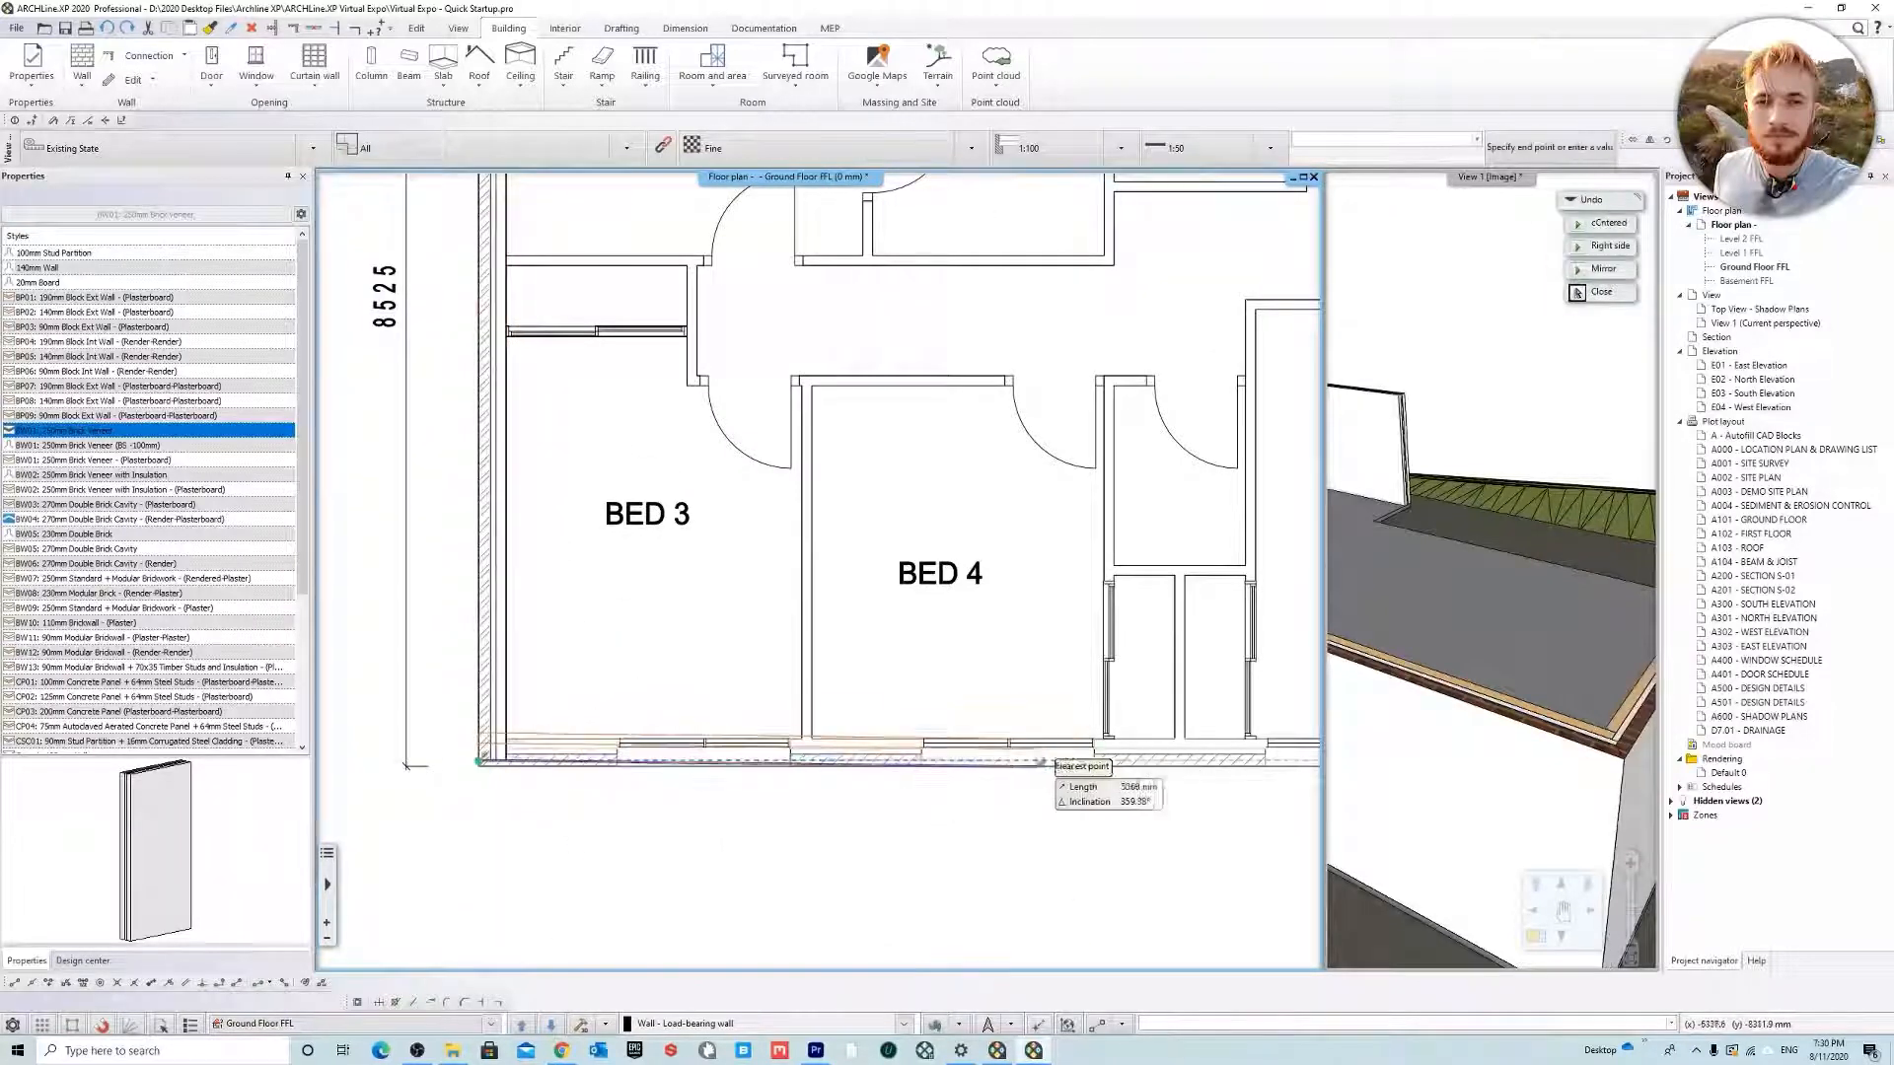
key("Escape")
Draw the brick veneer wall along the side of Bed 1 and Bed 3 to Bed 3's outer front corner
middle_click_drag(819, 296, 819, 582)
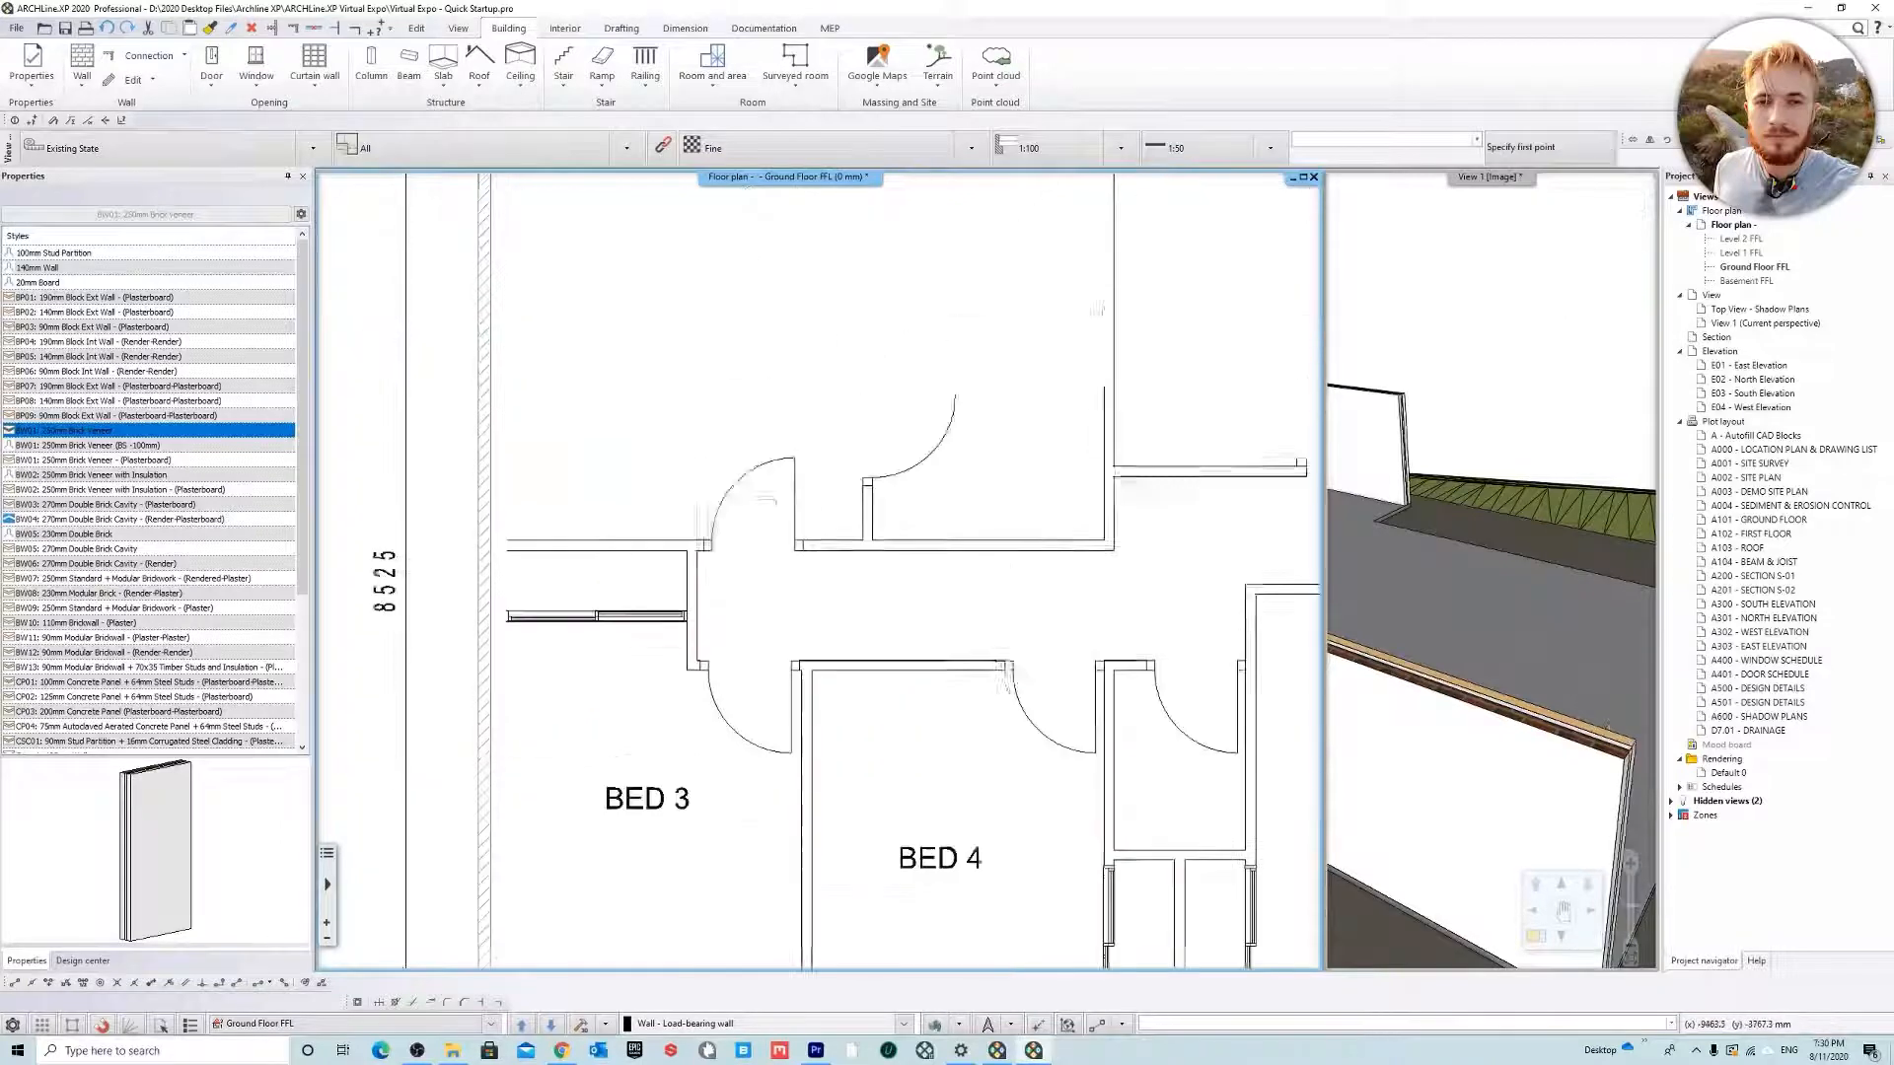
scroll(819, 582, "down", 3)
left_click(653, 353)
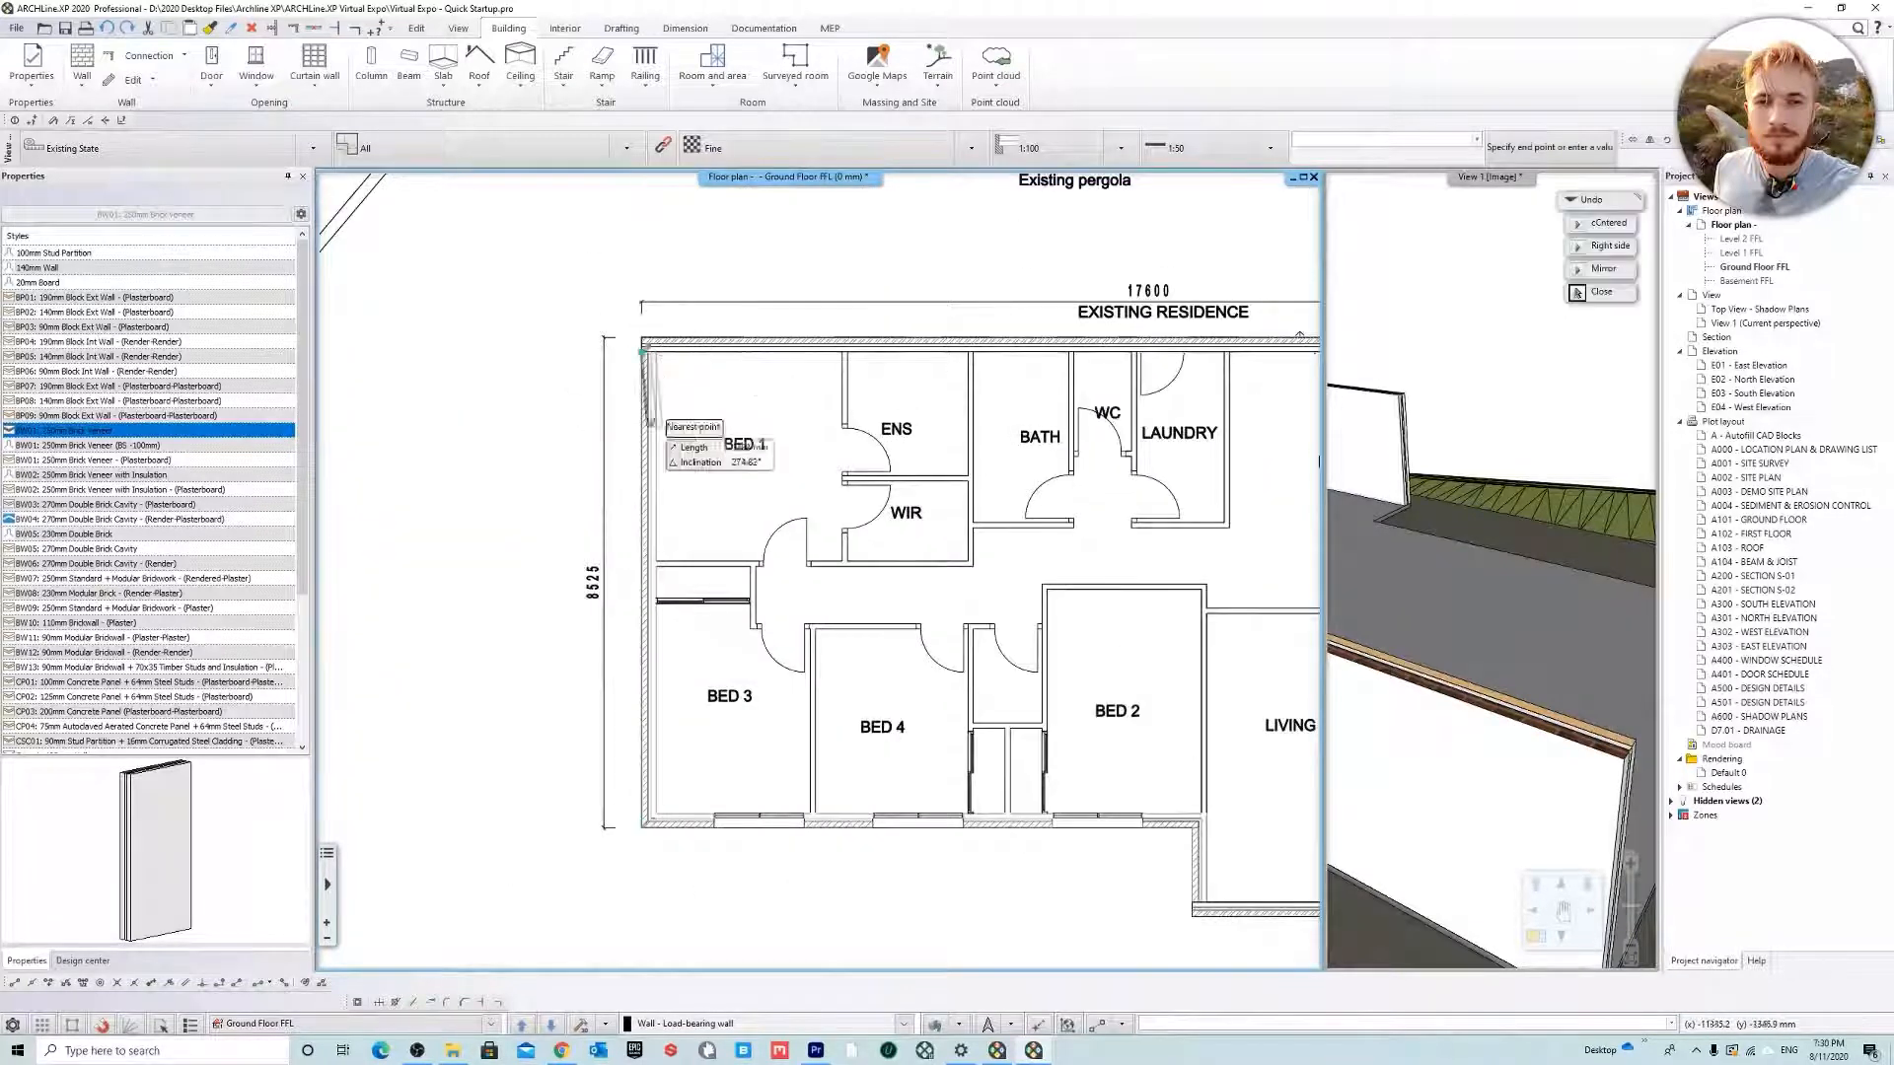
scroll(691, 690, "up", 5)
scroll(543, 749, "up", 2)
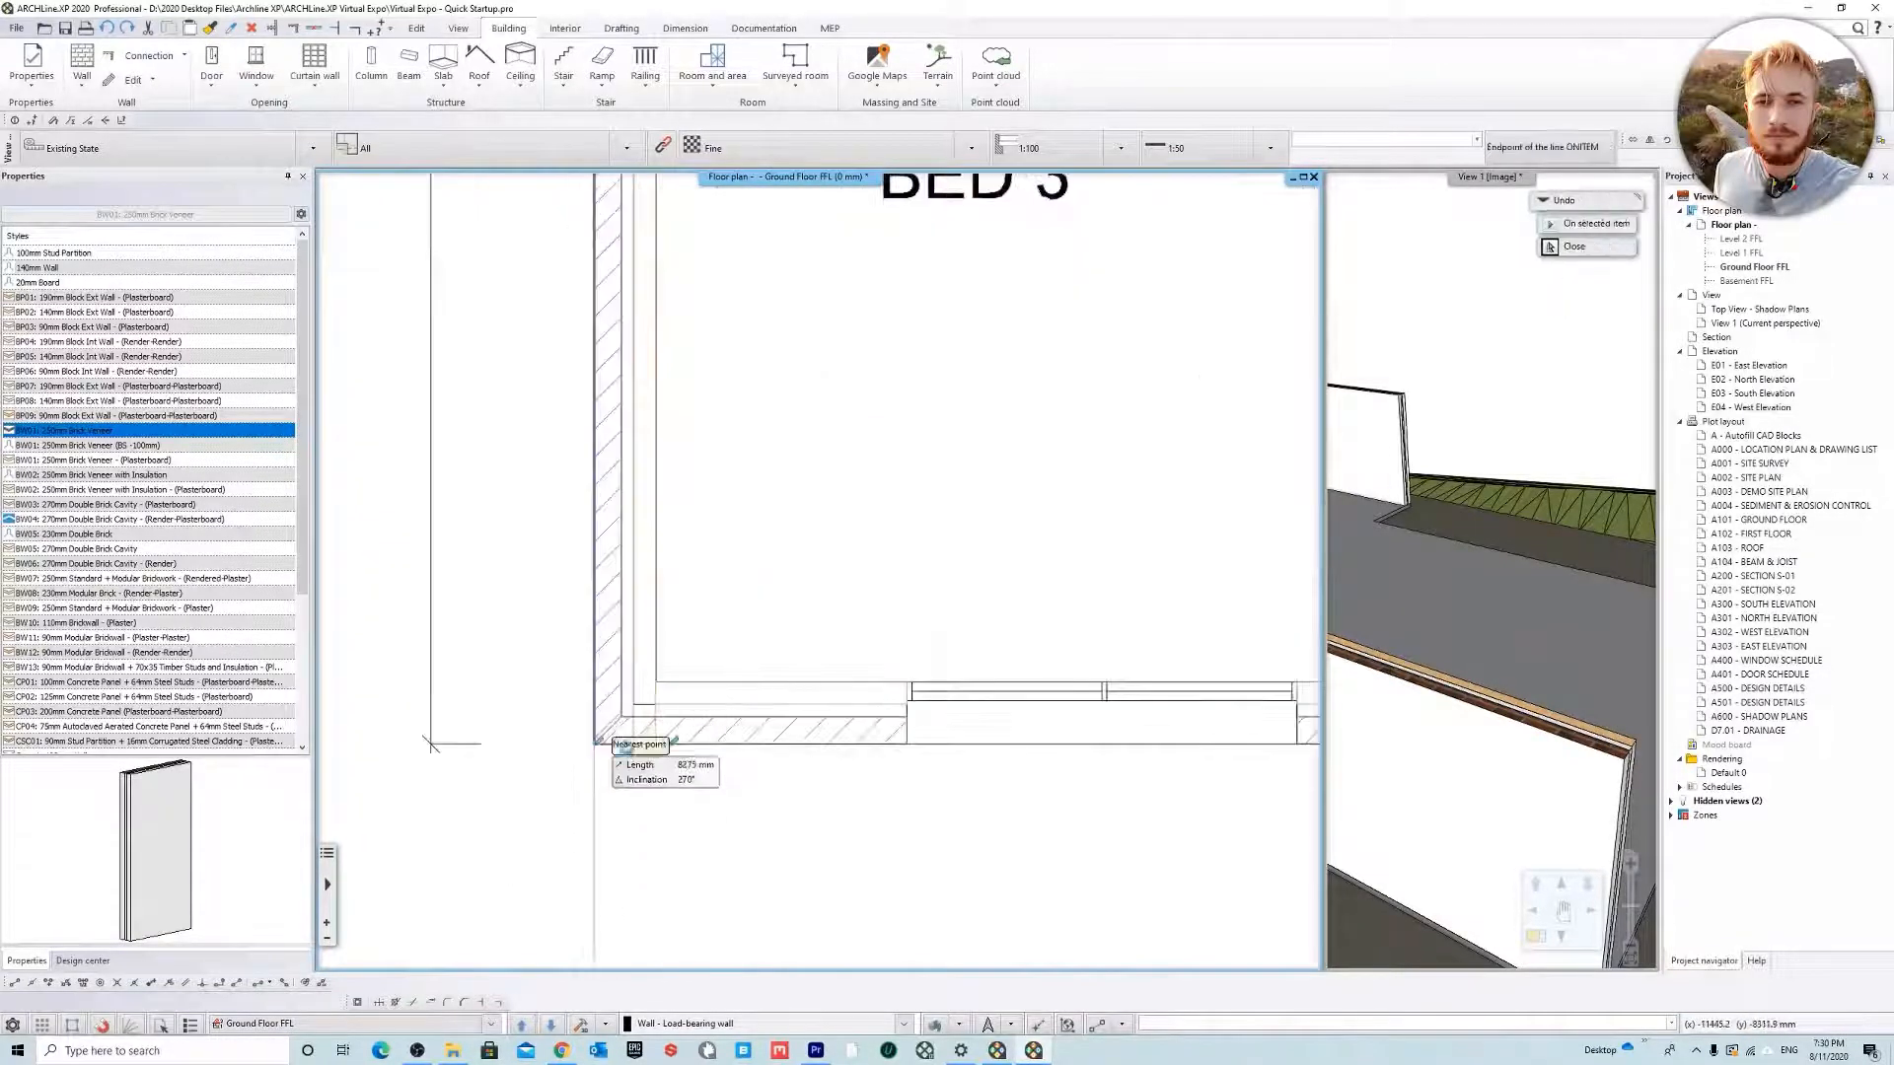
left_click(595, 743)
Continue the wall along the front of Bed 3, Bed 4 and Bed 2 to the corner where the living room projects
middle_click_drag(1233, 670, 691, 631)
scroll(691, 631, "down", 3)
middle_click_drag(1272, 612, 611, 625)
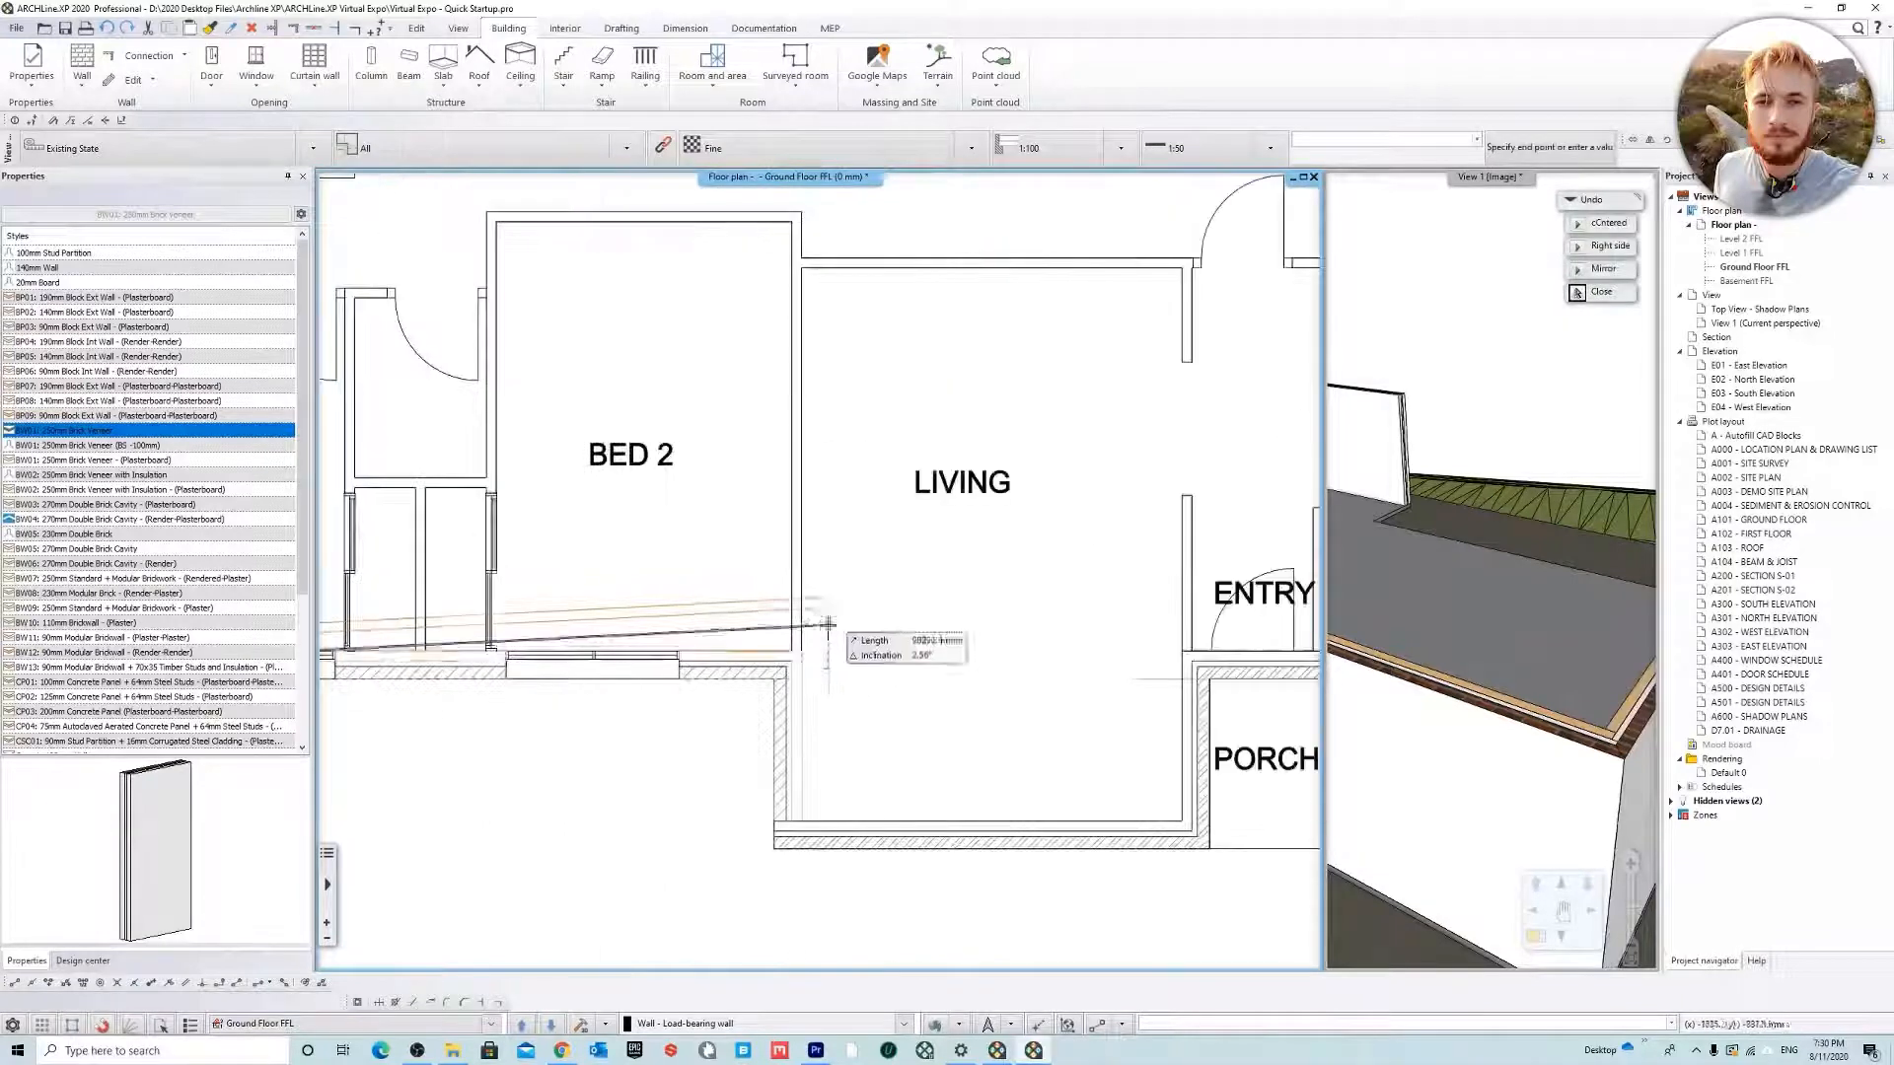
left_click(774, 678)
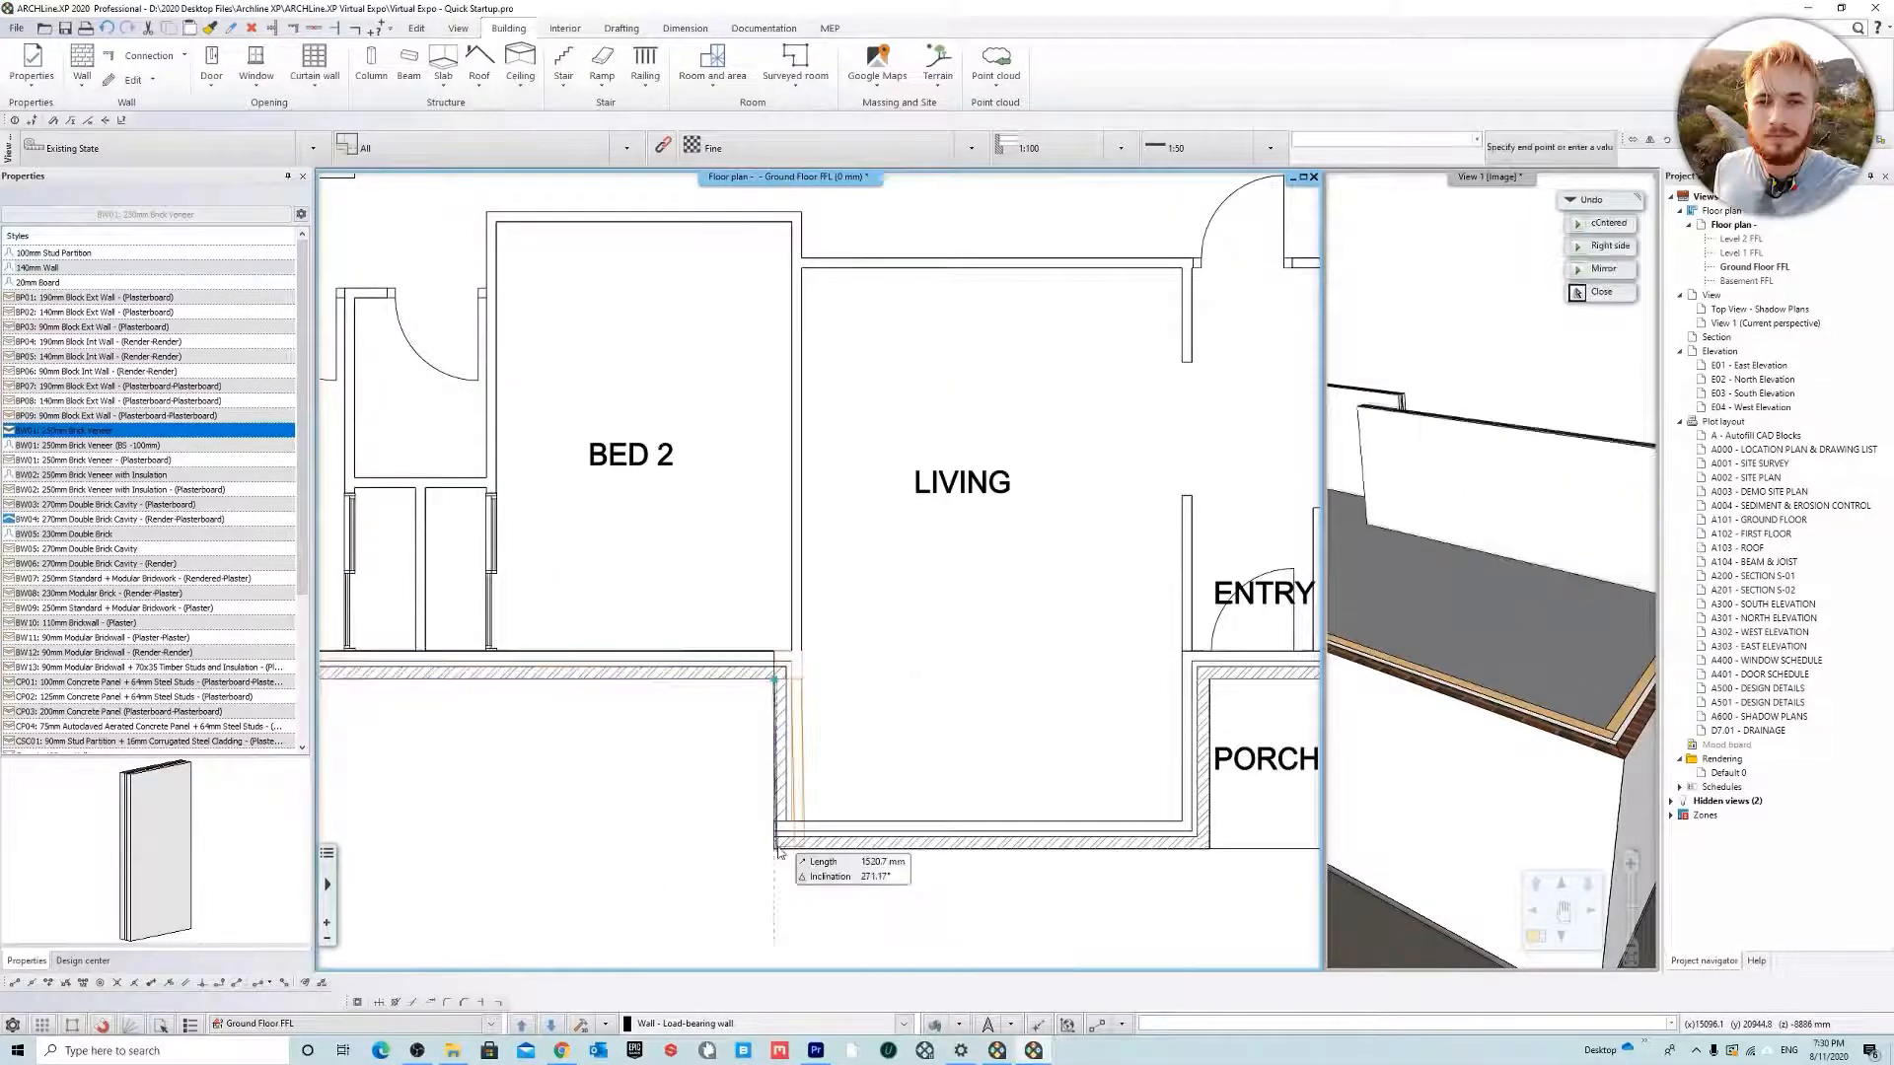
Continue the wall along the living room's projecting side to its outer front corner and end the wall run
left_click(777, 851)
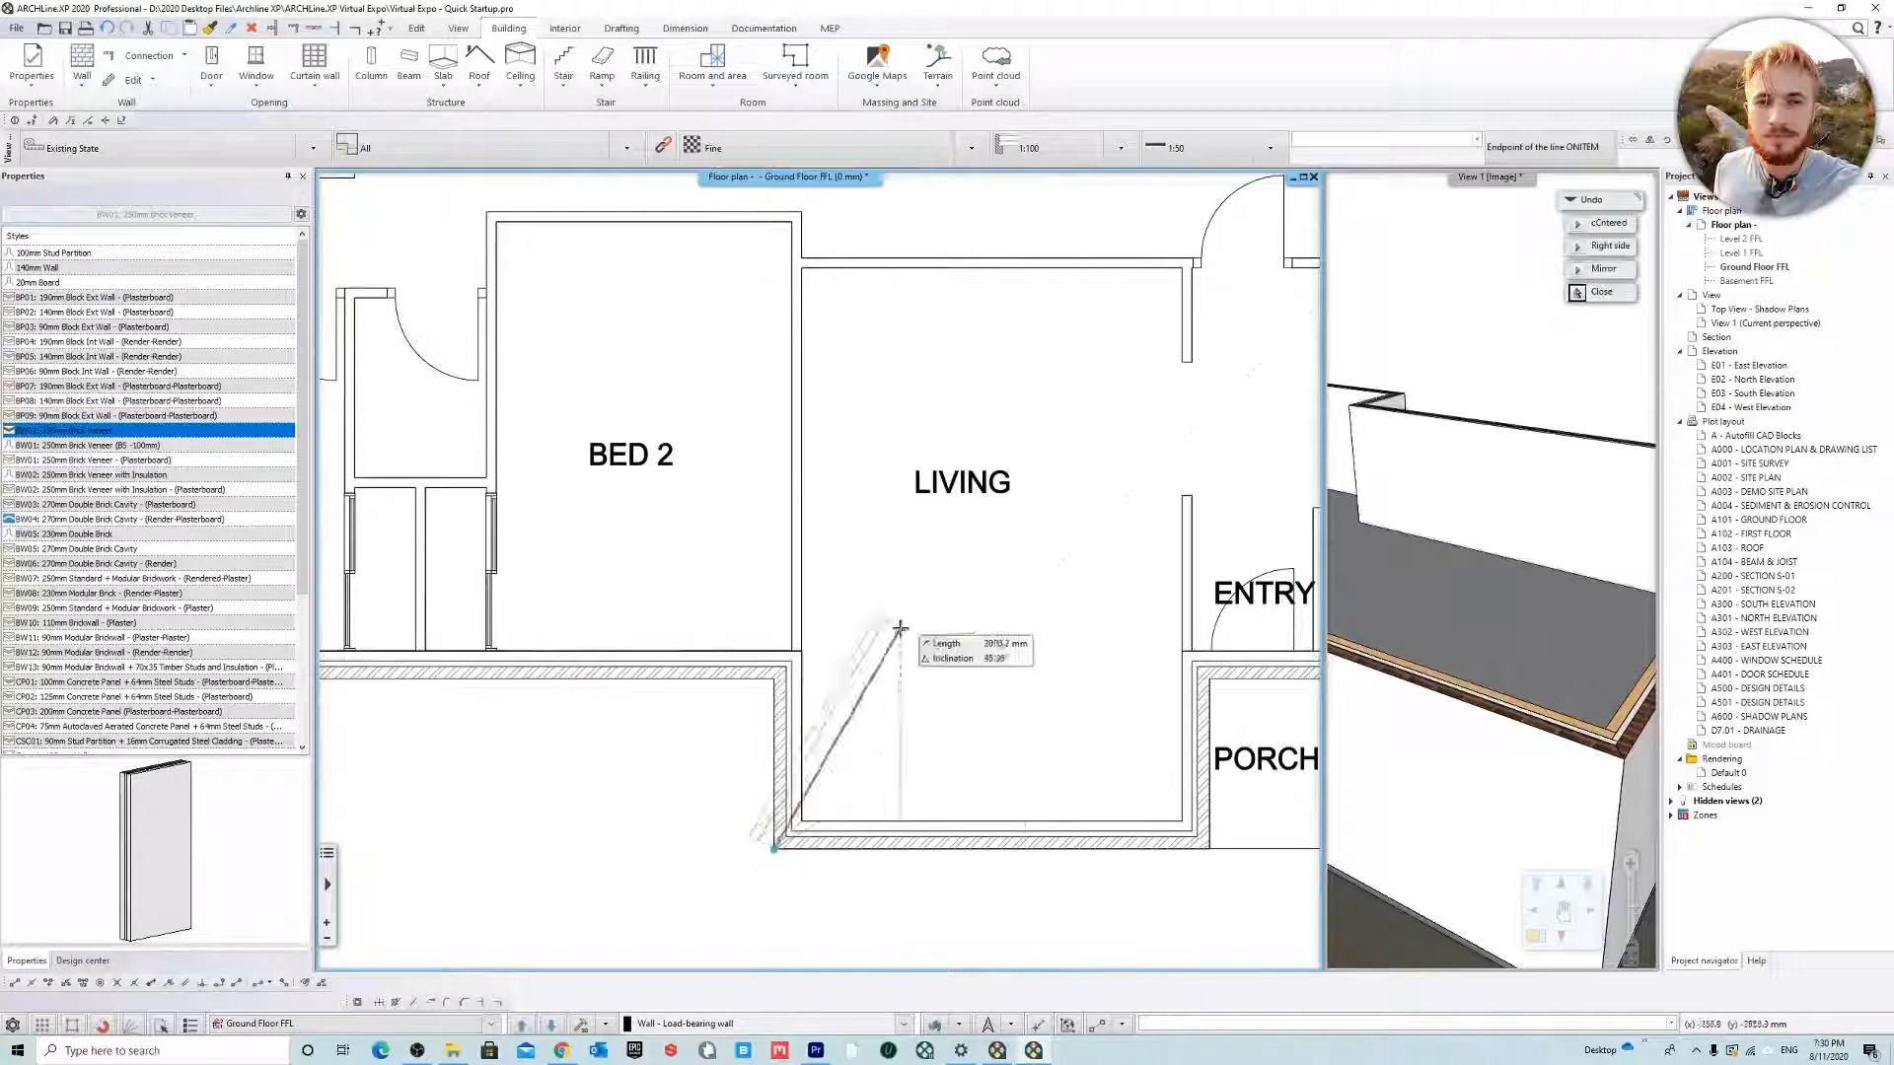
middle_click_drag(1219, 661, 713, 655)
scroll(1087, 770, "down", 4)
scroll(1090, 771, "down", 2)
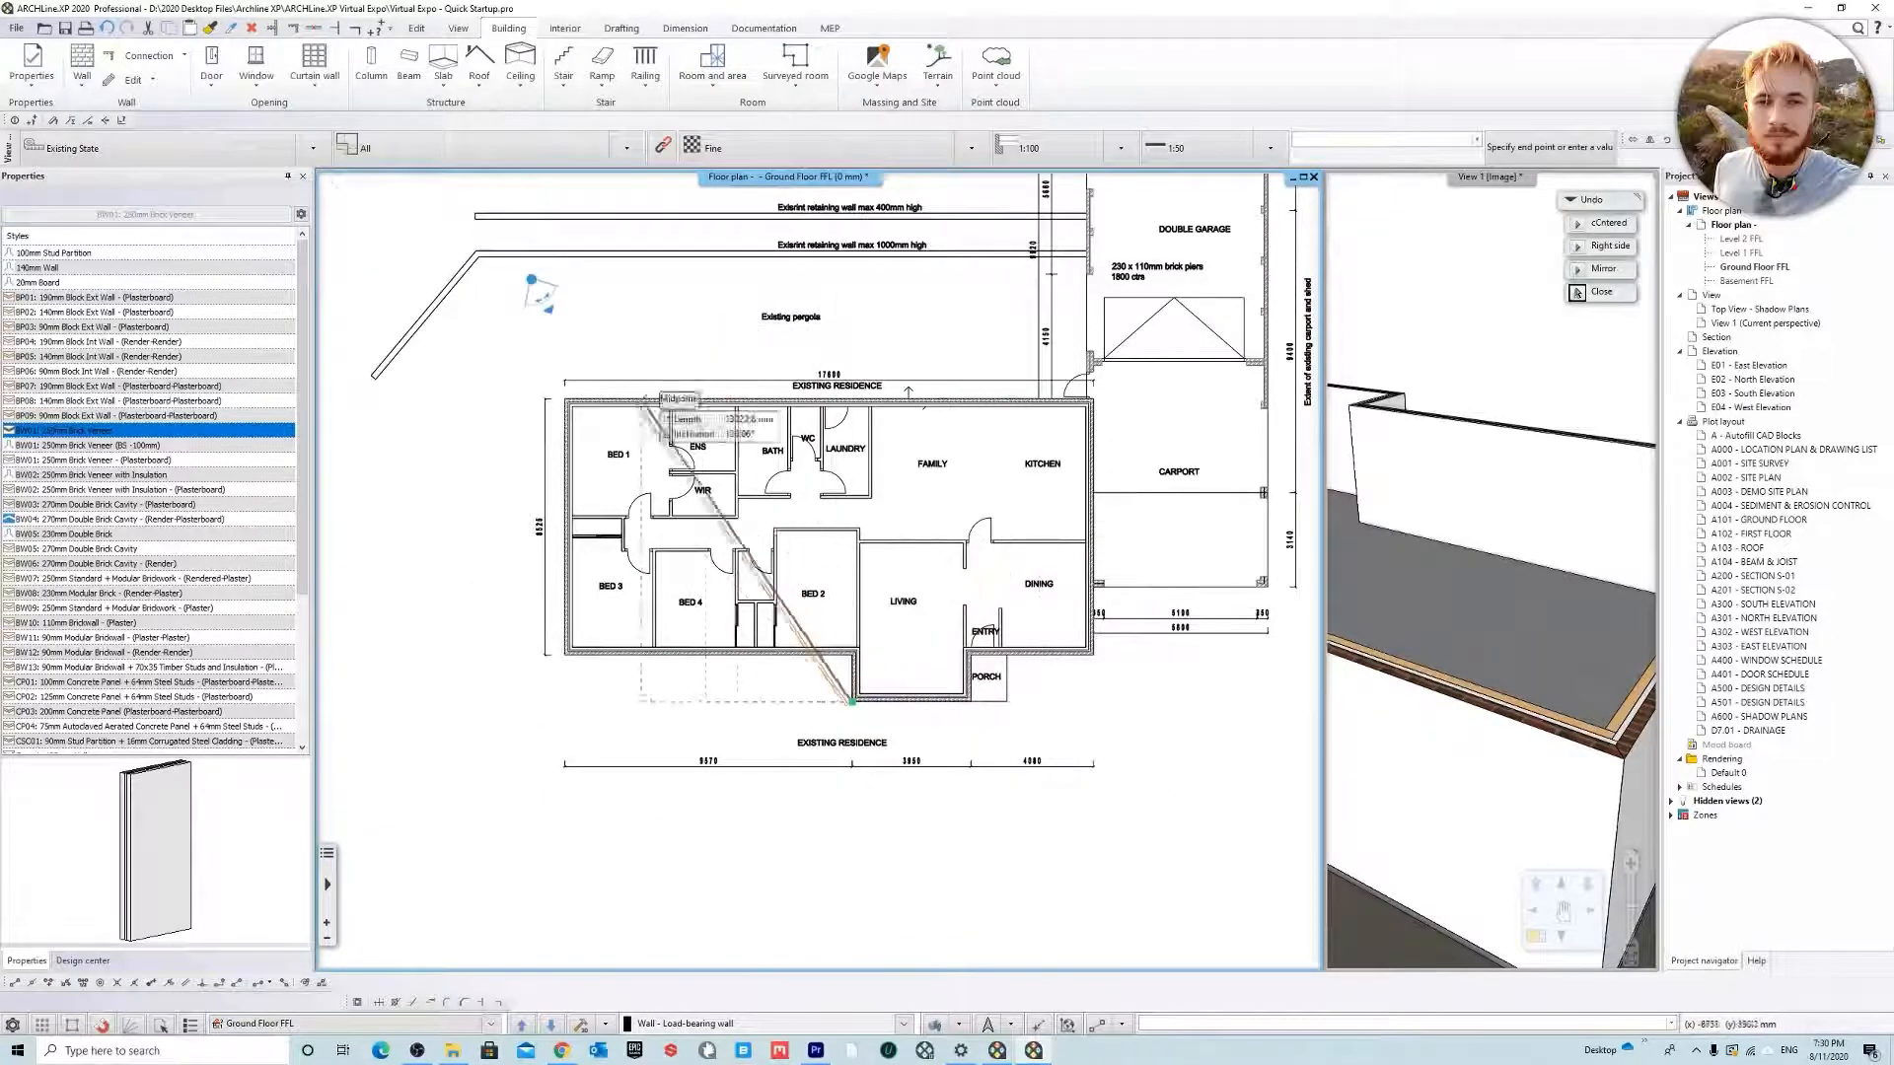
key("Escape")
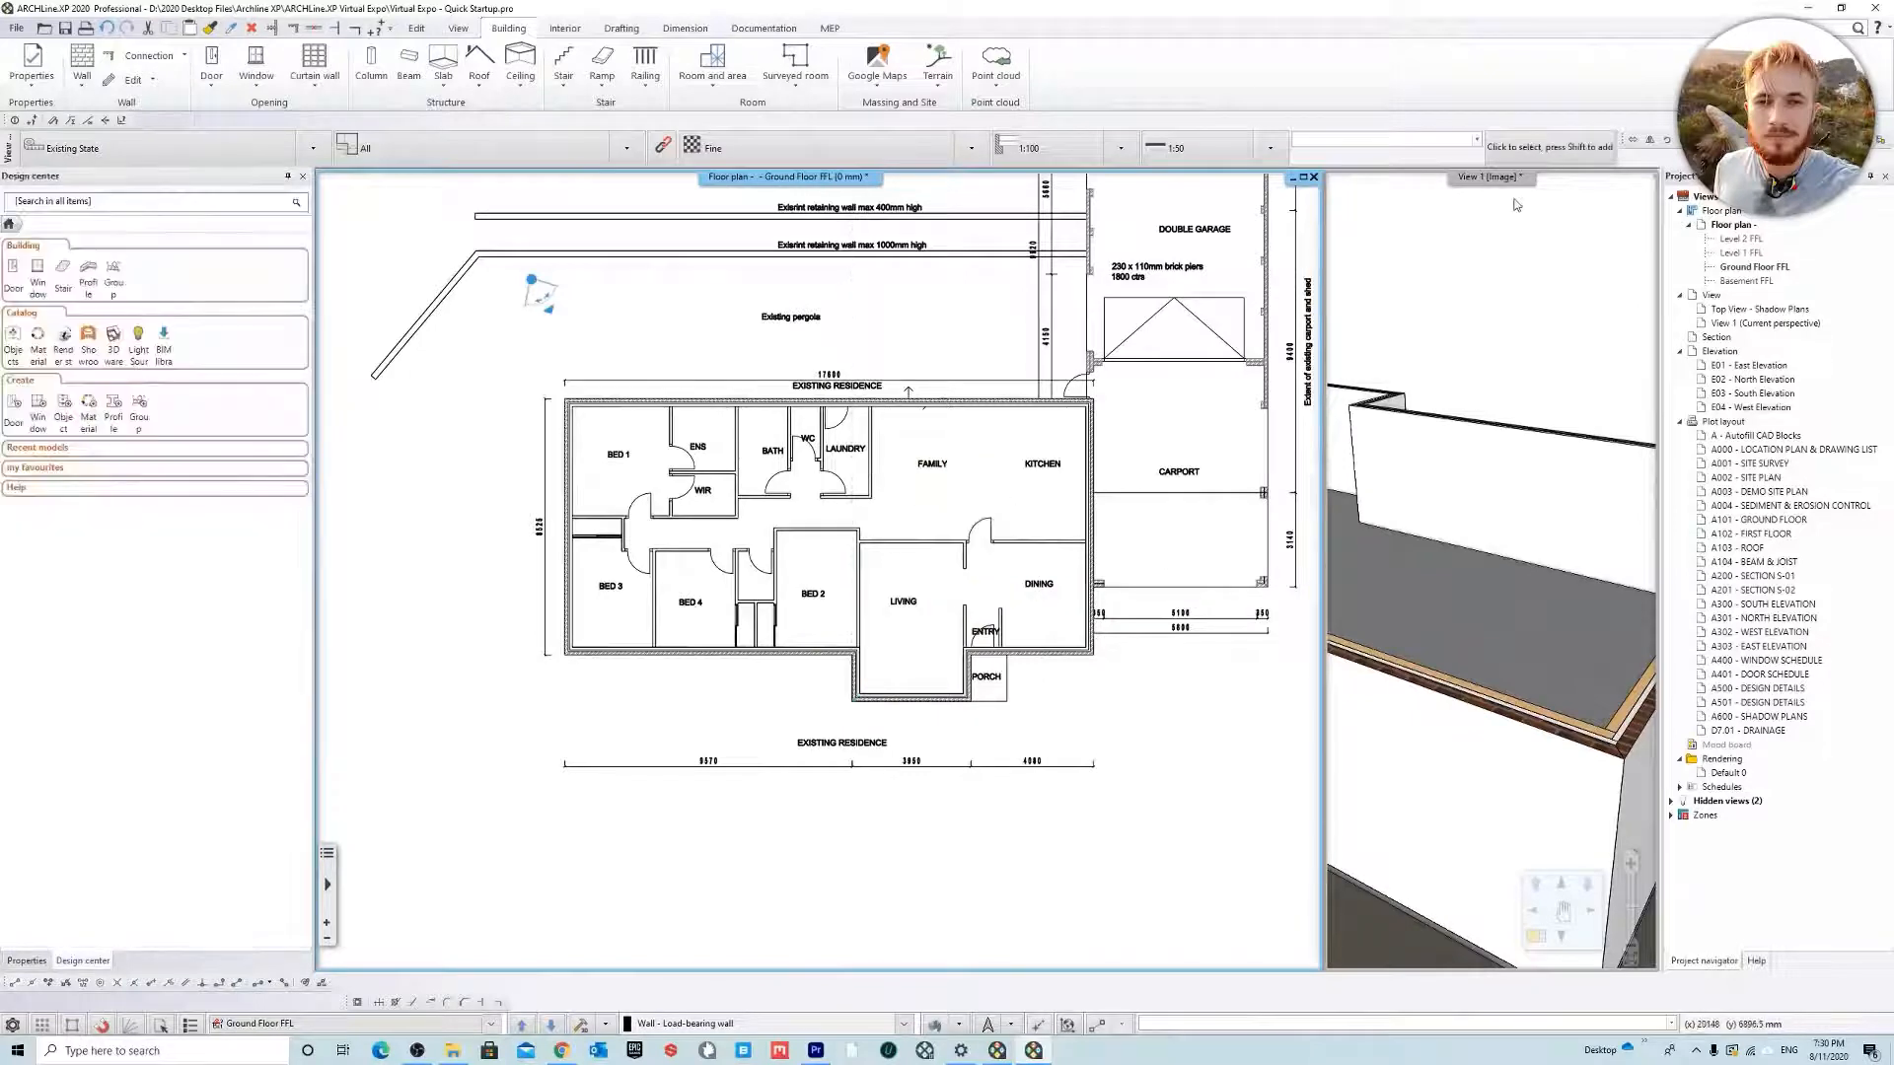
Make the 3D view the main view and examine the enclosed exterior walls from outside the front bedroom corner
right_click(1455, 178)
left_click(1483, 192)
middle_click_drag(937, 572, 877, 446)
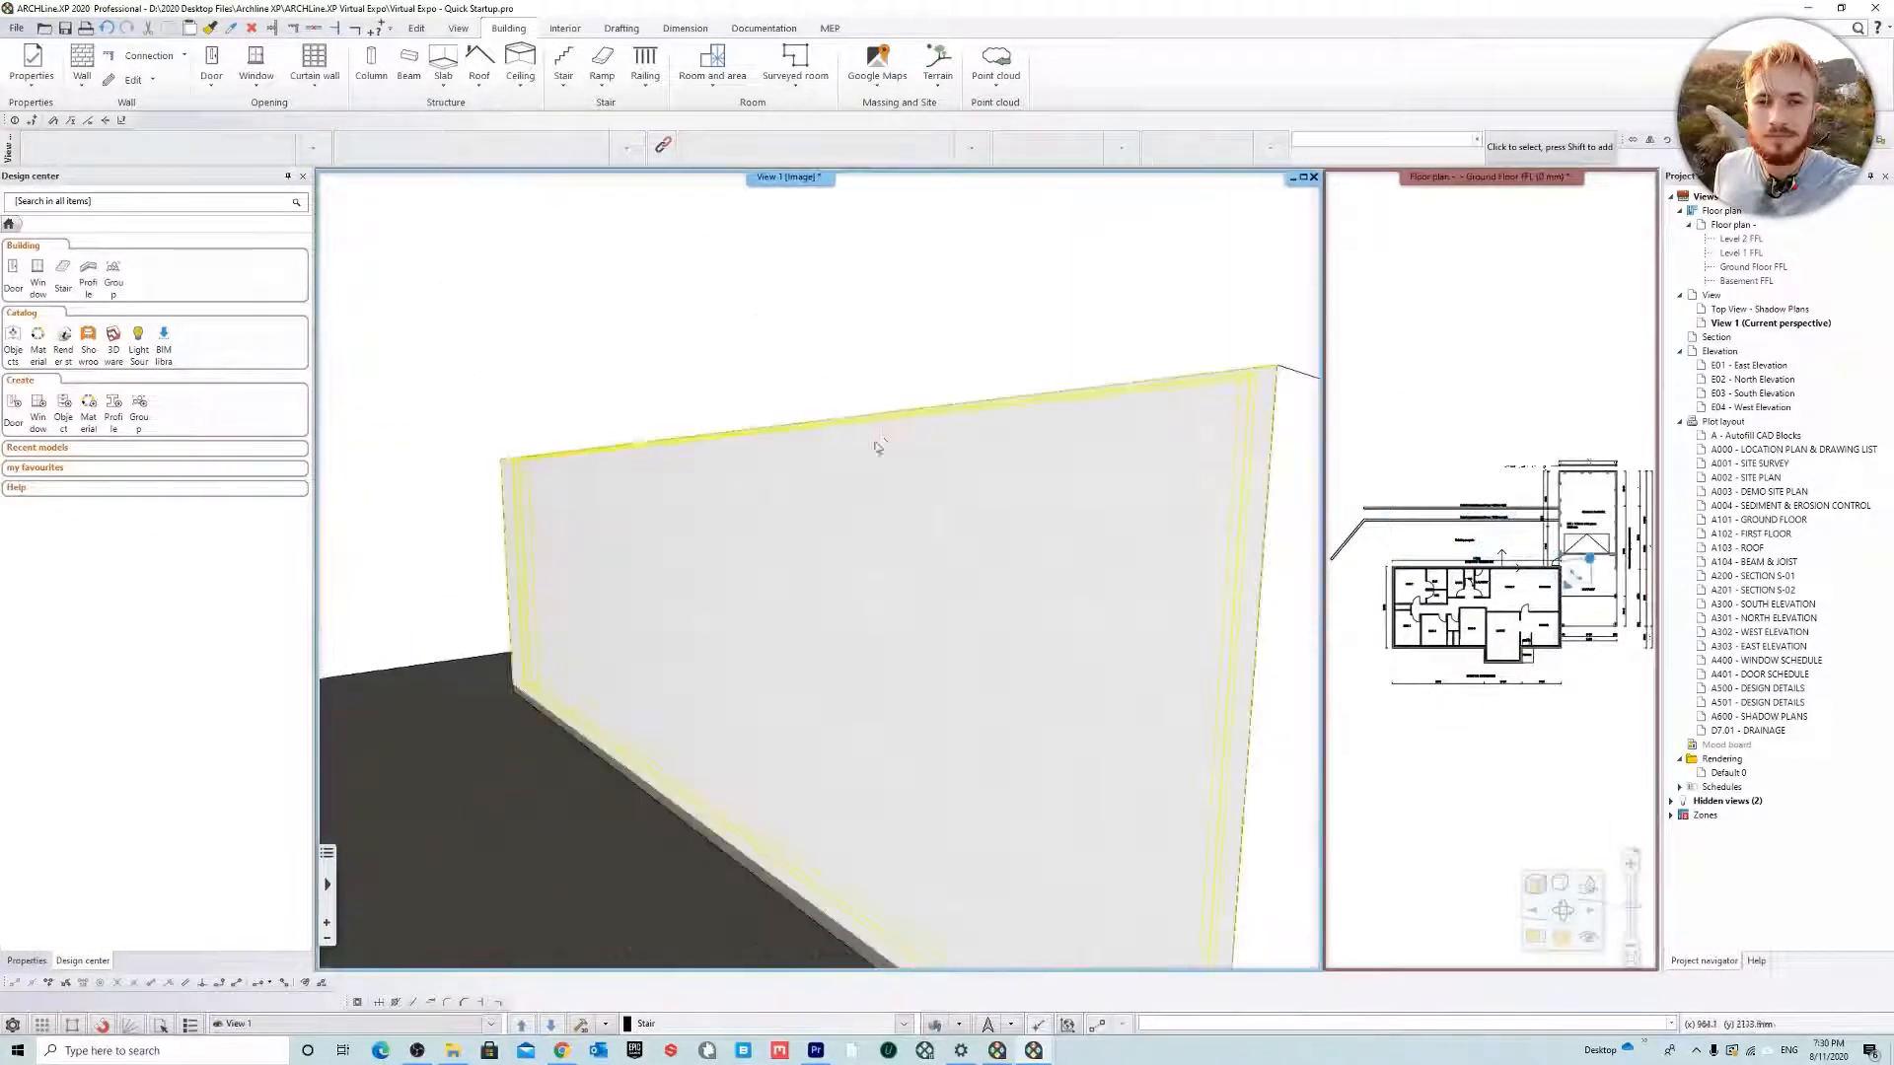
scroll(874, 441, "down", 5)
middle_click_drag(755, 500, 1042, 346)
scroll(1042, 347, "down", 3)
scroll(716, 495, "down", 3)
middle_click_drag(717, 495, 891, 440)
middle_click_drag(1022, 385, 927, 419)
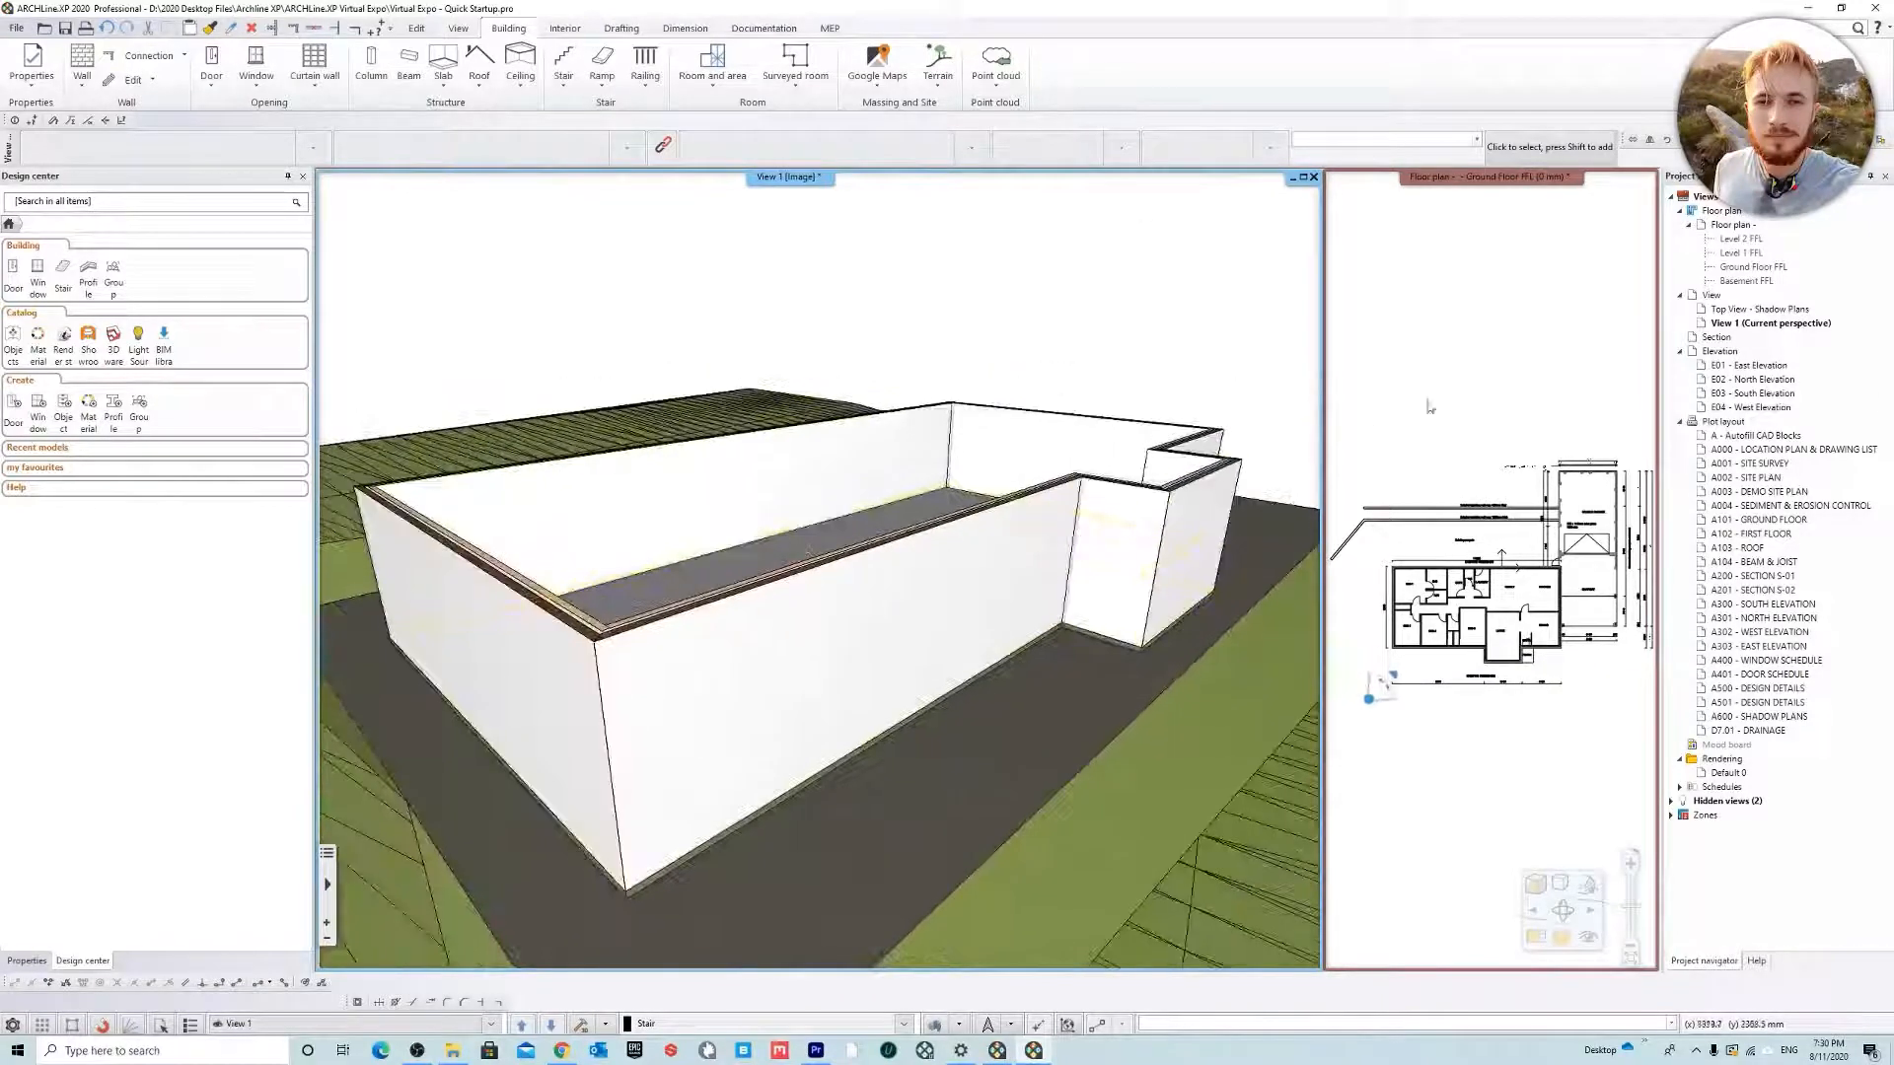
Restore the hidden S01 section as the main view and examine where the brick veneer wall meets the floor slab
double_click(1754, 803)
double_click(1742, 861)
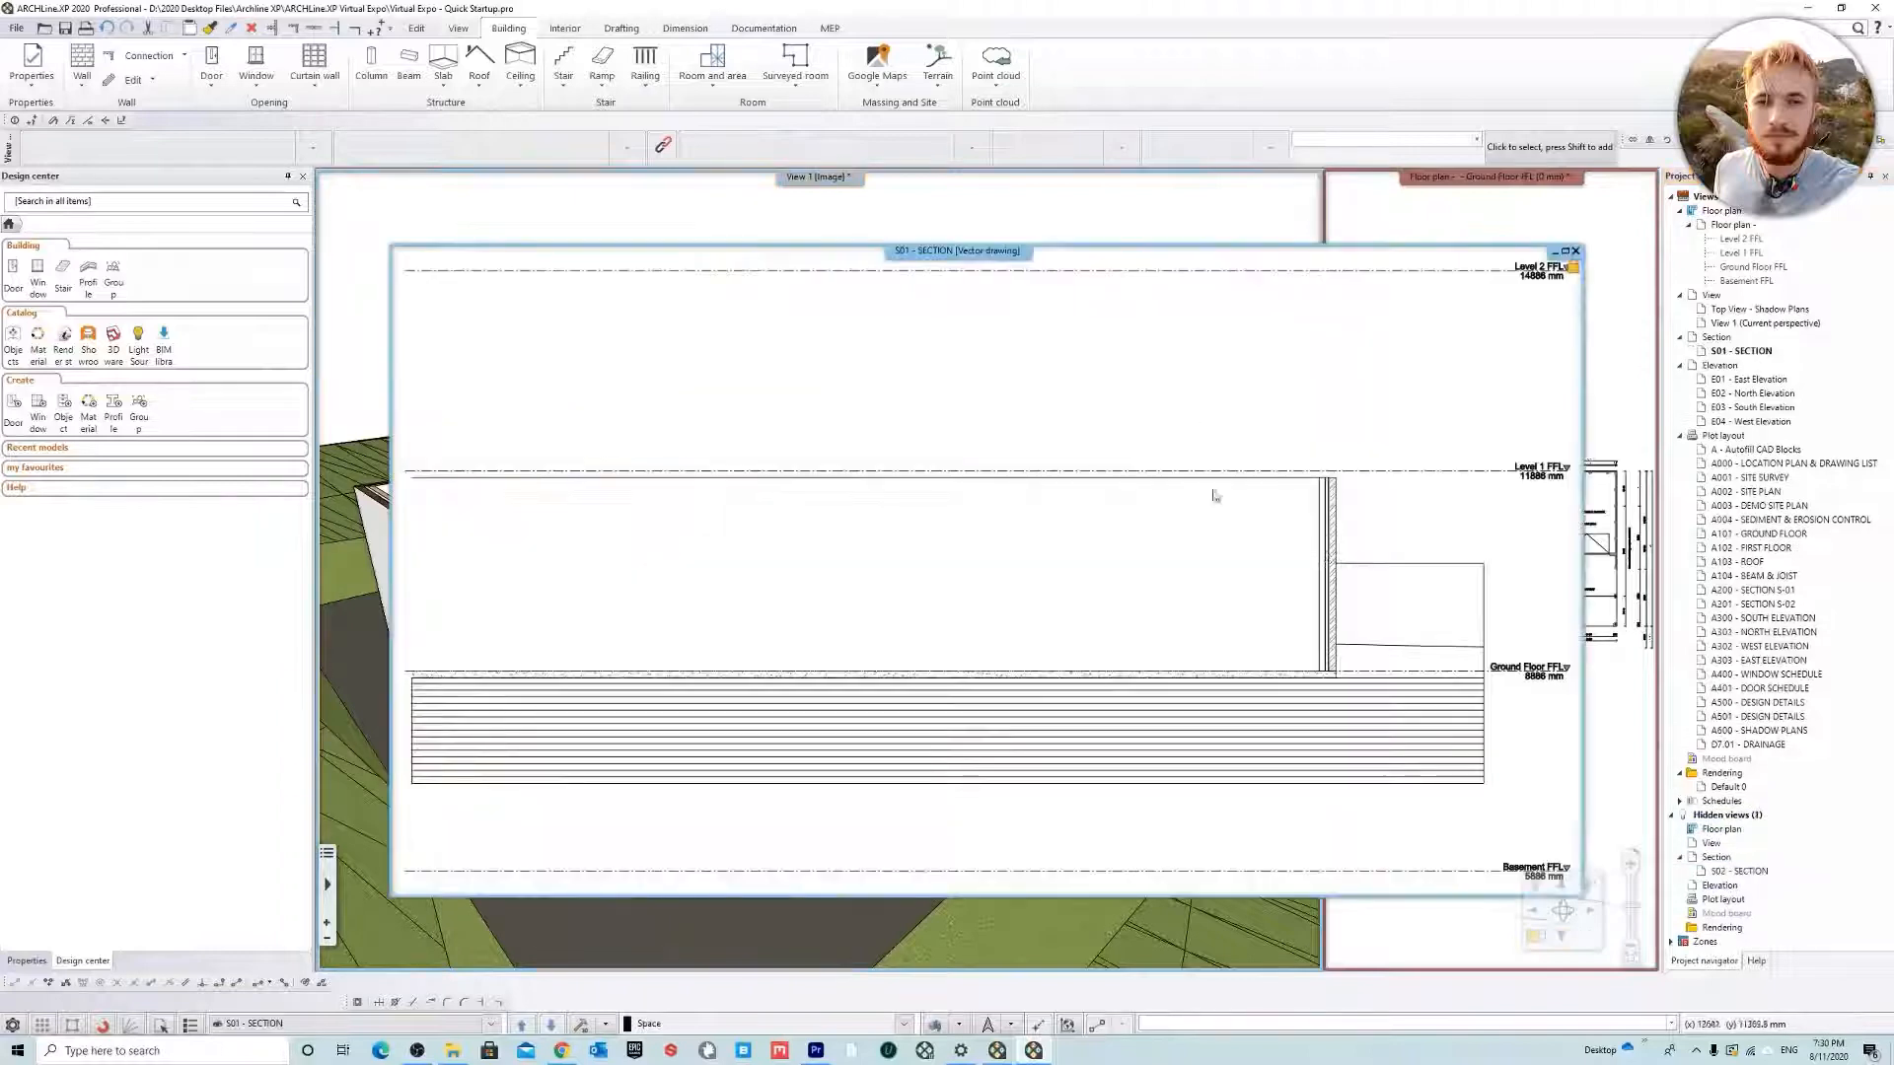
right_click(996, 256)
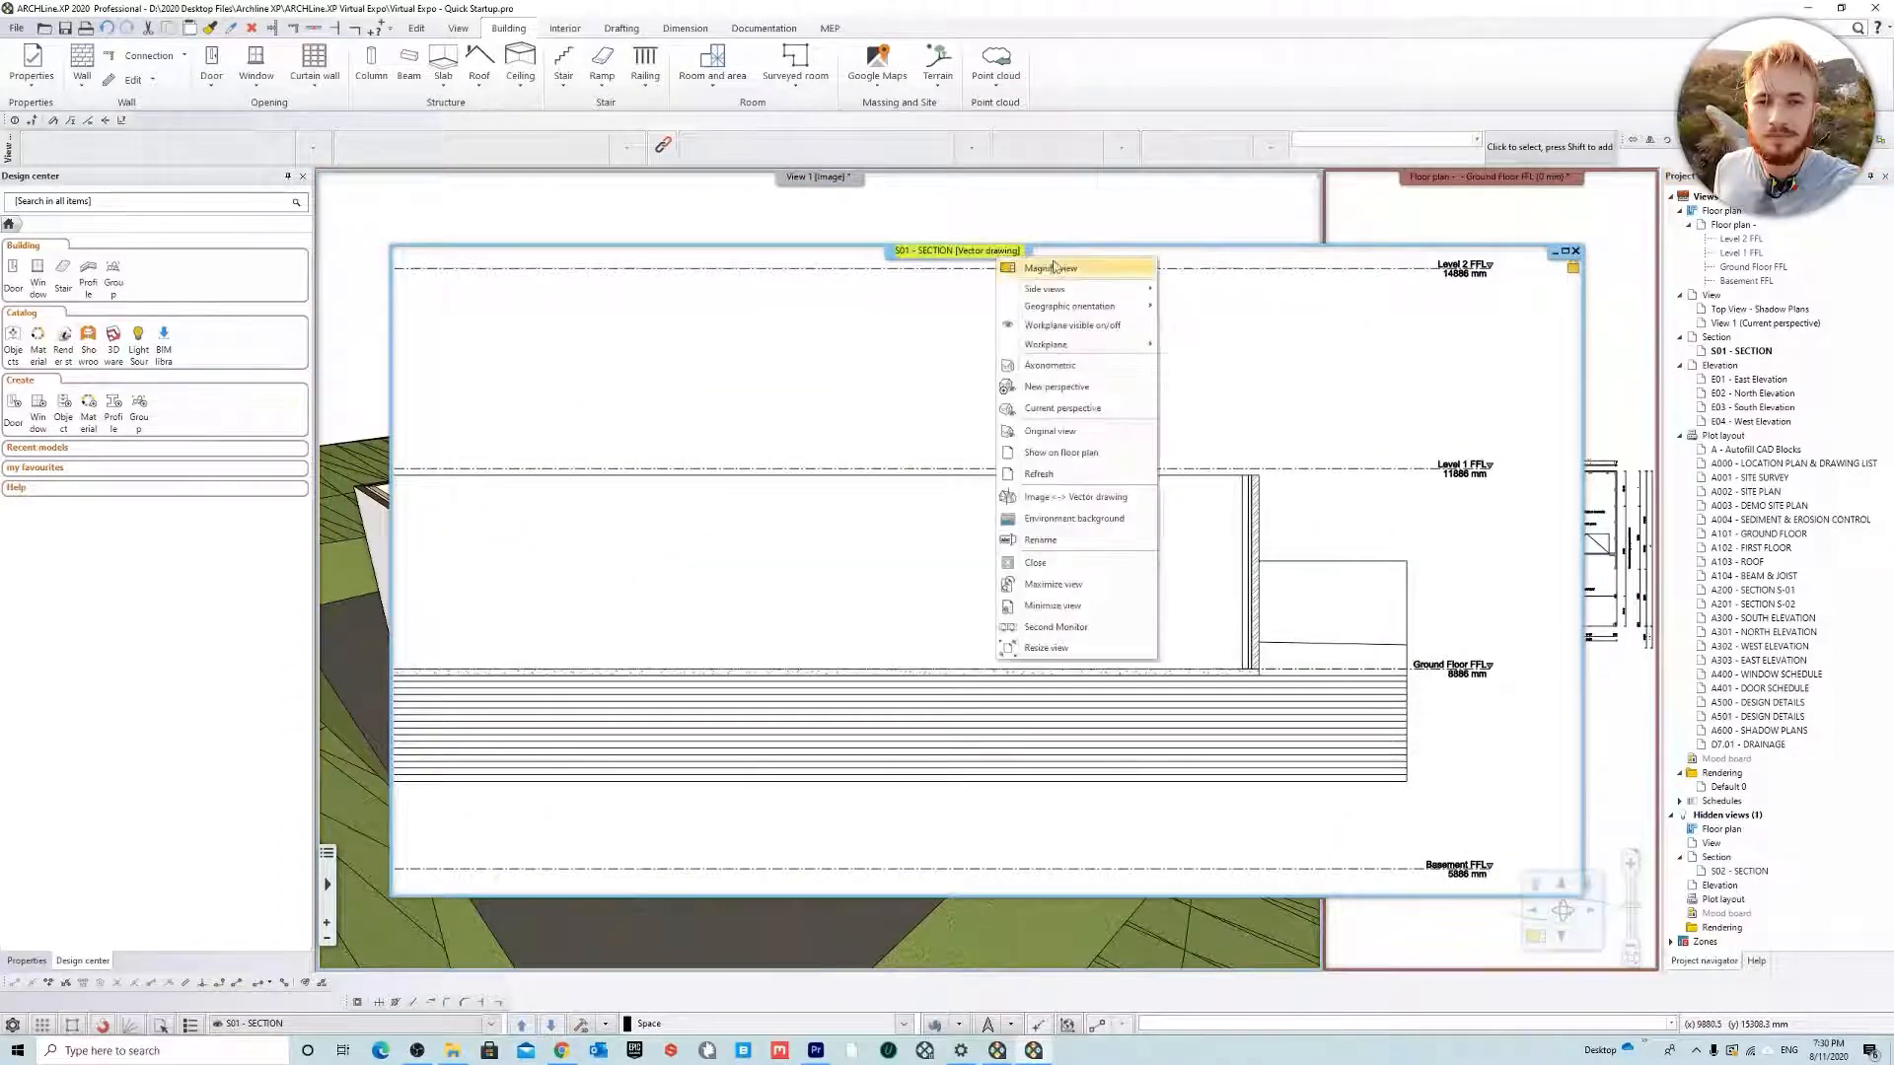
left_click(1051, 266)
middle_click_drag(1192, 669, 1012, 649)
scroll(1012, 649, "up", 3)
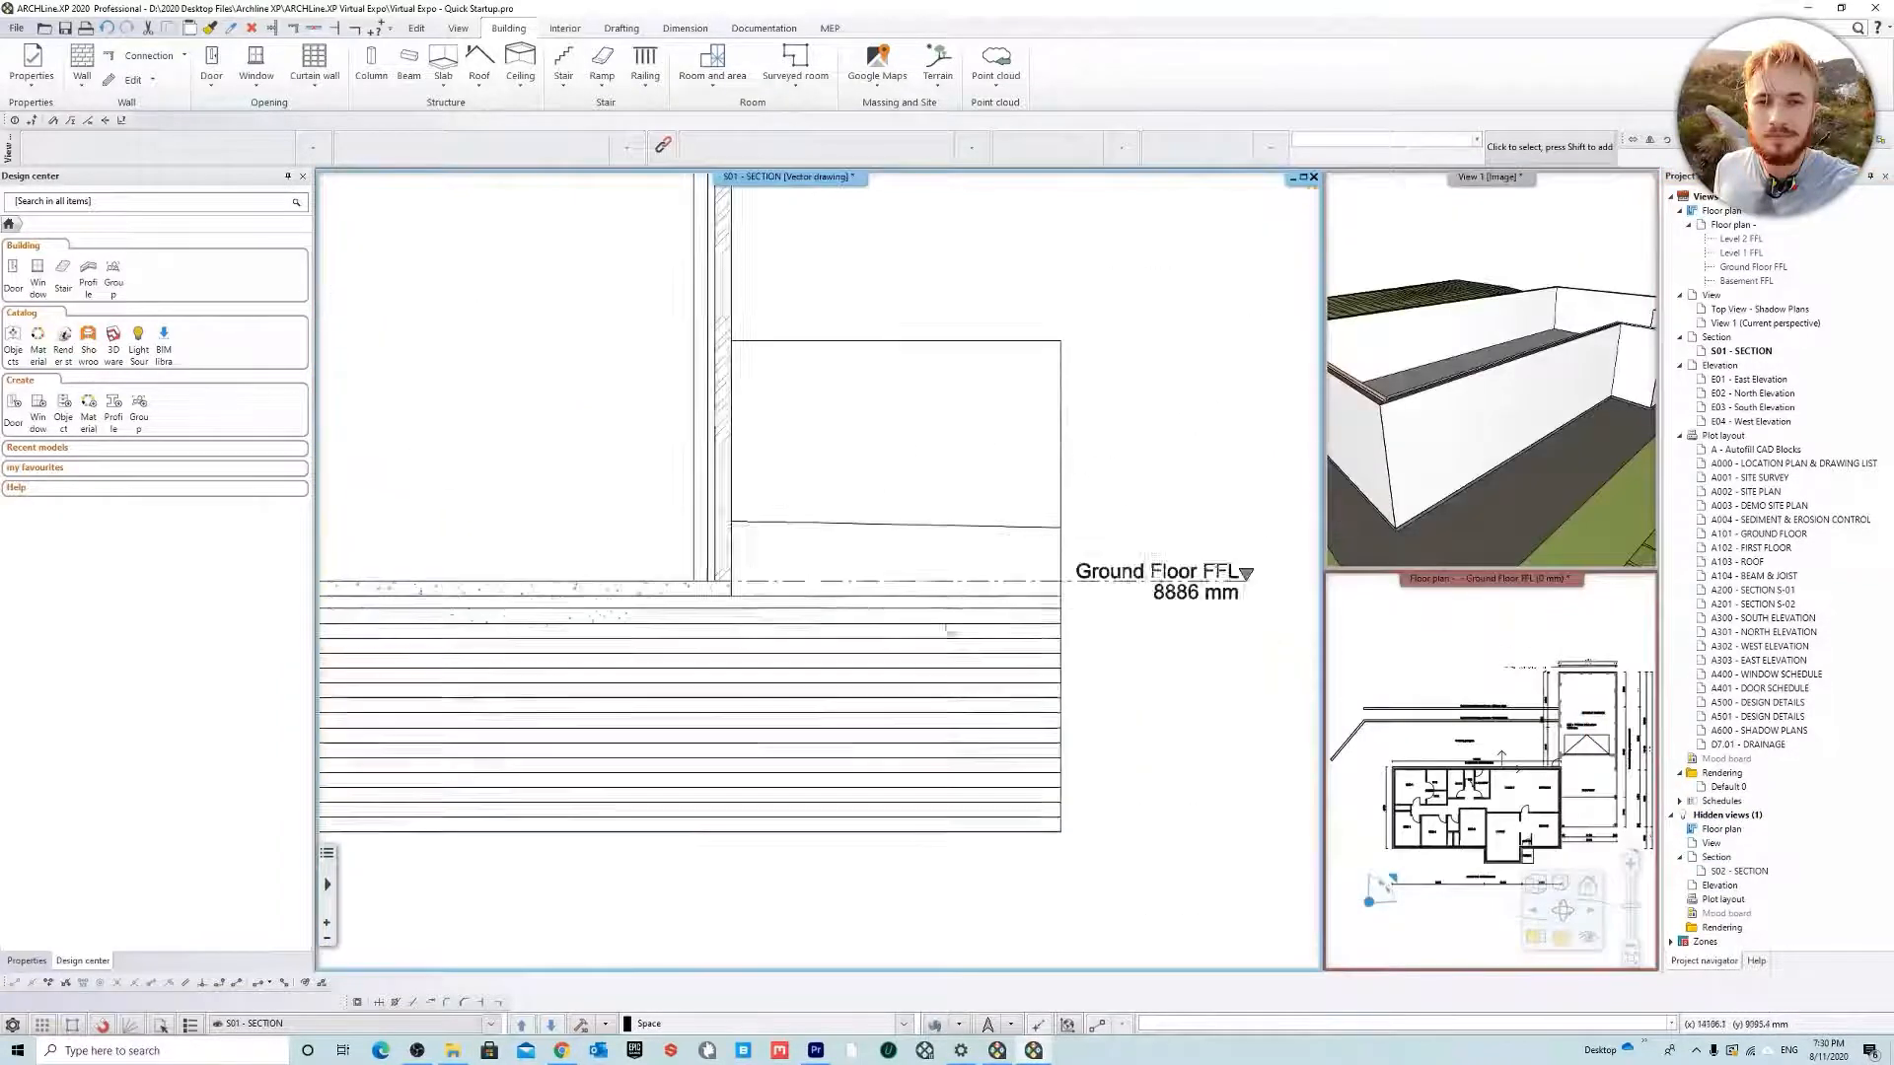
scroll(725, 580, "up", 3)
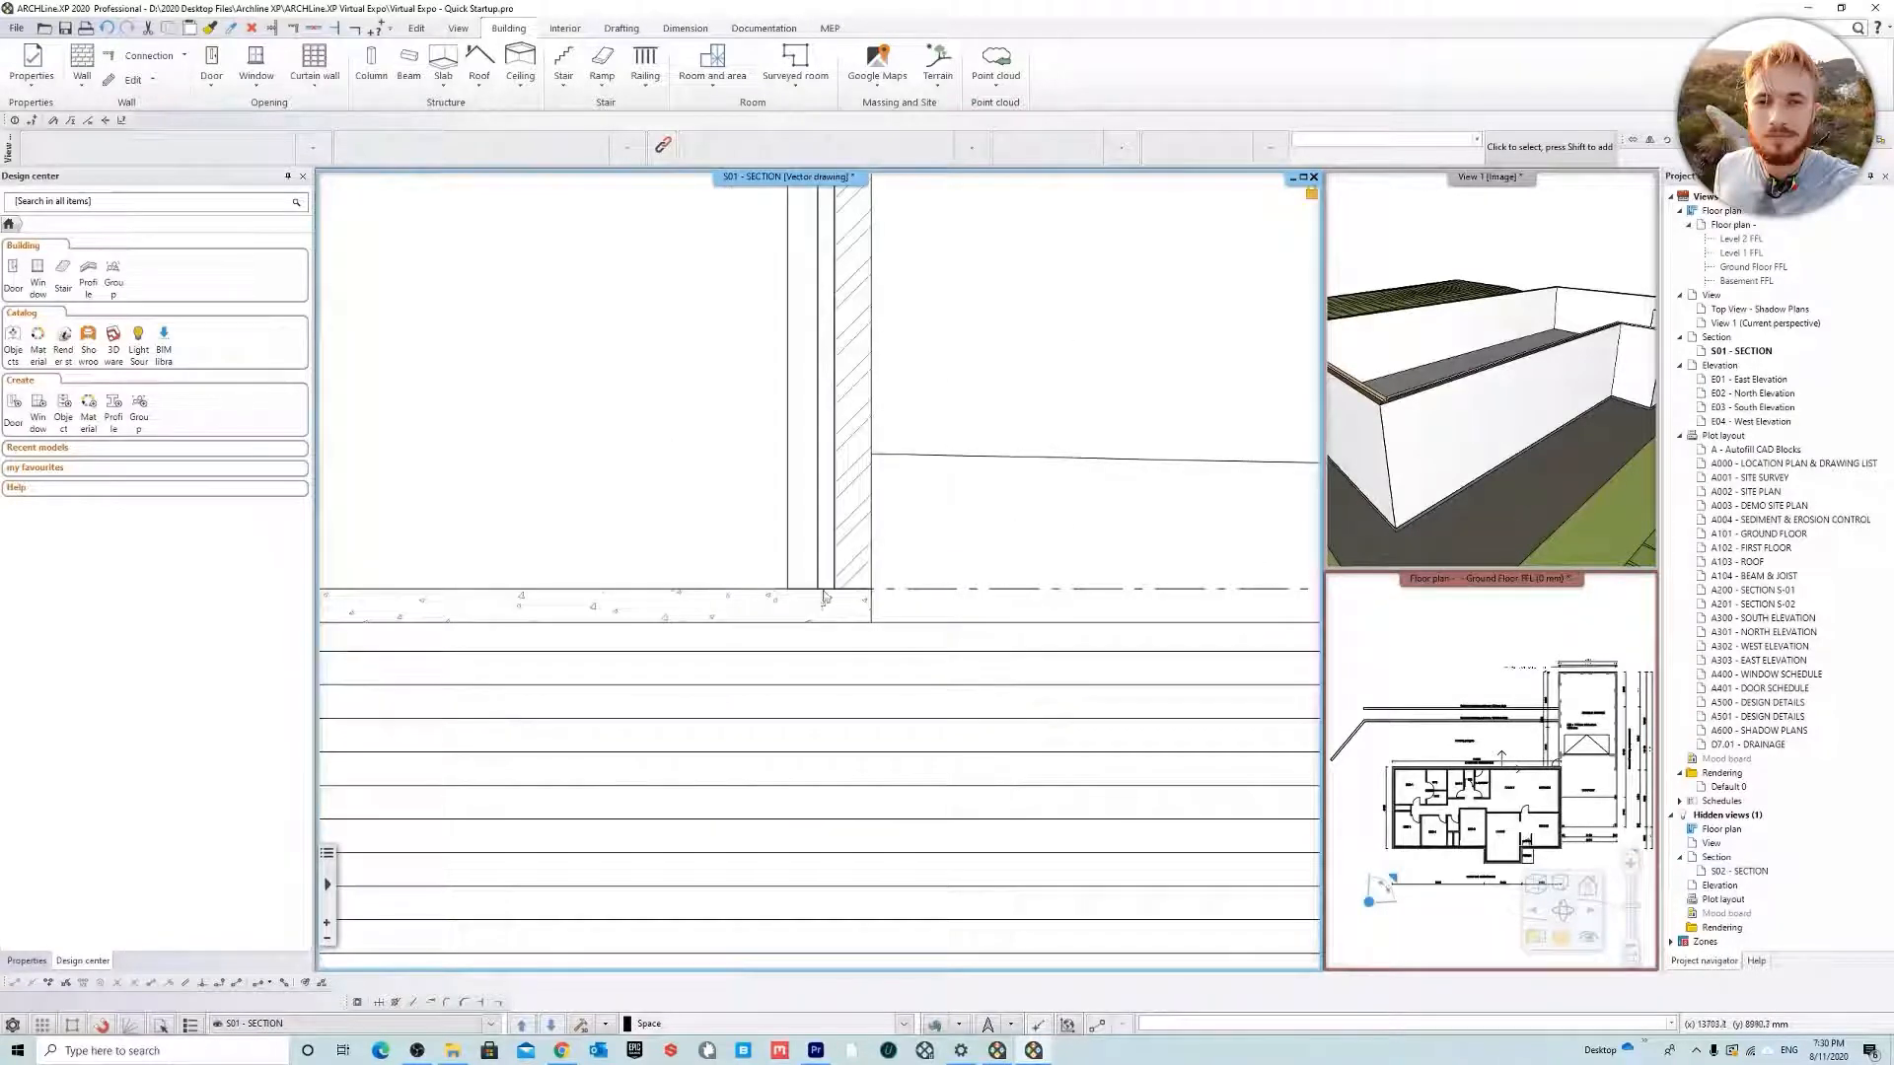
scroll(821, 582, "up", 4)
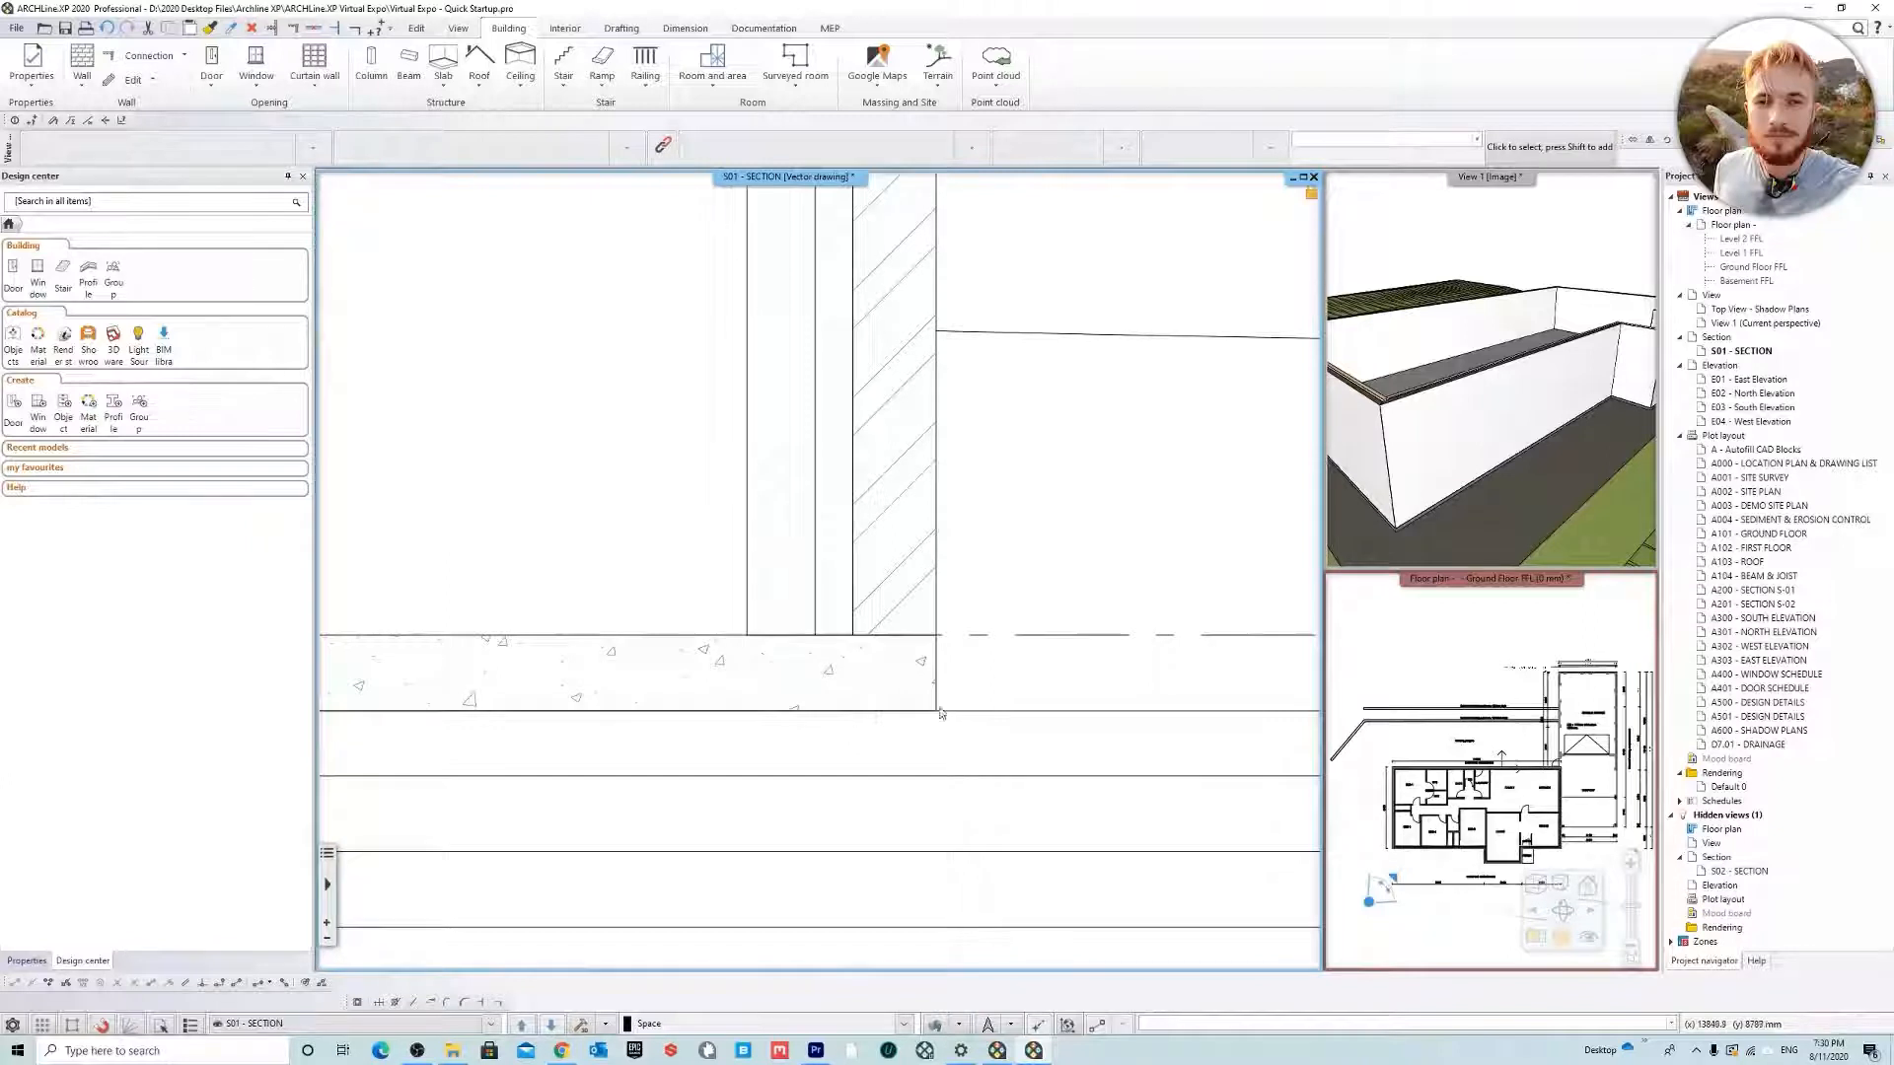
Review the S01 section from the wall base out to the floor level lines and make the ground floor plan the main view
scroll(942, 712, "down", 4)
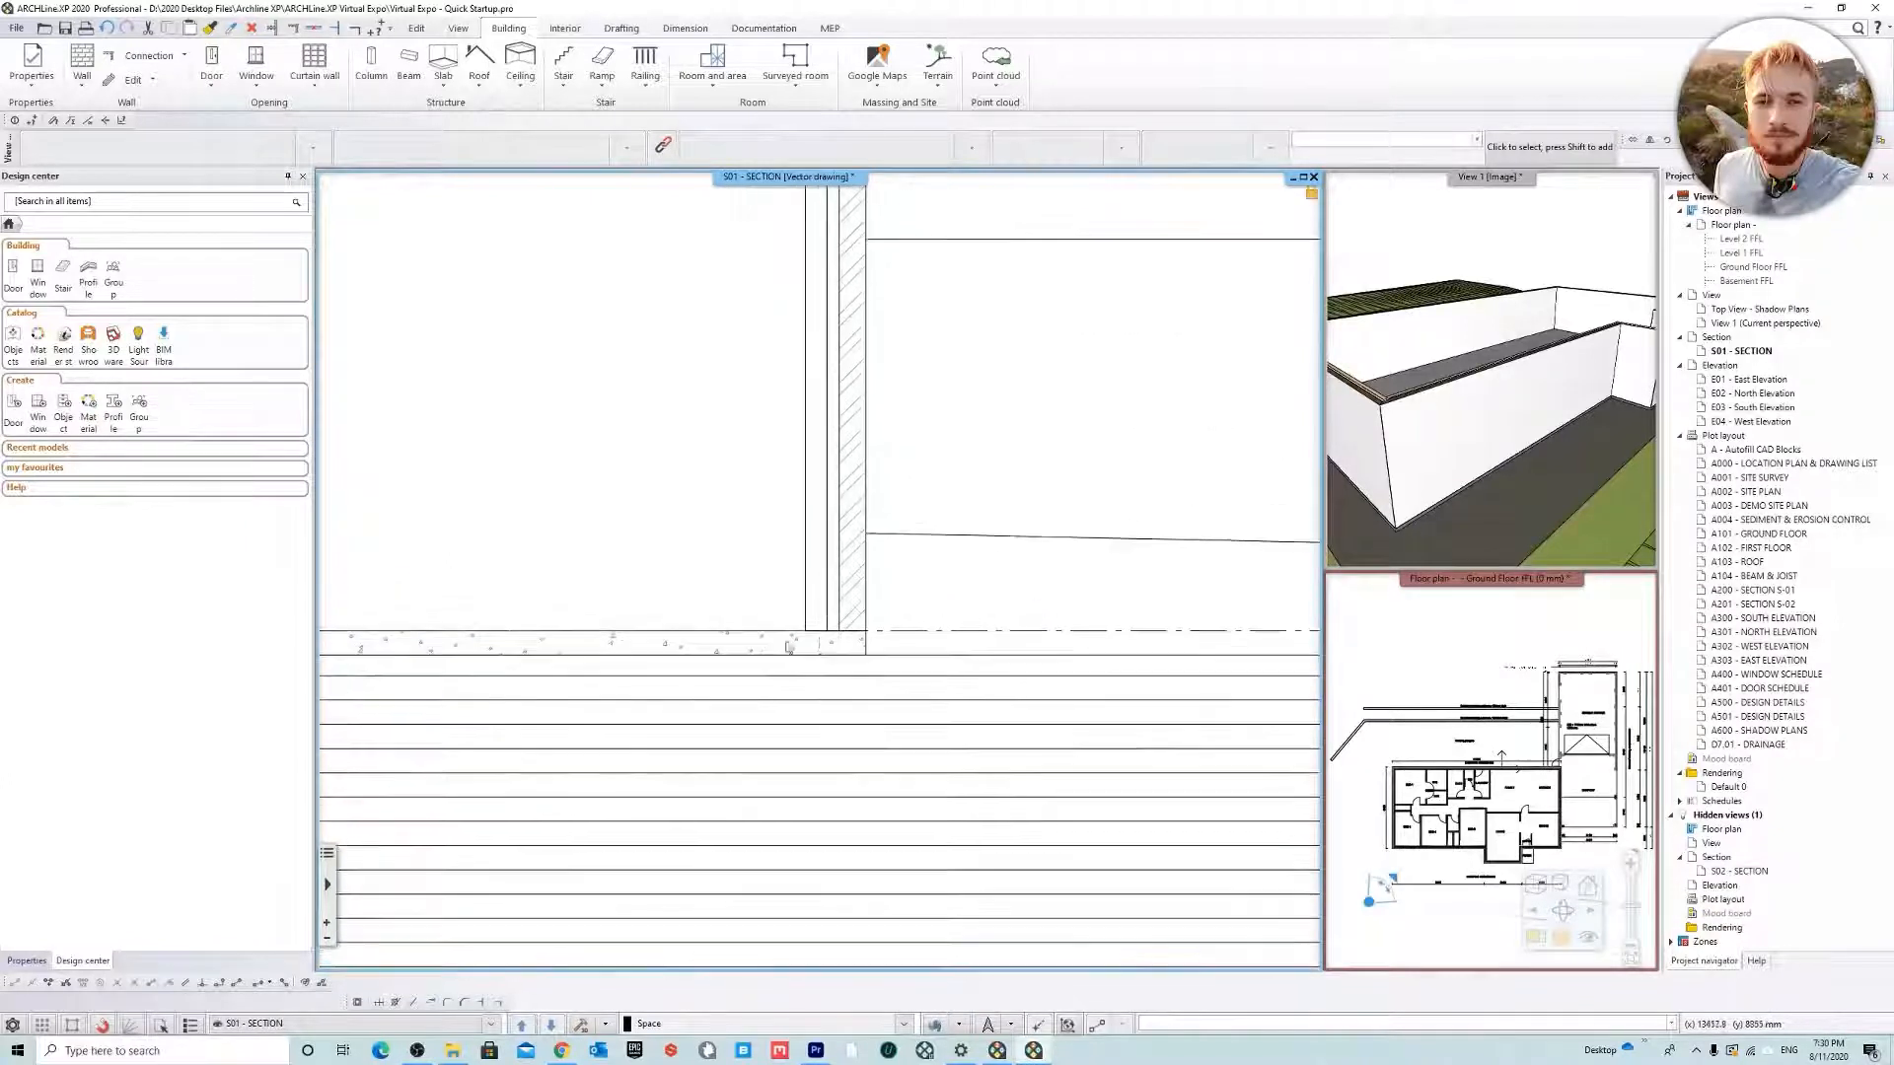
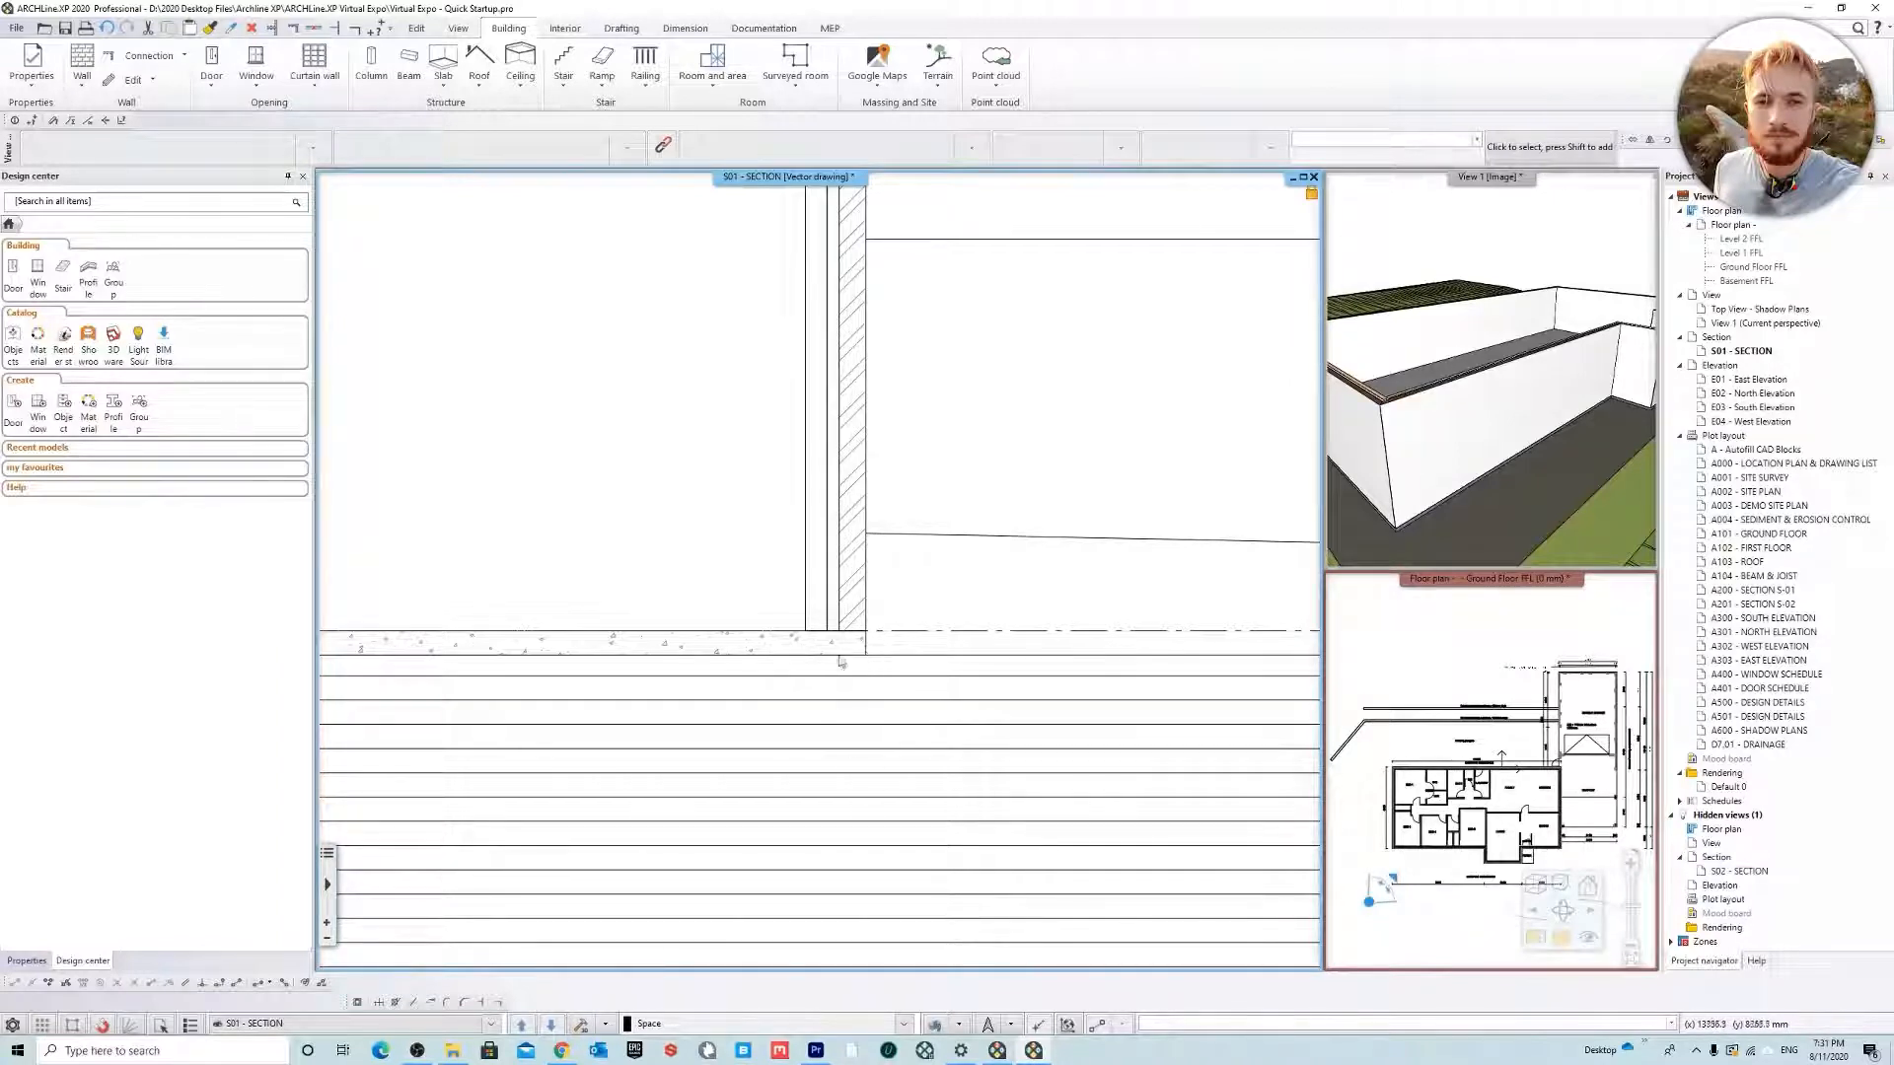
scroll(809, 661, "down", 2)
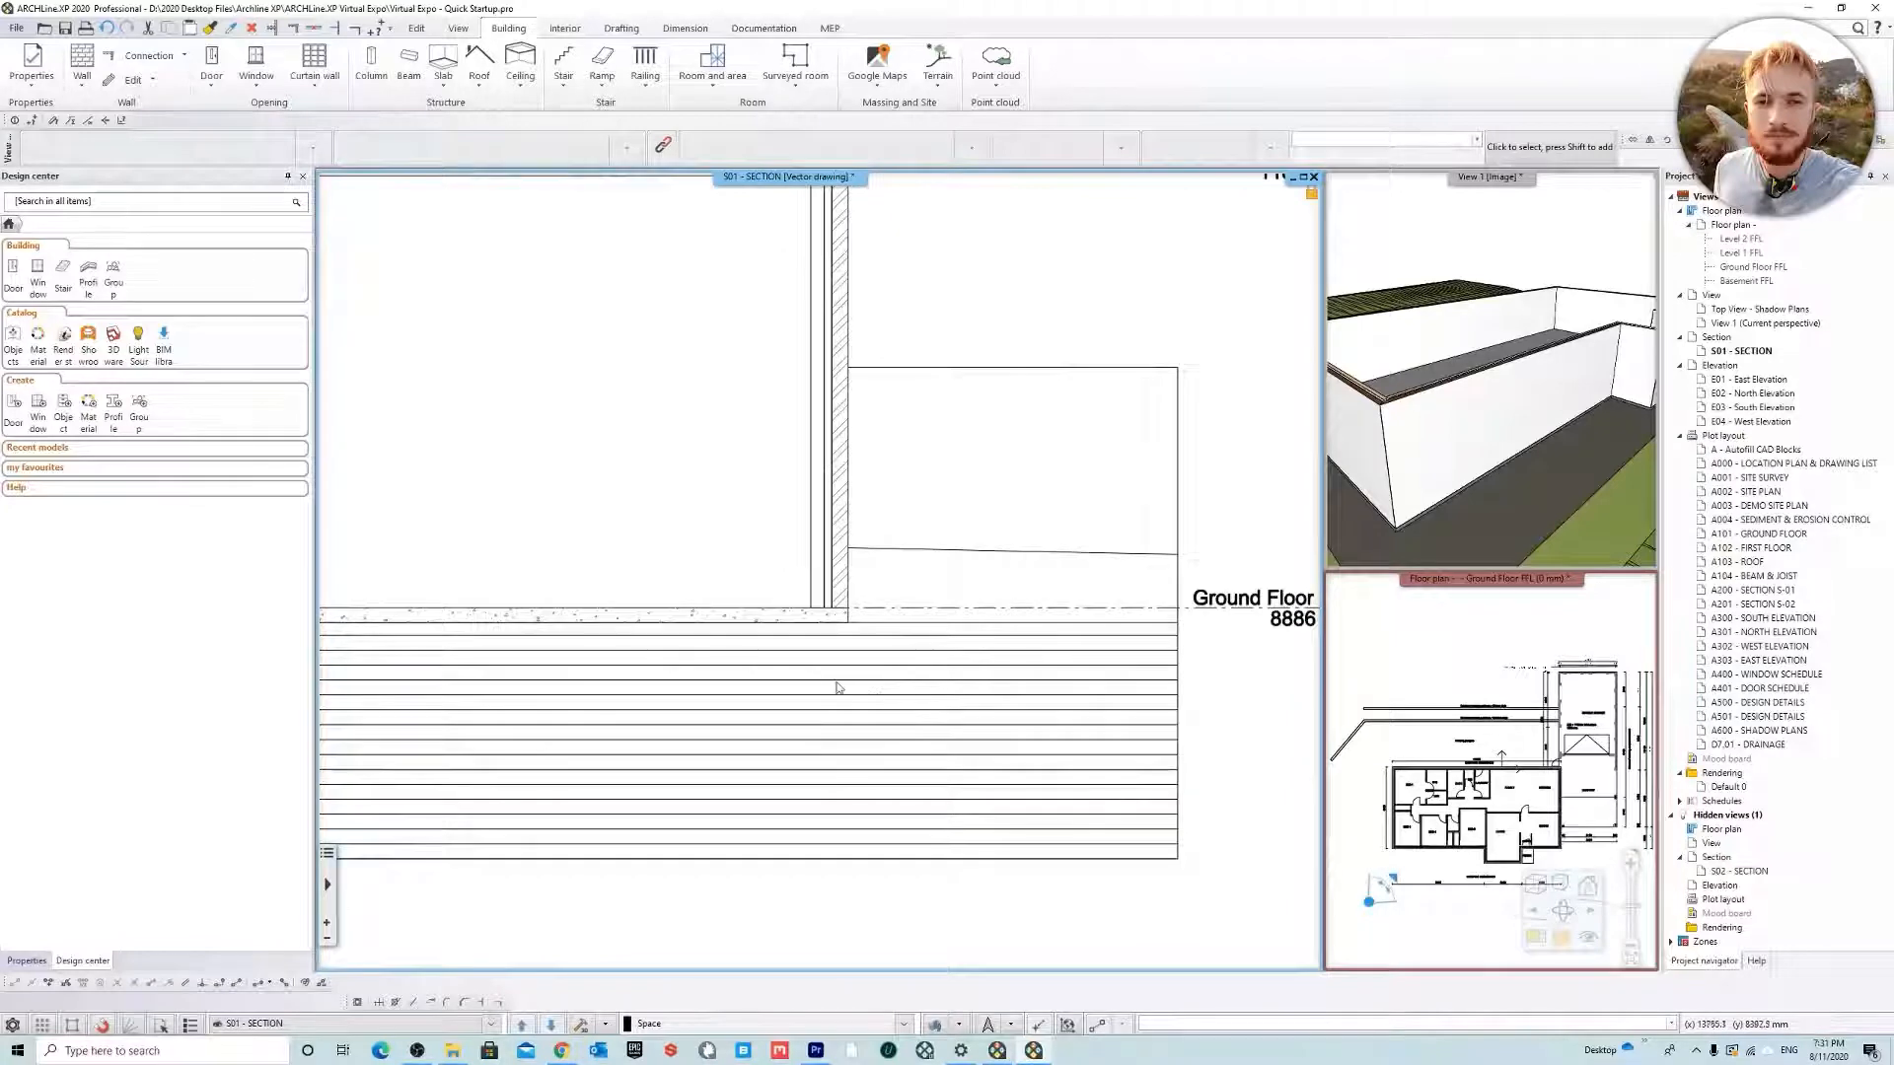
scroll(727, 572, "down", 3)
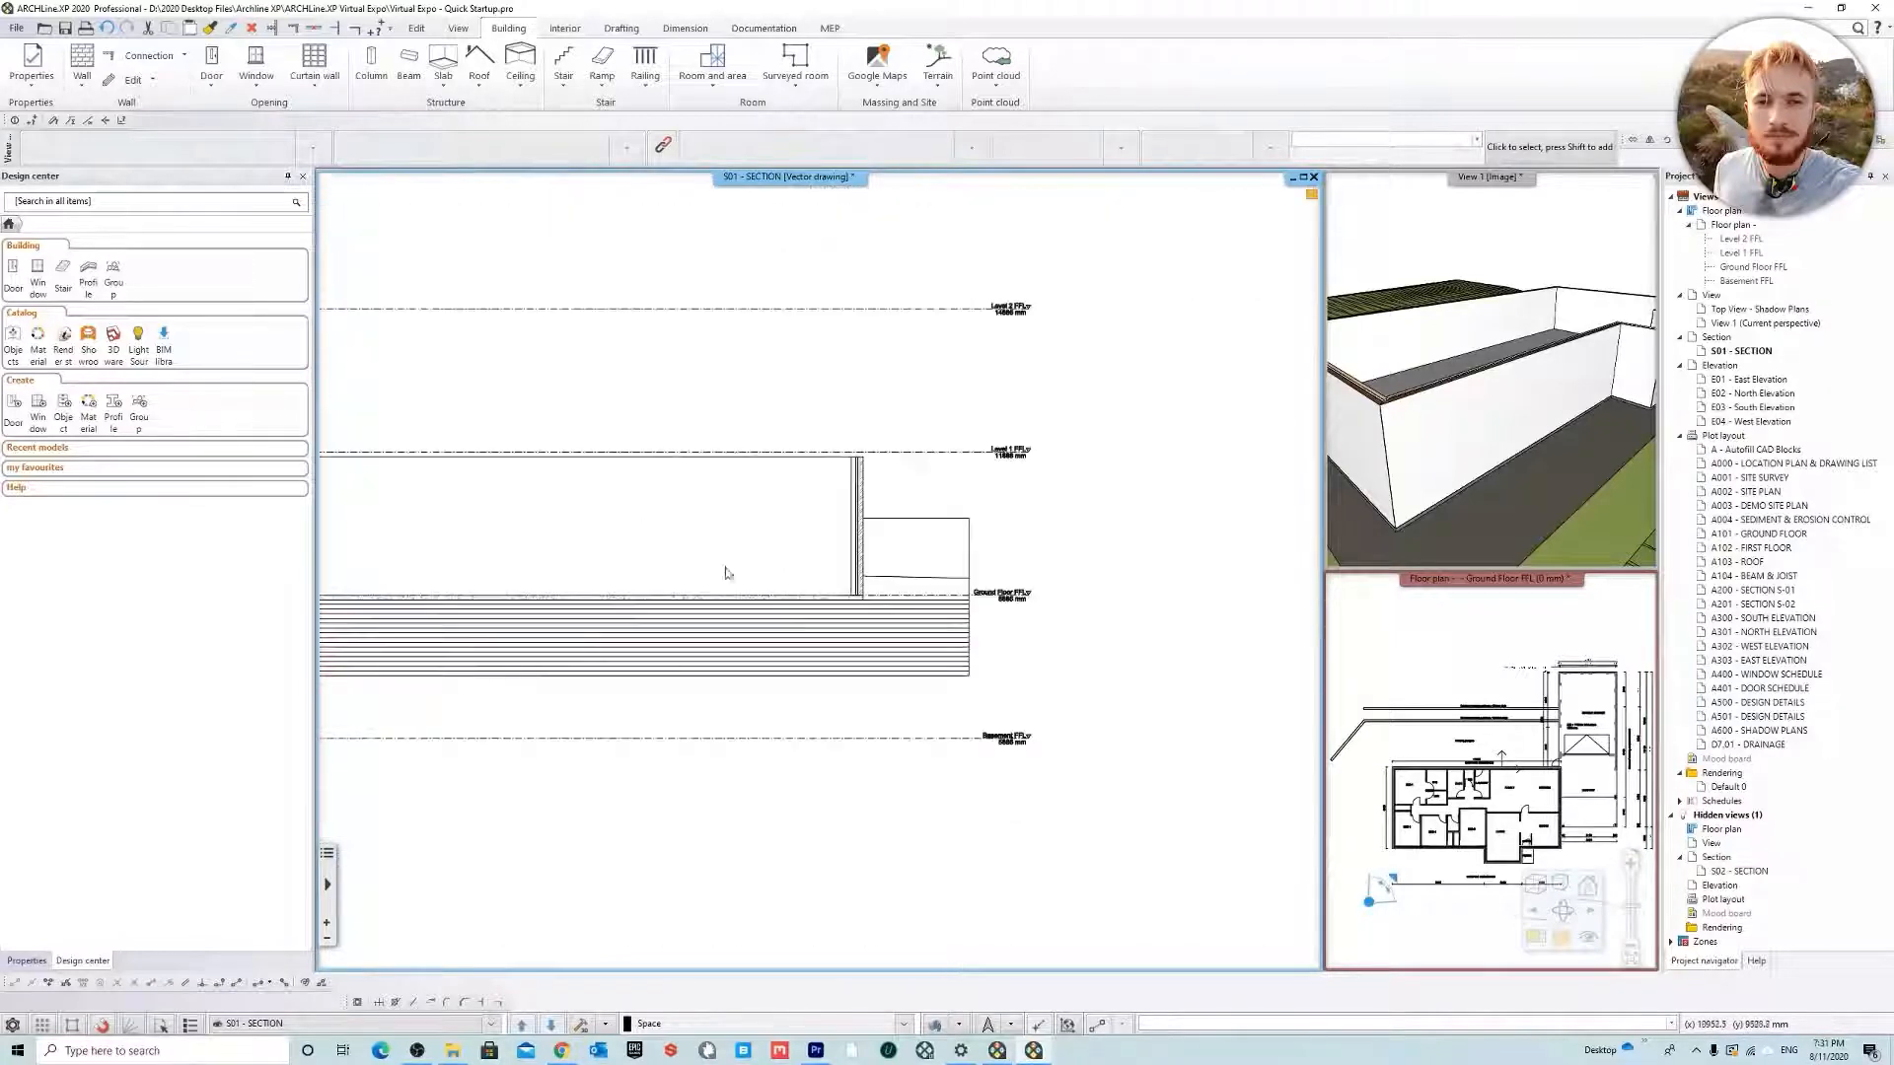
scroll(867, 625, "up", 3)
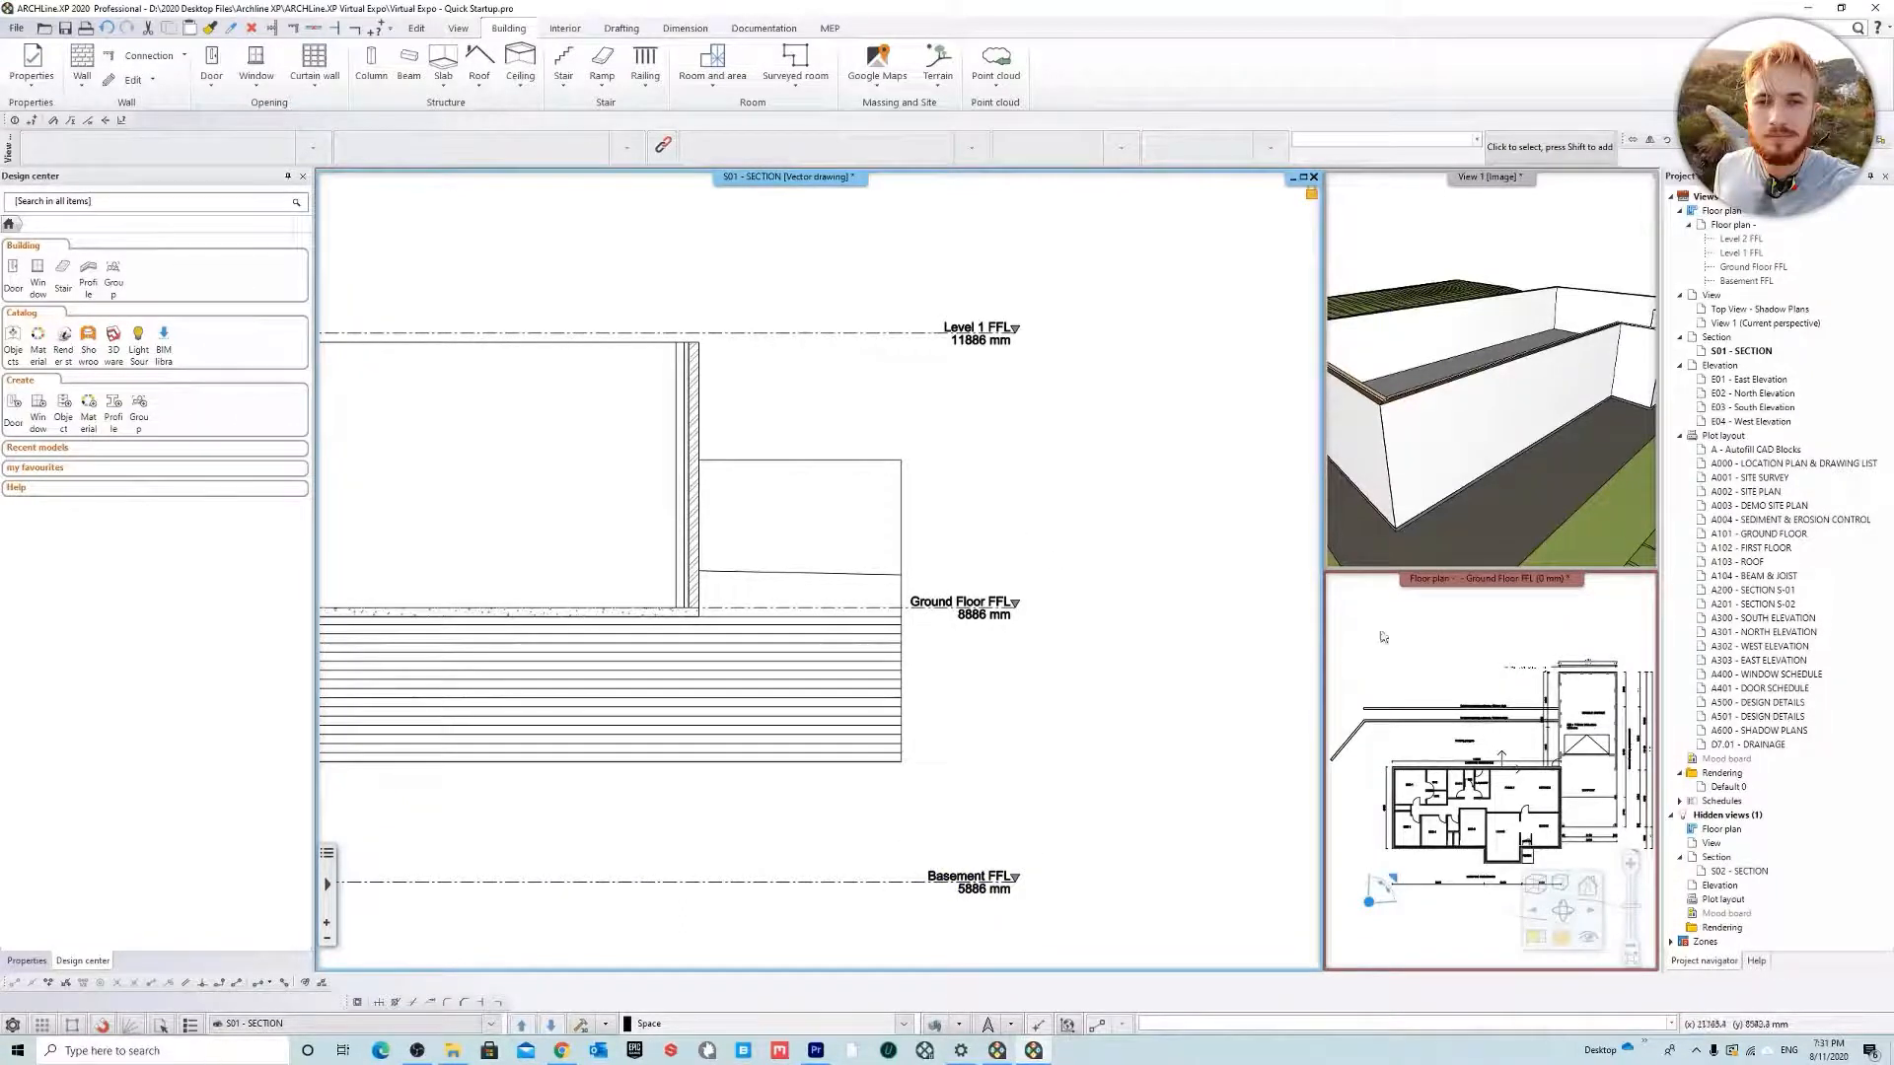
right_click(1458, 579)
left_click(1510, 590)
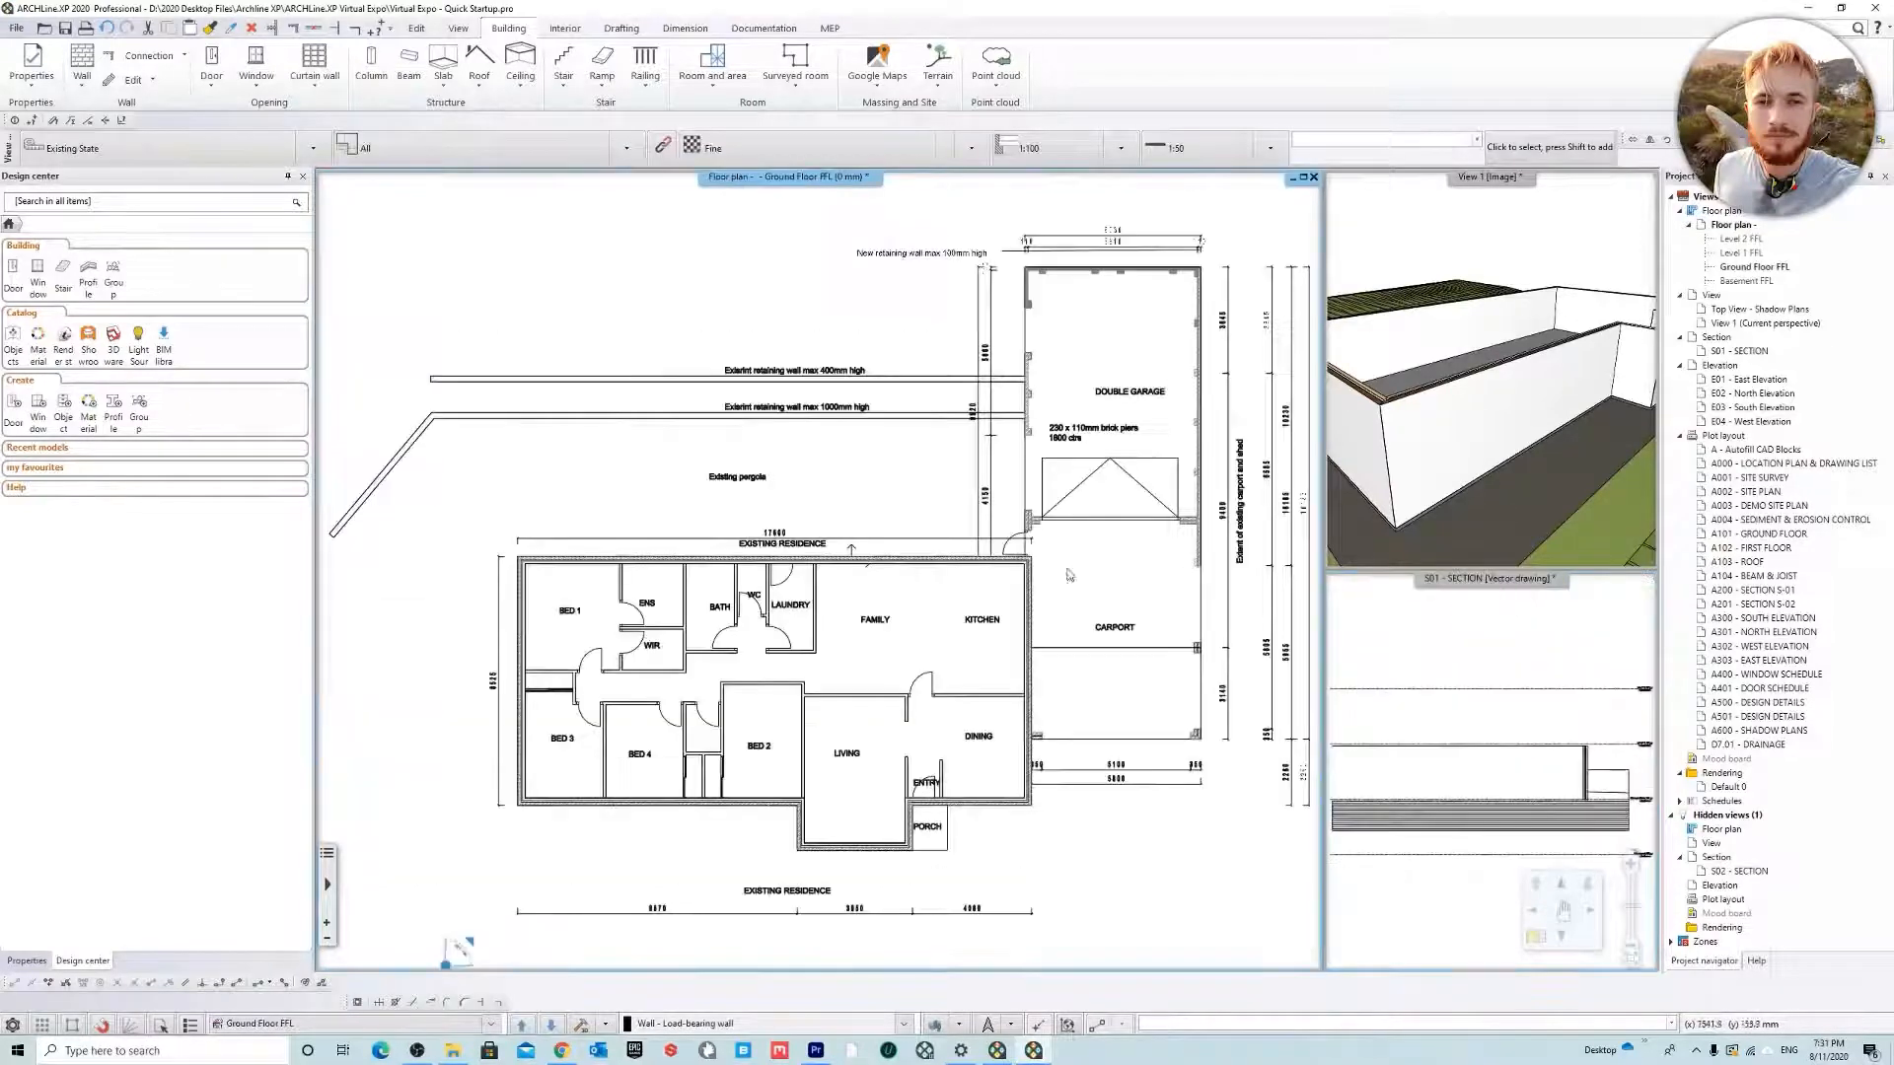
Set the Basement FFL level's height to 400 mm in the floor level settings
right_click(1736, 225)
left_click(1805, 323)
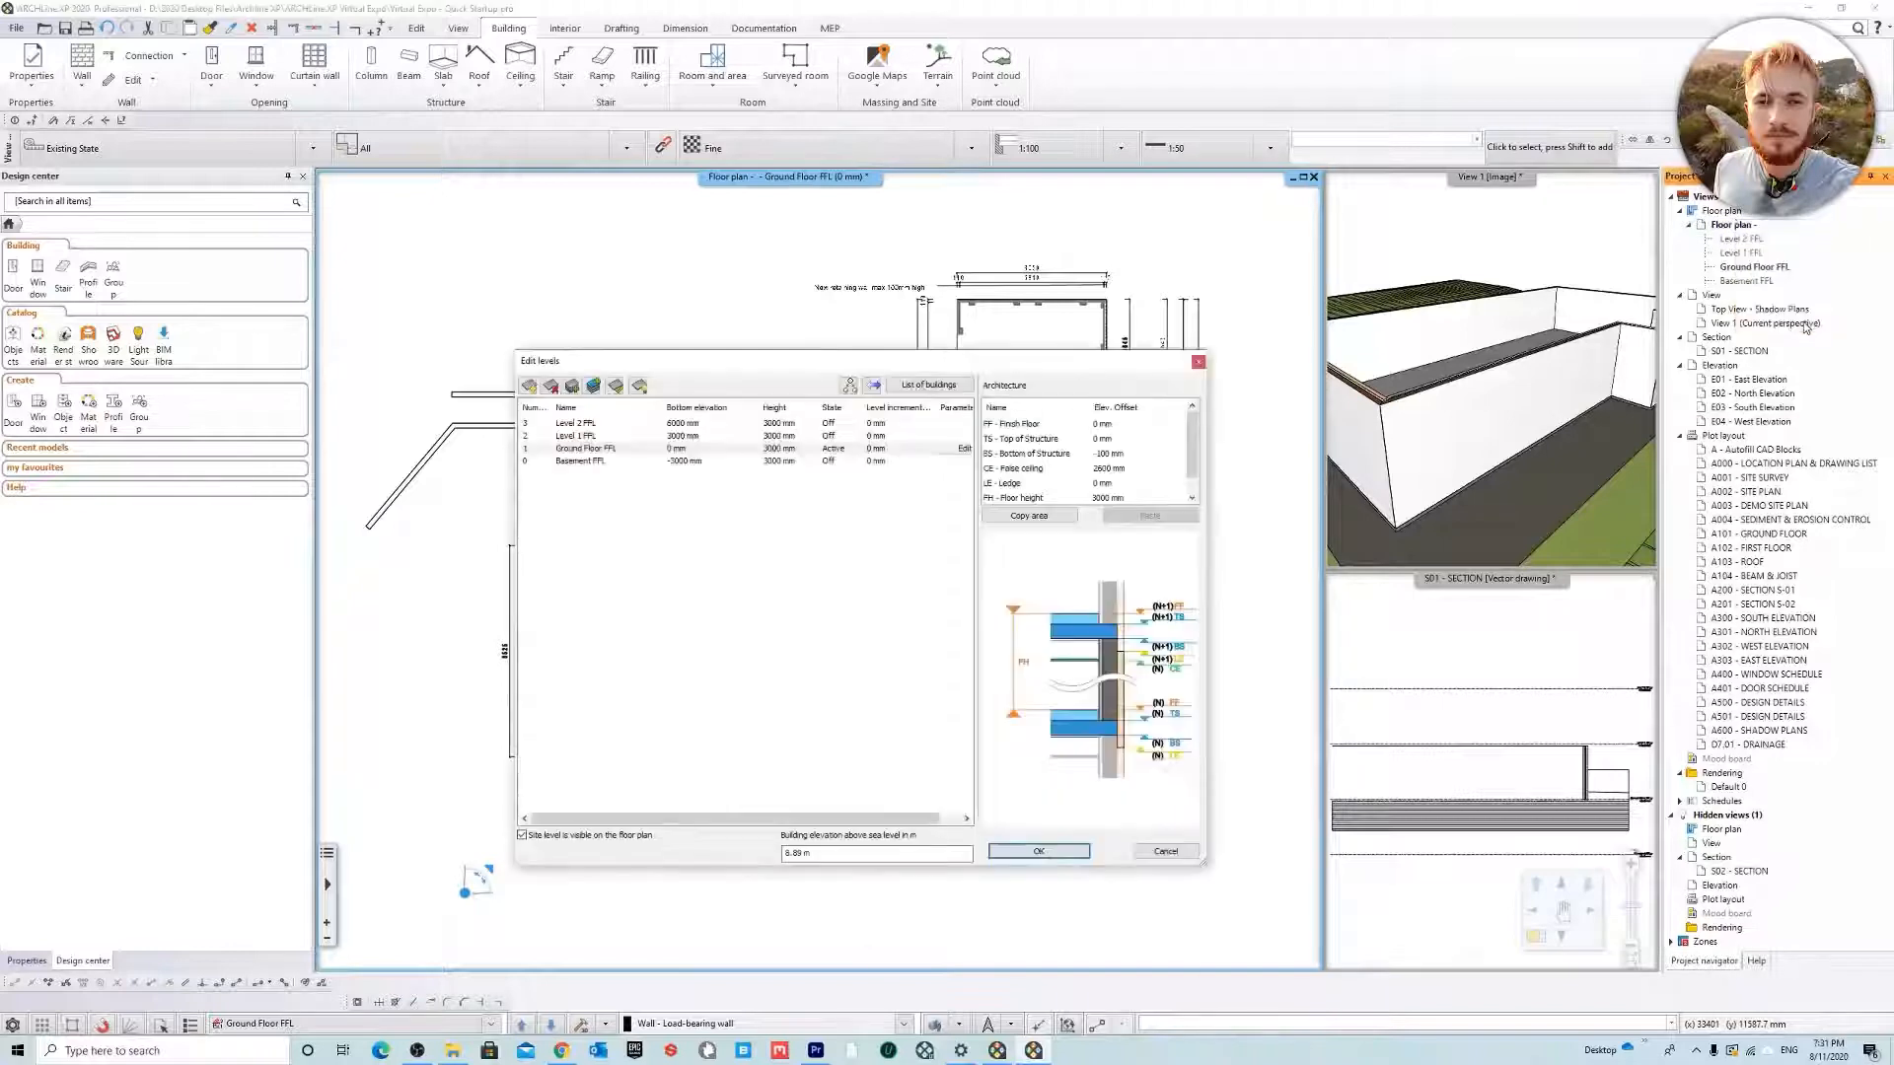
left_click(811, 464)
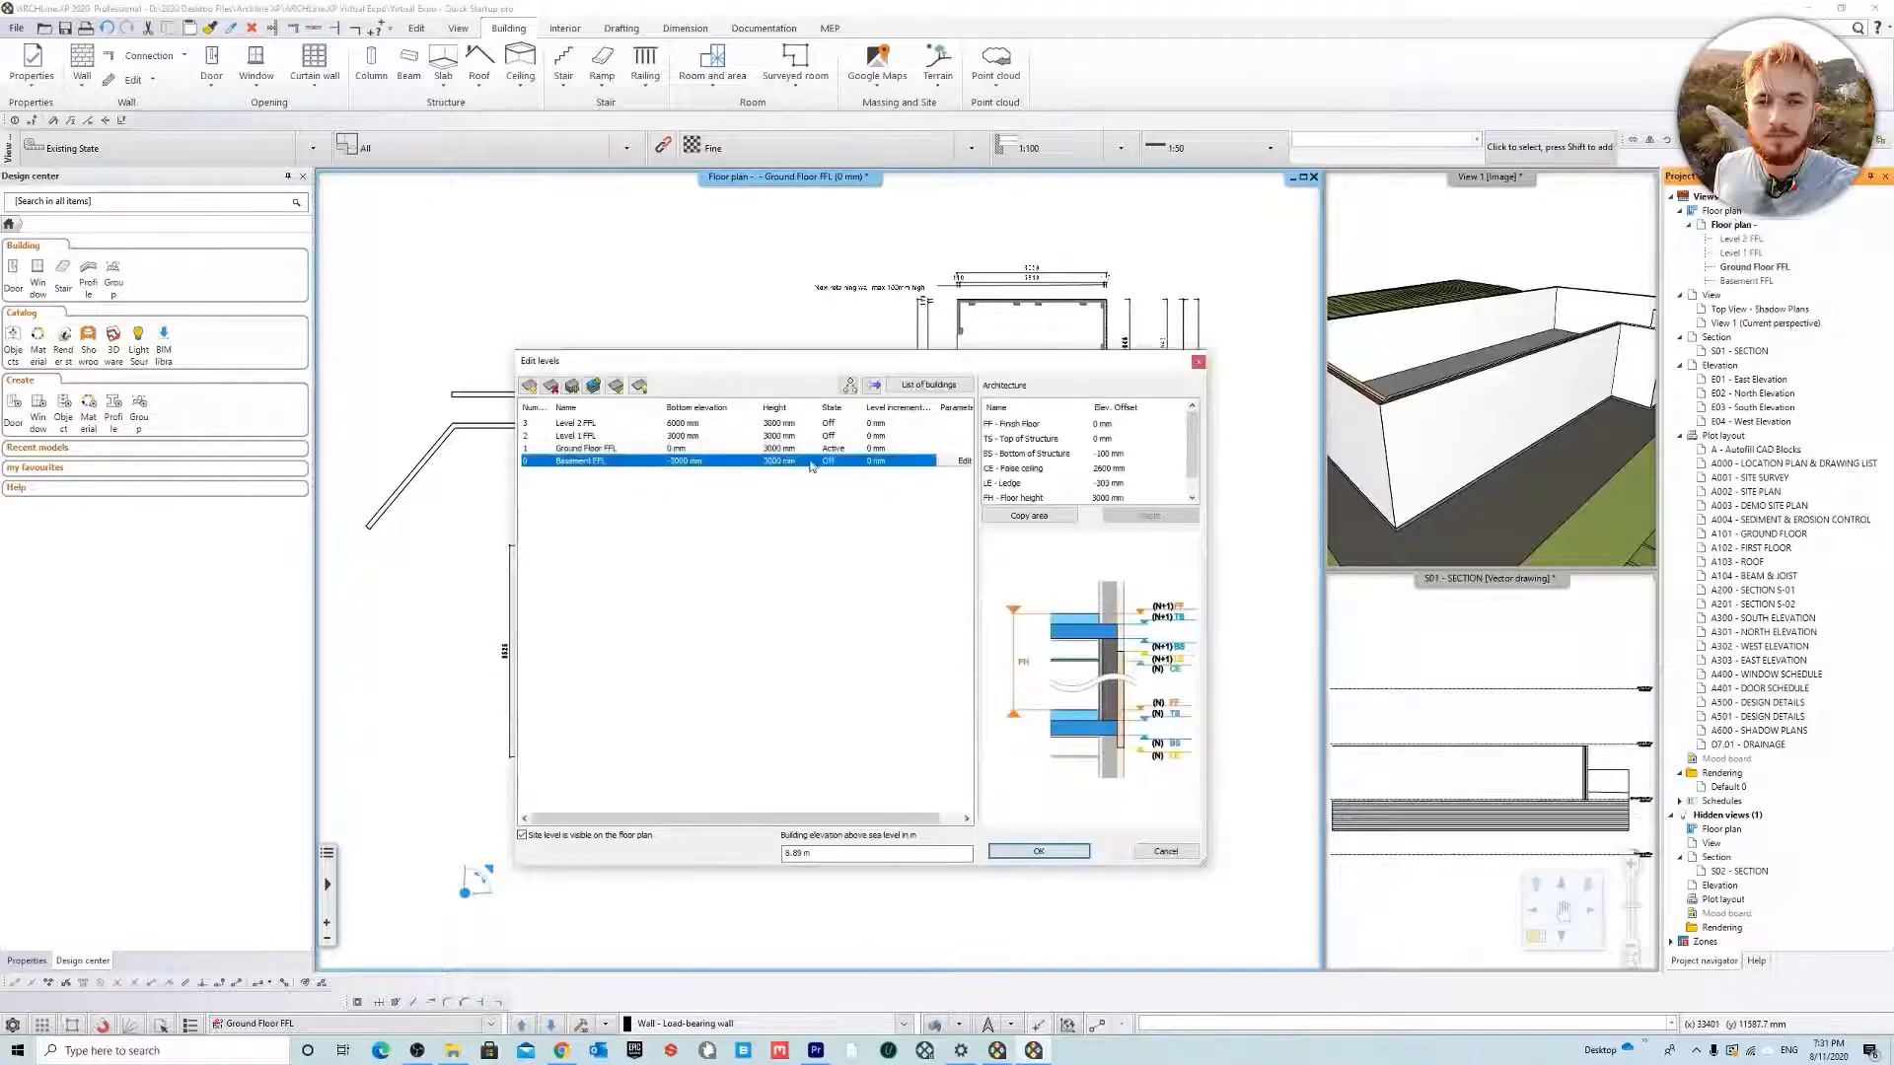
left_click(801, 462)
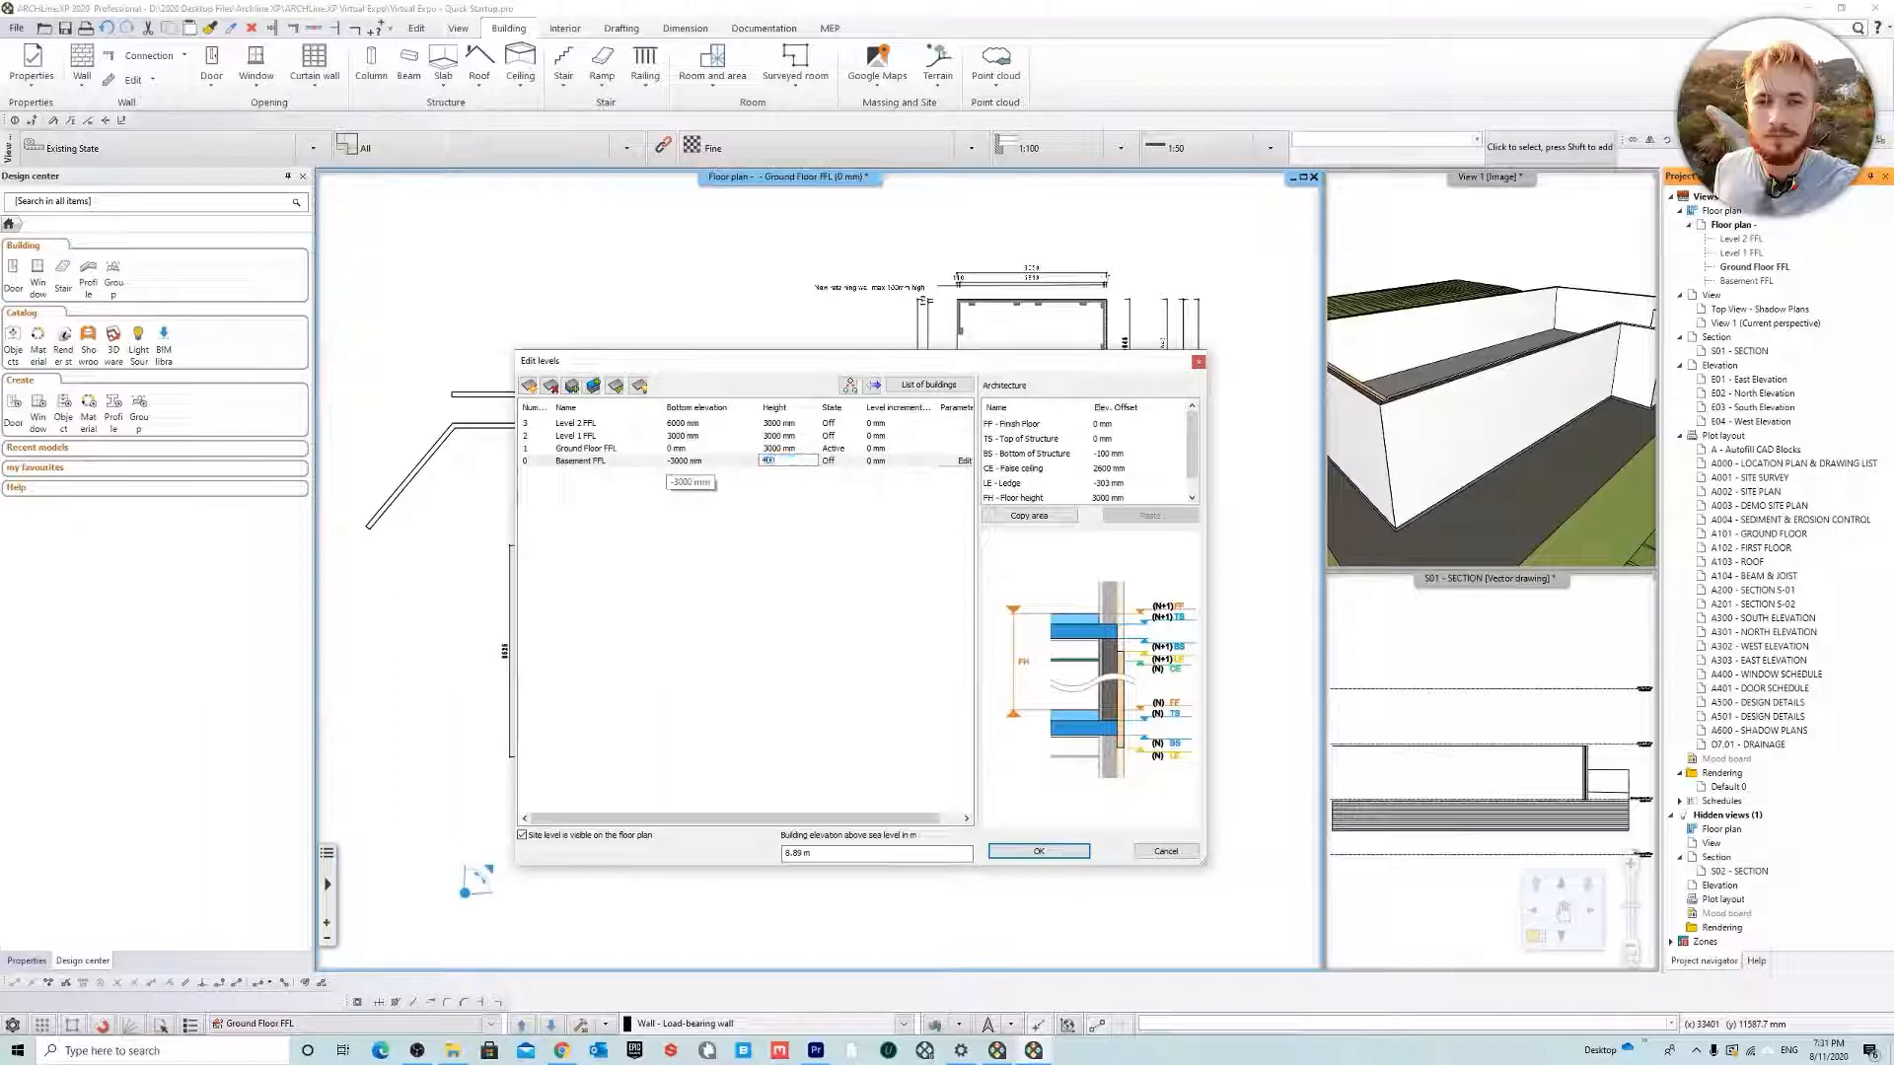
left_click(669, 463)
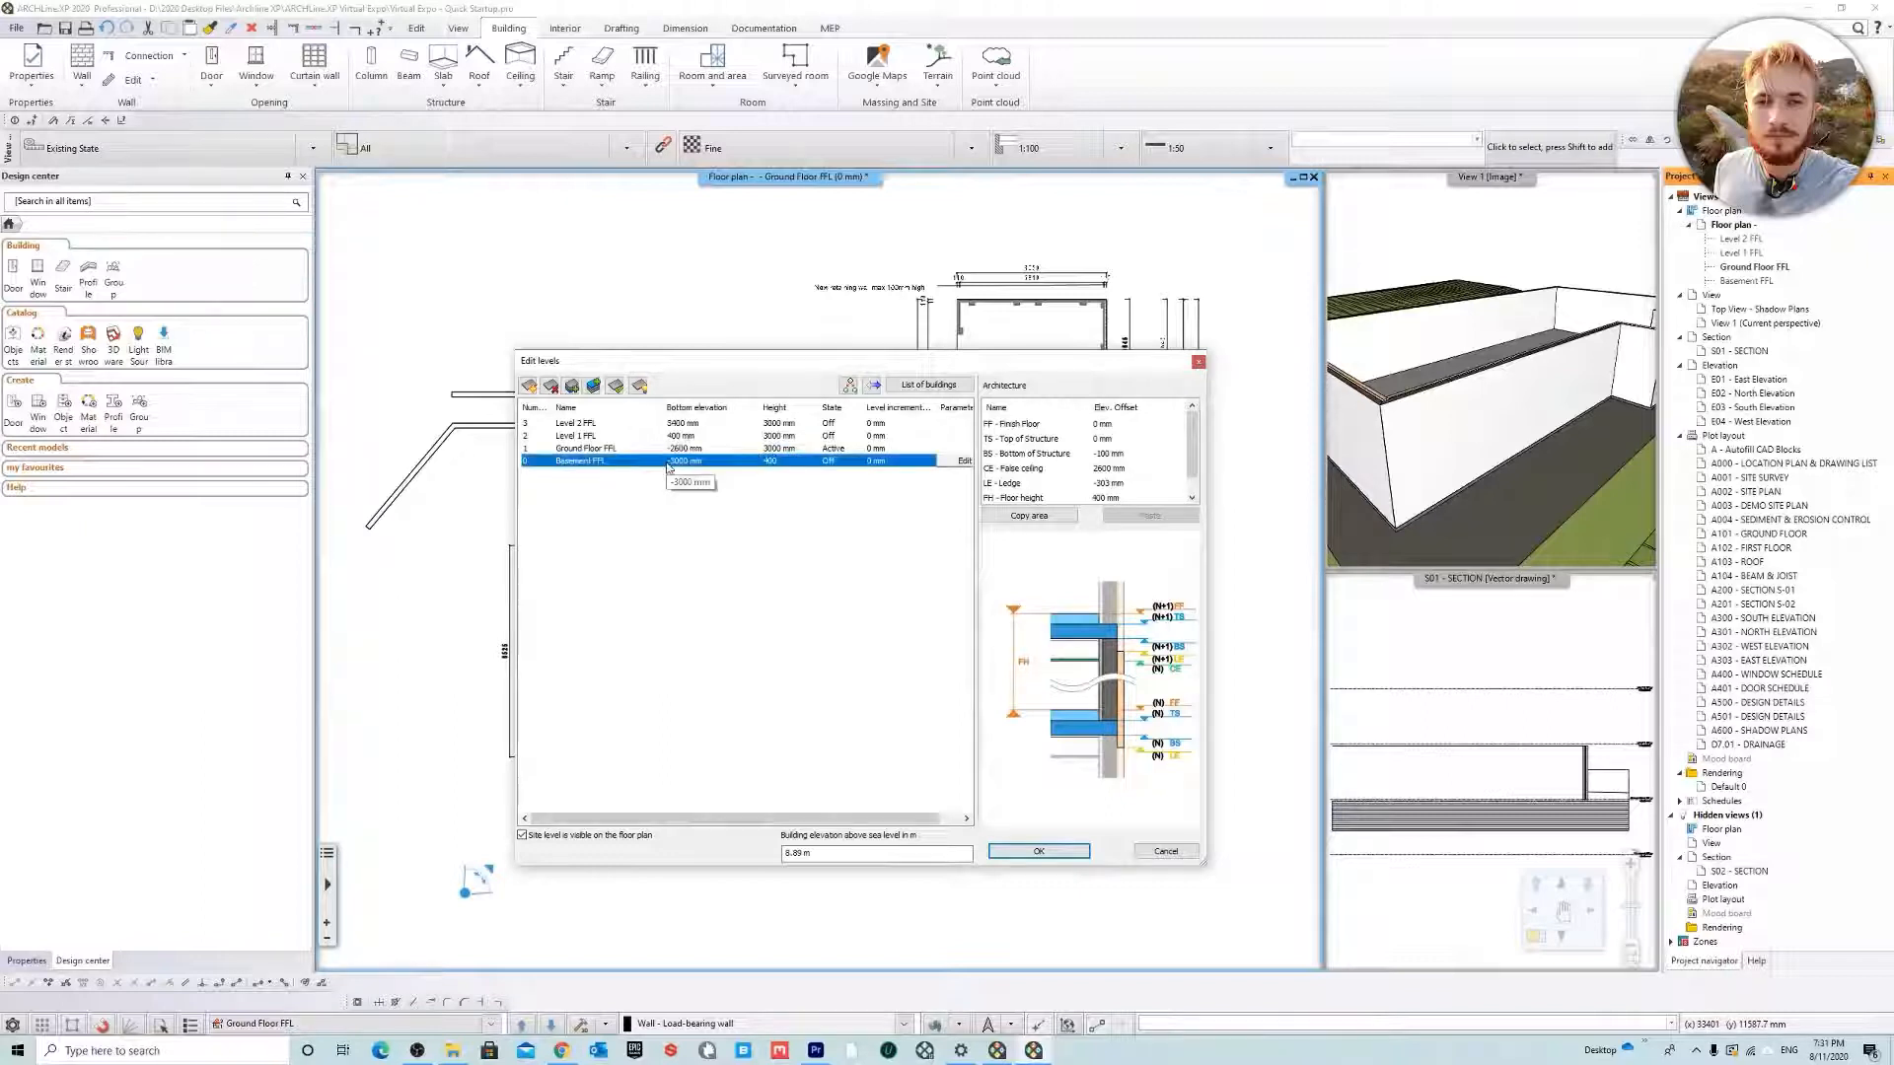
Set the Ground Floor FFL bottom elevation to 0 mm and apply the level changes
left_click(735, 451)
left_click(734, 453)
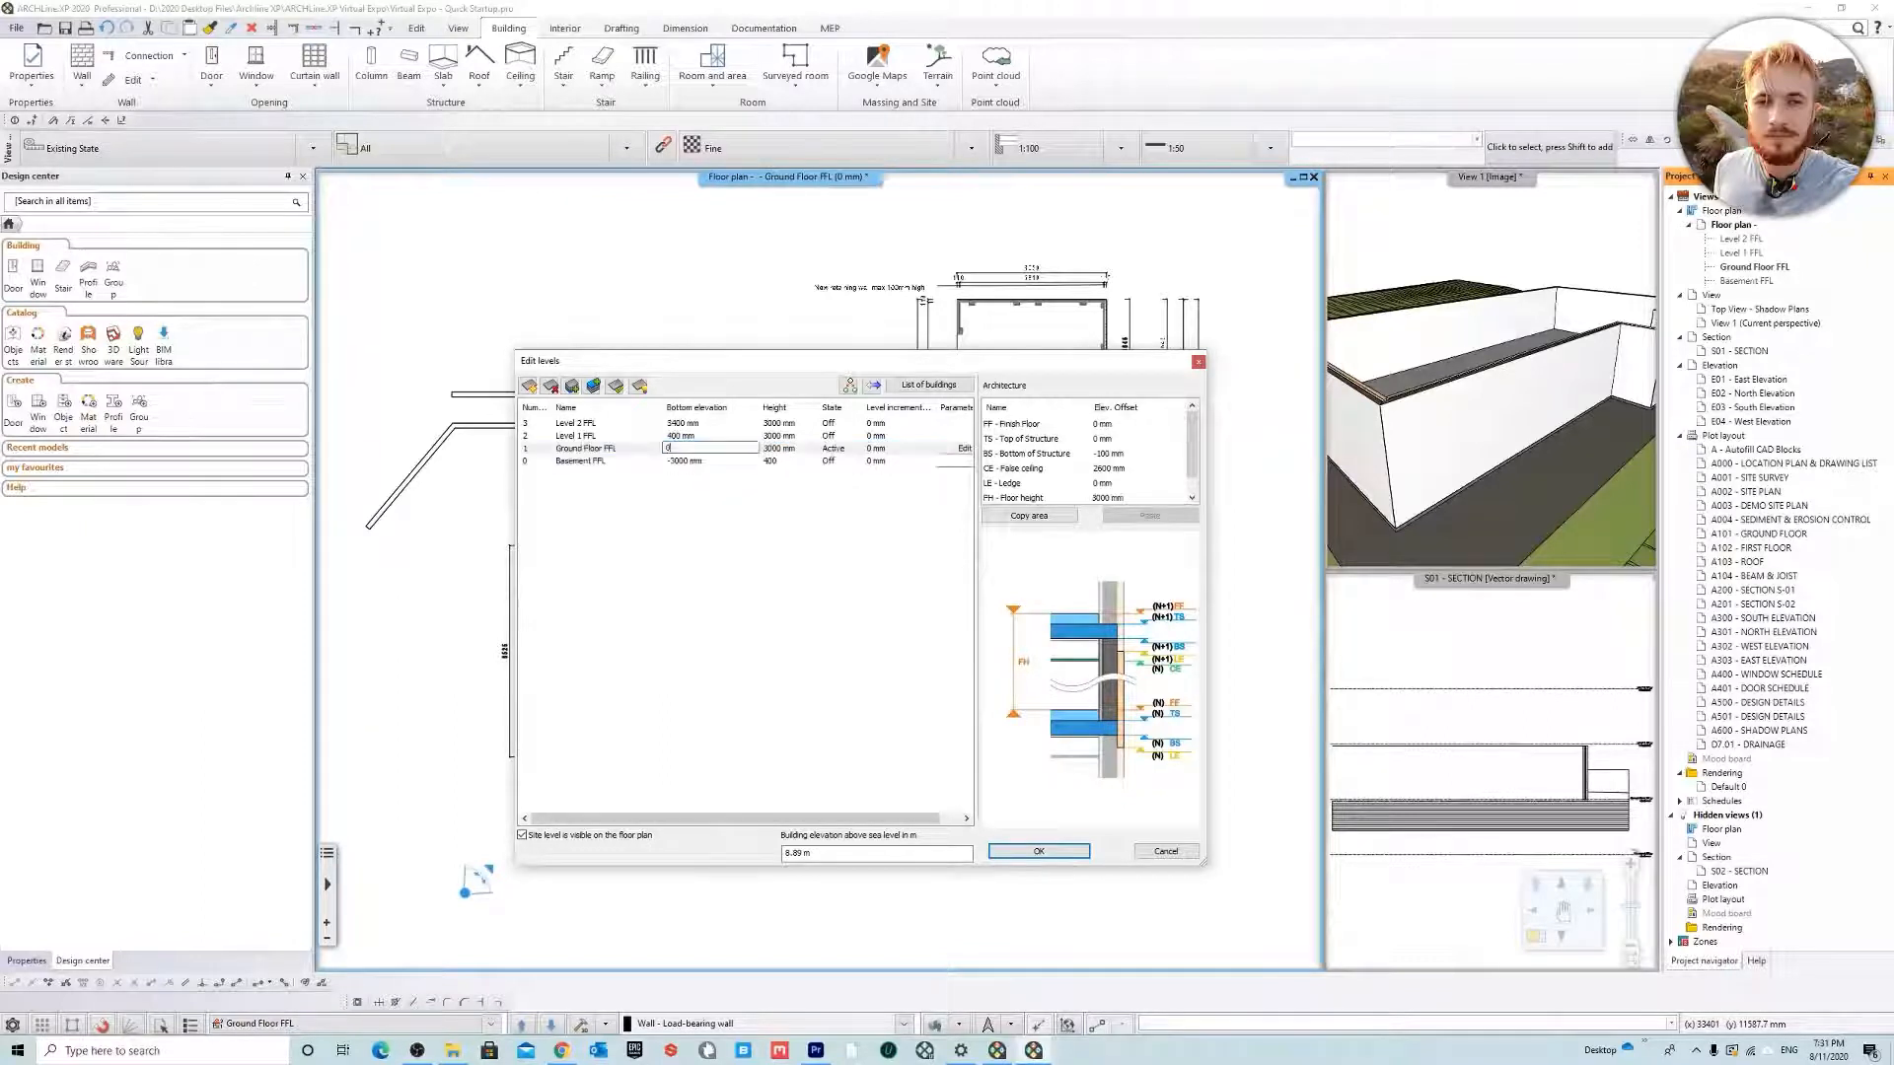
left_click(735, 457)
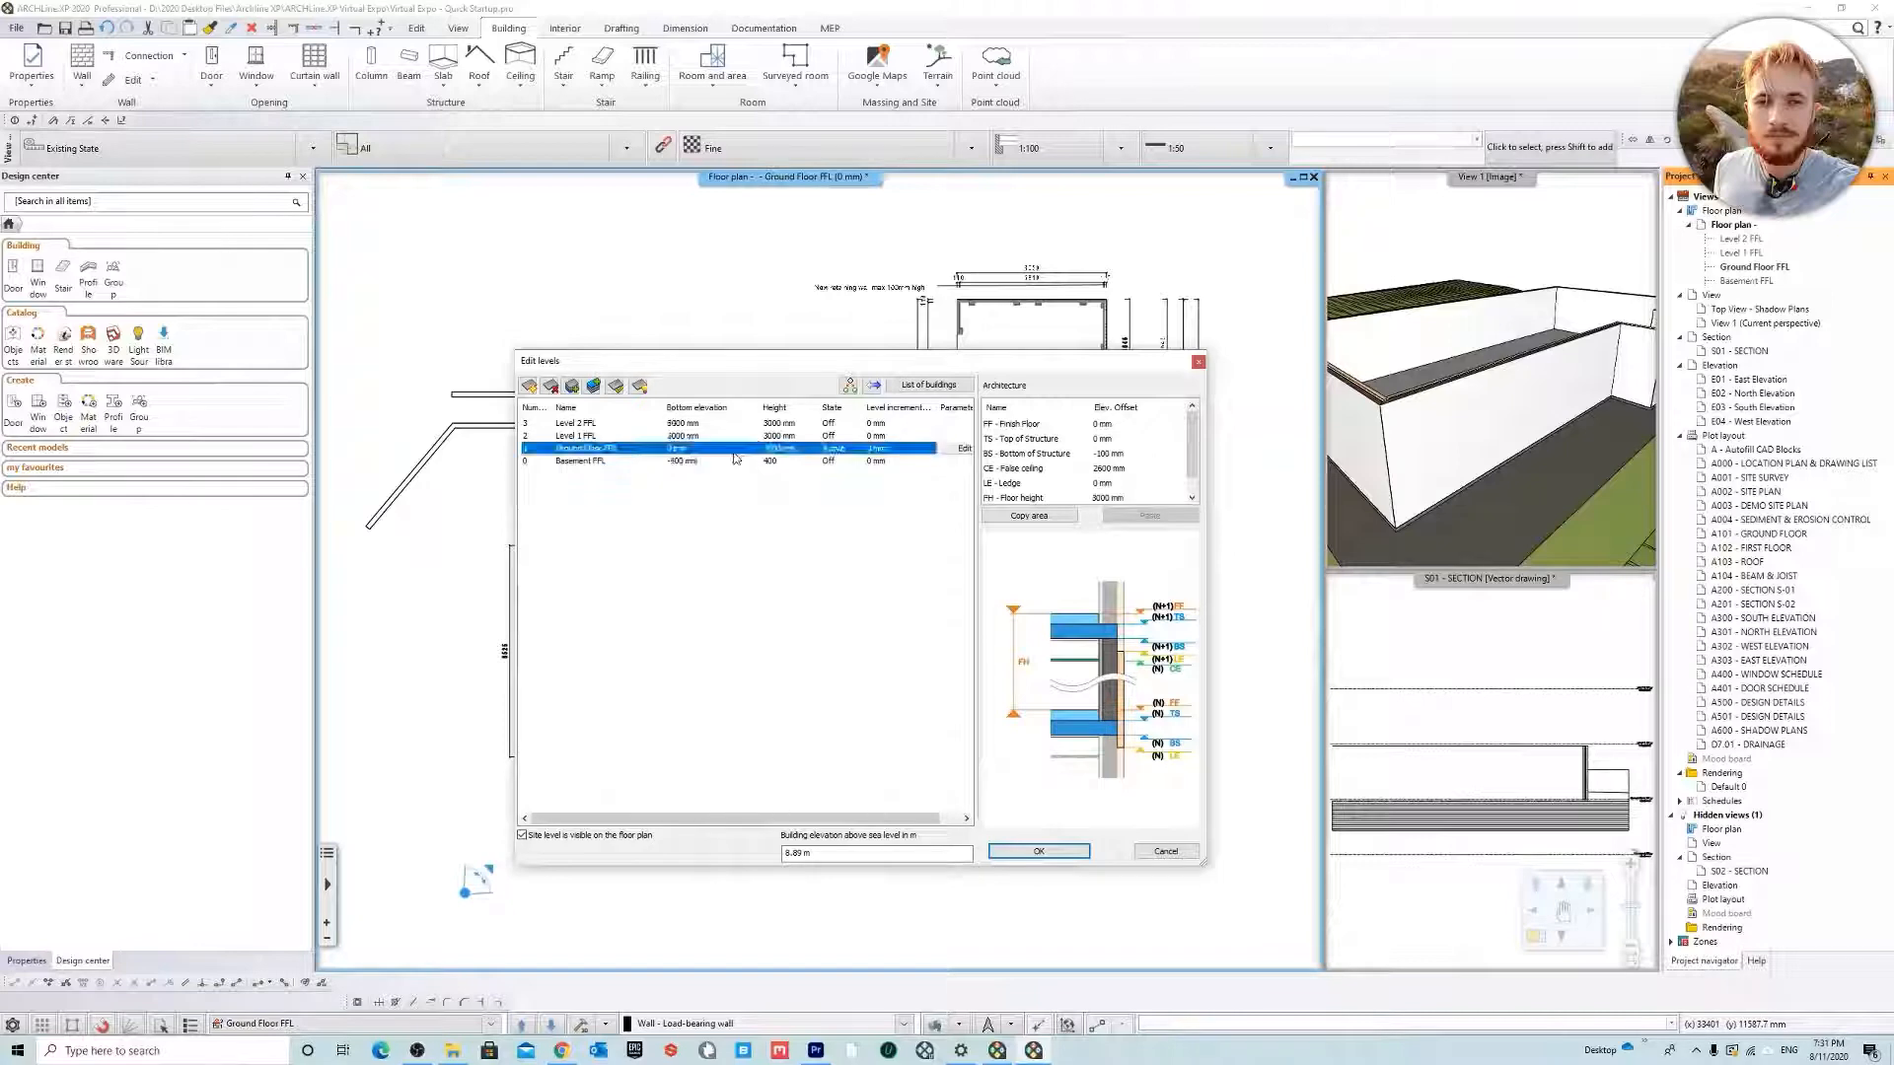
left_click(1036, 852)
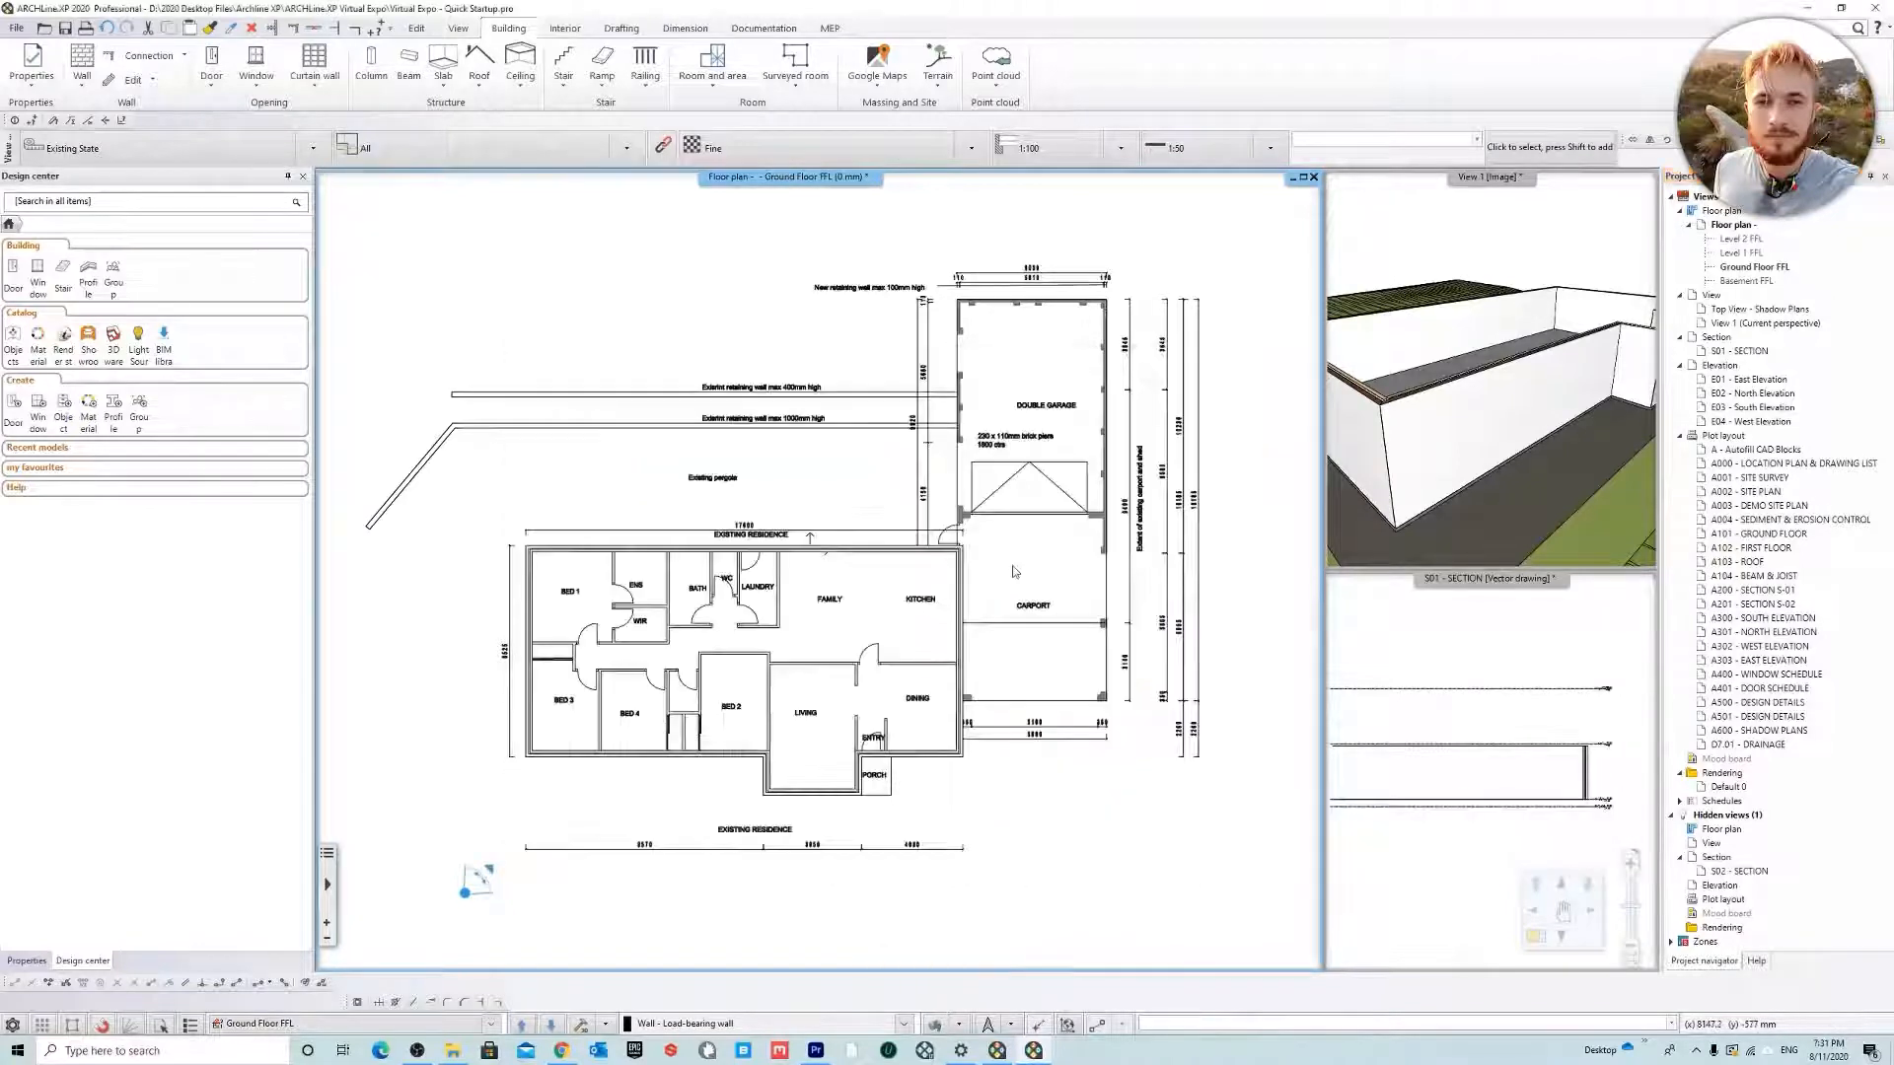
Check the positions of the basement, ground floor and upper level lines against the wall in the S01 section
left_click(1520, 710)
scroll(1458, 777, "up", 5)
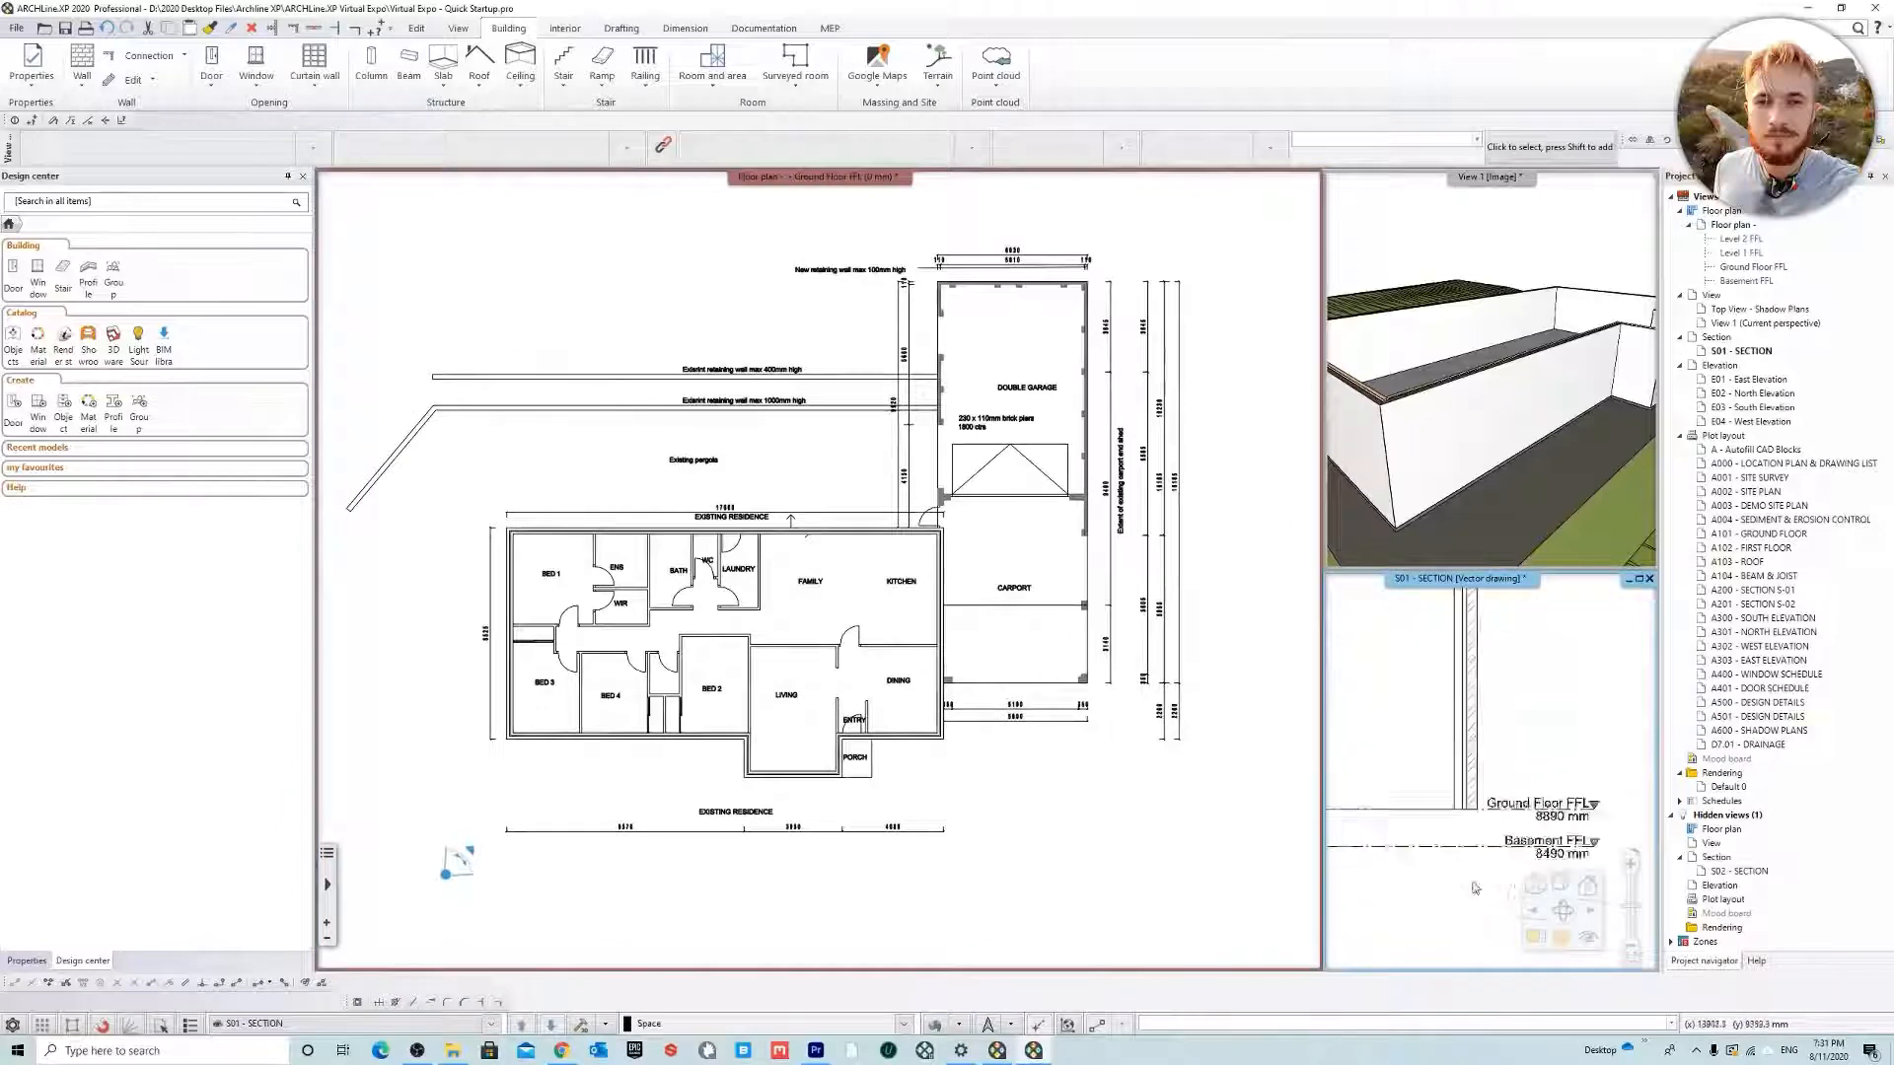
scroll(1484, 769, "down", 2)
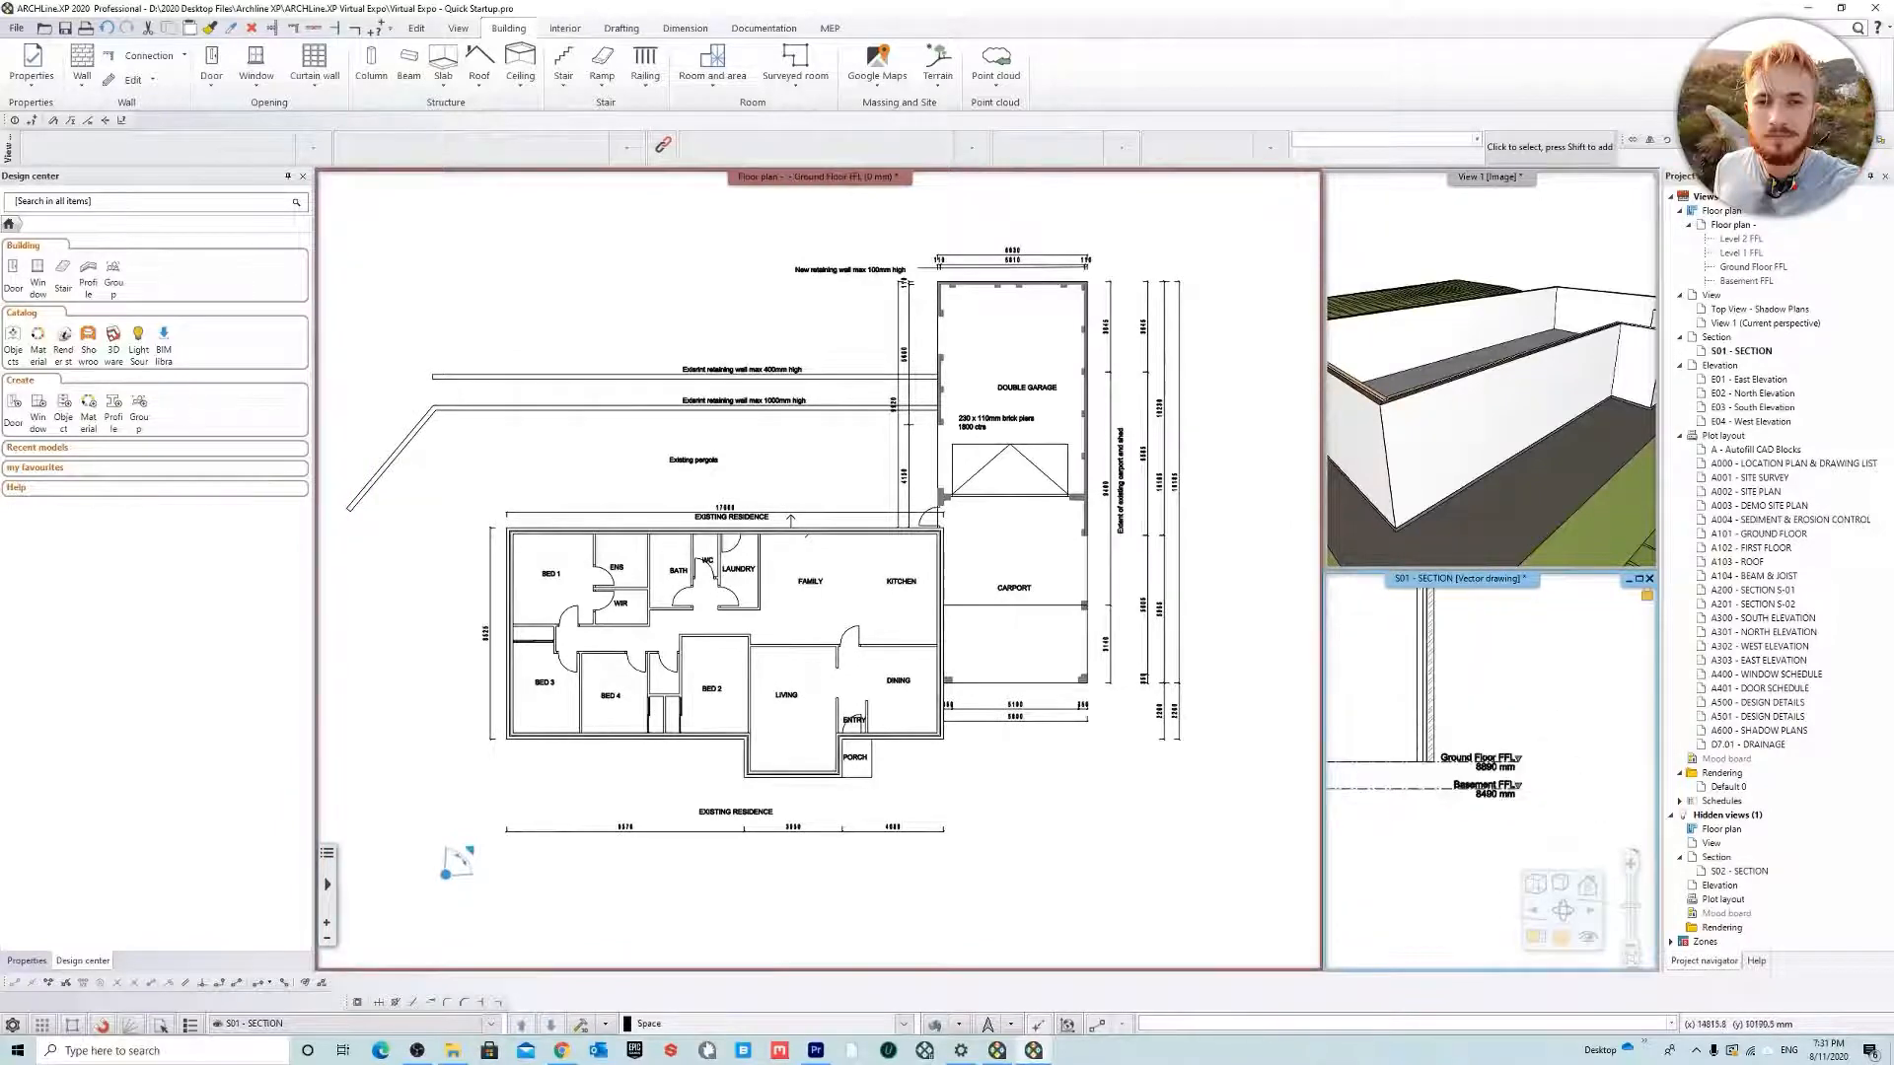
middle_click_drag(1507, 616, 1462, 761)
scroll(1462, 760, "down", 3)
scroll(1455, 720, "up", 6)
scroll(1490, 780, "down", 5)
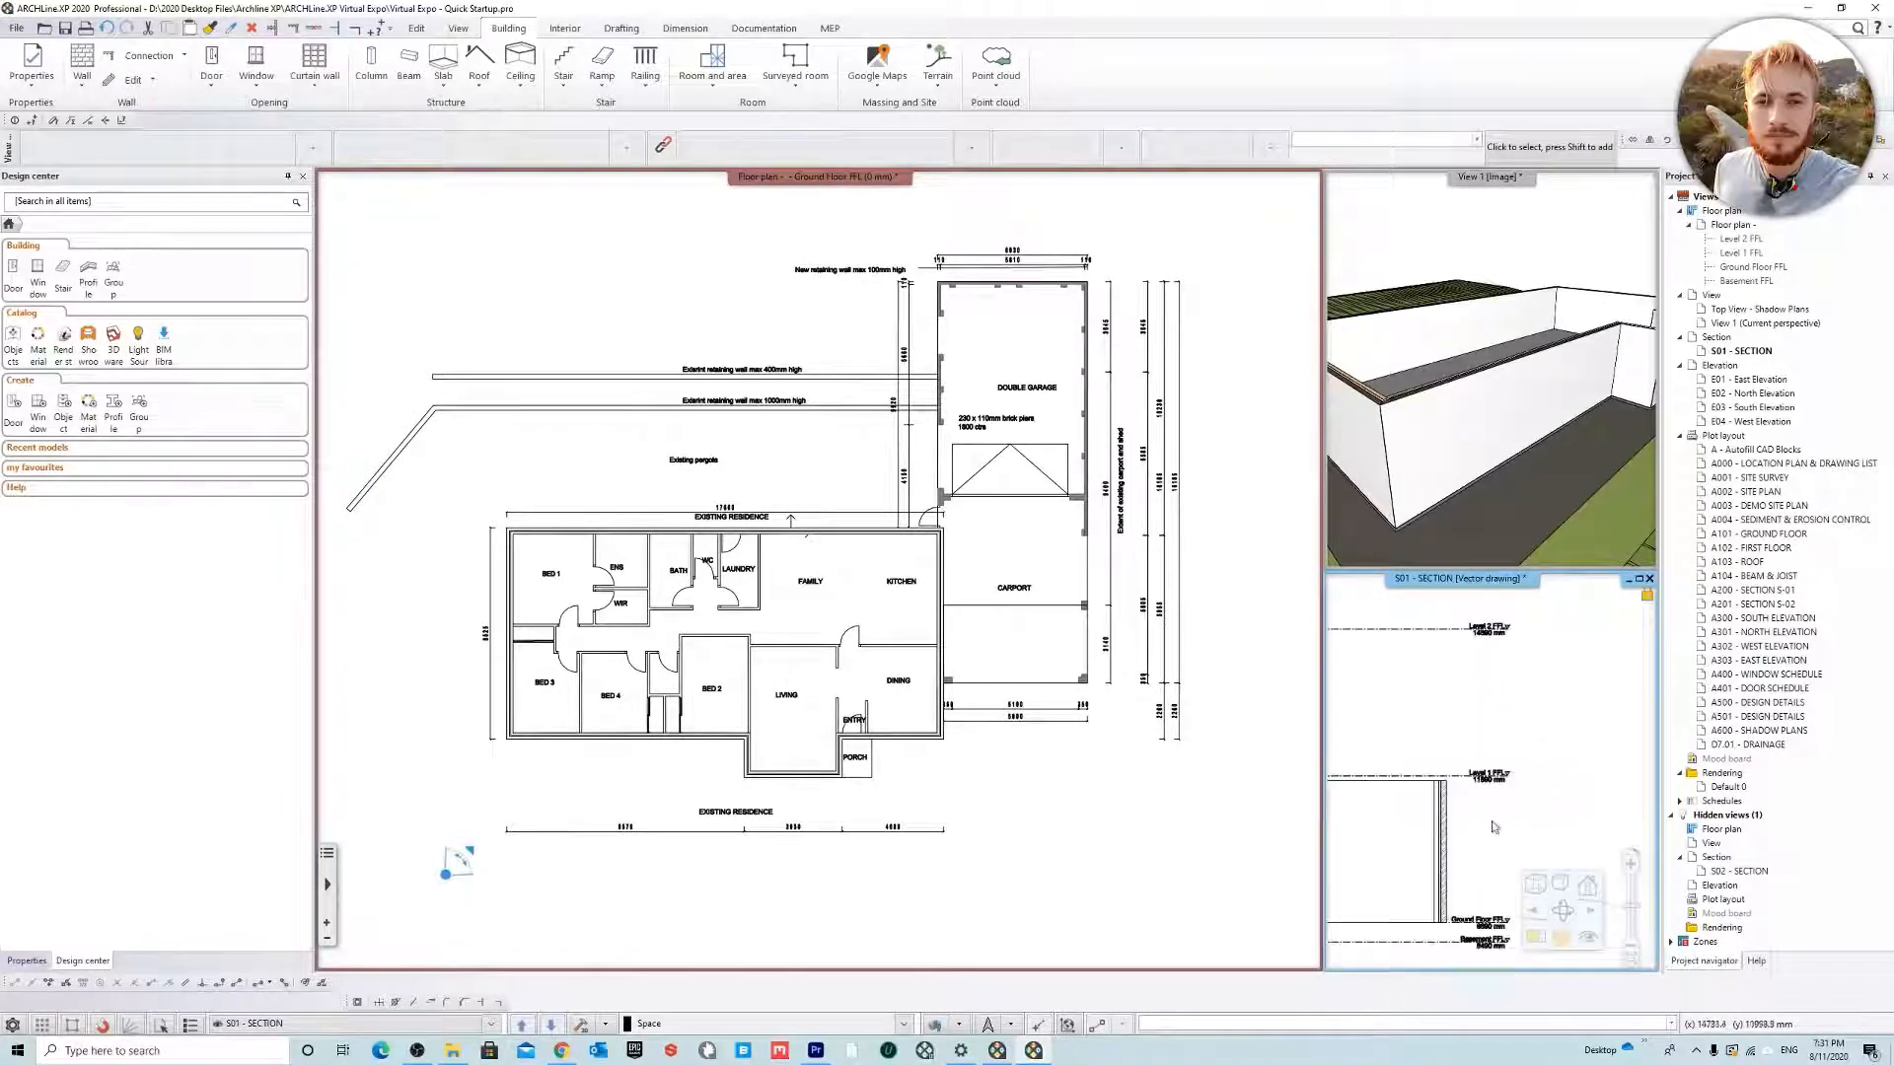
mouse_move(1495, 827)
middle_mouse_down()
mouse_move(1573, 688)
mouse_move(1541, 738)
middle_mouse_up()
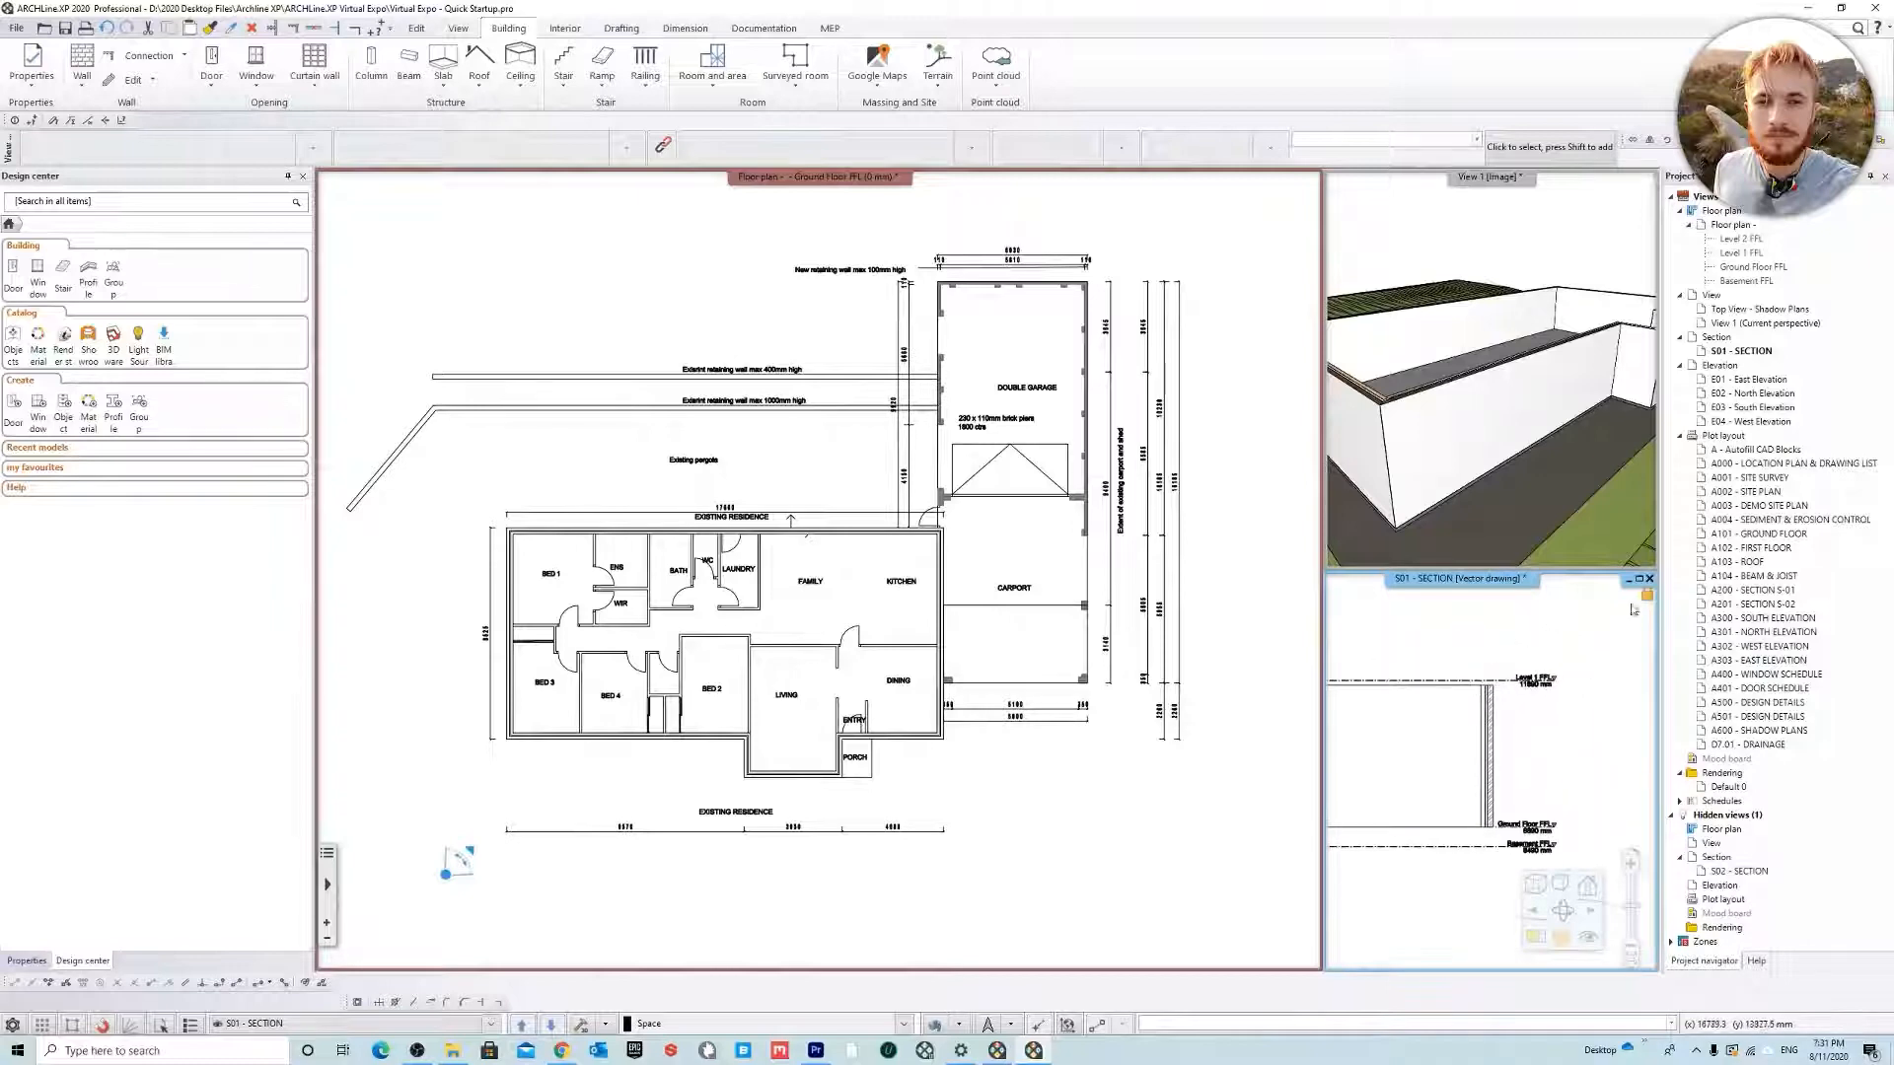
Close the S01 section view and make the 3D view the main view
left_click(1650, 579)
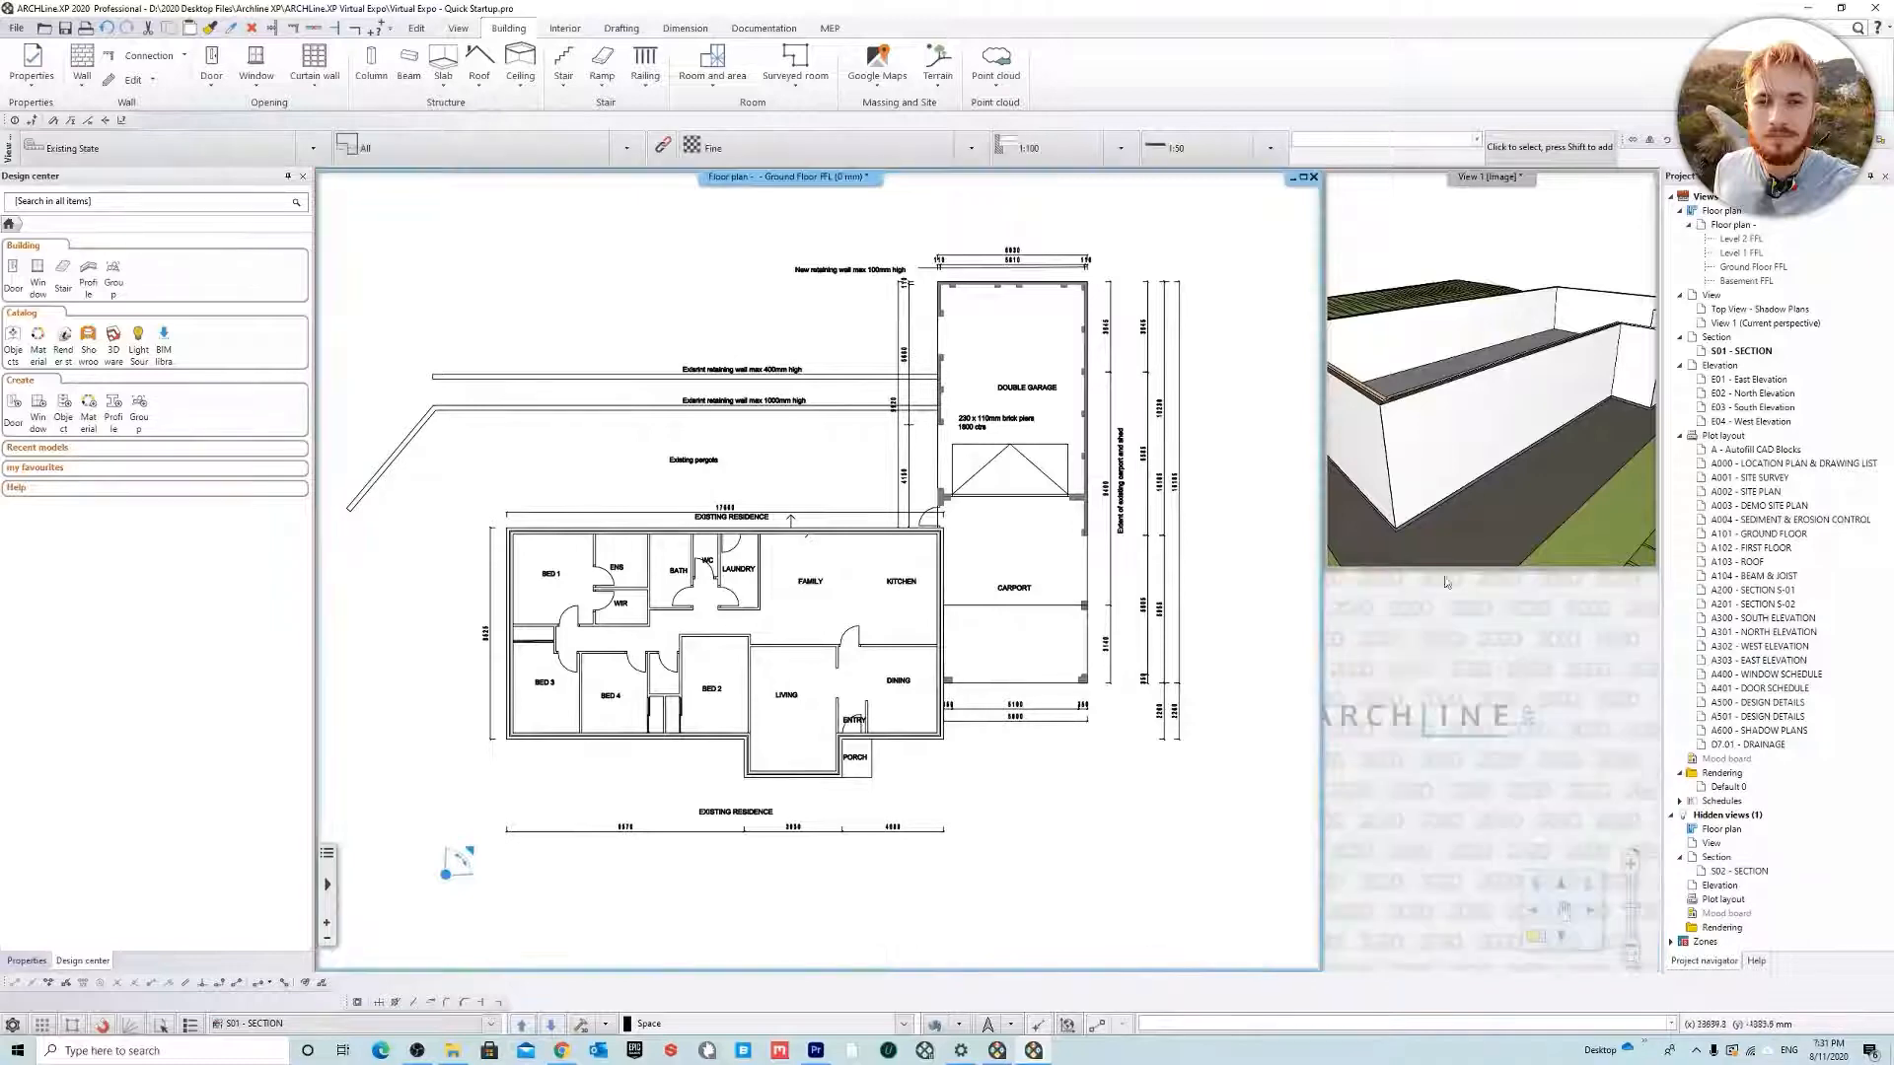
double_click(1733, 803)
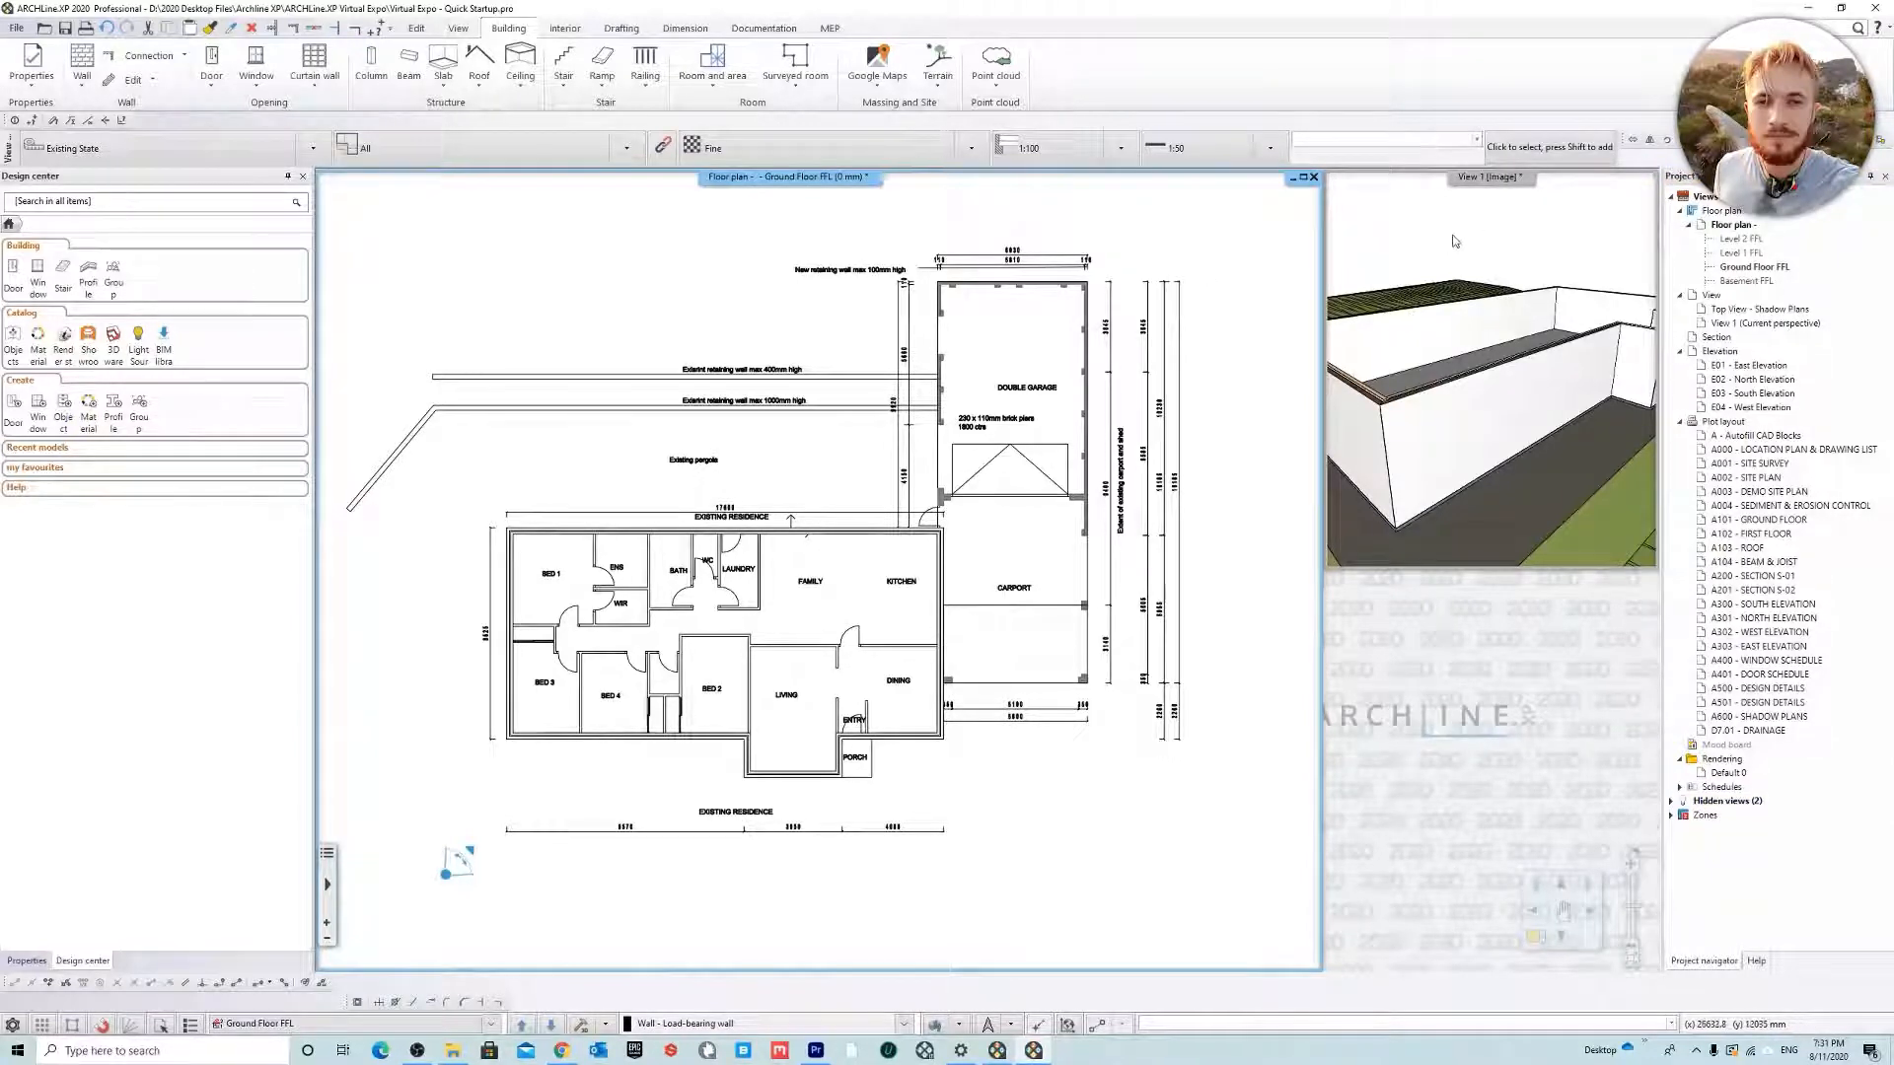
right_click(1466, 177)
left_click(1535, 188)
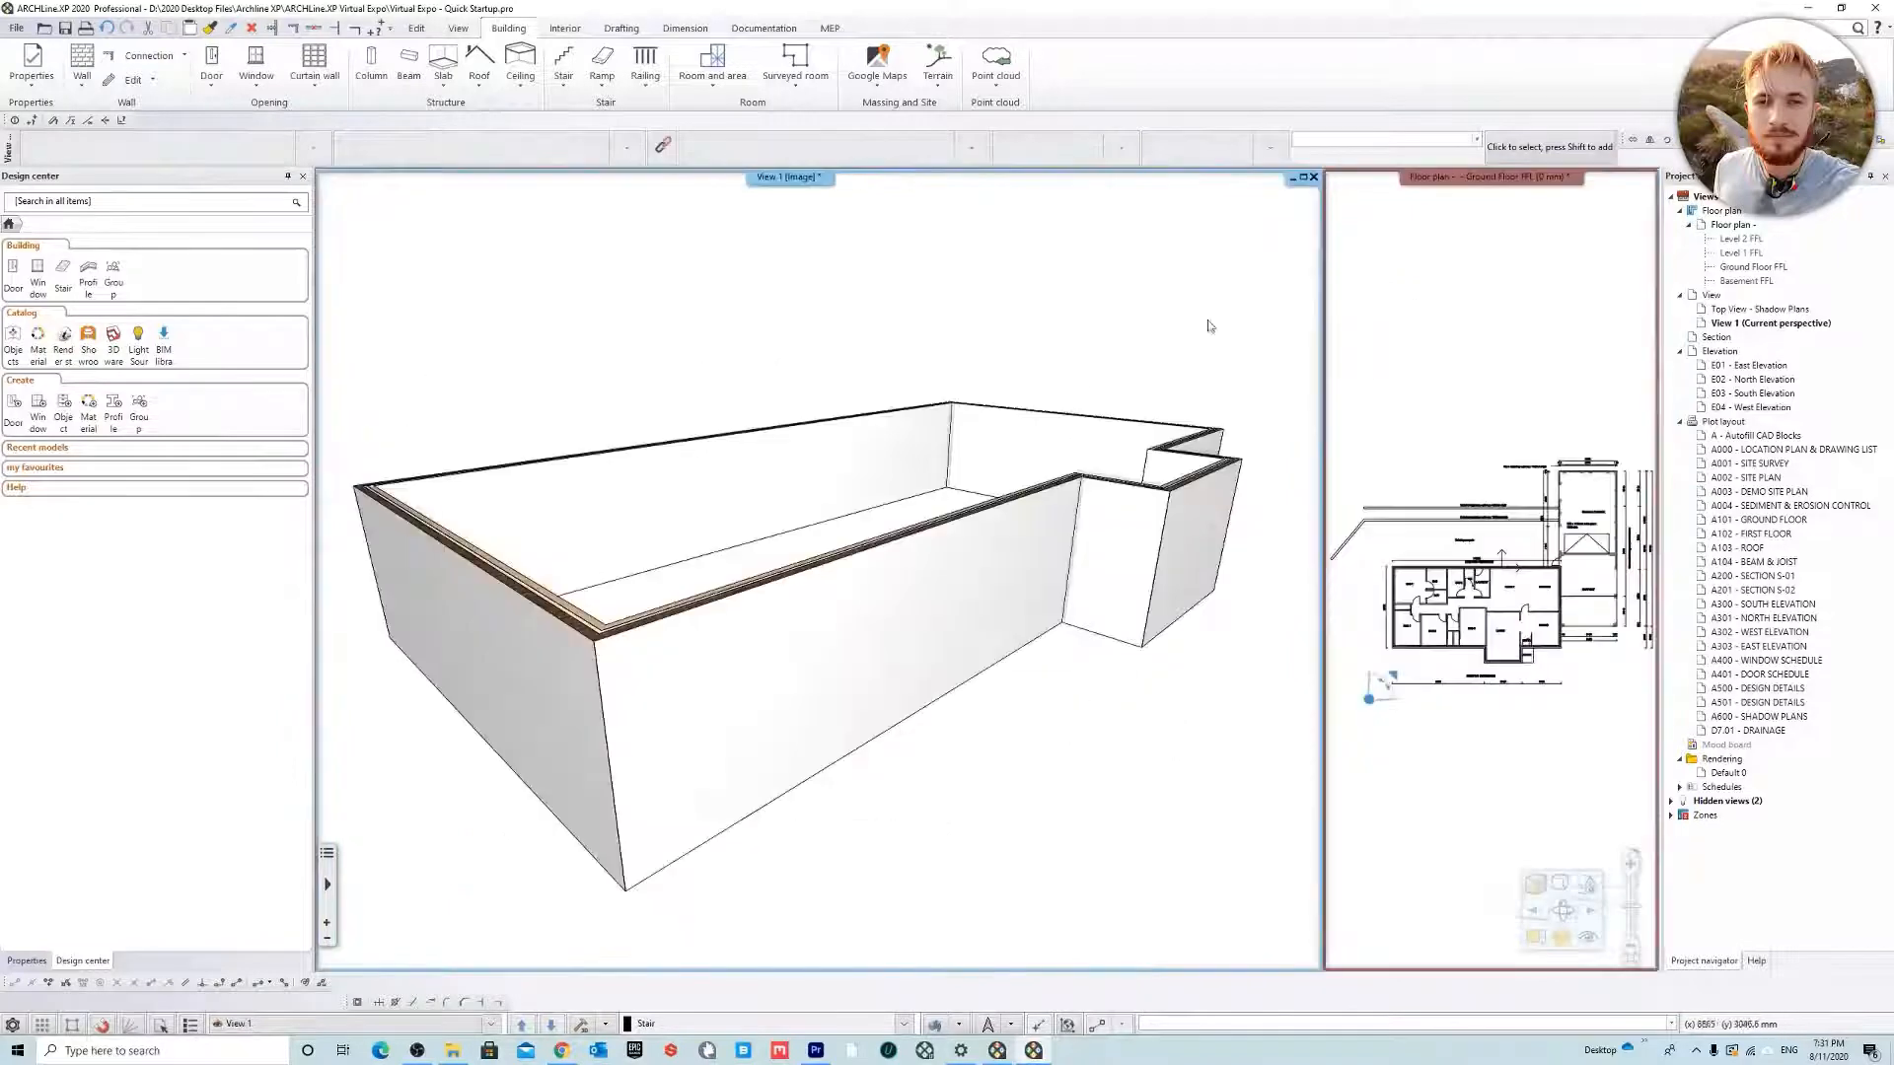
mouse_move(1001, 651)
middle_mouse_down()
mouse_move(1027, 642)
mouse_move(1000, 594)
mouse_move(978, 807)
middle_mouse_up()
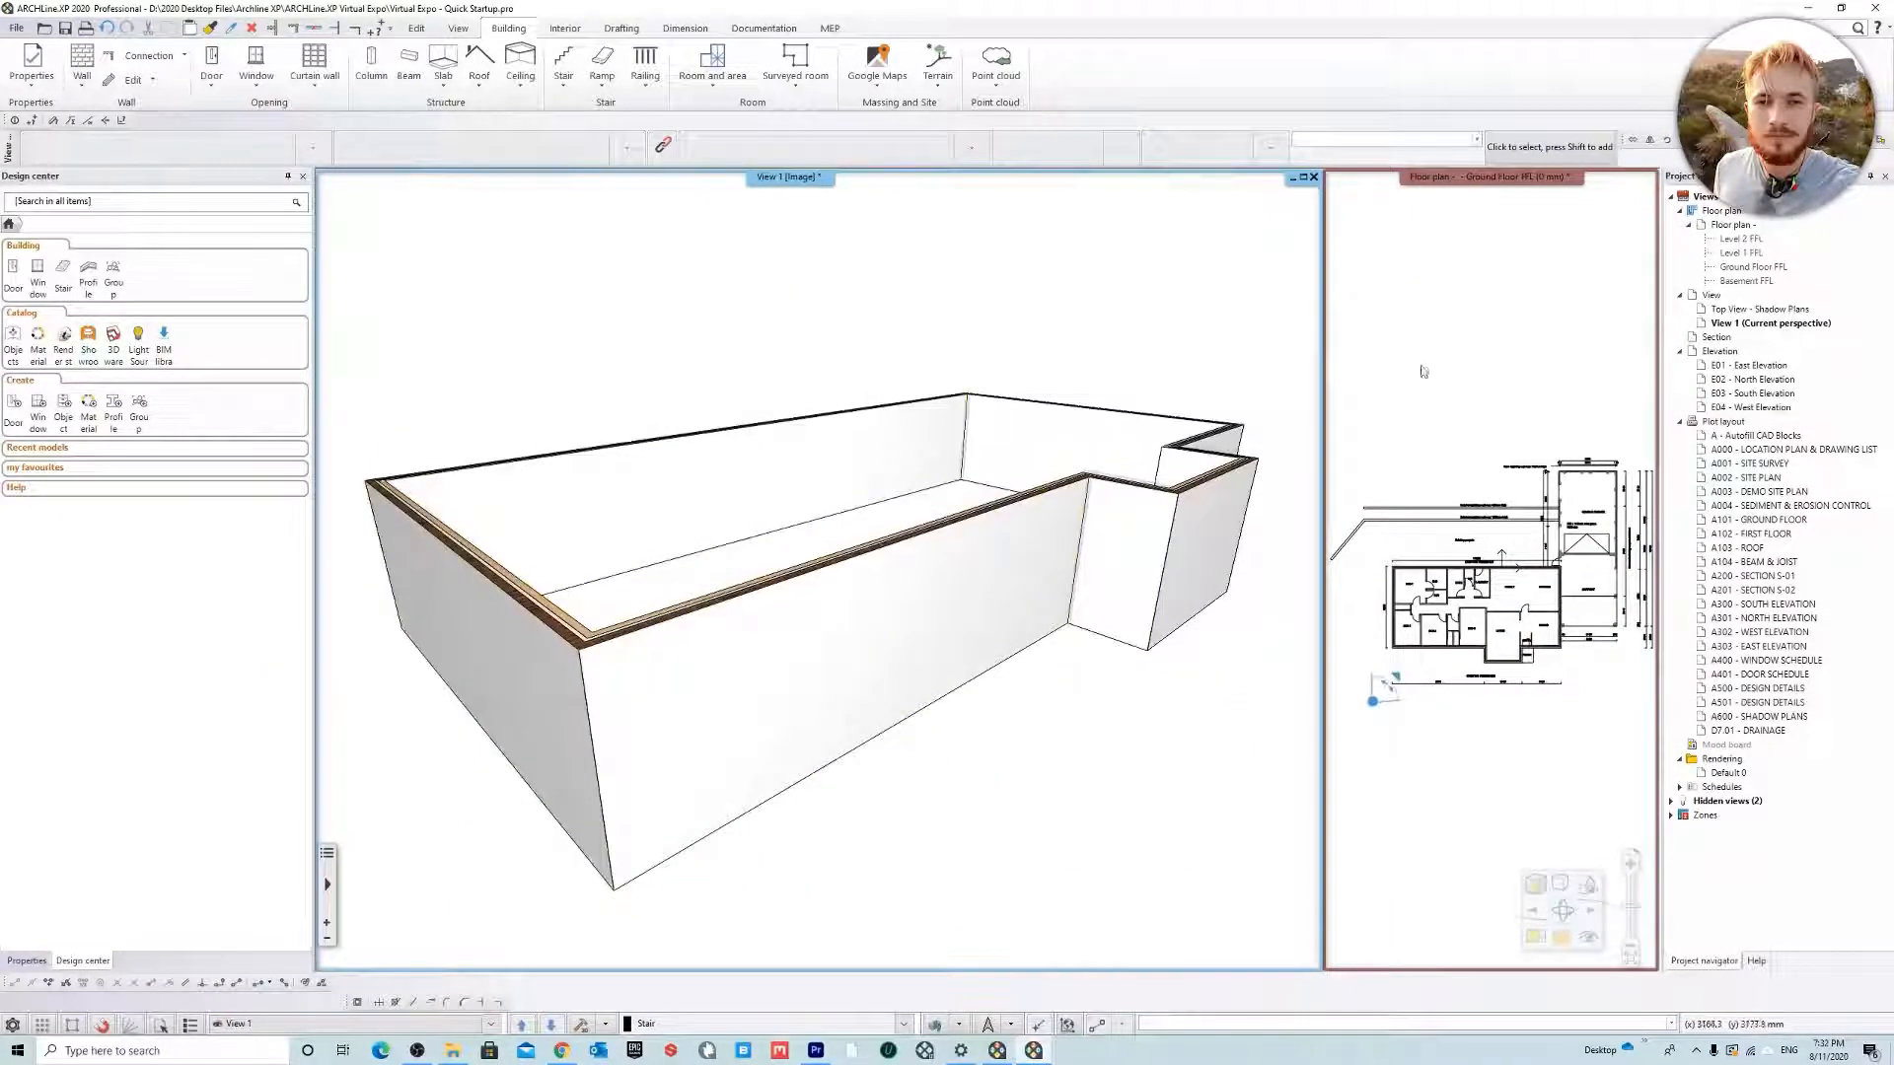
Turn on all layers in the floor plan with Layer walk and regenerate the 3D model with the terrain around the walls
left_click(1512, 289)
left_click(935, 1022)
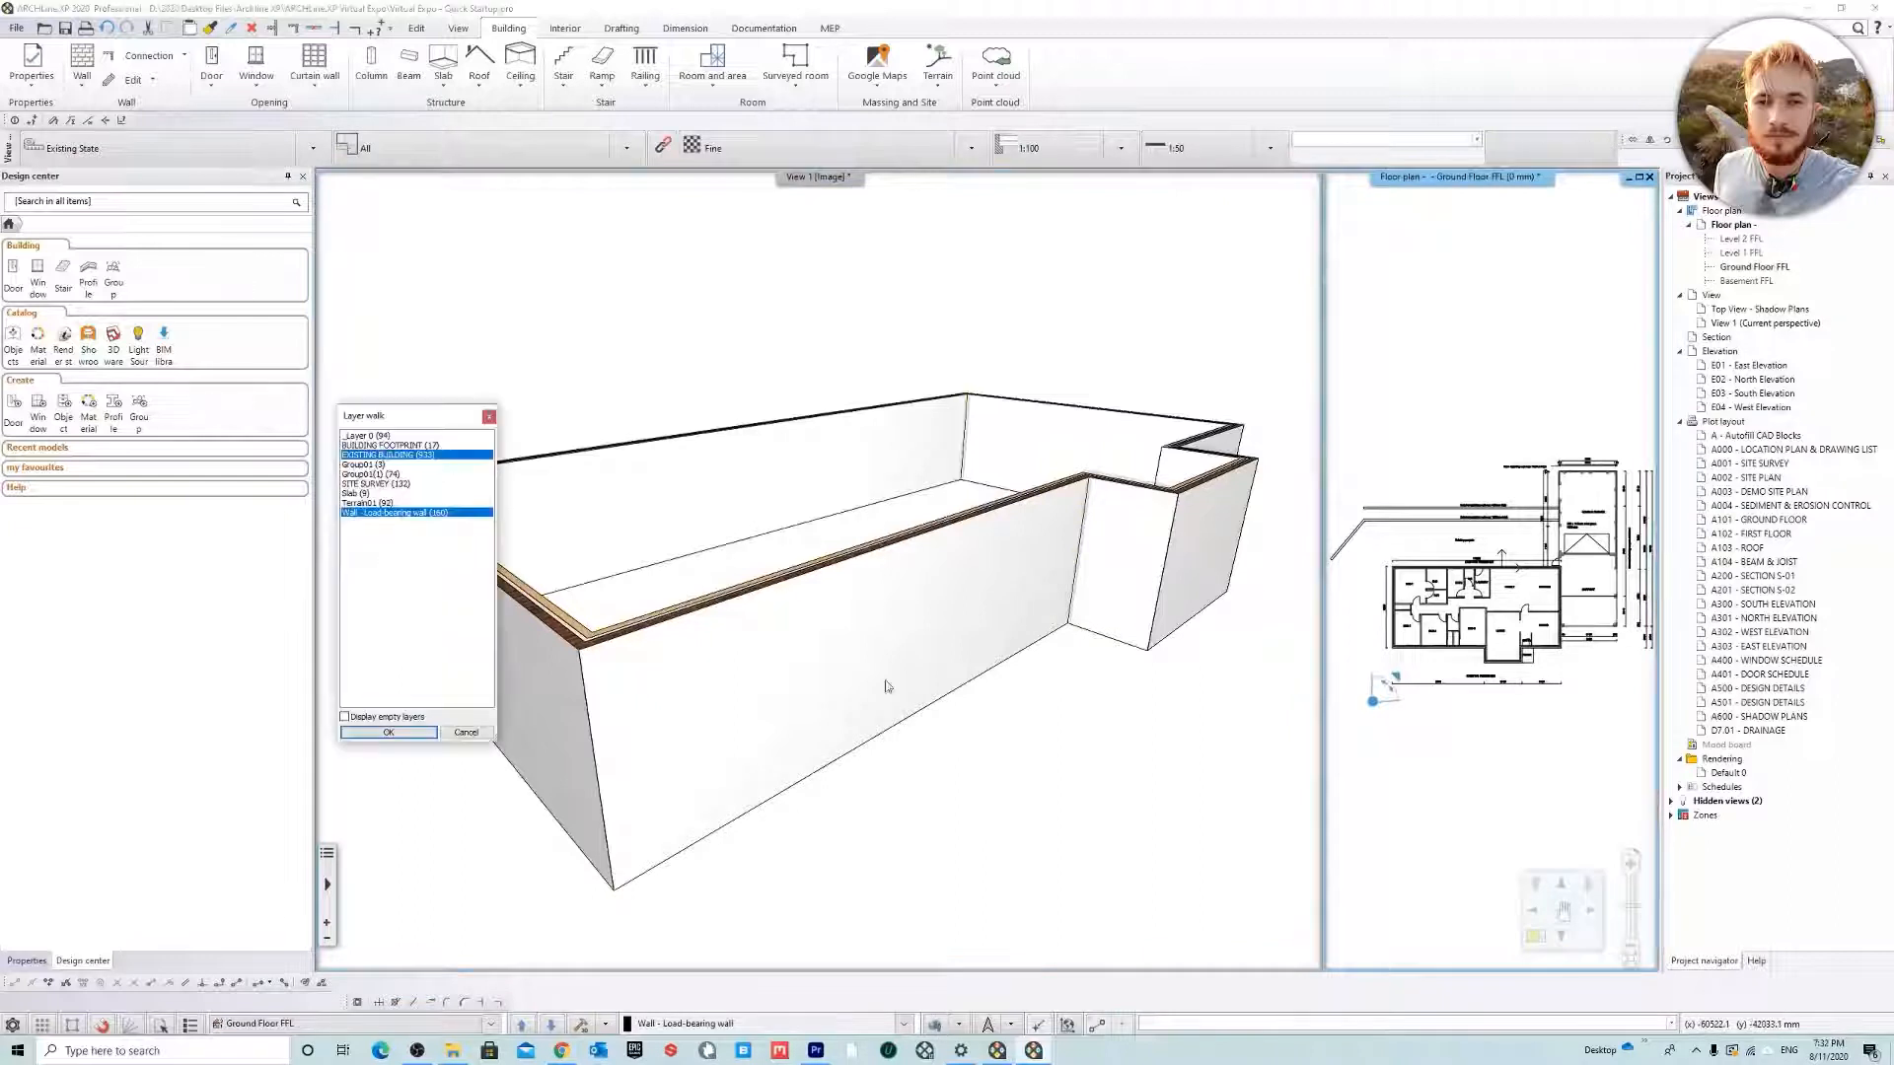
left_click_drag(399, 435, 412, 520)
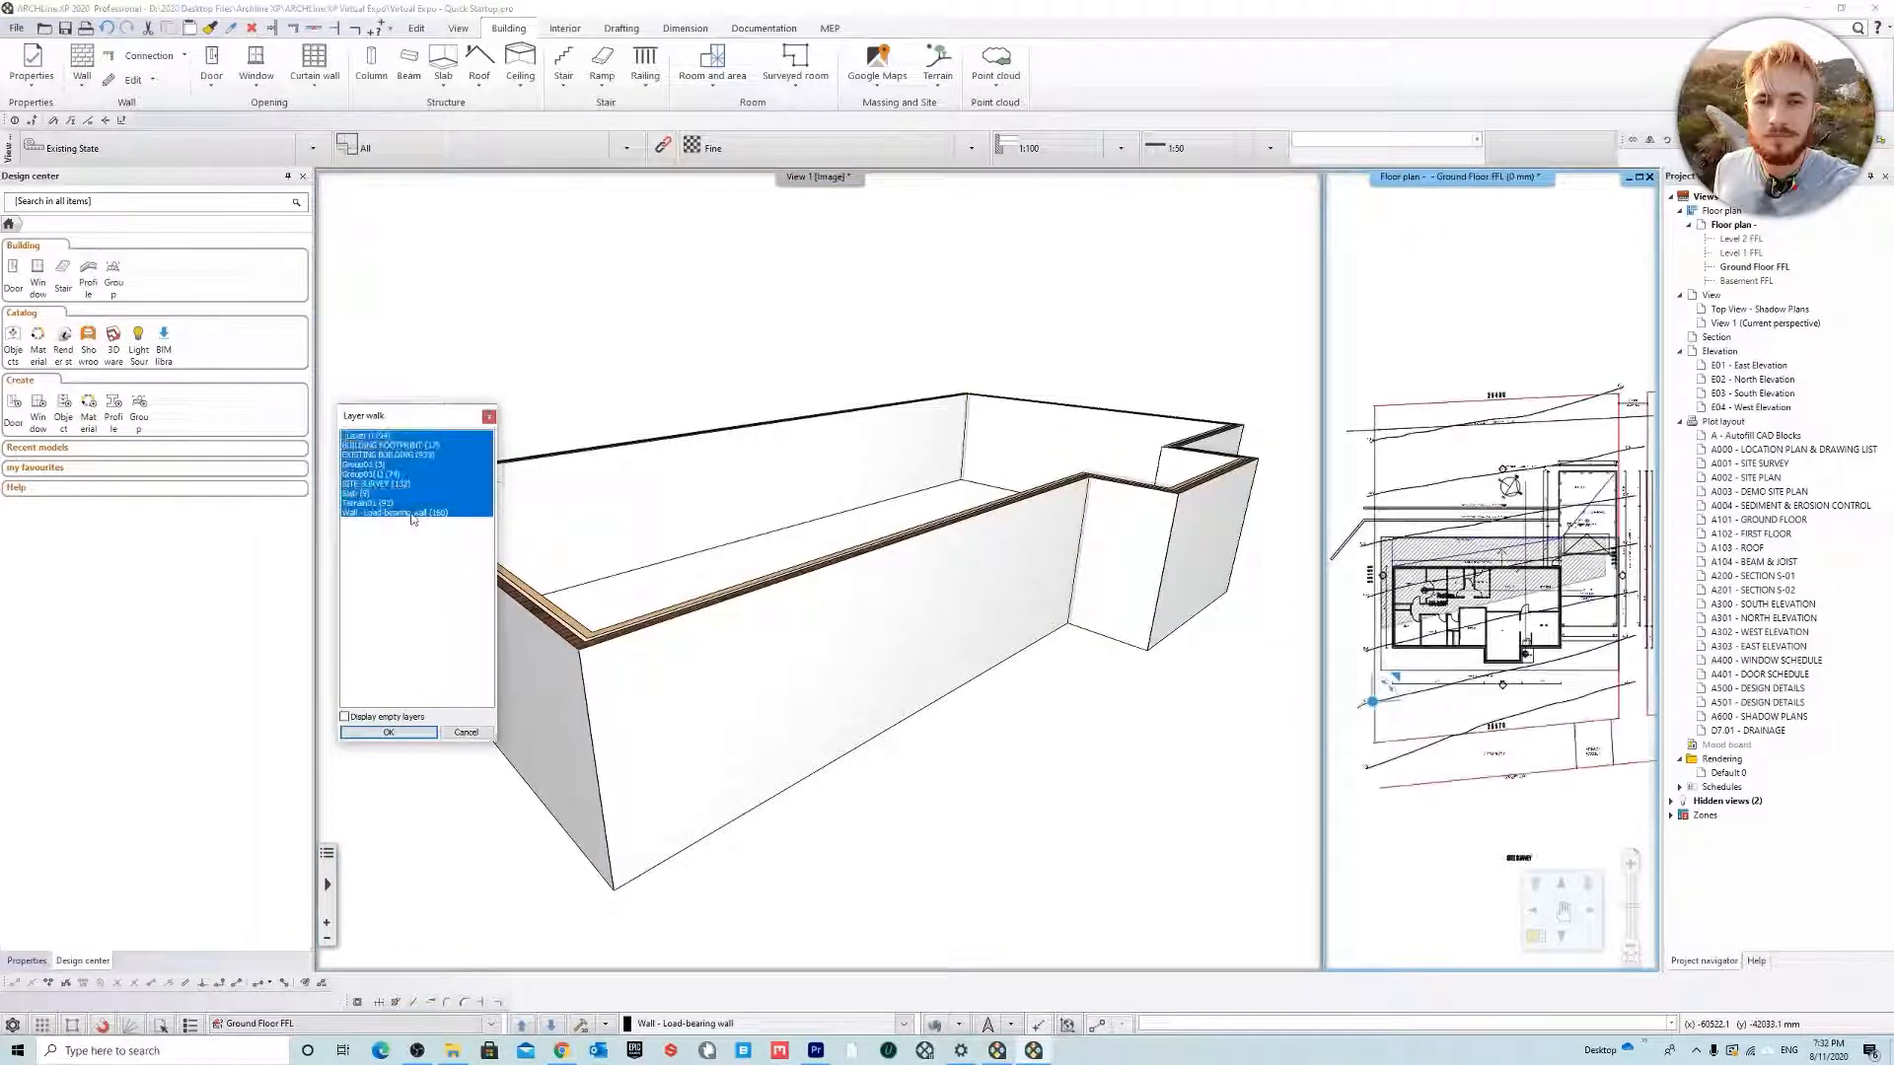
left_click(421, 740)
left_click(584, 1029)
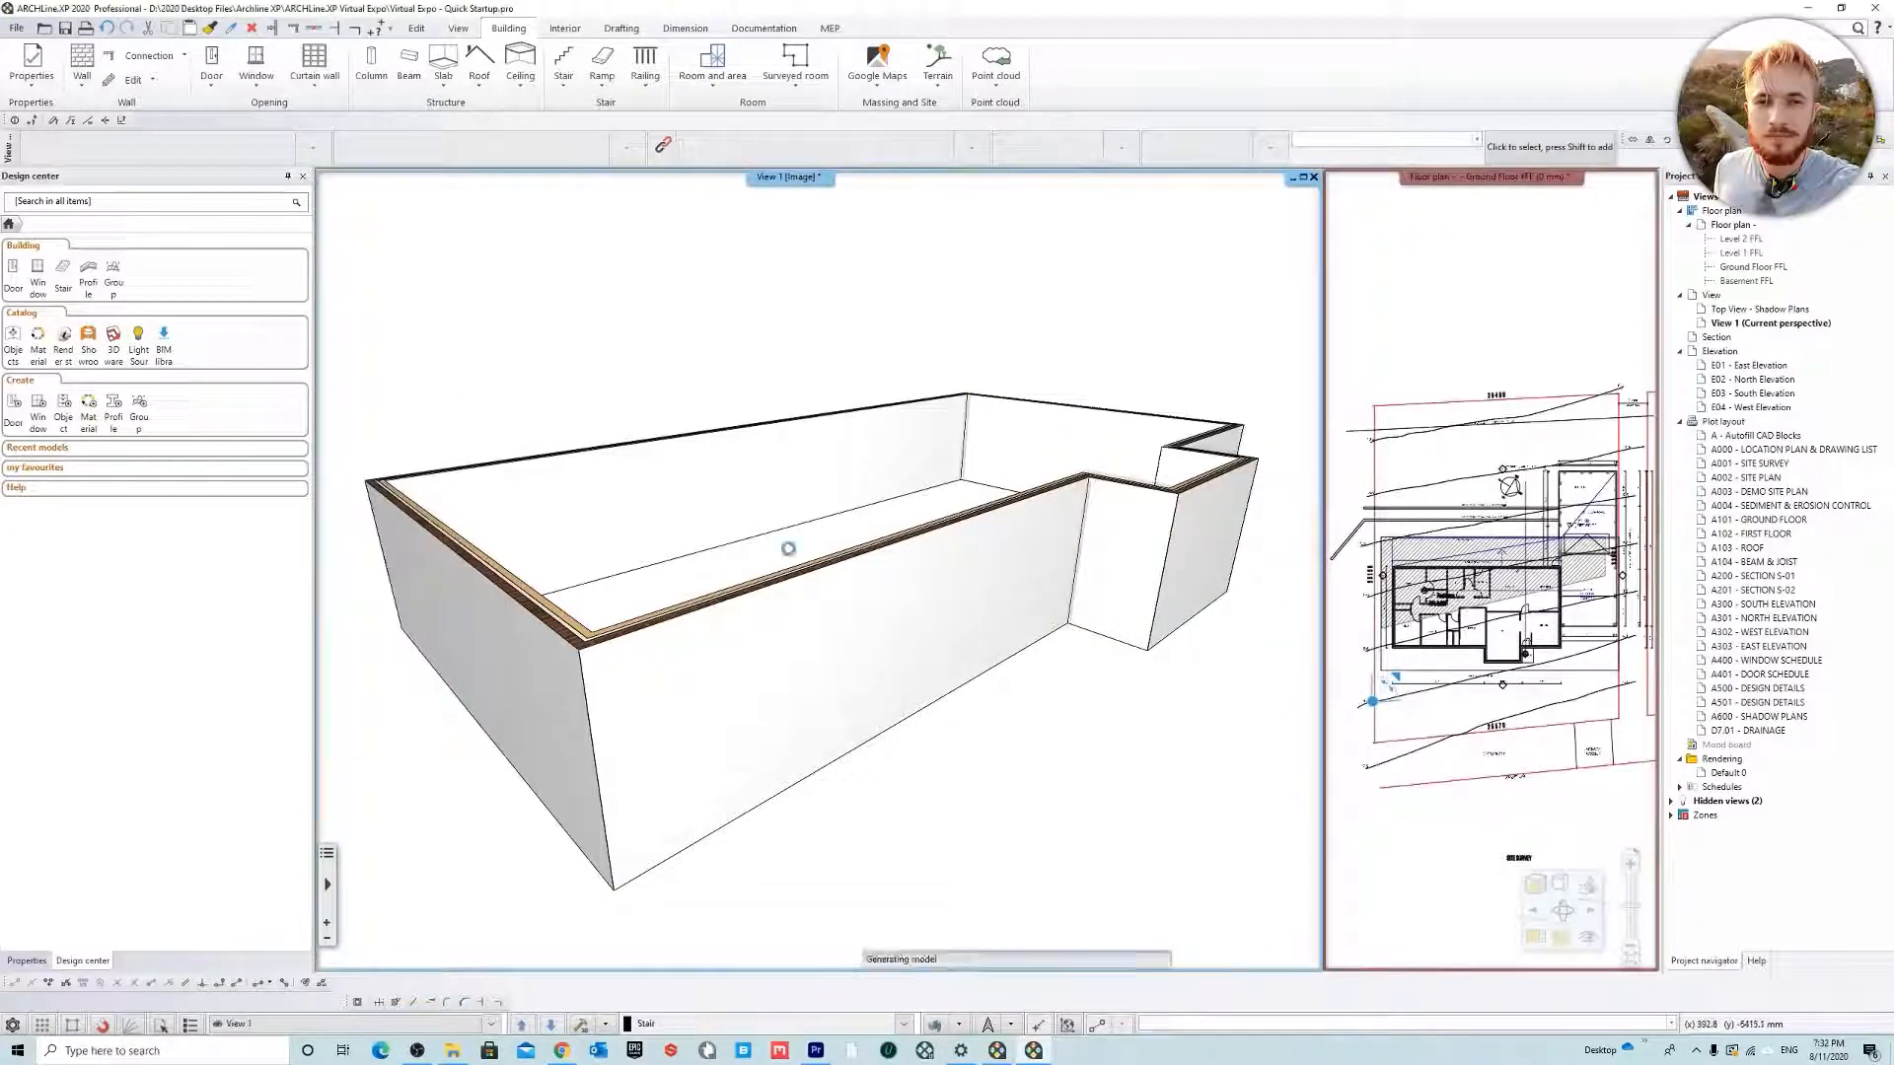
middle_click_drag(953, 665, 989, 641)
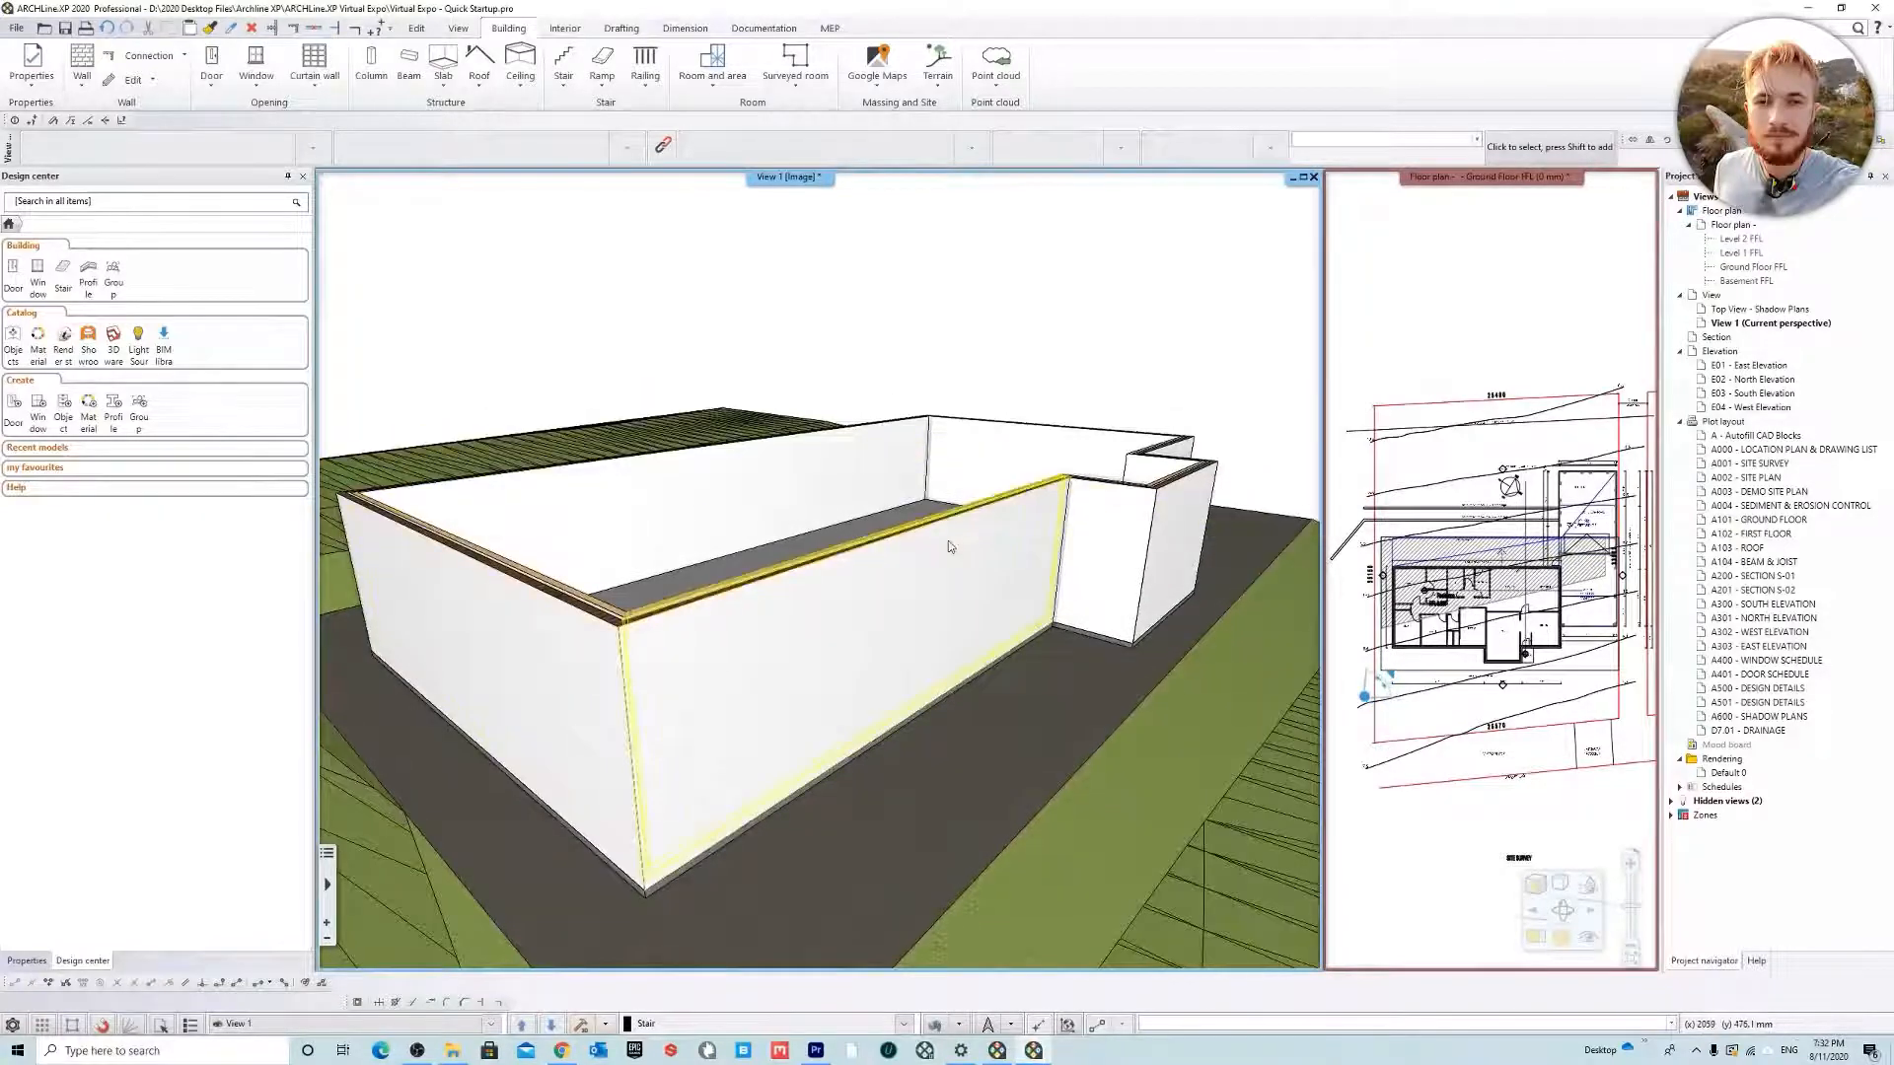
middle_click_drag(1039, 345, 986, 474)
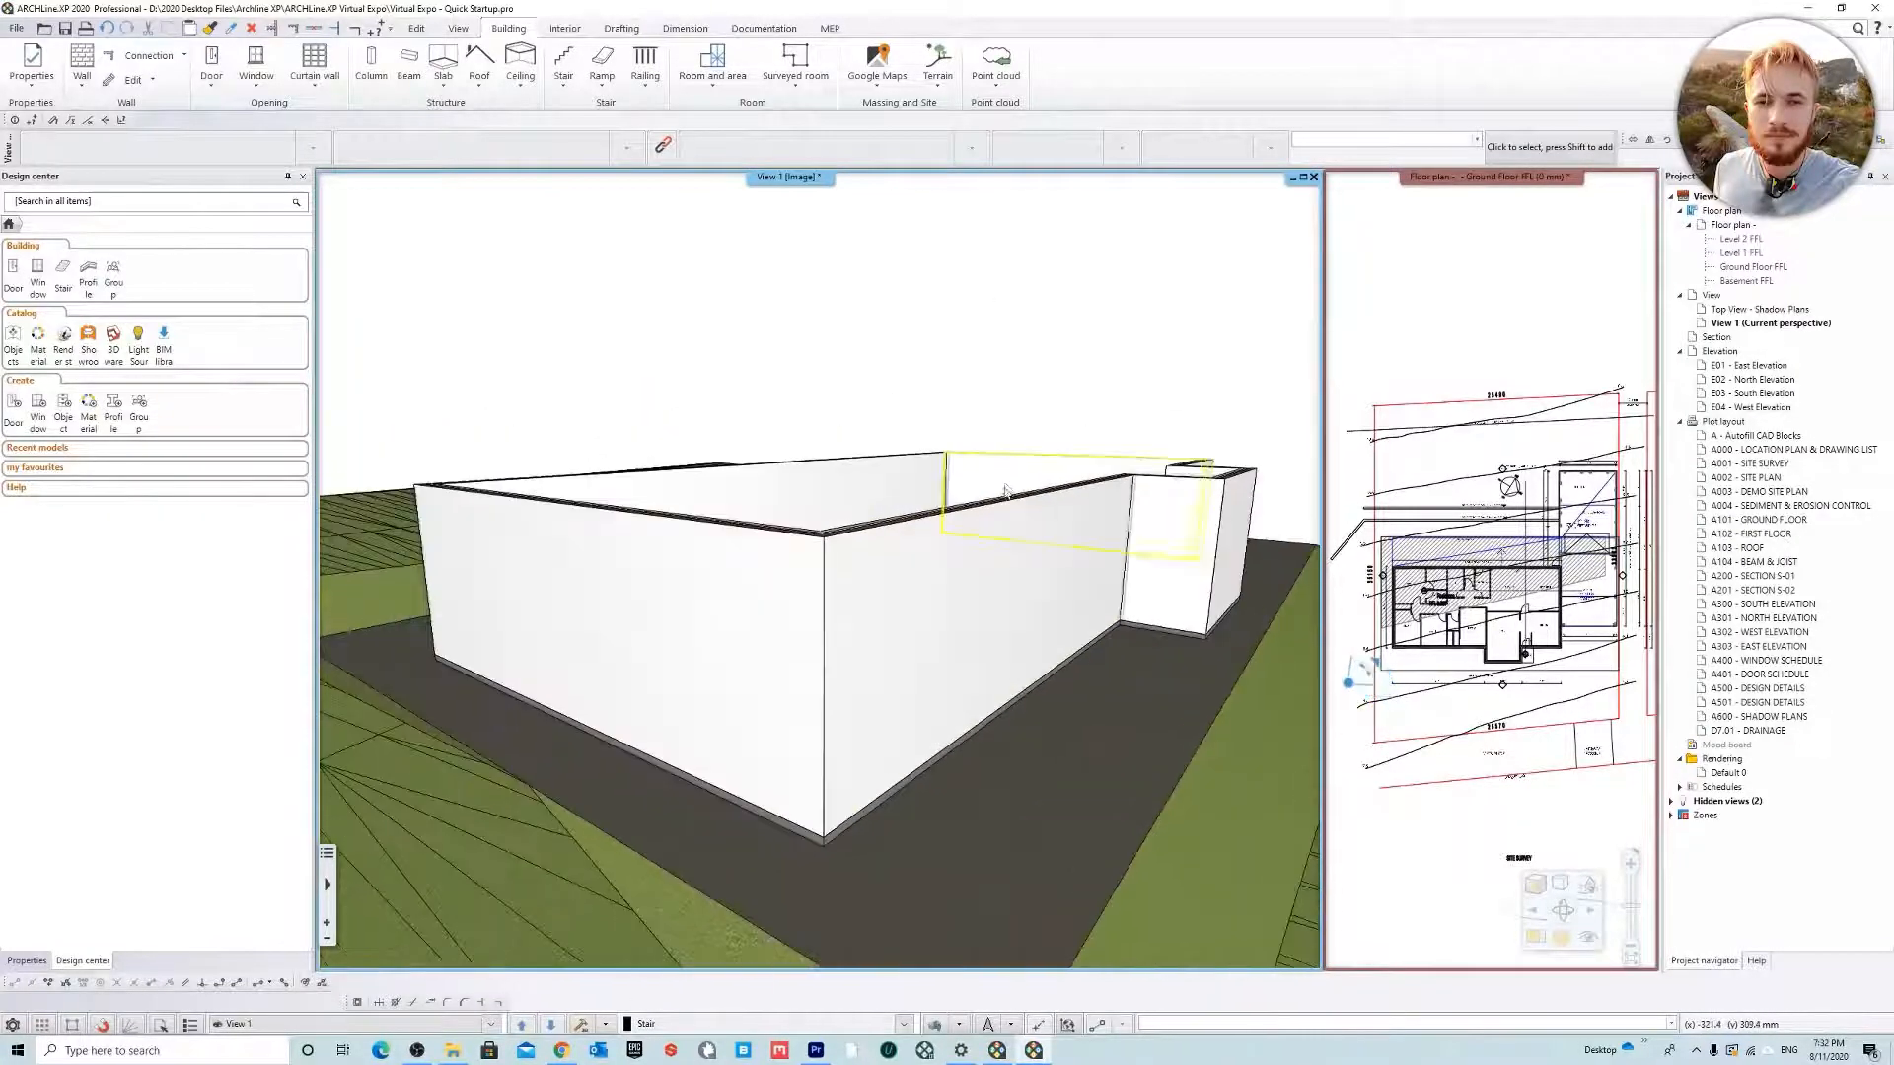
Delete the "BW01: 250mm Brick Veneer (BK -100mm)" style from the wall styles
left_click(943, 582)
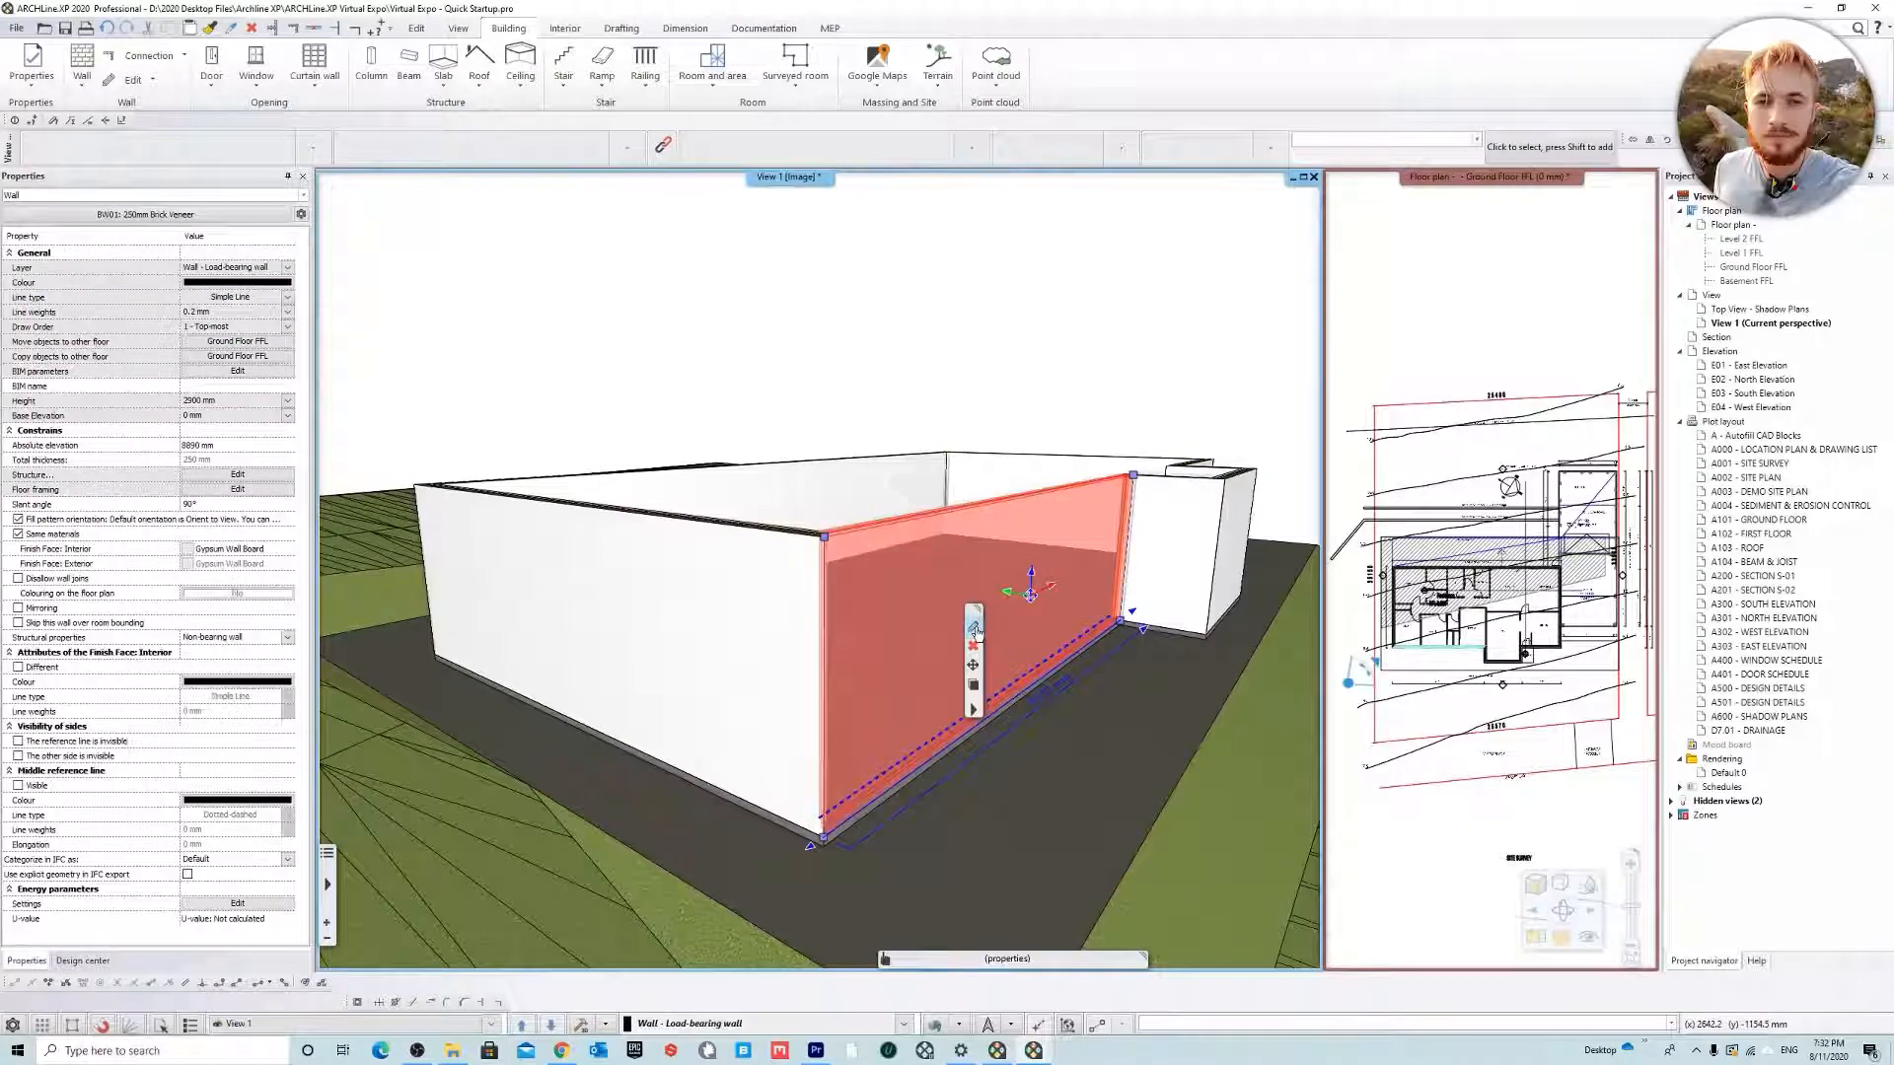
left_click(565, 329)
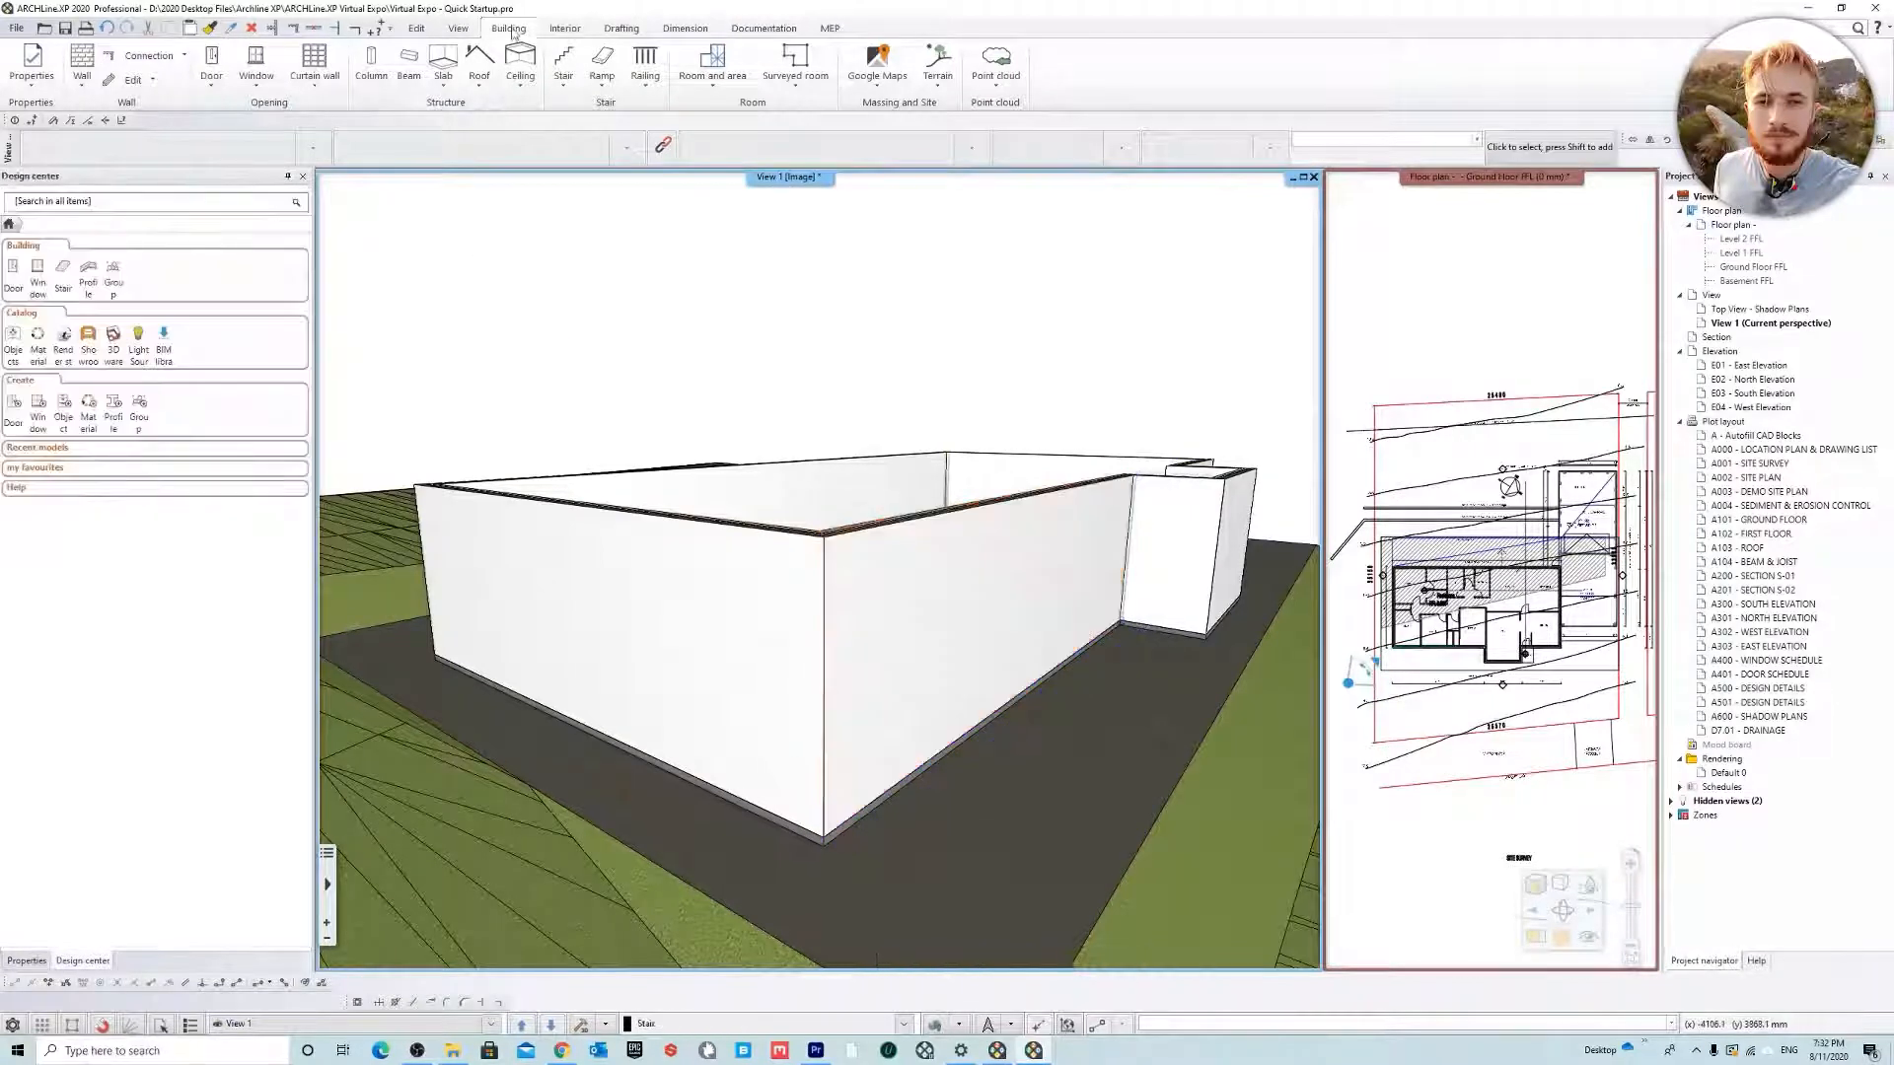
left_click(82, 60)
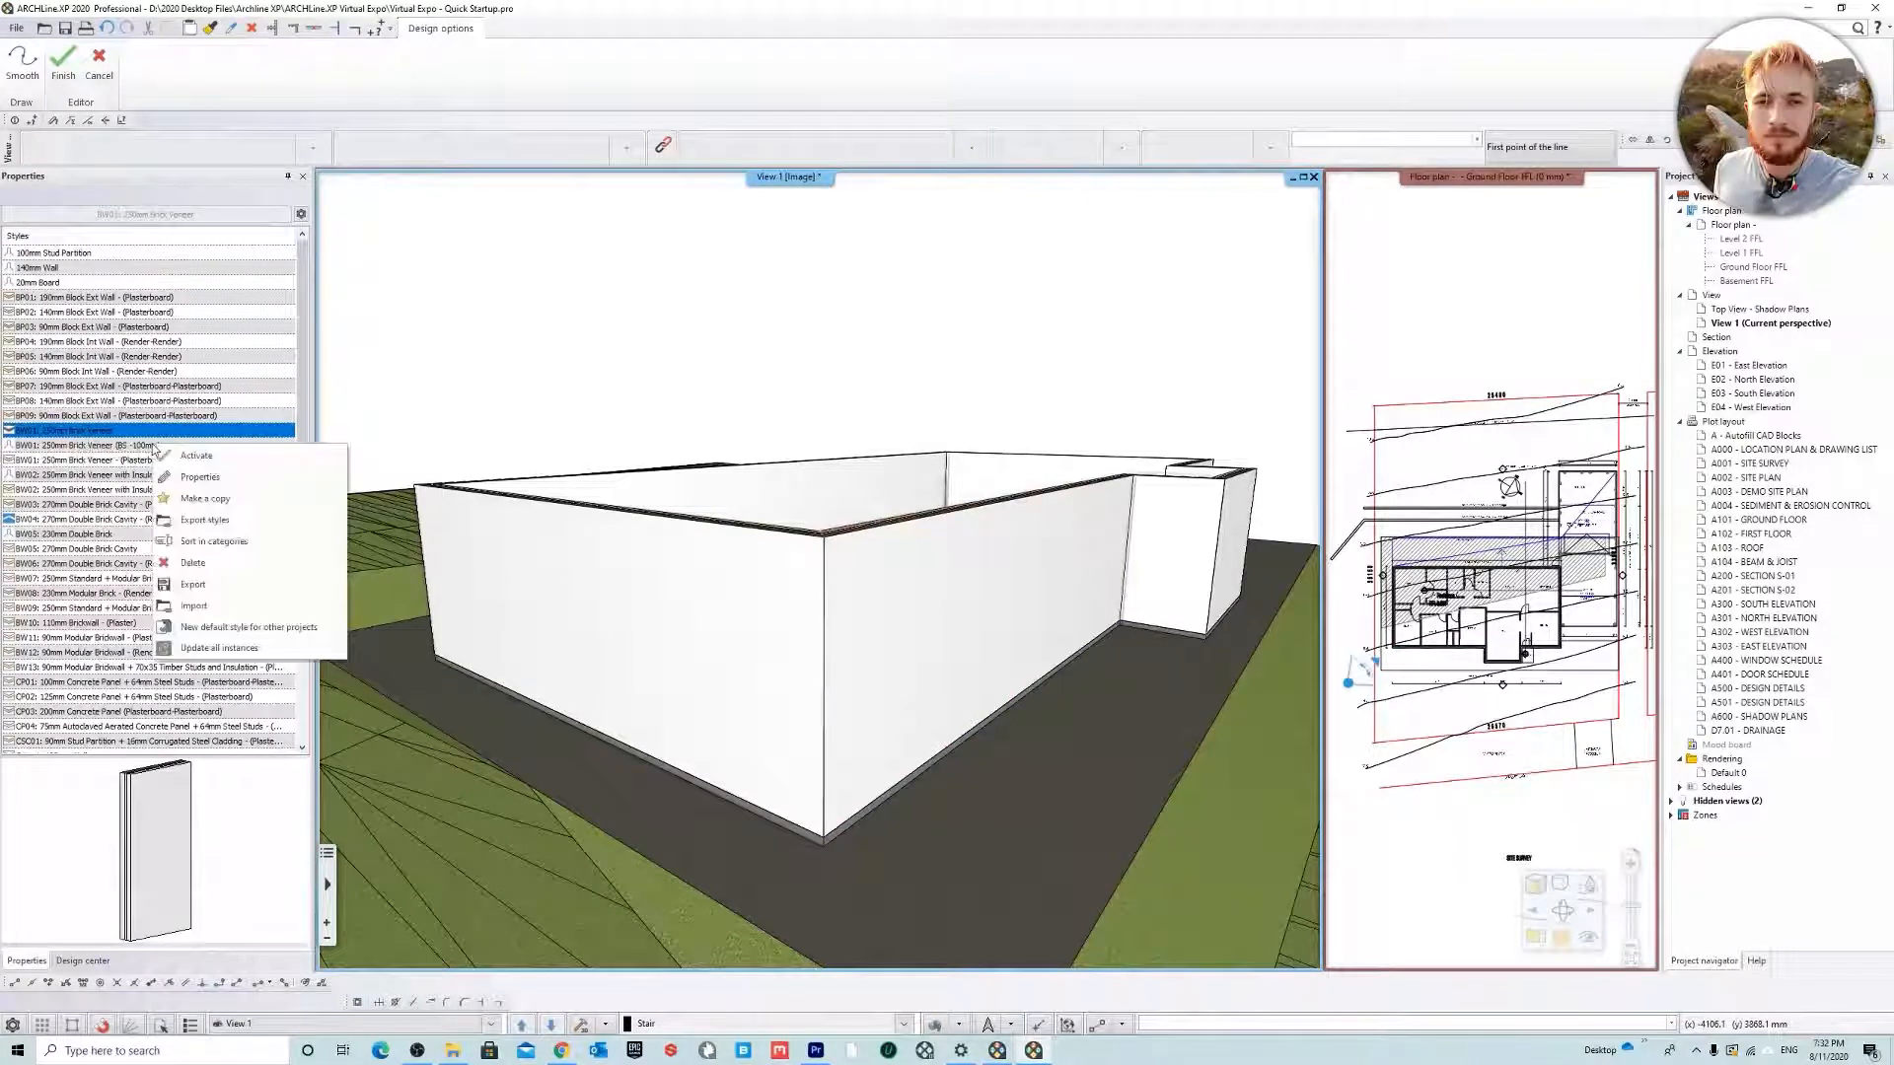
left_click(194, 562)
left_click(992, 557)
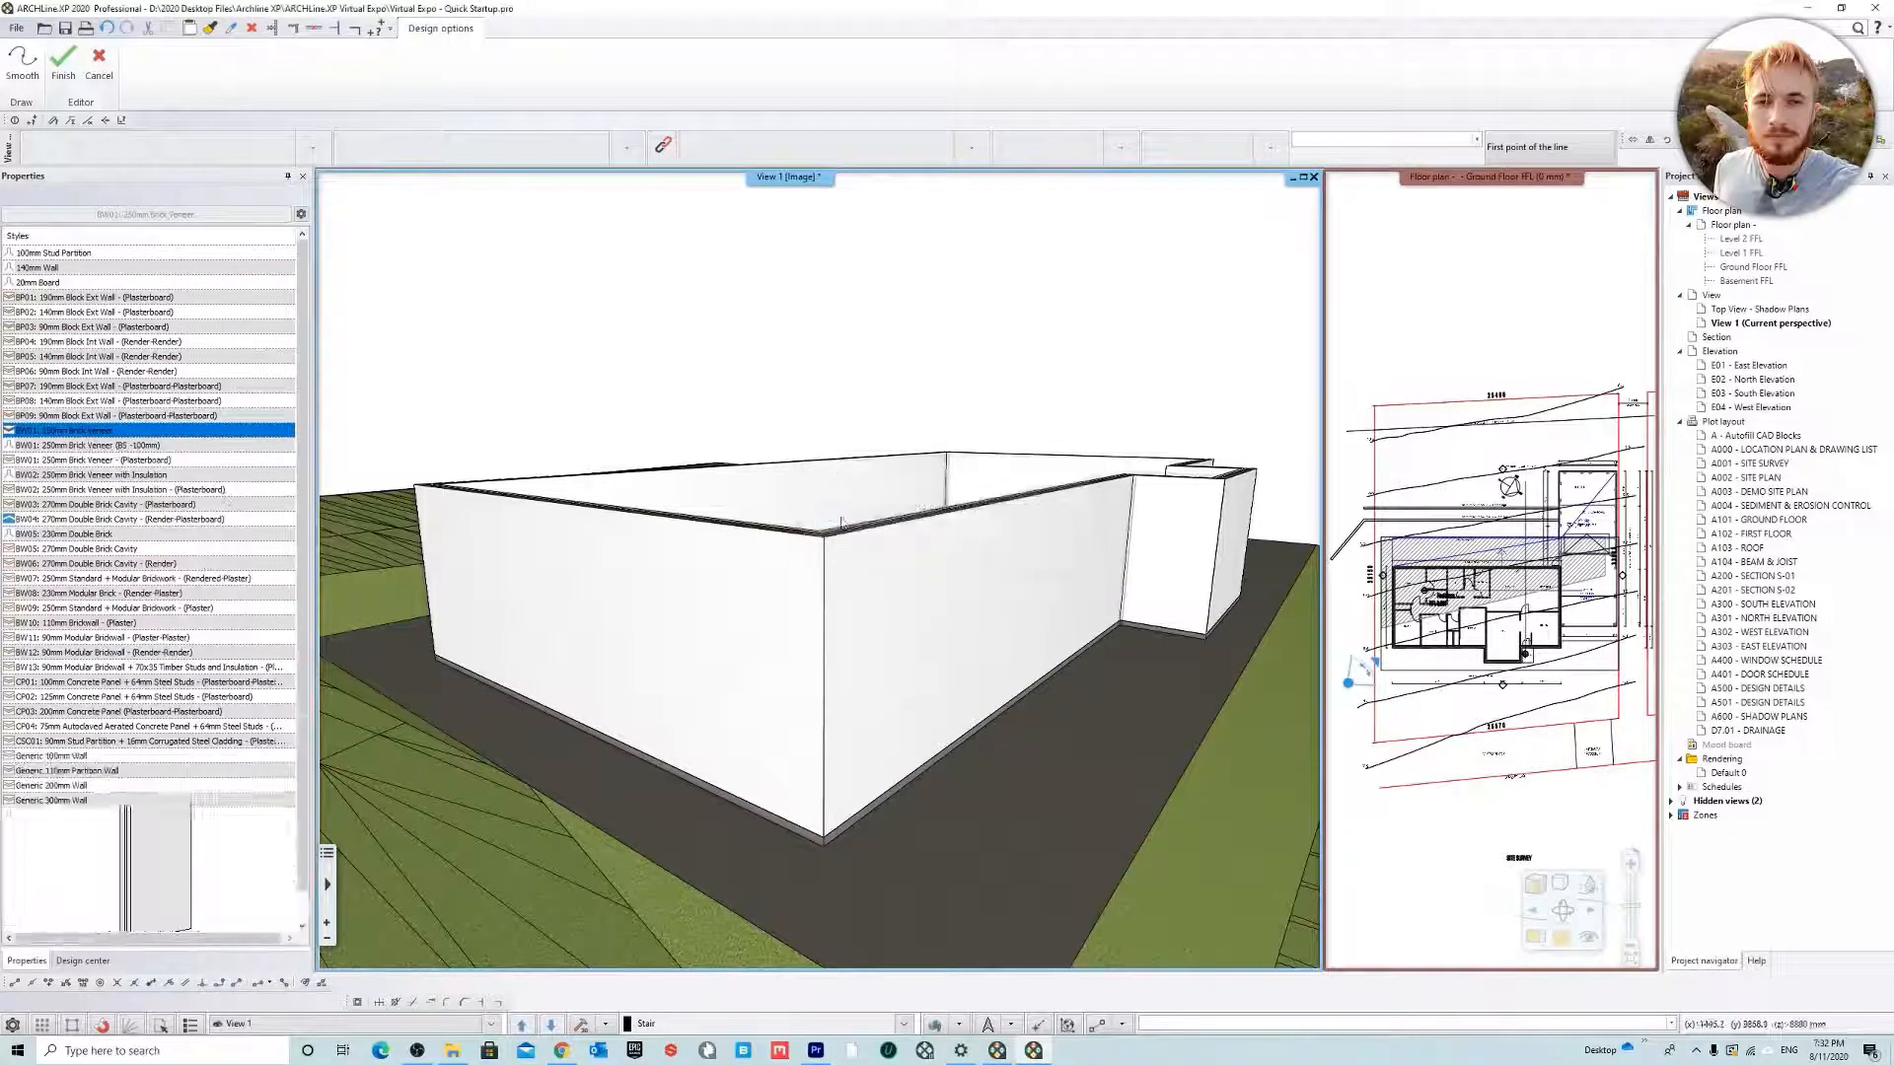
Open the available actions for the "BW01: 250mm Brick Veneer" wall style
right_click(99, 434)
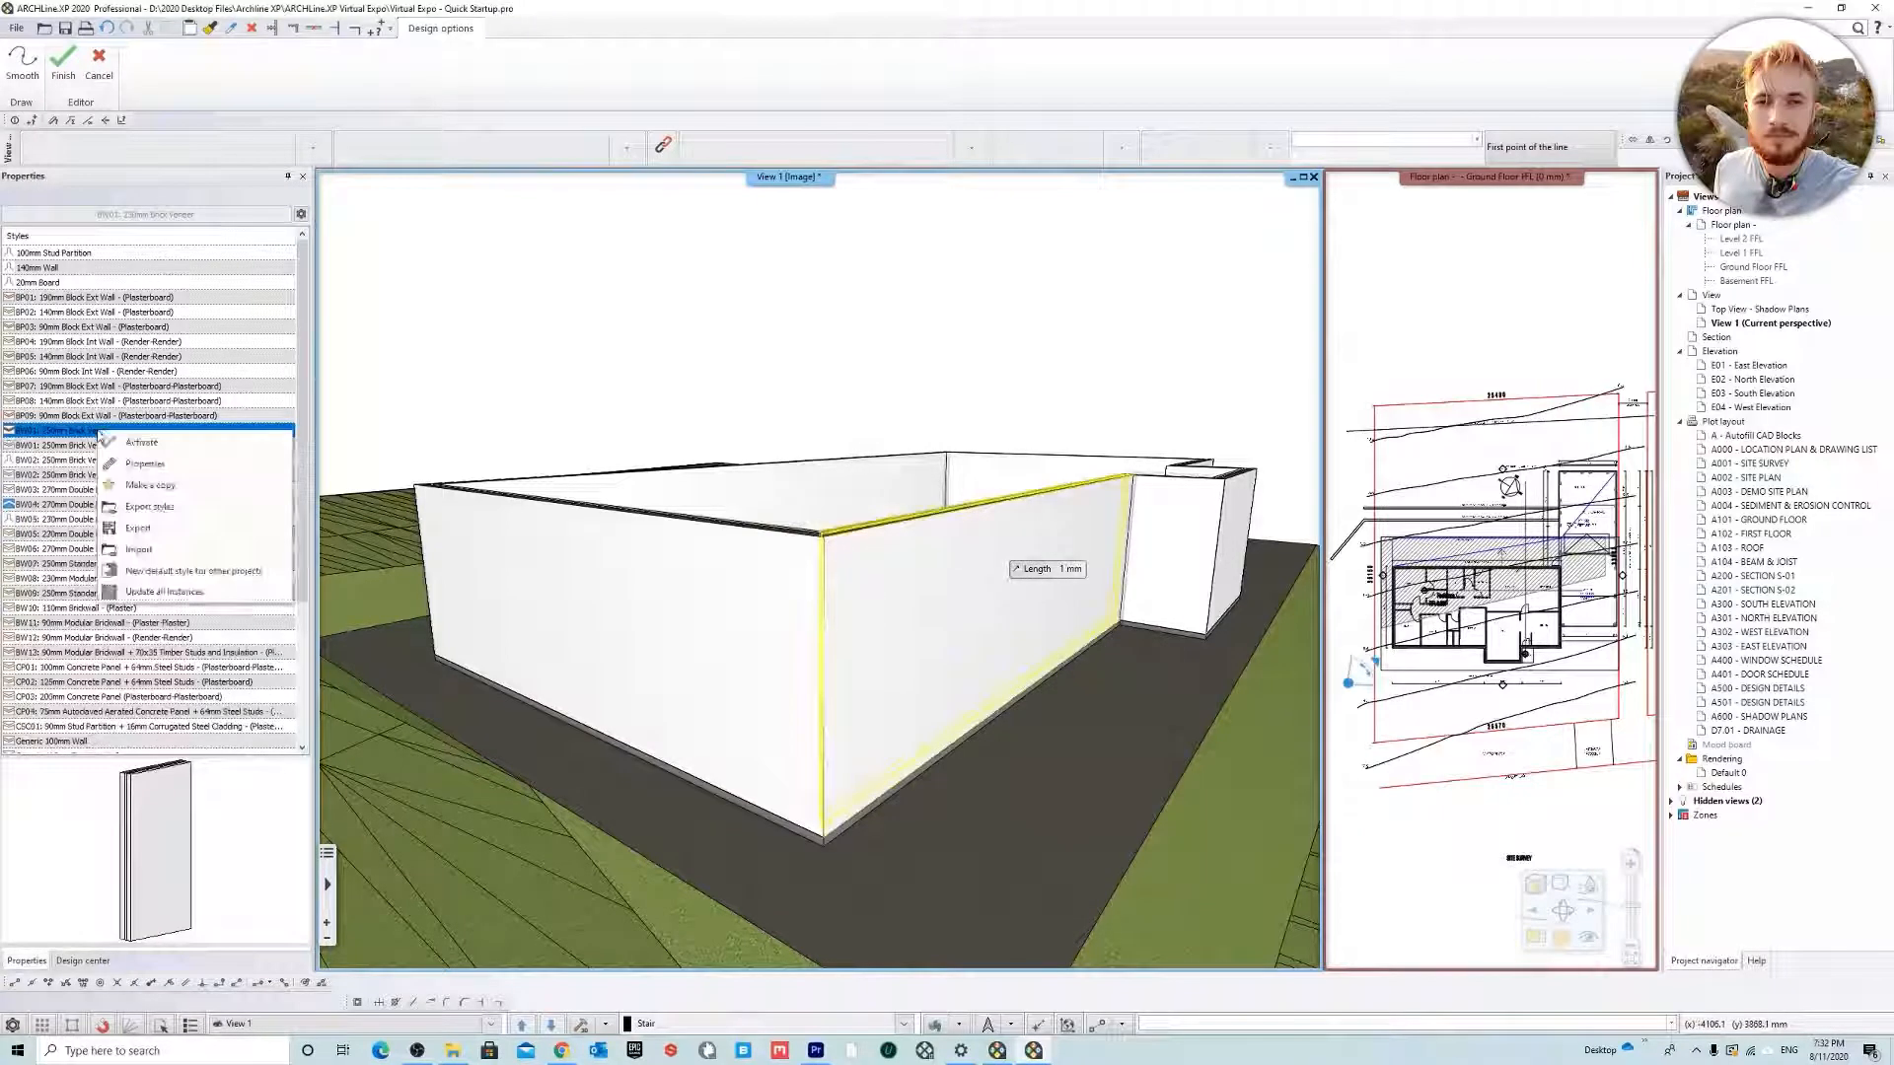
Open the compound wall layers of the BW01: 250mm Brick Veneer wall style and select the brick layer
left_click(148, 486)
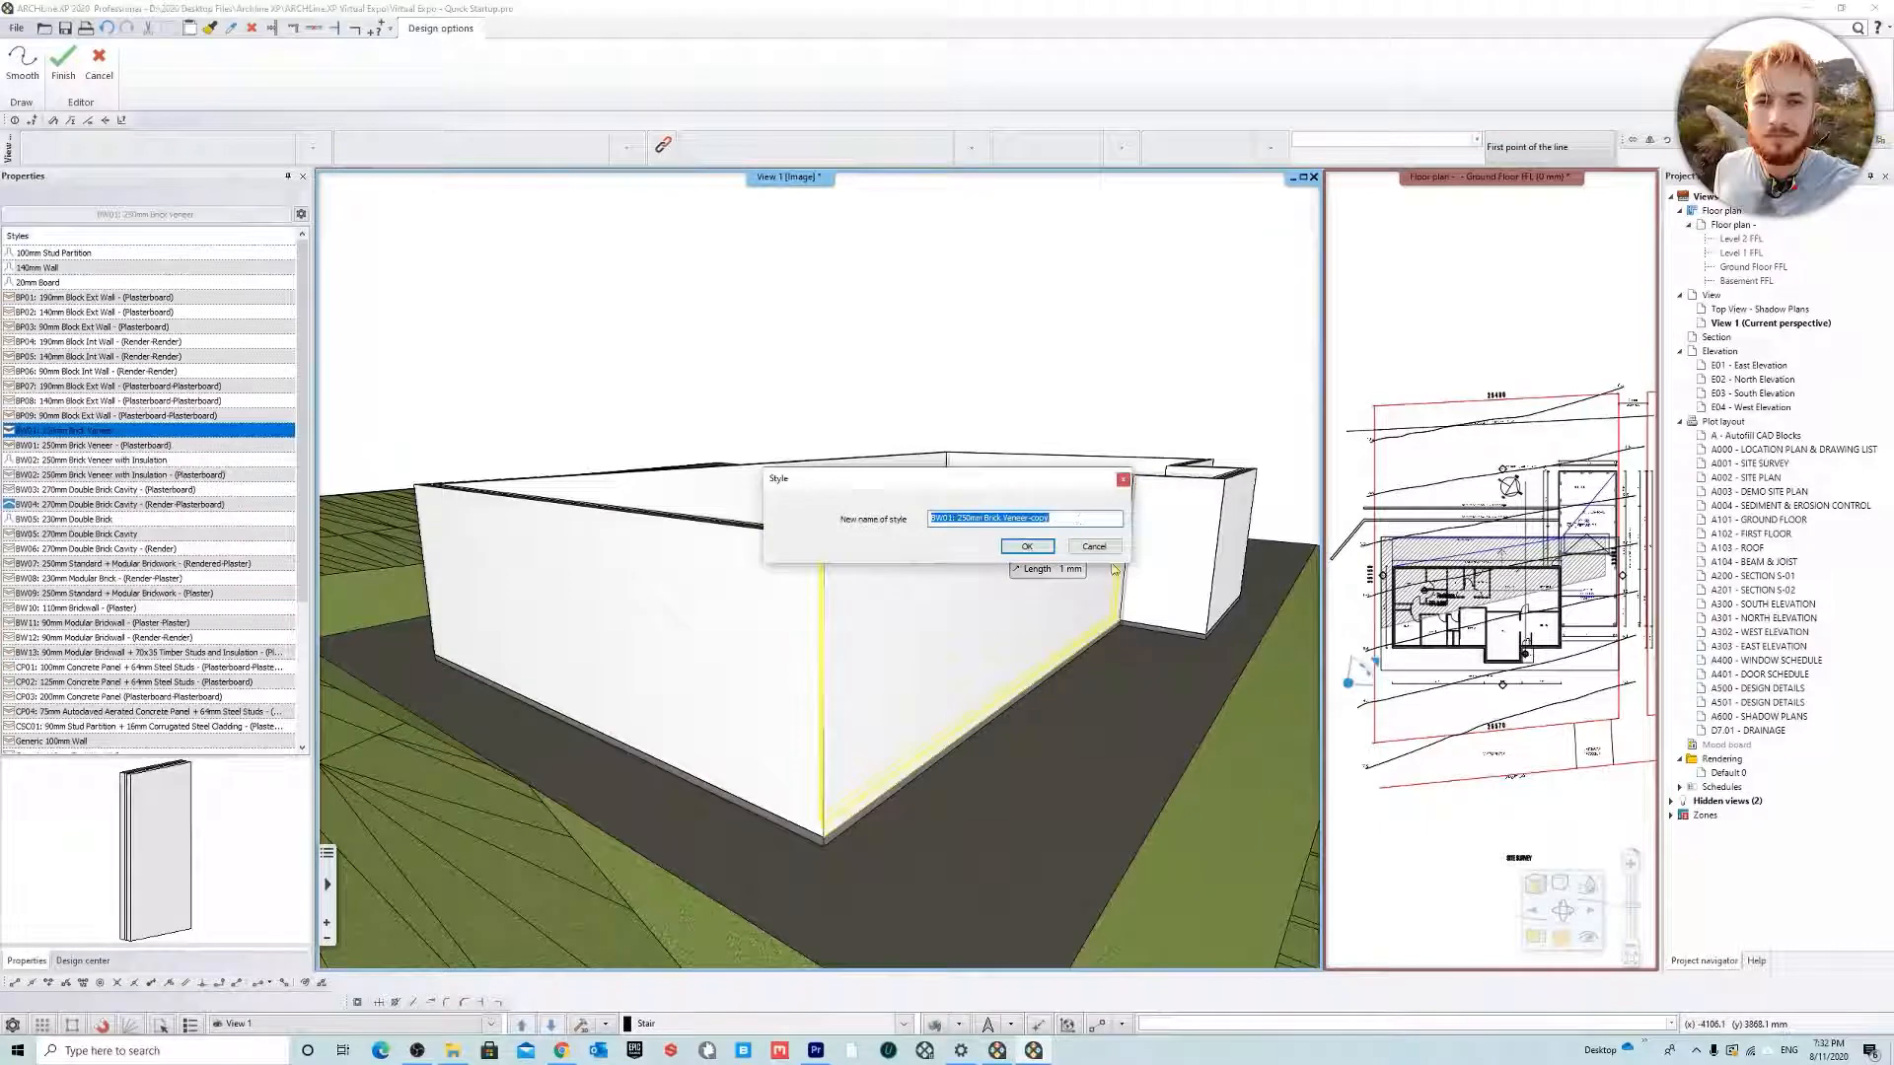
left_click(1105, 545)
right_click(98, 434)
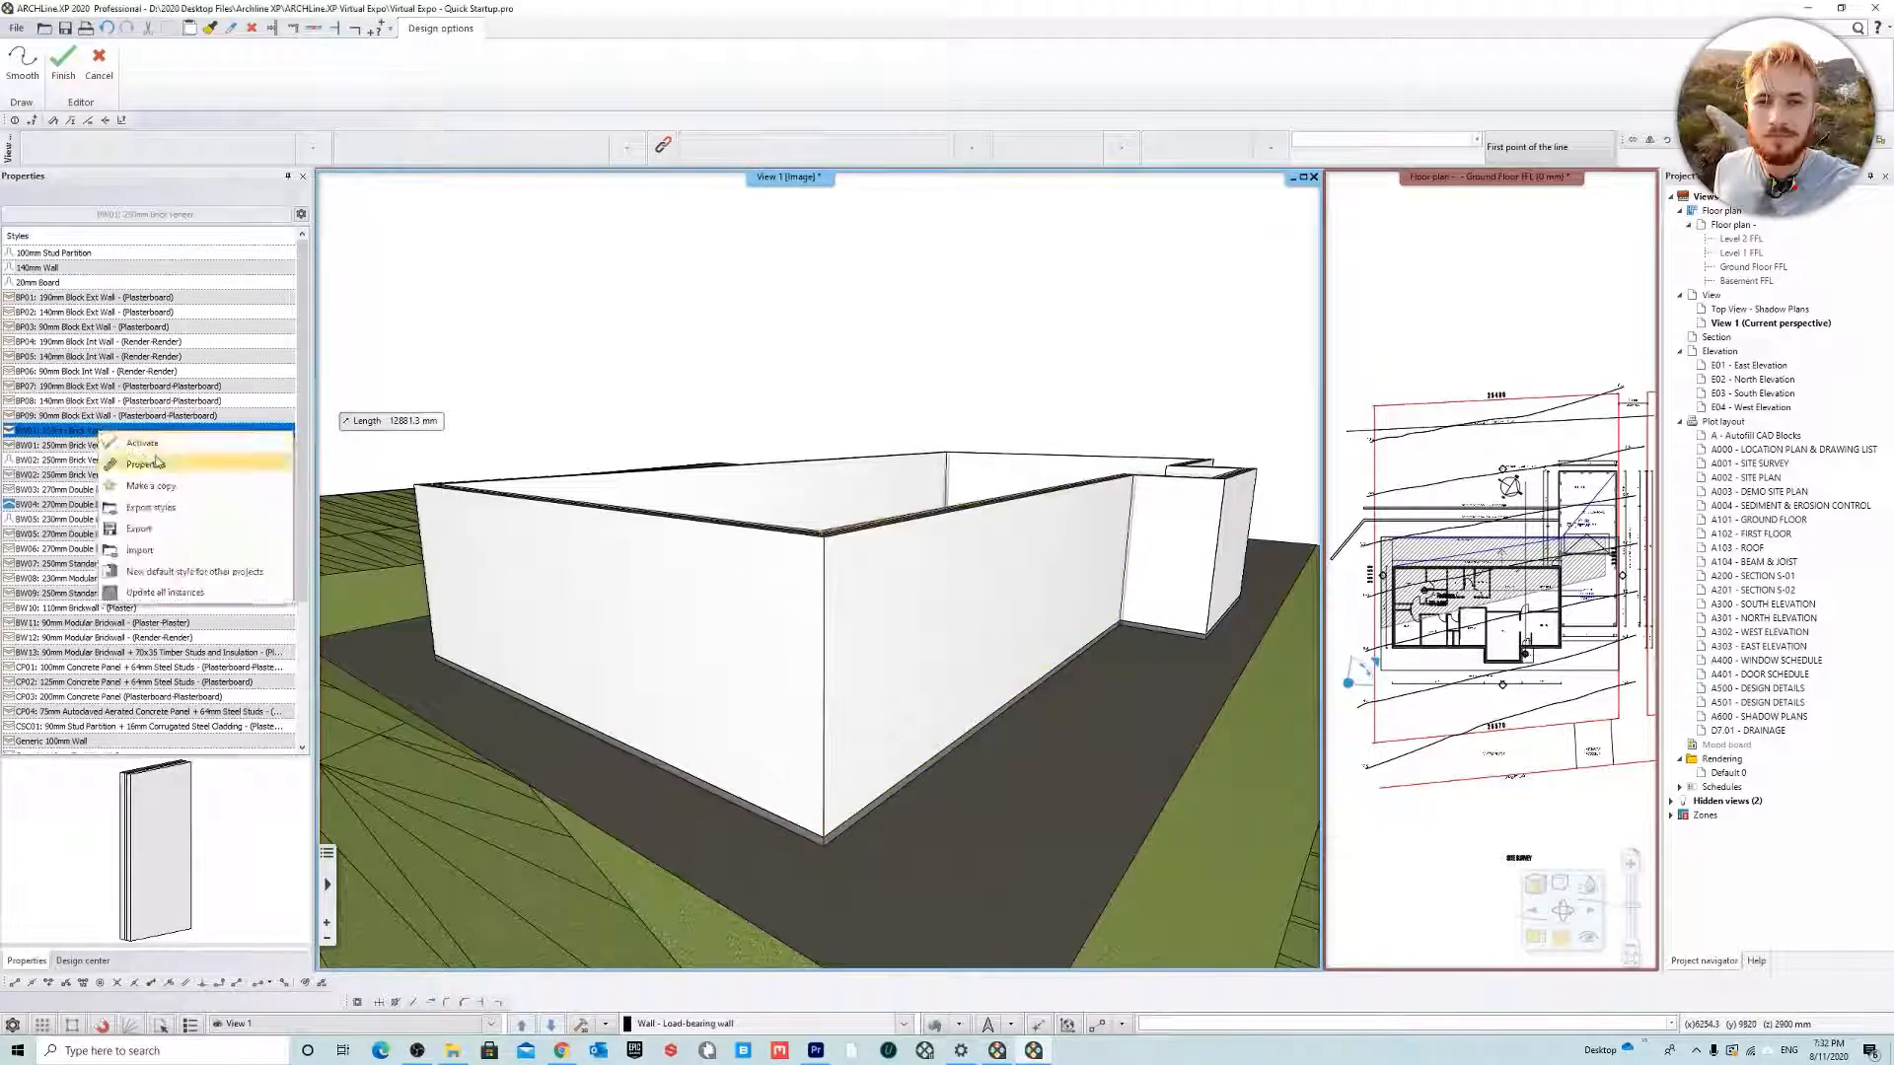
left_click(150, 464)
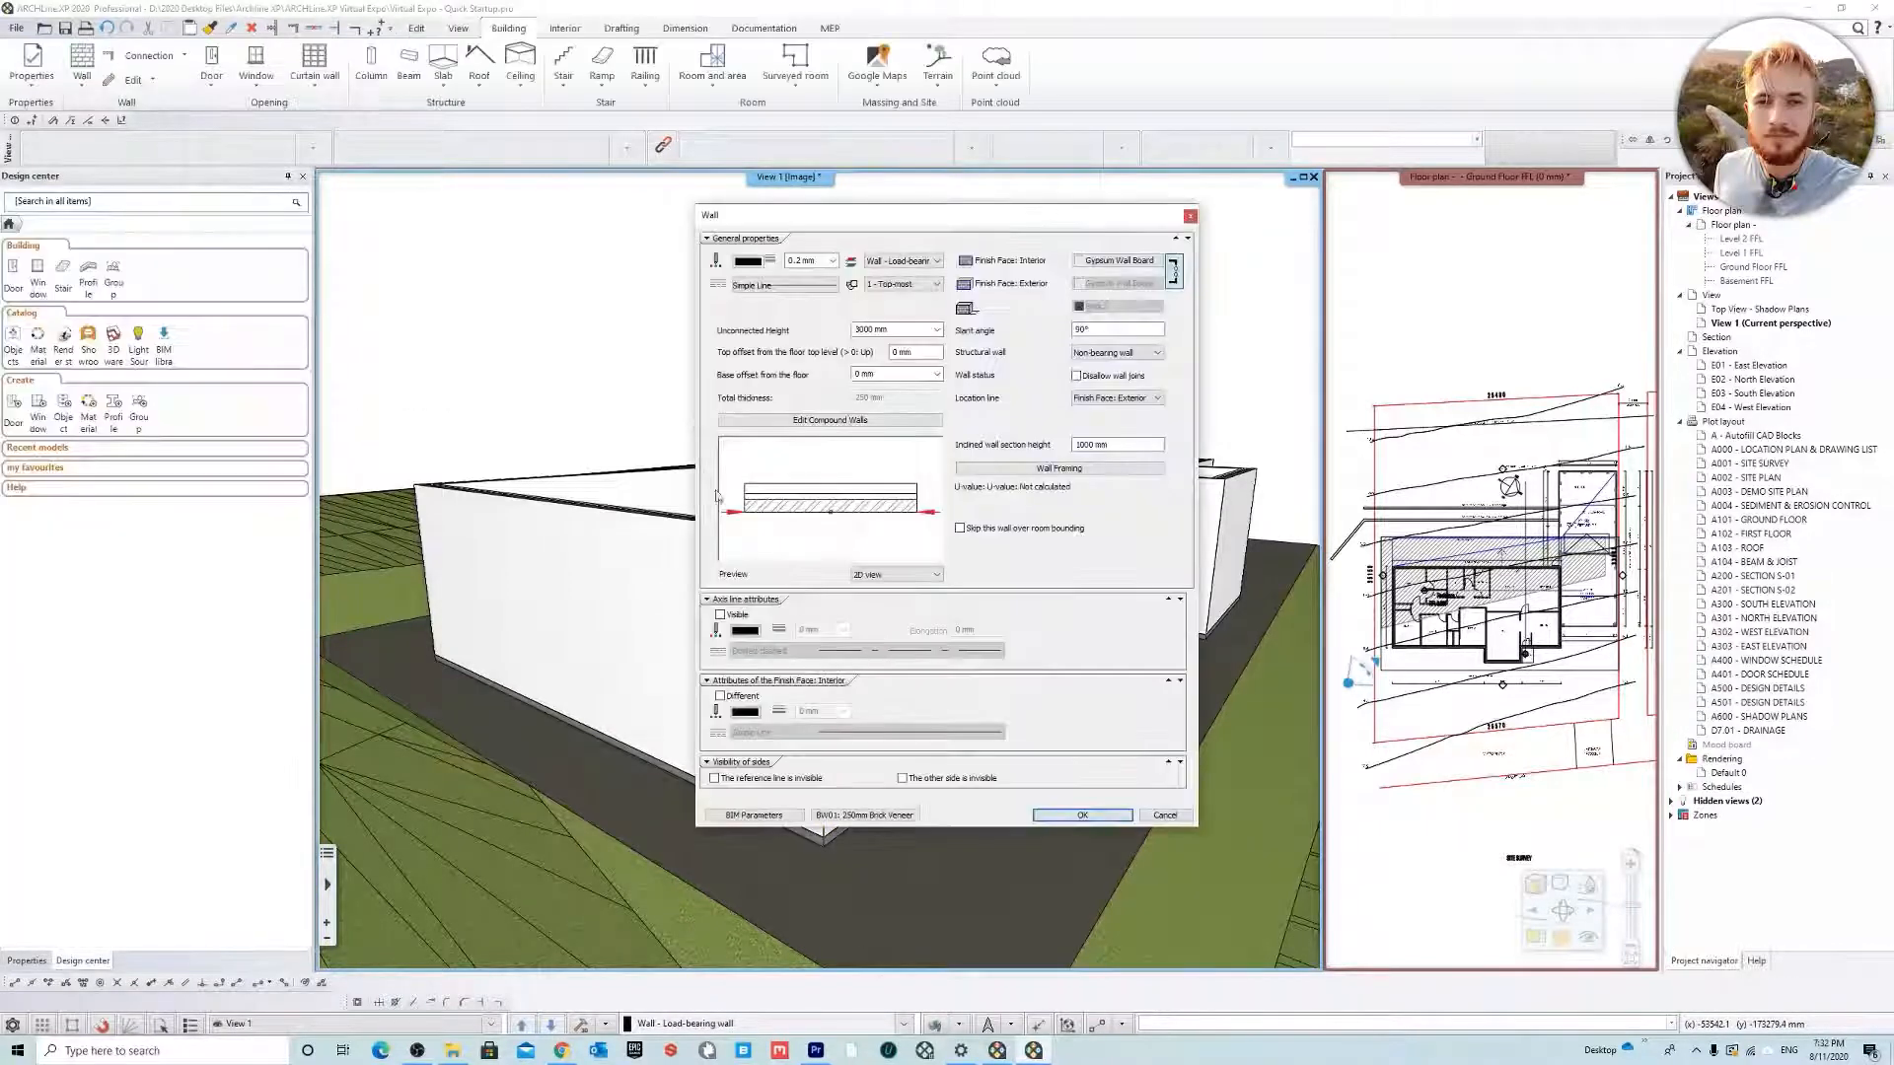
left_click(877, 419)
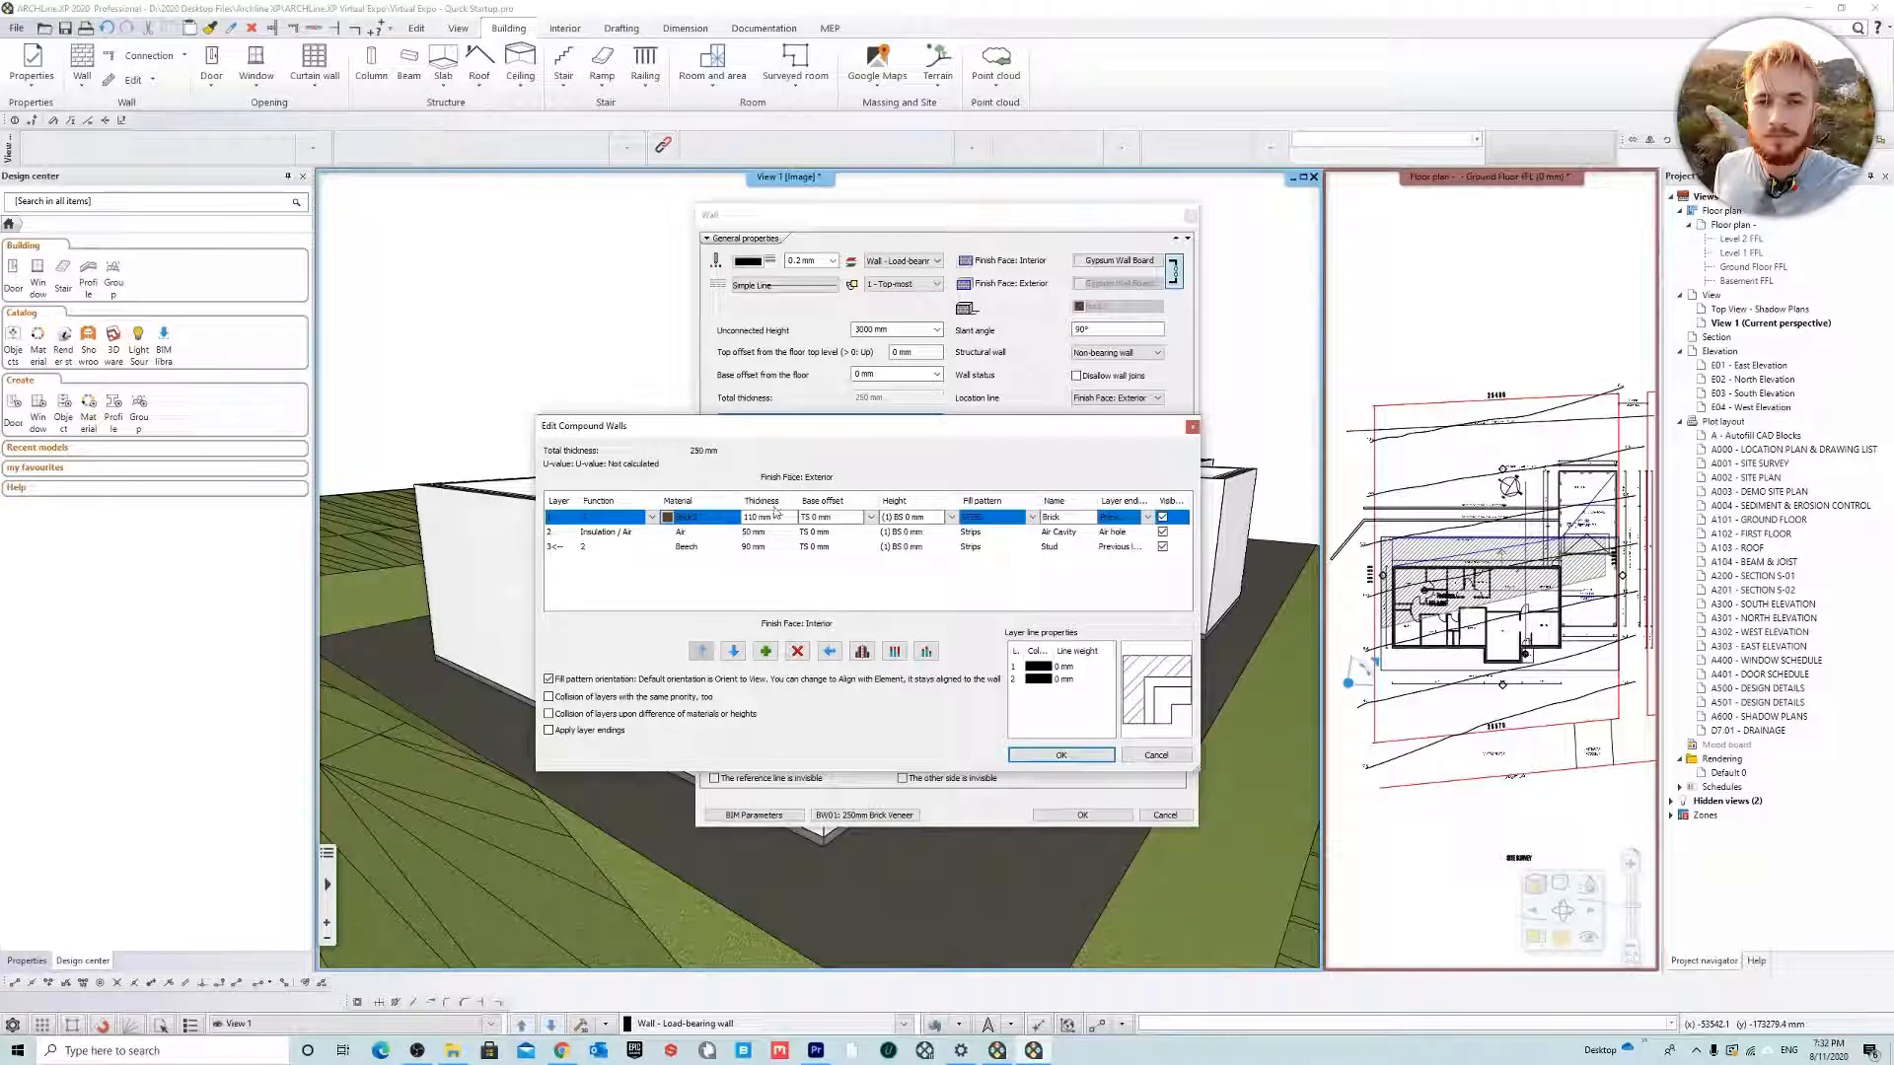
left_click(695, 533)
left_click(705, 547)
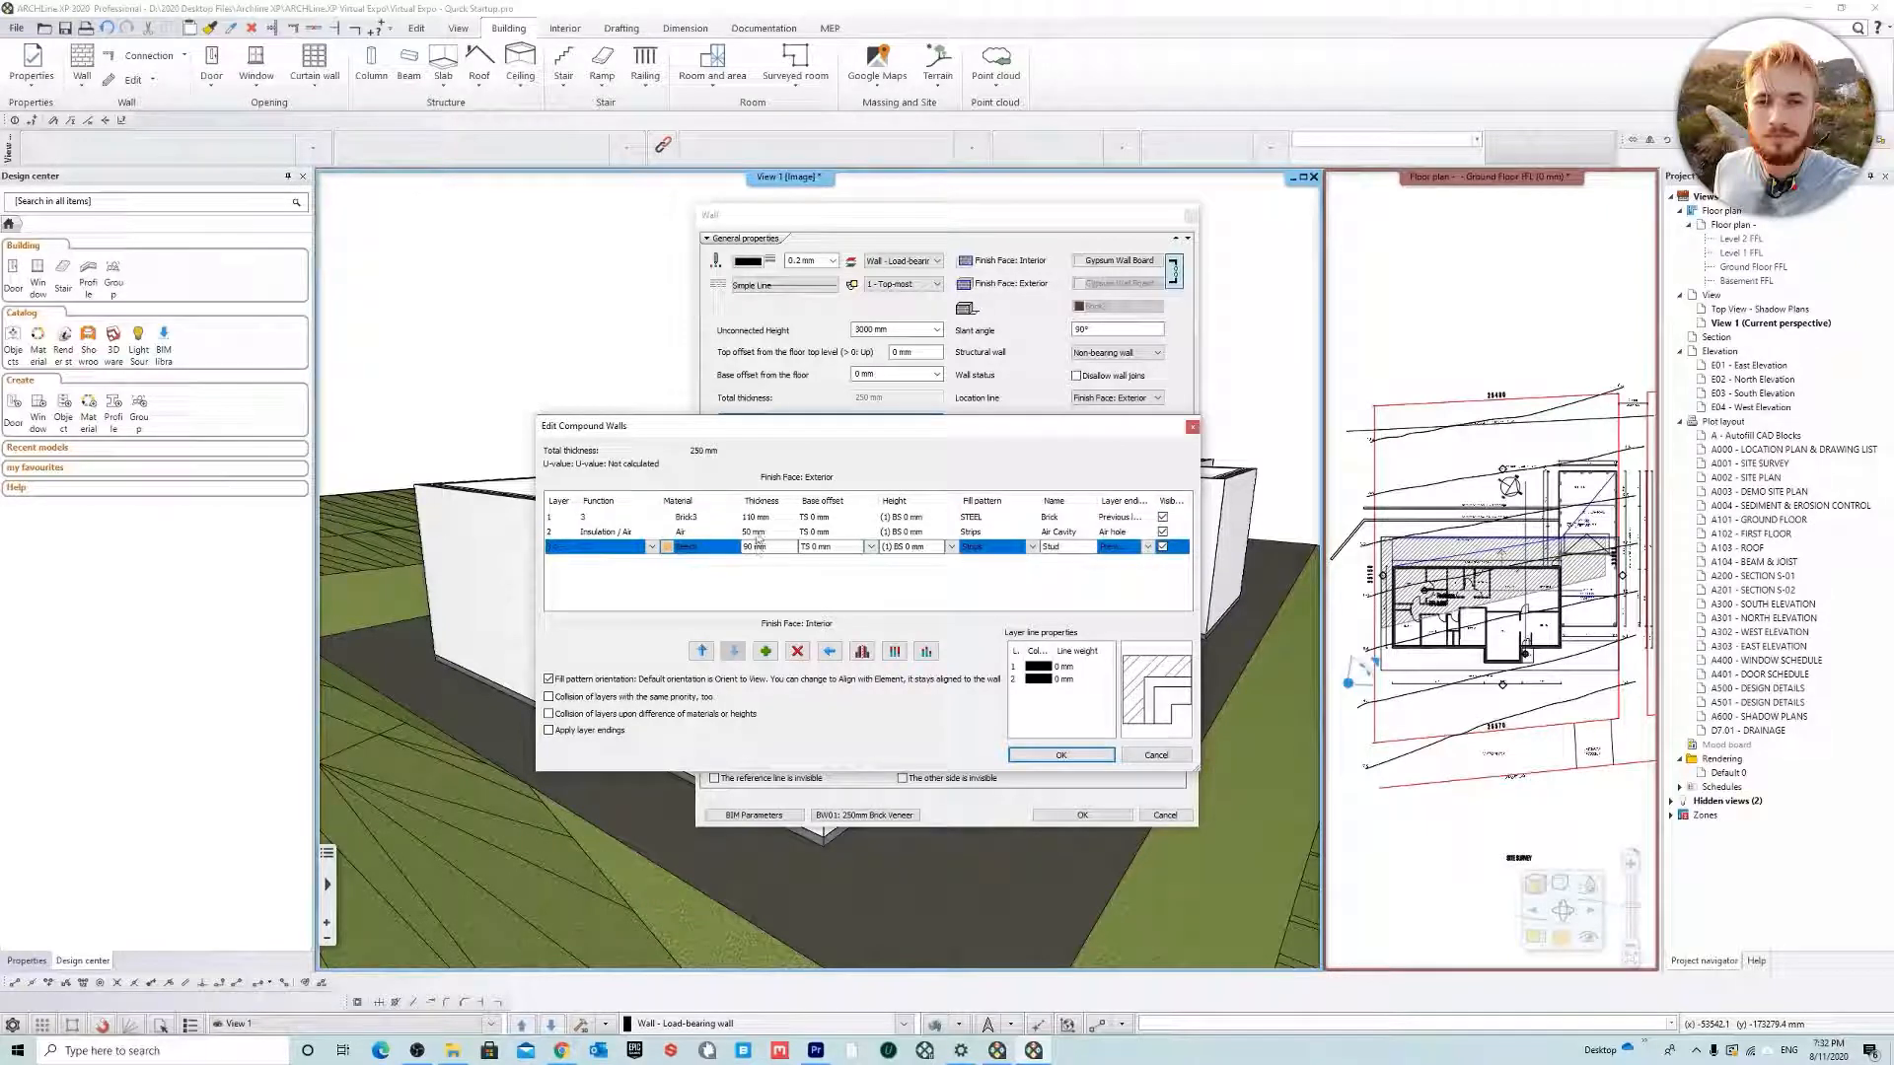
left_click(706, 518)
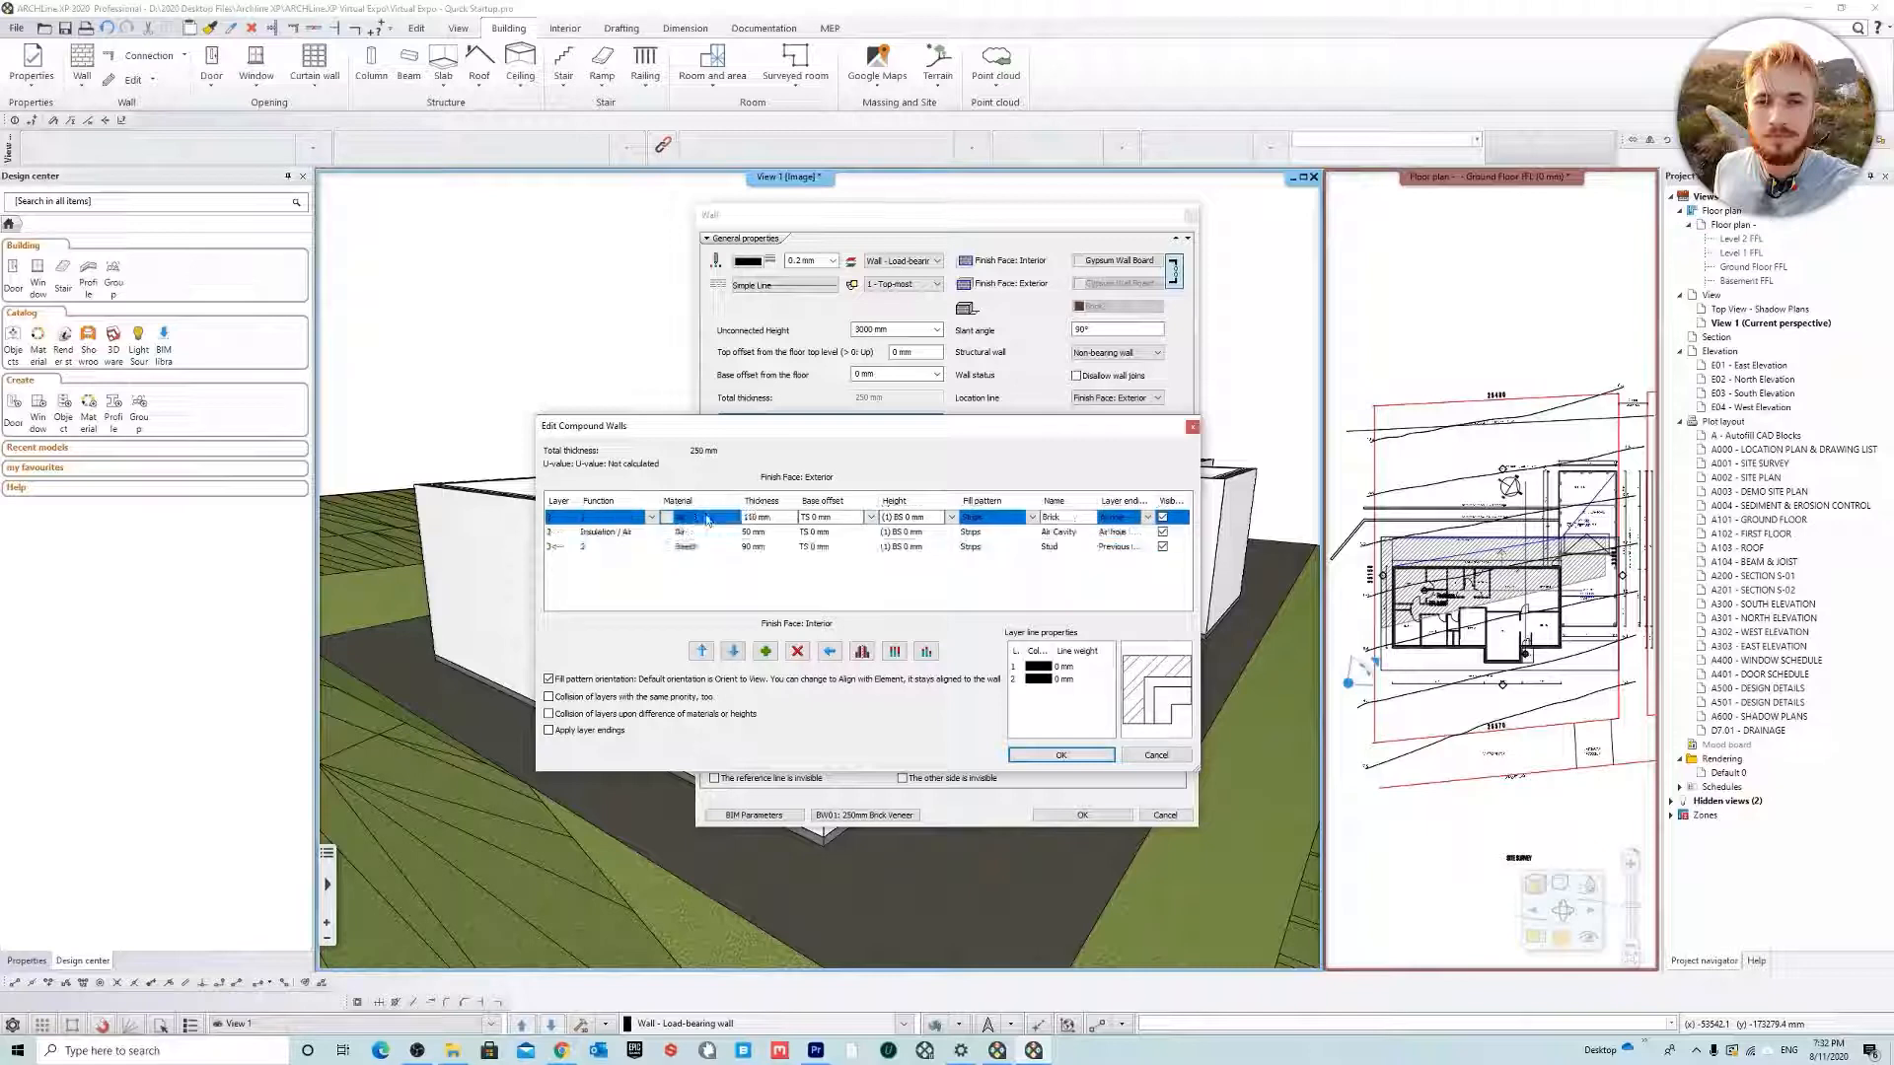
Set the bottom bound of the brick layer's base offset to BS - Bottom of Structure
left_click(871, 518)
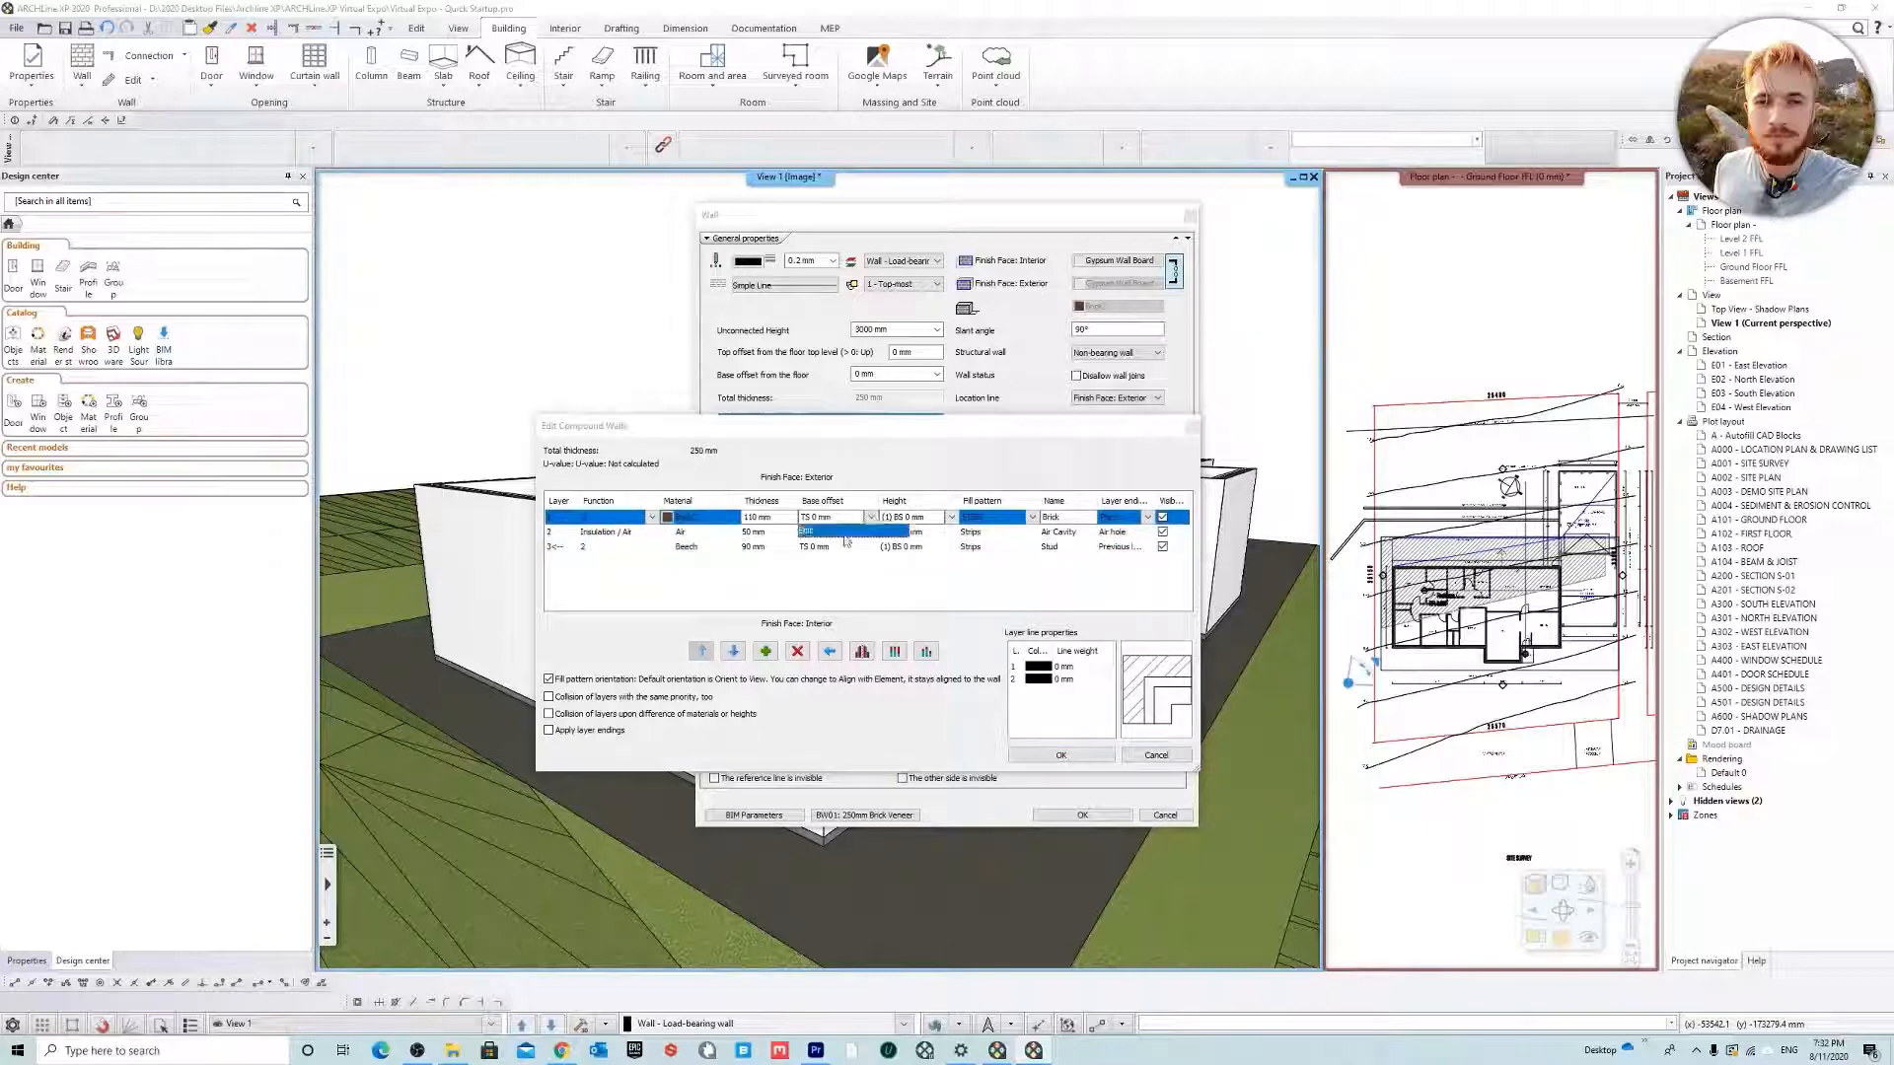
left_click(846, 533)
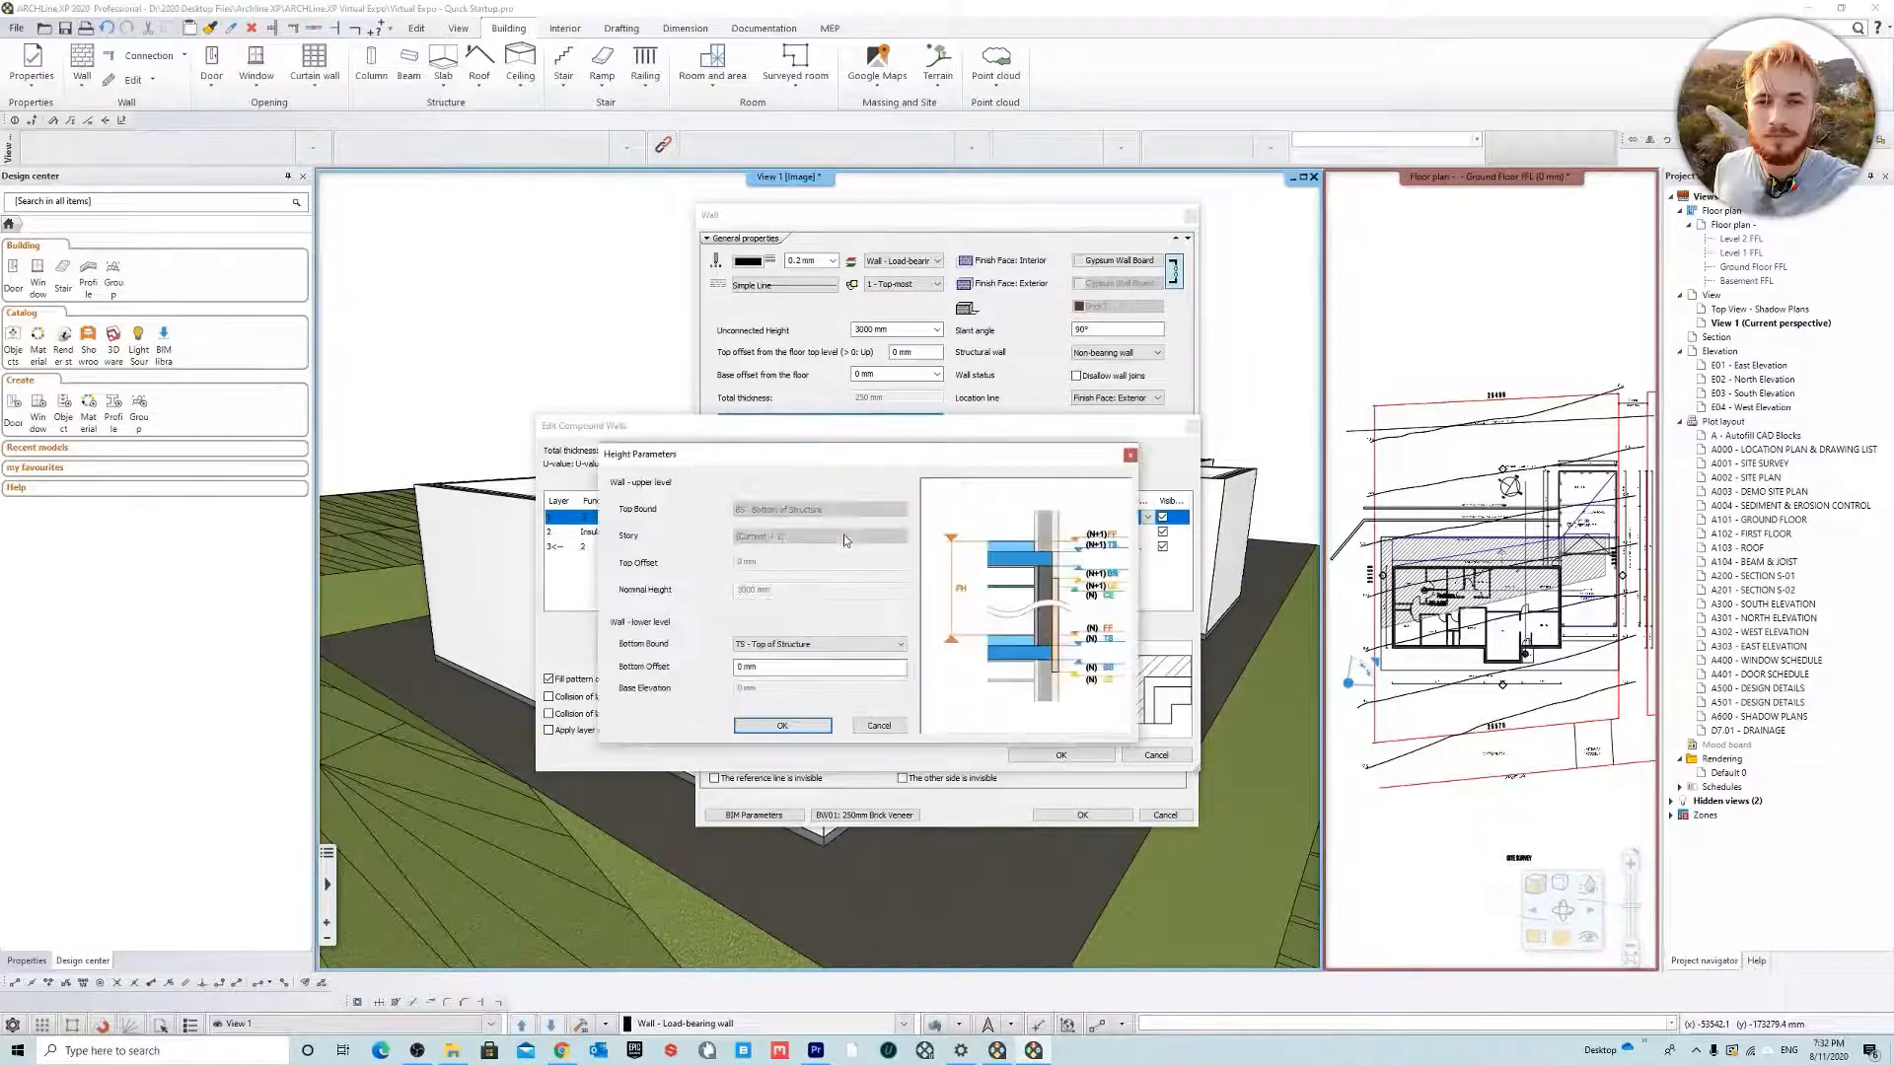
left_click(834, 646)
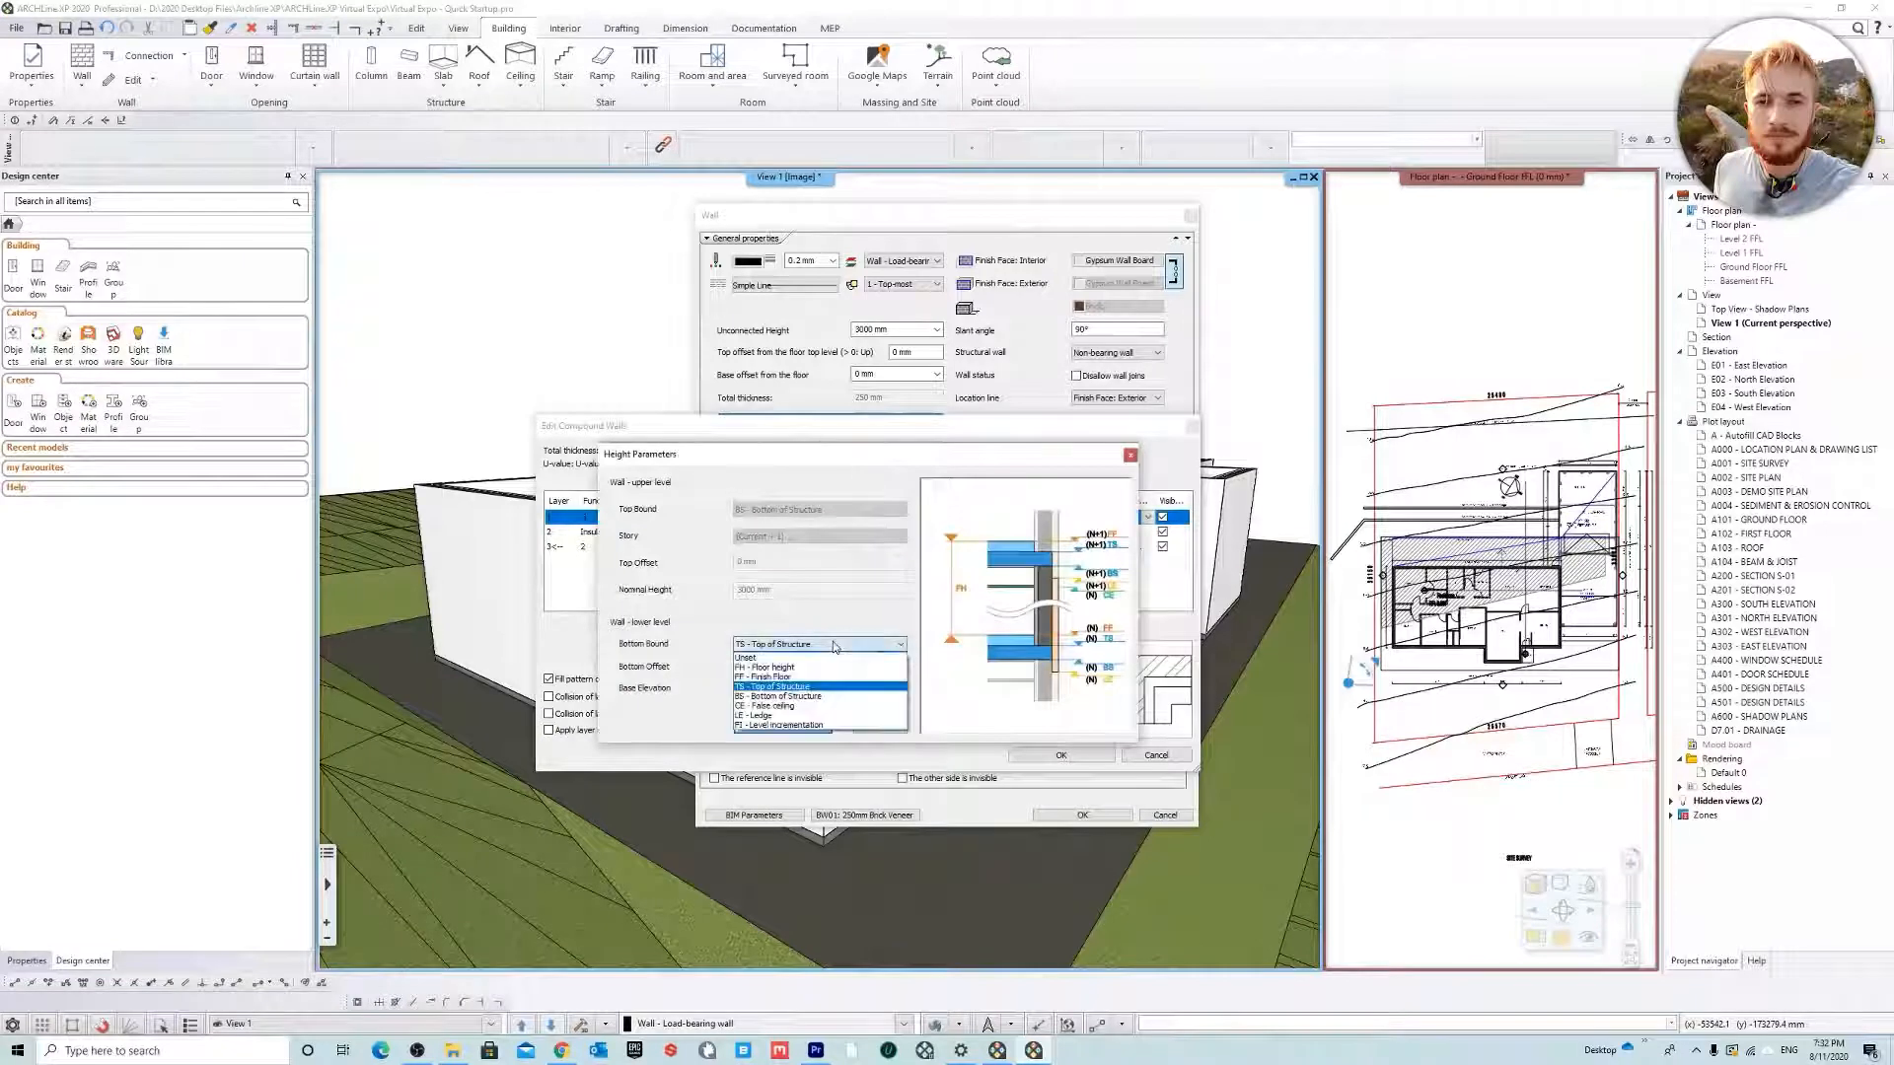
left_click(825, 699)
scroll(964, 629, "up", 3)
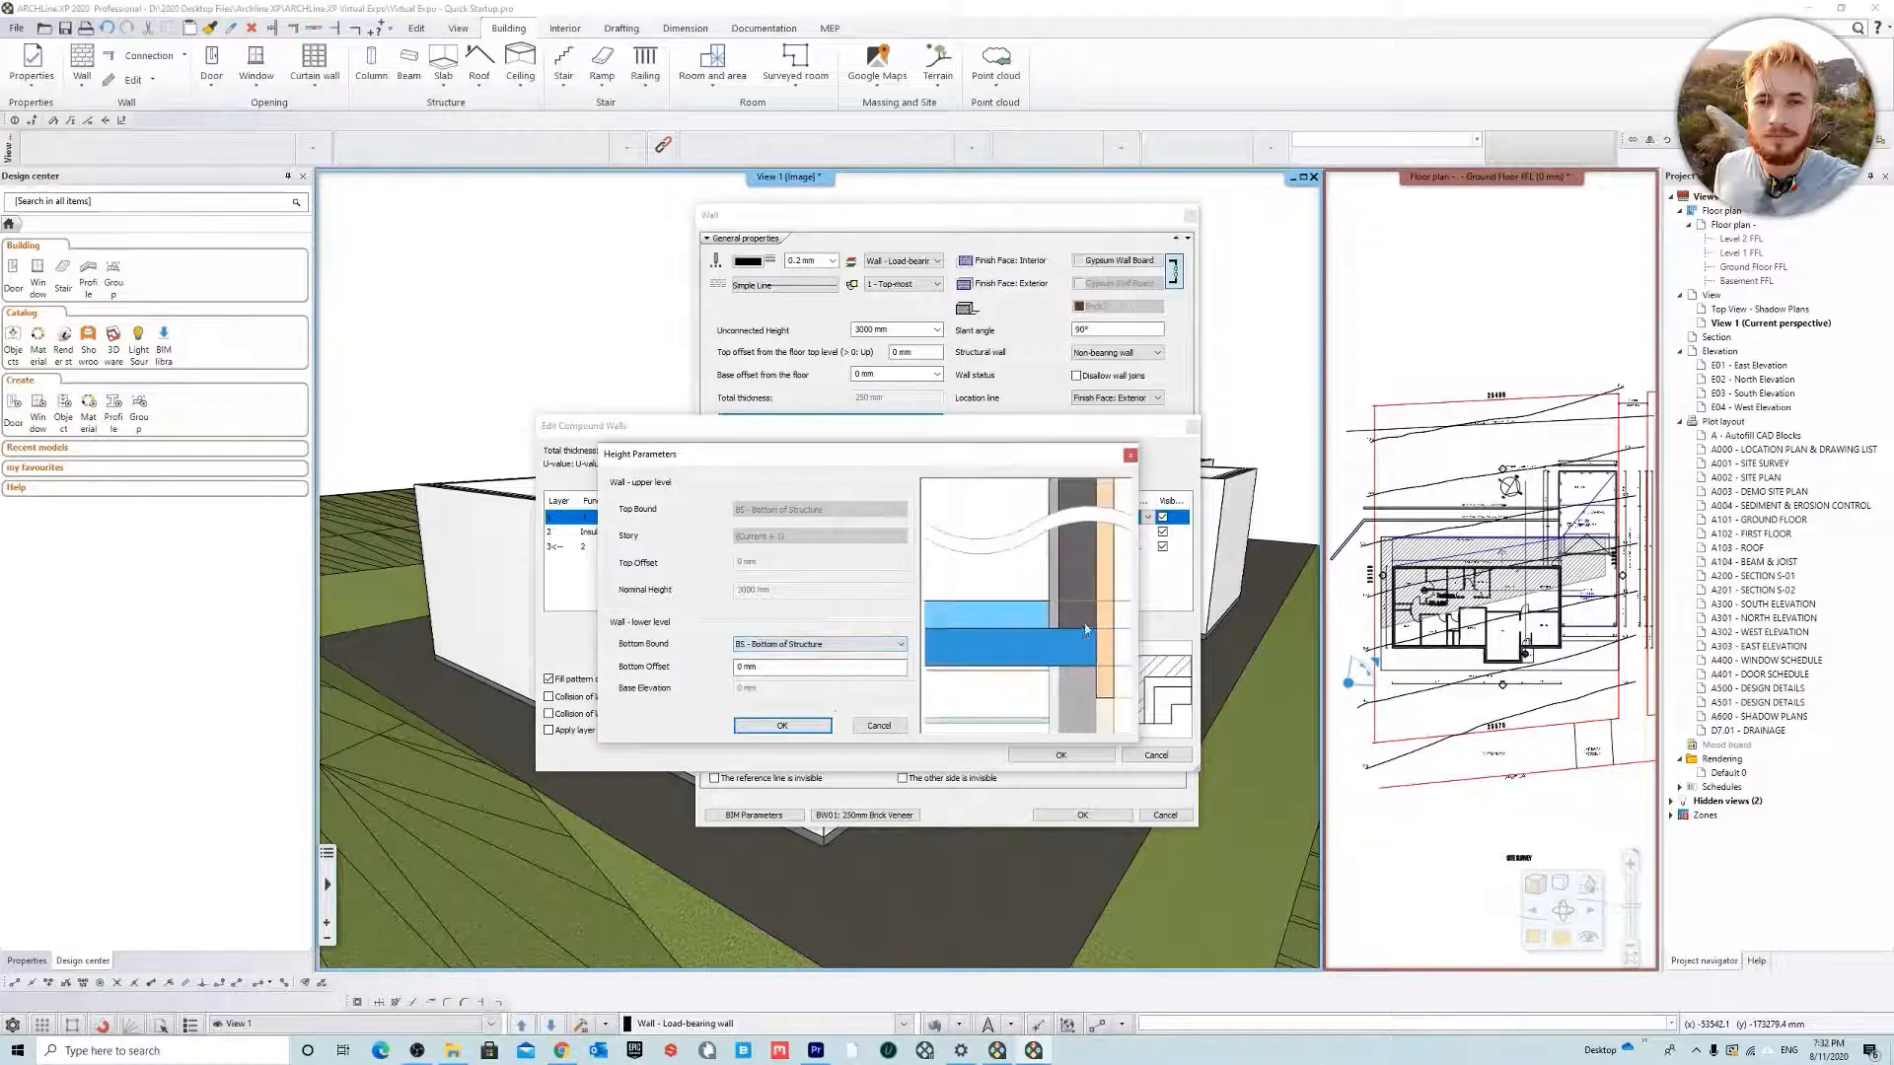
middle_click_drag(978, 631, 1020, 627)
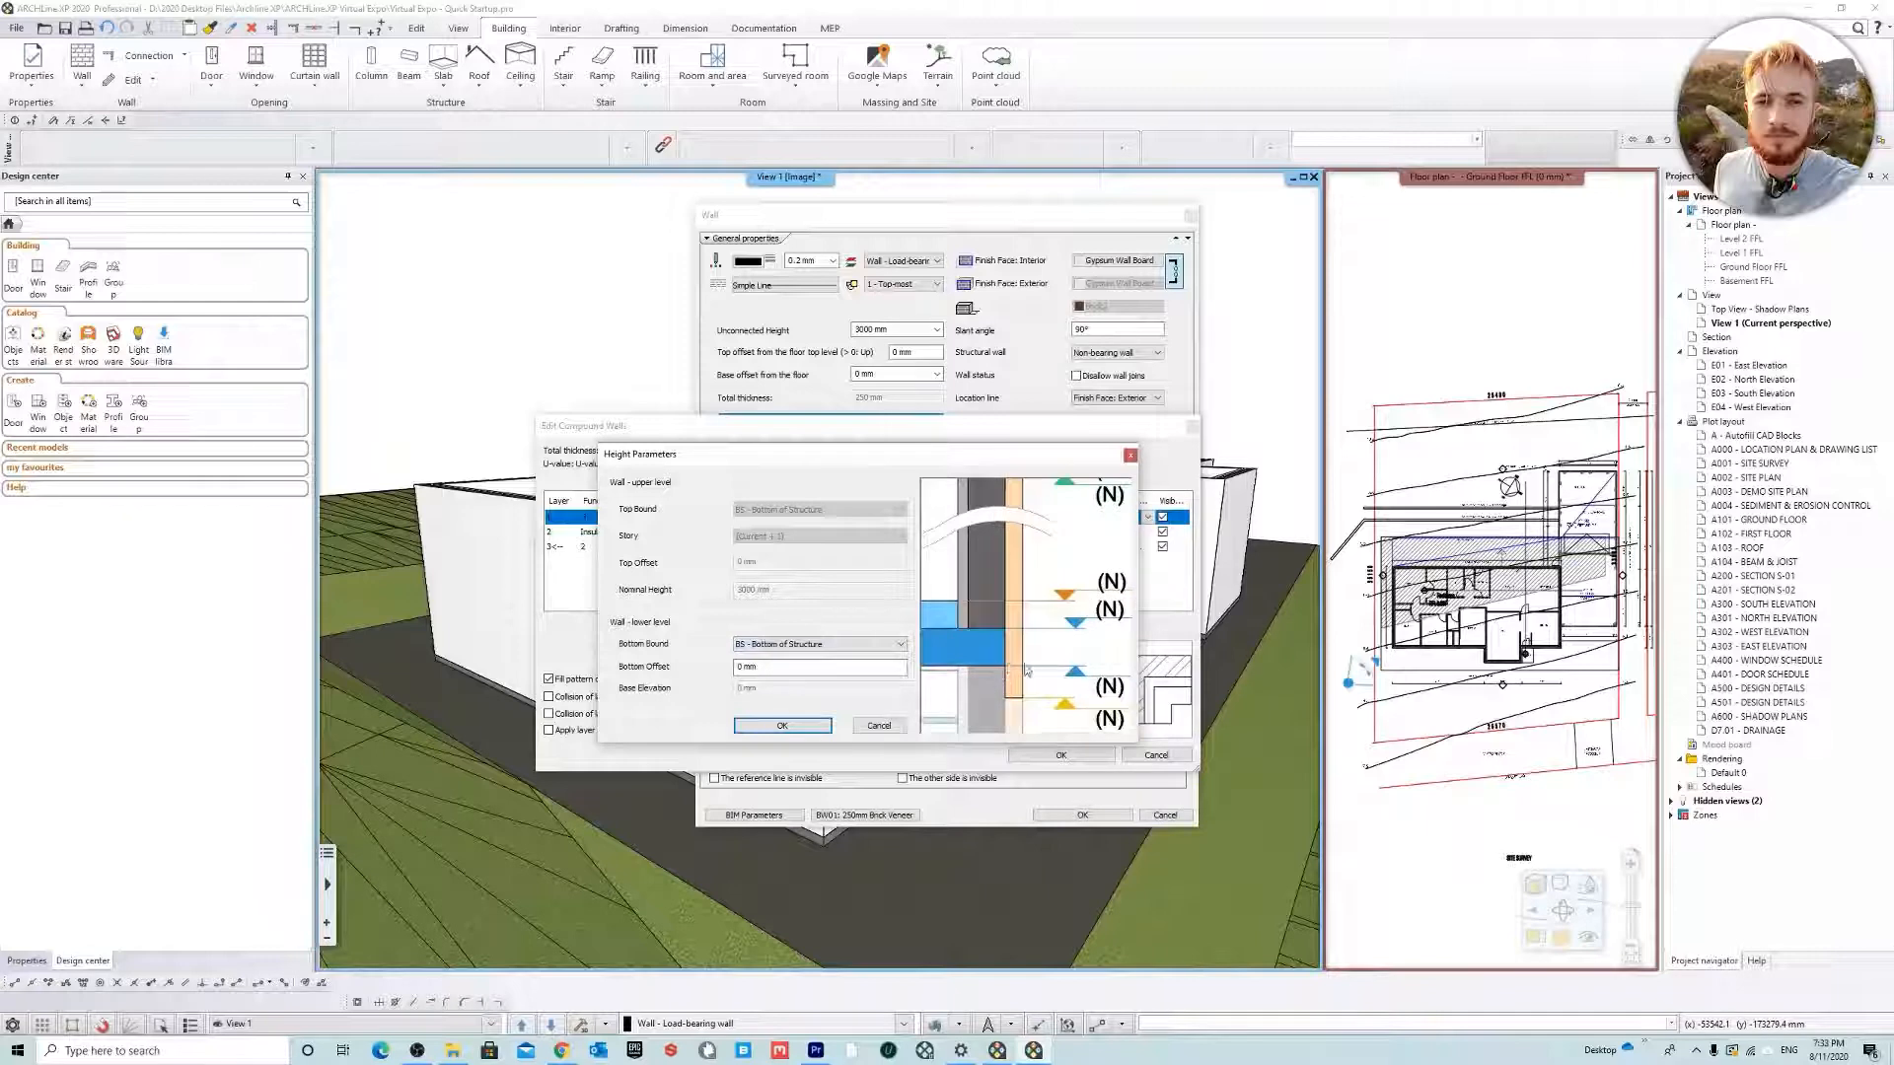
scroll(1020, 670, "down", 3)
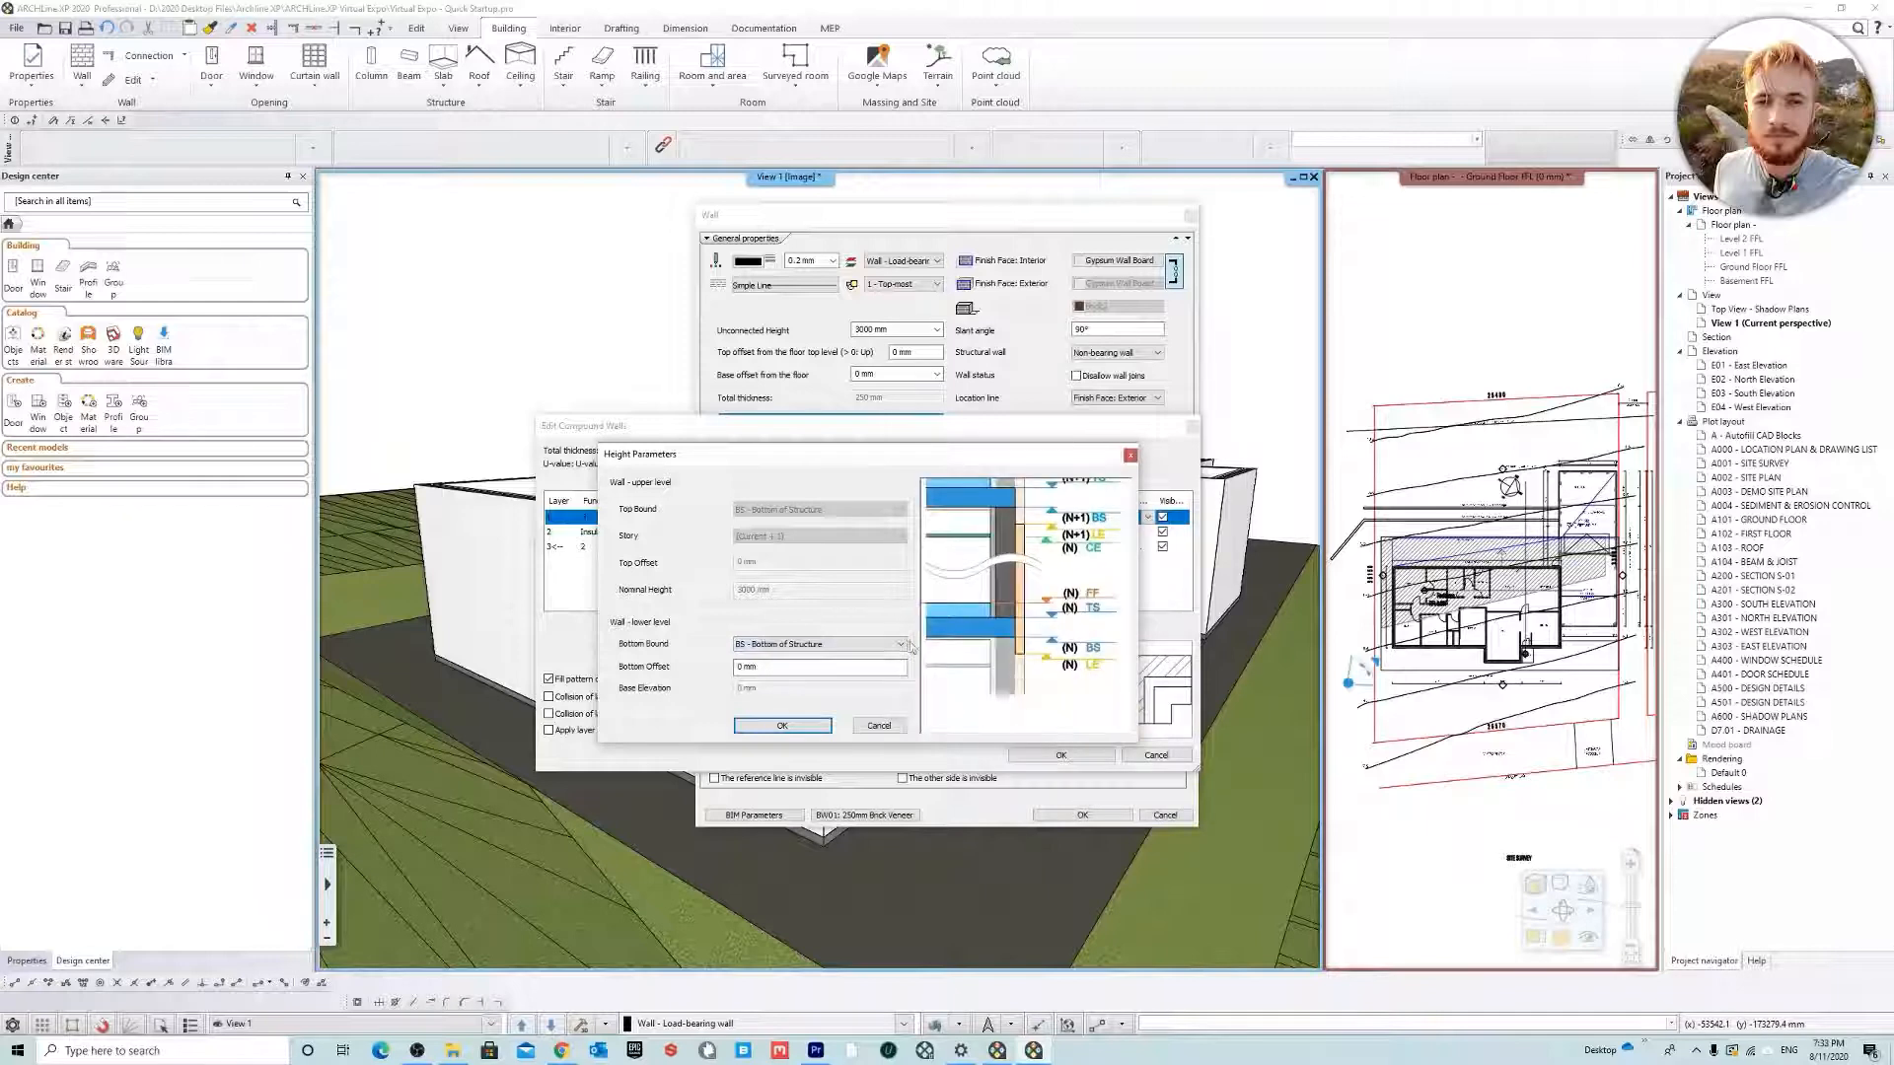
left_click(792, 728)
Give the air cavity layer the same base offset of BS 0 mm and accept the compound wall layers
left_click(846, 520)
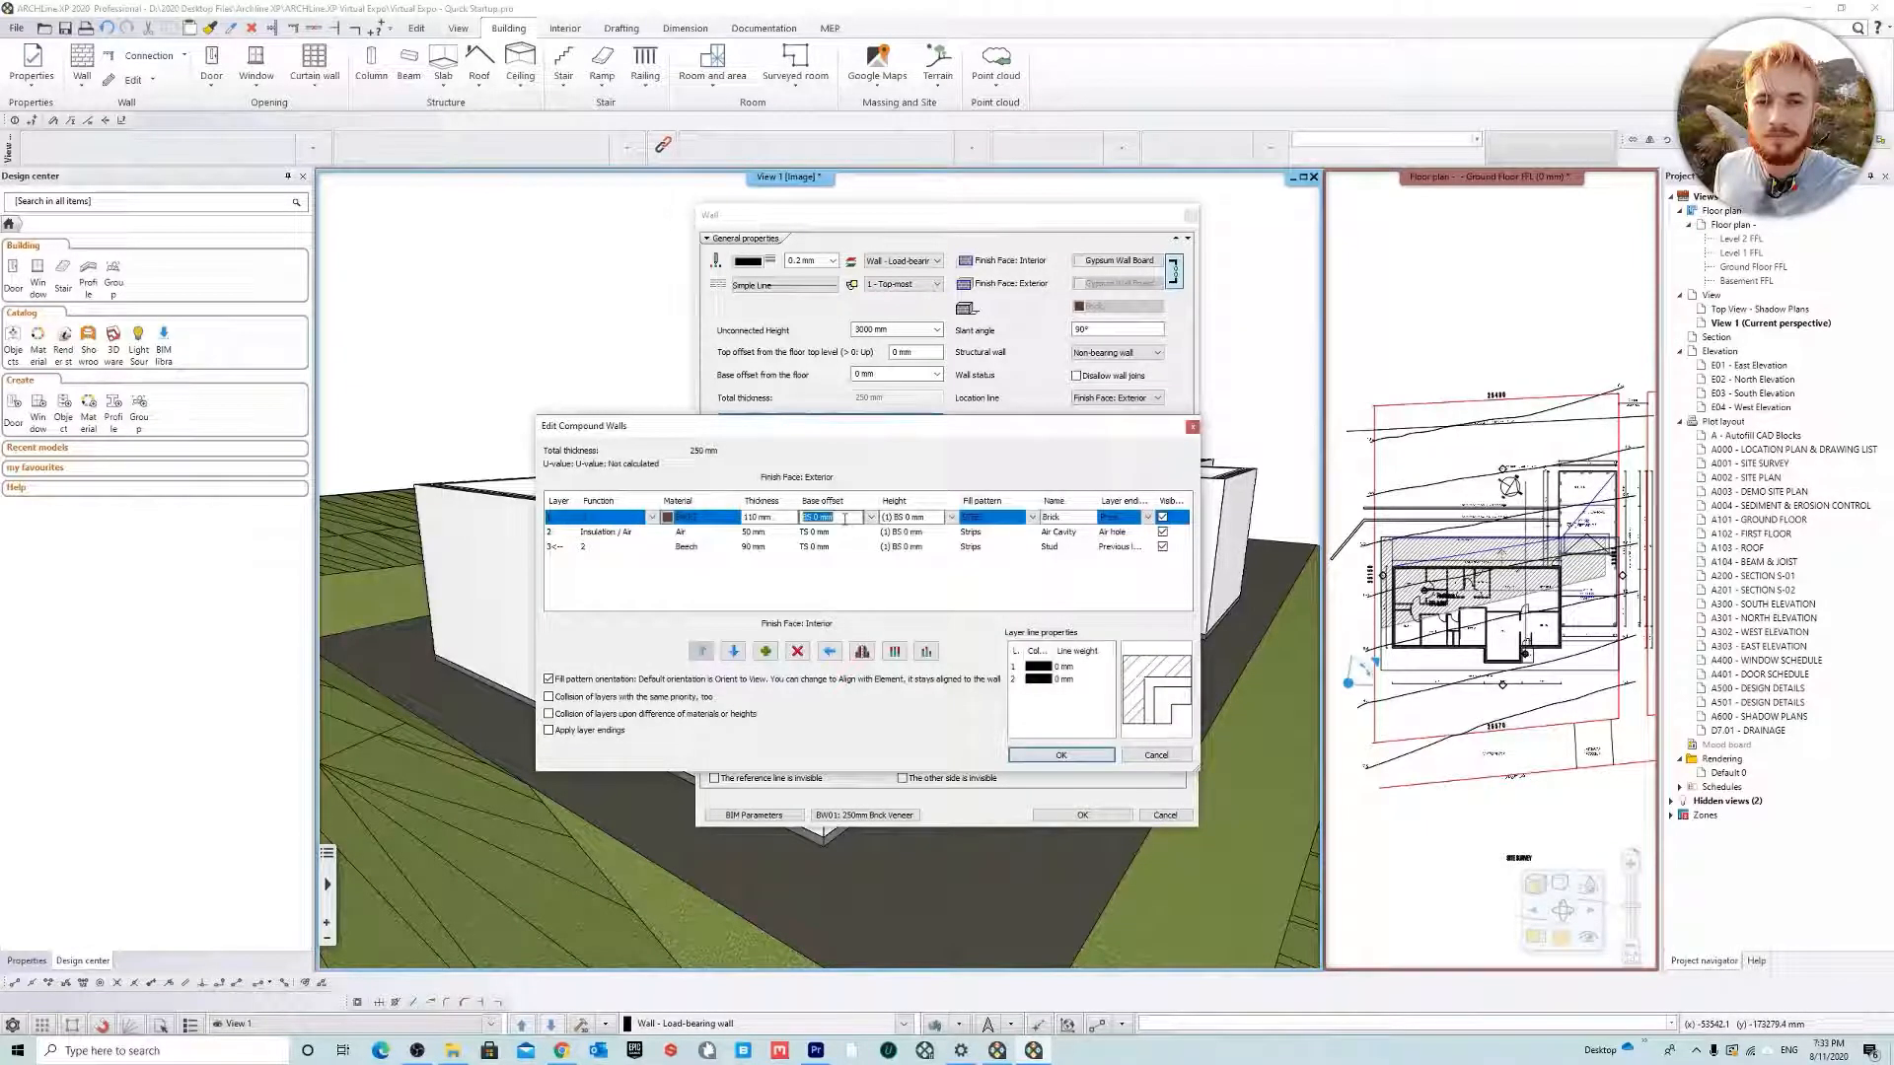
left_click(843, 533)
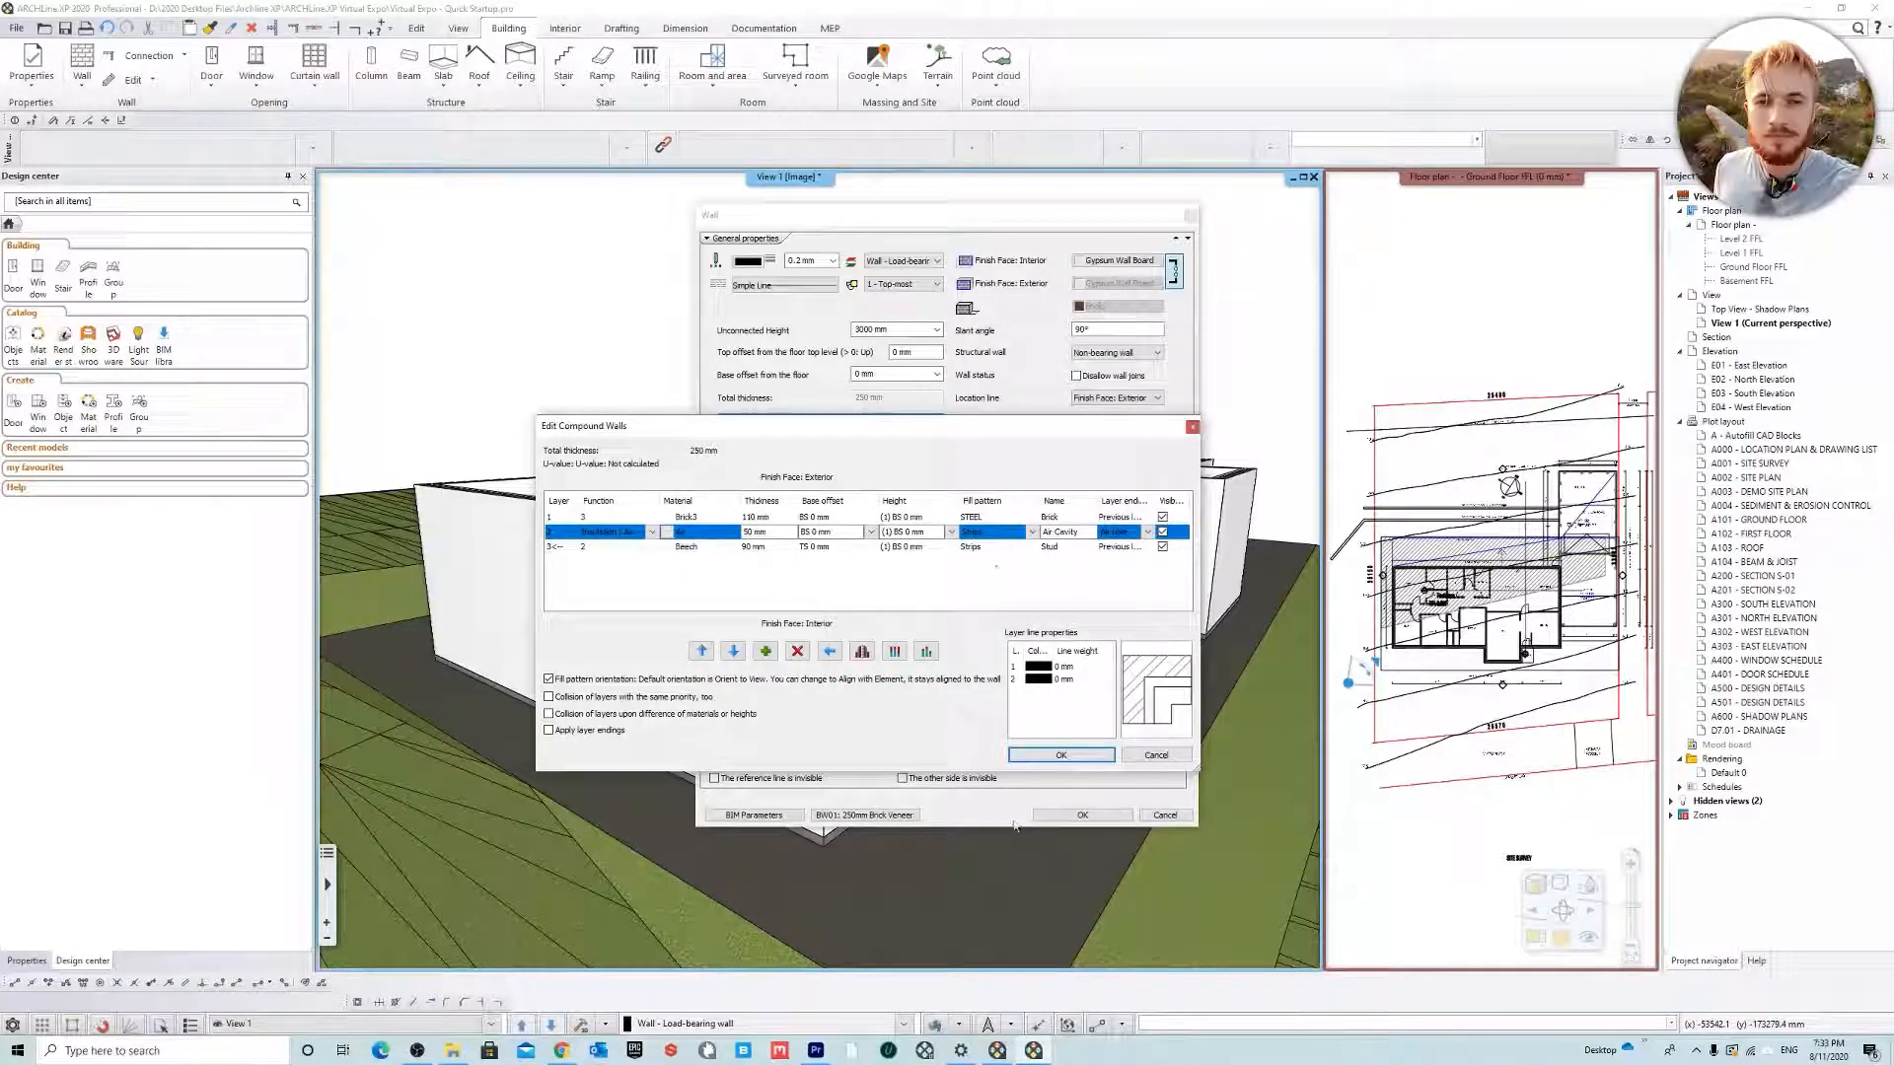
left_click(1061, 756)
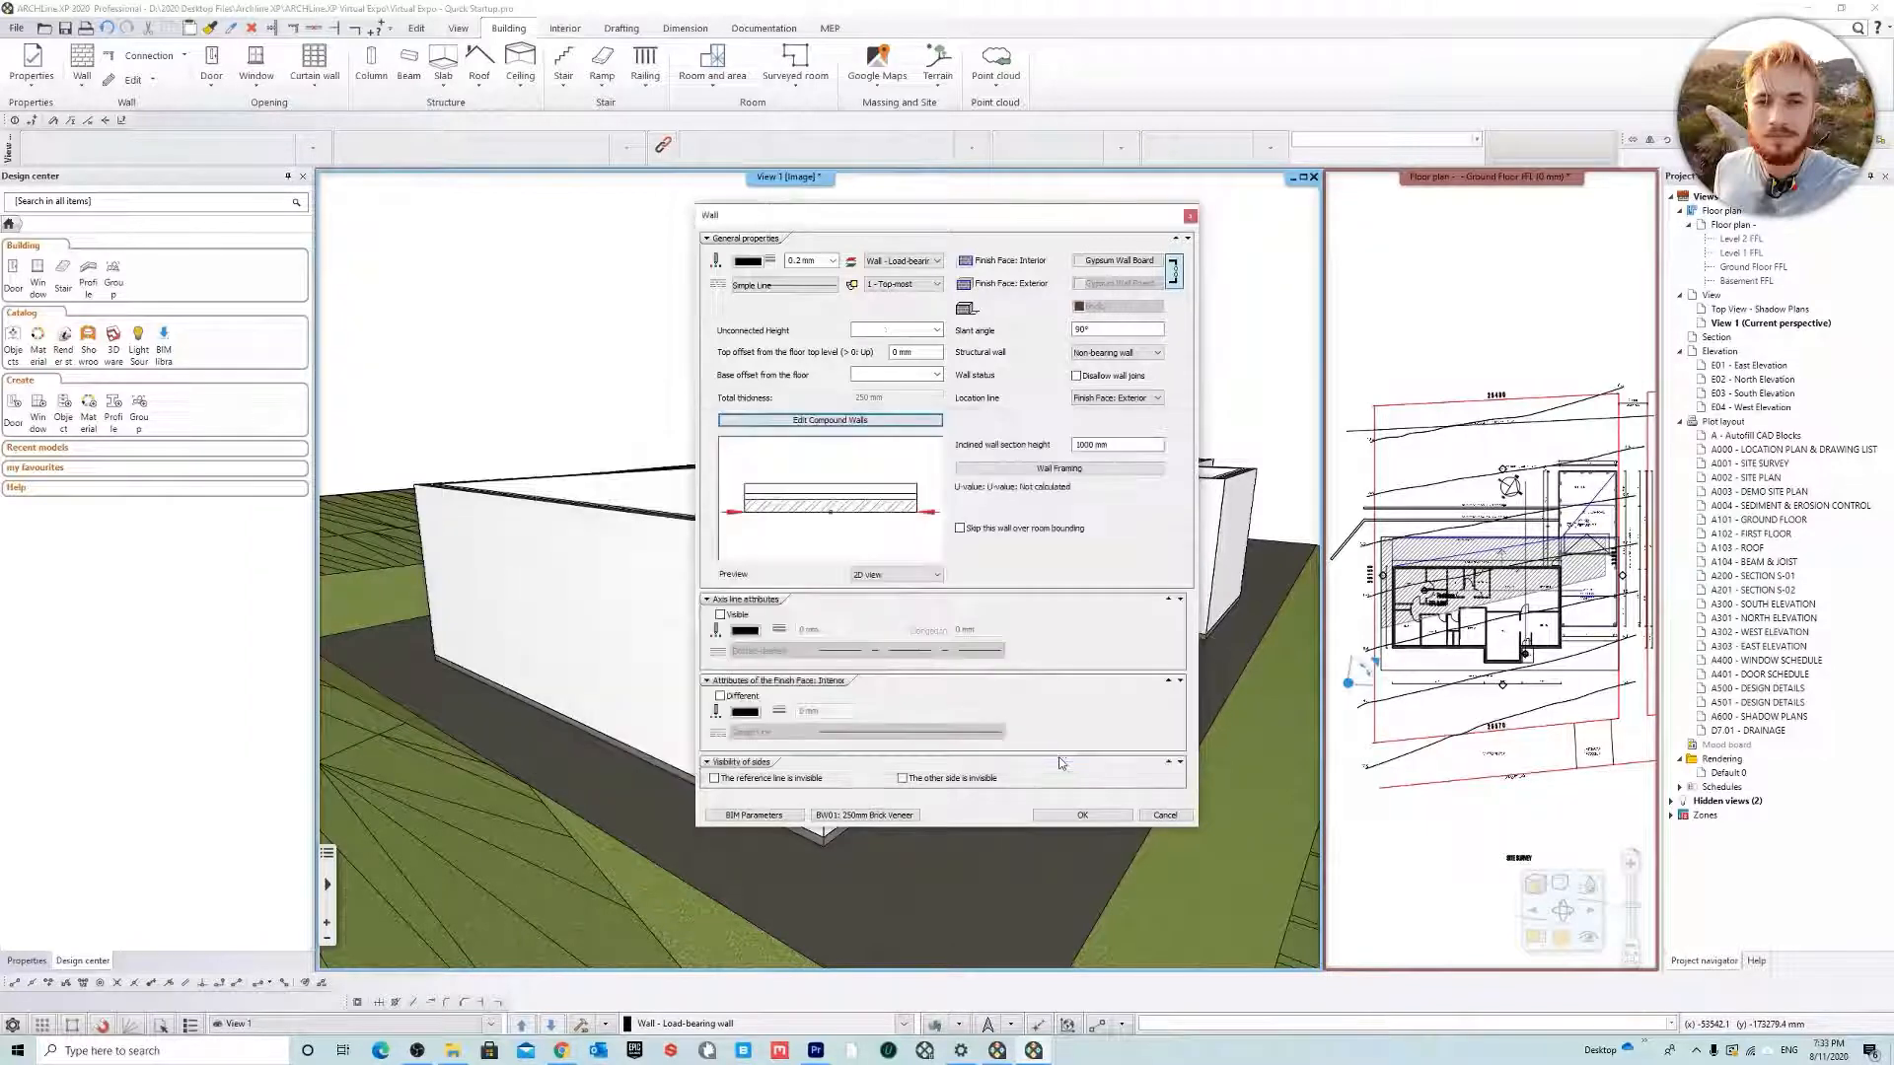
Save the modified wall settings as a new style named "BW01: 250mm Brick Veneer (BS -100mm)" and activate it
left_click(878, 816)
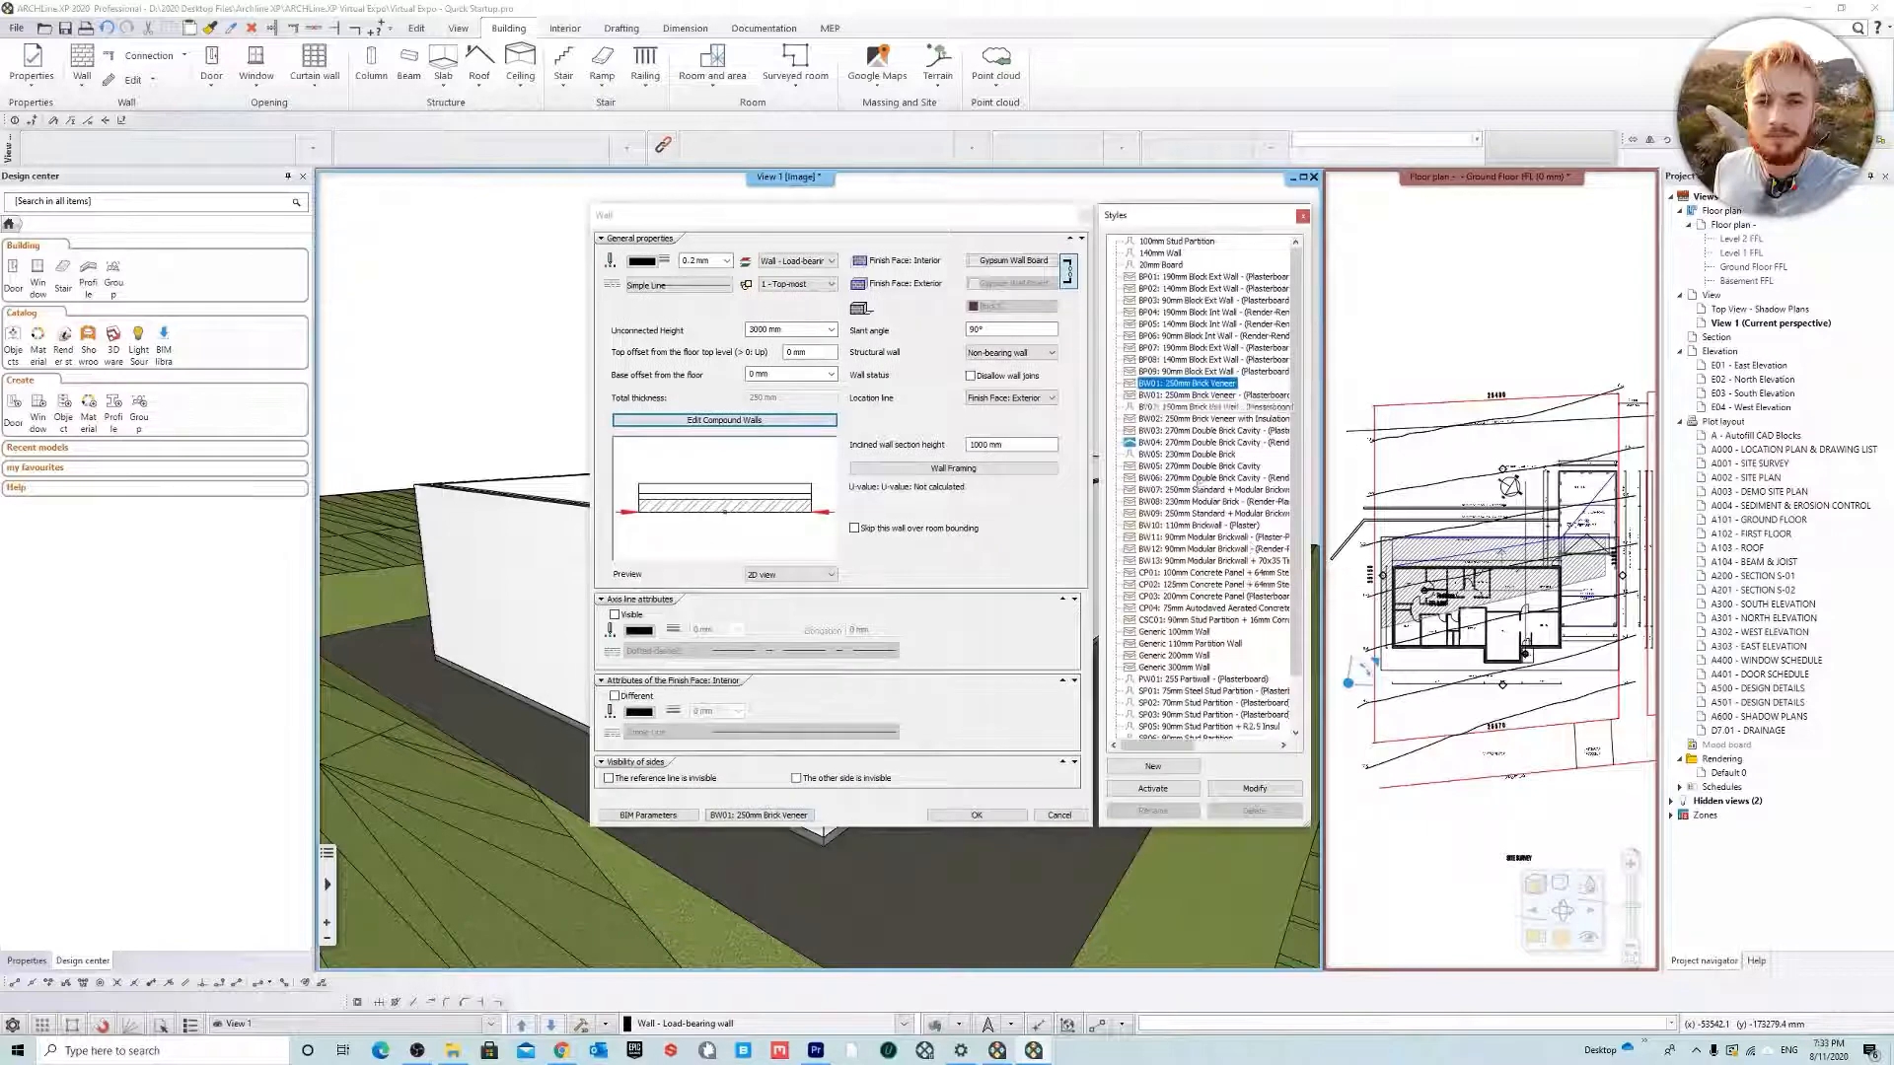
left_click(1171, 768)
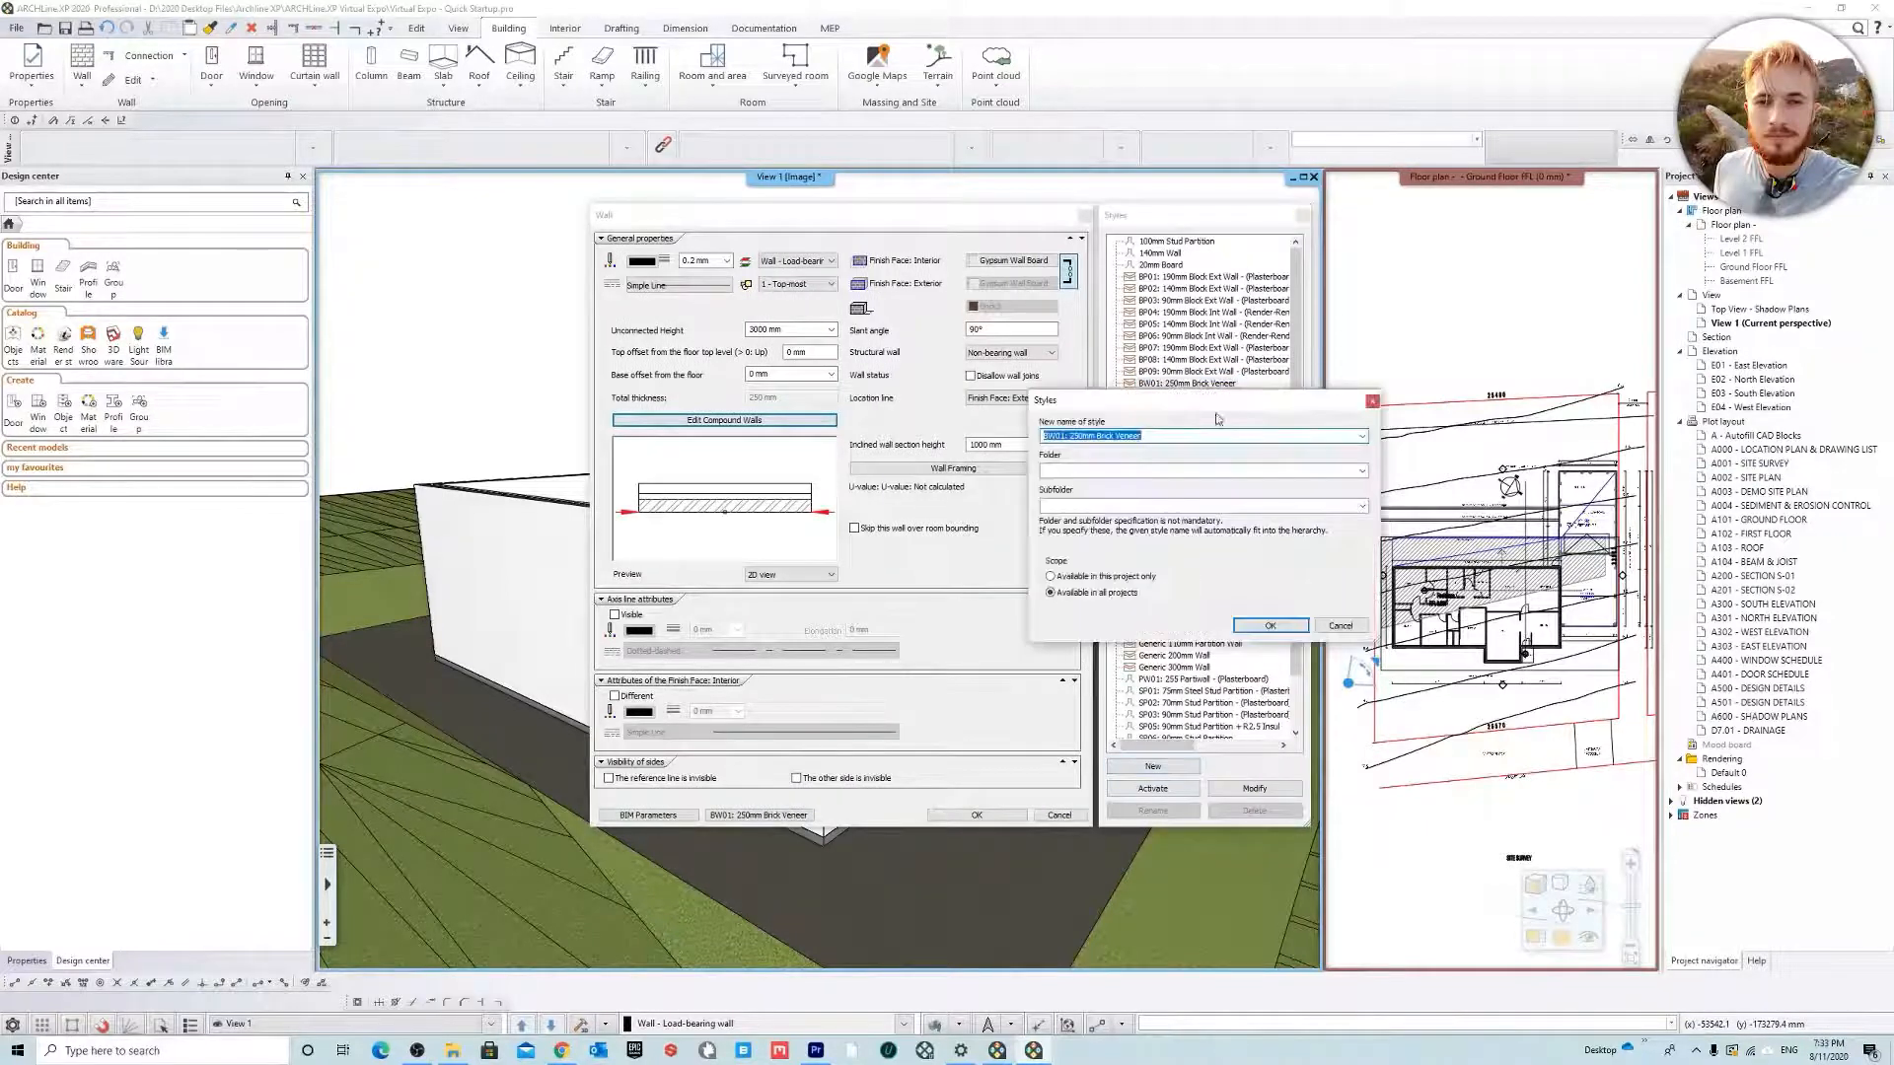
left_click_drag(1218, 404, 875, 462)
left_click(859, 497)
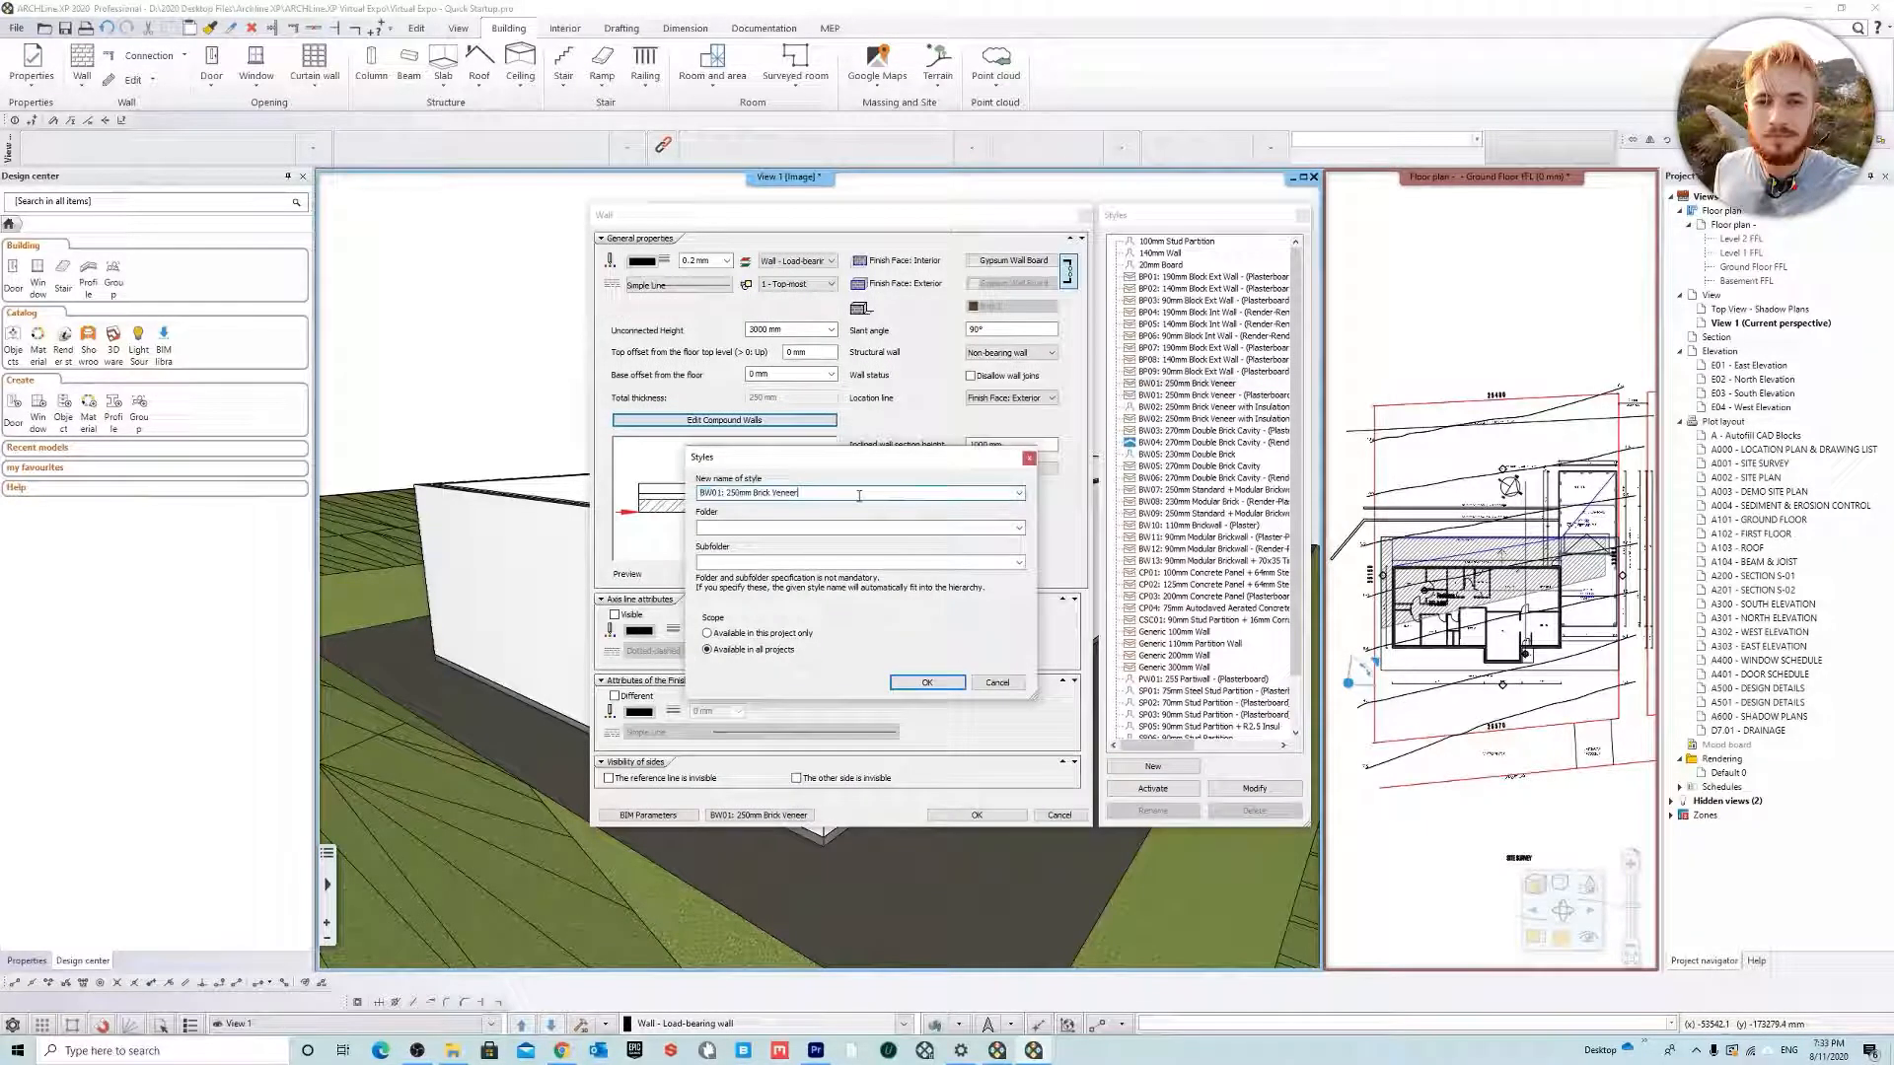
type("(BS -100mm")
left_click(927, 683)
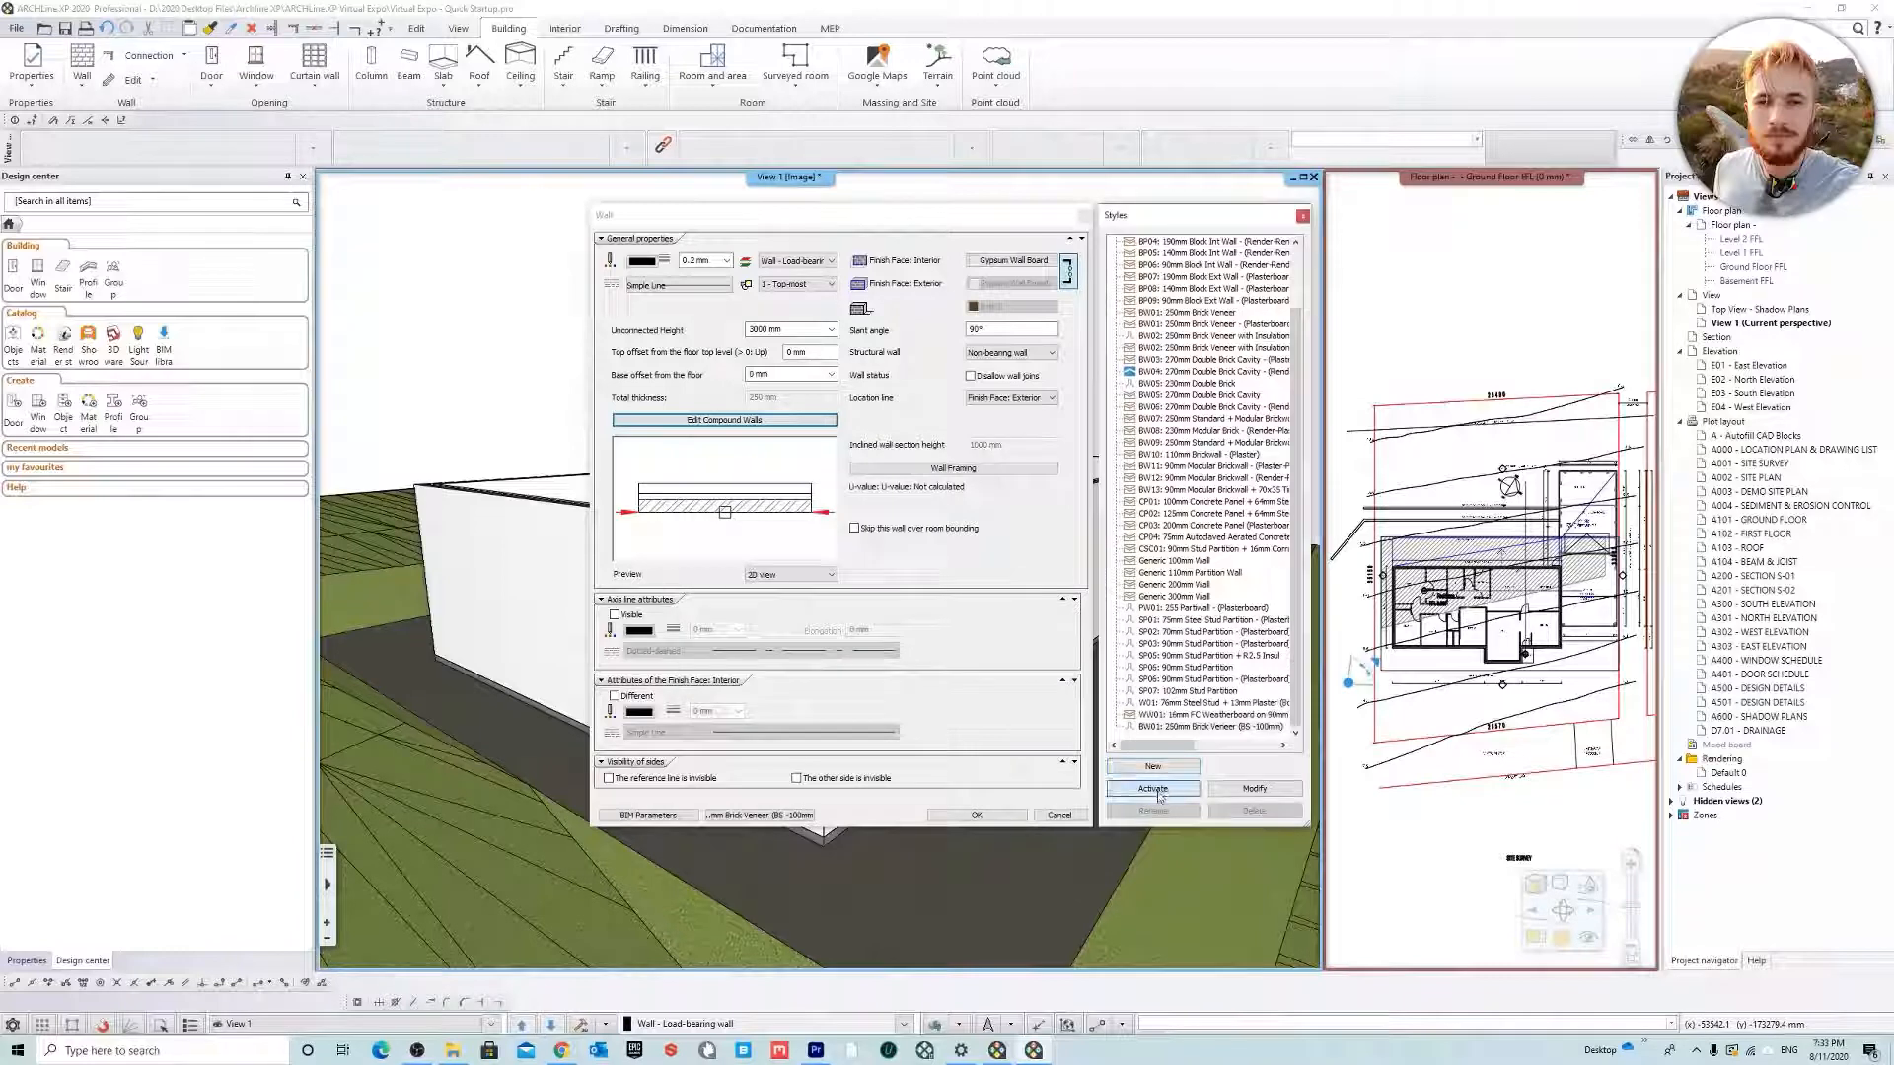
left_click(1153, 788)
left_click(976, 815)
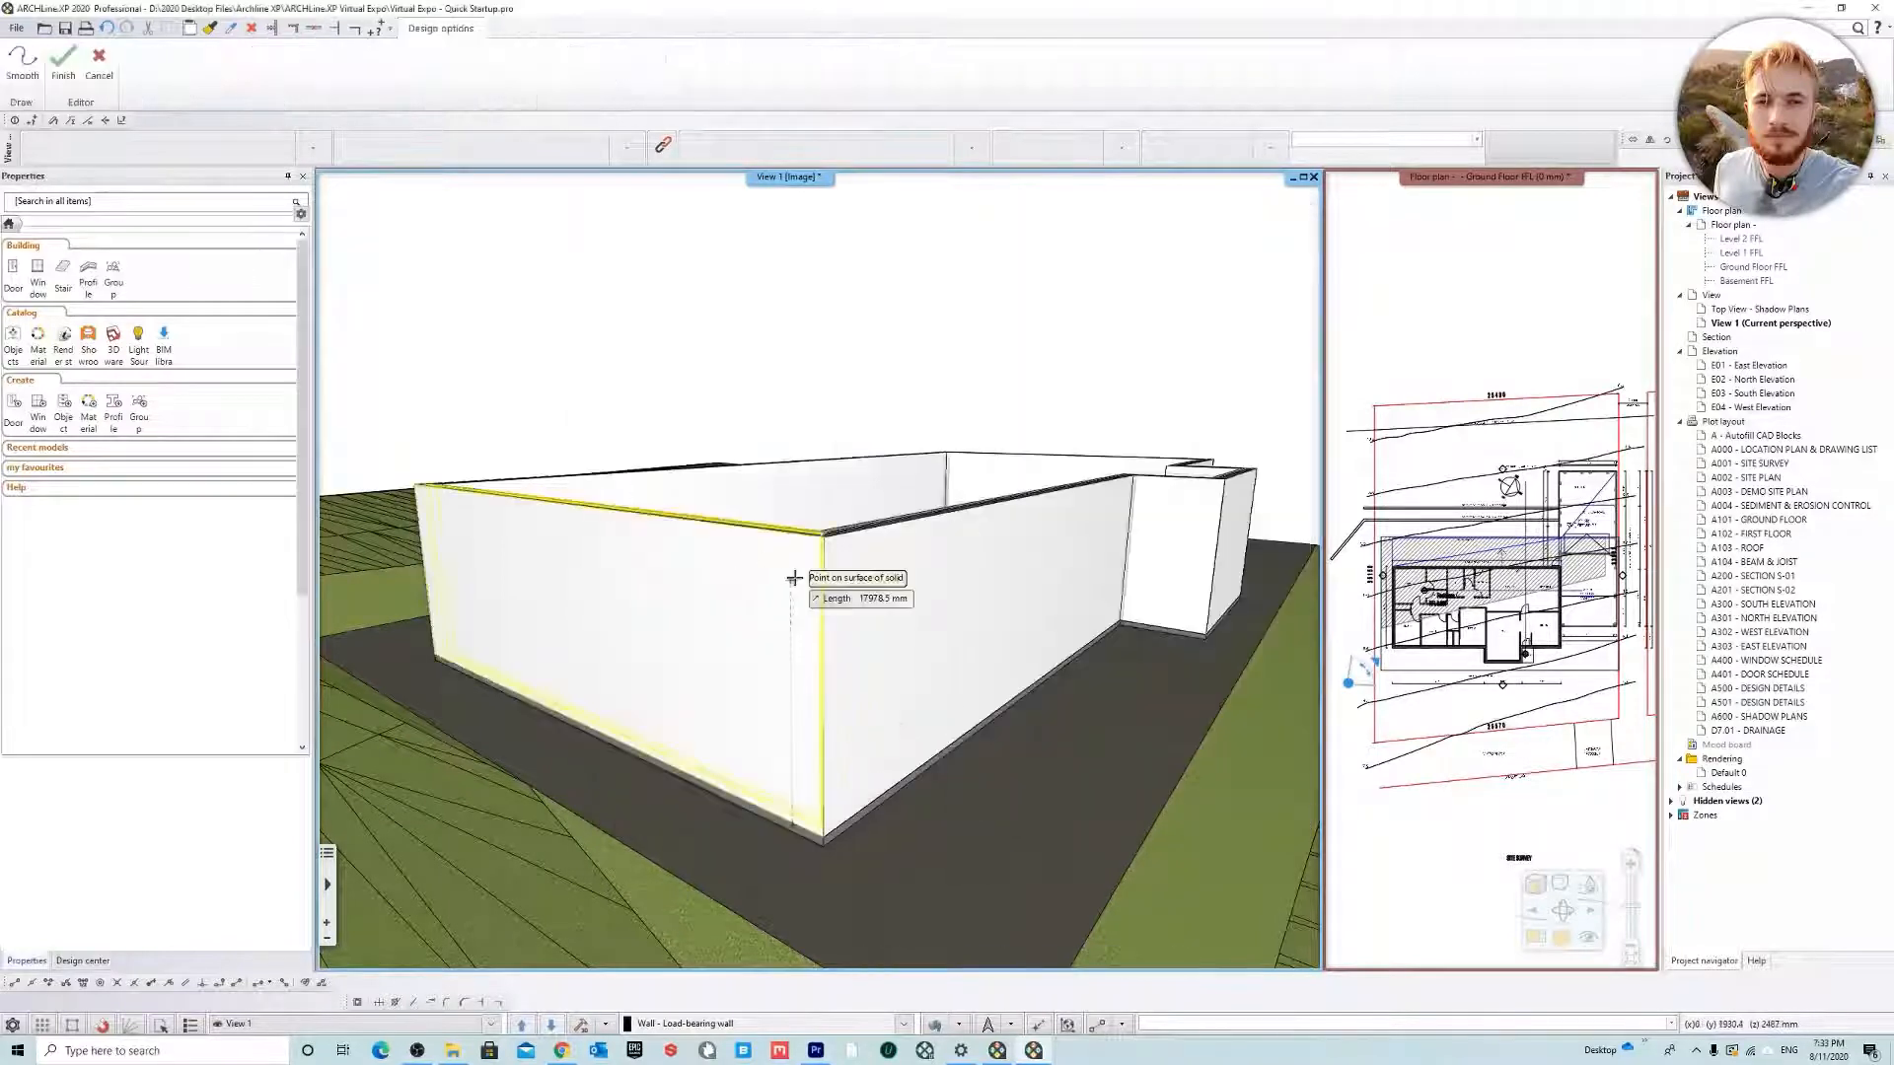
key("Escape")
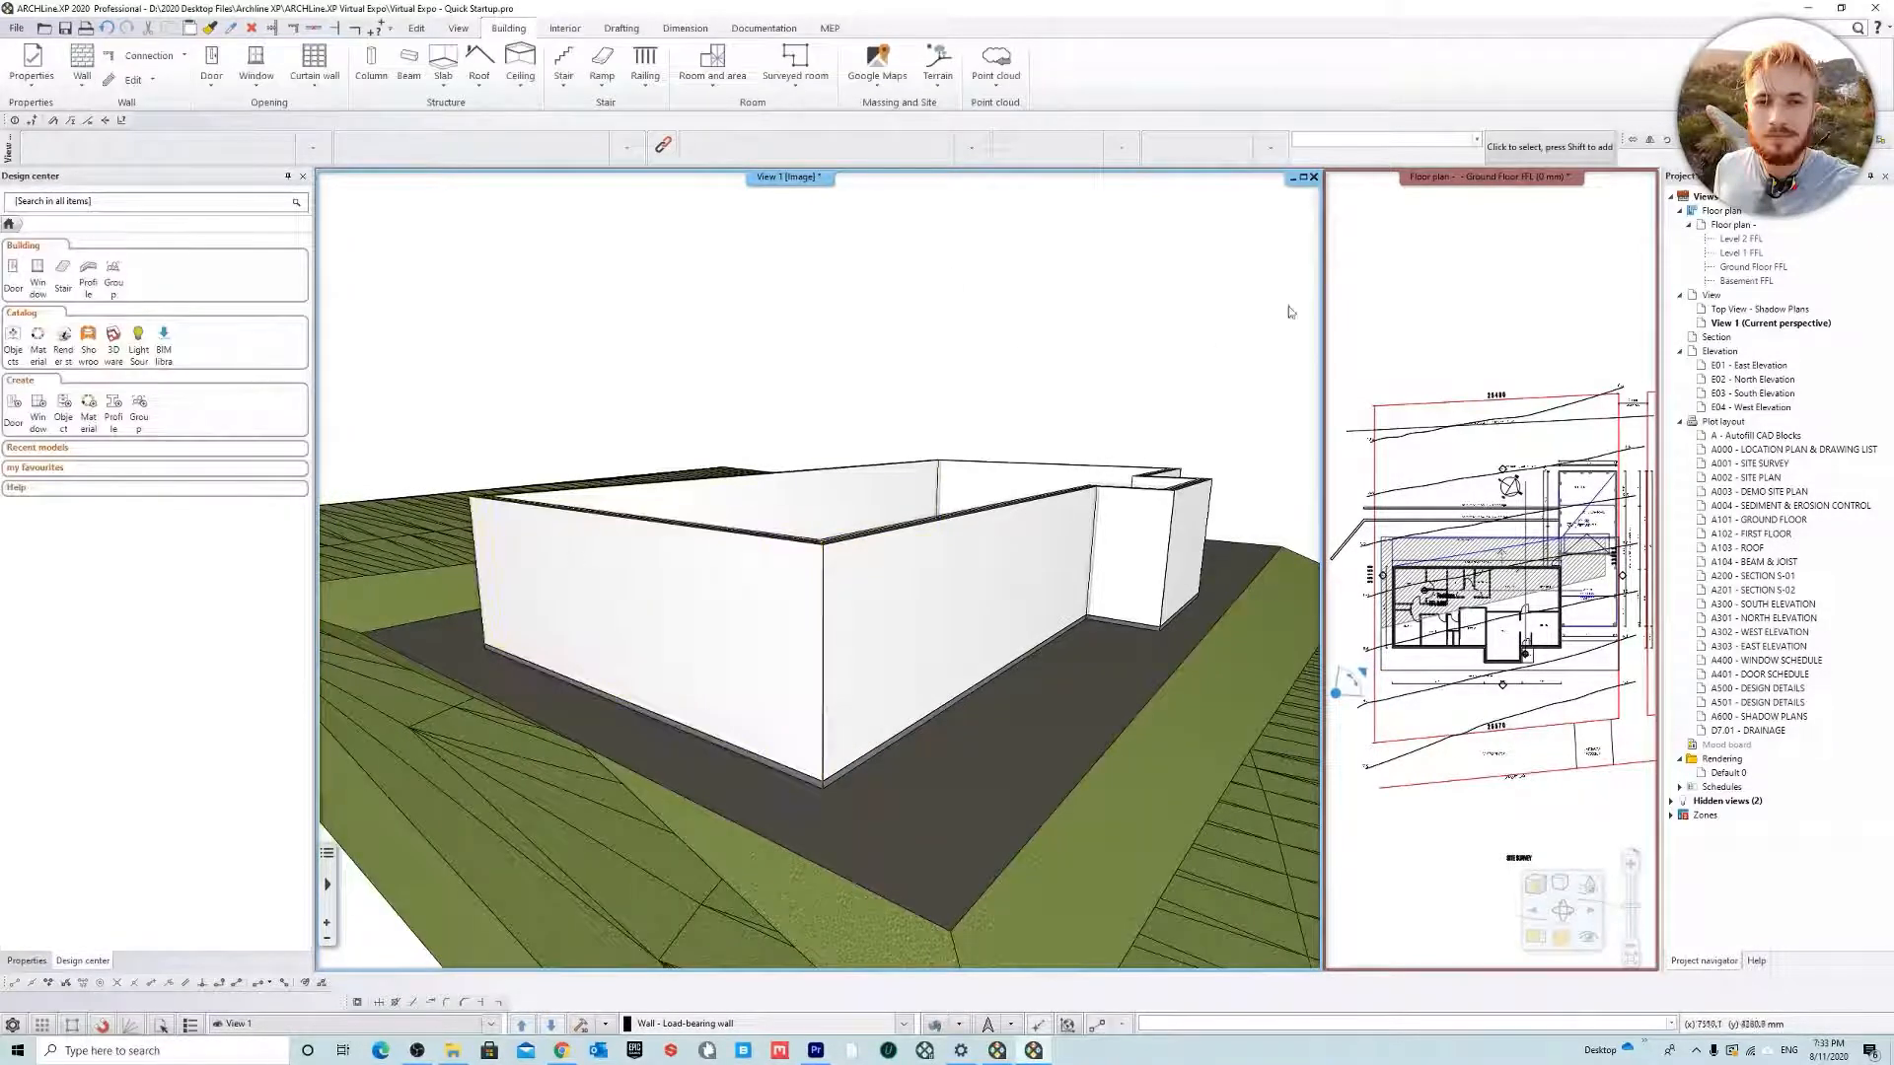
Select the whole model, filter the selection to walls and apply the BW01: 250mm Brick Veneer (BS -100mm) style to them
mouse_move(1289, 299)
left_mouse_down()
mouse_move(650, 618)
mouse_move(491, 758)
mouse_move(628, 834)
mouse_move(414, 851)
left_mouse_up()
left_click(81, 198)
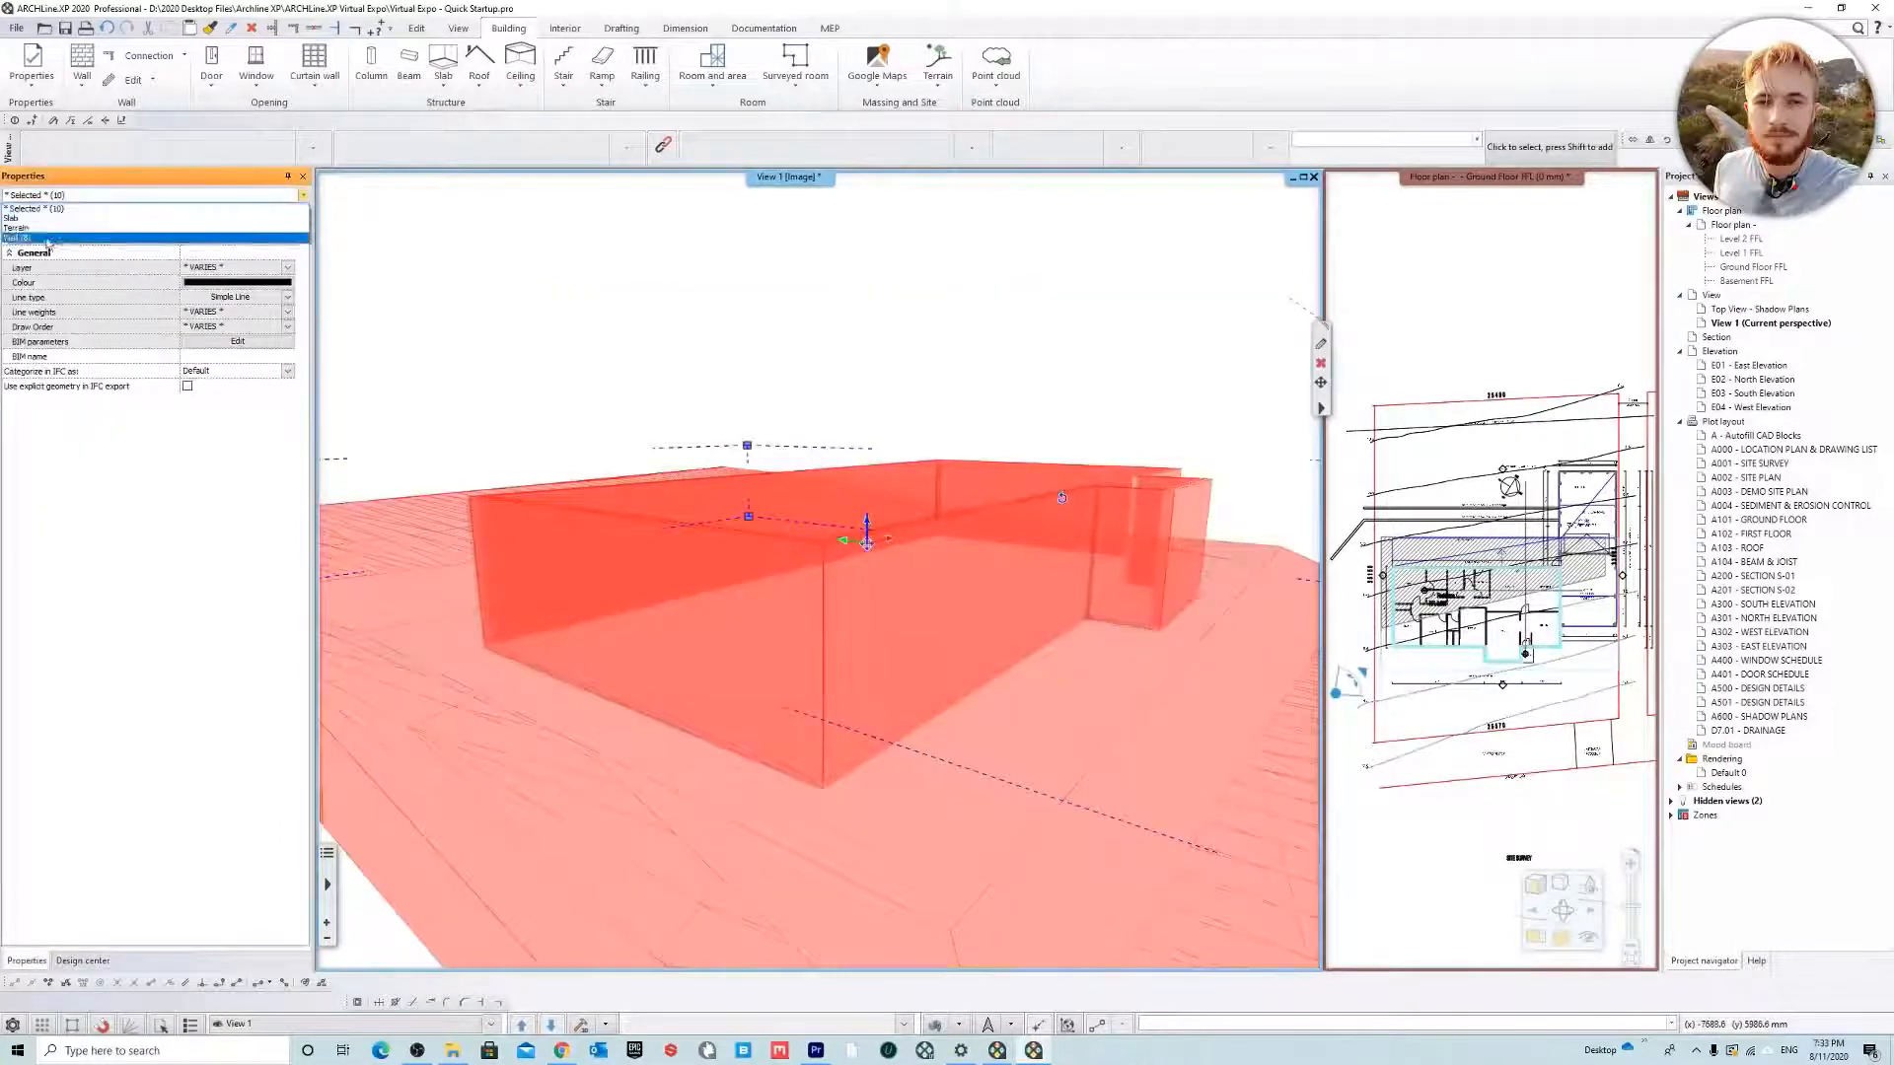
left_click(37, 240)
left_click(164, 216)
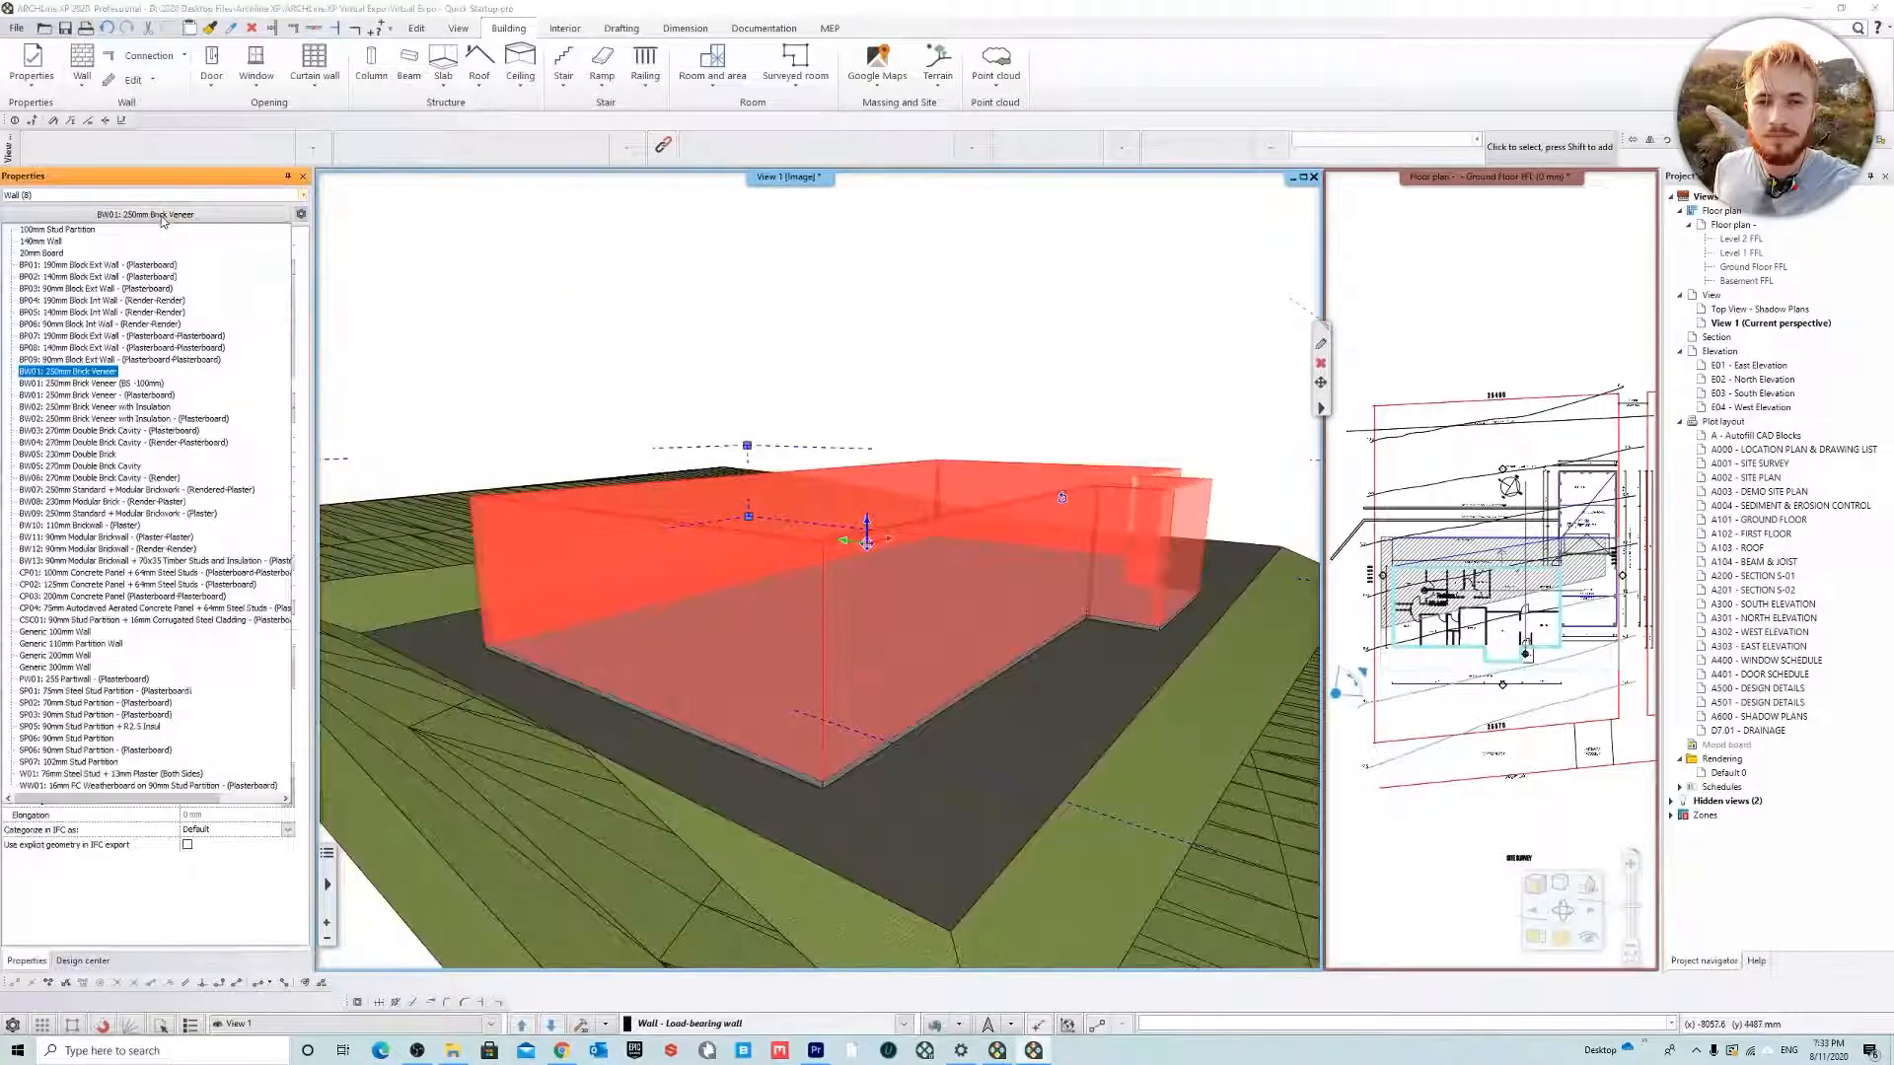
left_click(145, 384)
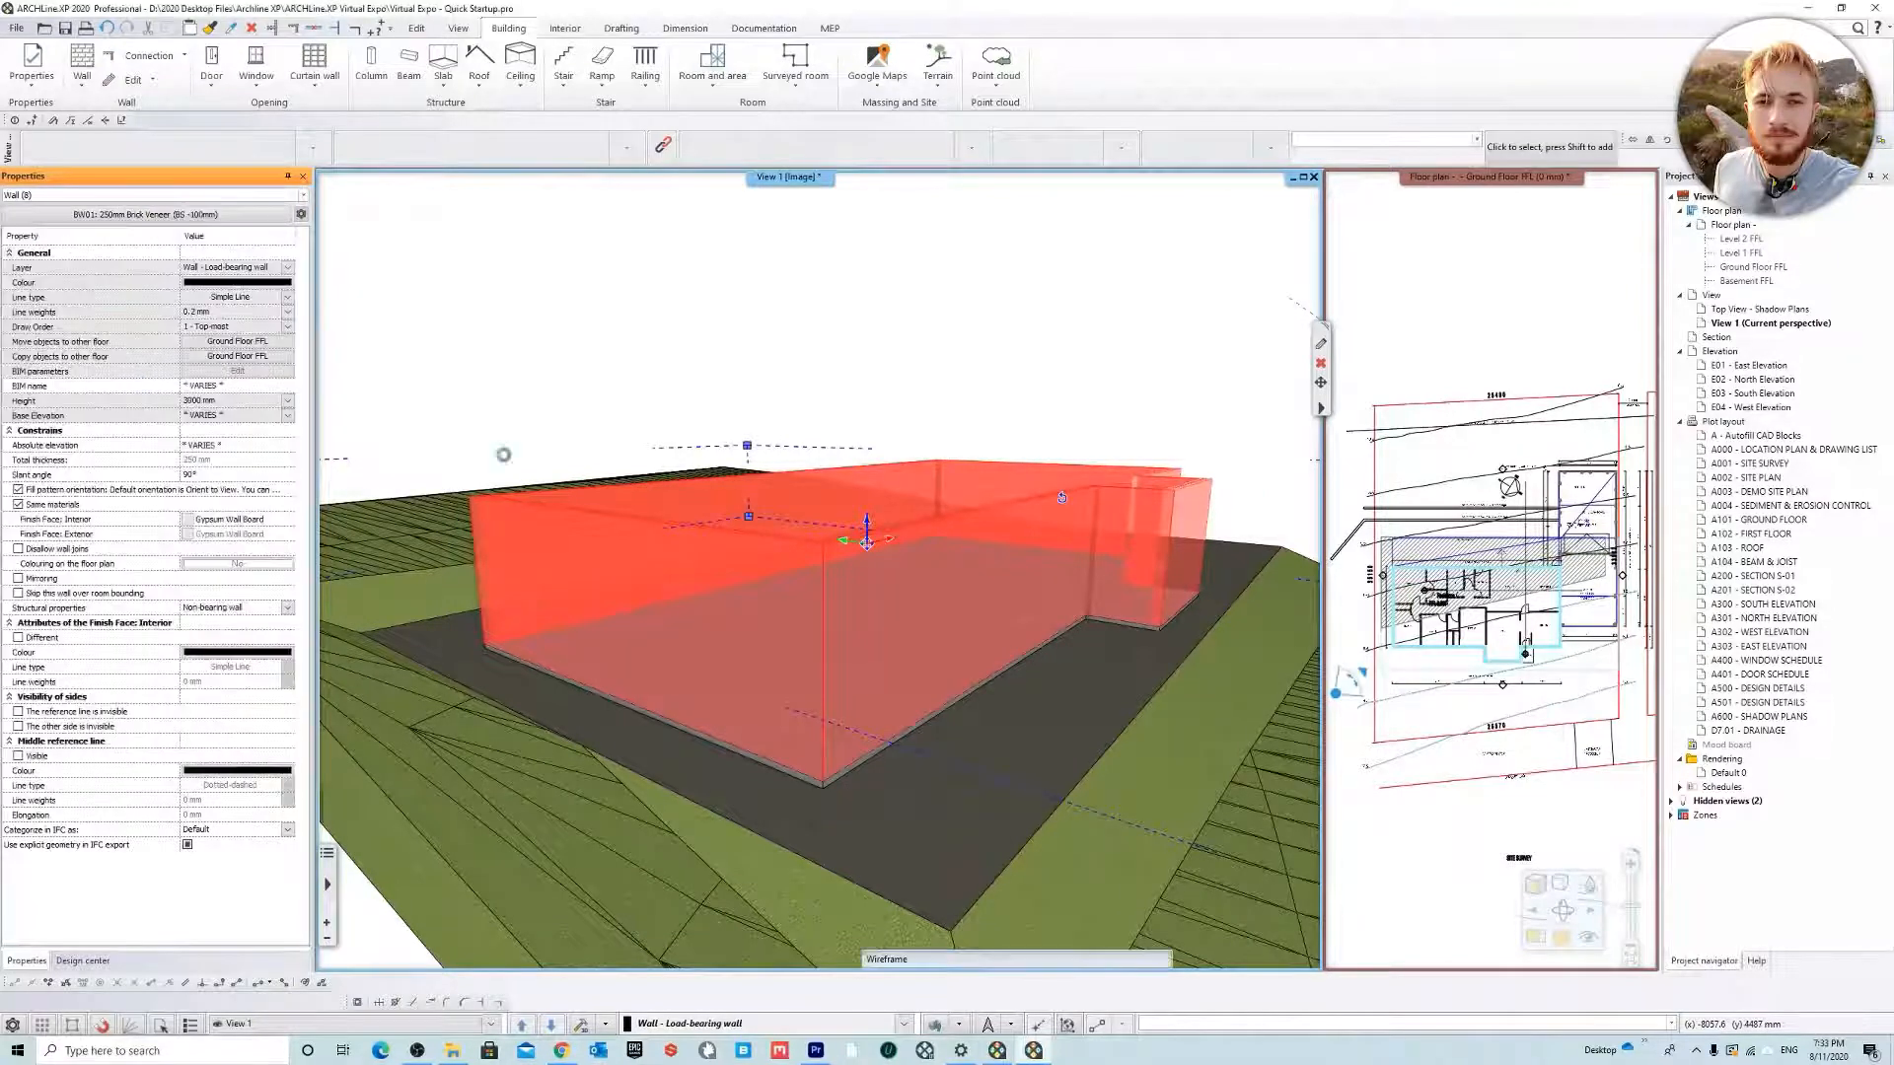
middle_click_drag(853, 742, 720, 627)
key("Escape")
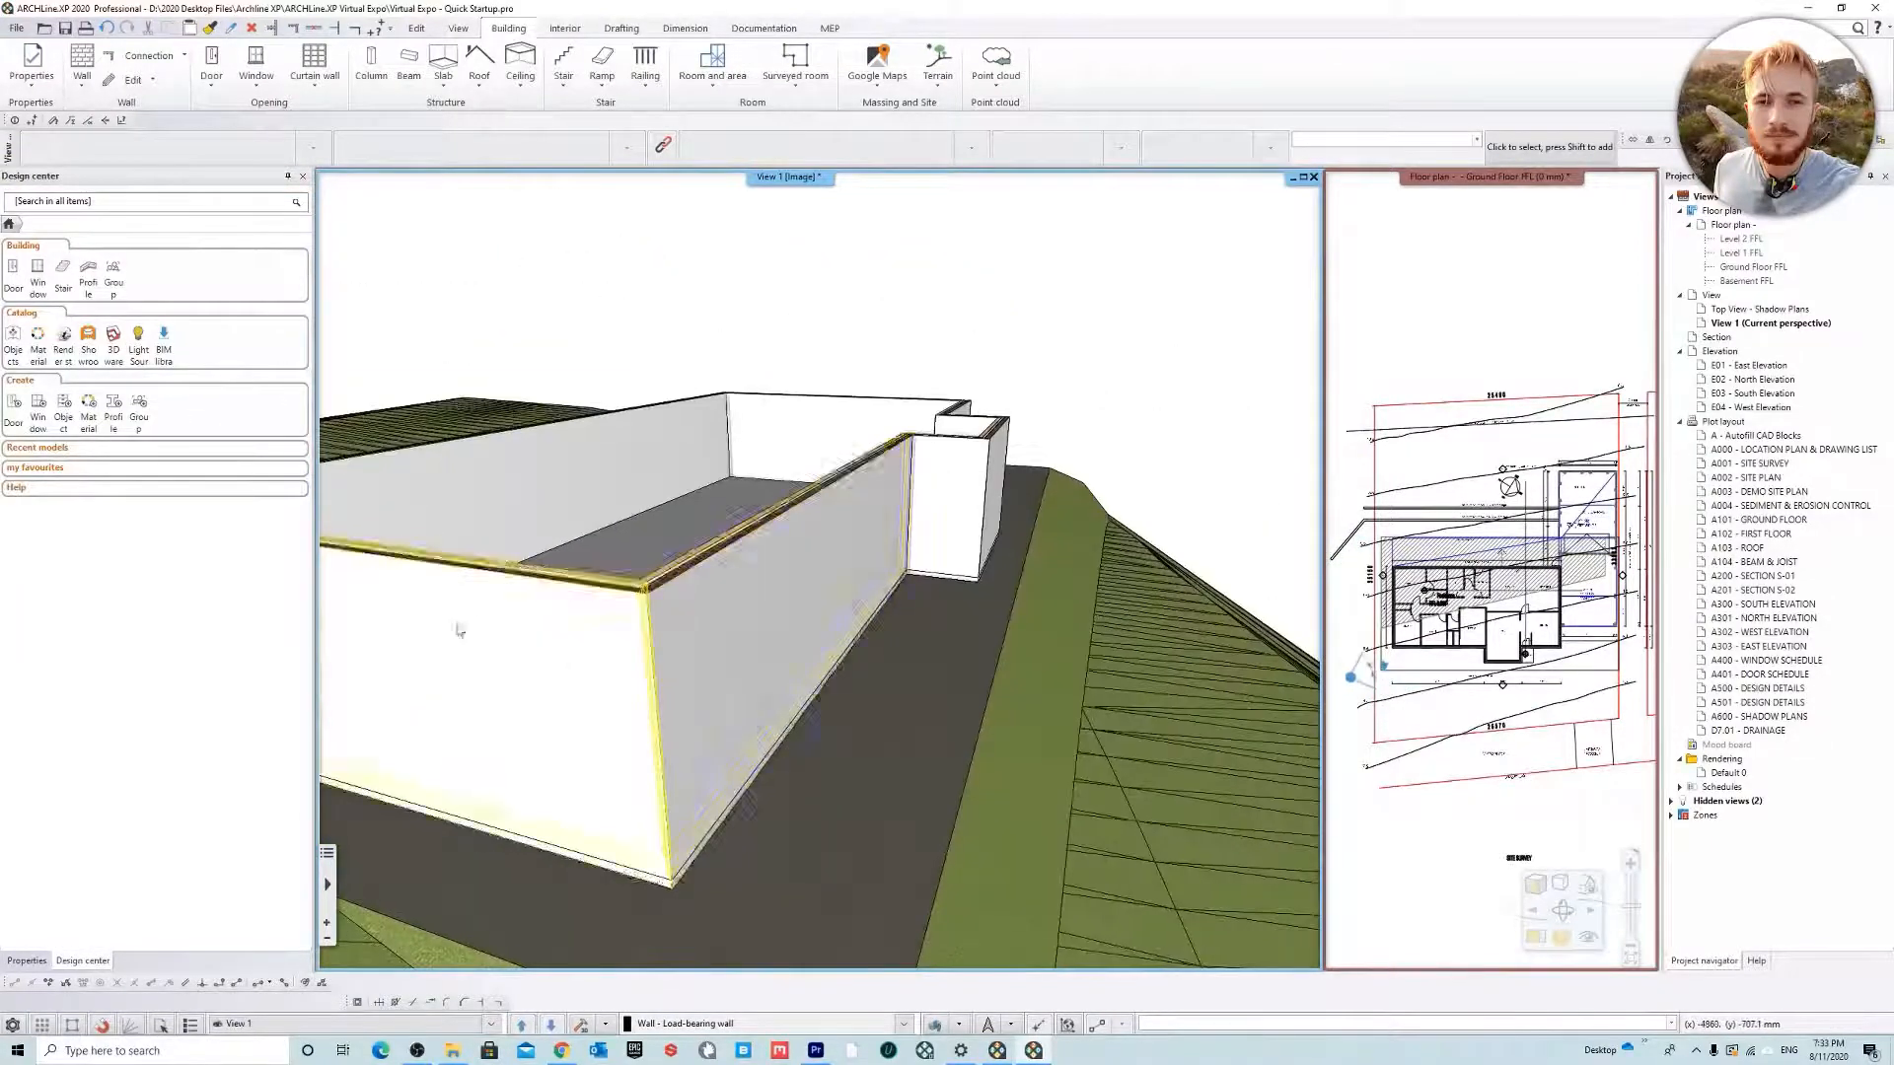
Open the hidden section view S02 - SECTION and inspect the wall base where it meets the slab
middle_click_drag(457, 630, 824, 523)
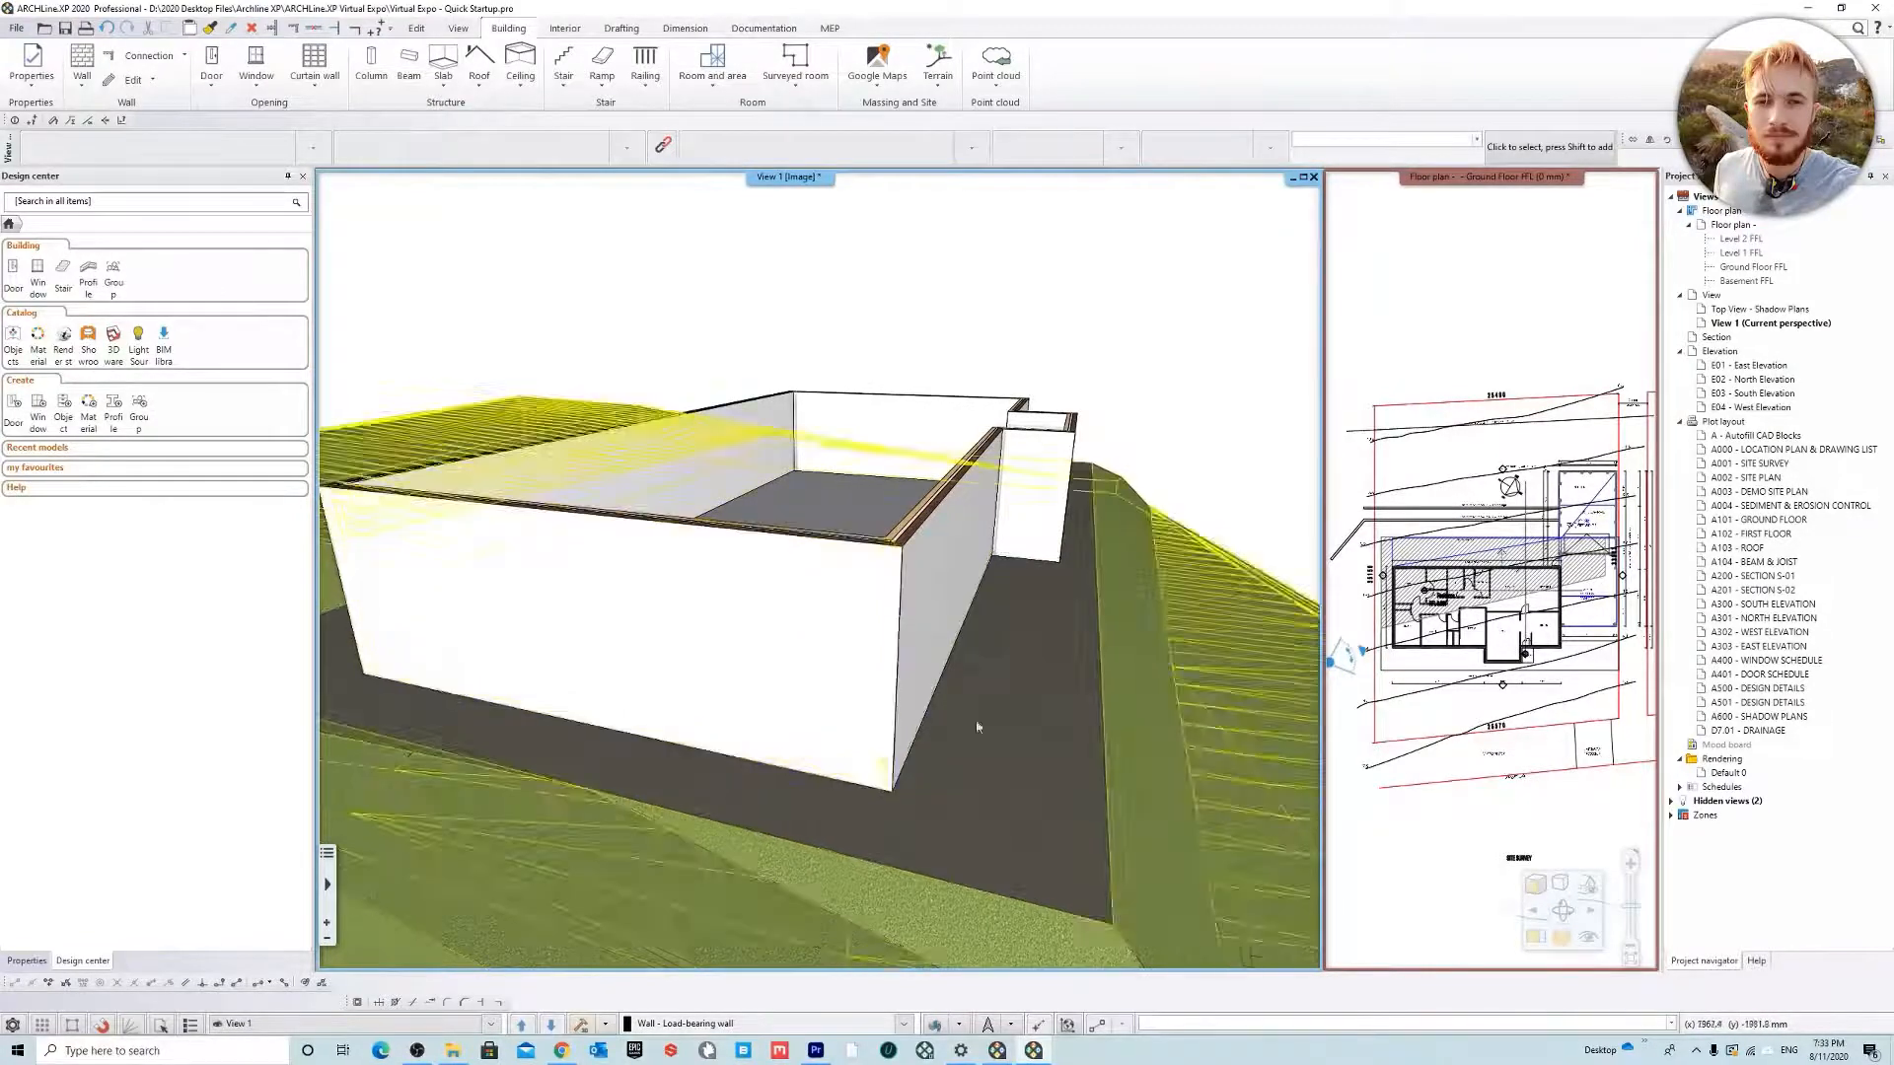
mouse_move(978, 725)
middle_mouse_down()
mouse_move(1027, 847)
mouse_move(972, 689)
middle_mouse_up()
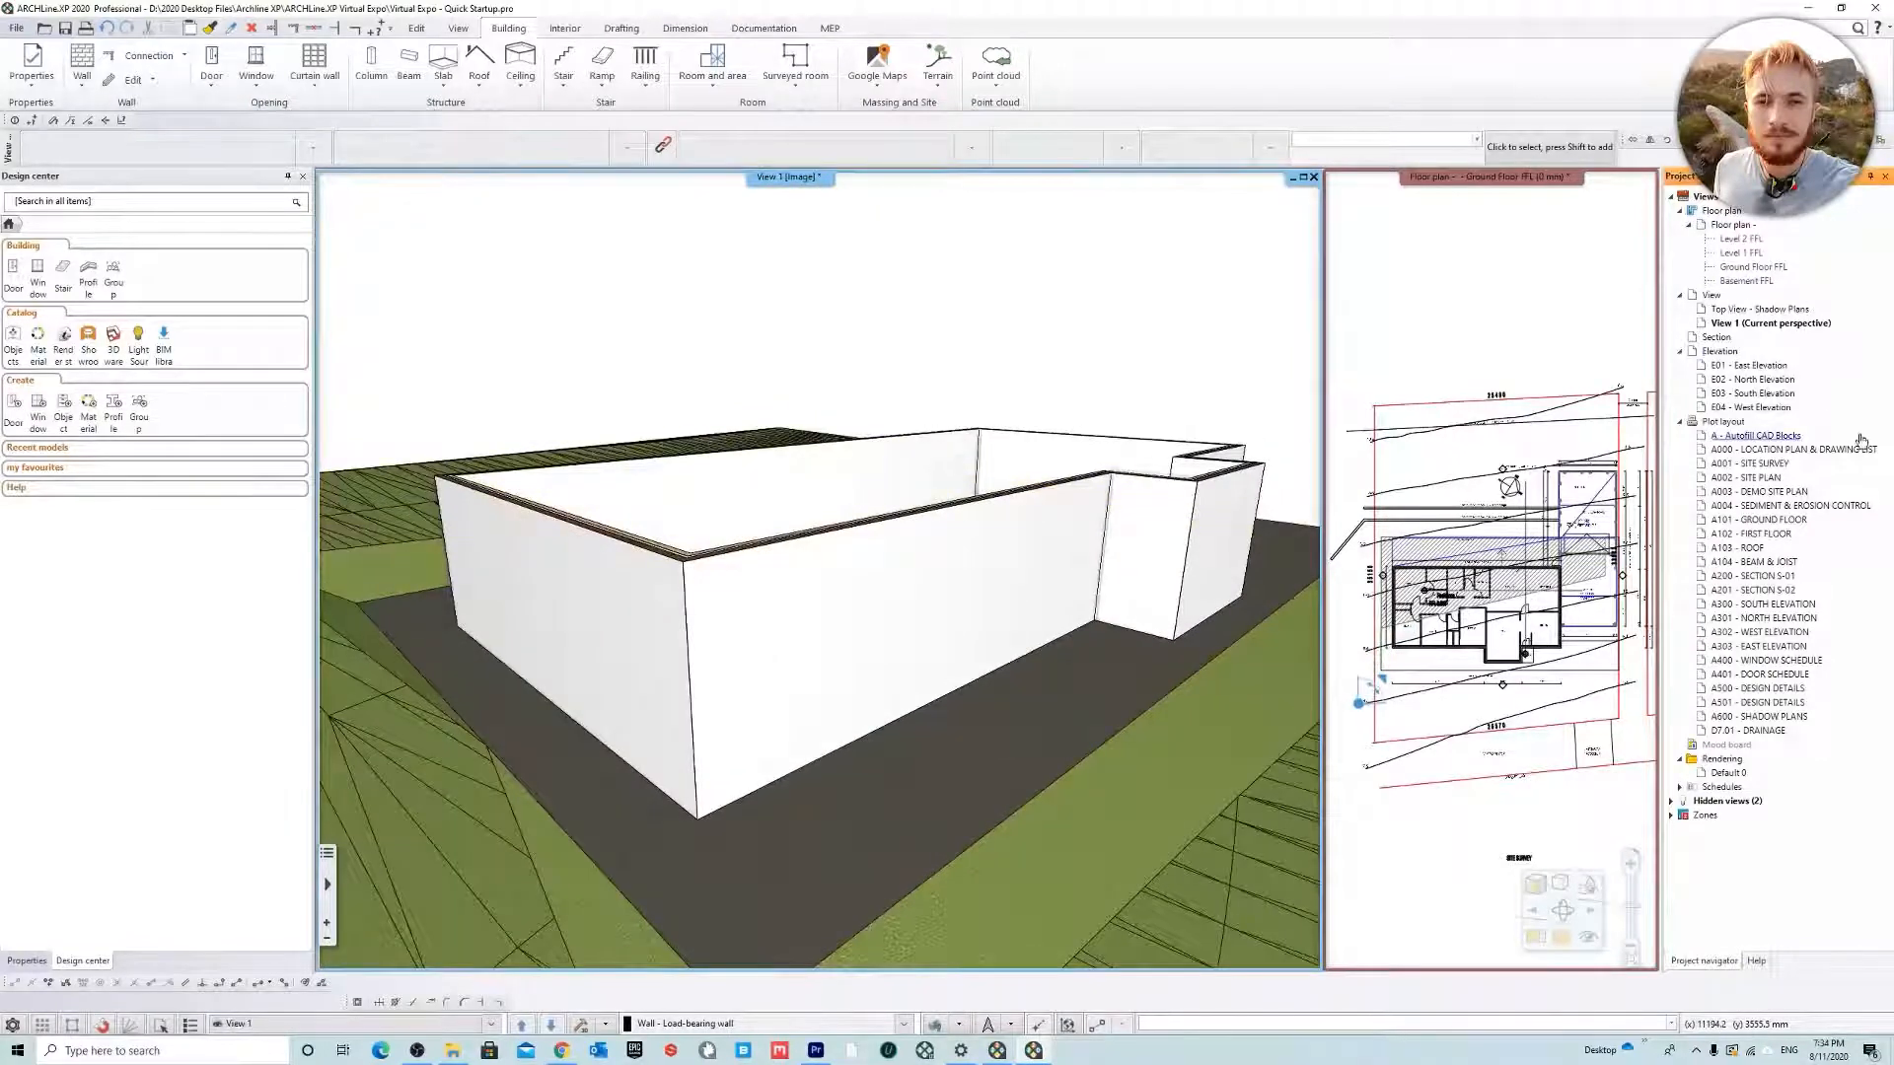
double_click(1744, 801)
double_click(1744, 857)
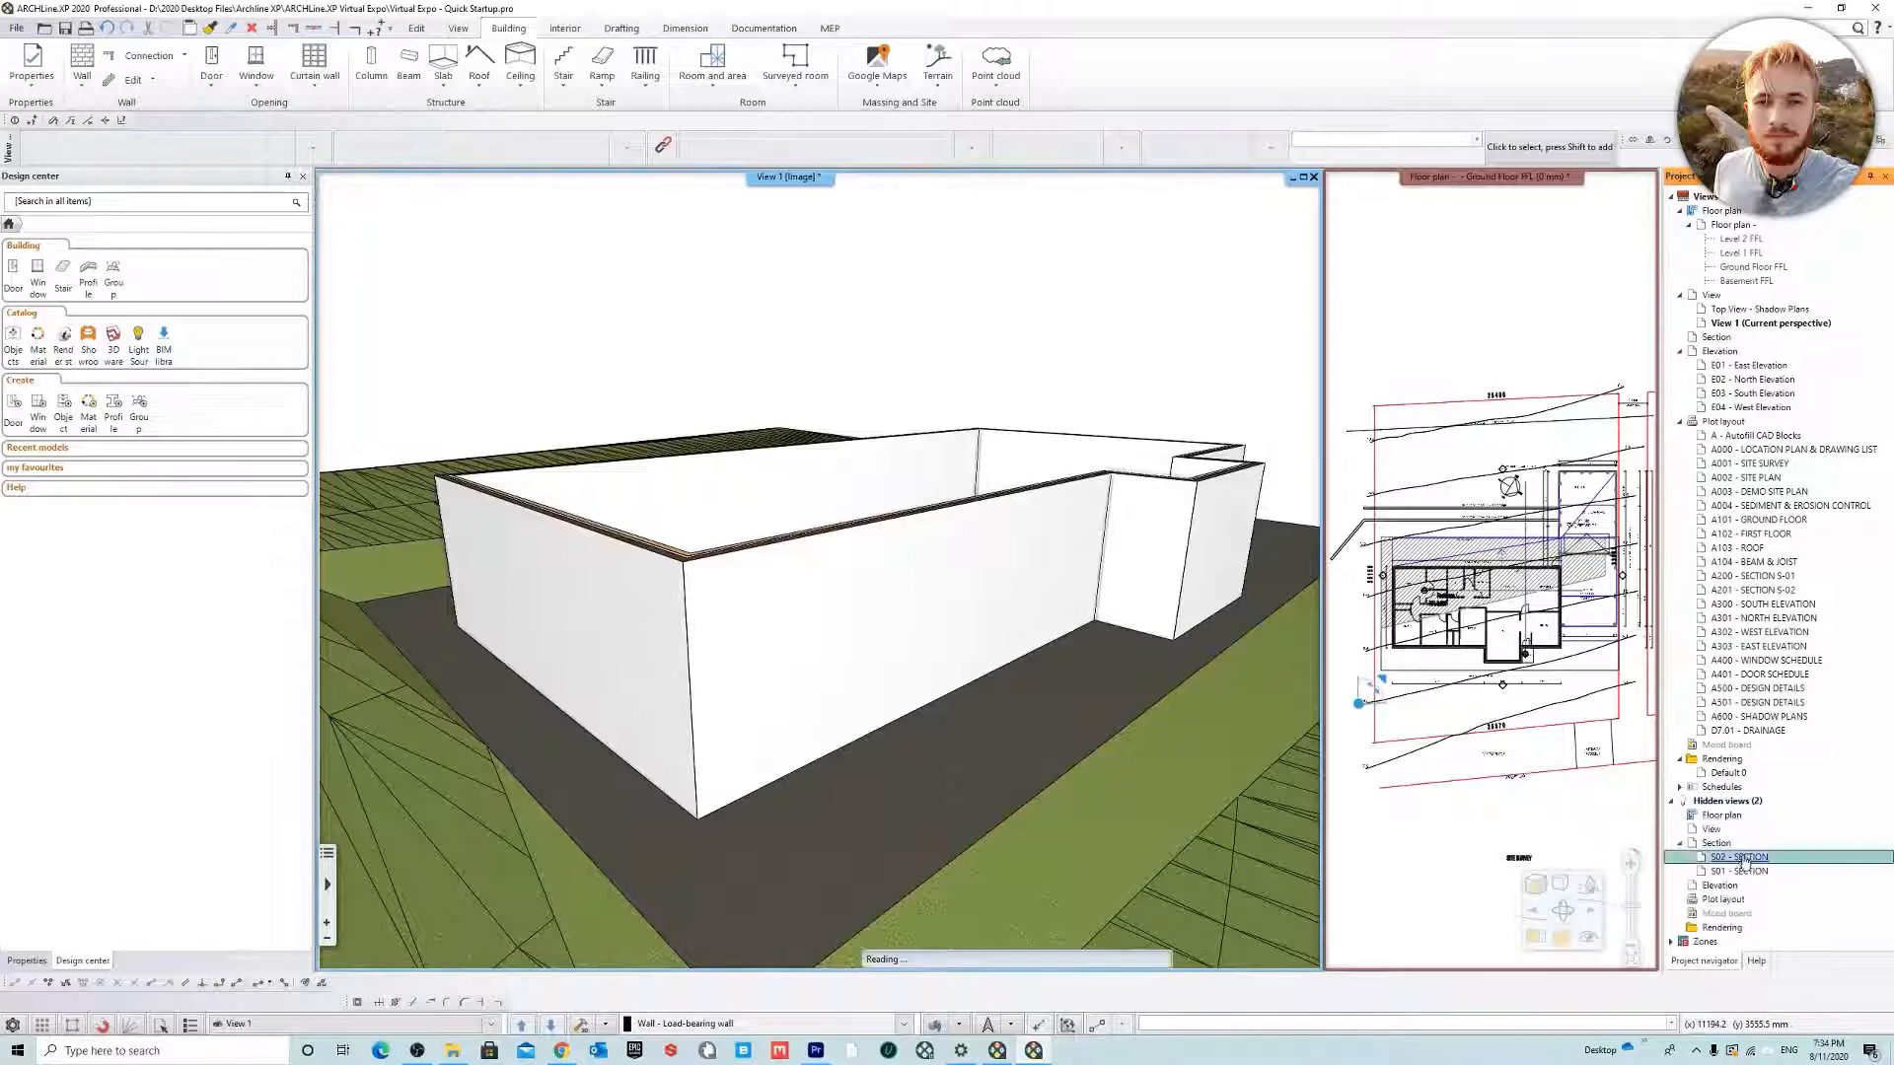
scroll(933, 612, "up", 2)
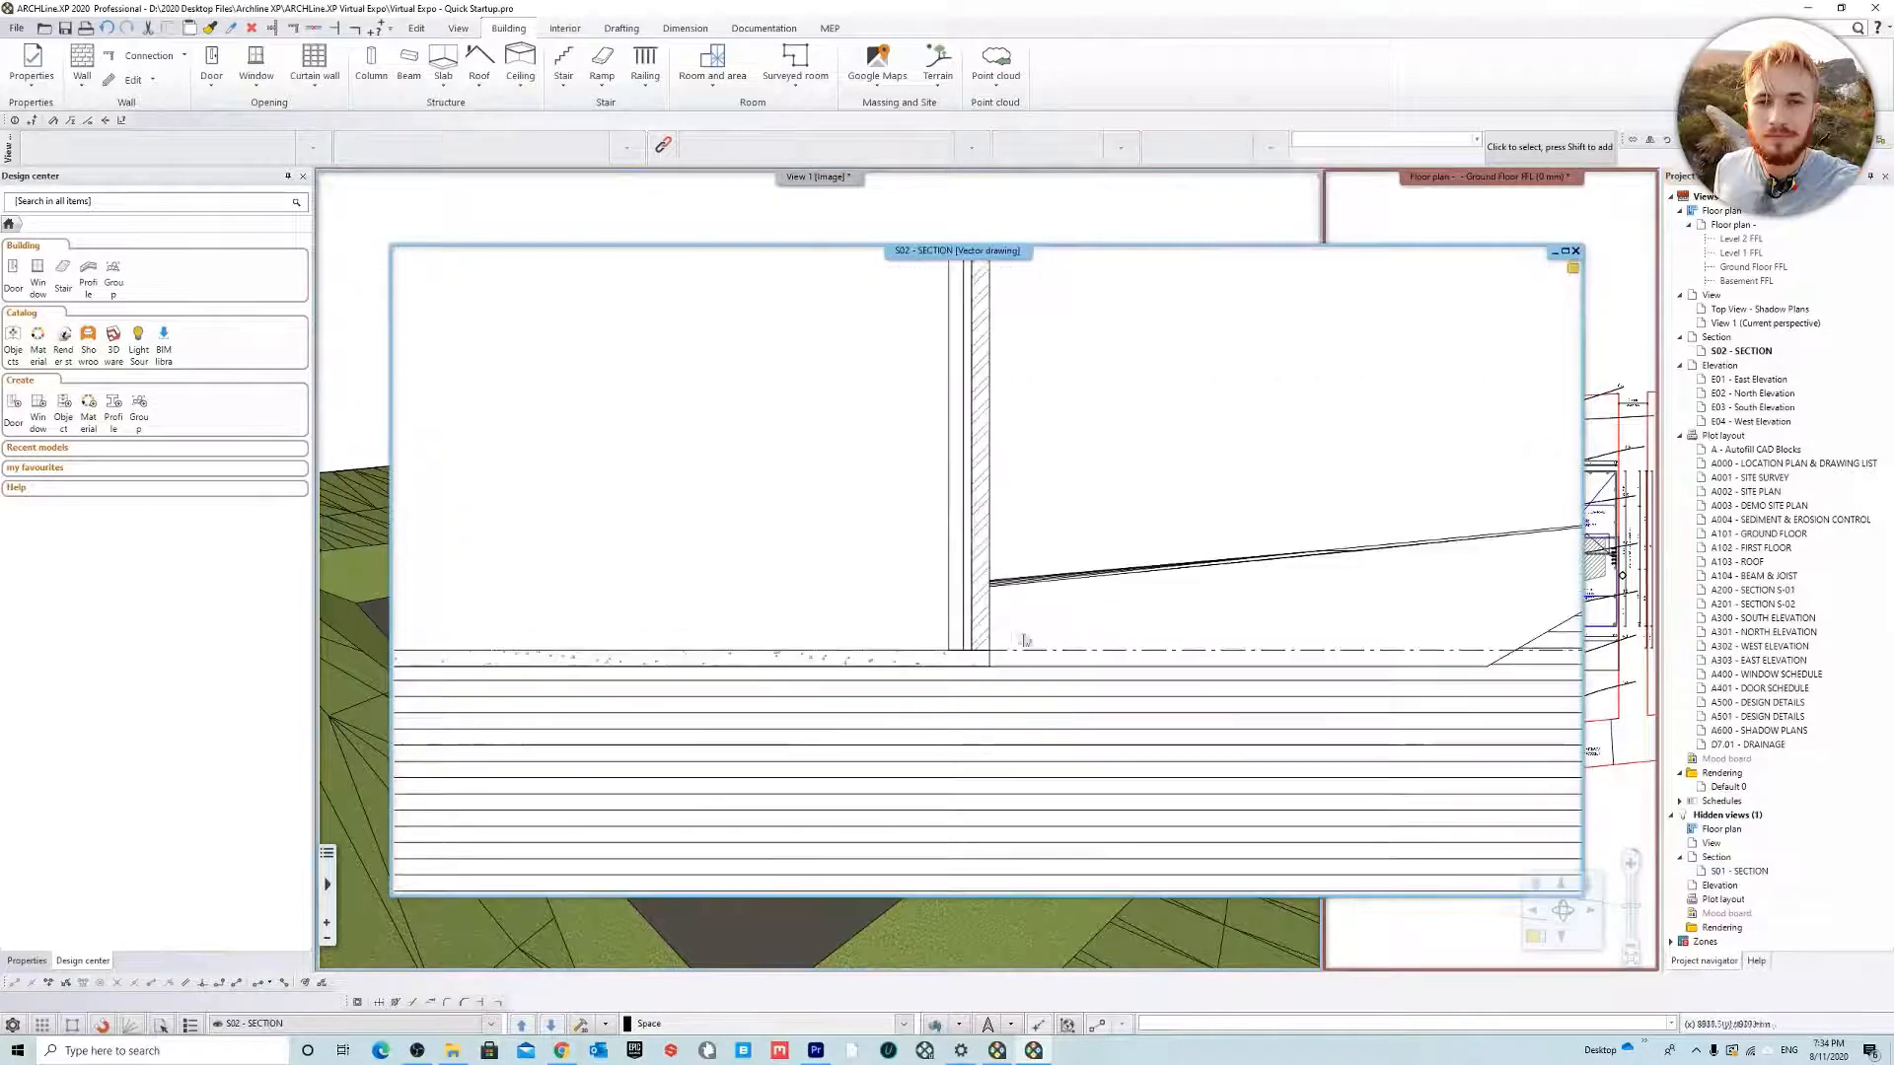
scroll(1024, 640, "down", 3)
Return to the 3D view and examine the underside of the slab and wall edges
left_click(997, 333)
left_click(1027, 225)
middle_click_drag(1036, 541, 1288, 497)
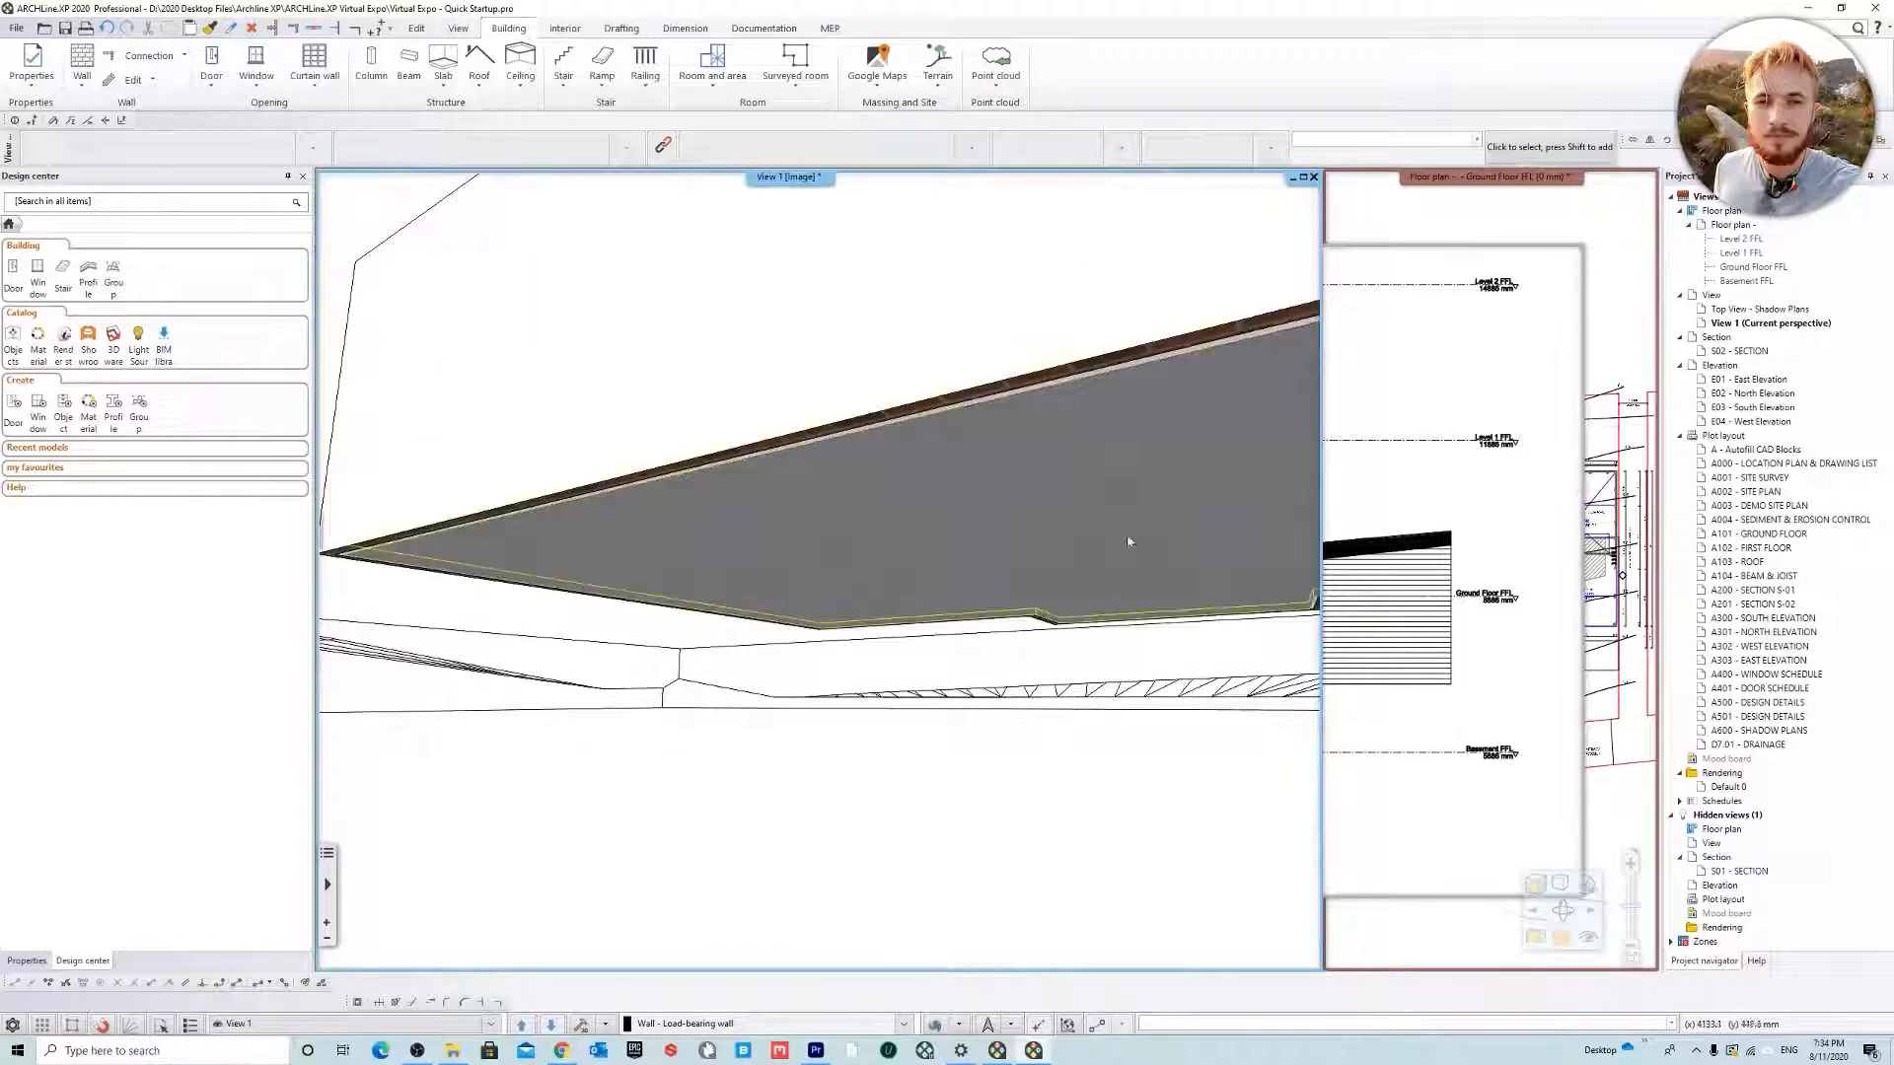
middle_click_drag(1129, 542, 1380, 510)
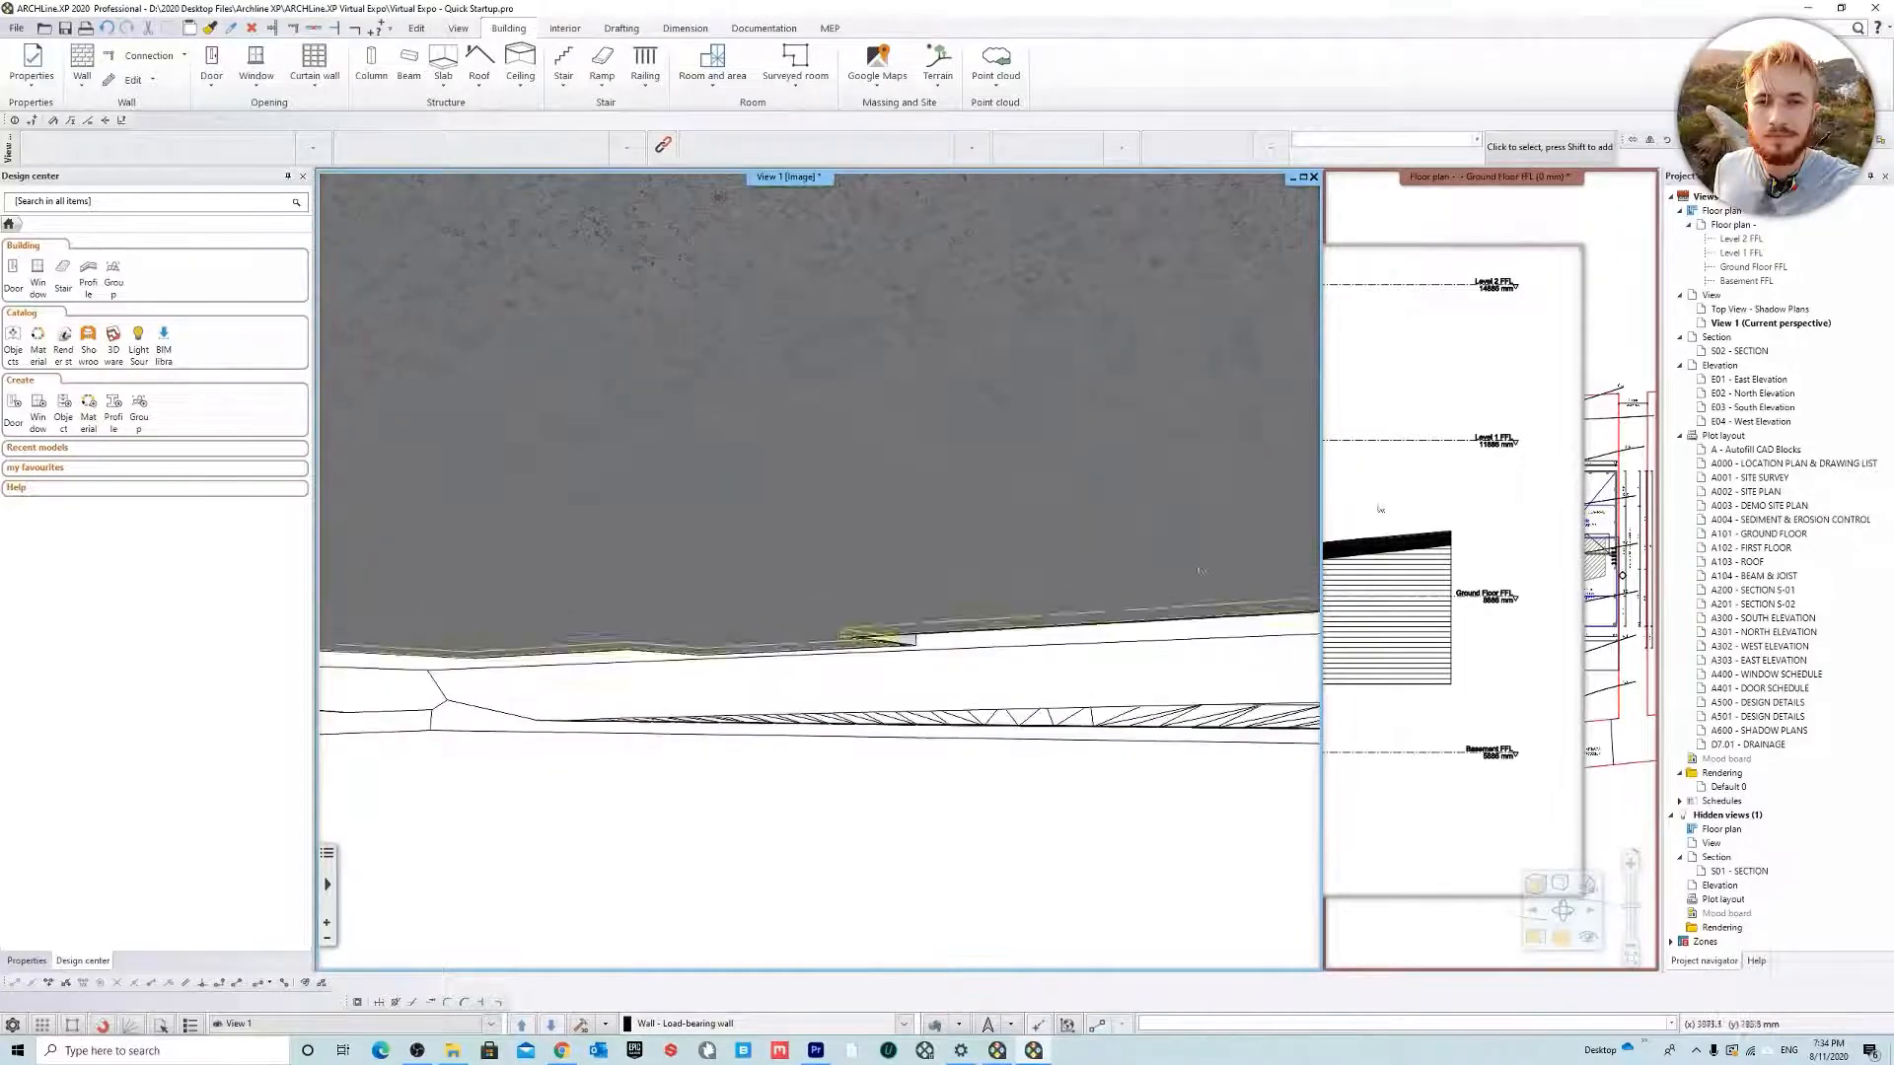
Make the Ground Floor FFL plan the large main window, with the 3D and section views tiled beside it
left_click(1639, 290)
right_click(1442, 176)
left_click(1445, 209)
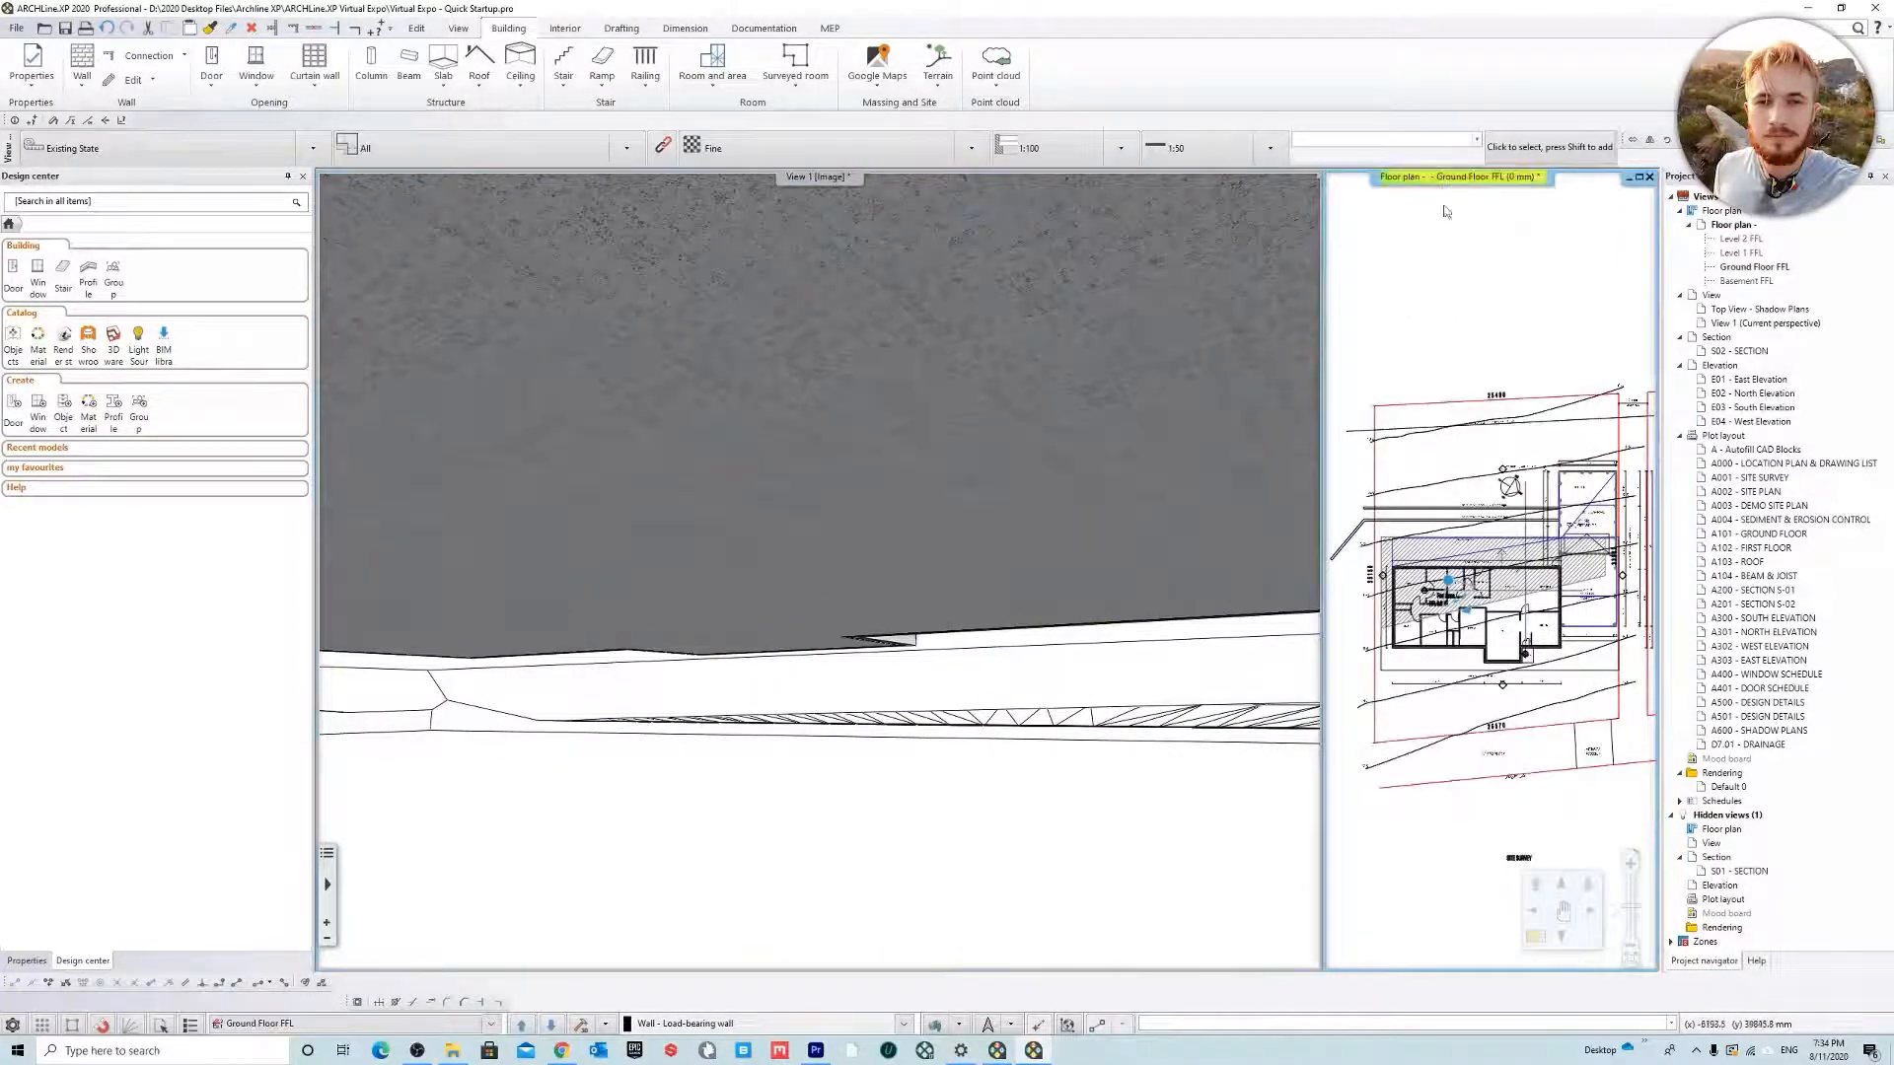
scroll(772, 518, "up", 5)
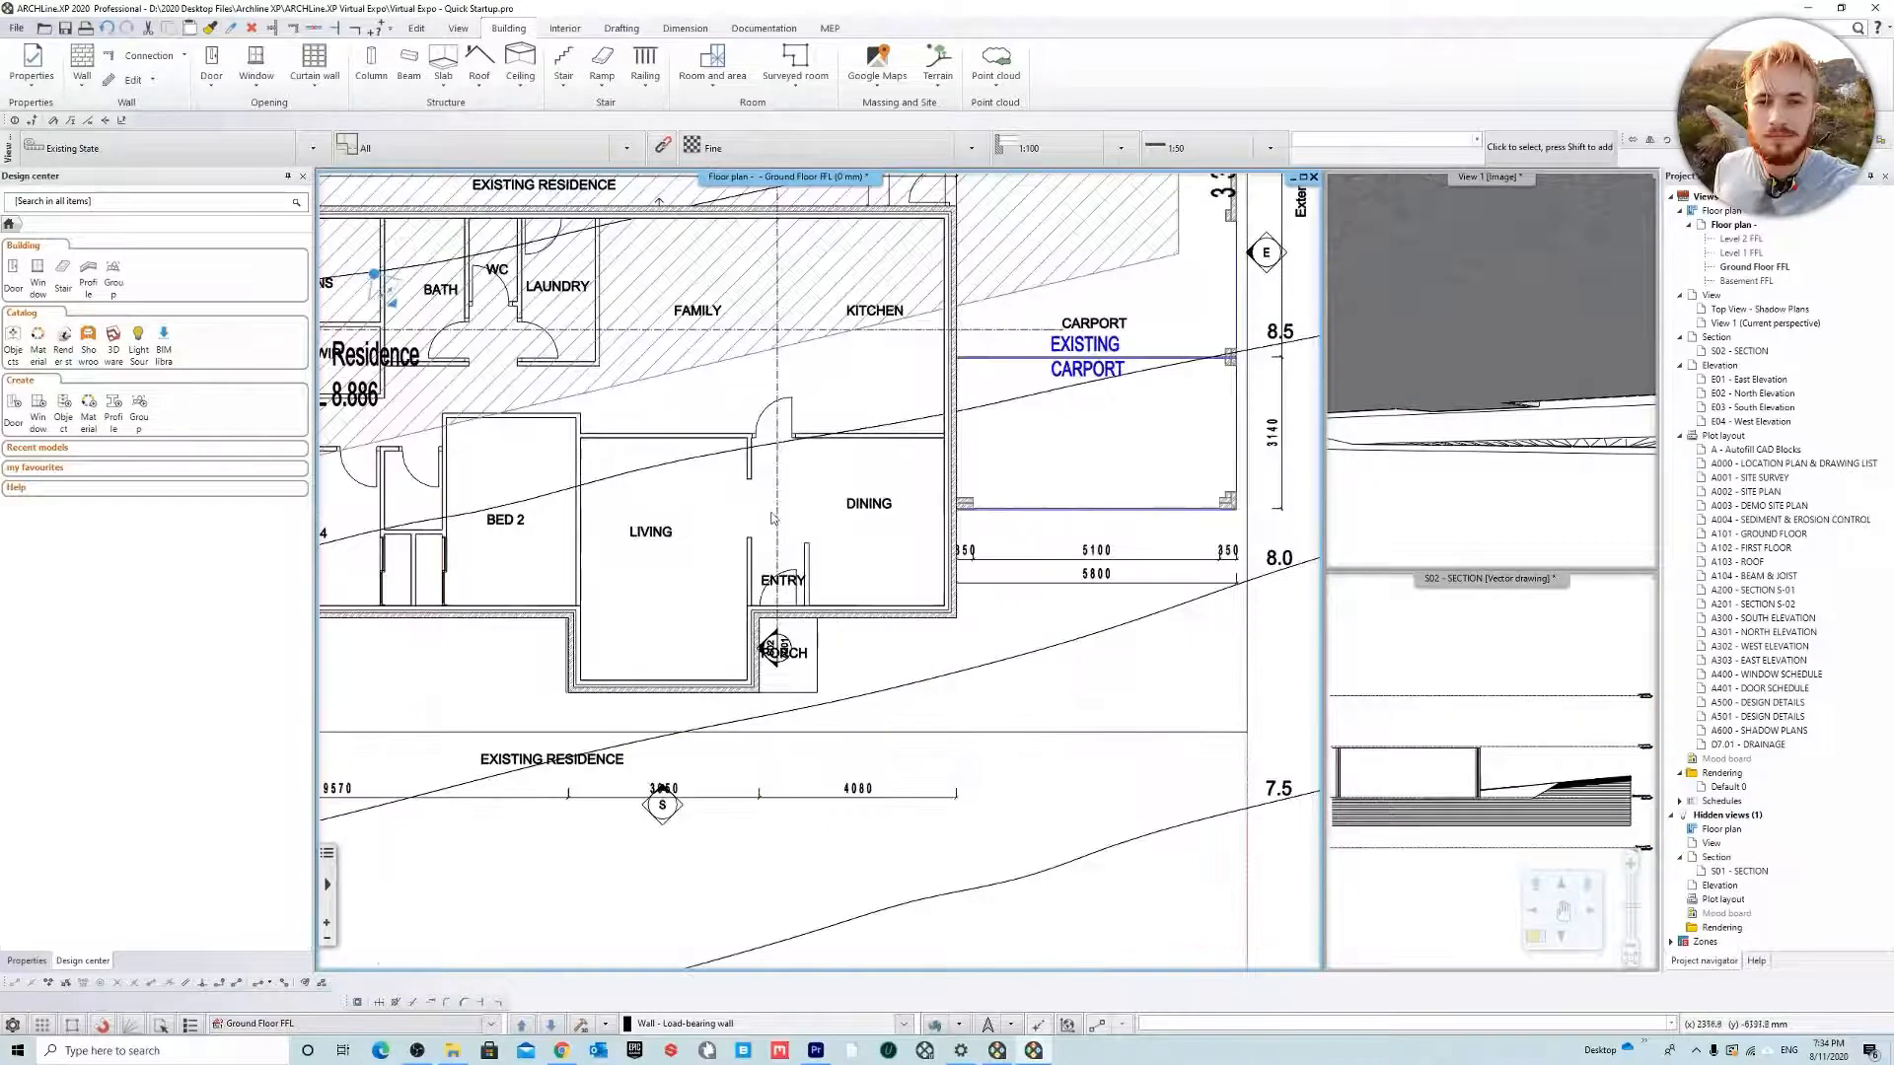
Move the section line on the ground floor plan sideways so it runs just beside the entry and through the dining area
left_click(778, 517)
middle_click_drag(856, 511, 753, 606)
mouse_move(817, 601)
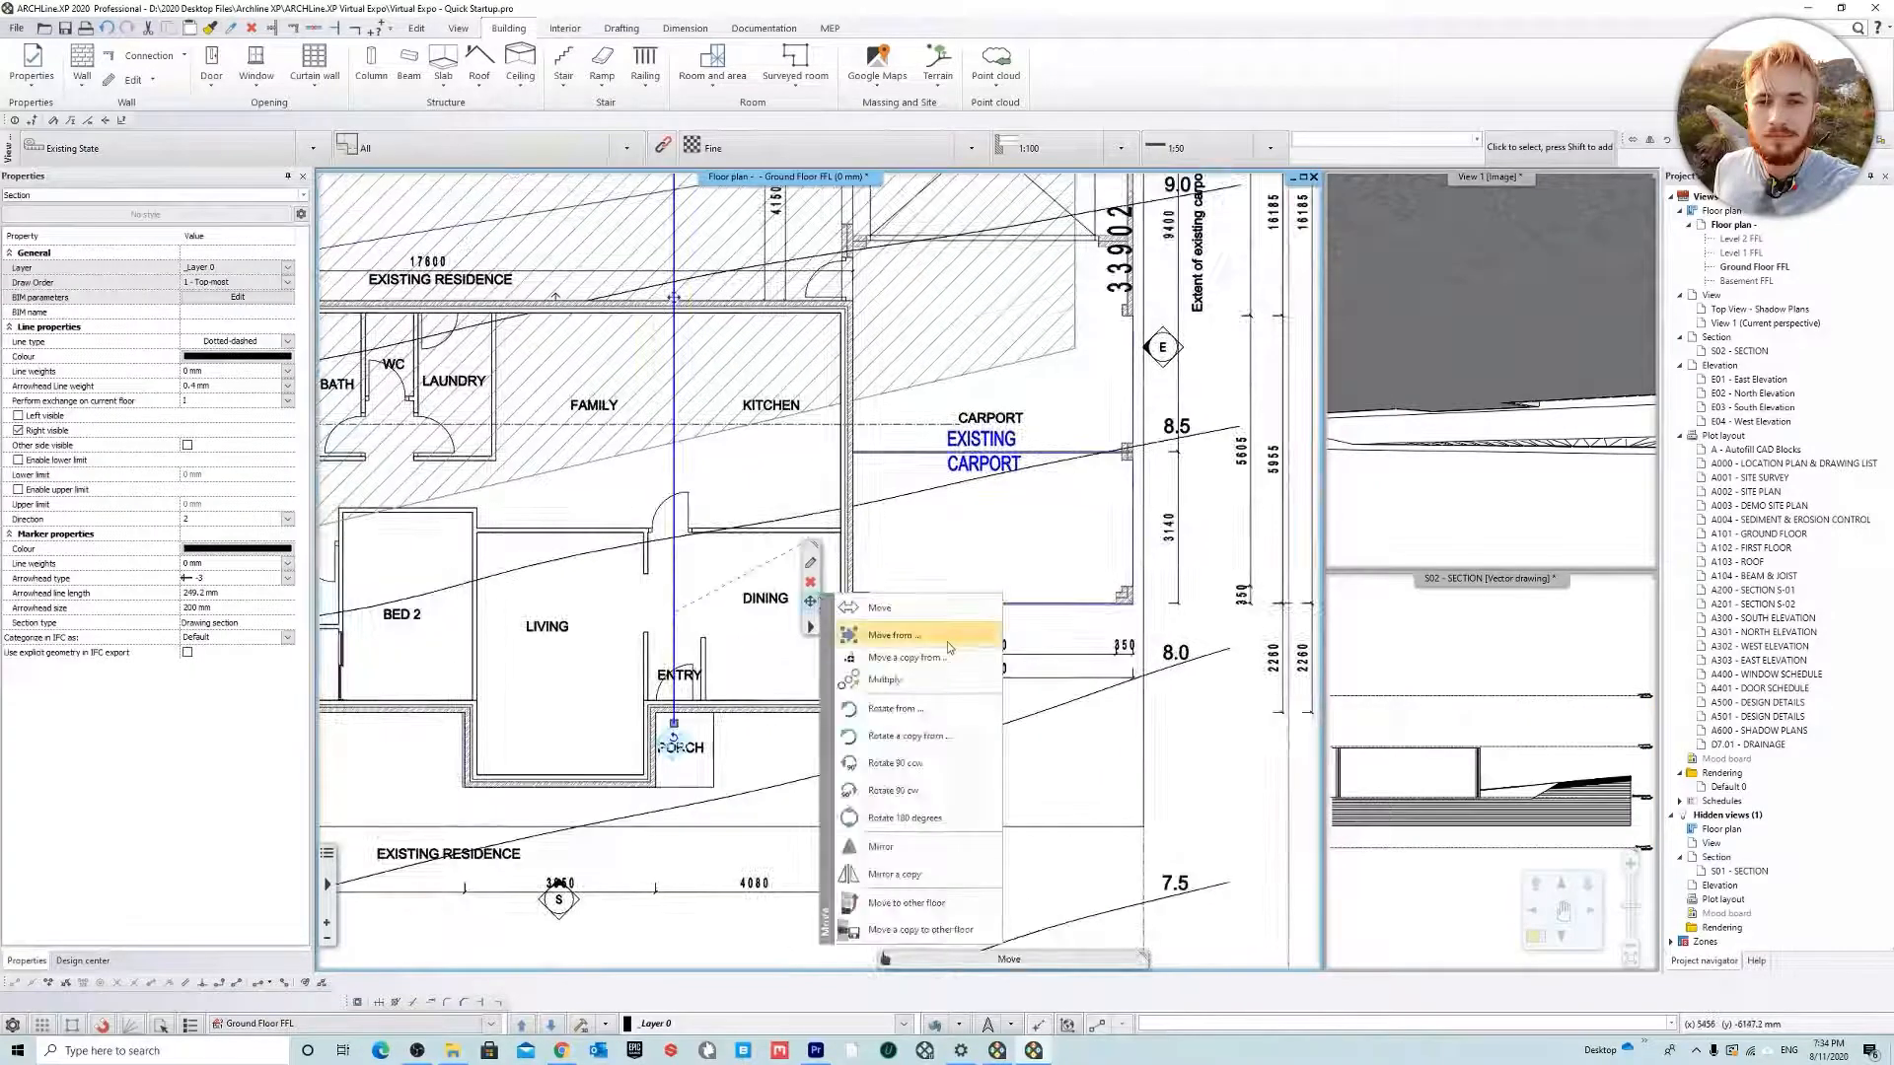
left_click(950, 647)
left_click(675, 314)
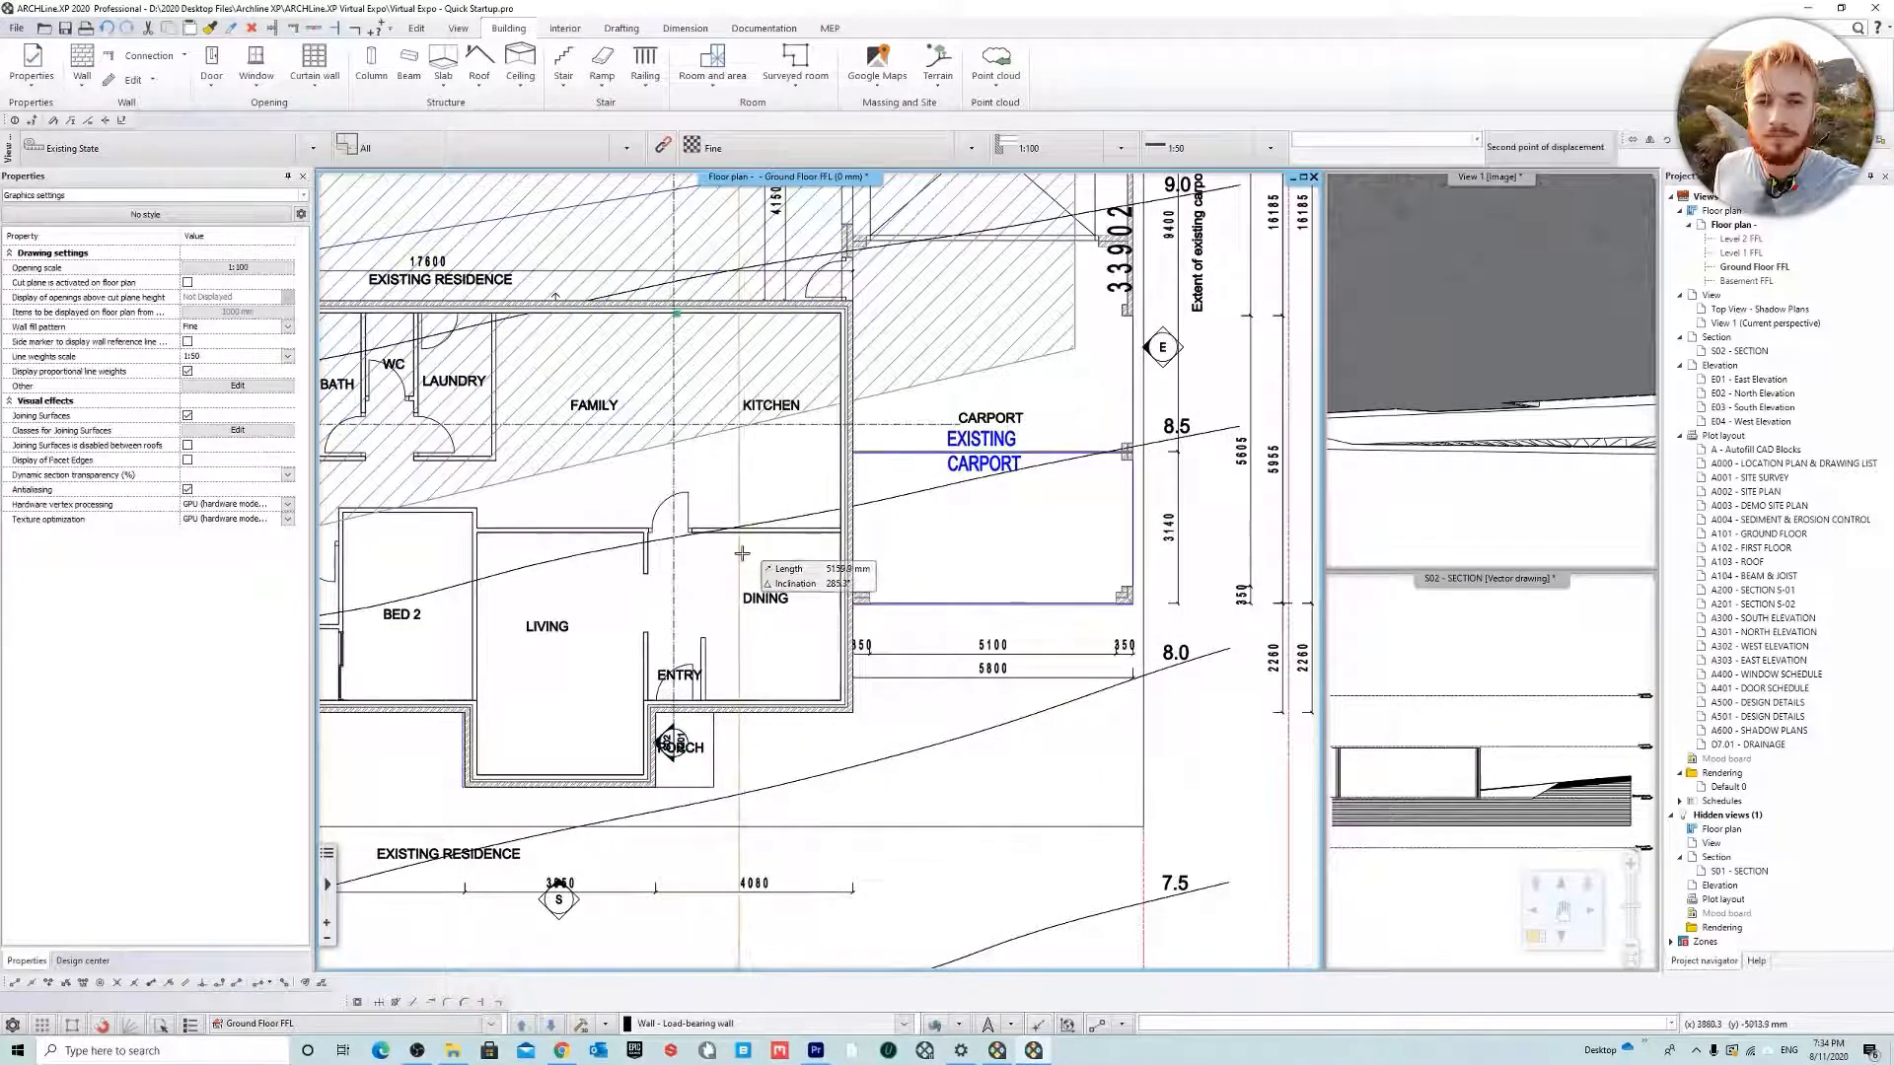
left_click(708, 553)
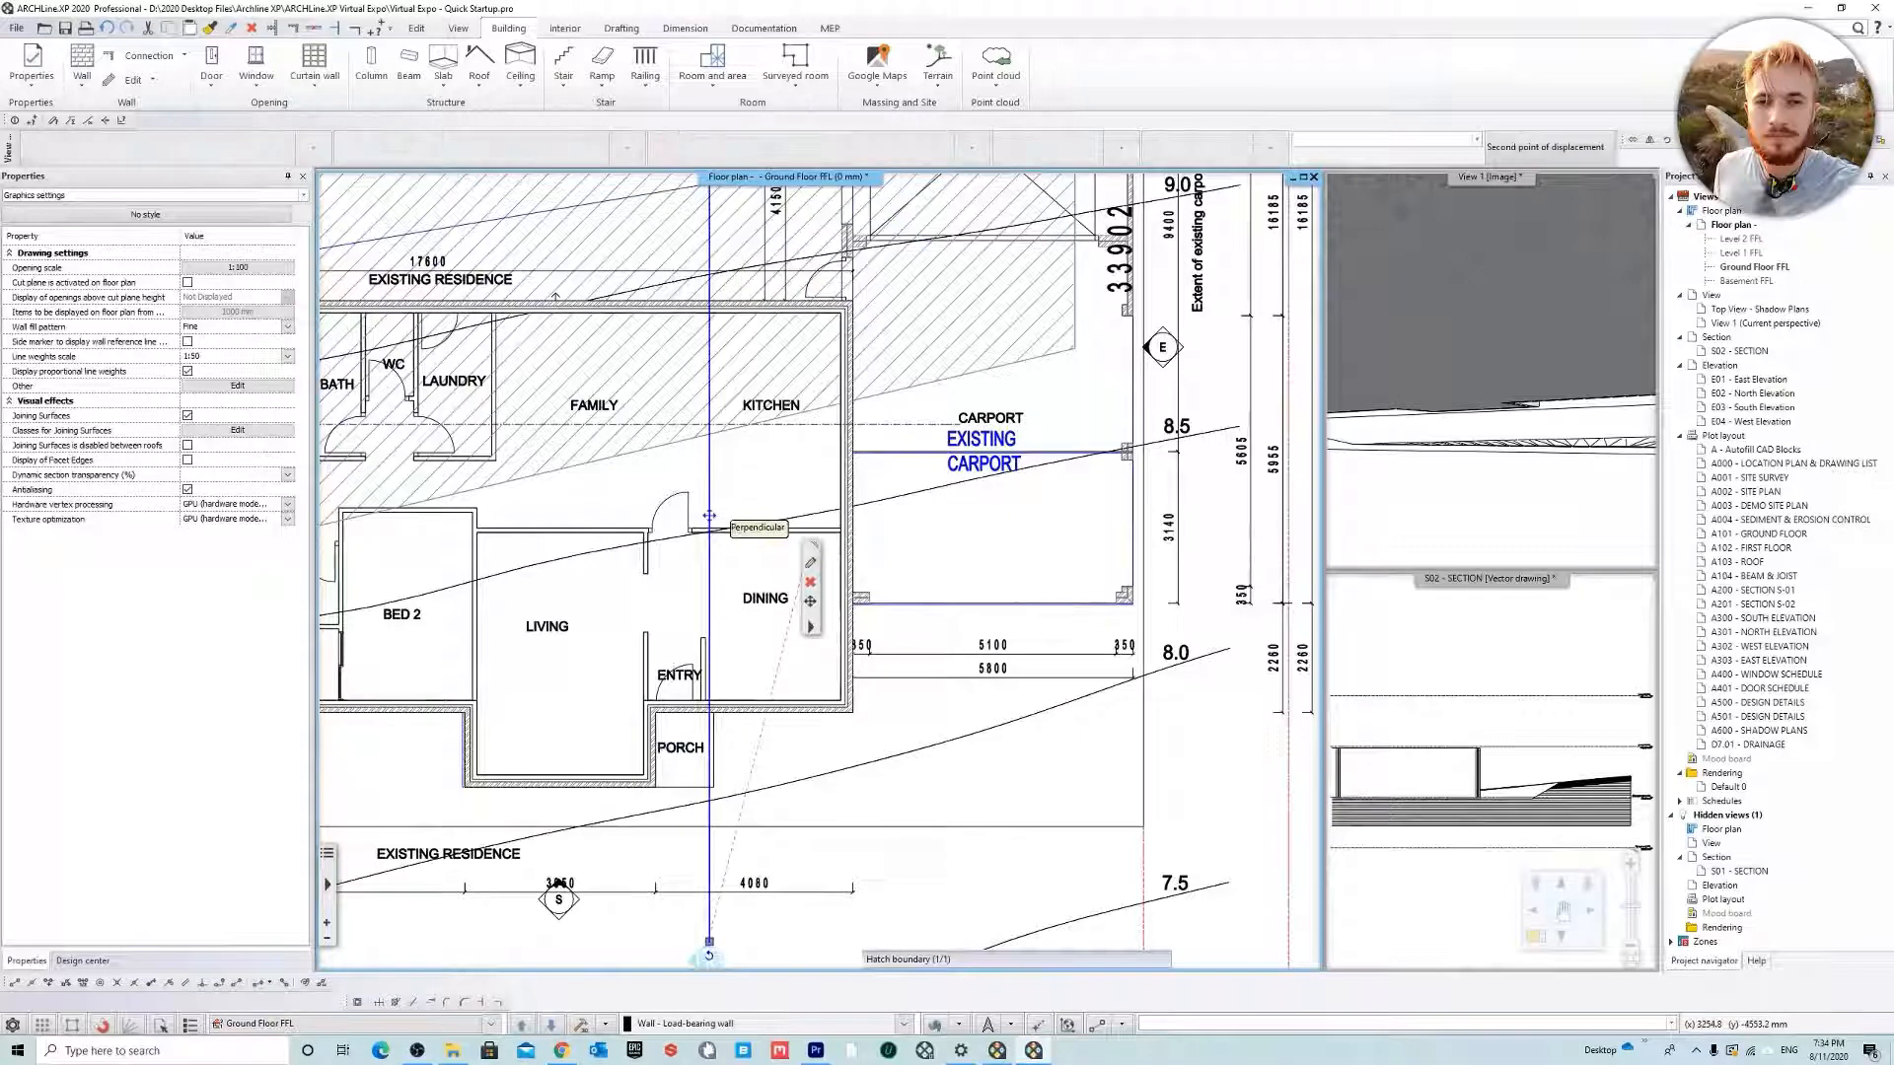
Activate the S02 - SECTION view and make it the large main window
left_click(1460, 646)
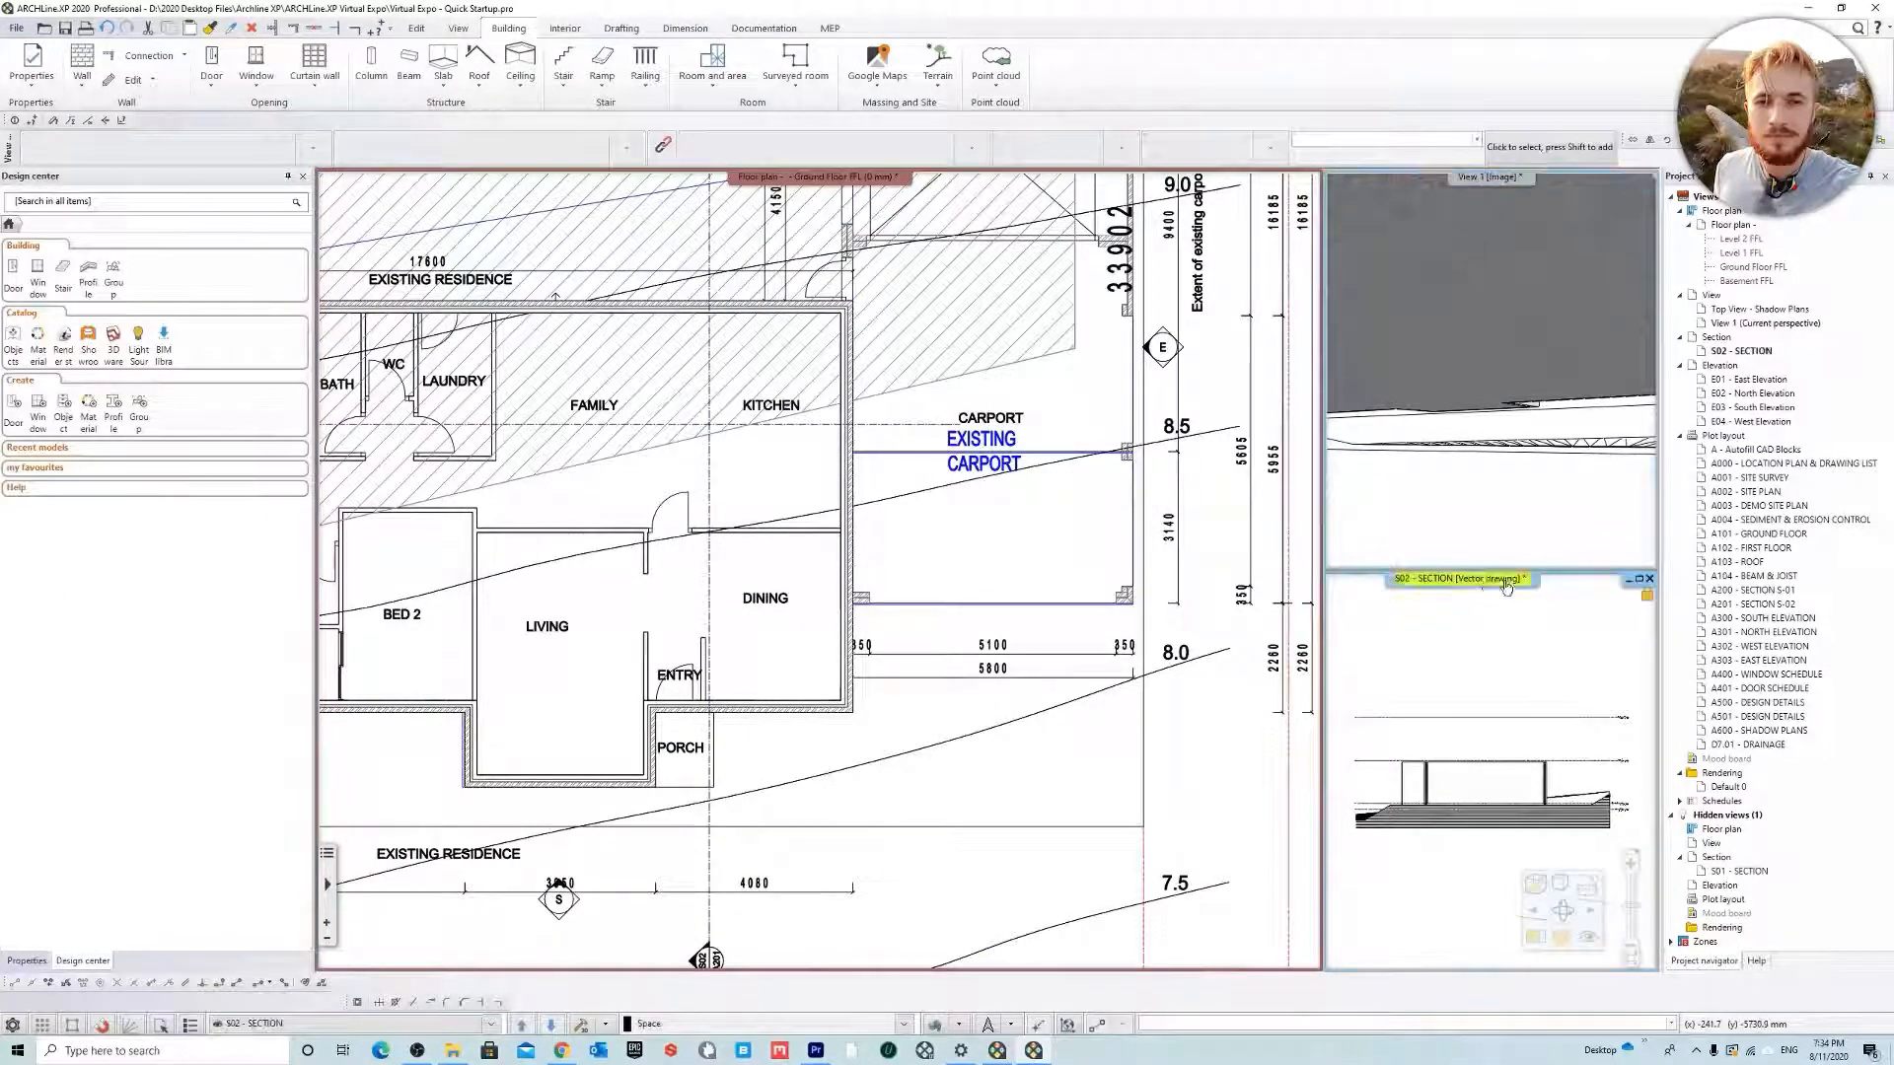
right_click(1506, 586)
left_click(1531, 596)
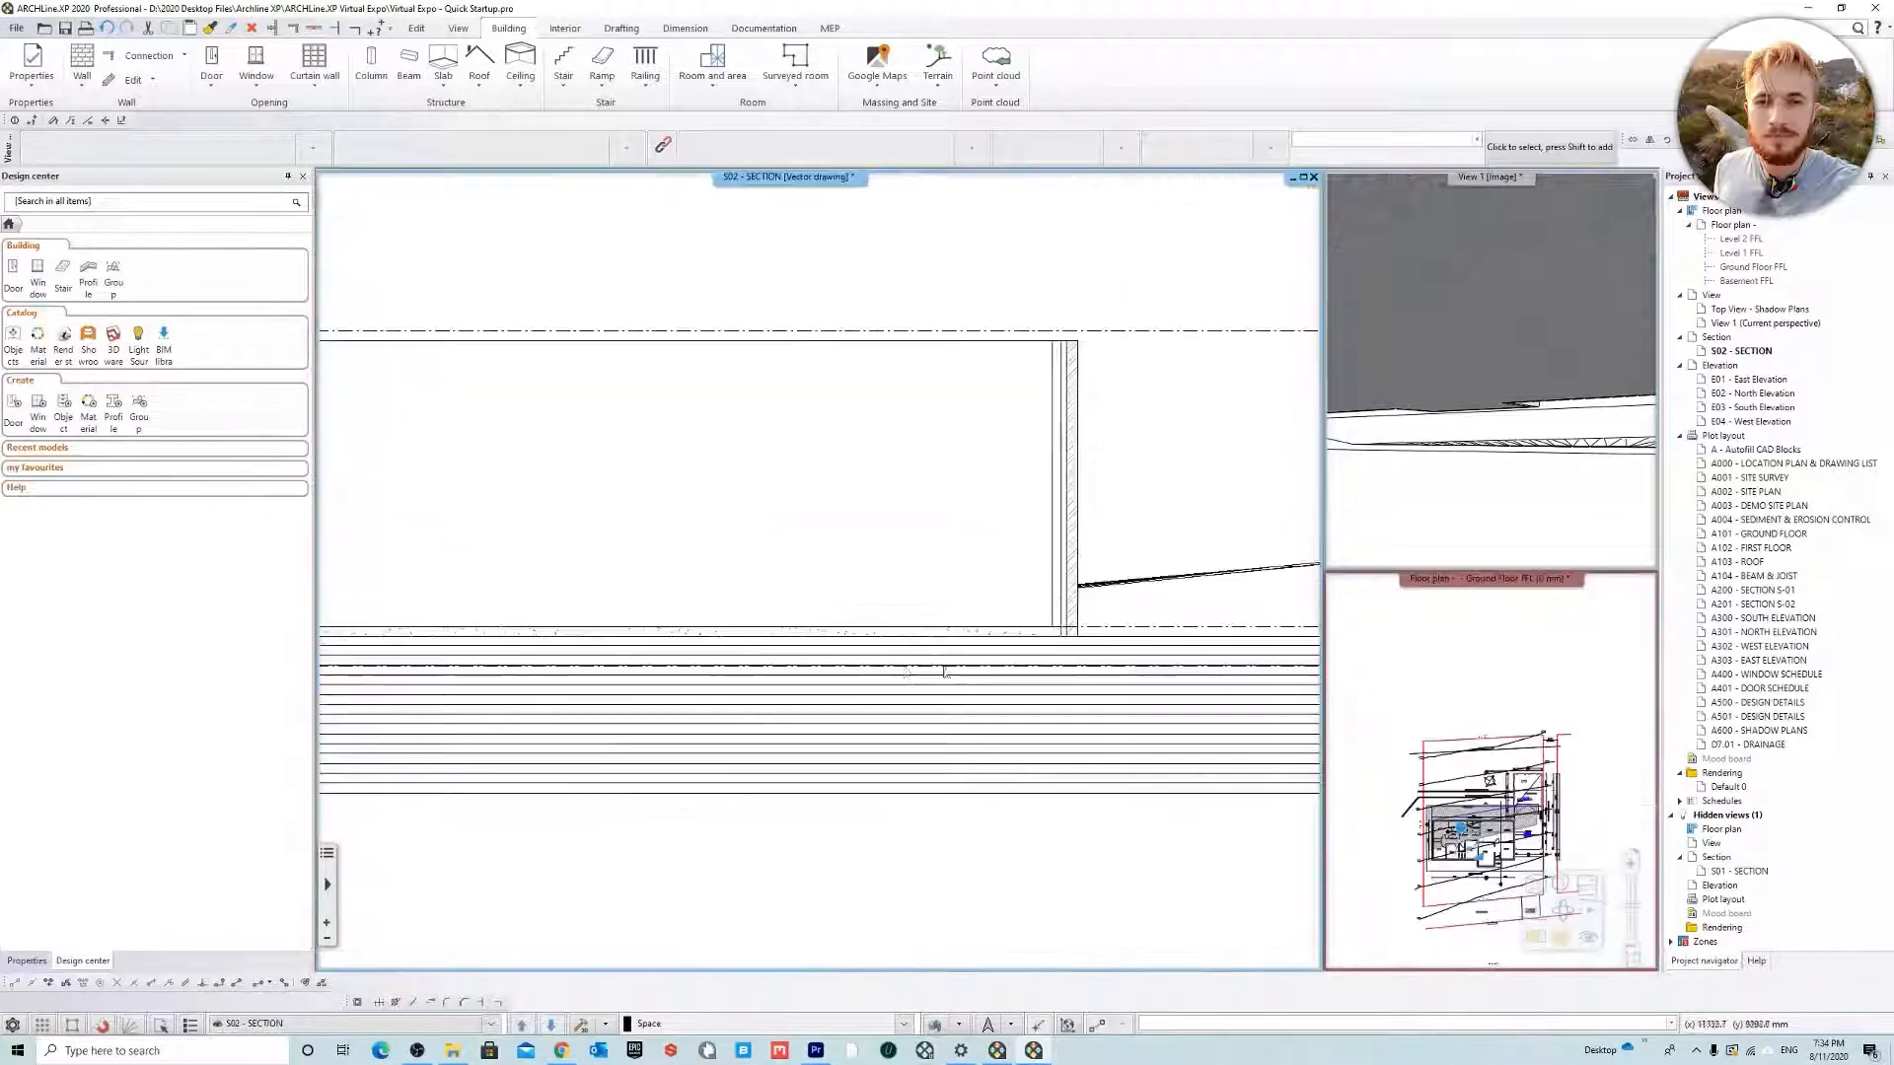
Examine the wall bases at both sides of the house section where the lowered brick skin meets the slab edge
scroll(944, 672, "up", 5)
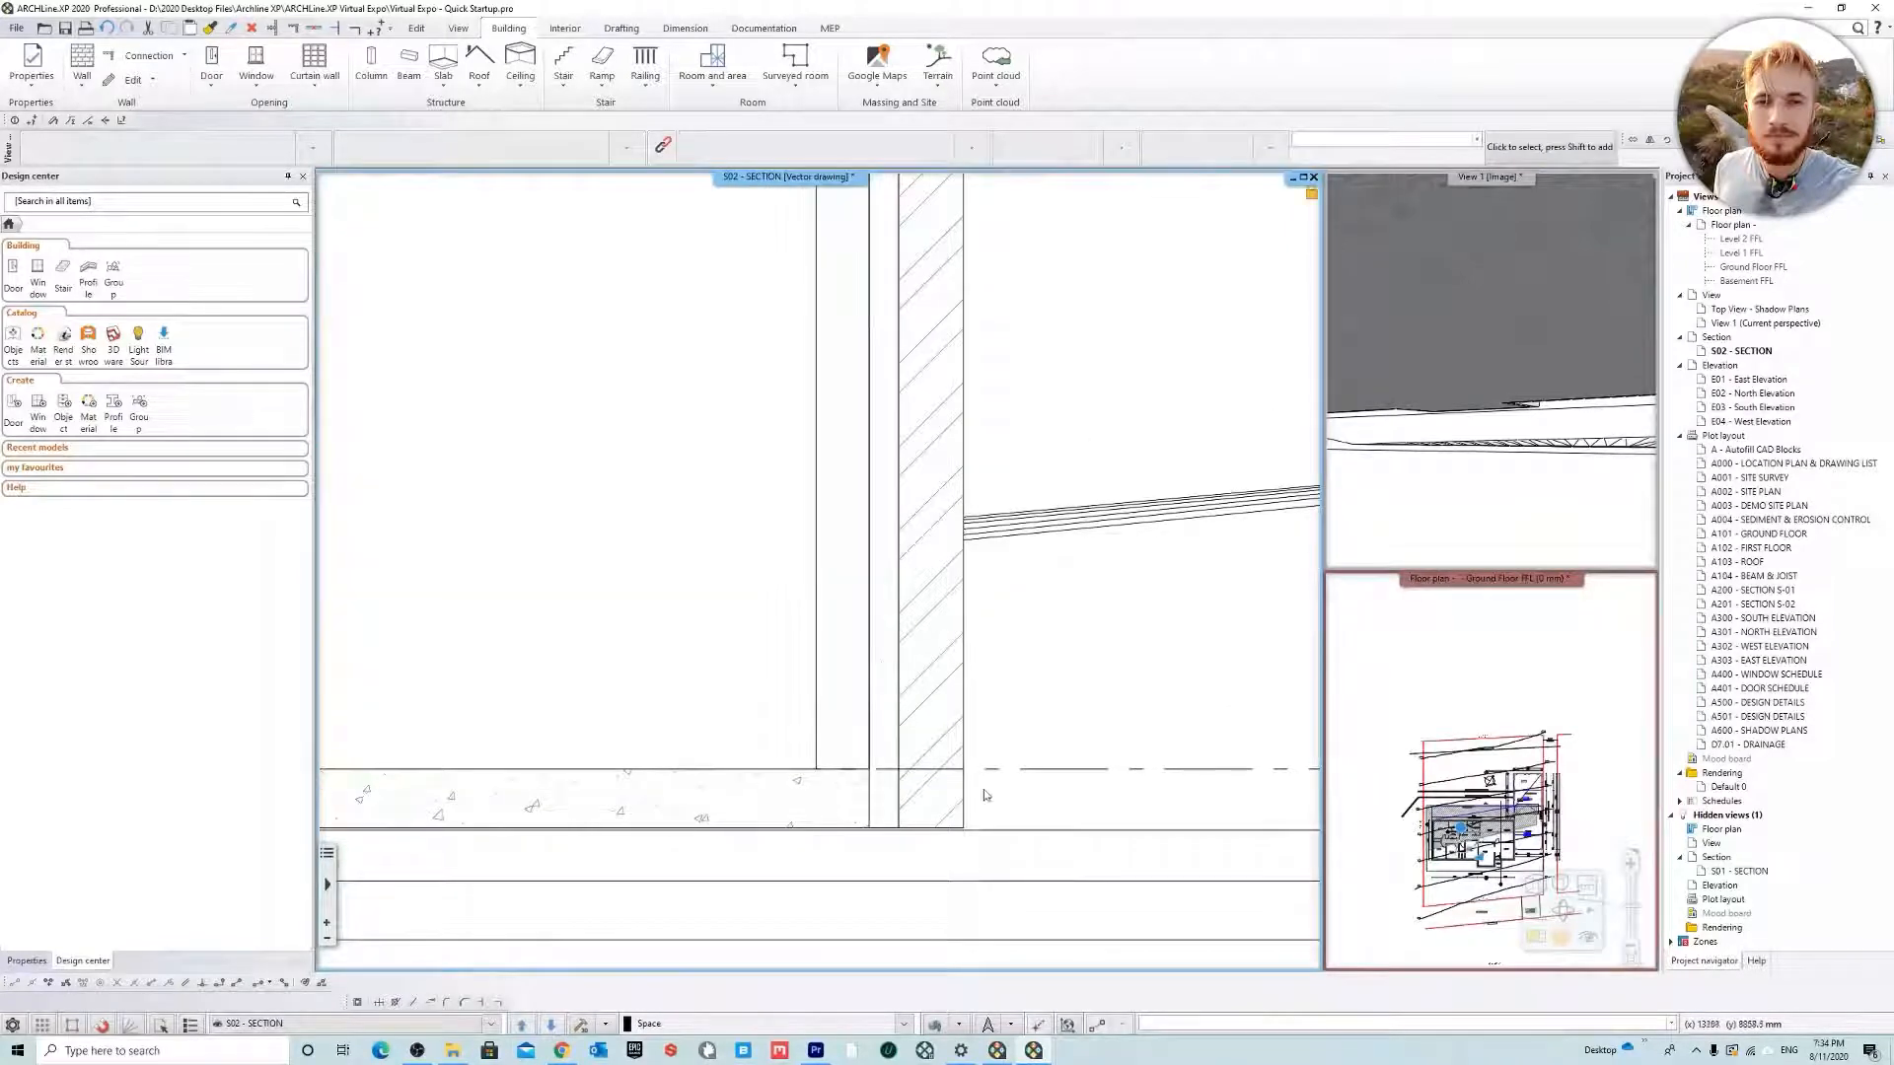
scroll(961, 827, "down", 2)
scroll(857, 661, "up", 3)
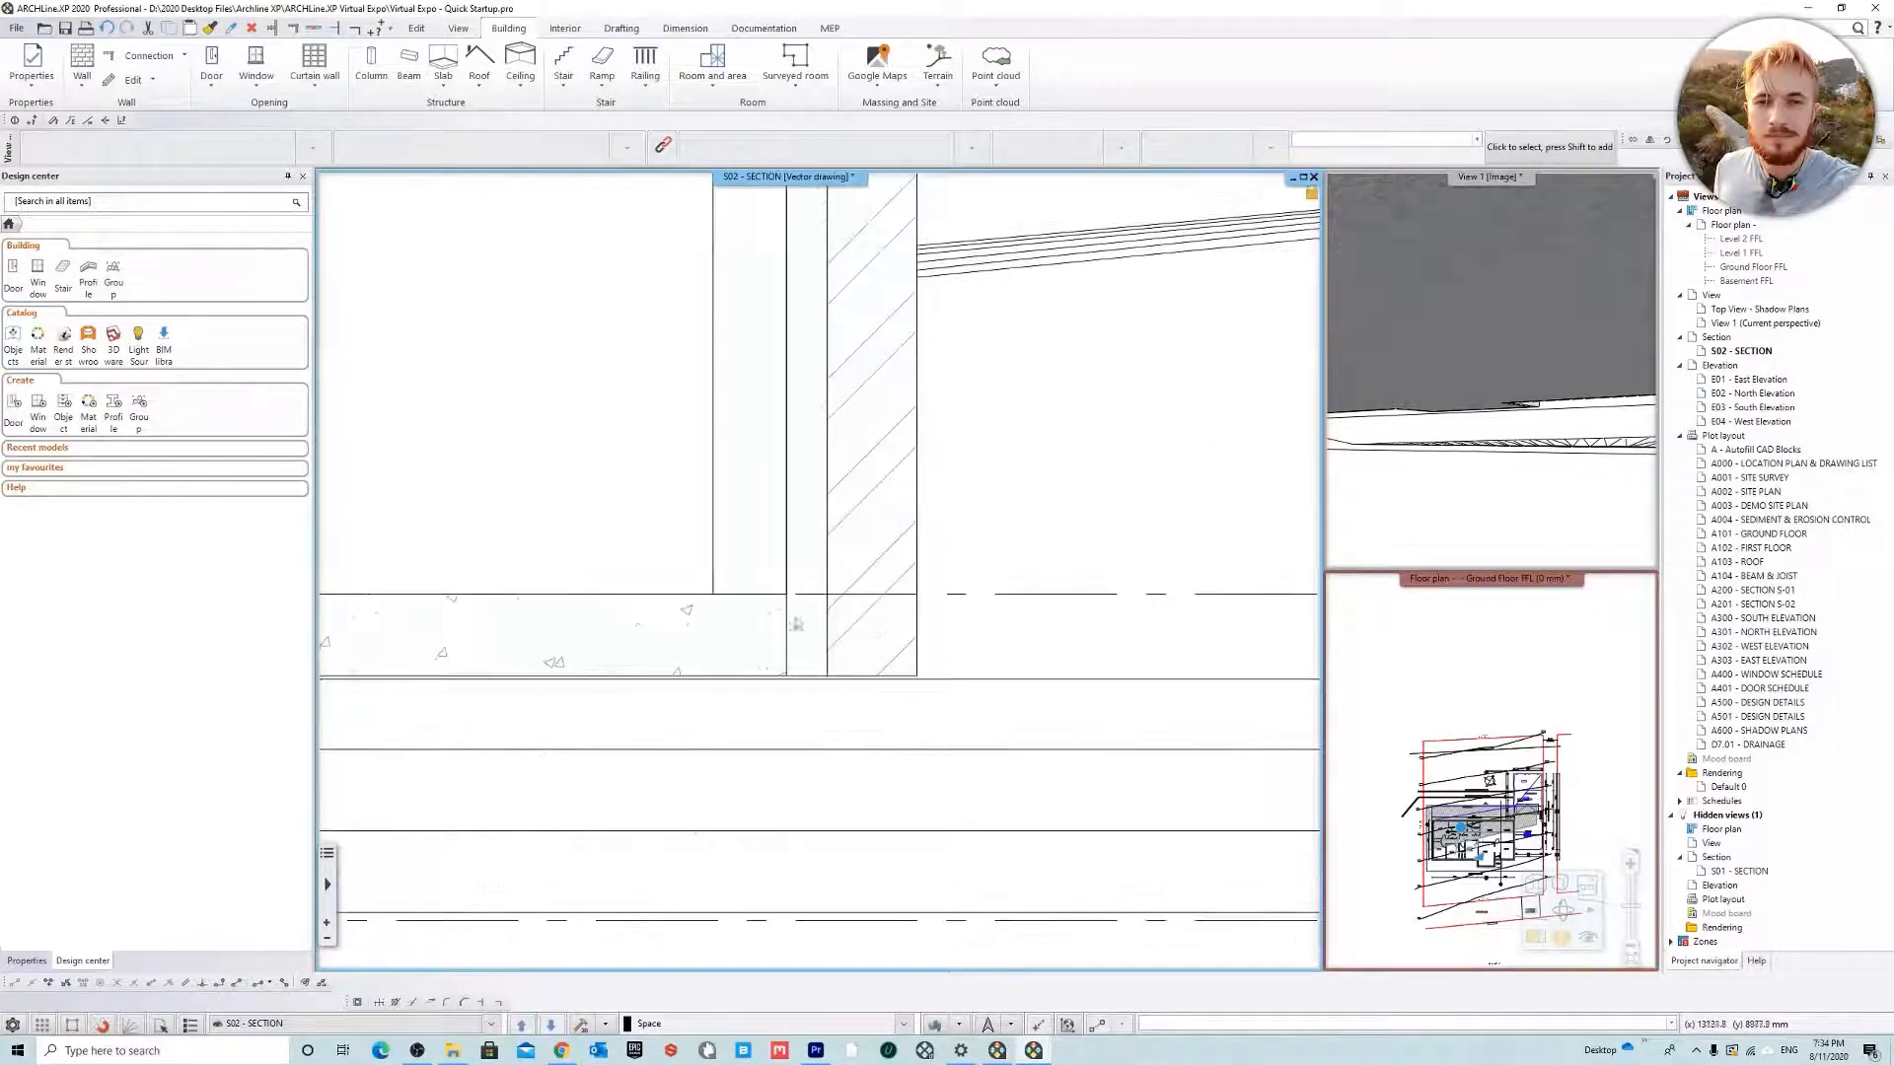
scroll(796, 625, "down", 4)
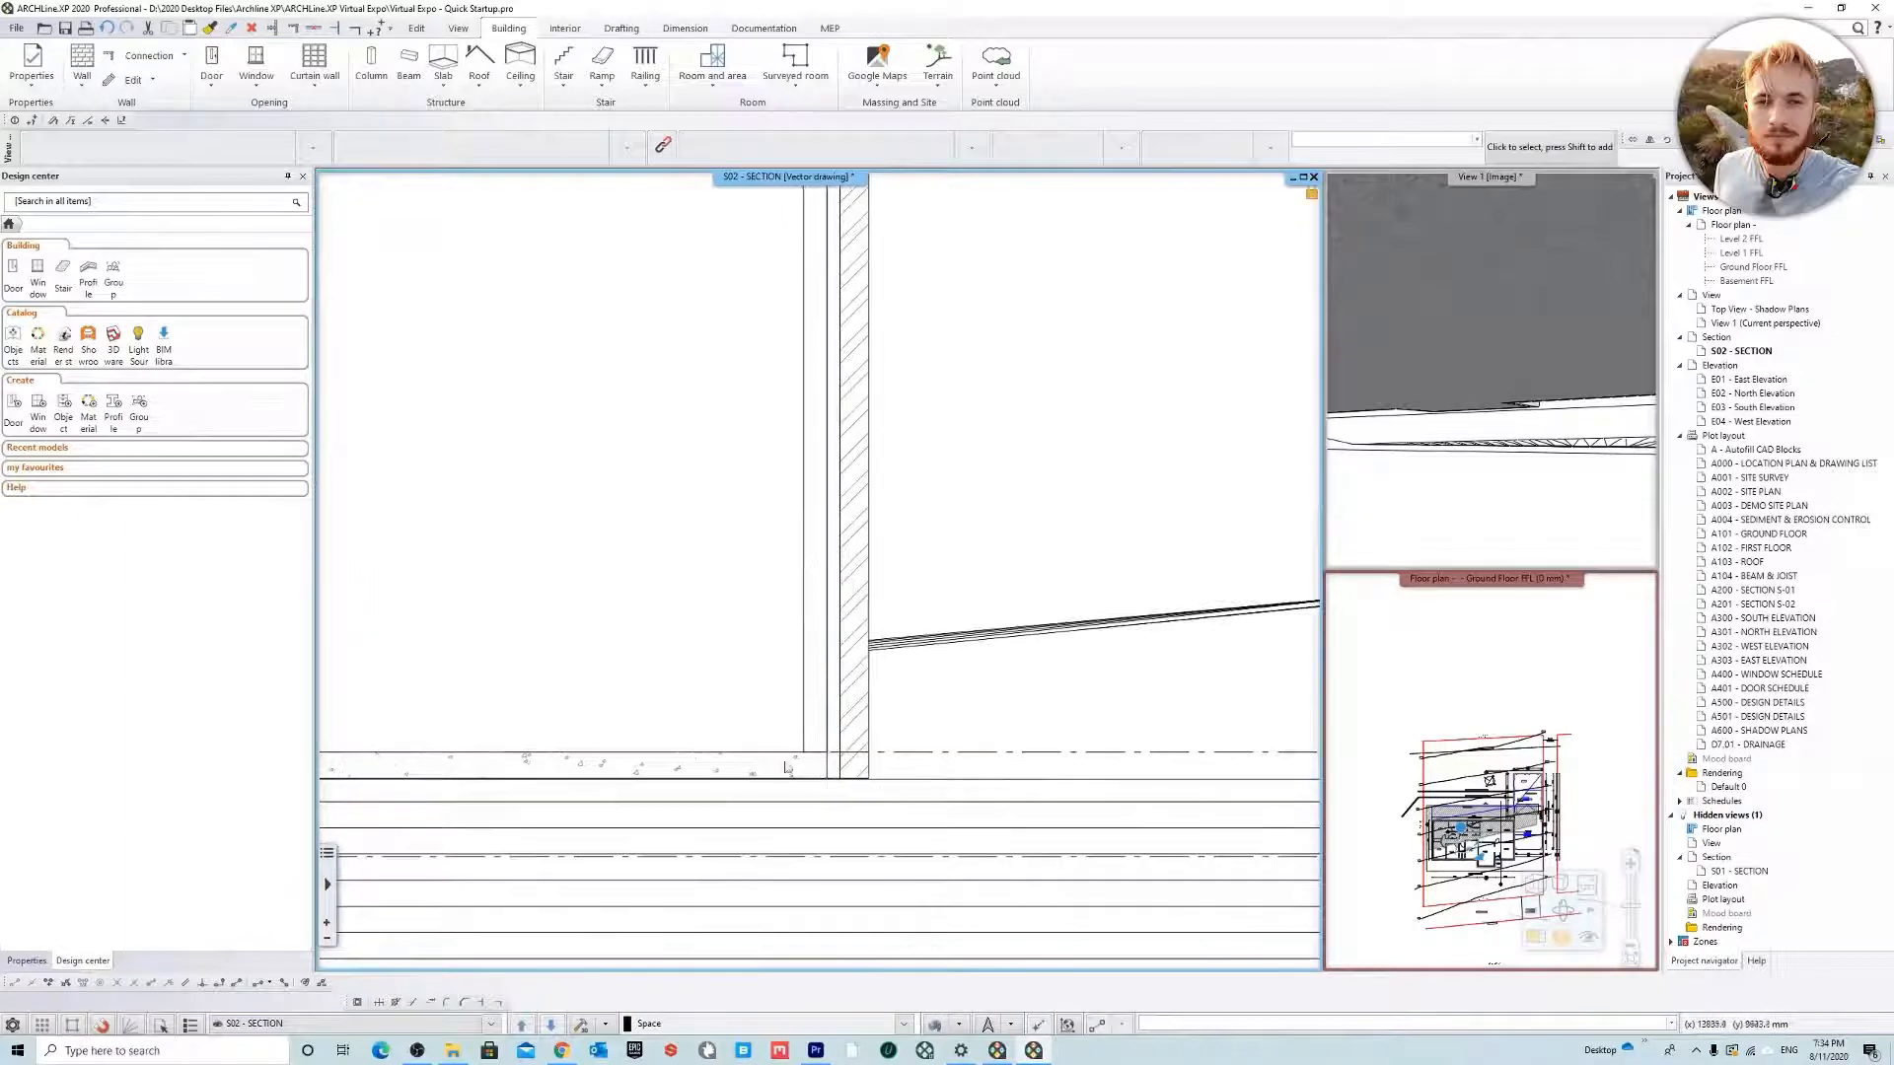
mouse_move(731, 442)
middle_mouse_down()
mouse_move(767, 612)
mouse_move(908, 598)
middle_mouse_up()
scroll(827, 617, "down", 2)
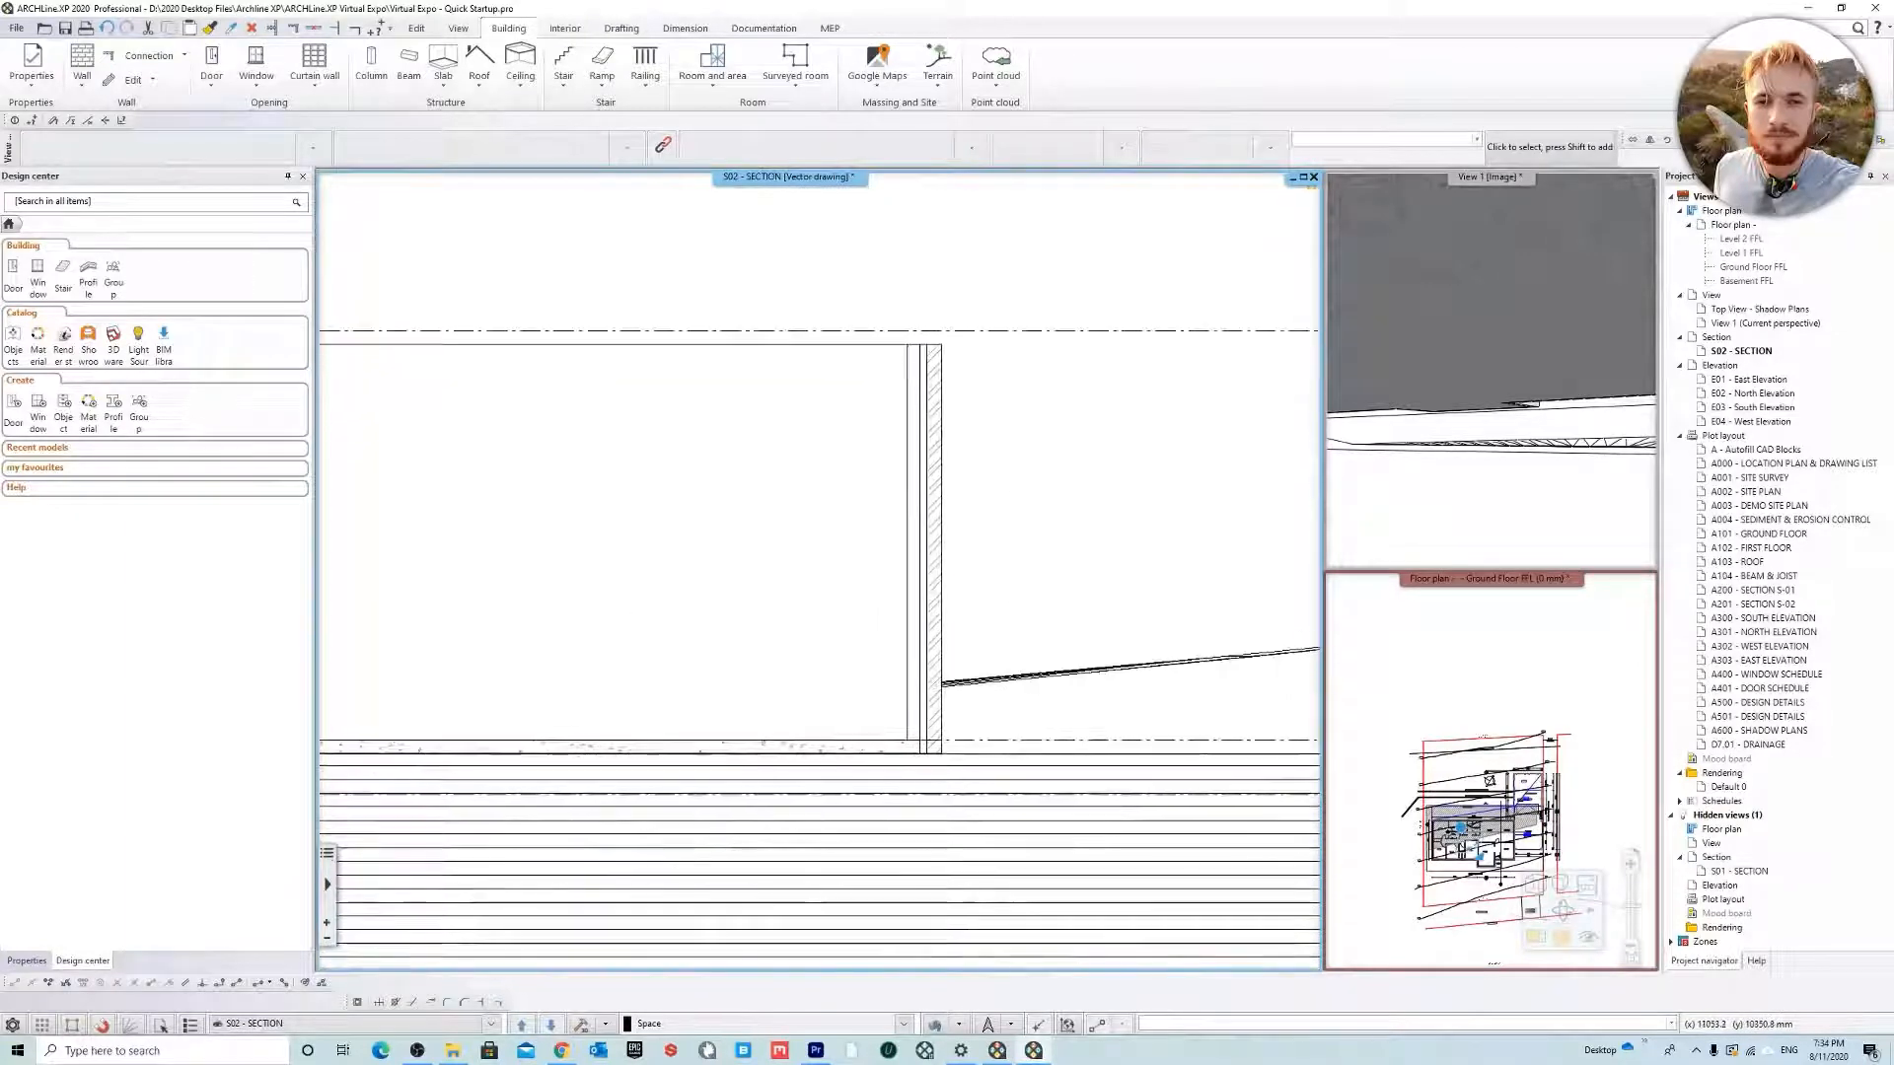
mouse_move(591, 556)
middle_mouse_down()
mouse_move(819, 541)
mouse_move(699, 545)
mouse_move(793, 564)
middle_mouse_up()
scroll(780, 542, "down", 2)
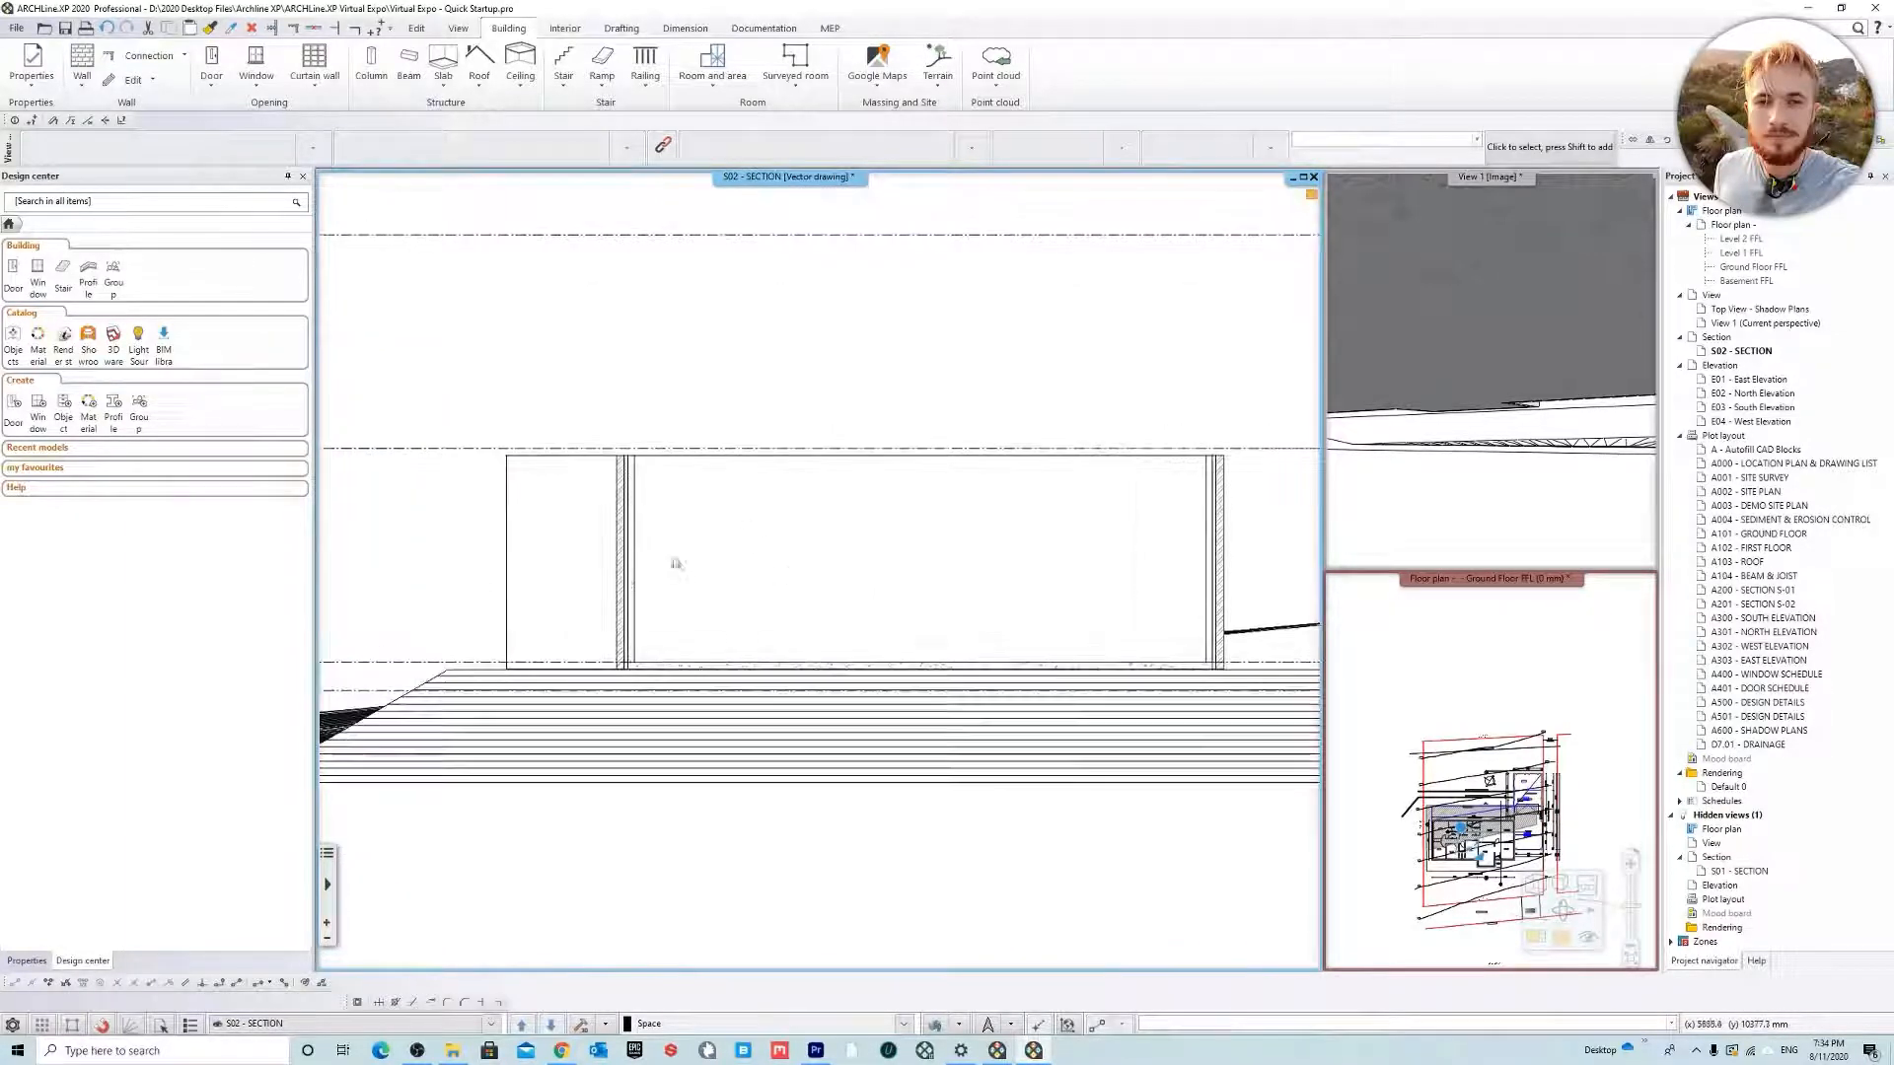
scroll(972, 604, "up", 3)
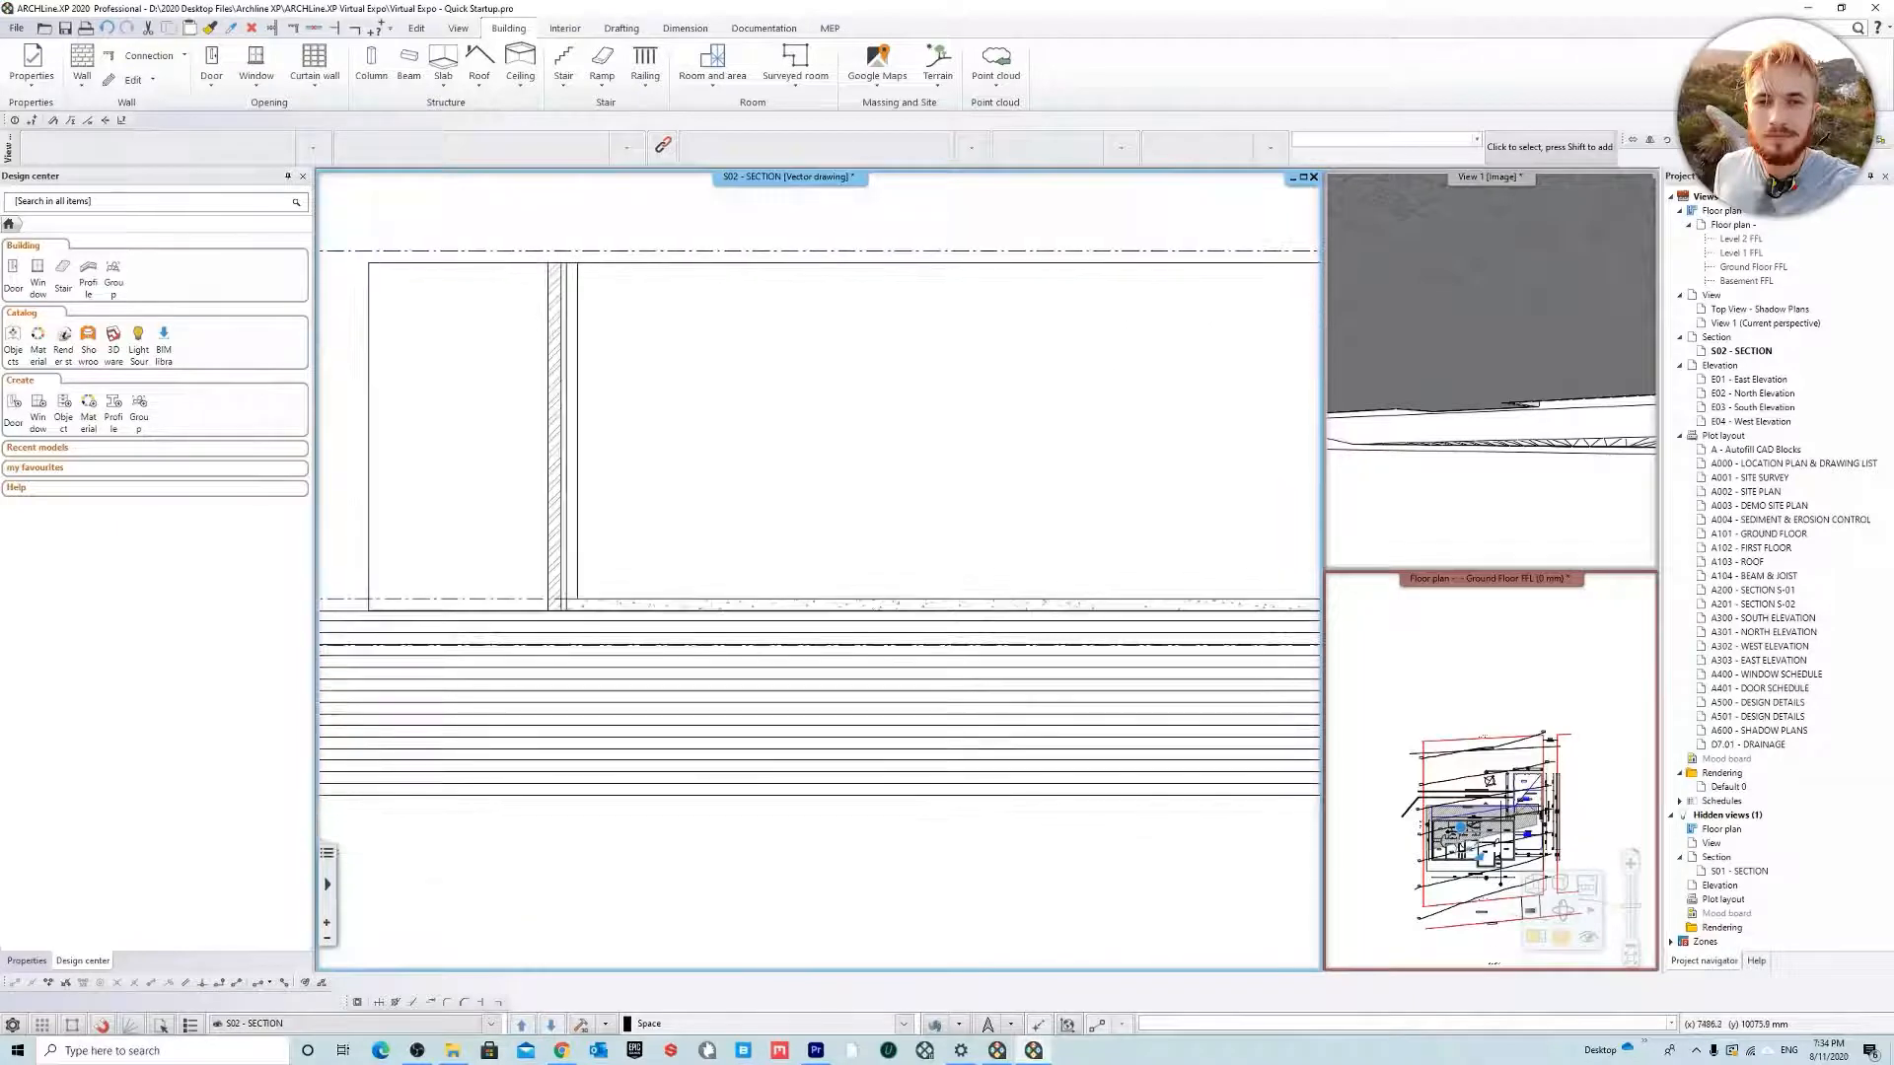
middle_click_drag(973, 606, 634, 699)
middle_click_drag(1158, 702, 983, 706)
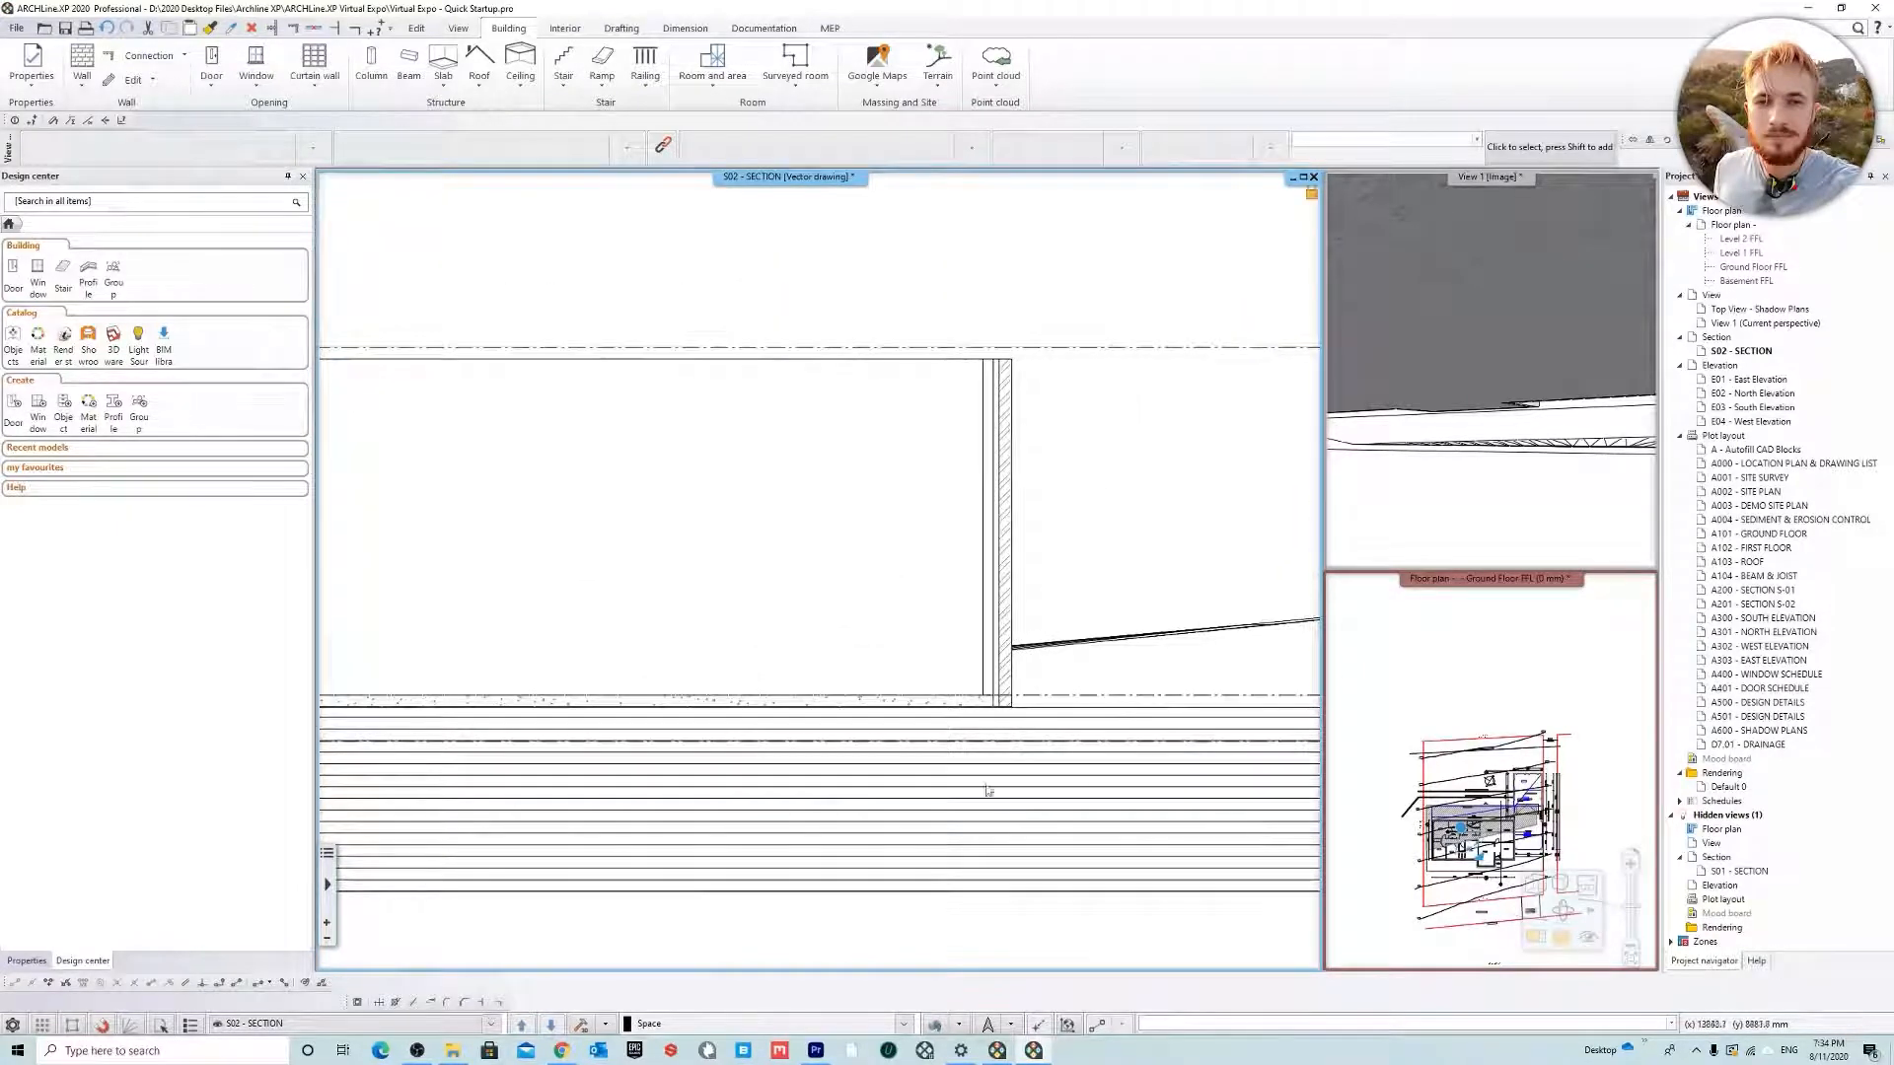
Make the Ground Floor FFL plan the large main window again
left_click(1452, 583)
right_click(1451, 582)
left_click(1482, 600)
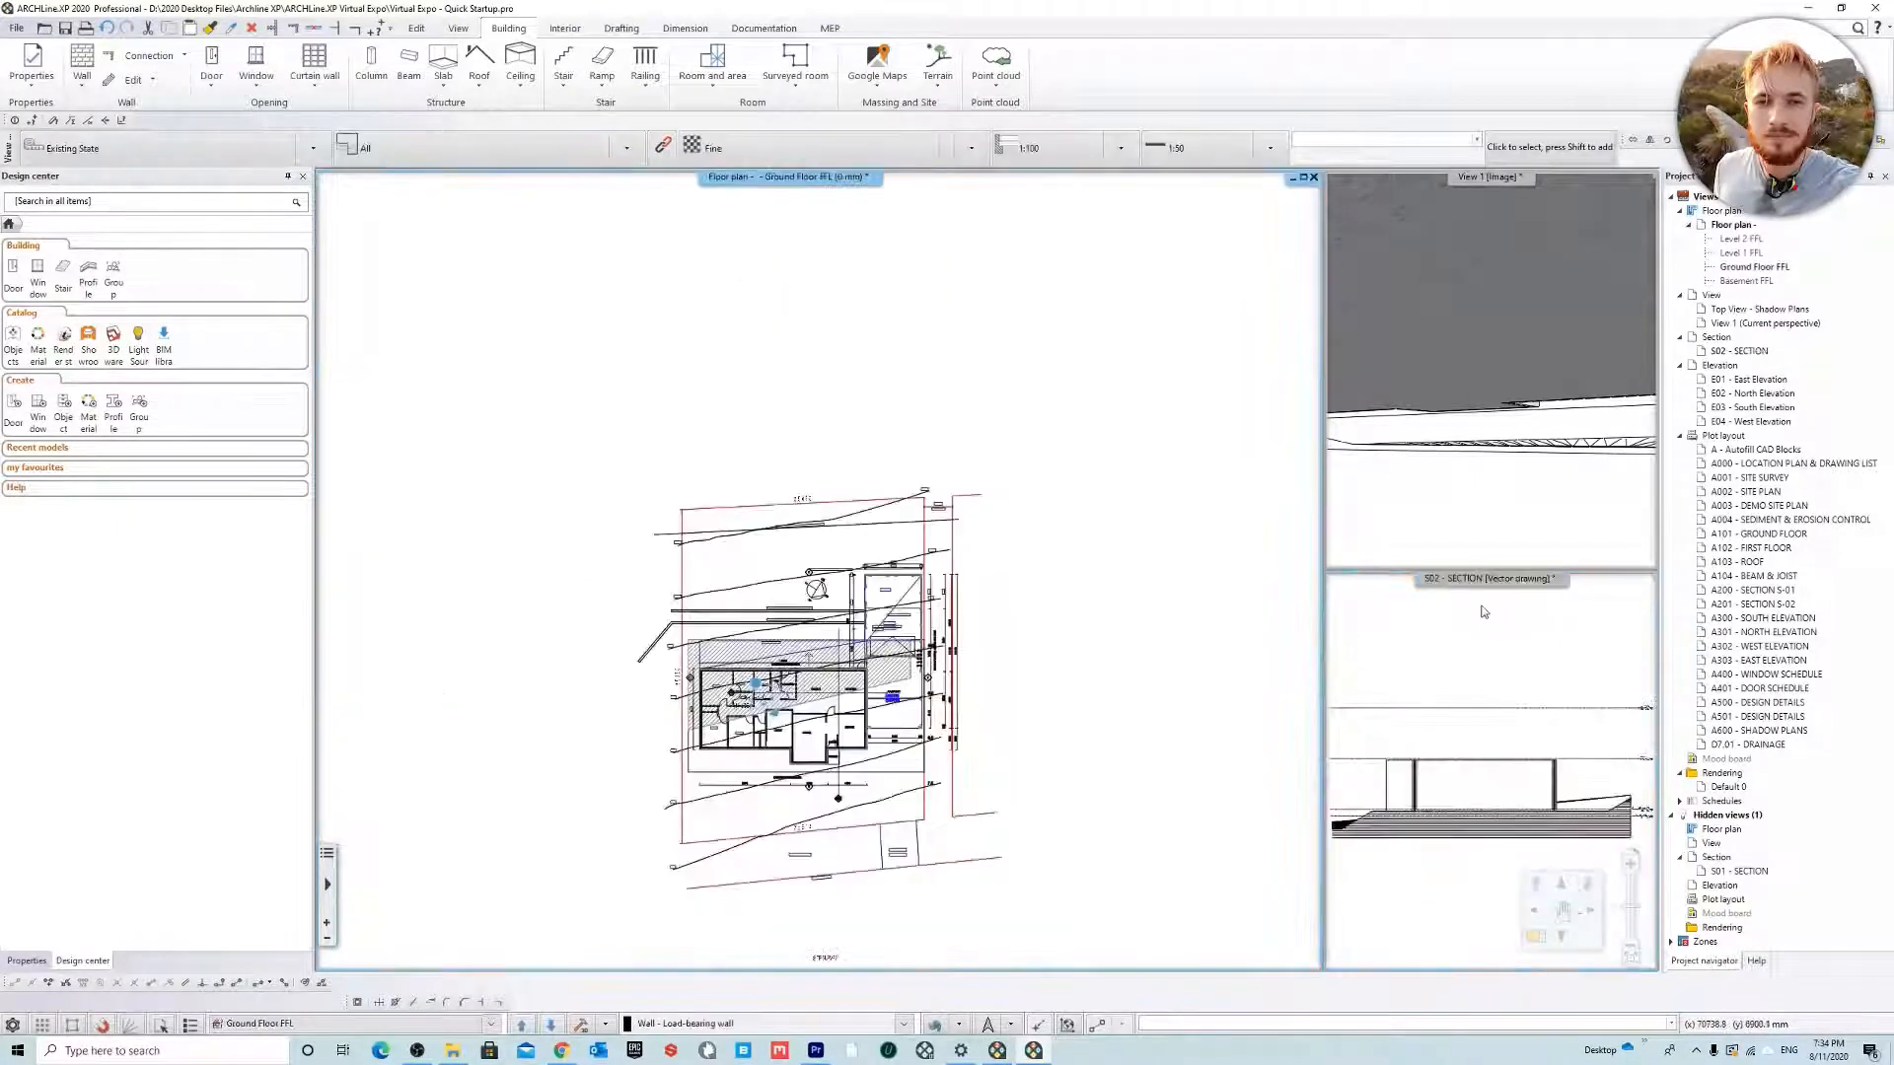
scroll(865, 802, "up", 2)
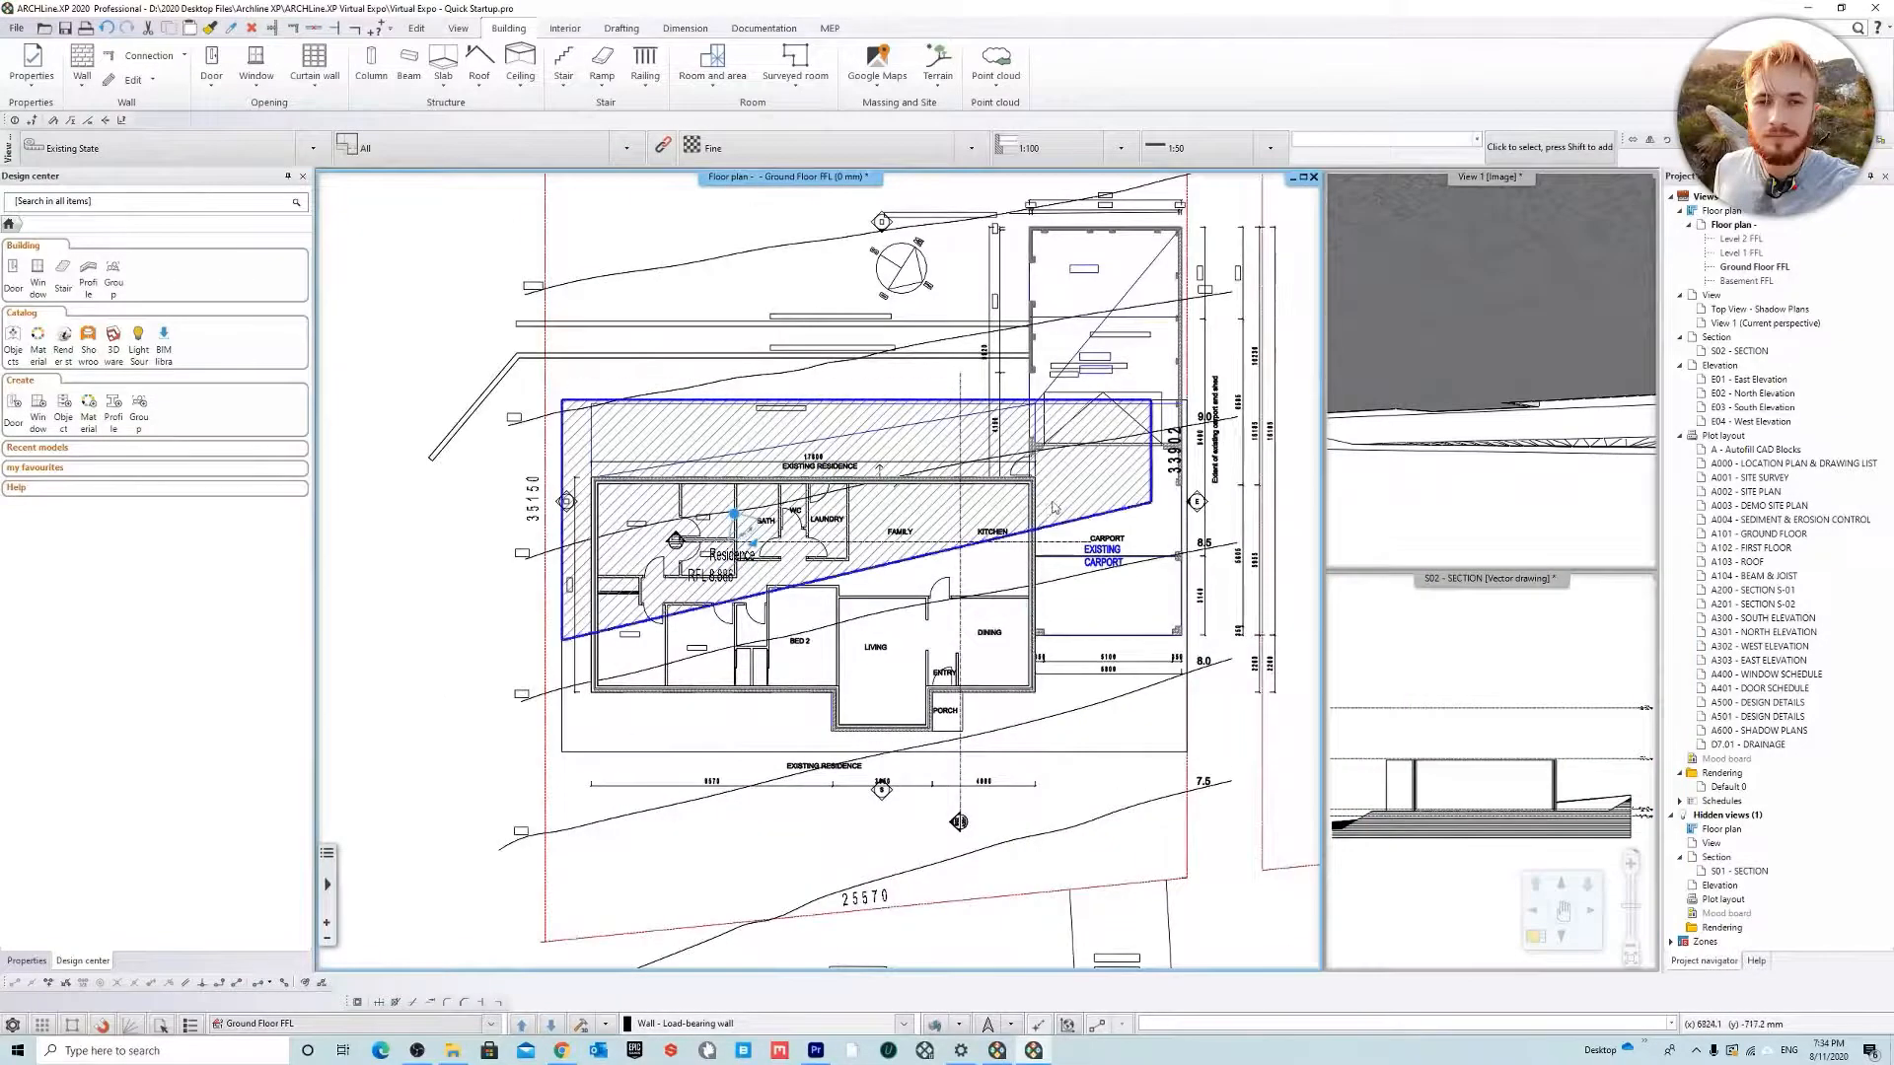
scroll(857, 864, "up", 2)
scroll(857, 864, "down", 1)
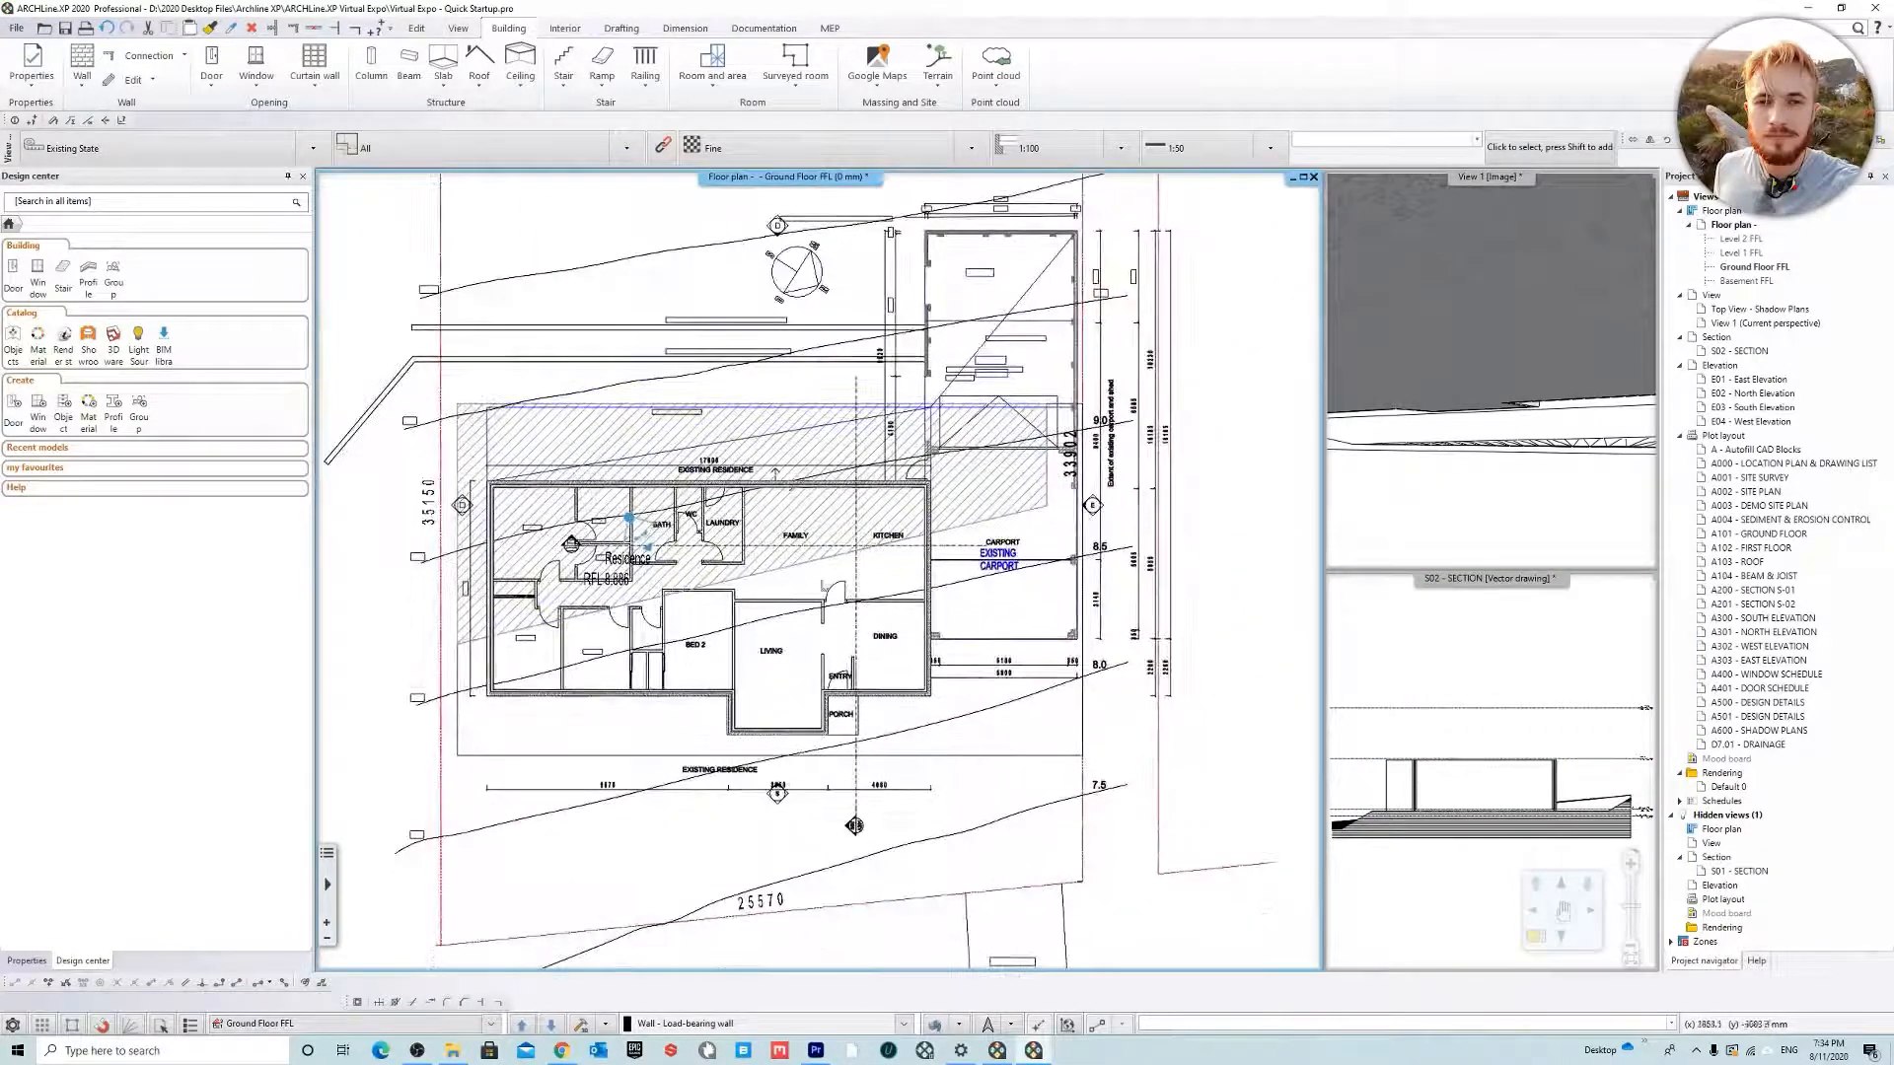
scroll(850, 846, "up", 1)
scroll(691, 611, "up", 3)
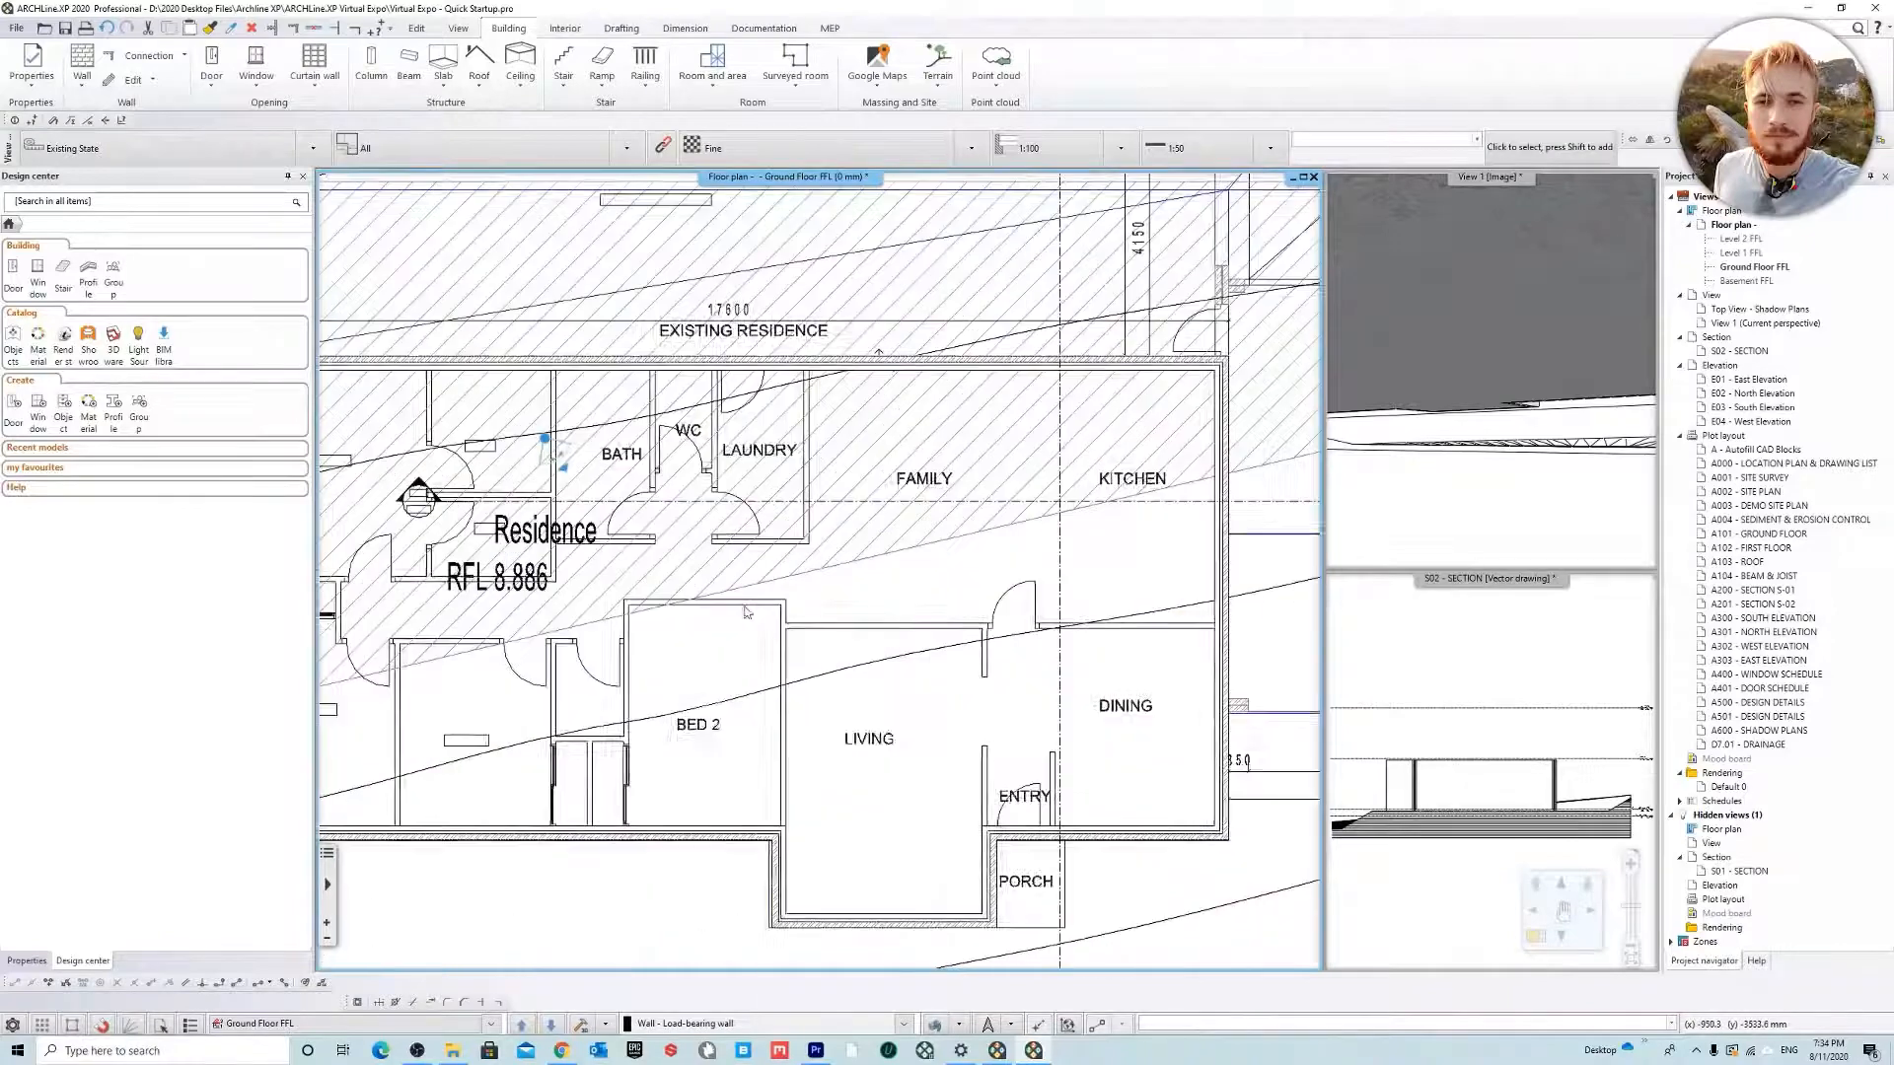
scroll(796, 494, "down", 2)
left_click(795, 493)
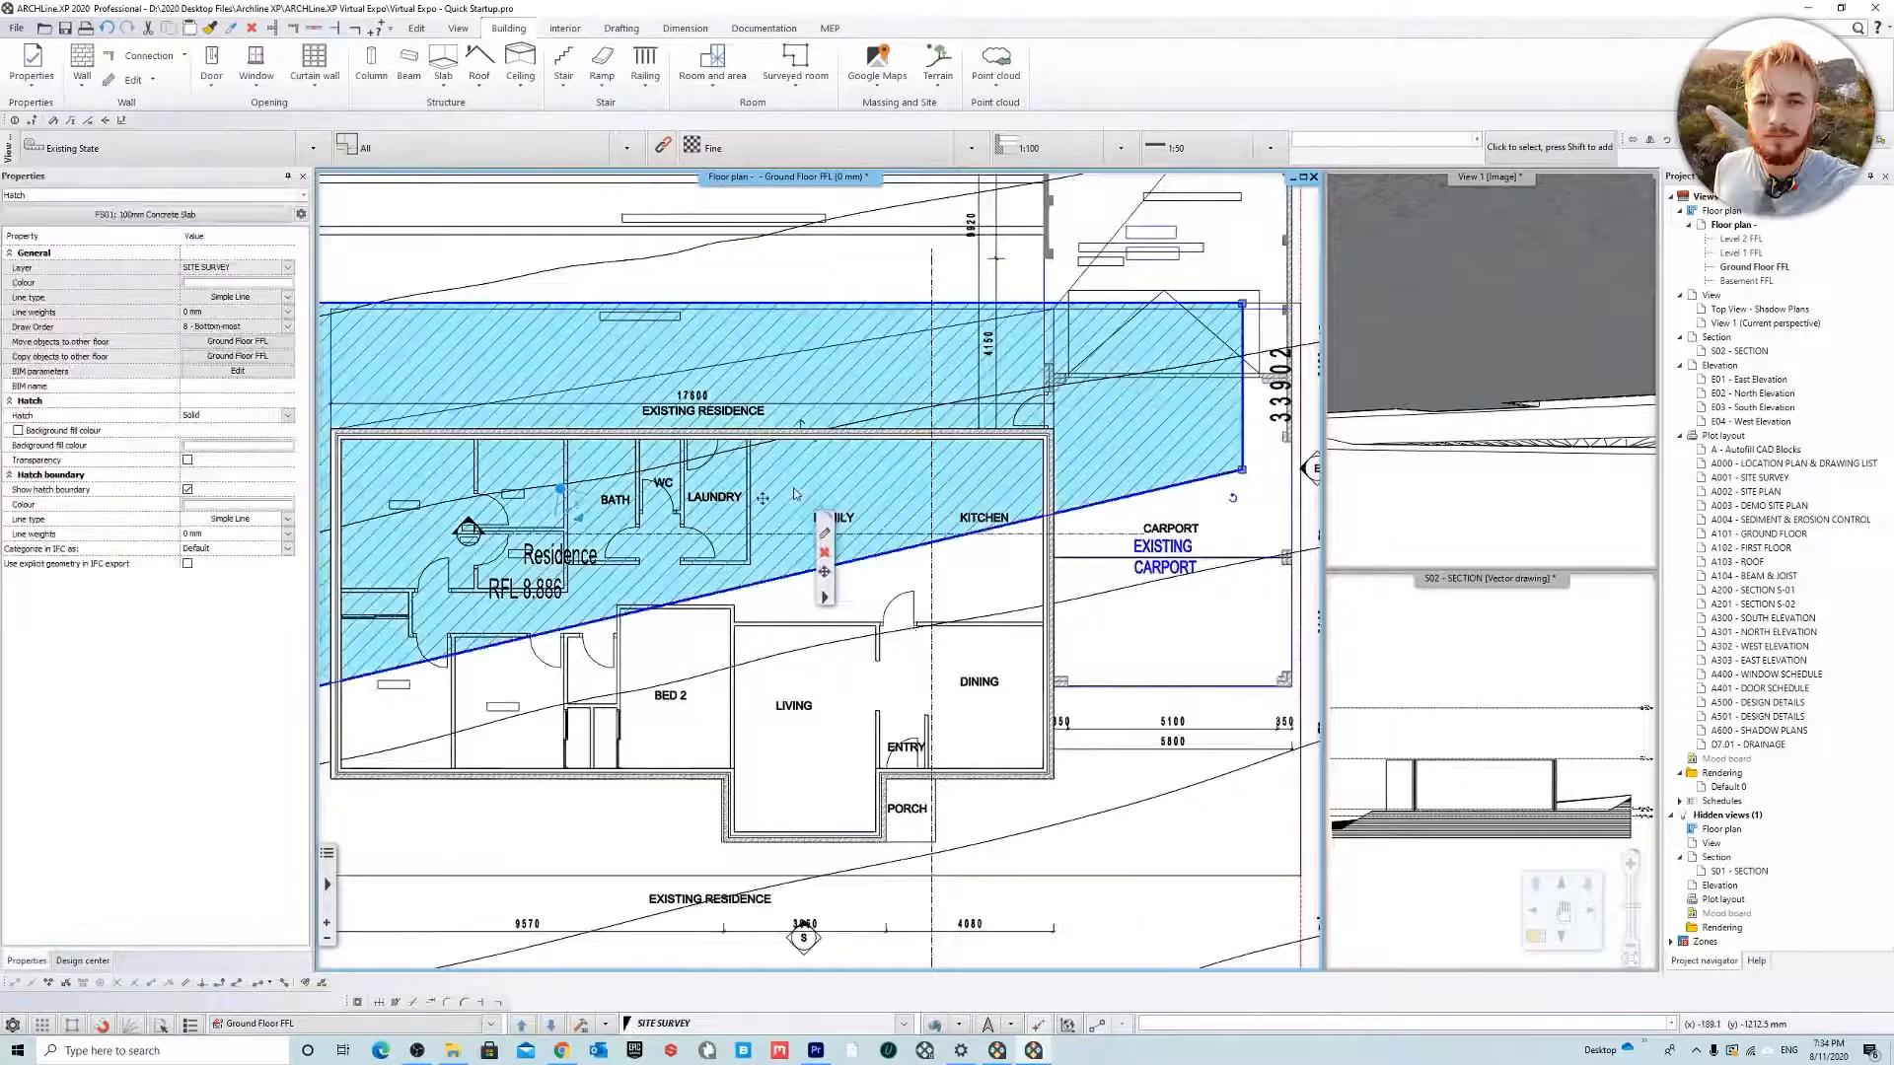
scroll(827, 572, "down", 5)
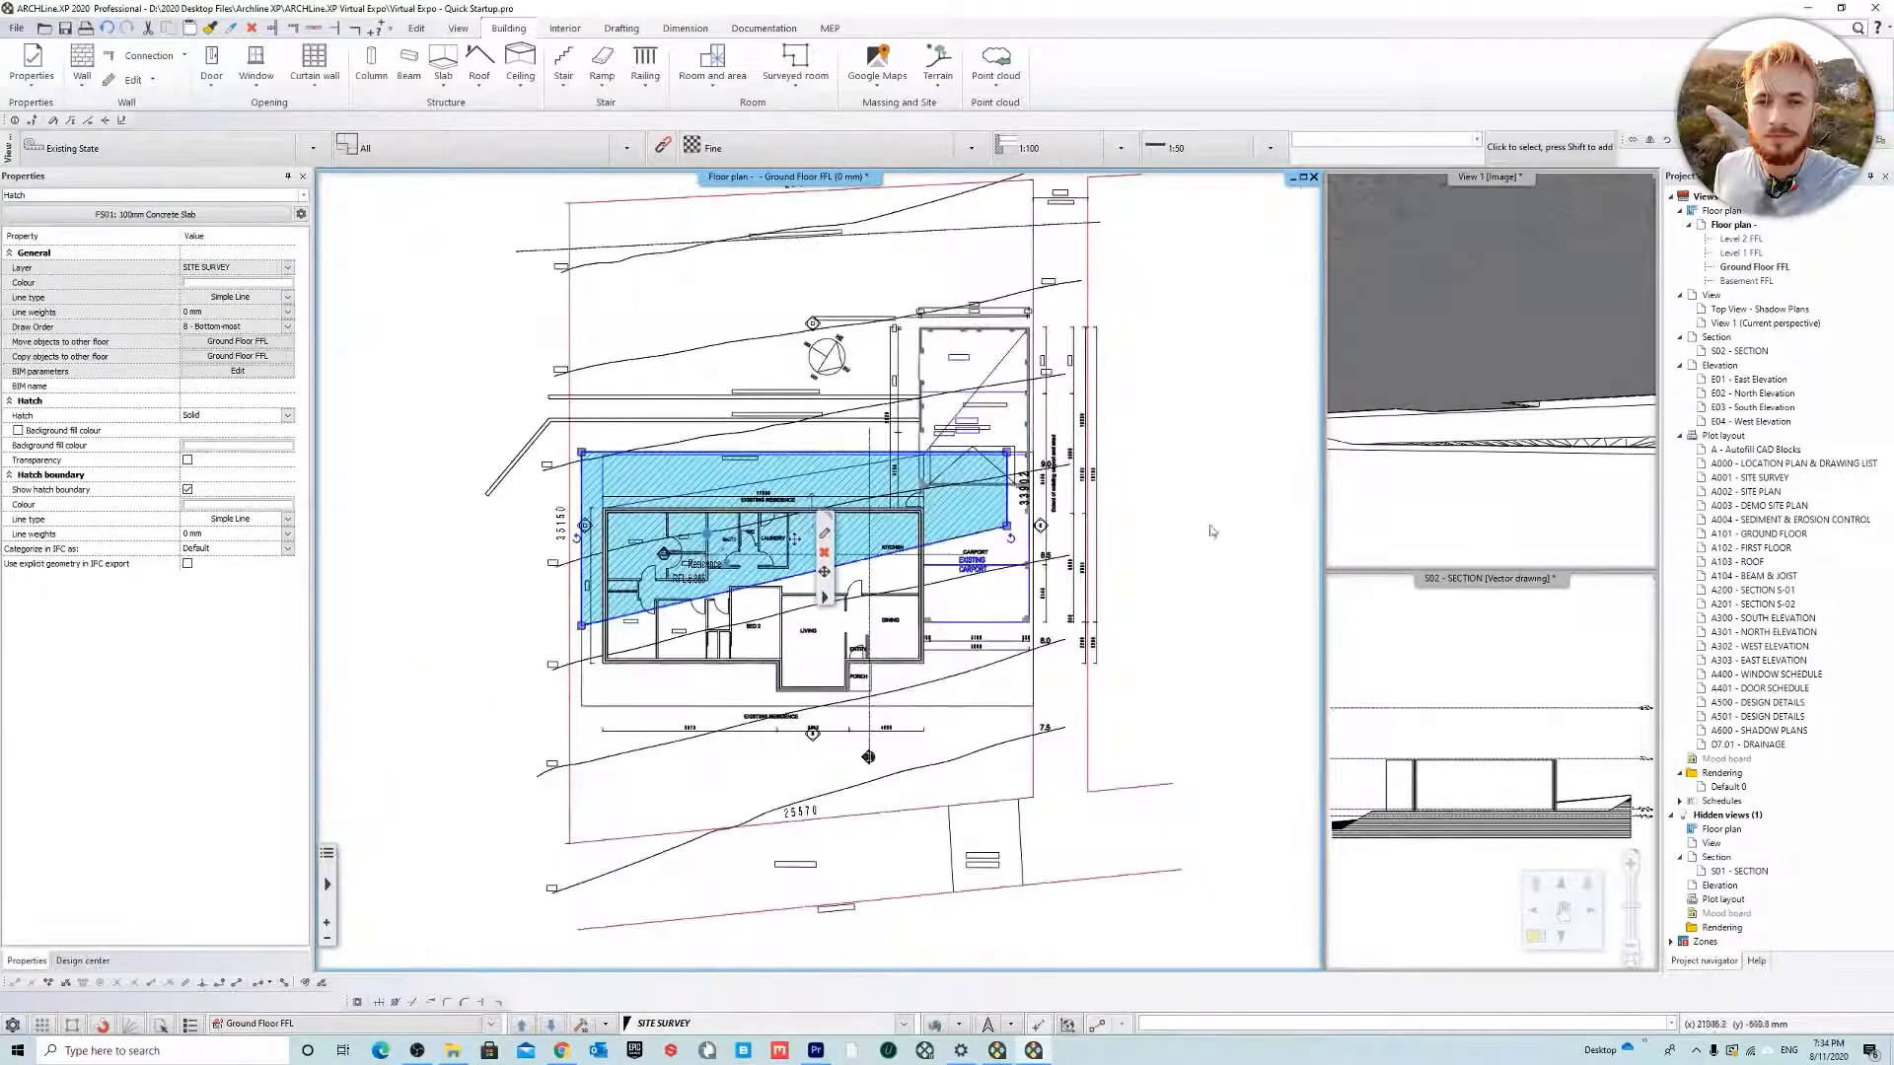
left_click(1211, 525)
scroll(912, 573, "up", 3)
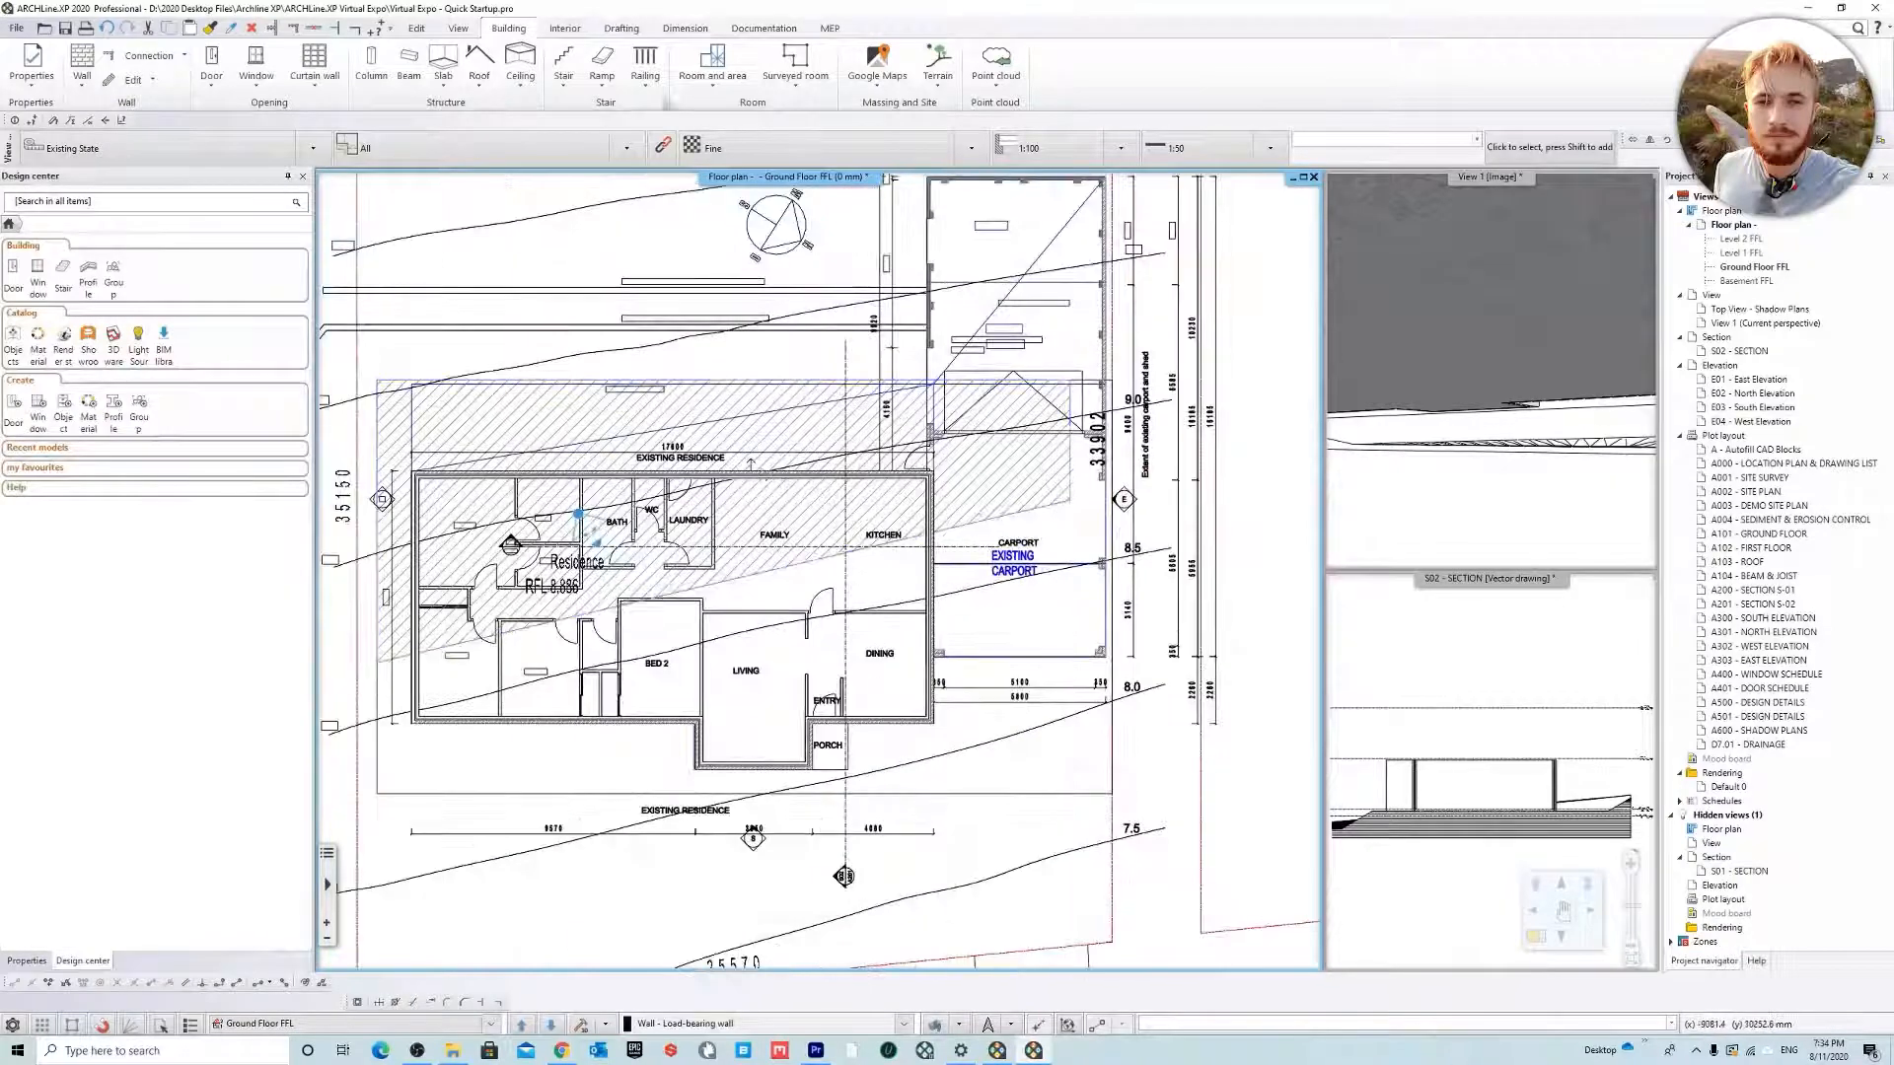
Start the Wall command and delete the BW05: 230mm Double Brick style from the wall styles
left_click(82, 61)
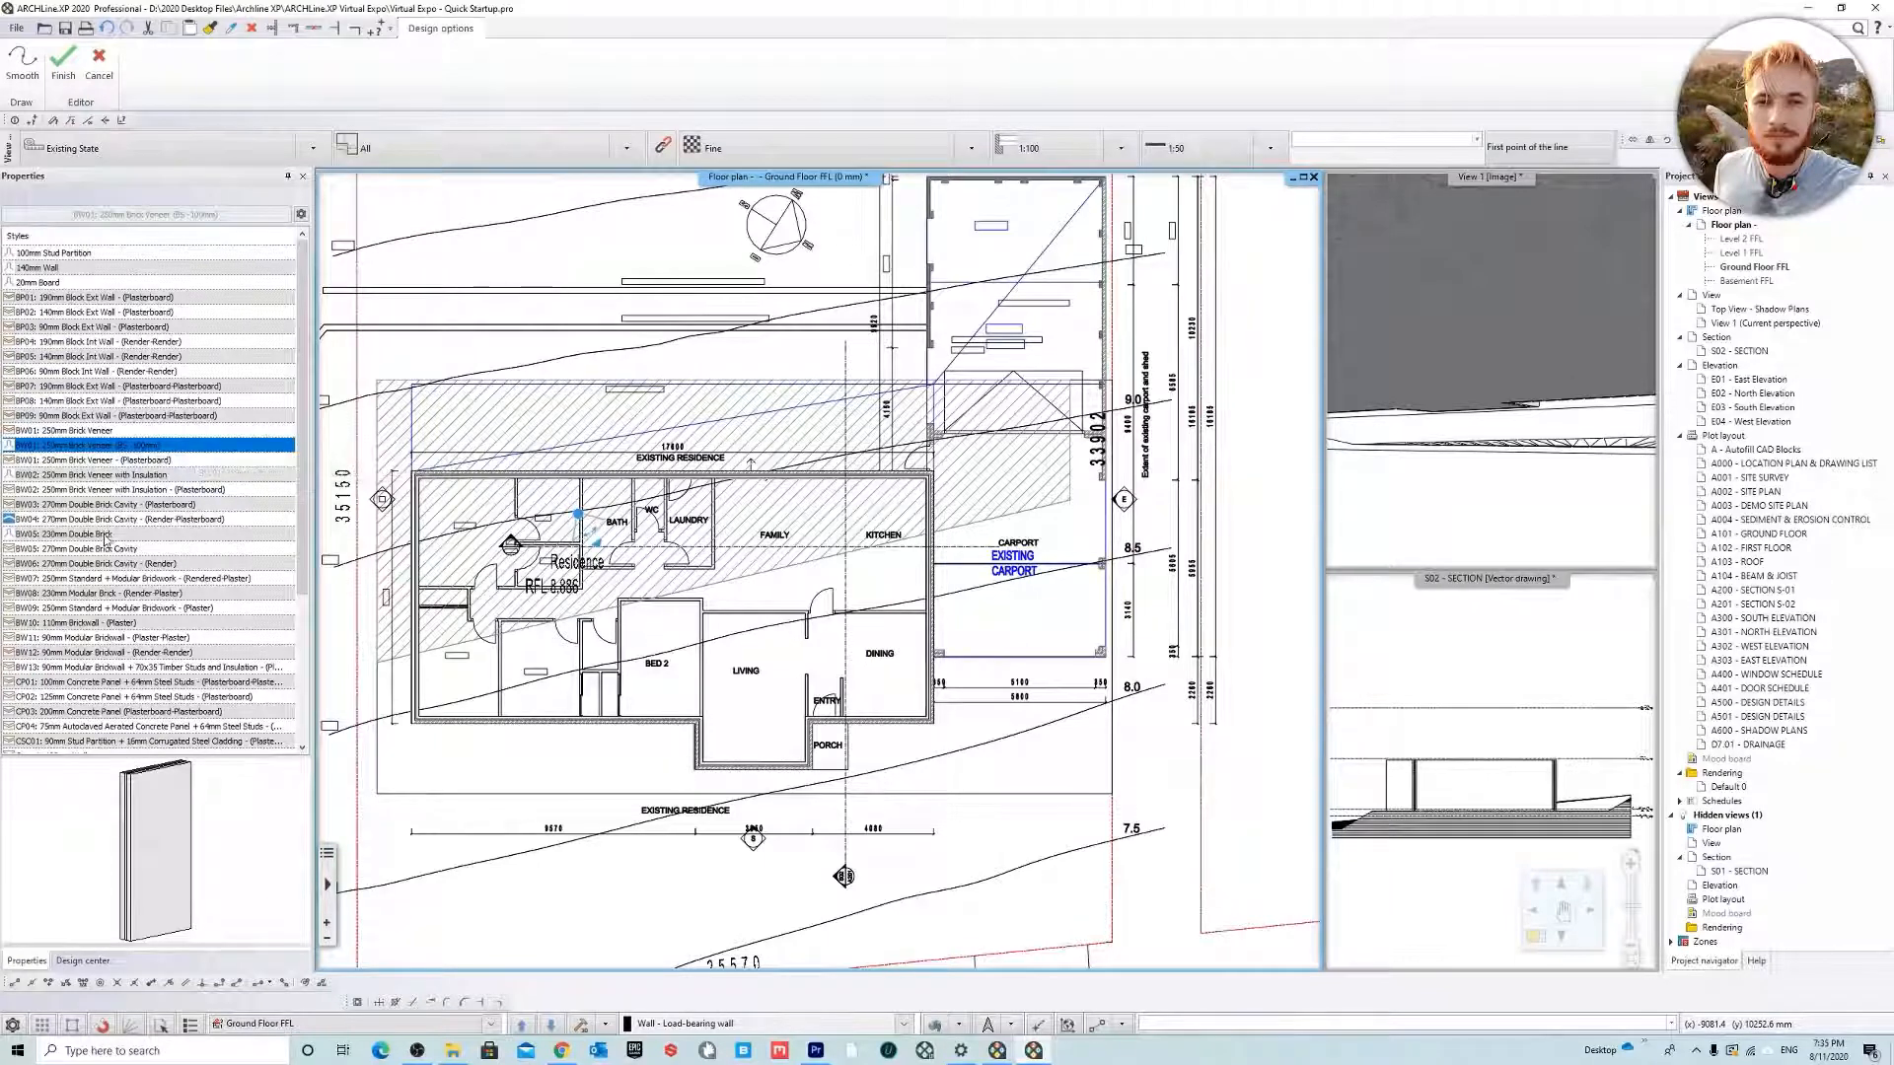
right_click(106, 540)
left_click(148, 653)
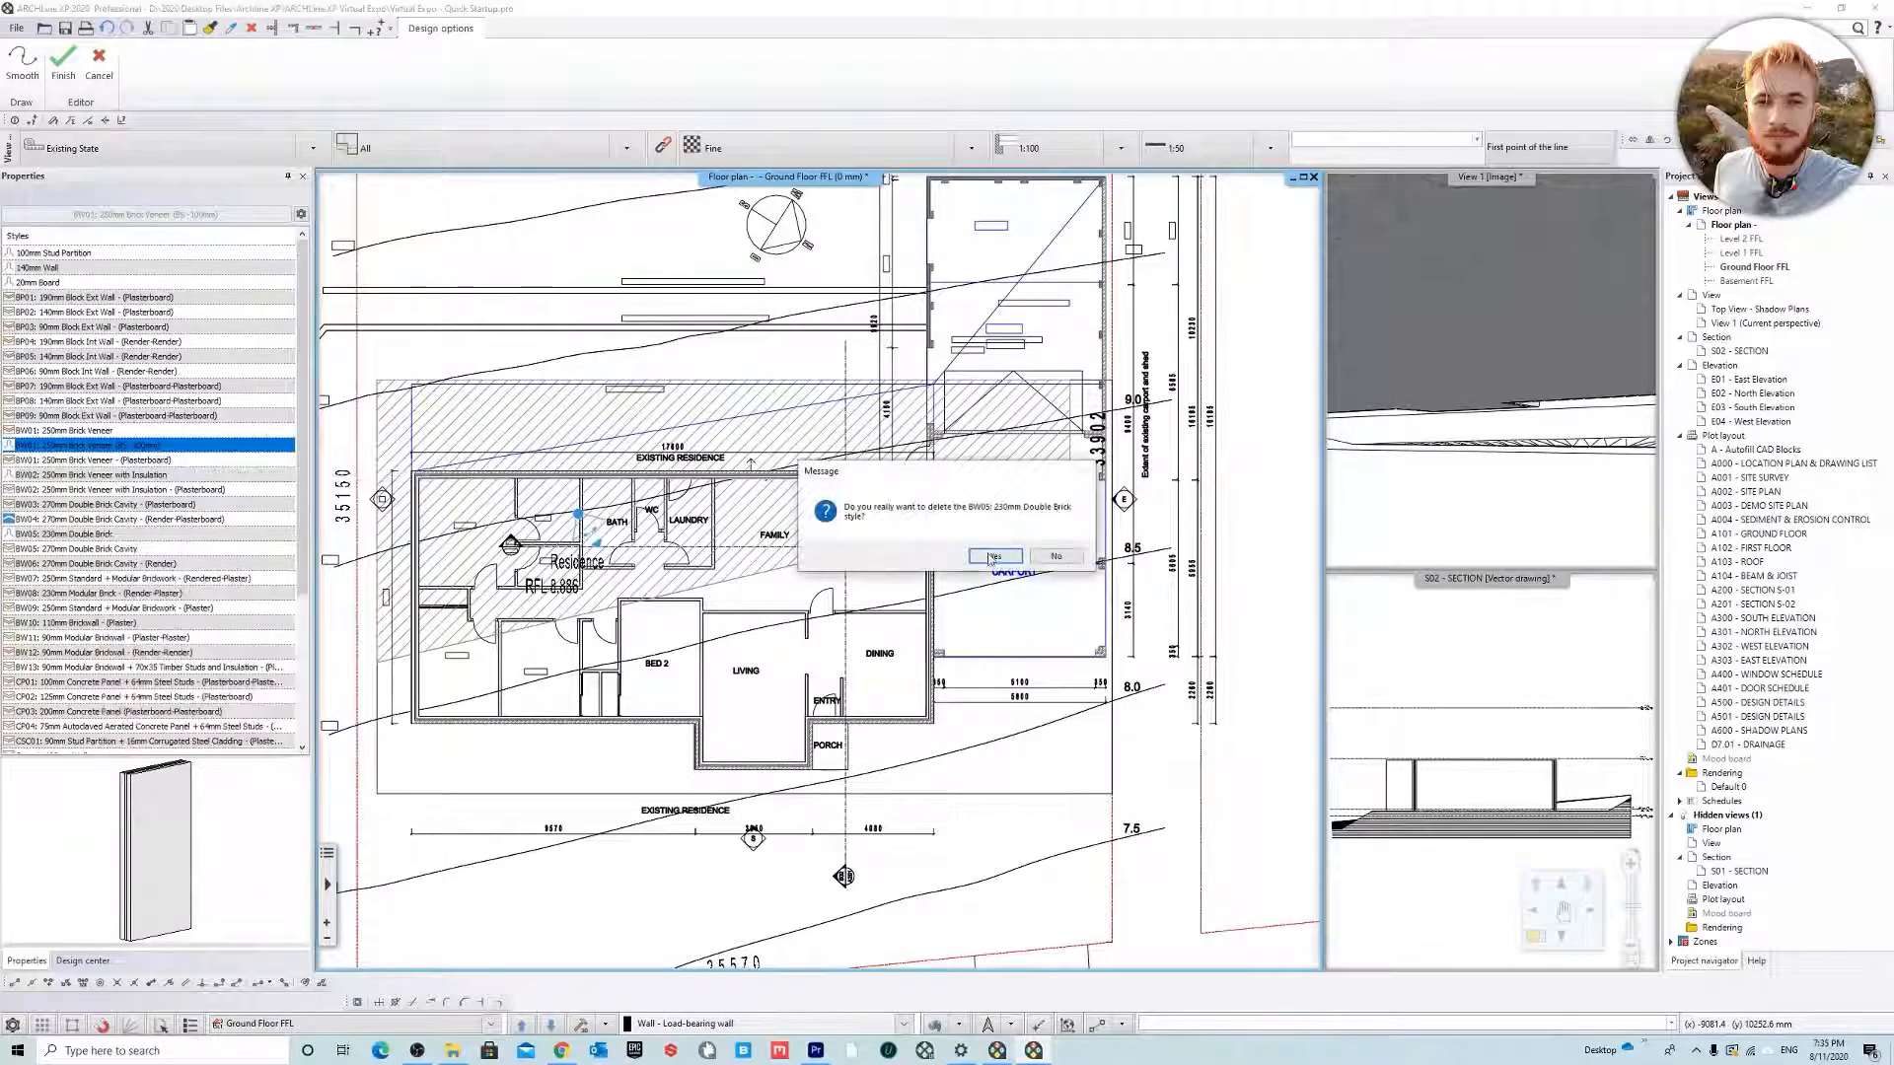
left_click(991, 556)
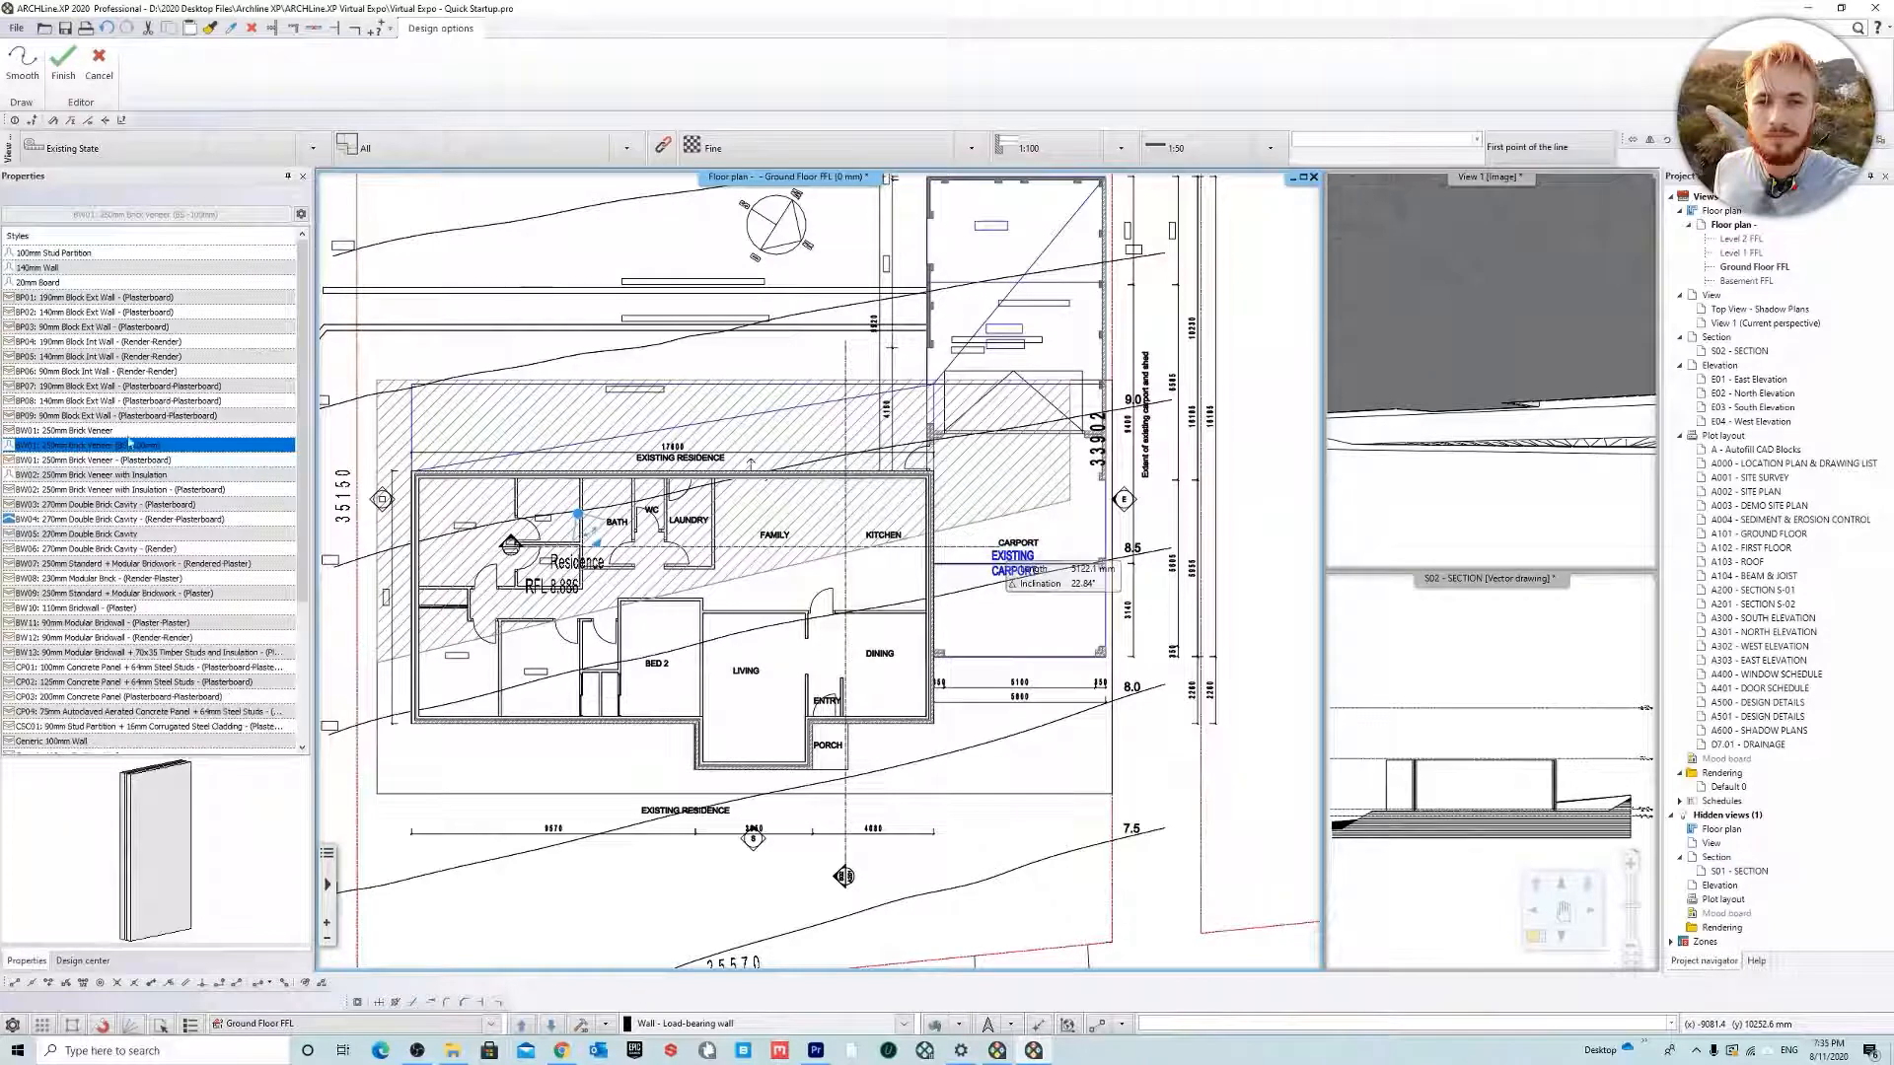
Open the properties of the BW05: 270mm Double Brick Cavity wall style and set its air cavity layer to 10 mm thick
left_click(103, 432)
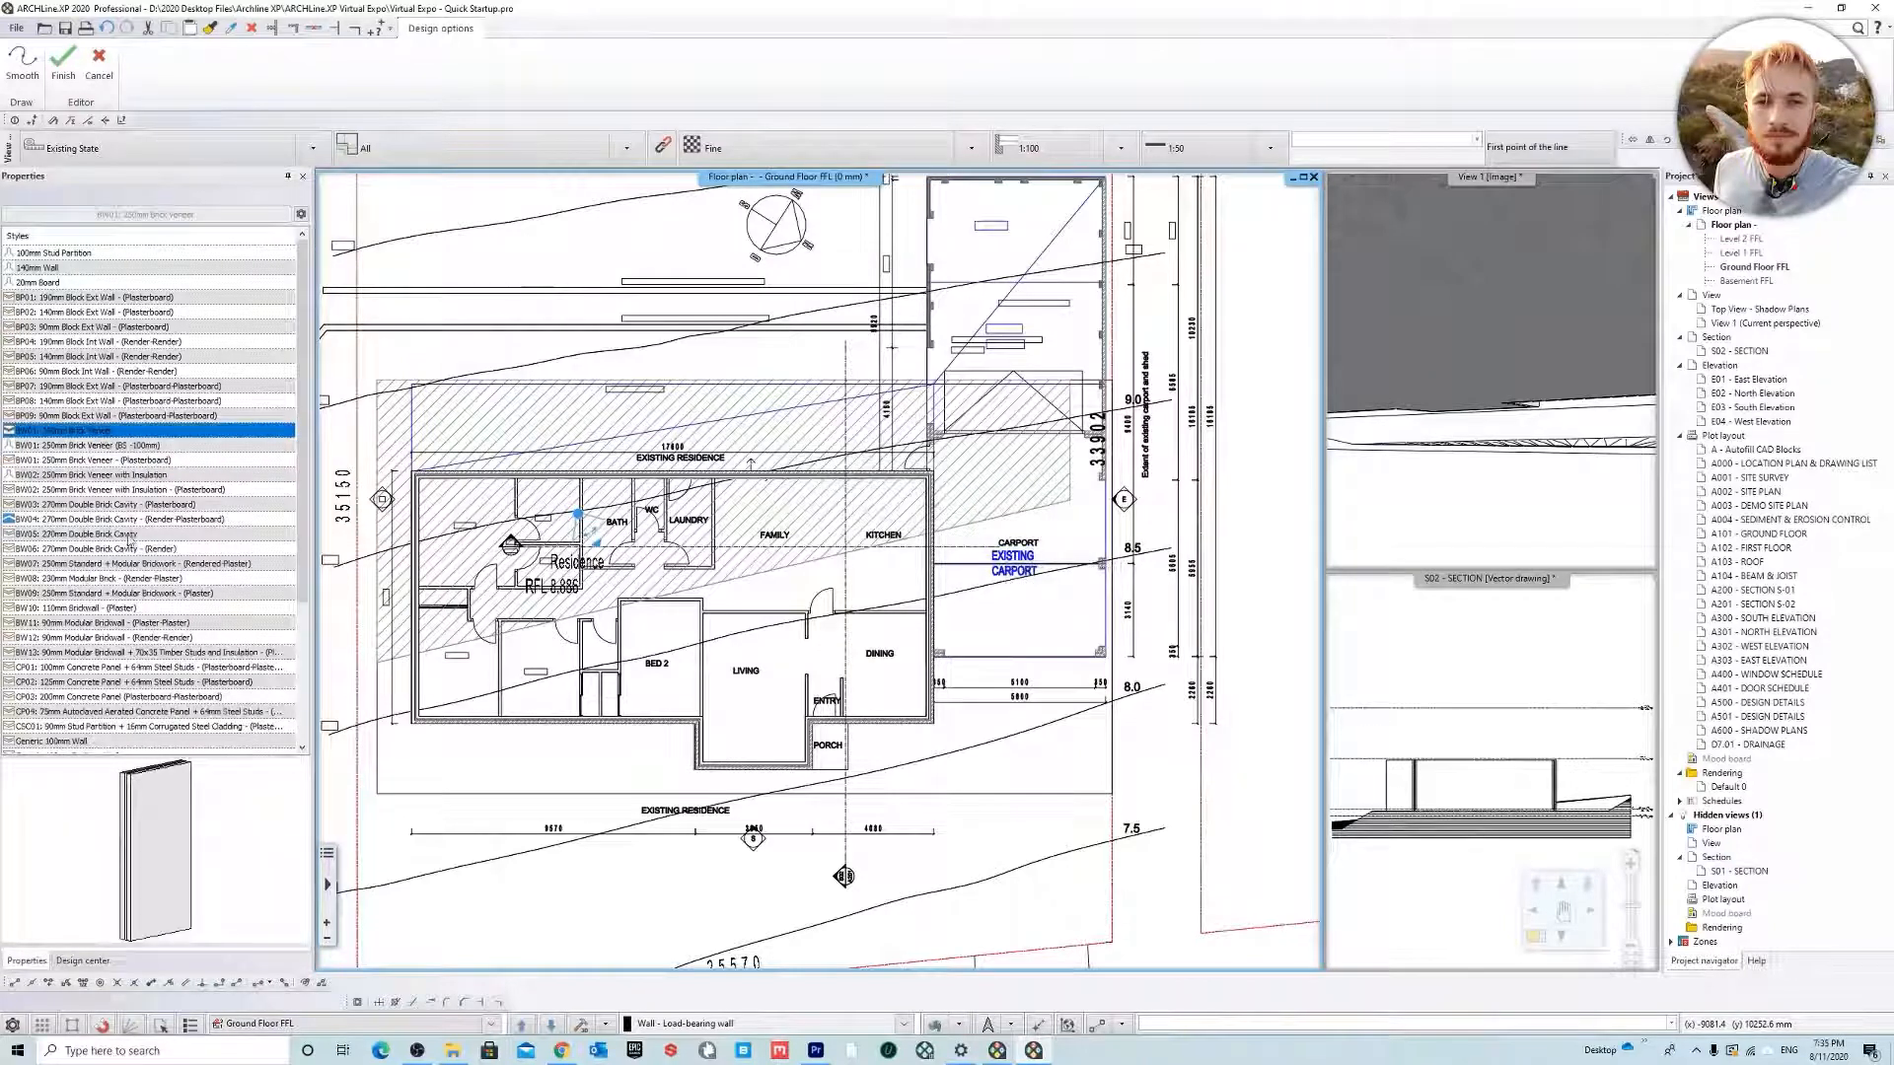
right_click(128, 536)
left_click(196, 569)
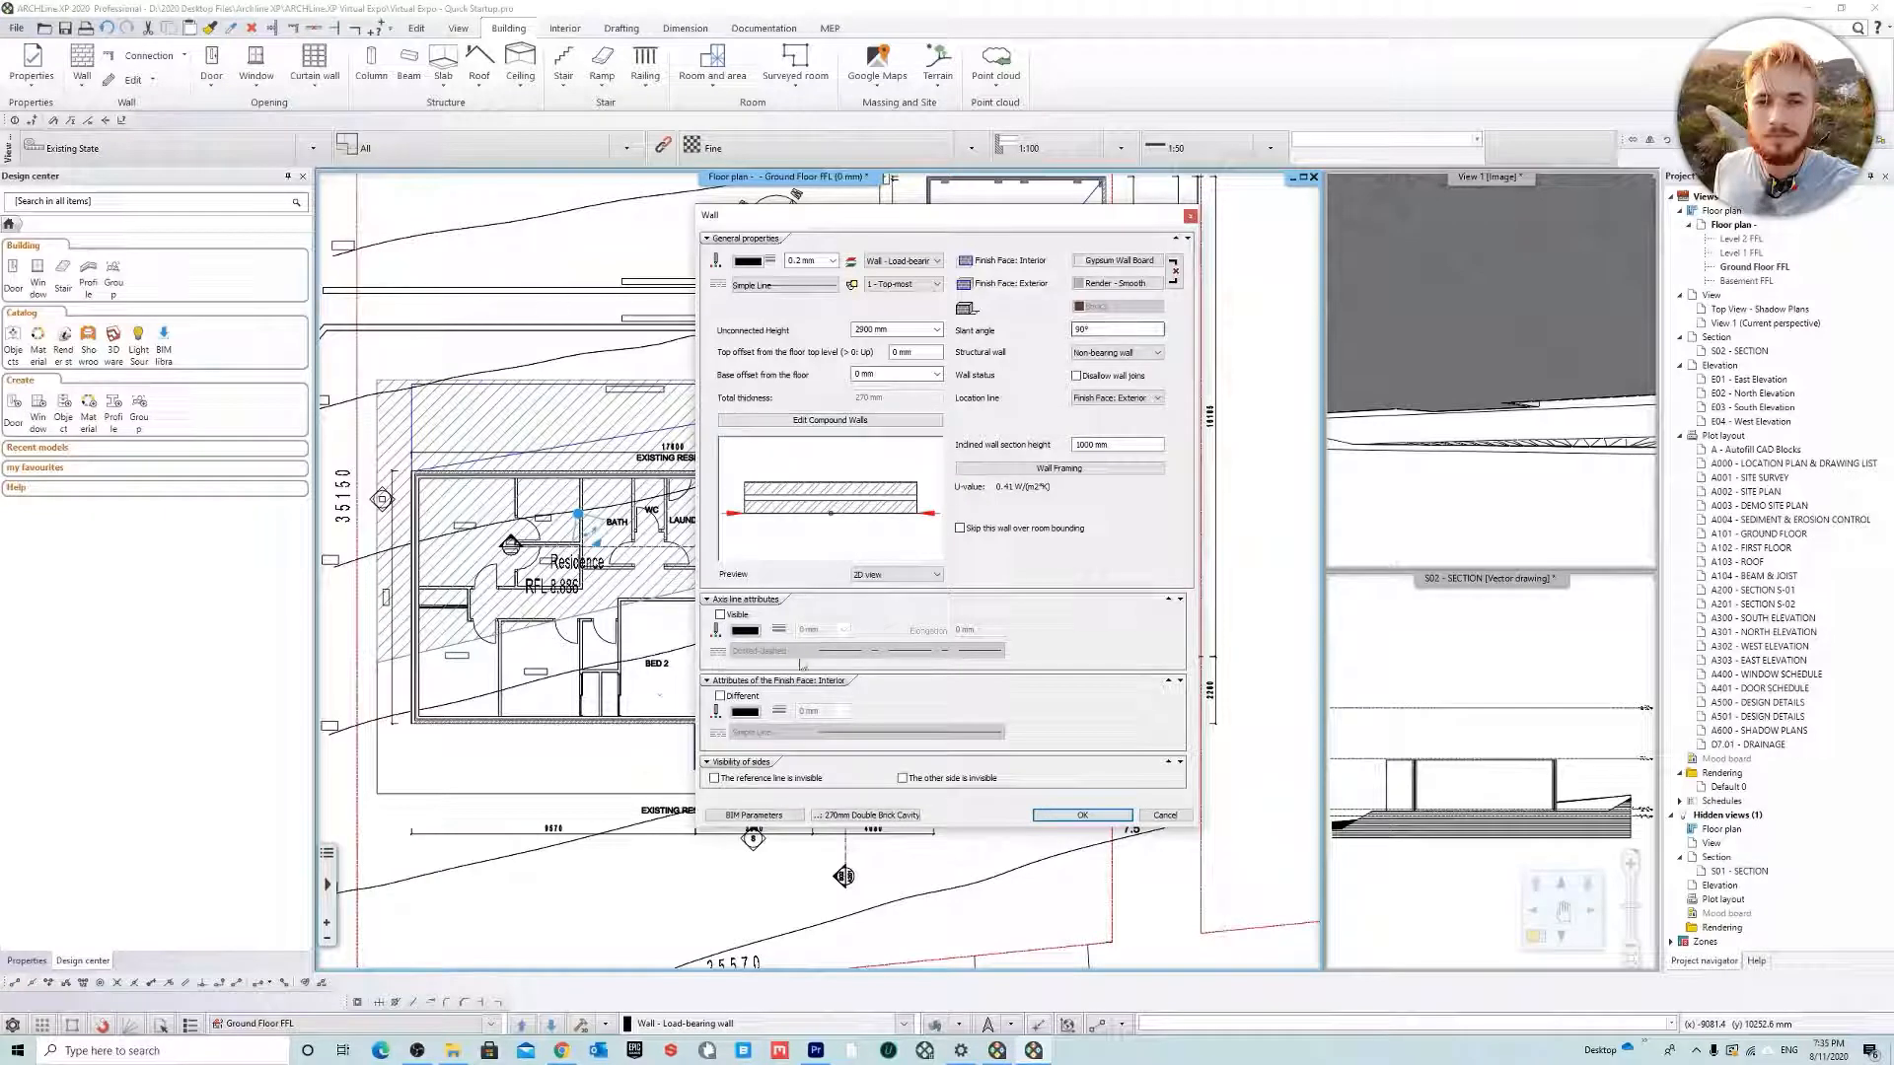
left_click(840, 422)
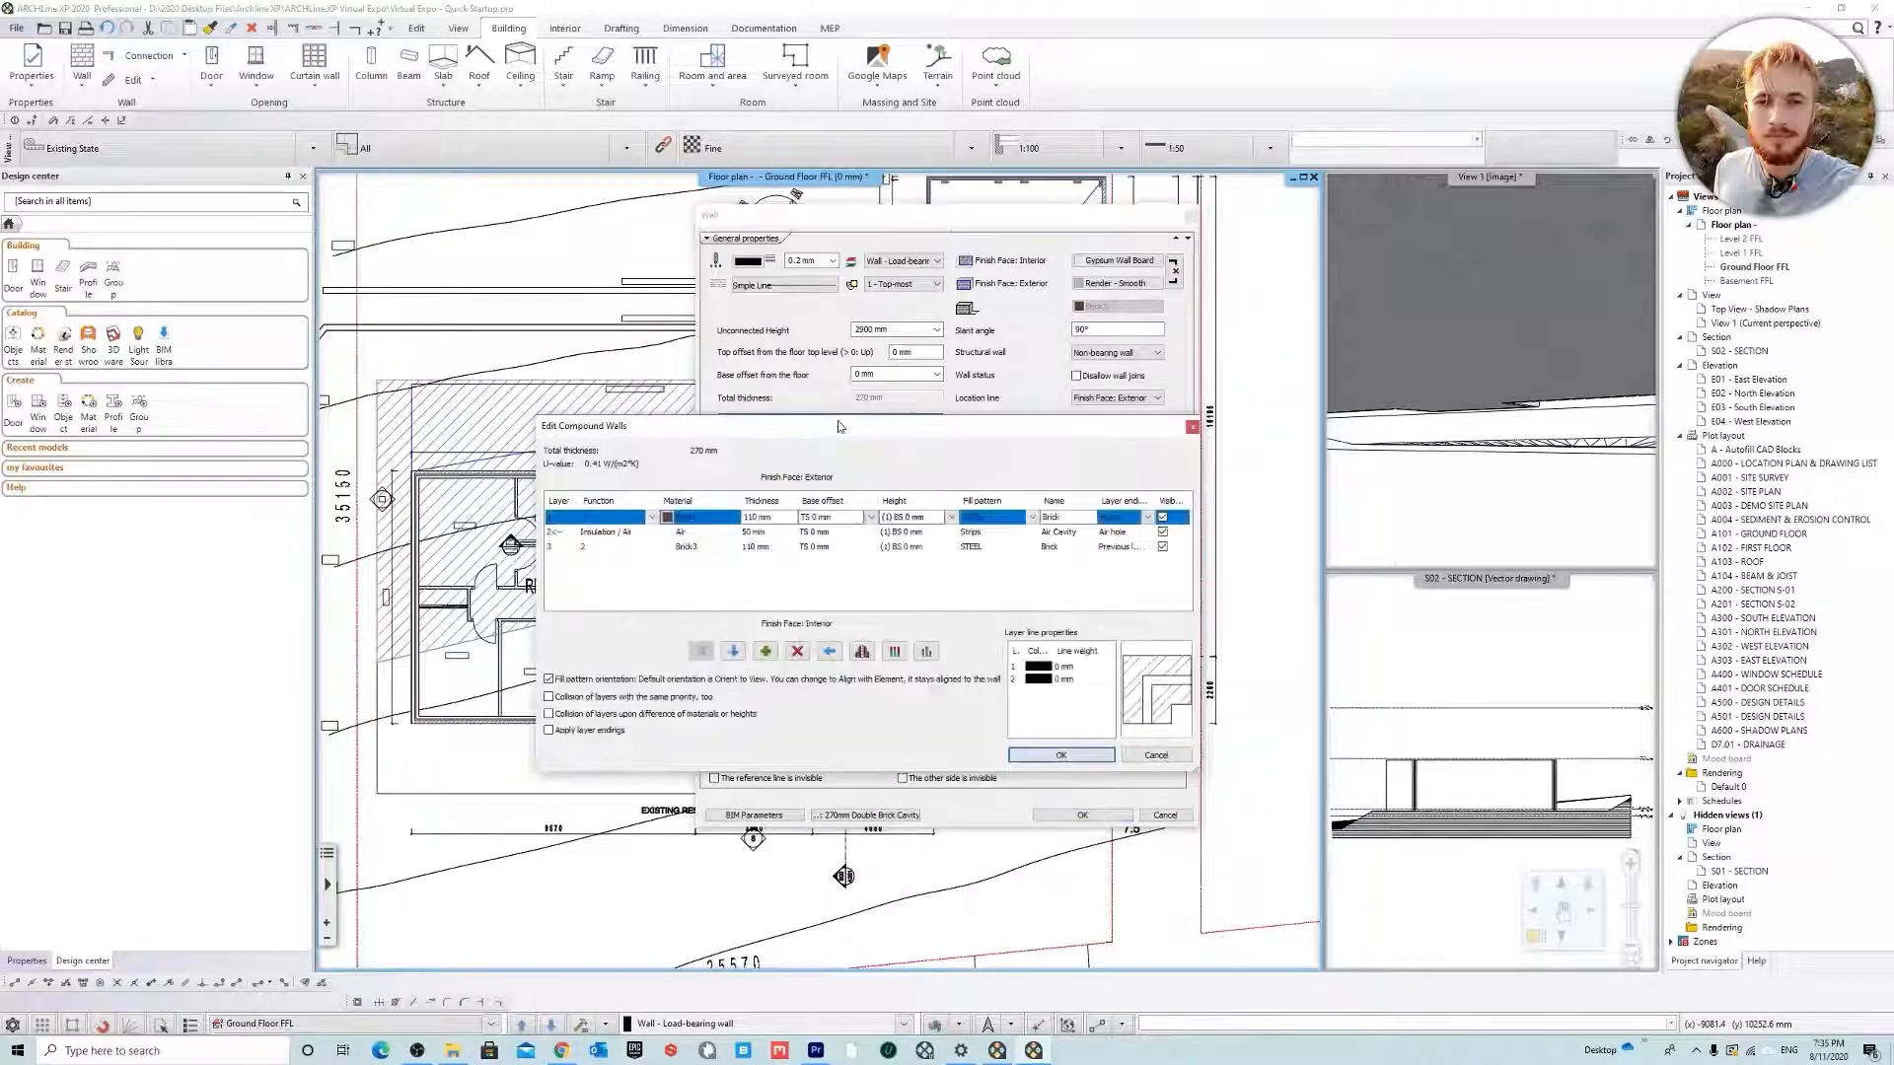
left_click(777, 533)
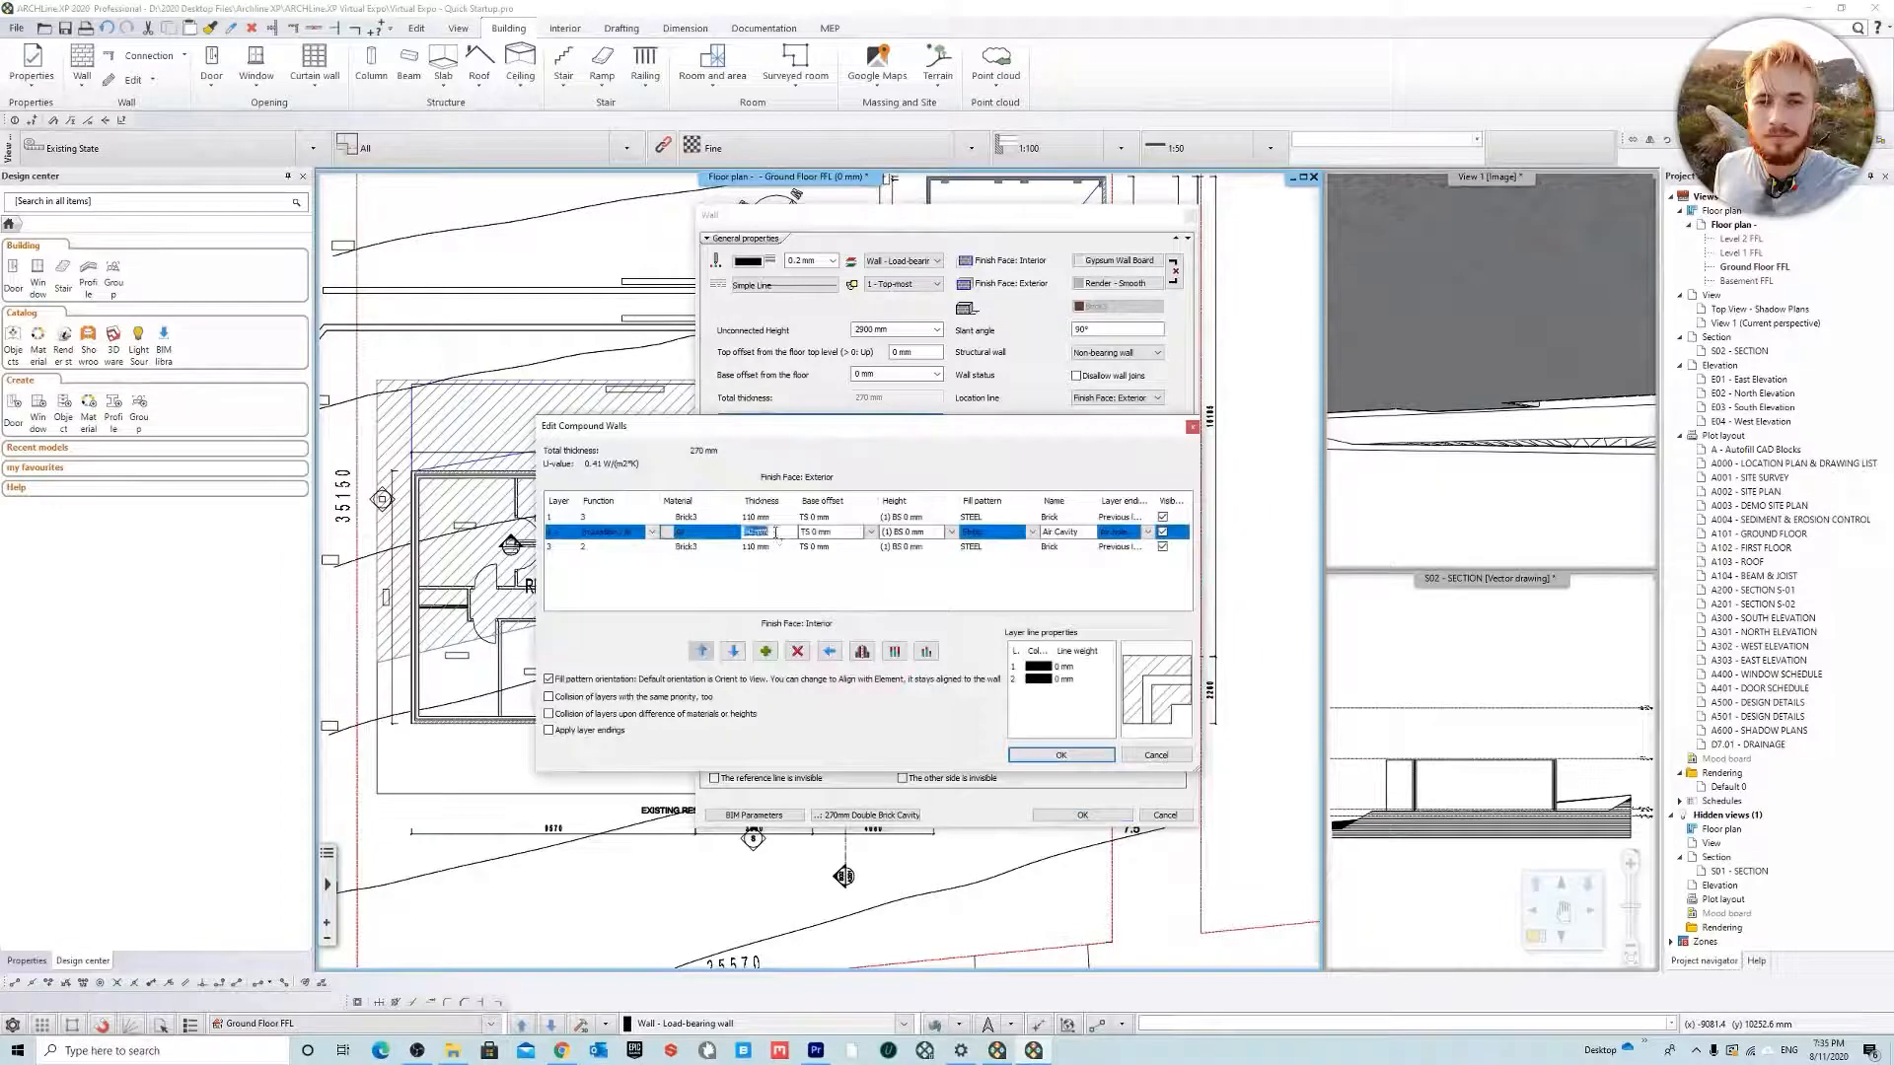
key("Return")
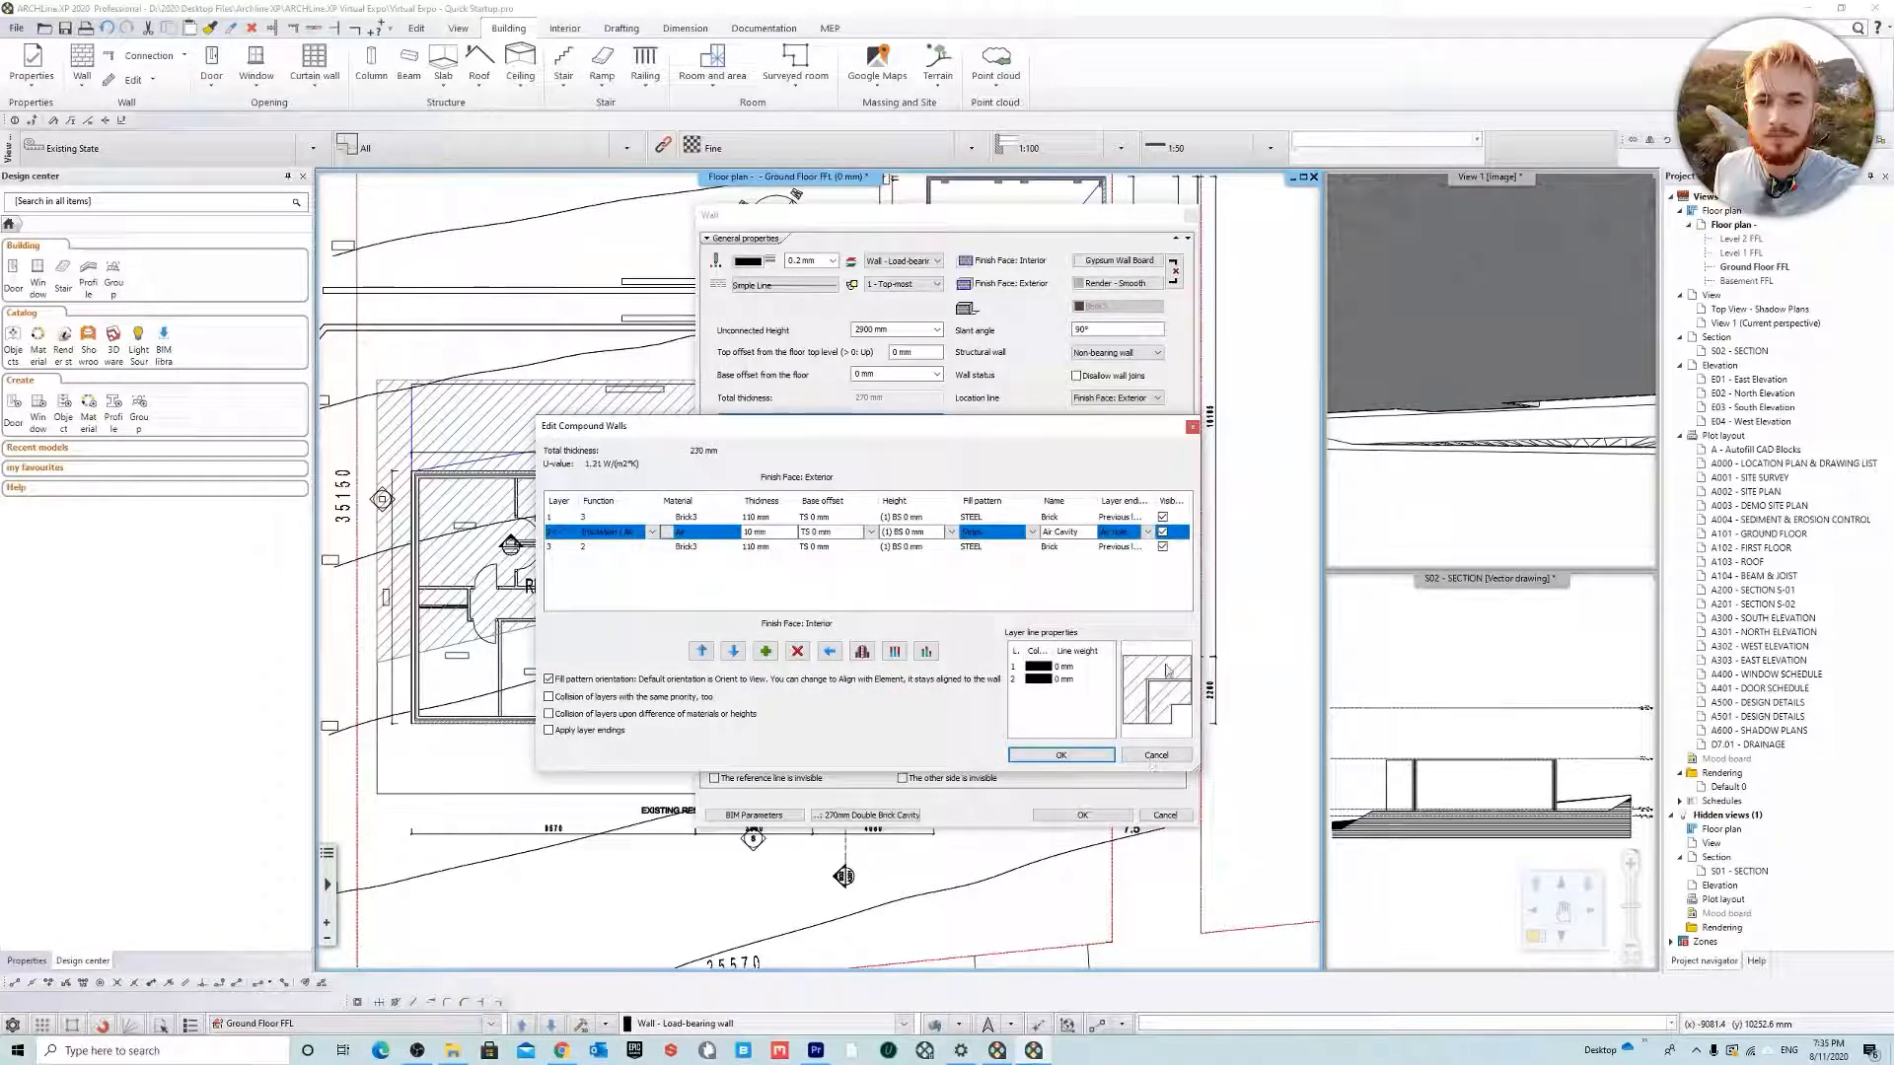
left_click(1070, 757)
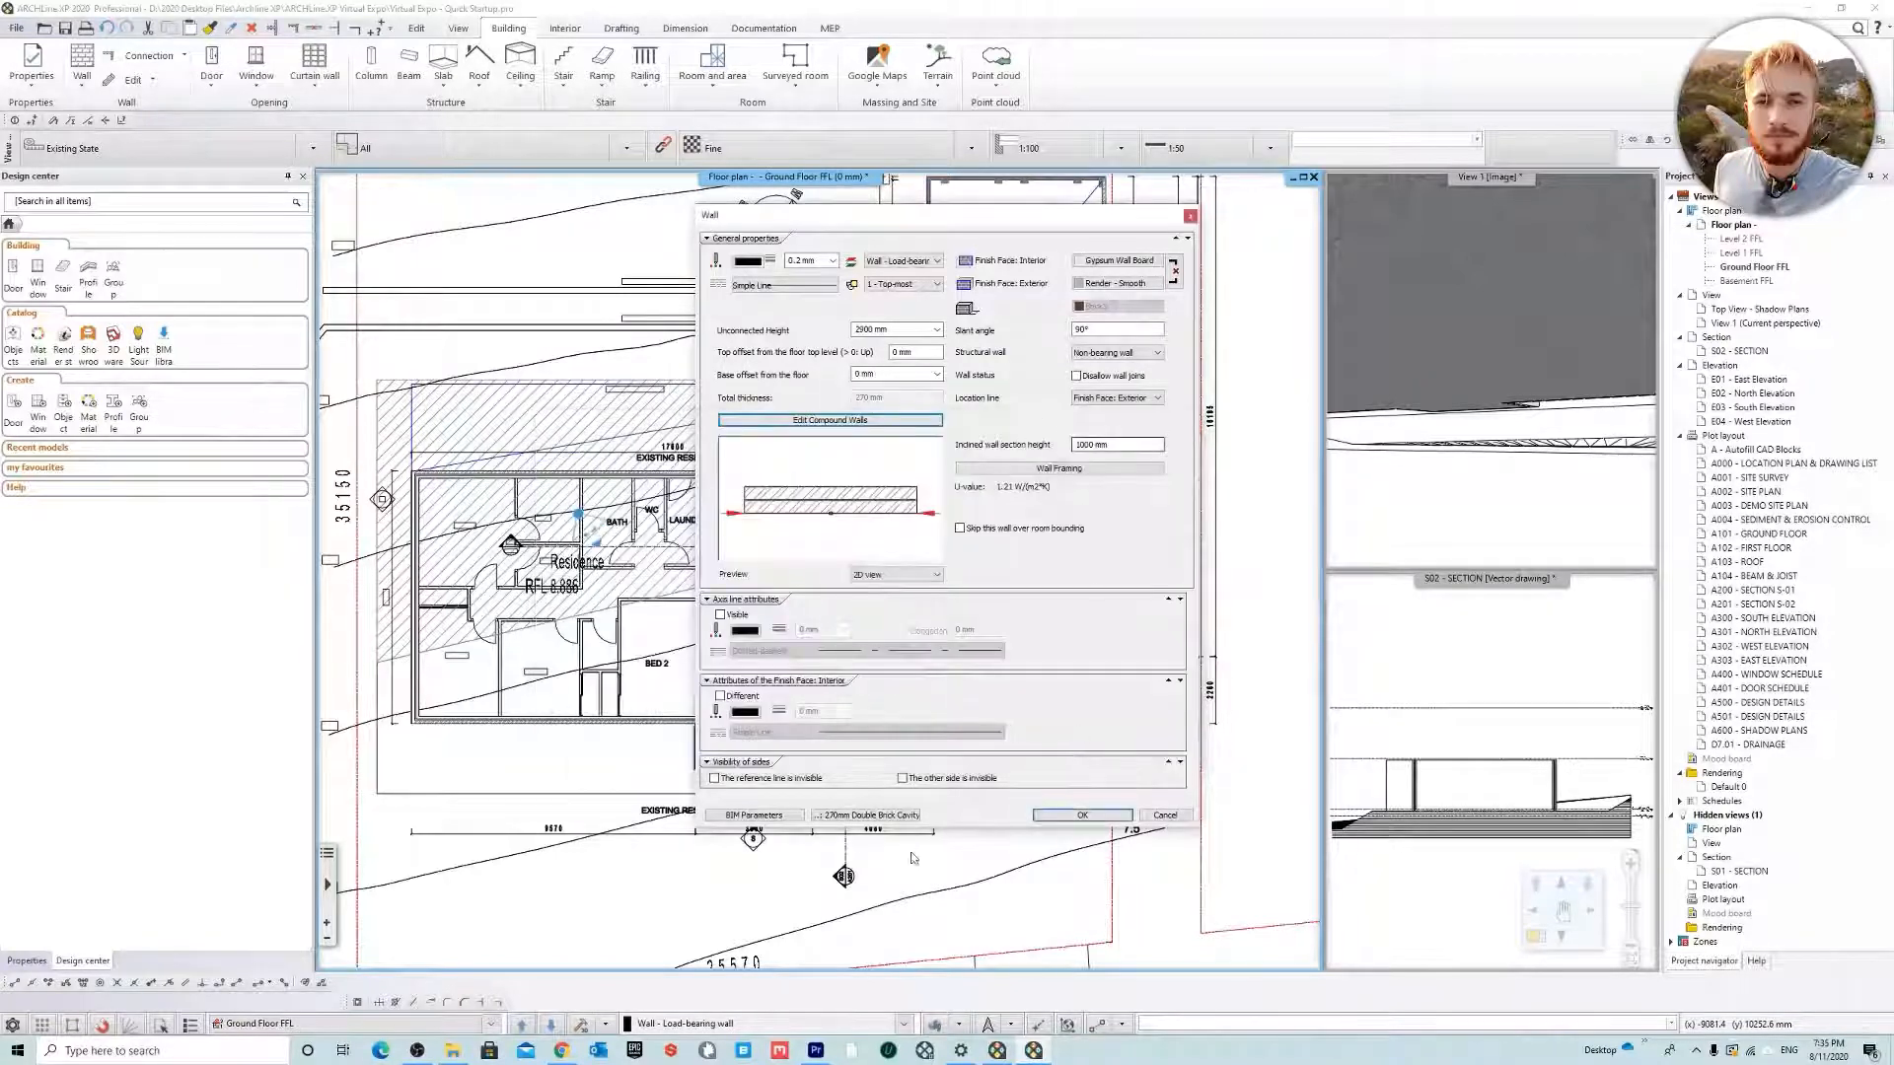
Save the edited wall as a new style named BW05: 230mm Double Brick, available in all projects, and leave the Wall command
left_click(900, 815)
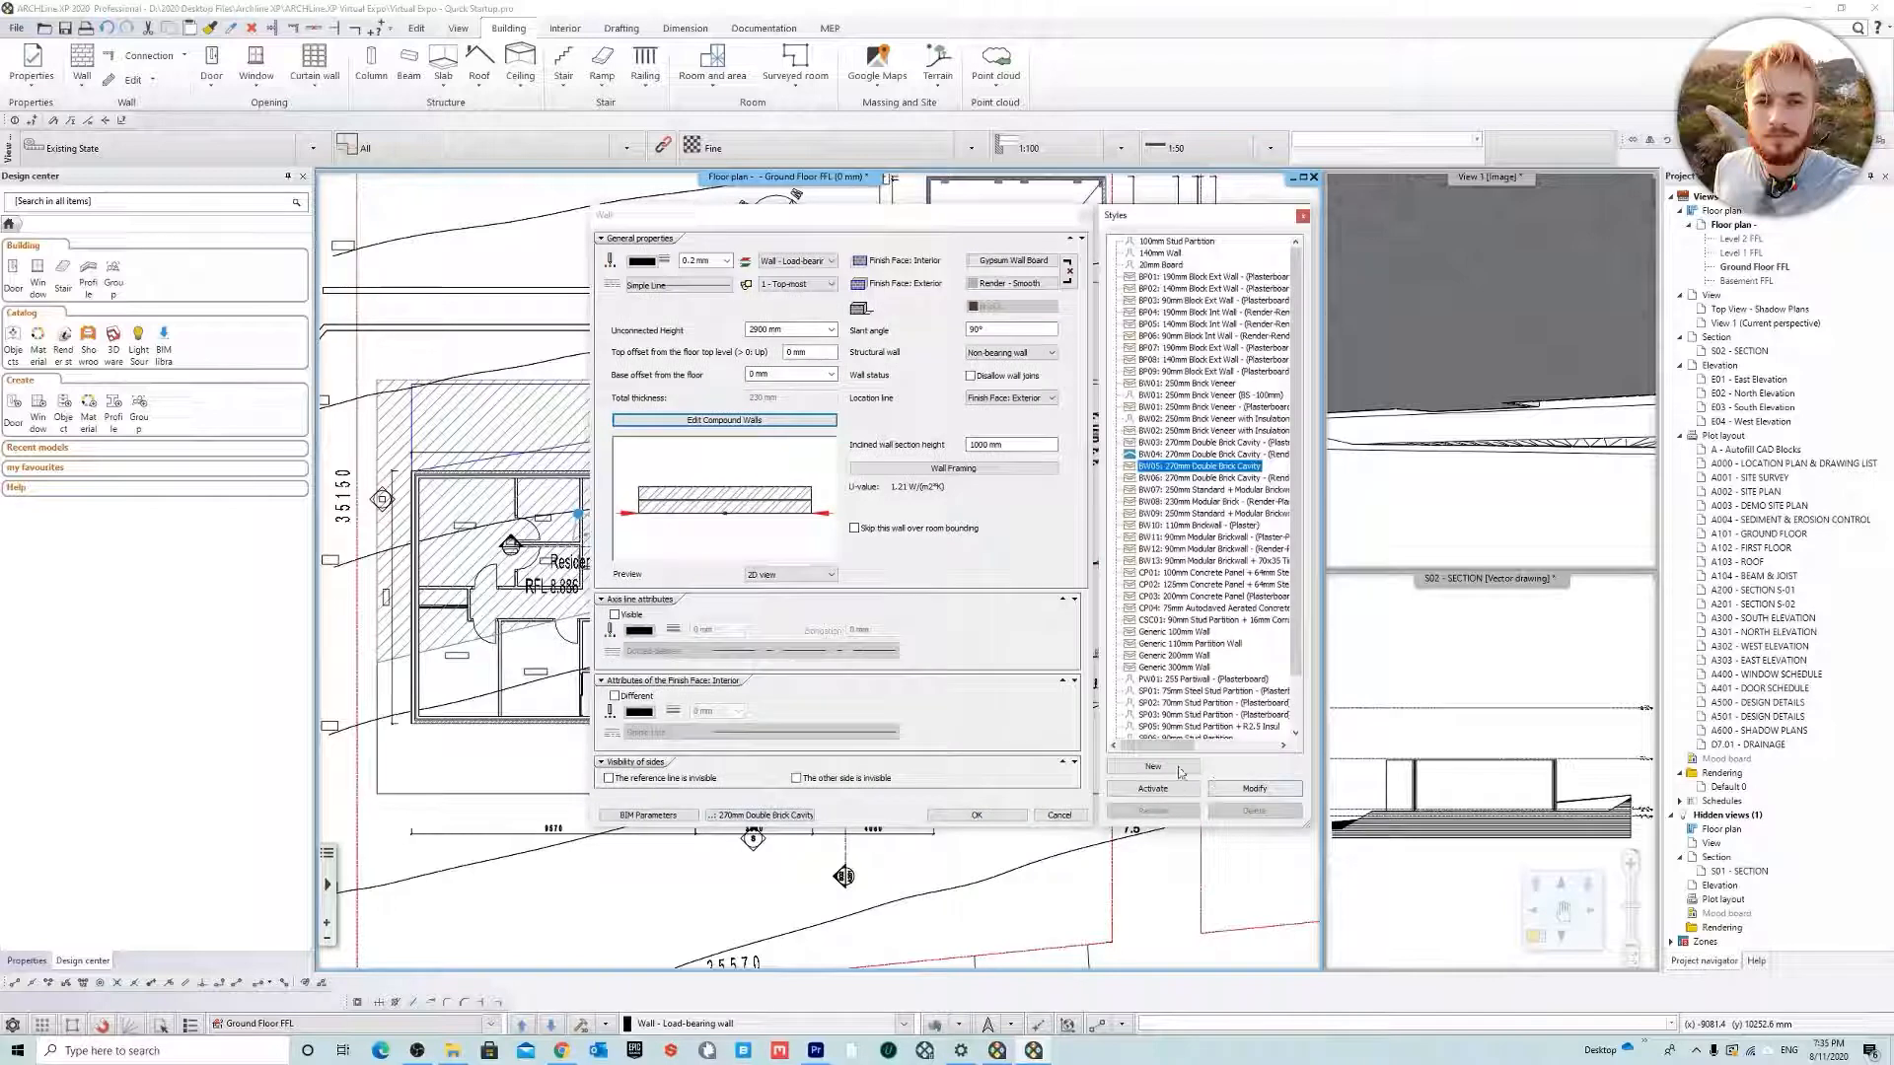
left_click(1152, 767)
left_click_drag(1204, 439, 1098, 435)
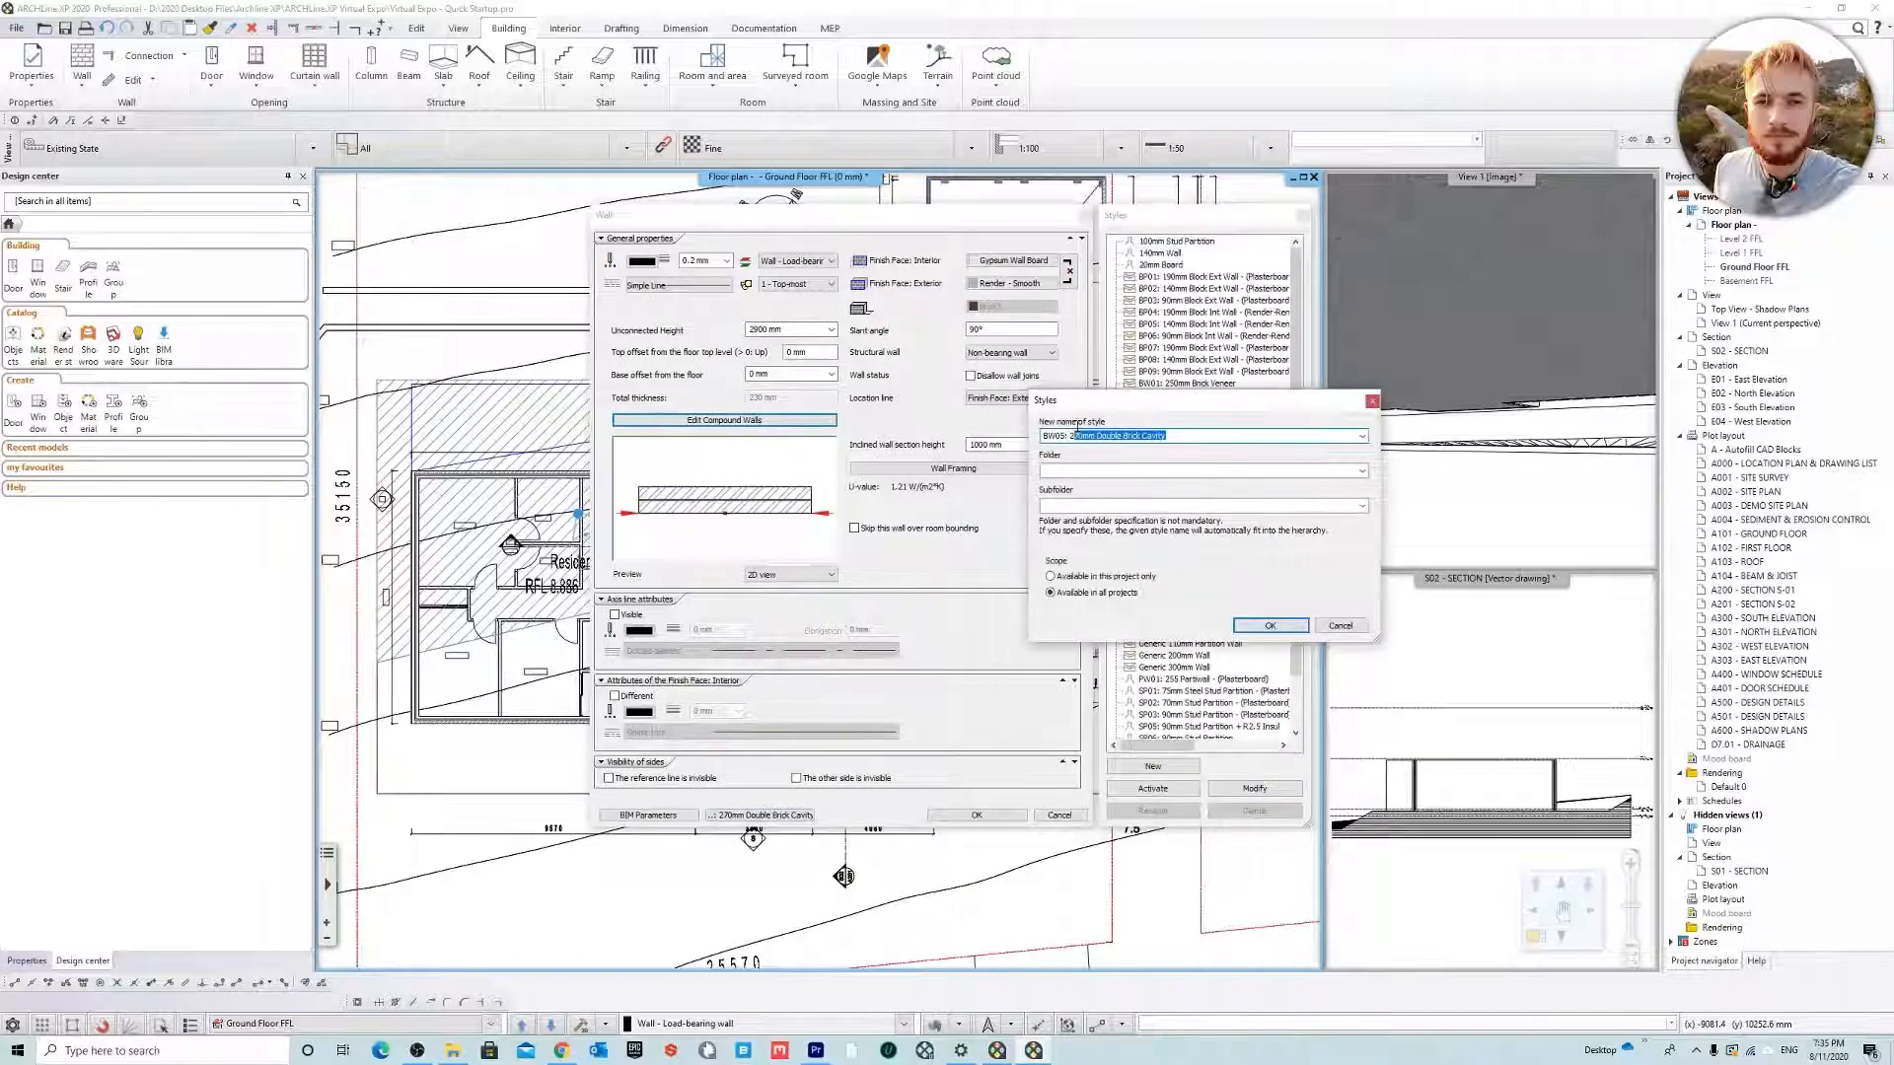
type("30")
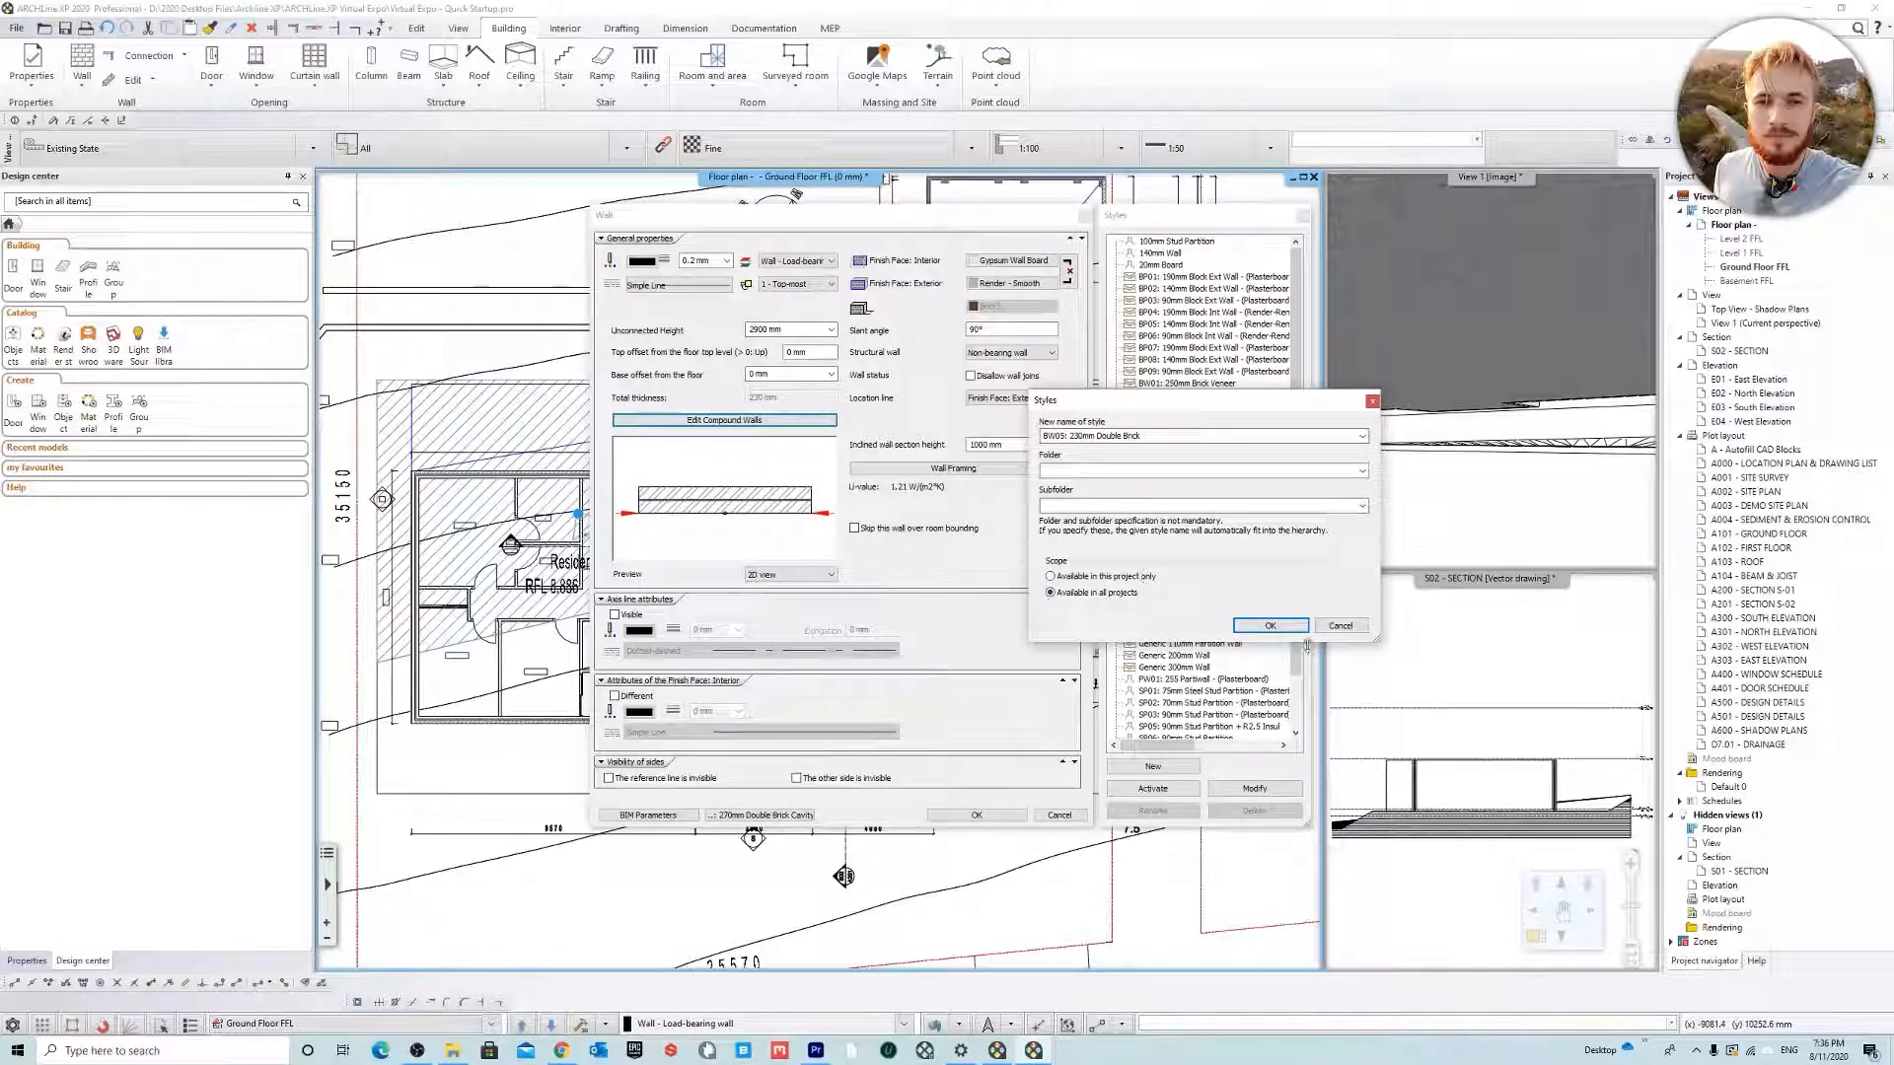
left_click(1272, 625)
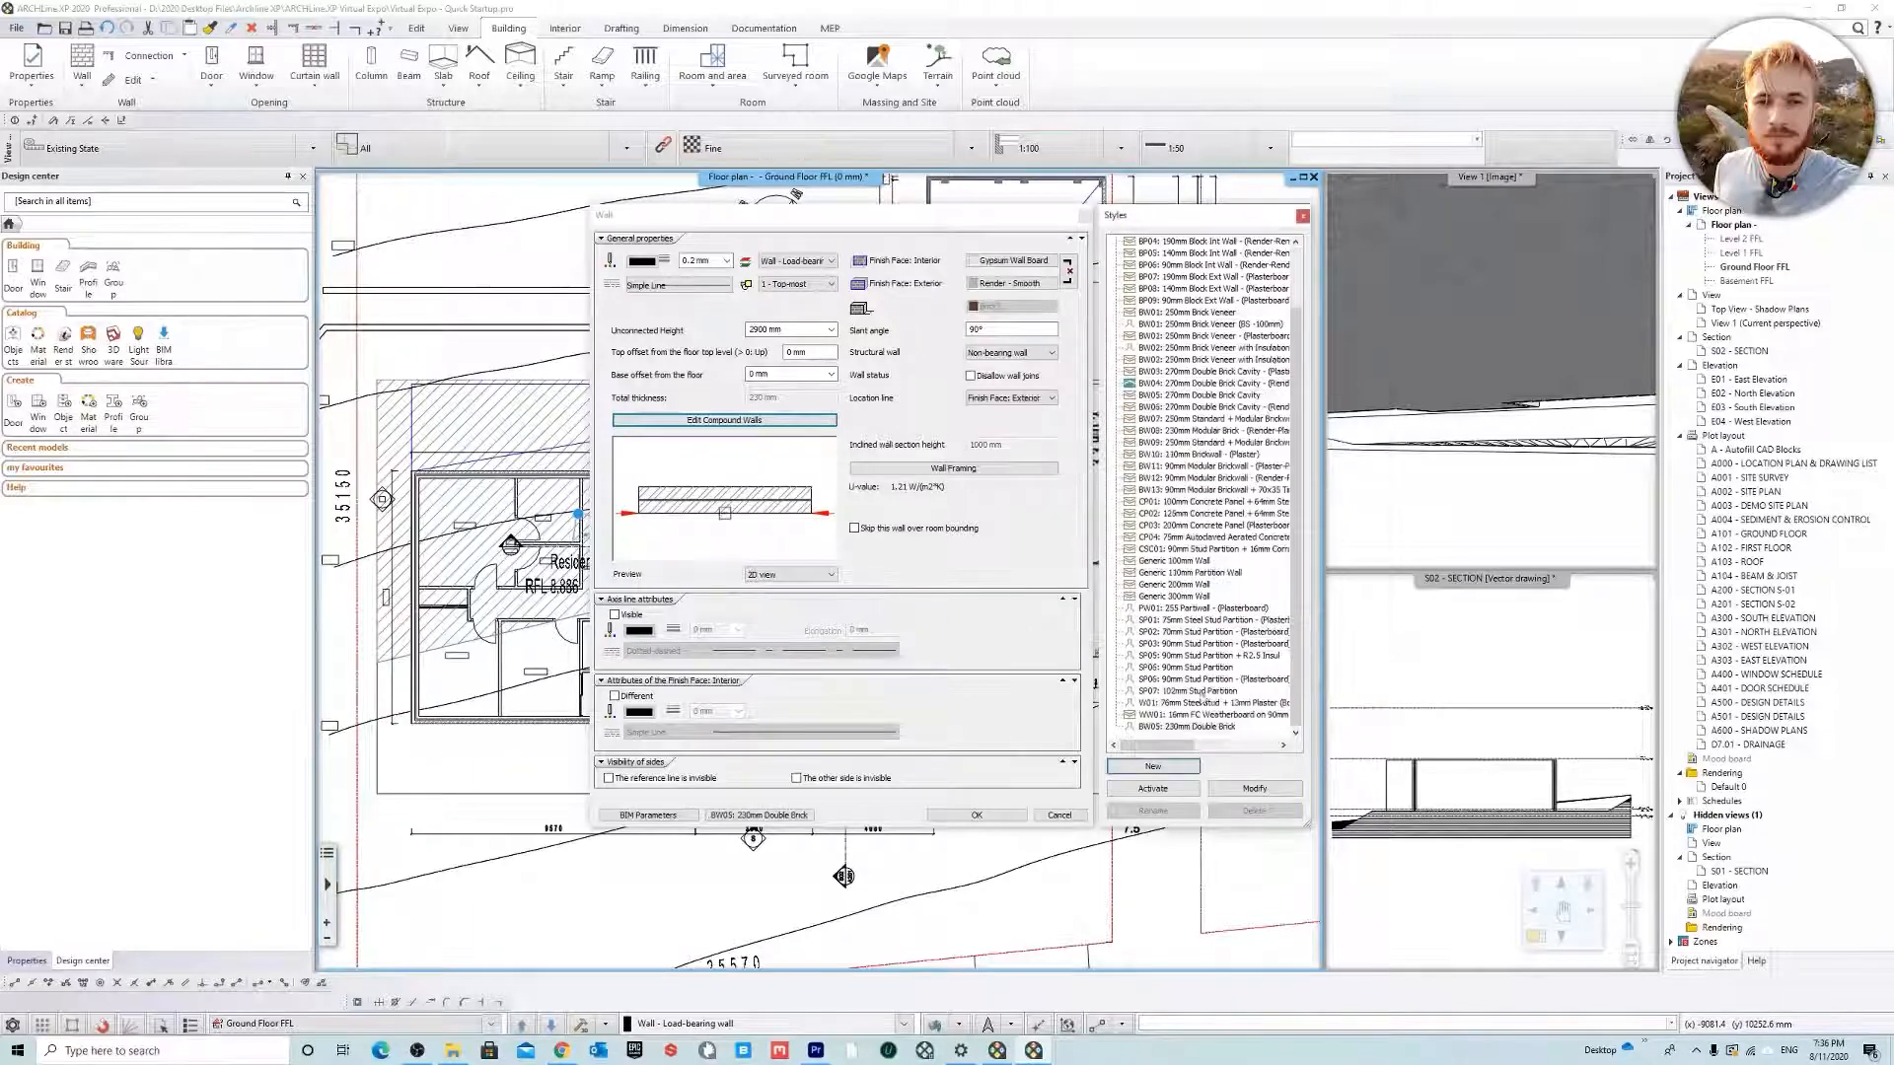
left_click(975, 815)
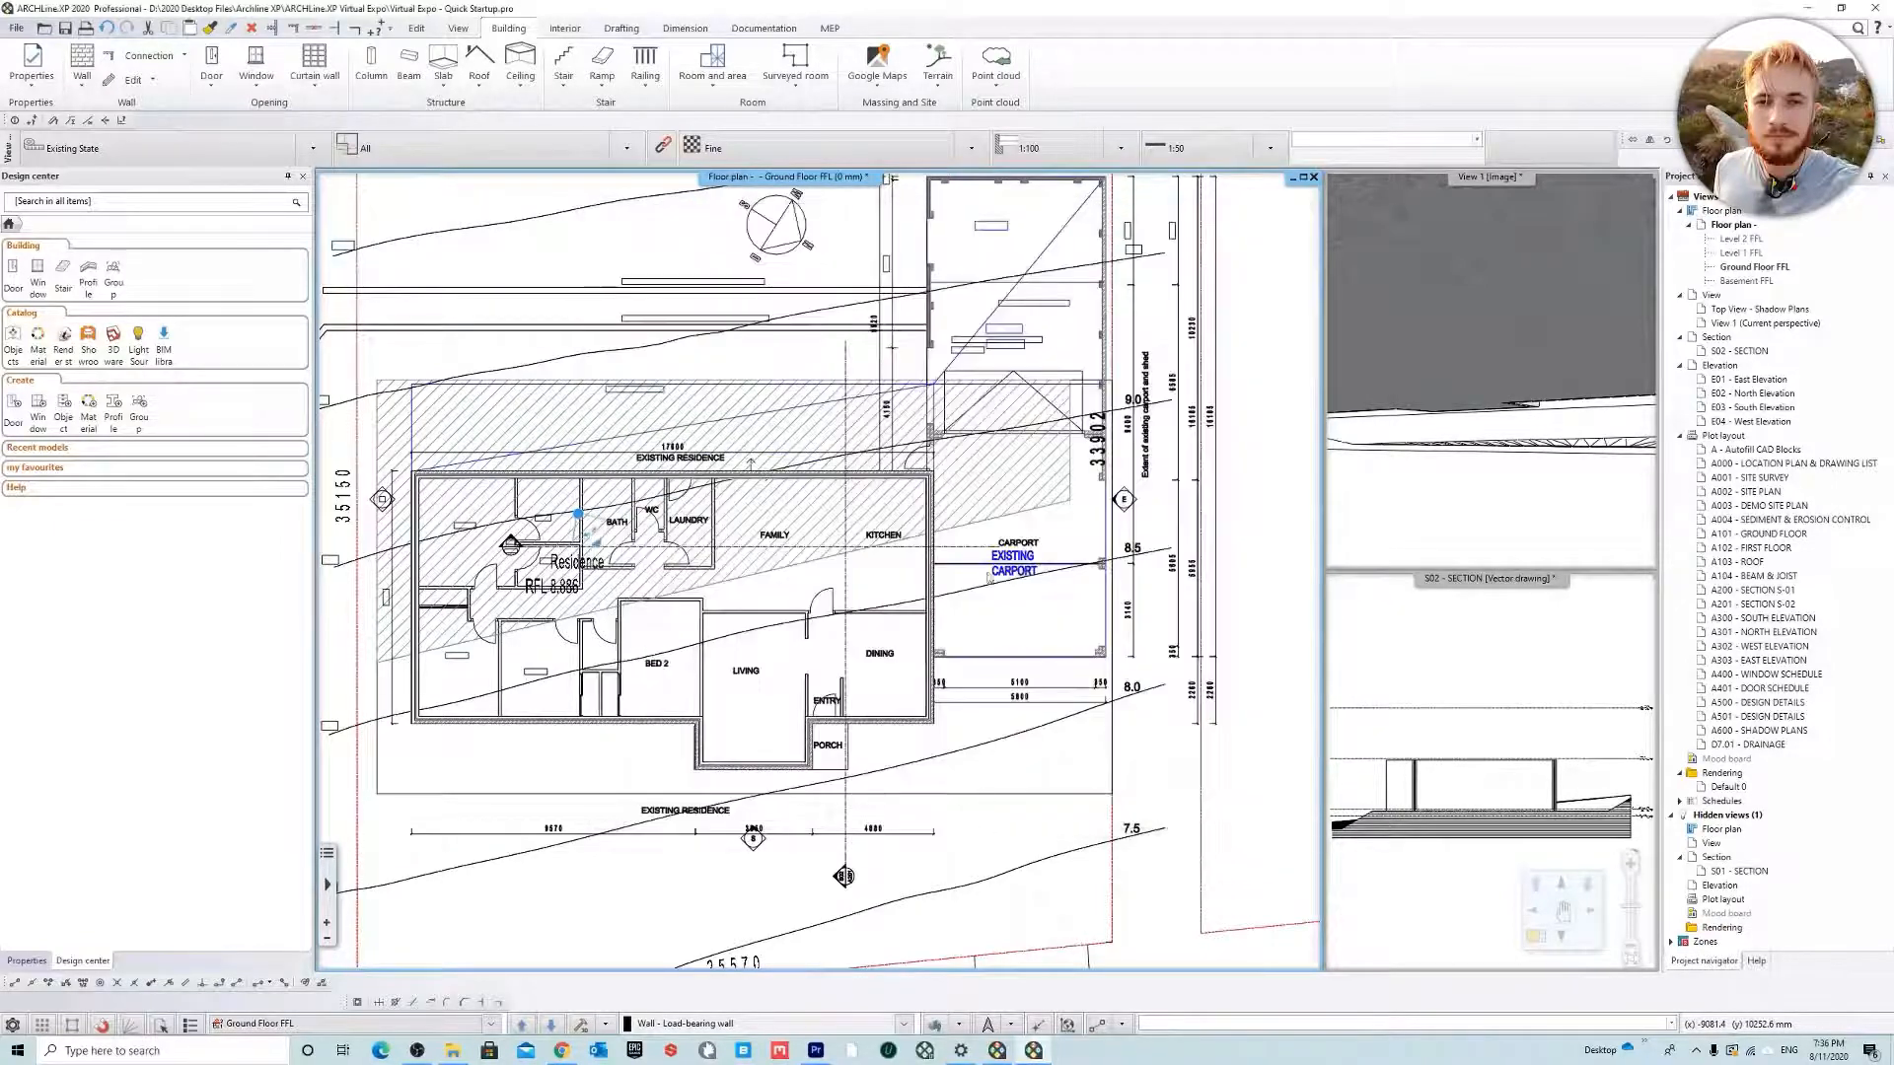
scroll(820, 572, "down", 2)
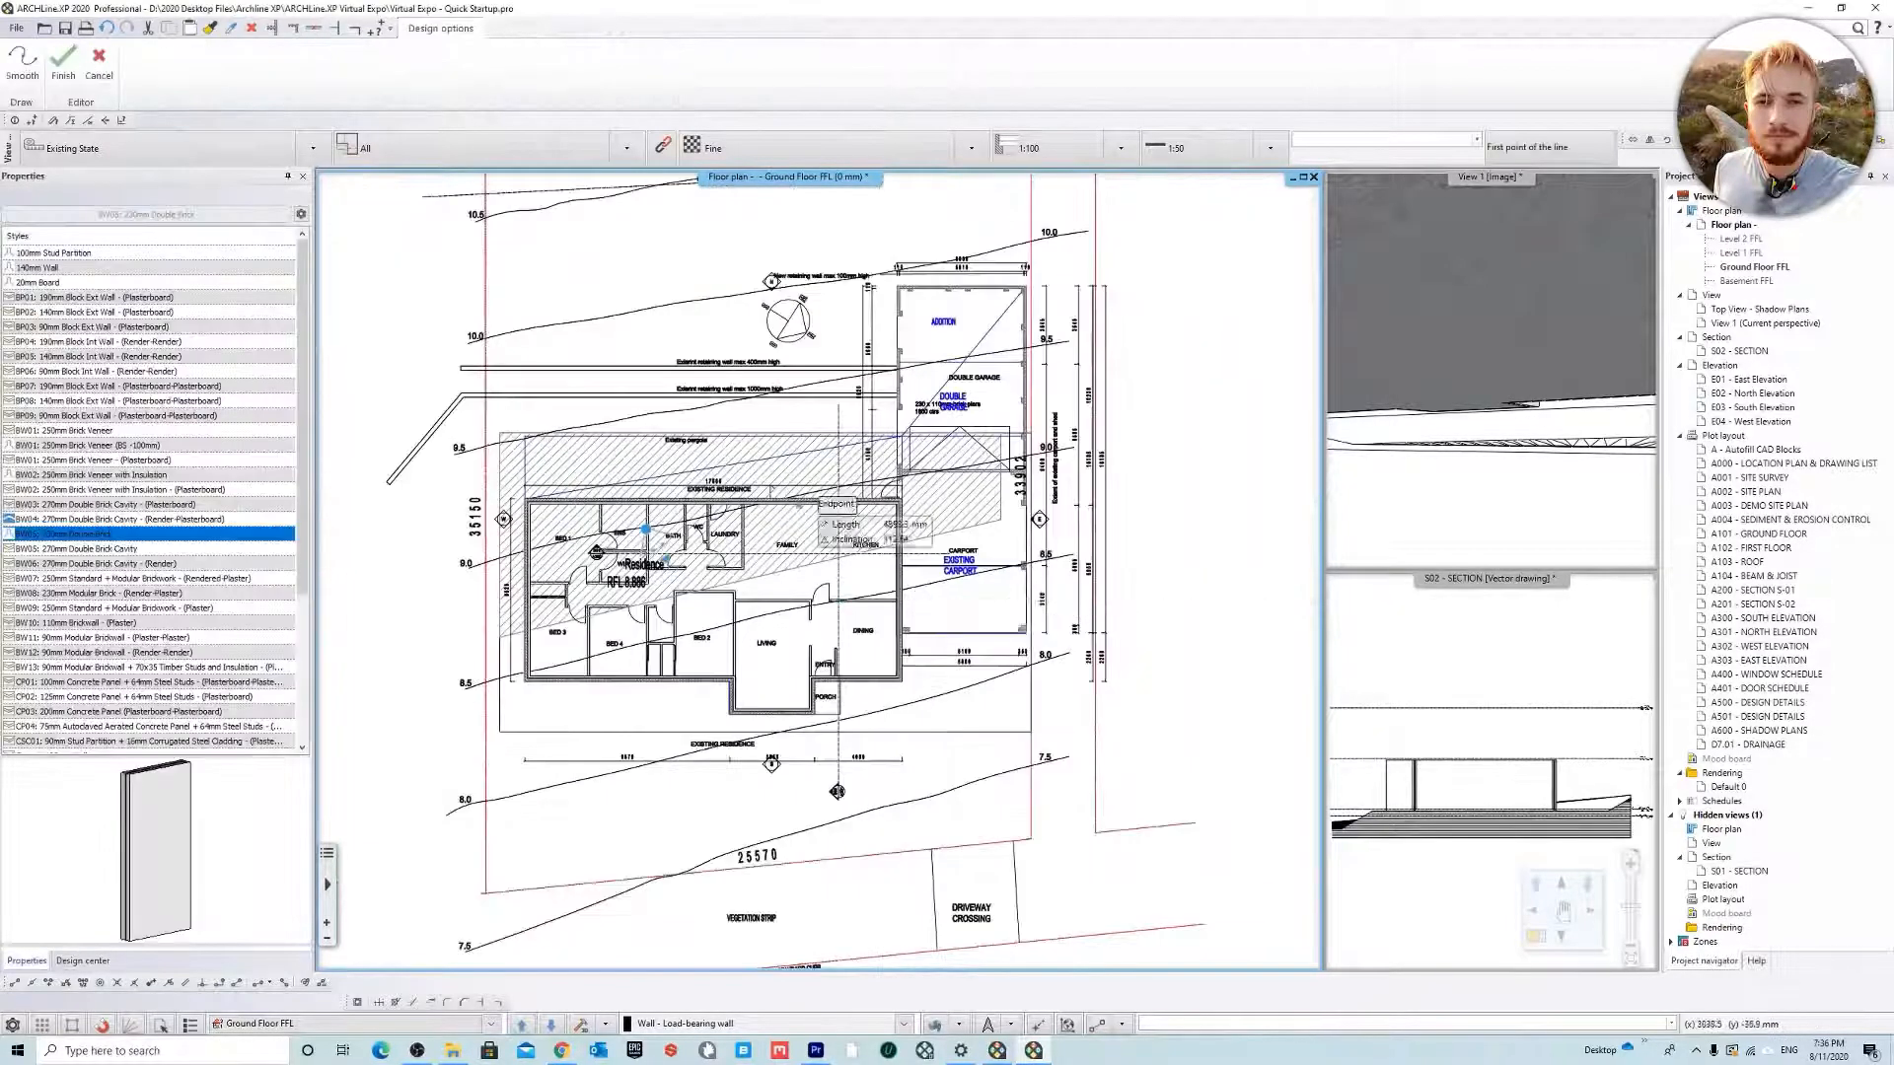
scroll(879, 546, "down", 3)
key("Escape")
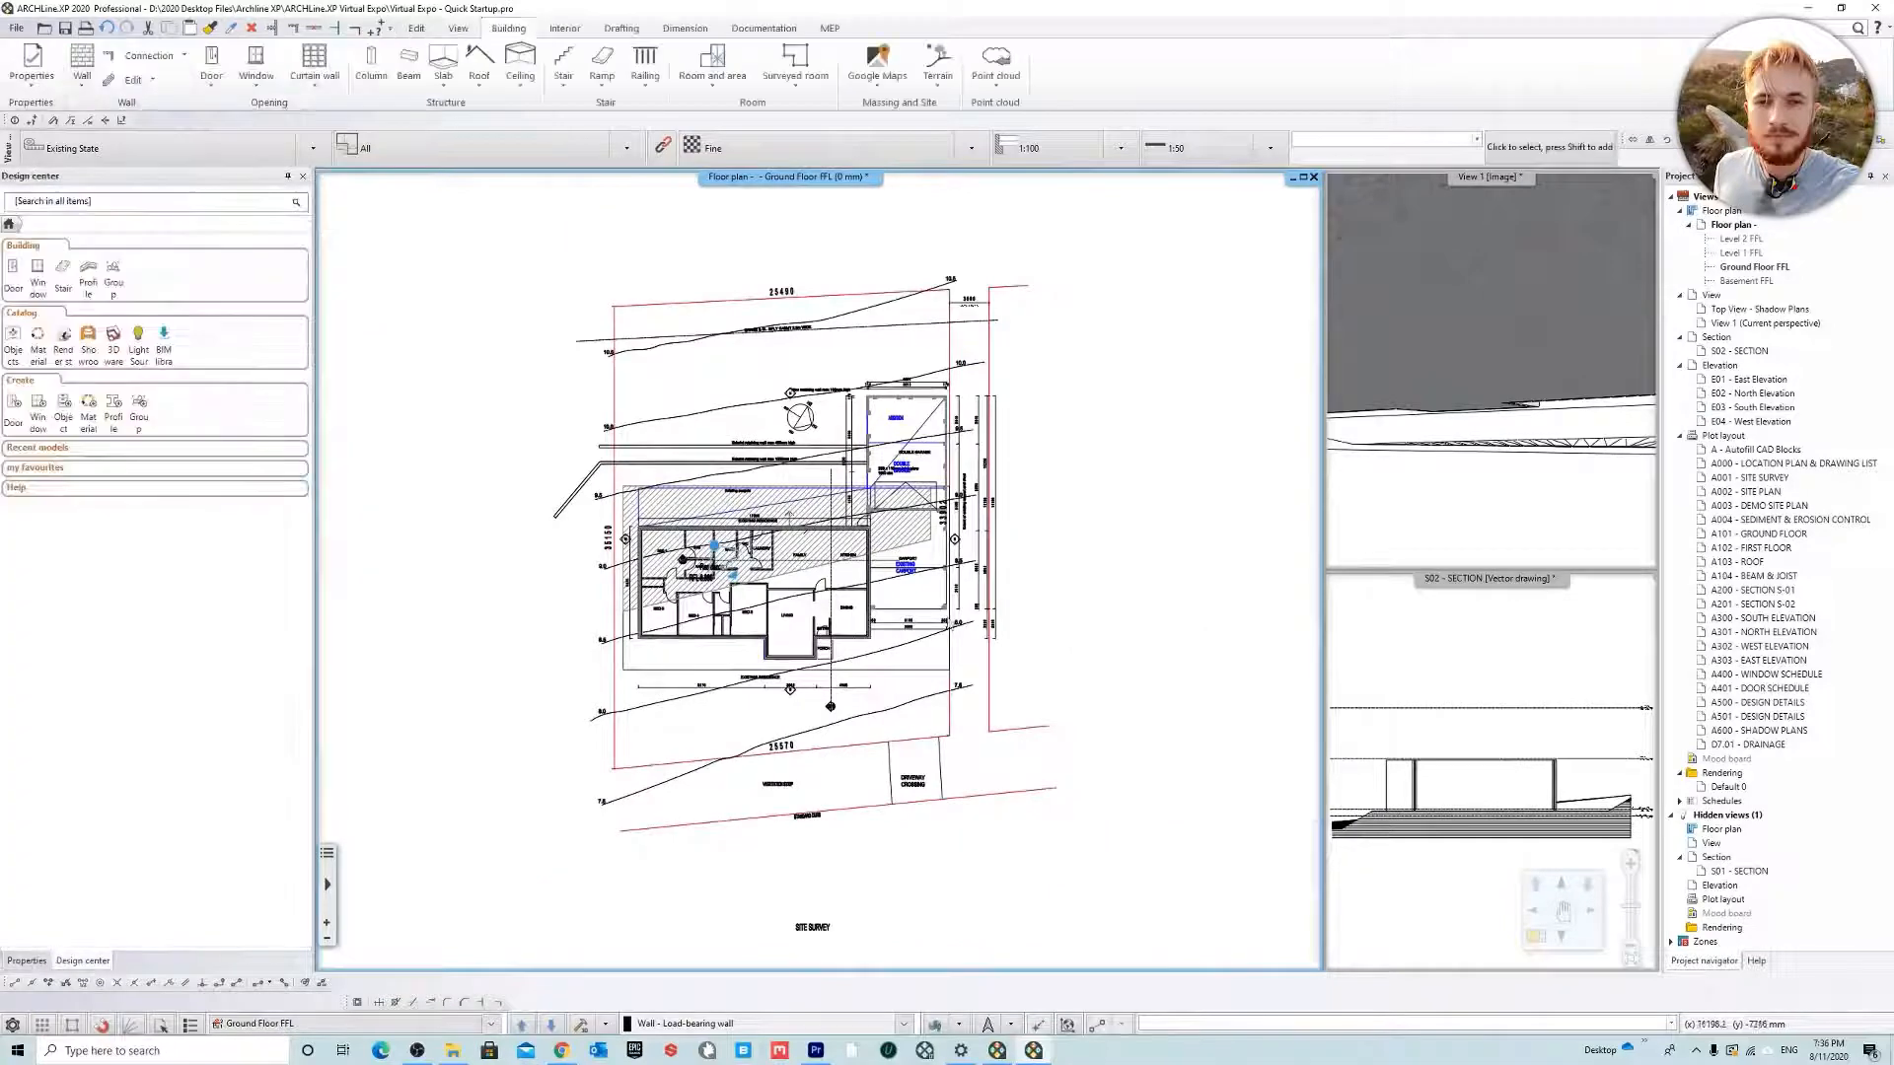
Switch the active floor of the plan from Ground Floor FFL down to Basement FFL
scroll(778, 616, "up", 2)
middle_click_drag(779, 617, 814, 615)
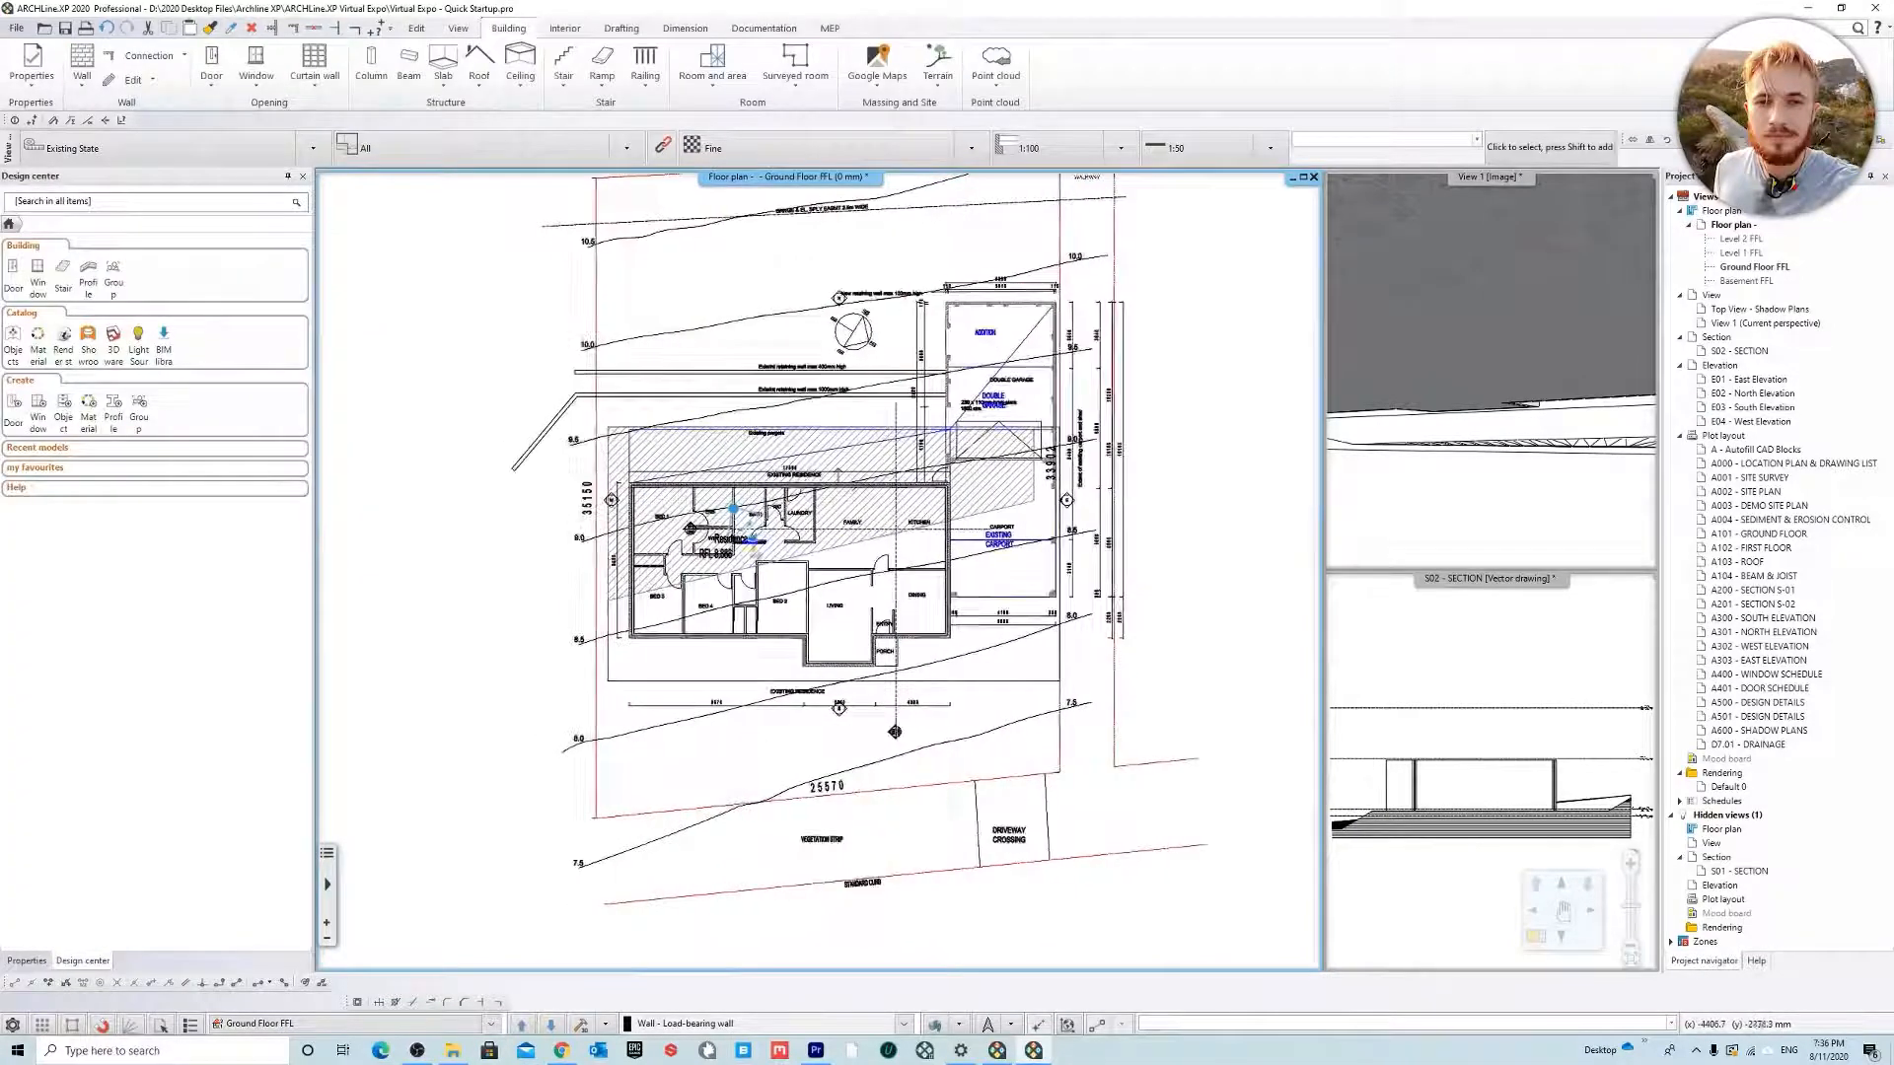
left_click(555, 1024)
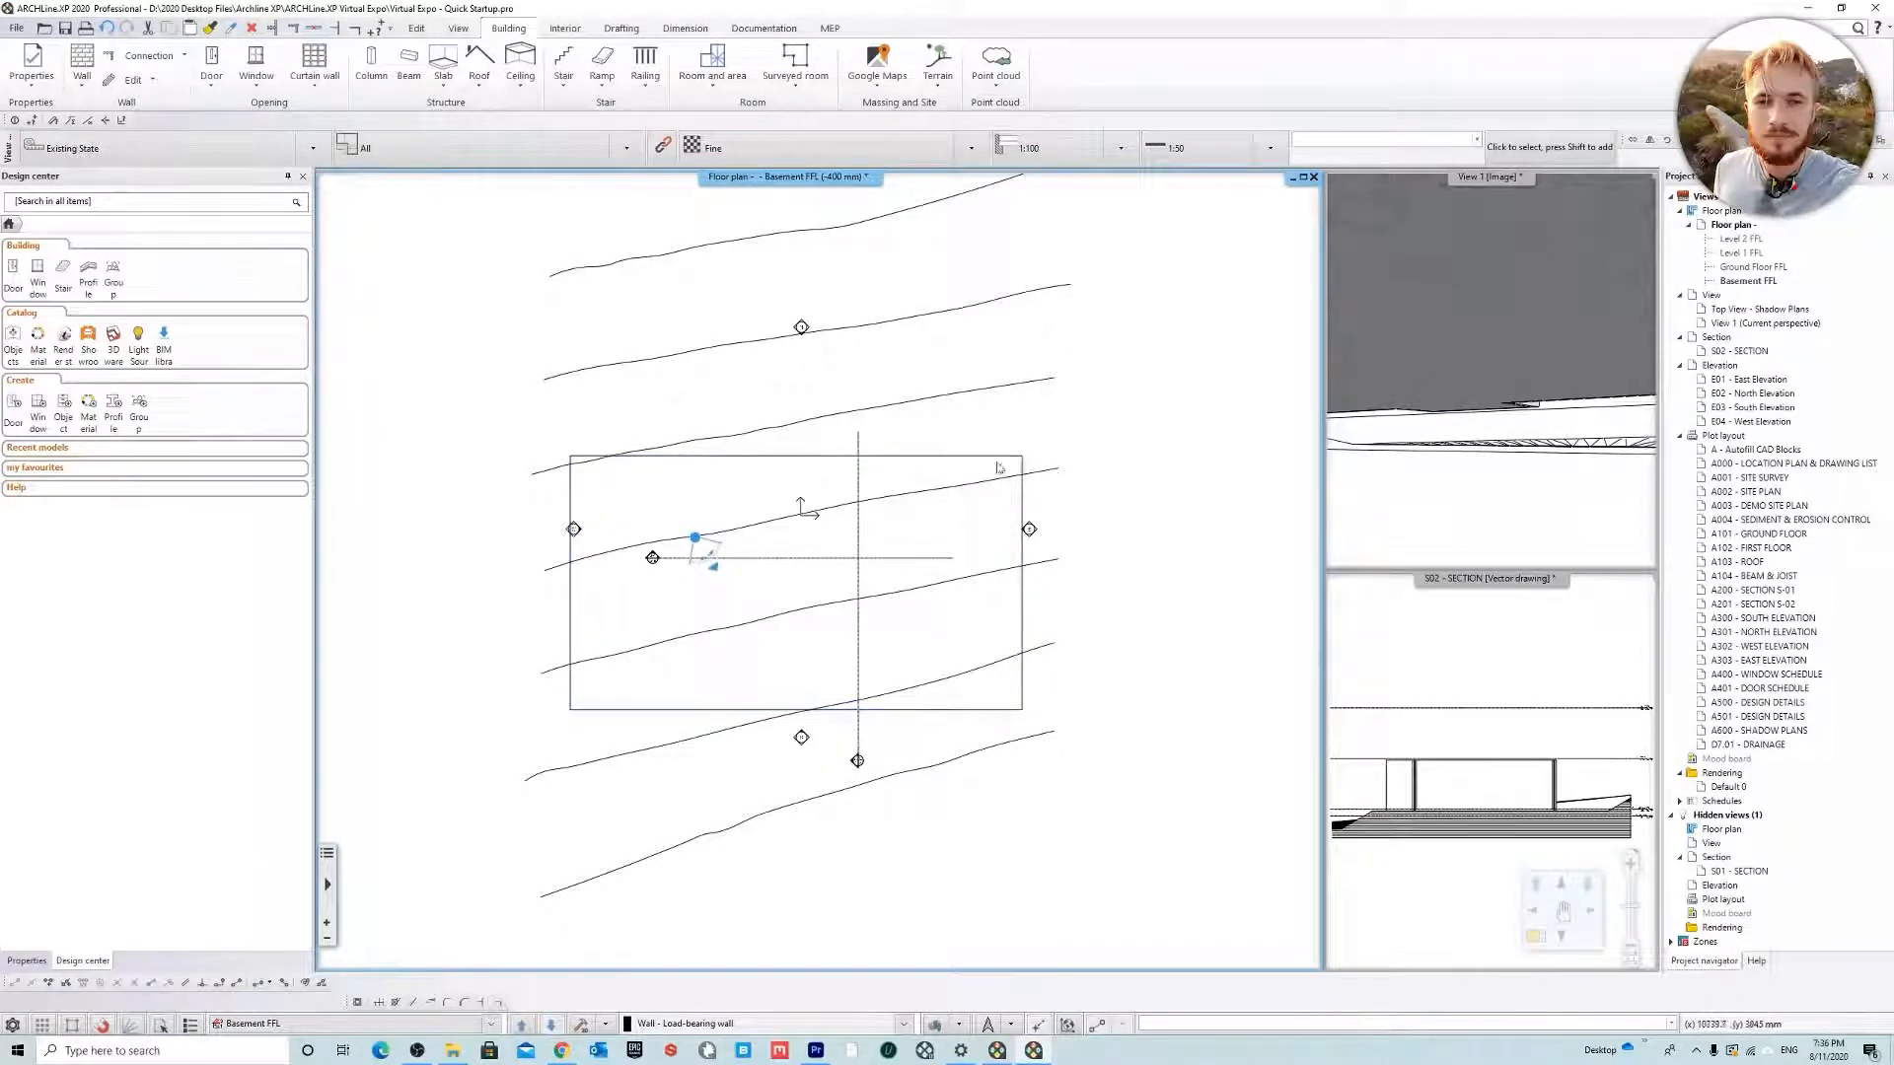
middle_click_drag(830, 482, 818, 503)
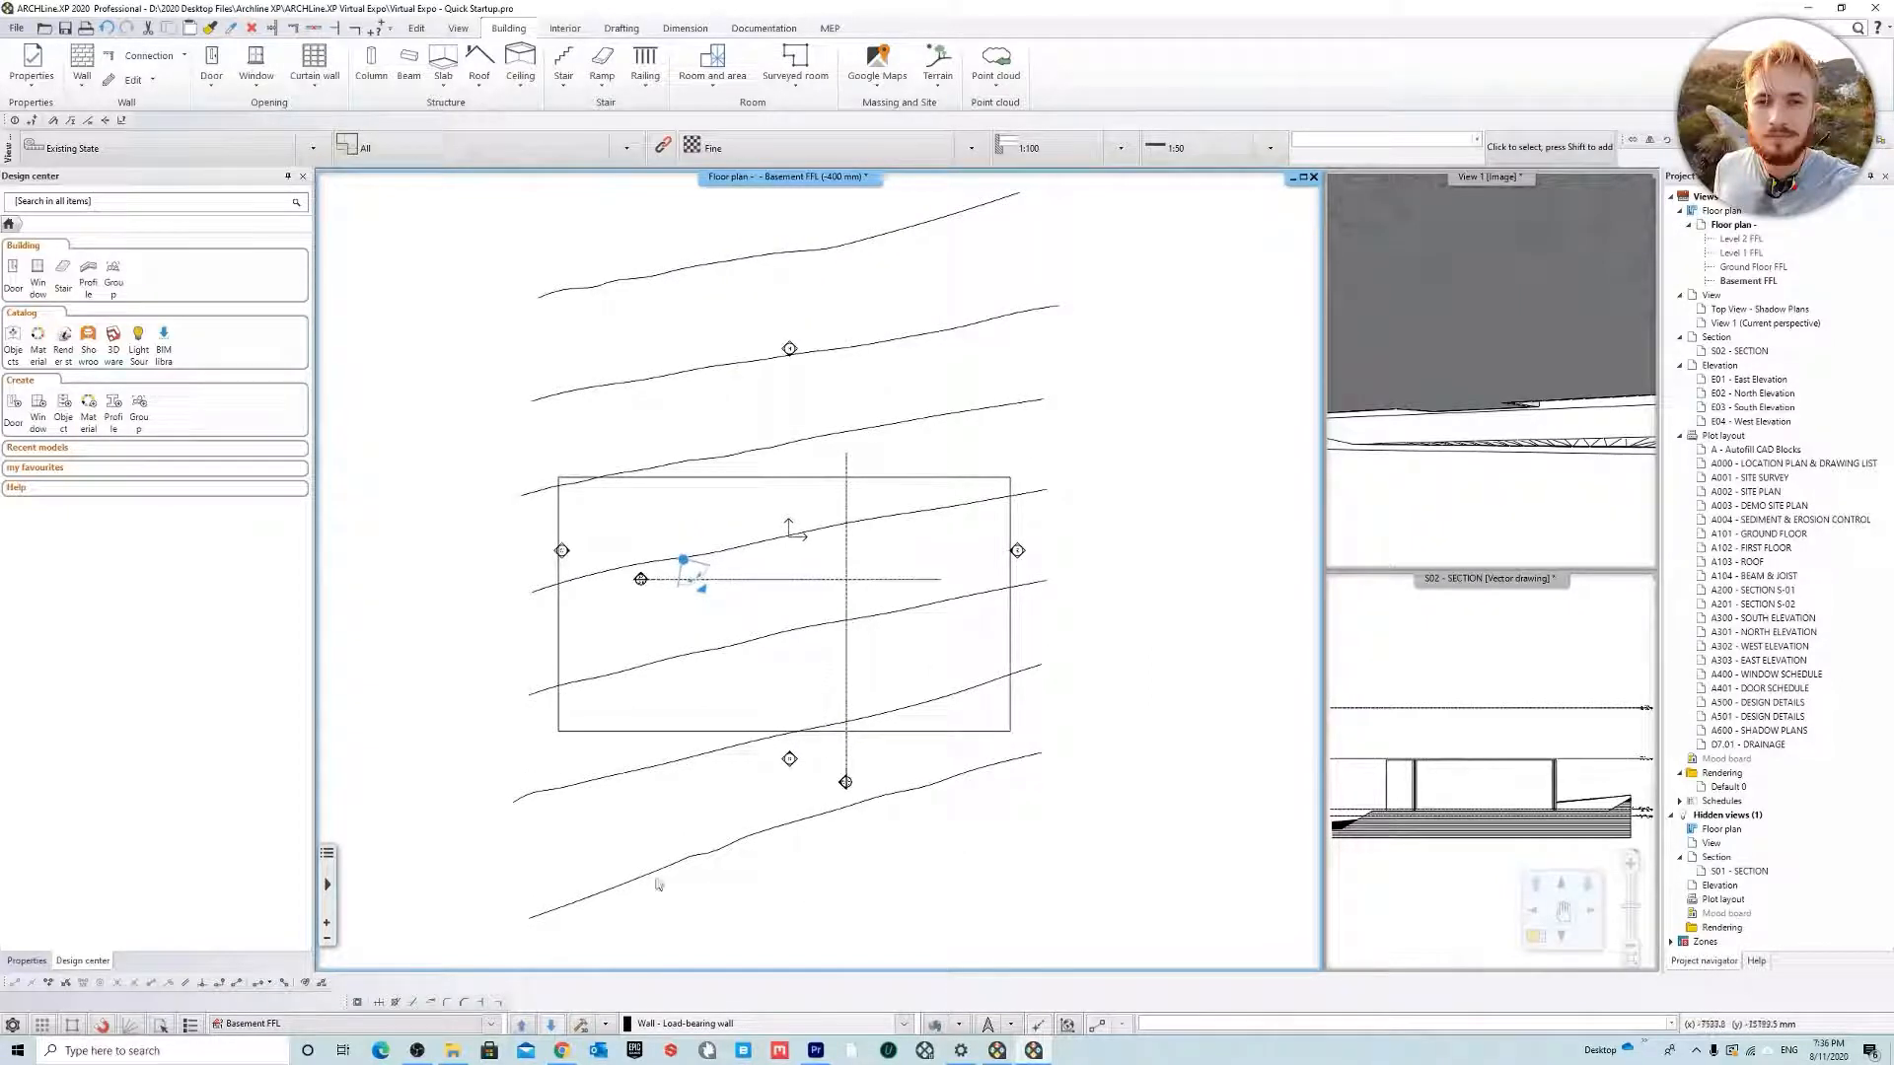
Turn on the visibility of Ground Floor FFL while Basement FFL remains the active floor
left_click(490, 1023)
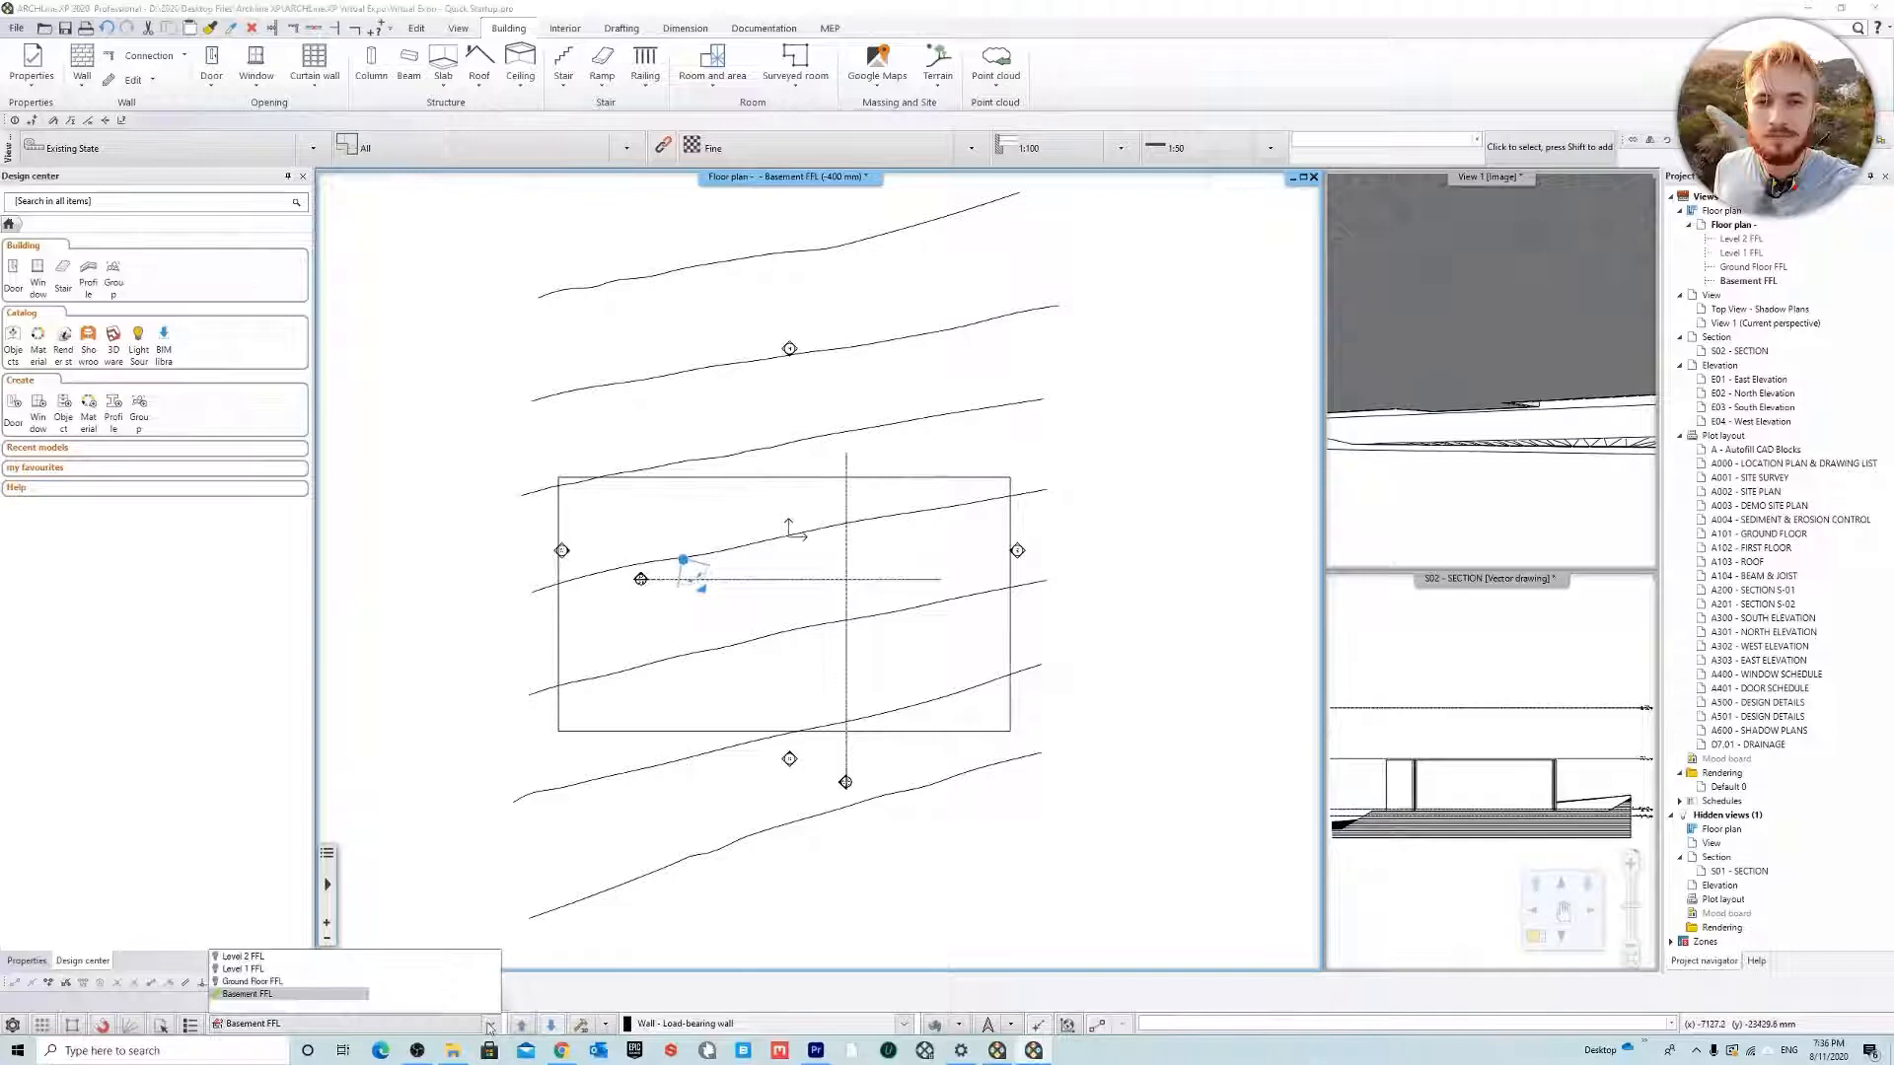
left_click(214, 985)
left_click(450, 763)
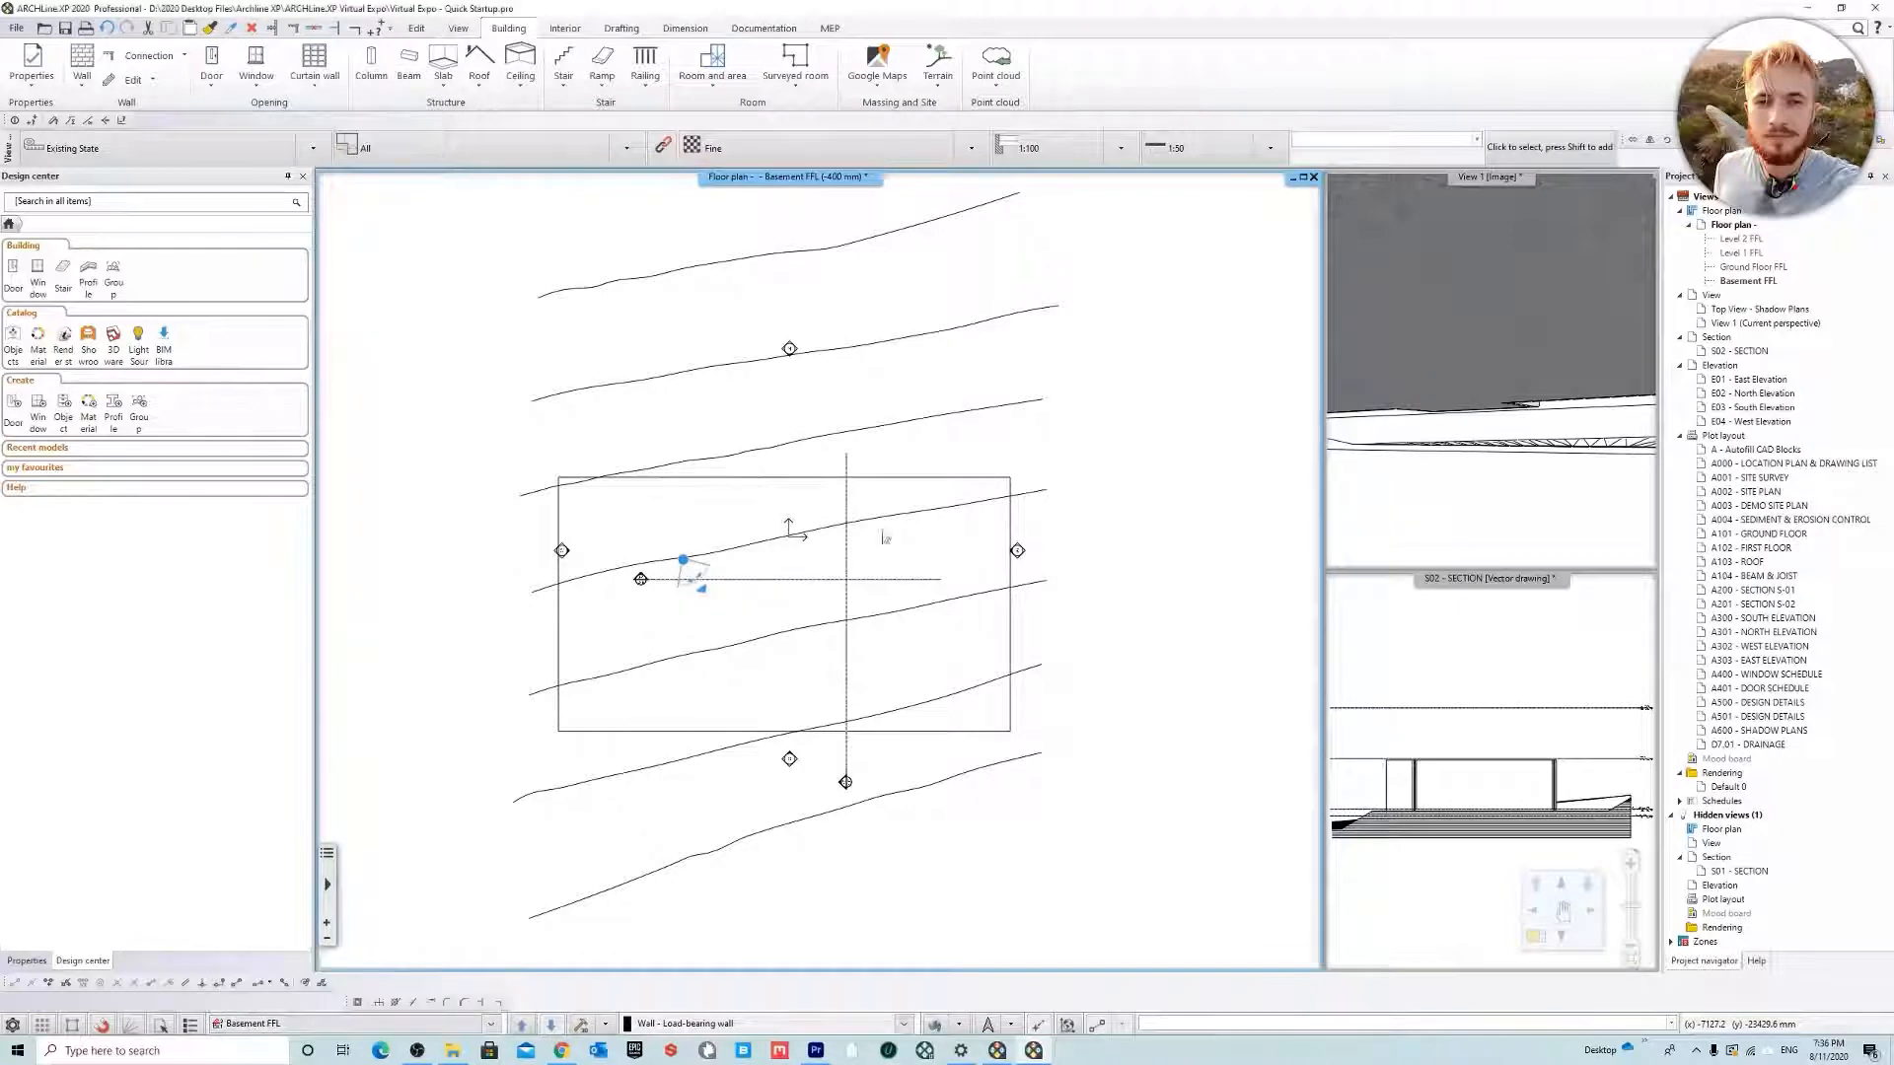
scroll(886, 616, "up", 2)
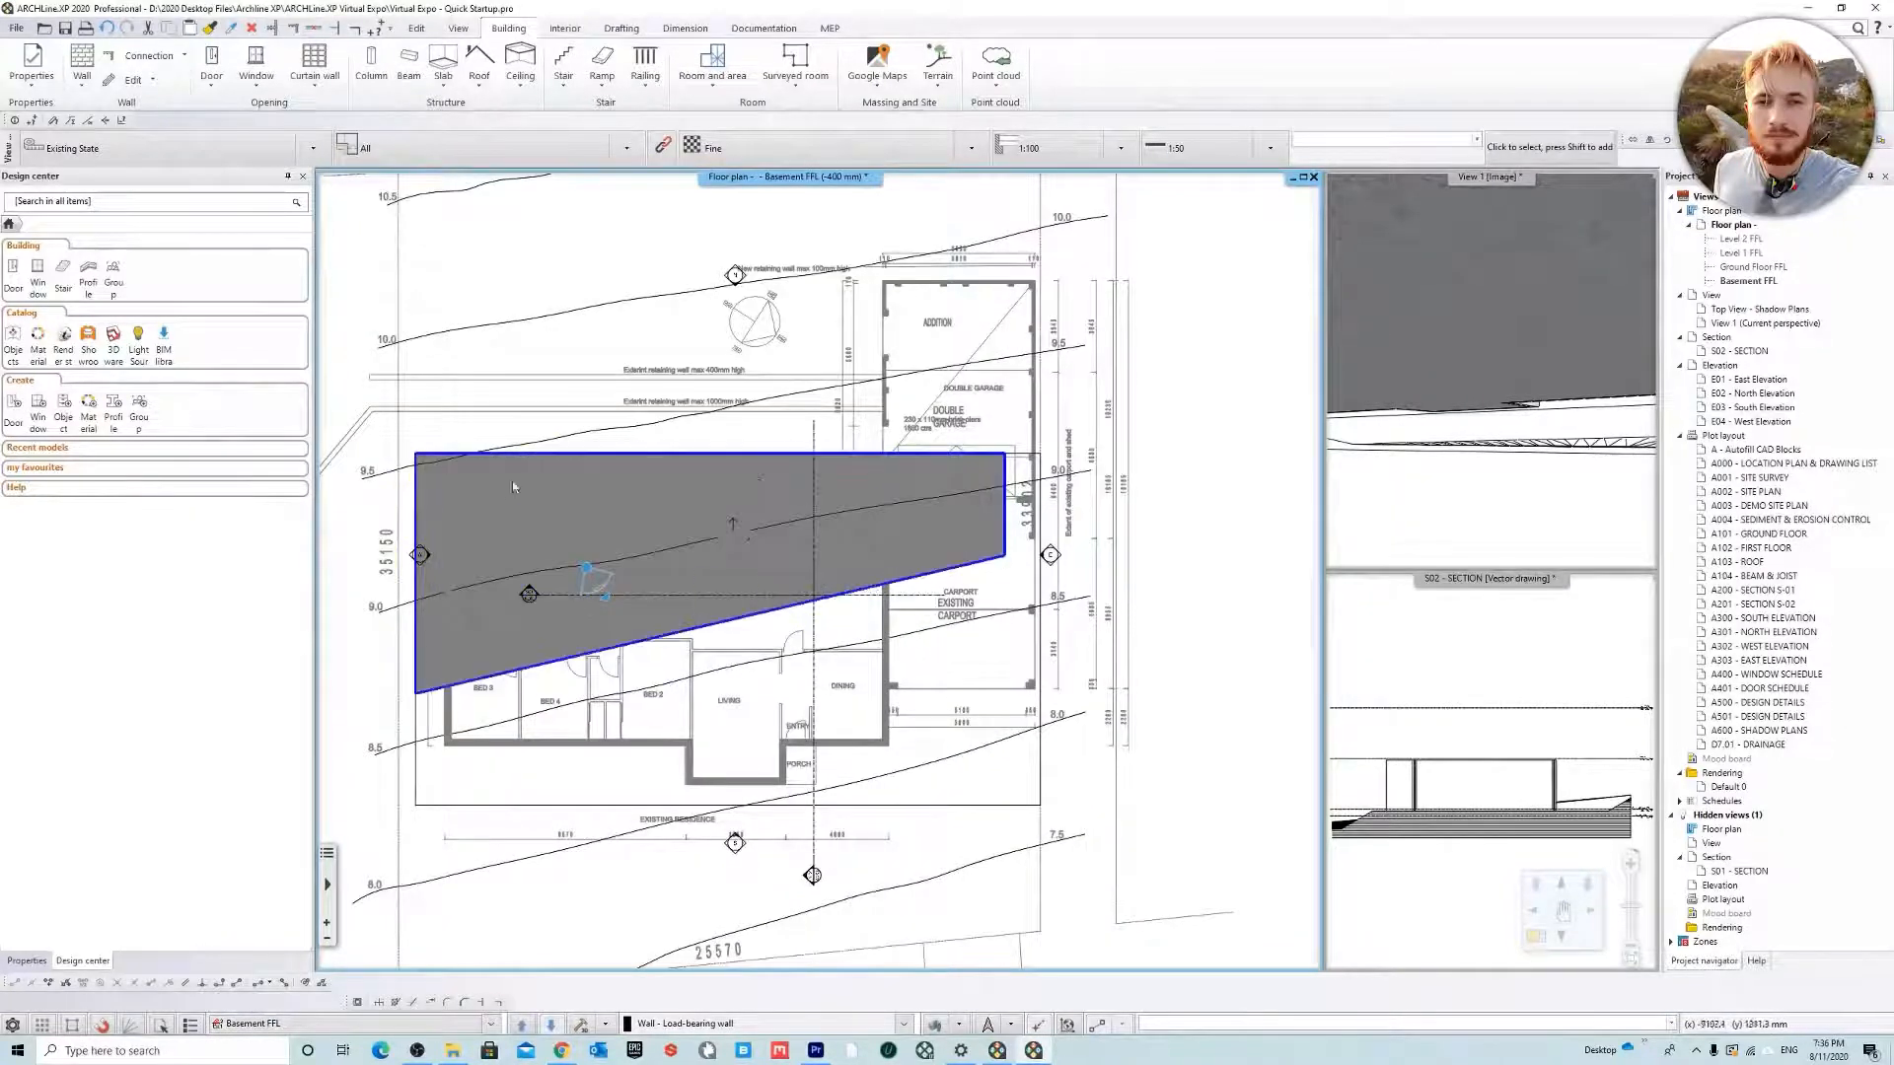
scroll(805, 552, "down", 2)
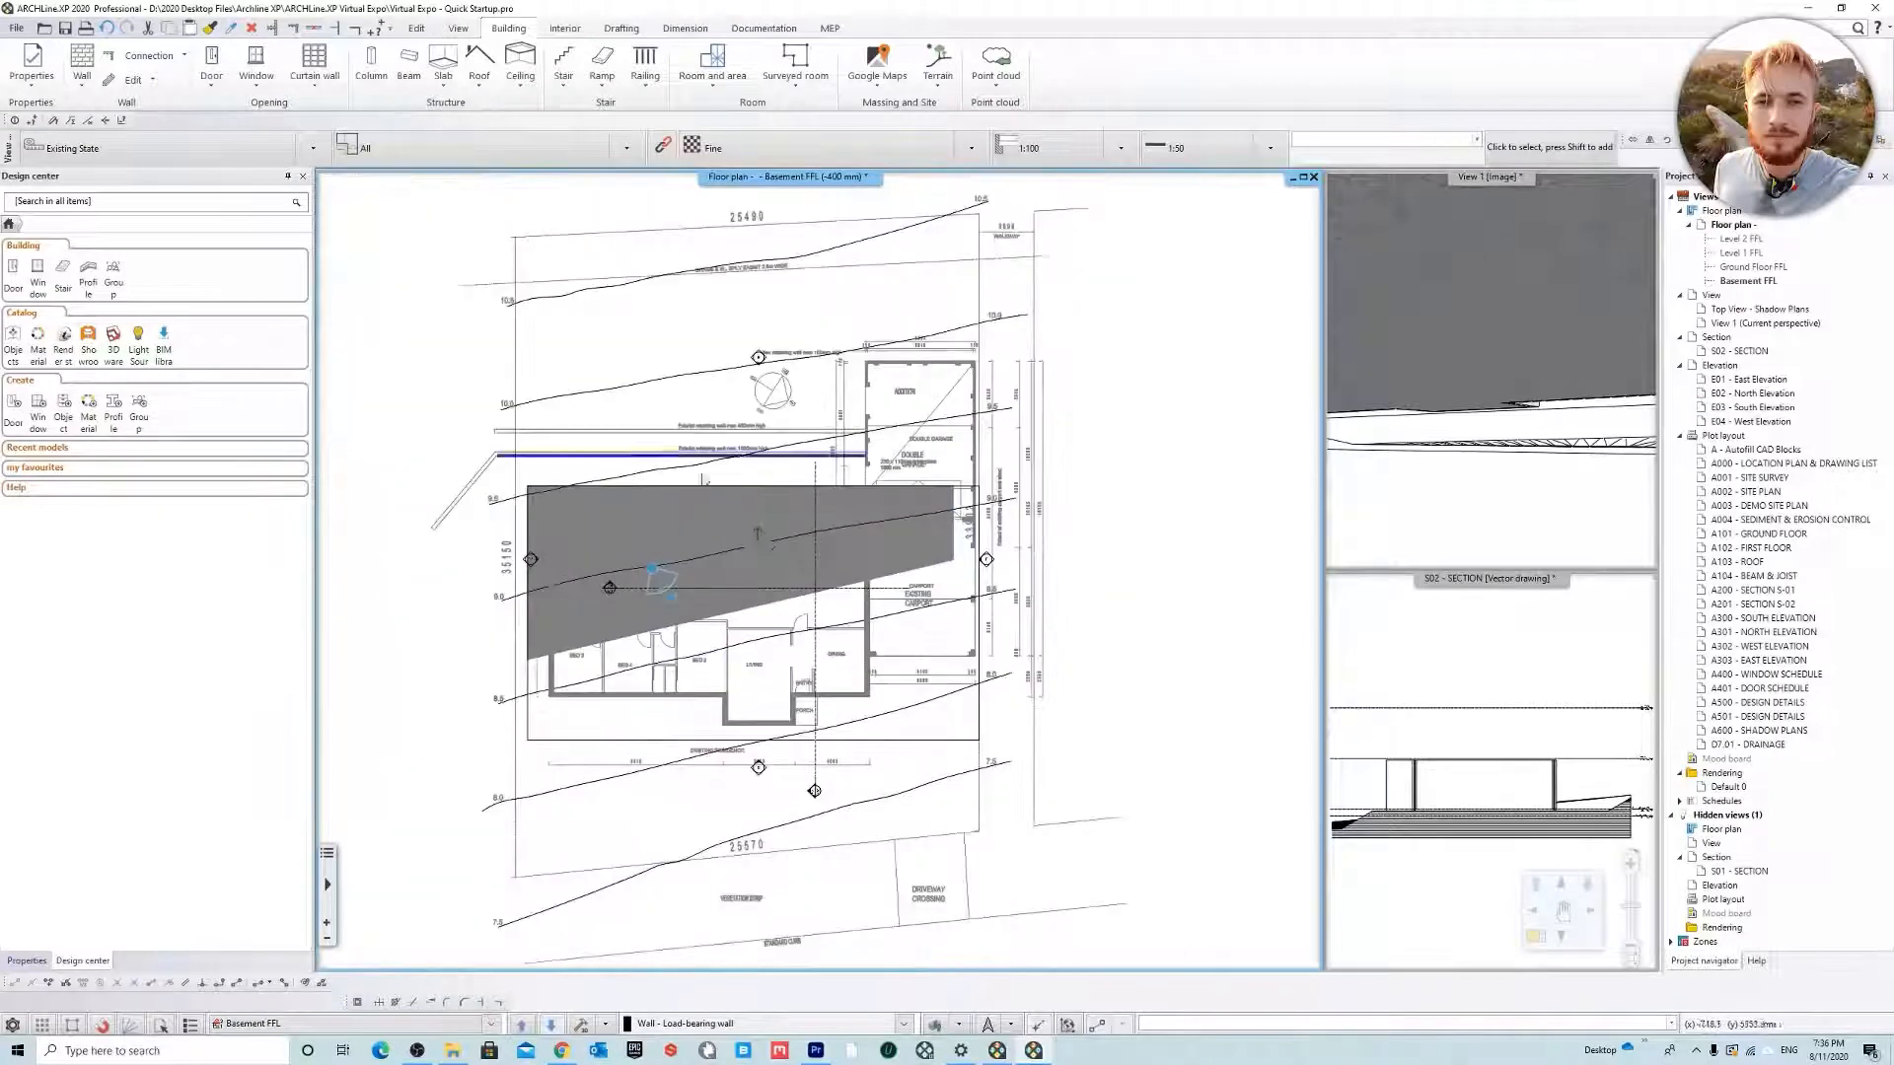
scroll(826, 569, "up", 3)
scroll(826, 569, "down", 2)
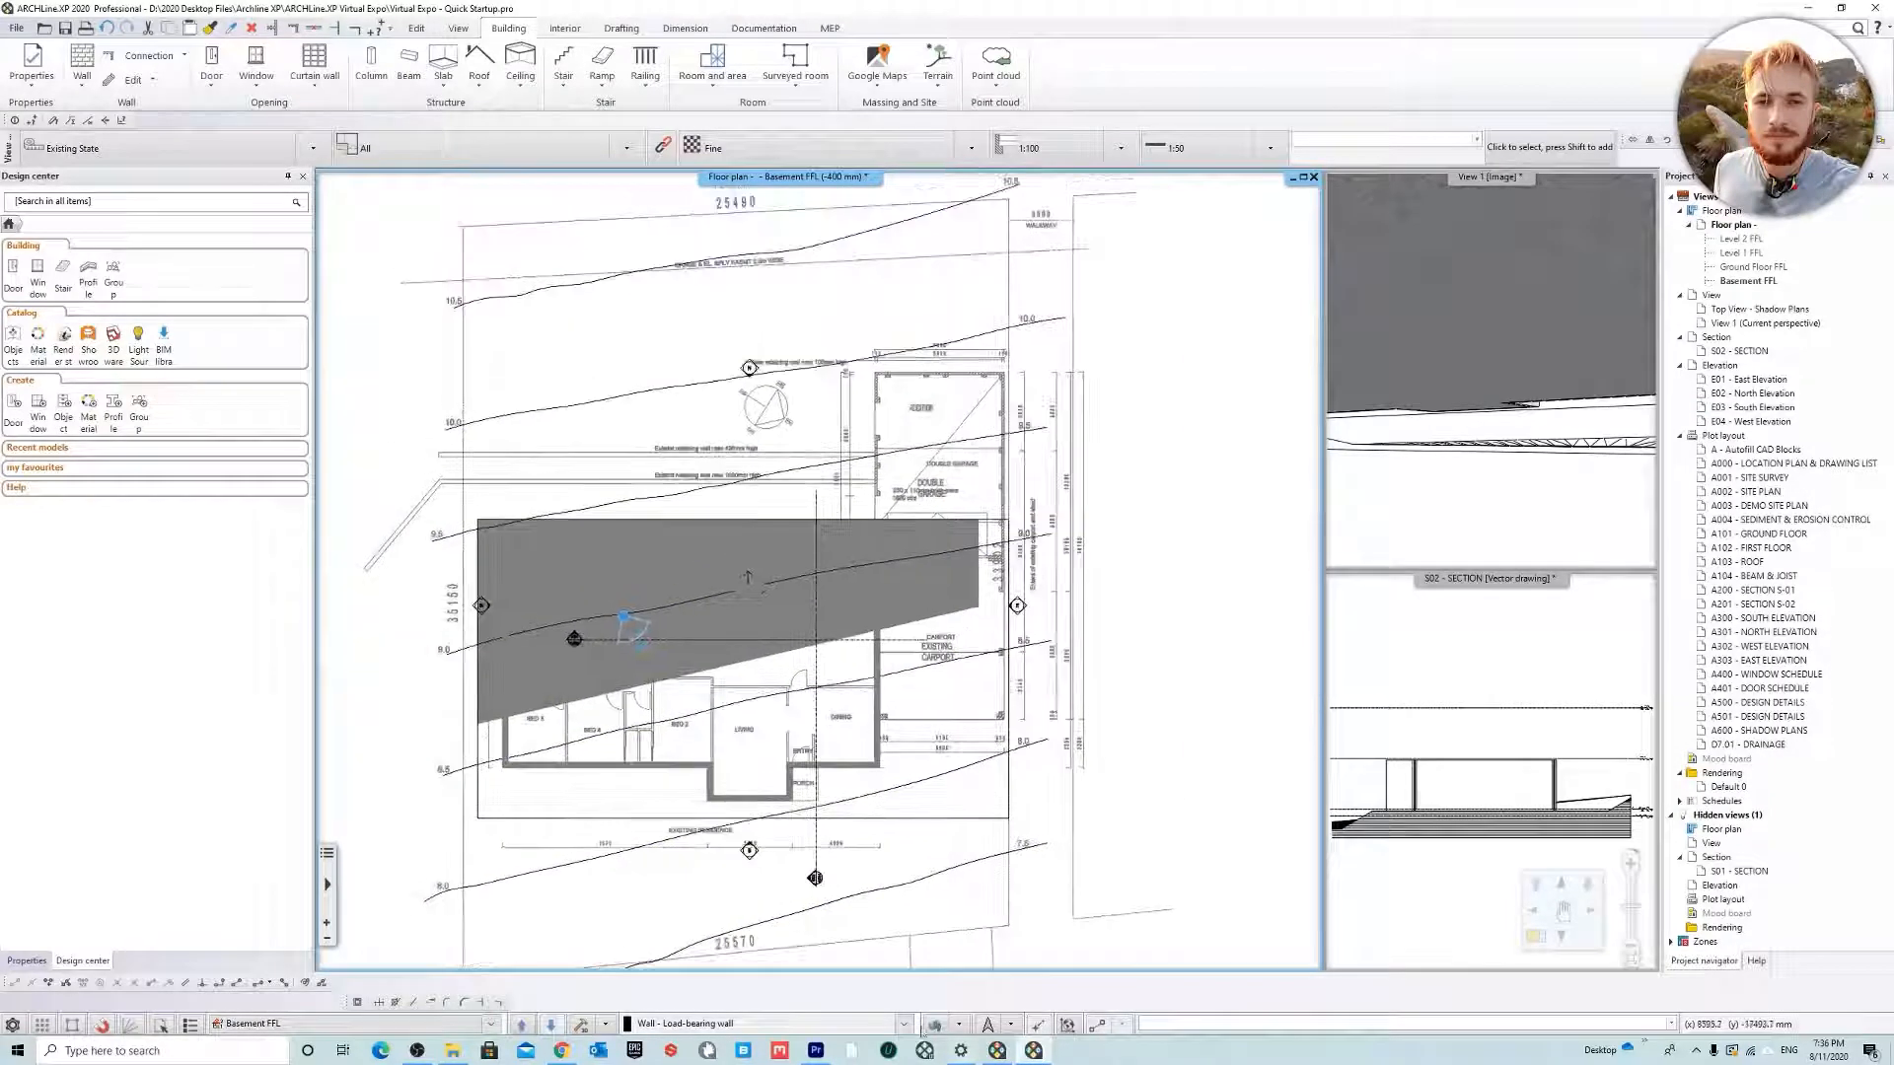
Use Layer walk to compare the EXISTING BUILDING layer with the Wall - Load-bearing wall layer in the basement plan
left_click(935, 1023)
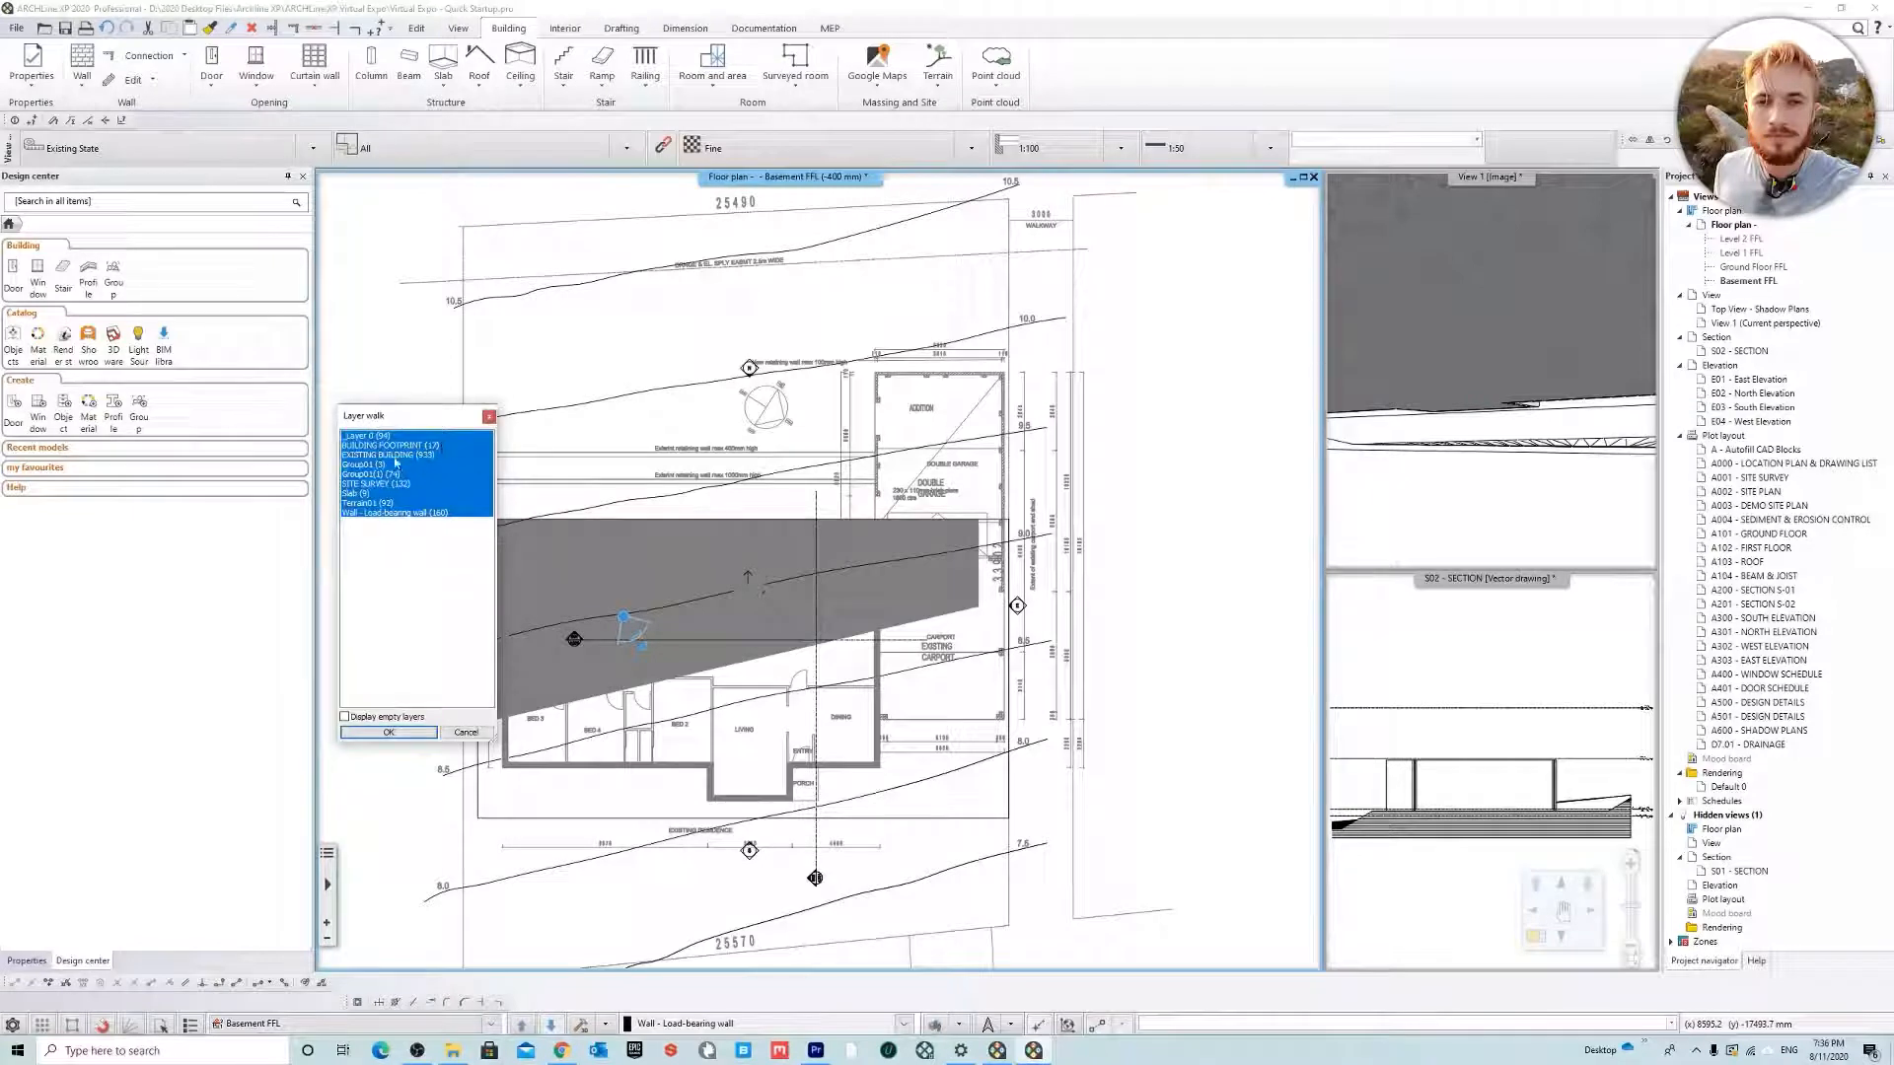
left_click(405, 456)
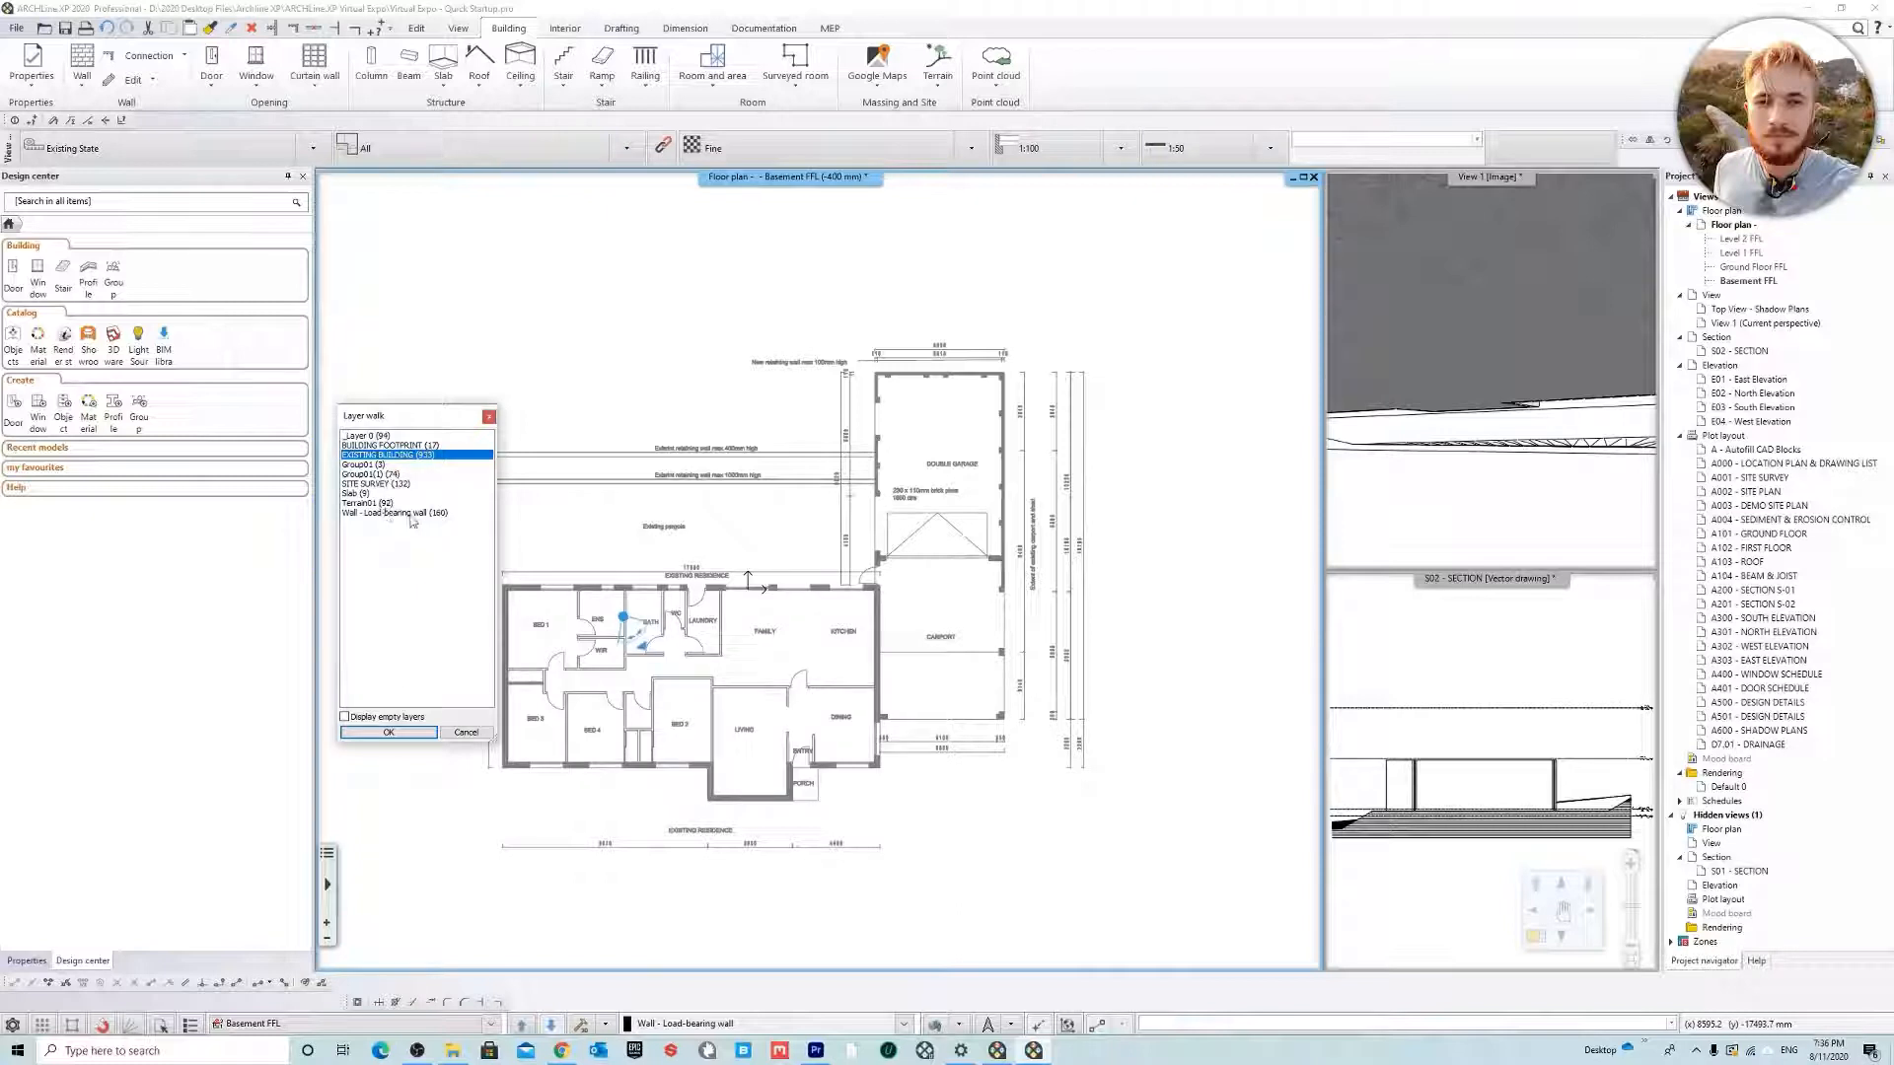
left_click(414, 513)
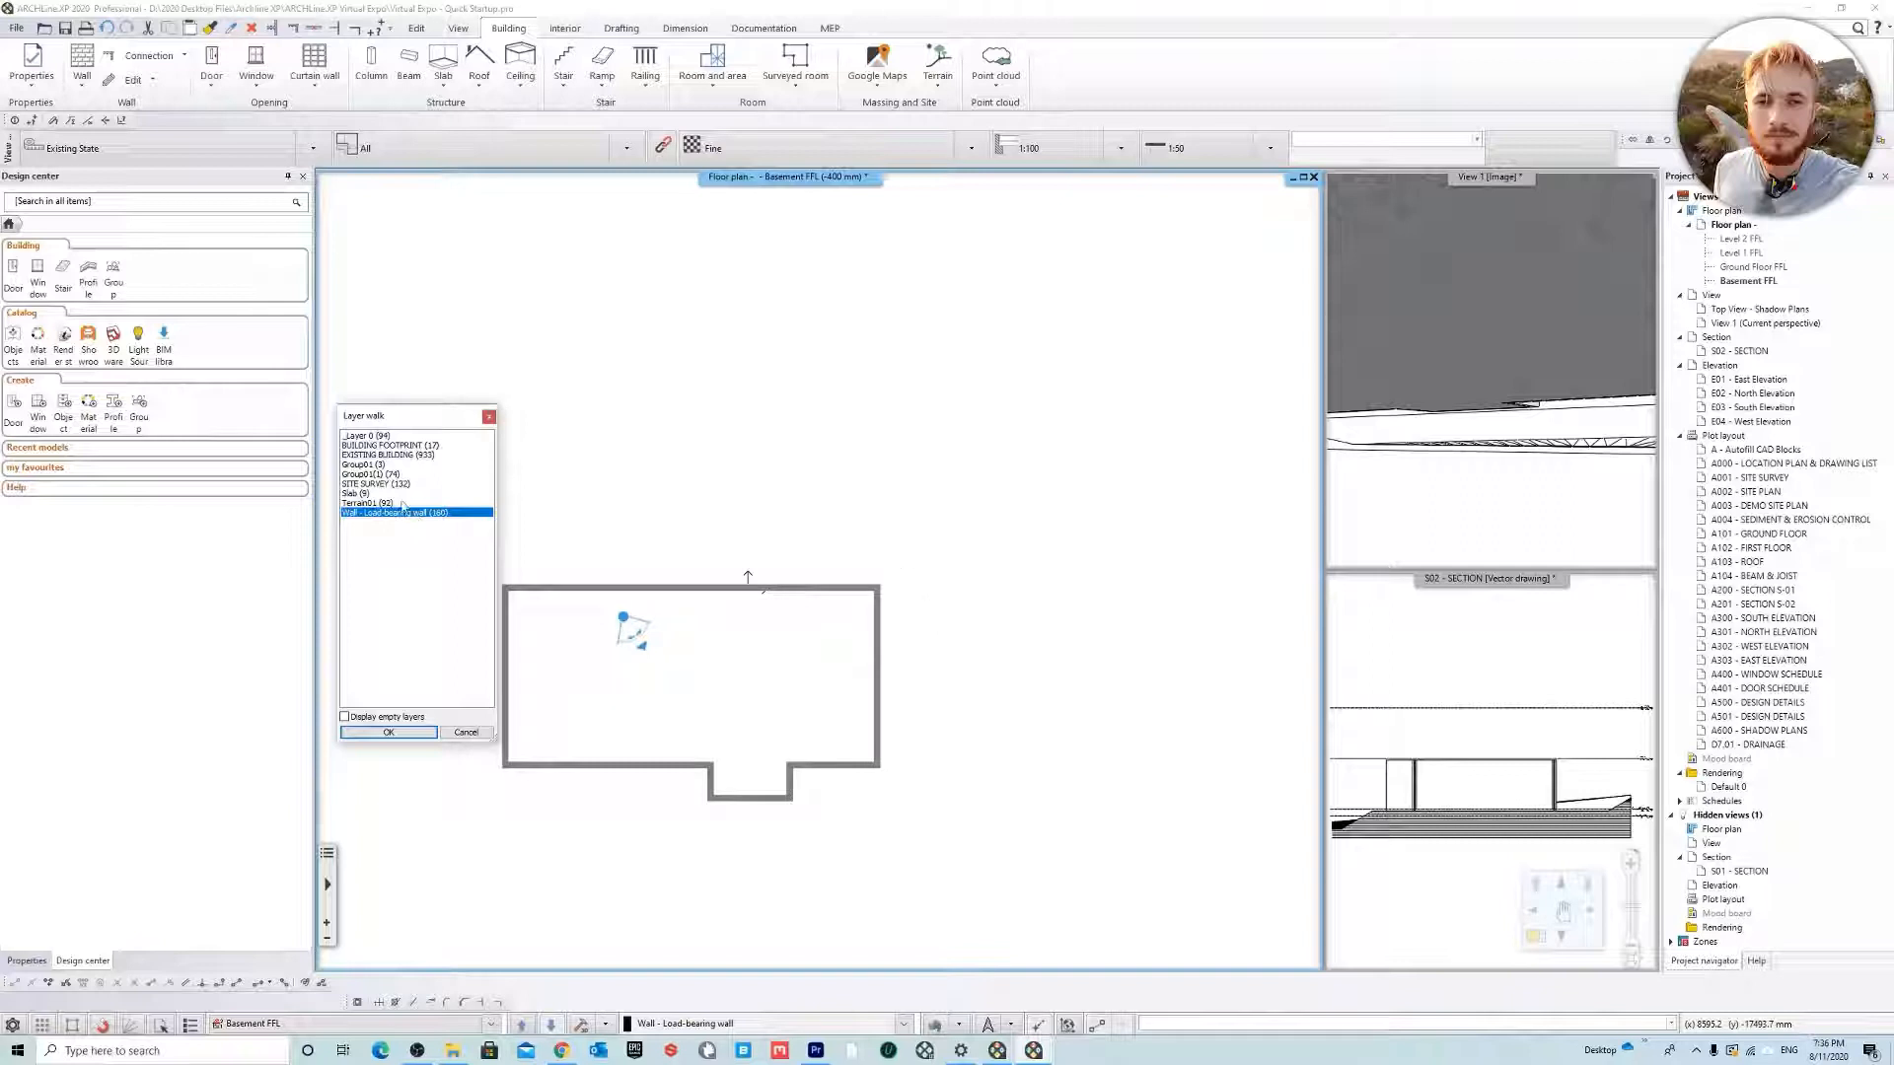
left_click(397, 455)
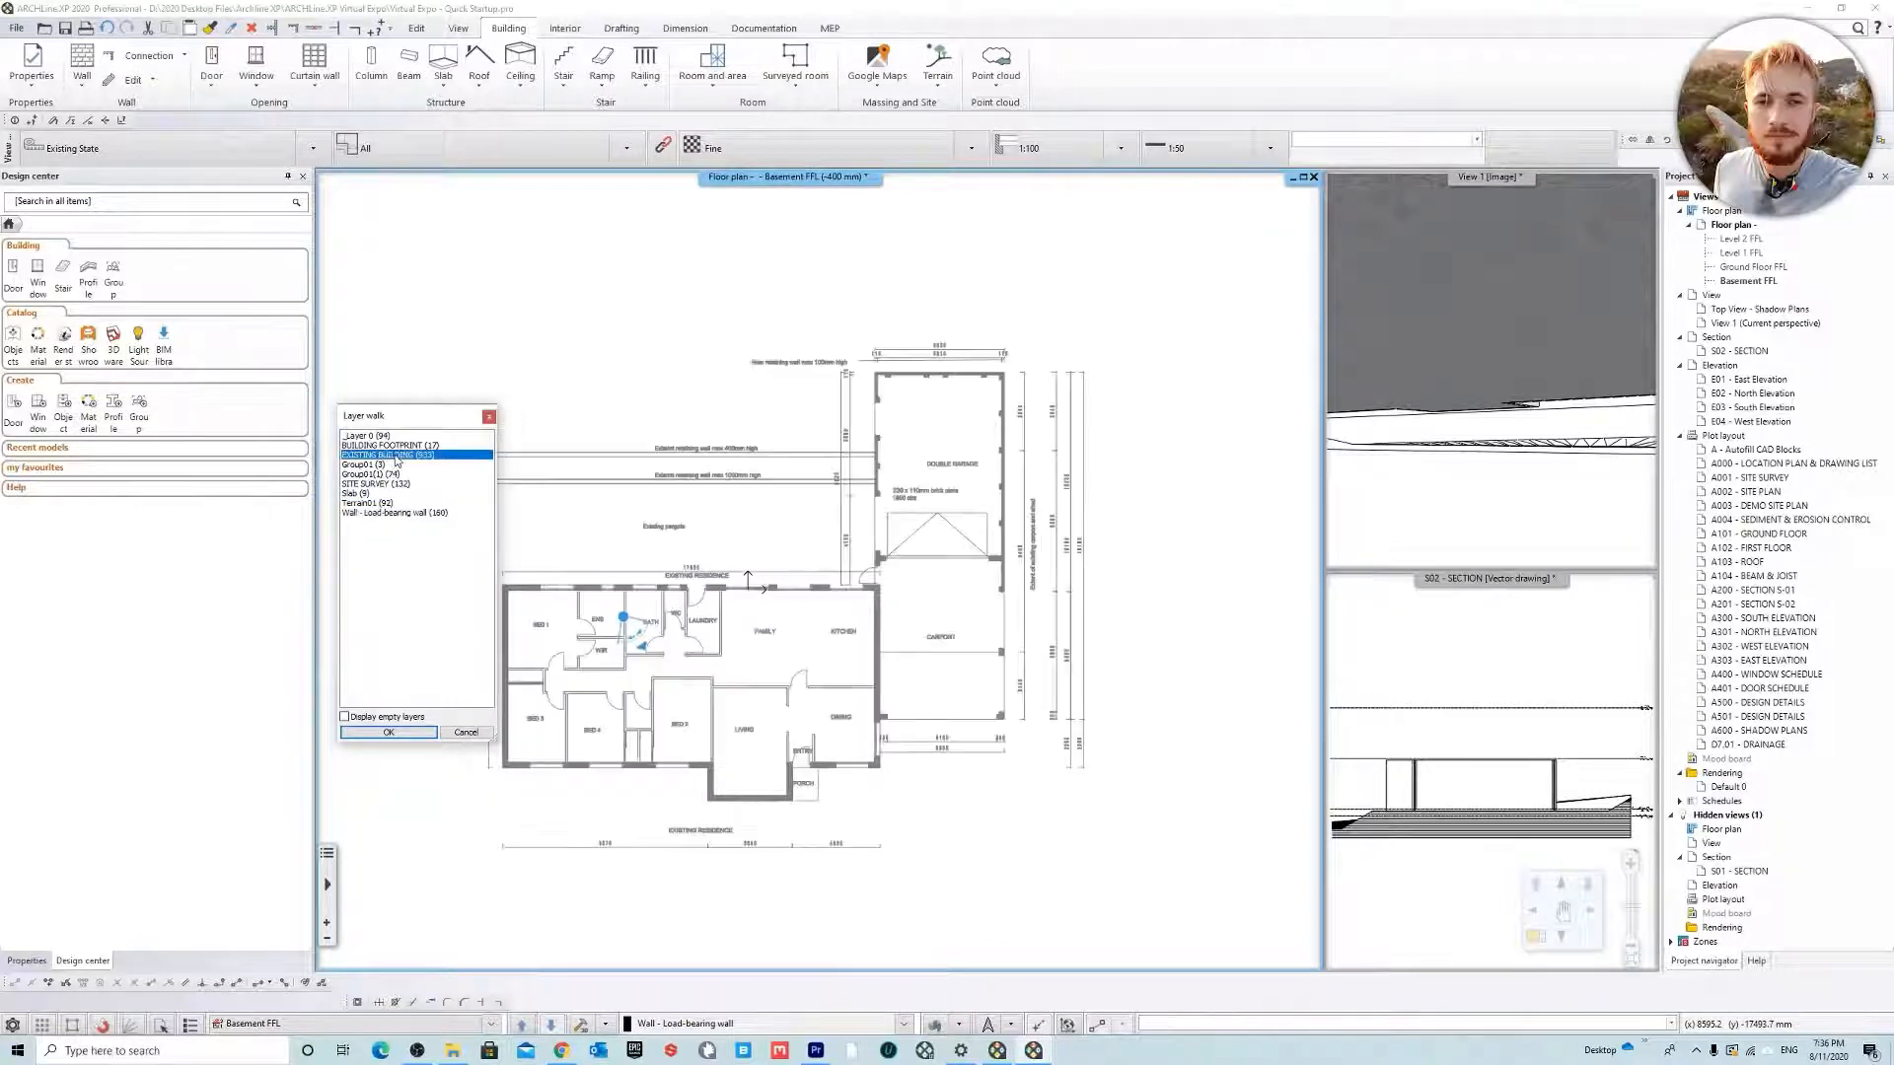
left_click(422, 513)
left_click(413, 456)
left_click(423, 512)
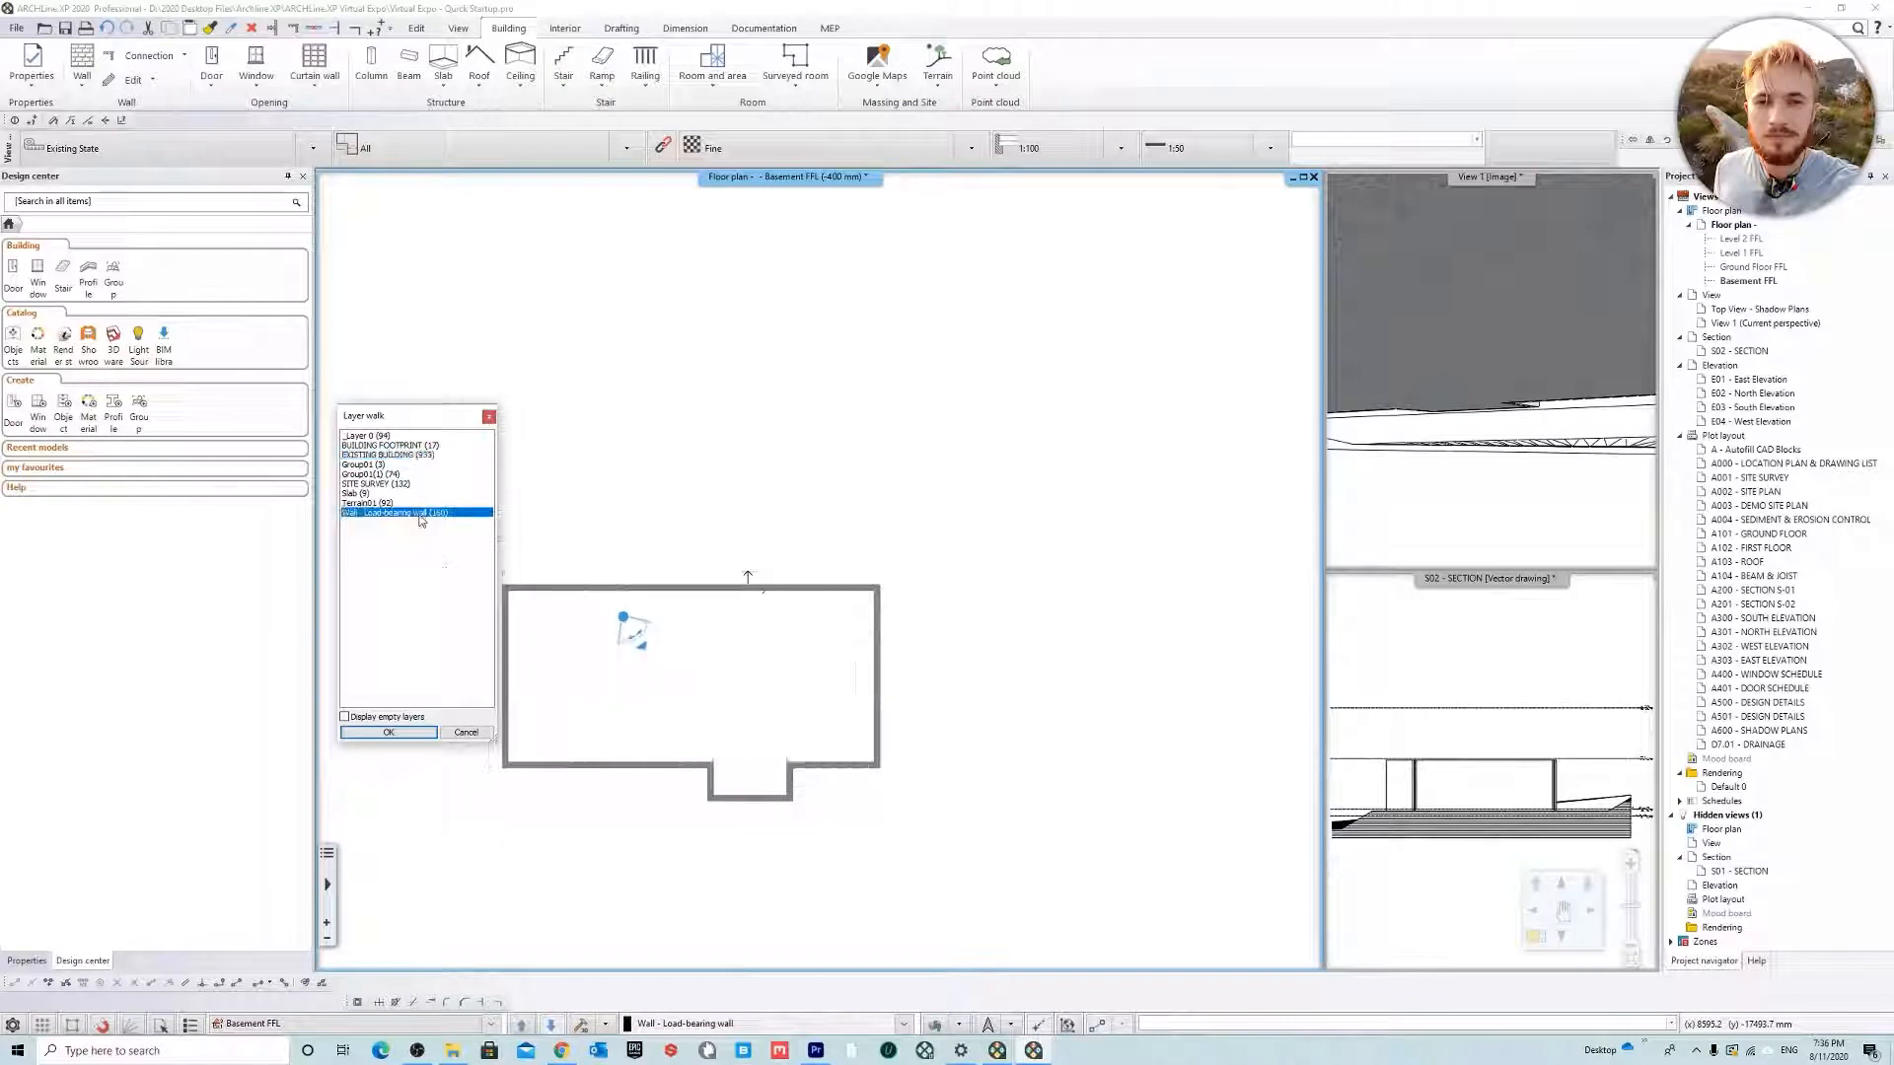
left_click(421, 456)
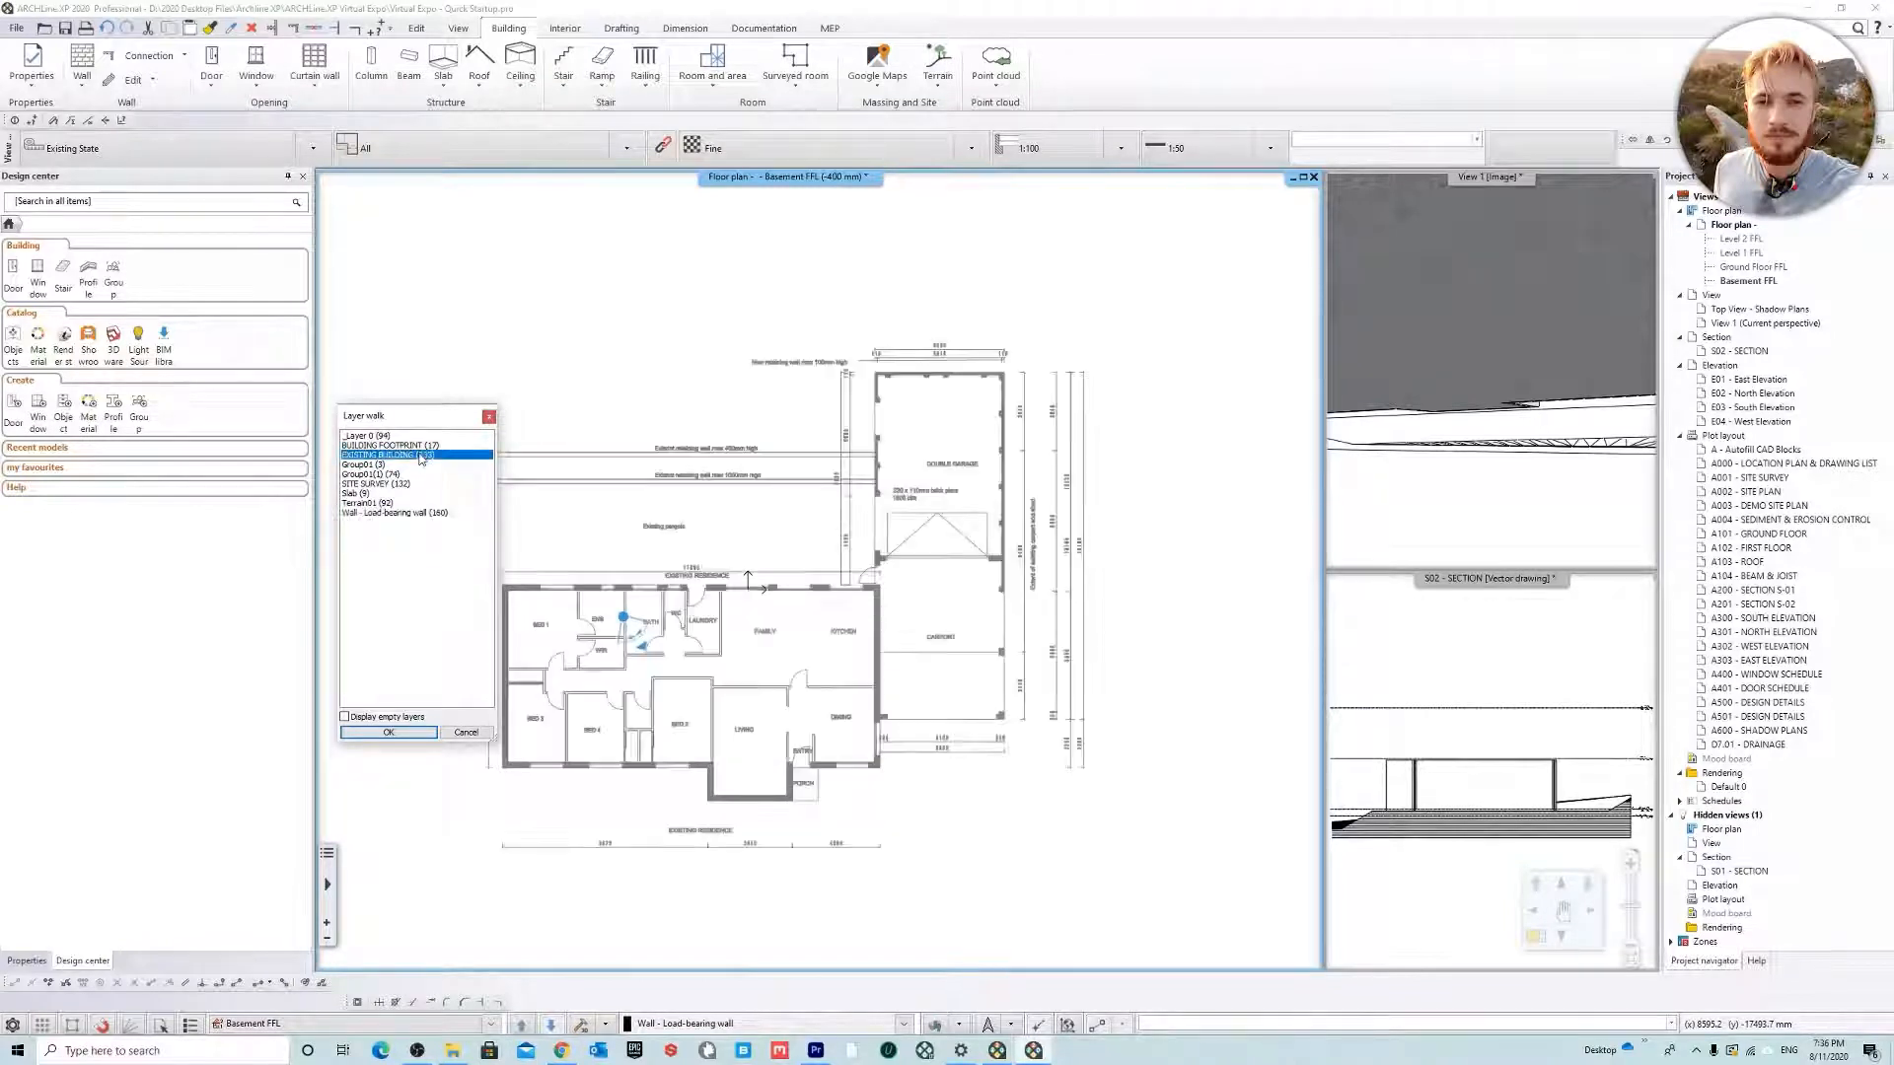
left_click(417, 514)
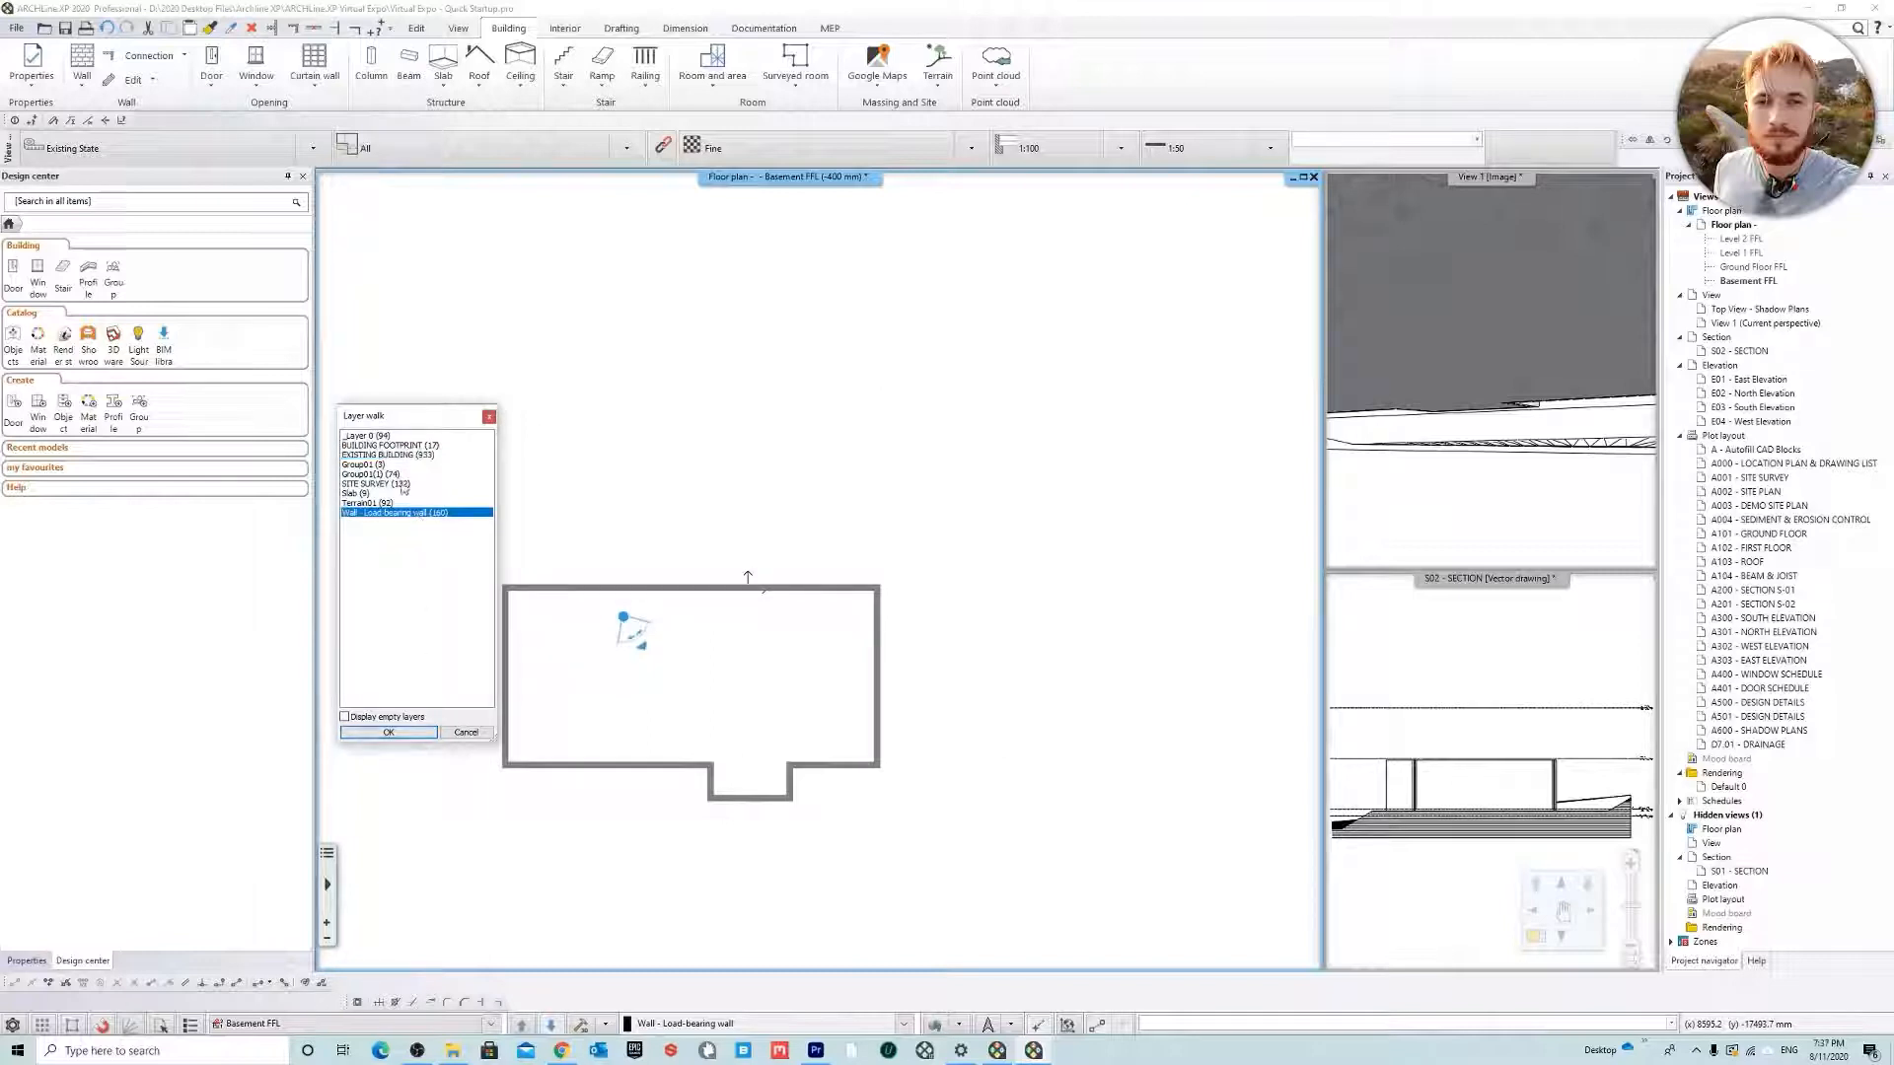
Isolate the EXISTING BUILDING layer in Layer walk and accept the selection
left_click(400, 456)
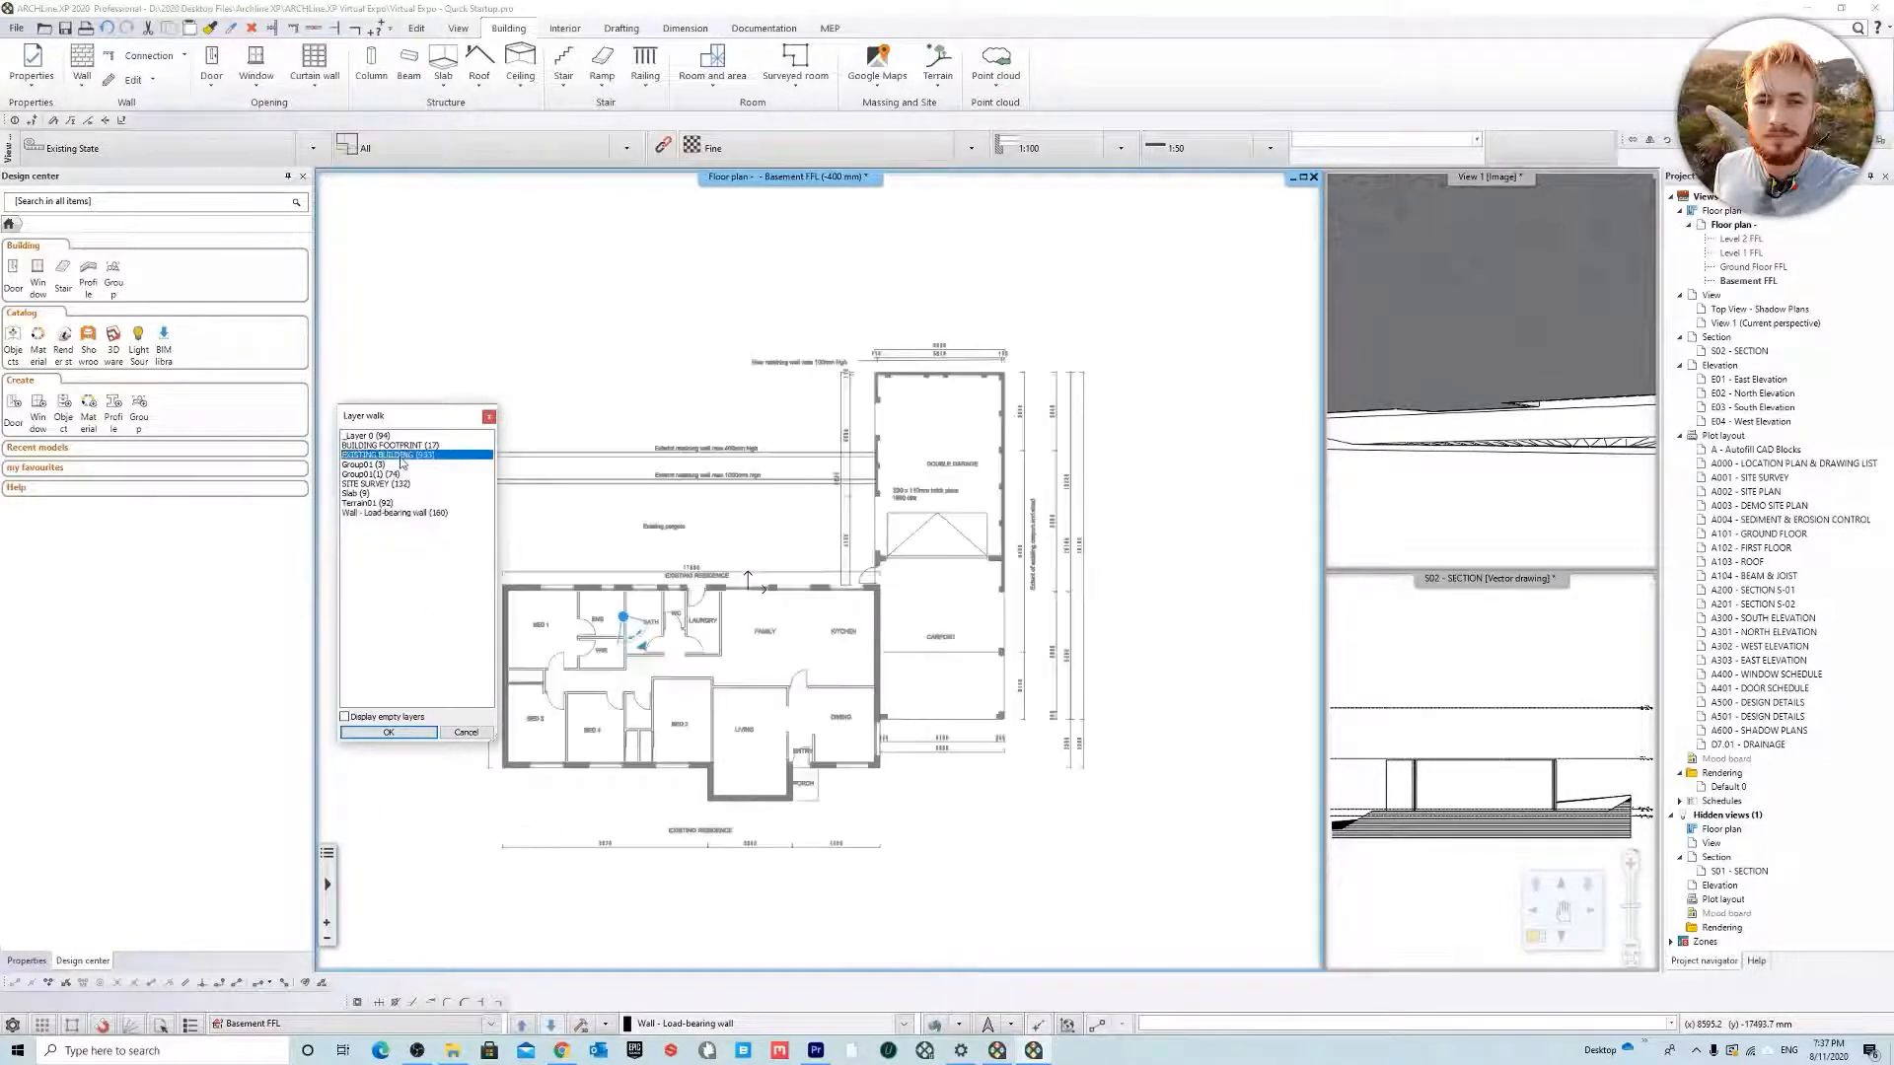
left_click(389, 731)
scroll(855, 636, "up", 5)
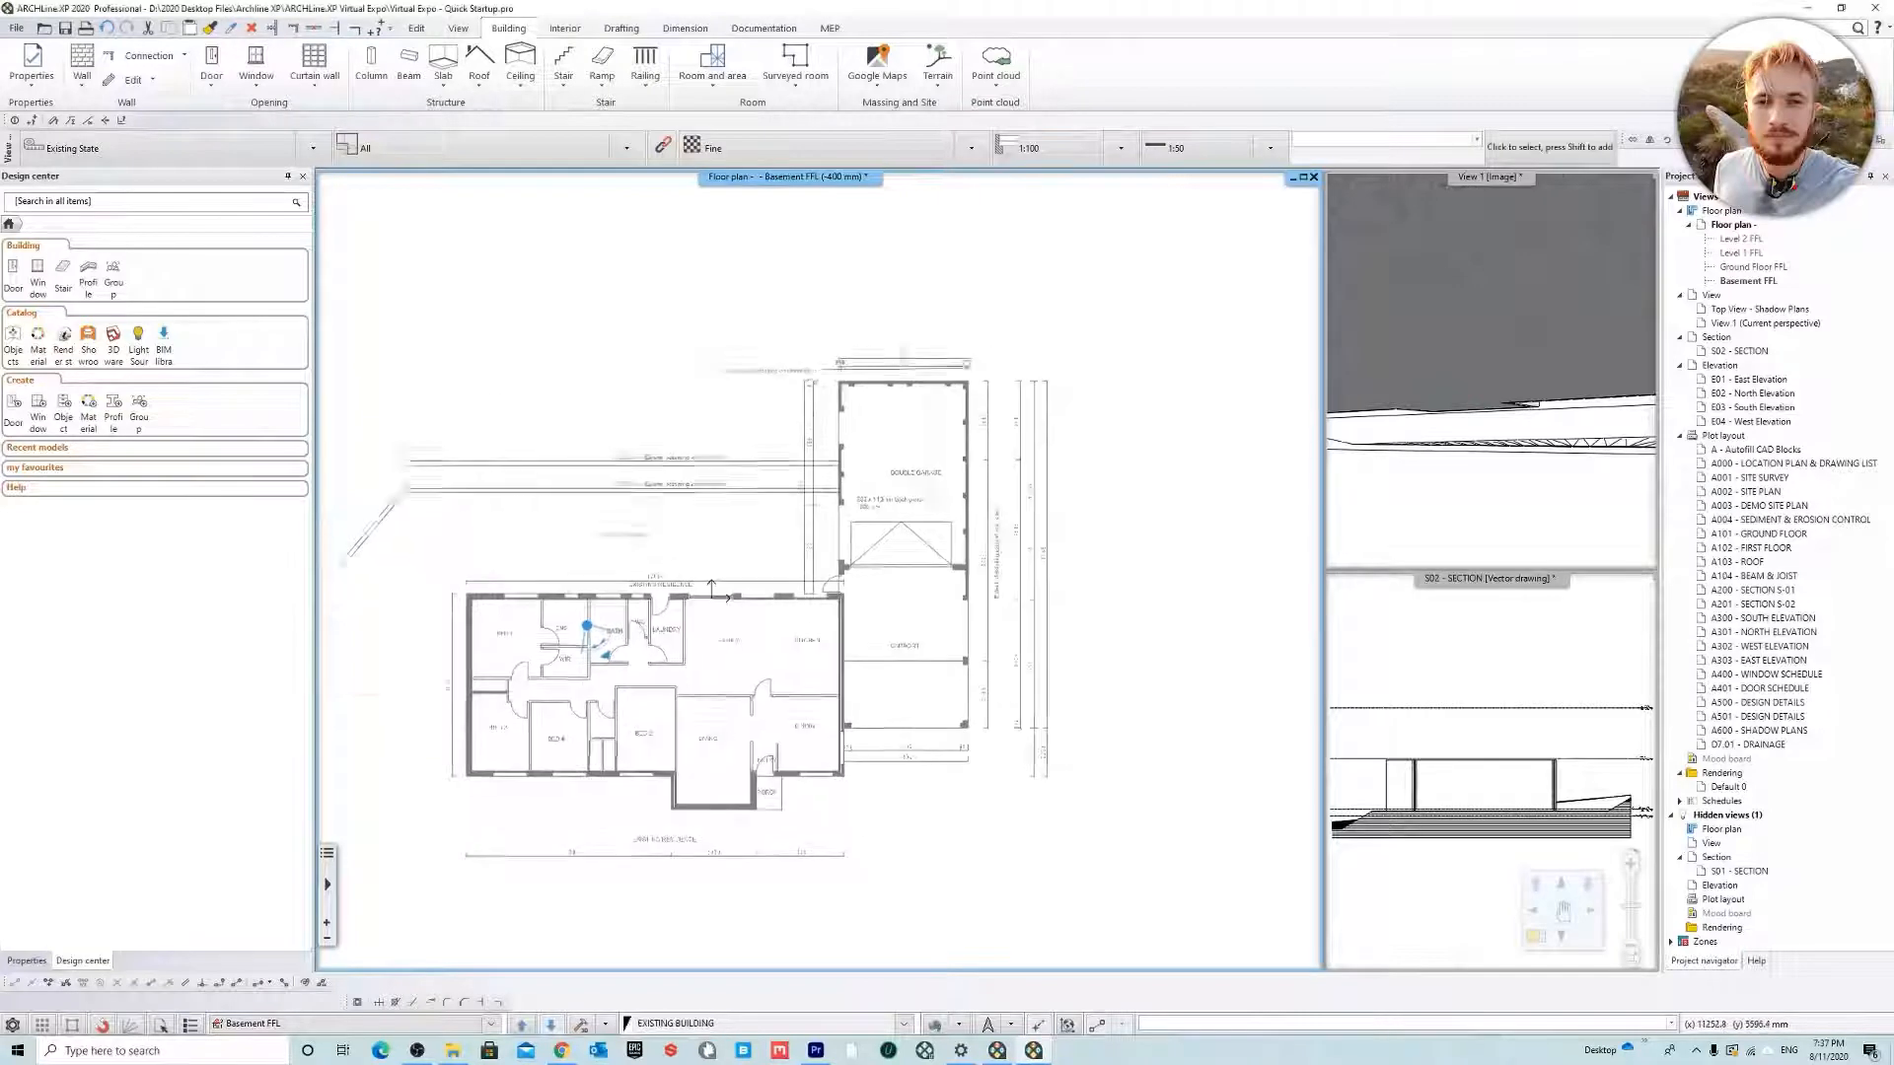
scroll(819, 572, "down", 4)
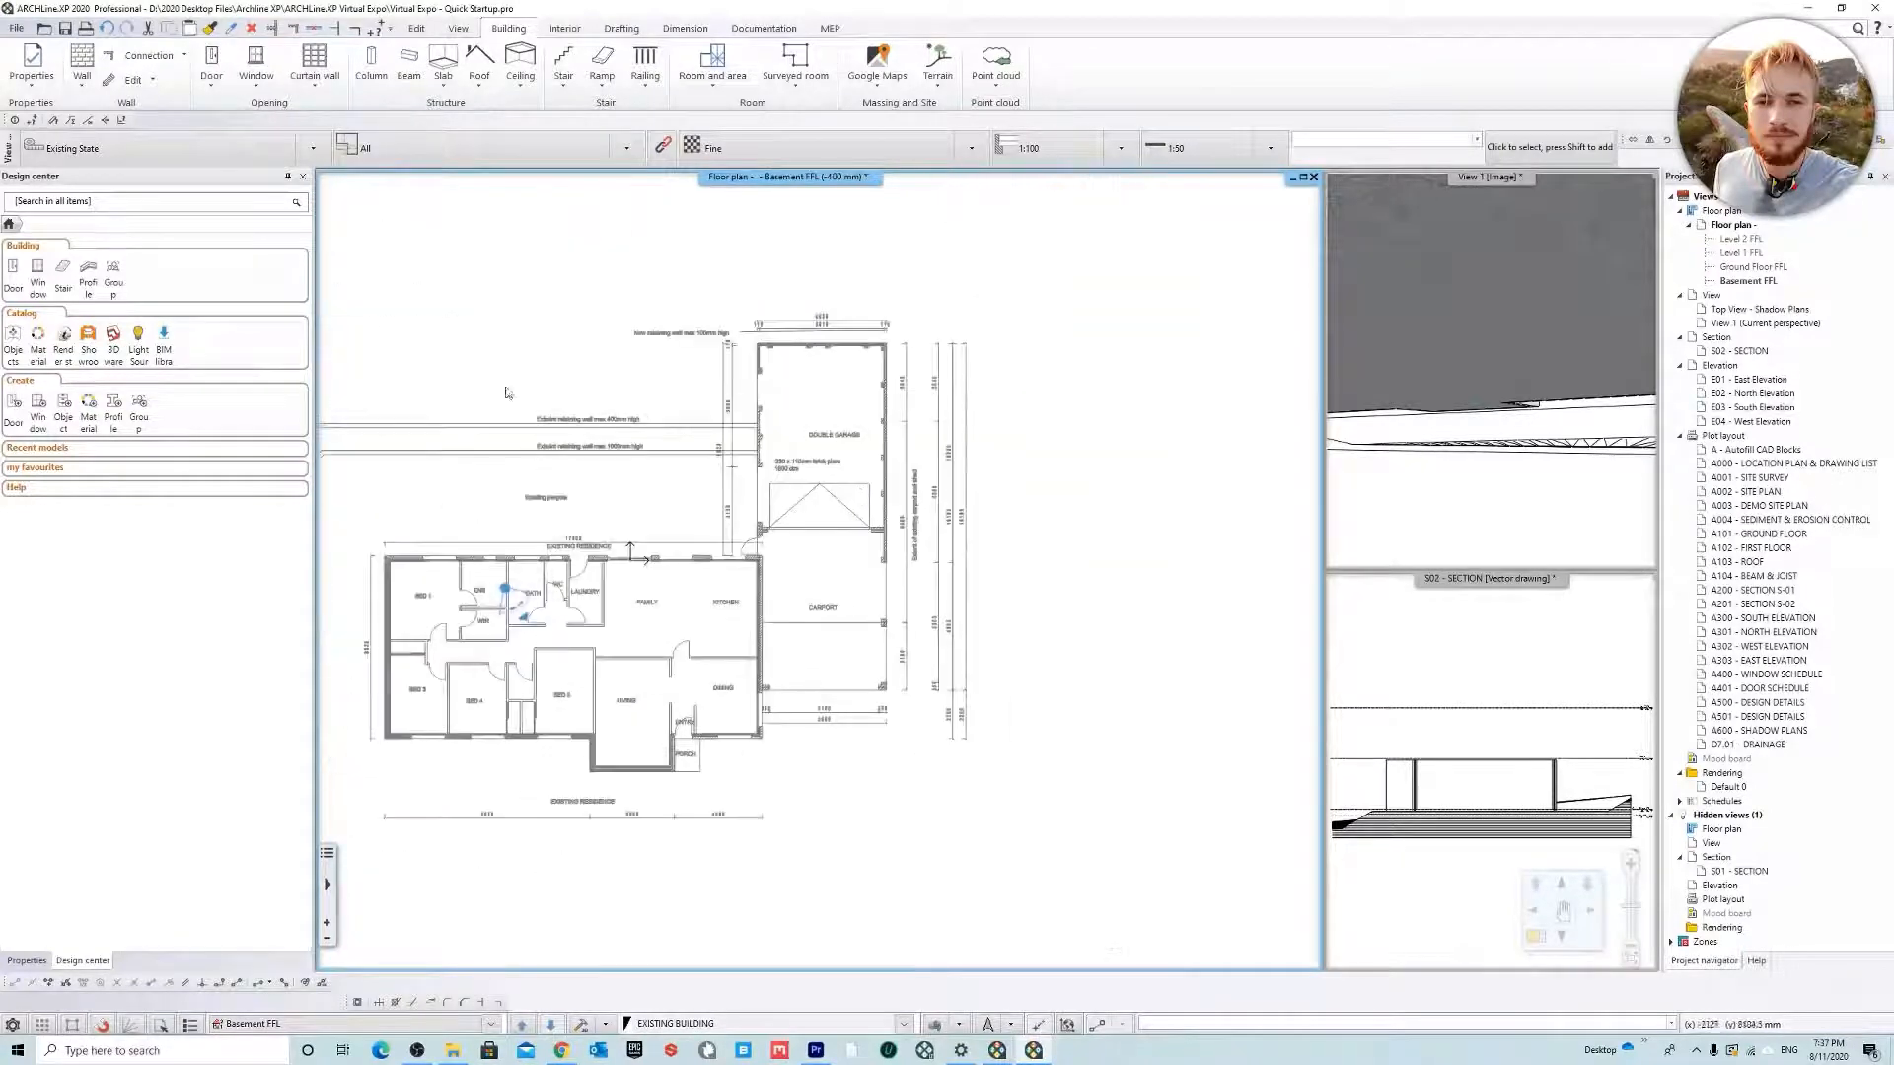
middle_click_drag(1114, 598, 1226, 596)
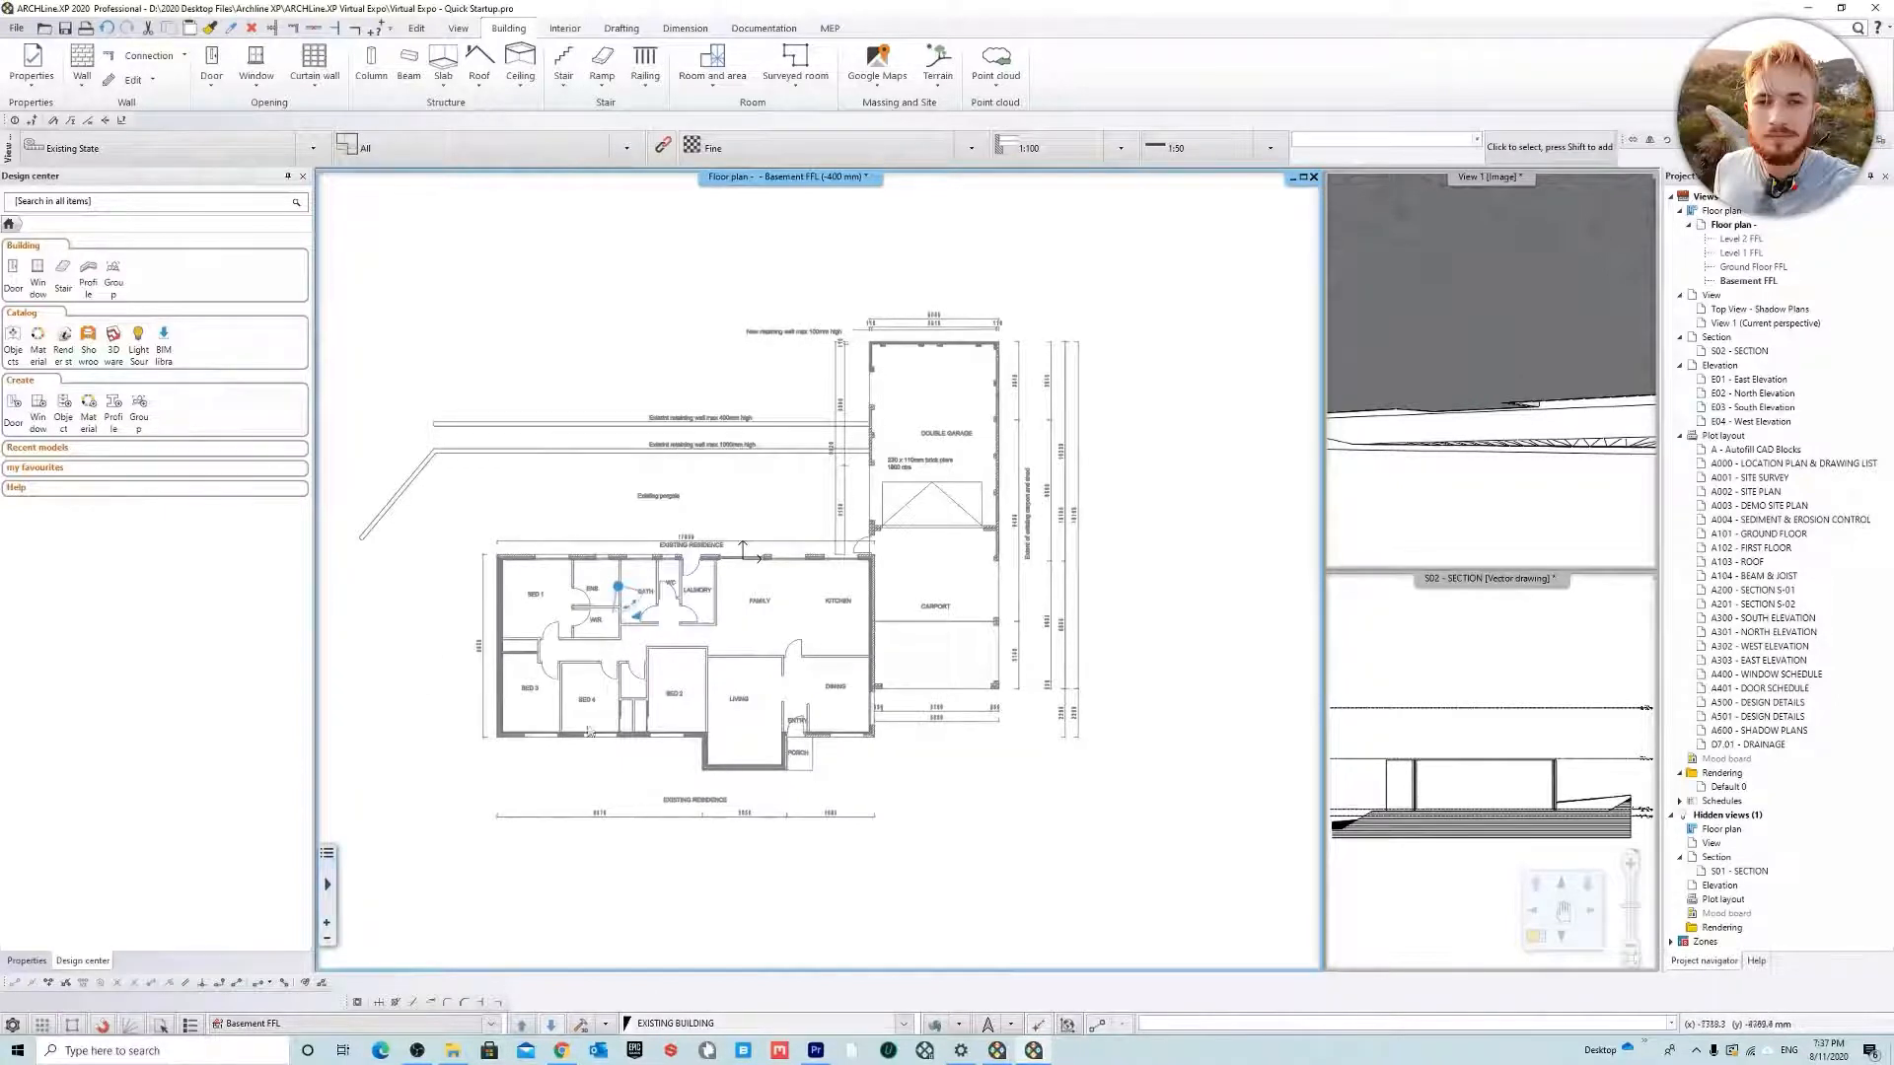
middle_click_drag(758, 492, 763, 542)
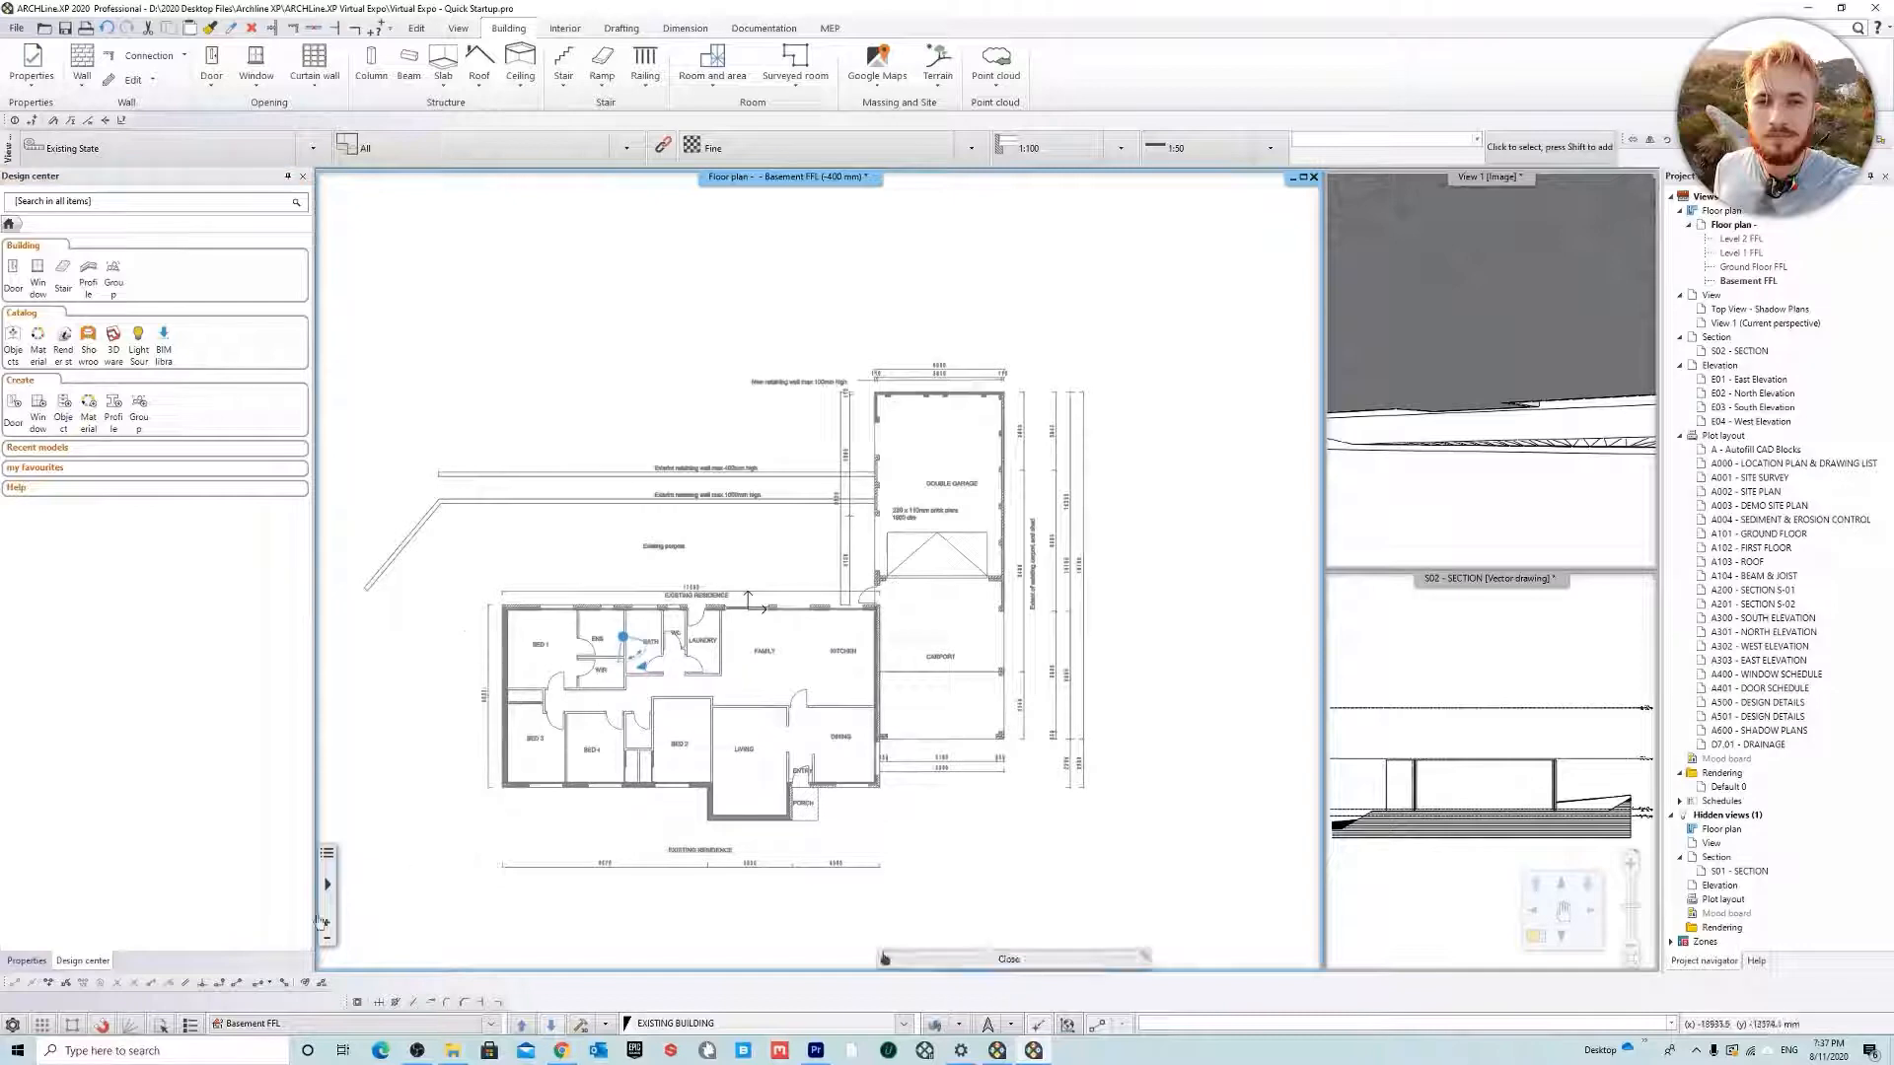
Set visible but inactive levels to display in Half tone in the workspace graphics settings
left_click(13, 1025)
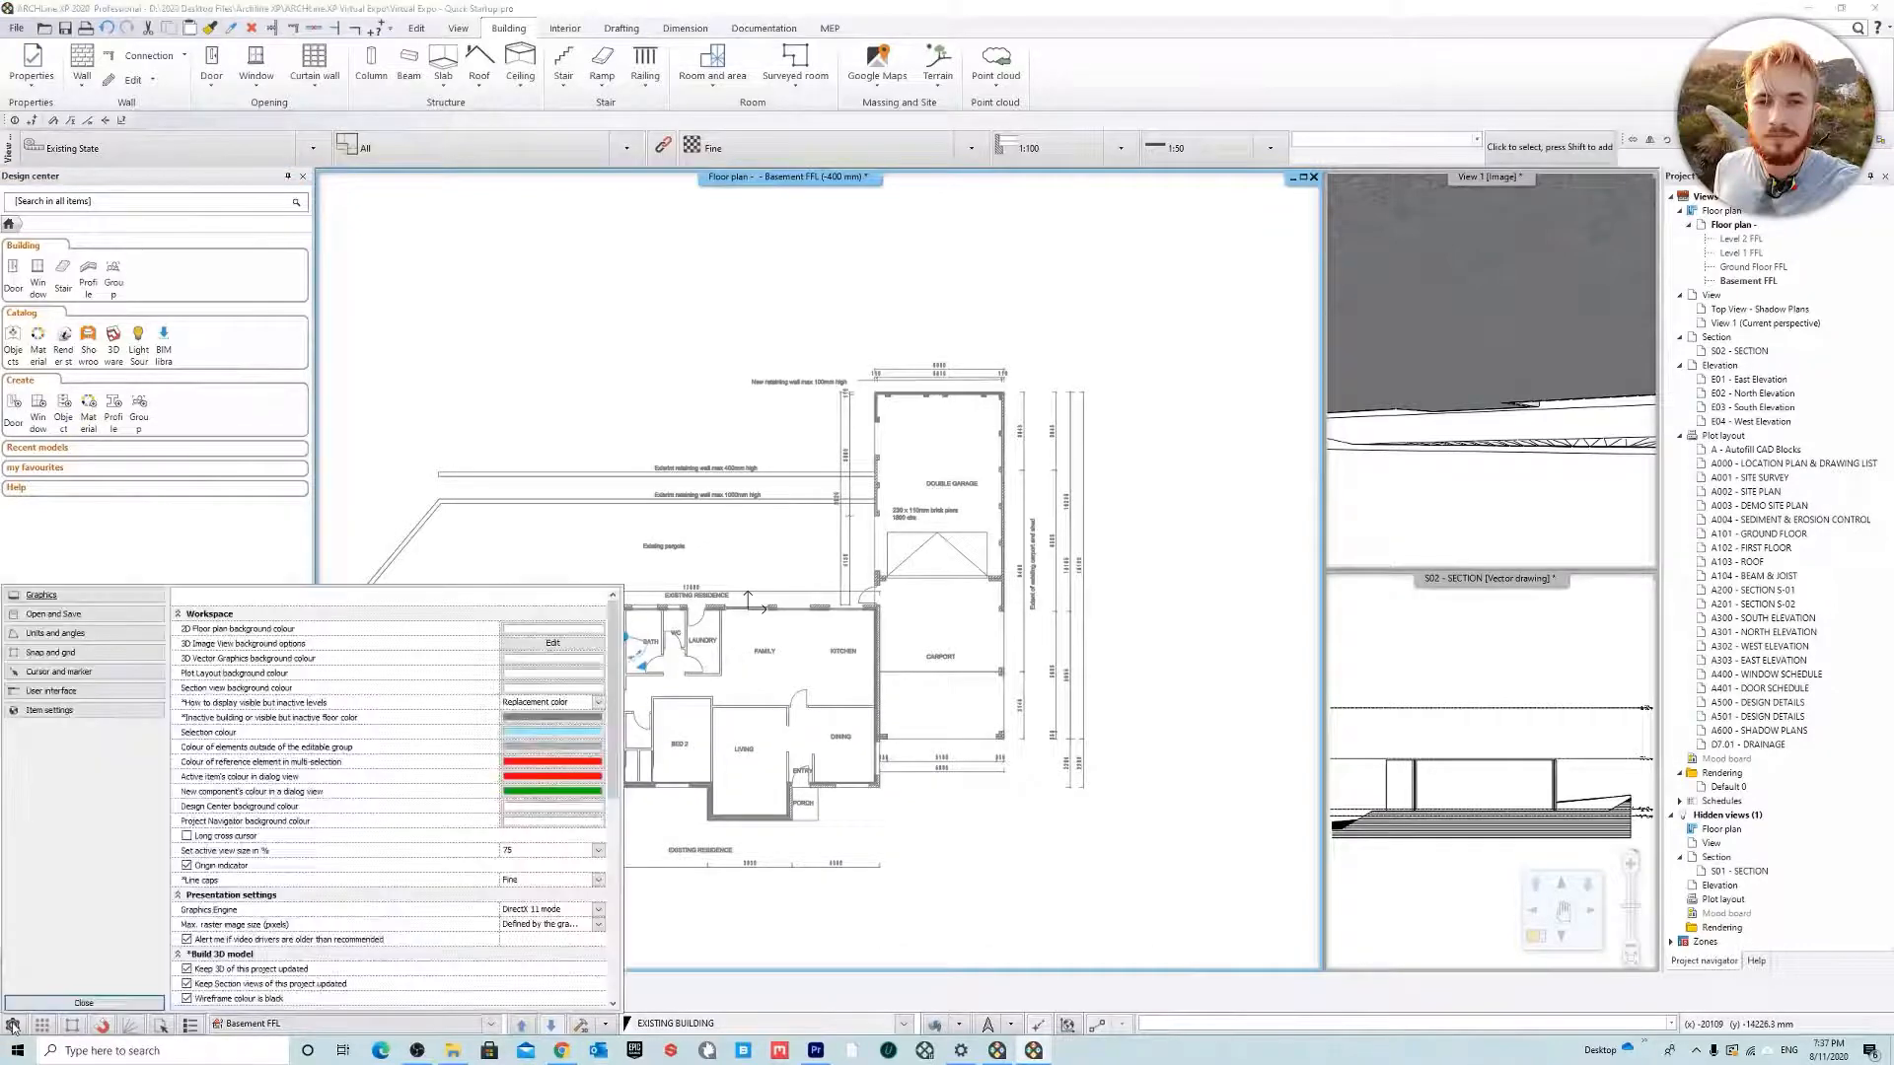
left_click(598, 703)
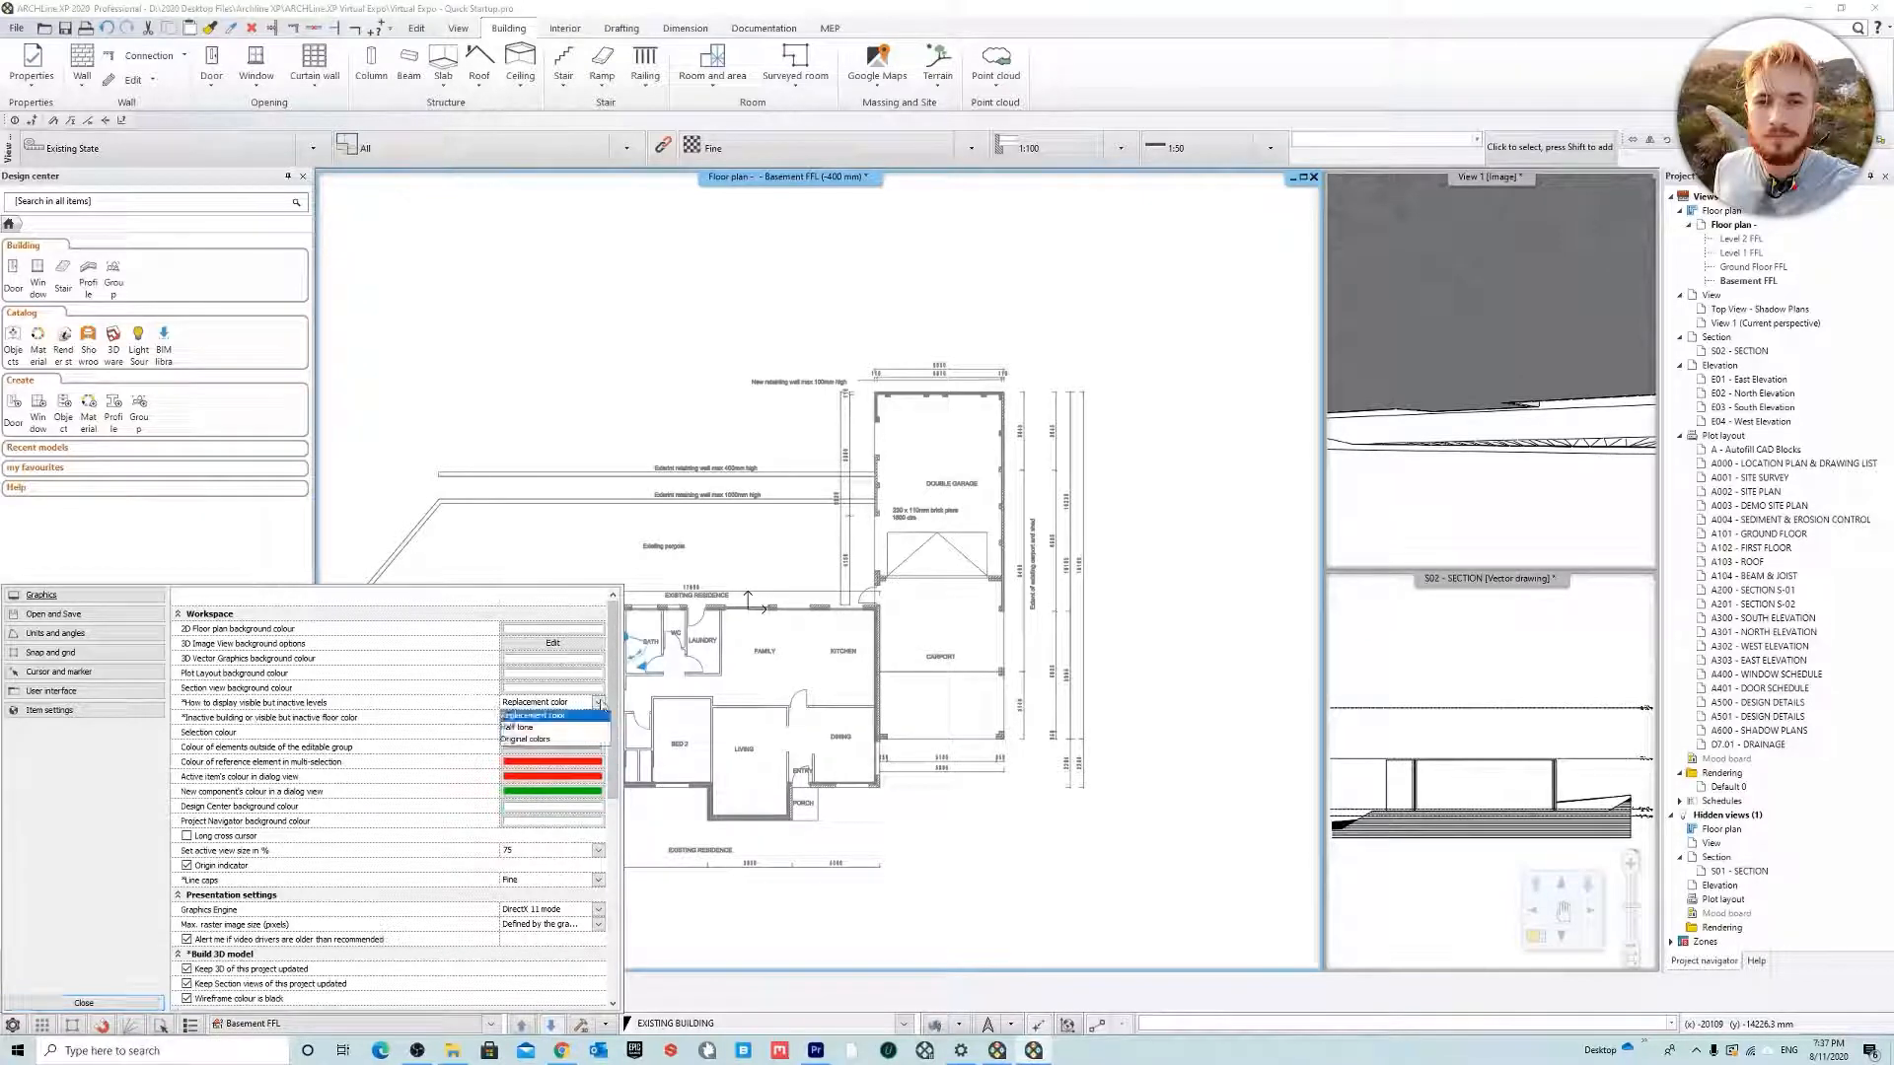
left_click(567, 728)
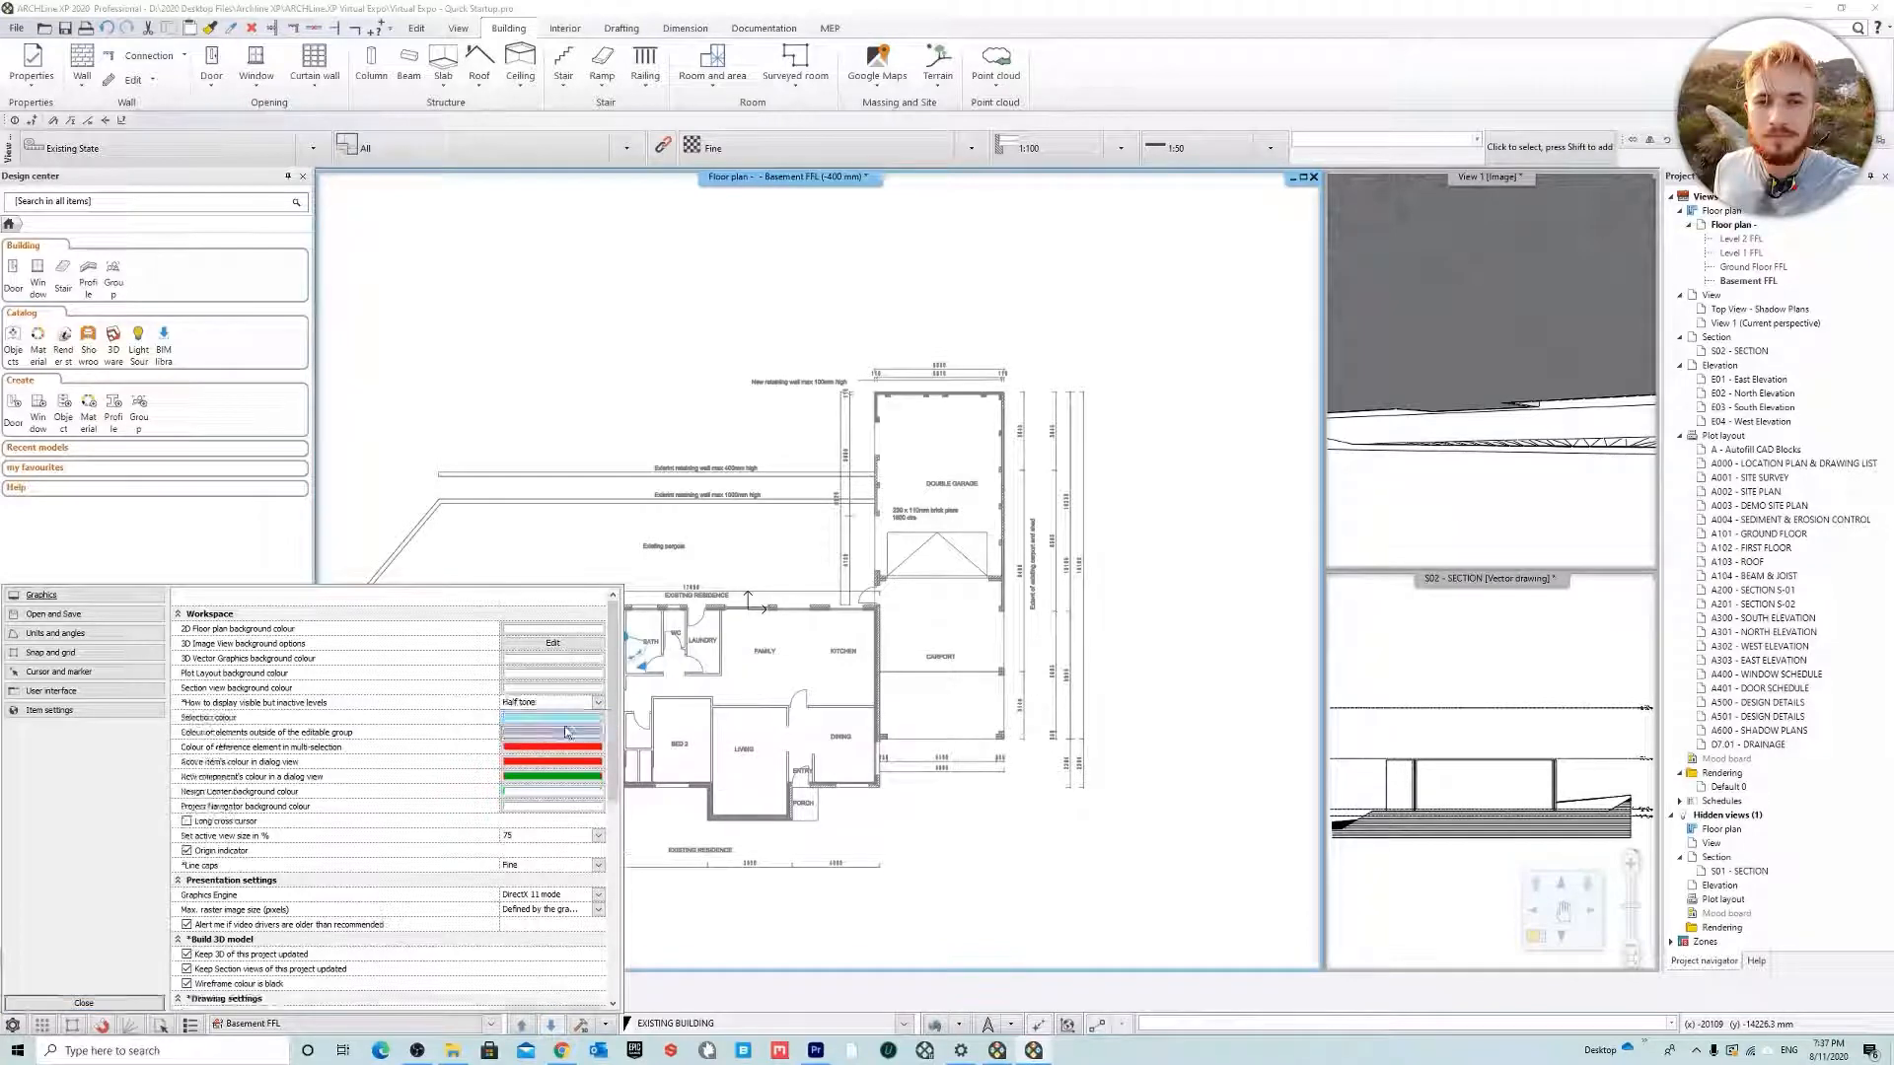
left_click(84, 1003)
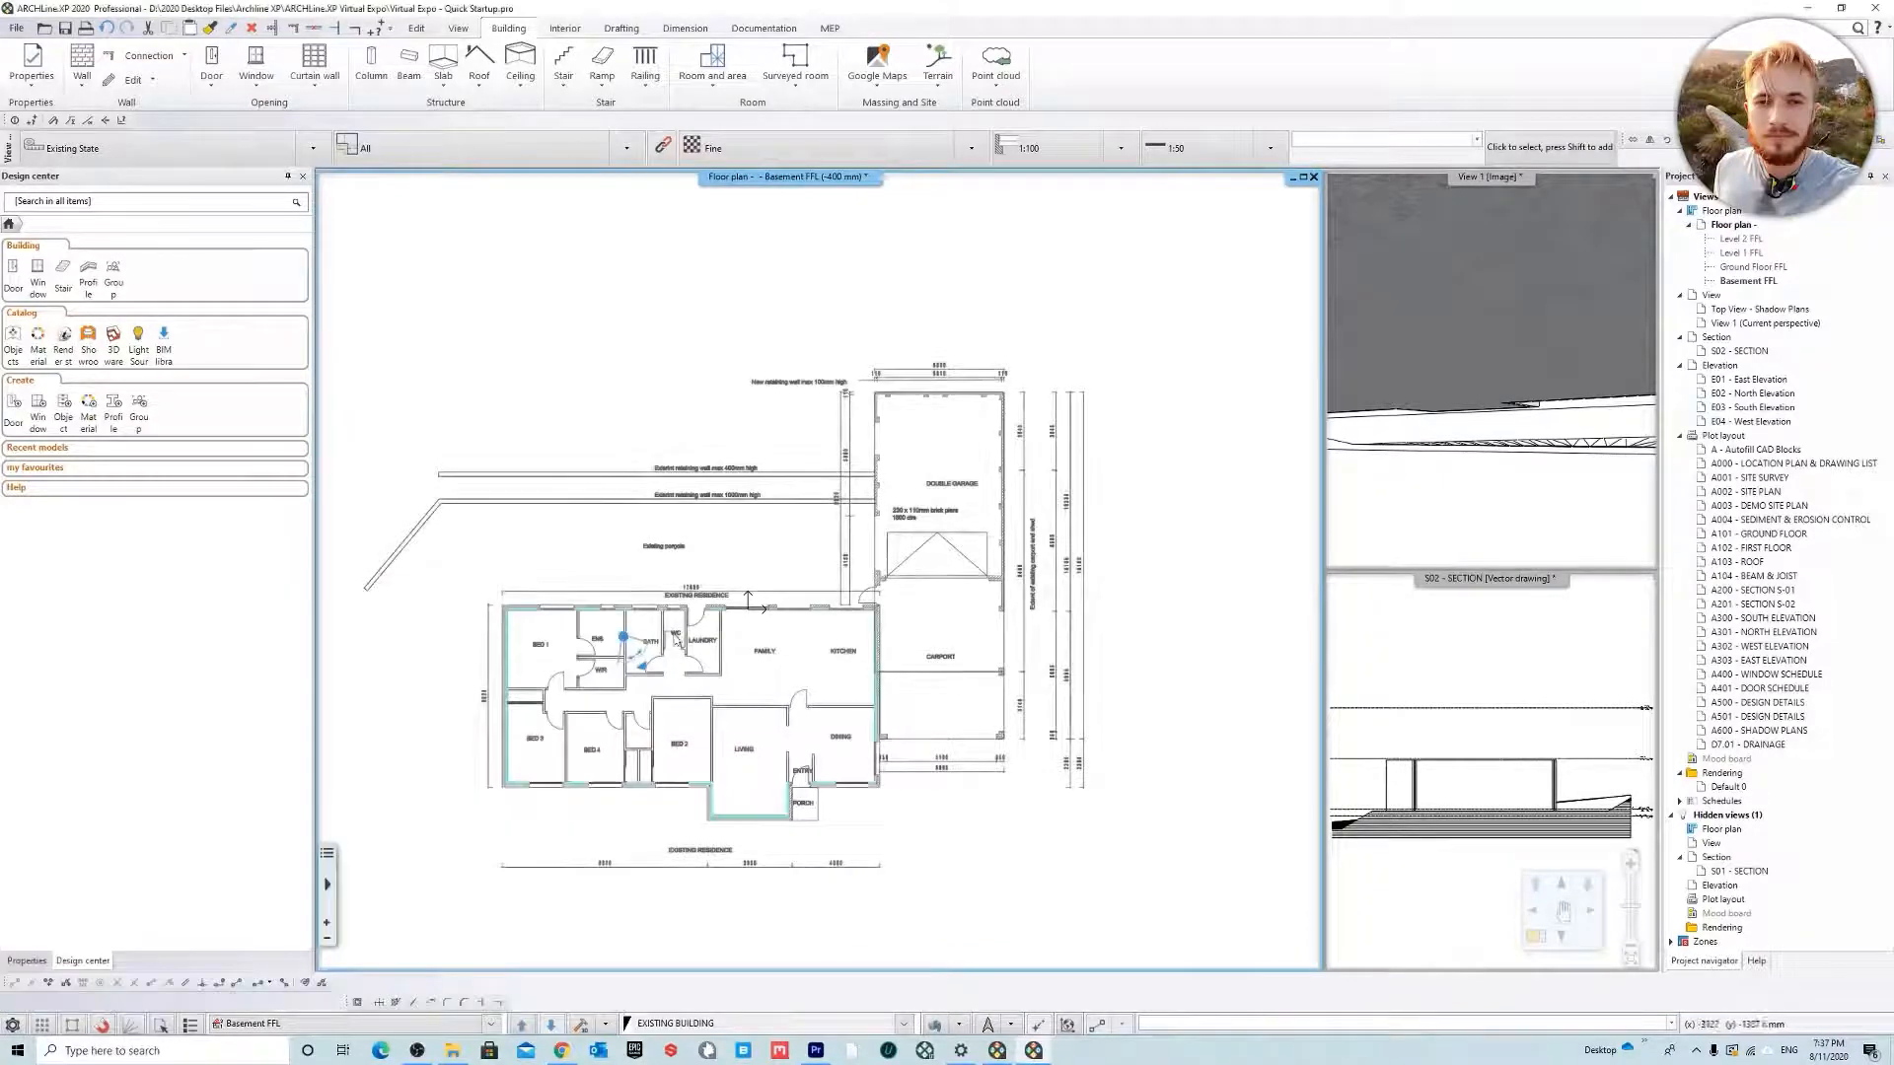
scroll(651, 643, "up", 3)
middle_click_drag(928, 656, 725, 627)
scroll(822, 577, "down", 3)
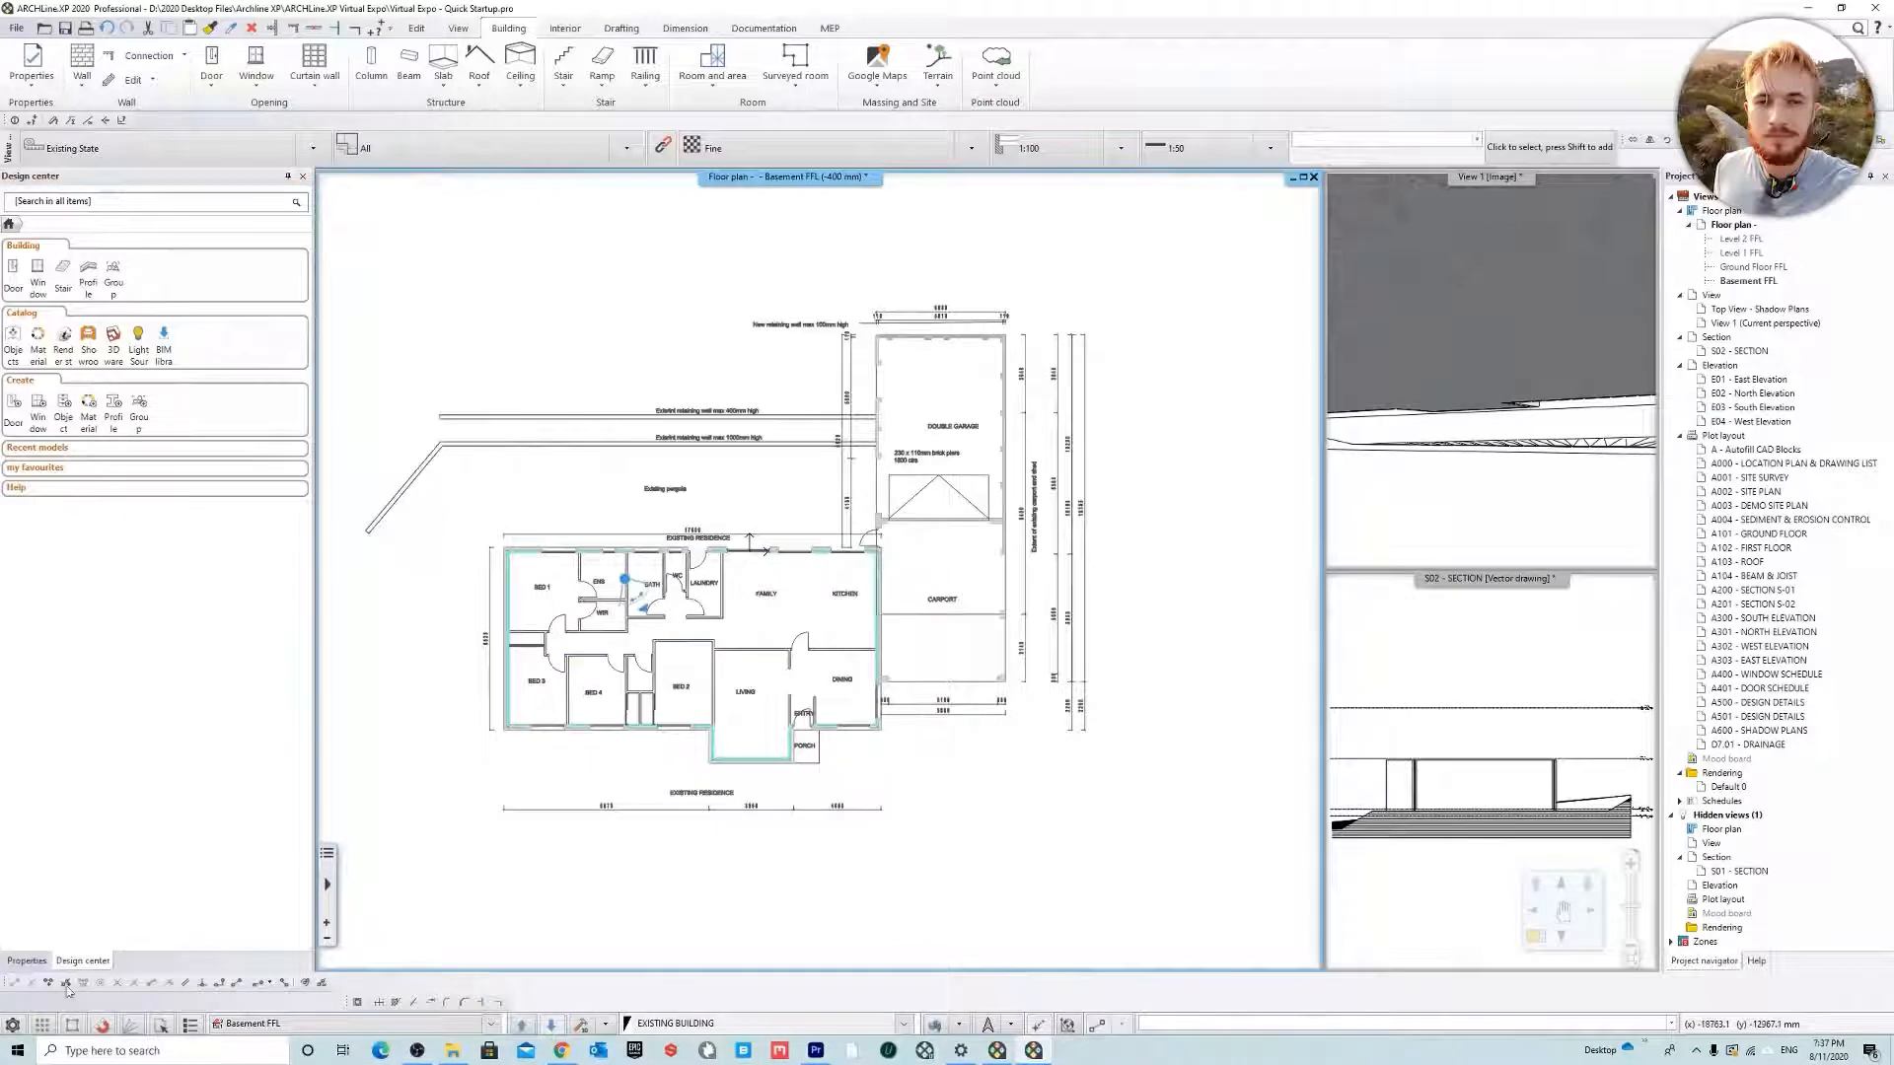
Reopen the graphics settings and set visible but inactive levels to display in Replacement color
left_click(13, 1025)
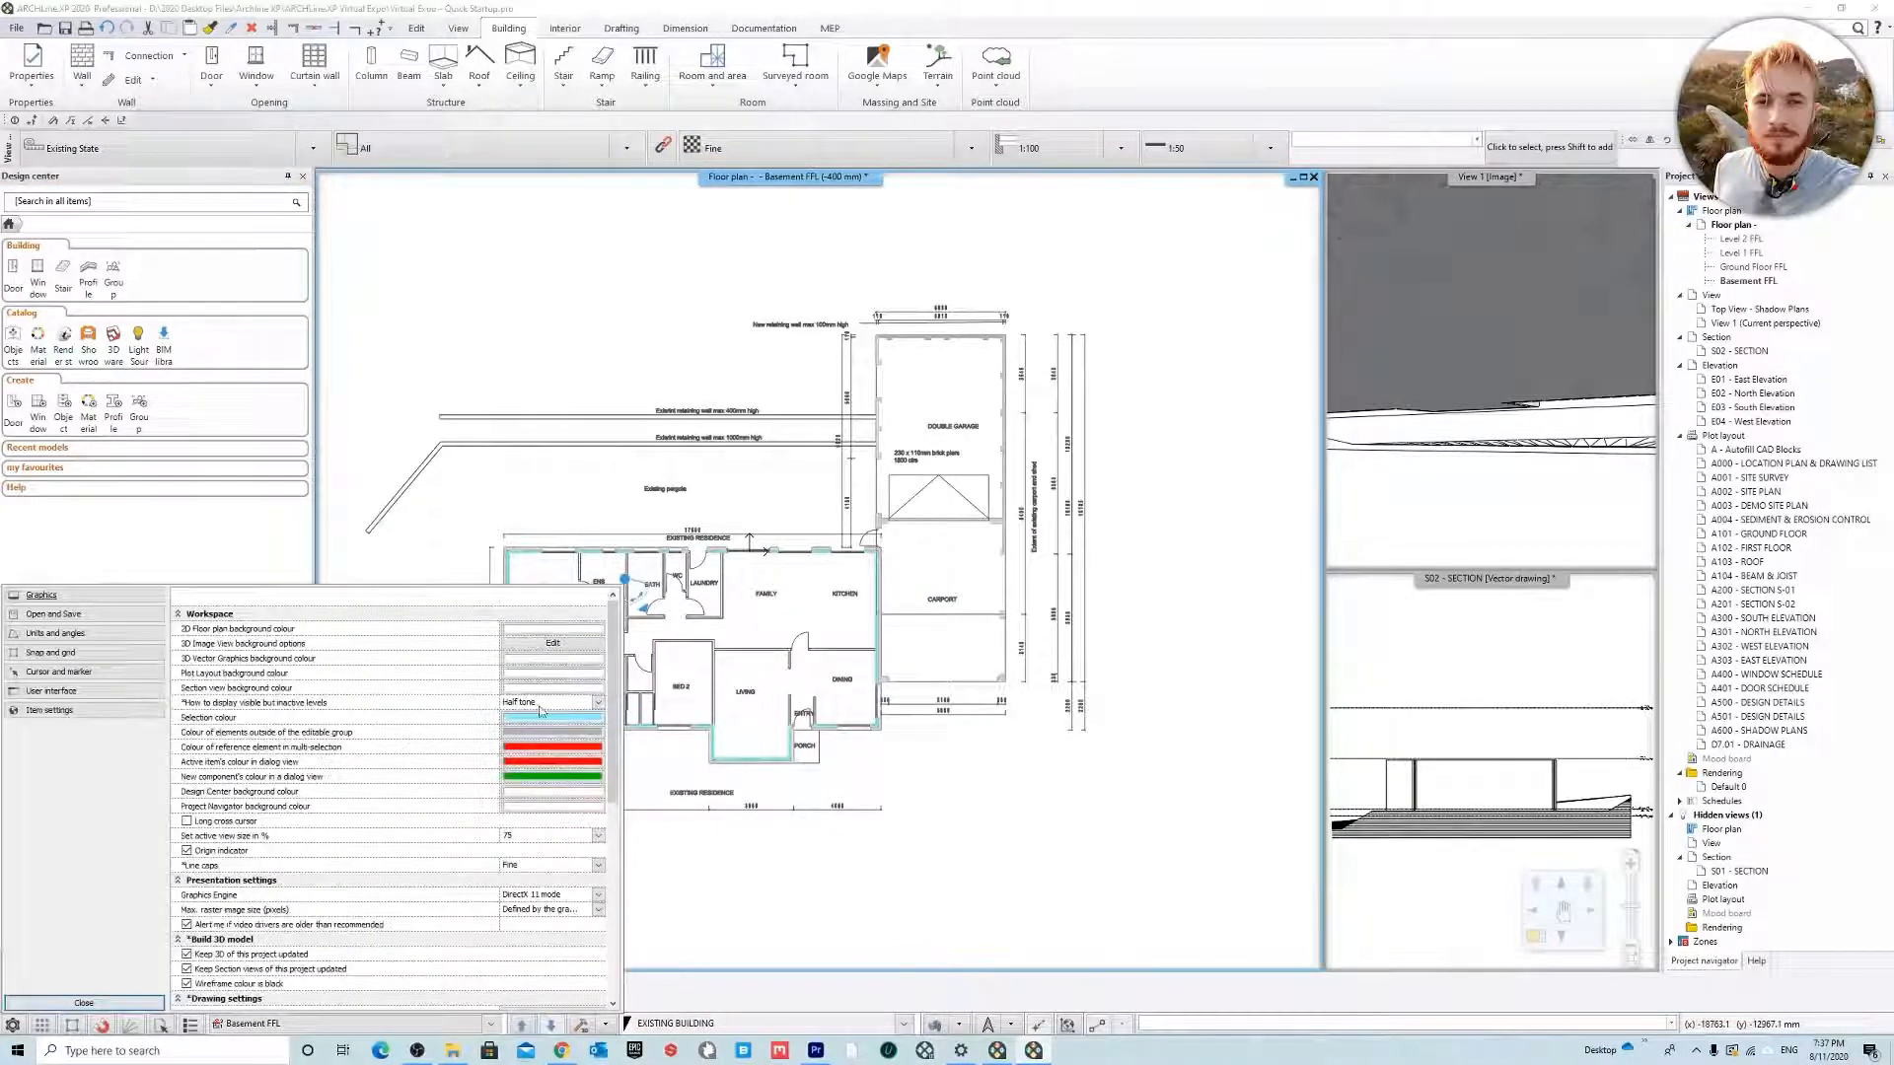
left_click(540, 734)
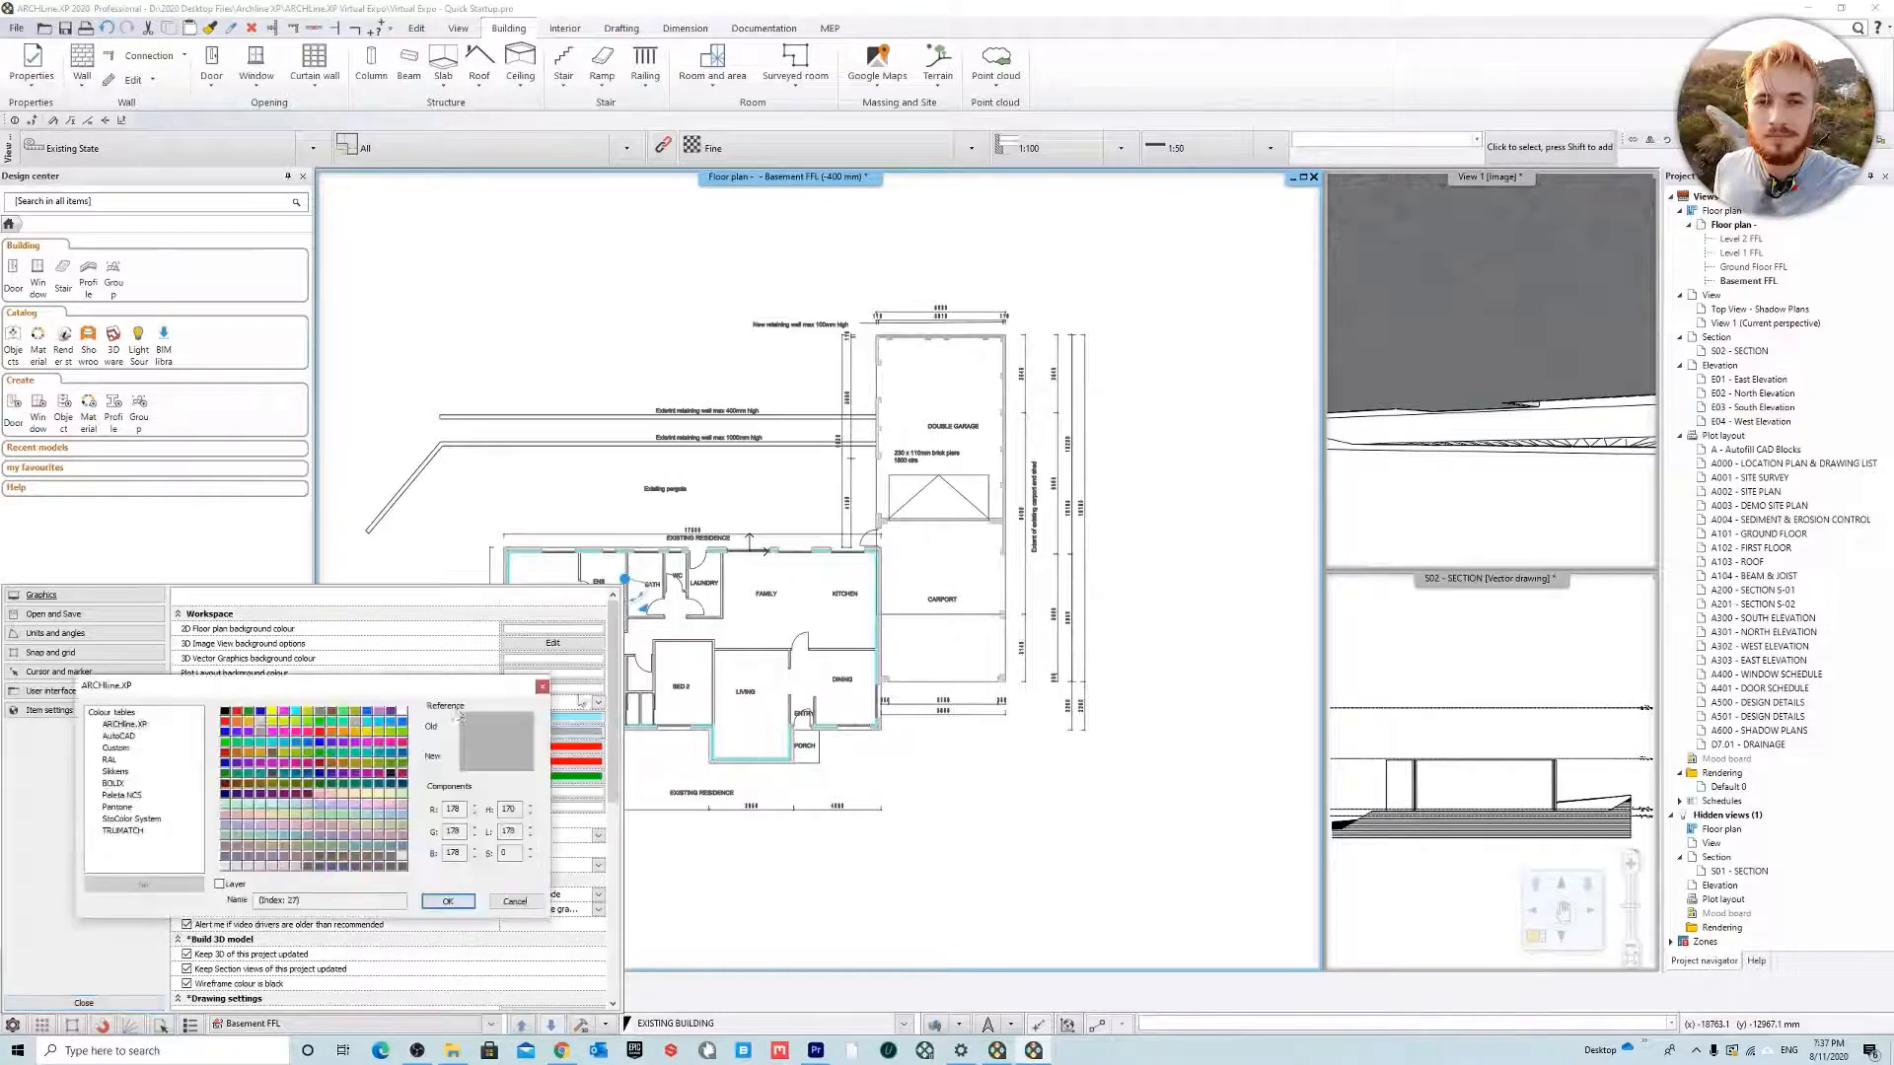
left_click(542, 688)
left_click(599, 702)
left_click(522, 726)
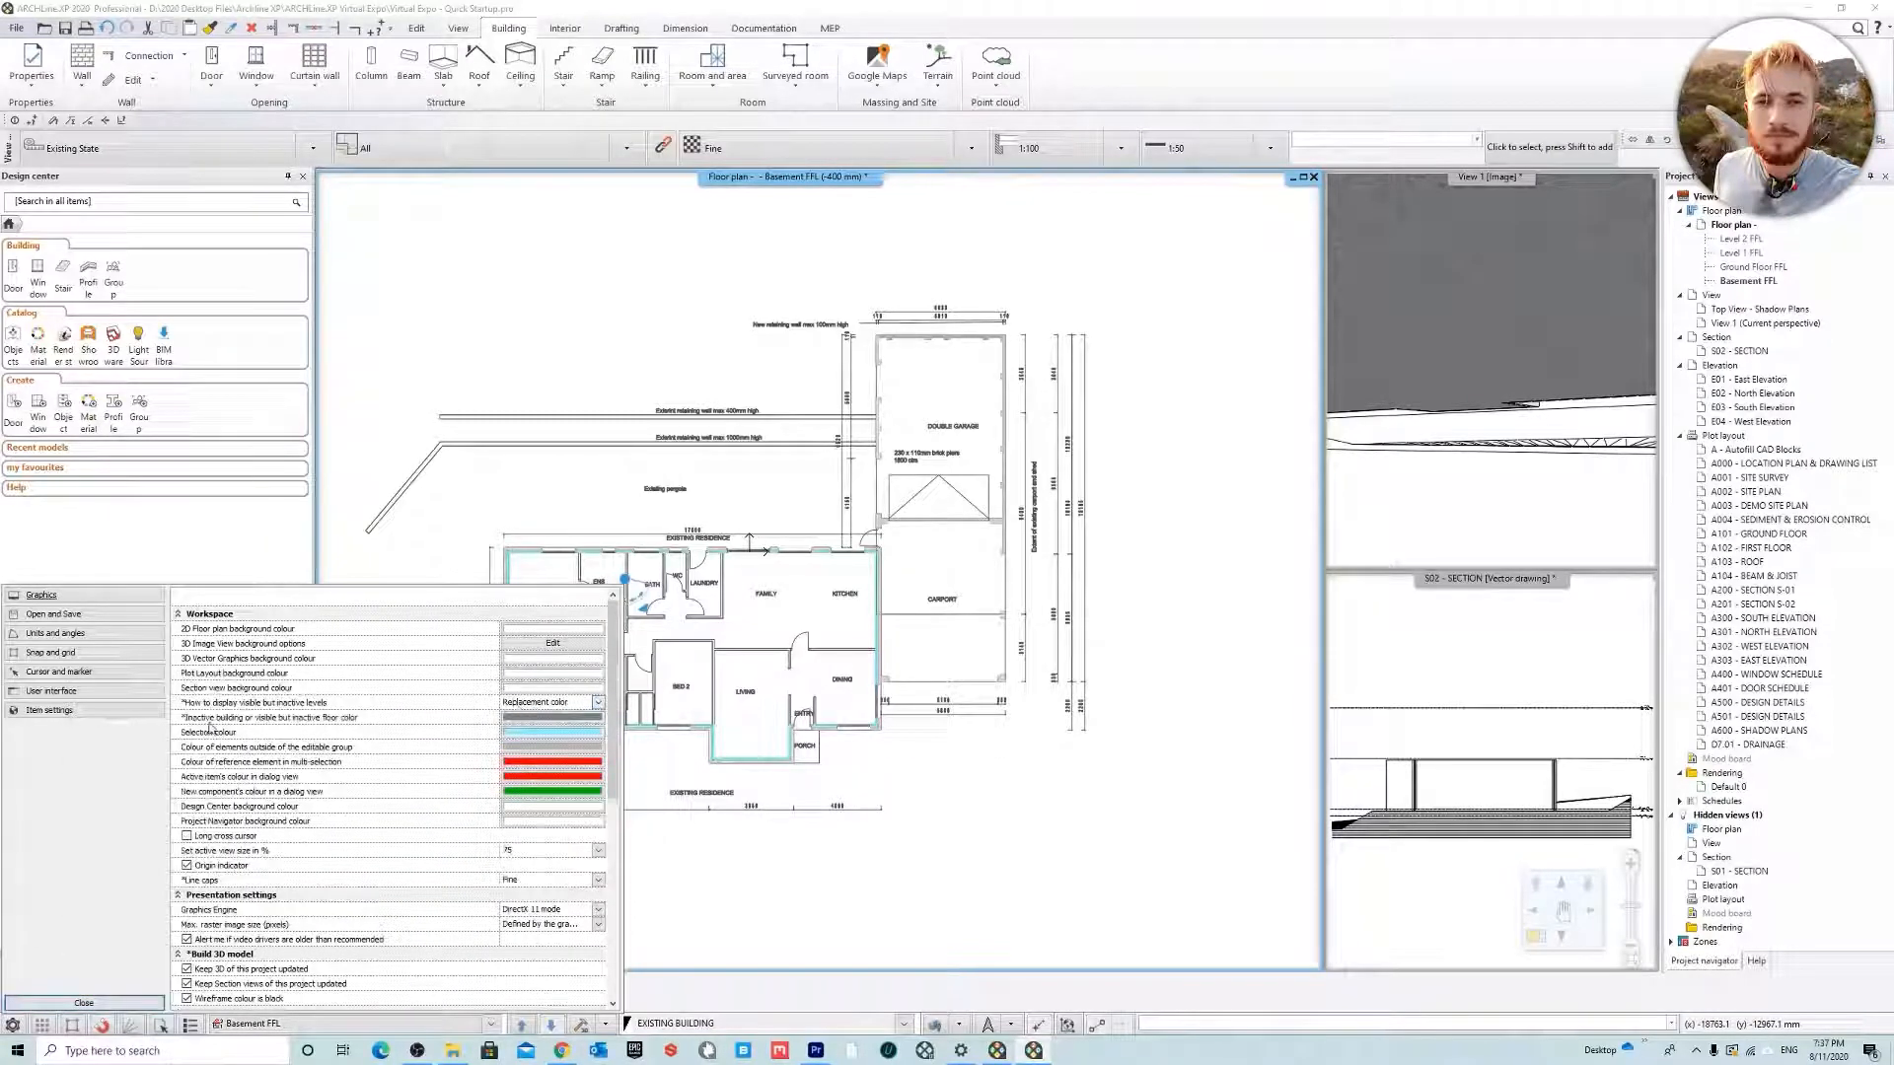
Give inactive or visible but inactive floors a custom light cyan-blue colour and close the graphics settings
left_click(525, 720)
left_click(116, 748)
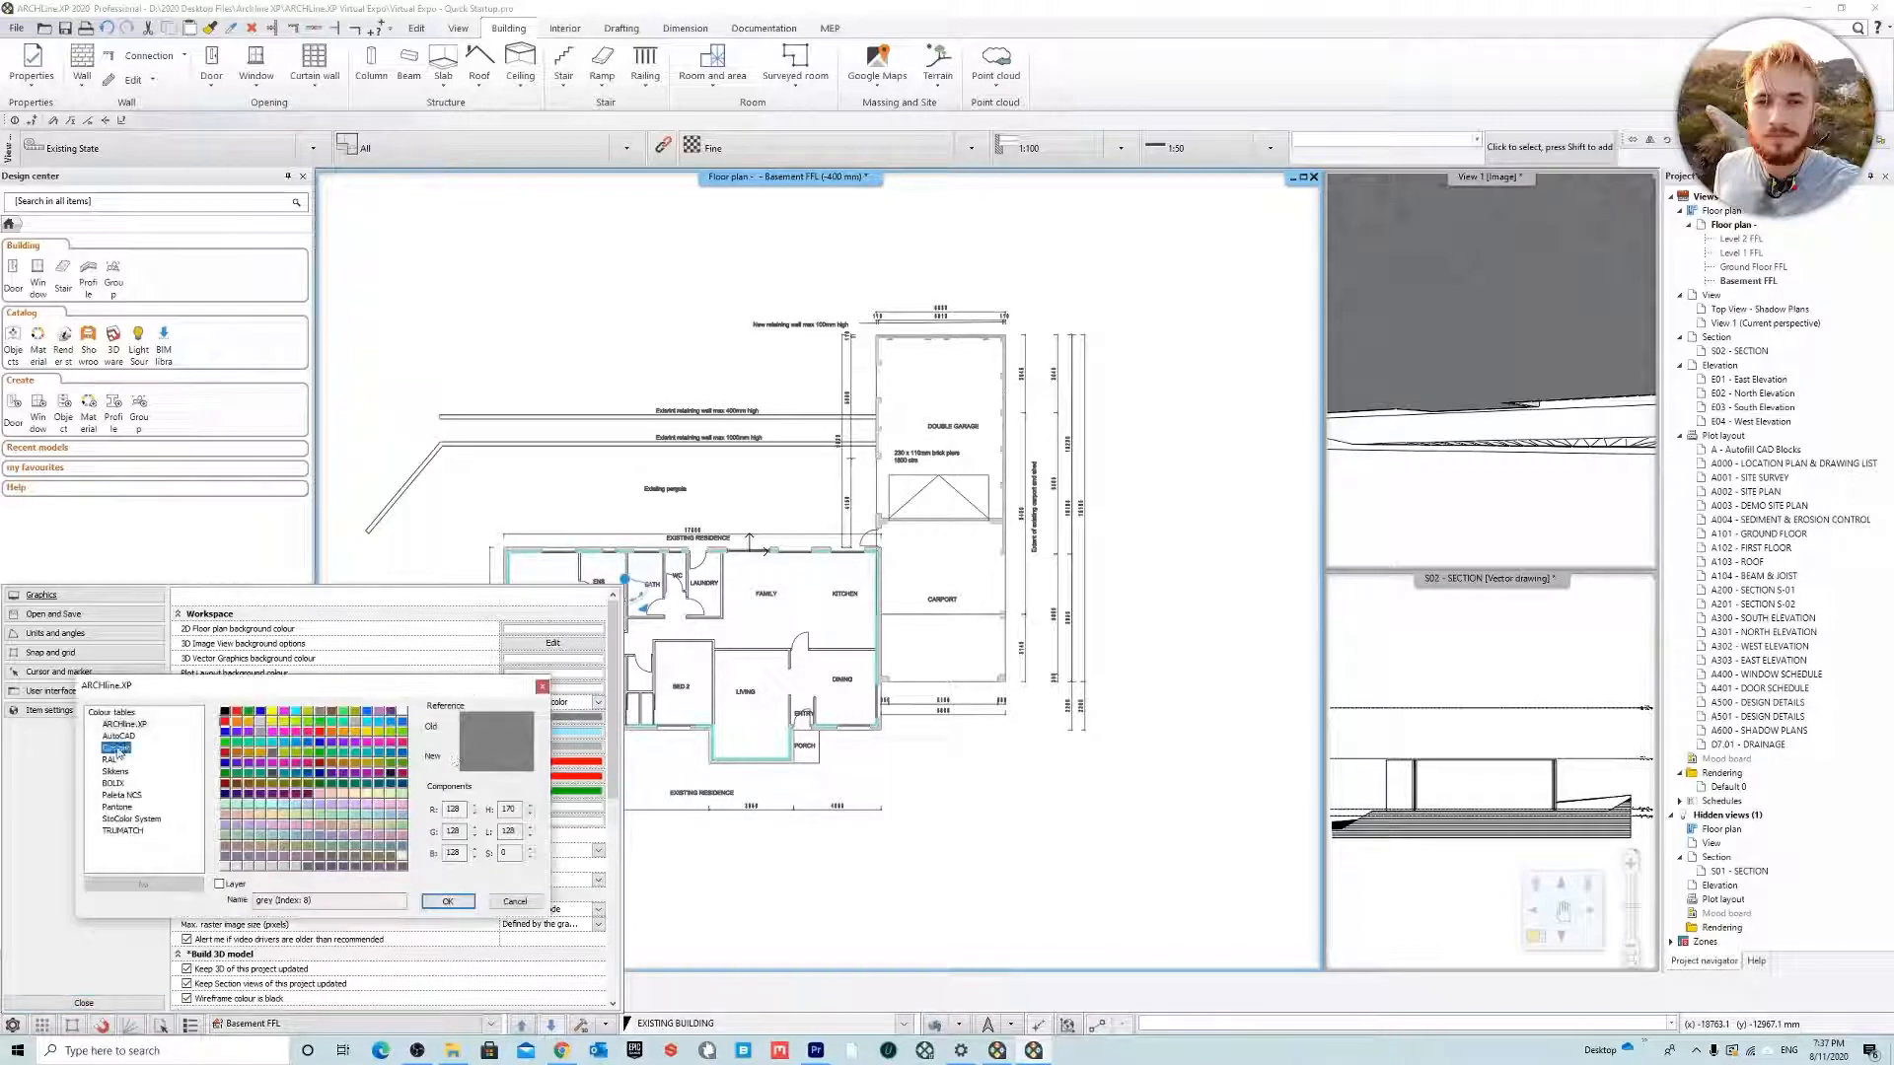
left_click_drag(331, 714, 301, 712)
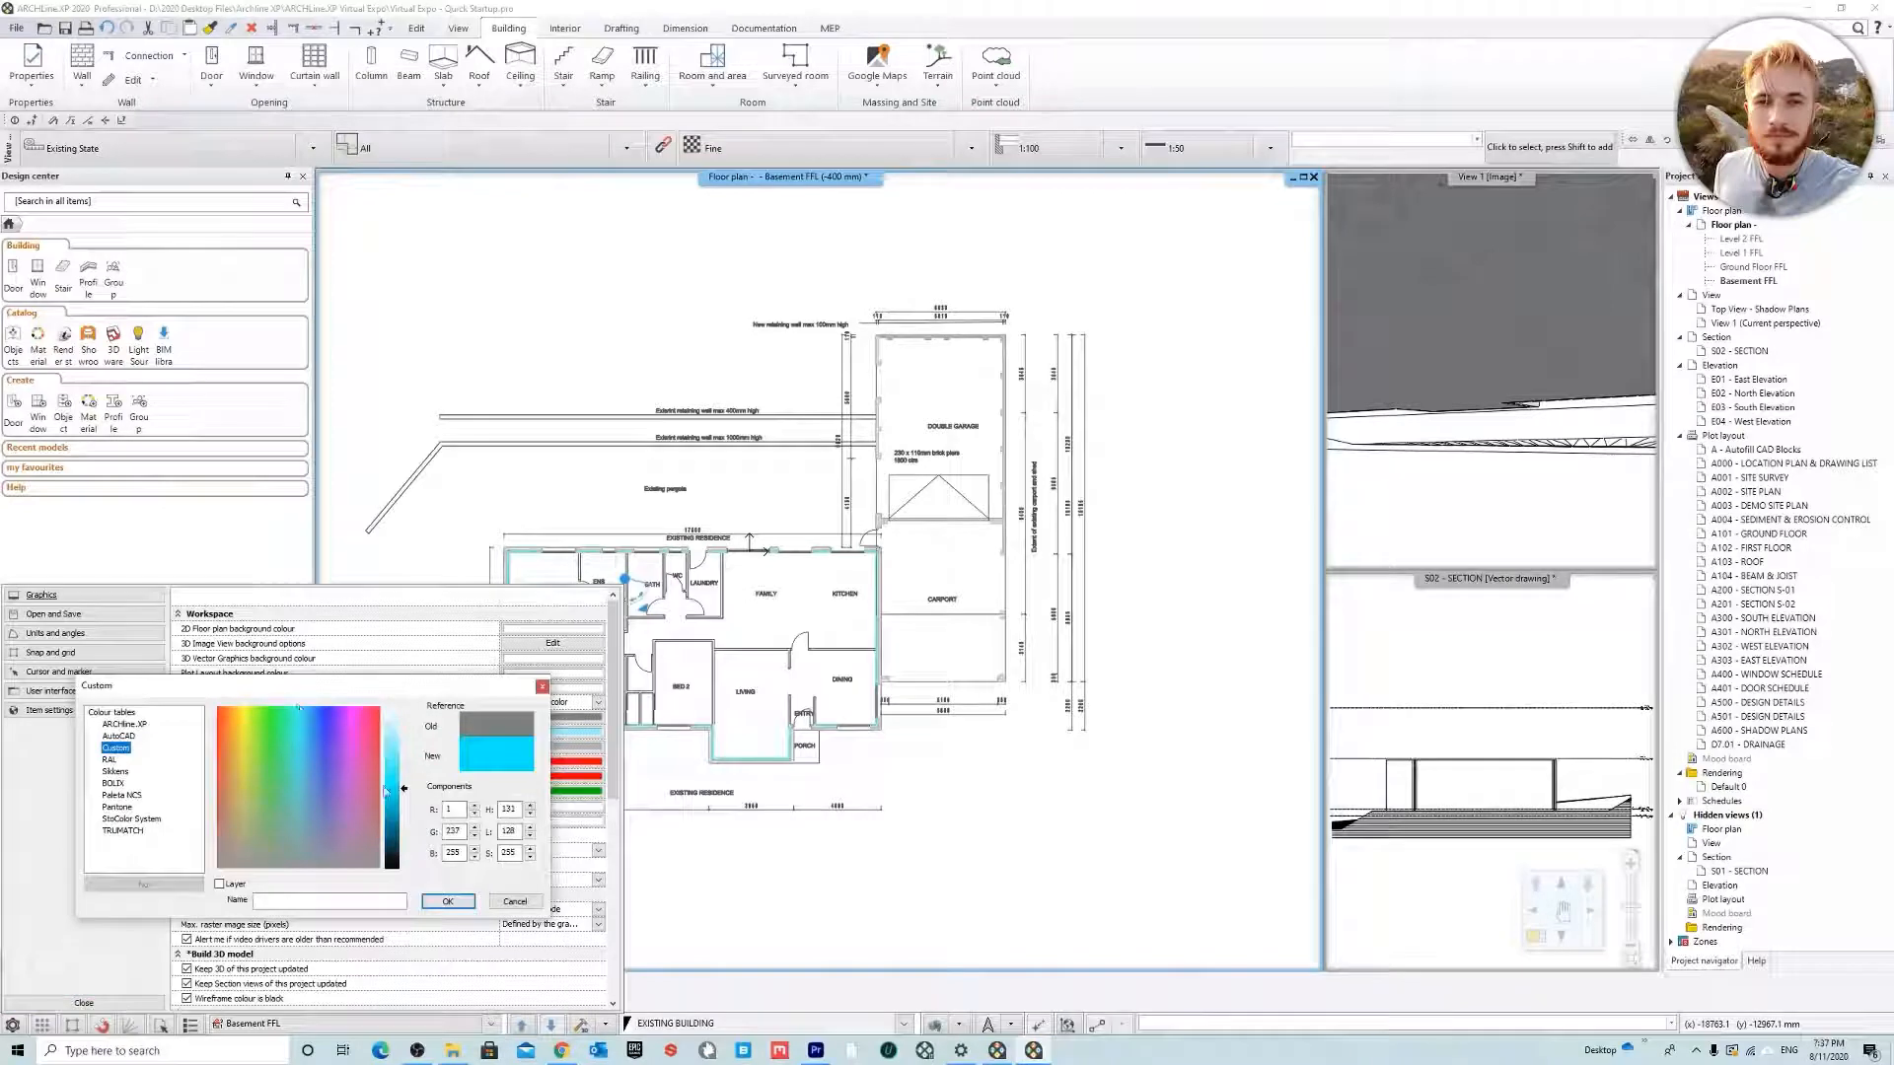
mouse_move(403, 790)
left_mouse_down()
mouse_move(404, 725)
mouse_move(415, 738)
left_mouse_up()
left_click(447, 900)
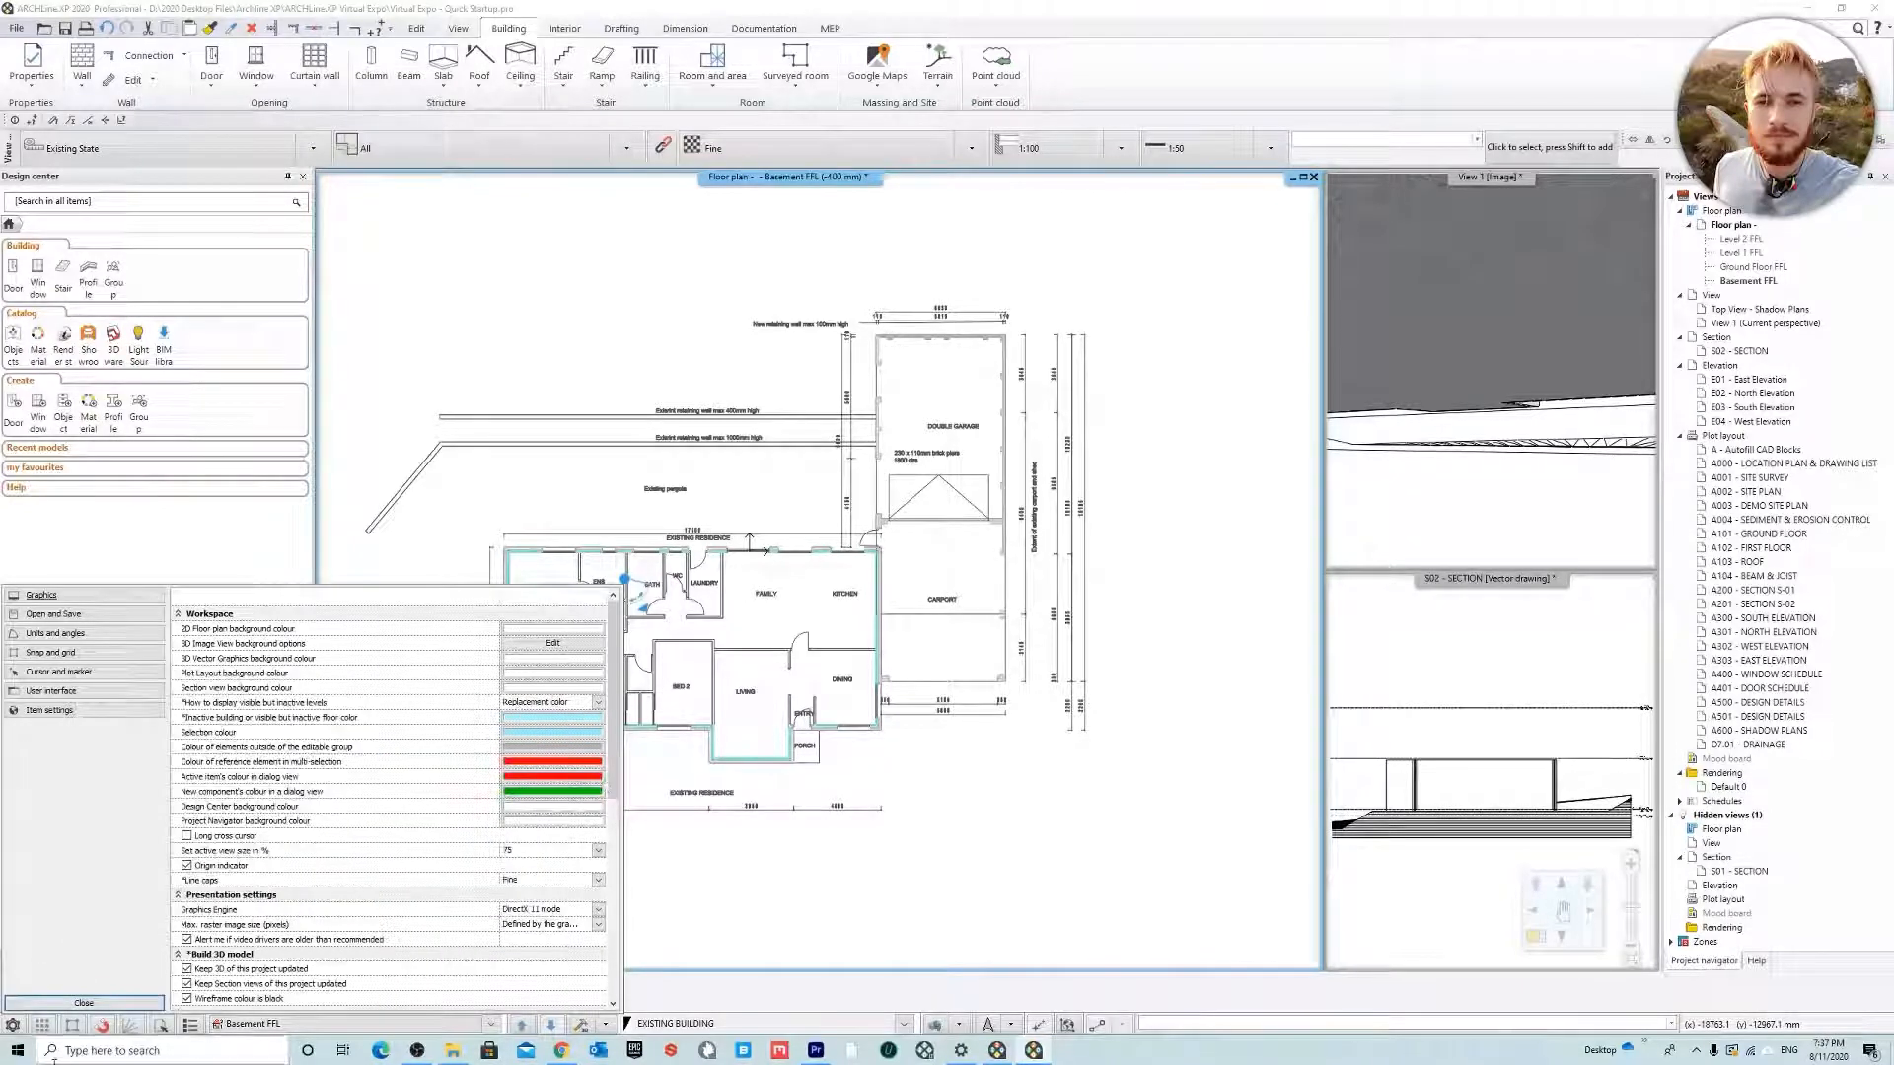
left_click(79, 1004)
scroll(1075, 495, "up", 2)
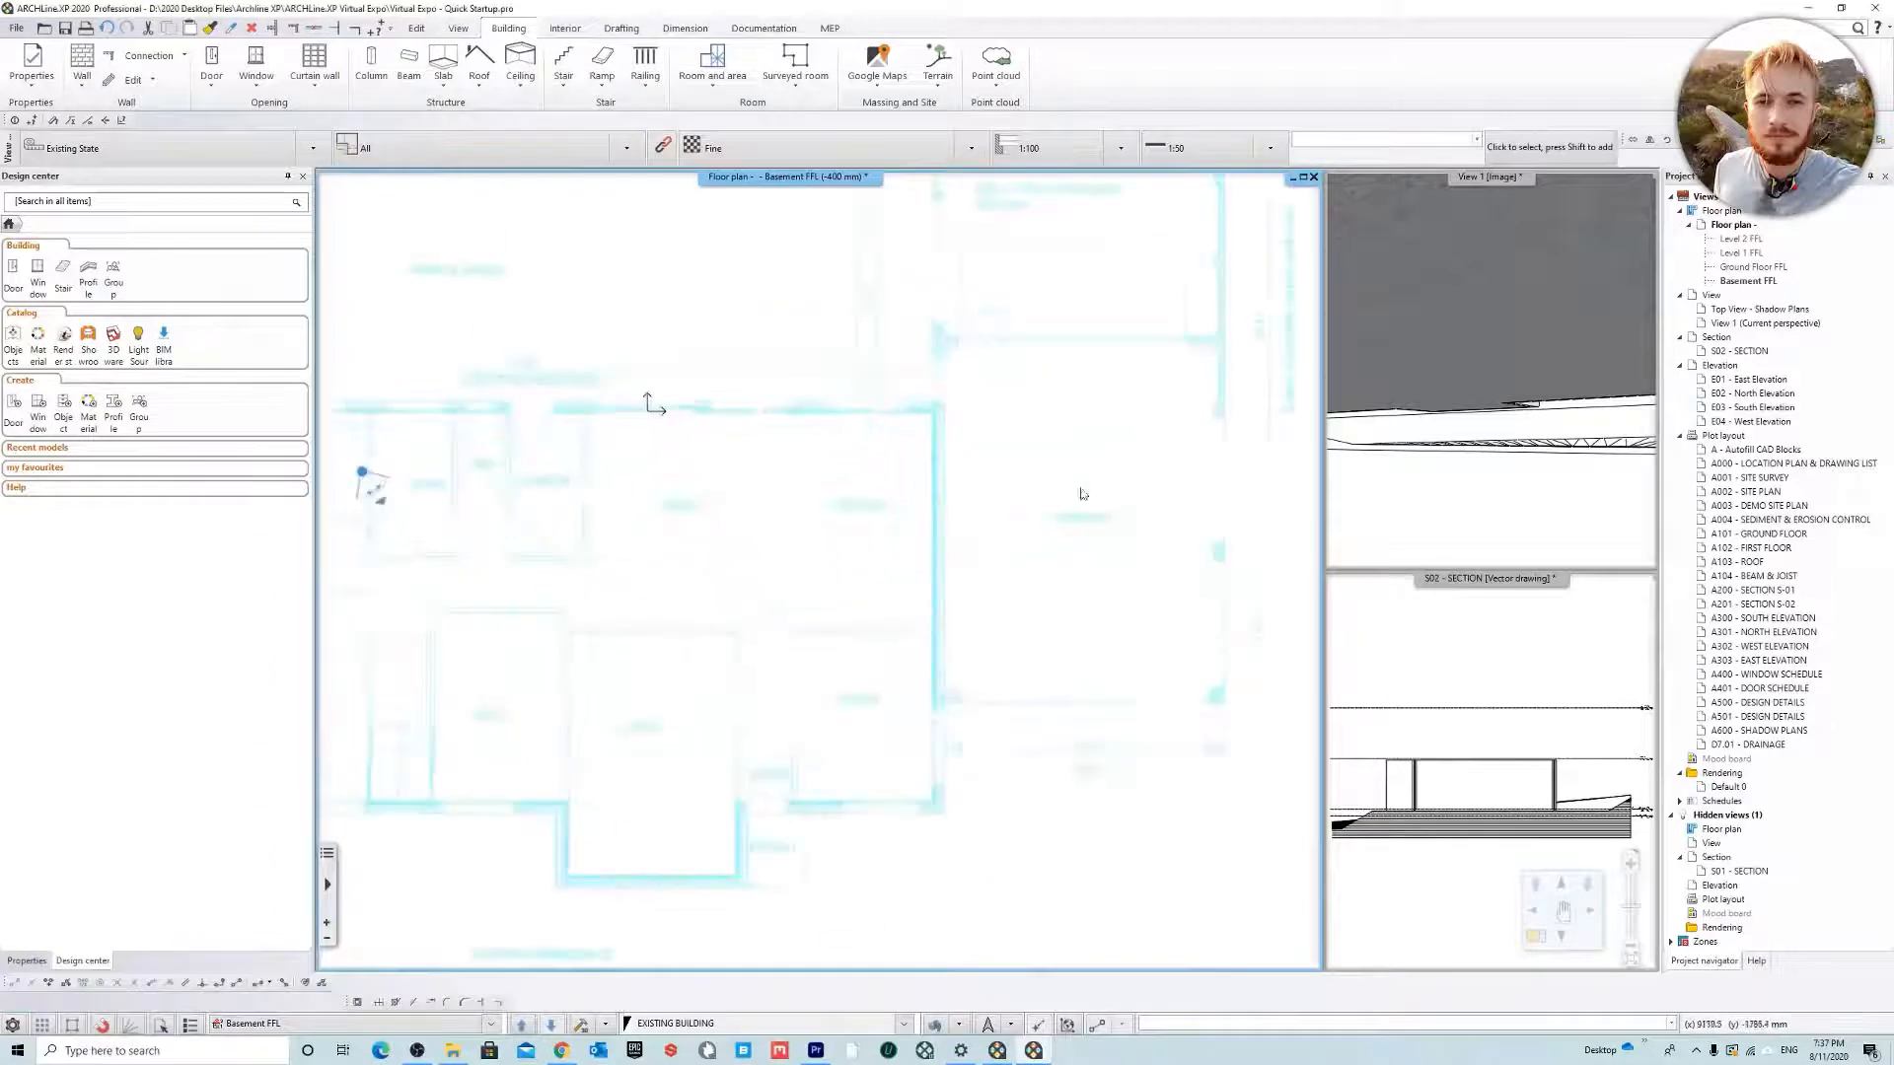
scroll(986, 553, "down", 3)
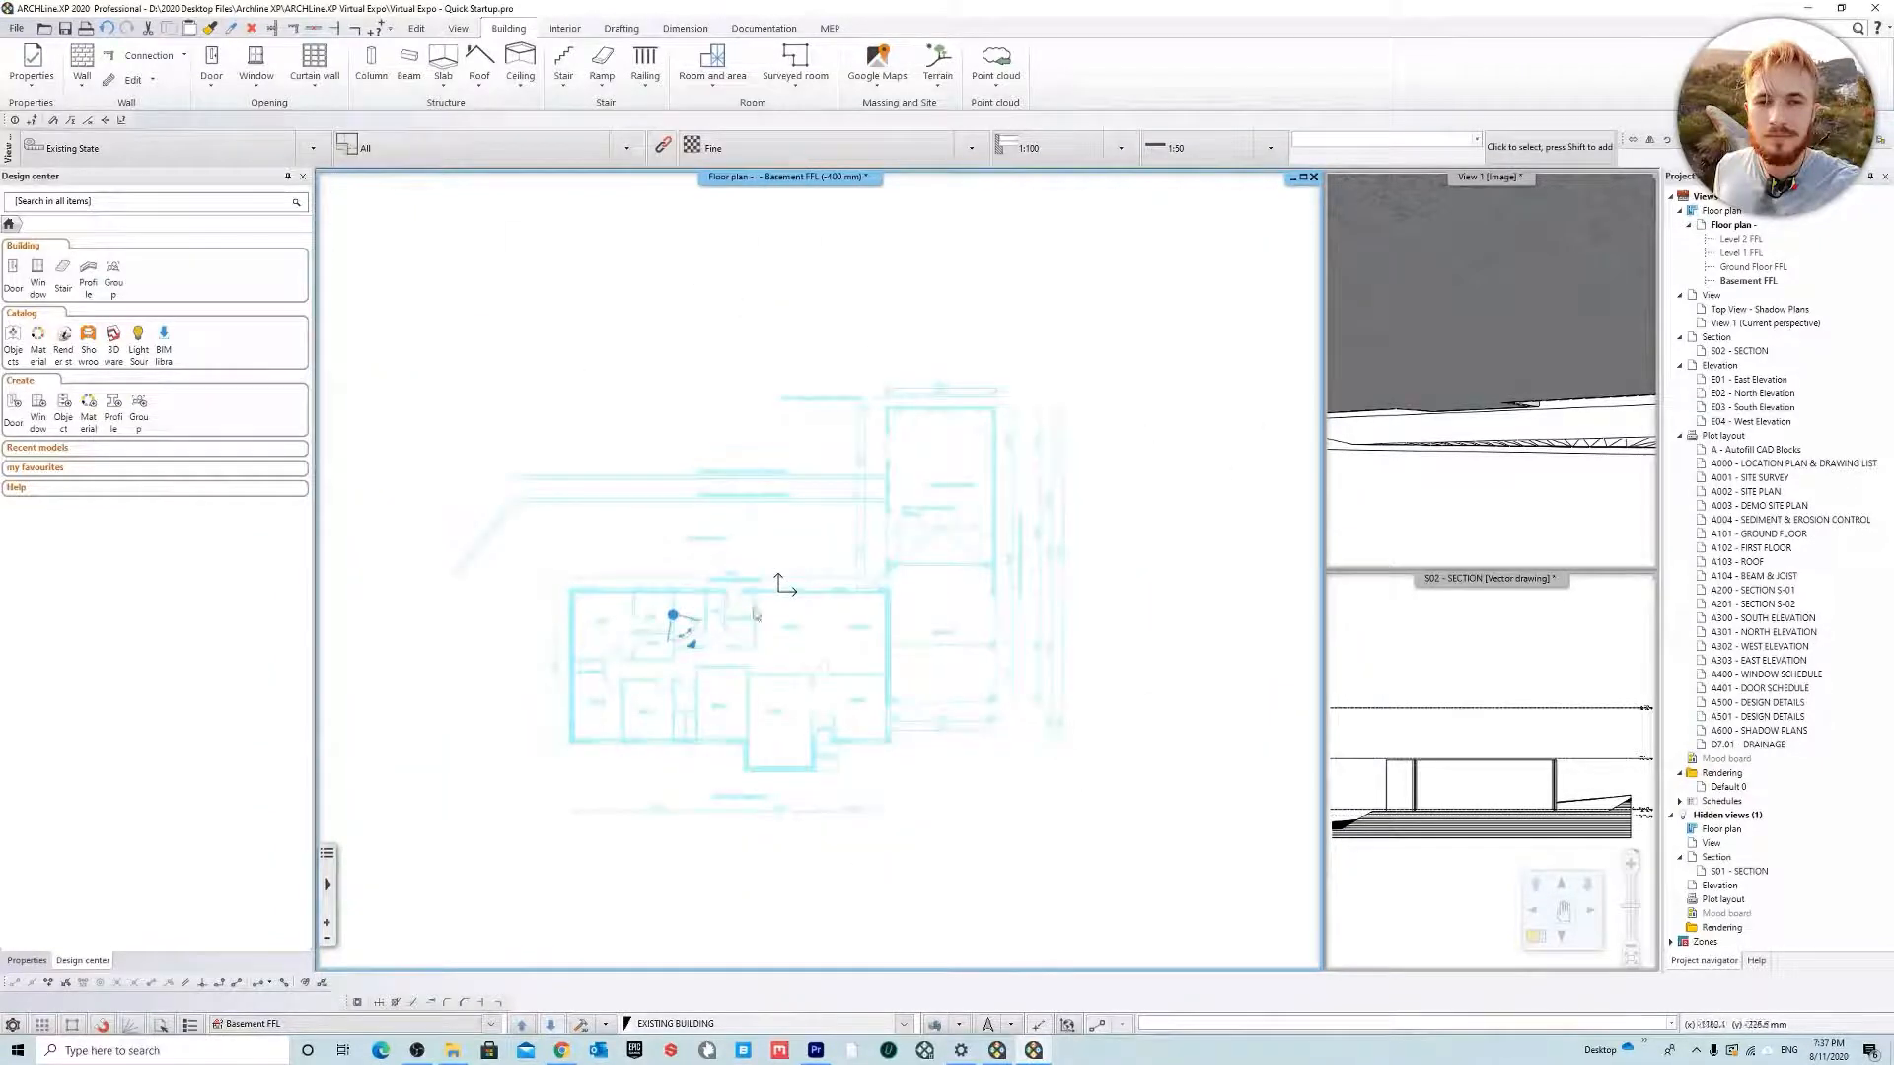
scroll(769, 612, "up", 1)
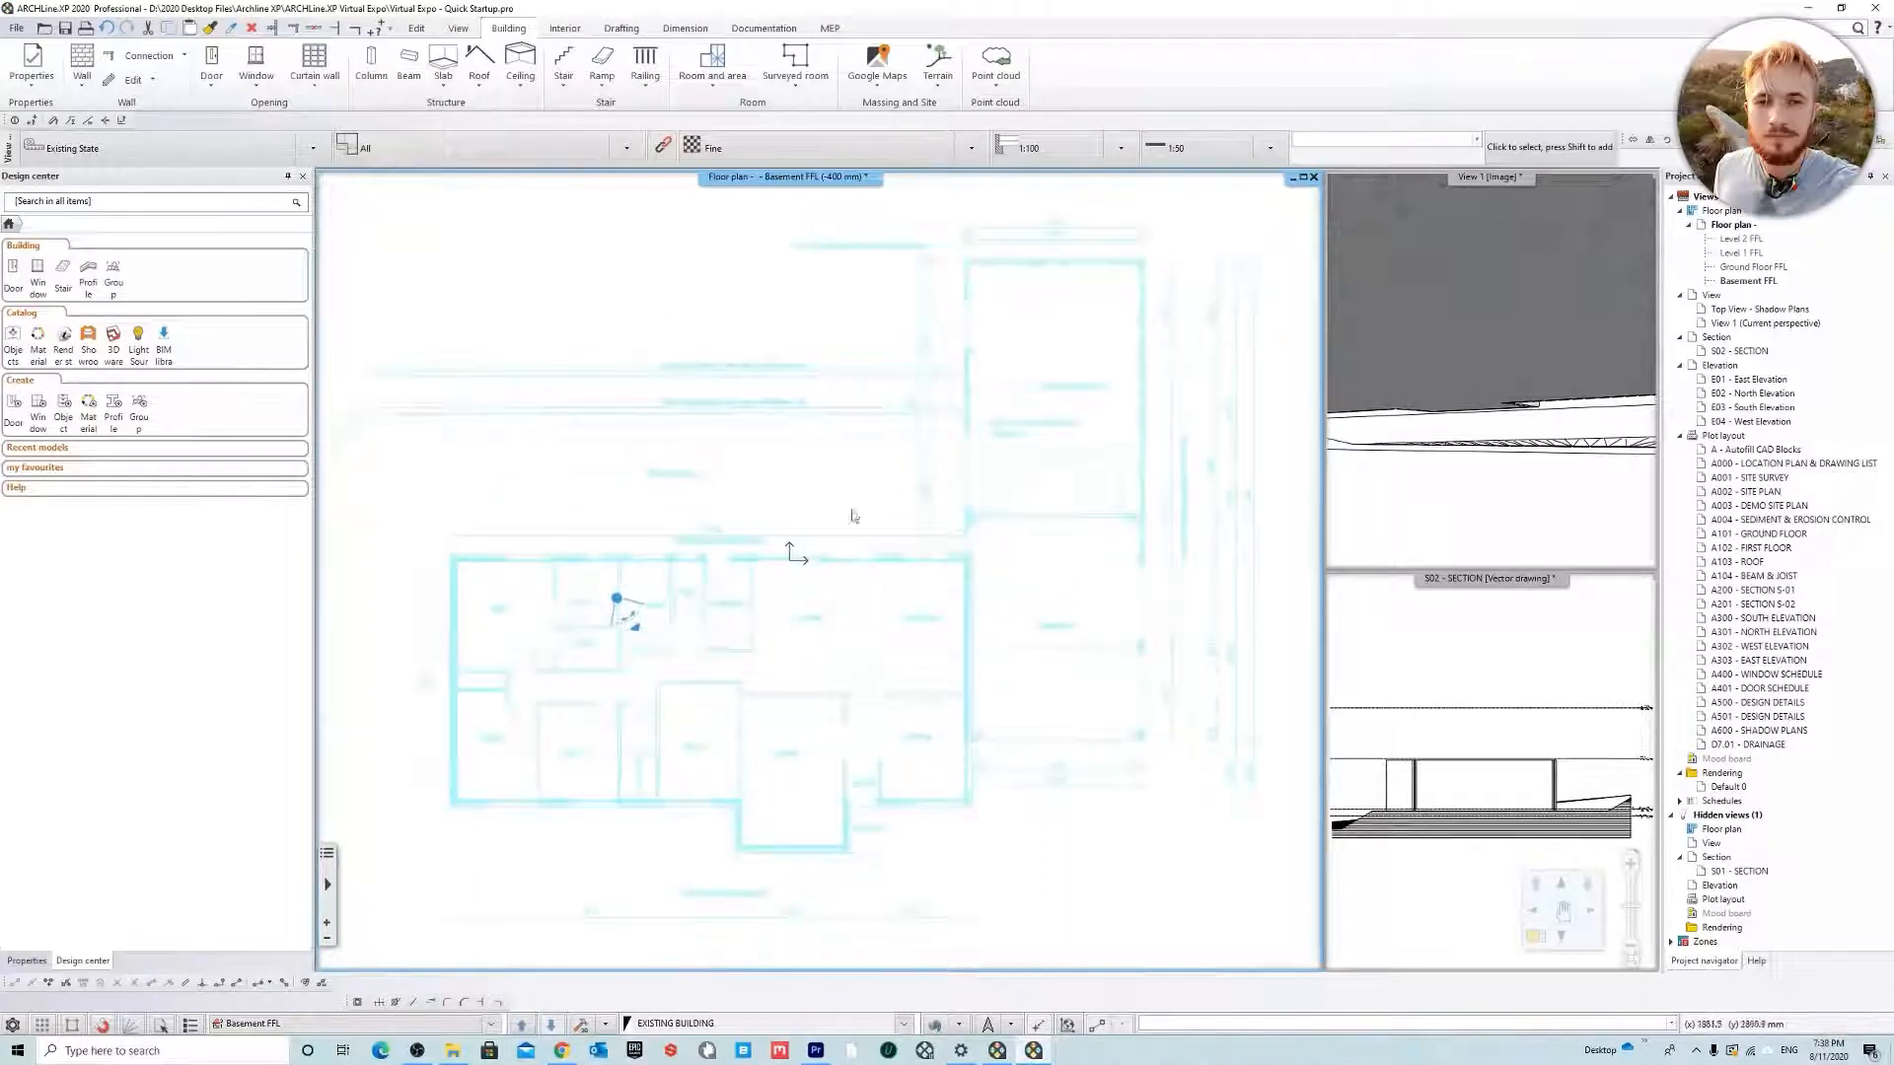
scroll(944, 653, "down", 2)
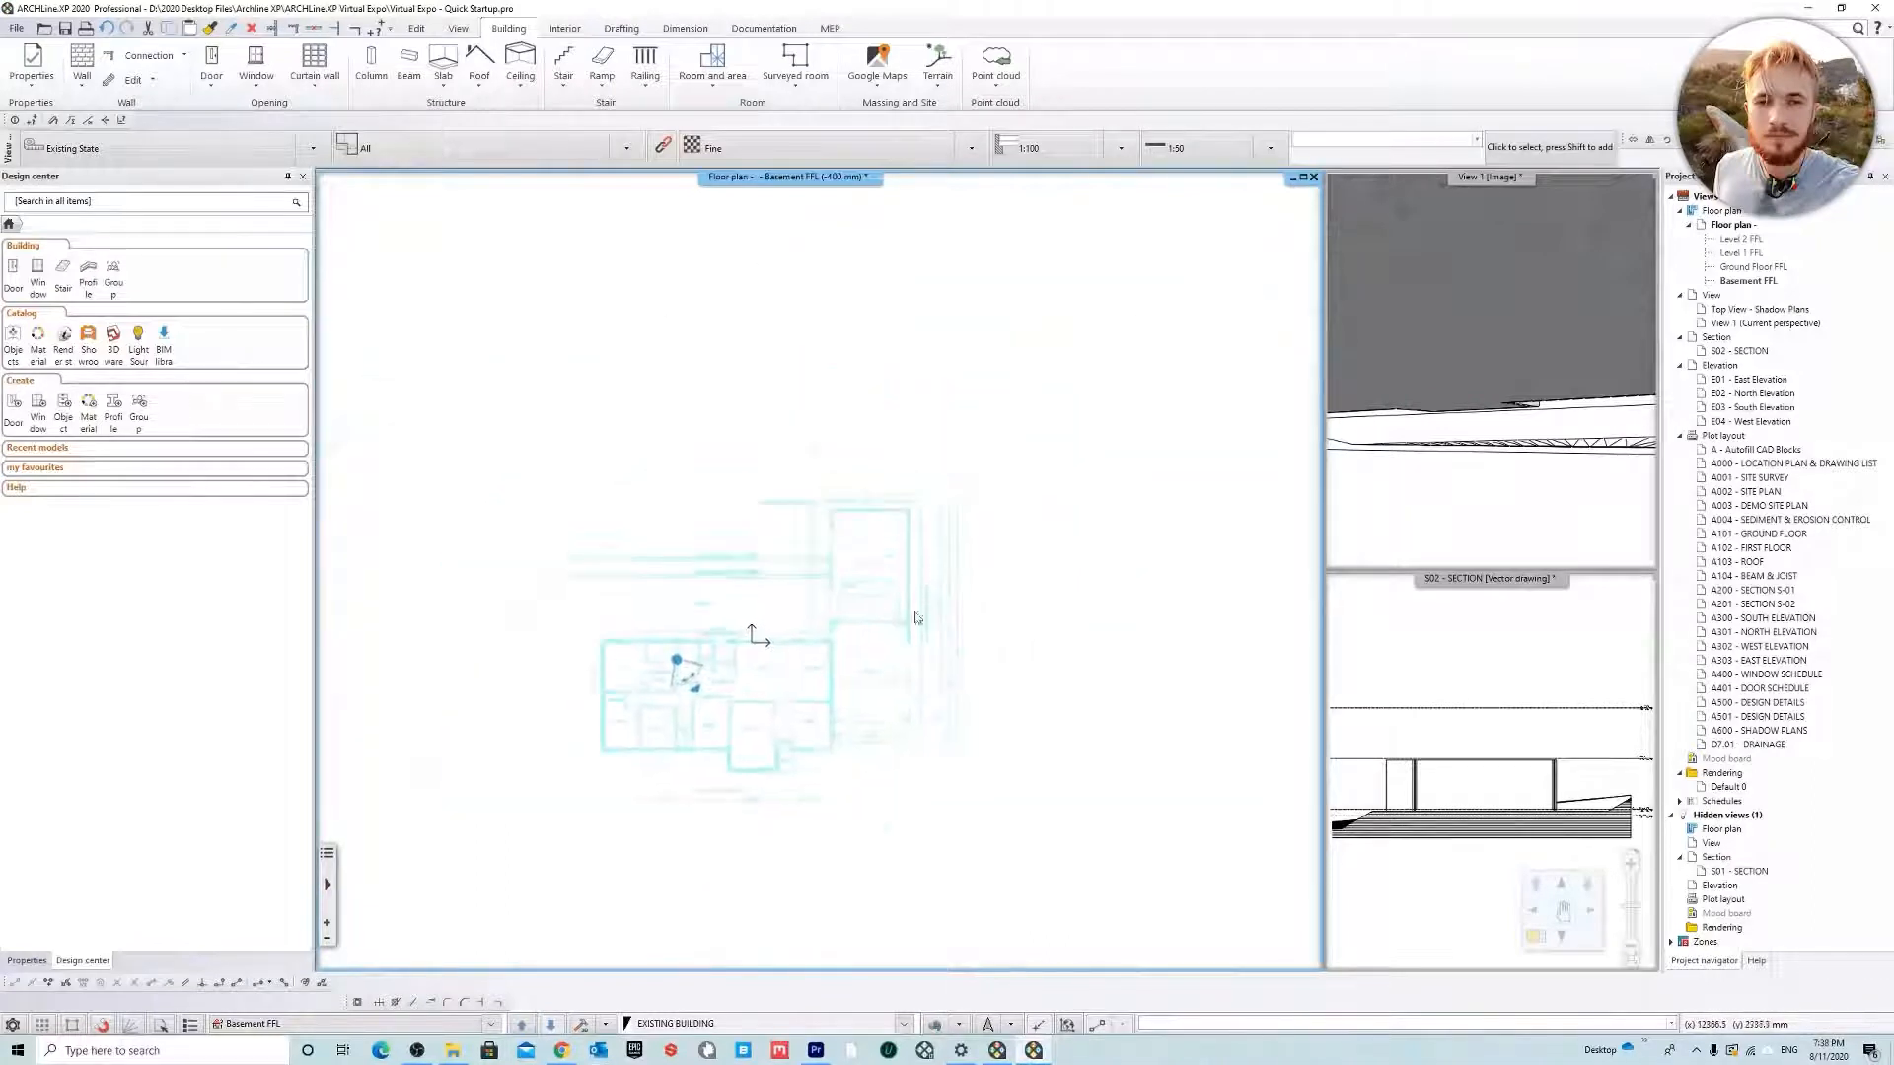
Start a 230mm Double Brick wall at the outer corner of the existing building beside BED 3
scroll(927, 622, "up", 2)
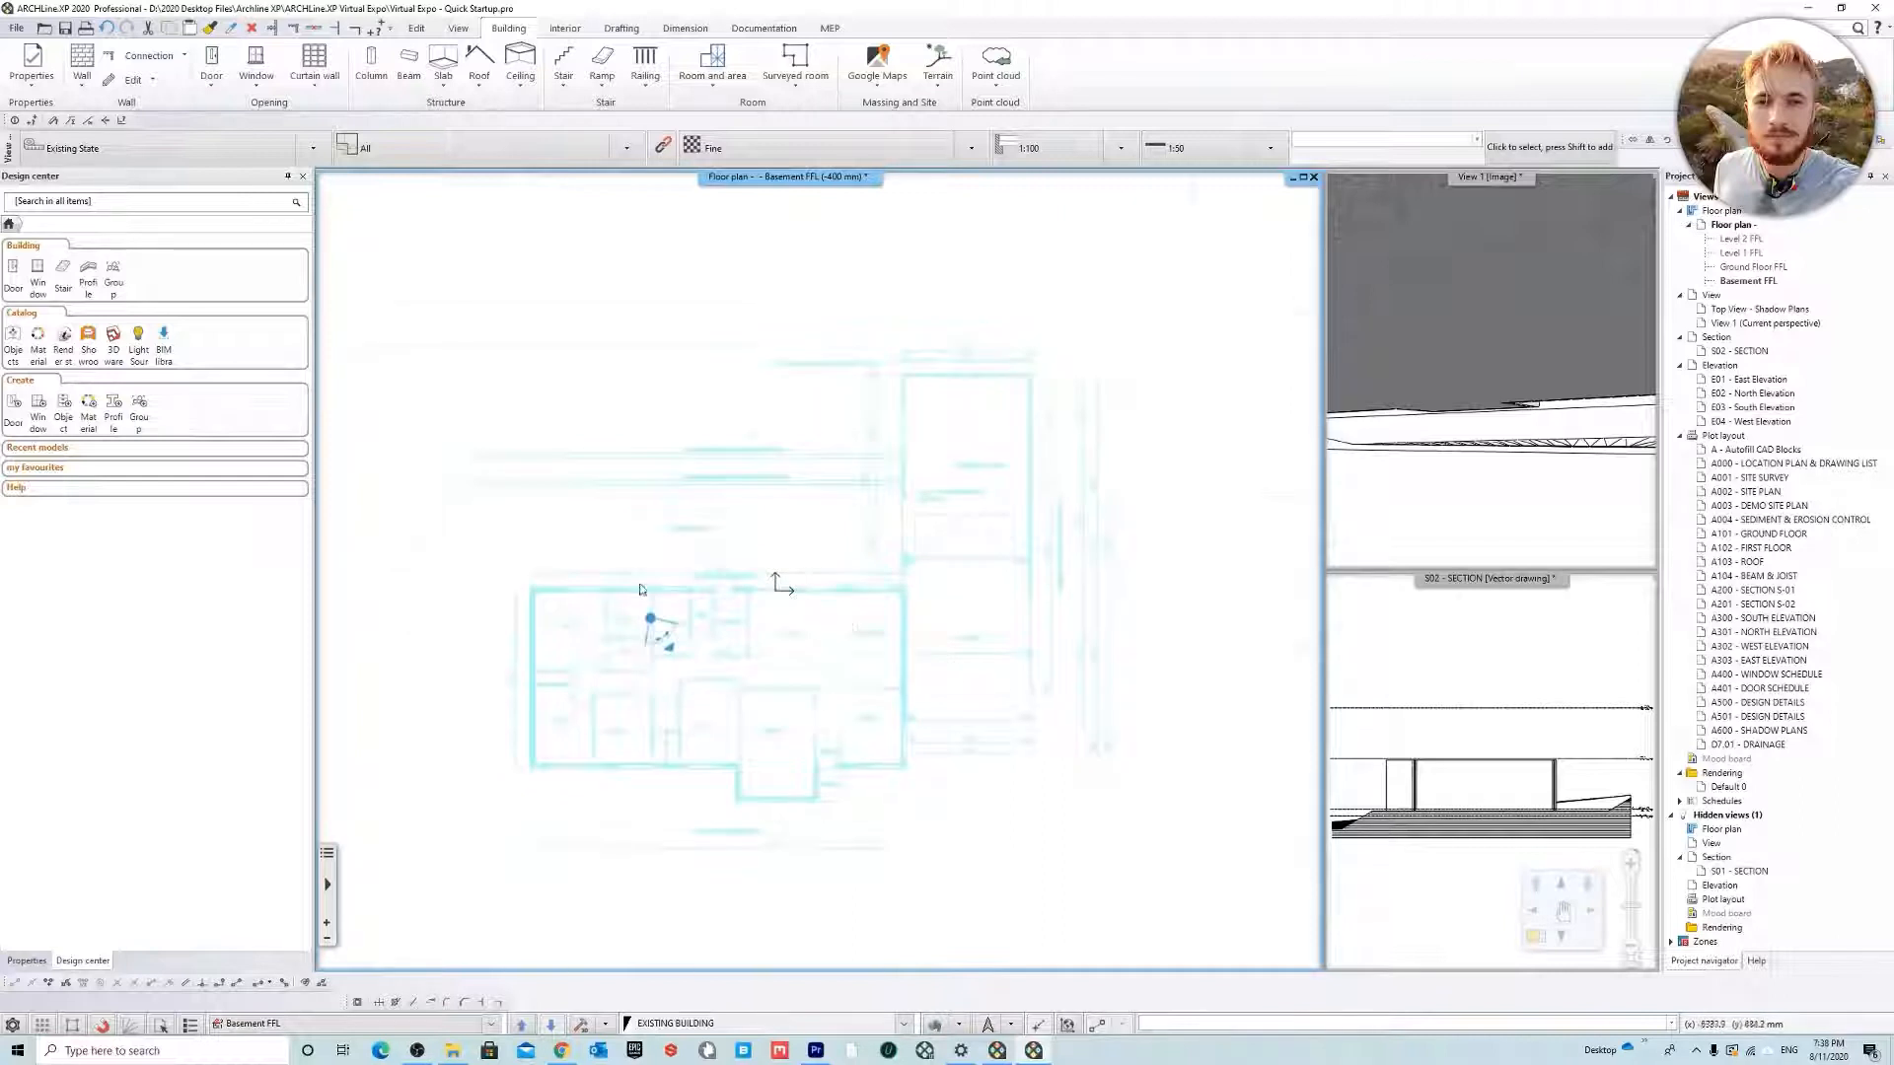
scroll(640, 589, "up", 1)
scroll(631, 690, "up", 4)
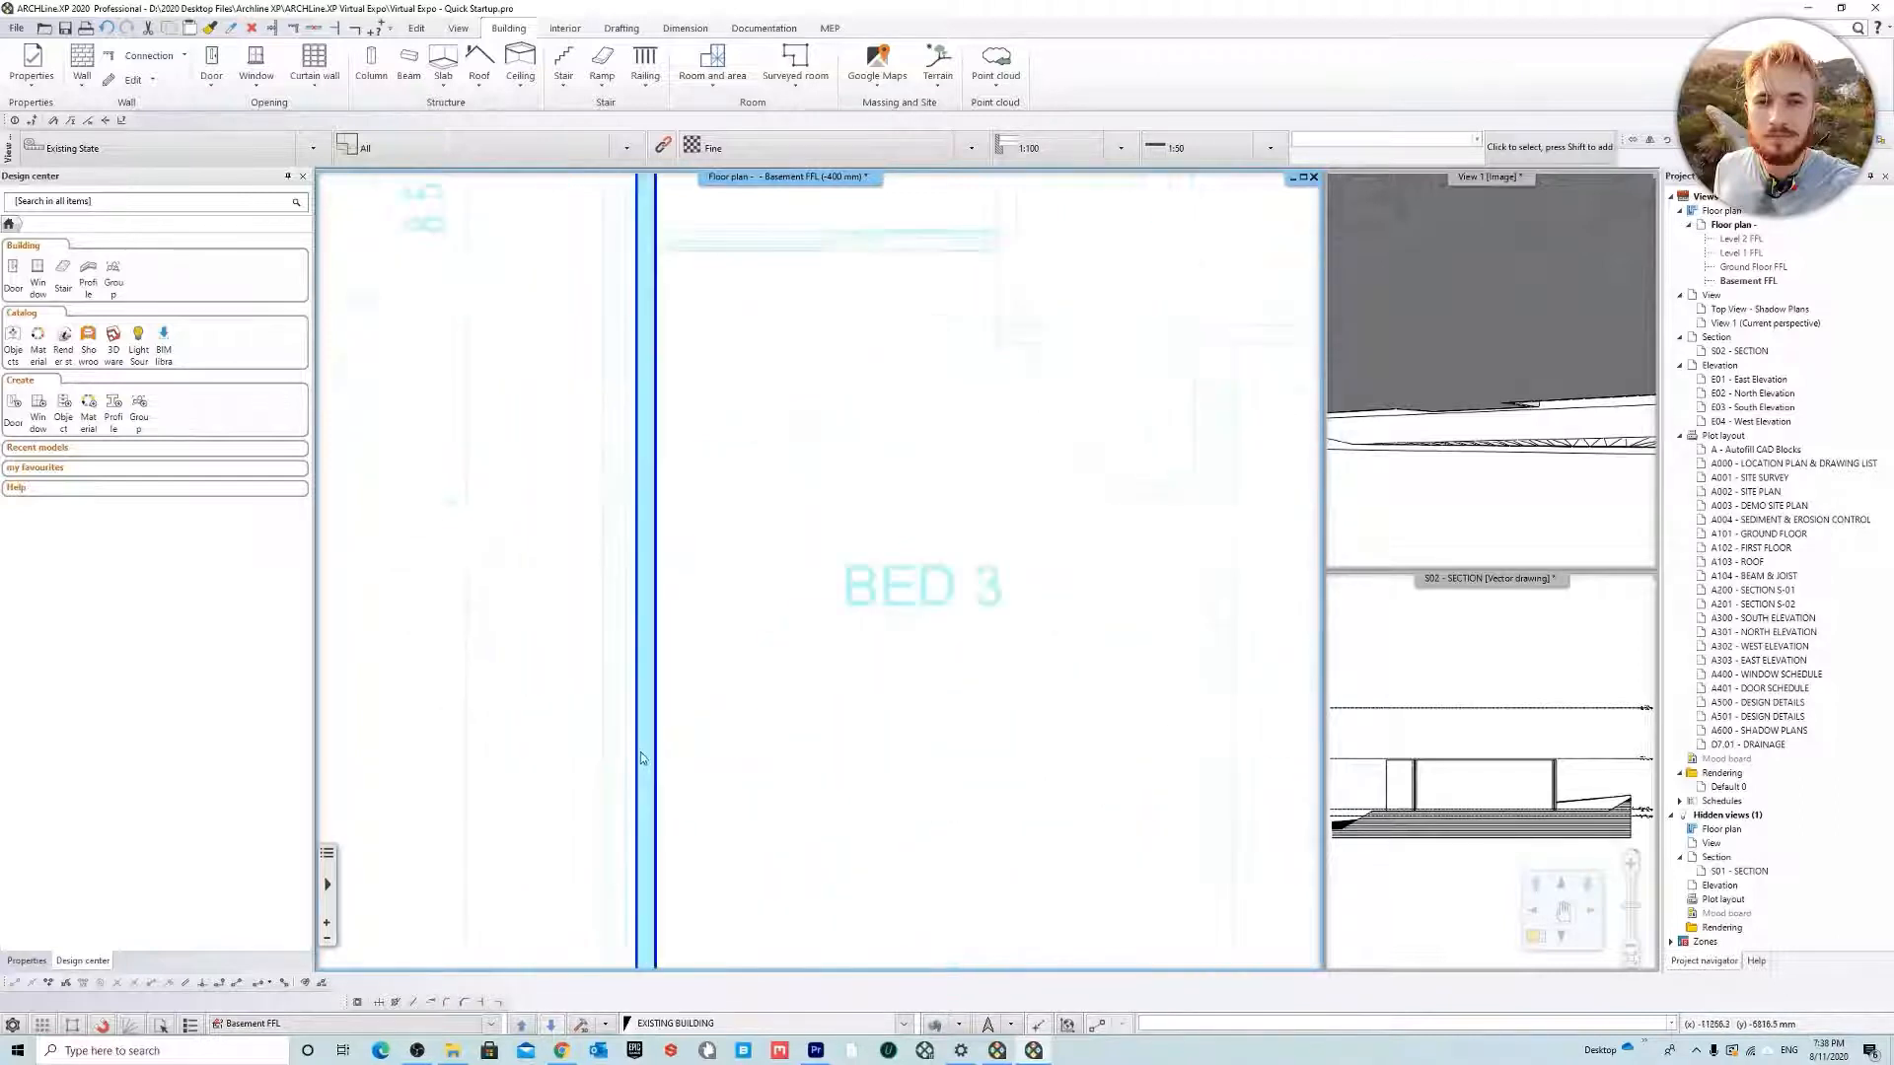
scroll(641, 752, "down", 3)
scroll(540, 773, "down", 2)
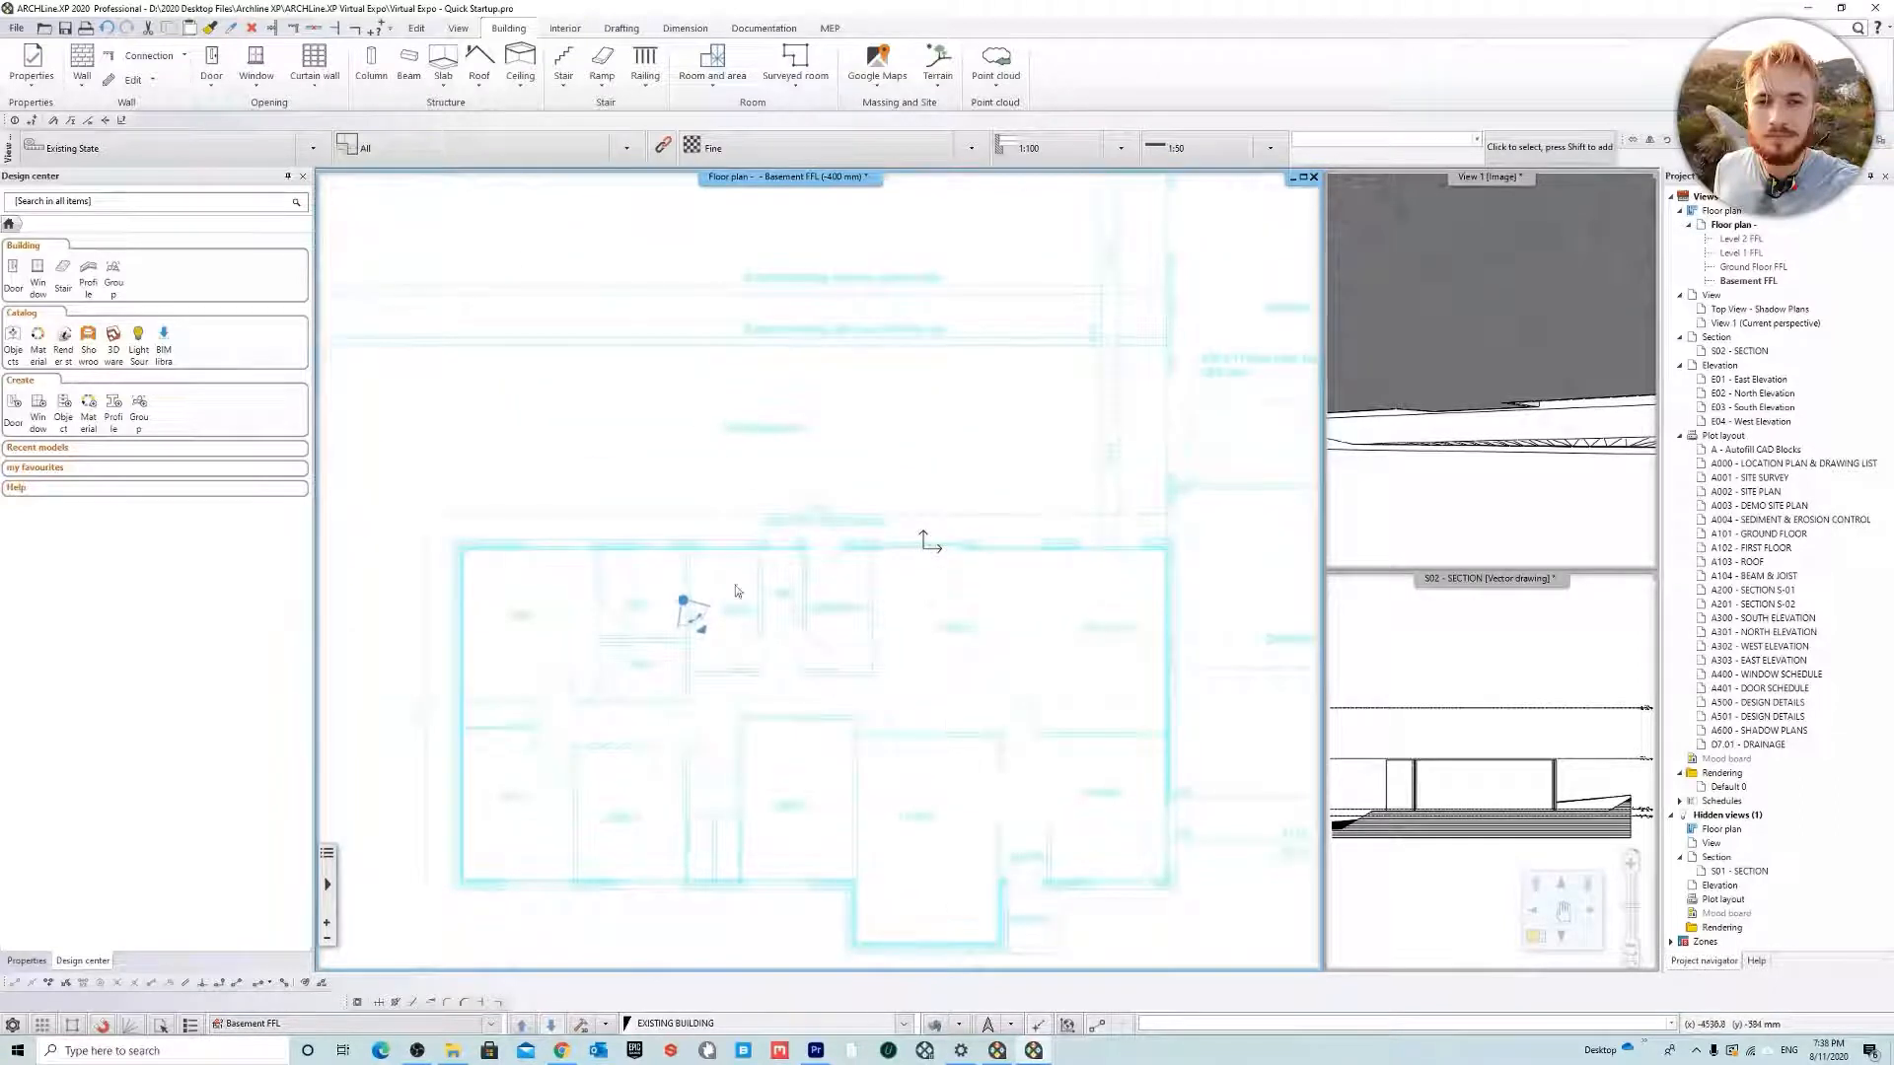
left_click(83, 61)
middle_click_drag(931, 690, 735, 589)
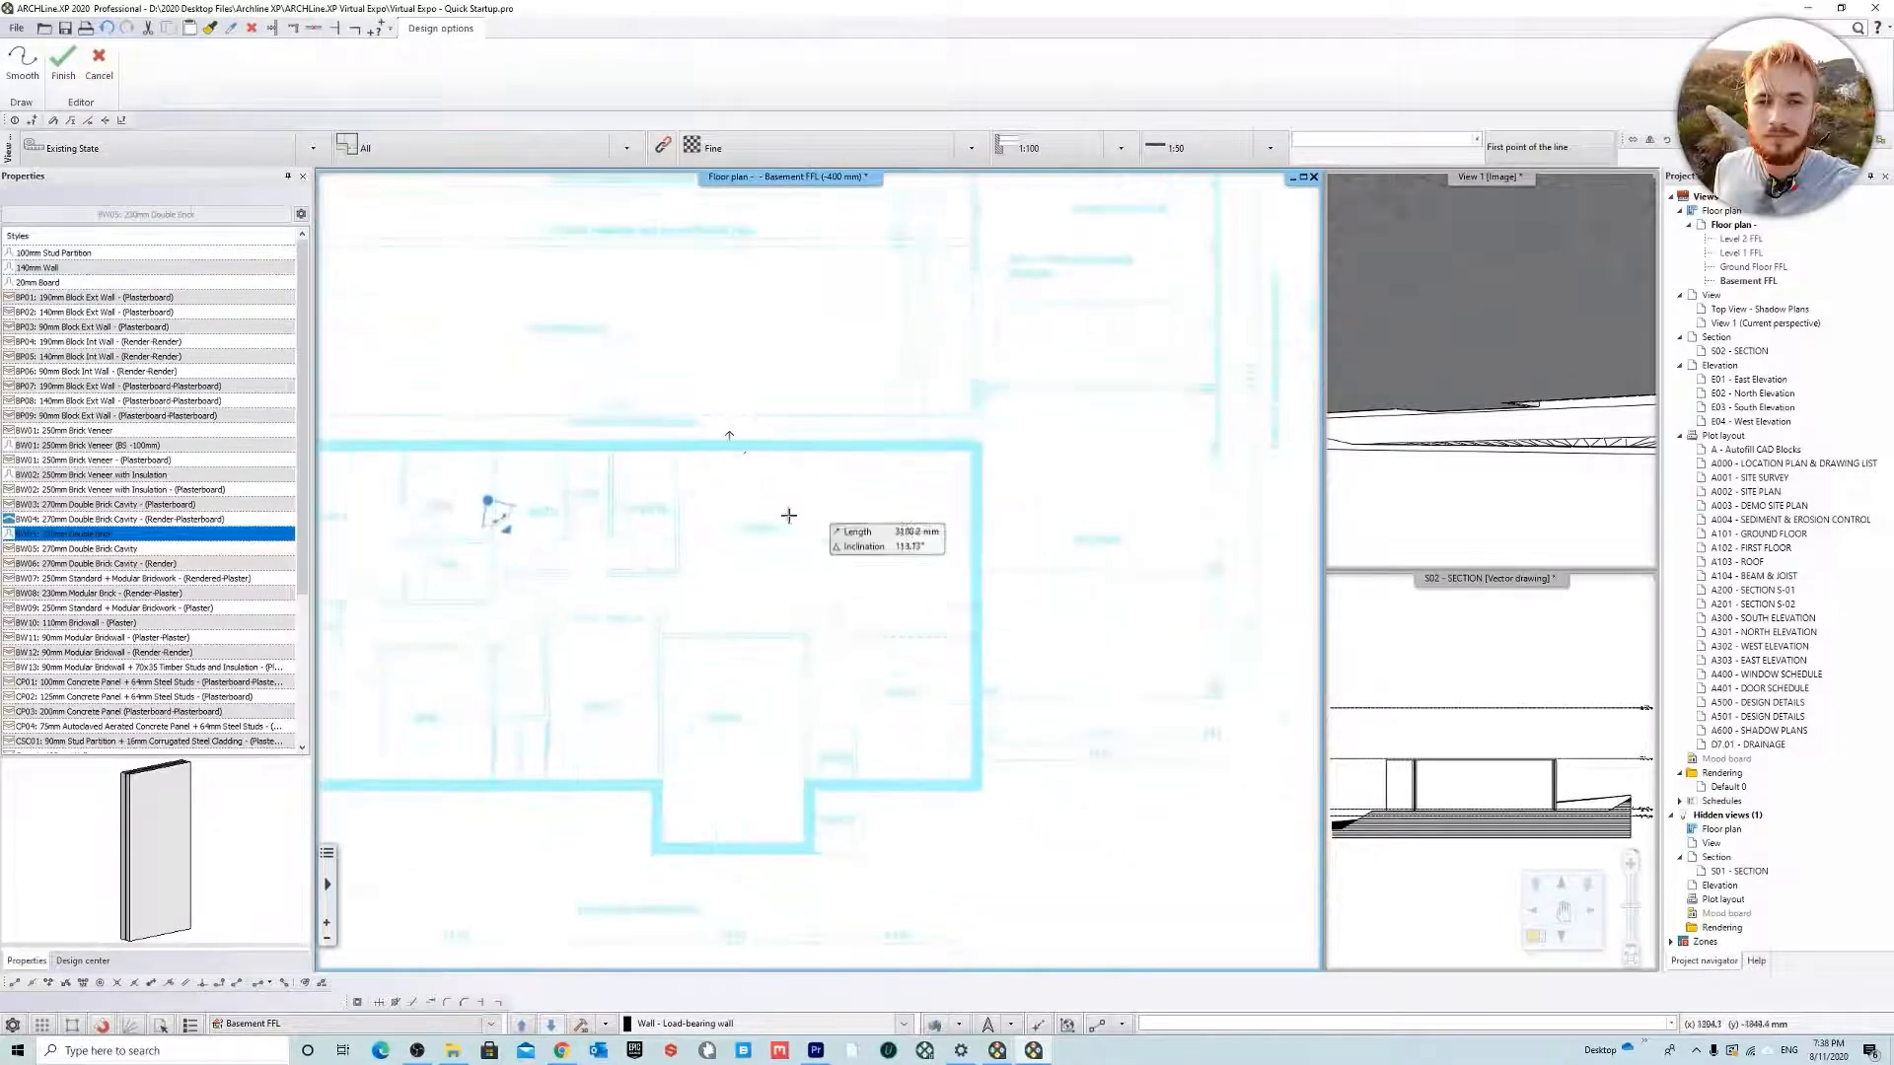
scroll(799, 570, "down", 2)
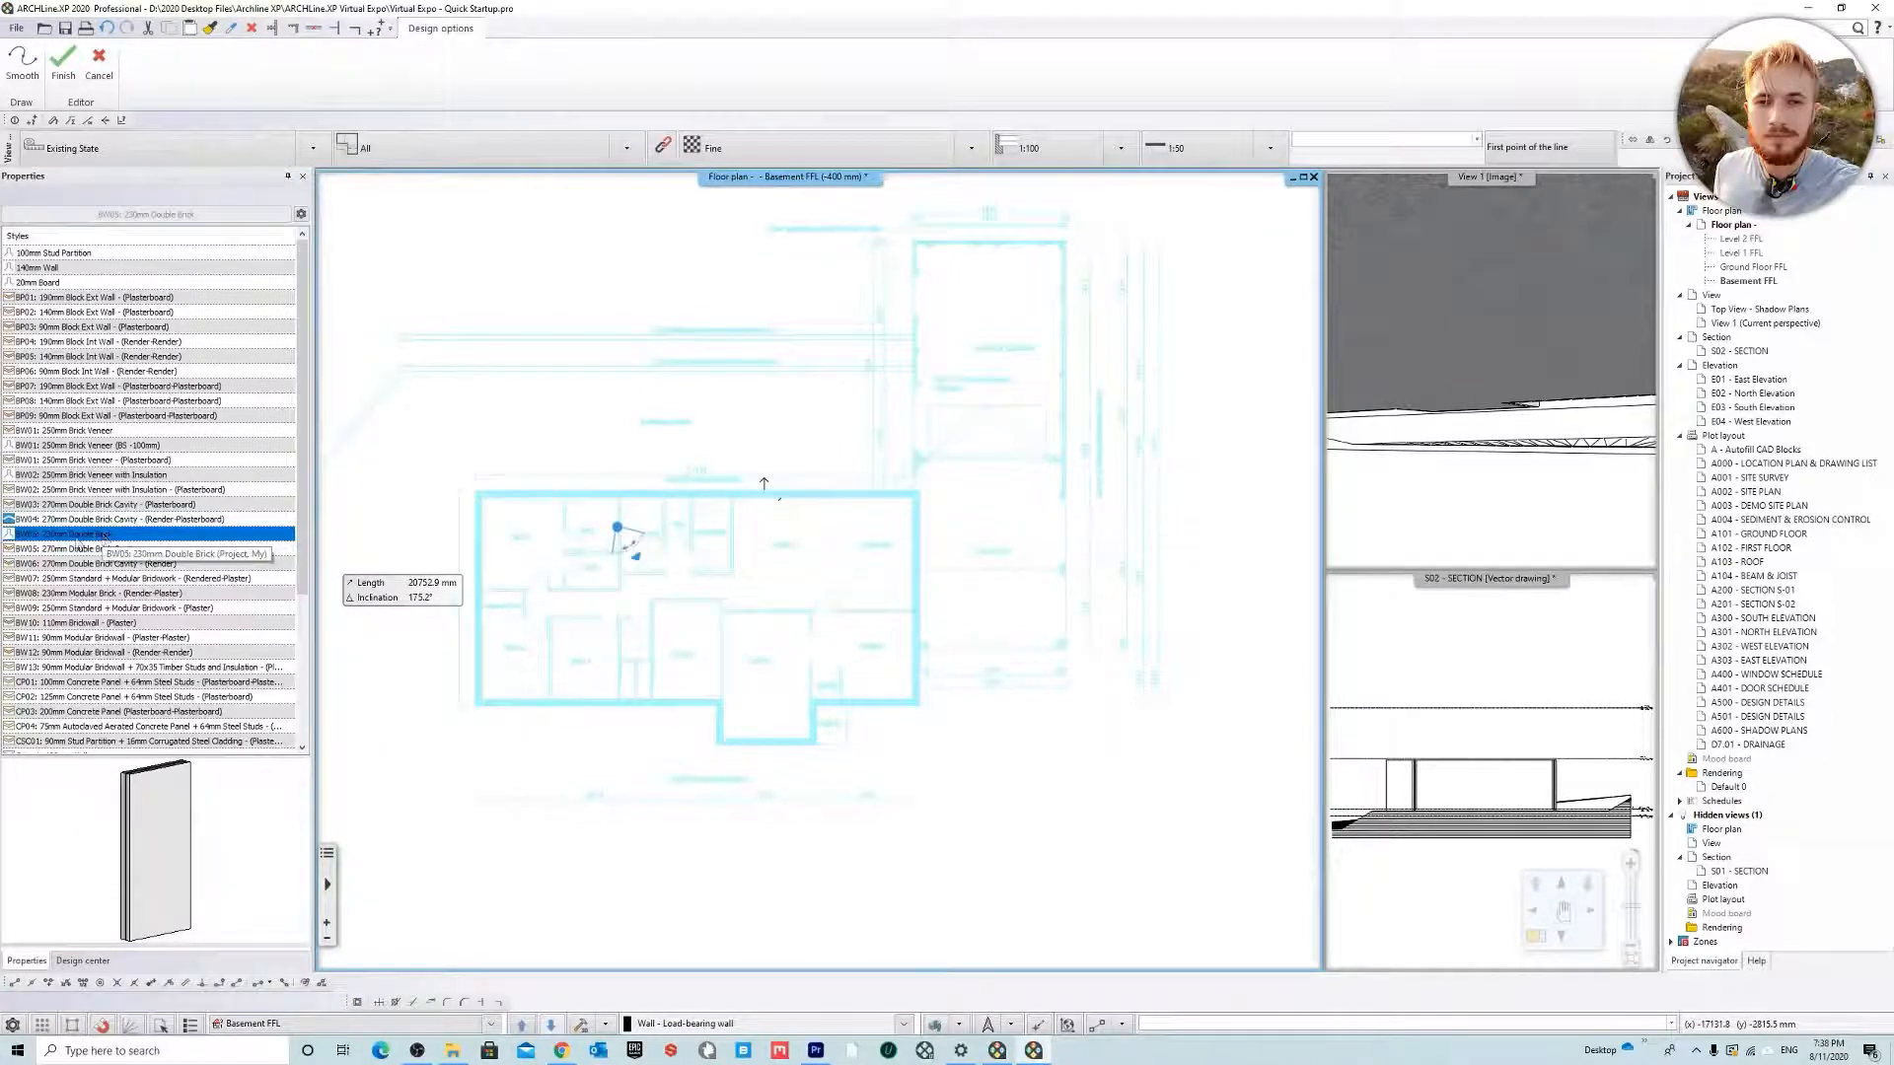
scroll(621, 592, "up", 4)
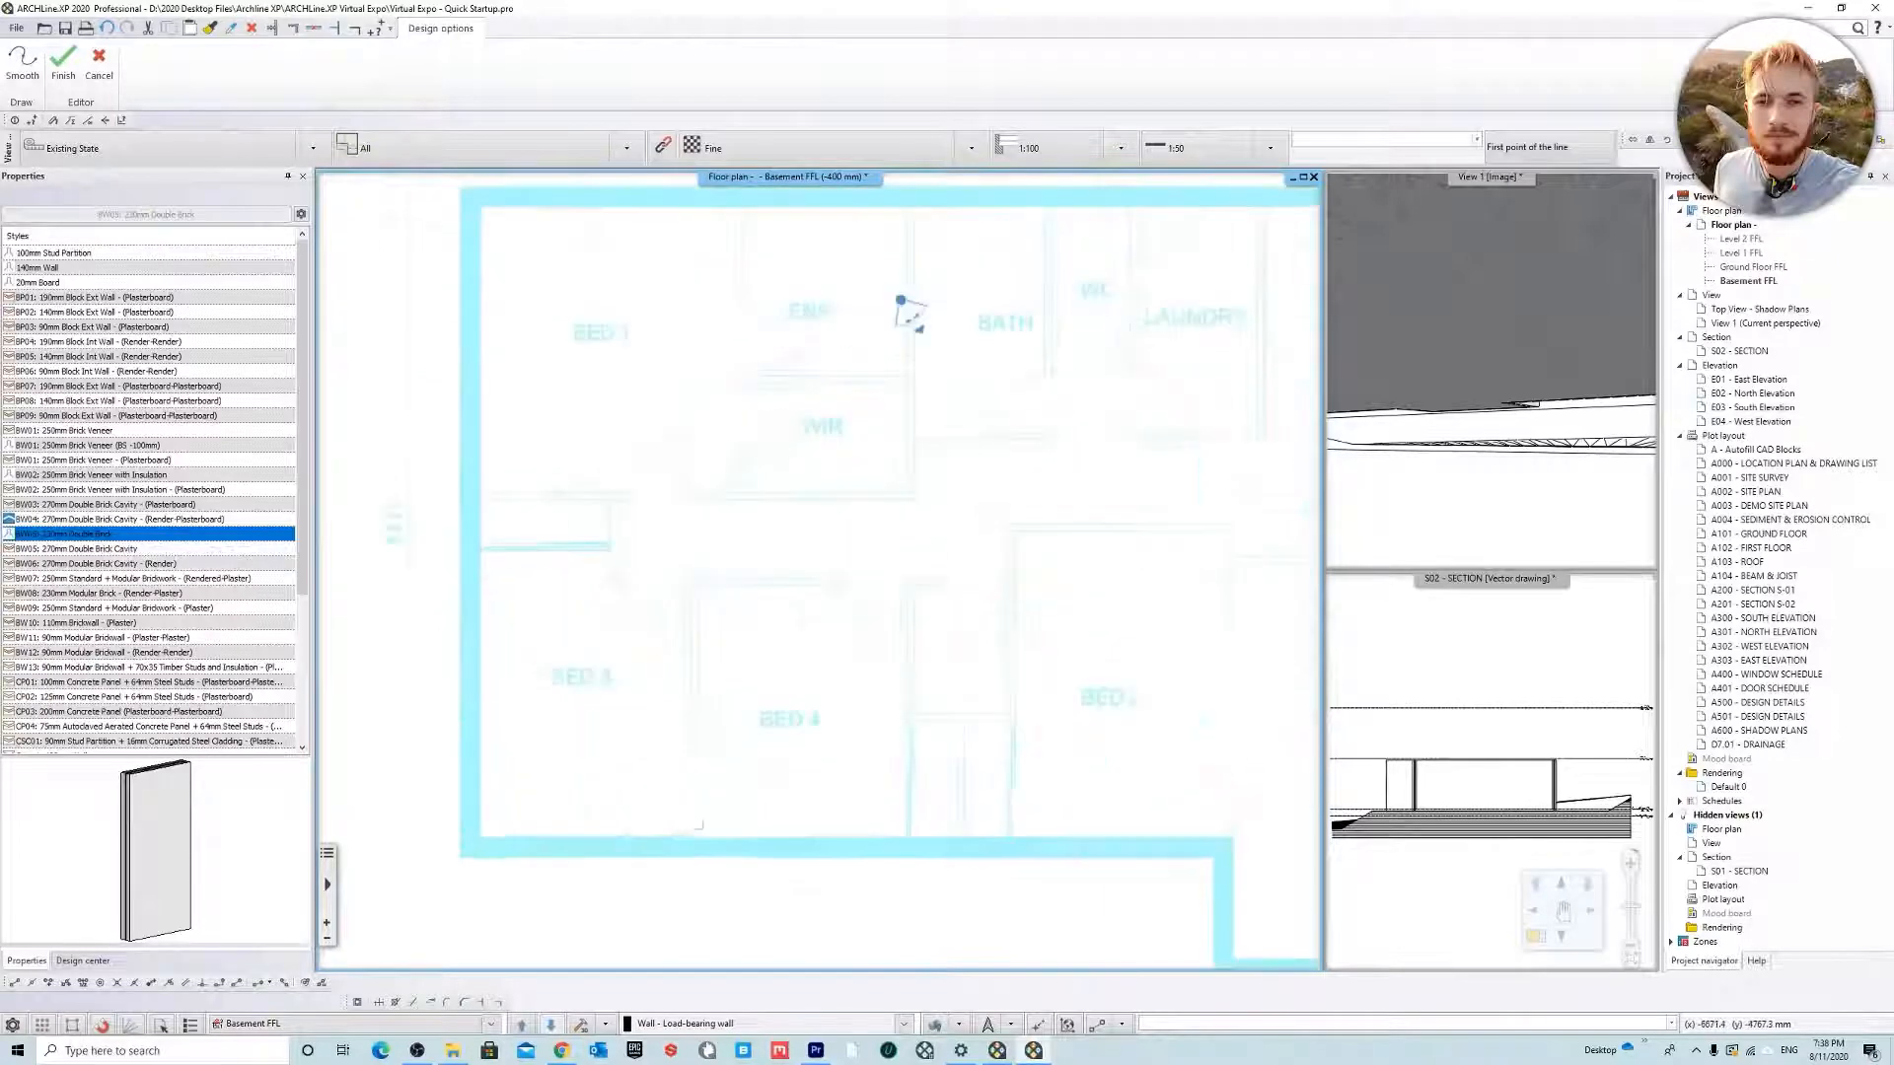
scroll(636, 779, "up", 2)
left_click(502, 707)
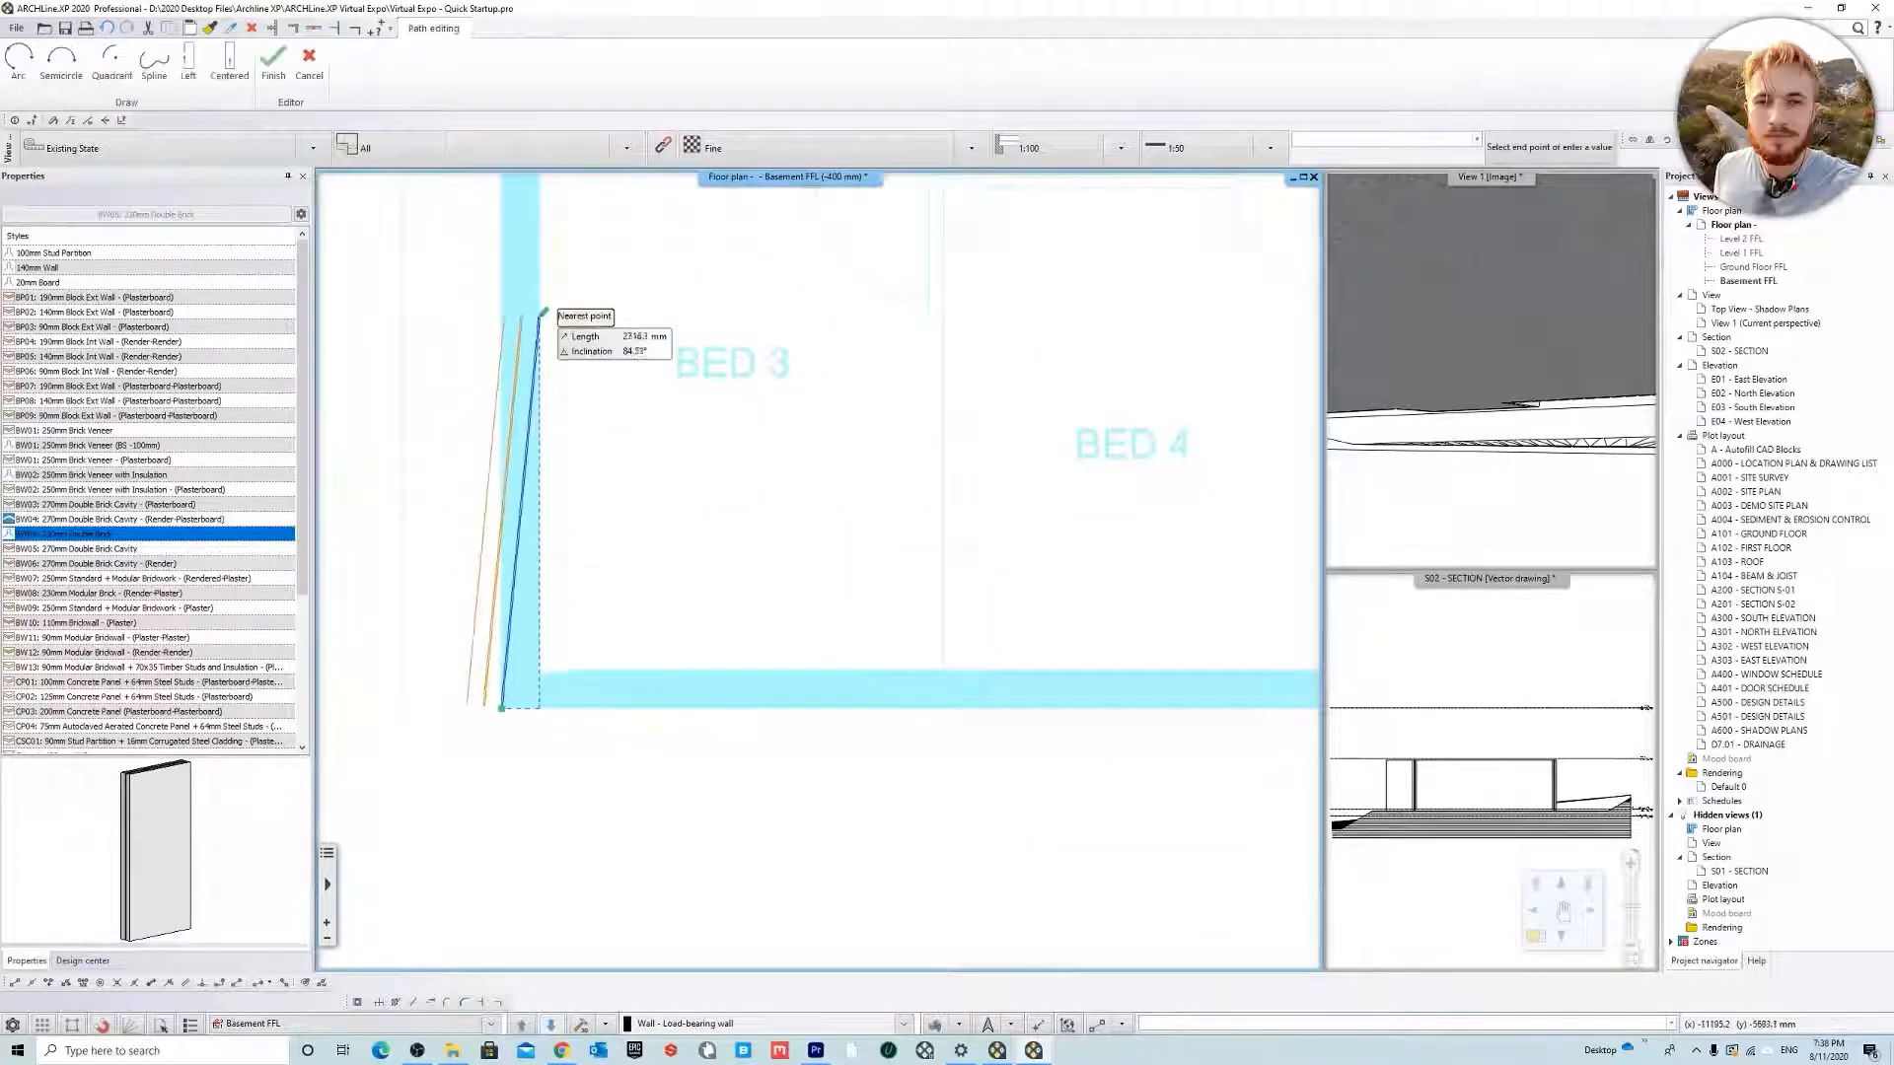
Switch the wall's reference side to align with the underlay and draw it 8525 mm up to the outer corner of BED 1
key("ctrl")
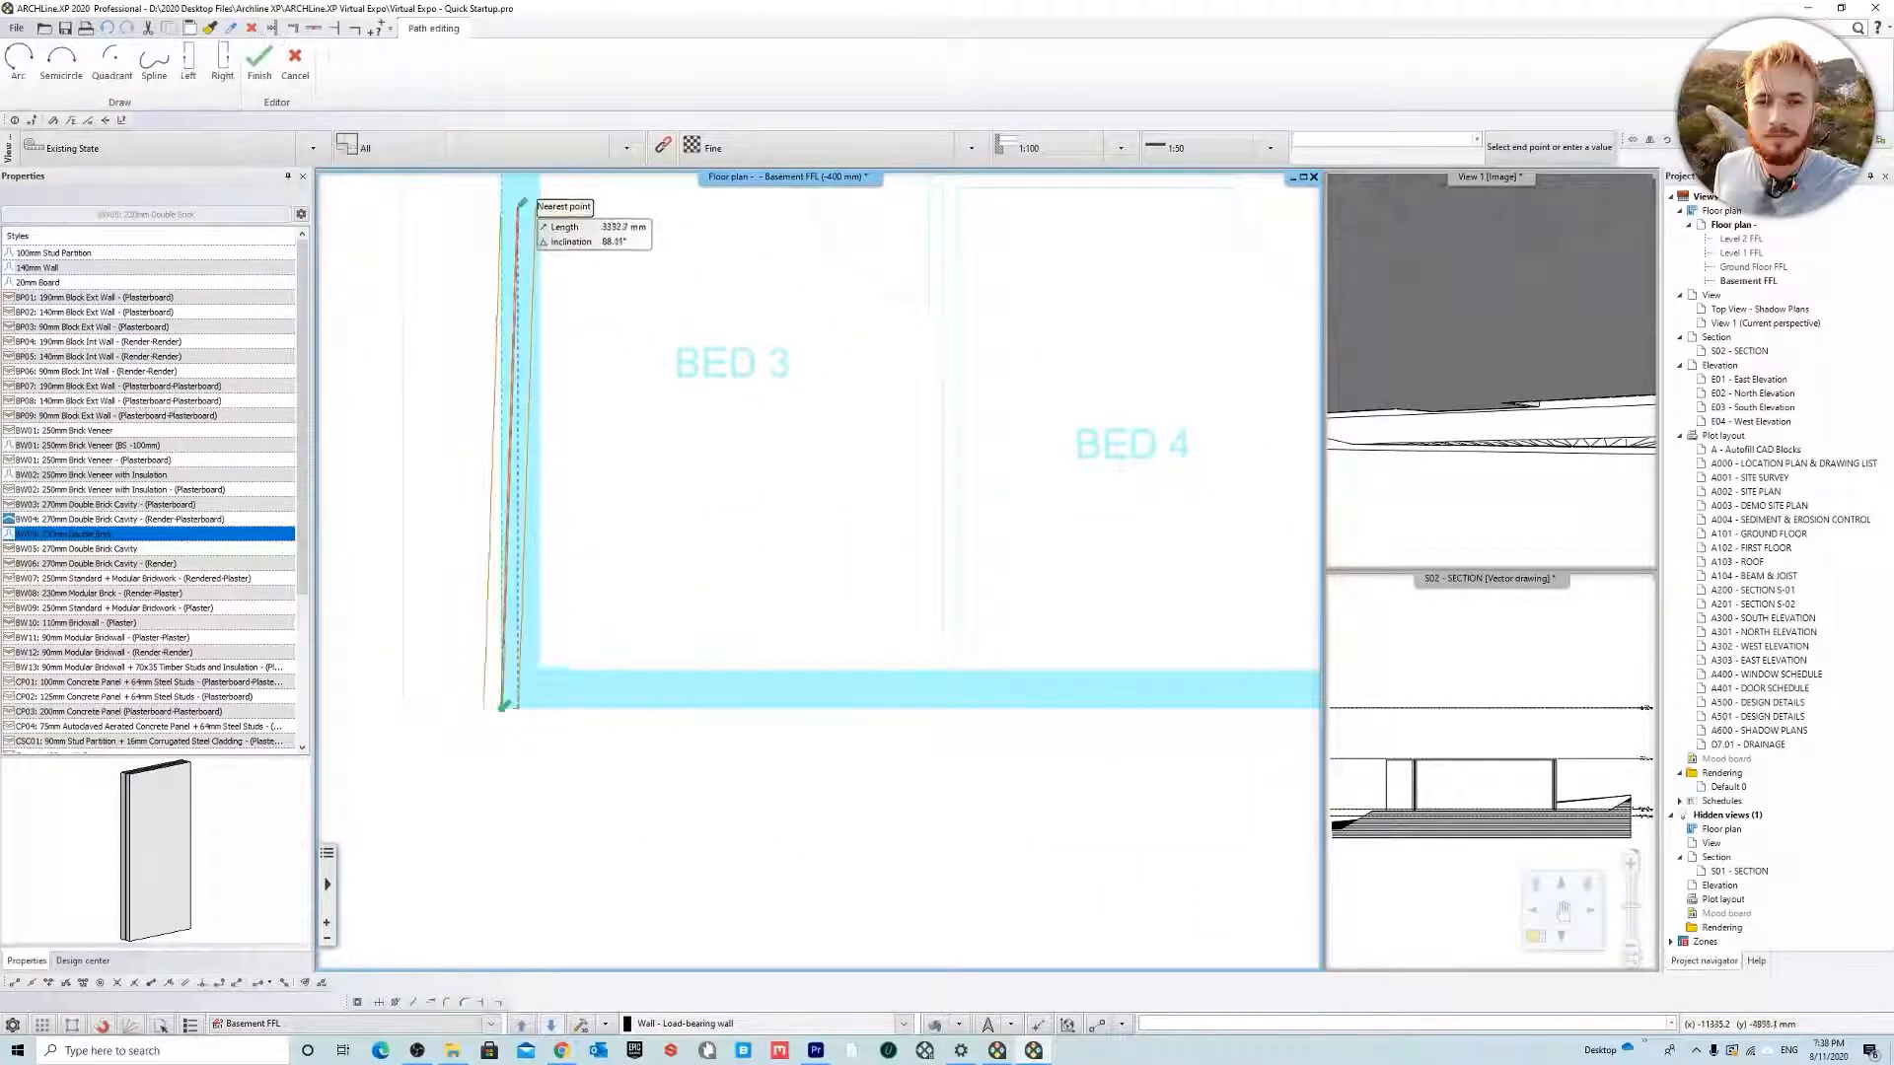
key("ctrl")
middle_click_drag(507, 244, 498, 636)
scroll(585, 537, "down", 1)
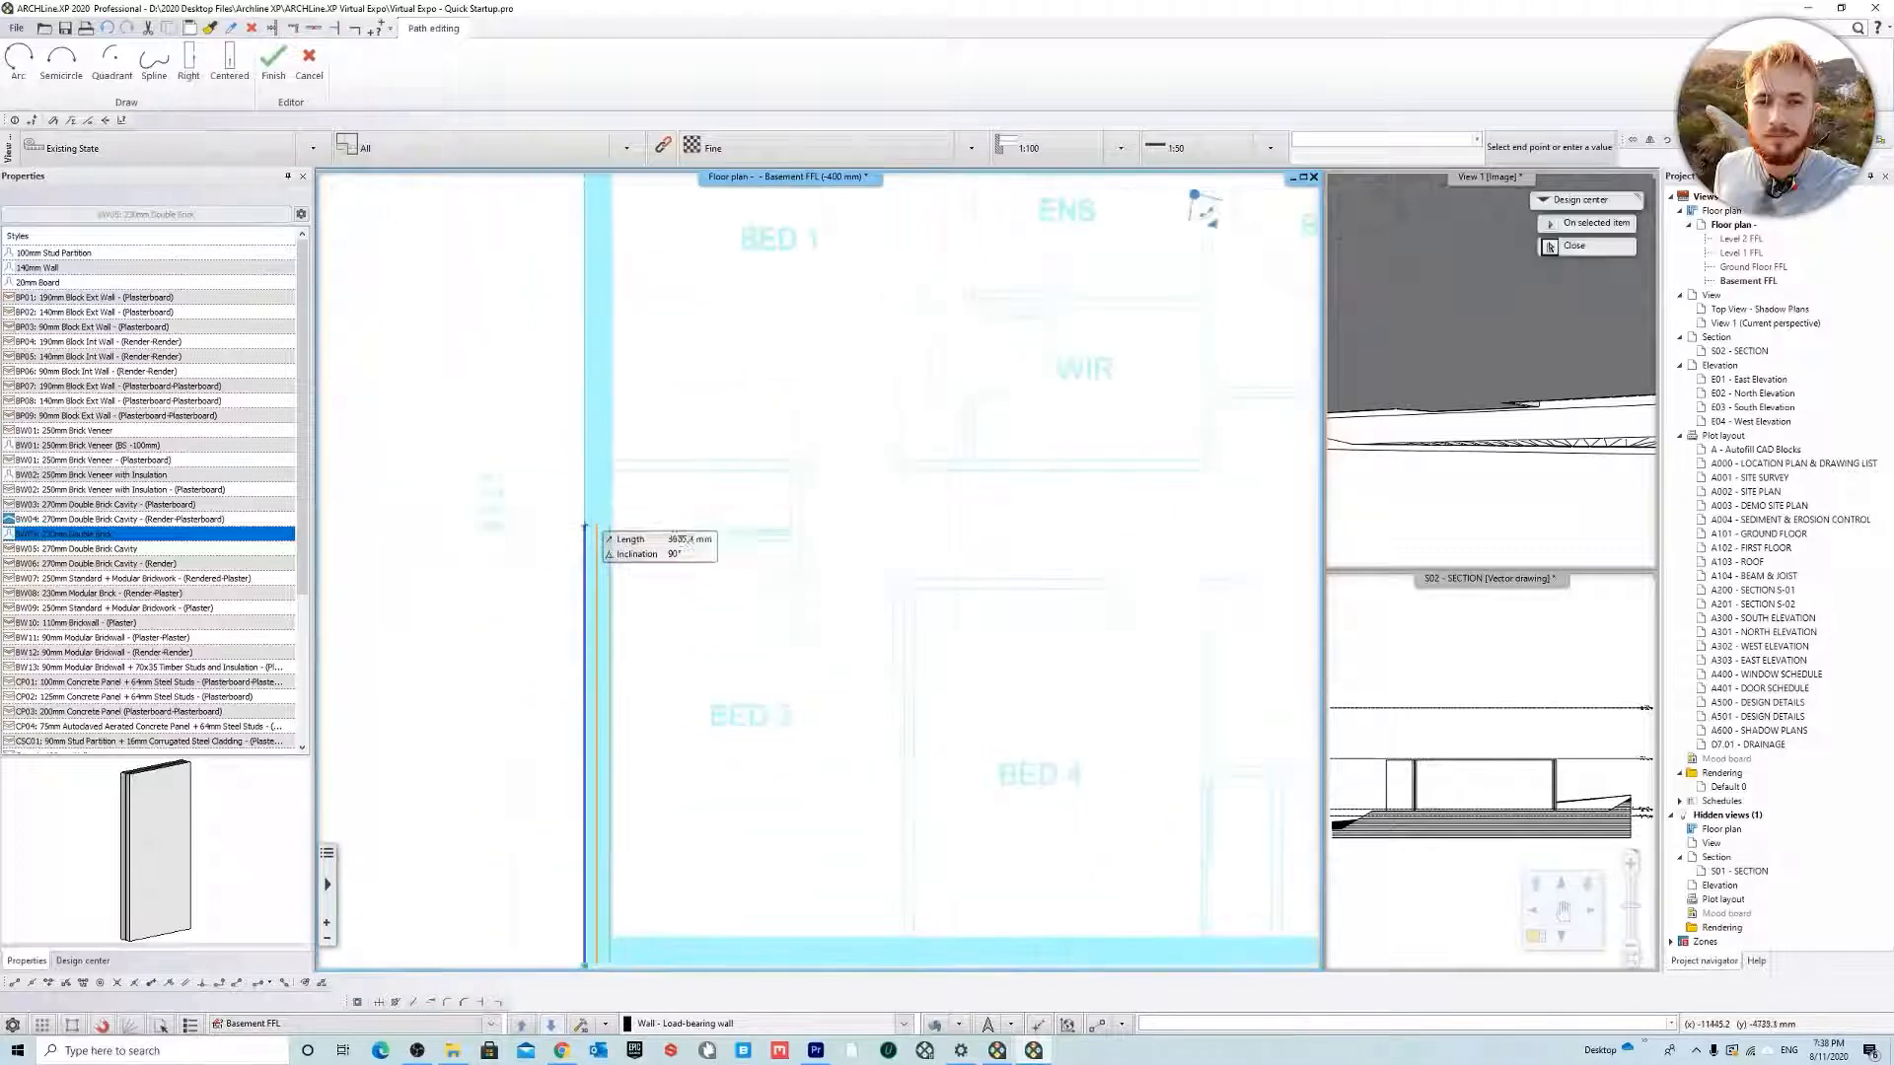
middle_click_drag(659, 334, 556, 768)
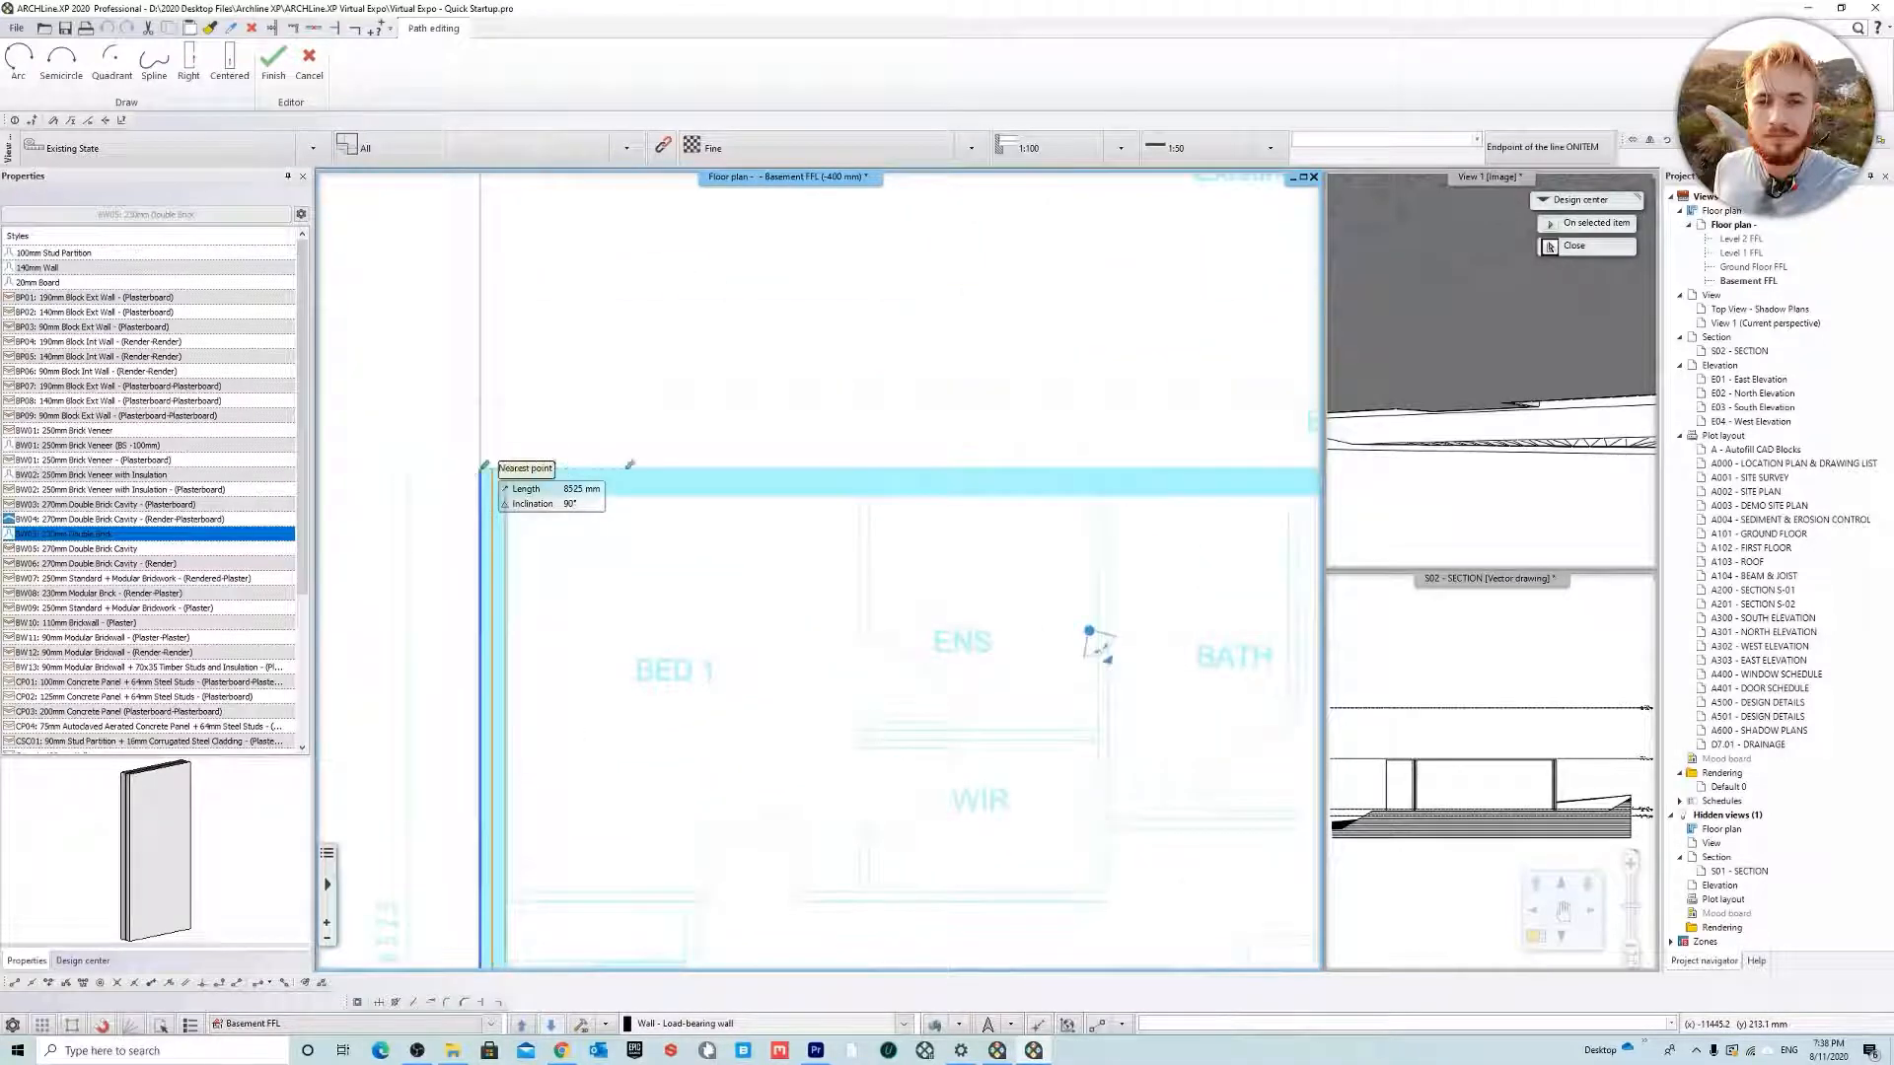
left_click(605, 471)
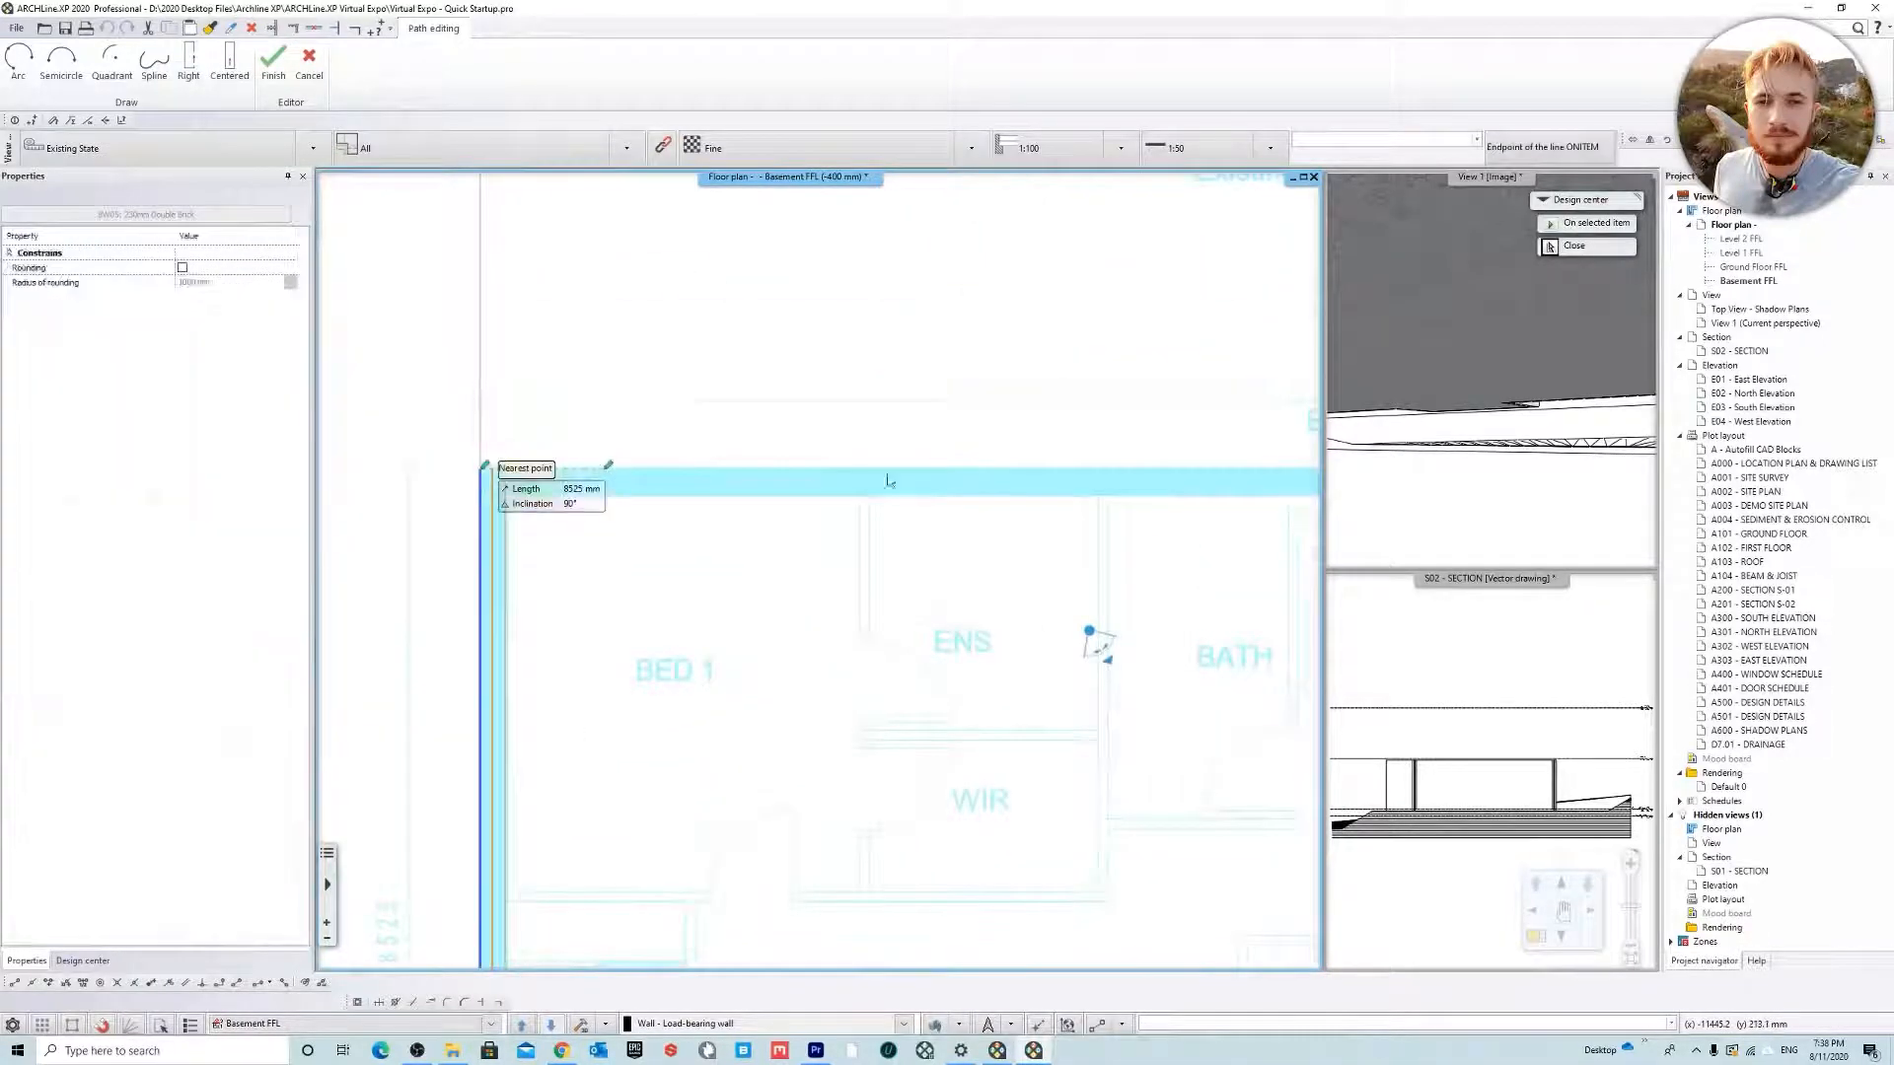
Continue the wall 17600 mm to the outer KITCHEN corner and down the carport side to the outer DINING corner
middle_click_drag(1183, 484, 632, 508)
scroll(631, 508, "down", 1)
middle_click_drag(1096, 536, 531, 474)
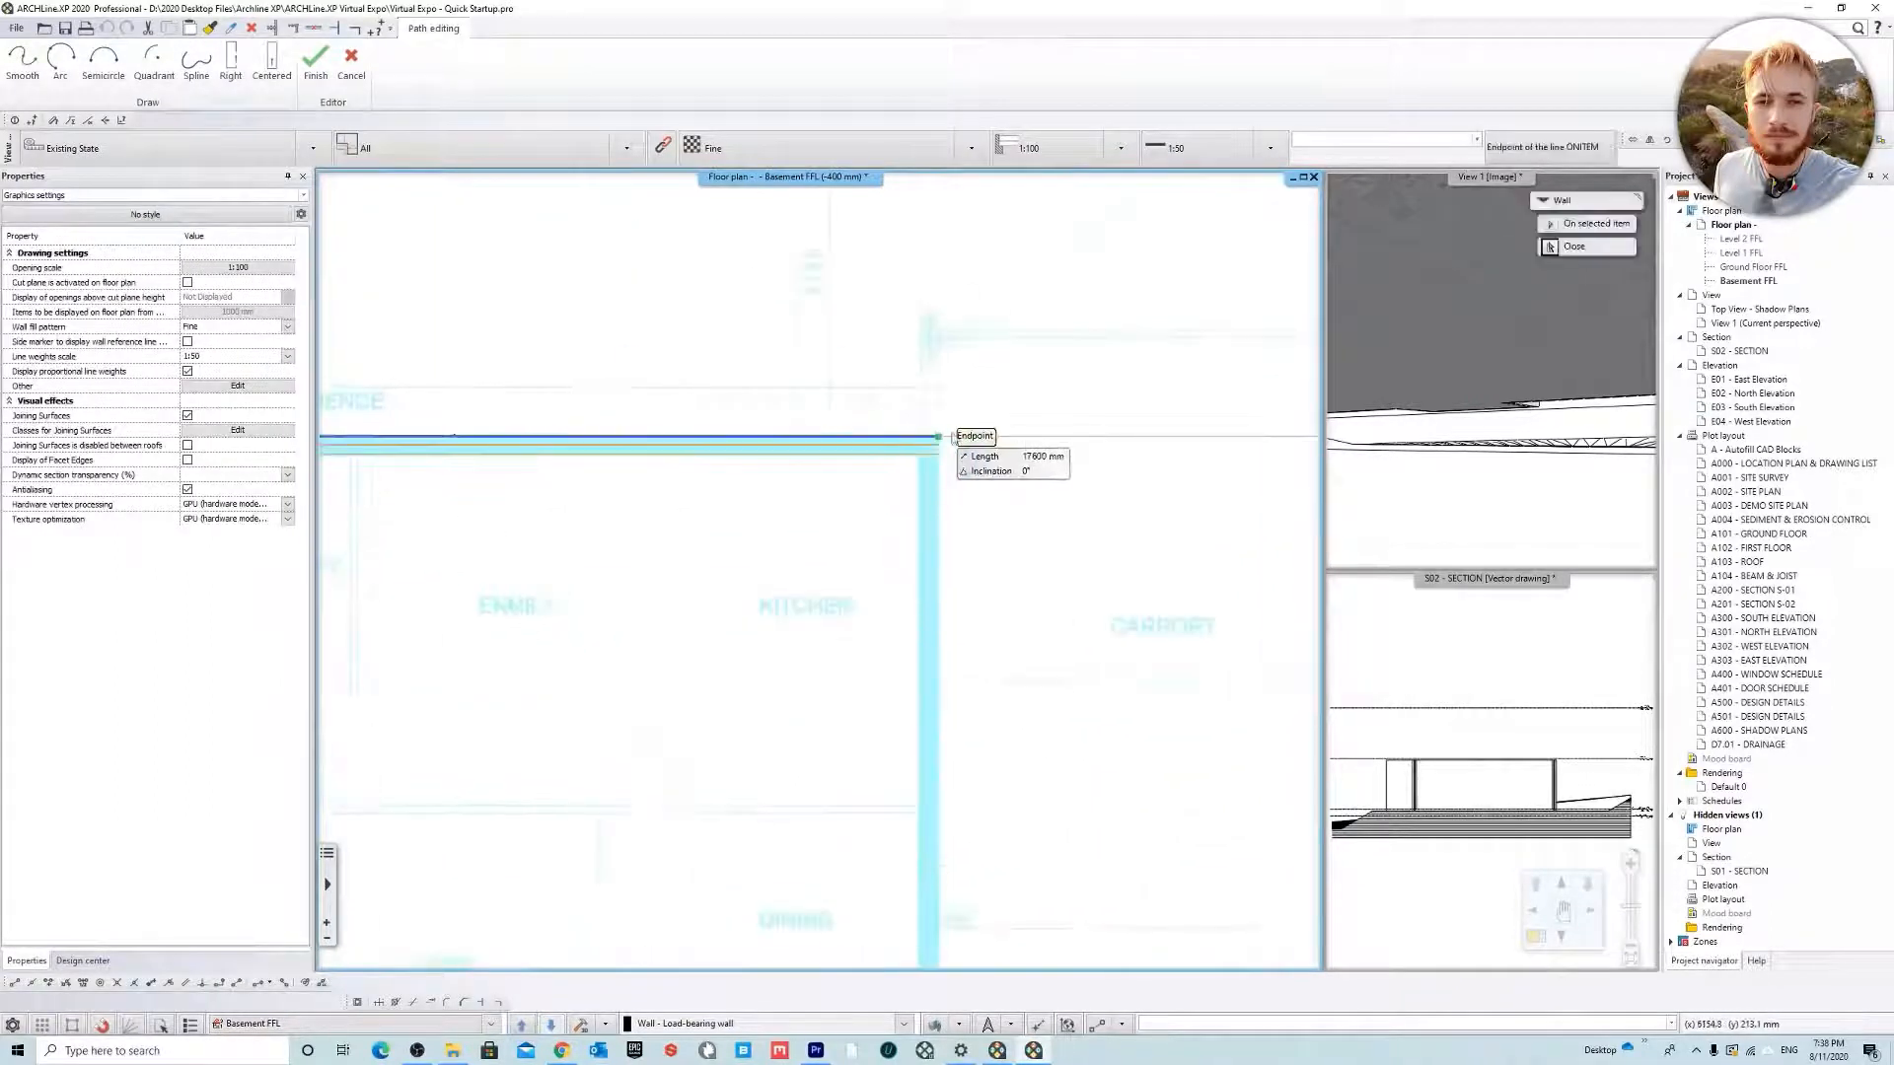
left_click(938, 436)
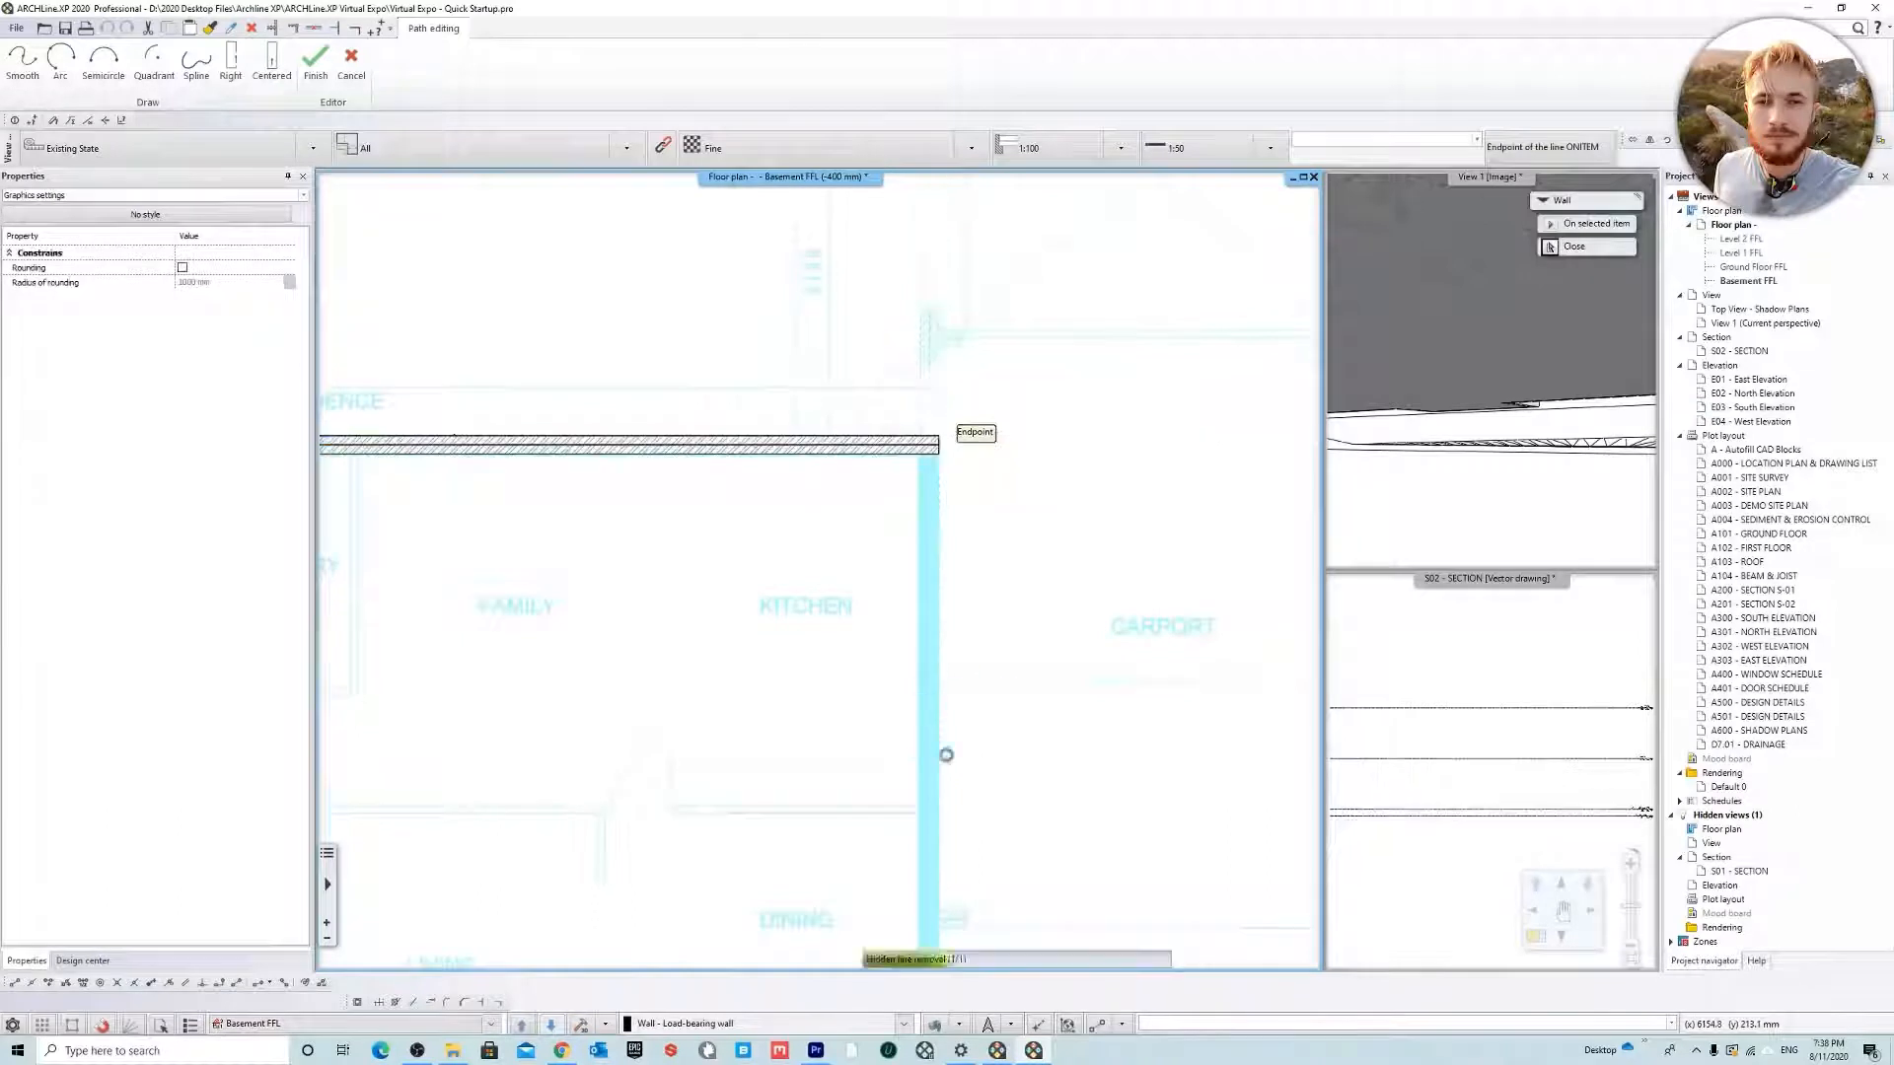
middle_click_drag(950, 819, 933, 497)
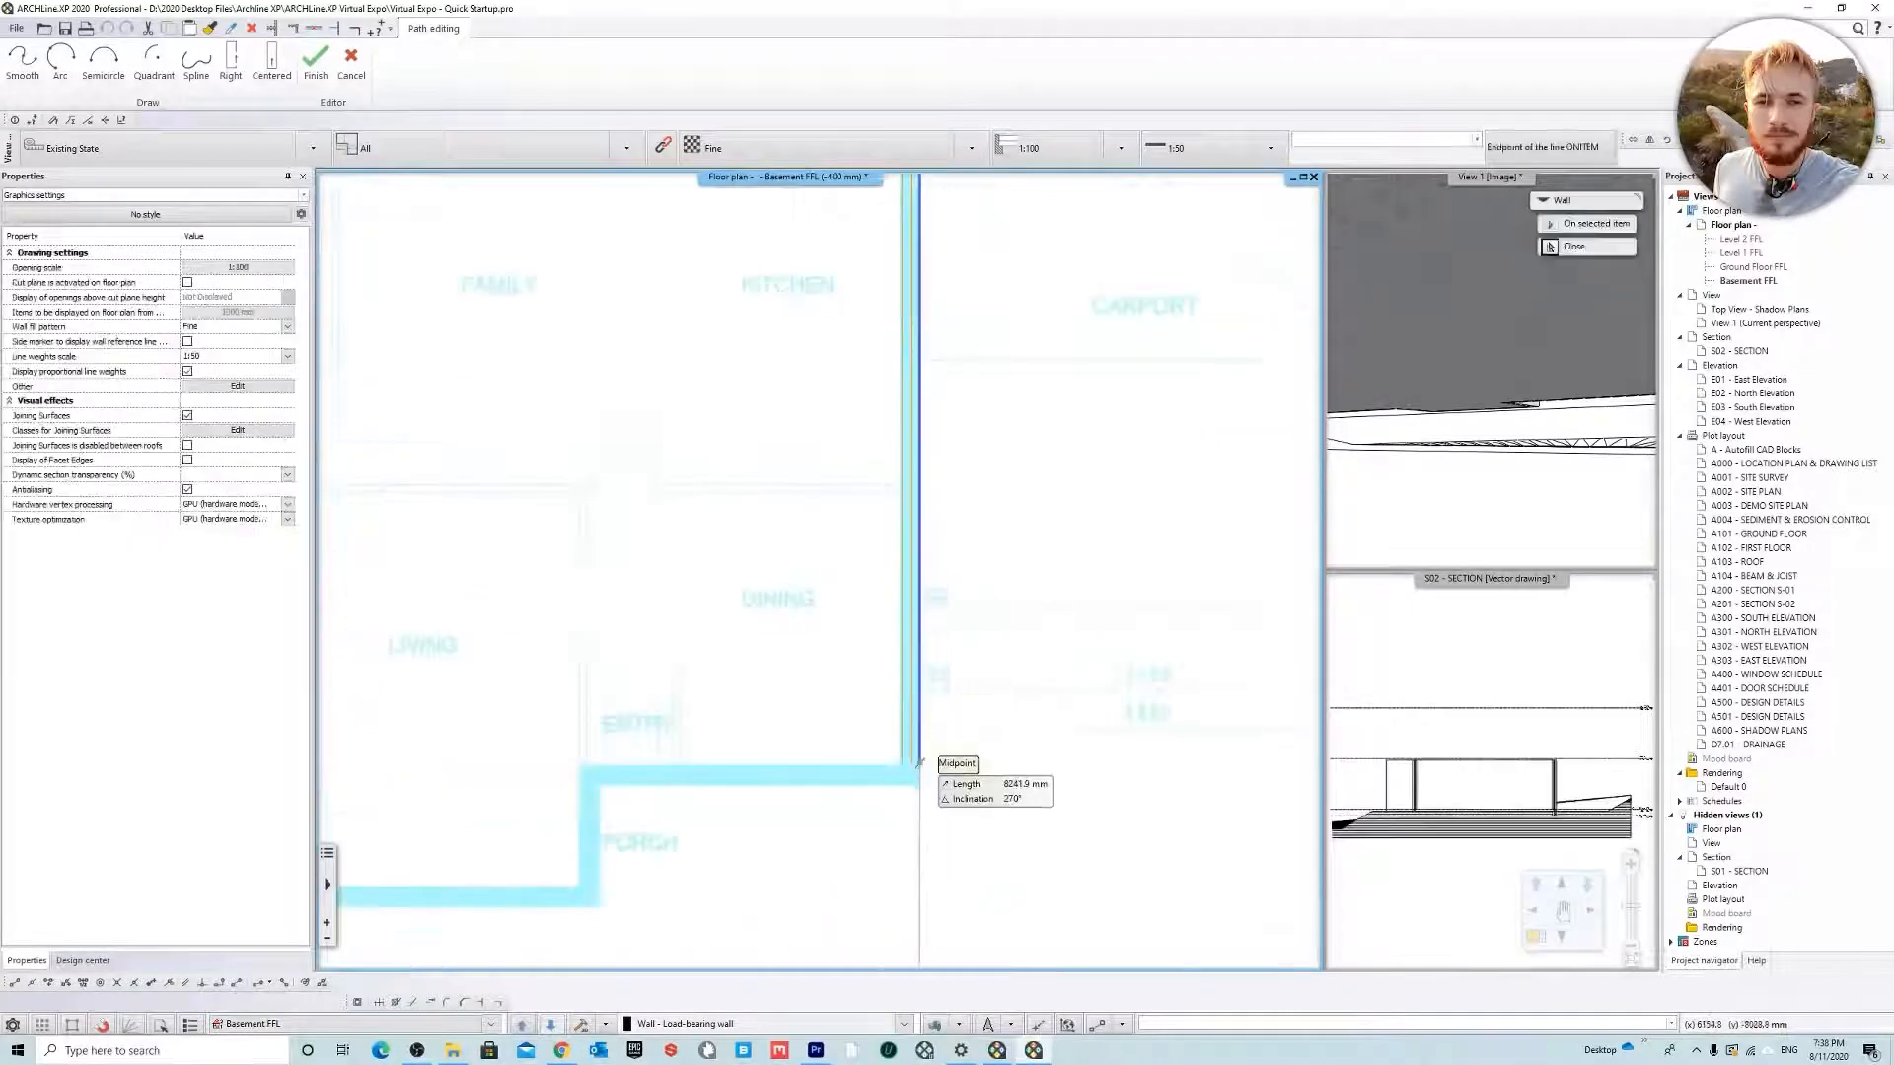
left_click(933, 786)
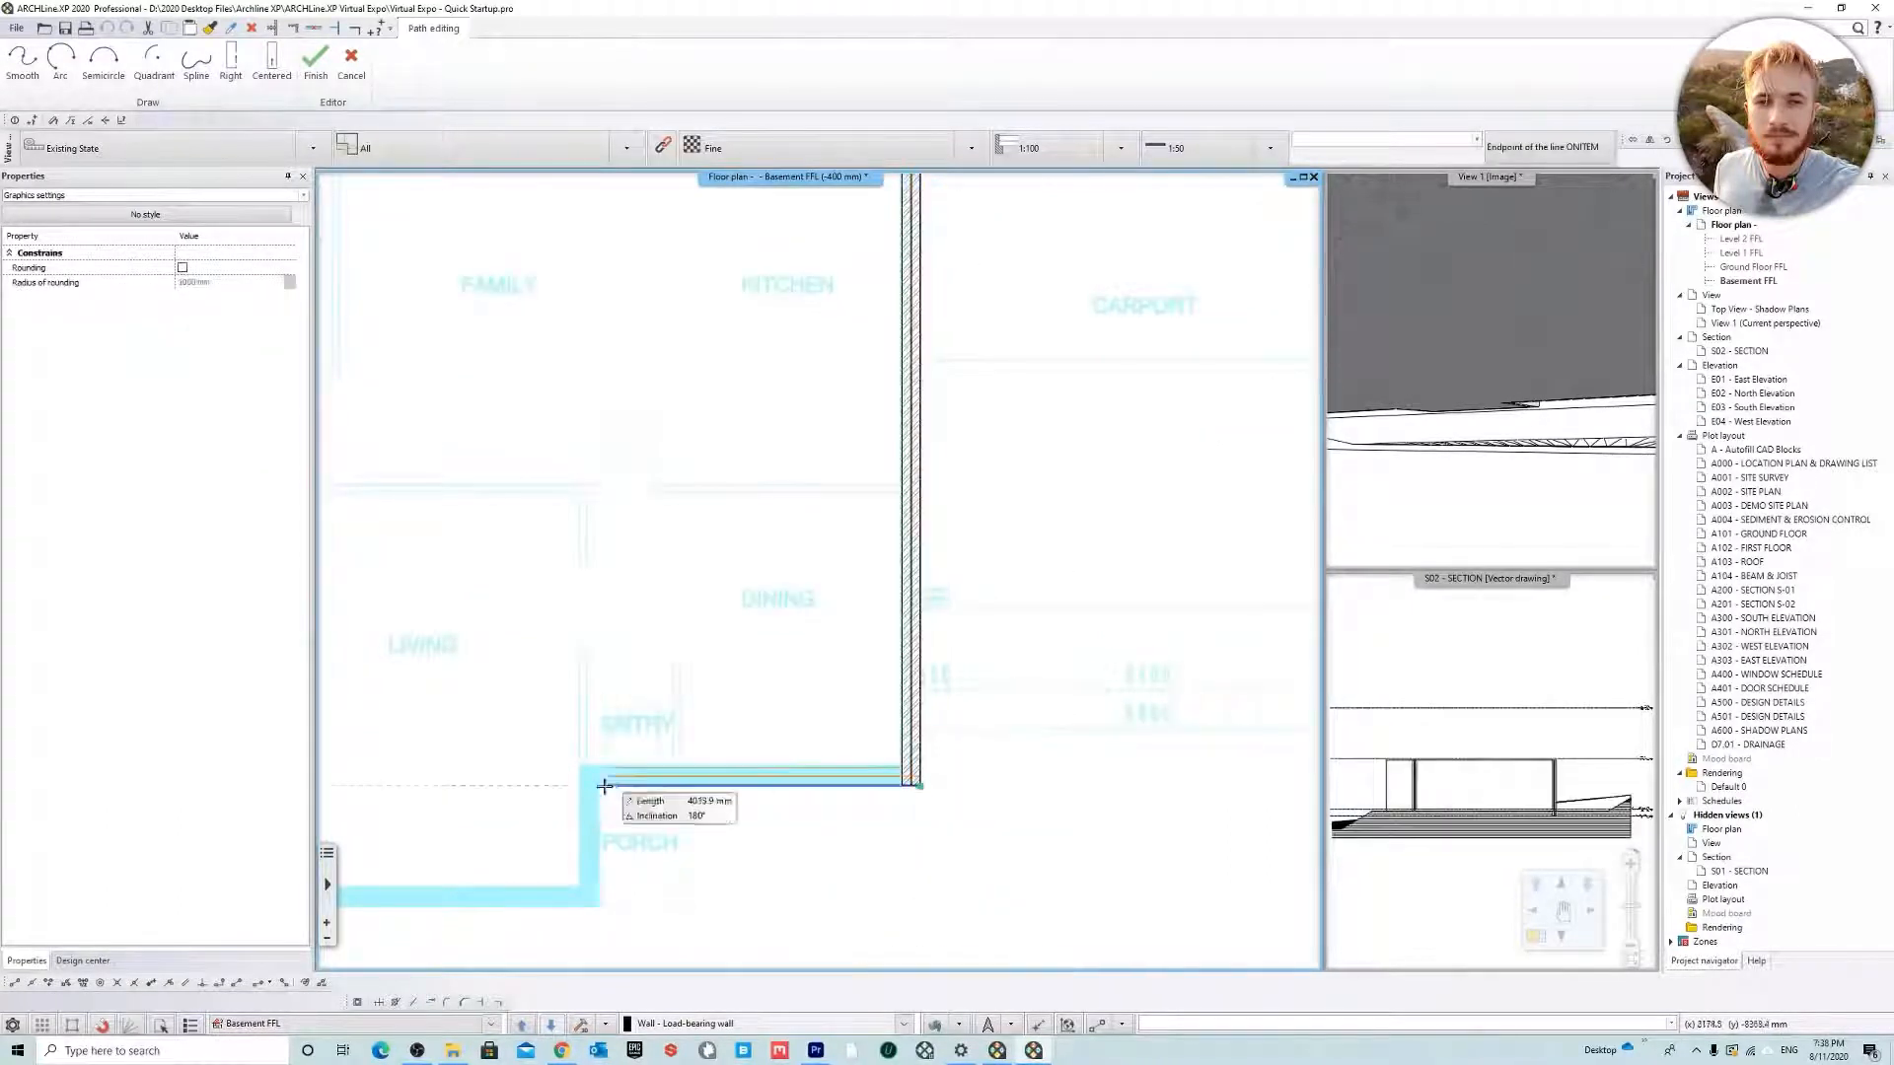
Trace the wall past DINING to the PORCH and around the LIVING projection up to the BED 2 wall line
left_click(598, 786)
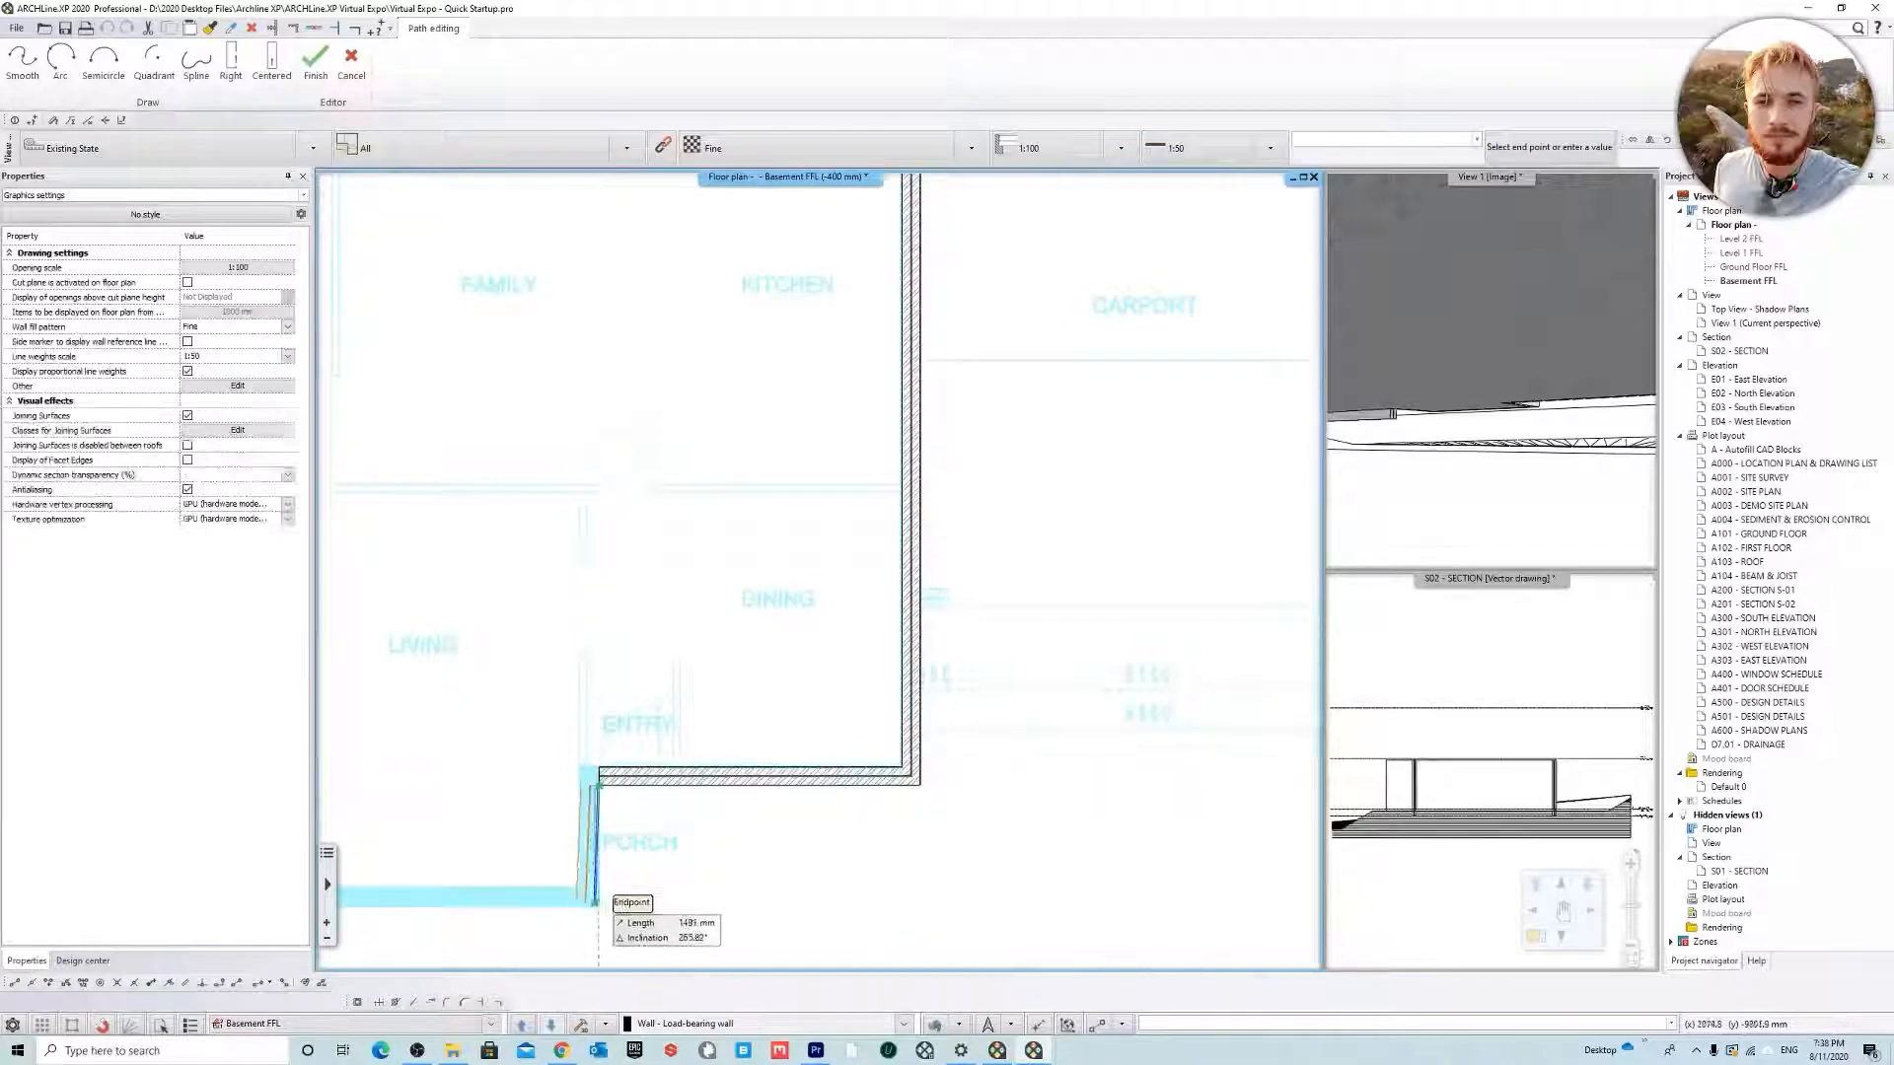
left_click(598, 907)
middle_click_drag(449, 834, 1095, 769)
scroll(1095, 770, "down", 3)
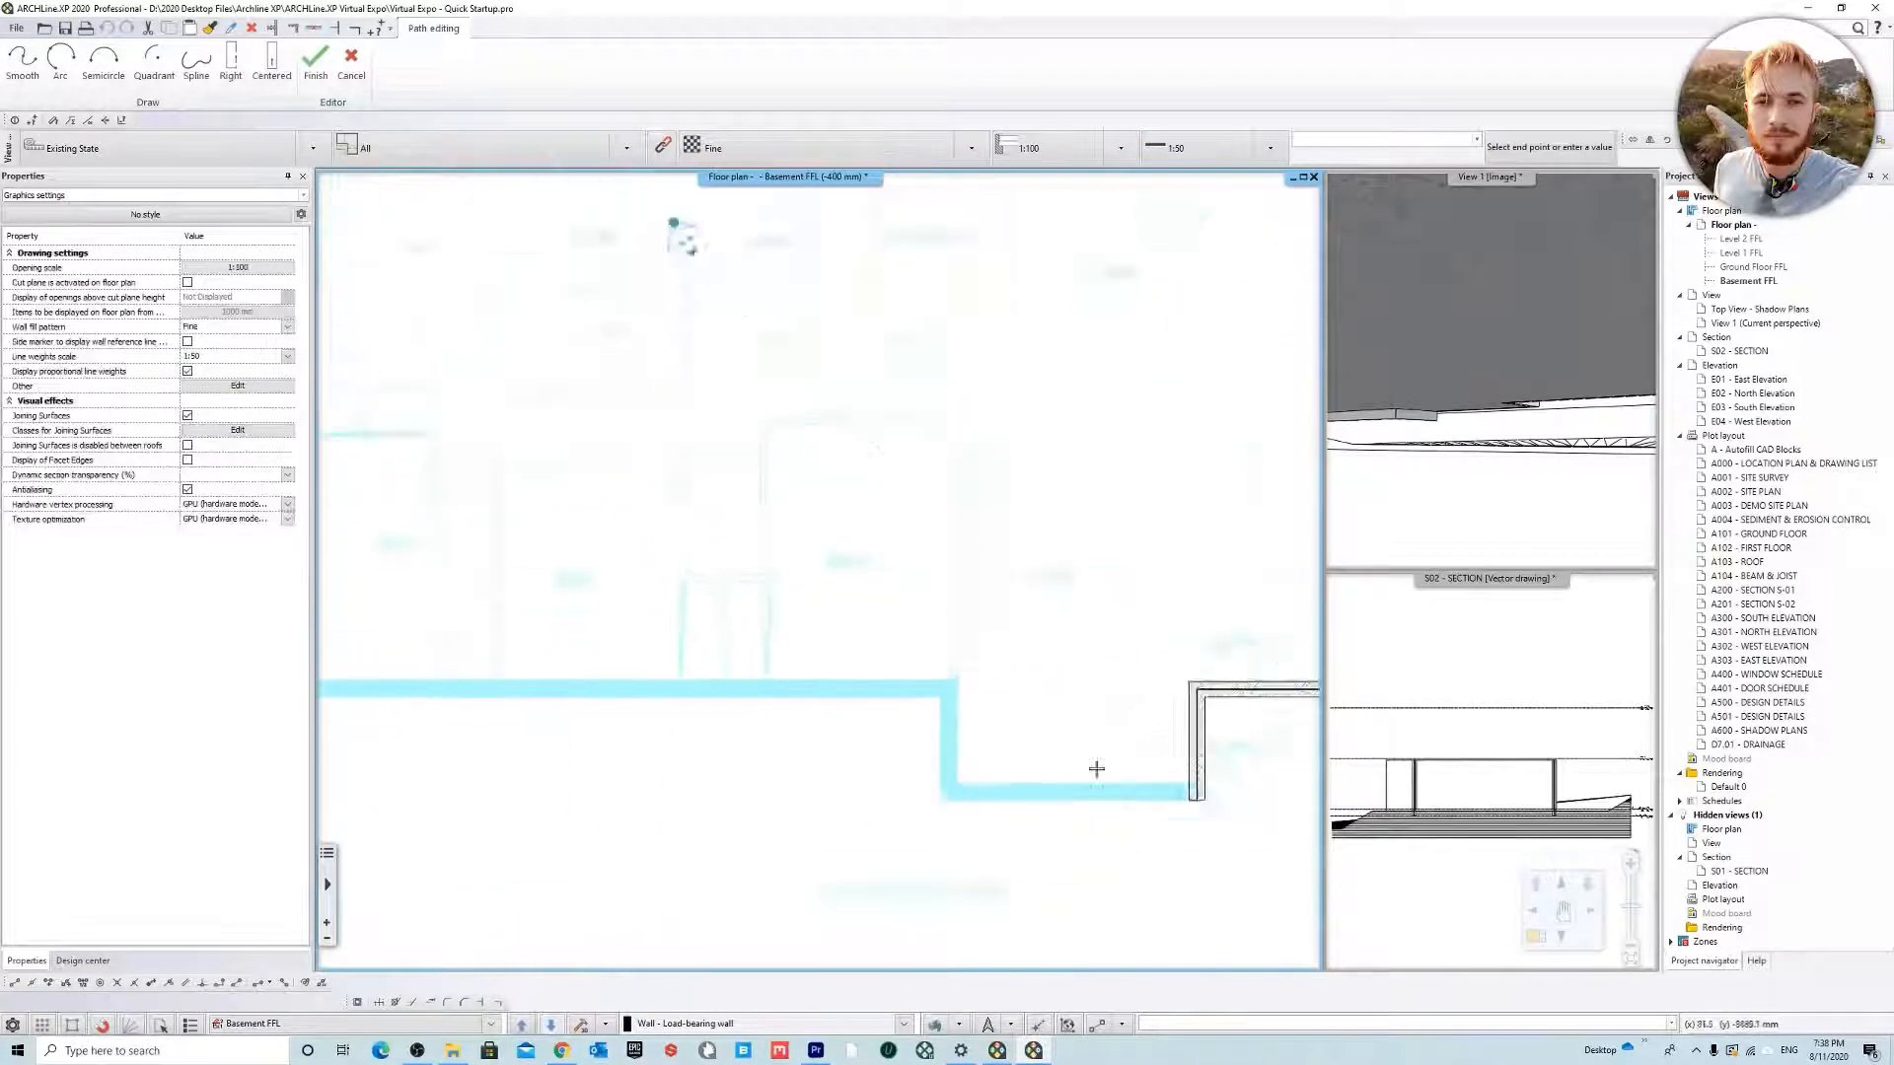
scroll(1056, 755, "up", 3)
left_click(915, 734)
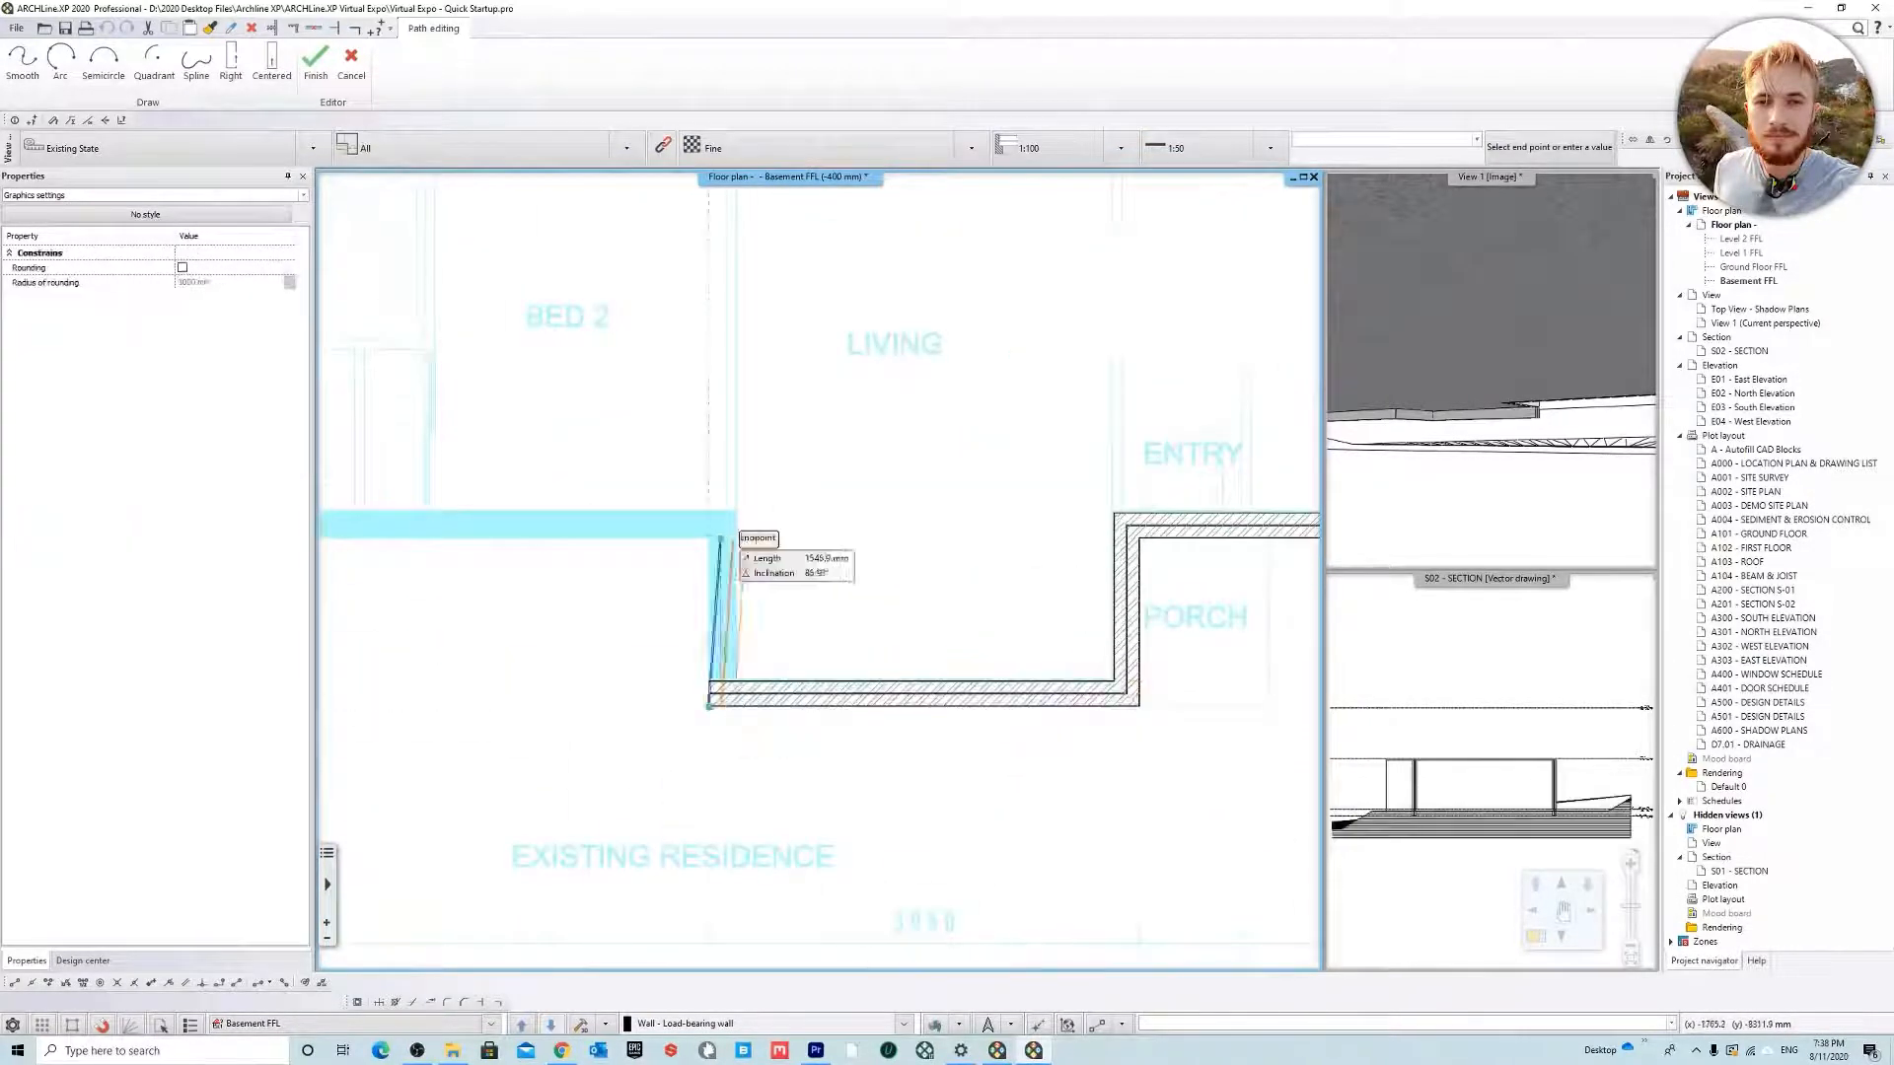
left_click(708, 539)
Close the wall outline with an 8940 mm run back to the outer BED 3 corner and finish the wall
middle_click_drag(426, 425, 964, 647)
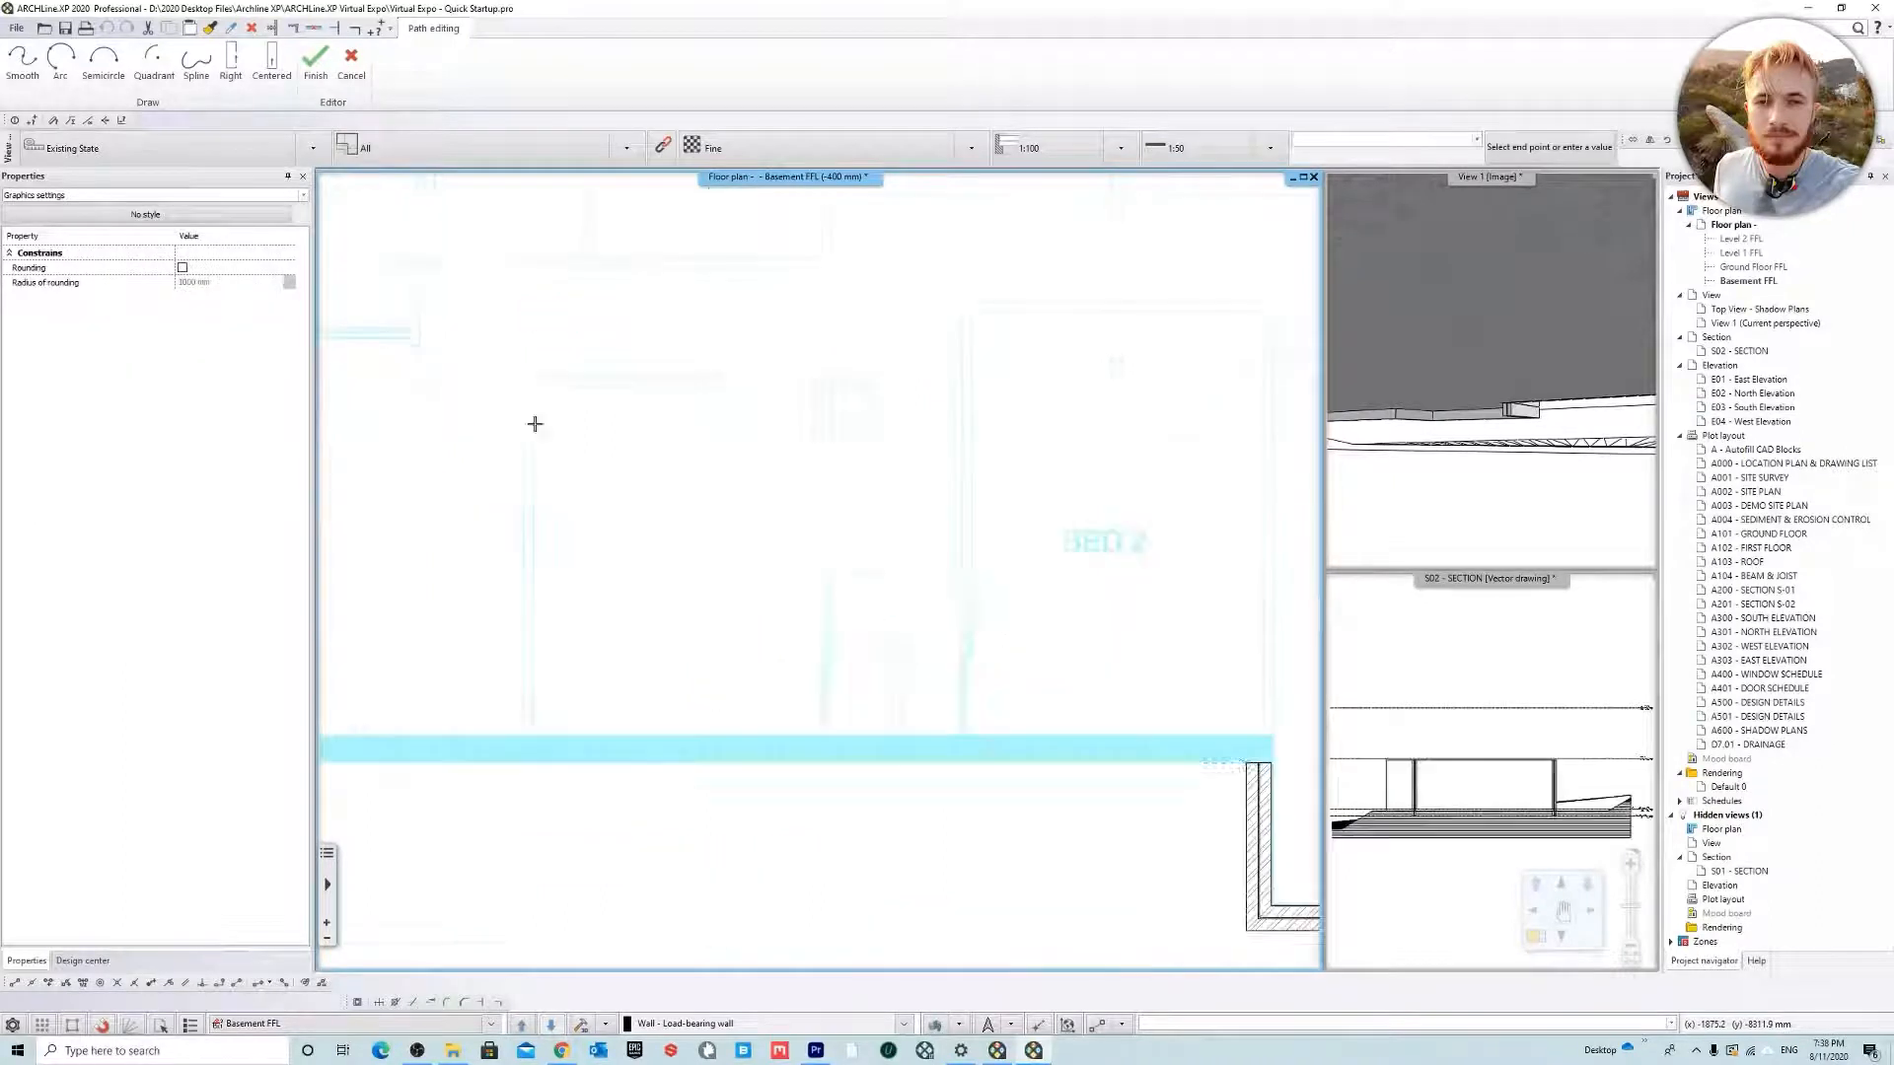
middle_click_drag(716, 486, 1154, 496)
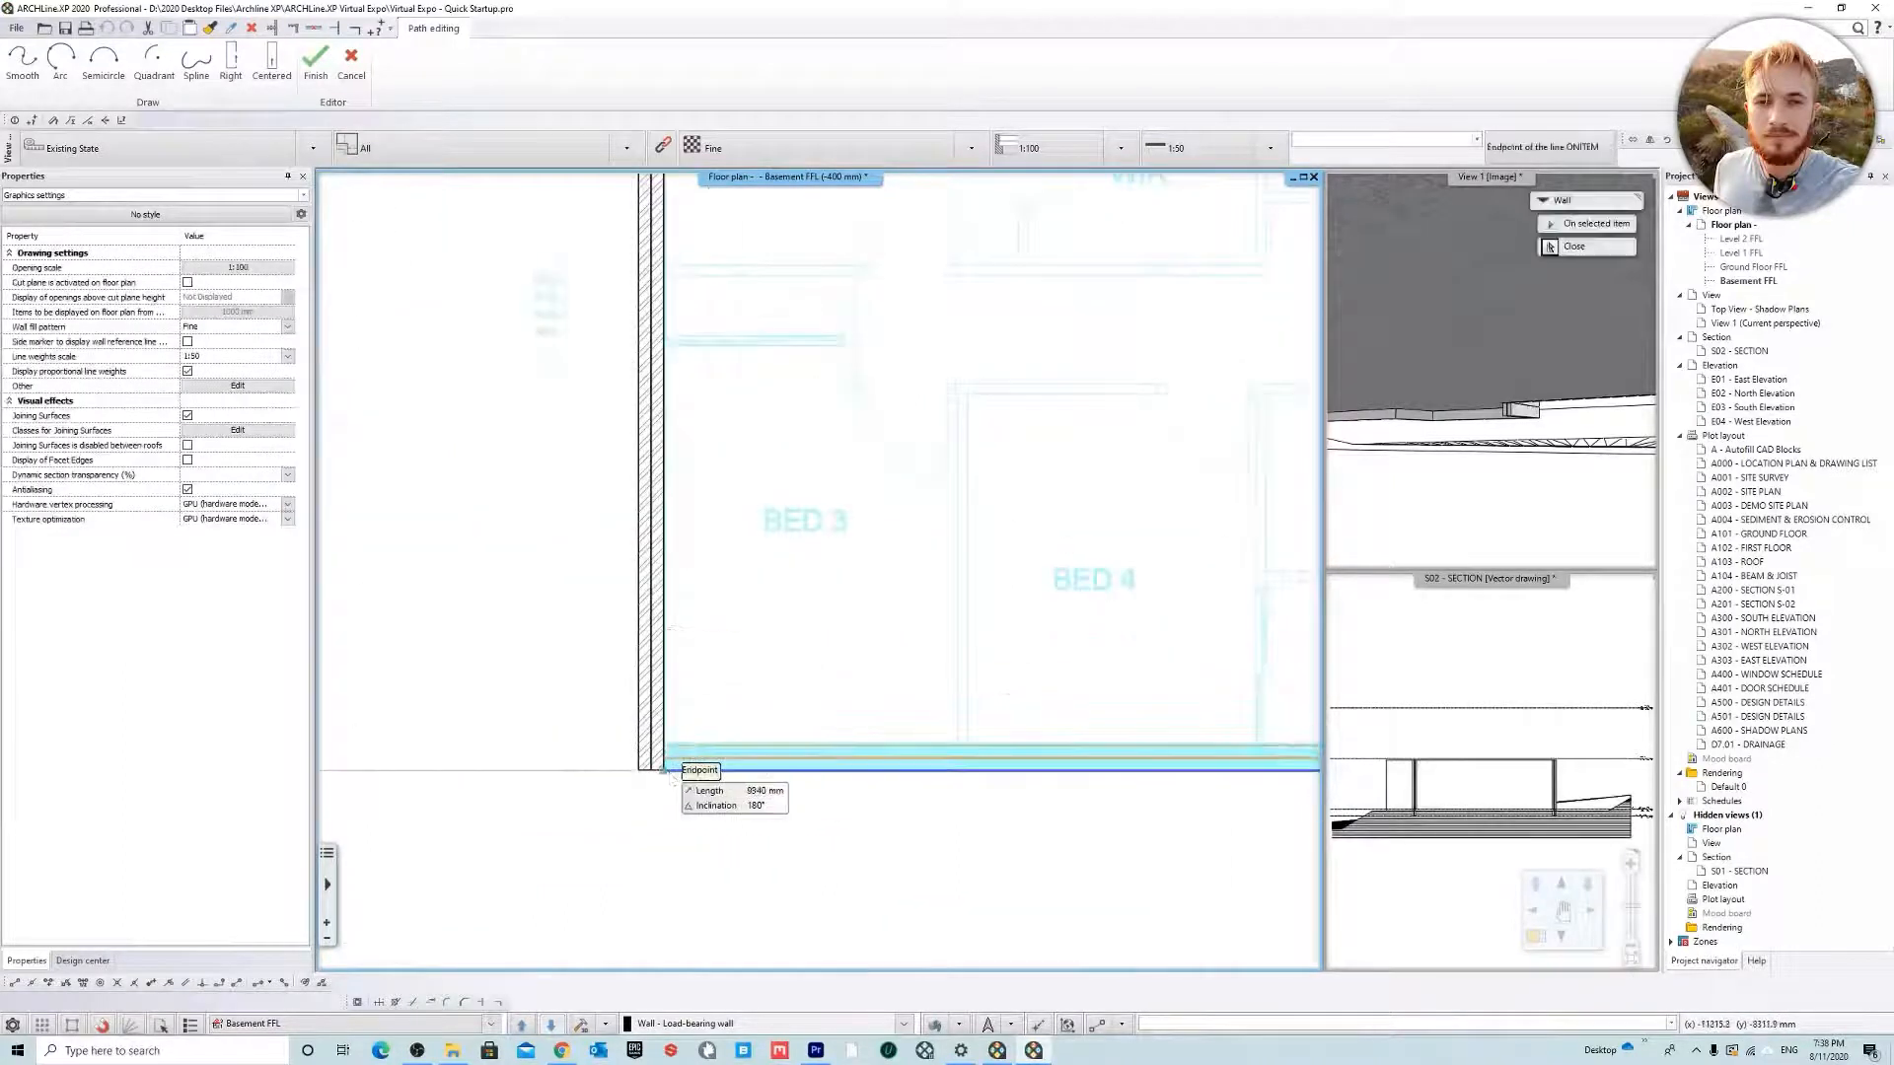
left_click(665, 772)
left_click(926, 775)
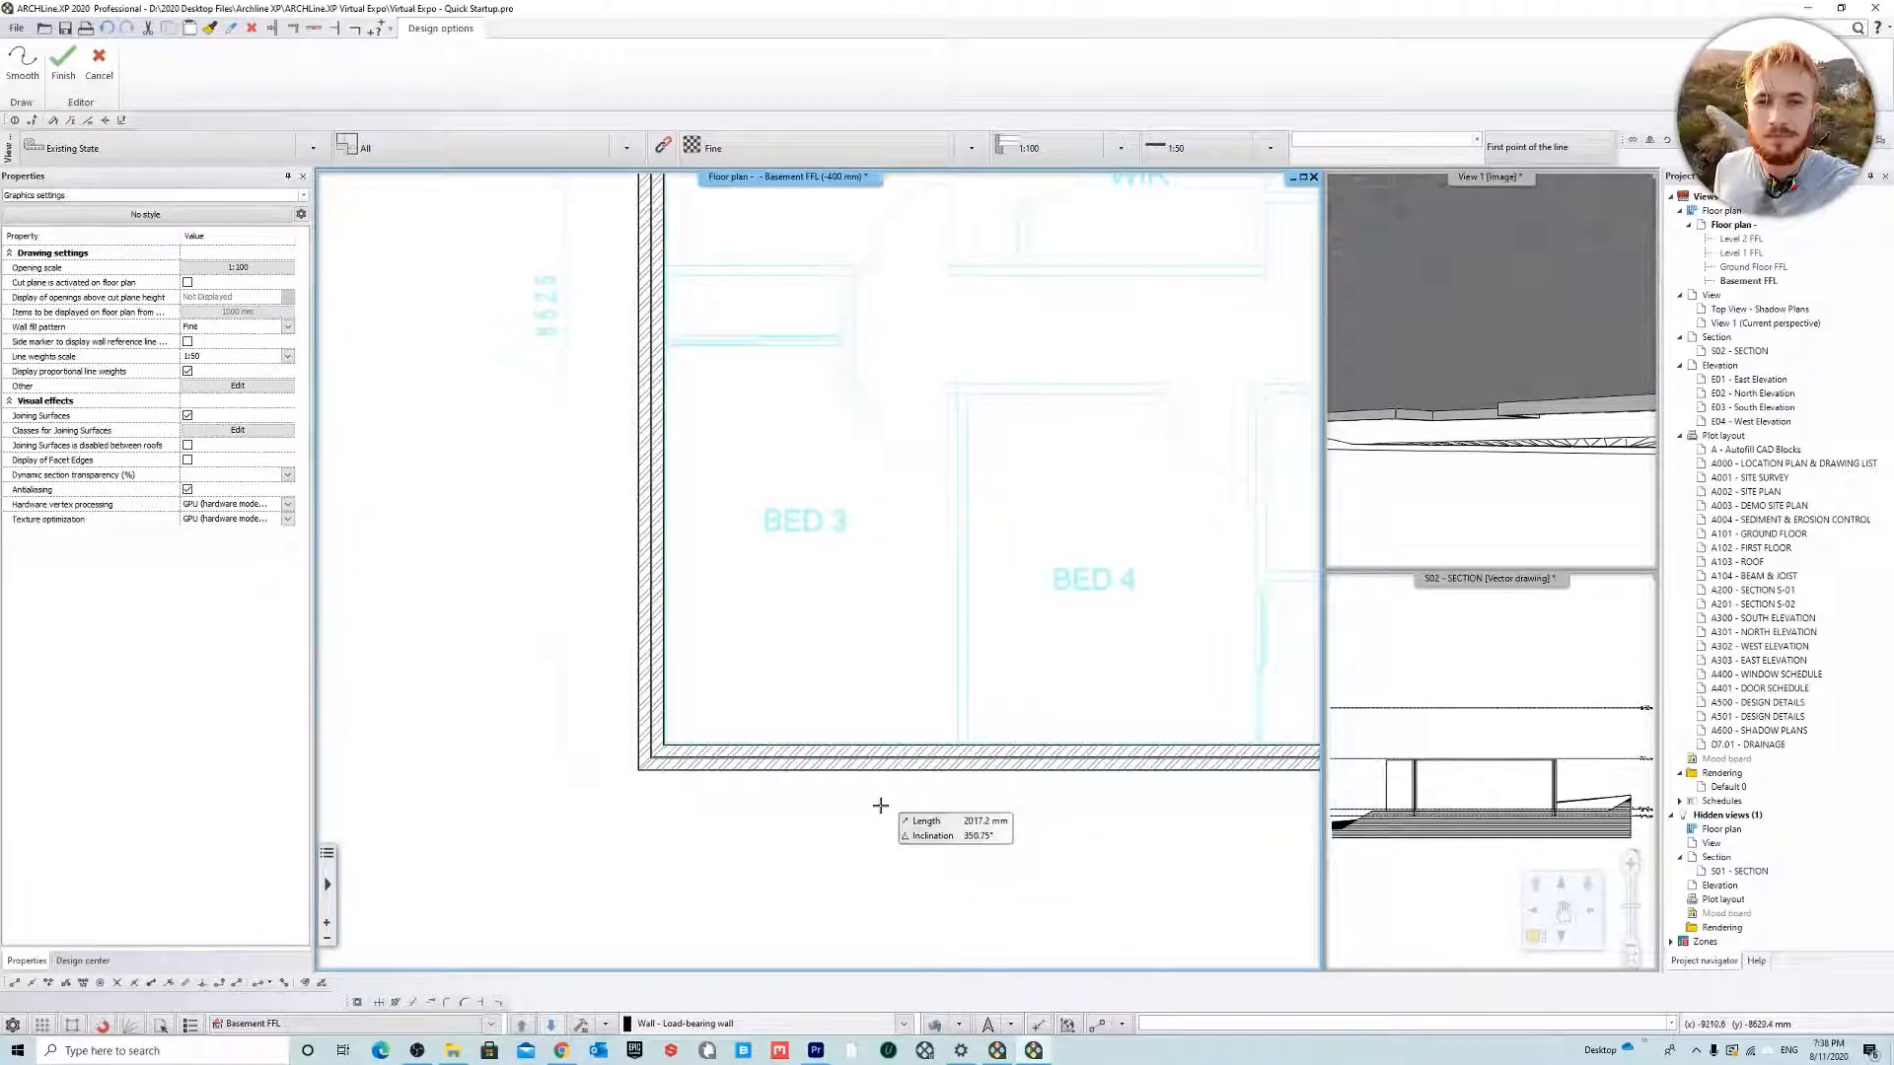
key("Escape")
Magnify the S02 - SECTION view and examine the new basement wall beneath the ground floor slab and external walls
left_click(1389, 696)
right_click(1462, 582)
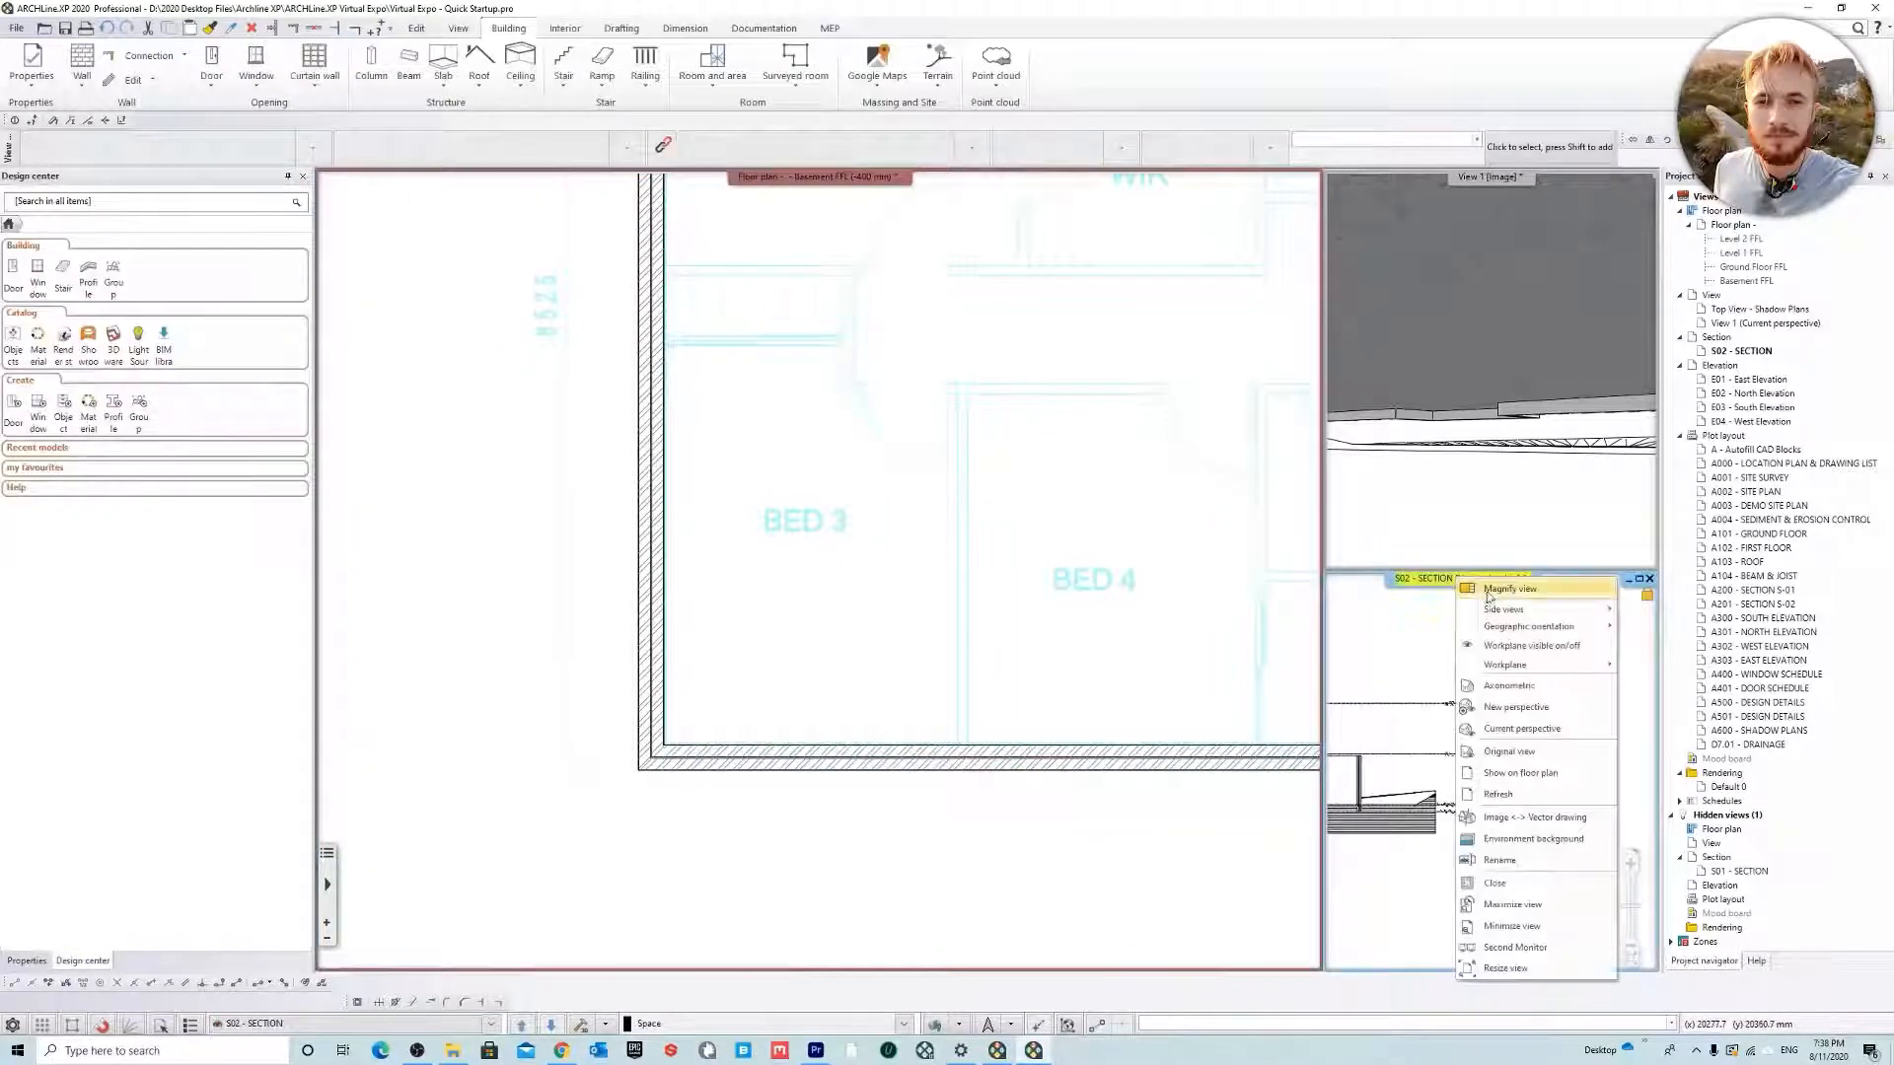
left_click(1489, 589)
scroll(828, 651, "up", 5)
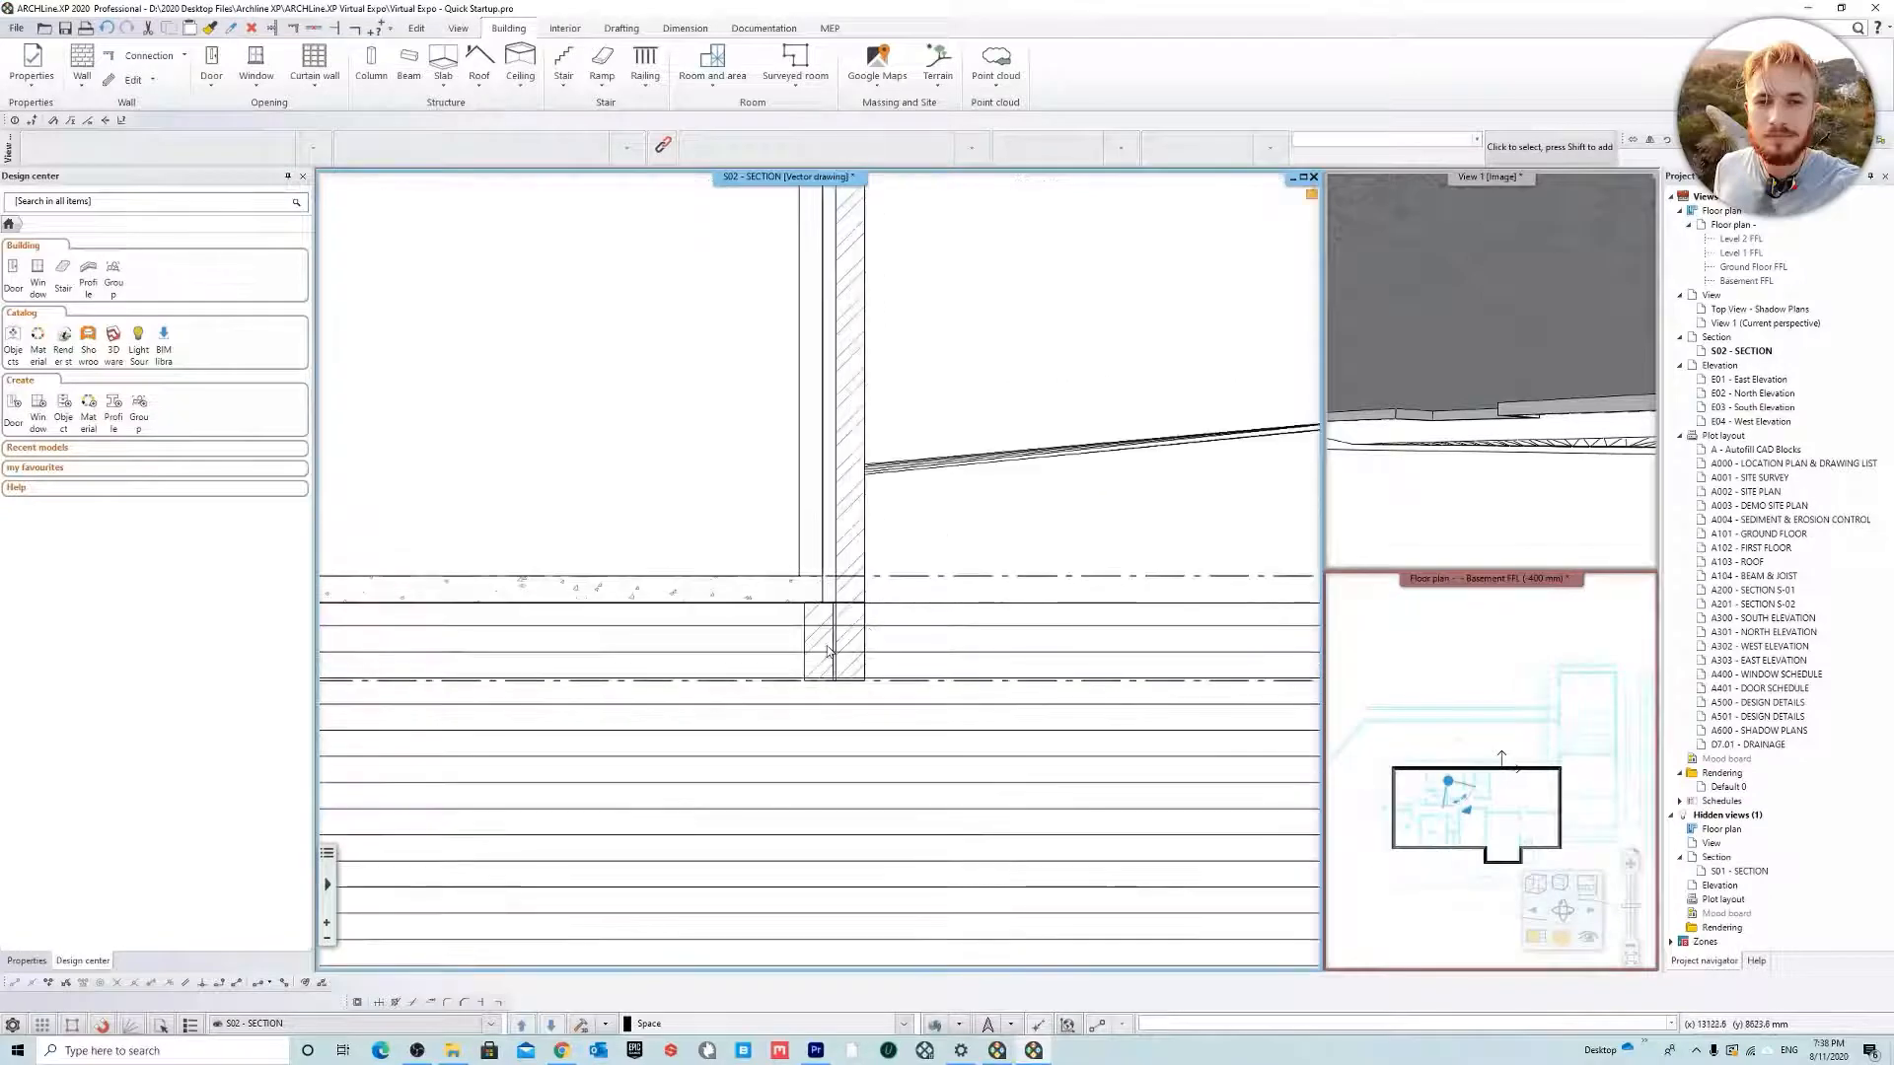
scroll(823, 612, "up", 2)
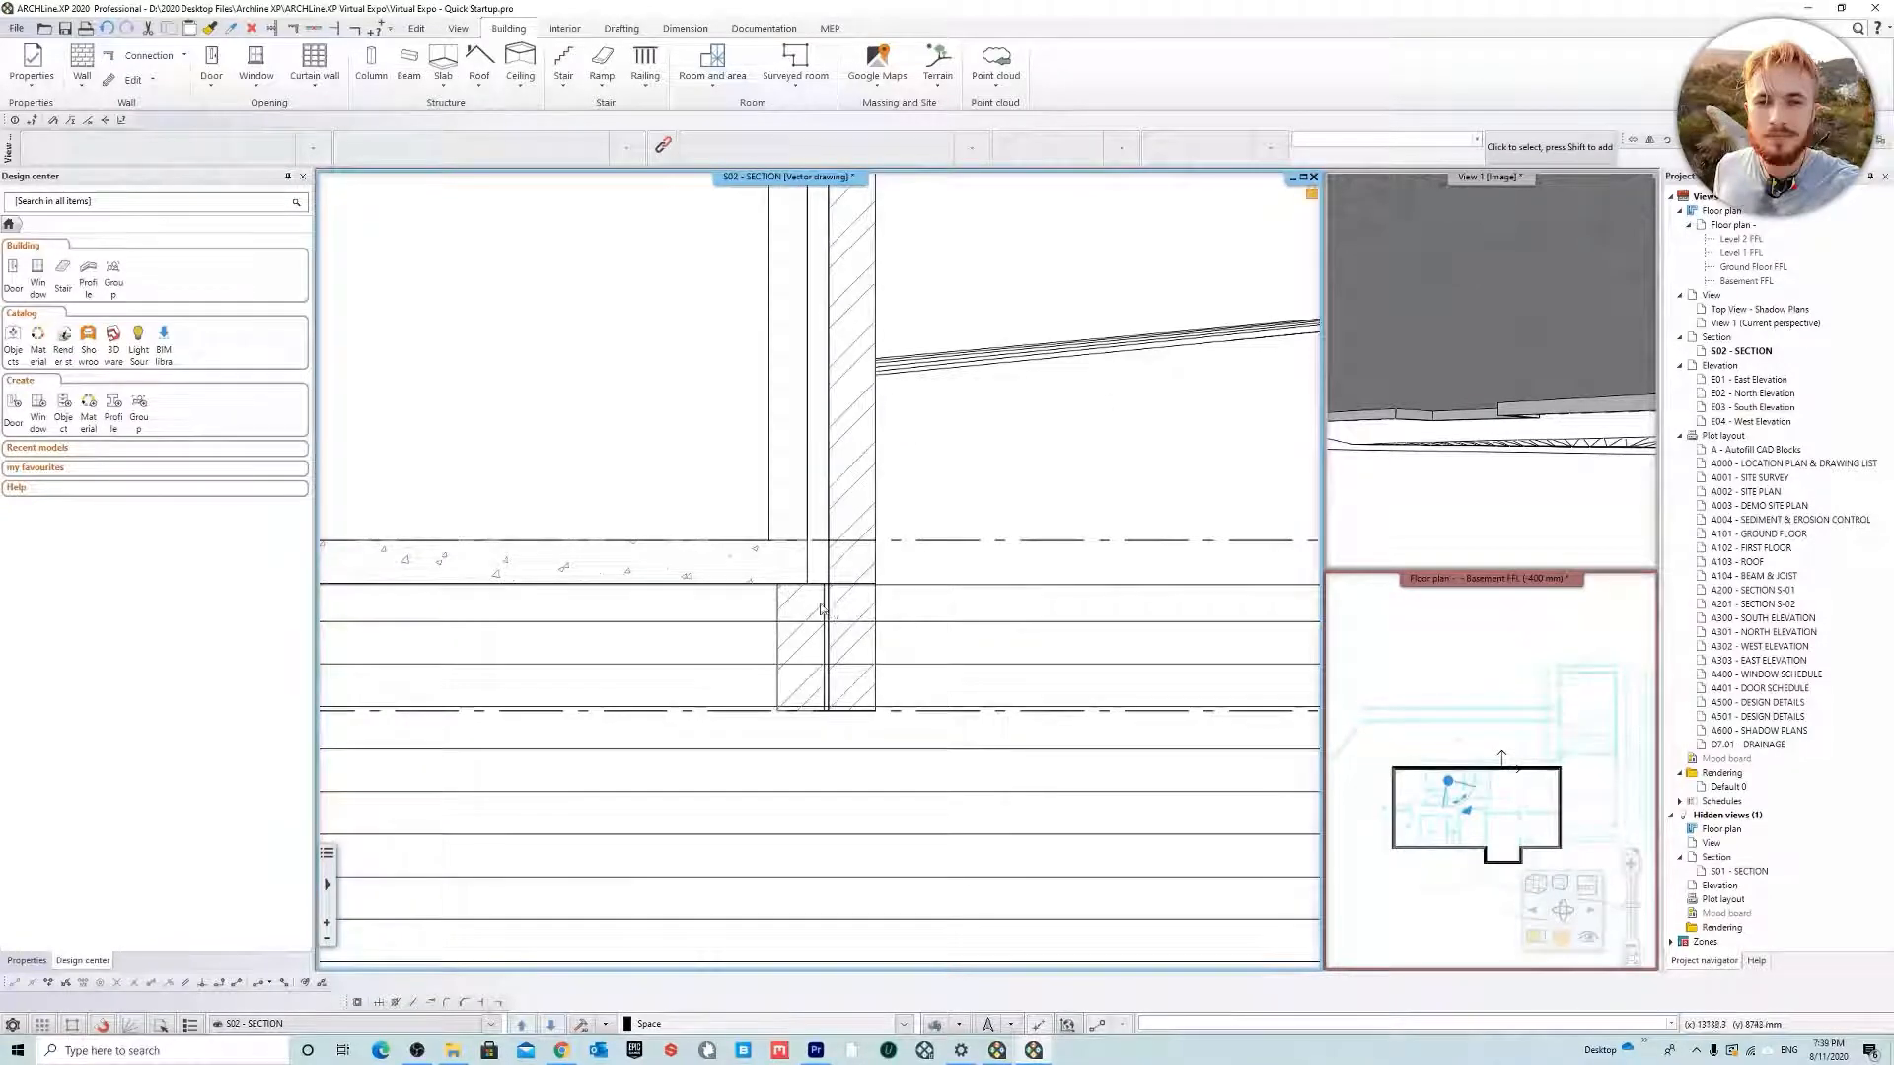
scroll(858, 608, "down", 2)
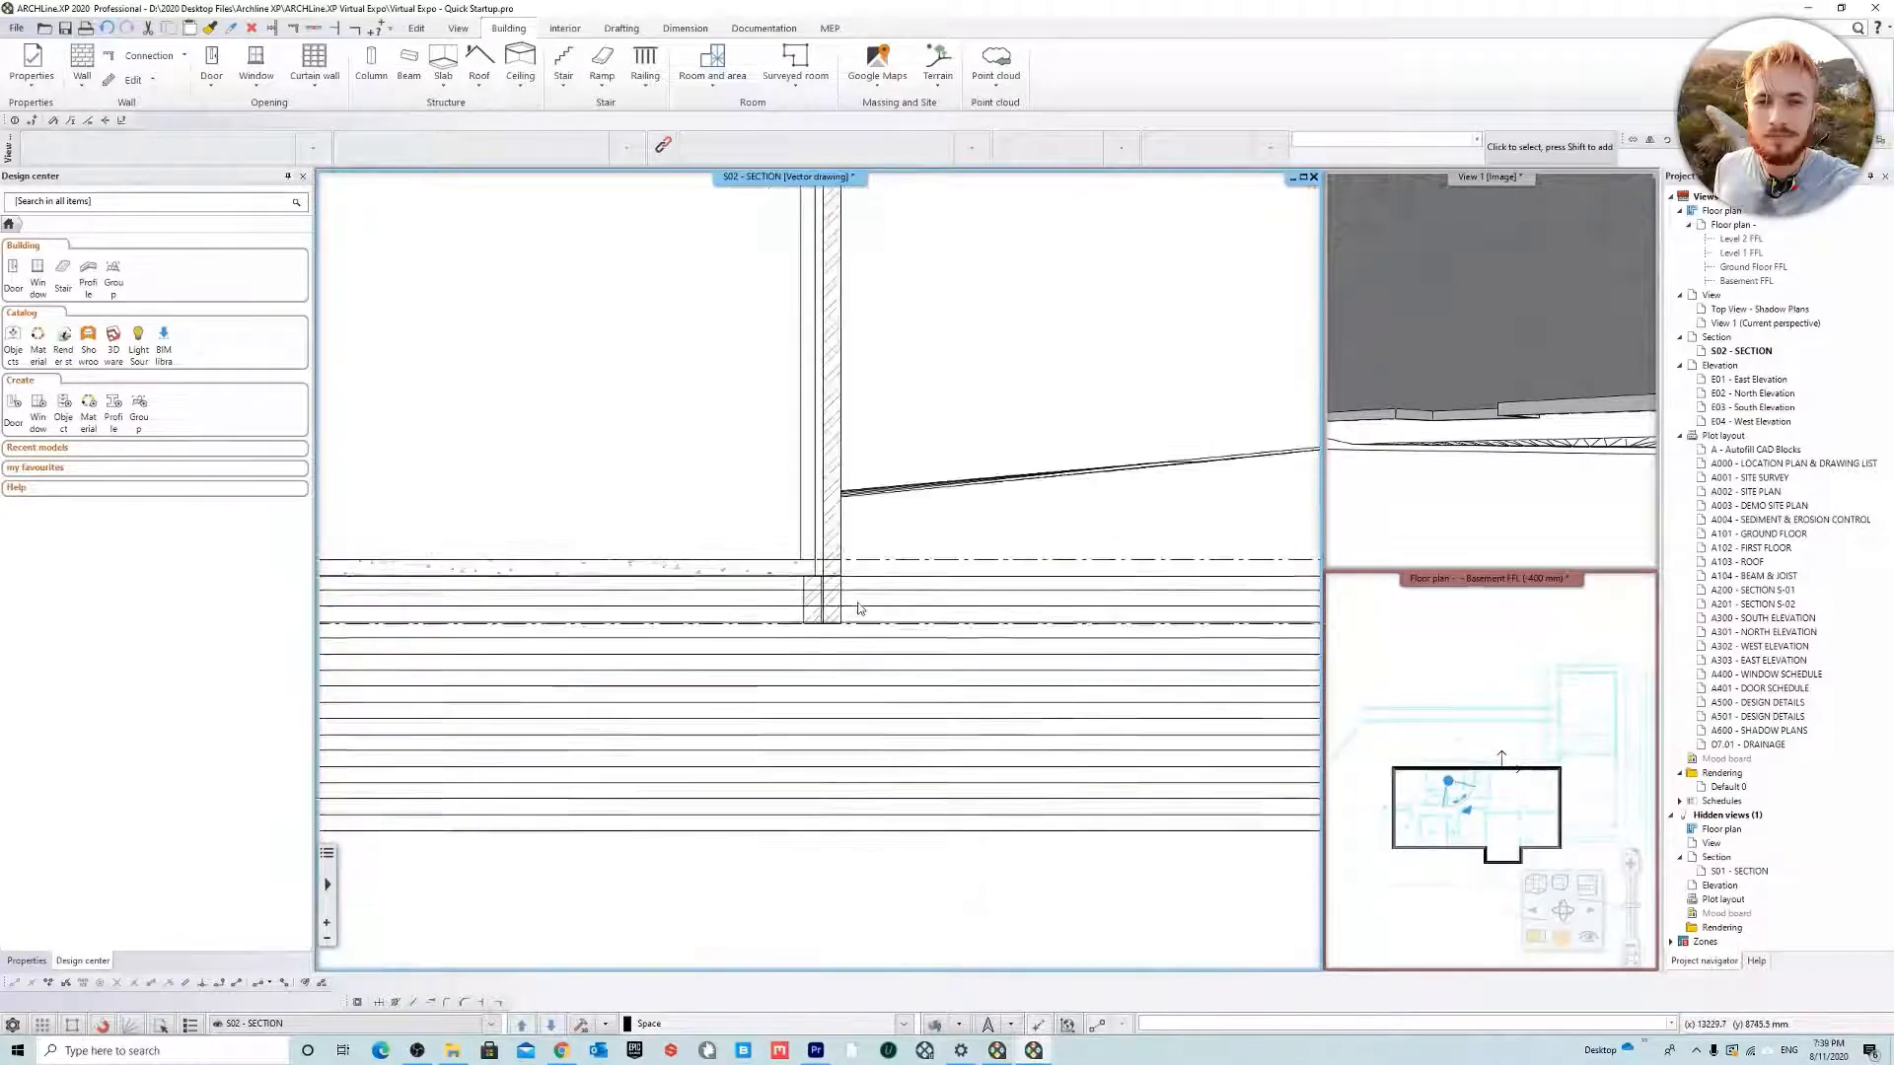
scroll(731, 536, "down", 3)
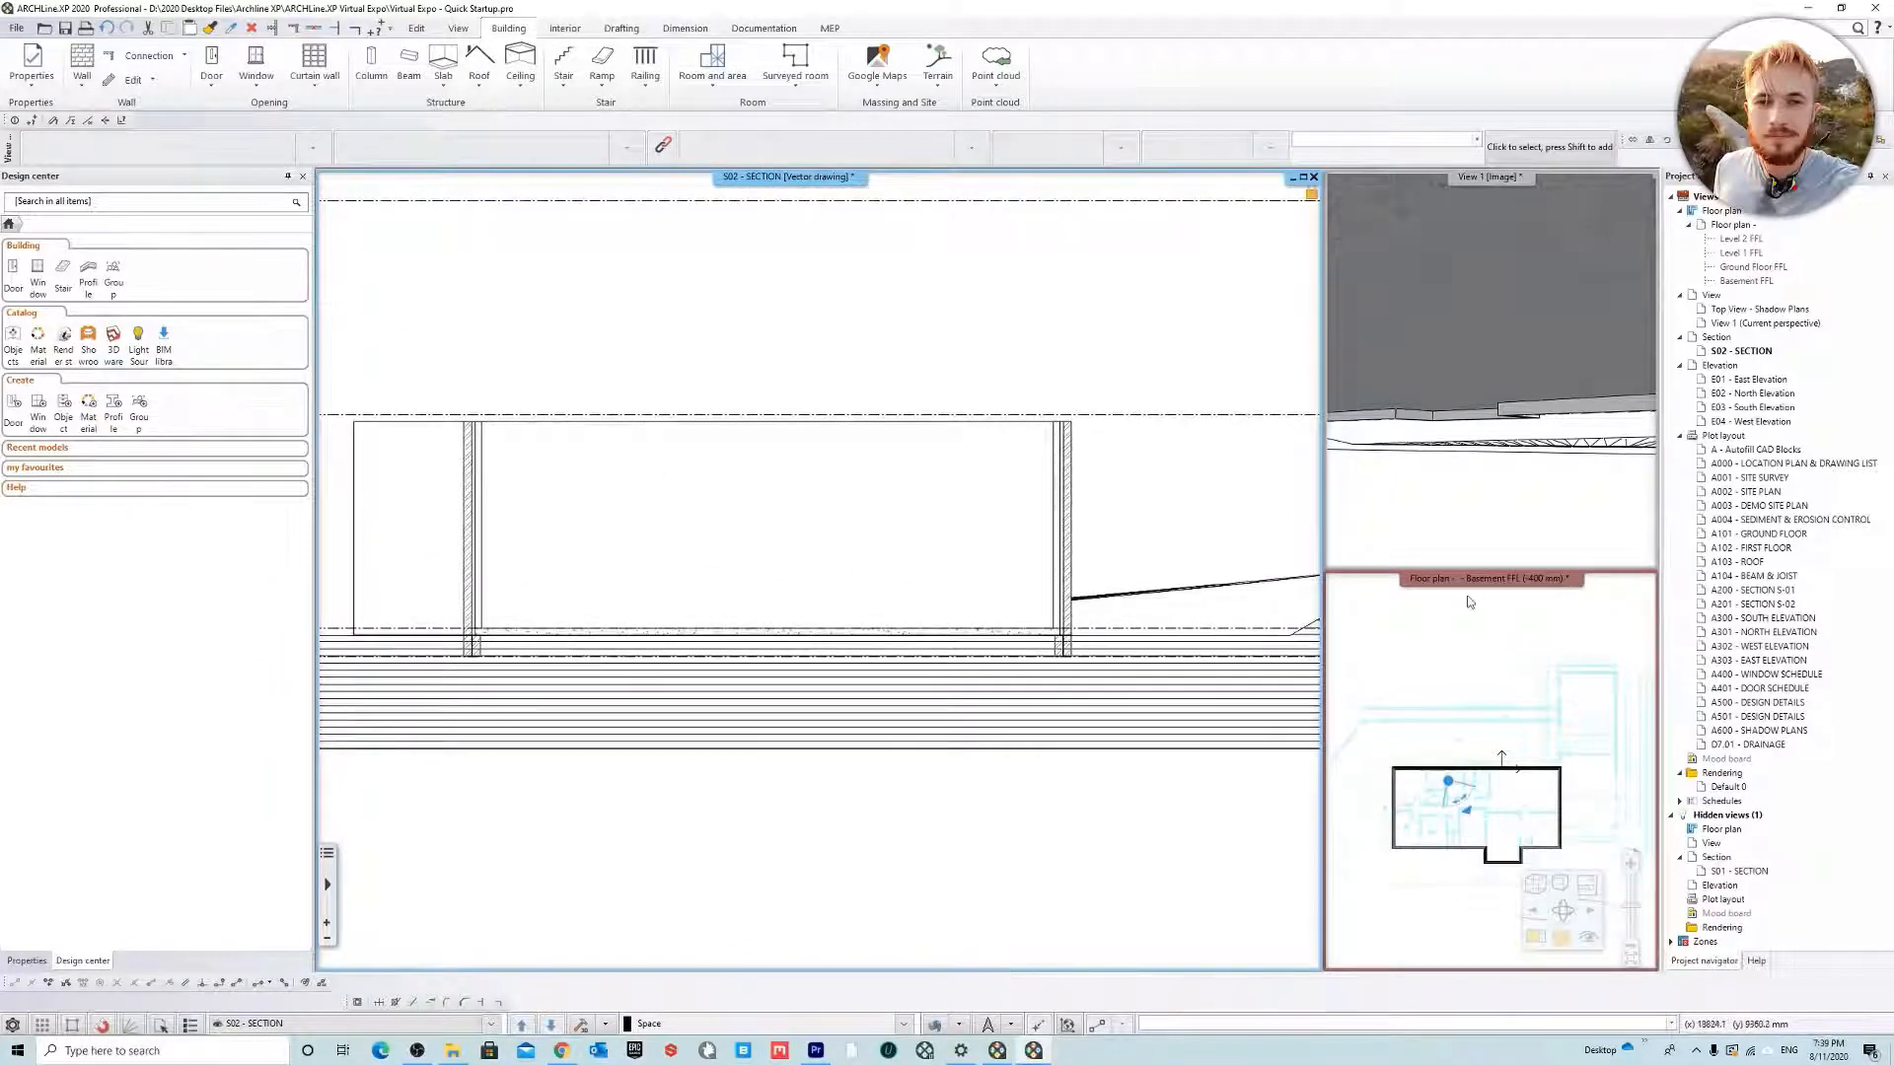
Magnify the View 1 perspective and orbit the model to inspect the walls in 3D
right_click(1467, 190)
left_click(1490, 195)
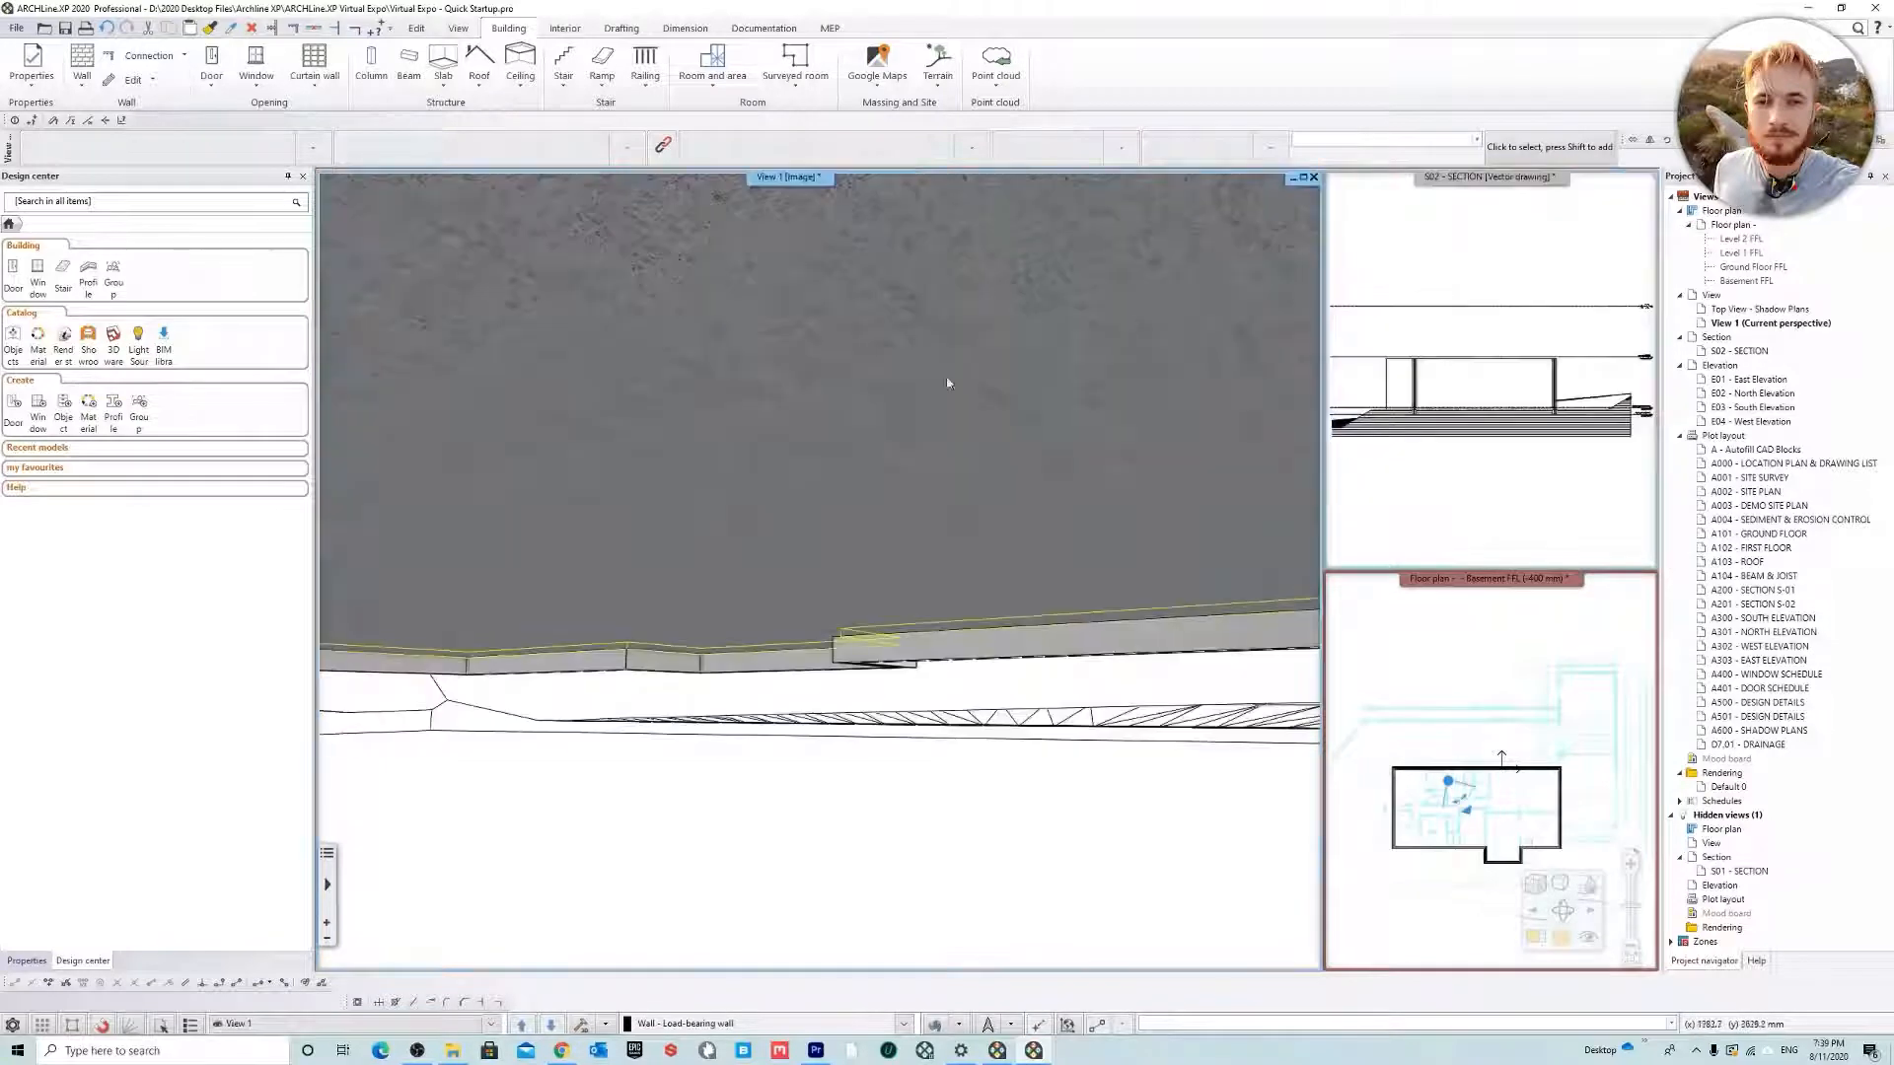
middle_click_drag(1026, 424, 963, 449)
Magnify the Basement FFL floor plan and check the brick wall perimeter against the existing building underlay
left_click(1470, 579)
right_click(1471, 580)
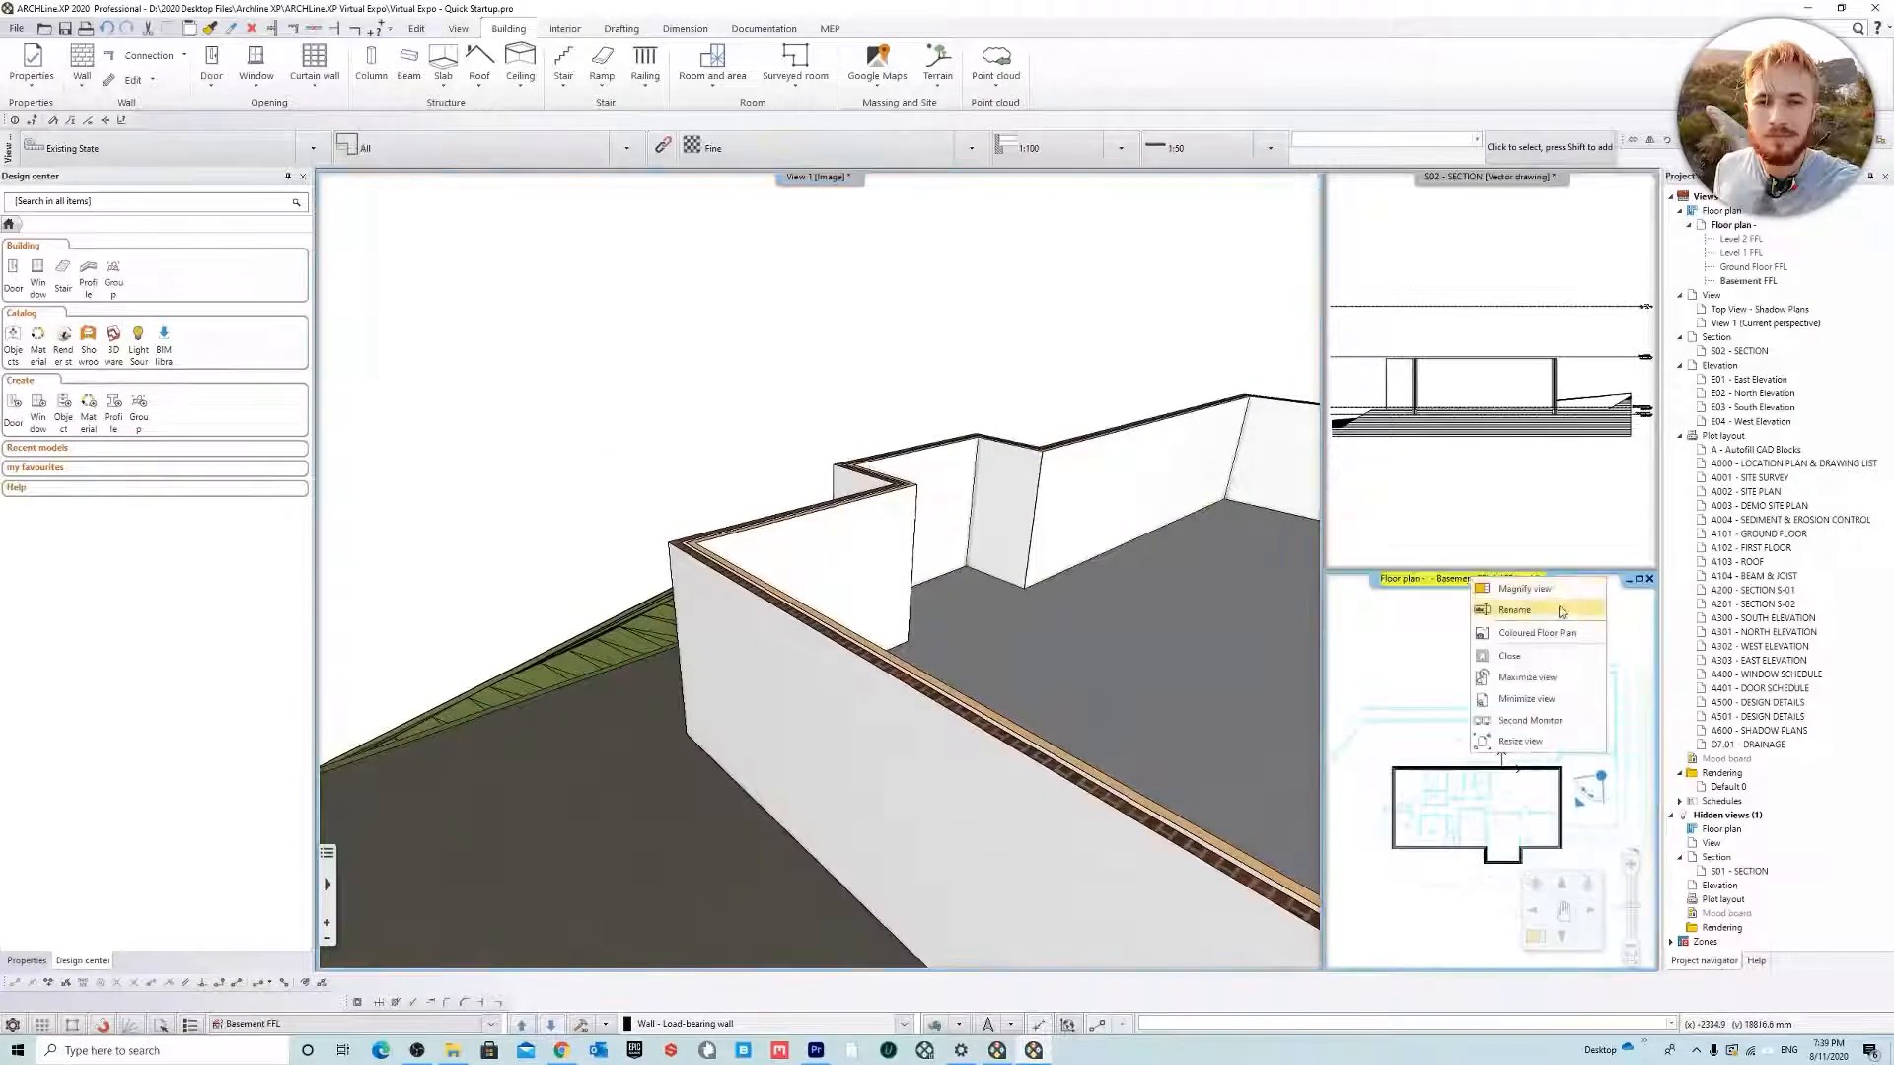
left_click(1550, 590)
scroll(846, 655, "up", 6)
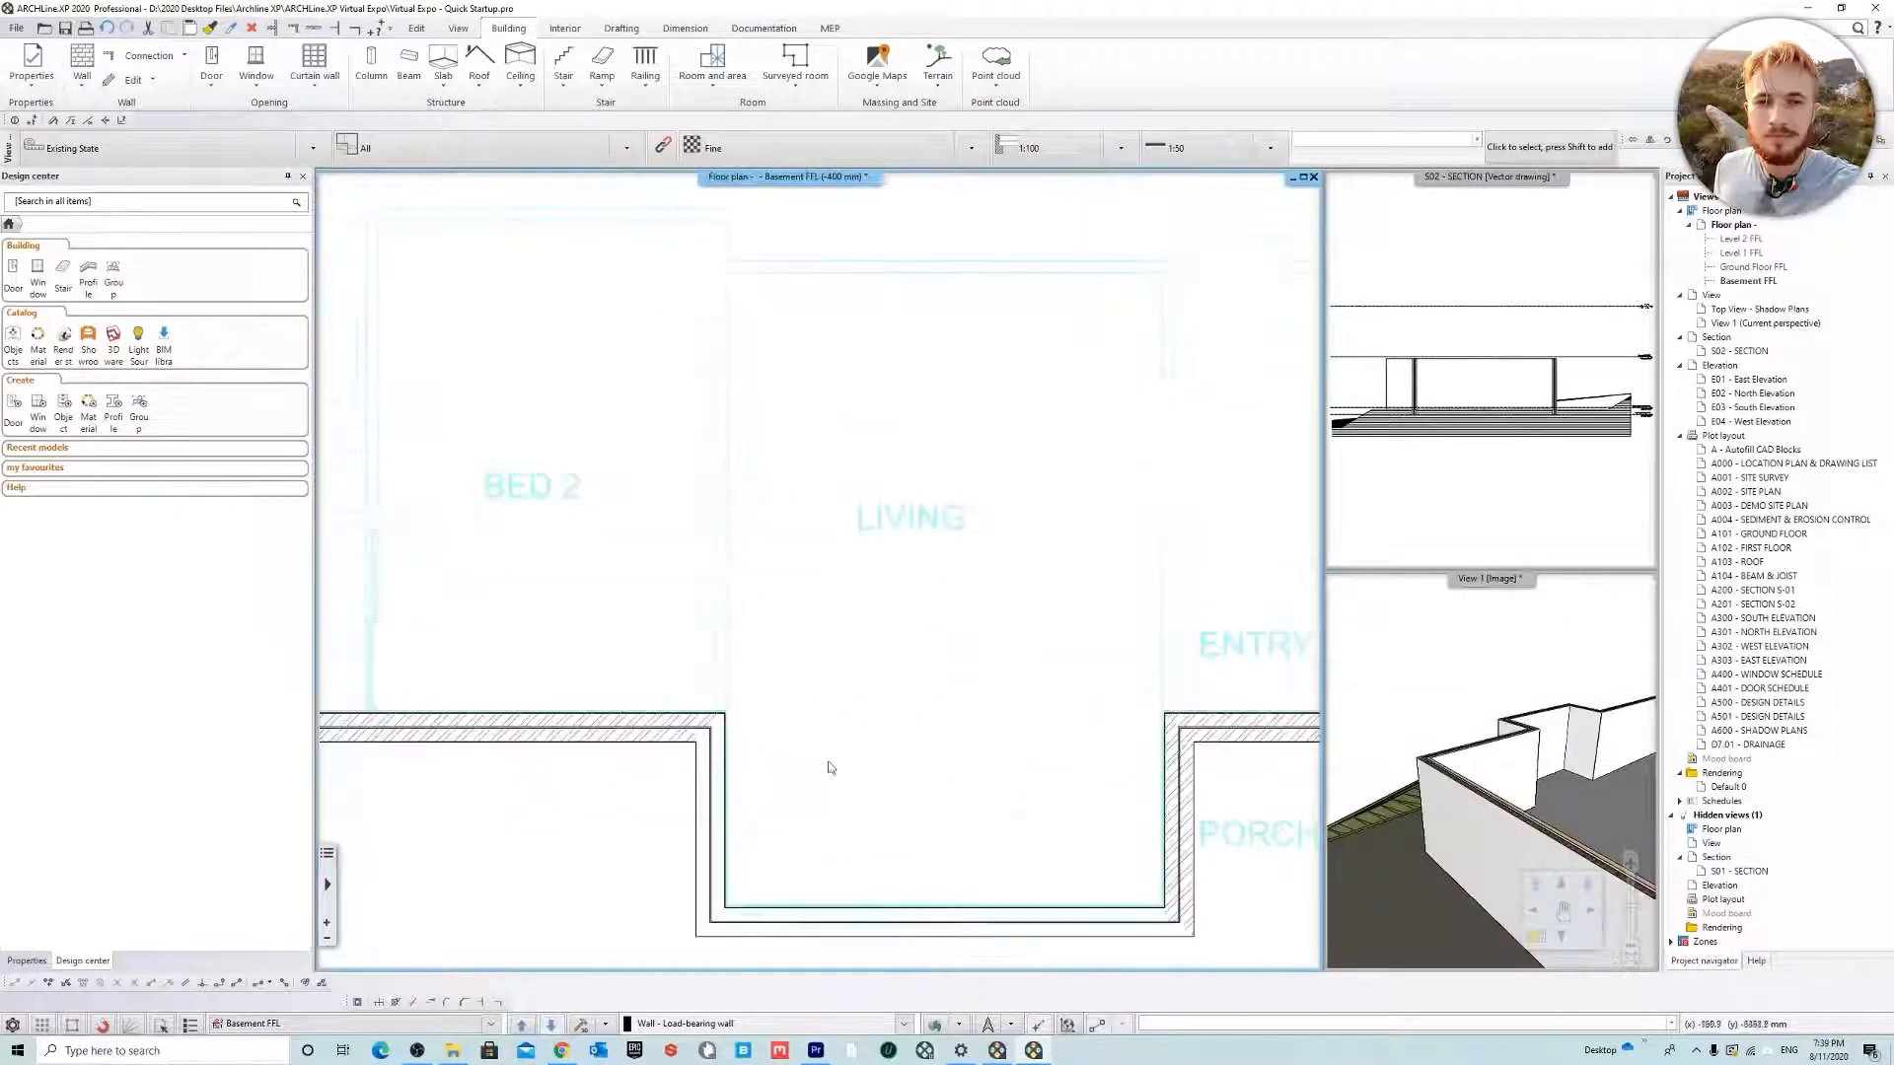
scroll(655, 586, "down", 8)
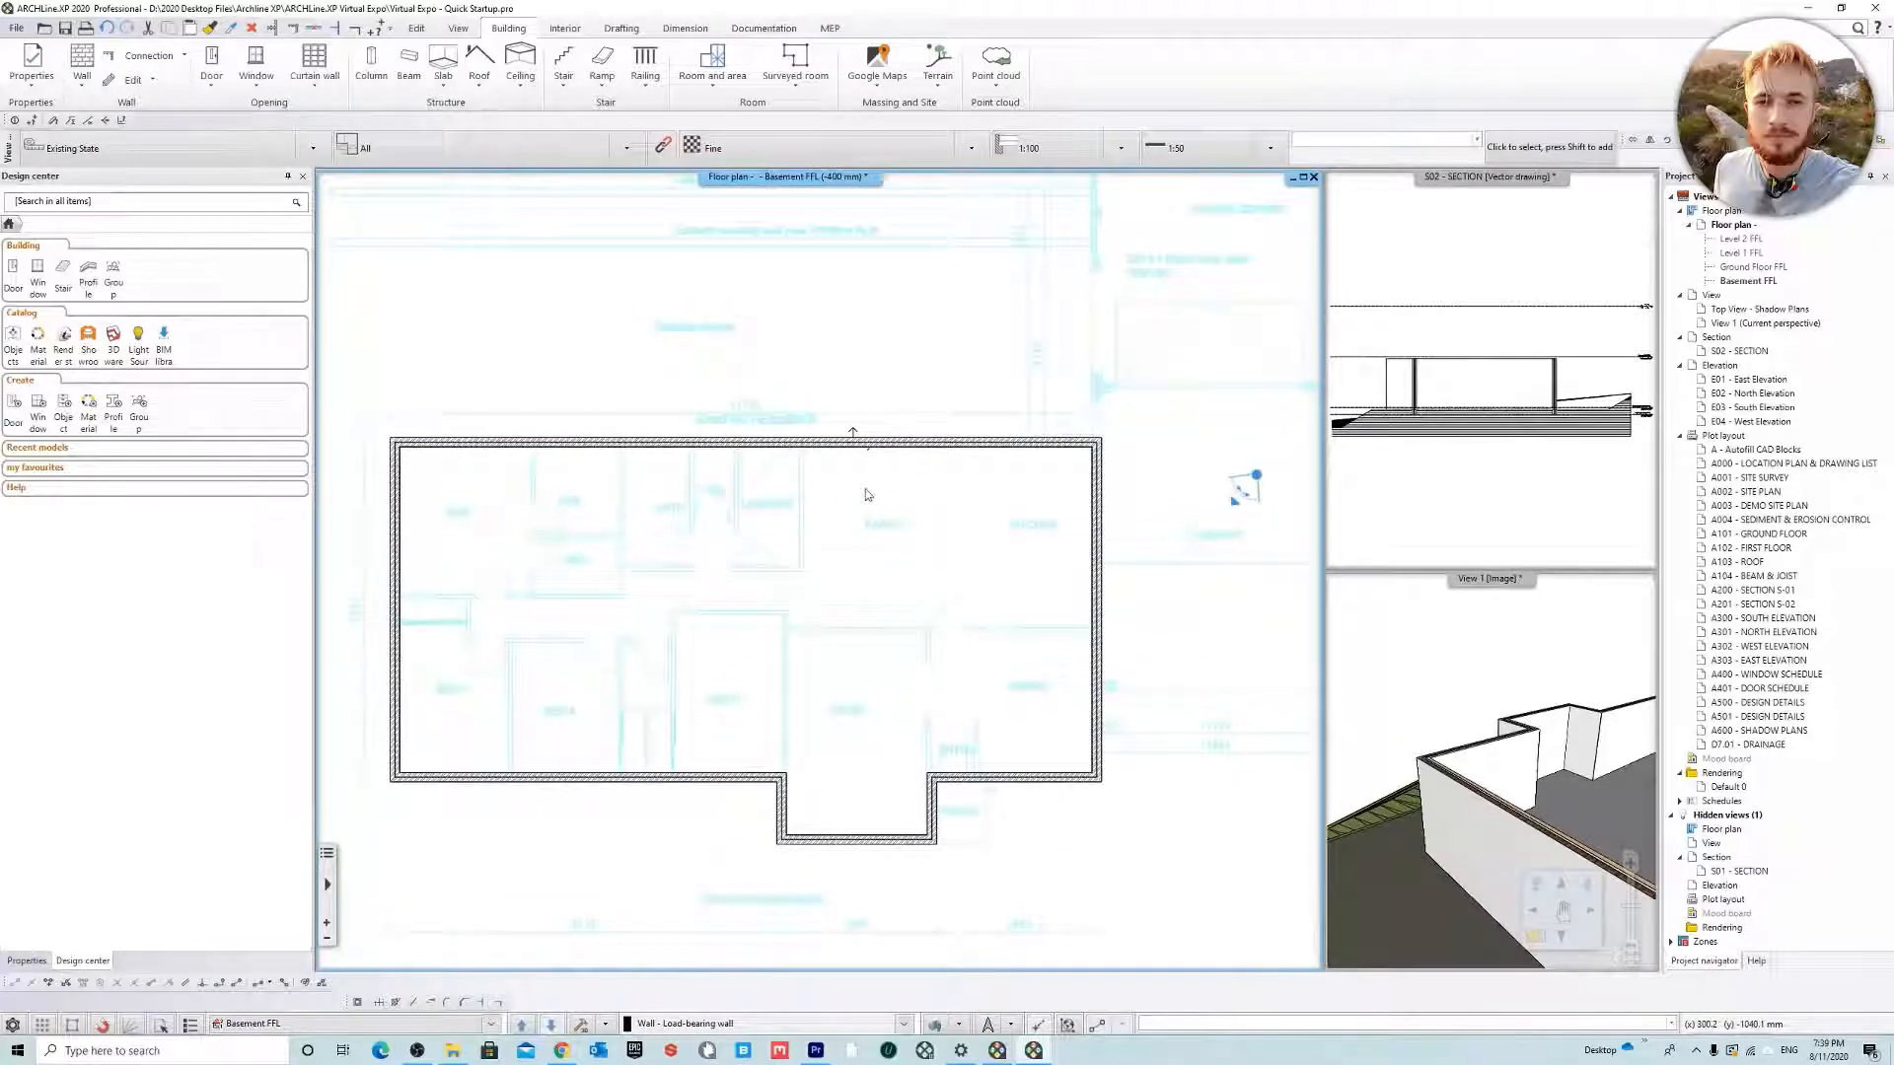
scroll(597, 483, "up", 2)
scroll(597, 484, "up", 2)
scroll(593, 554, "down", 6)
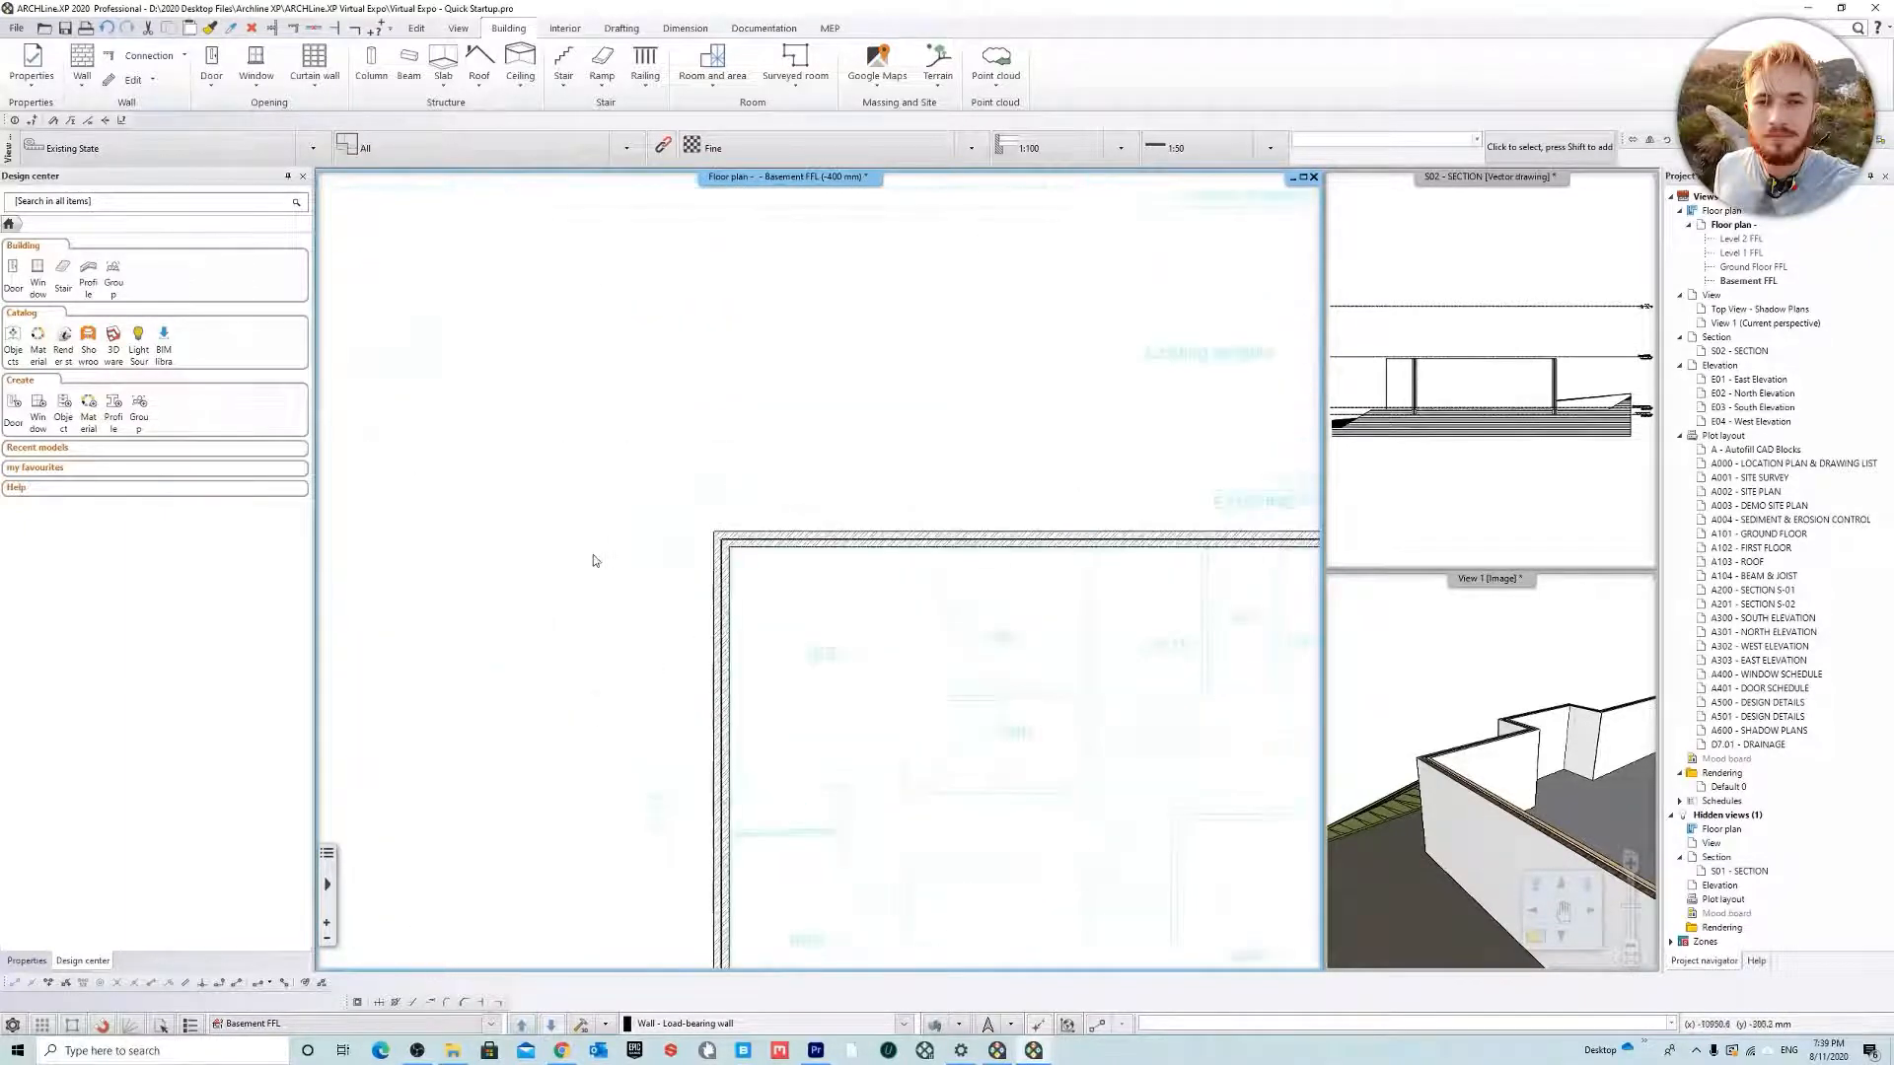
scroll(702, 592, "up", 4)
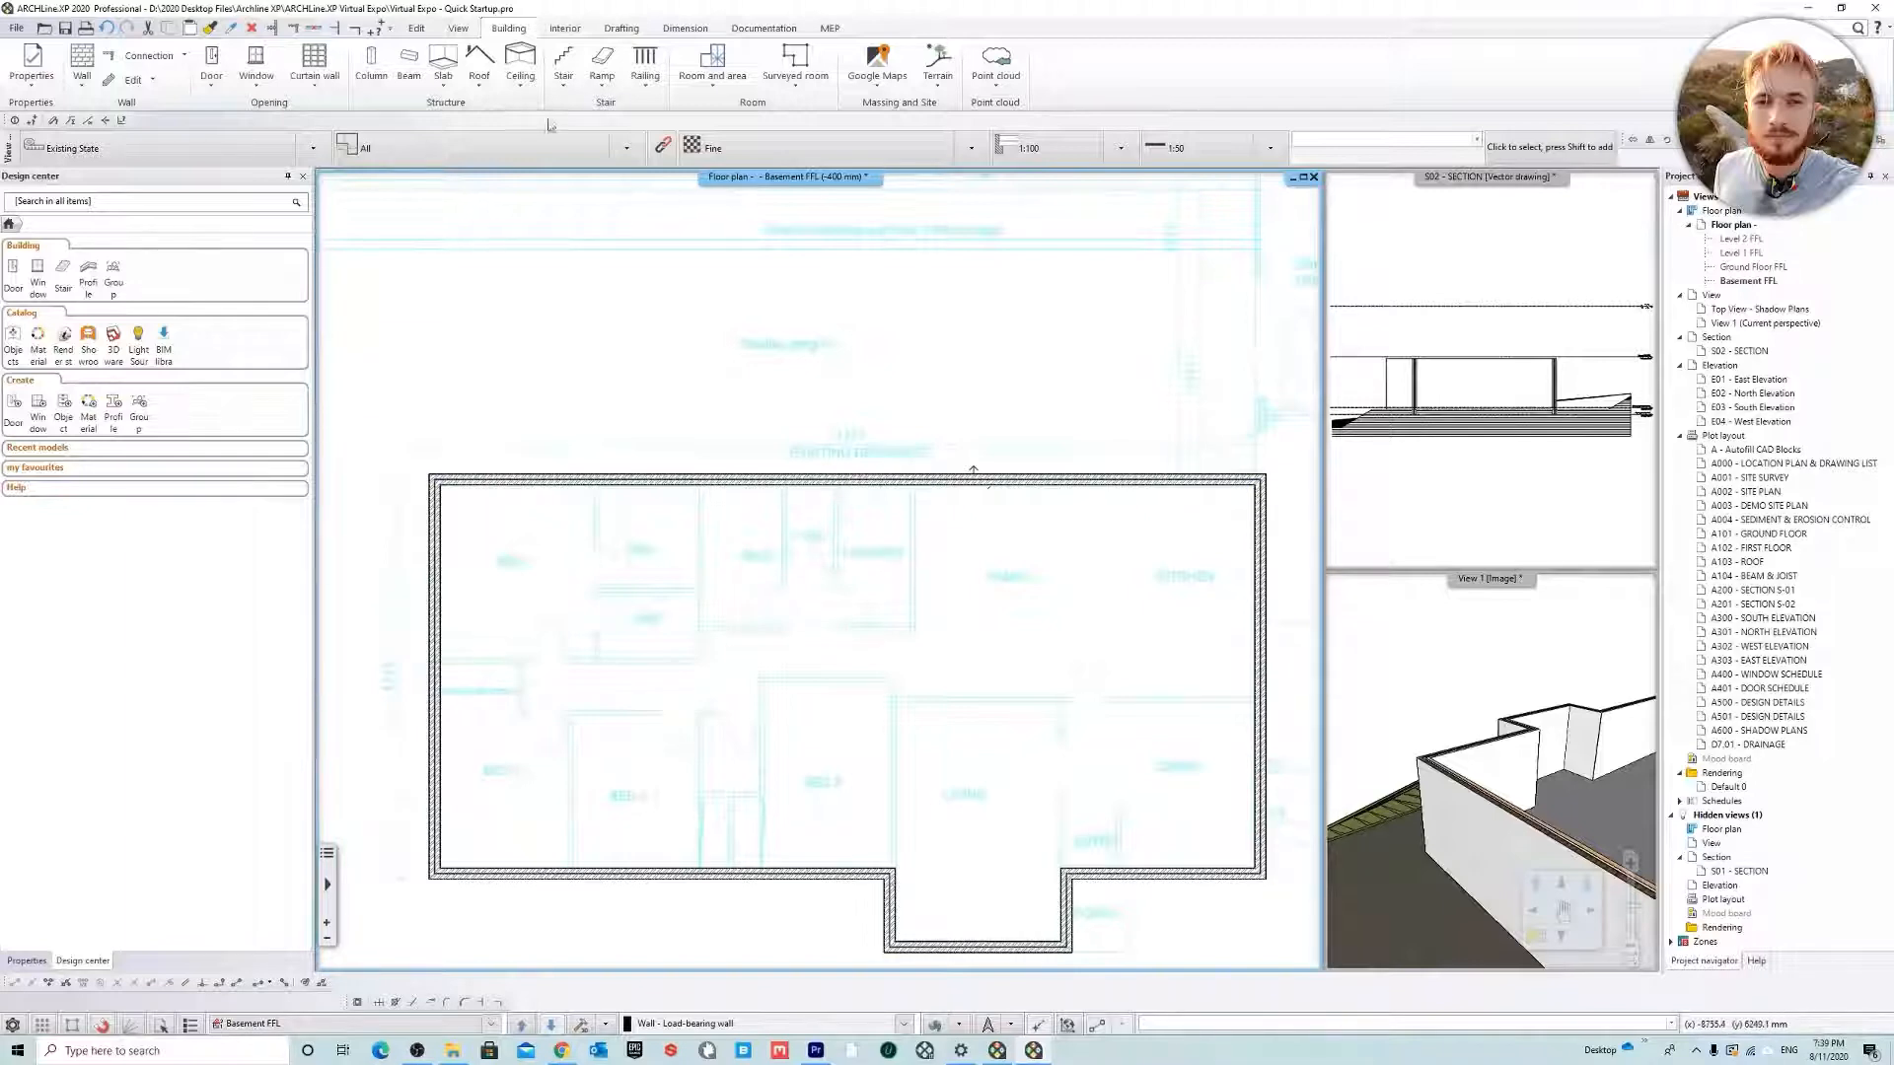
Start the Slab tool and delete the 300 x 300 Foundation style from the slab styles
left_click(445, 64)
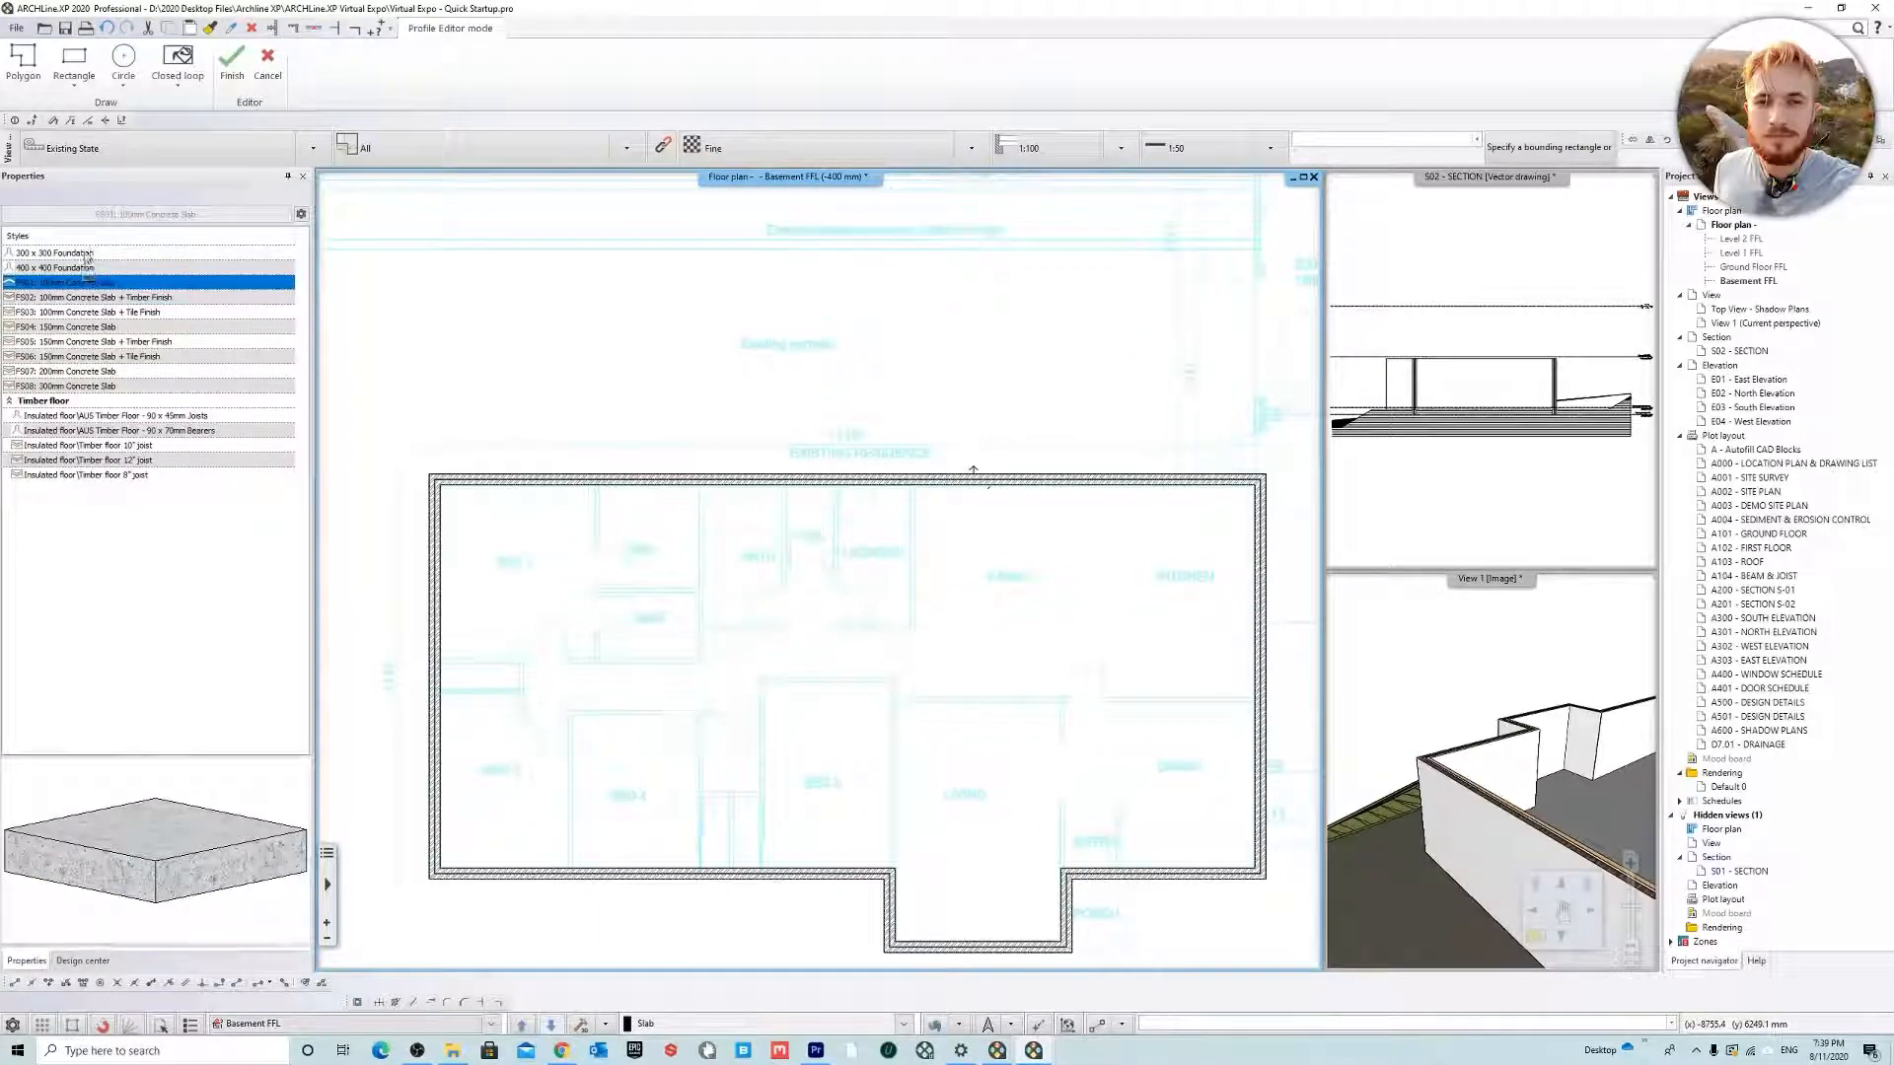
left_click(86, 254)
right_click(87, 258)
left_click(265, 394)
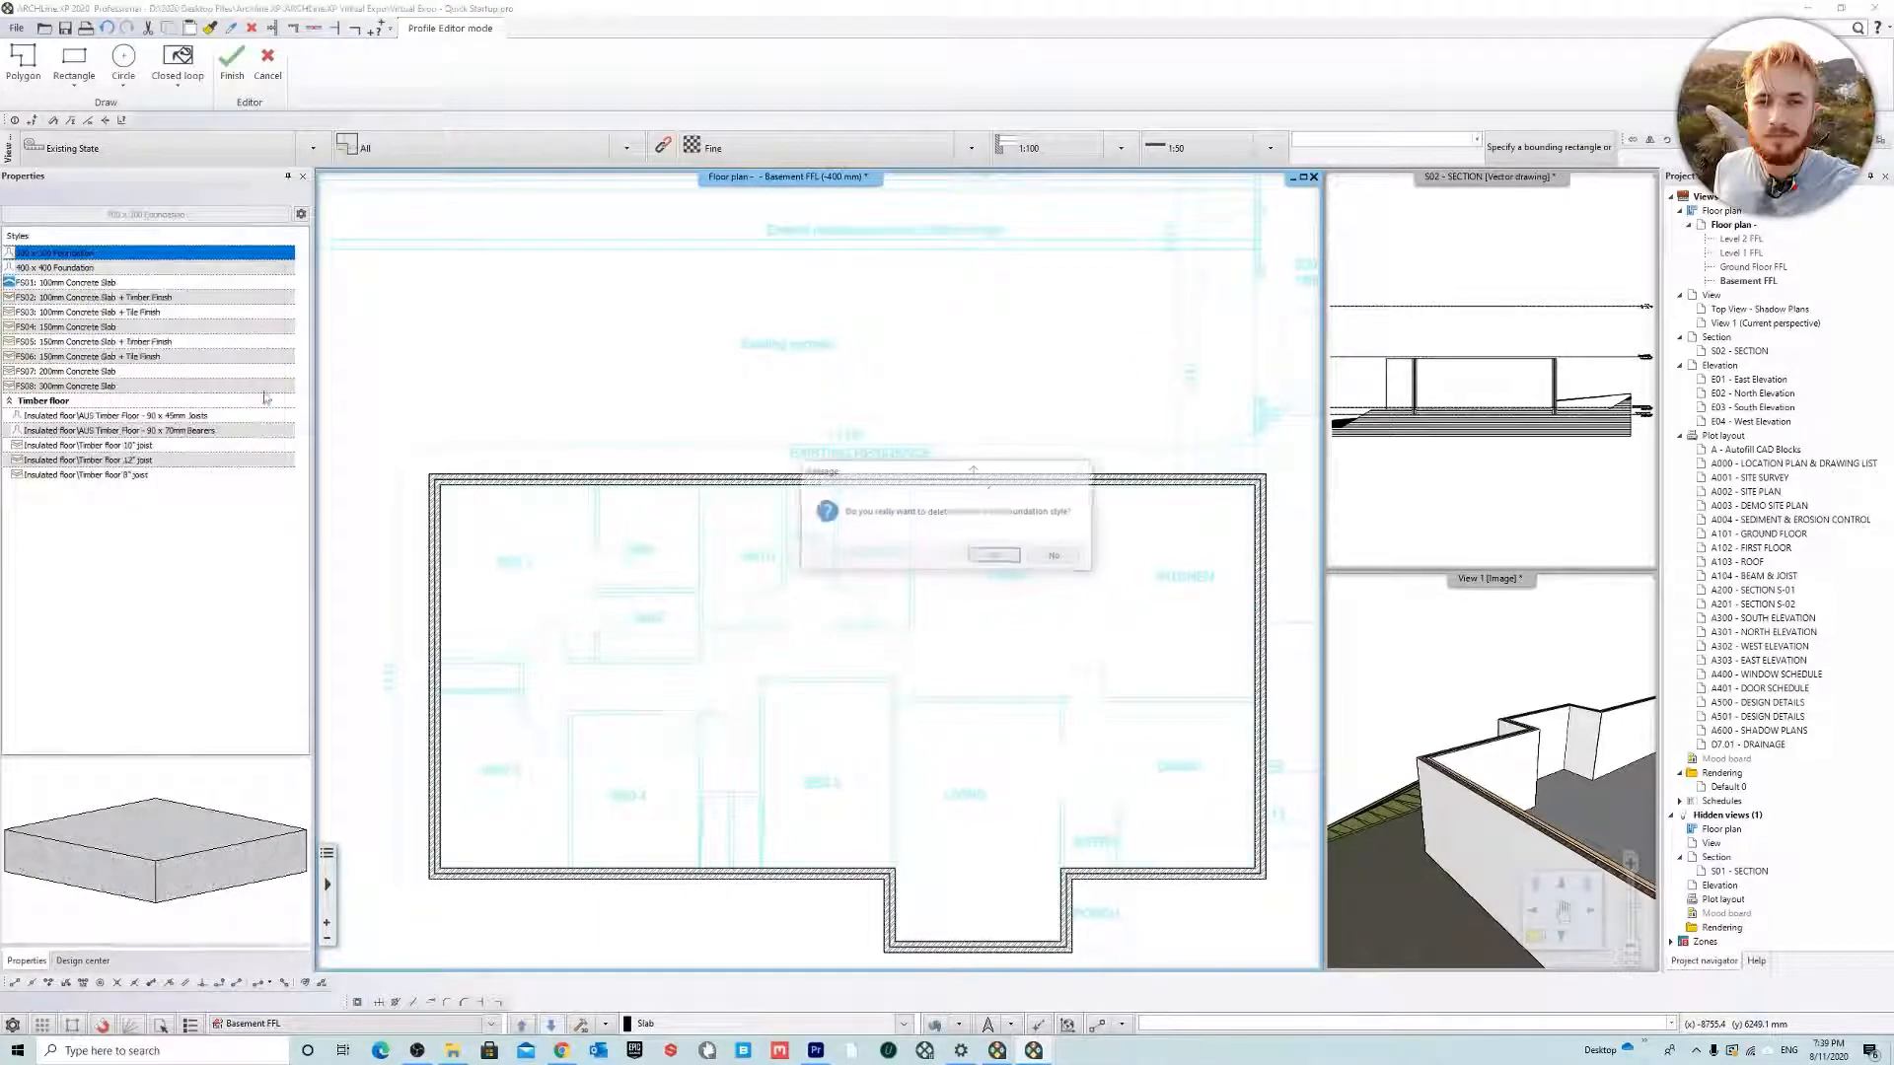
left_click(995, 554)
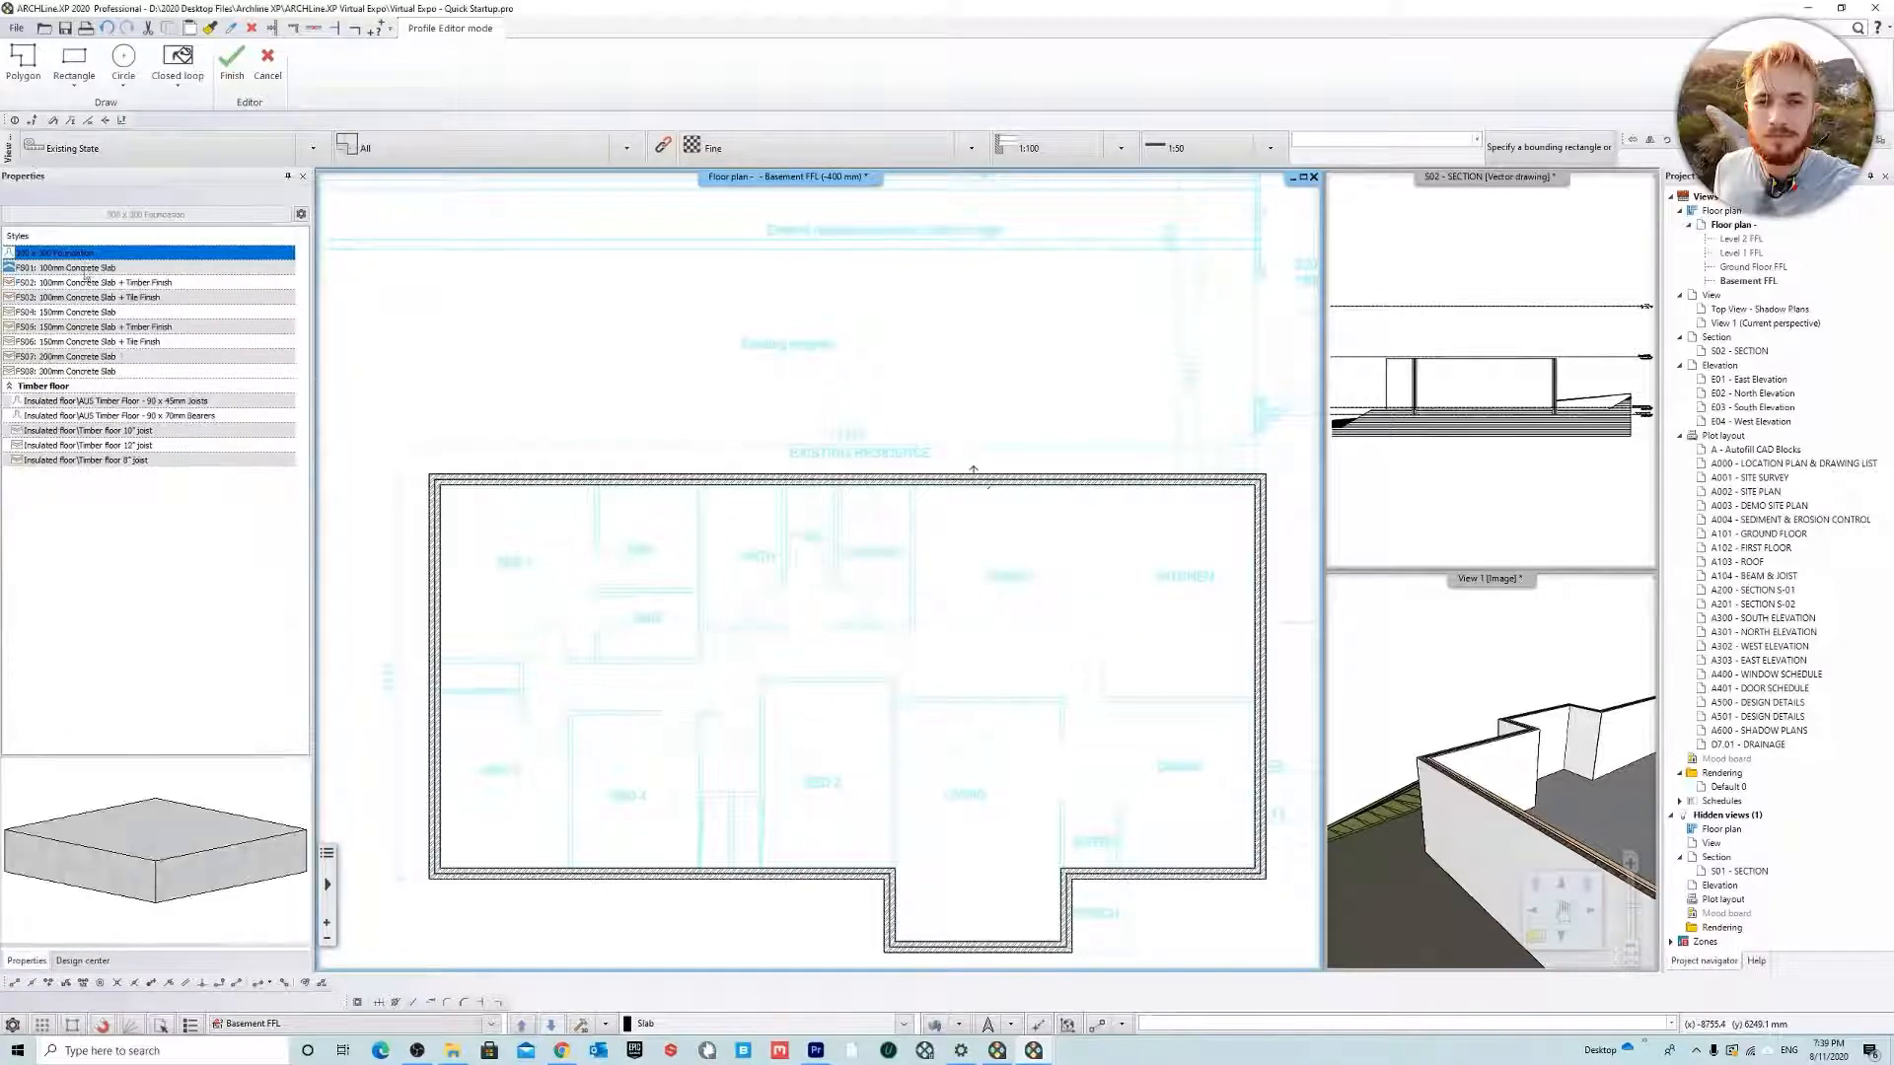
Copy the 300 x 300 Foundation slab style under the name 400 x 400 Foundation
right_click(86, 254)
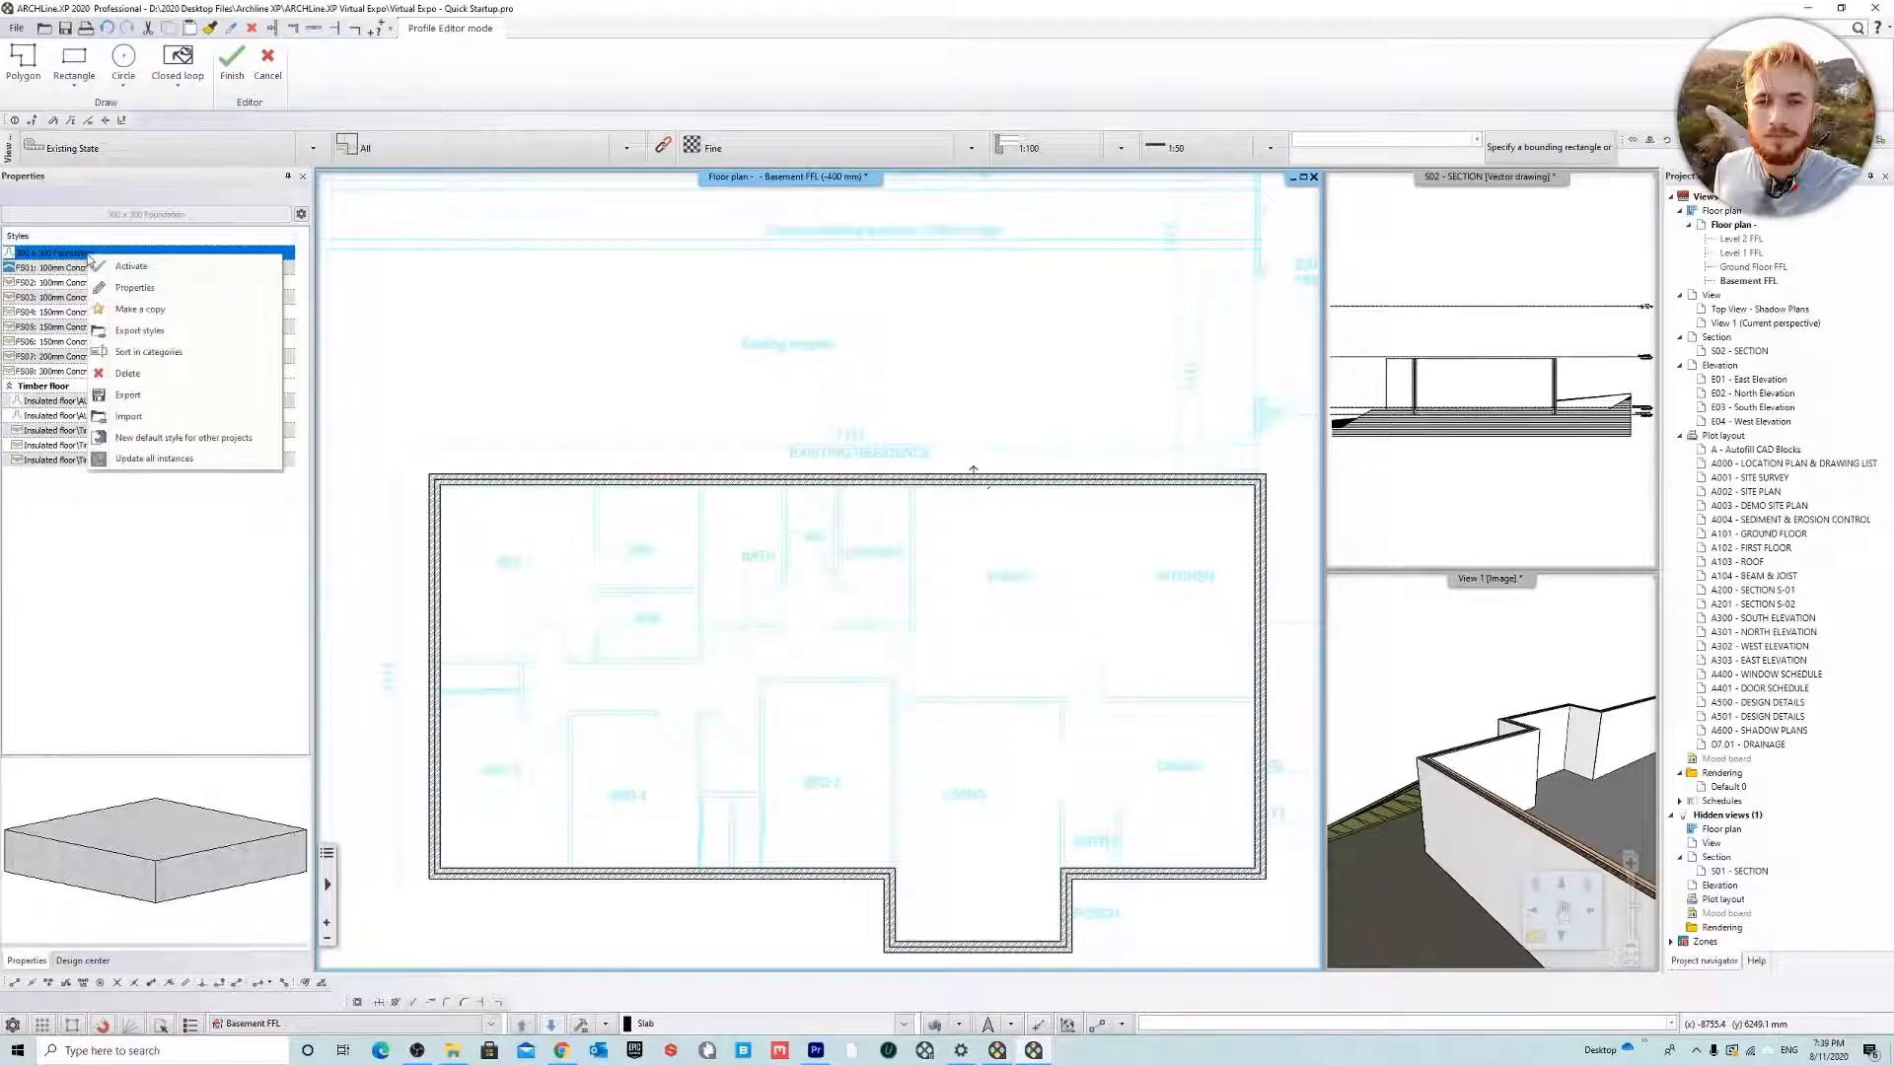
left_click(172, 312)
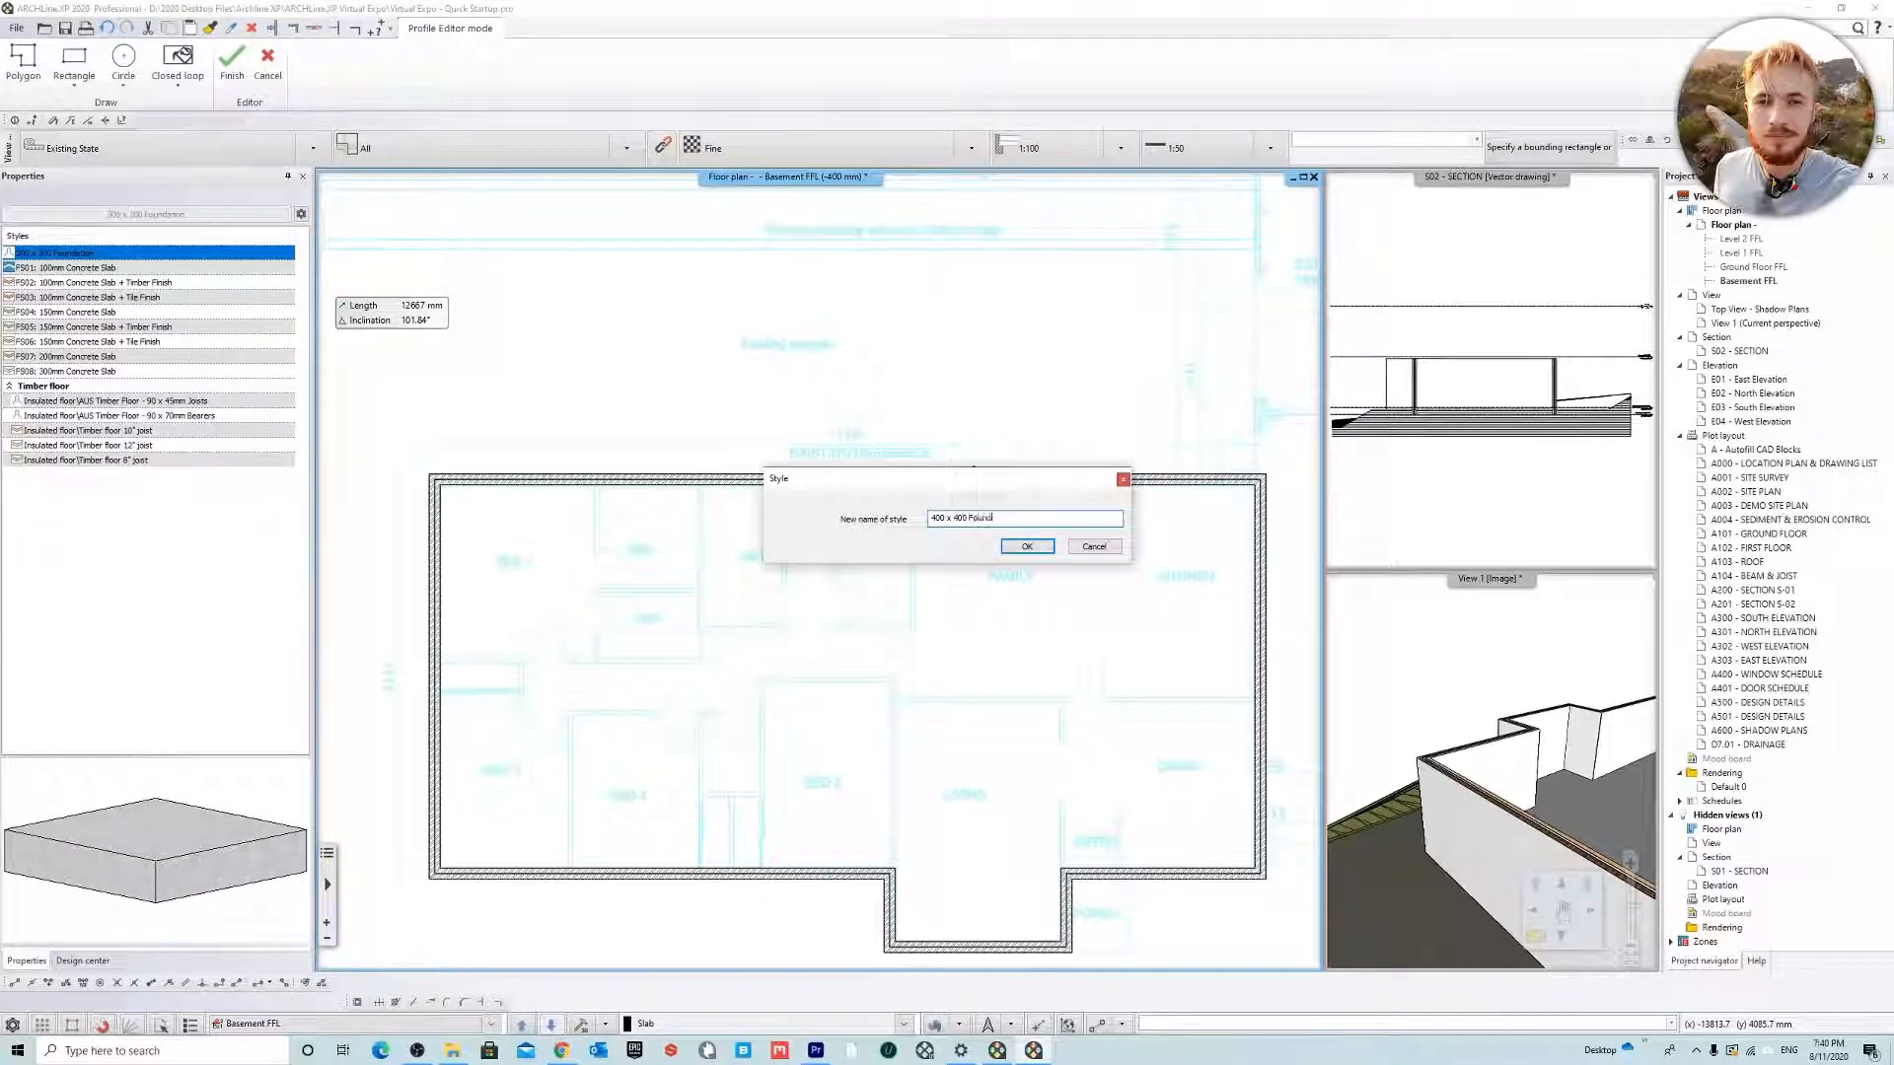
left_click(1026, 546)
Set the total thickness of the 400 x 400 Foundation style to -400 mm
left_click(89, 268)
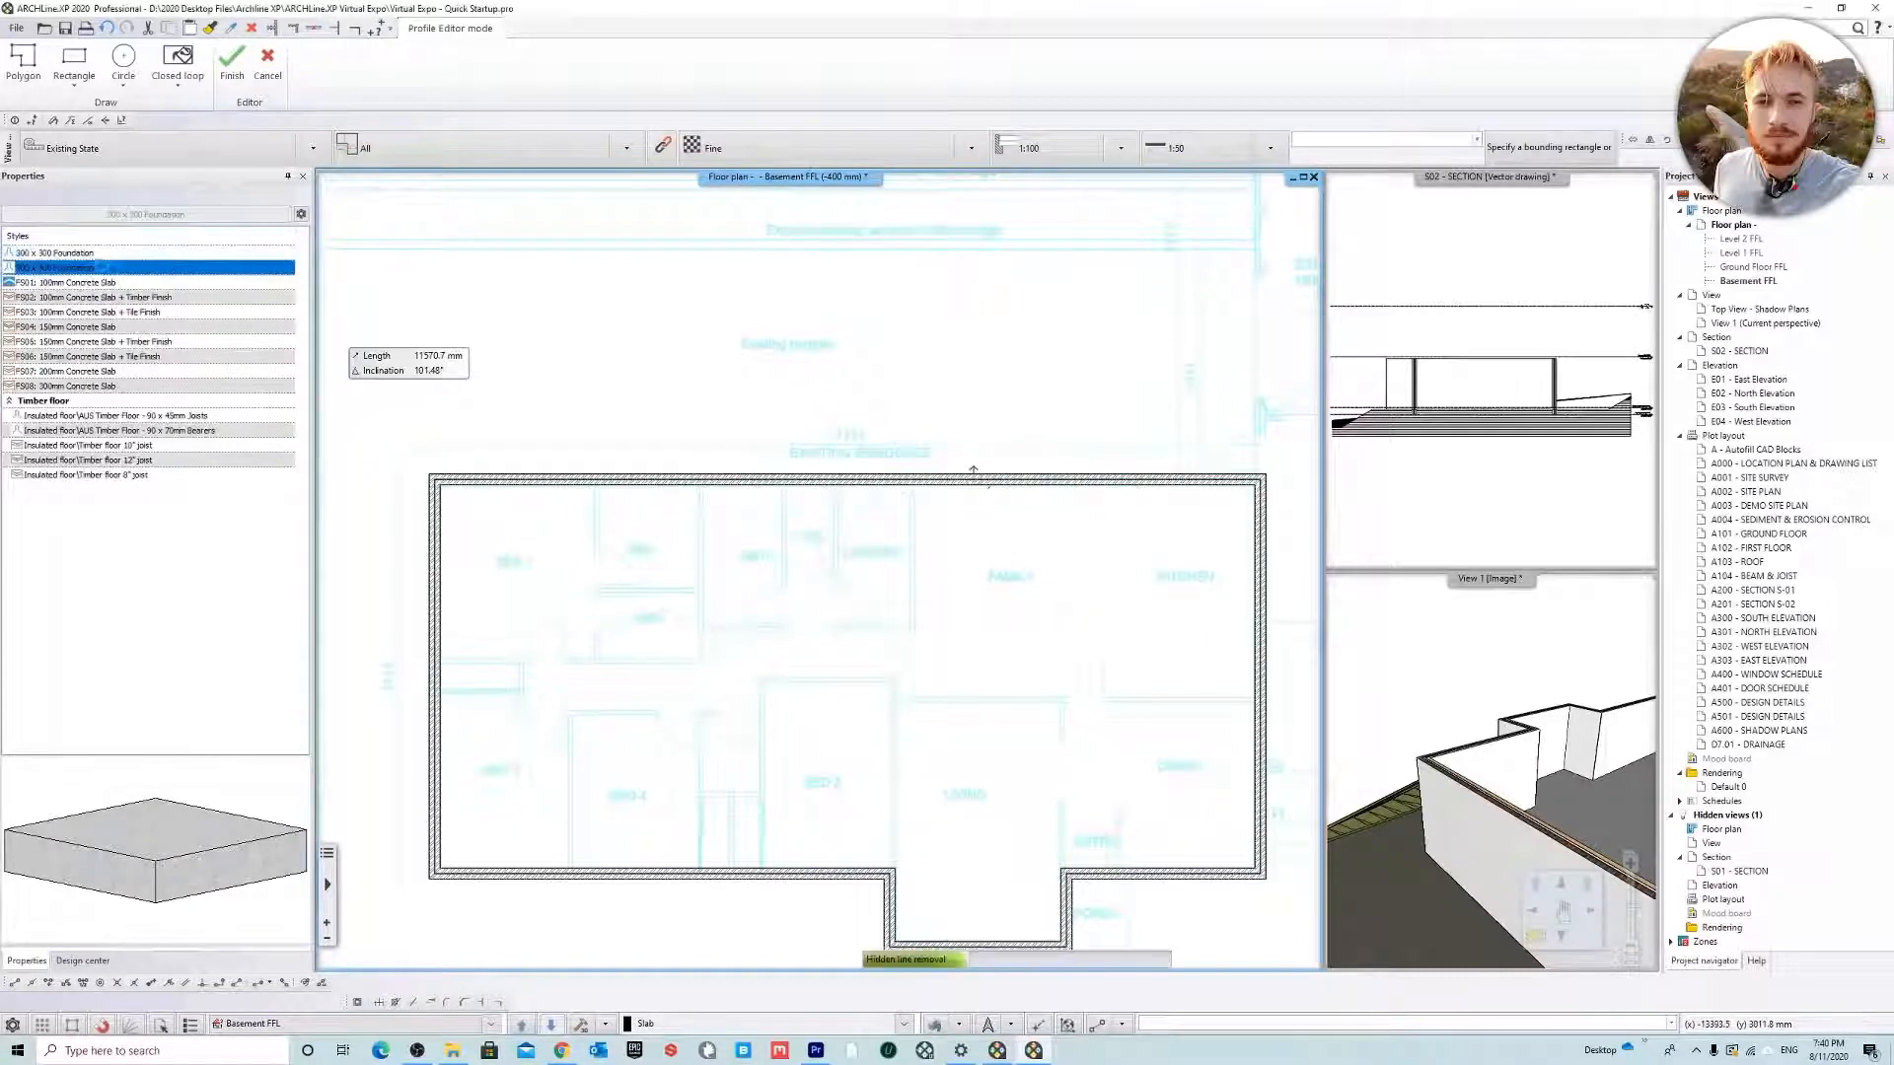
right_click(103, 270)
left_click(158, 297)
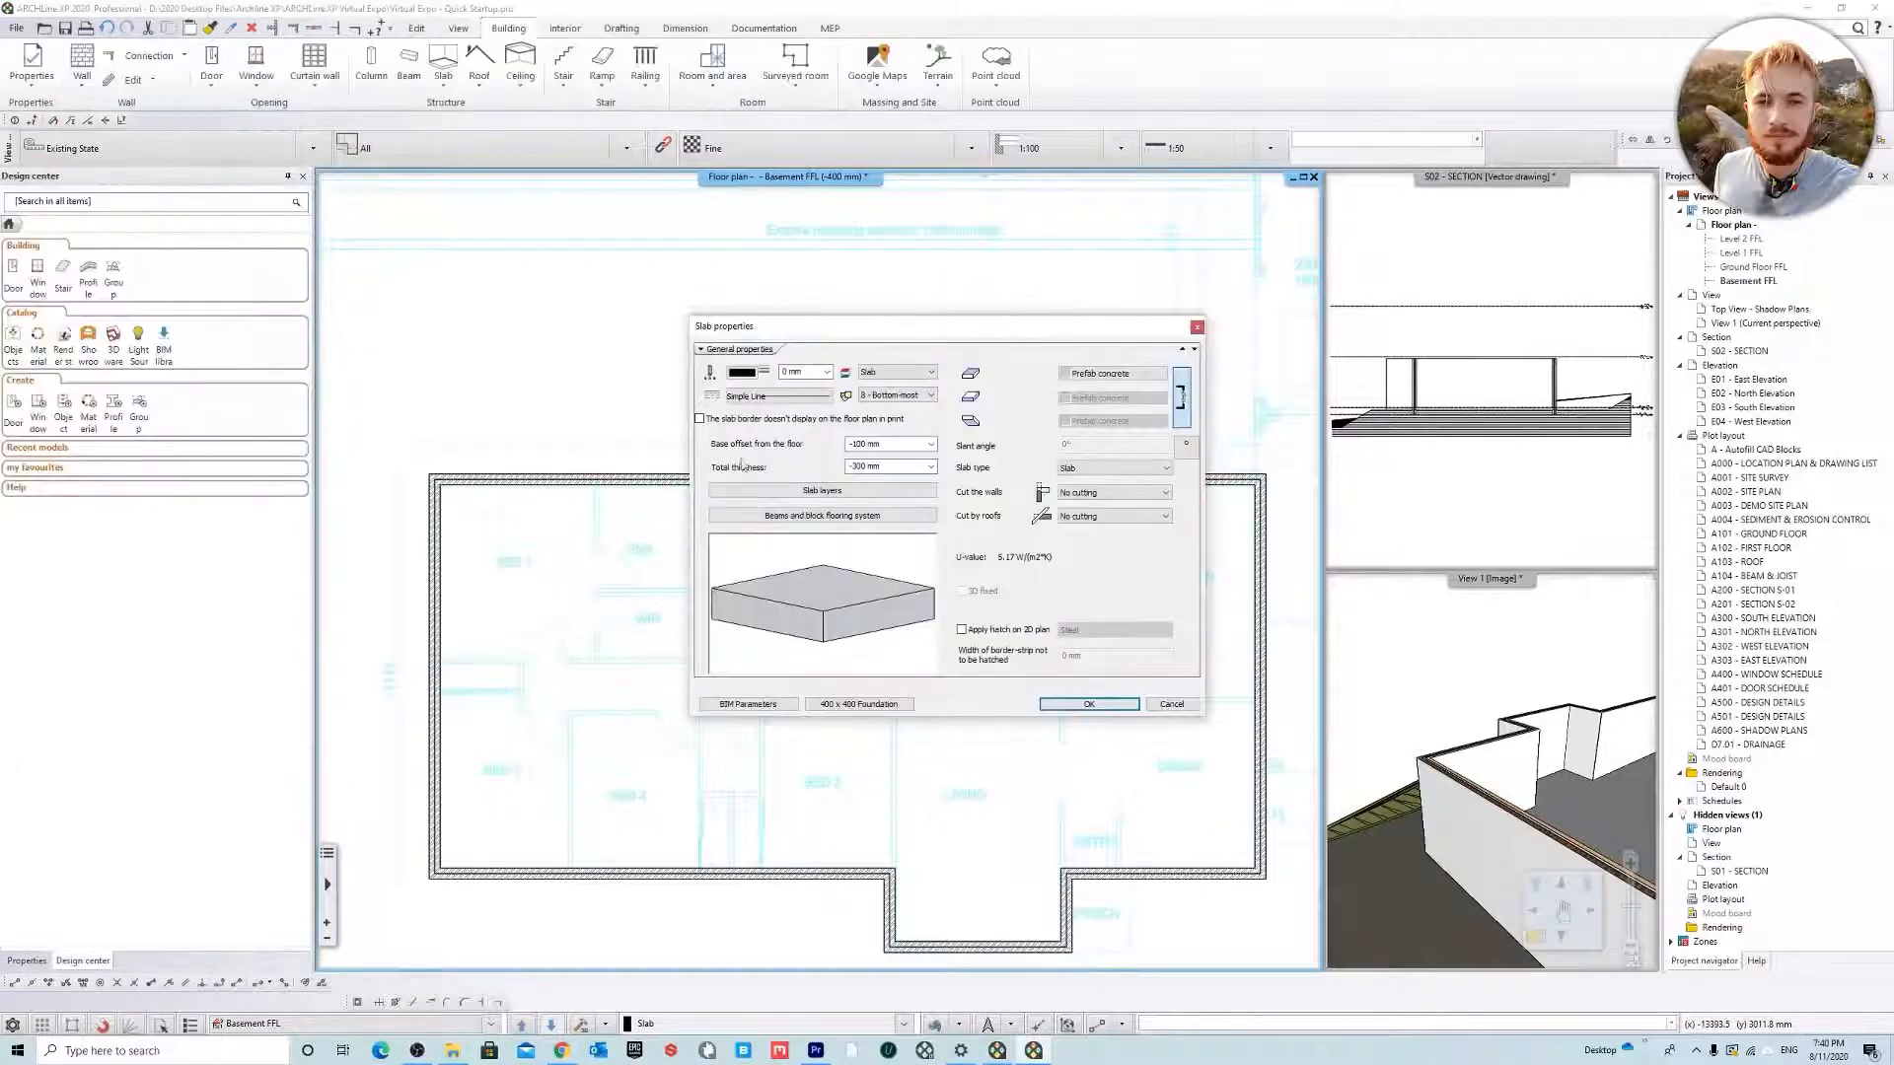
left_click(929, 449)
left_click(916, 470)
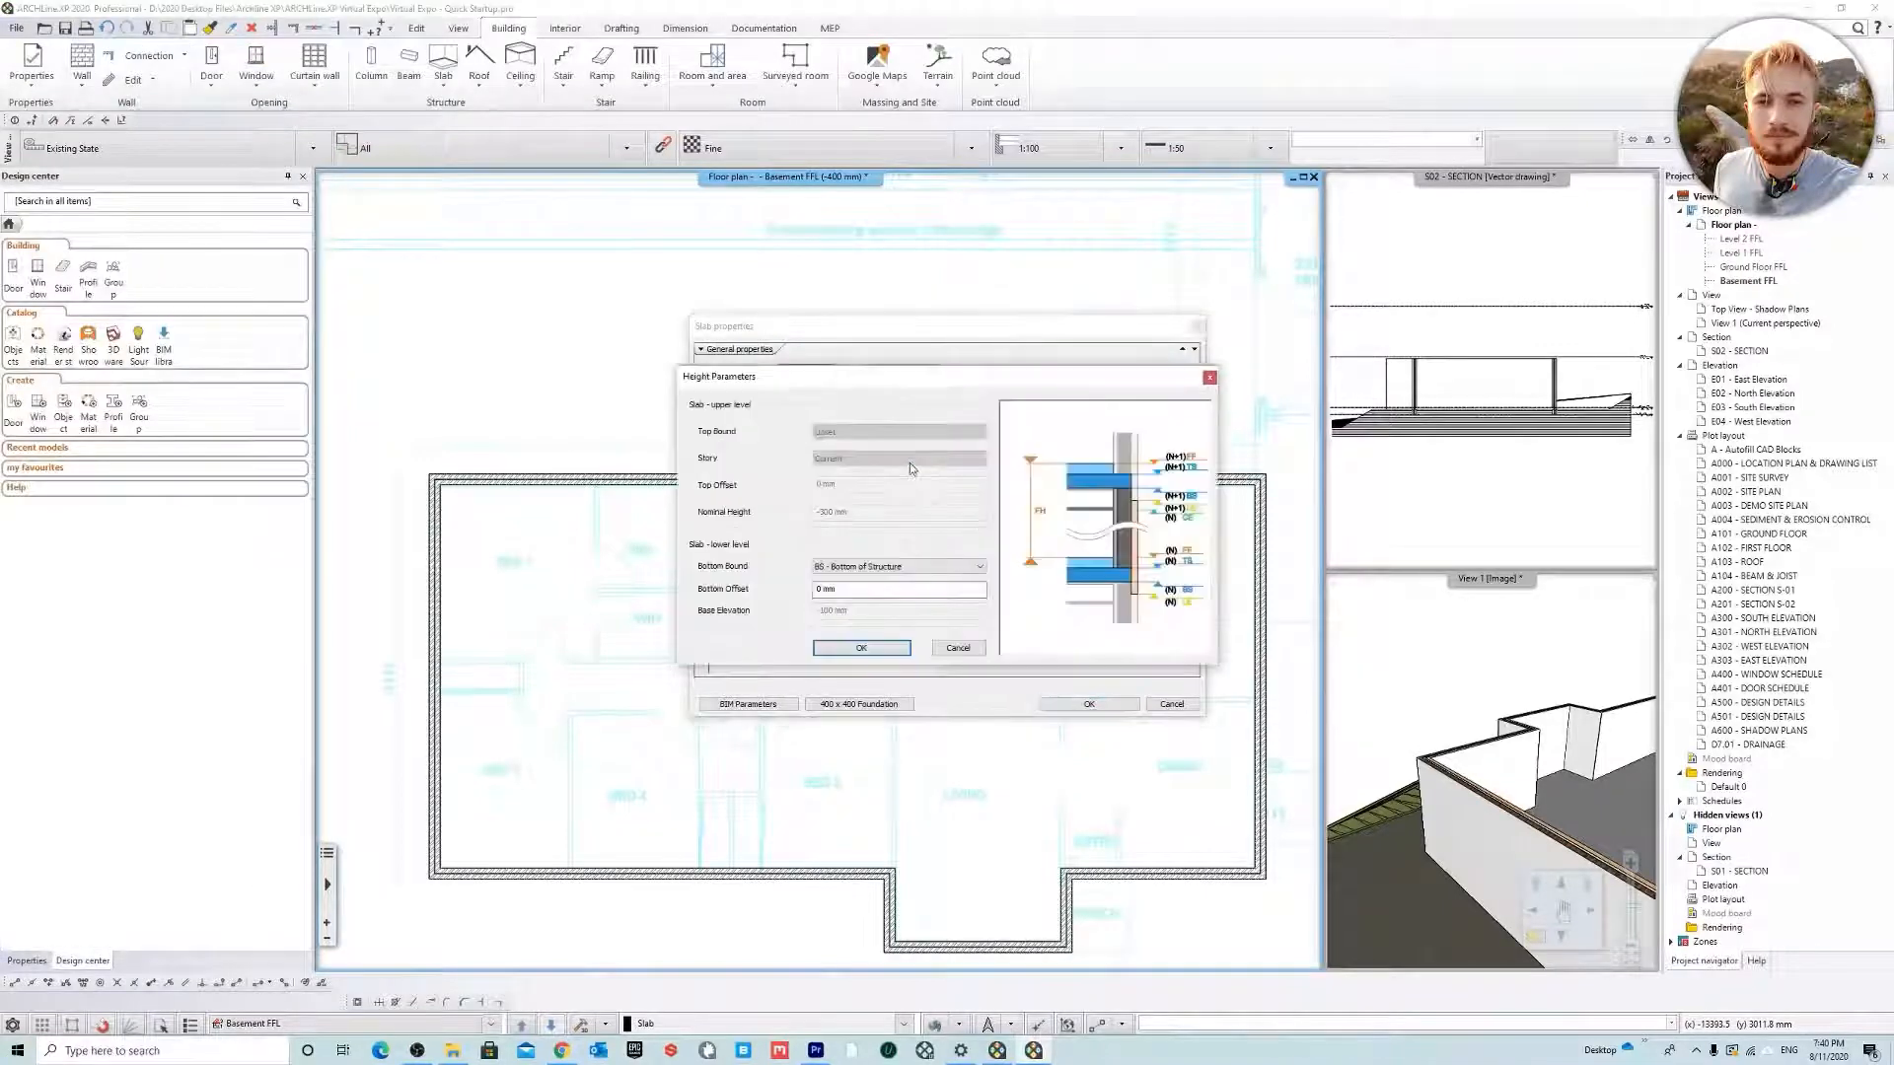
left_click(892, 648)
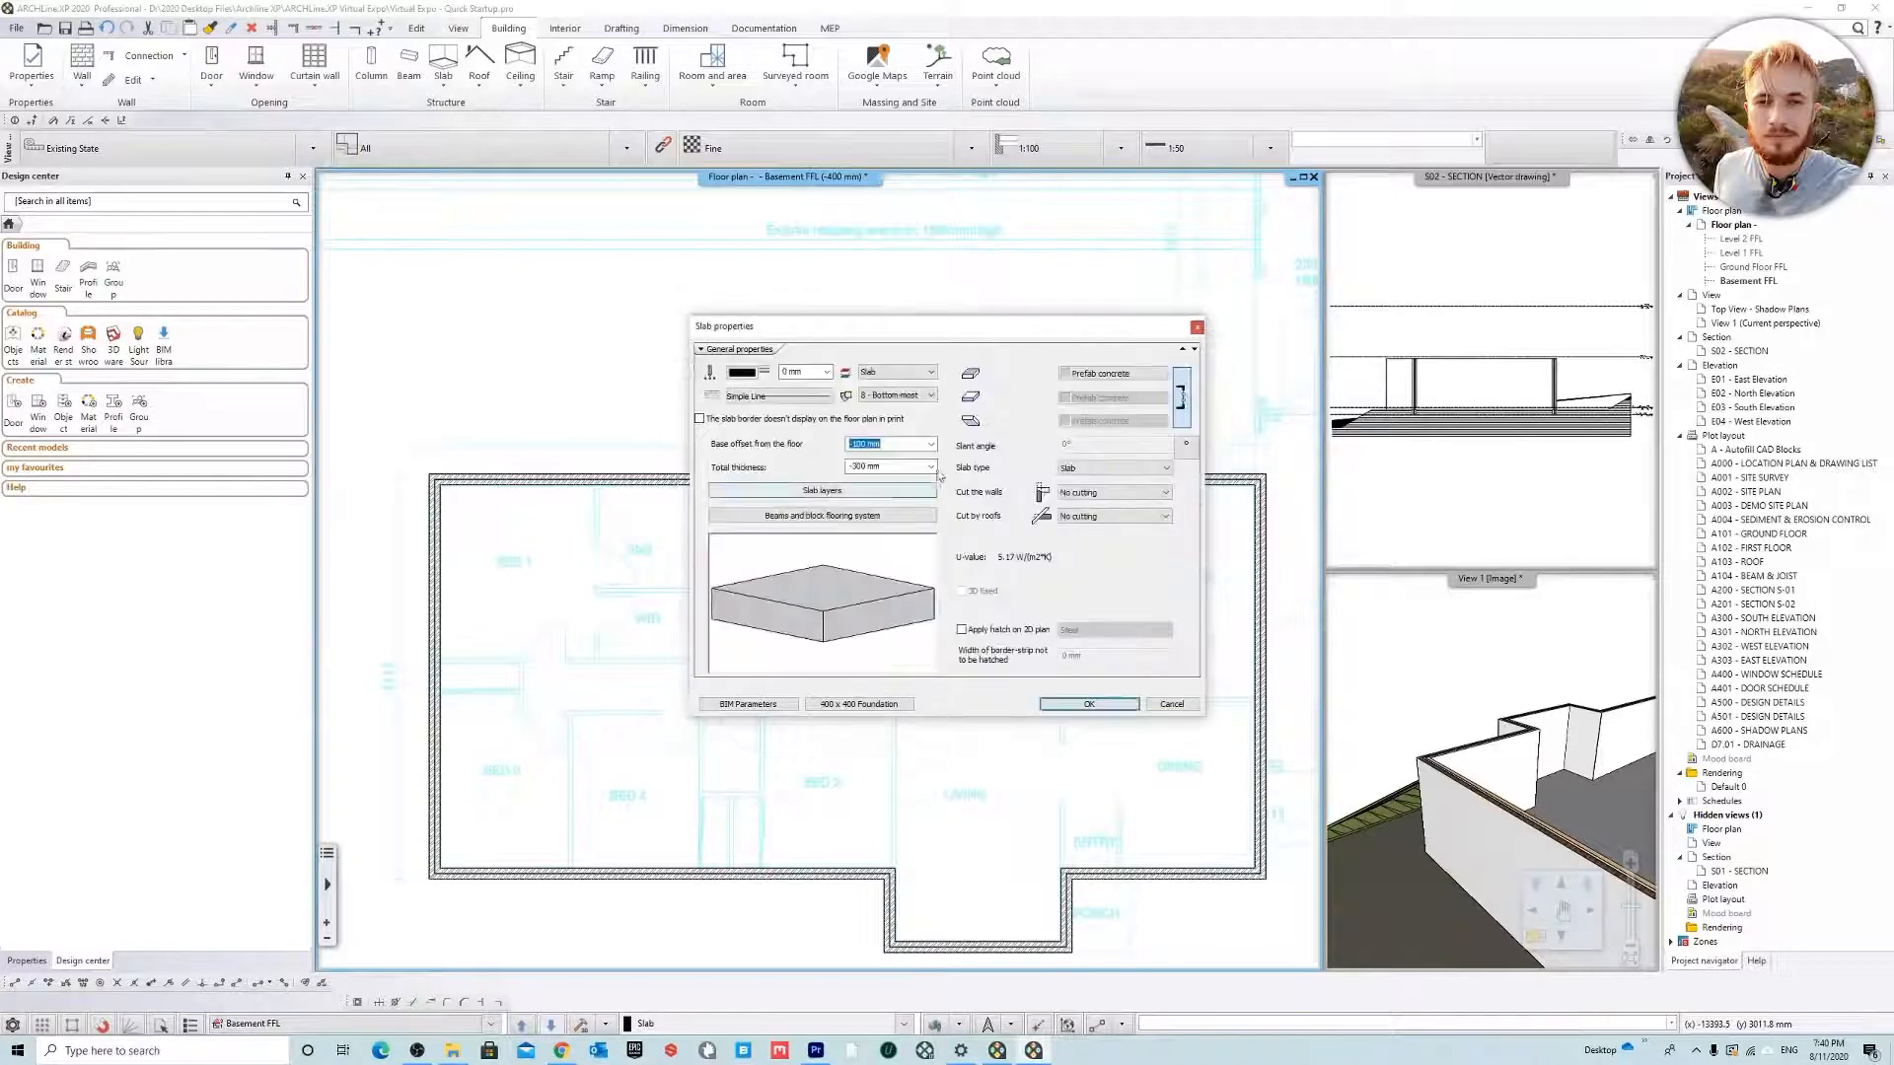
left_click(931, 469)
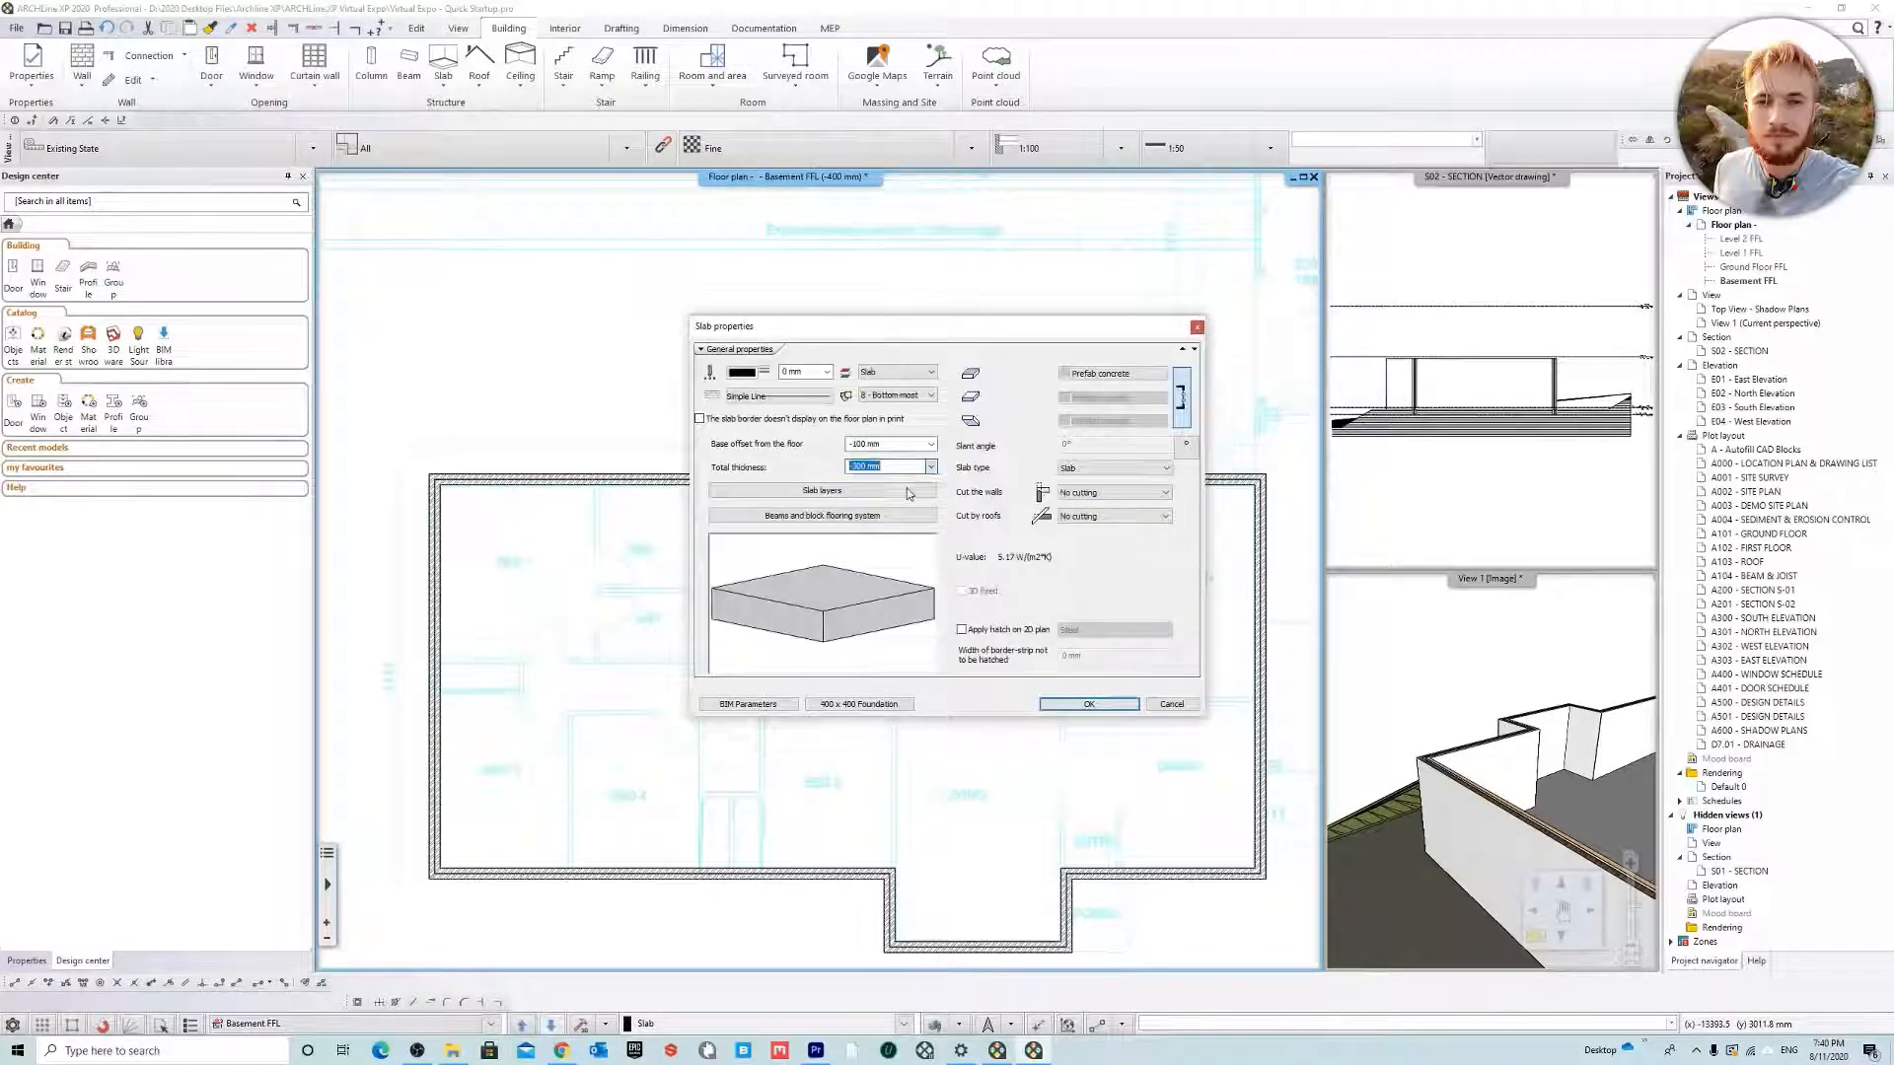
left_click(909, 494)
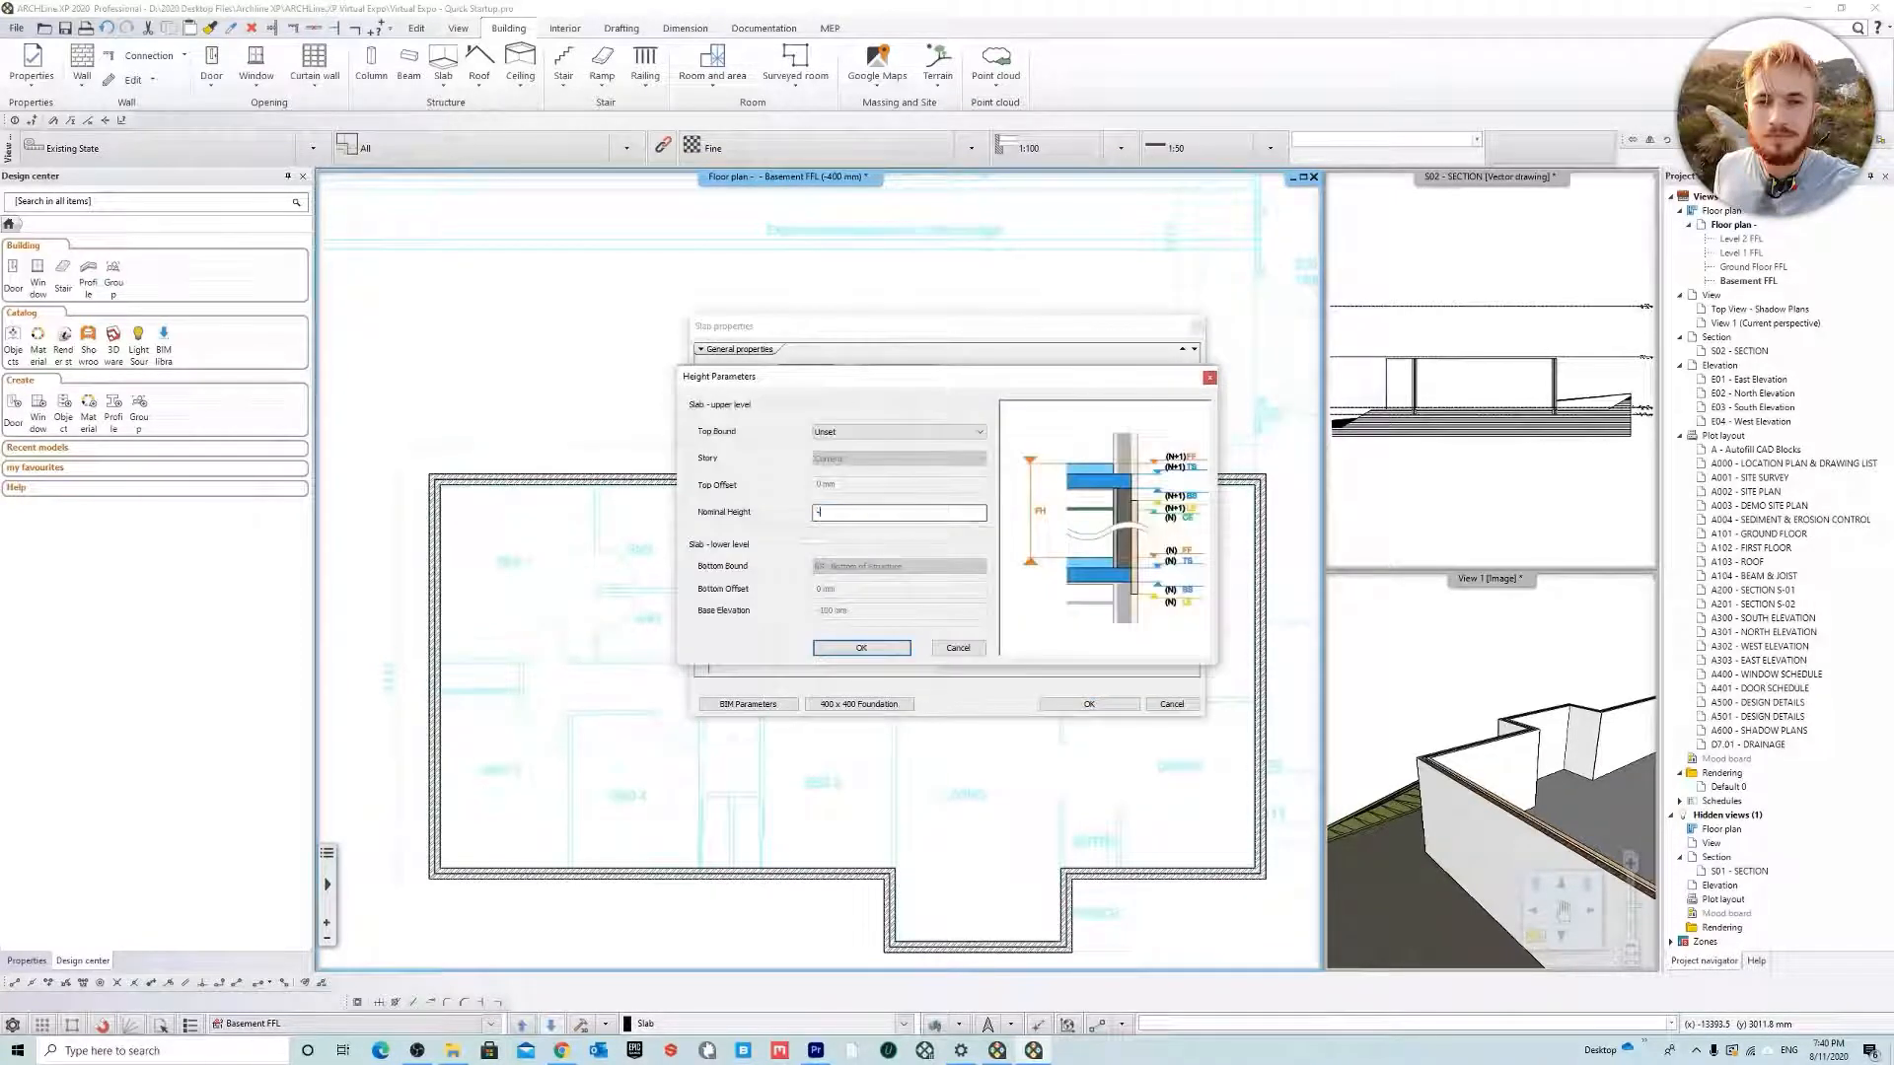
left_click(870, 654)
Save the changed slab properties to the 400 x 400 Foundation style and leave the slab command
left_click(885, 704)
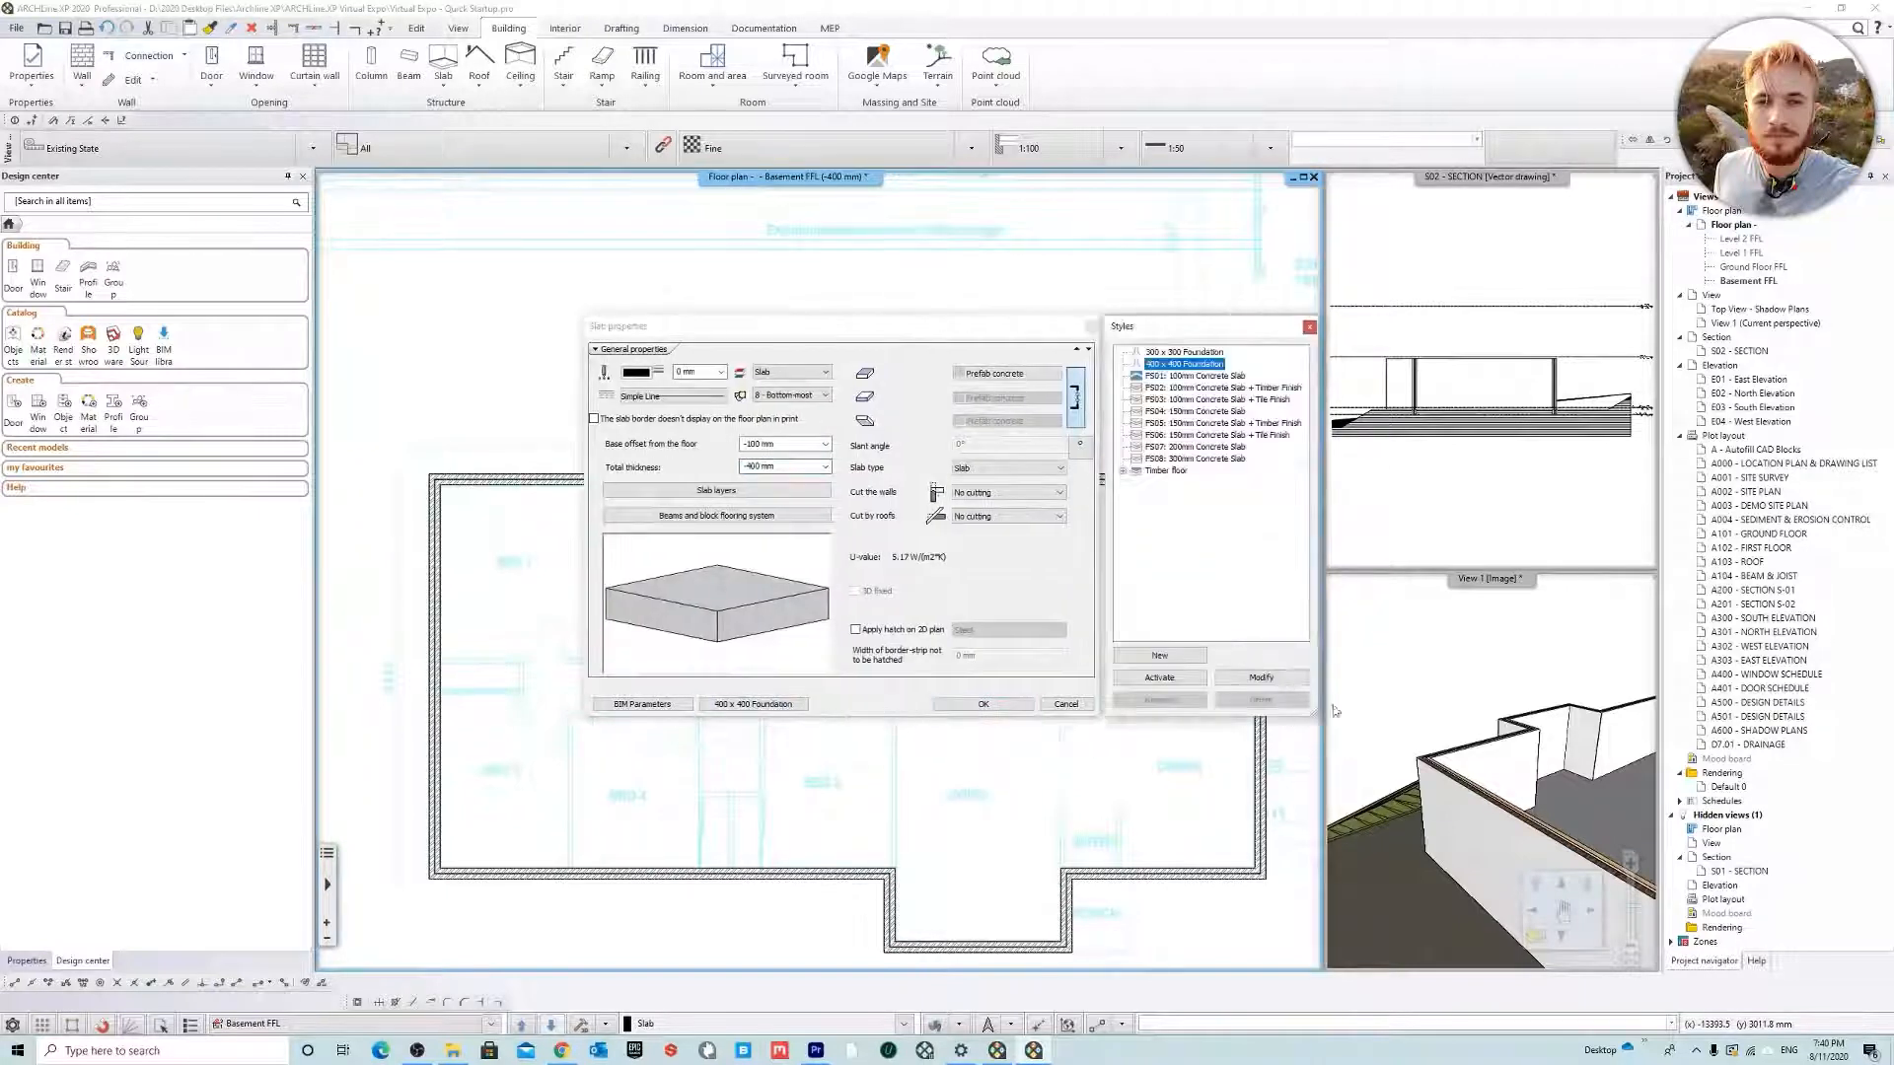
left_click(1261, 678)
left_click(1256, 557)
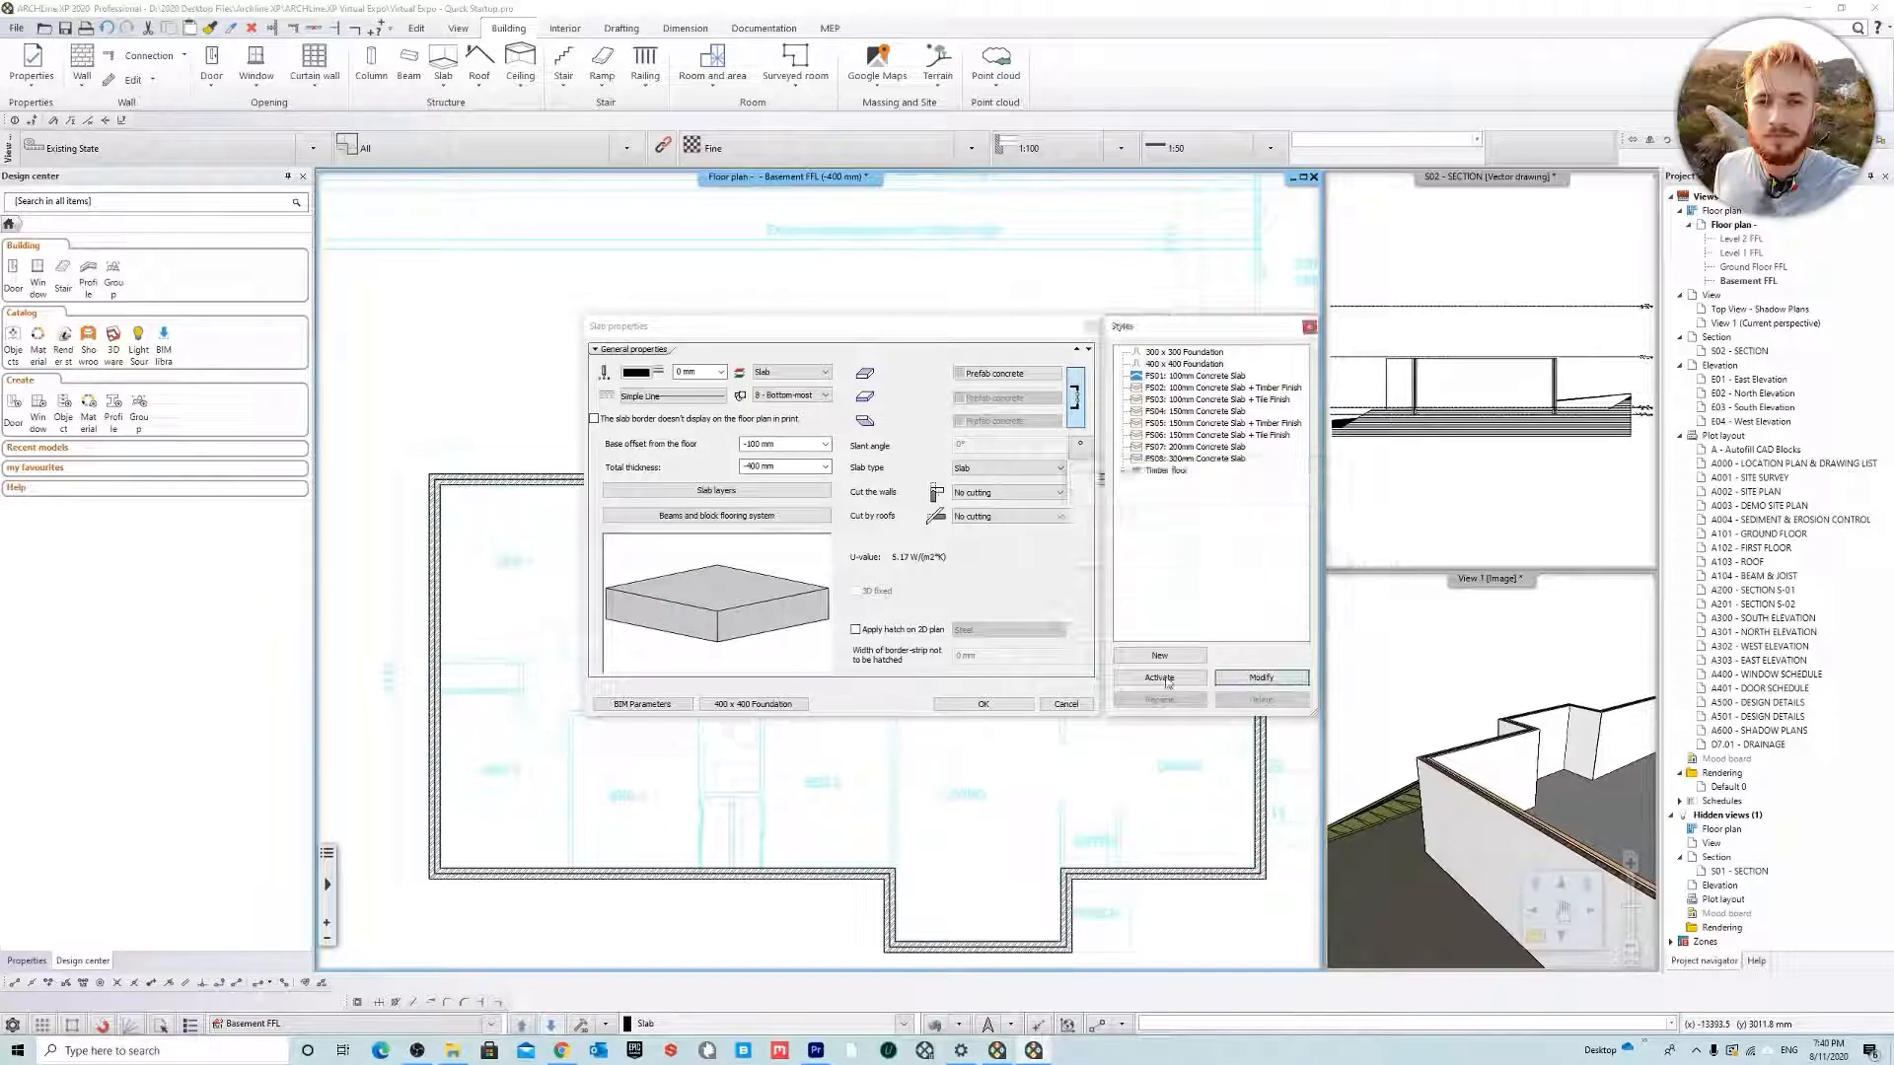
left_click(1021, 711)
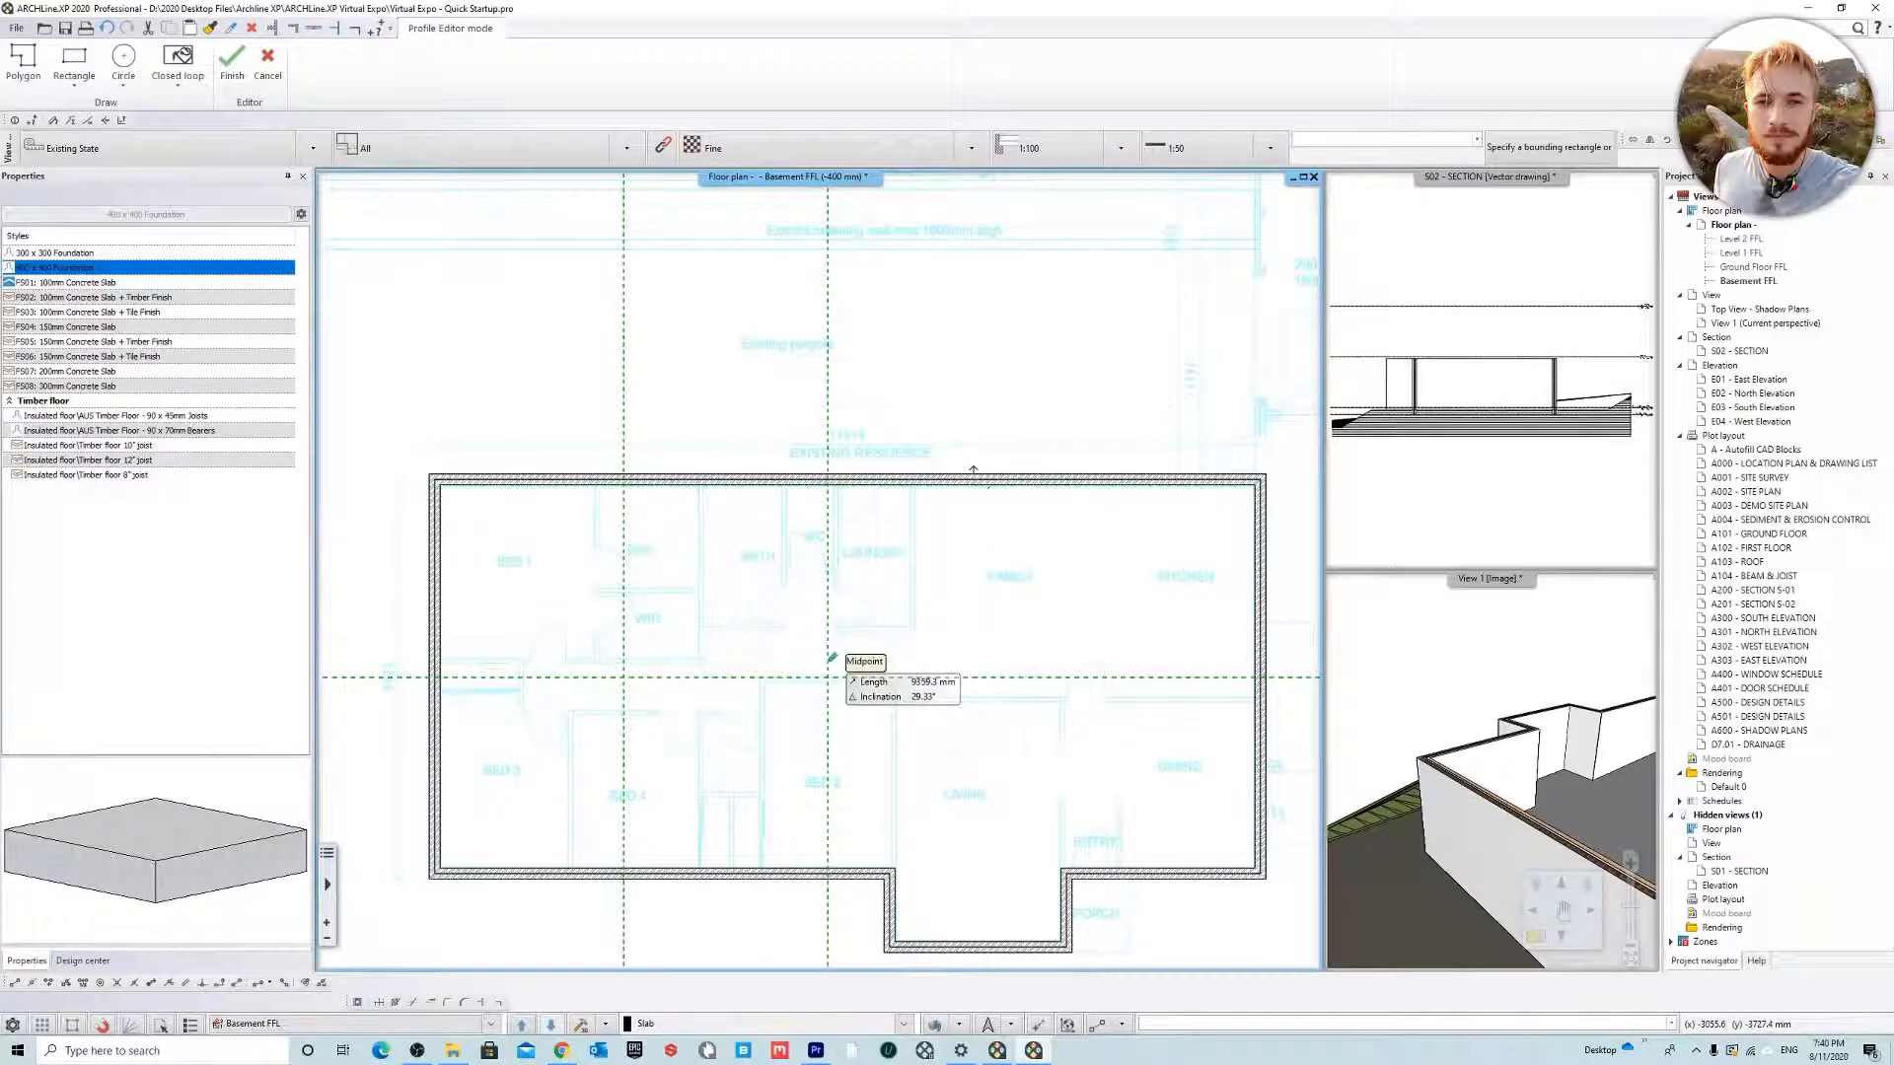
key("Escape")
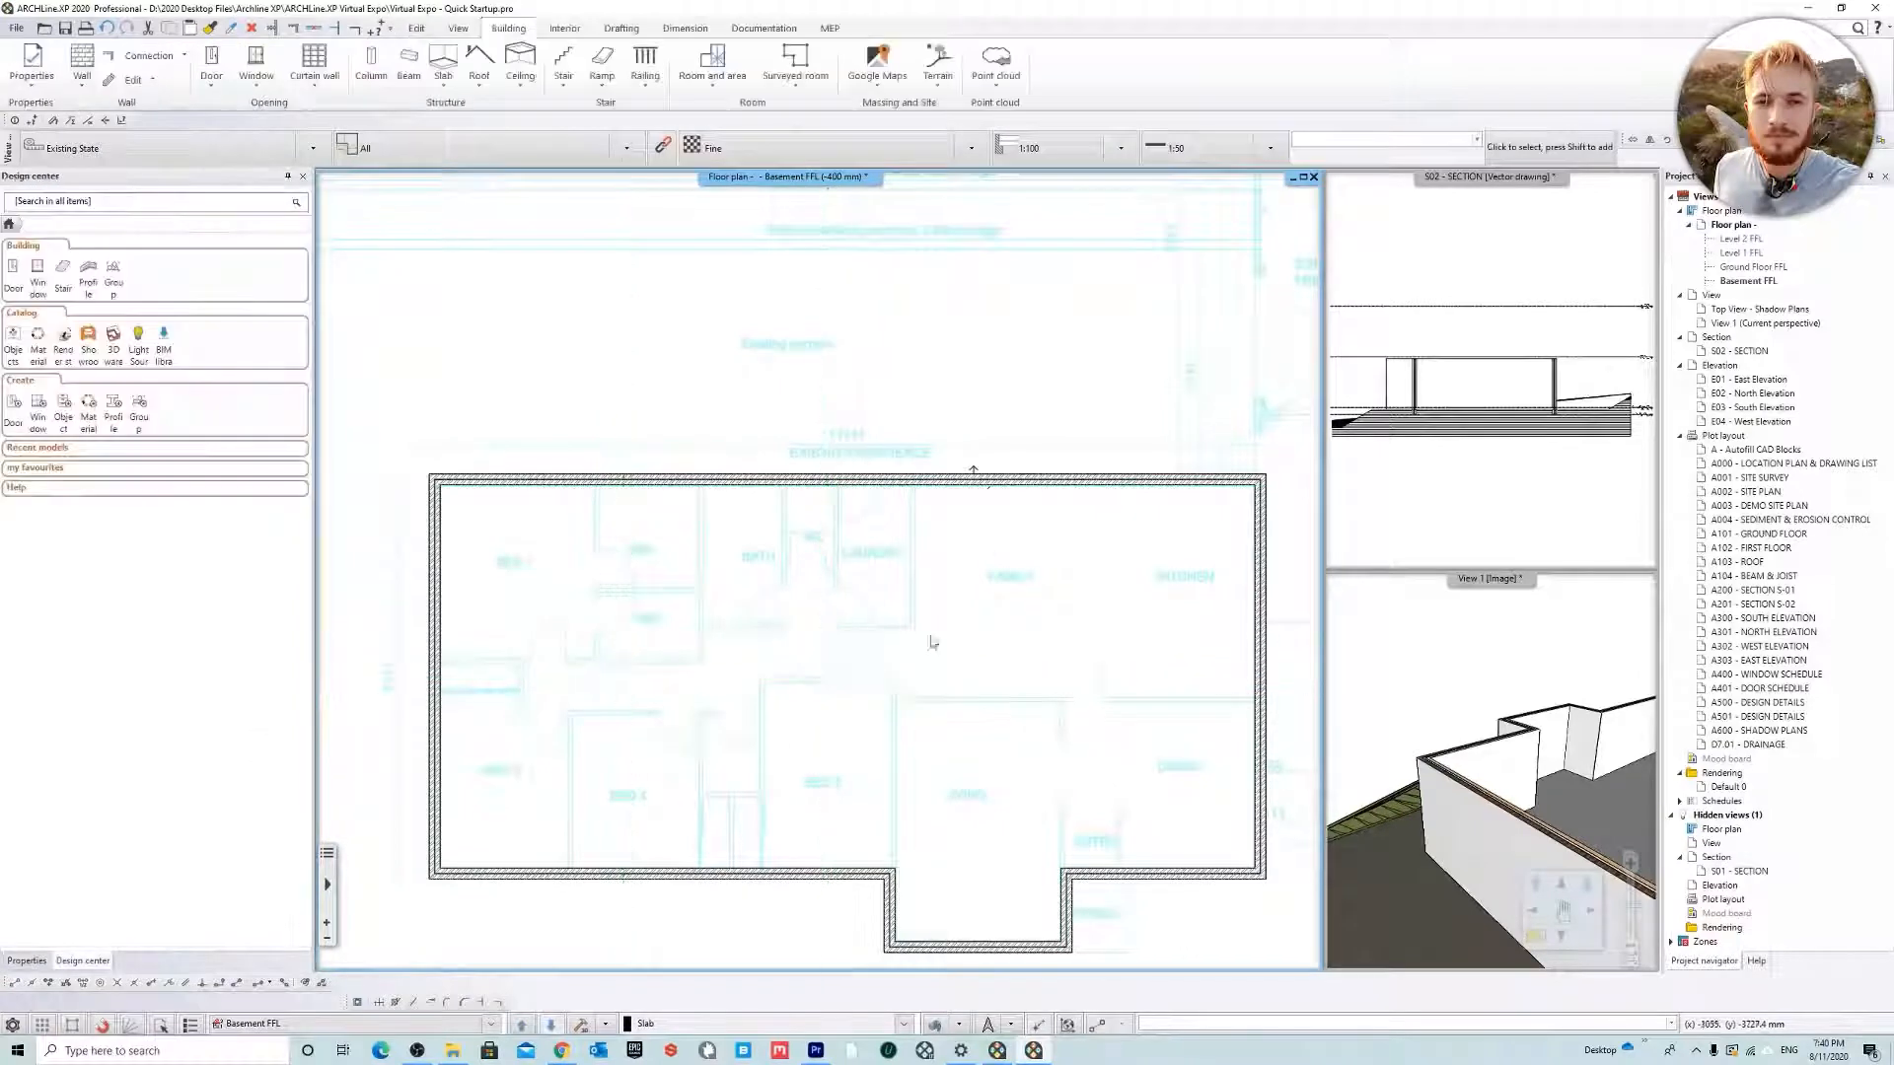
Change the drawing's wall fill pattern to Coarse black
middle_click_drag(953, 610, 904, 581)
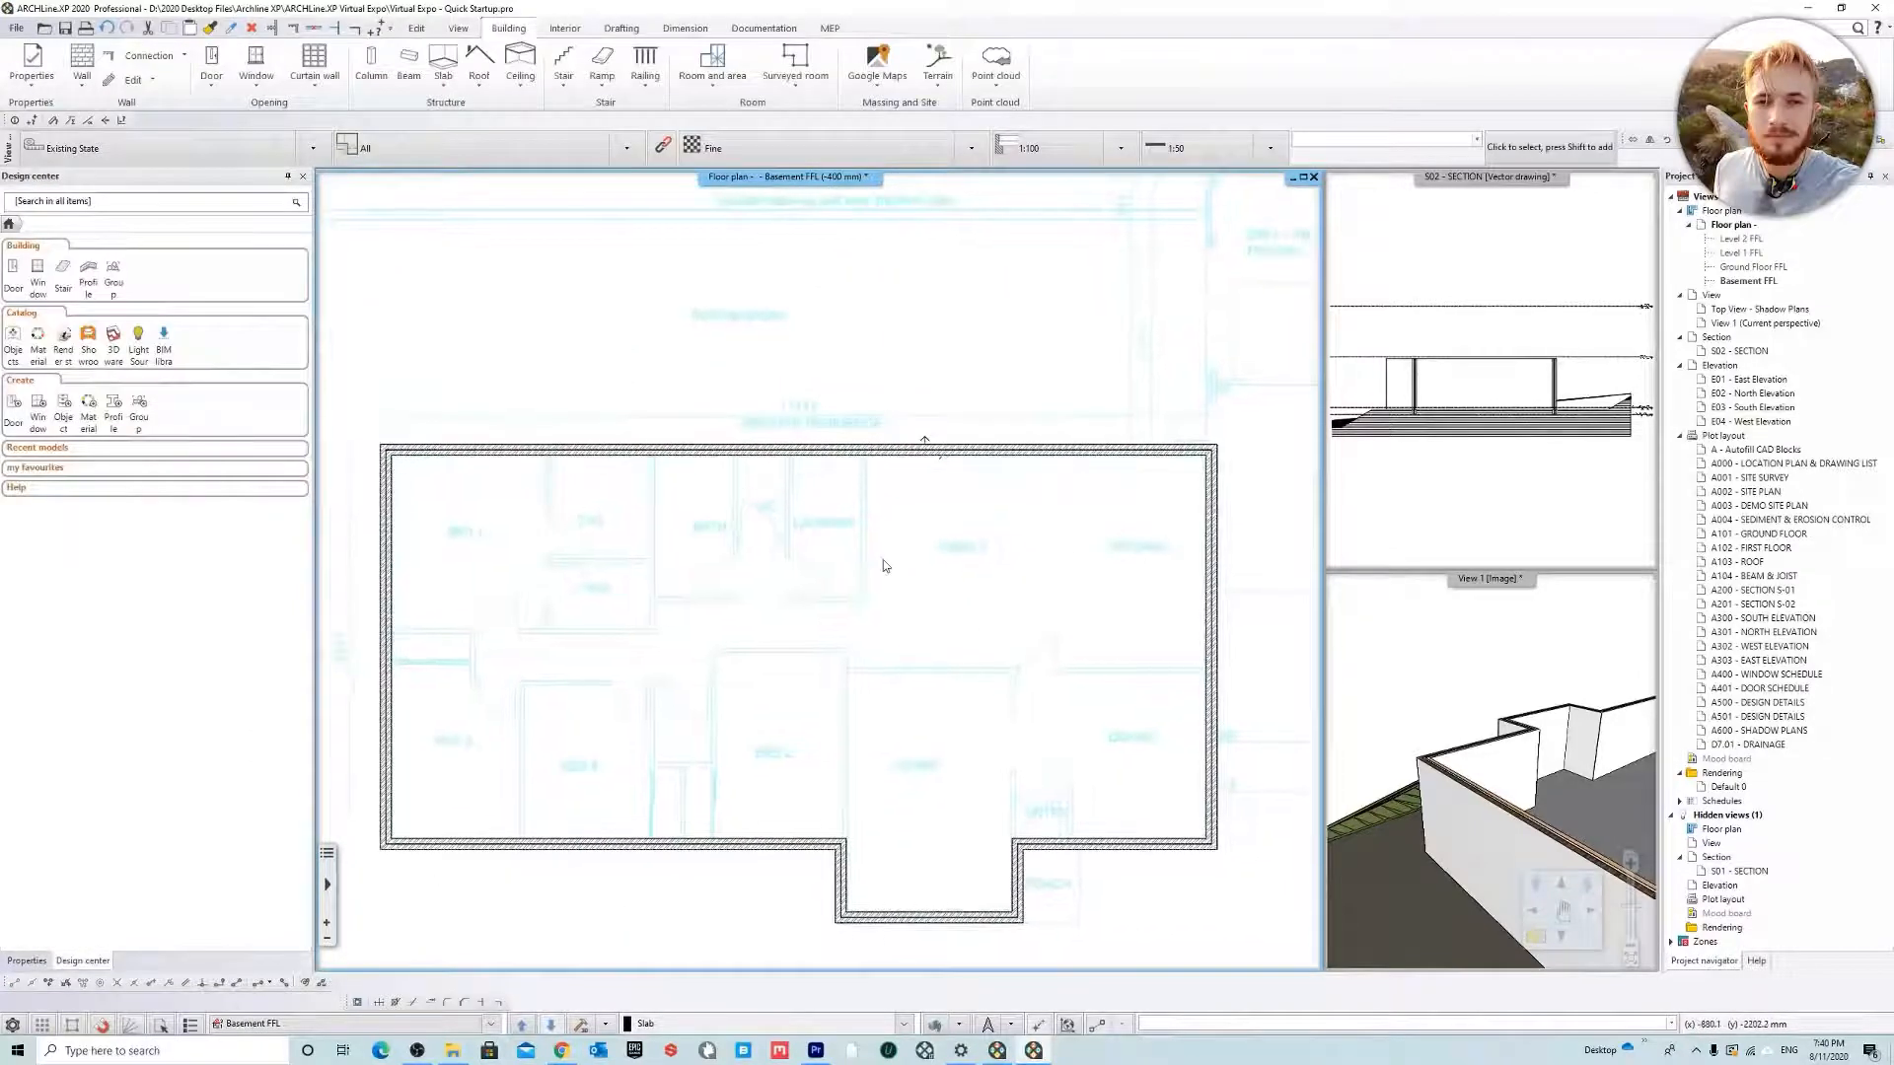
scroll(765, 491, "down", 2)
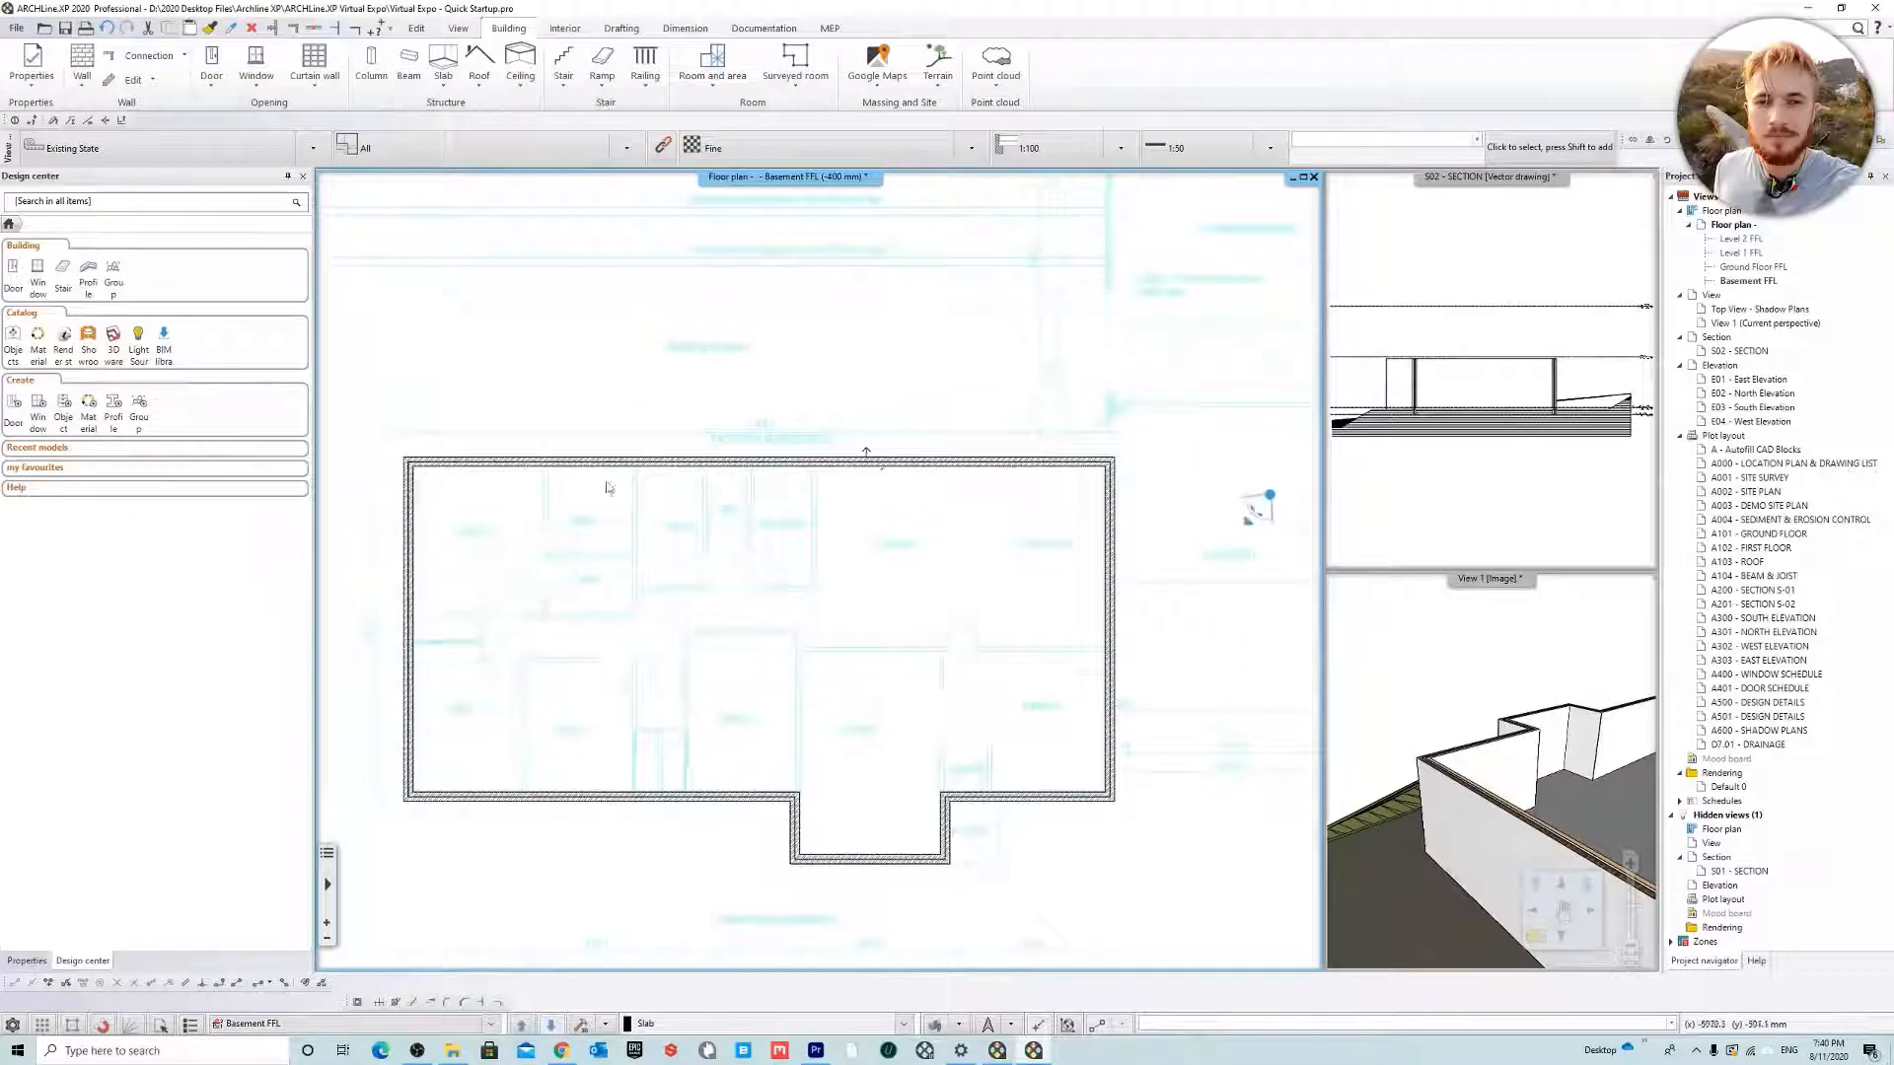
scroll(963, 797, "down", 1)
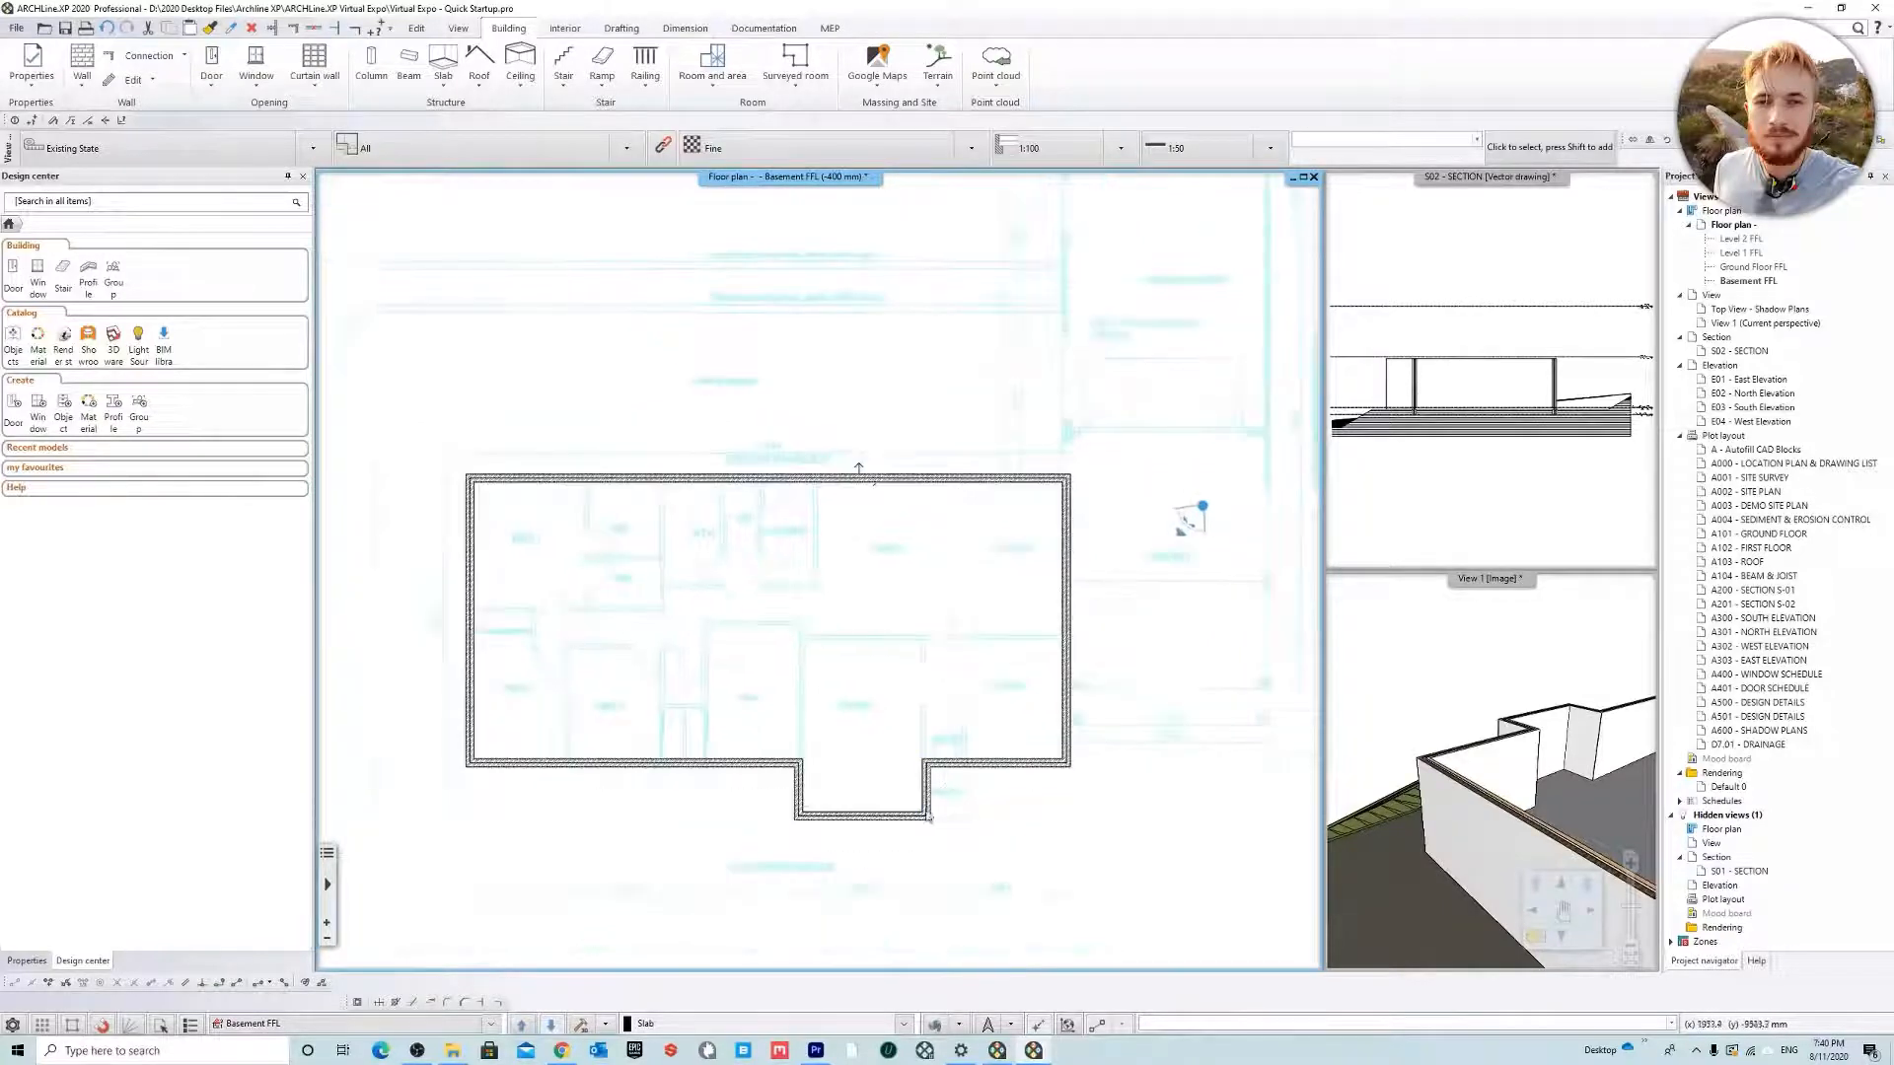
left_click(26, 961)
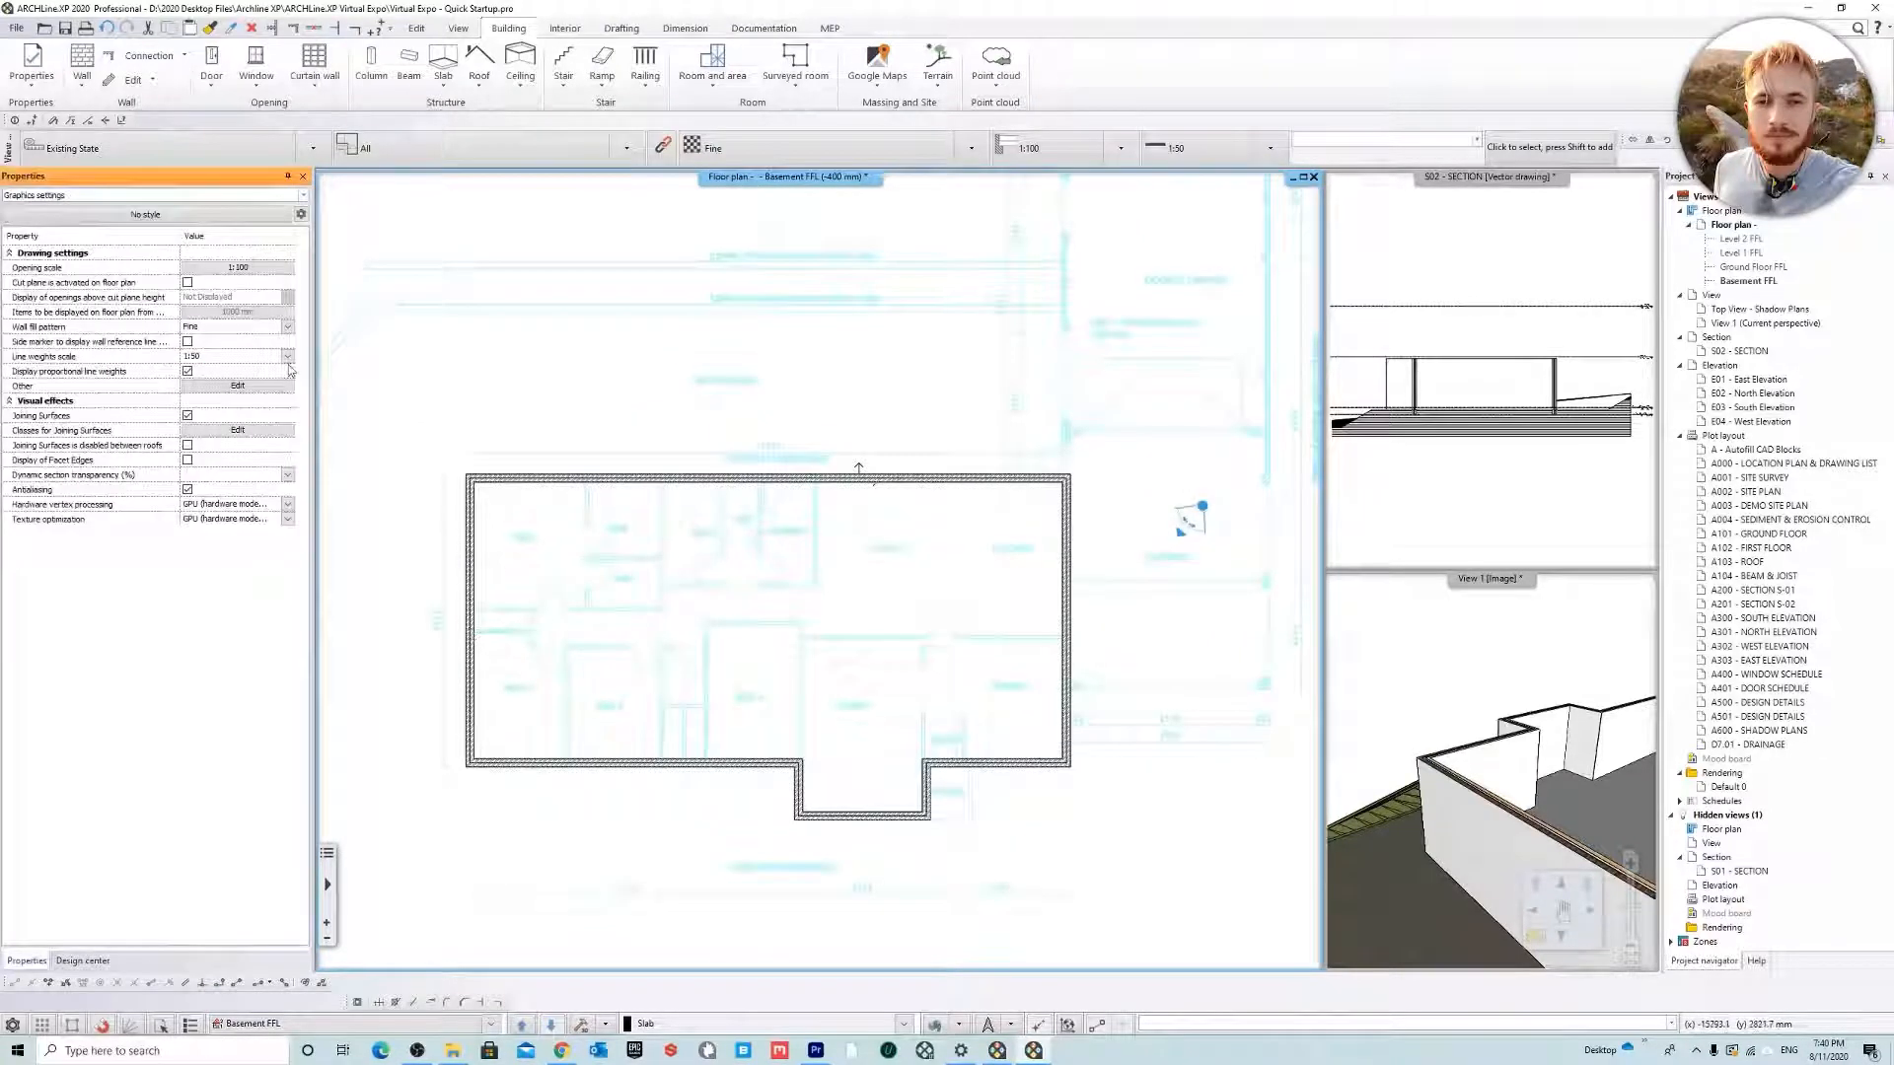
left_click(291, 330)
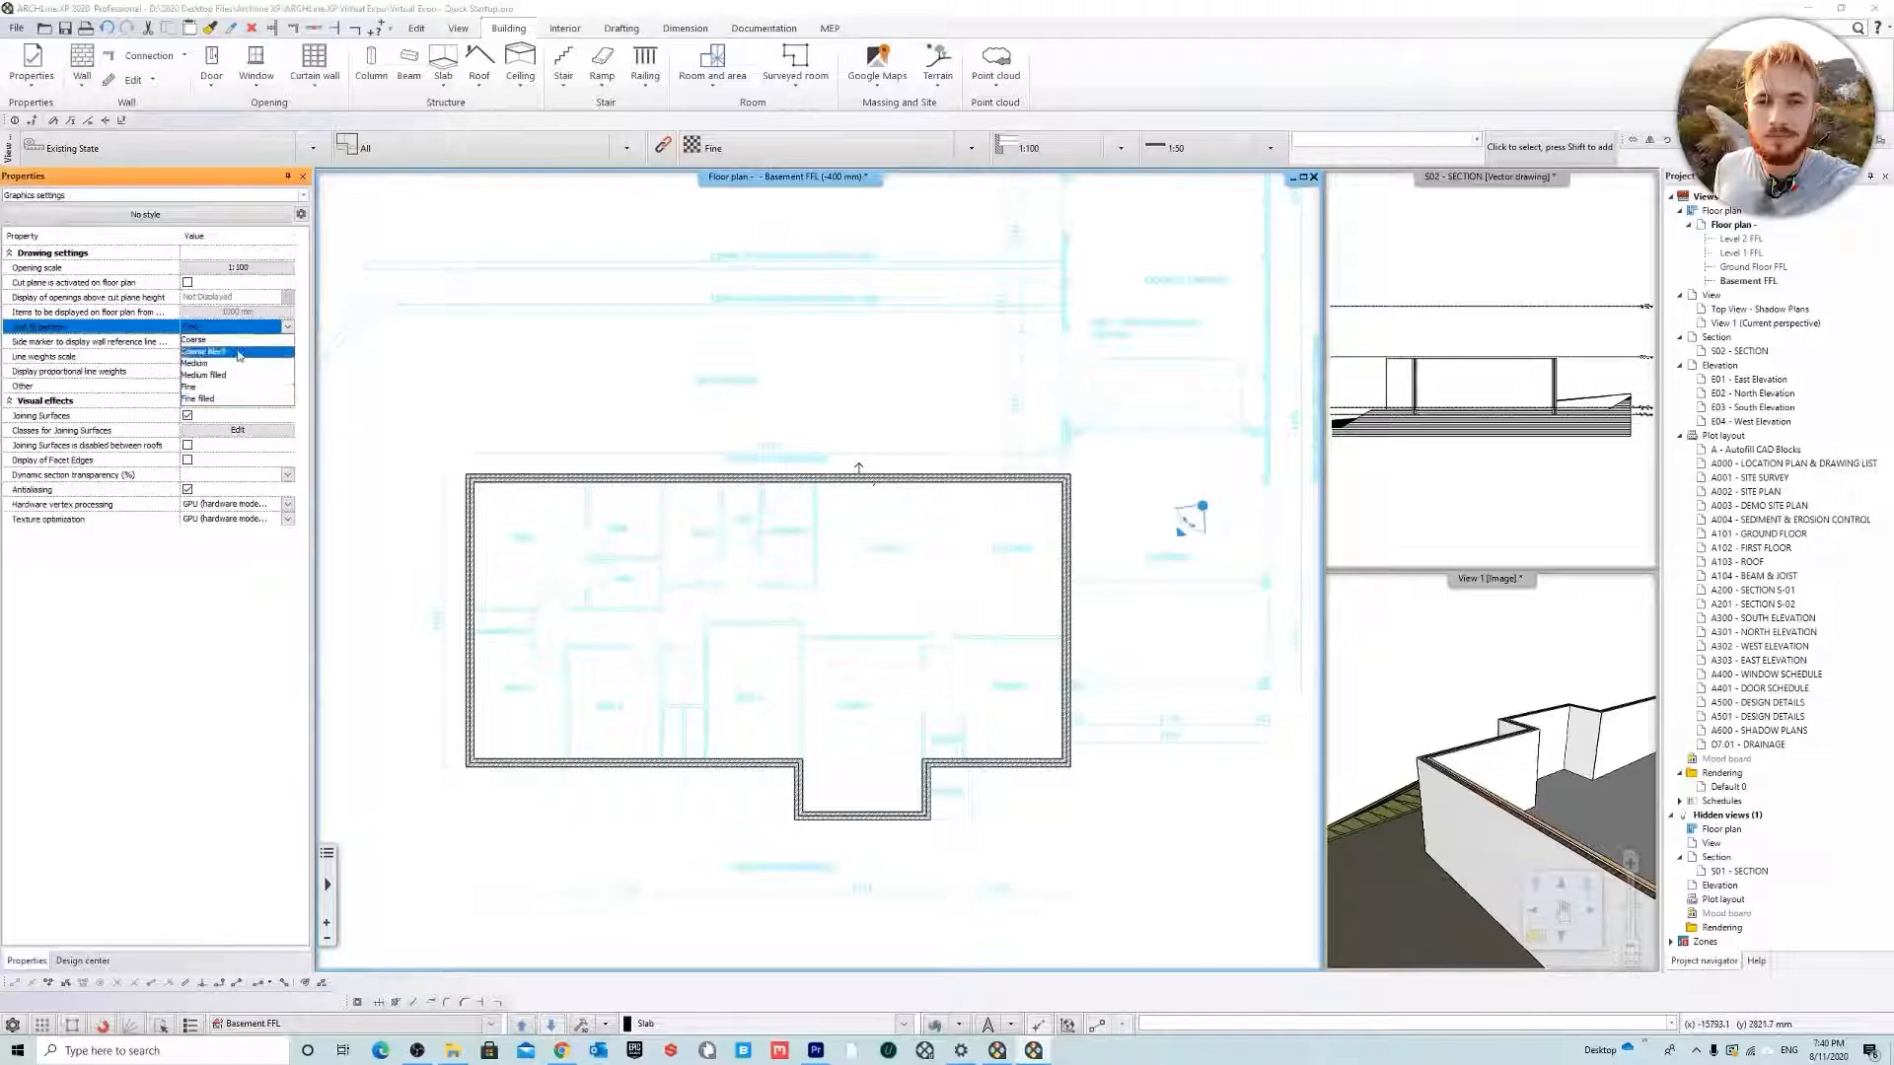
left_click(237, 357)
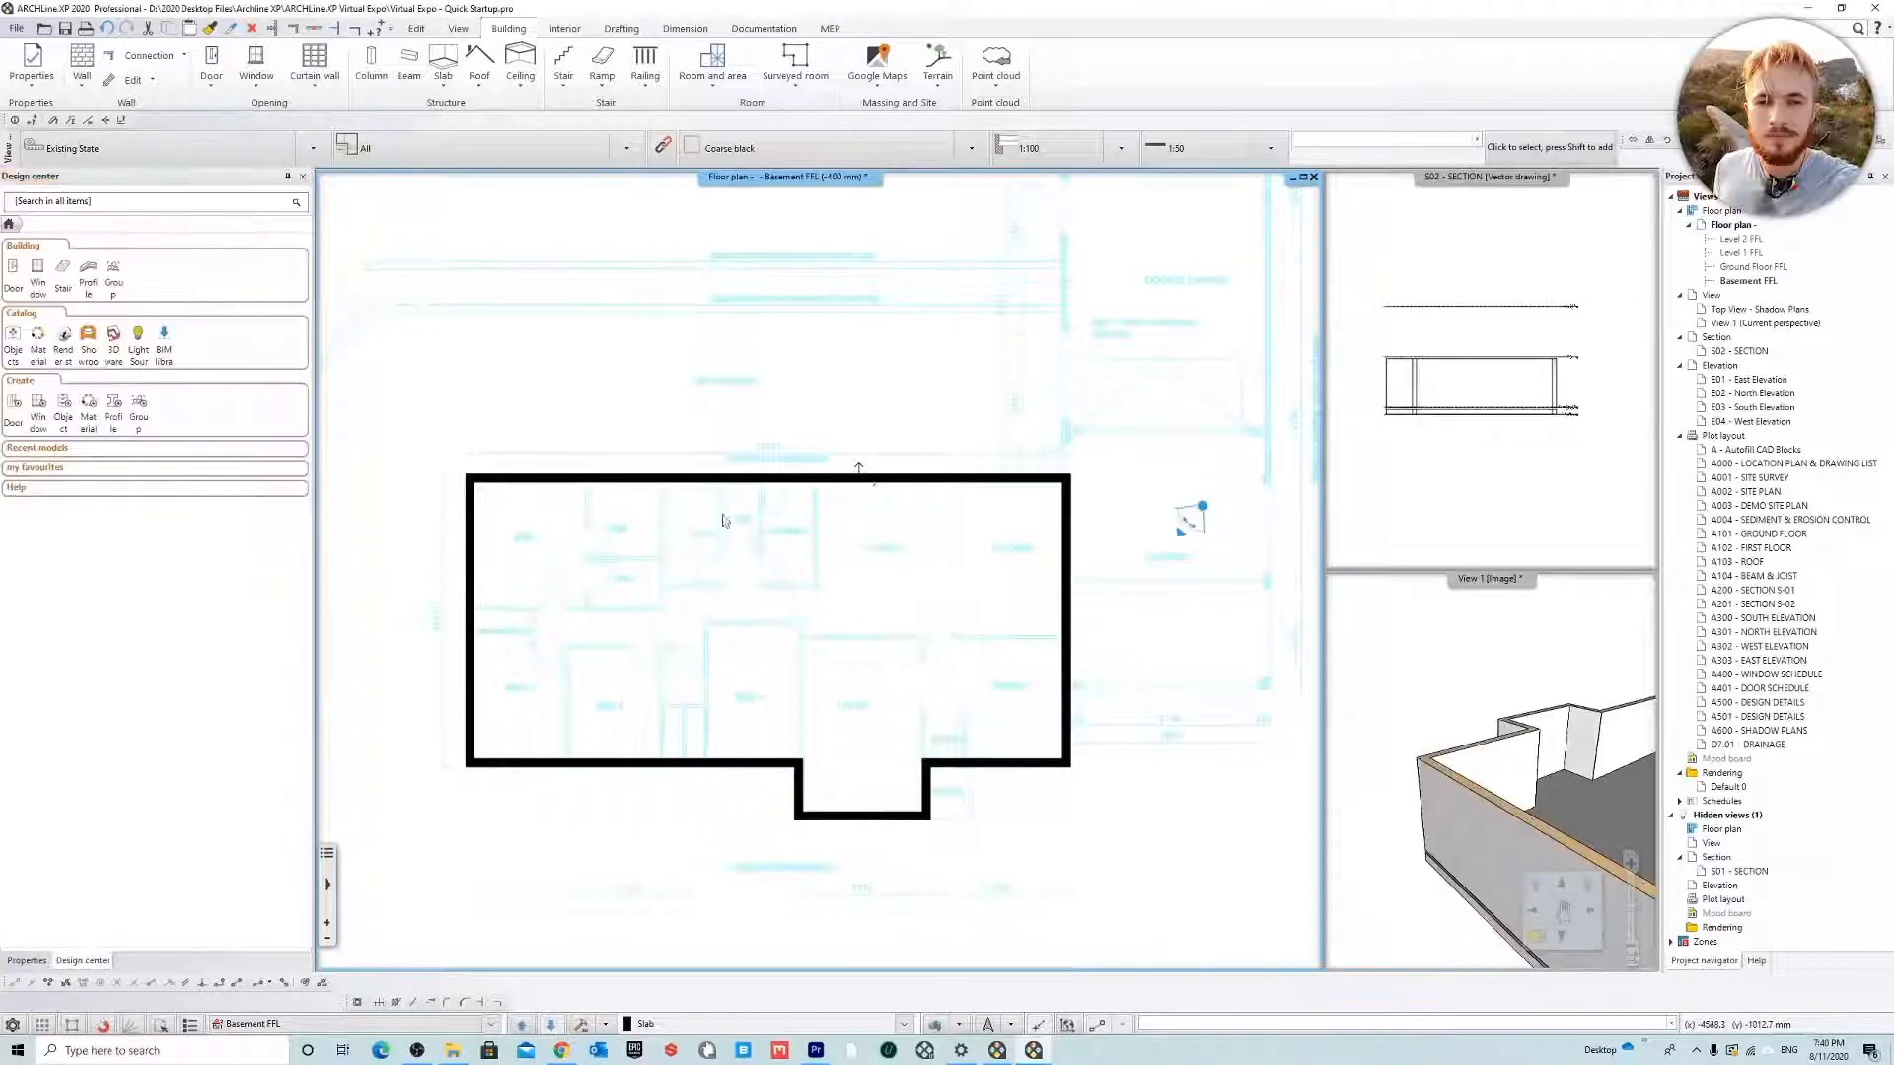
Draw short helper lines across the wall thickness at the upper-left corner of the brick wall perimeter
scroll(738, 670, "up", 8)
scroll(738, 671, "down", 5)
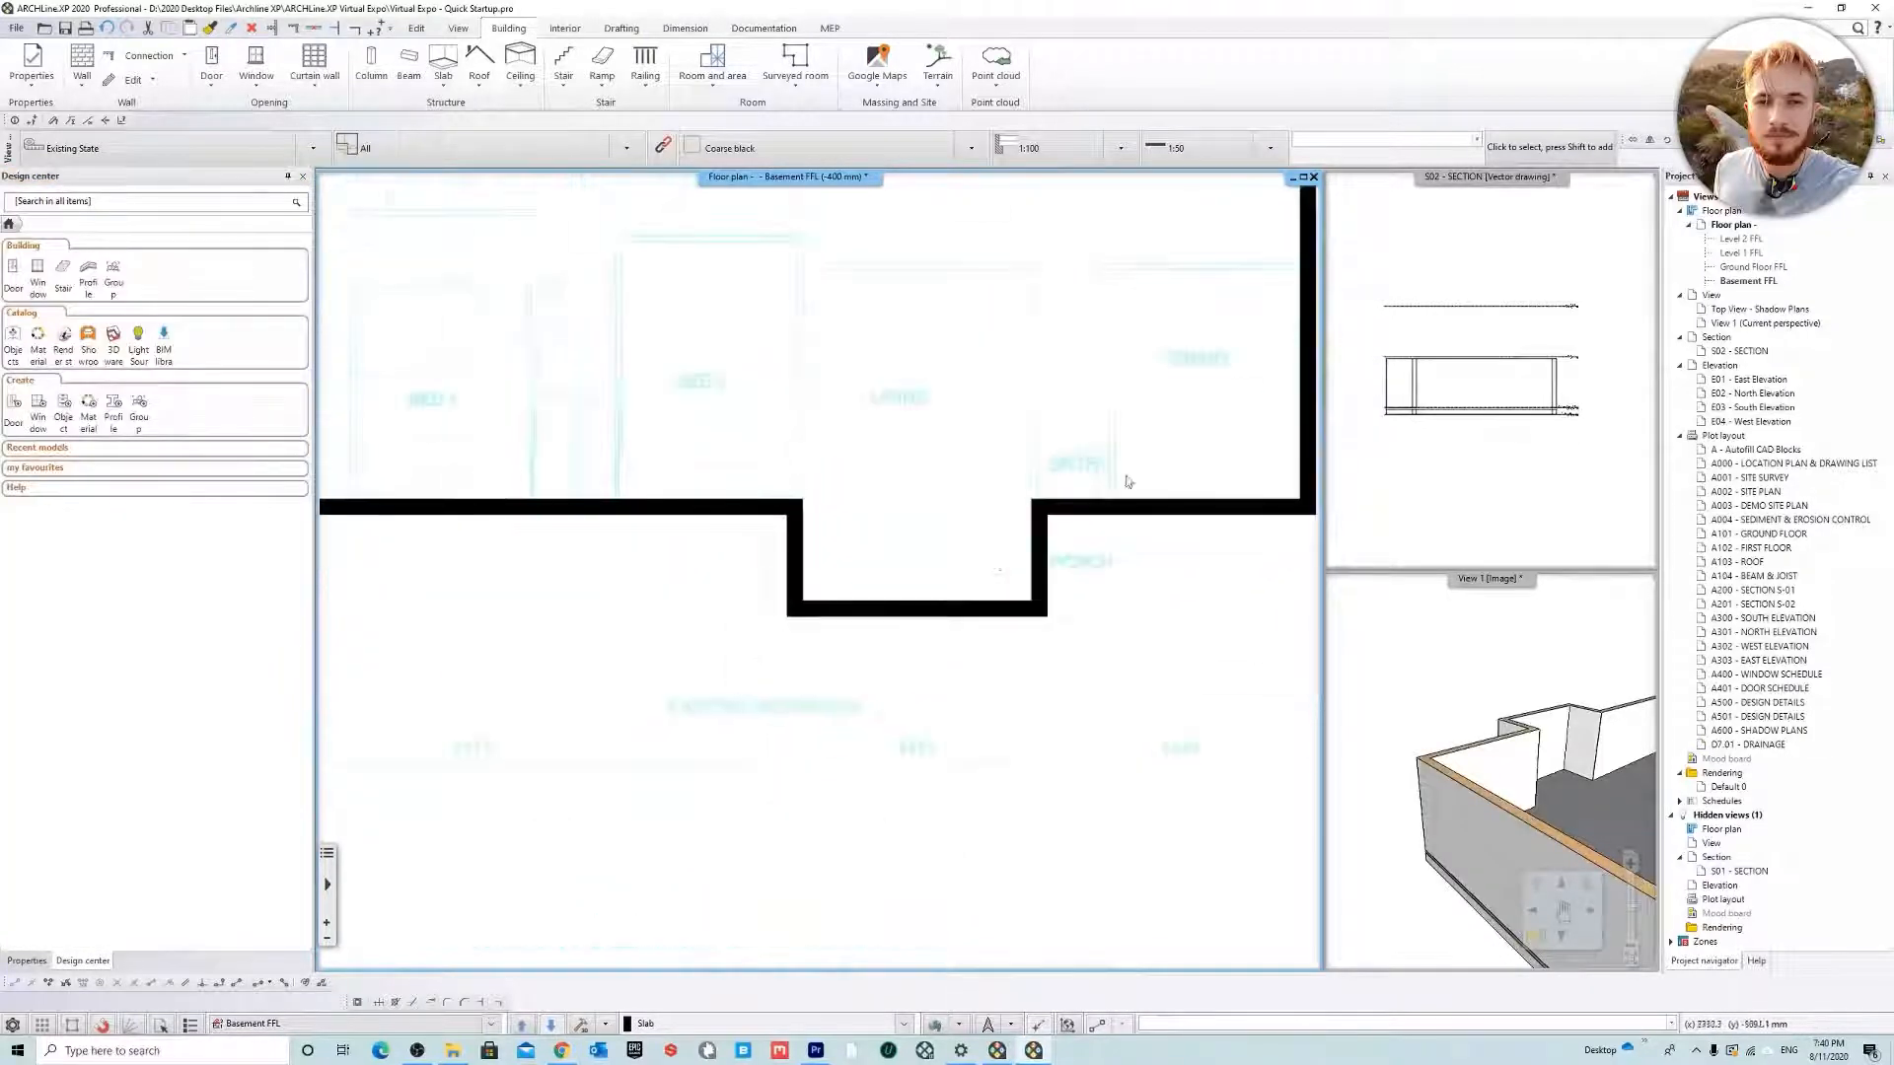
scroll(838, 316, "down", 4)
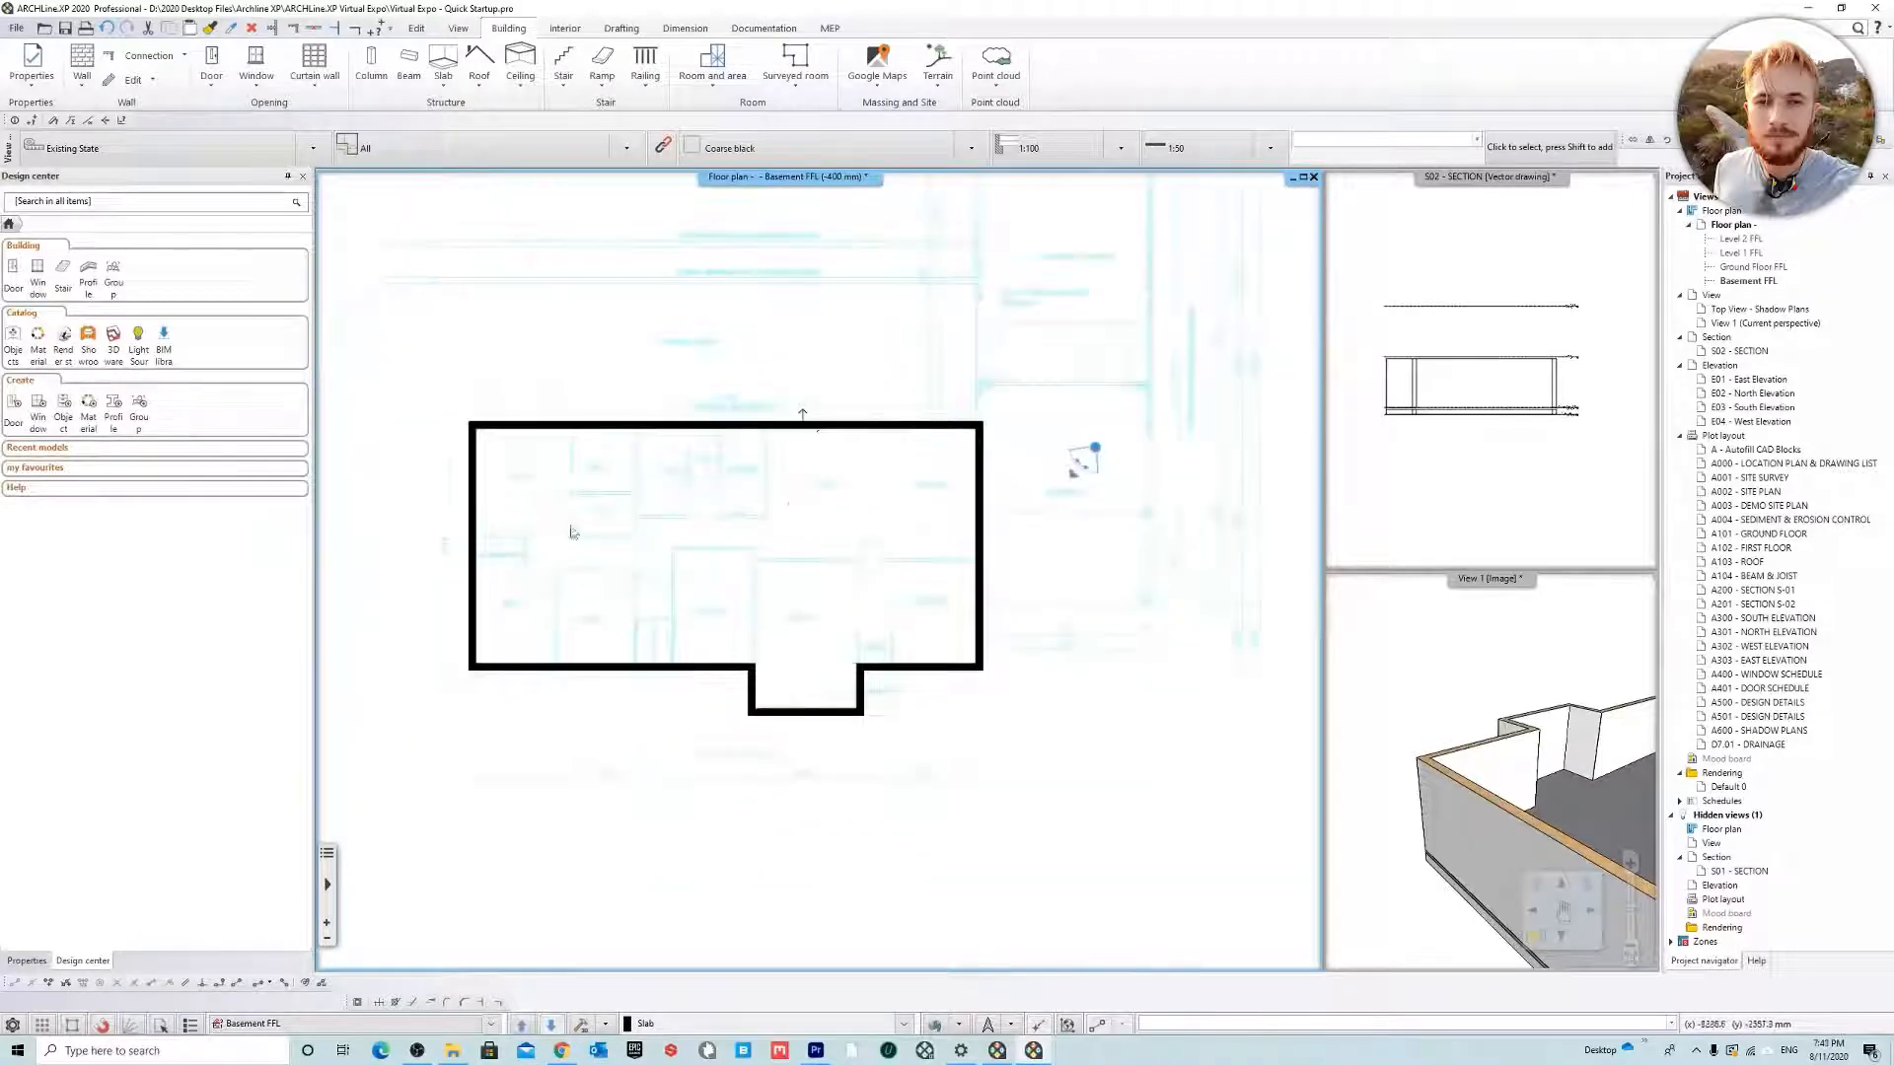
middle_click_drag(792, 501, 784, 586)
scroll(768, 579, "up", 1)
scroll(536, 494, "up", 2)
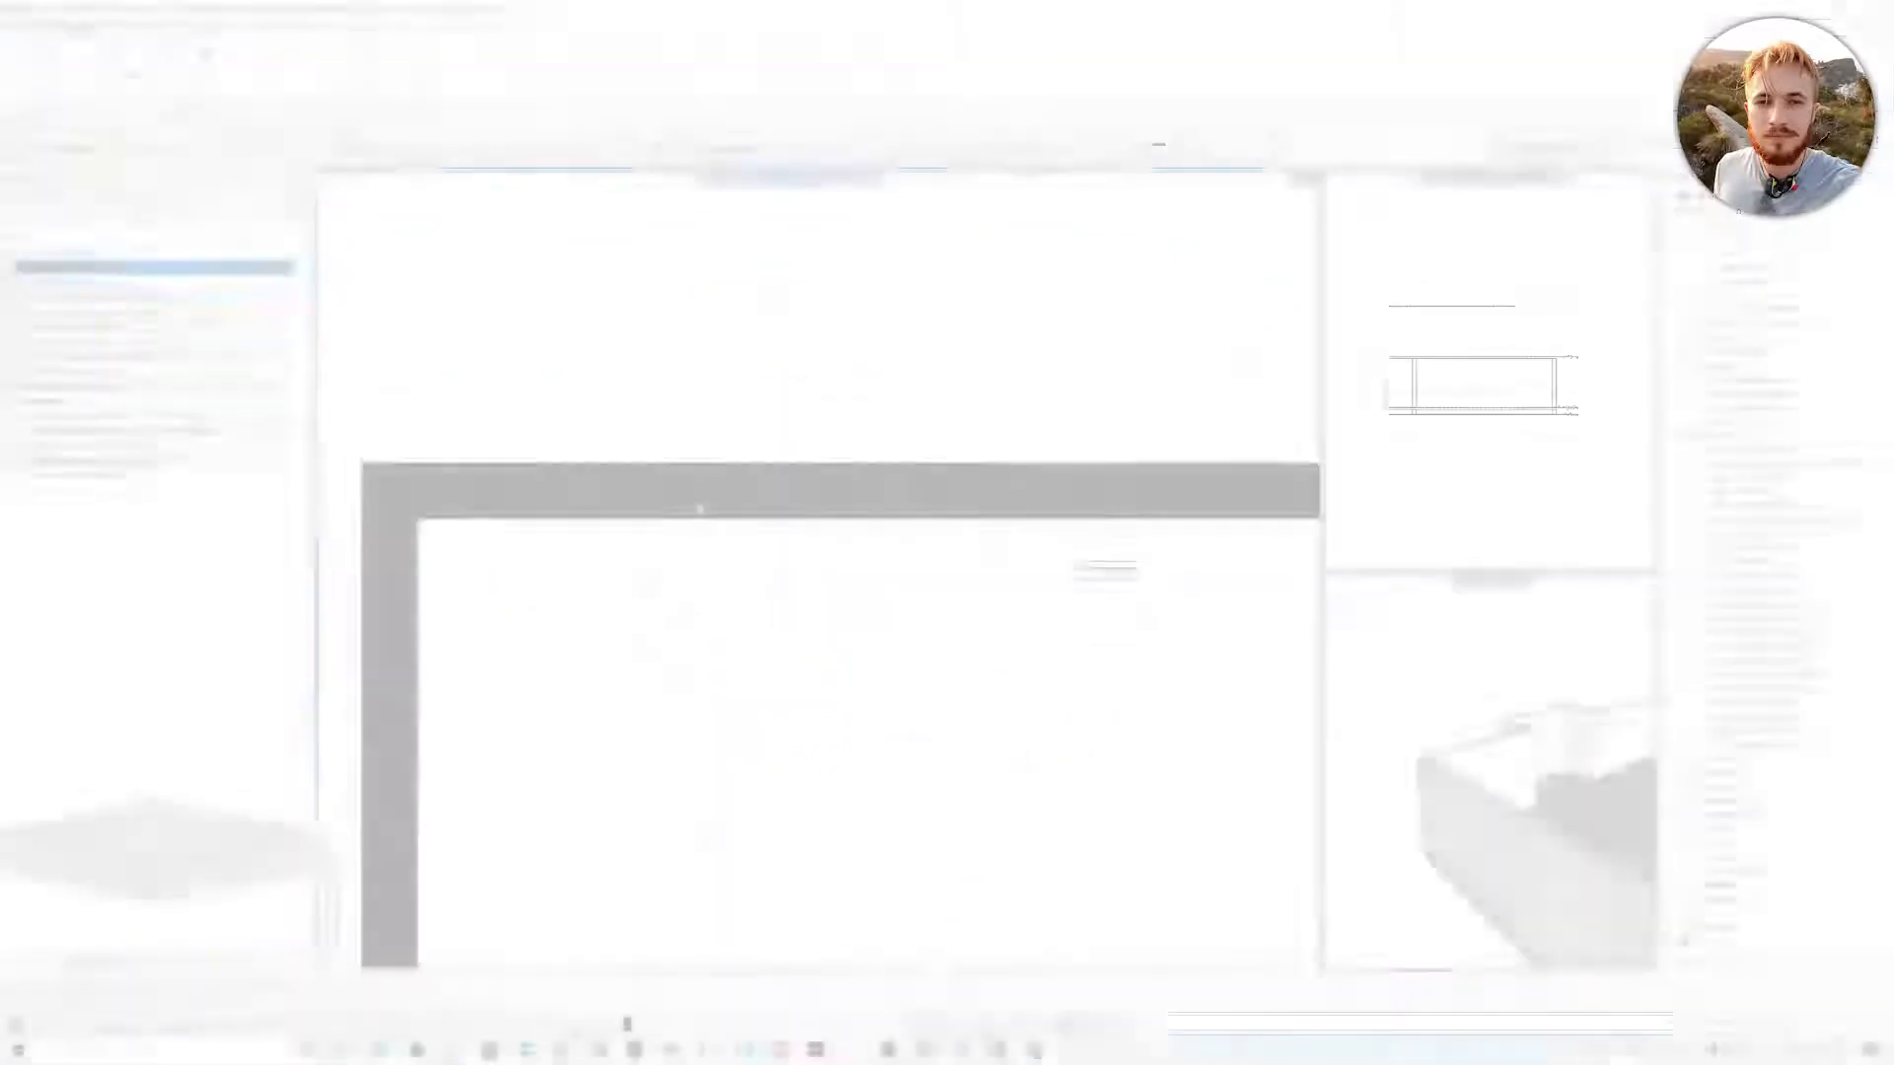
scroll(718, 351, "up", 5)
left_click(719, 351)
scroll(828, 570, "down", 2)
left_click(760, 583)
left_click(614, 583)
scroll(631, 572, "down", 5)
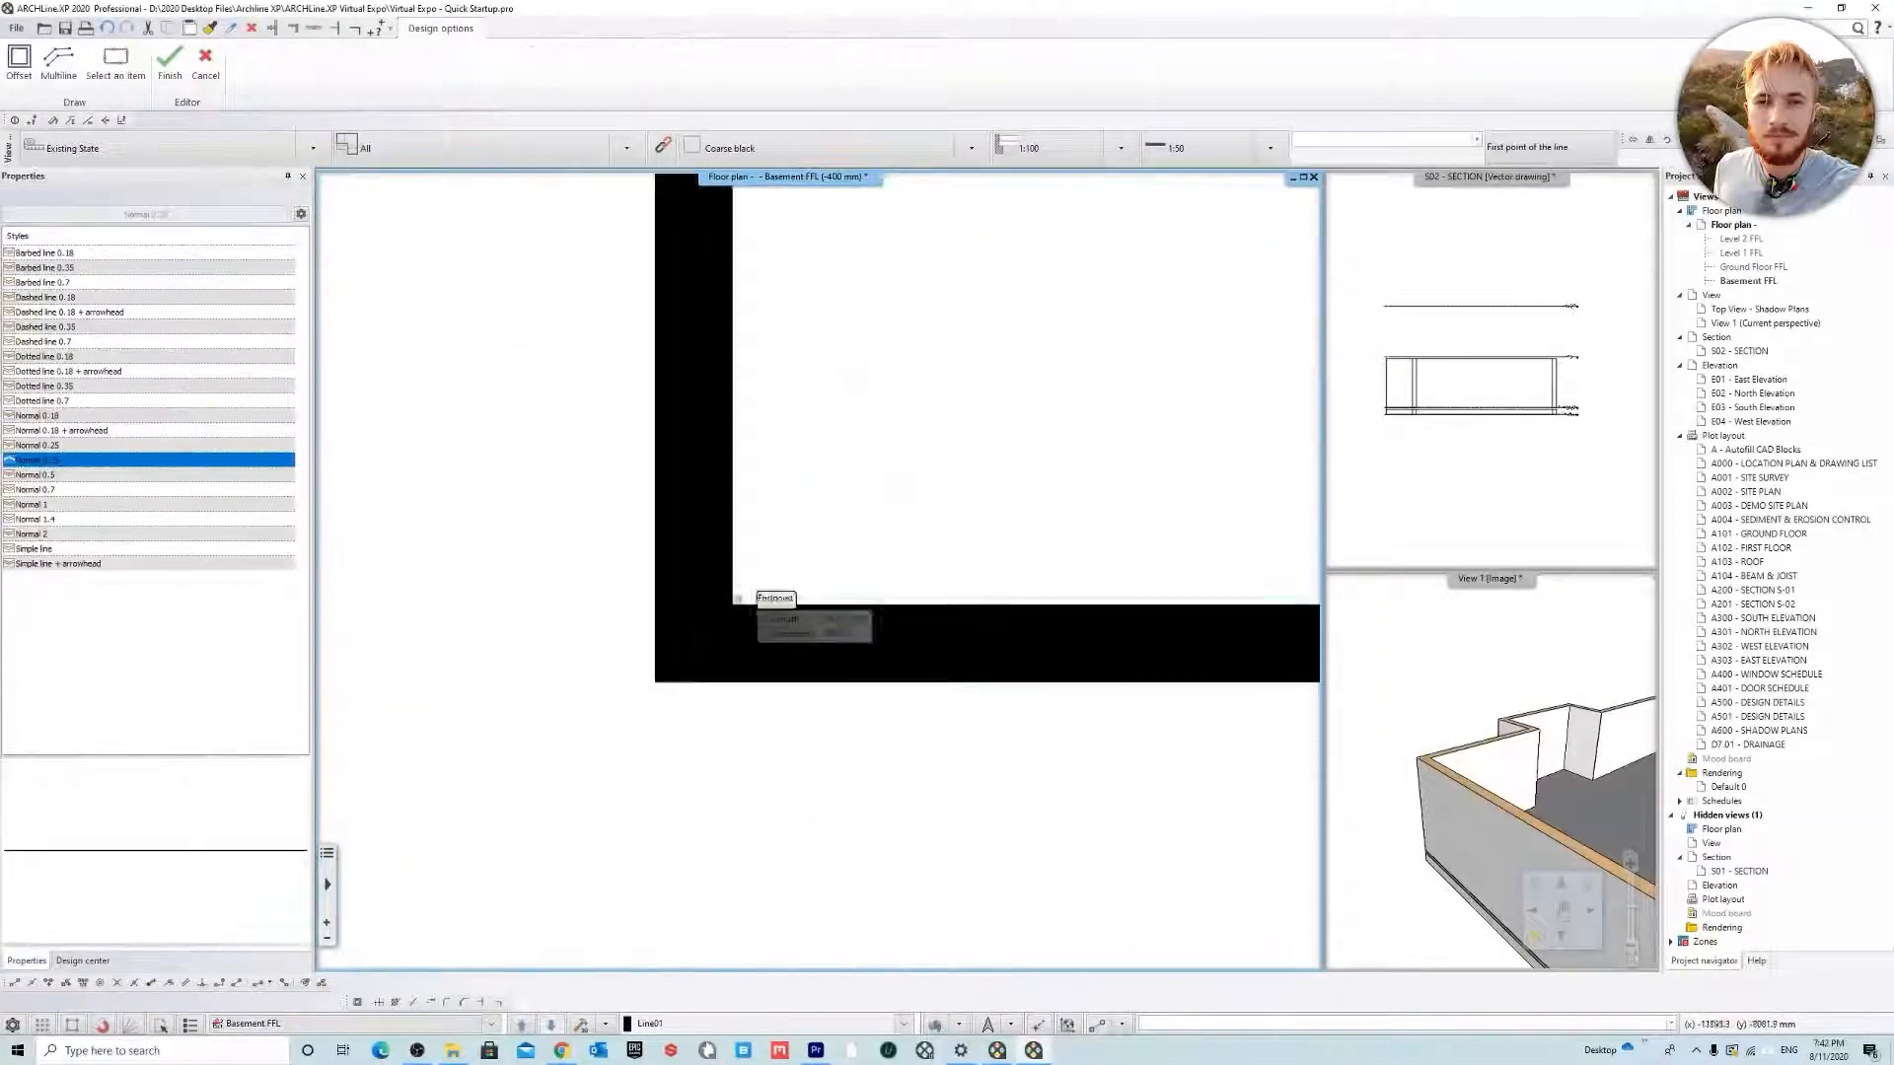
Draw lines across the wall thickness at the perimeter's lower-left corner and at both left corners of the lower projection
left_click(731, 604)
scroll(753, 642, "up", 3)
left_click(706, 719)
scroll(572, 634, "up", 4)
left_click(718, 601)
left_click(769, 601)
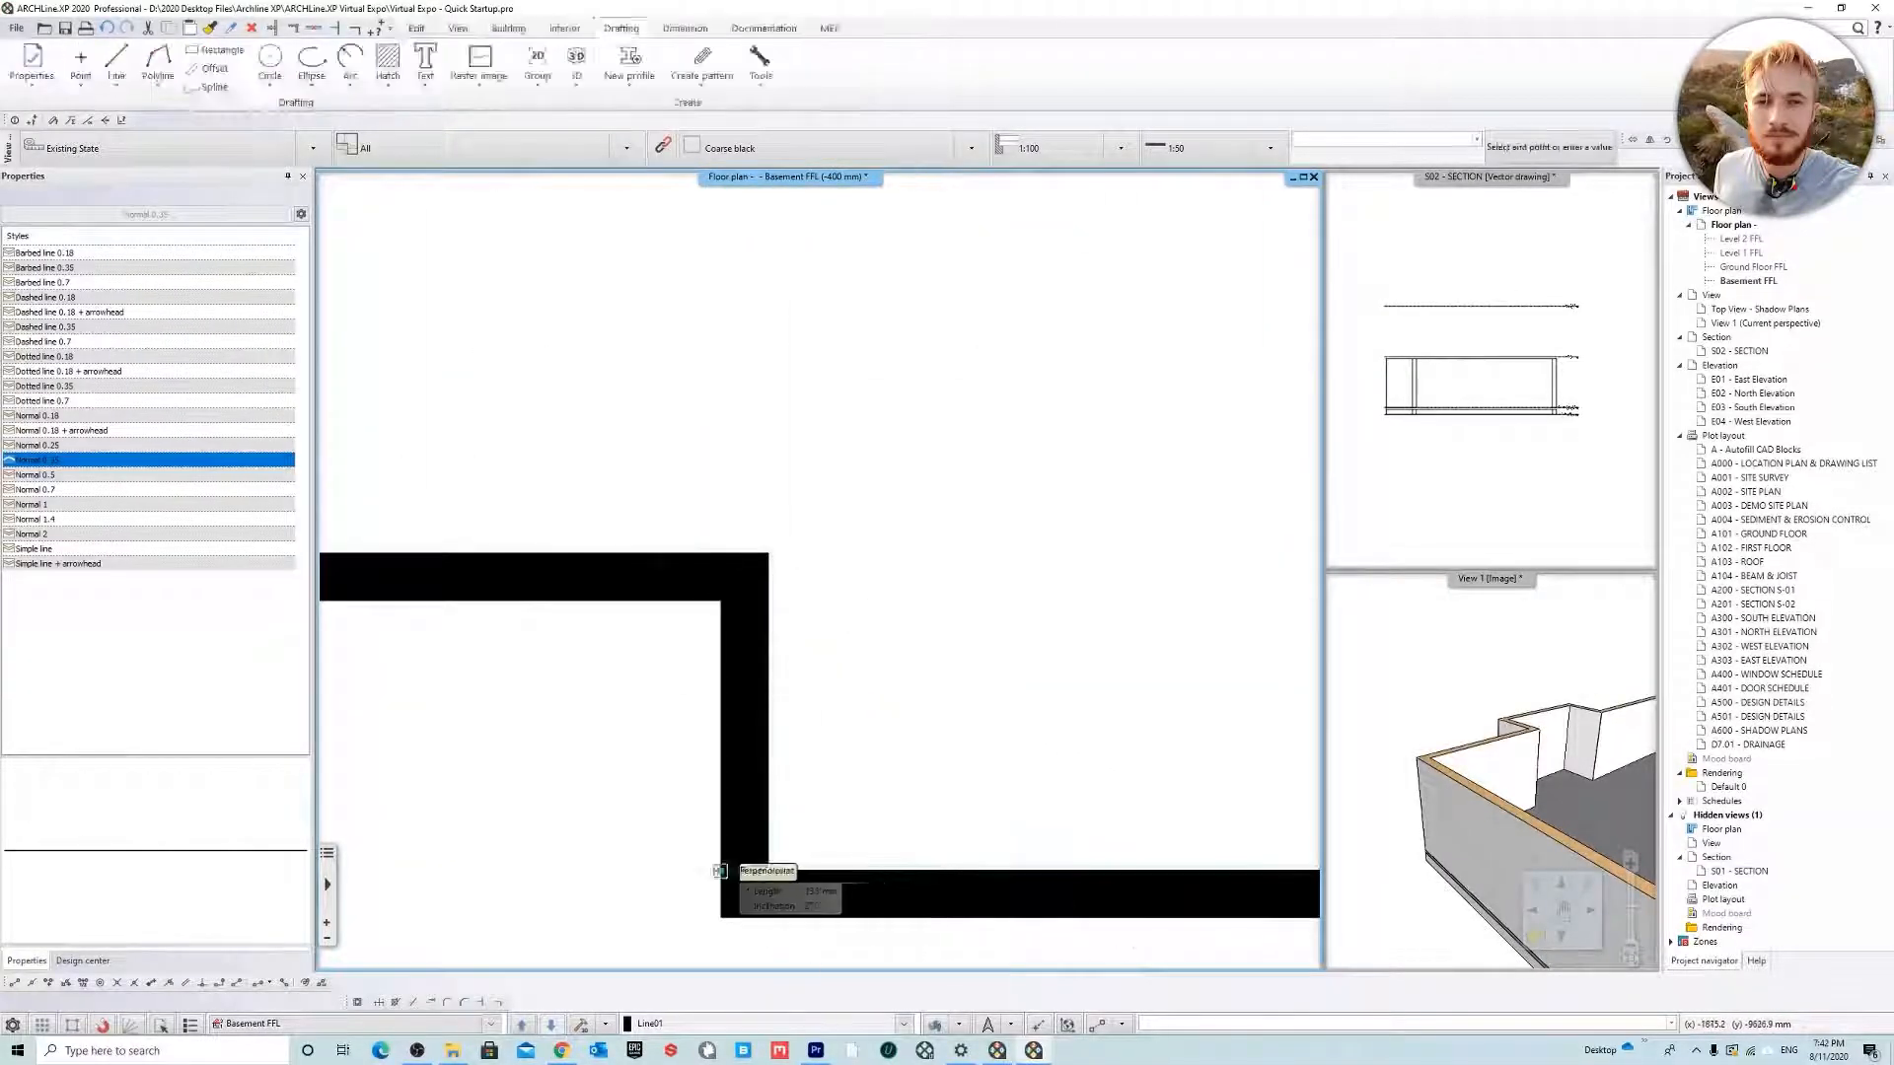
left_click(718, 871)
left_click(769, 871)
Draw lines across the wall thickness at both right corners of the perimeter's lower projection
scroll(1023, 752, "down", 4)
scroll(888, 712, "up", 5)
left_click(860, 708)
left_click(937, 708)
scroll(937, 708, "down", 5)
left_click(621, 601)
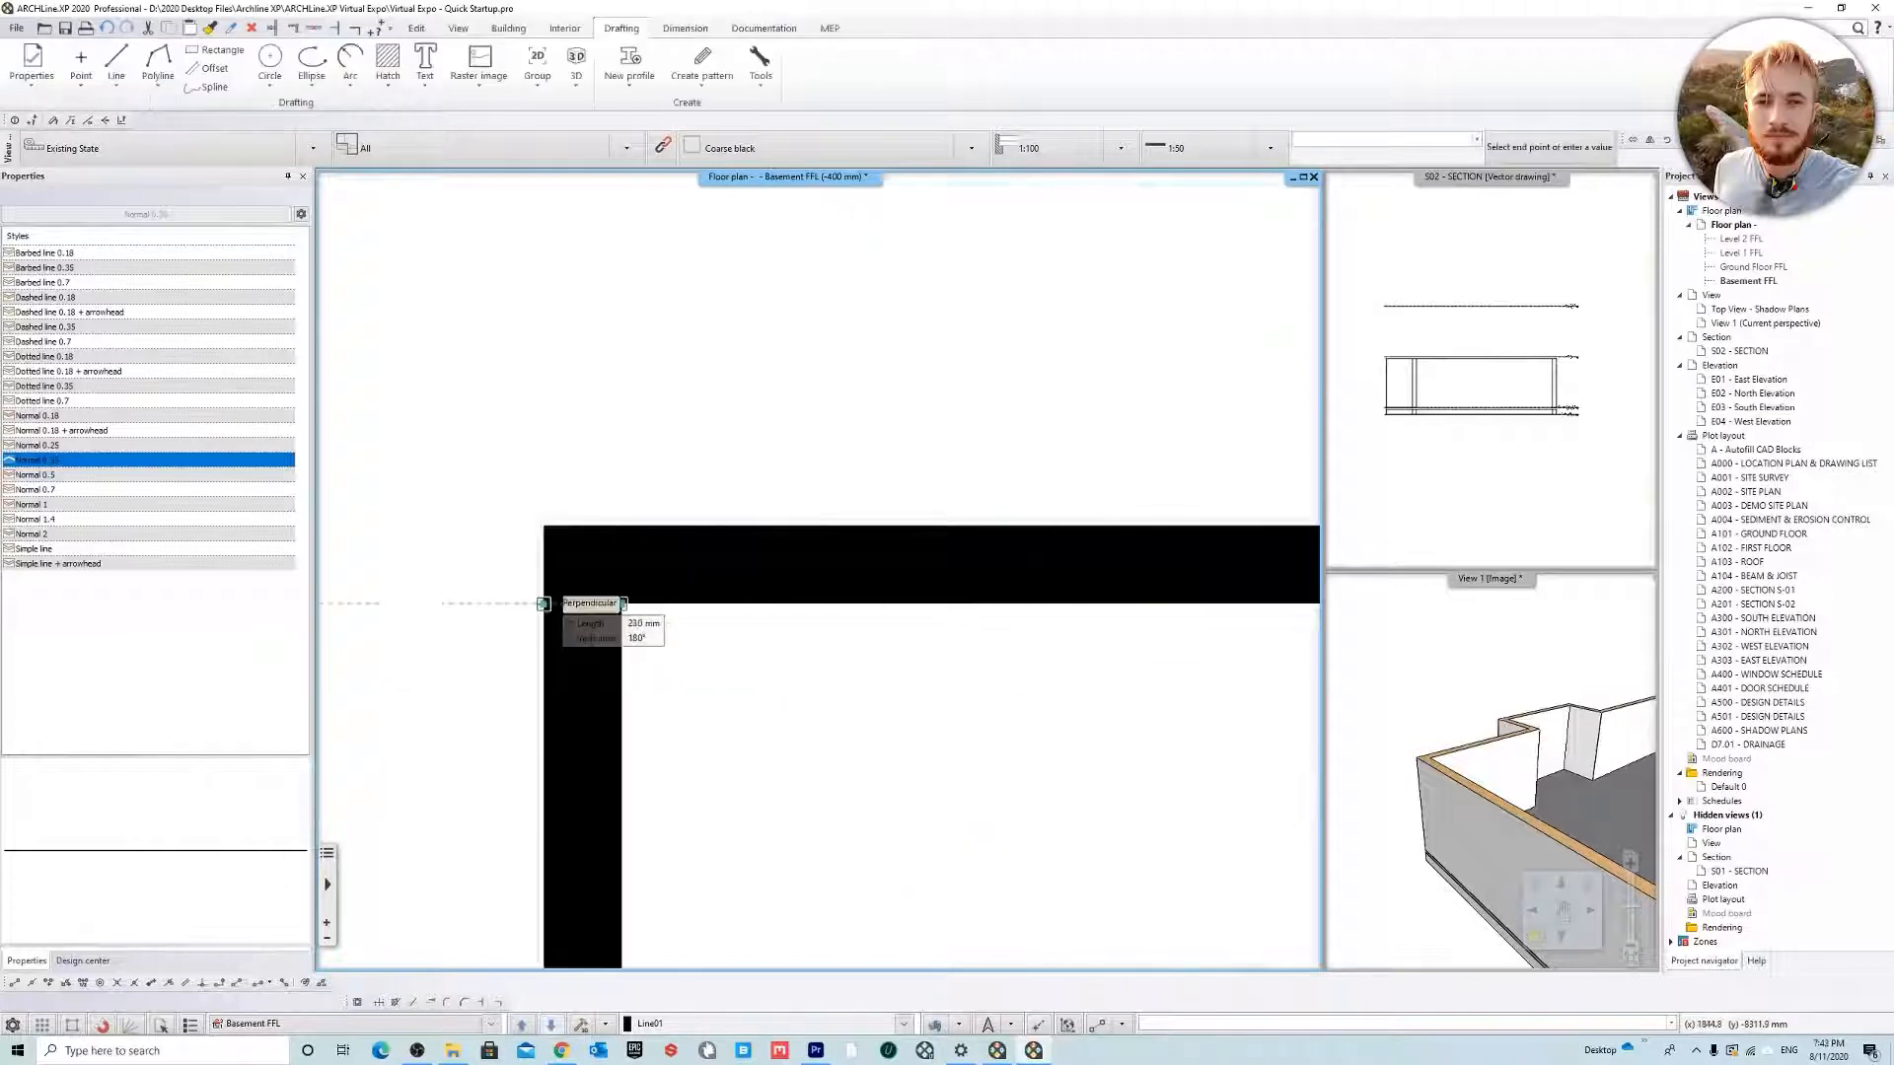
left_click(542, 600)
Draw lines across the wall thickness at the perimeter's lower-right corner and in both directions at its upper-right corner
scroll(552, 602, "down", 5)
scroll(819, 493, "up", 5)
left_click(820, 488)
left_click(897, 488)
key("Return")
scroll(868, 681, "down", 5)
scroll(864, 552, "up", 5)
left_click(838, 586)
left_click(838, 510)
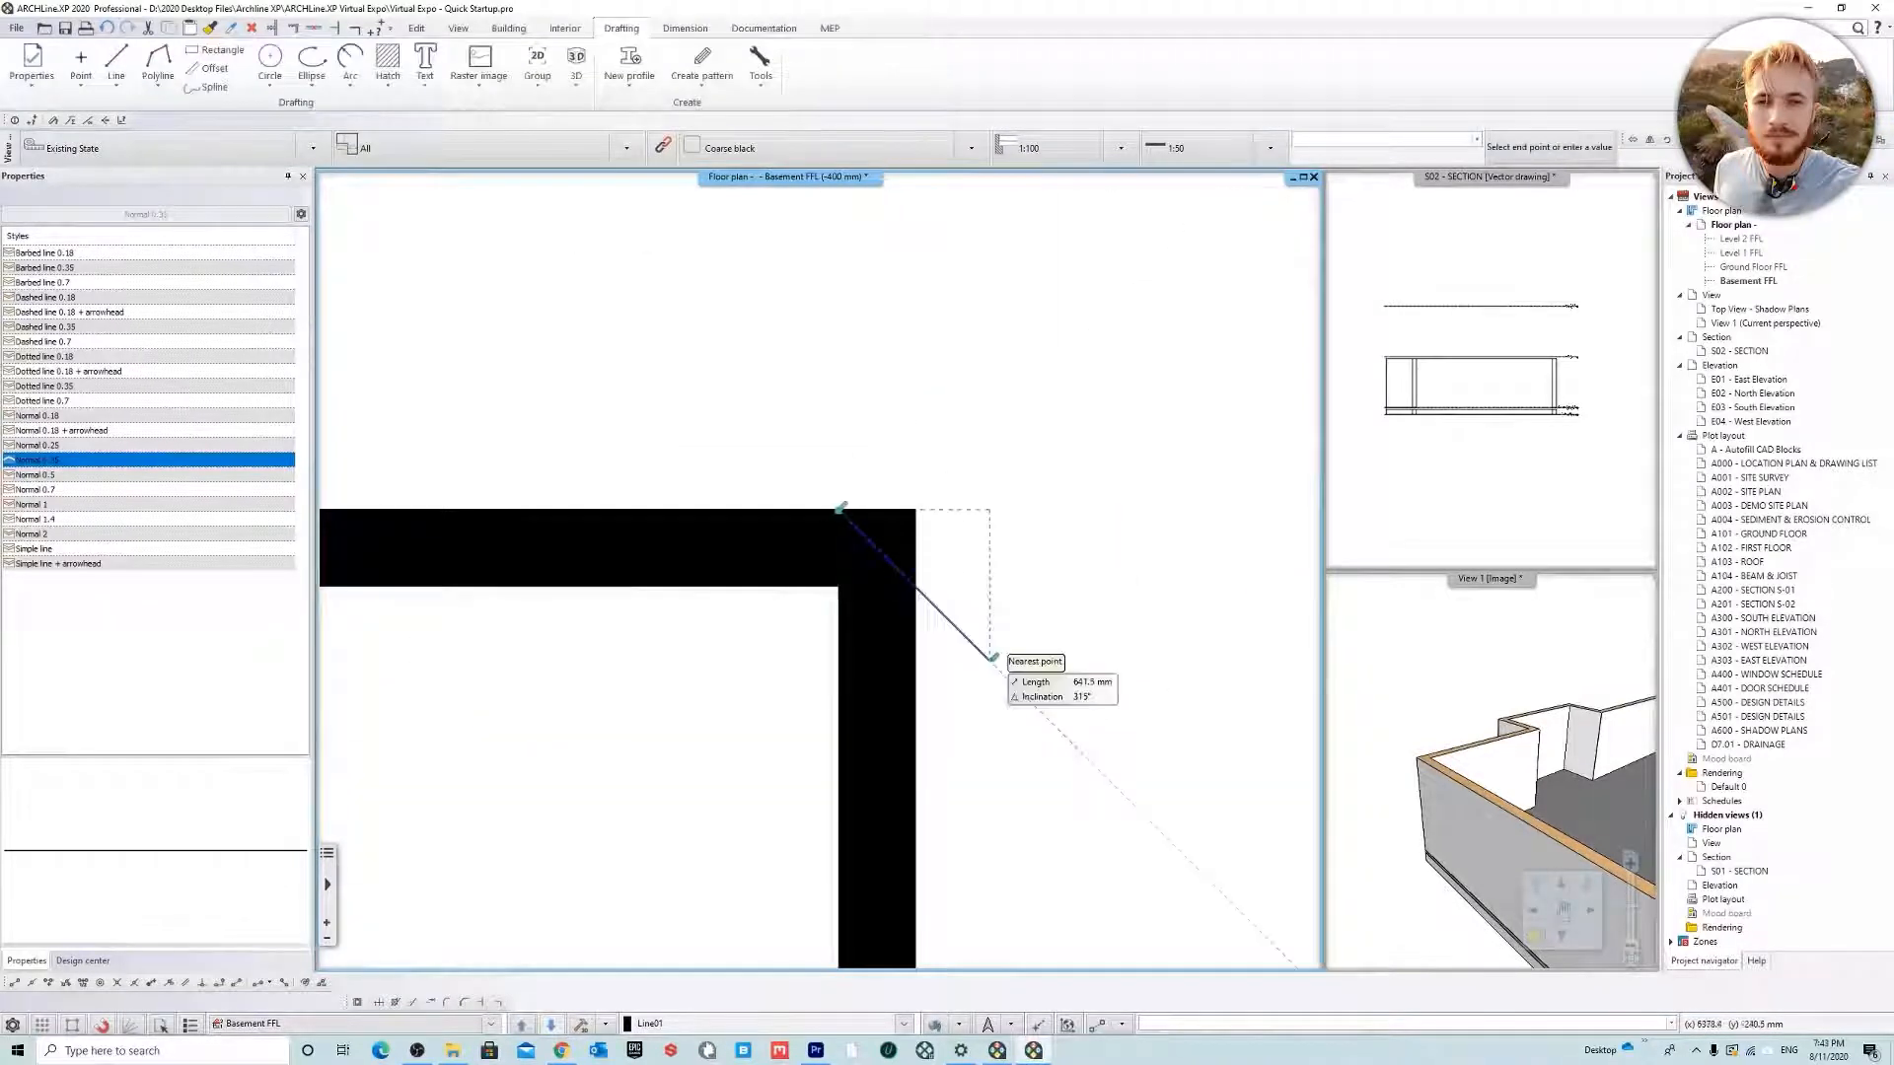
key("Return")
left_click(839, 586)
left_click(916, 586)
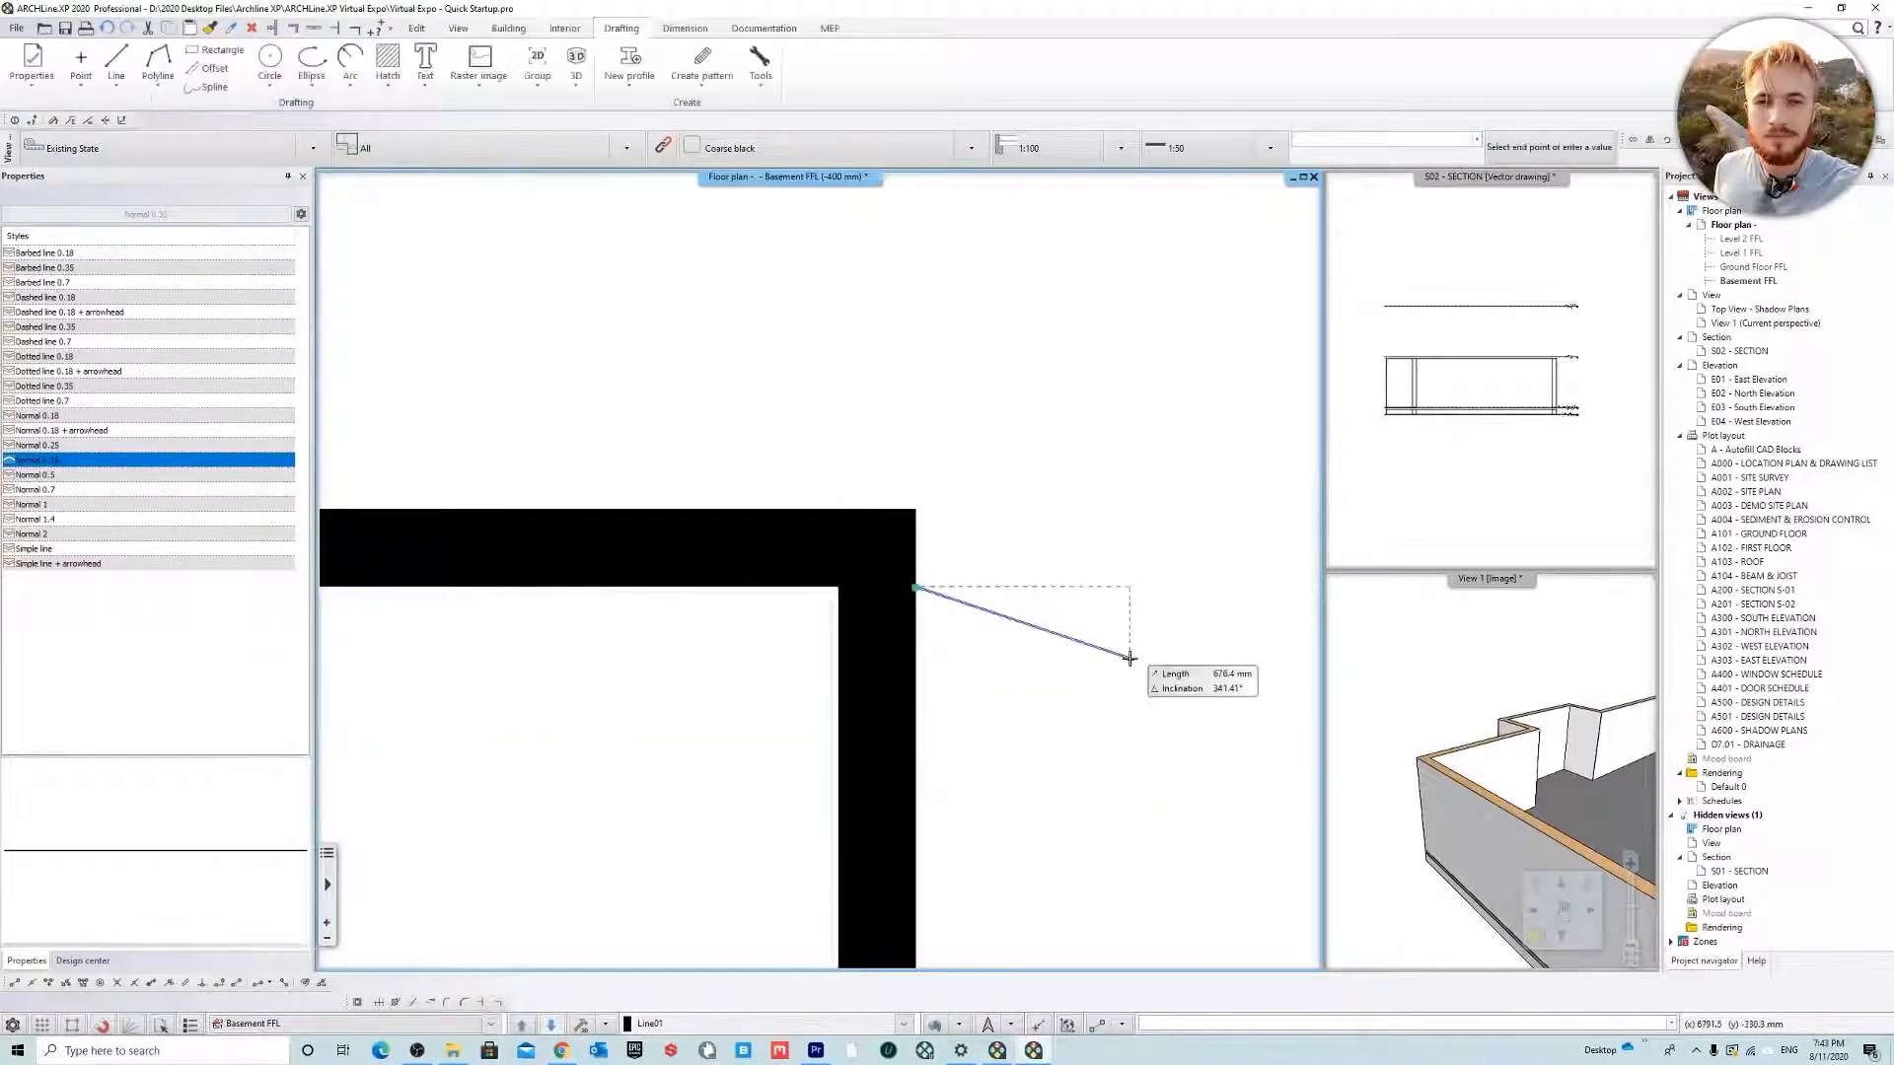
key("Return")
Start an open 400 x 400 foundation with a 400 mm offset, centred on a path beginning at the wall-thickness midpoint of the perimeter's upper-left corner
scroll(1131, 659, "down", 5)
scroll(602, 568, "up", 4)
scroll(602, 568, "down", 5)
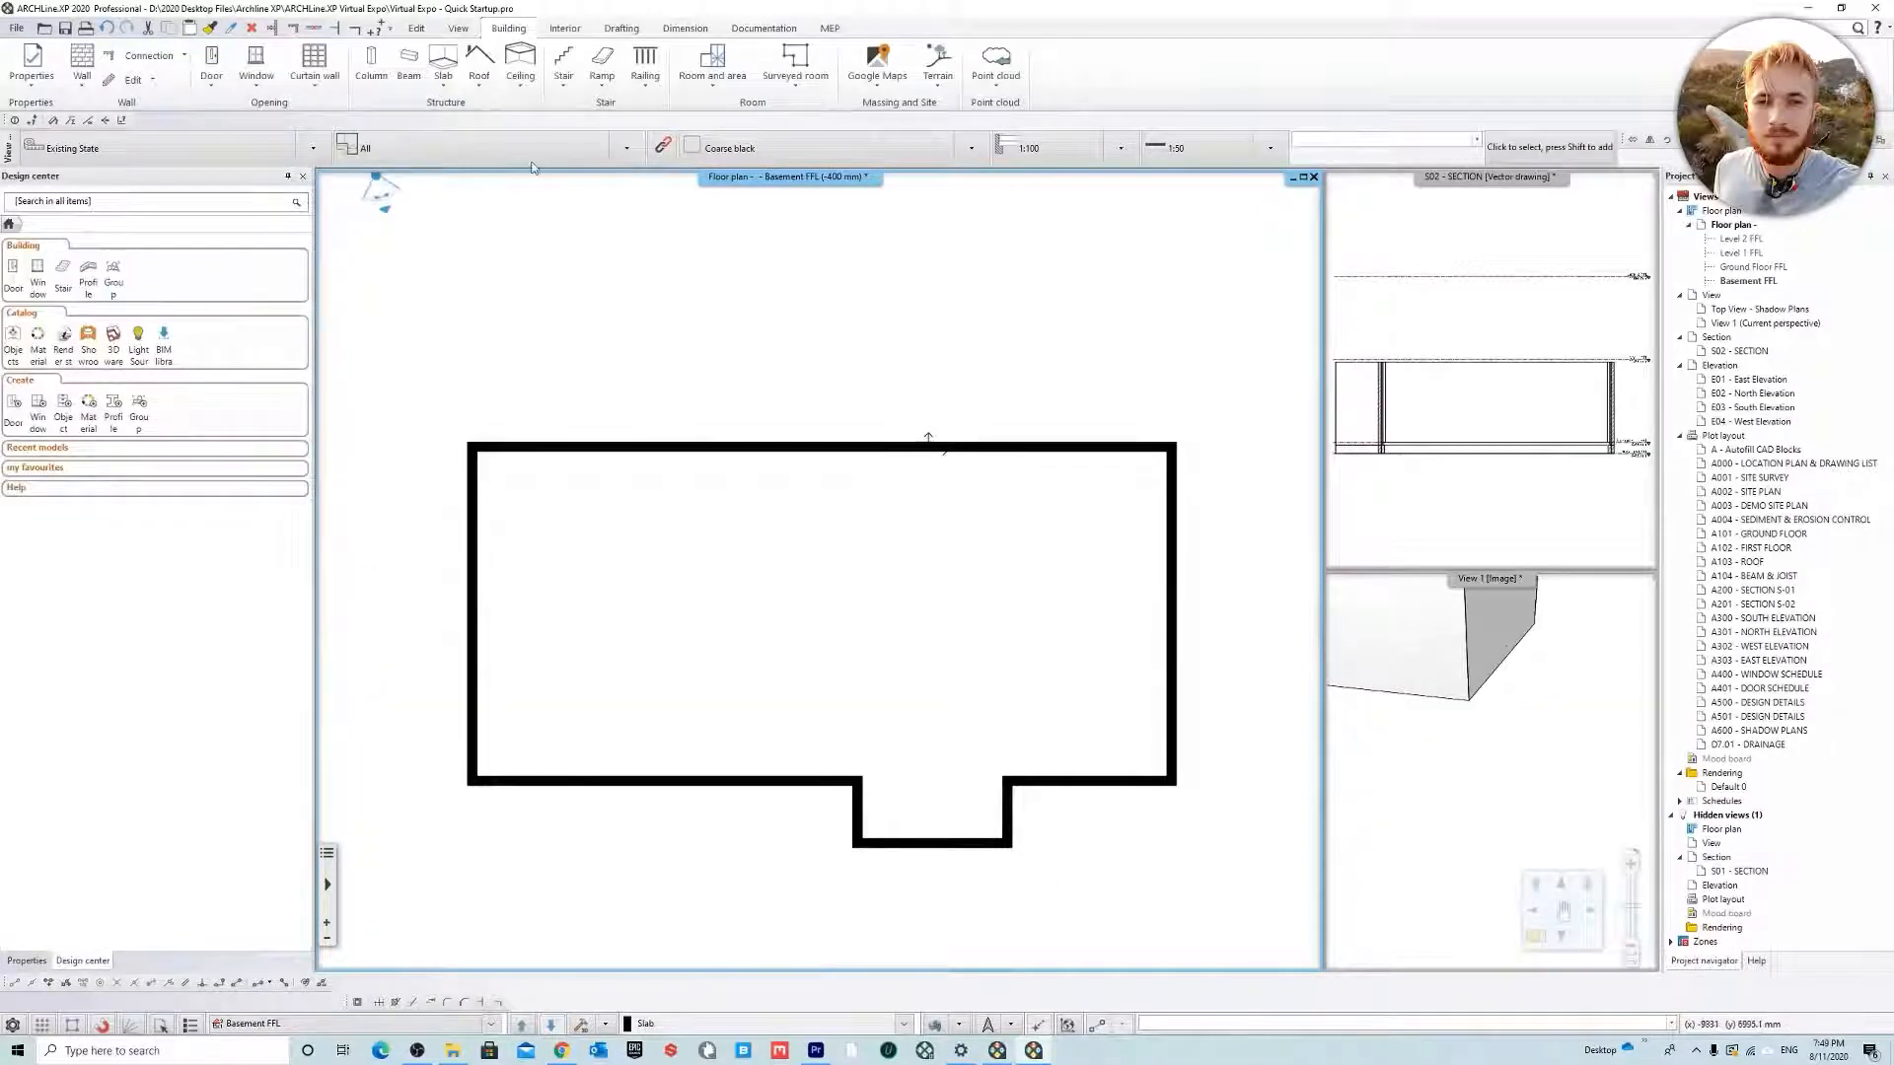
left_click(442, 85)
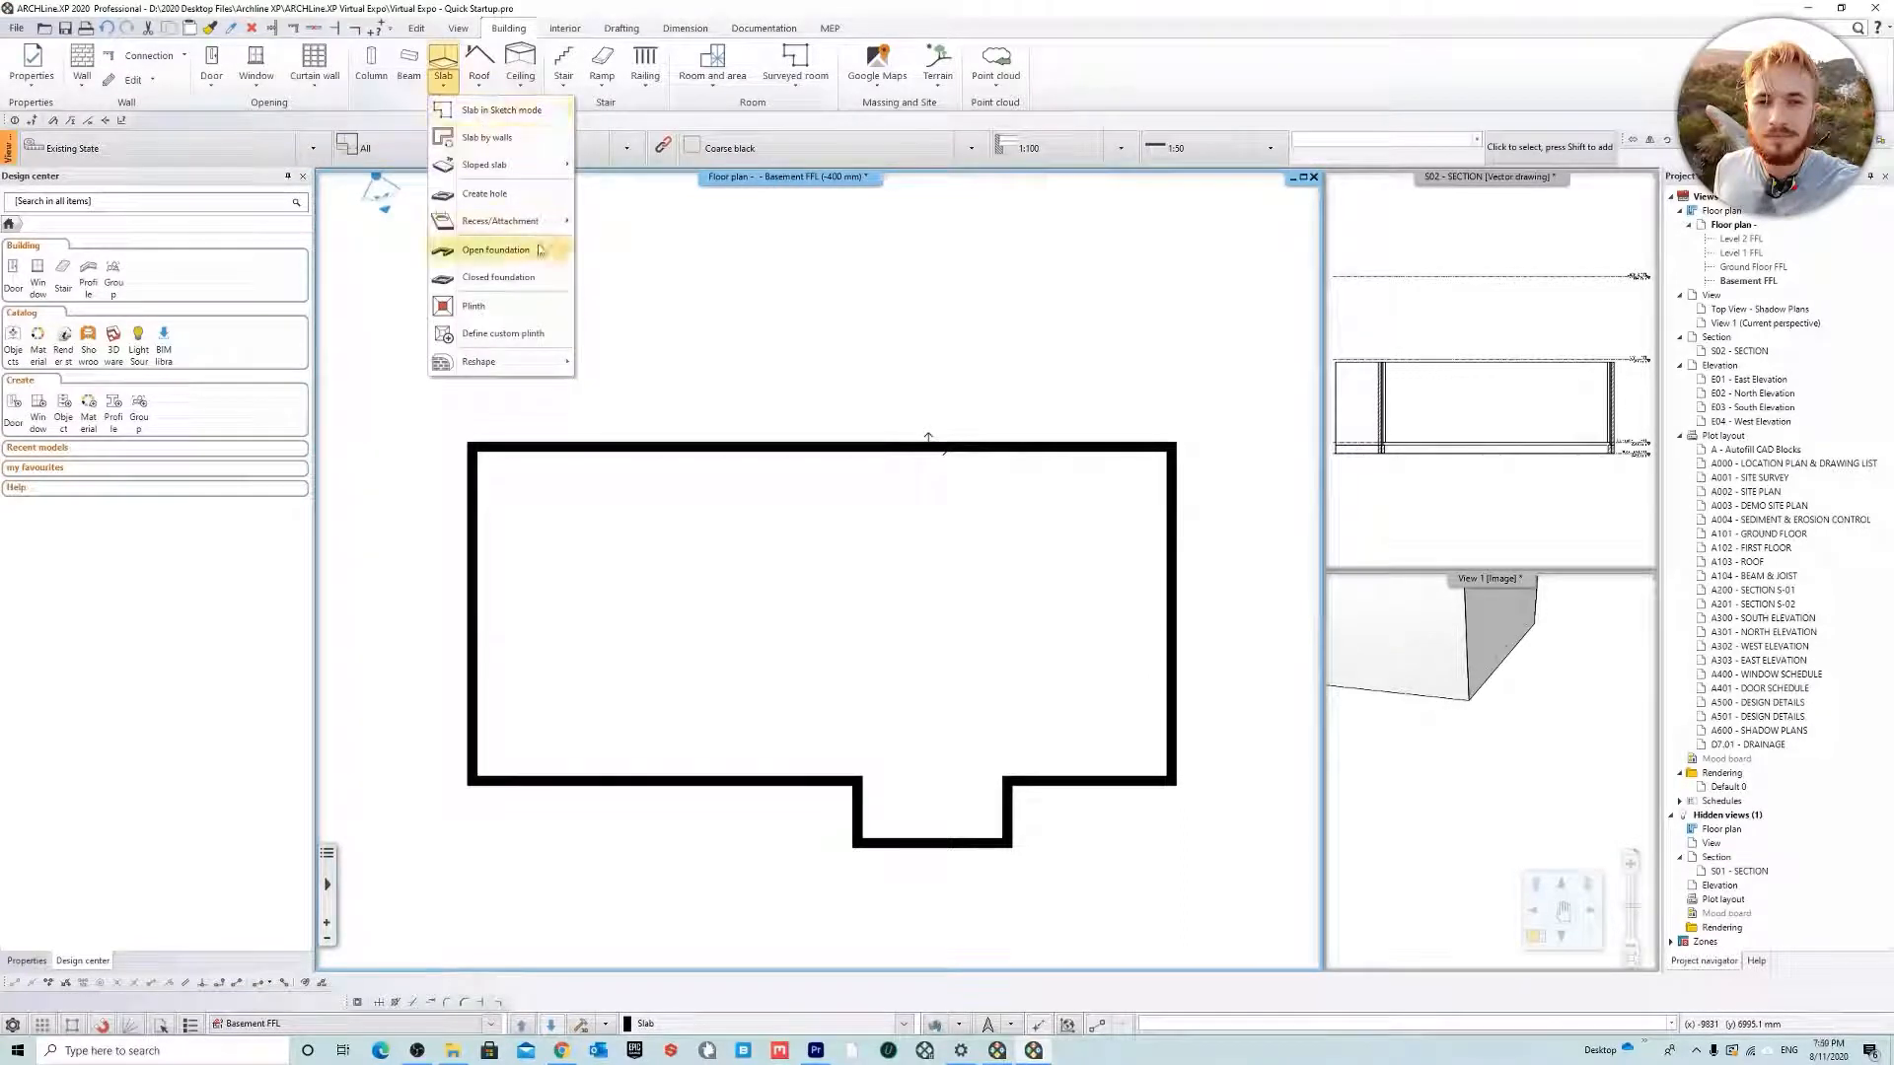
left_click(497, 251)
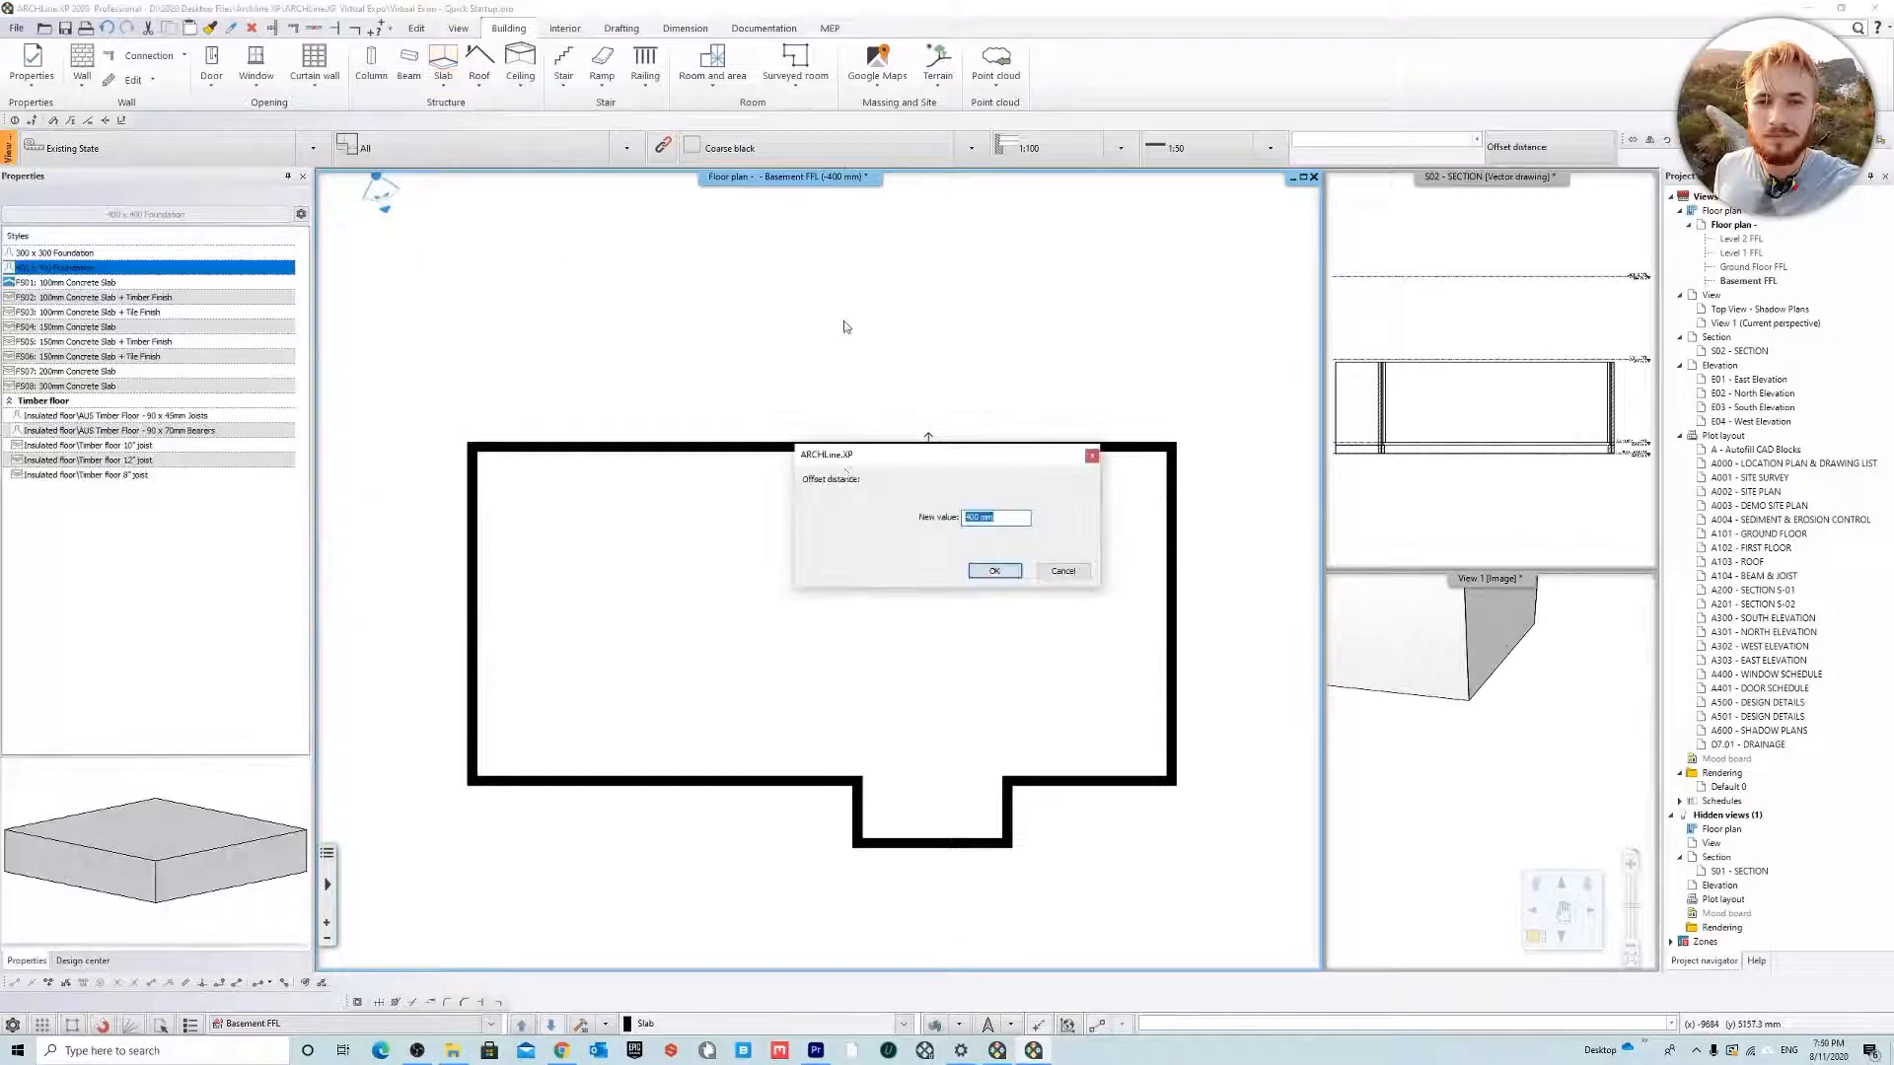
left_click(994, 572)
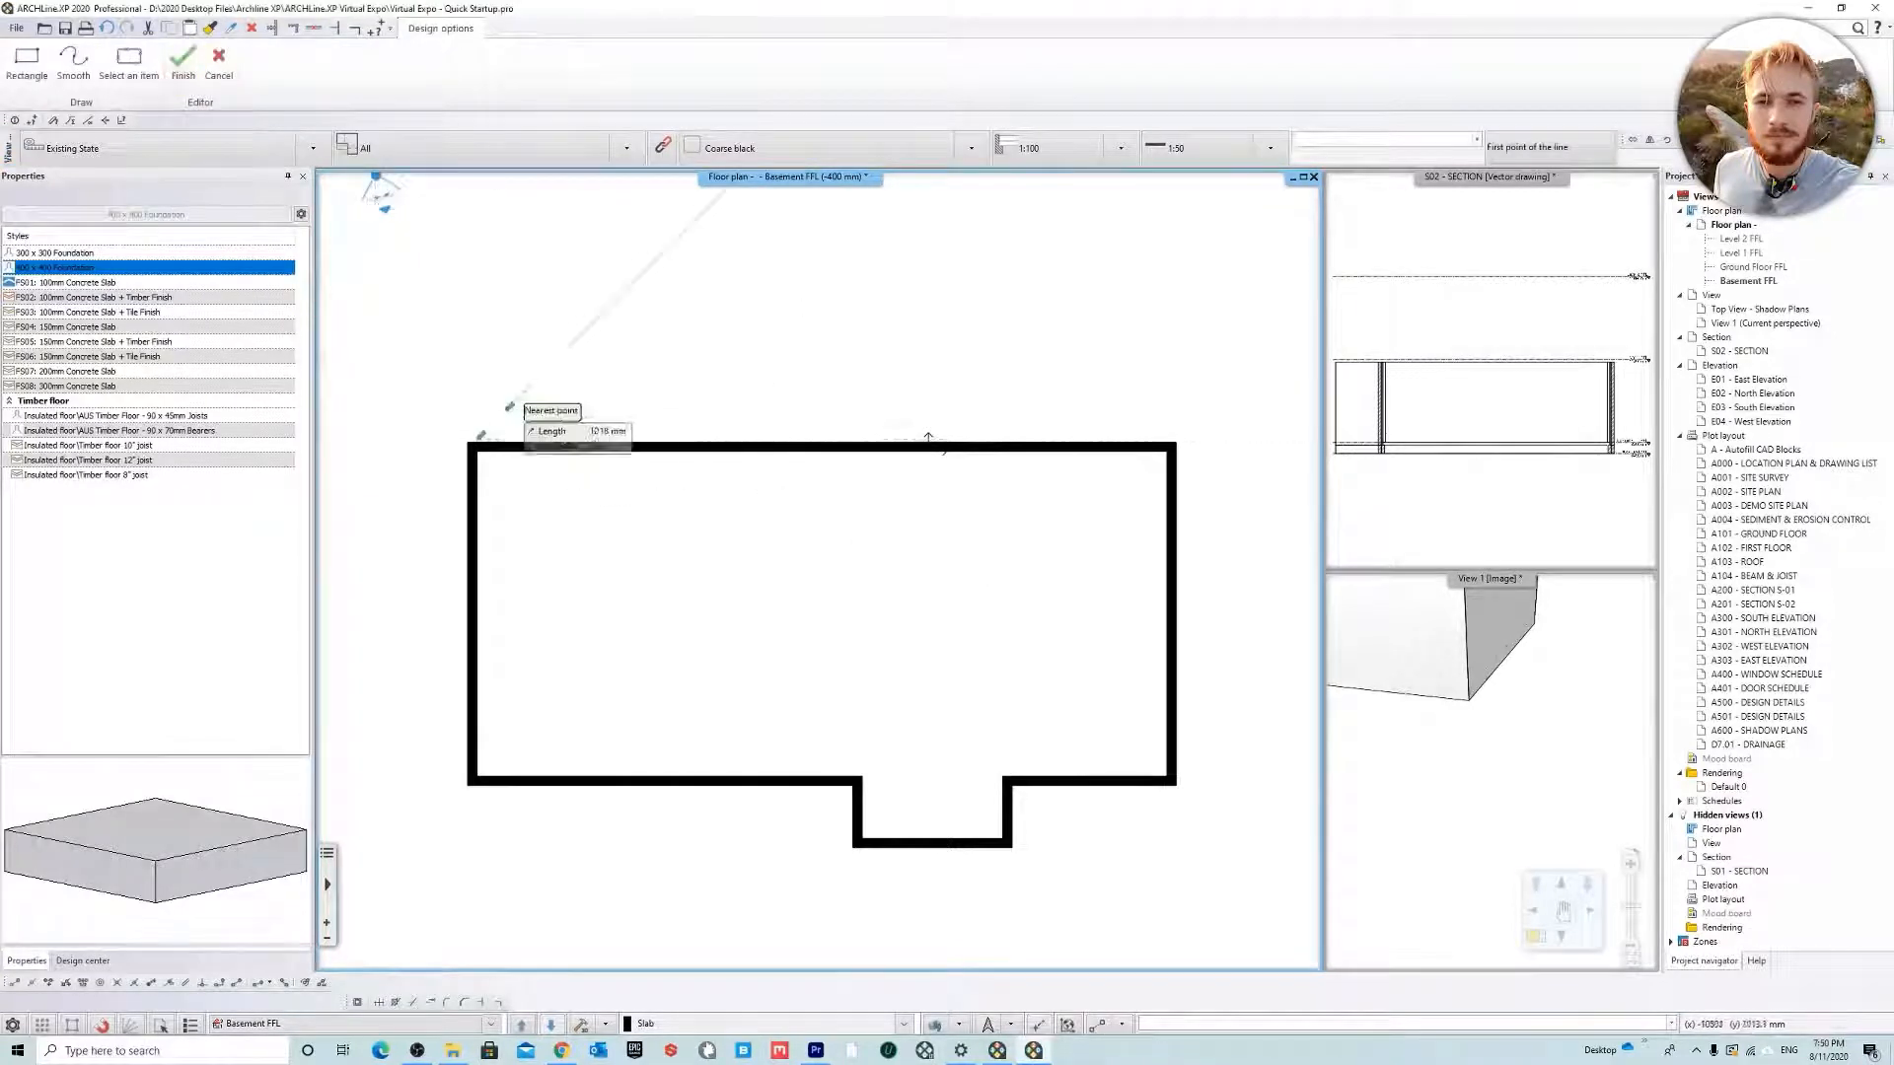
scroll(493, 429, "up", 5)
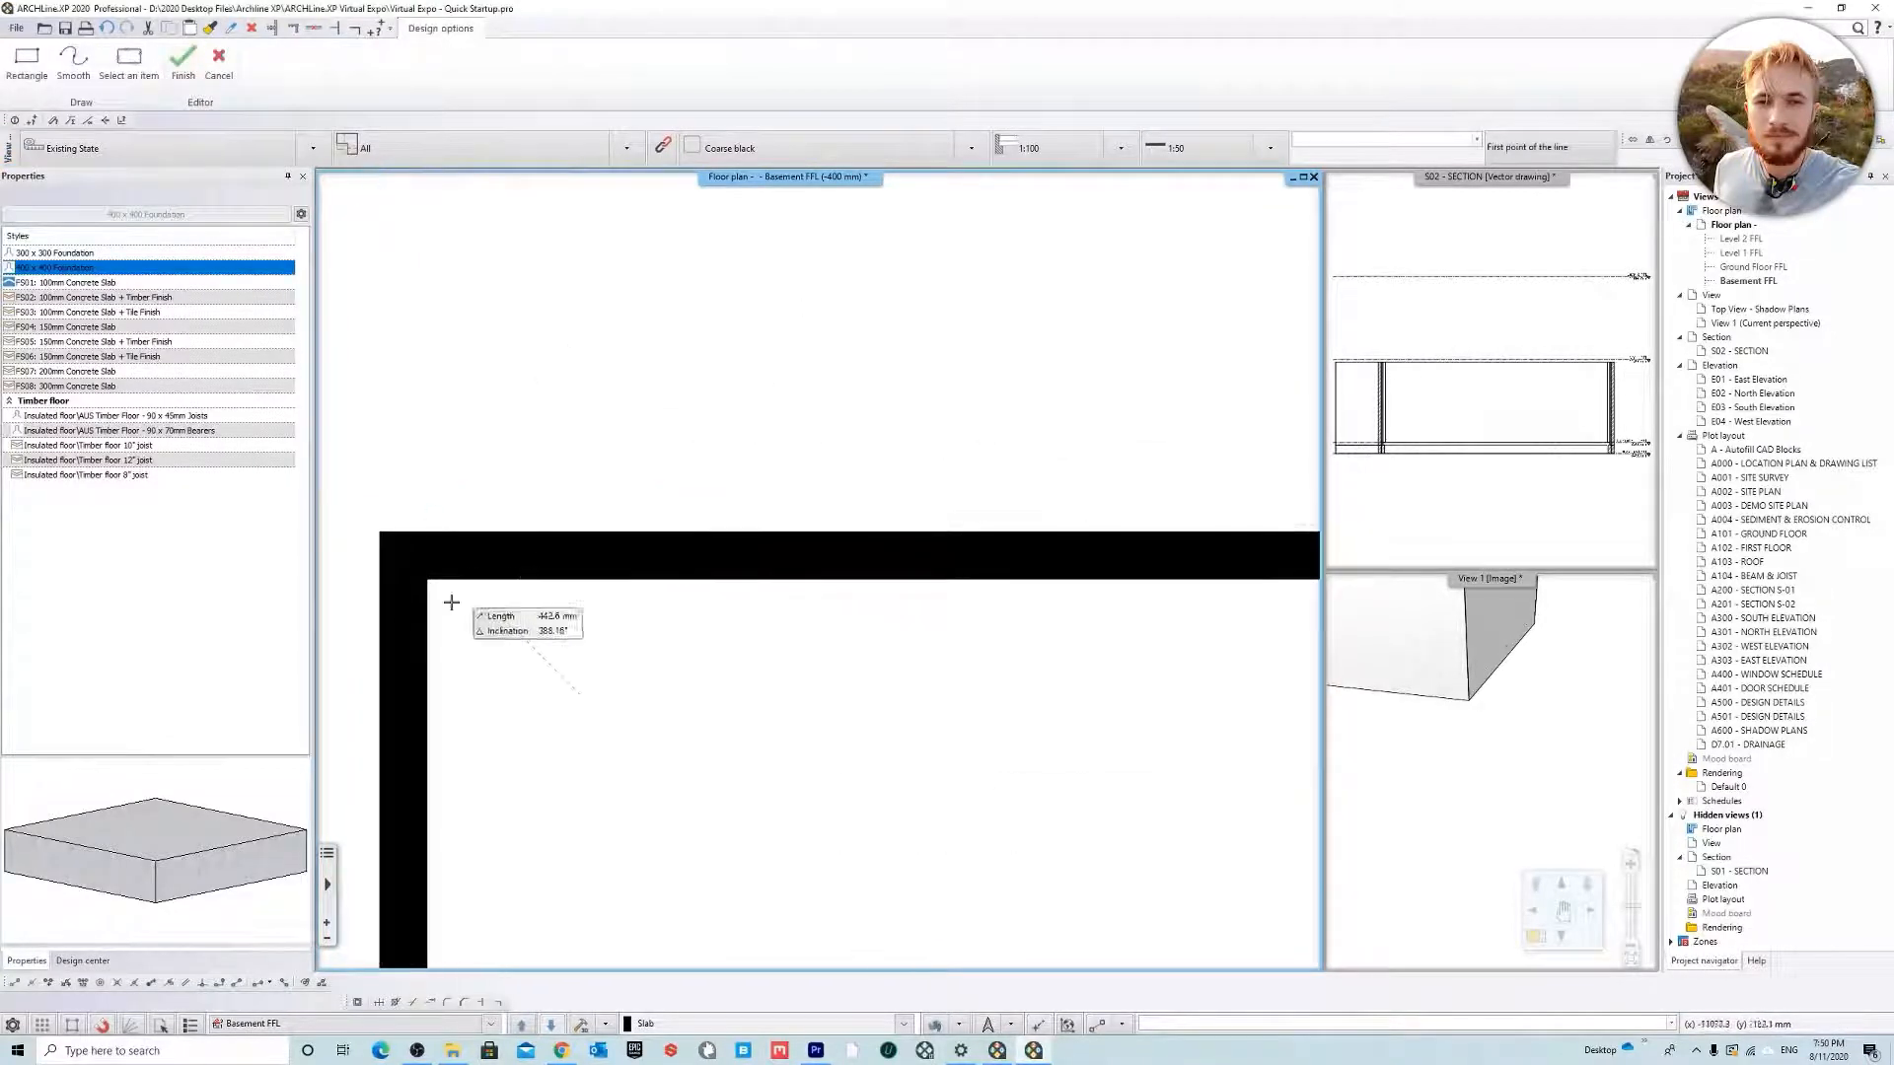
scroll(946, 556, "down", 5)
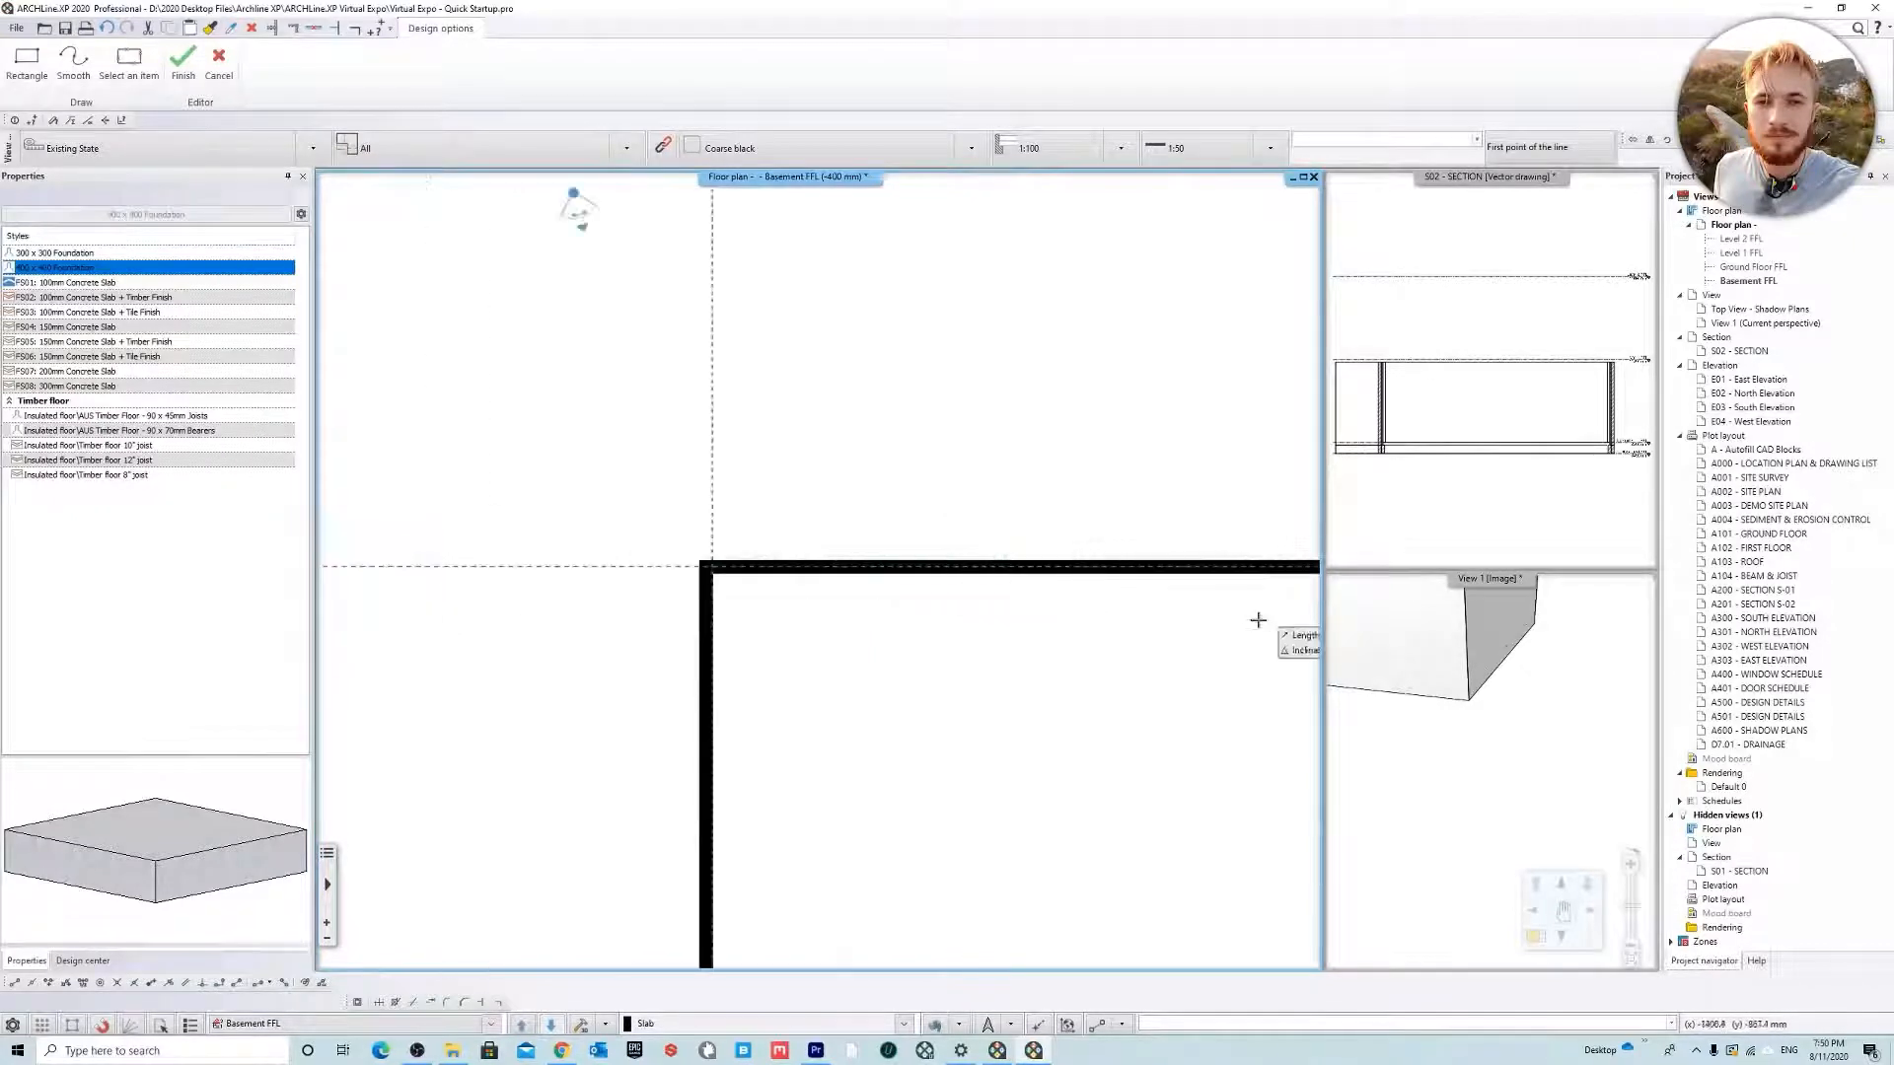
scroll(596, 541, "up", 5)
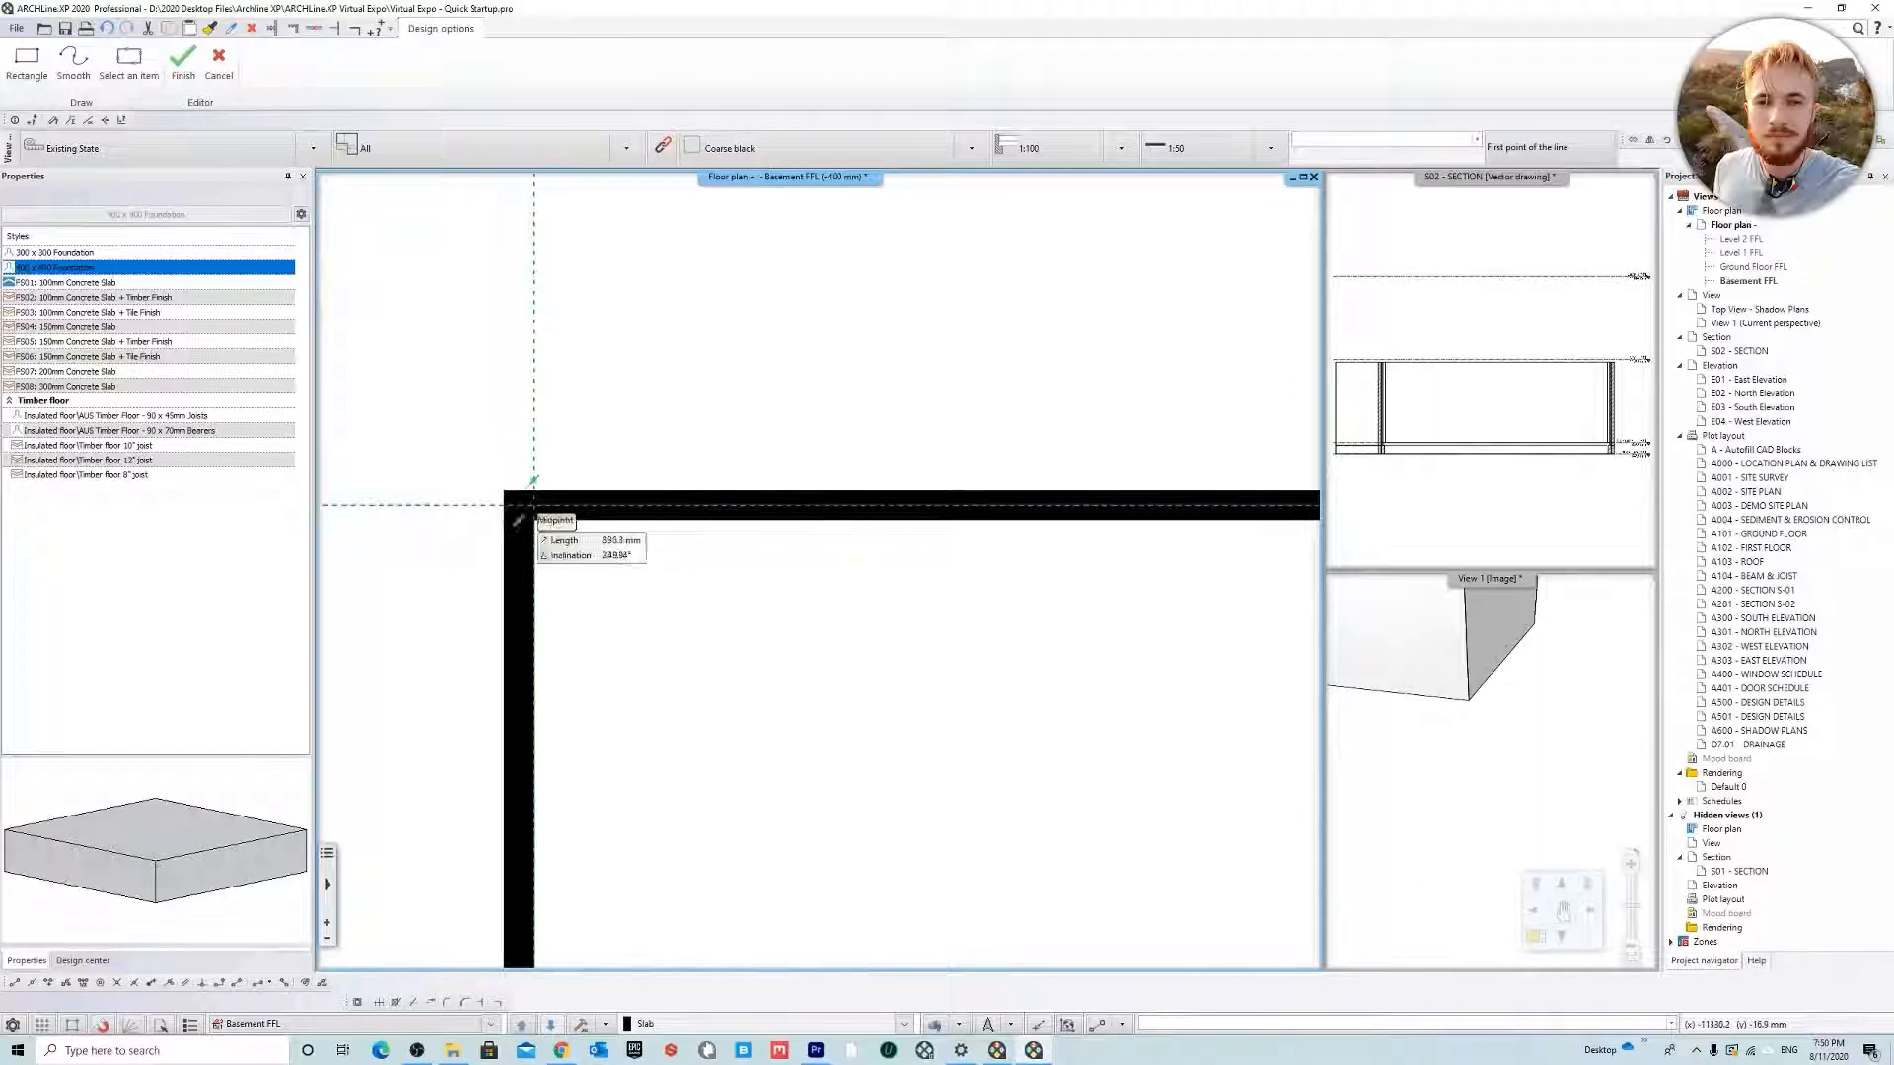
scroll(520, 506, "up", 2)
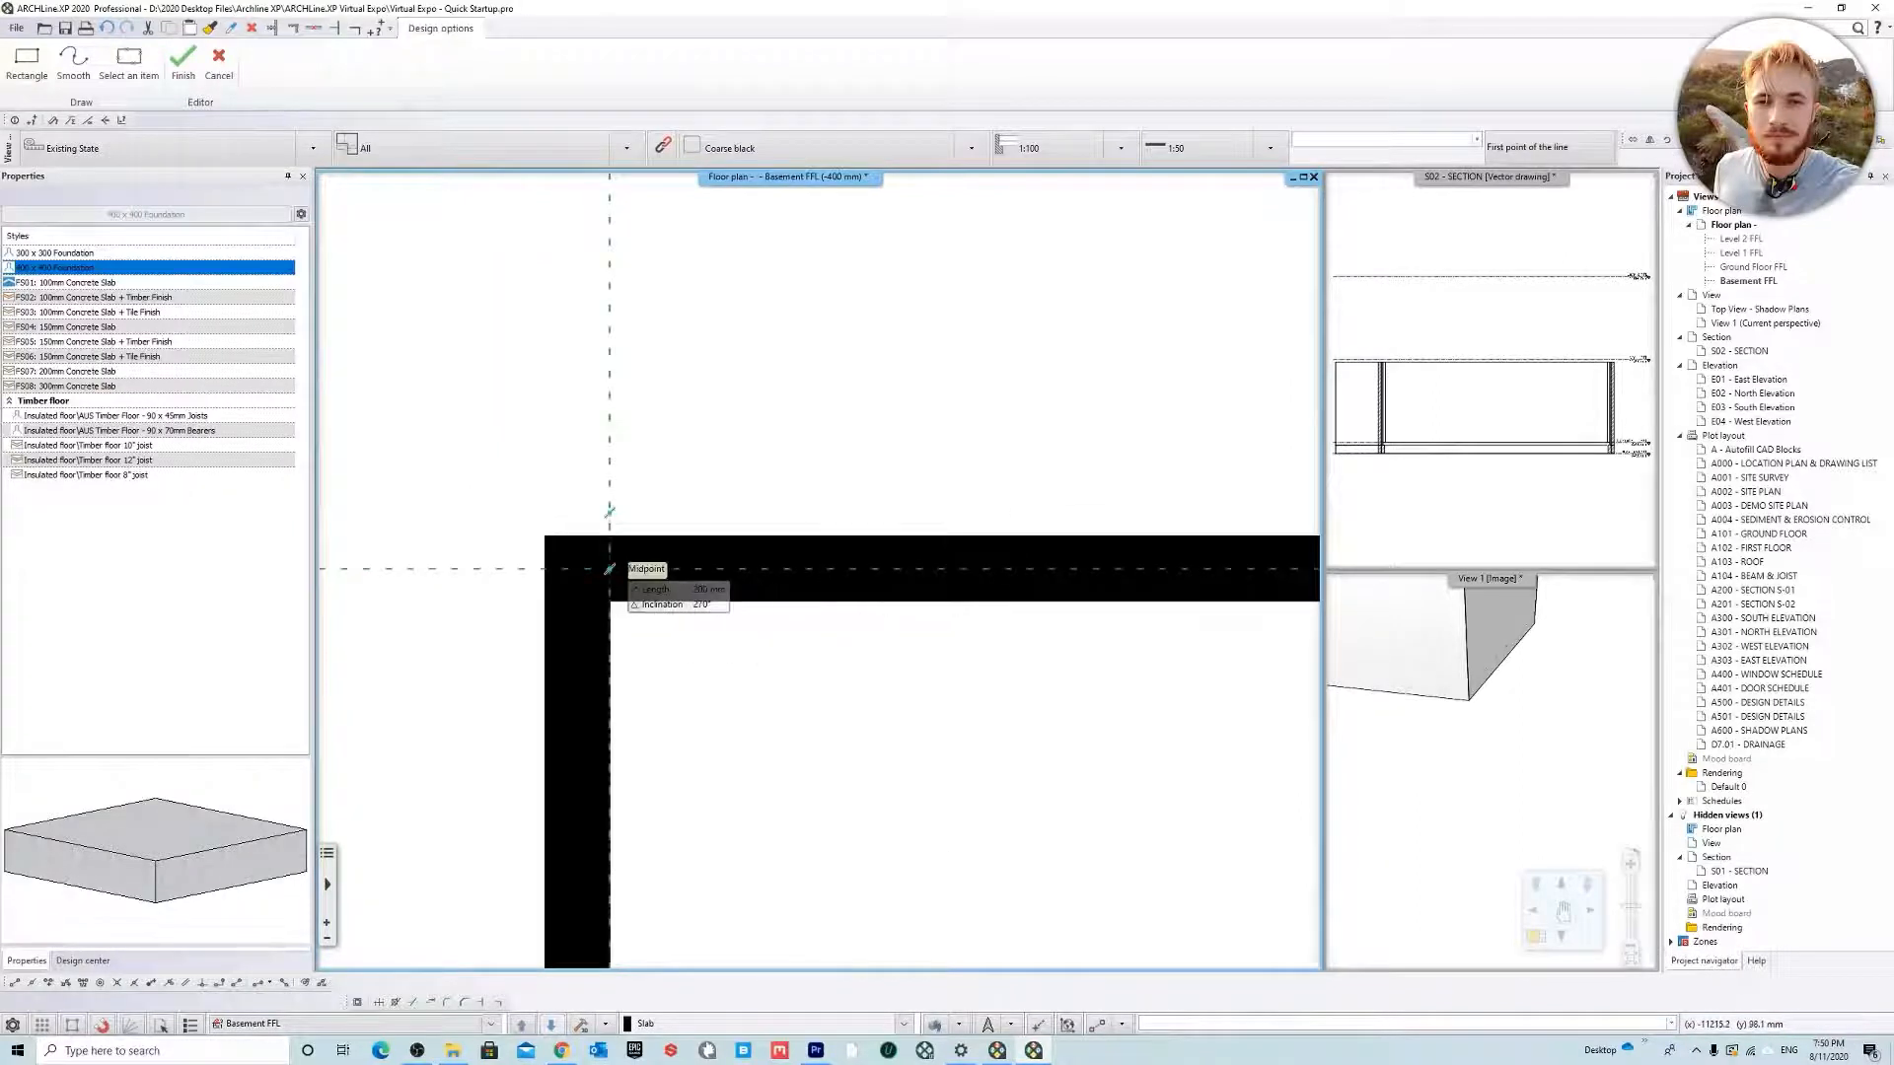
left_click(609, 569)
key("a")
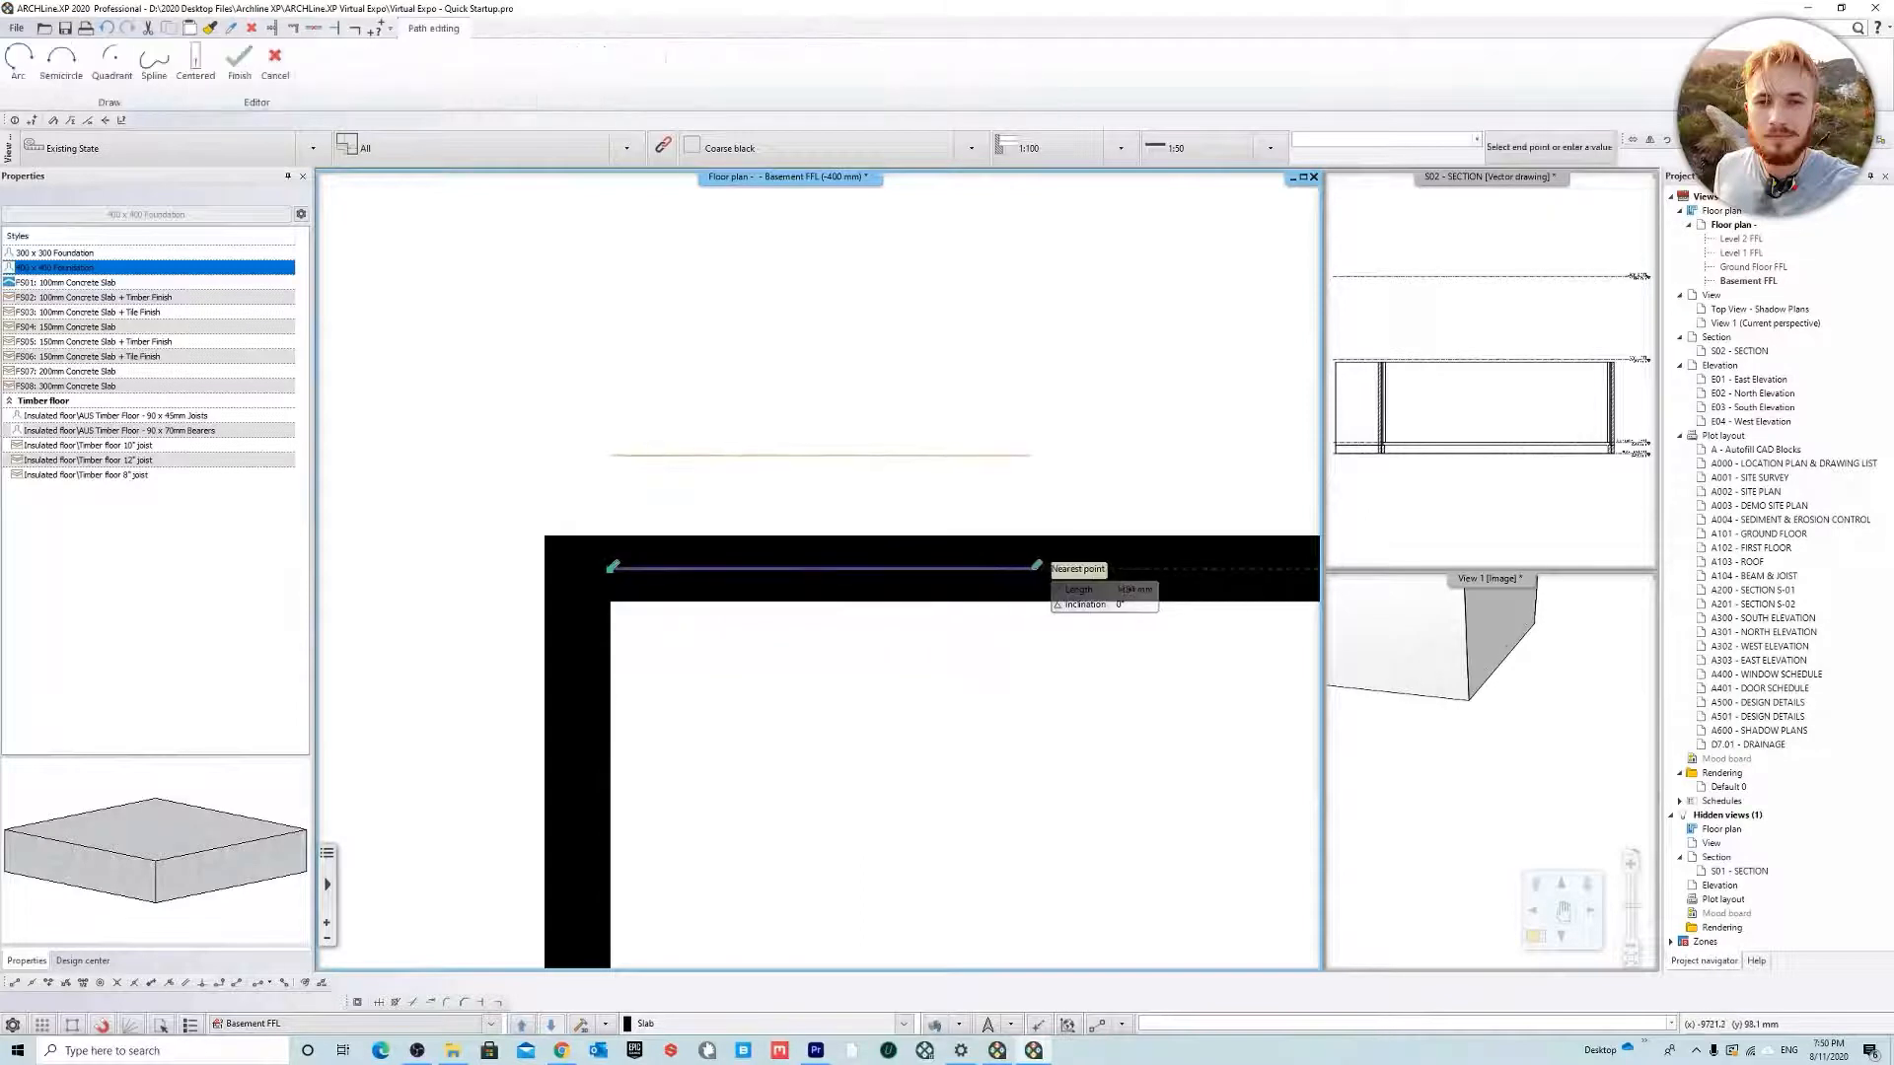
key("Escape")
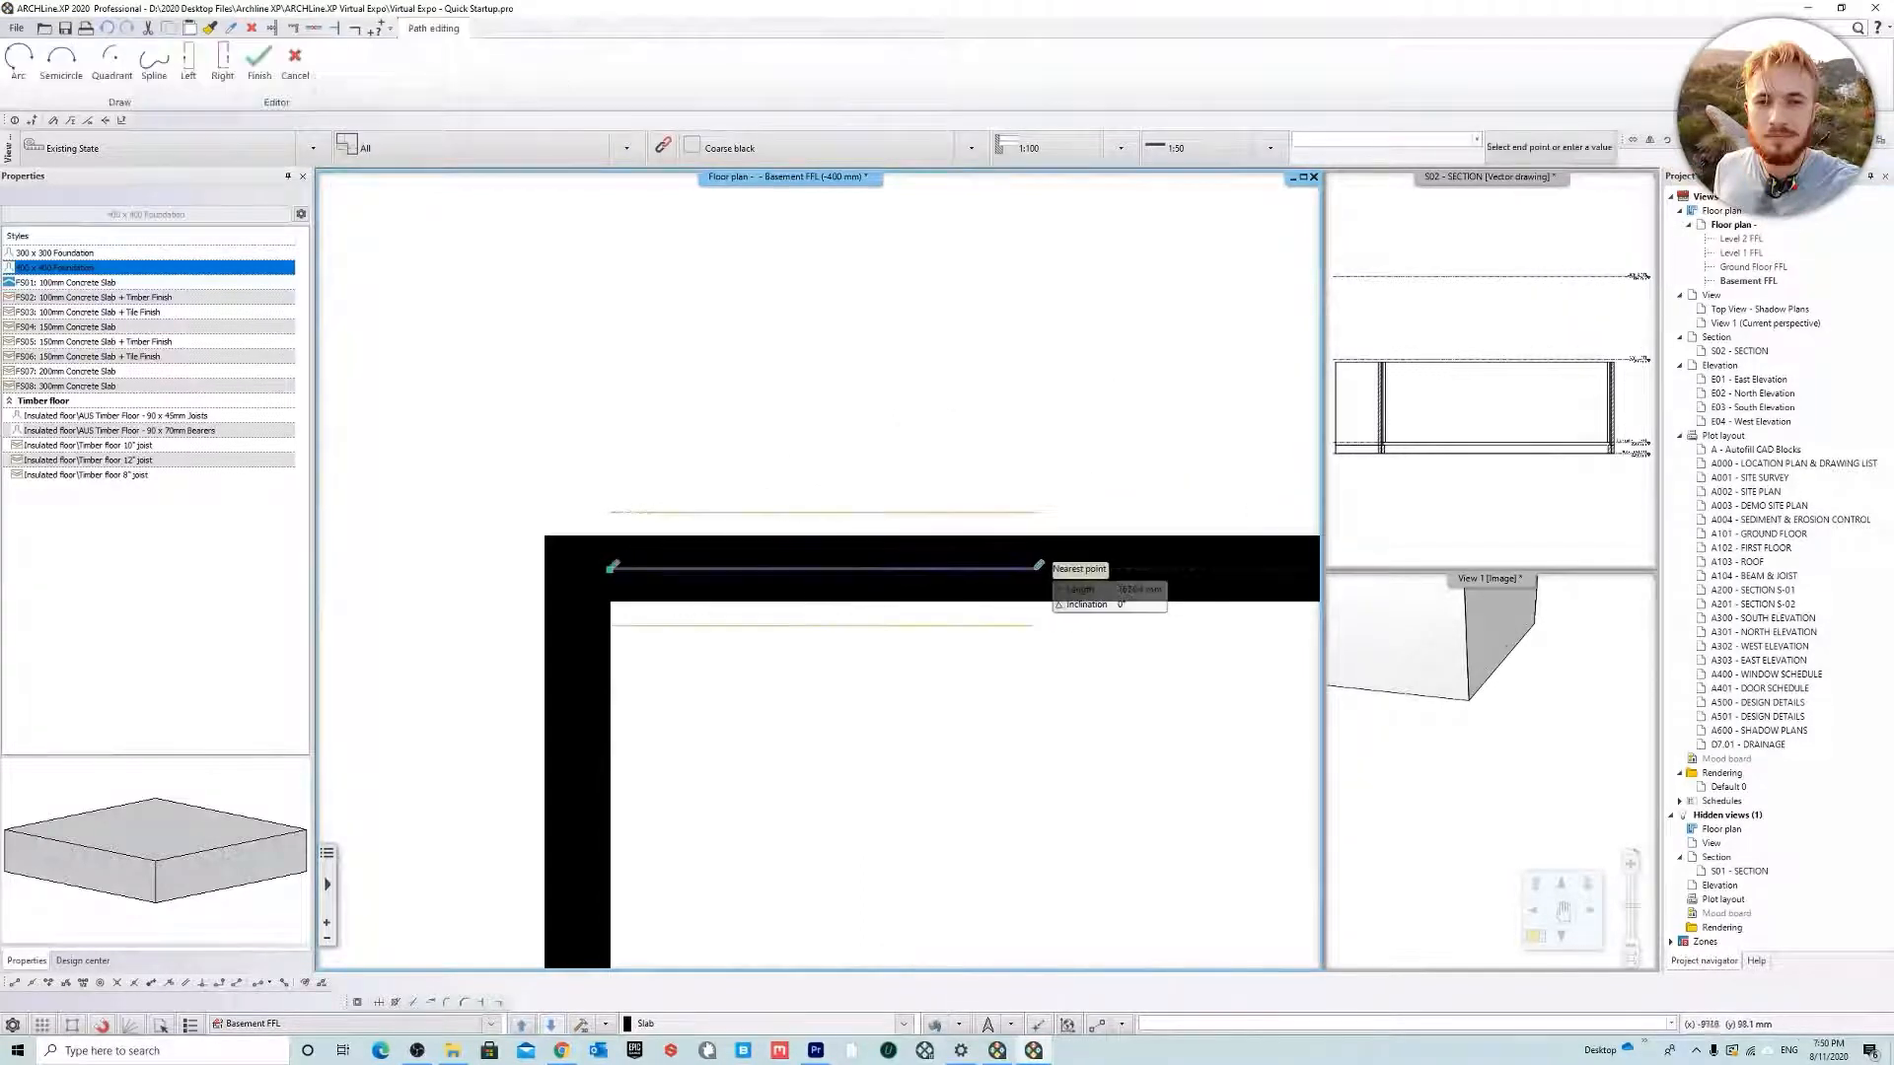
Run the foundation path along the wall centreline to the perimeter's upper-right corner and down to its lower-right corner
middle_click_drag(1085, 575, 723, 570)
scroll(723, 570, "down", 4)
middle_click_drag(1082, 569, 698, 565)
middle_click_drag(1154, 558, 626, 503)
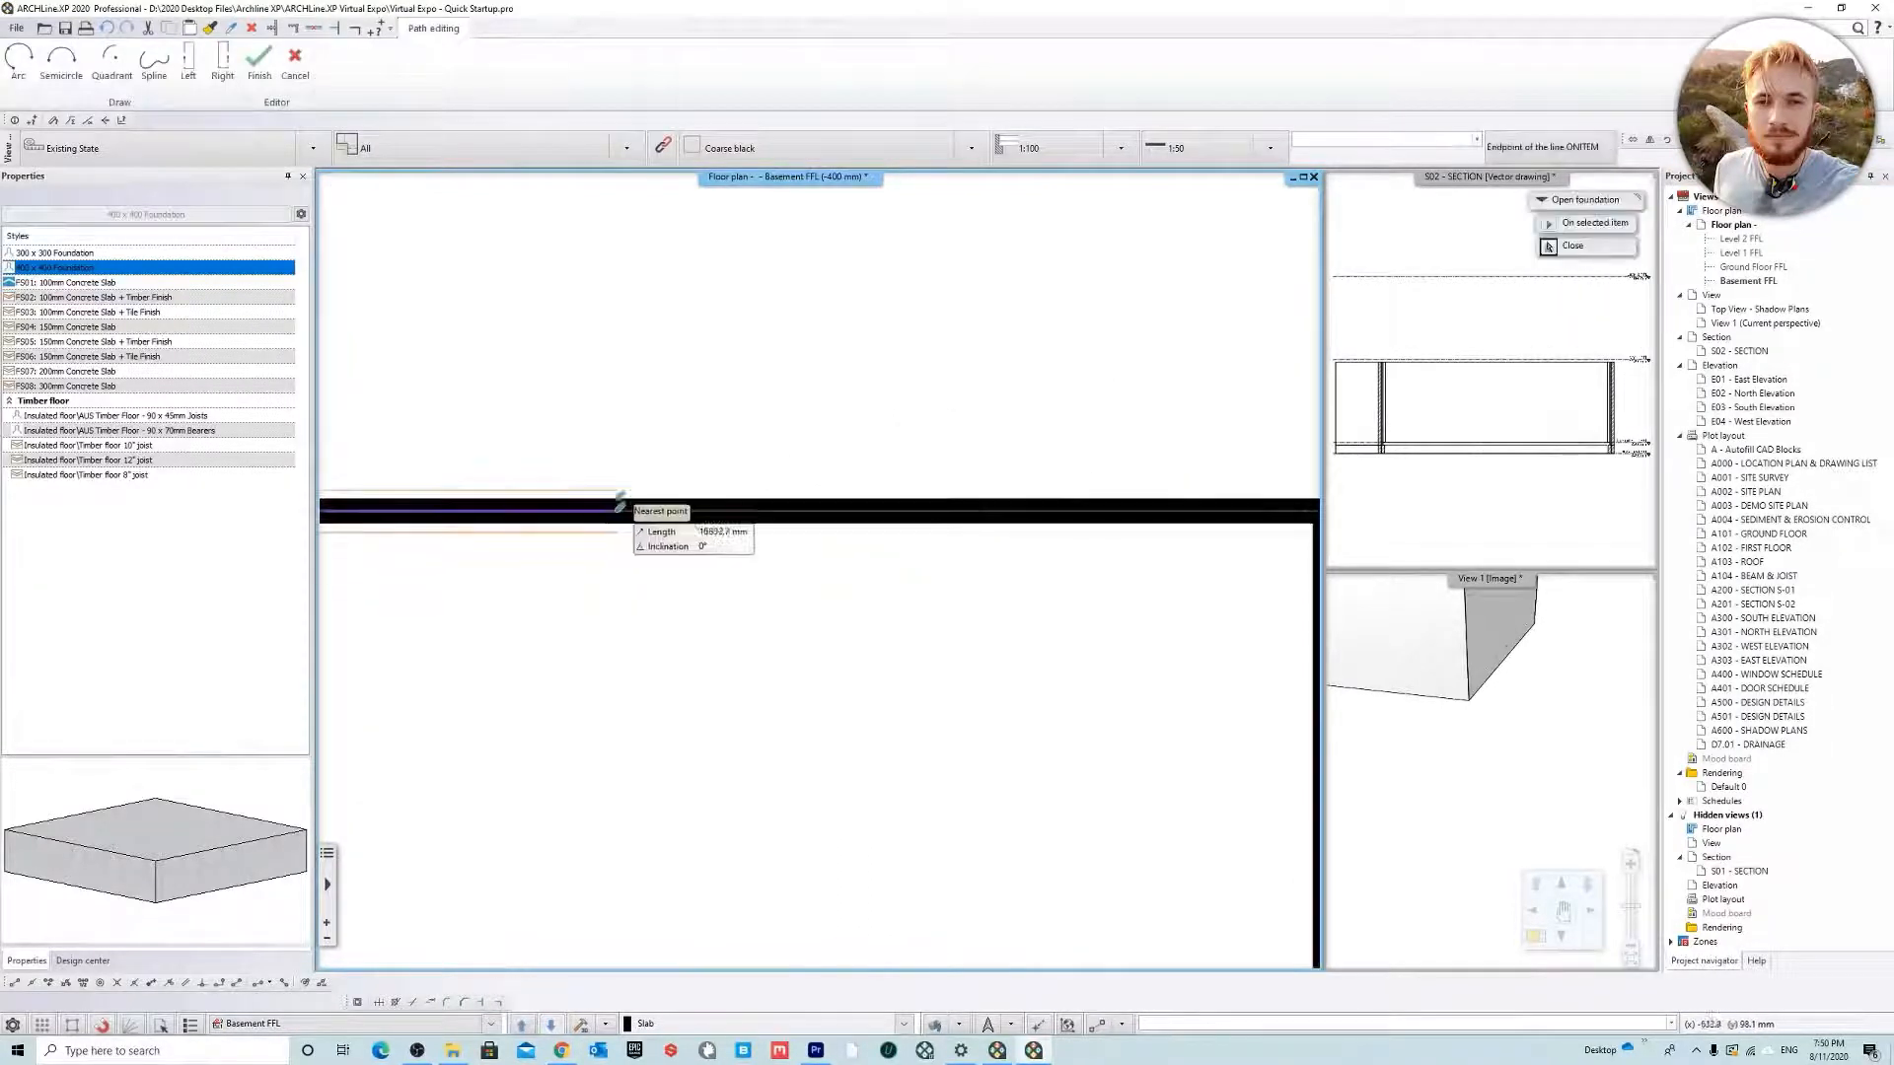
middle_click_drag(1297, 518, 735, 494)
left_click(718, 496)
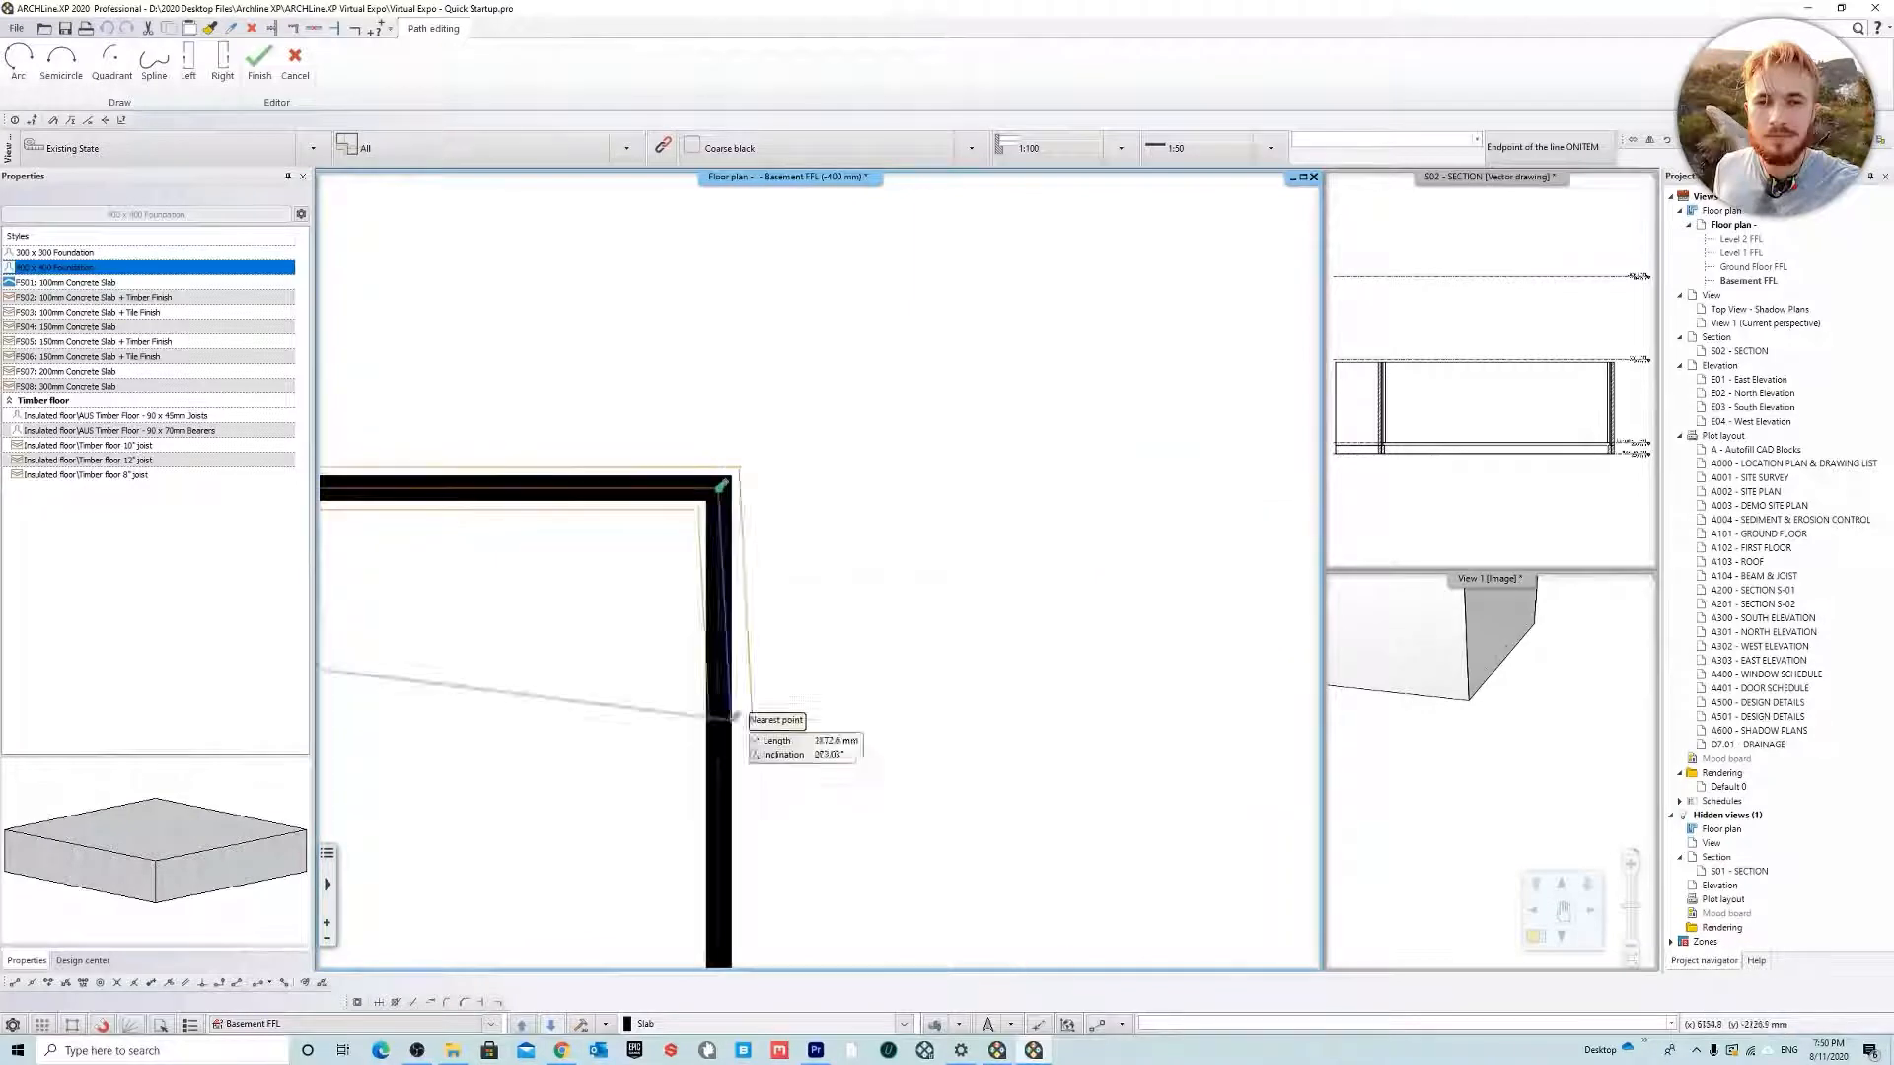
middle_click_drag(736, 824, 831, 148)
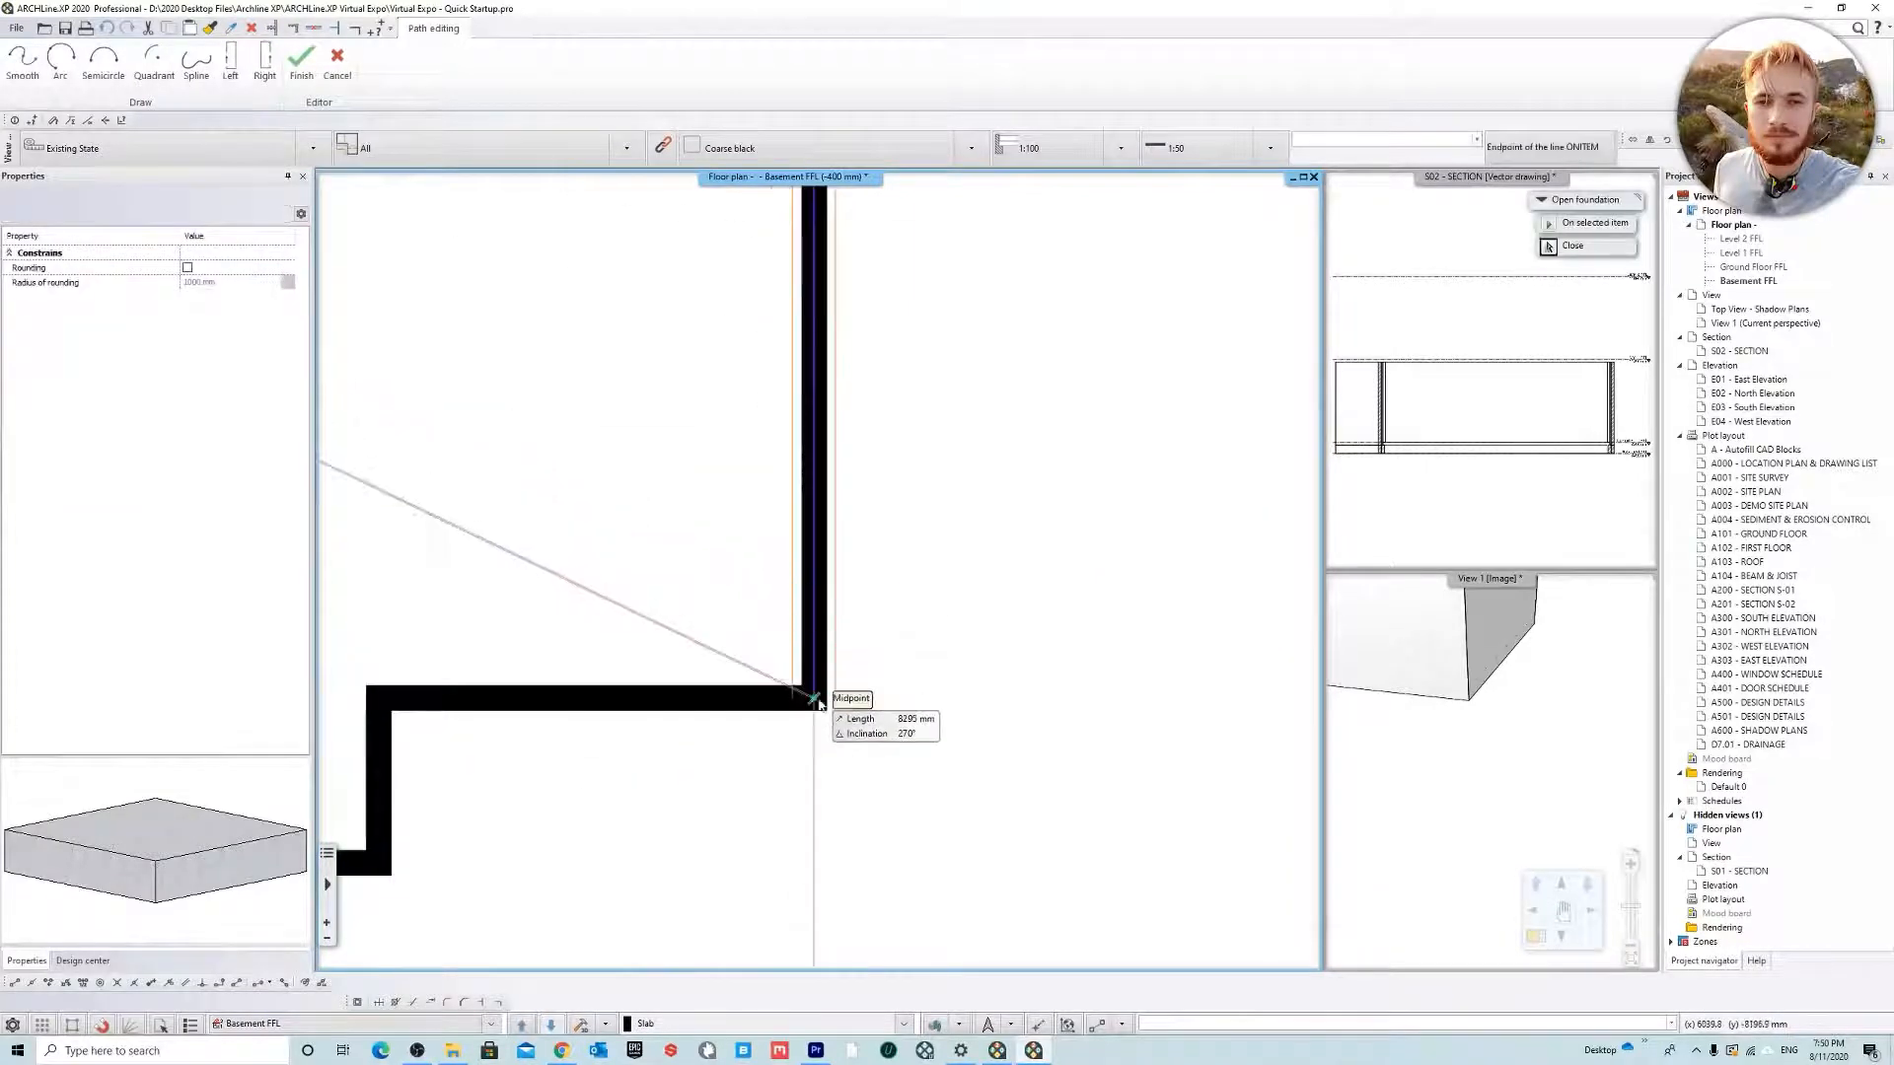
left_click(815, 698)
Continue the foundation path along the wall centreline around all four corners of the lower projection
middle_click_drag(815, 699, 1183, 551)
scroll(720, 587, "up", 4)
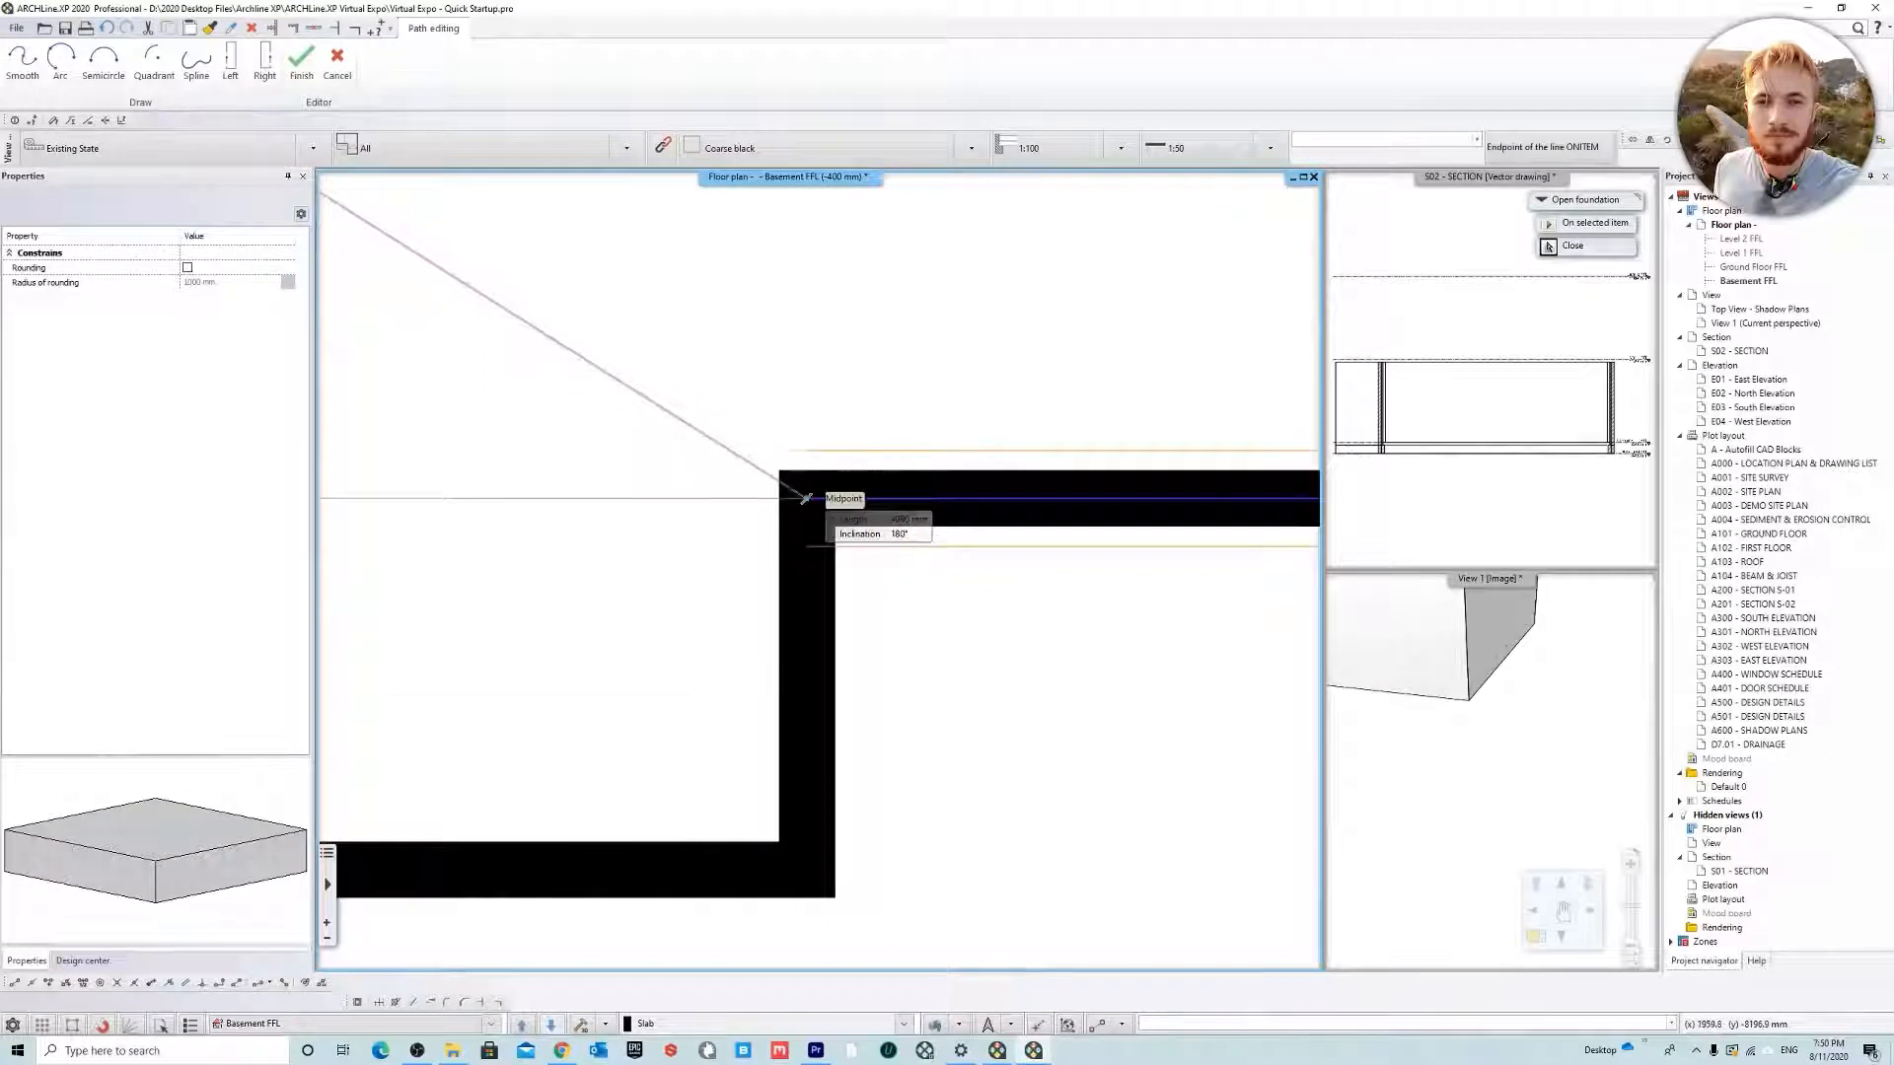
left_click(807, 498)
left_click(807, 868)
middle_click_drag(602, 868, 1311, 720)
left_click(621, 721)
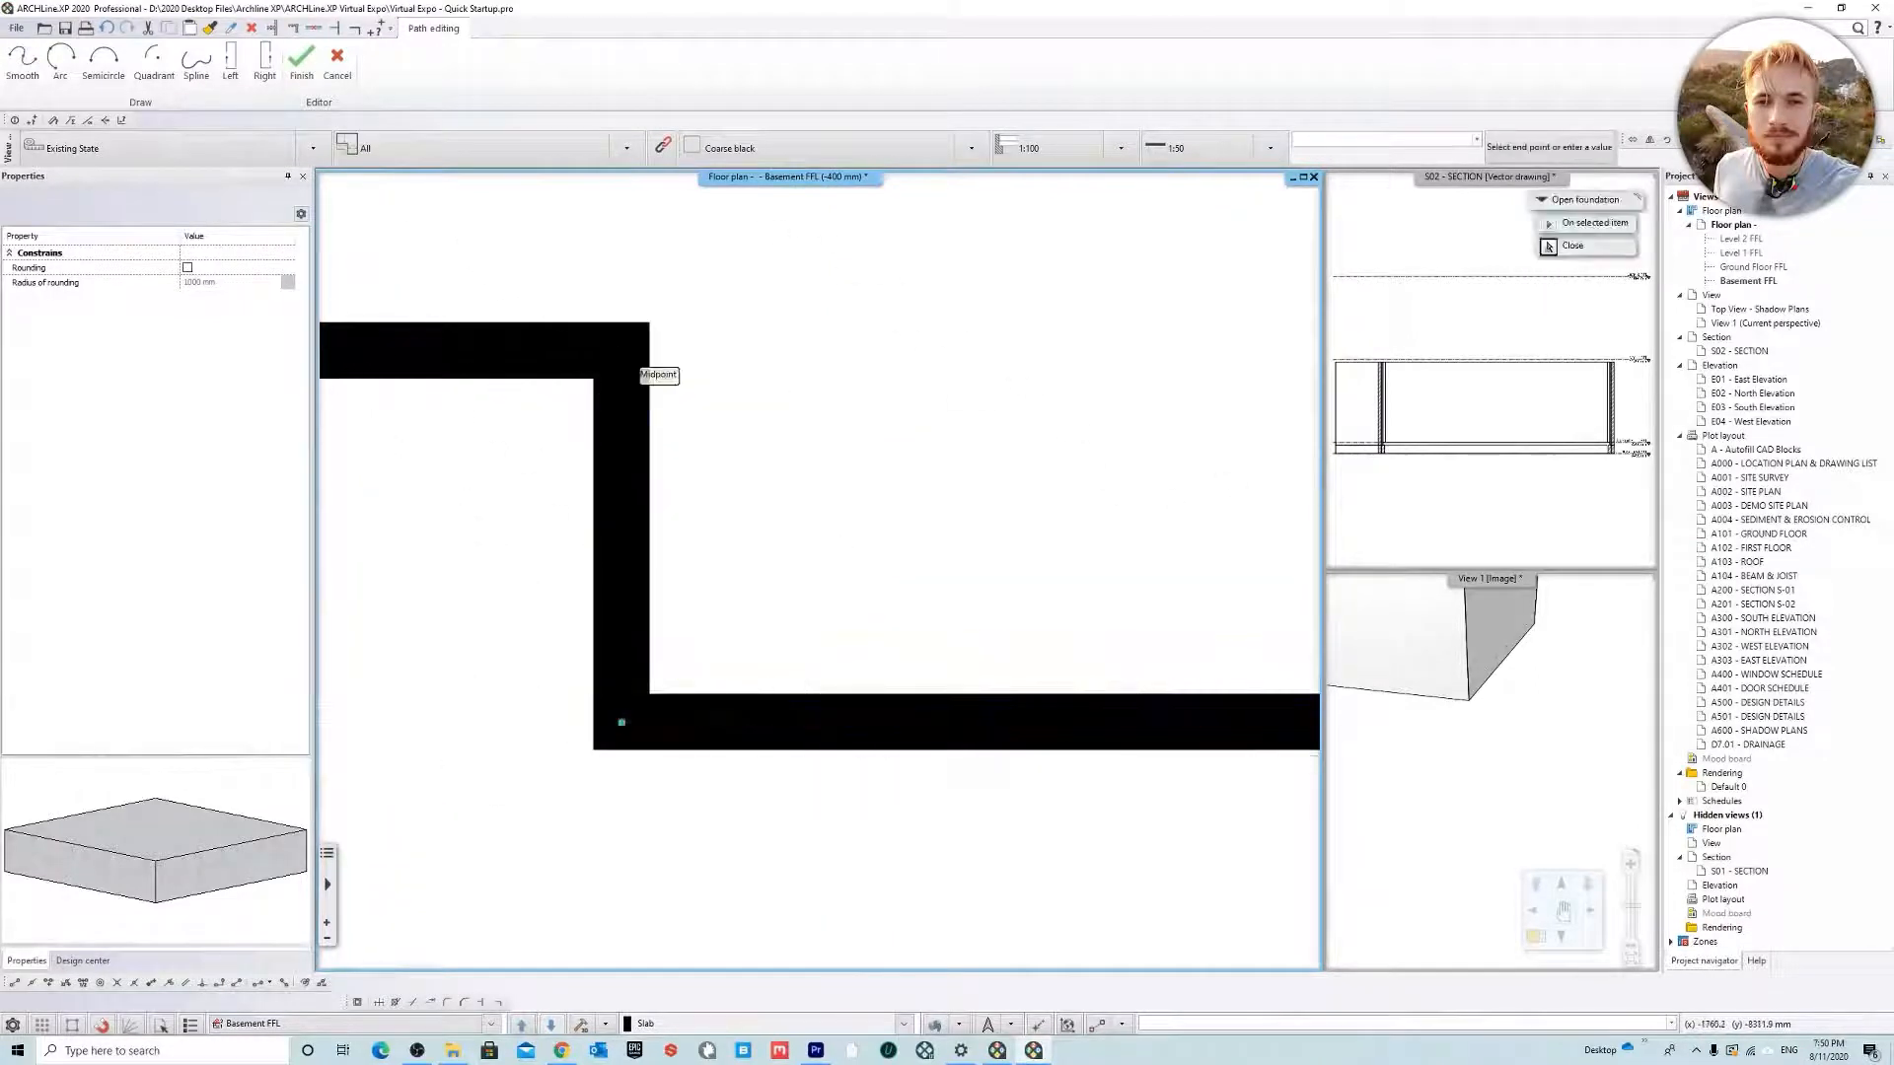
left_click(616, 352)
Take the foundation path through the lower-left corner and up past the upper-left corner, and finish the foundation
middle_click_drag(616, 352, 1371, 601)
middle_click_drag(752, 596, 1013, 641)
scroll(694, 612, "down", 3)
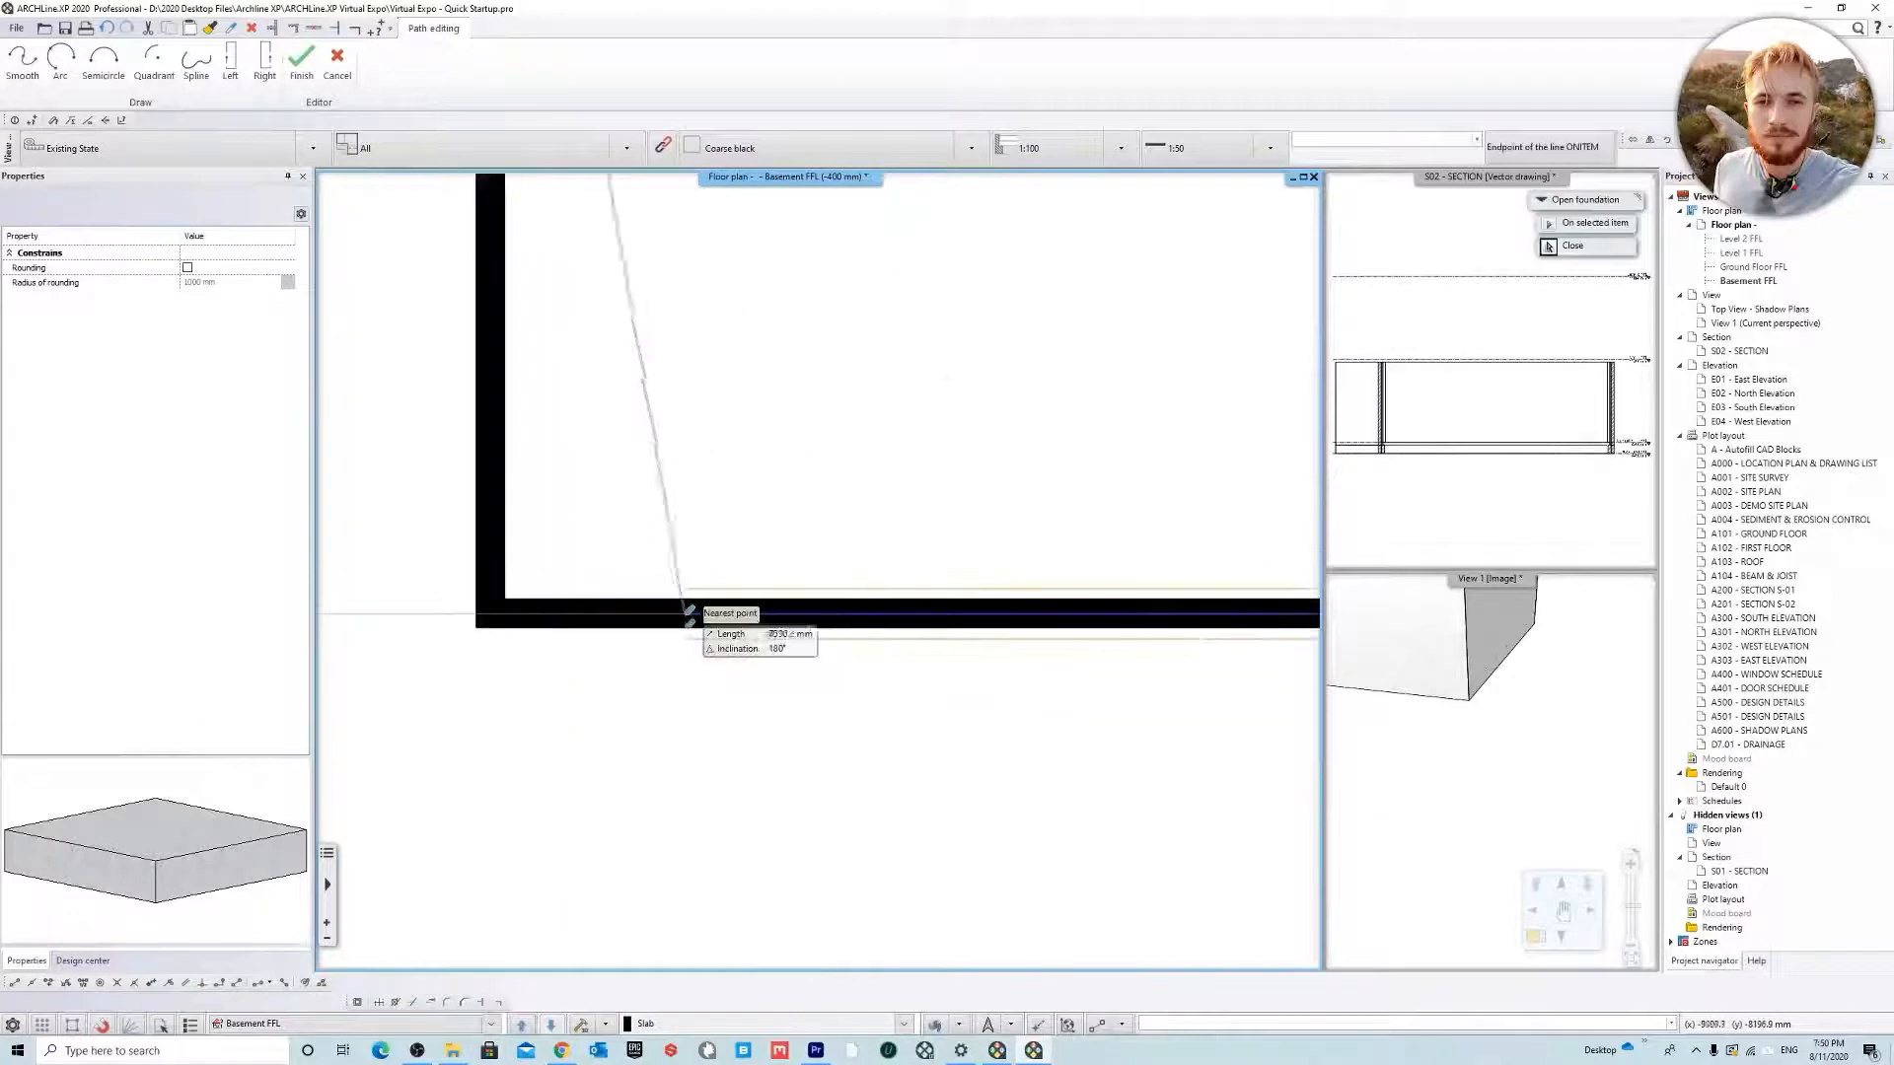
middle_click_drag(681, 612, 921, 676)
left_click(732, 678)
middle_click_drag(778, 364, 778, 740)
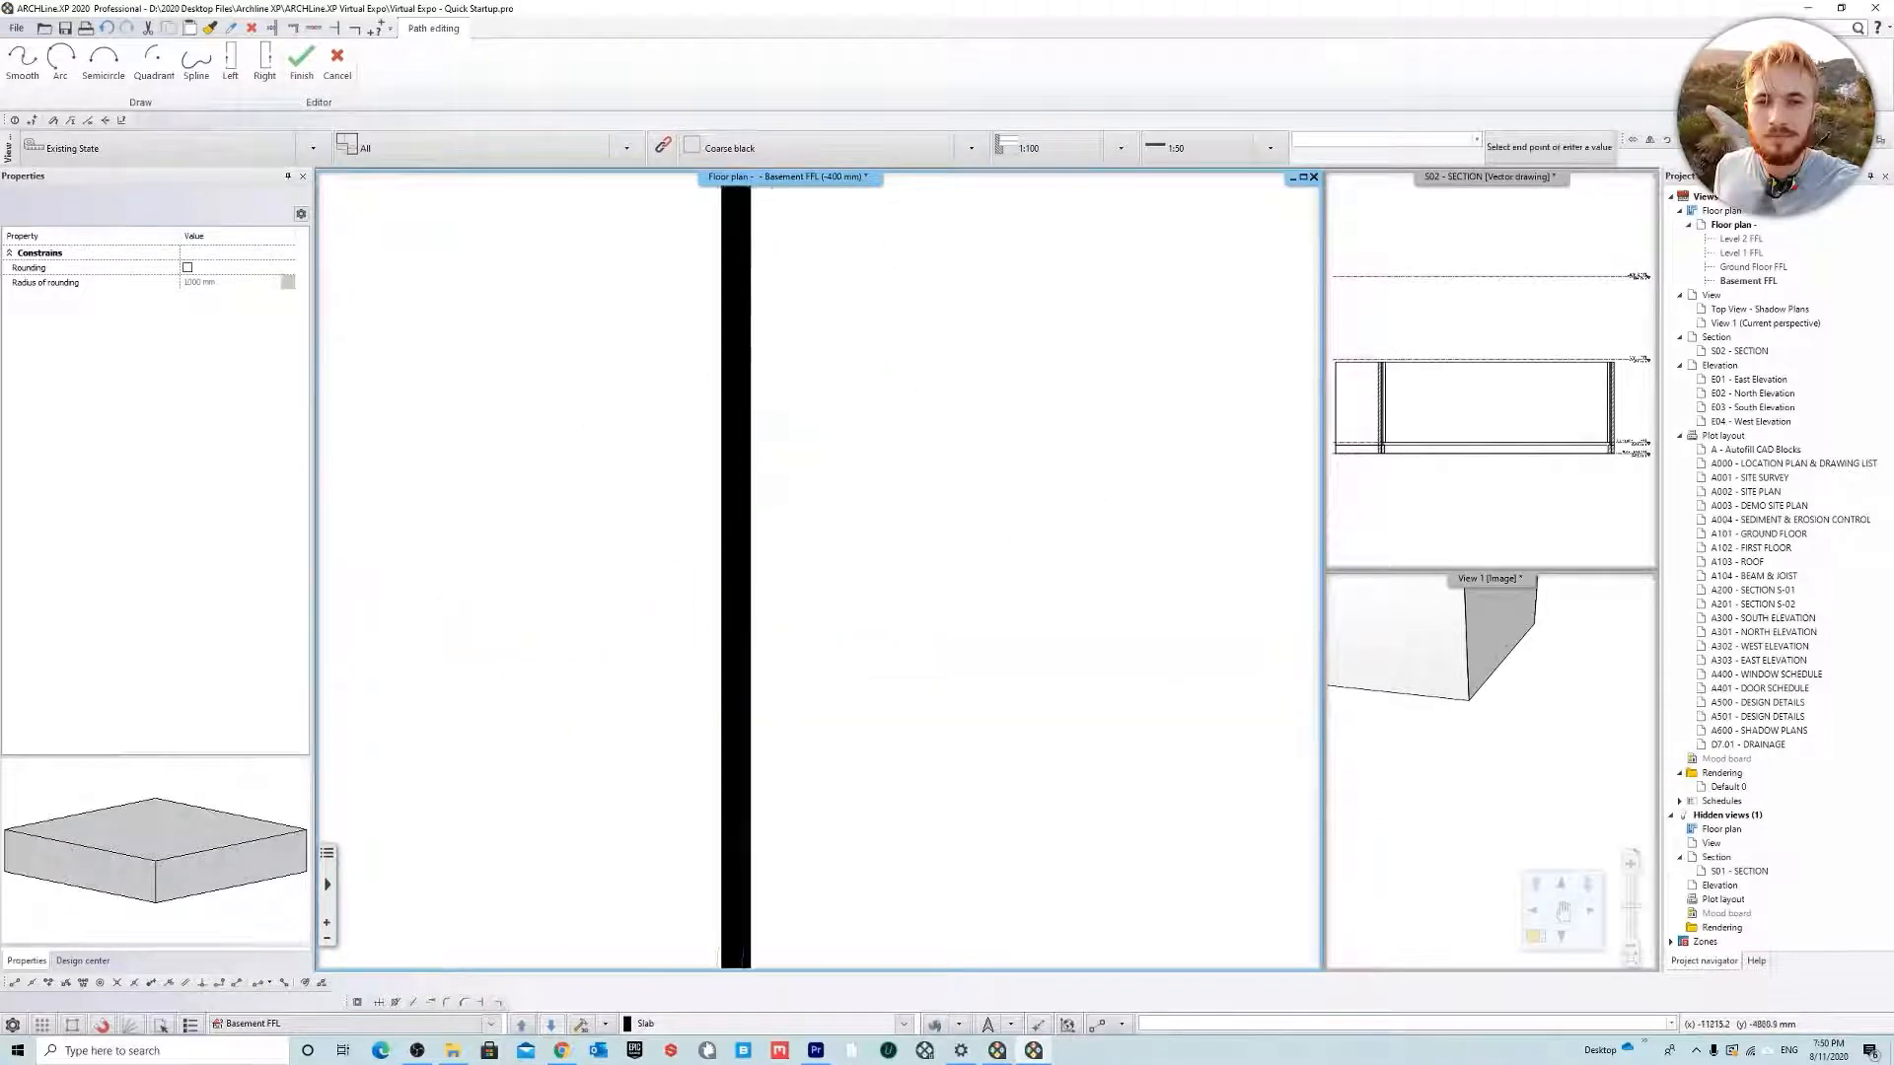
middle_click_drag(790, 461, 789, 852)
scroll(734, 431, "up", 3)
middle_click_drag(735, 432, 815, 646)
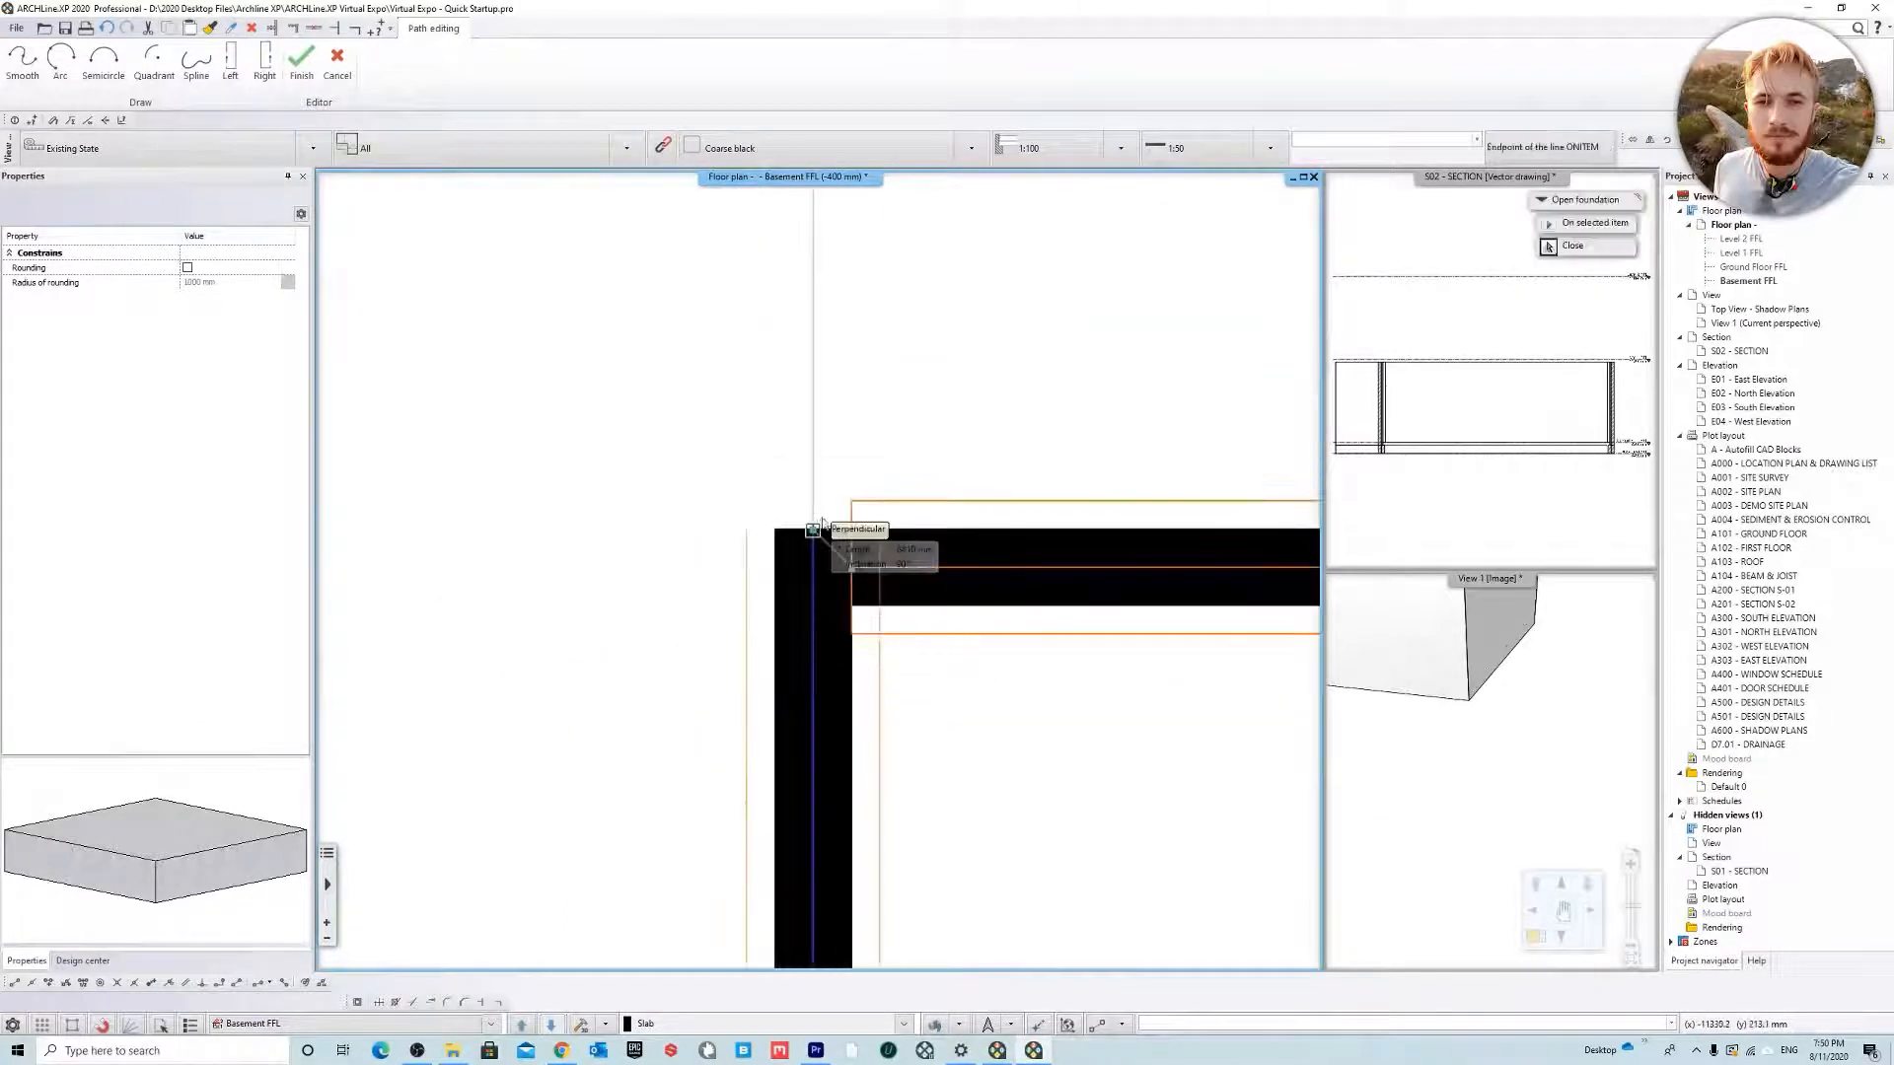
left_click(865, 505)
key("Return")
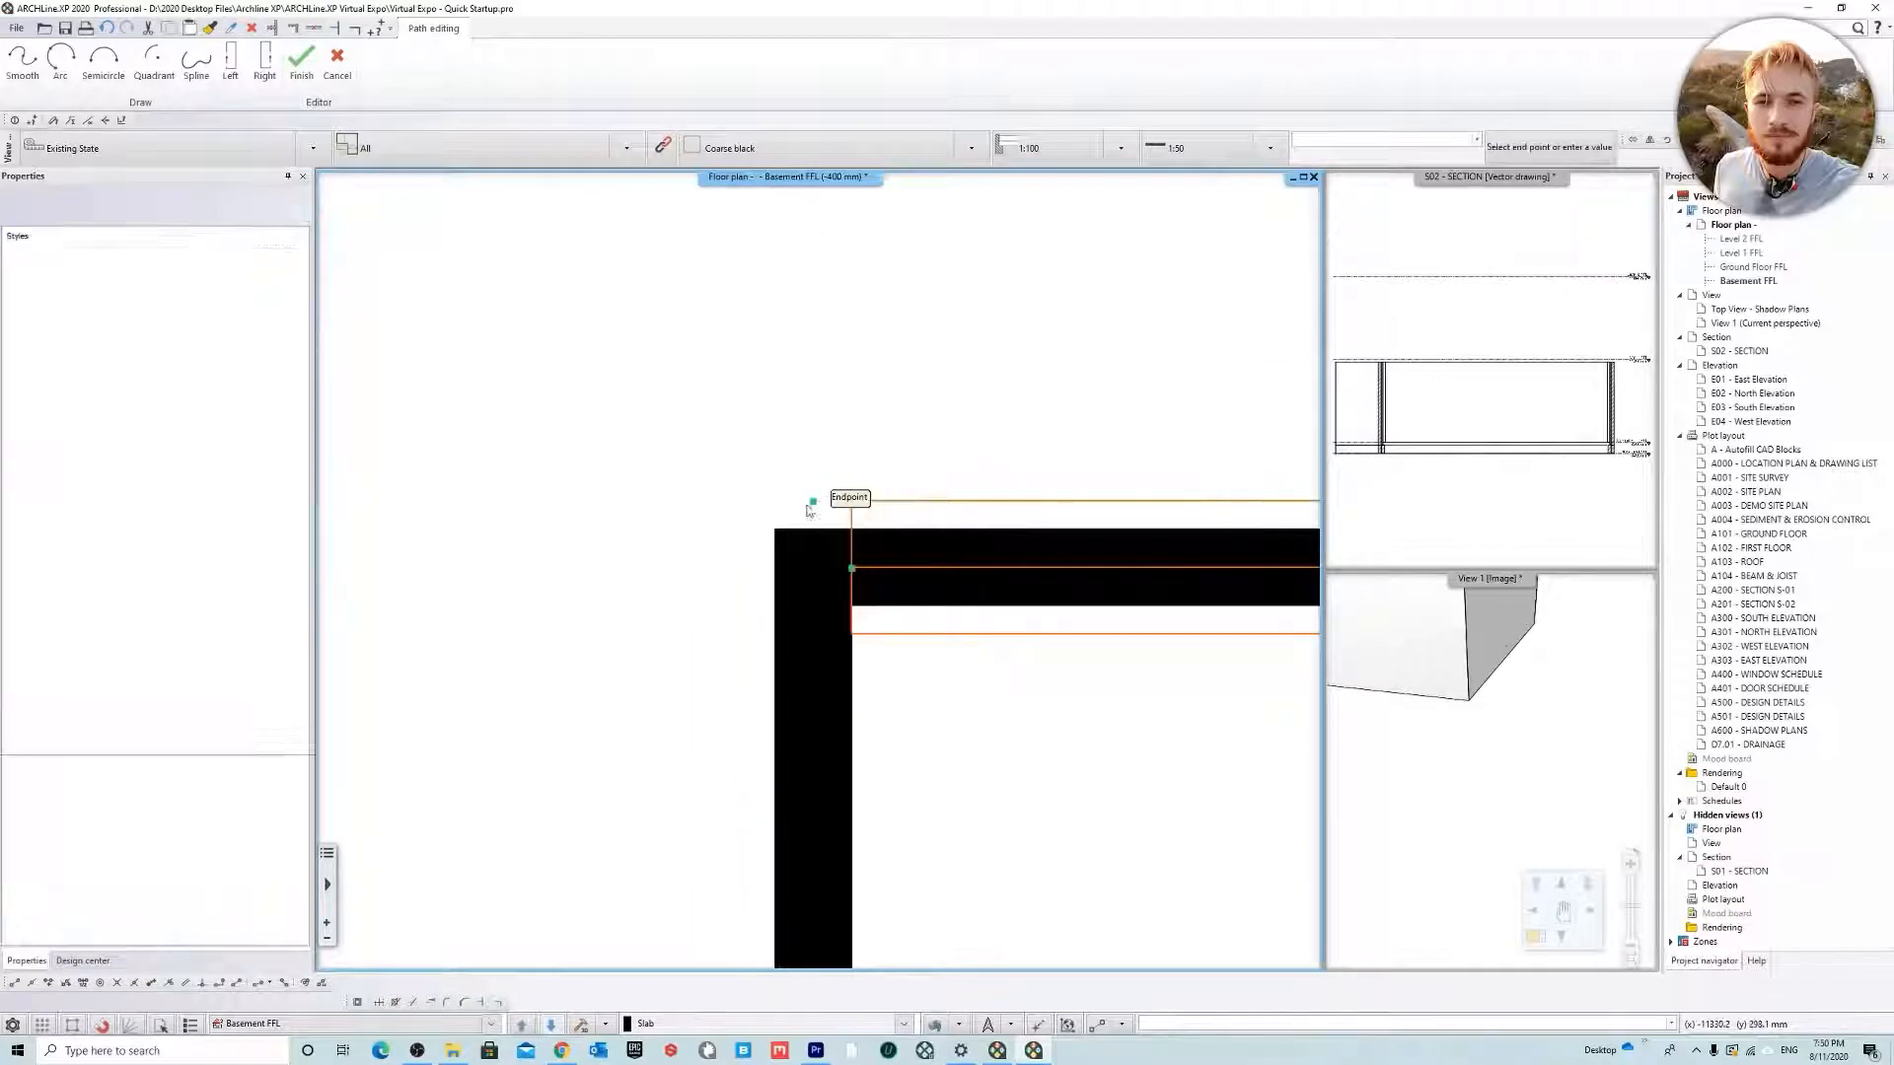
Try to insert a node on the foundation's end edge at the upper-left corner and snap it to the other end's outer endpoint
scroll(876, 544, "down", 2)
middle_click_drag(1016, 597, 795, 466)
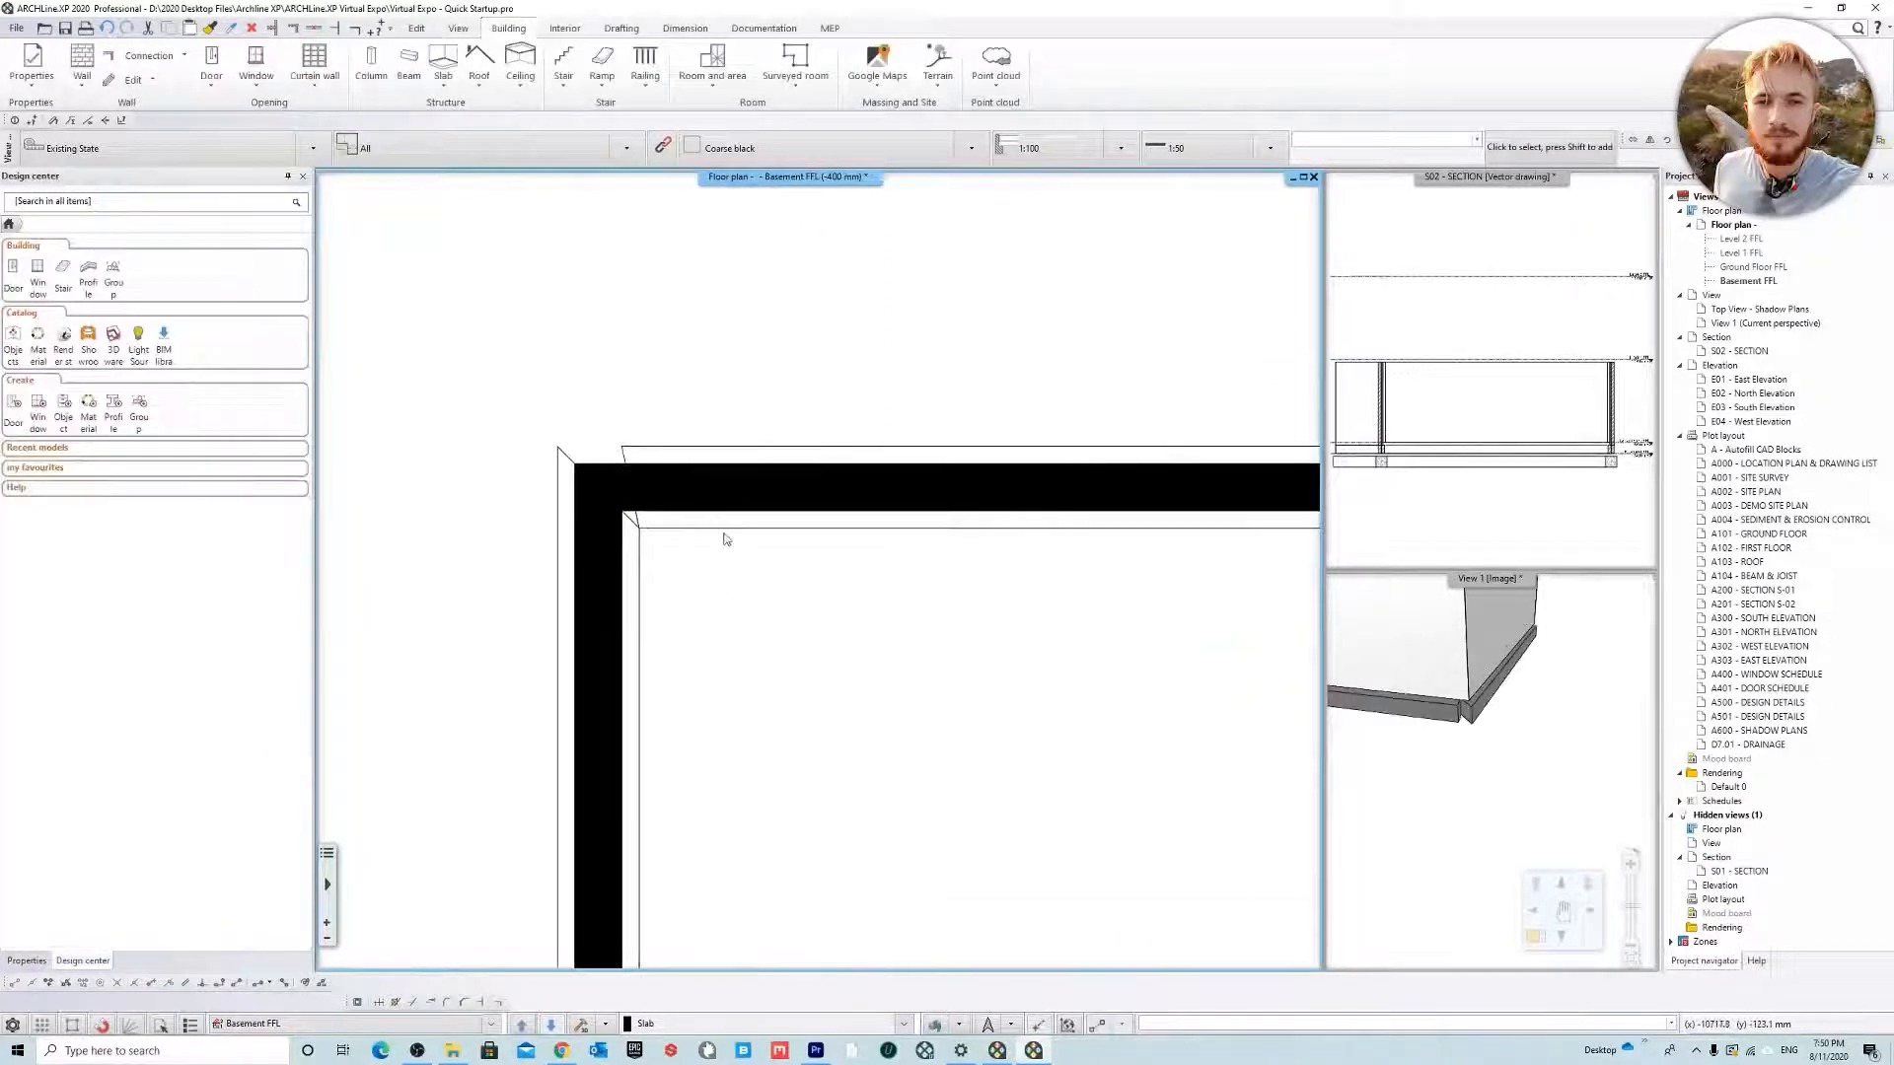
scroll(749, 545, "up", 3)
left_click(562, 404)
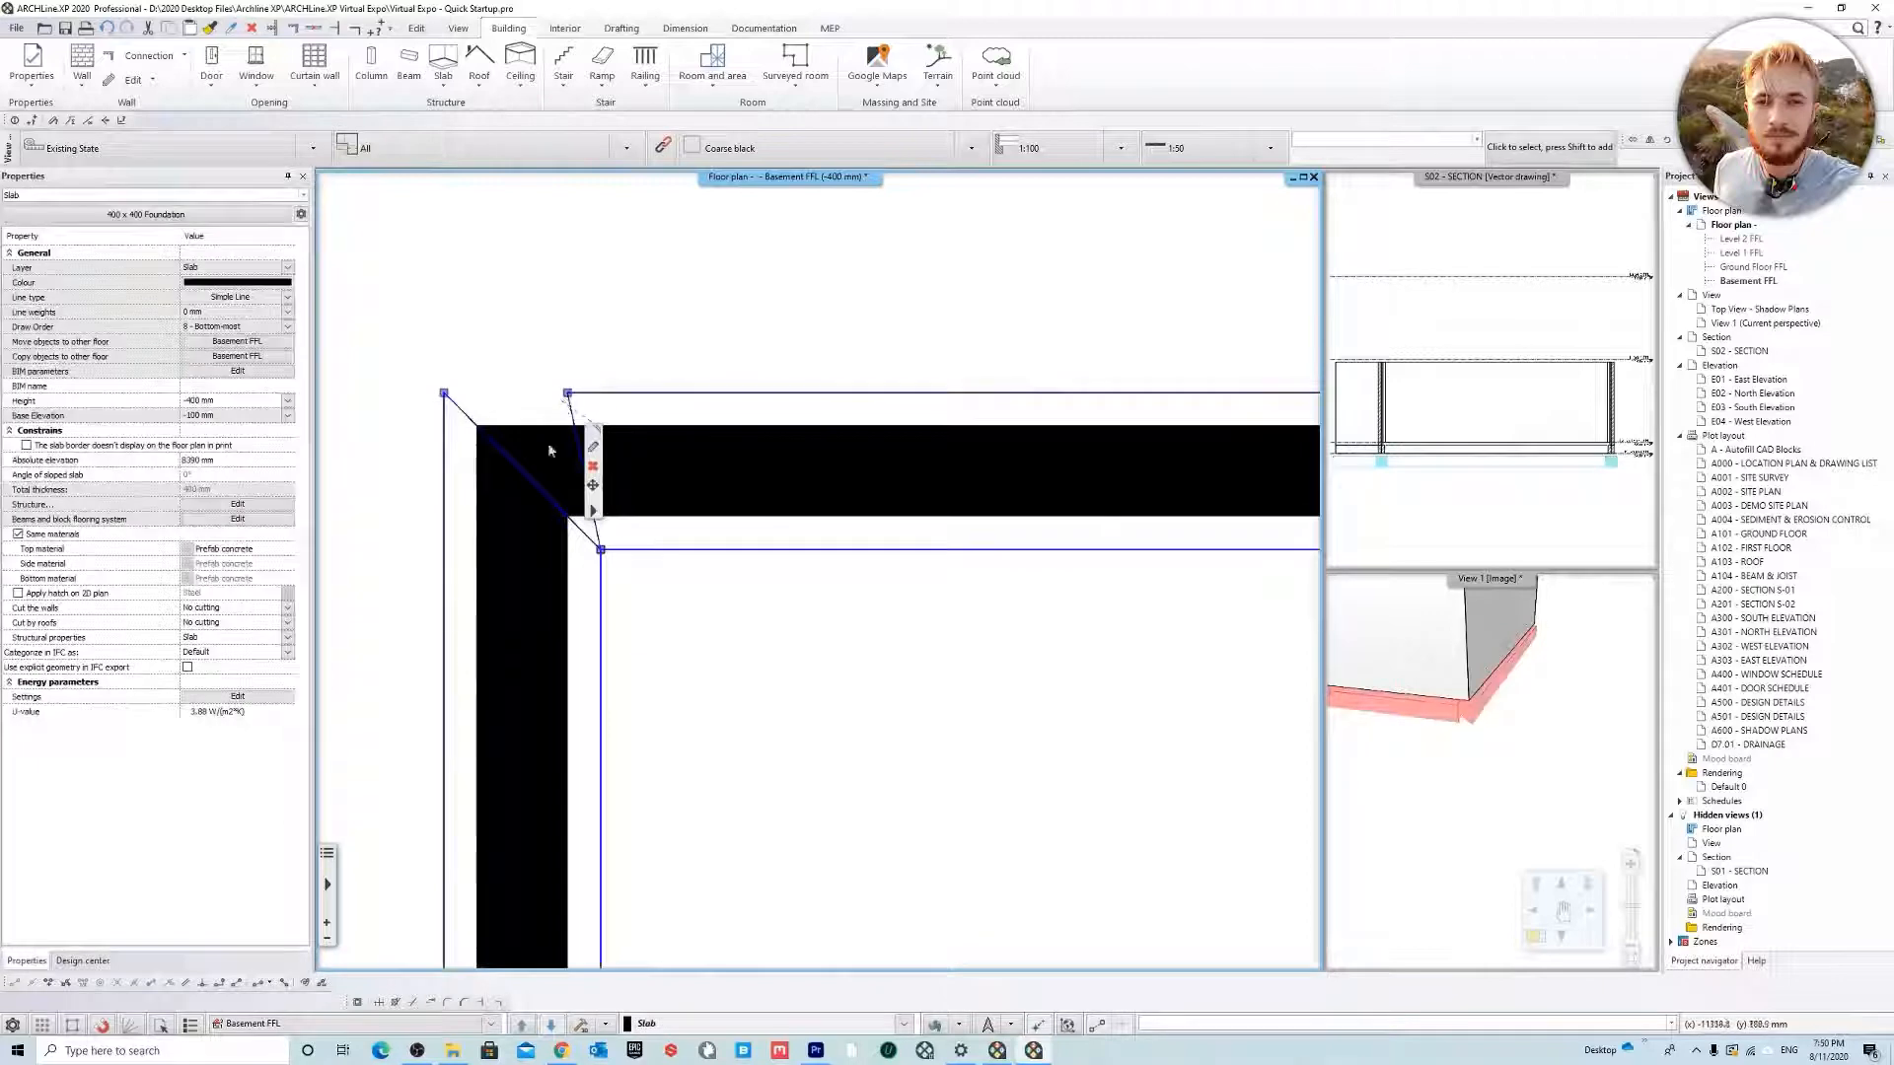
scroll(568, 367, "up", 2)
middle_click_drag(604, 441, 677, 536)
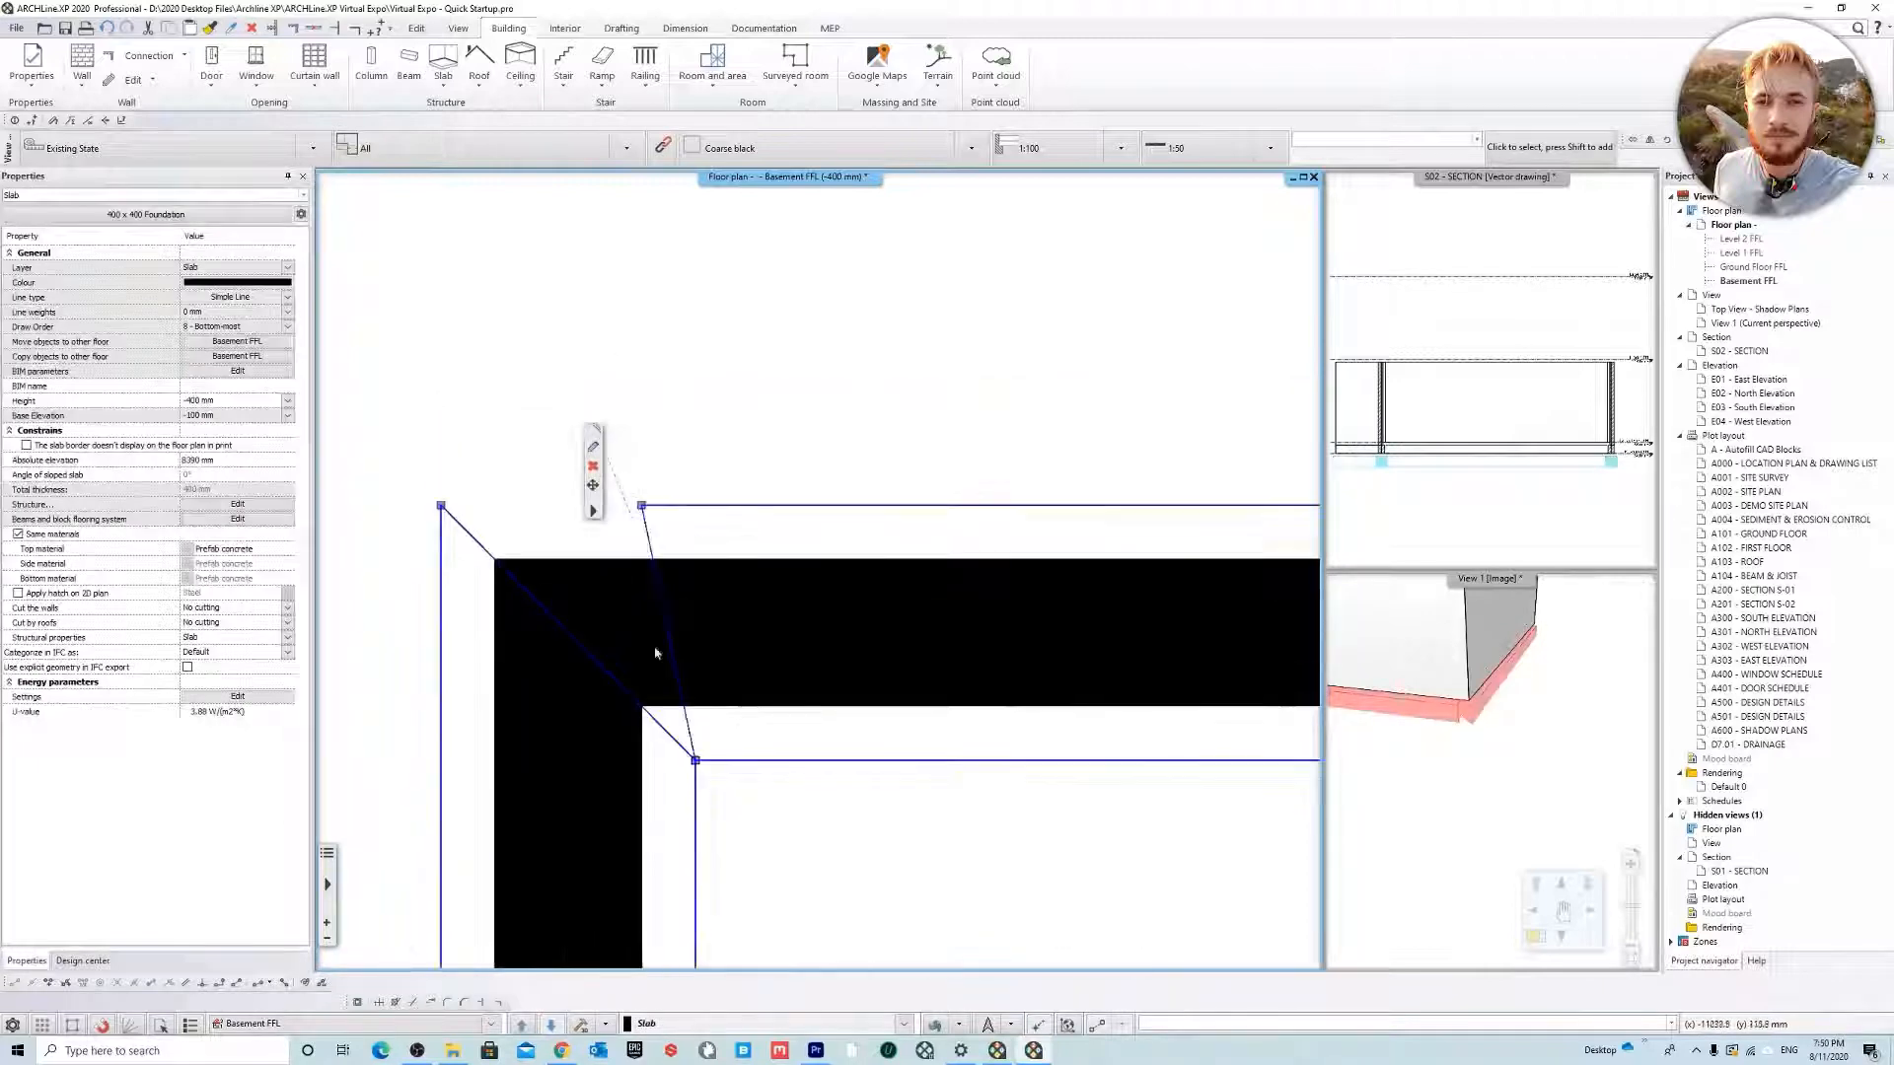
right_click(672, 740)
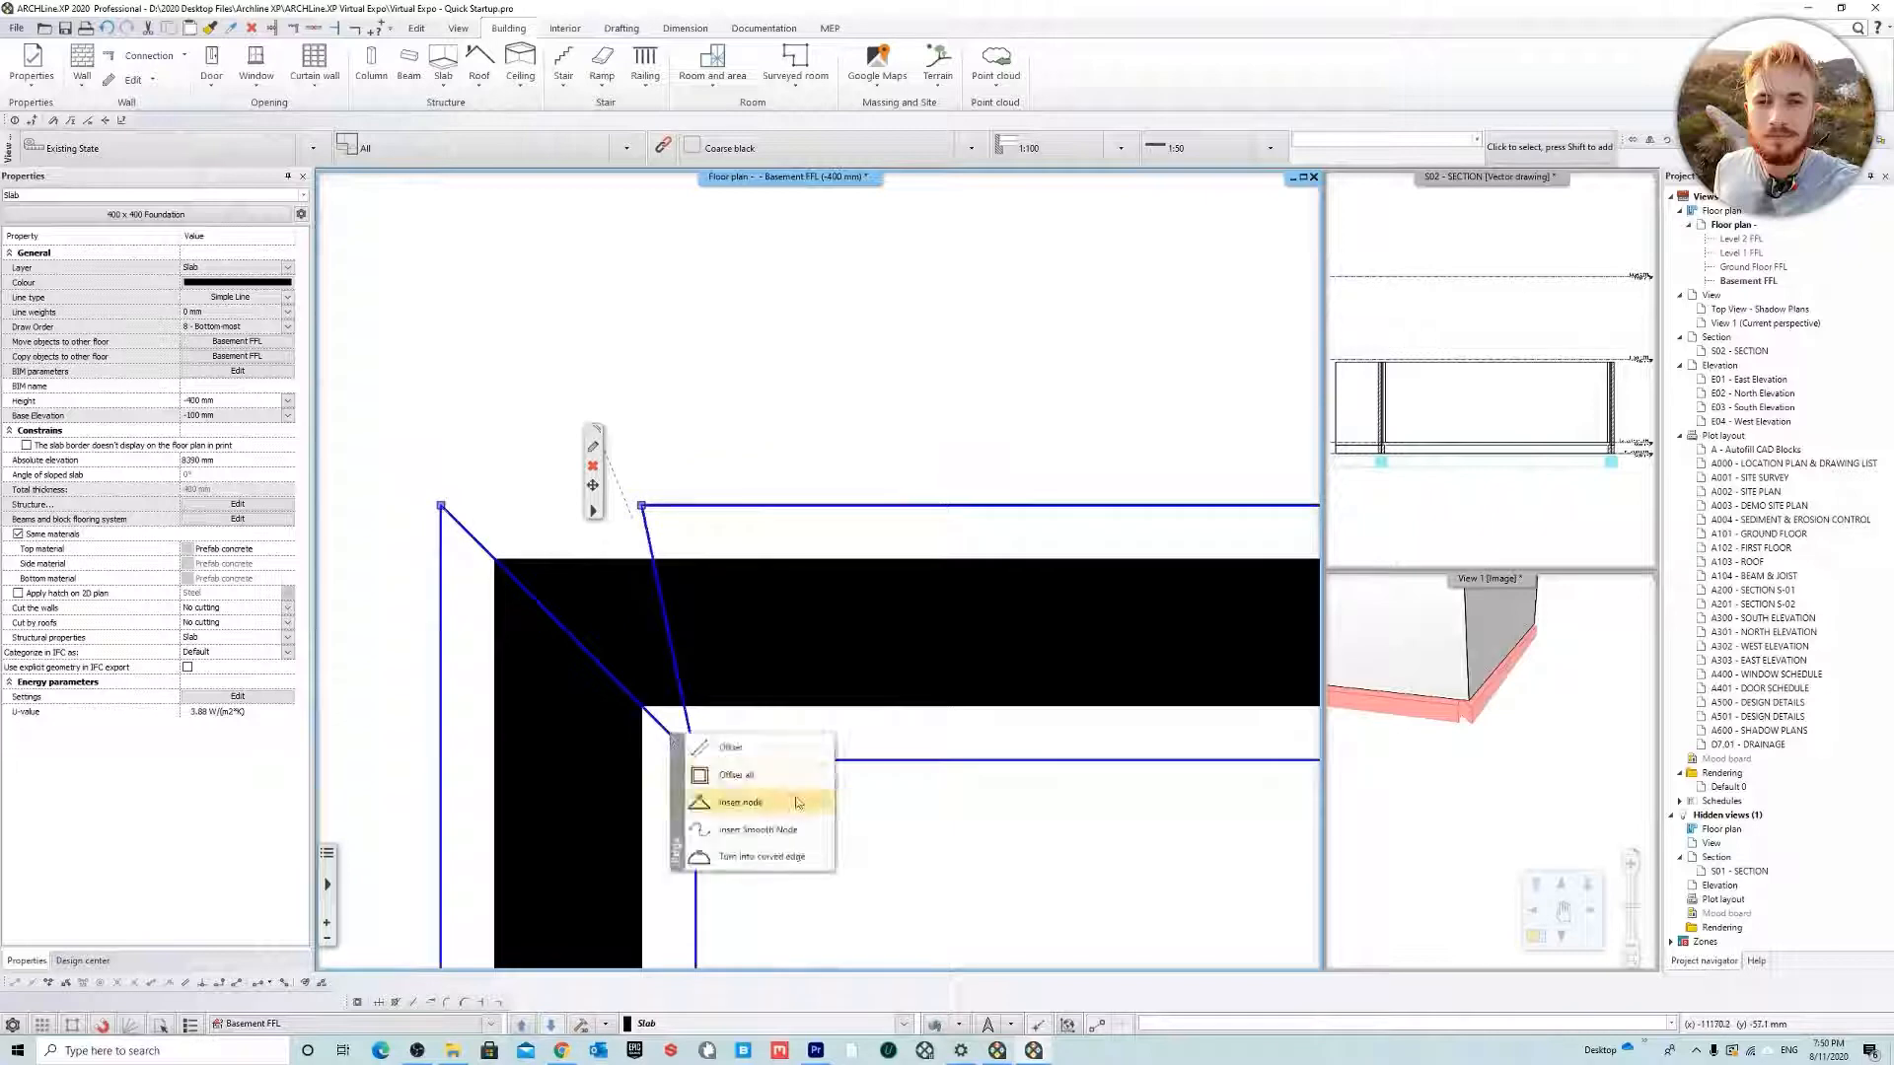
left_click(795, 807)
left_click(638, 505)
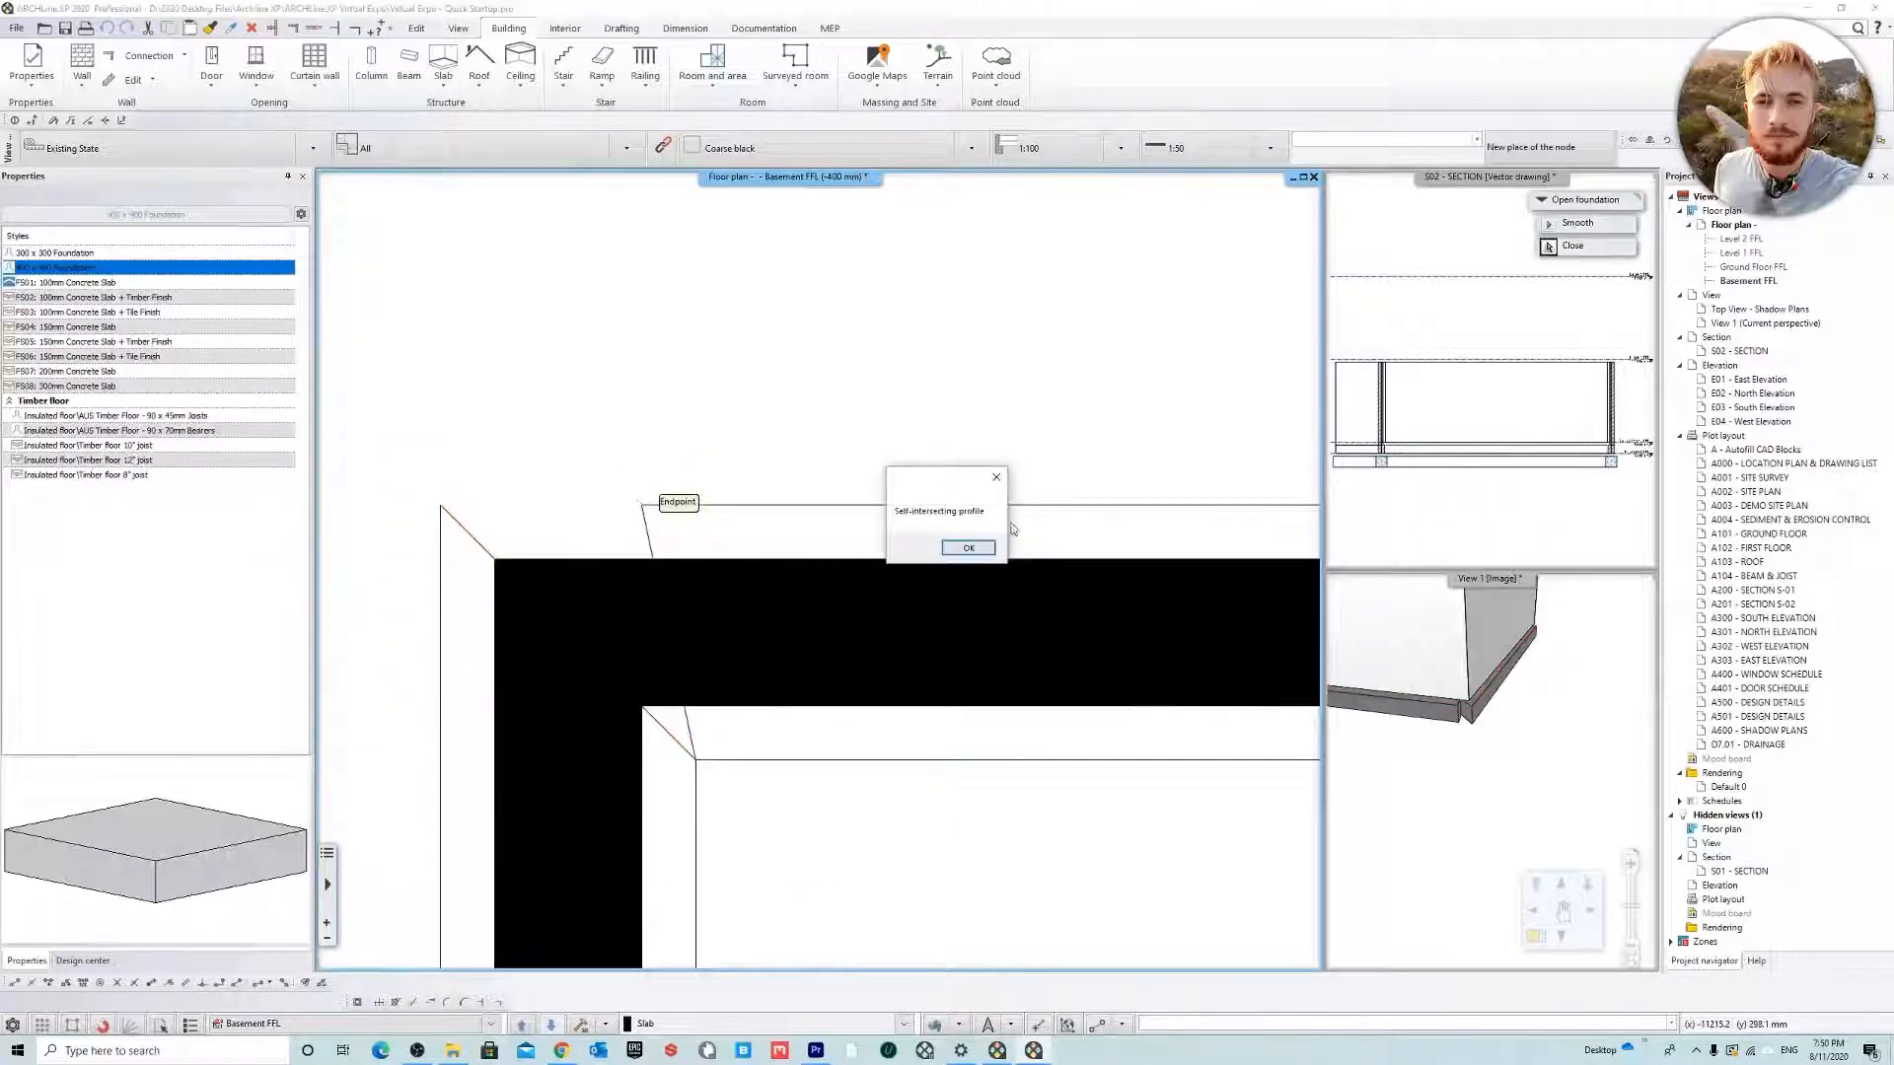
left_click(982, 545)
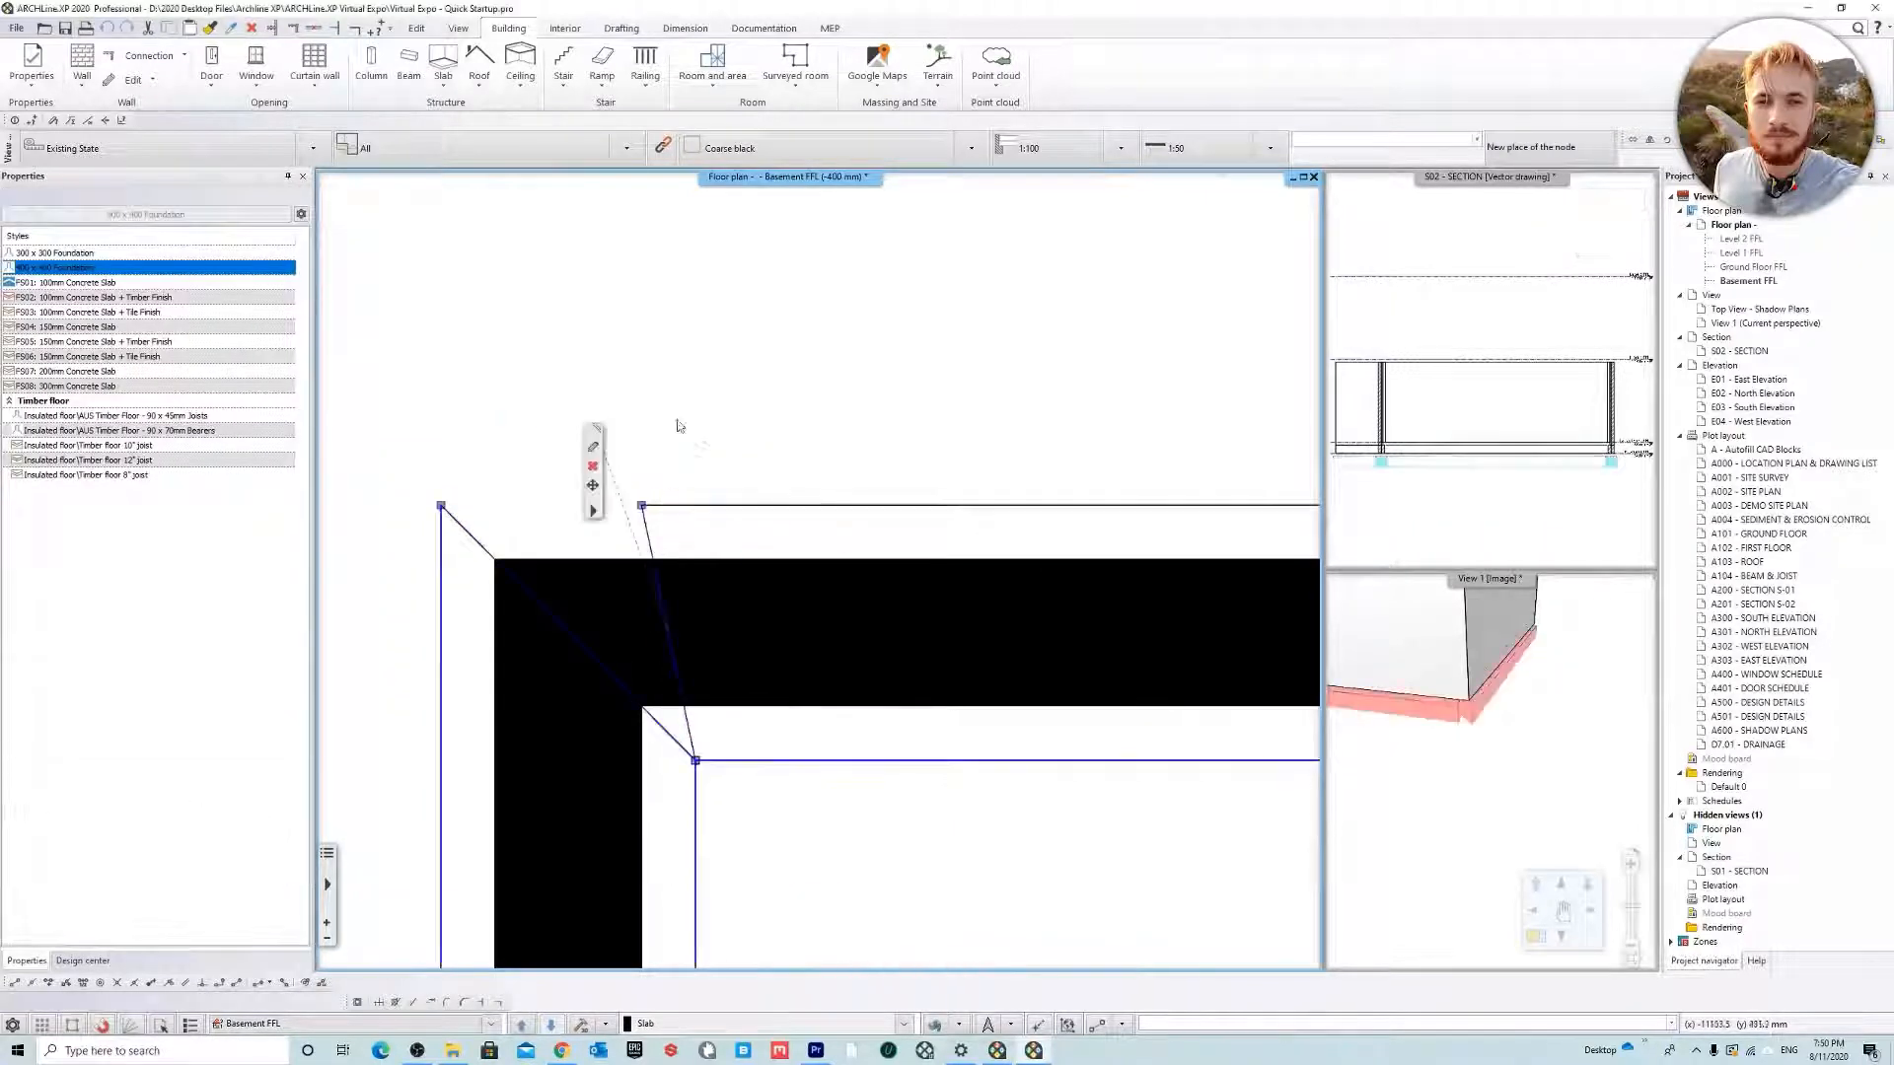
Bring View 1 into the main window and insert a node on the foundation's end edge, placed at the other end's outer corner
right_click(1472, 580)
left_click(1490, 588)
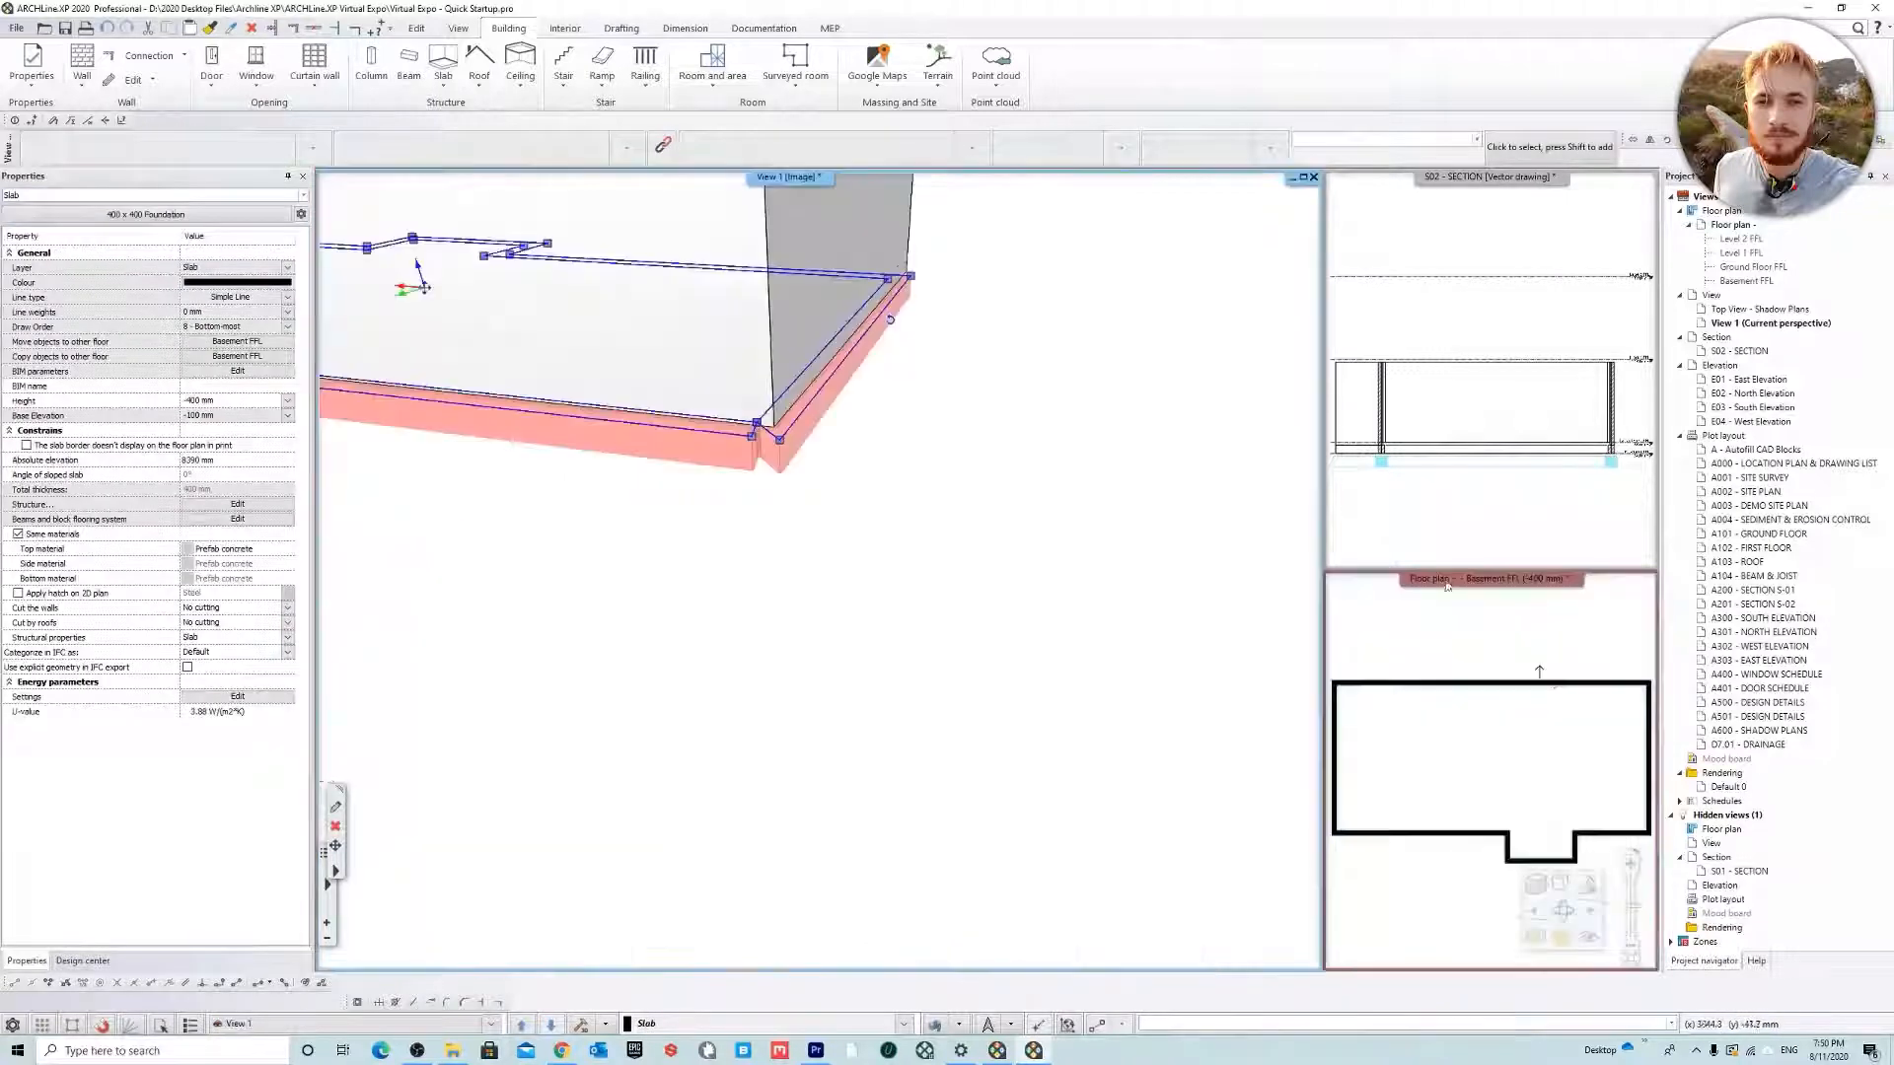
middle_click_drag(993, 659, 895, 750)
left_click(1155, 883)
scroll(813, 838, "up", 4)
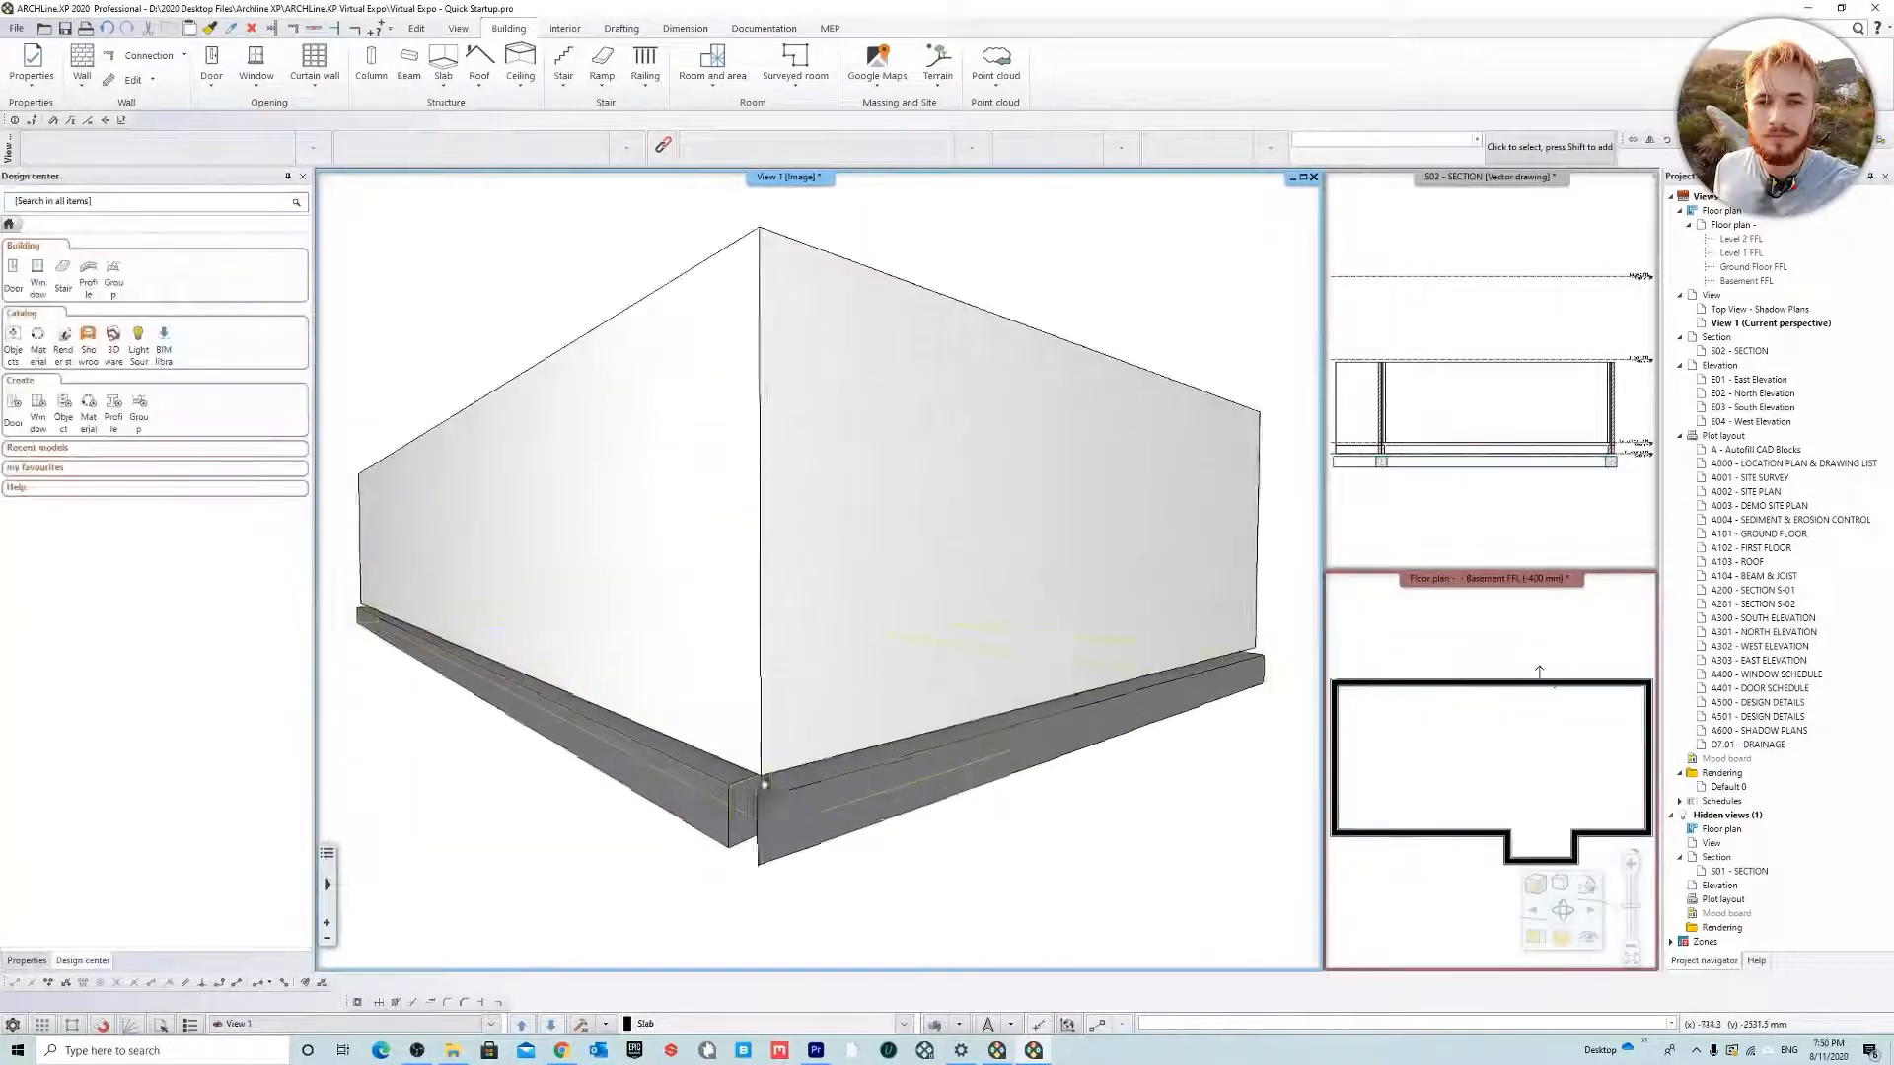
left_click(801, 873)
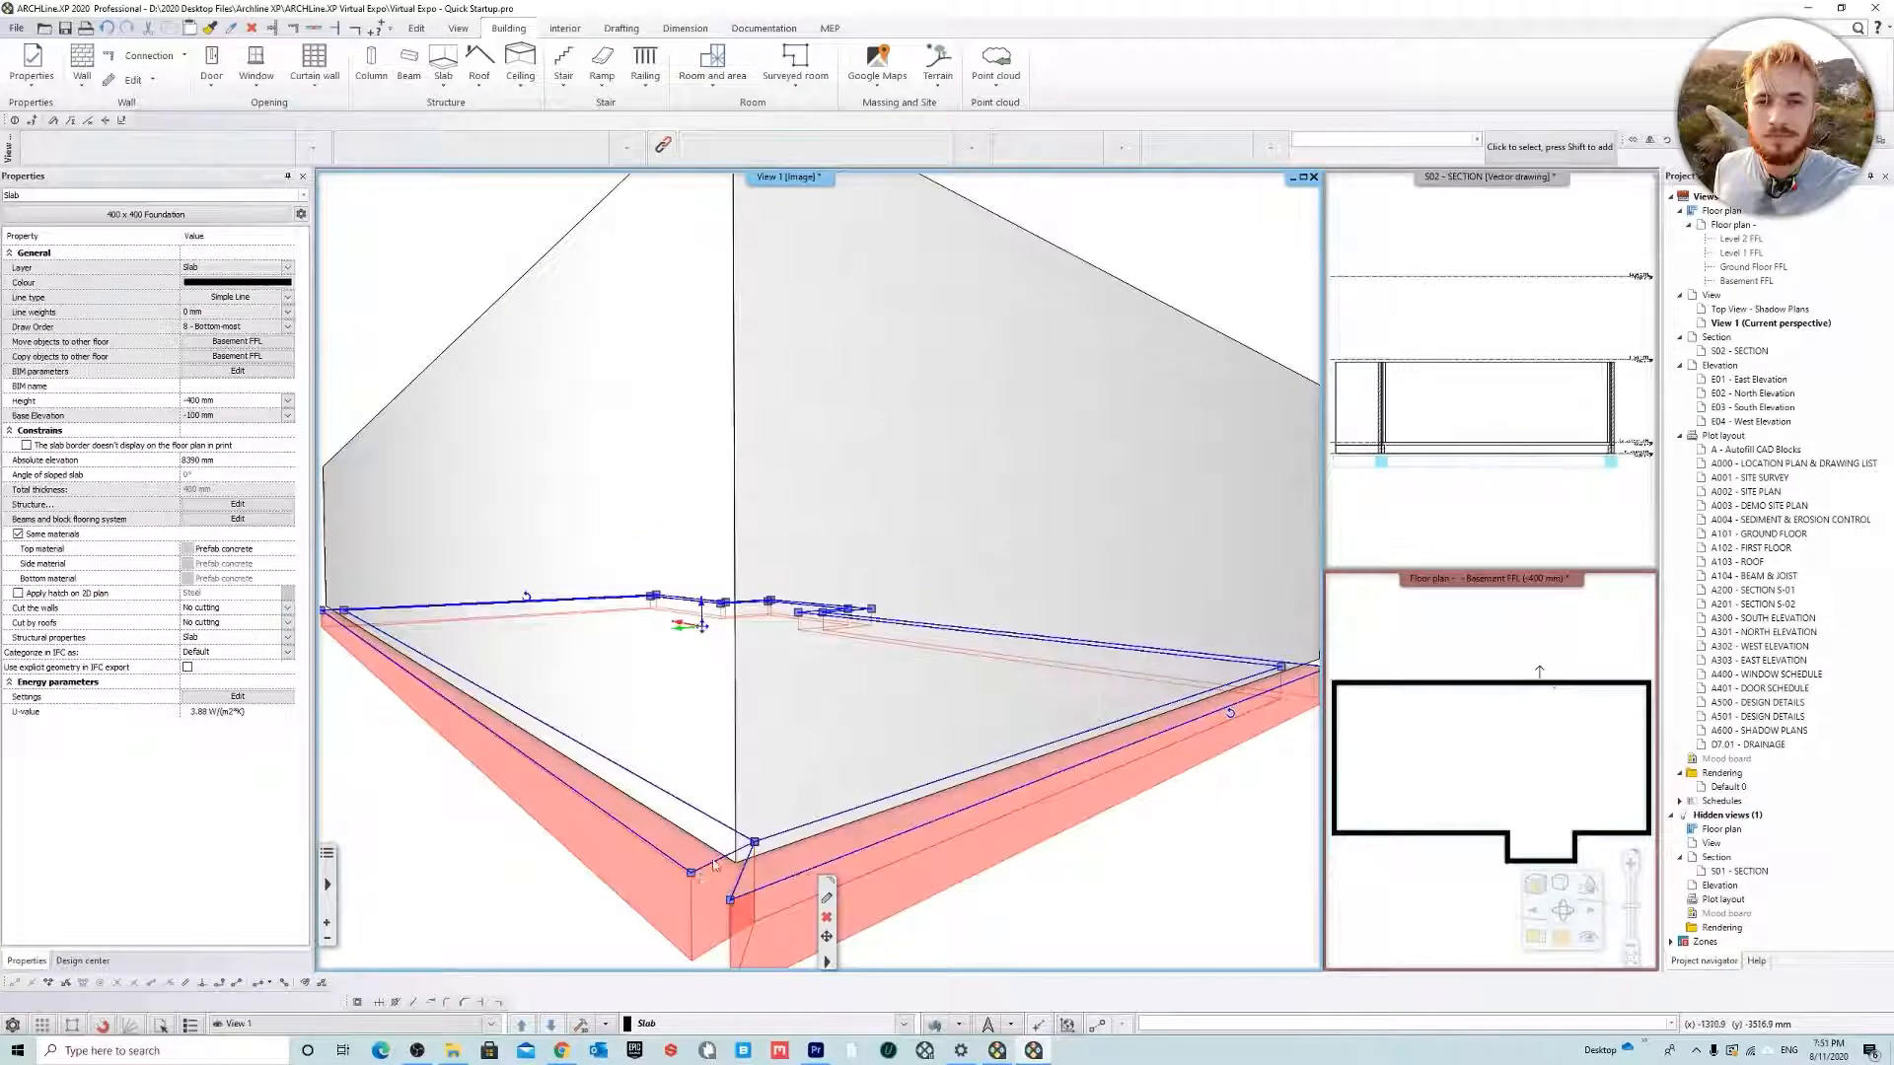
left_click(721, 860)
left_click(793, 928)
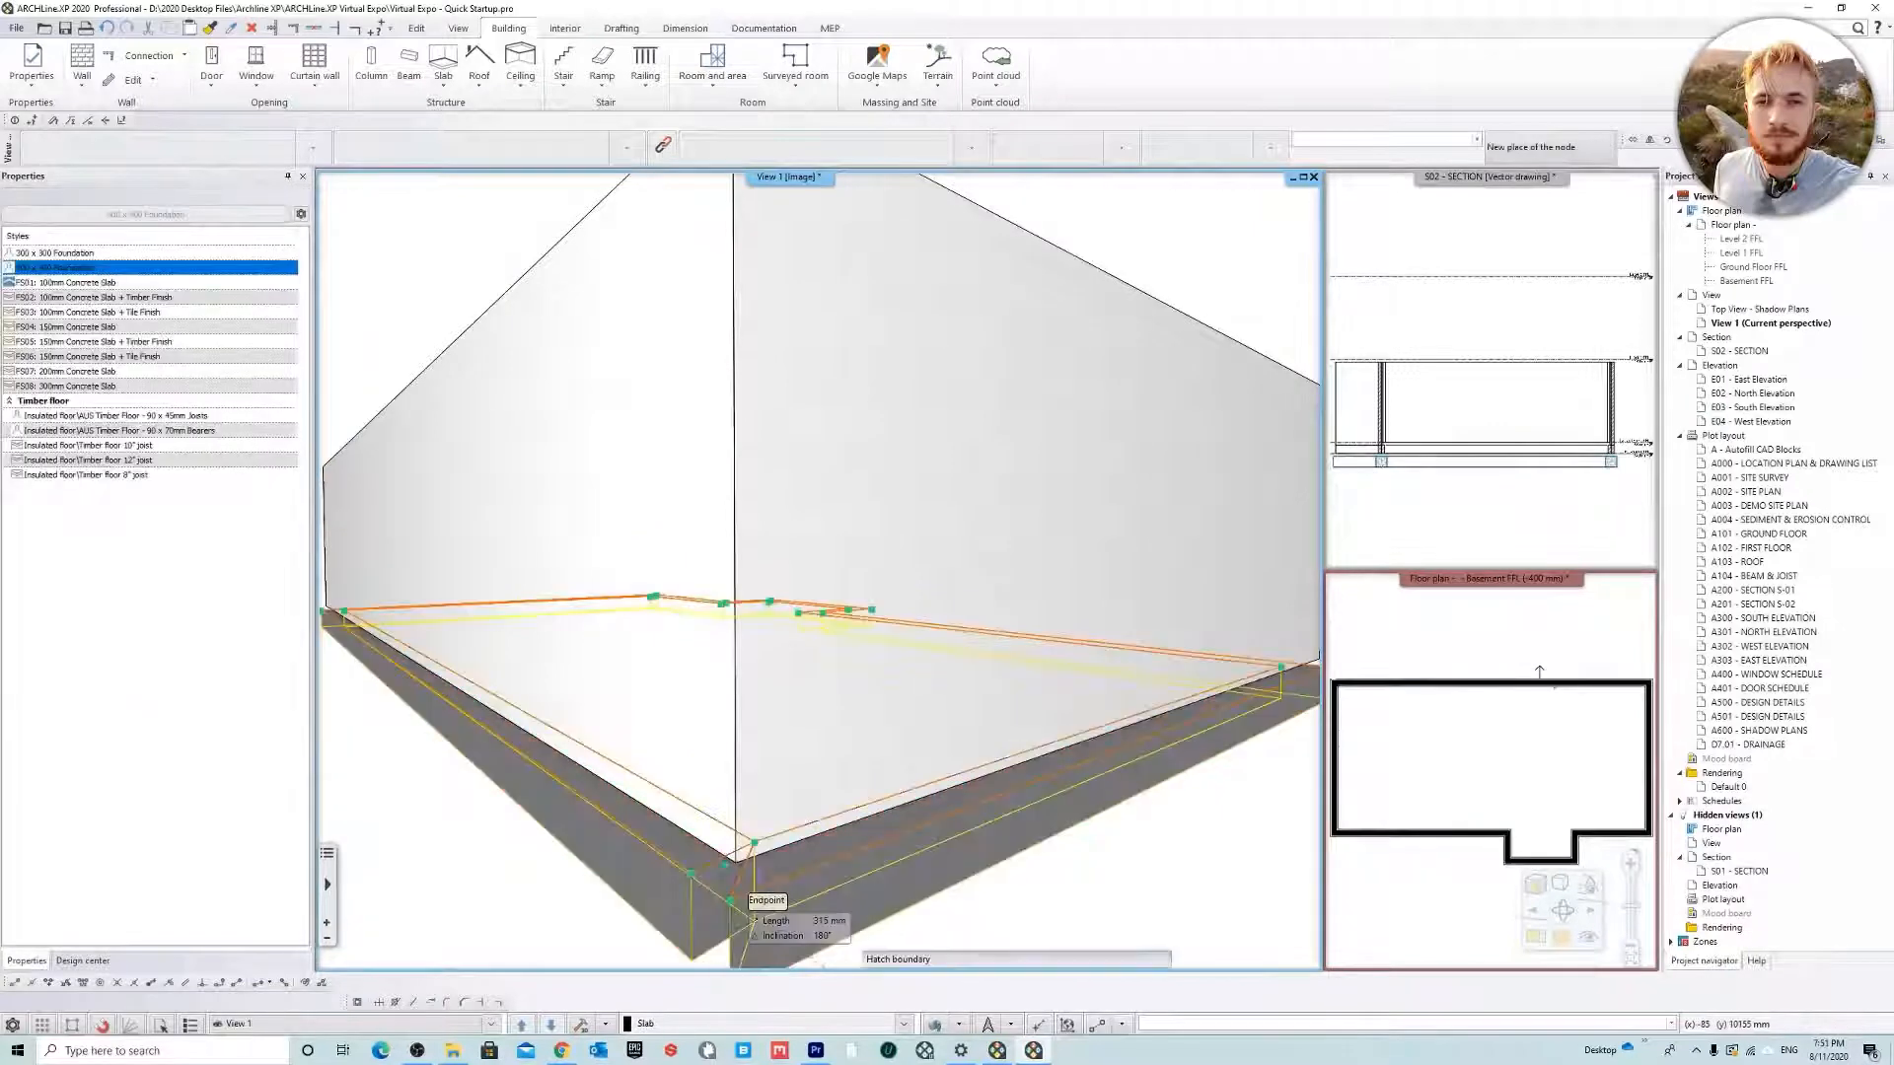
left_click(751, 918)
Delete the redundant outer node beside the joined foundation corner and deselect the foundation
left_click(691, 876)
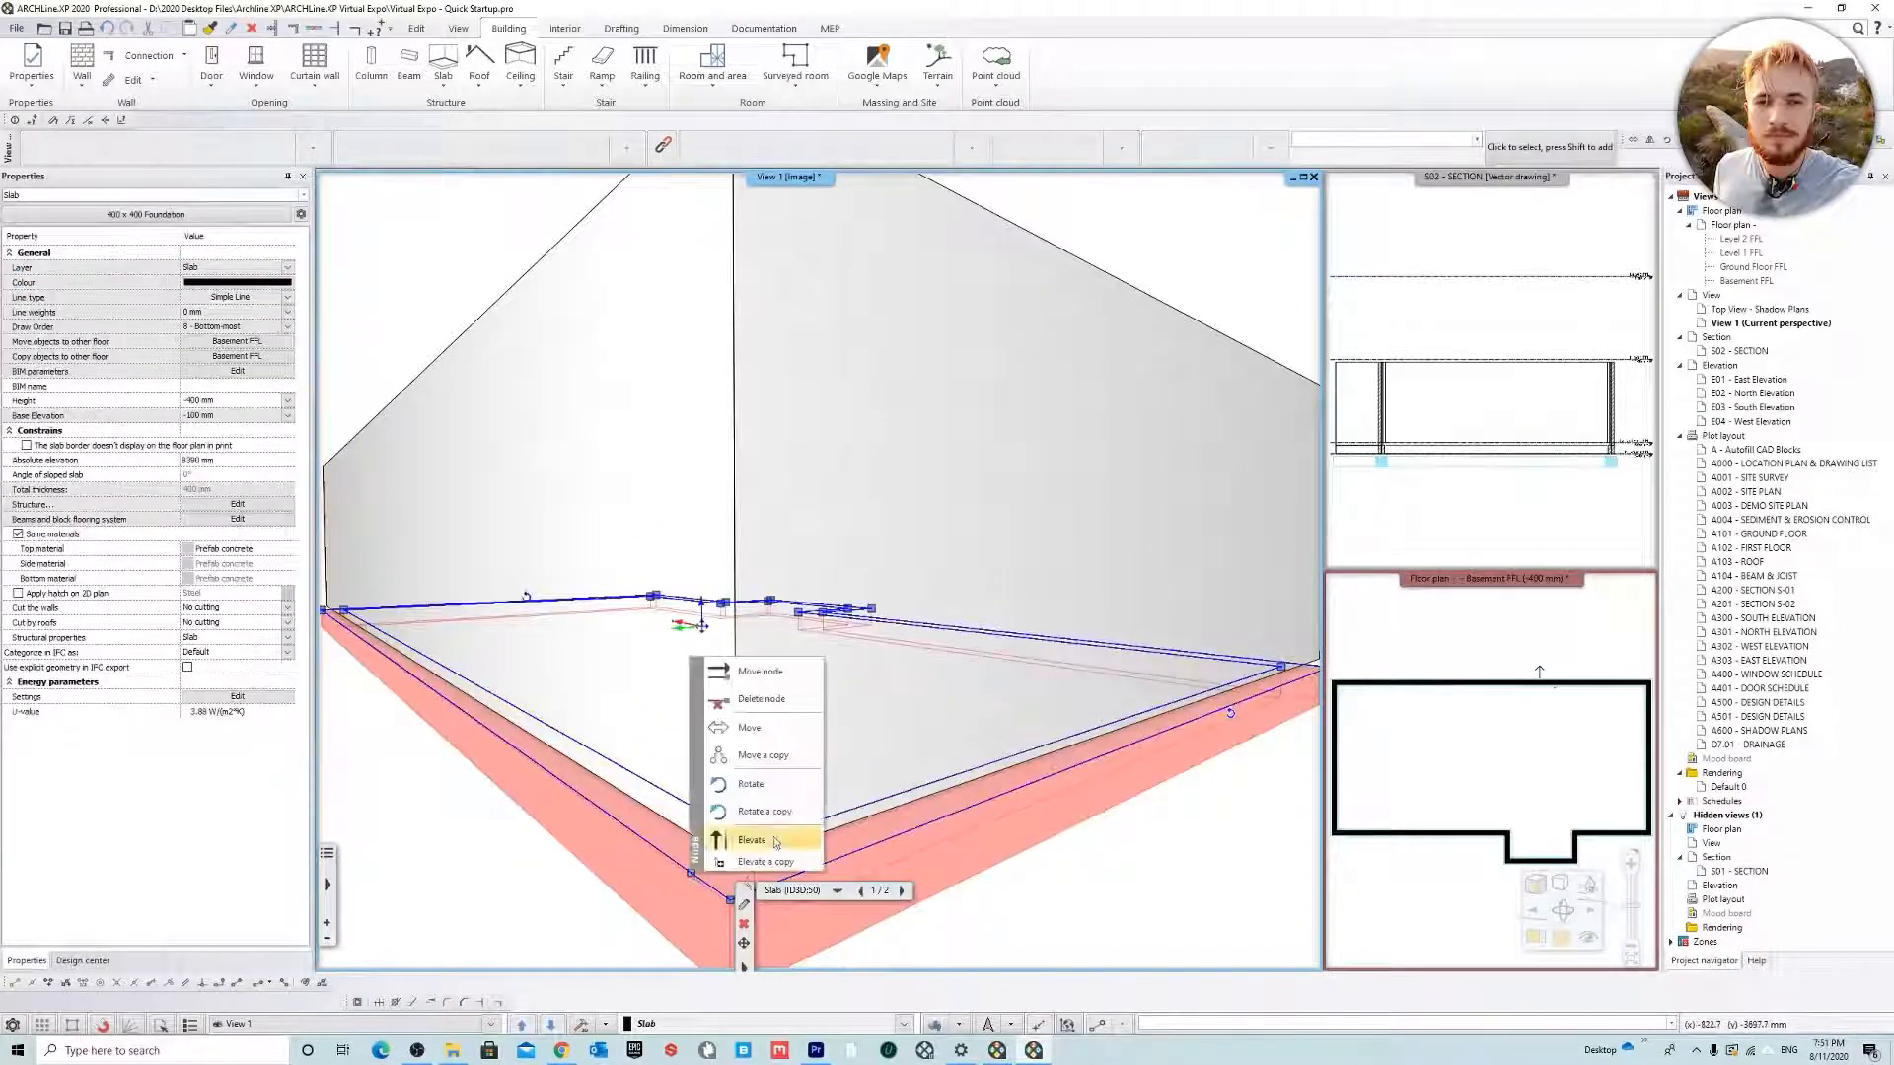
left_click(765, 666)
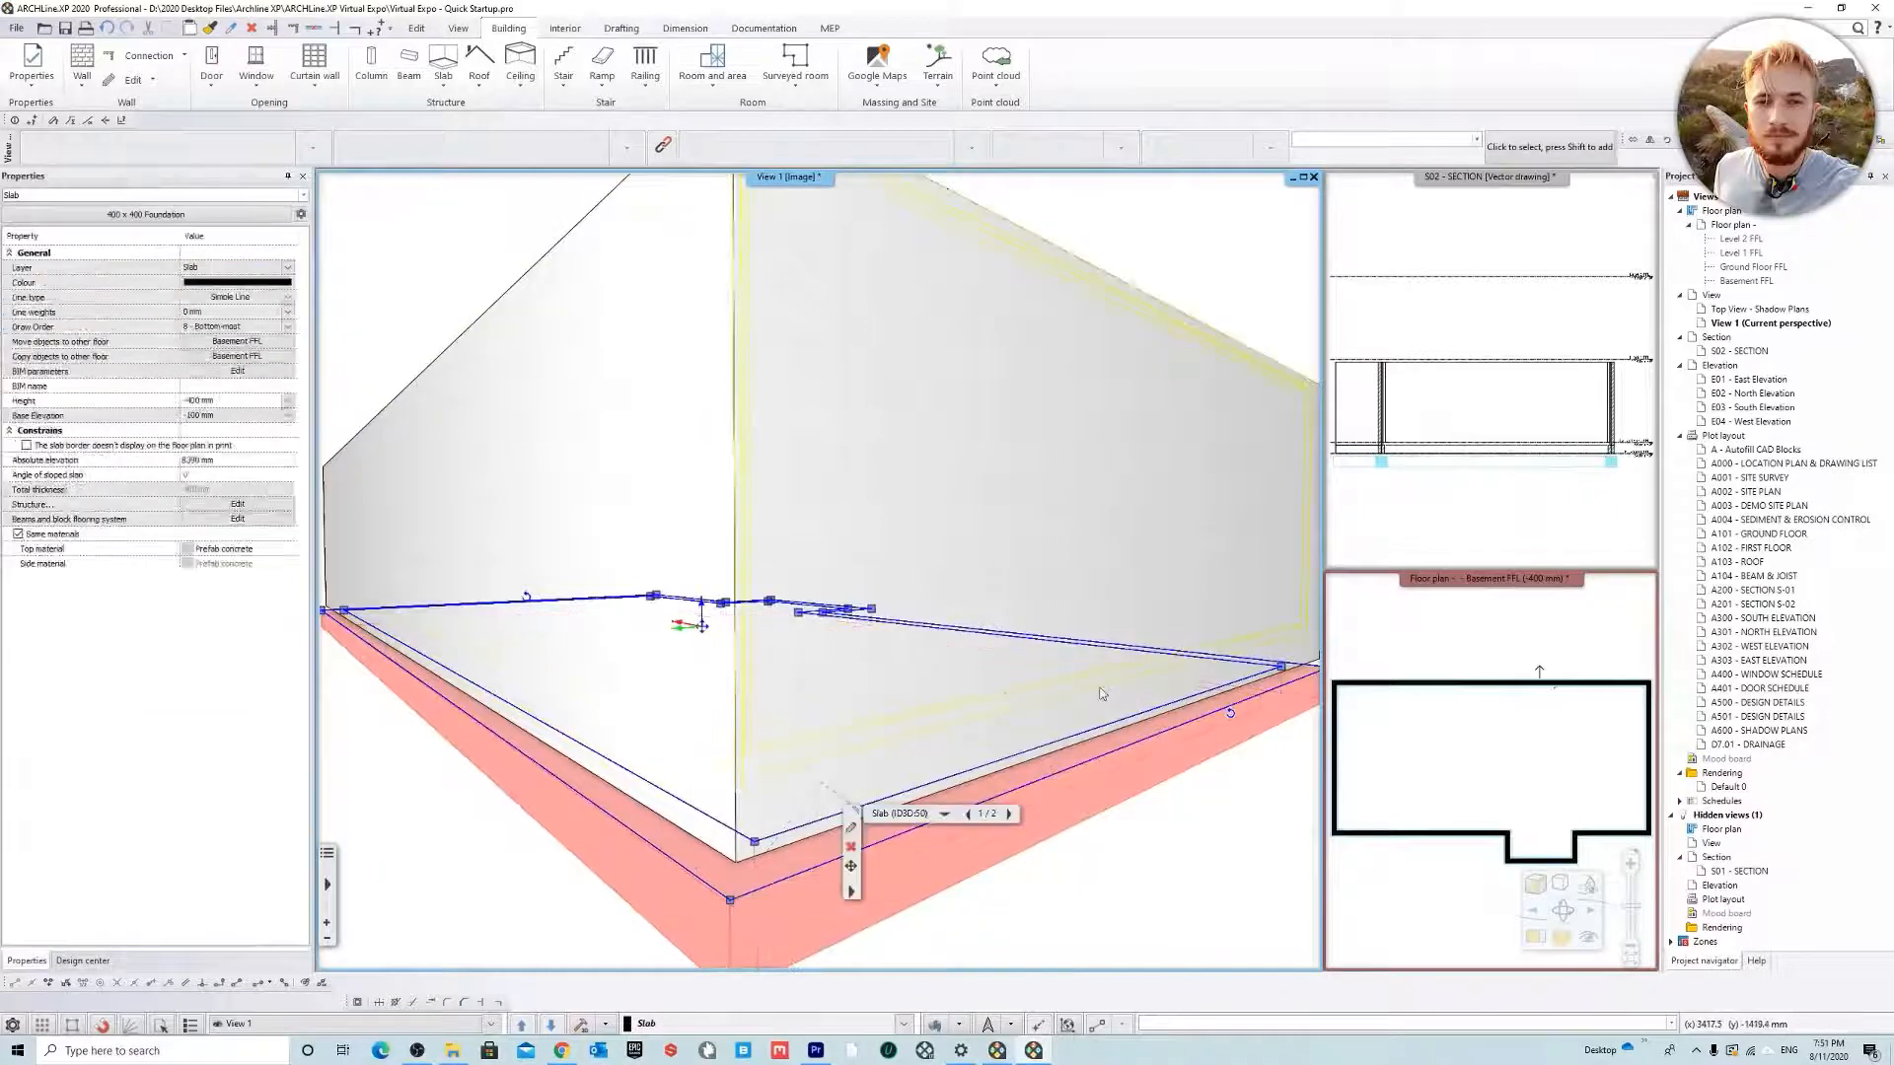
middle_click_drag(1104, 693, 907, 702)
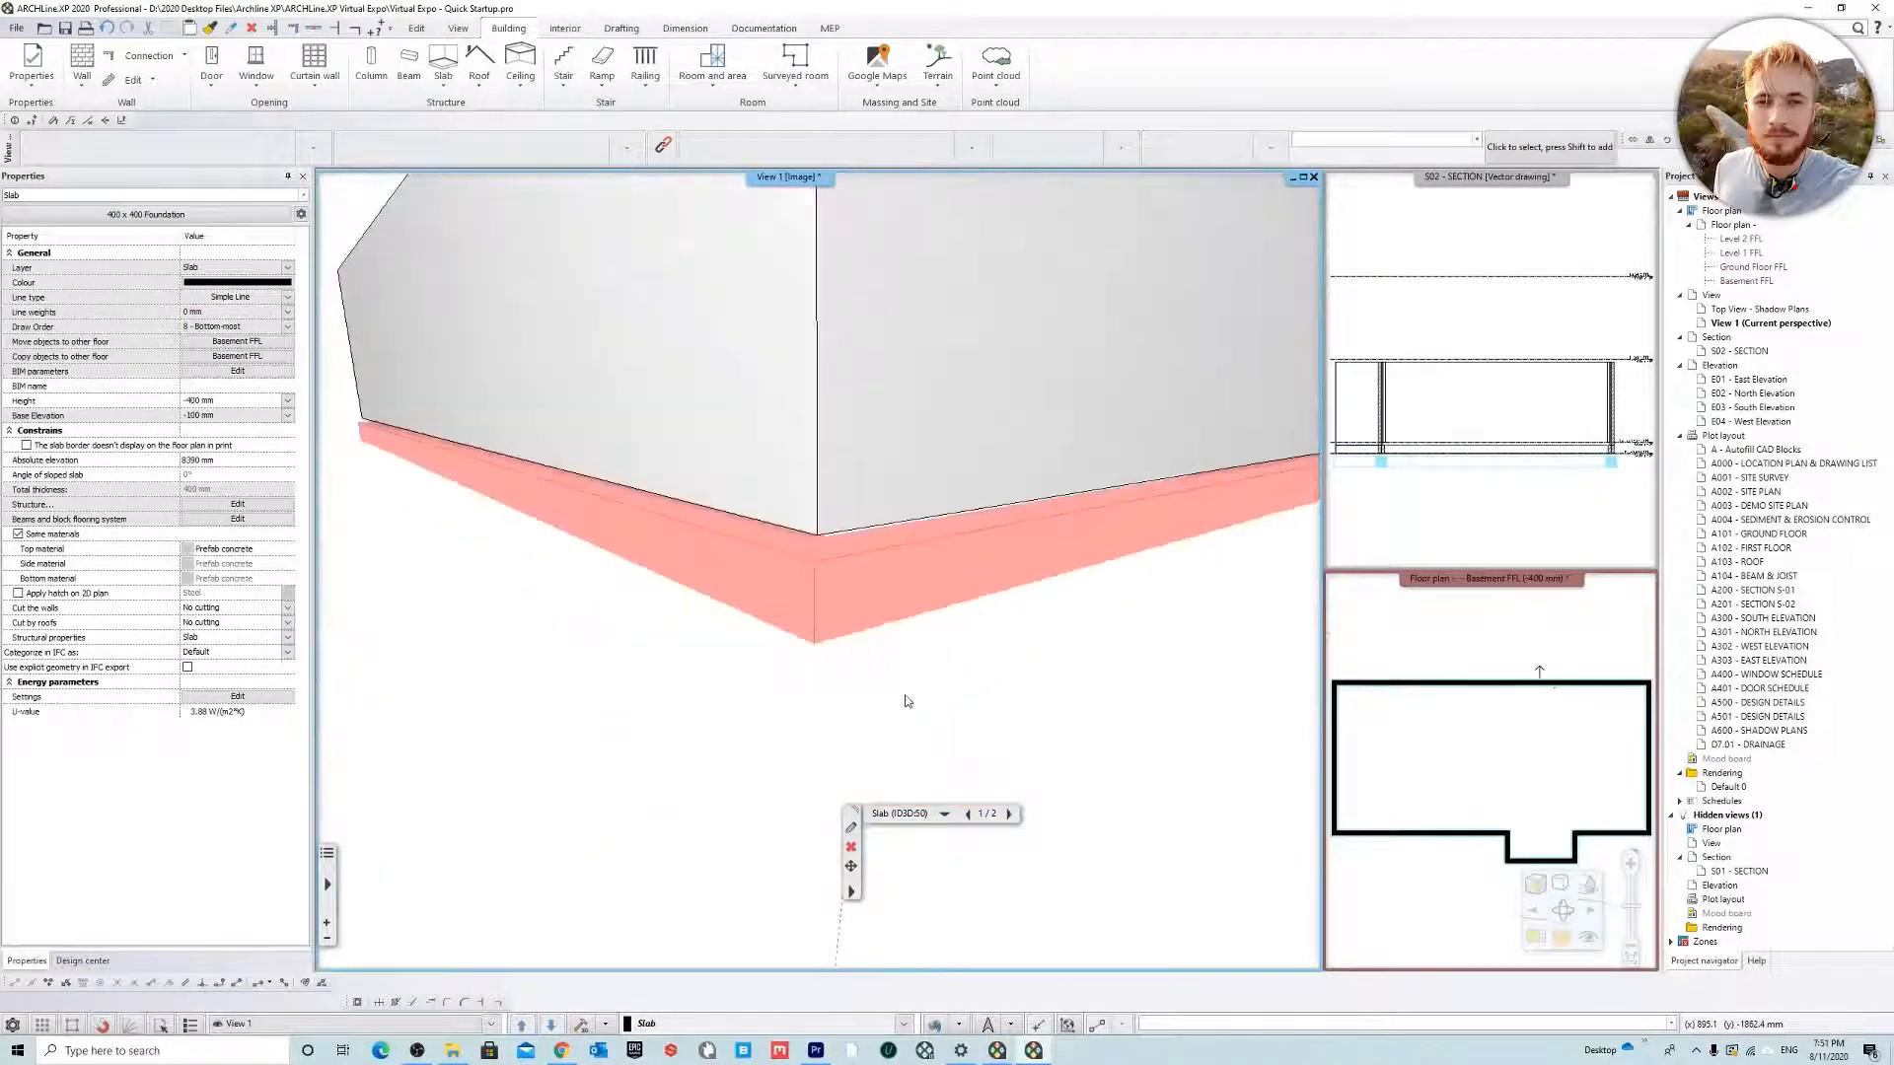
key("Escape")
scroll(903, 698, "down", 1)
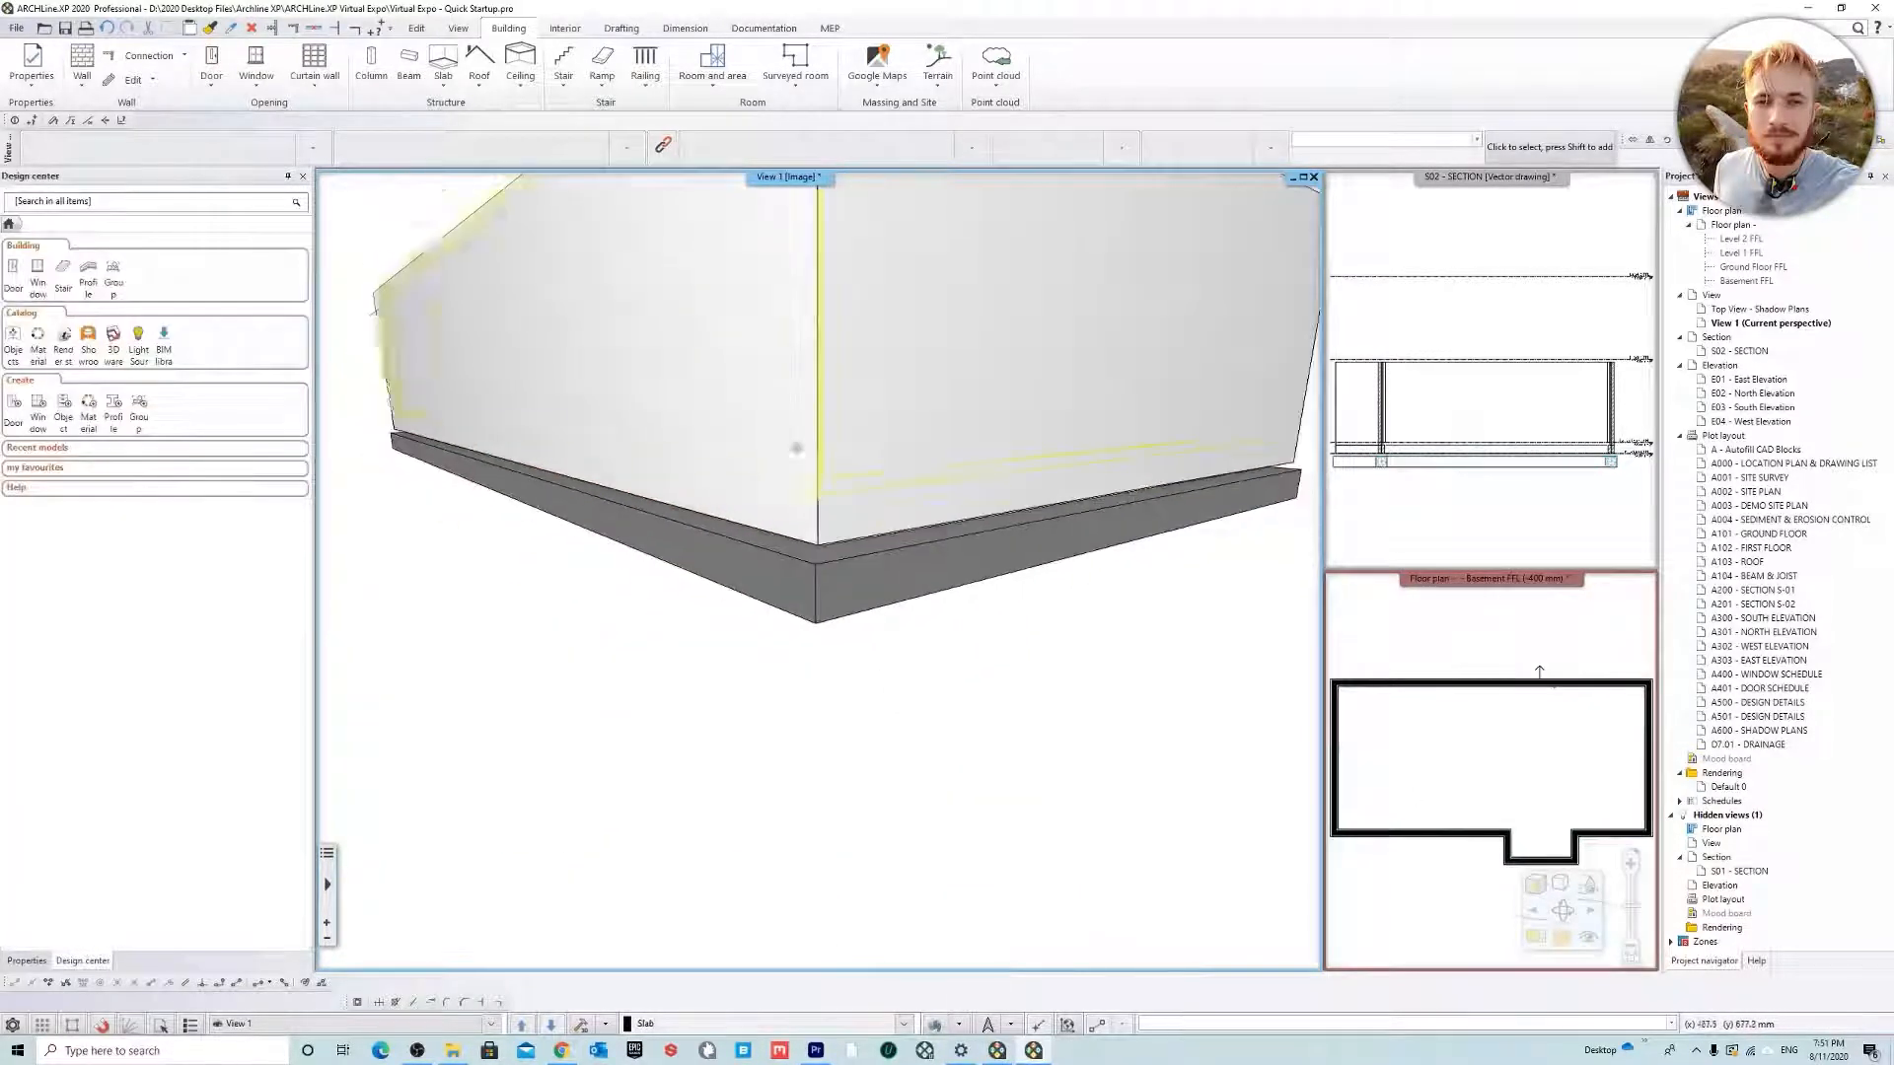
middle_click_drag(795, 448, 932, 458)
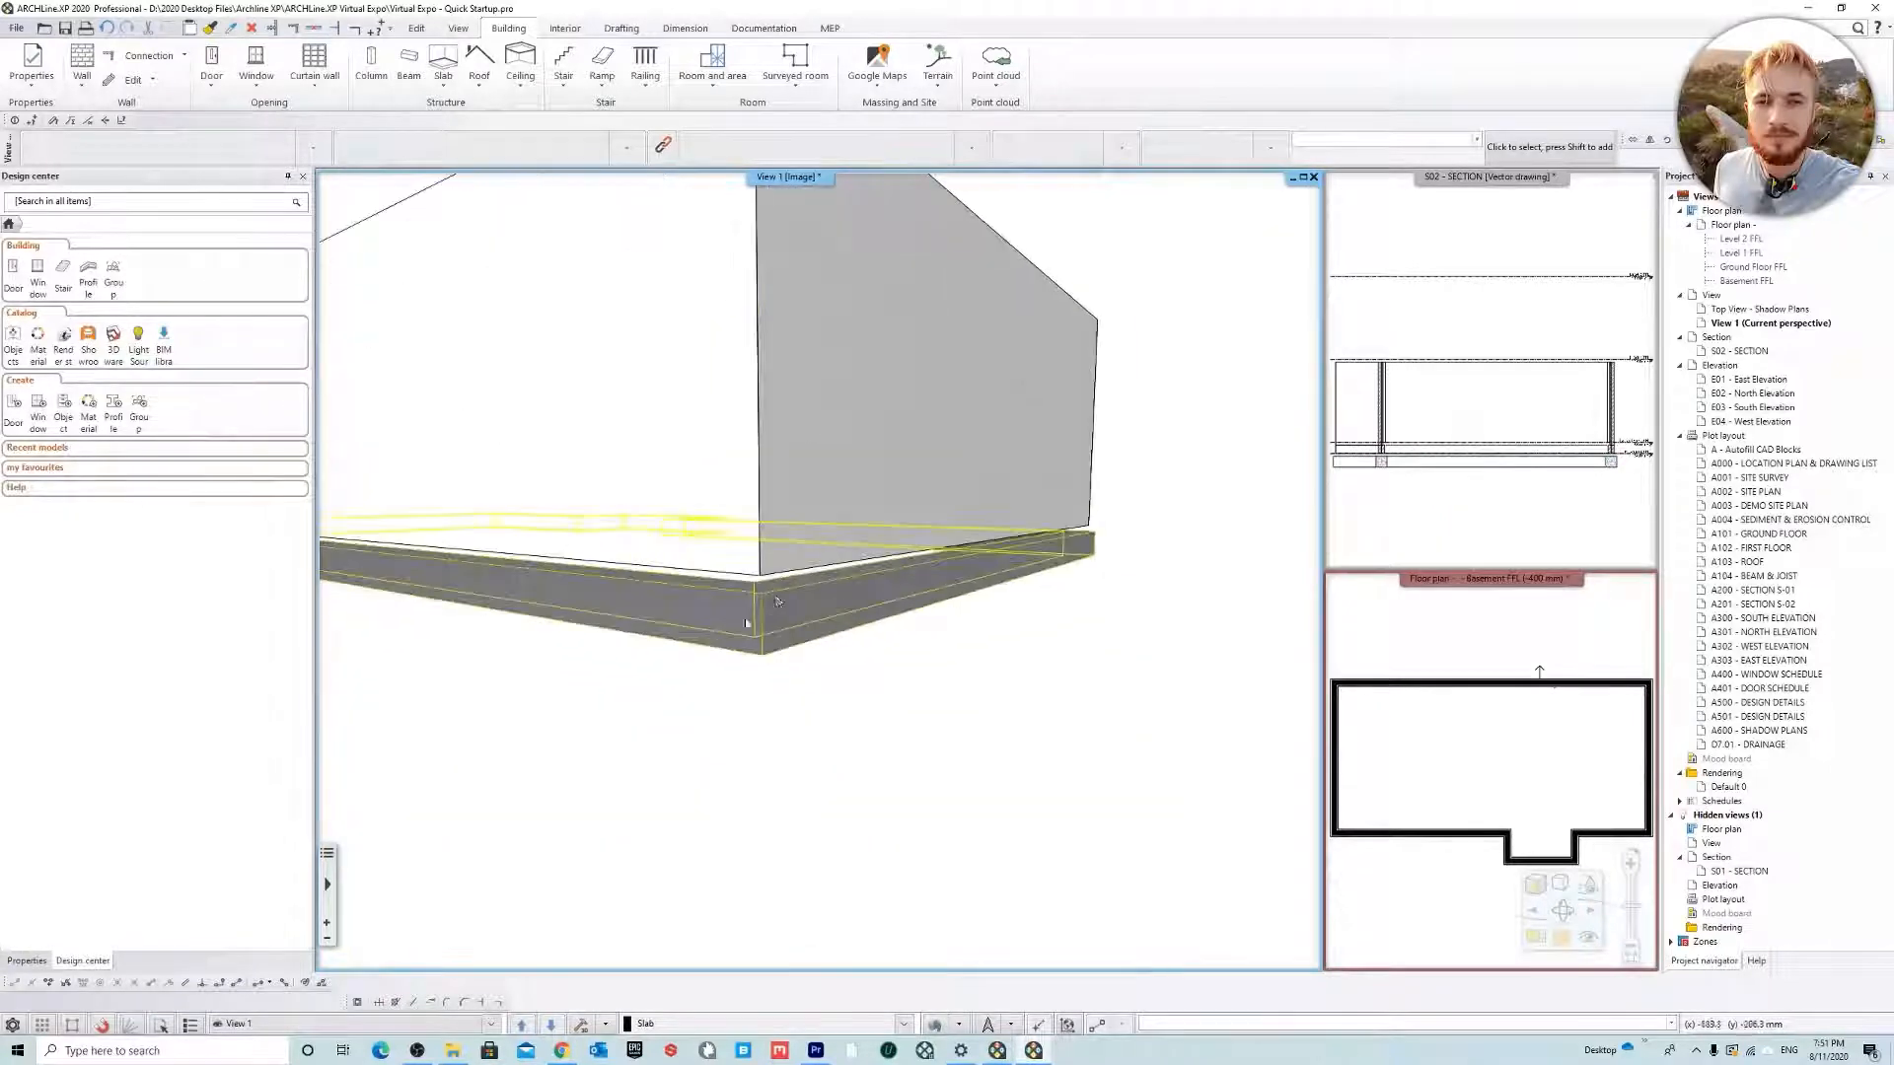
scroll(728, 577, "up", 2)
scroll(719, 555, "up", 5)
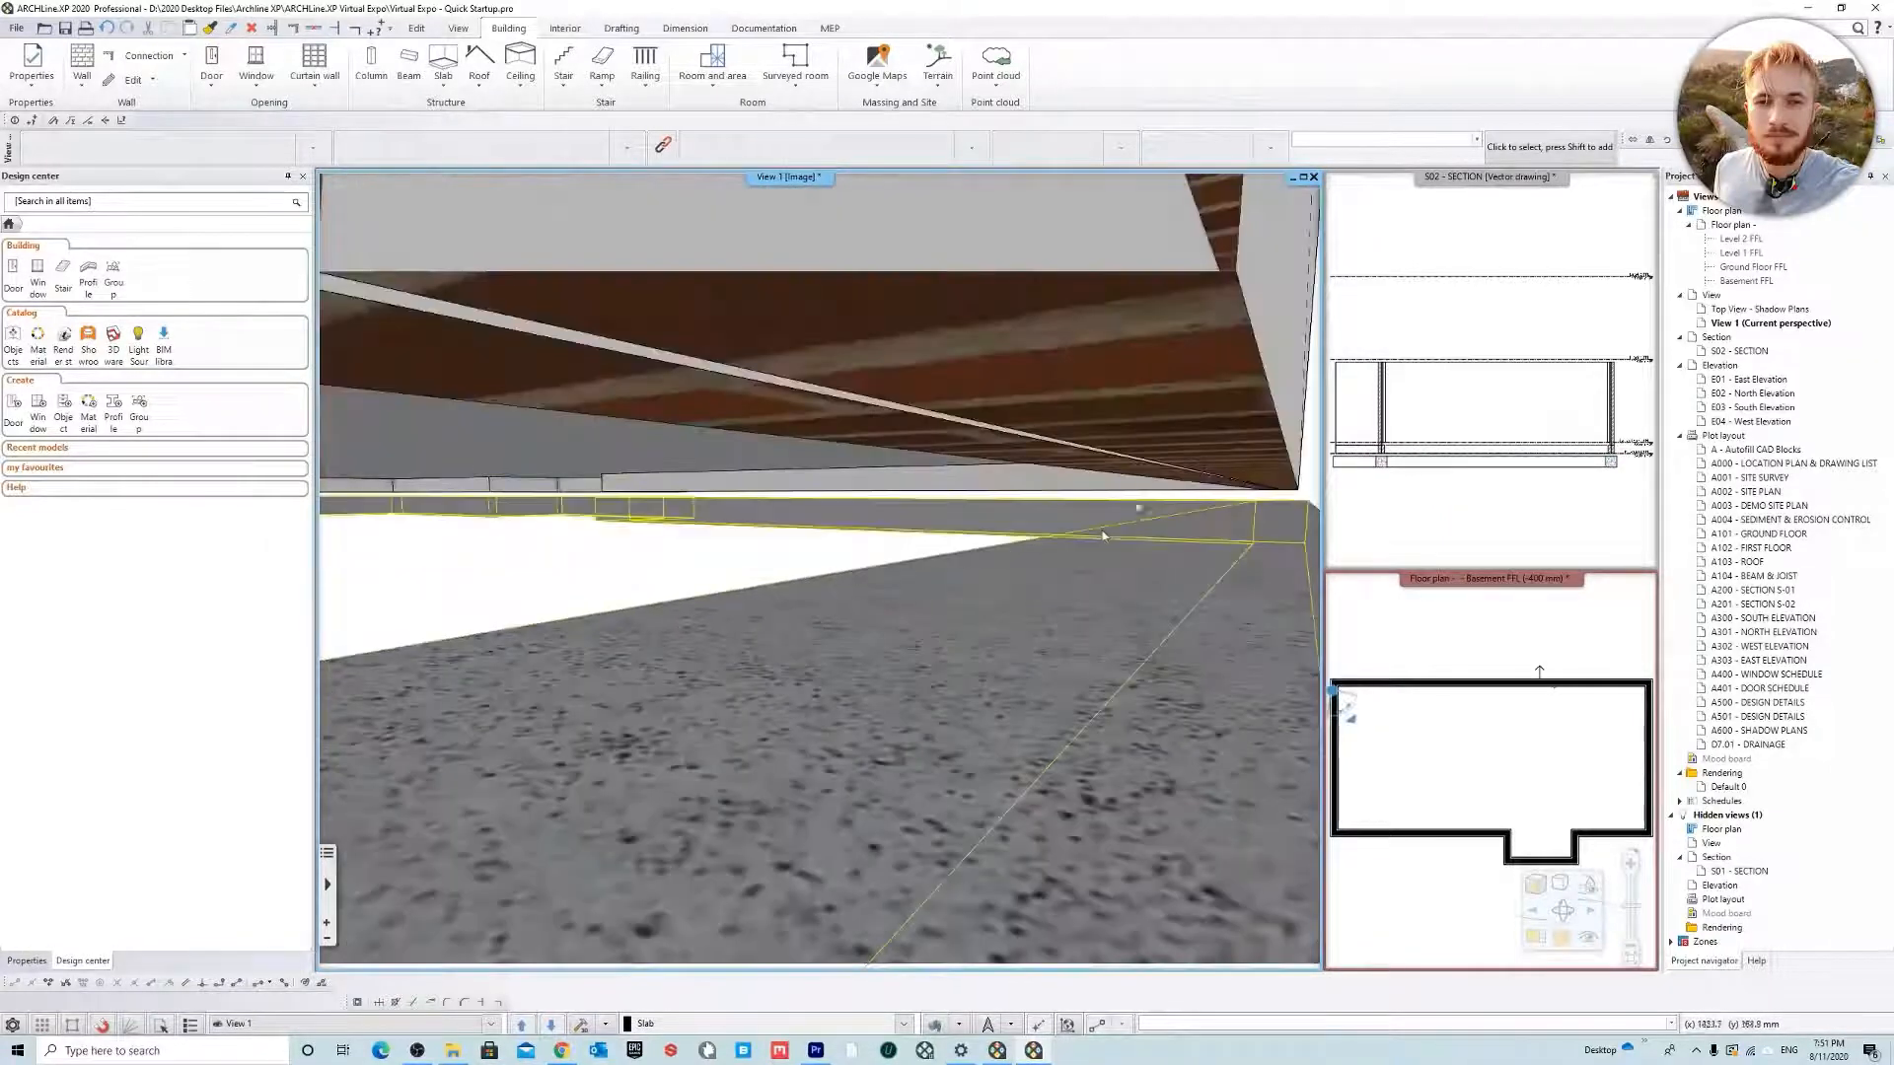
Examine in View 1 how the strip foundation sits against the base of the walls around the joined corner
scroll(1103, 593, "down", 4)
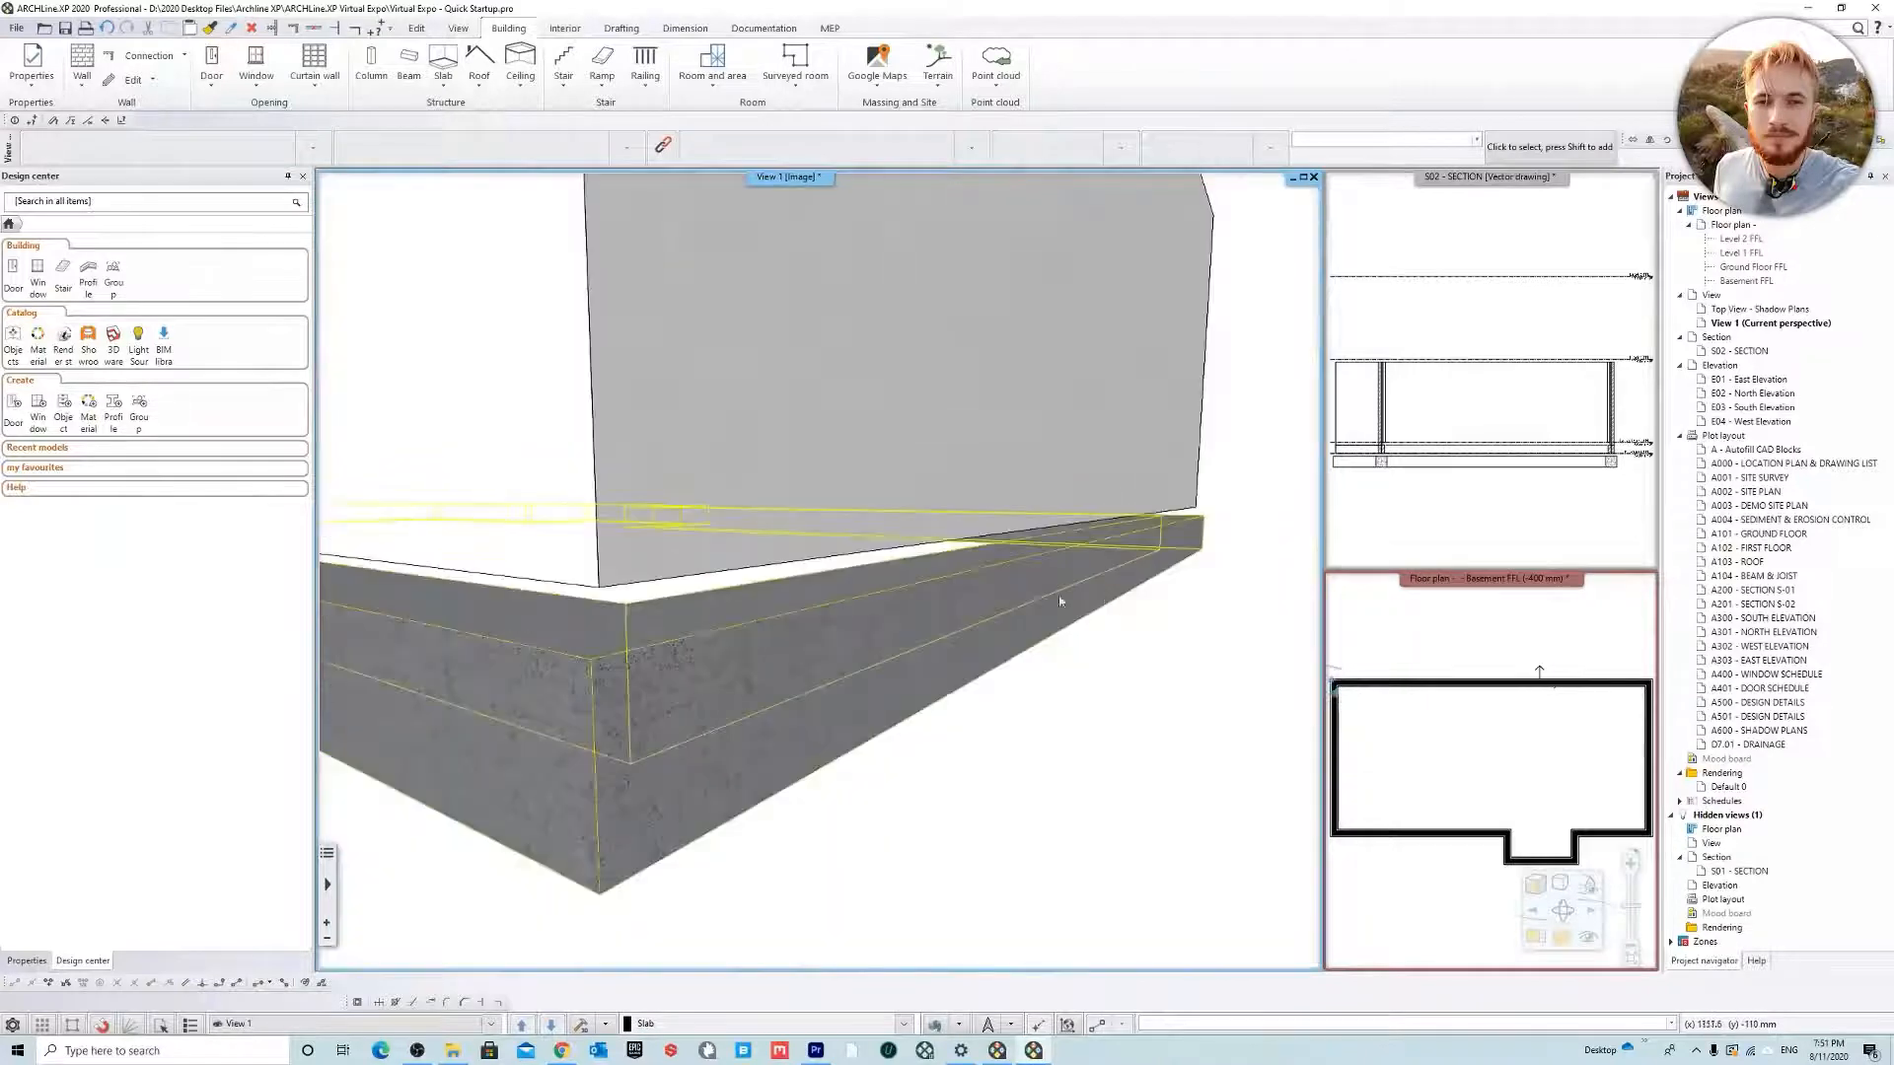
scroll(1041, 544, "up", 3)
scroll(1137, 541, "down", 2)
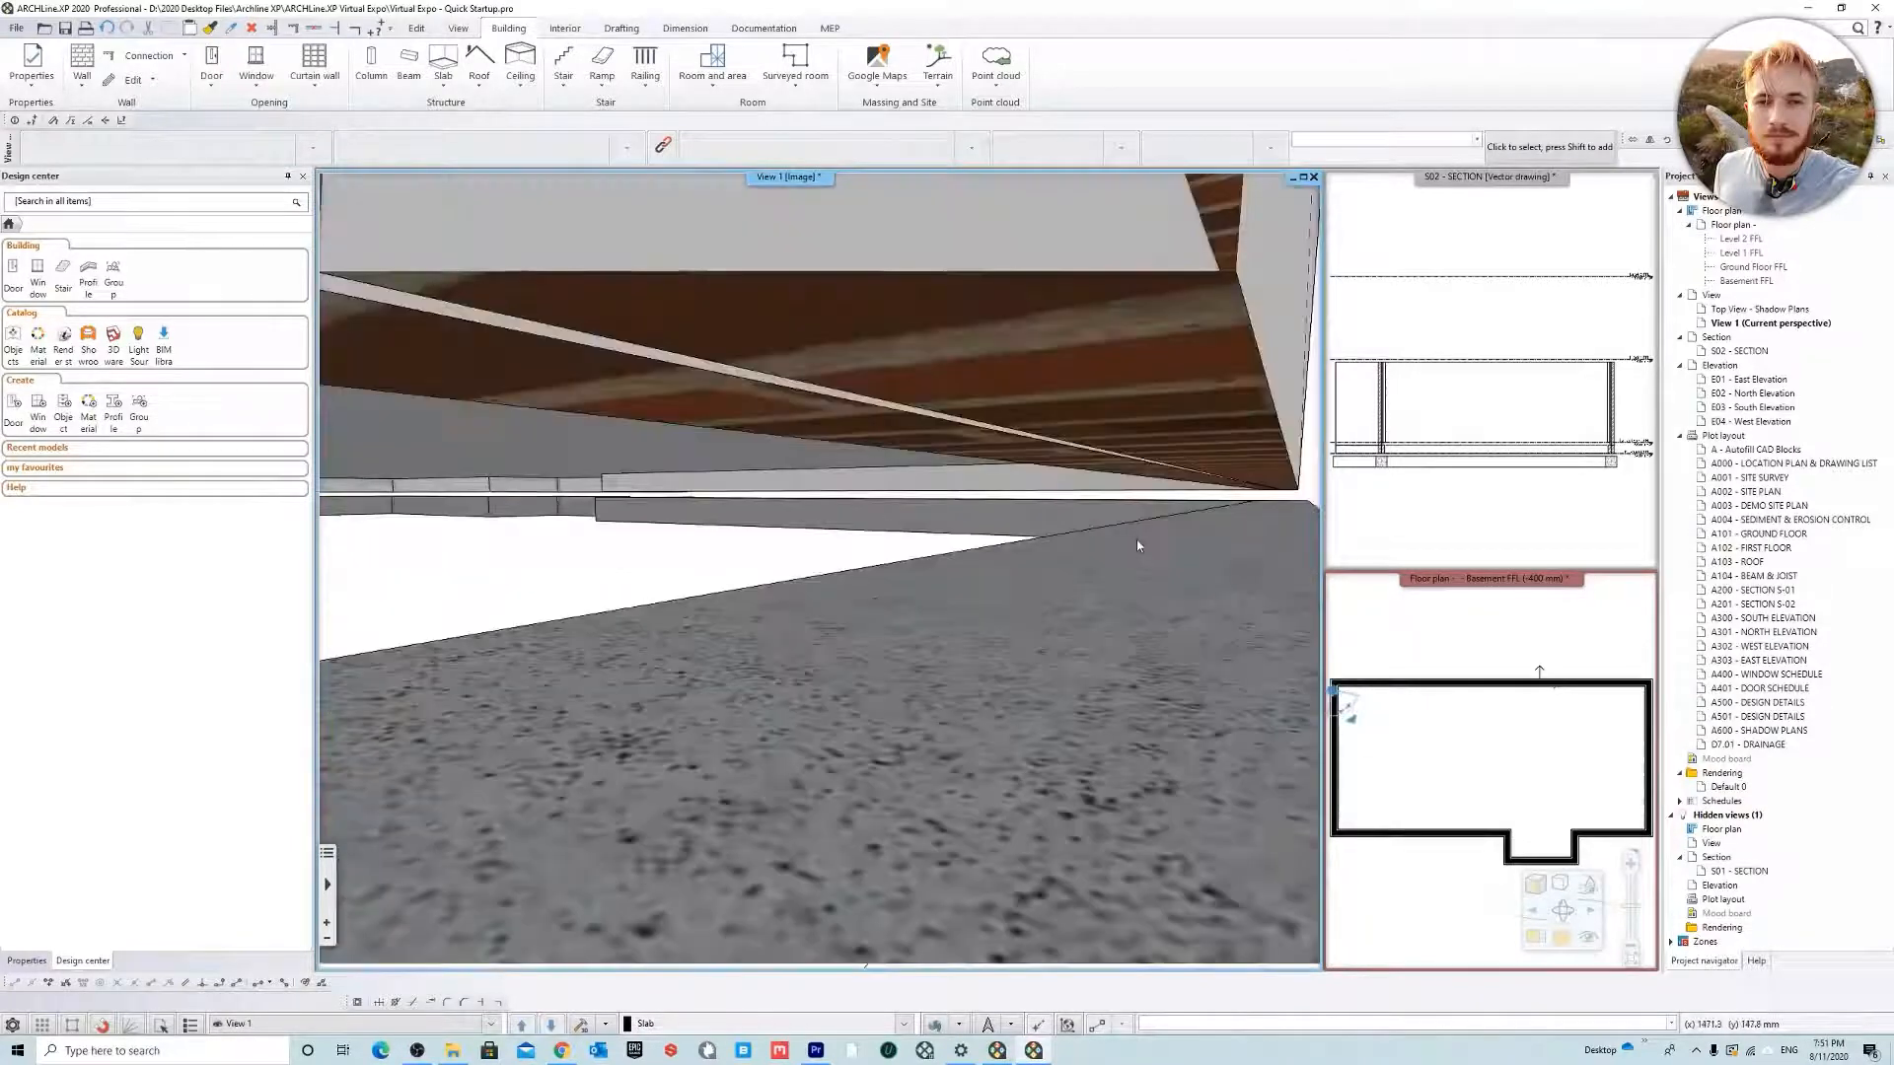
scroll(1119, 560, "down", 3)
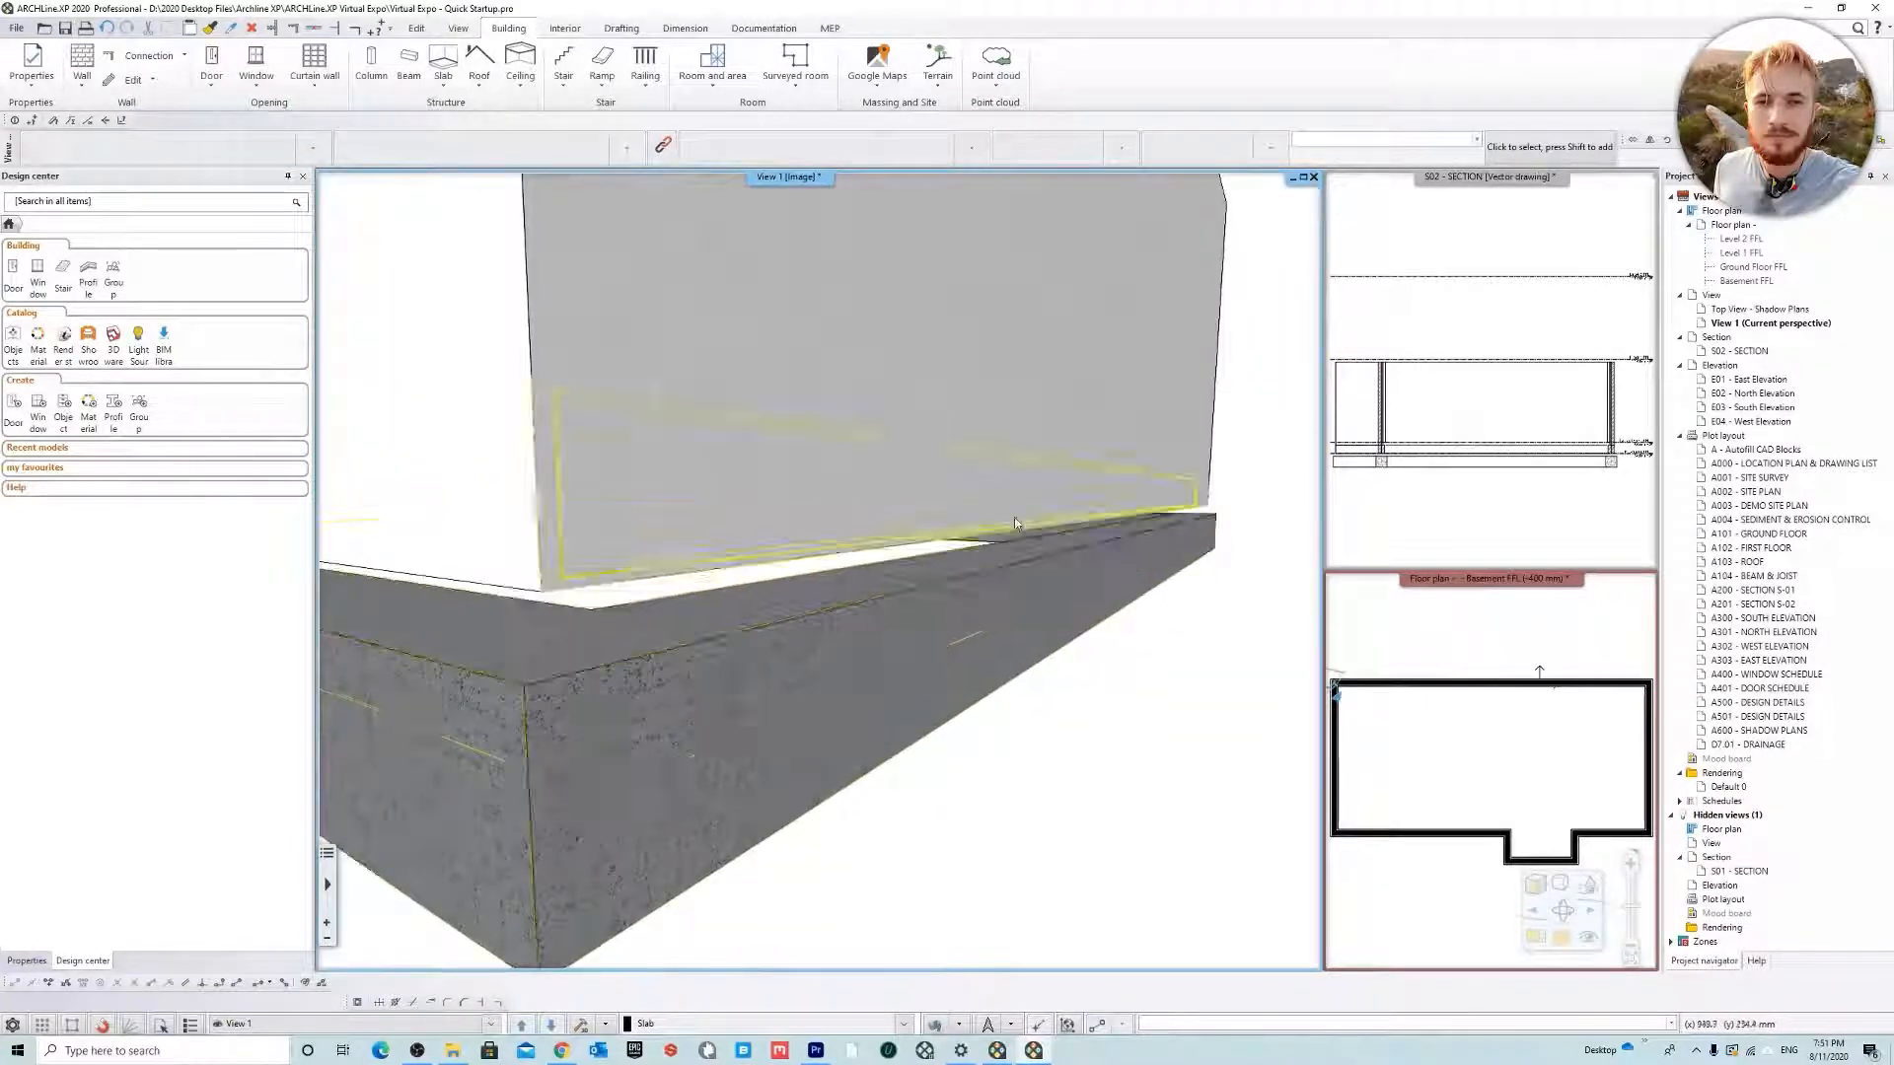
scroll(931, 596, "down", 3)
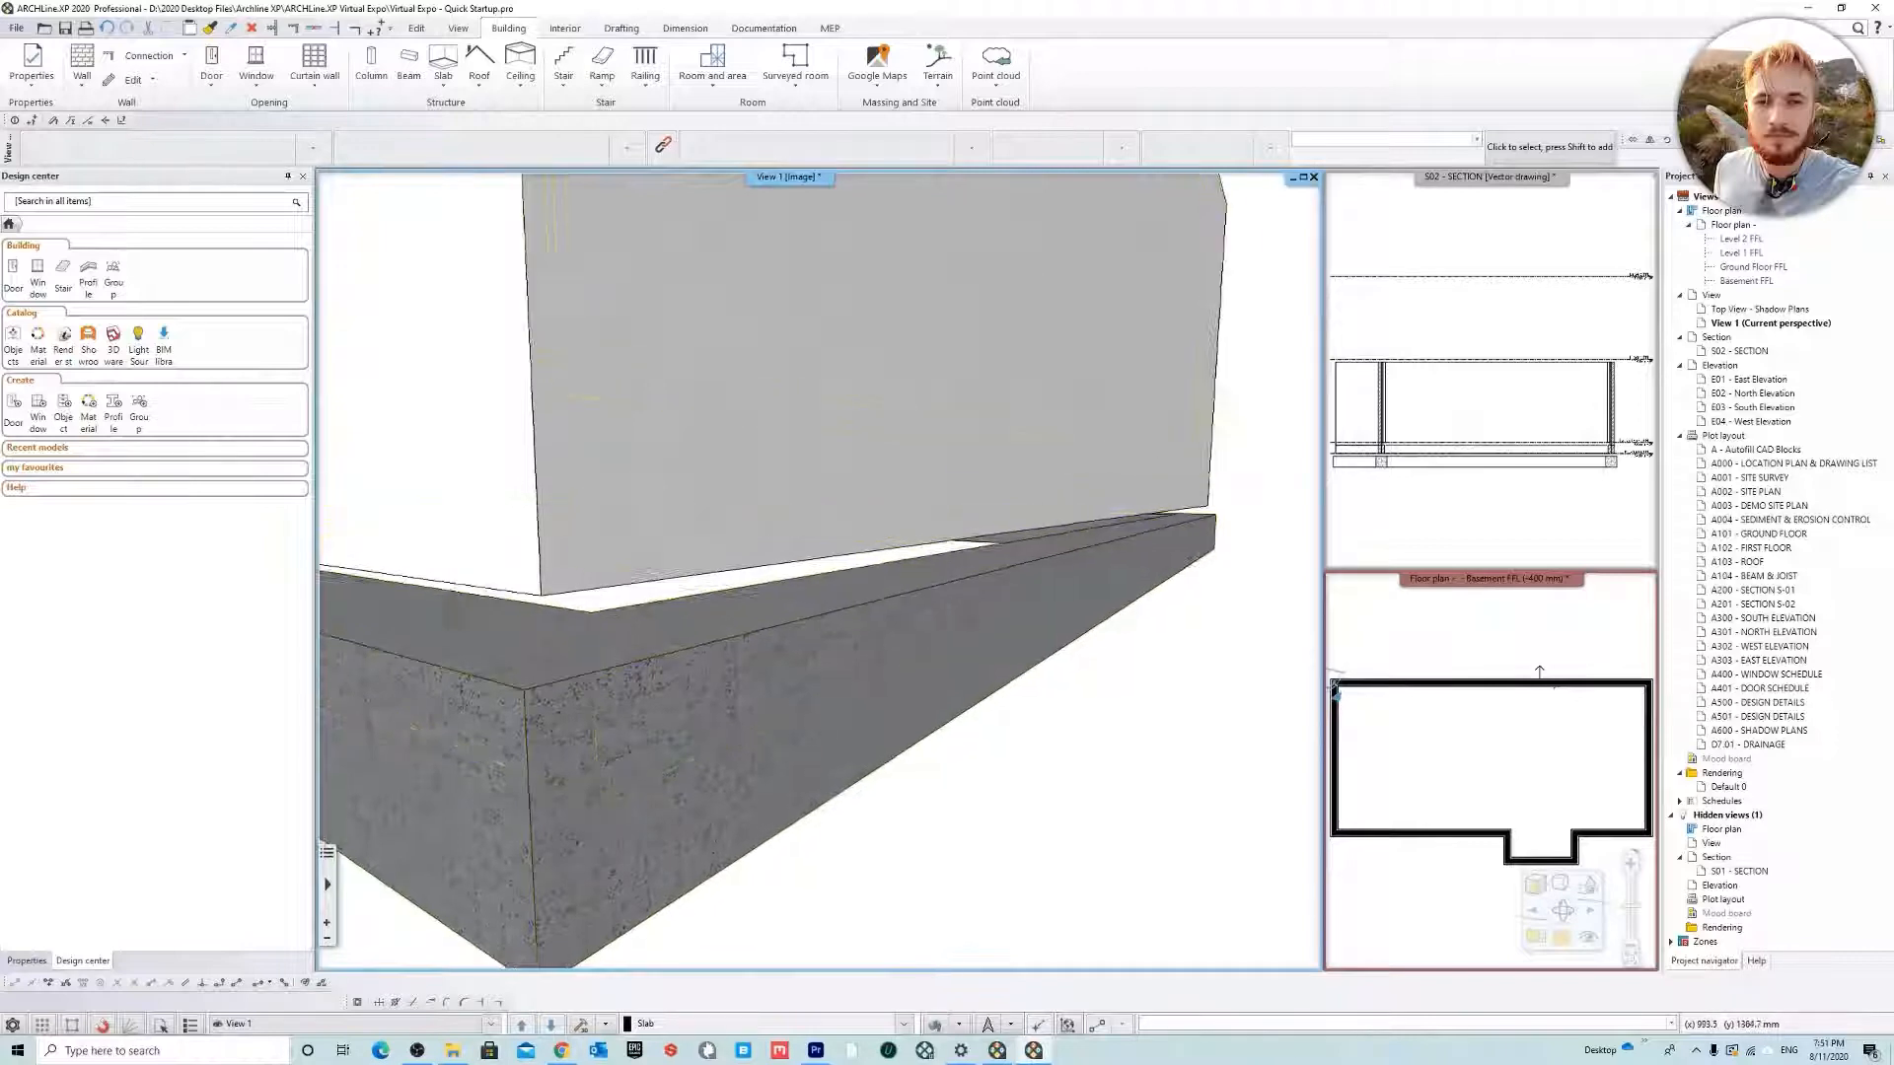
scroll(931, 597, "down", 5)
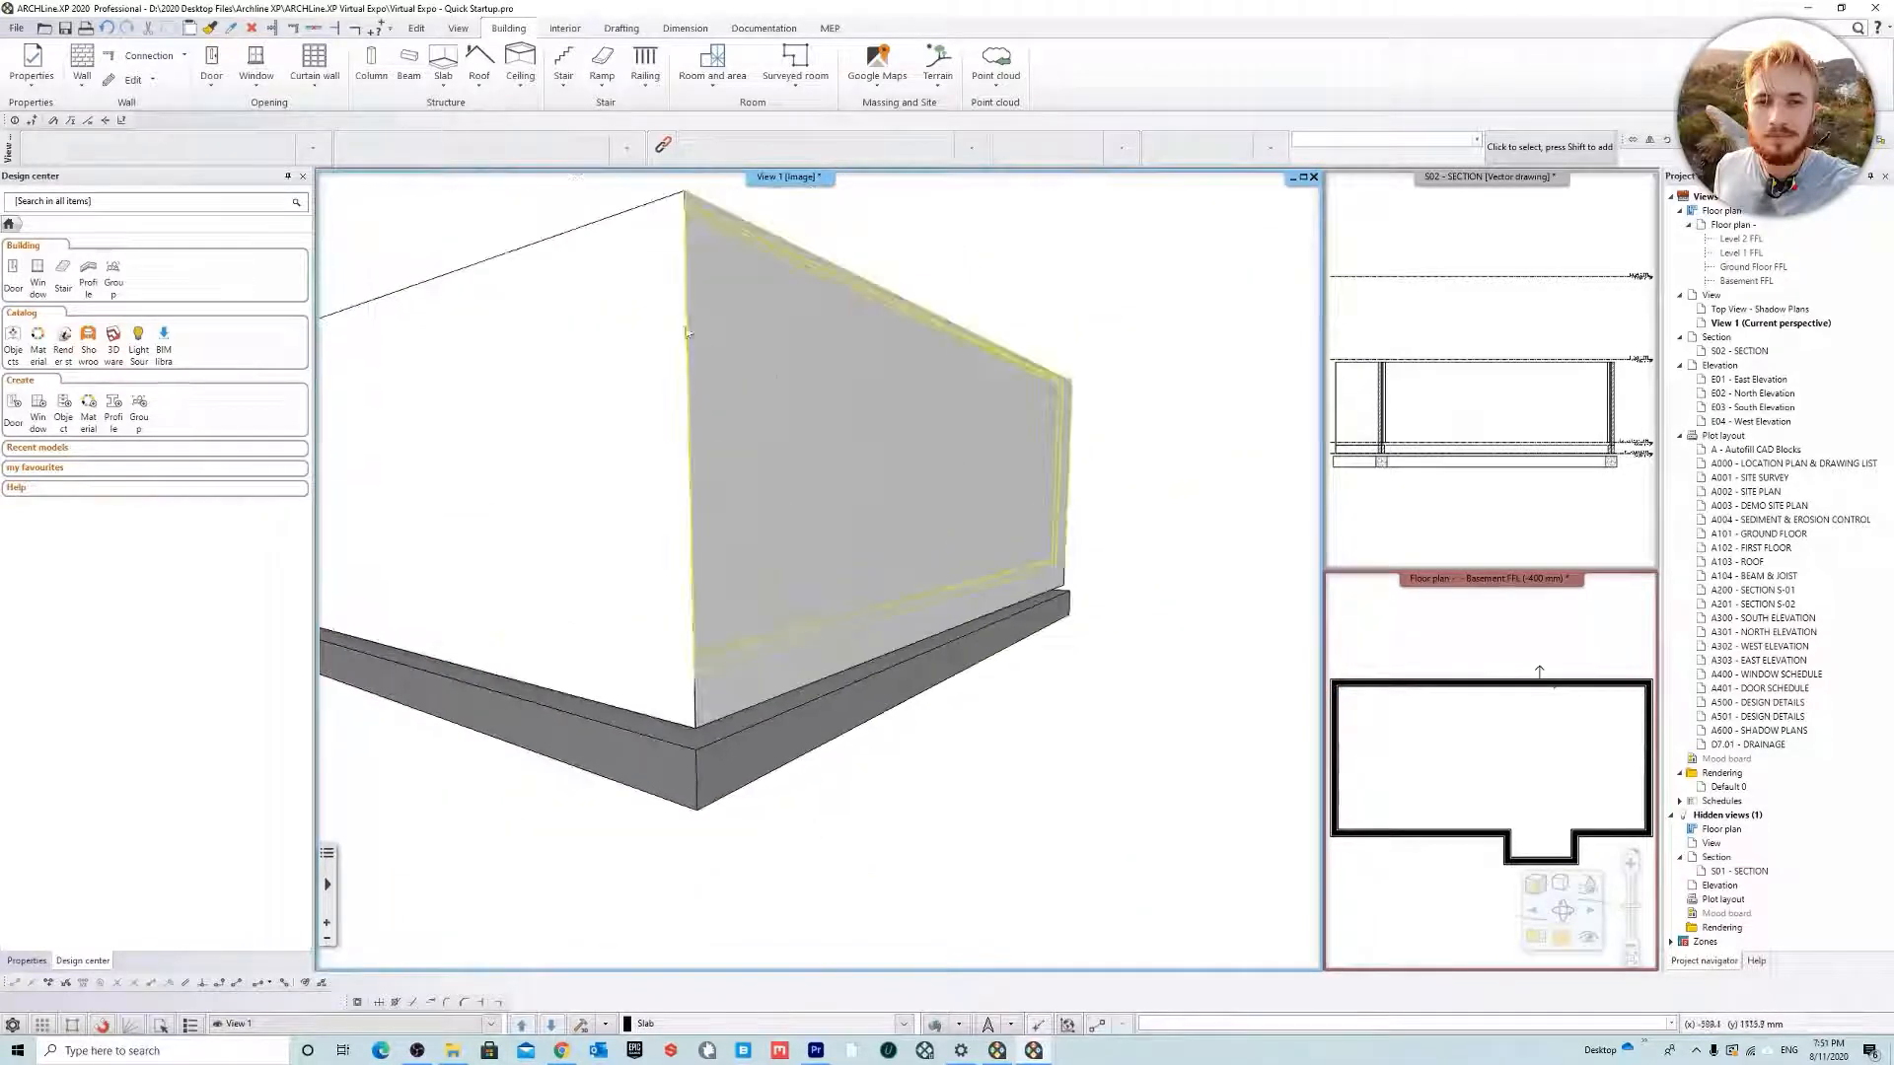
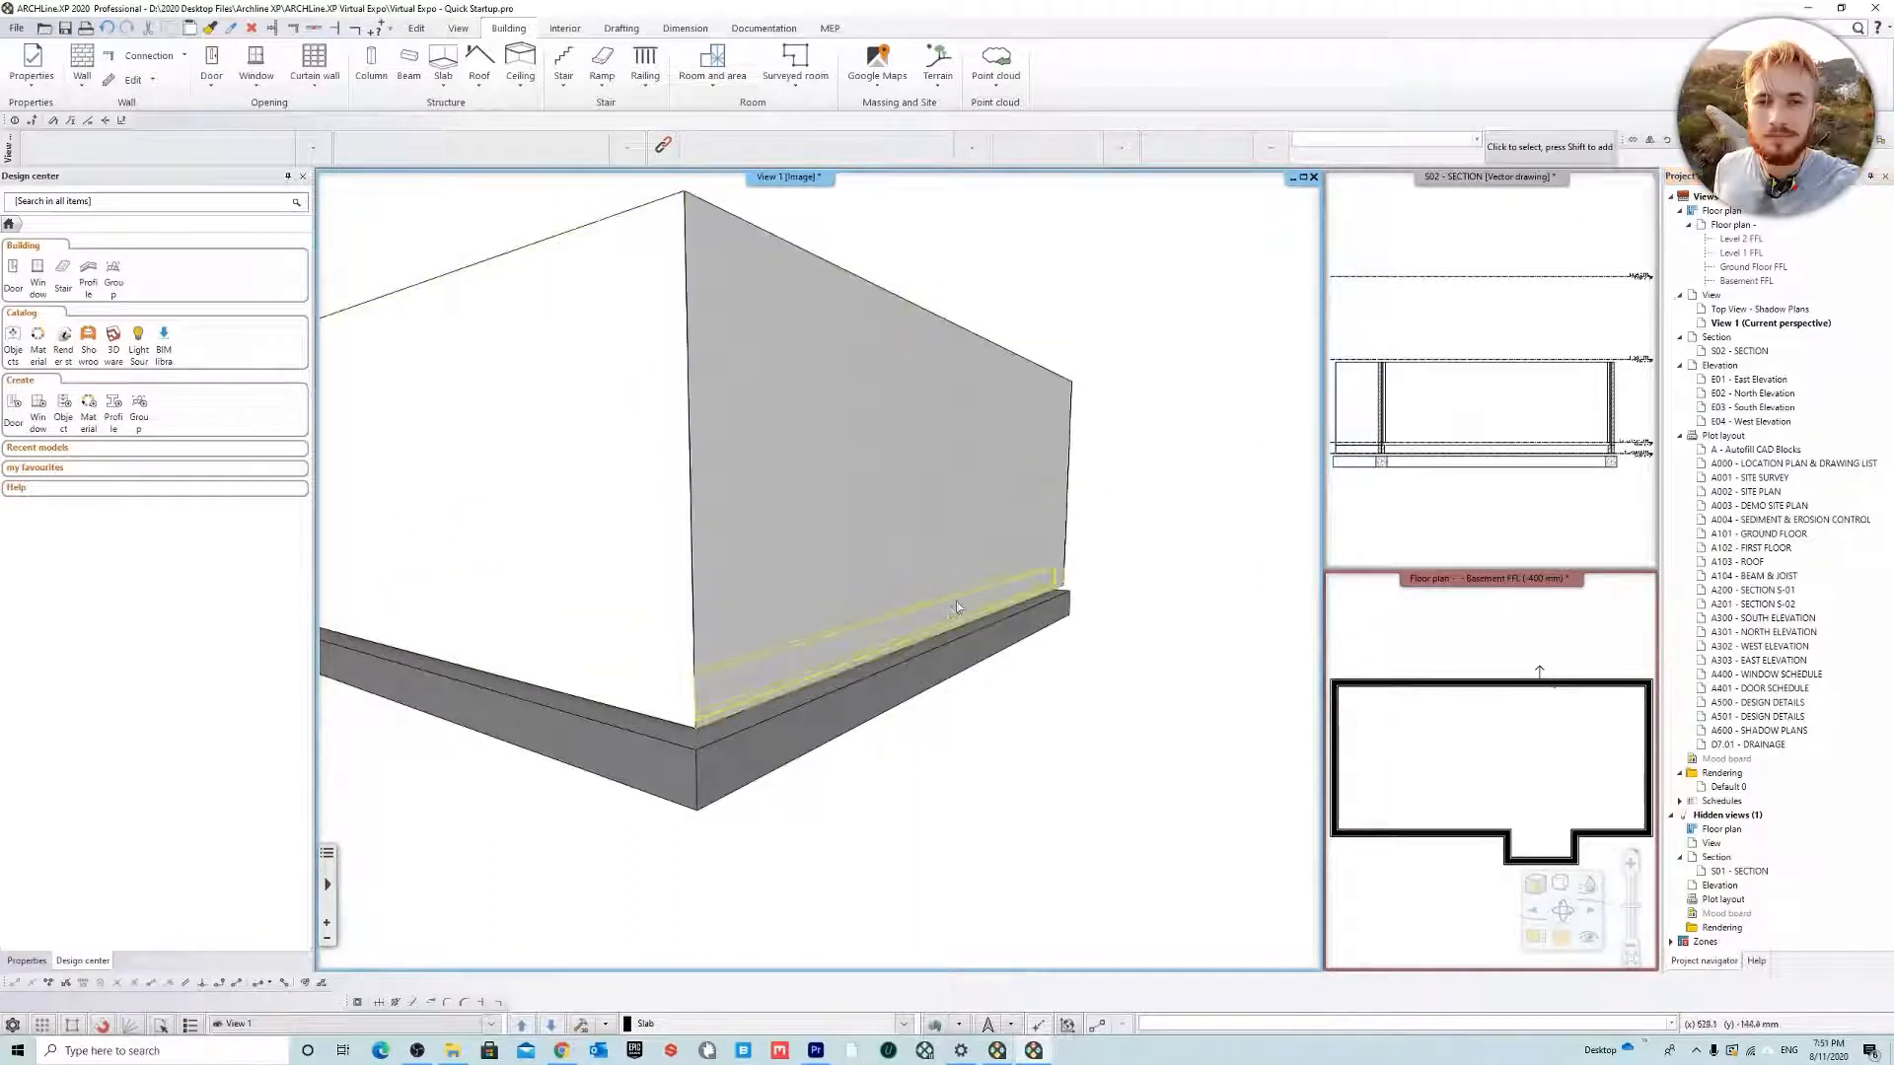
scroll(1017, 707, "up", 3)
middle_click_drag(1034, 707, 1042, 641)
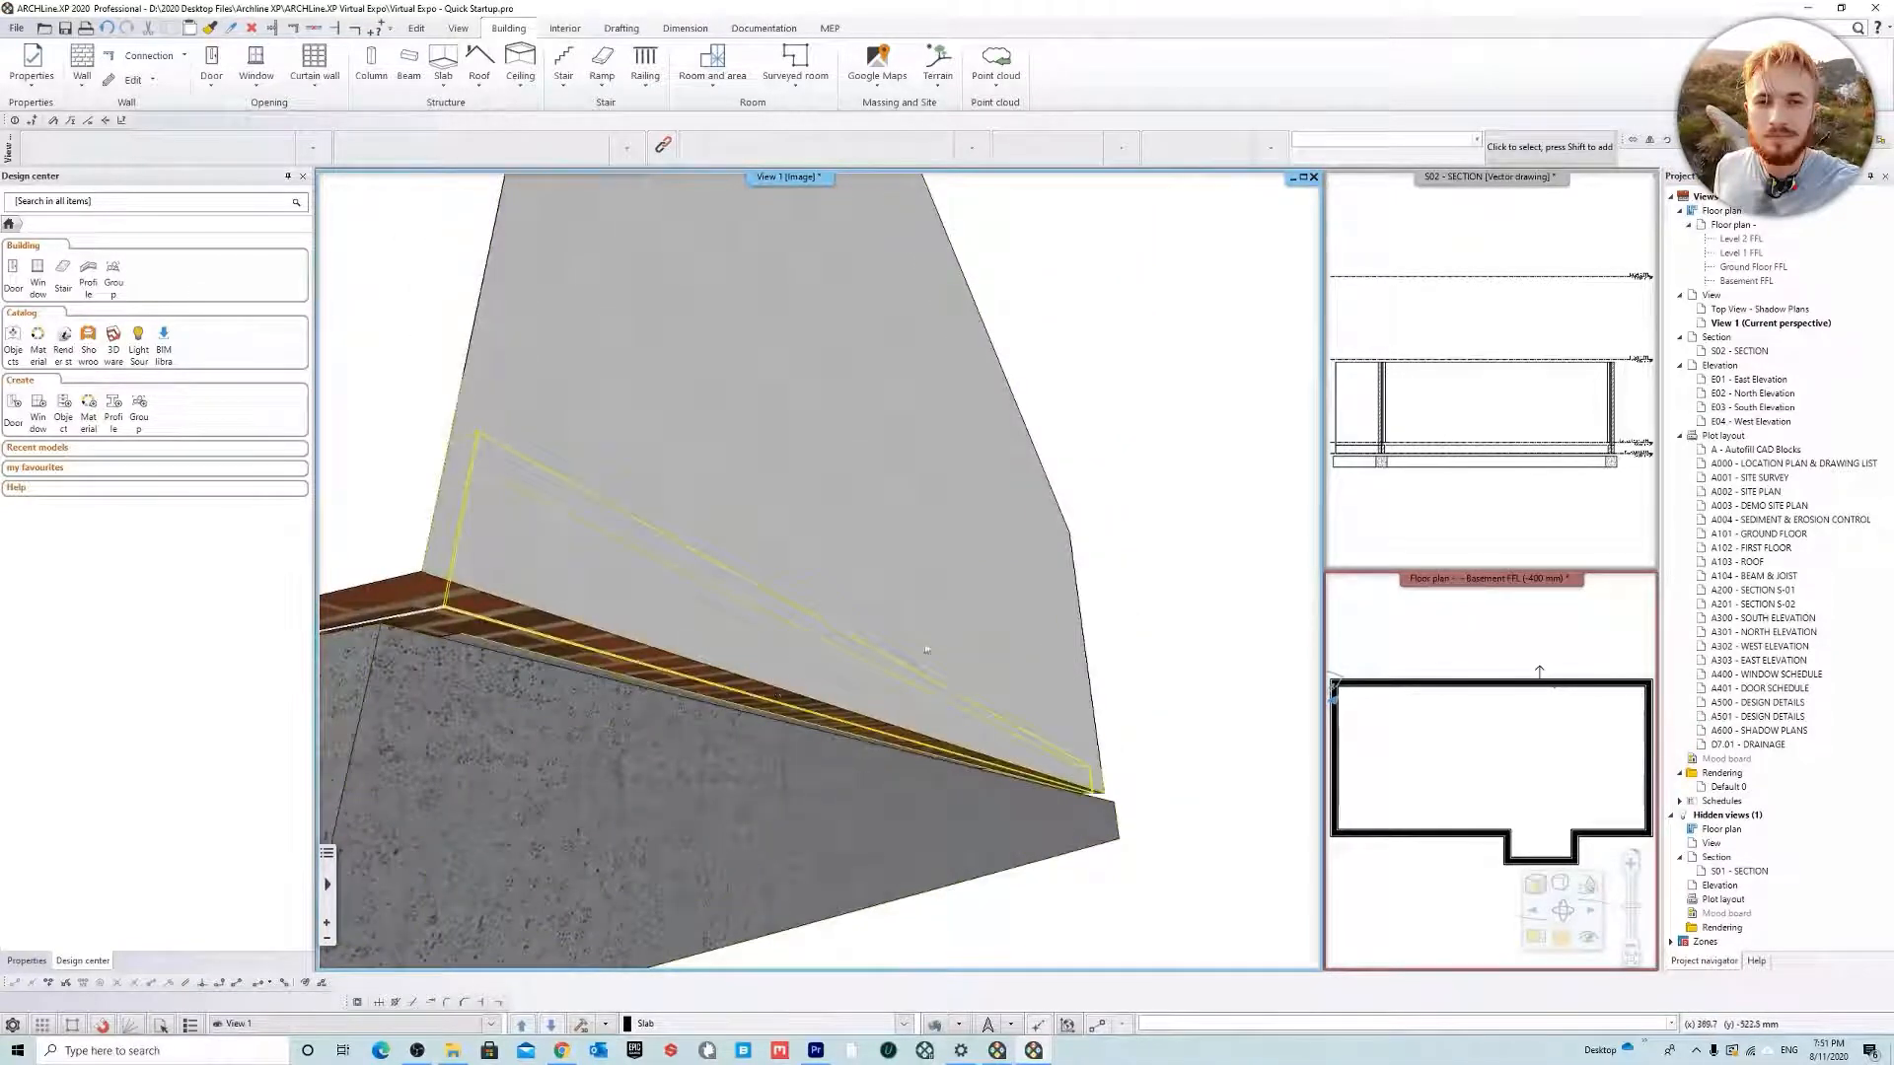
Check the Basement FFL's Bottom of Structure offset in the floor plan's level settings and leave it without saving
left_click(1764, 227)
right_click(1749, 222)
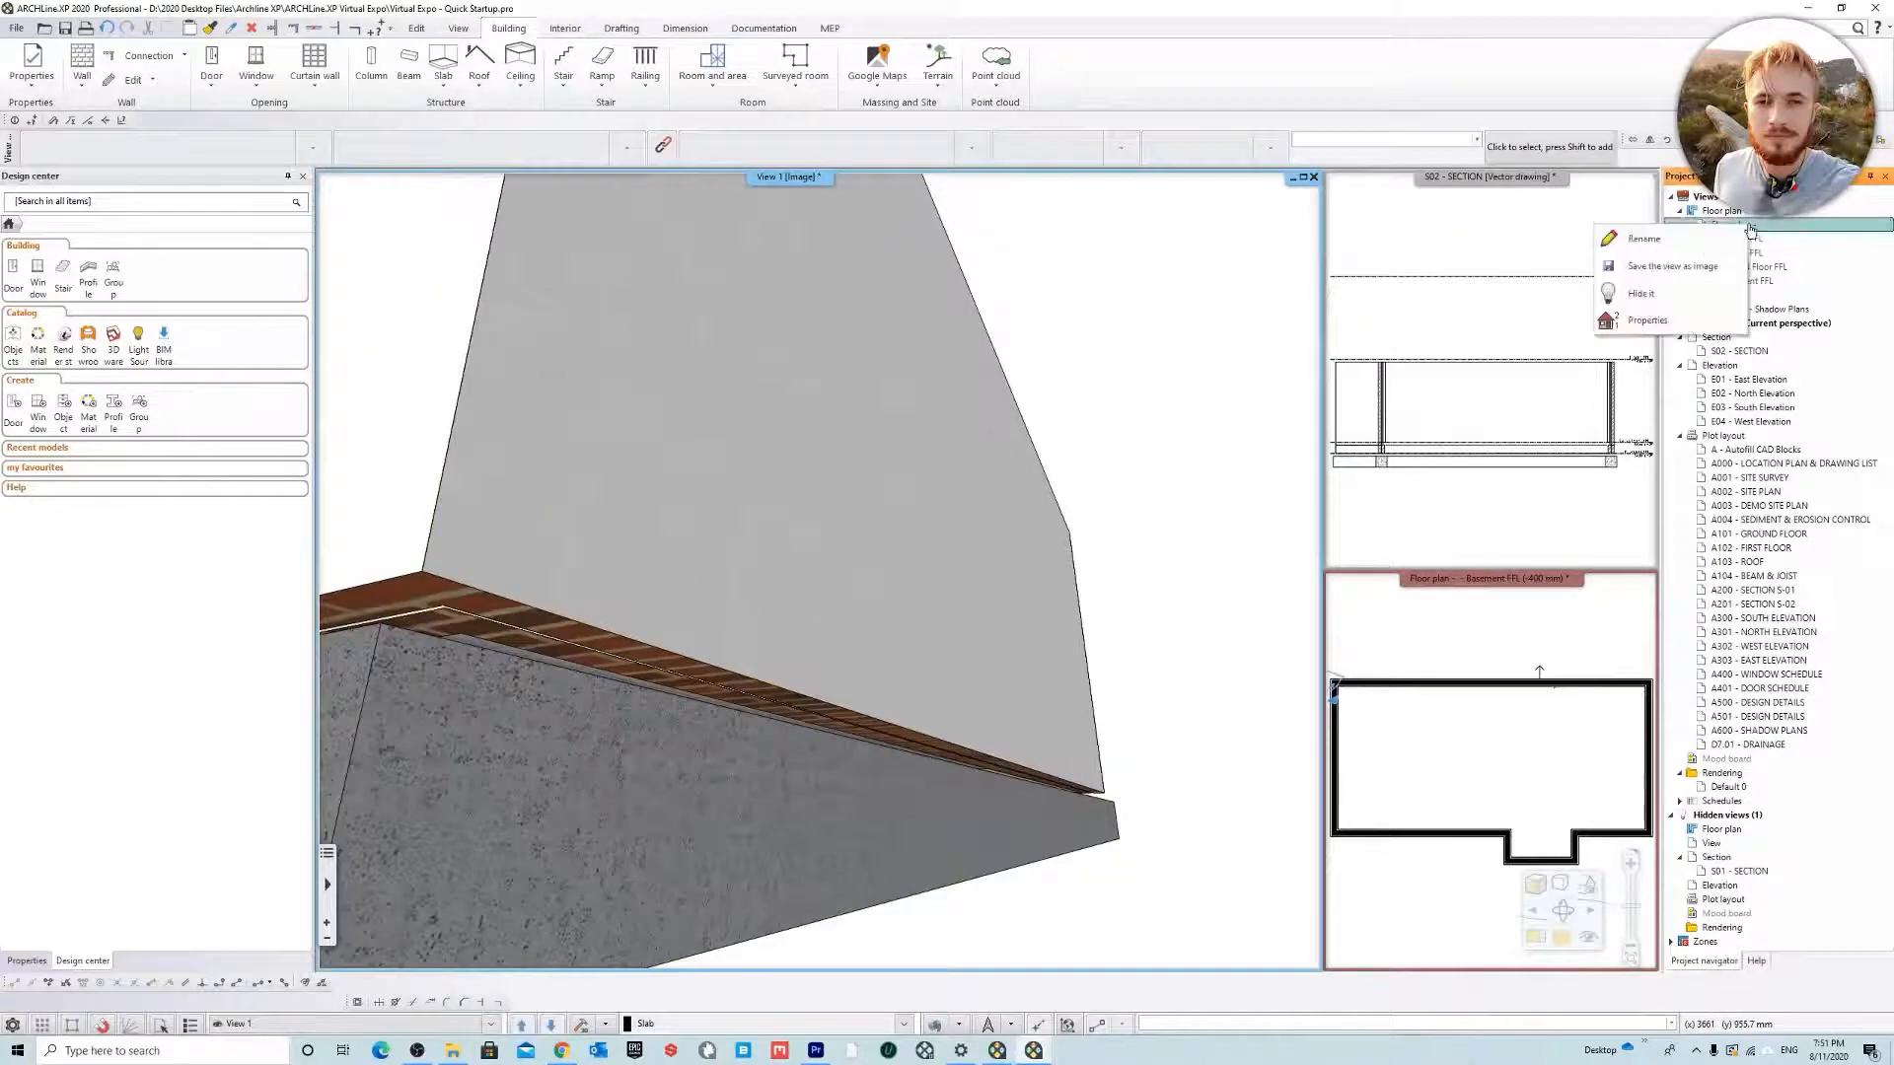
left_click(1642, 328)
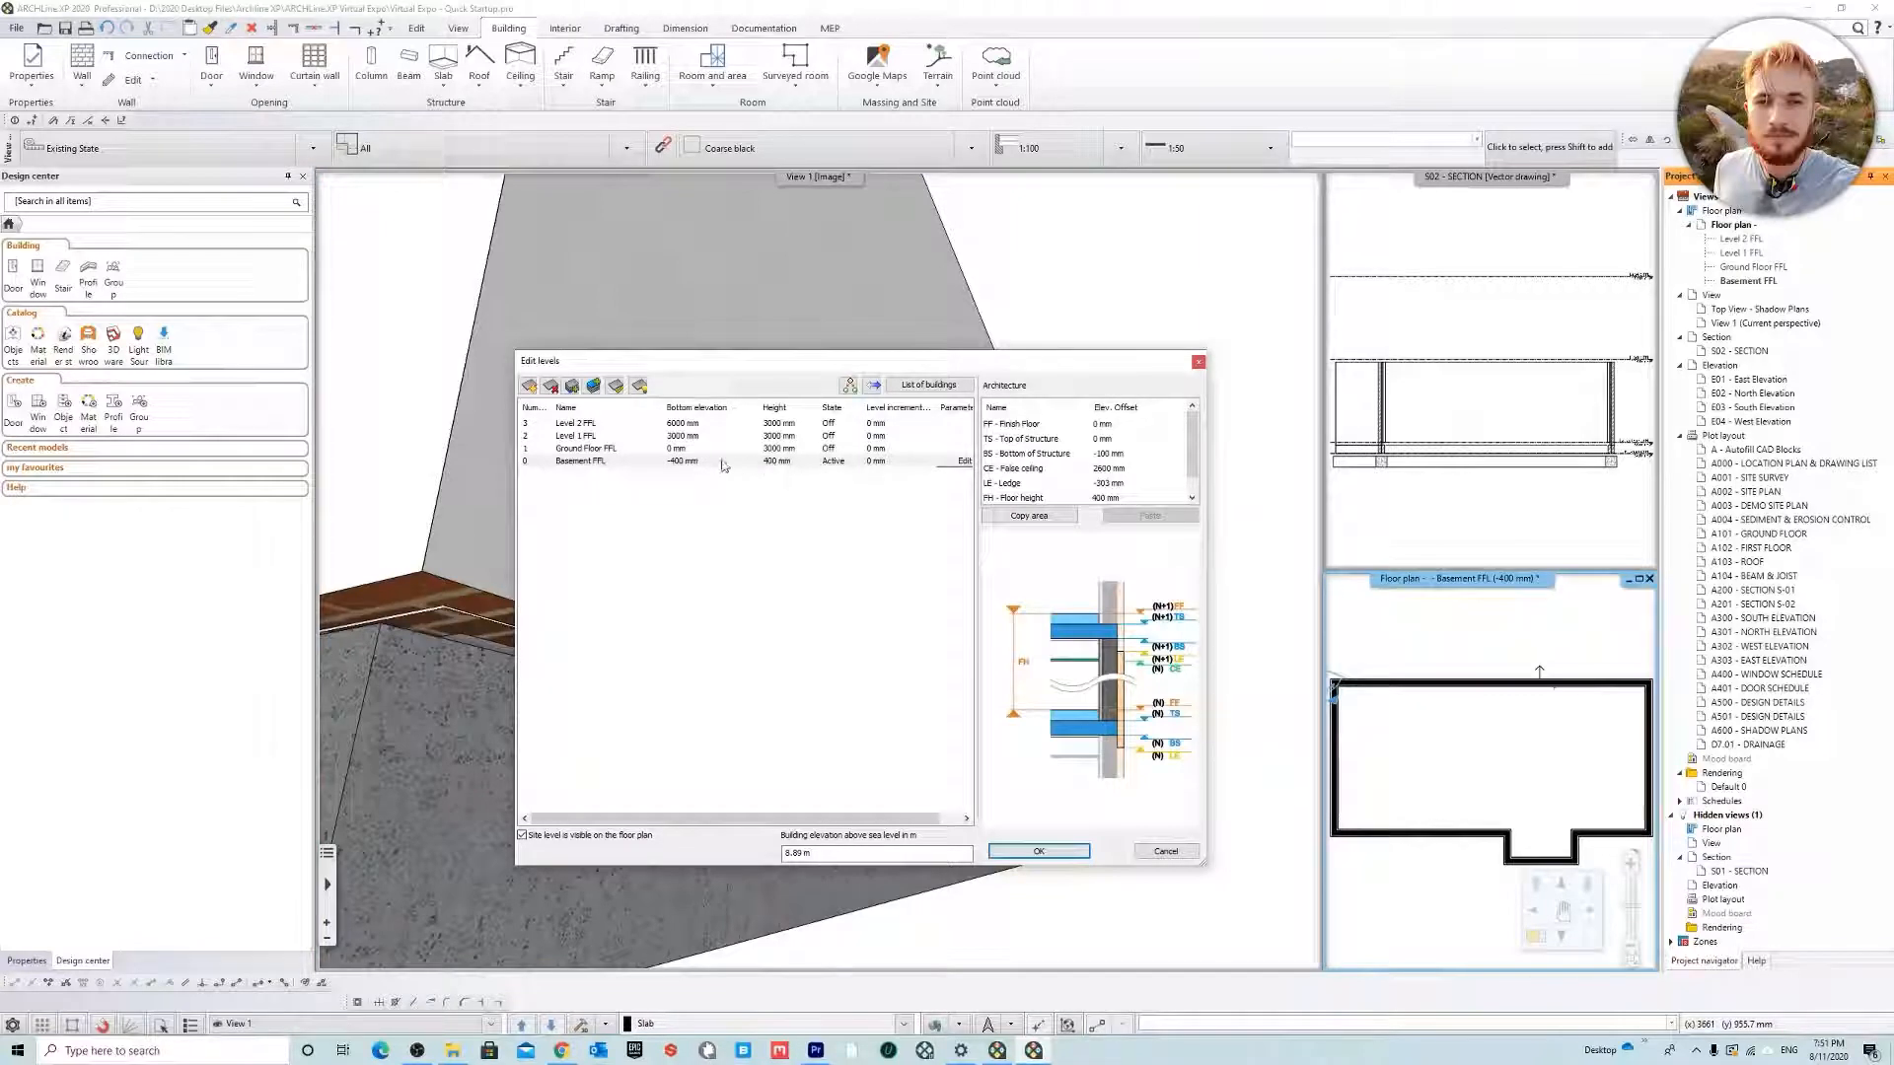
left_click(1129, 455)
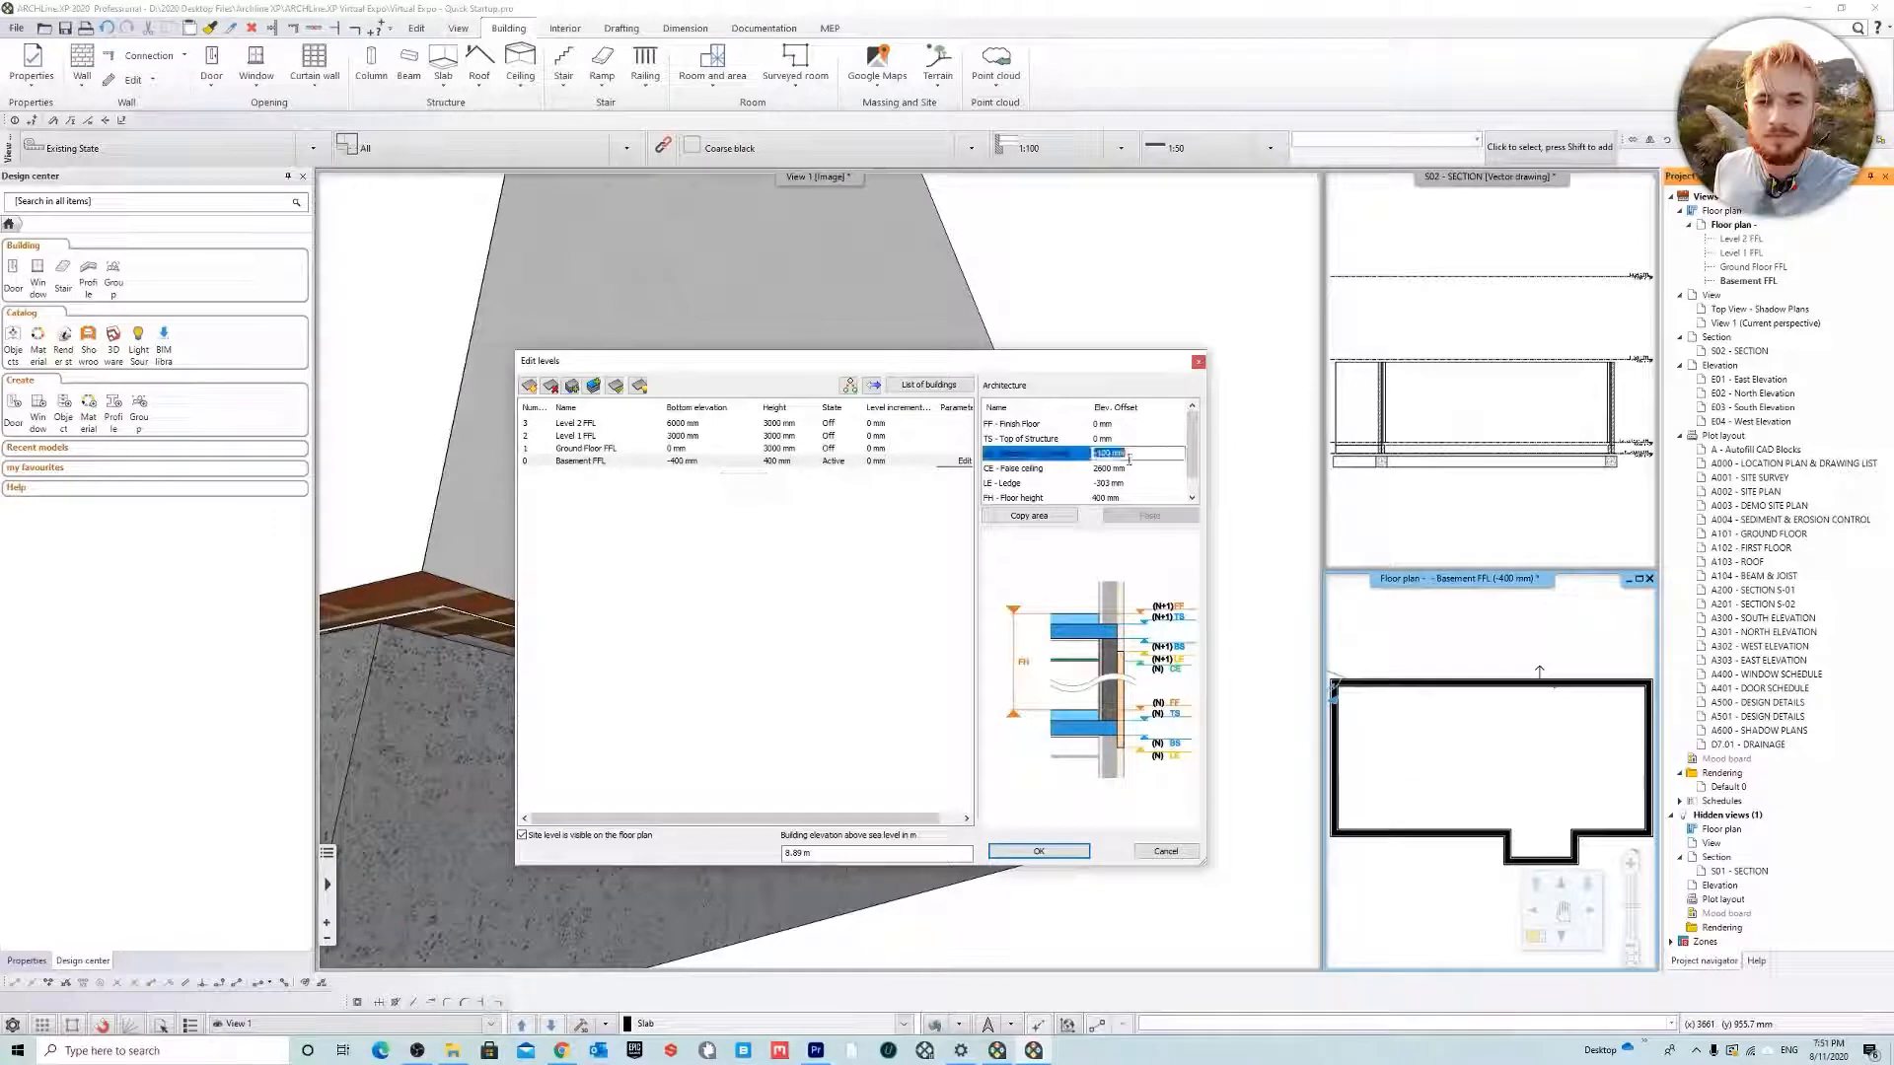
left_click(1166, 852)
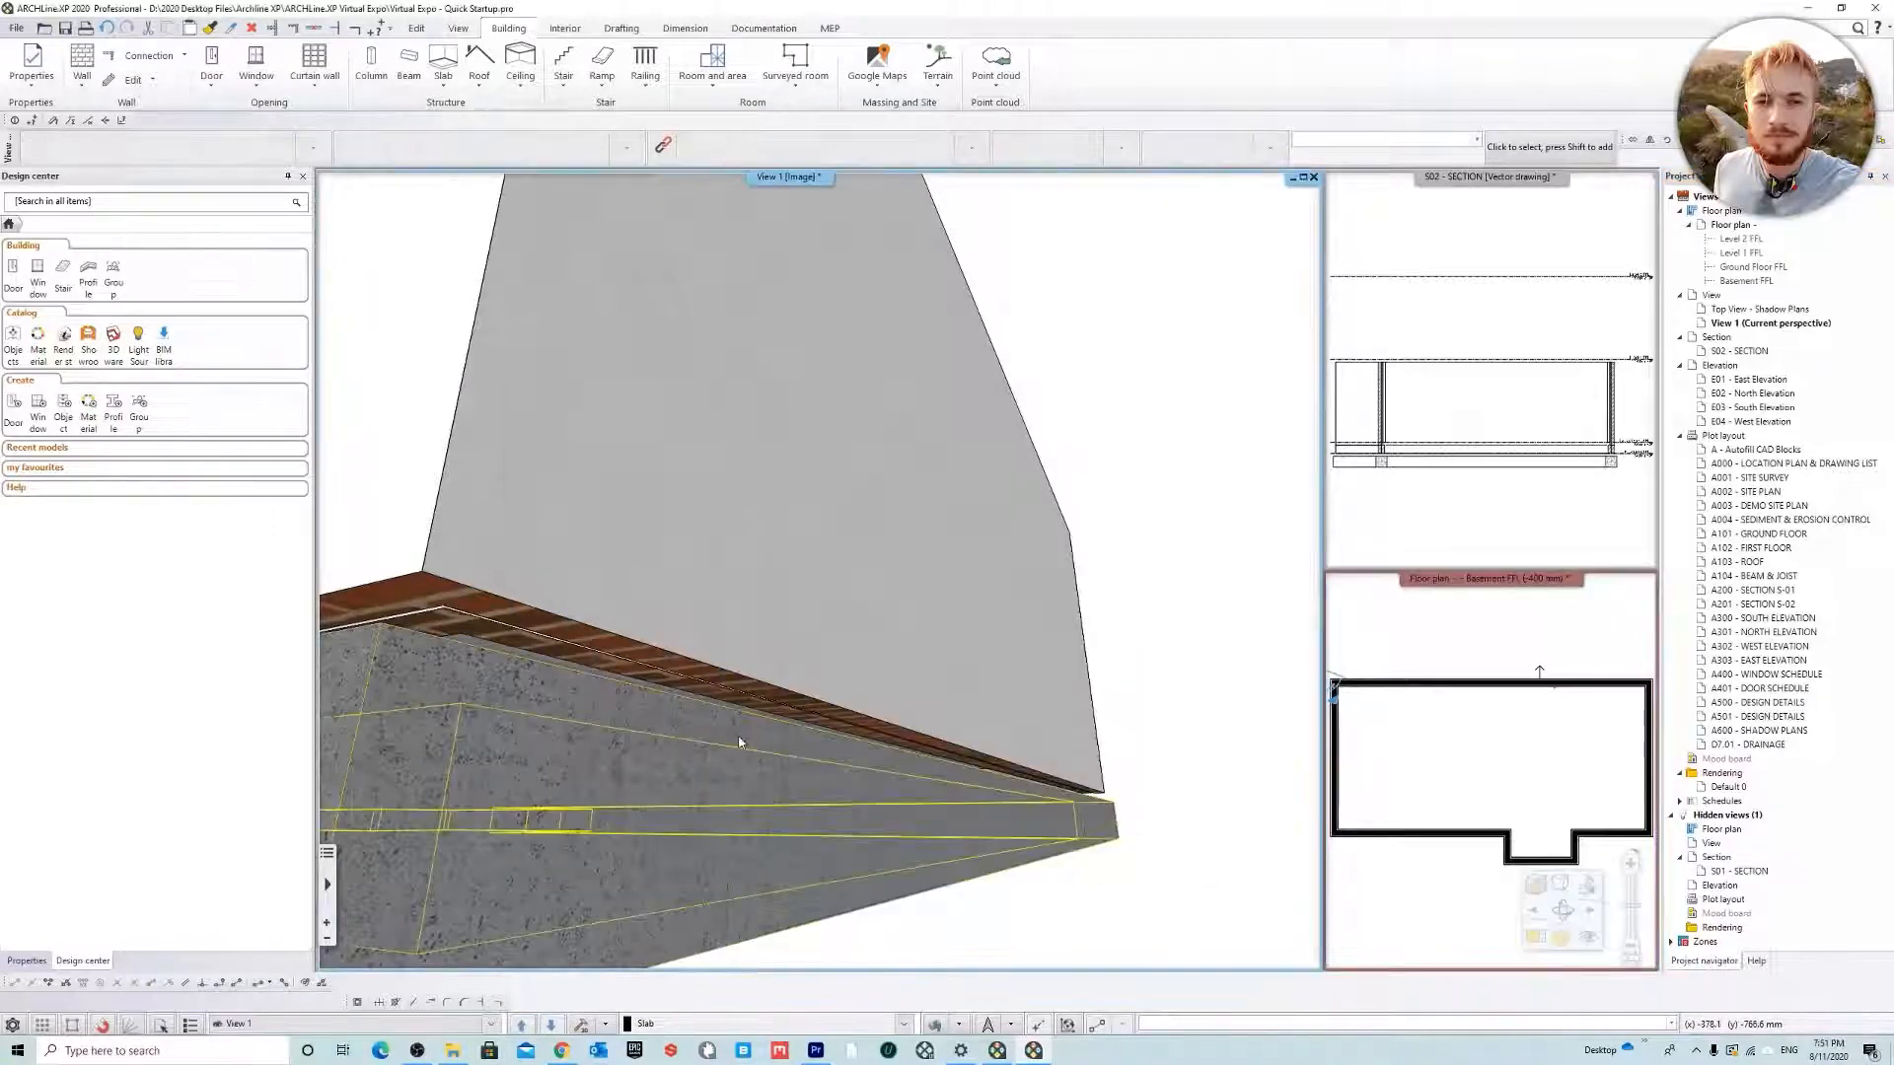
Review the 400 x 400 foundation's slab layers and set its base offset's bottom bound to TS - Top of Structure
left_click(767, 807)
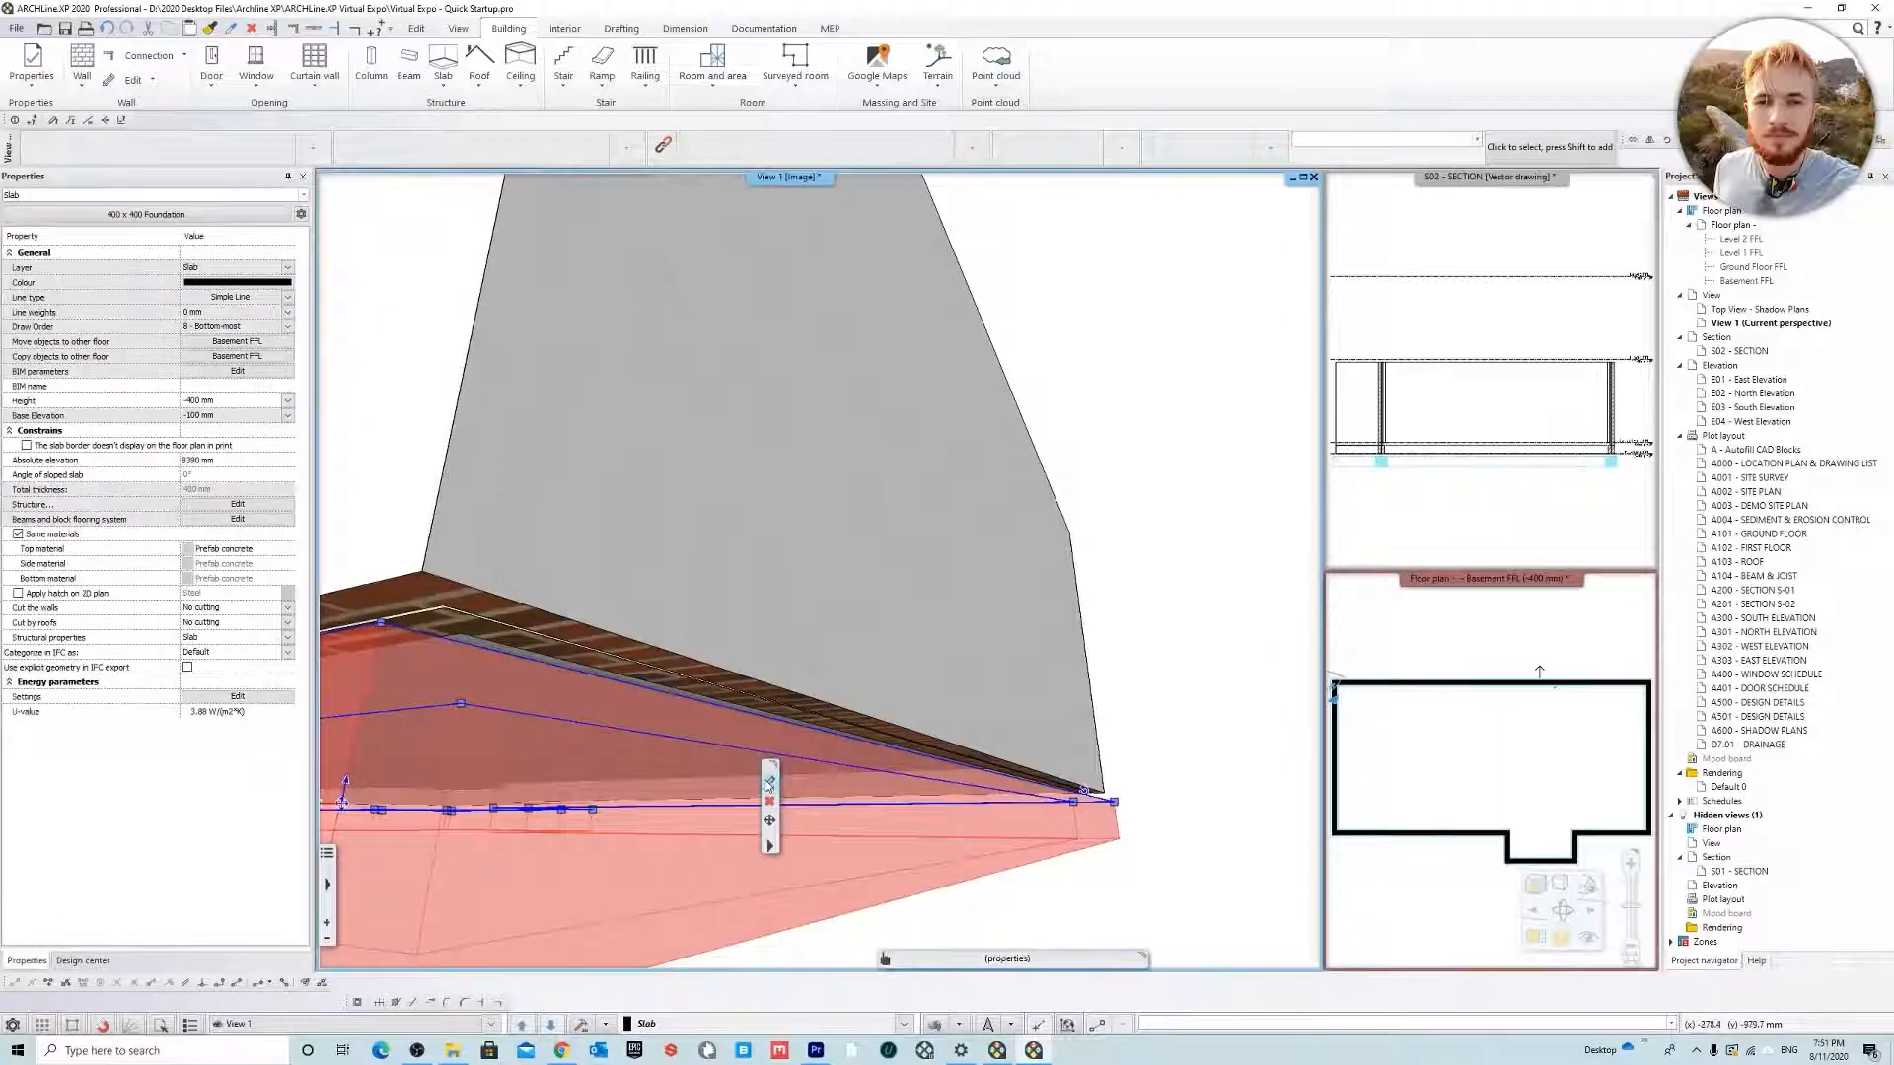
left_click(769, 783)
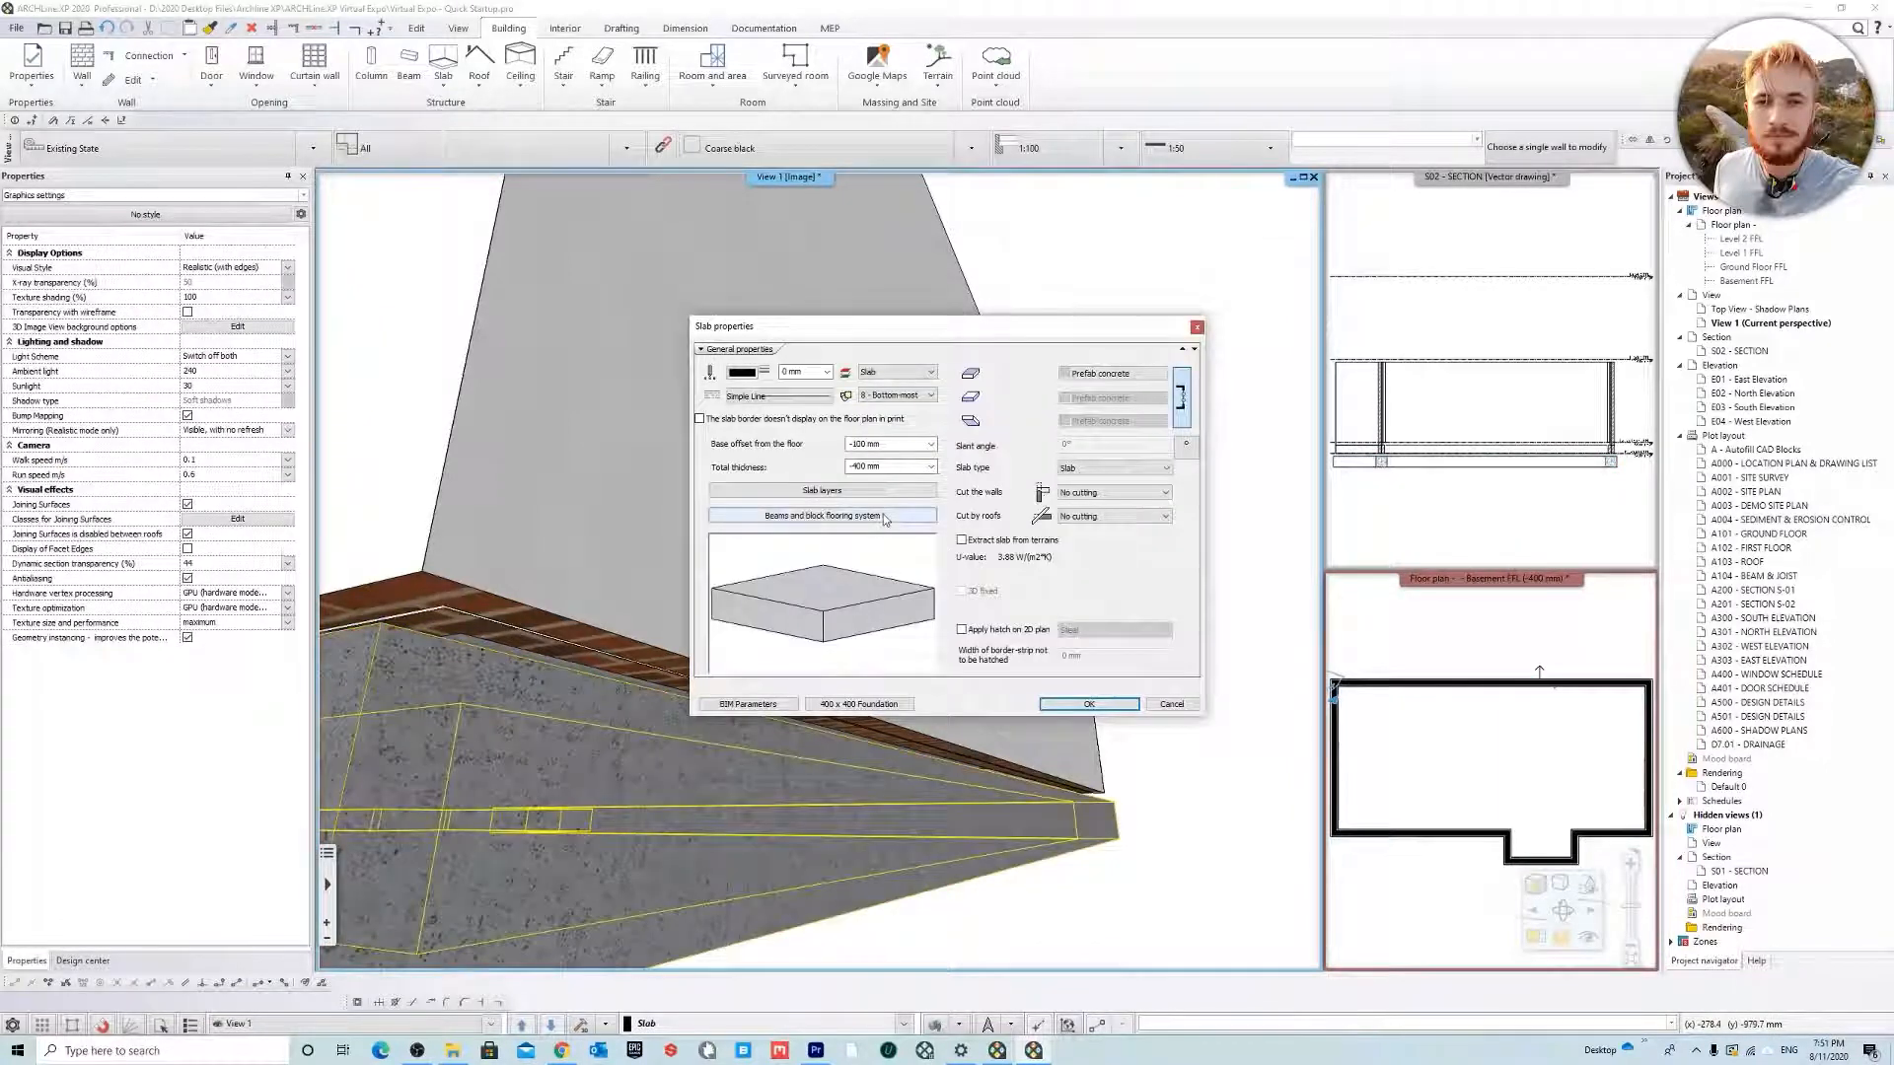
left_click(864, 490)
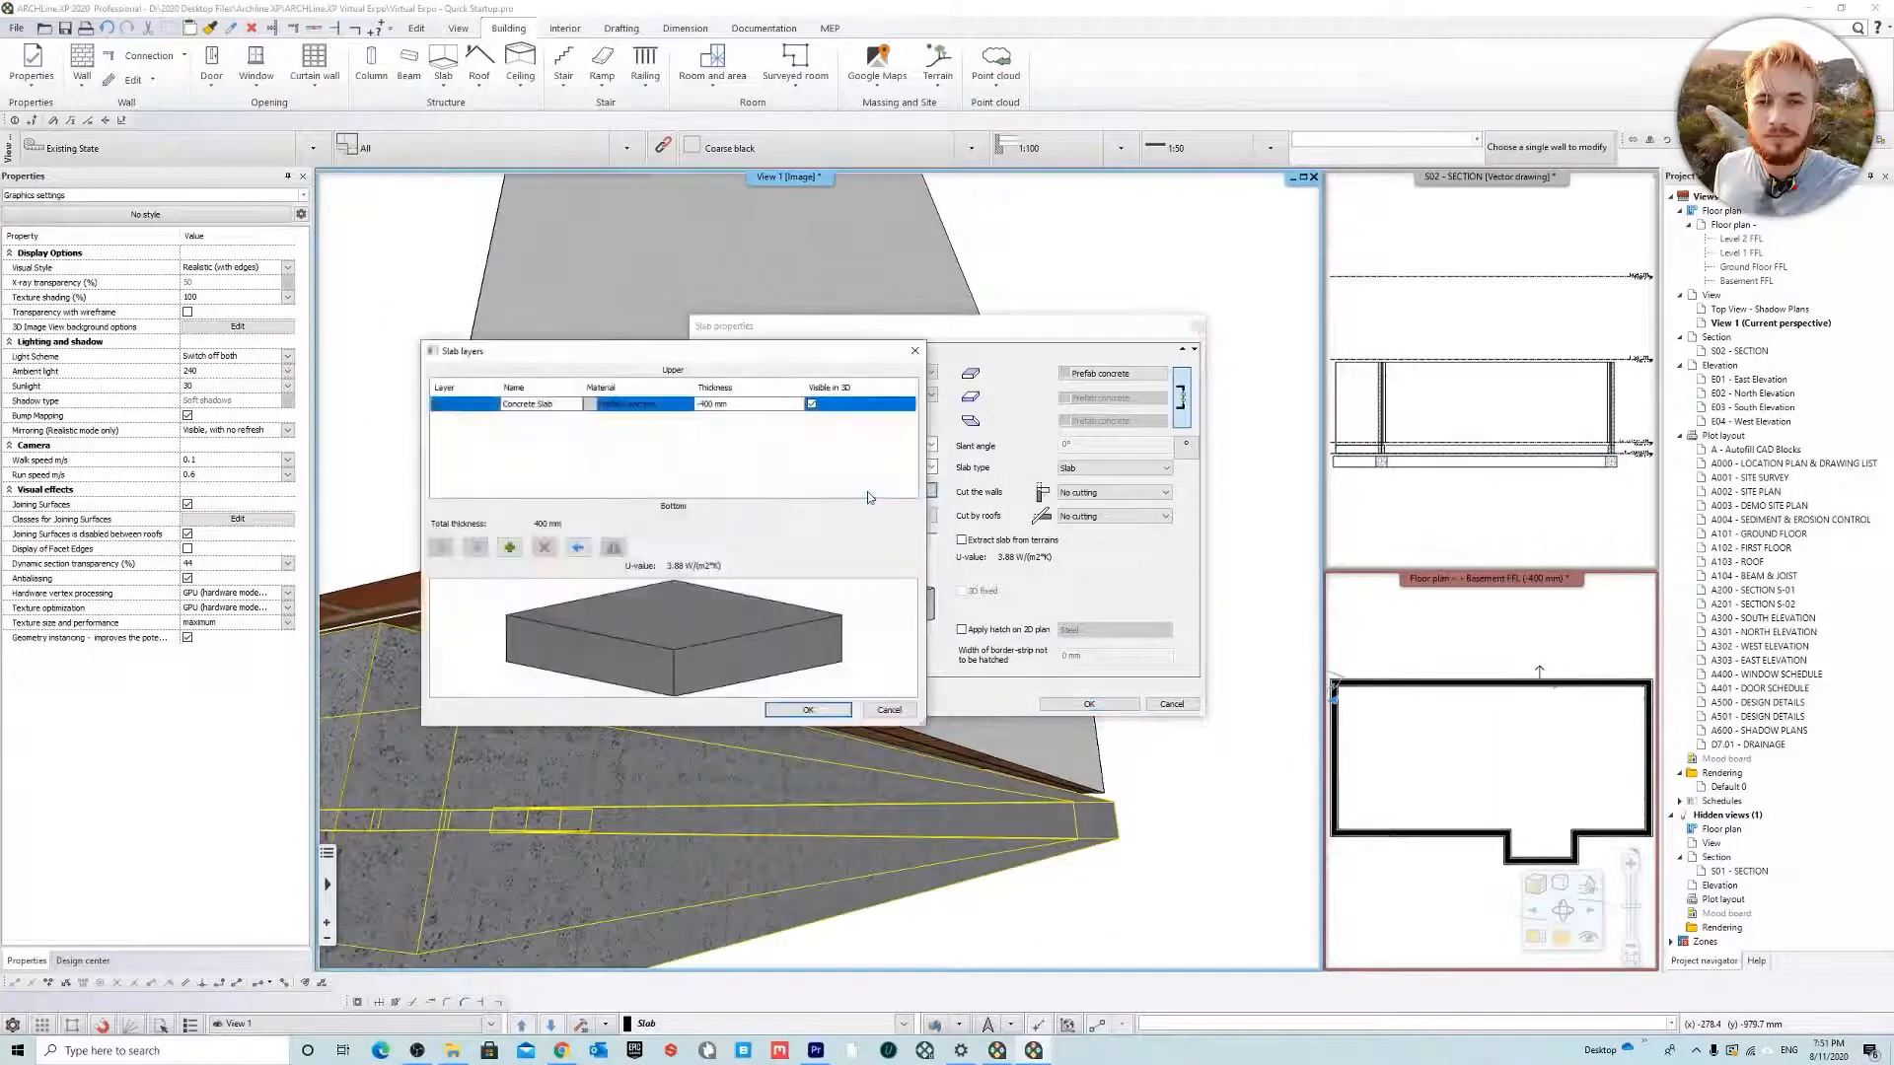
left_click(807, 709)
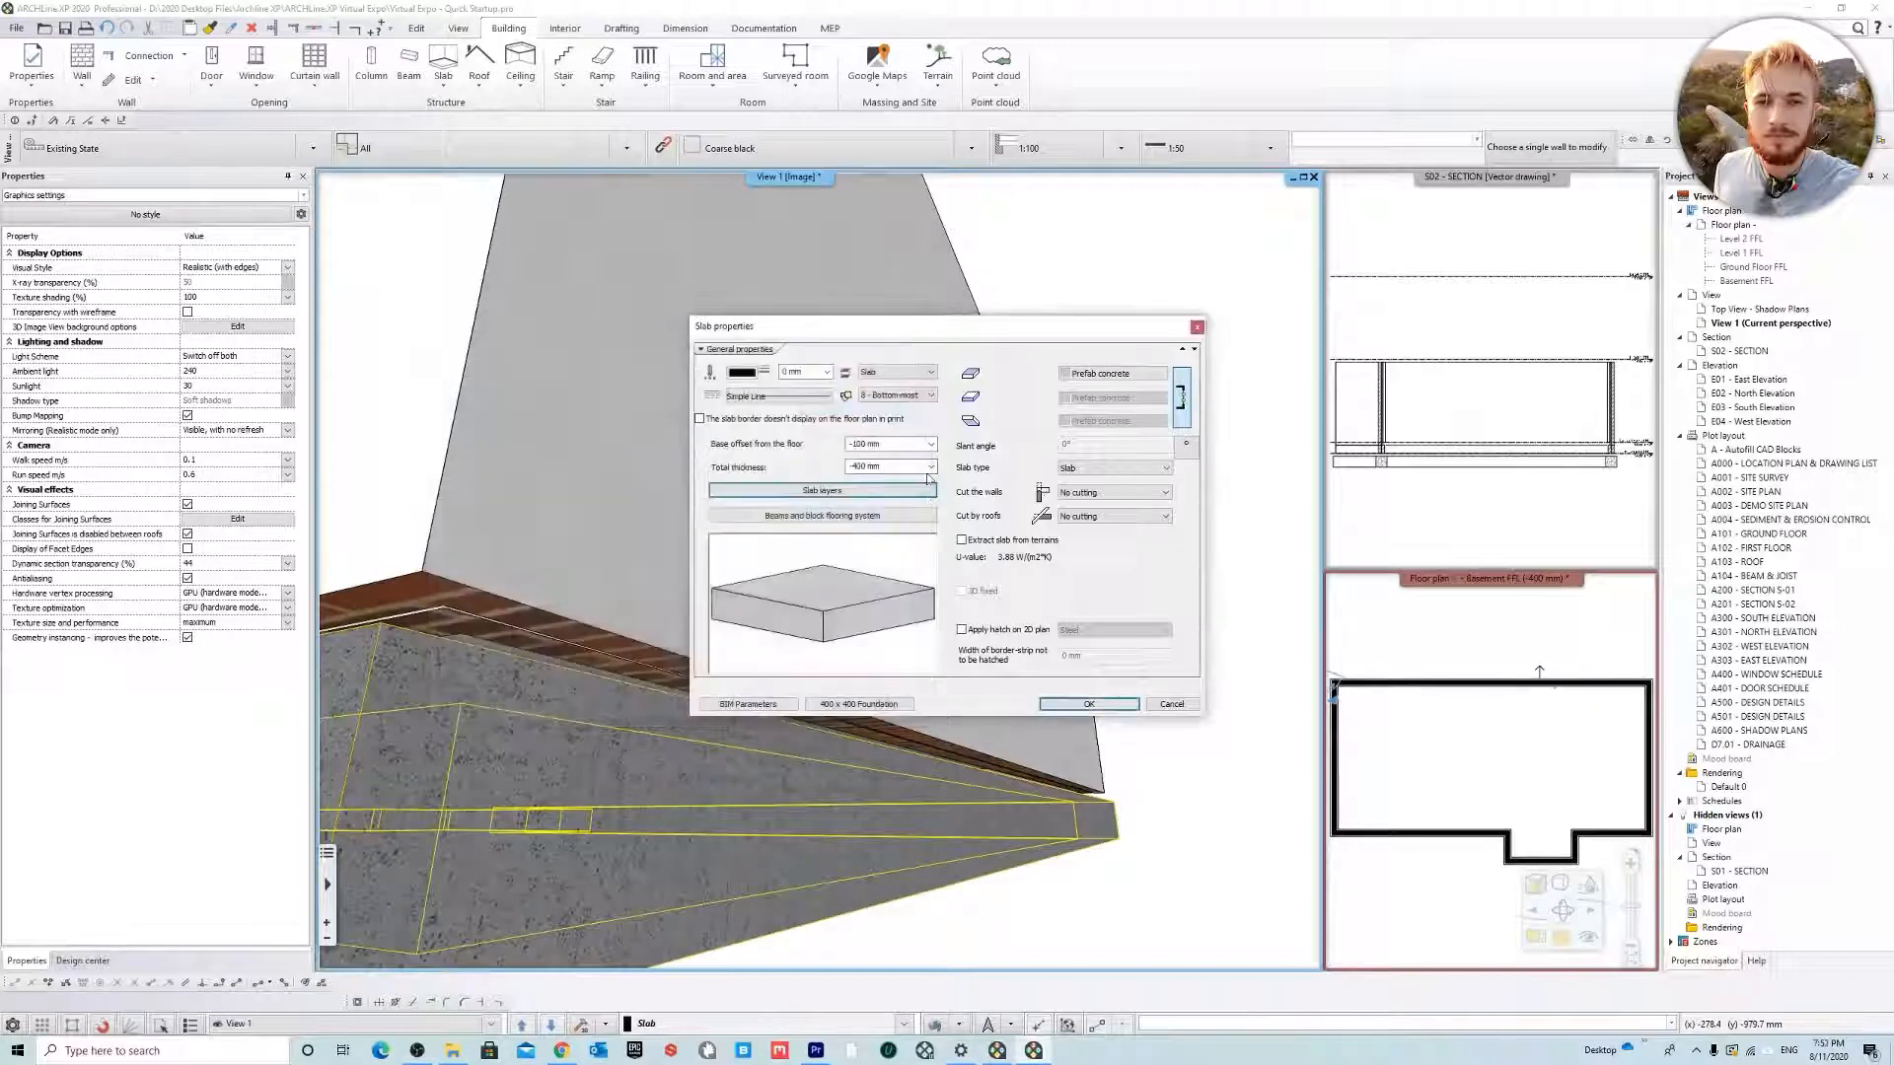
left_click(931, 444)
left_click(907, 474)
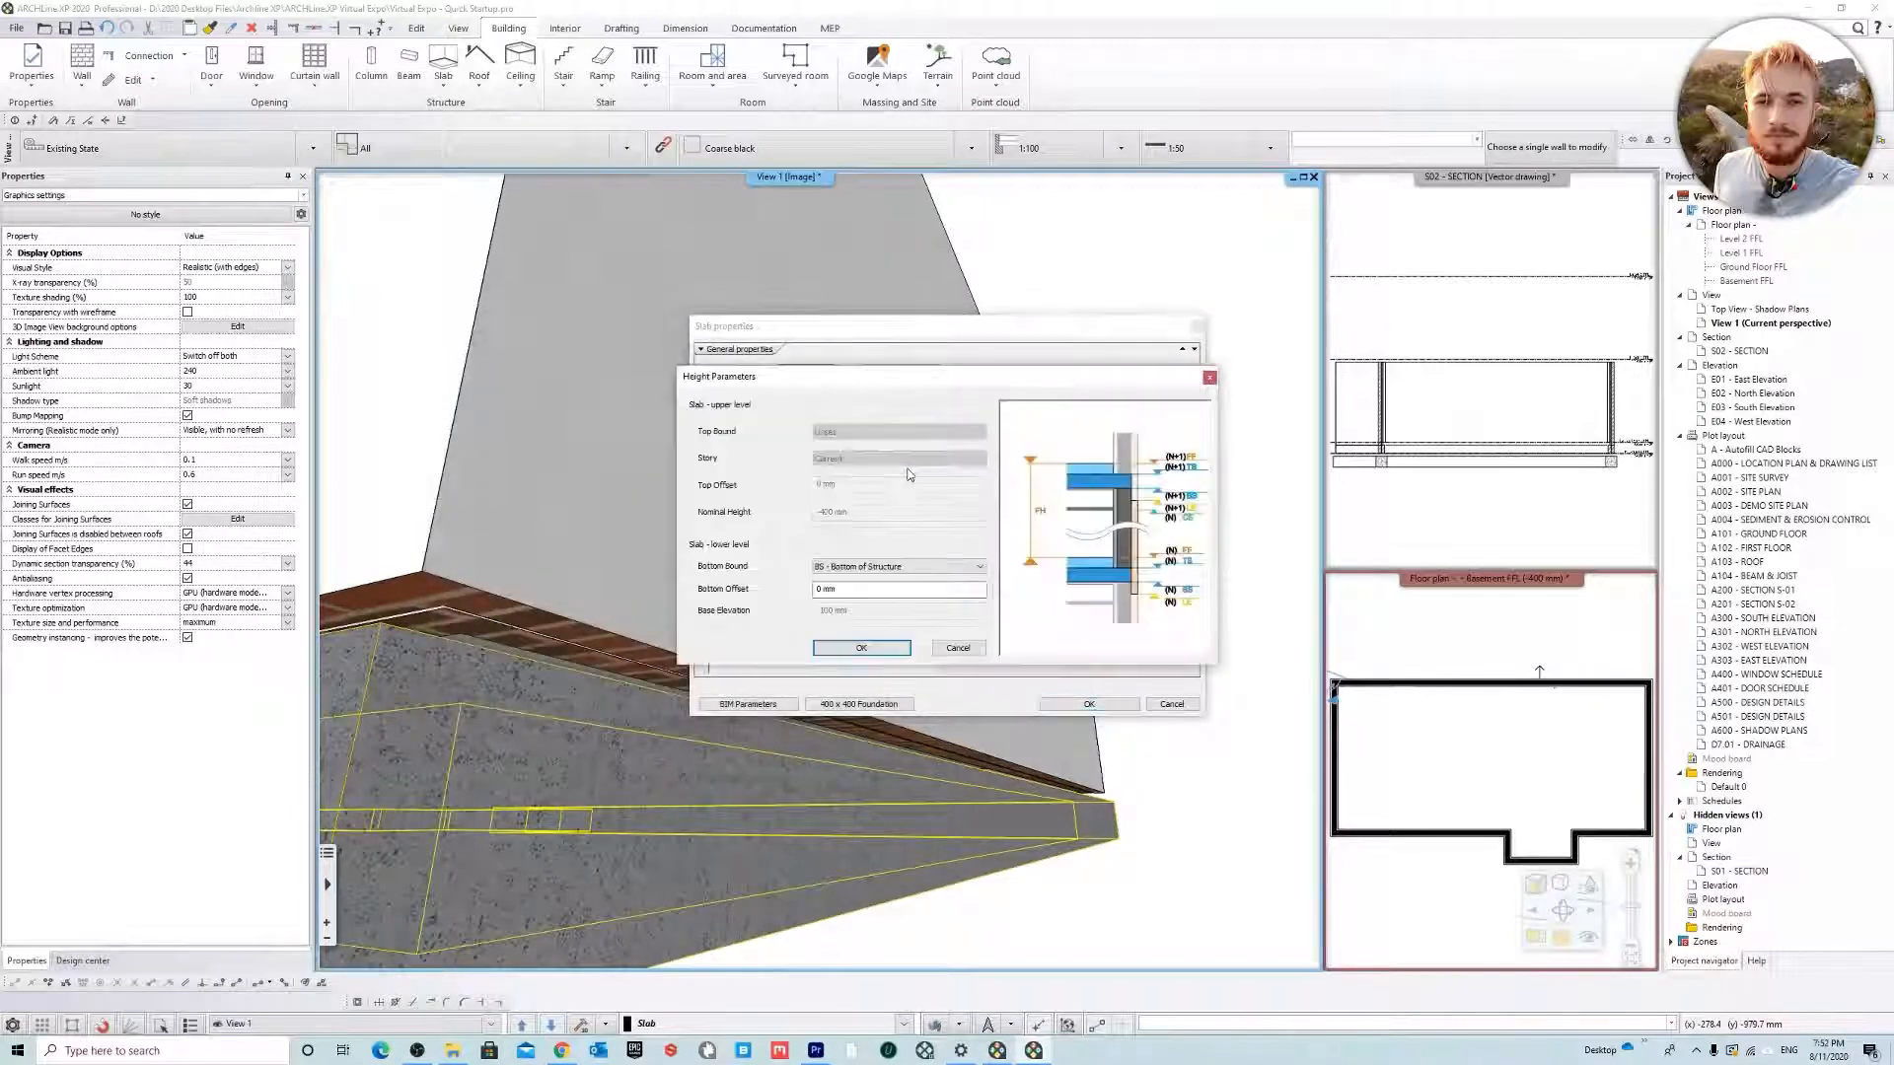
left_click(880, 571)
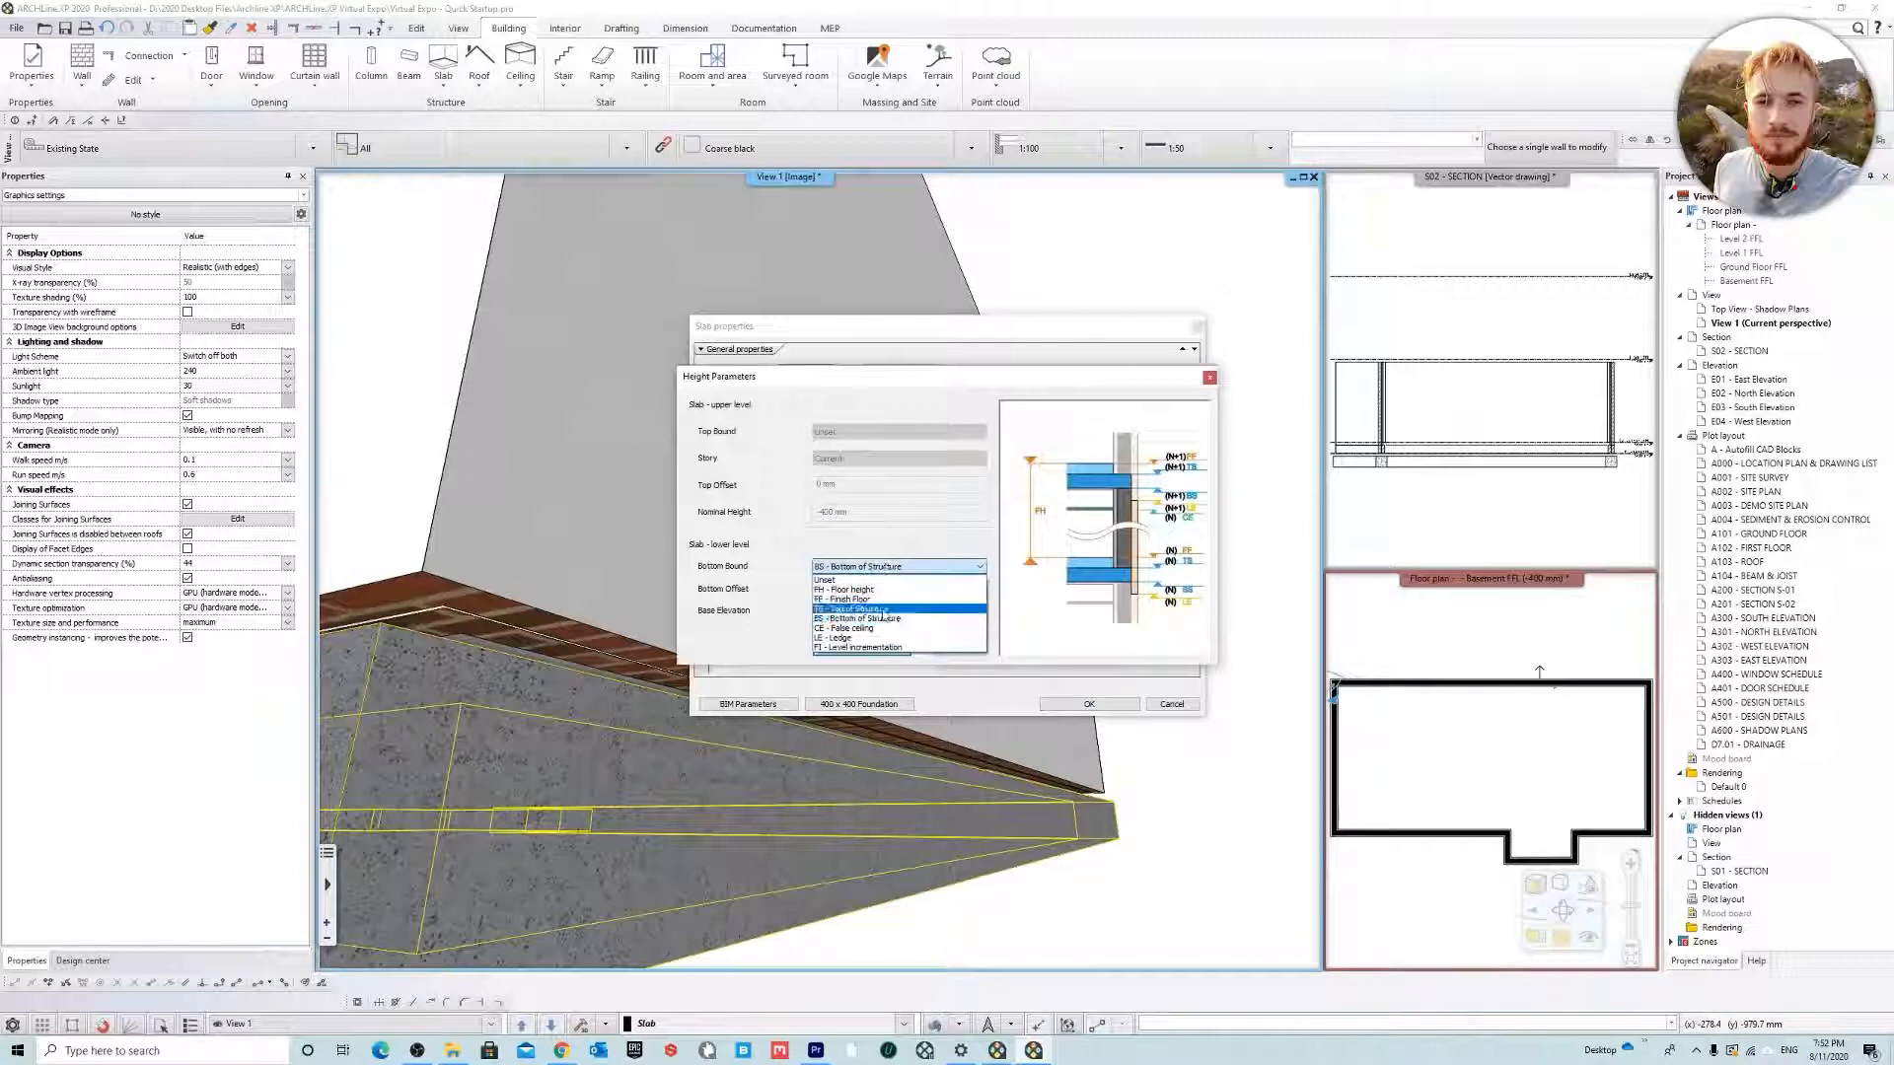
left_click(883, 609)
left_click(887, 654)
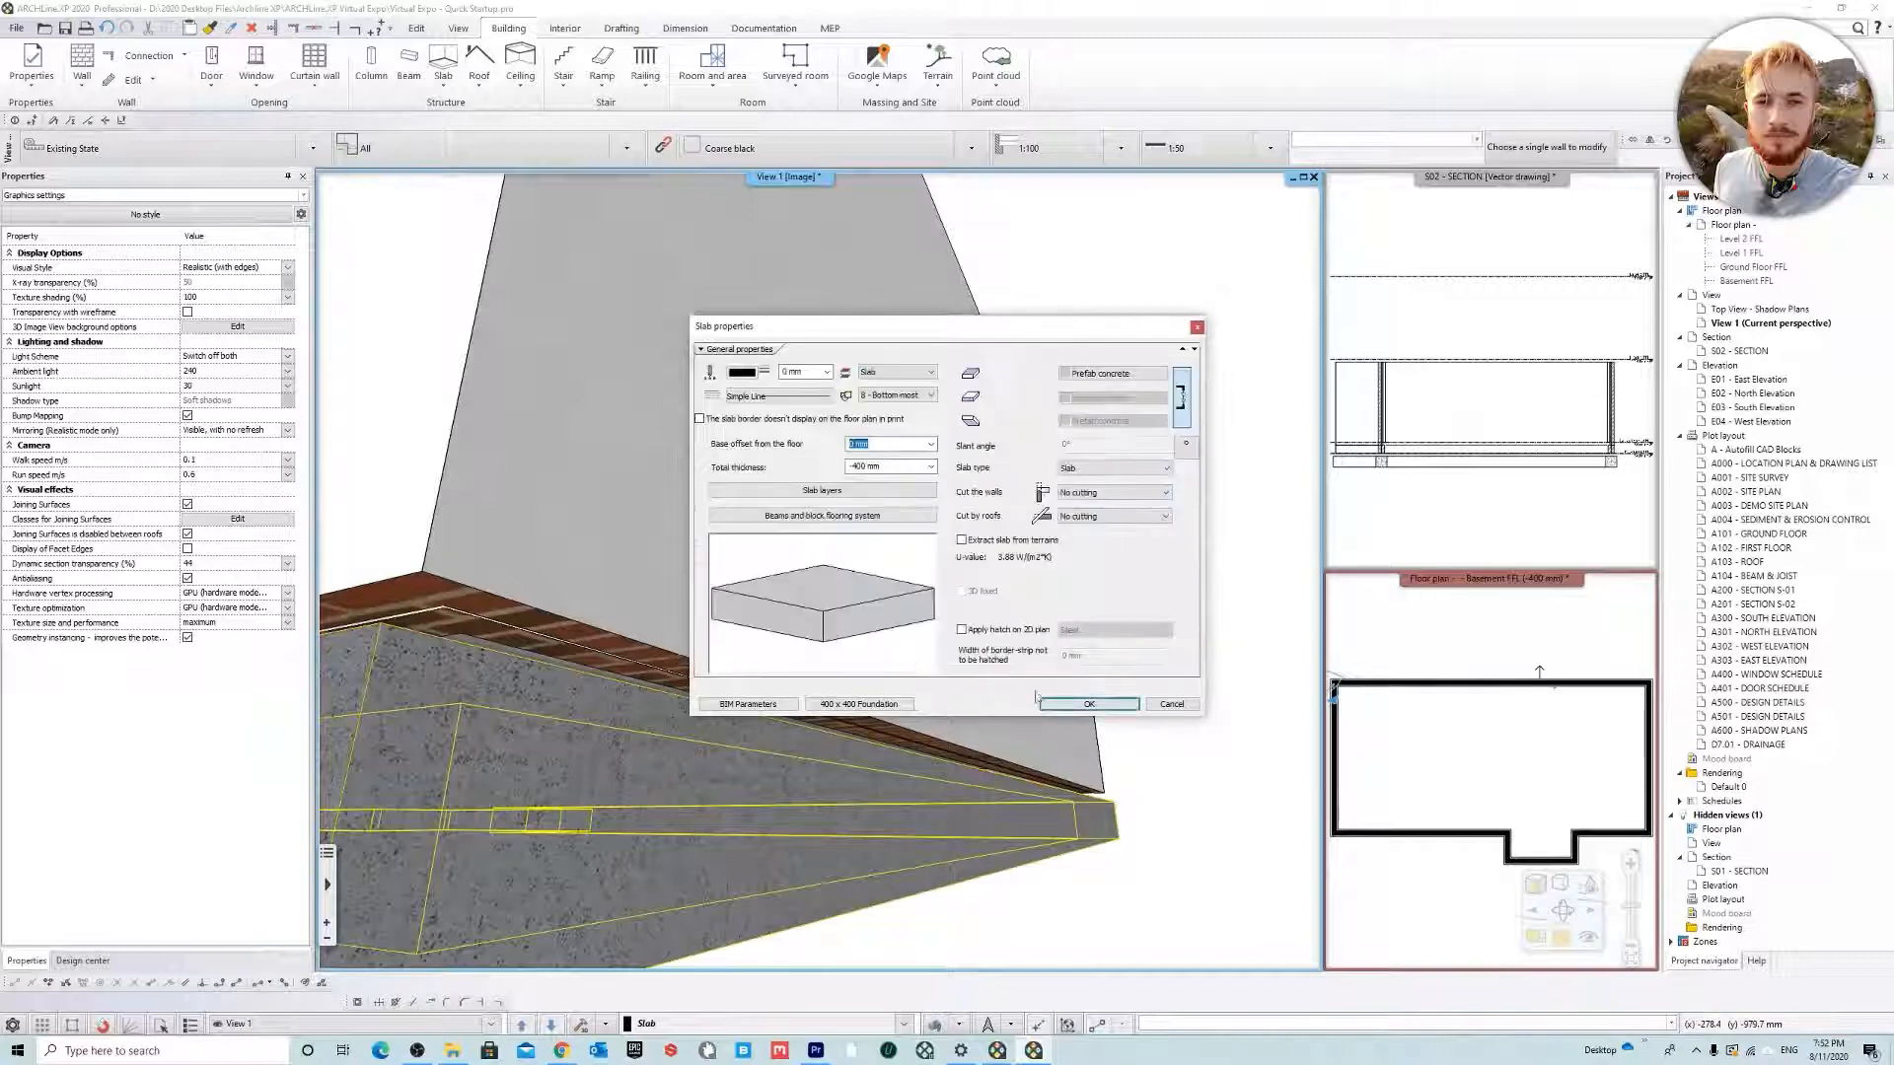
left_click(1087, 704)
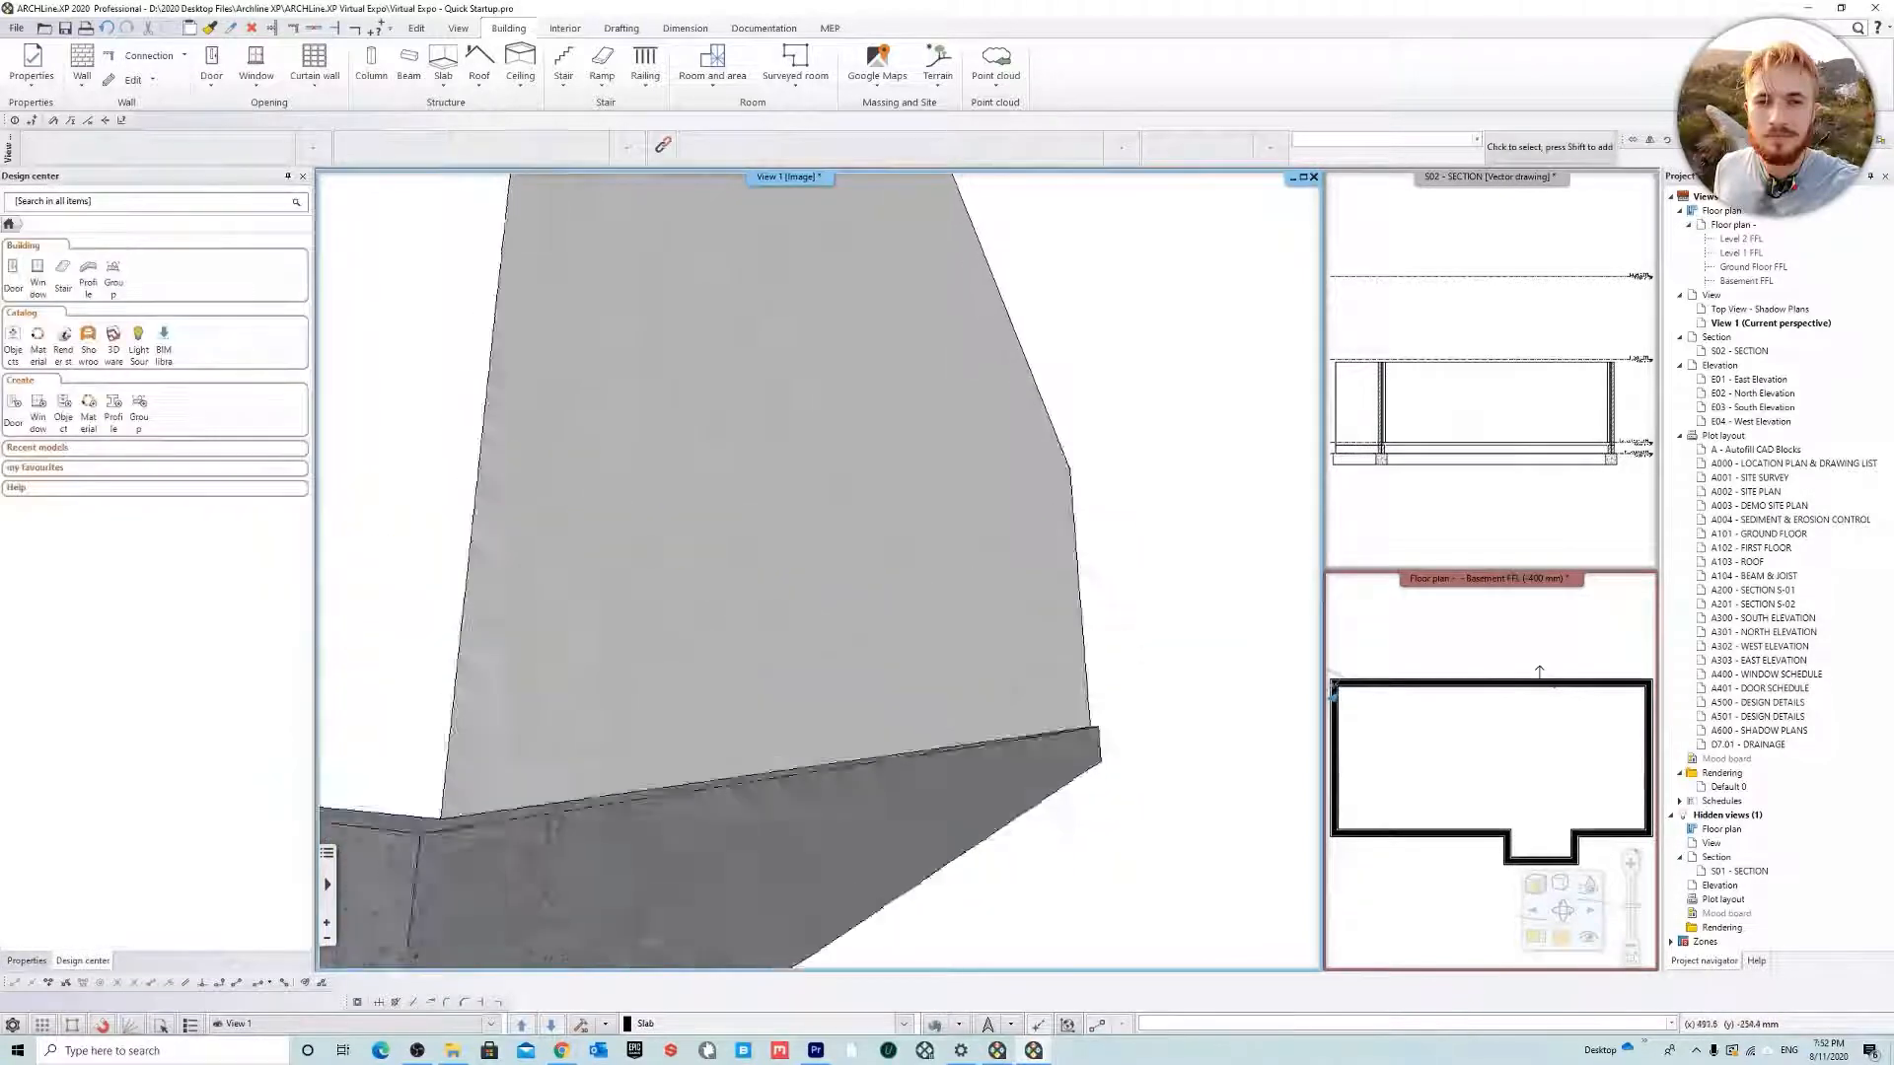
middle_click_drag(988, 821, 876, 629)
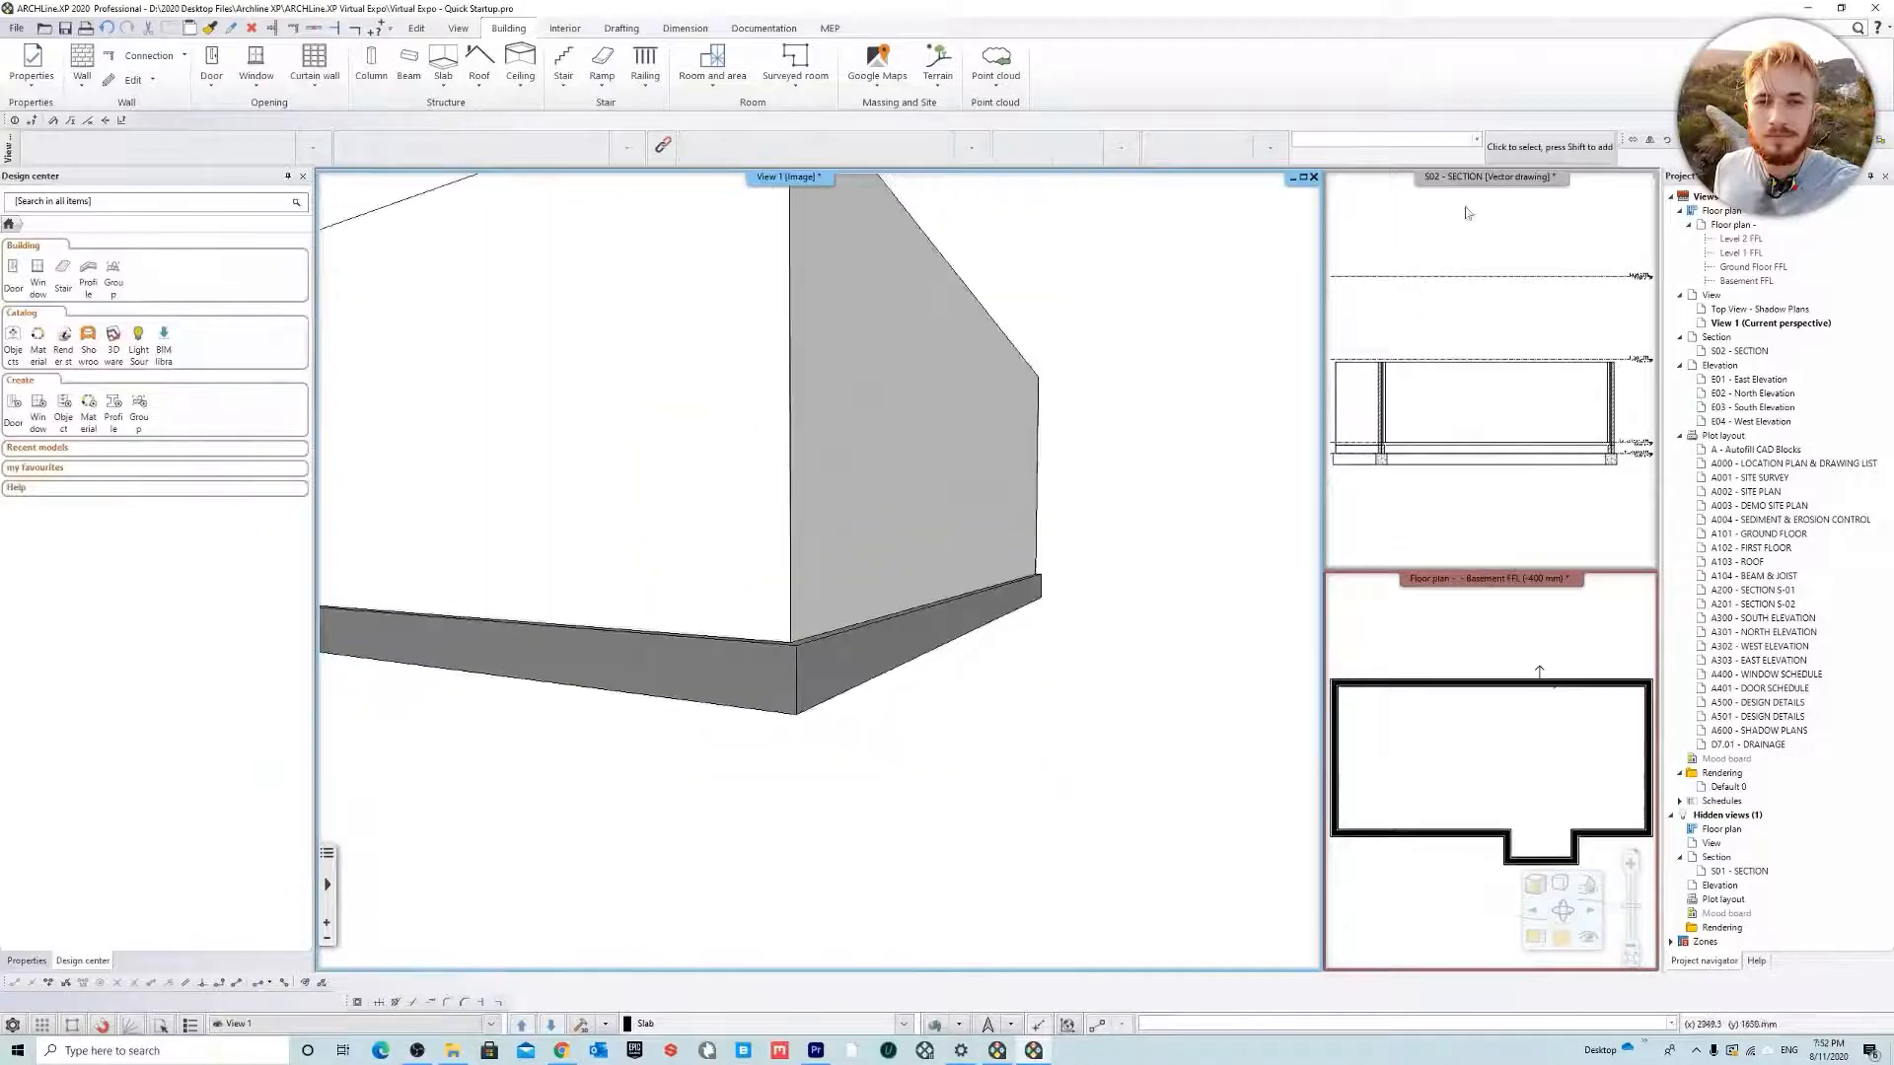
Bring S02 - SECTION into the main window and examine the junction of foundation, base walls and ground floor slab
right_click(1449, 178)
left_click(1568, 192)
middle_click_drag(1048, 497, 952, 421)
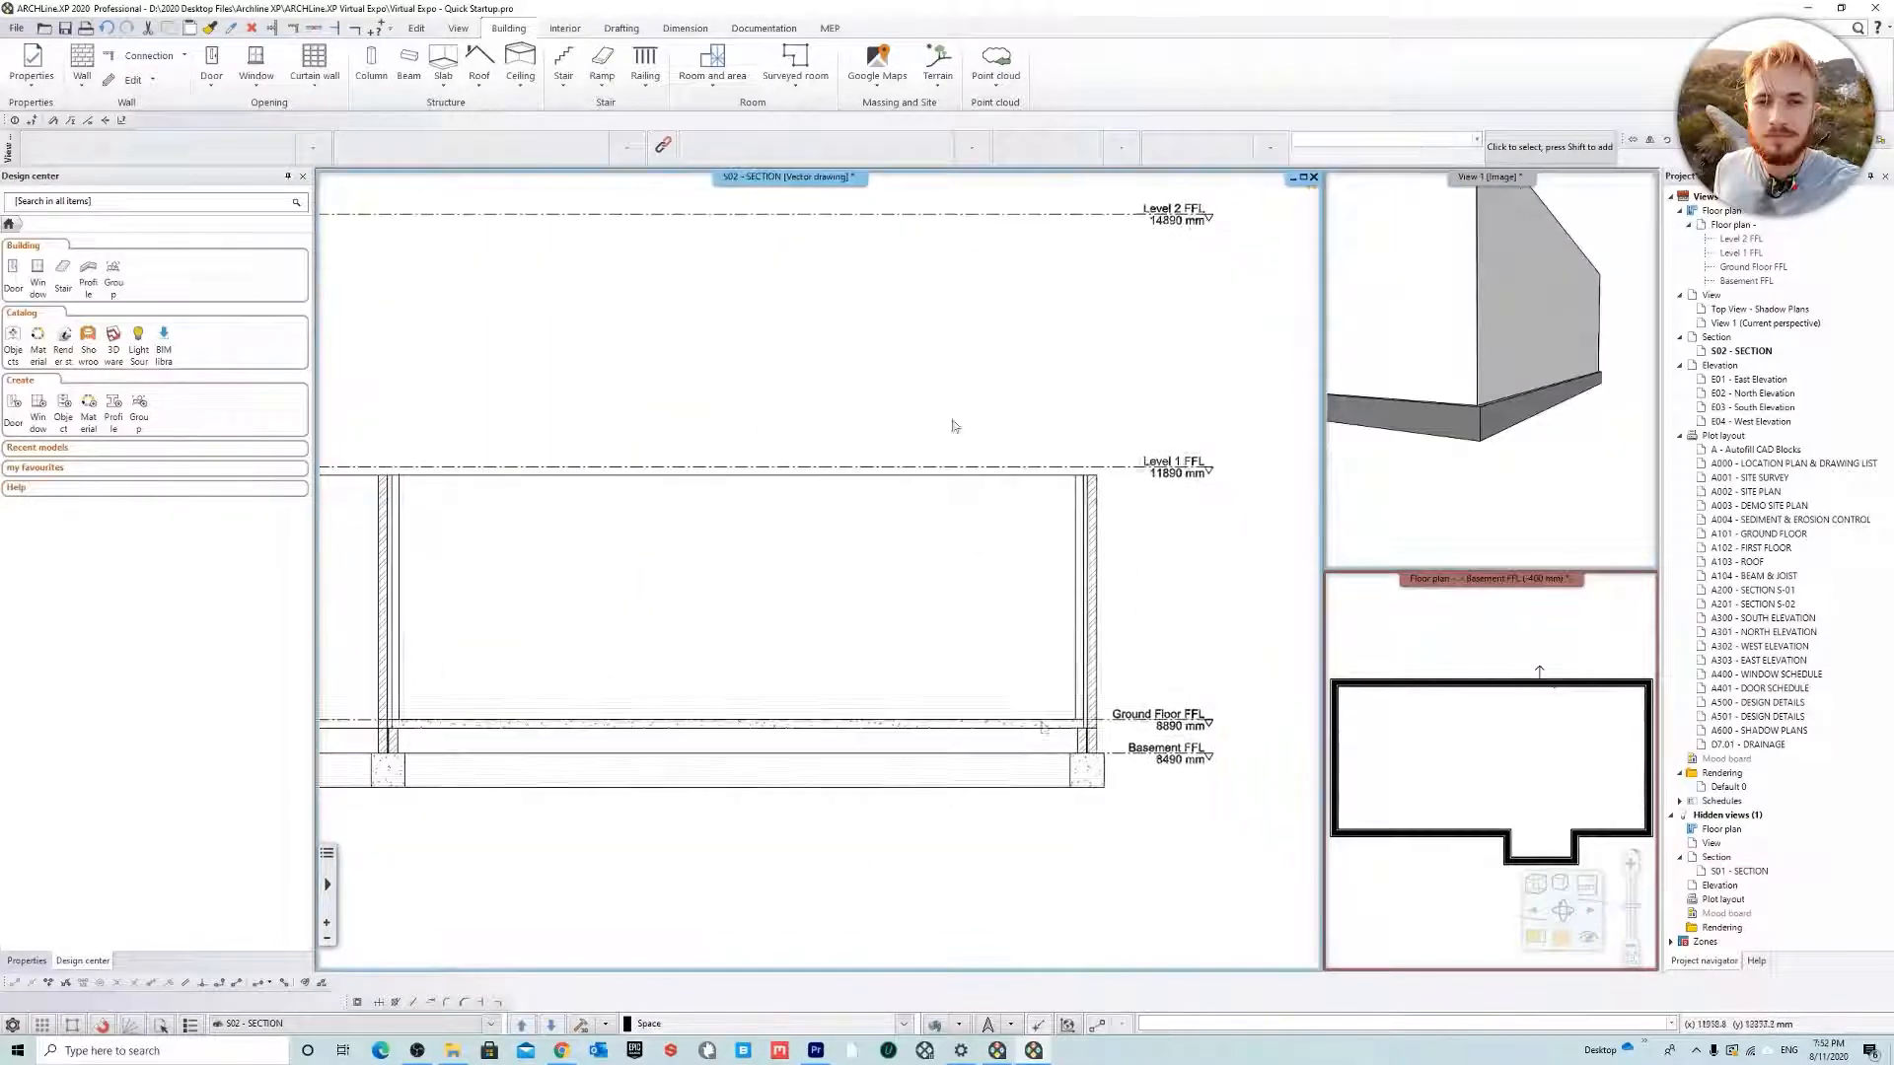
scroll(1044, 707, "up", 3)
scroll(956, 649, "up", 2)
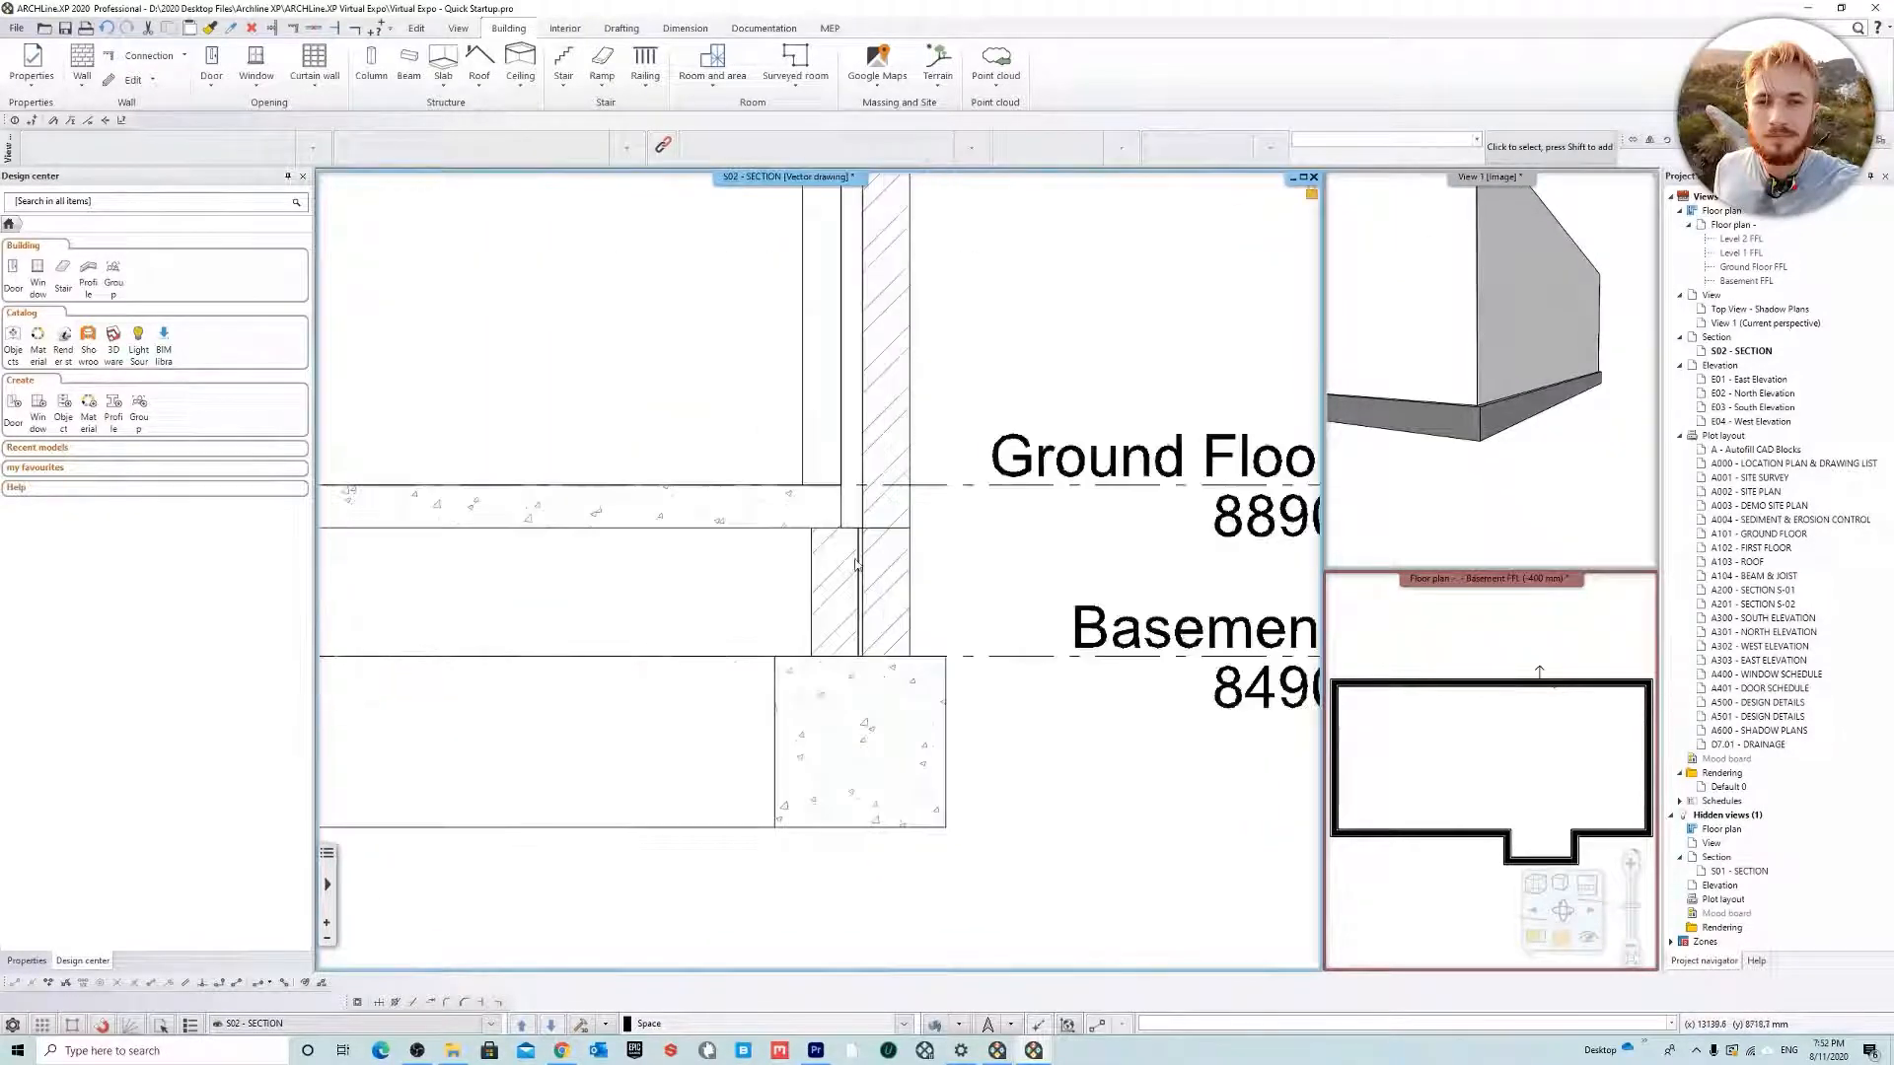
scroll(856, 564, "down", 2)
middle_click_drag(796, 673, 824, 791)
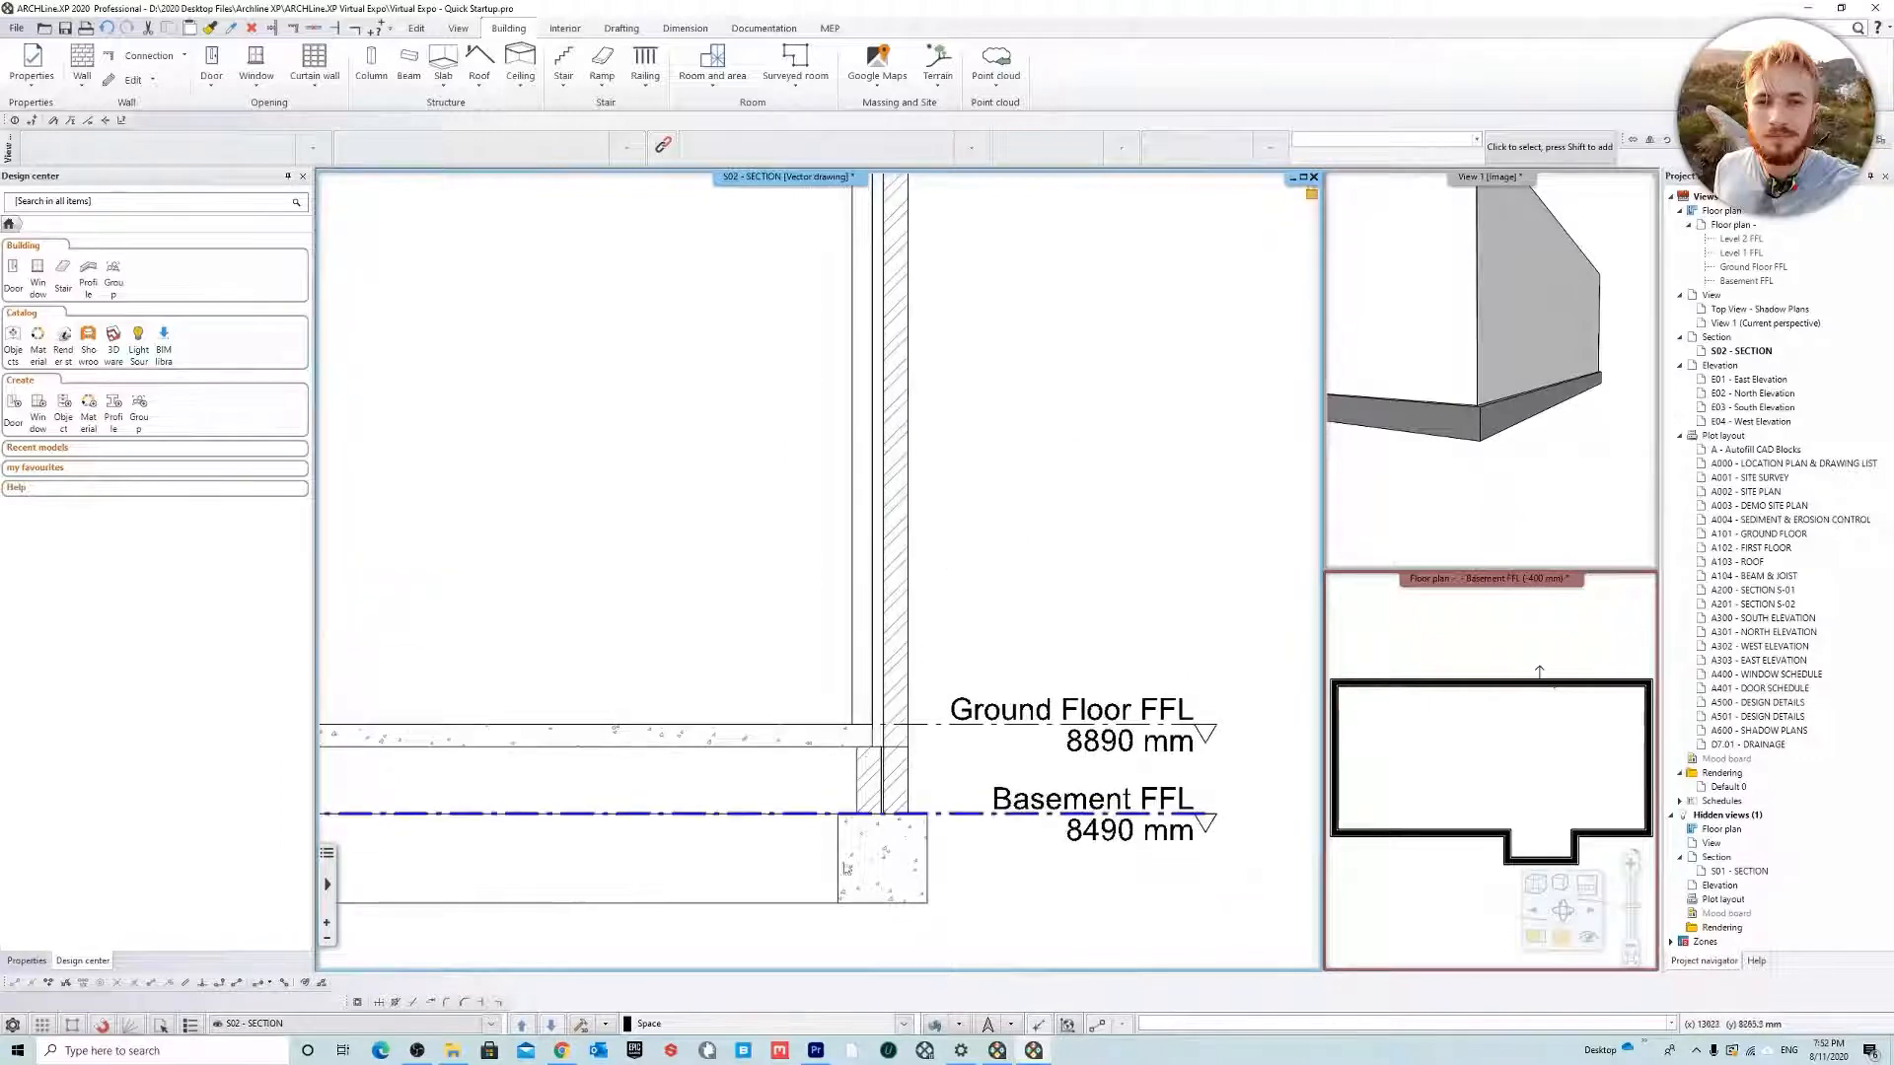
scroll(878, 829, "up", 2)
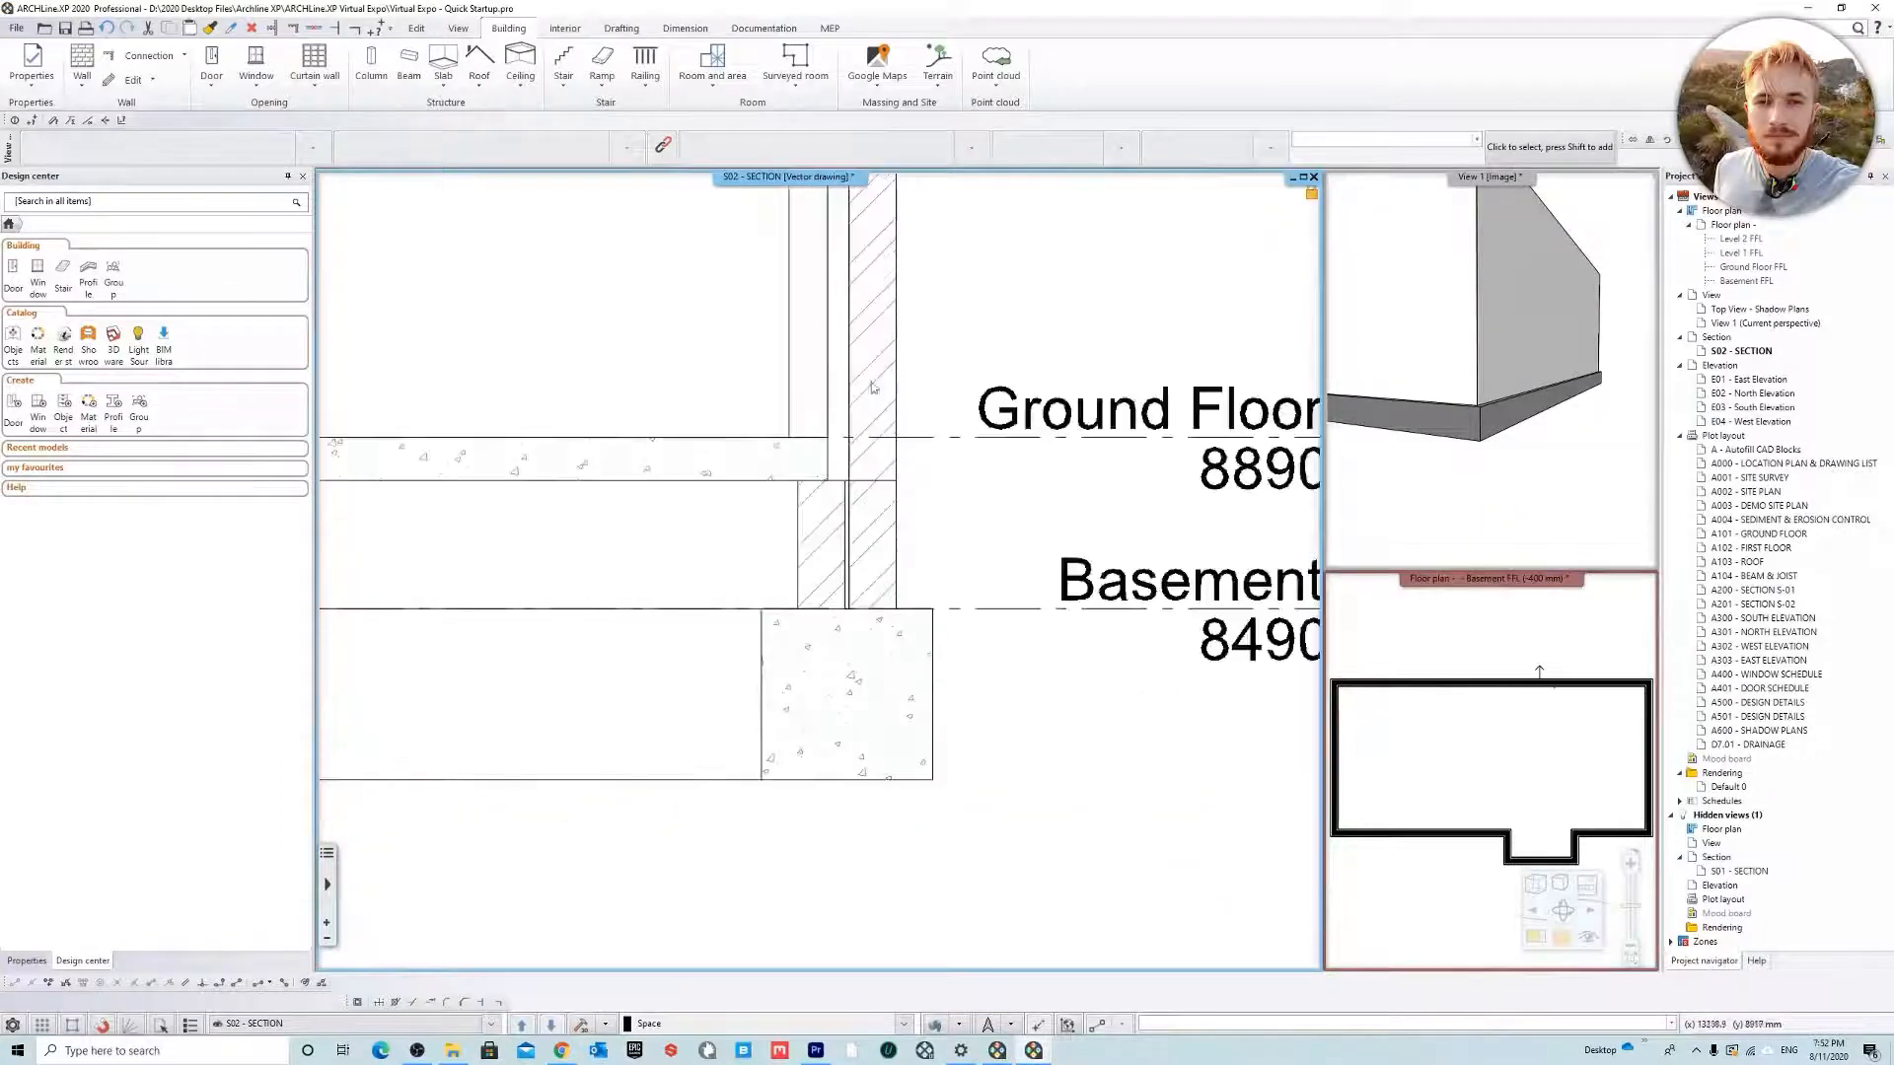
Examine both end walls in the section, from their foundations up to Level 1 FFL
scroll(816, 572, "down", 3)
middle_click_drag(914, 310, 967, 622)
scroll(1016, 666, "down", 1)
middle_click_drag(589, 651, 999, 602)
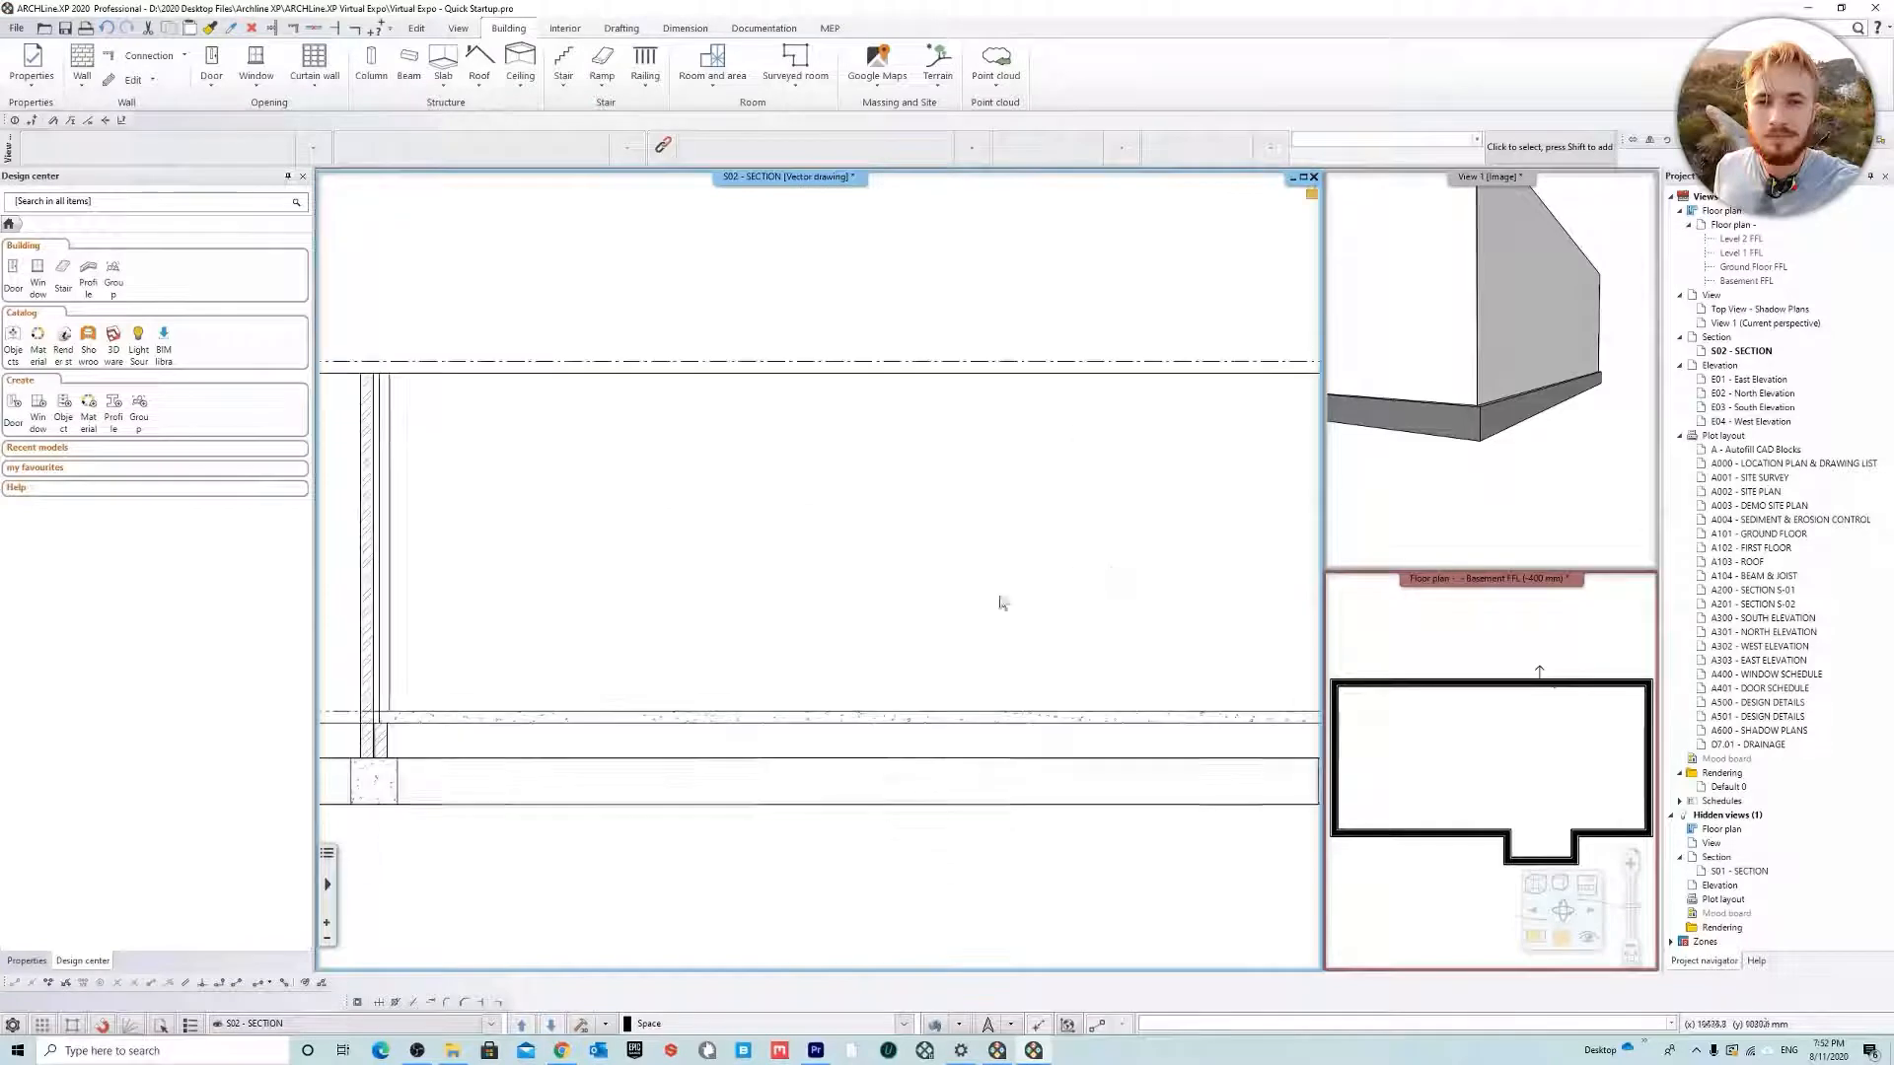
scroll(827, 569, "down", 4)
middle_click_drag(756, 566, 833, 566)
scroll(868, 545, "up", 3)
middle_click_drag(1192, 536, 794, 625)
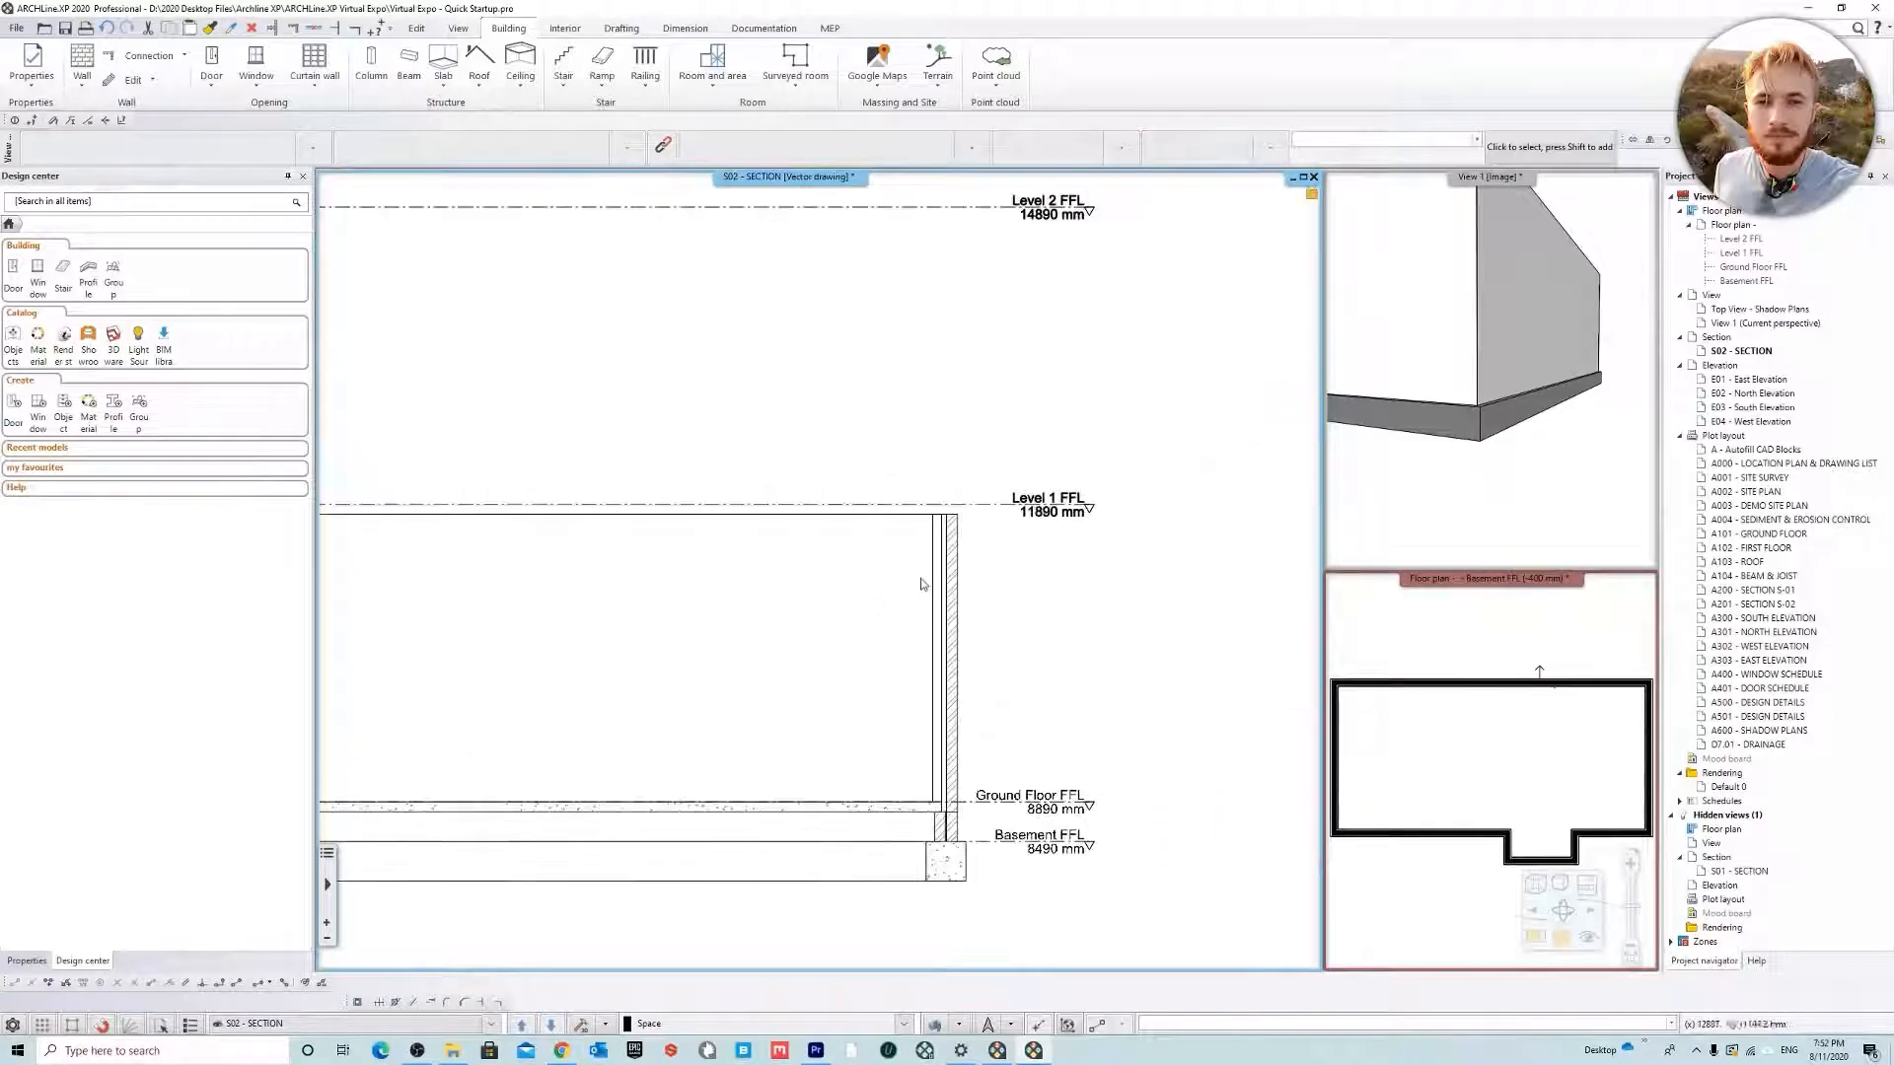
scroll(999, 581, "up", 2)
middle_click_drag(982, 749, 1144, 398)
middle_click_drag(1090, 483, 895, 785)
scroll(854, 493, "down", 1)
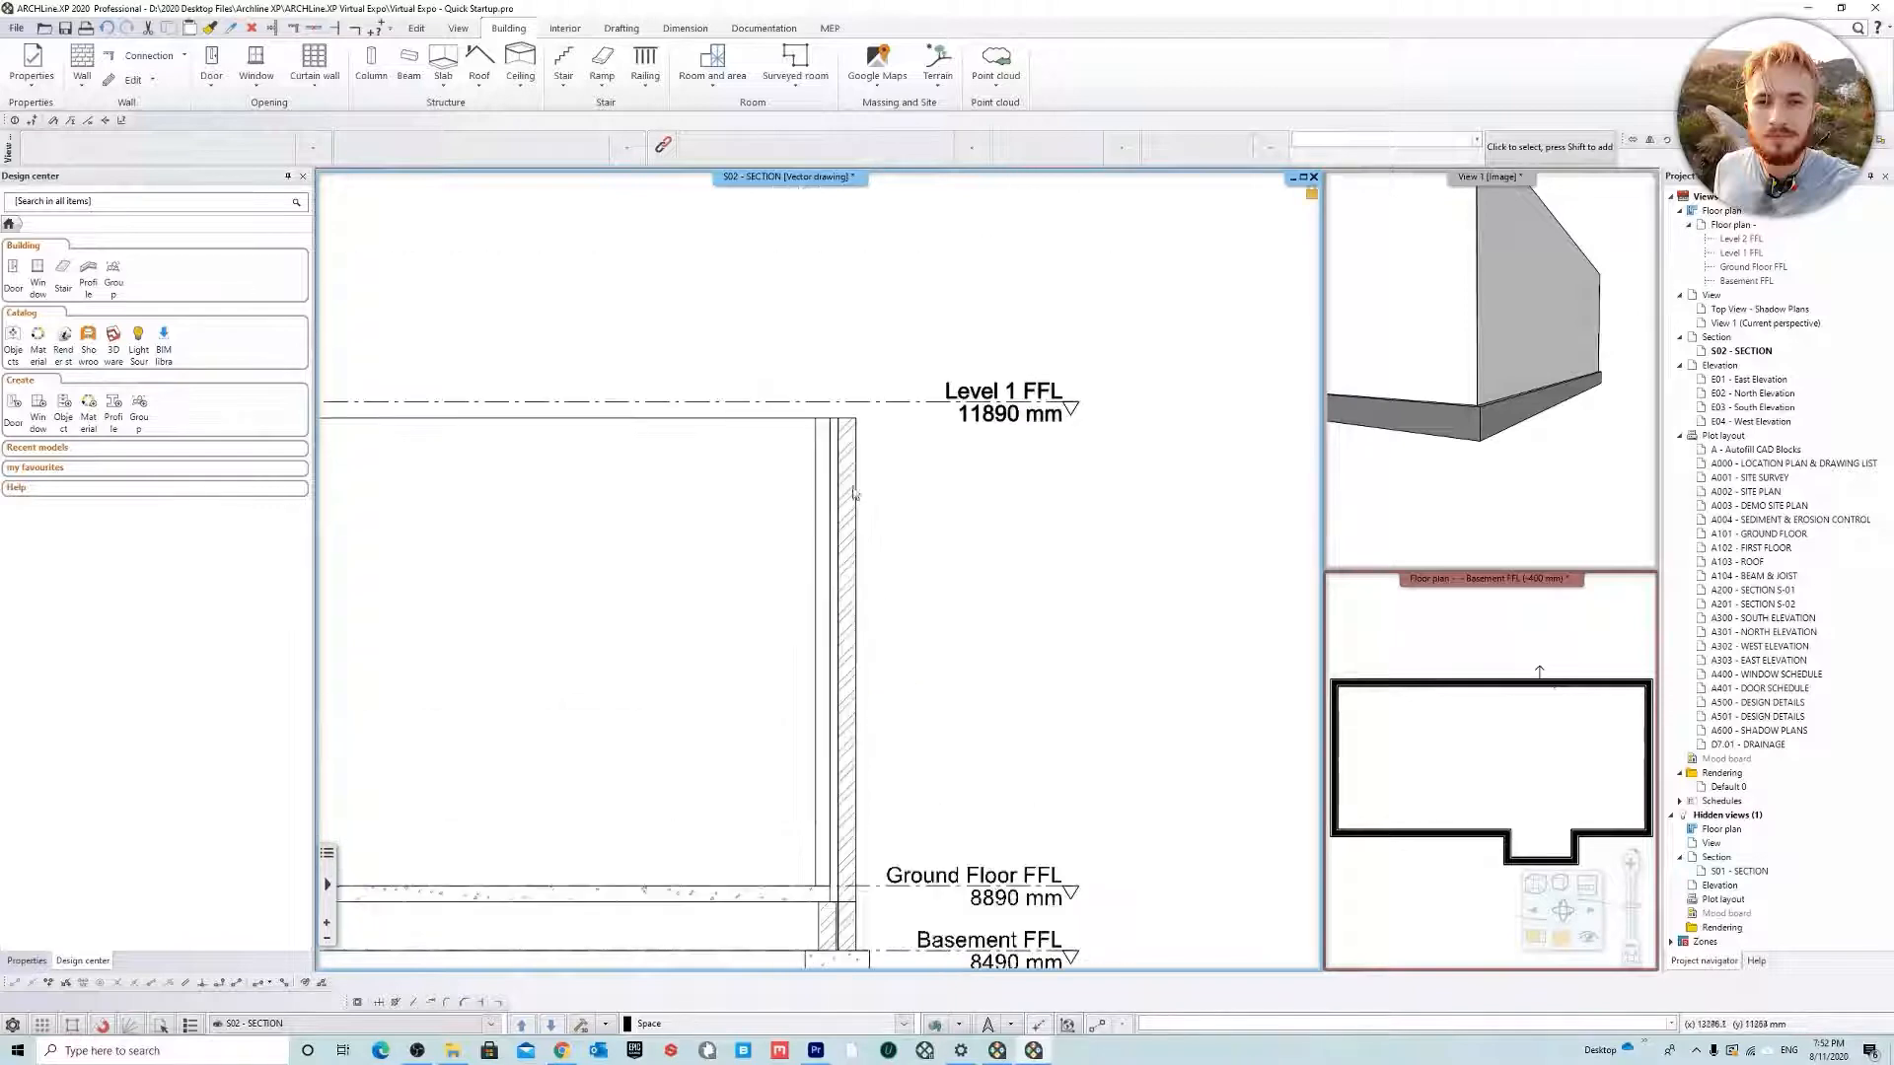
Bring the floor plan into the main window and switch it from Basement FFL to Ground Floor FFL
left_click(1459, 653)
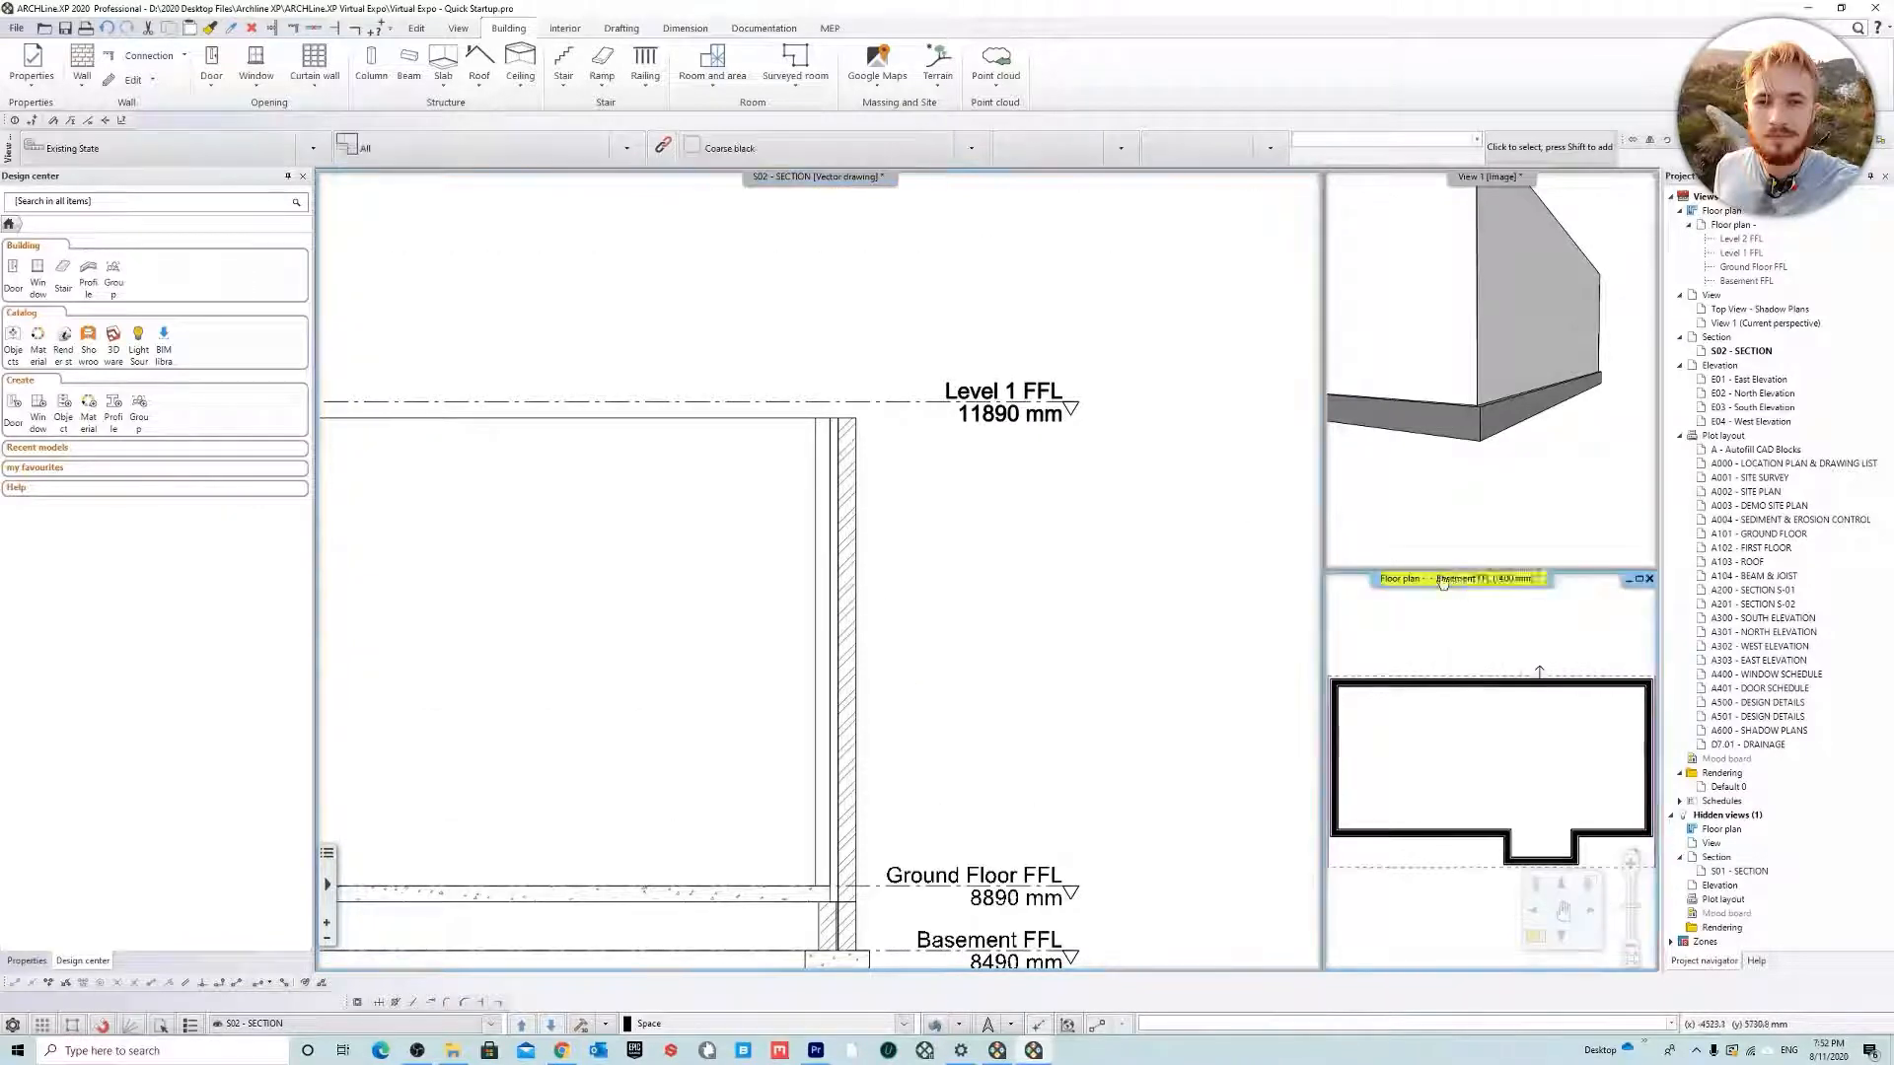
right_click(1431, 578)
left_click(1484, 583)
scroll(601, 401, "down", 3)
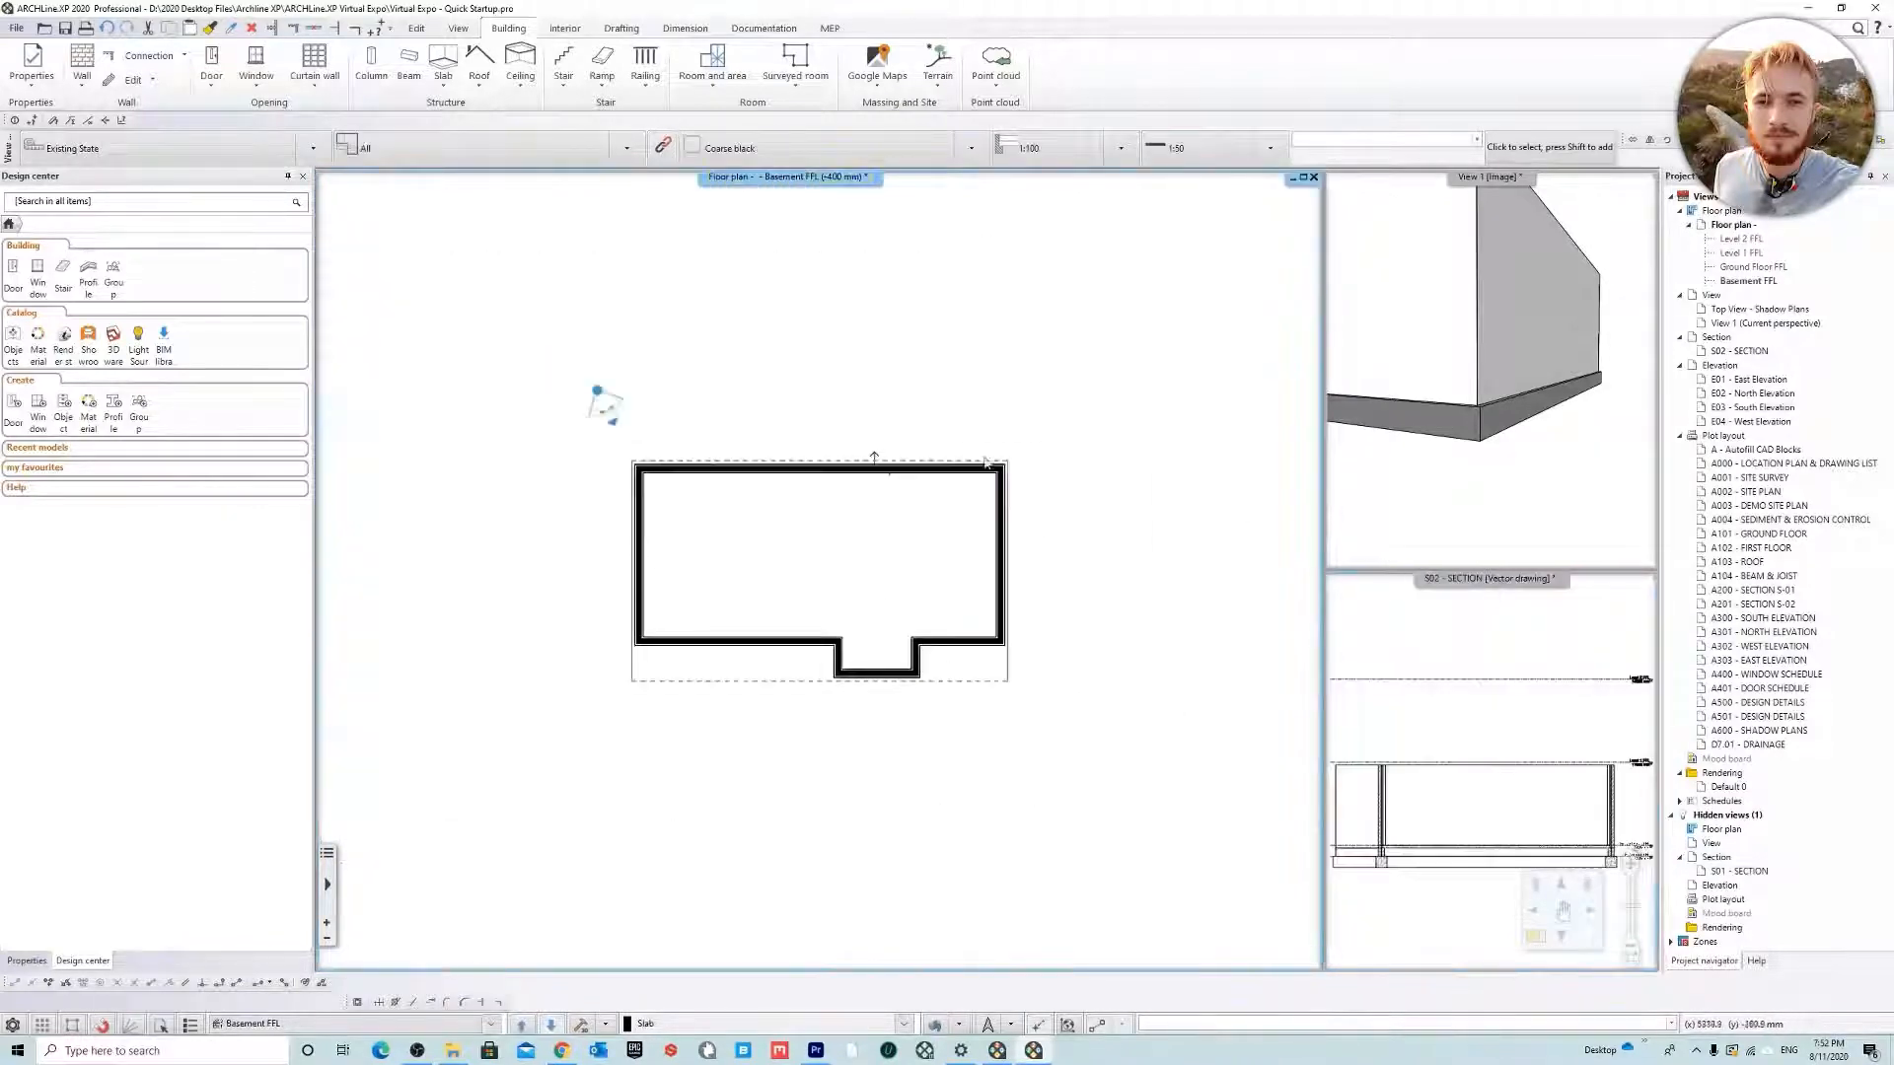
middle_click_drag(600, 401, 587, 427)
scroll(588, 427, "up", 2)
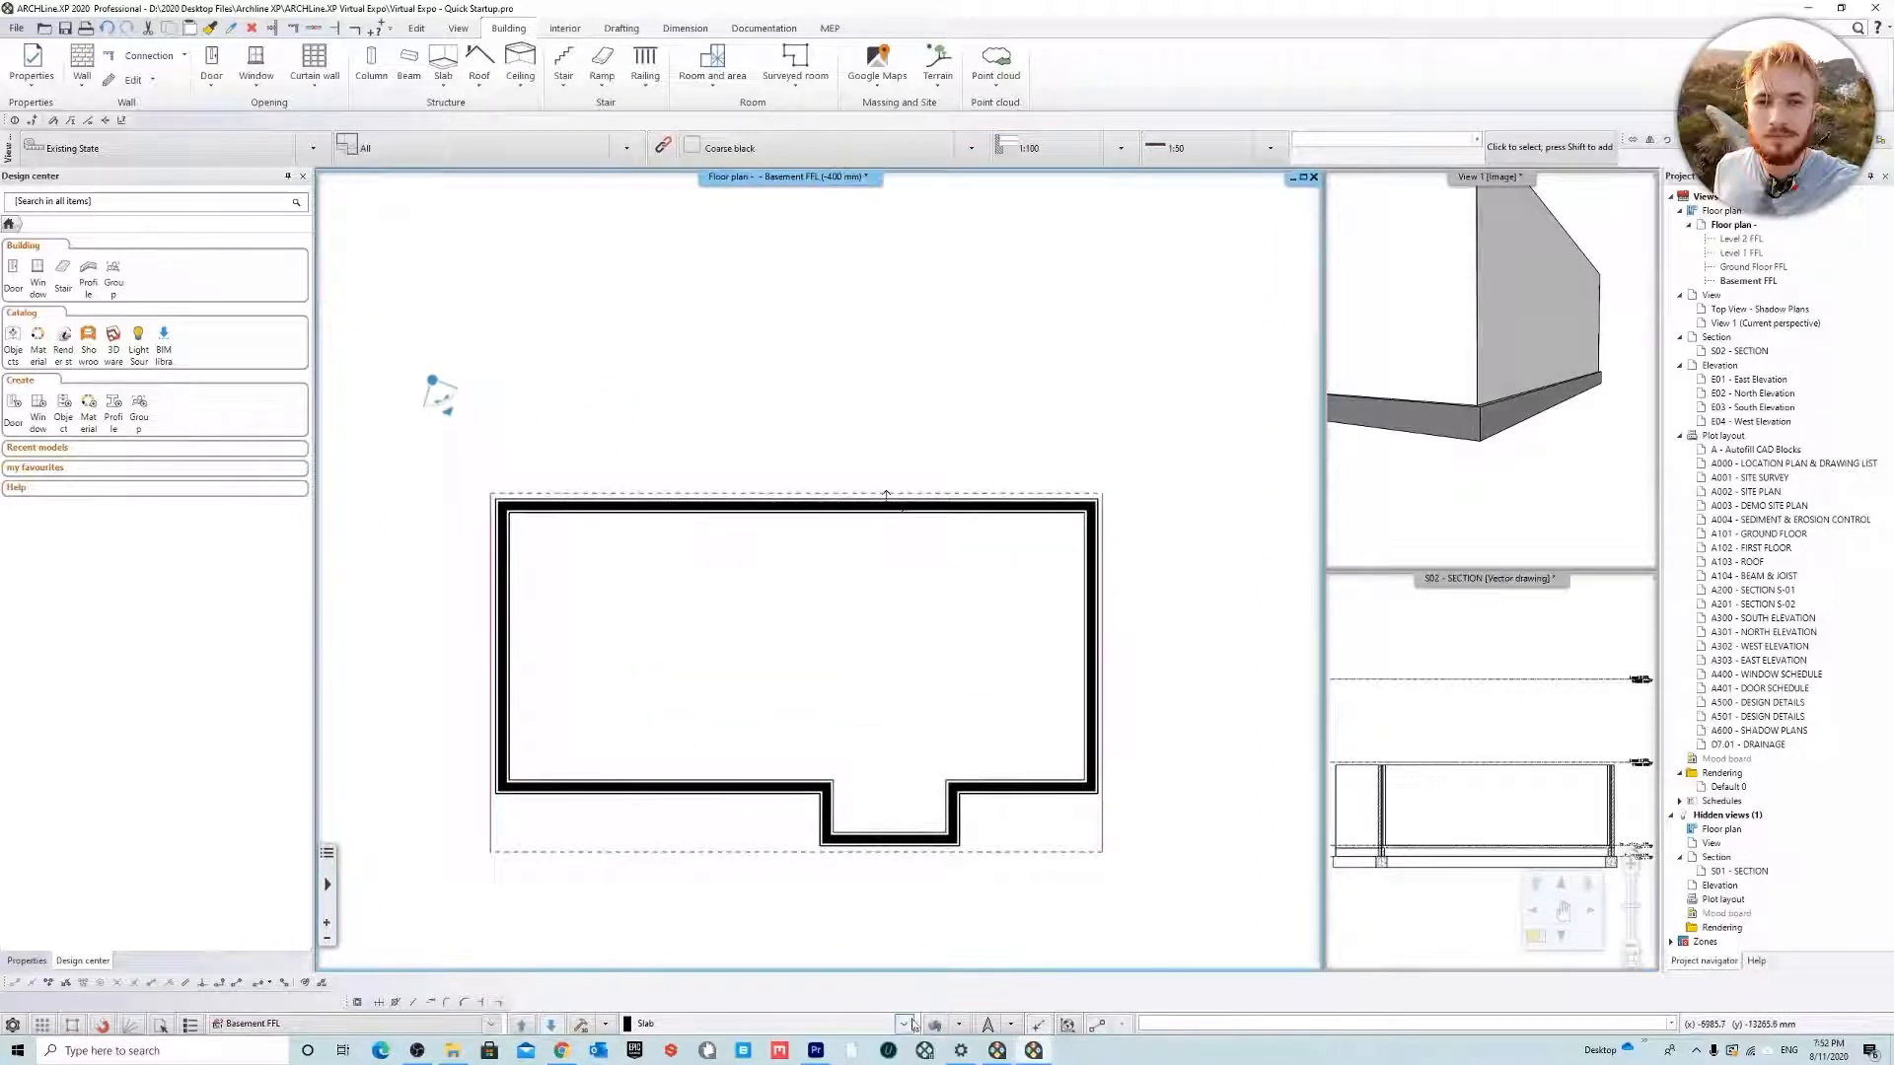
left_click(525, 1027)
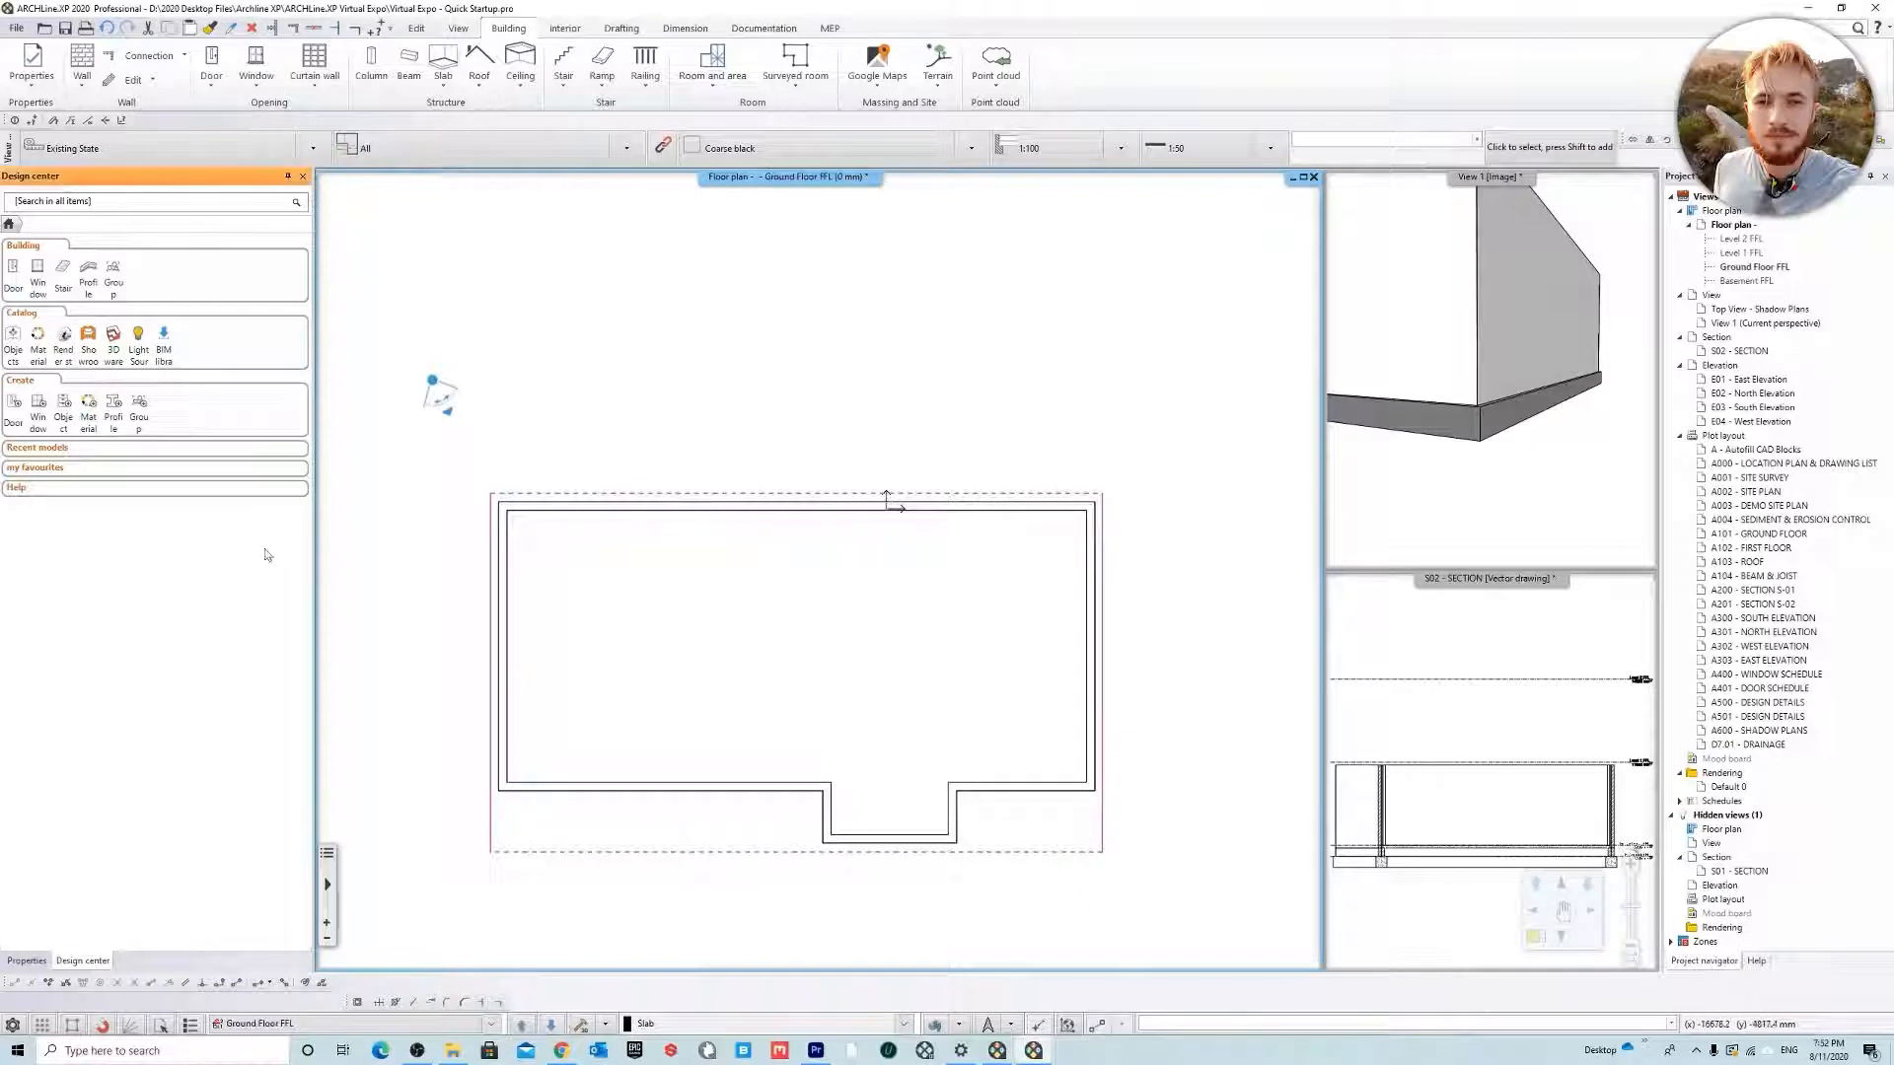
Set the Ground Floor FFL plan's wall fill pattern to Fine
left_click(26, 961)
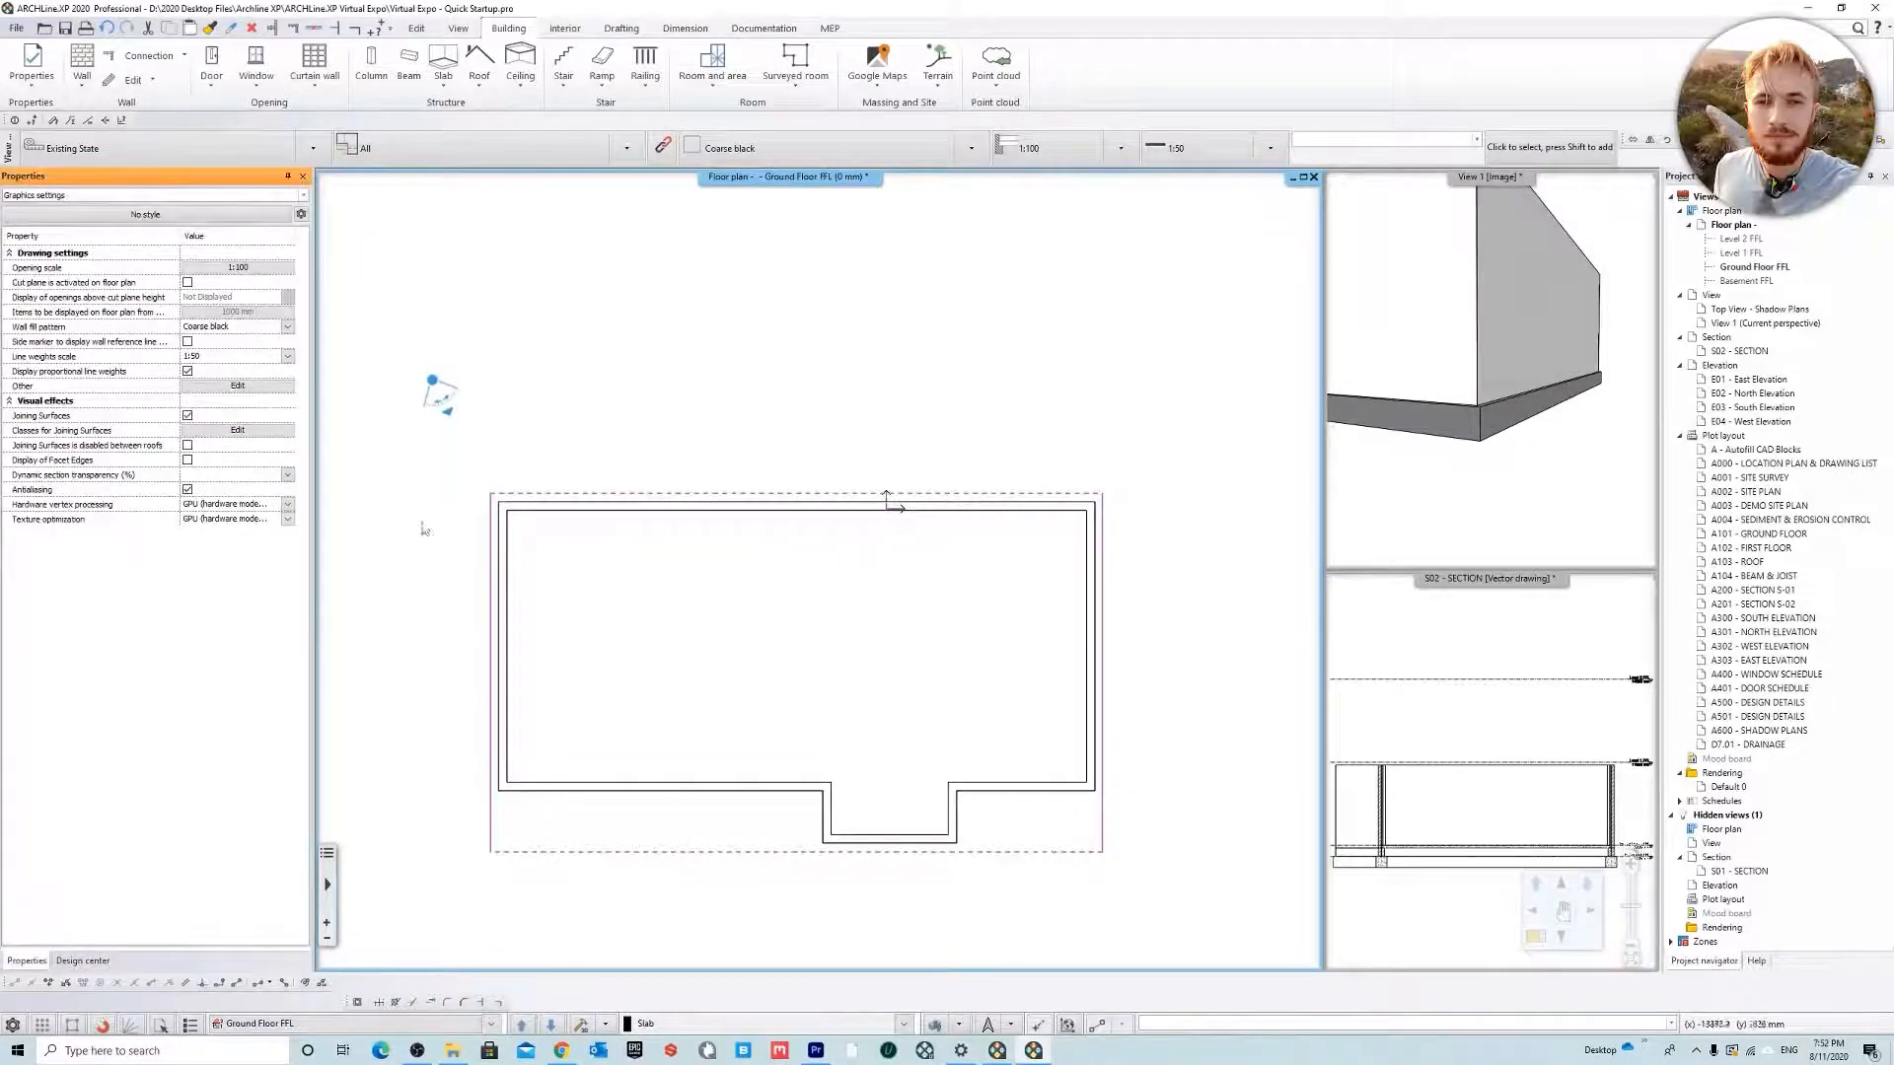
left_click(287, 327)
left_click(237, 384)
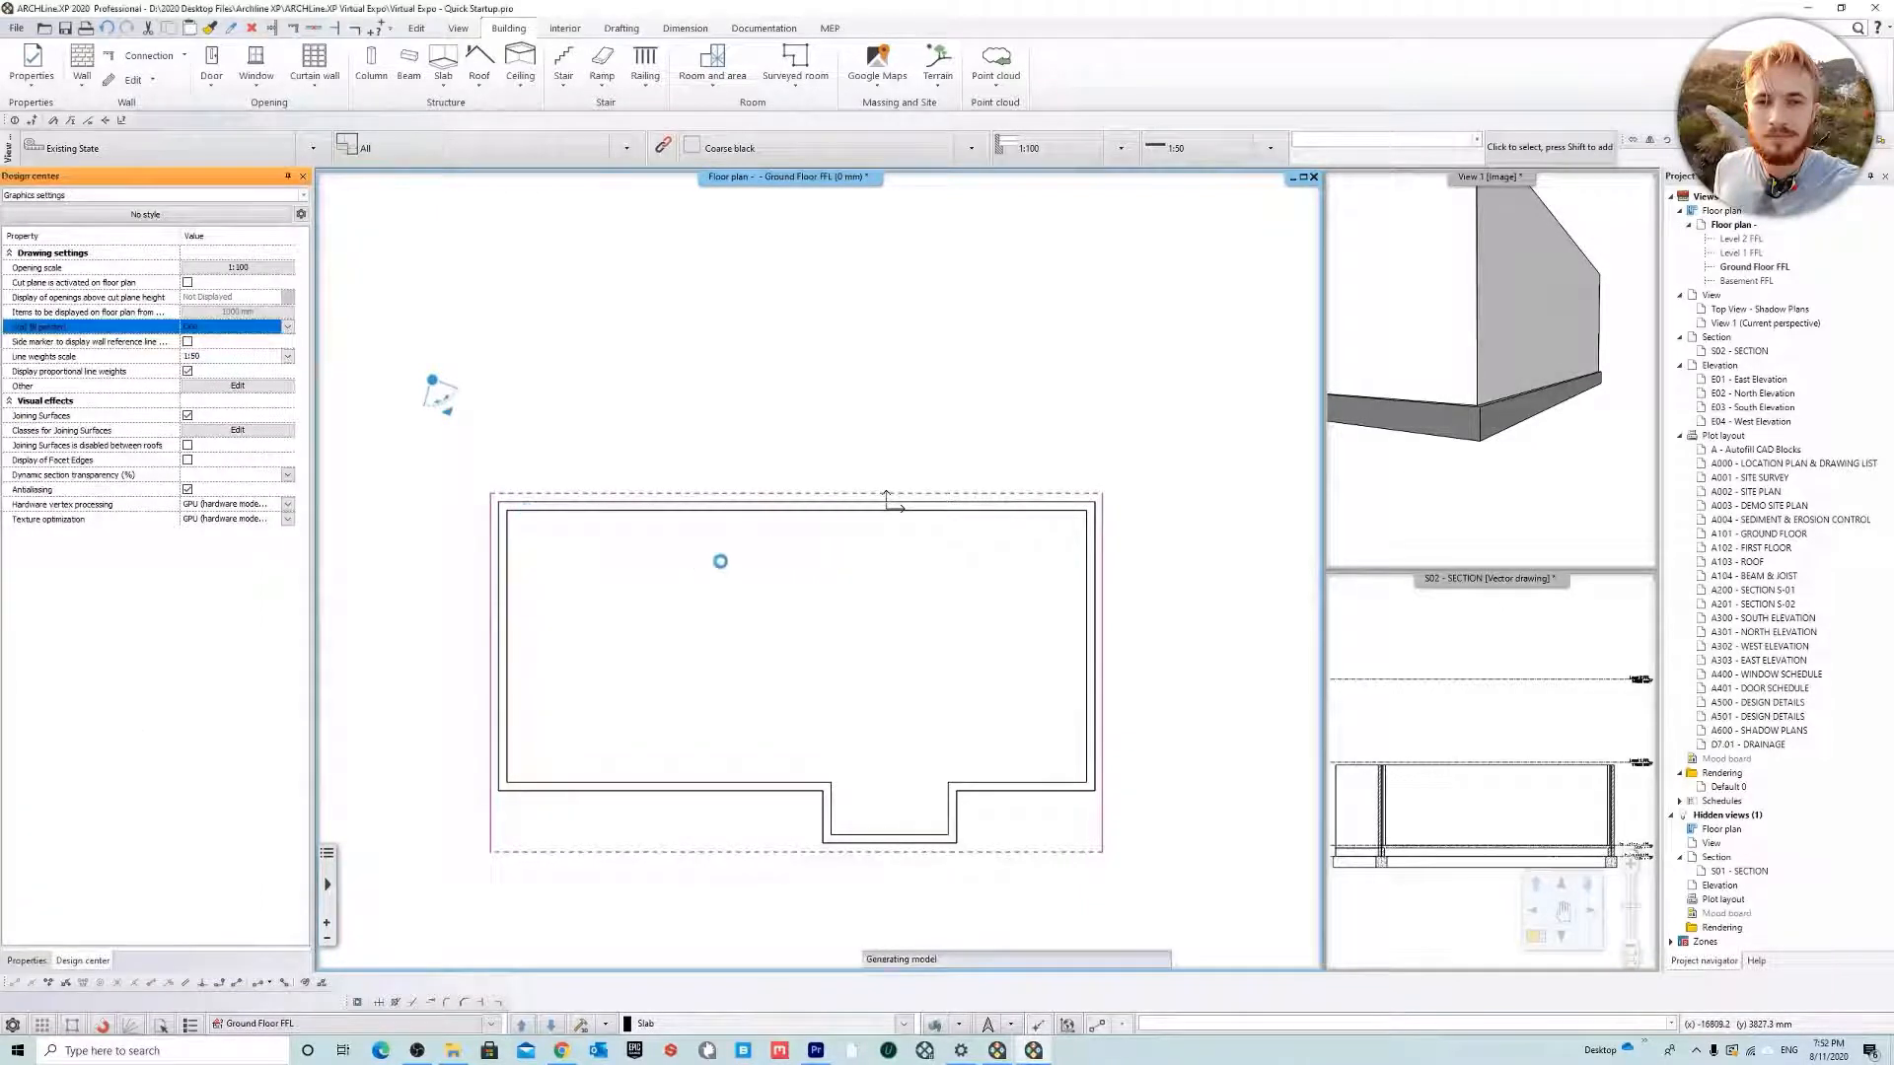
Turn on all listed layers in Layer walk to show the survey and existing building drawing on the plan
left_click(932, 1023)
left_click_drag(403, 436, 418, 689)
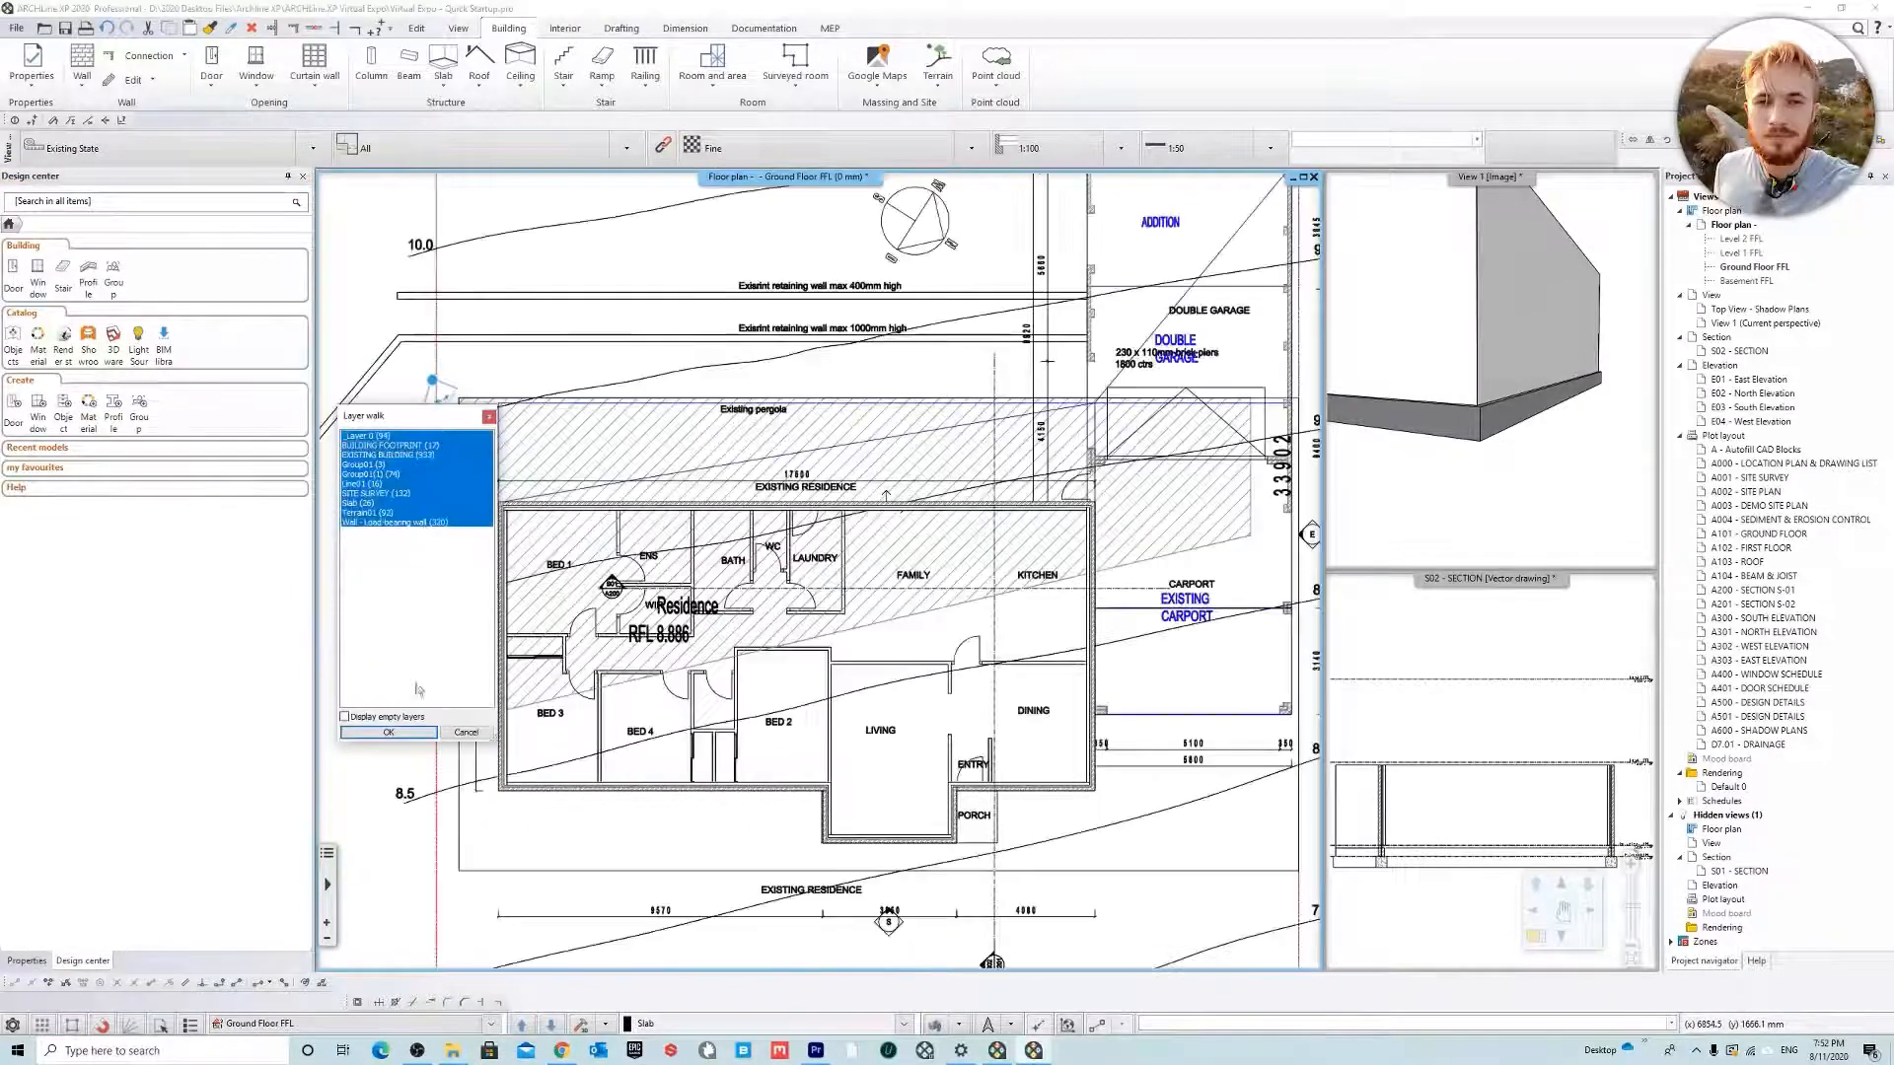
left_click(419, 734)
middle_click_drag(990, 560, 901, 575)
scroll(836, 579, "down", 1)
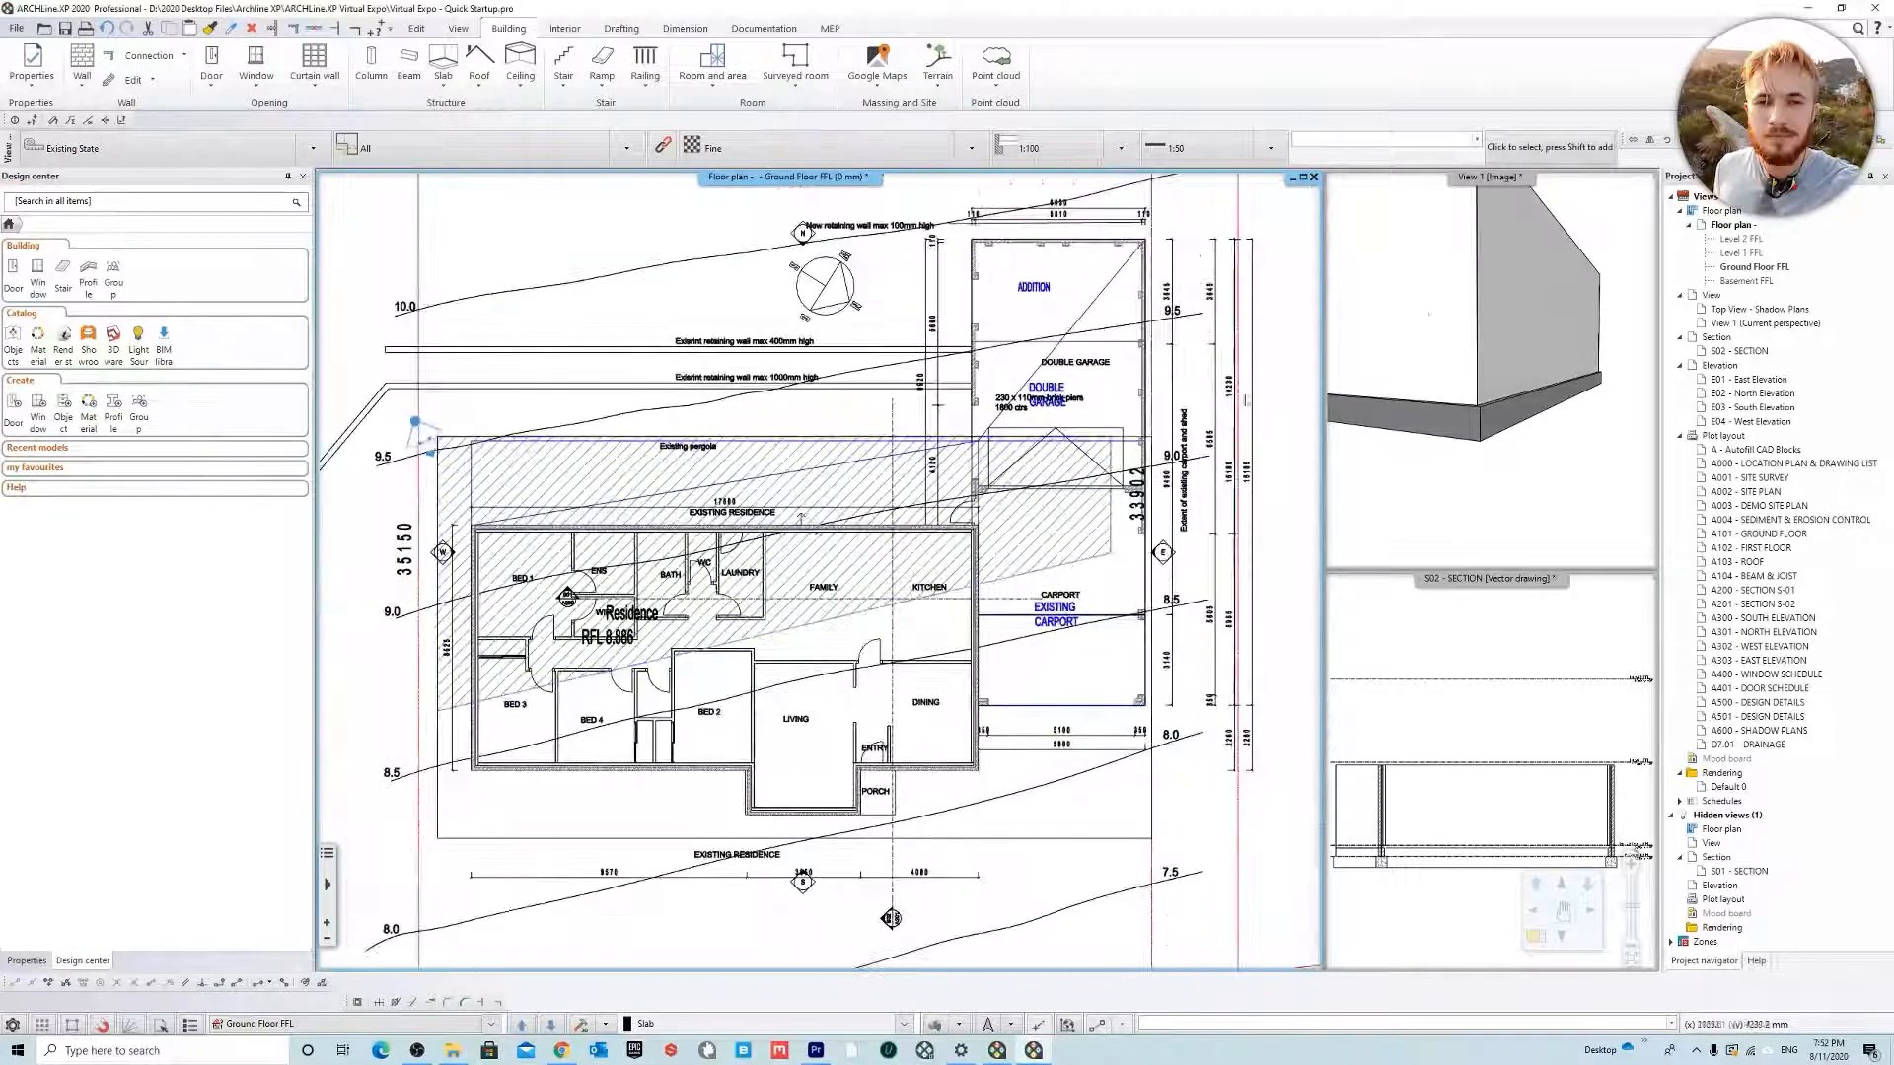
Bring the View 1 3D view into the main window and regenerate the model
right_click(1575, 195)
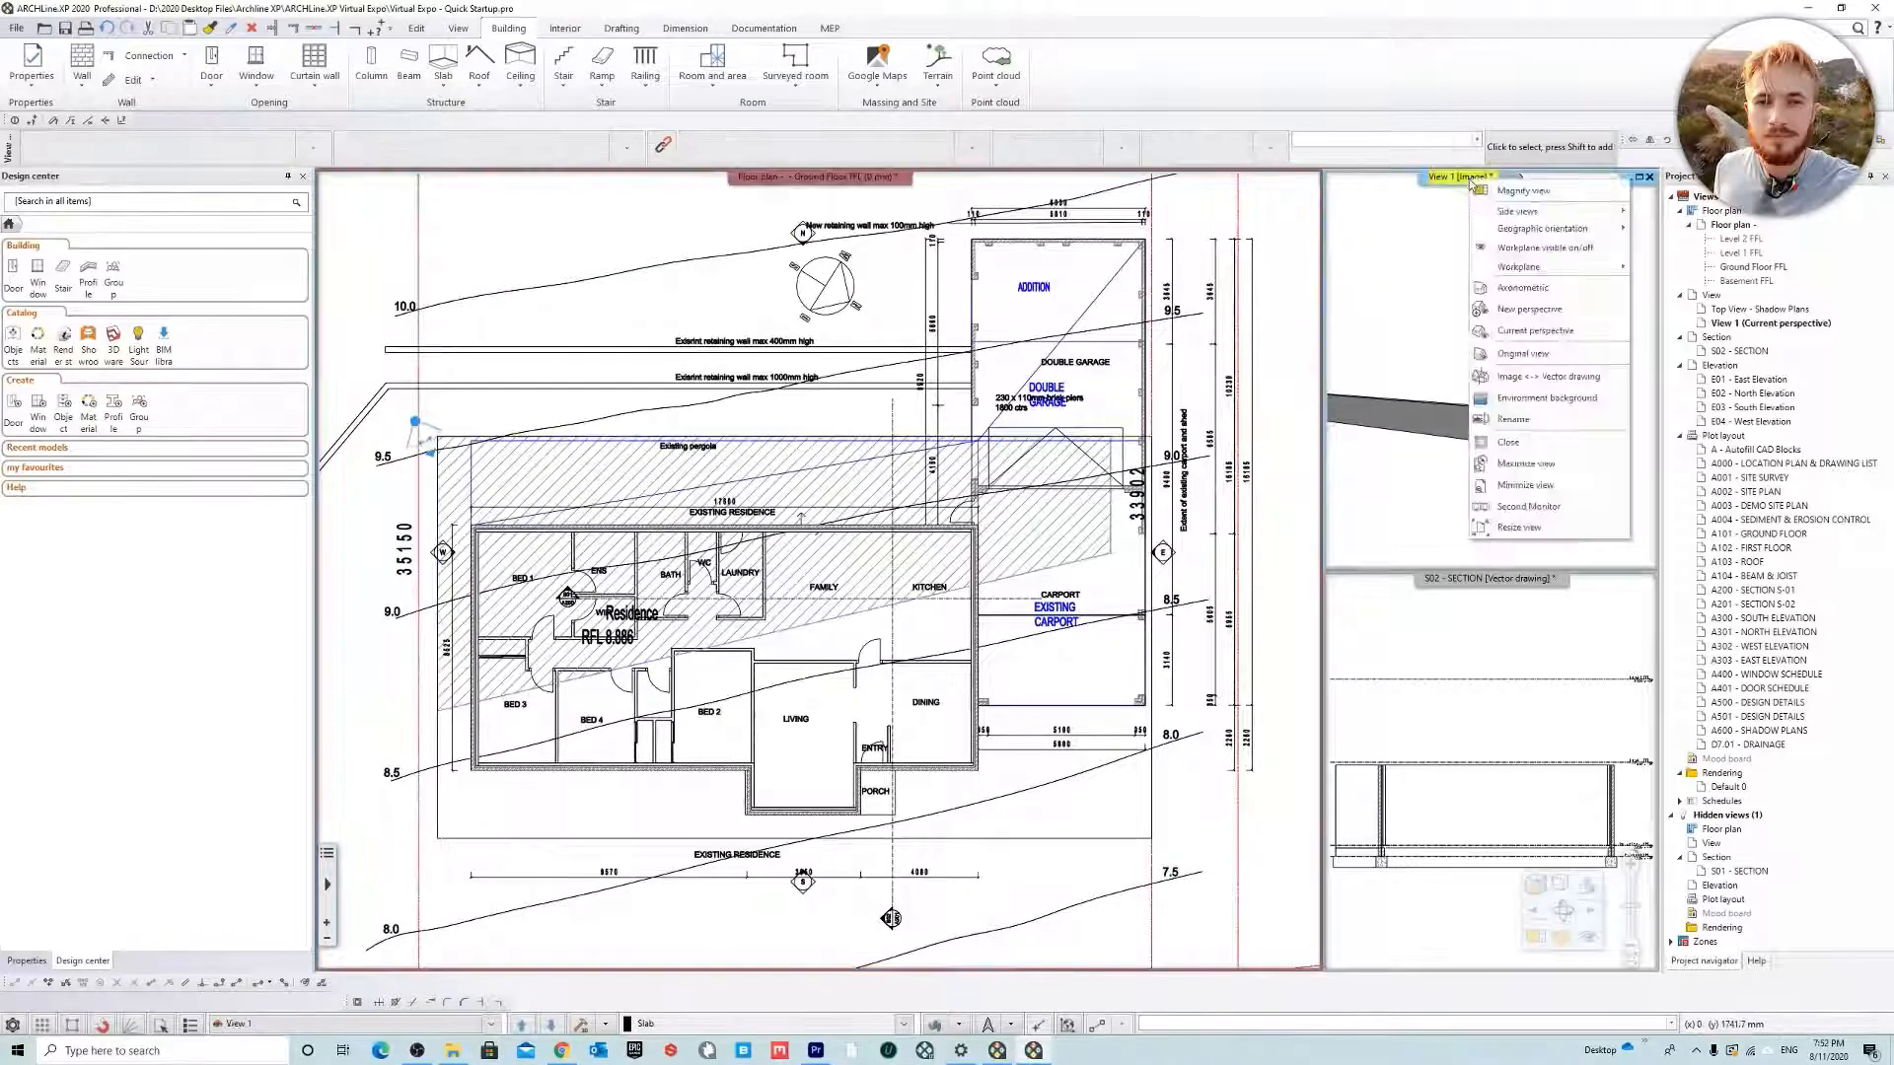
left_click(1516, 201)
middle_click_drag(930, 508, 989, 625)
scroll(989, 626, "down", 2)
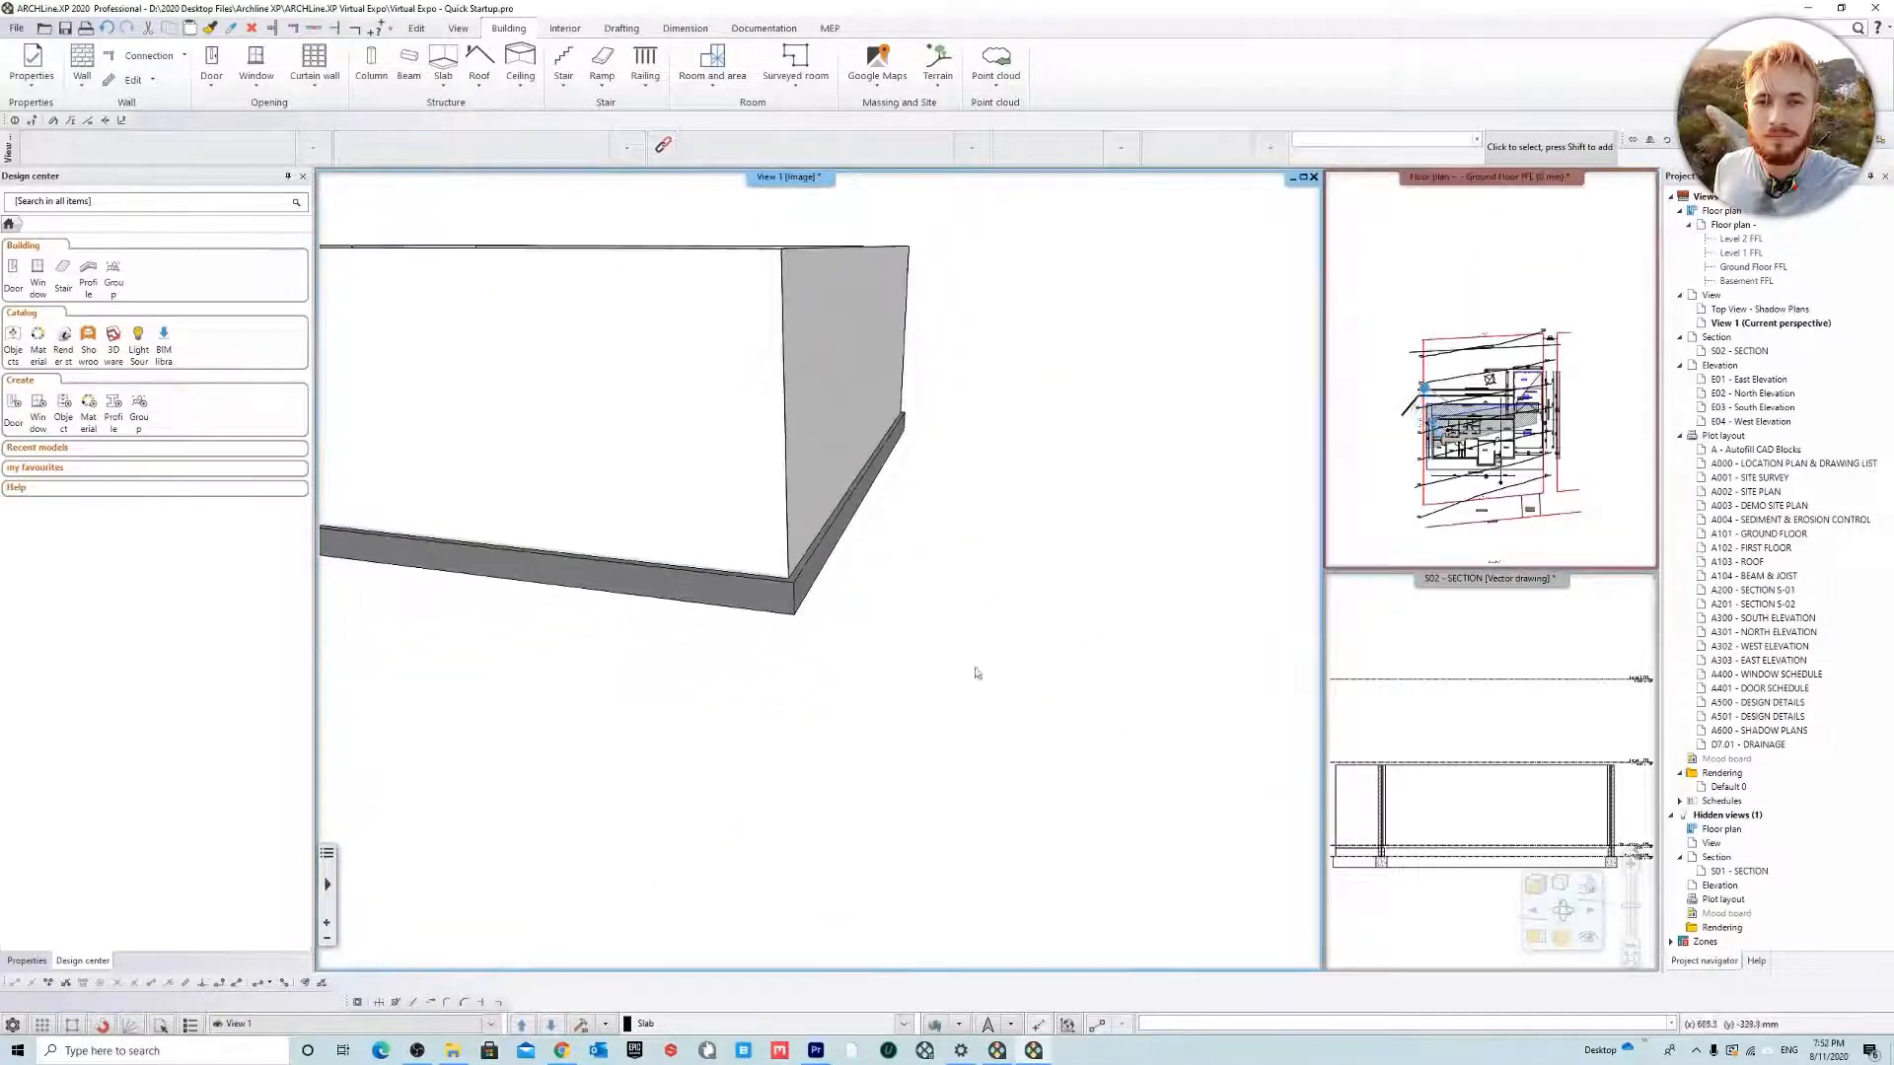
mouse_move(1040, 755)
middle_mouse_down()
mouse_move(984, 639)
mouse_move(816, 642)
mouse_move(871, 549)
mouse_move(1006, 643)
middle_mouse_up()
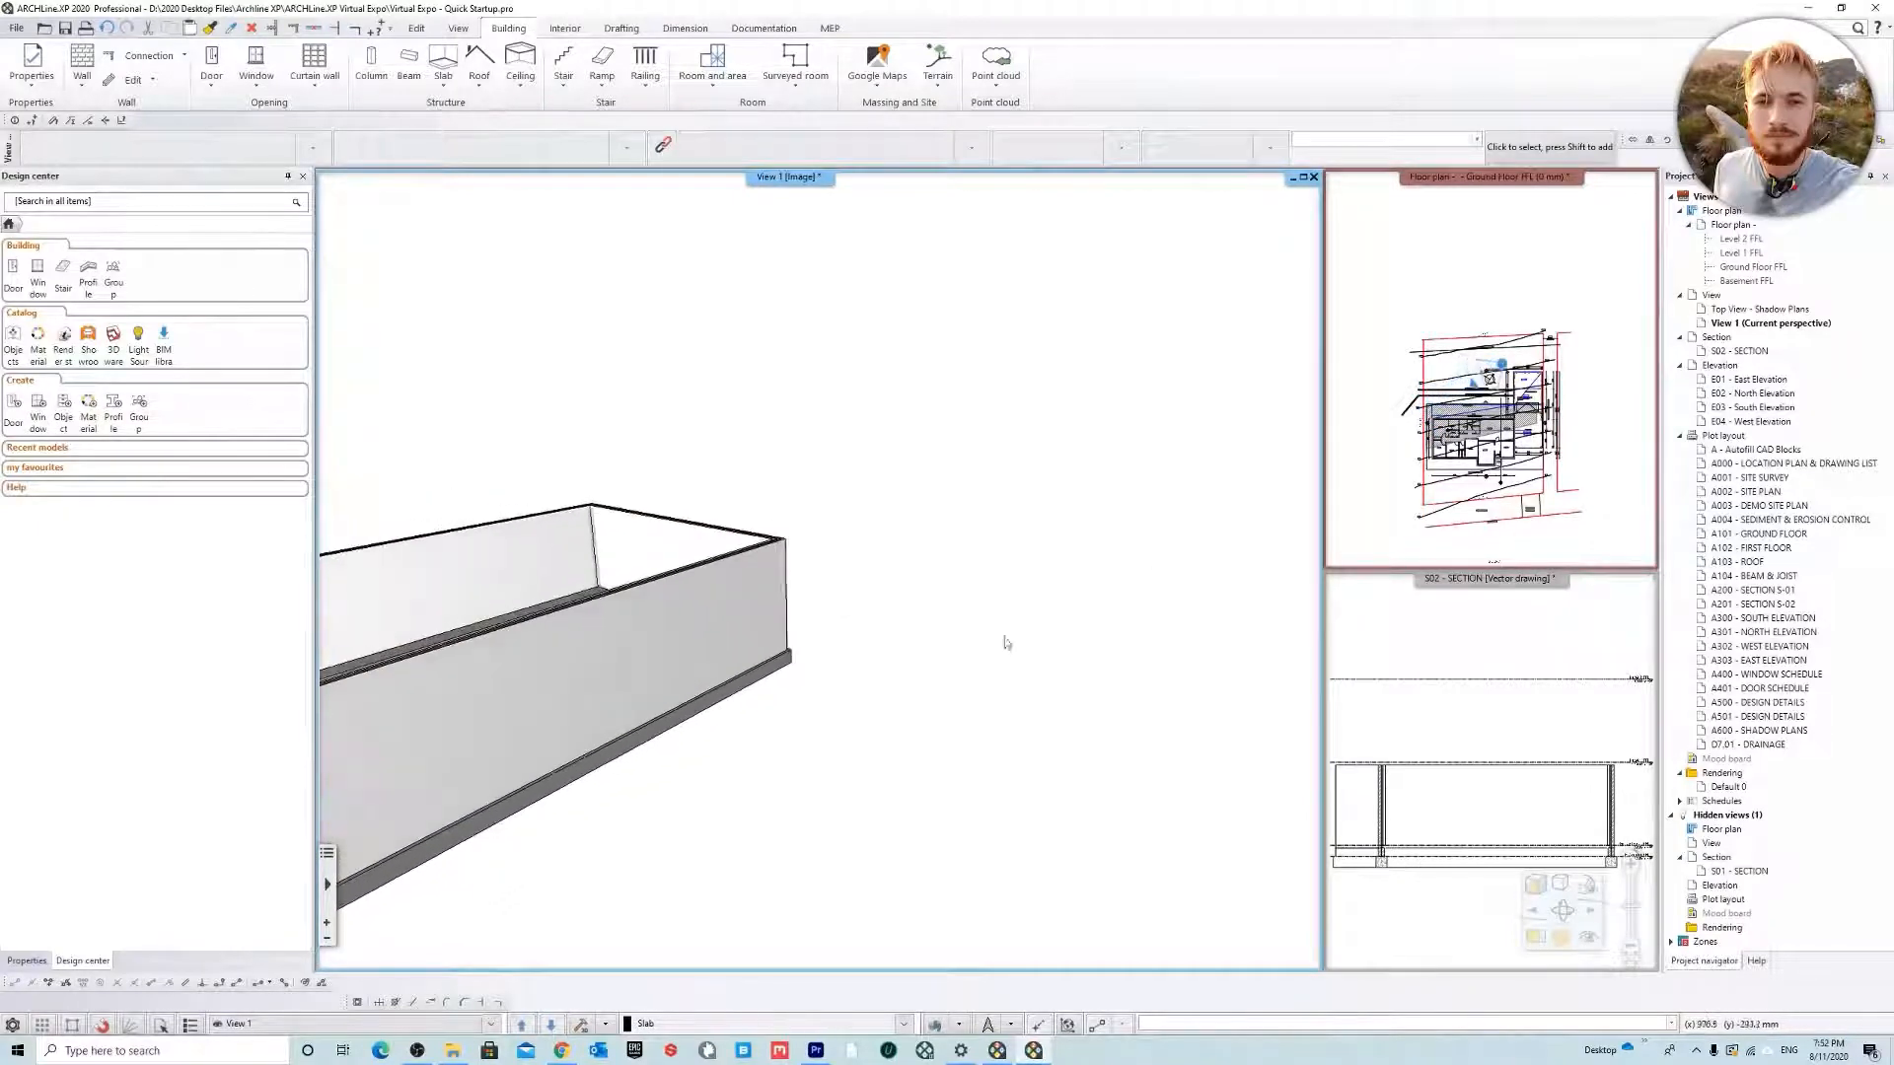
left_click(581, 1029)
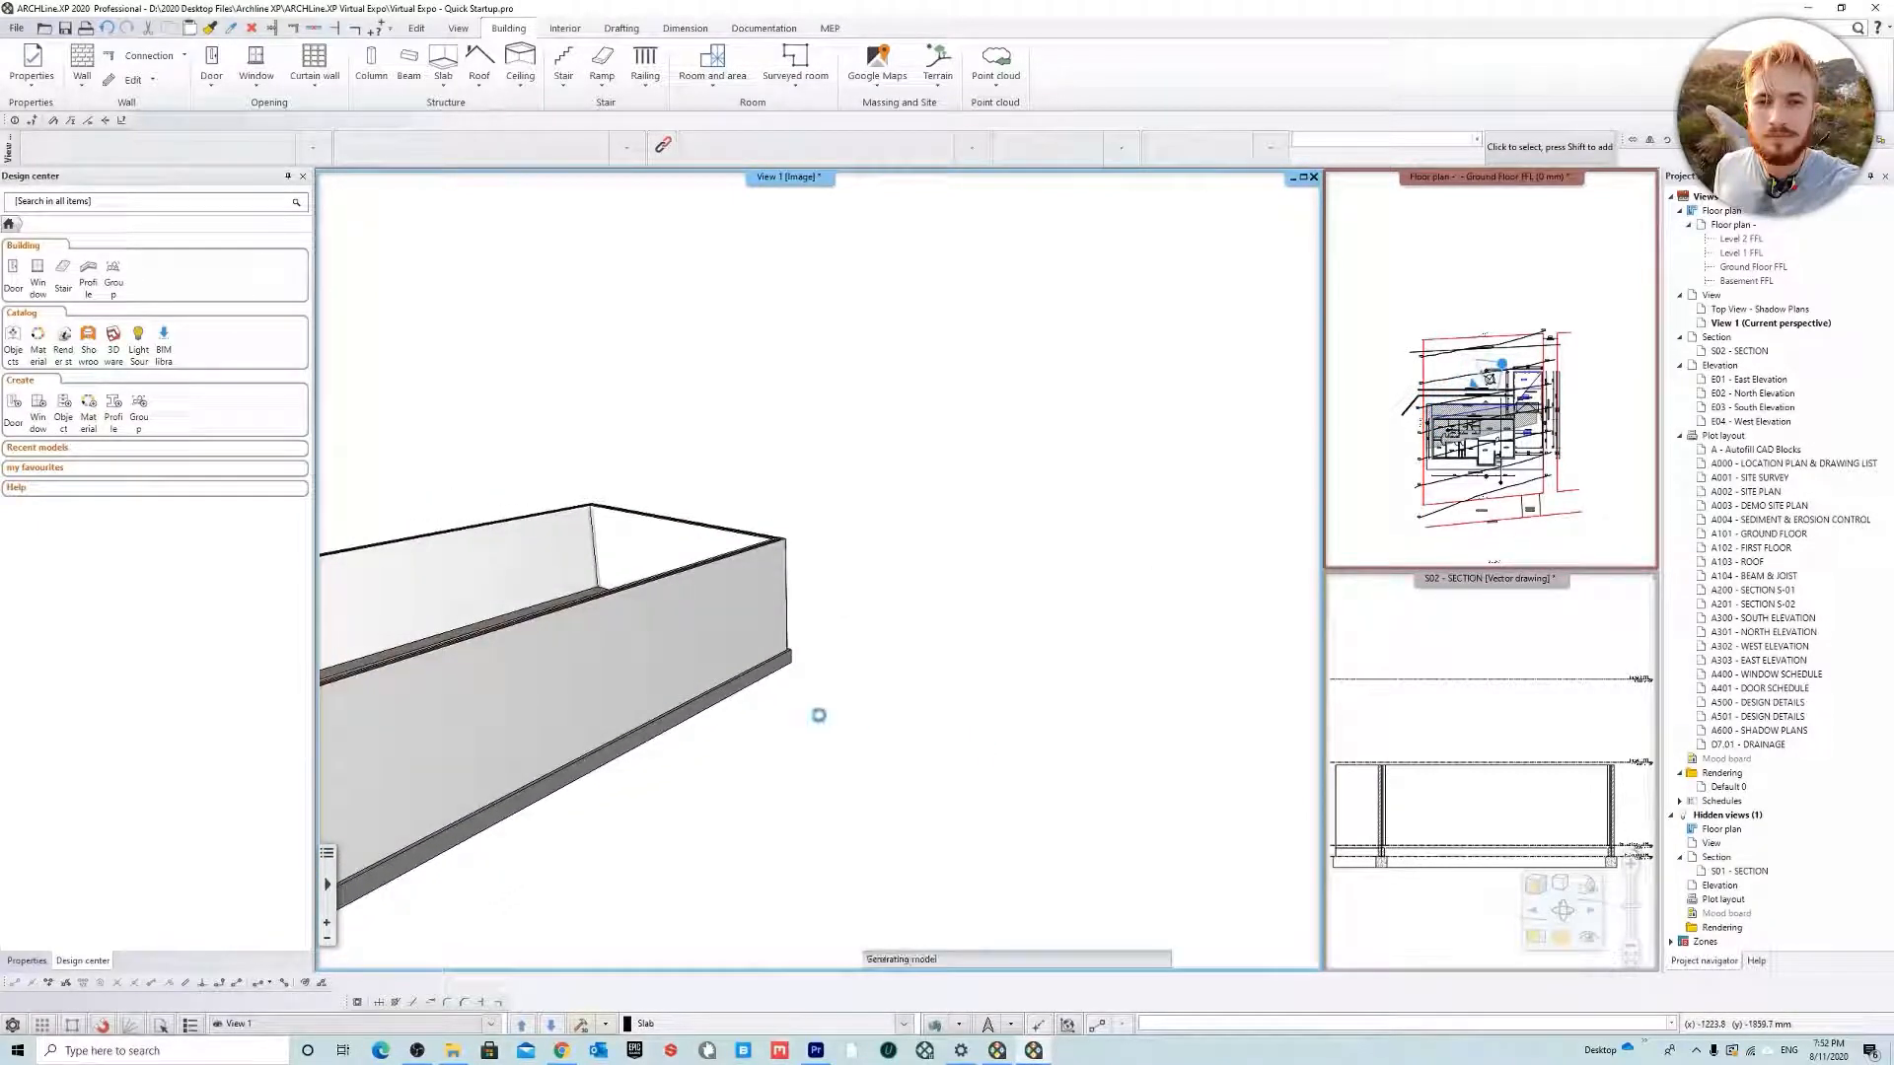
Examine the building's base walls and the surrounding terrain from several sides in the 3D view
middle_click_drag(949, 618, 488, 613)
left_click(488, 613)
scroll(488, 614, "up", 5)
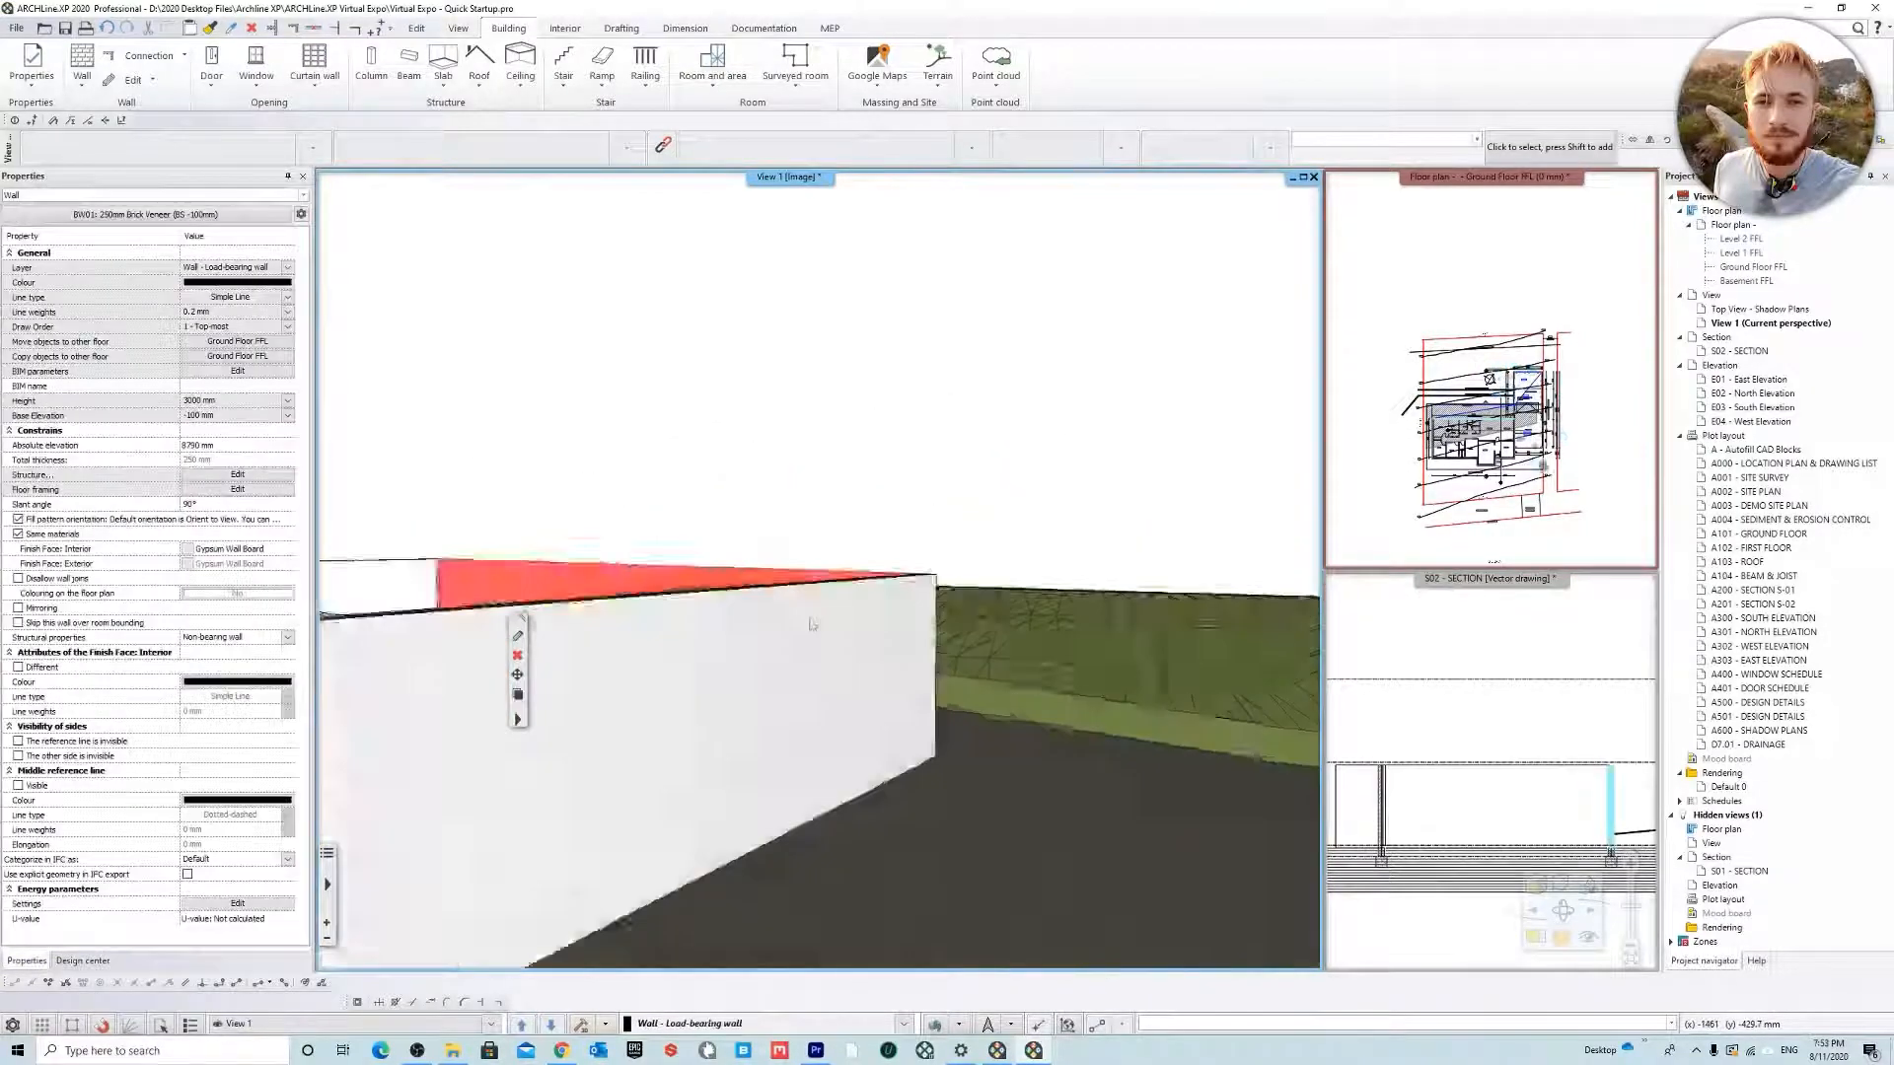
middle_click_drag(680, 760, 804, 506)
left_click(819, 802)
key("Escape")
scroll(926, 564, "down", 5)
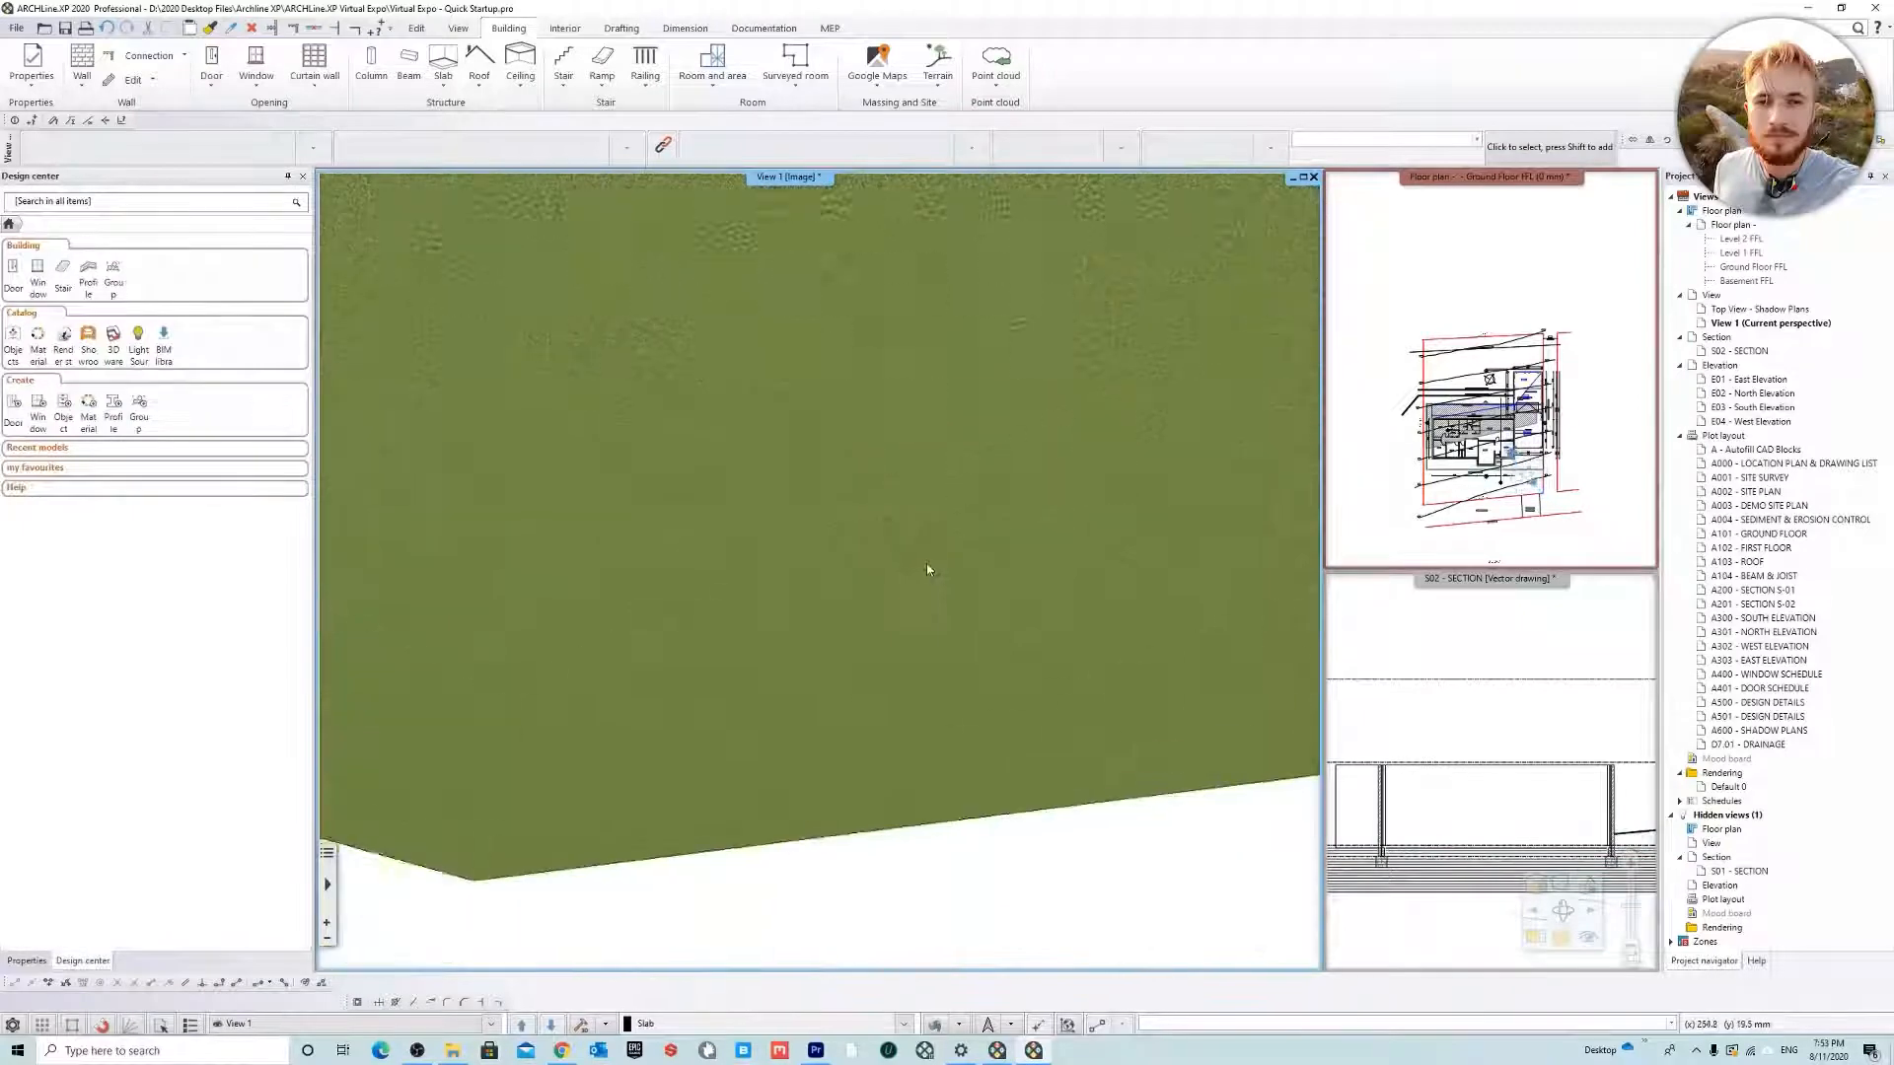
middle_click_drag(926, 564, 778, 614)
middle_click_drag(992, 553, 1145, 533)
middle_click_drag(937, 588, 886, 580)
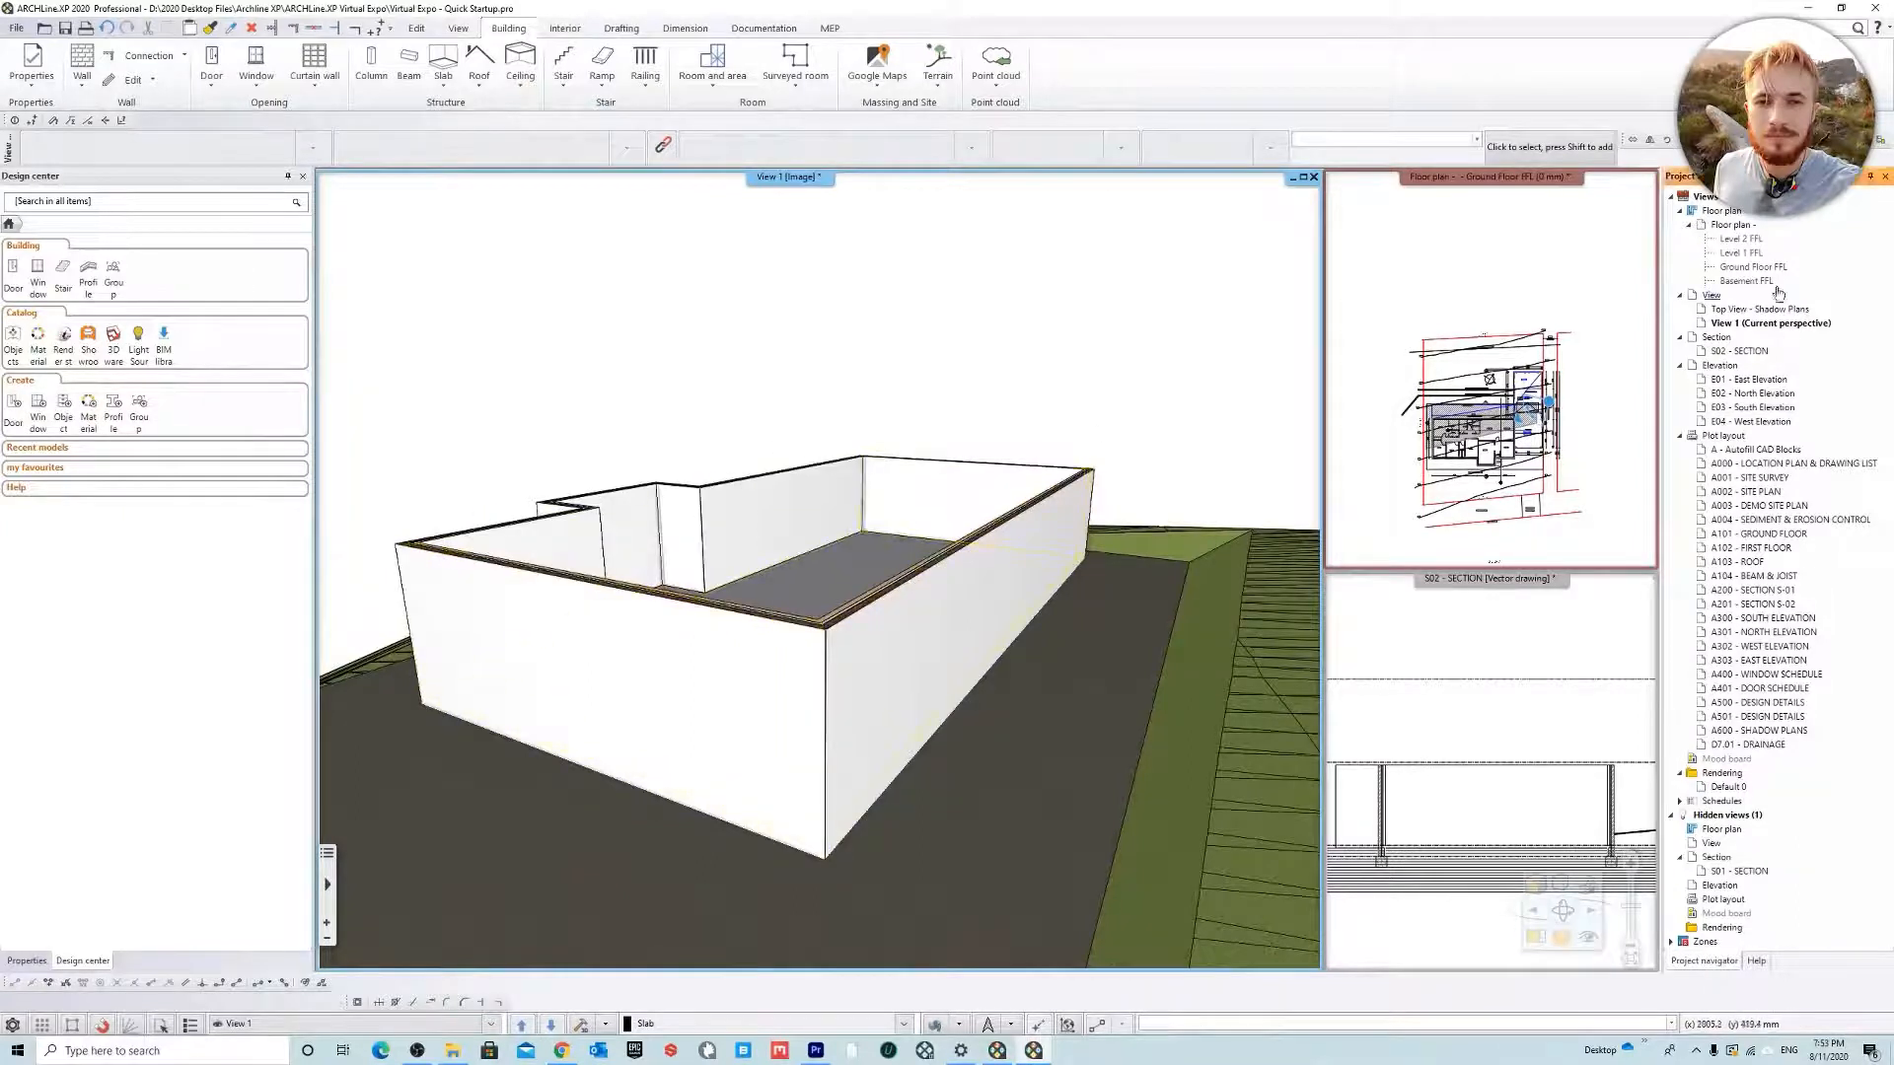
Set the Ground Floor FFL height to 2700 mm in the floor plan's level settings
right_click(1741, 227)
left_click(1638, 323)
left_click_drag(757, 367, 973, 661)
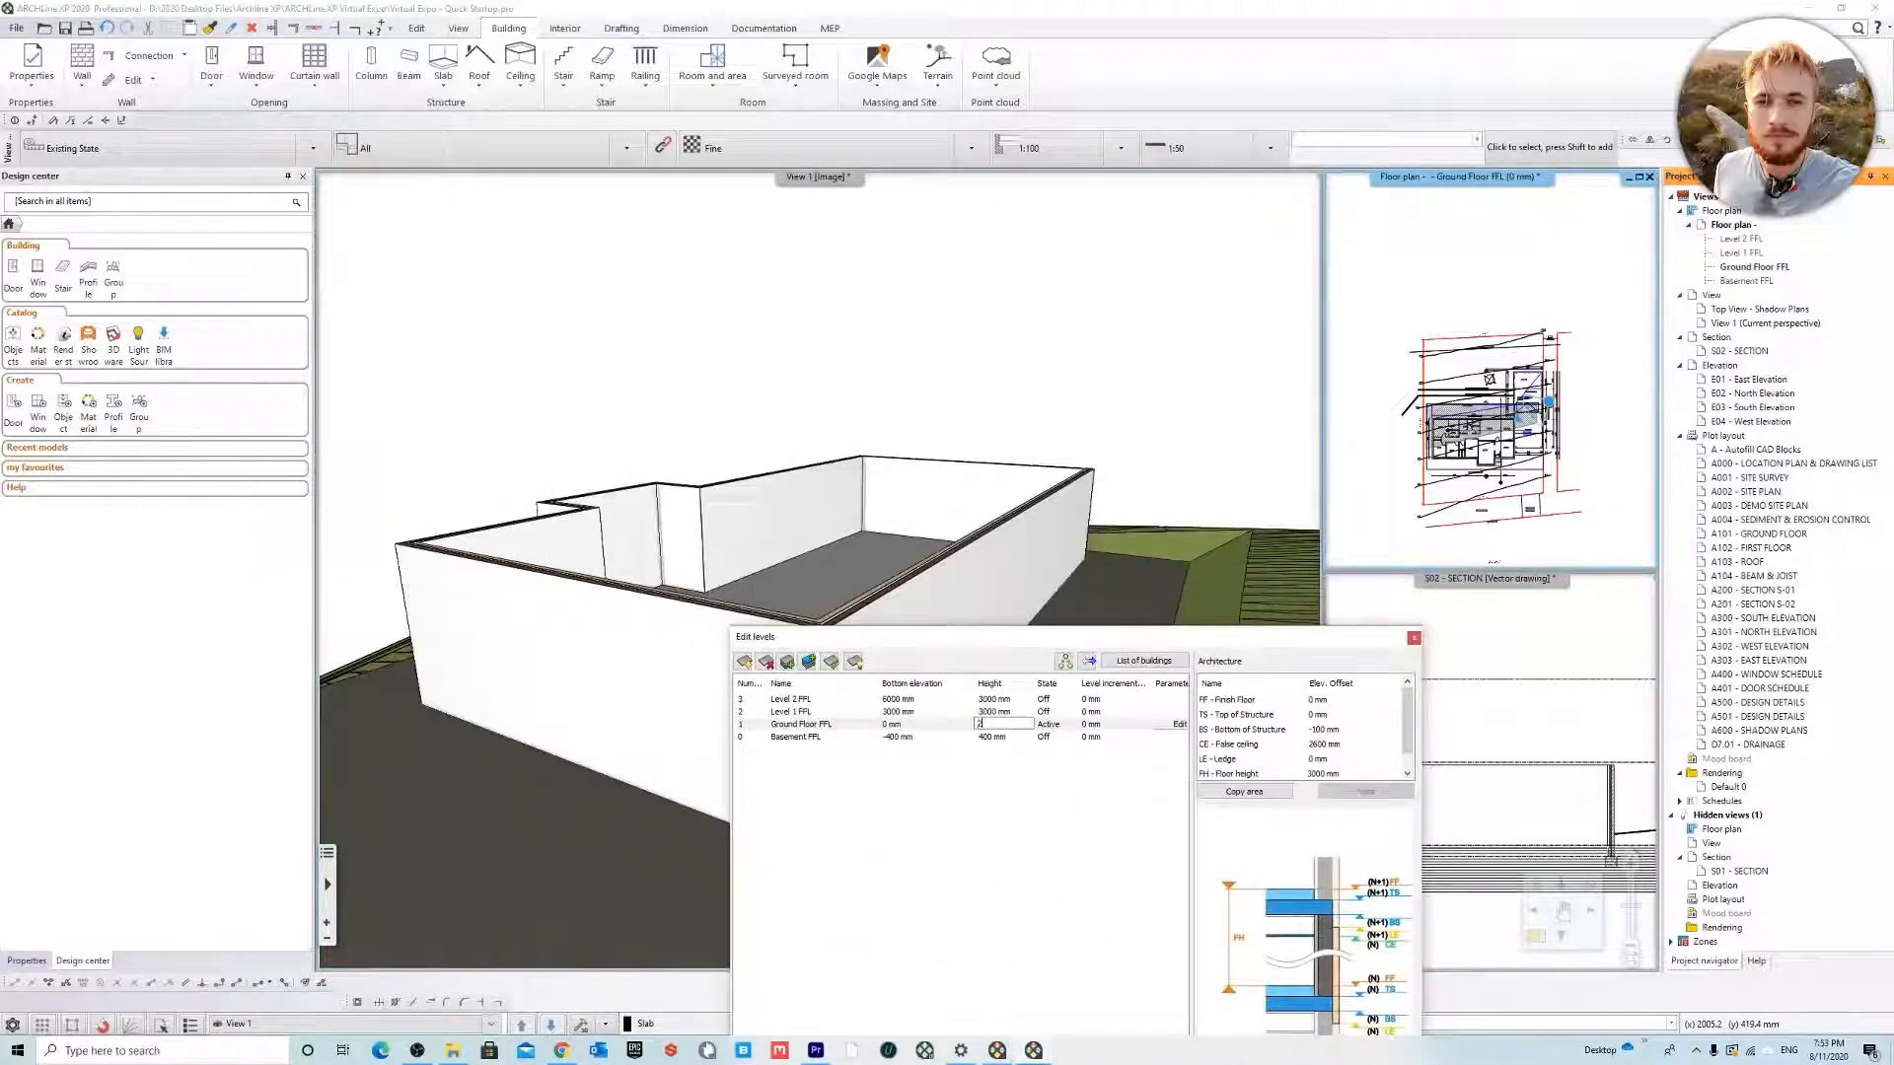
left_click_drag(1136, 643, 1090, 347)
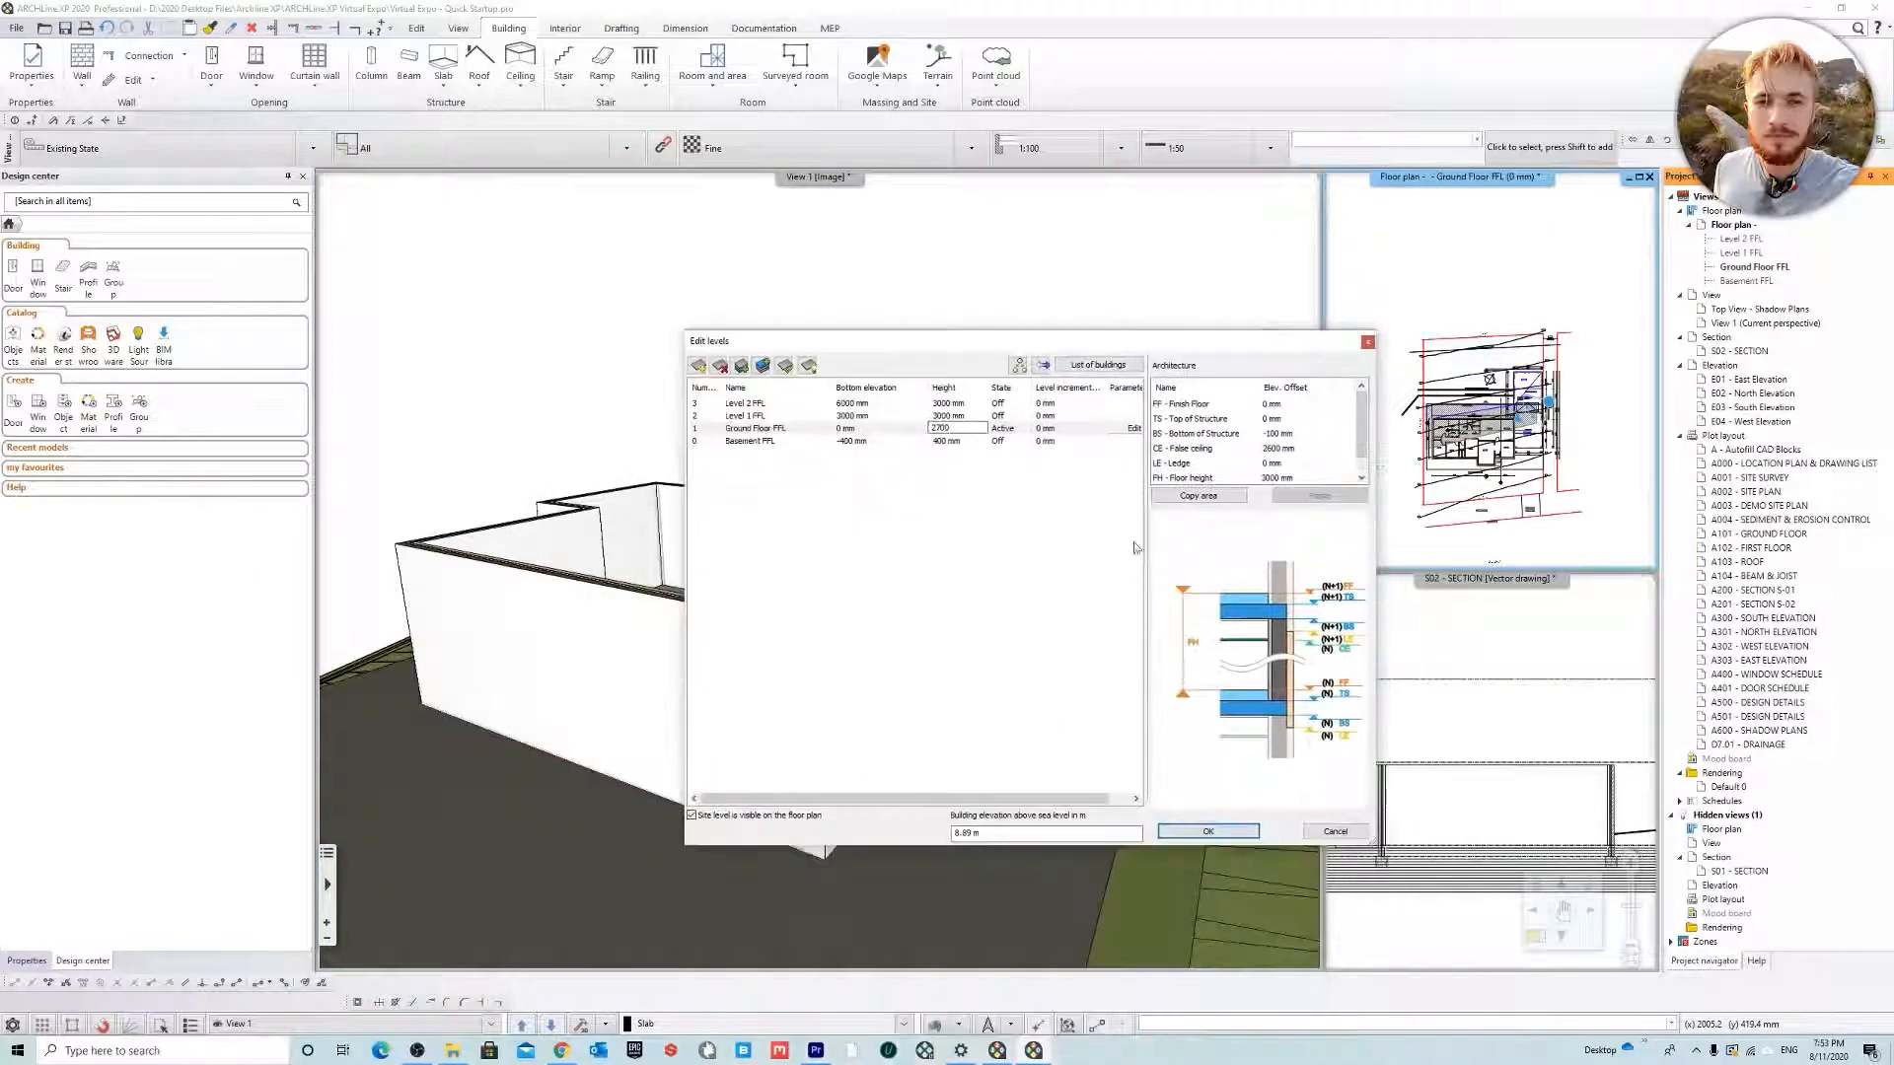
left_click(1209, 834)
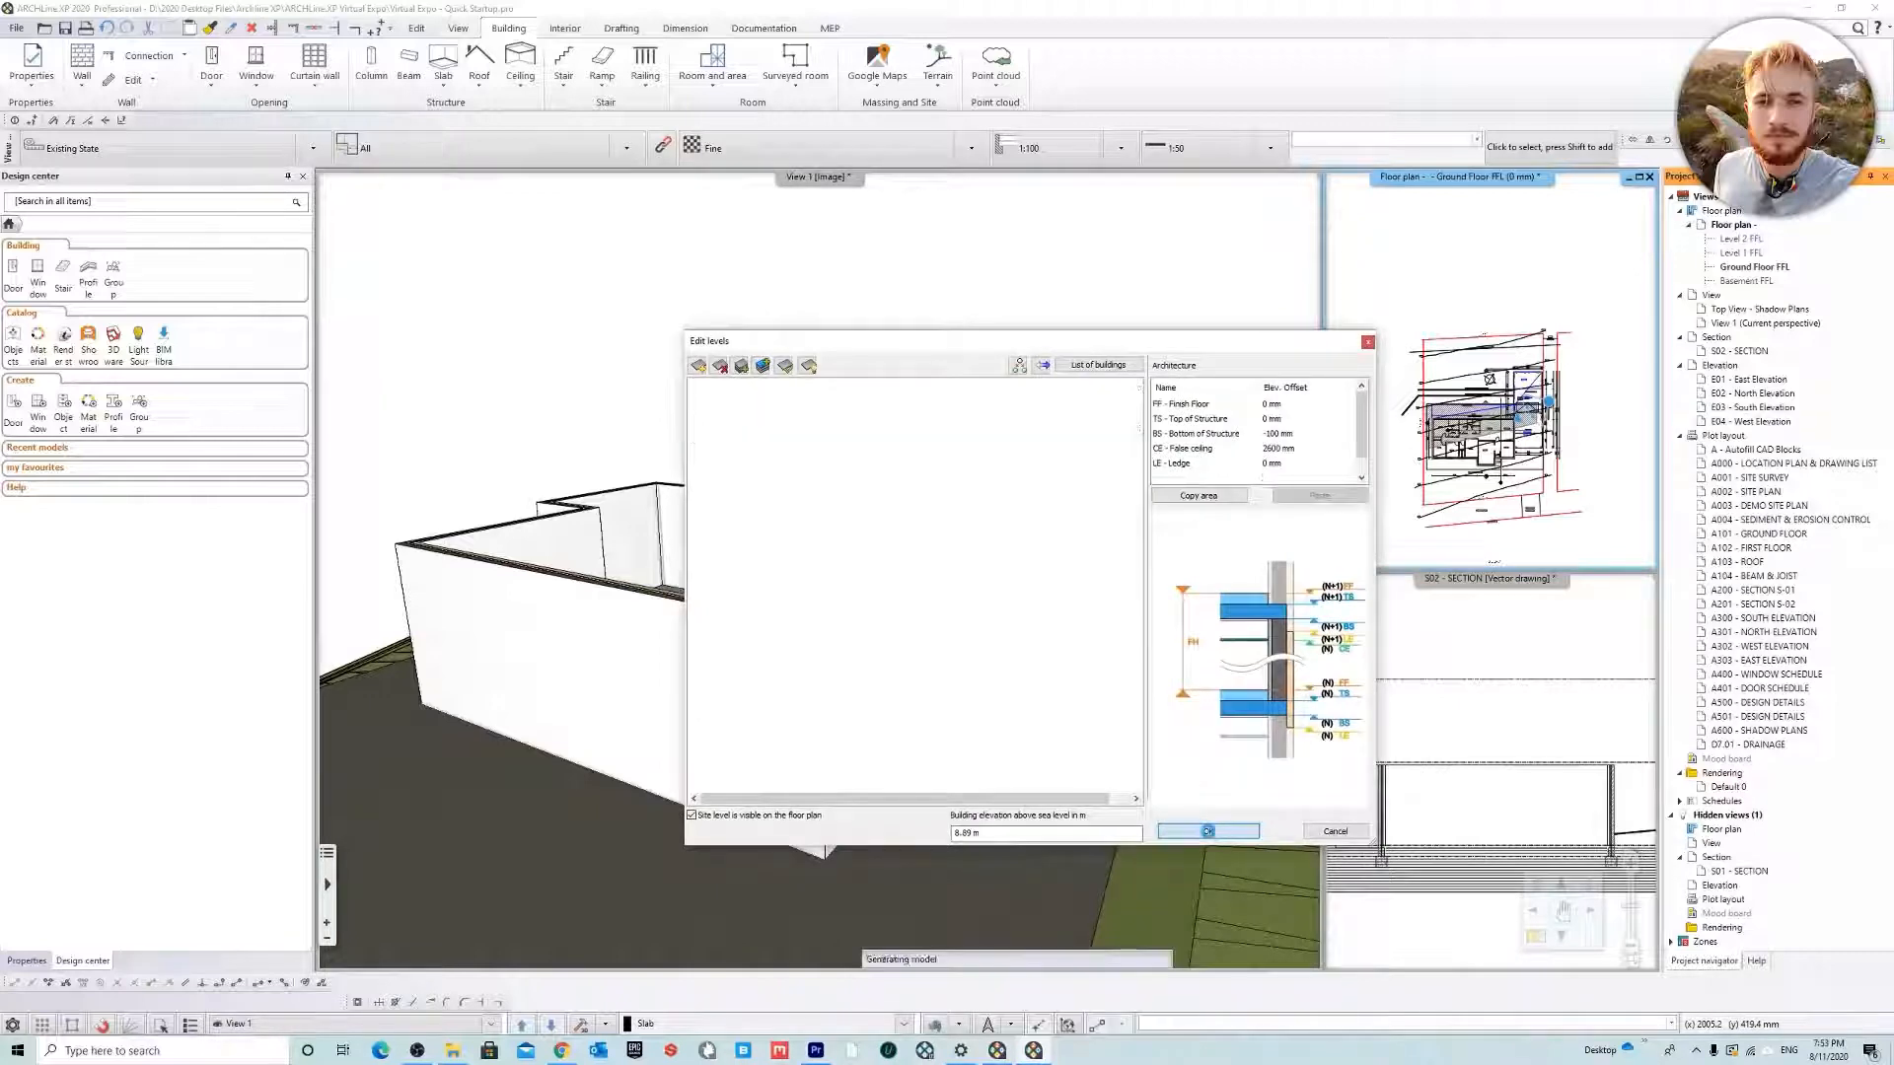
left_click(841, 358)
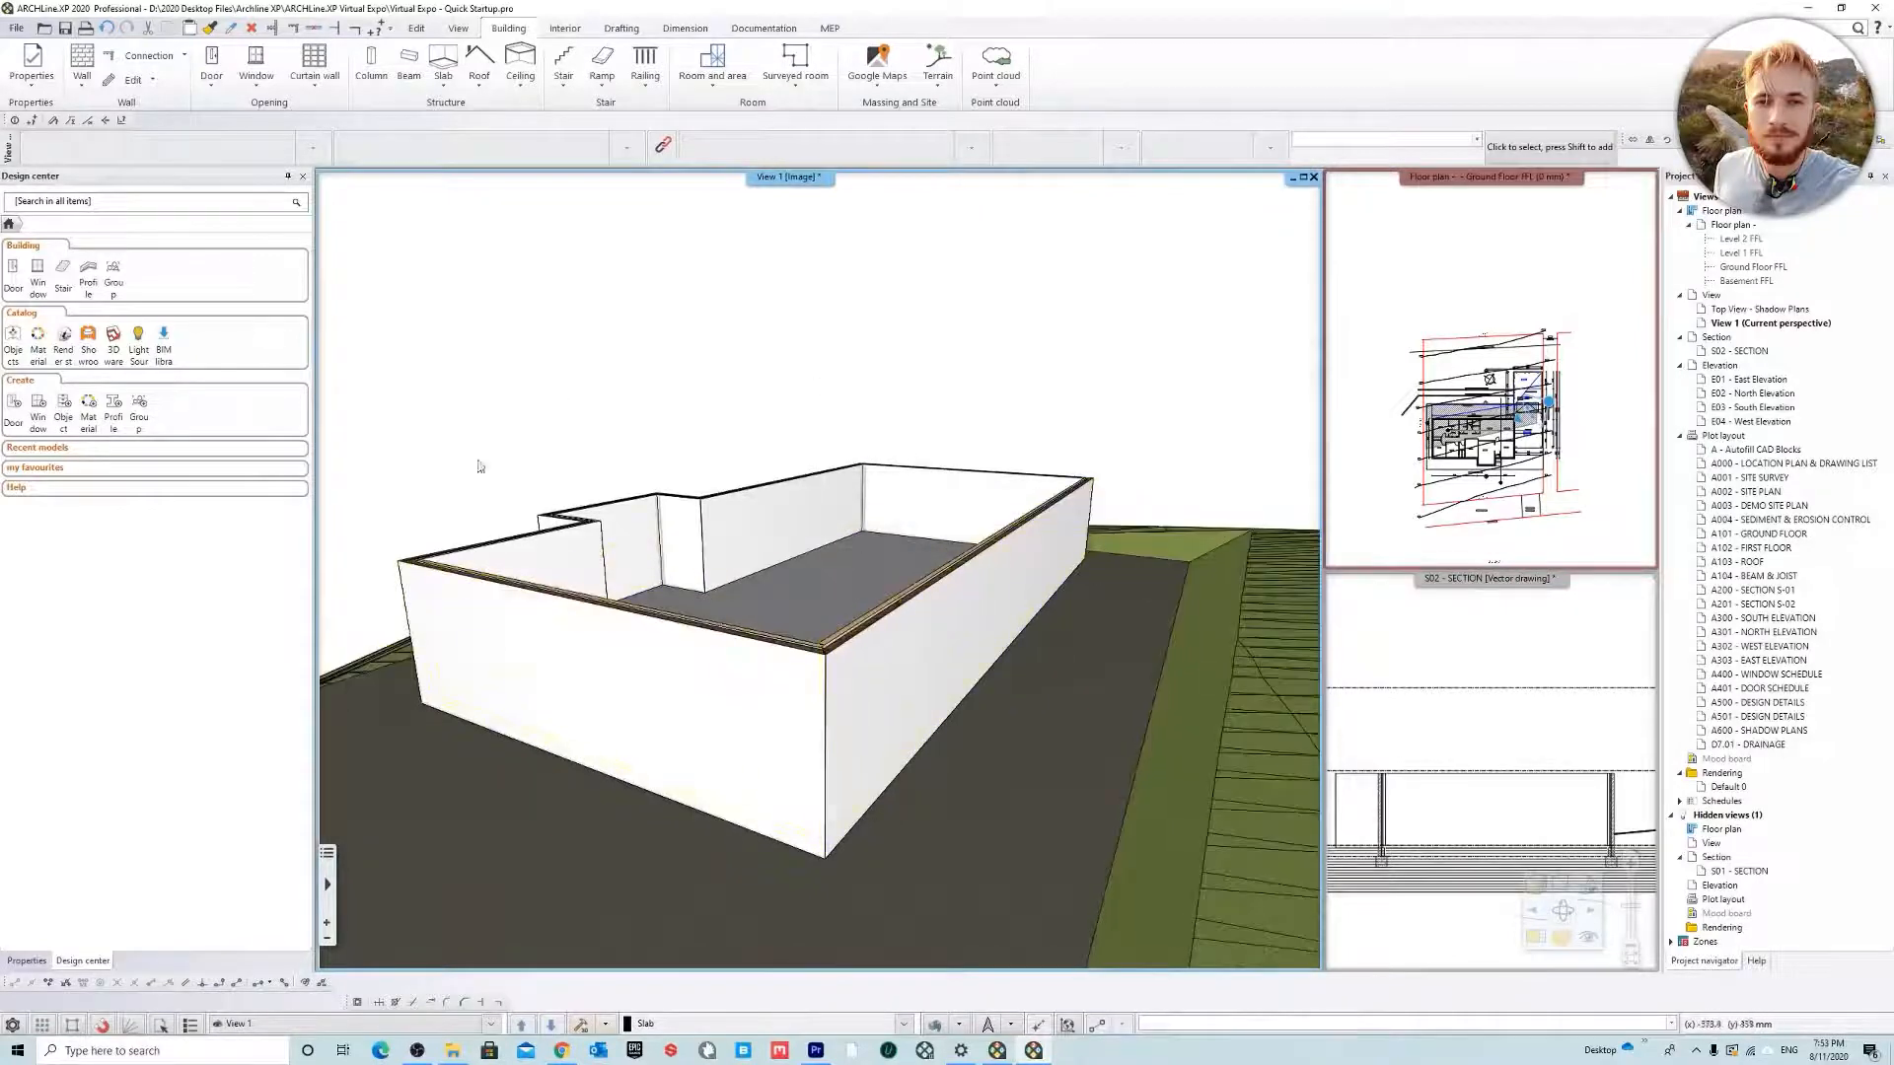
Set the Ground Floor FFL height back to 3000 mm in the level settings
right_click(1746, 229)
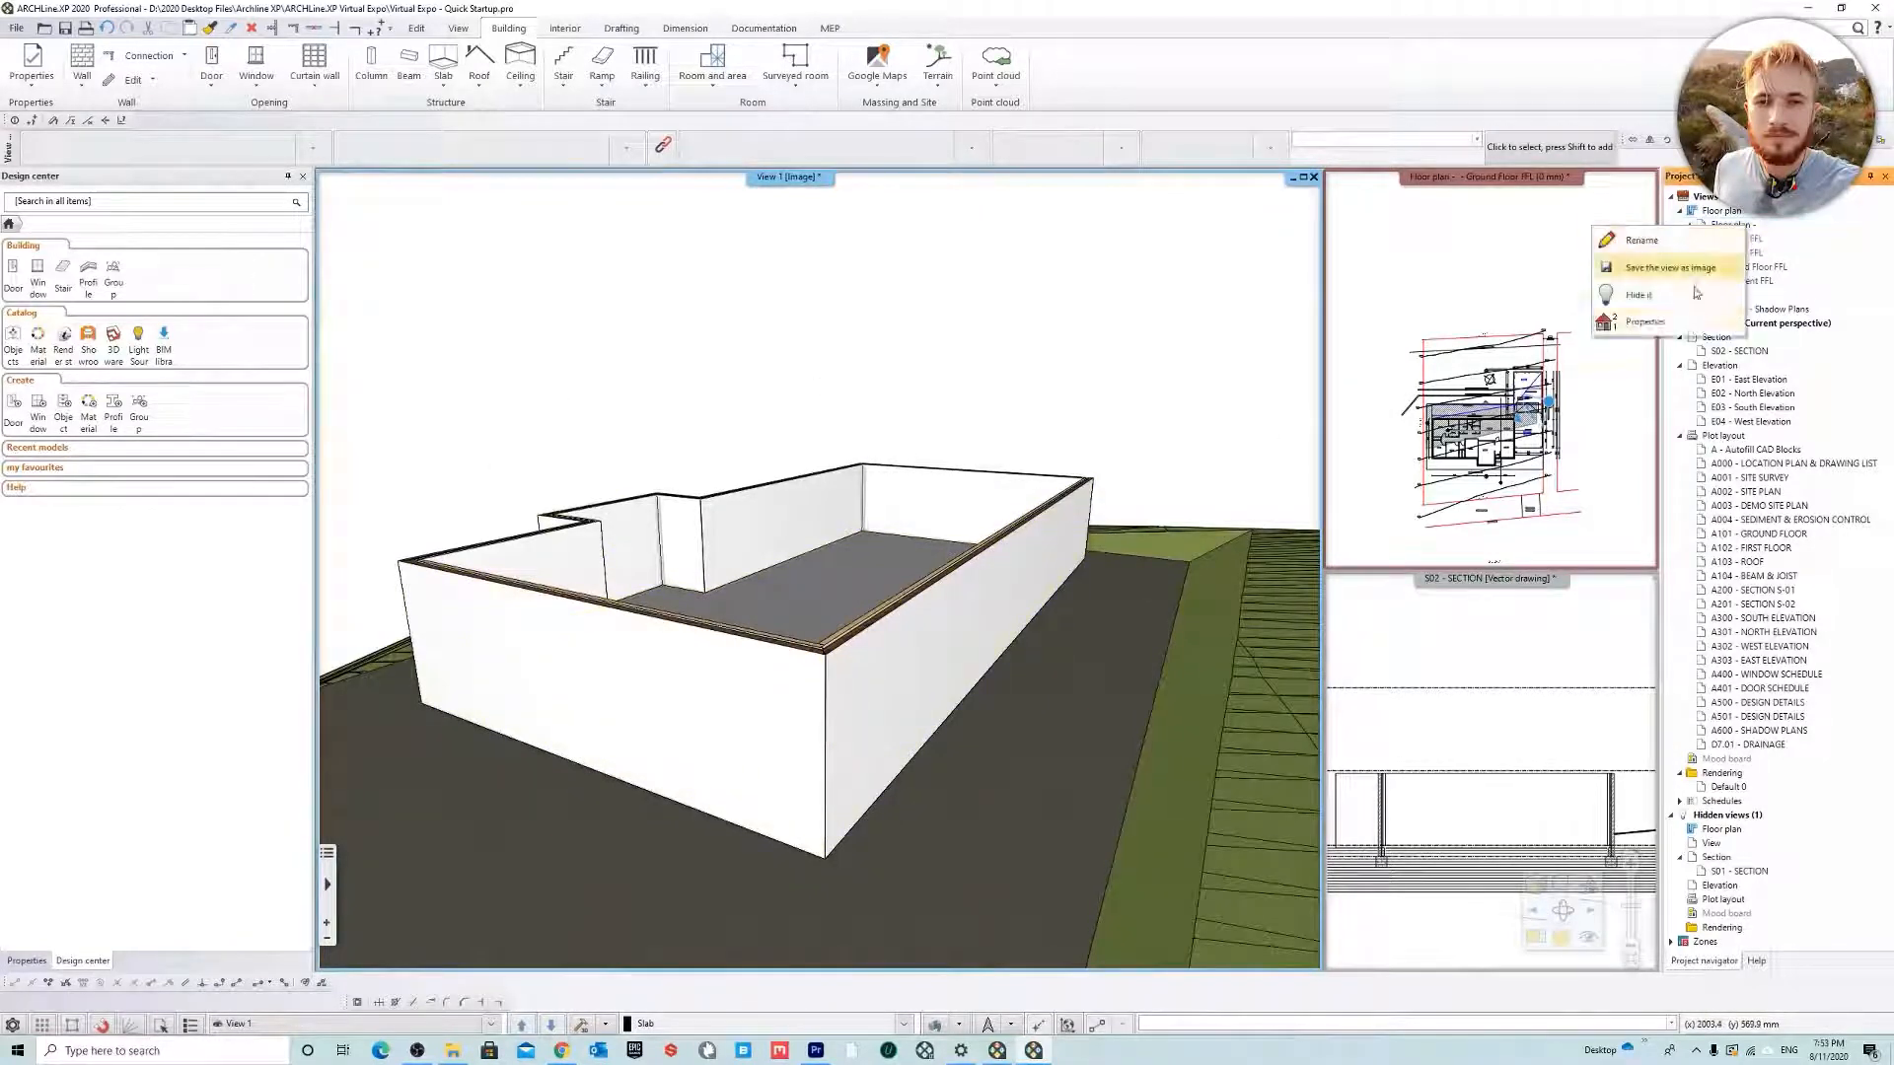
left_click(1717, 264)
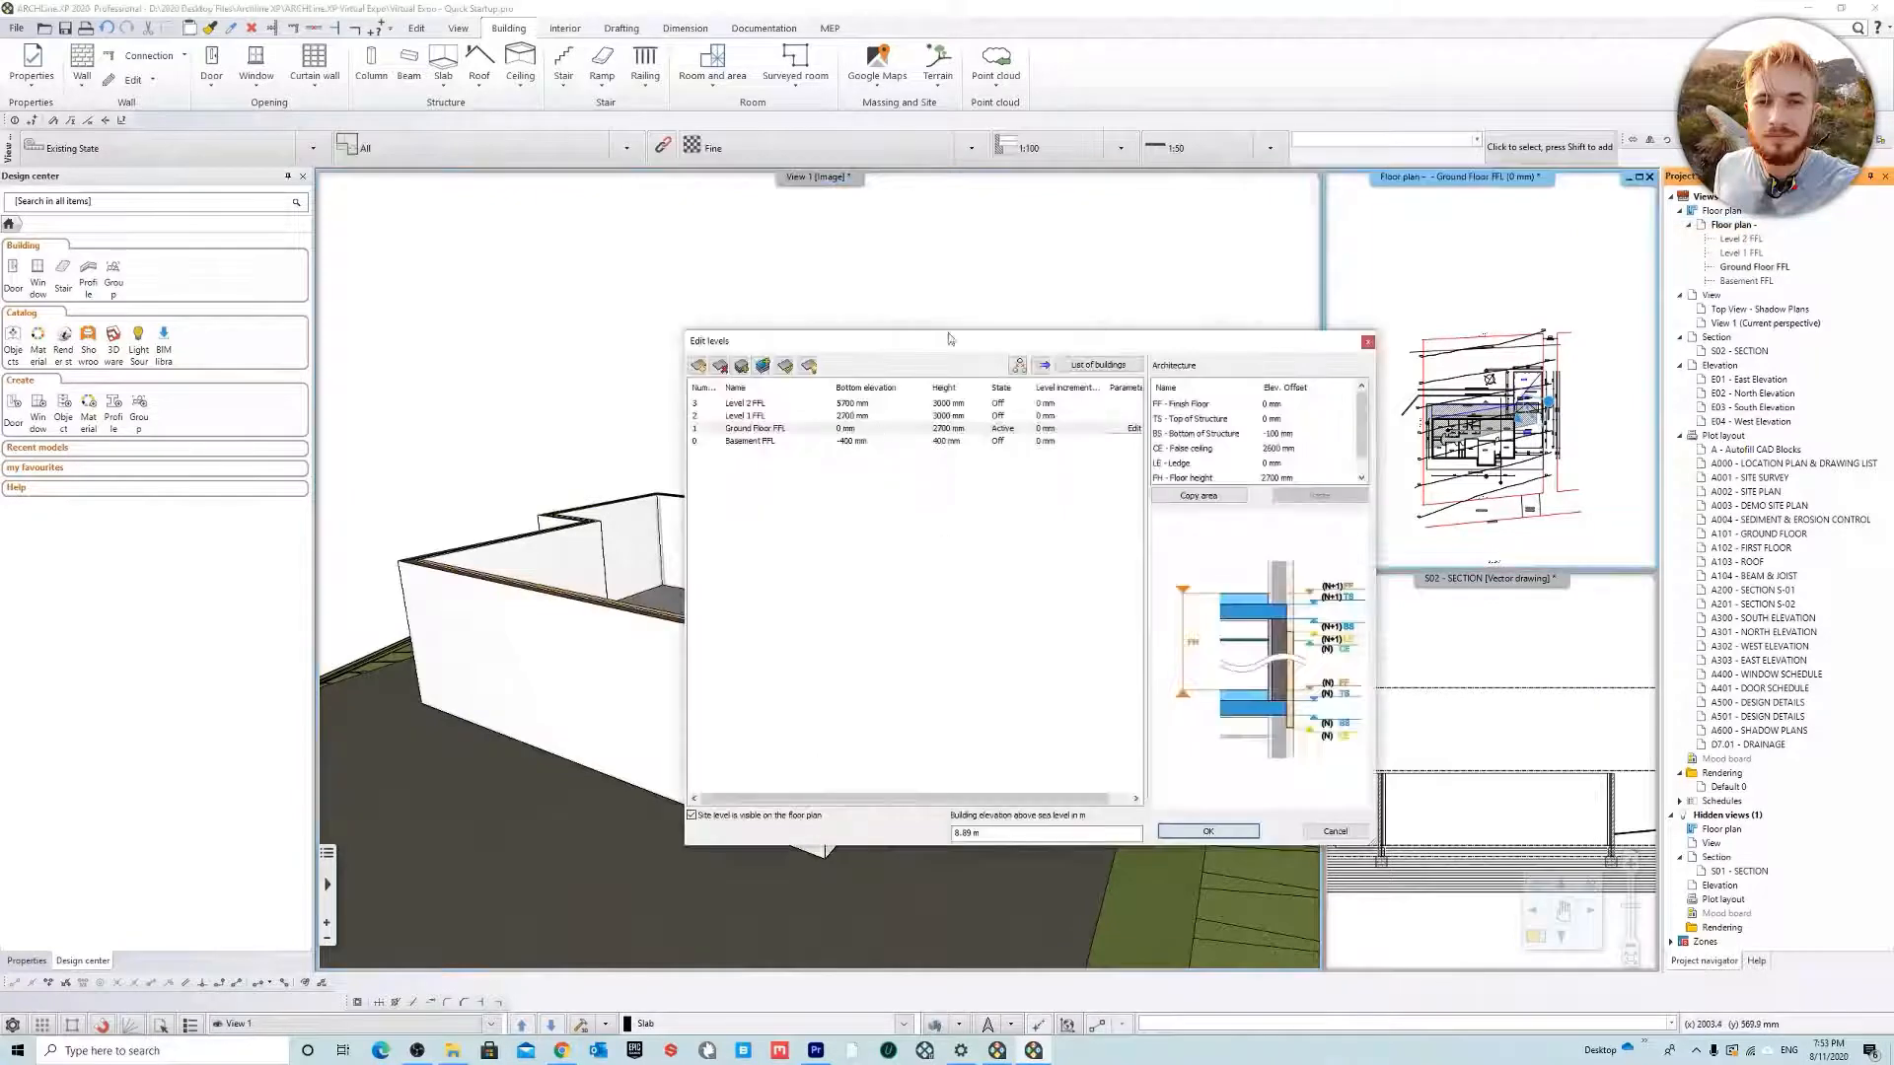
left_click_drag(948, 338, 706, 398)
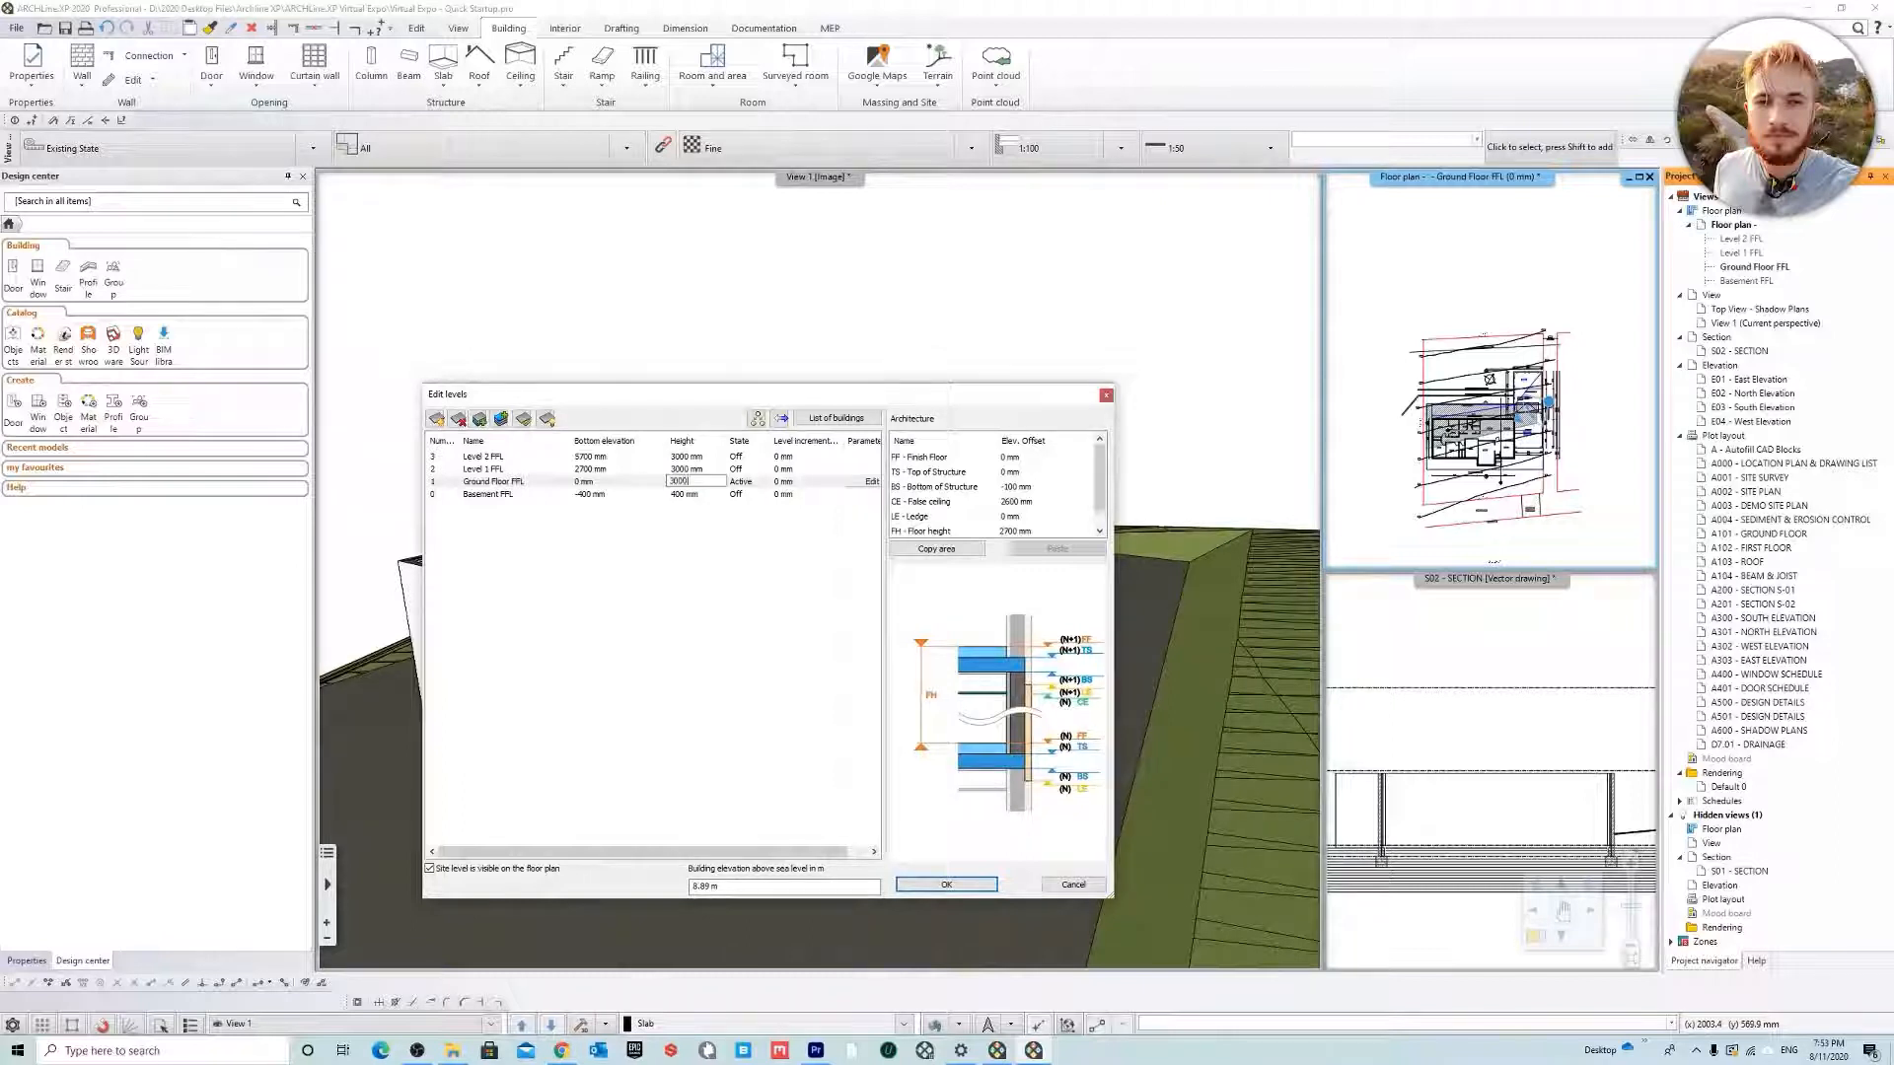
left_click(724, 559)
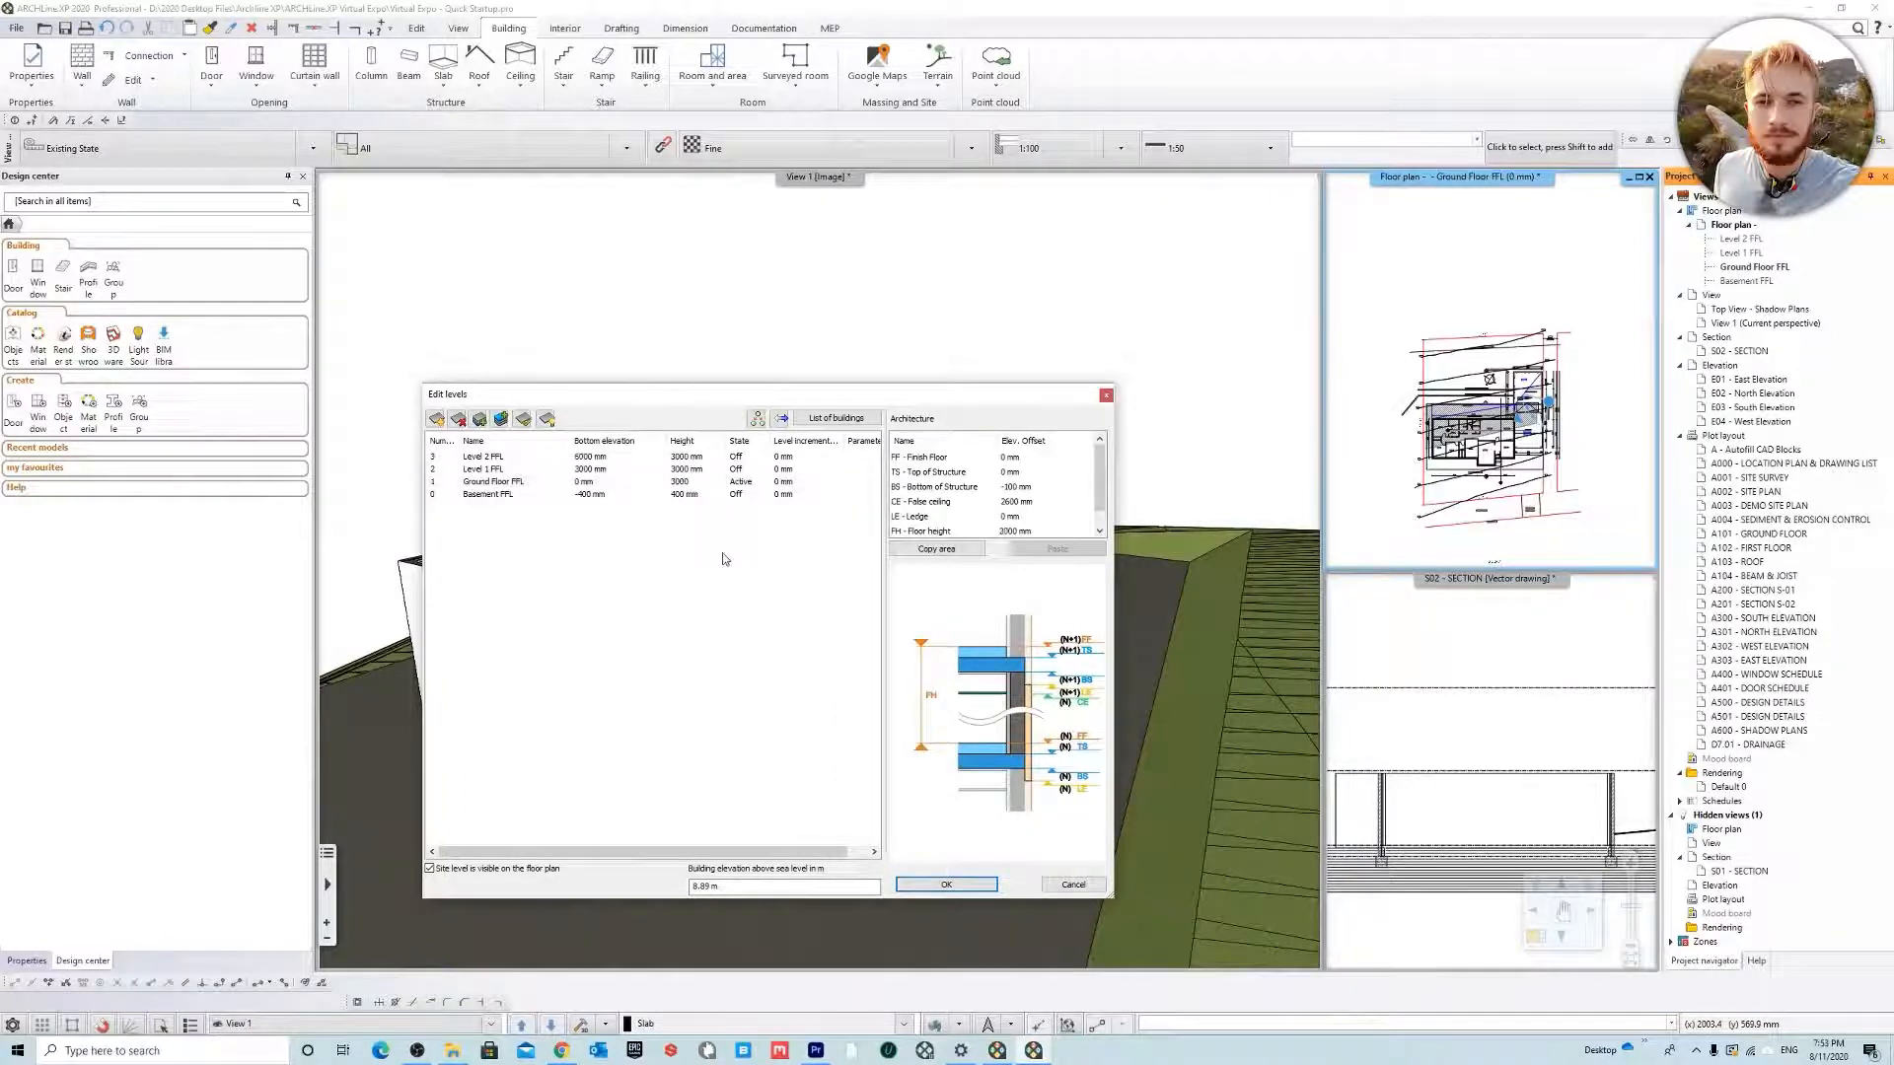
left_click(984, 886)
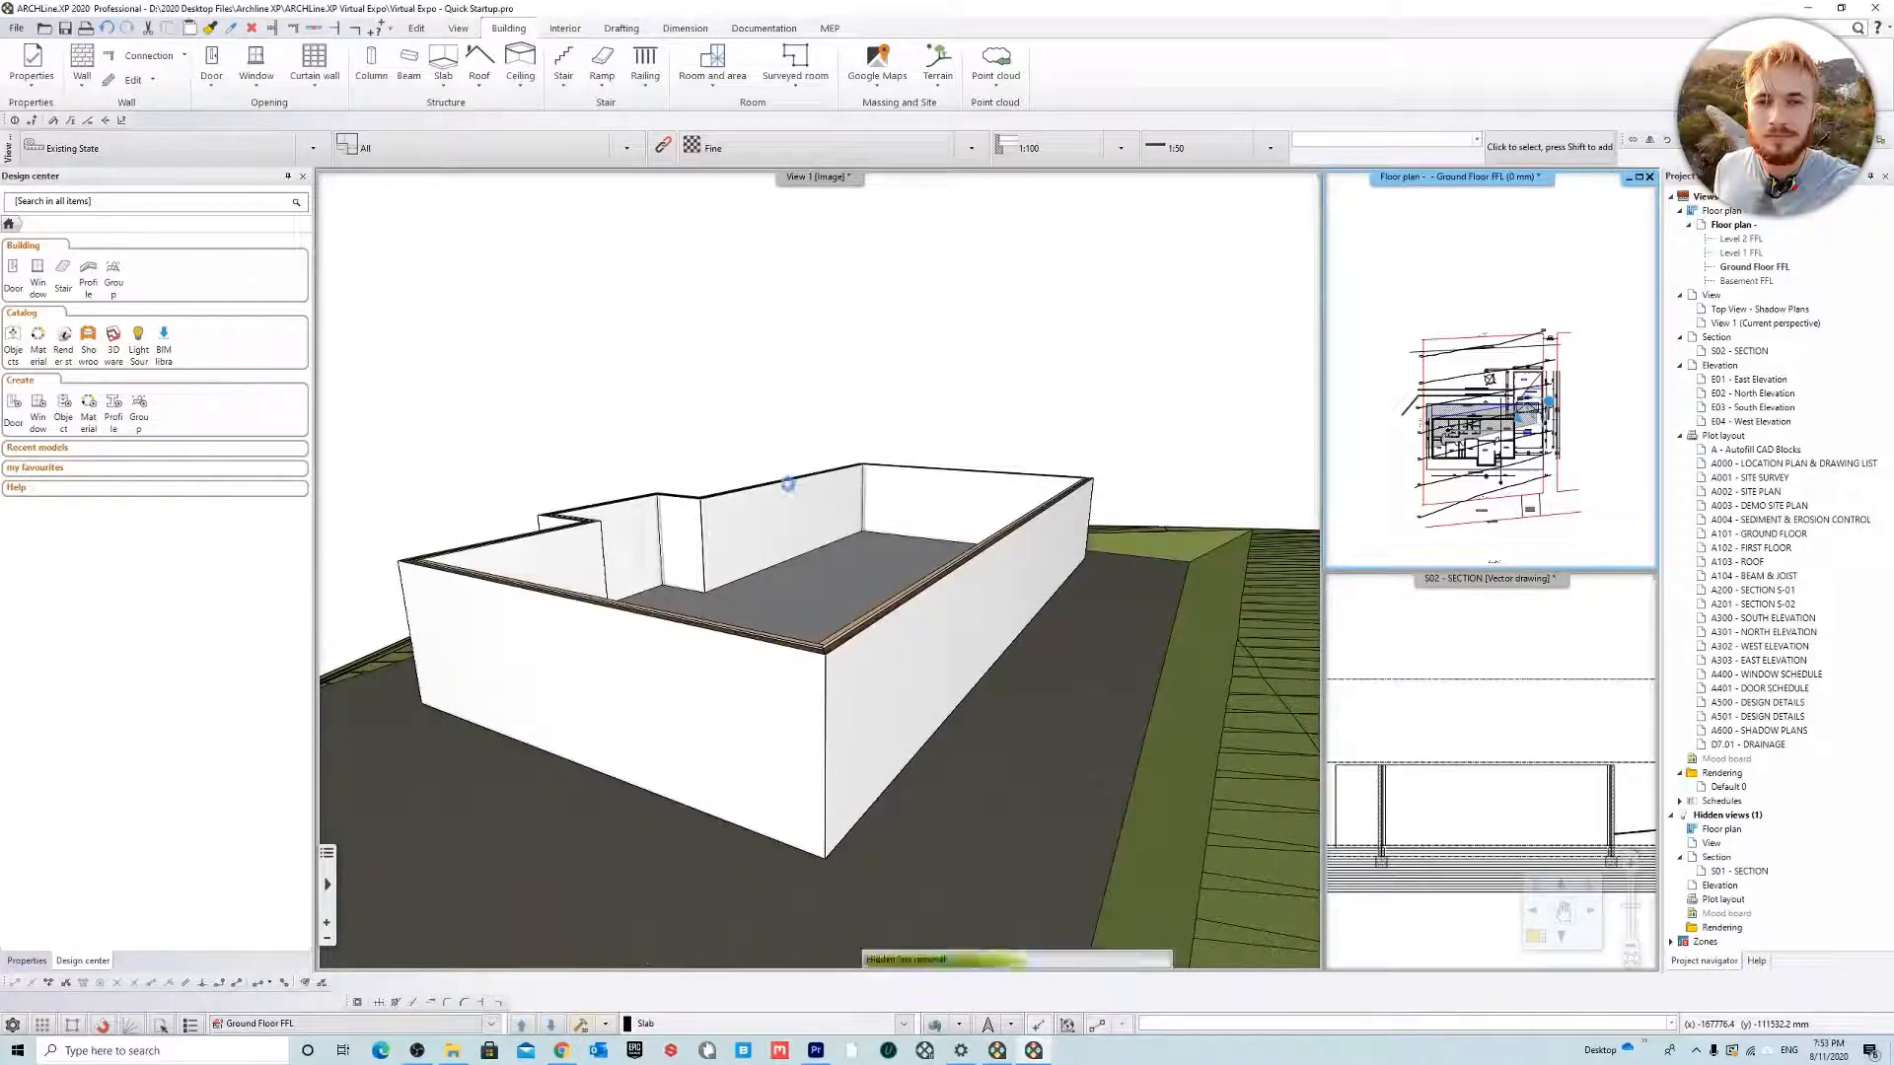
Bring the S02 section into the main window and check the walls against the floor levels
middle_click_drag(572, 555, 1355, 539)
right_click(1452, 578)
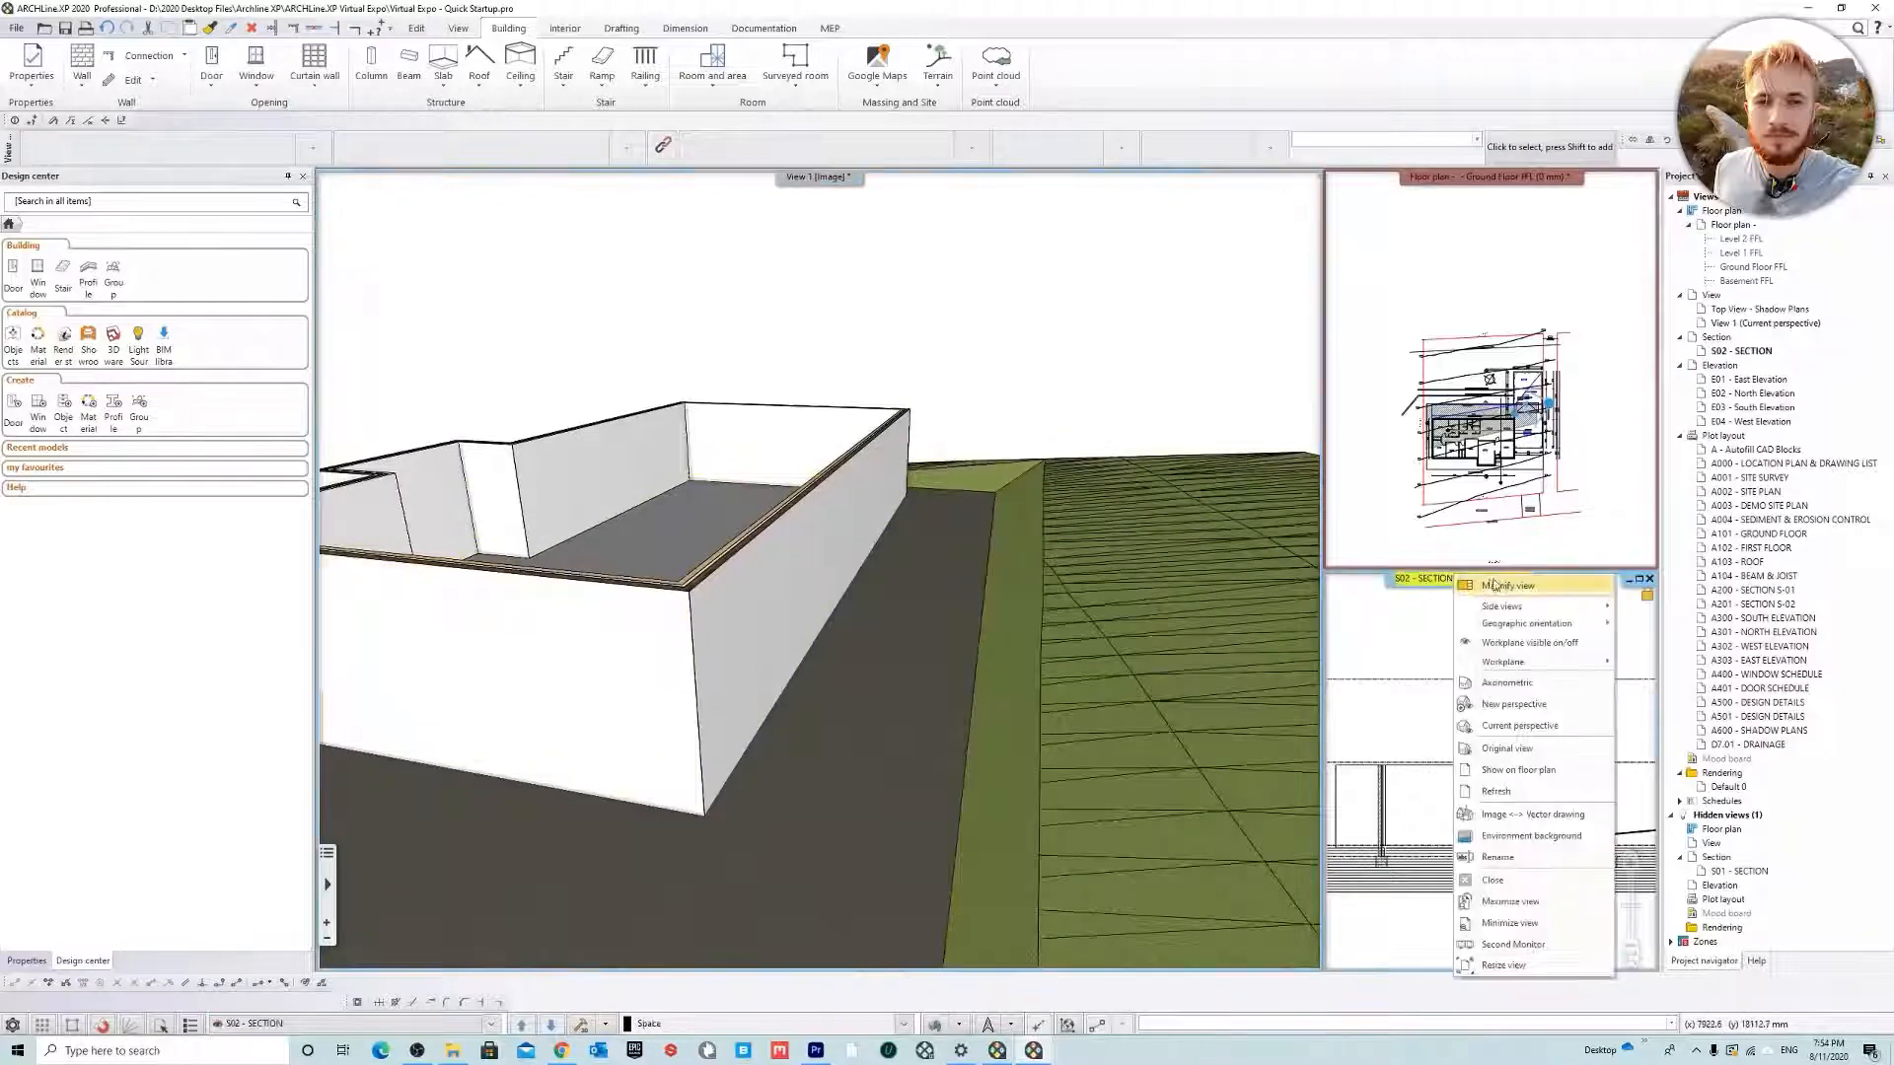
left_click(1490, 588)
middle_click_drag(1074, 470, 1037, 449)
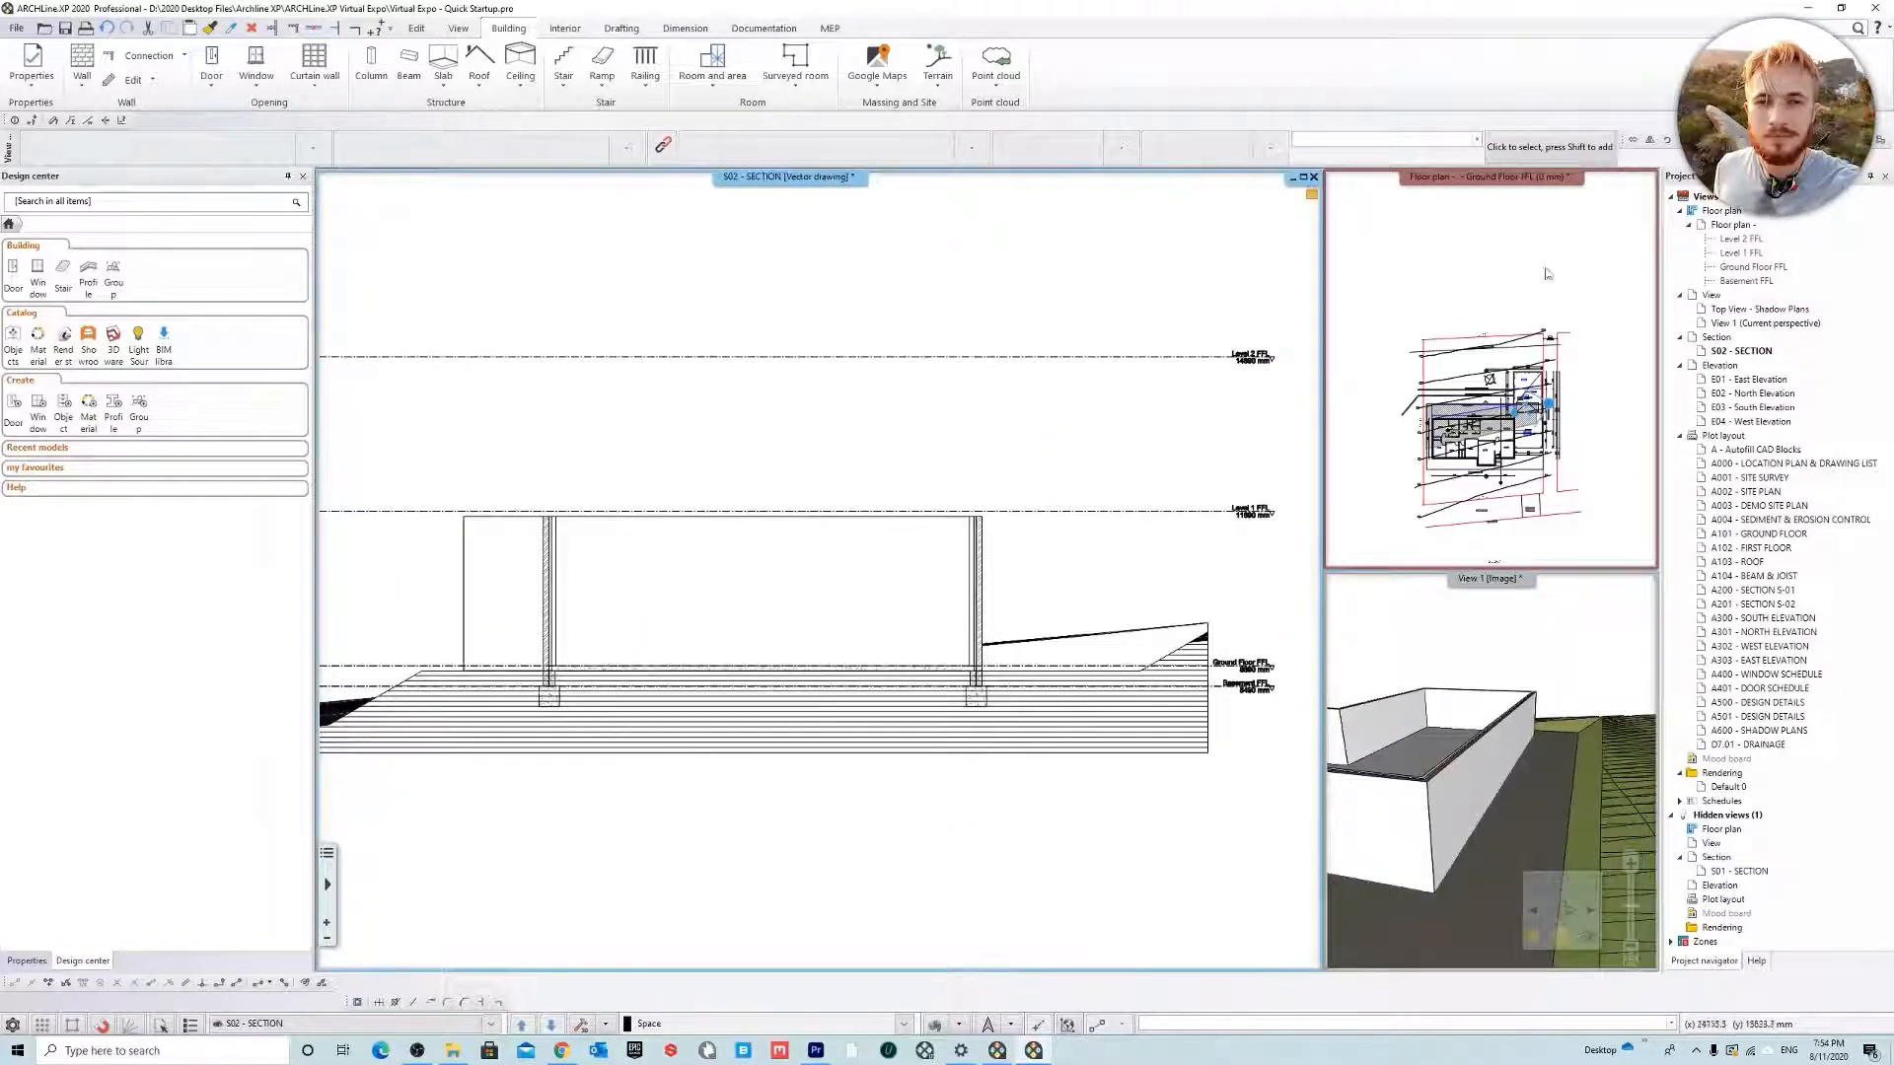
Bring the Ground Floor FFL plan into the main window and examine the double garage and carport area
left_click(1504, 204)
right_click(1464, 183)
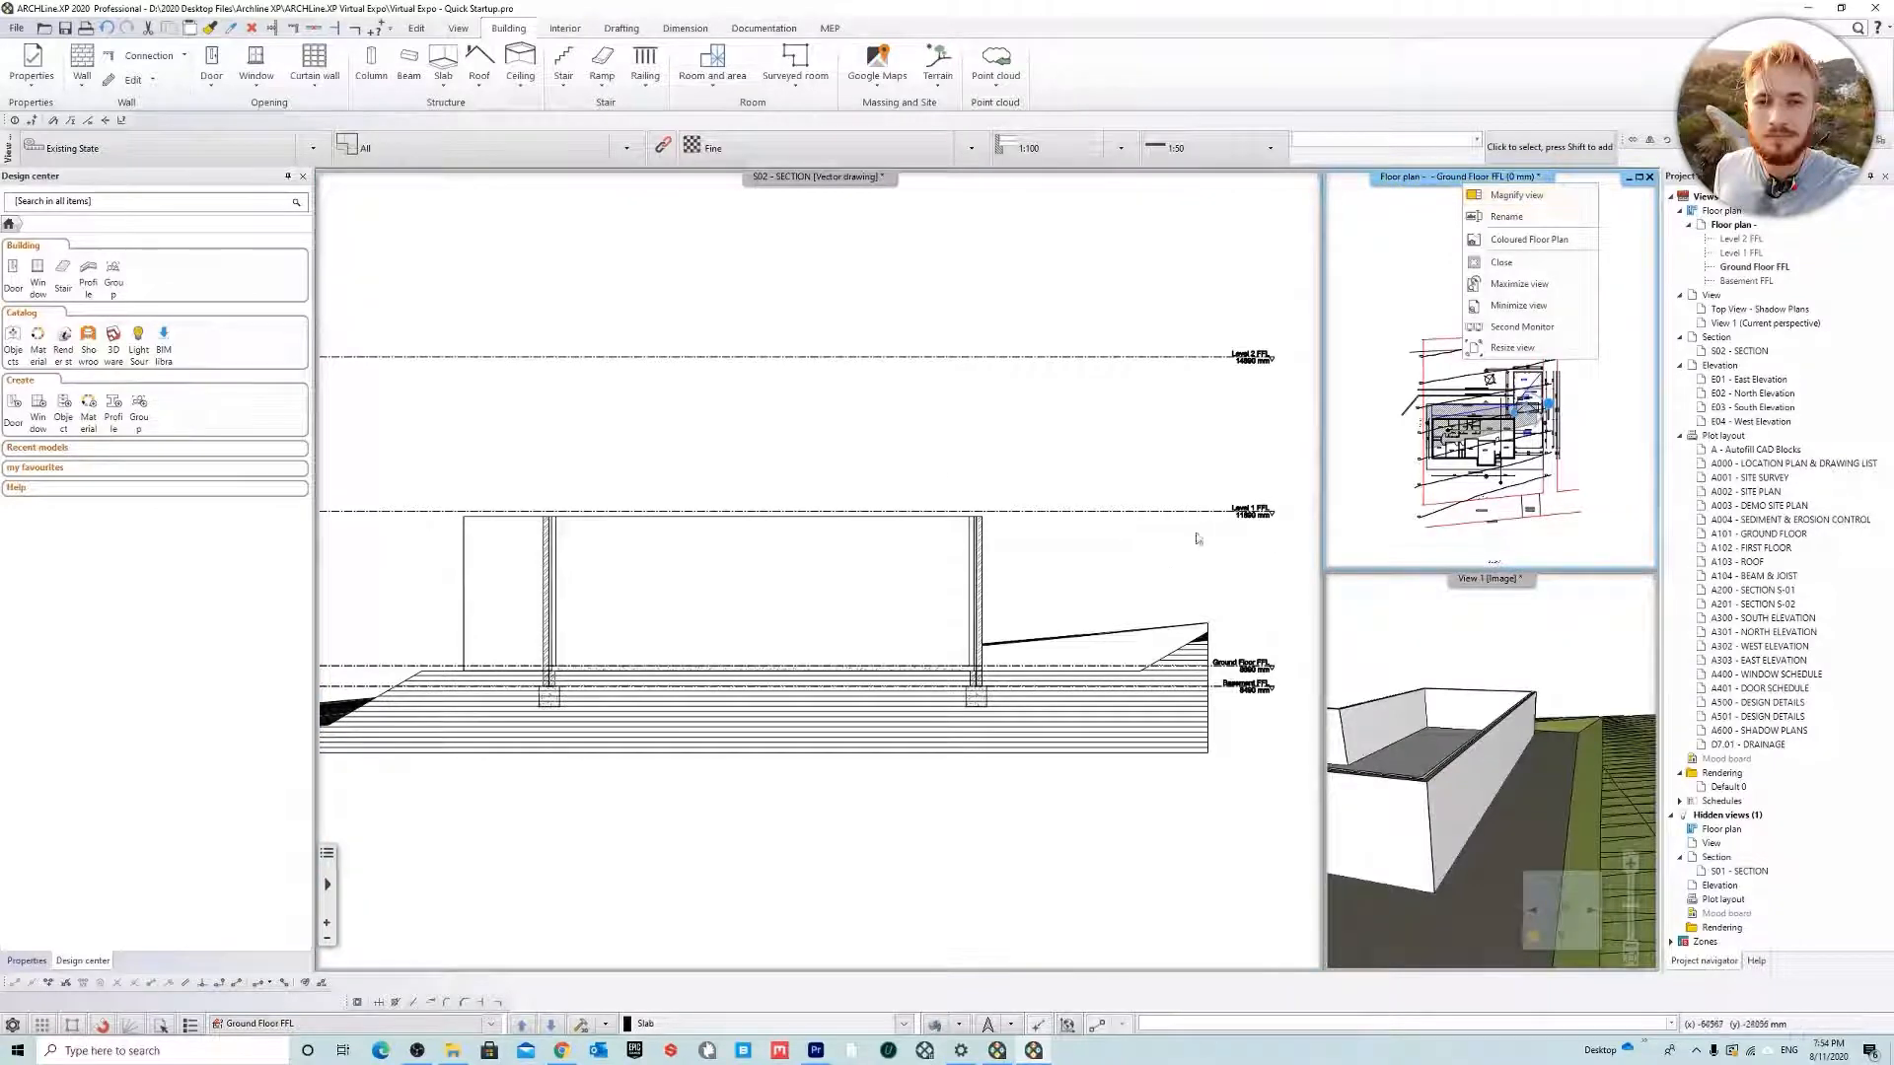
left_click(1517, 194)
scroll(838, 621, "up", 5)
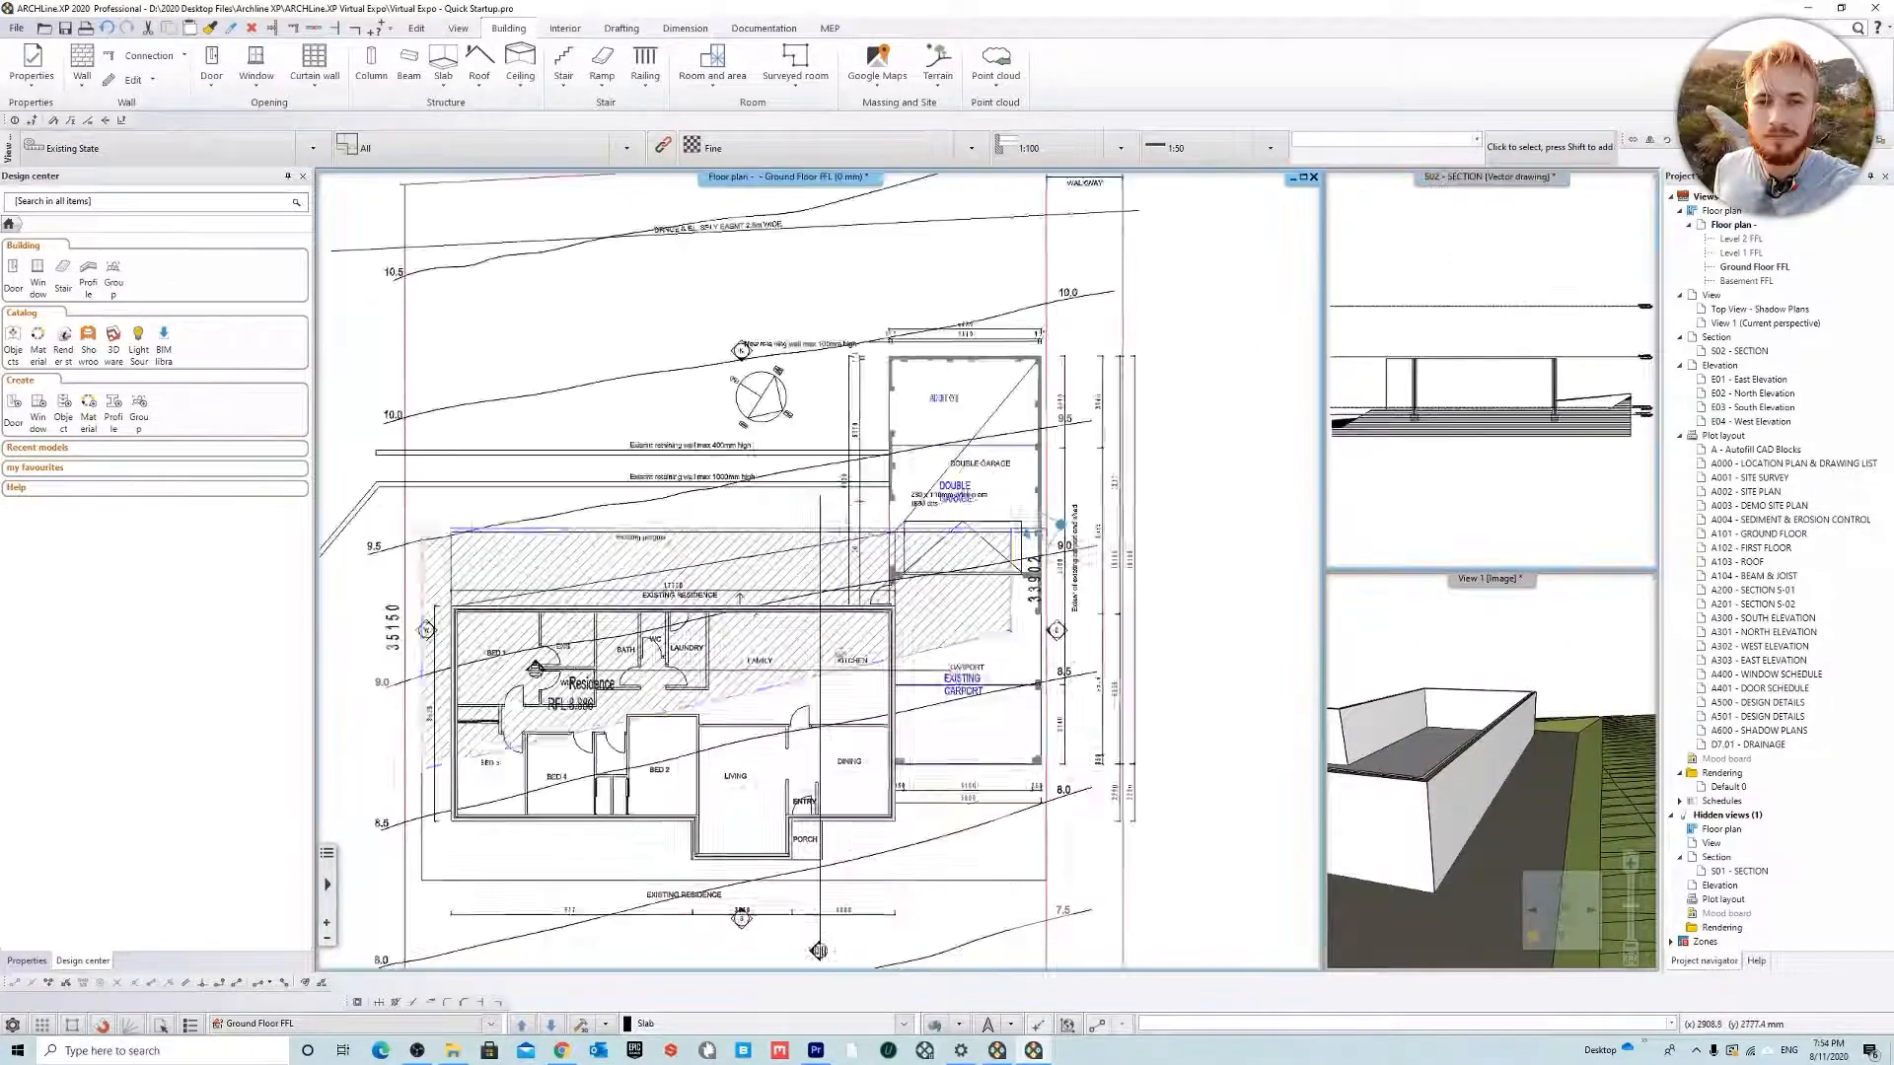
scroll(744, 653, "down", 3)
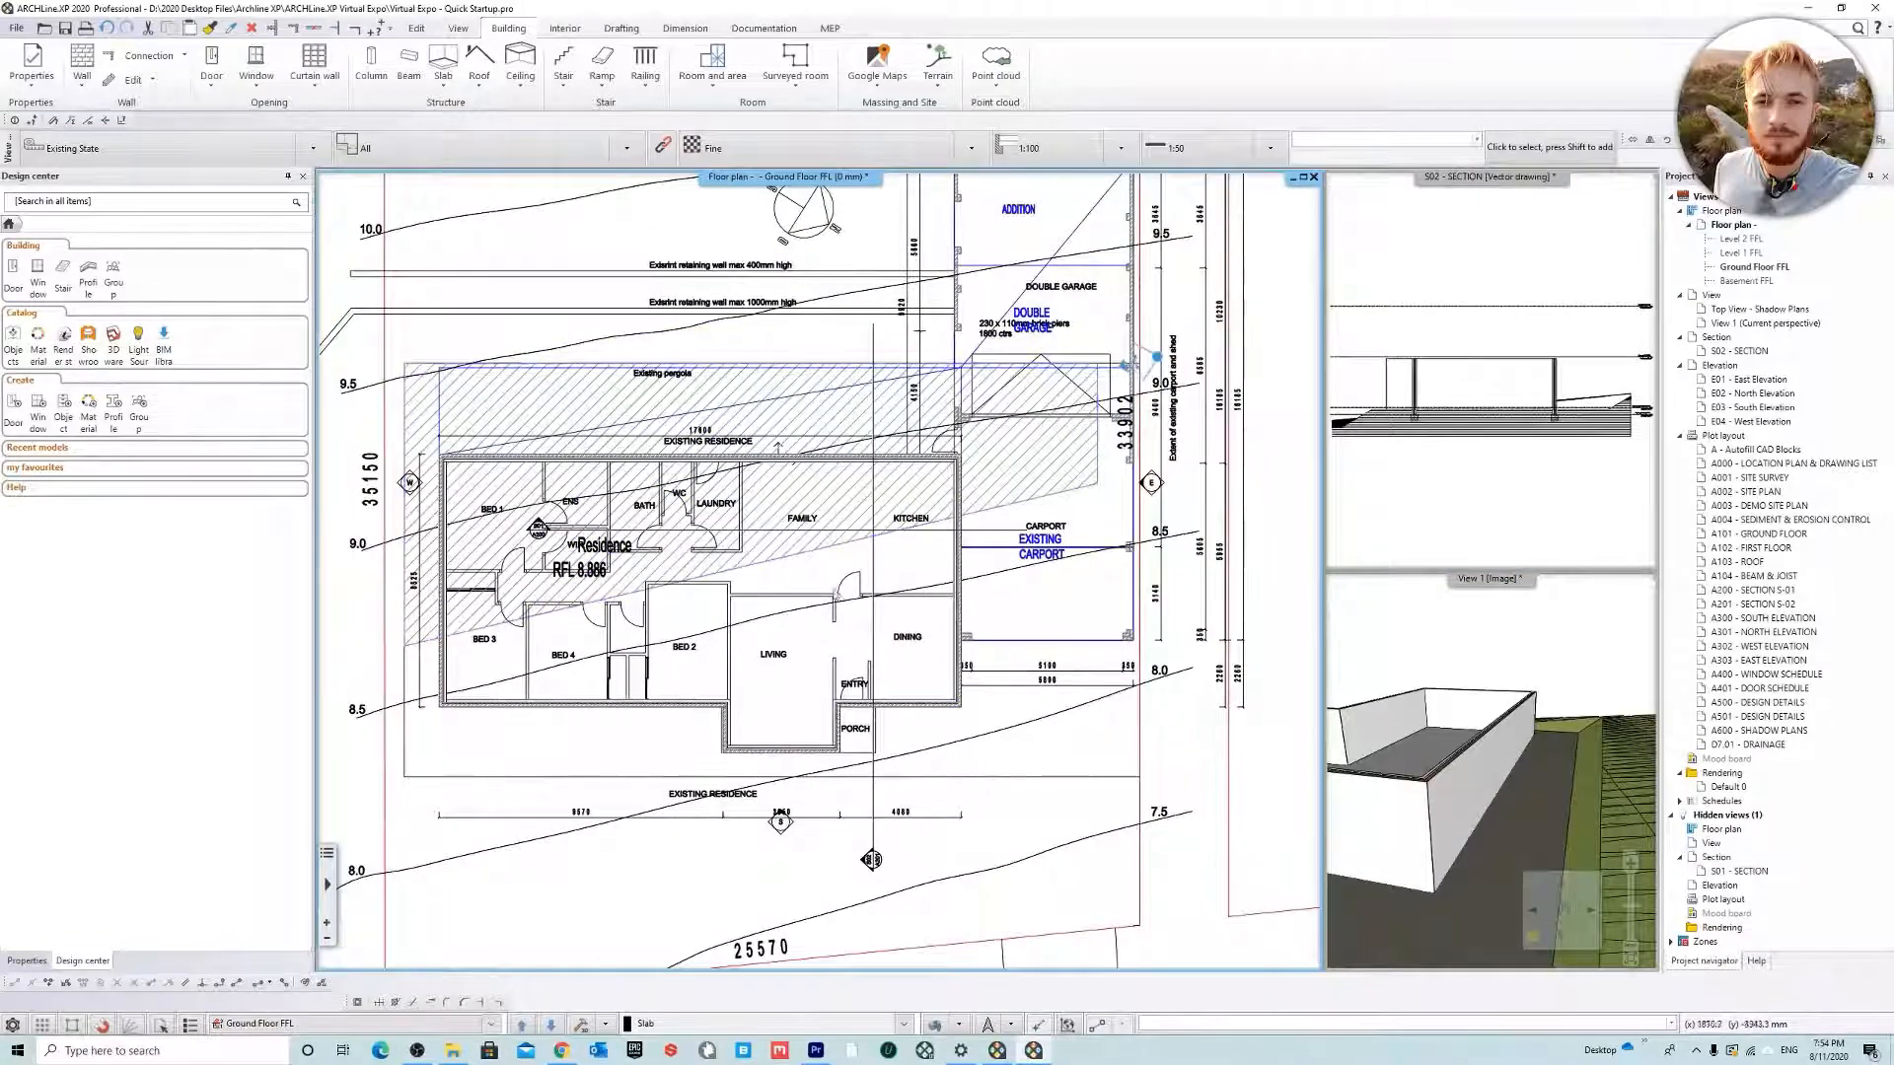
middle_click_drag(1061, 424, 893, 530)
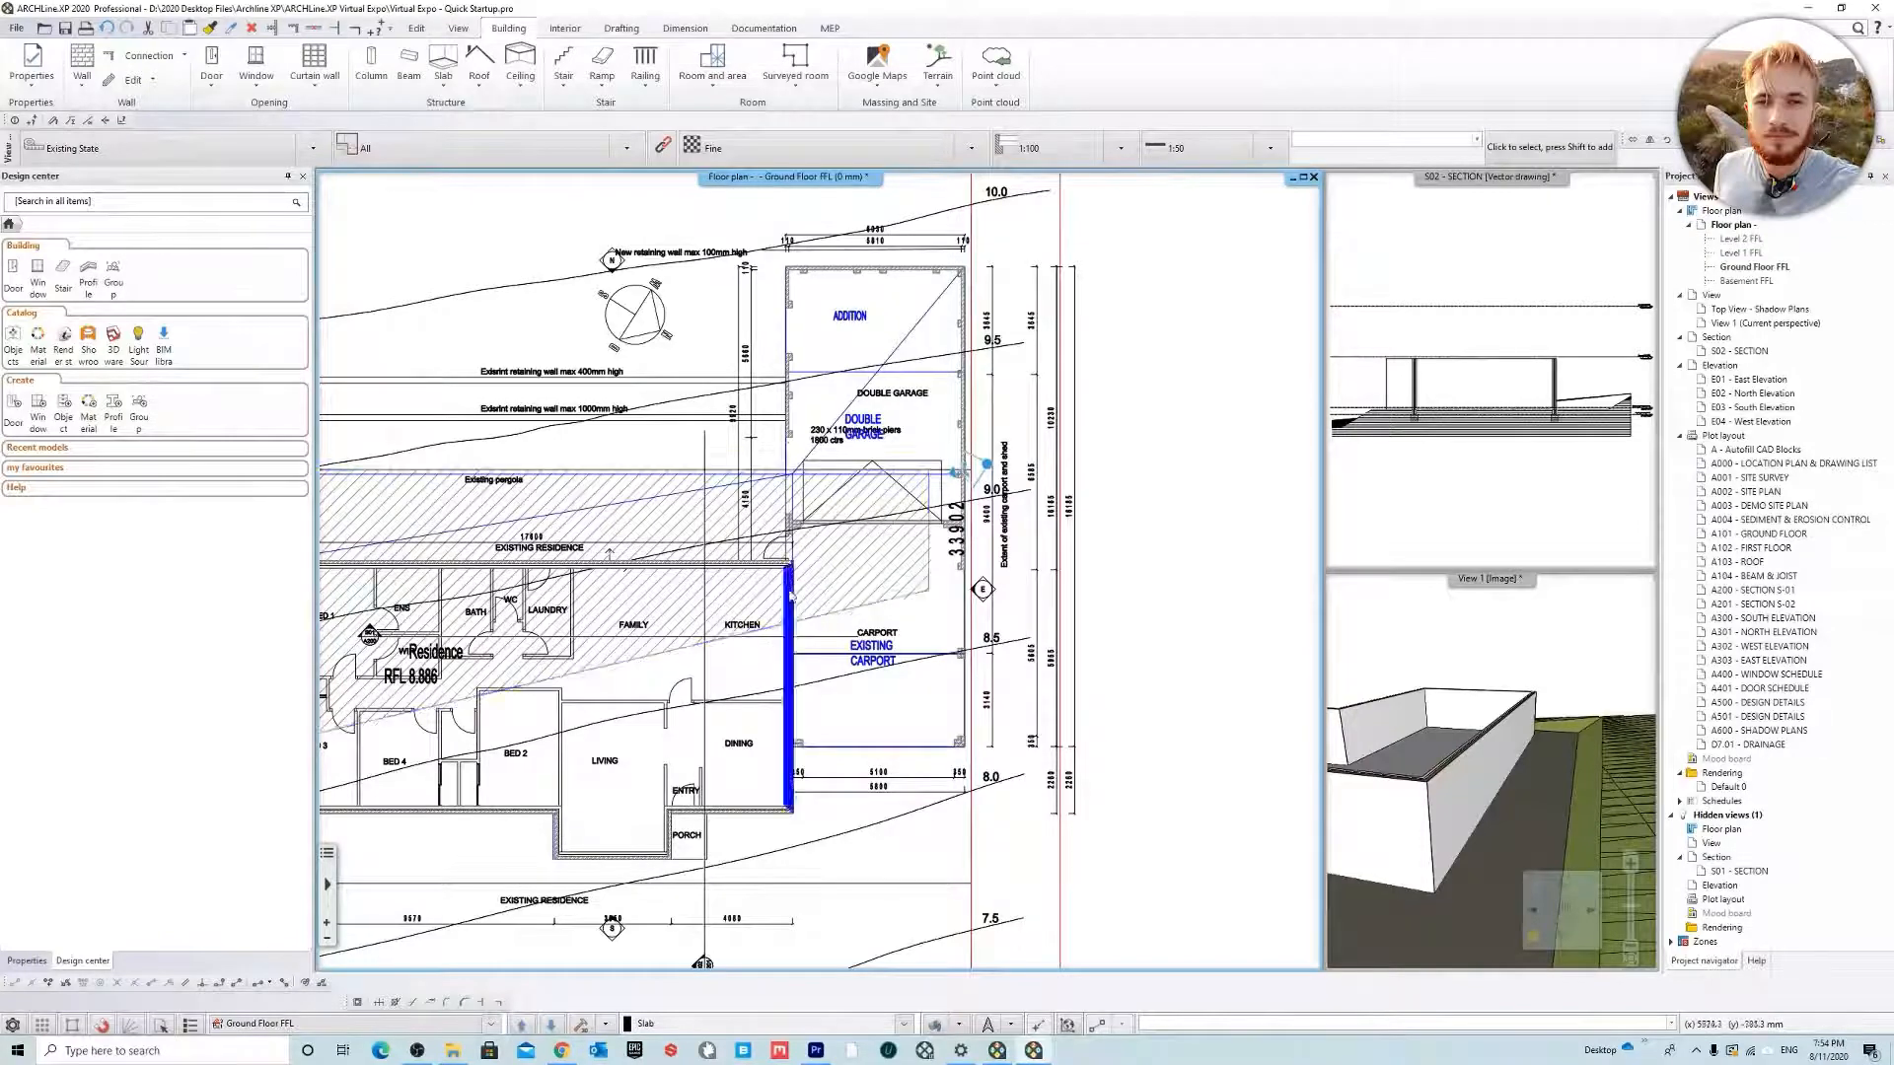
middle_click_drag(890, 703, 806, 795)
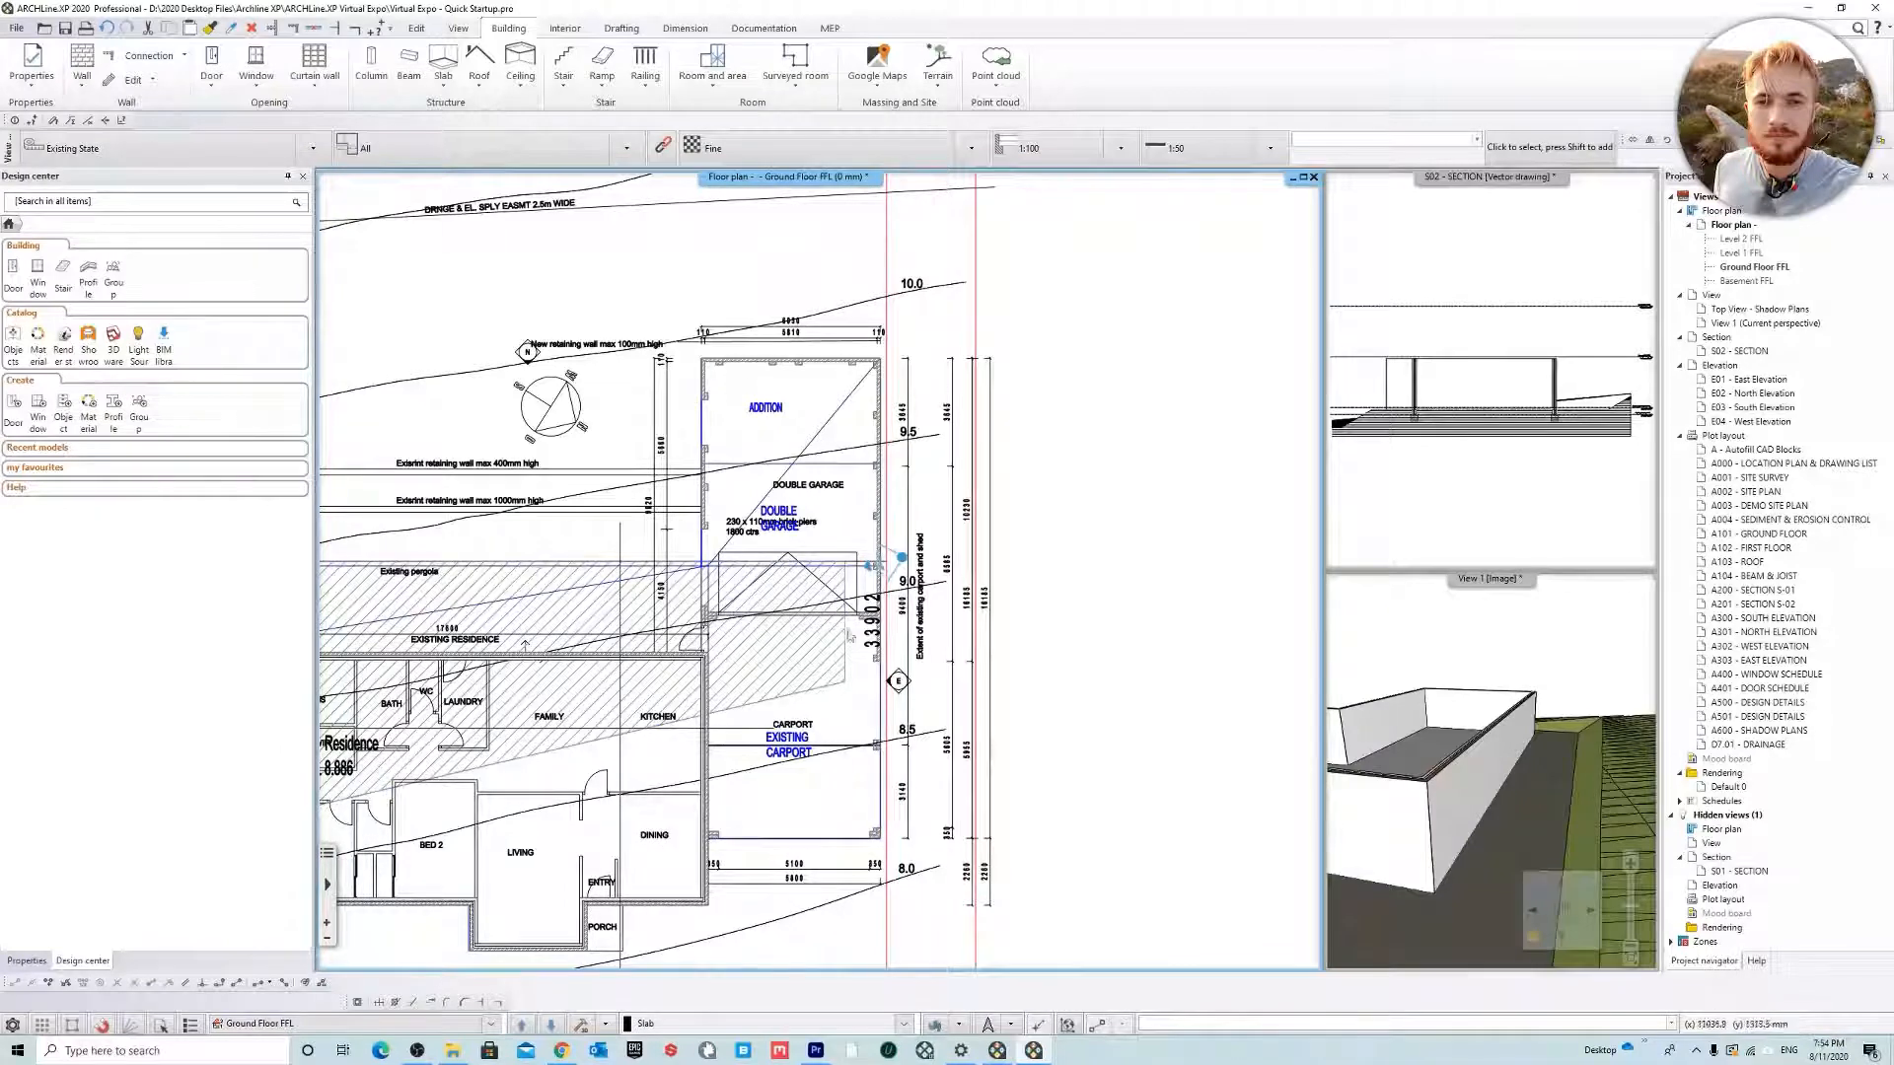
scroll(858, 636, "up", 2)
scroll(858, 636, "down", 3)
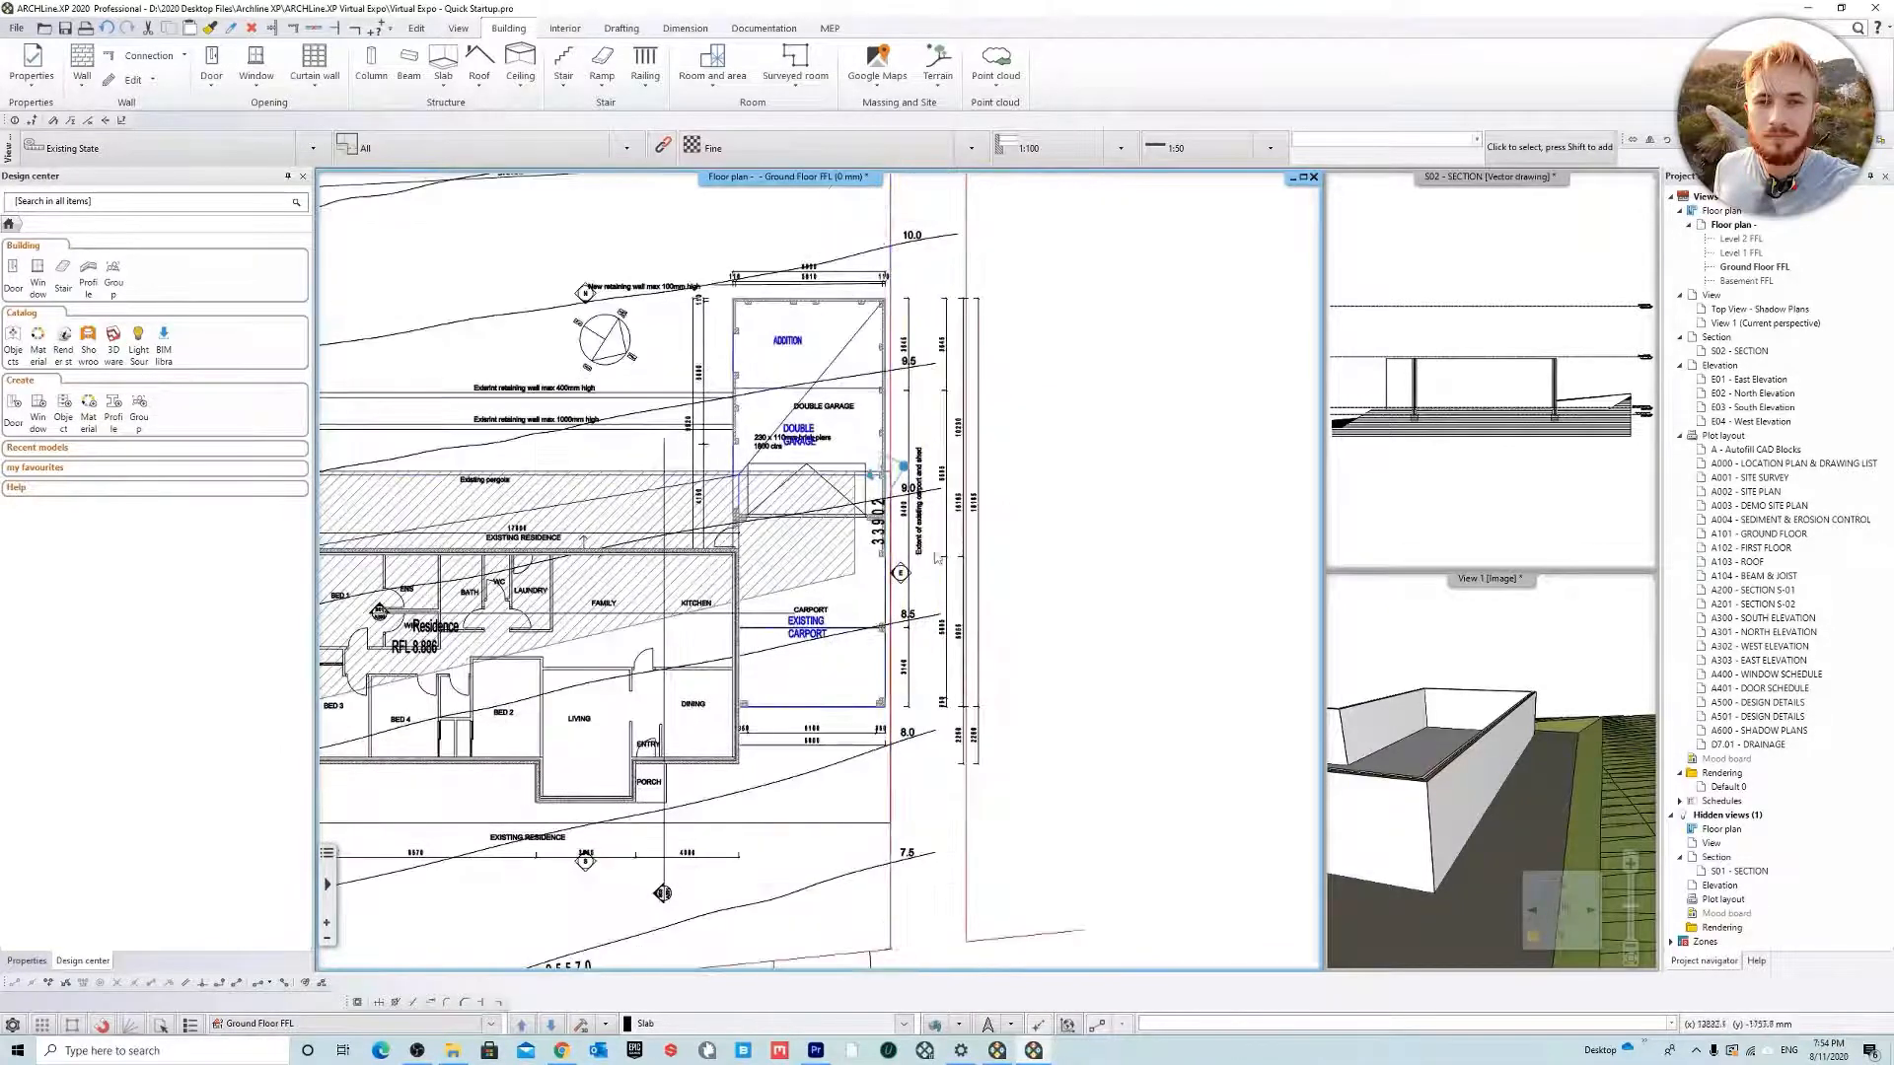
Isolate the EXISTING BUILDING layer on the plan with Layer walk
left_click(959, 1026)
left_click(1006, 962)
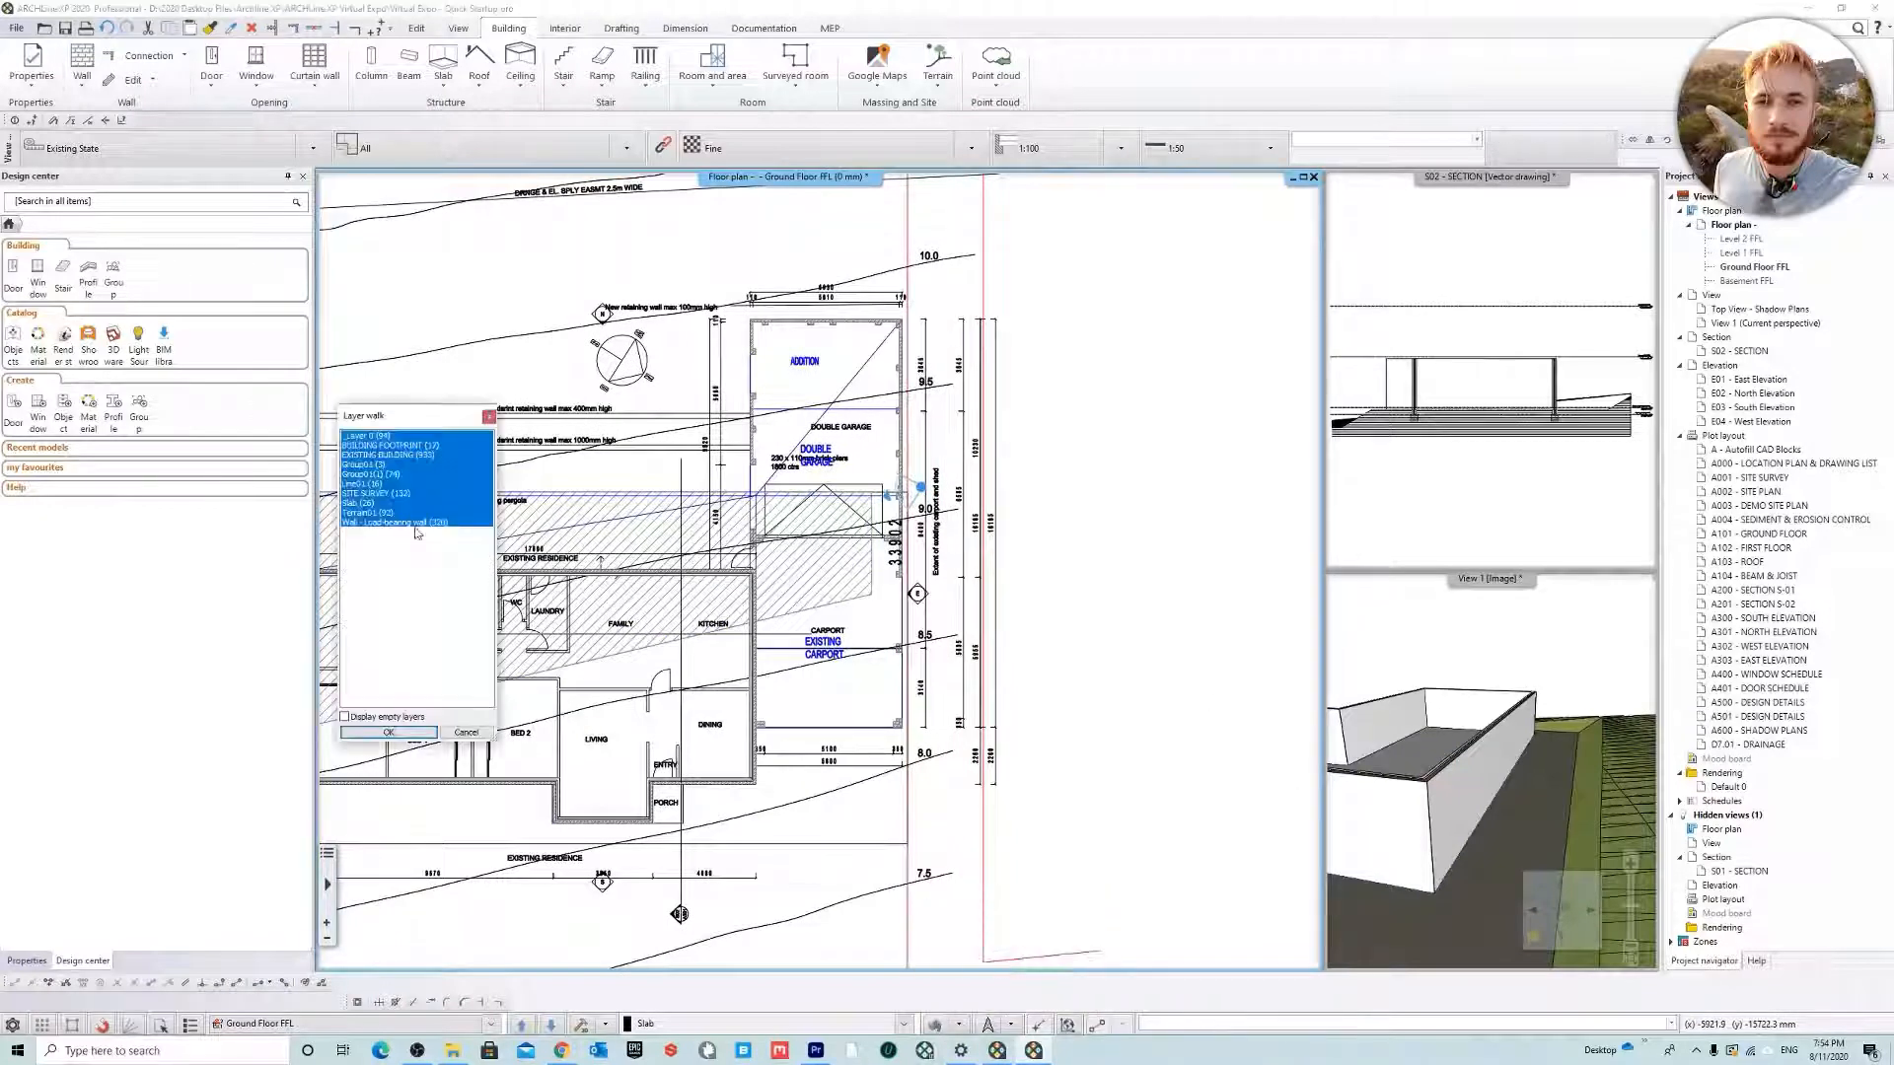
left_click(415, 523)
left_click(398, 456)
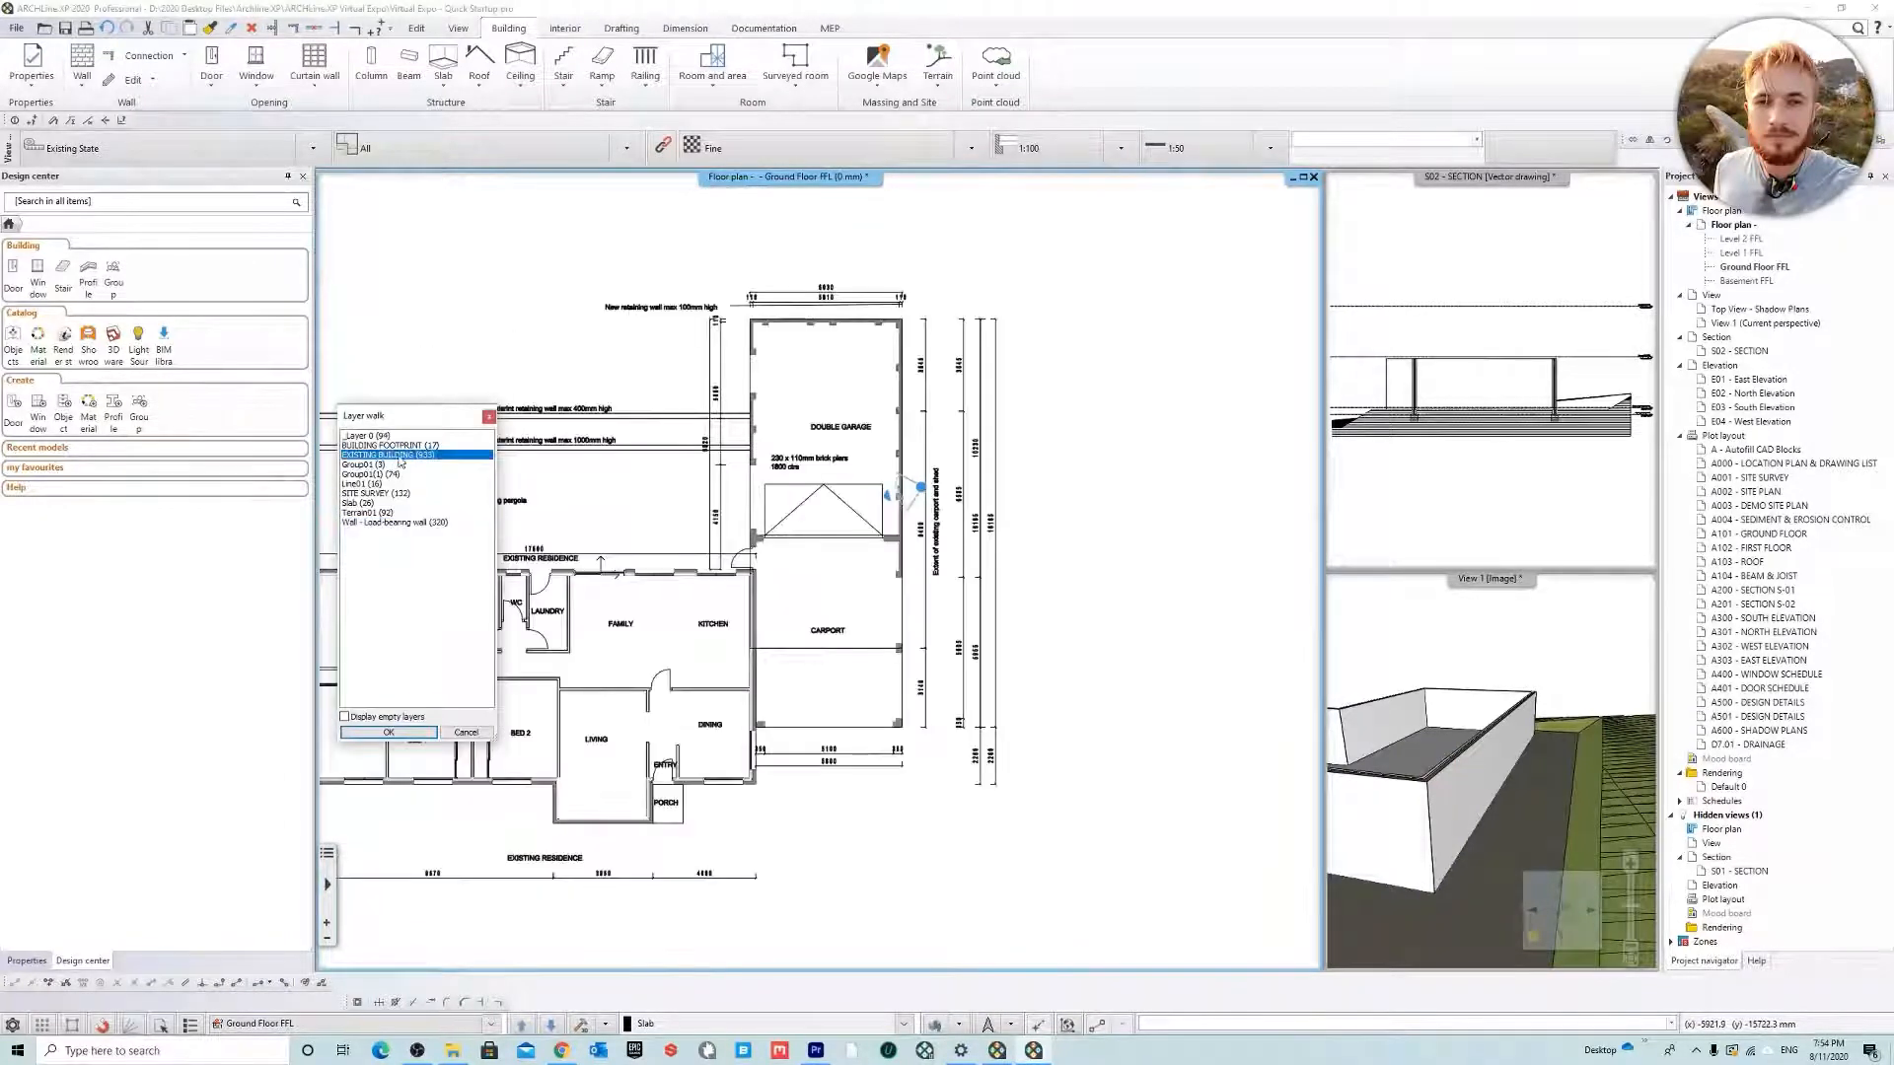
left_click(388, 733)
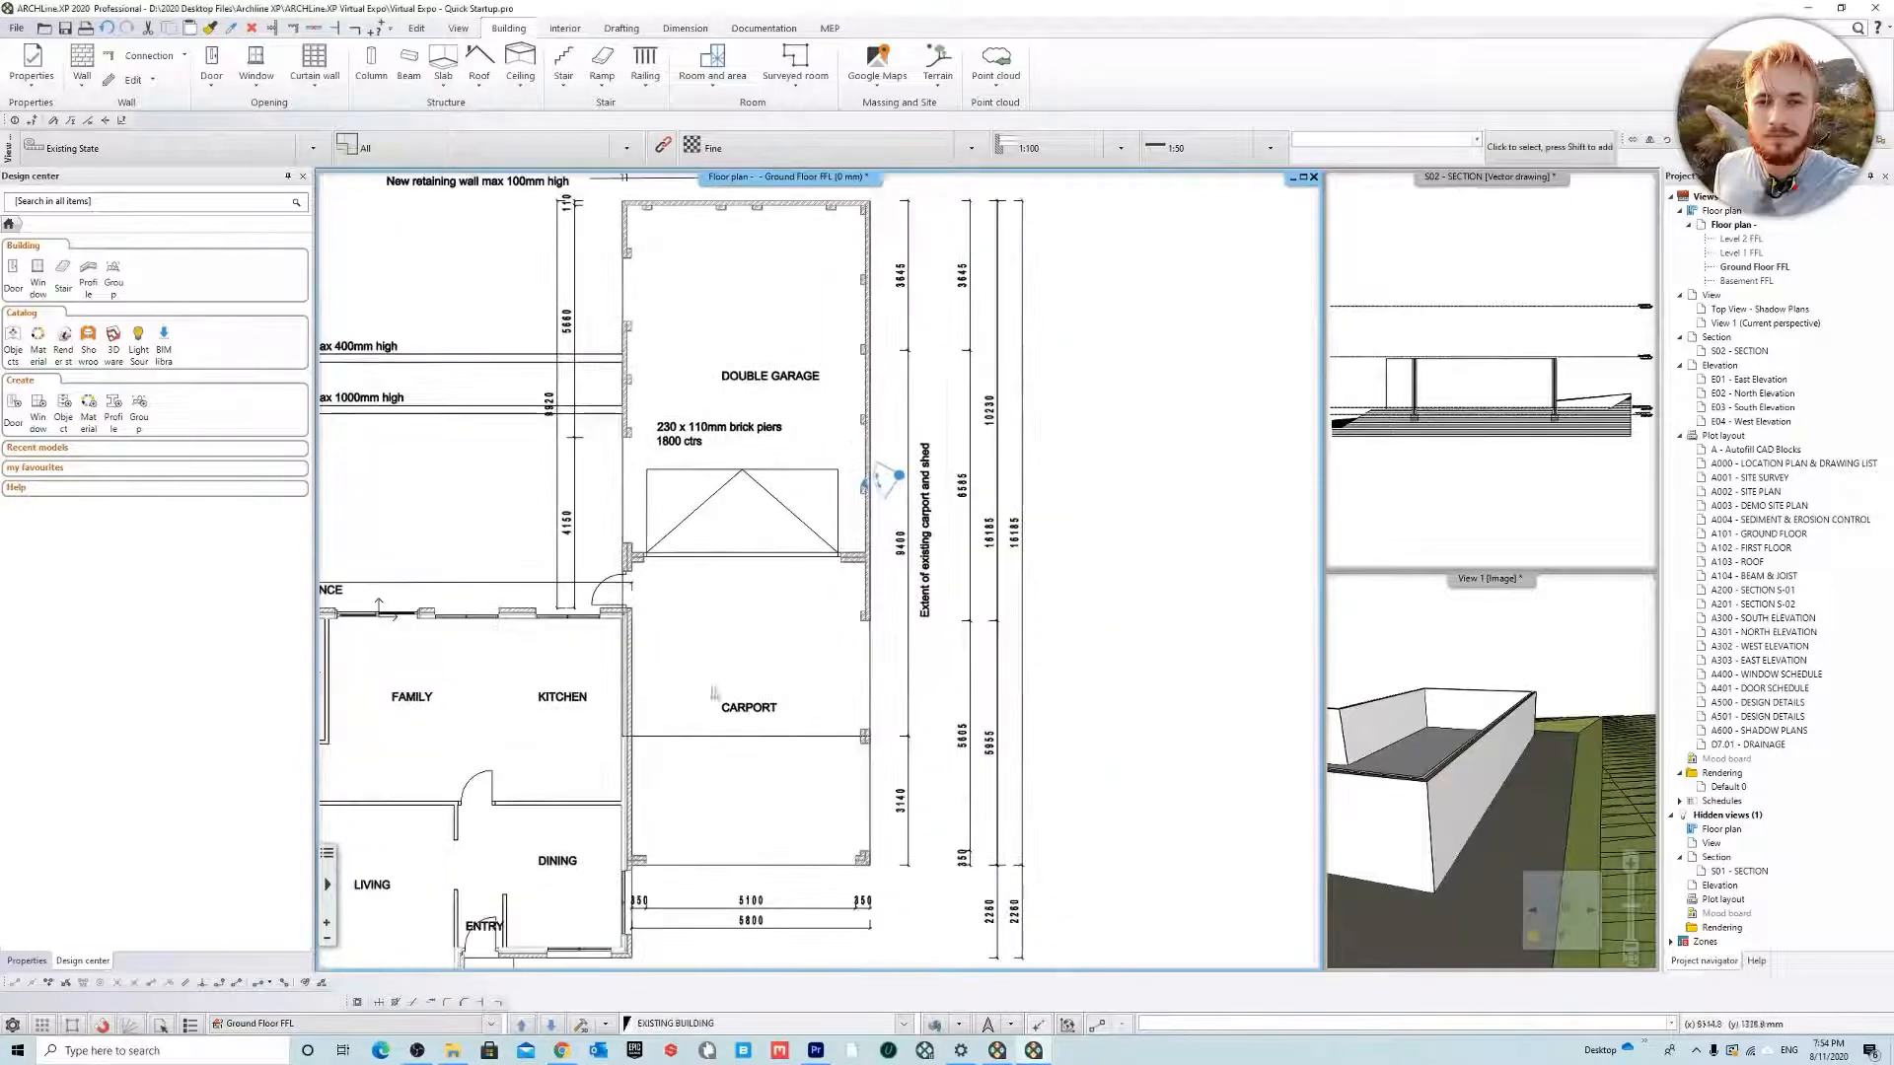
Draw a rectangular FS01: 100mm Concrete Slab, 6030 x 16185 mm, from the double garage's outer corner to the carport's opposite outer corner
scroll(937, 375, "up", 2)
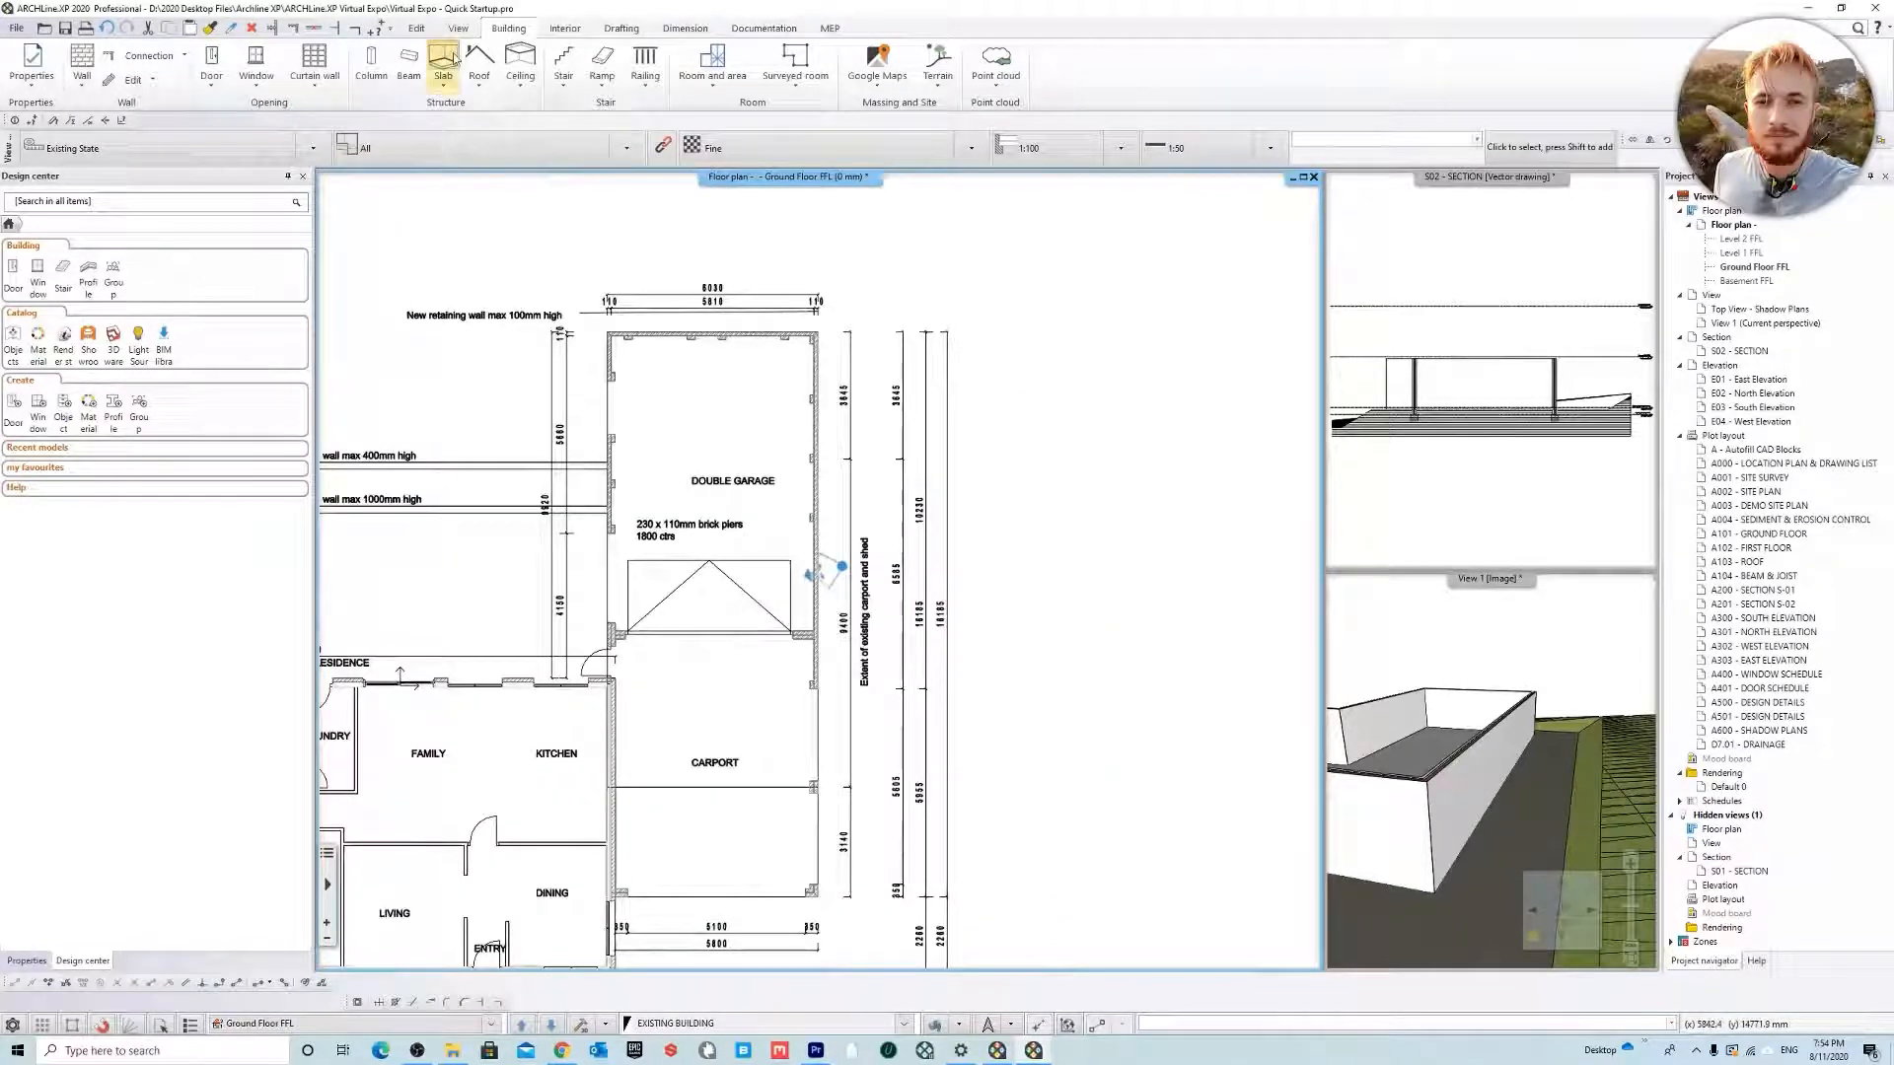
left_click(442, 64)
left_click(81, 283)
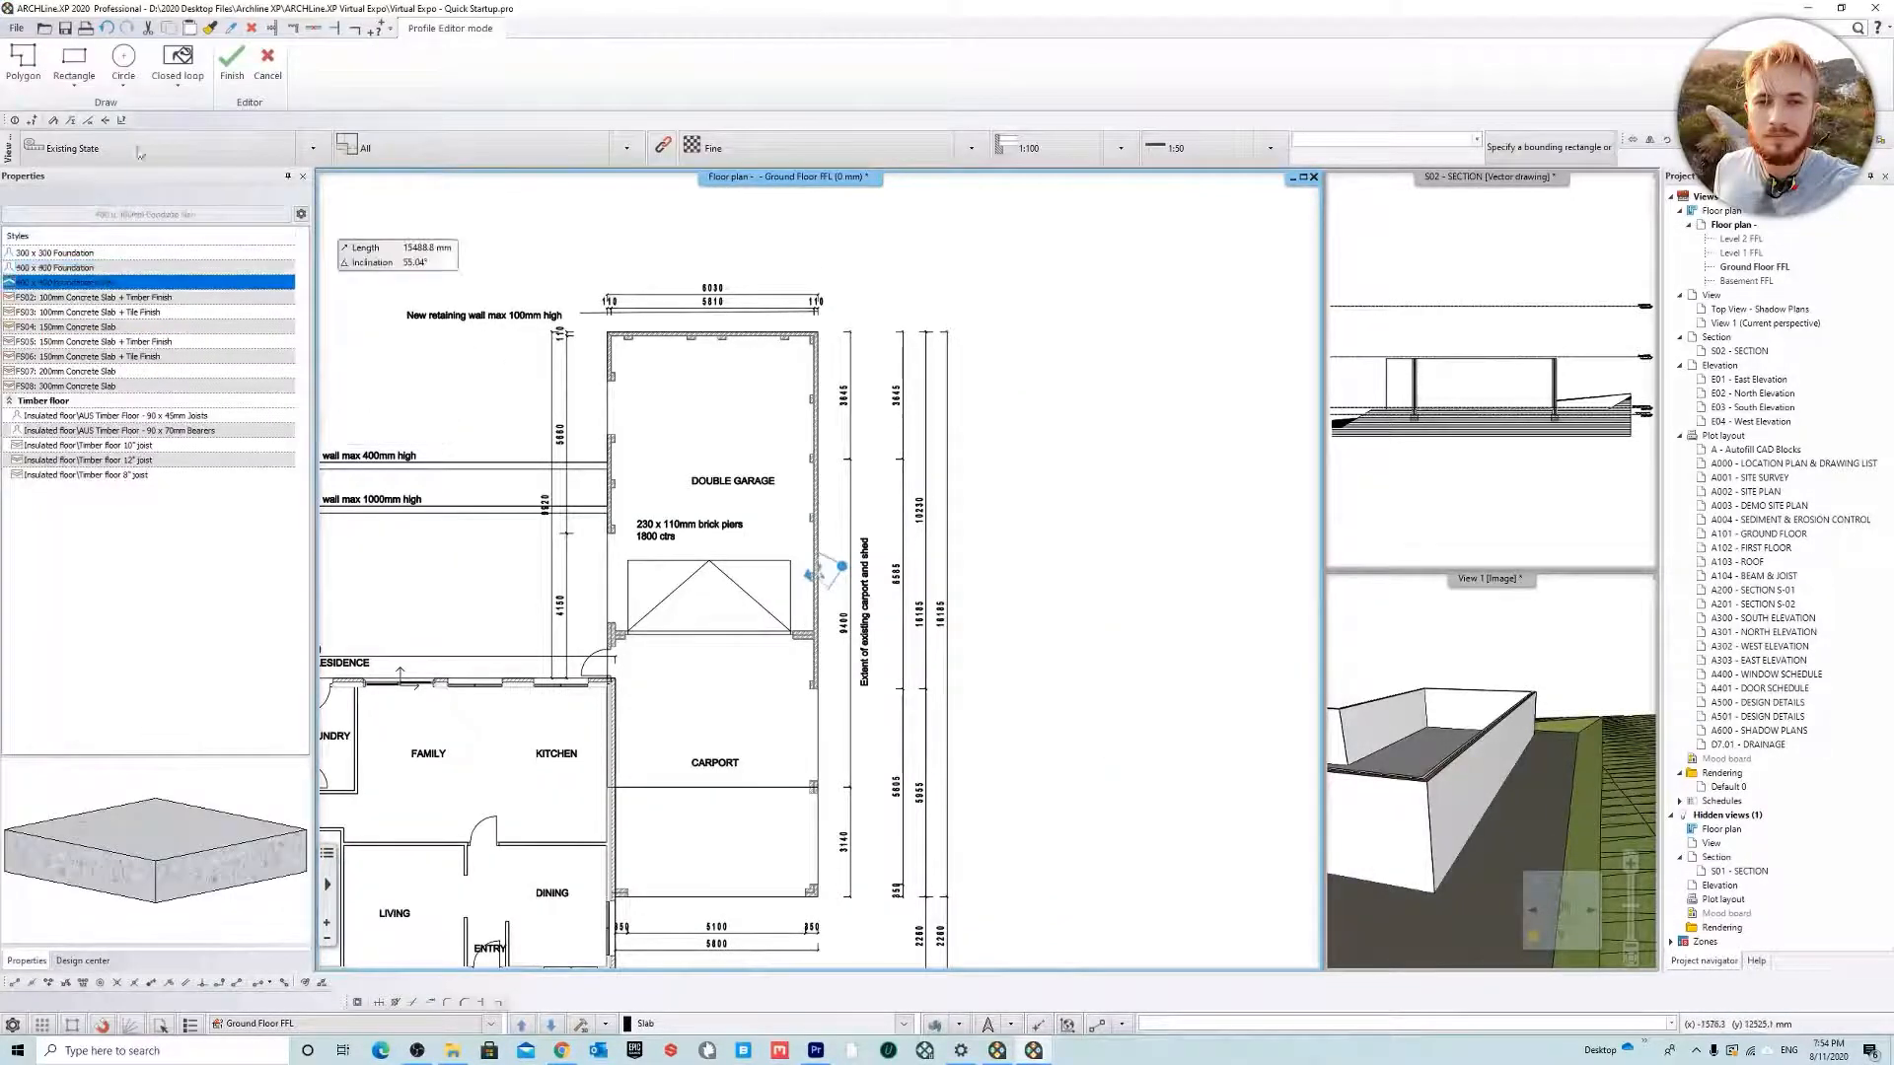
left_click(74, 59)
scroll(521, 306, "up", 3)
left_click(718, 367)
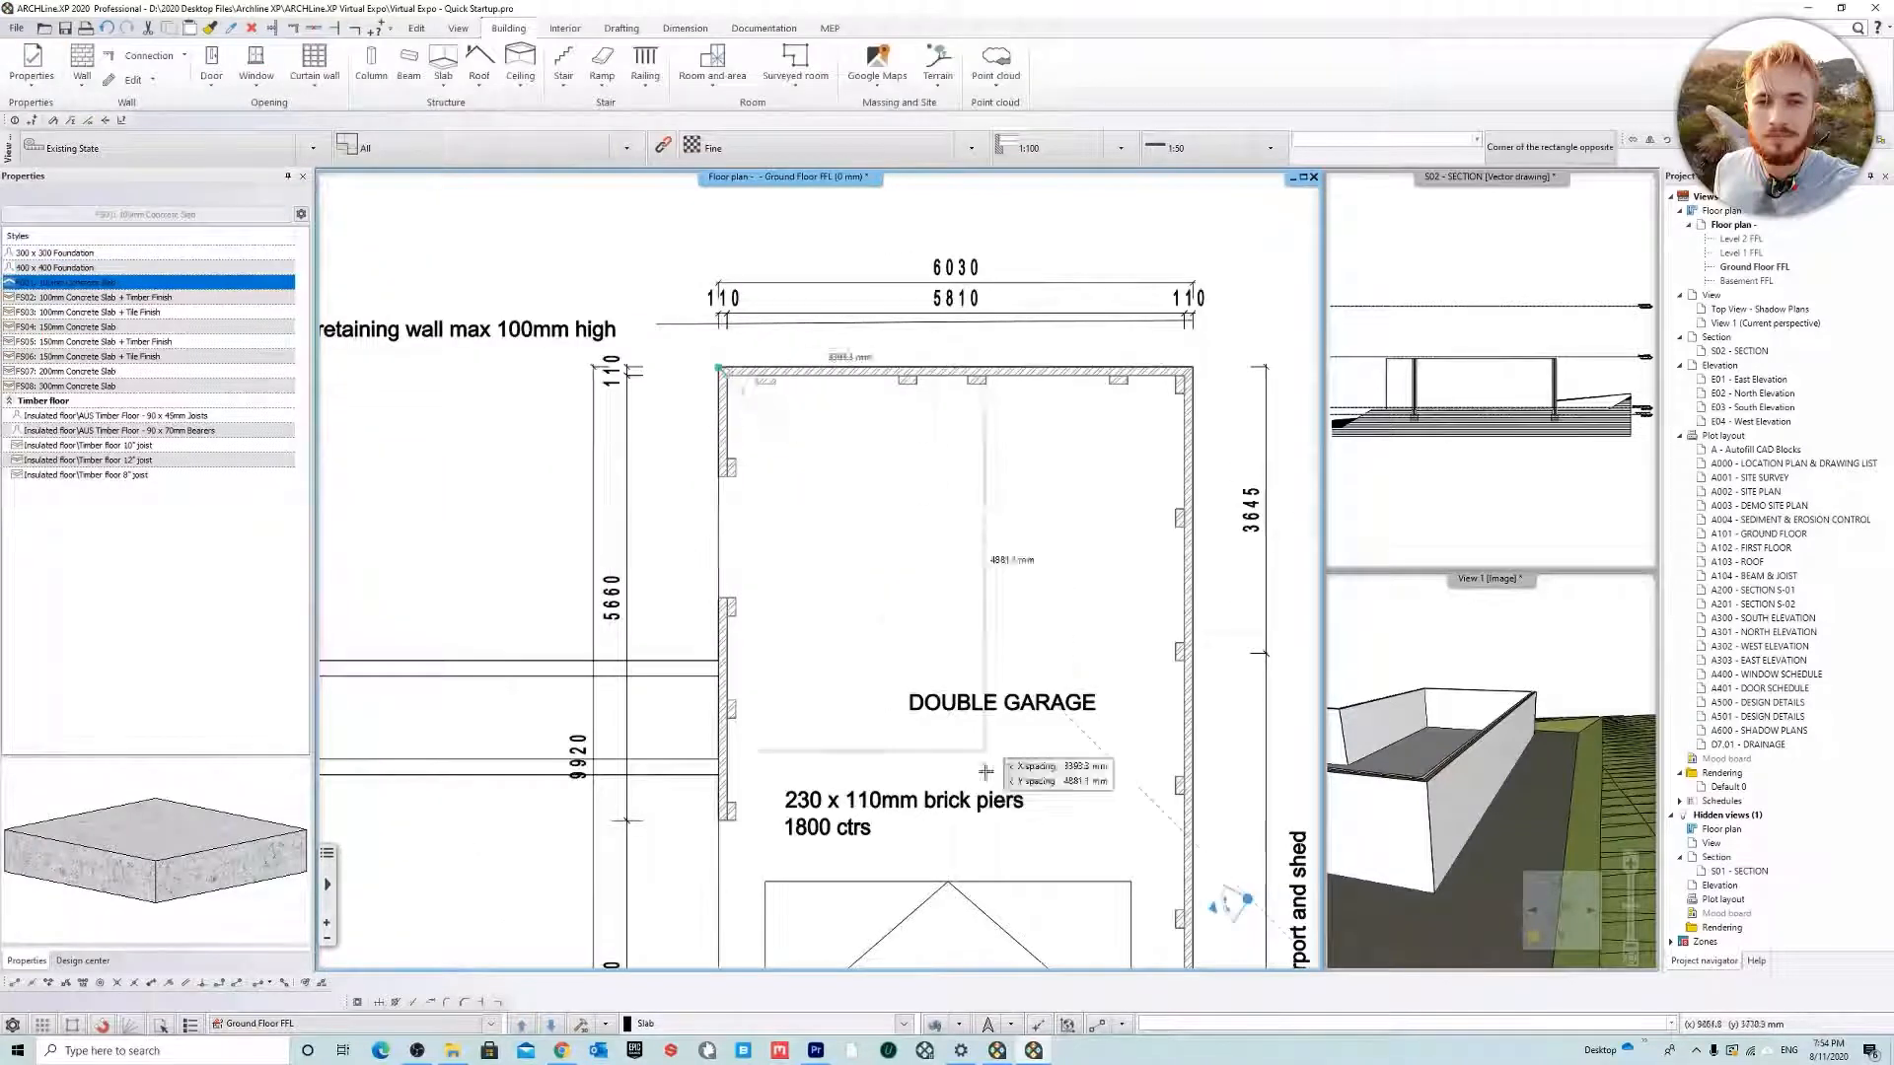
middle_click_drag(1002, 935, 764, 197)
left_click(954, 901)
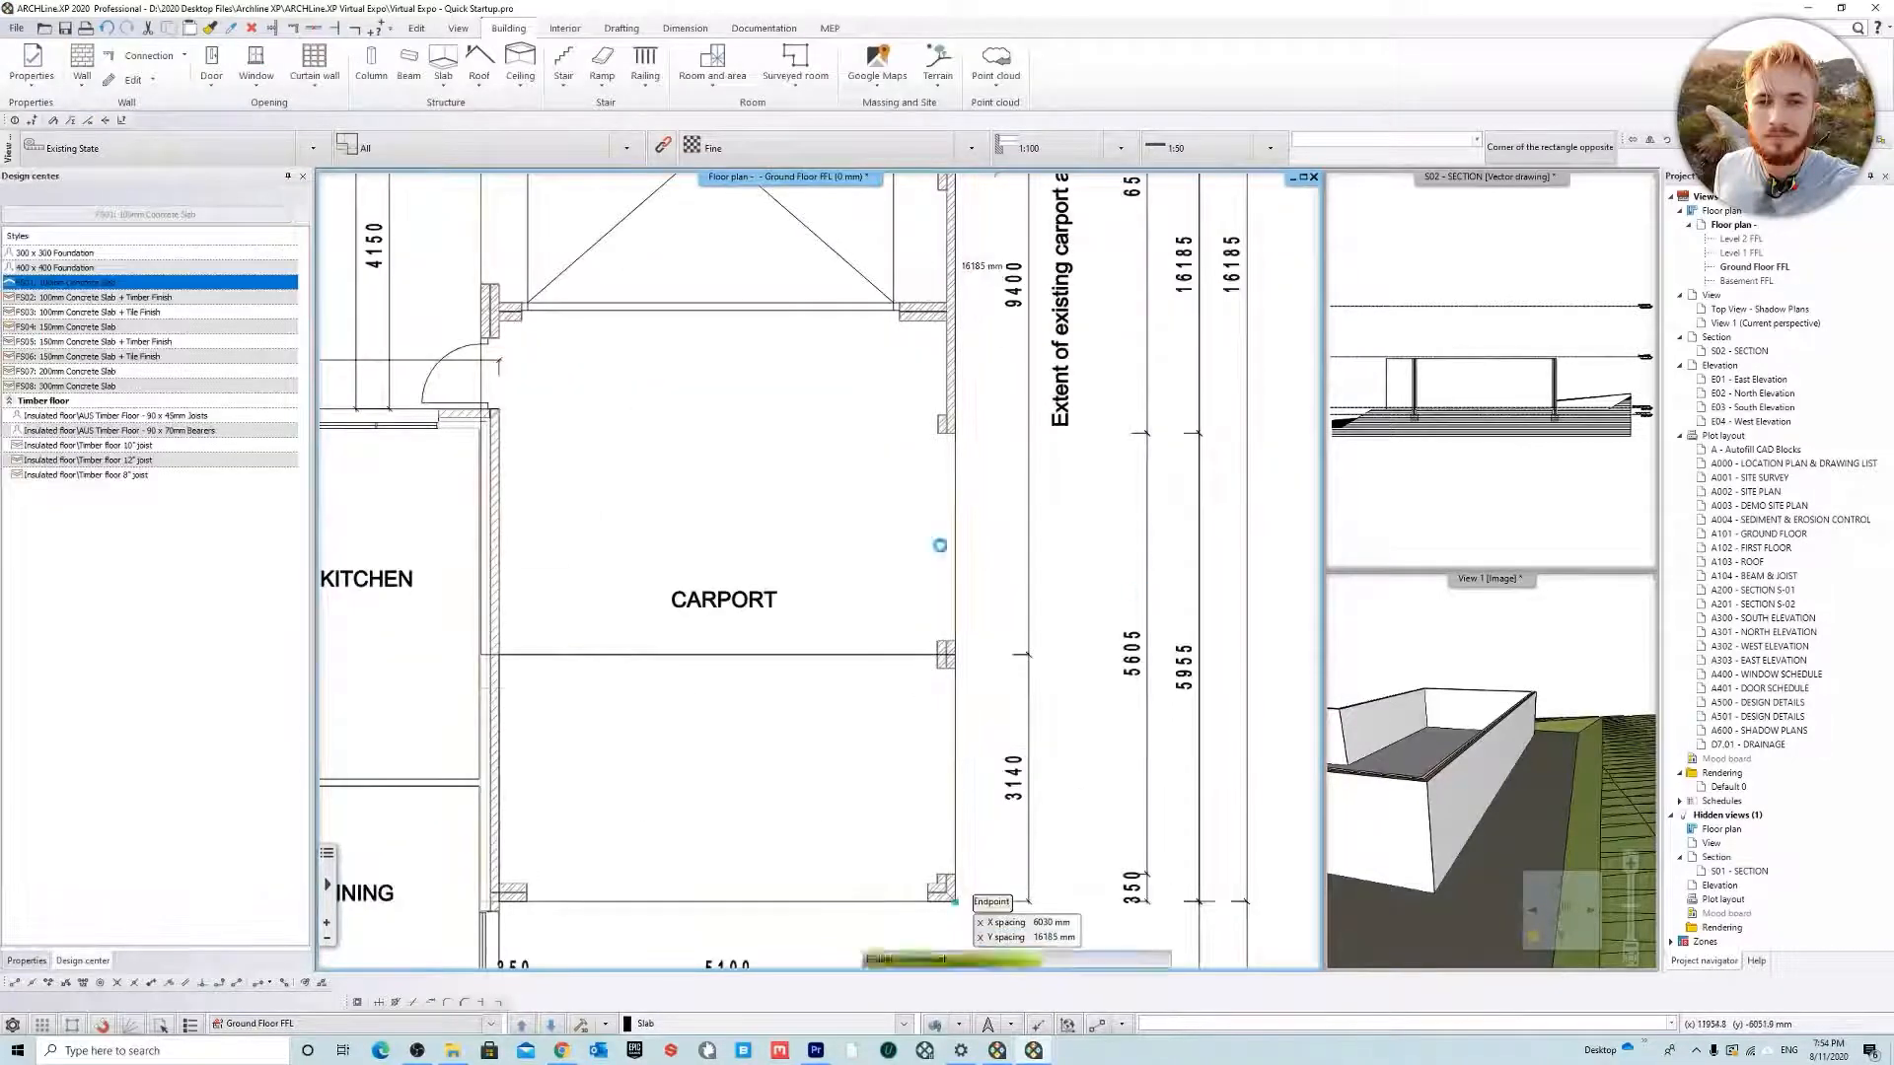
left_click(954, 900)
scroll(783, 697, "down", 1)
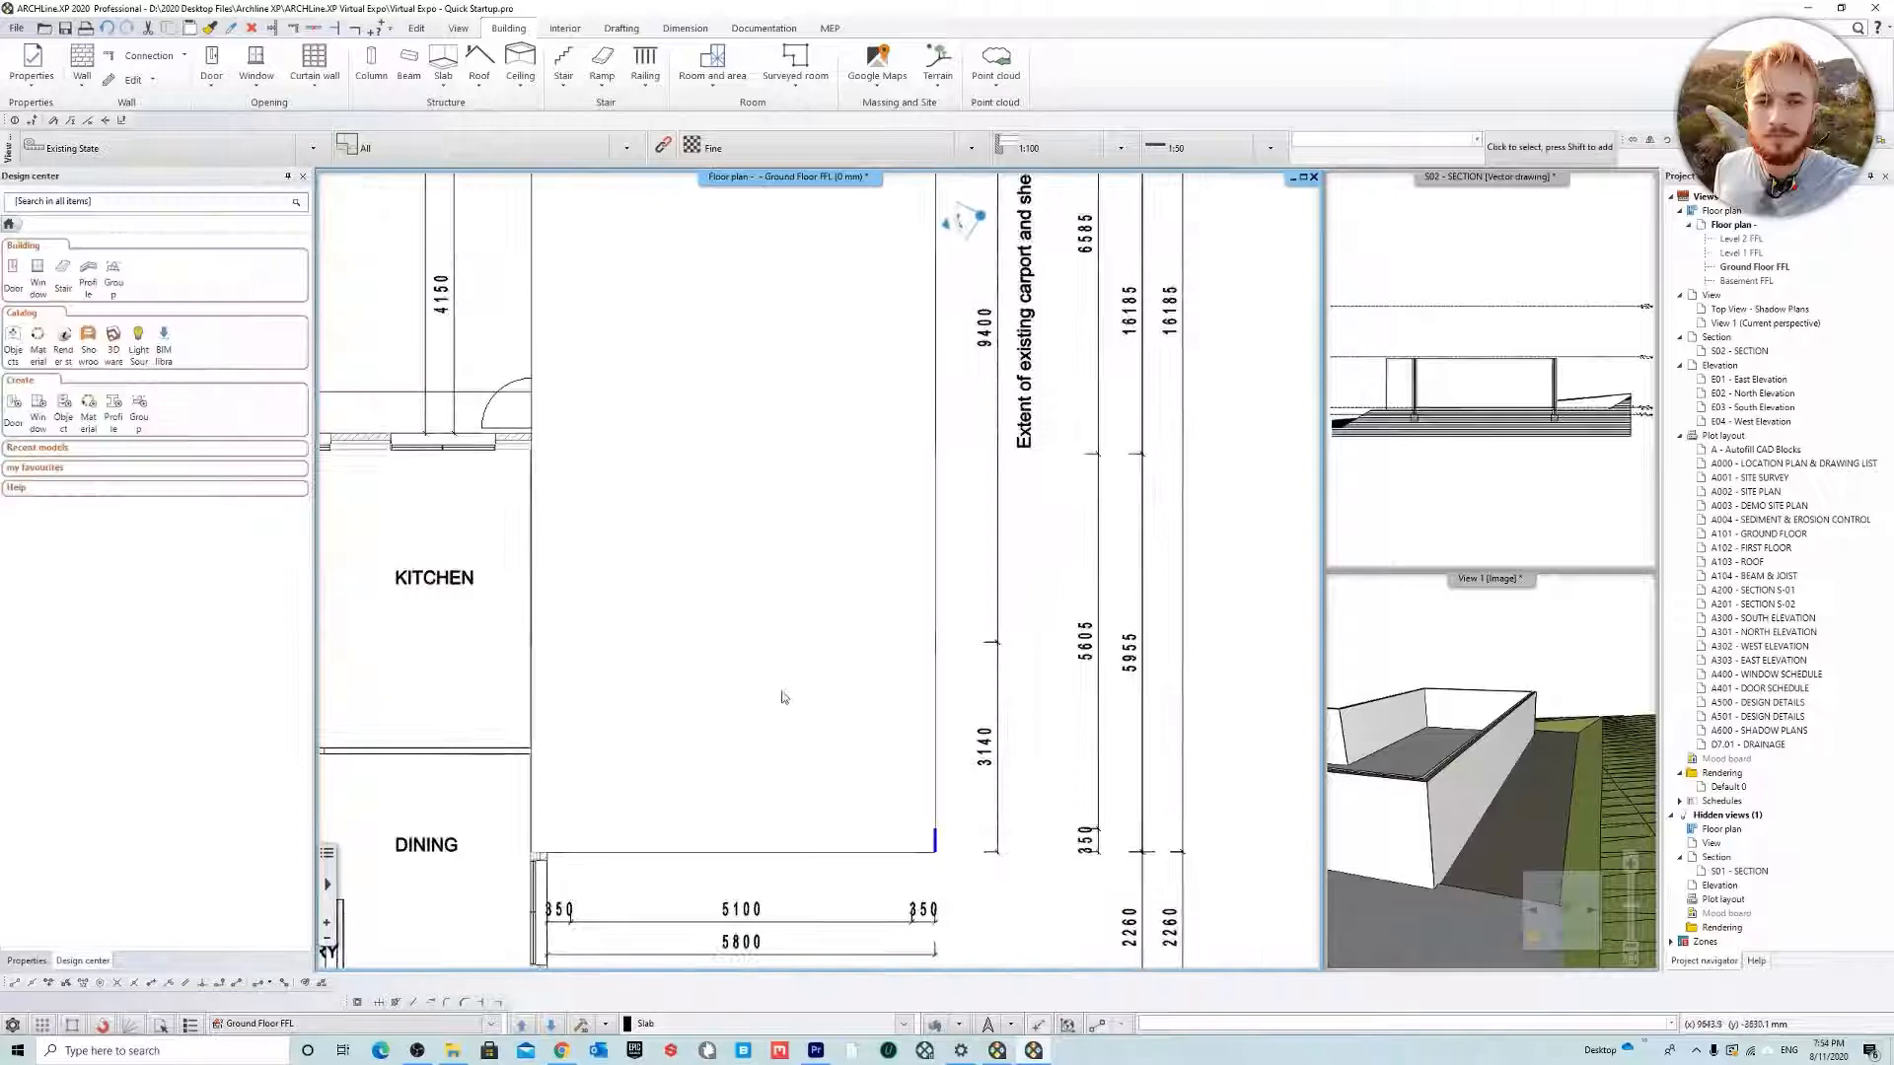
Turn off the 2D plan hatch for the garage and carport slab
left_click(727, 520)
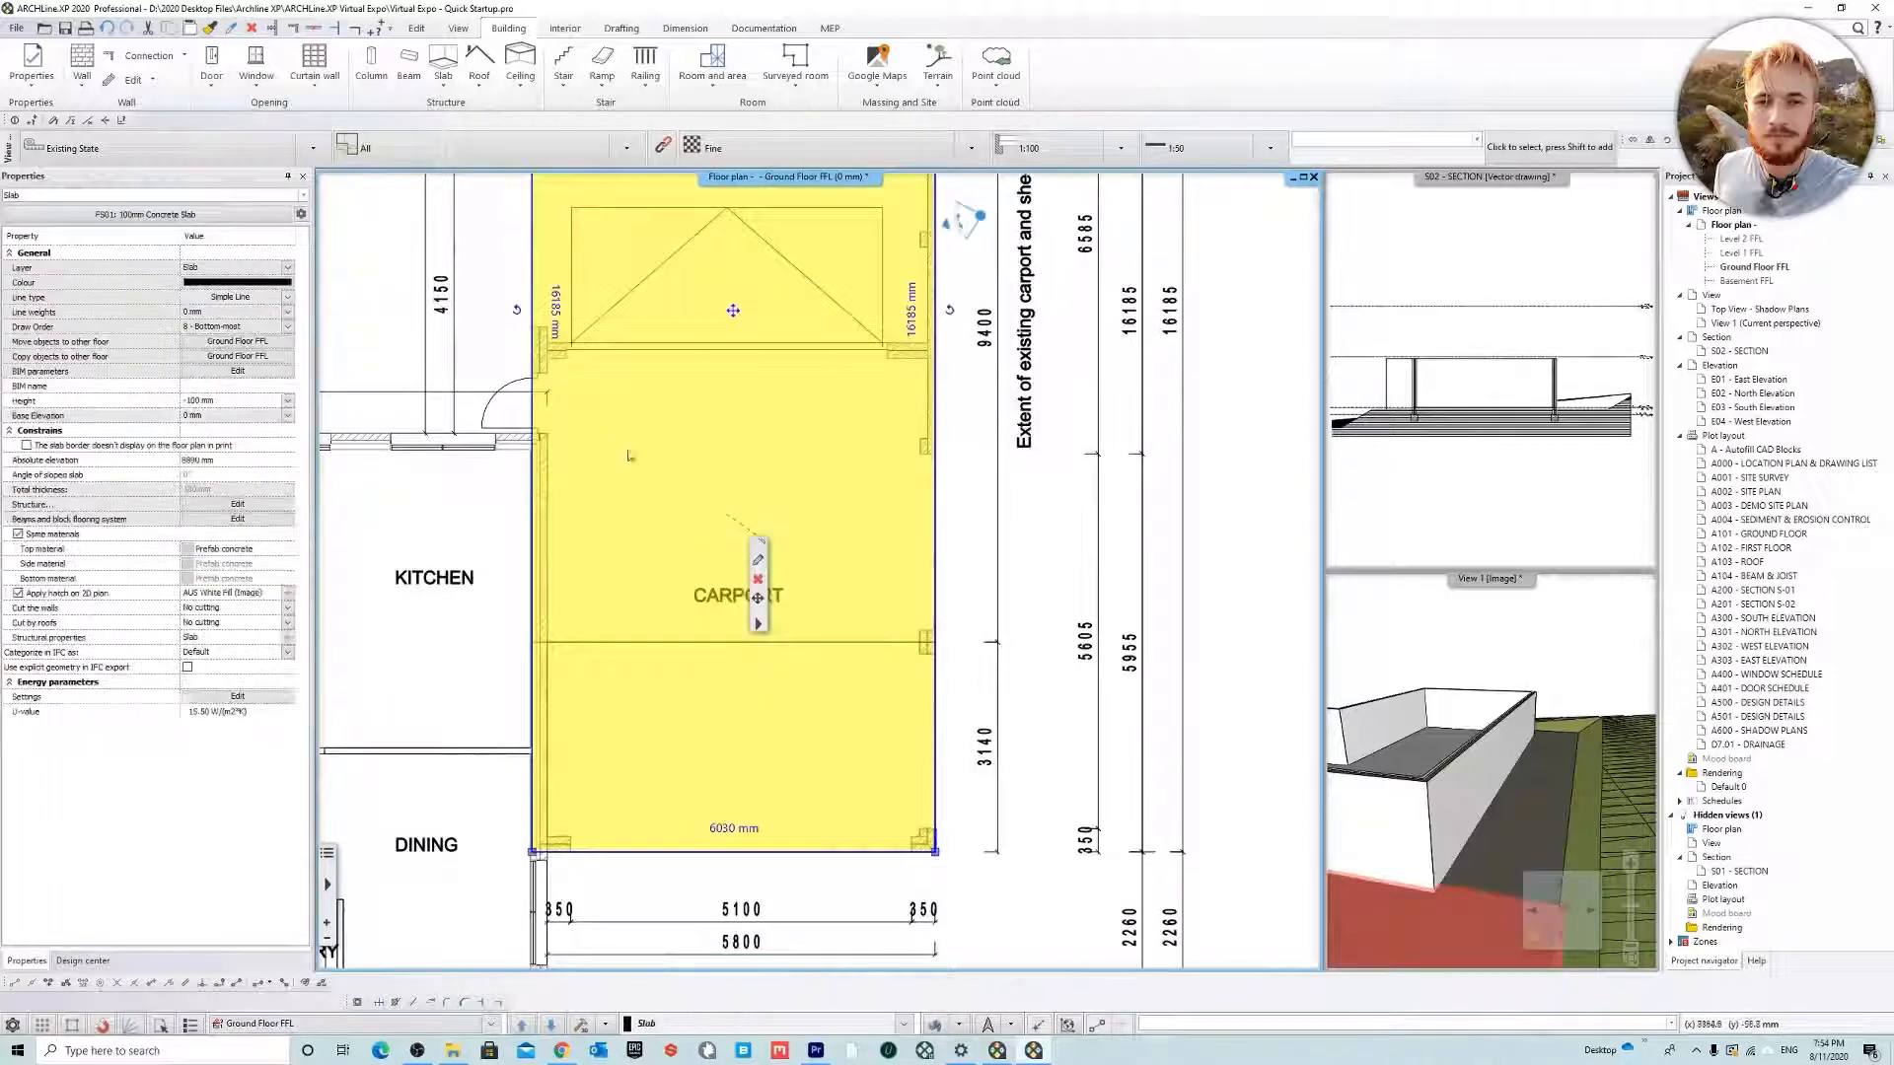
left_click(18, 593)
key("Escape")
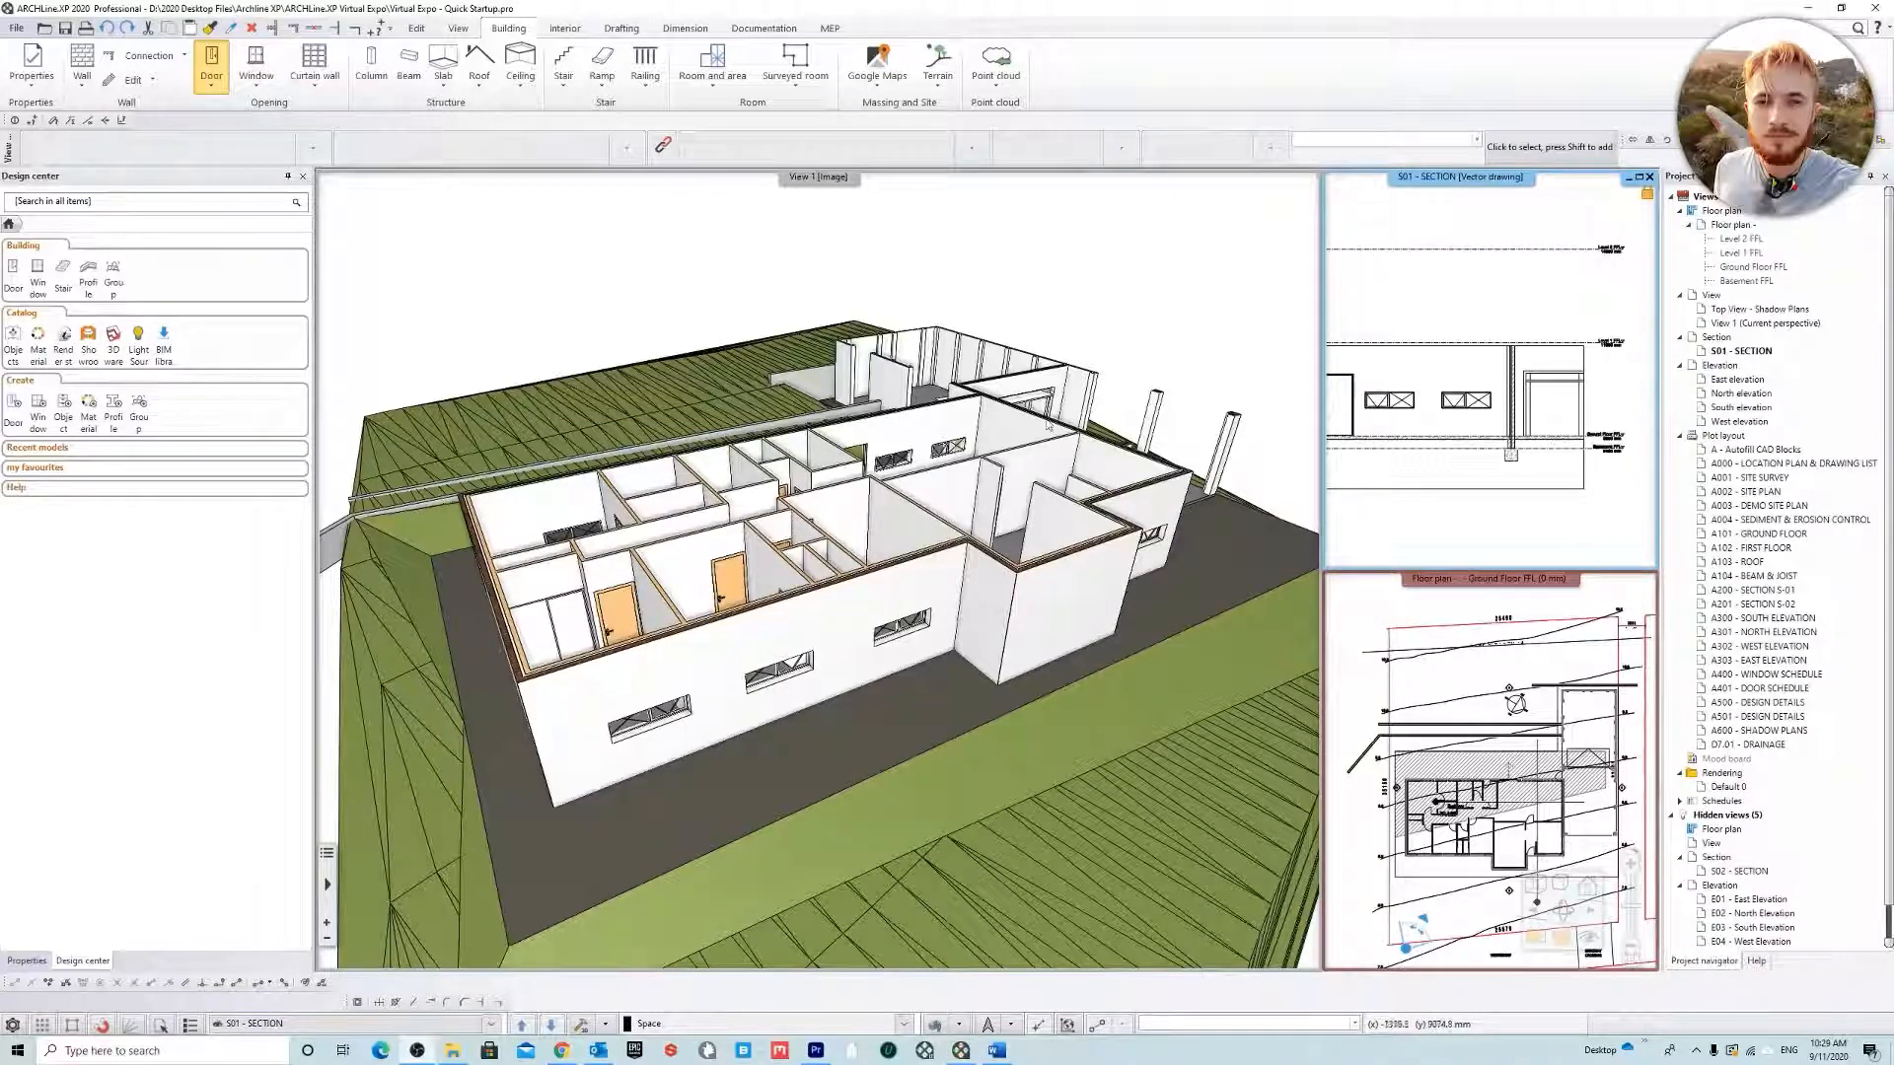
Examine the residence and the surrounding terrain from several angles in the 3D view
left_click(1170, 382)
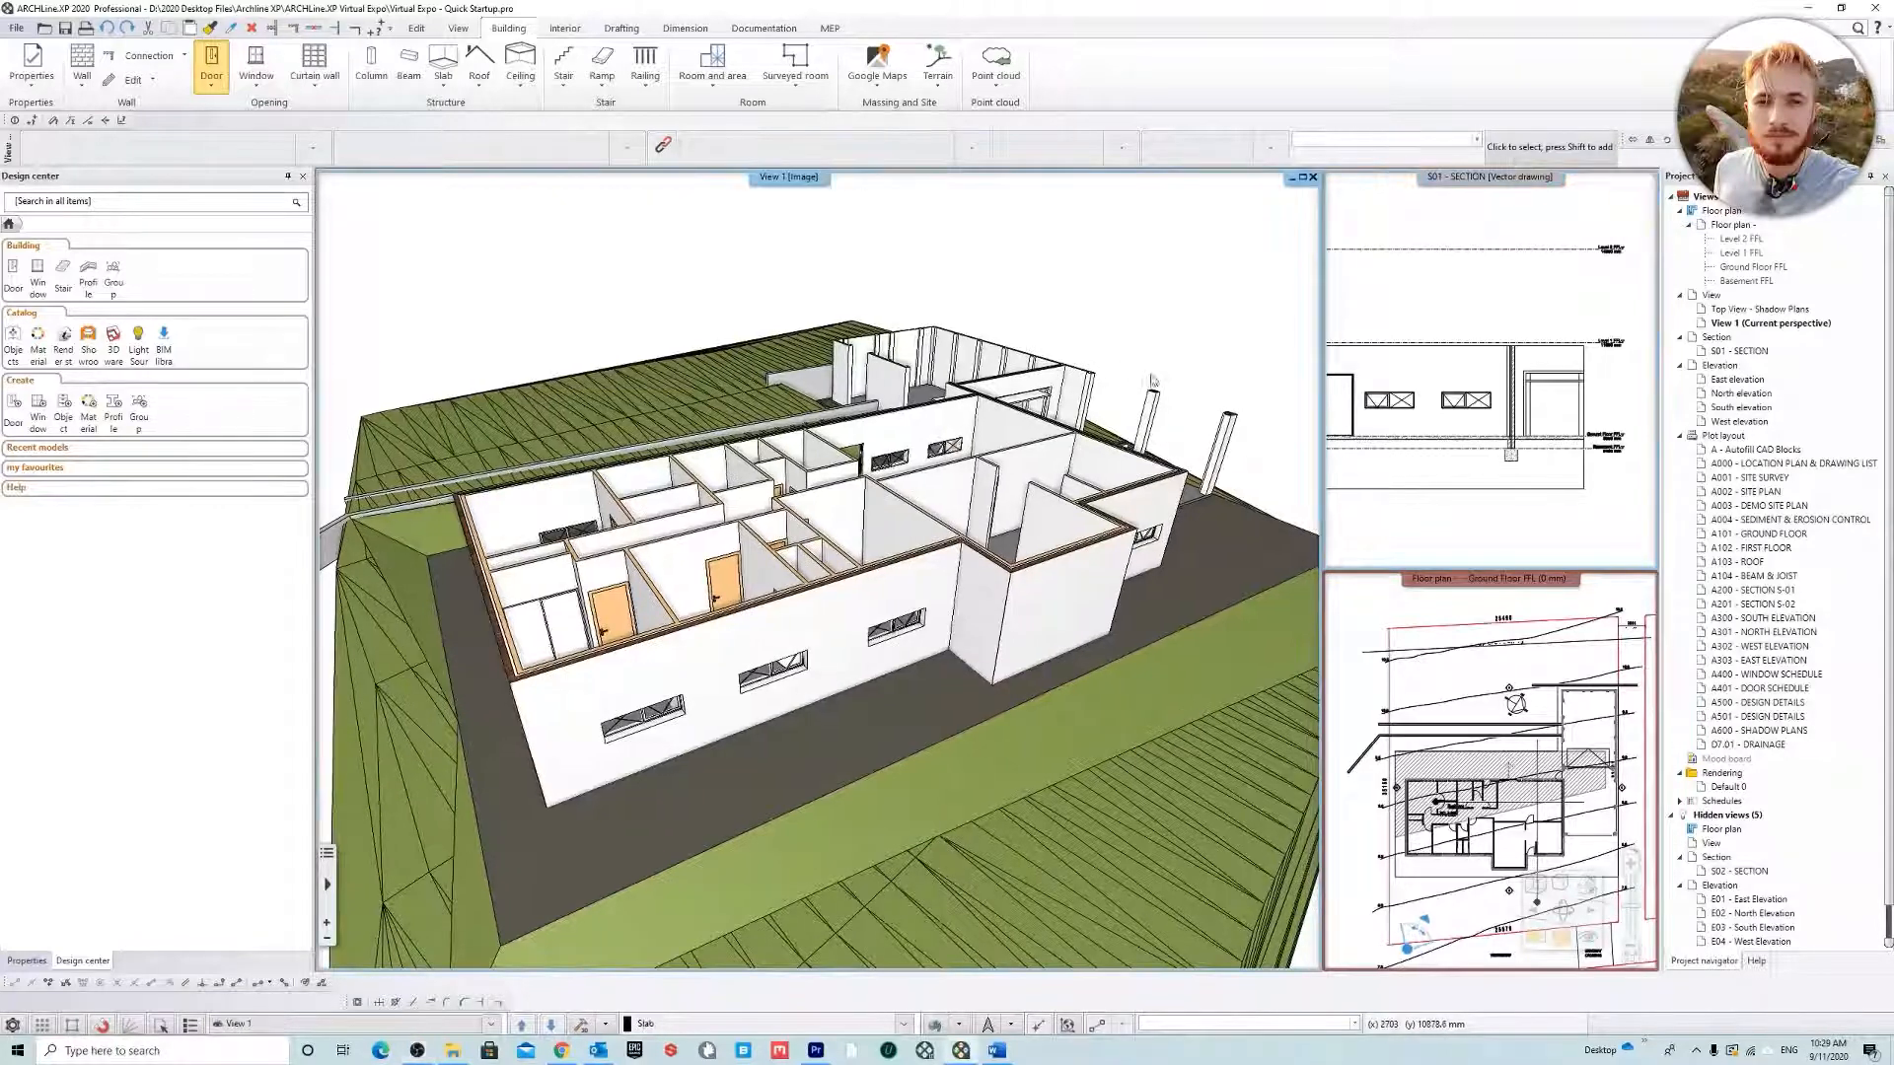
middle_click_drag(924, 518, 917, 513)
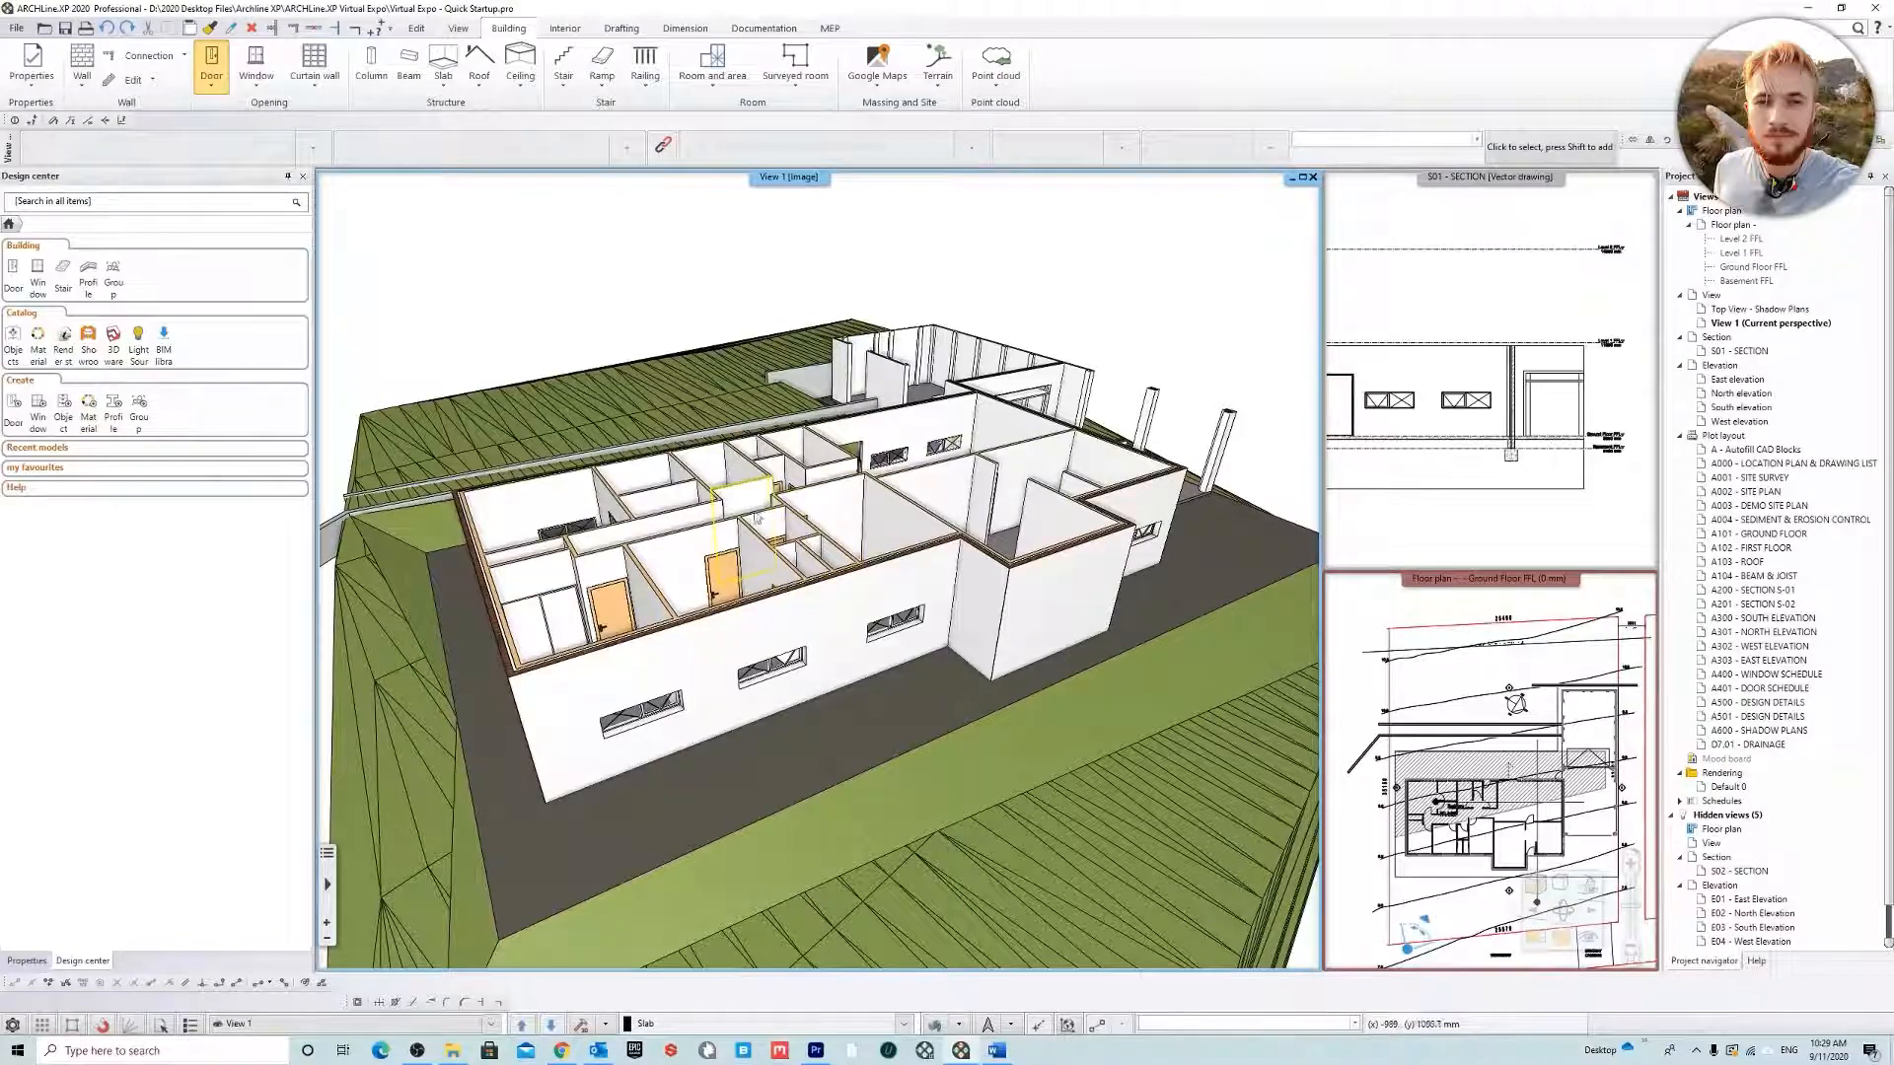
middle_click_drag(944, 448, 1060, 419)
middle_click_drag(769, 523, 780, 449)
middle_click_drag(778, 660, 666, 641)
scroll(918, 572, "up", 5)
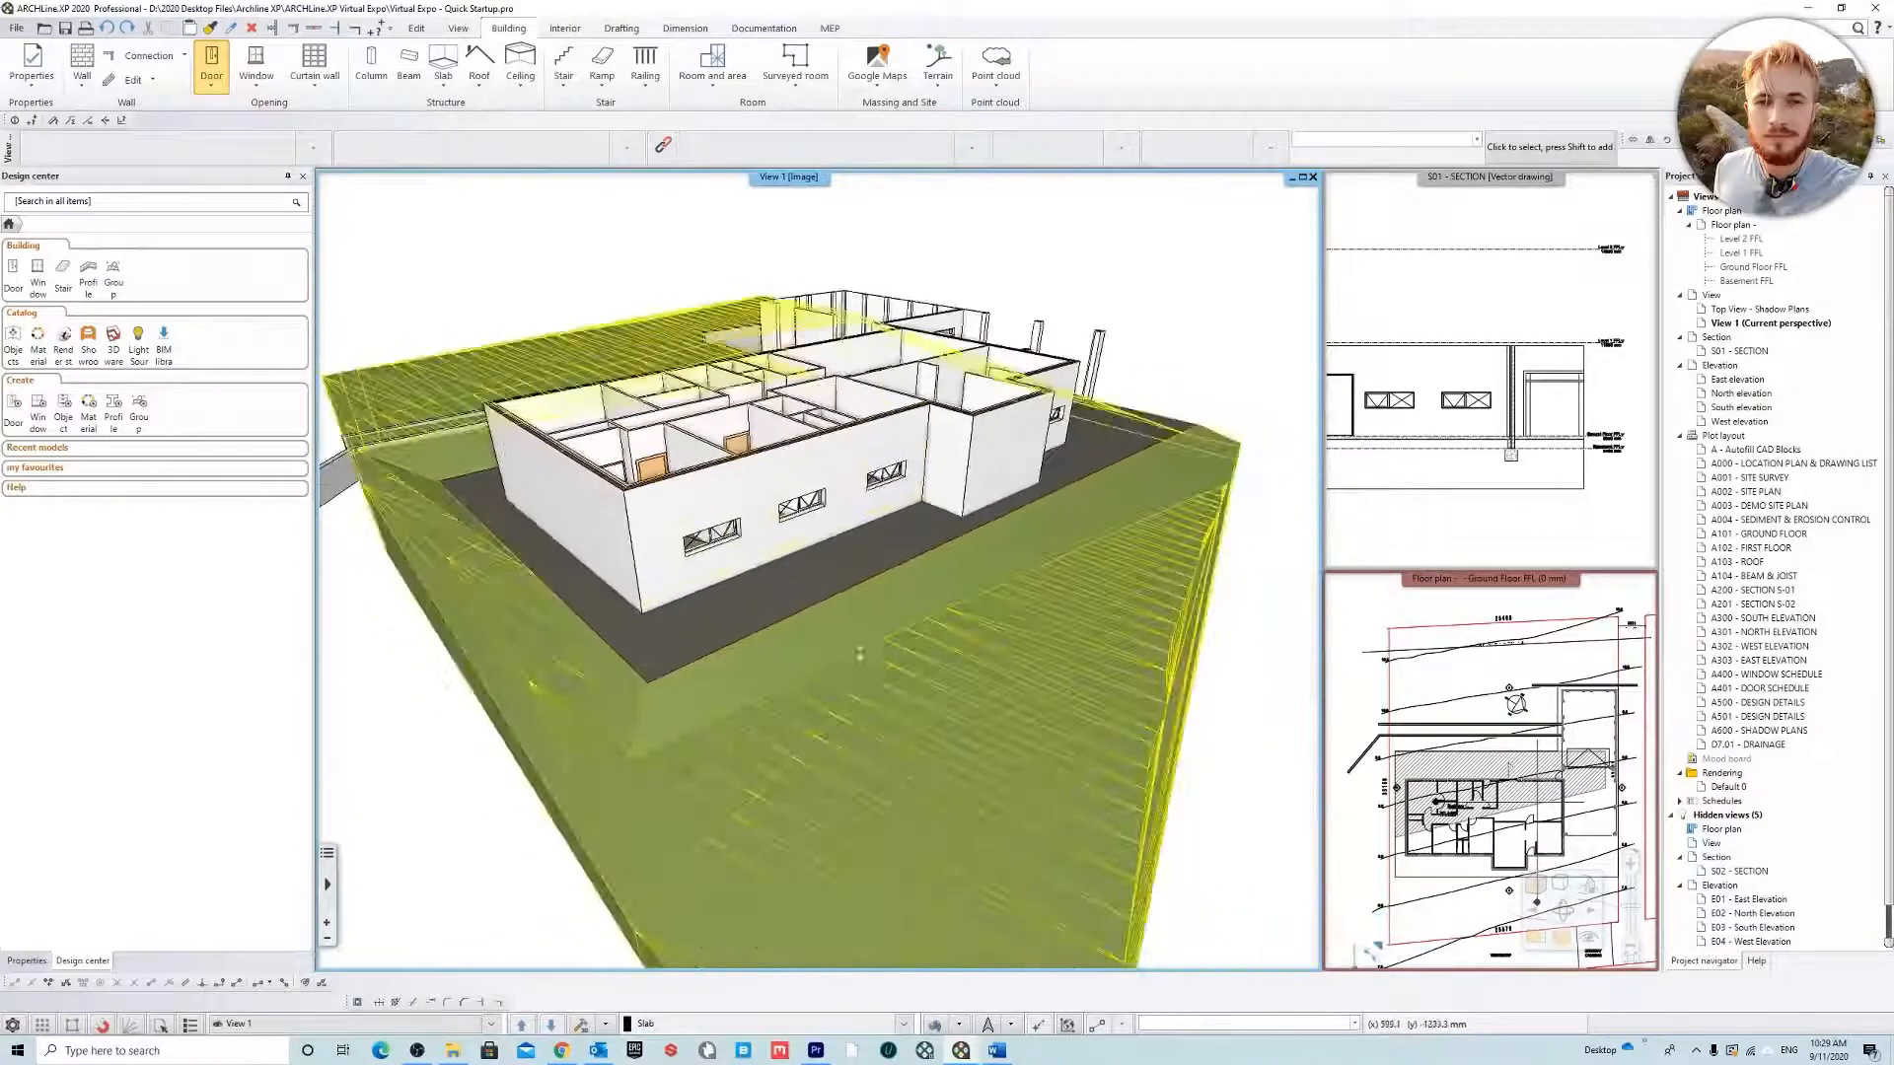
middle_click_drag(931, 564, 893, 705)
middle_click_drag(1055, 735, 957, 670)
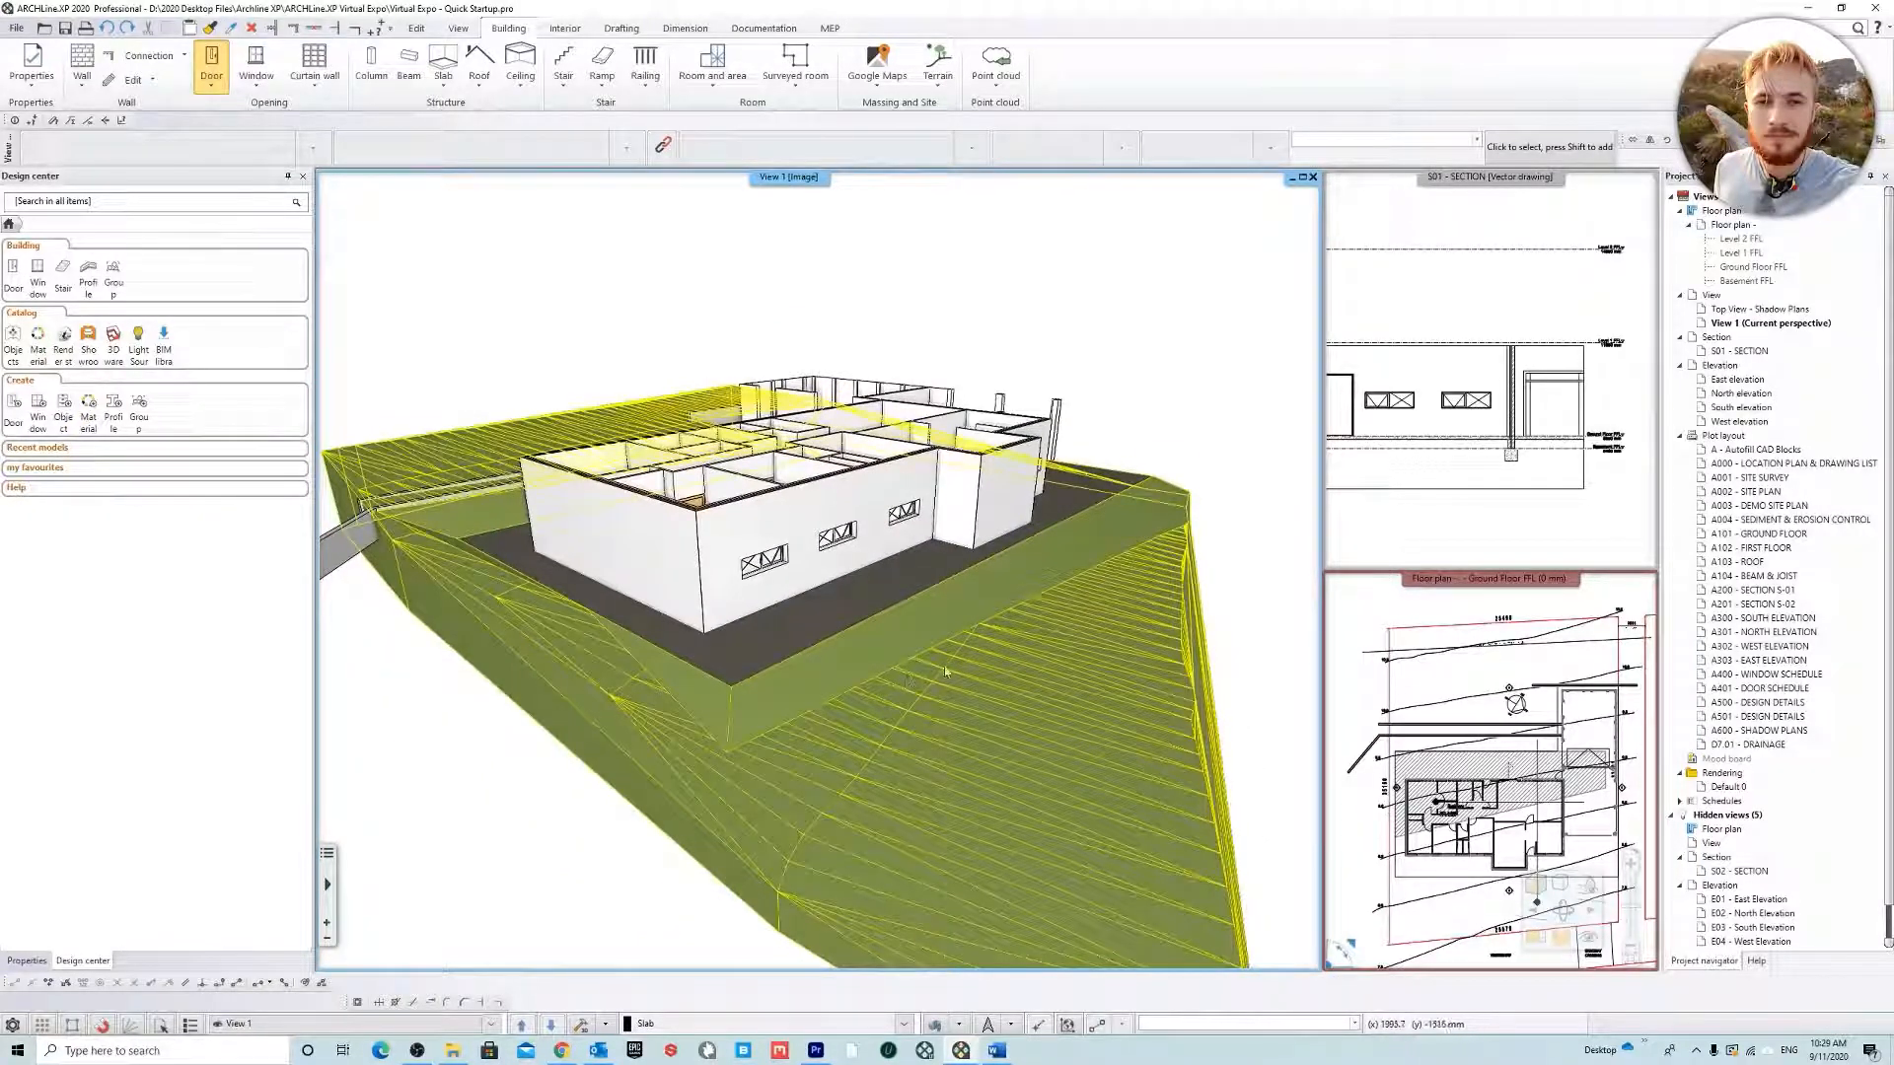
Set the terrain's 3D representation to contour lines with a height difference of 500 mm
right_click(882, 704)
mouse_move(977, 582)
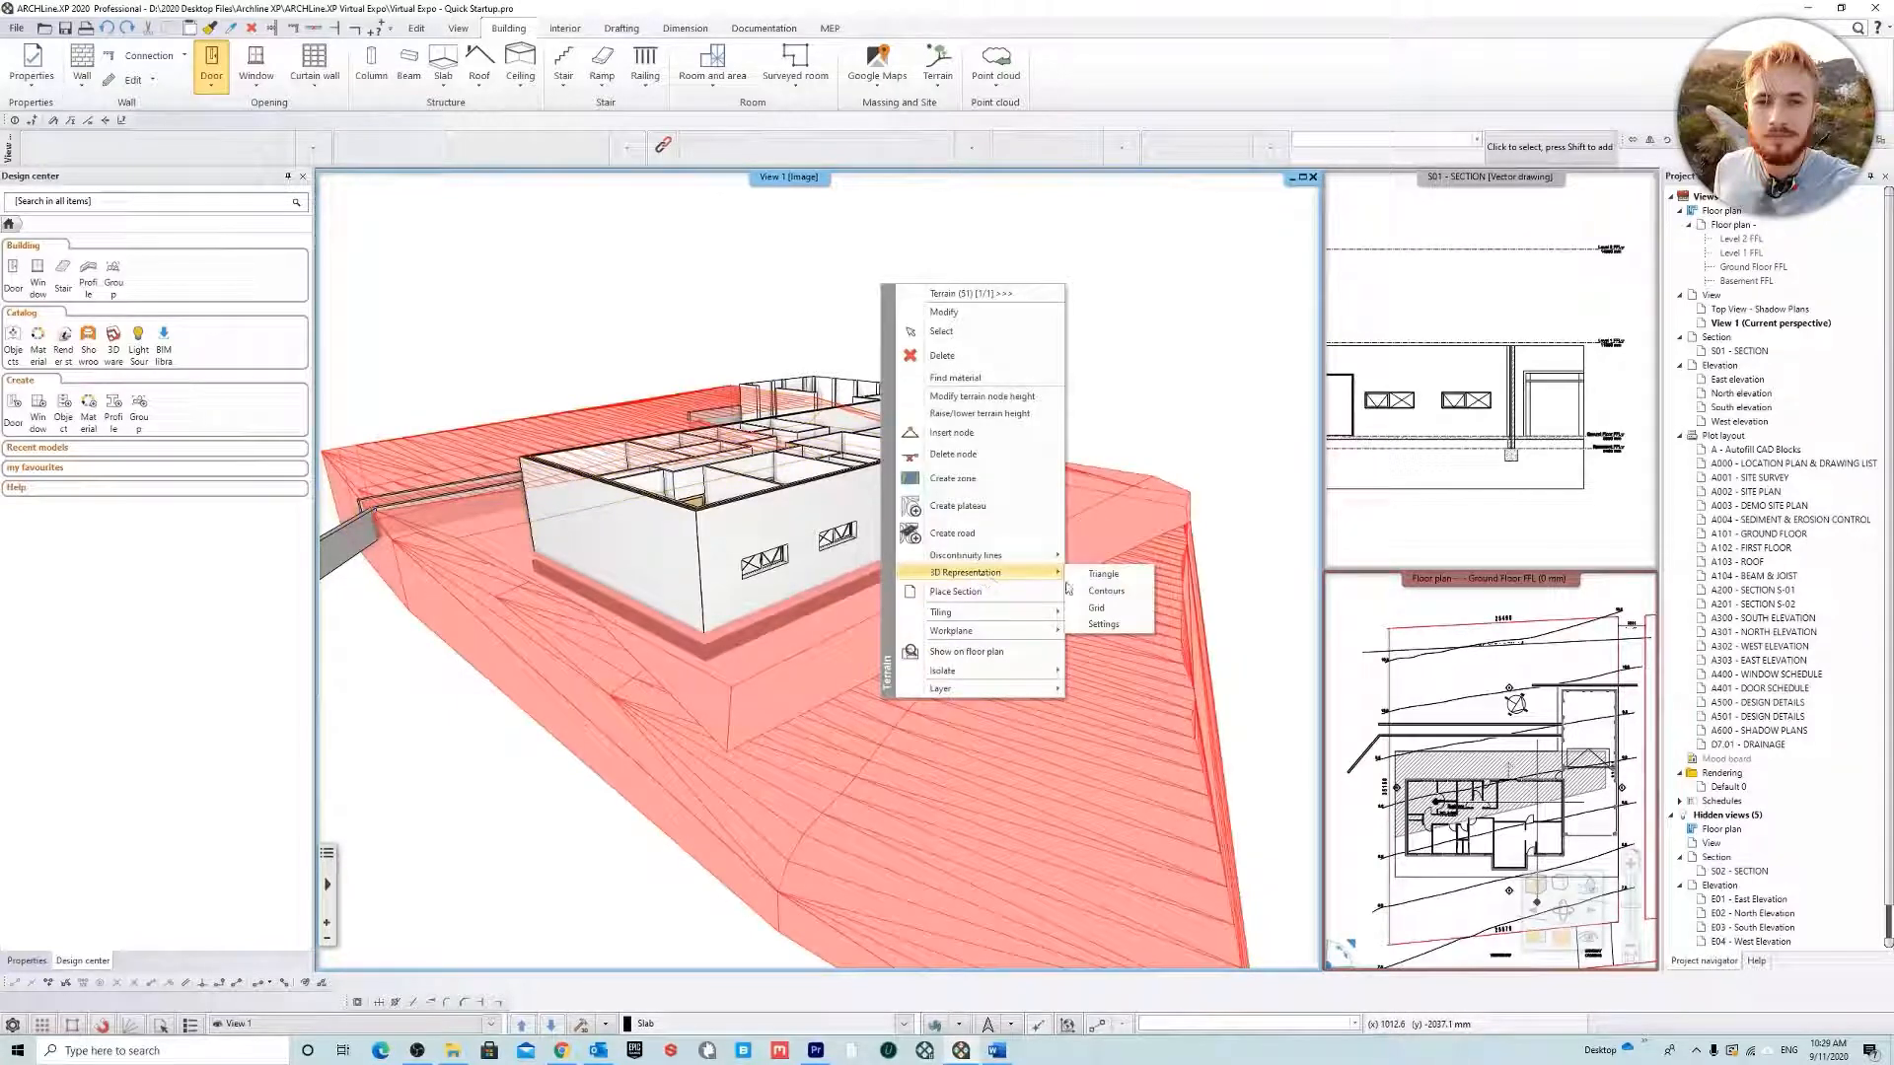
left_click(1114, 626)
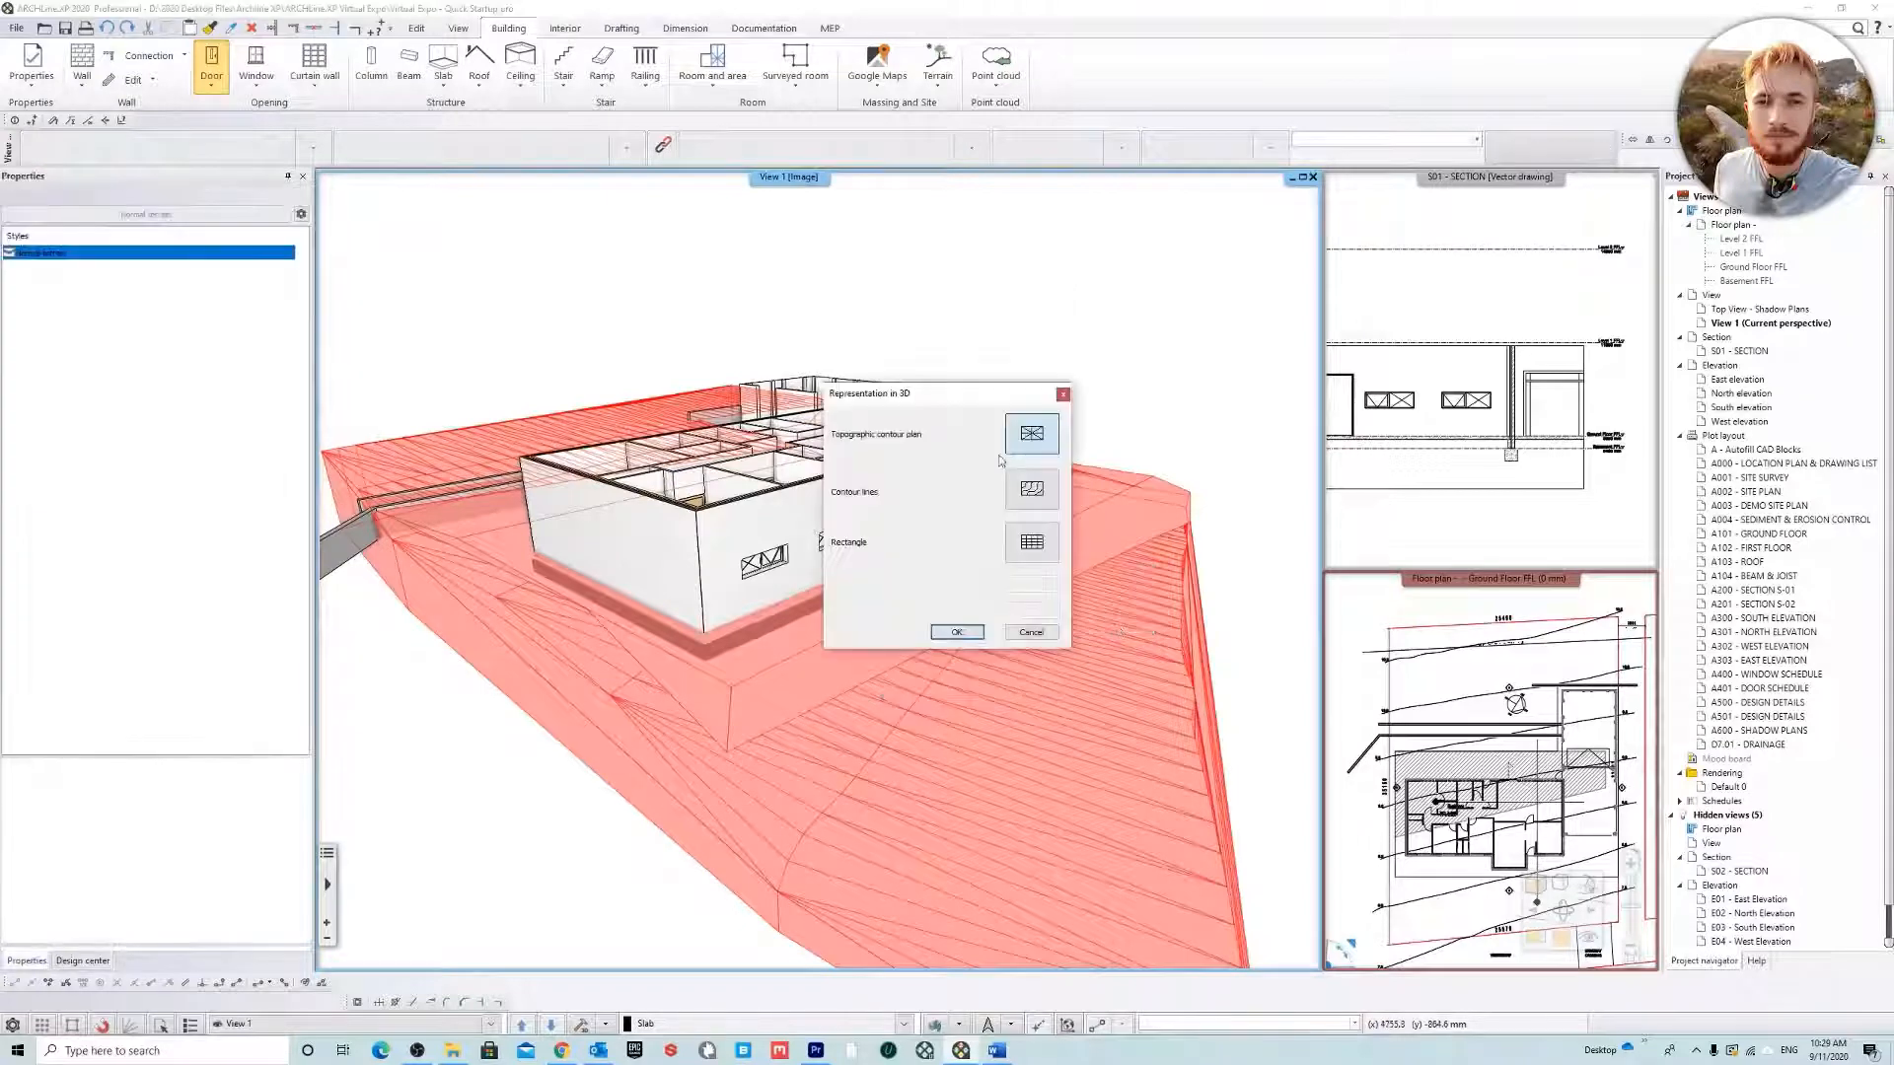
left_click_drag(992, 394, 841, 405)
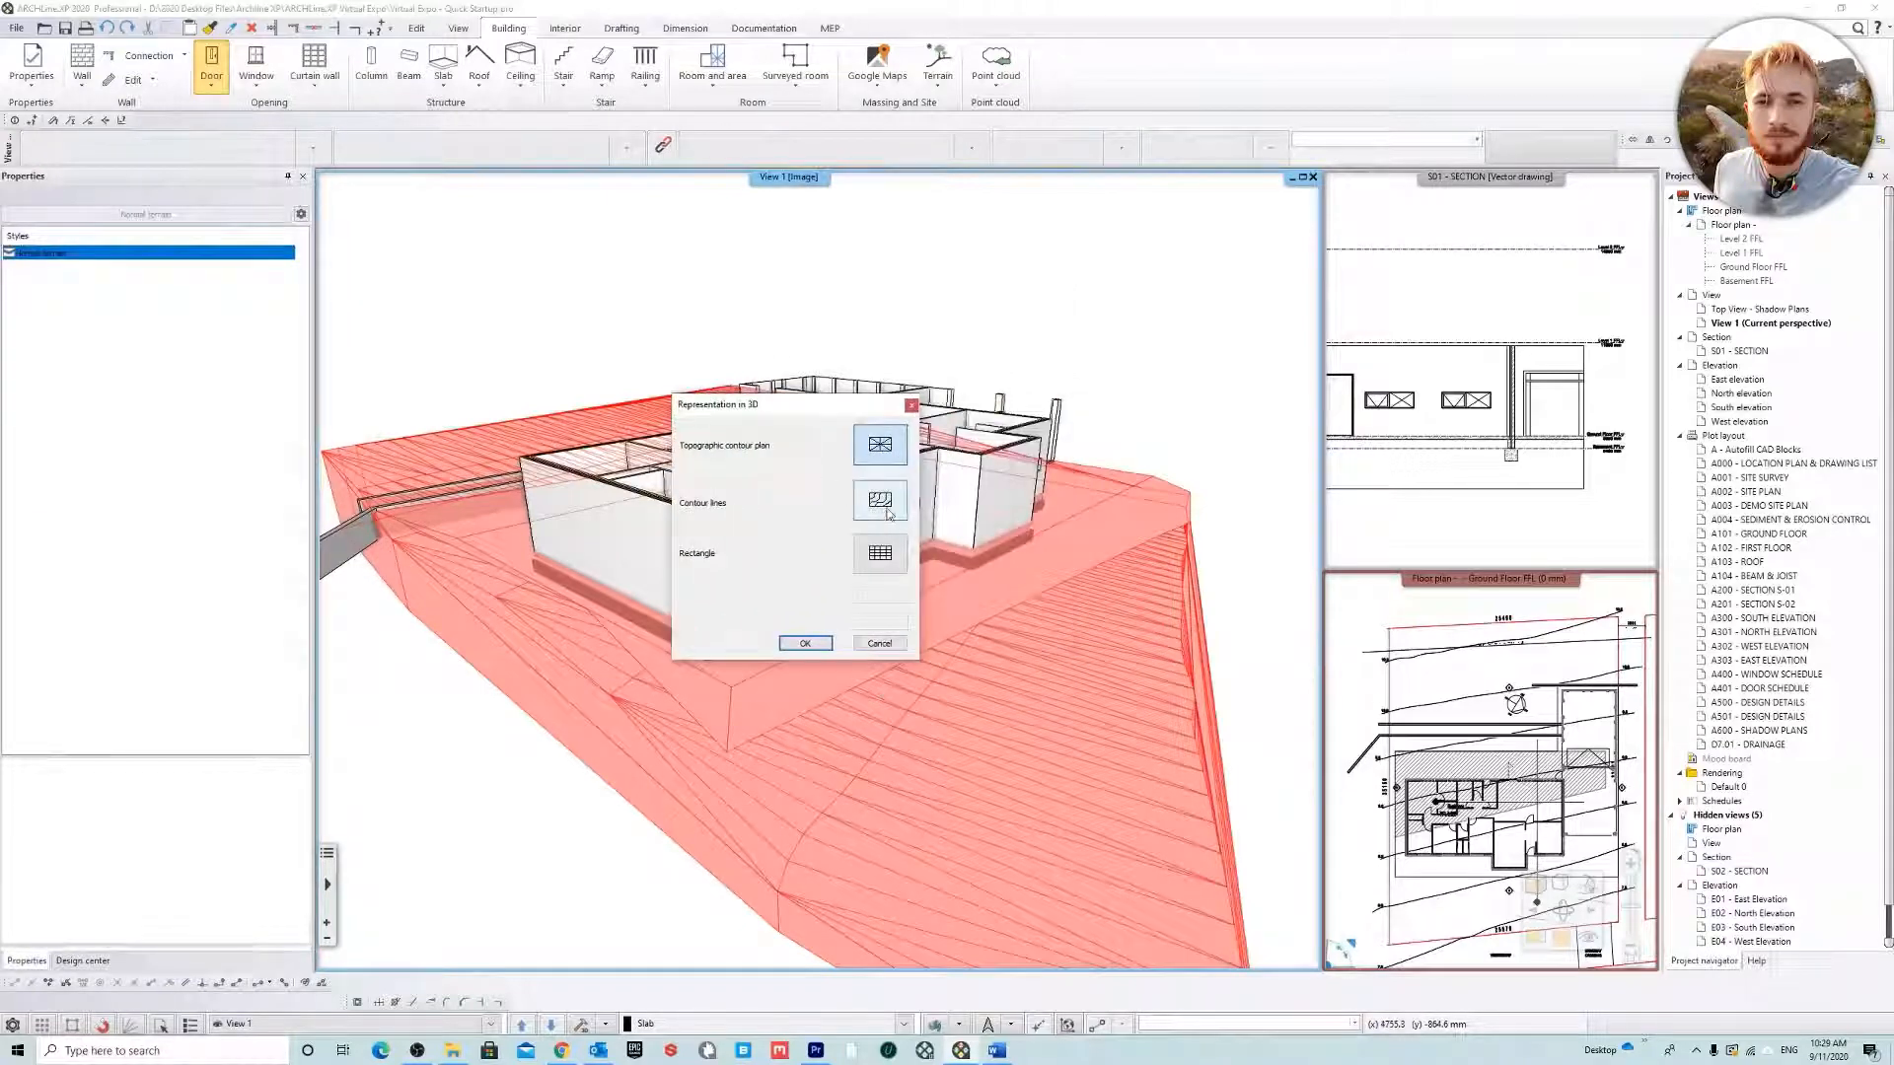
left_click(887, 511)
double_click(891, 621)
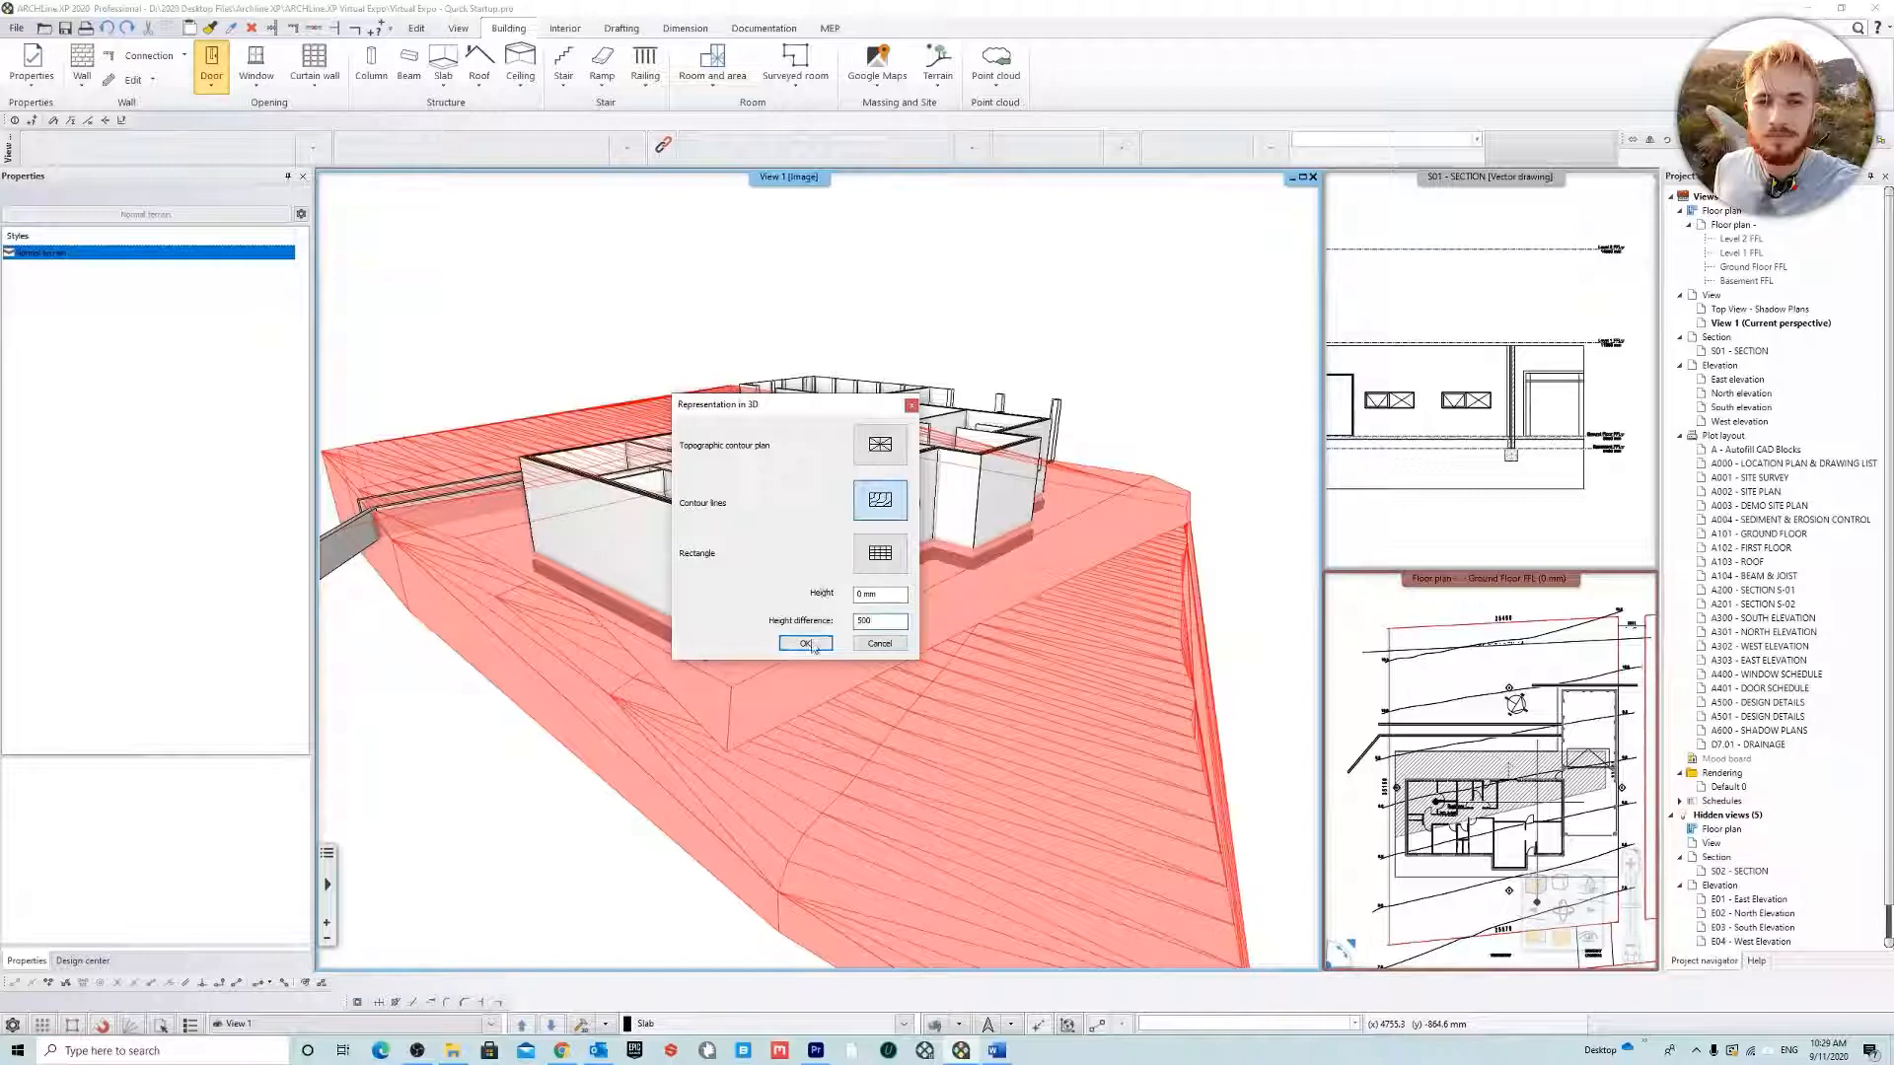
left_click(805, 643)
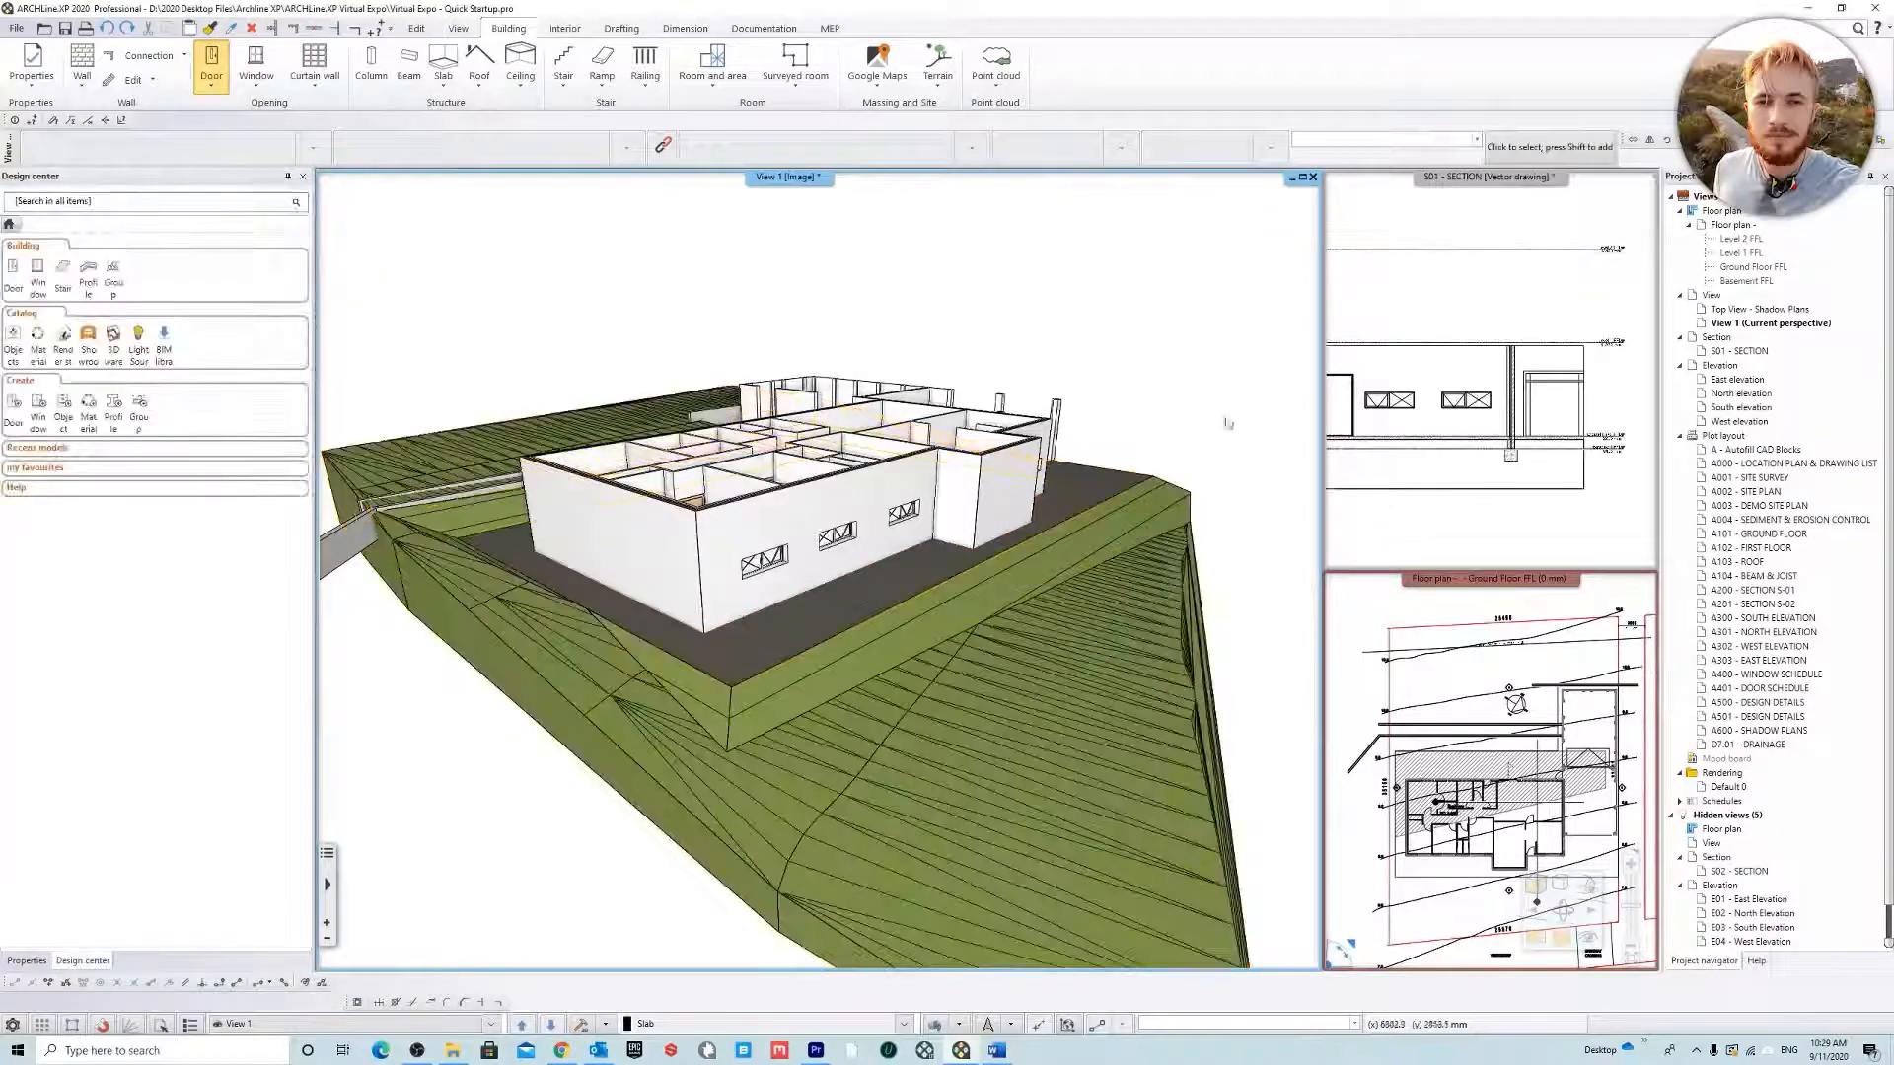
middle_click_drag(1121, 373, 1183, 478)
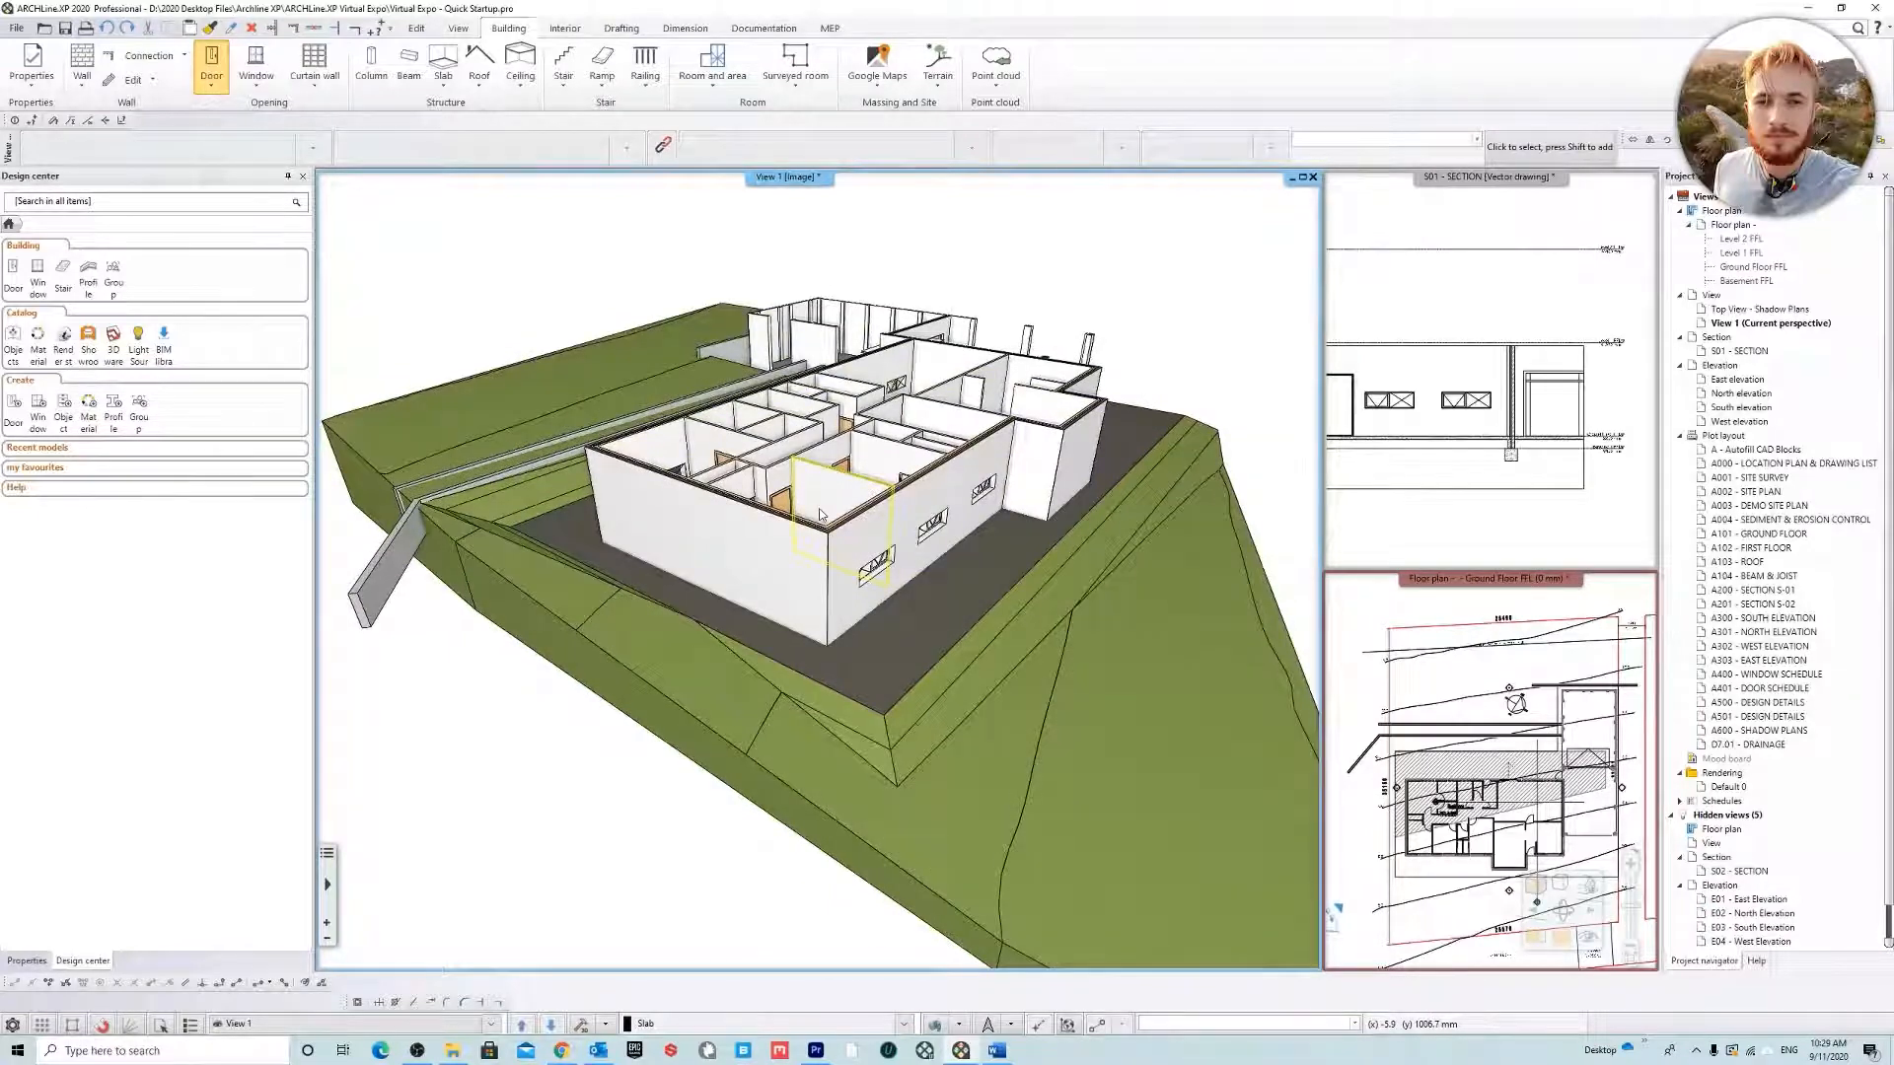
middle_click_drag(821, 514, 533, 419)
middle_click_drag(1001, 740, 825, 663)
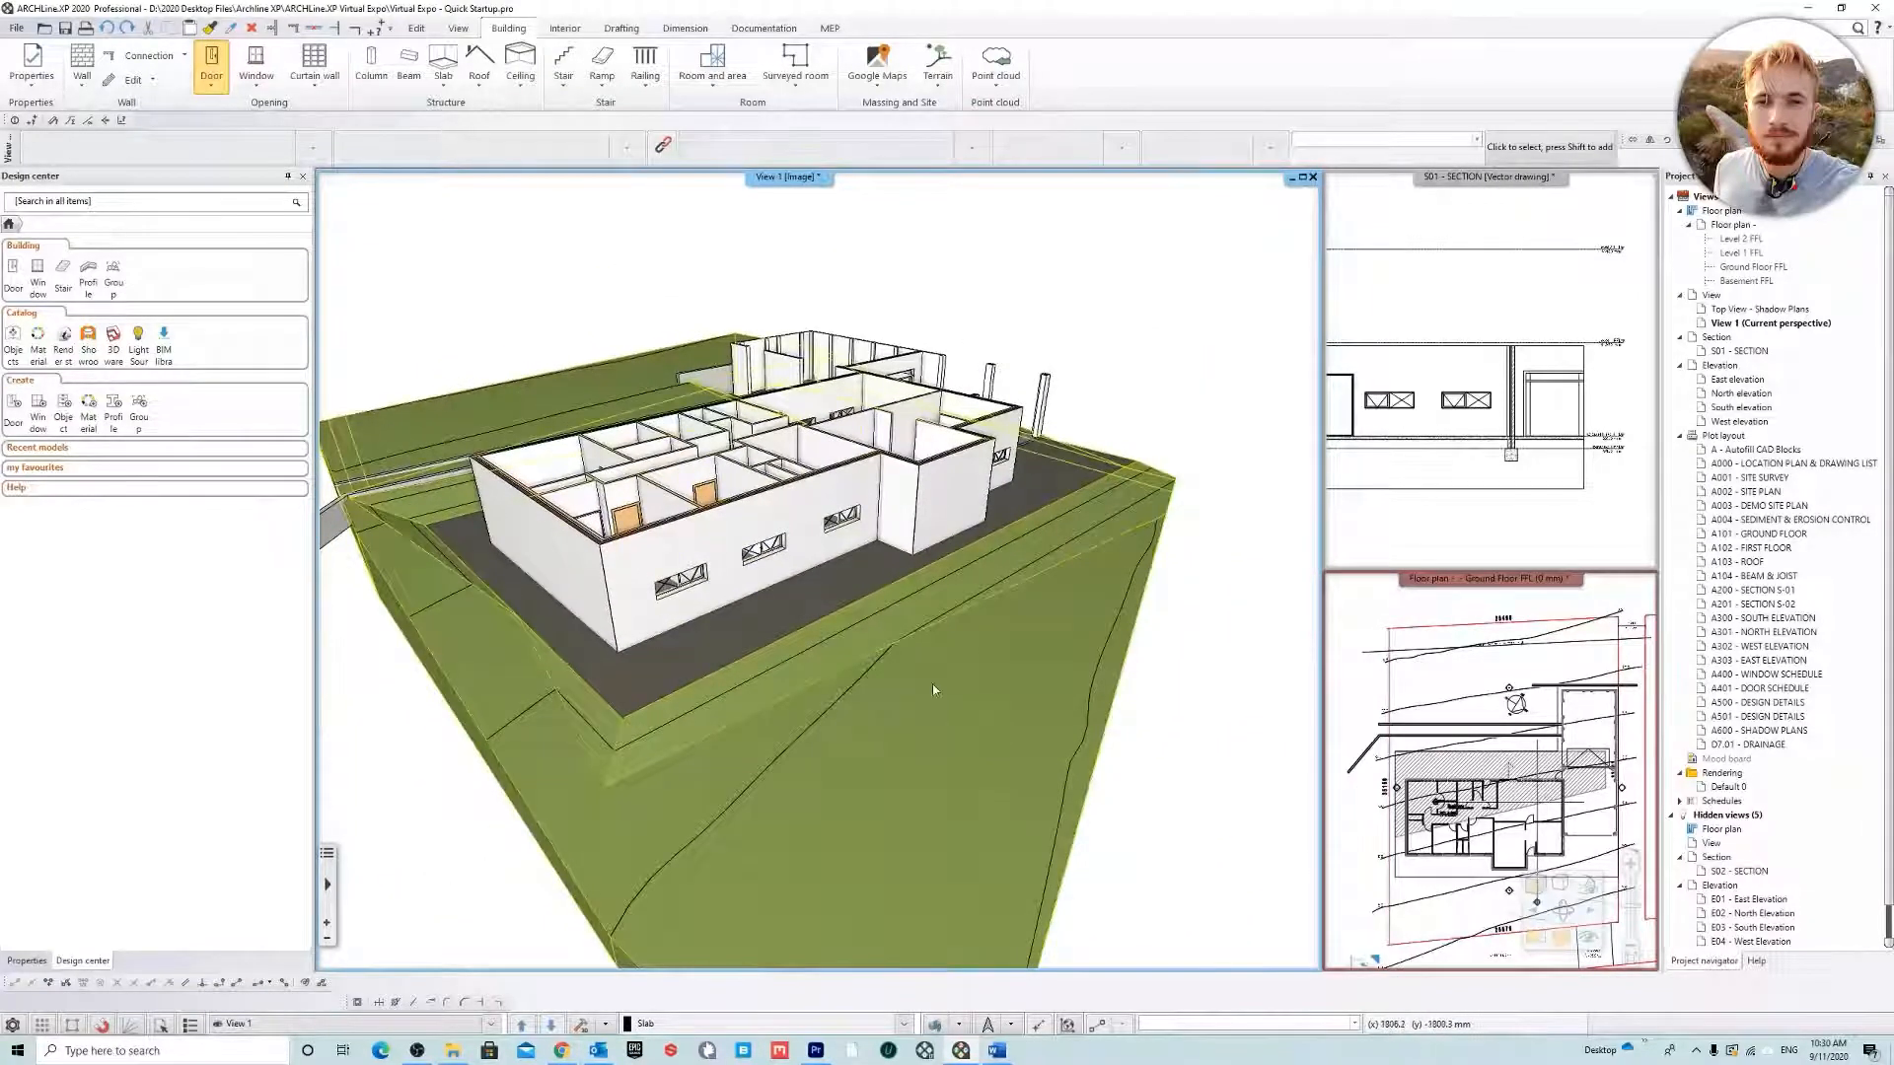
Find the terrain's Grass007 material and turn on its hatch display in the material properties
left_click(1497, 318)
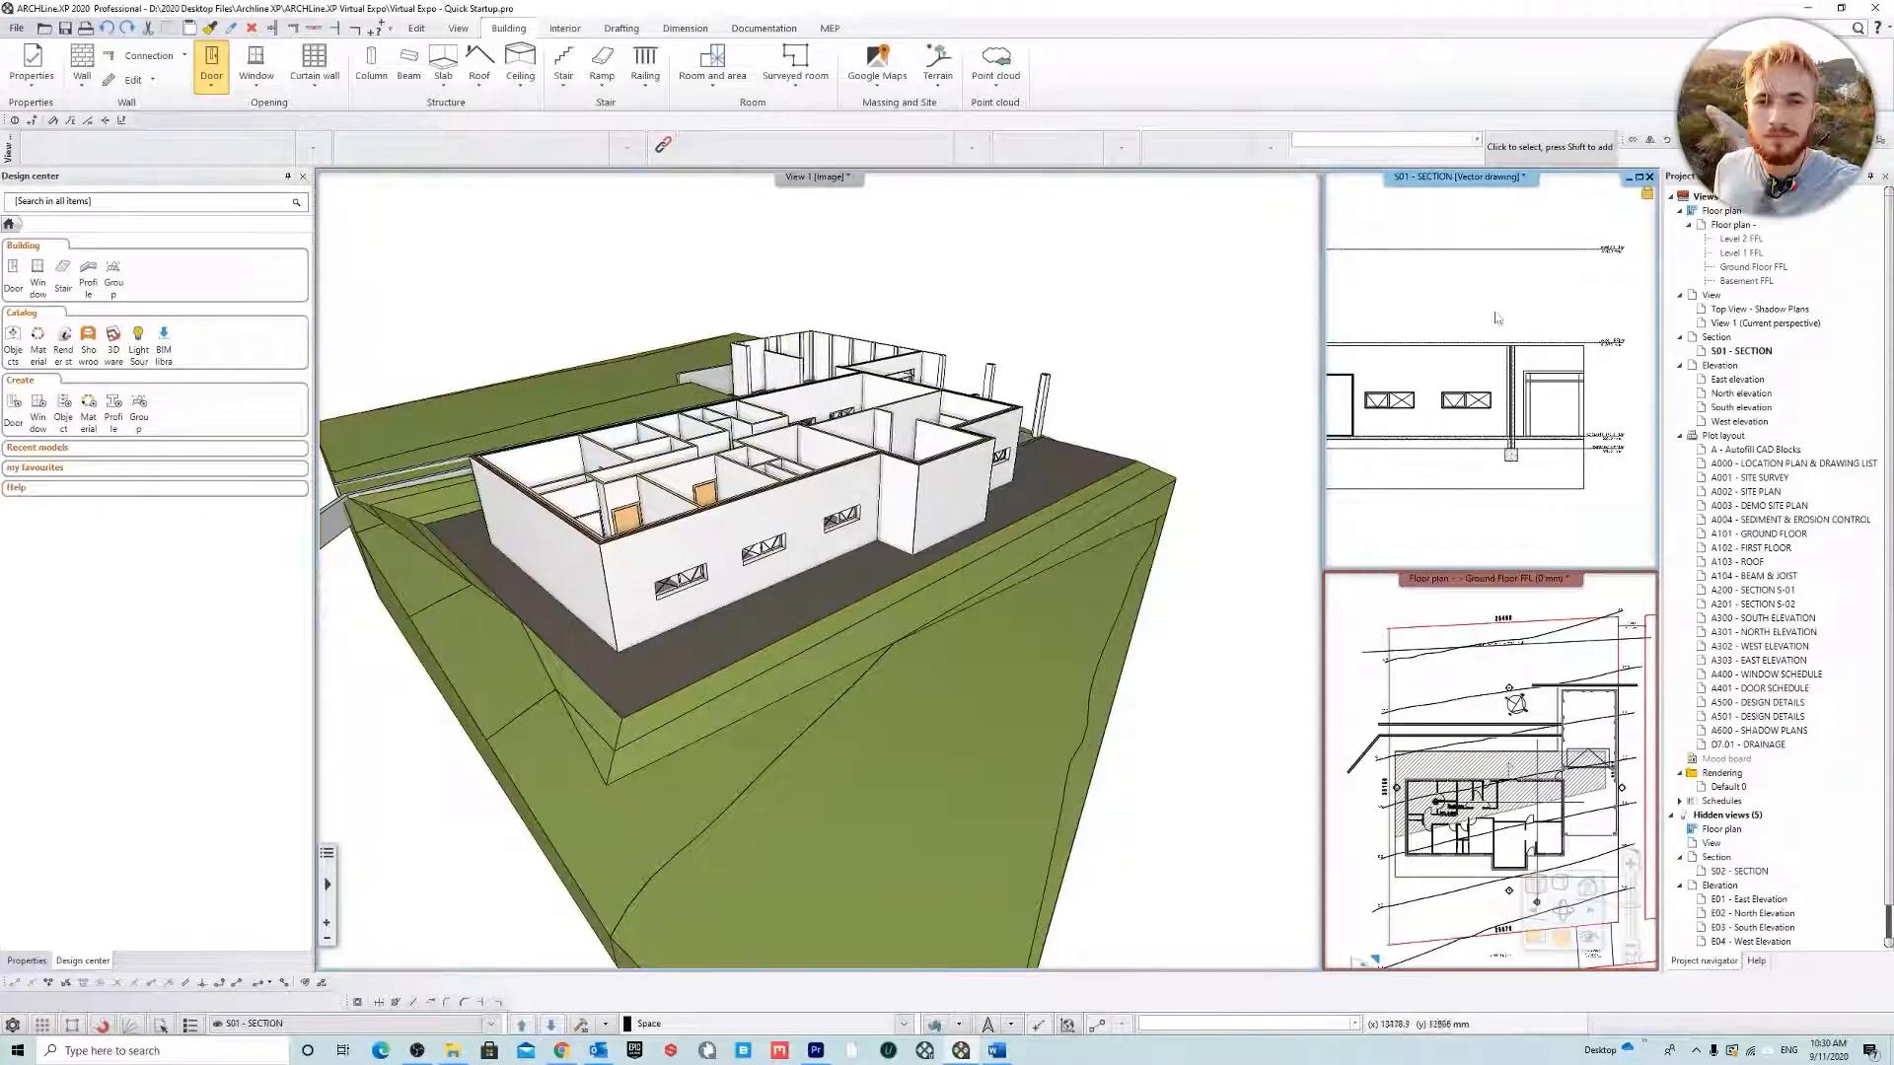
right_click(897, 652)
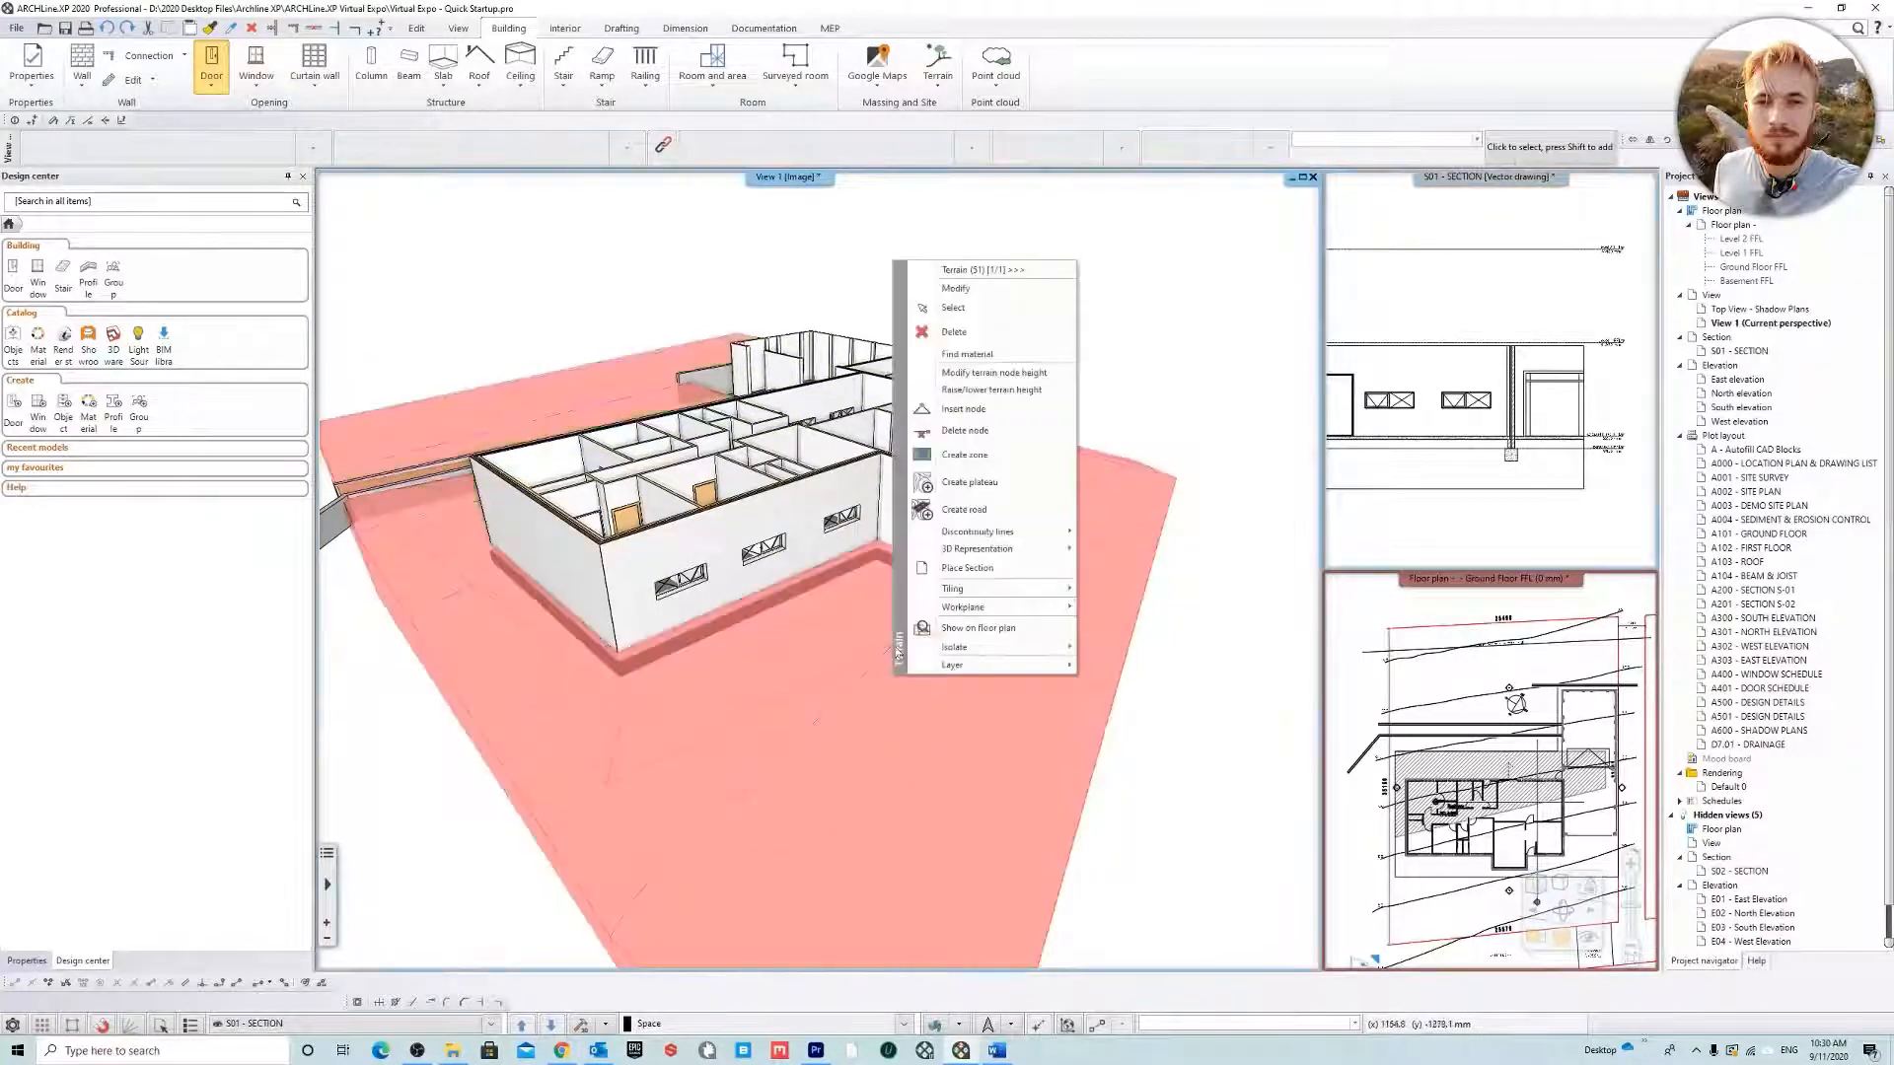
mouse_move(988, 588)
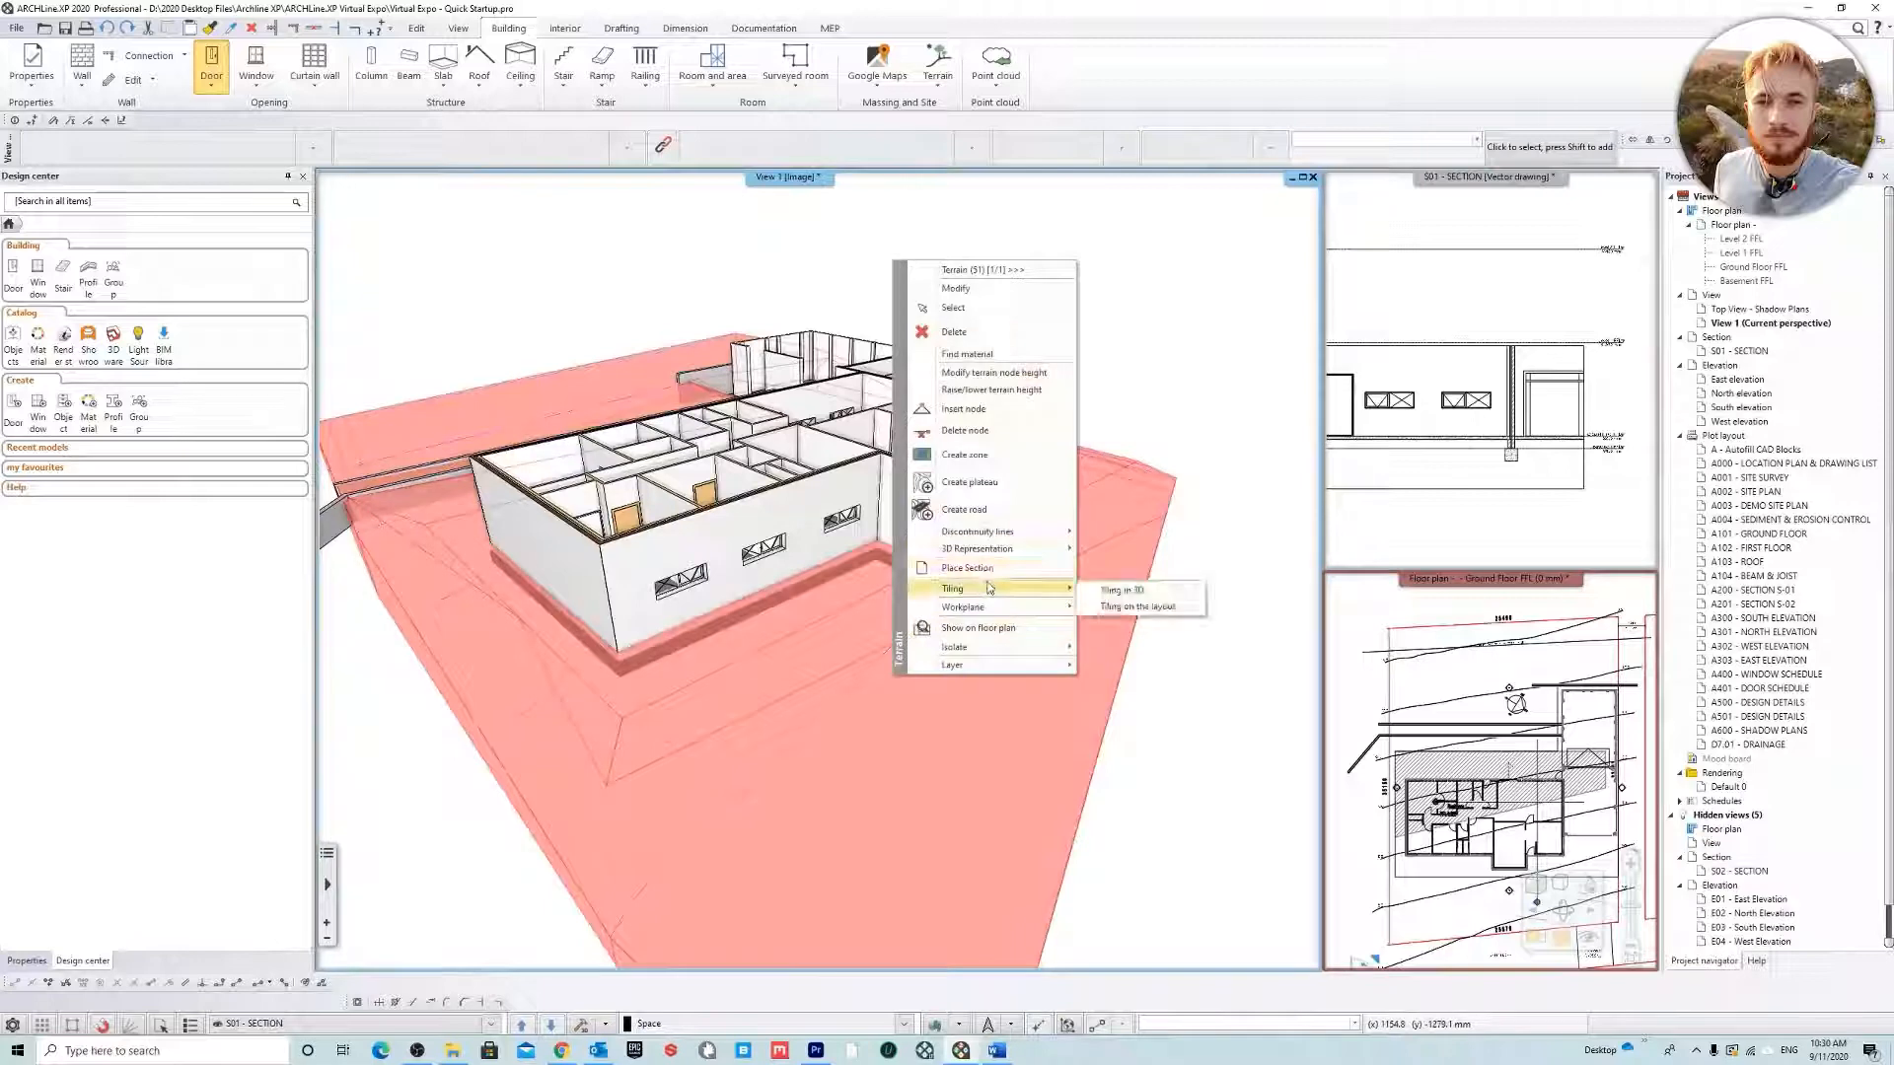
left_click(966, 355)
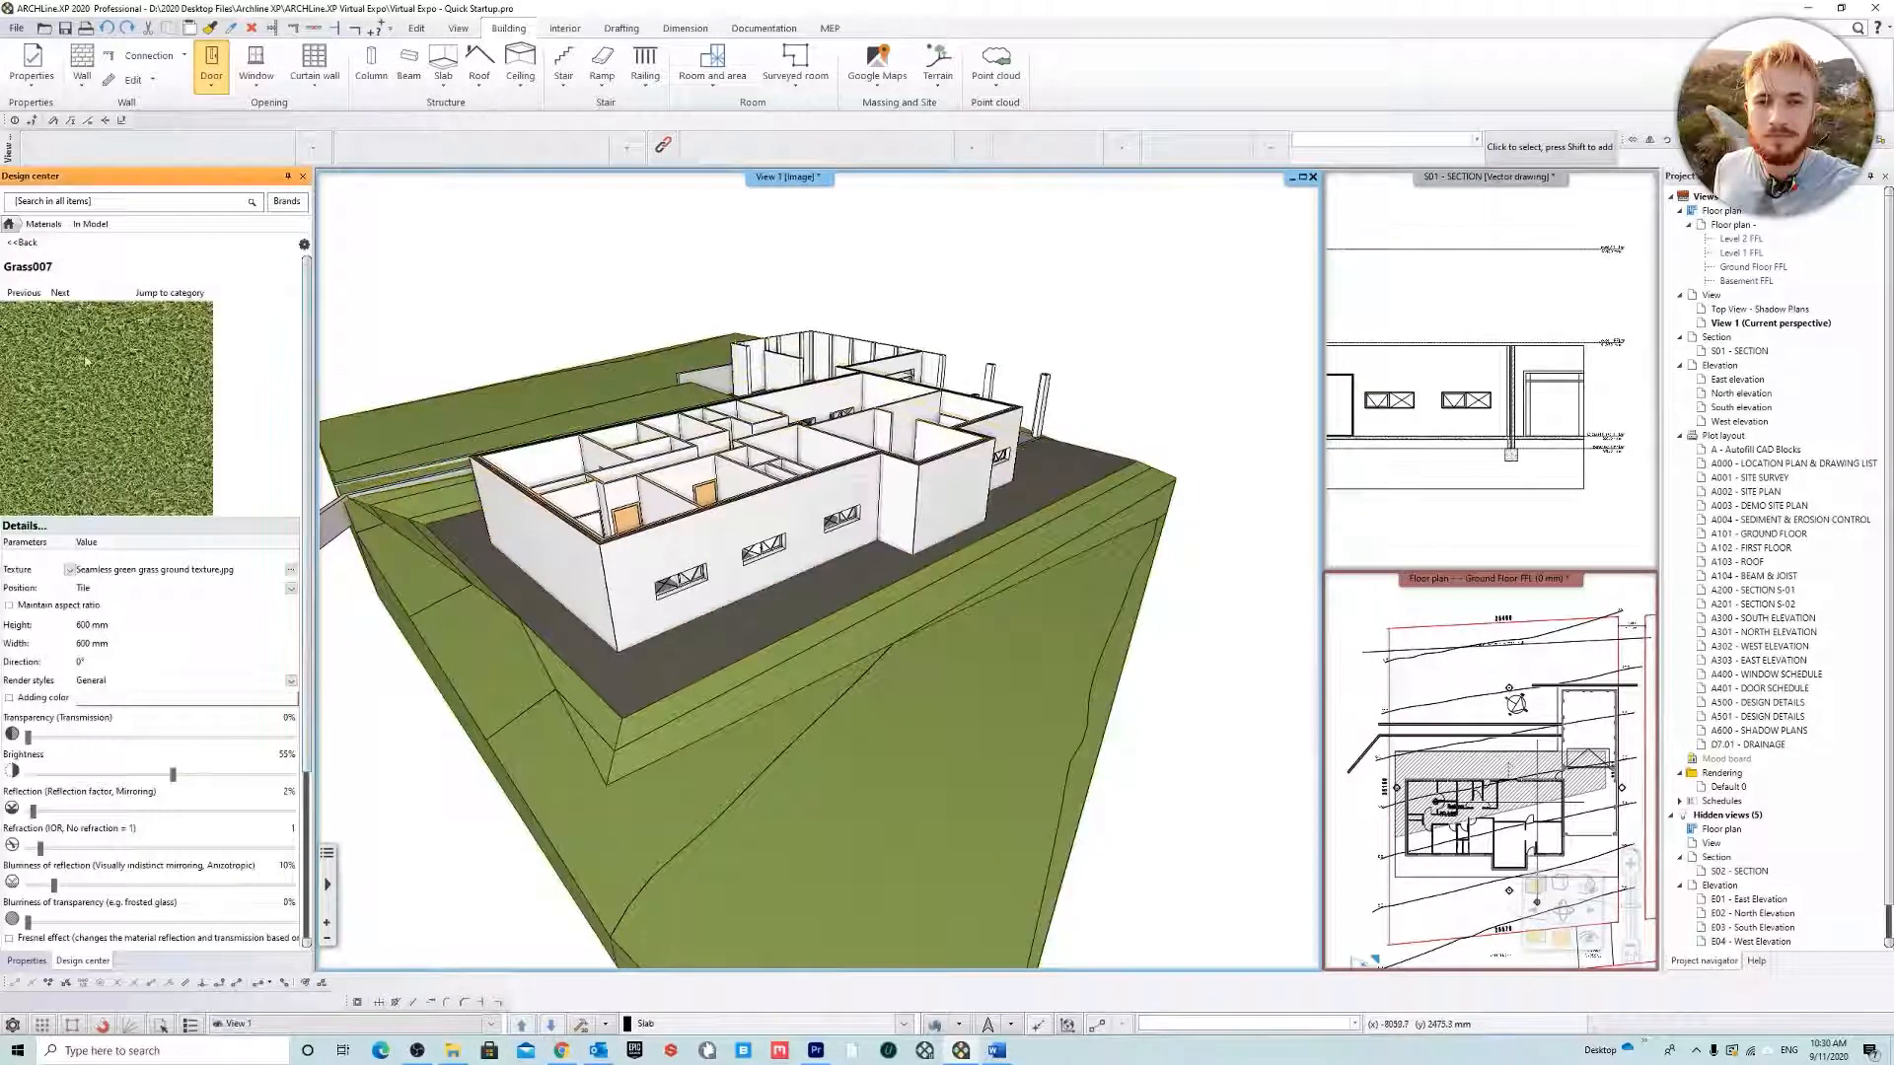
double_click(151, 395)
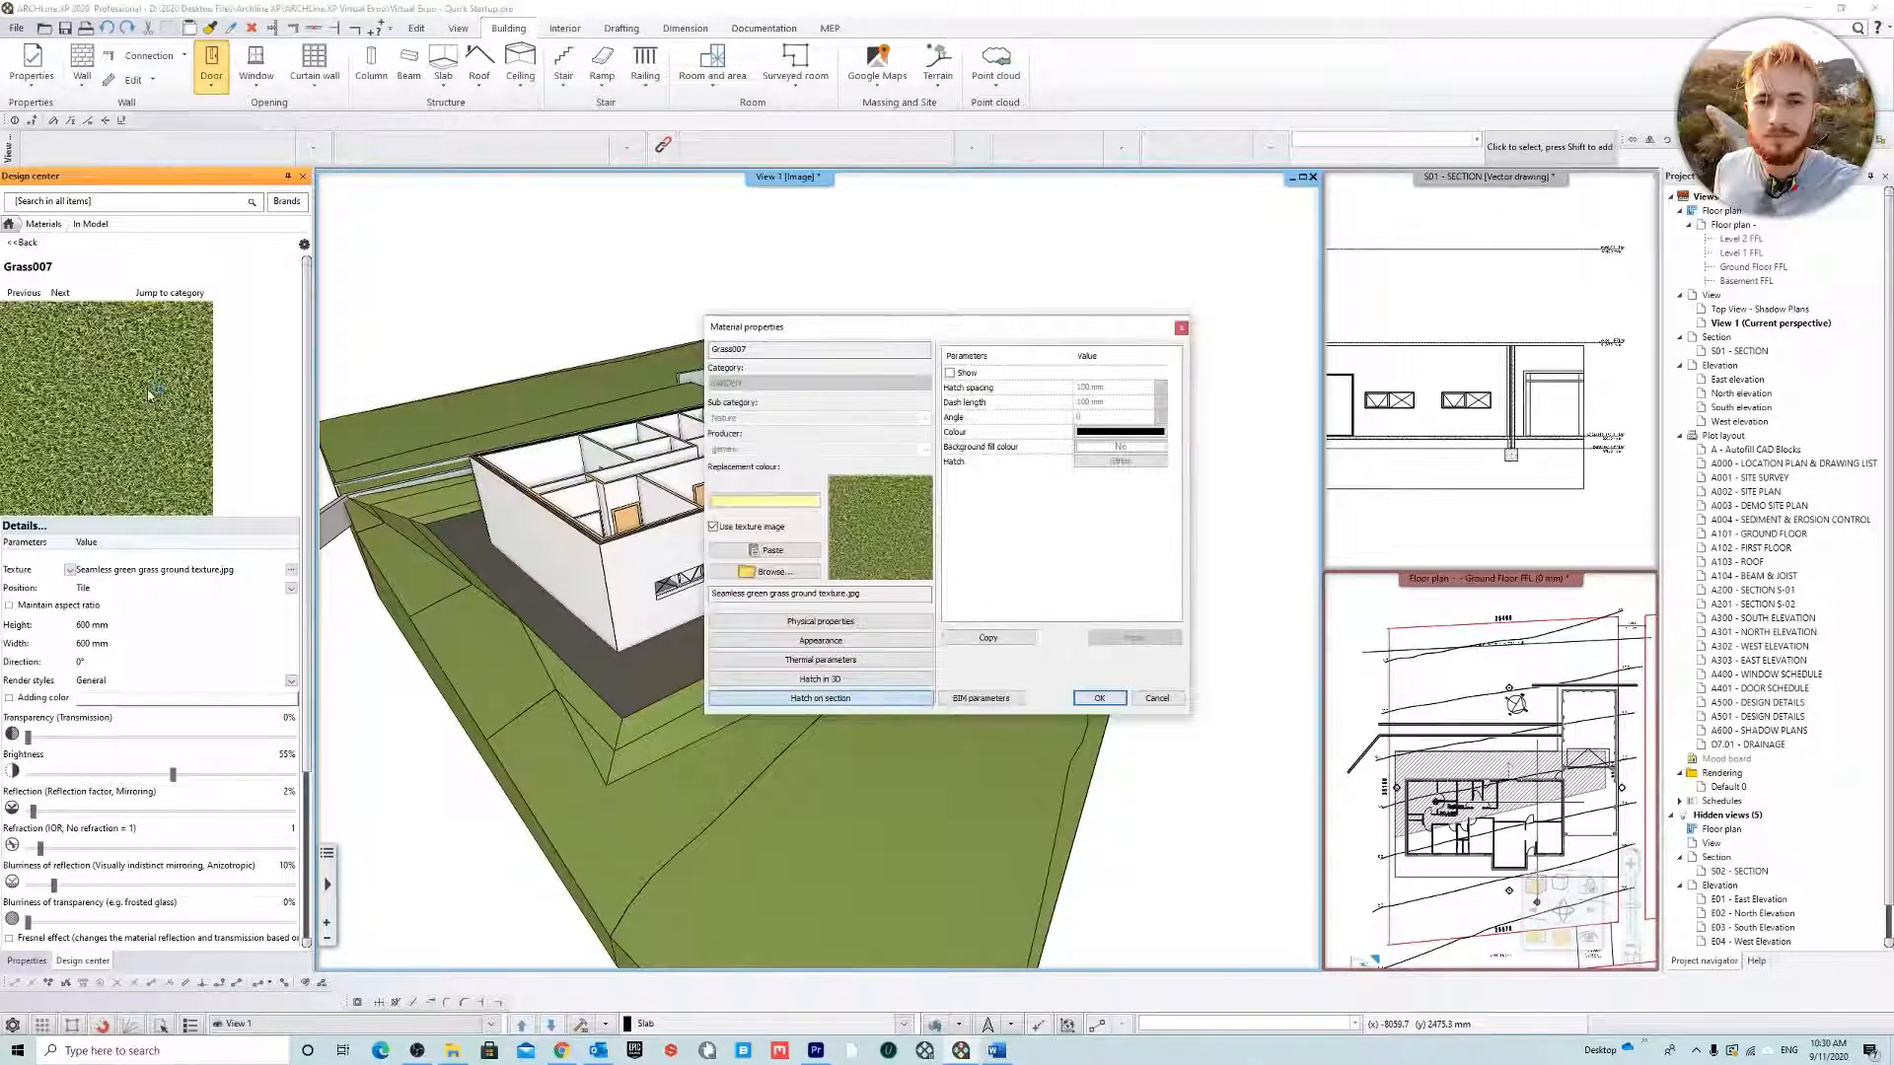
left_click(841, 680)
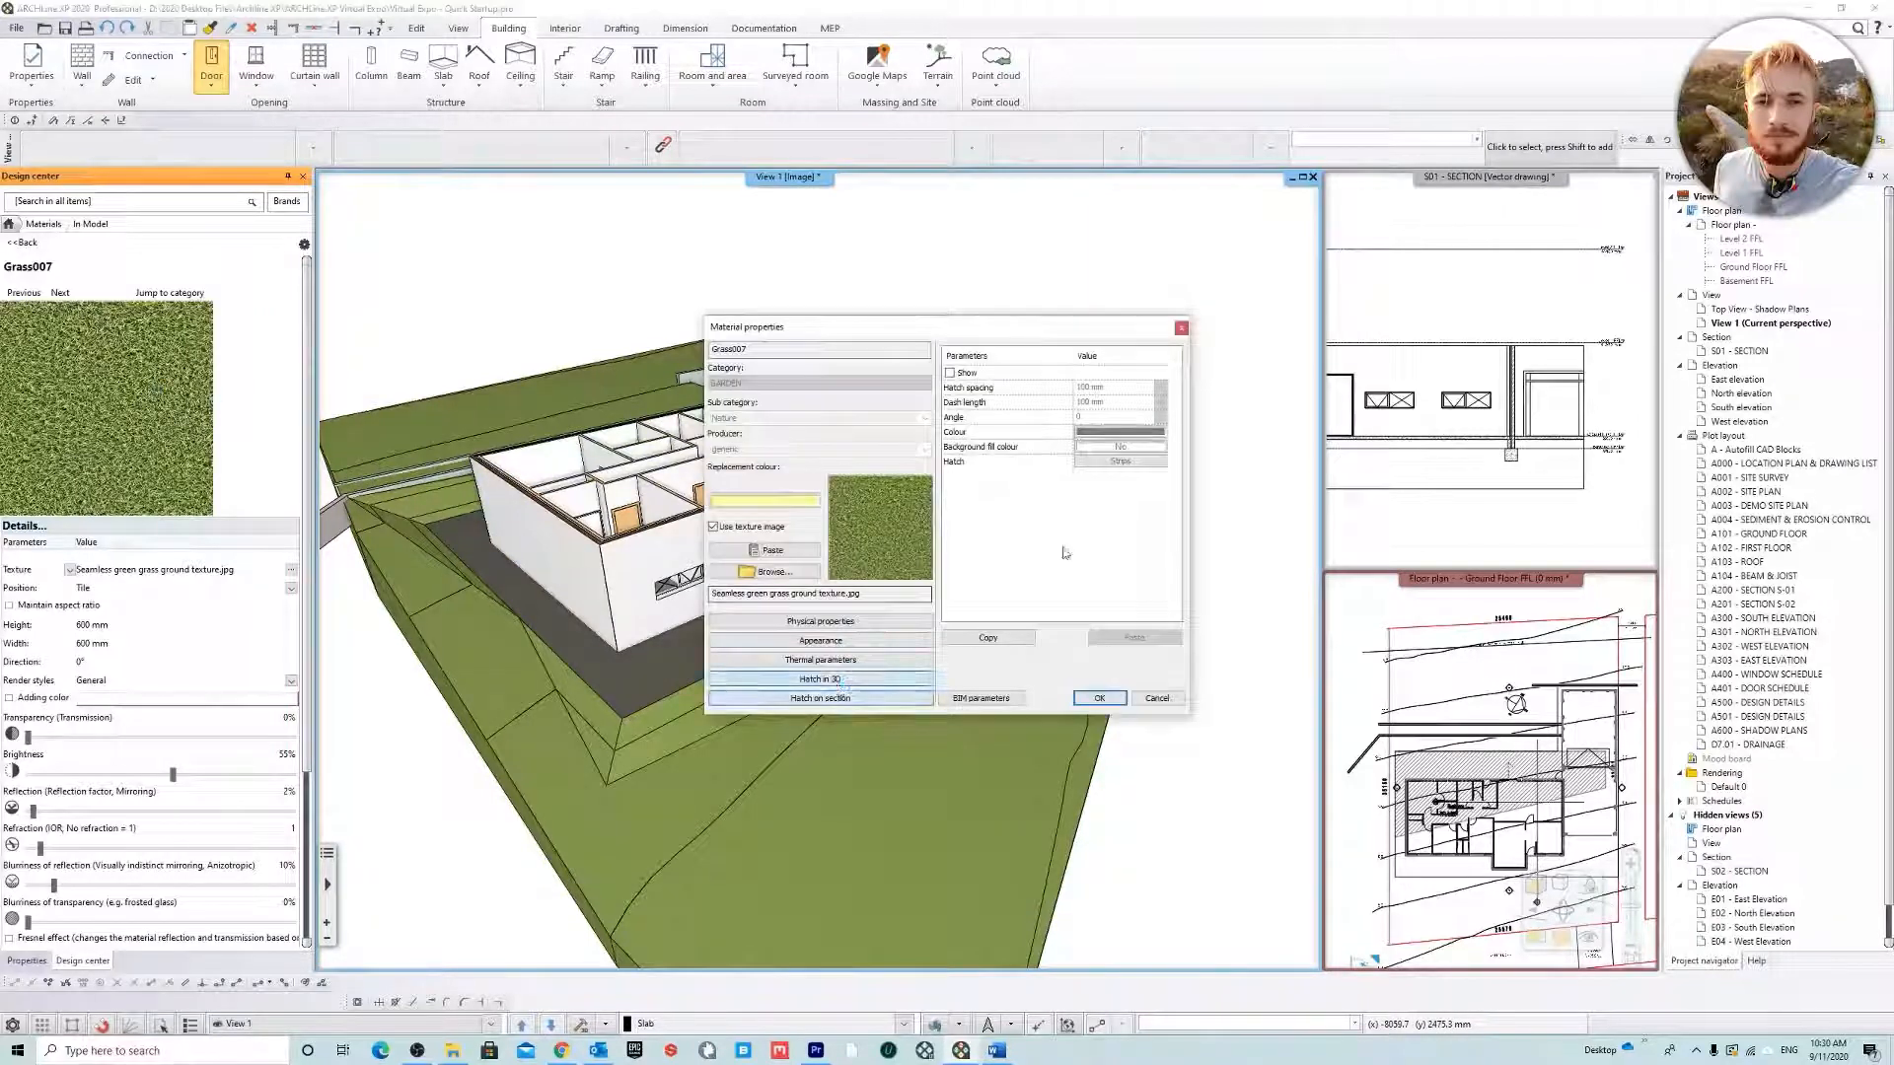
left_click(956, 374)
left_click(856, 697)
left_click(953, 373)
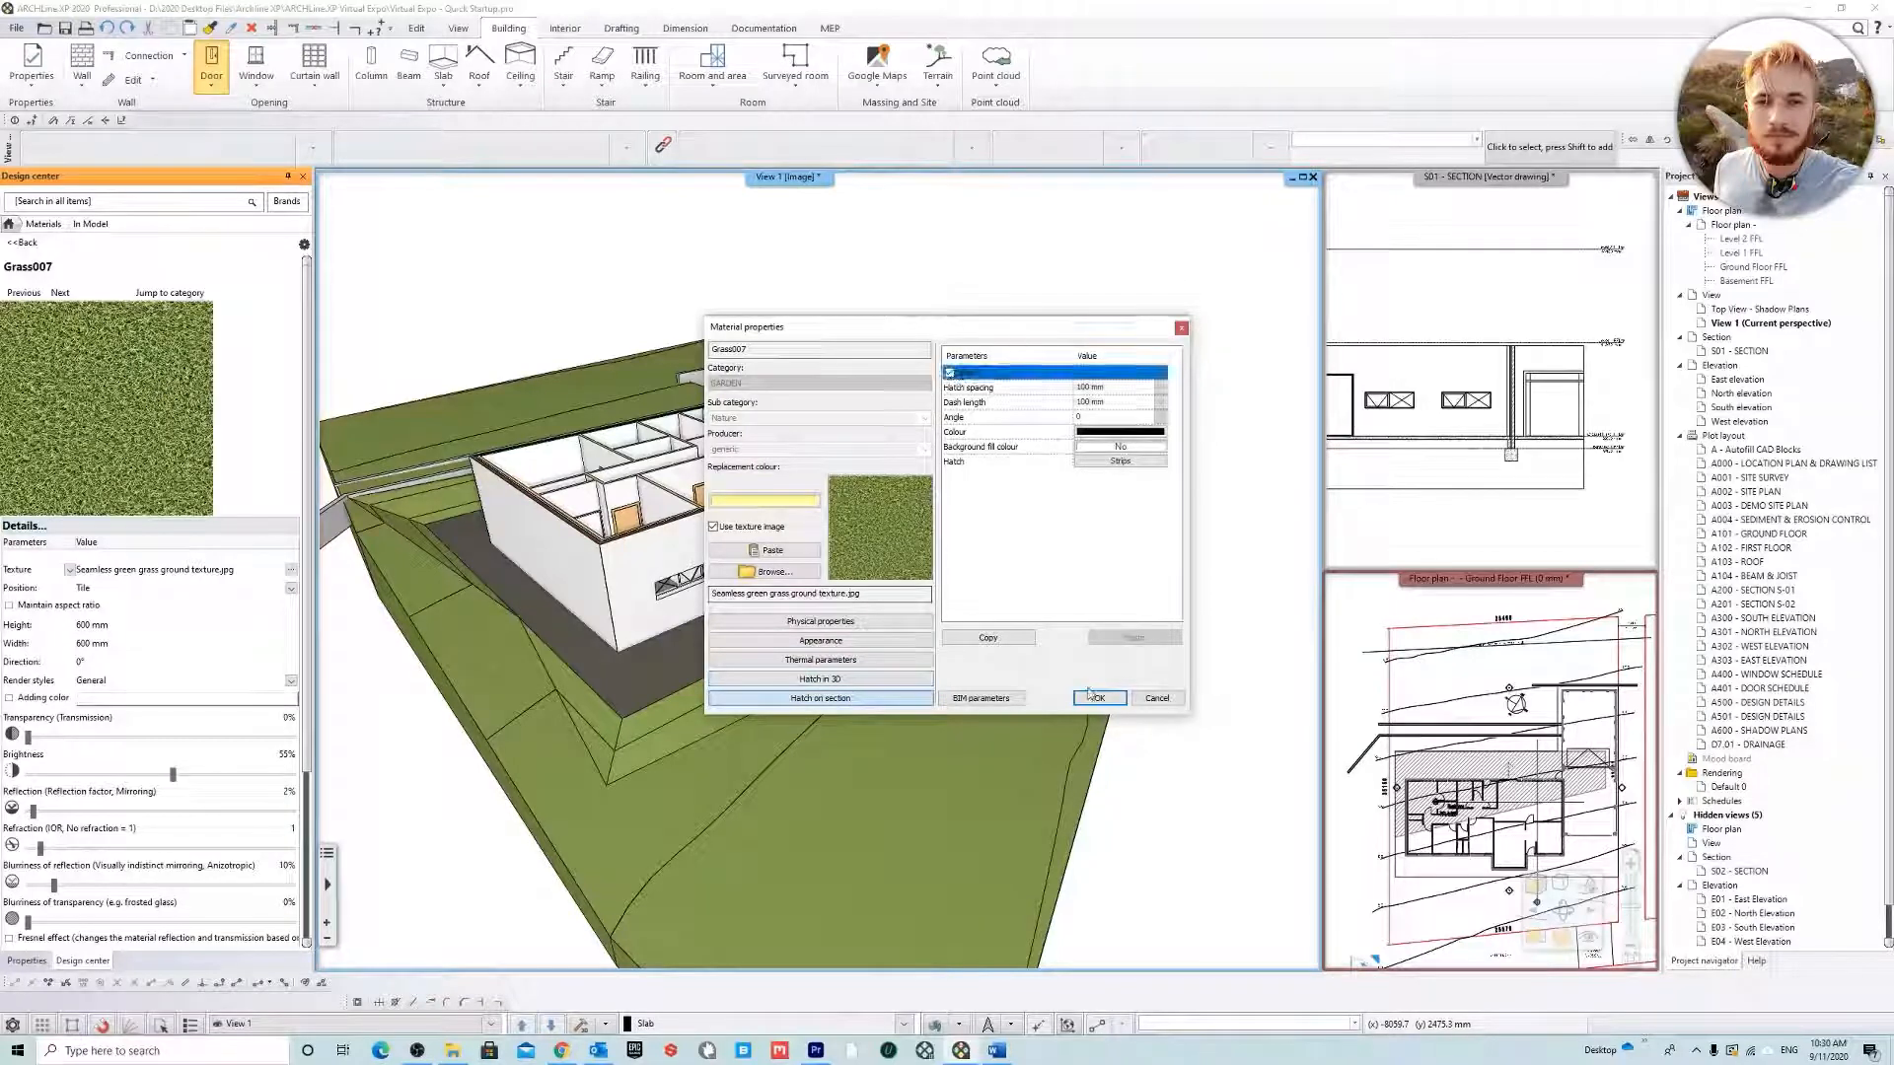
left_click(1095, 697)
Bring S01 - SECTION into the main window and redisplay it with hidden line removal to inspect the ground hatch
left_click(1496, 237)
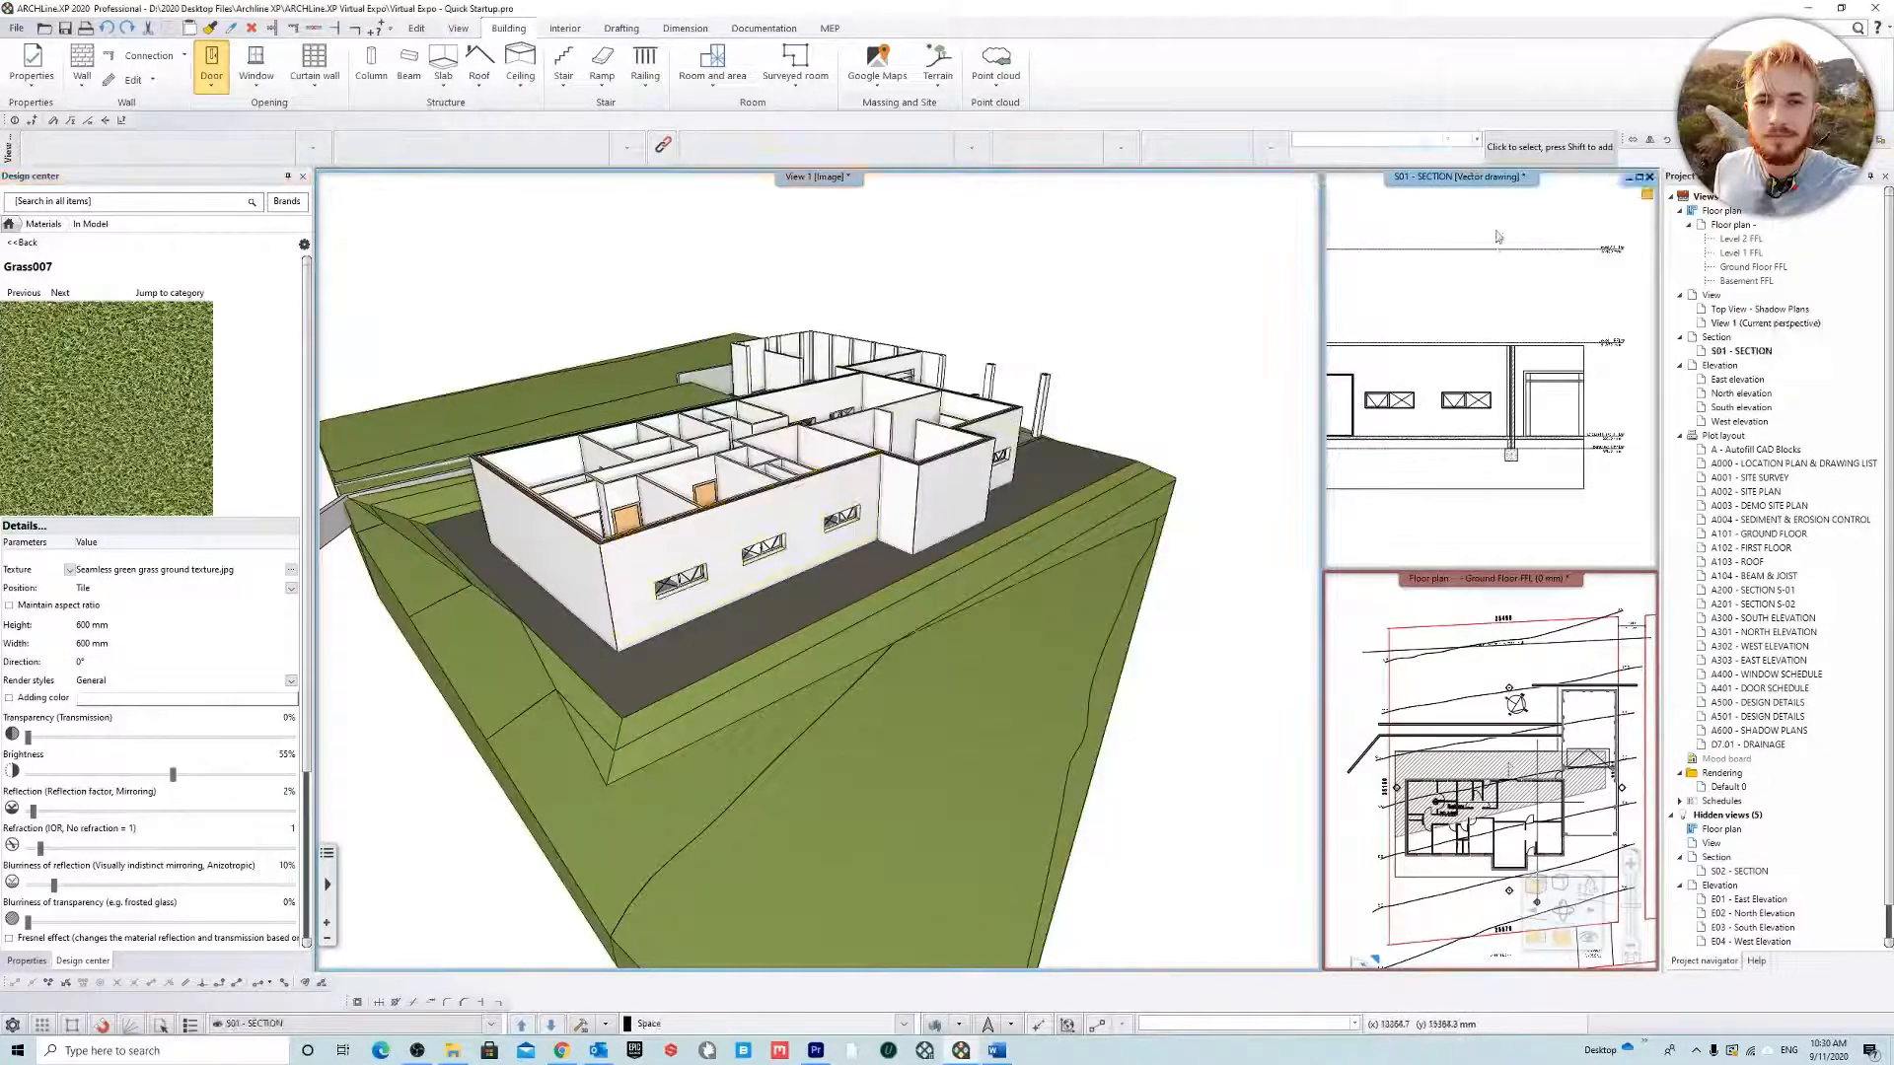
left_click(1460, 176)
left_click(1520, 201)
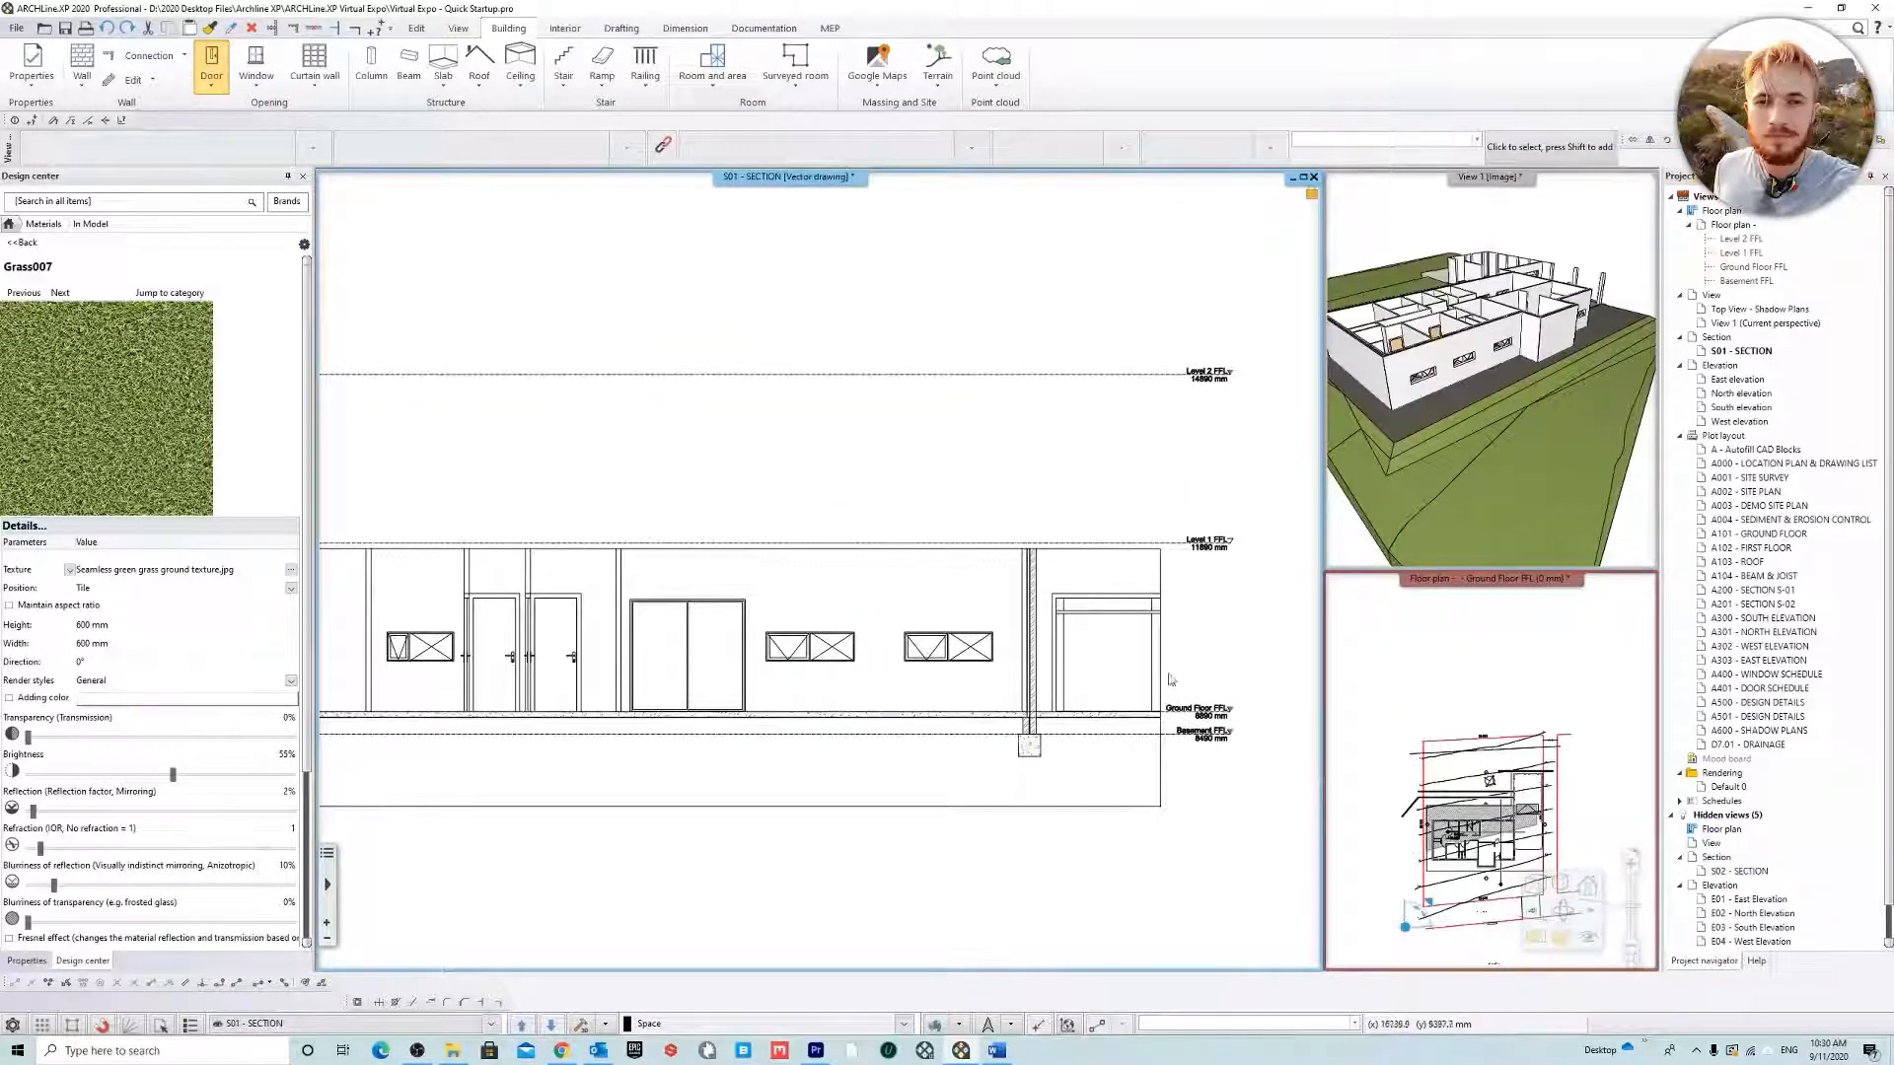
middle_click_drag(1200, 678, 1164, 704)
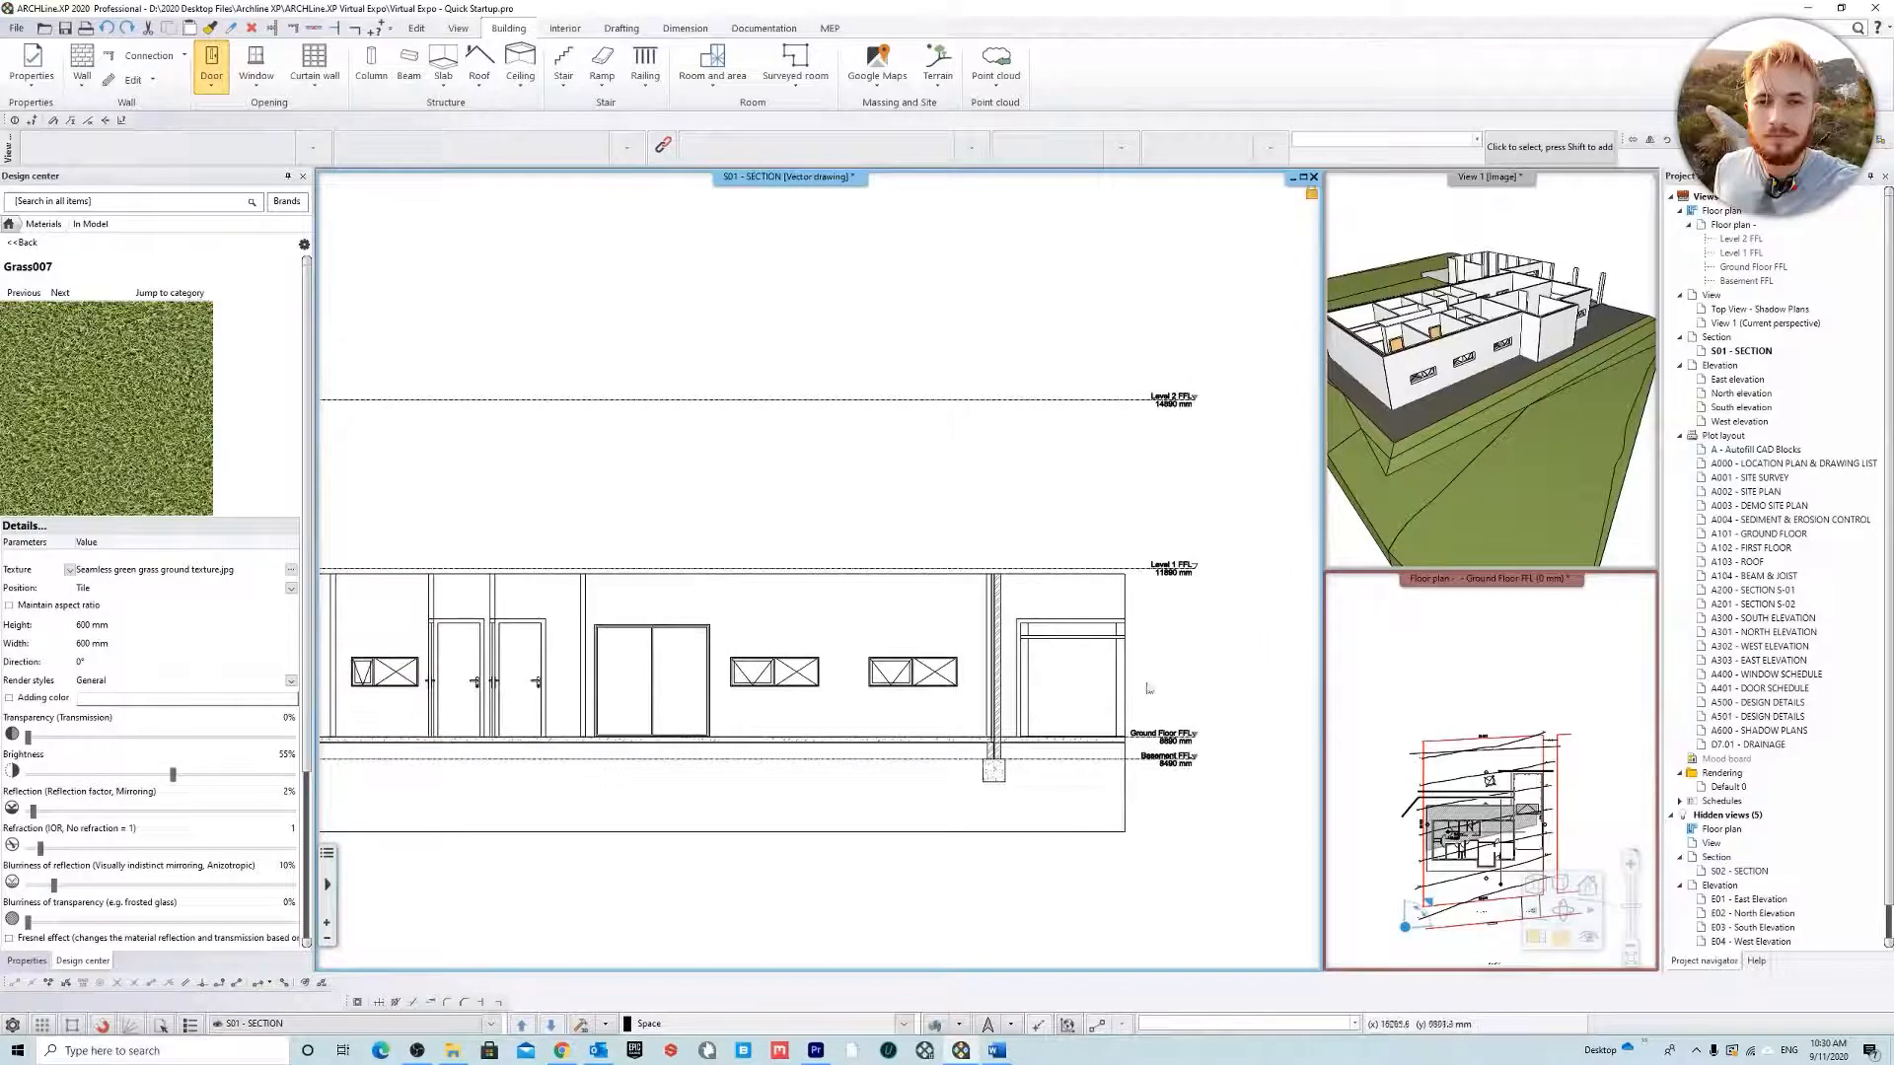
left_click(1535, 881)
left_click(1595, 914)
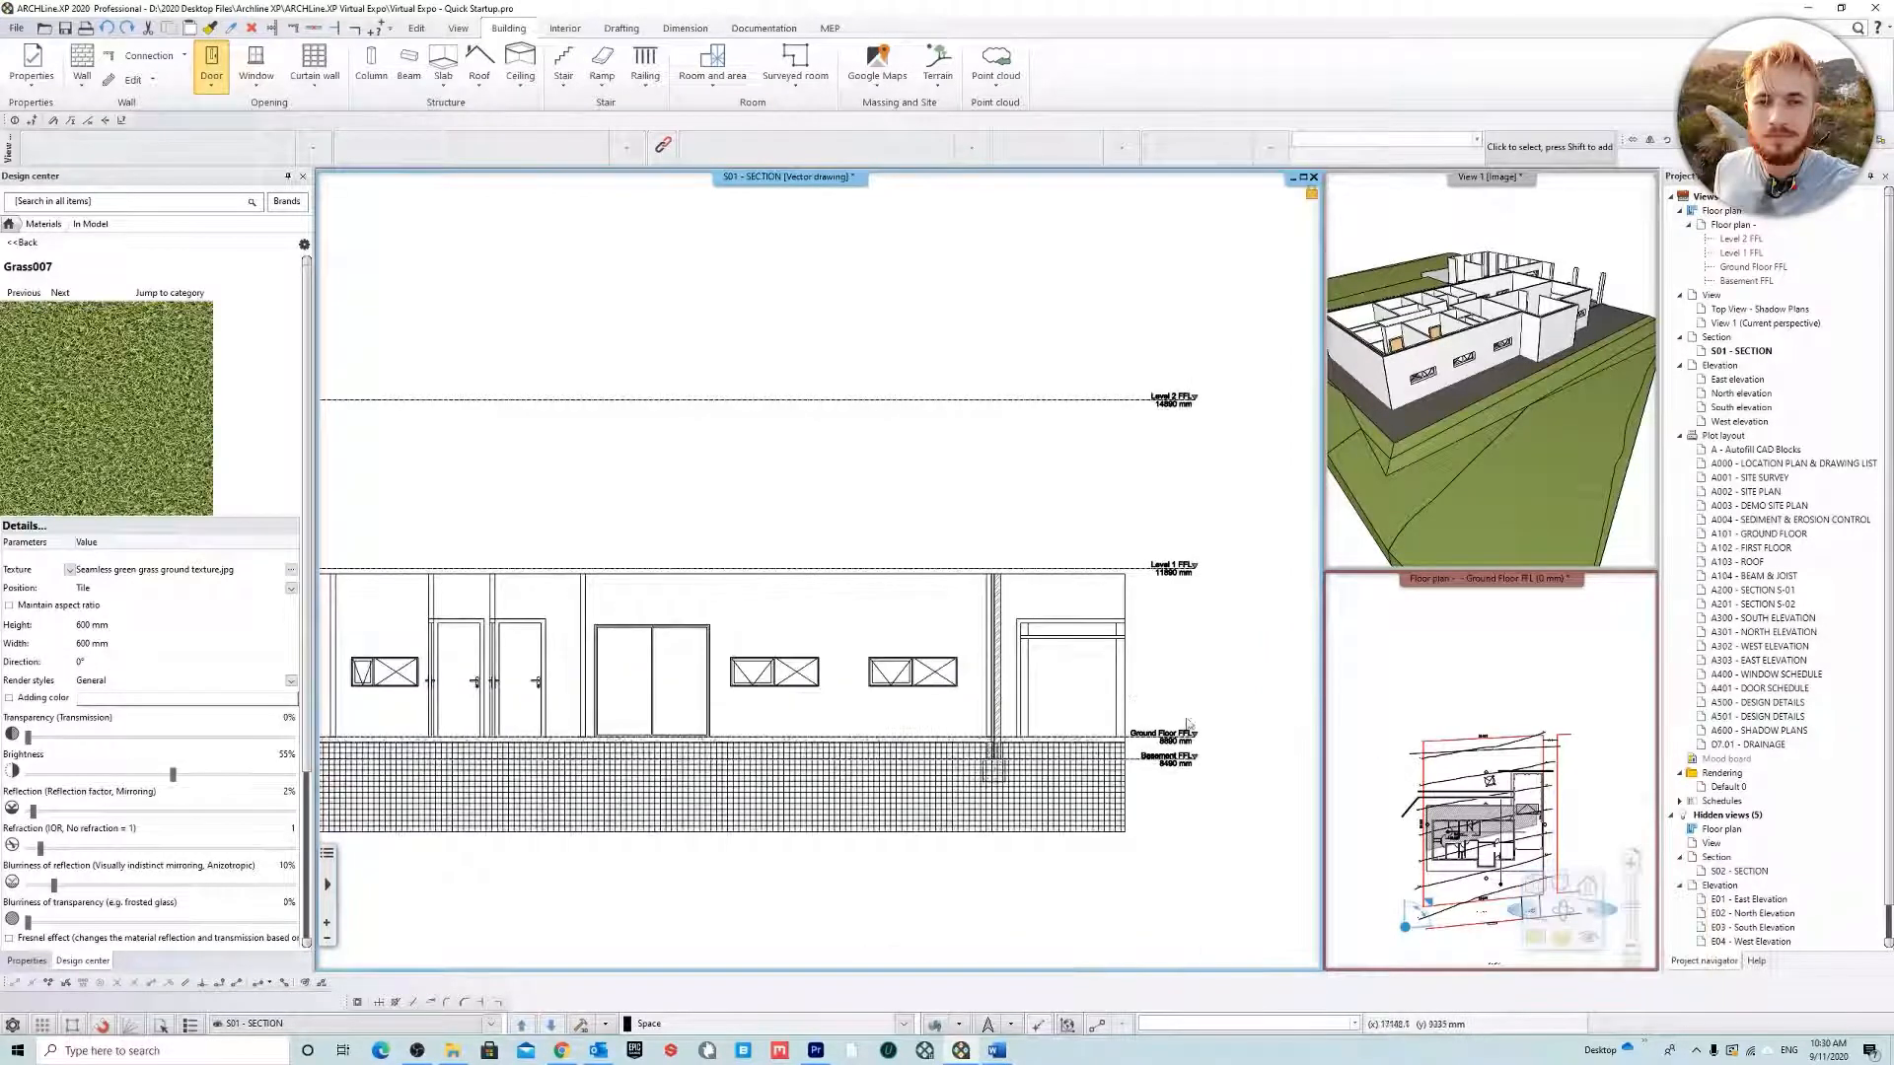
scroll(1019, 744, "up", 3)
scroll(1182, 616, "down", 3)
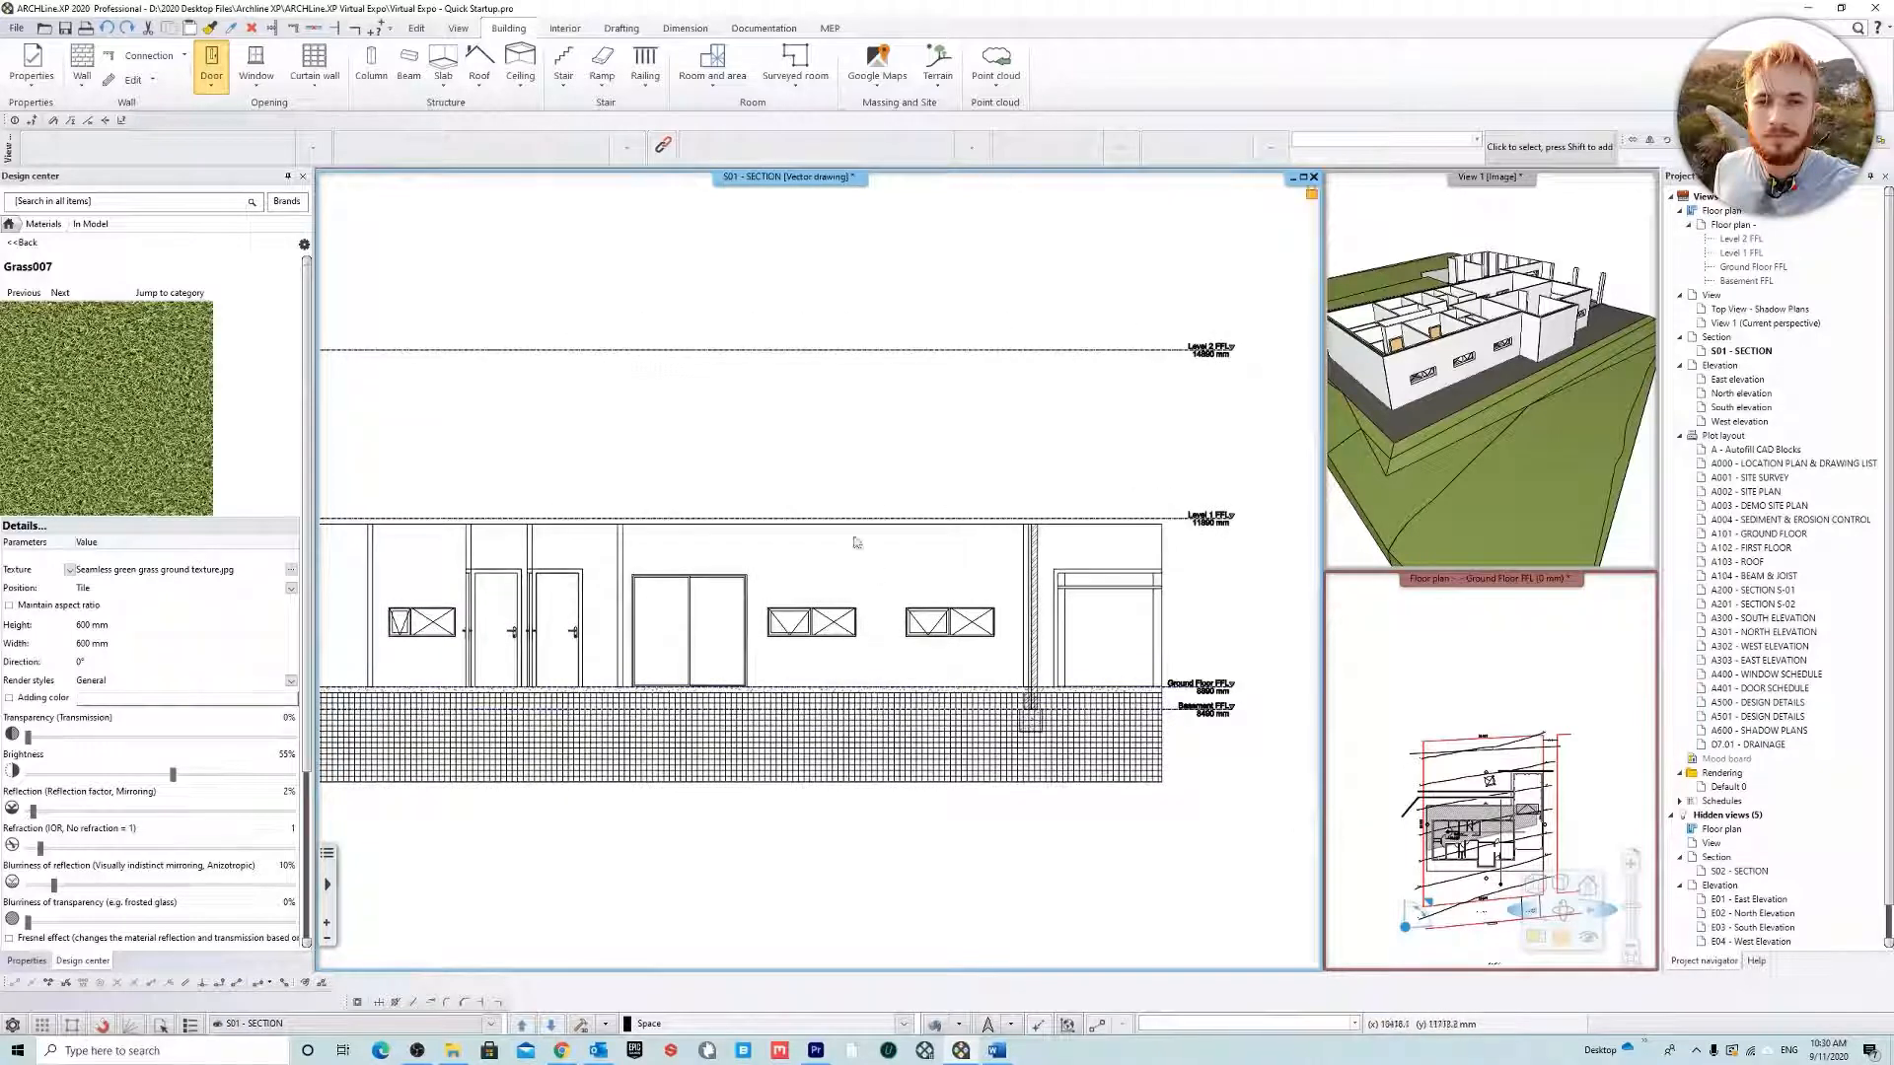
Return View 1 to the main window and turn off the Grass007 material's hatch display
right_click(1477, 187)
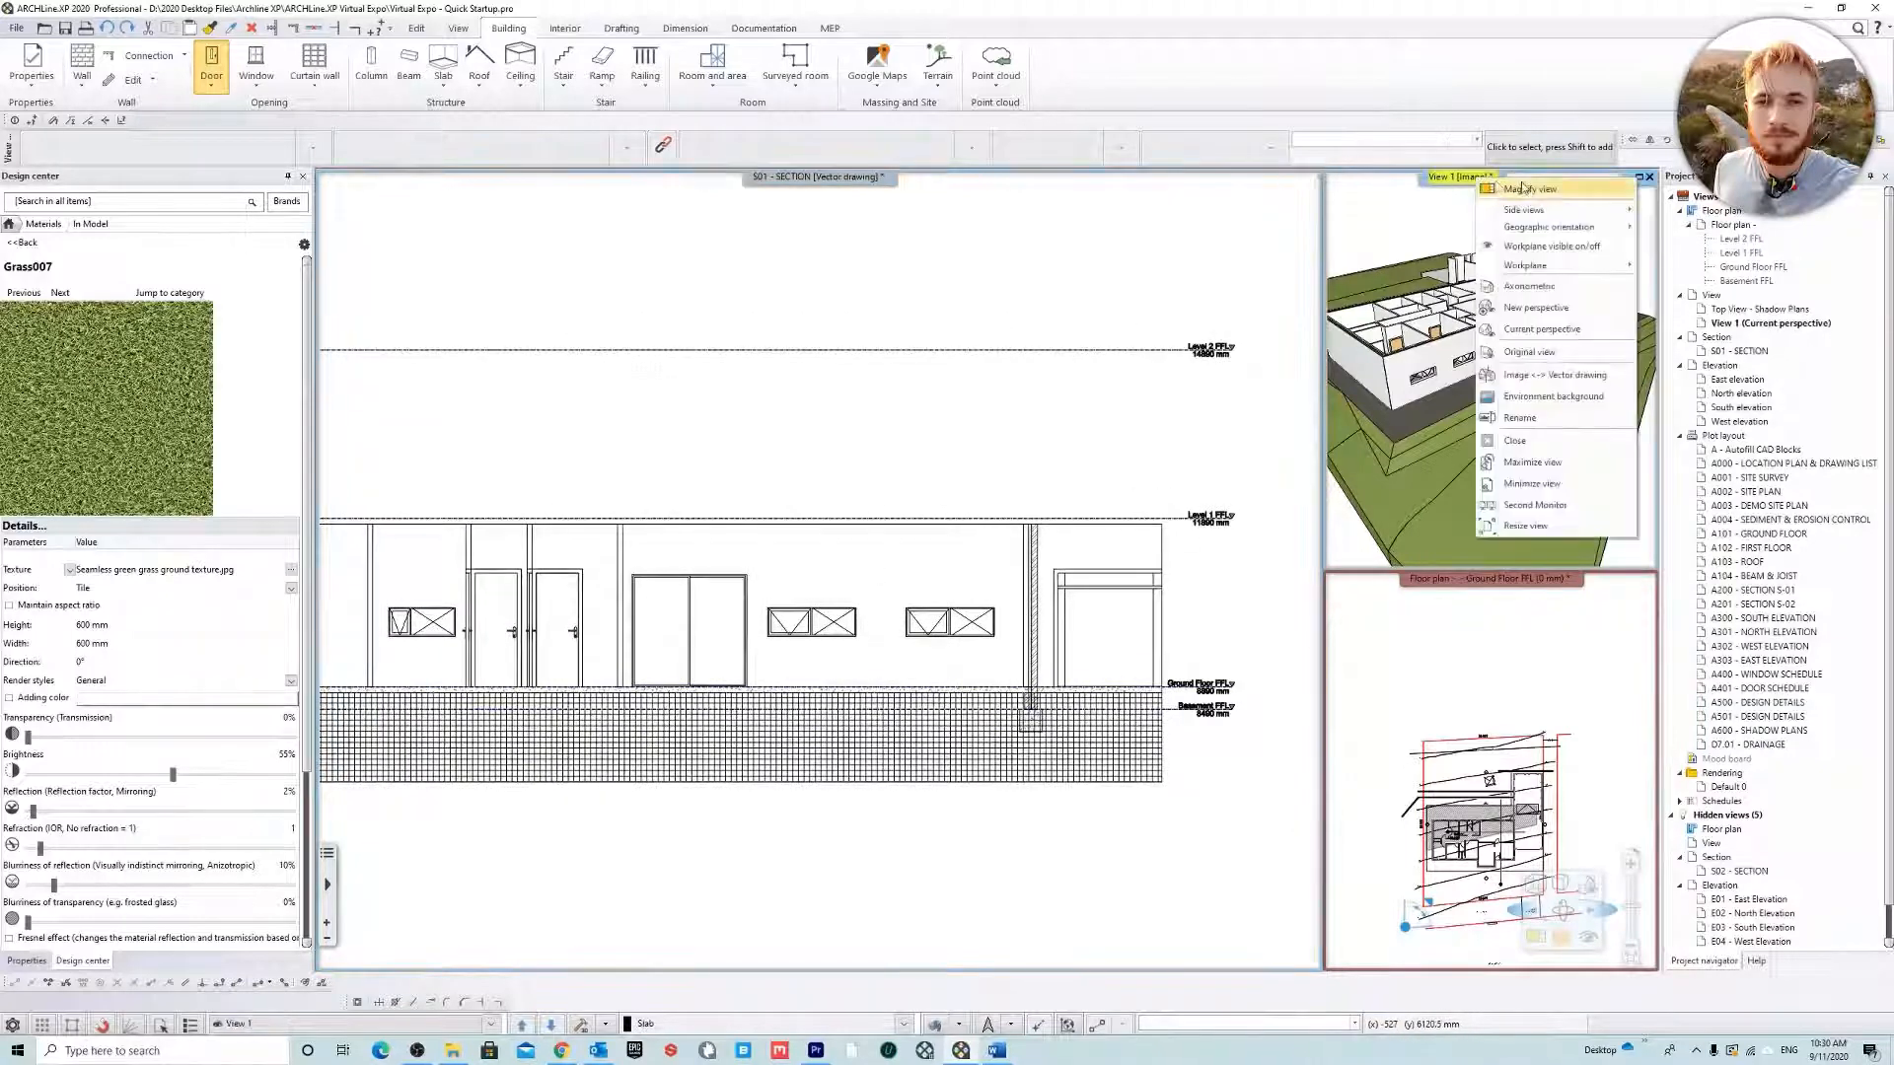
left_click(1522, 187)
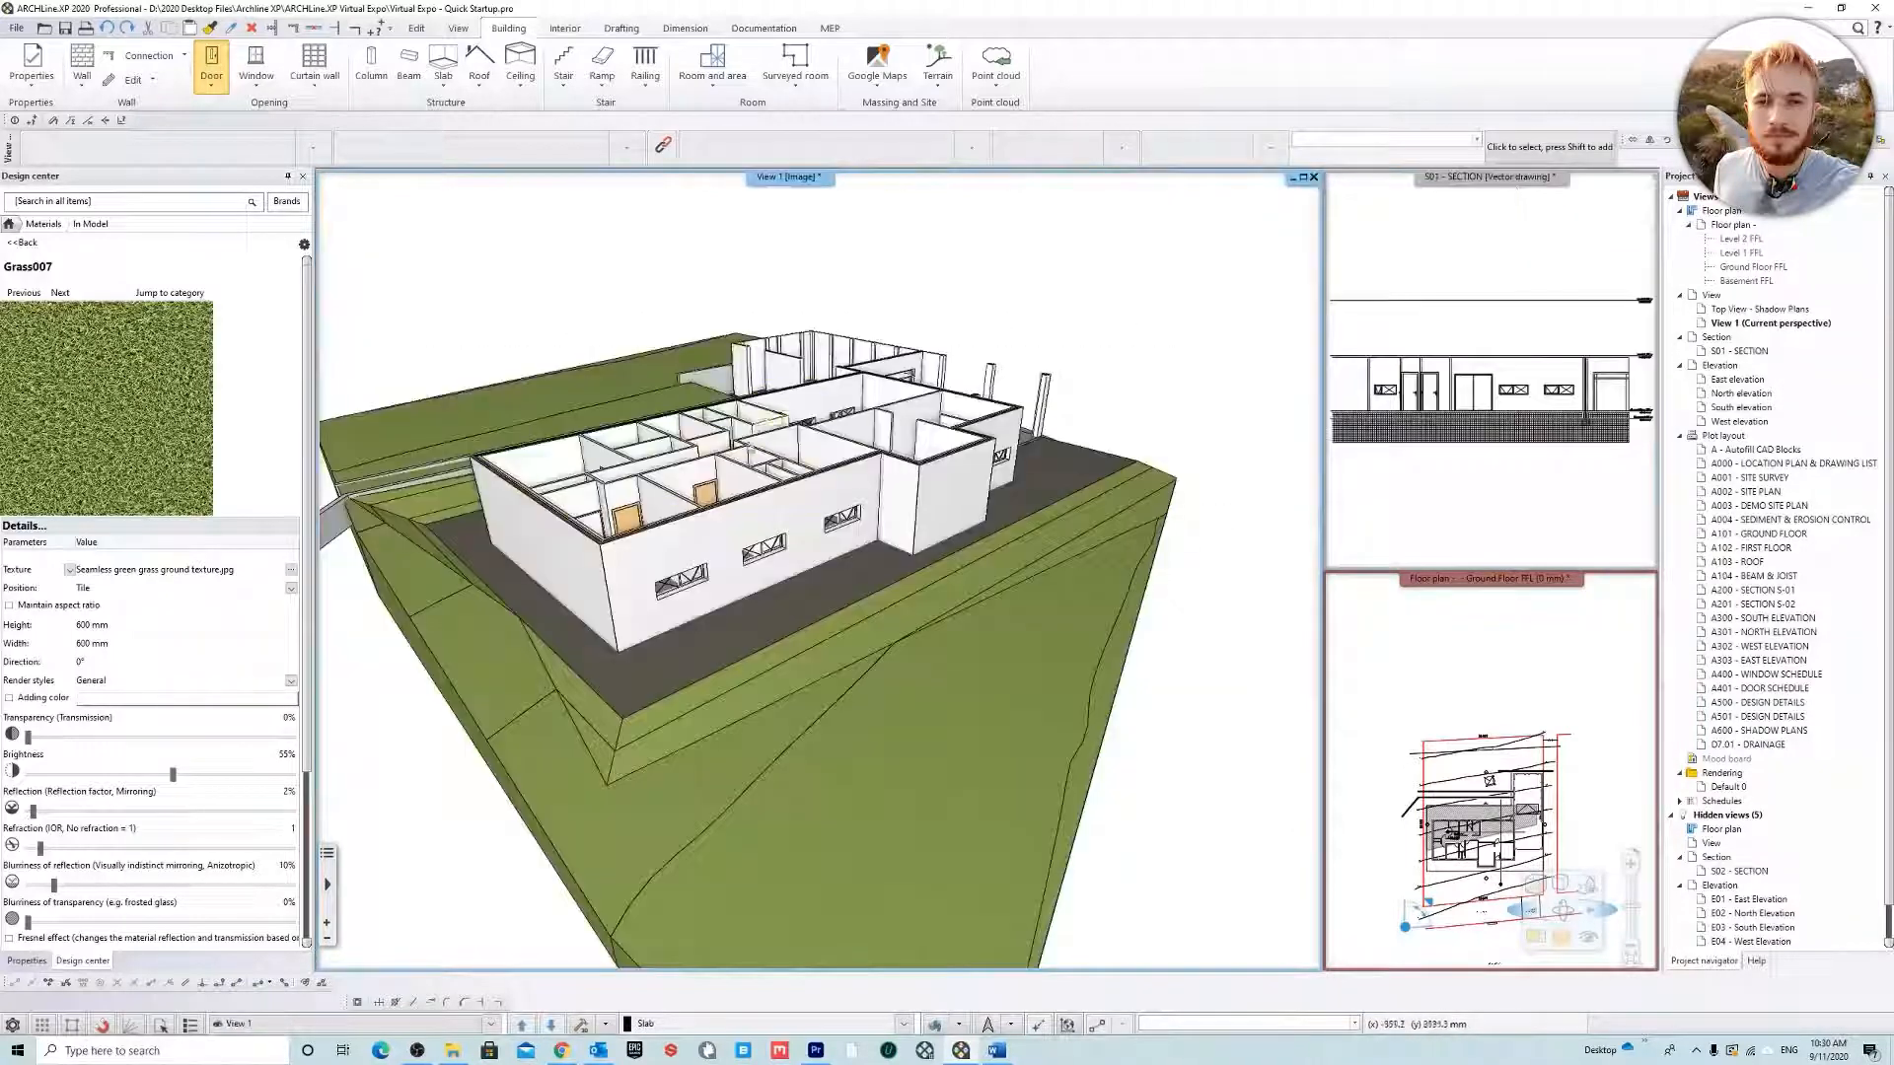
double_click(198, 396)
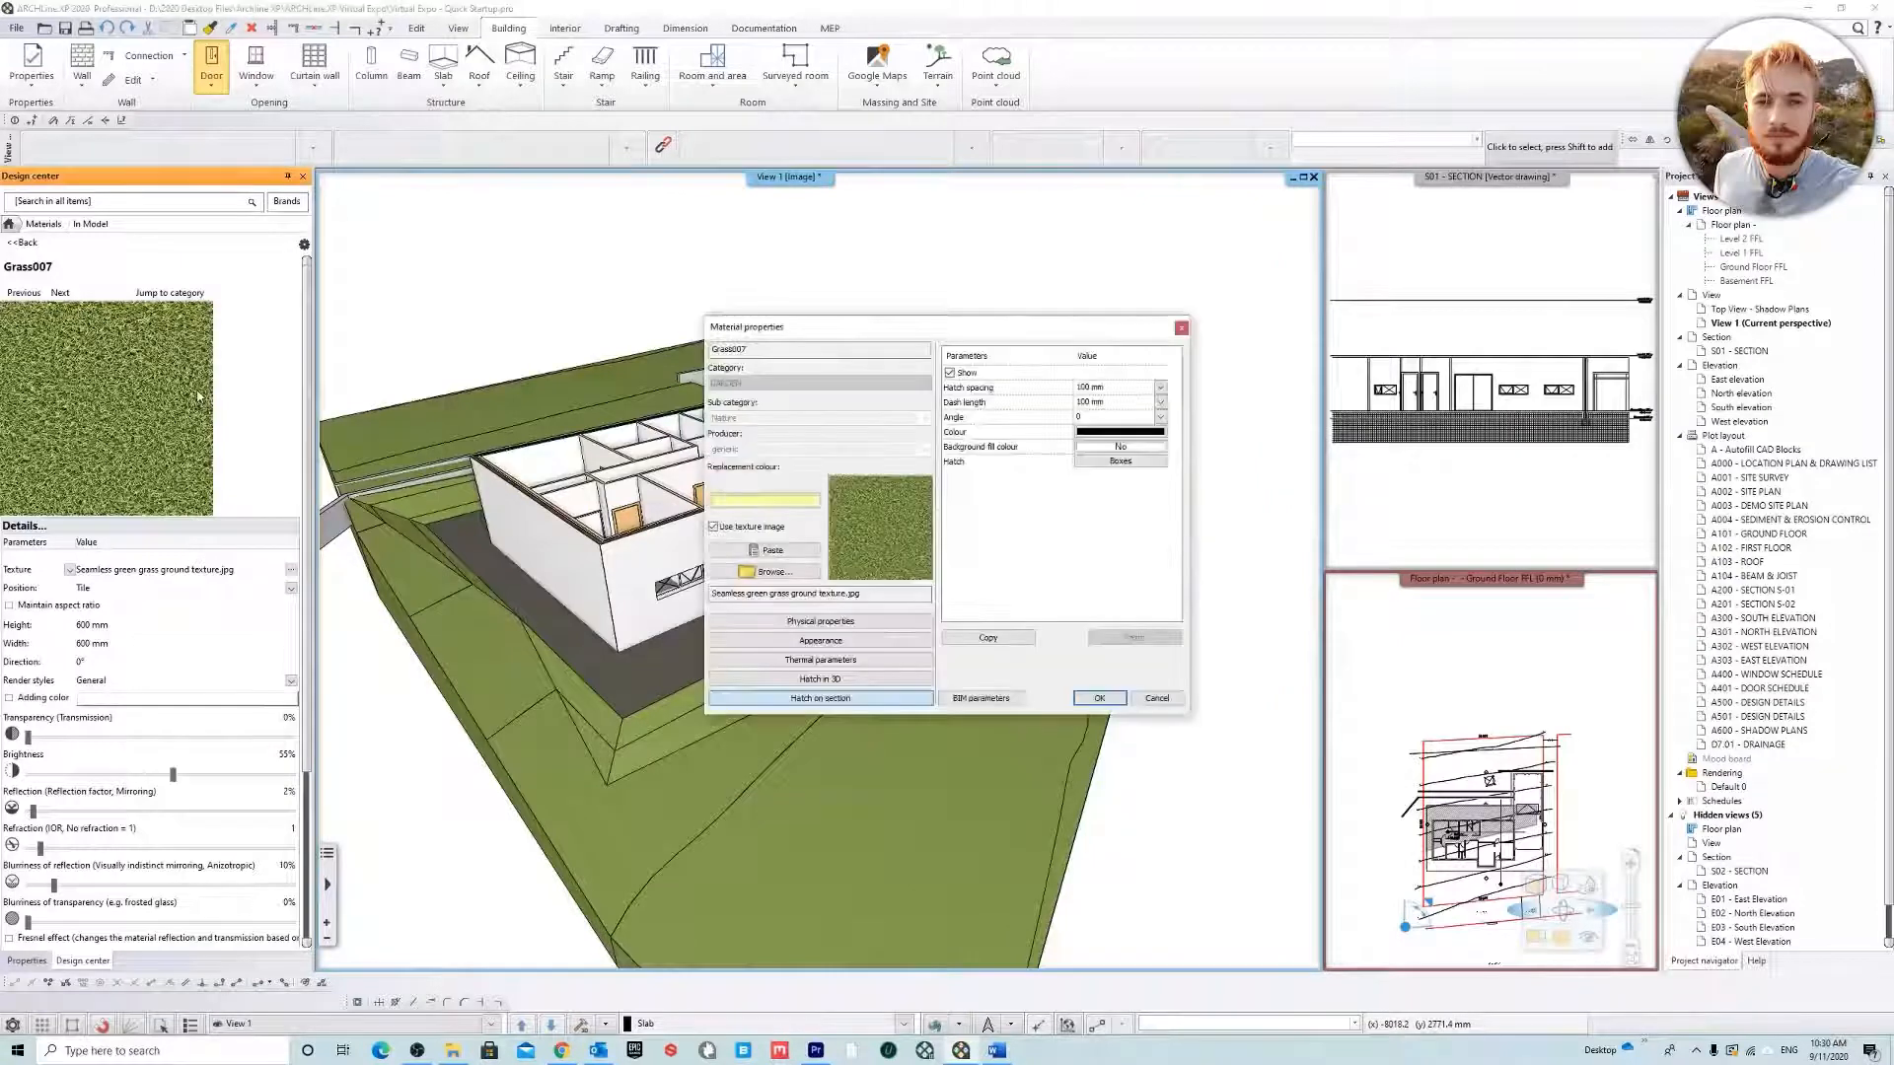
left_click(837, 680)
left_click(949, 374)
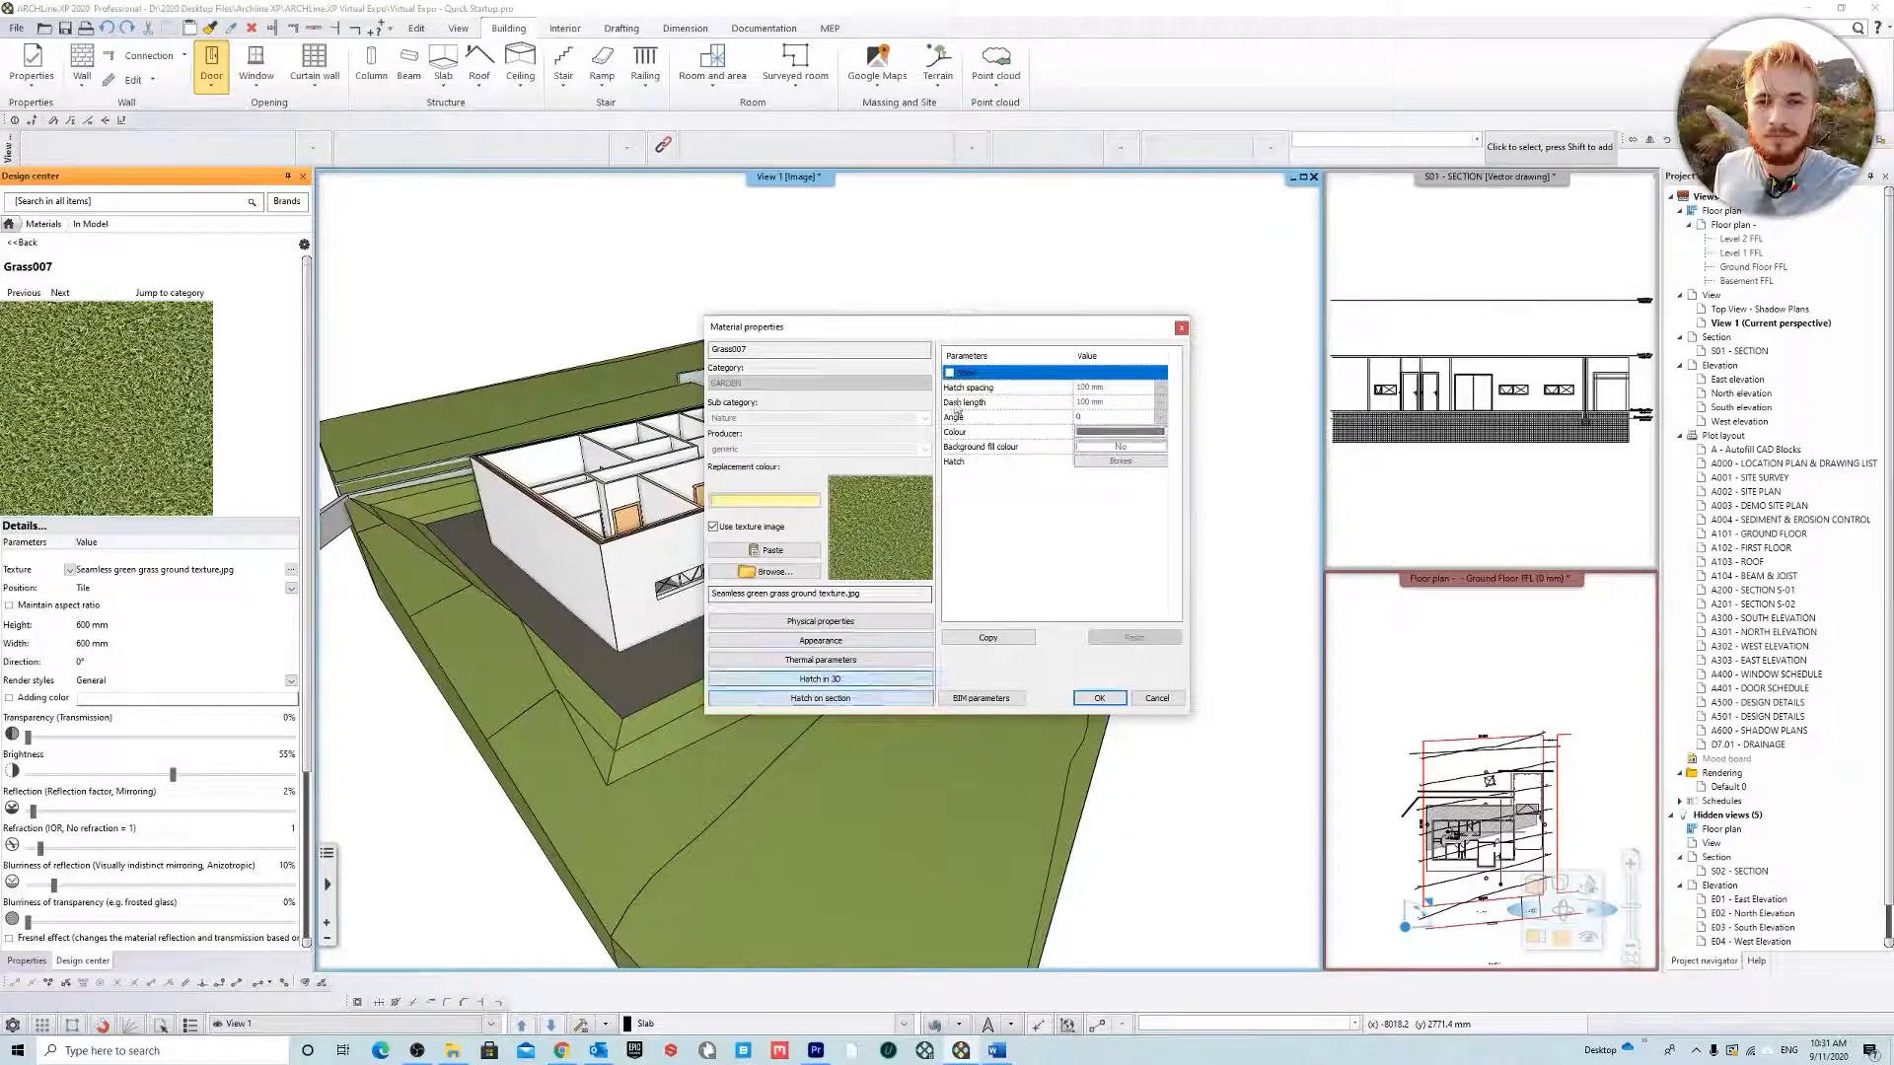
left_click(1099, 697)
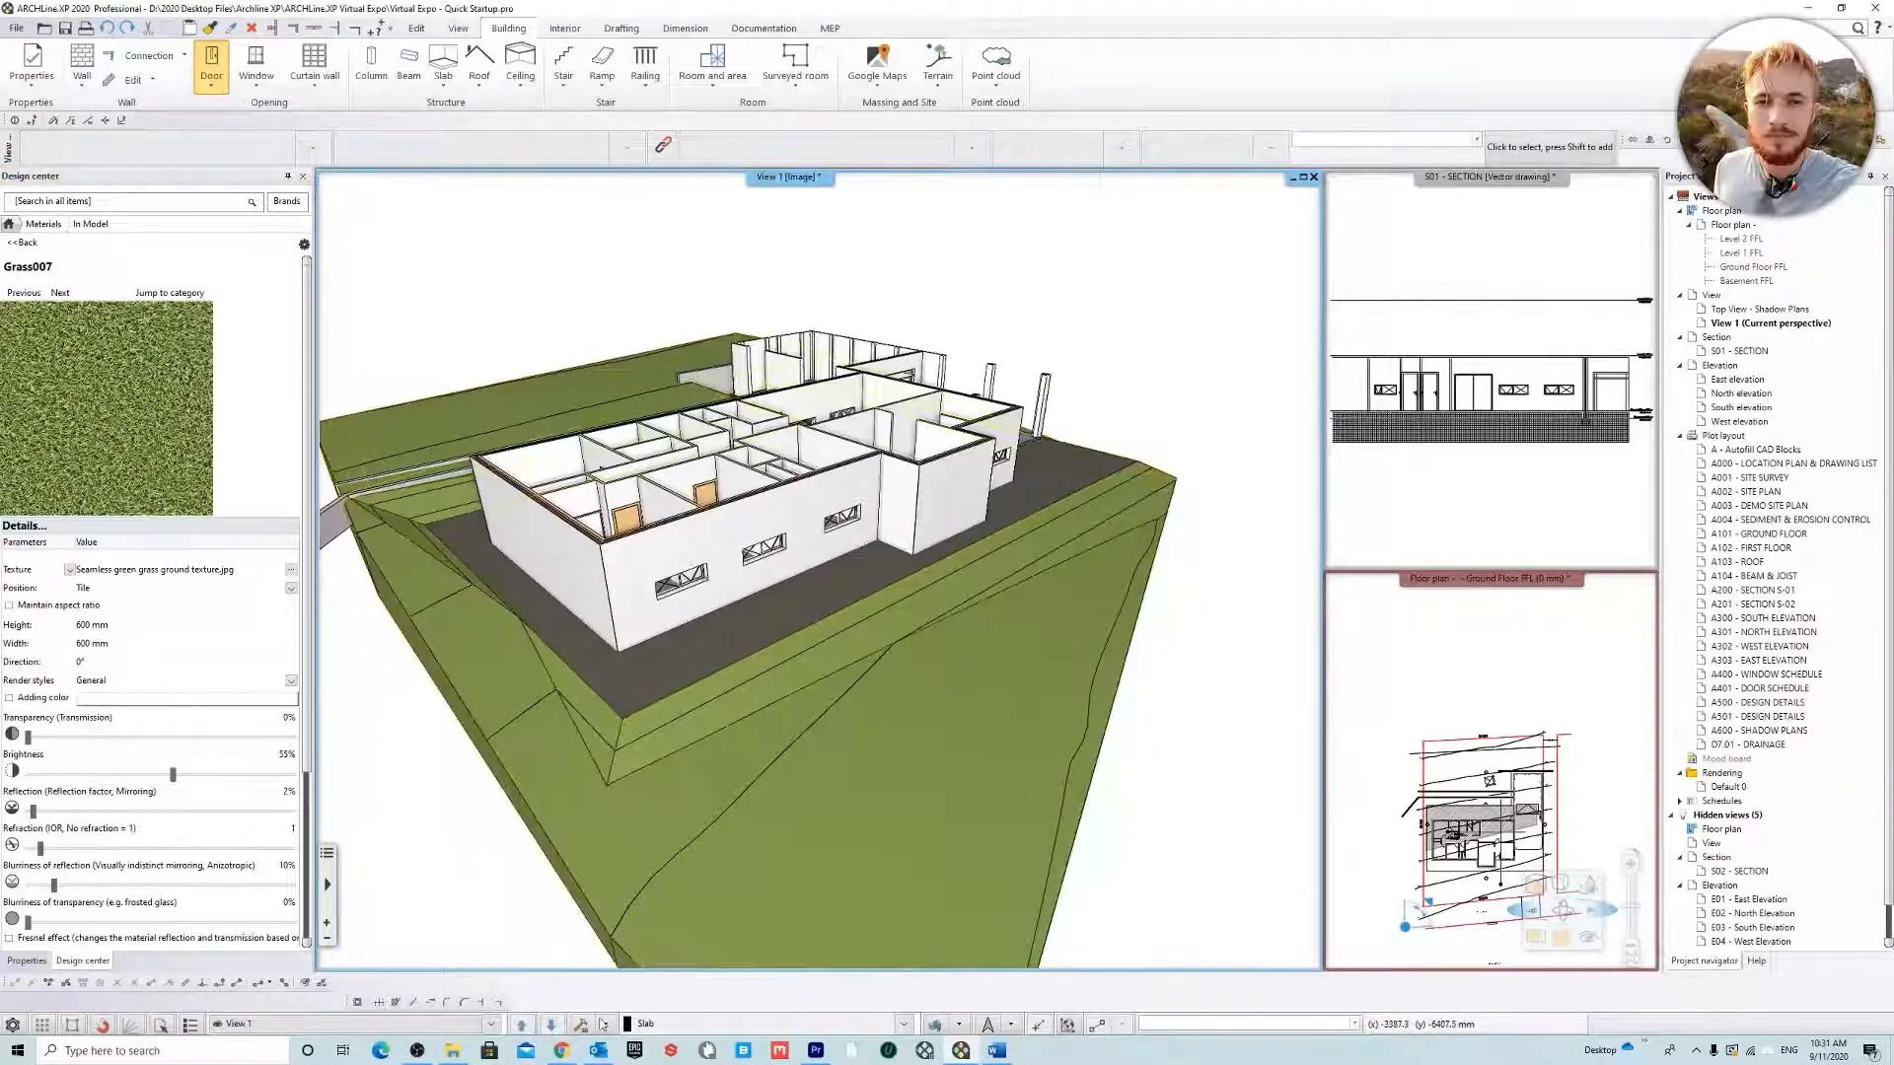
left_click(581, 1026)
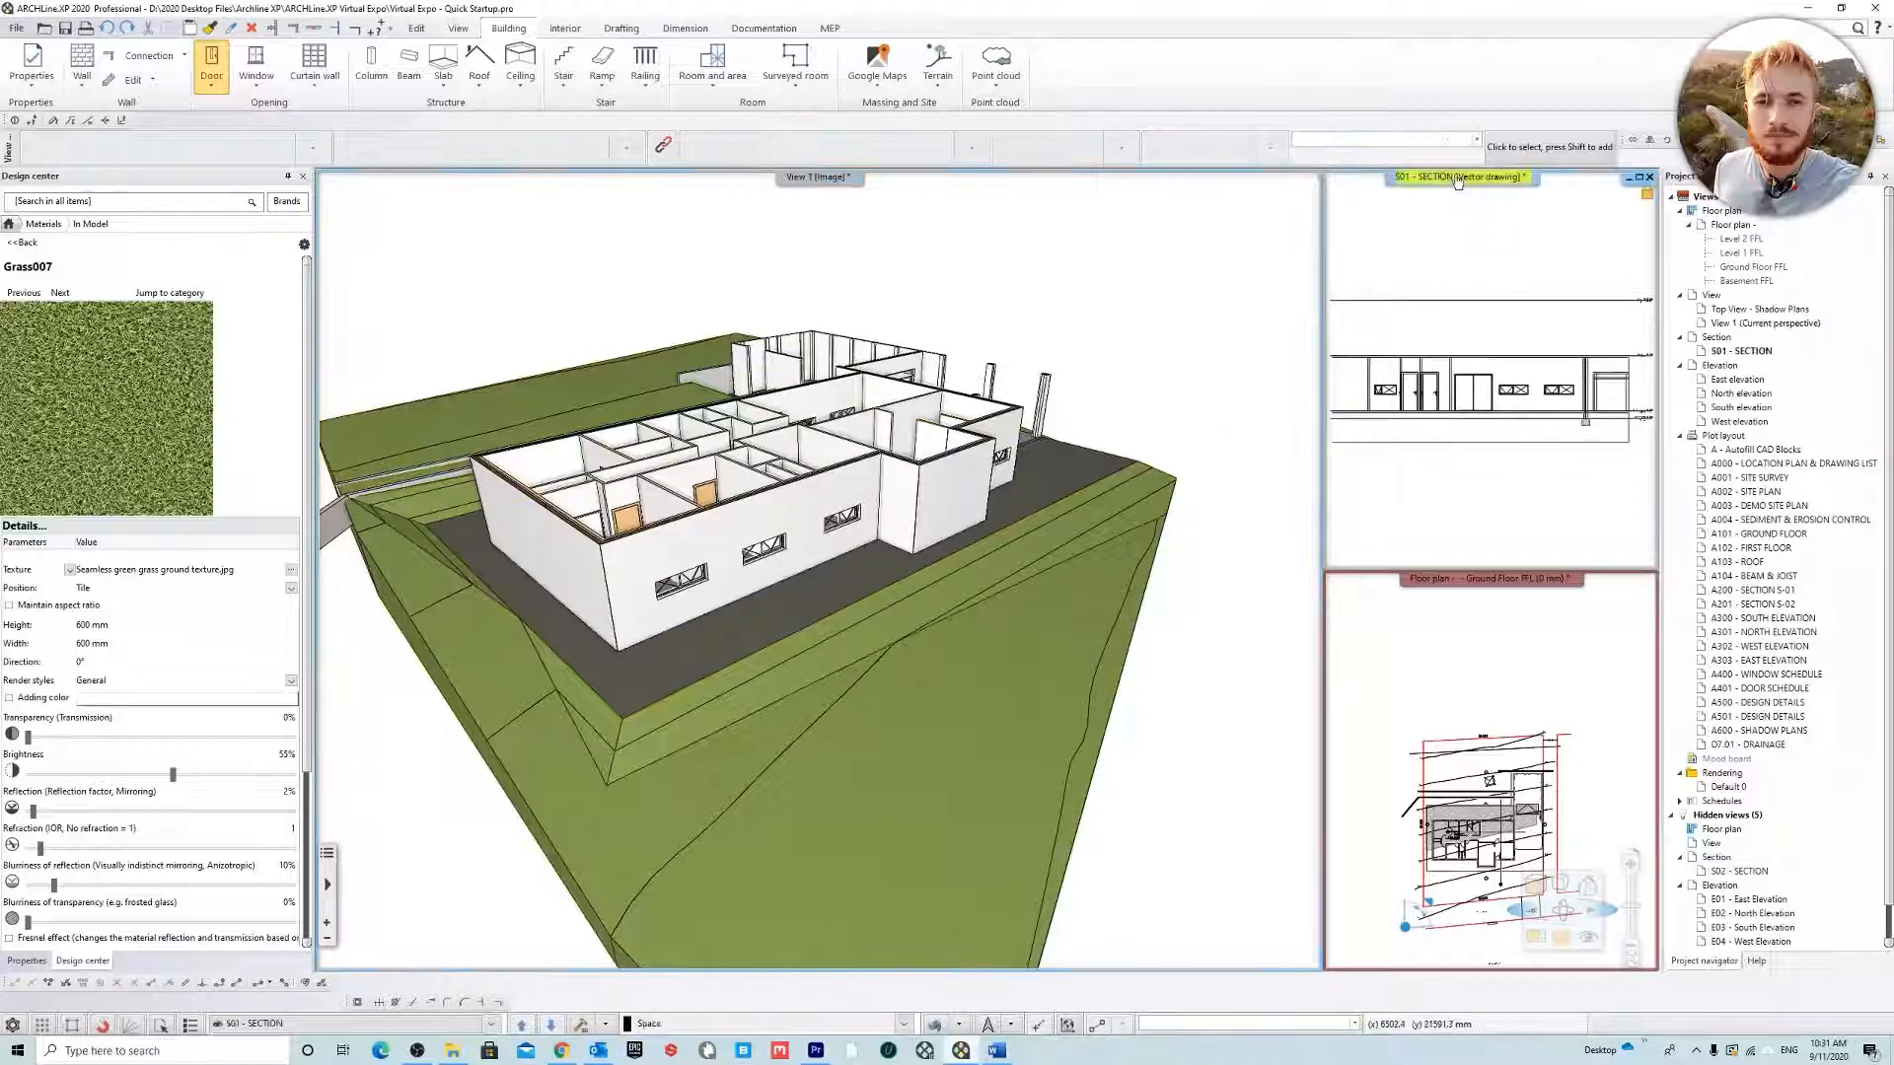
Inspect S01 - SECTION in the main window with hidden line removal and bring View 1 back there
right_click(1487, 178)
left_click(1494, 190)
scroll(989, 583, "up", 3)
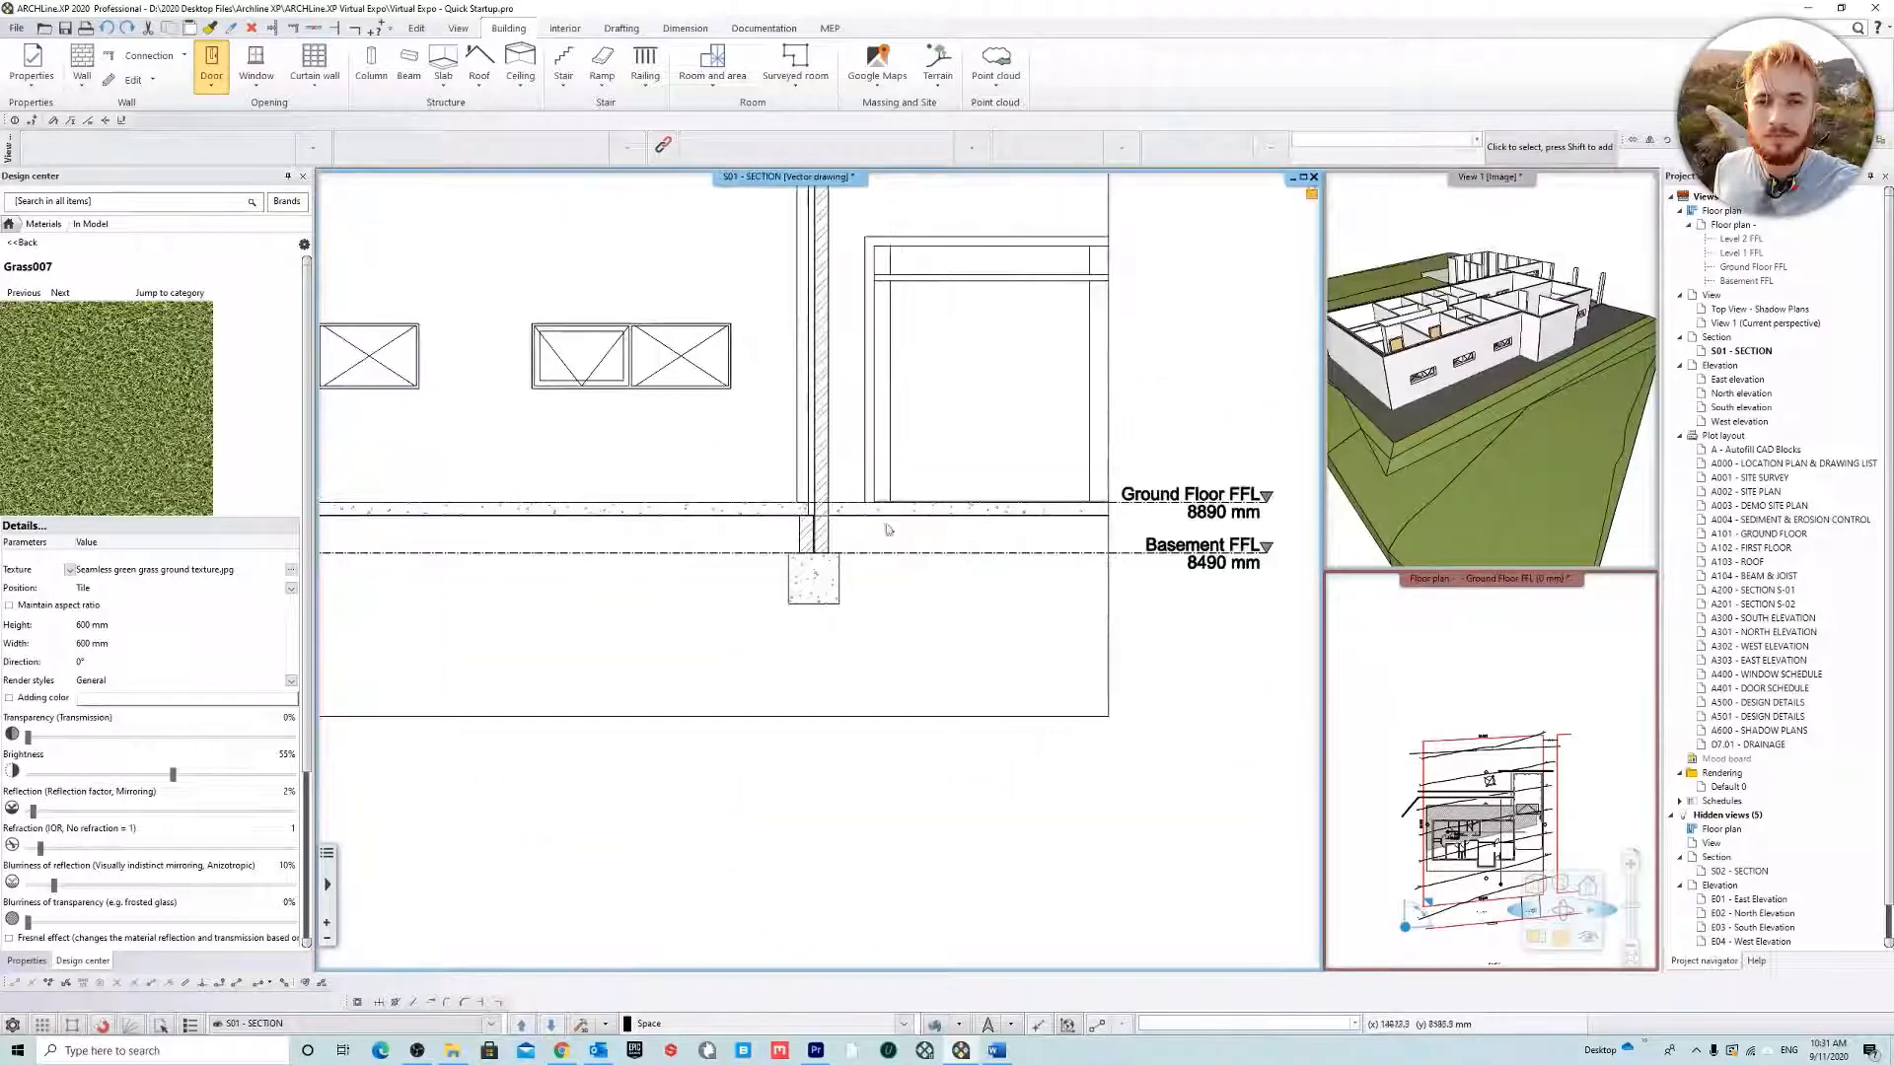
scroll(981, 645, "down", 5)
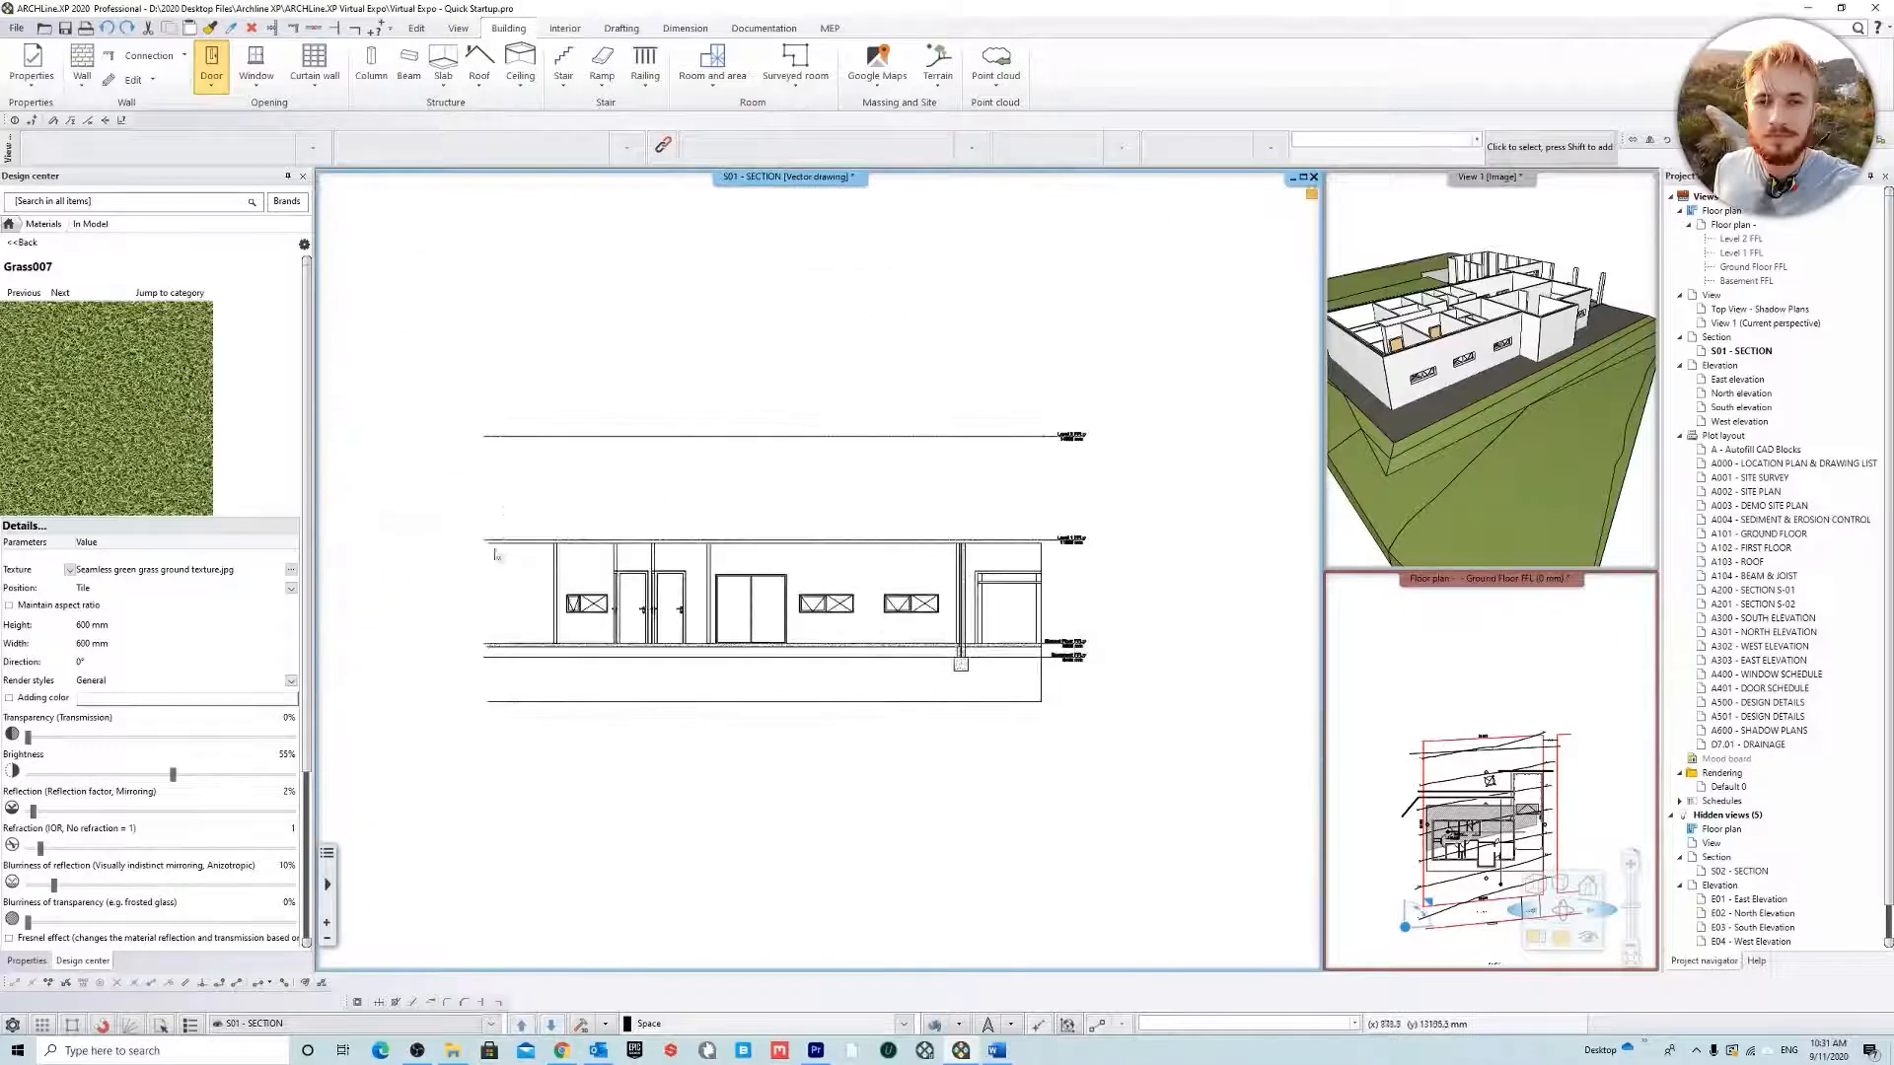
scroll(930, 494, "up", 2)
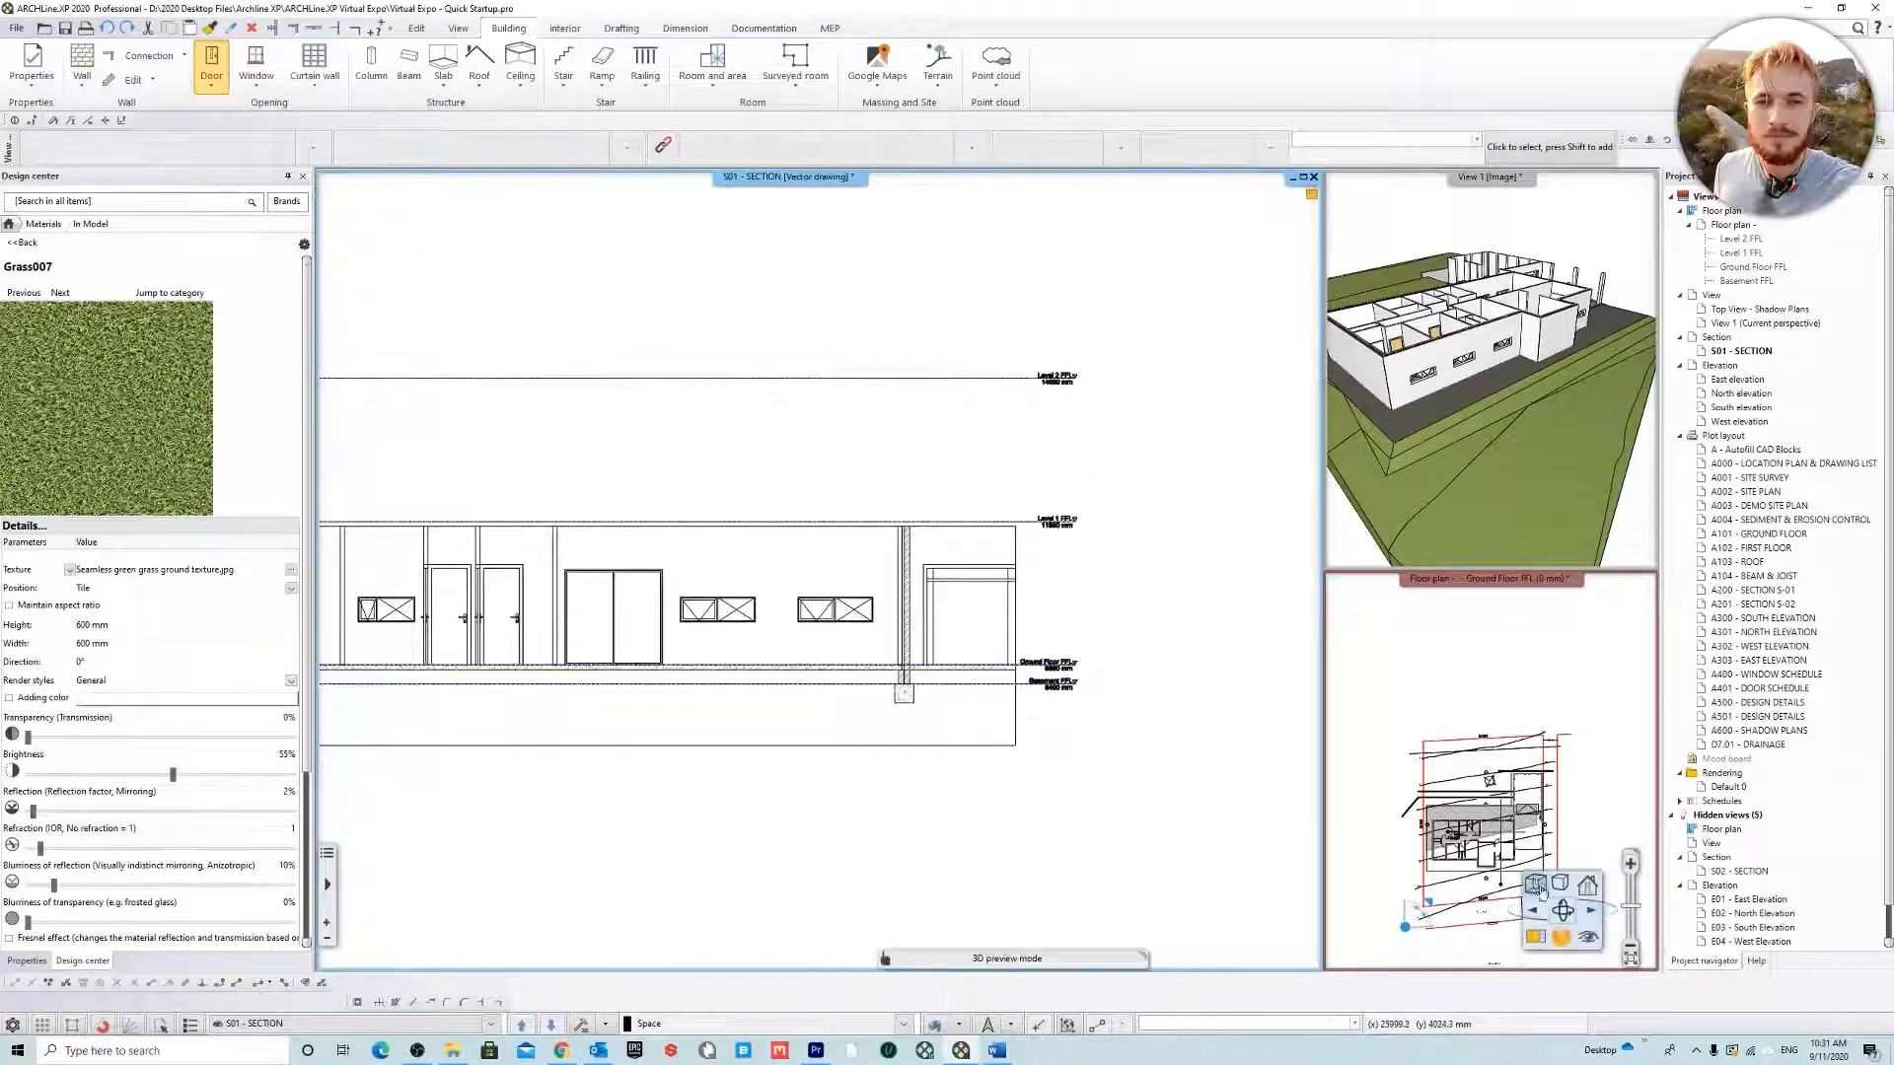
middle_click_drag(1083, 388, 1090, 426)
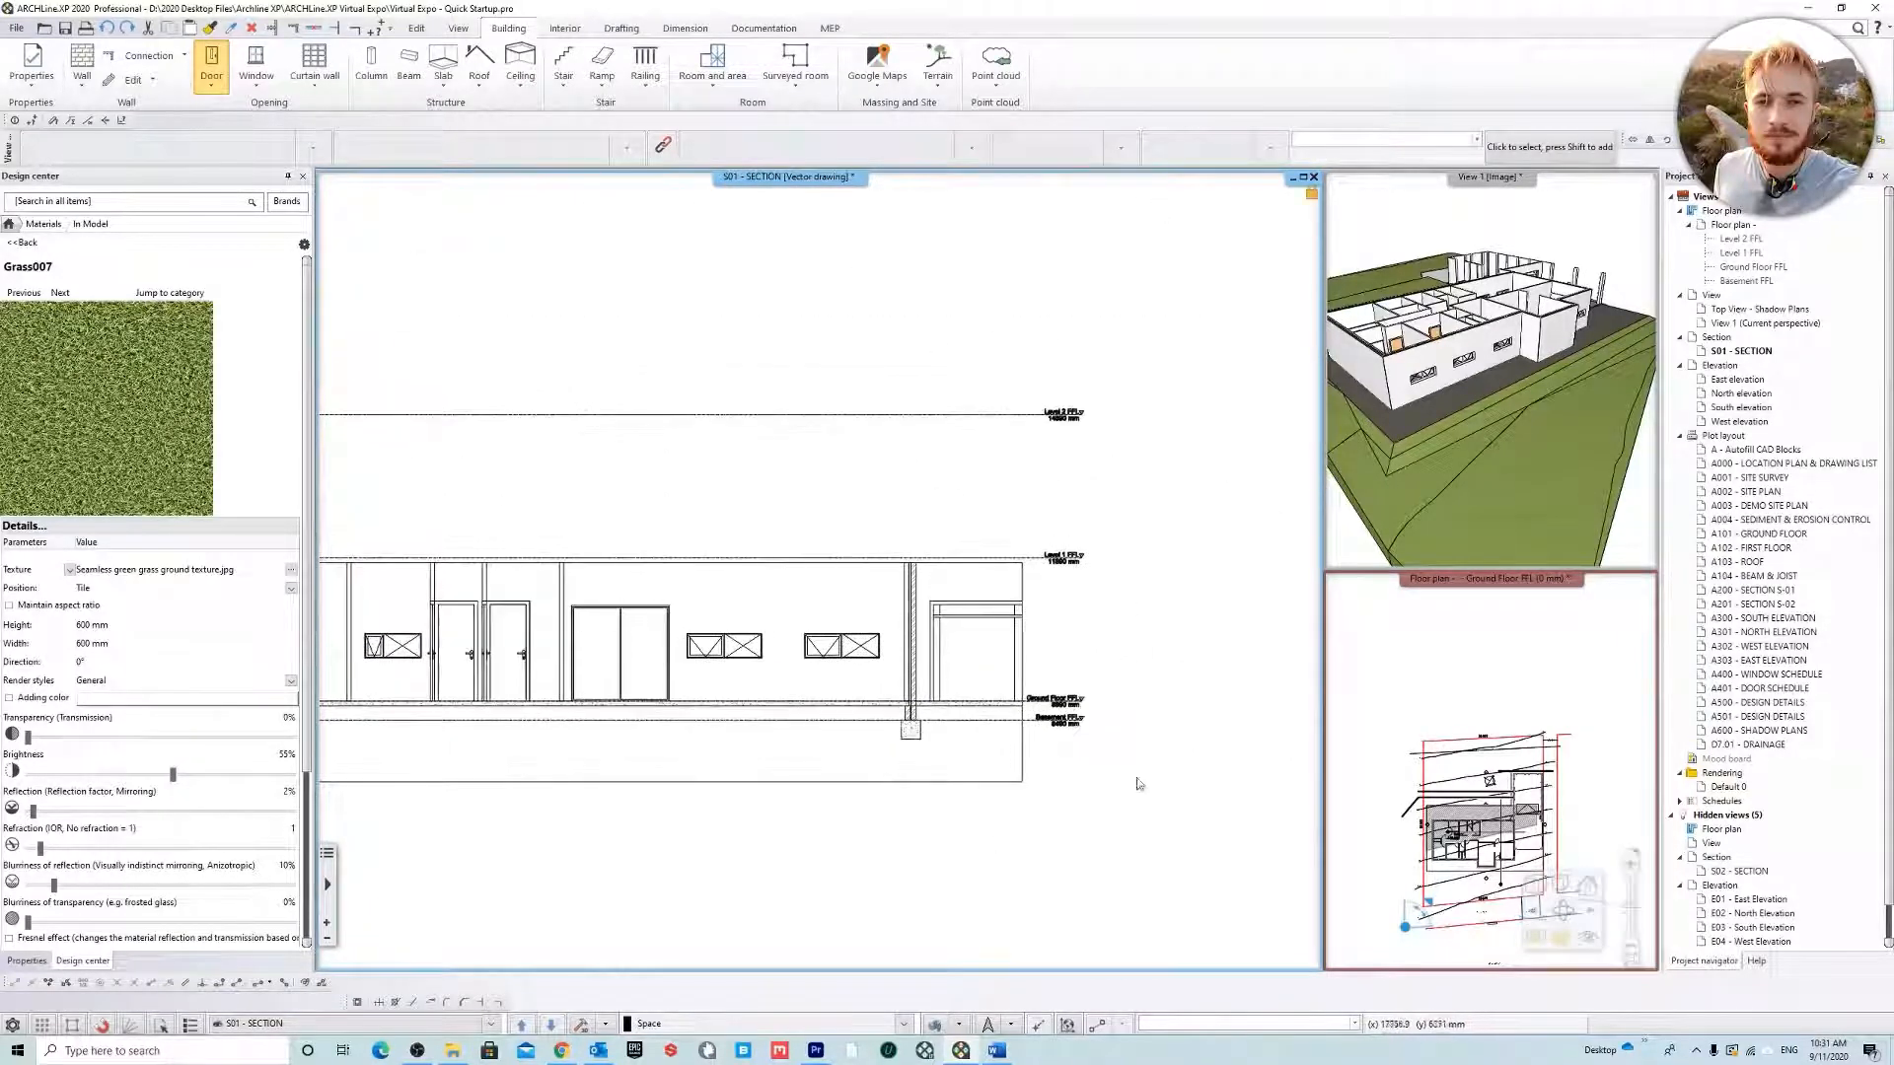
left_click(1536, 886)
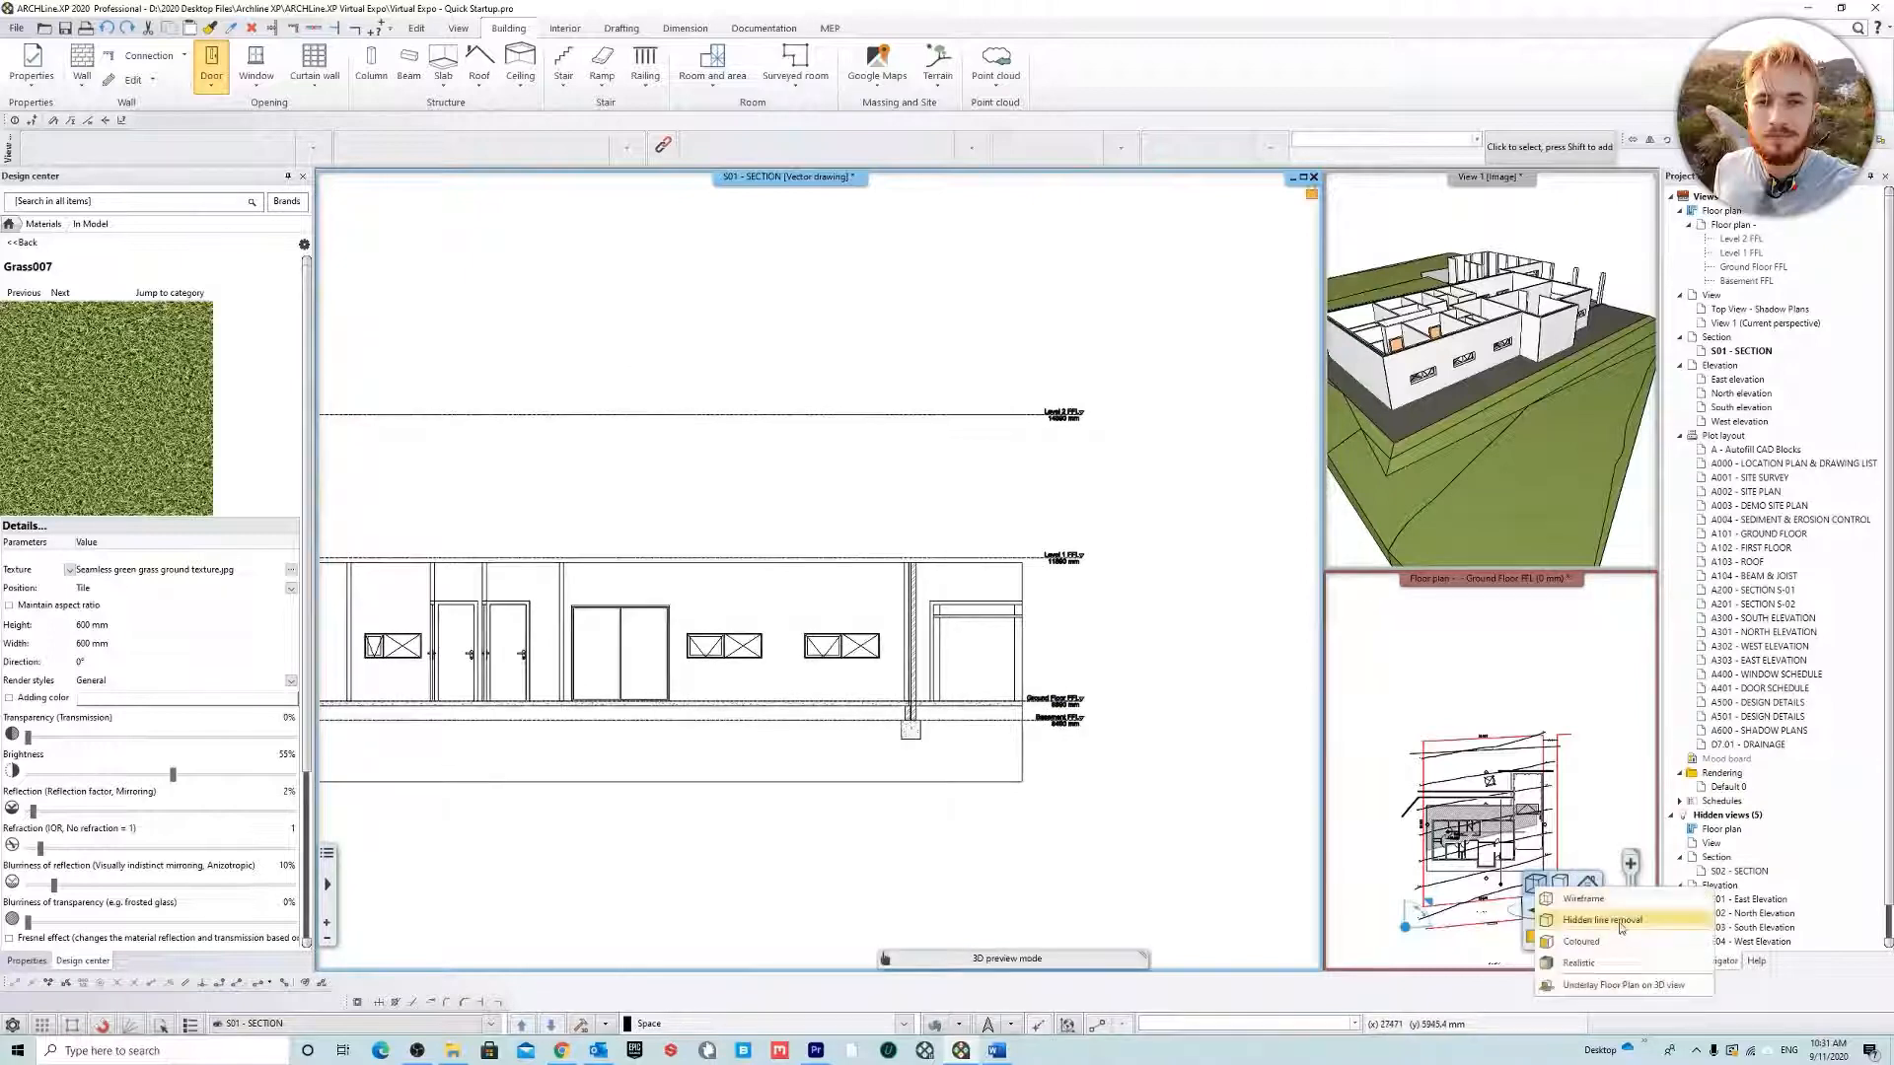
left_click(1620, 923)
middle_click_drag(799, 678, 808, 681)
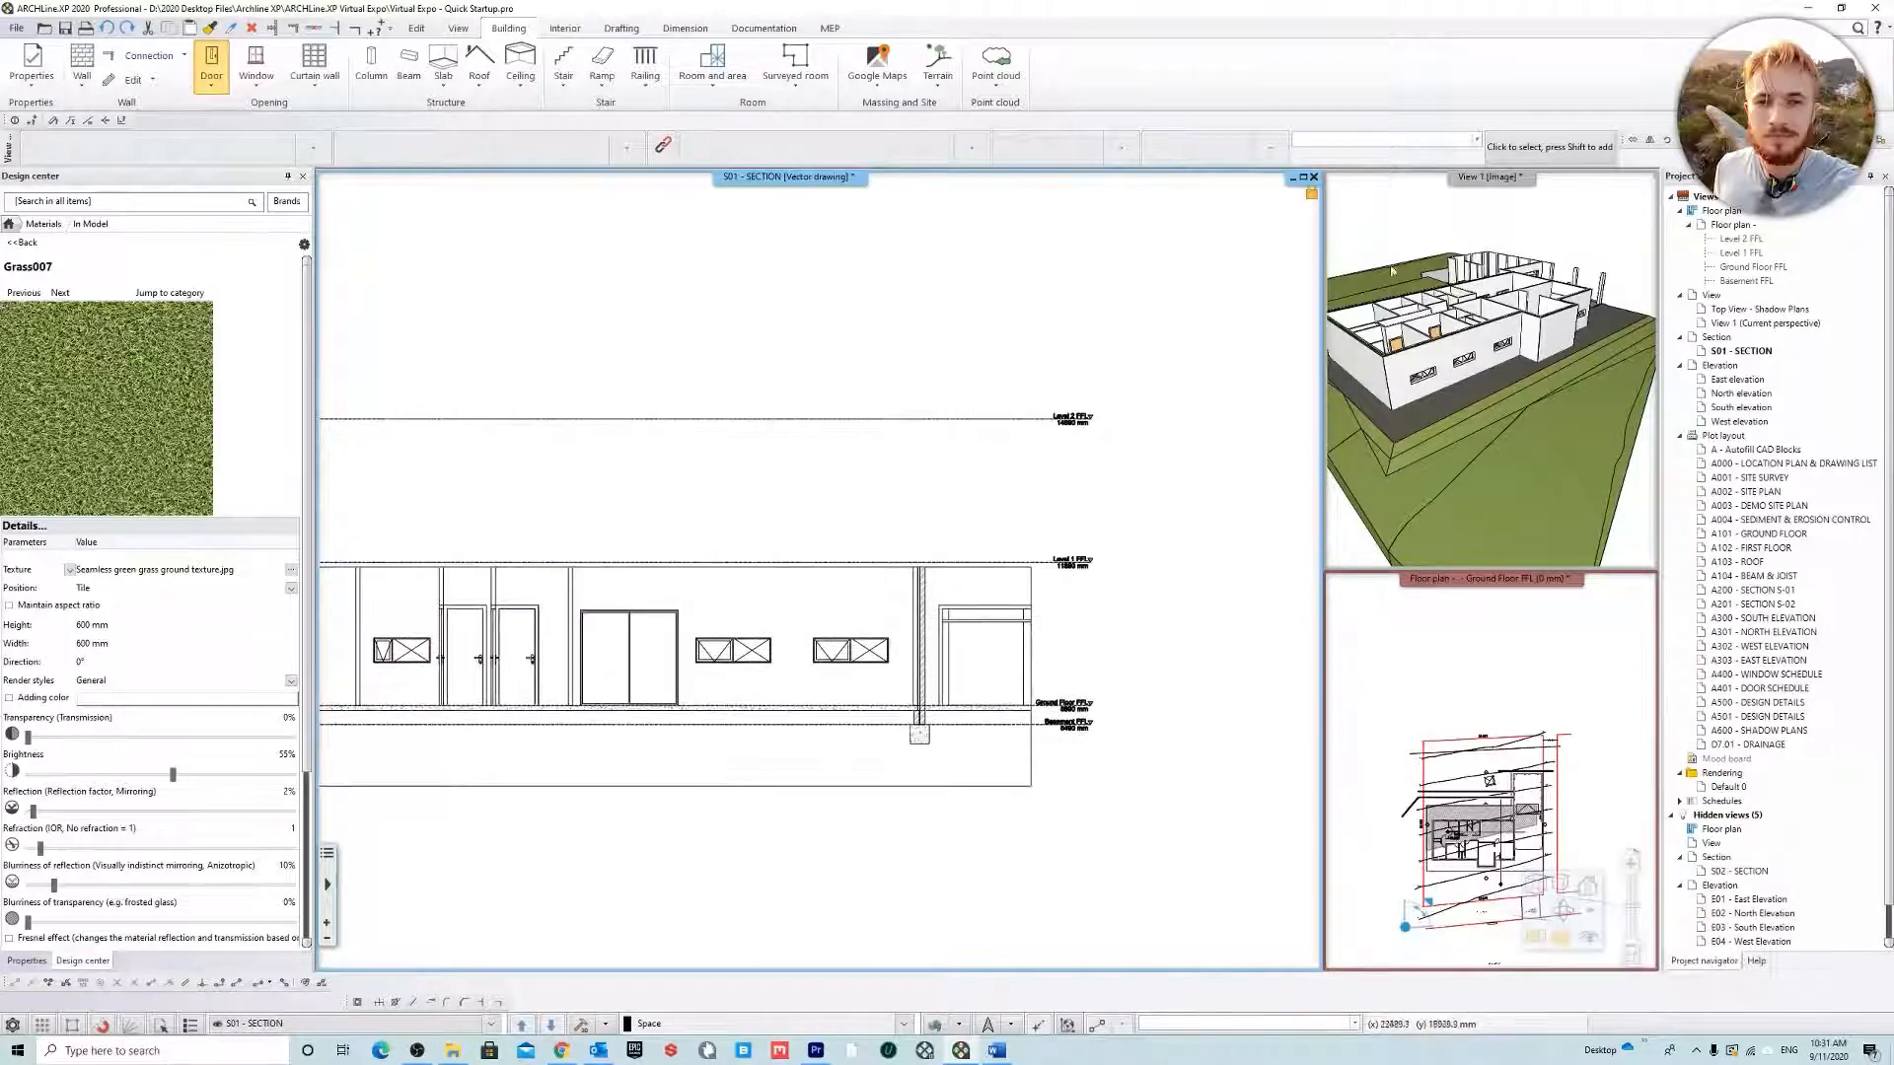
right_click(1467, 183)
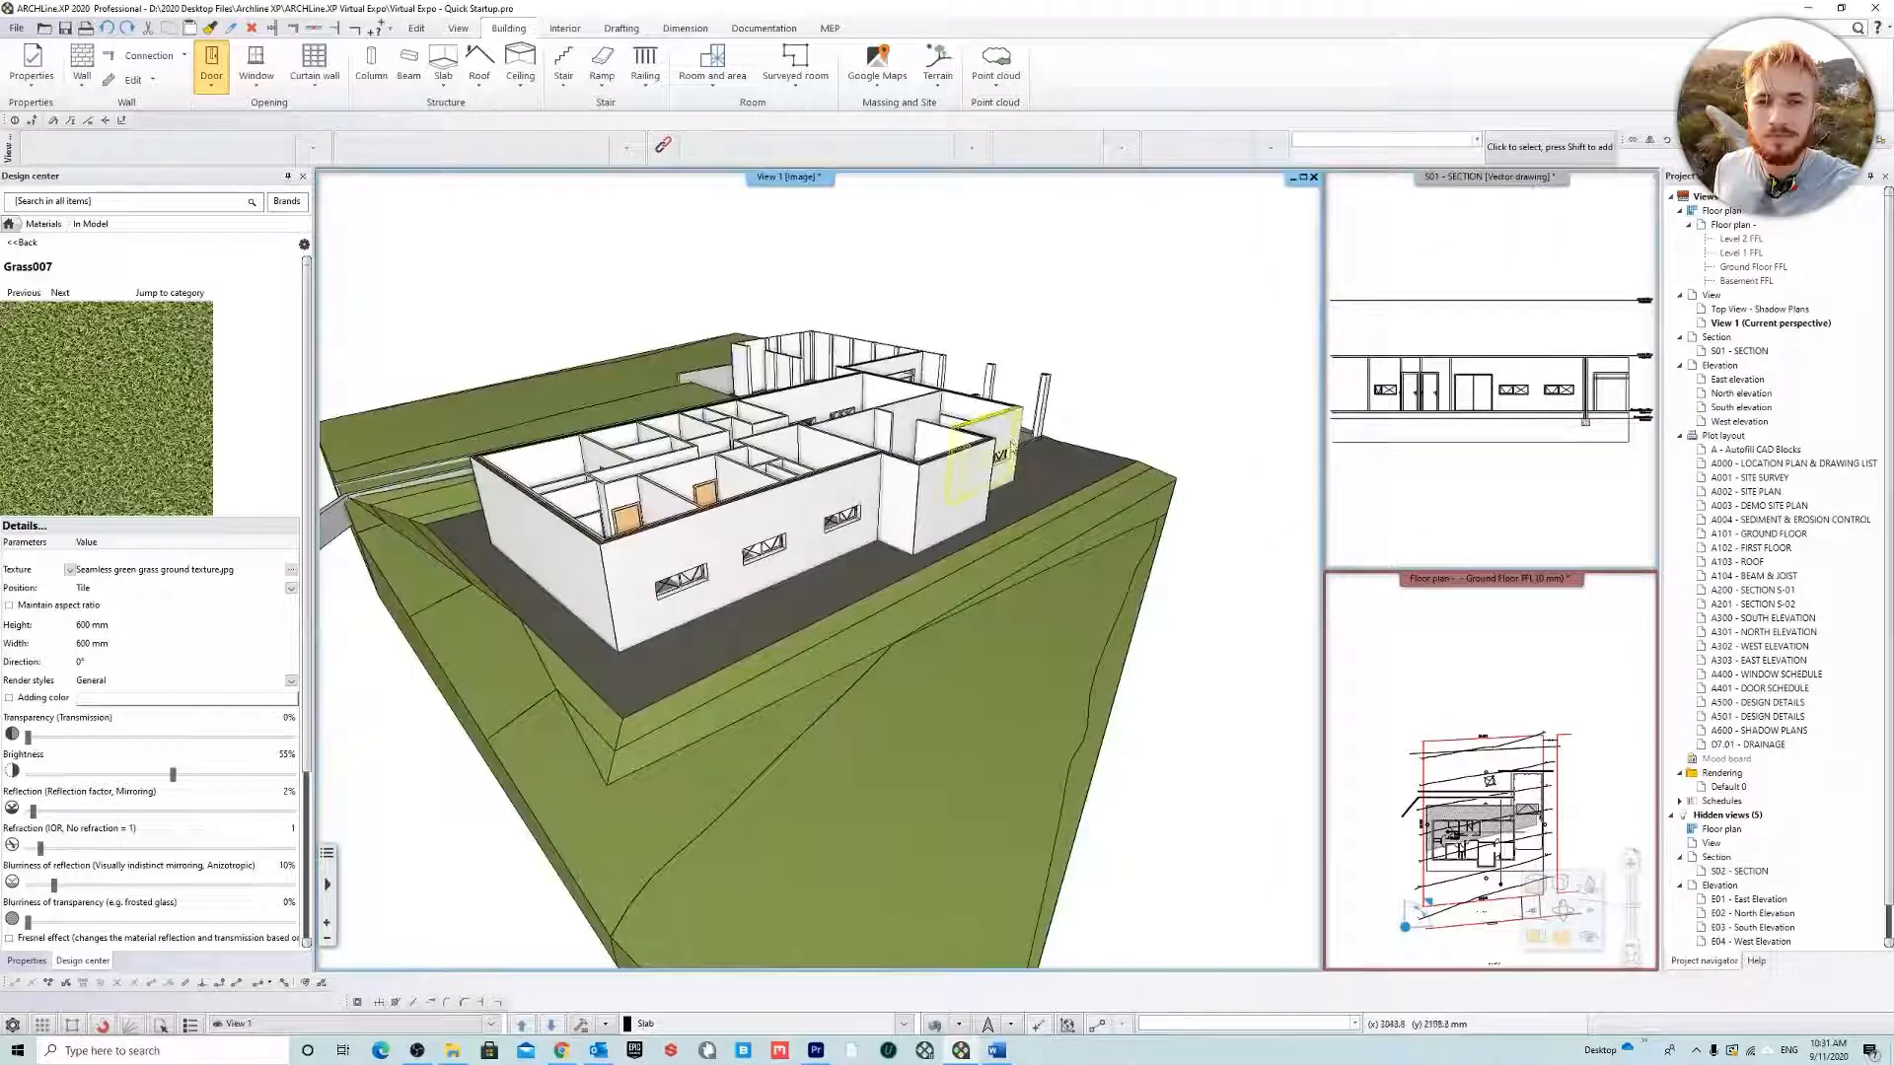
middle_click_drag(972, 563, 1076, 594)
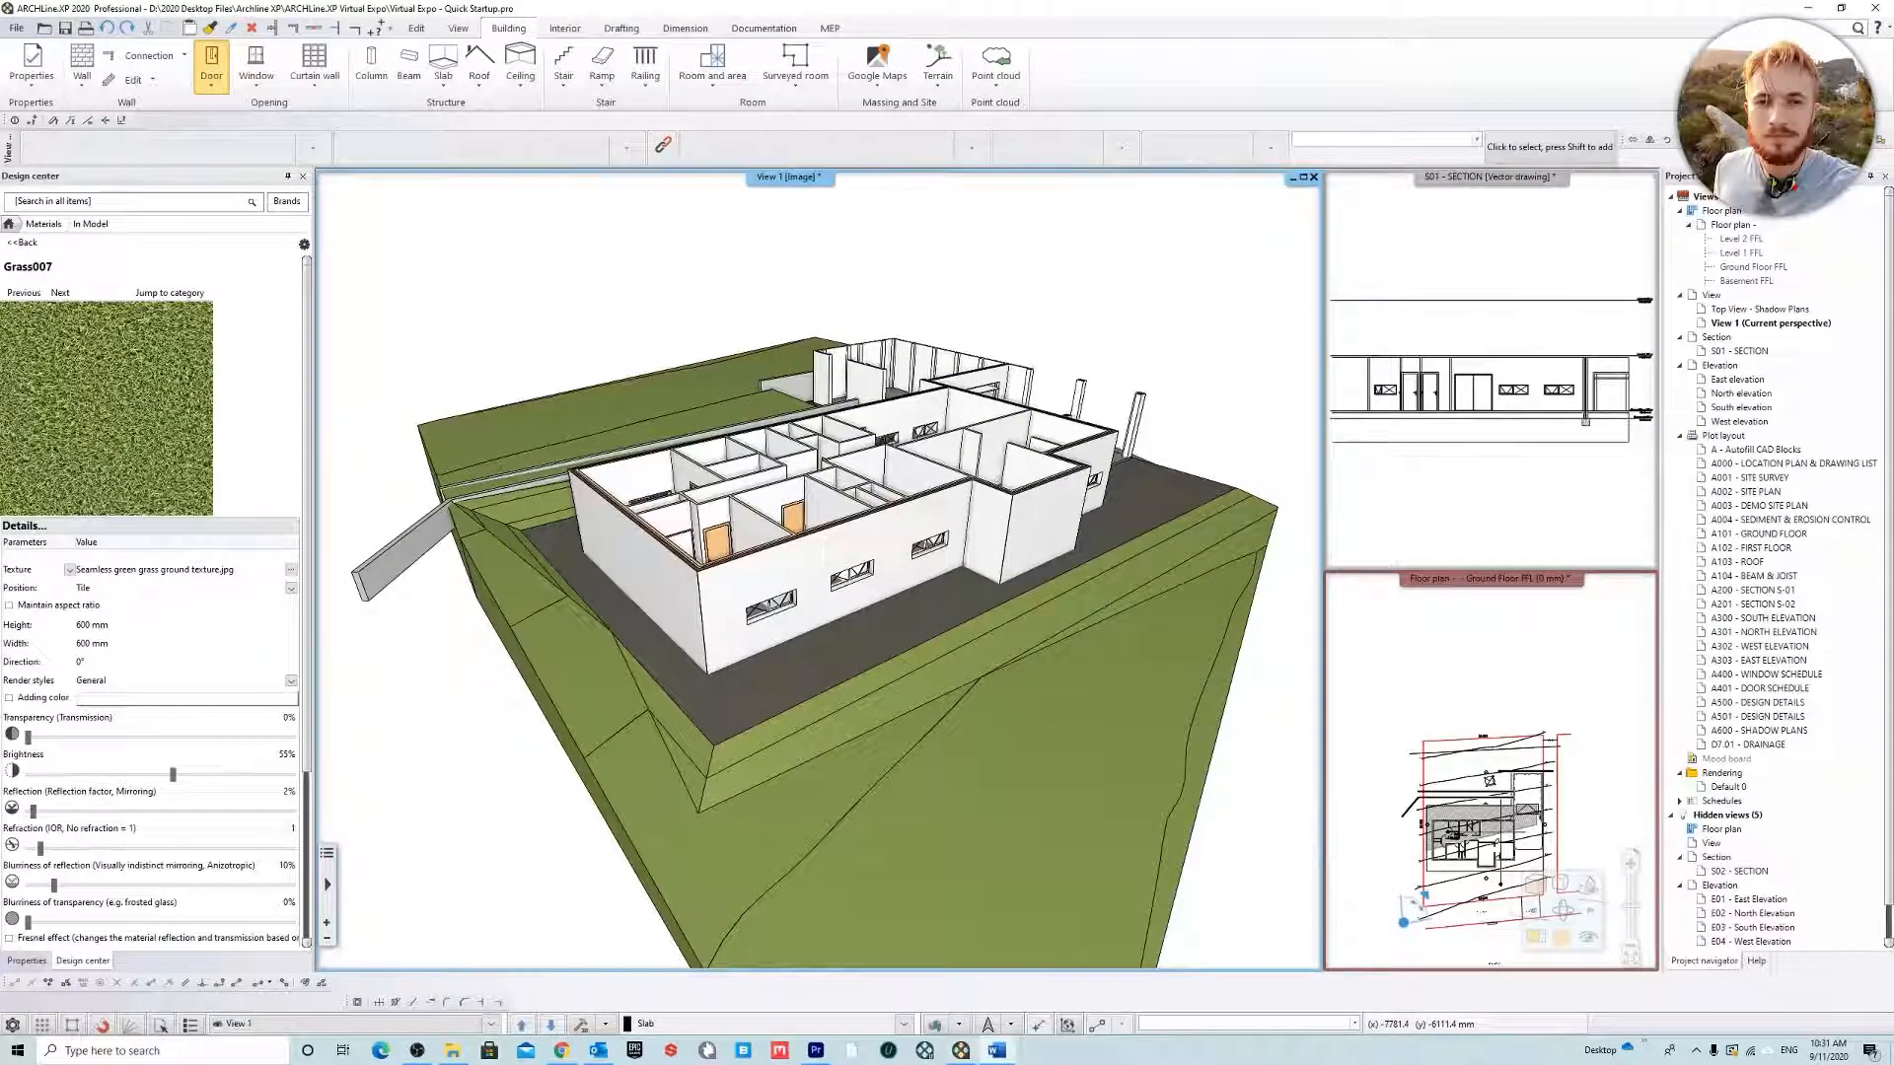